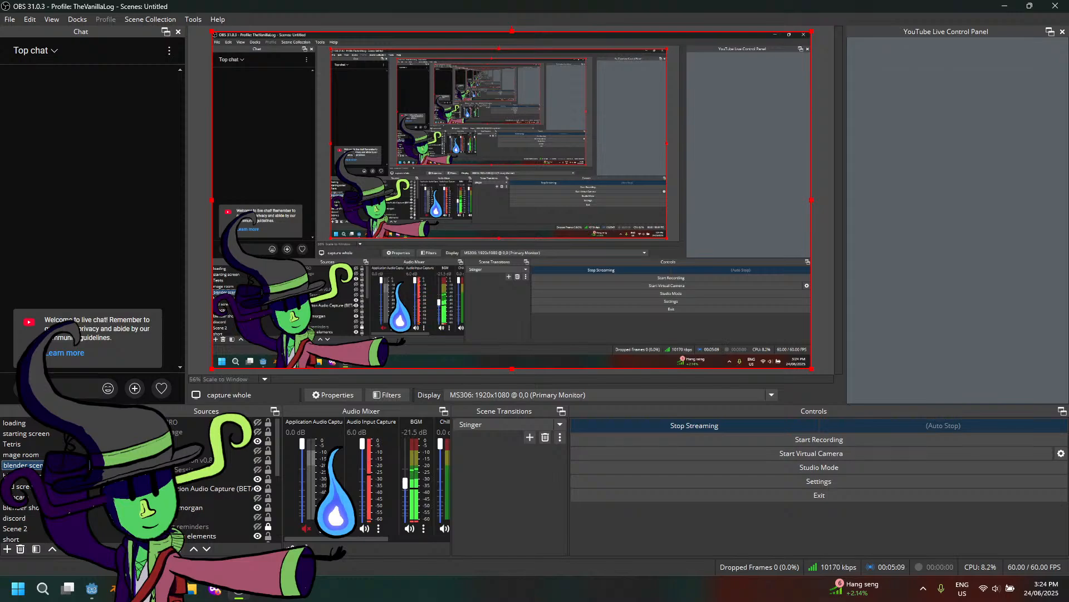
Switch to the Godot project manager and start a new project named "Heliberd: Wild Skies"
left_click(92, 588)
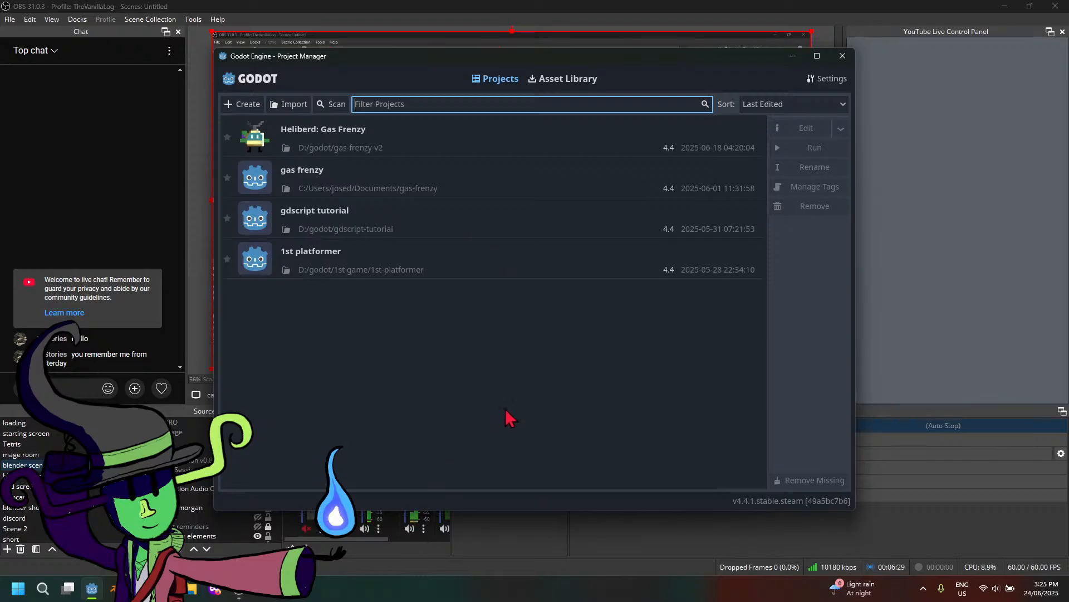
left_click_drag(406, 58, 480, 101)
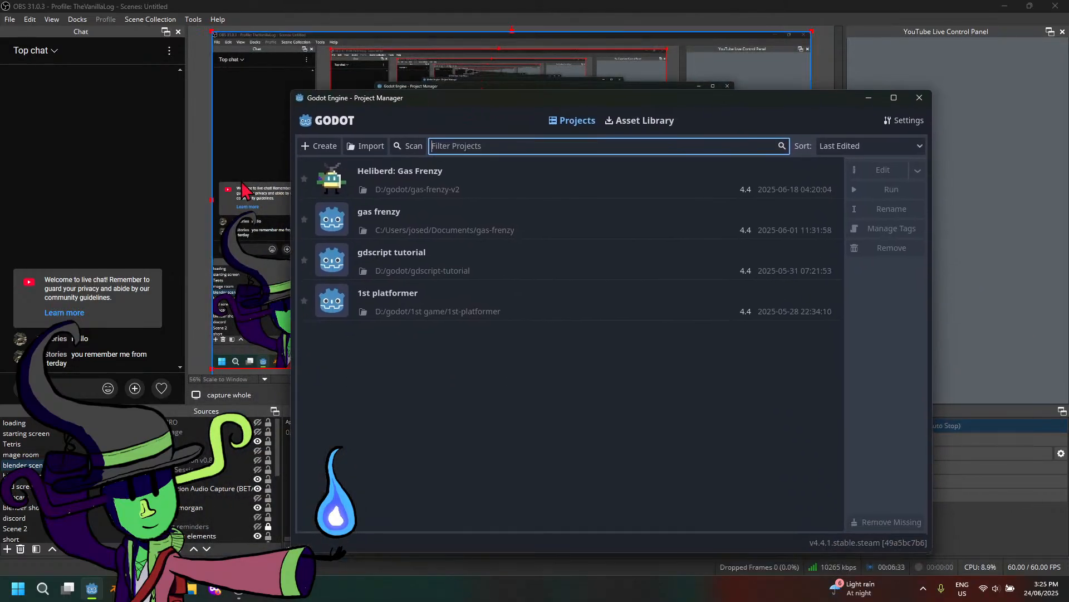
left_click(318, 150)
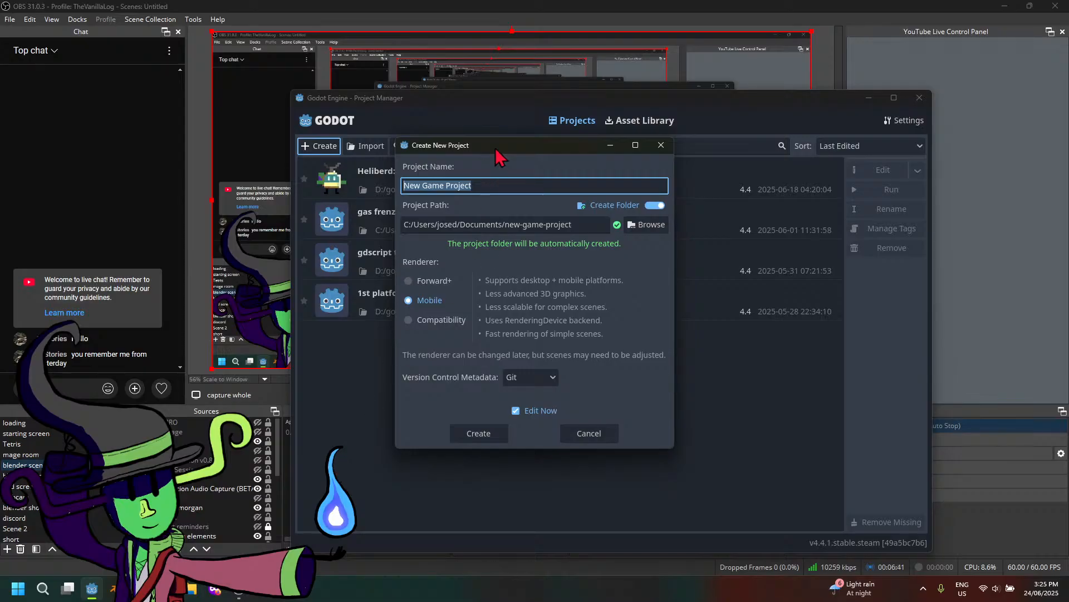
left_click_drag(495, 149, 509, 151)
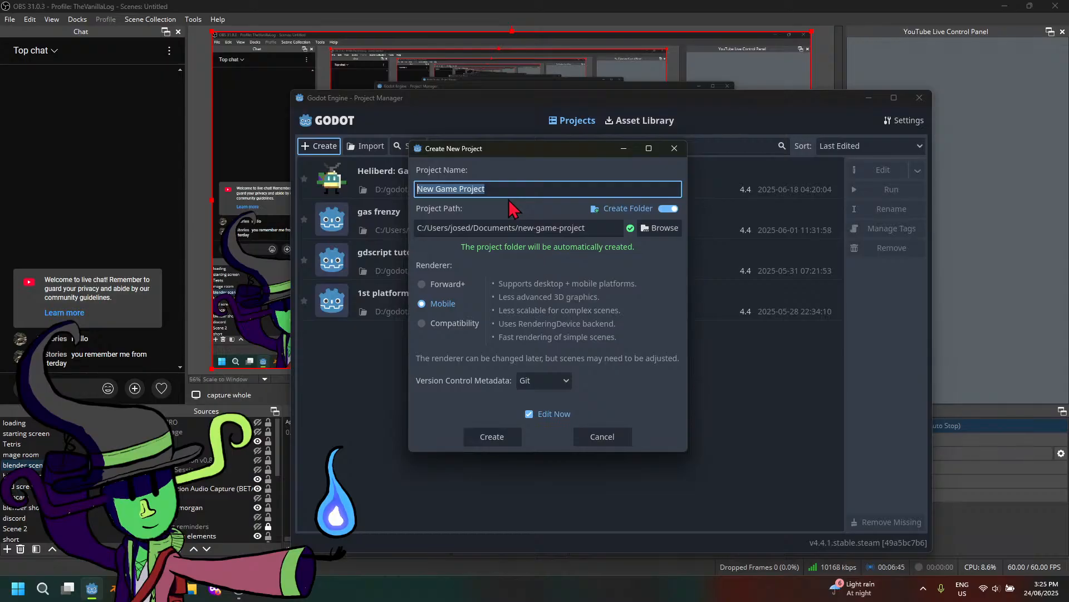
type("Heliberd")
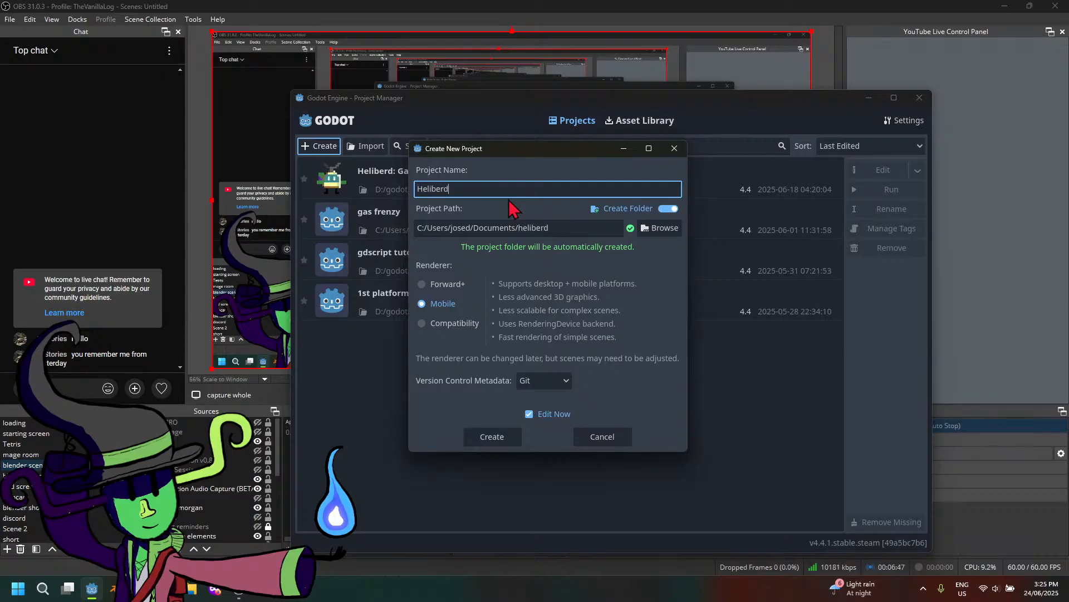
type(": Wild Skies")
Start browsing for the project path, and in File Explorer create a folder named "Heliberd WS" inside D:\godot
left_click(668, 228)
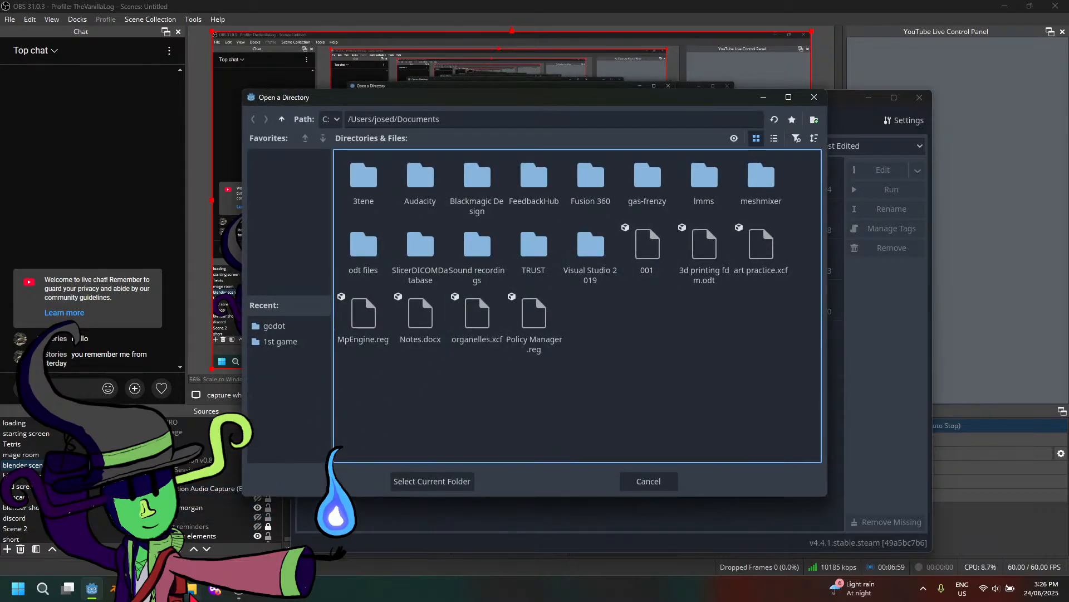
left_click(190, 593)
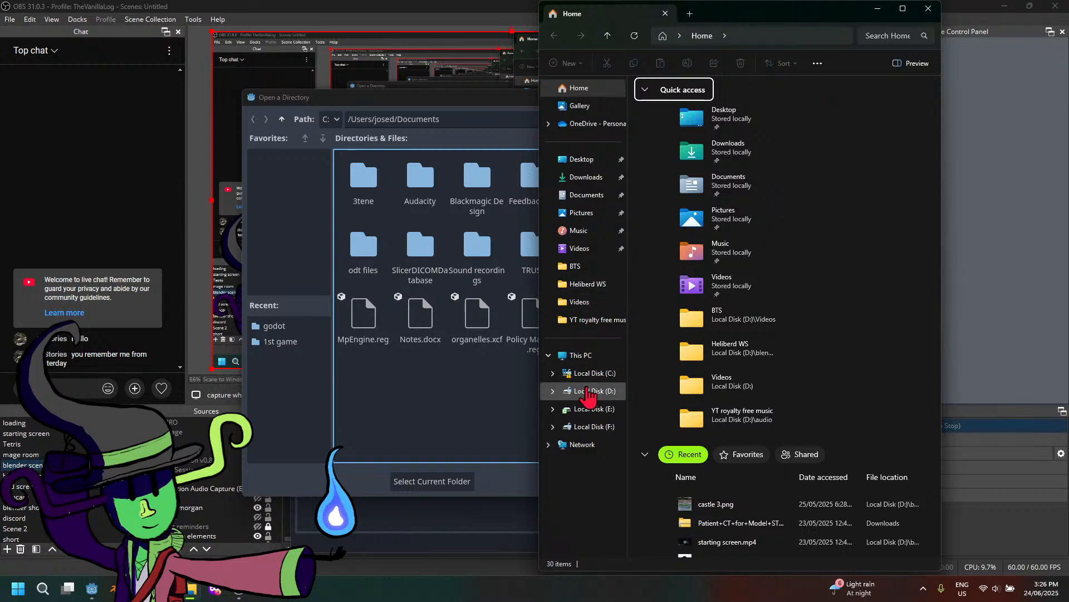
left_click(590, 390)
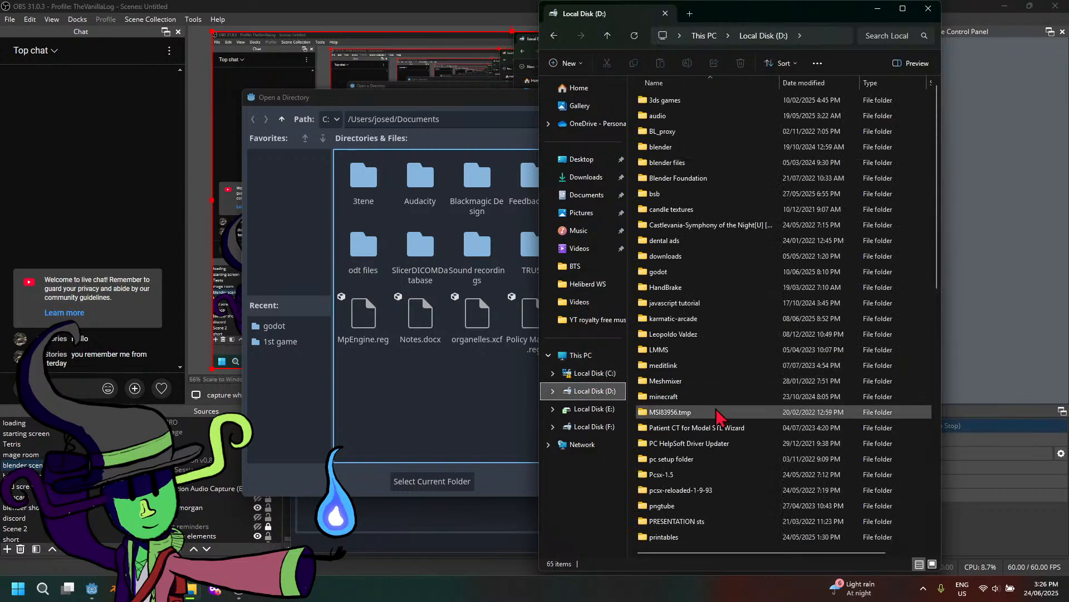
left_click(698, 273)
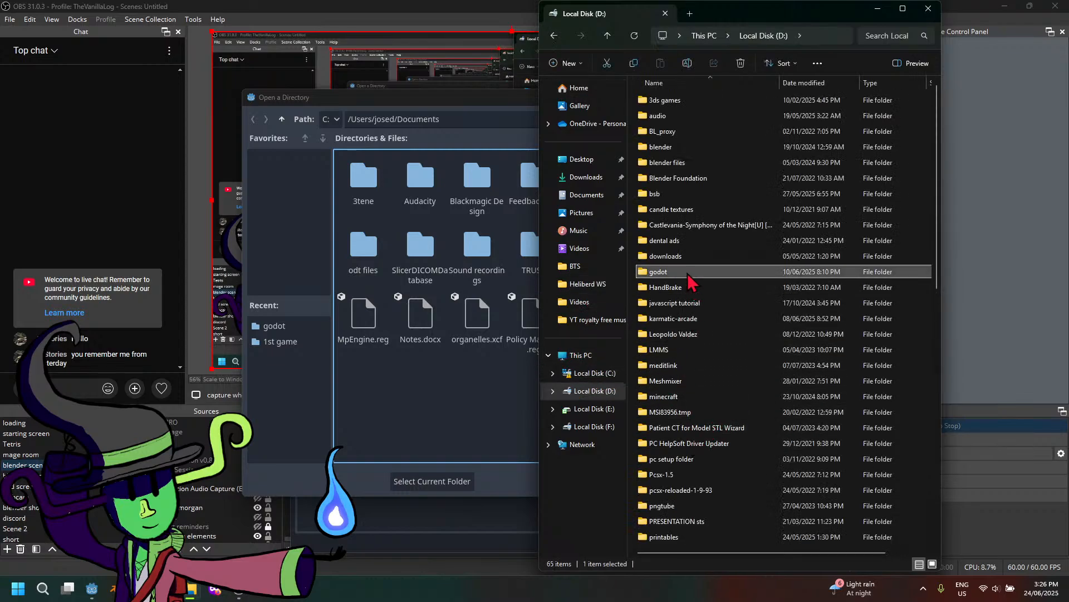
double_click(699, 273)
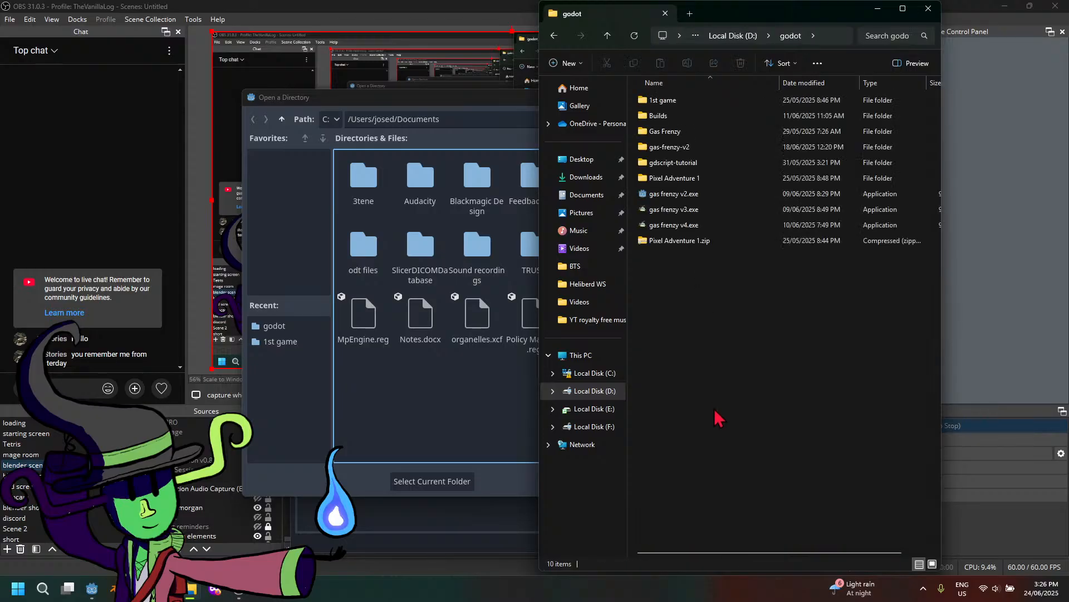
left_click(571, 63)
left_click(574, 89)
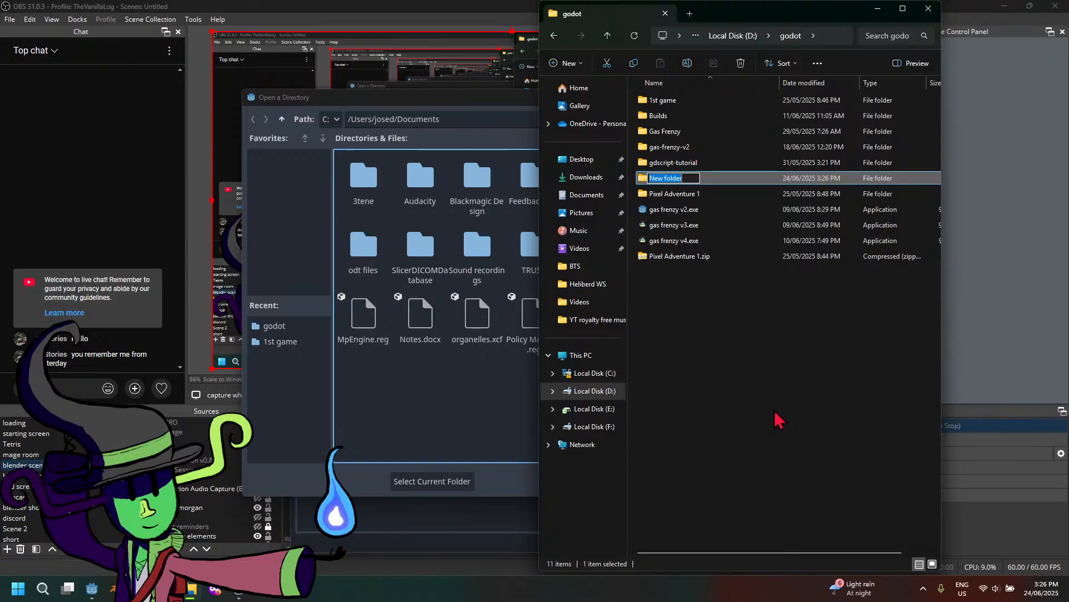
type("Heliberd WS")
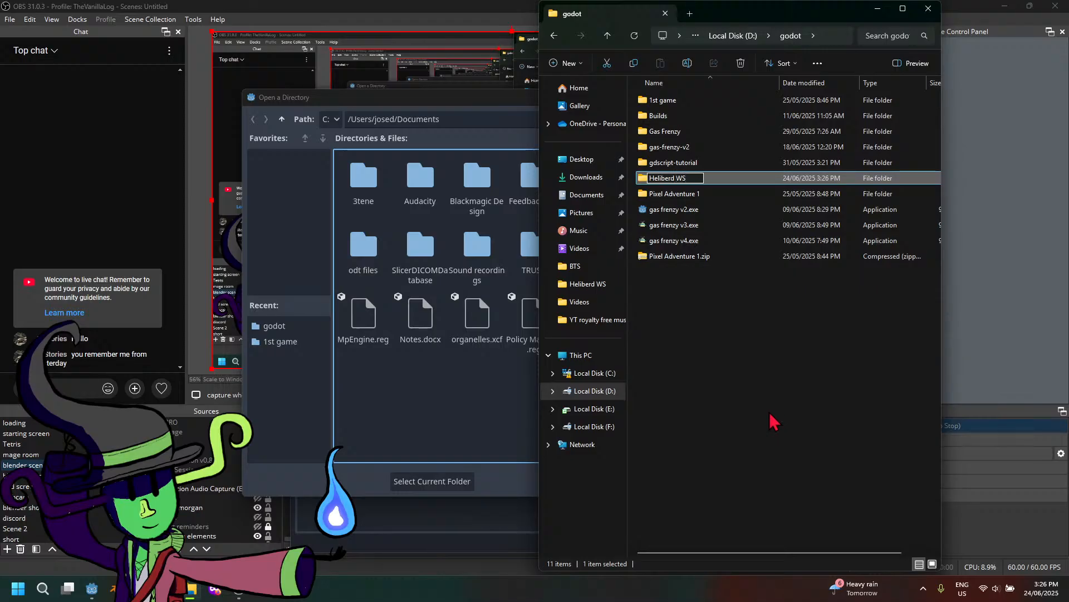
key("Return")
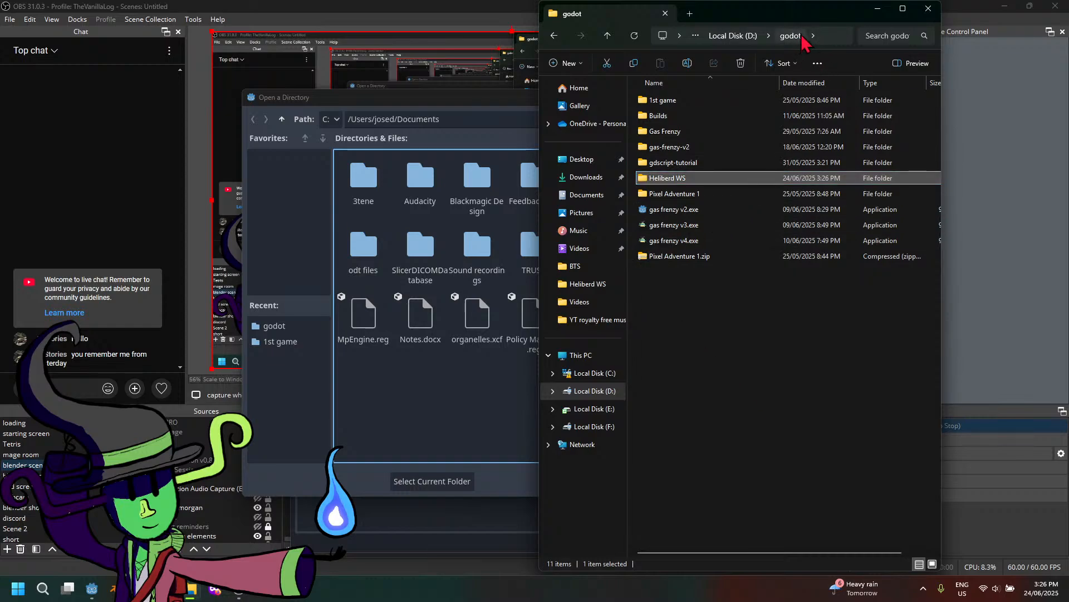
left_click_drag(819, 20, 680, 152)
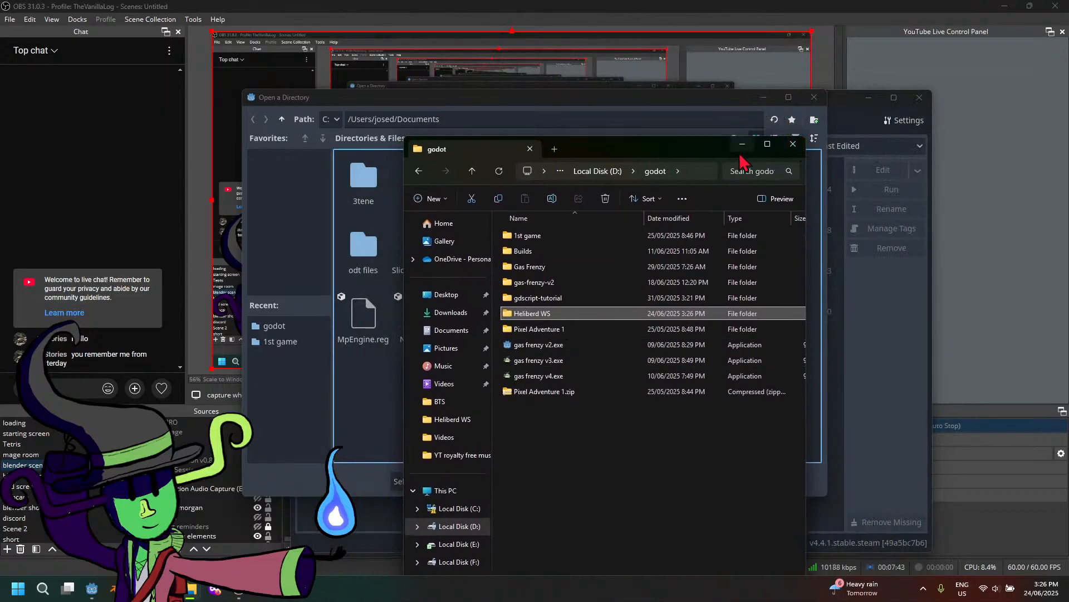
left_click(741, 143)
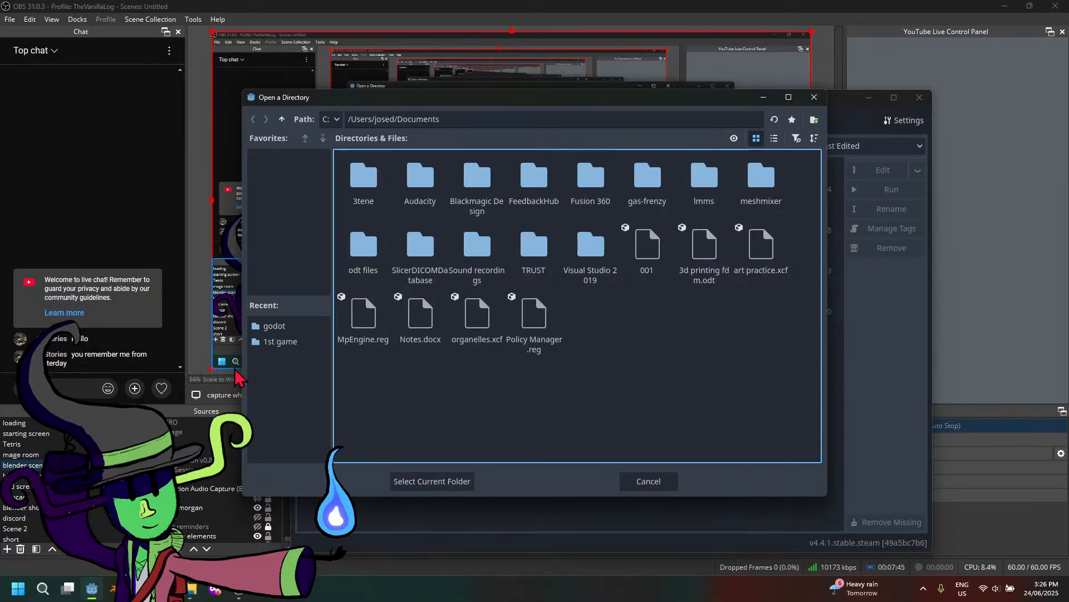
Set the new project's path to the Heliberd WS folder in D:/godot
left_click(275, 325)
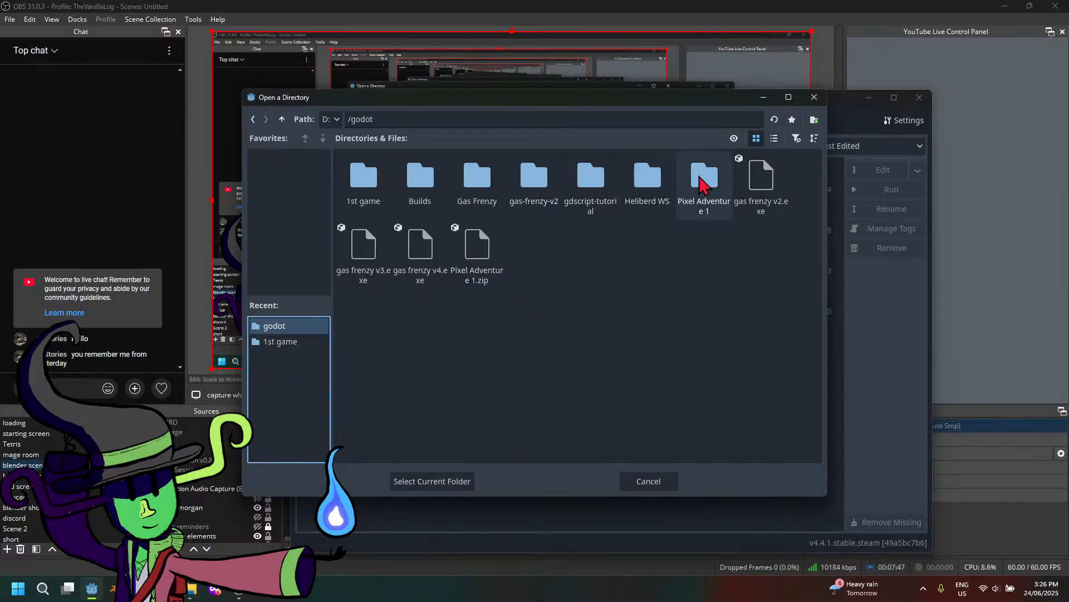
double_click(652, 188)
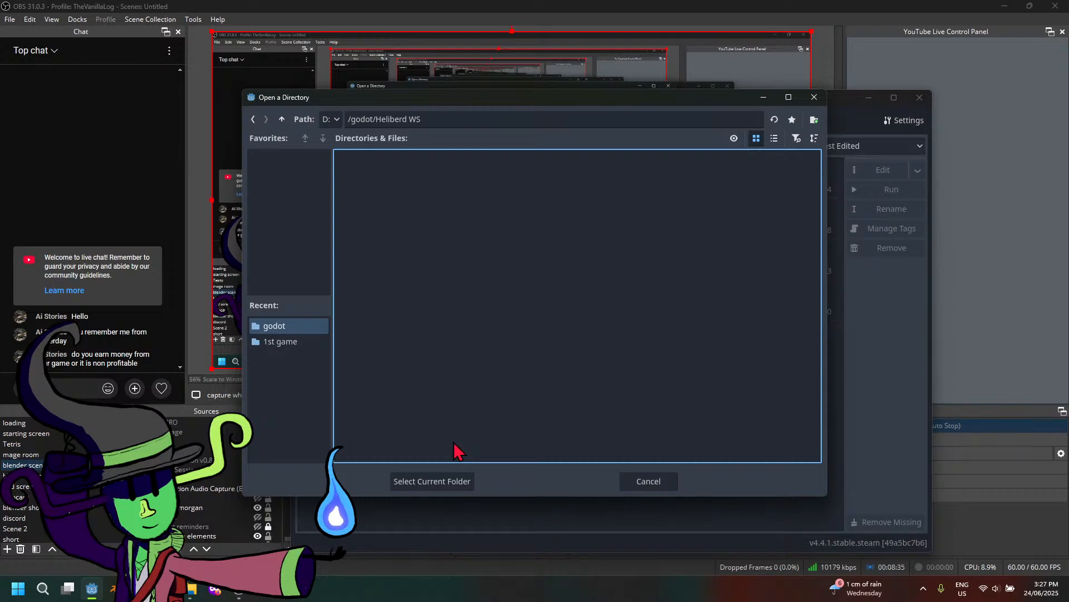
left_click(460, 484)
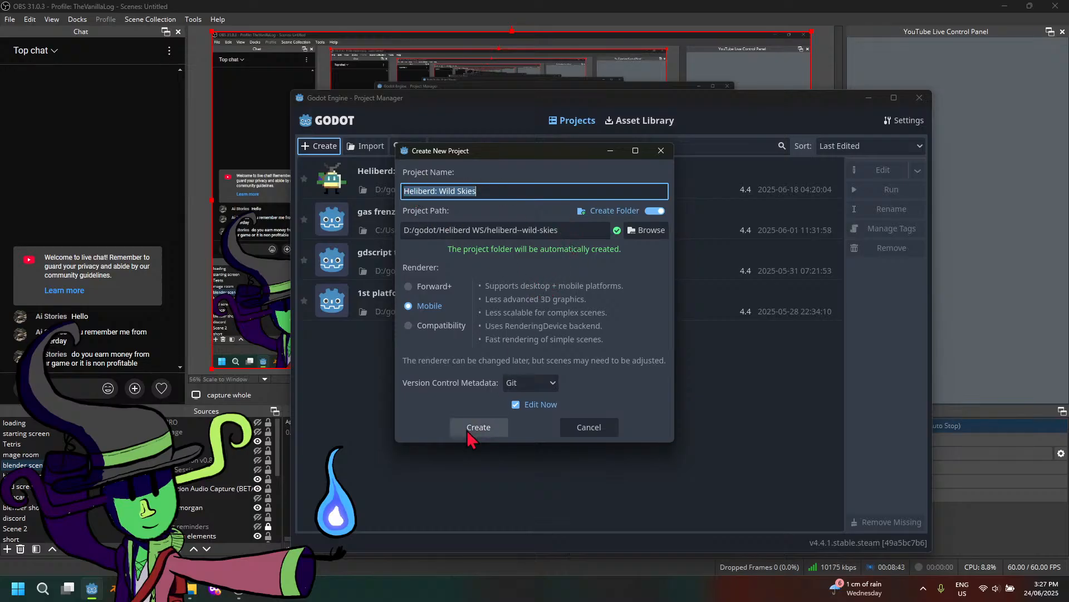
Compare the renderer options, choose Mobile with Git version control metadata, and create the project
left_click(438, 325)
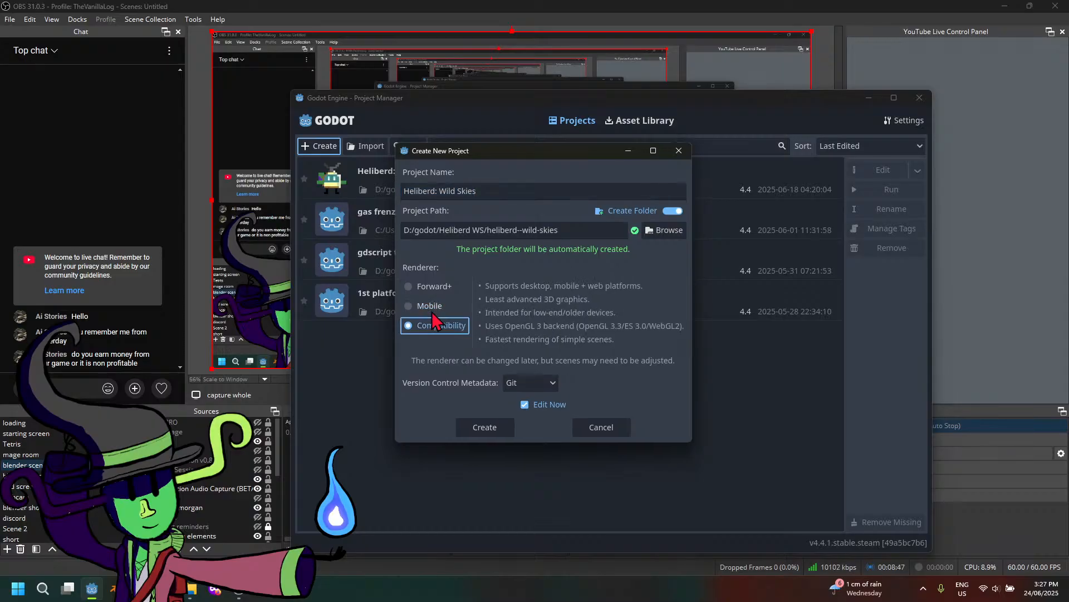
left_click(440, 306)
left_click(440, 286)
left_click(438, 308)
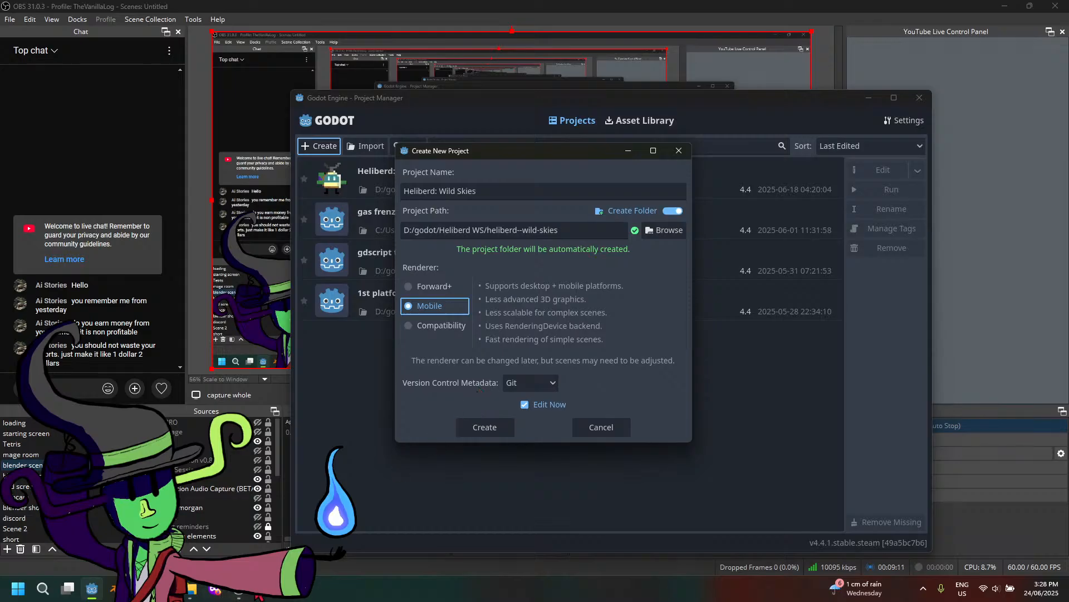
mouse_move(239, 588)
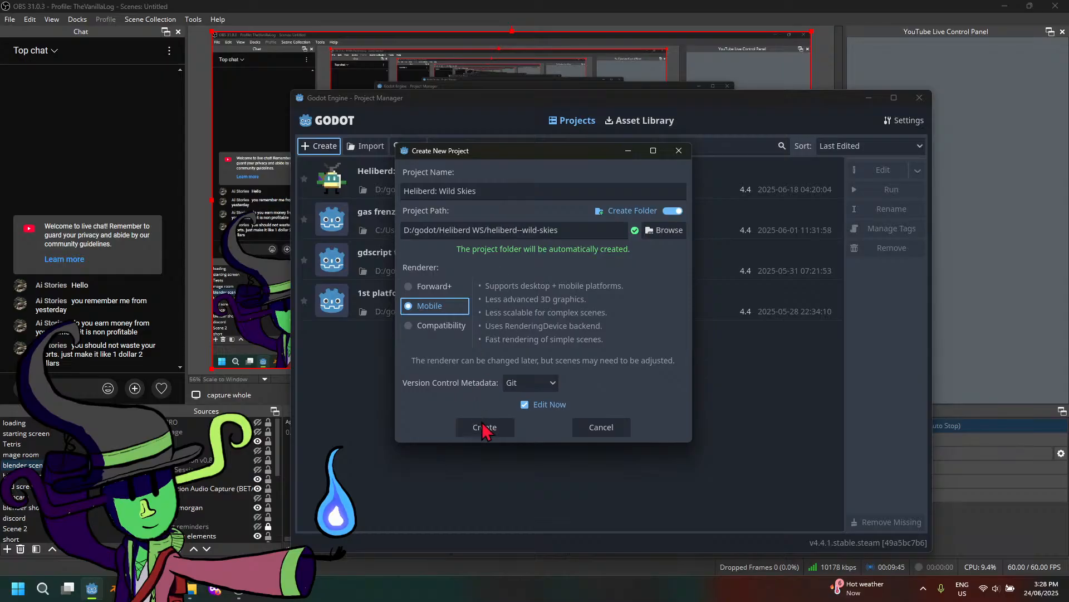
left_click(539, 378)
left_click(554, 382)
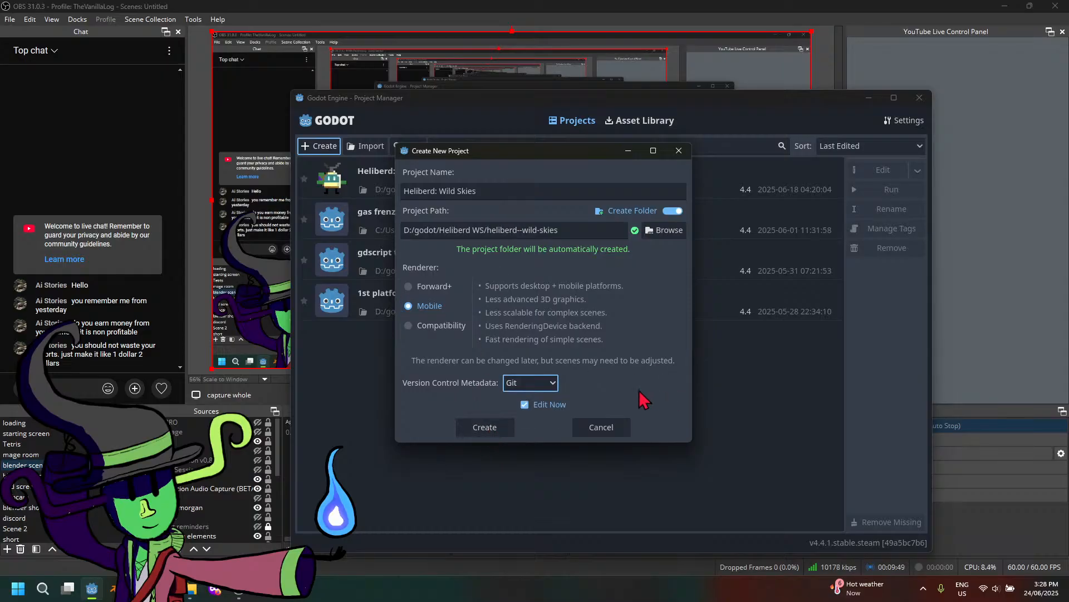
left_click(497, 428)
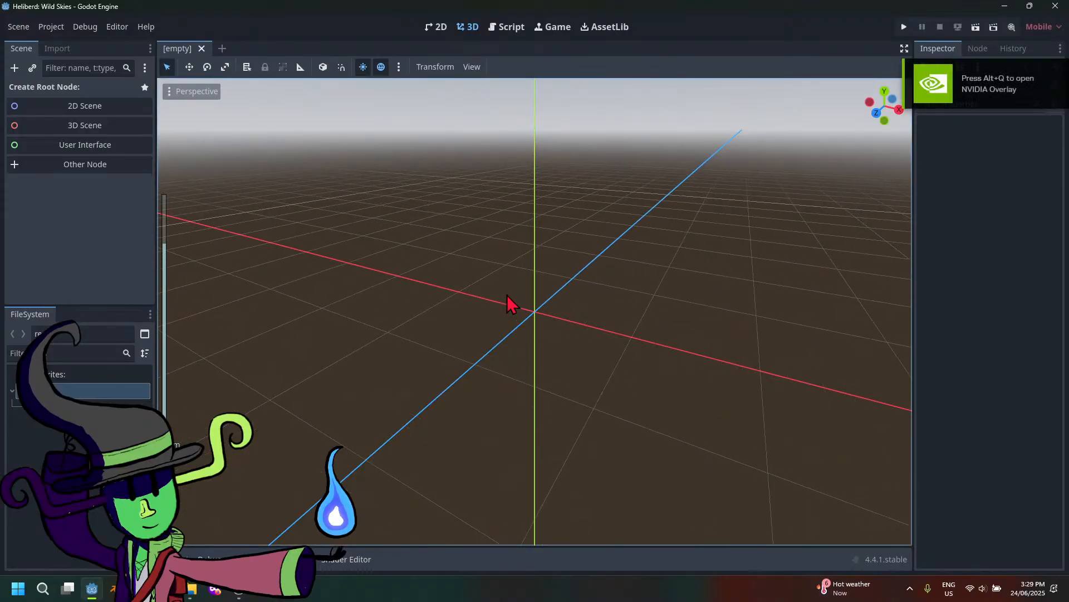
Switch to the 2D workspace and create a plain Node as the root of the empty scene
left_click(430, 27)
scroll(576, 385, "down", 2)
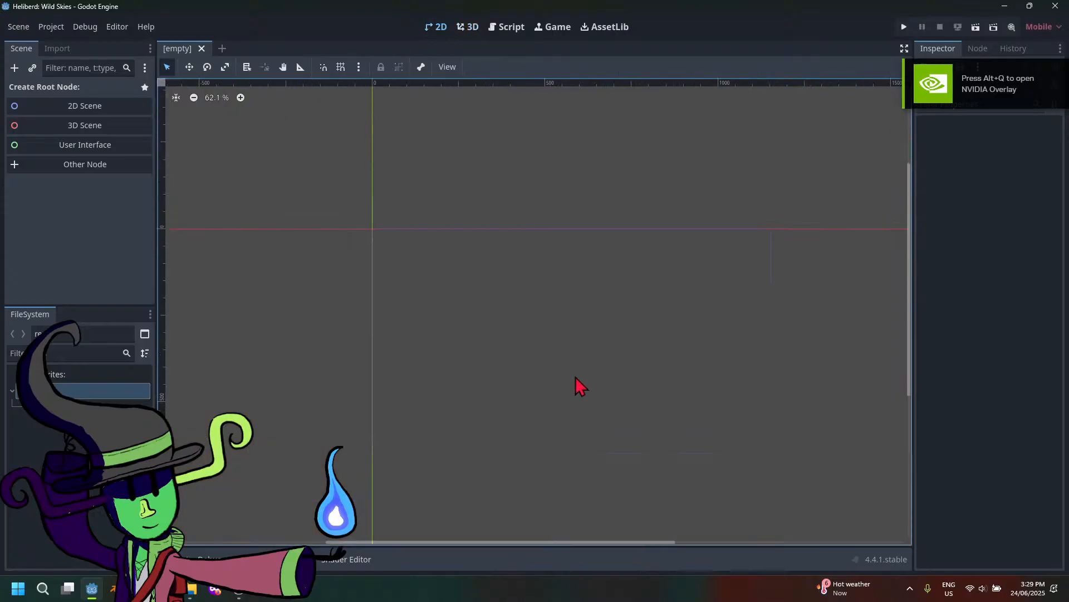
scroll(576, 386, "up", 1)
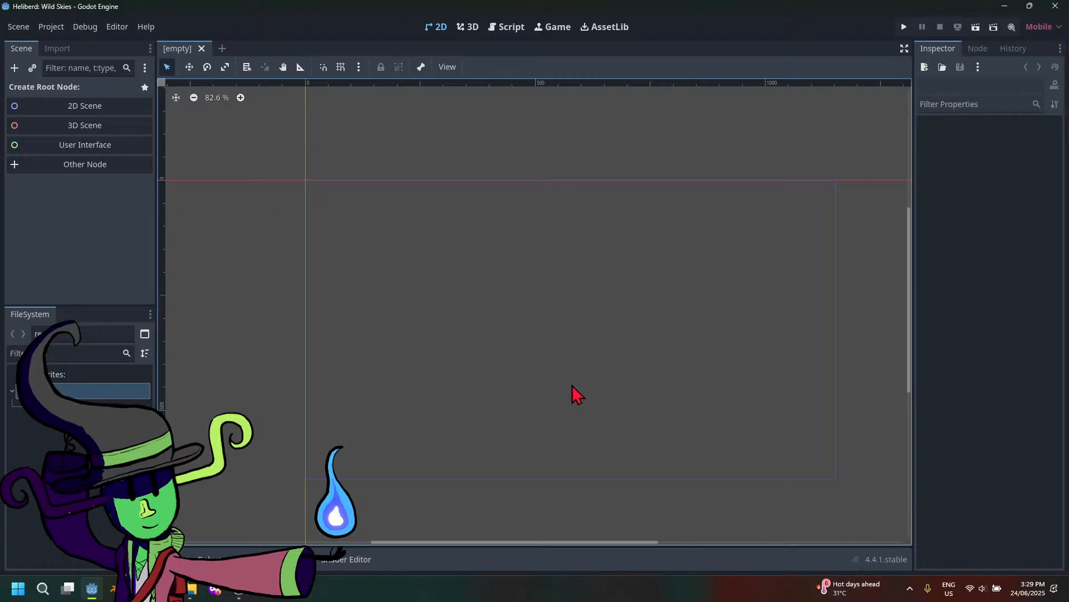
scroll(587, 357, "down", 1)
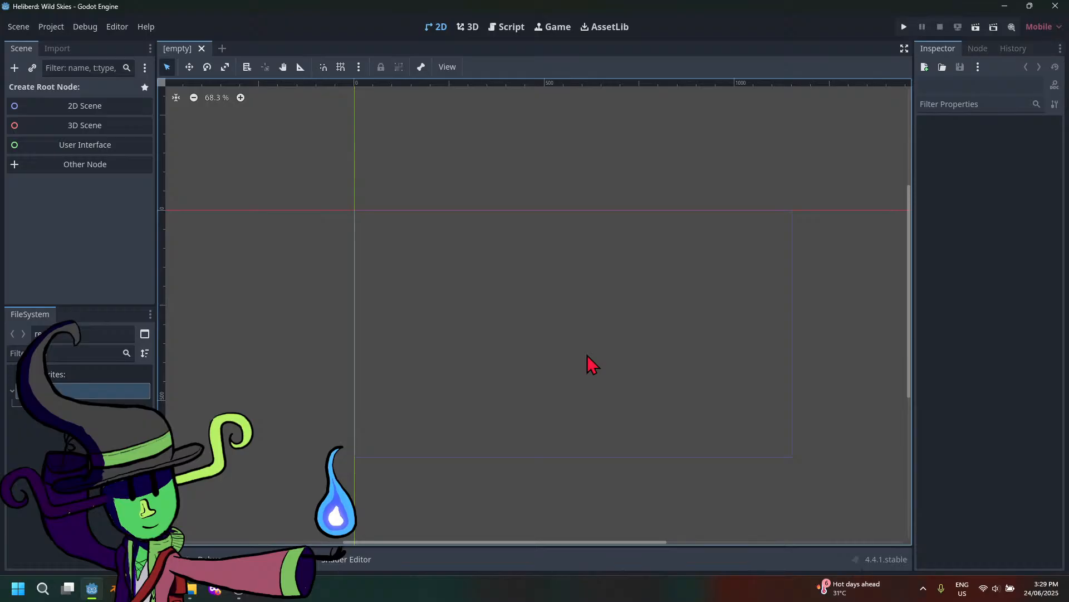
scroll(687, 419, "up", 1)
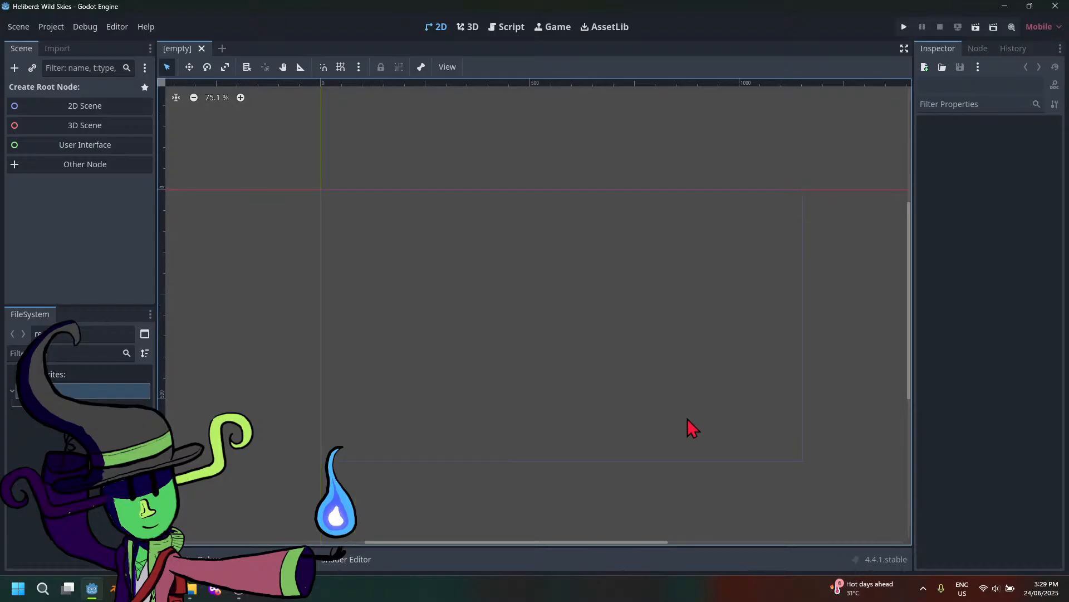
scroll(687, 429, "up", 1)
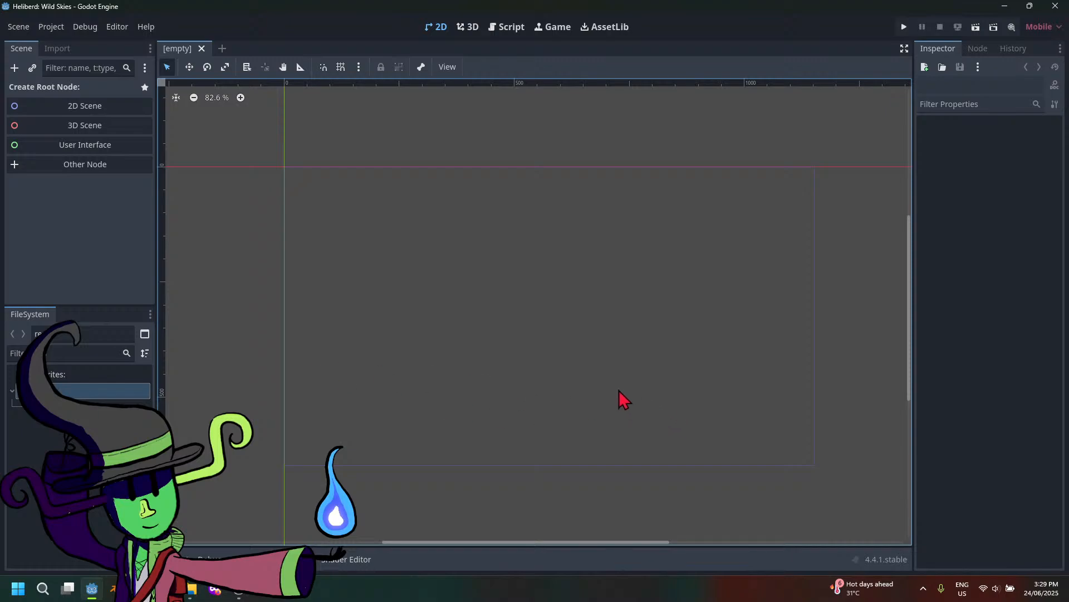
scroll(619, 390, "down", 1)
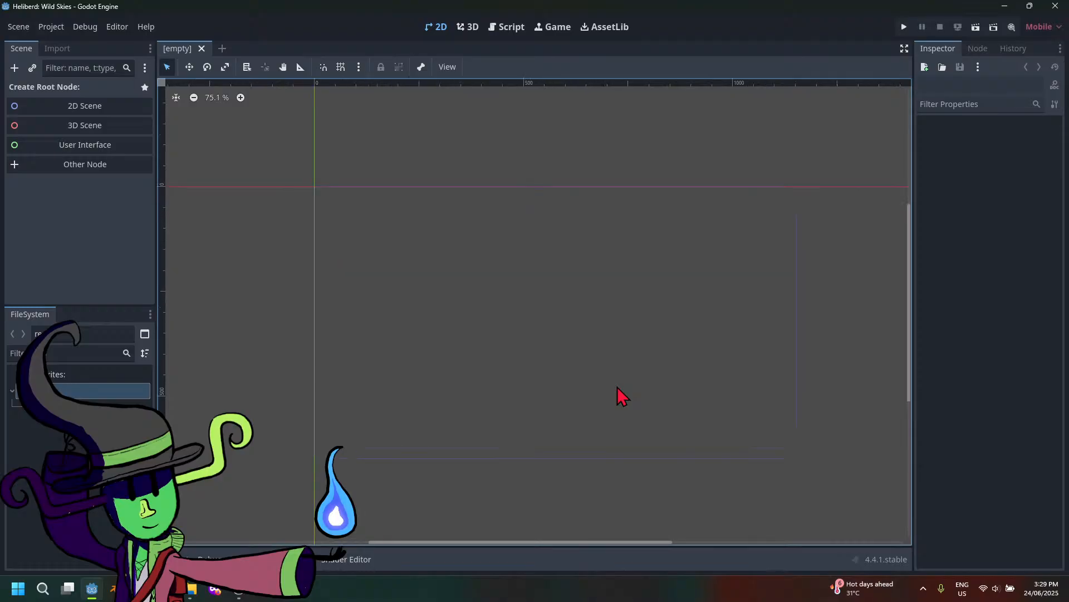
middle_click_drag(617, 386, 543, 394)
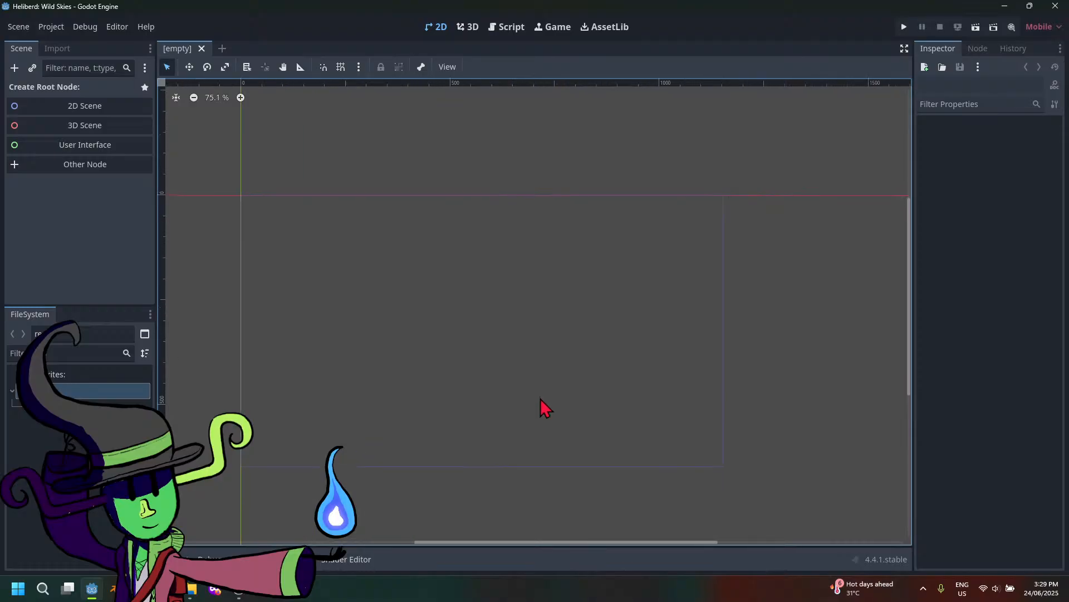
scroll(546, 408, "down", 2)
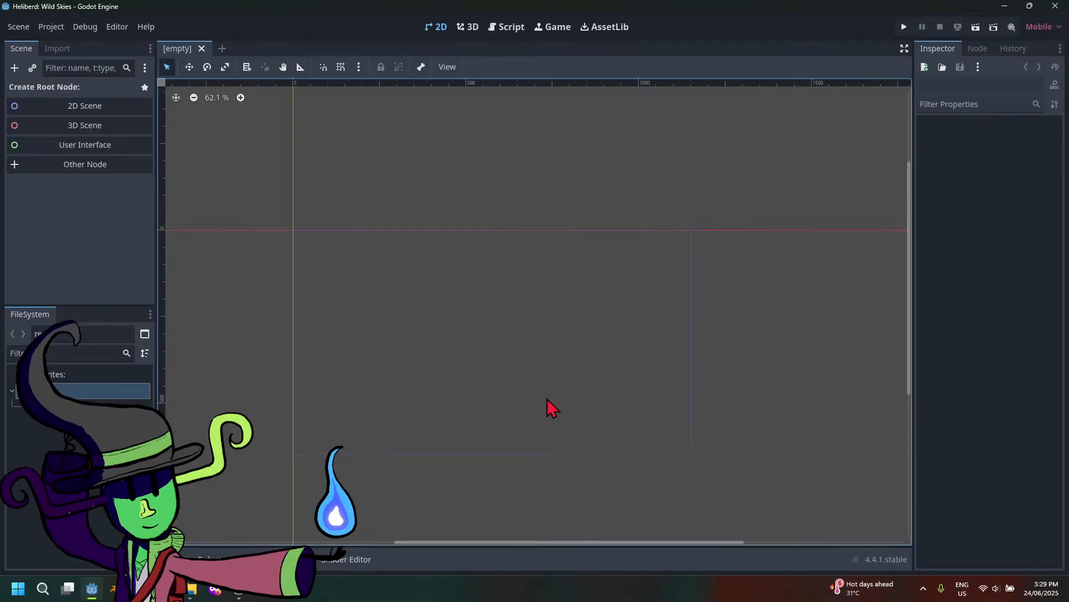
left_click(113, 163)
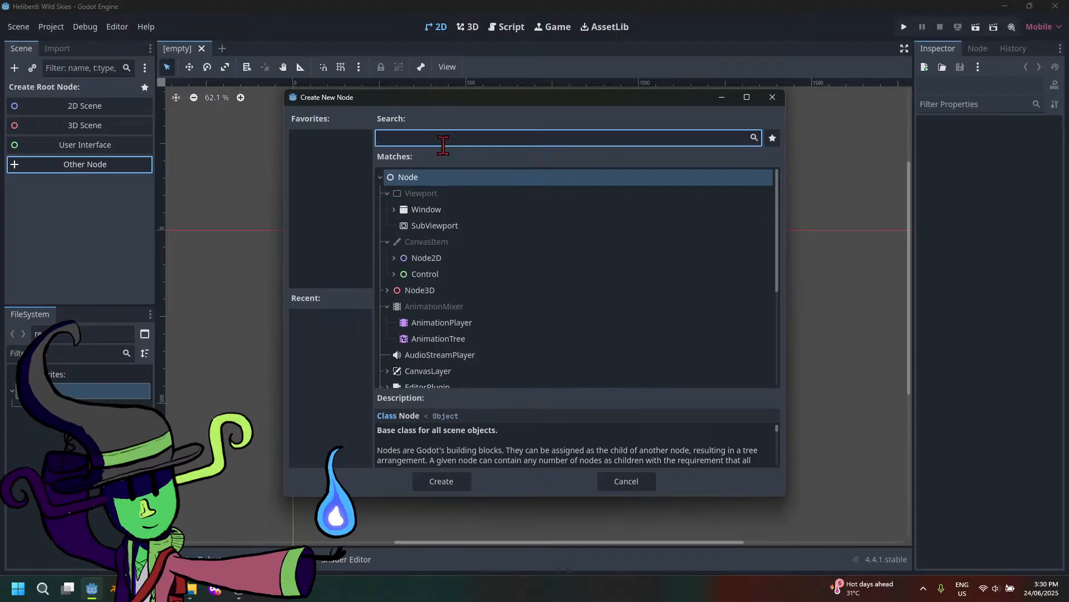
left_click(439, 483)
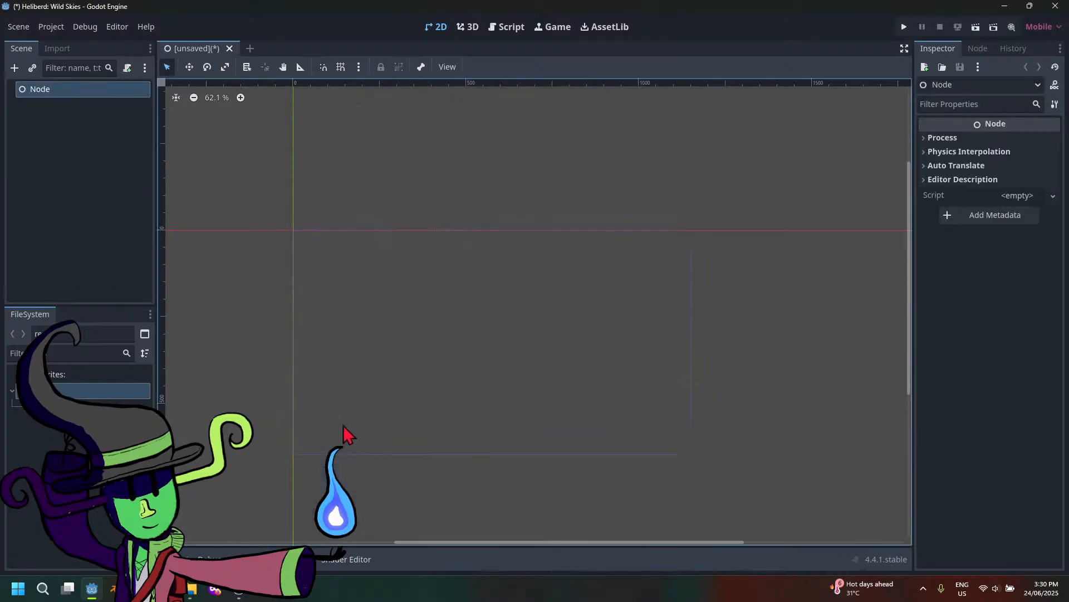
scroll(350, 408, "up", 1)
scroll(350, 402, "down", 1)
scroll(587, 443, "down", 2)
scroll(587, 435, "up", 3)
middle_click_drag(464, 429, 503, 440)
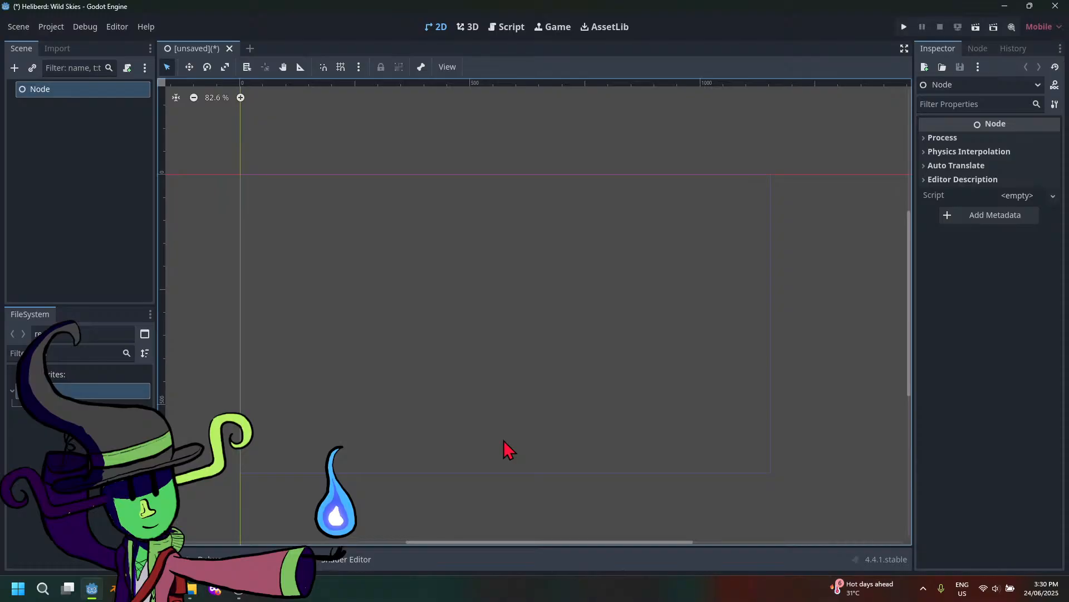
scroll(519, 403, "down", 2)
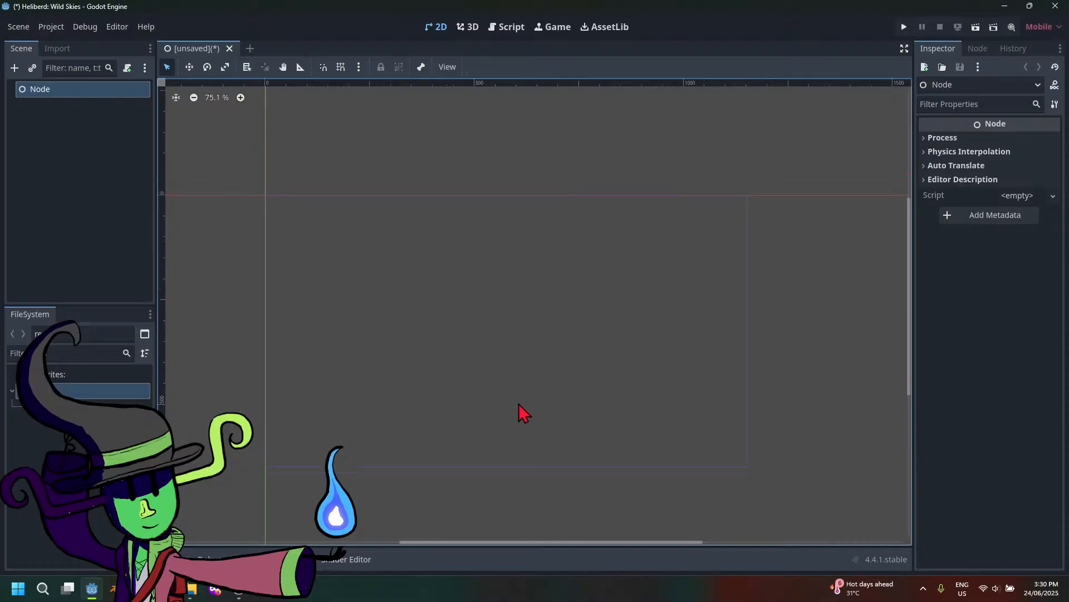
scroll(524, 402, "up", 1)
middle_click_drag(531, 413, 517, 446)
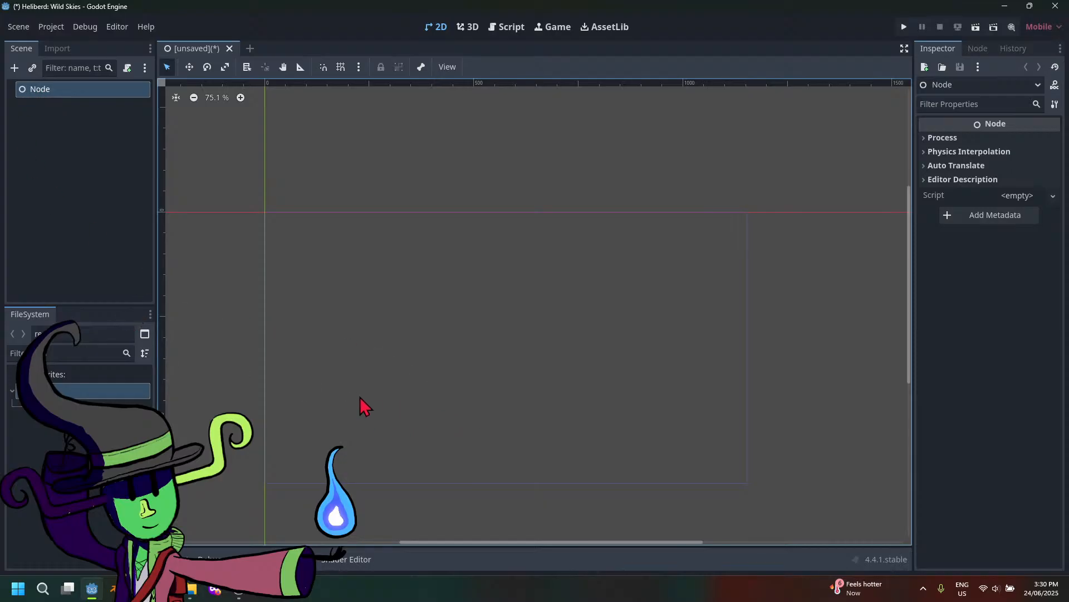
middle_click_drag(361, 397, 391, 401)
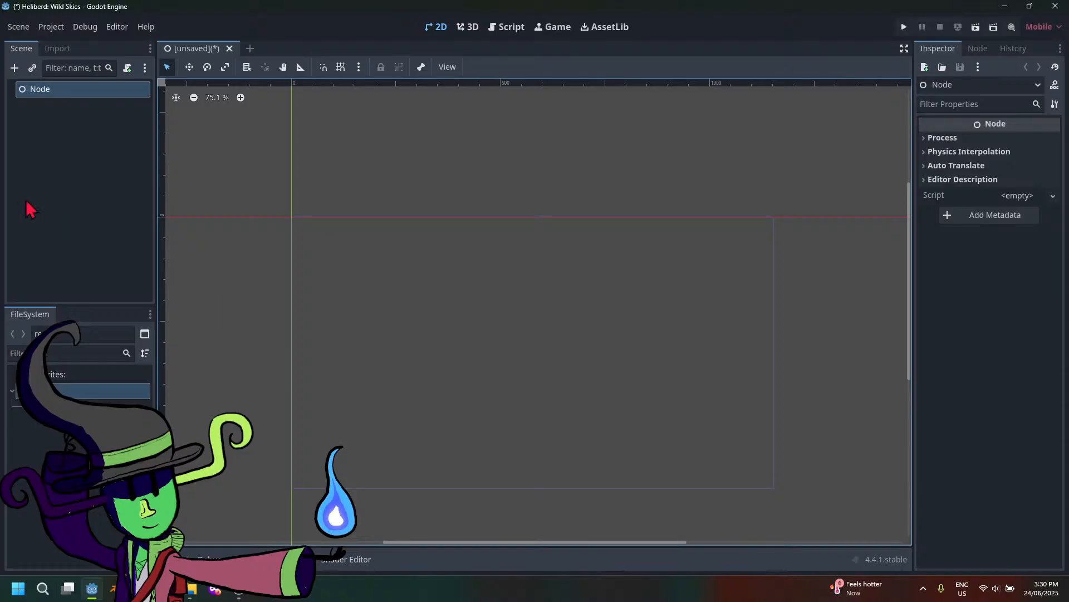
left_click(15, 69)
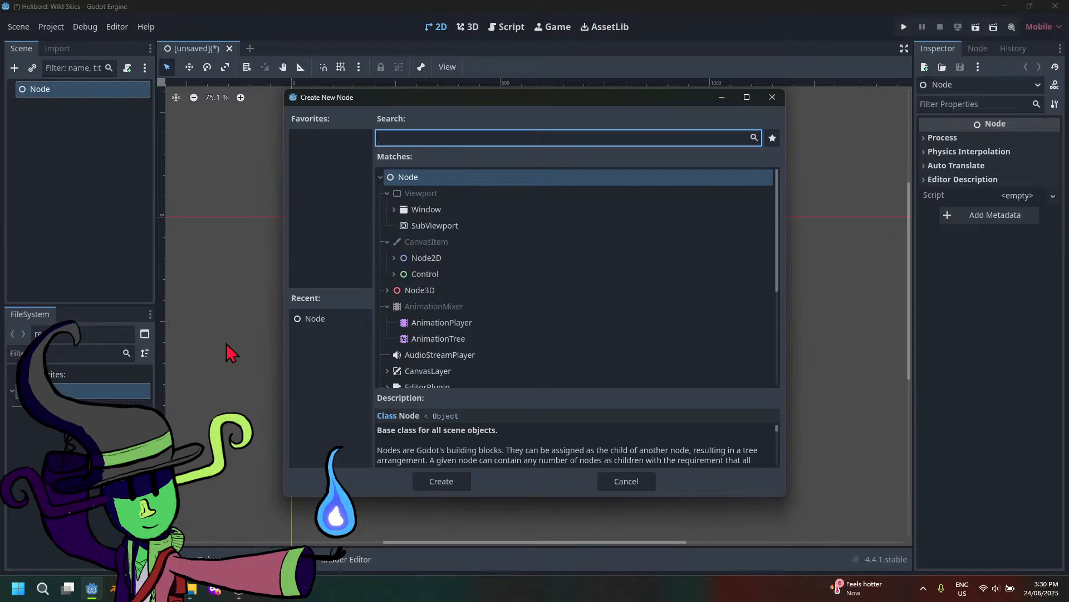
type("c")
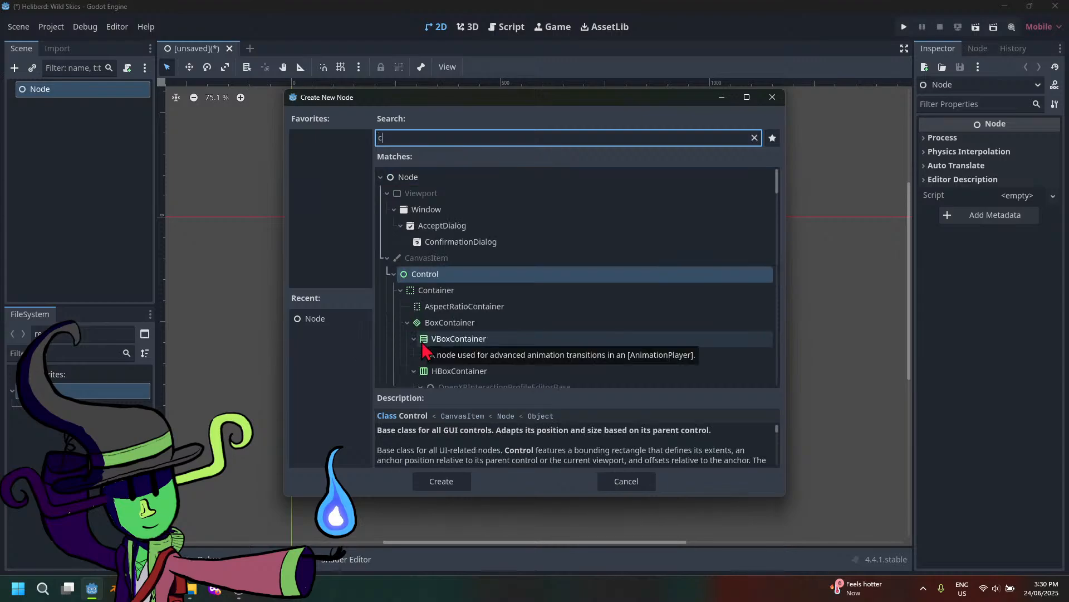
left_click(646, 484)
Switch to File Explorer and open the sprites folder inside the Heliberd WS artwork folder
left_click(191, 589)
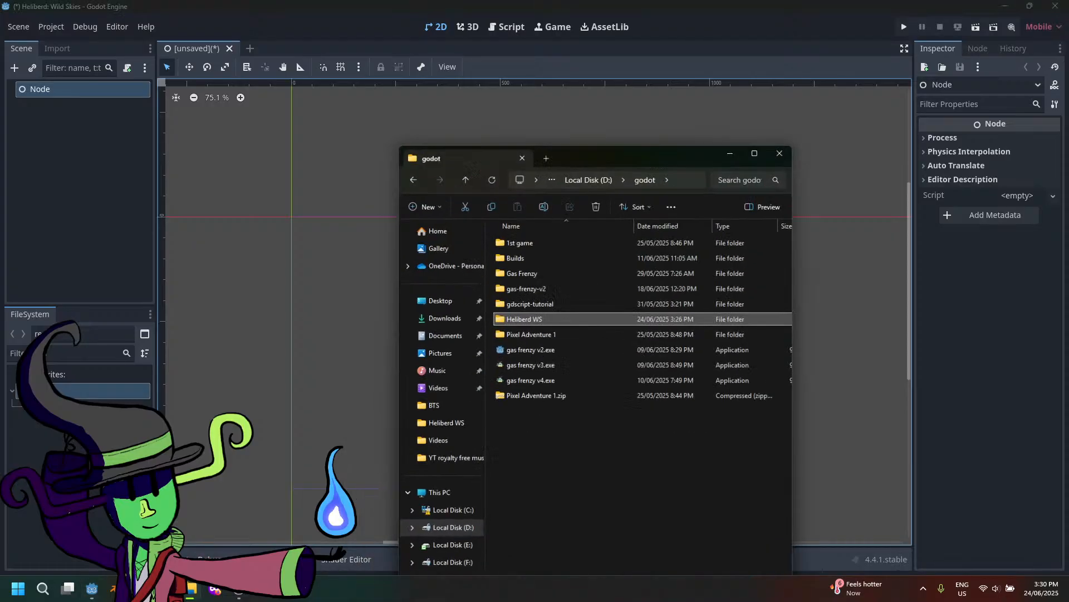
left_click_drag(640, 162, 785, 53)
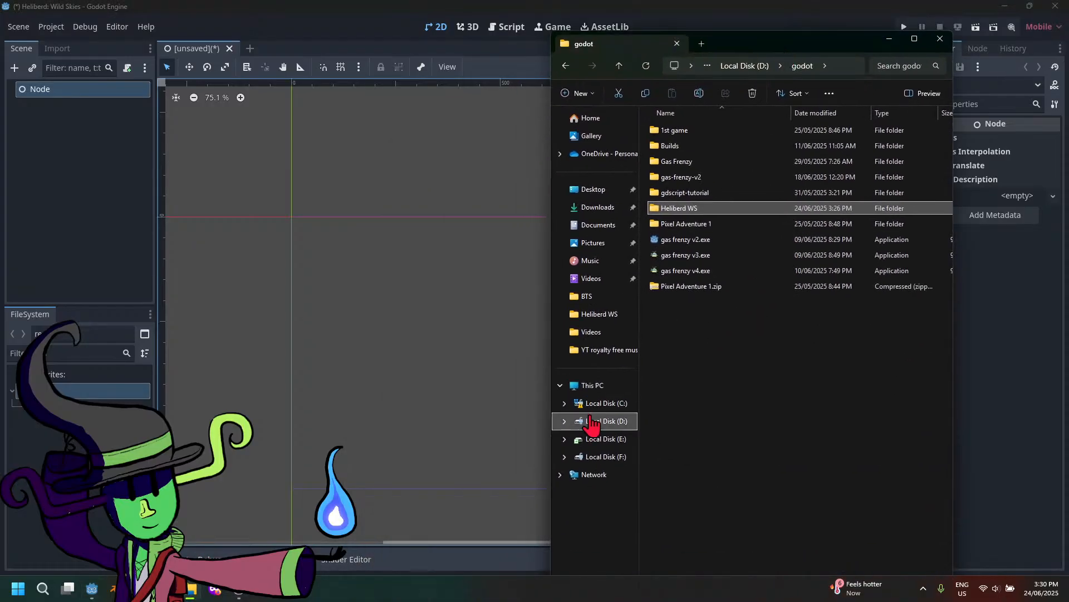
left_click(618, 320)
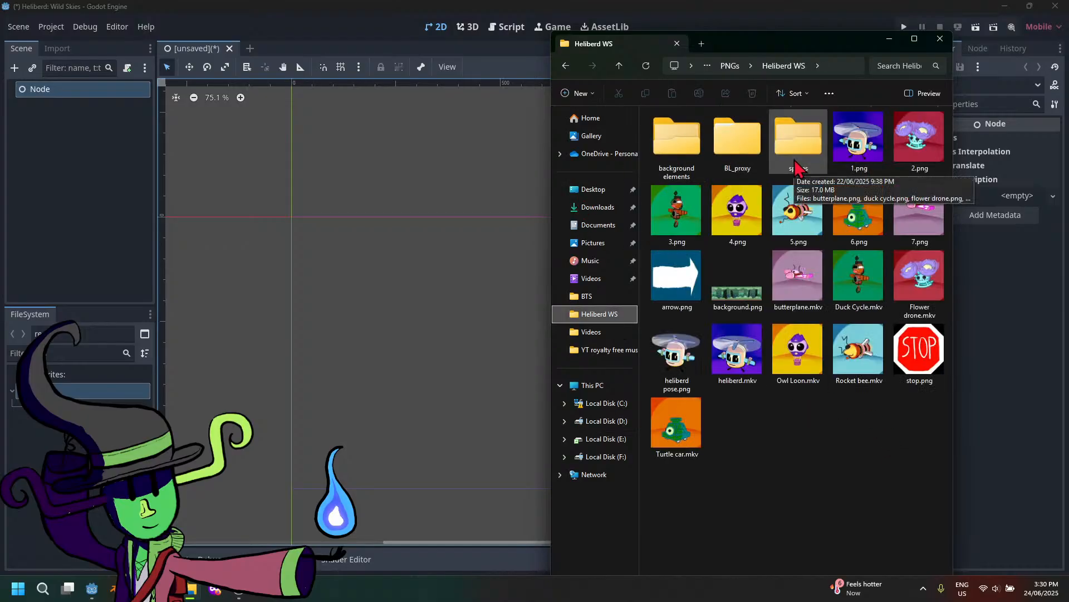
double_click(814, 167)
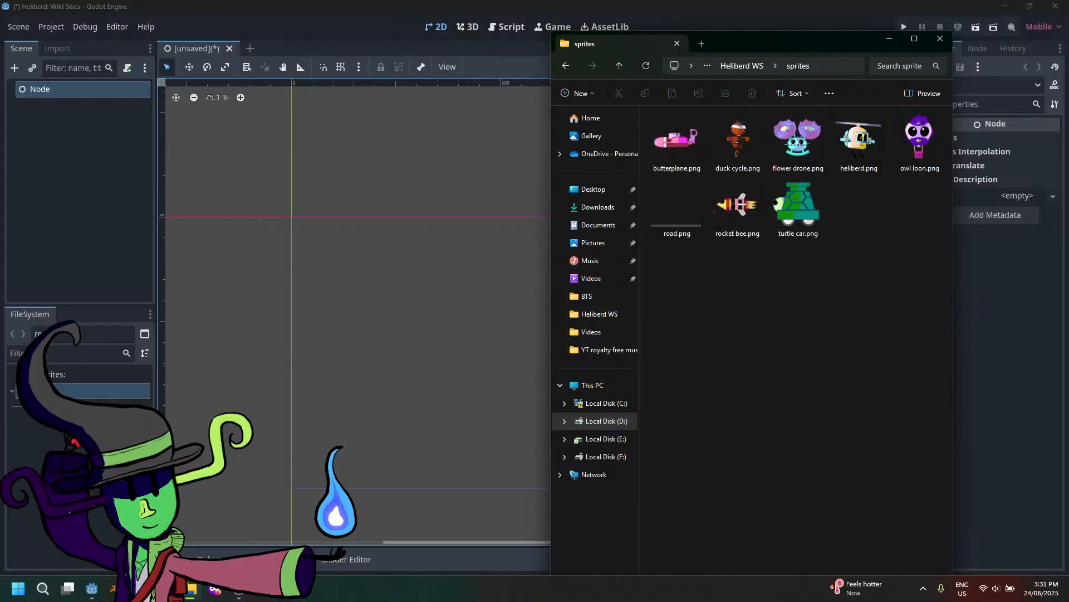
Back in Godot, create a folder named "Sprites" in the project root res://
right_click(74, 442)
left_click(84, 440)
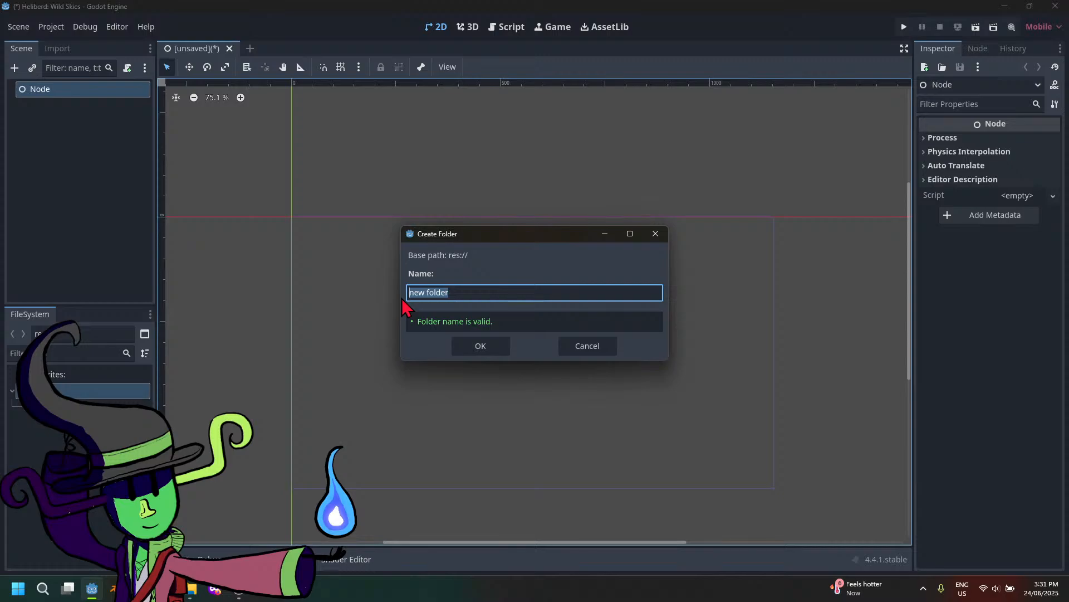
type("Sprites")
key("Return")
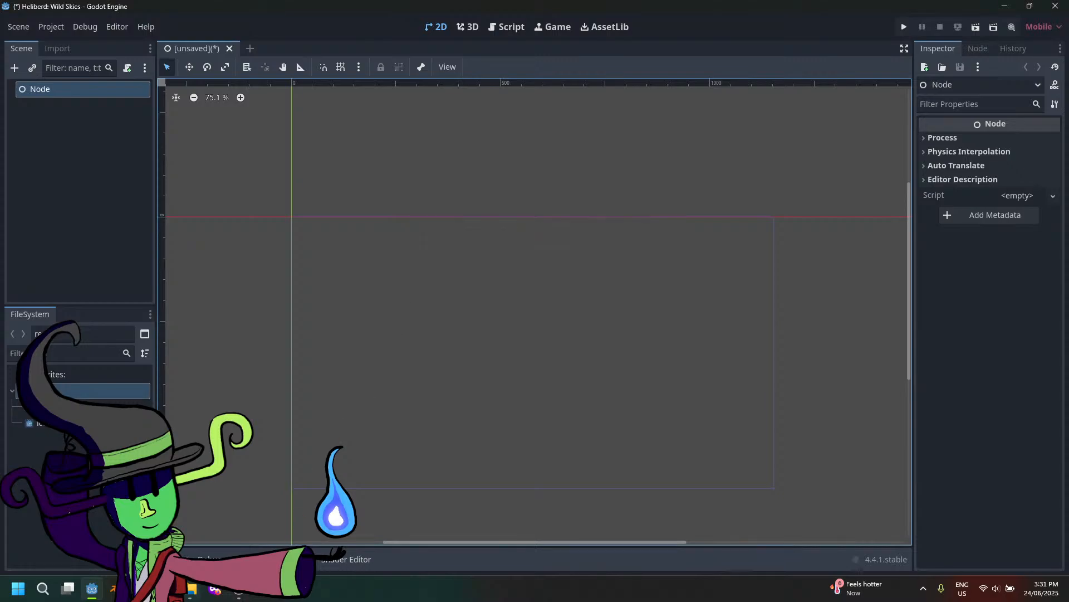
Import all the character PNGs except road.png from File Explorer into the project's Sprites folder, and expand that folder
left_click(191, 589)
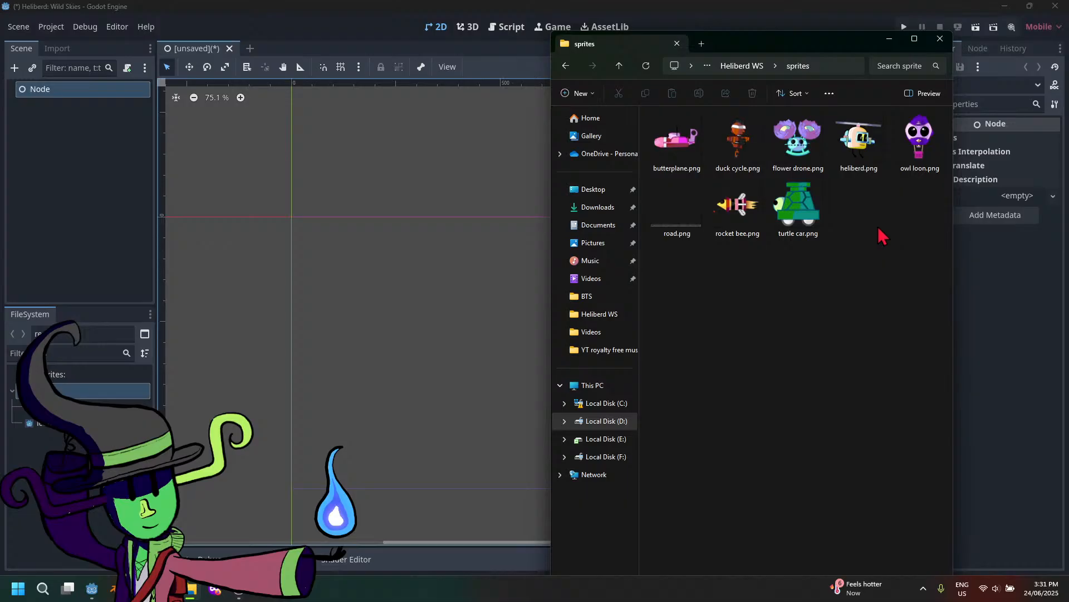
left_click_drag(920, 259, 740, 170)
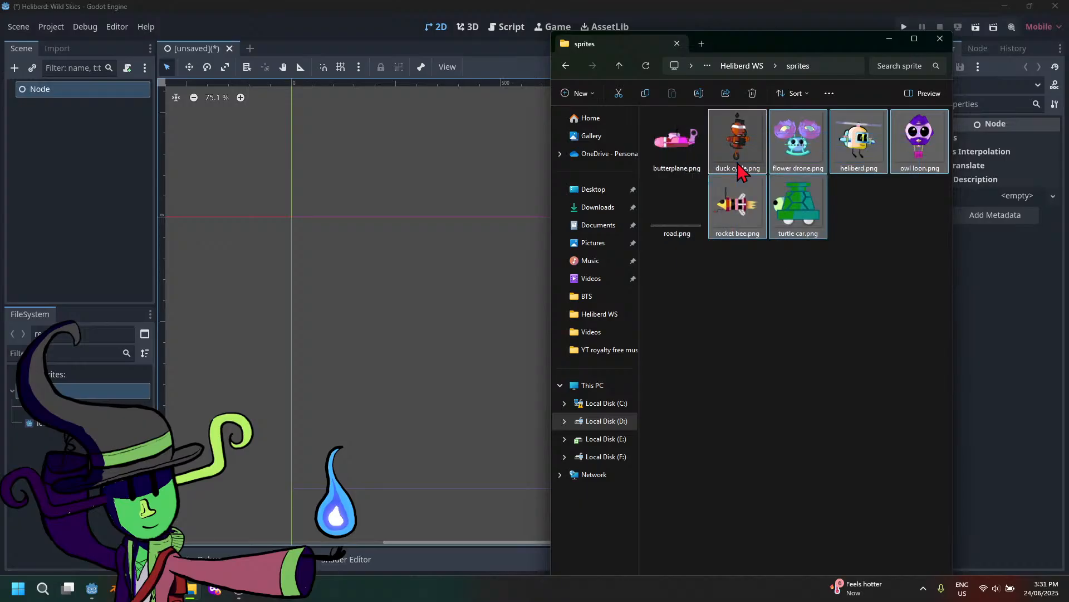
left_click(702, 159, "ctrl")
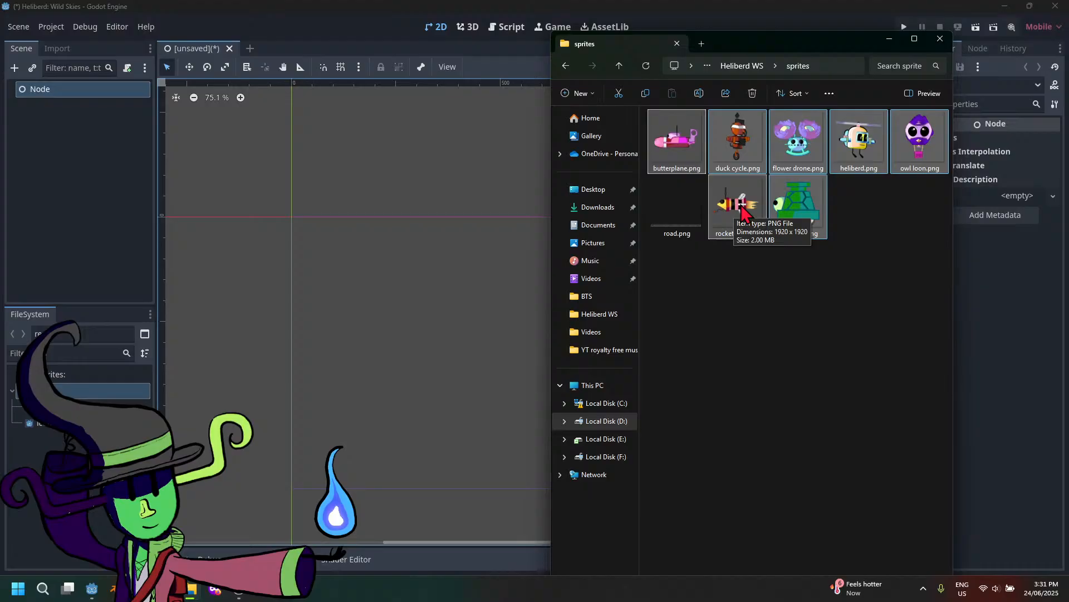
left_click_drag(743, 210, 59, 438)
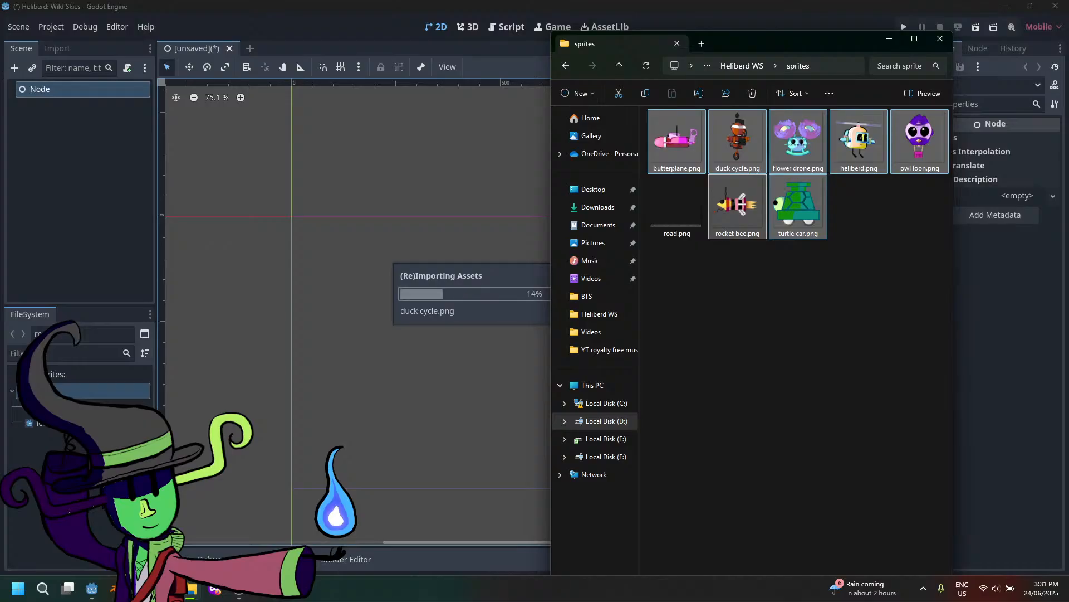
left_click(20, 408)
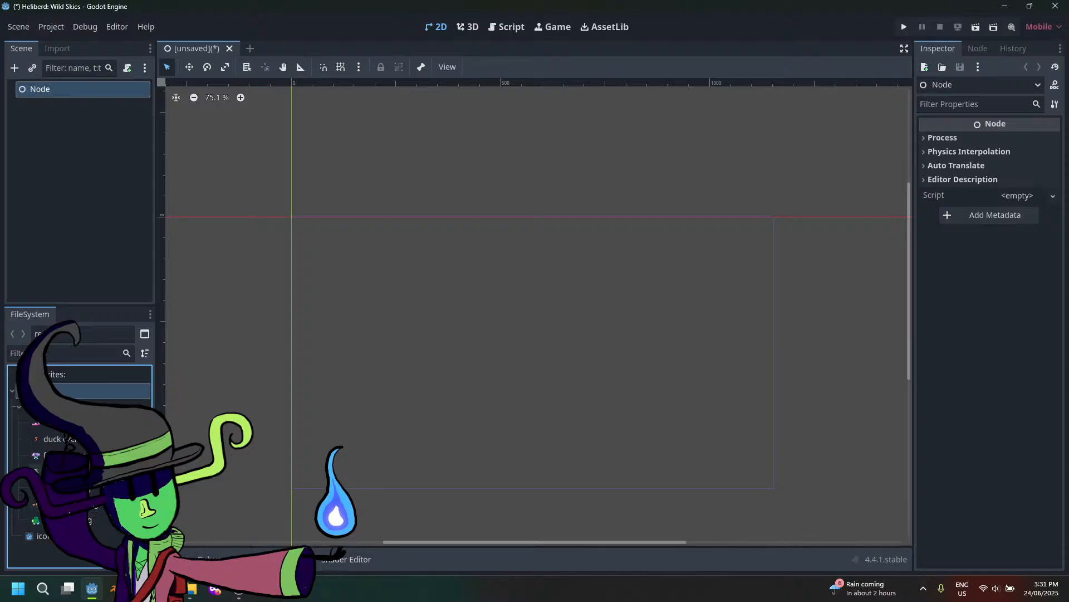
In File Explorer, open the background elements folder within Heliberd WS and select all six images
mouse_move(247, 598)
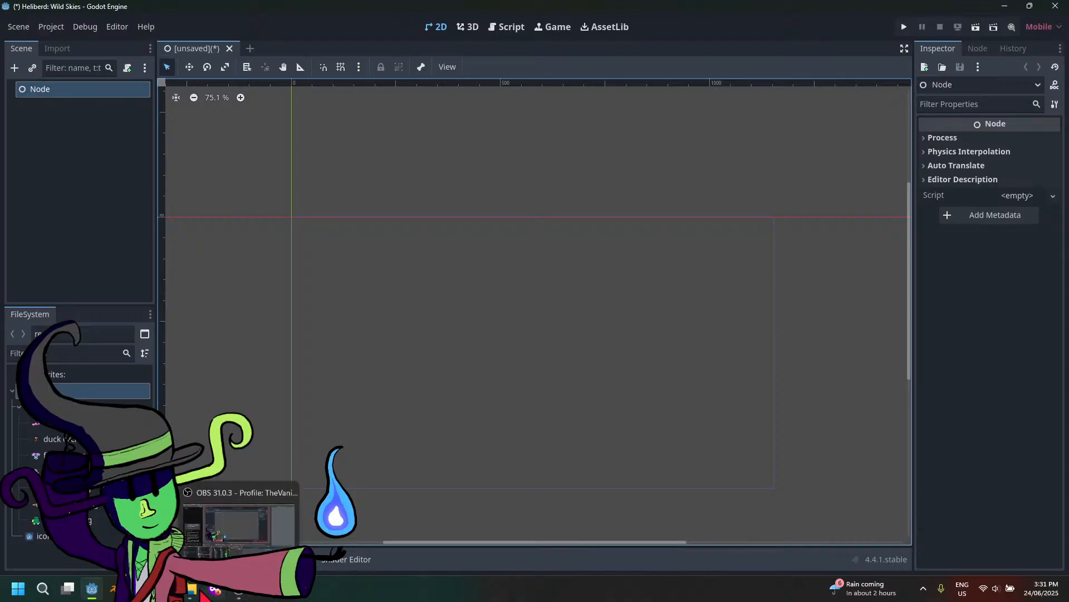
left_click(192, 588)
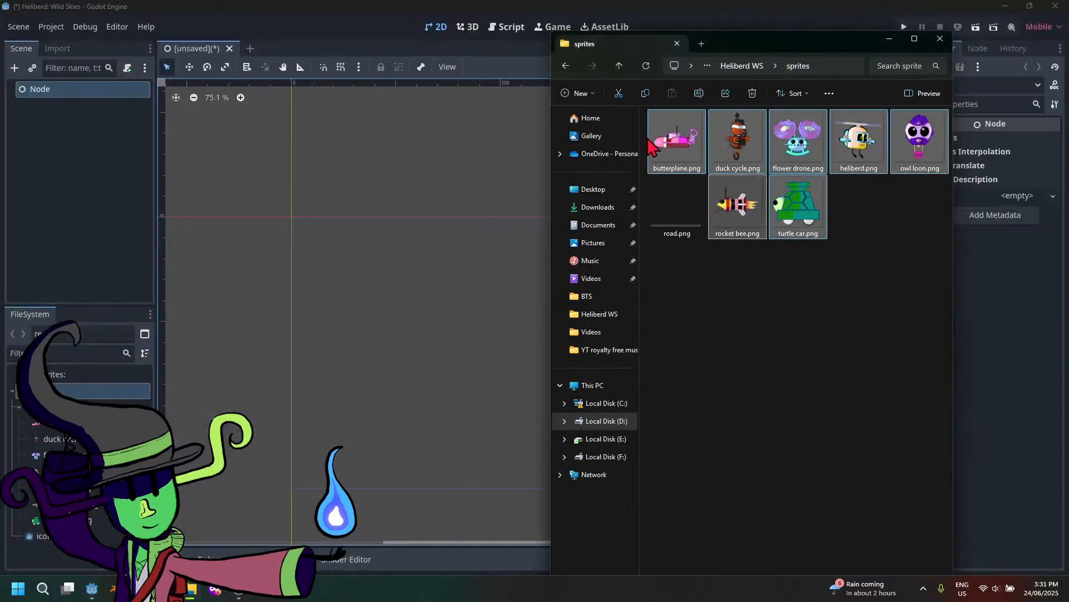
left_click(619, 65)
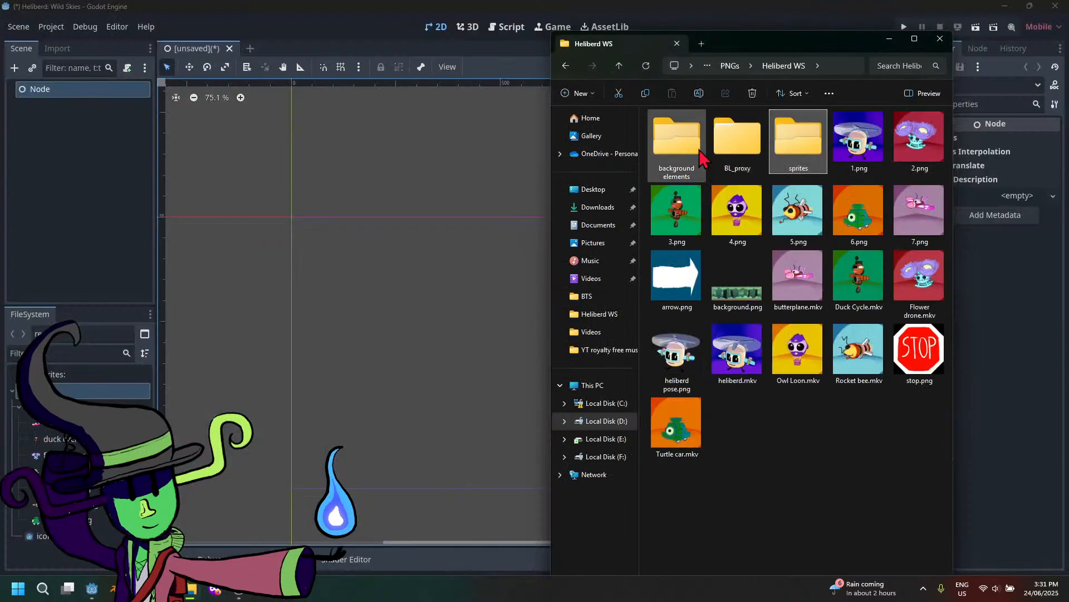
double_click(677, 140)
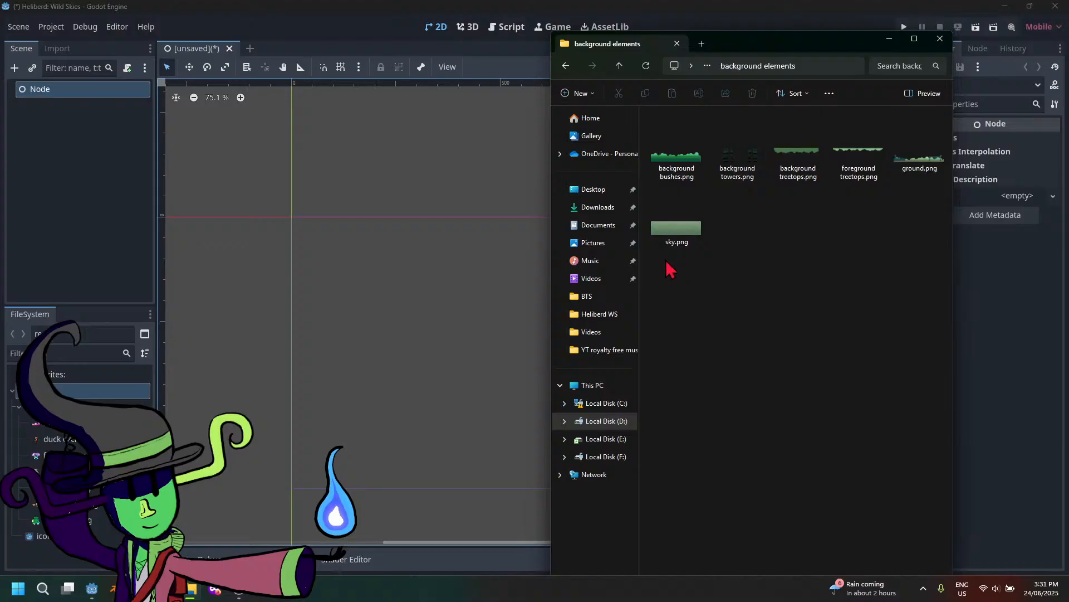
left_click_drag(666, 263, 913, 165)
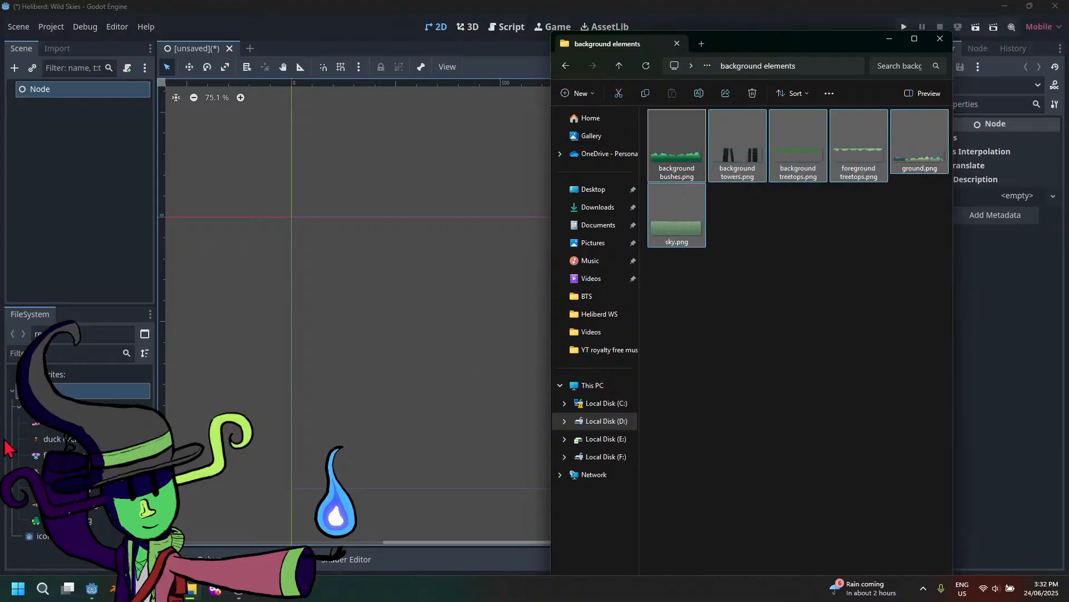
Back in Godot, collapse the Sprites folder and create a folder named "Backgrounds" in res://
left_click(20, 408)
right_click(99, 434)
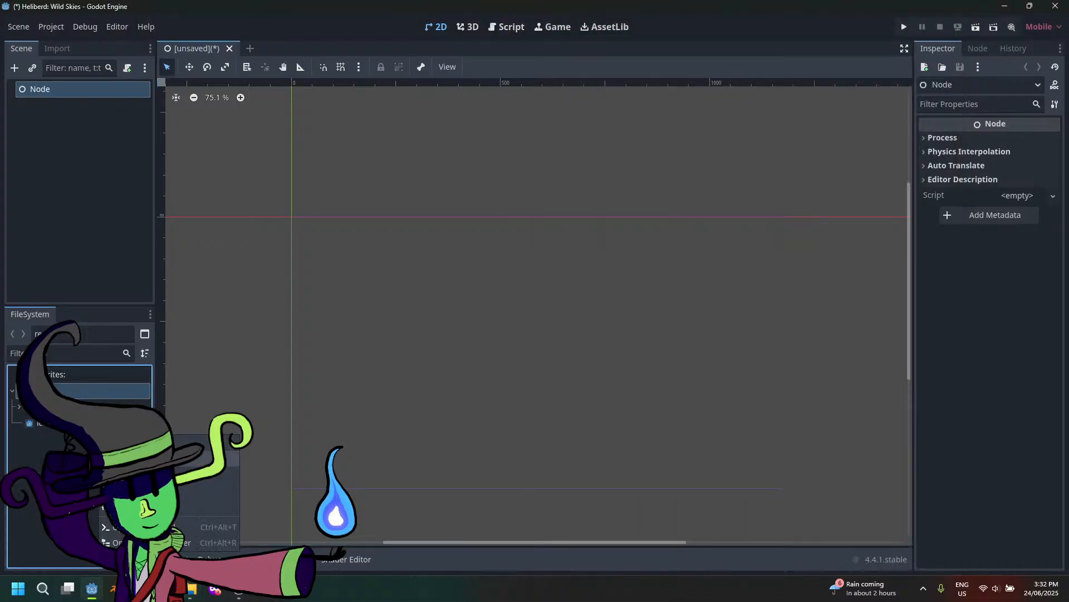
left_click(134, 443)
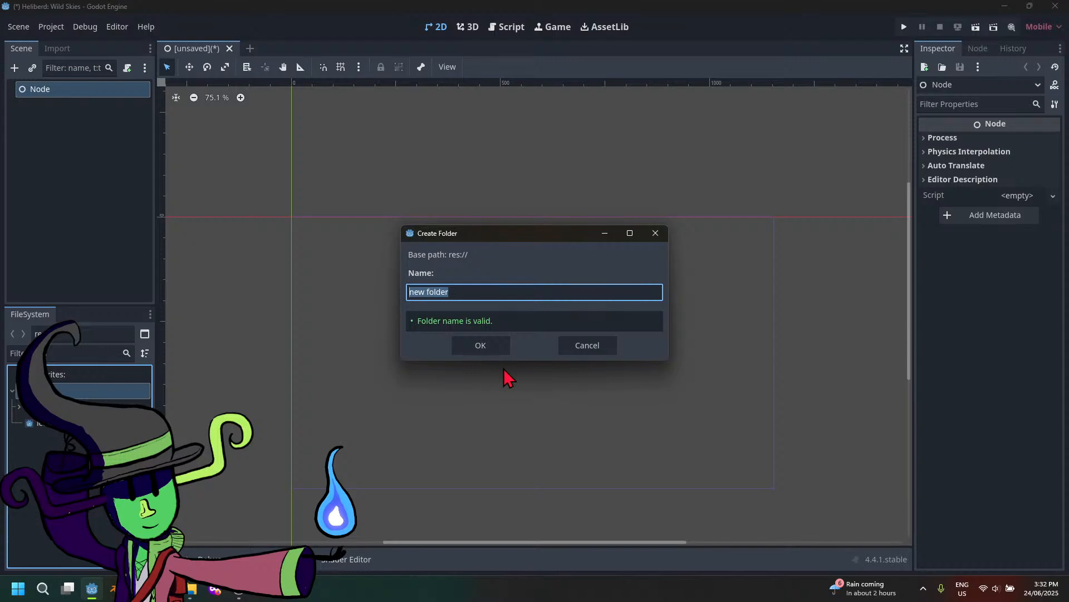
type("Backgrounds")
key("Return")
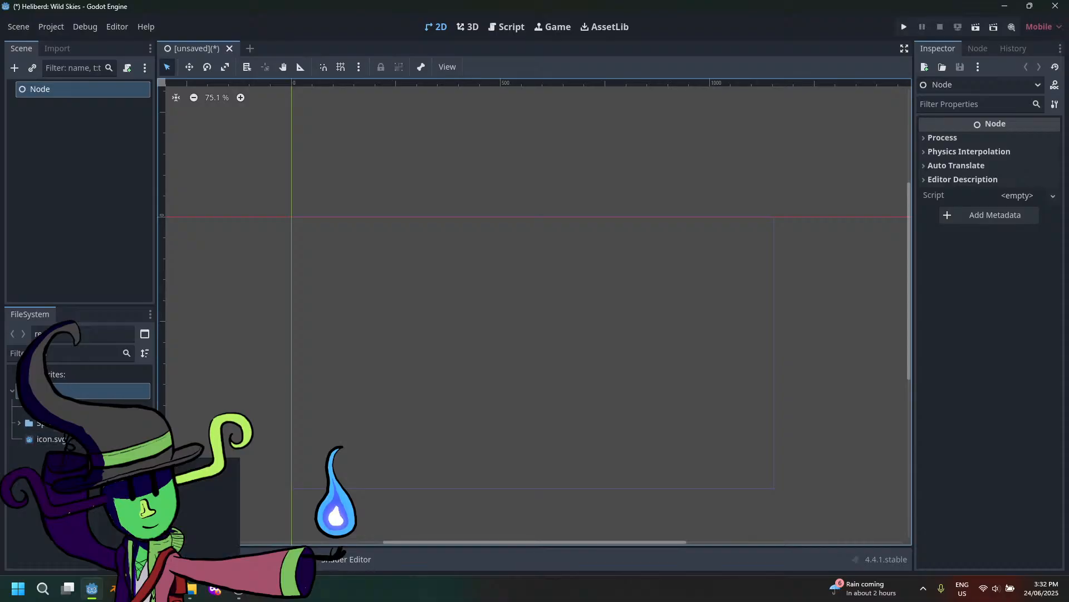
Create another folder named "Assets" in the project root res://
left_click(131, 467)
type("As")
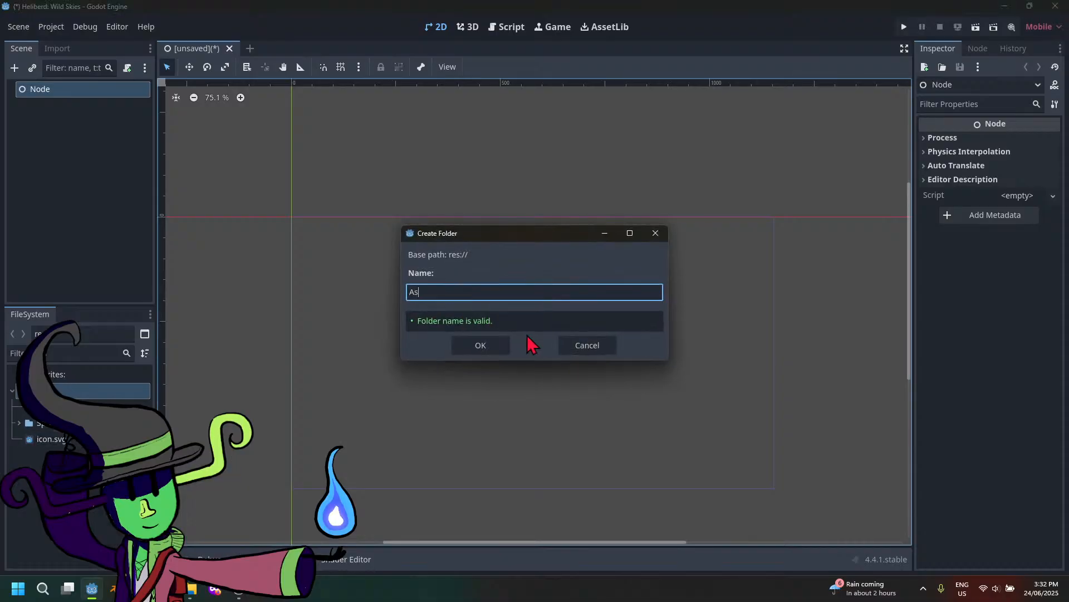
type("sets")
key("Return")
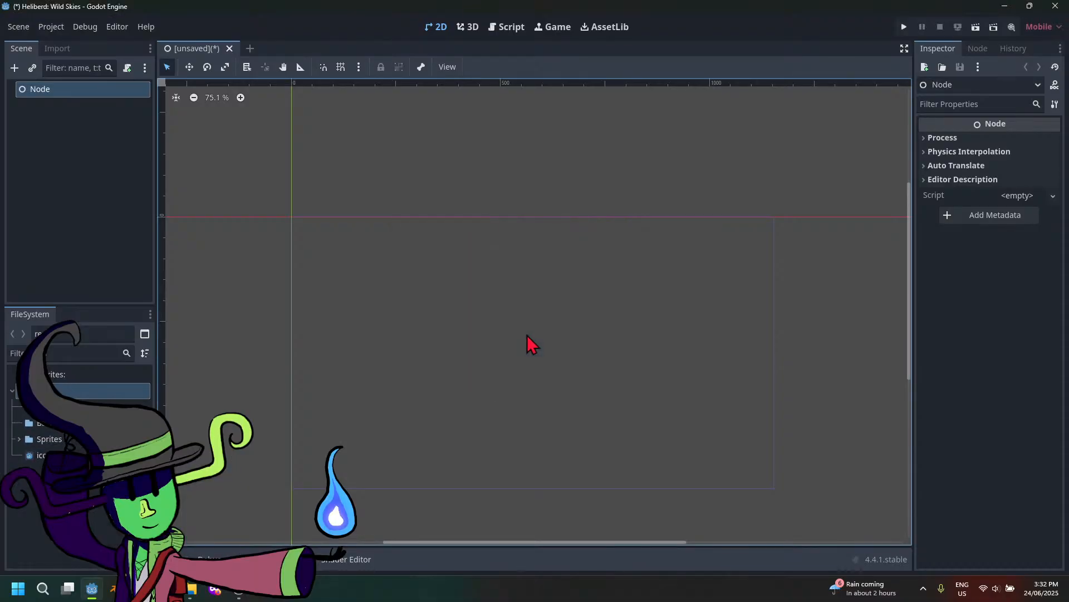
Move the Backgrounds and Sprites folders into the Assets folder and expand Assets
left_click(39, 423)
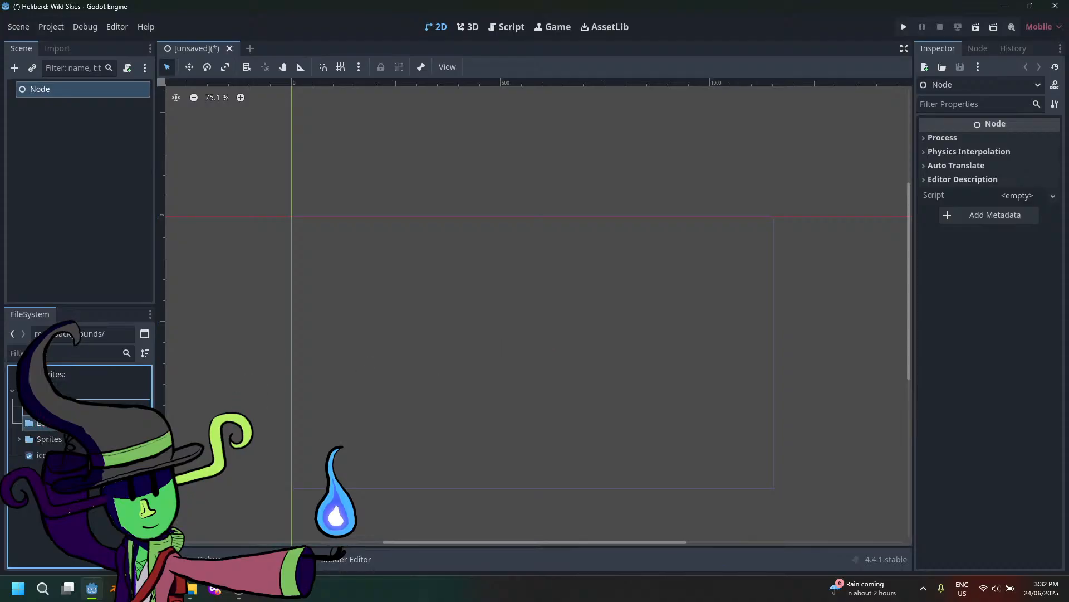
mouse_move(51, 410)
left_mouse_down()
mouse_move(52, 422)
mouse_move(51, 404)
left_mouse_up()
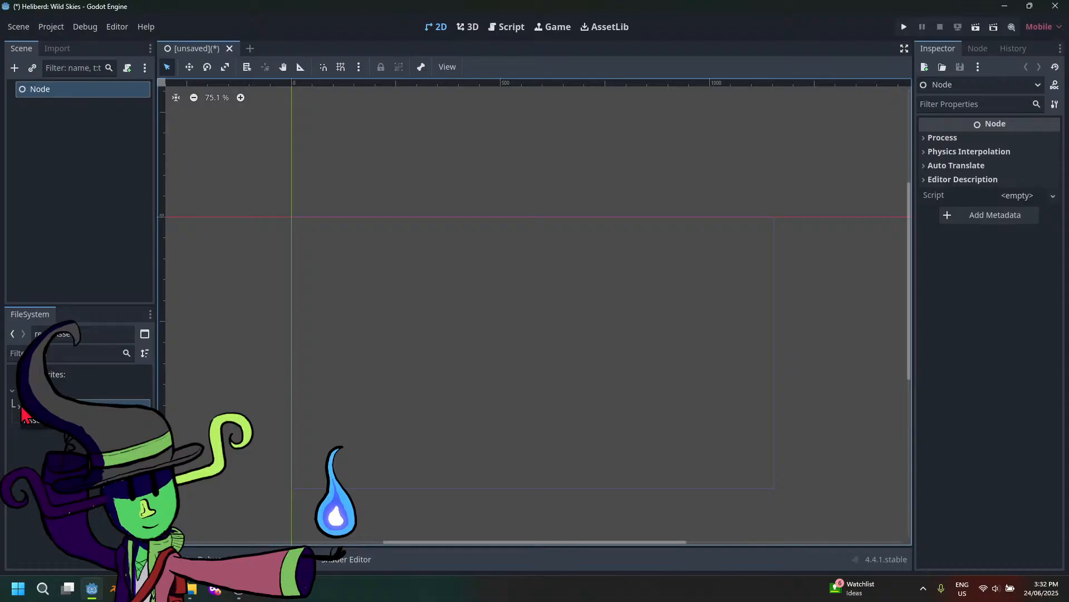
left_click(21, 408)
Import the six selected background element images from File Explorer into Assets/Backgrounds, and expand that folder
left_click(58, 428)
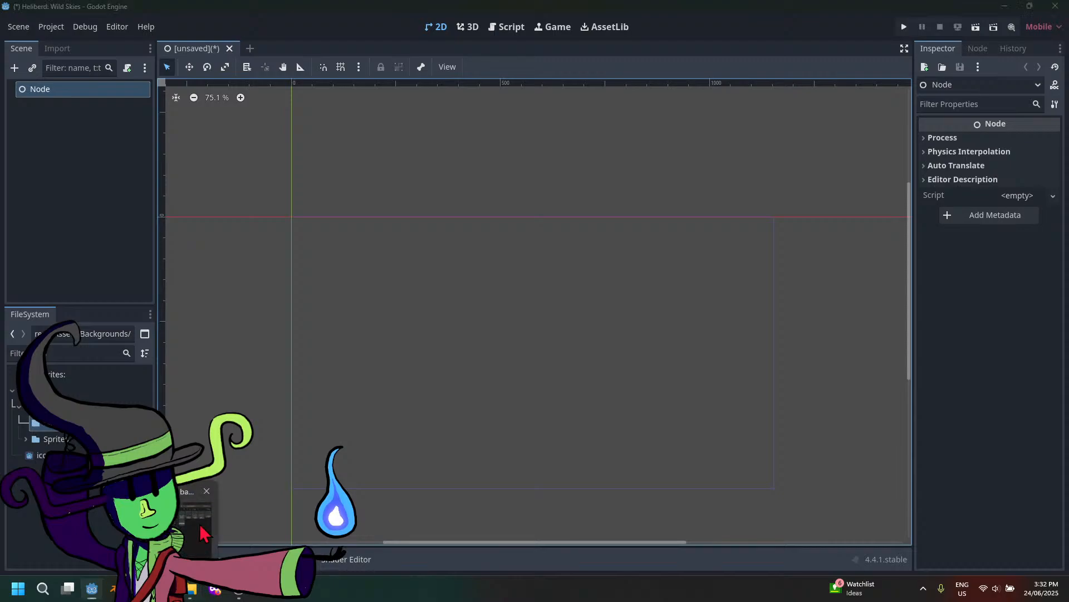
left_click(193, 590)
left_click_drag(684, 148, 45, 424)
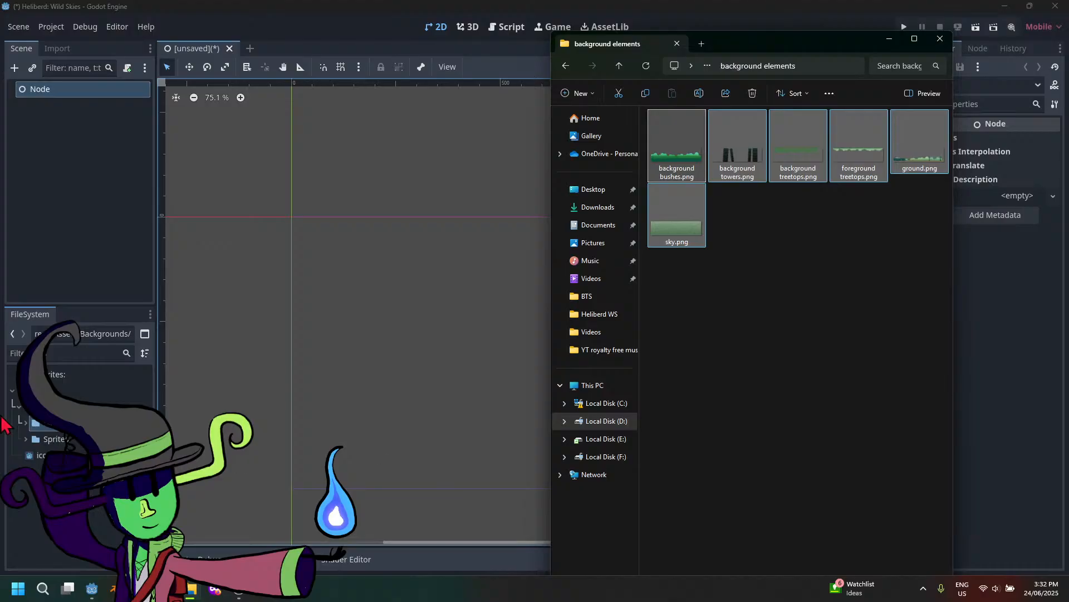
left_click(26, 423)
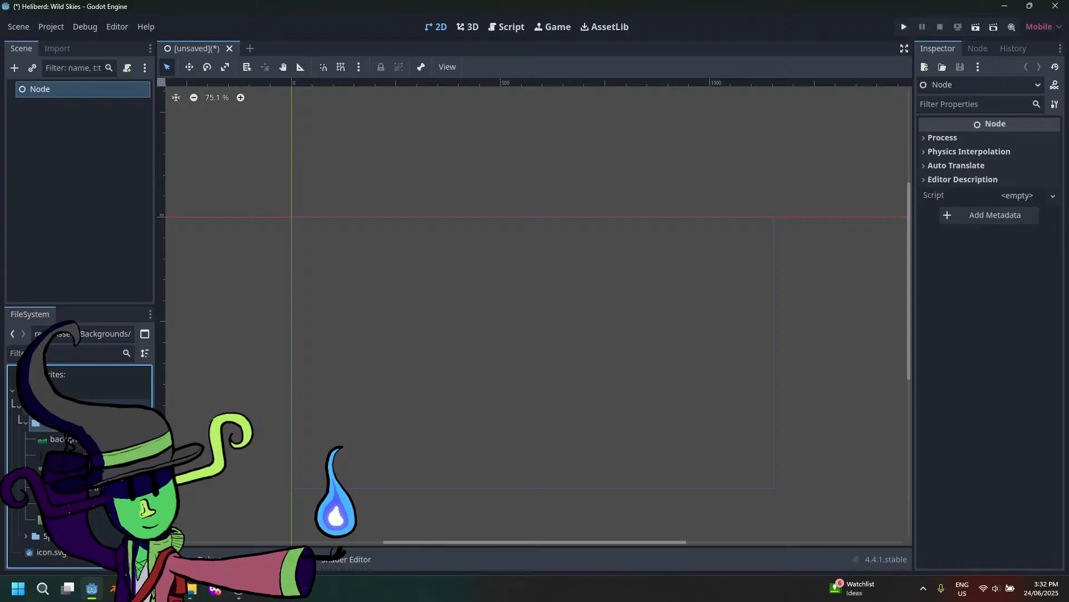
Add a TextureRect node as a child of the root Node
right_click(88, 121)
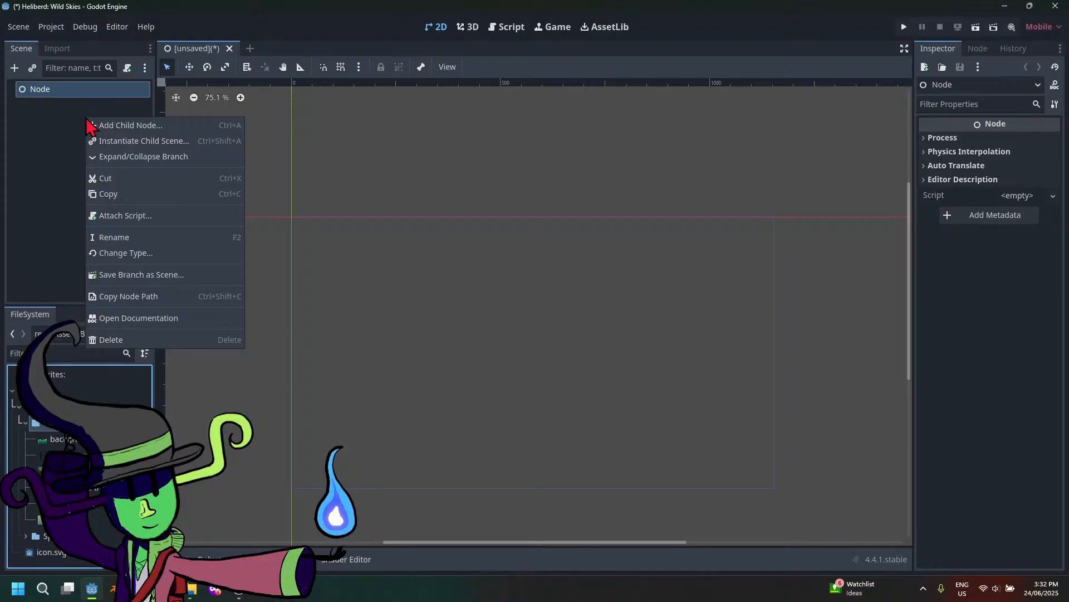
left_click(118, 127)
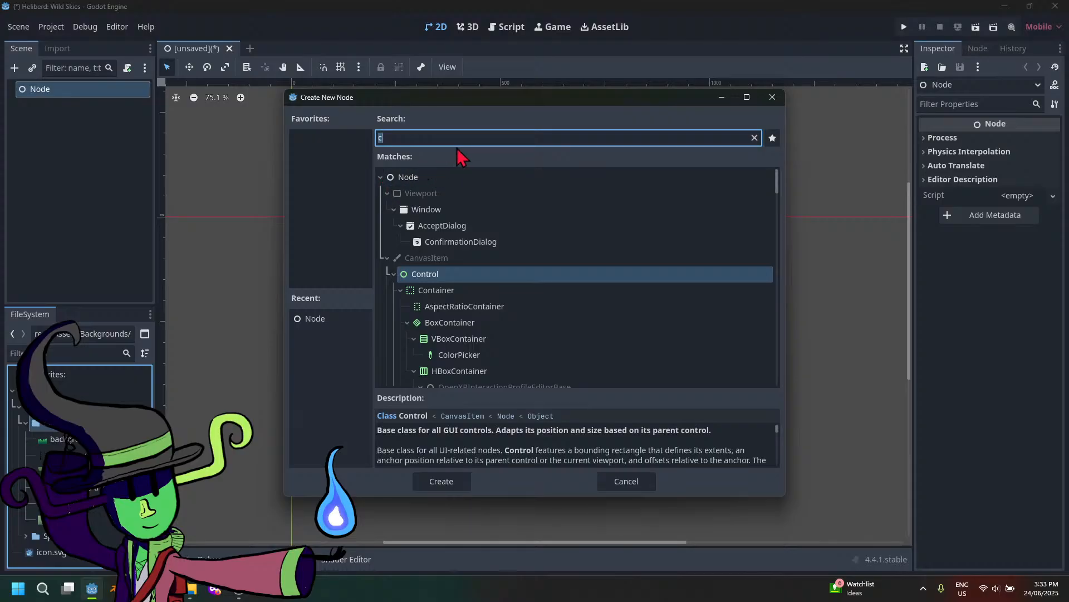
scroll(635, 282, "down", 5)
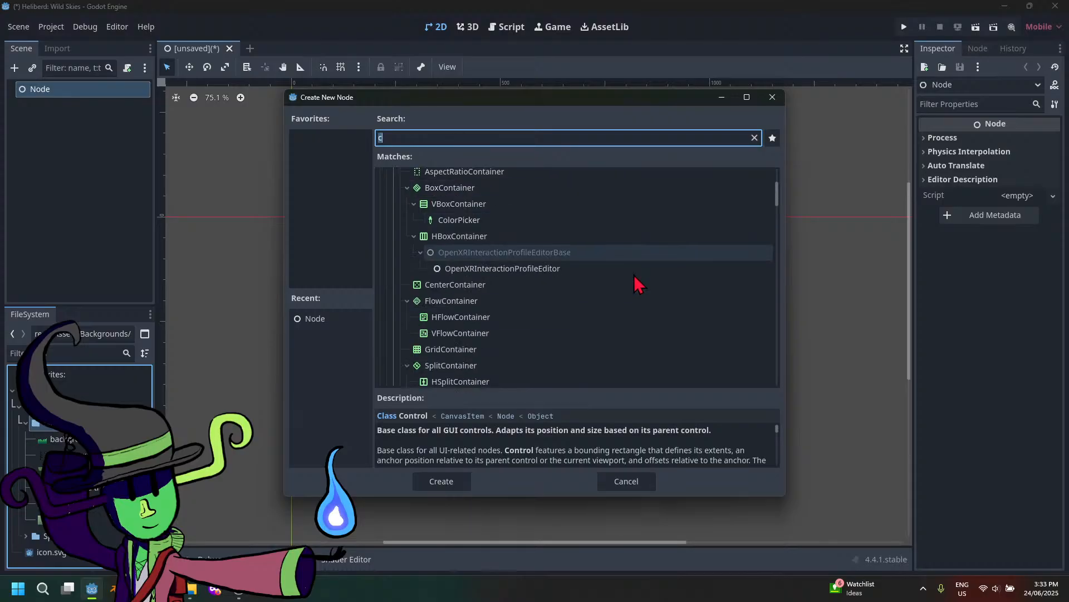
scroll(470, 234, "up", 5)
scroll(627, 310, "down", 6)
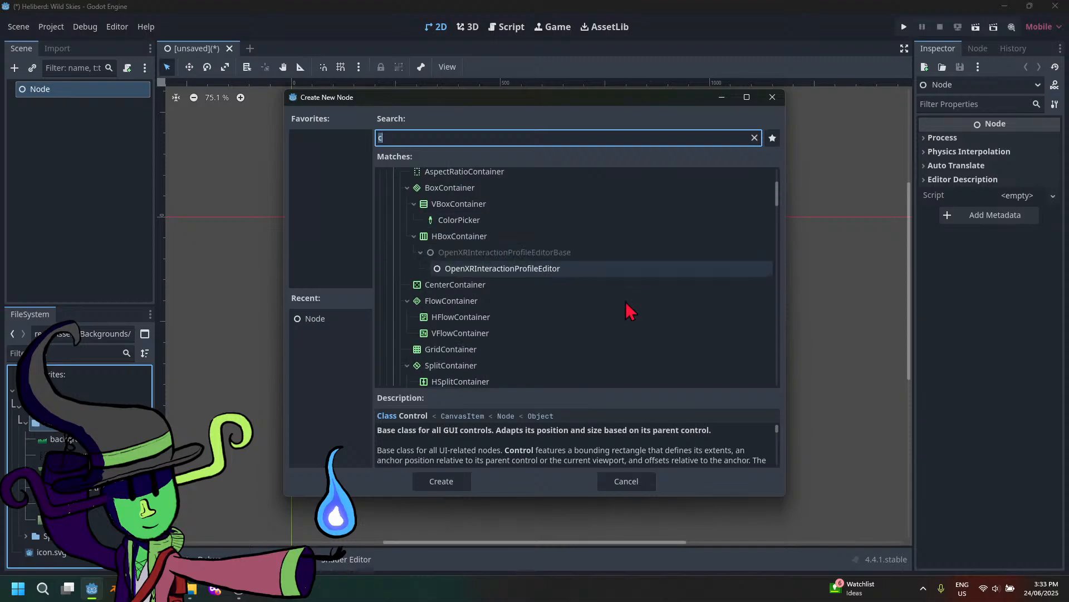
scroll(629, 314, "up", 5)
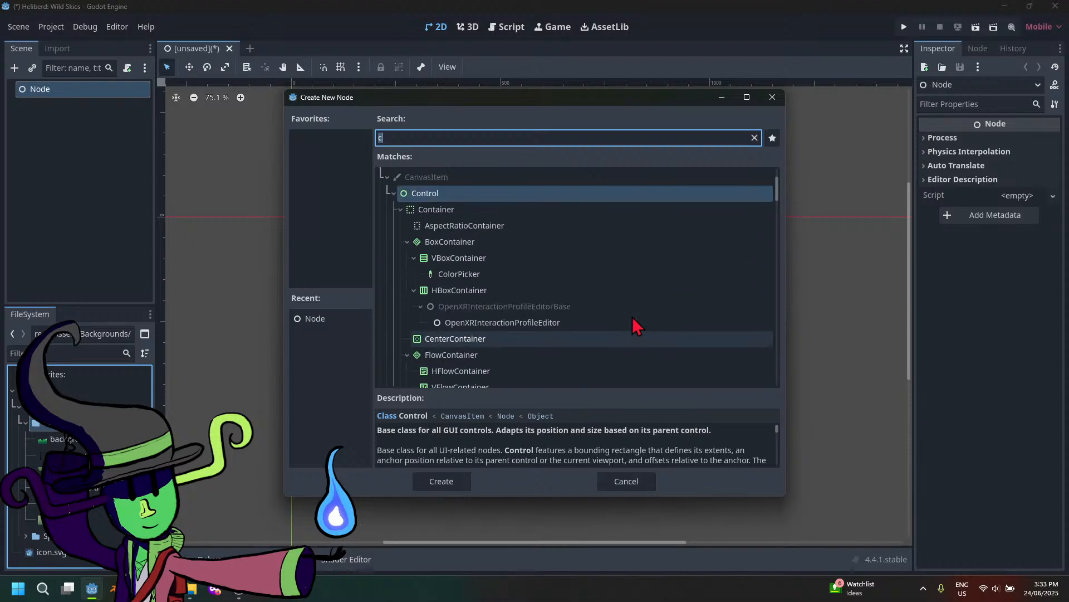
type("tex")
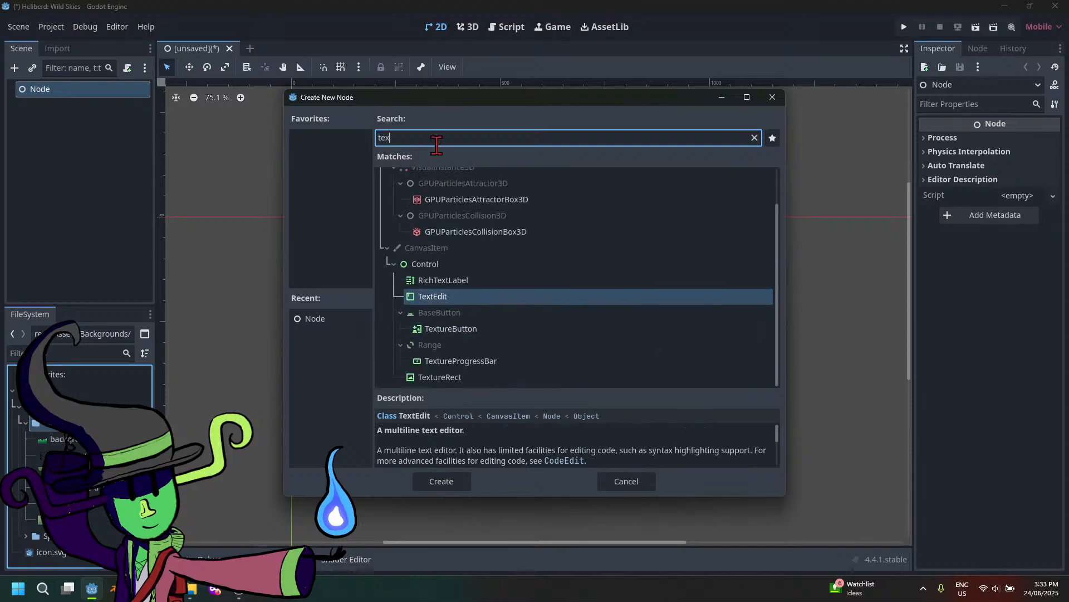
type("tut")
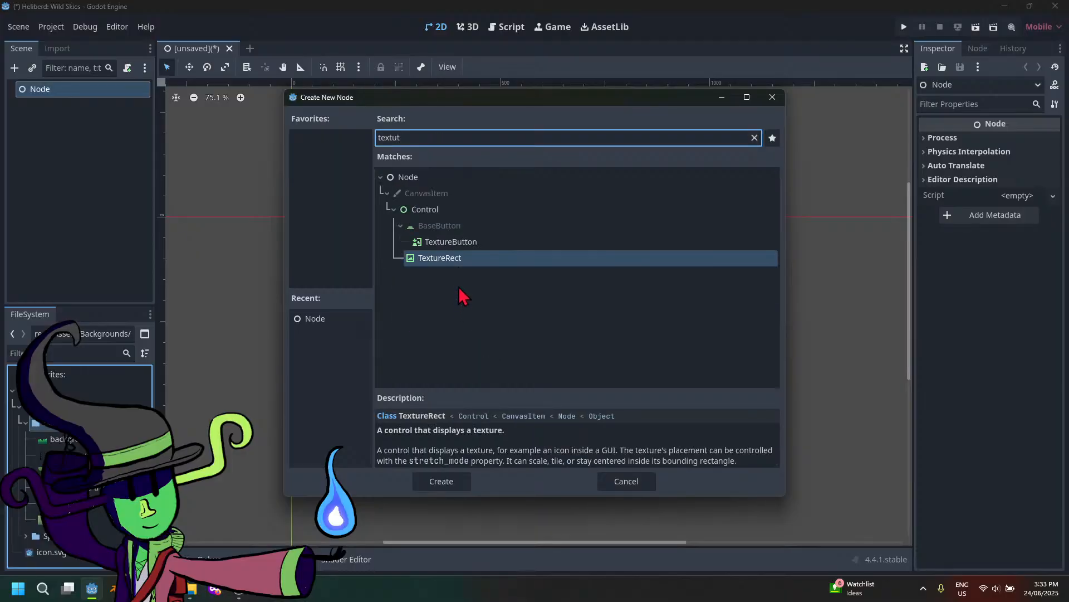
left_click(463, 263)
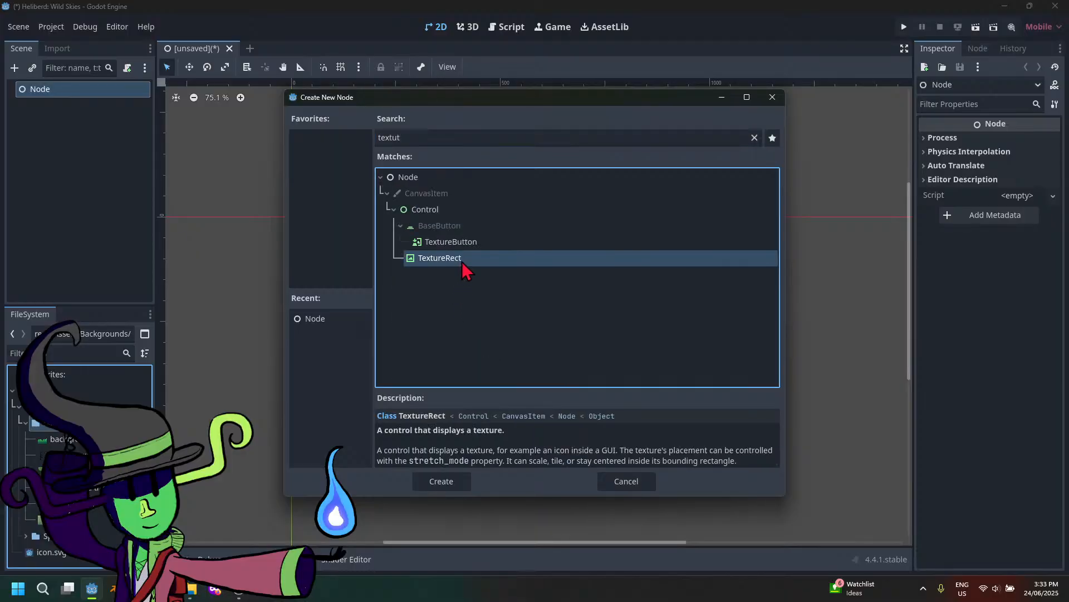
left_click(442, 481)
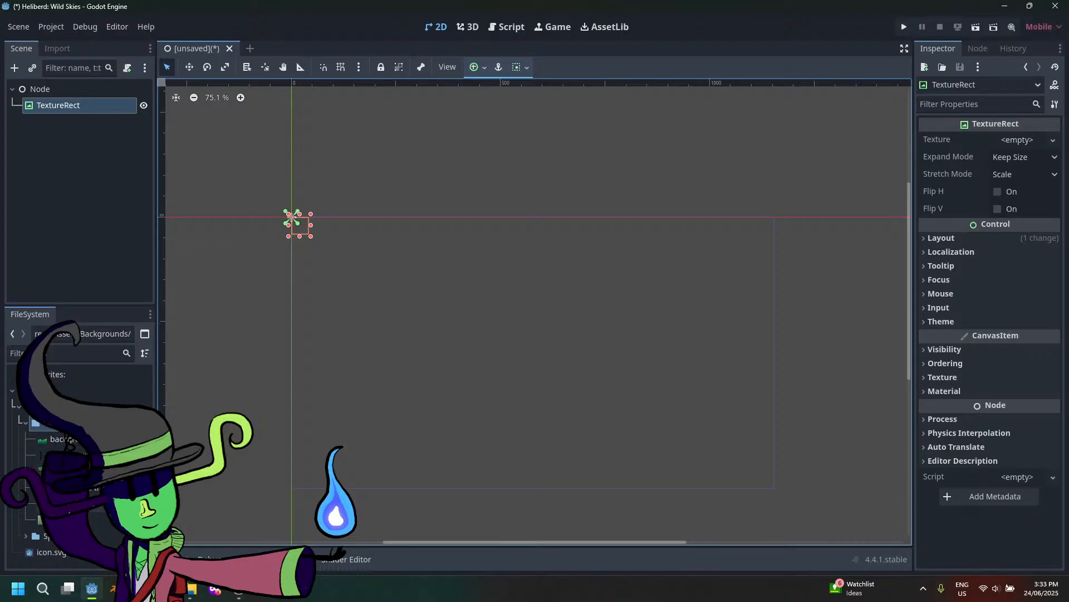
Assign the green background image from Assets/Backgrounds as the TextureRect's texture
left_click_drag(89, 520, 1027, 149)
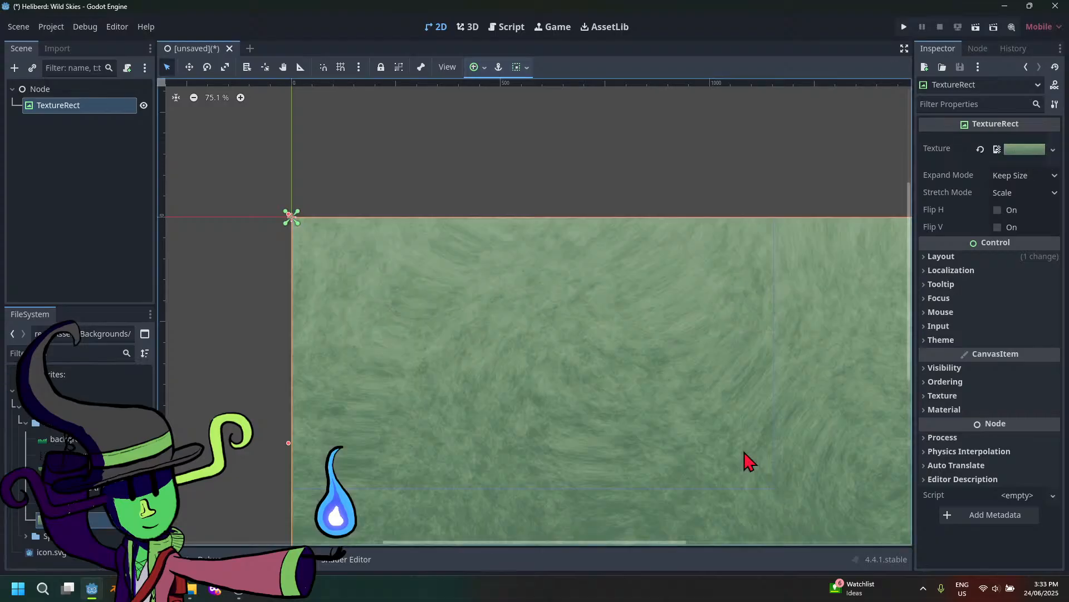
scroll(748, 460, "down", 5)
middle_click_drag(684, 496, 610, 353)
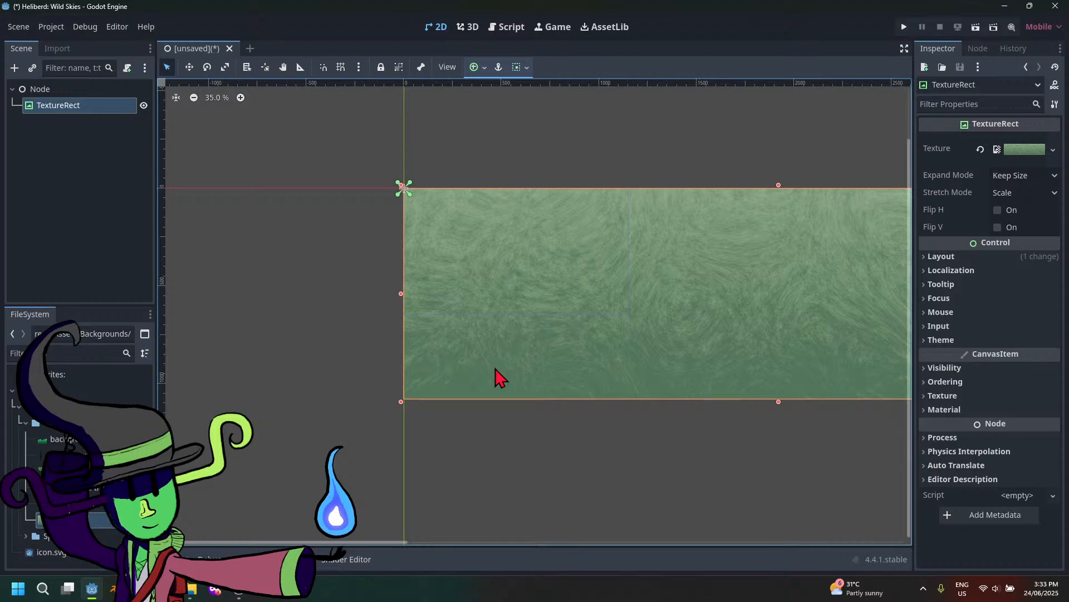
key("ctrl+s")
left_click(650, 486)
key("ctrl+s")
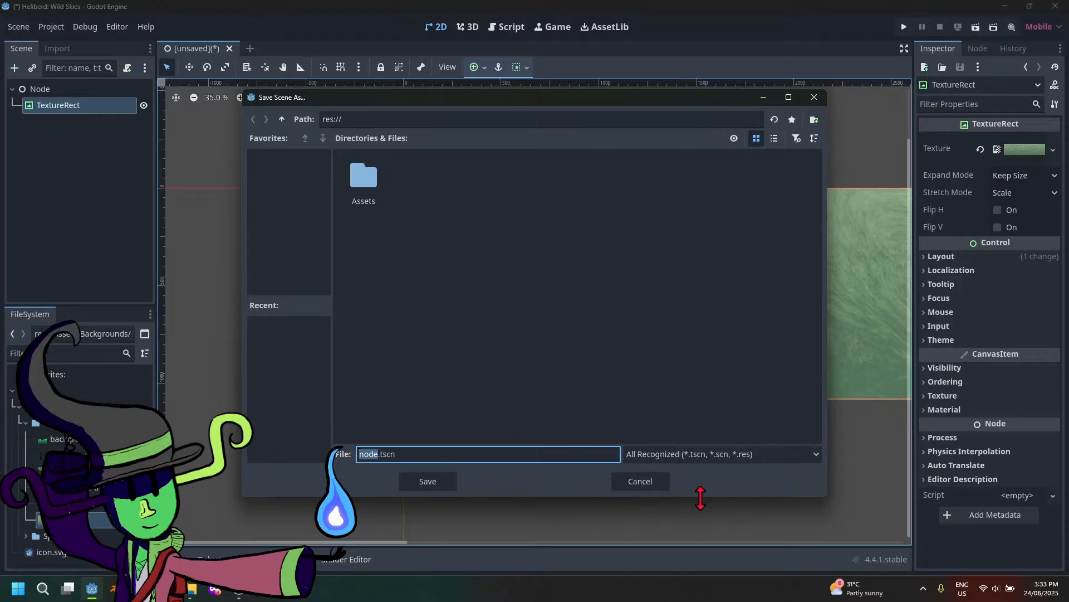
left_click(641, 484)
Collapse the Backgrounds and Assets folders and create a folder named "Main scenes" in res://
left_click(24, 423)
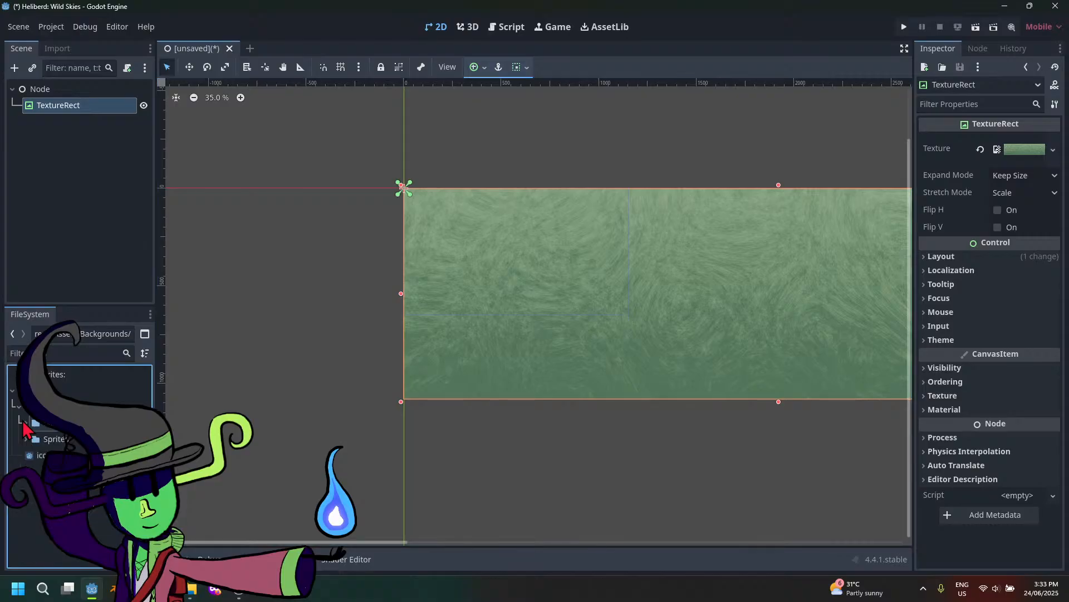
left_click(18, 406)
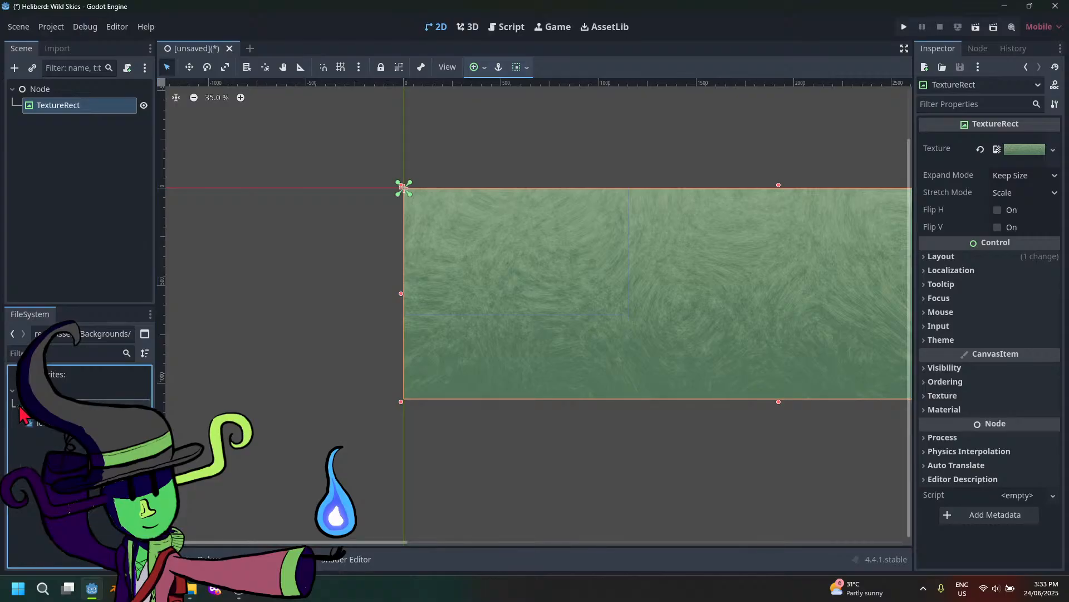
right_click(100, 459)
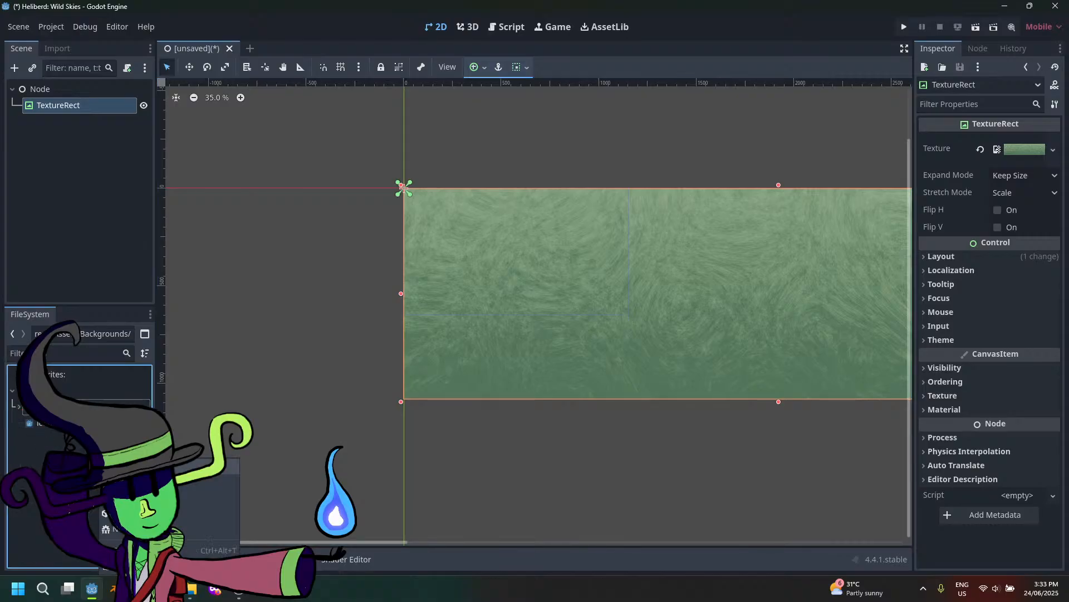
left_click(168, 466)
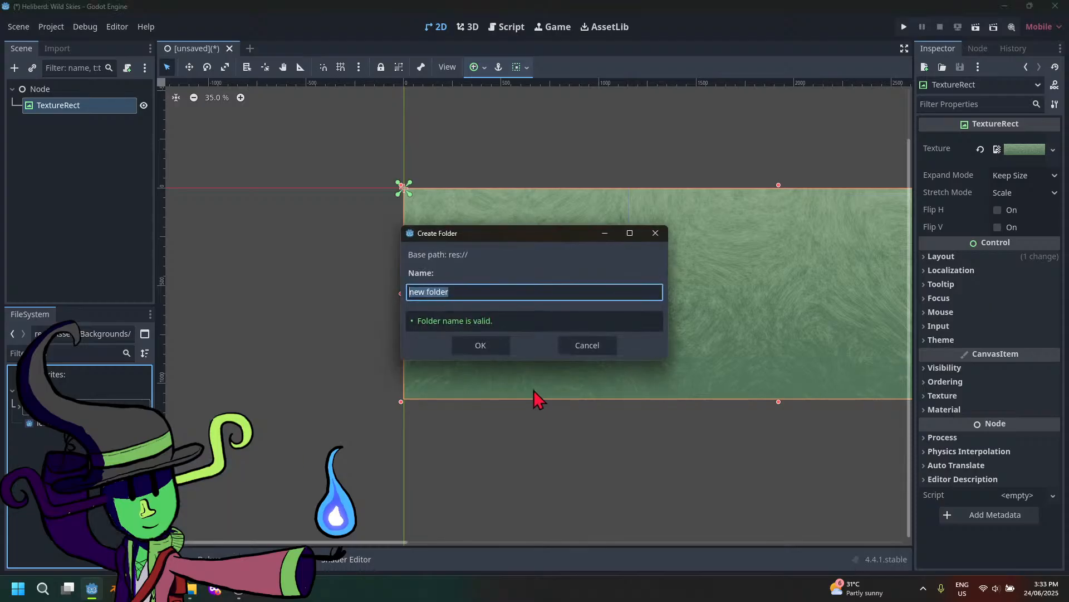
type("Main scene")
key("Return")
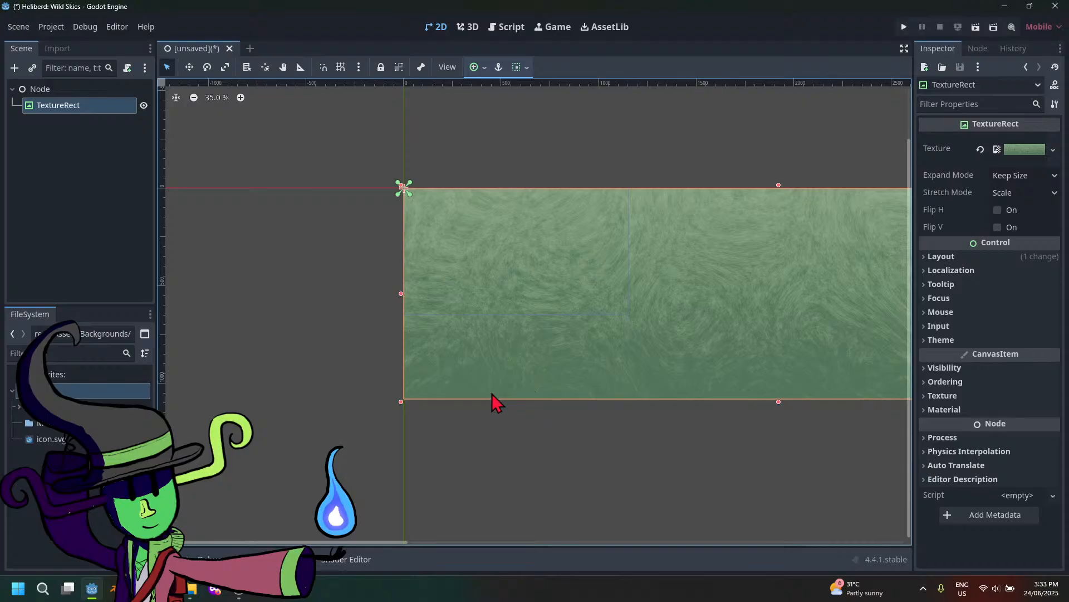
Save the scene as "Space shooter.tscn" in the Main scenes folder
key("ctrl+s")
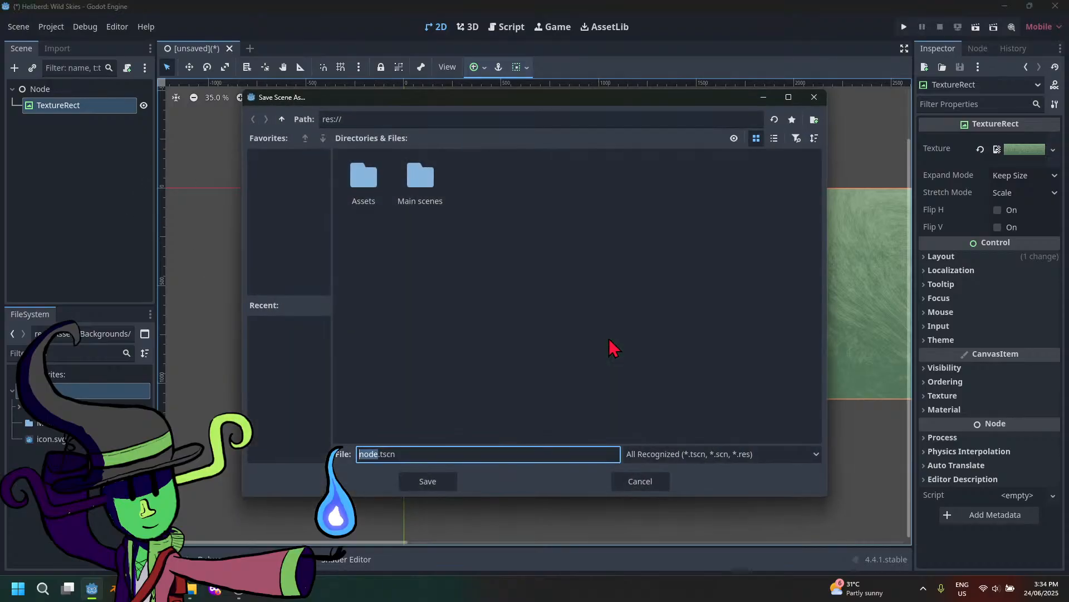
double_click(431, 181)
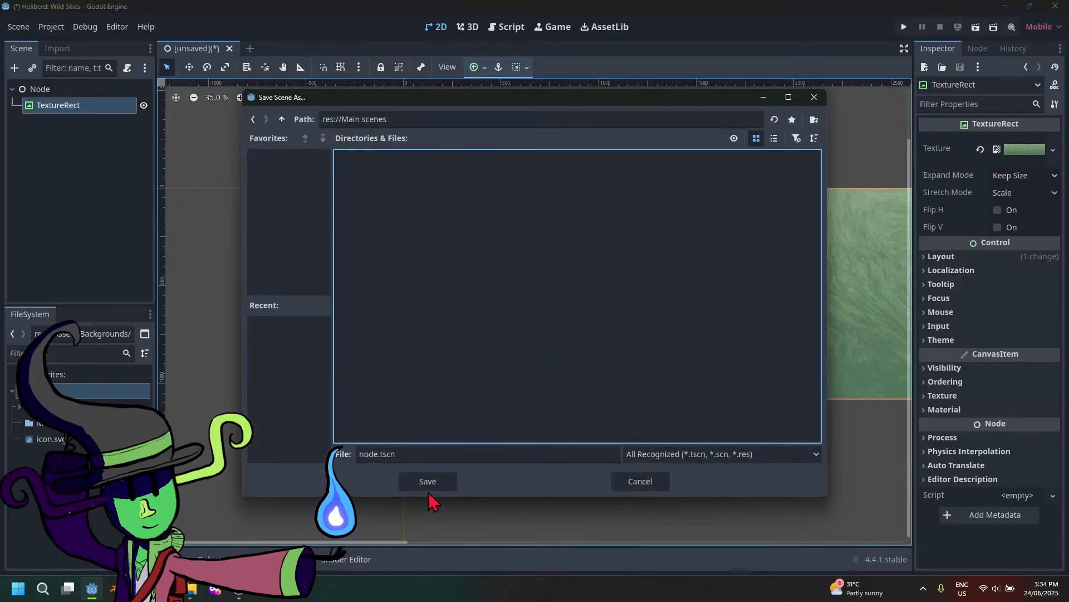
left_click_drag(421, 454, 320, 466)
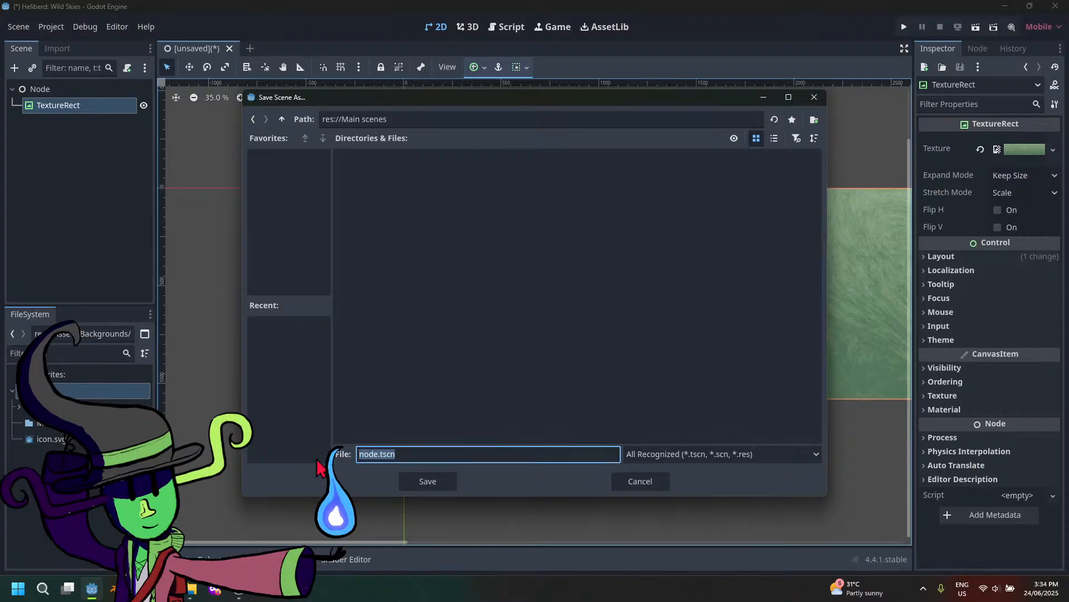
type("Space shooter")
key("Return")
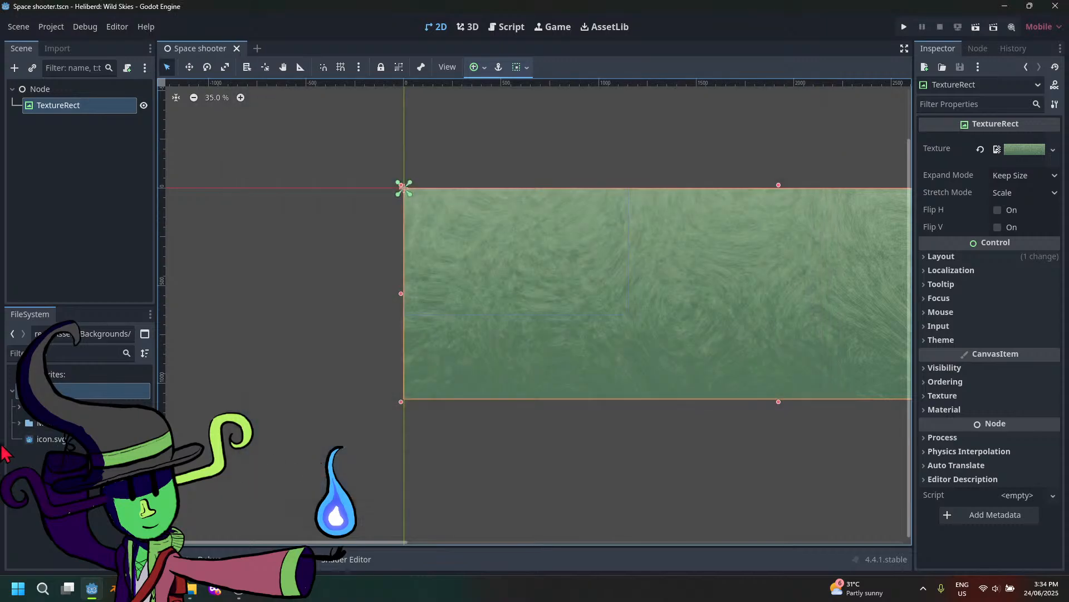
left_click(18, 423)
left_click(20, 424)
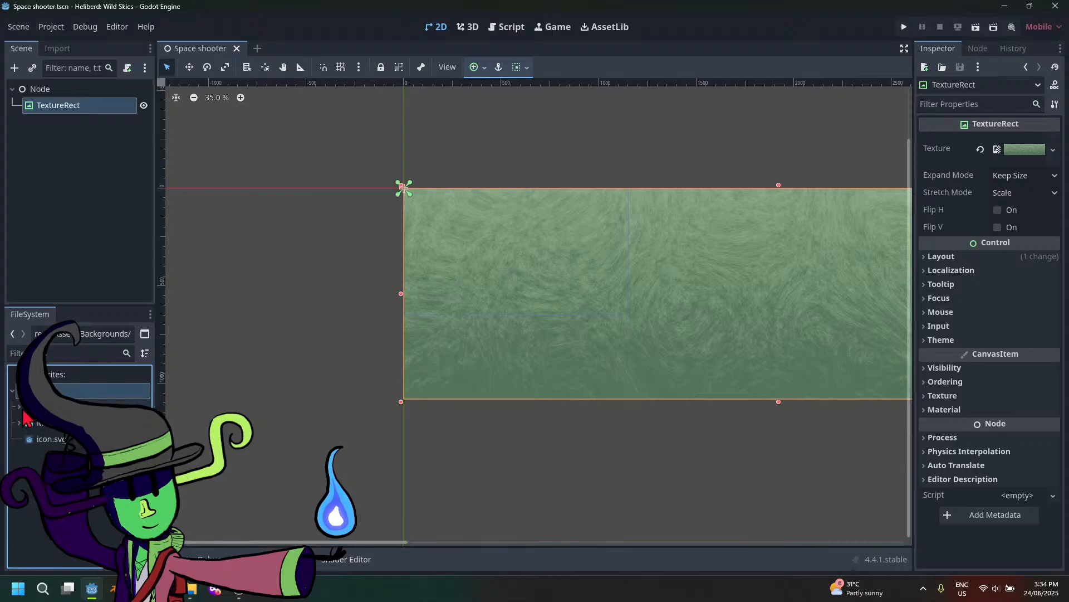
Open the display window settings in the project settings and move the dialog lower to uncover the 2D view
left_click(49, 27)
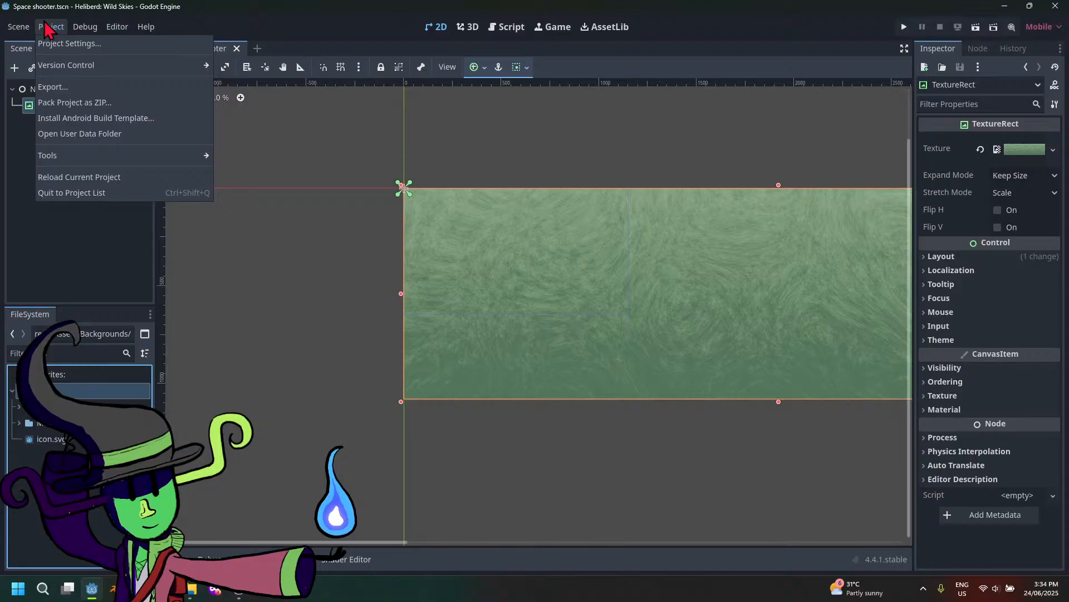
left_click(89, 42)
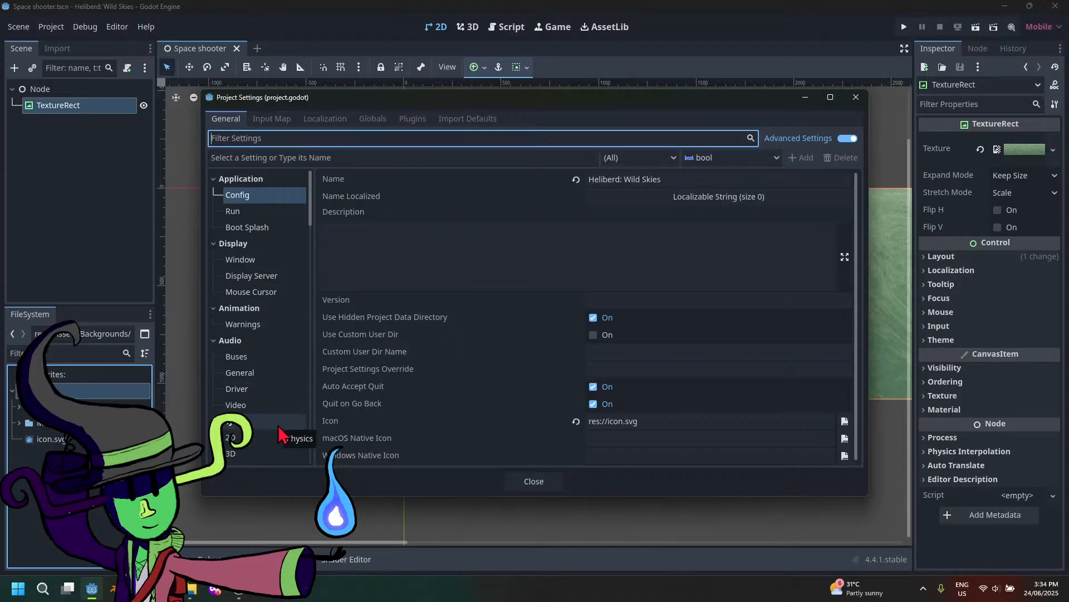
scroll(276, 428, "down", 5)
scroll(259, 390, "up", 3)
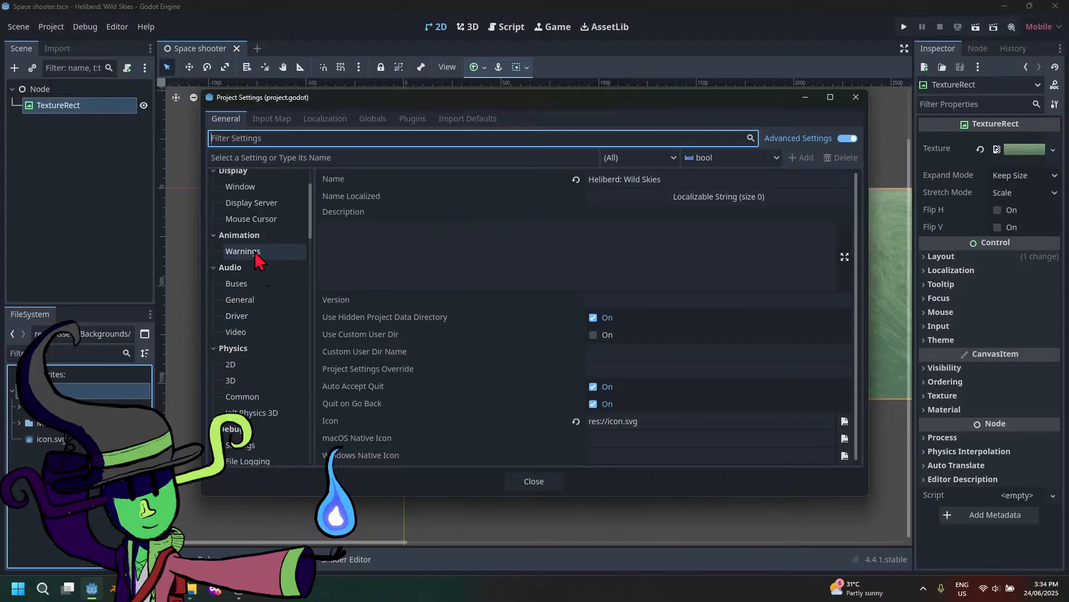
scroll(269, 298, "up", 3)
left_click(266, 261)
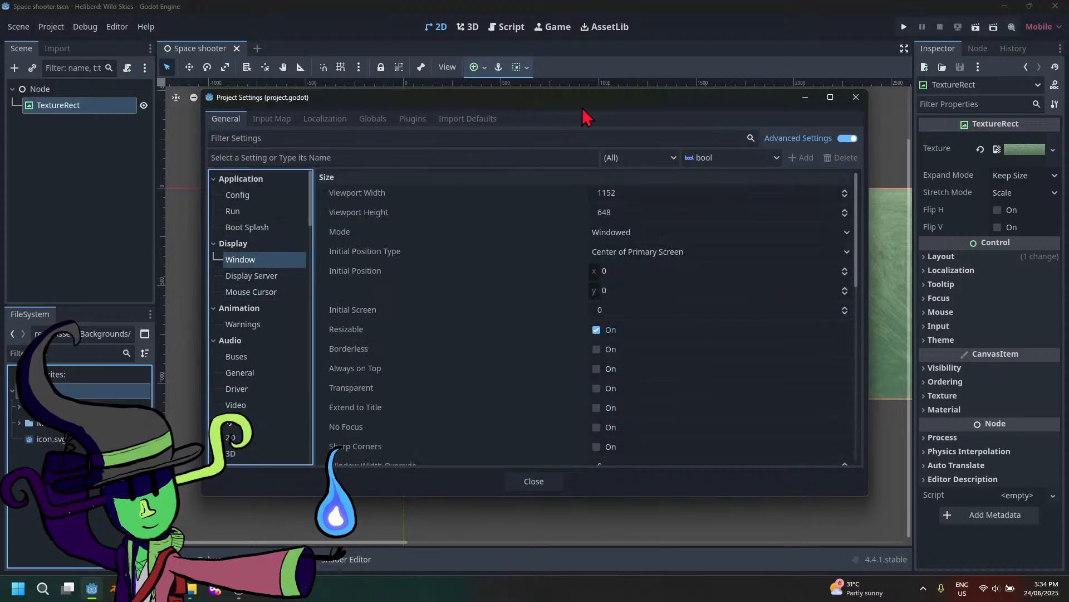
left_click_drag(582, 105, 530, 186)
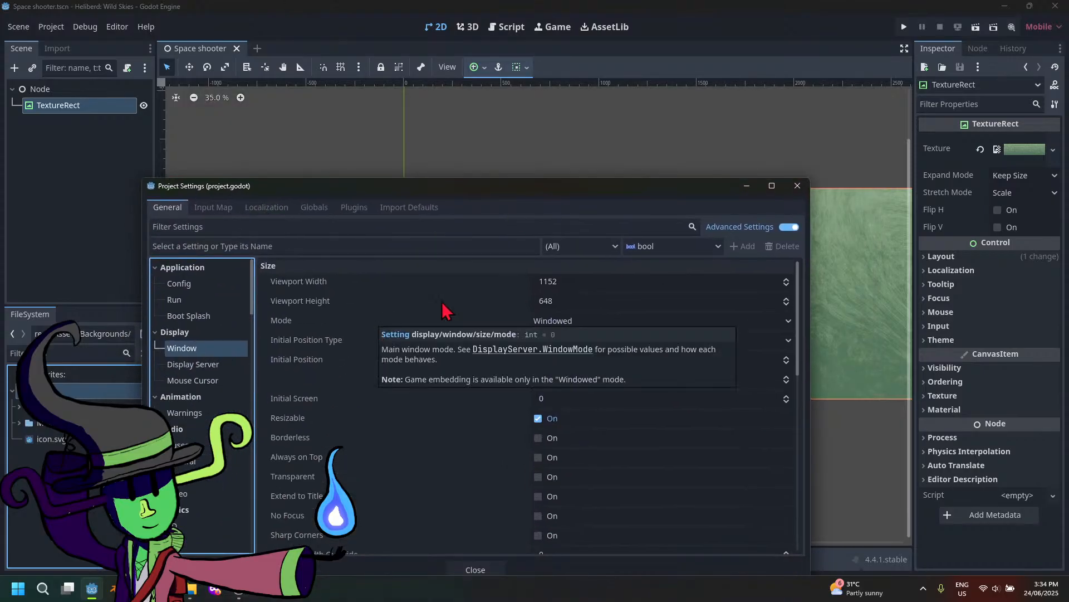
Set the viewport width to 1920 and the viewport height to 1080, close the project settings and save the scene
left_click(580, 281)
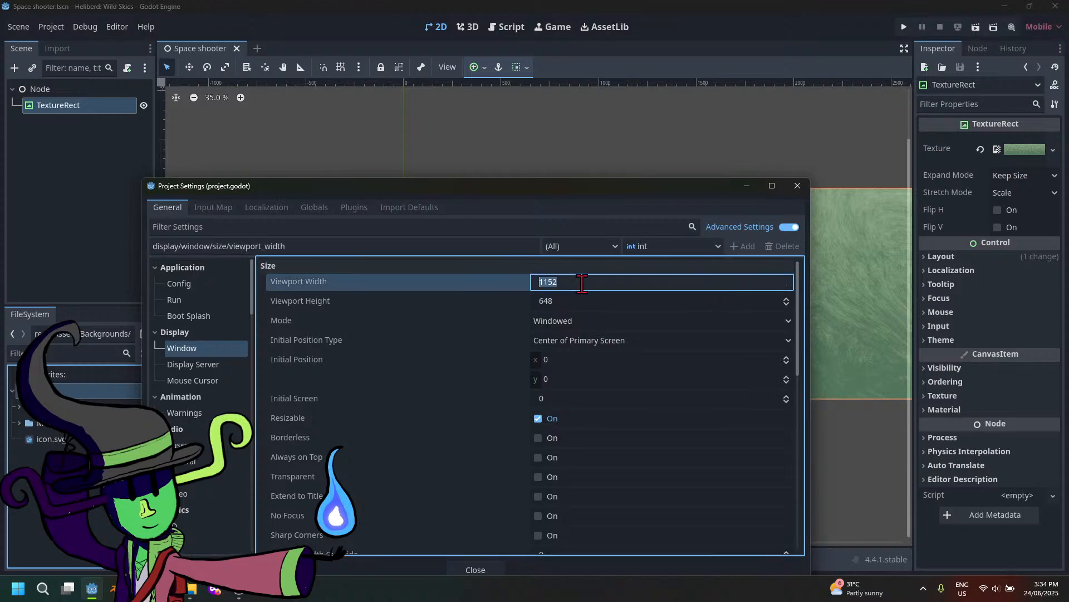
key("BackSpace")
key("Return")
left_click(577, 300)
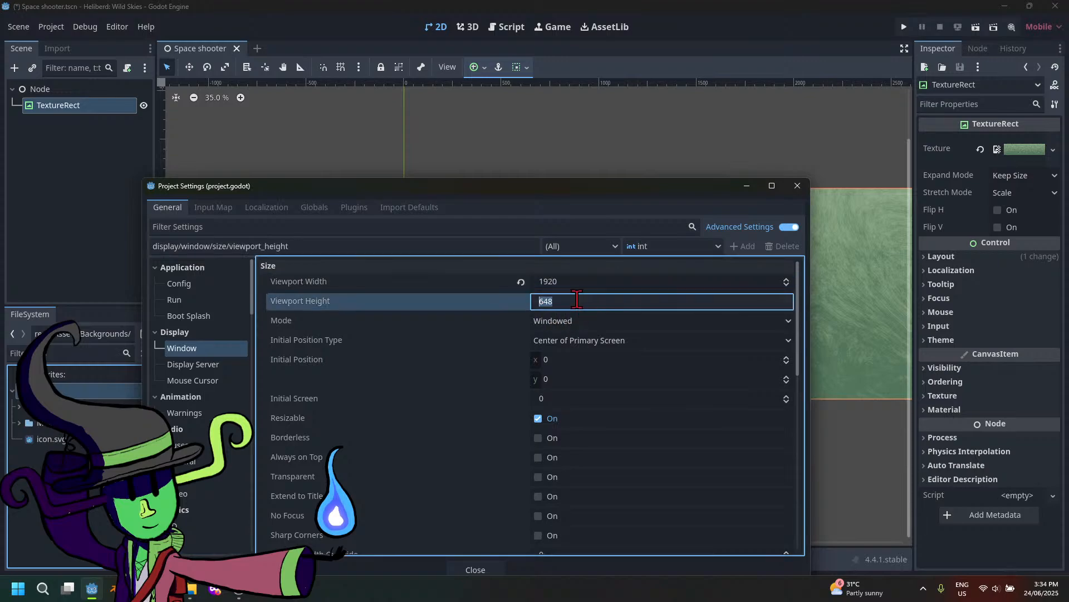
type("1080")
key("Return")
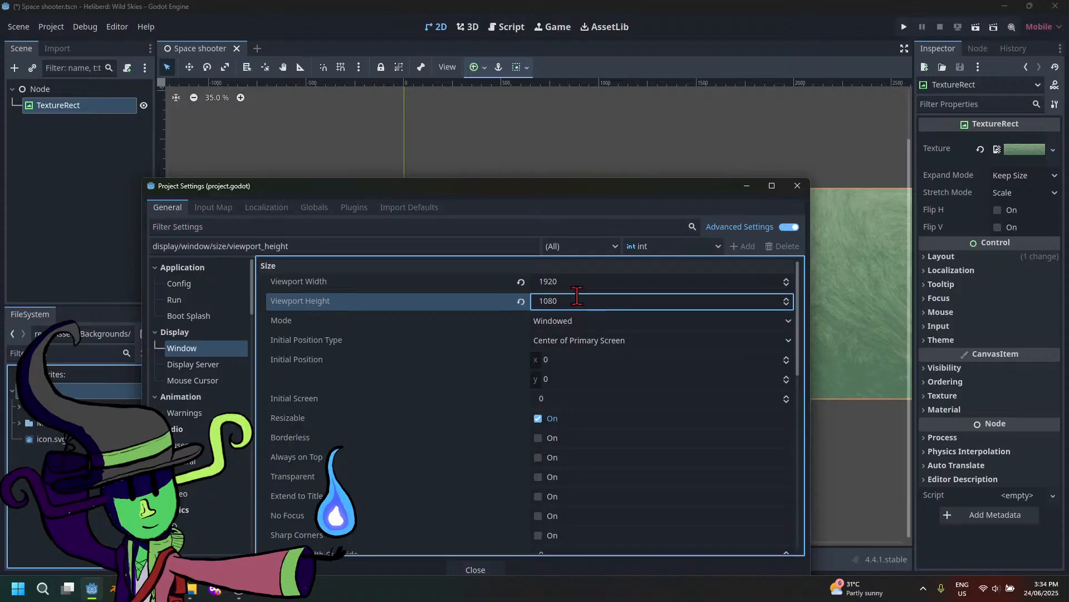
left_click(475, 569)
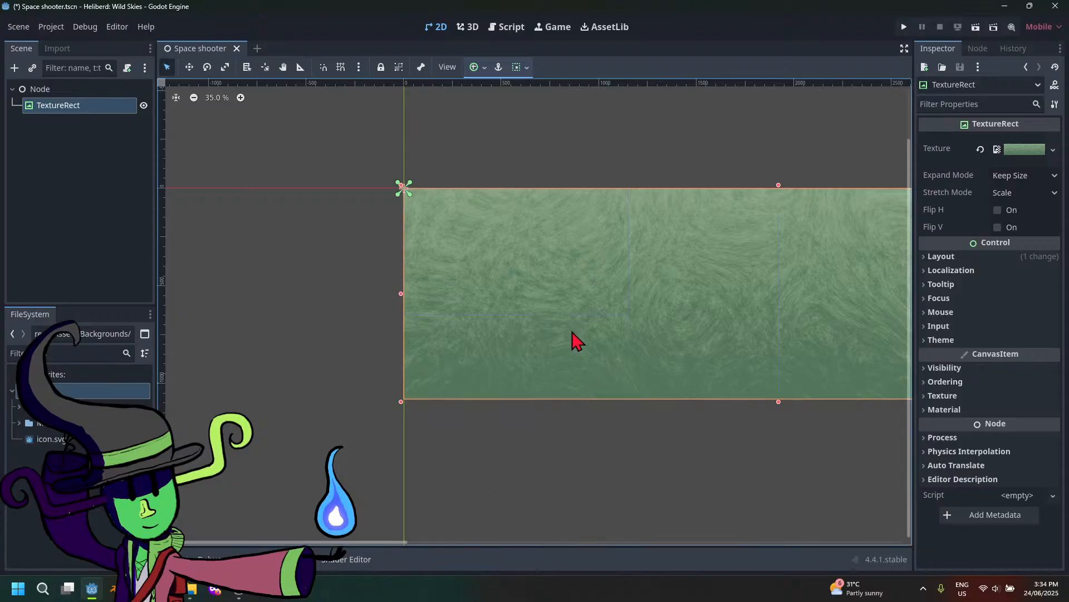
key("ctrl+s")
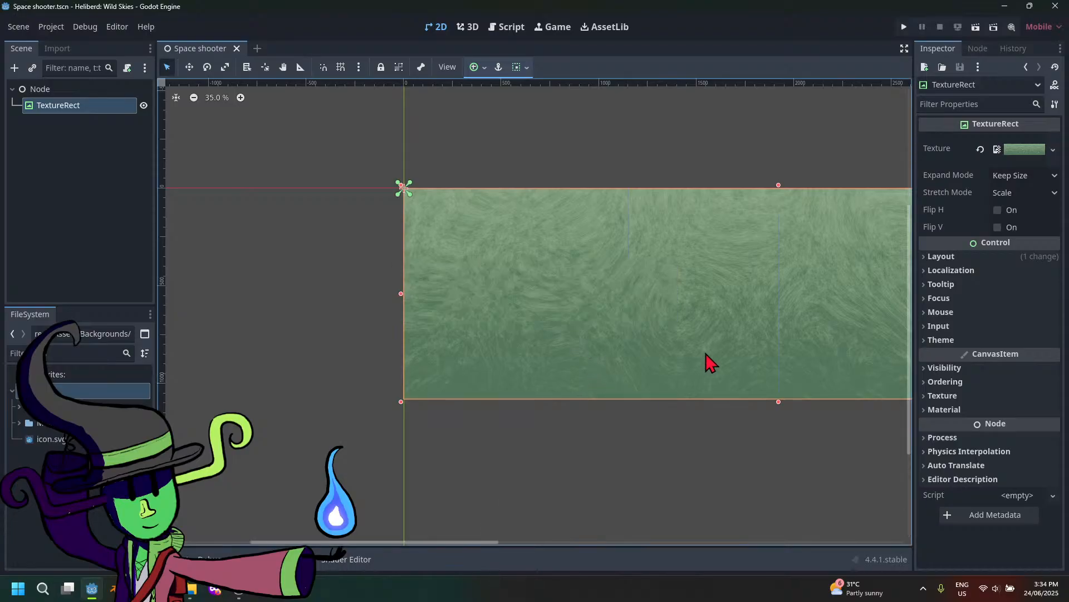
Hide the TextureRect to examine the new viewport boundary in the 2D view
middle_click_drag(706, 353, 584, 382)
scroll(454, 365, "down", 3)
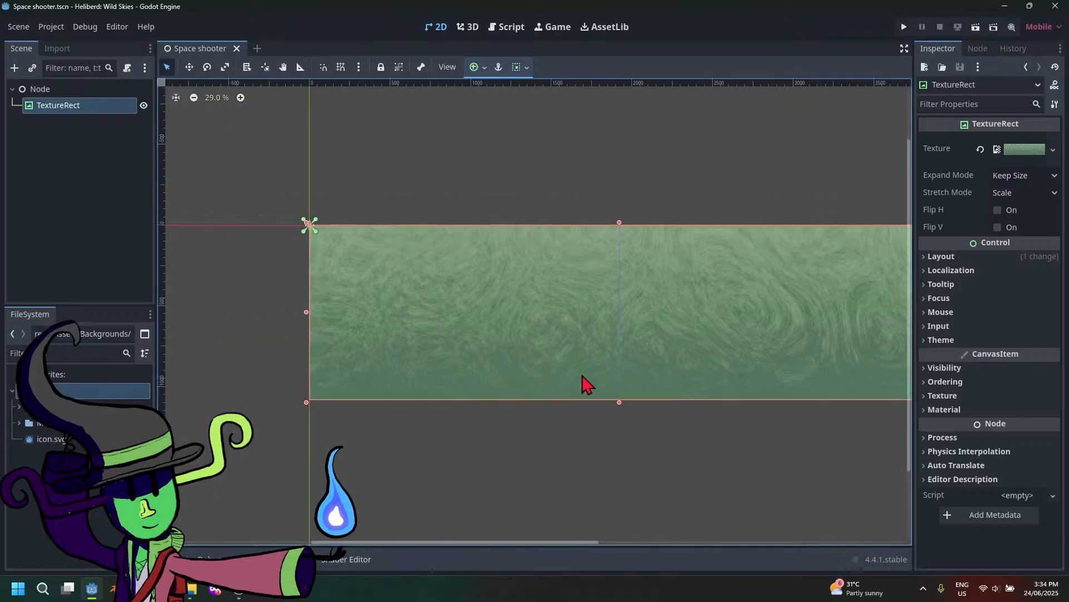
scroll(593, 358, "up", 4)
scroll(703, 370, "up", 3)
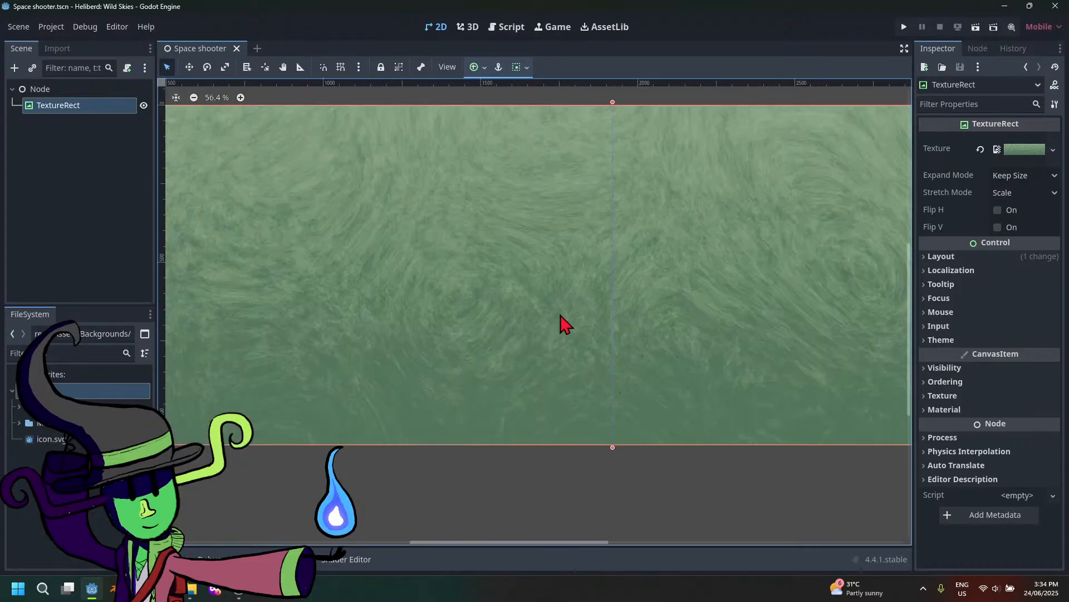
left_click(144, 105)
scroll(592, 356, "down", 5)
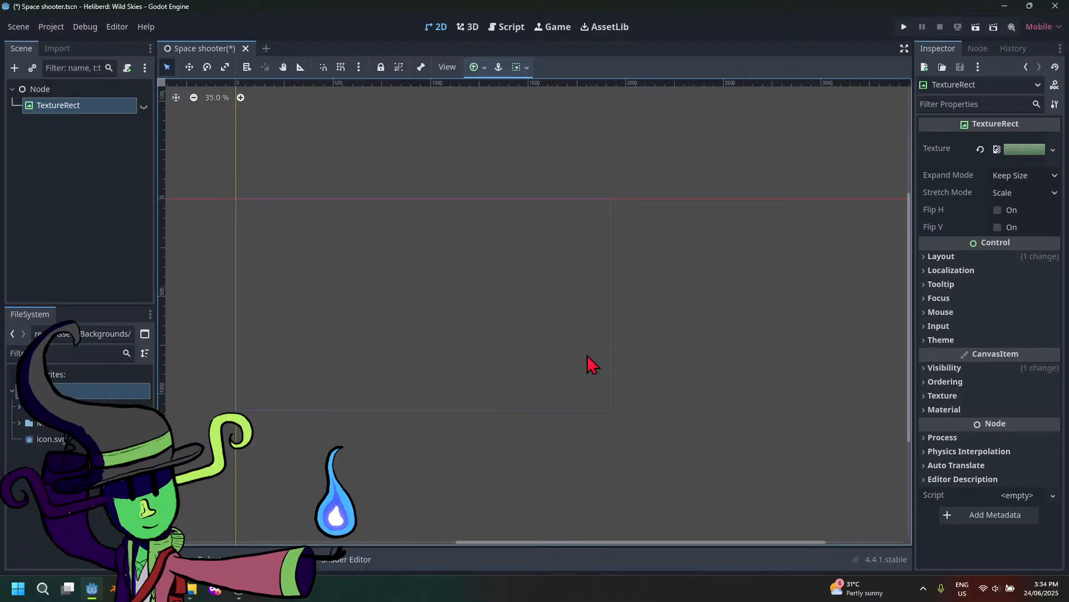
Make the TextureRect visible again, compare it with the viewport boundary, and save the scene
middle_click_drag(587, 358, 698, 382)
scroll(698, 383, "up", 3)
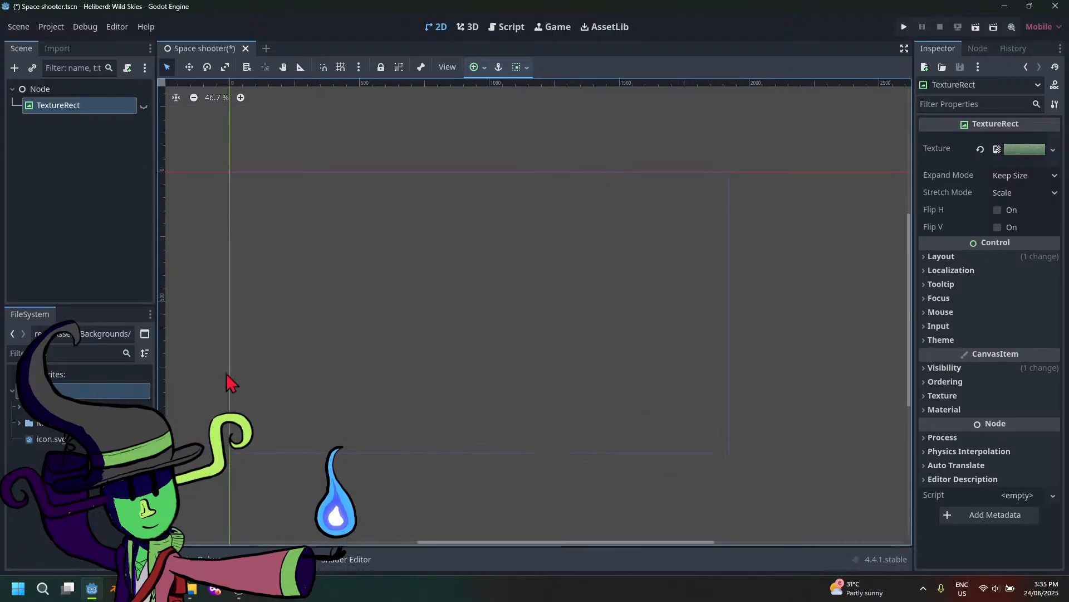
left_click(144, 106)
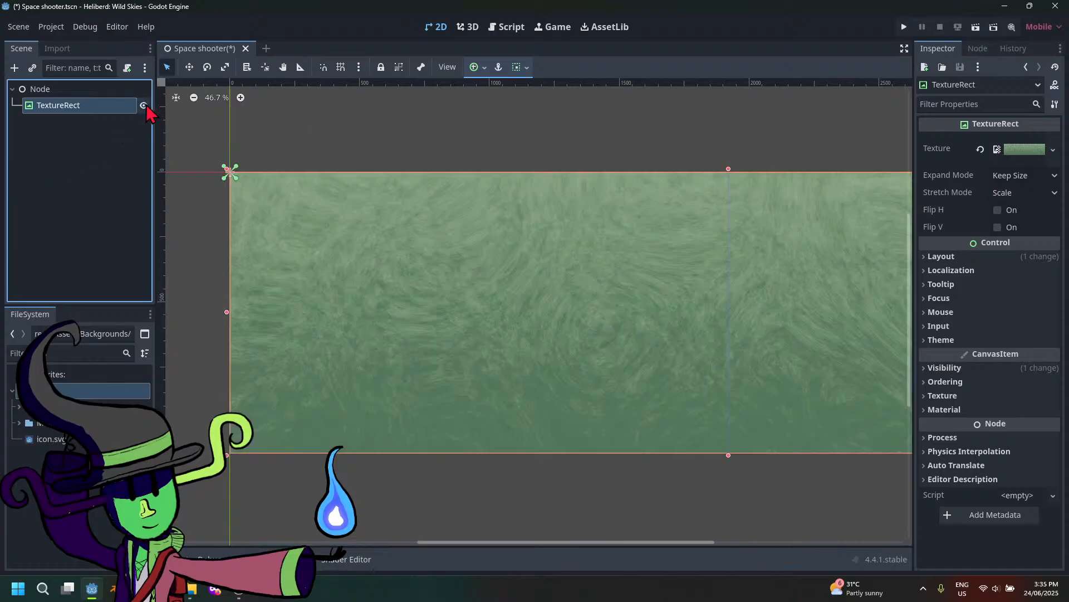
scroll(618, 407, "down", 2)
scroll(535, 412, "up", 1)
middle_click_drag(522, 421, 566, 413)
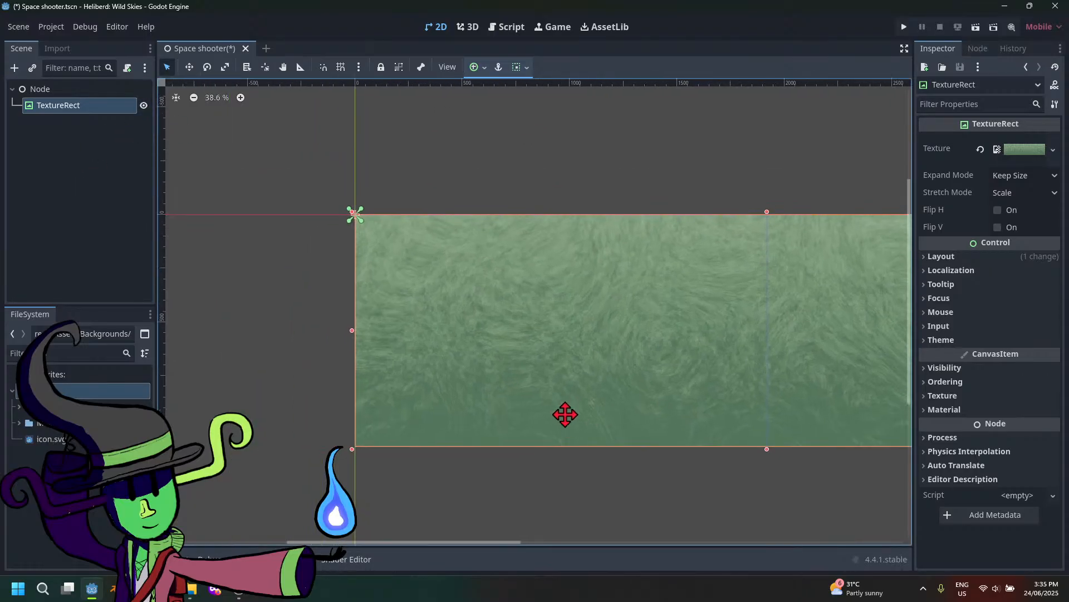
scroll(552, 425, "up", 1)
scroll(609, 431, "down", 1)
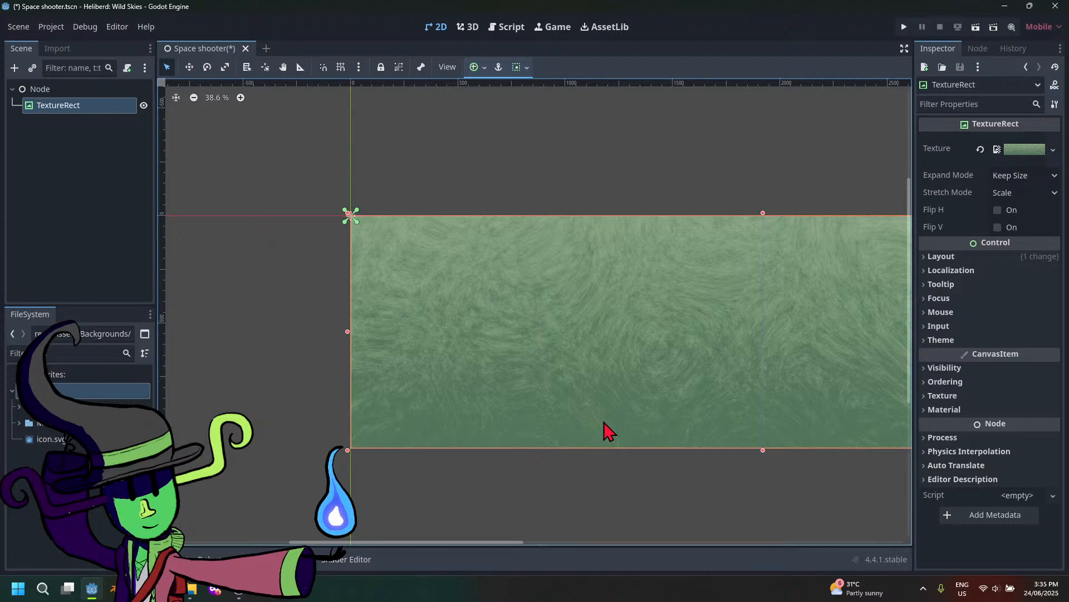
scroll(610, 431, "up", 1)
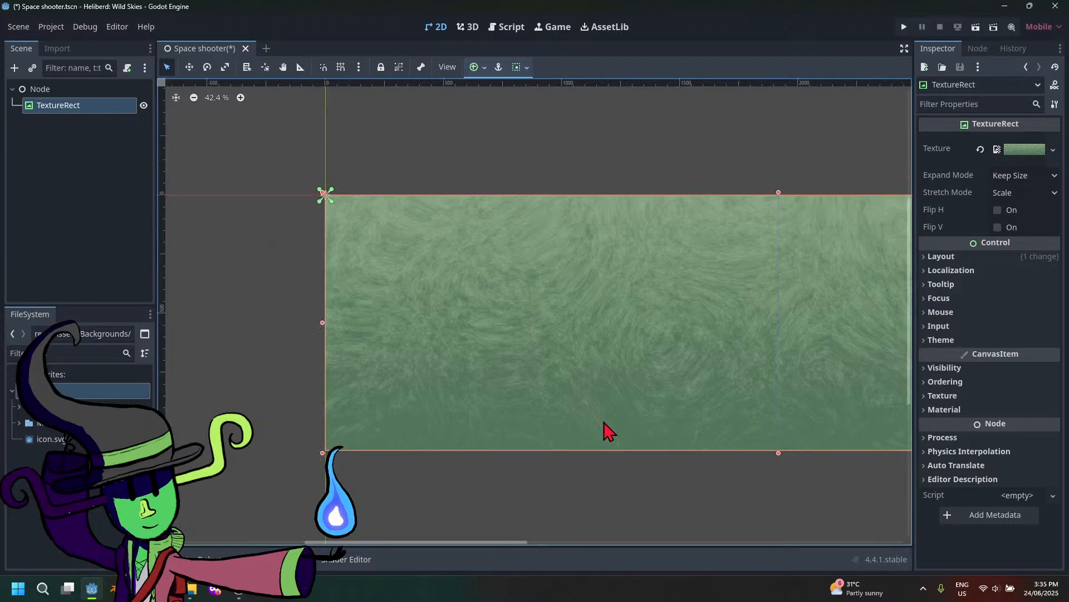
key("ctrl+s")
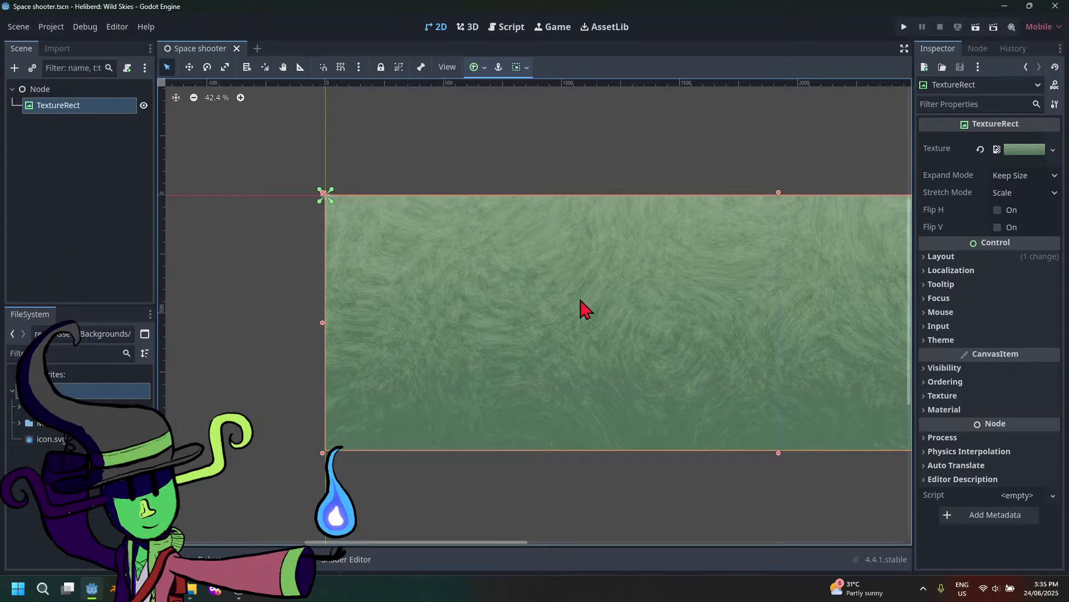
Add a CharacterBody2D node as a child of the scene's root Node
right_click(101, 178)
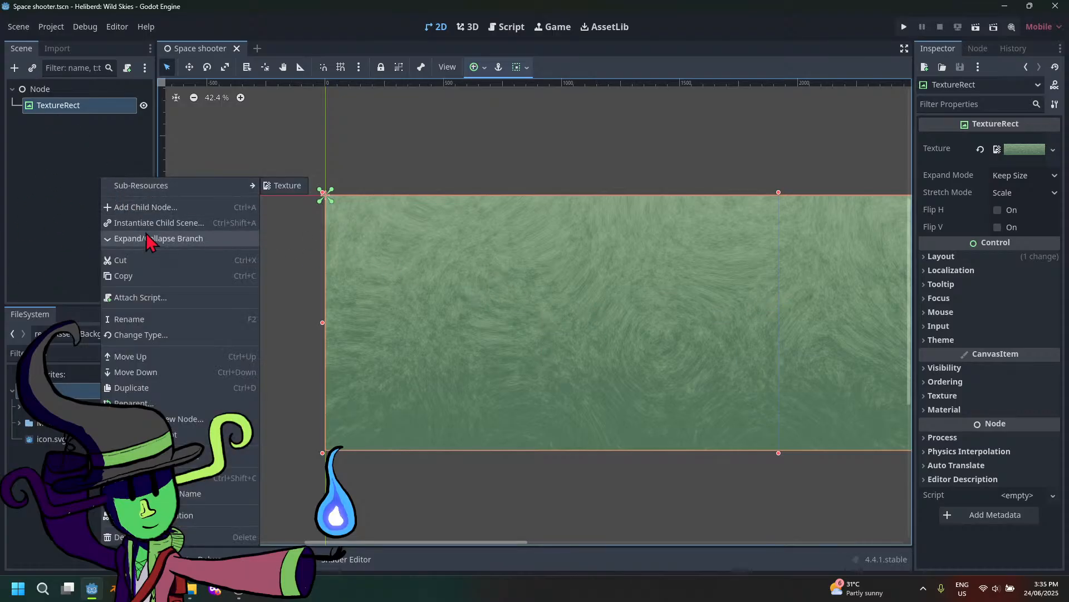
left_click(48, 93)
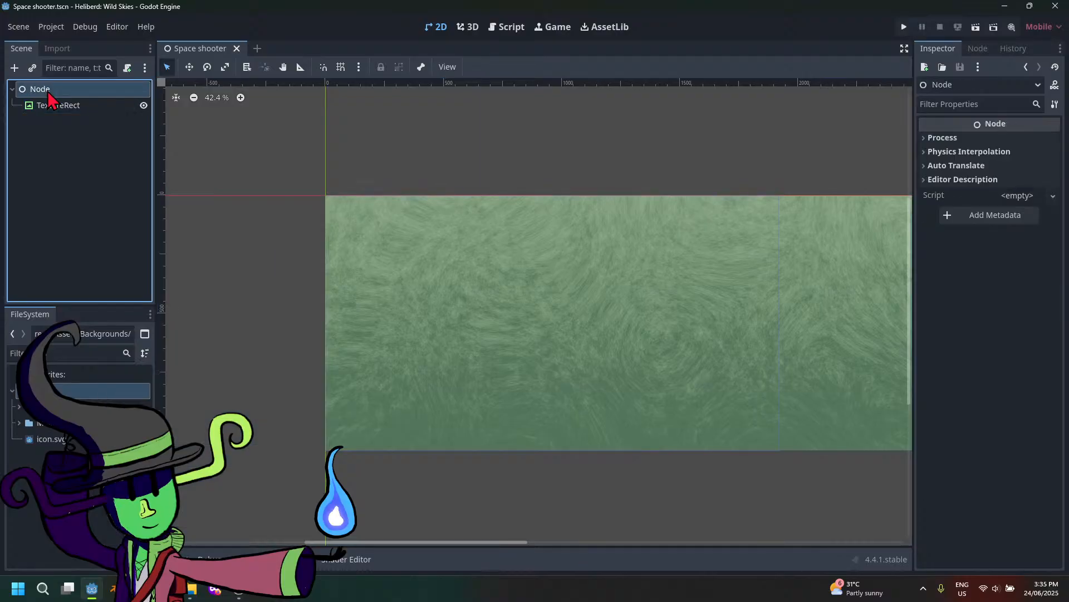
left_click(15, 67)
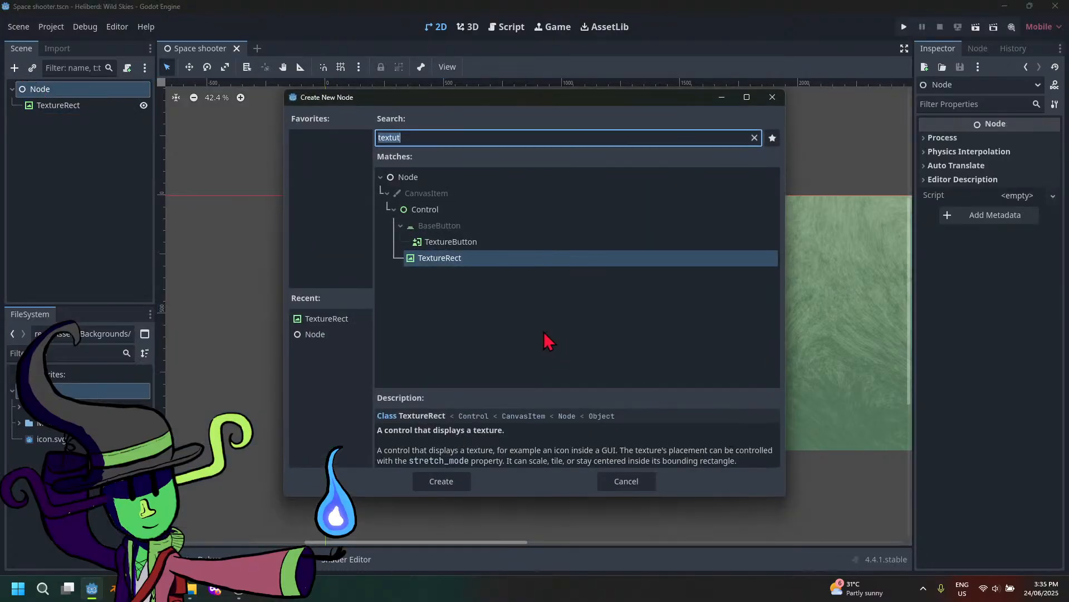
type("character")
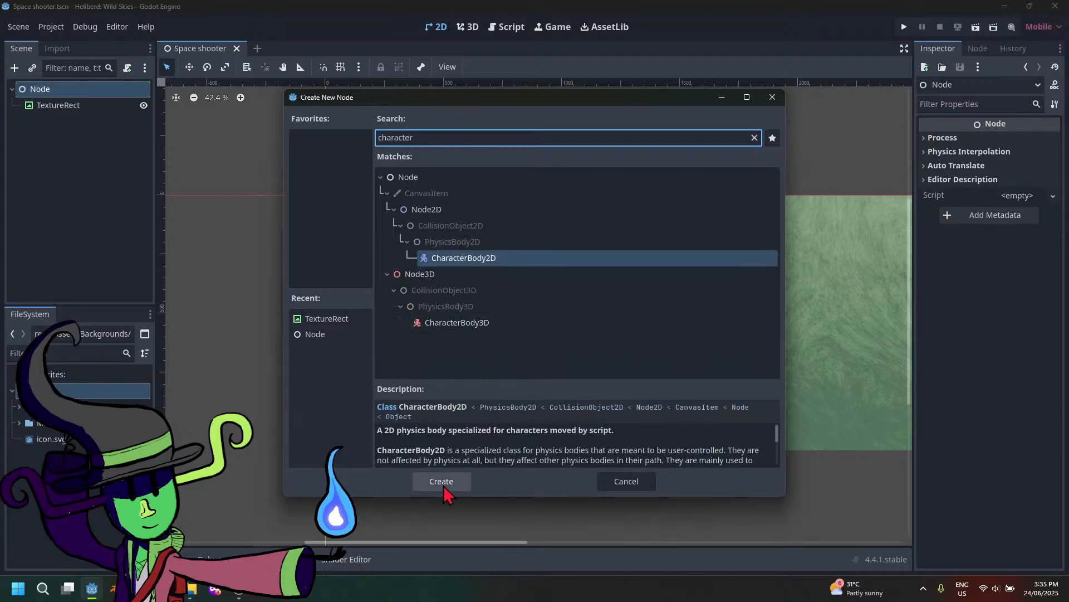
left_click(444, 483)
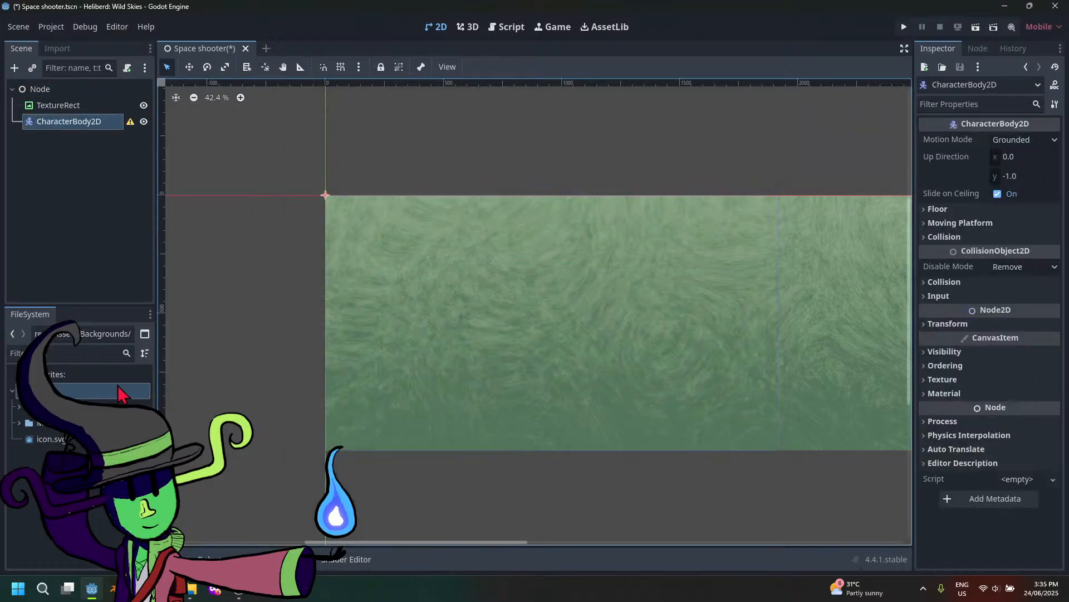
Add a Sprite2D node as a child of the CharacterBody2D
right_click(80, 120)
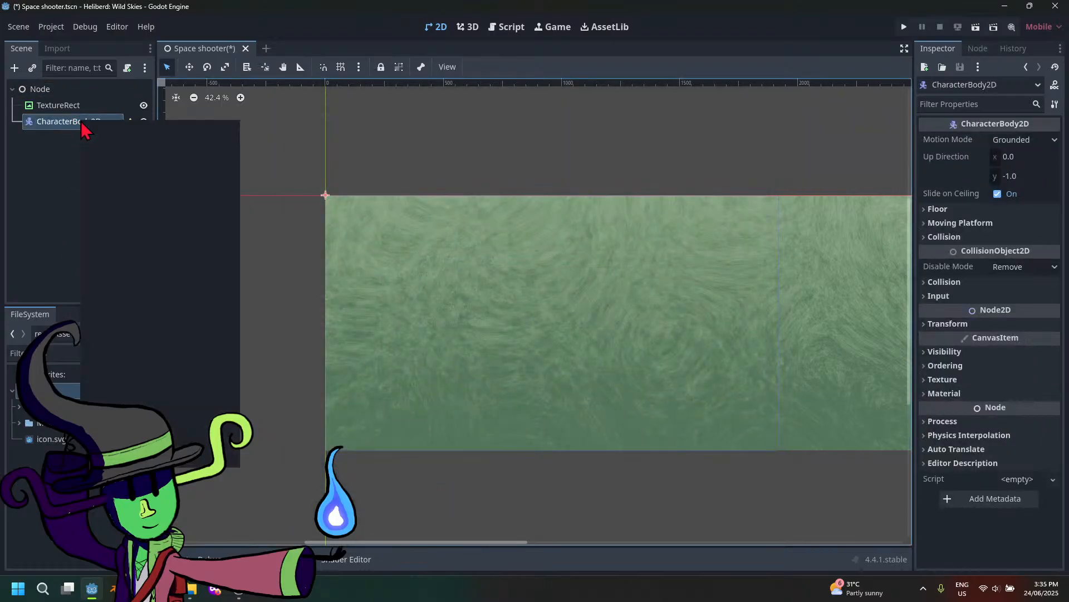
left_click(99, 130)
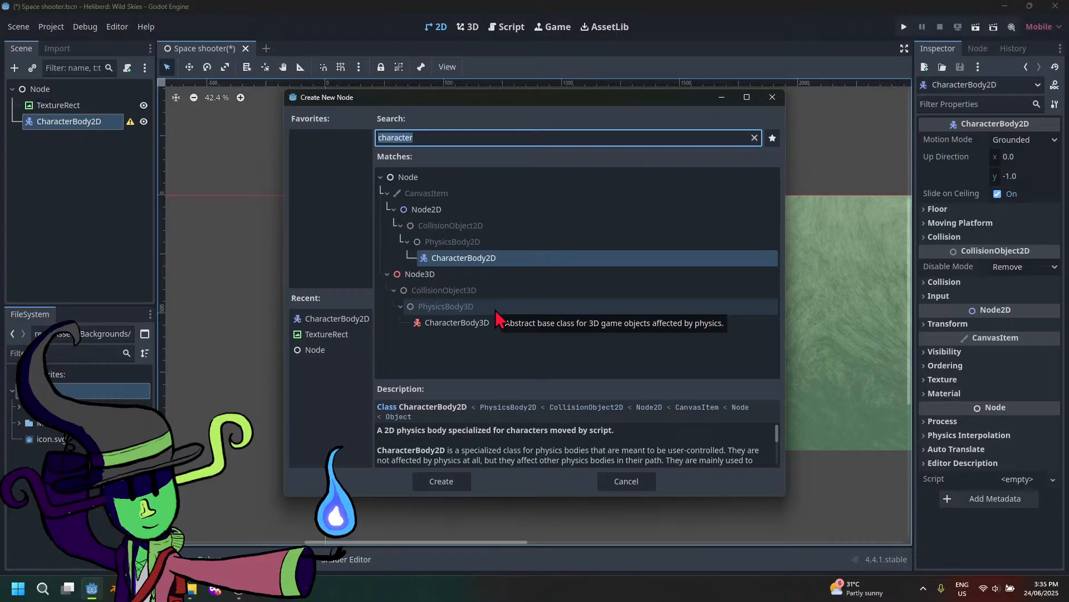
type("s")
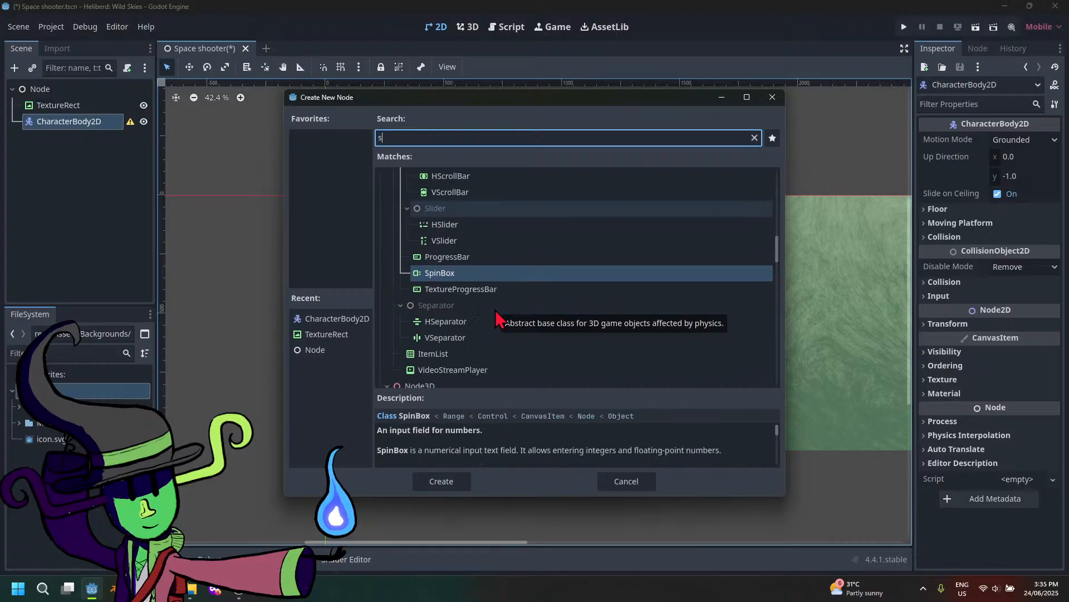
type("p")
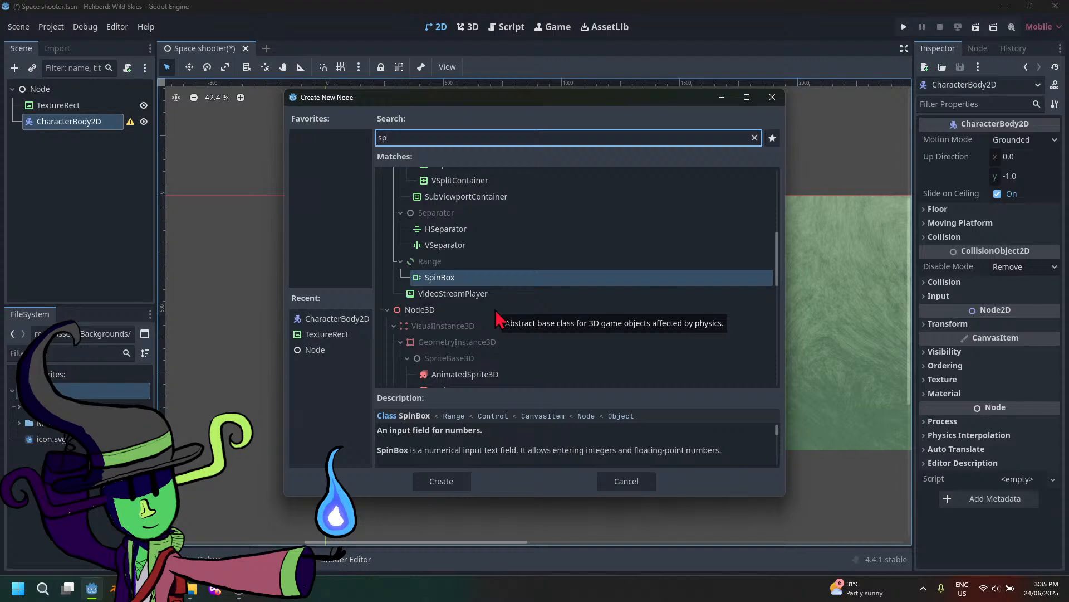
type("ri")
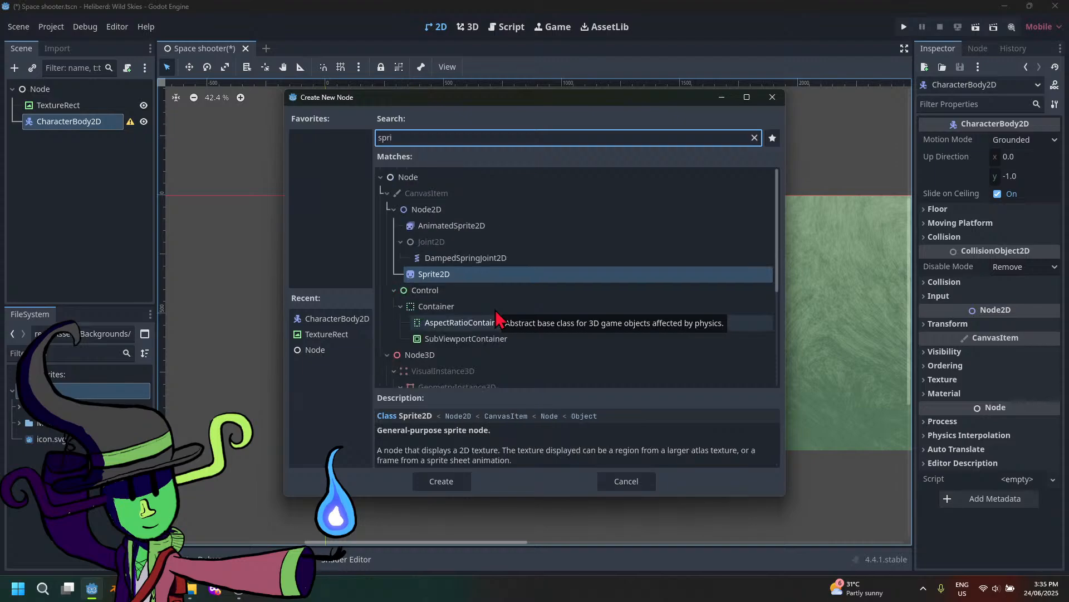
left_click(436, 480)
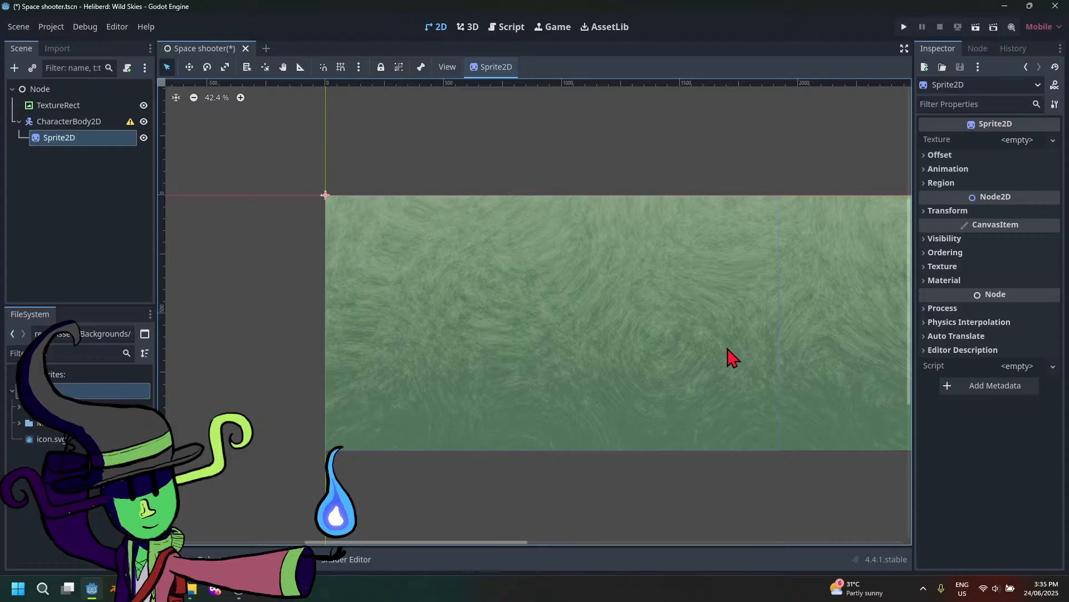
scroll(557, 356, "up", 2)
scroll(544, 356, "down", 2)
scroll(596, 359, "up", 1)
scroll(597, 359, "up", 1)
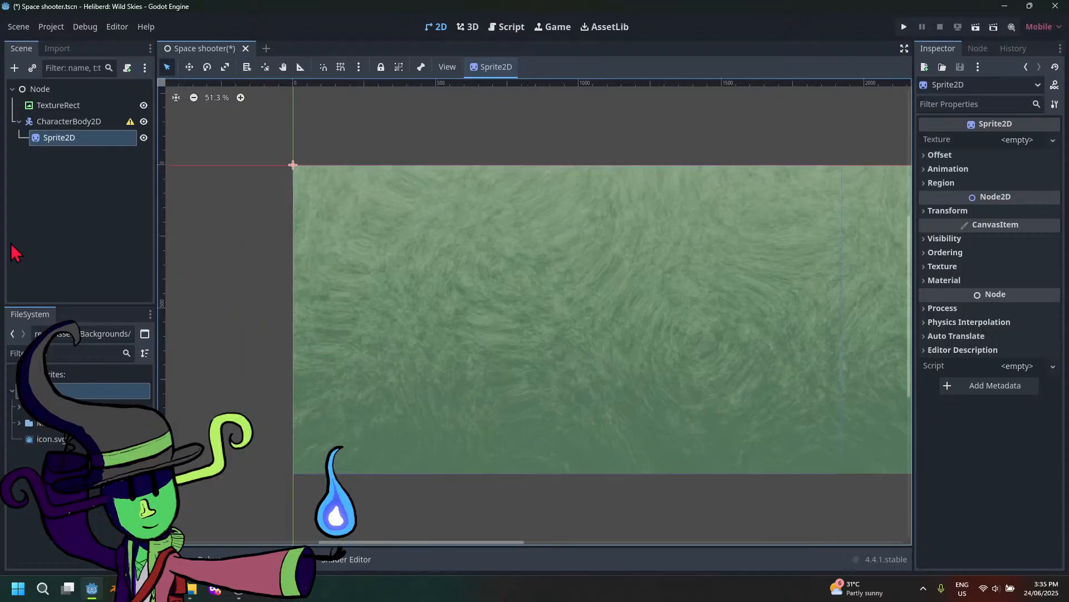
Add a CollisionShape2D node as a child of the CharacterBody2D, alongside the Sprite2D
right_click(66, 142)
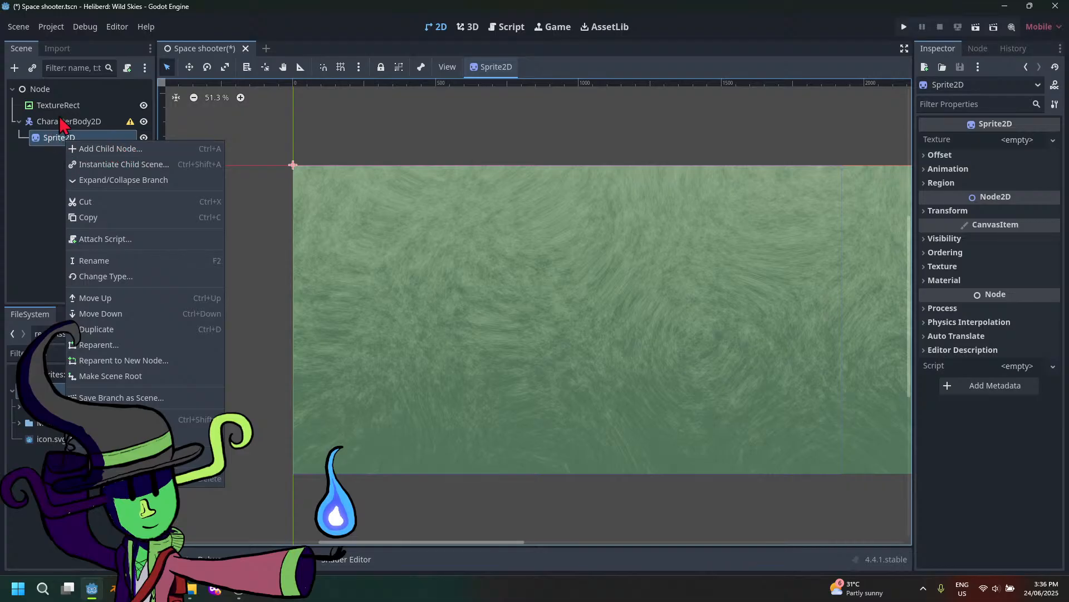
left_click(69, 121)
left_click(69, 120)
right_click(68, 126)
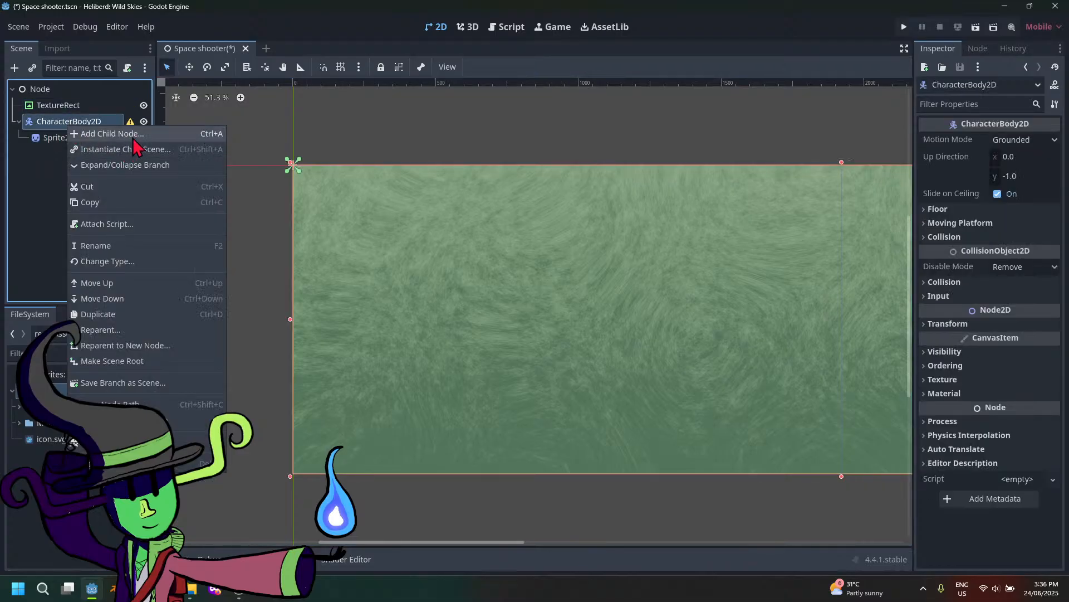
left_click(72, 134)
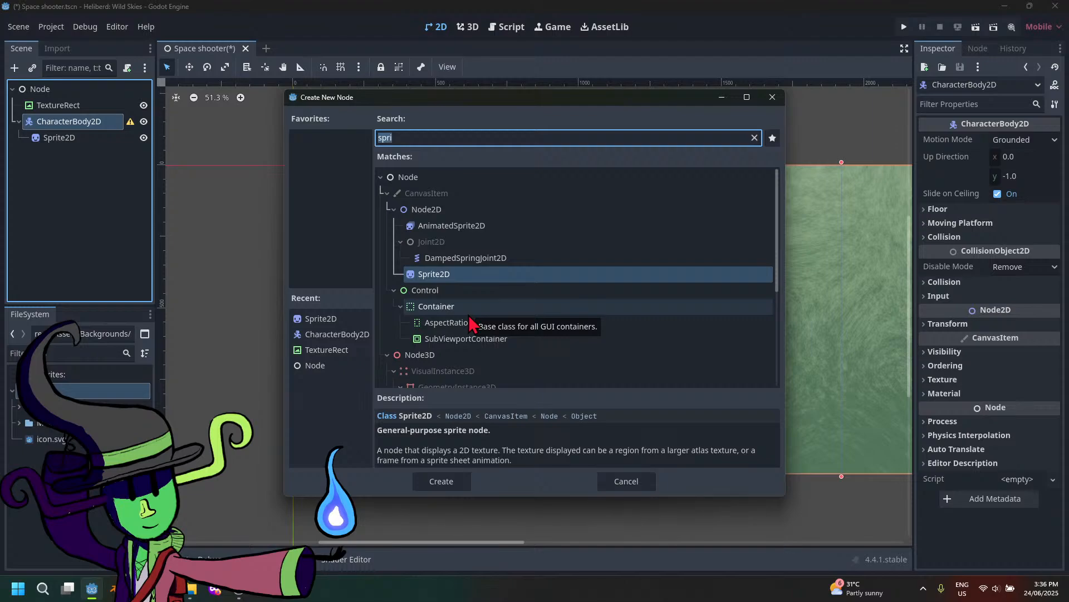
type("coll")
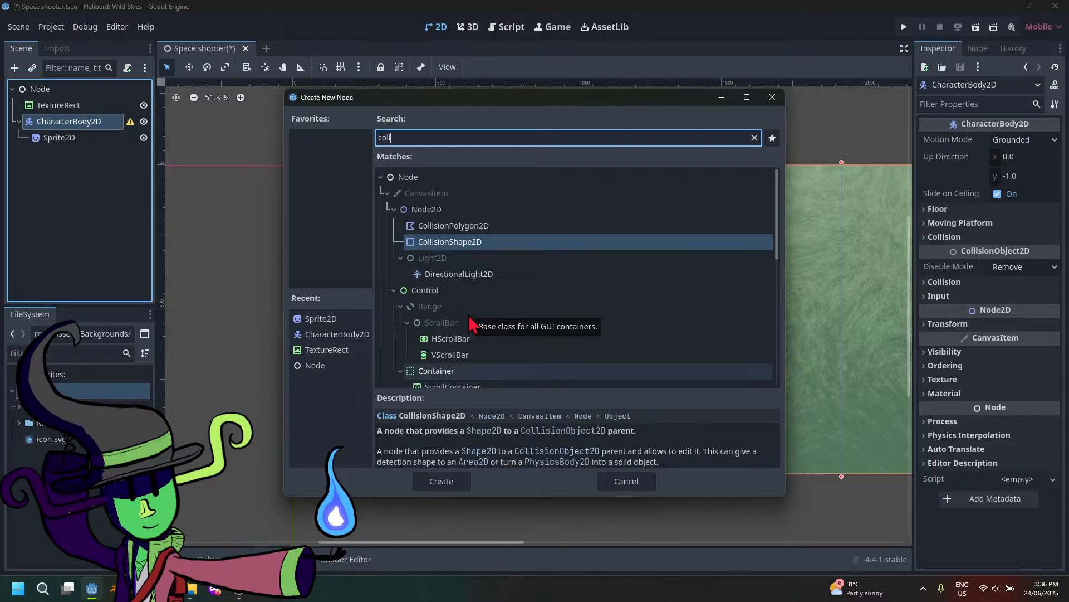
left_click(459, 482)
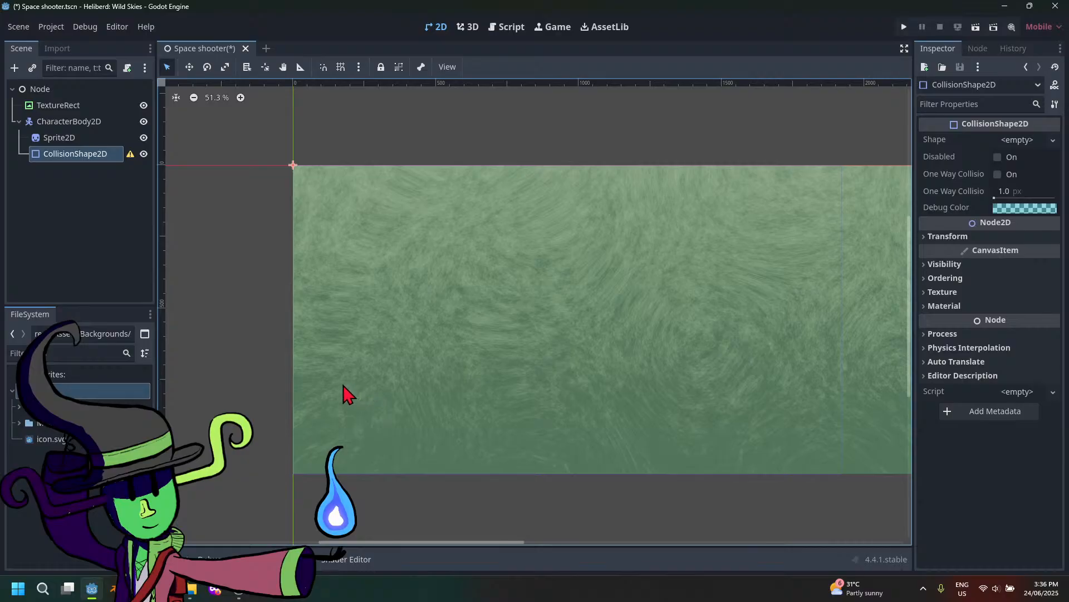
Assign heliberd.png from the Assets/Sprites folder as the texture of the Sprite2D
left_click(66, 138)
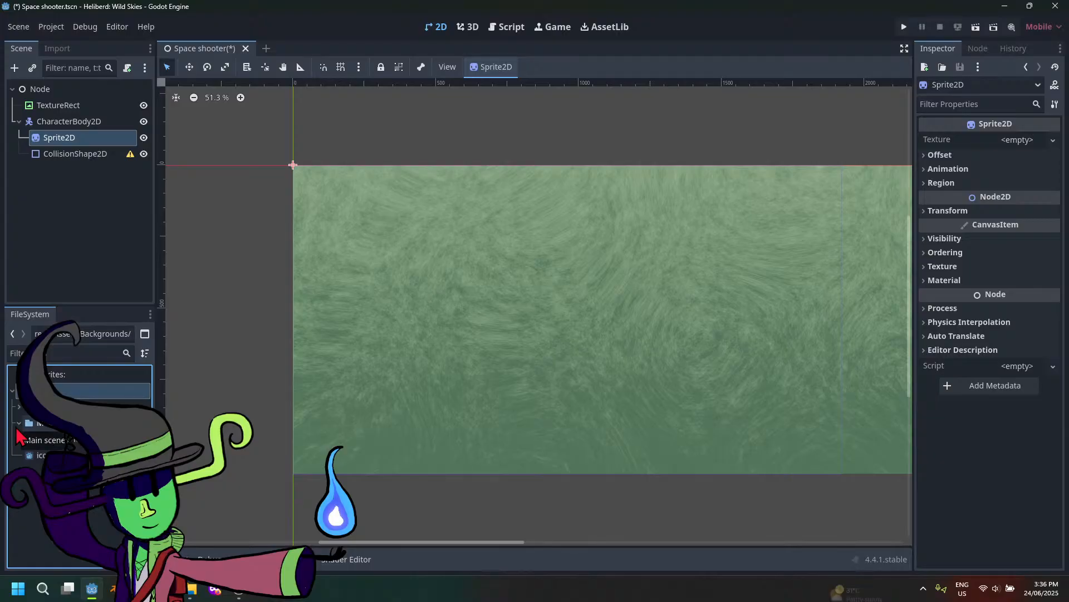
left_click(19, 407)
left_click(26, 422)
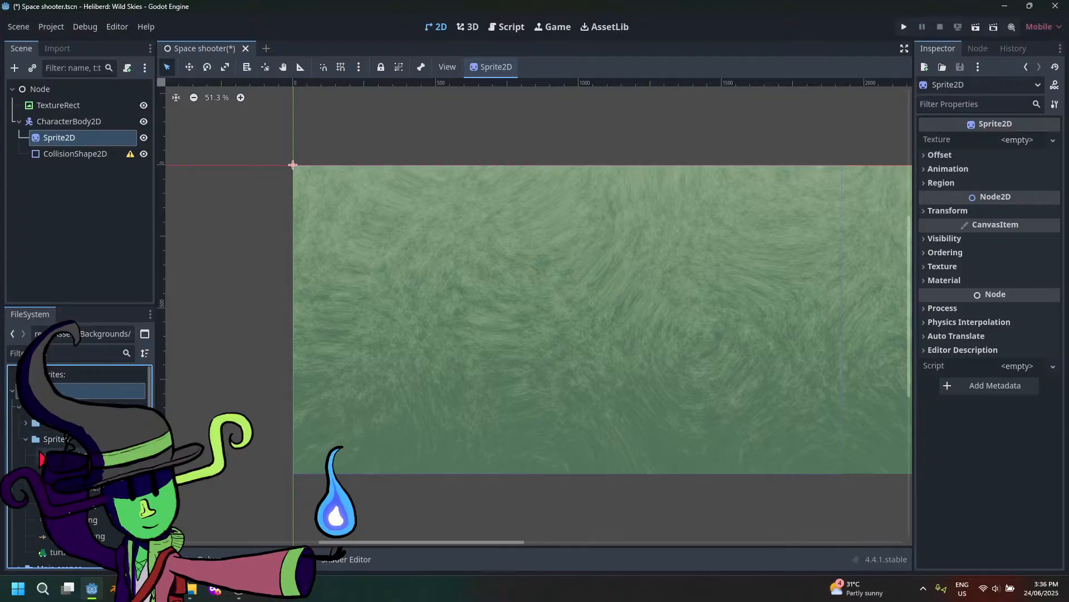
scroll(26, 422, "down", 1)
left_click_drag(72, 490, 1031, 147)
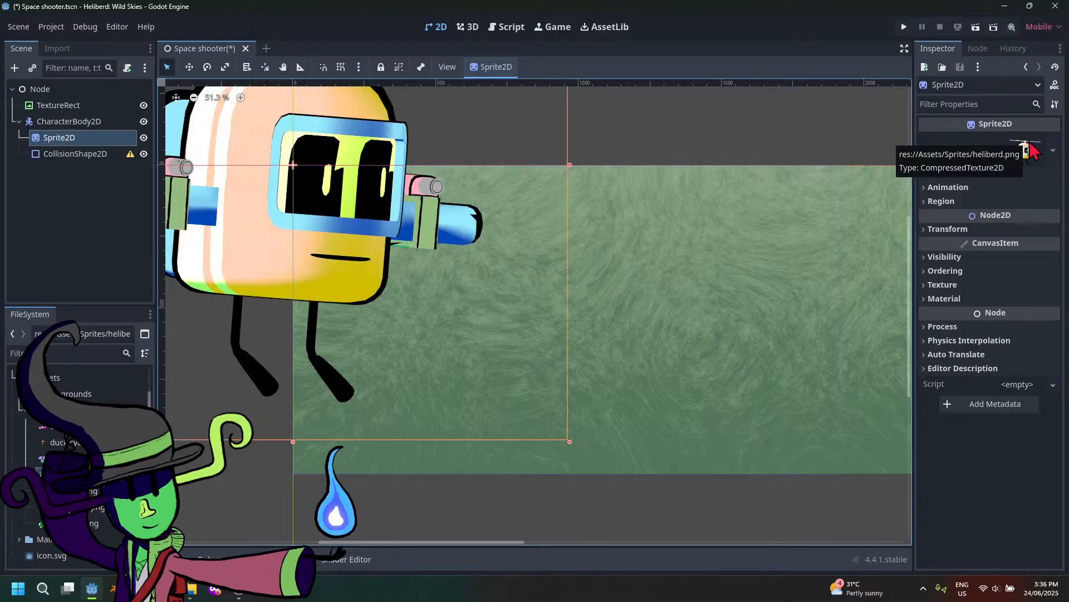
scroll(360, 346, "down", 7)
scroll(389, 377, "up", 3)
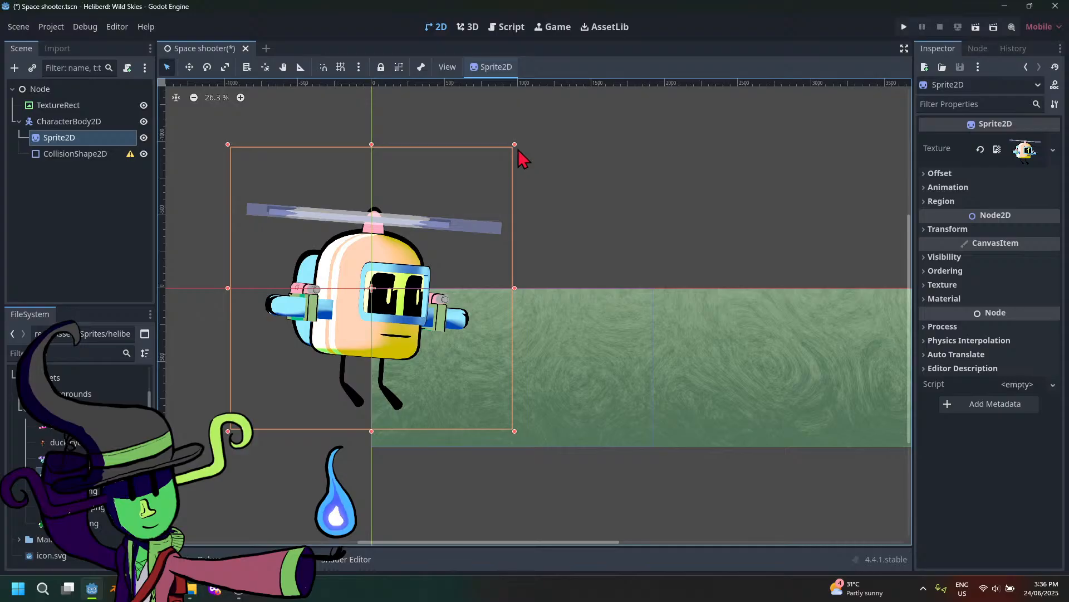
left_click(630, 379)
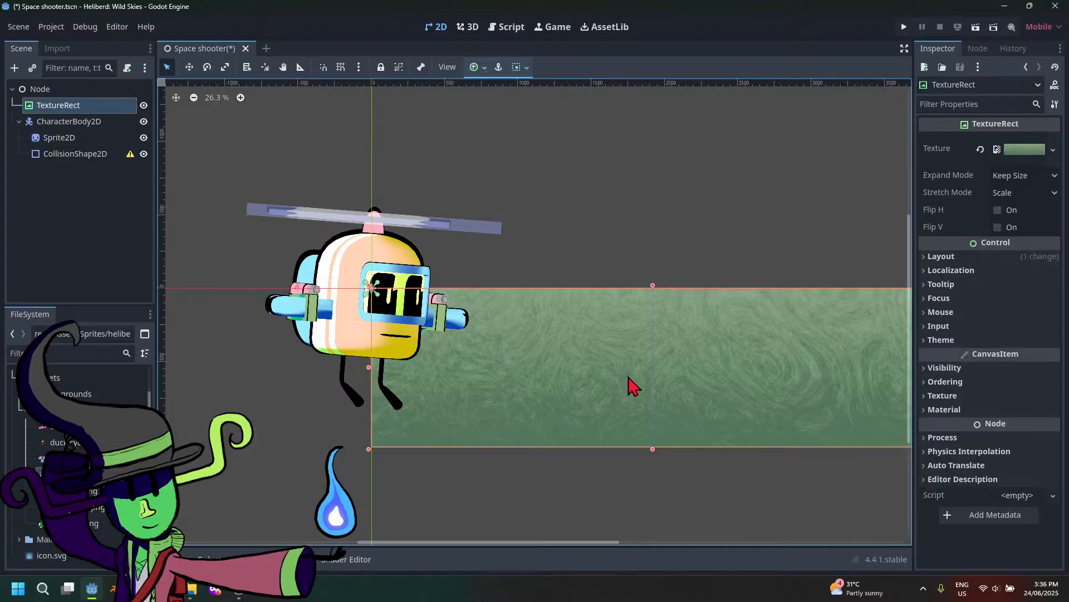
left_click(354, 352)
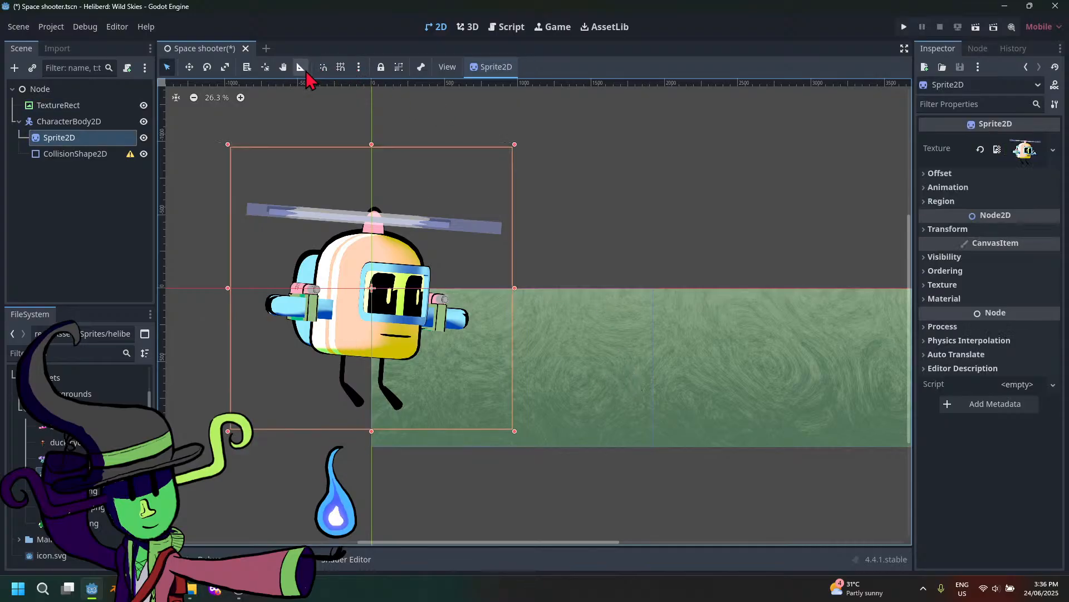
left_click(69, 123)
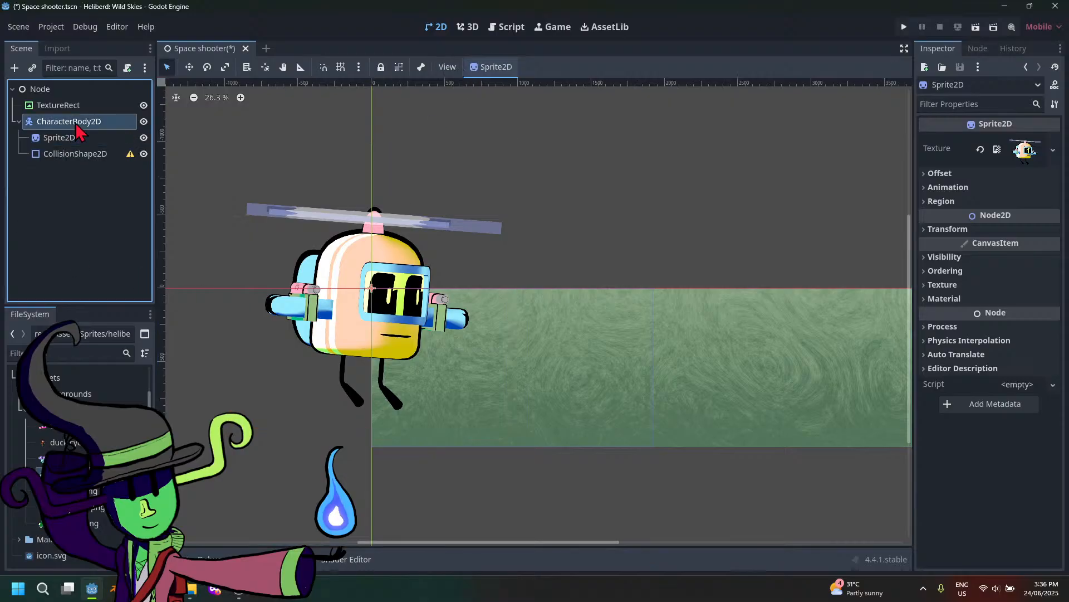
left_click(78, 138)
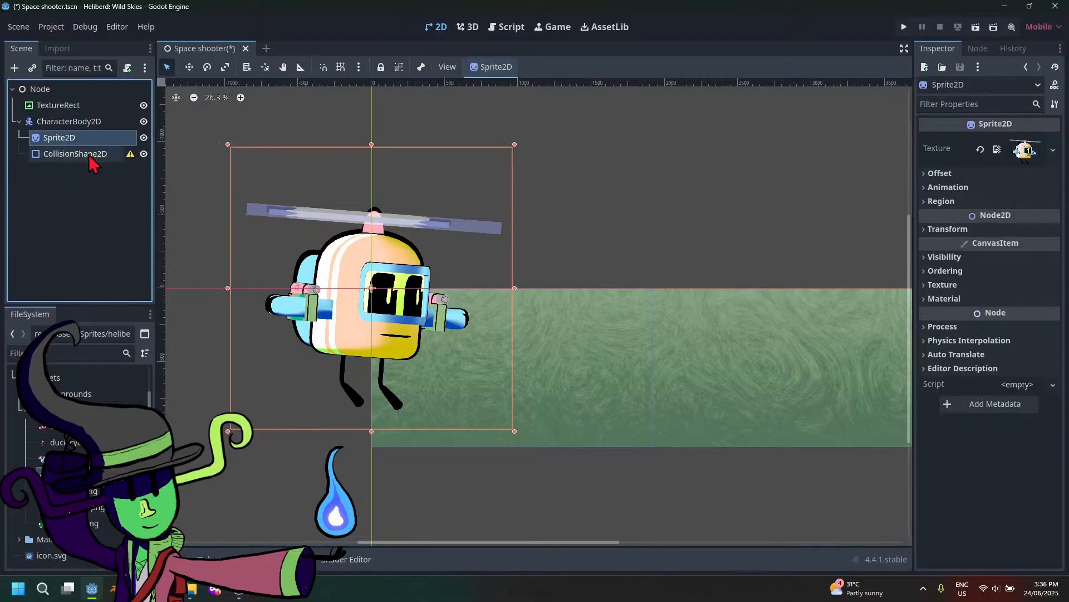
left_click(89, 154)
left_click(94, 140)
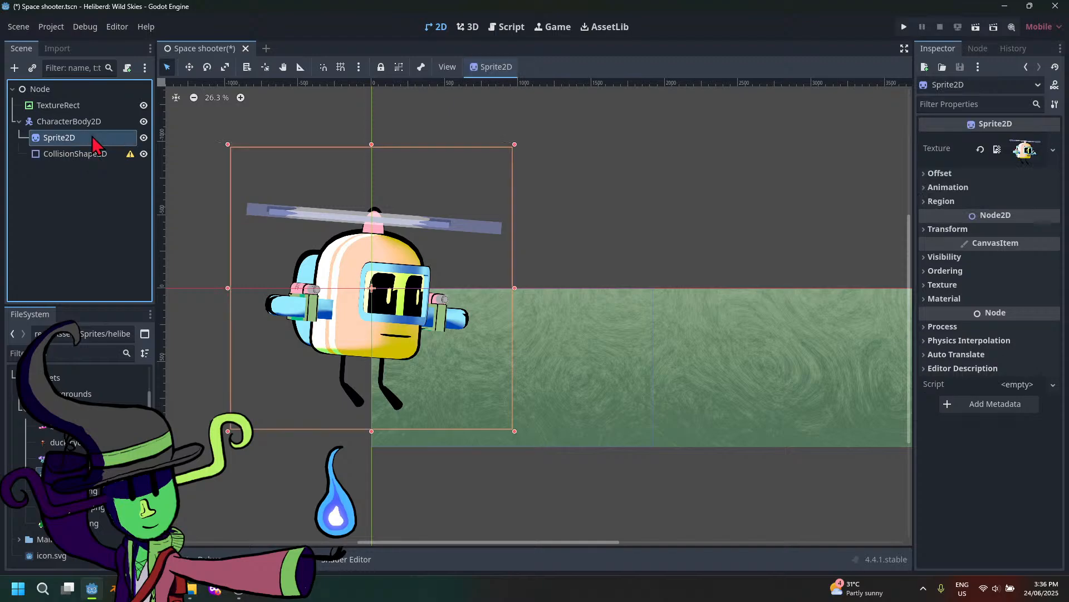
left_click(455, 70)
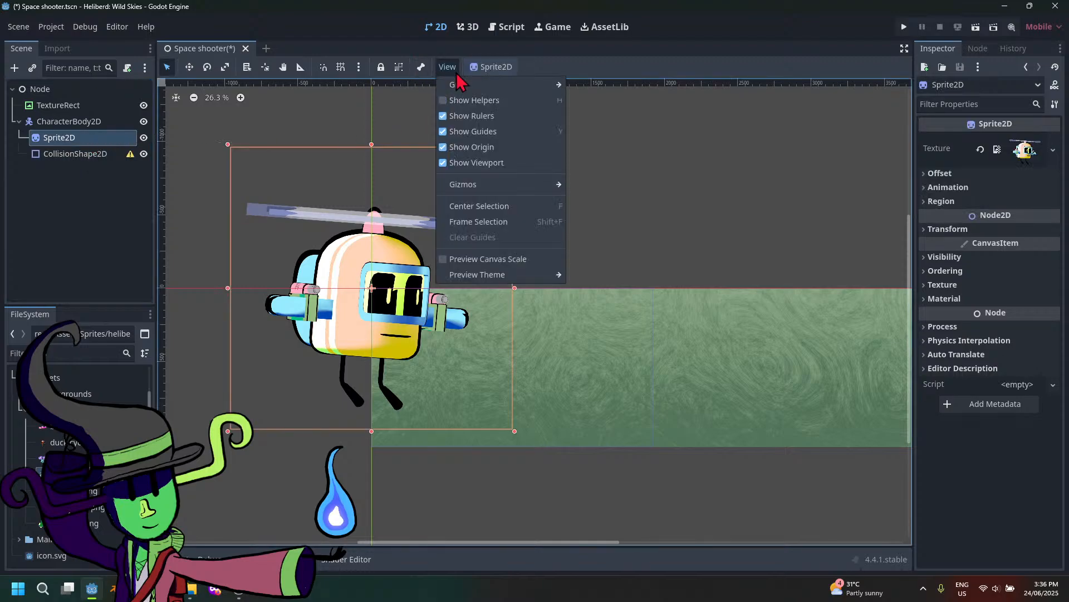
left_click(456, 76)
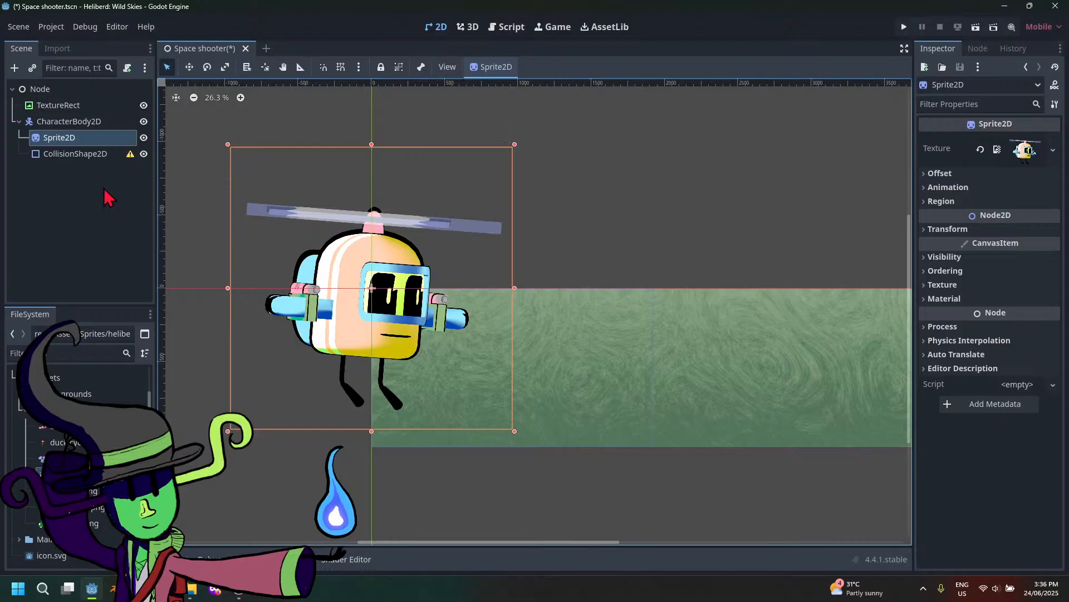
Assign a new RectangleShape2D as the shape of the CollisionShape2D and save the scene
left_click(89, 155)
left_click(1052, 141)
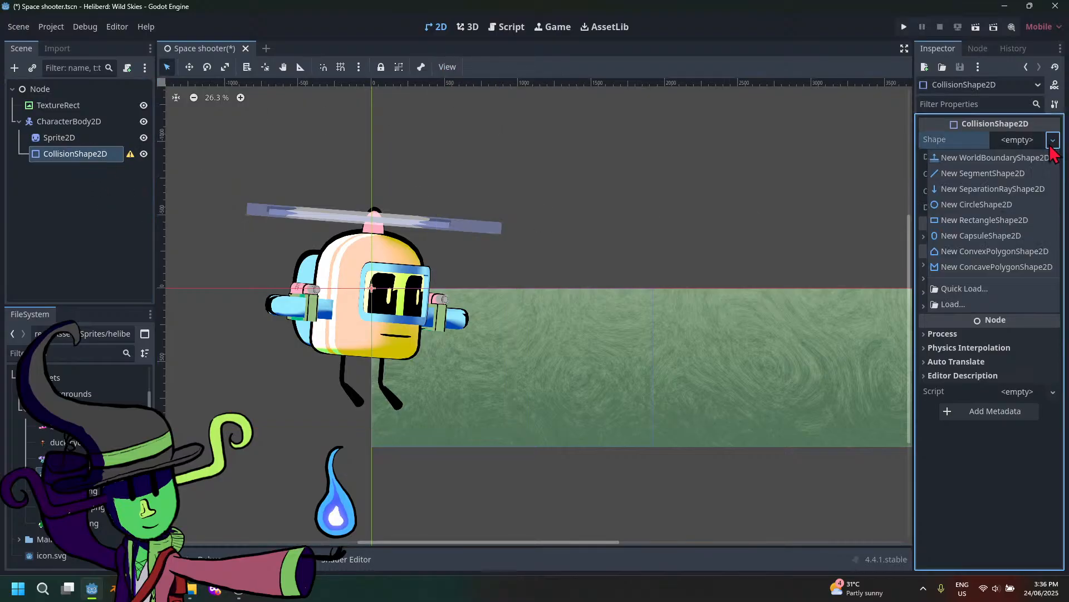
left_click(985, 221)
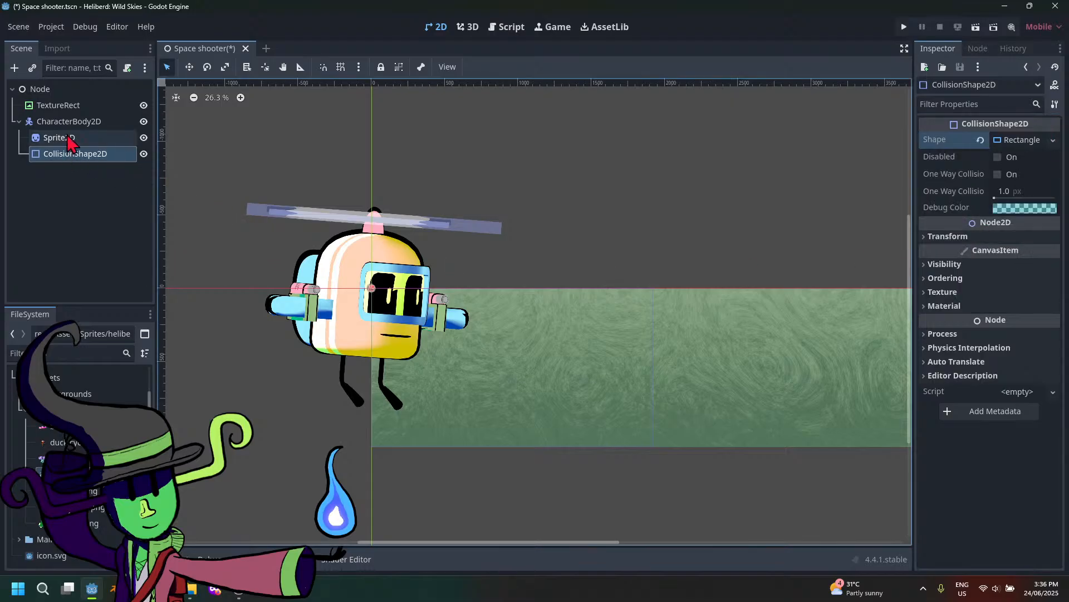
left_click(78, 122)
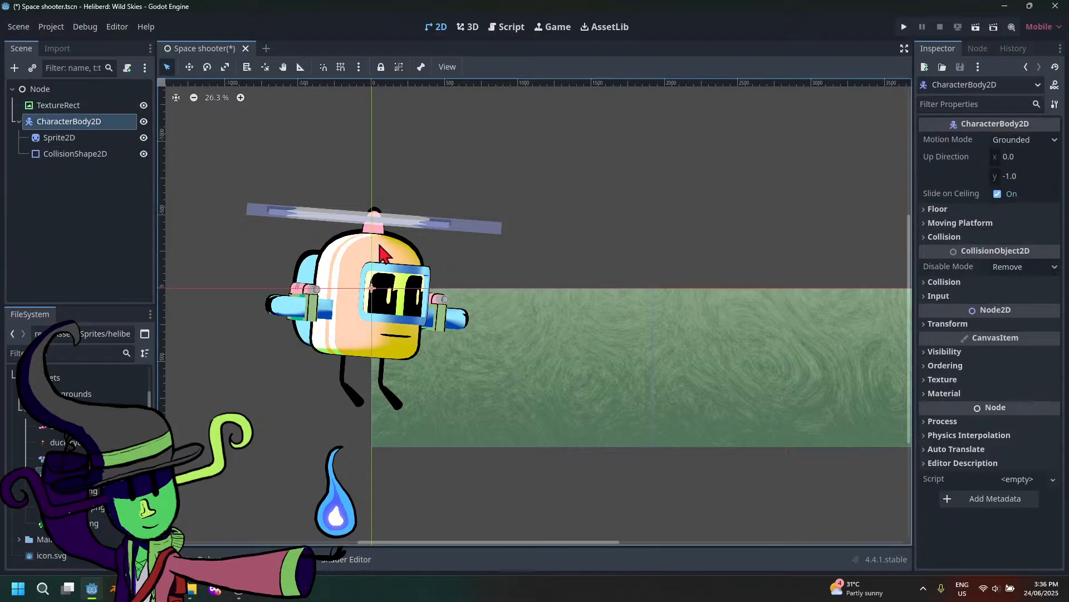
key("ctrl+s")
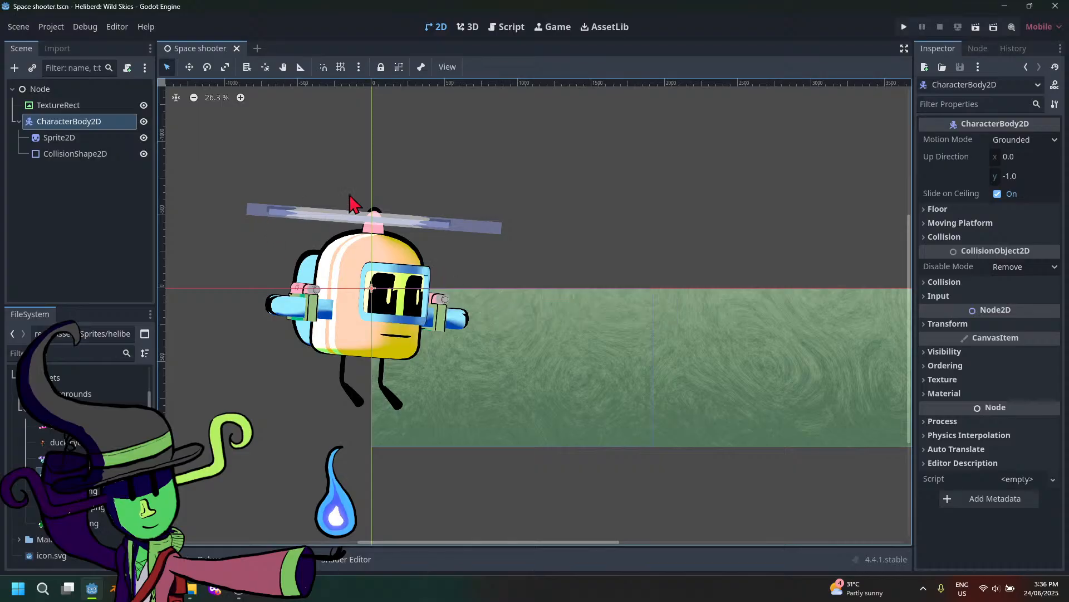
Try to shrink the Sprite2D by its lower-right corner and undo the resize
scroll(373, 203, "up", 4)
left_click(67, 138)
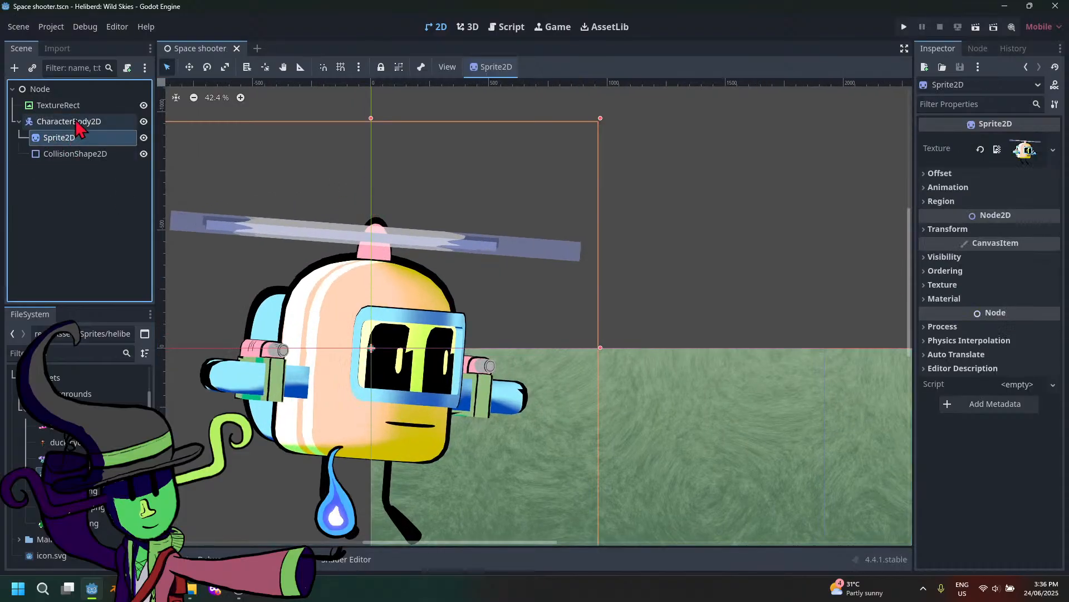
left_click(73, 89)
left_click(73, 126)
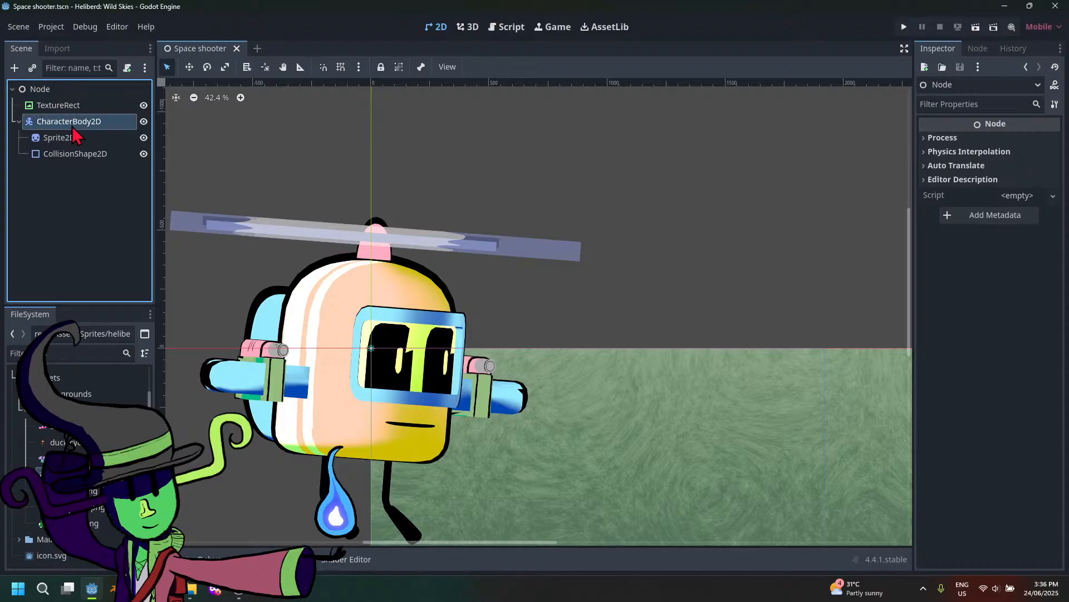
left_click(79, 141)
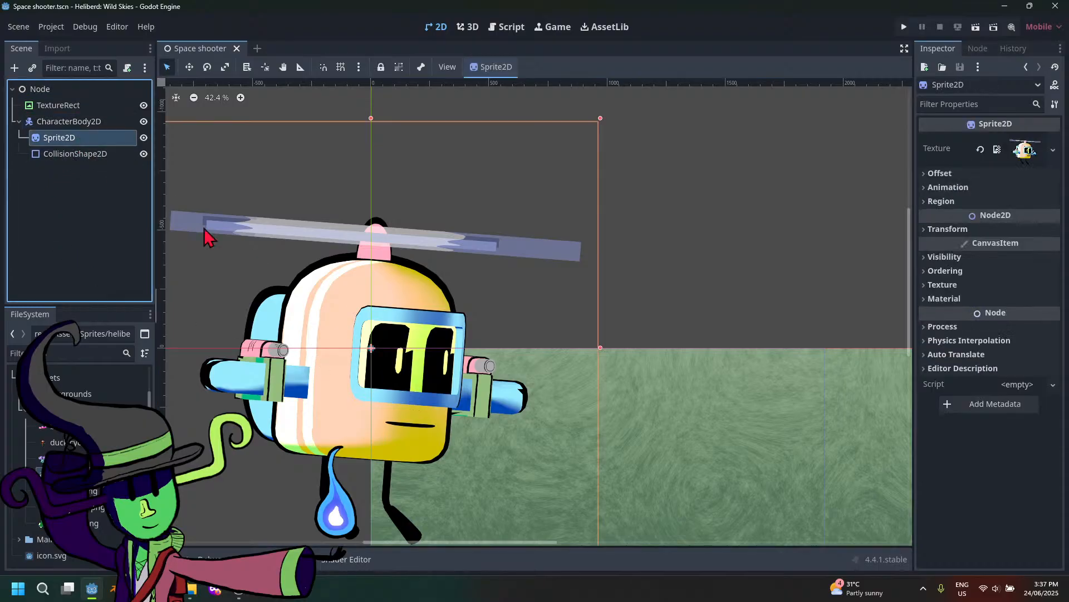
scroll(400, 333, "down", 2)
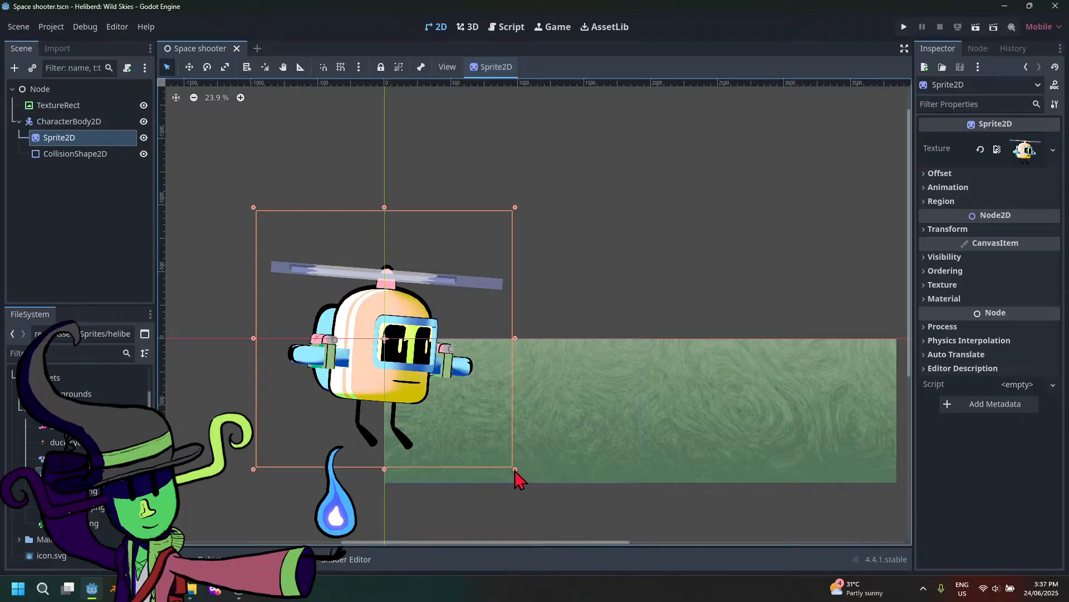
left_click_drag(515, 470, 460, 424)
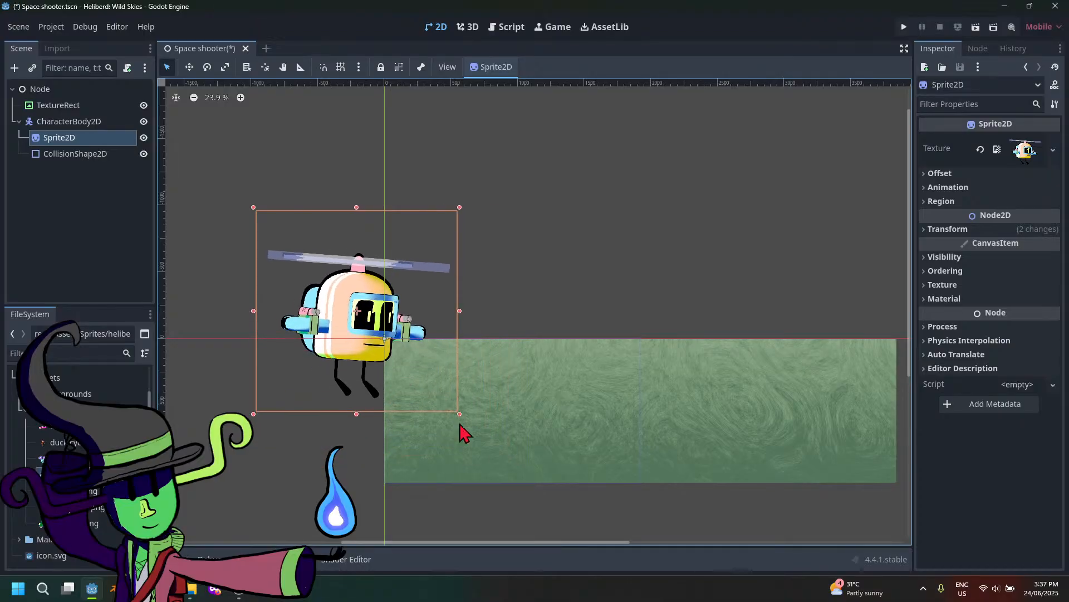
key("ctrl+z")
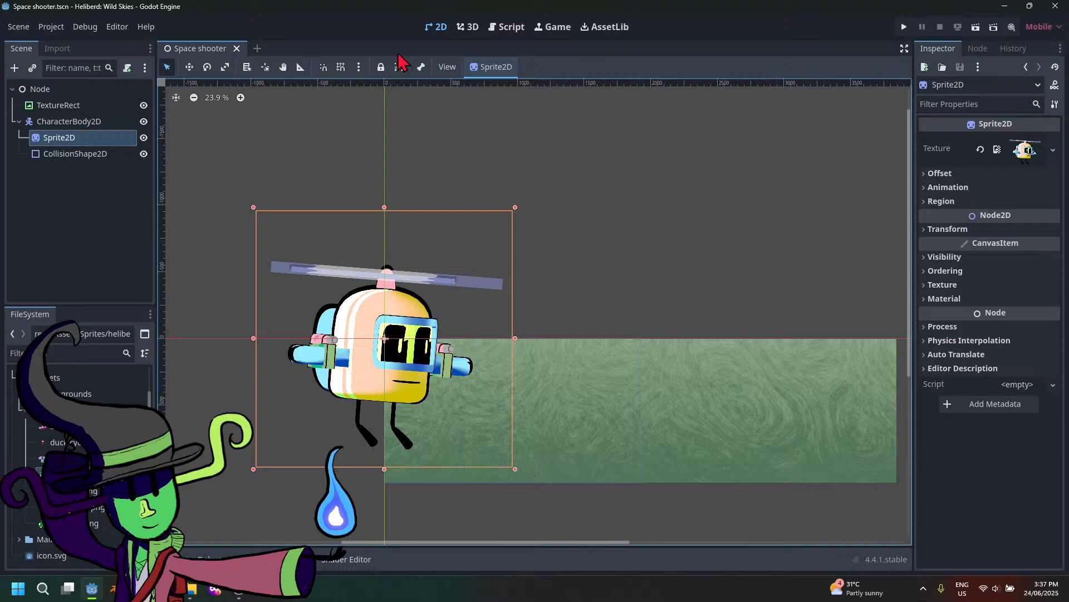
left_click(95, 121)
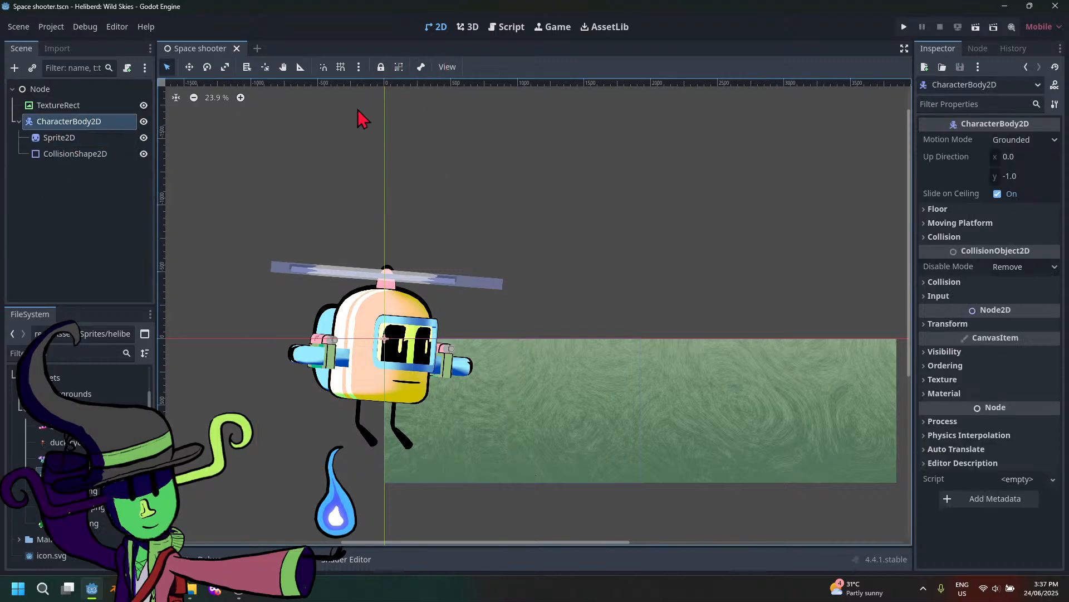
scroll(363, 120, "up", 3)
scroll(447, 380, "up", 2)
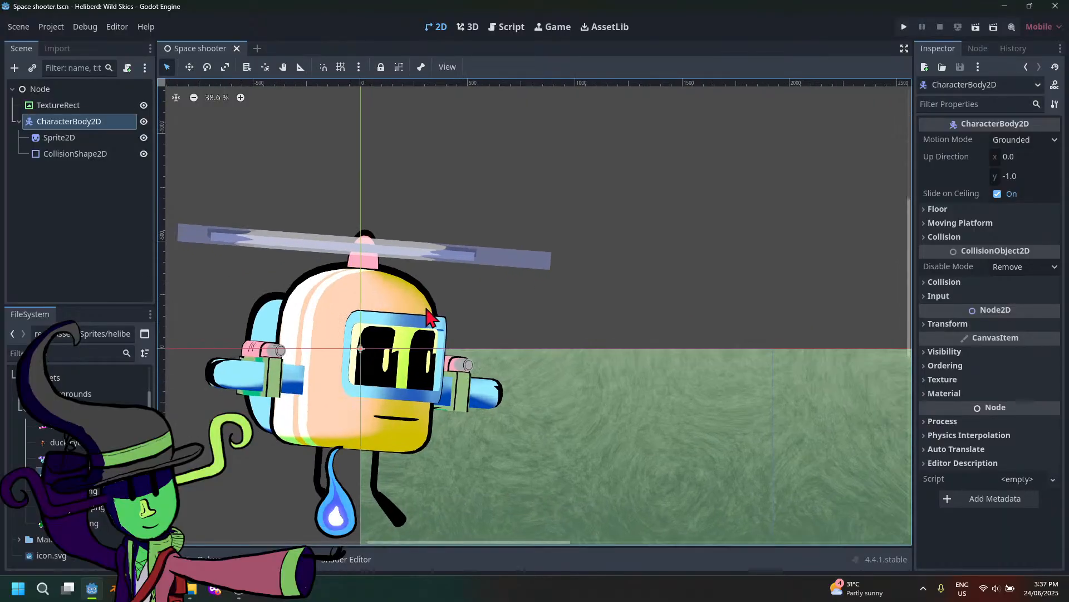
key("ctrl+s")
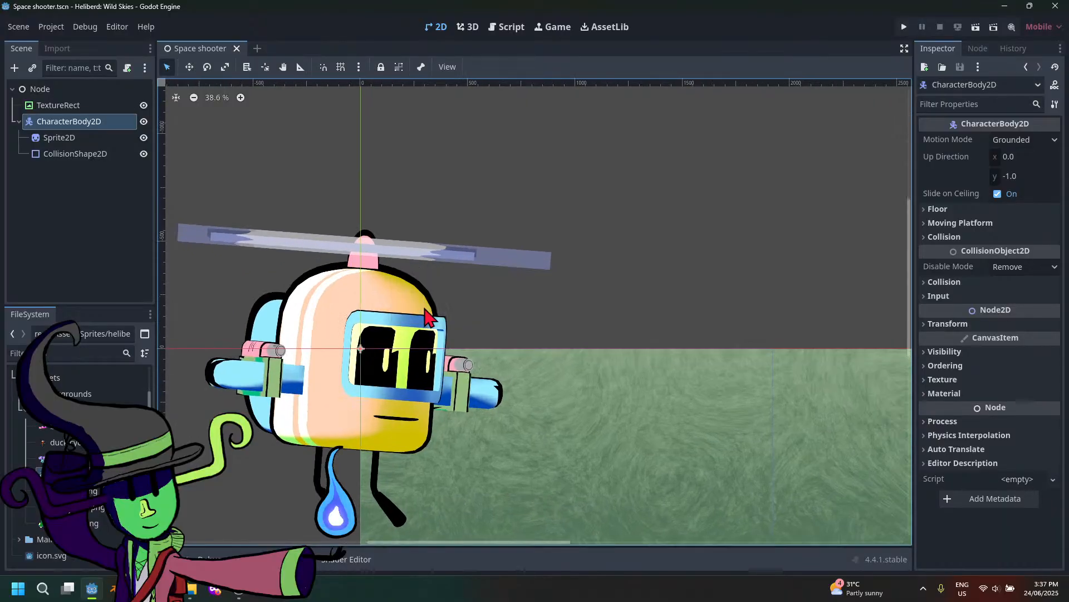
left_click(360, 68)
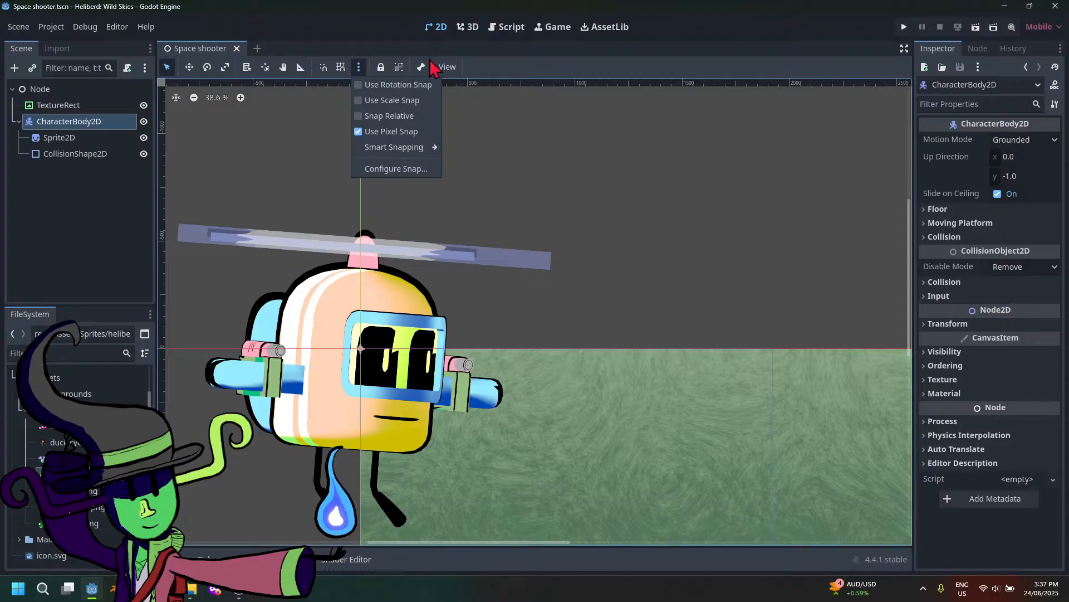
left_click(447, 66)
mouse_move(423, 69)
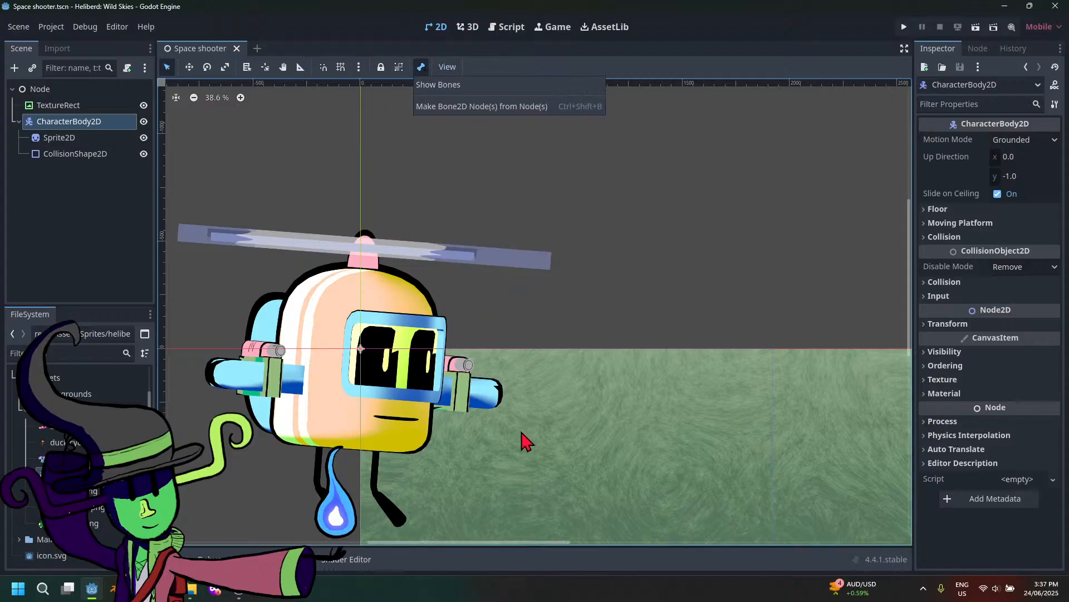
Scale the Sprite2D down proportionally to about 300 px wide and move it onto the CharacterBody2D's origin
scroll(526, 442, "down", 3)
left_click(516, 446)
left_click(516, 446)
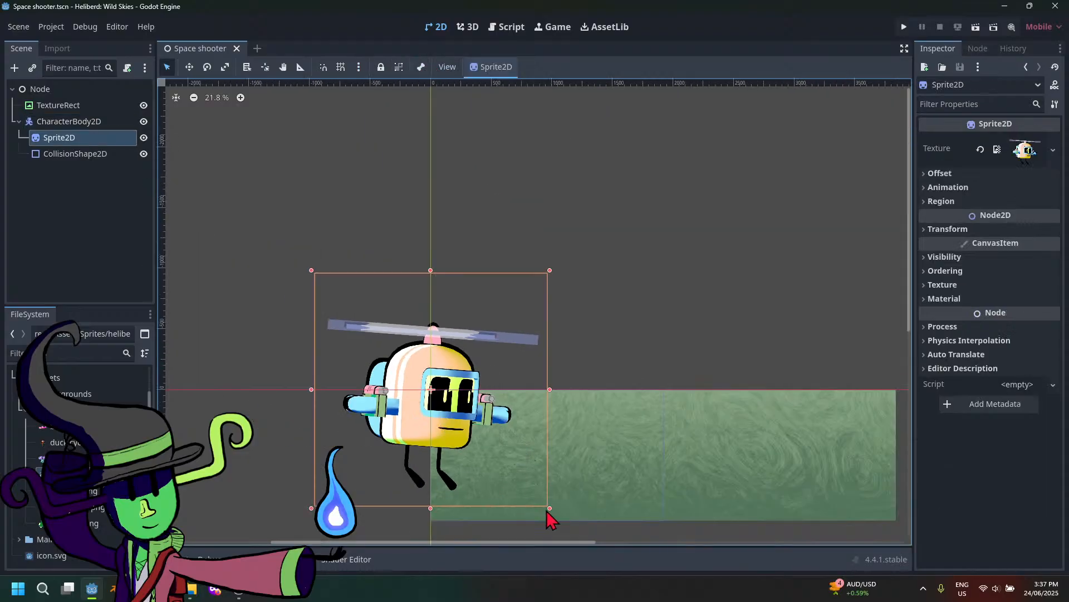
left_click_drag(554, 514, 362, 323, "shift")
scroll(371, 349, "up", 2)
key("ctrl+z")
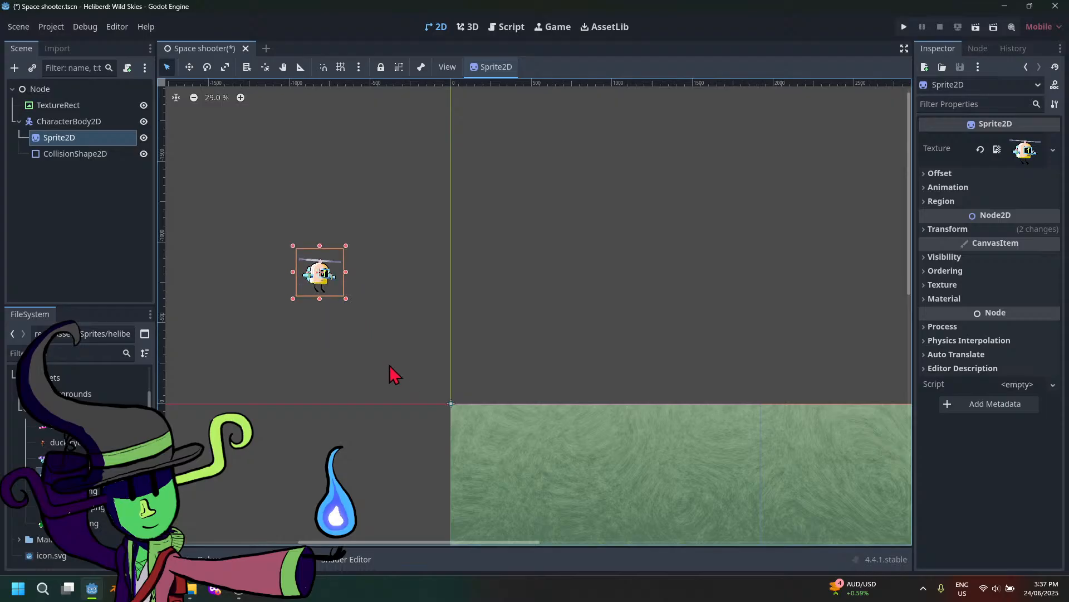
left_click_drag(324, 274, 454, 402)
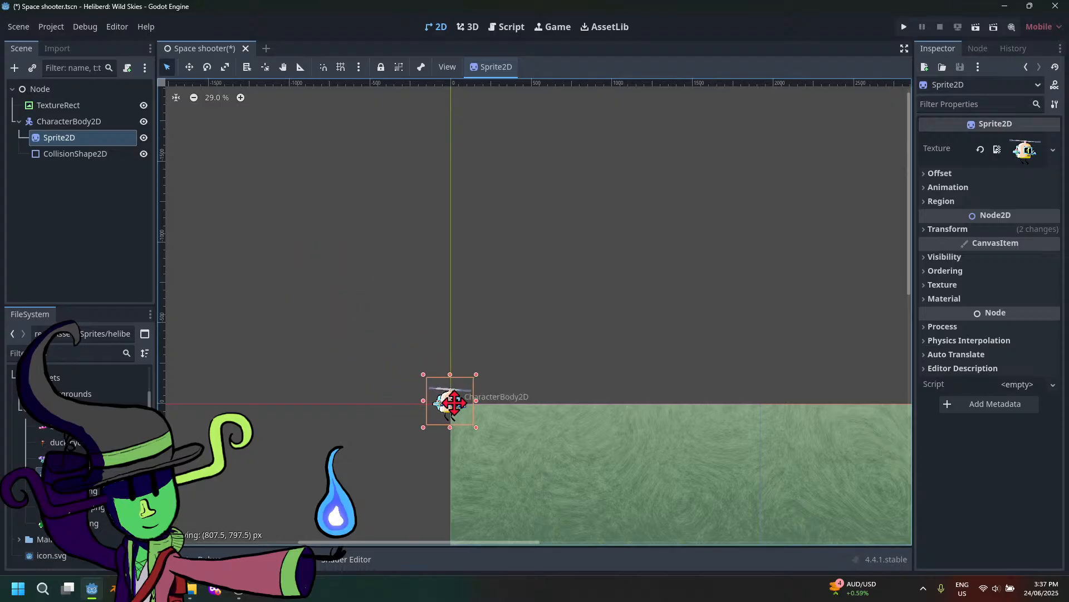
scroll(520, 475, "up", 10)
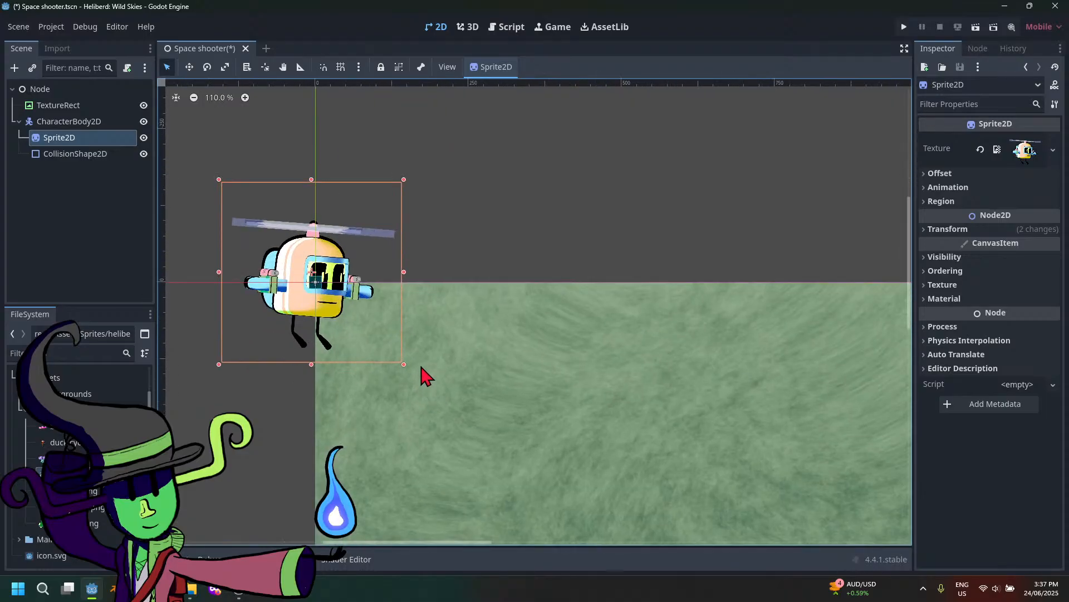
Set the anchor preset of the background TextureRect to Center
left_click(444, 339)
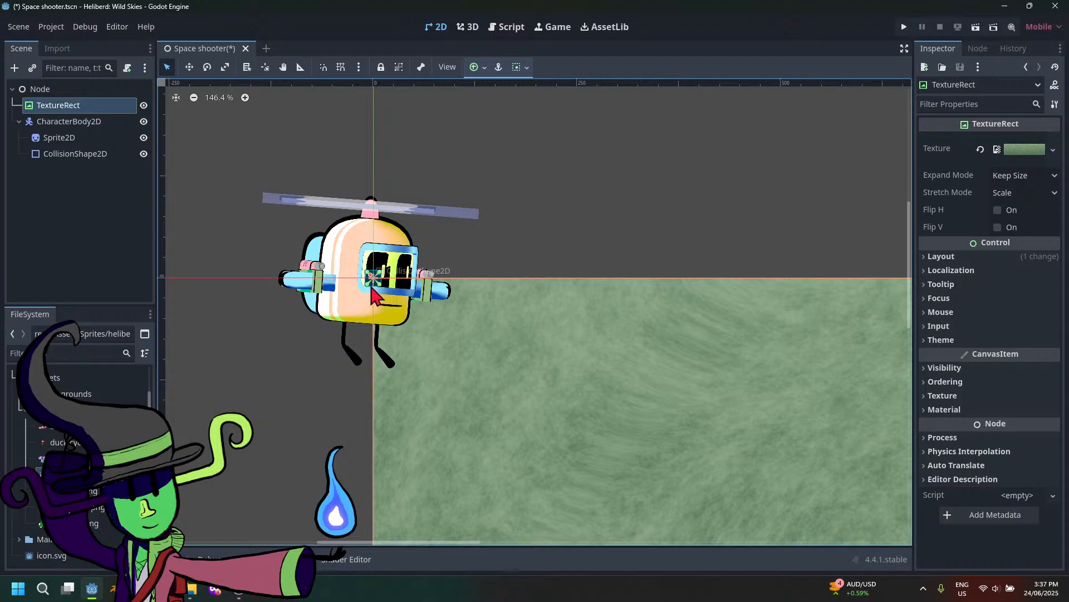
left_click(343, 290)
left_click(372, 278)
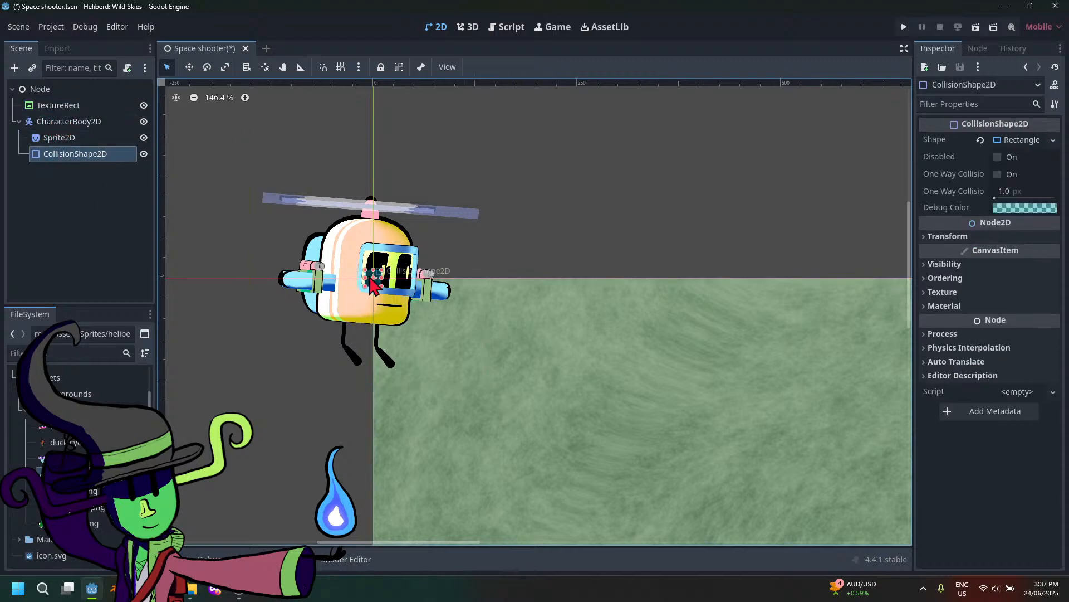
left_click(483, 371)
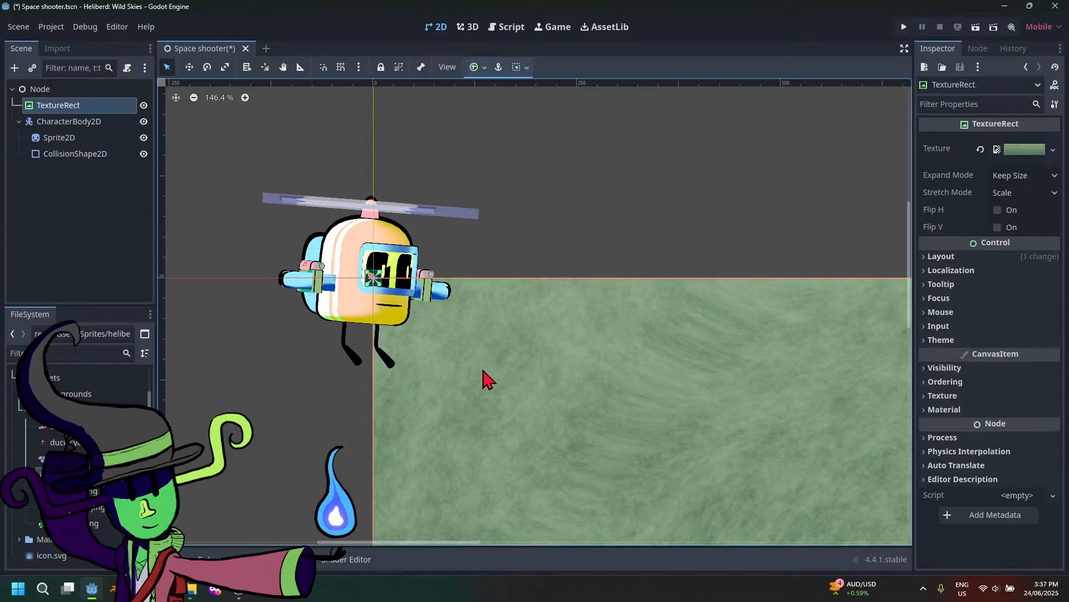
left_click(480, 67)
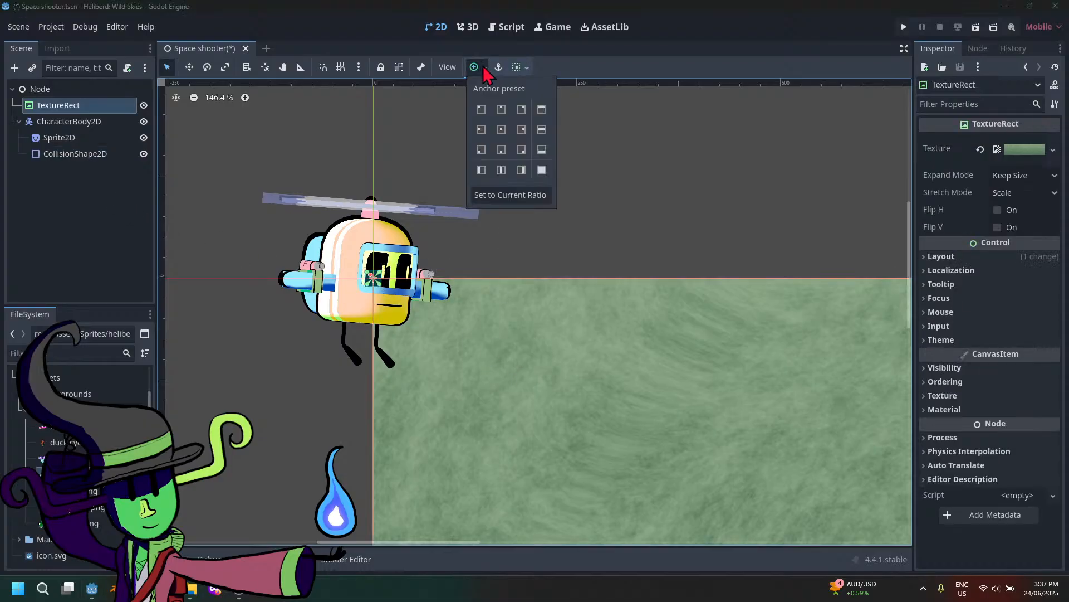
left_click(501, 129)
scroll(650, 365, "down", 8)
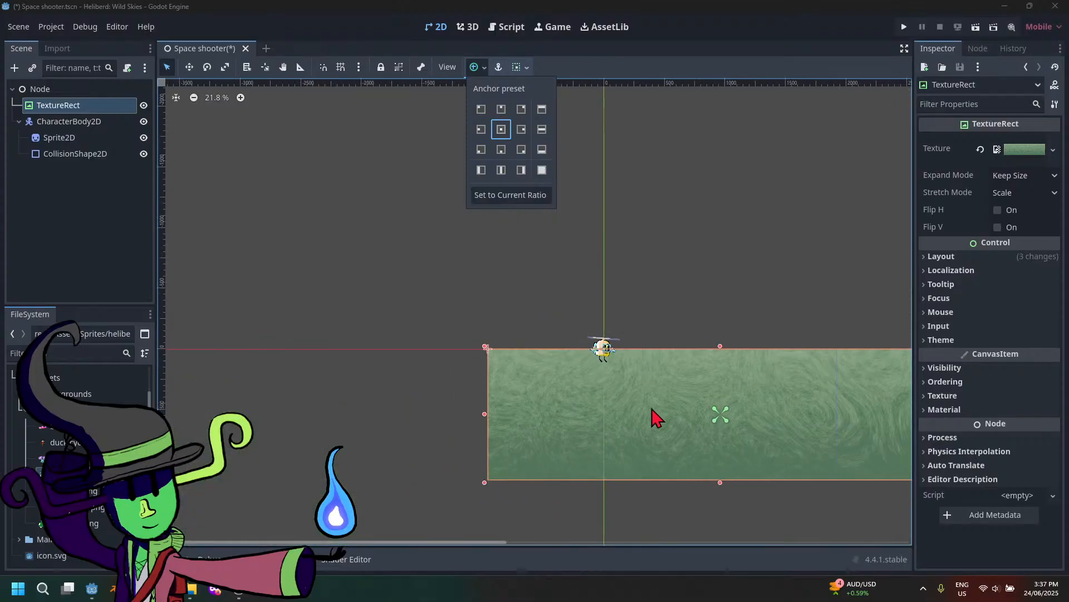
left_click(468, 379)
middle_click_drag(752, 425, 620, 399)
scroll(546, 385, "up", 3)
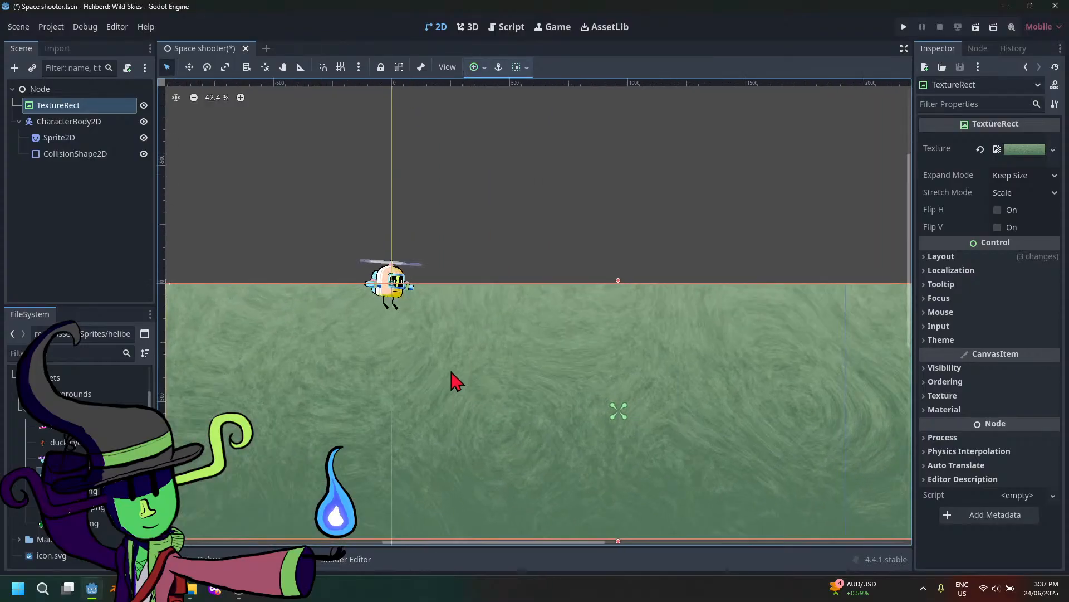
middle_click_drag(438, 360, 501, 433)
scroll(501, 433, "up", 1)
left_click(69, 122)
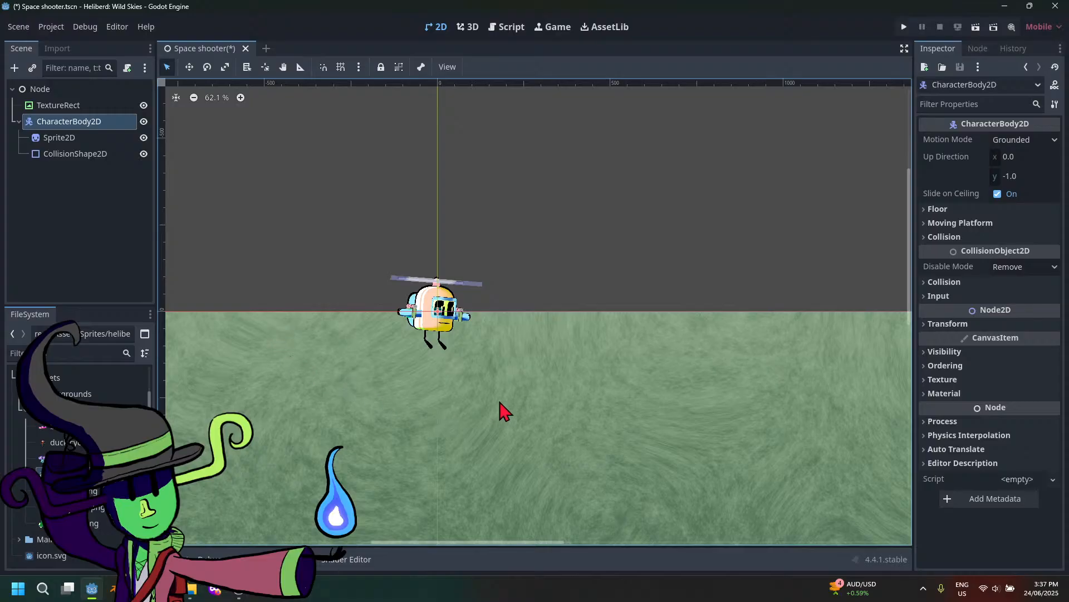
left_click(439, 318)
scroll(618, 437, "down", 3)
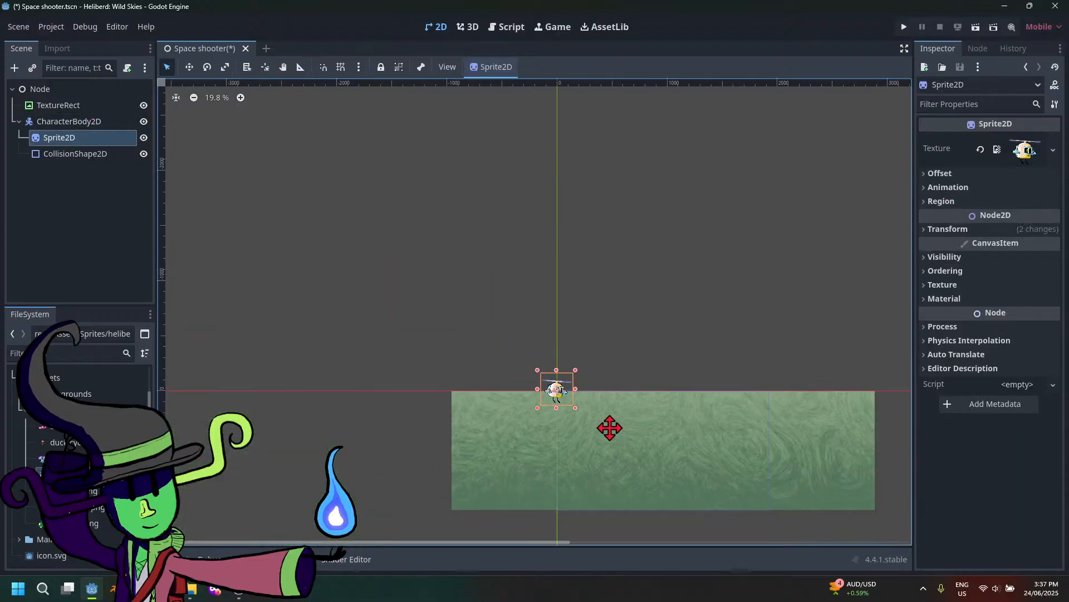
scroll(523, 427, "up", 4)
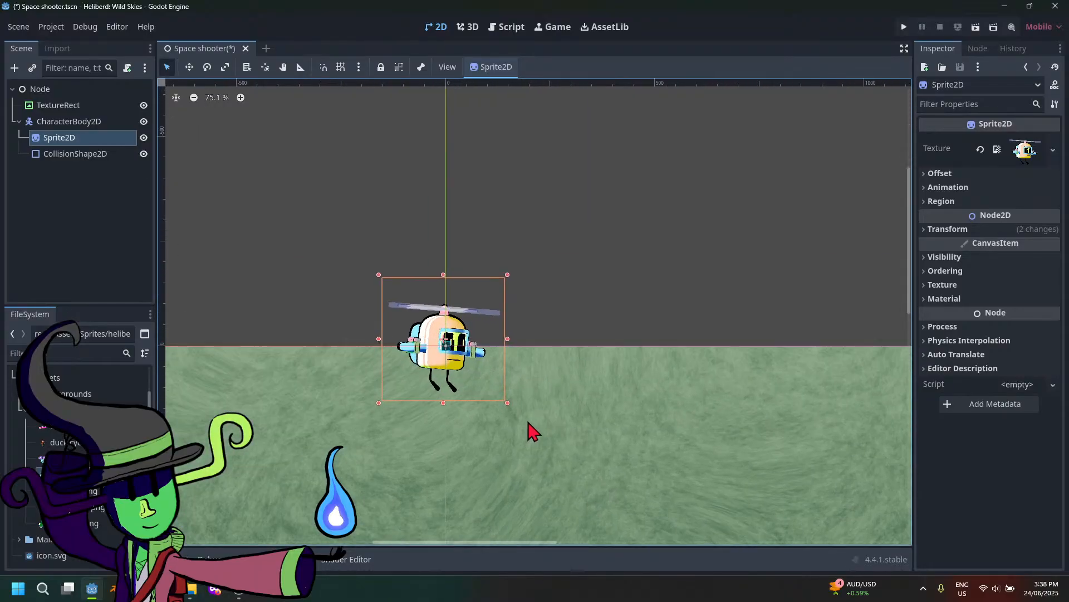
scroll(529, 430, "down", 3)
scroll(597, 395, "up", 1)
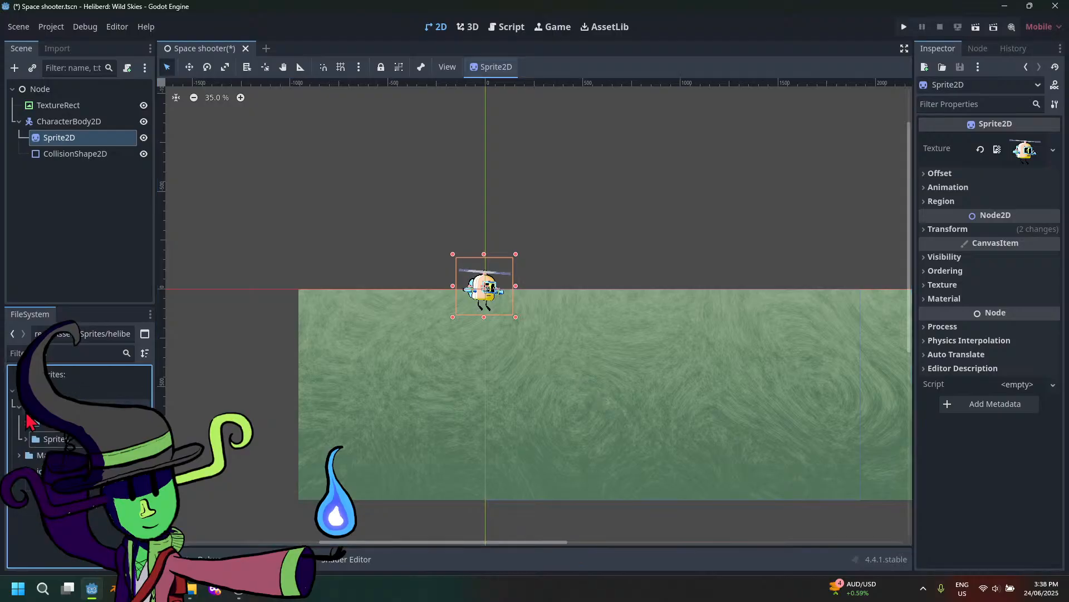
left_click(34, 106)
right_click(32, 107)
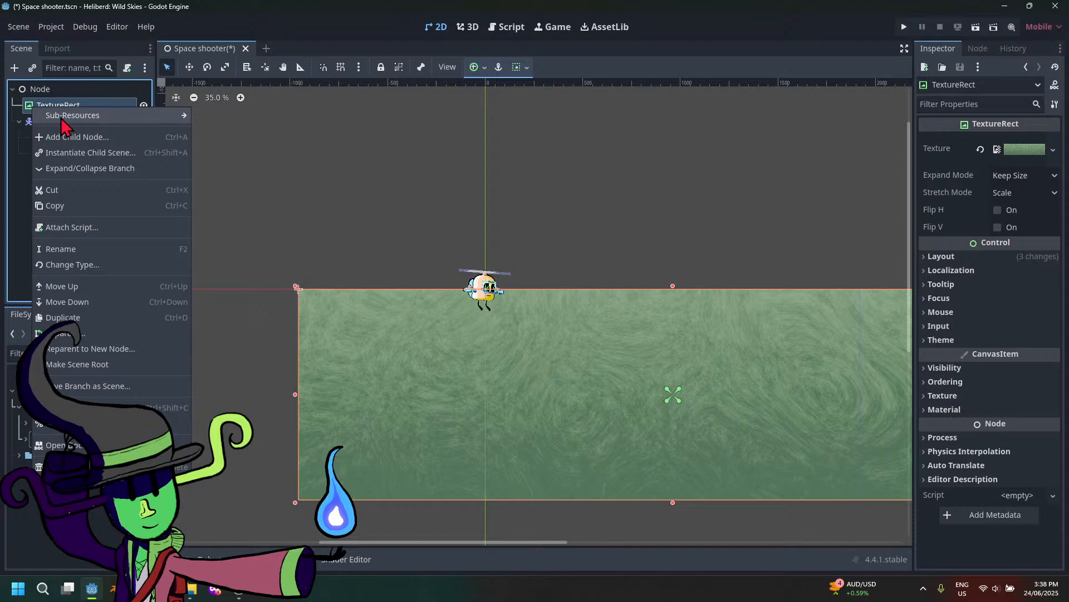
left_click(112, 138)
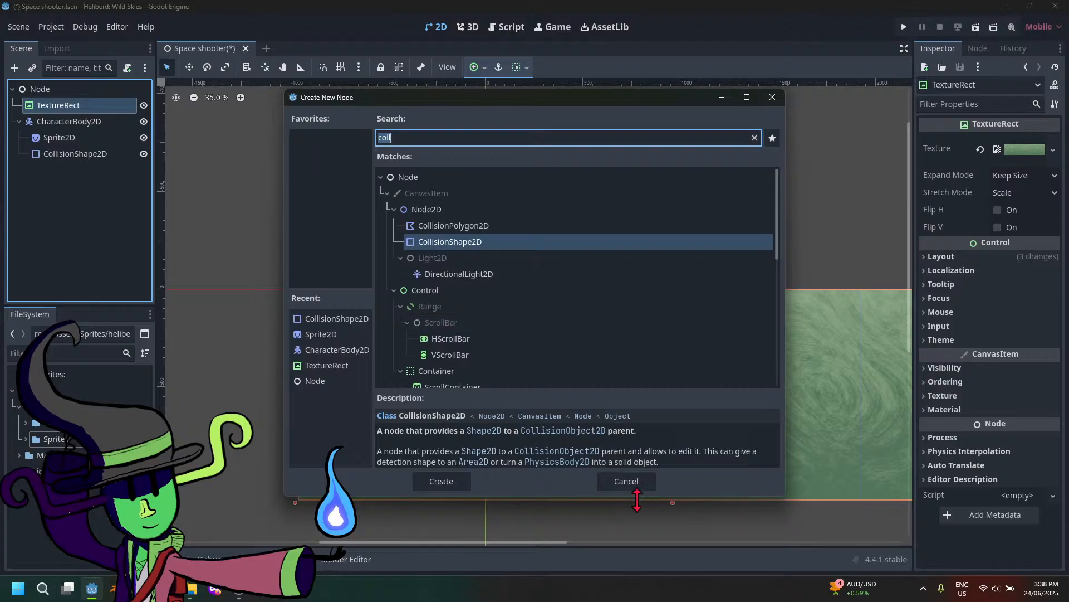
left_click(618, 480)
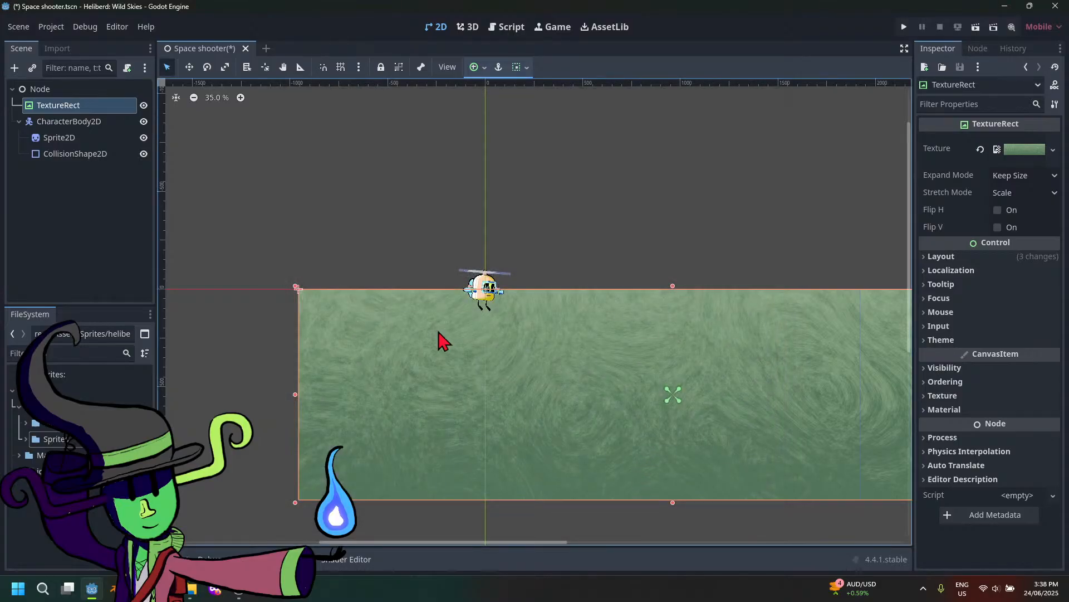
Add a plain Node under the root node and make the background TextureRect its child
left_click(45, 89)
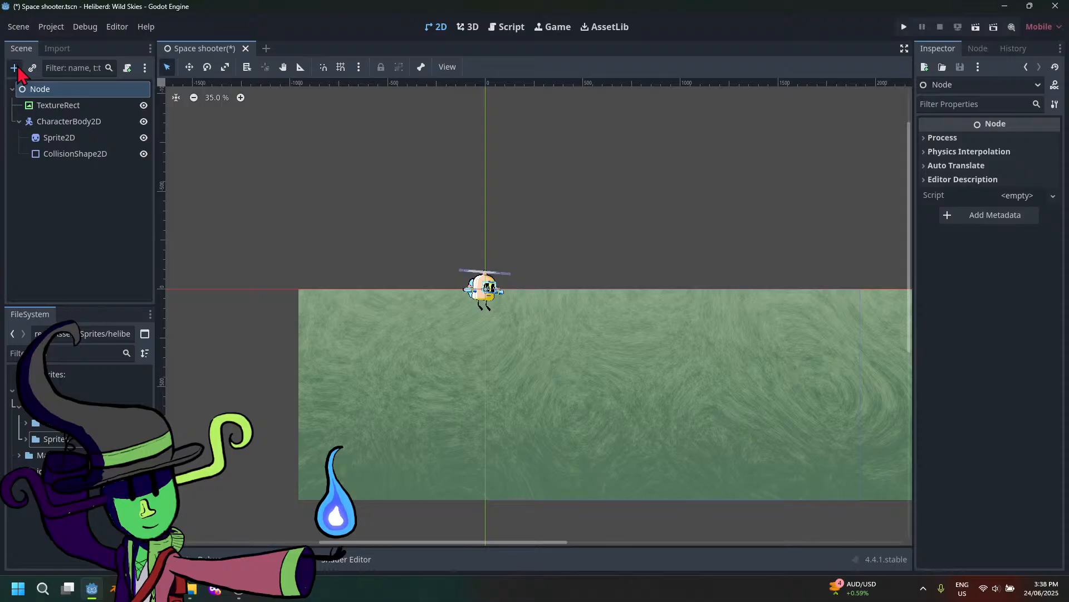
left_click(14, 68)
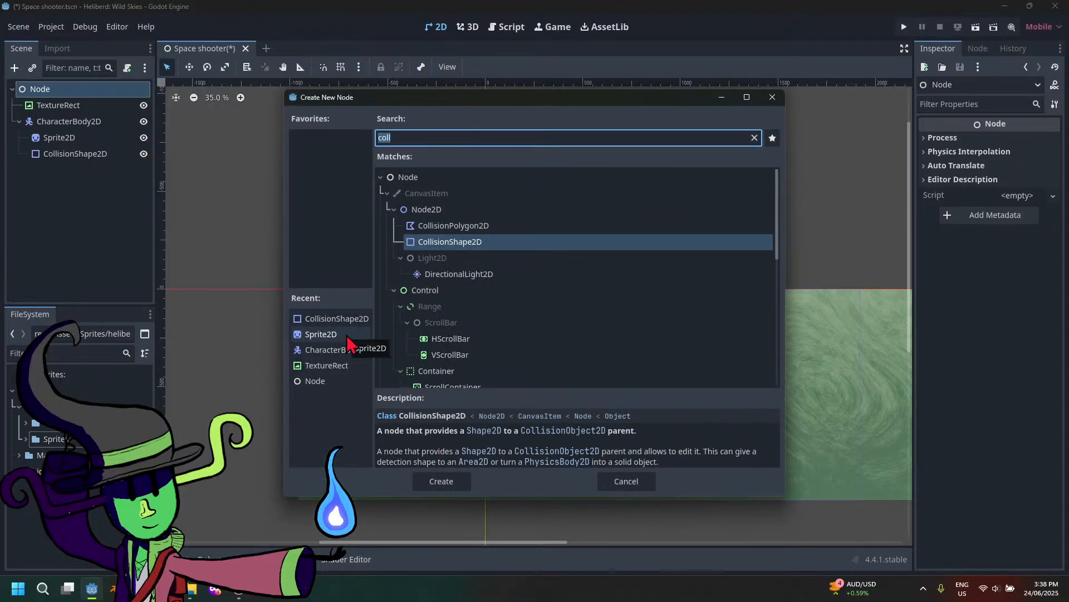
left_click(409, 178)
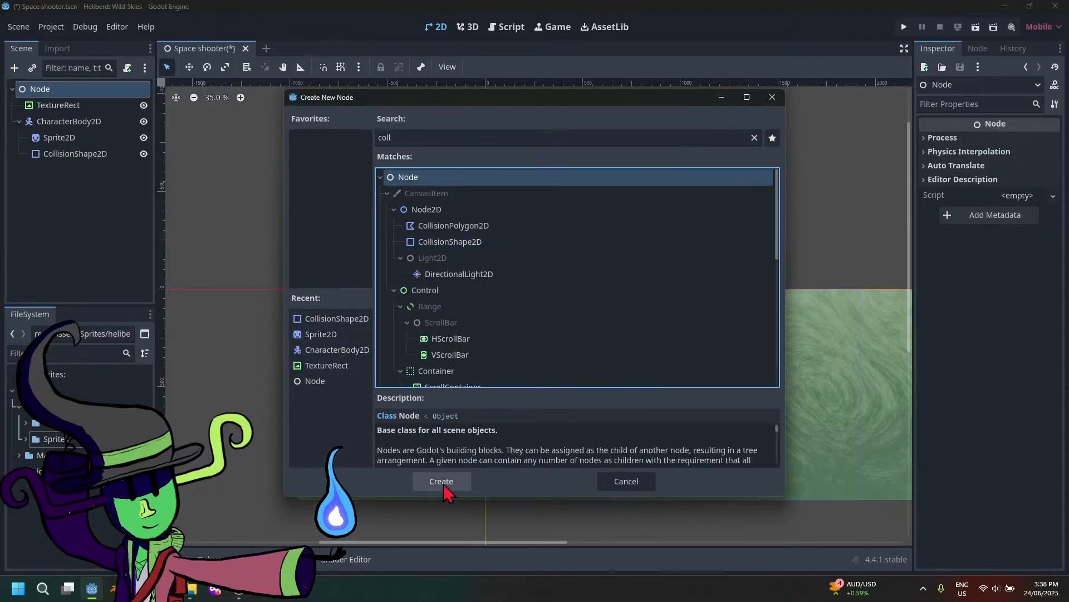
left_click(441, 481)
left_click_drag(71, 172, 71, 106)
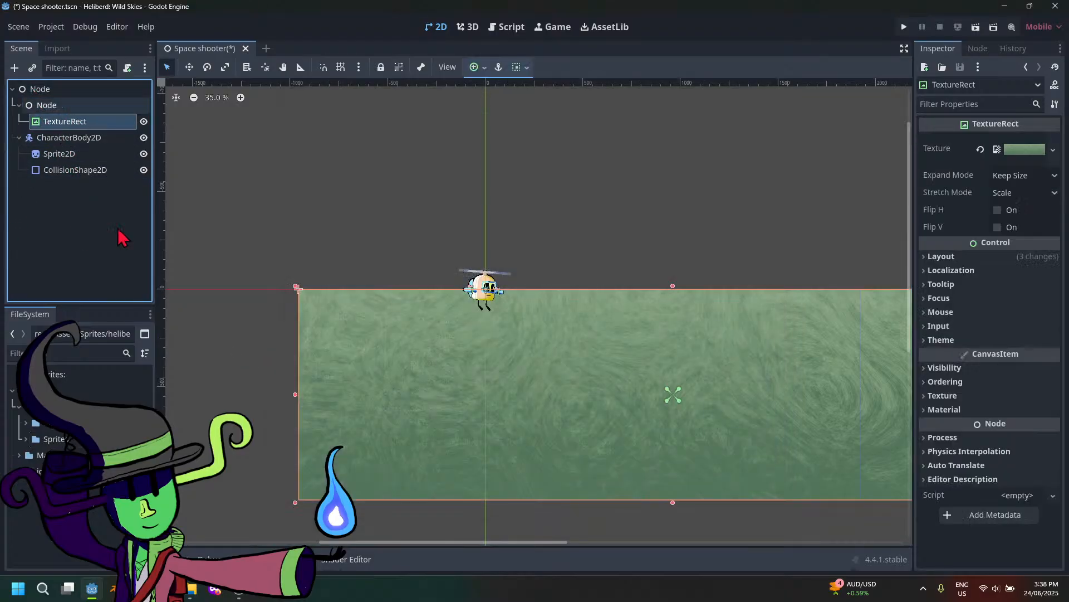
Rename the background TextureRect as Sky
double_click(84, 123)
type("Sky")
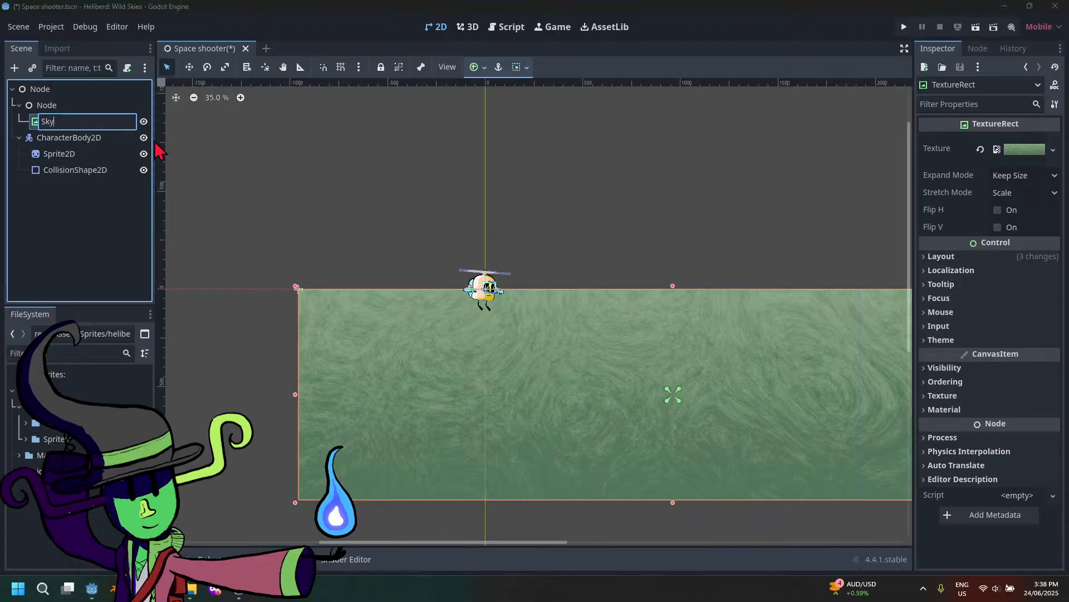
key("Return")
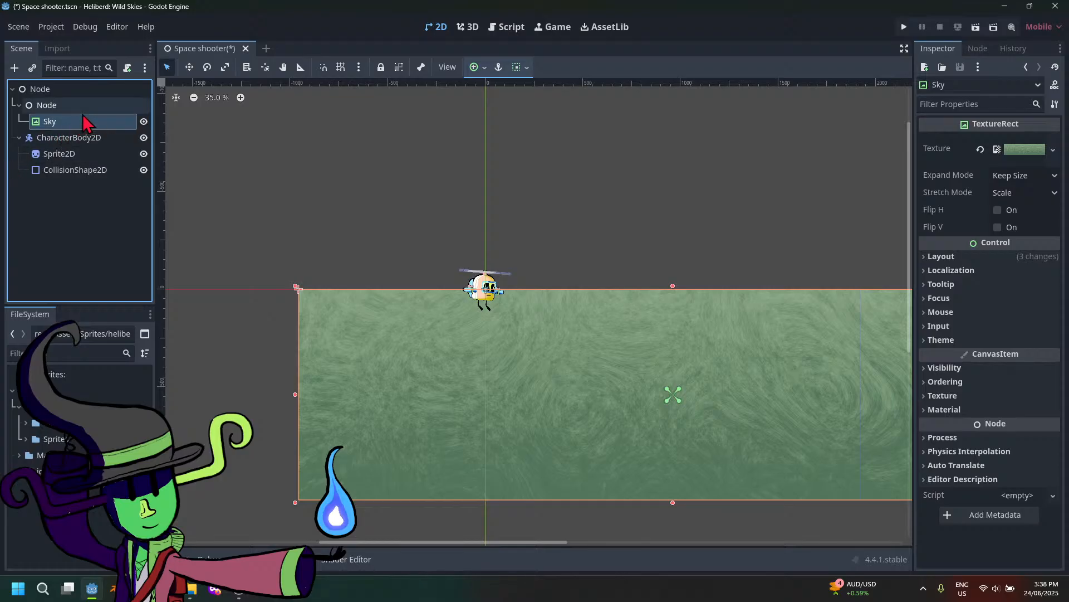
key("Up")
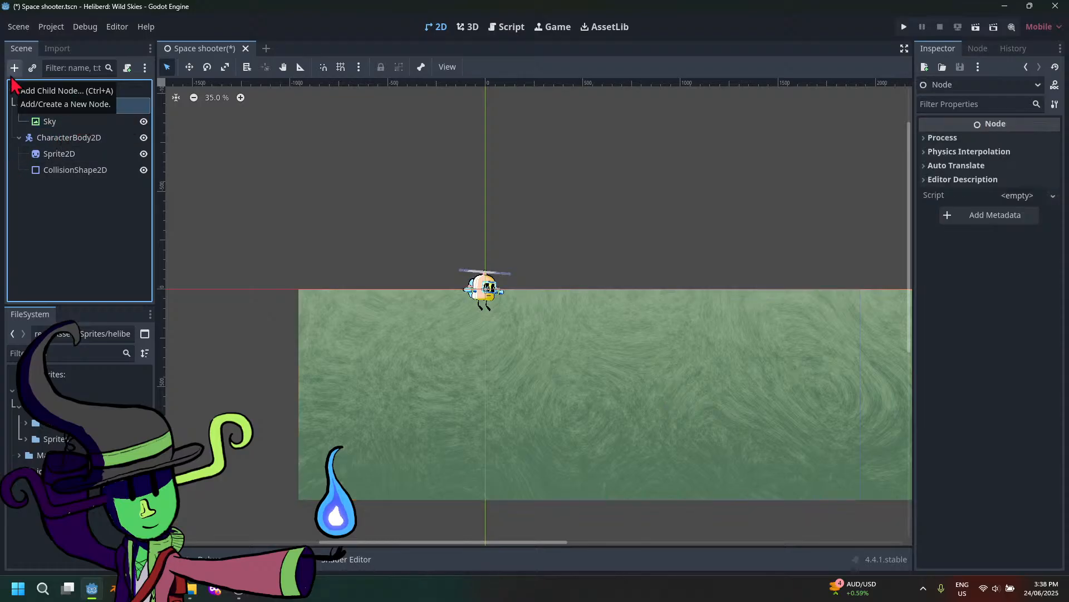
Duplicate the Sky node, expand the Backgrounds assets folder, and rename the copy as ground
right_click(54, 123)
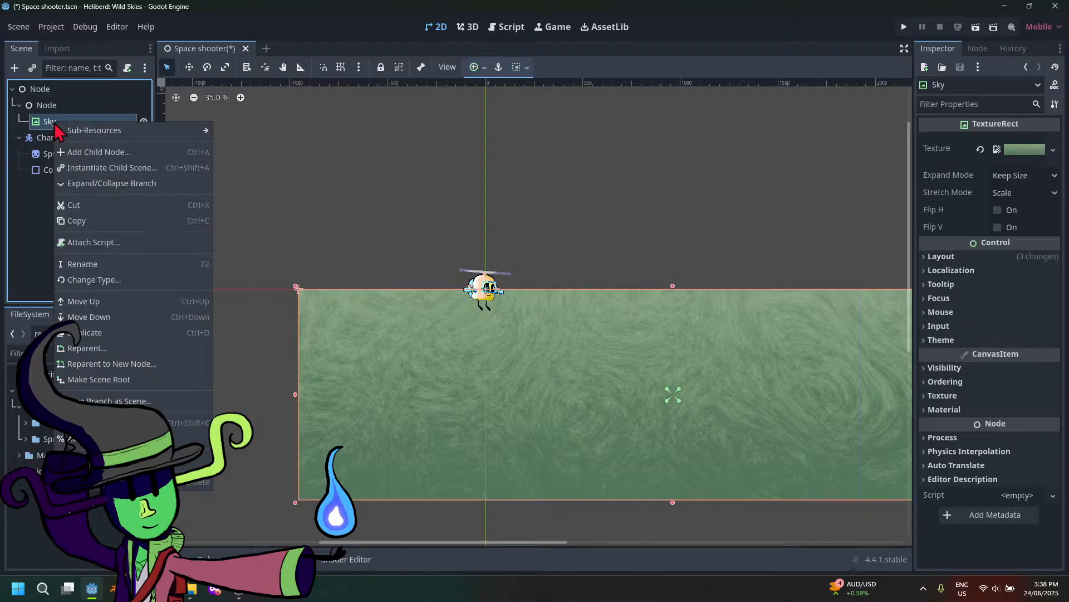
left_click(101, 333)
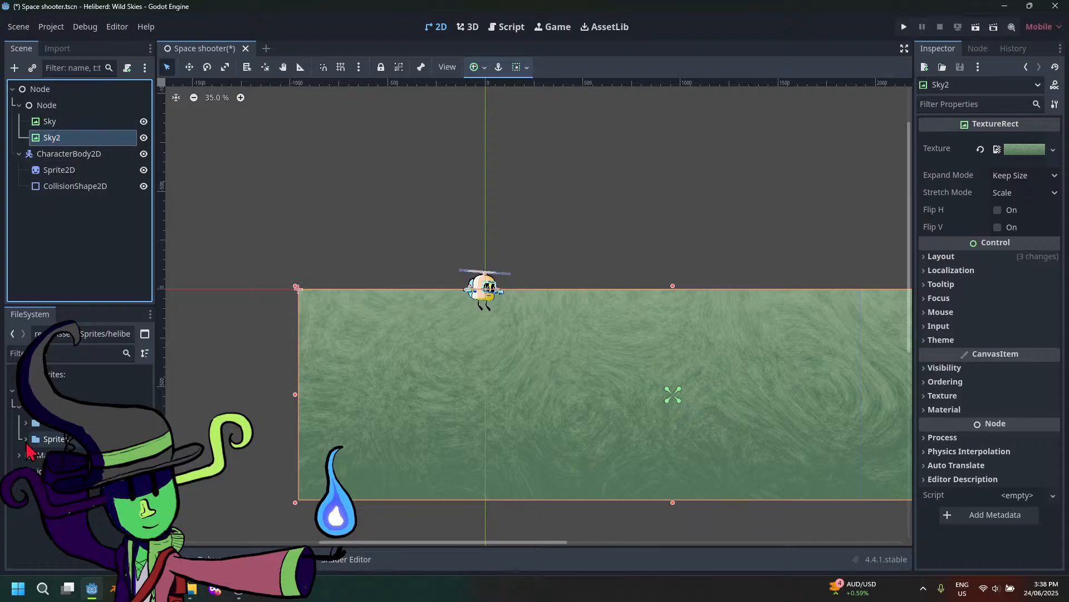
left_click(26, 440)
left_click(25, 413)
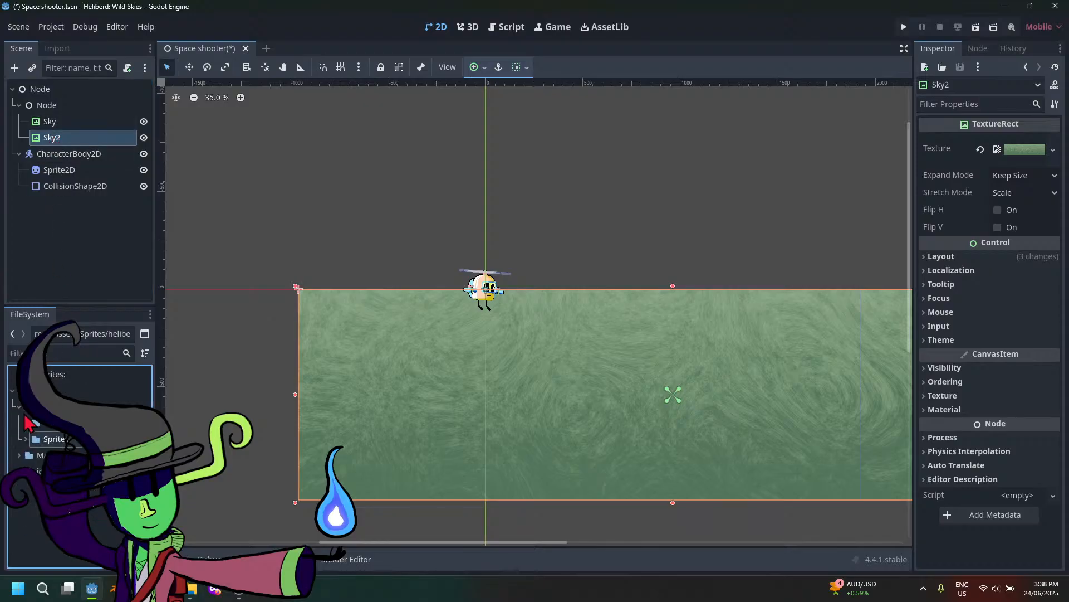
left_click(26, 438)
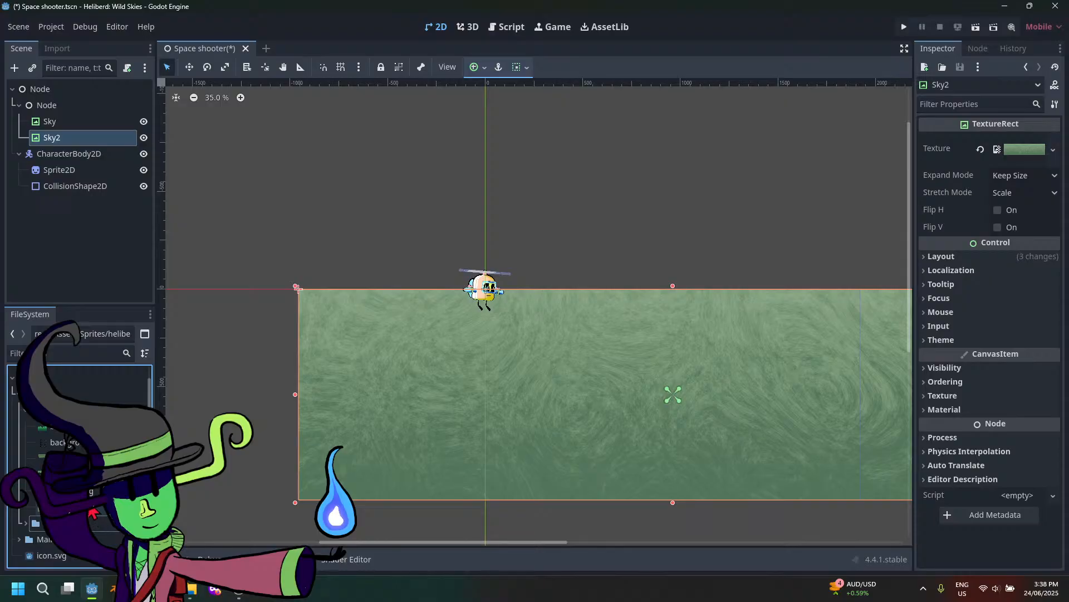
double_click(66, 138)
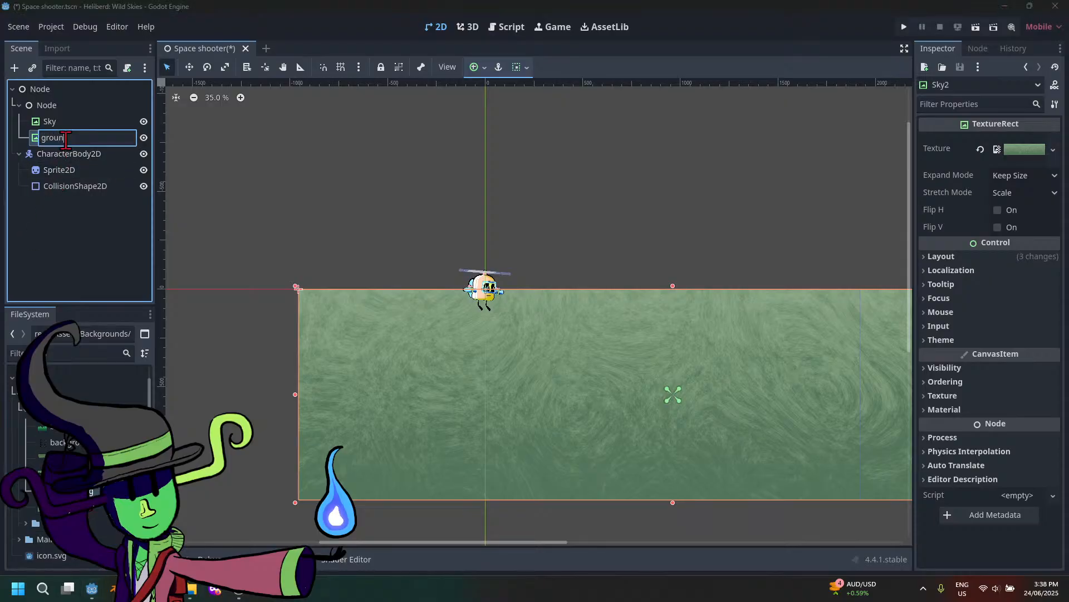
type("ground")
key("Return")
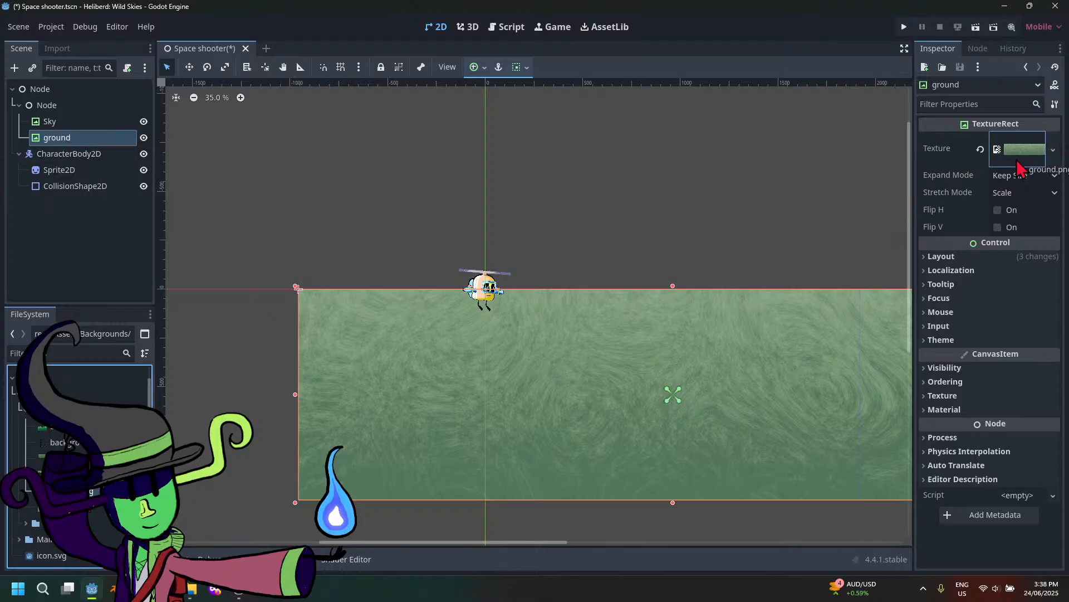
Assign ground.png as the texture of the ground TextureRect
left_click_drag(1017, 160, 1018, 160)
scroll(649, 396, "down", 5)
middle_click_drag(703, 444, 542, 415)
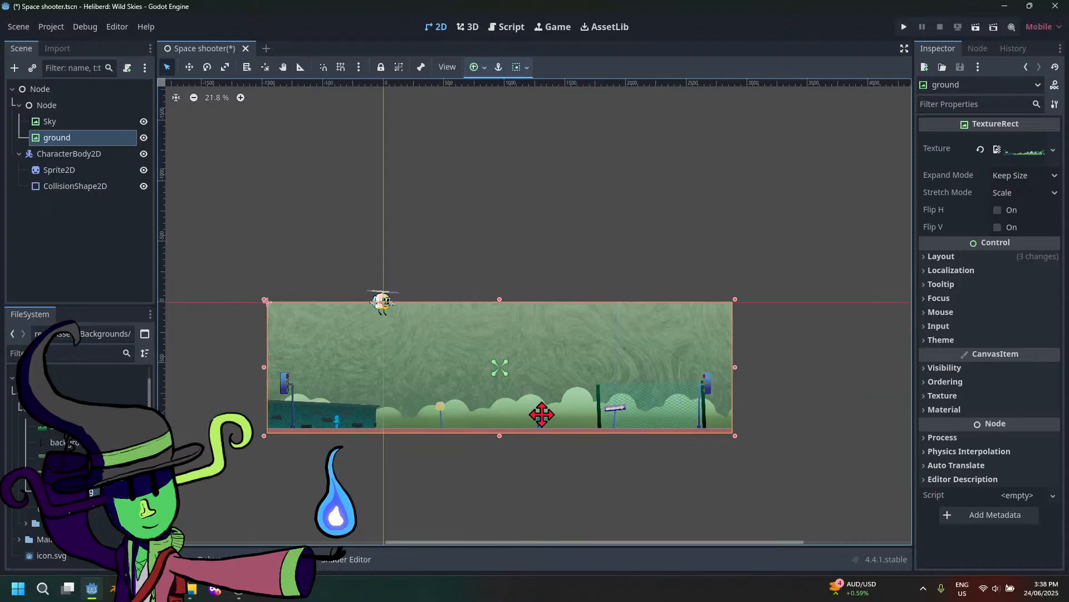
scroll(544, 414, "up", 1)
left_click(549, 503)
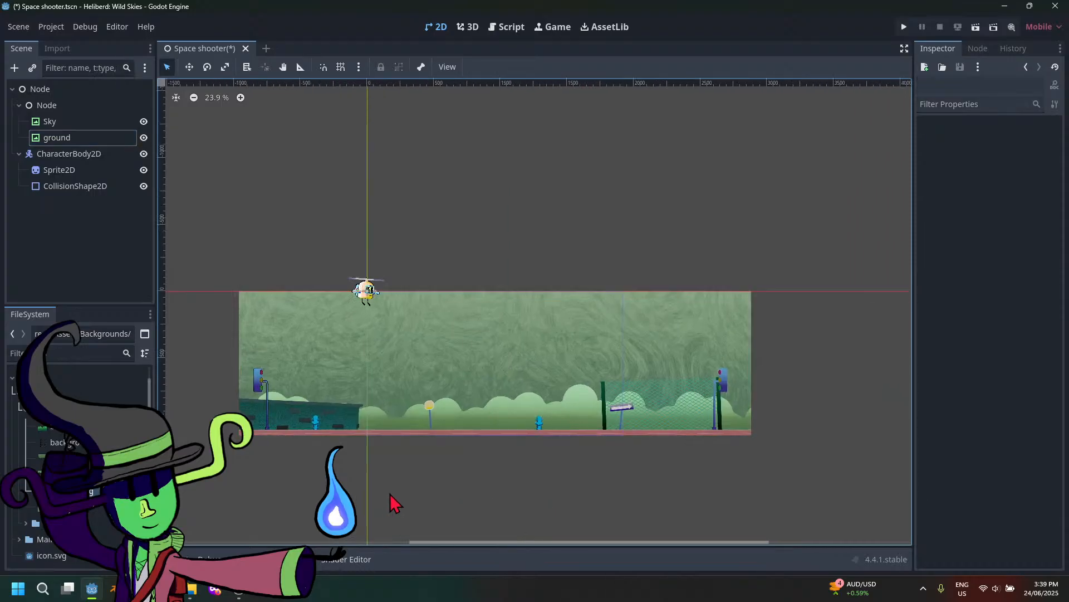
Examine the ground scenery along the level and compare the character sprite's size with it
scroll(390, 493, "up", 3)
middle_click_drag(530, 479, 476, 502)
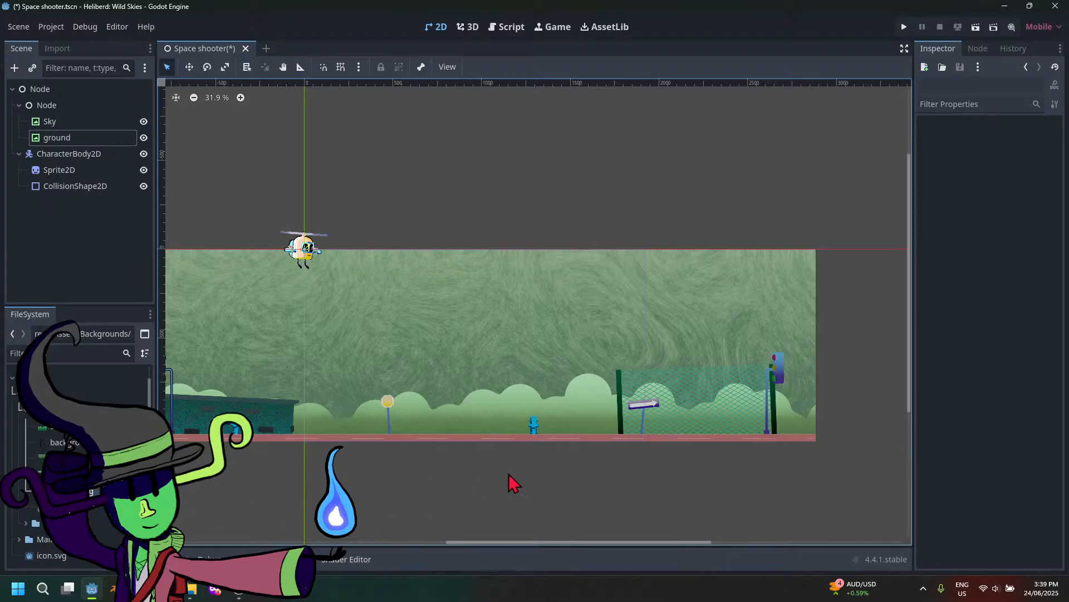
scroll(511, 461, "up", 3)
middle_click_drag(362, 365, 395, 379)
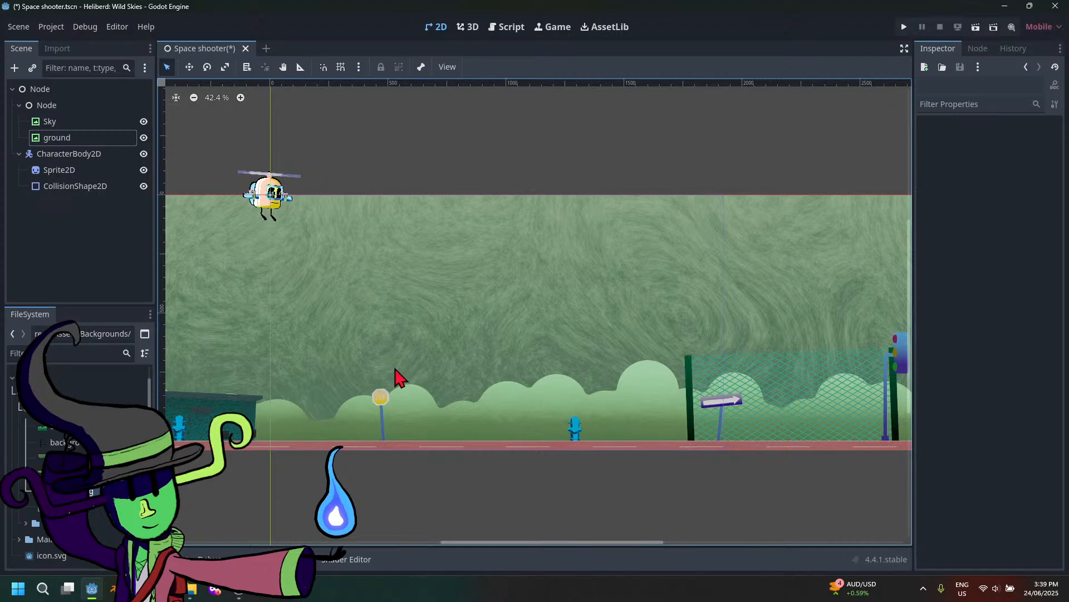
left_click(266, 217)
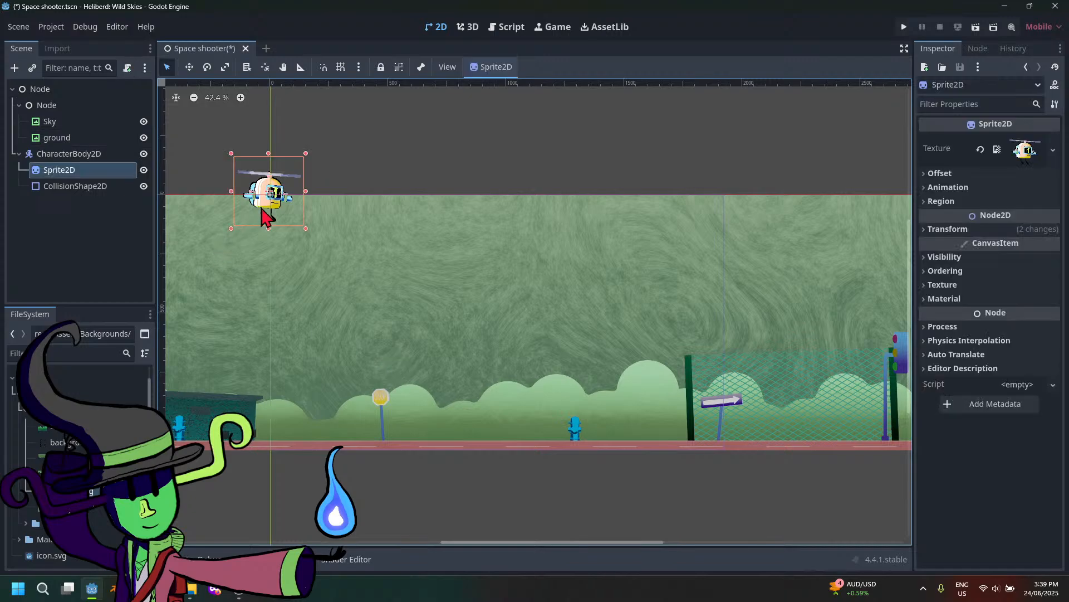
middle_click_drag(434, 329, 563, 437)
scroll(559, 435, "up", 4)
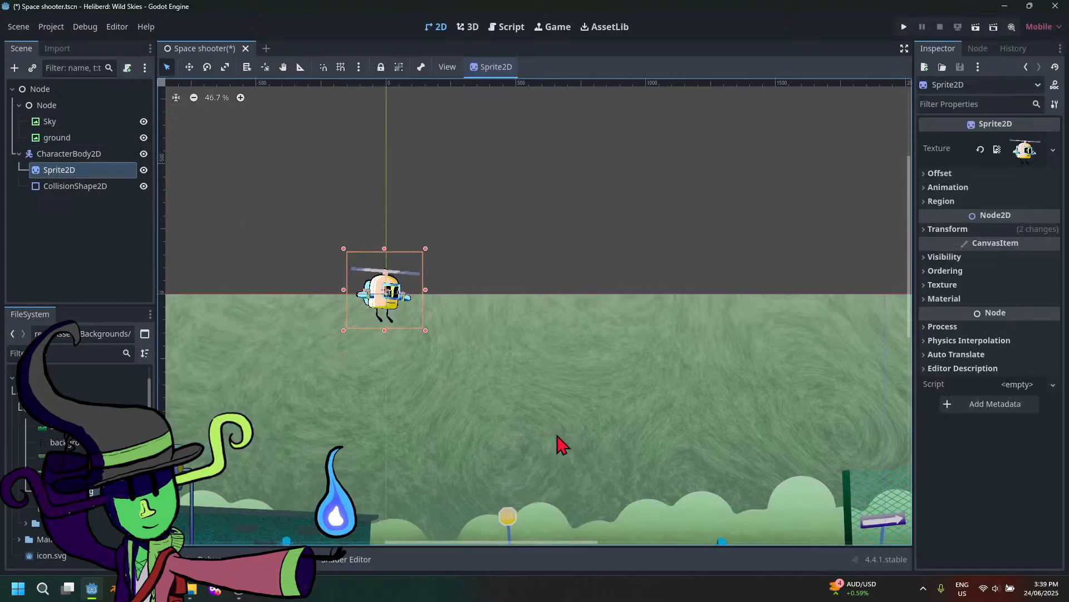
middle_click_drag(430, 381, 228, 297)
middle_click_drag(667, 328, 572, 258)
scroll(346, 345, "up", 5)
scroll(614, 382, "down", 6)
middle_click_drag(711, 390, 622, 392)
middle_click_drag(717, 378, 650, 365)
scroll(367, 396, "up", 1)
scroll(366, 396, "up", 3)
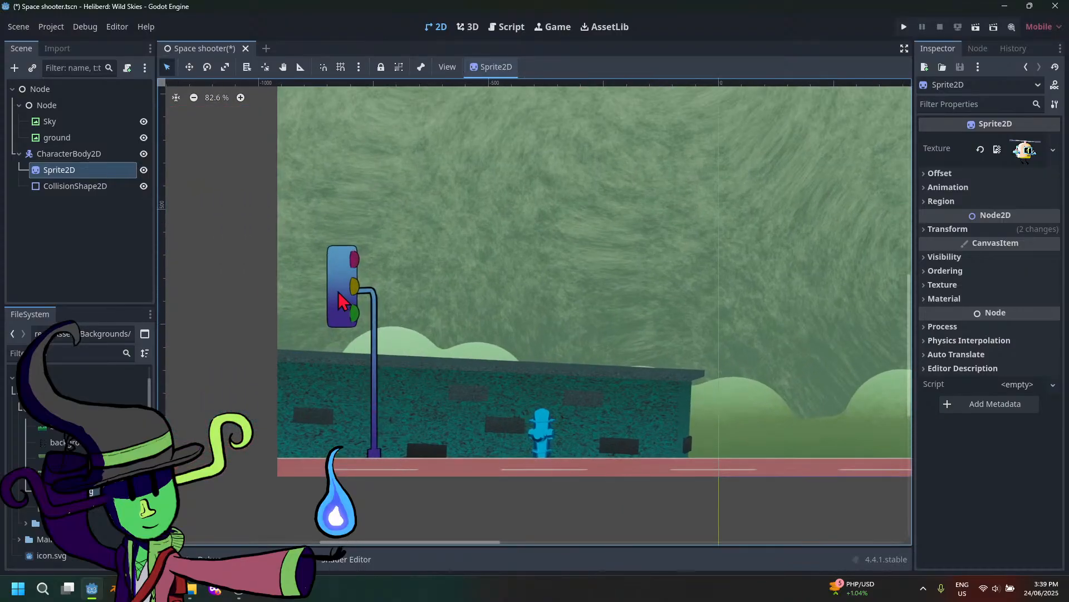
middle_click_drag(813, 351, 346, 377)
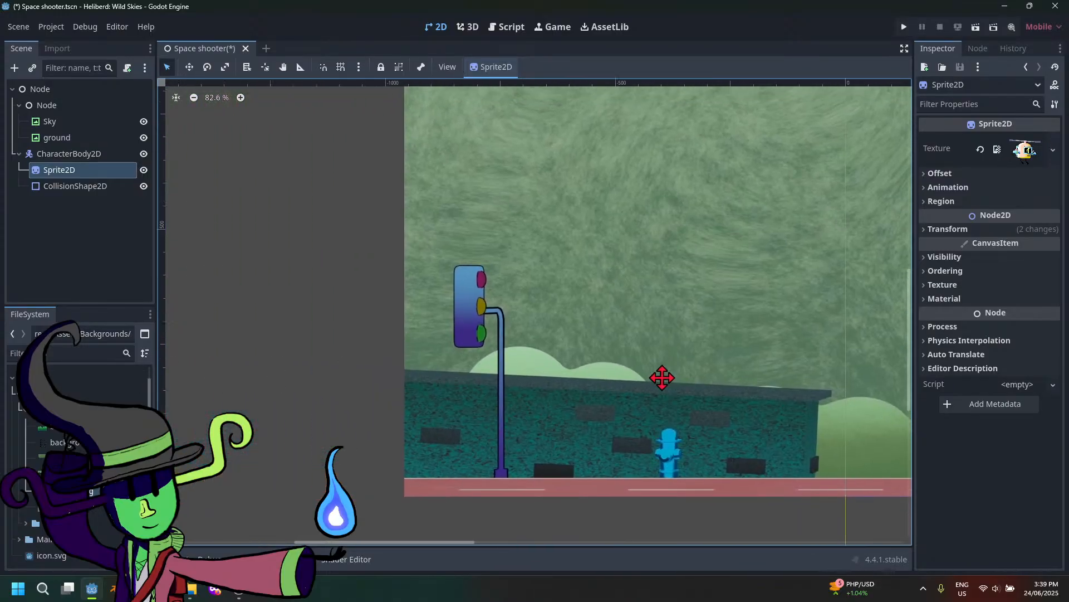
middle_click_drag(661, 375, 535, 399)
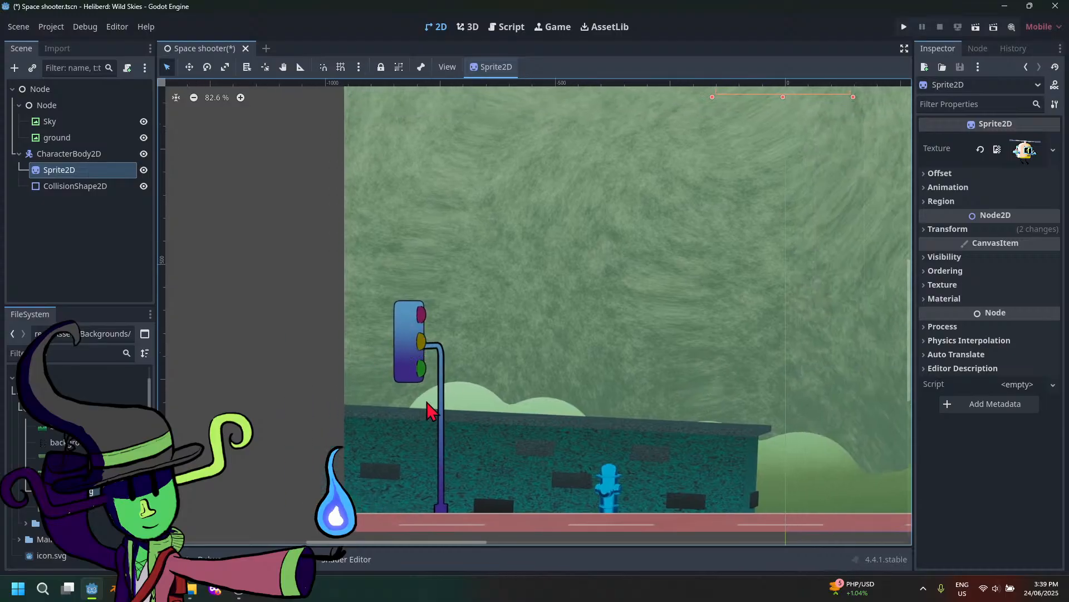
middle_click_drag(807, 394, 826, 372)
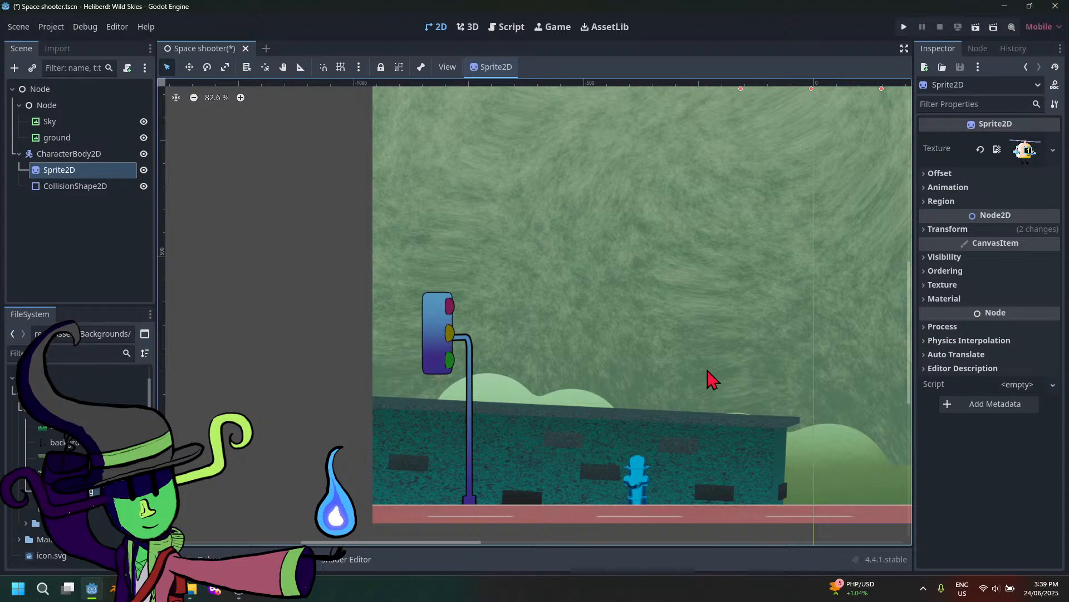
scroll(878, 346, "down", 2)
middle_click_drag(878, 346, 474, 384)
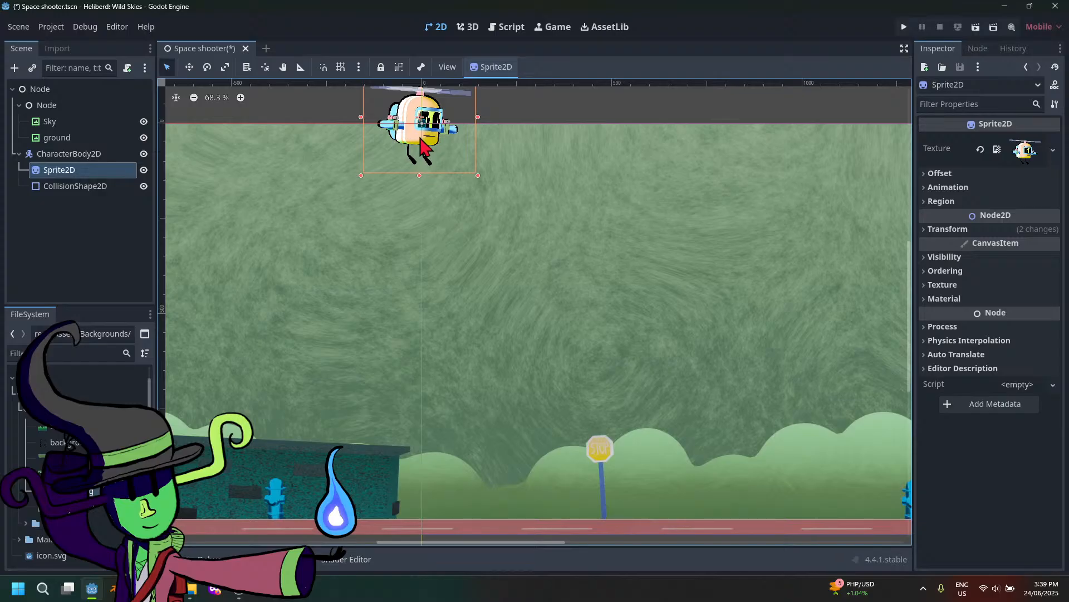
Stretch the CollisionShape2D rectangle over the character's body to about 185 by 160 px
left_click(81, 139)
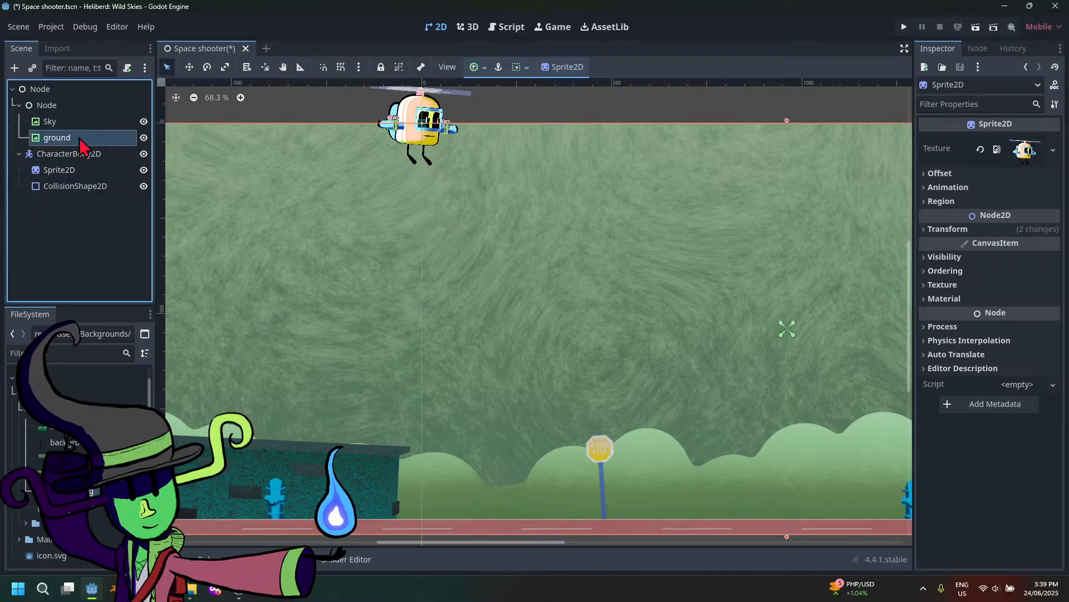
left_click(85, 189)
scroll(573, 339, "down", 2)
scroll(563, 420, "up", 5)
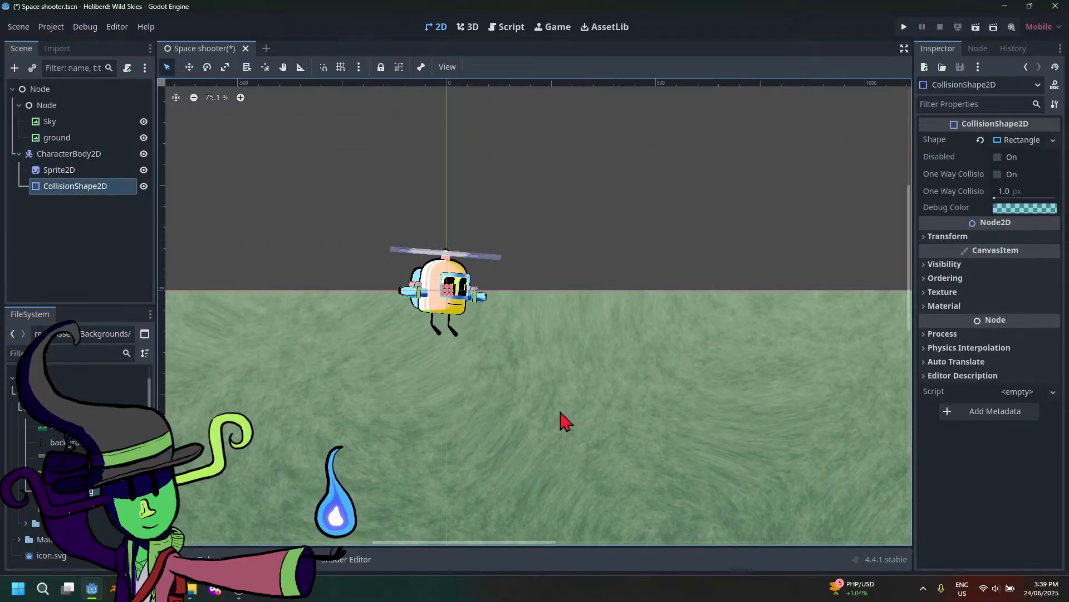
scroll(423, 284, "up", 3)
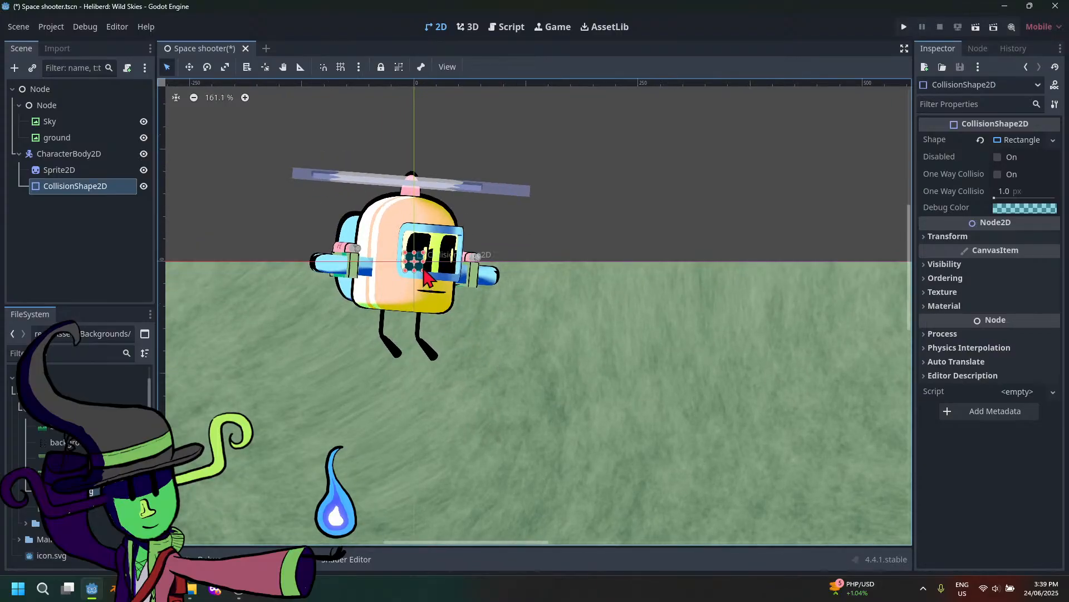
left_click_drag(424, 271, 503, 349)
left_click_drag(405, 253, 335, 196)
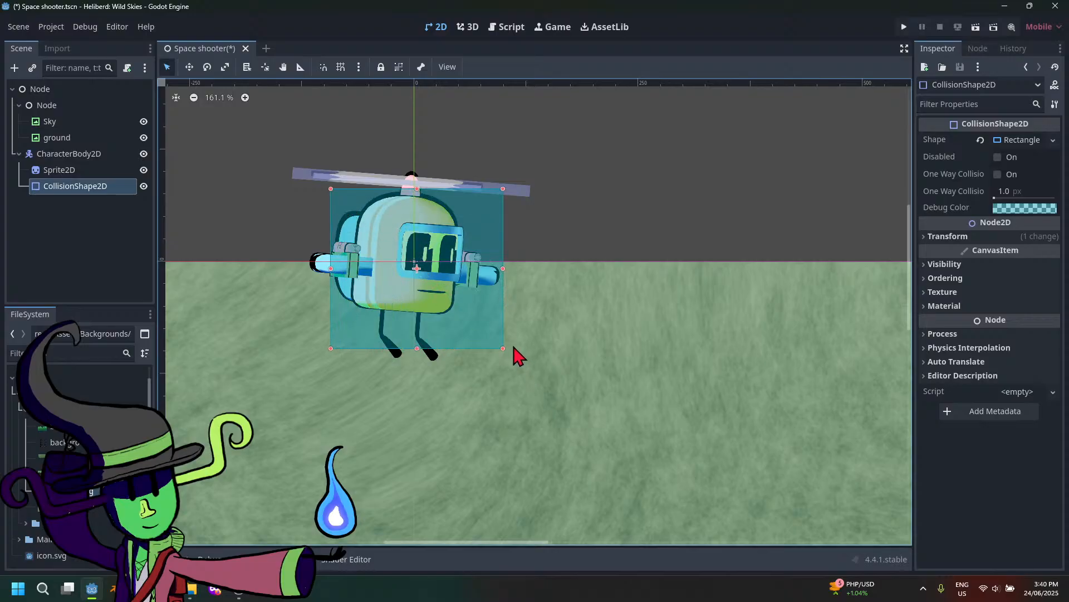
mouse_move(505, 350)
left_mouse_down()
mouse_move(466, 317)
mouse_move(496, 334)
left_mouse_up()
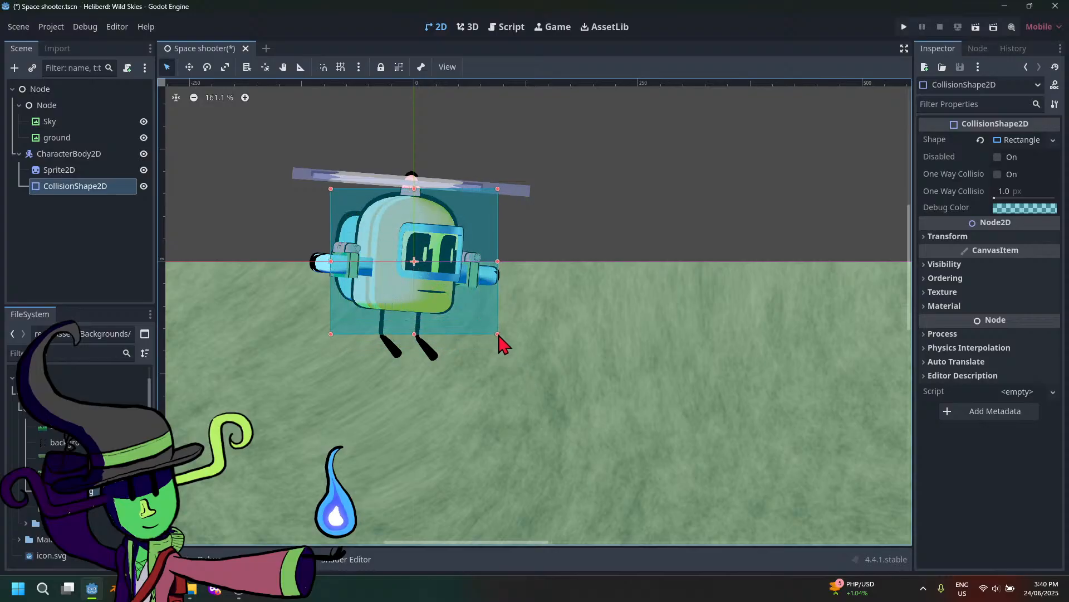
Adjust the collision rectangle's edges to about 215 by 145 px, enclosing the body and both arms but excluding the legs
left_click(503, 267)
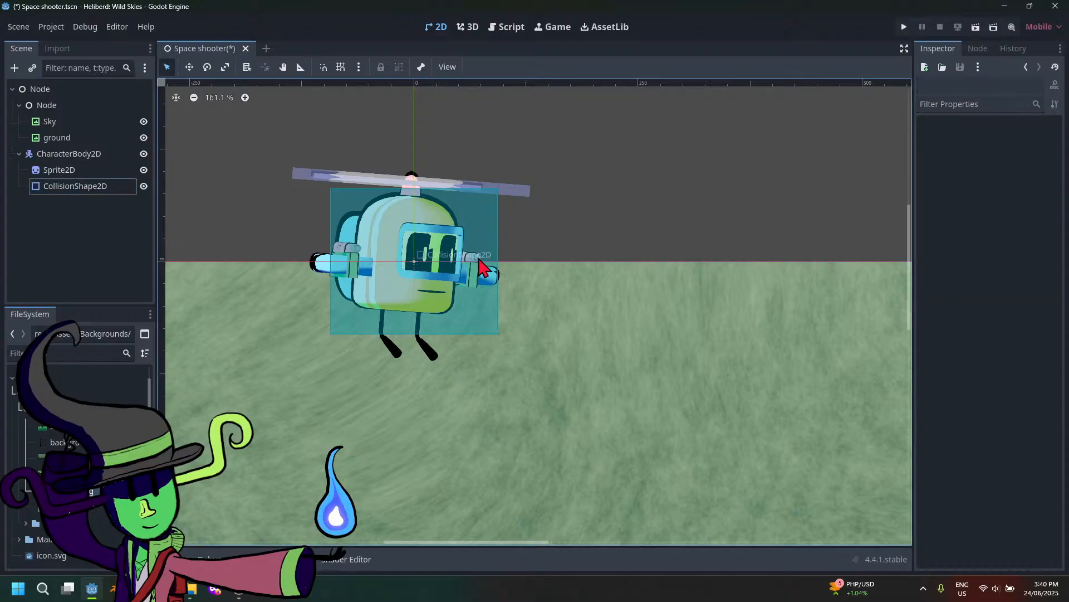
left_click(482, 264)
left_click_drag(498, 263, 502, 265)
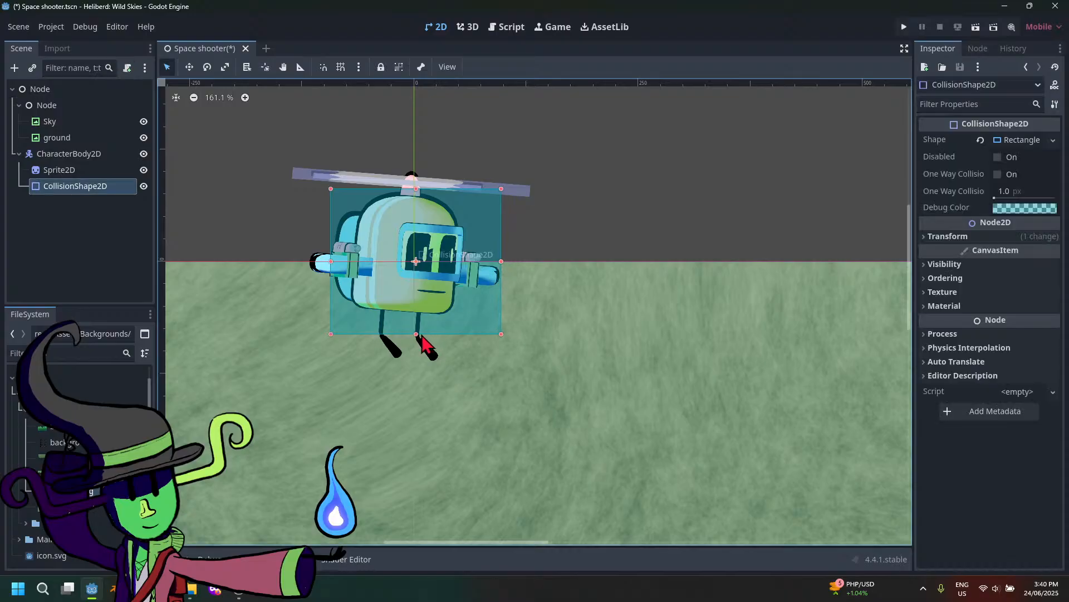
left_click_drag(420, 334, 421, 332)
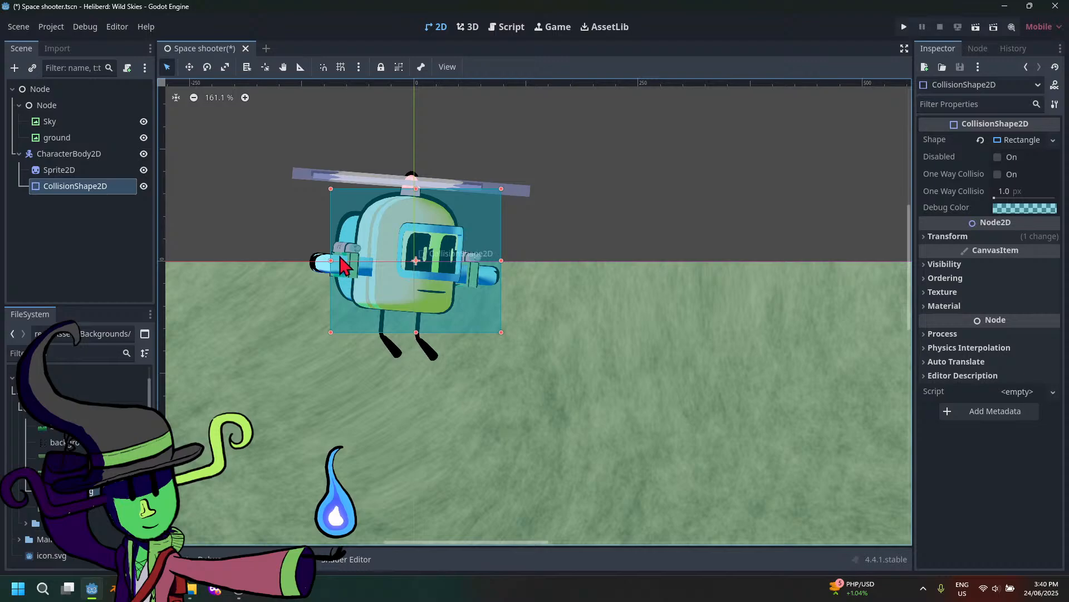
left_click_drag(331, 260, 309, 262)
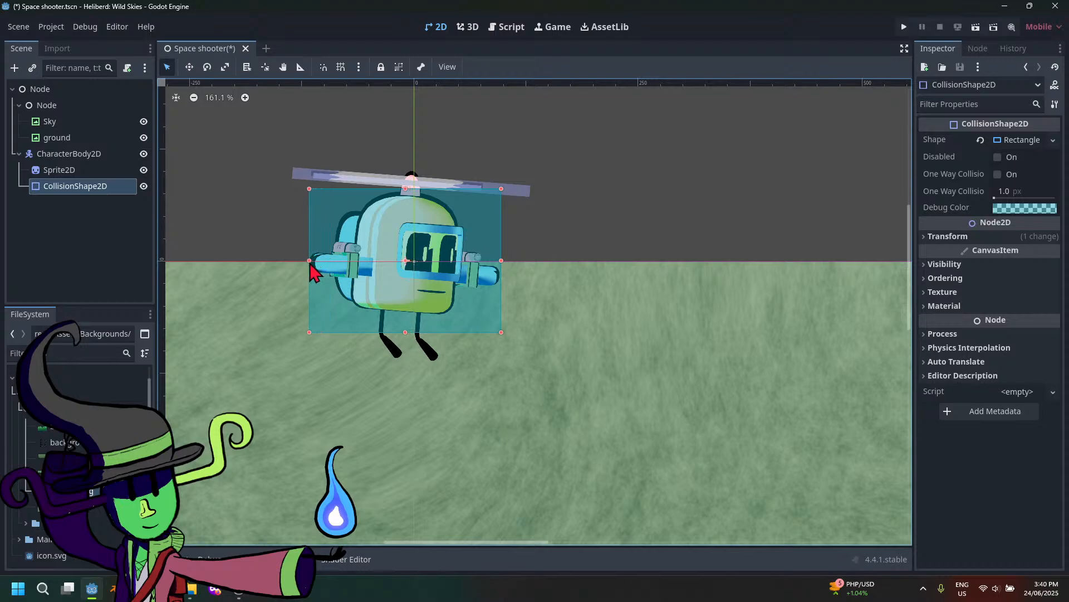
left_click_drag(407, 336, 407, 320)
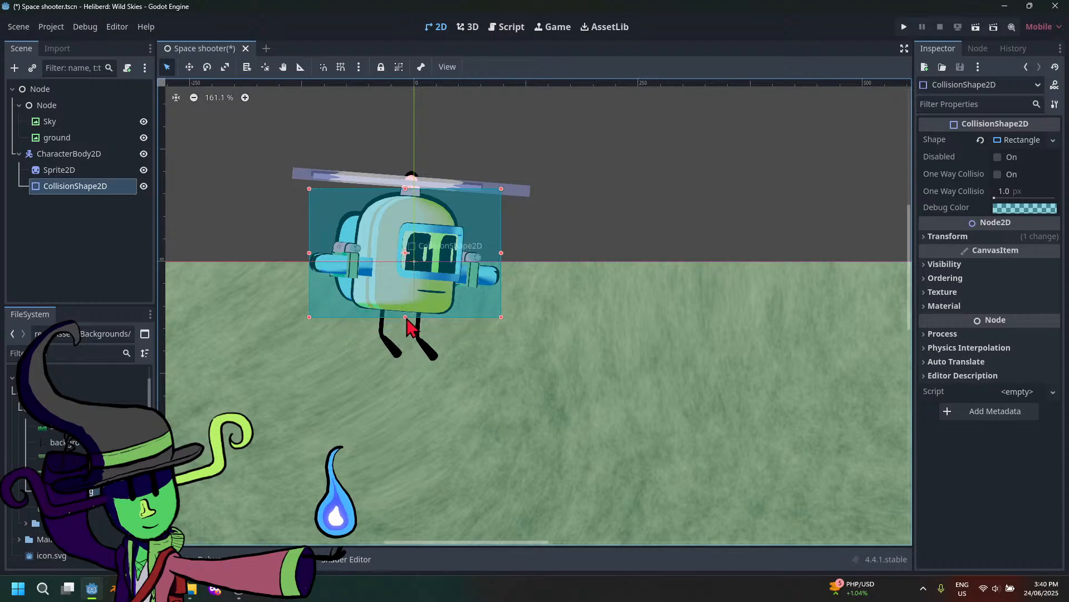
scroll(635, 303, "down", 6)
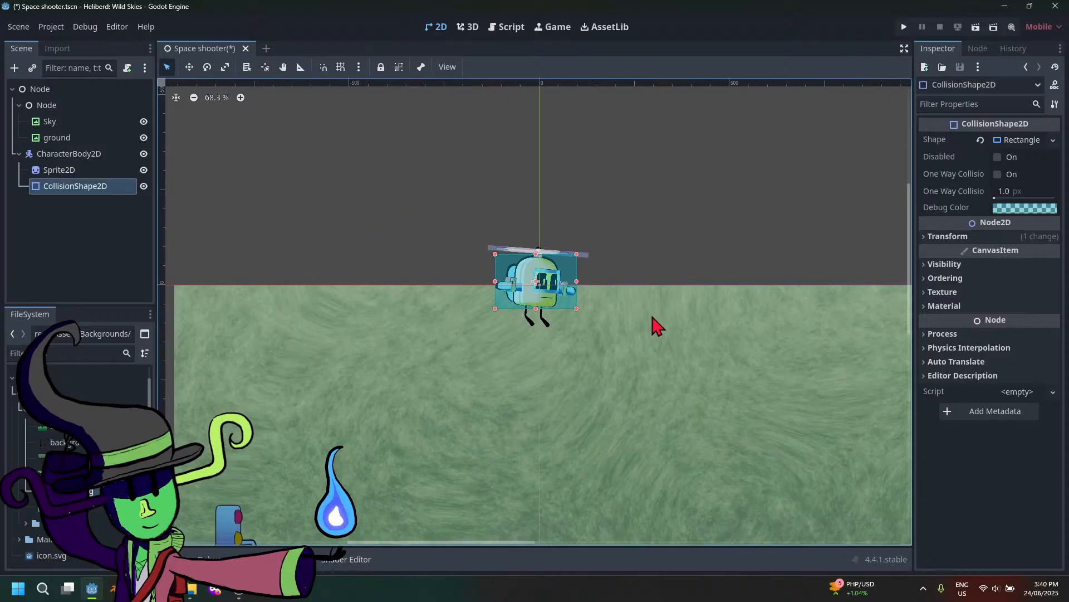
Lower the upper edge of the character's collision rectangle slightly so it sits closer to the body, below the rotor
scroll(515, 363, "up", 4)
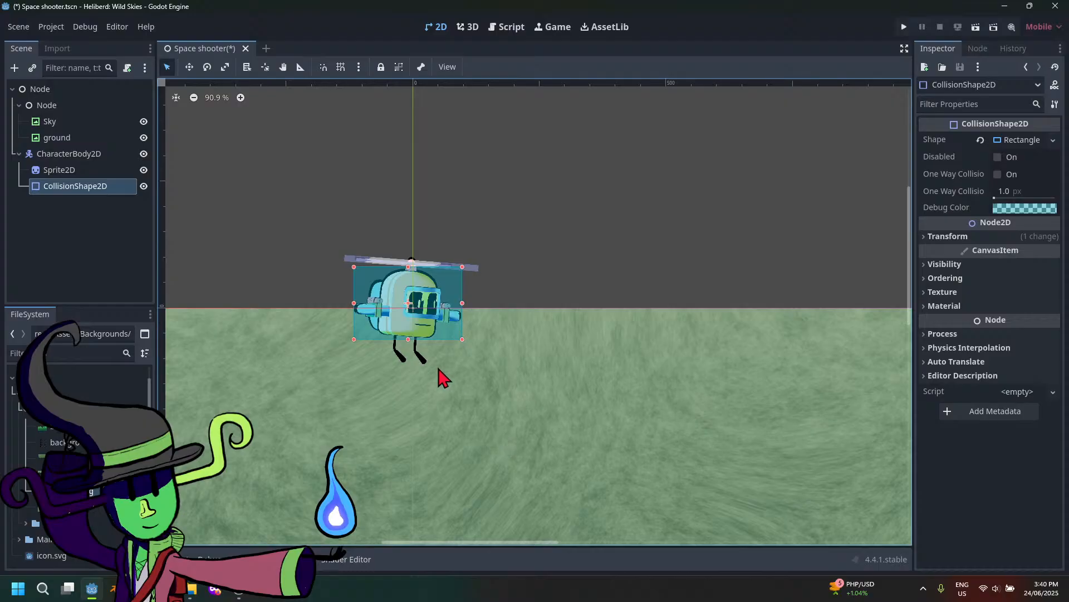
scroll(425, 301, "up", 4)
left_click_drag(405, 244, 407, 247)
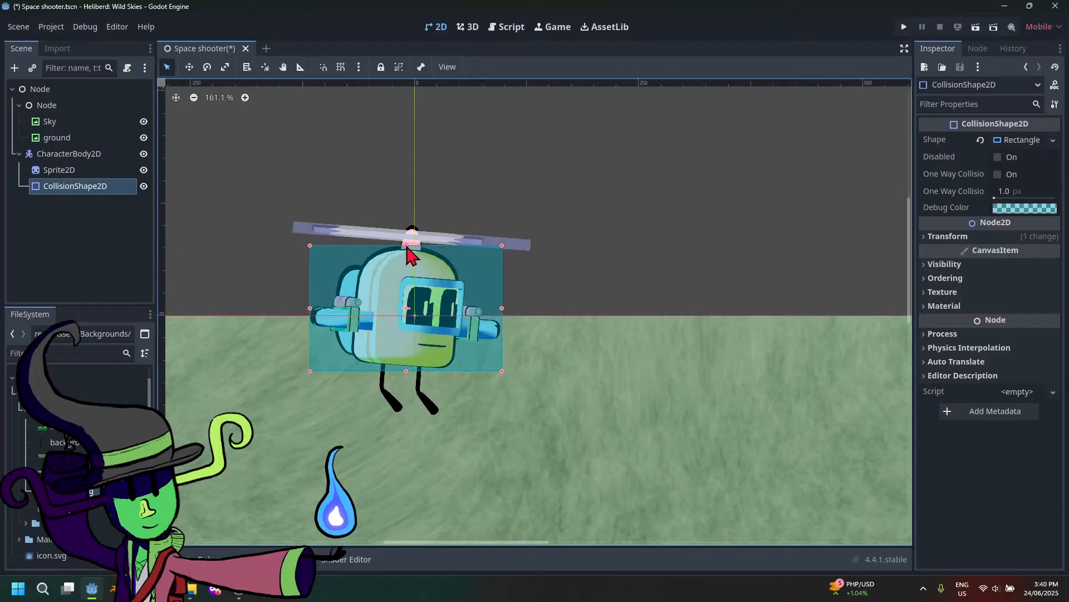
left_click(635, 371)
left_click(424, 330)
scroll(595, 372, "down", 7)
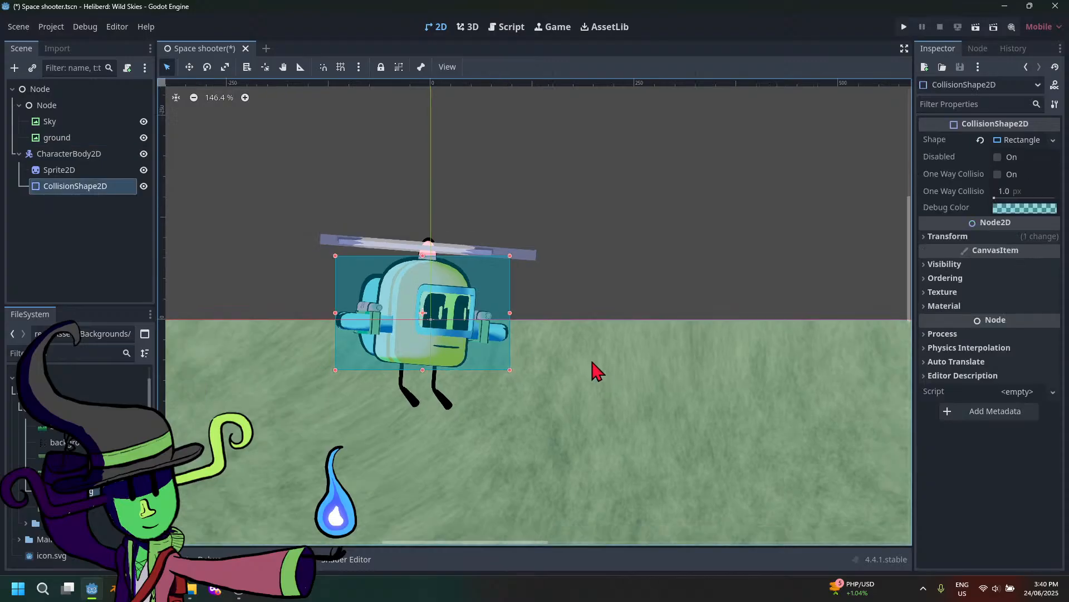
Examine the CharacterBody2D with its Sprite2D and CollisionShape2D, and the Sky and ground nodes across the level
left_click(83, 154)
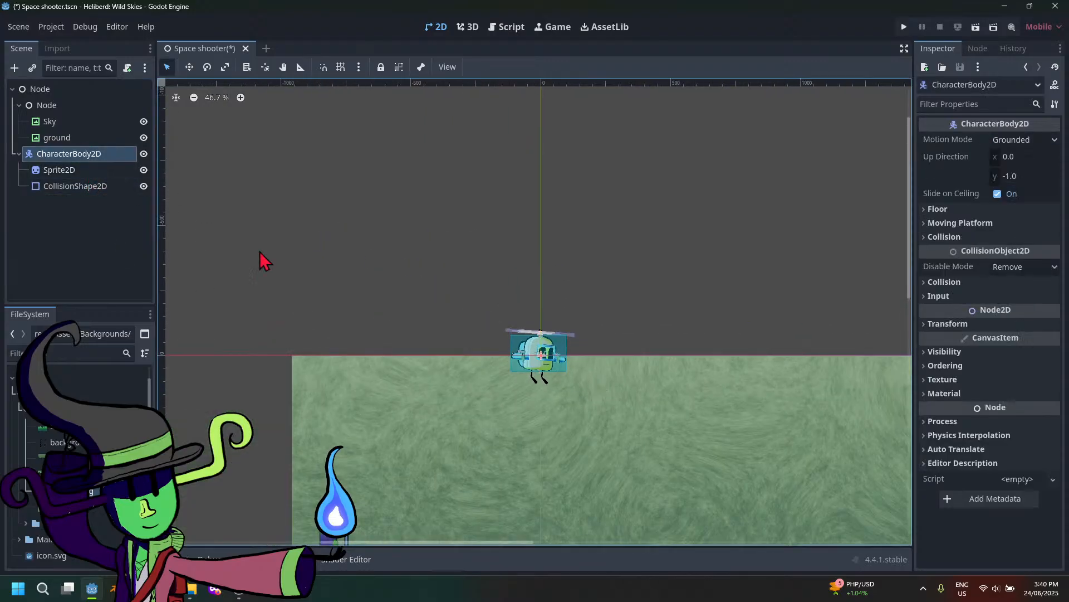
scroll(641, 437, "up", 2)
left_click(78, 171)
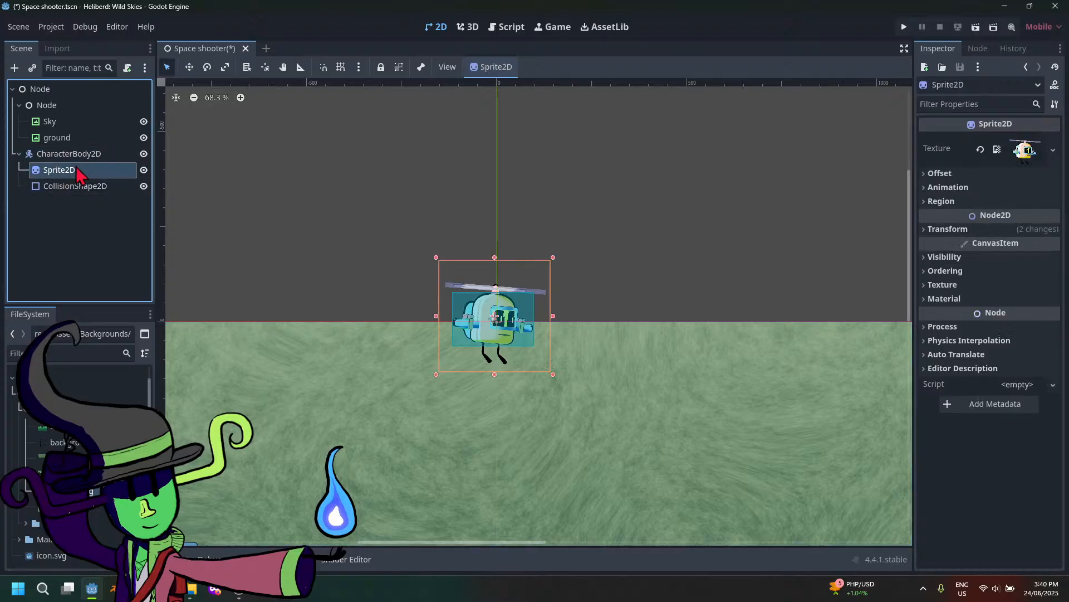
left_click(78, 156)
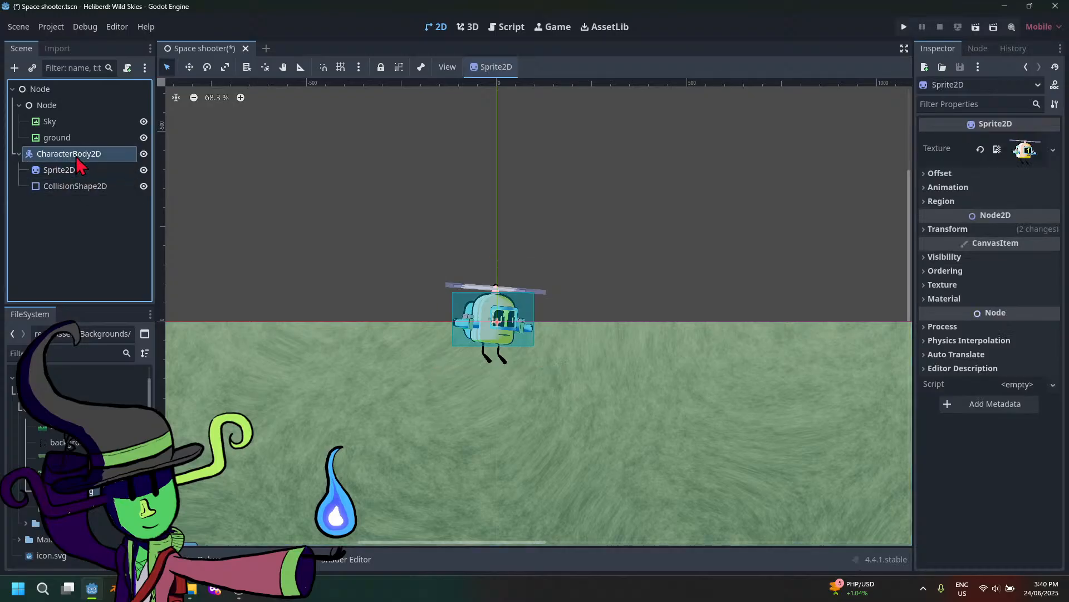
left_click(78, 121)
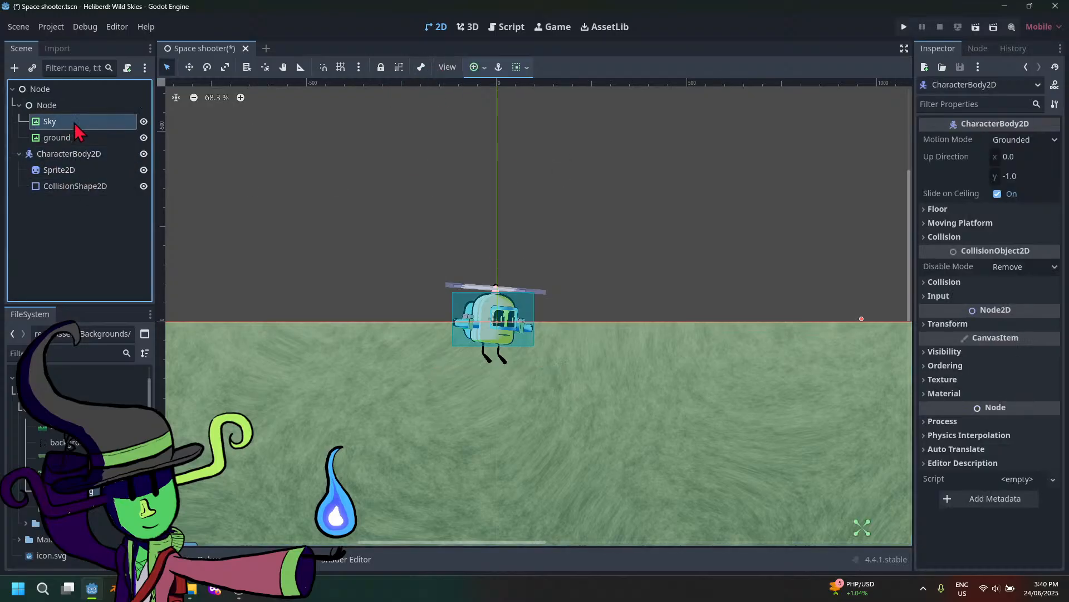
left_click(83, 157)
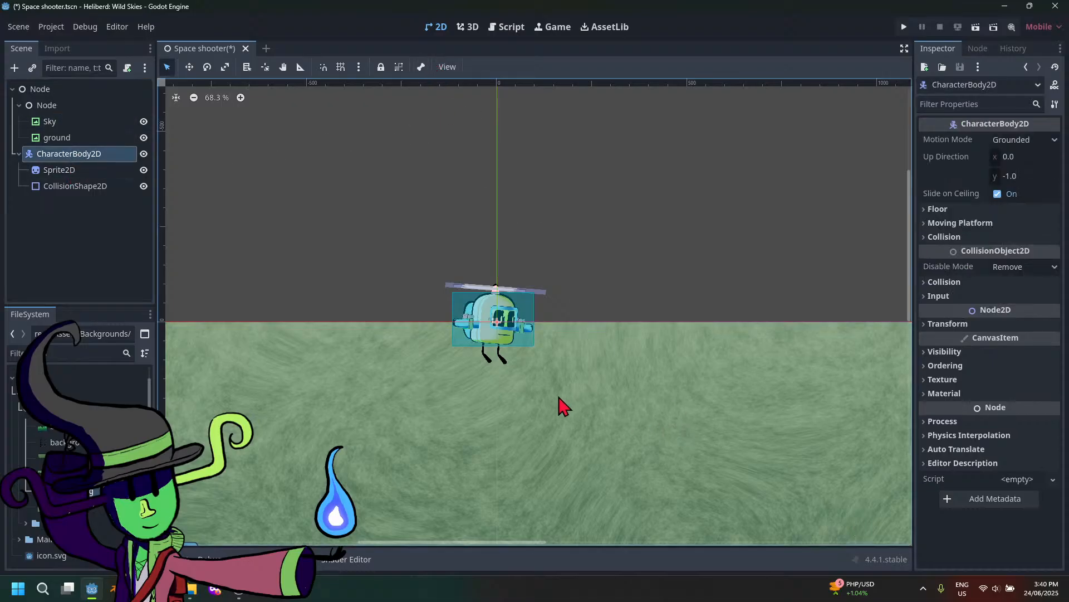
scroll(562, 407, "down", 8)
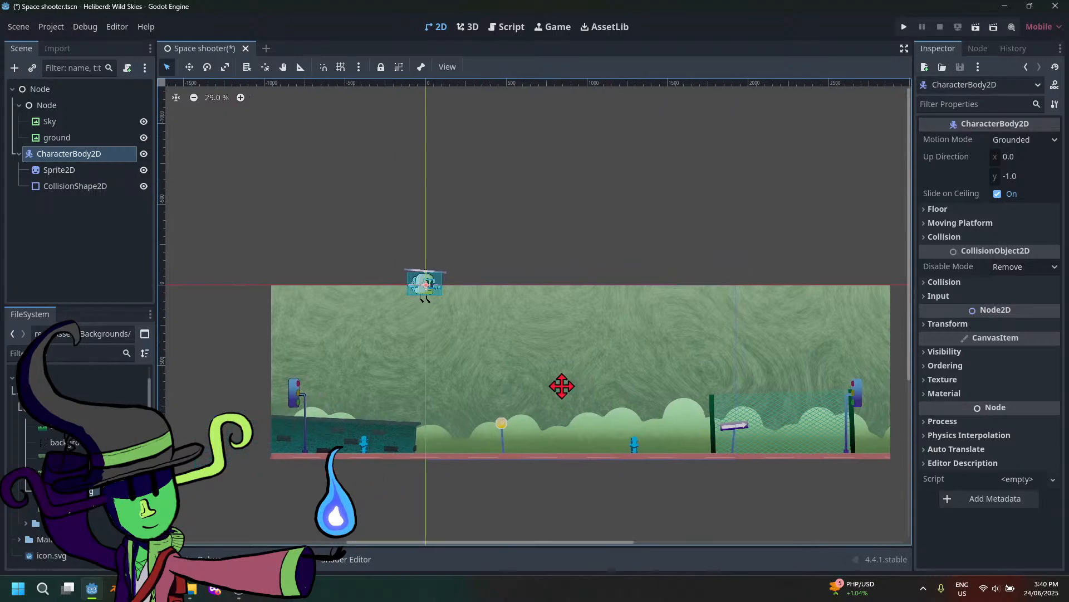
scroll(650, 410, "up", 2)
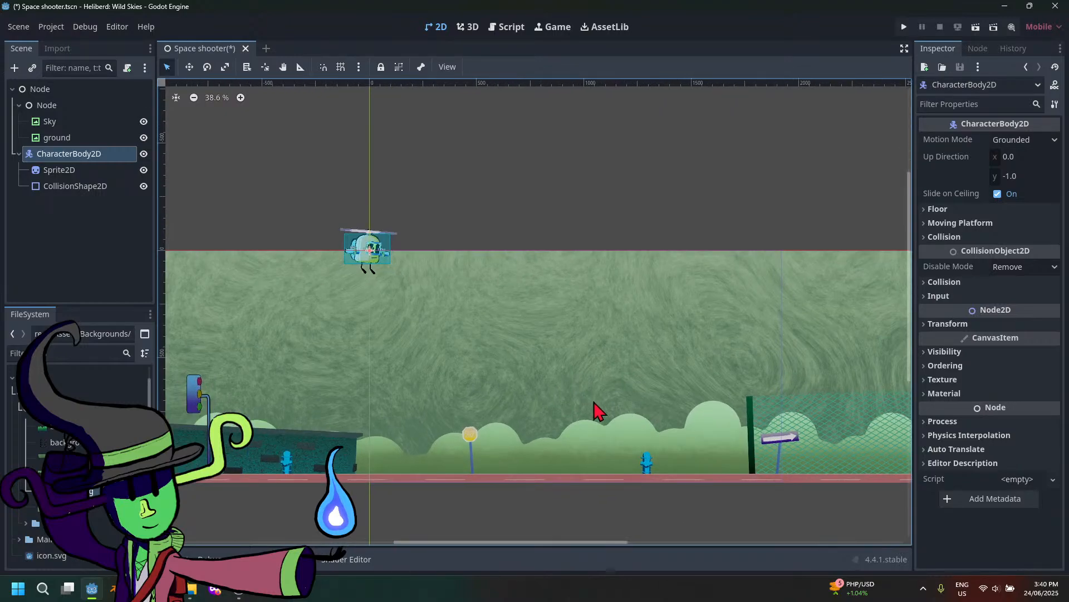
left_click(594, 402)
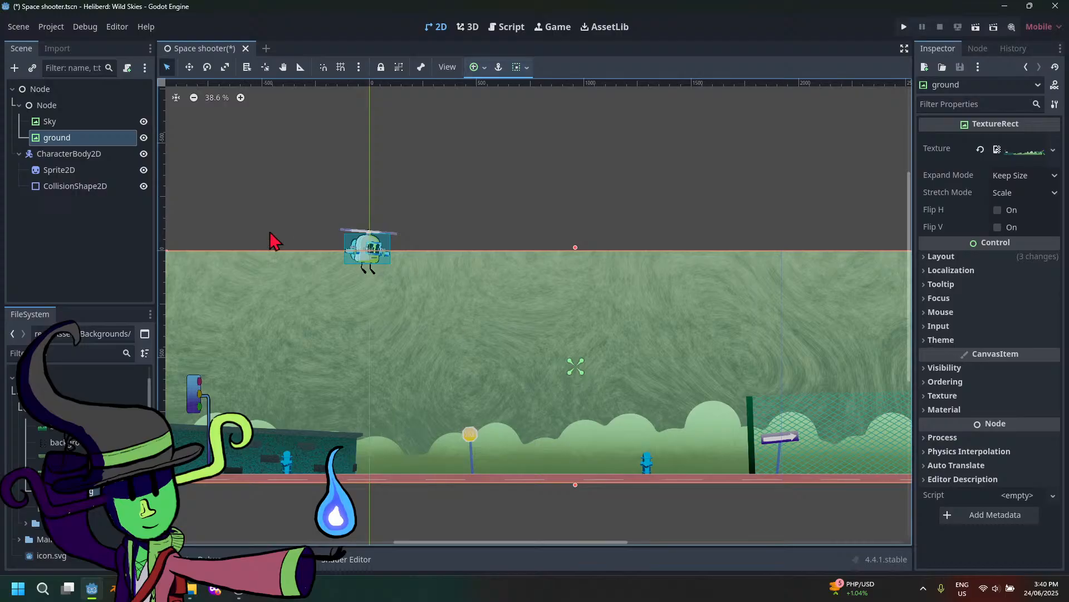
left_click(368, 258)
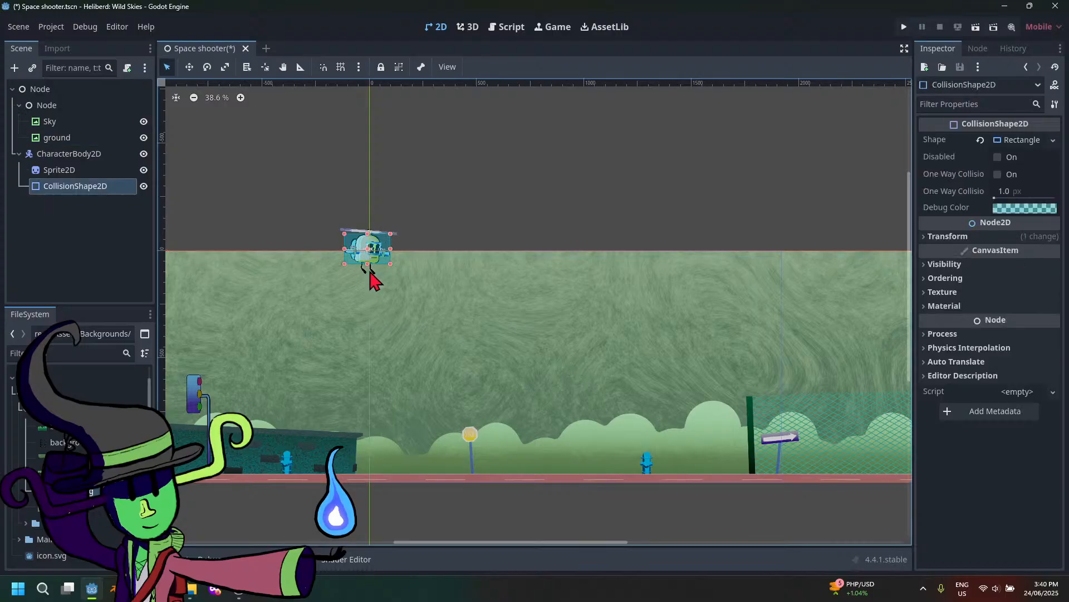
left_click(373, 280)
left_click(83, 156)
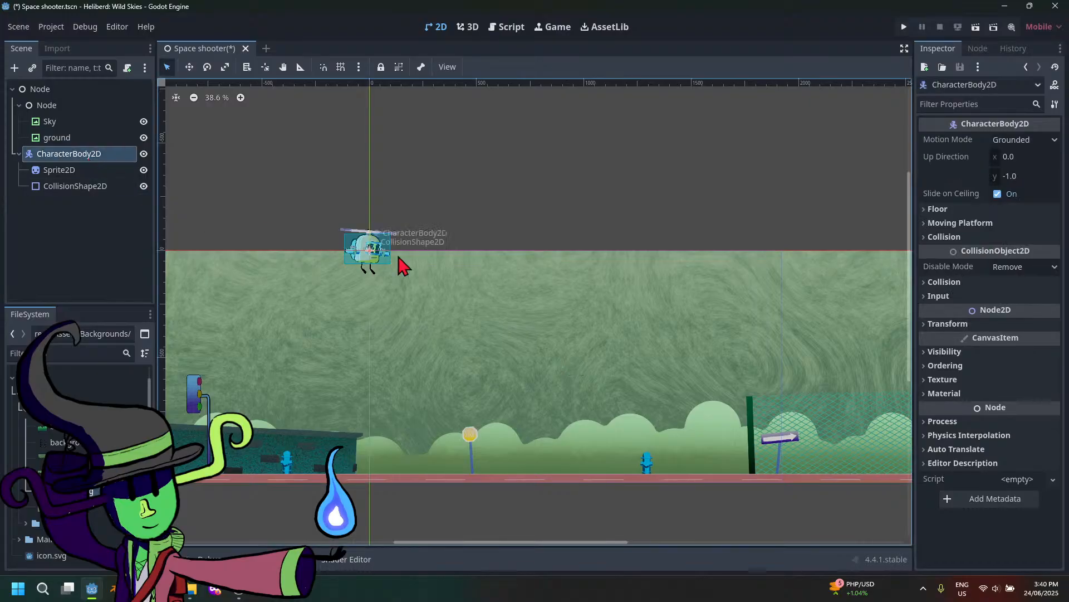
left_click(71, 187, "shift")
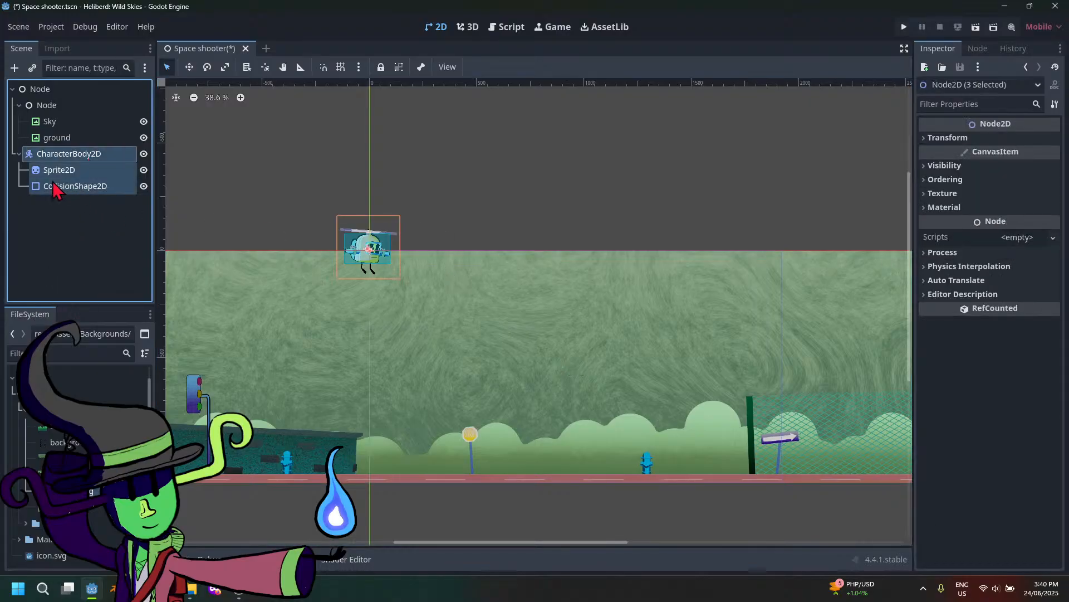
double_click(66, 156)
right_click(67, 154)
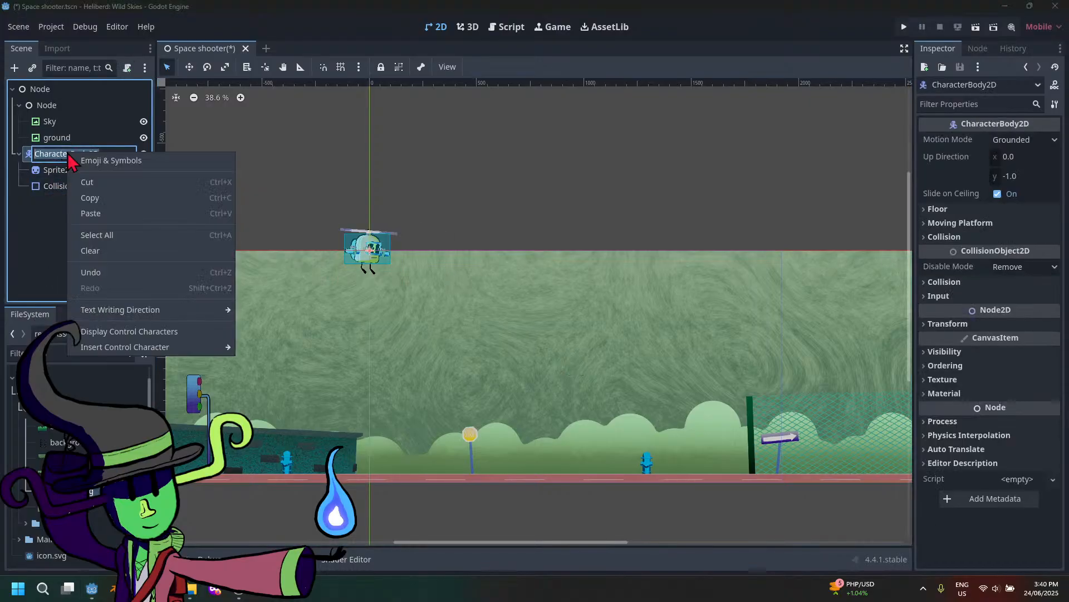
left_click(35, 165)
right_click(31, 156)
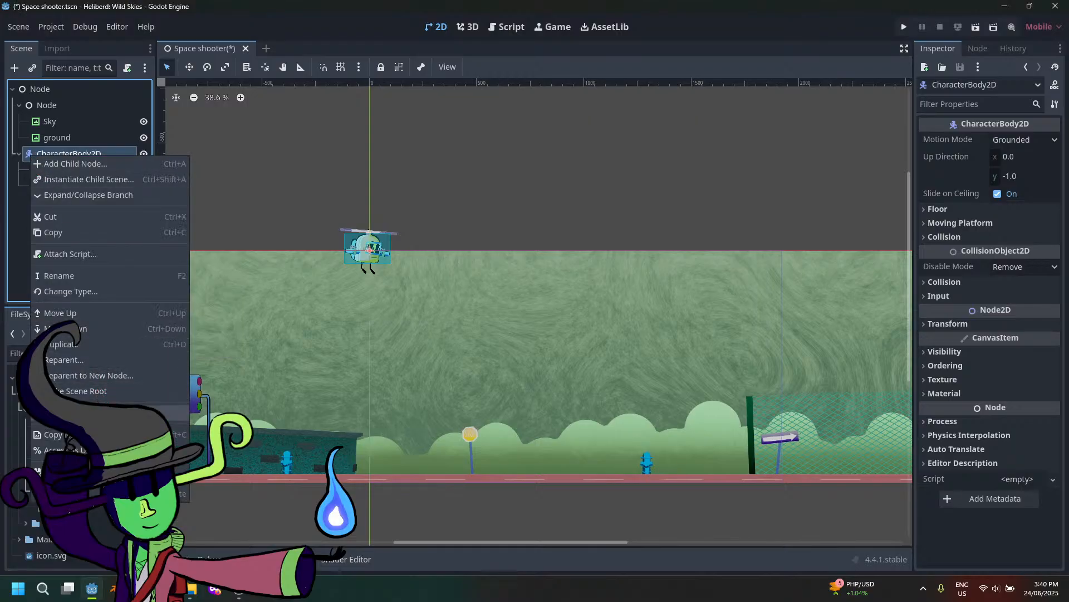
left_click(101, 412)
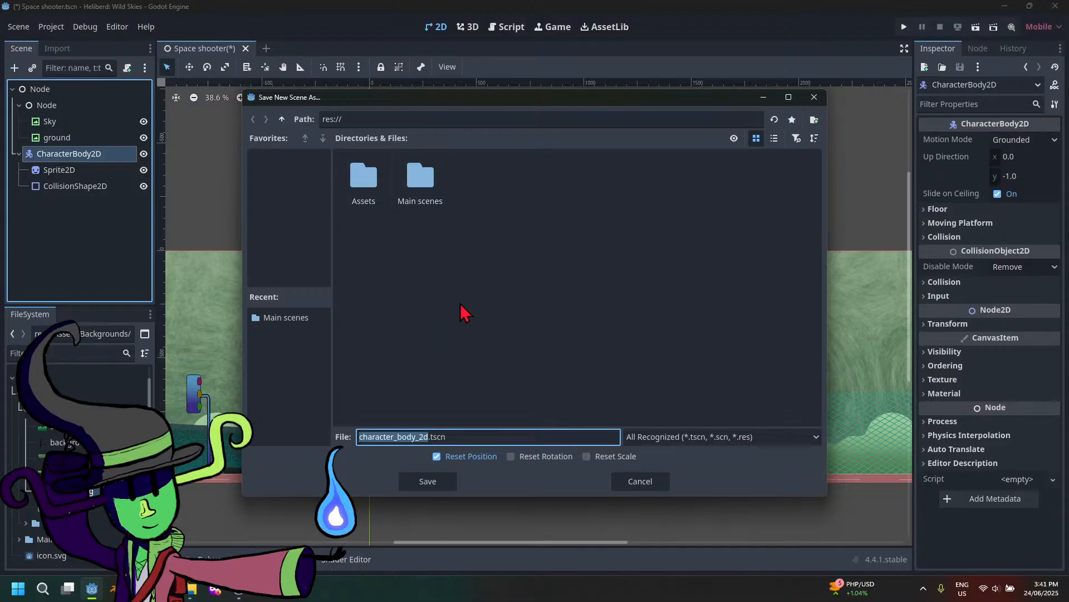
double_click(363, 189)
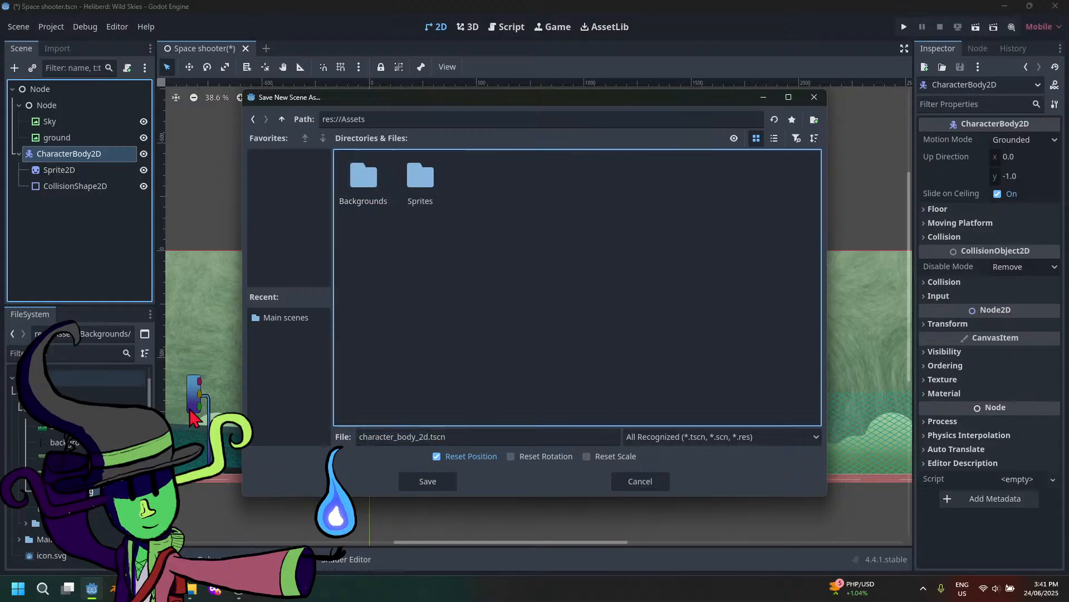
left_click(654, 482)
Create a folder named Small scenes inside the project's Assets folder
left_click(25, 413)
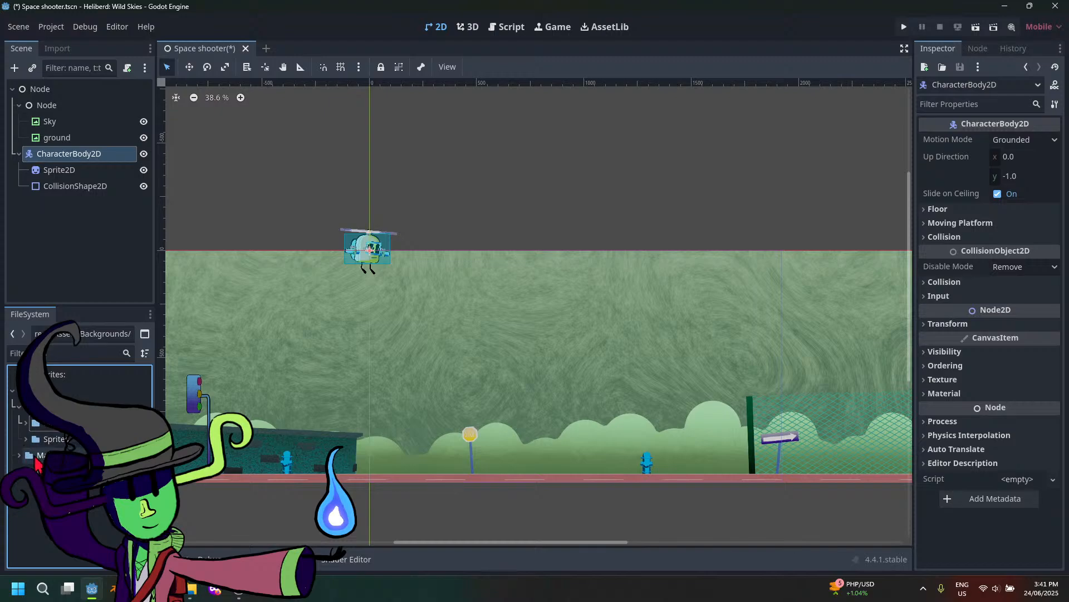
right_click(89, 423)
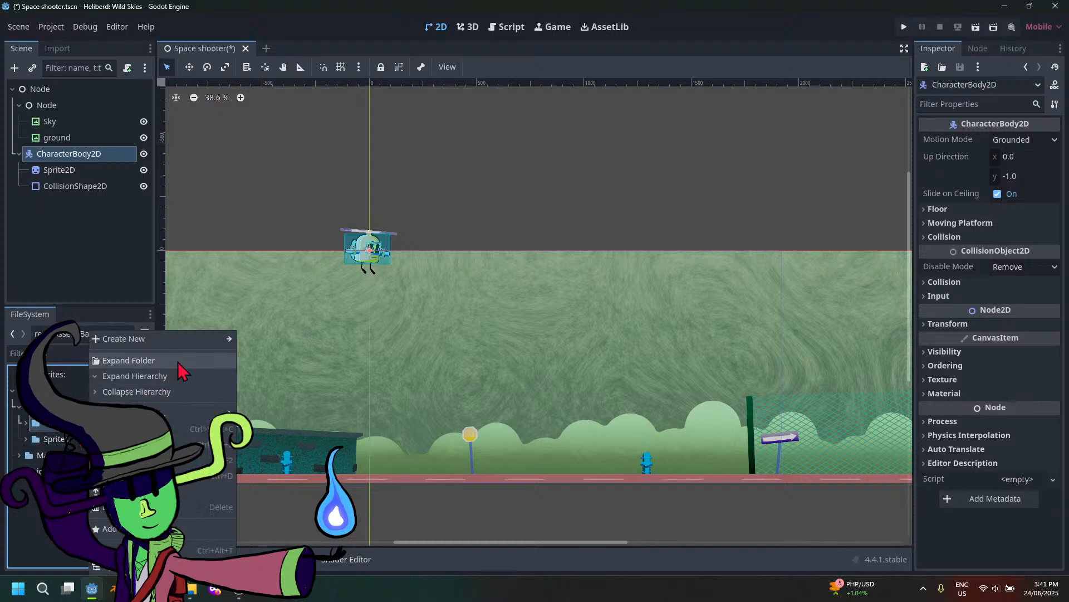
mouse_move(192, 343)
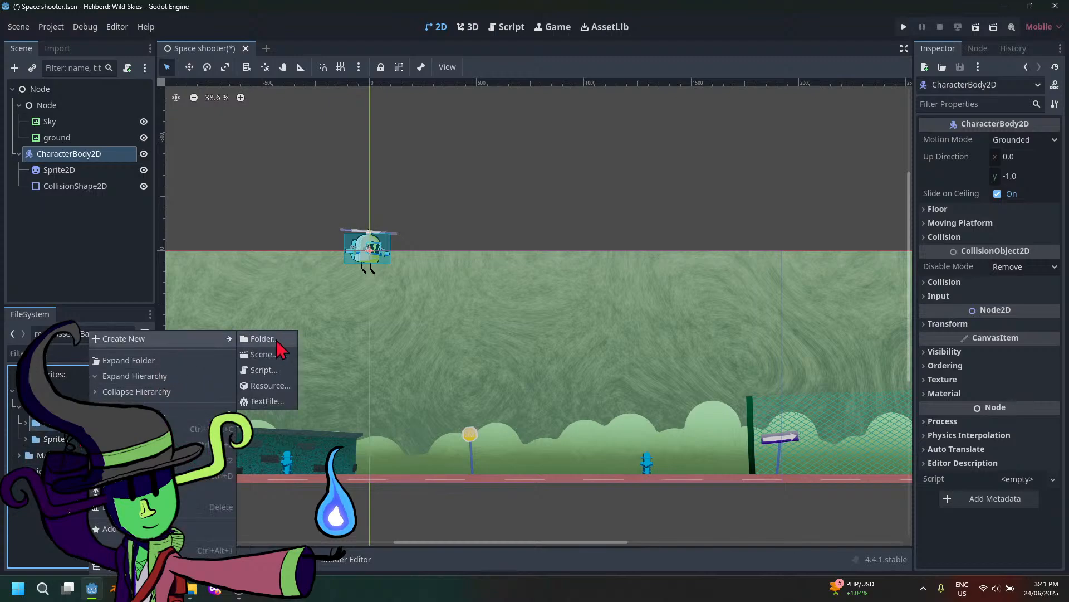
left_click(81, 407)
right_click(92, 408)
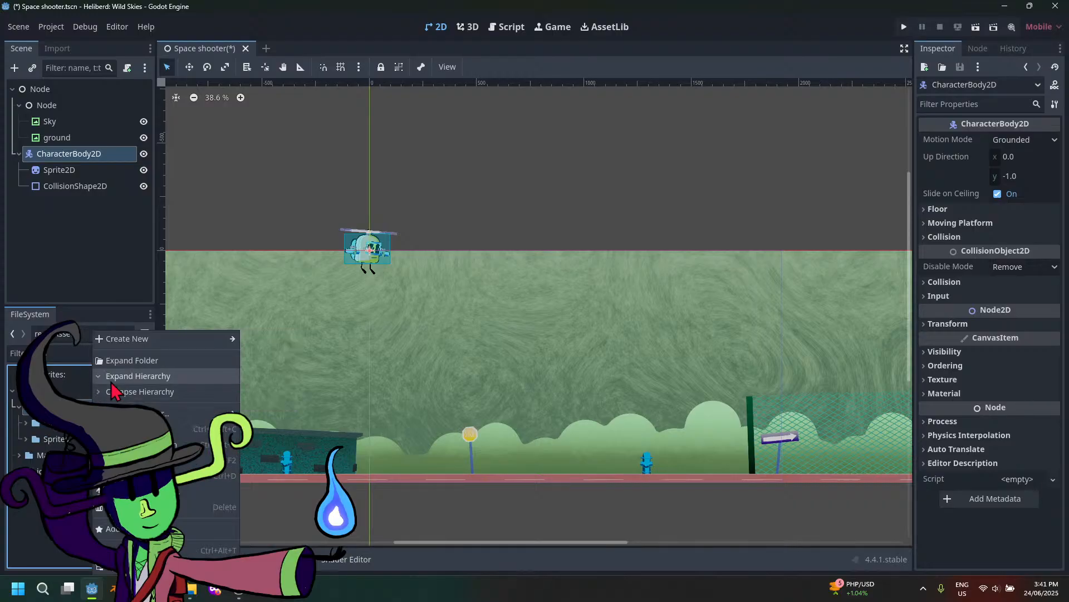
mouse_move(184, 339)
left_click(281, 340)
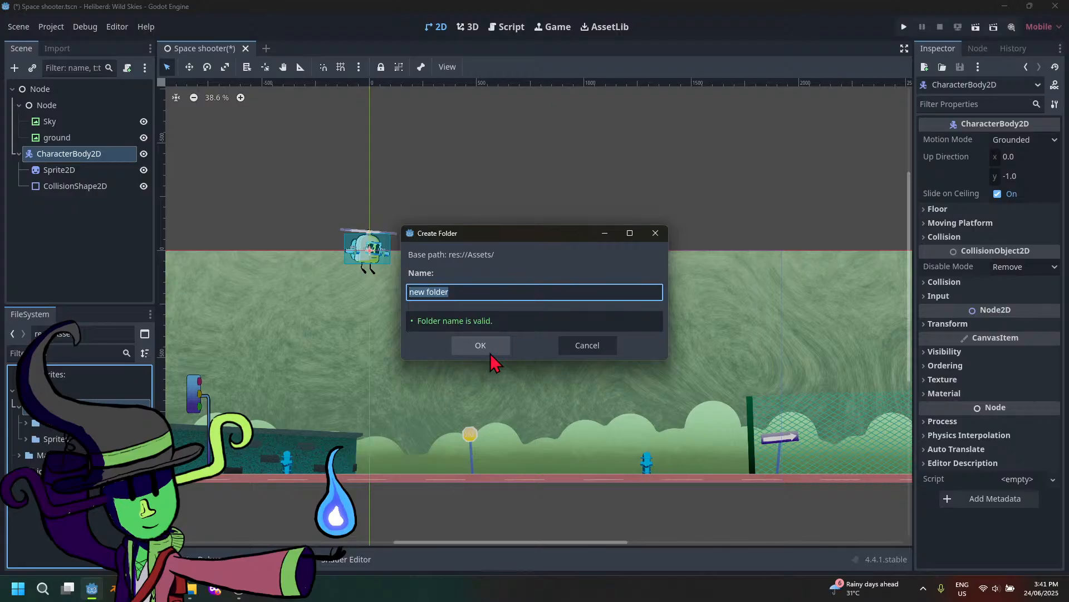
type("Small scenes")
key("Return")
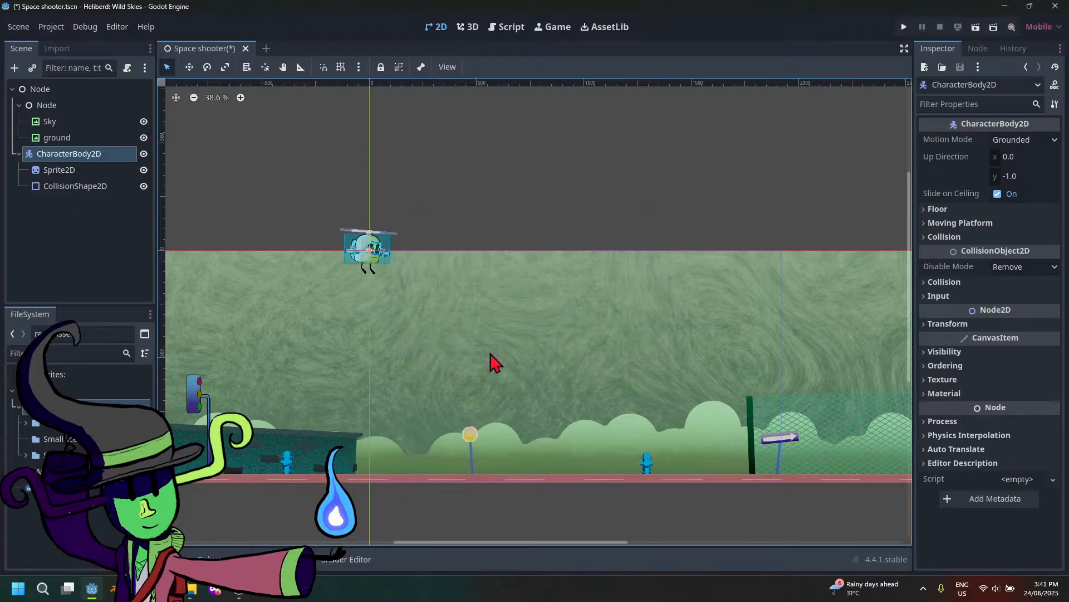
Save the CharacterBody2D branch as the scene Heliberd.tscn in res://Assets/Small scenes, and save the Space shooter scene
left_click(55, 439)
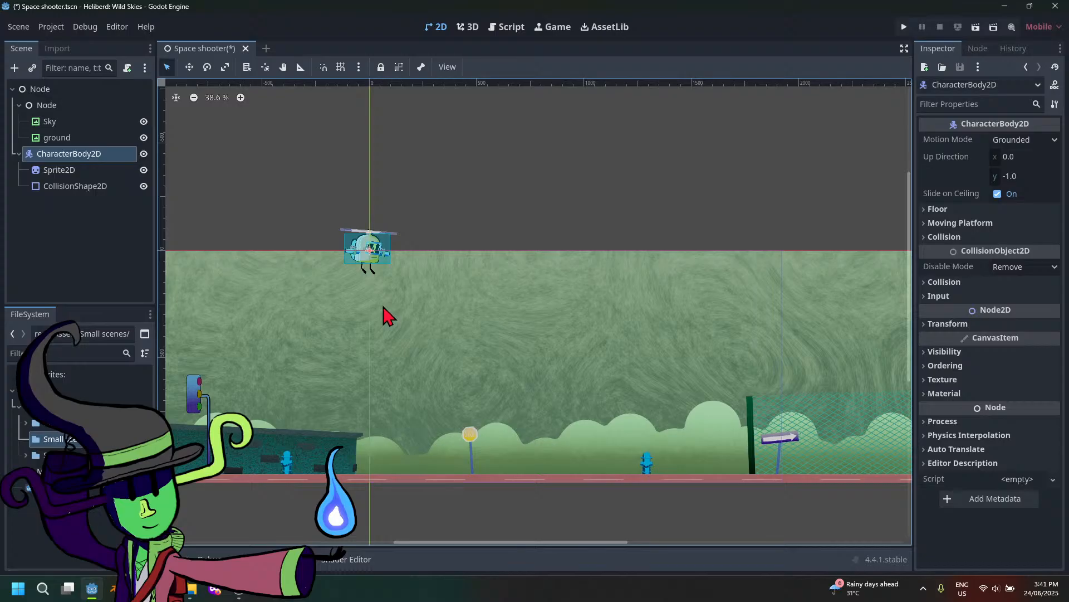
scroll(389, 316, "up", 2)
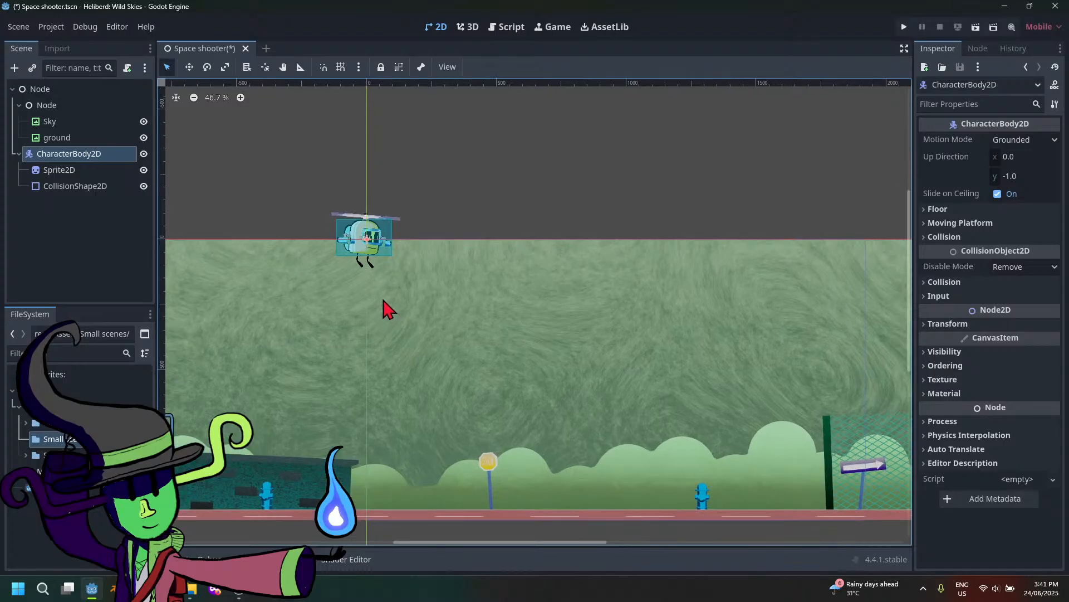
middle_click_drag(400, 301, 561, 334)
scroll(560, 334, "up", 4)
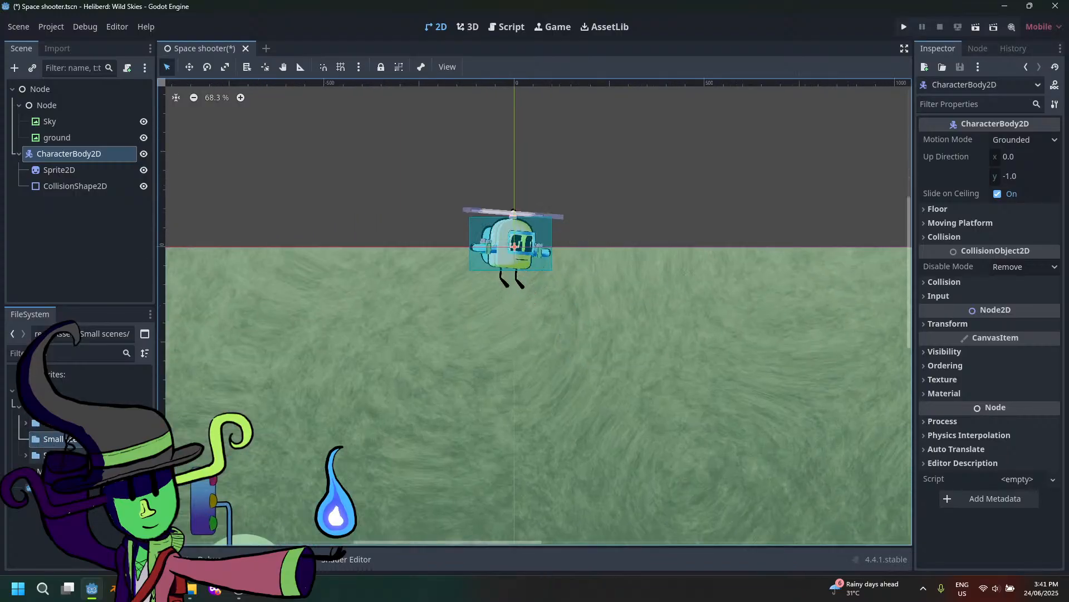
left_click(56, 440)
right_click(106, 154)
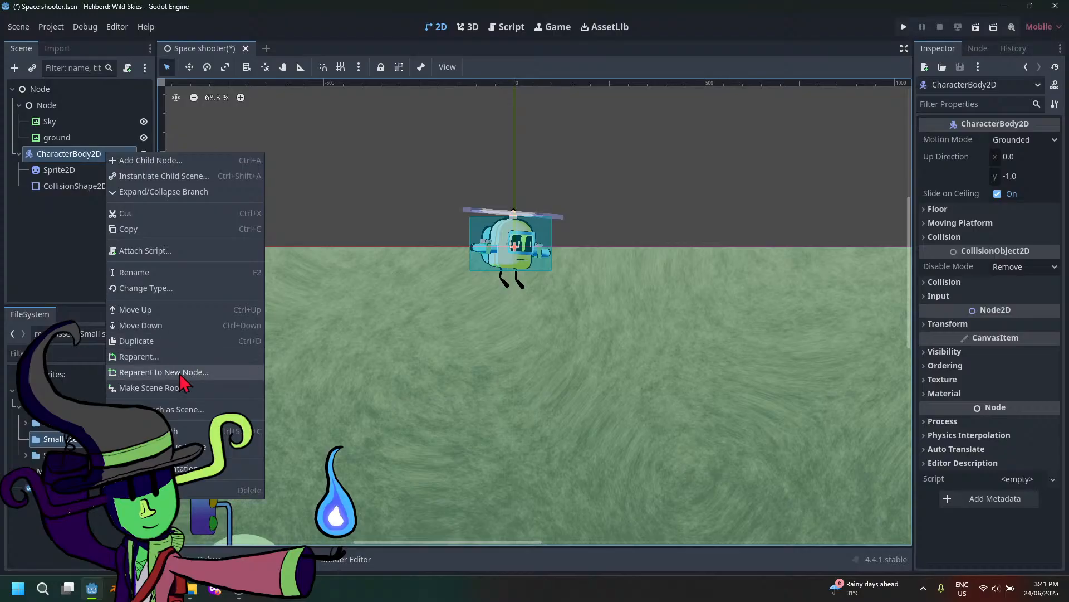
left_click(181, 412)
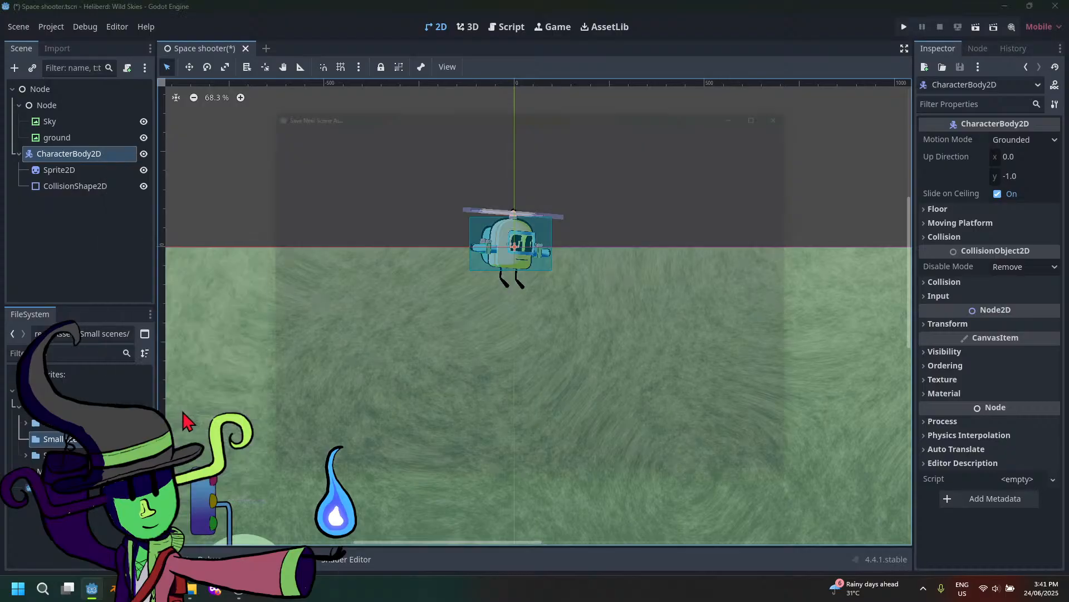
left_click(415, 195)
double_click(415, 195)
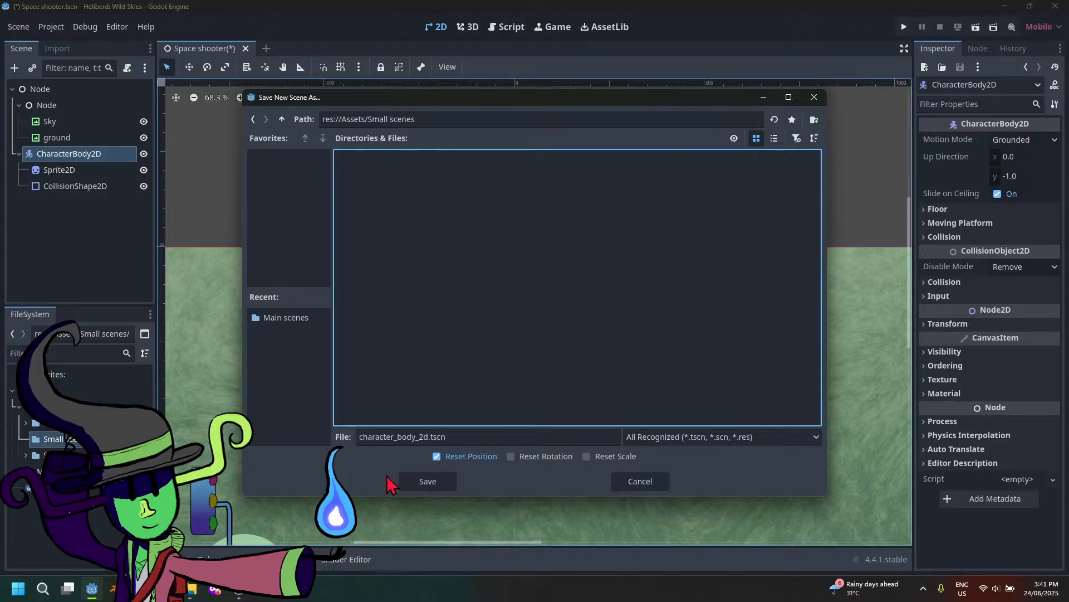
left_click(430, 436)
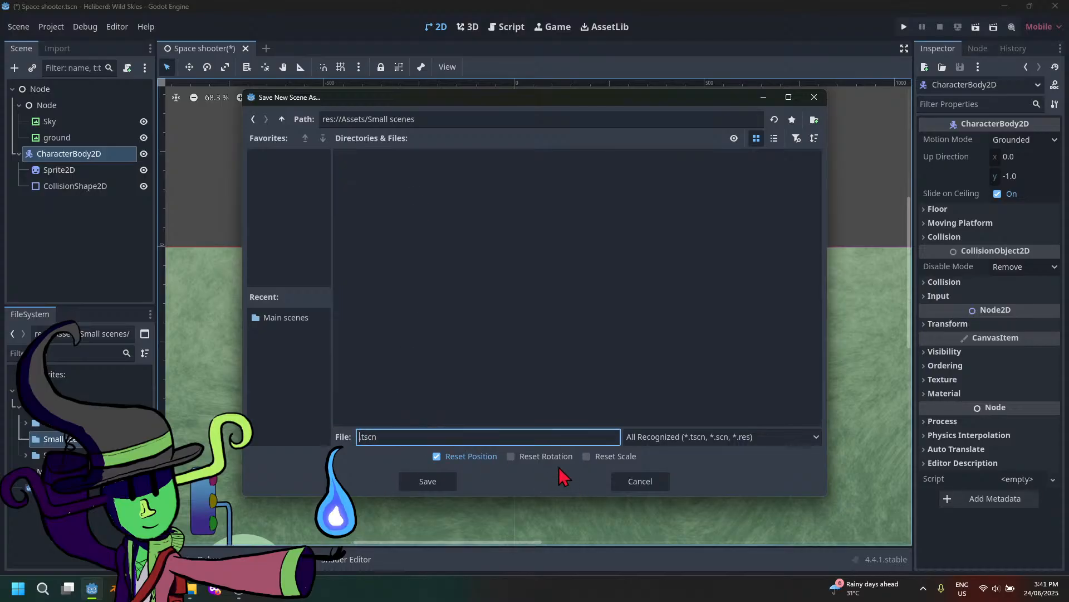
type("Heliberd")
key("Return")
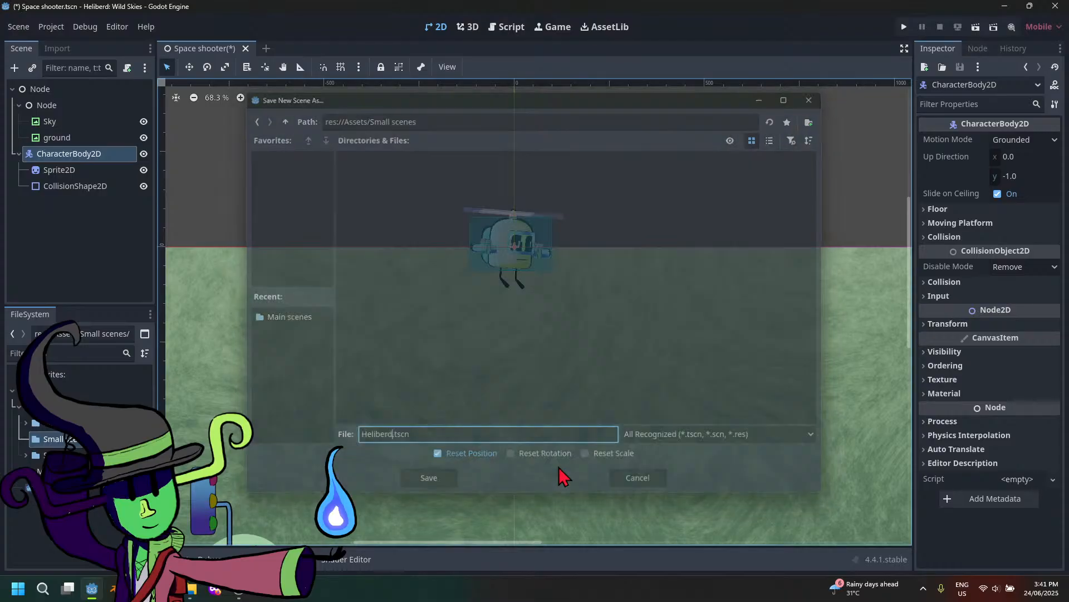
key("ctrl+s")
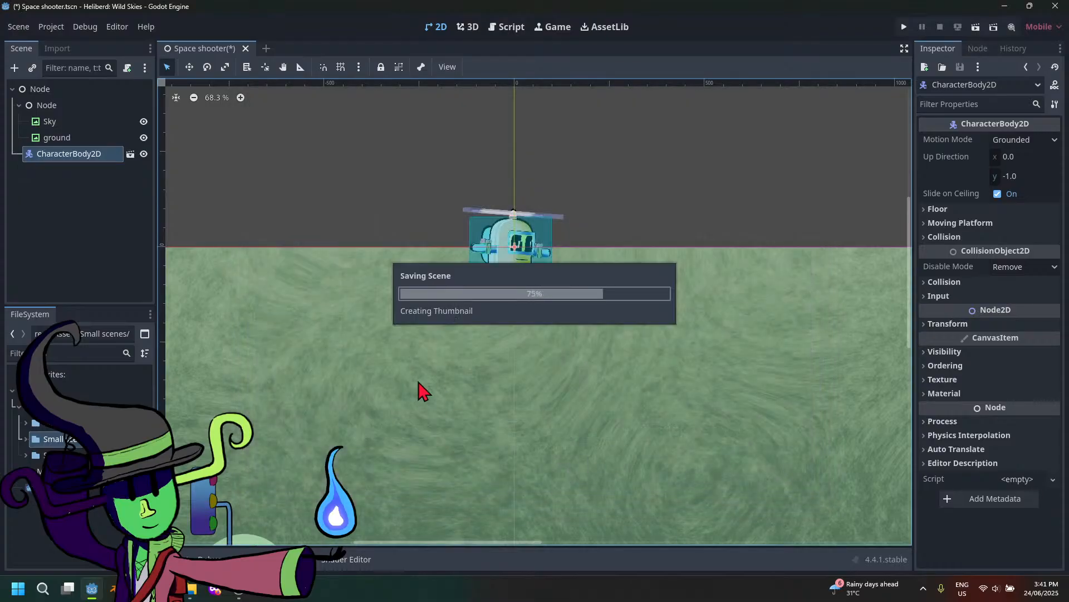
Open the CharacterBody2D's instanced scene in the editor, look over the character, and return to the Space shooter scene
left_click(131, 154)
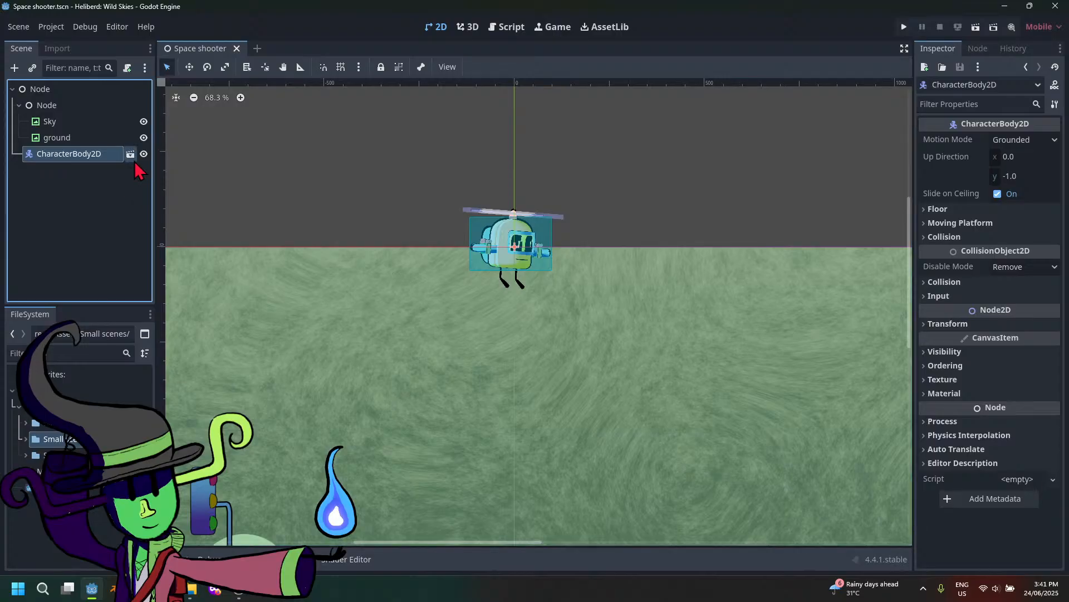
scroll(446, 304, "down", 5)
middle_click_drag(447, 304, 532, 450)
scroll(519, 439, "up", 5)
left_click(192, 48)
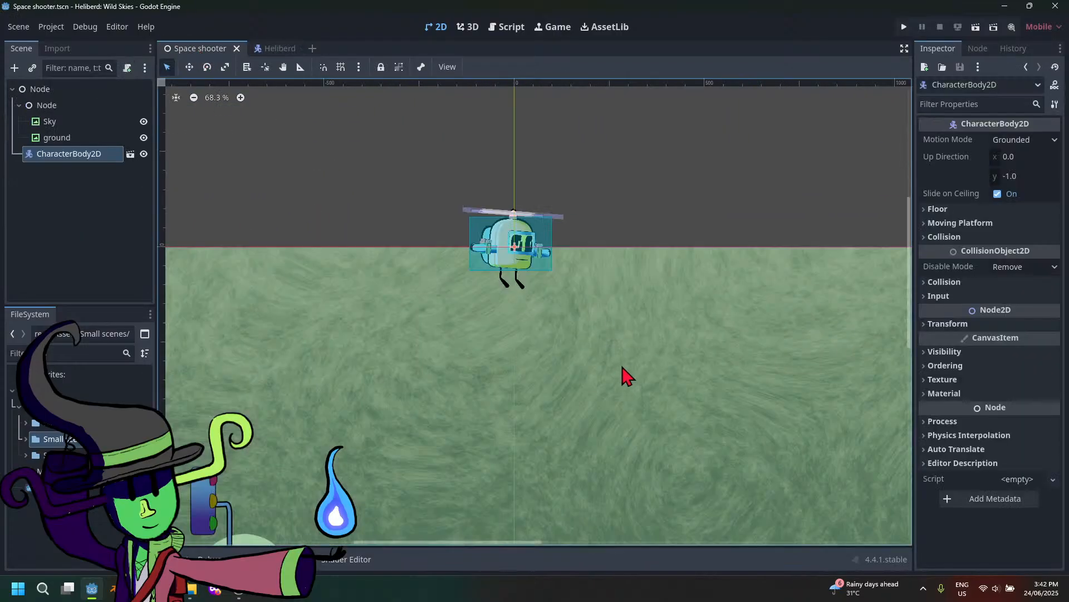
Rename the CharacterBody2D node in the Space shooter scene to Heliberd
scroll(591, 326, "down", 8)
middle_click_drag(594, 342, 497, 345)
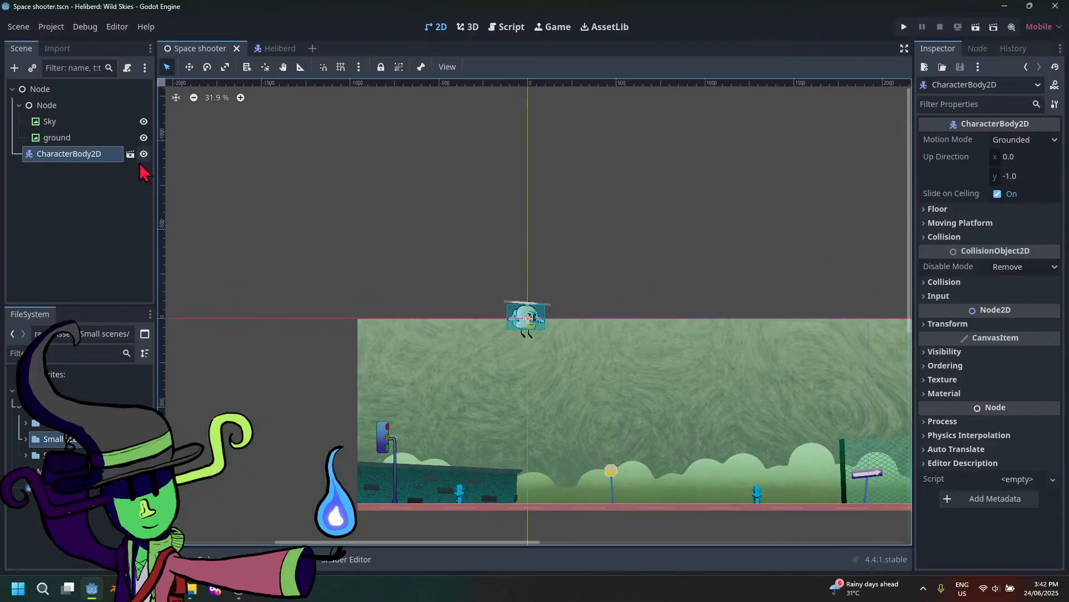
double_click(61, 155)
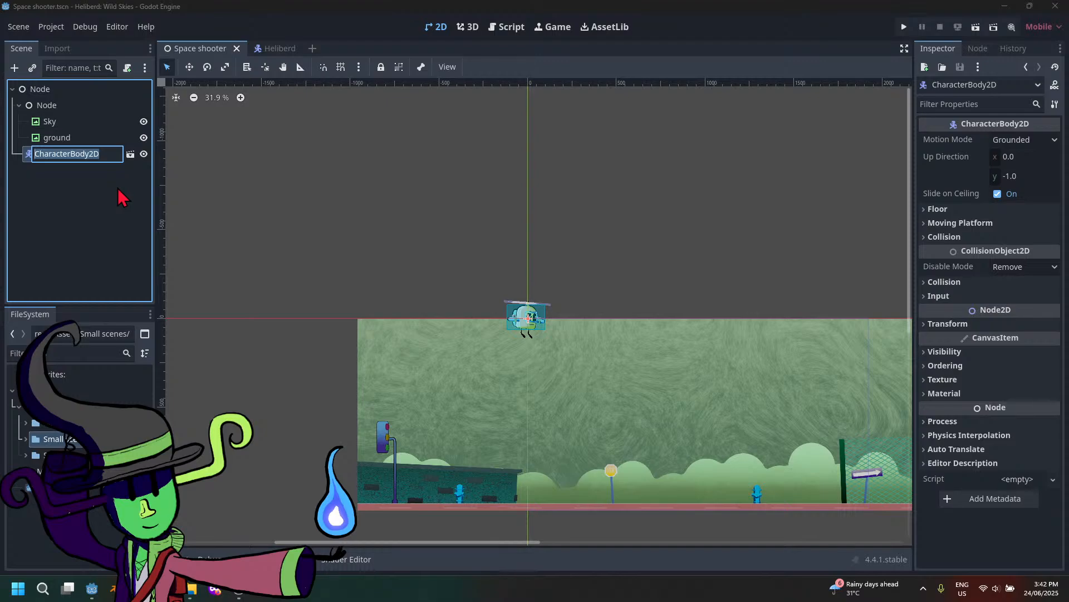
type("Helibe")
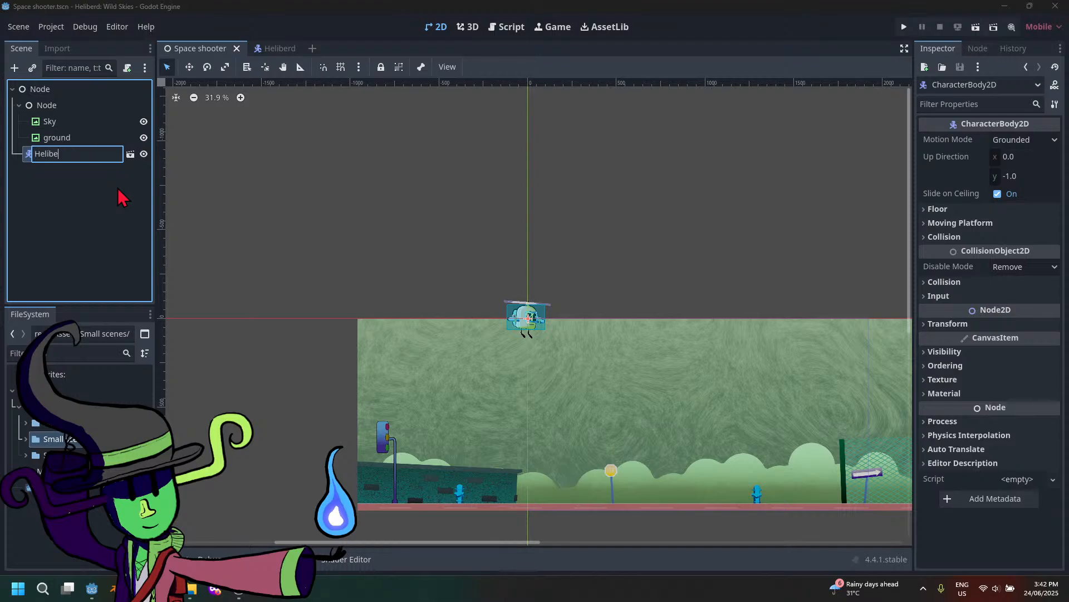
type("rd")
key("Return")
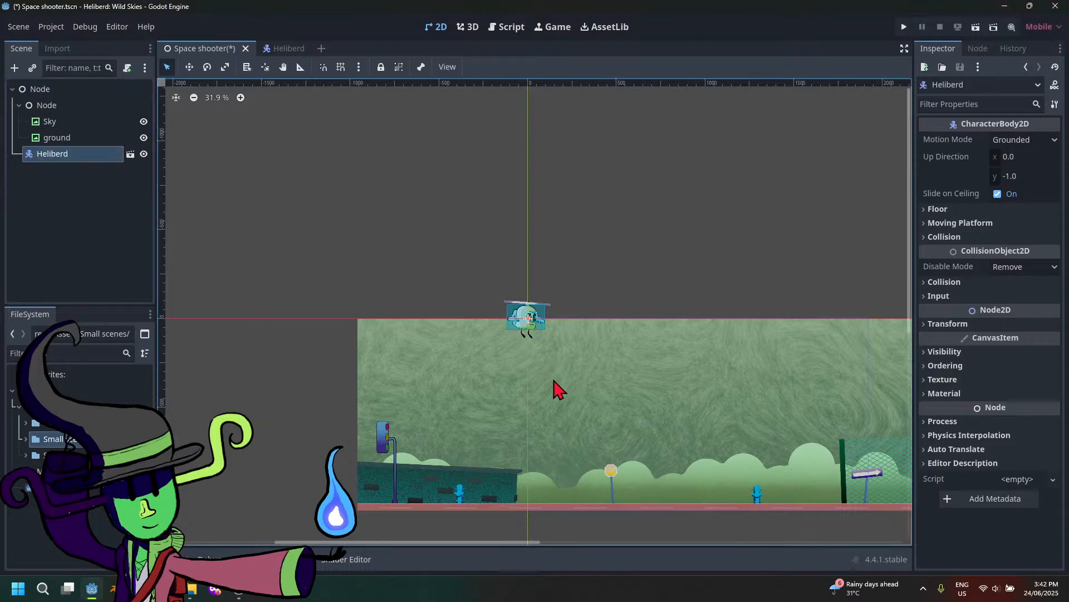
Move the Heliberd character down and along into the green sky area above the road, and save the Space shooter scene
scroll(470, 355, "up", 2)
left_click_drag(393, 285, 587, 375)
middle_click_drag(723, 431, 612, 374)
scroll(655, 405, "up", 1)
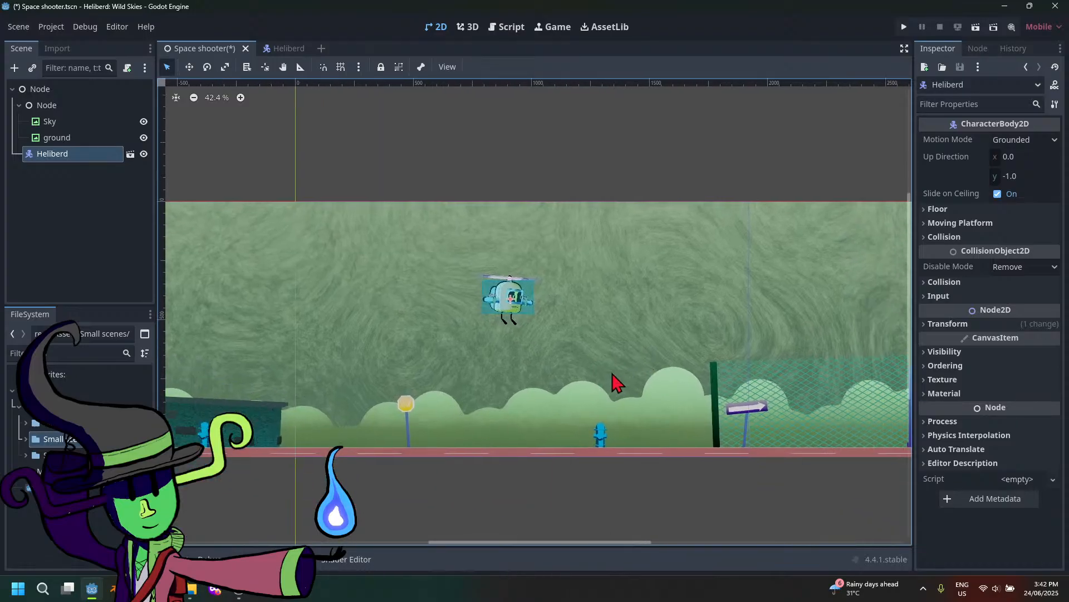
left_click_drag(516, 301, 512, 315)
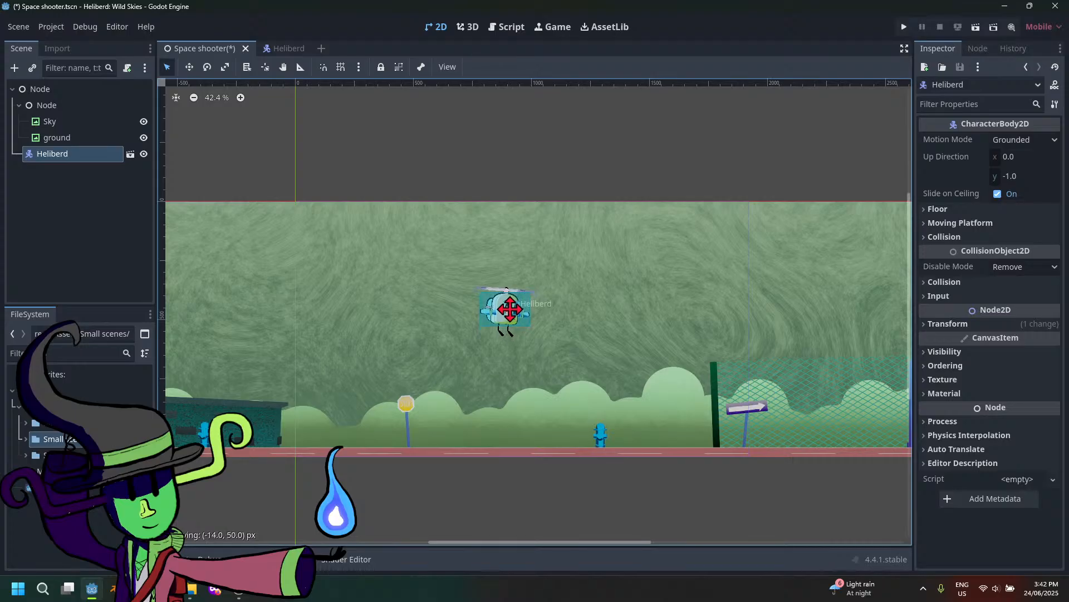
key("ctrl+s")
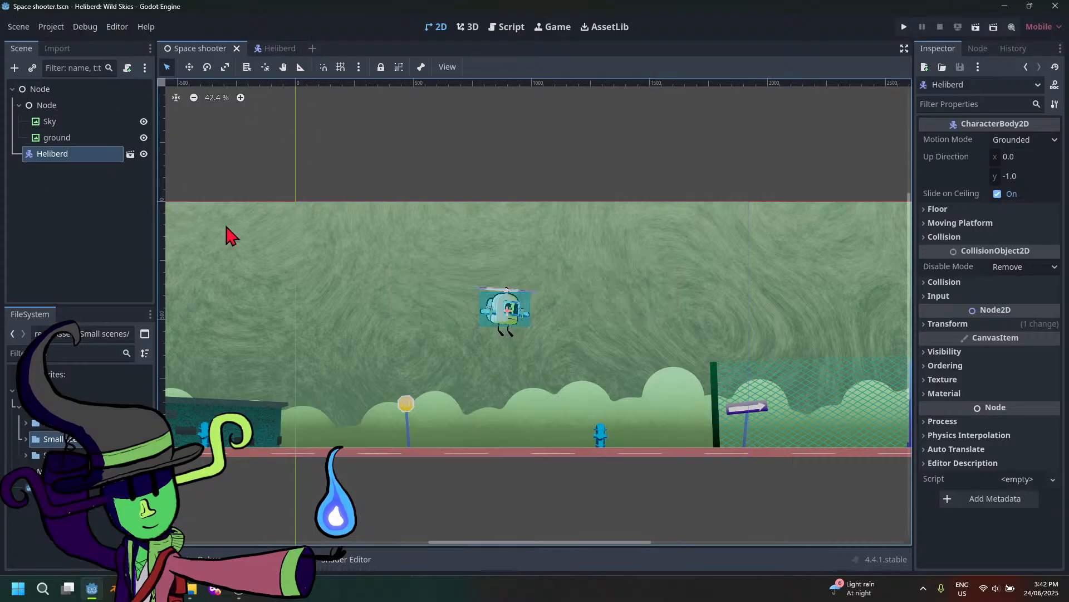
Switch to the Heliberd scene and select its CharacterBody2D root node
left_click(275, 48)
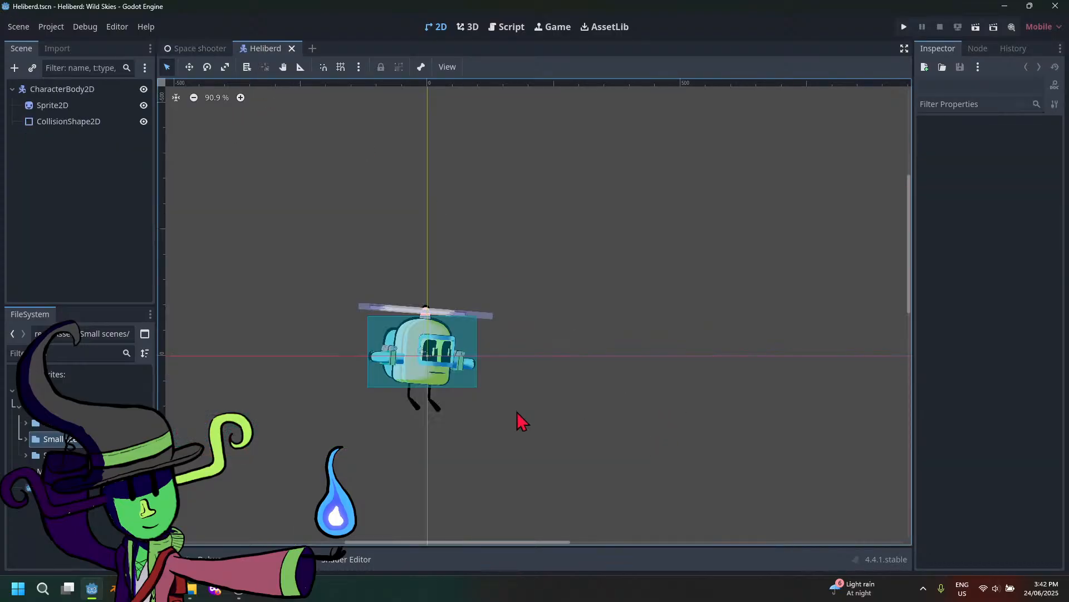
scroll(581, 423, "up", 4)
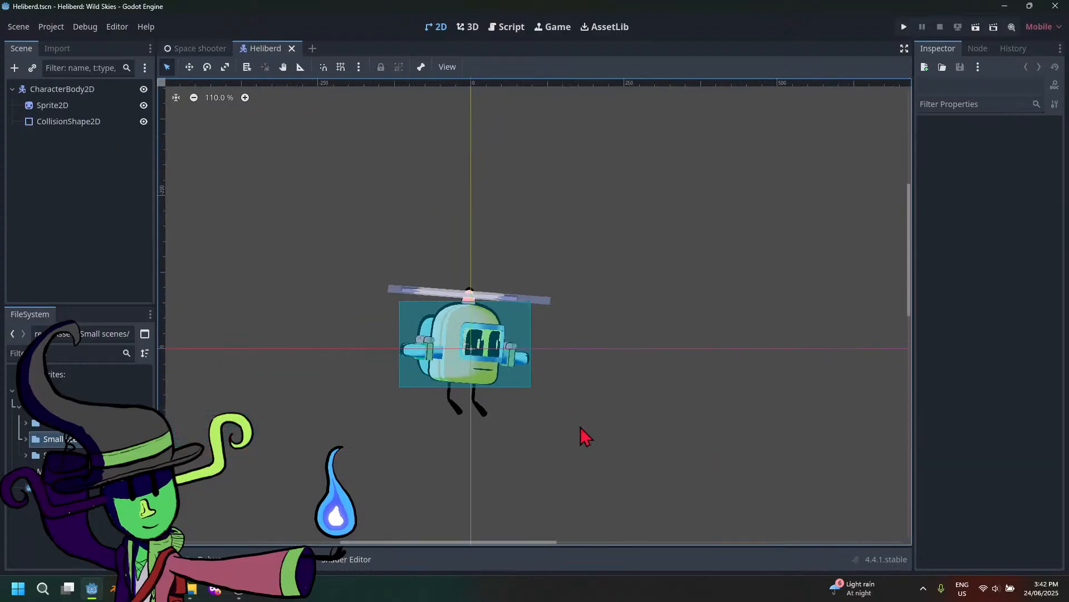
left_click(81, 95)
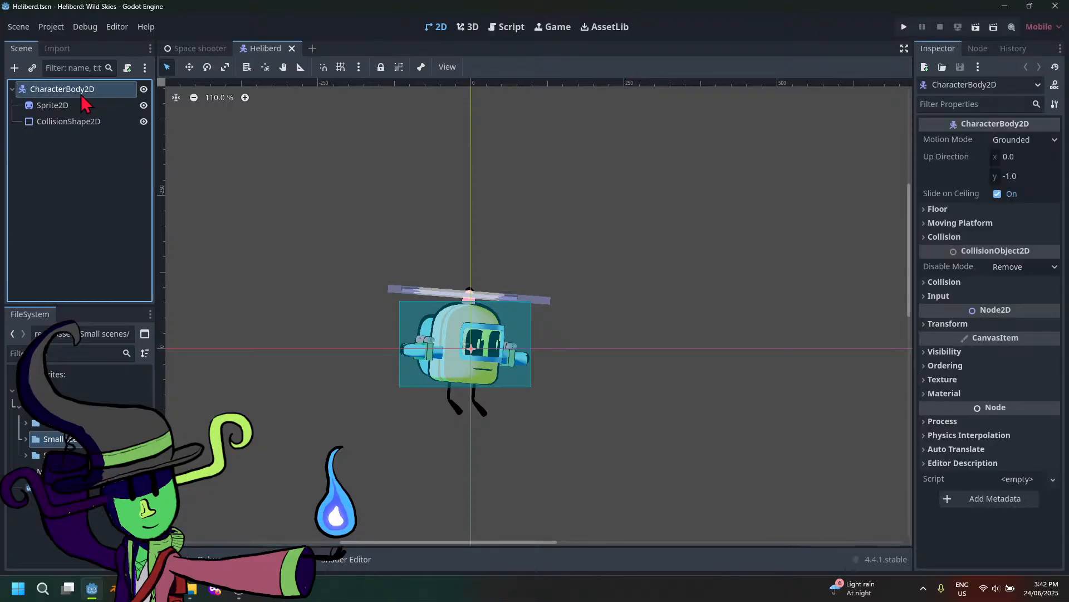
right_click(81, 95)
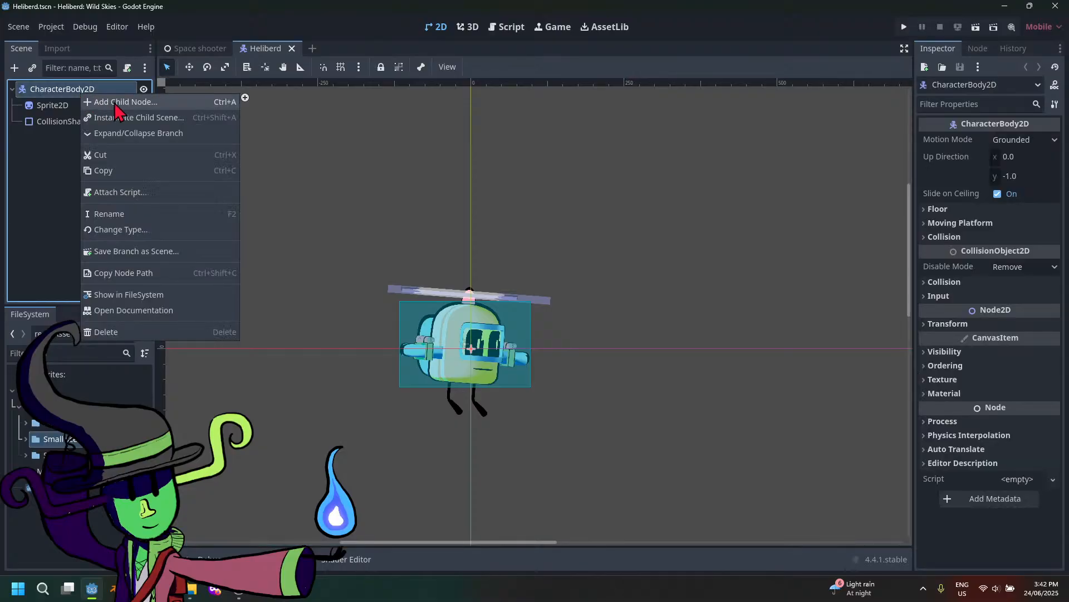
left_click(133, 194)
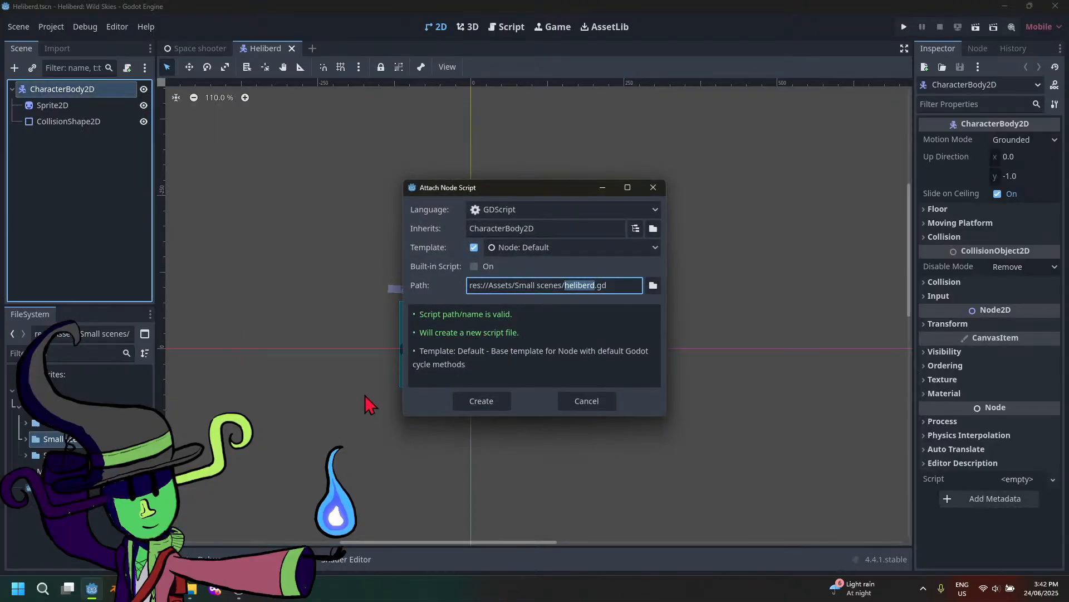
left_click(596, 403)
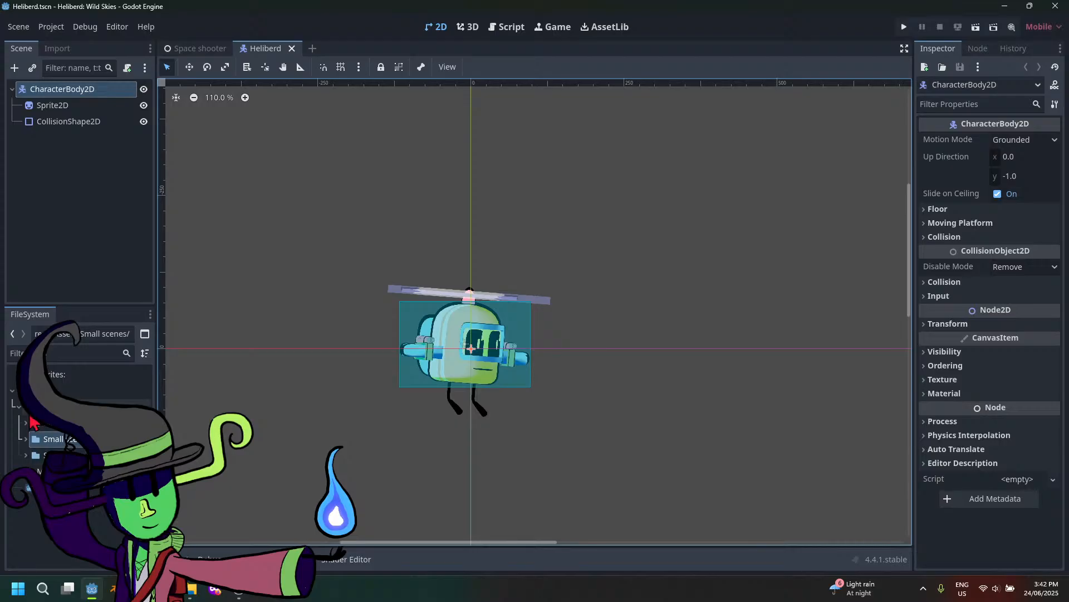
Create a folder named Scripts inside the project's Assets folder
right_click(53, 332)
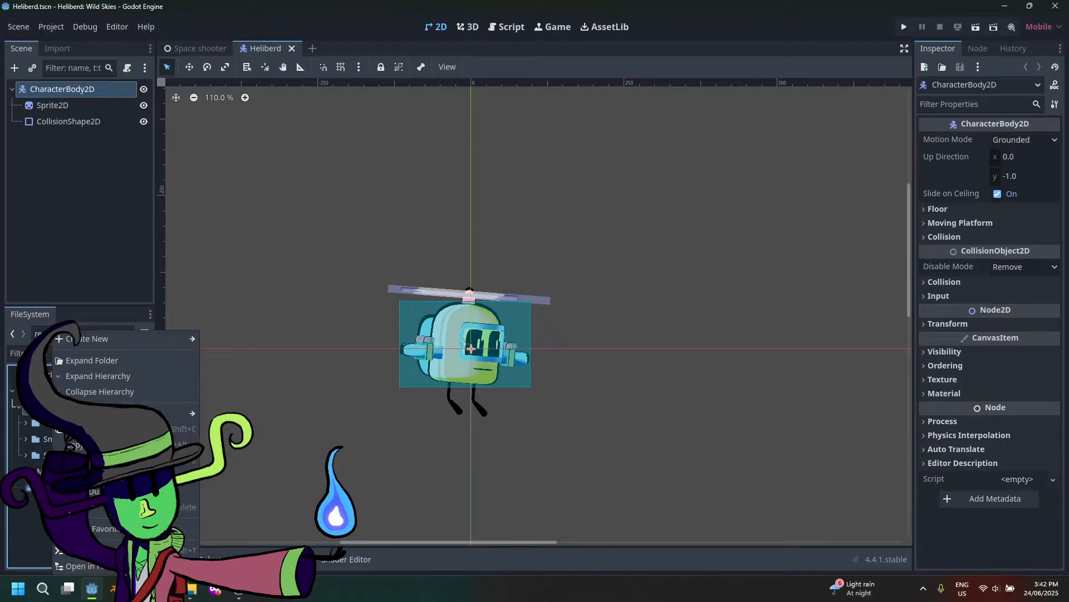
mouse_move(192, 339)
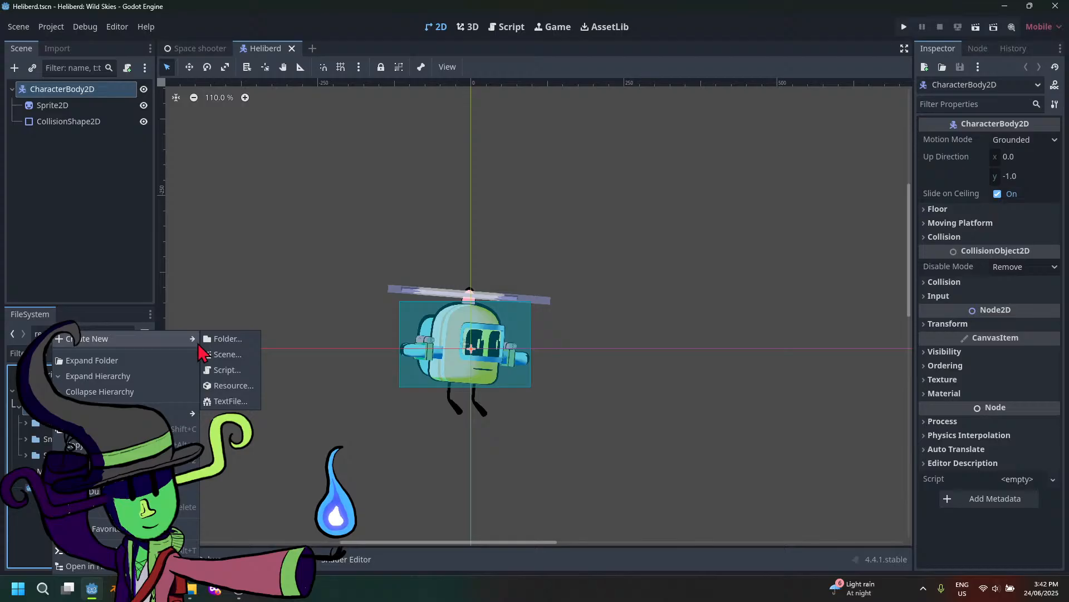
left_click(258, 341)
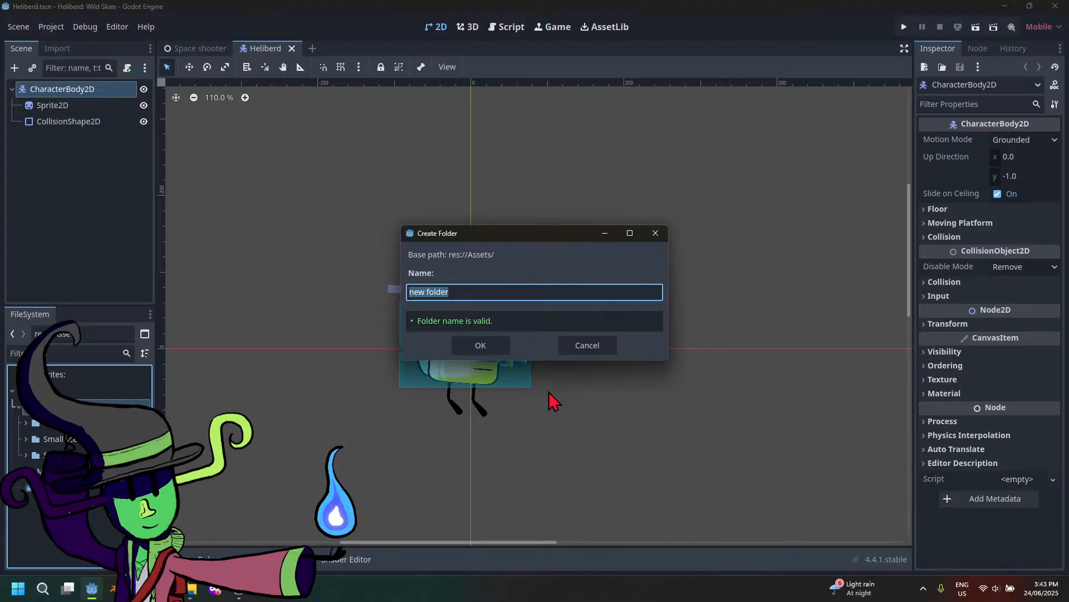
key("BackSpace")
type("Scripts")
key("Return")
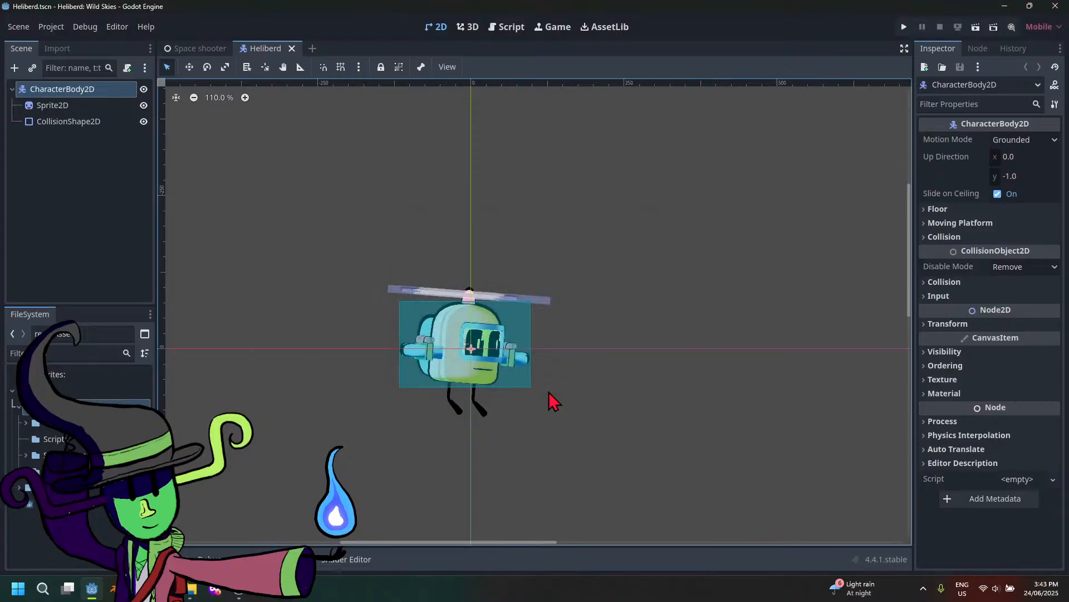
Attach a new GDScript heliberd.gd in res://Assets/Small scenes to the CharacterBody2D, using the Node: Default template
left_click_drag(62, 440, 114, 20)
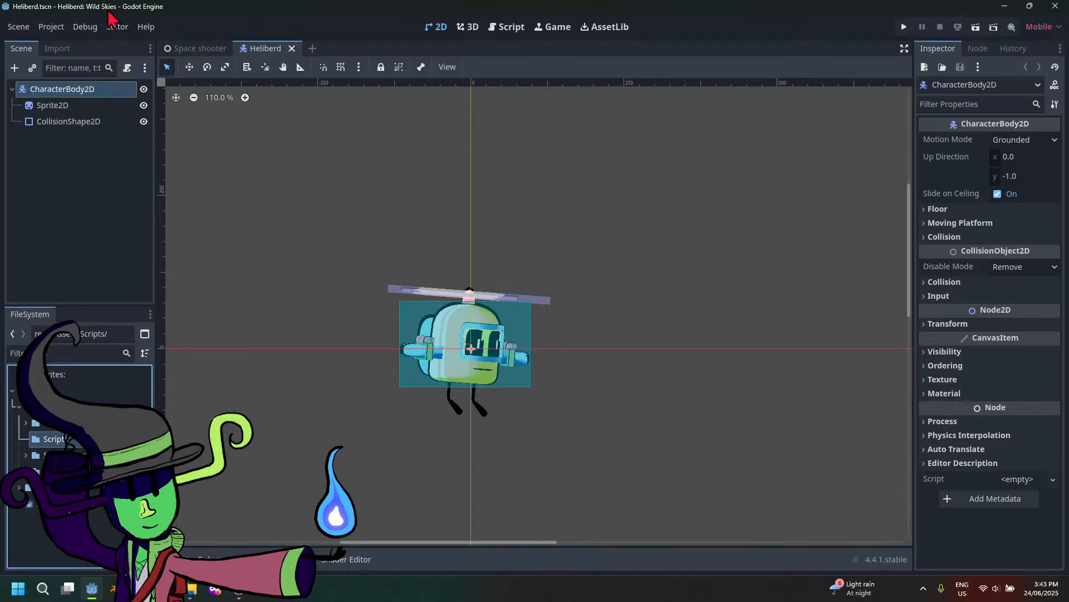
left_click(126, 68)
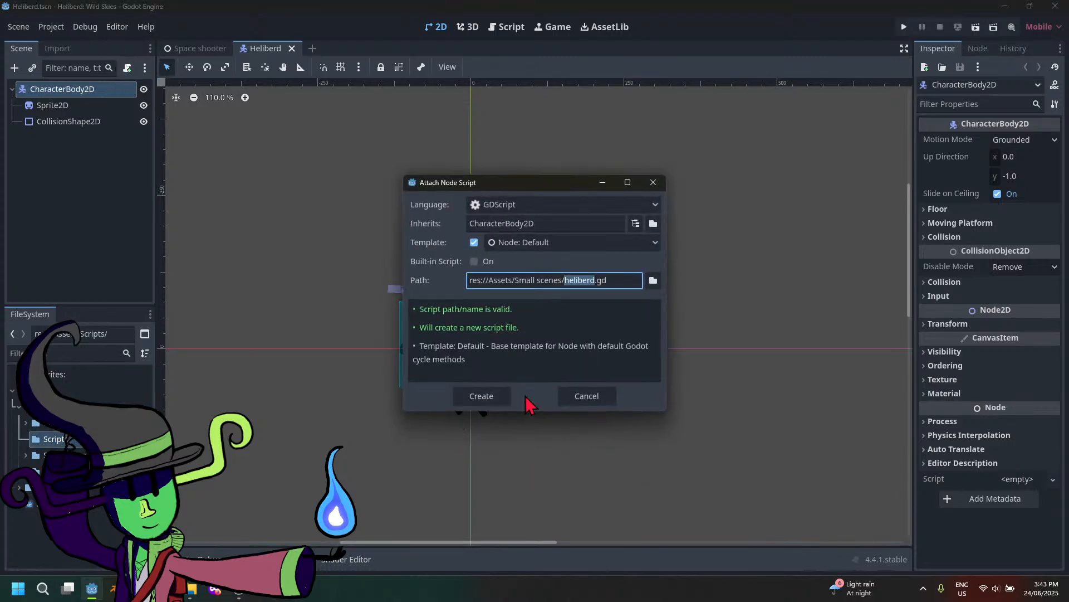
left_click(482, 396)
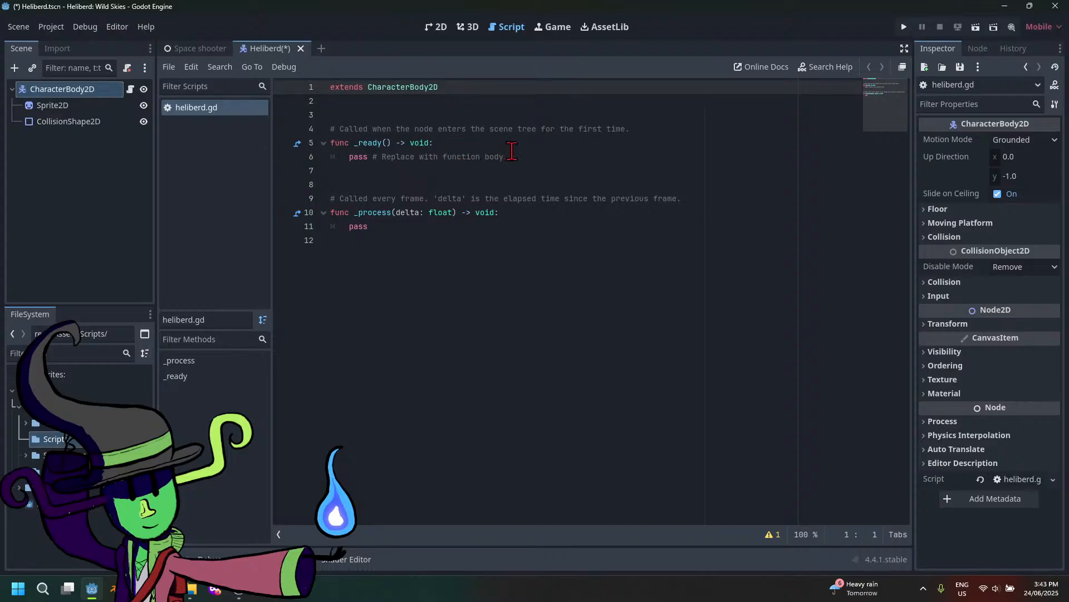
Replace pass in the _process function with move_and_slide(), insert an empty line above it, and save
left_click(413, 226)
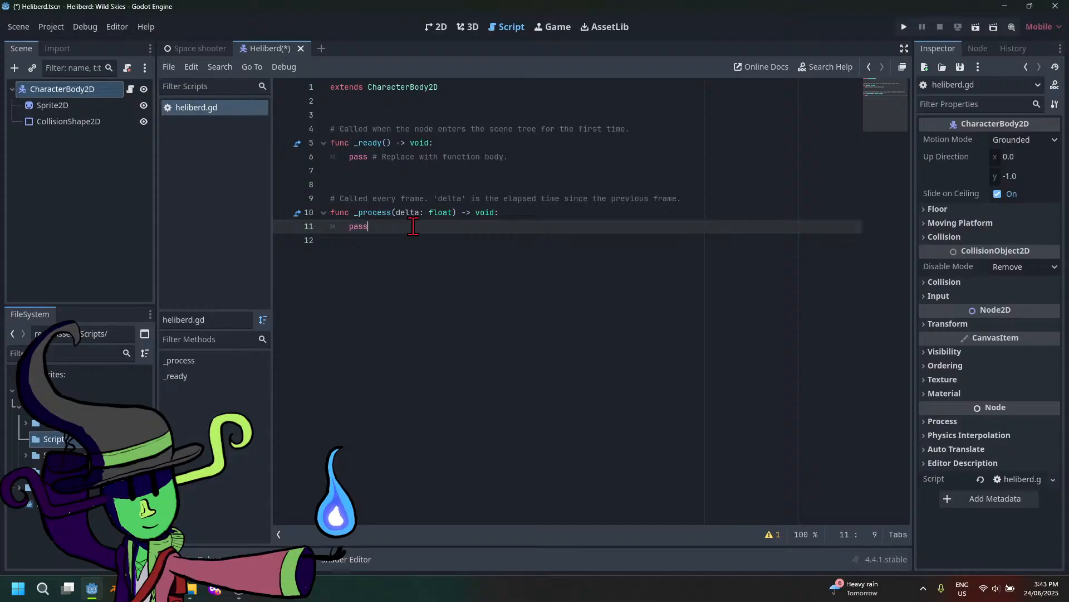
key("BackSpace")
key("BackSpace")
key("BackSpace")
key("BackSpace")
type("move")
key("Return")
key("Left")
key("Left")
key("Left")
key("Left")
key("Left")
key("Left")
key("Left")
key("Left")
key("Left")
key("Left")
key("Left")
key("Left")
key("Return")
key("Up")
key("ctrl+s")
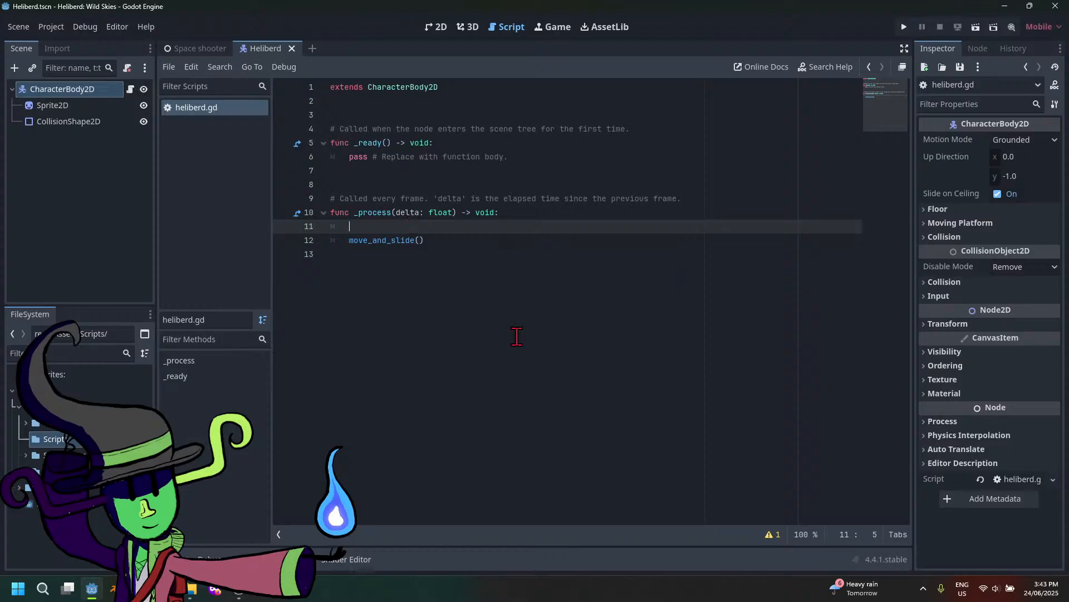
Begin a condition "if Input.is_action_just_pressed()" above move_and_slide() in _process, leaving the action name empty, and save
key("Return")
key("Up")
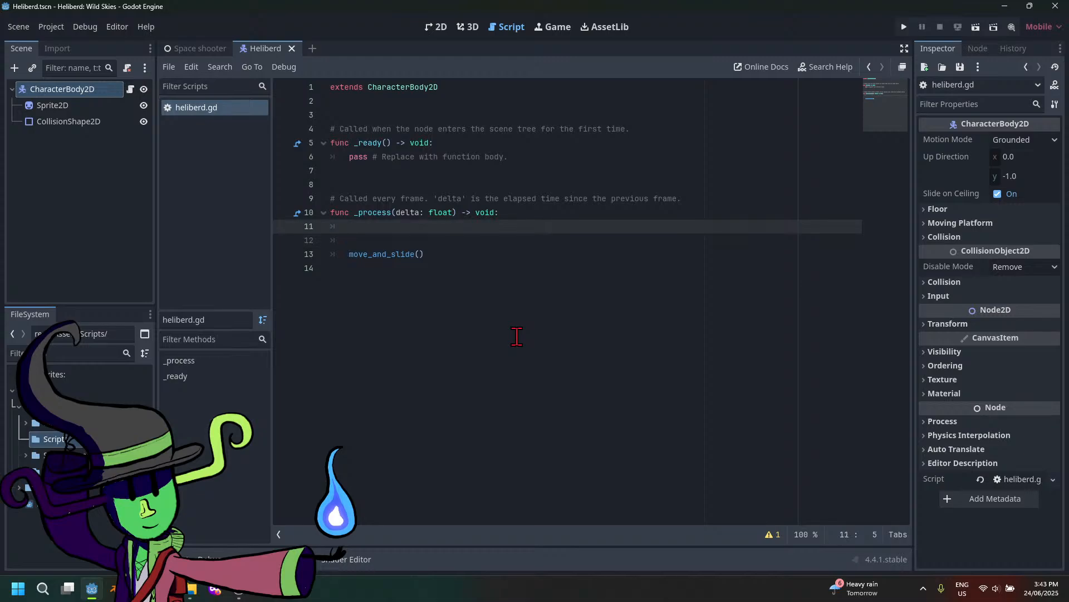
type("if inp")
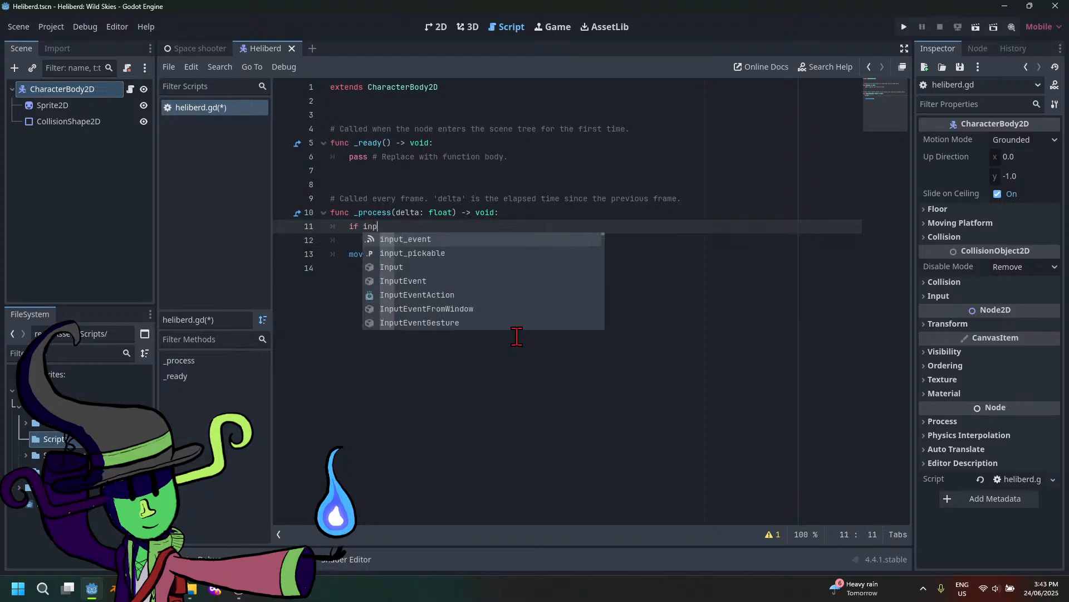
key("Down")
key("Down")
key("Return")
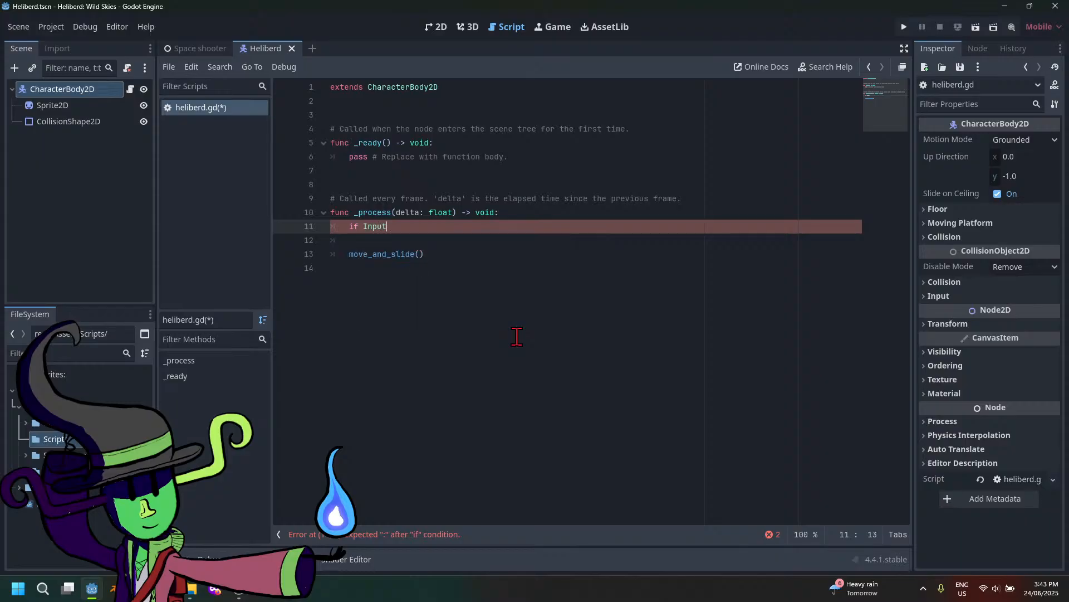
type(".is")
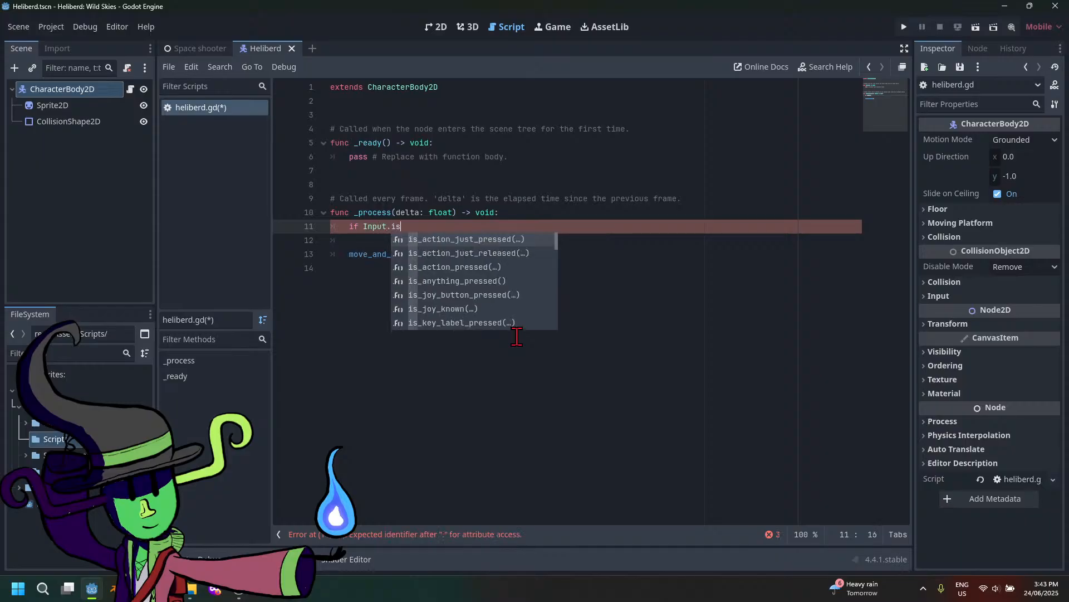
key("Return")
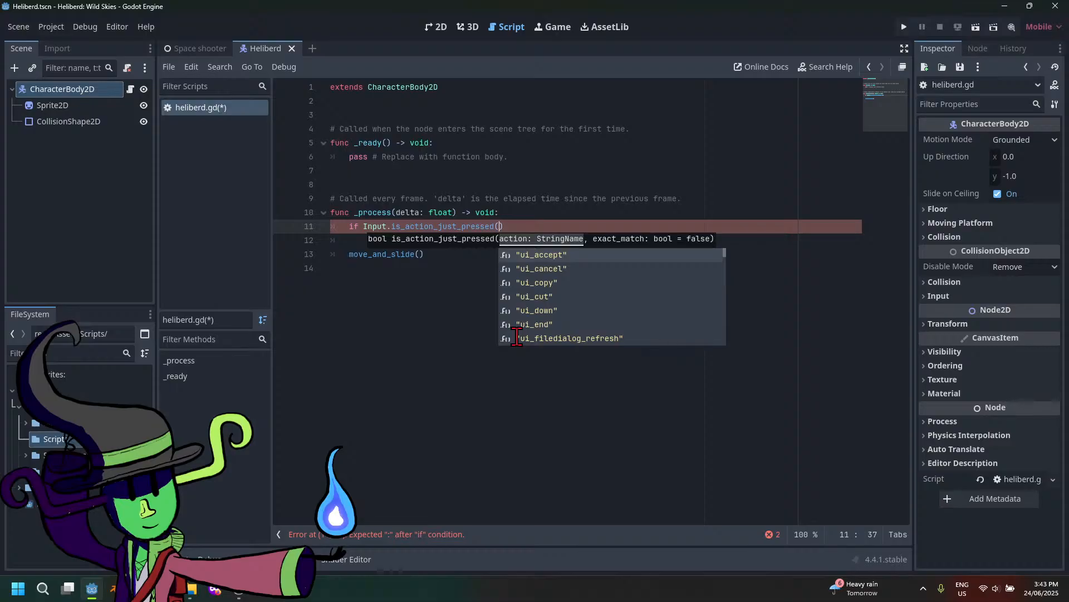
left_click(456, 329)
key("ctrl+s")
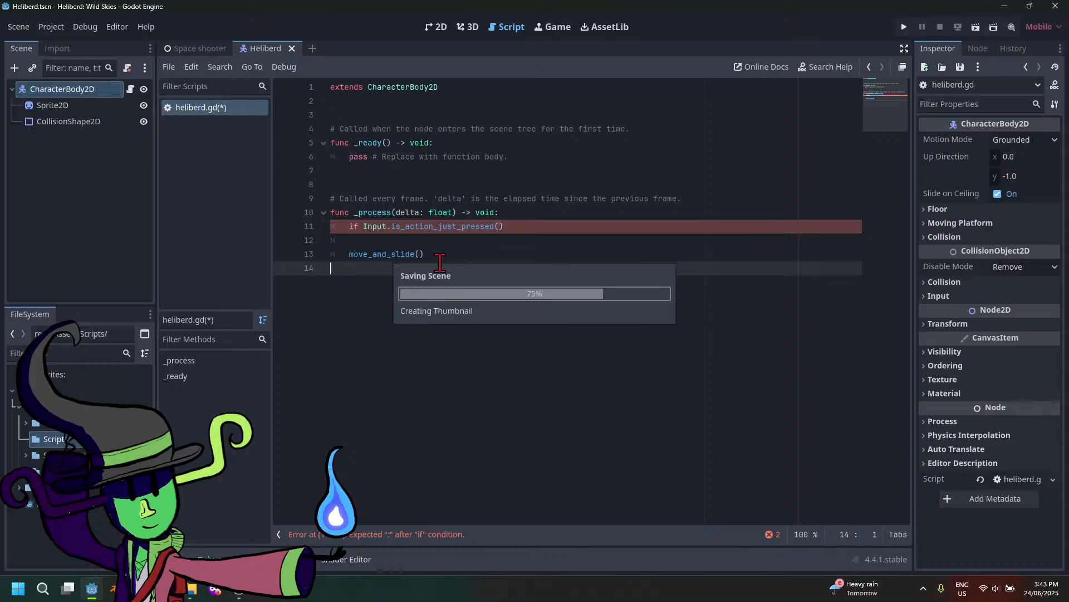
Add a new input action named "up" to the Input Map in the project settings
left_click(52, 27)
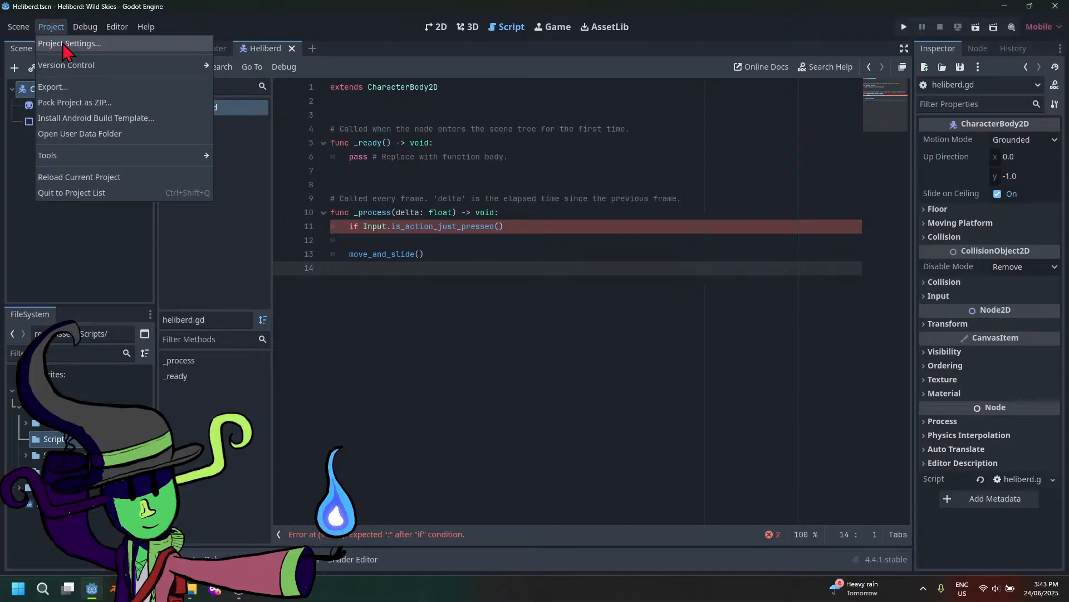
left_click(64, 44)
left_click(212, 207)
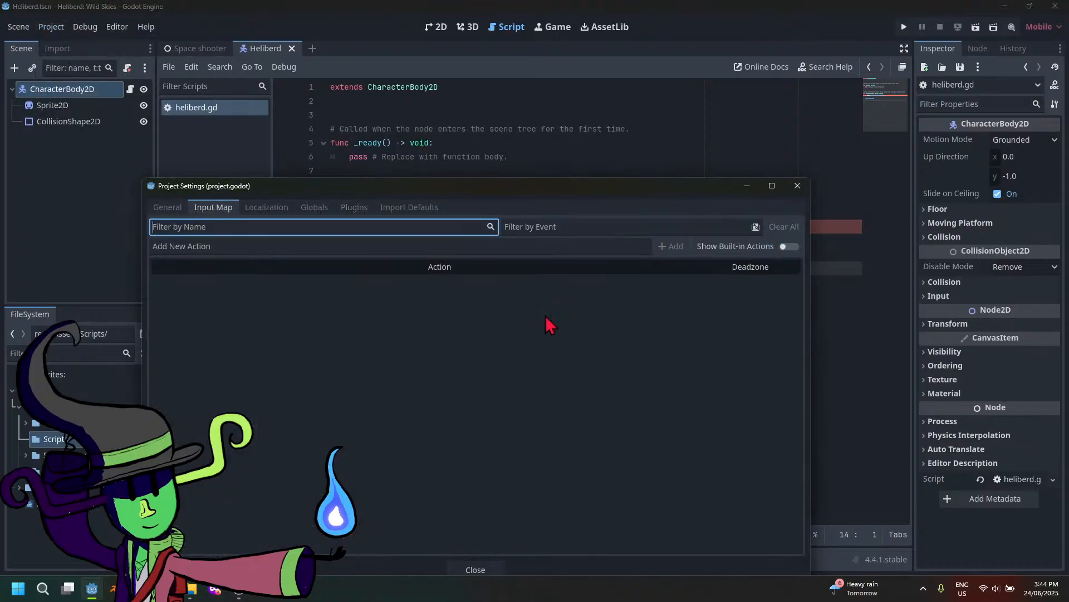
left_click_drag(473, 186, 632, 136)
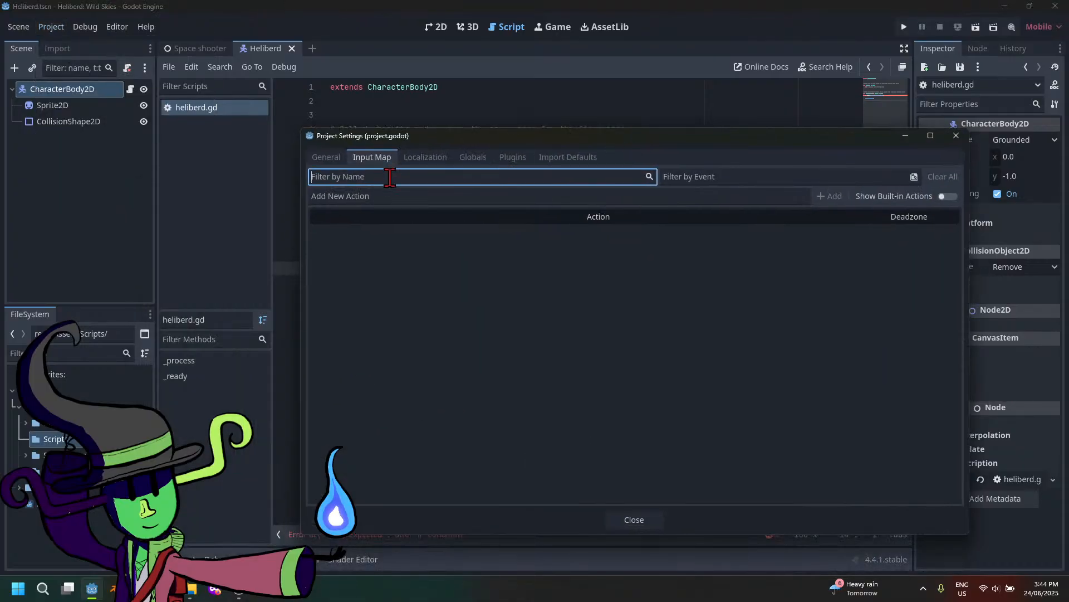
left_click(393, 197)
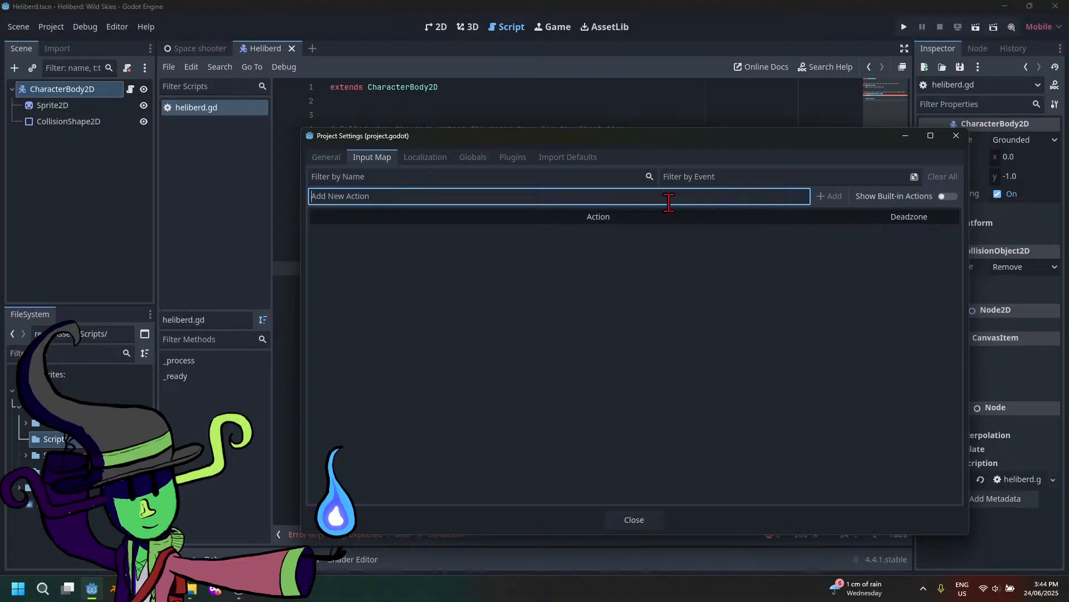
type("a")
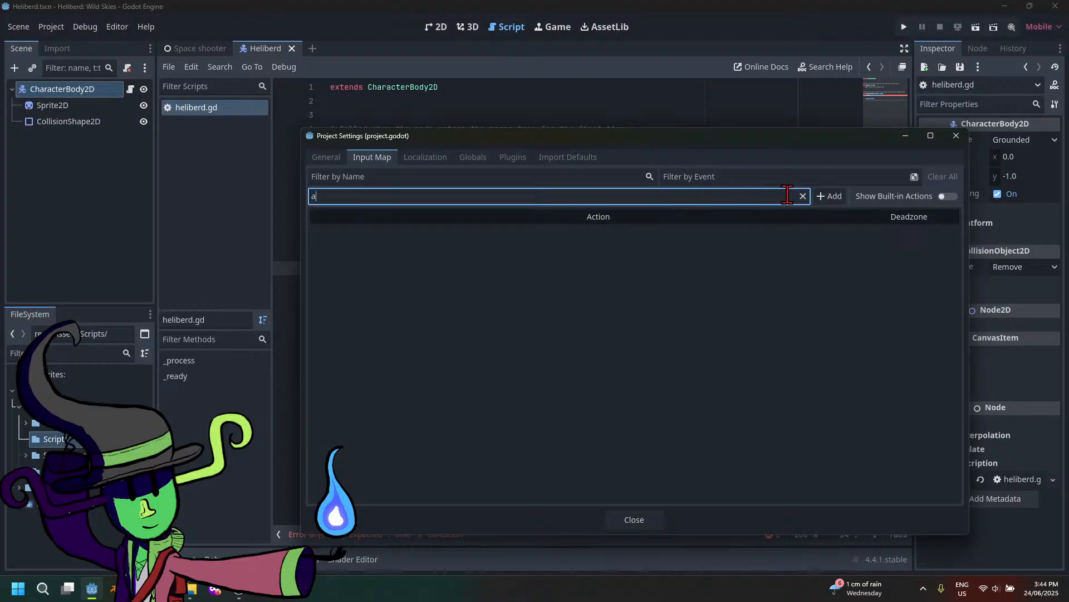
key("BackSpace")
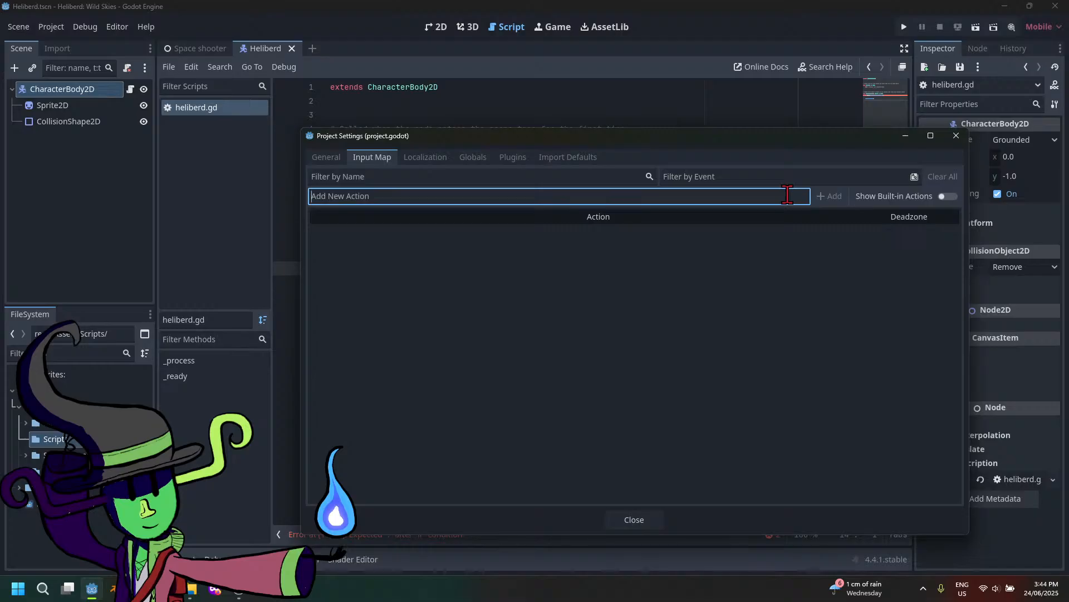
type("up")
key("BackSpace")
key("BackSpace")
type("up")
key("Return")
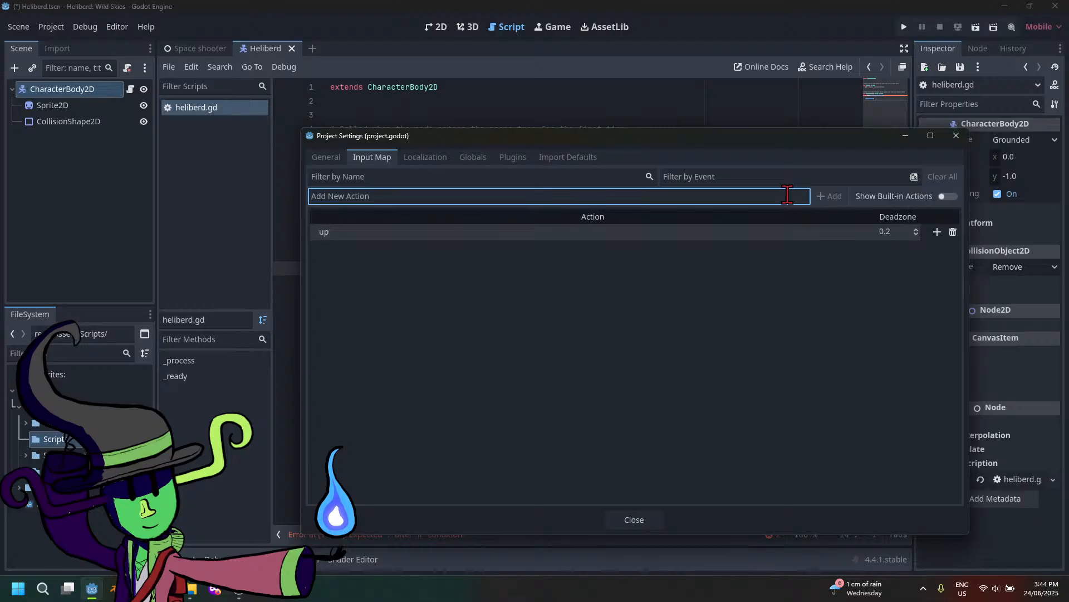
Bind the physical W and Up keys to the "up" action, and collapse its entry
left_click(727, 232)
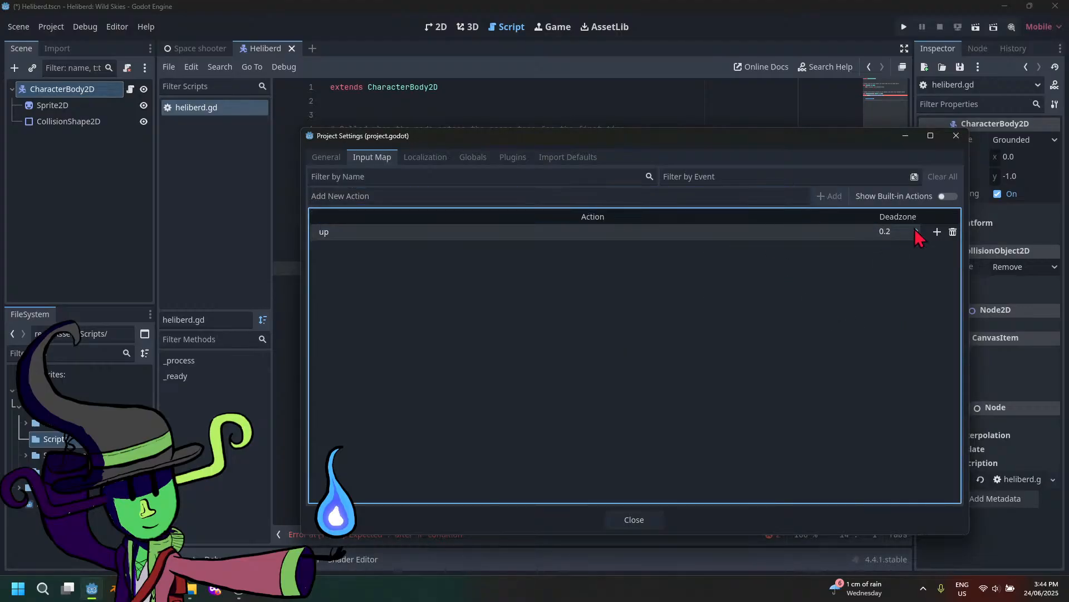
left_click(937, 233)
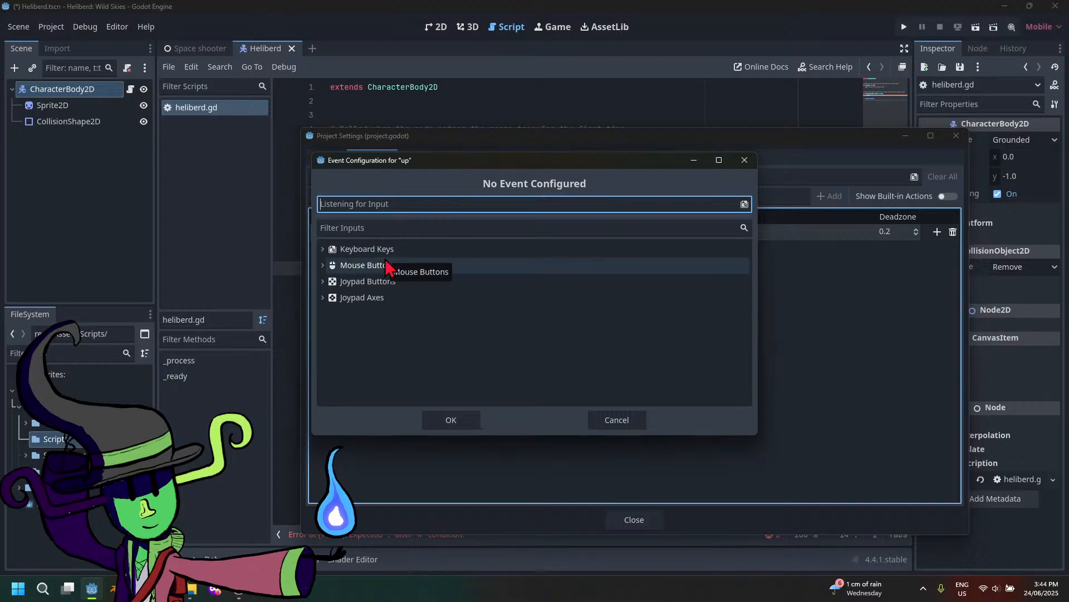
key("w")
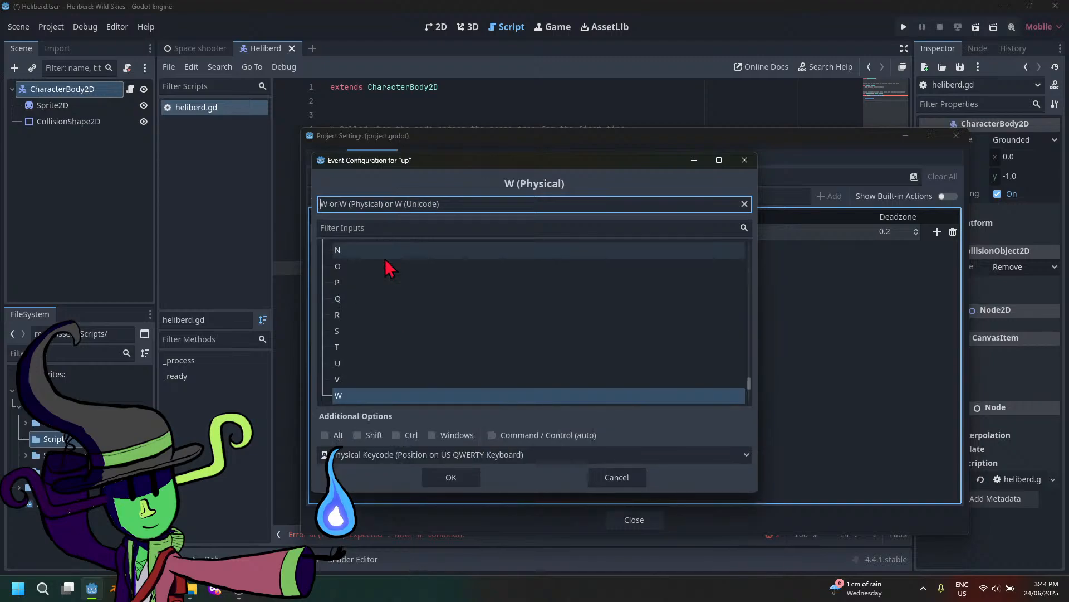
left_click(451, 477)
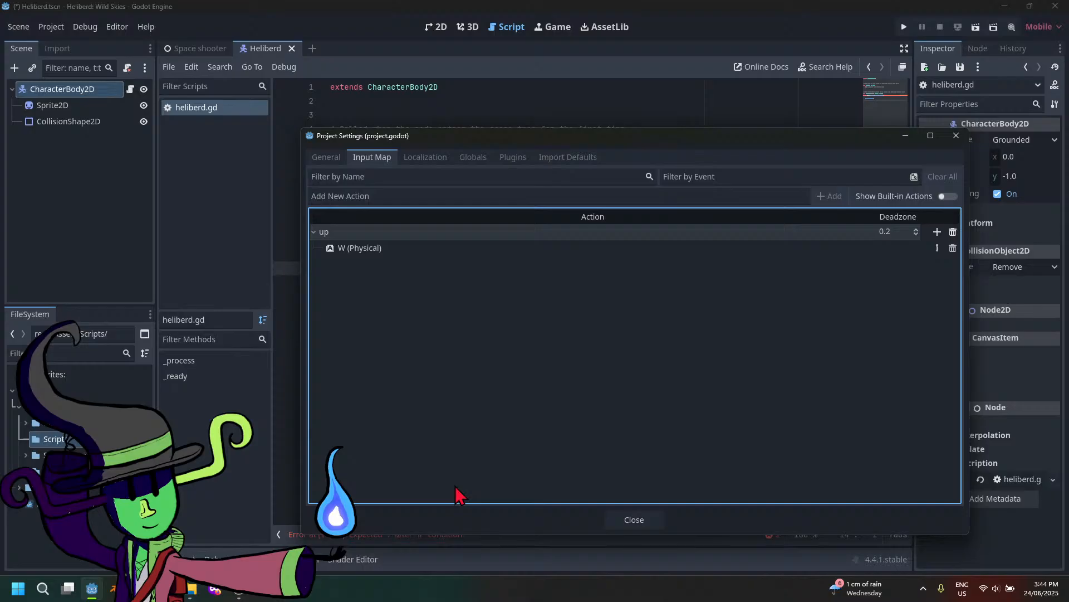
left_click(937, 232)
key("Up")
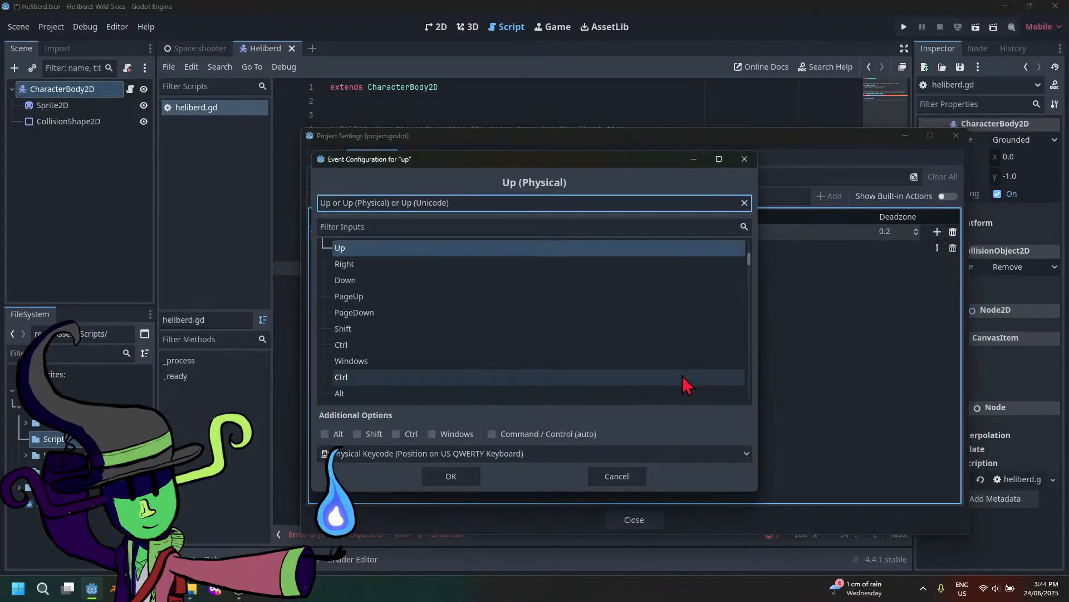
left_click(454, 478)
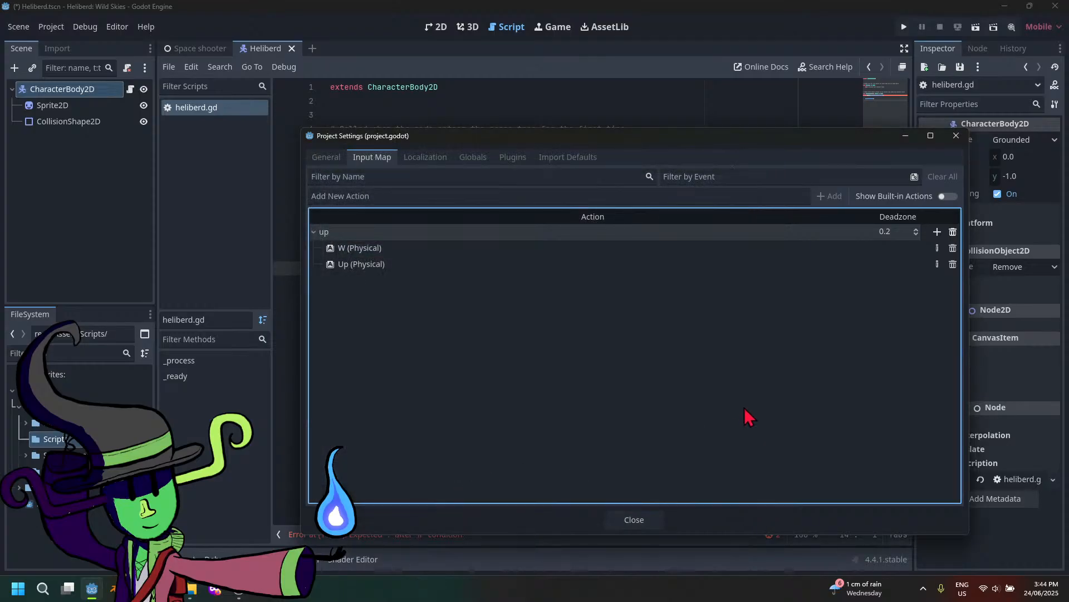
left_click(313, 232)
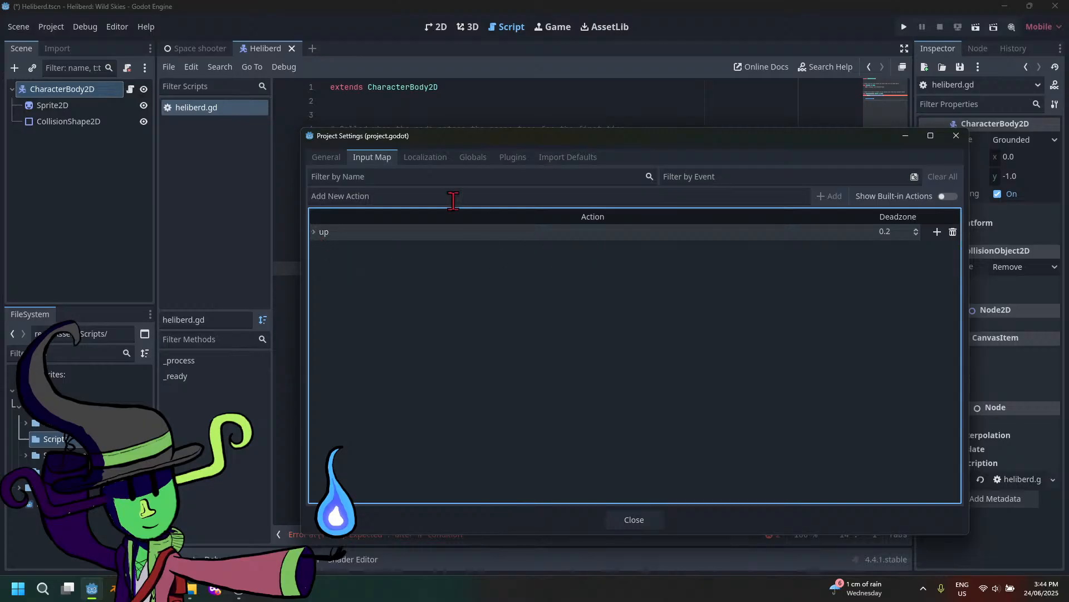
Add a "down" action to the Input Map and bind the physical Down and S keys to it
left_click(422, 196)
type("down")
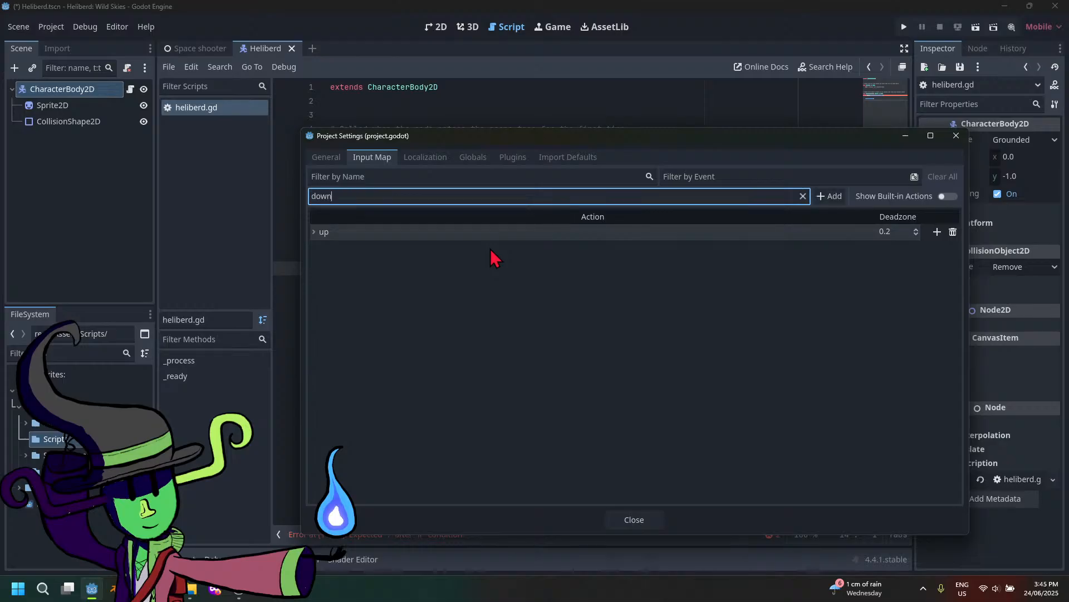
key("Return")
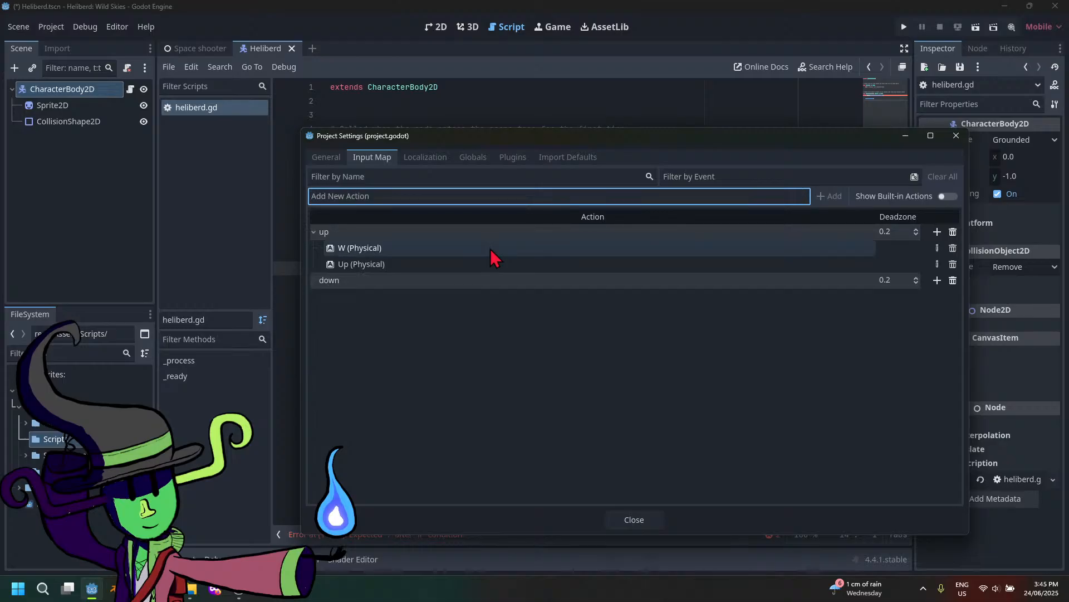
left_click(937, 280)
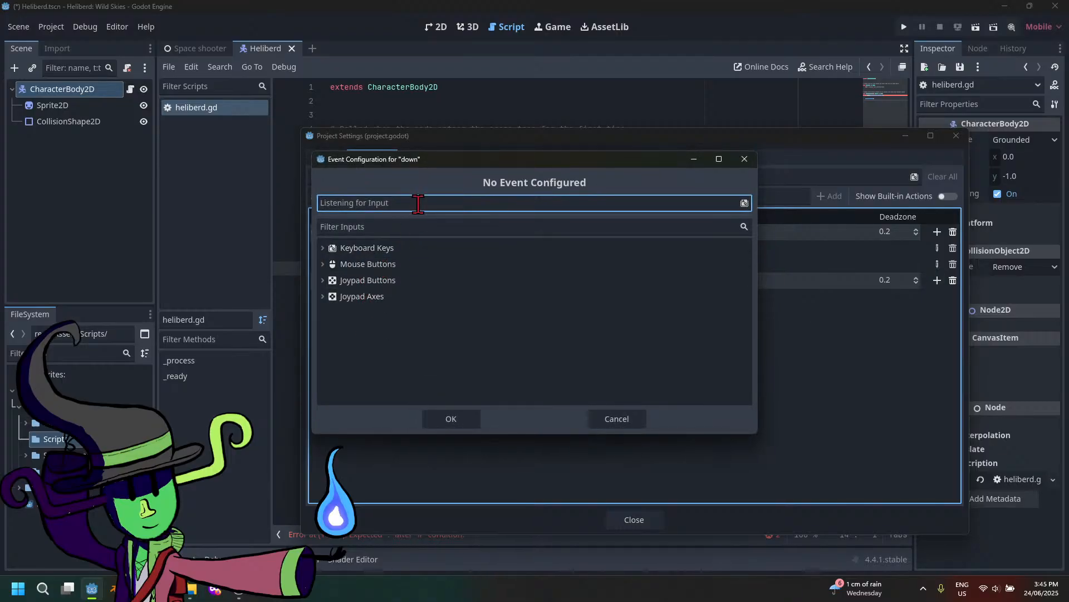
key("Down")
left_click(467, 482)
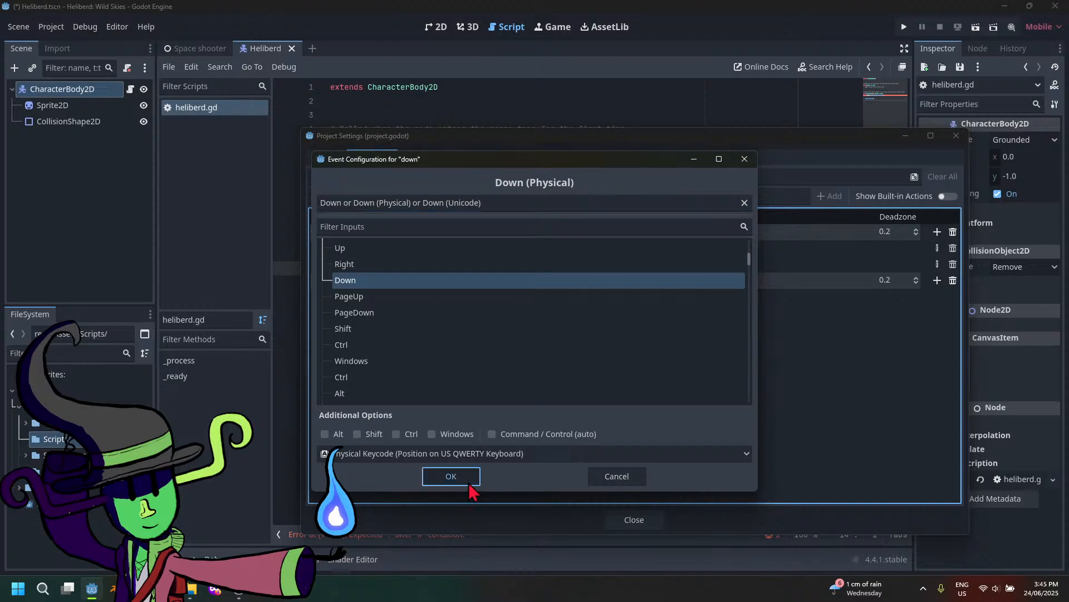
left_click(937, 280)
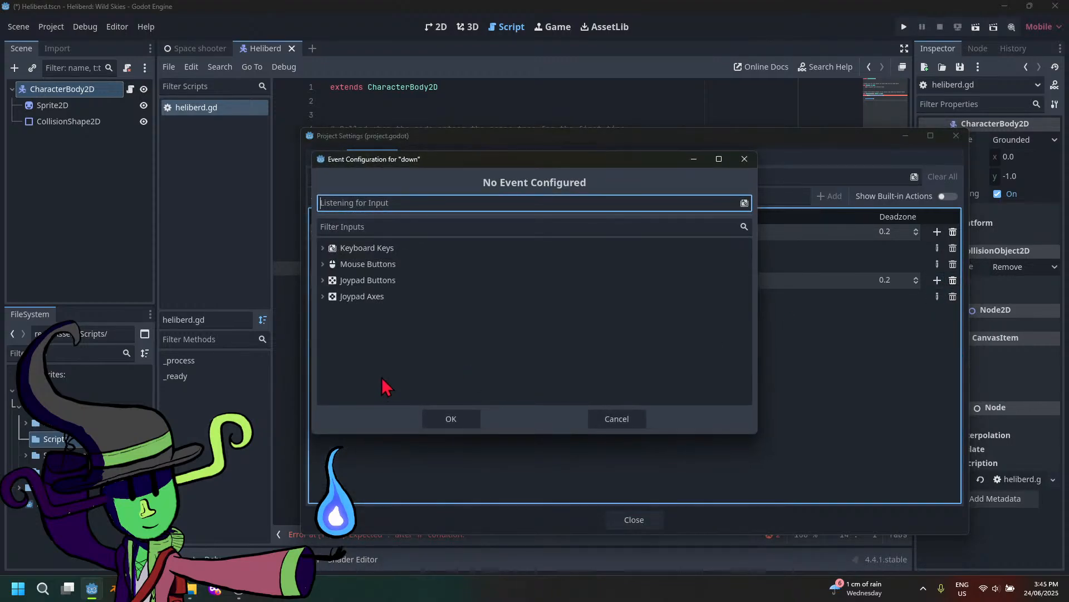
key("s")
left_click(475, 479)
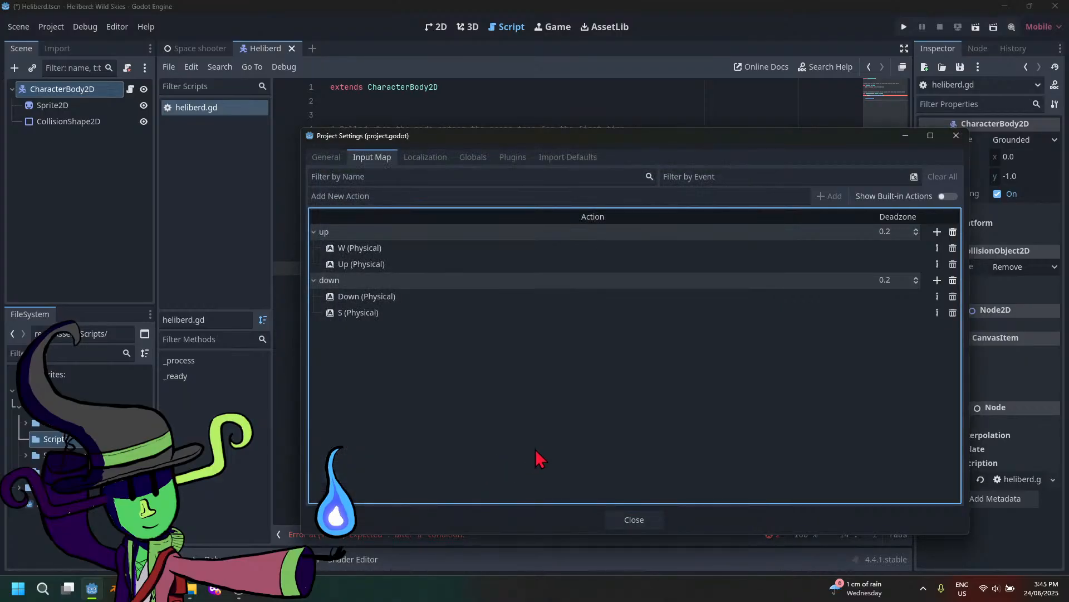
left_click(314, 230)
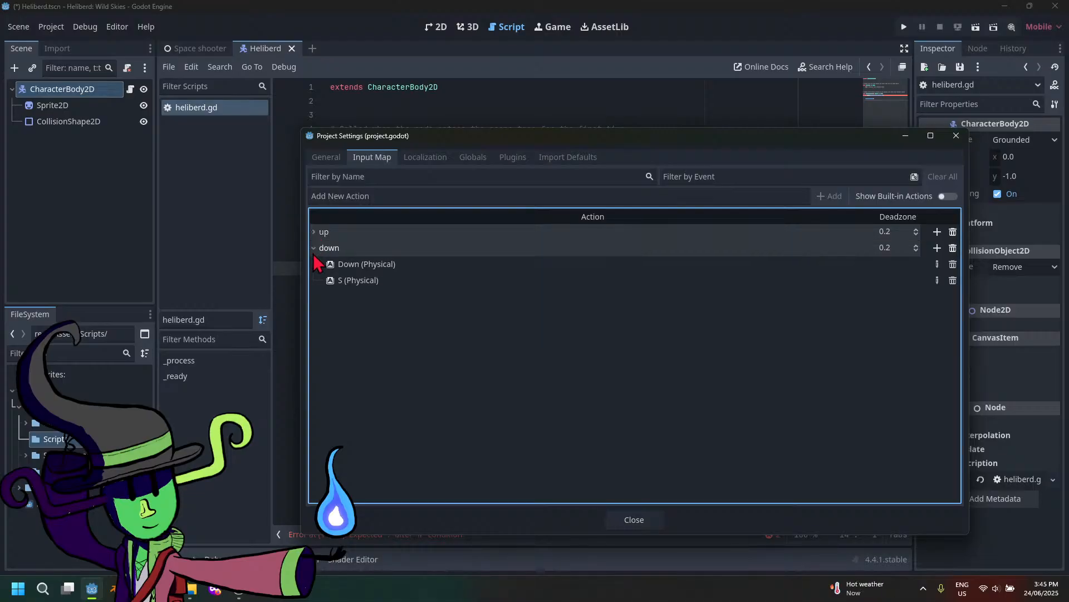
left_click(313, 249)
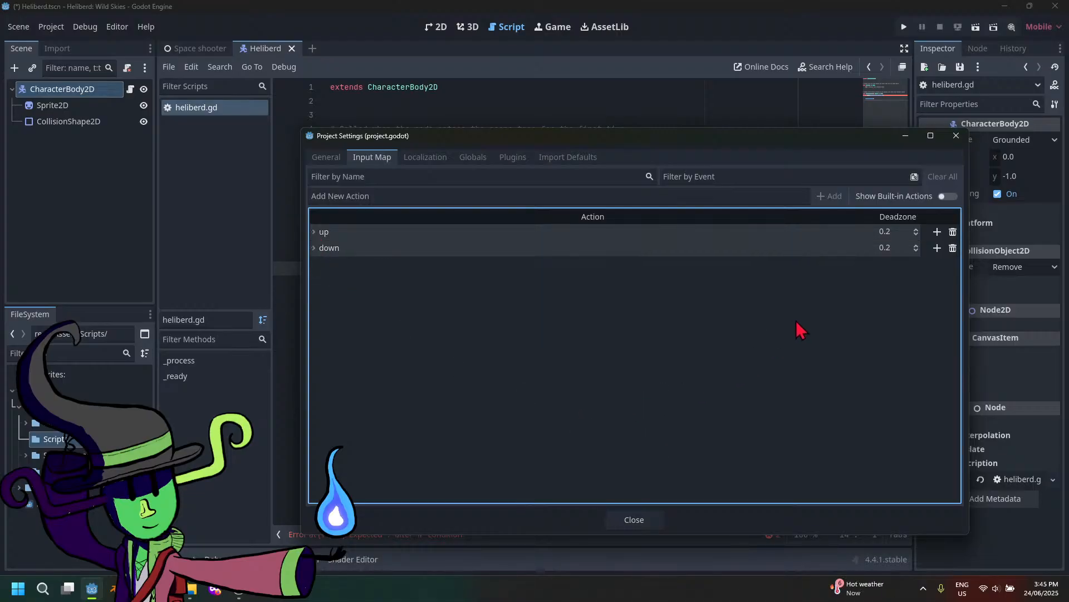
Add a "left" action to the Input Map and bind the physical A and Left keys to it
left_click(501, 198)
type("left")
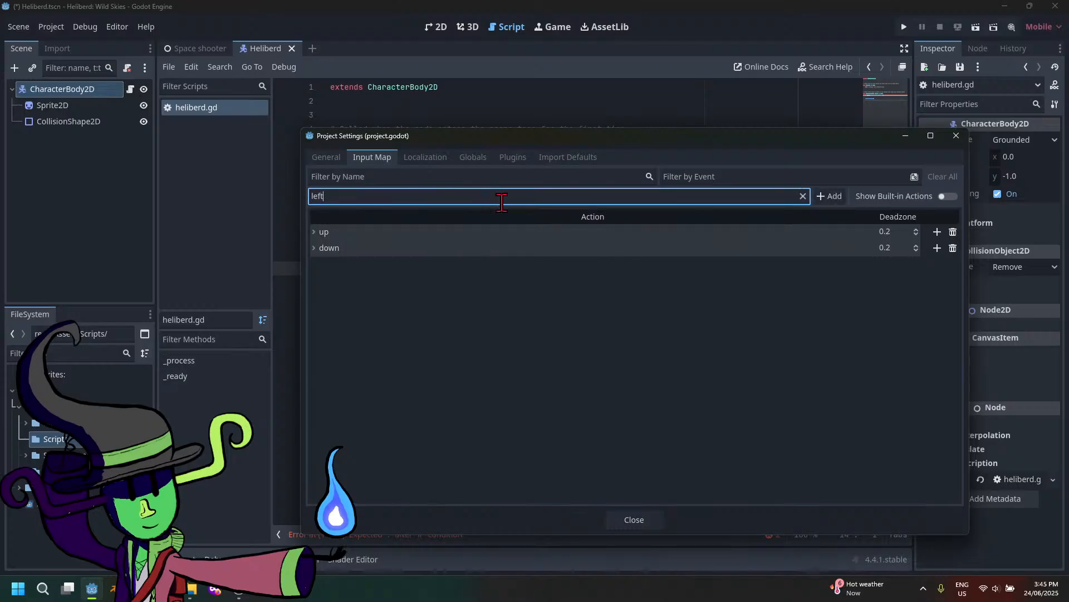
key("Return")
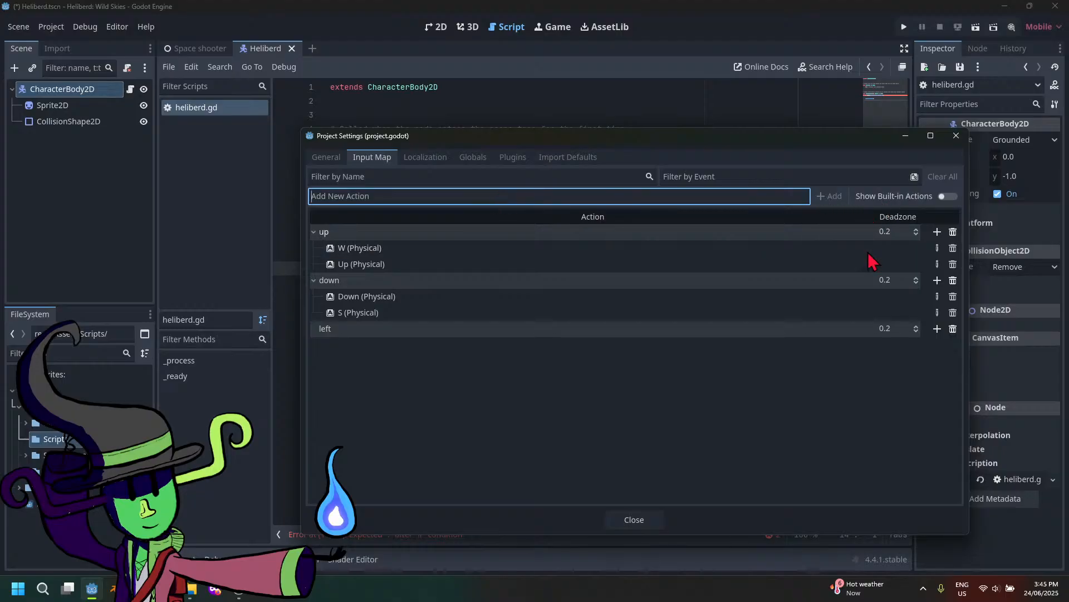
left_click(937, 329)
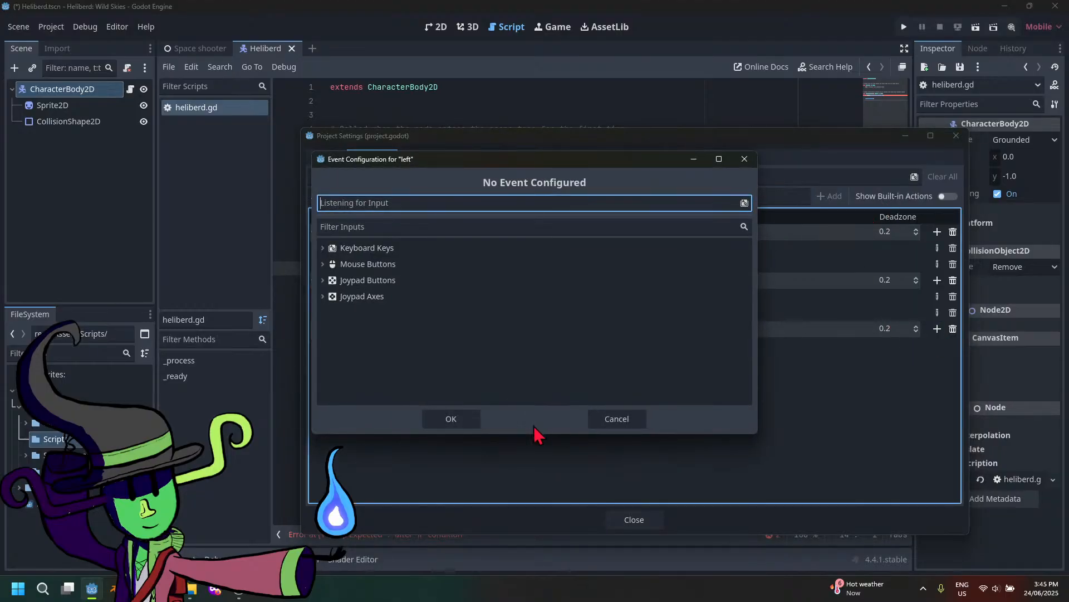
key("a")
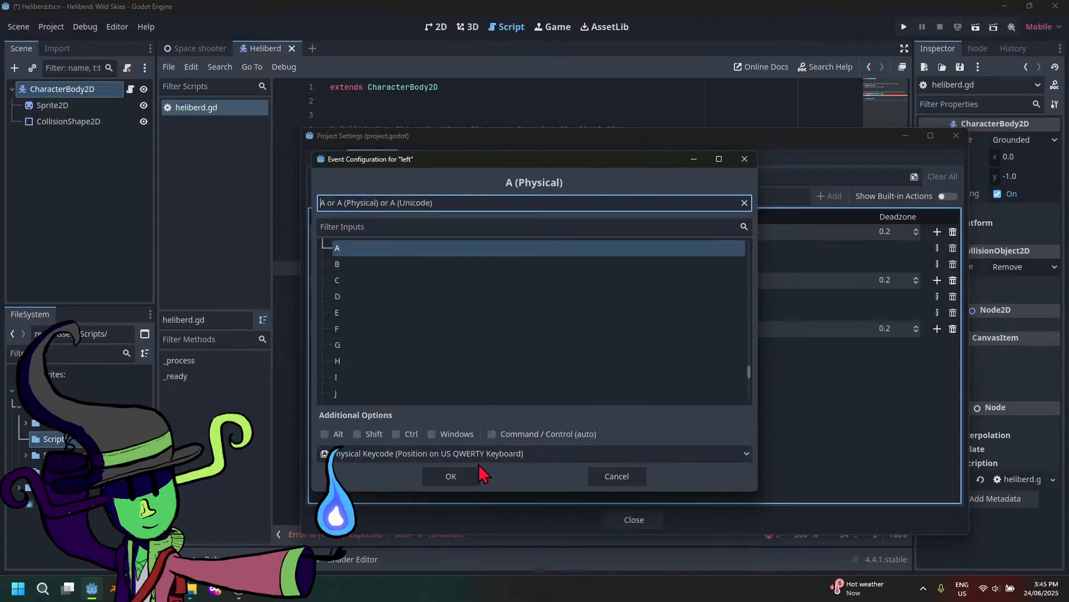
left_click(451, 475)
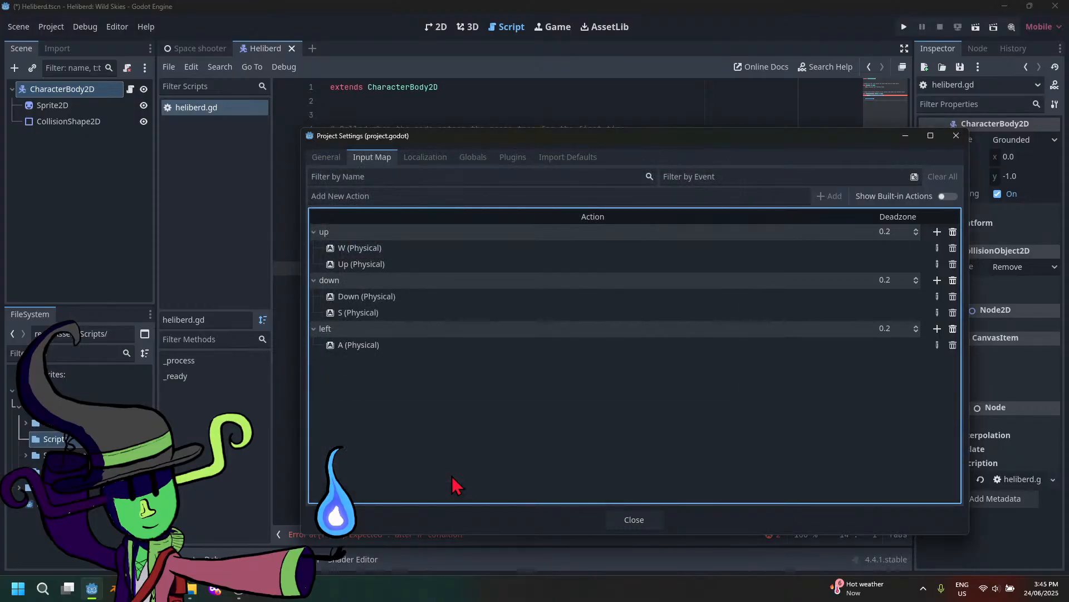
left_click(934, 330)
key("Left")
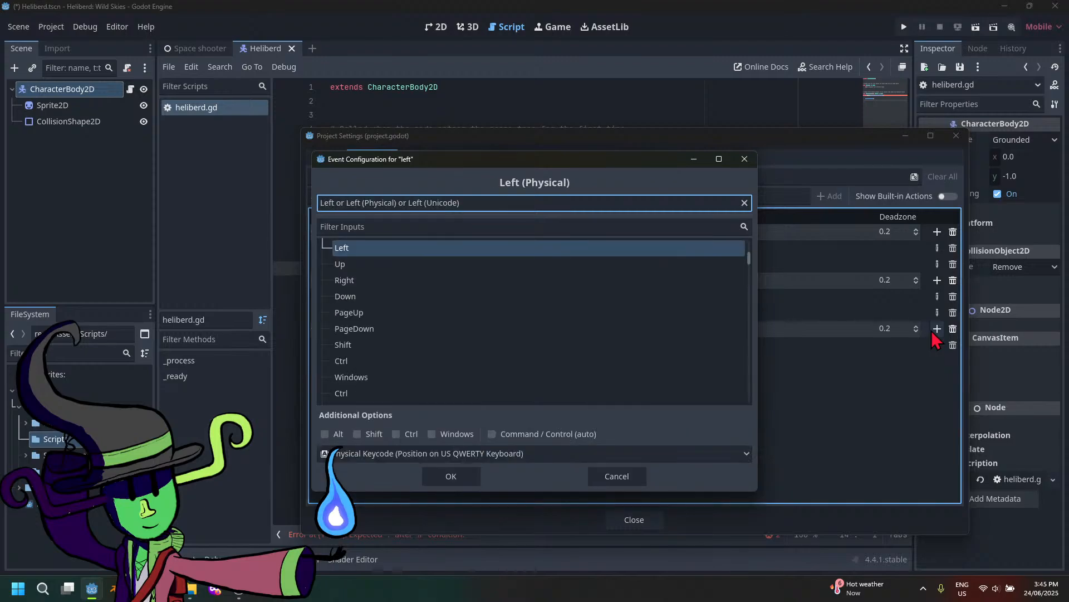
left_click(449, 476)
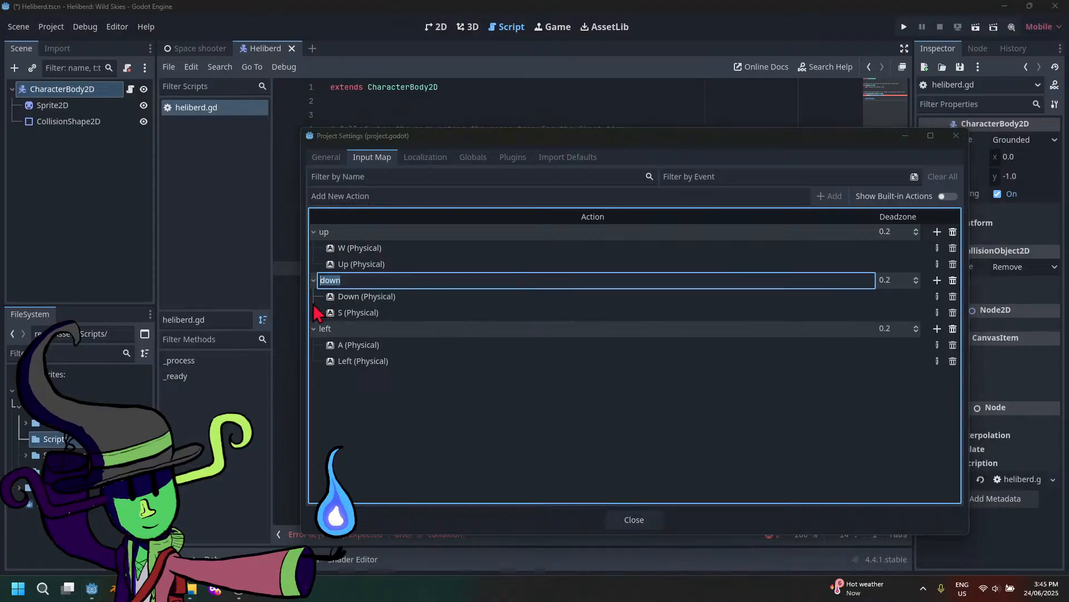
Add a "right" action to the Input Map and bind the physical Right and D keys to it
left_click(749, 197)
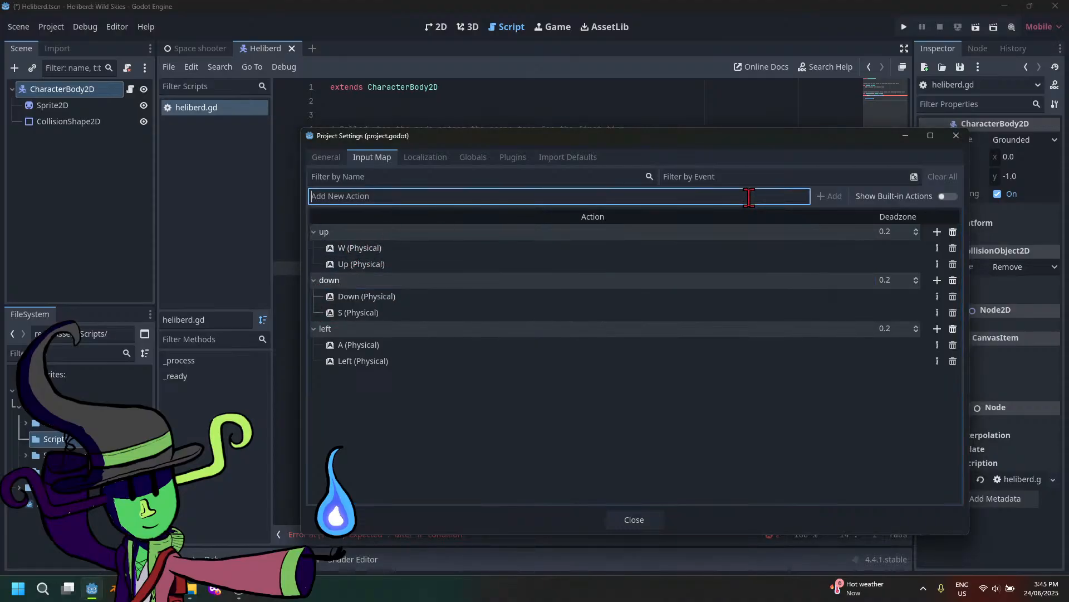
type("right")
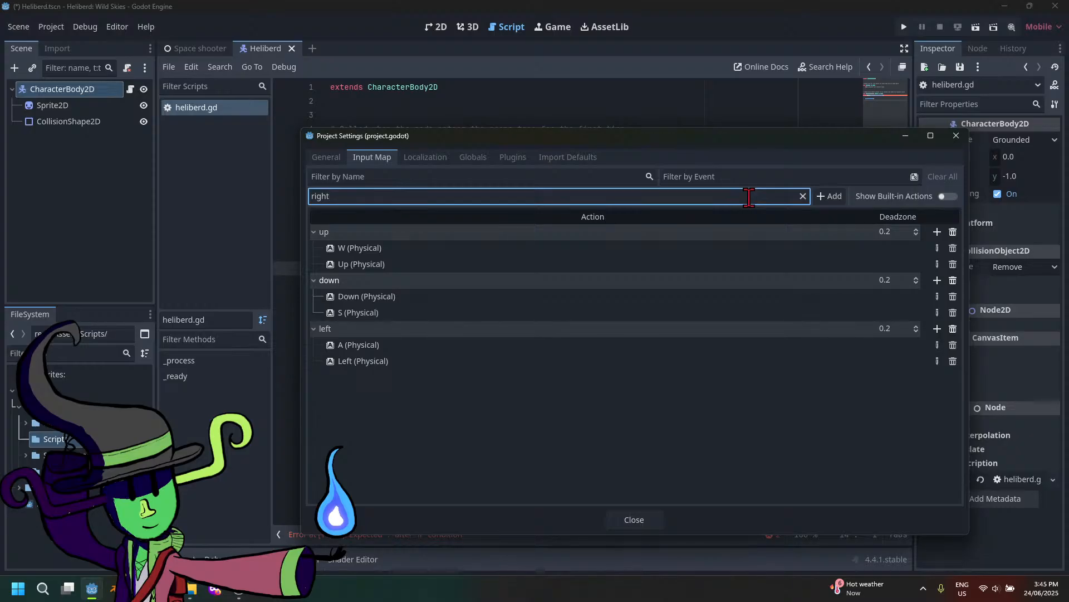
left_click(830, 196)
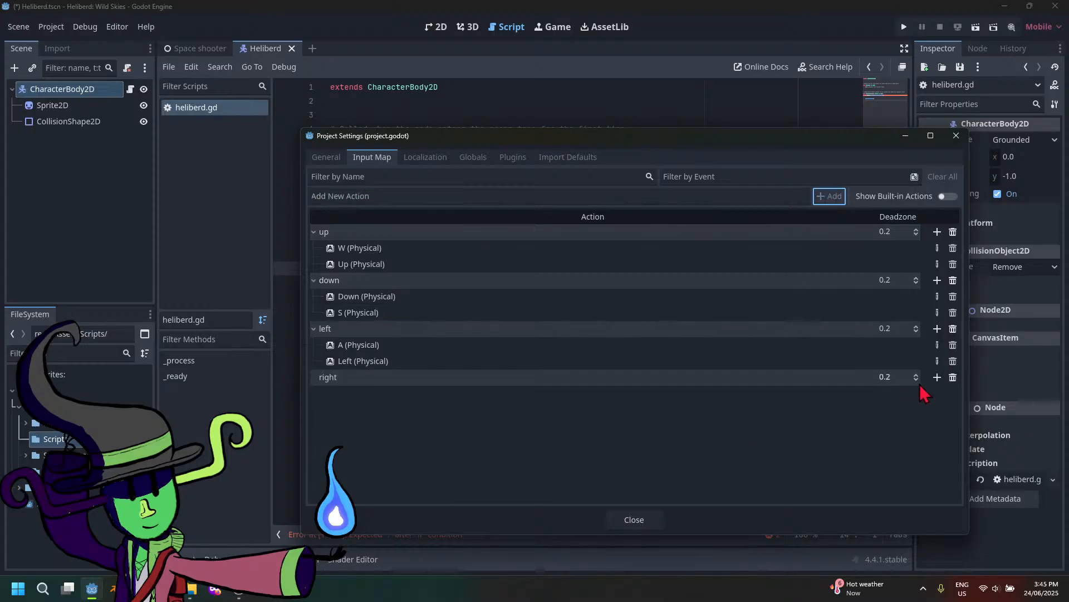
left_click(938, 377)
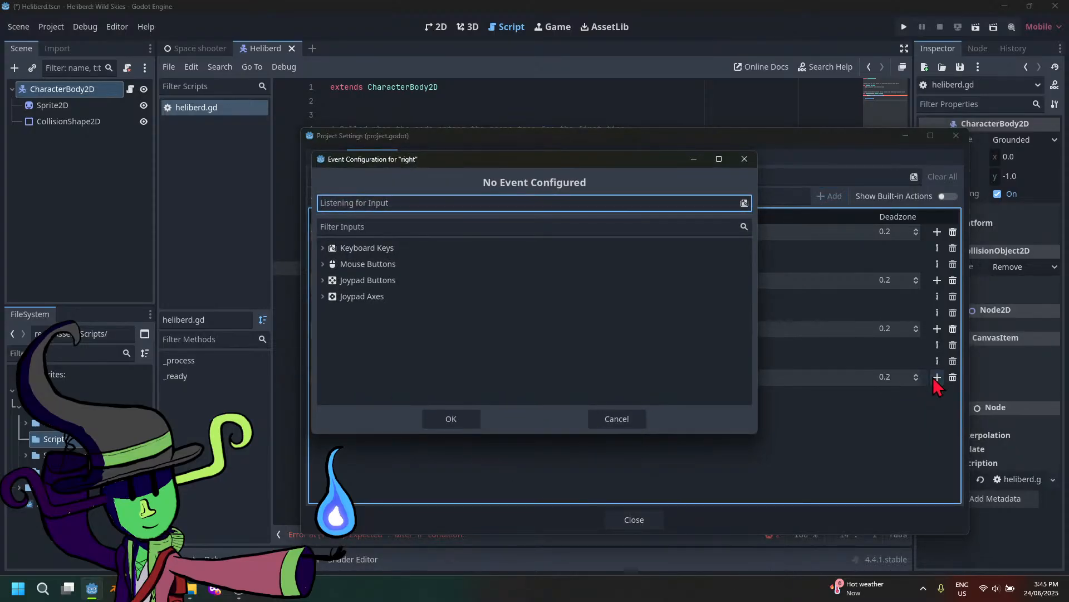
key("Right")
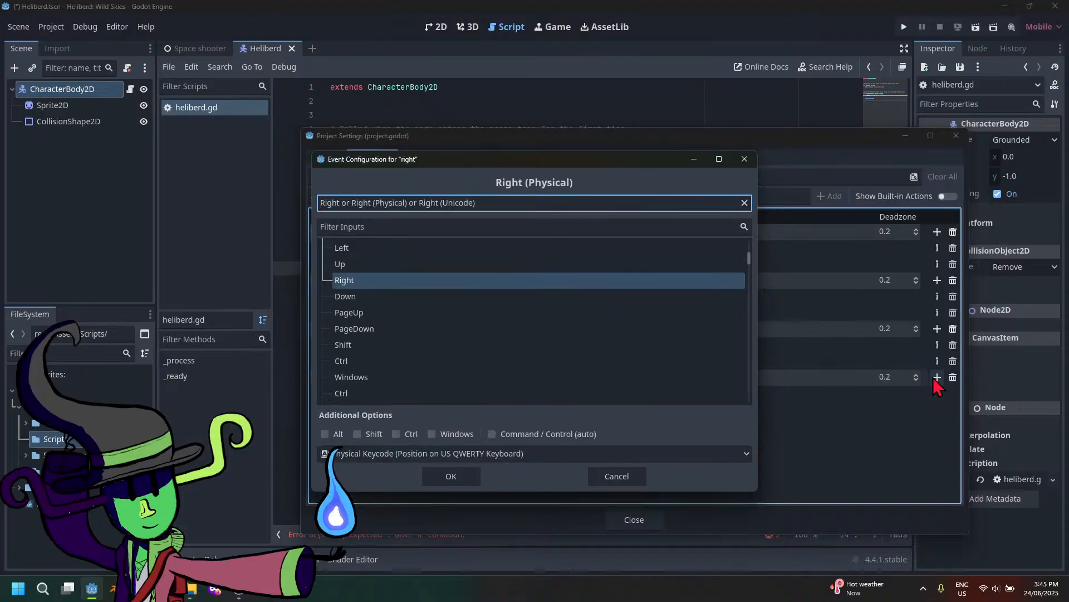
left_click(449, 475)
left_click(937, 377)
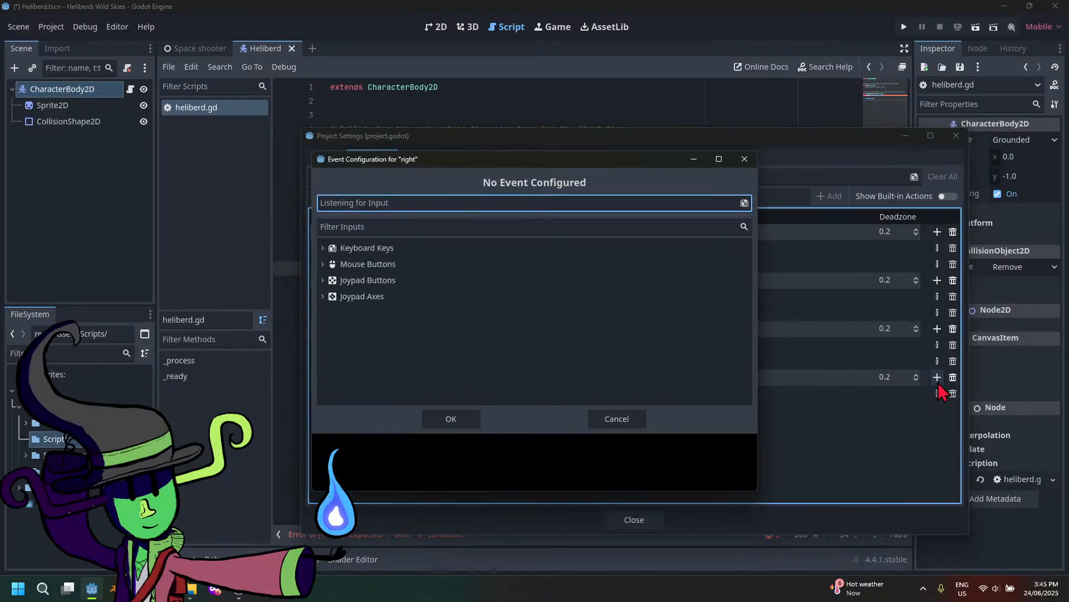
key("d")
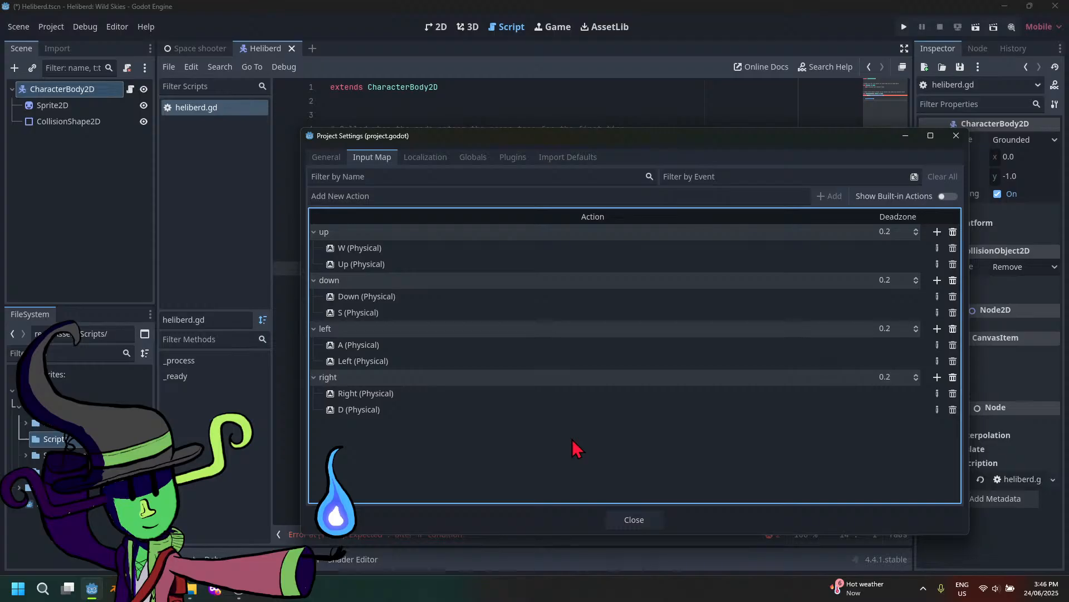
Add a "shoot" action to the Input Map and bind the physical Space key to it
left_click(386, 198)
type("shoot")
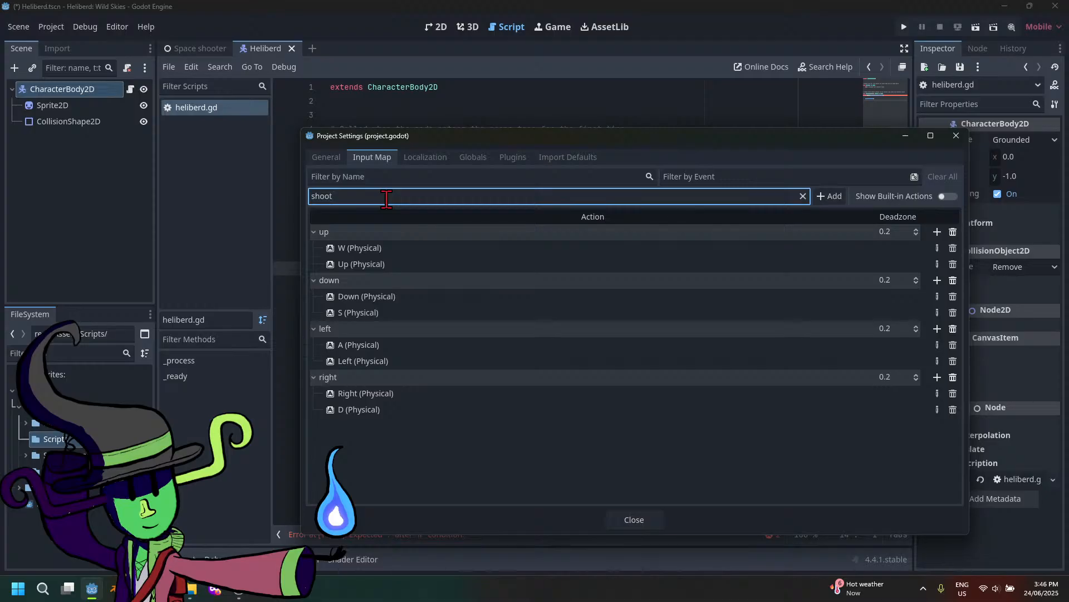
key("Return")
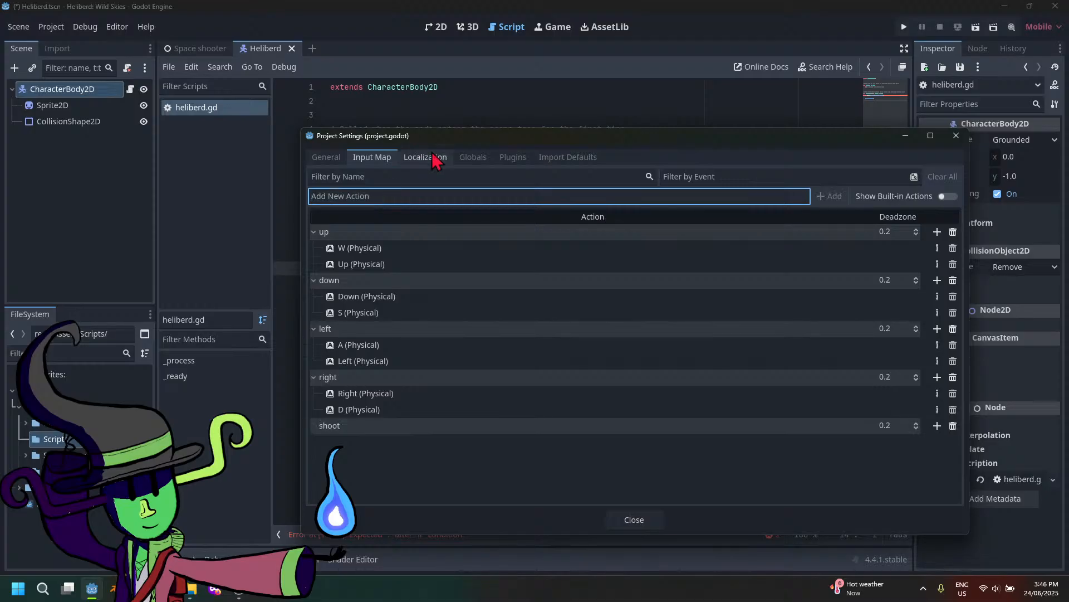
left_click(936, 425)
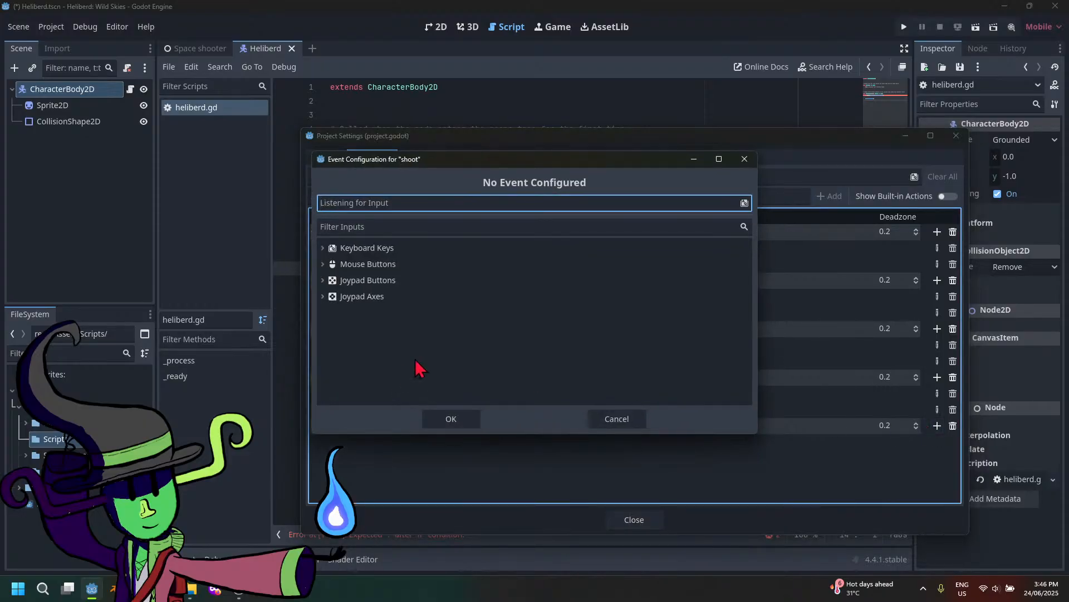
key("s")
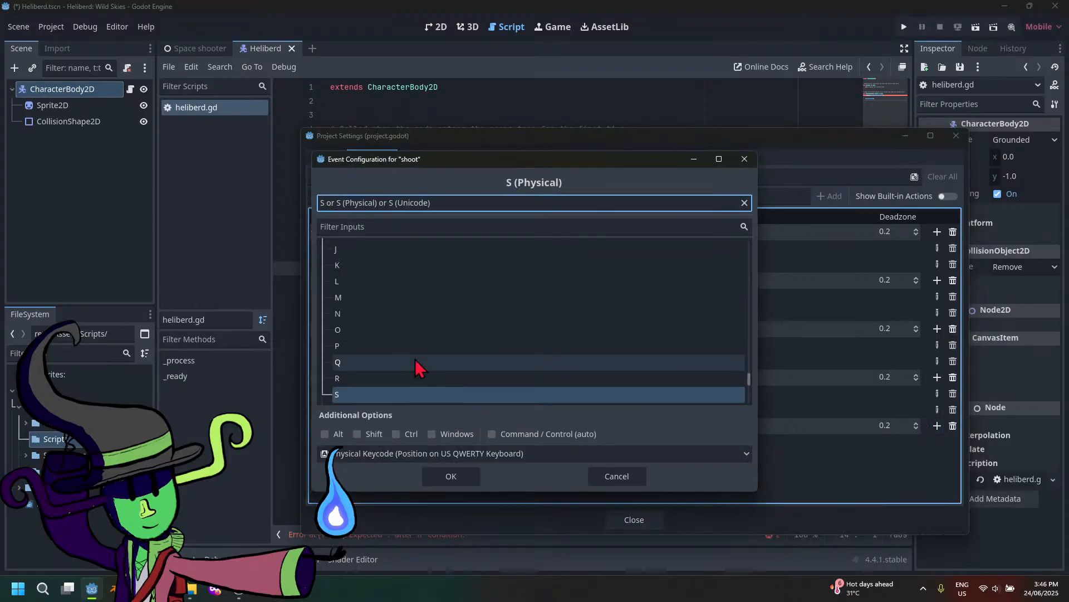
key("BackSpace")
key("space")
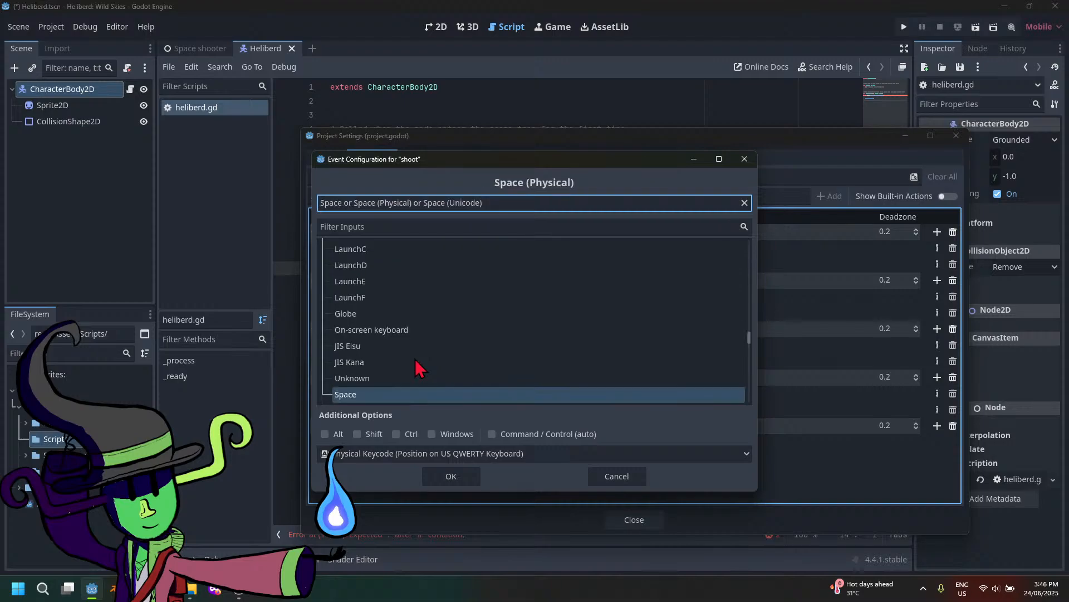
left_click(452, 476)
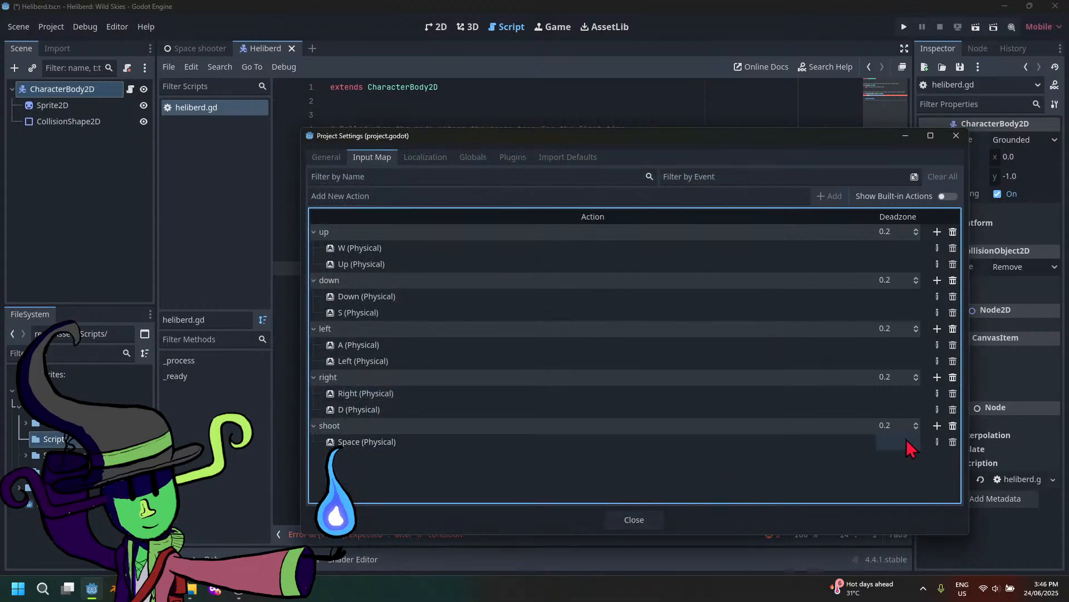
Bind the Left Mouse Button on all devices to the "shoot" action
left_click(937, 426)
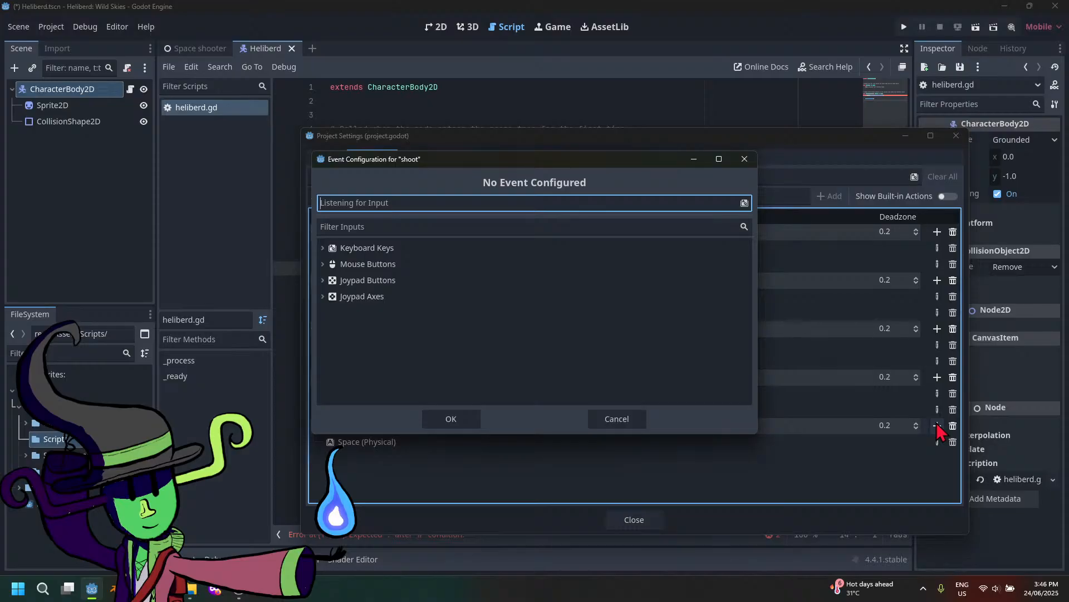
left_click(429, 203)
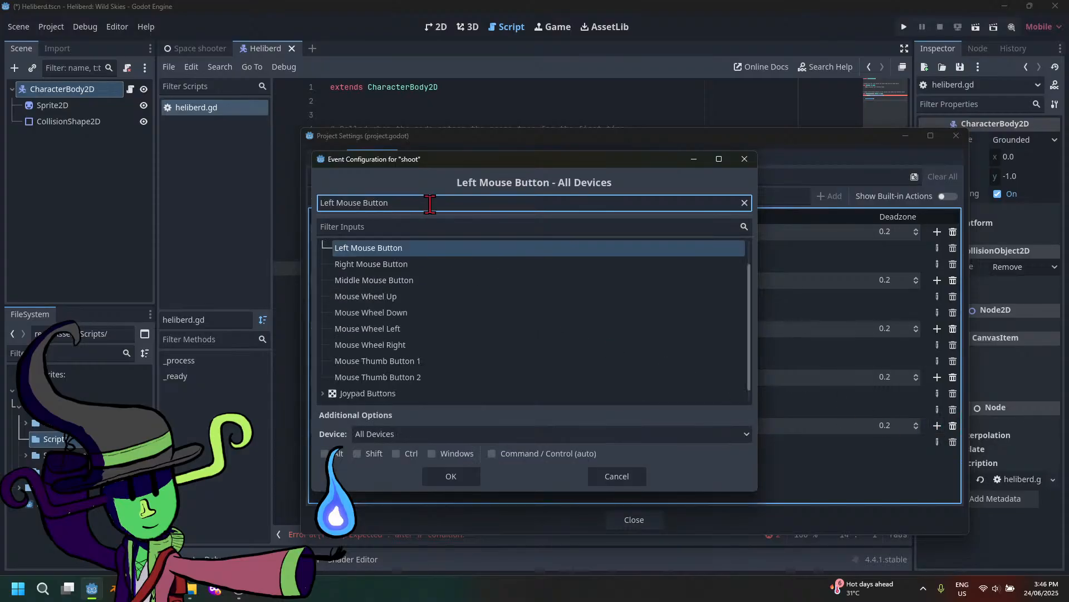
left_click(445, 476)
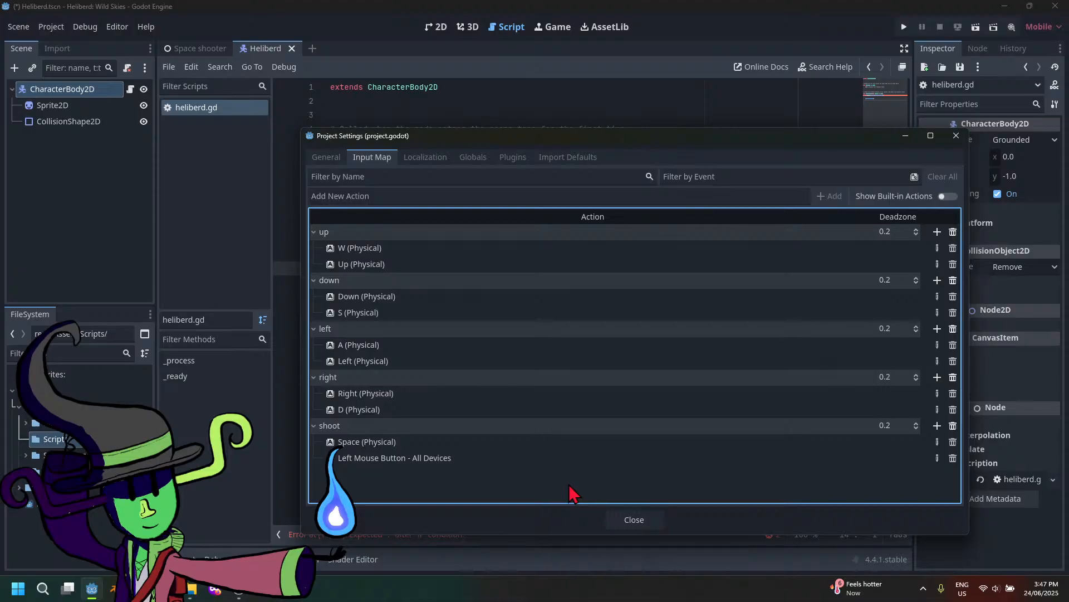
Bind the physical K key to the "shoot" action and close the project settings
left_click(753, 192)
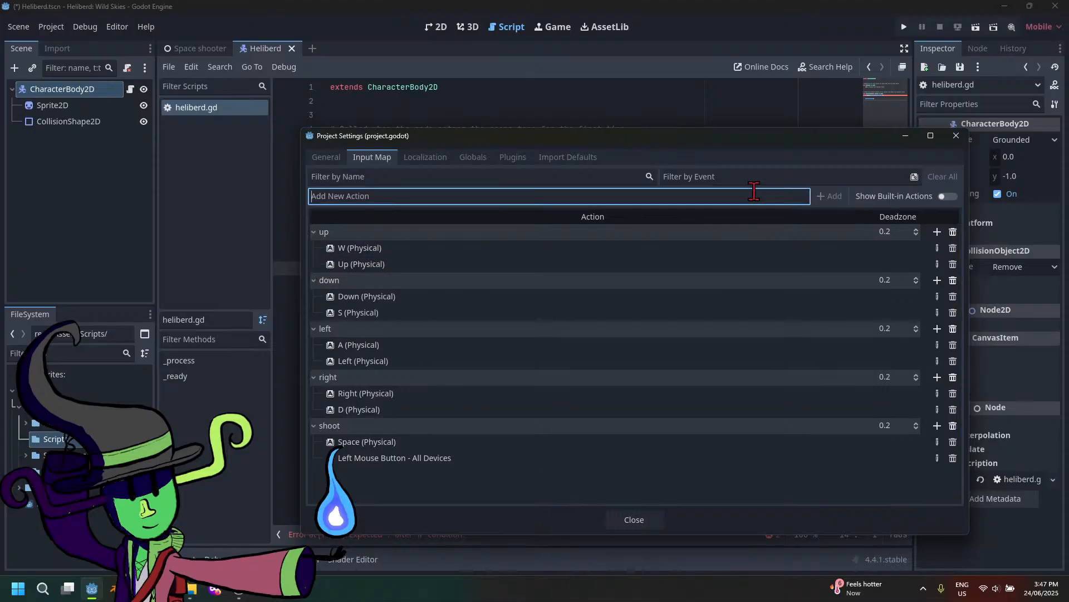
left_click(937, 426)
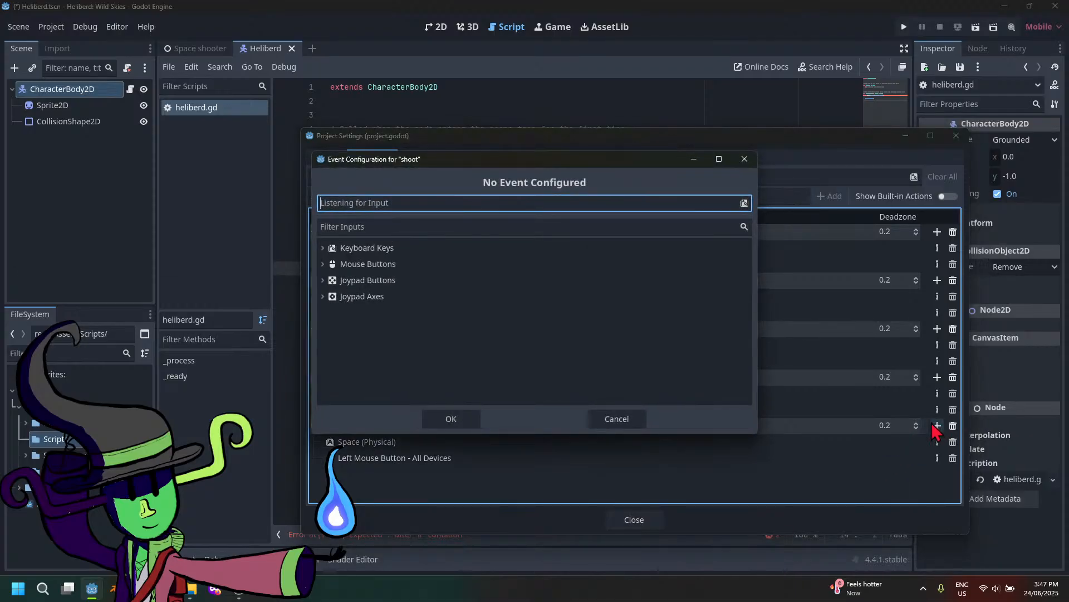
key("k")
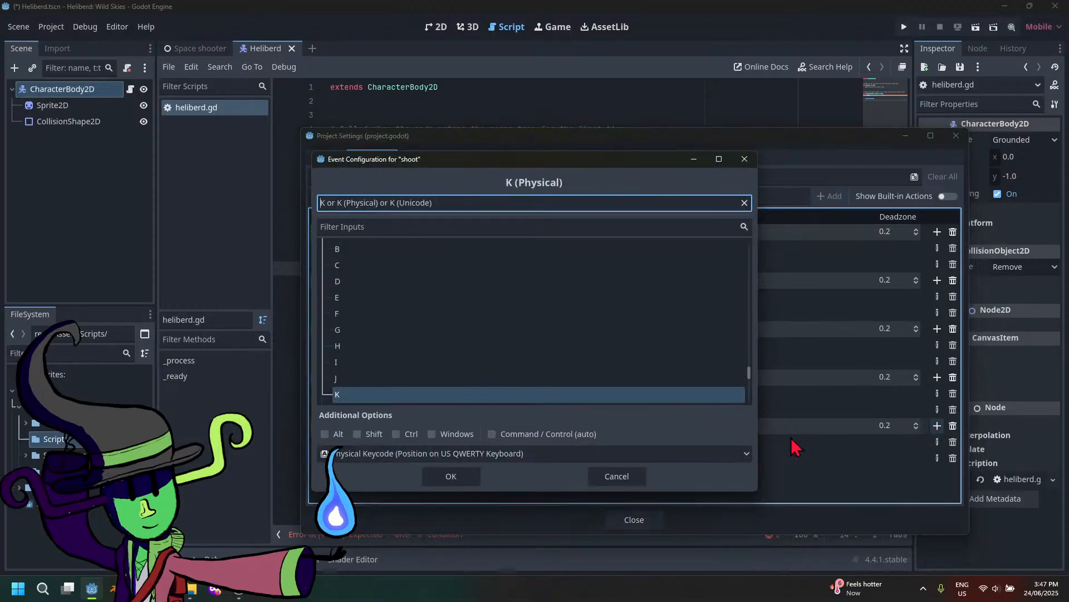
left_click(476, 477)
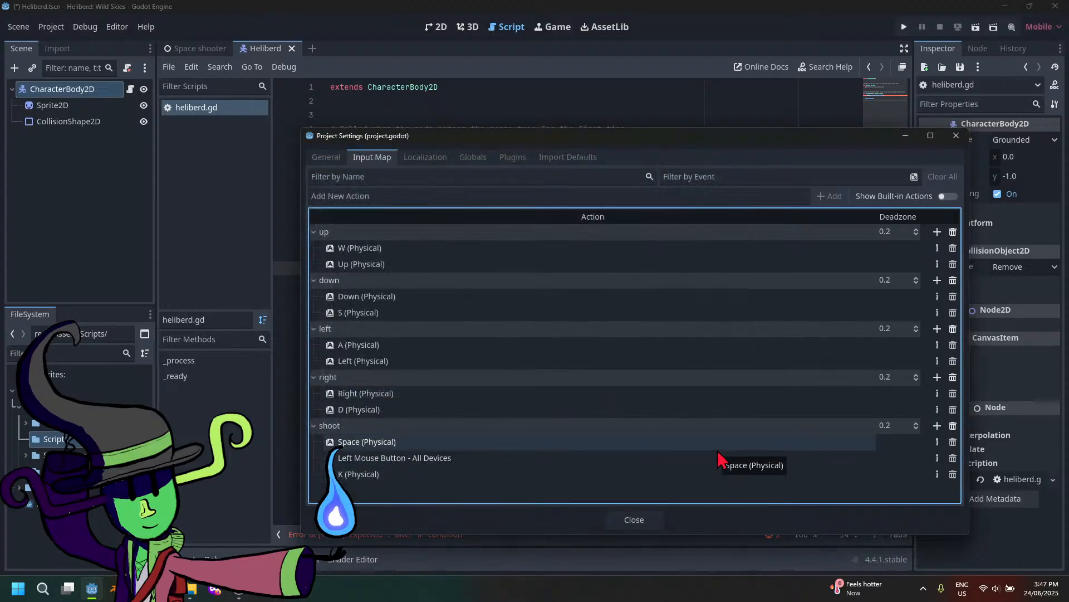
left_click(638, 520)
Complete the is_action_just_pressed check in _process with "up" and a colon, and open an indented line below it
left_click(503, 226)
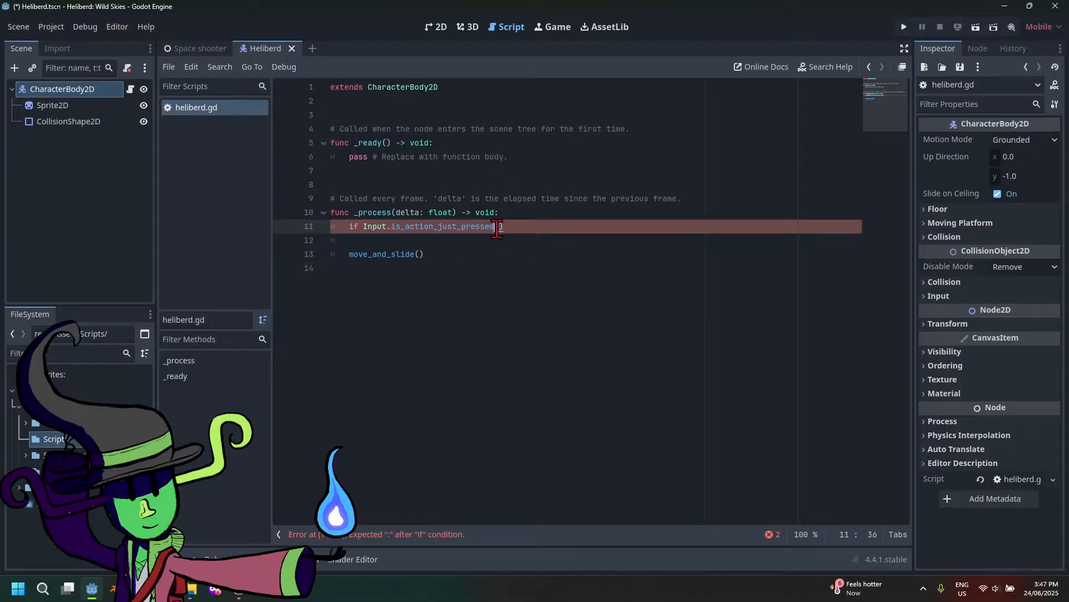
left_click(500, 226)
type("up")
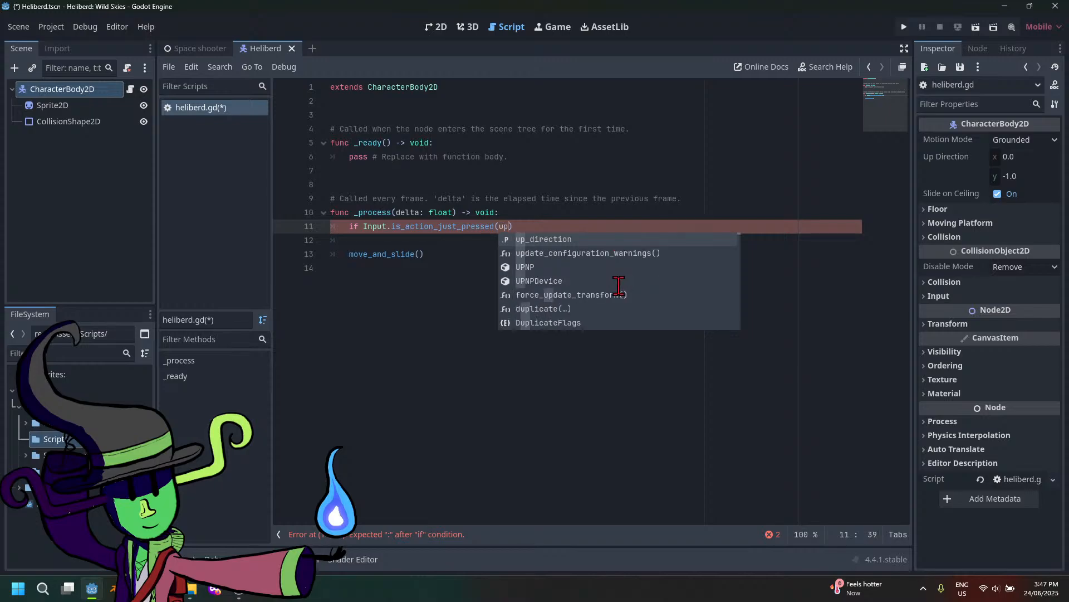
key("BackSpace")
key("BackSpace")
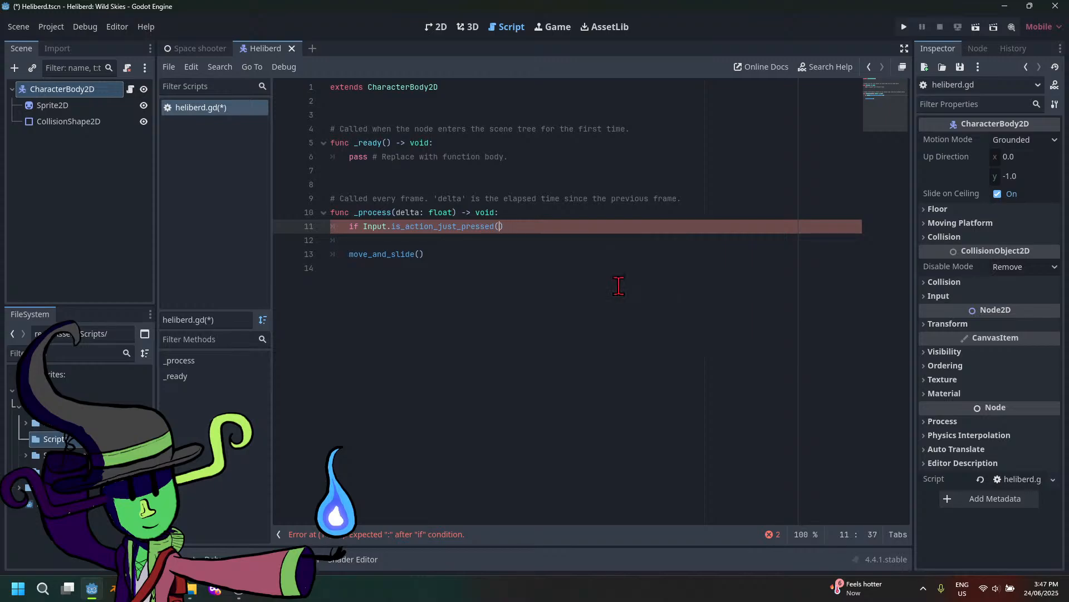
type("\"up")
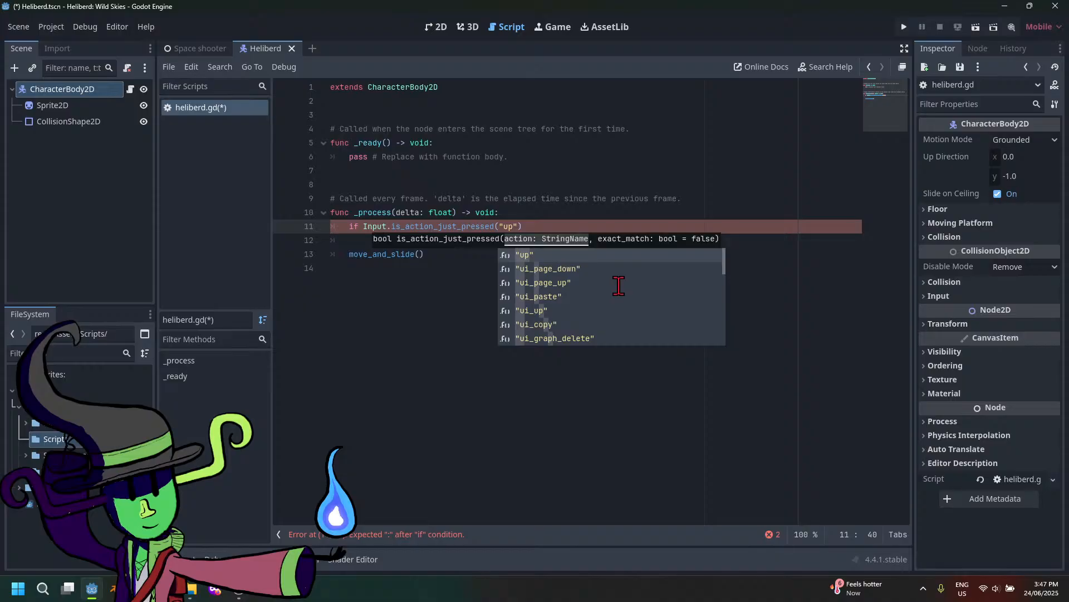
left_click(568, 226)
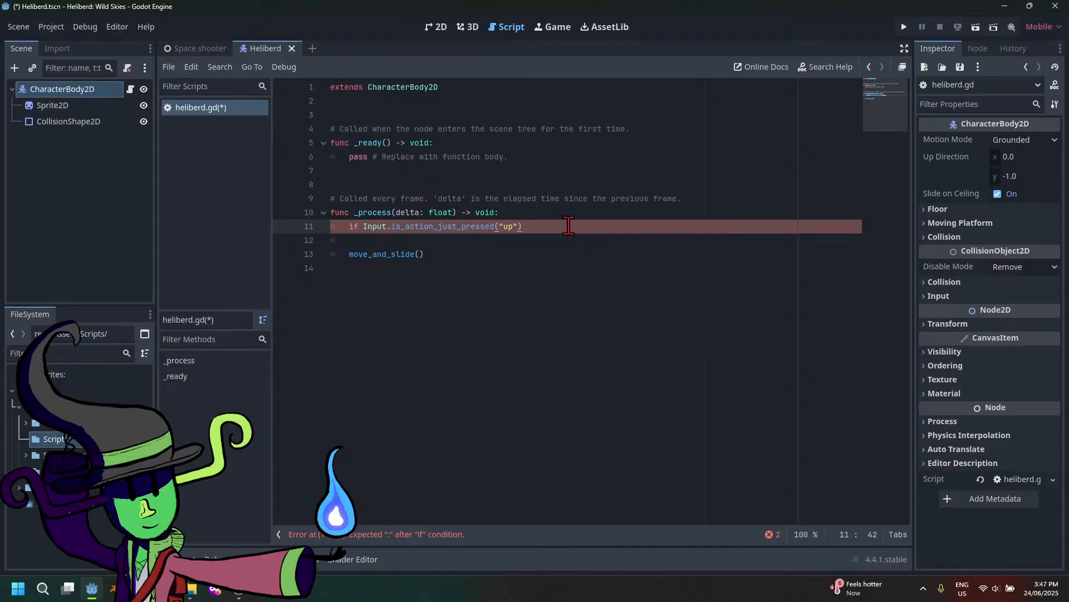
type(";")
key("BackSpace")
type(":")
key("Return")
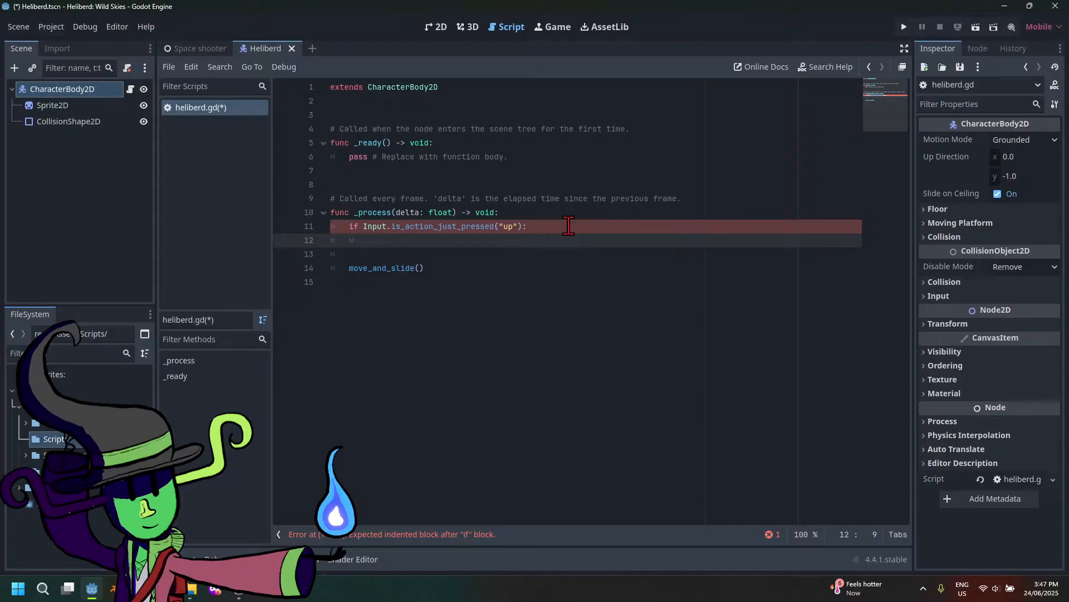
Write velocity.y = 100 inside the "up" check
type("velcoi")
key("BackSpace")
key("BackSpace")
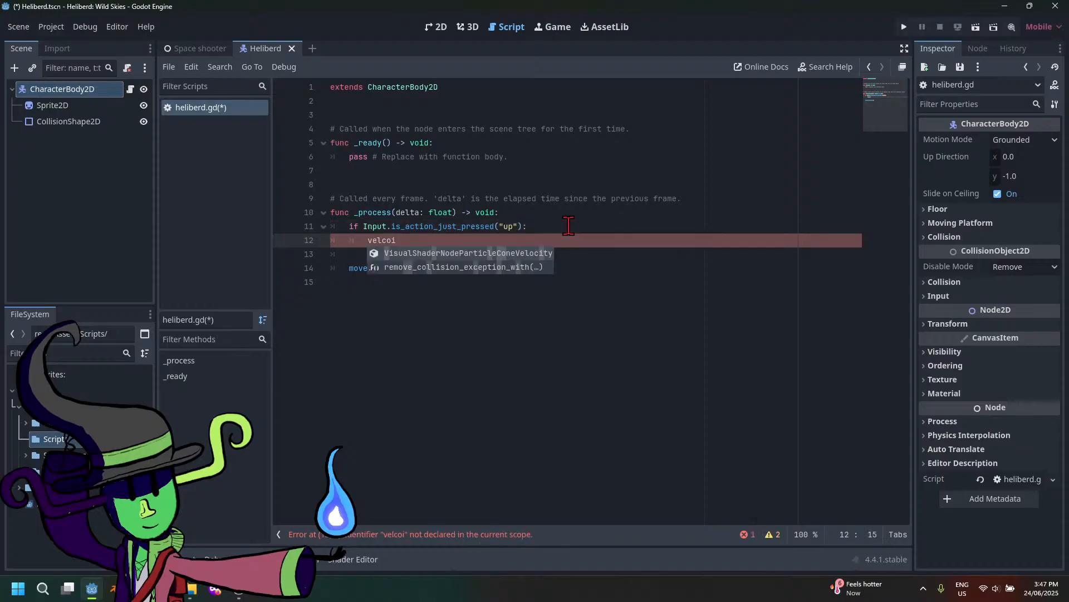
key("BackSpace")
type("oc")
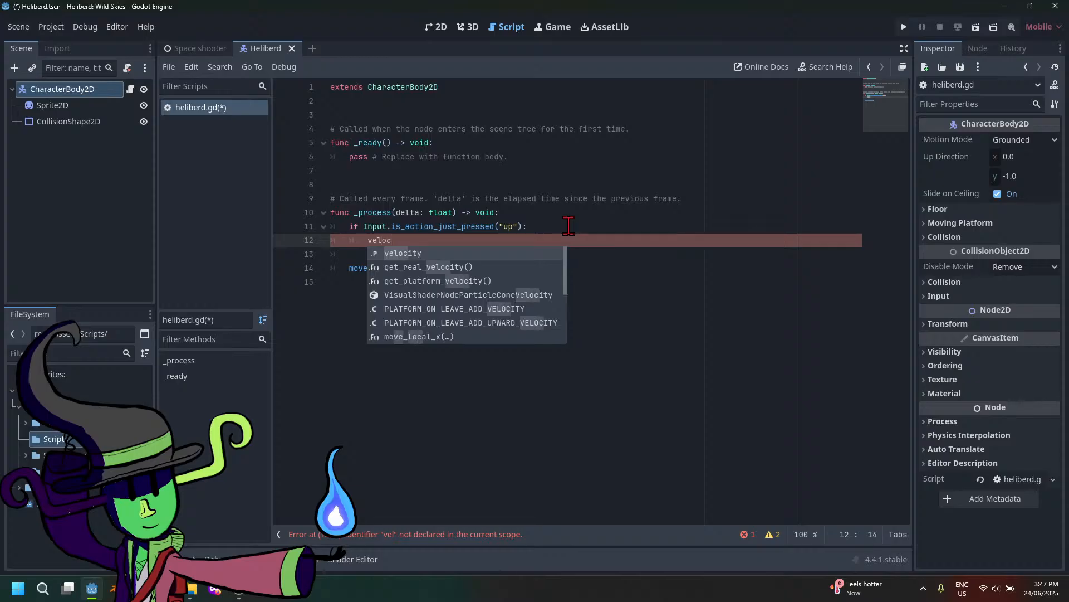
type("ity.")
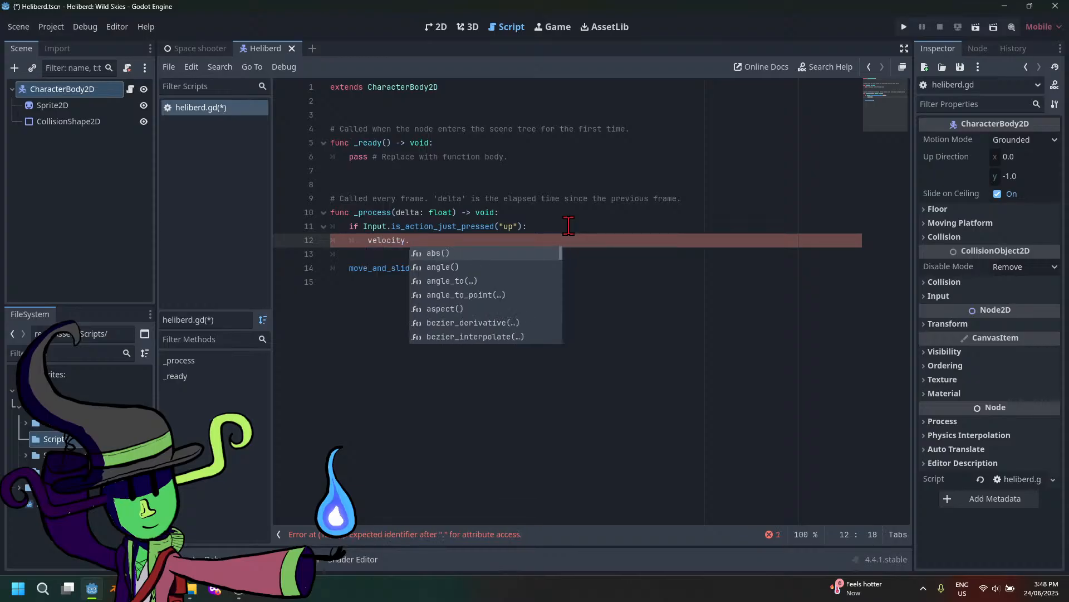
type("x =")
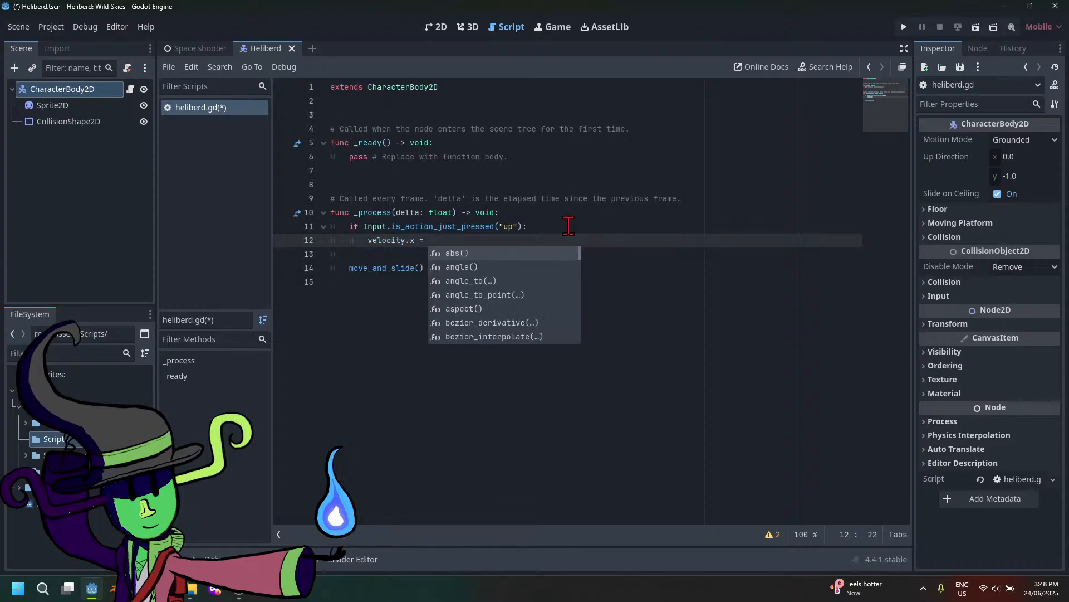
key("BackSpace")
key("BackSpace")
key("BackSpace")
key("BackSpace")
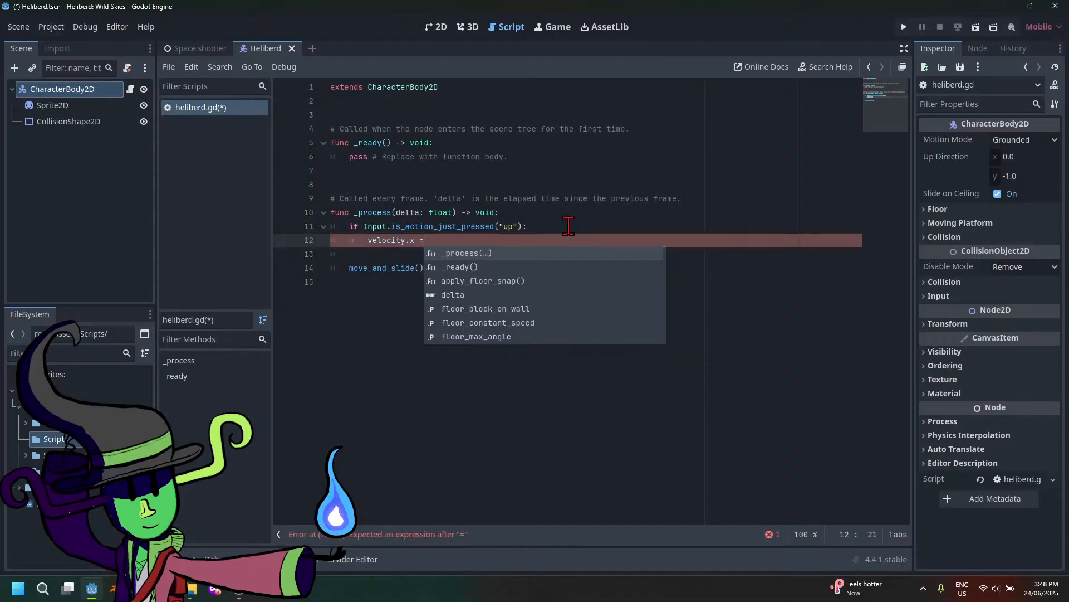
type("y")
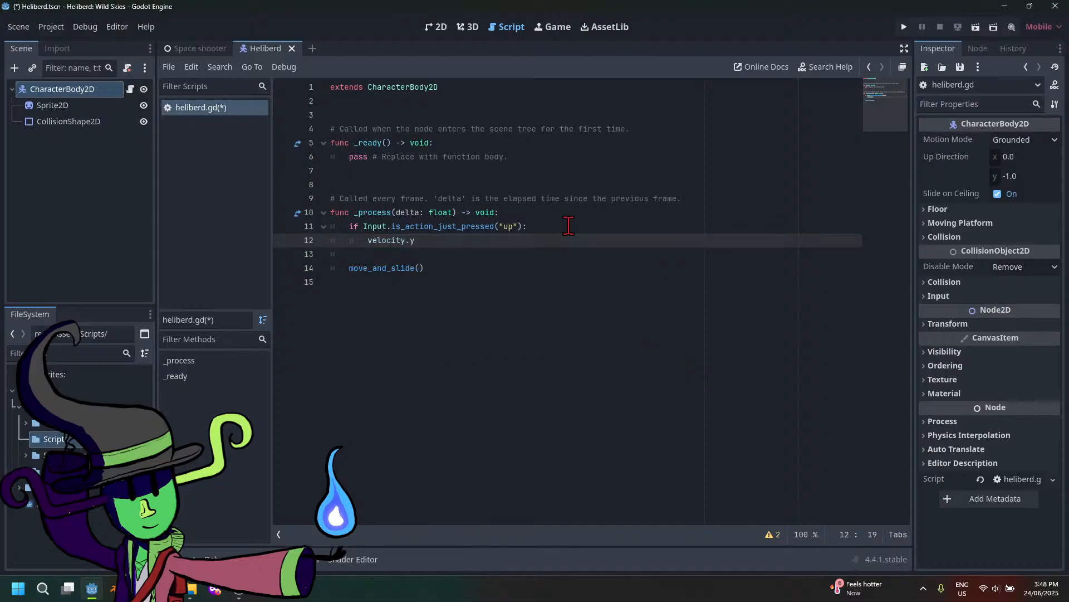
type(" = ")
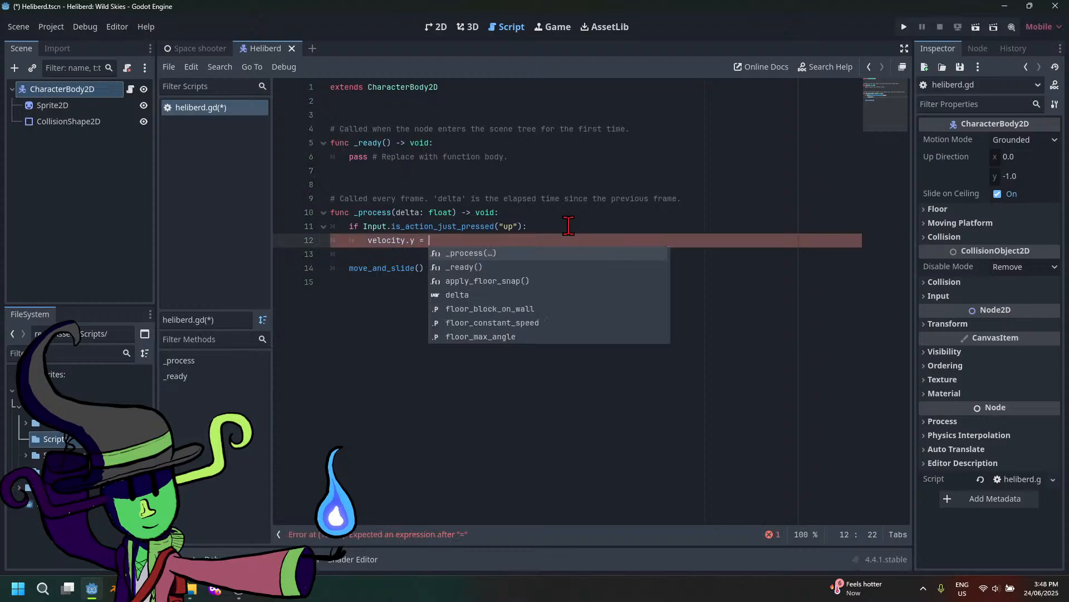
type("100")
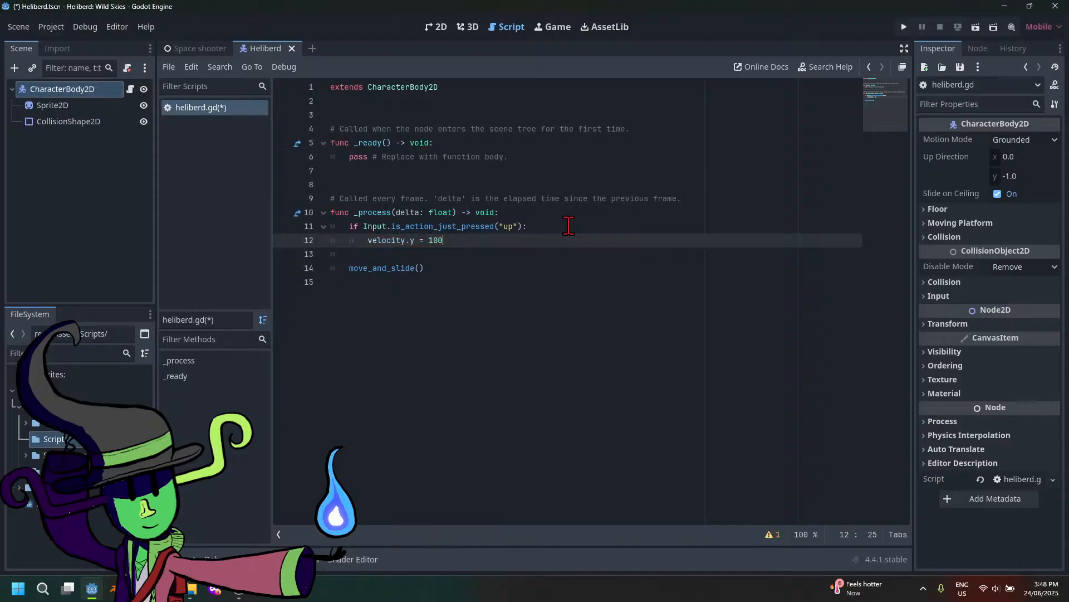
Set velocity.y to 300 in the "up" check and add a line below it
key("BackSpace")
key("BackSpace")
key("BackSpace")
type("300")
key("Return")
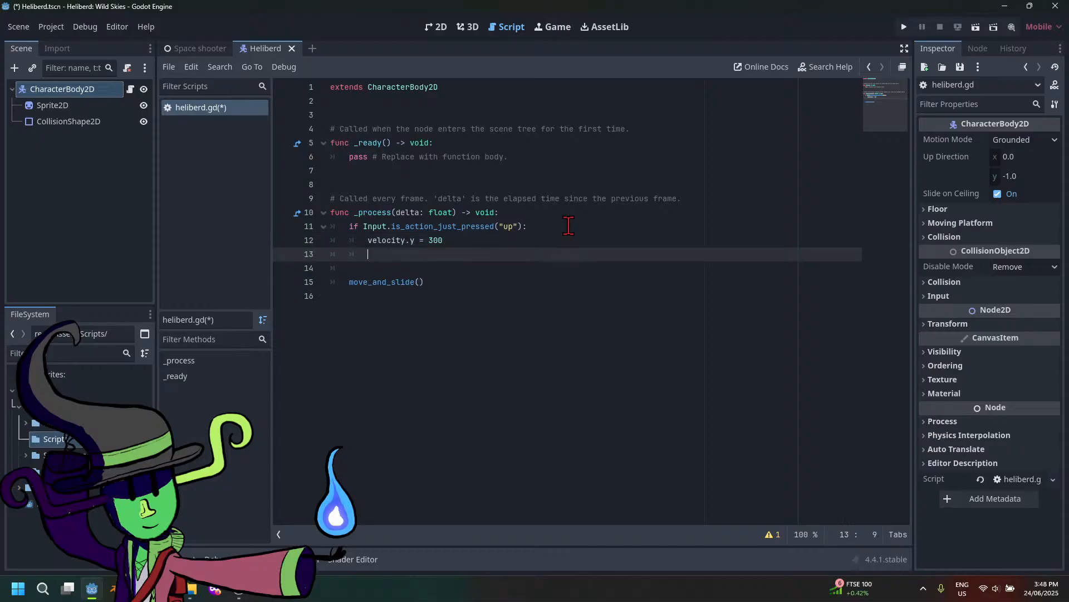
Duplicate the "up" check with its velocity line directly below and change the copy's action to "down"
left_click_drag(509, 240, 346, 257)
type("if Input.is_action_just_pressed(\"up\"): \t\tvelocity.y = 300")
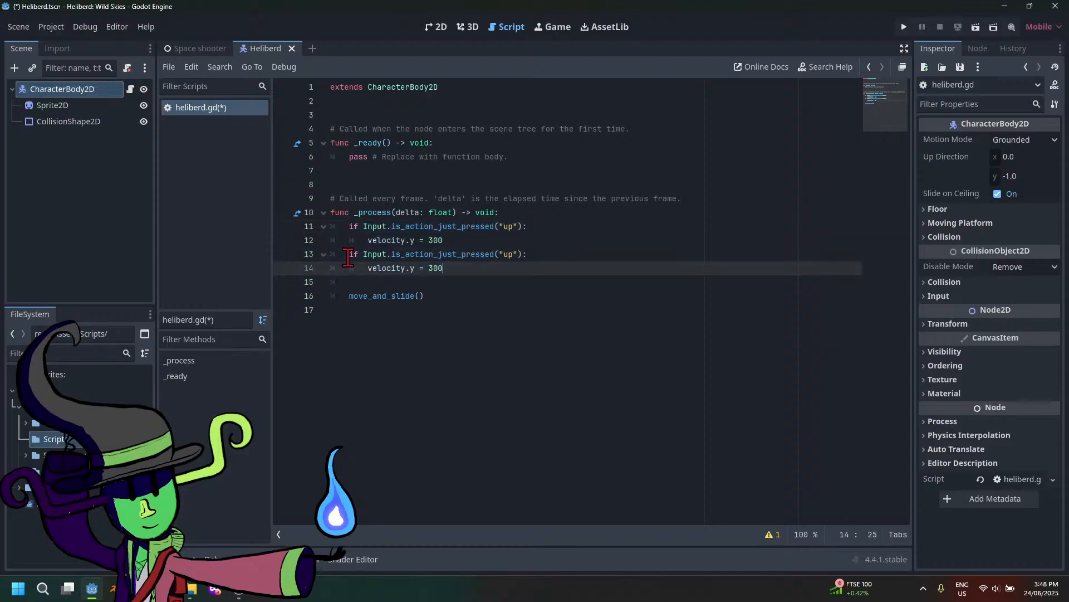
left_click(512, 252)
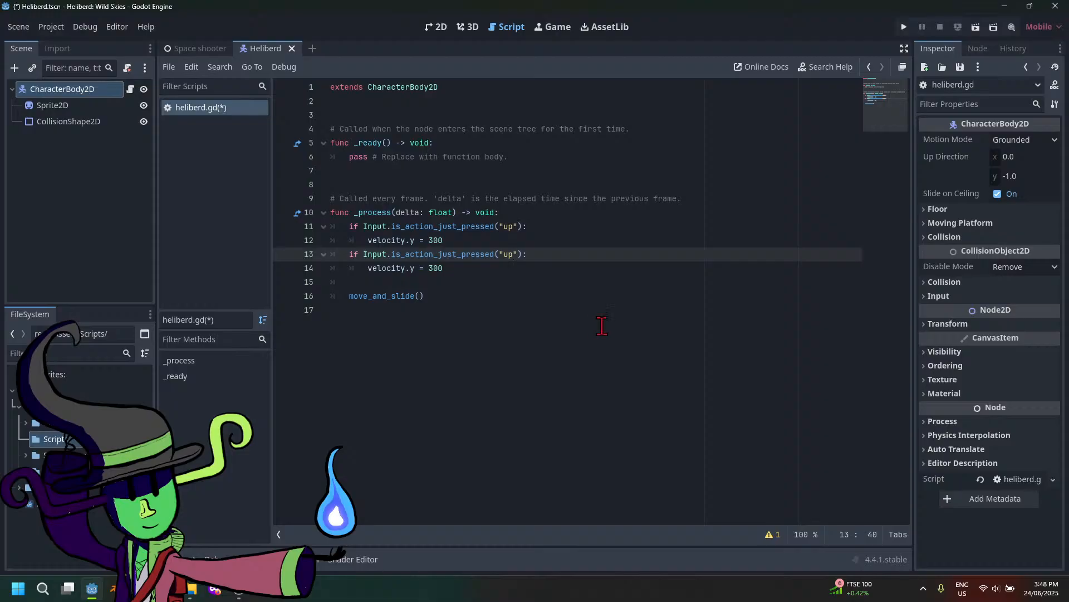
key("BackSpace")
key("BackSpace")
type("down")
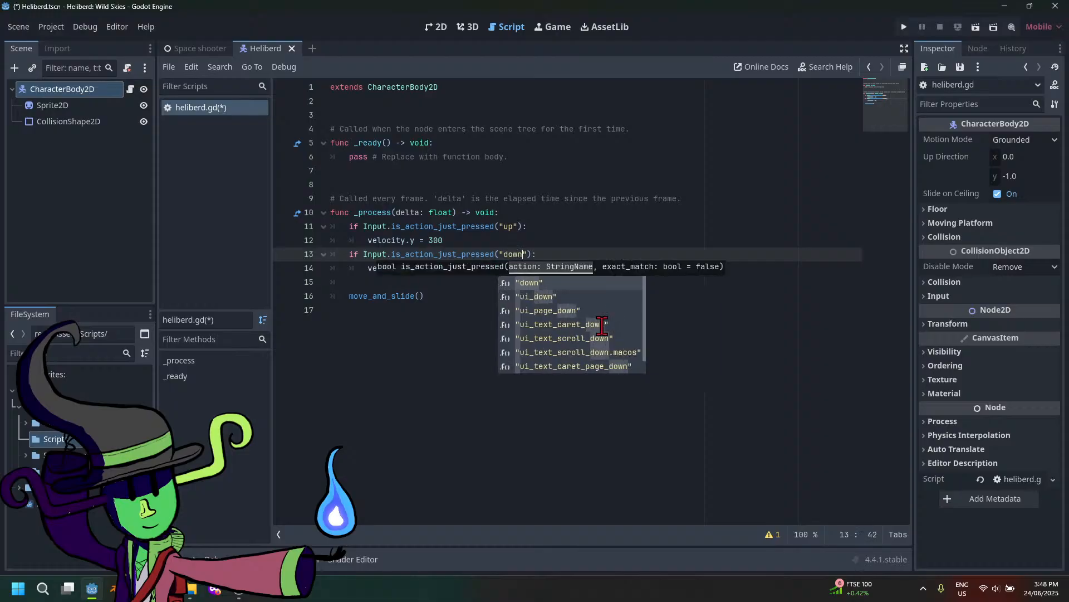
Set velocity.y to -300 in the "down" check and save the scene
left_click(366, 310)
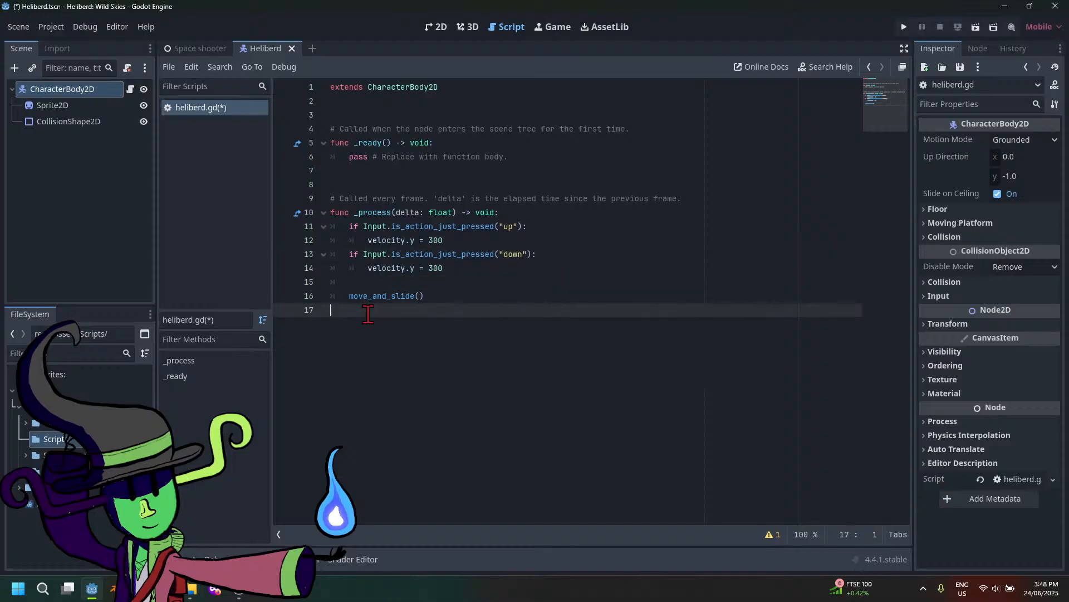
left_click(426, 268)
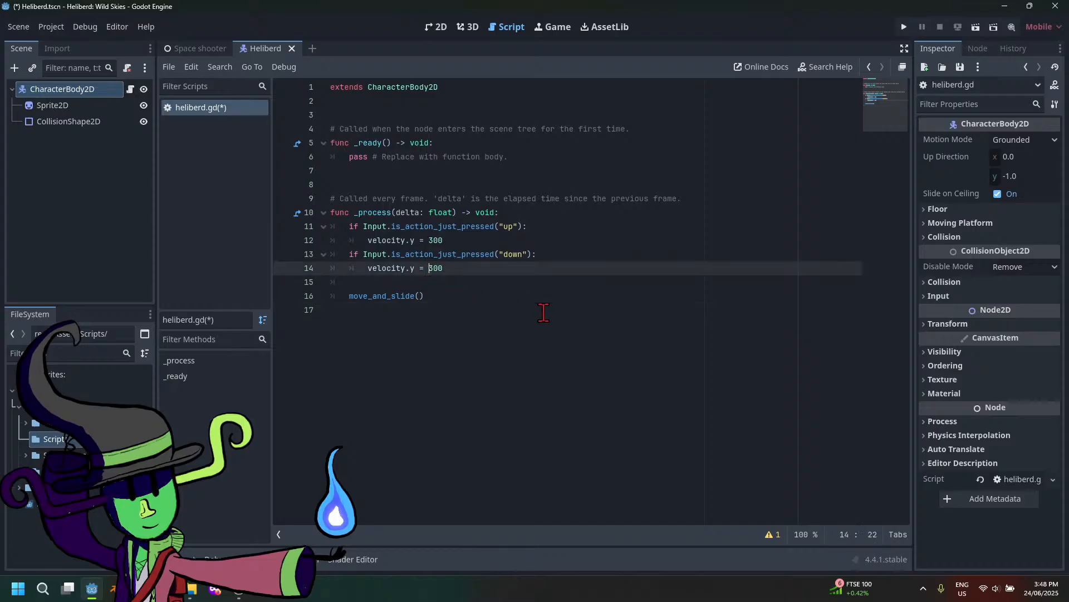
type("-")
key("ctrl+s")
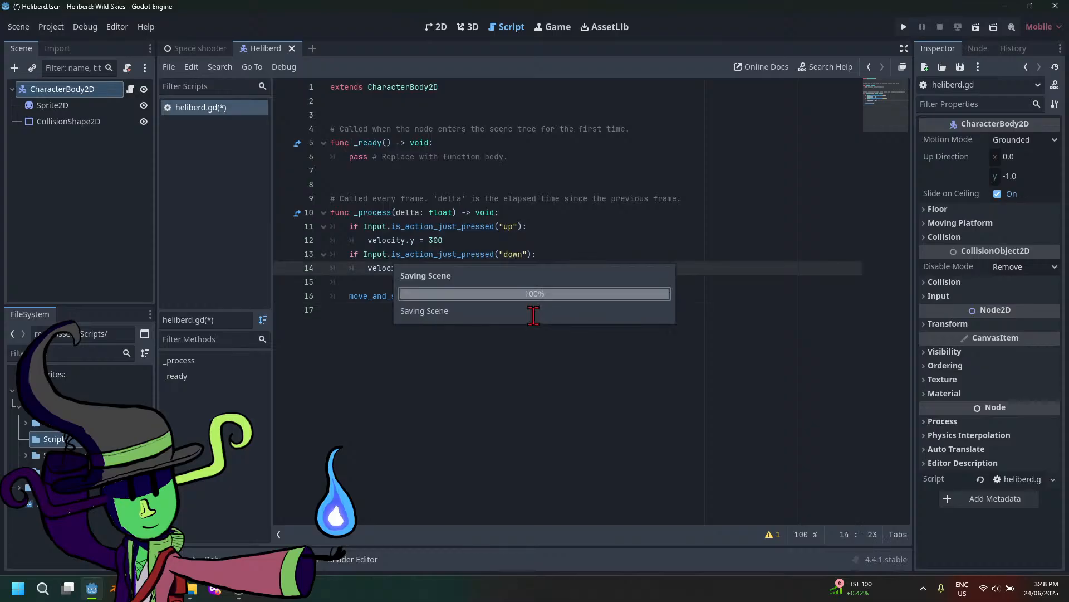
Add a new line after velocity.y = -300 in the "down" check
left_click(556, 264)
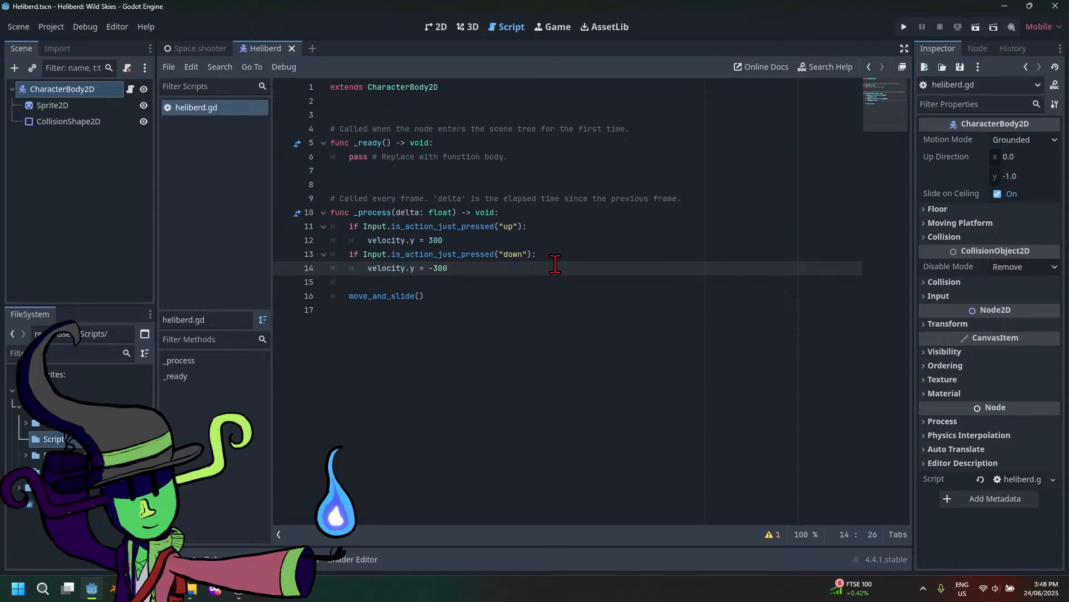
key("Return")
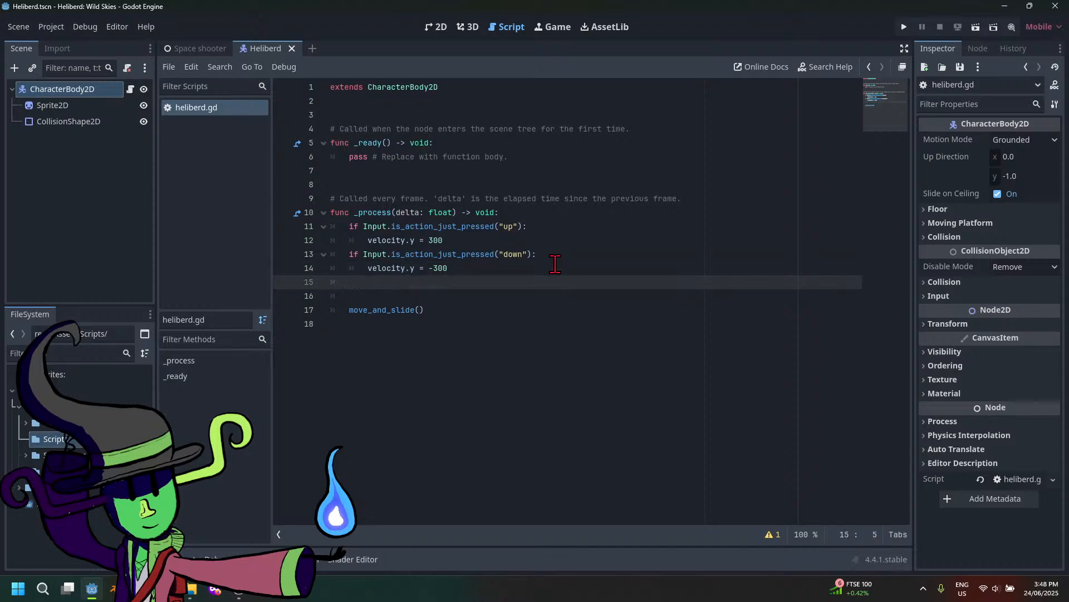
type("if input.")
key("BackSpace")
key("BackSpace")
key("BackSpace")
key("BackSpace")
key("BackSpace")
key("BackSpace")
key("ctrl+z")
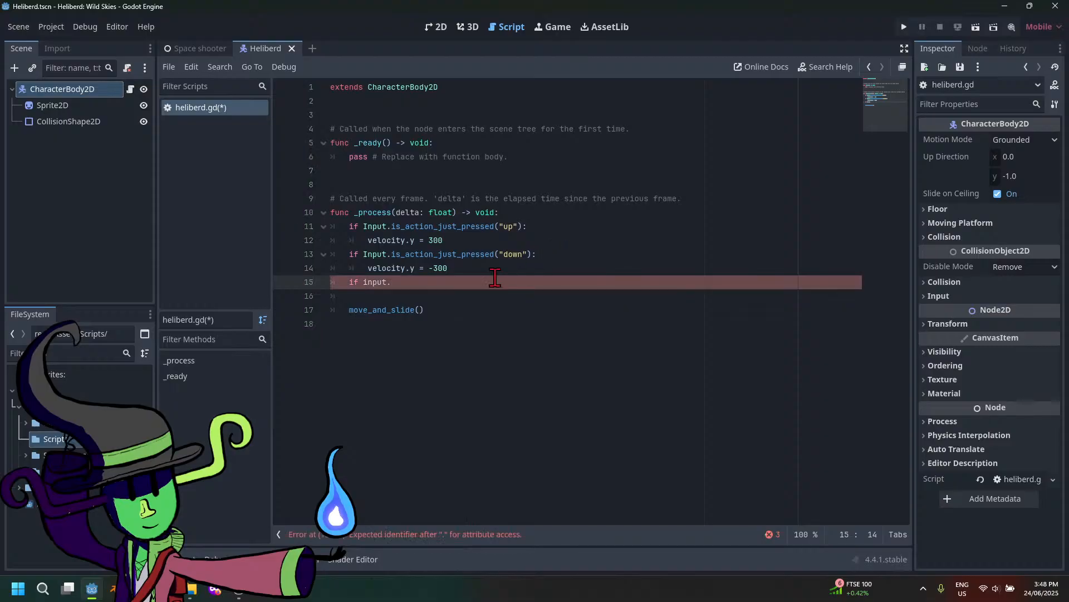
left_click_drag(392, 282, 329, 282)
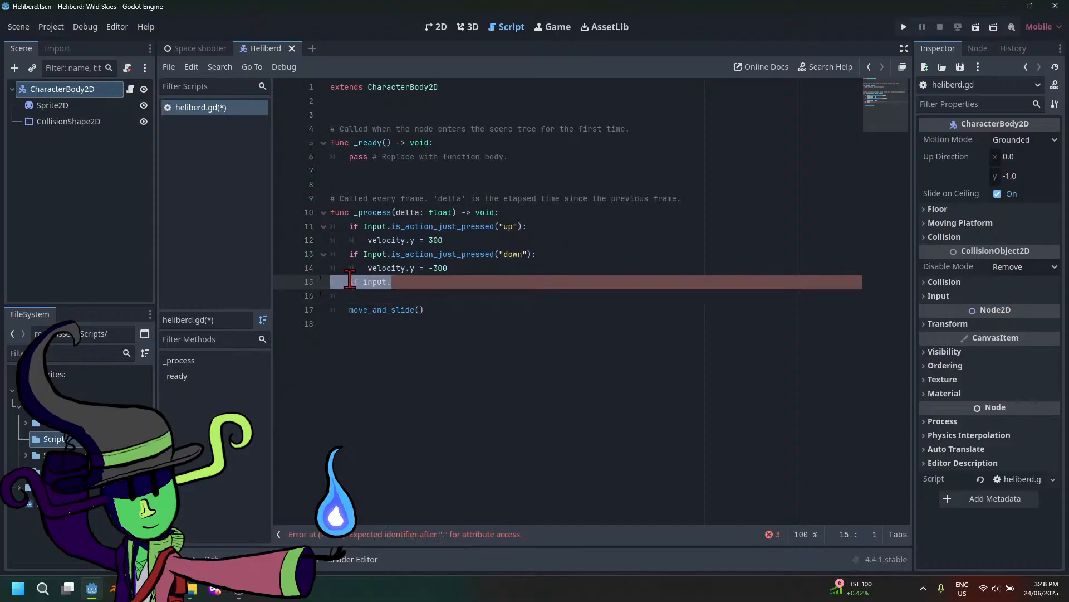
key("BackSpace")
Duplicate the "down" check with its velocity line onto the empty line below it
left_click_drag(518, 271, 349, 255)
key("ctrl+c")
left_click(377, 282)
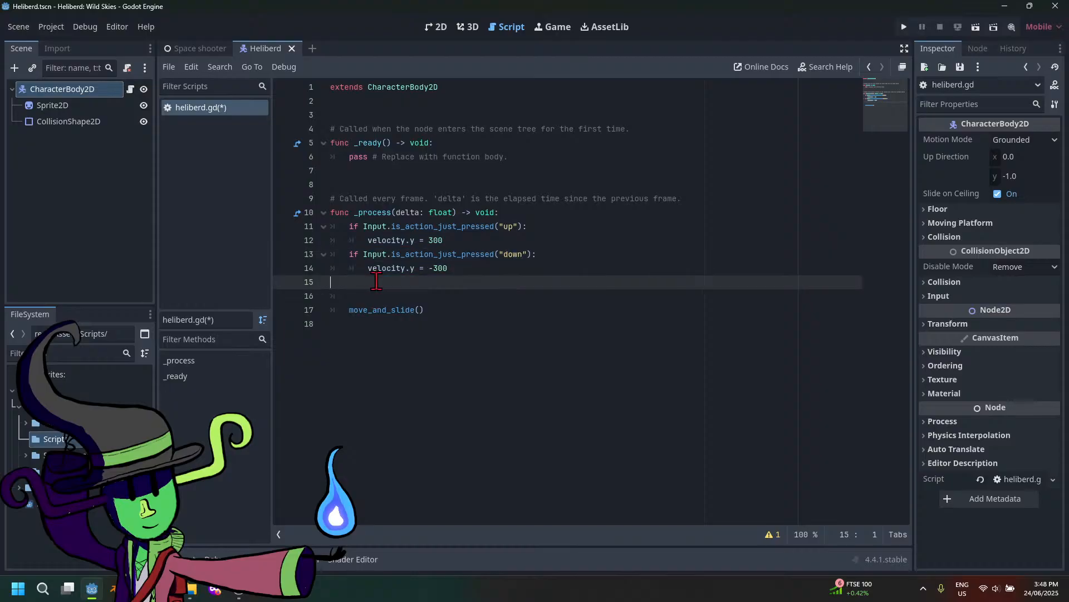
key("ctrl+v")
left_click(341, 281)
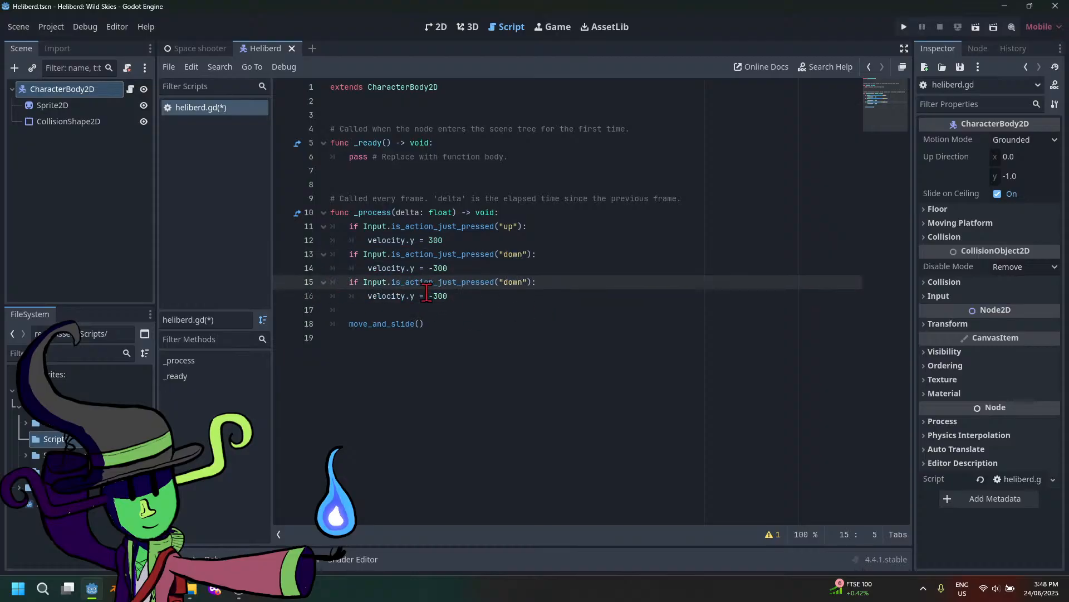
Change the action name in the duplicated third input check to "left"
left_click(503, 282)
left_click(522, 282)
key("BackSpace")
key("BackSpace")
key("BackSpace")
key("BackSpace")
type("left")
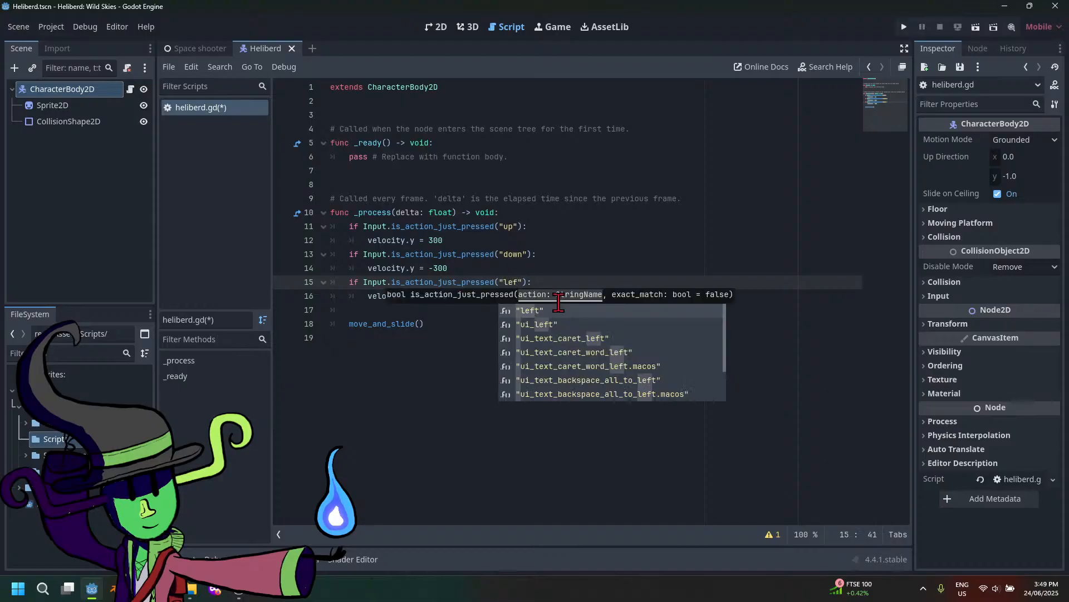
Change the velocity line in the "left" check to use the x axis, as velocity.x = -300
key("Escape")
key("Down")
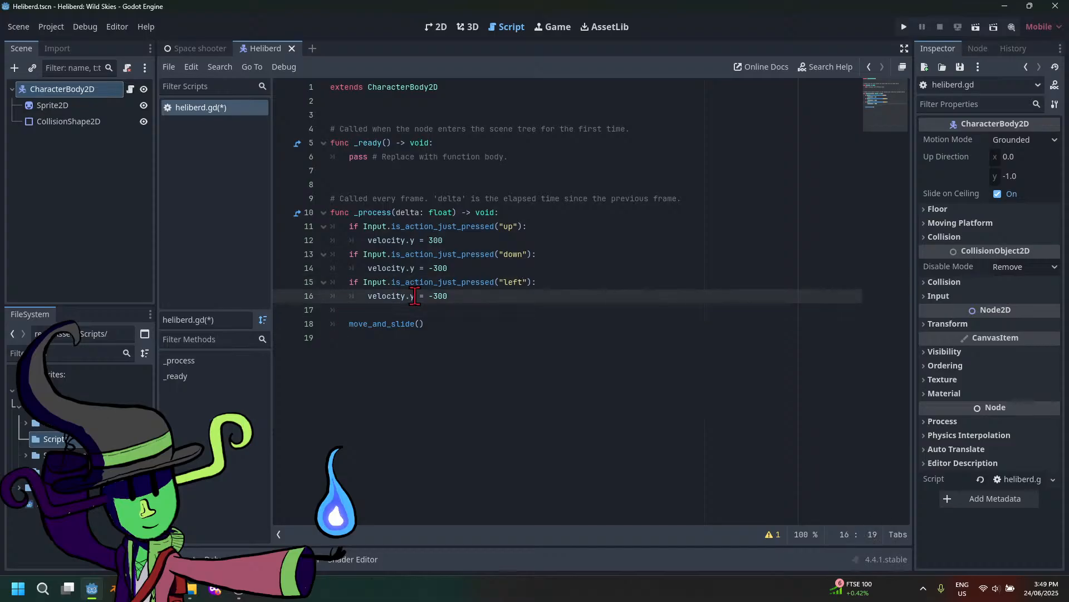
key("BackSpace")
type("x")
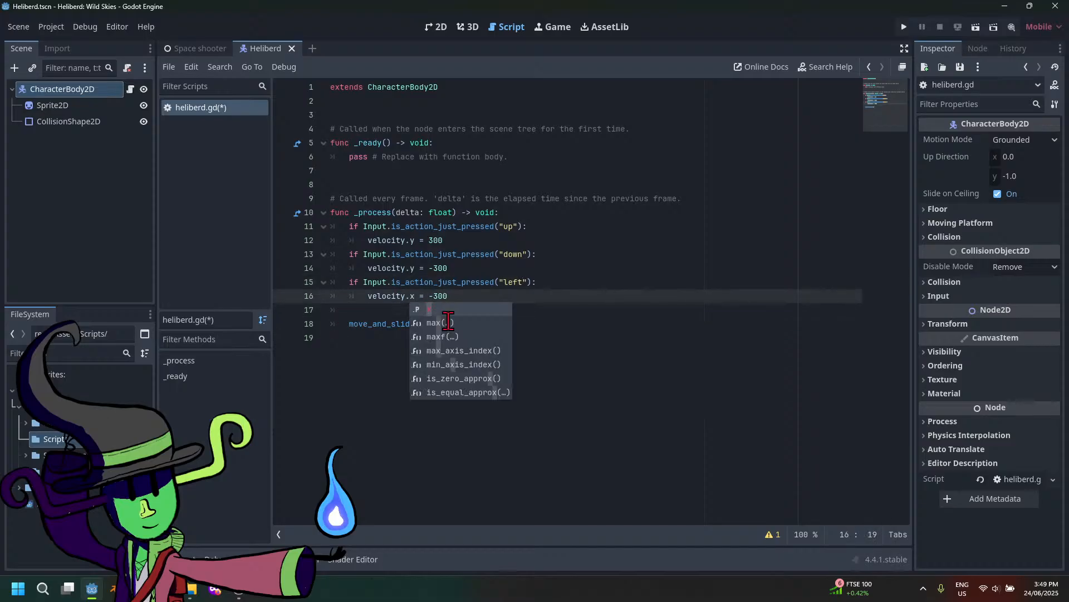
left_click(464, 294)
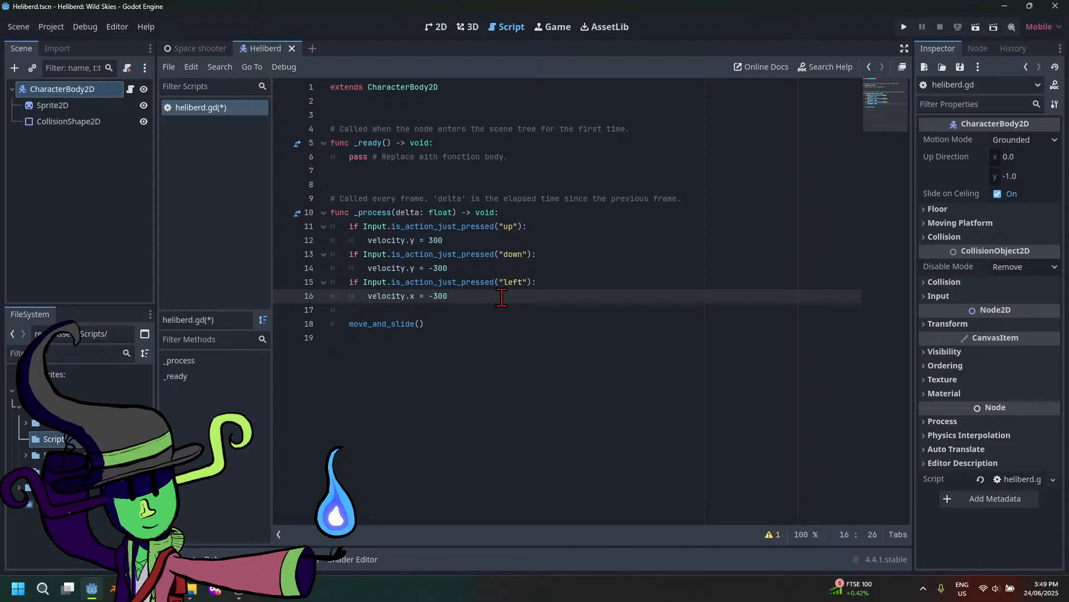
Add a fourth input check on a new line below velocity.x = -300, using if Input.is_action_just_pressed()
key("Return")
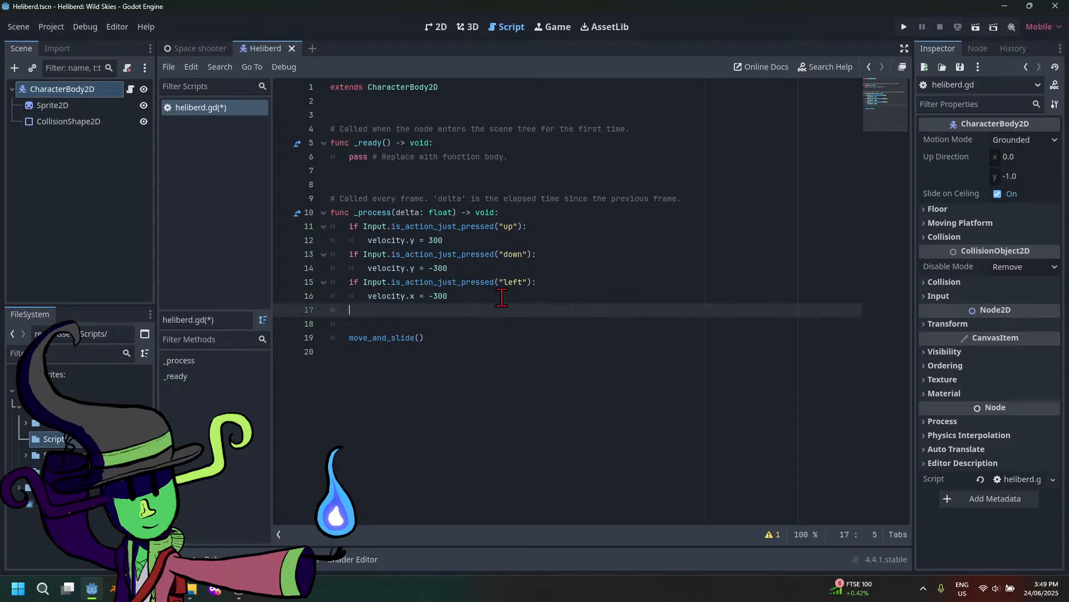
type("if inp")
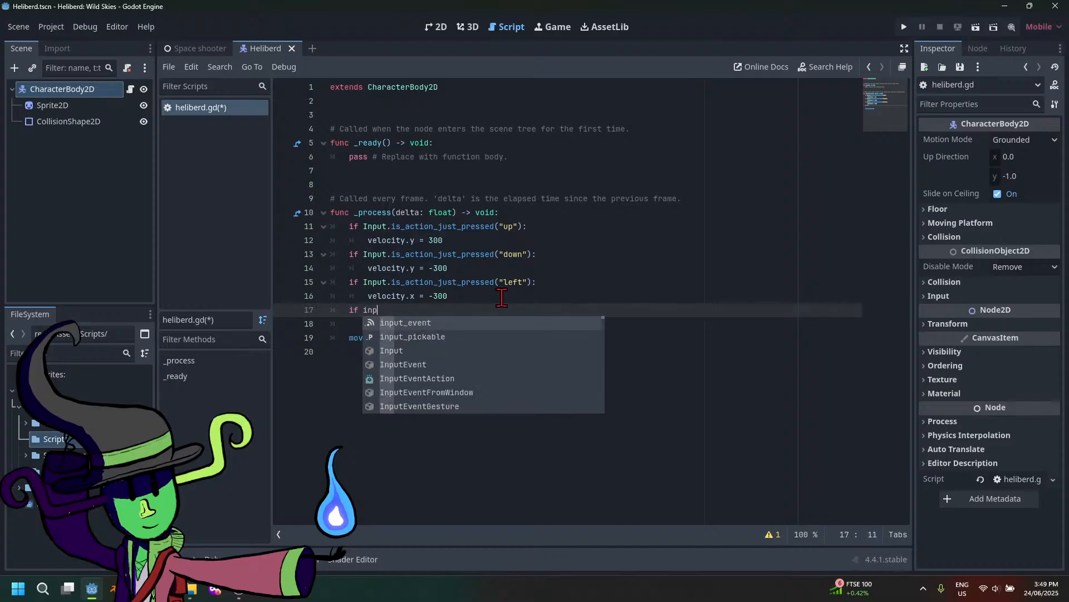
key("BackSpace")
key("BackSpace")
key("BackSpace")
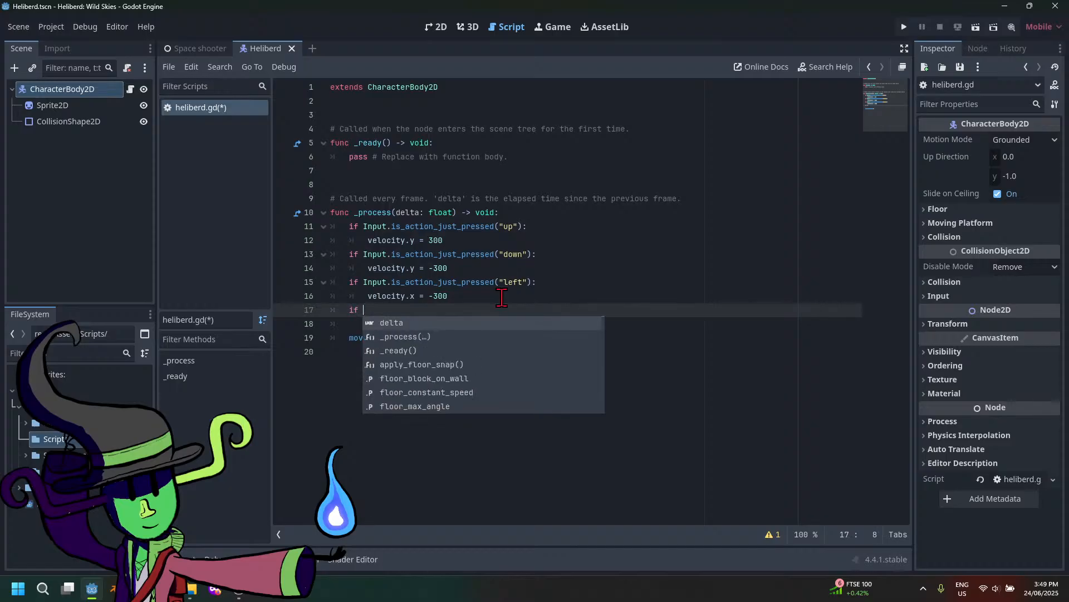
type("In")
key("Down")
key("Return")
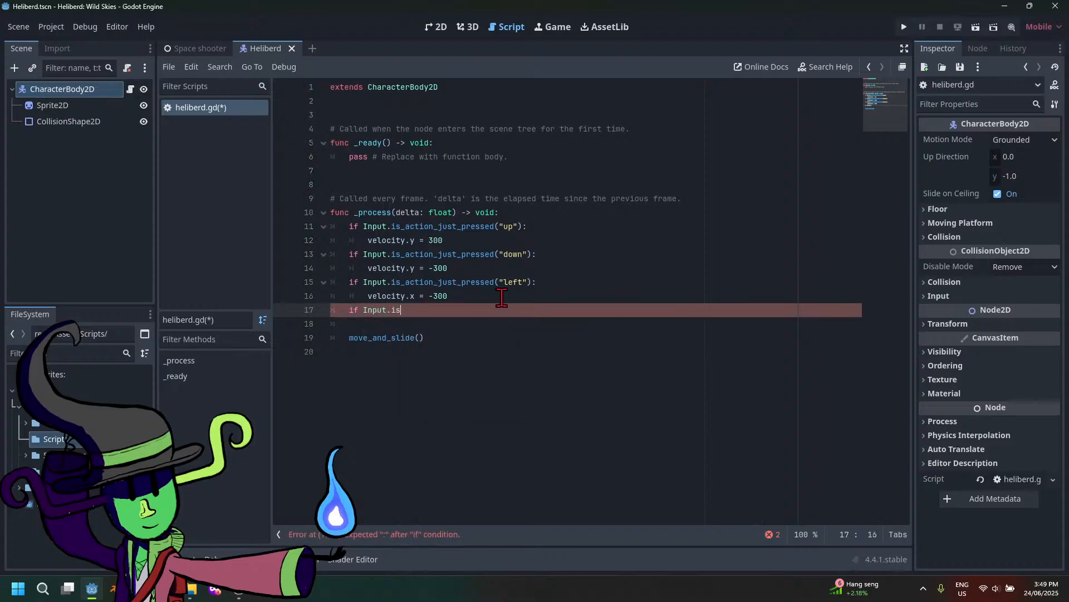
type(".is")
key("Return")
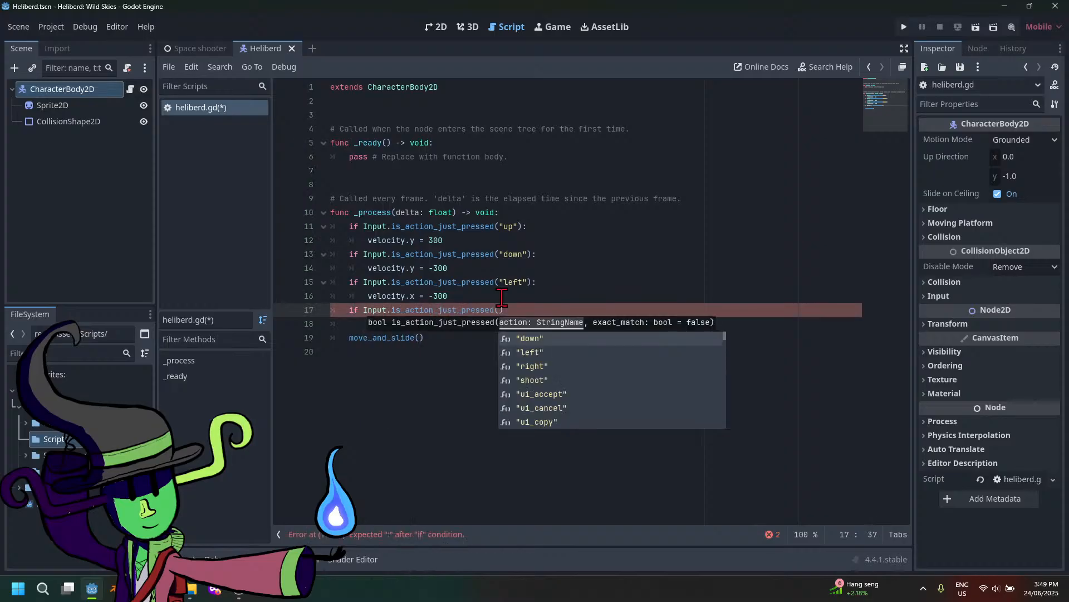
Complete the fourth movement condition for the "right" action with velocity.x = 300 and save the script
type("\"right")
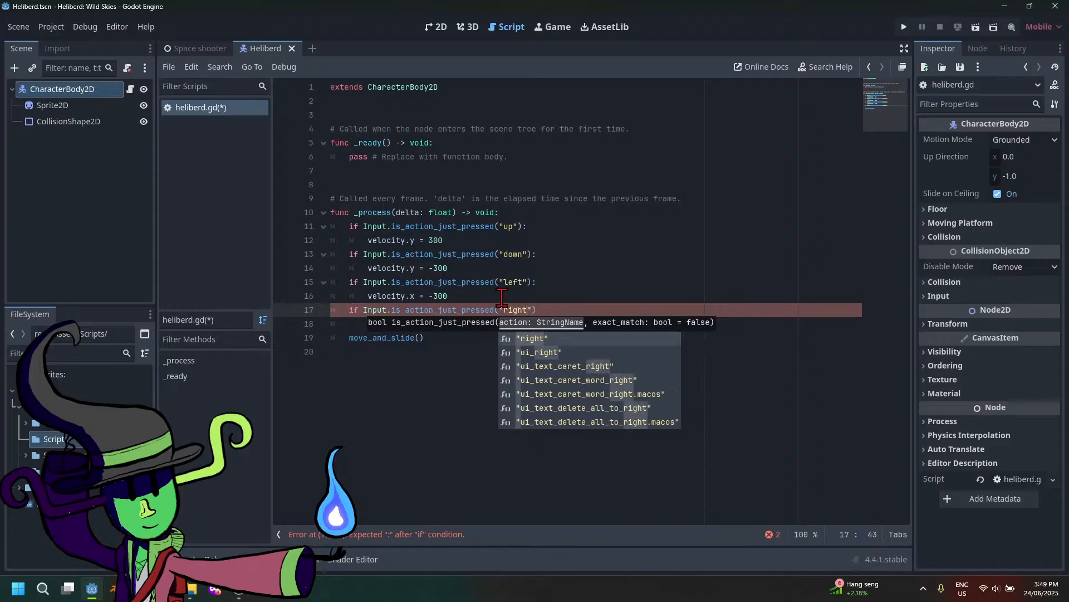
key("Return")
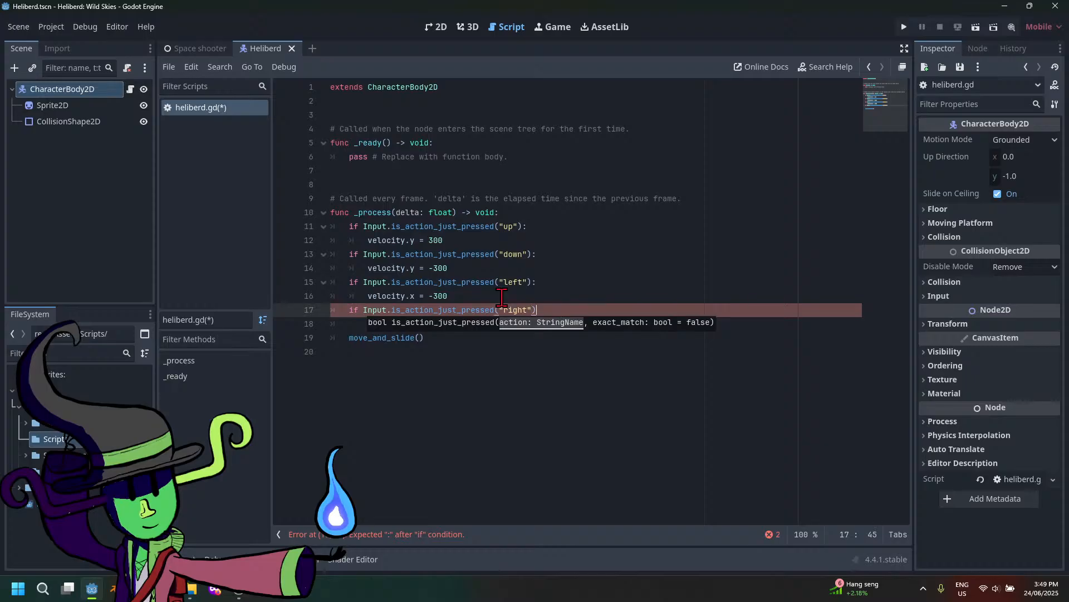
key("Return")
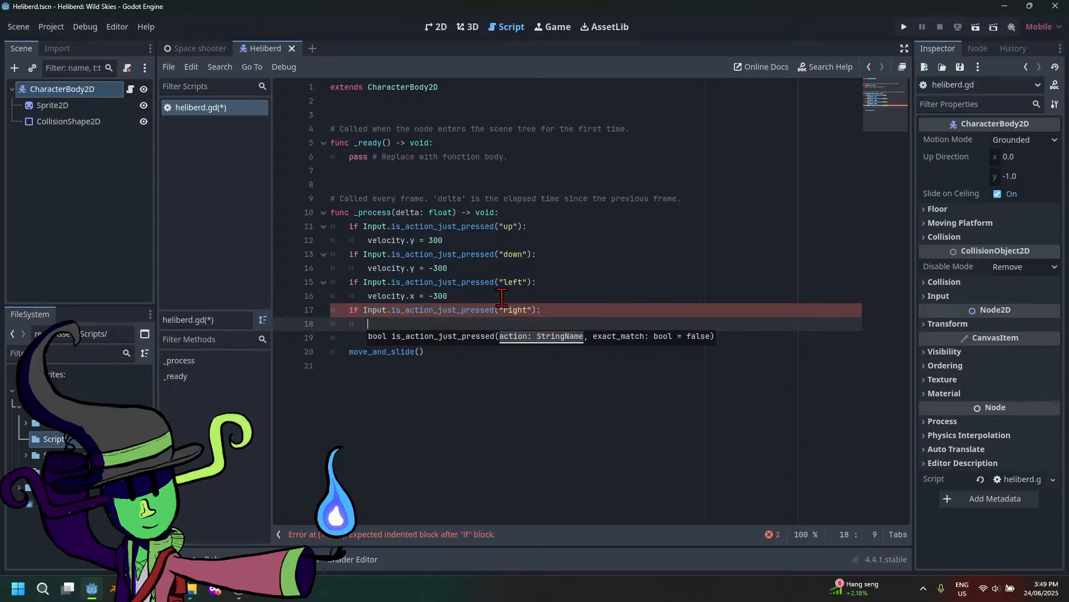
type("velociry")
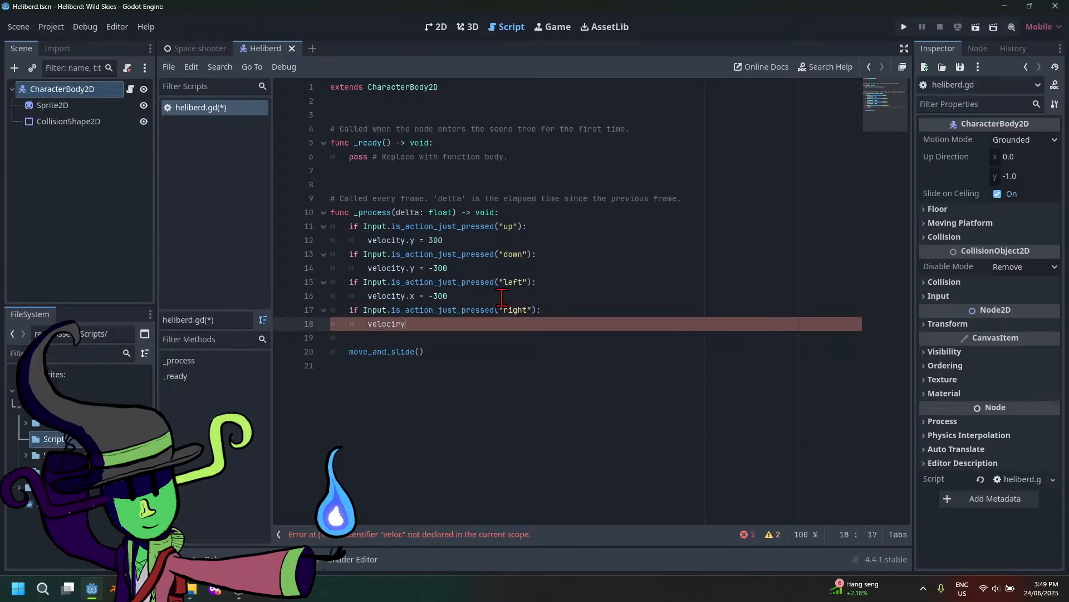
type("tyx")
type(".x = ")
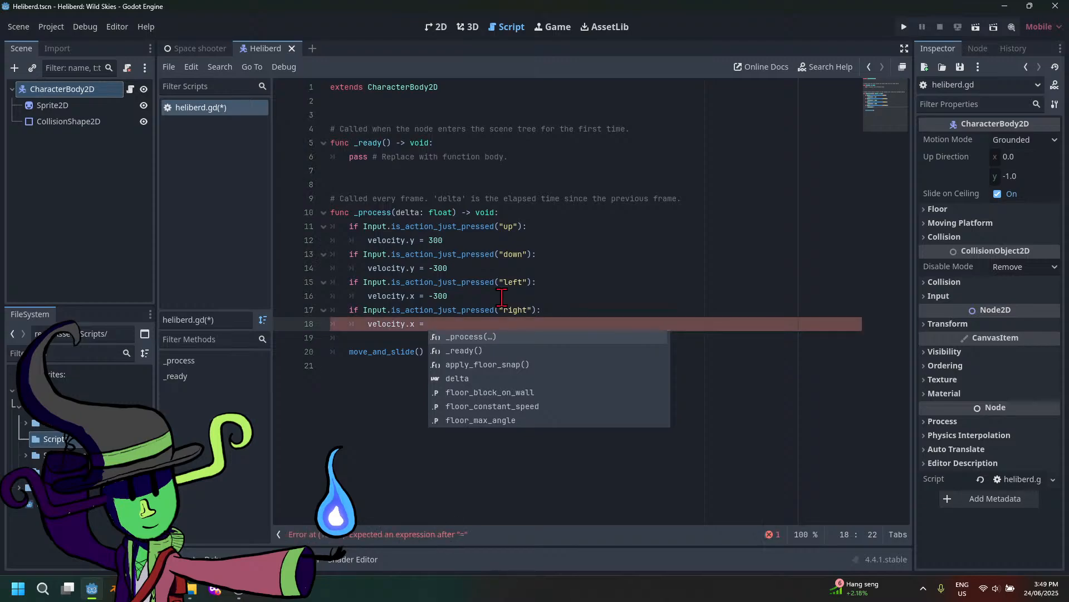
type("300")
key("ctrl+s")
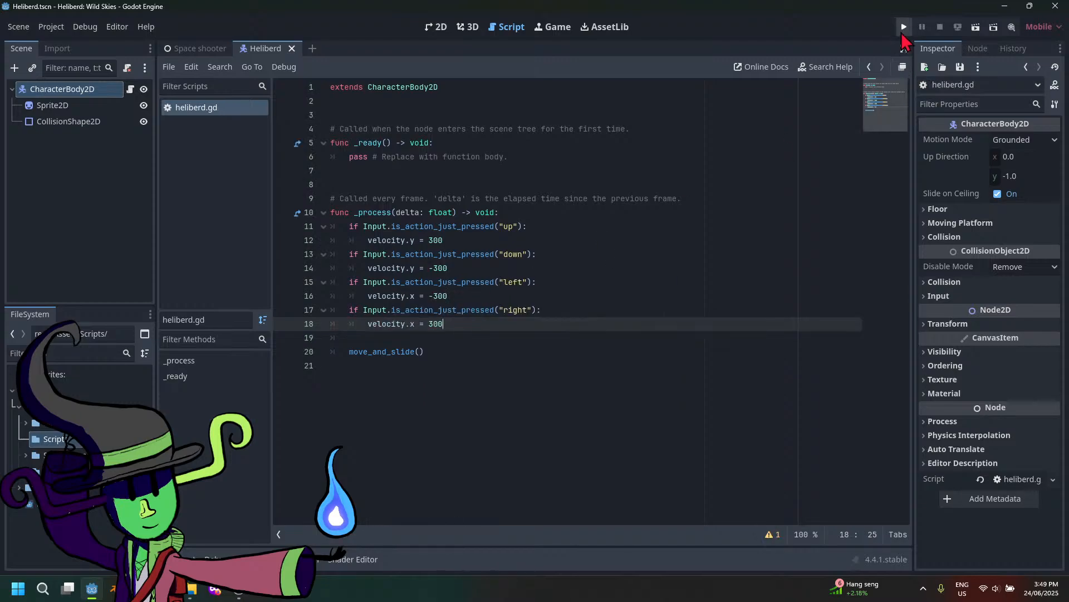
Switch to the Space shooter scene's 2D view and run the project with that scene as the main scene
left_click(205, 49)
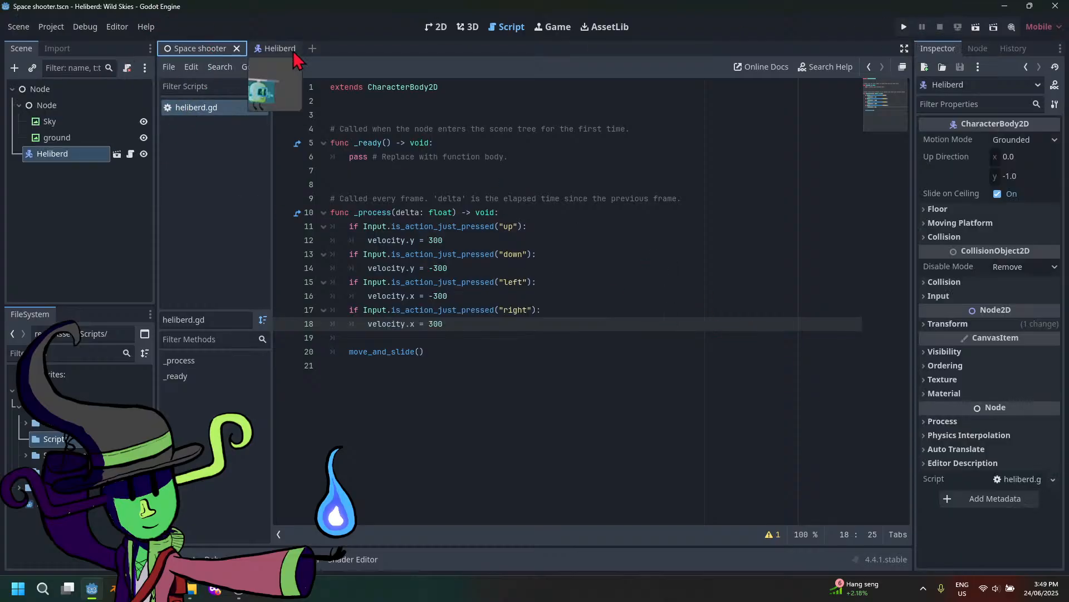
left_click(428, 31)
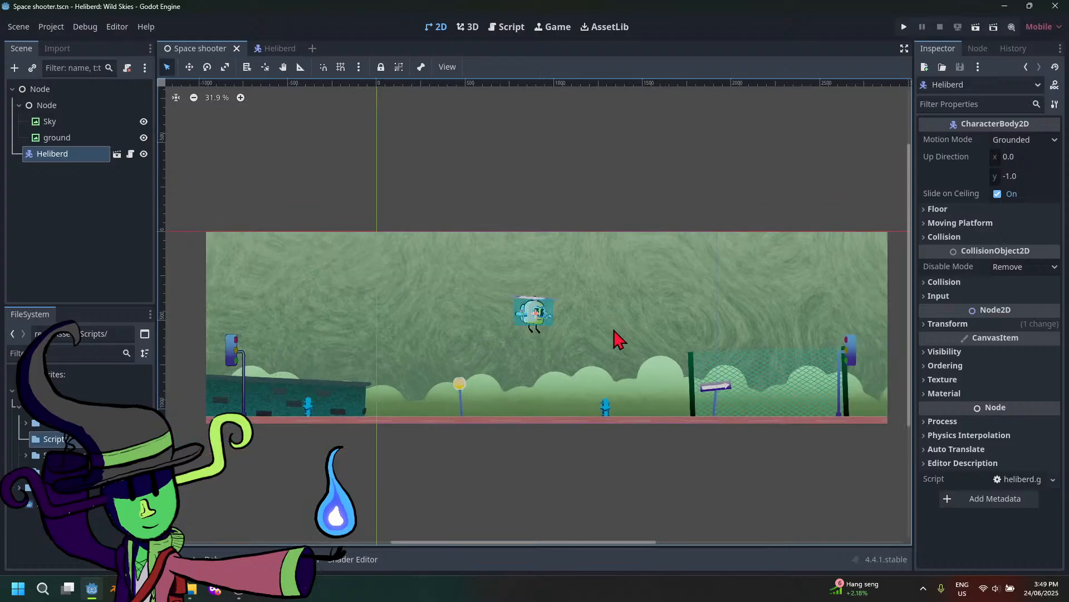
left_click(907, 32)
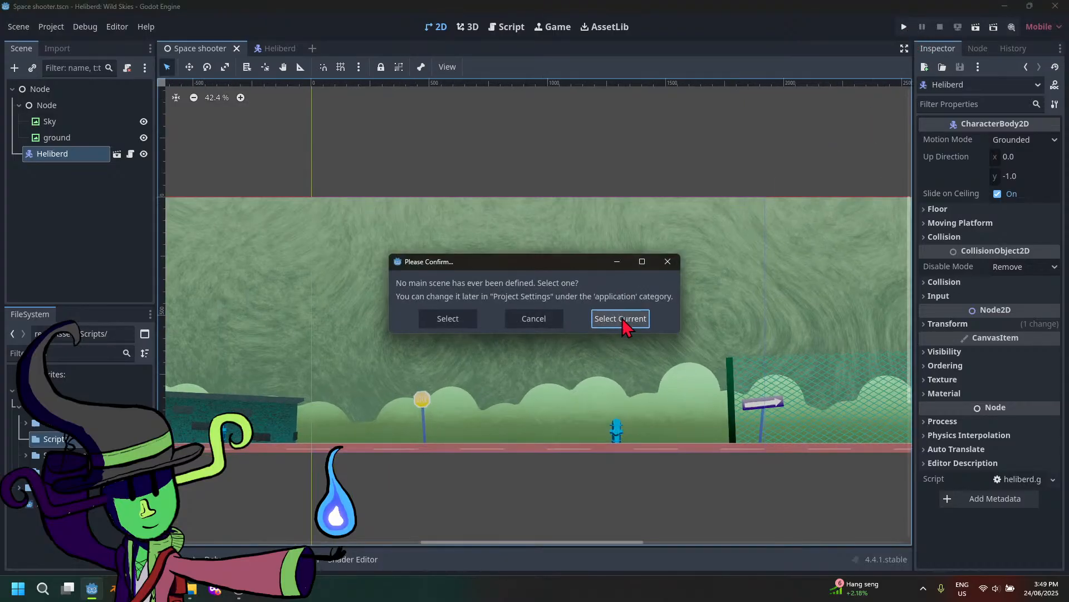
left_click(624, 321)
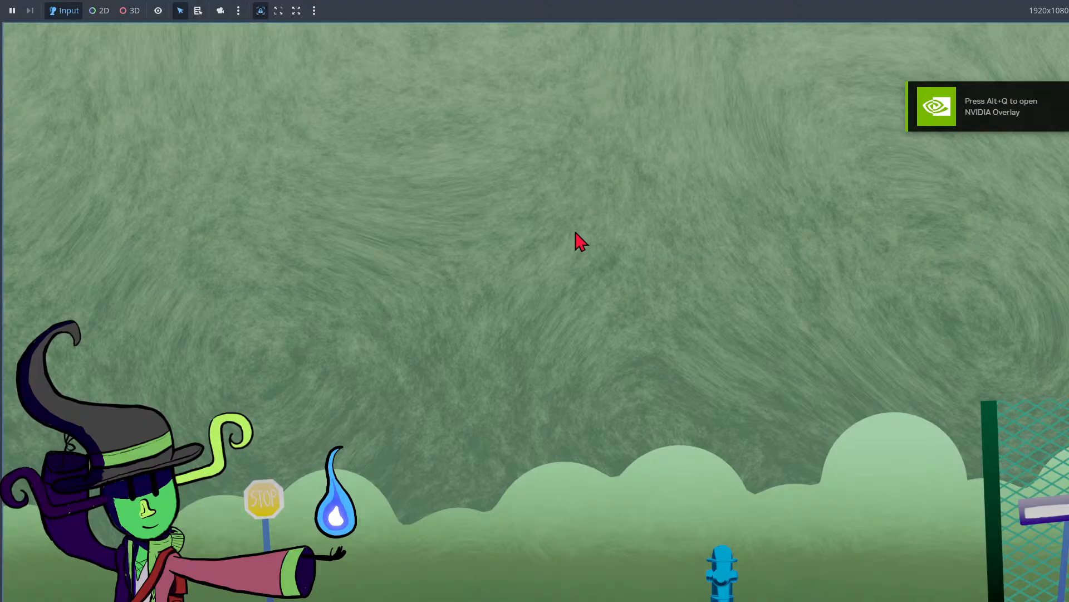
Set the running game's embedded view to keep its aspect ratio and check its embedding options
left_click(280, 11)
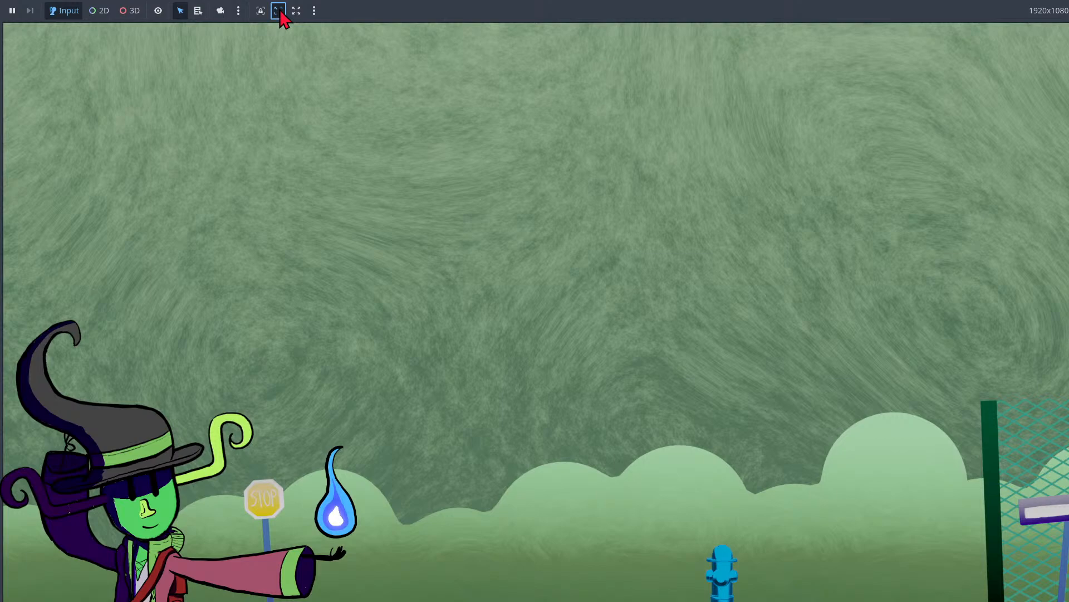
left_click(314, 11)
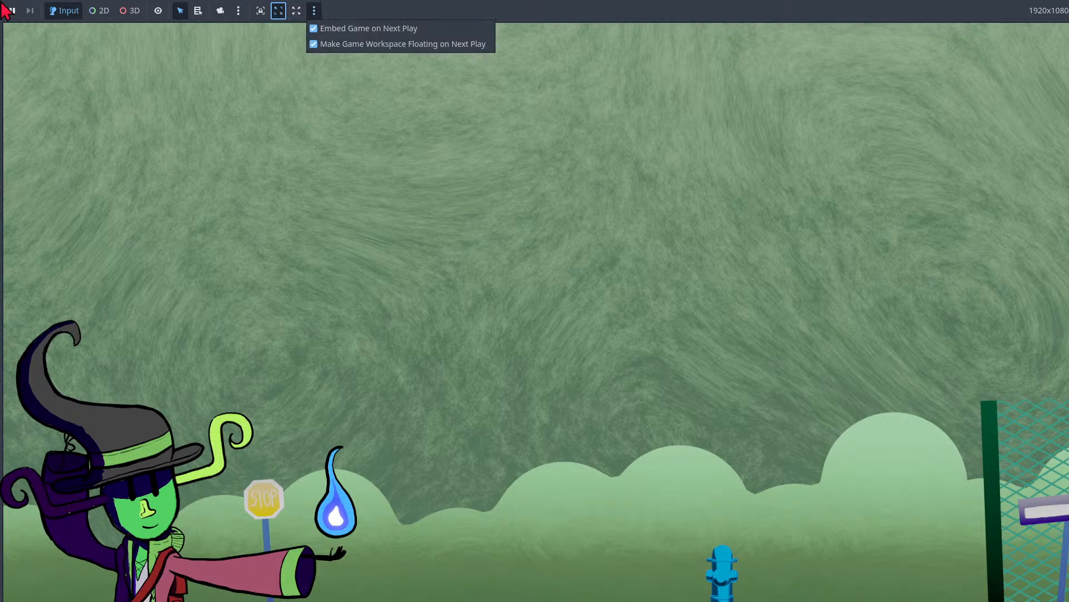
left_click(22, 24)
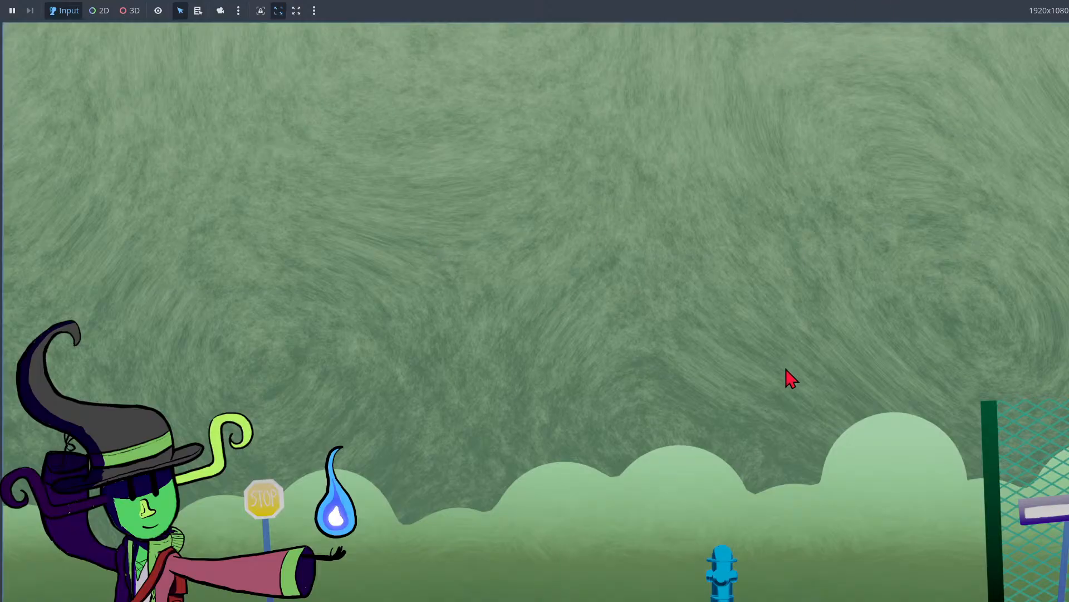
Pause the running game and close its oversized debug window to return to the editor
left_click(11, 11)
key("super")
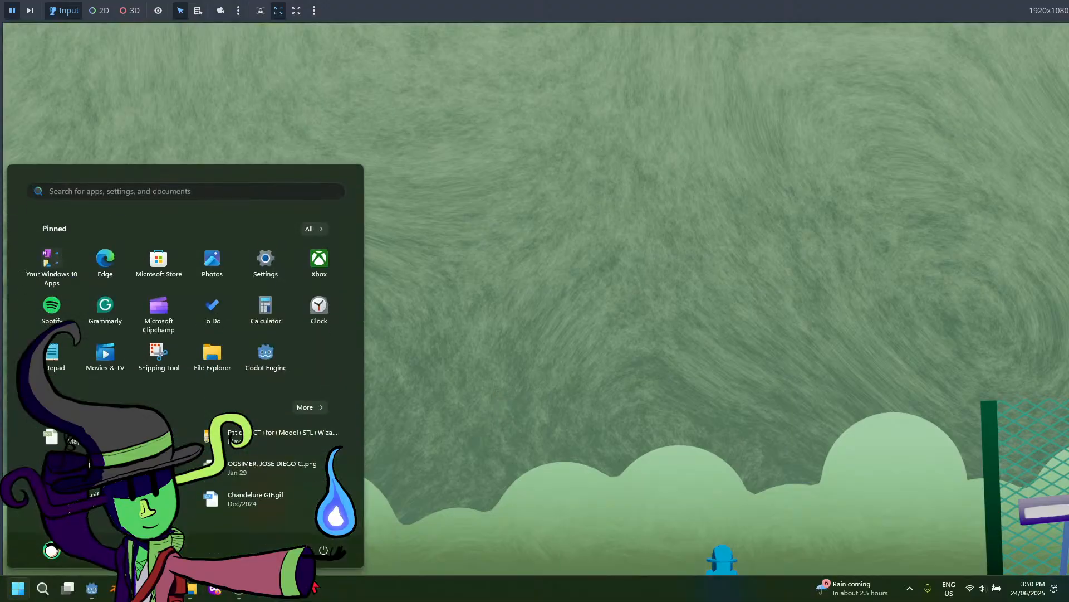
mouse_move(97, 583)
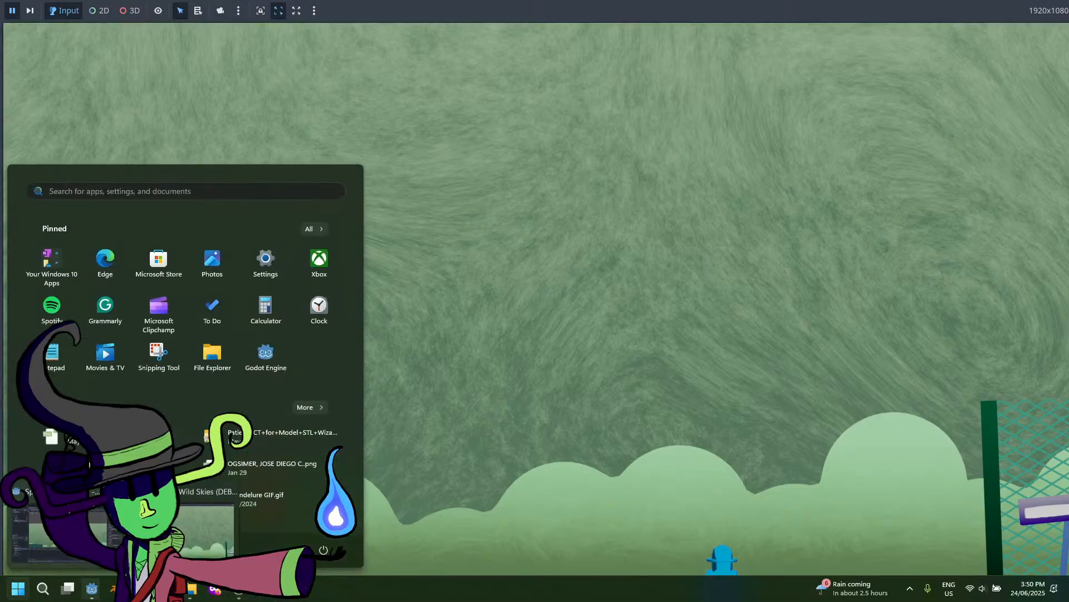
key("super")
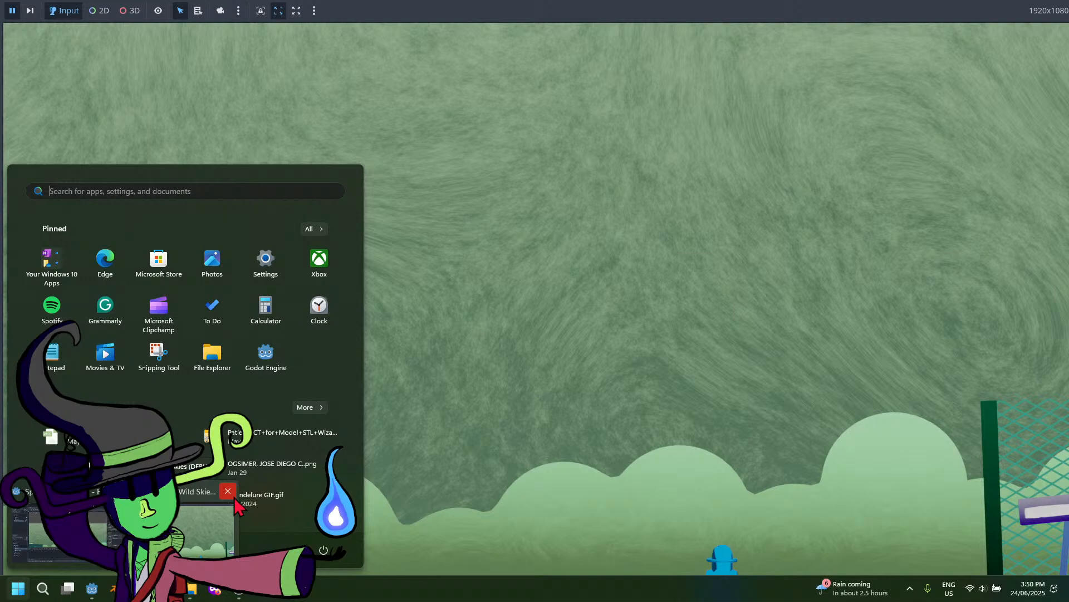
left_click(233, 504)
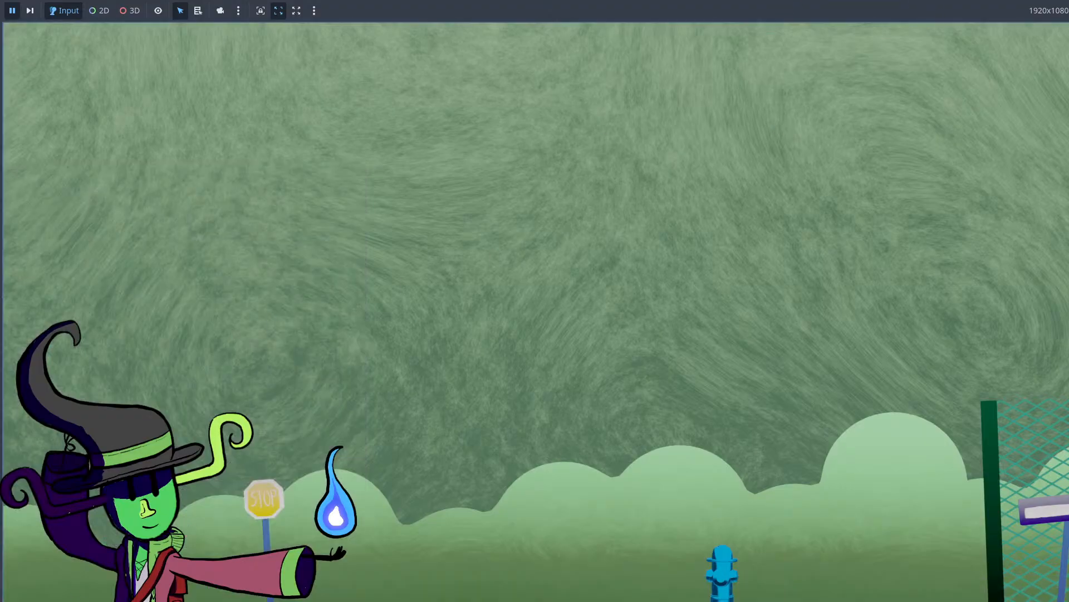
key("super")
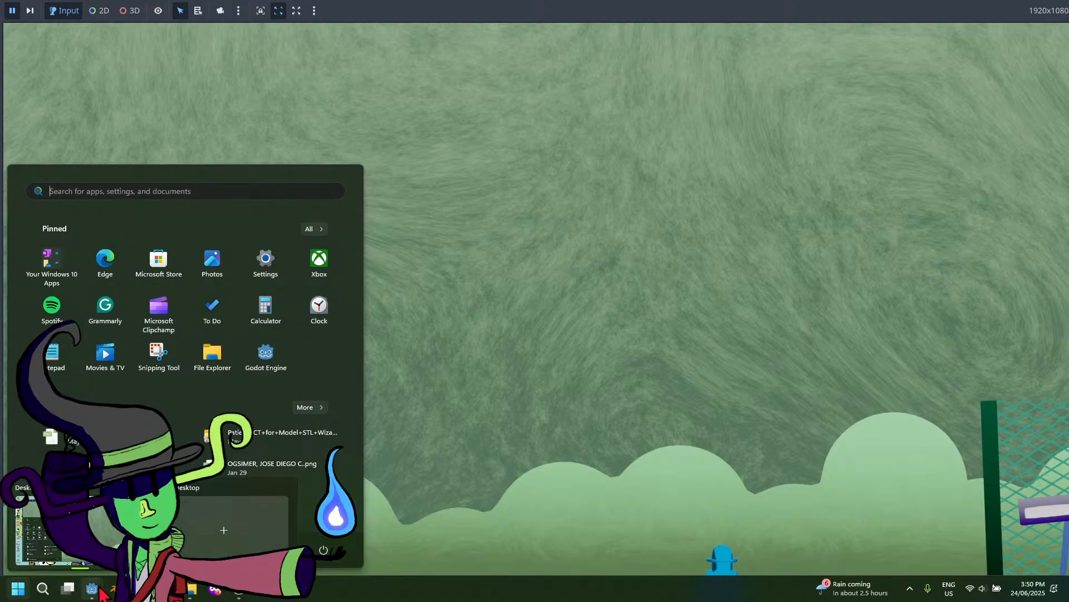
left_click(229, 496)
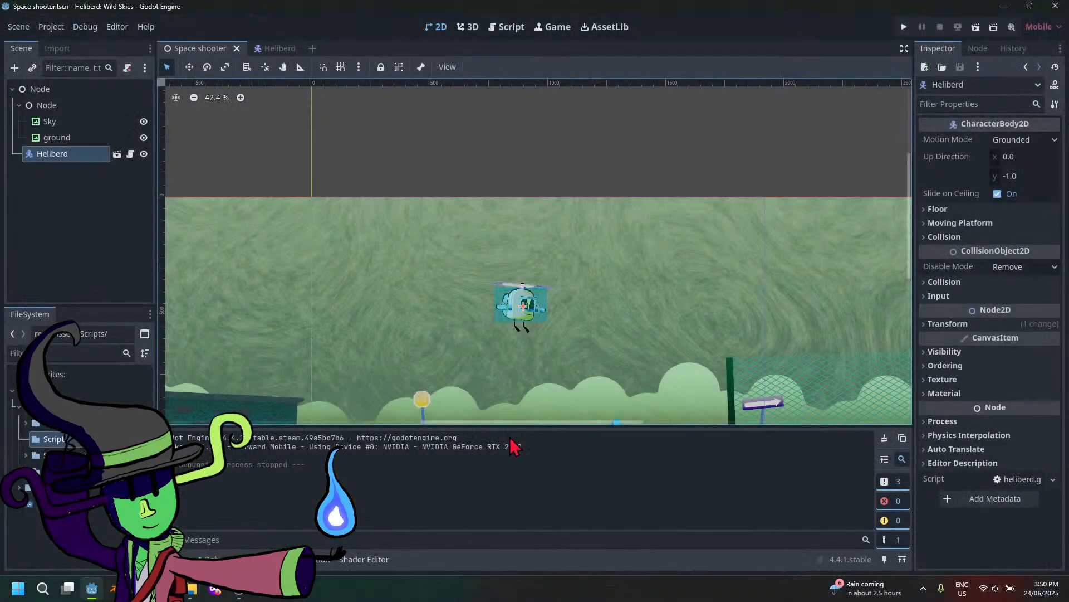
Set the project's viewport width to 1280 and height to 720, and save the scene
scroll(633, 327, "down", 6)
scroll(600, 301, "up", 1)
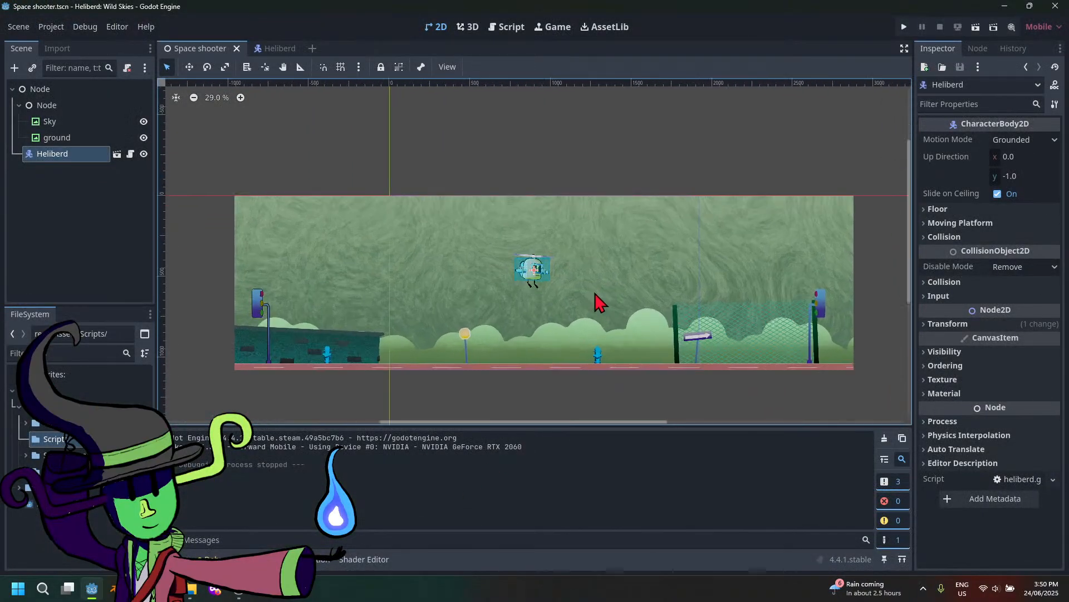
left_click(85, 27)
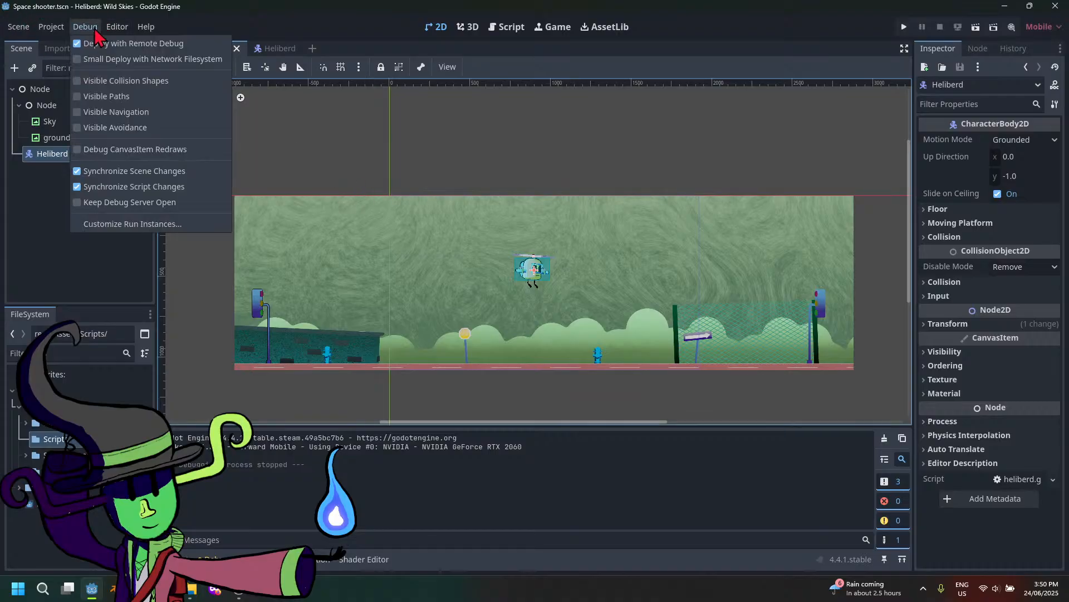
mouse_move(53, 26)
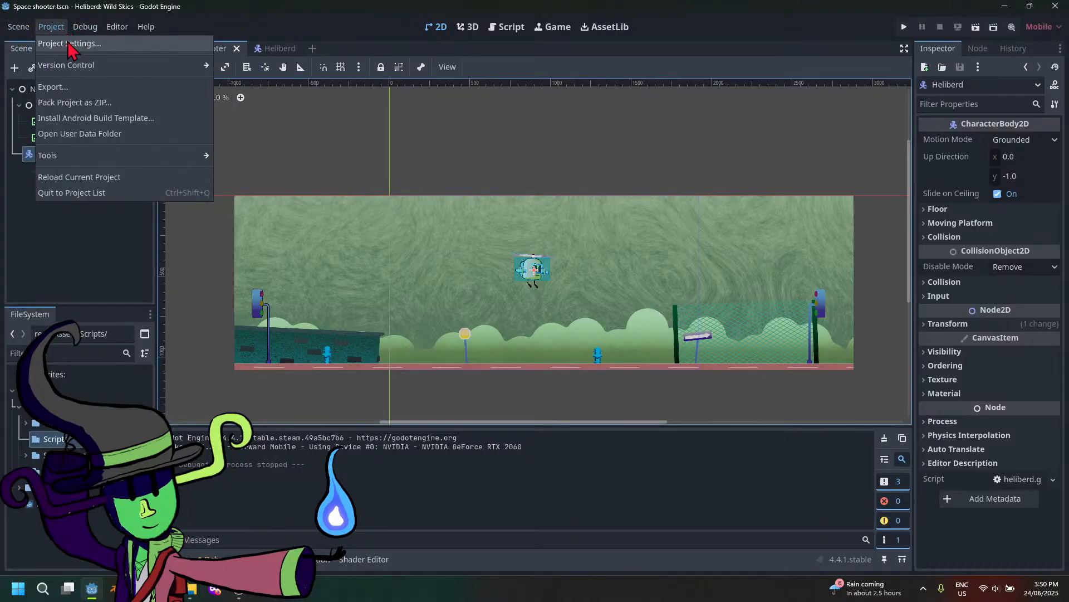
left_click(70, 44)
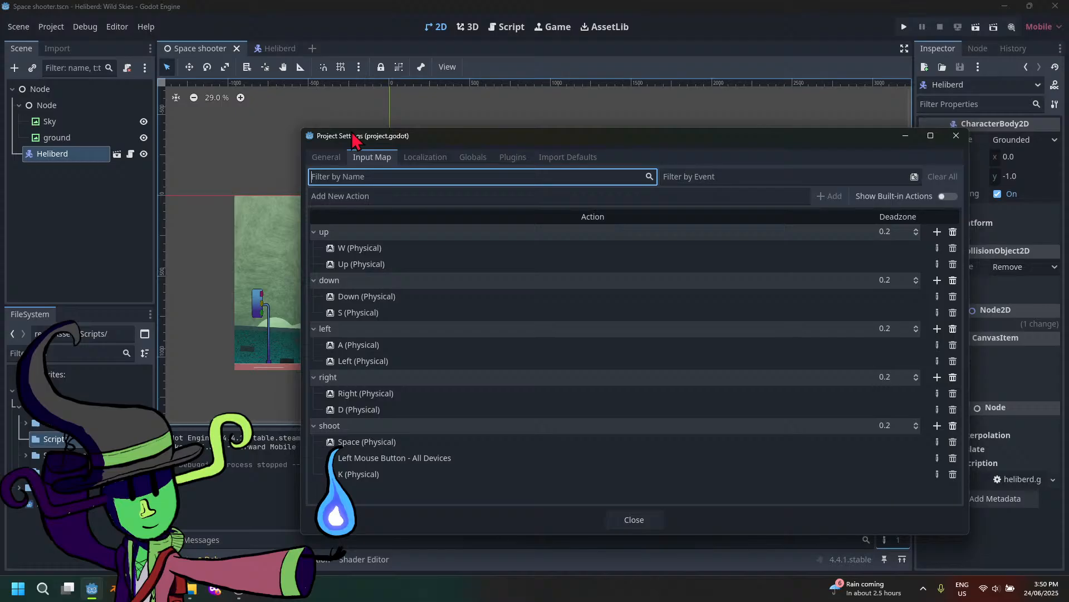
left_click(328, 157)
left_click(743, 232)
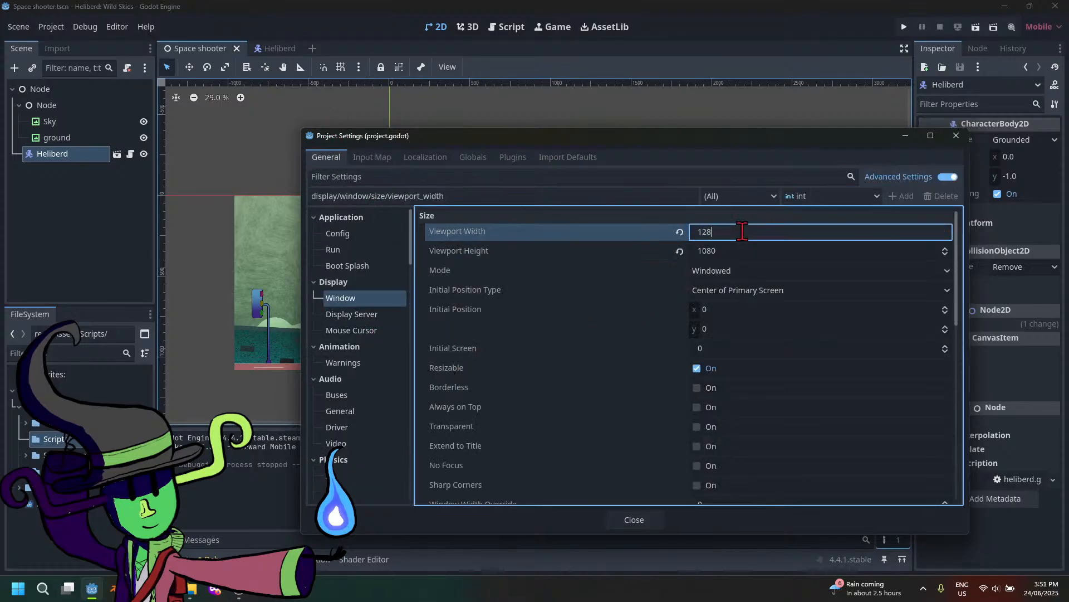
left_click(726, 250)
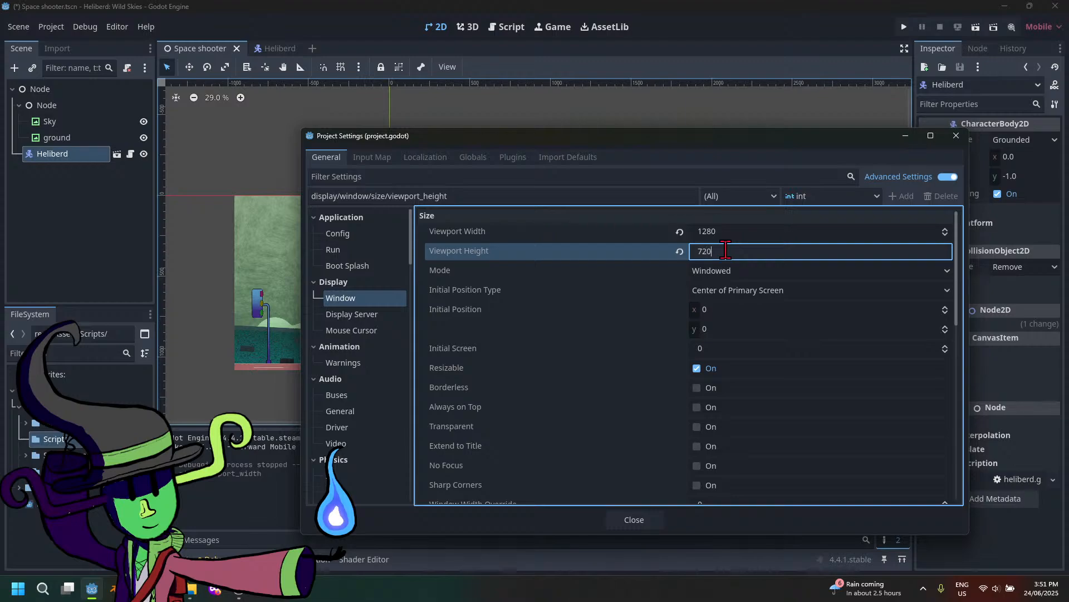
left_click(634, 521)
key("ctrl+s")
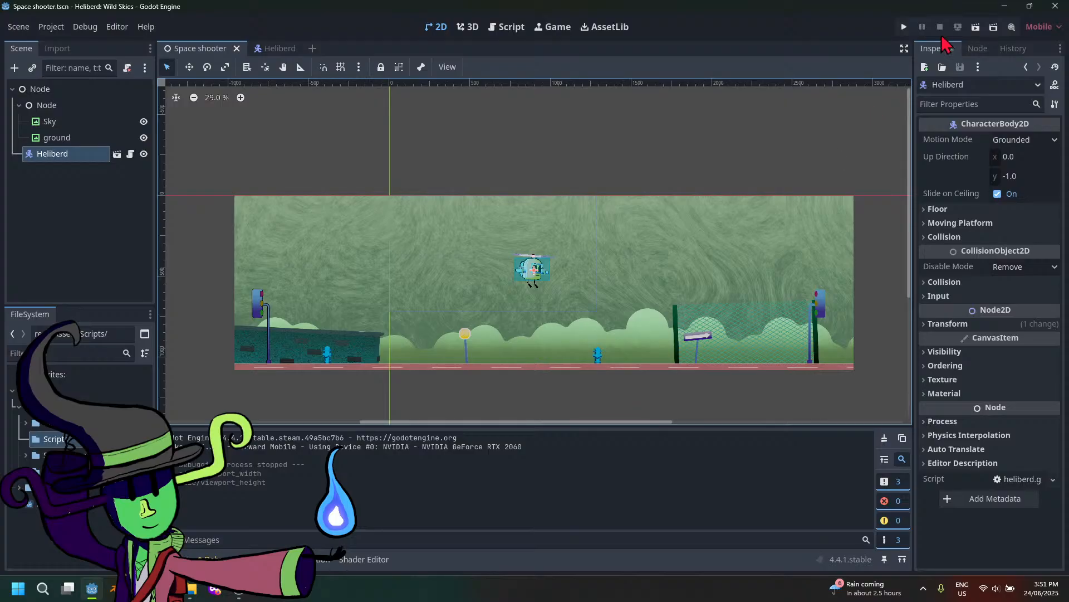
Run the project, test moving Heliberd left, right, up and down, and close the game
left_click(908, 33)
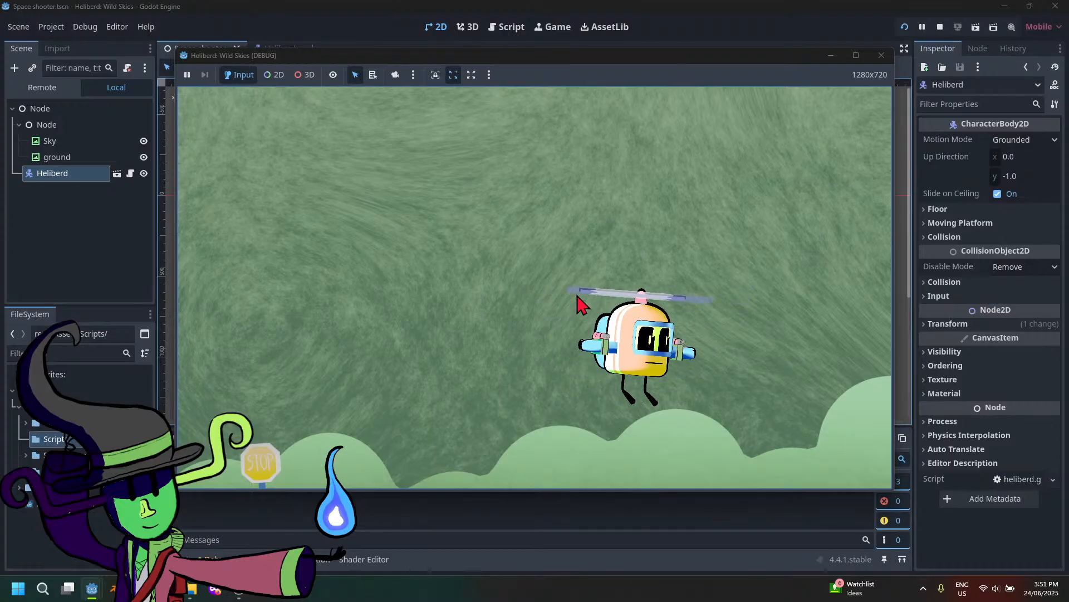
key("Left")
key("Down")
key("Up")
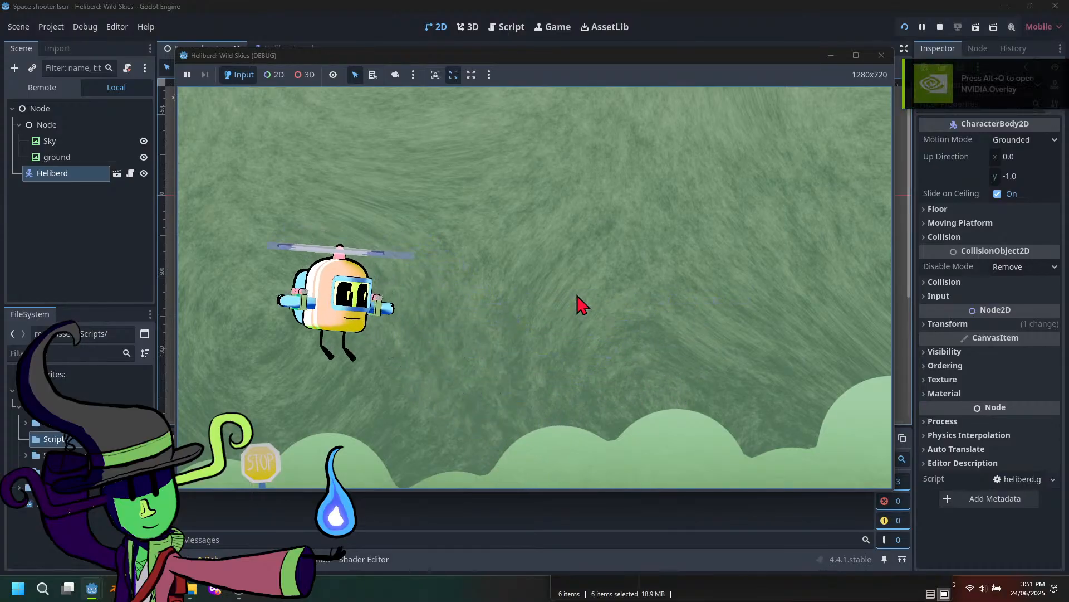
key("Up")
key("Right")
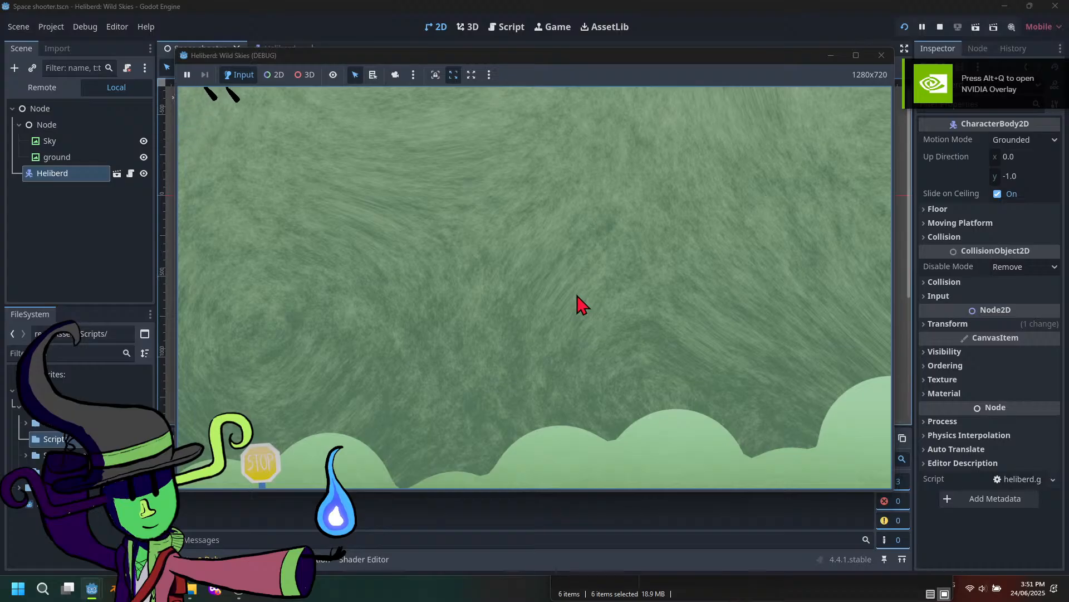
key("Down")
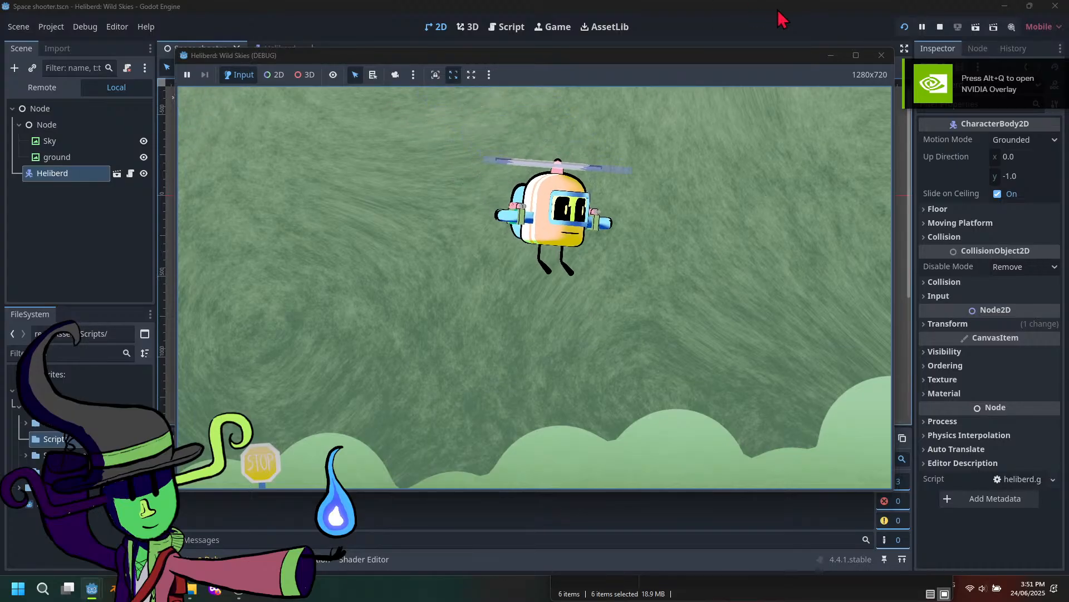
left_click(882, 55)
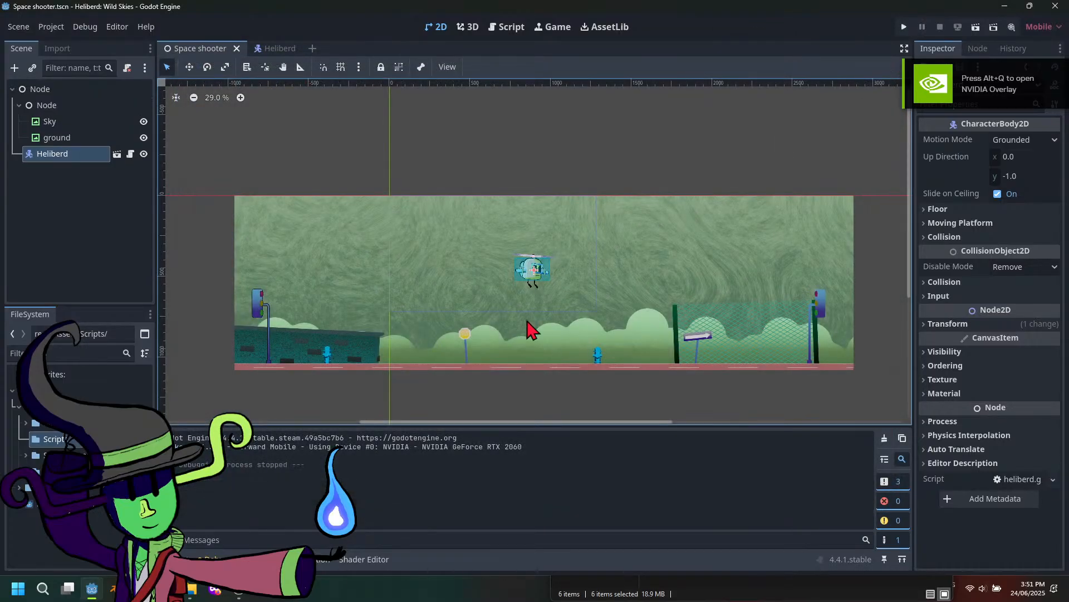
Open the Heliberd scene's script and examine the movement conditions in the _process function
left_click(274, 49)
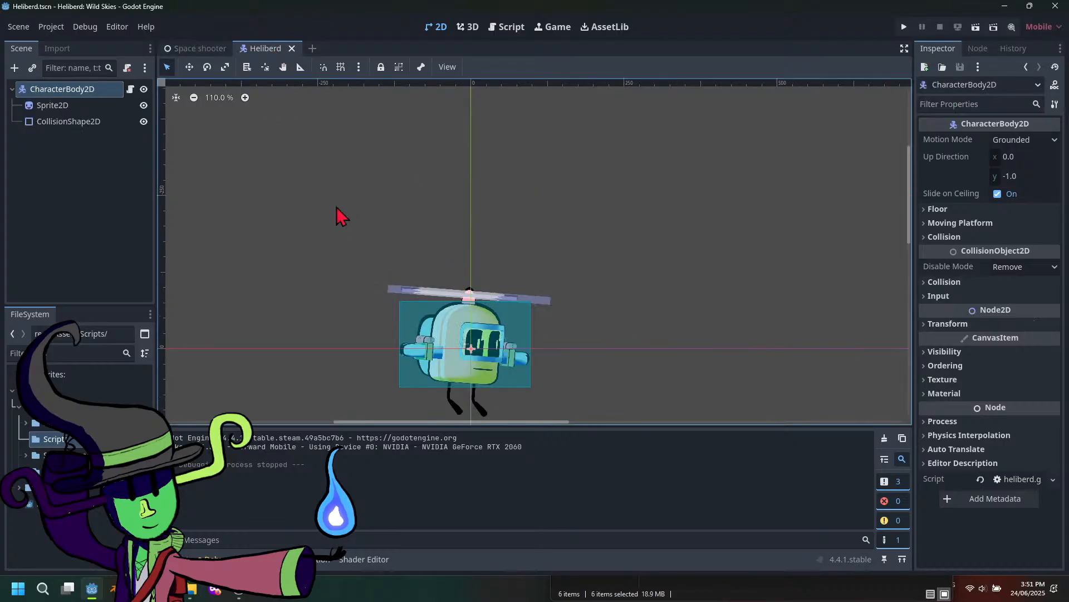
left_click(506, 28)
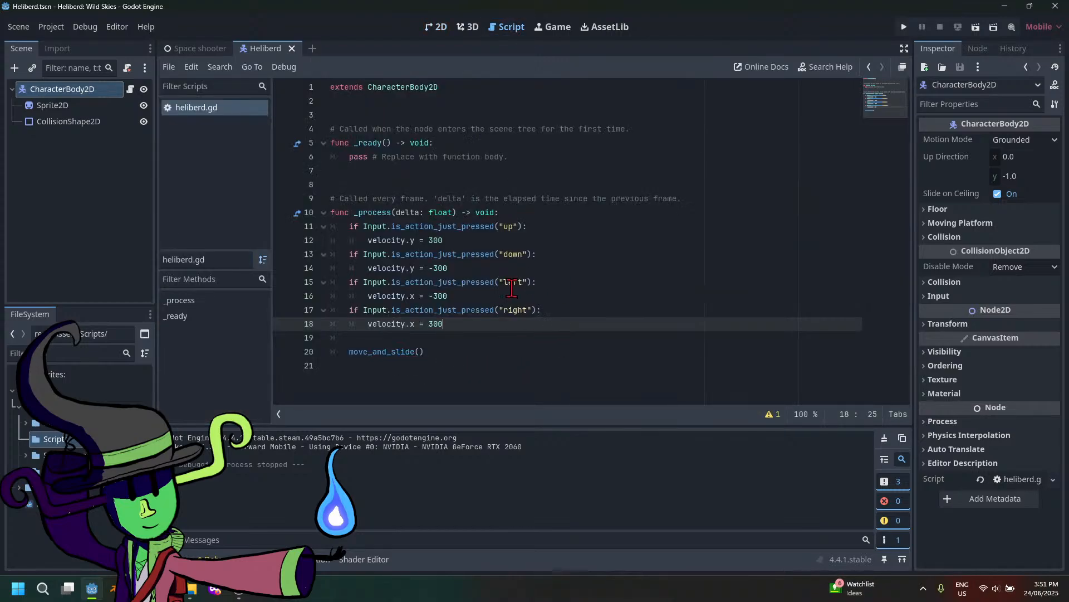
left_click(539, 291)
left_click(558, 308)
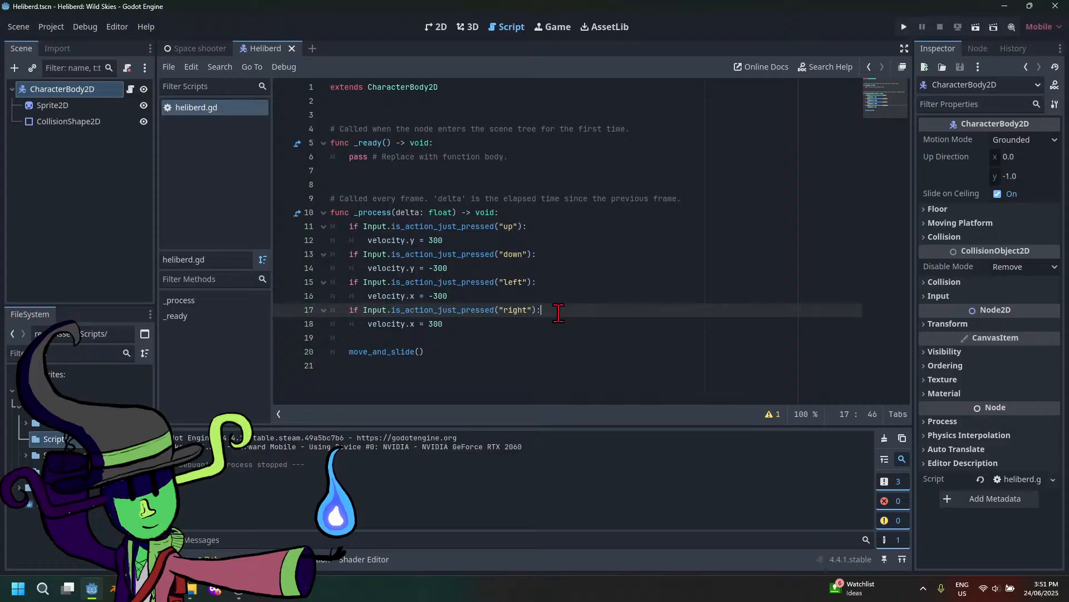
left_click(439, 339)
left_click(385, 212)
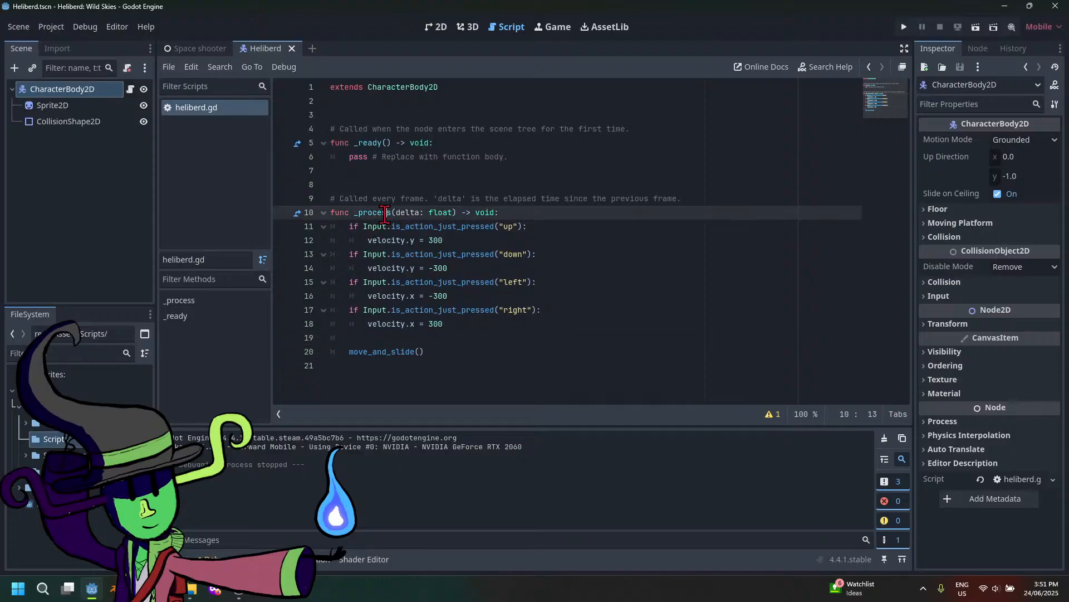
Change the _process function header to _physics_process(delta: float) -> void, remove the duplicated signature text, and save the script
left_click(358, 214)
type("_phy")
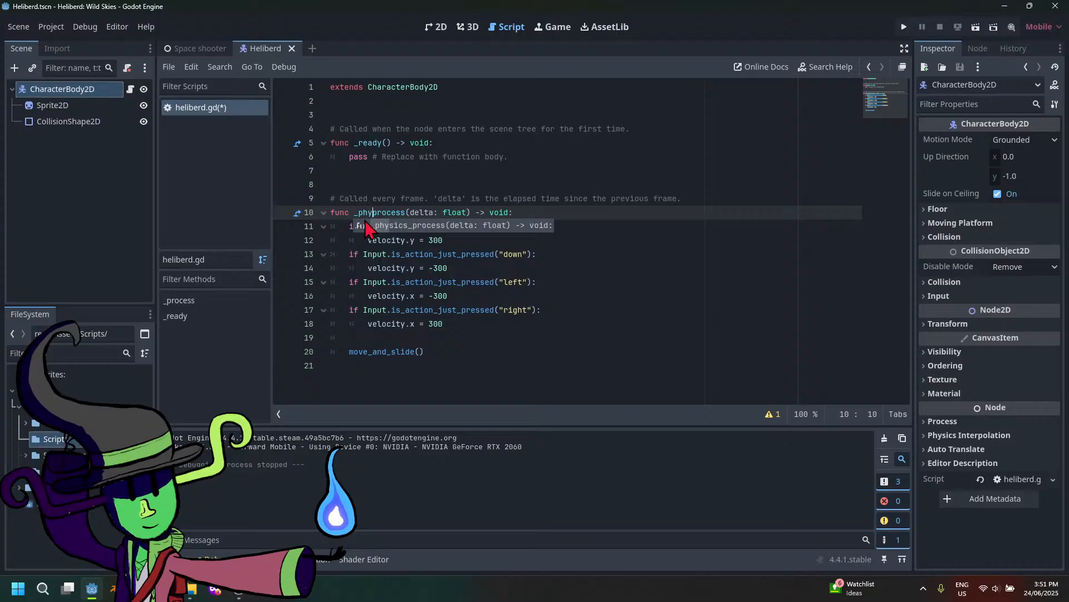
left_click(367, 228)
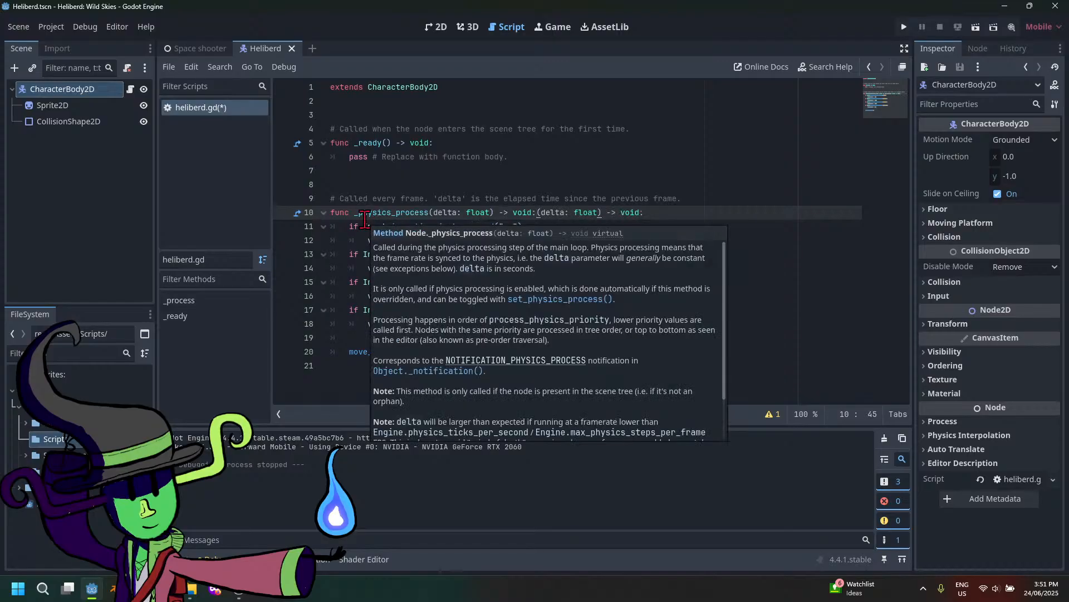
left_click_drag(682, 212, 536, 213)
key("BackSpace")
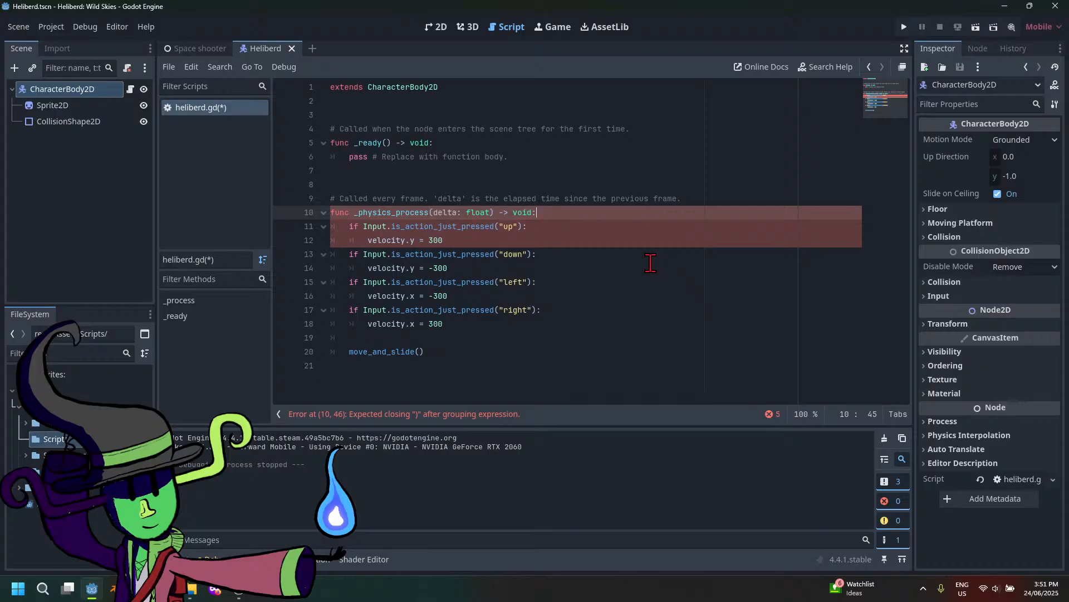
key("ctrl+s")
Examine the velocity values assigned to each direction in the _physics_process function
left_click(458, 349)
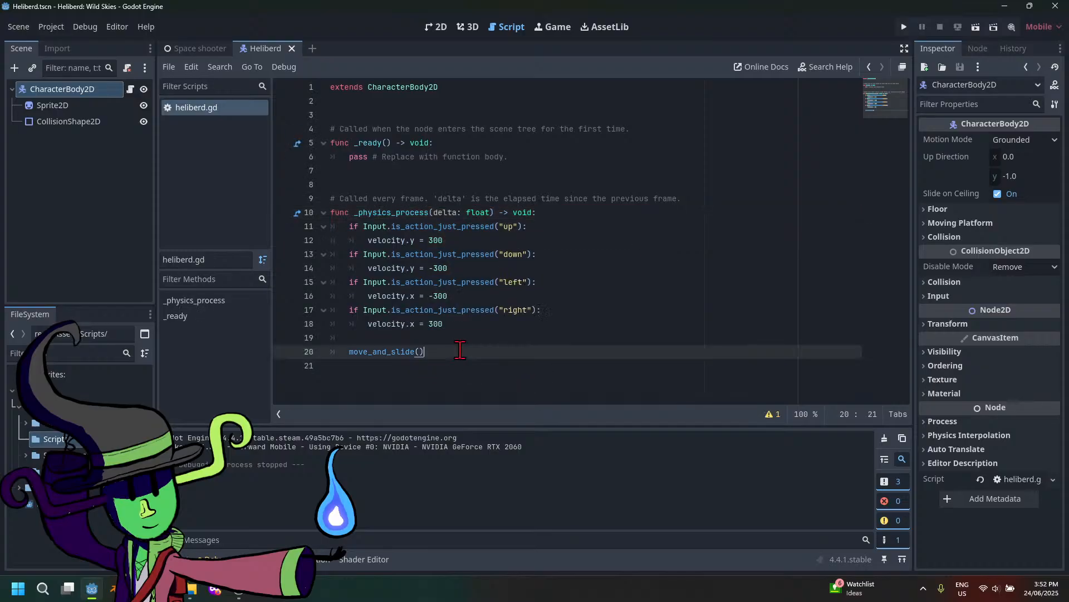
left_click(453, 322)
left_click(544, 301)
left_click(469, 325)
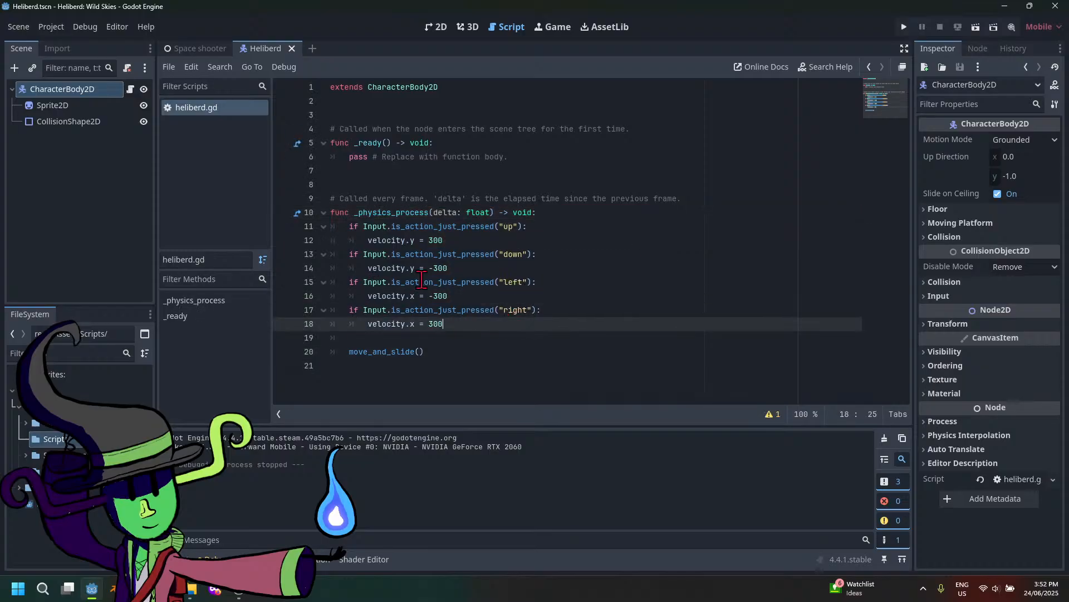
left_click(569, 295)
left_click(489, 313)
left_click(486, 328)
left_click(471, 270)
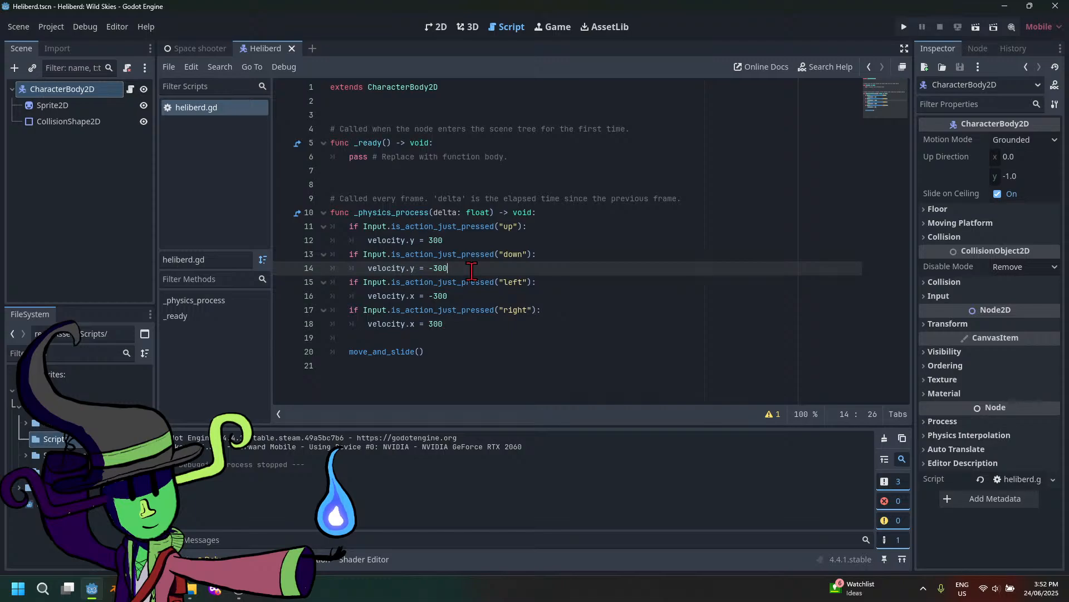
Set velocity.y to -300 for the "up" action and 300 for the "down" action, and save the script
left_click(437, 268)
key("BackSpace")
key("Up")
key("Up")
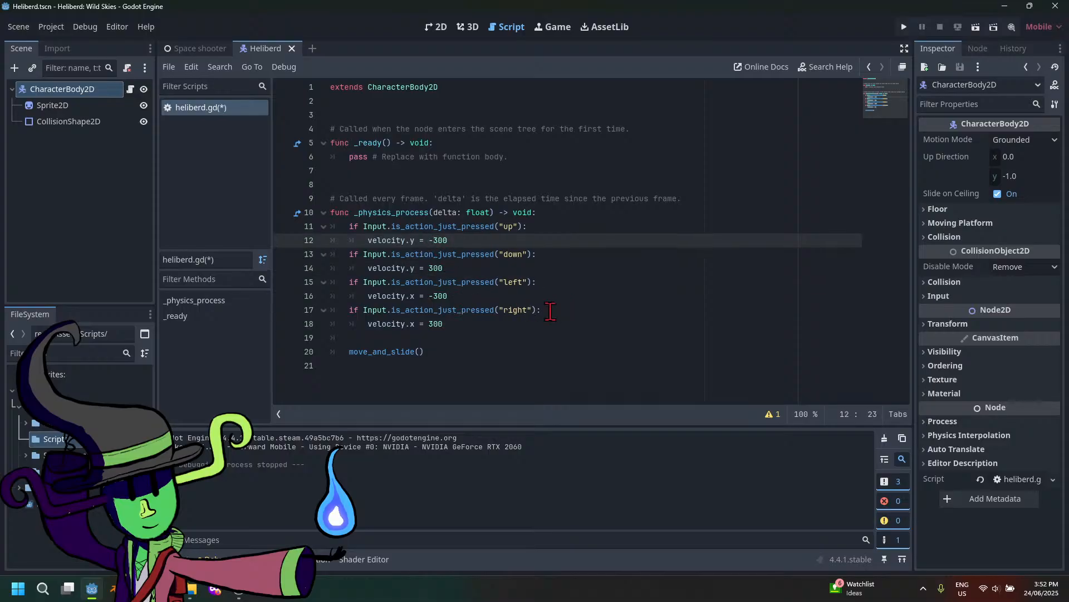
key("ctrl+s")
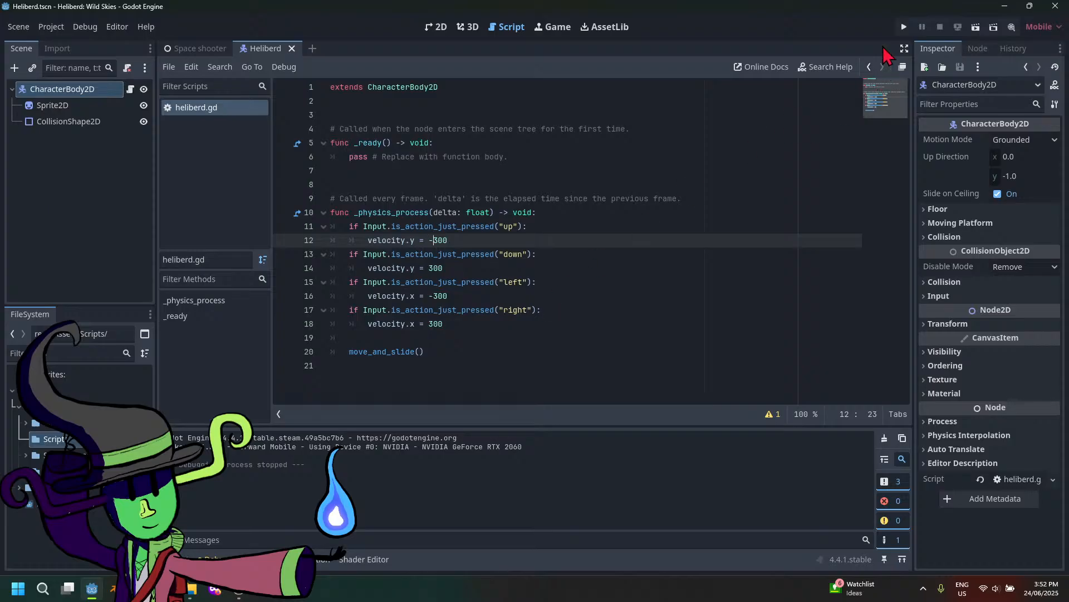
Run the project, steer Heliberd repeatedly in all four directions to test the corrected movement, and close the game
left_click(904, 27)
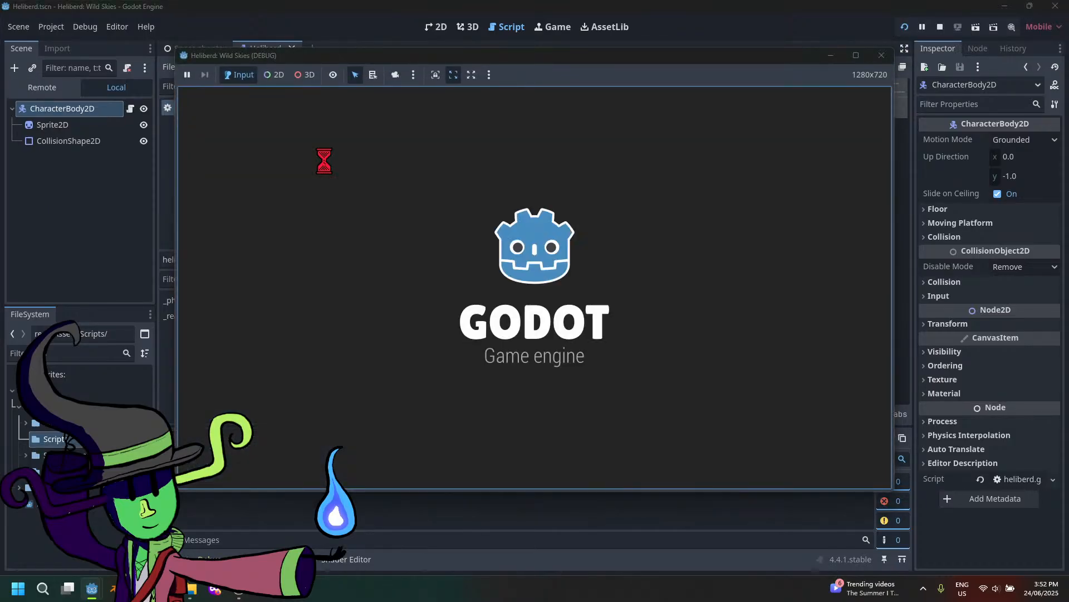
key("Left")
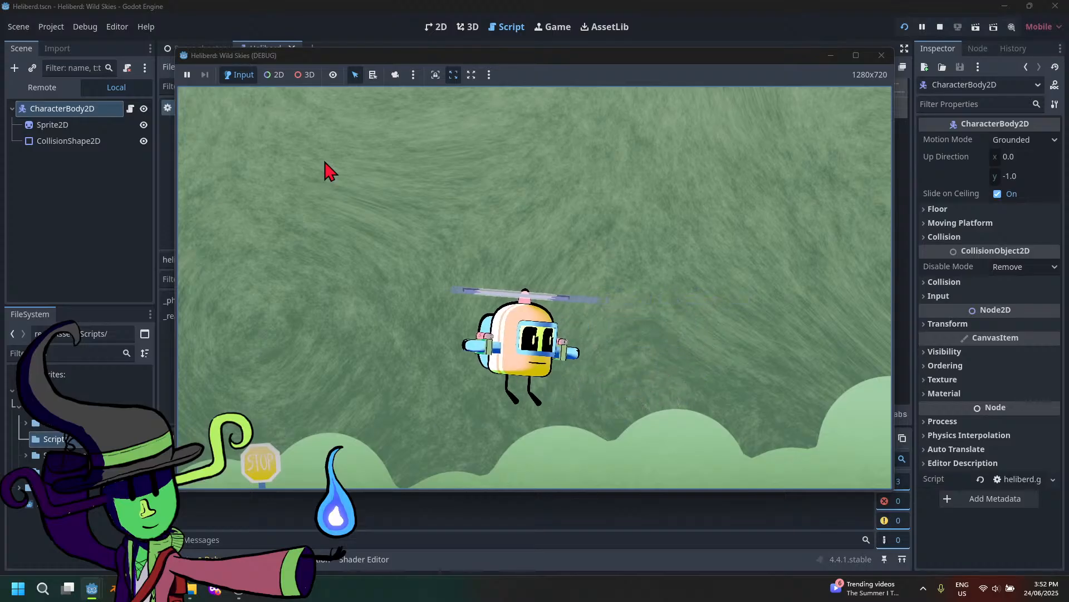
key("Right")
key("Up")
key("Left")
key("Right")
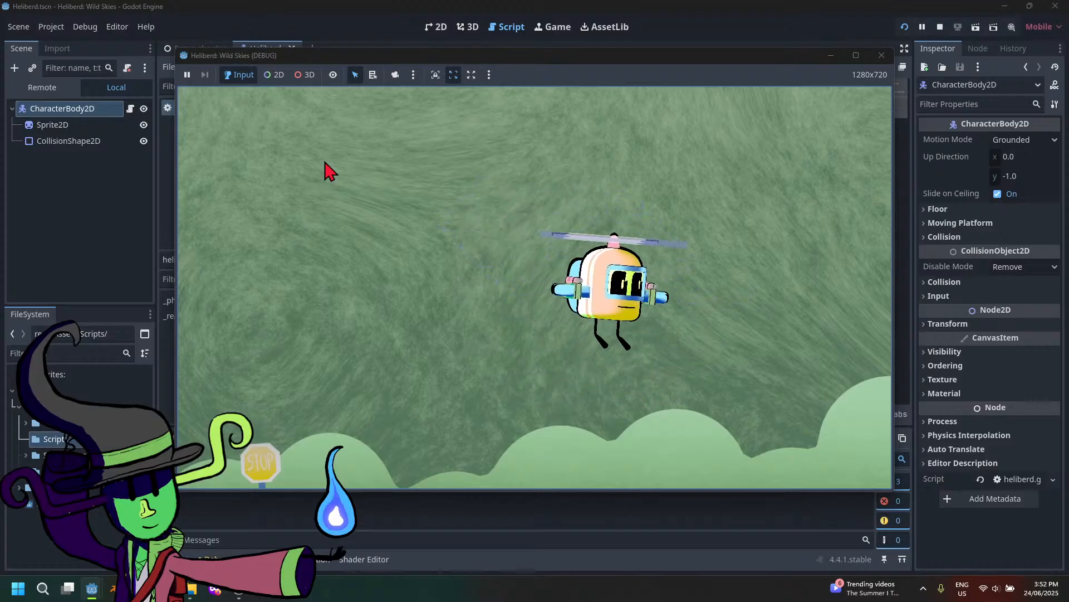
key("Left")
key("Right")
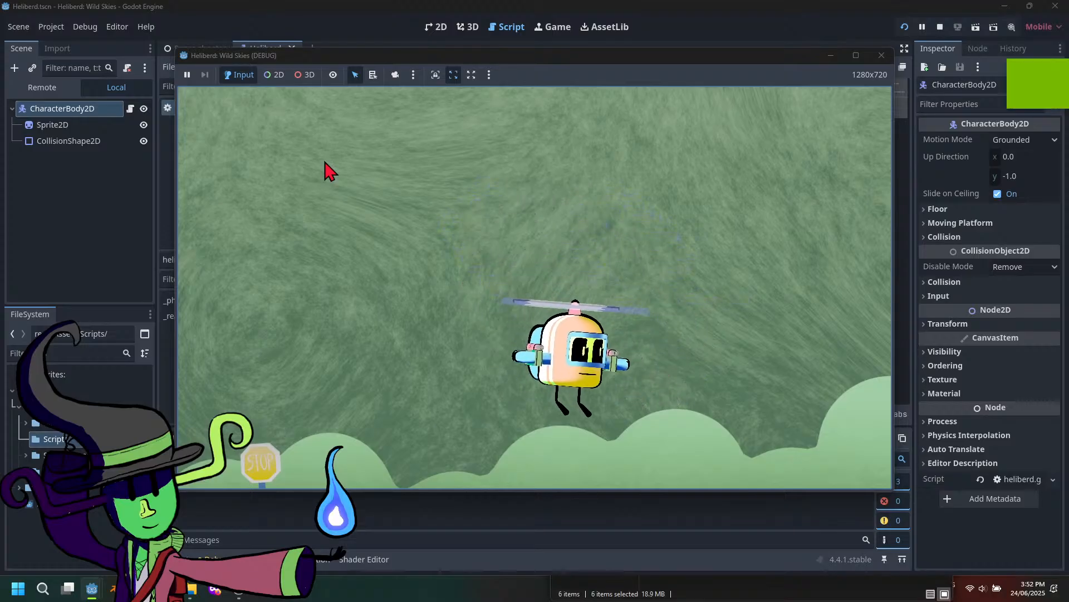
key("Up")
key("Right")
key("Left")
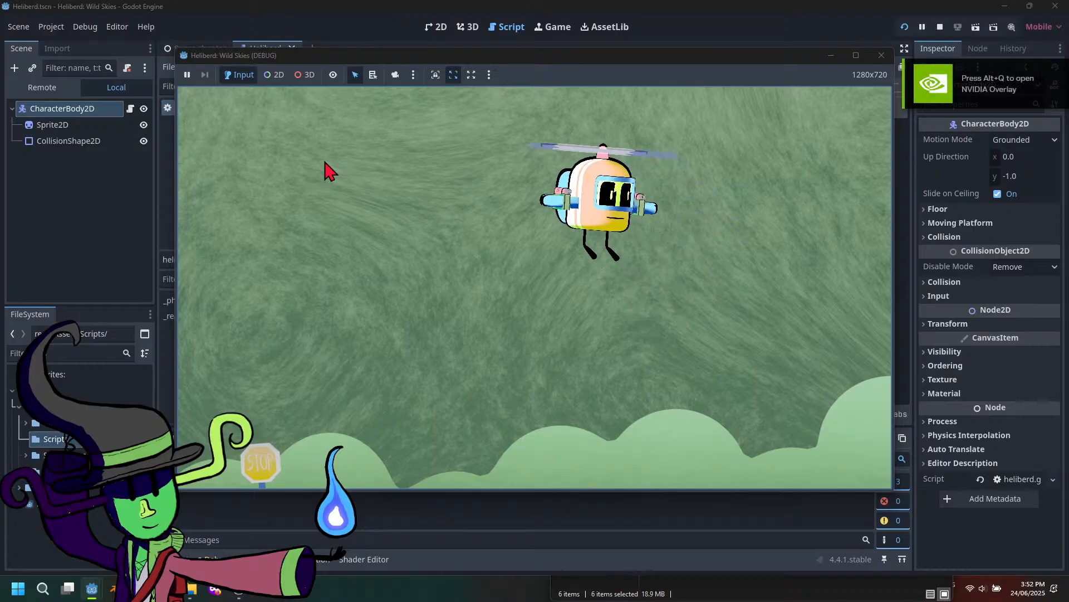
key("Down")
key("Right")
key("Up")
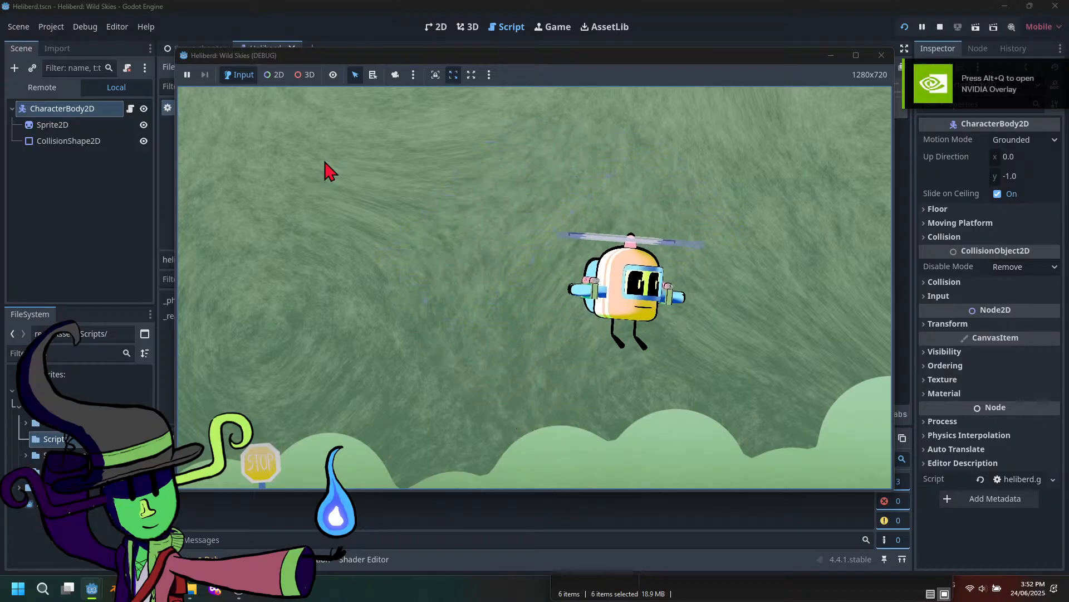
key("Left")
key("Down")
key("Down")
key("Right")
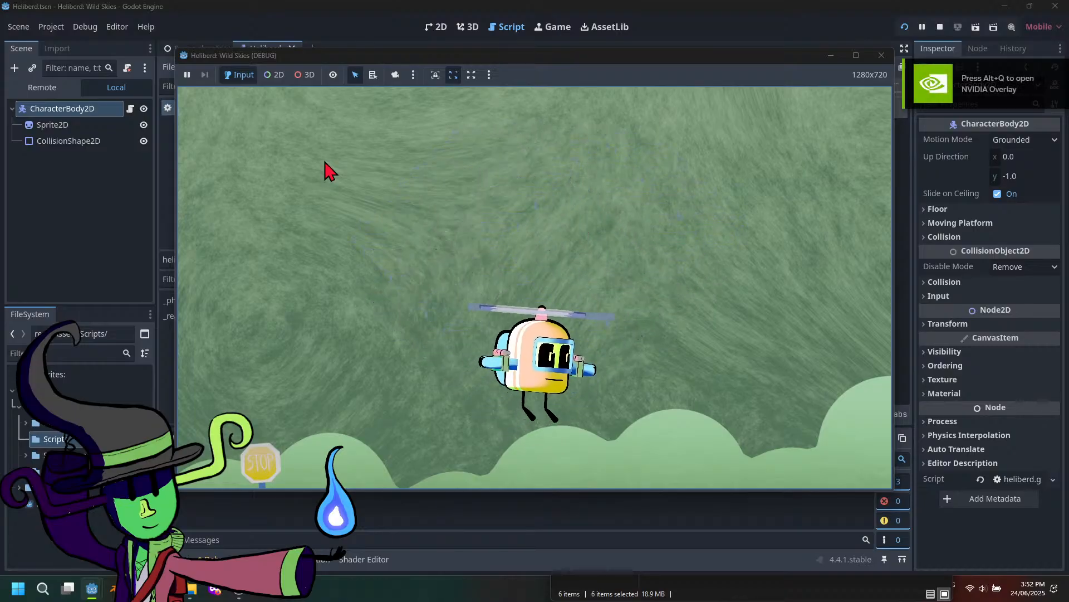
key("Up")
key("Left")
key("Right")
key("Up")
key("Left")
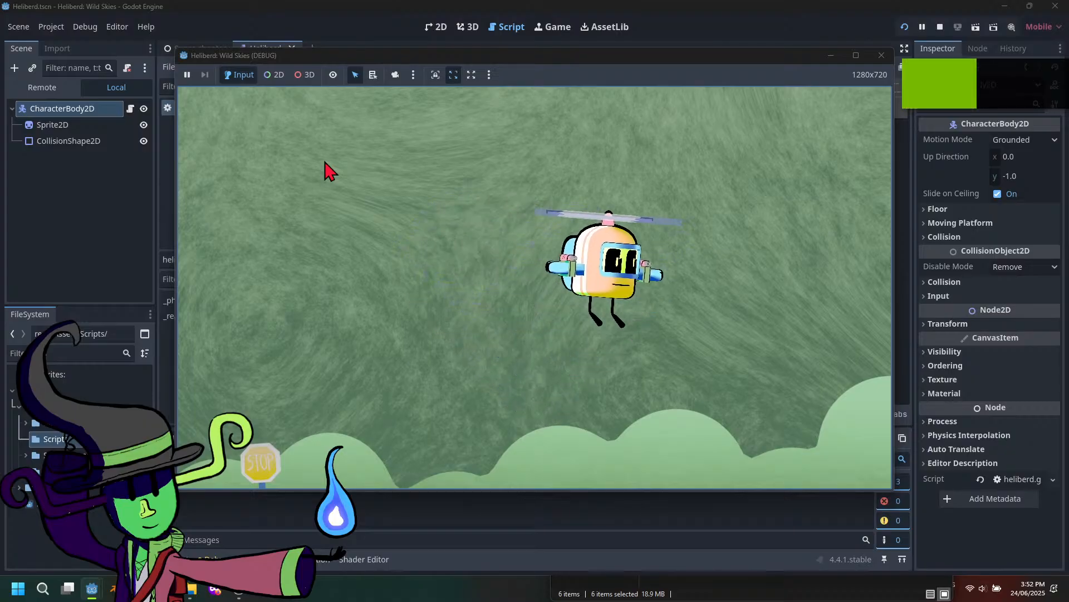
key("Down")
key("Right")
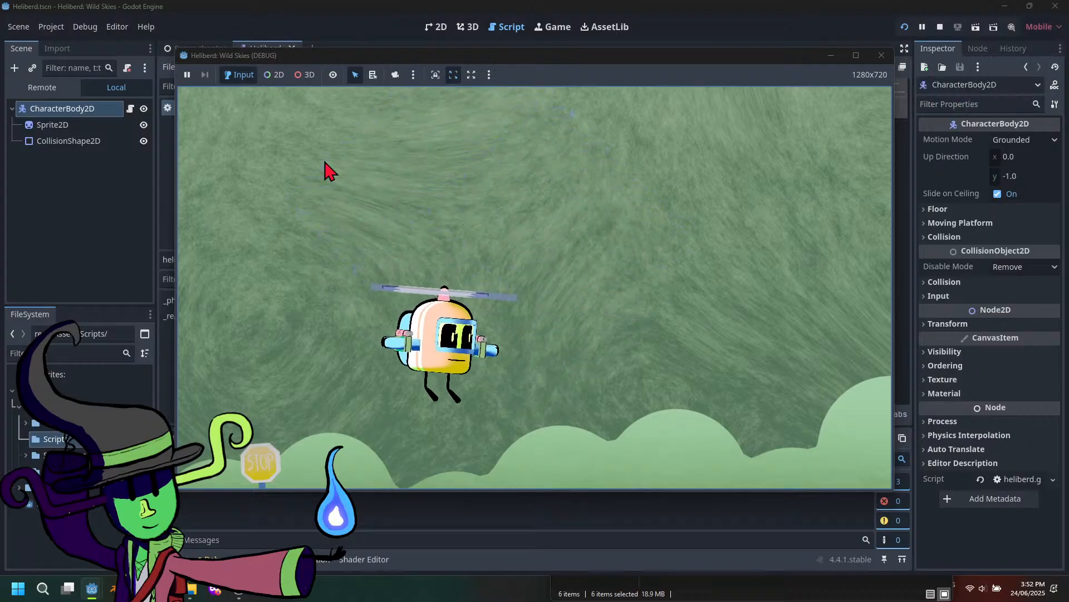
key("Up")
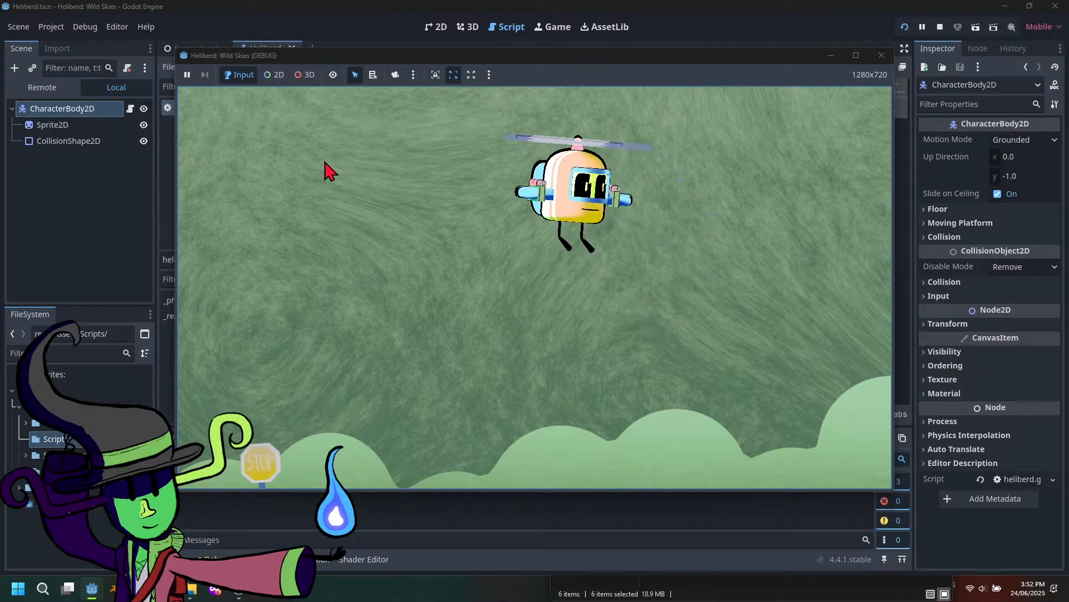
key("Down")
key("Right")
key("Up")
key("Left")
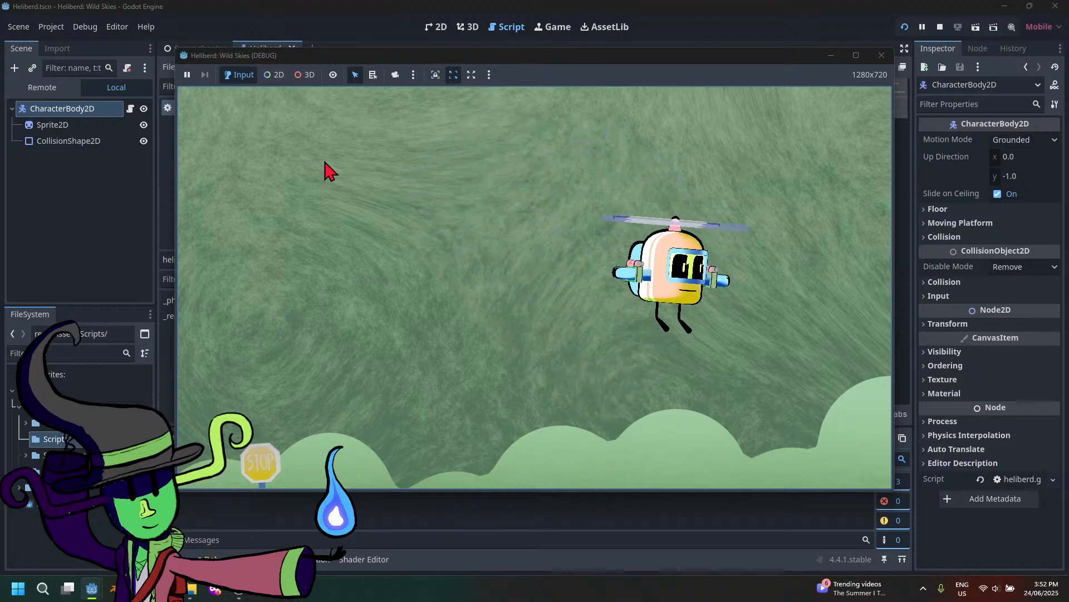
key("Down")
key("Up")
key("Right")
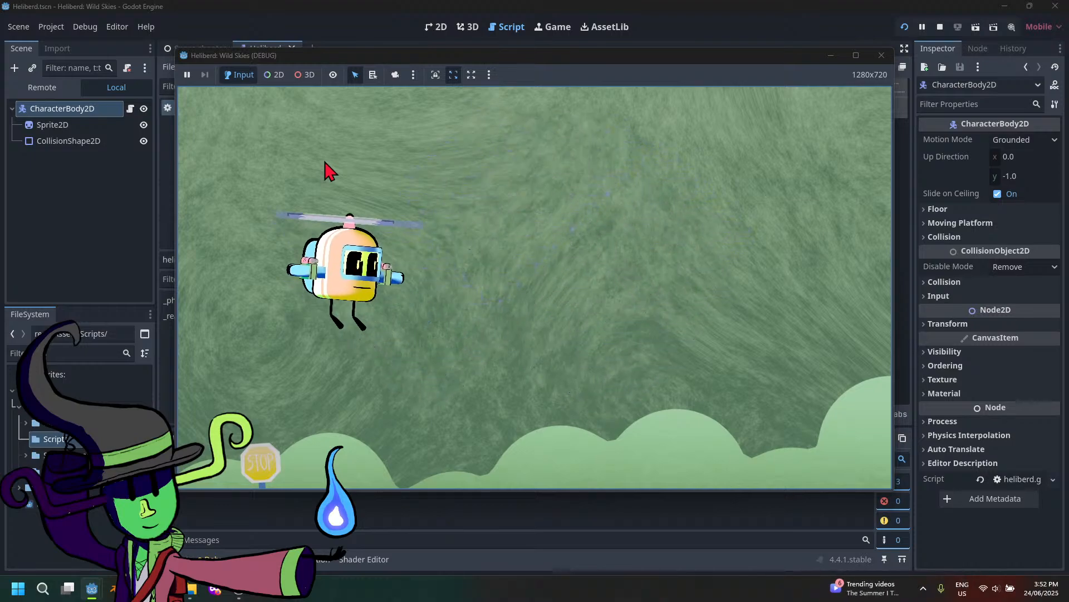
key("Down")
key("Left")
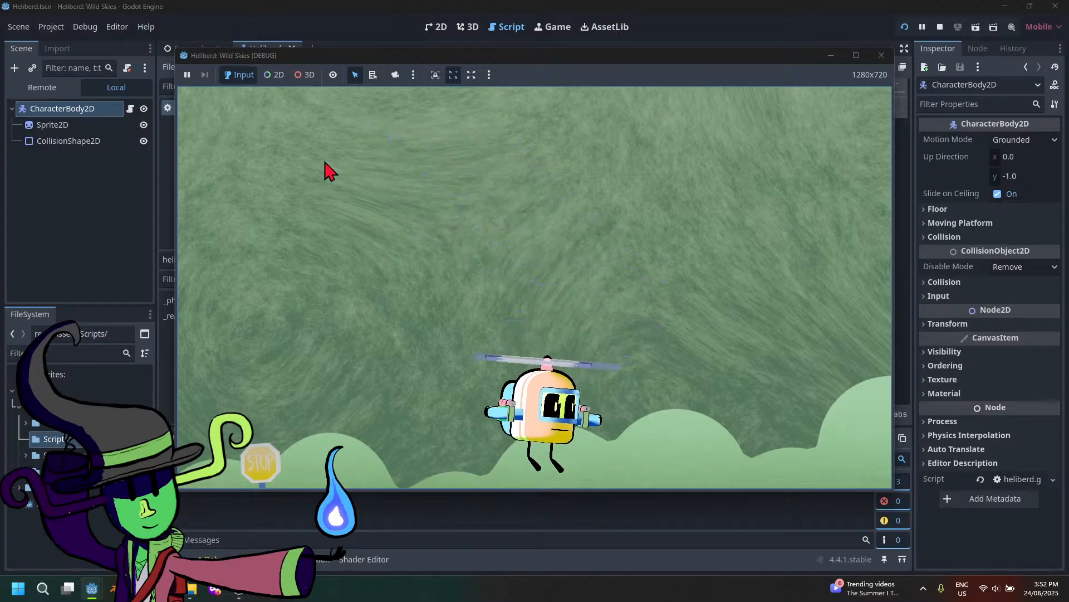
key("Up")
key("Right")
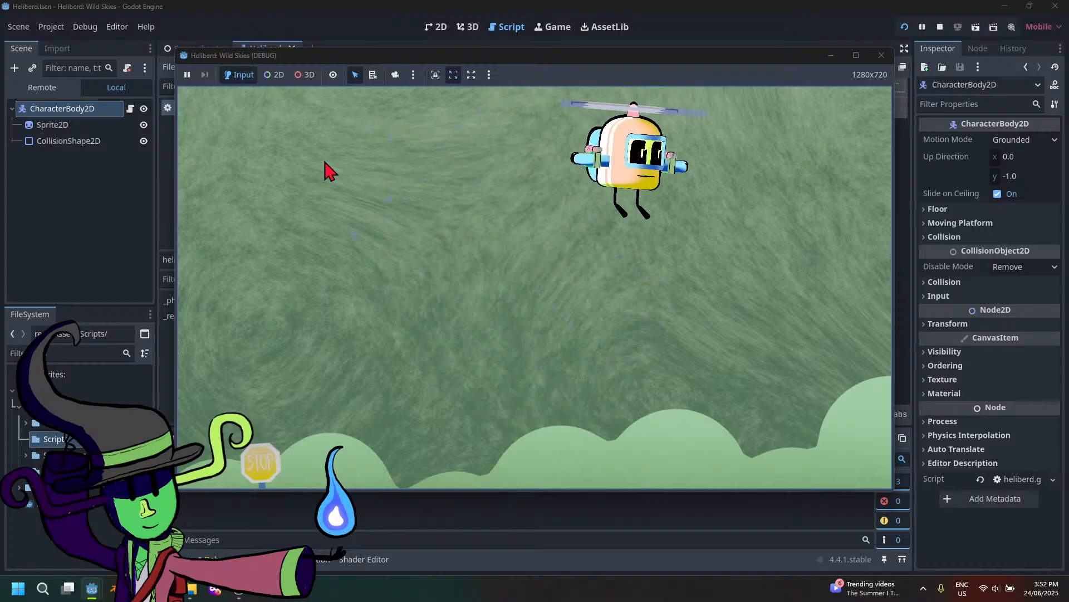
key("Down")
key("Left")
key("Up")
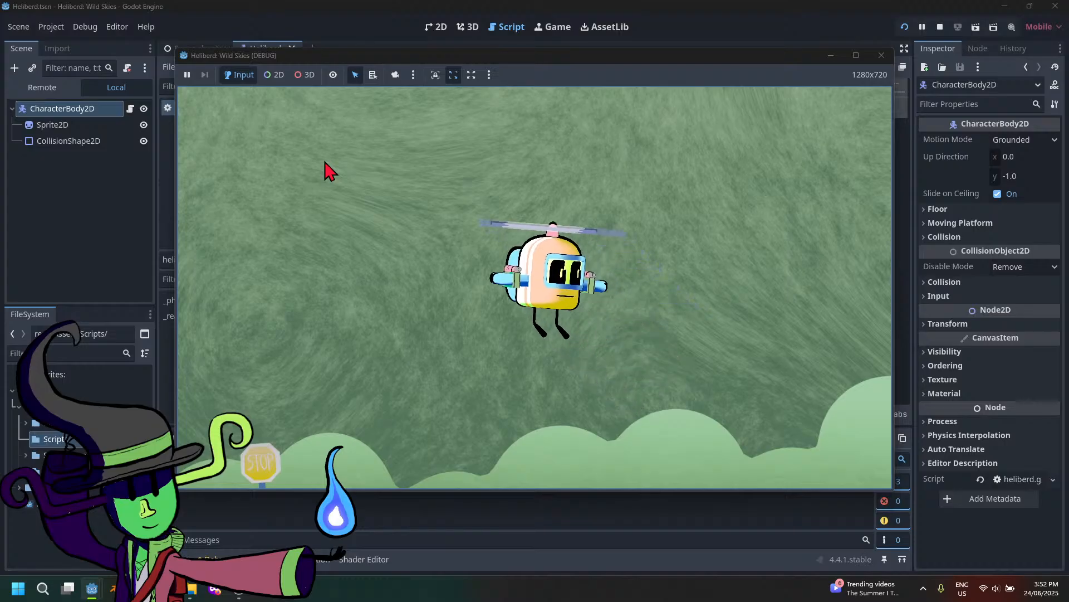
key("Right")
key("Down")
key("Left")
key("Up")
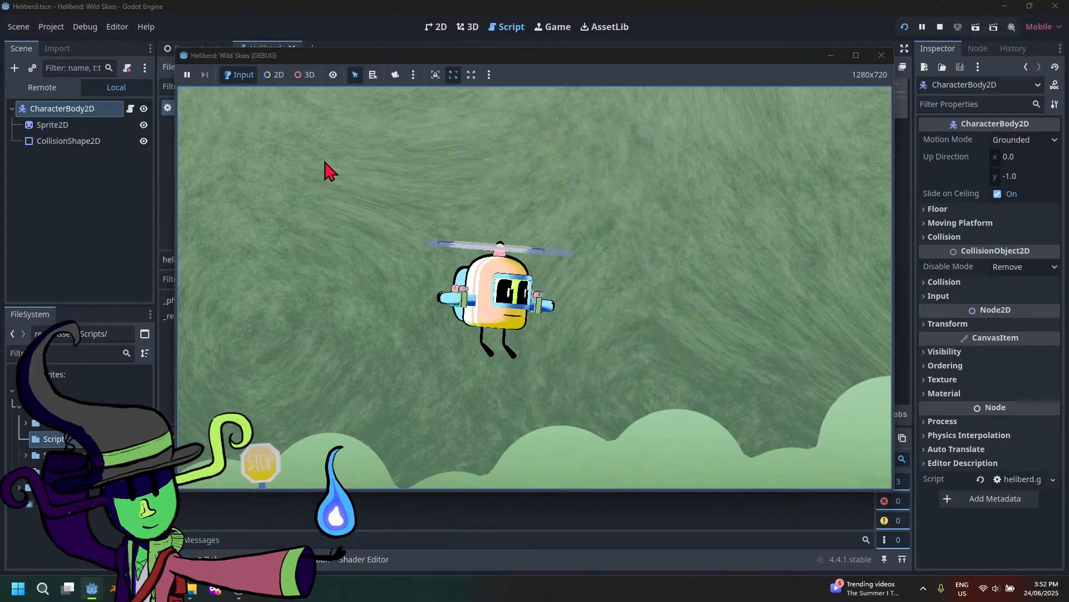
key("Right")
key("Down")
key("Left")
key("Up")
key("Right")
key("Down")
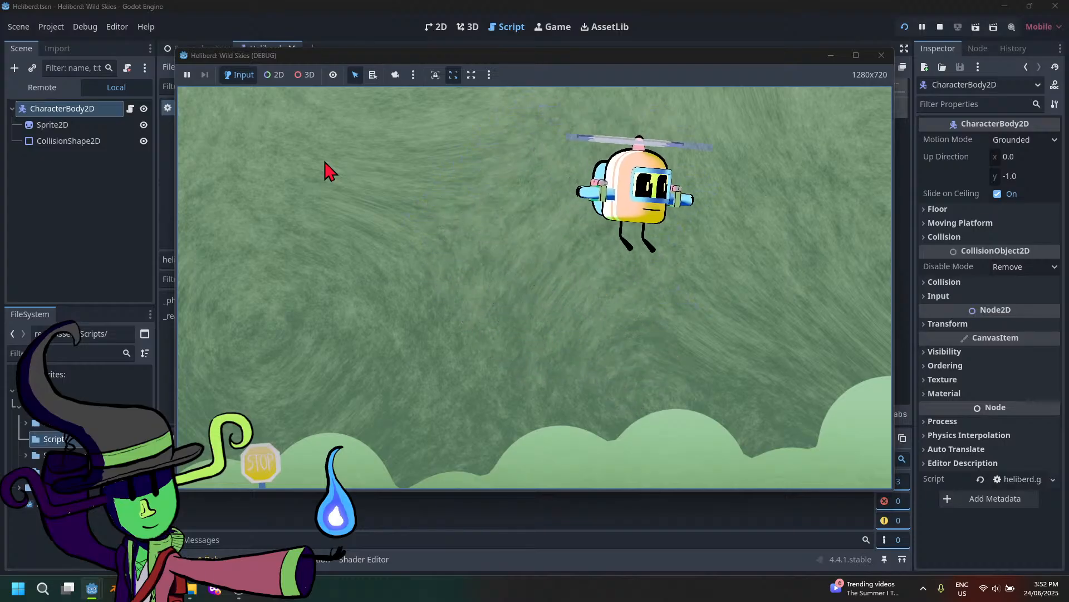
key("Left")
key("Up")
key("Right")
key("Down")
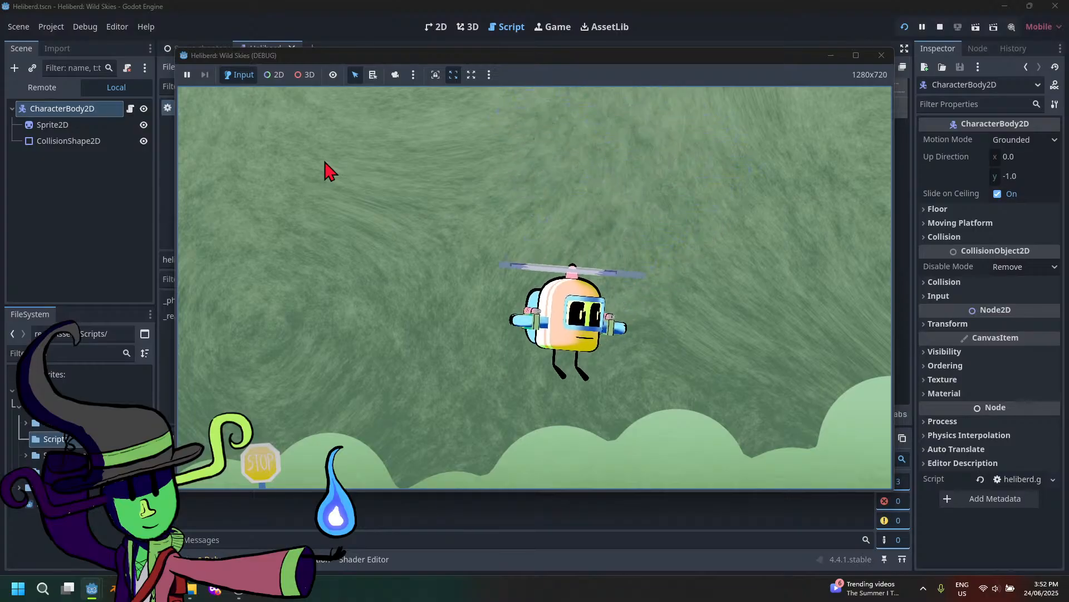
left_click(881, 55)
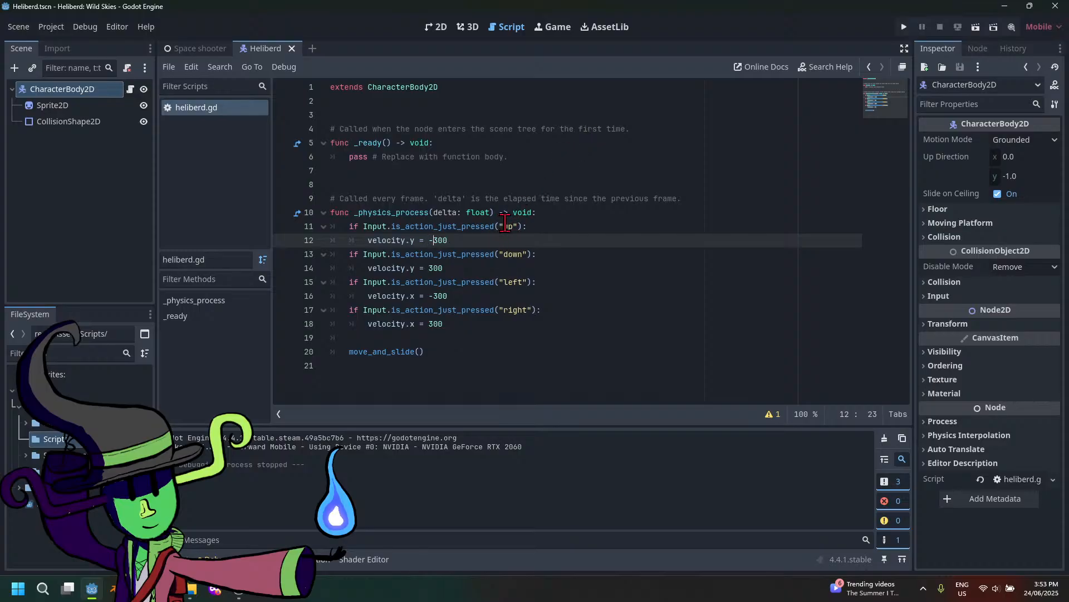
Insert a line at the start of the _physics_process body that assigns 0,0 to velocity
left_click(523, 228)
left_click(550, 256)
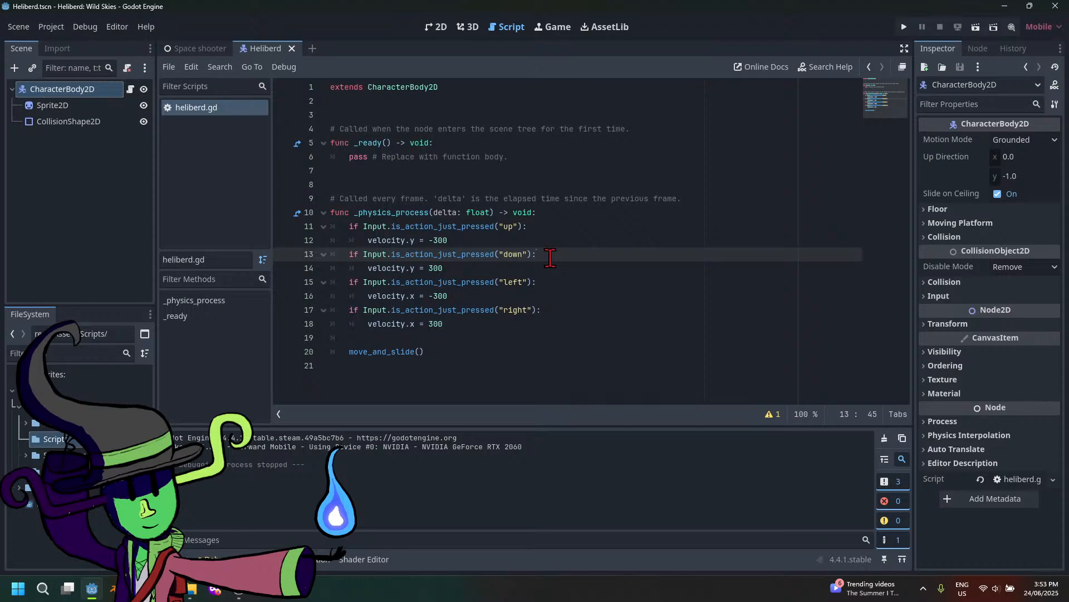
left_click(570, 216)
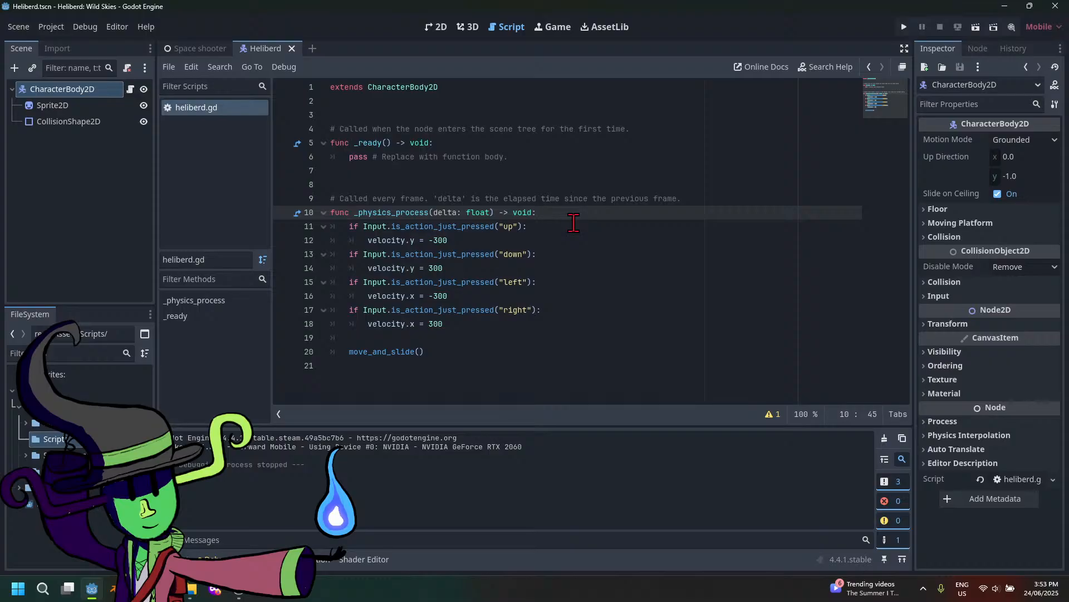
key("Return")
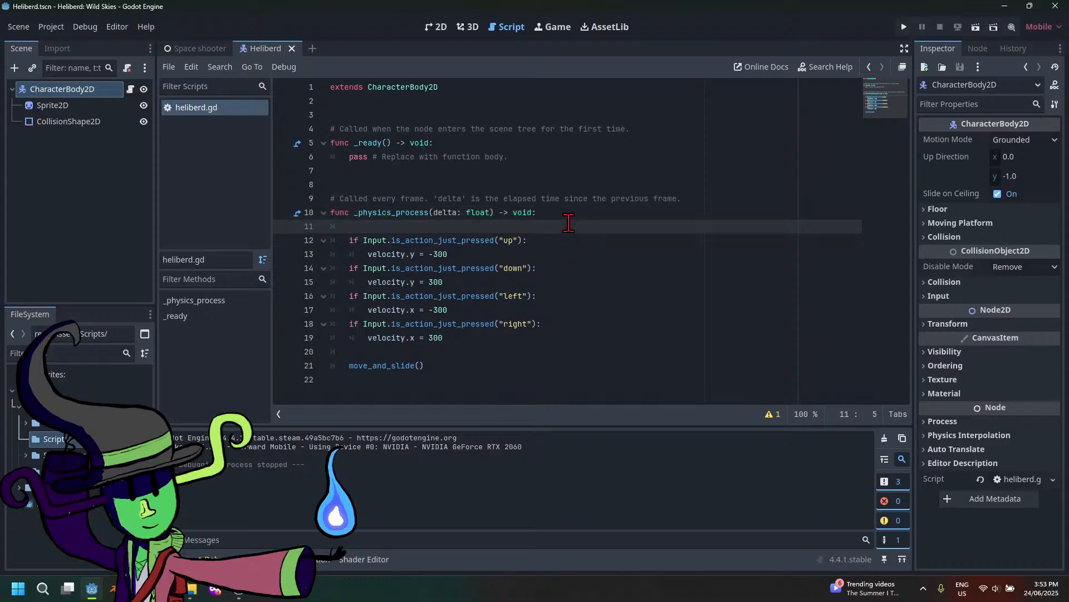
type("veloc")
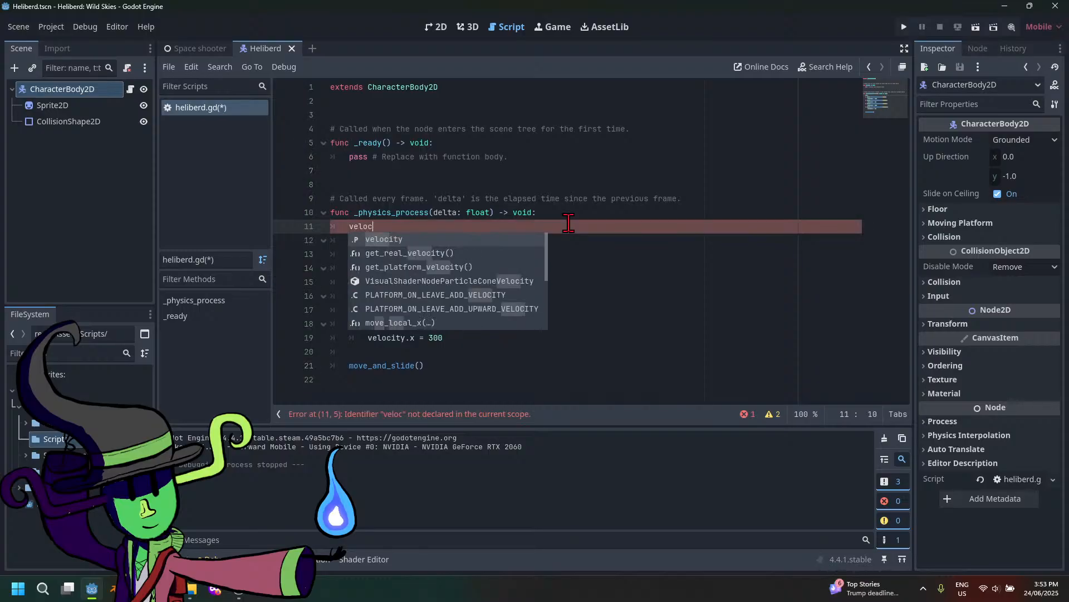
type("yt")
key("BackSpace")
key("BackSpace")
type("i")
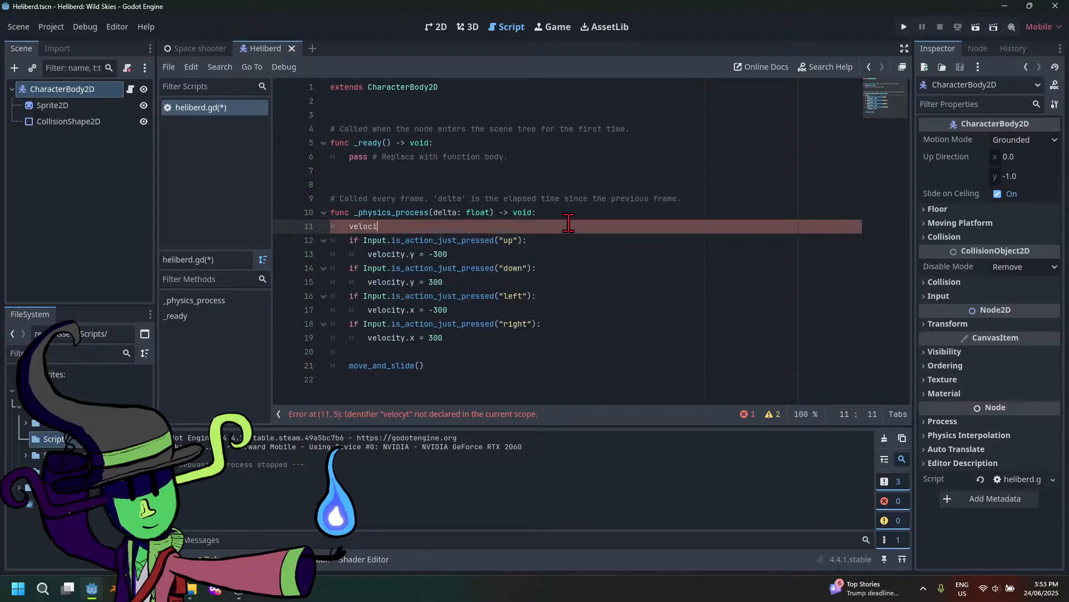
type("ty =")
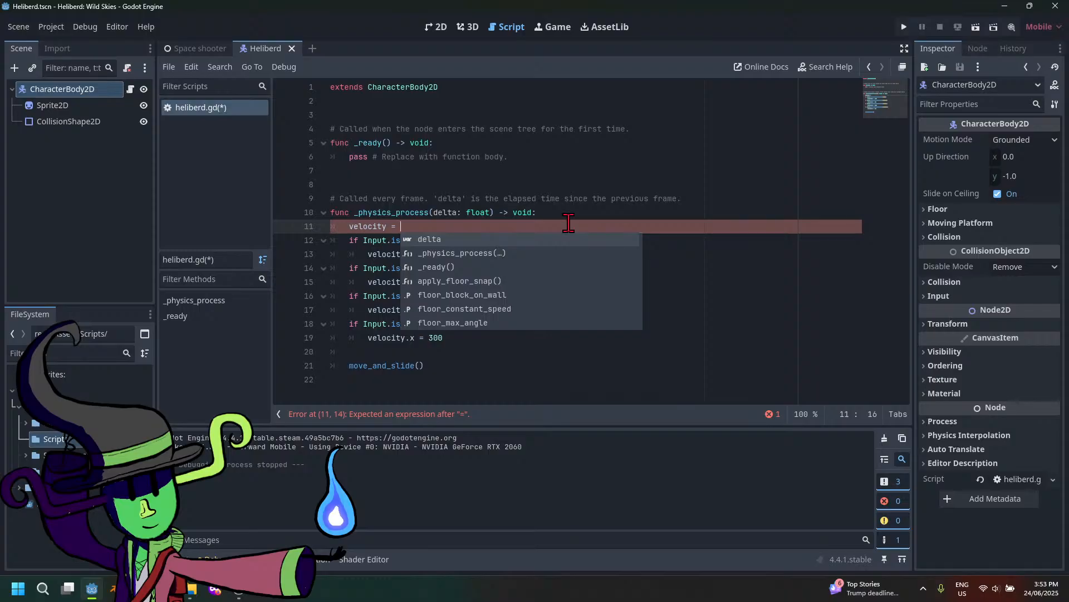
type("0")
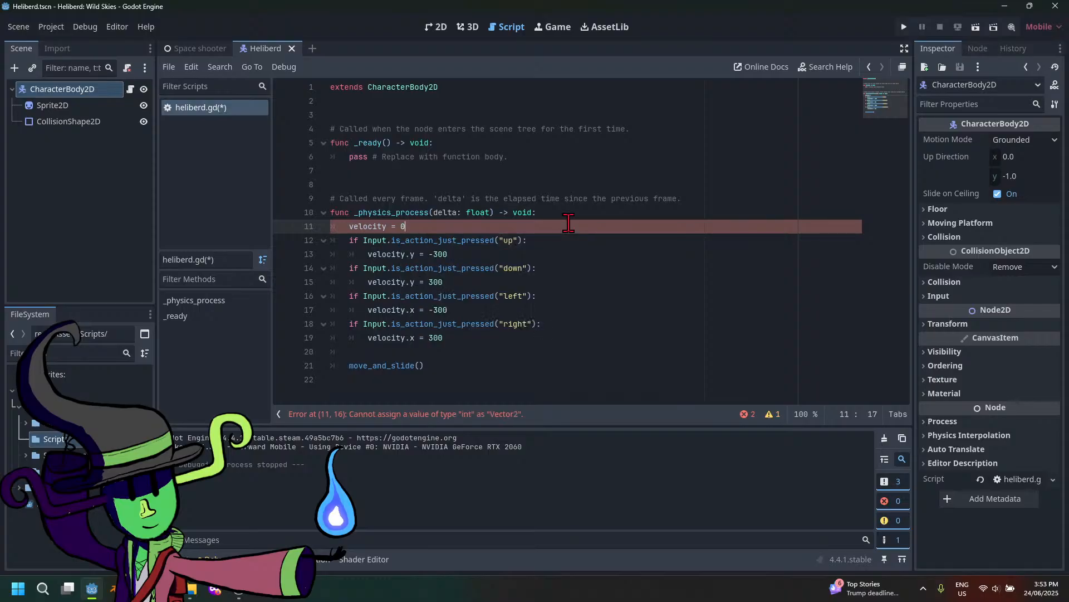
type(",0")
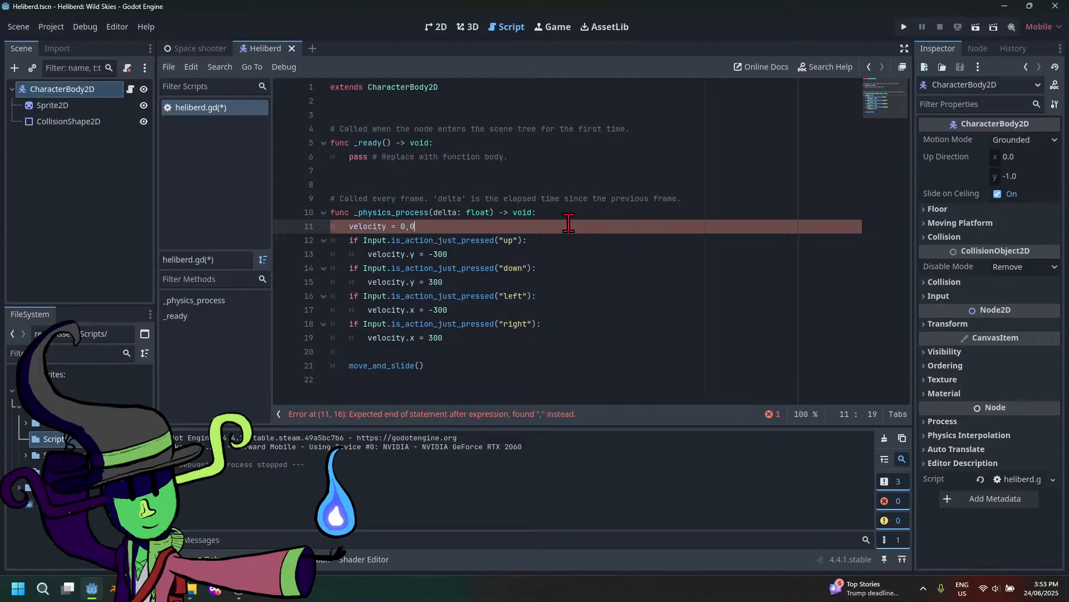
Rewrite the velocity reset as velocity.x = 0, add velocity.y=0 on the line below it, and save the script
key("BackSpace")
key("BackSpace")
key("BackSpace")
key("BackSpace")
key("BackSpace")
key("BackSpace")
type(".x")
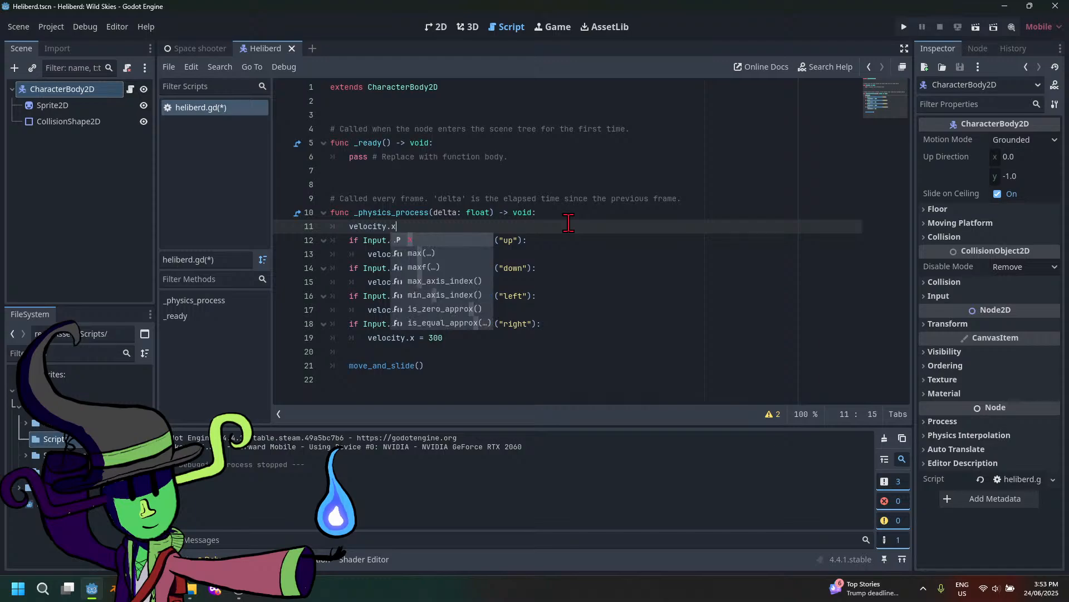
type(" = 0")
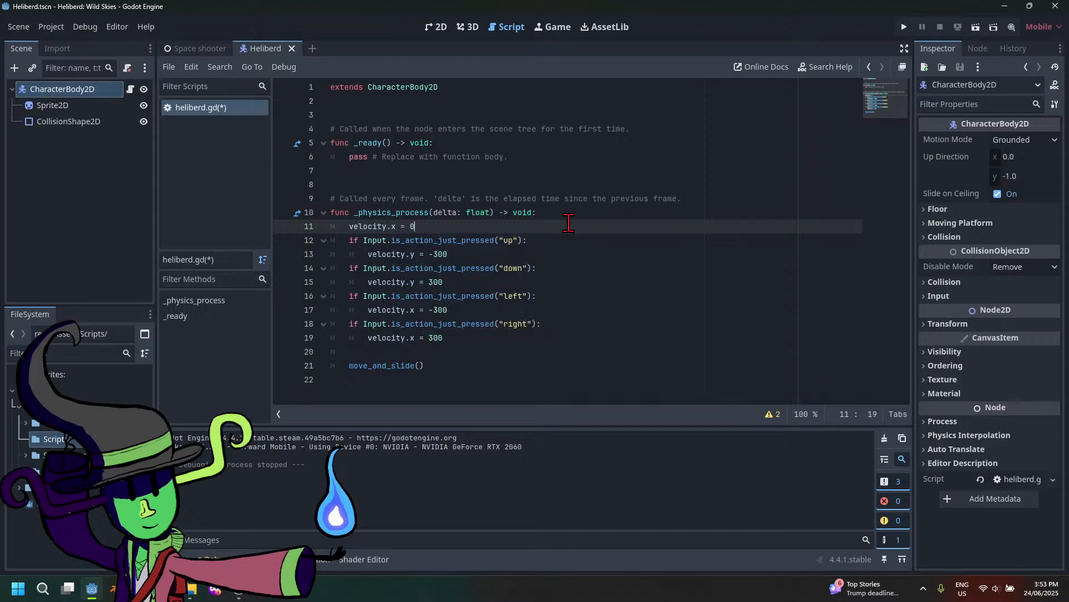
key("Return")
type("velocity.")
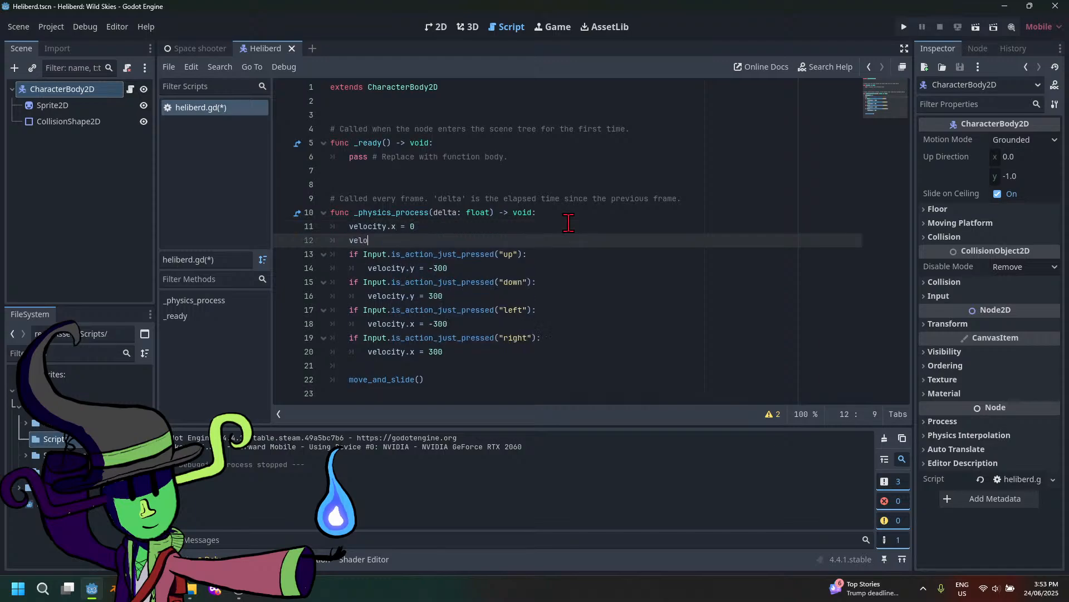
type("y=0")
key("ctrl+s")
Run the project to test Heliberd's movement with the per-frame velocity reset, and close the game
left_click(904, 28)
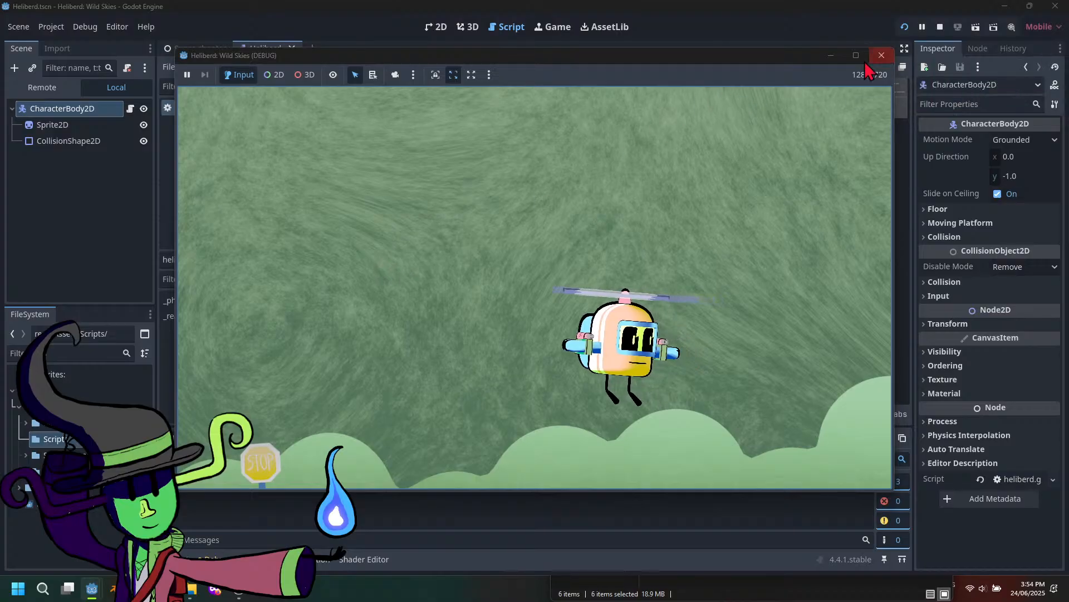
left_click(881, 55)
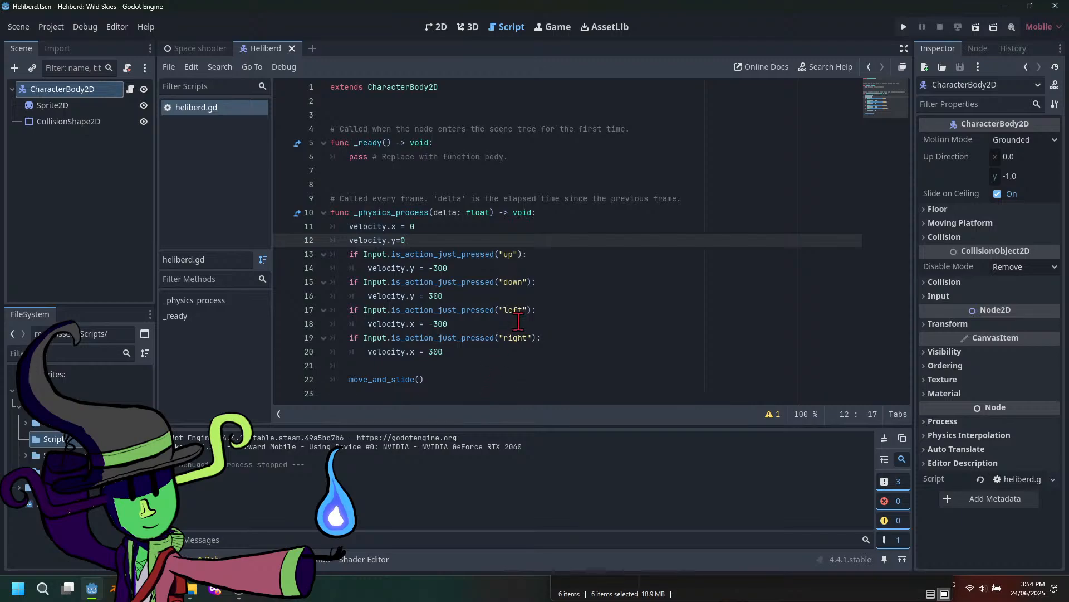
Insert a space before the 0 in the velocity.y reset line of _physics_process
left_click(465, 320)
key("Down")
key("Down")
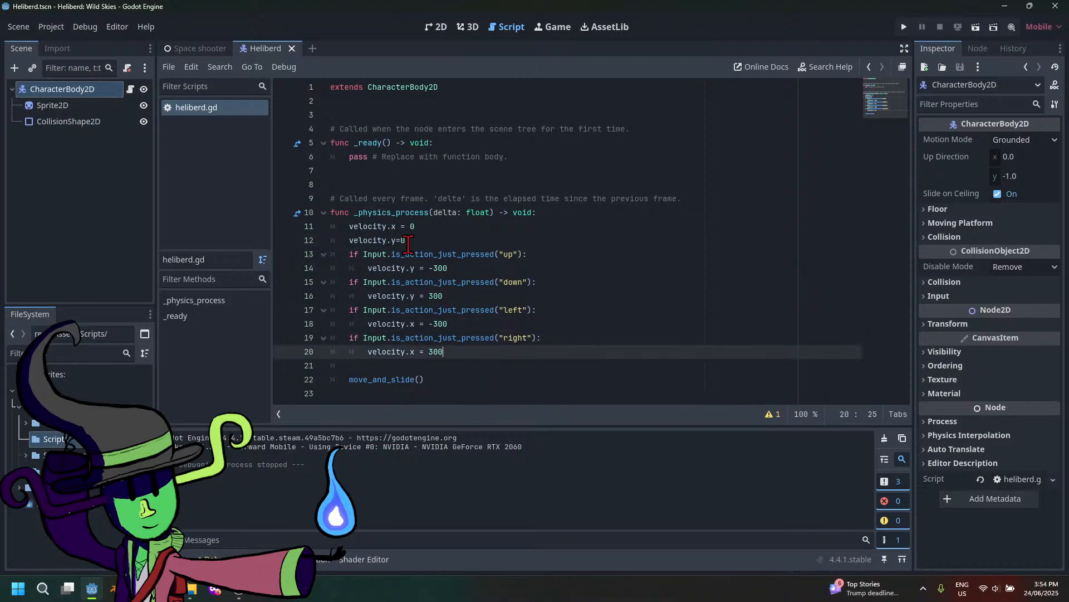
left_click(412, 243)
key("Left")
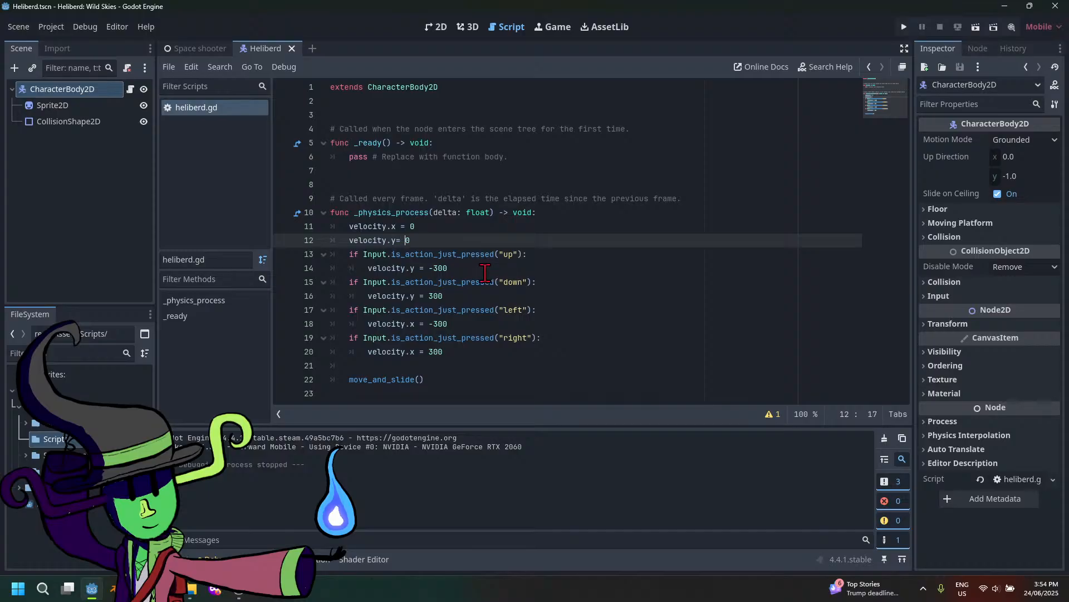
left_click(390, 319)
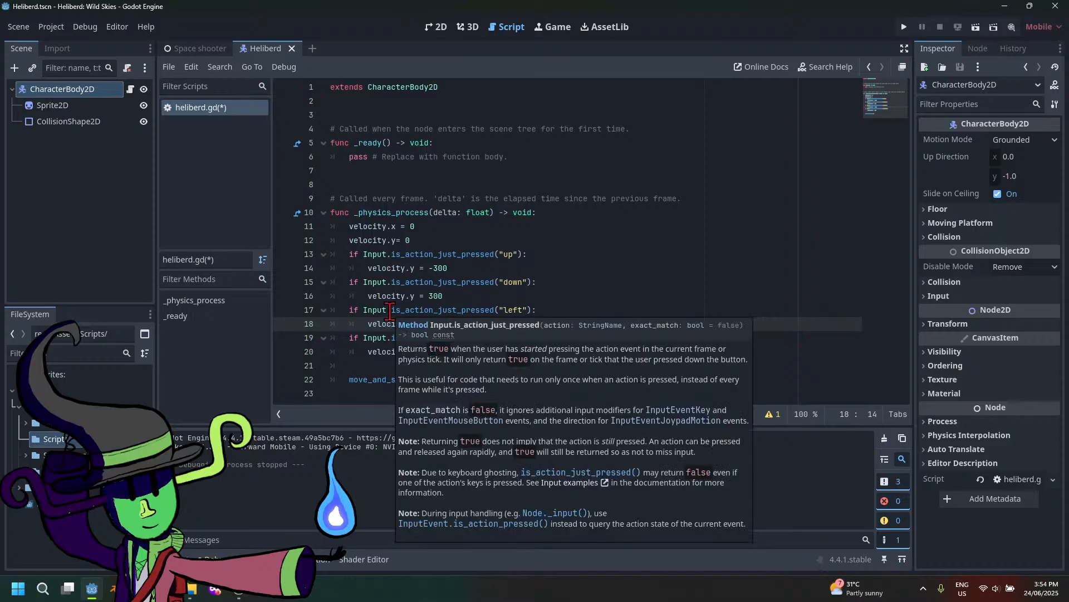
mouse_move(208, 595)
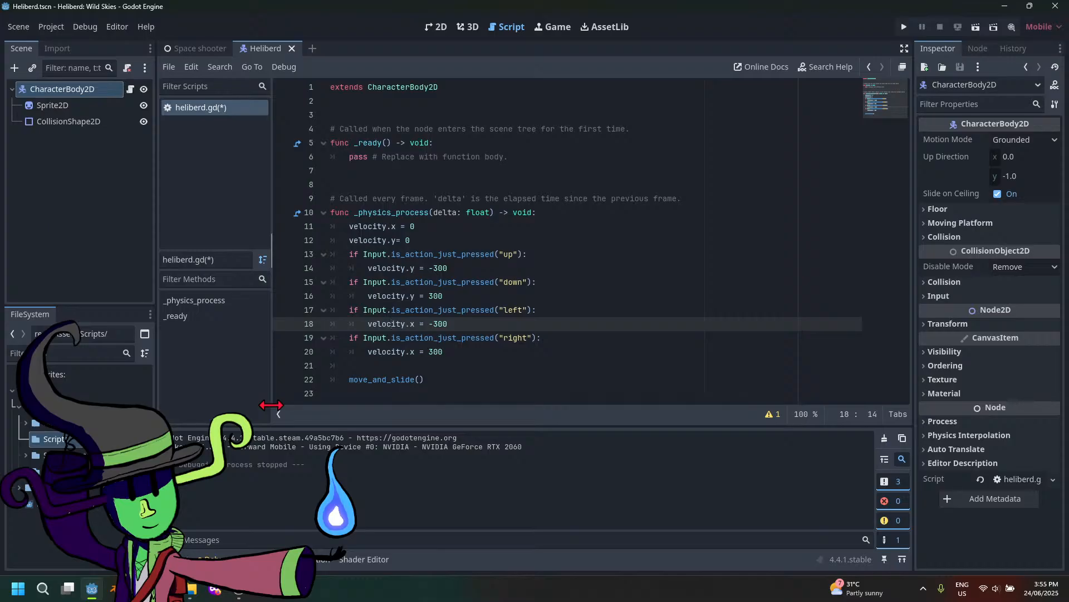
left_click(239, 587)
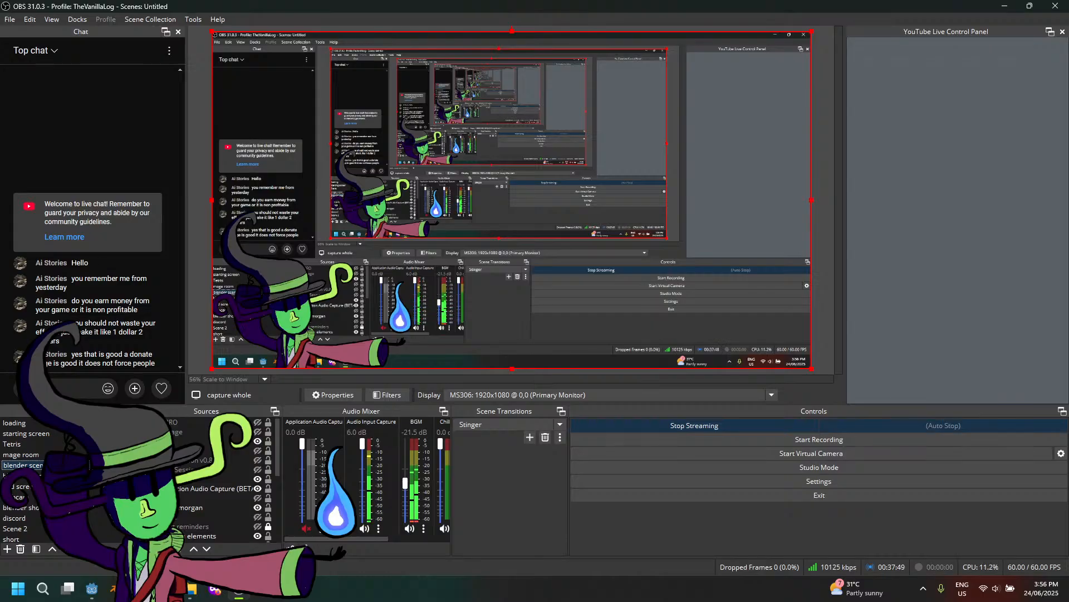
left_click(92, 589)
left_click(434, 337)
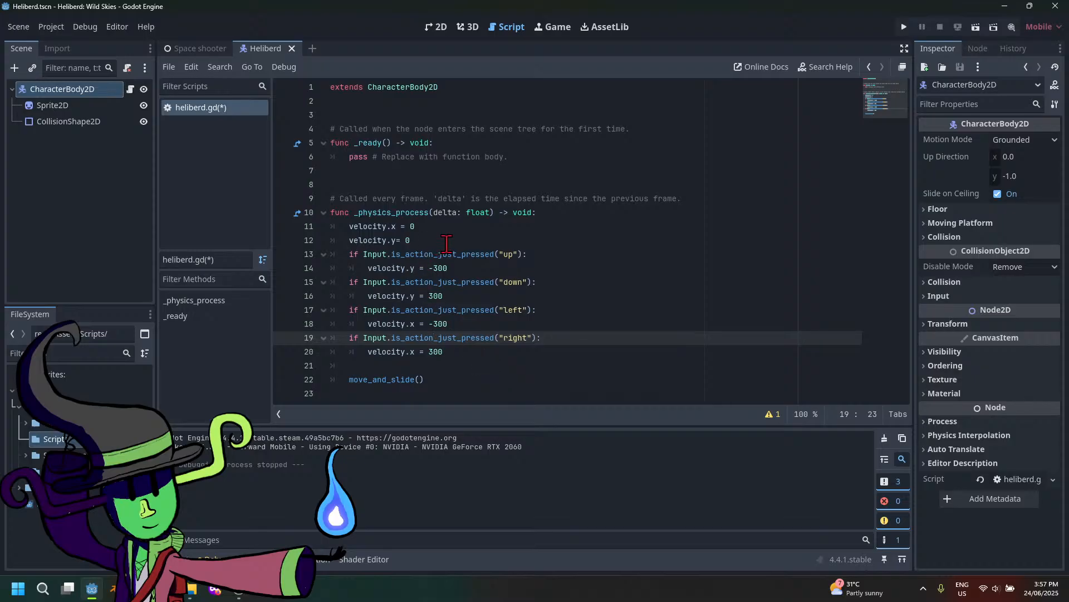
Declare var direction = Input.get_axis() on a new first line of the _physics_process function
left_click(566, 216)
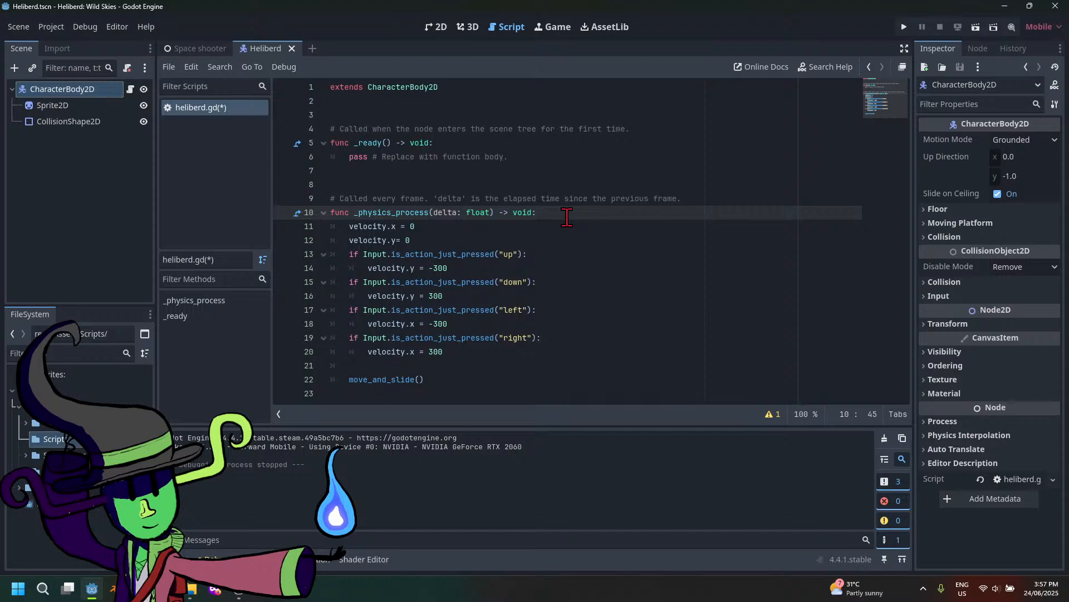
key("Return")
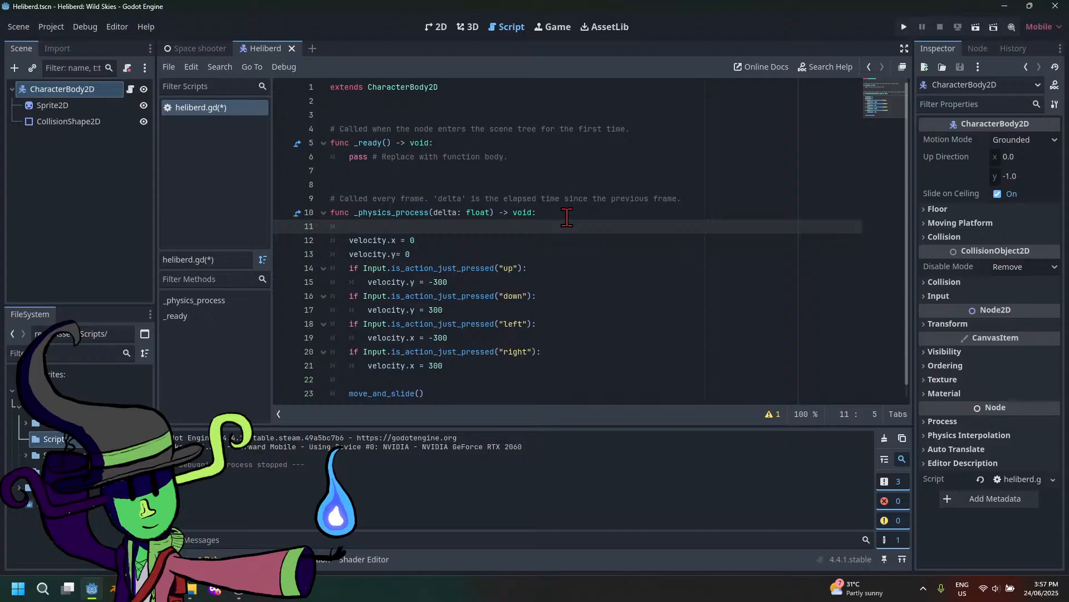
type("var direction = get")
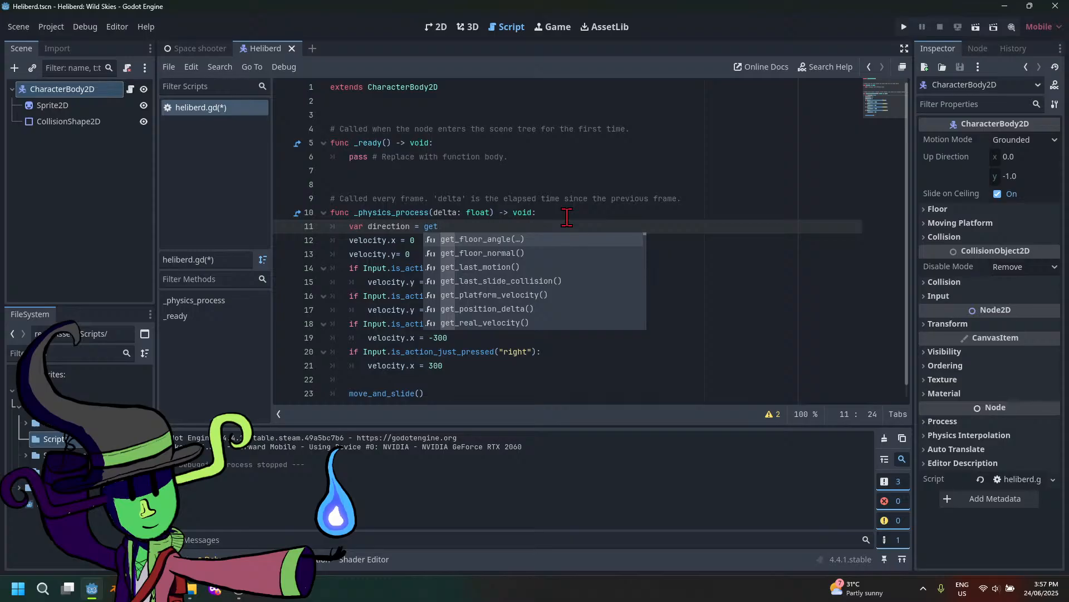
key("BackSpace")
key("BackSpace")
key("BackSpace")
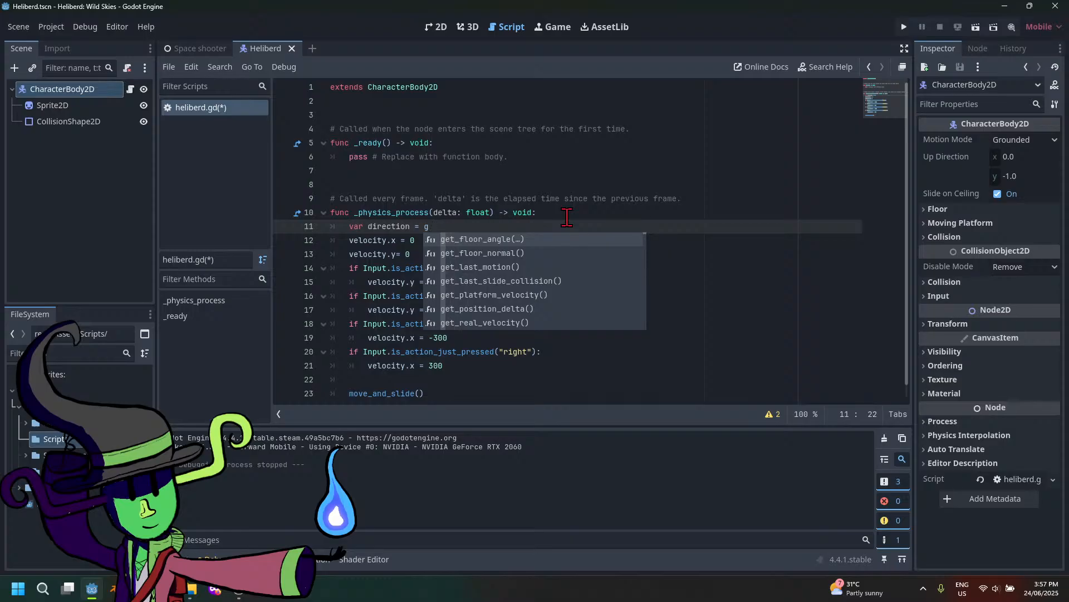
type("Input.get")
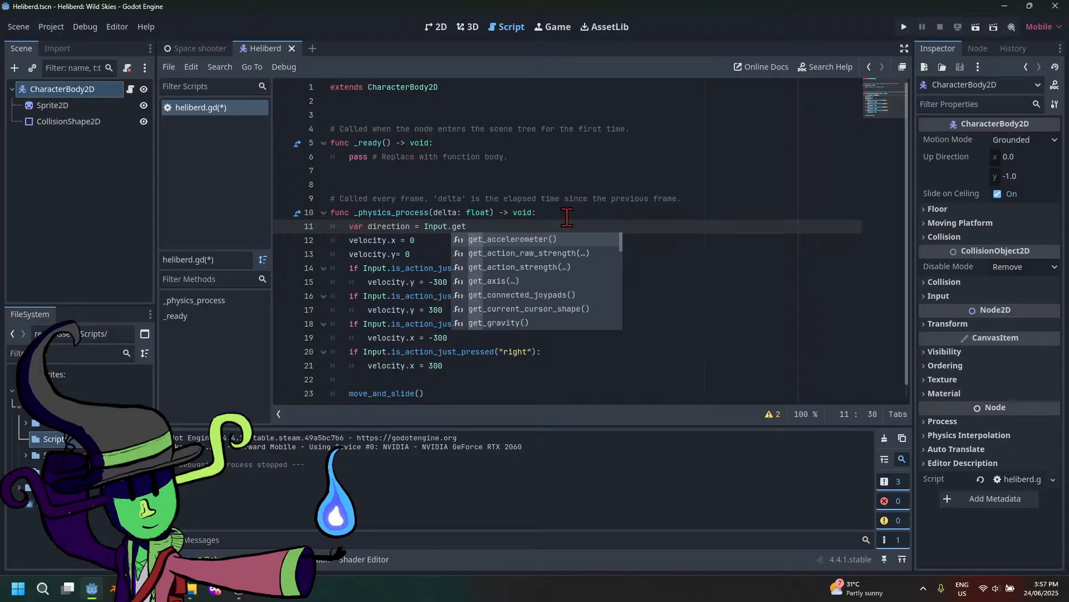
key("Down")
key("Down")
key("Down")
key("Return")
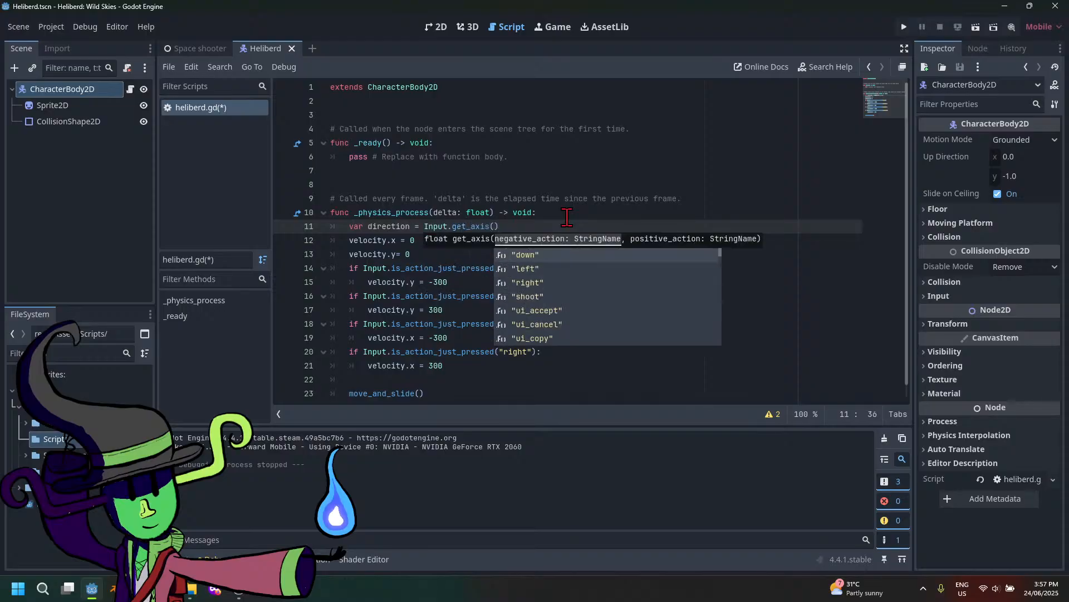
Check the get_axis description, pass "left" and "right" as its negative and positive actions, and save the script
left_click(478, 226)
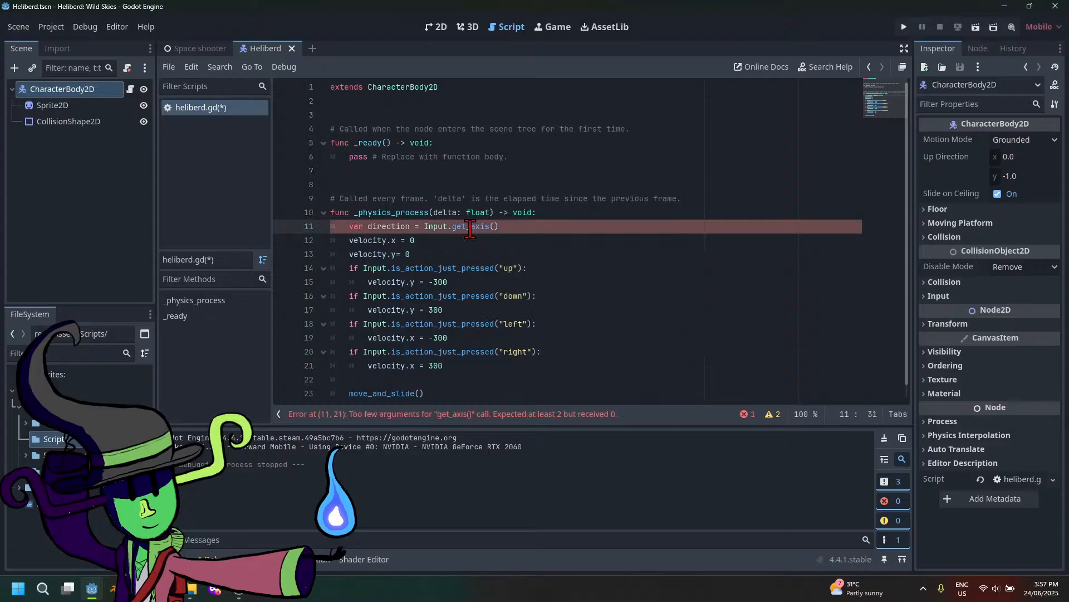
mouse_move(480, 227)
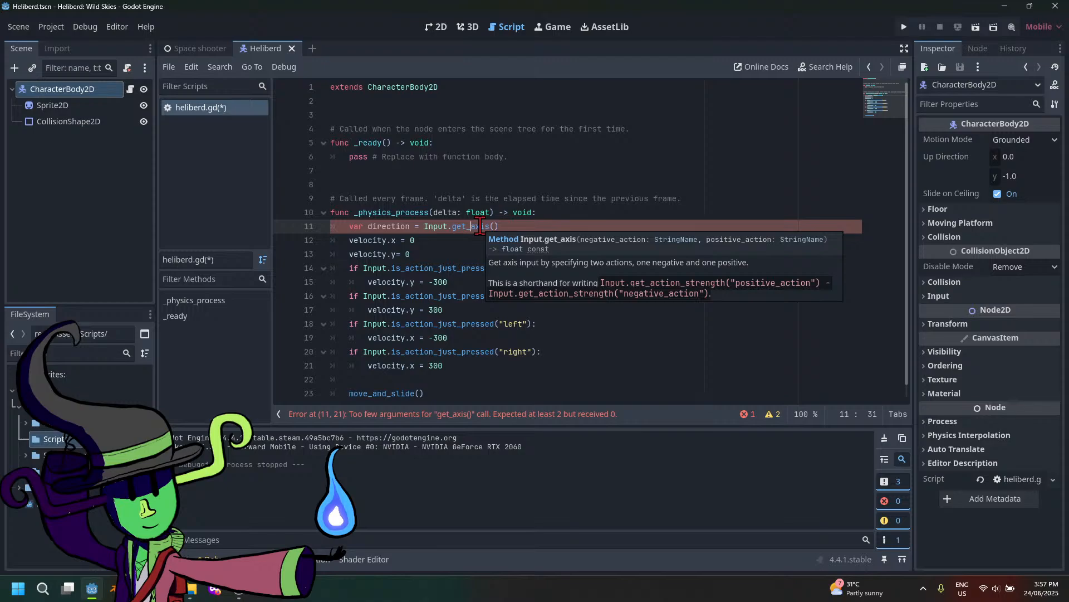
left_click(495, 226)
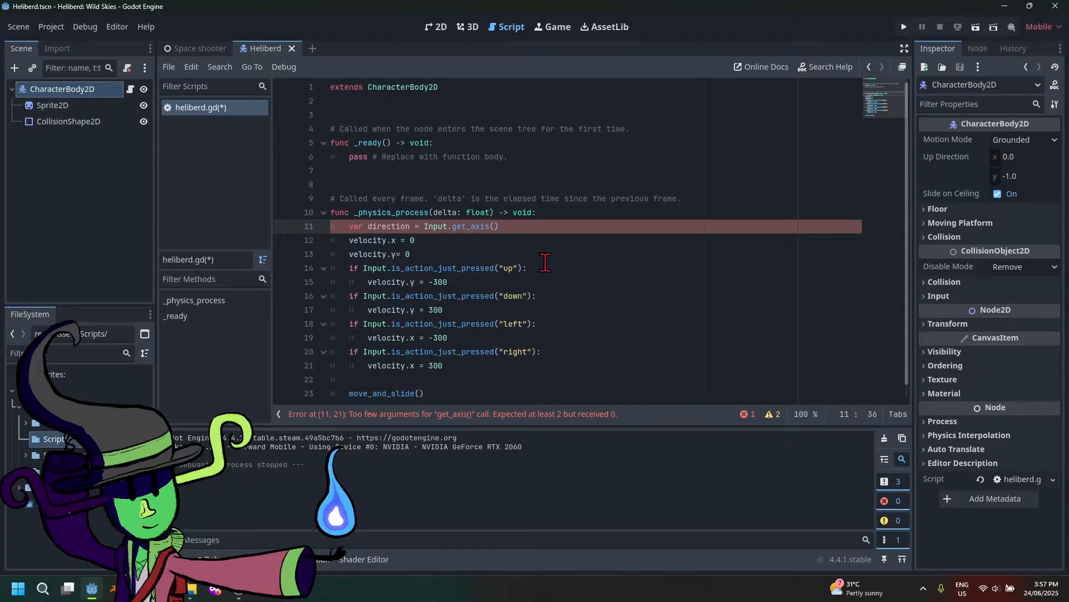
type("\"left")
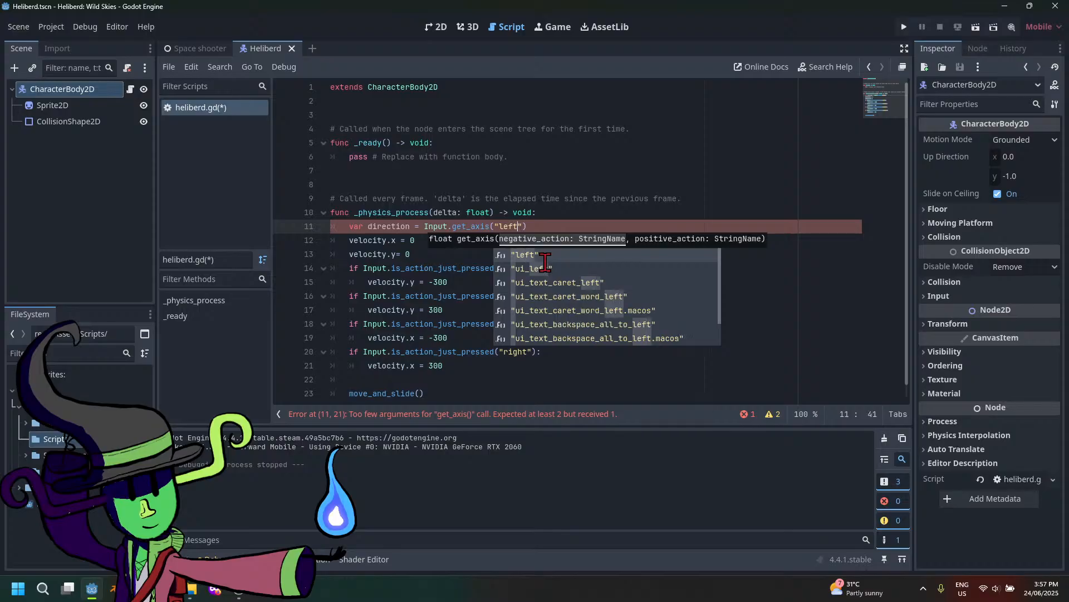
type(",right")
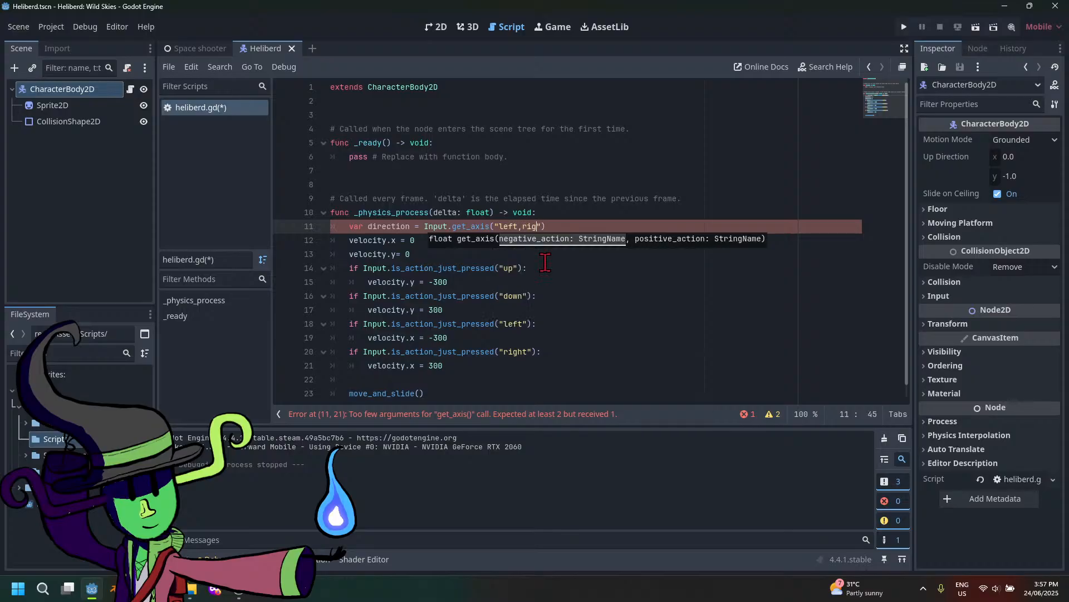
key("BackSpace")
key("BackSpace")
key("BackSpace")
key("BackSpace")
key("BackSpace")
key("BackSpace")
type(", rig")
key("BackSpace")
key("BackSpace")
key("BackSpace")
type("\"righ")
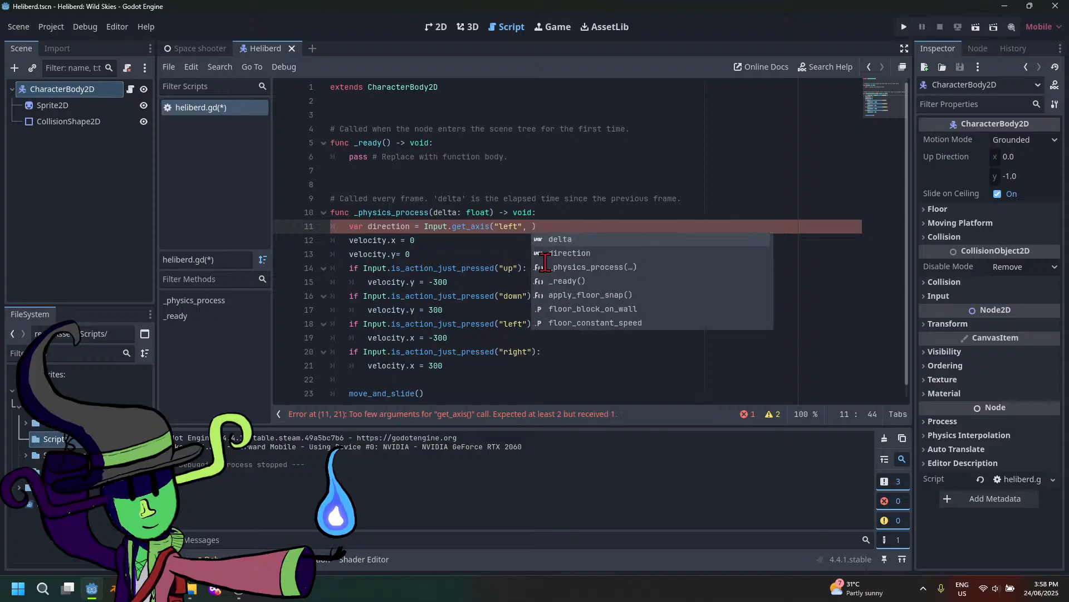
type("t")
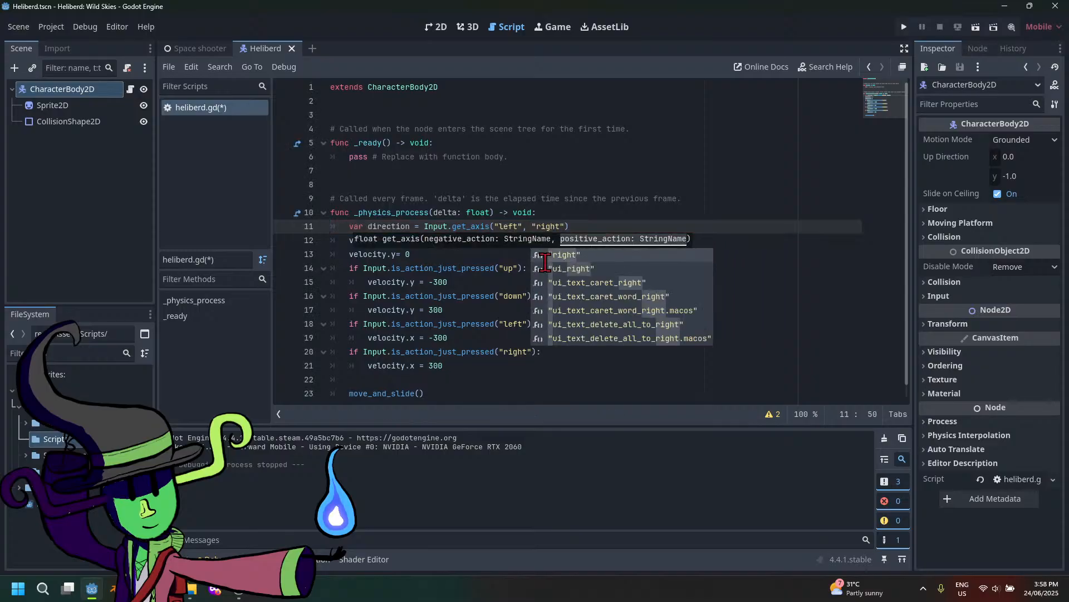
key("ctrl+s")
Declare const SPEED = 300 directly below the extends CharacterBody2D line, and save the script
left_click(391, 267)
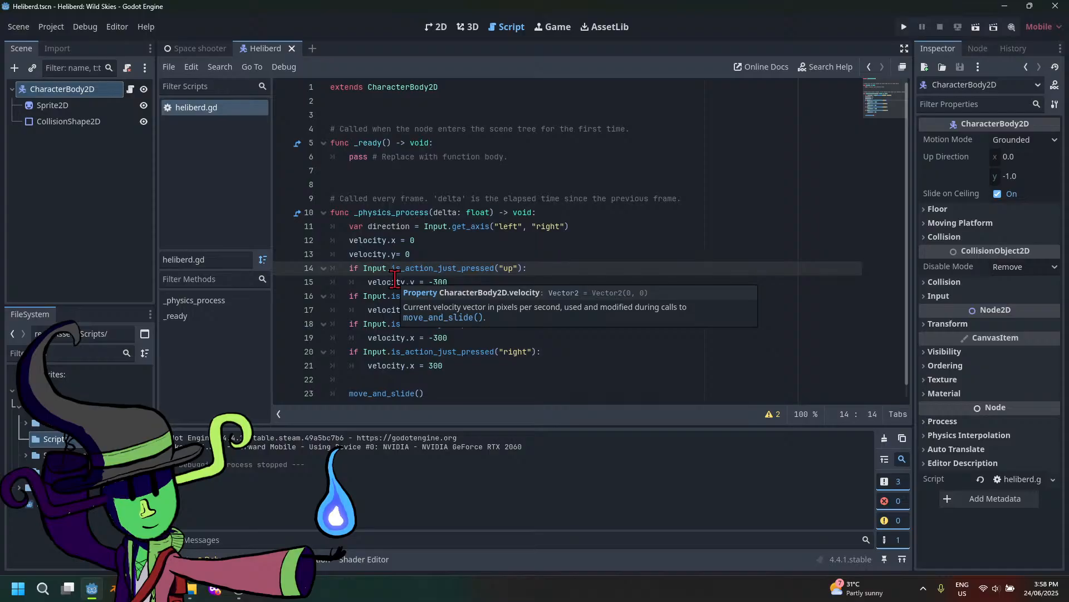
left_click(424, 100)
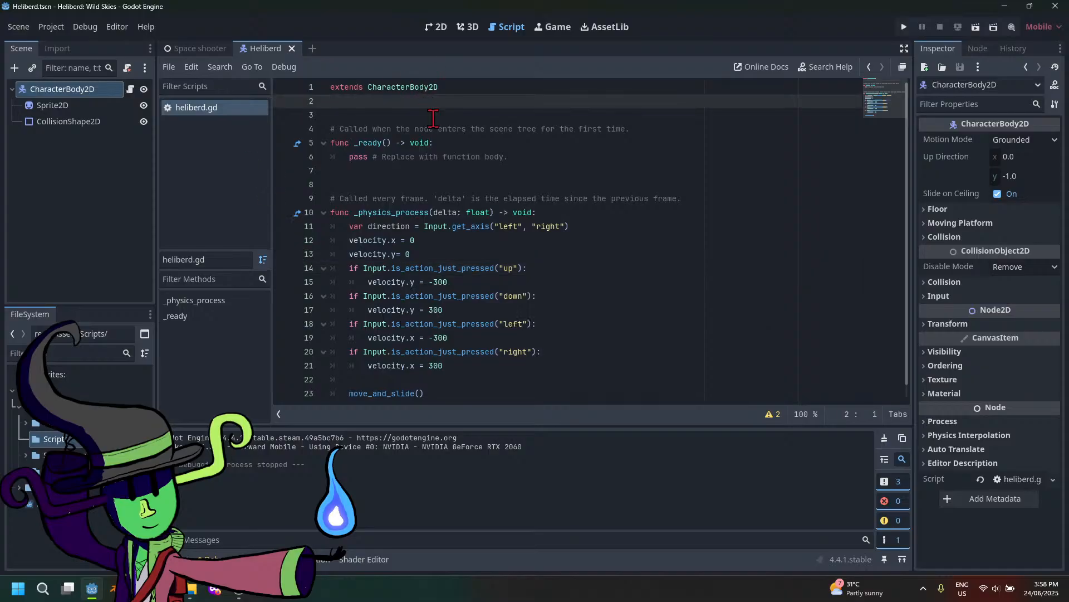
type("const SPEED = 300")
key("ctrl+s")
left_click(551, 267)
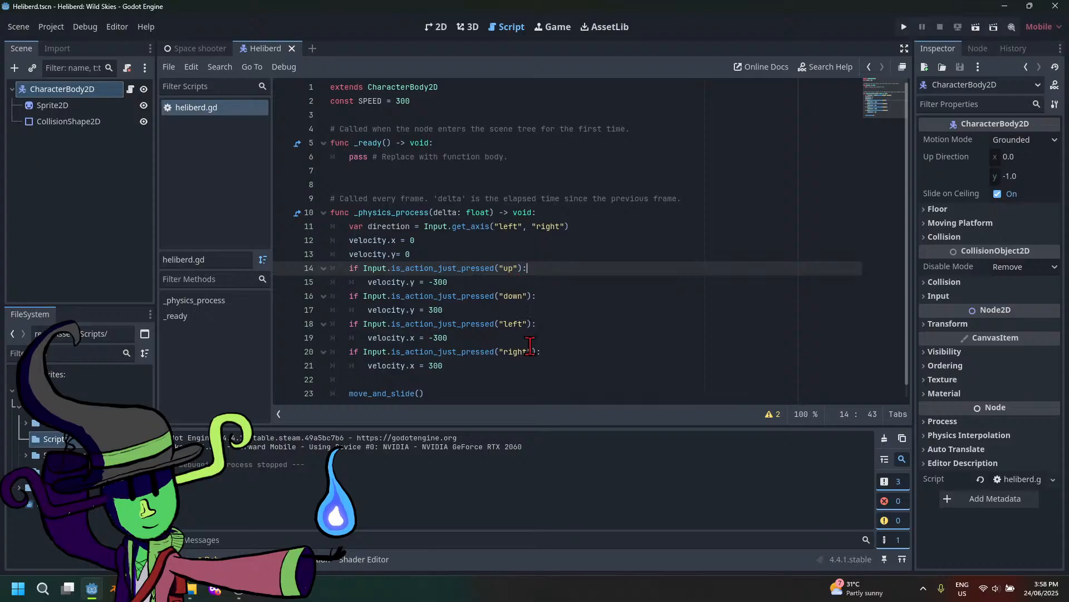
Delete the velocity.x and velocity.y reset lines and all four is_action_just_pressed blocks from _physics_process
left_click(480, 367)
left_click_drag(480, 368, 350, 241)
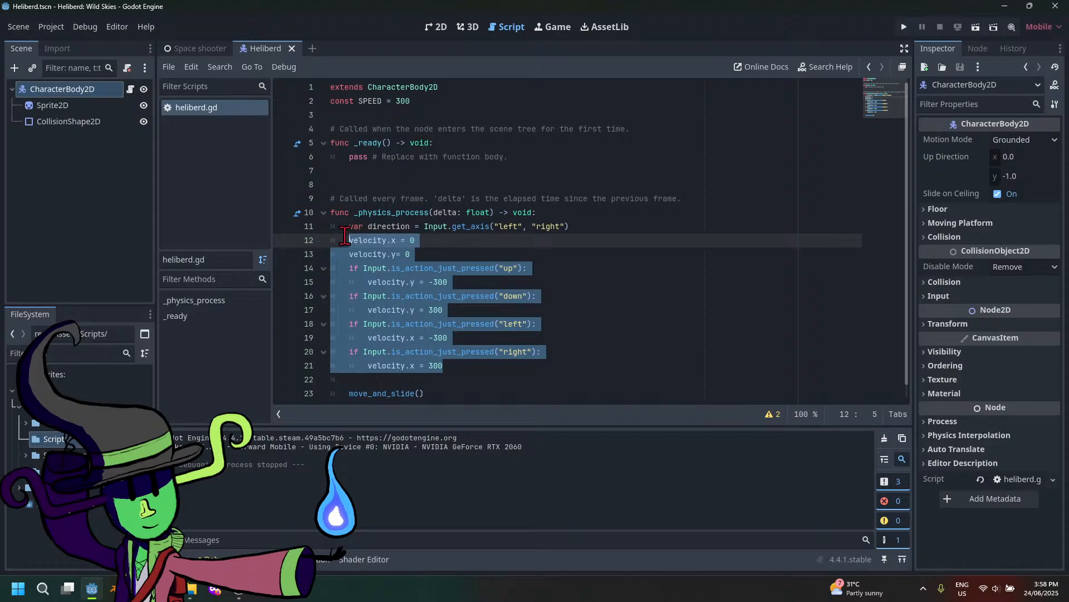
key("BackSpace")
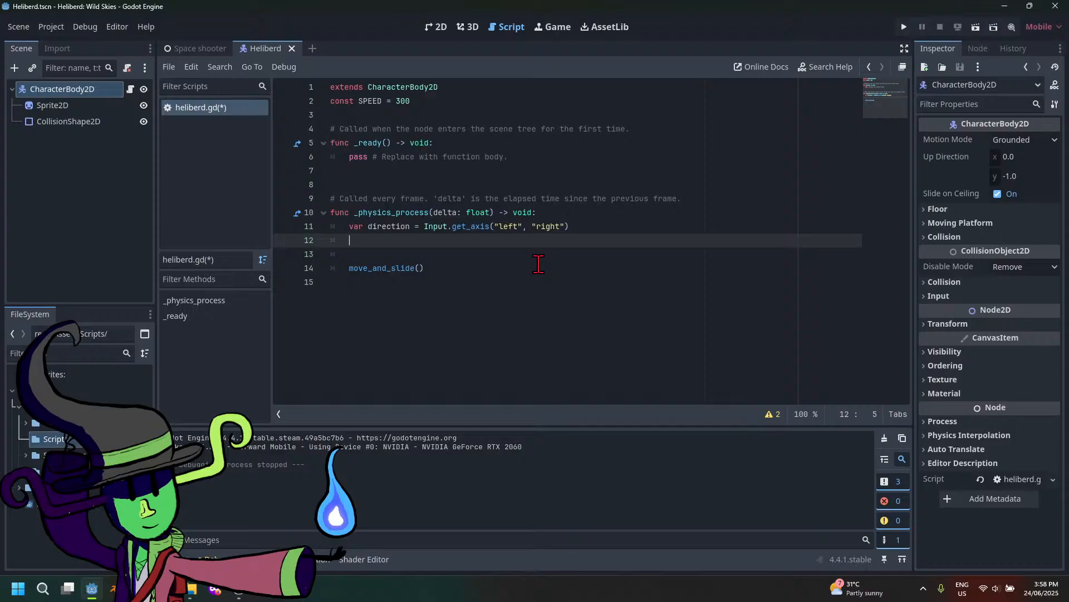
Below the direction variable, add an if direction: block containing velocity.x = direction *SPEED, and save the script
type("if directio")
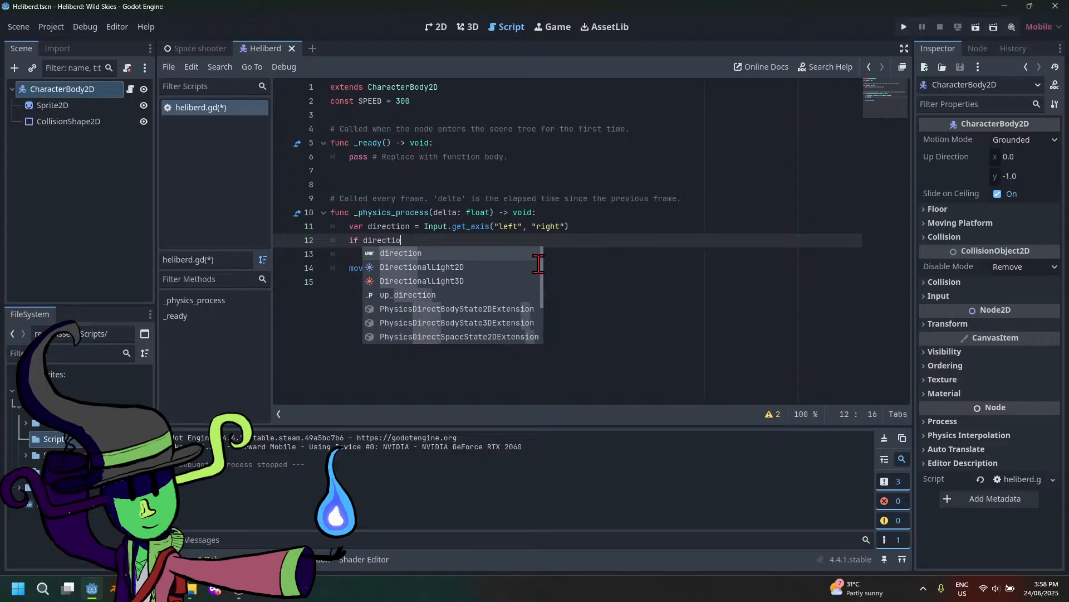
type("n:")
key("Return")
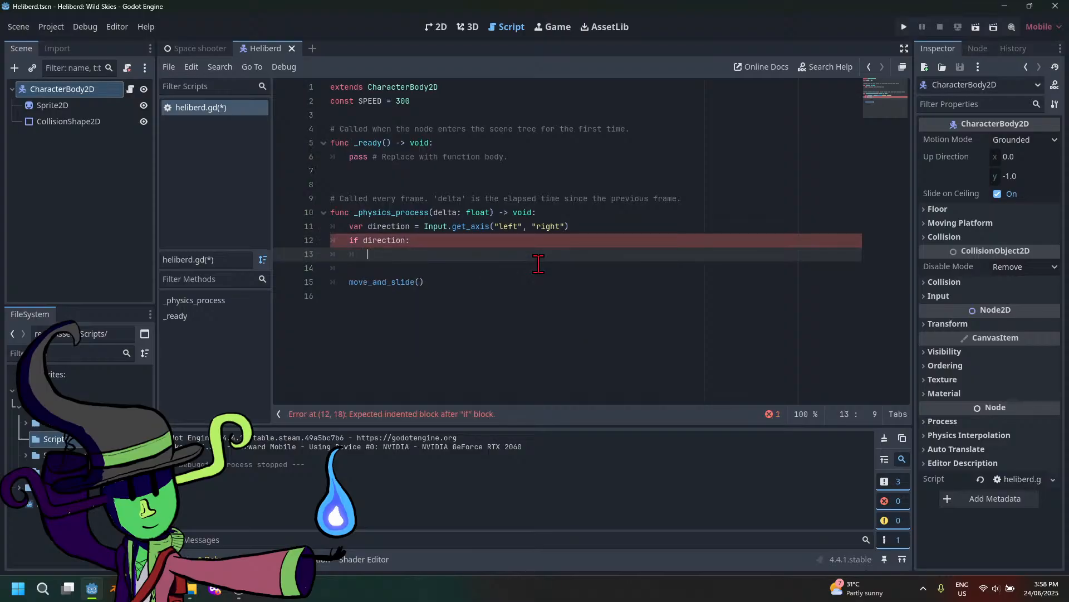
type("velocity.")
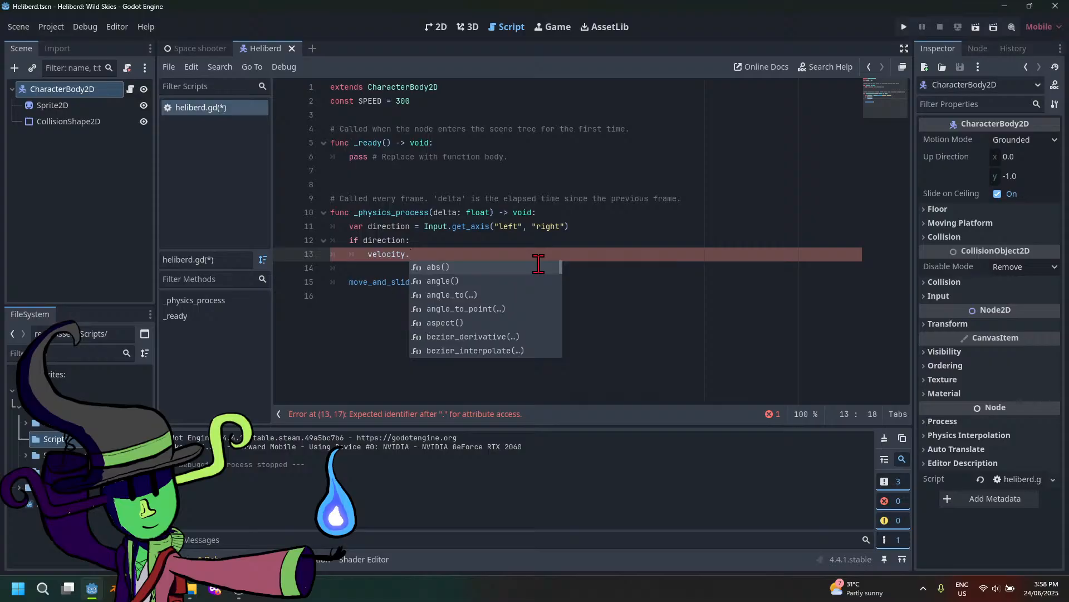
type("x = ")
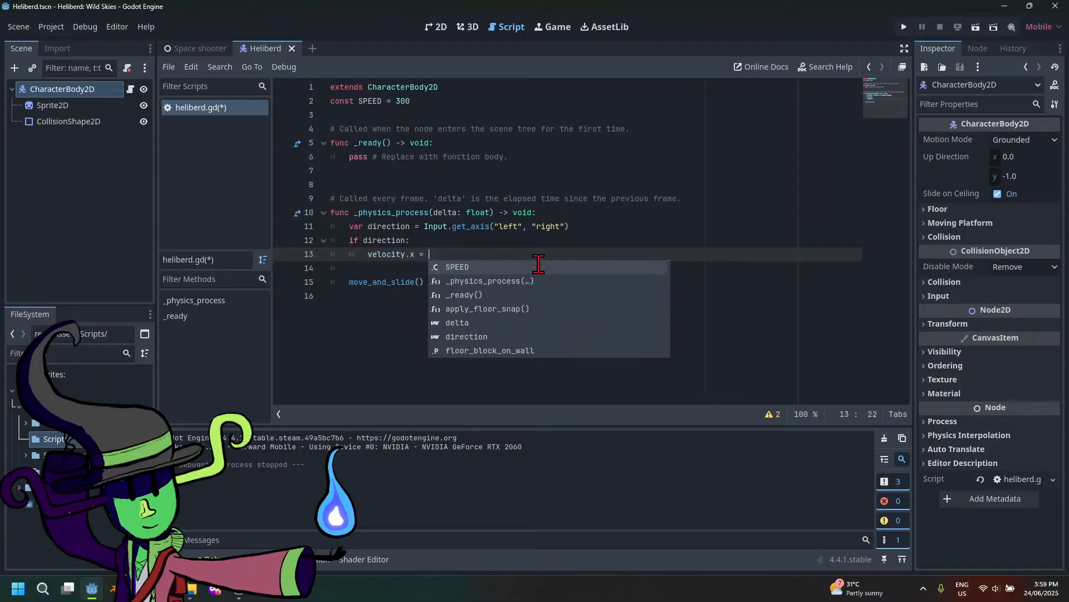
type("direct")
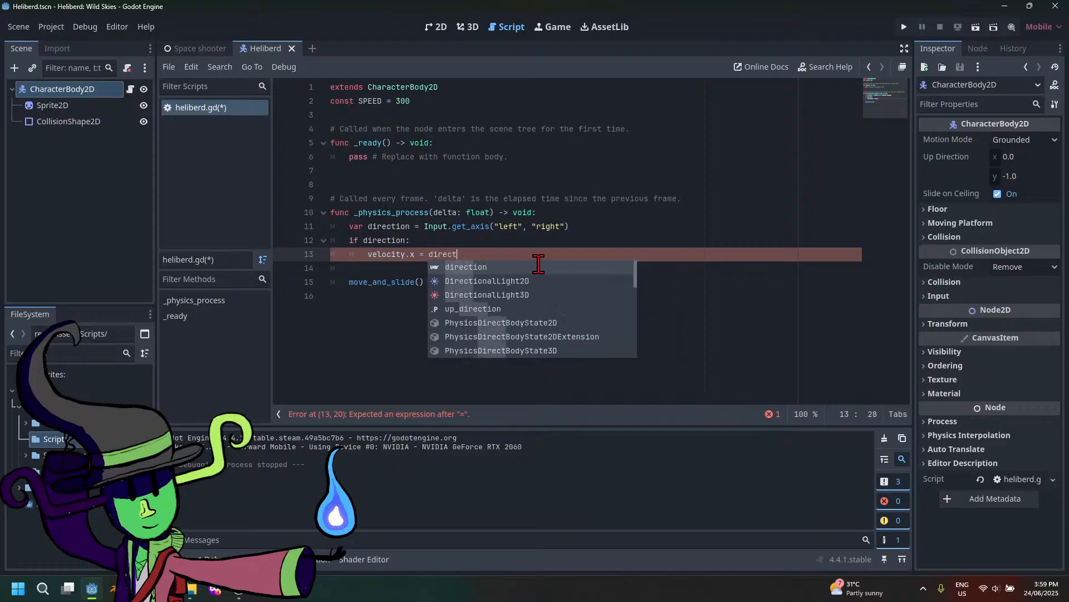
type("ion ")
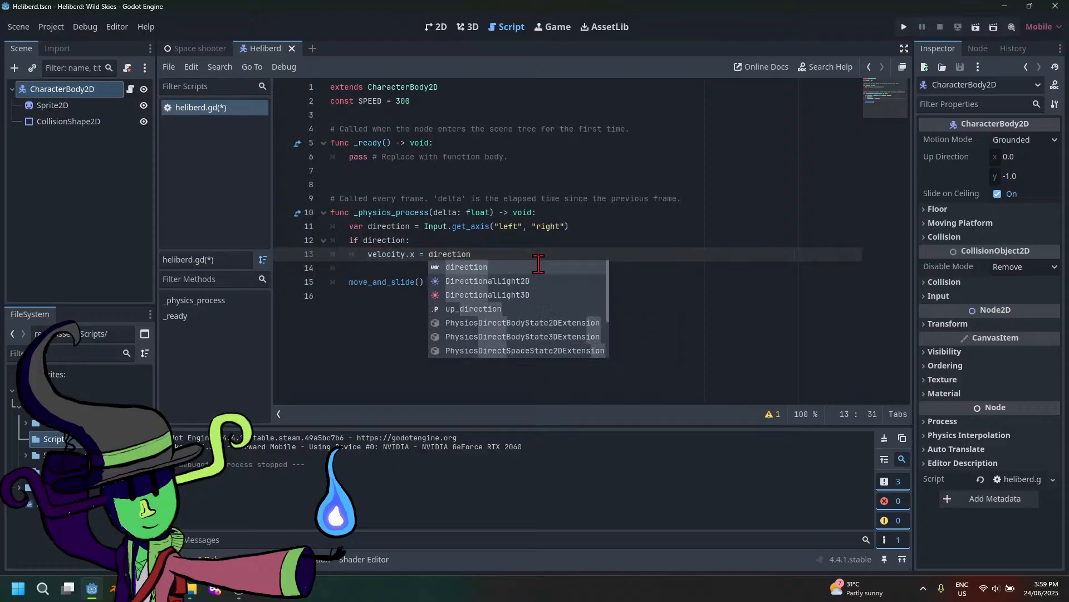
type("*SPEED")
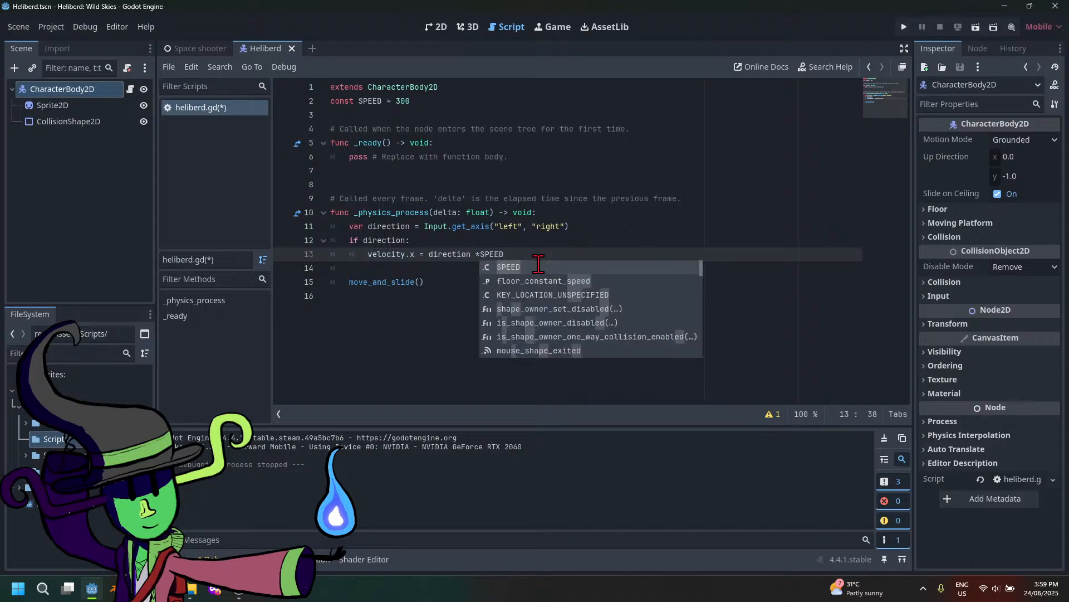
key("ctrl+s")
Run the project, test Heliberd's left and right movement by alternating both directions repeatedly, and close the game window
left_click(904, 26)
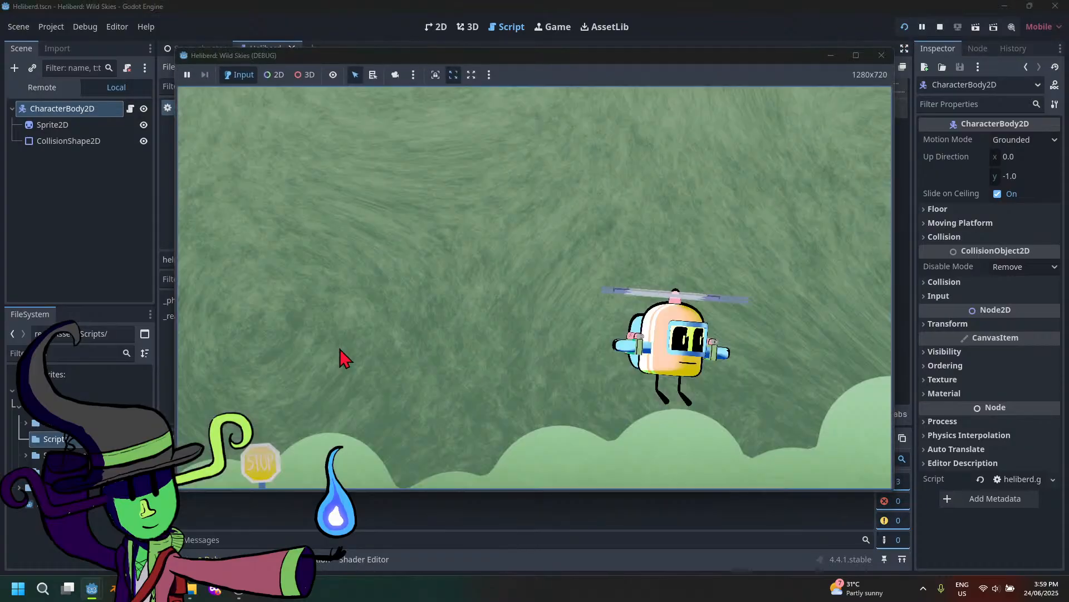
key("Left")
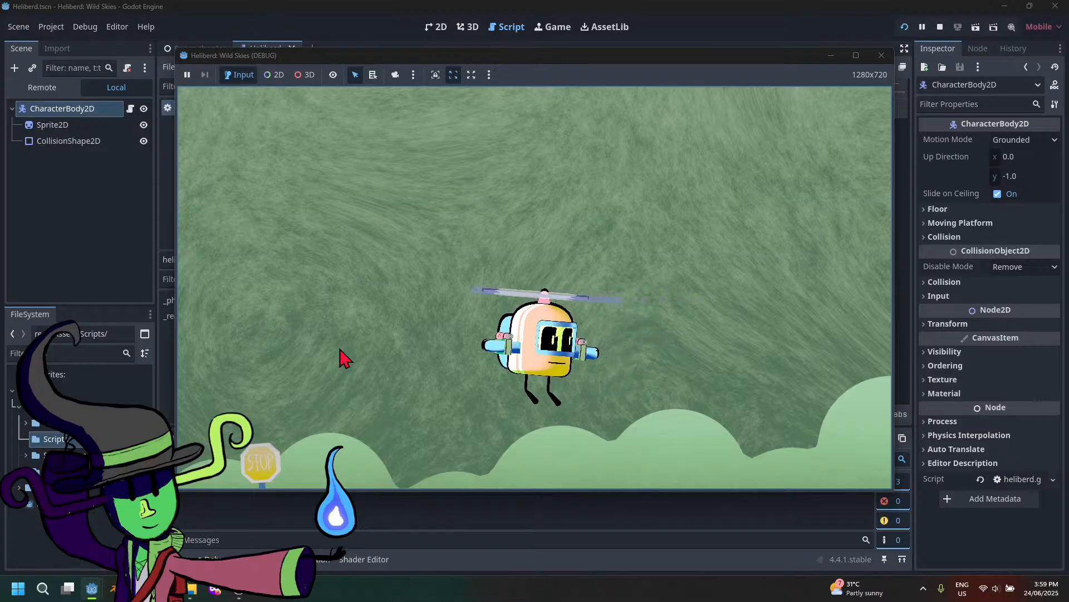
key("Right")
key("Left")
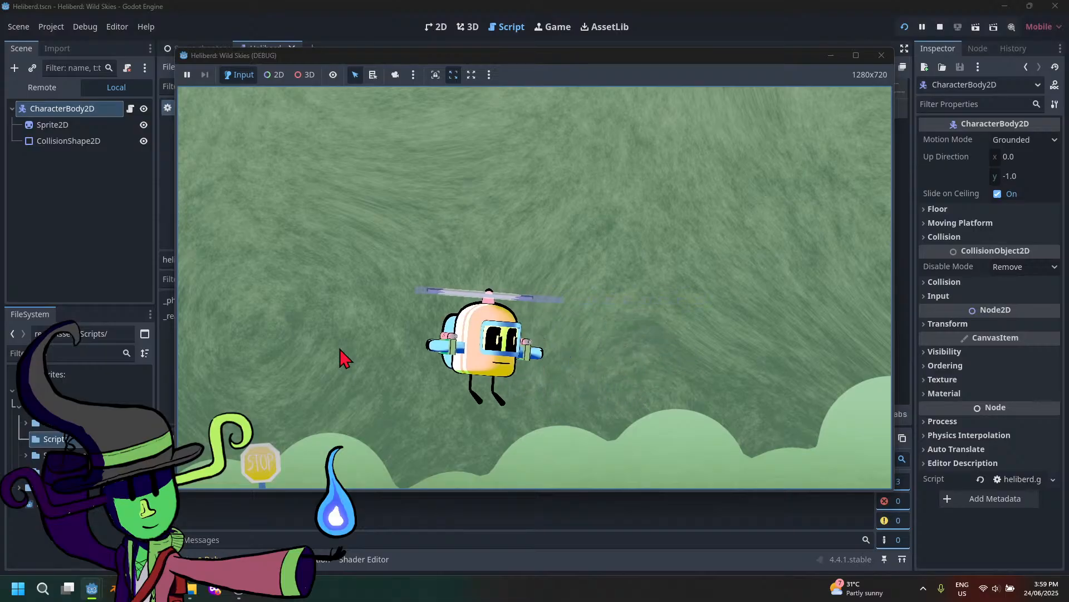
key("Right")
key("Right")
key("Left")
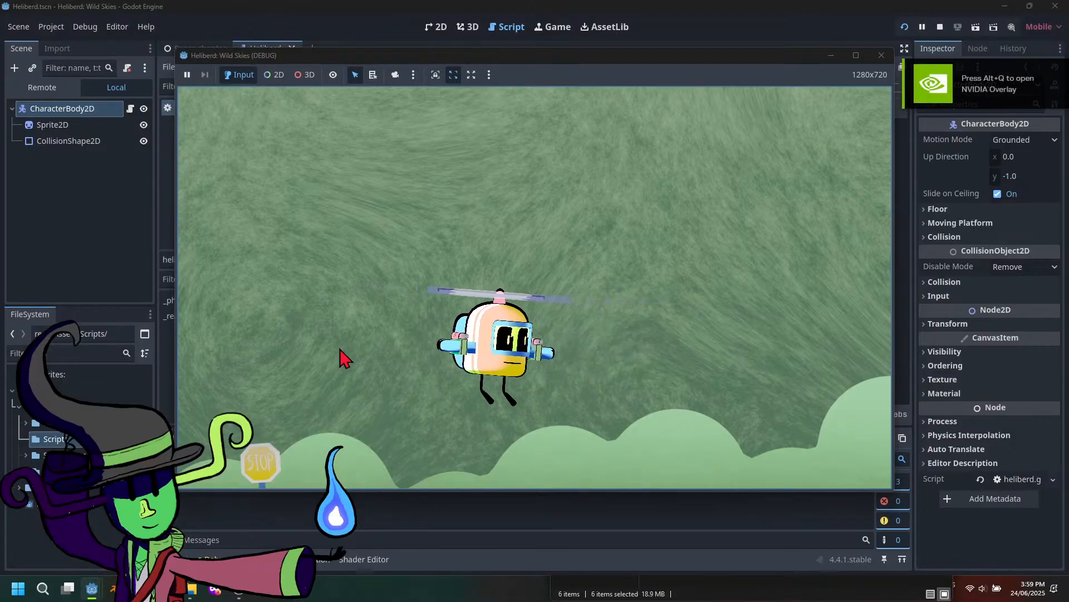
key("Right")
key("Left")
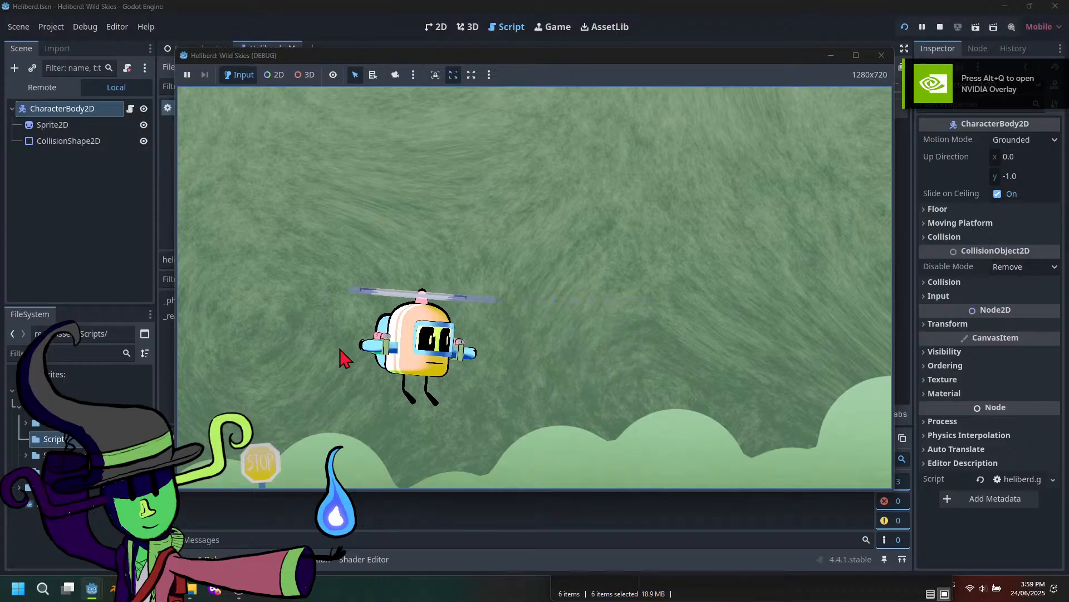
key("Right")
key("Left")
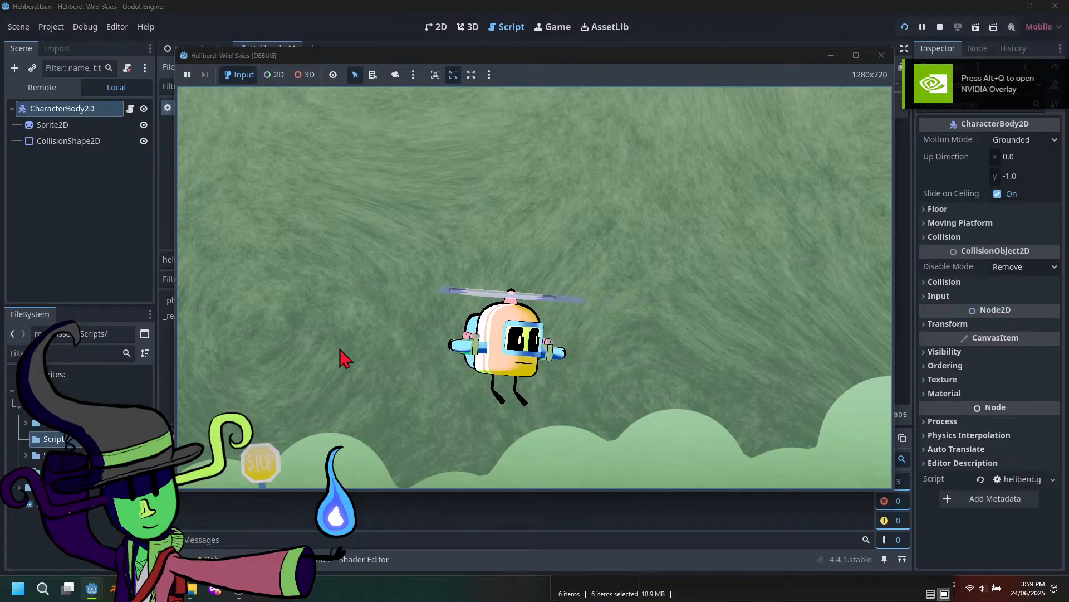
key("Right")
key("Left")
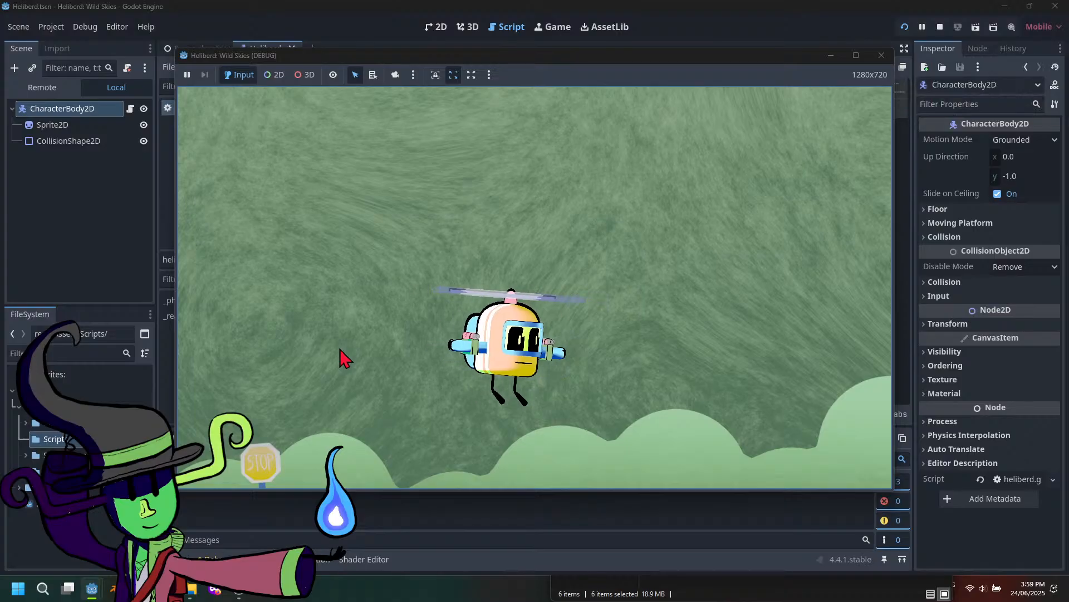
key("Right")
key("Left")
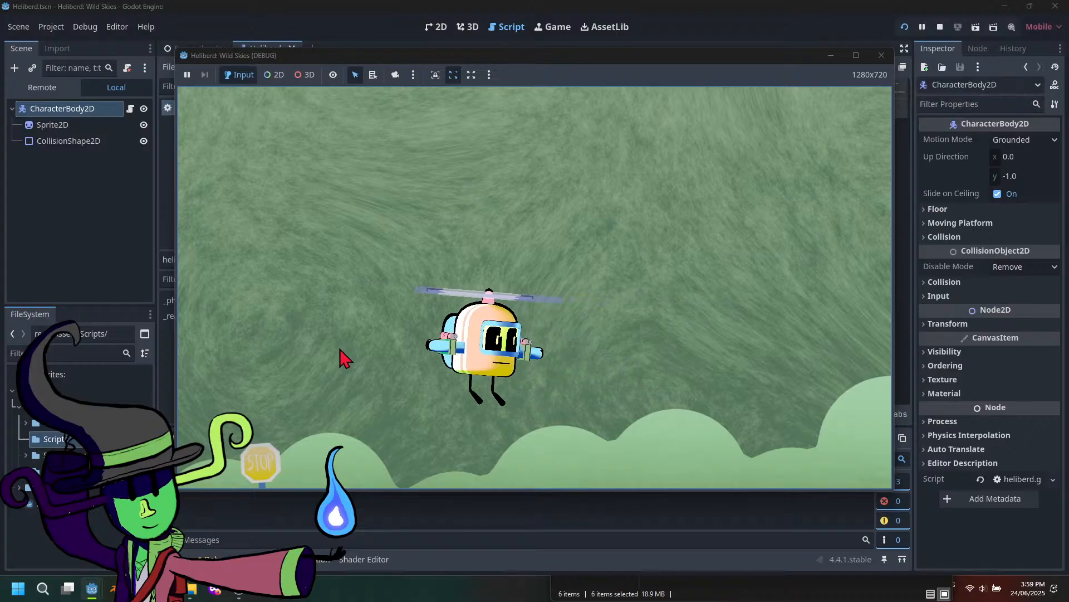
key("Right")
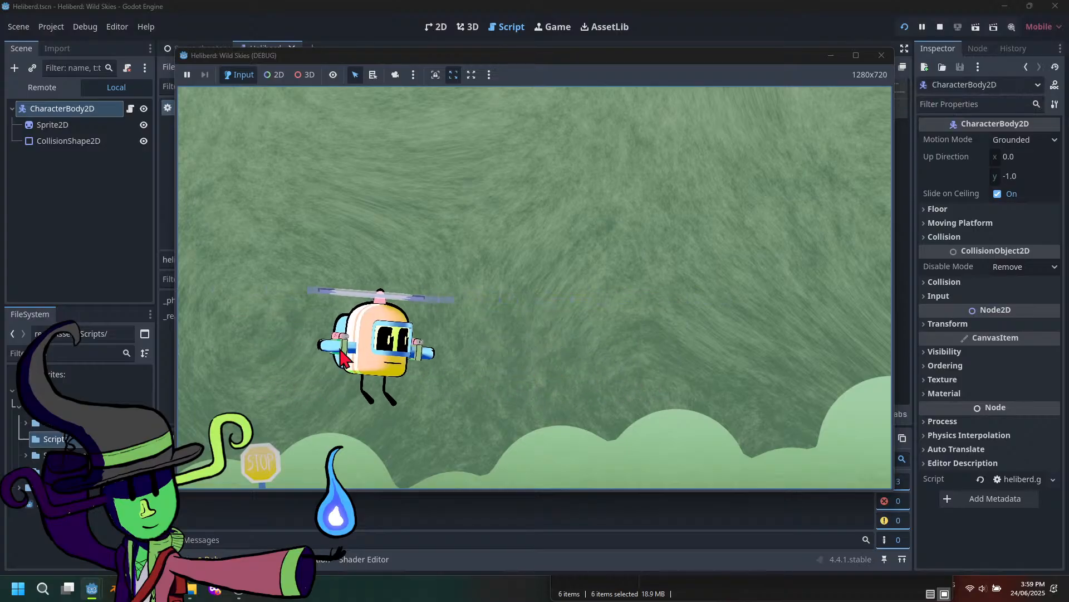
left_click(881, 55)
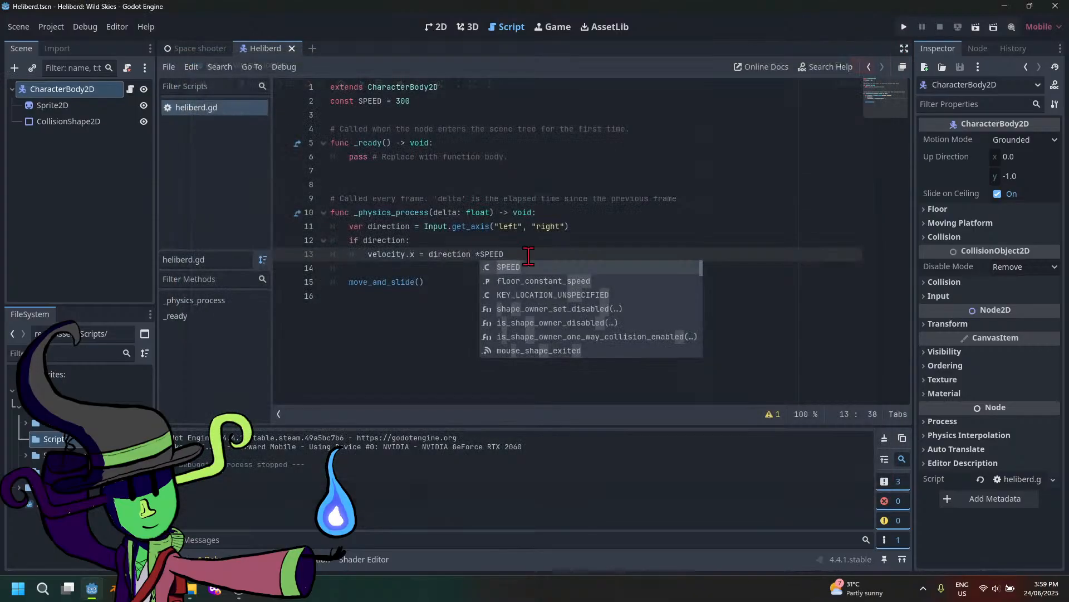
Add an else: branch directly below the velocity.x assignment of the if direction: block
key("Escape")
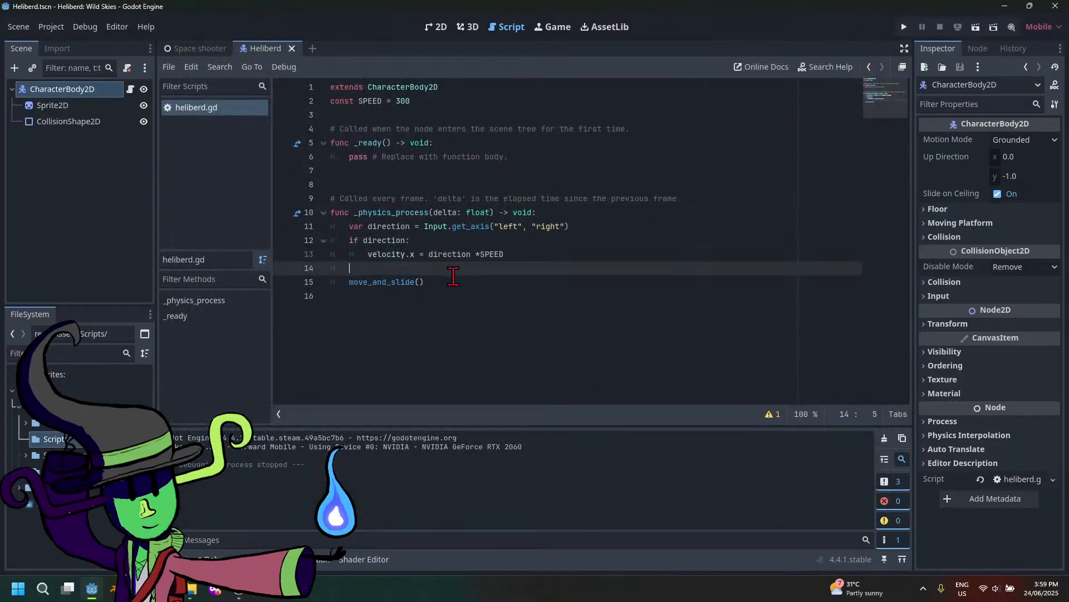
left_click(450, 281)
left_click(526, 259)
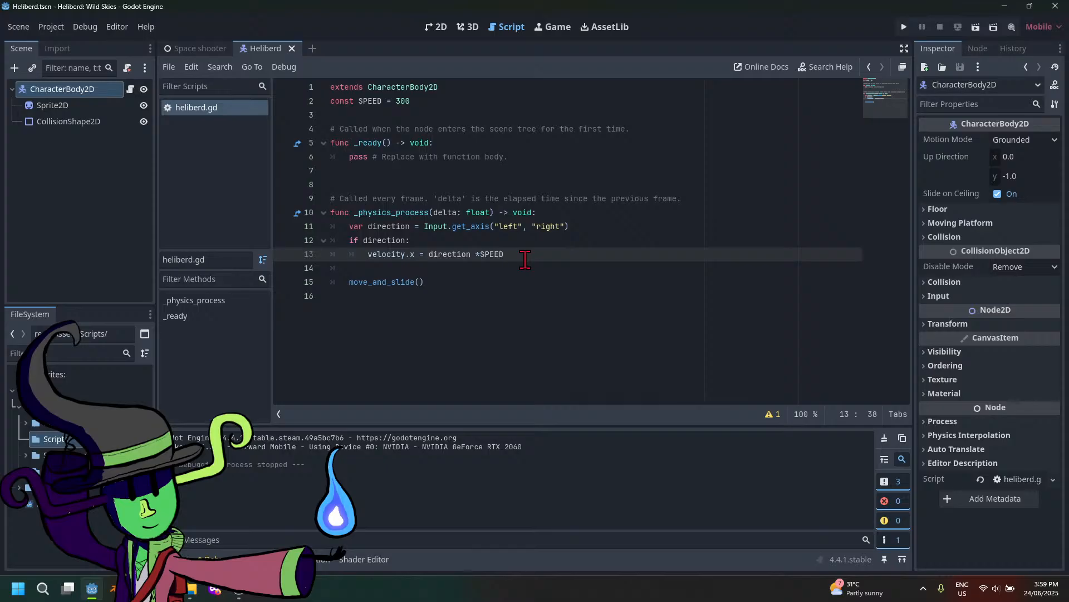
key("Return")
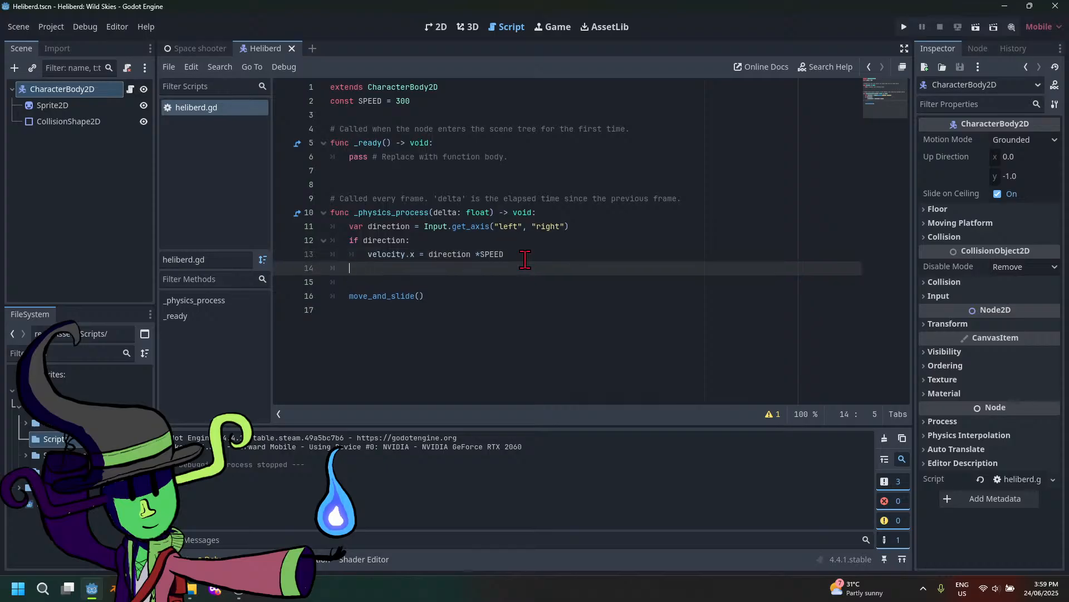
type("else:")
key("Return")
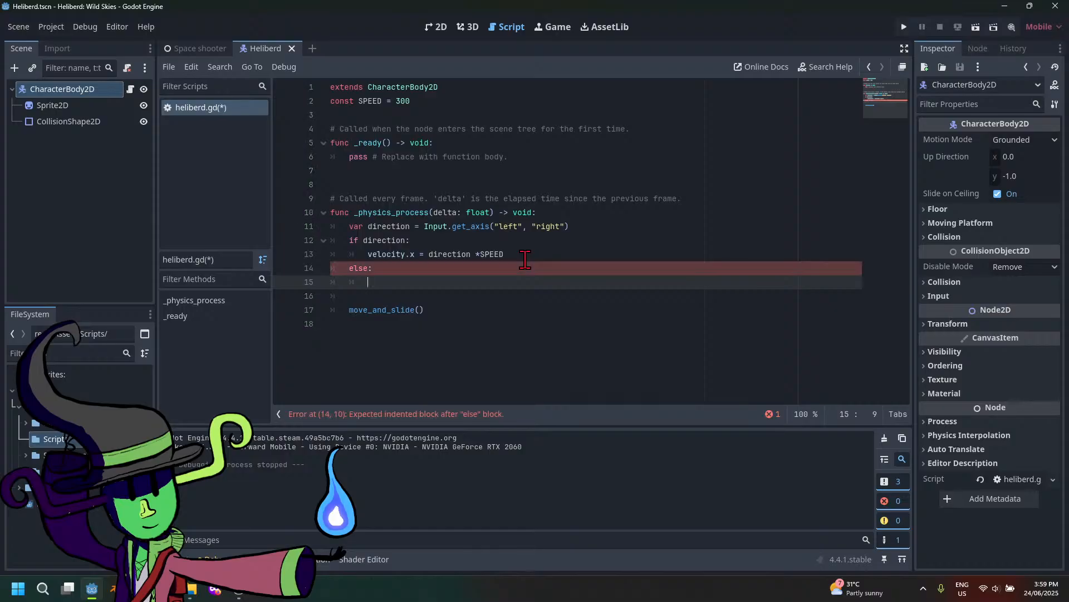
Inside the else branch, write velocity.x = move_toward(velocity.x, 0, SPEED), with a space after each comma
type("veloc")
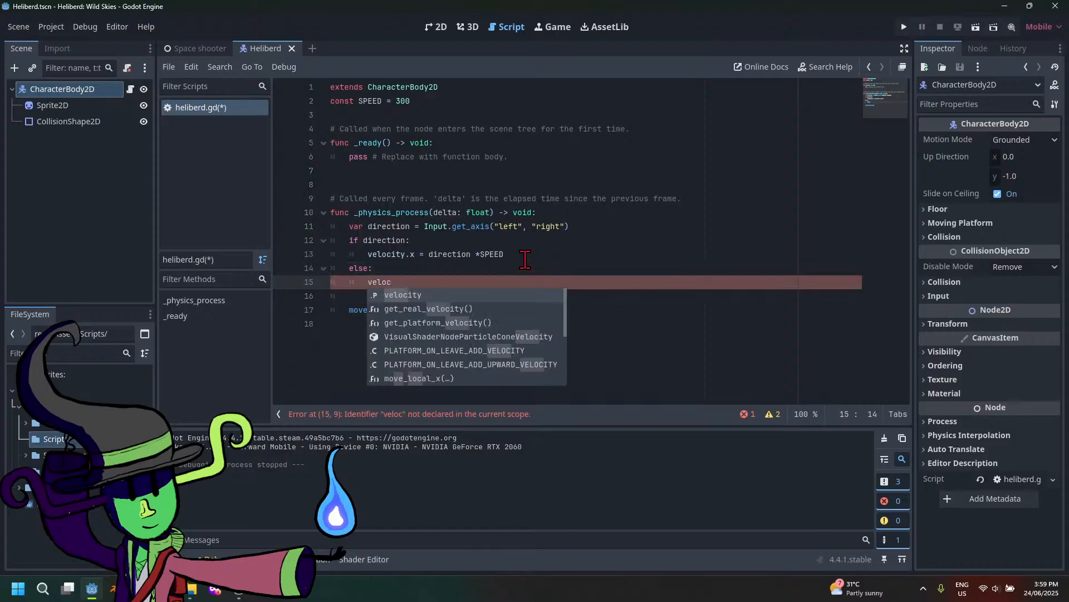
type("ity.x")
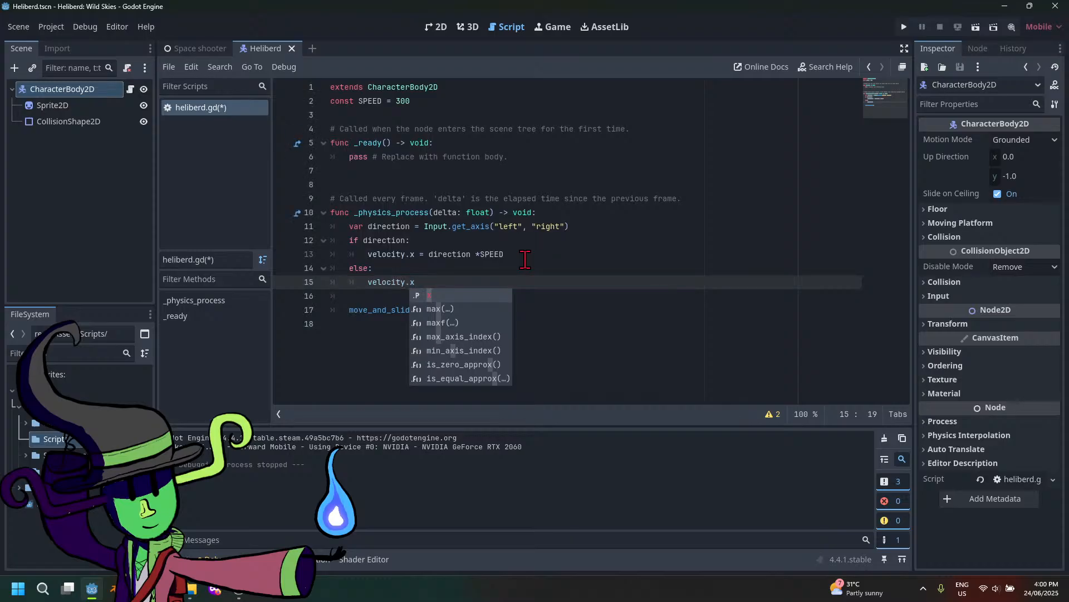
type(" = move")
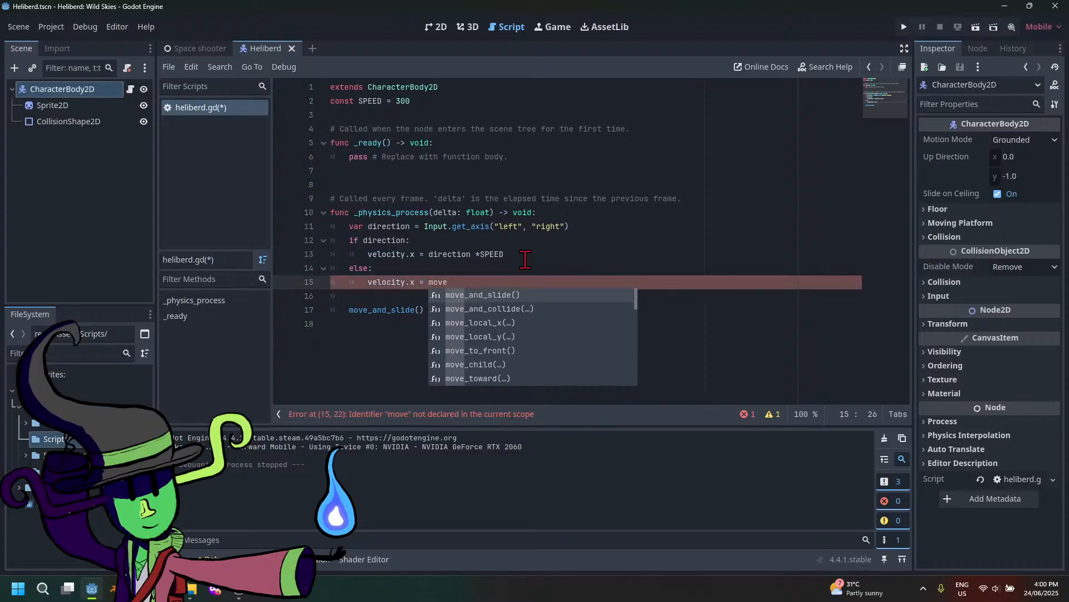
type("_towa")
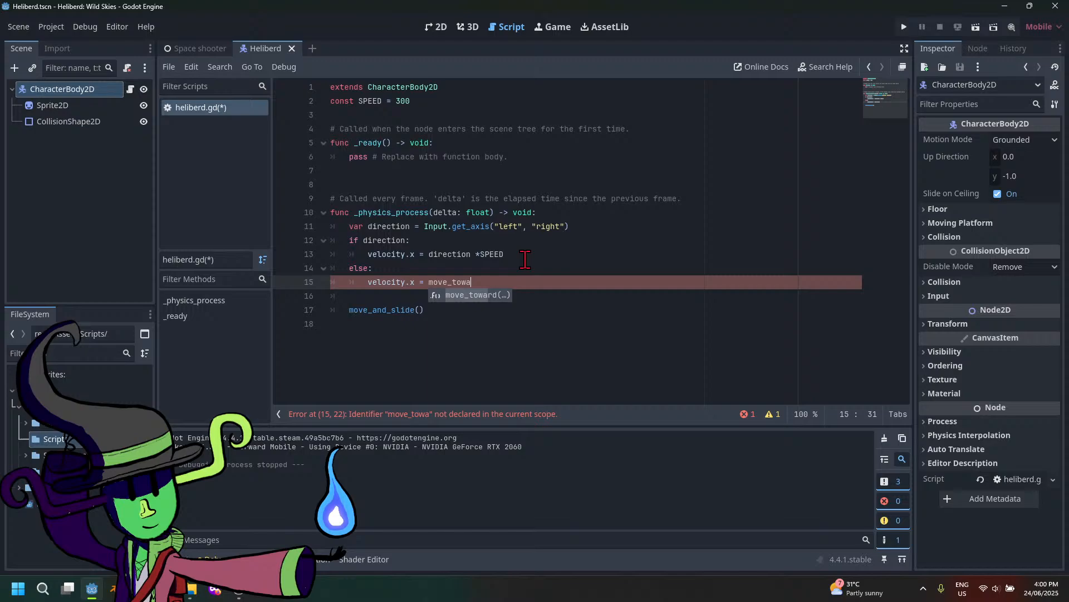
key("Return")
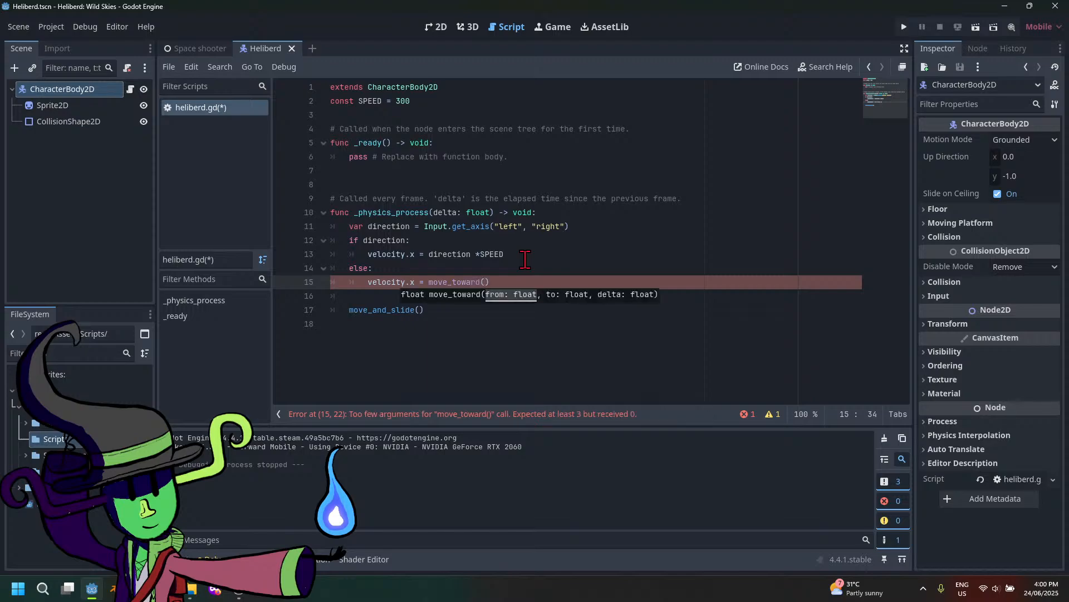
type("velocity.x")
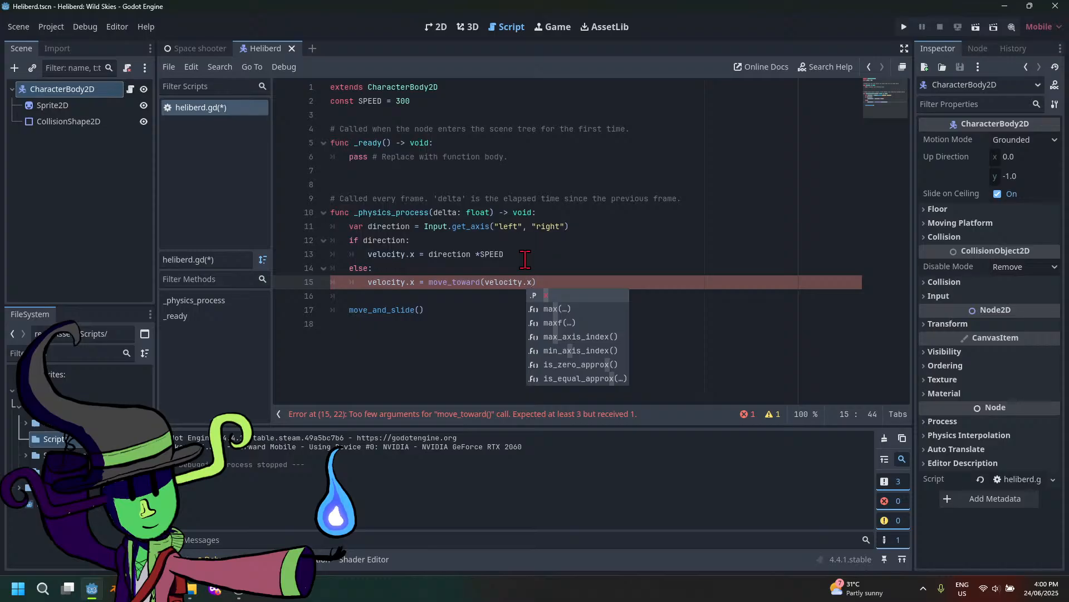
type(",0,")
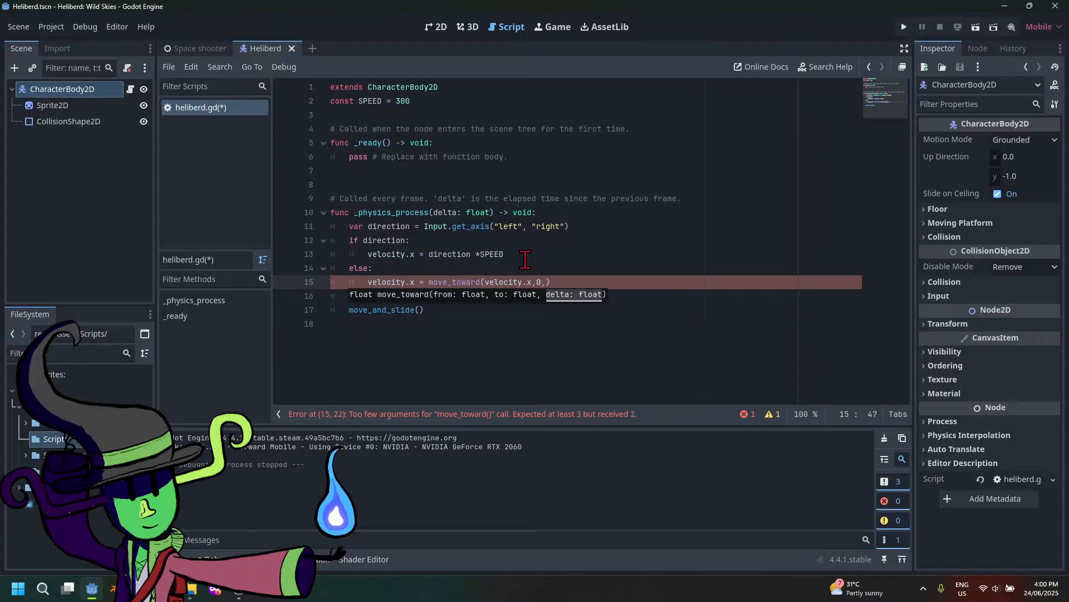
type("SPEED")
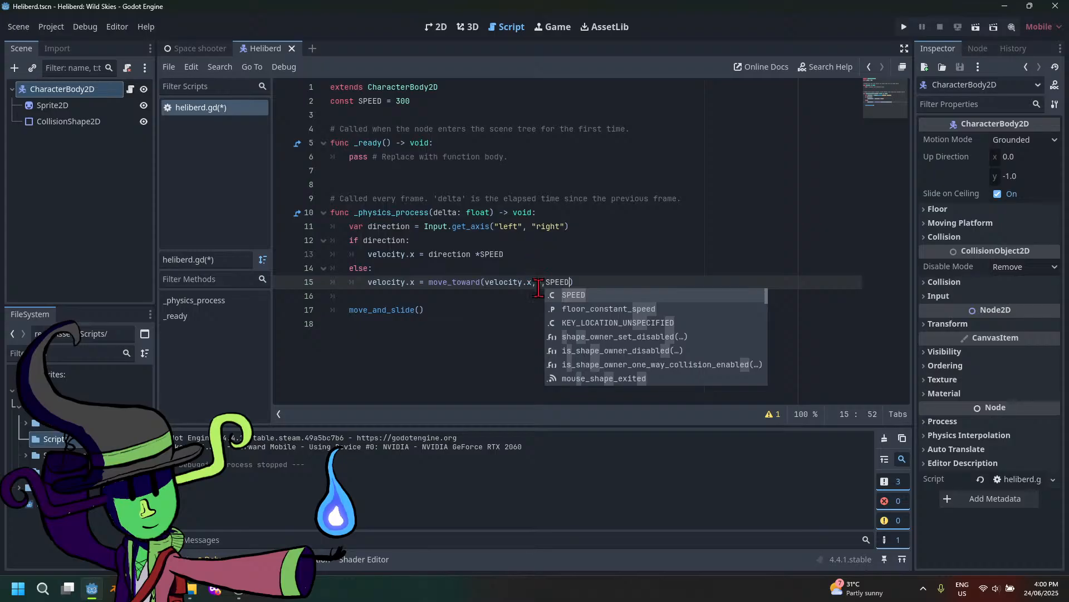
left_click(536, 282)
left_click(550, 285)
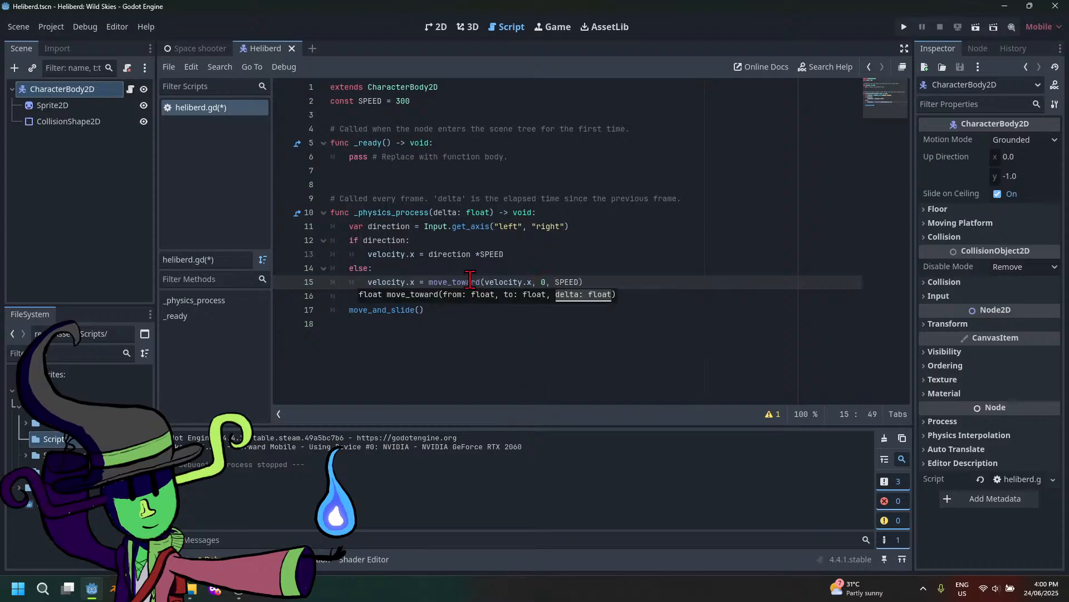
left_click(464, 281)
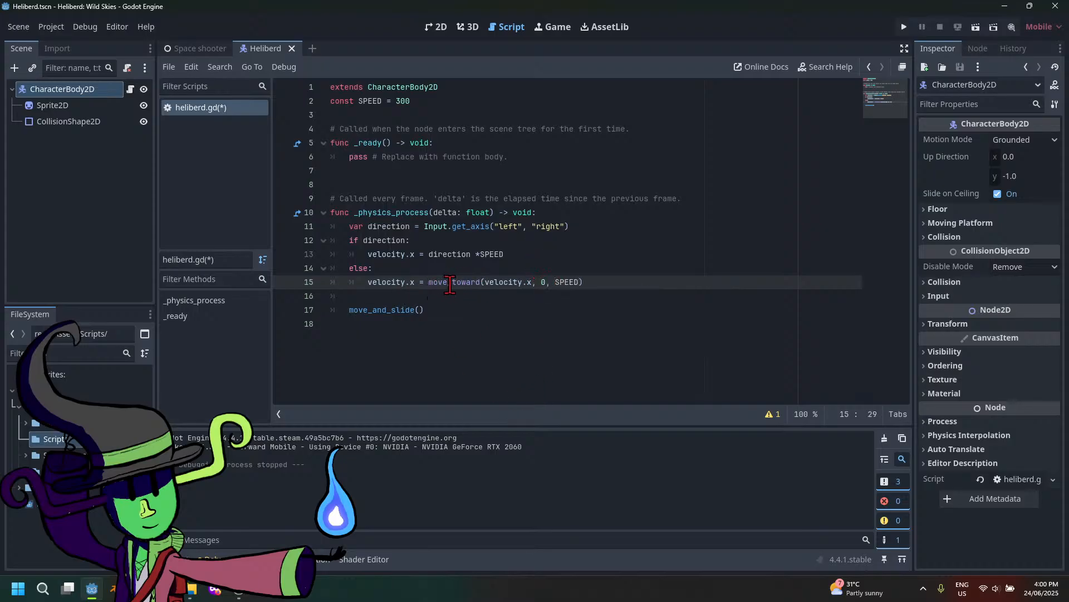
mouse_move(450, 282)
Run the project and test how Heliberd moves left and right and stops
left_click(904, 27)
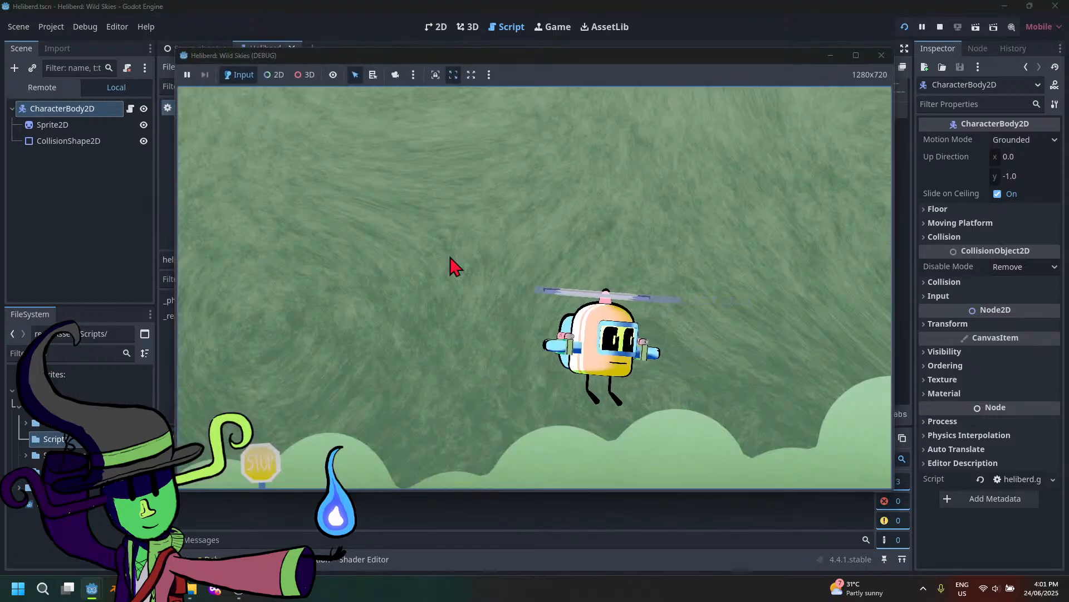
key("Left")
key("Right")
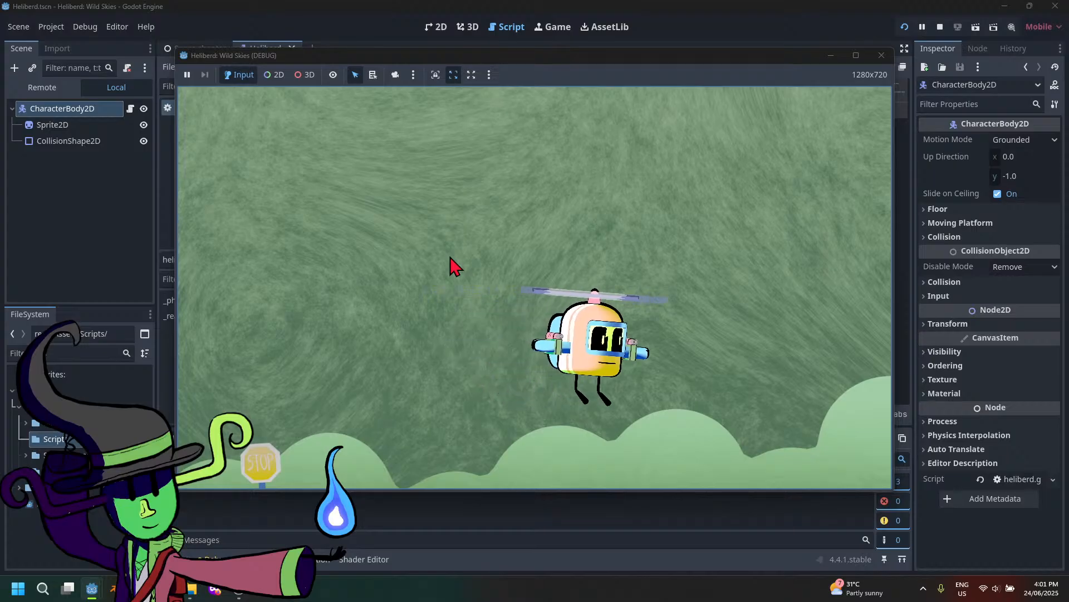
key("Left")
key("Right")
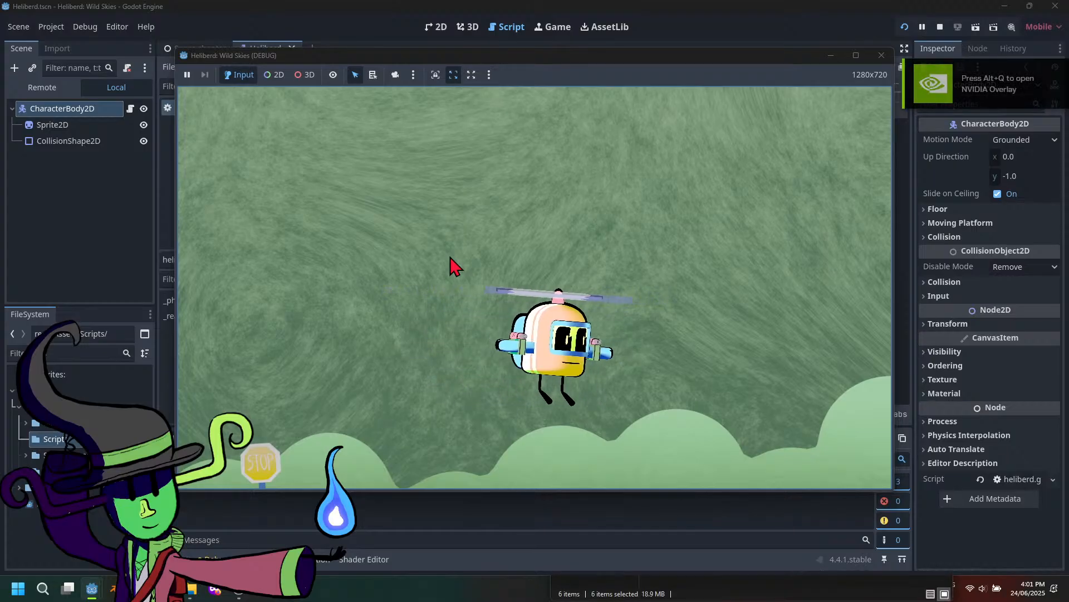
key("Left")
key("Right")
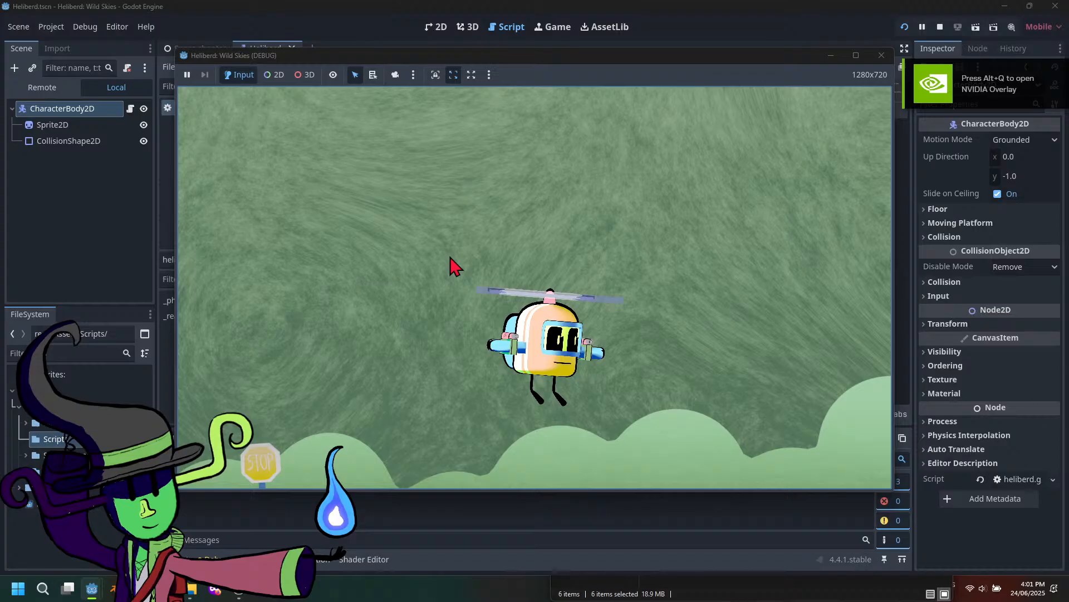
Switch to OBS to check the live chat and return to the running game window
mouse_move(250, 590)
left_click(261, 518)
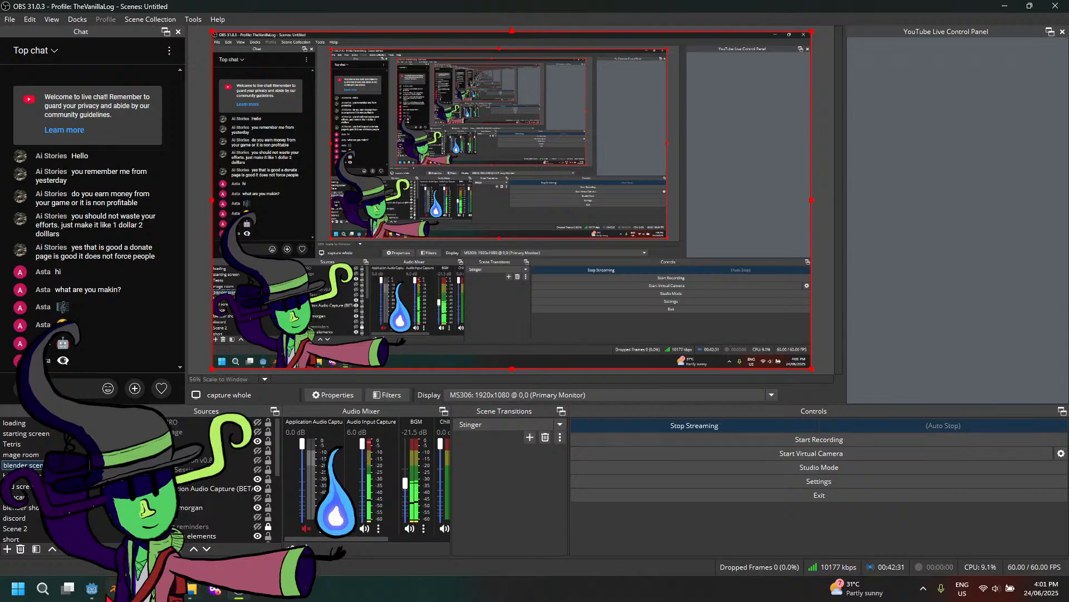
mouse_move(92, 587)
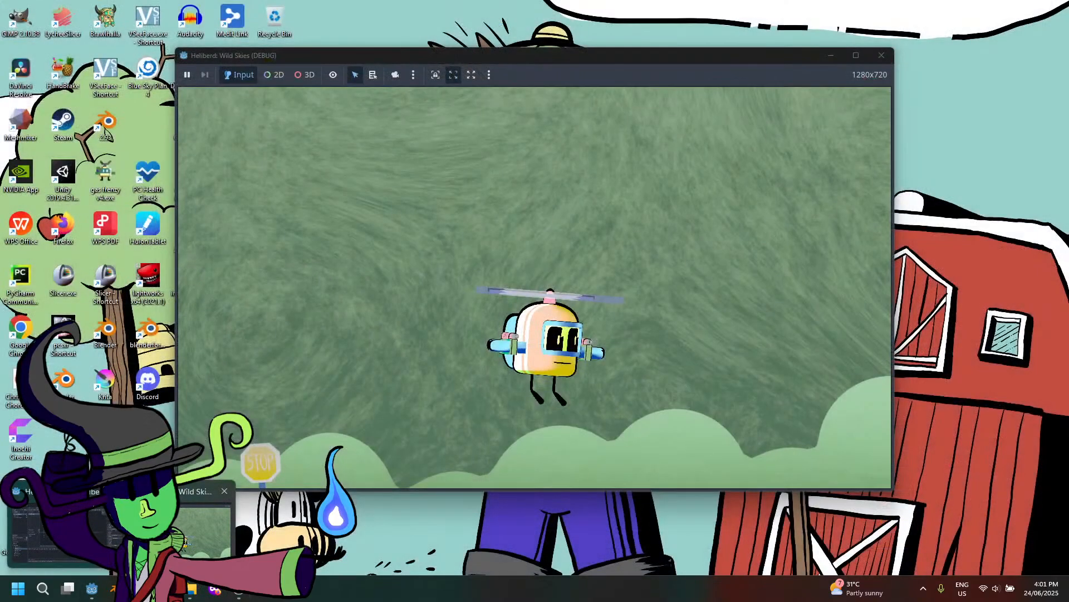
left_click(186, 540)
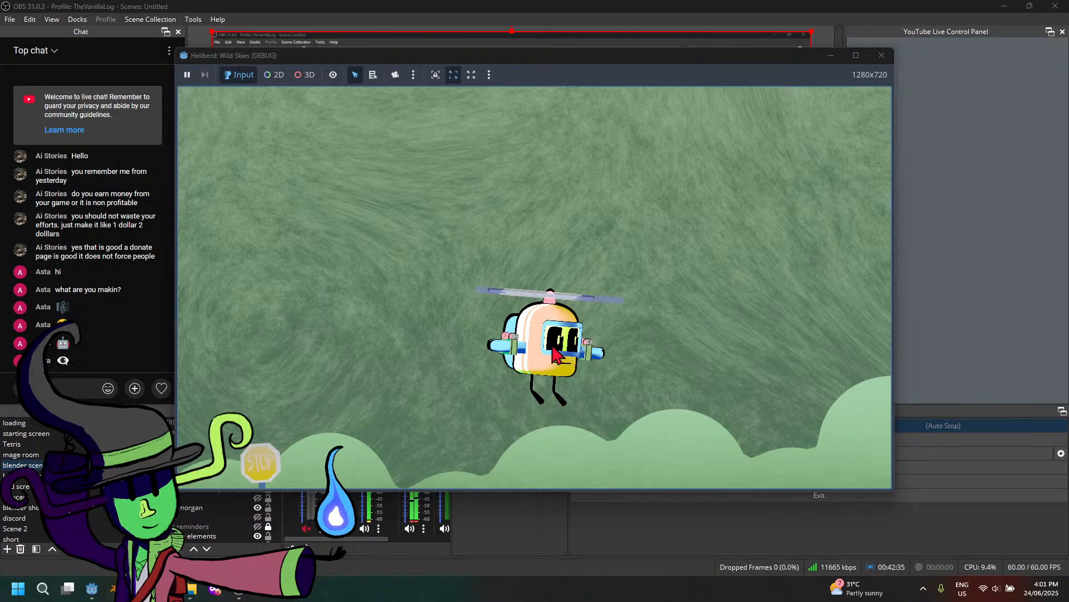
Test Heliberd's left and right movement again in the running game and switch back to the Godot script editor
key("a")
key("d")
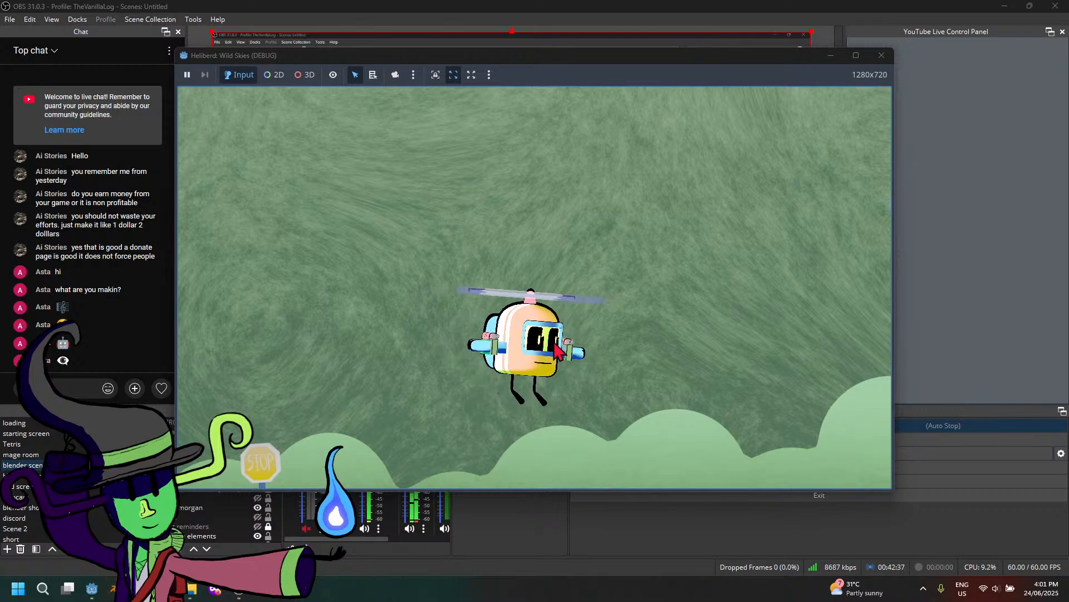
key("a")
key("d")
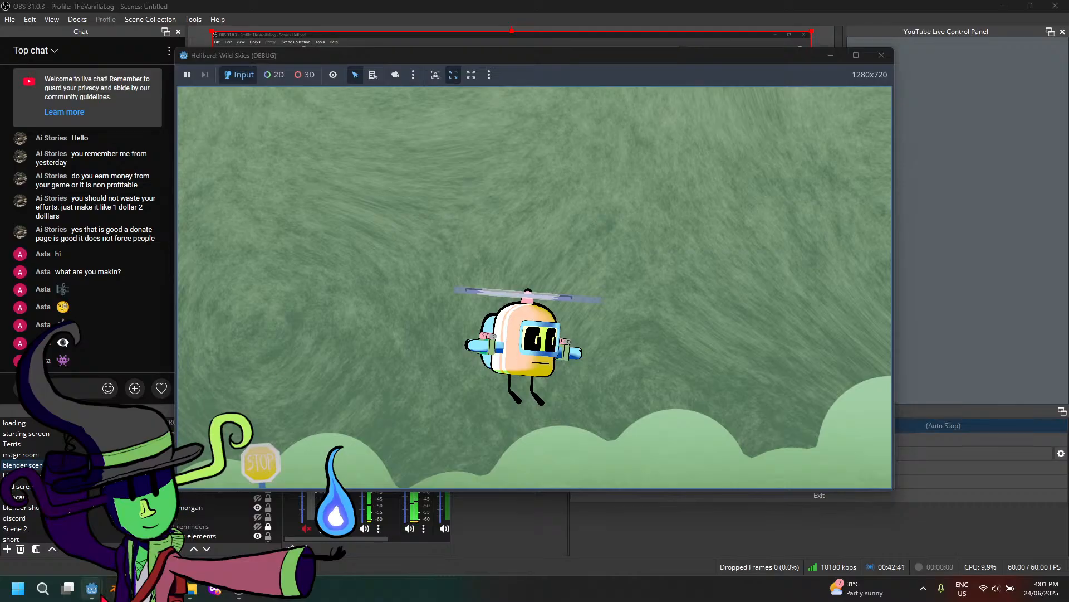
mouse_move(96, 592)
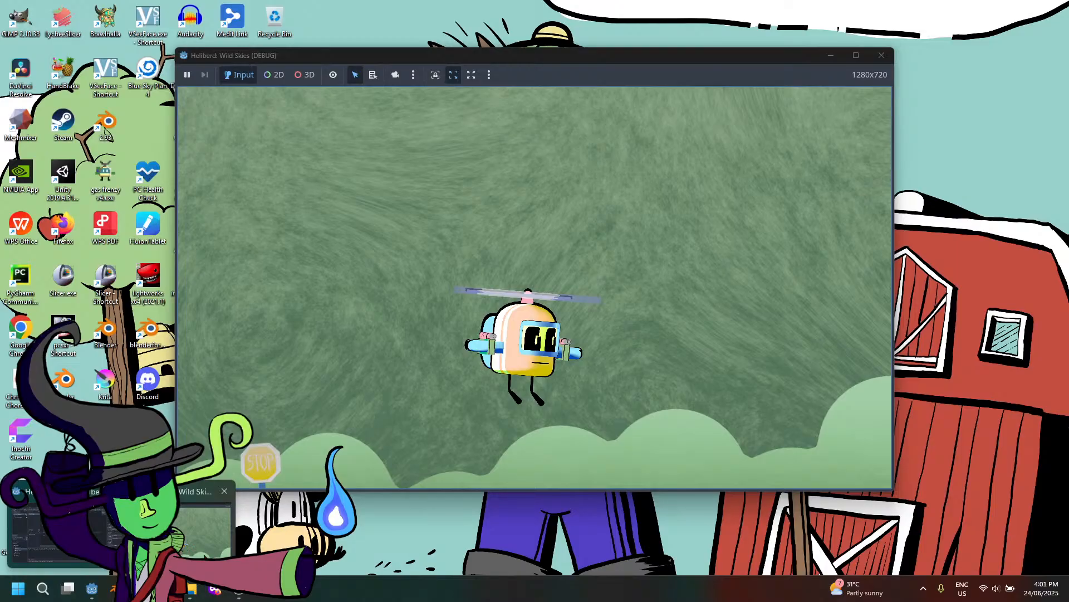
left_click(208, 552)
mouse_move(198, 589)
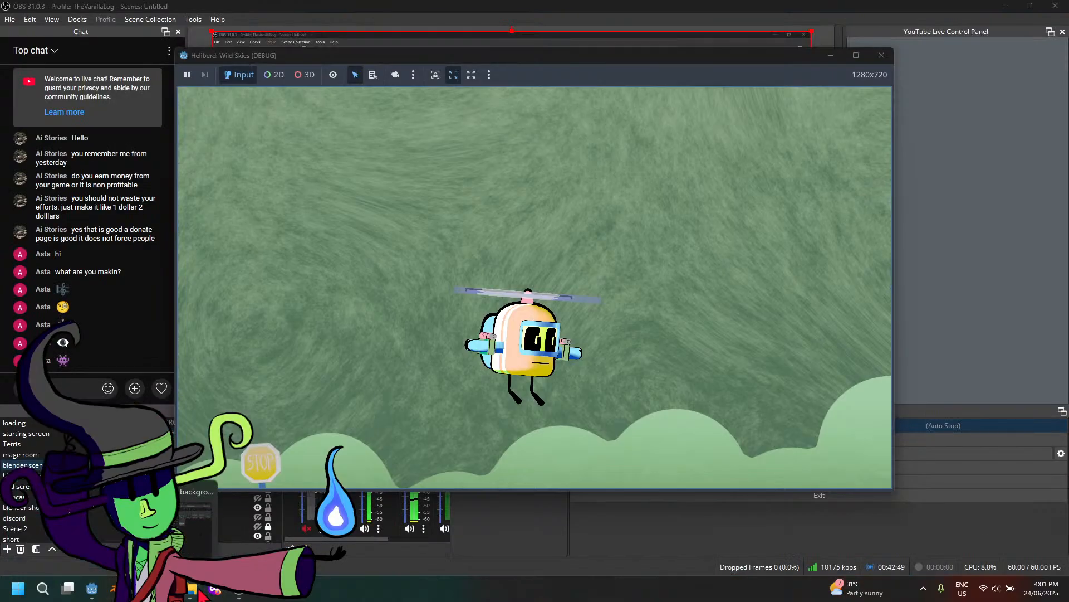
left_click(56, 529)
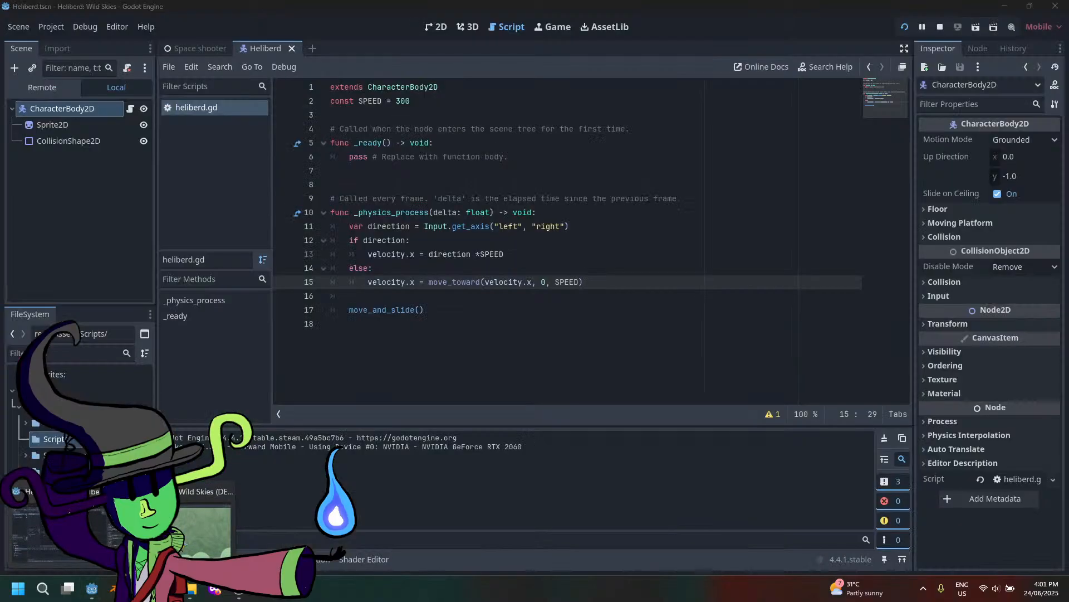
Change the last argument of move_toward in the else branch to SPEED-200 and save the script
left_click(503, 297)
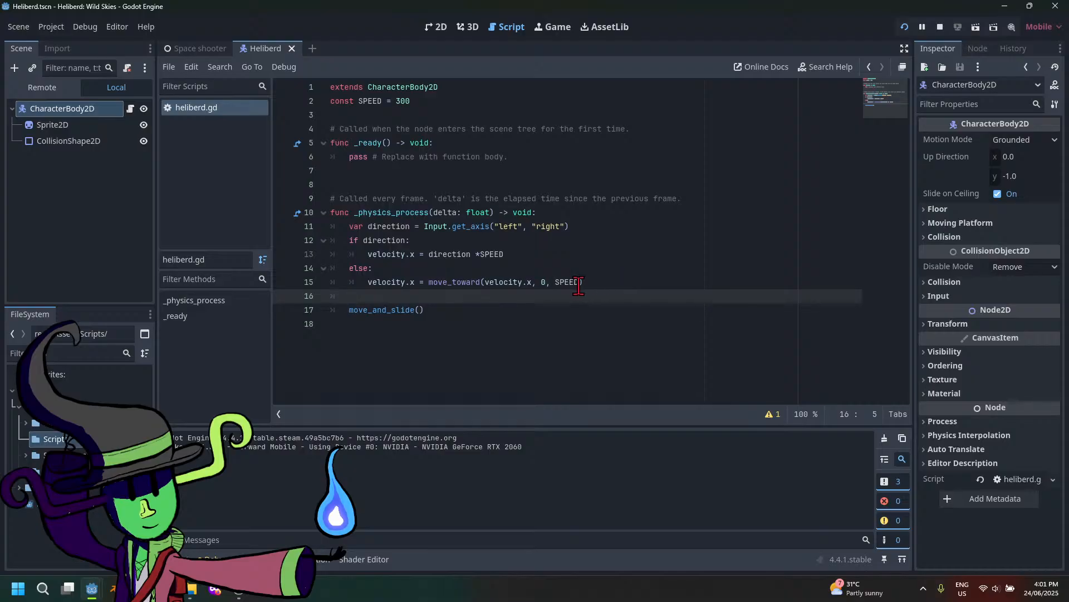
left_click(600, 284)
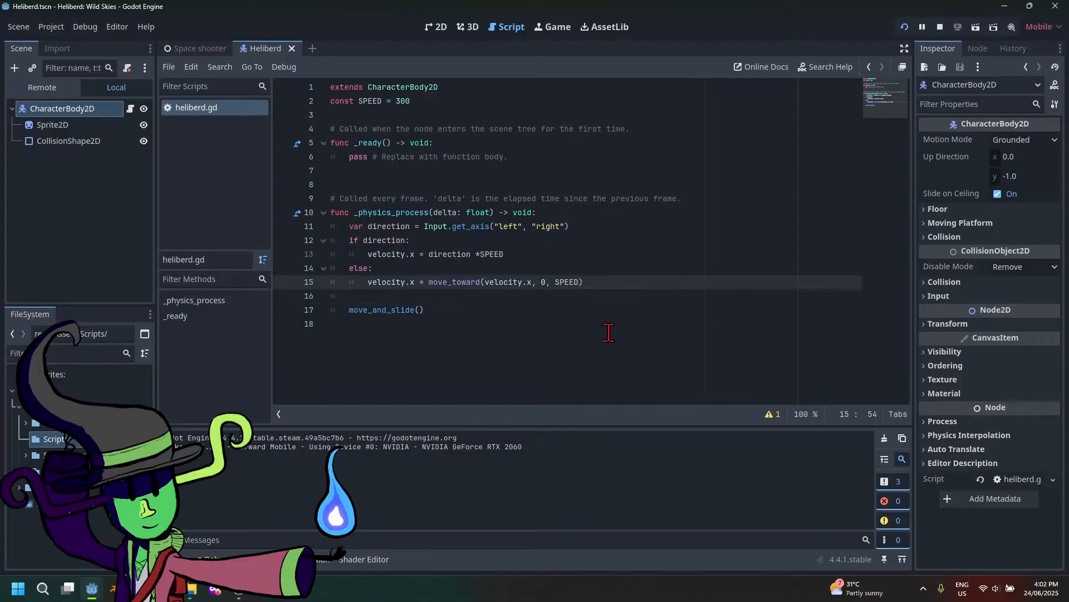
key("BackSpace")
key("BackSpace")
key("BackSpace")
key("BackSpace")
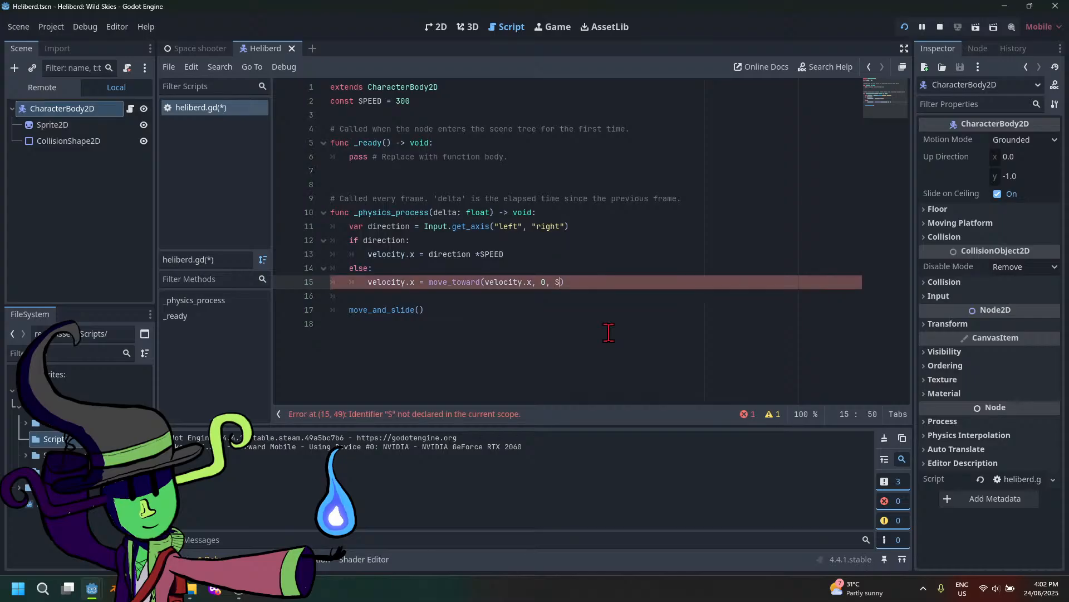
type("PEED")
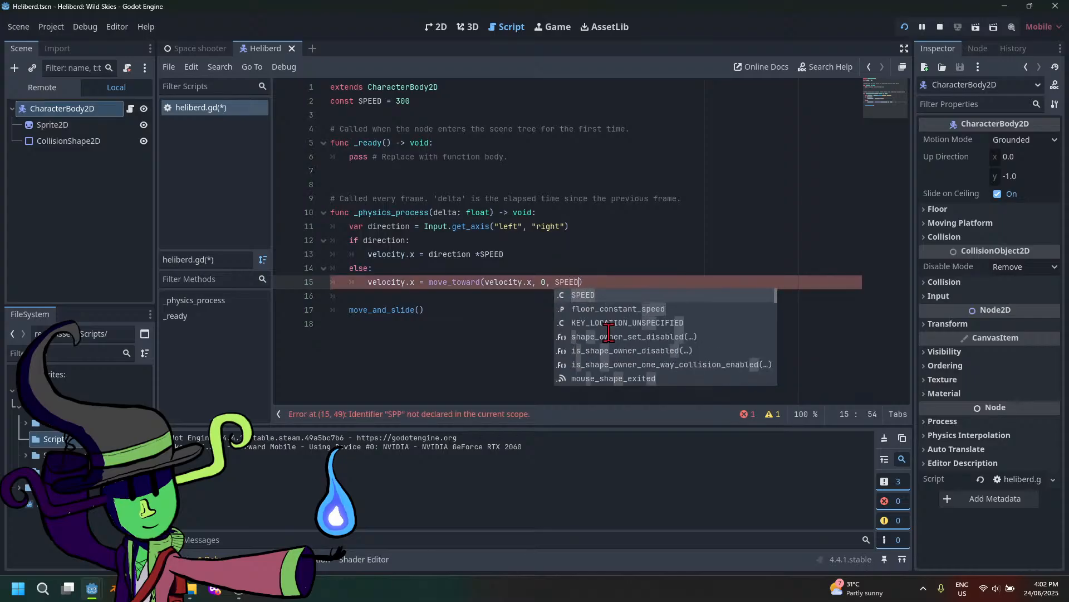
type("=")
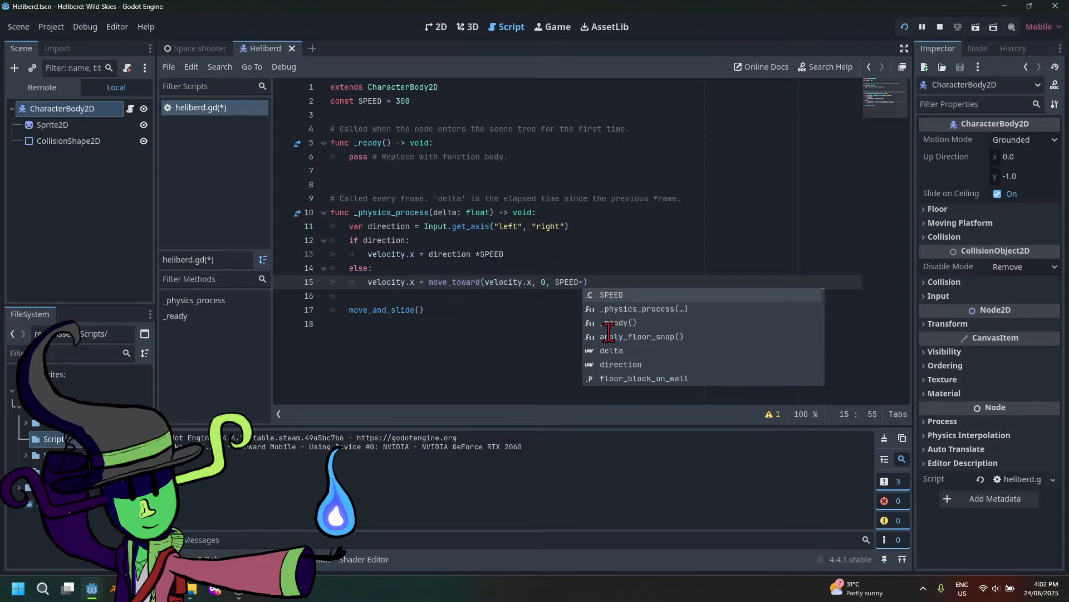
key("BackSpace")
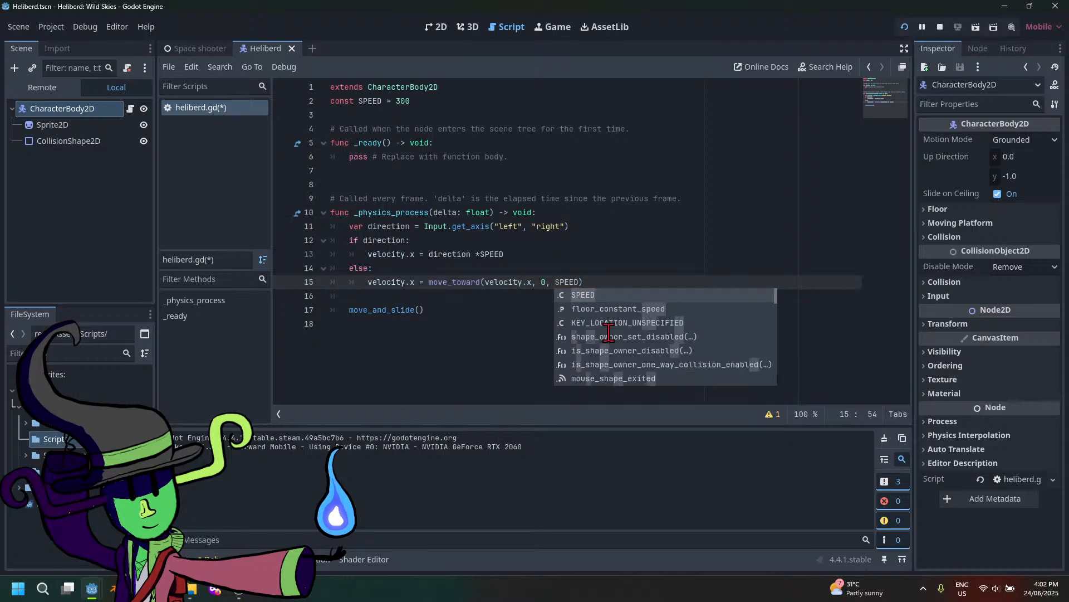
type("-")
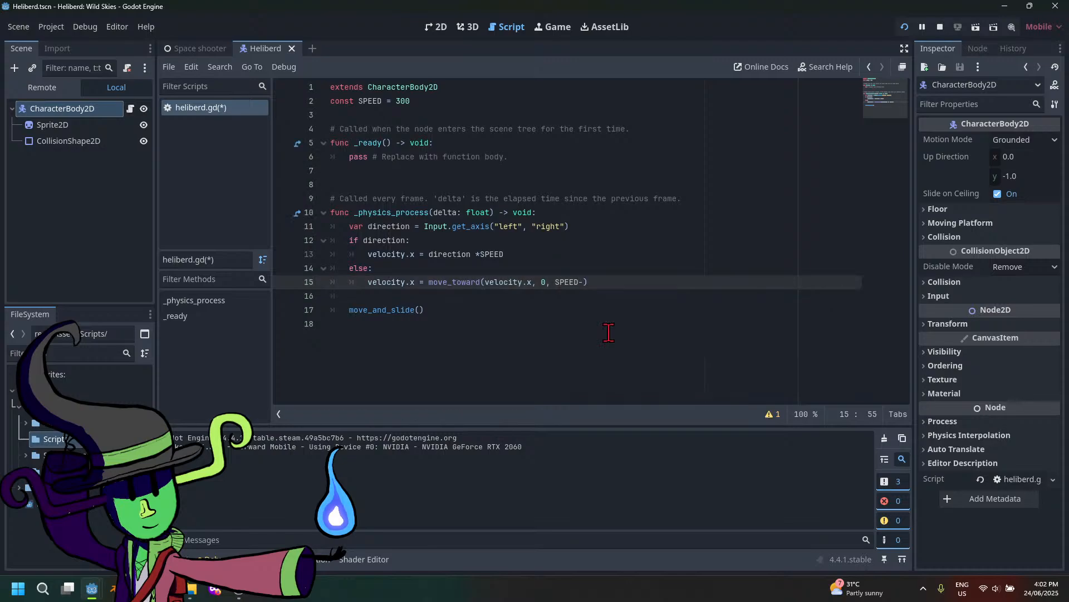
type("200")
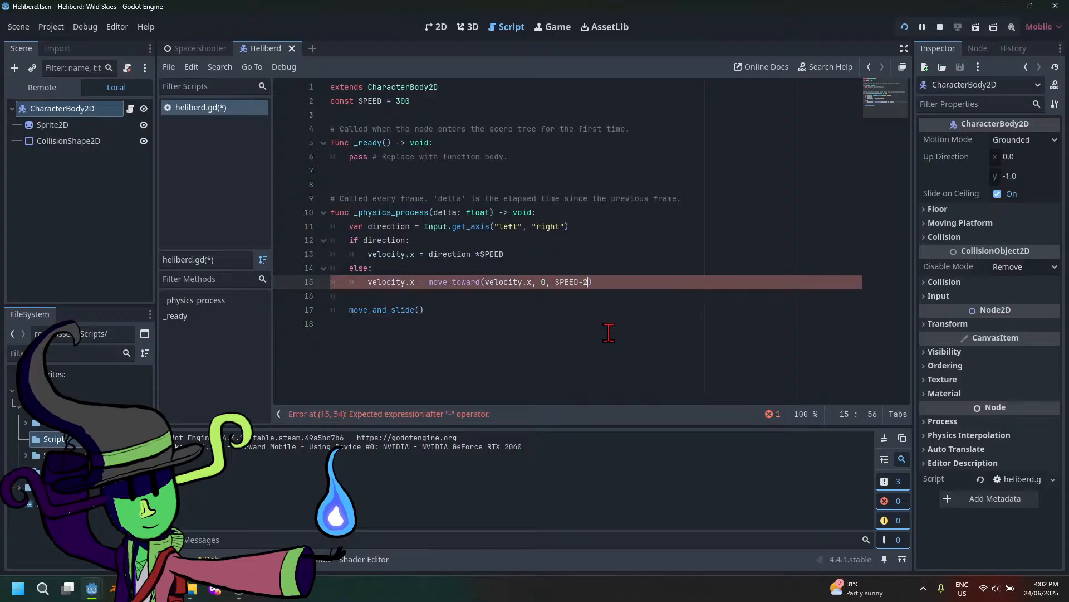
key("ctrl+s")
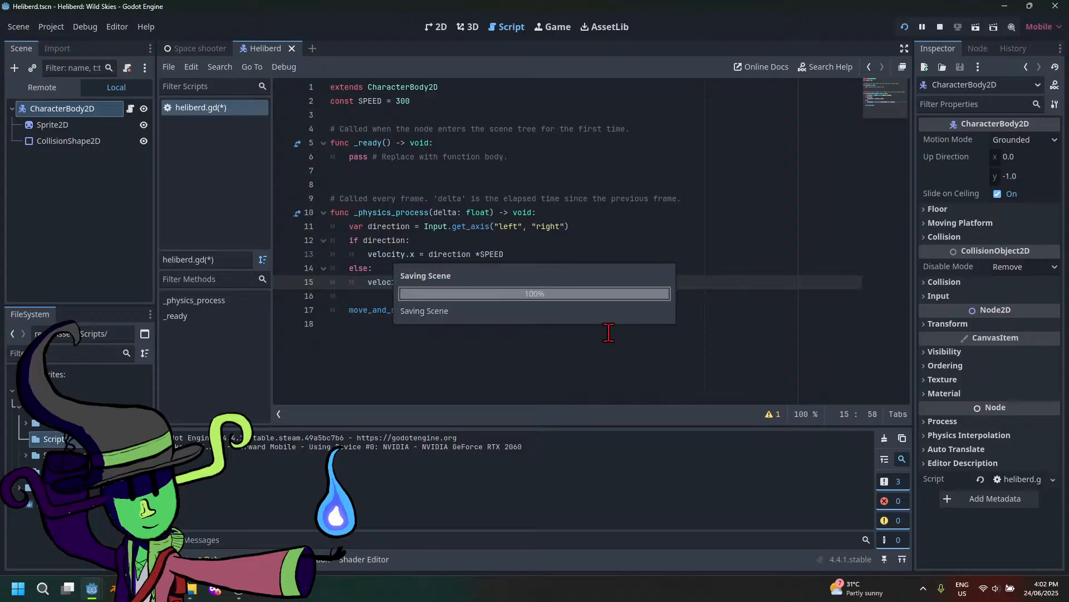
Rerun the project, test Heliberd's stopping after moving left and right, and close the game window
left_click(905, 28)
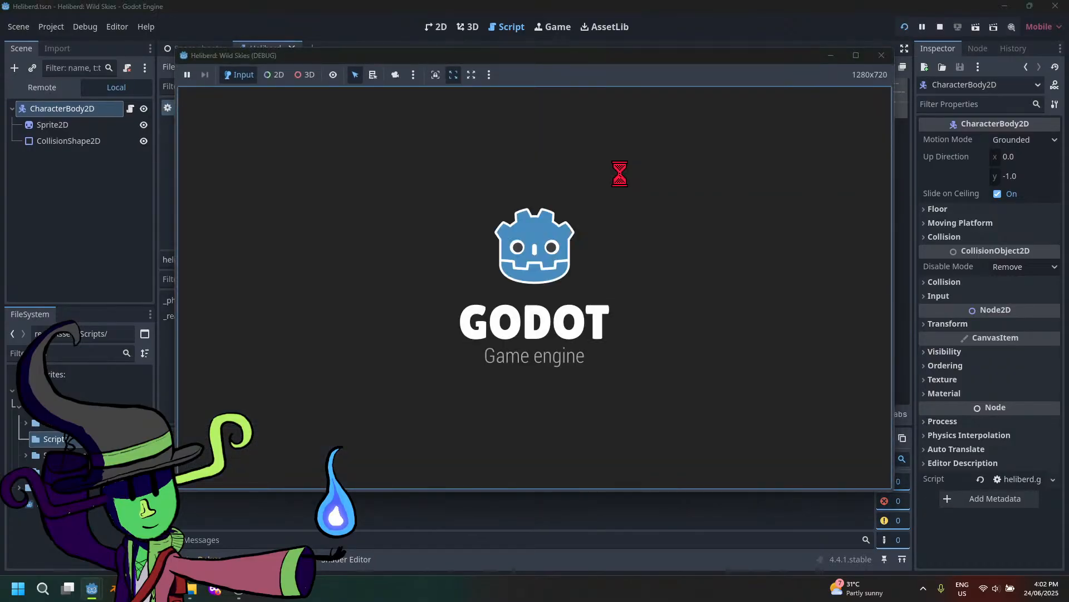
key("Left")
key("Left")
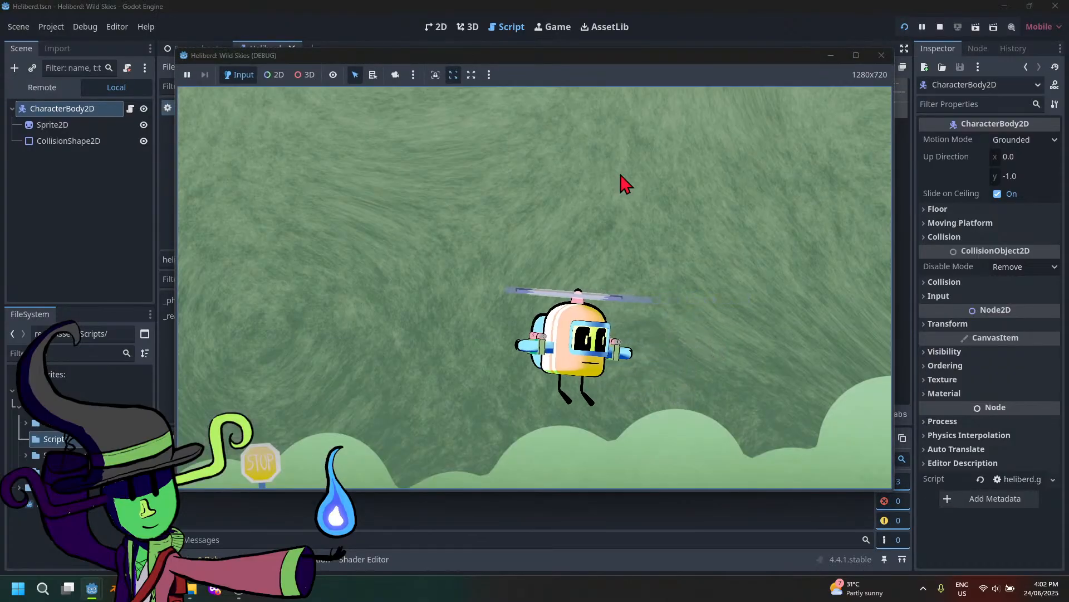
key("Right")
key("Right")
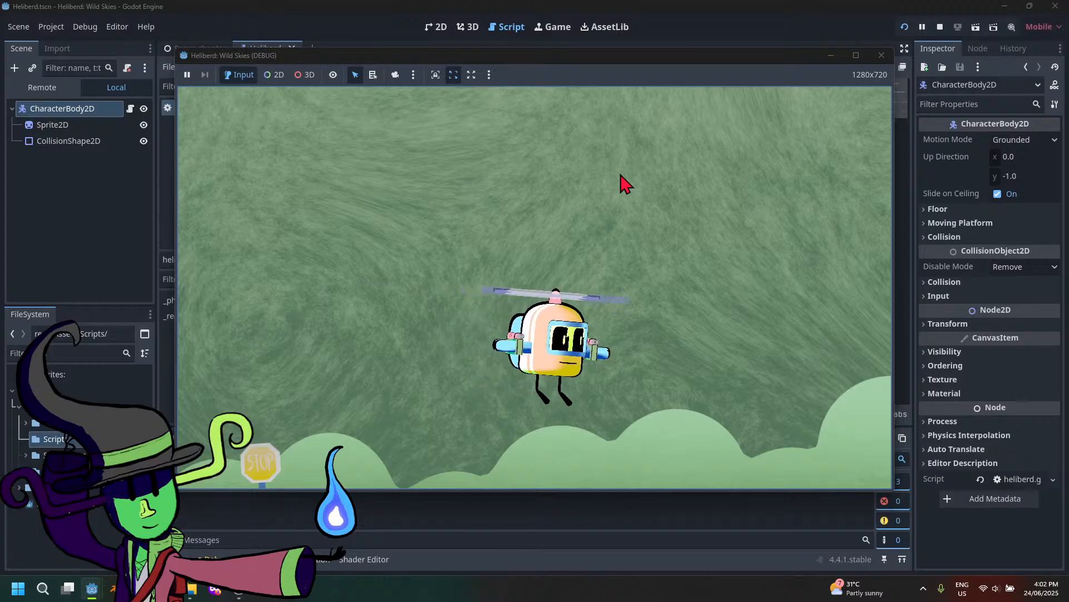
left_click(881, 55)
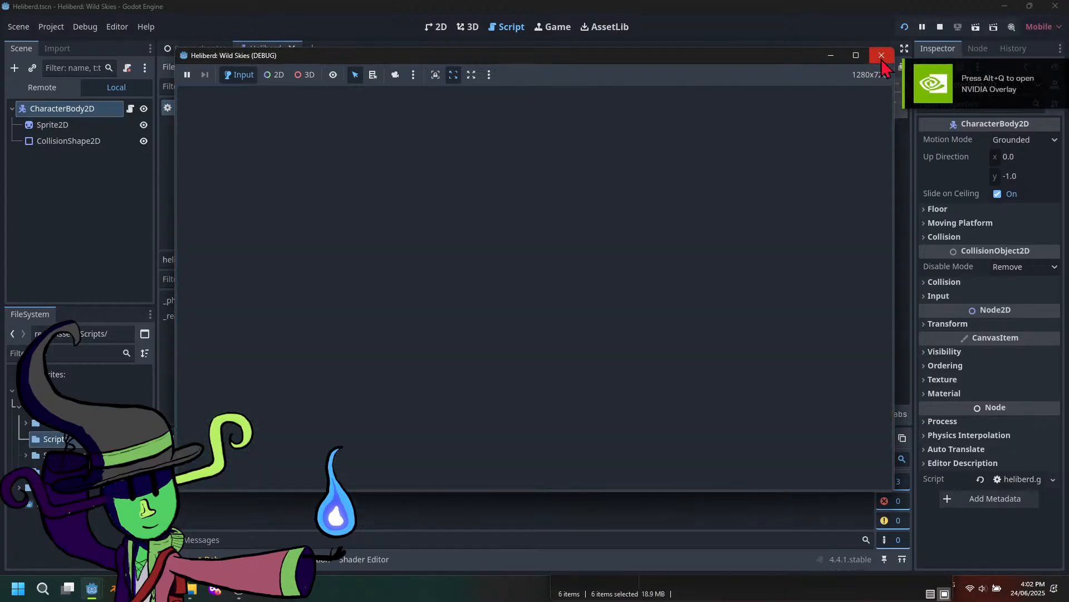
Change the last move_toward argument to SPEED-100 and save the script
left_click(595, 294)
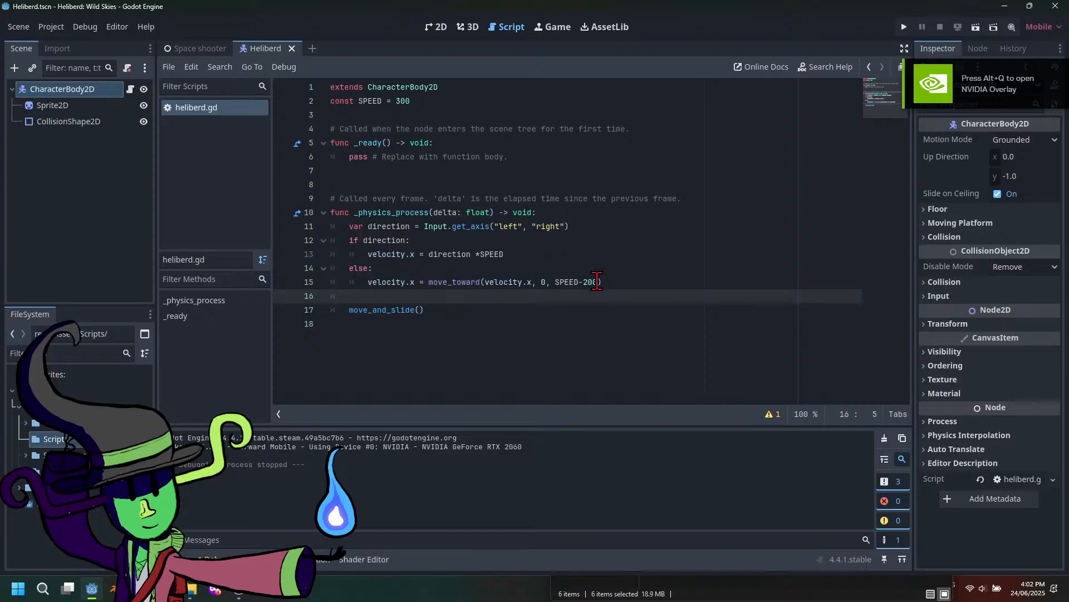
left_click(595, 283)
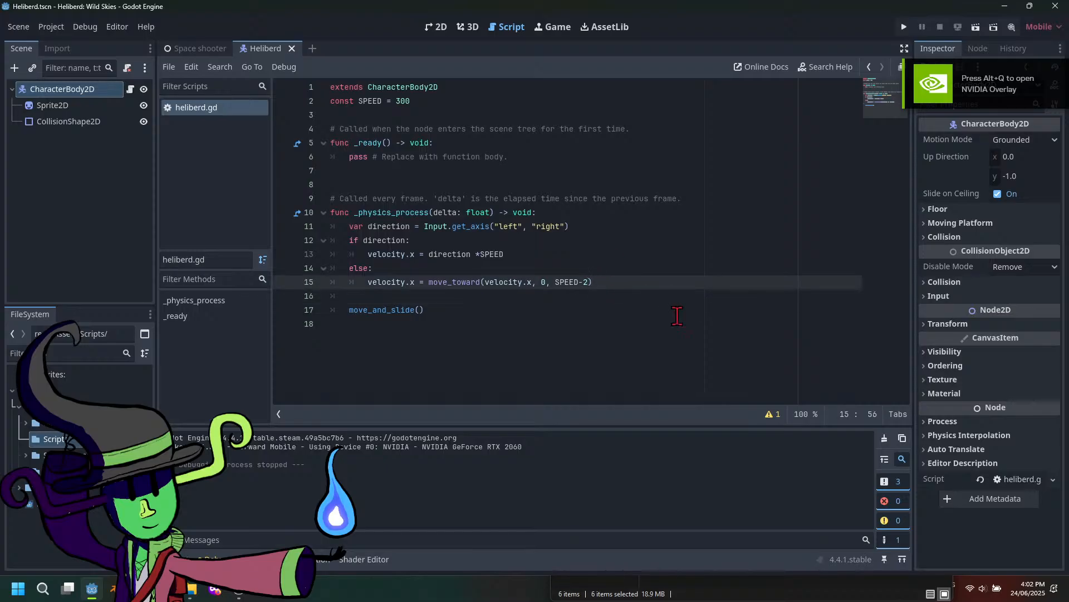
type("00")
key("ctrl+s")
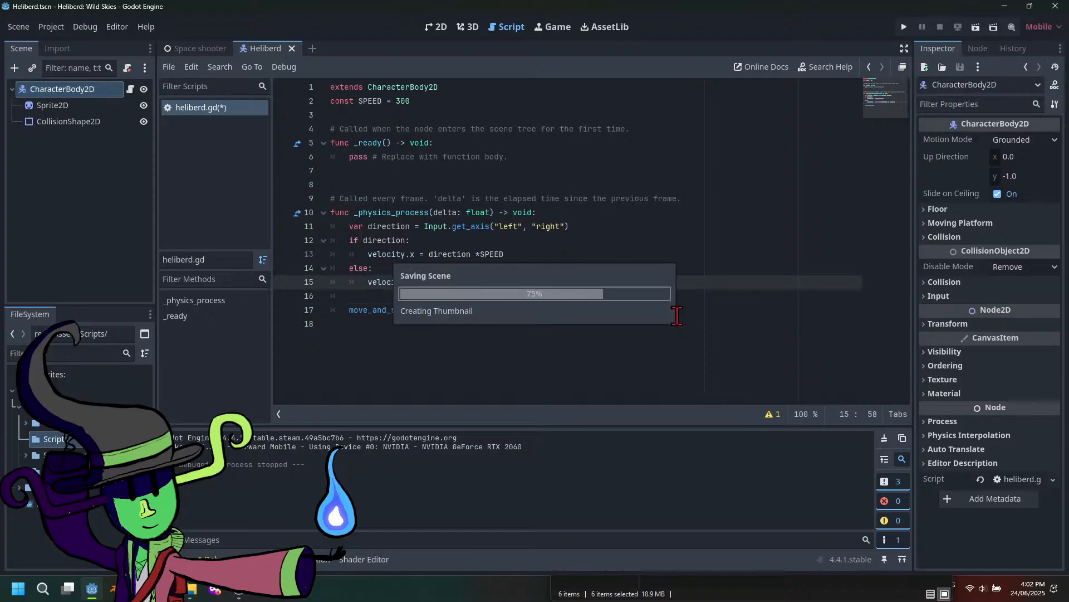
Run the project, alternate Heliberd's left and right movement to check how it slows down, and close the game window
left_click(904, 27)
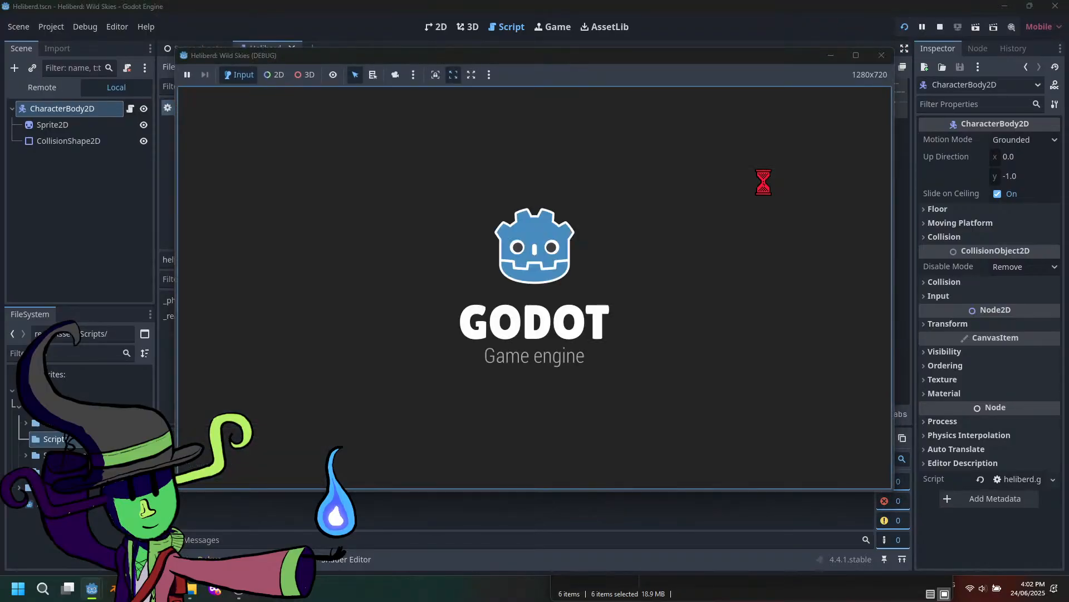
key("Left")
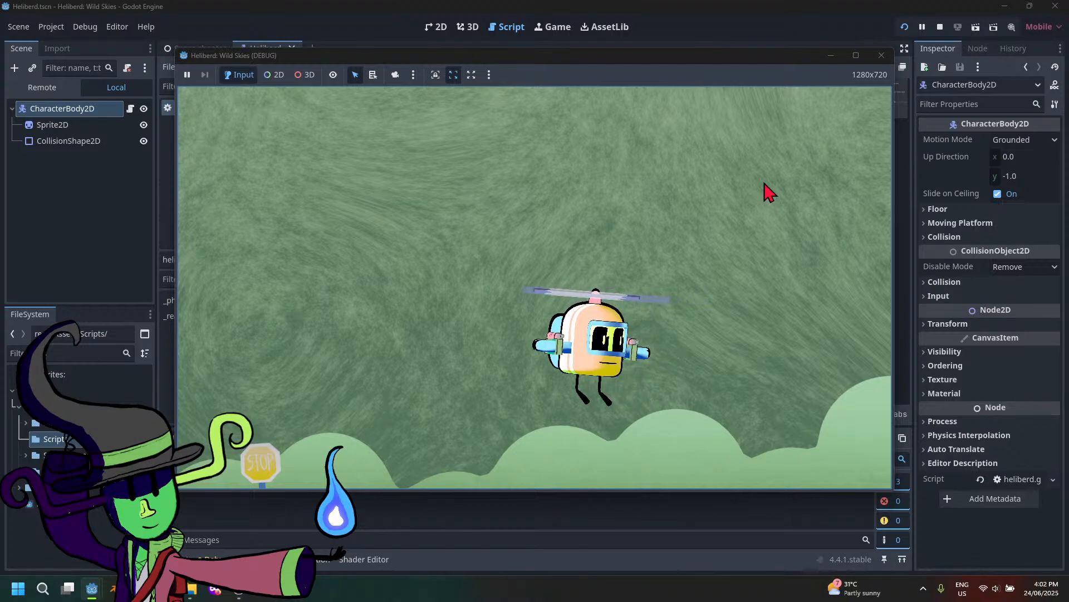
key("Left")
key("Right")
key("Right")
key("Left")
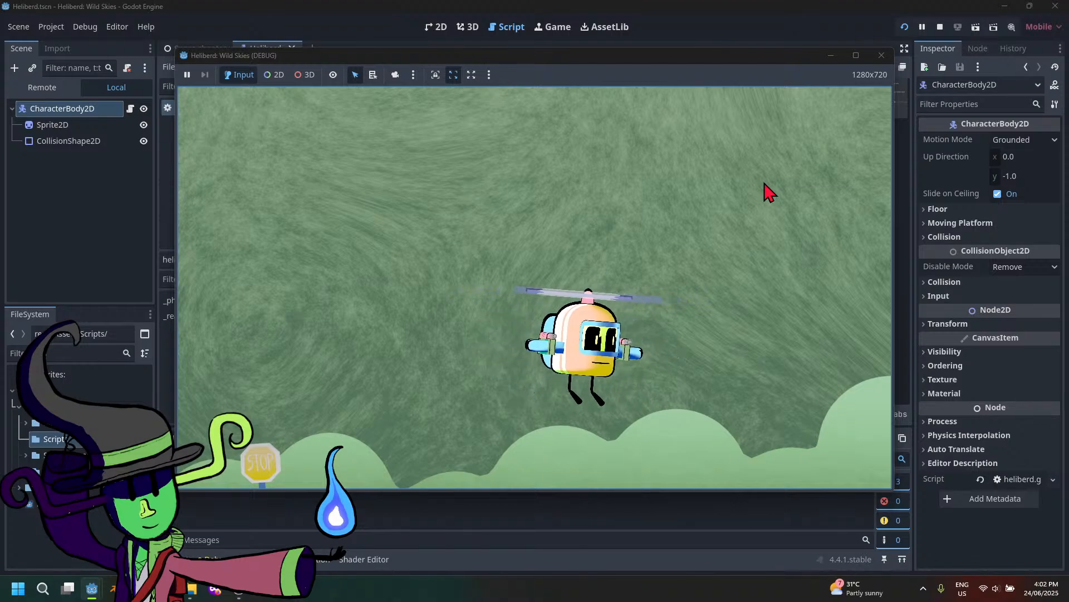
left_click(881, 55)
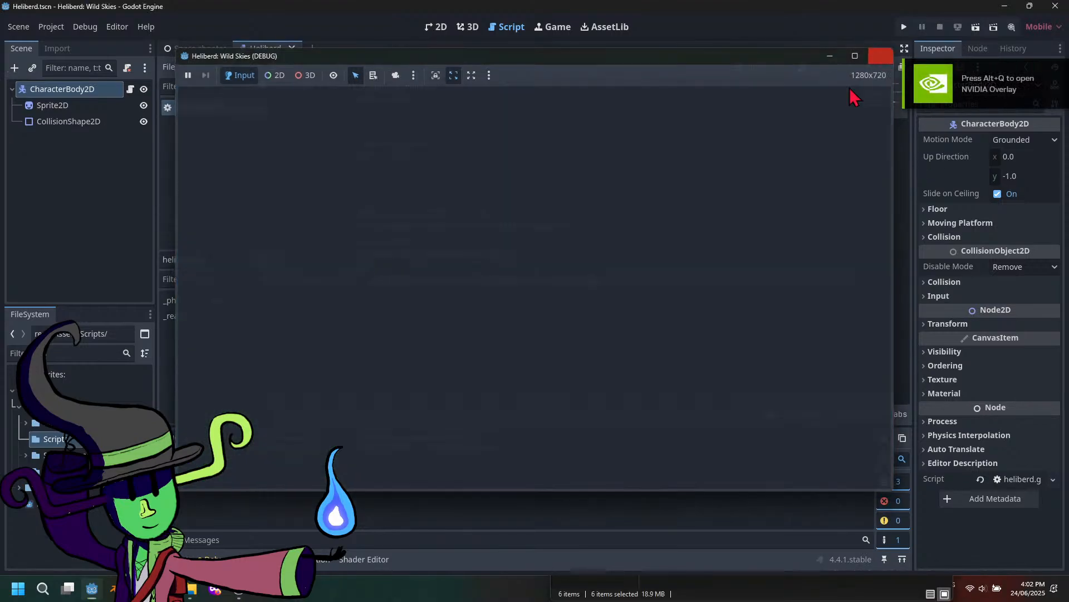
Replace the SPEED-based last argument of move_toward with 50 and run the project
left_click(596, 283)
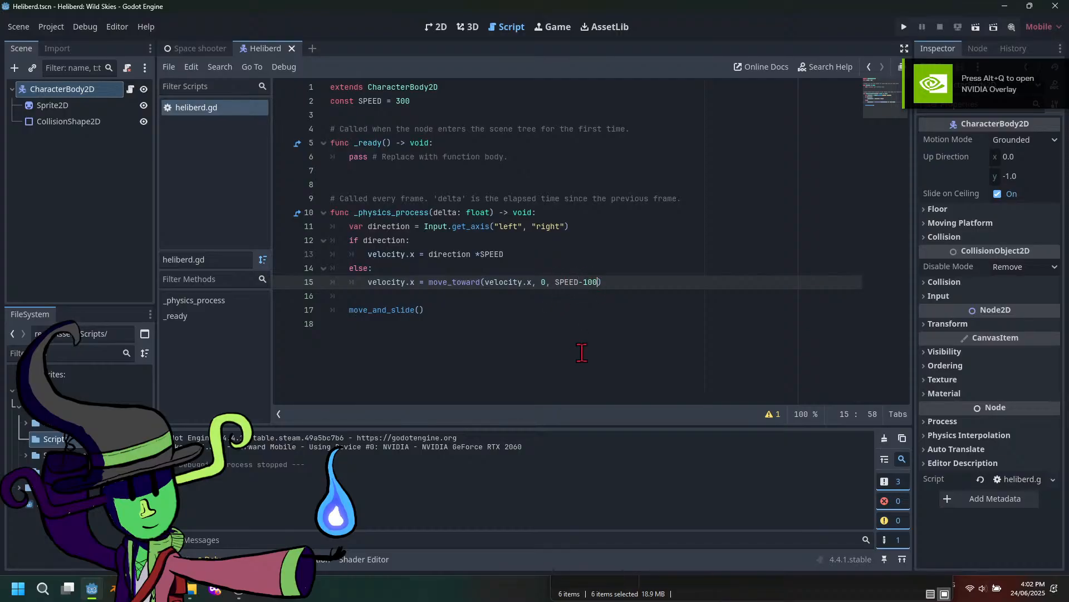
key("BackSpace")
key("BackSpace")
key("BackSpace")
key("BackSpace")
key("BackSpace")
key("BackSpace")
key("BackSpace")
key("BackSpace")
key("BackSpace")
type("50")
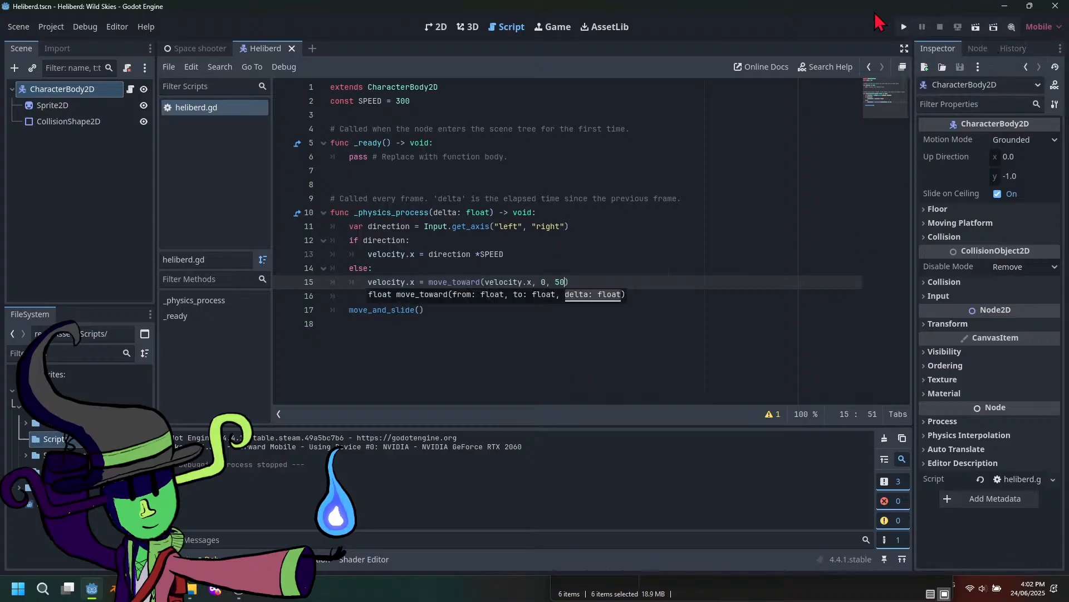
left_click(905, 27)
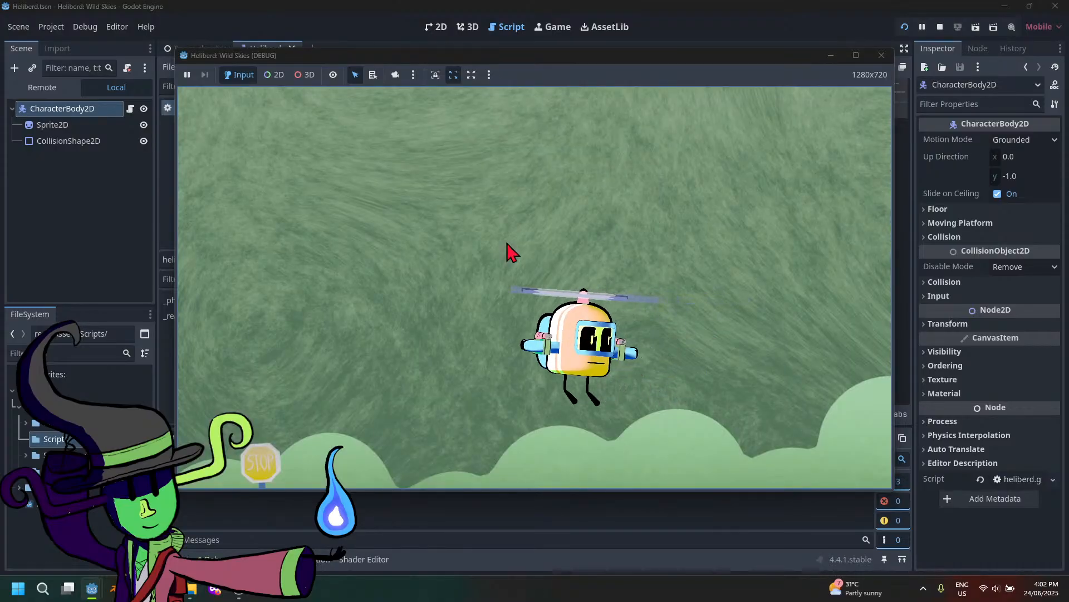
Test how Heliberd stops after moving left and right, glance at the stream chat in OBS, and close the game window
key("Left")
key("Right")
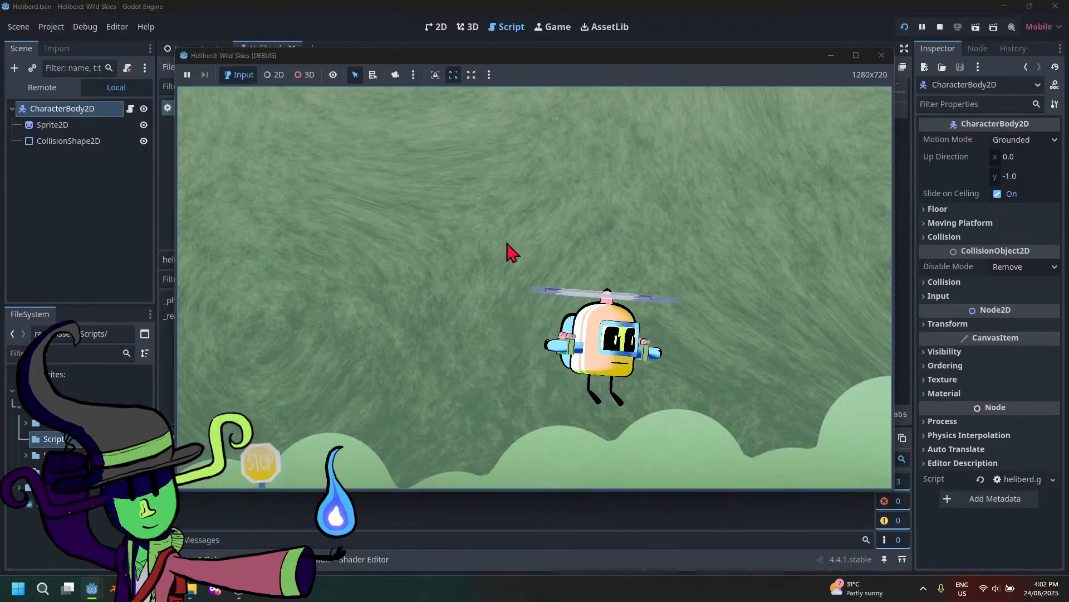
key("Left")
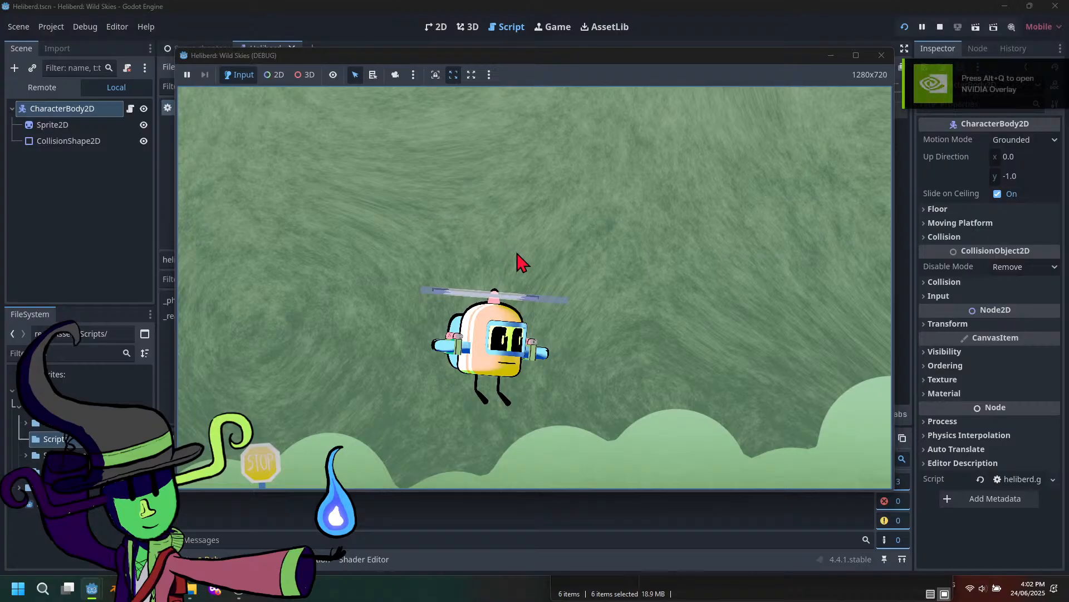
mouse_move(239, 592)
left_click(229, 522)
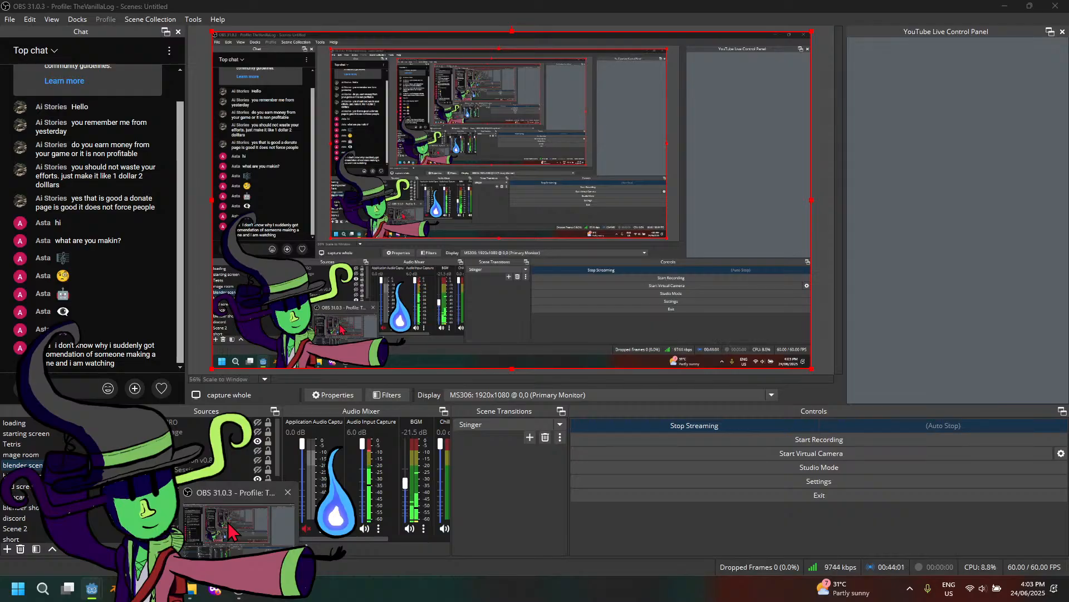
left_click(228, 526)
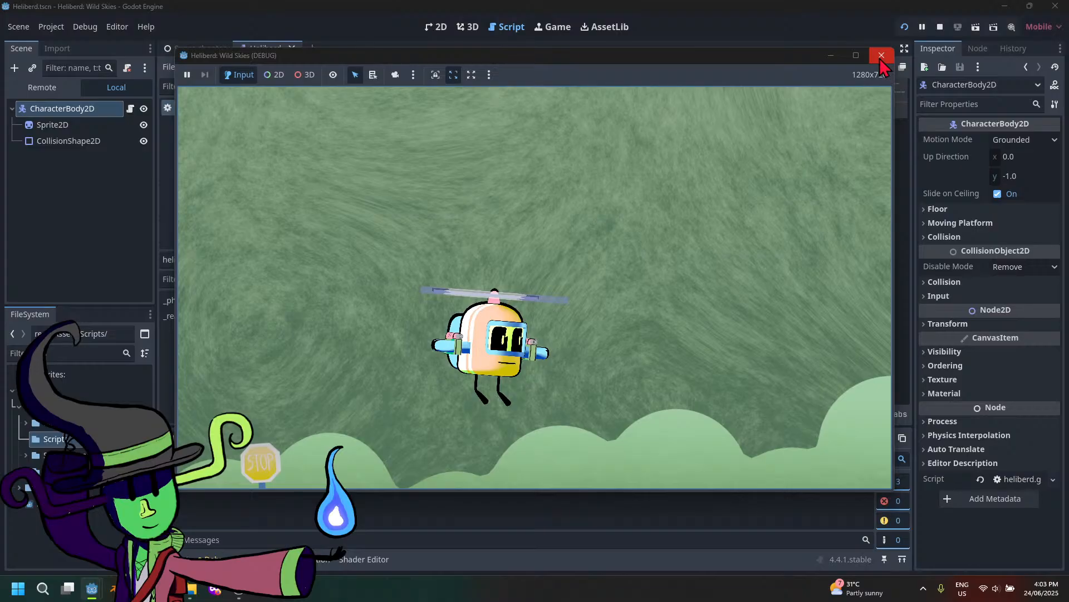
left_click(881, 56)
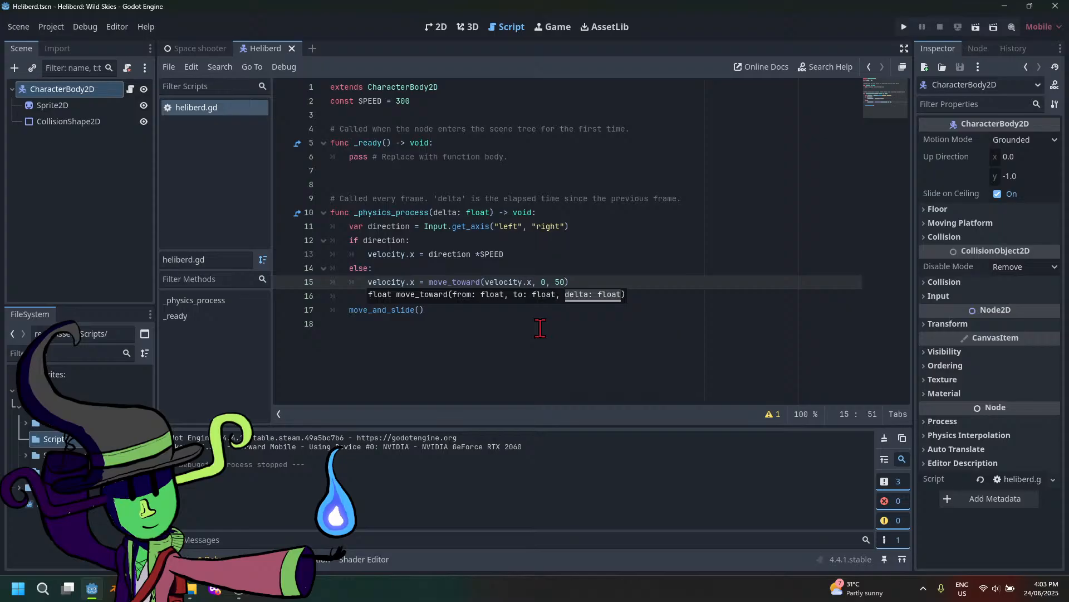
Switch to OBS, detach the live chat into a floating window over the preview area, and return to Godot
left_click(239, 588)
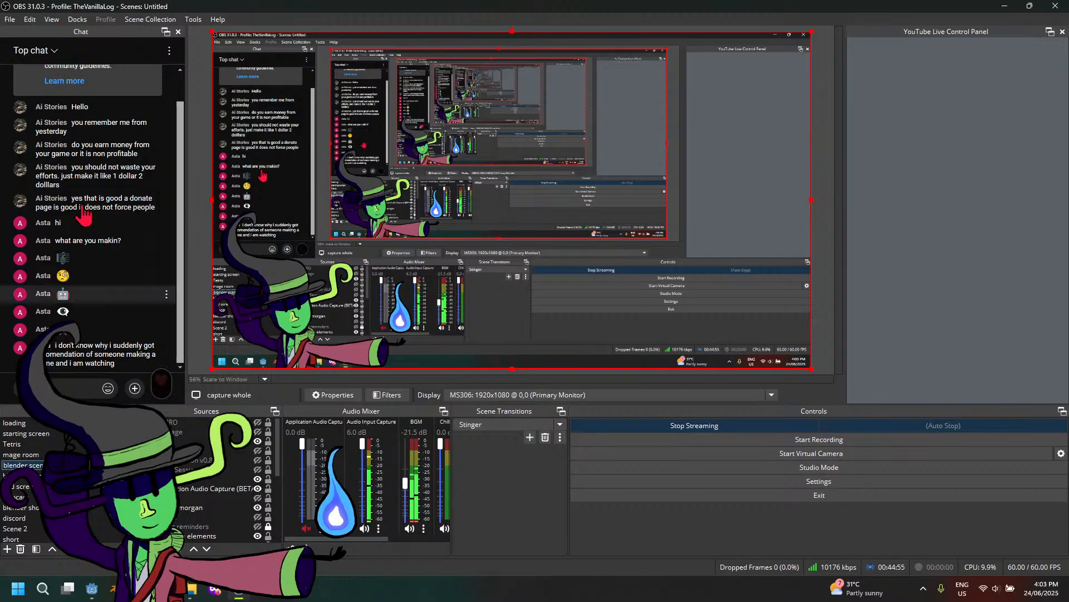
left_click(165, 32)
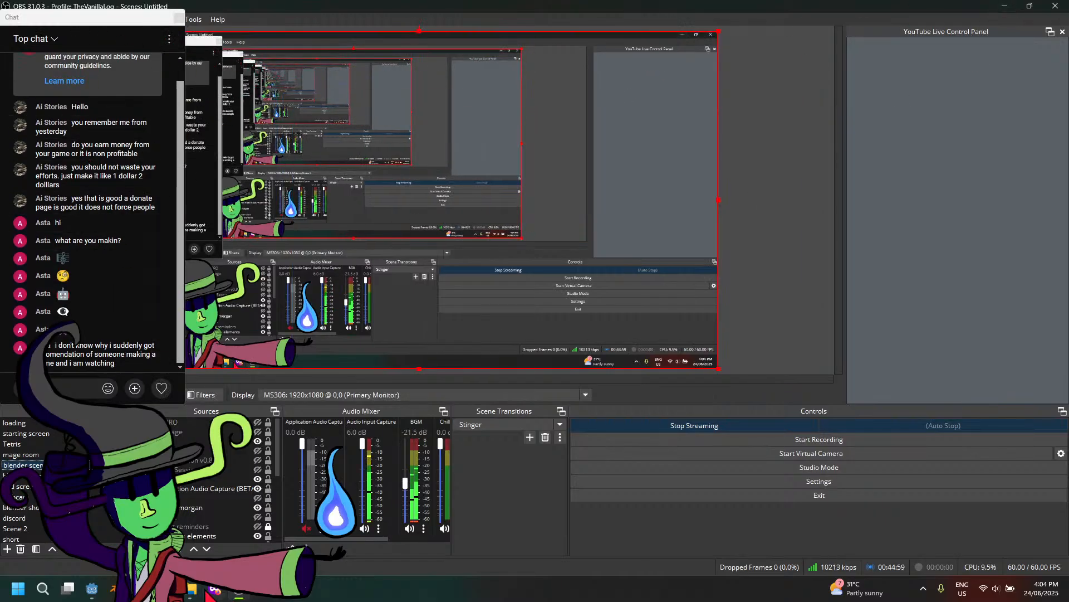
left_click(92, 590)
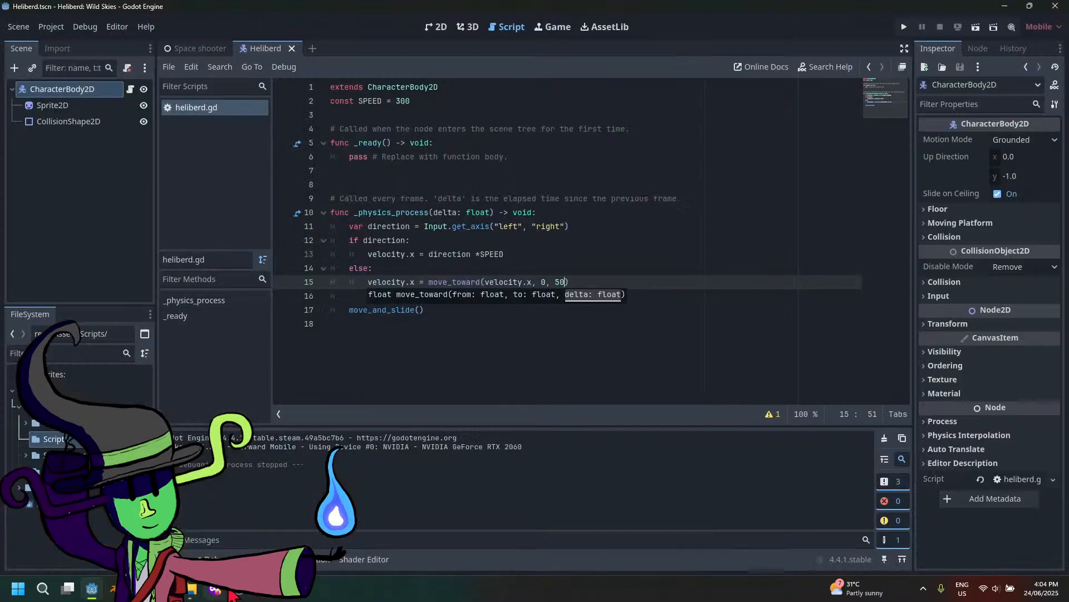
mouse_move(241, 592)
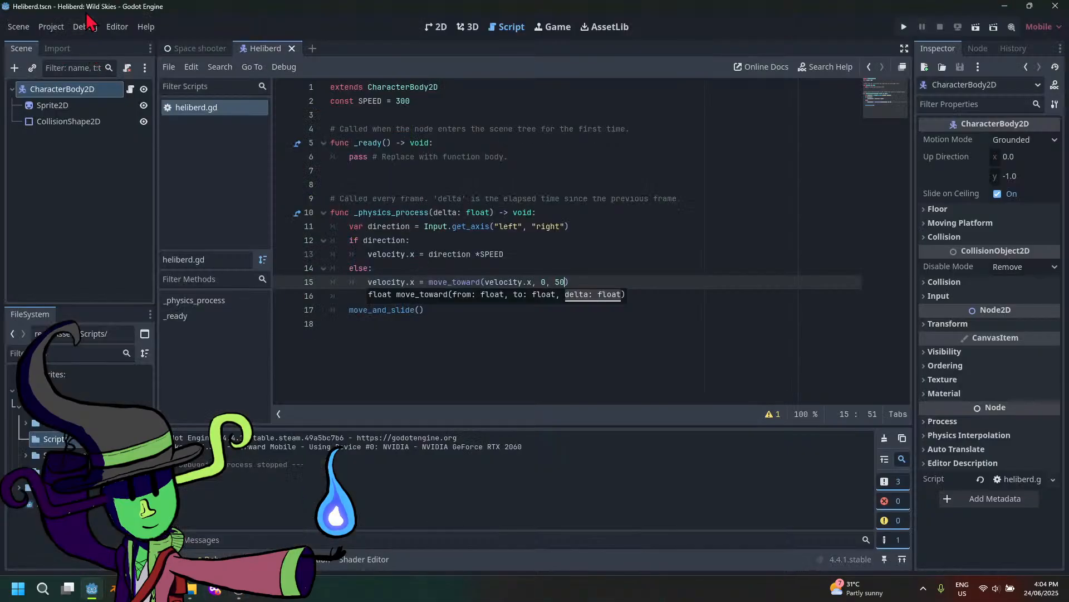
left_click(1005, 7)
left_click(1005, 6)
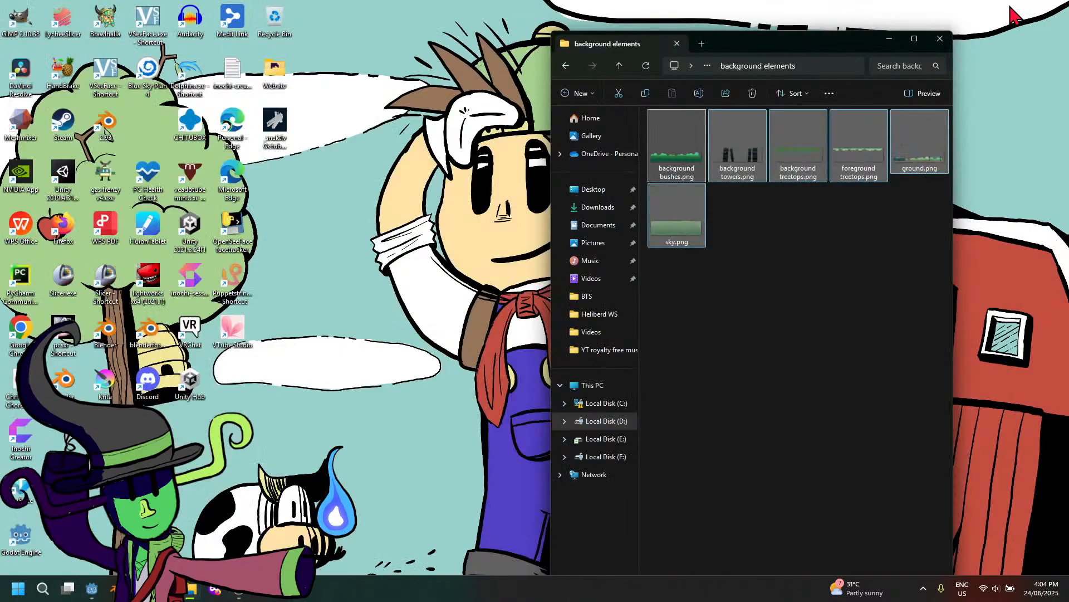
left_click(241, 591)
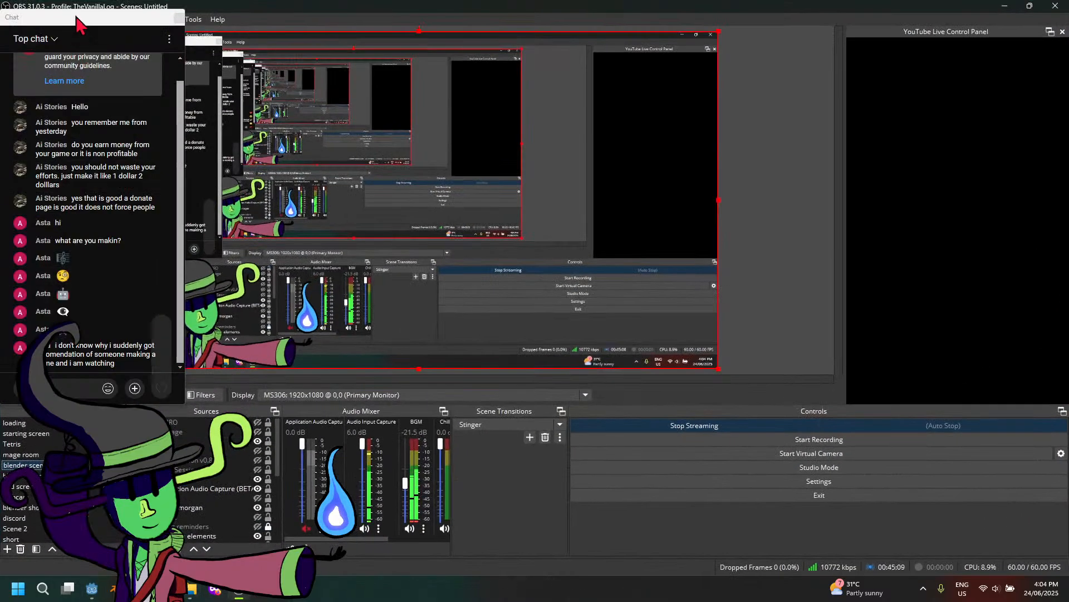
left_click_drag(77, 19, 369, 122)
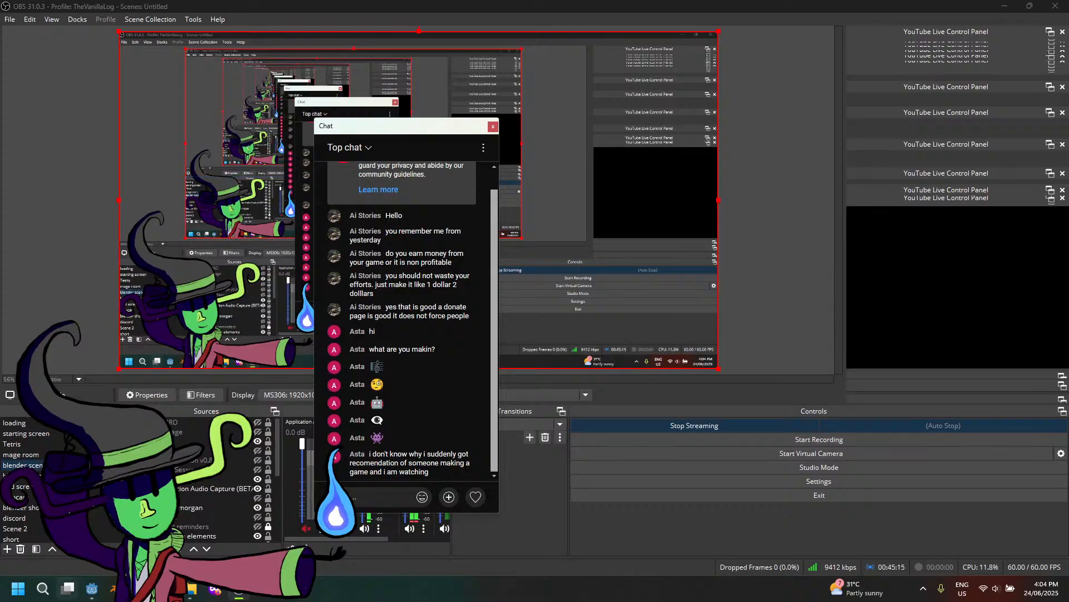
left_click(92, 588)
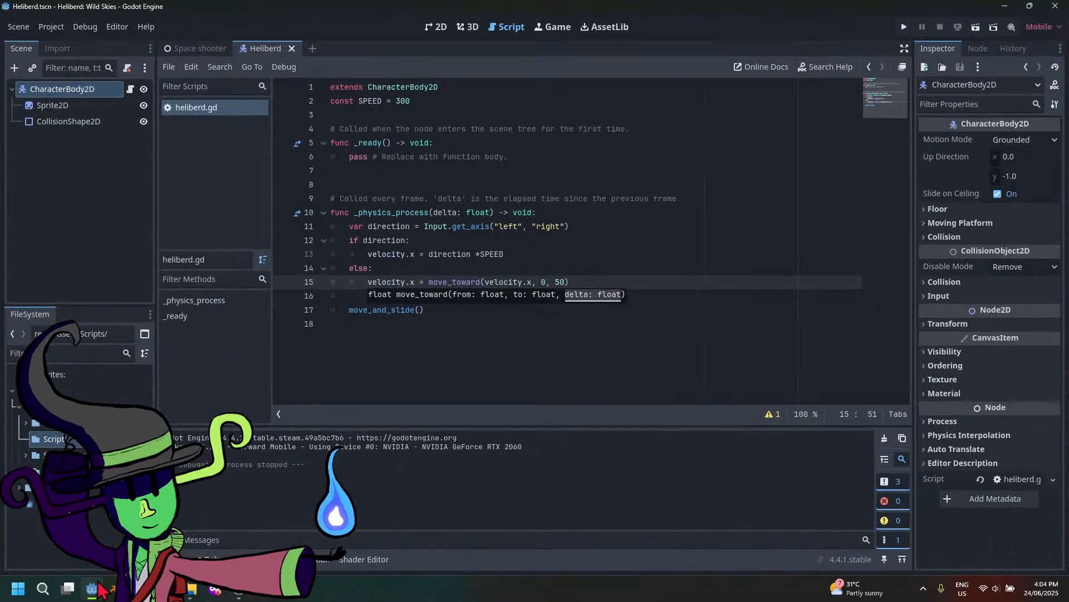
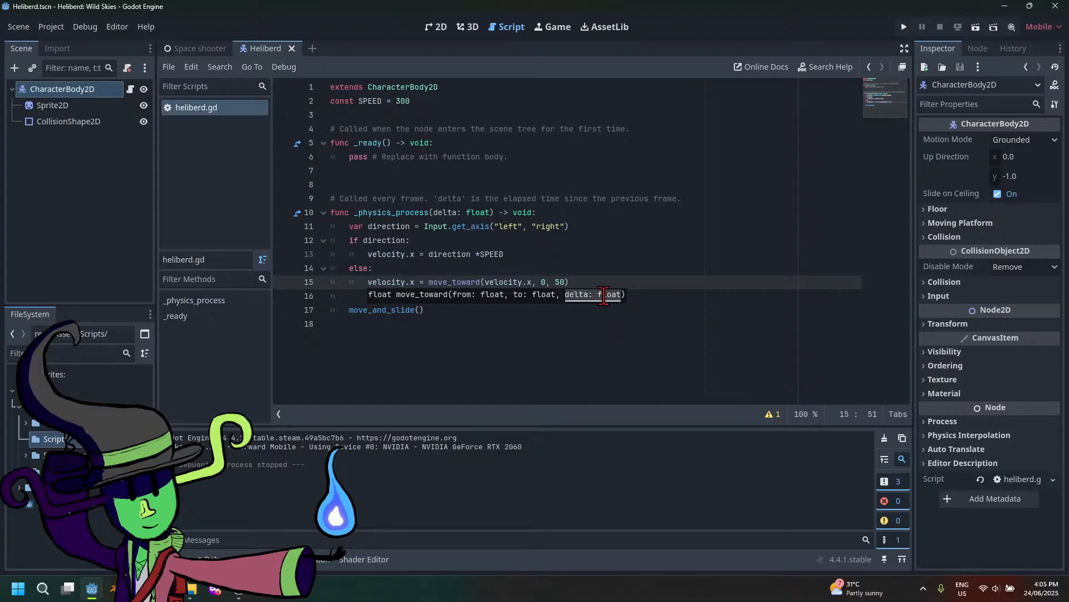
Change the last move_toward argument to 10, save the script, and run the project
left_click(536, 283)
left_click(571, 282)
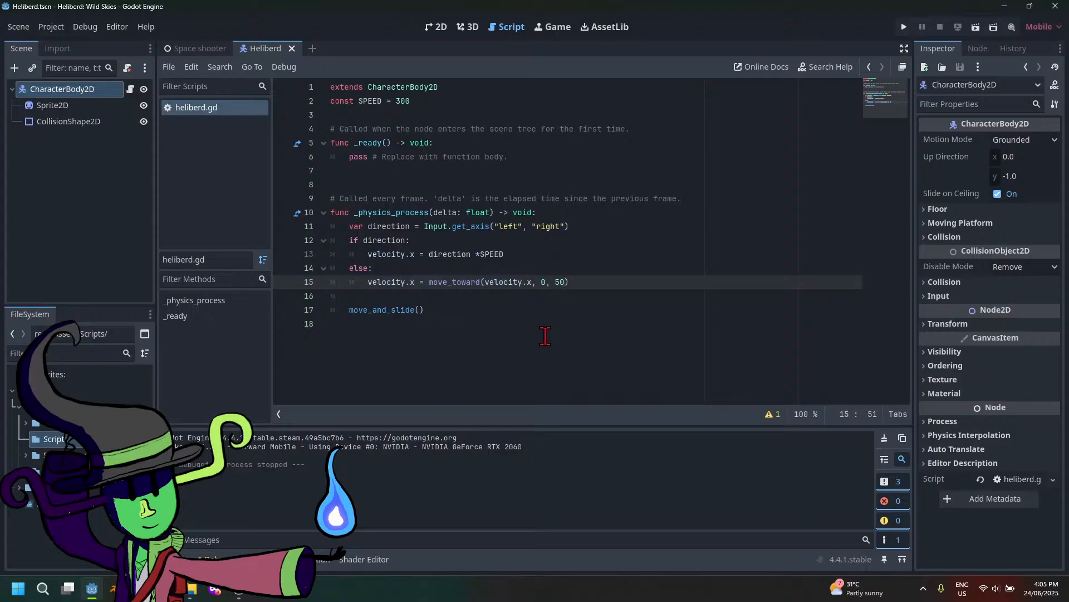
key("BackSpace")
key("BackSpace")
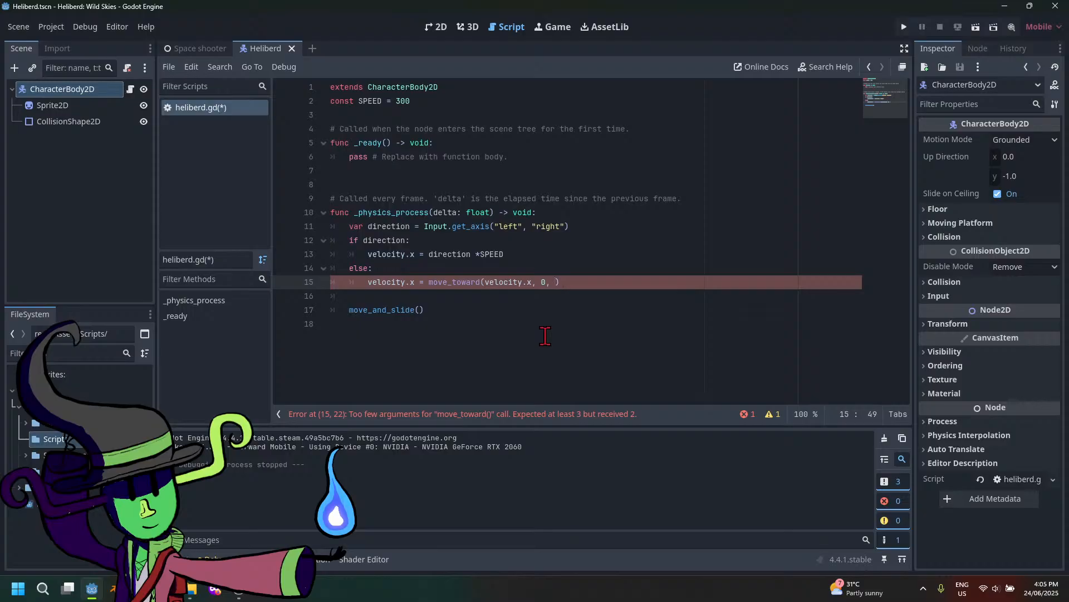
type("10")
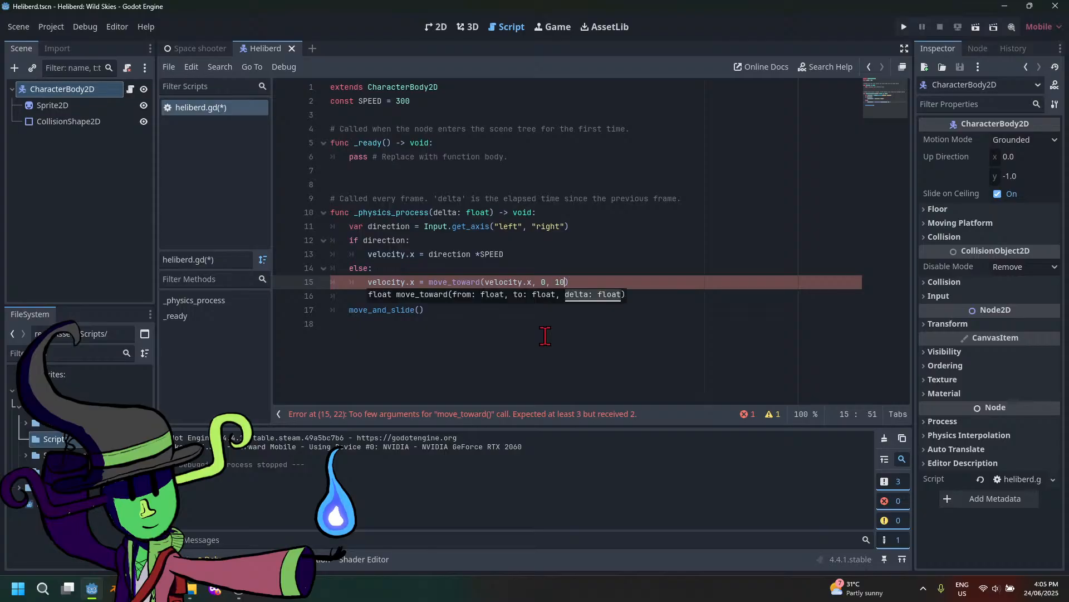
key("ctrl+s")
left_click(903, 26)
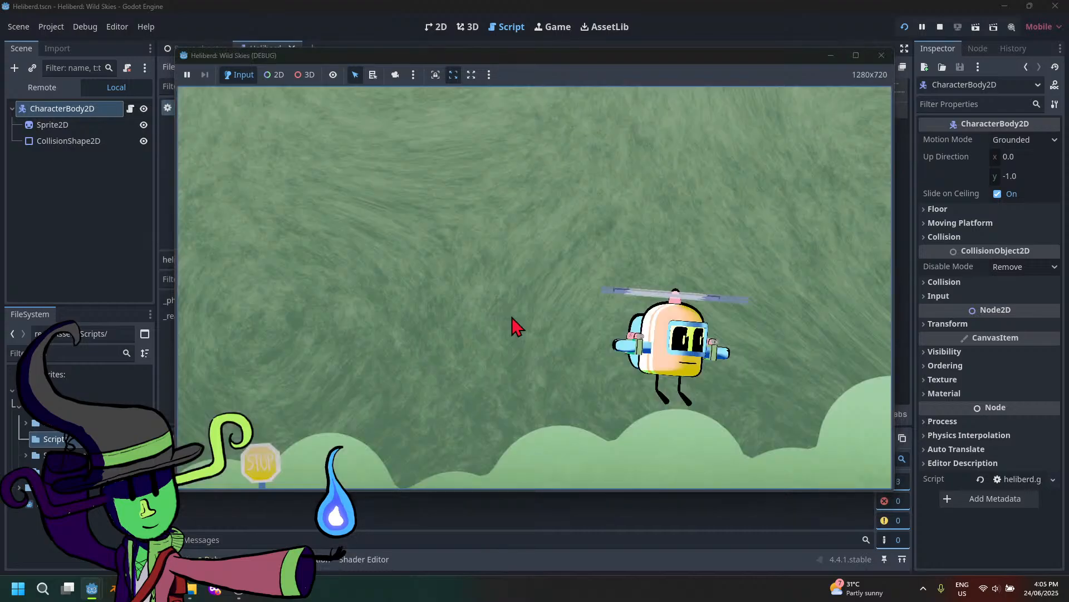
Alternate Heliberd's left and right movement repeatedly to check its slowdown, and minimize the game window
key("Left")
key("Right")
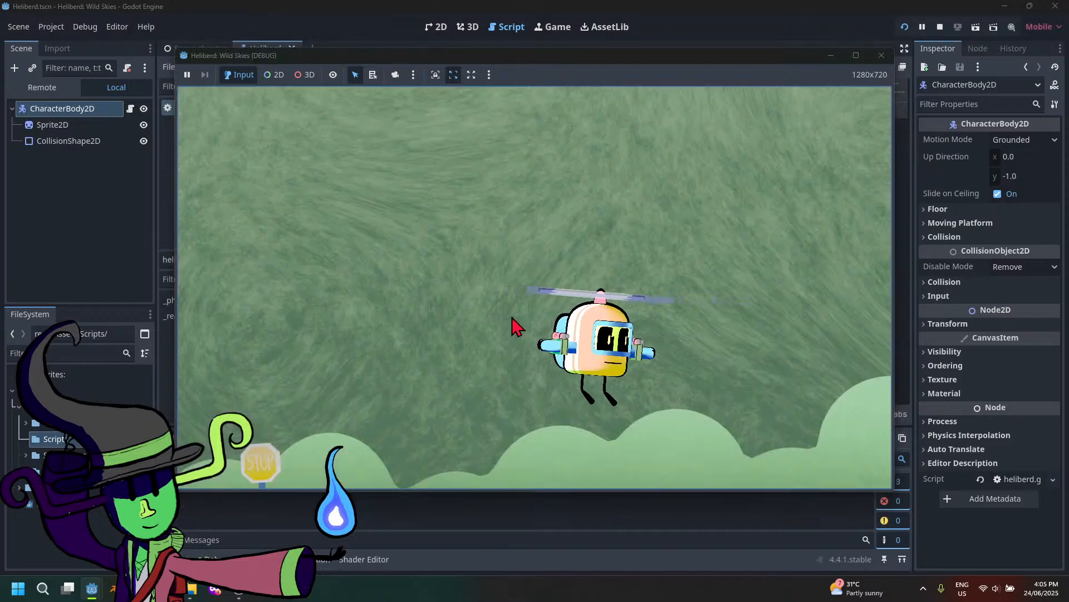
key("Left")
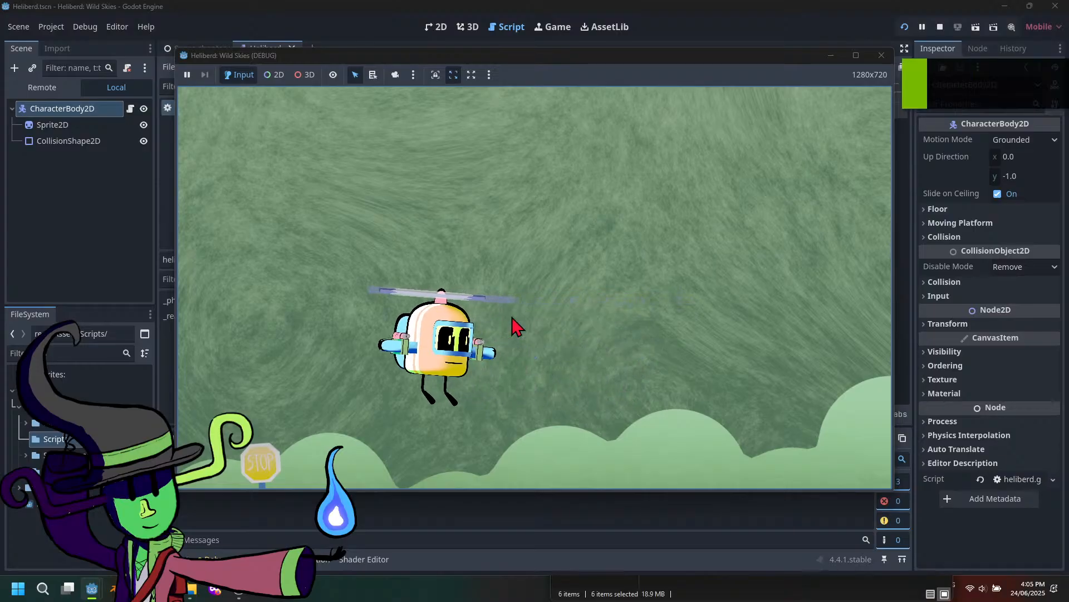
key("Right")
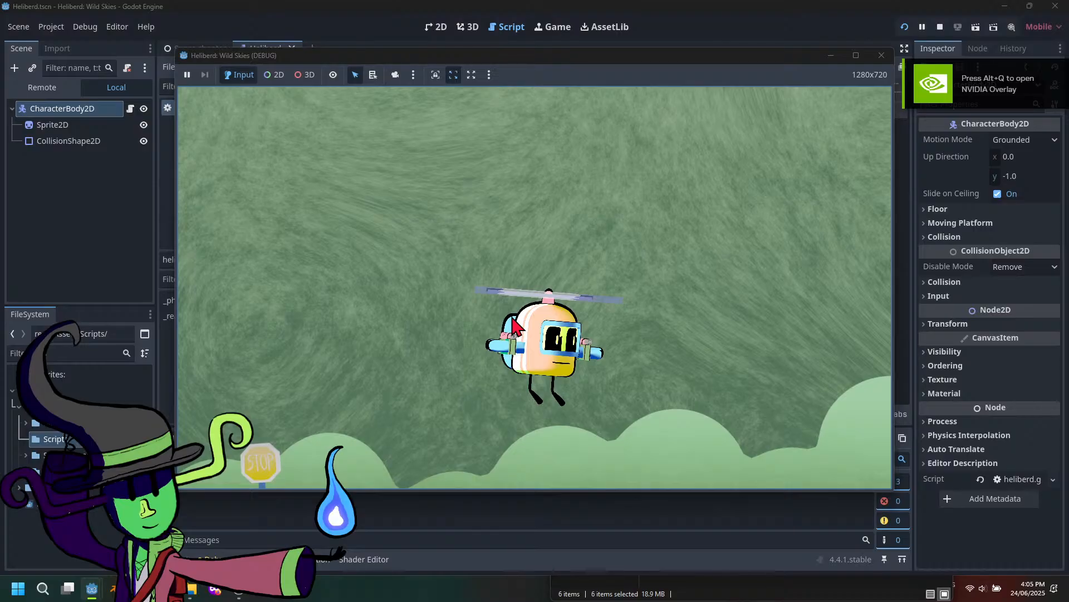
key("Left")
key("Right")
key("Left")
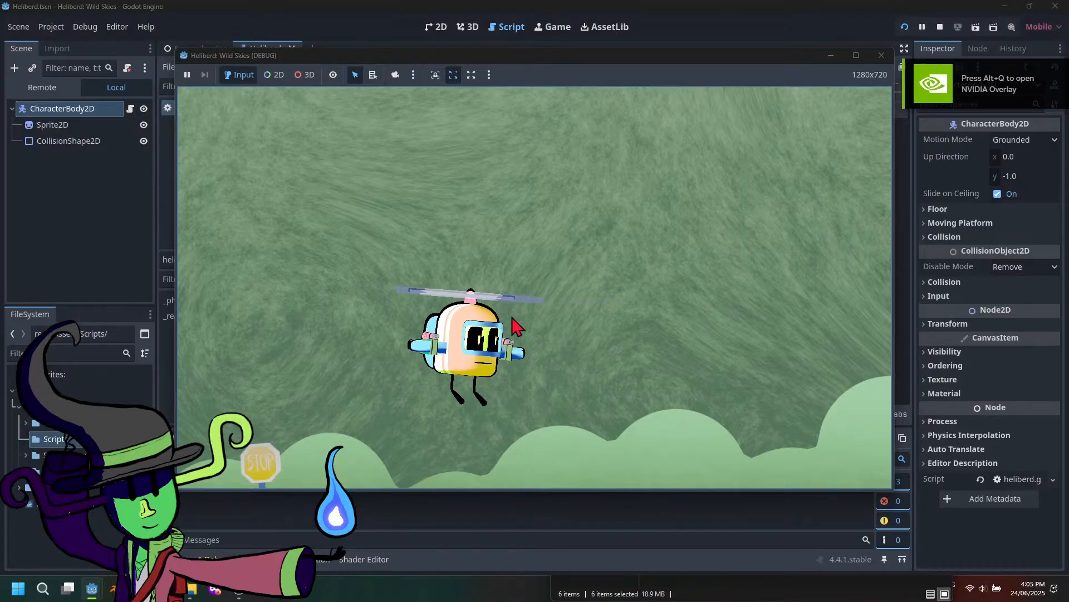
key("Right")
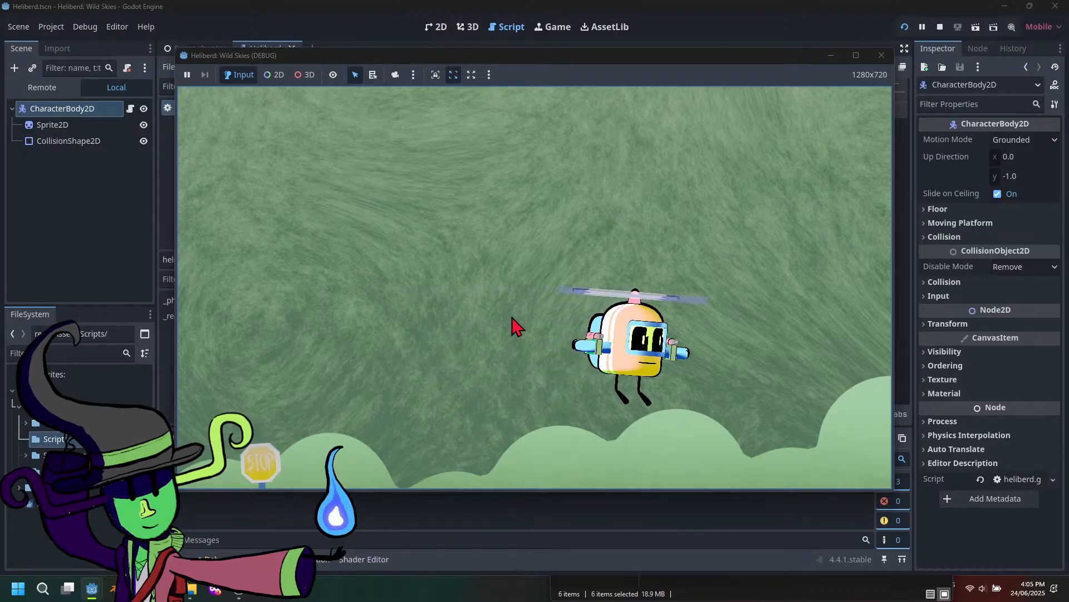
key("Left")
key("Right")
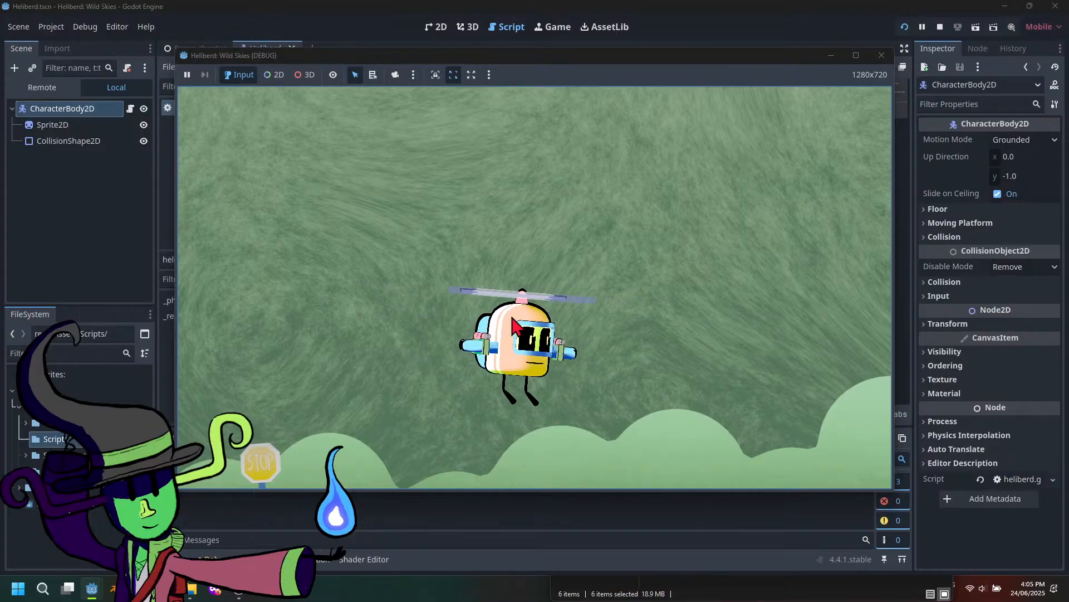
key("Right")
key("Left")
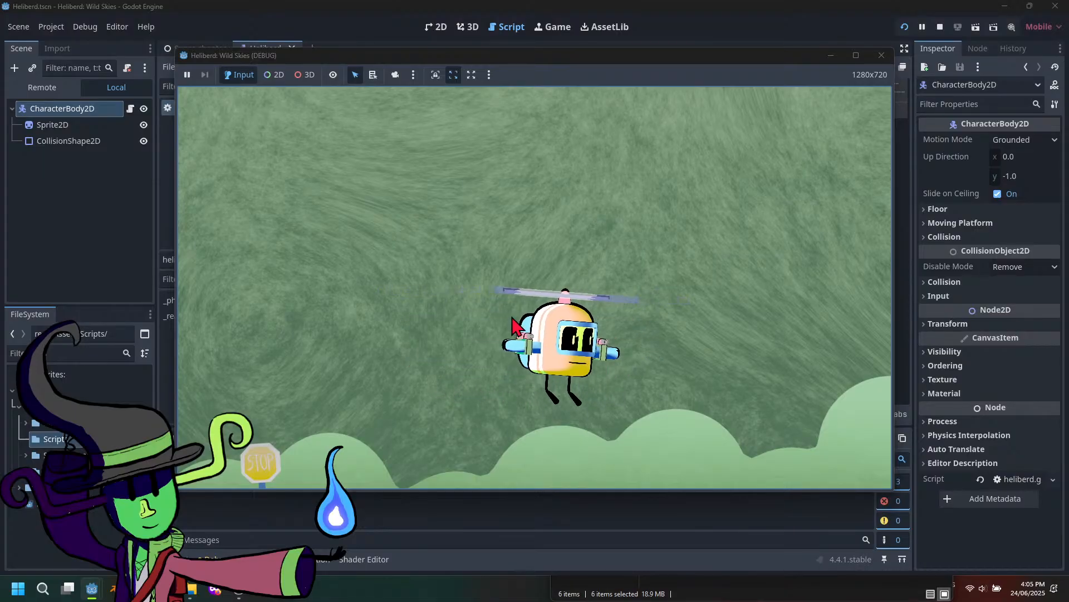
key("Right")
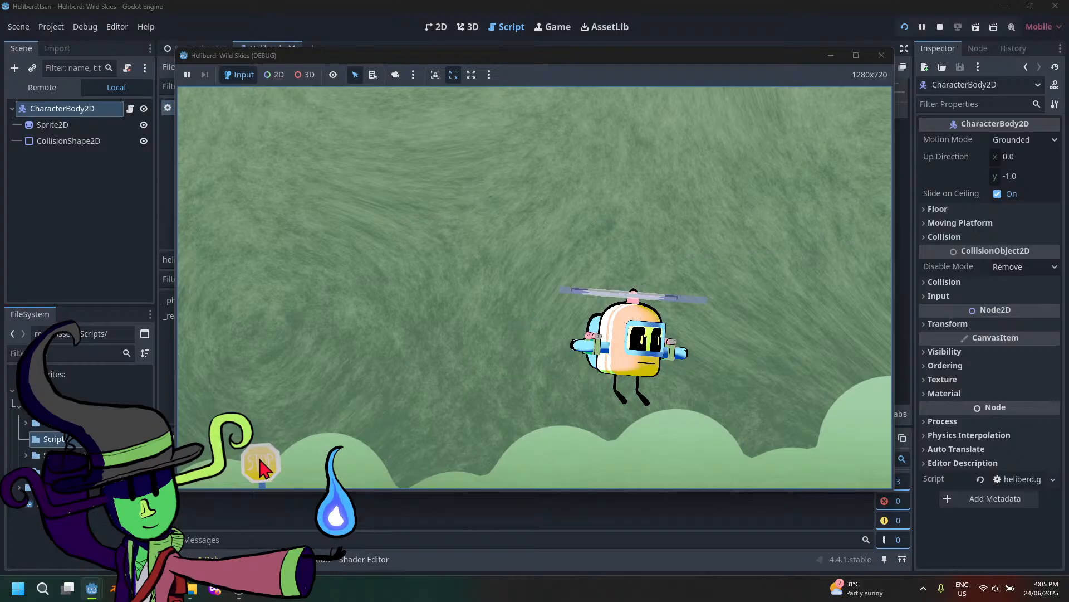
mouse_move(239, 591)
left_click(243, 543)
left_click(831, 56)
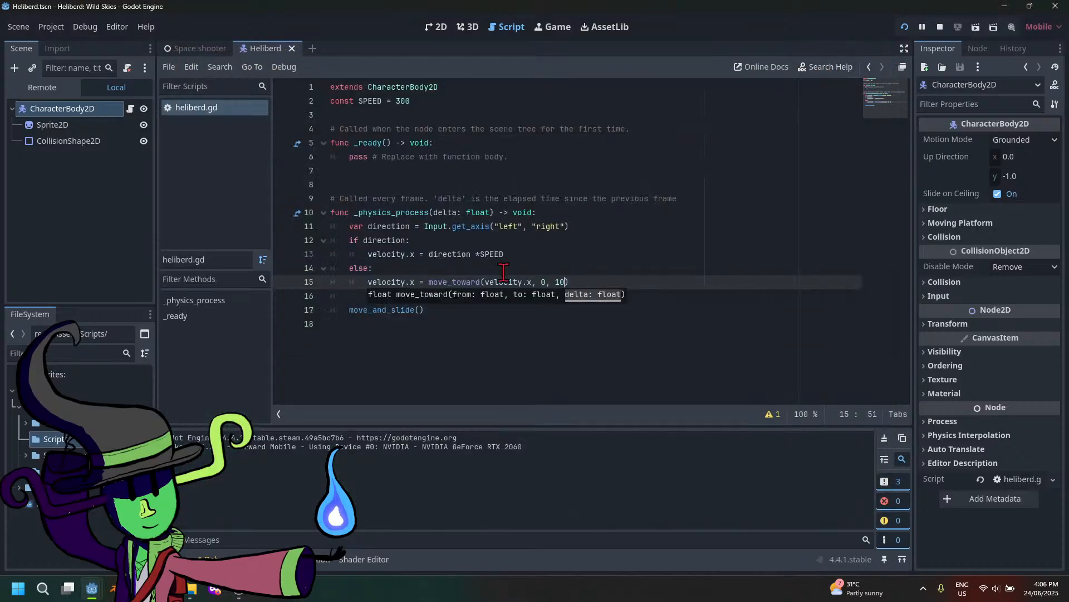
Add a blank line below the direction declaration and rename direction to x_direction in that declaration and in the if condition
type(")")
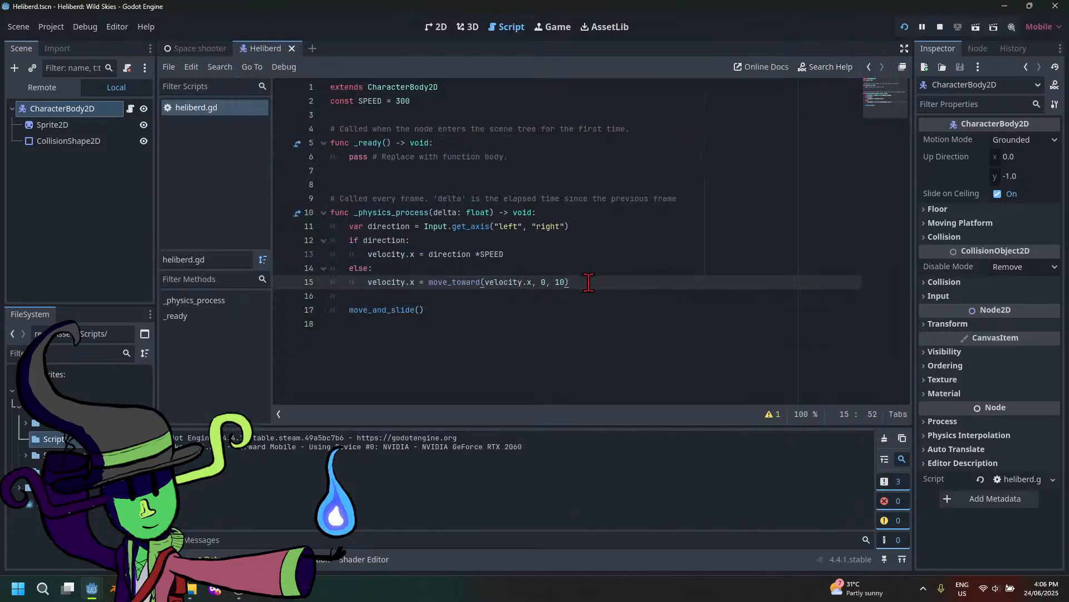
left_click(593, 223)
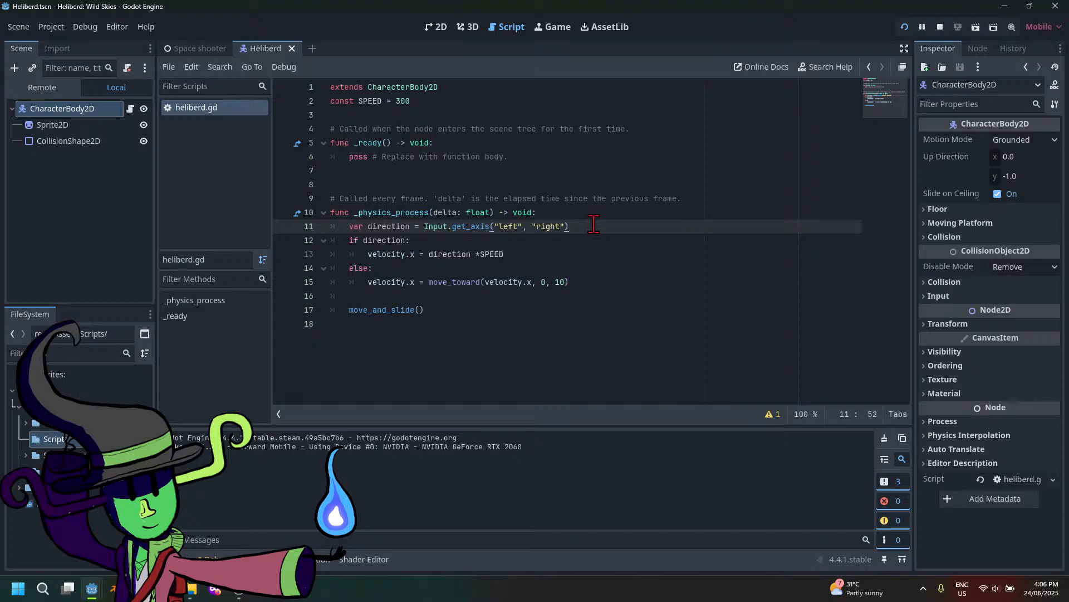
key("Return")
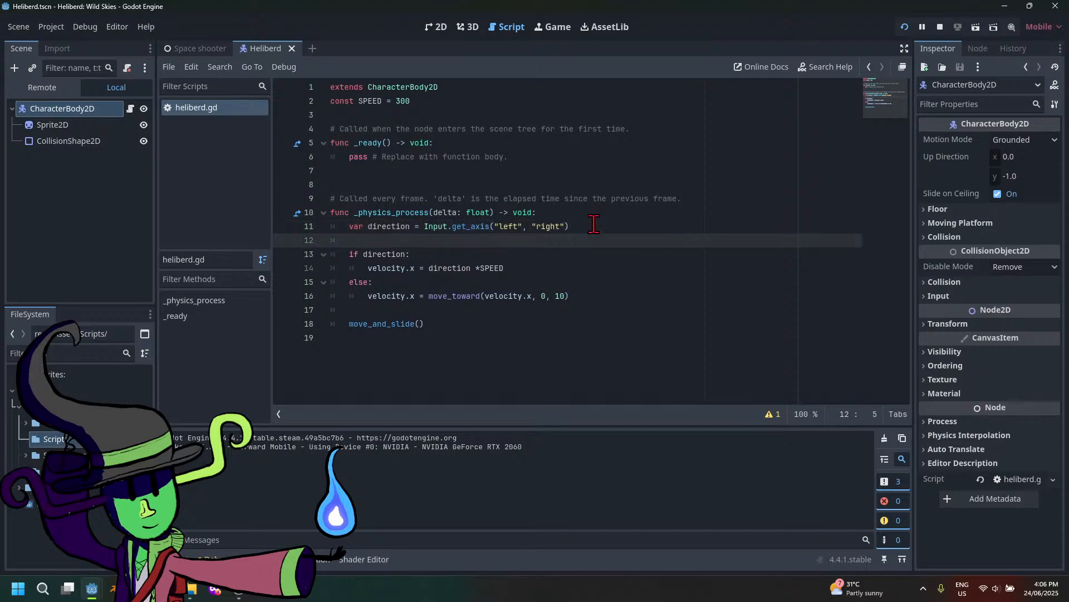
left_click(368, 226)
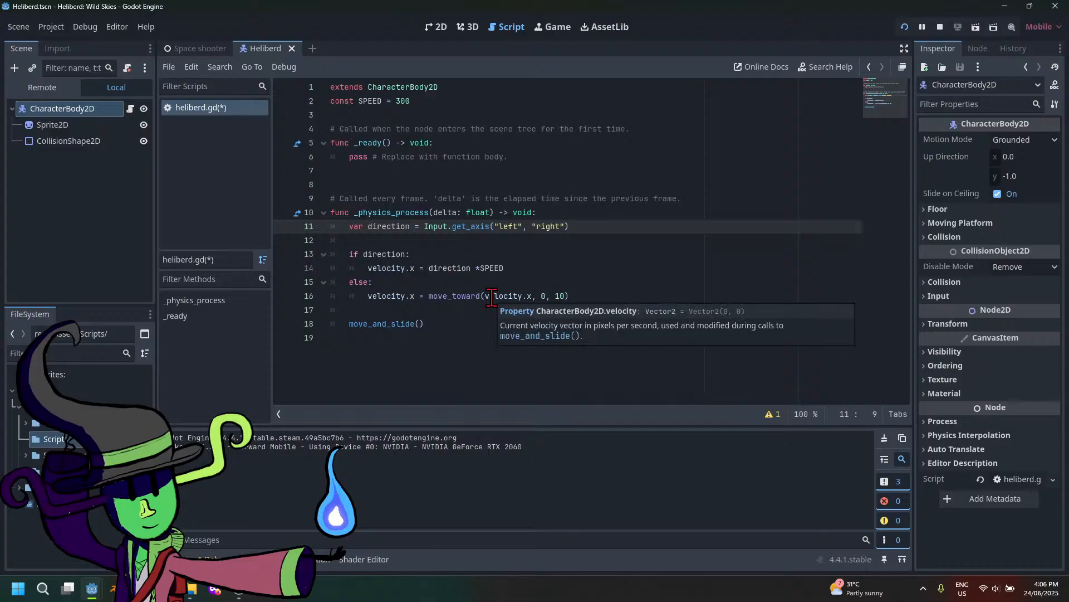
type("x_")
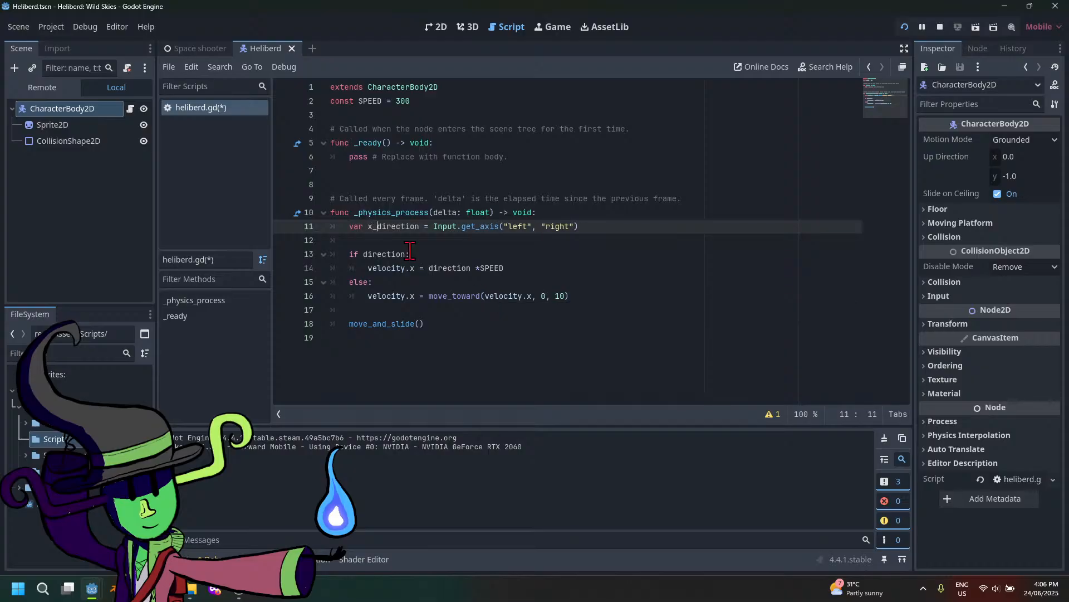
left_click(362, 254)
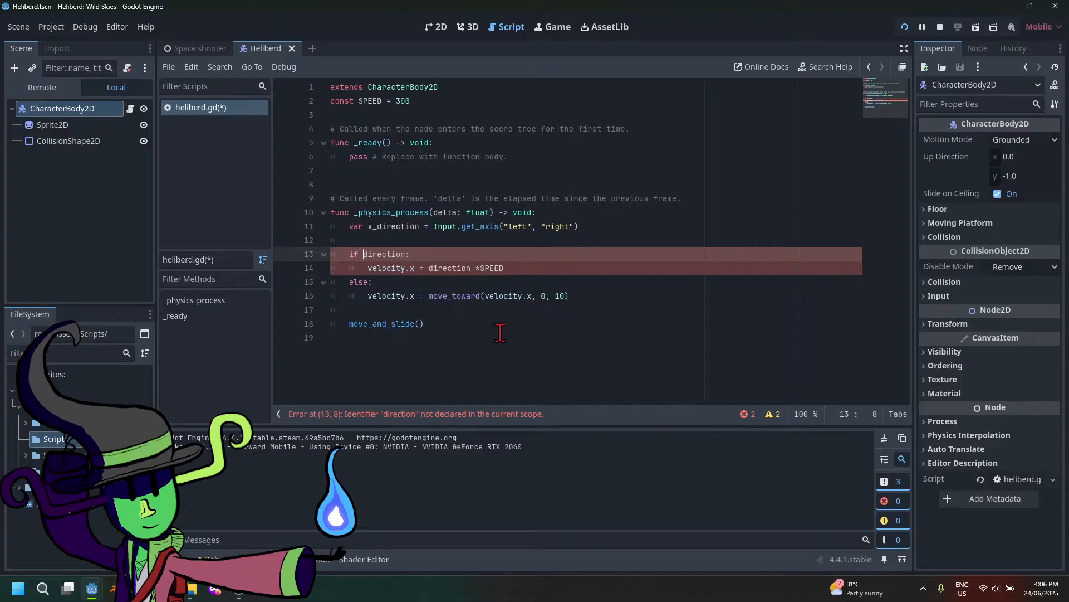
type("x_")
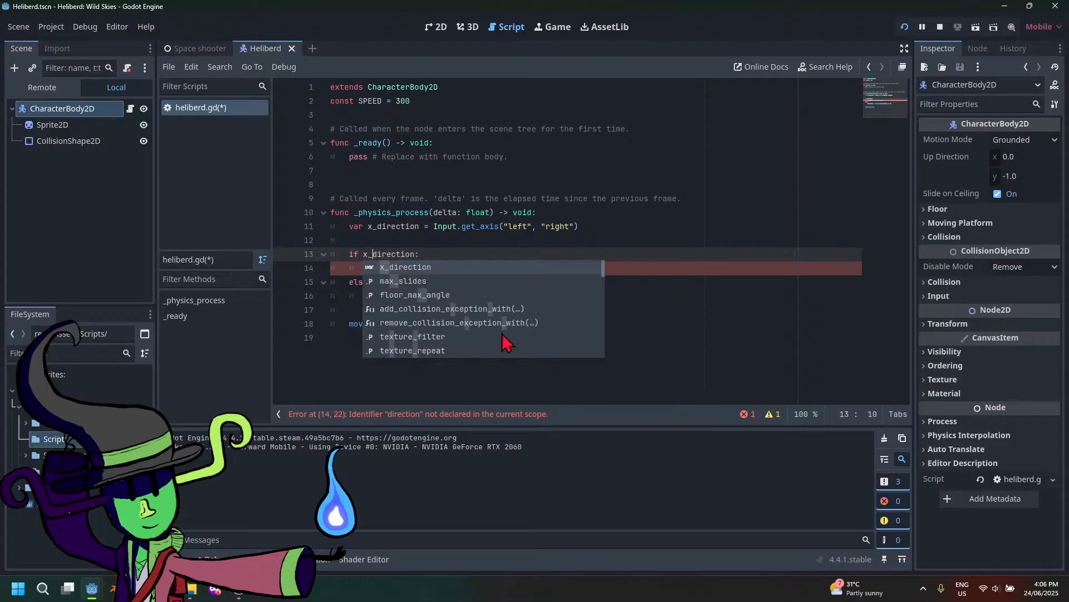
left_click(691, 296)
left_click(492, 241)
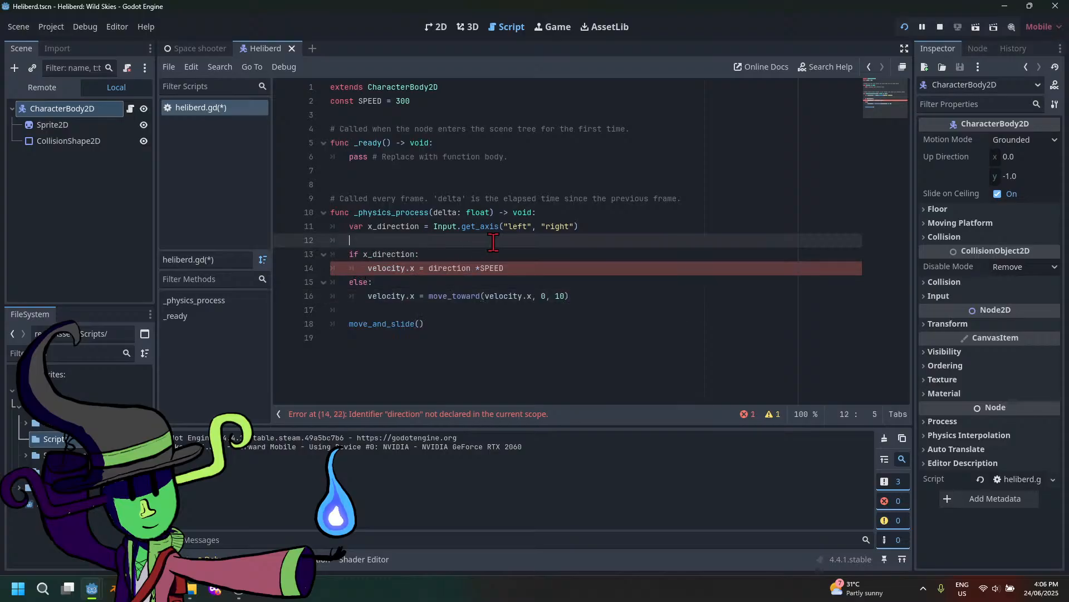
Declare a y_direction variable below x_direction and assign it an Input.get_axis() call
type("var y_direction ")
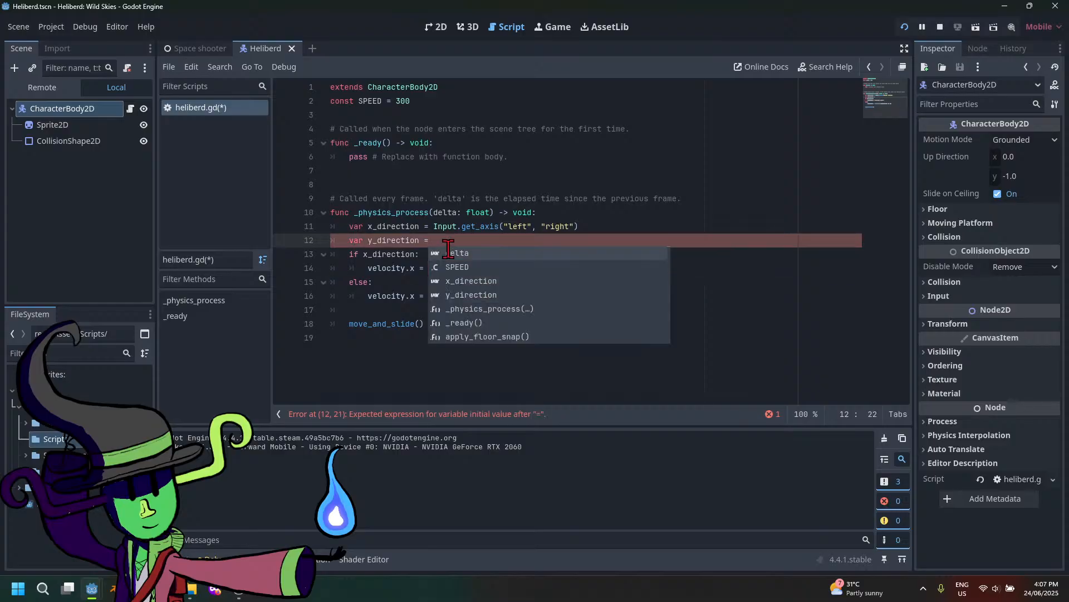
type("=Input.")
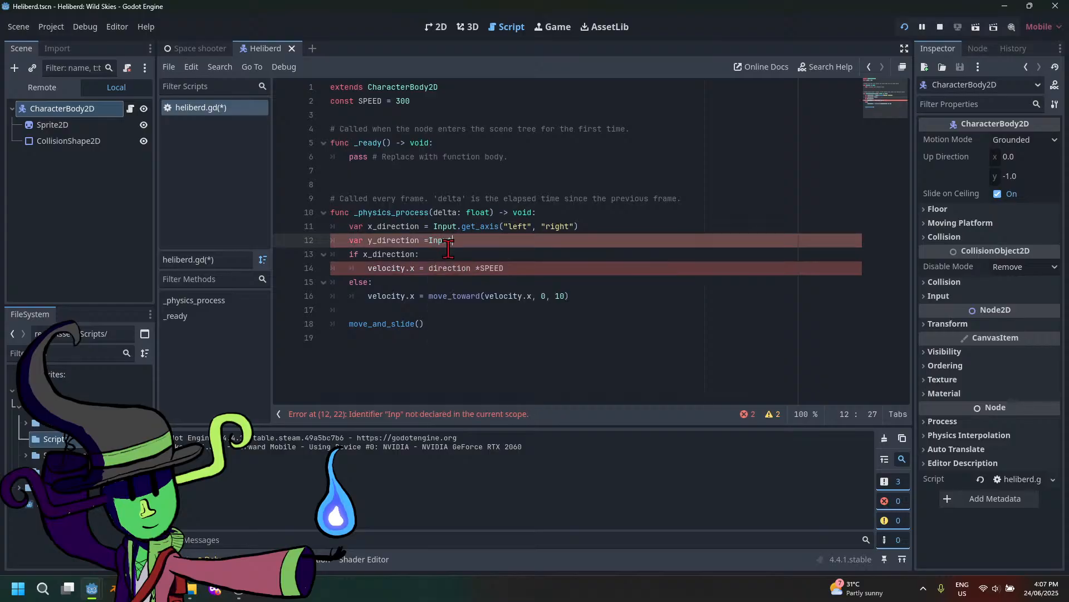
type("get")
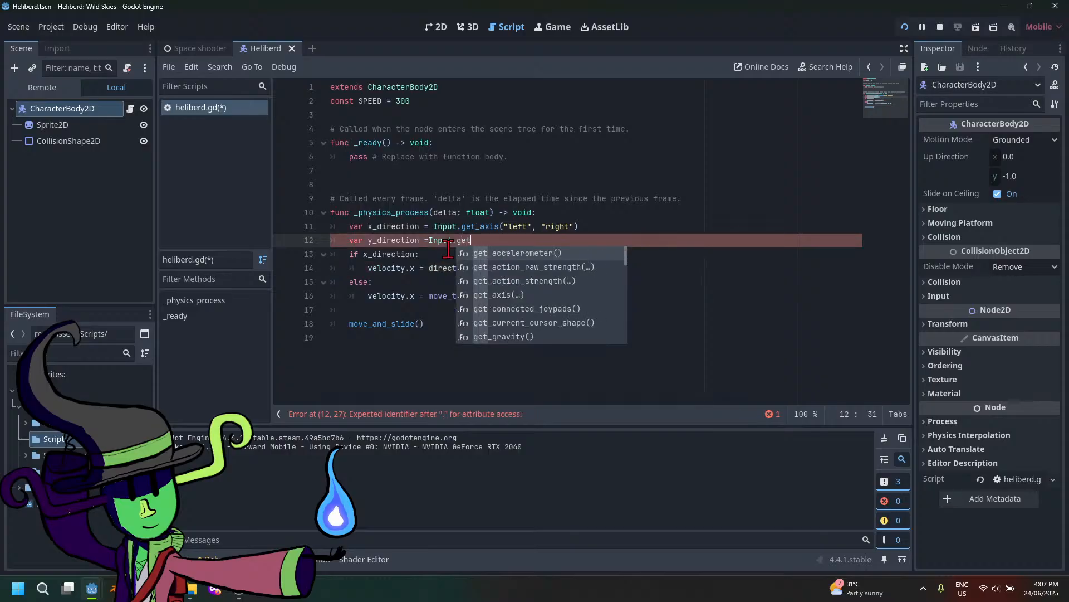
type("_")
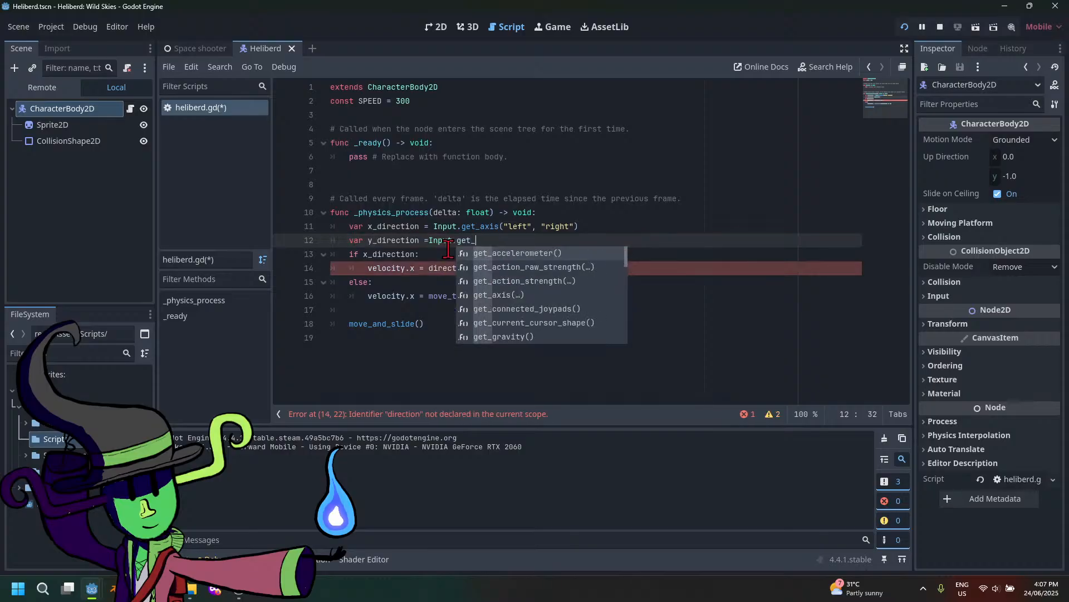
type("axis")
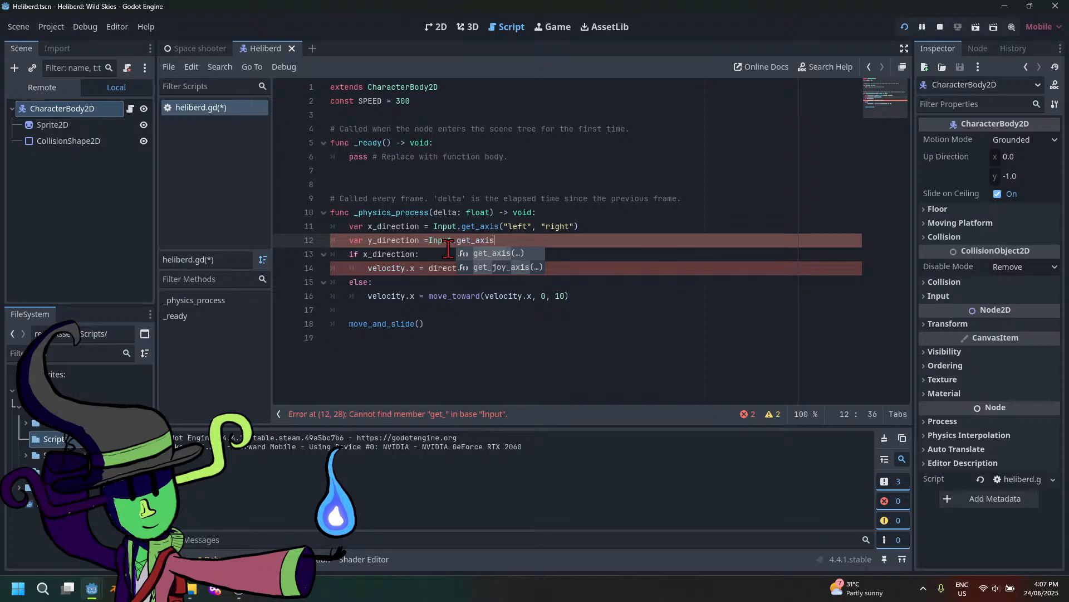
type("(")
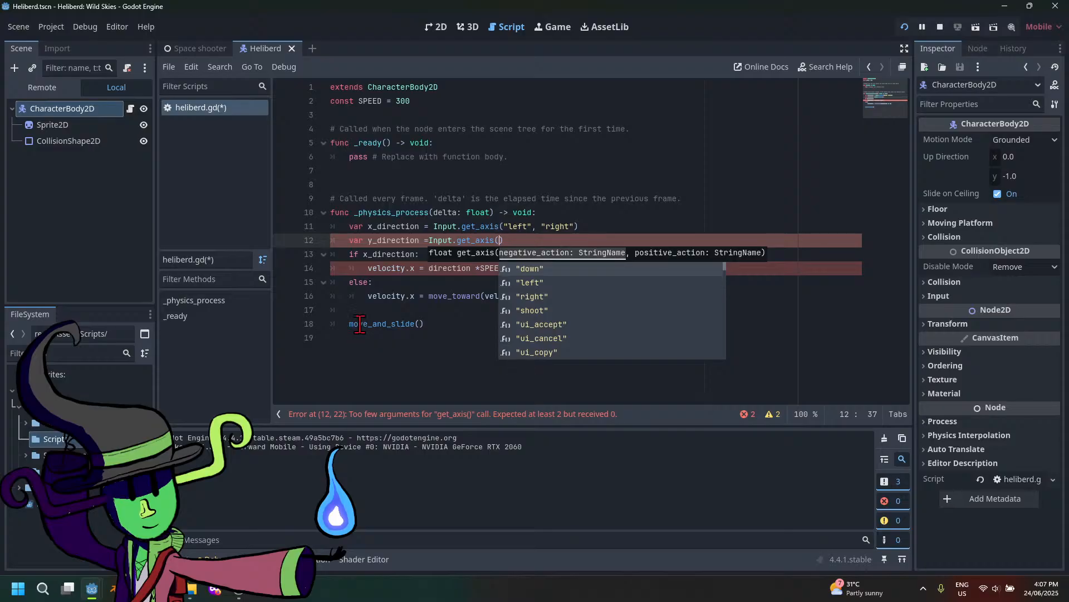
Give the y_direction get_axis call the "up" and "down" actions as its negative and positive arguments
left_click(432, 296)
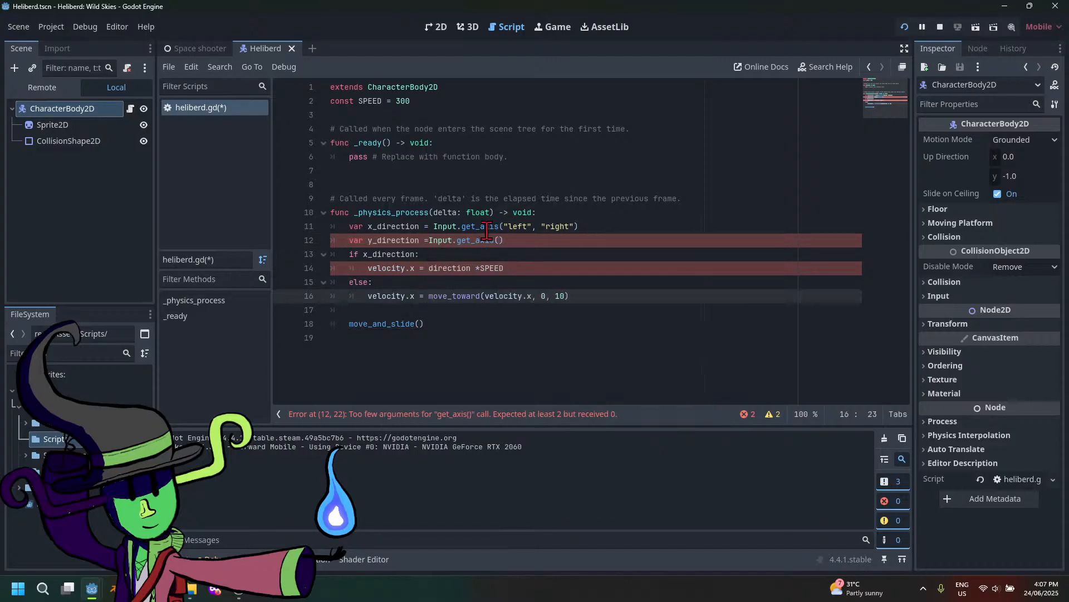
left_click(500, 241)
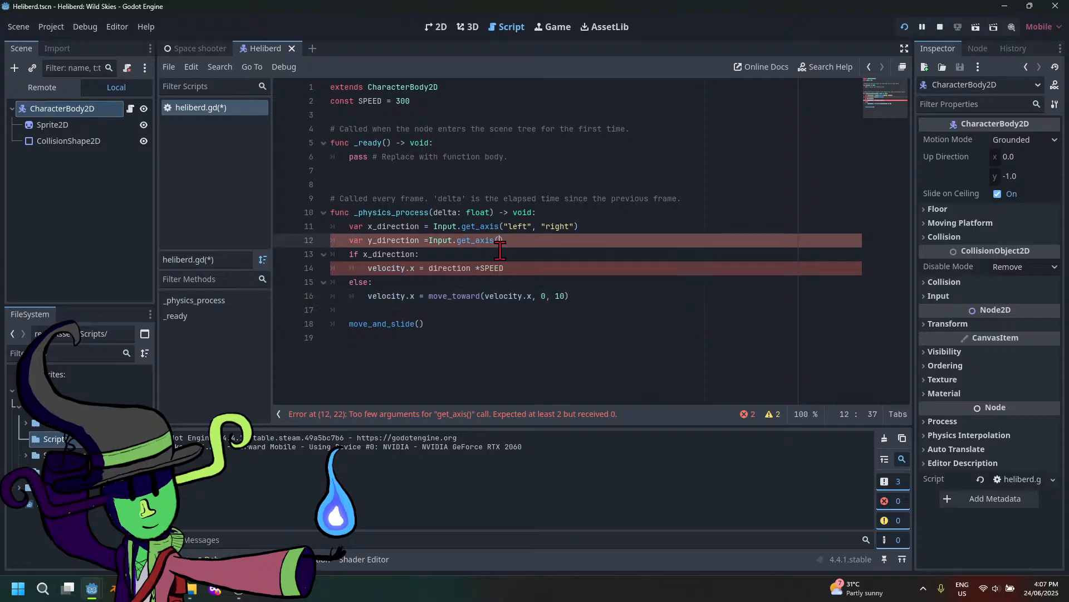
type("\"")
key("Escape")
type("up")
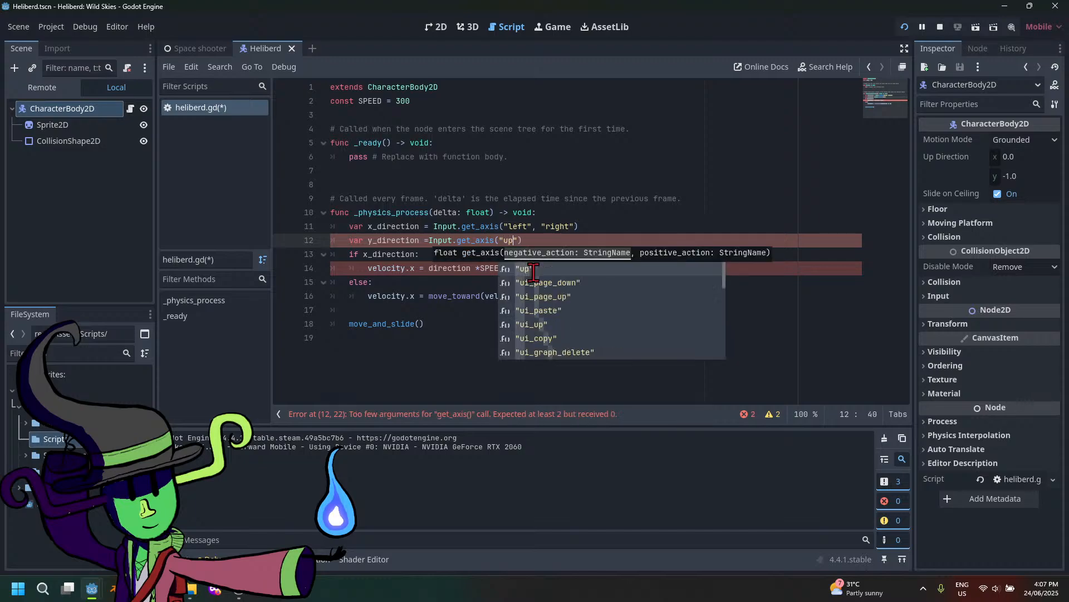
key("Return")
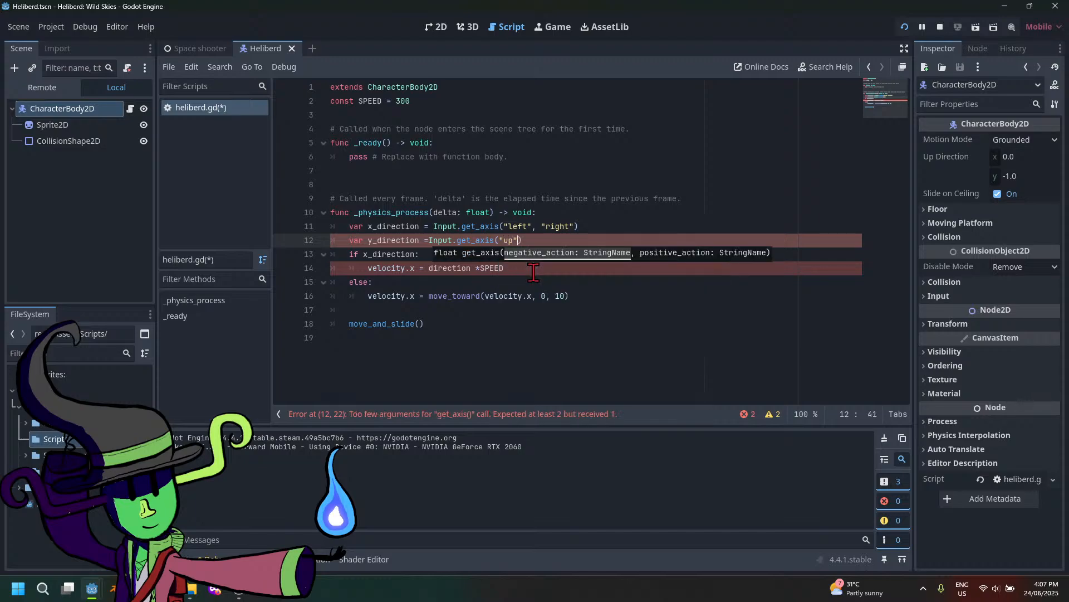
type(",")
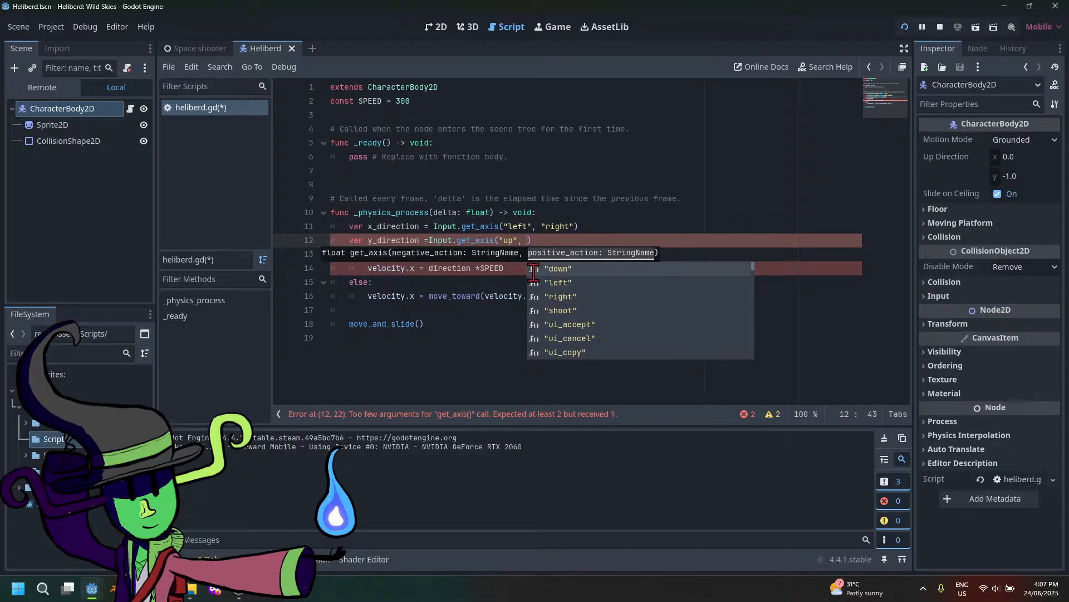
type("\"")
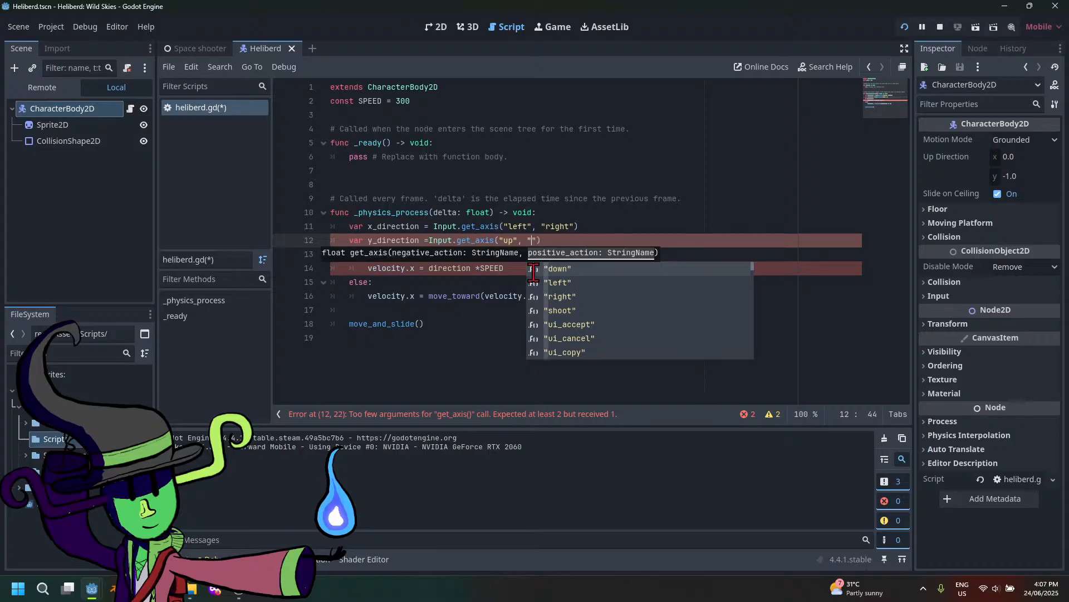
type("down")
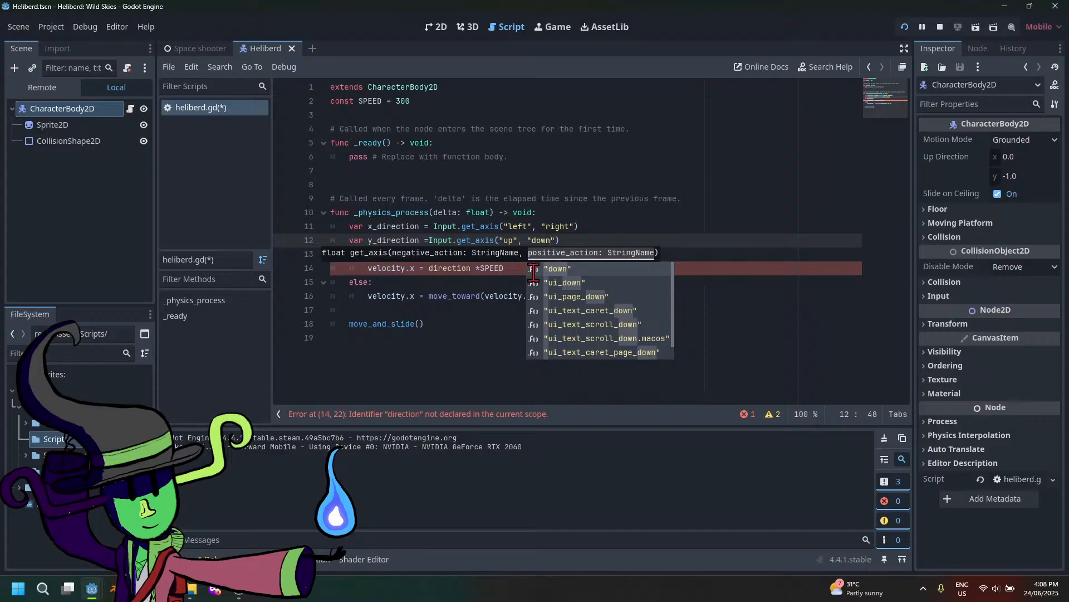
Run the game to test the script with the new y_direction declaration, and close the game window
left_click(377, 314)
left_click(497, 288)
left_click(599, 291)
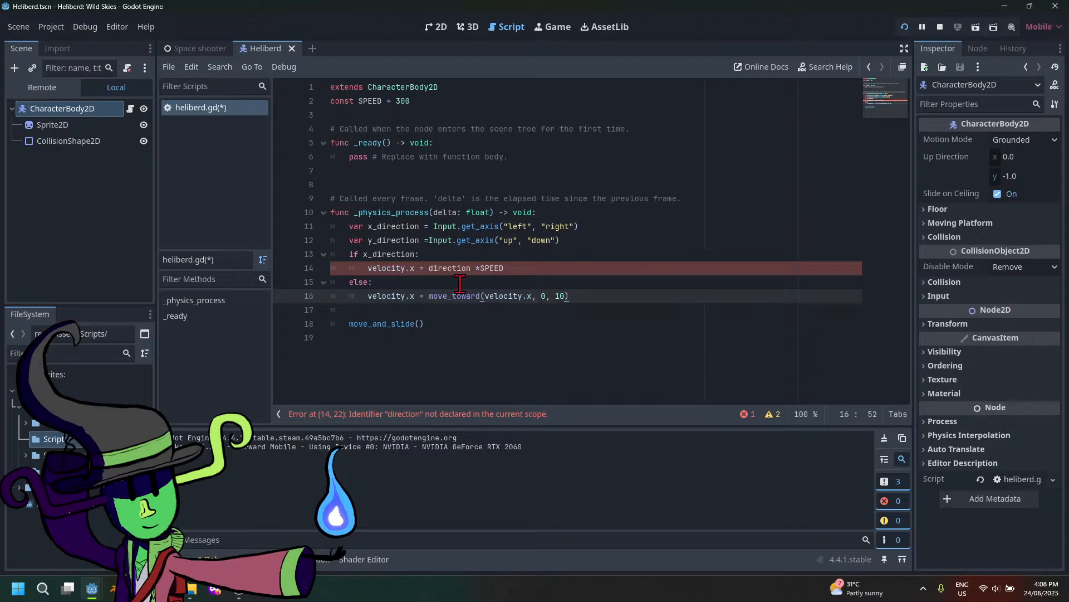
left_click(573, 311)
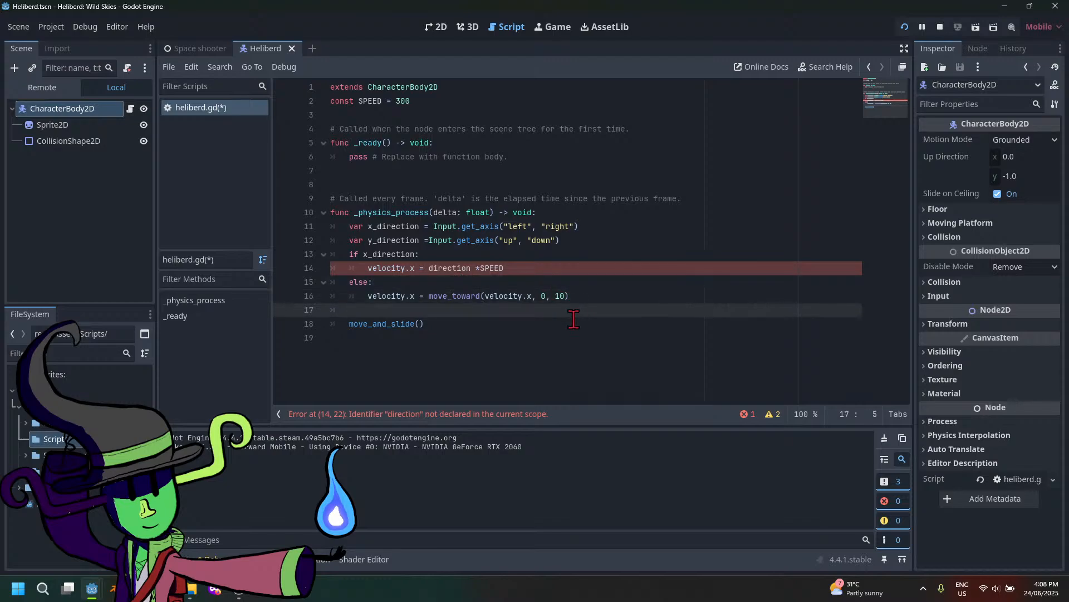
key("F6")
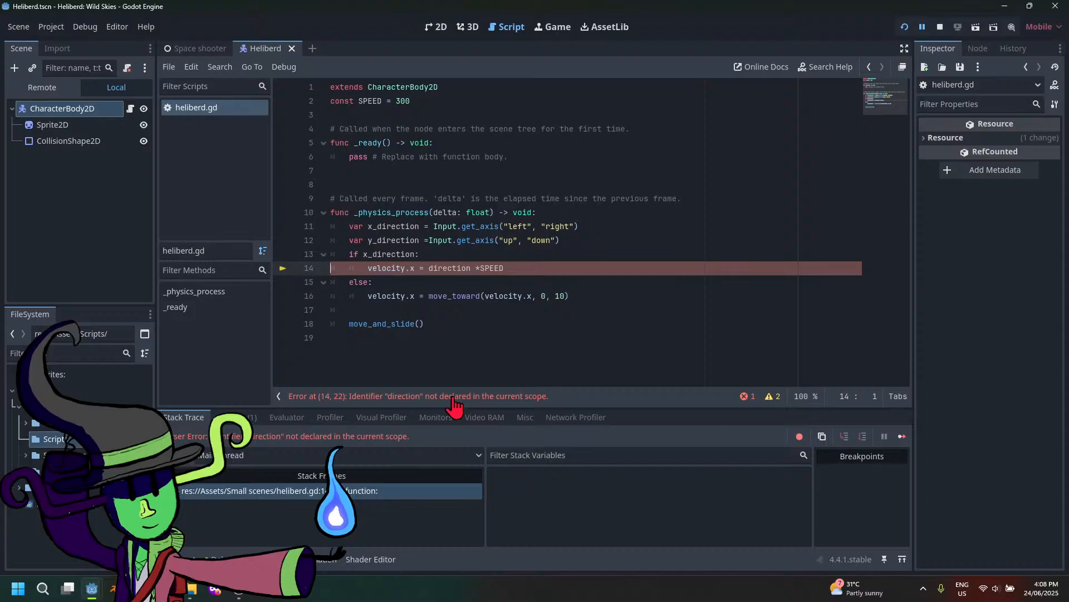
left_click(449, 283)
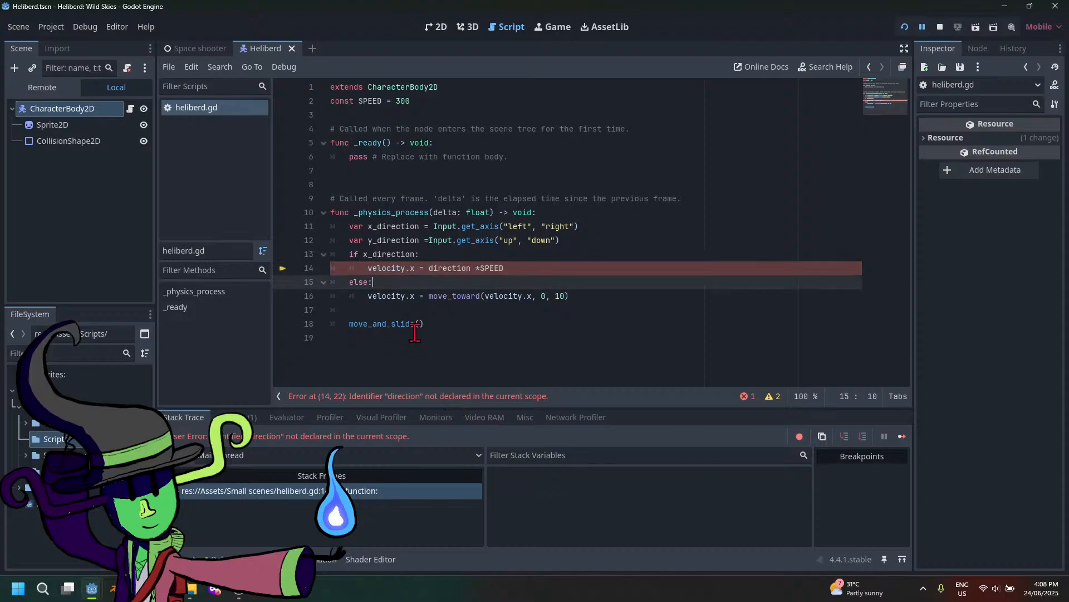
mouse_move(92, 588)
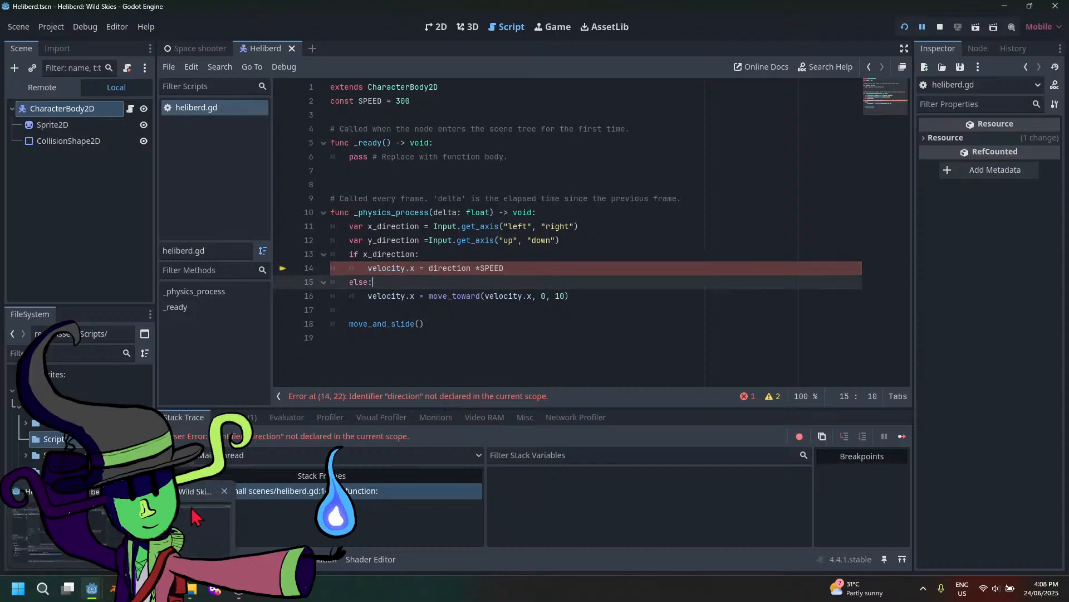
left_click(225, 491)
left_click(515, 301)
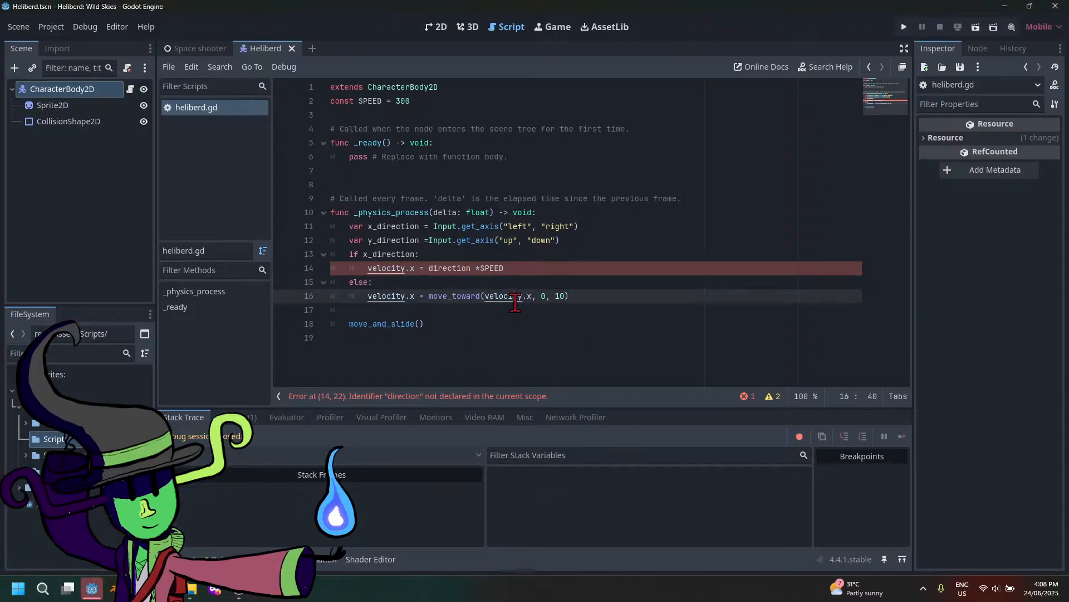
left_click(517, 269)
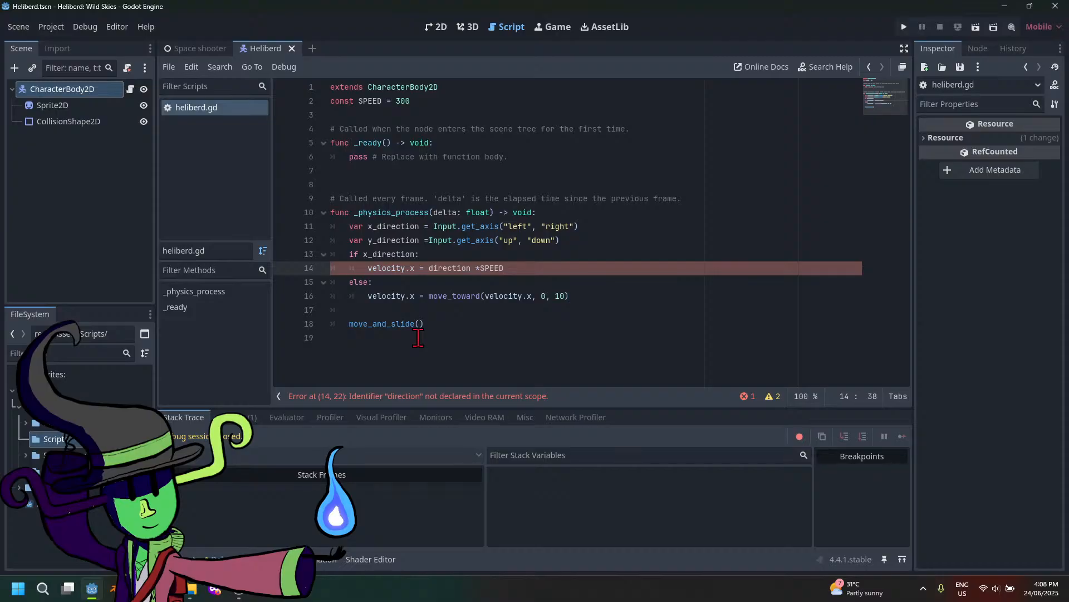
left_click(472, 268)
type("_x")
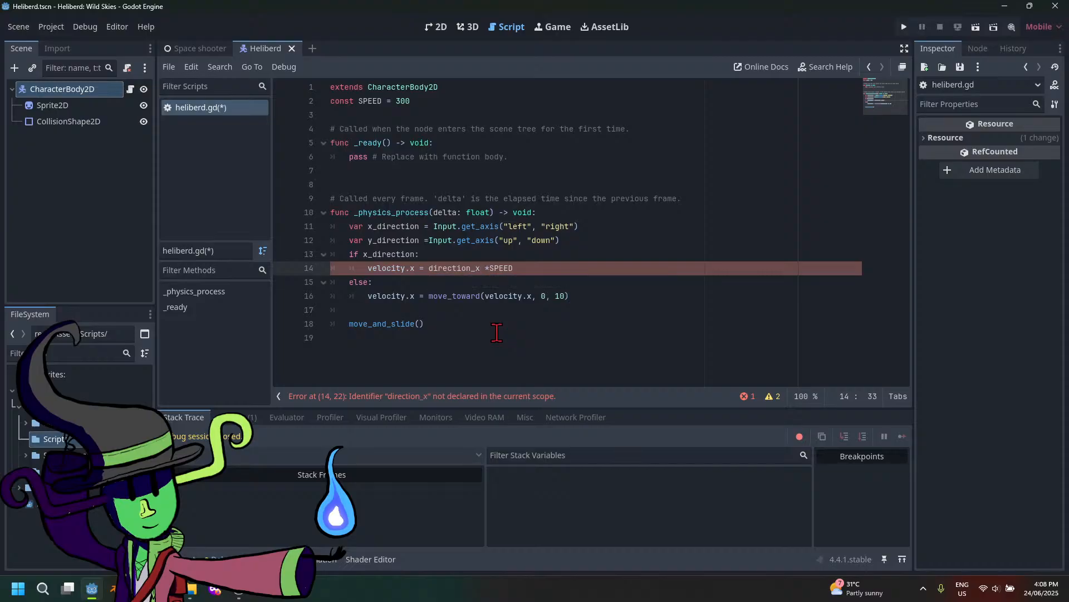
key("ctrl+s")
left_click(490, 270)
left_click(480, 269)
key("BackSpace")
key("BackSpace")
Rename direction to x_direction in the velocity.x assignment under the if condition, and save the script
left_click(431, 268)
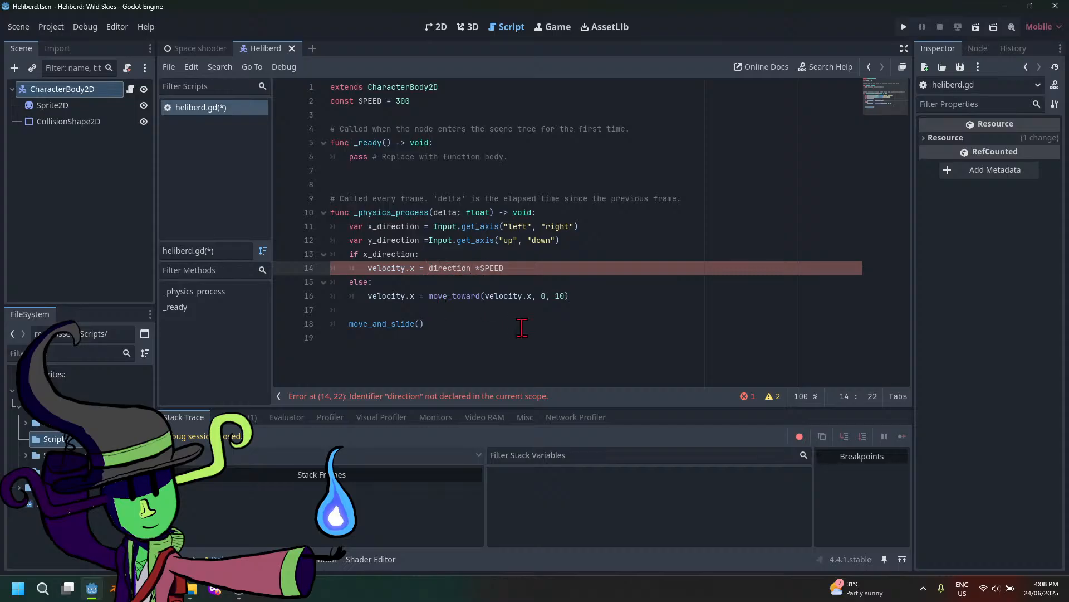
type("x_")
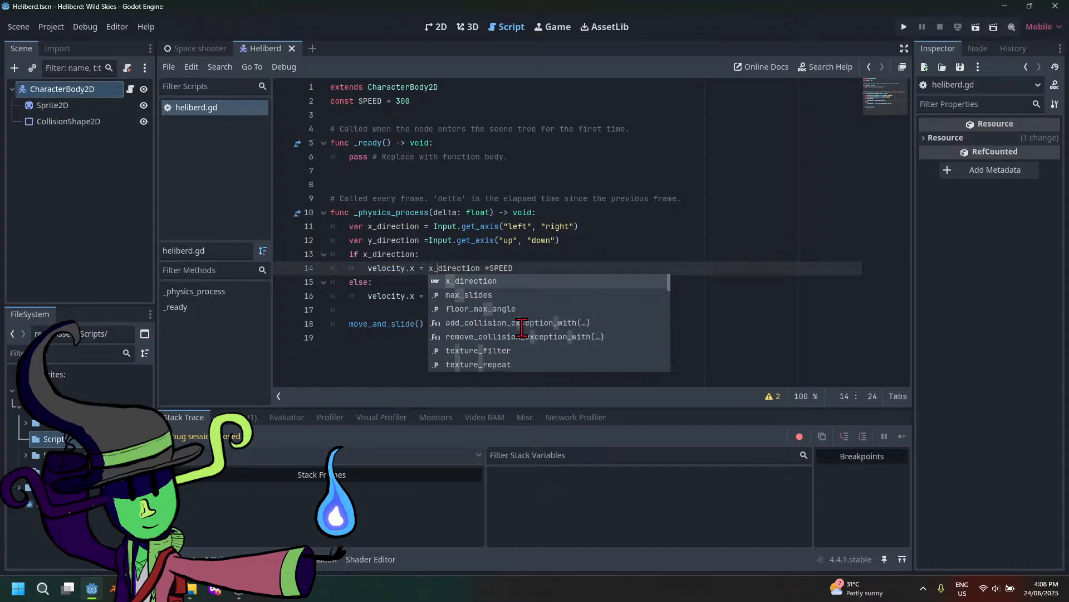
key("ctrl+s")
left_click(478, 296)
left_click(493, 324)
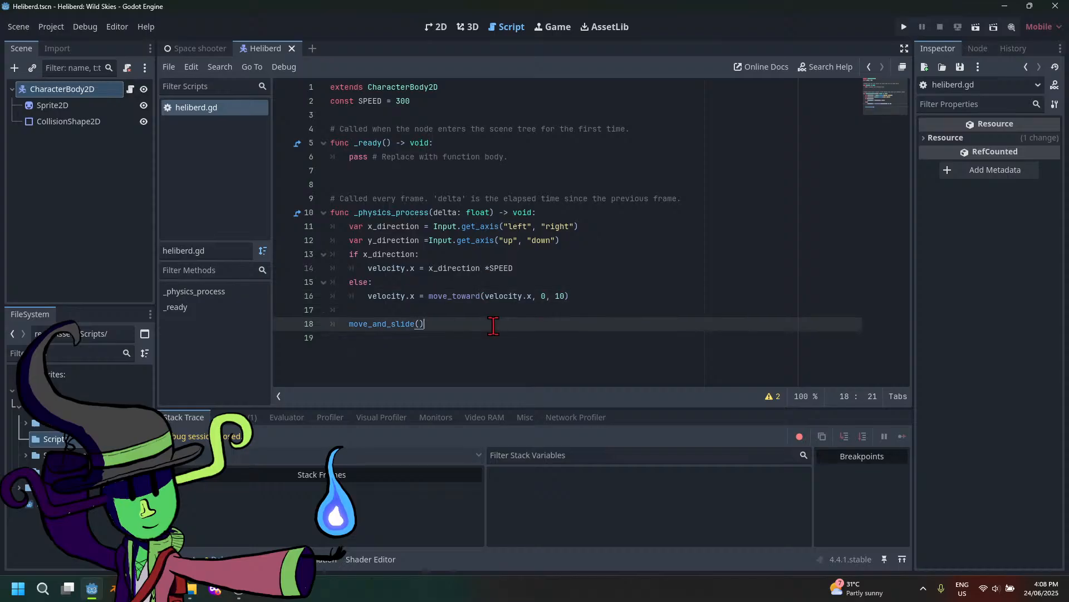
Add a blank line above move_and_slide() and insert the comment "#left and right movements" above the if x_direction block
left_click(381, 304)
key("Return")
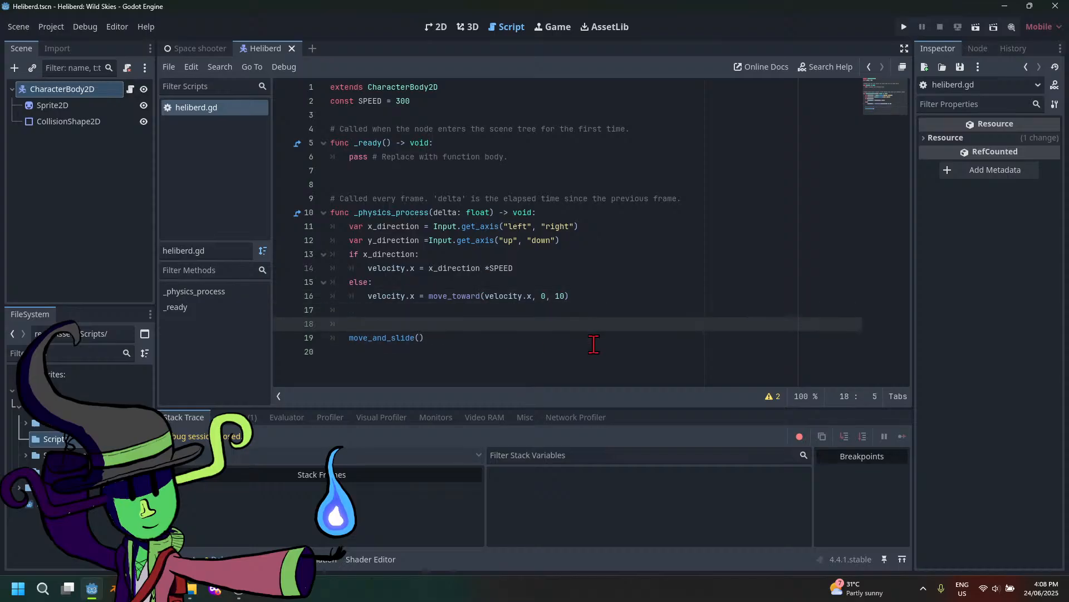
key("Up")
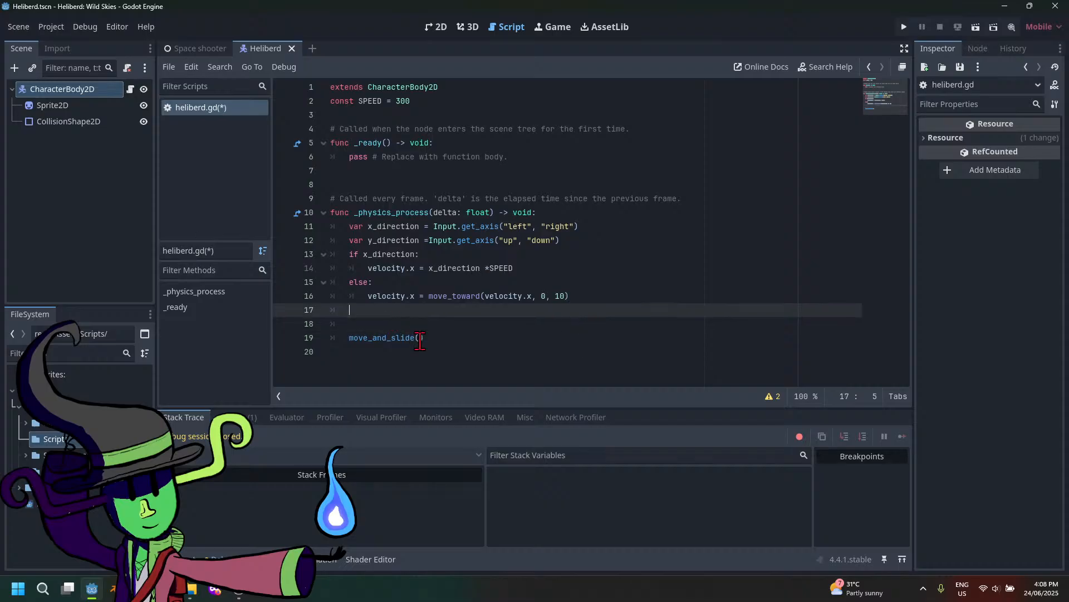
left_click(341, 255)
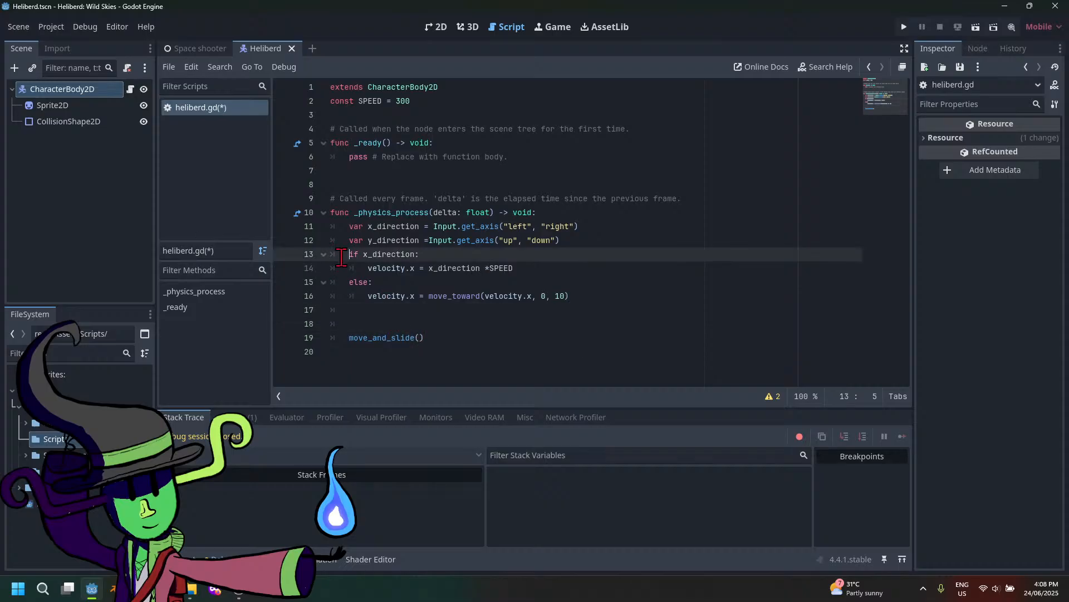
key("Return")
key("Up")
type("#")
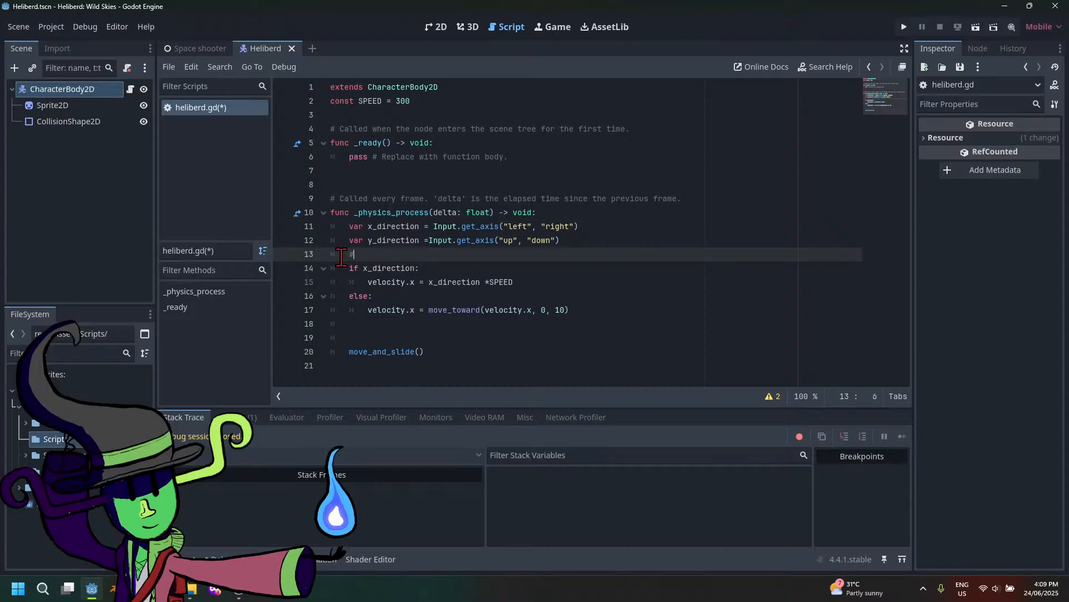
type("left and right movements")
Add the comment "#up and down movements" above move_and_slide(), followed by an empty line
left_click(493, 349)
left_click(456, 326)
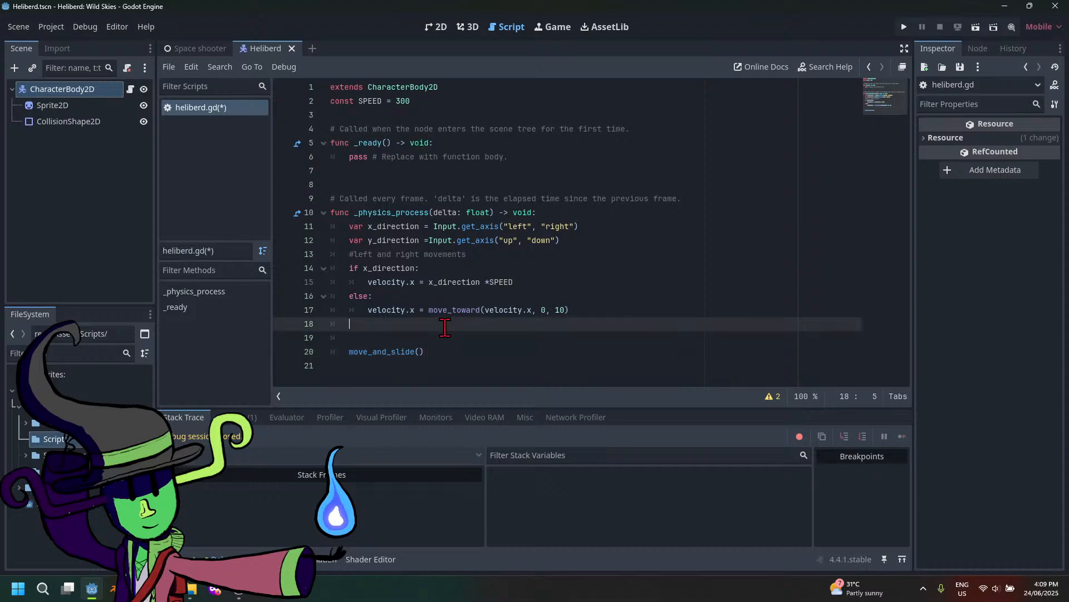
left_click(445, 342)
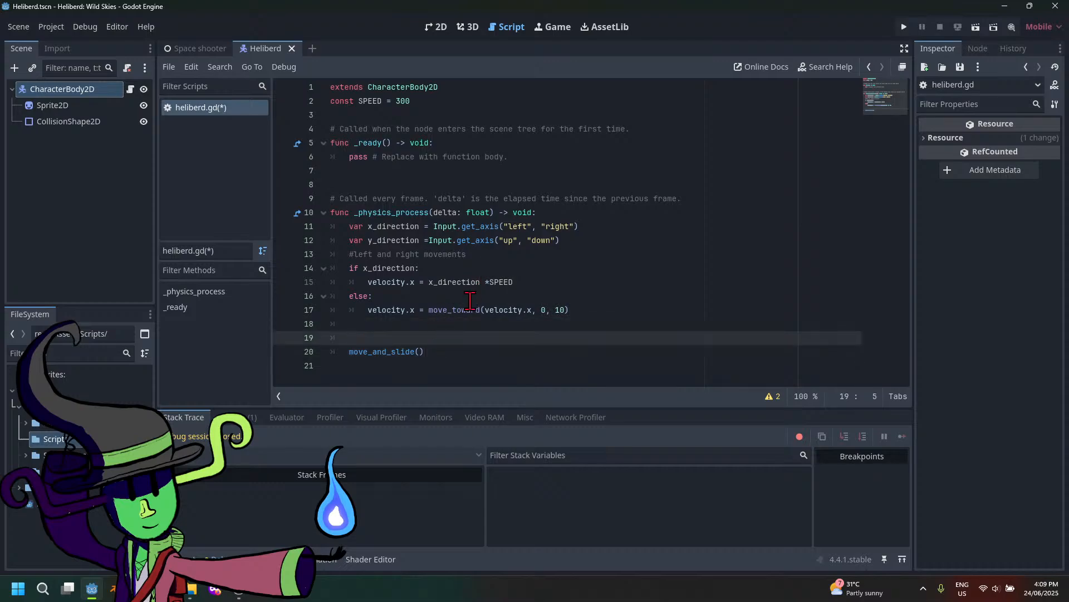
type("#up and down movements")
key("Return")
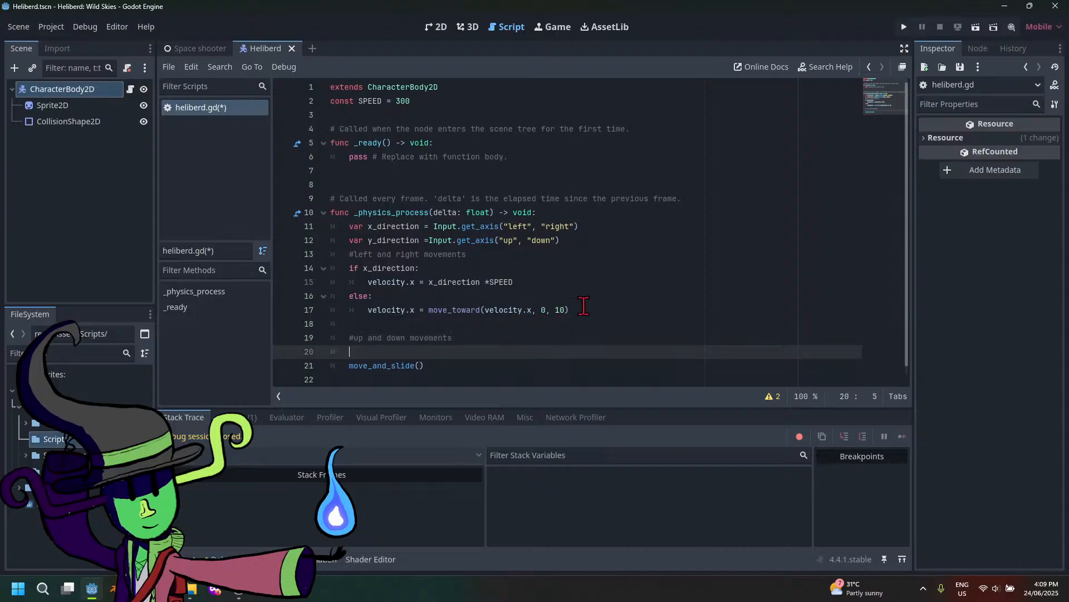
Copy the whole if/else block for x_direction and paste it under the "#up and down movements" comment
left_click_drag(569, 309, 331, 268)
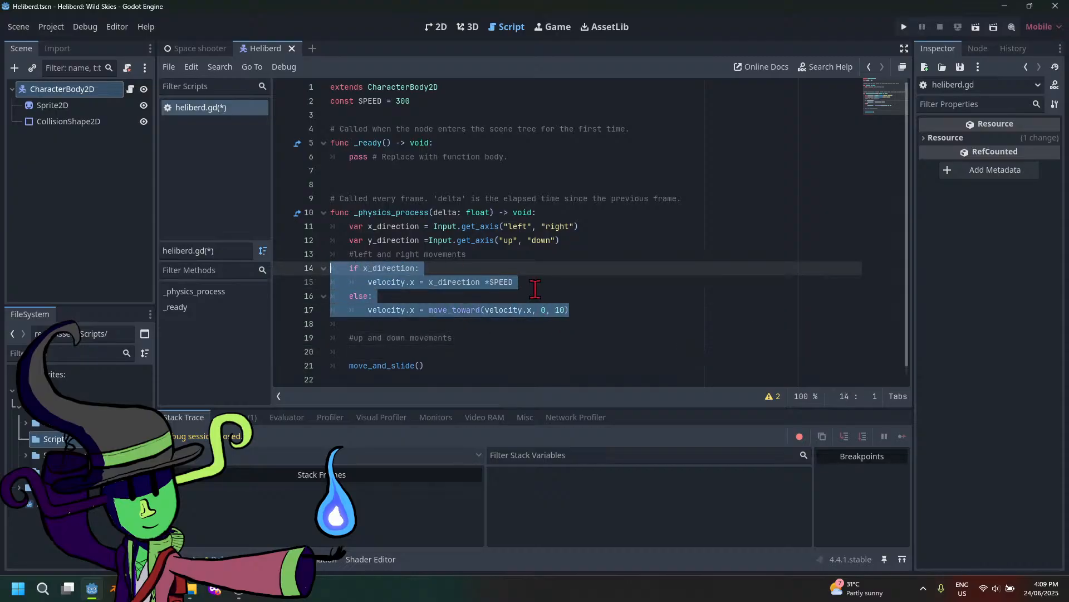
left_click_drag(582, 309, 350, 270)
key("ctrl+c")
left_click(419, 351)
key("ctrl+v")
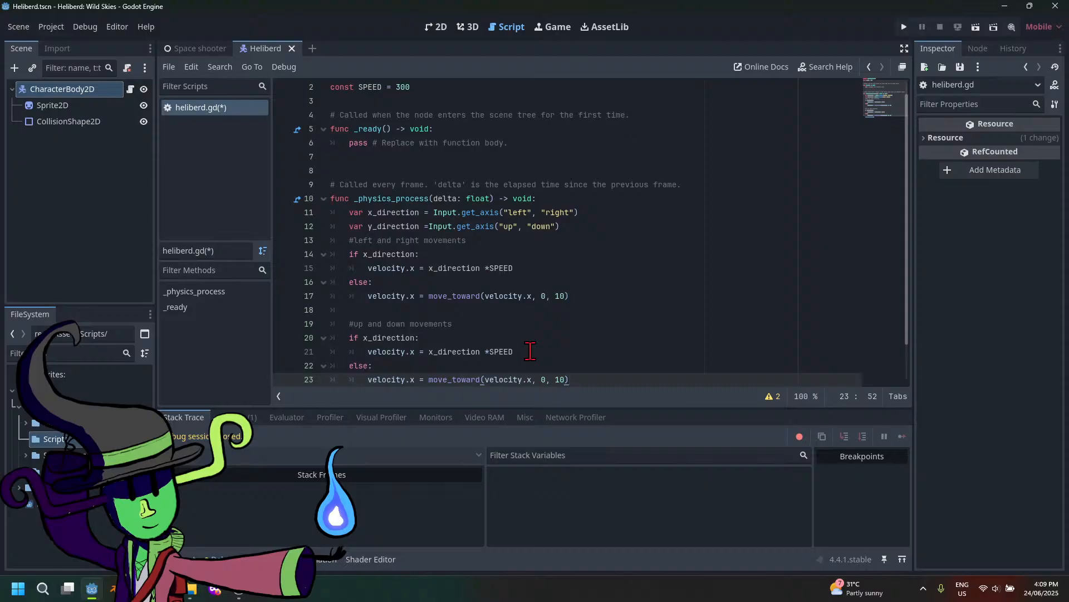
Change velocity.x to velocity.y in both assignments and inside move_toward() in the "#up and down movements" block
scroll(530, 351, "down", 1)
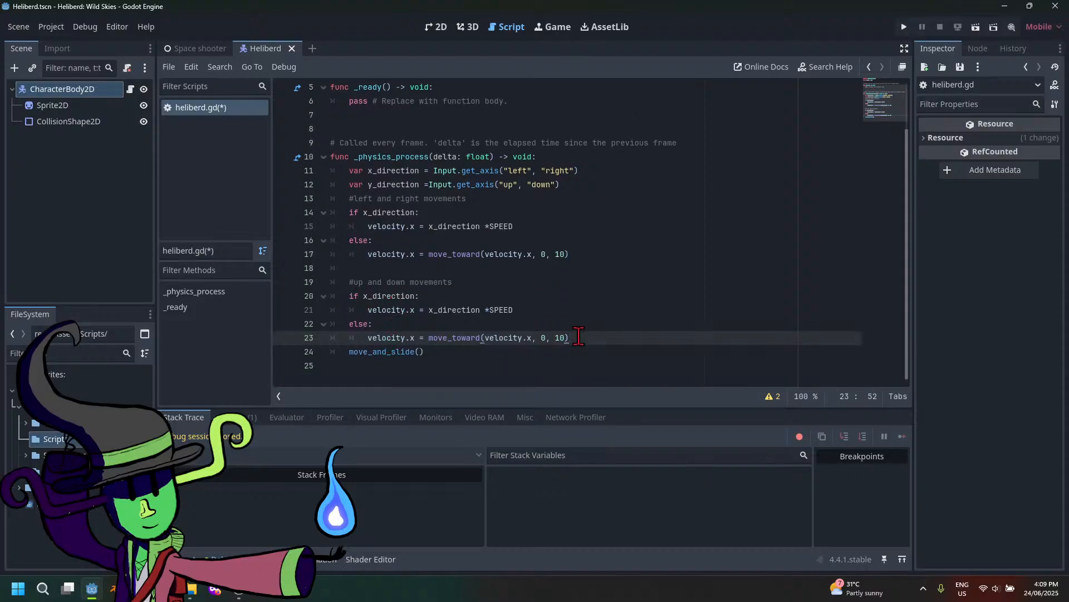
left_click(412, 310)
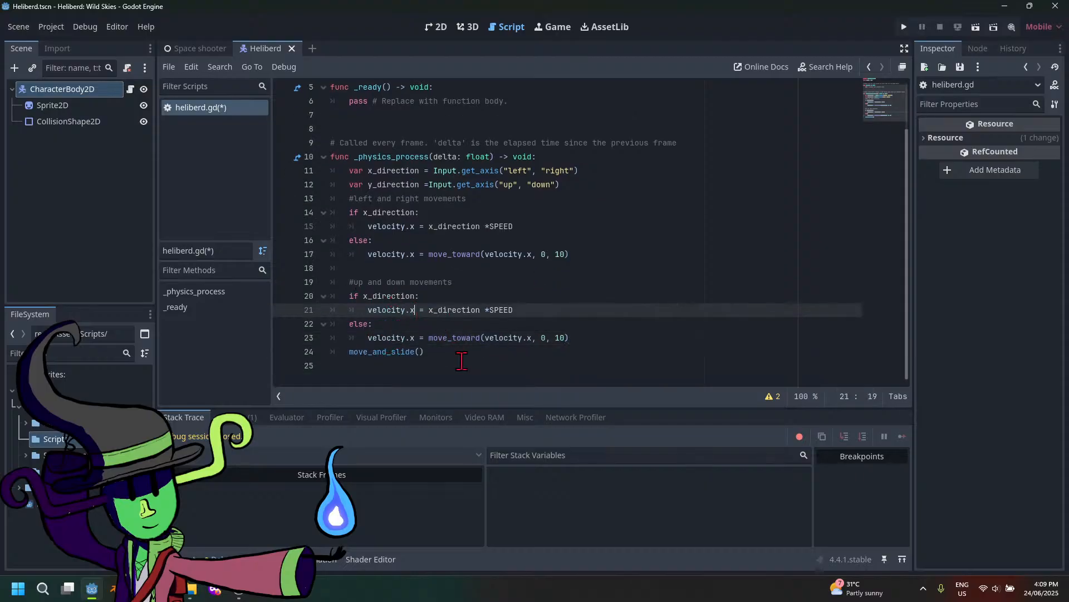
key("BackSpace")
type("y")
left_click(415, 337)
key("BackSpace")
type("y")
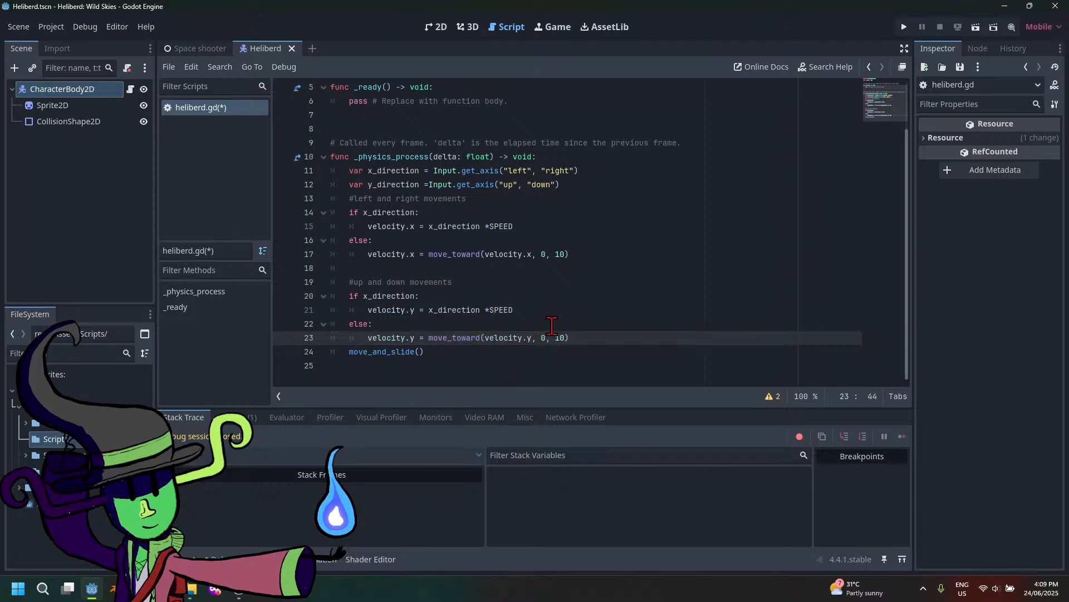
Replace the last move_toward() argument of the velocity.y line with SPEED and save the script
scroll(577, 312, "up", 2)
scroll(575, 304, "down", 2)
type("PEED")
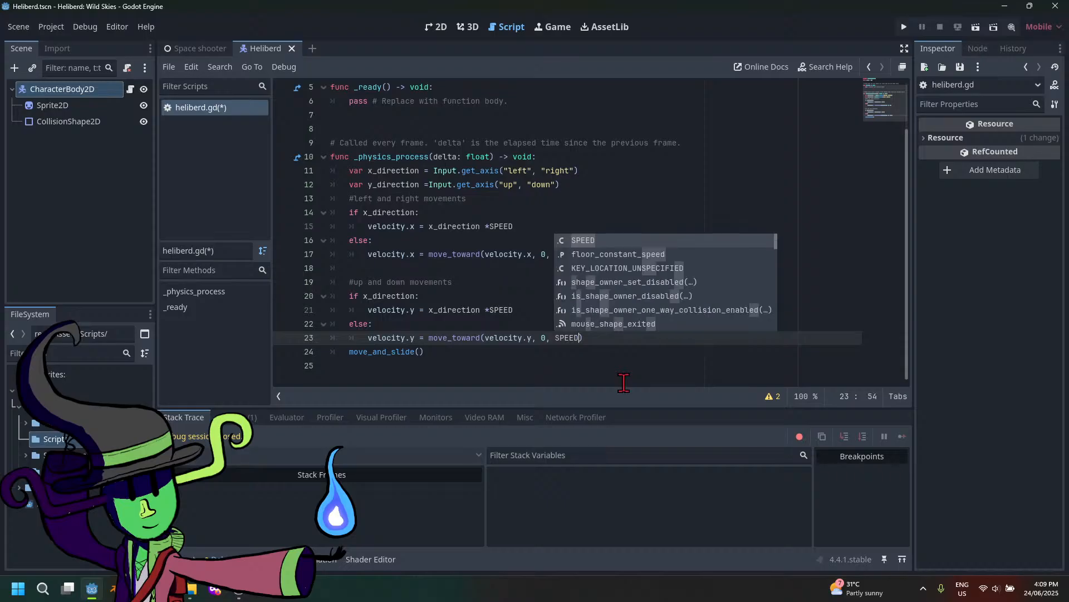
key("ctrl+s")
Rename x_direction to y_direction in the up-and-down block's if condition and velocity.y assignment, and save the script
left_click(490, 313)
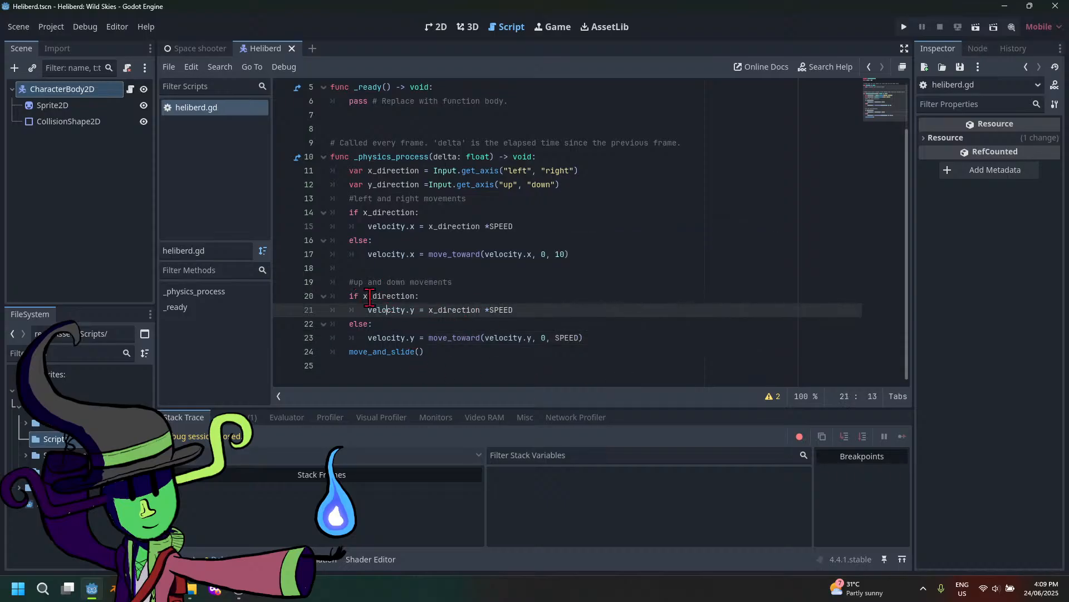
left_click(370, 296)
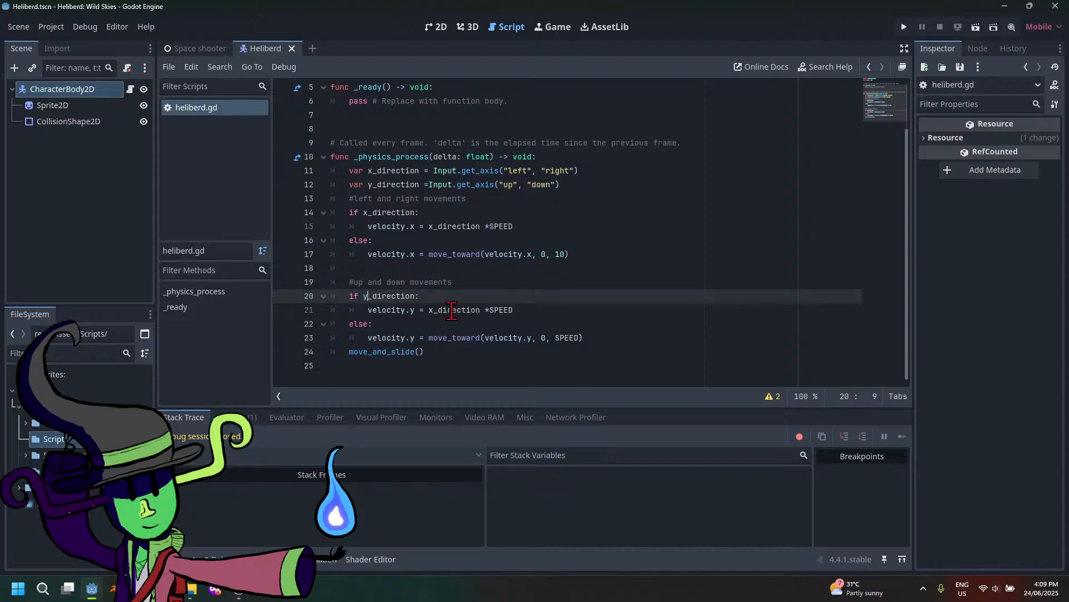
left_click(493, 338)
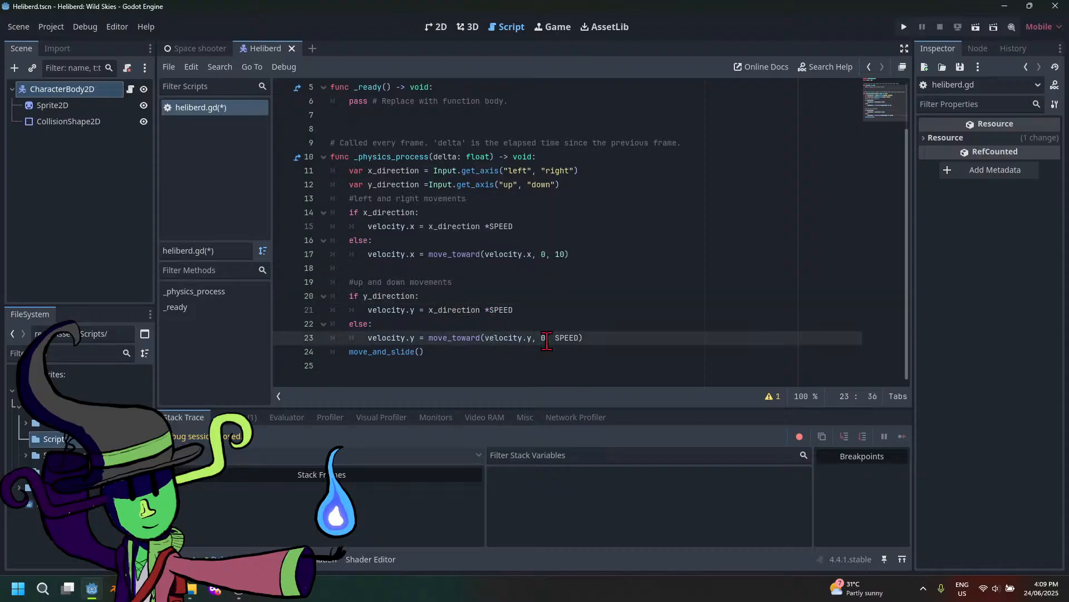
key("ctrl+s")
left_click(435, 312)
key("BackSpace")
type("y")
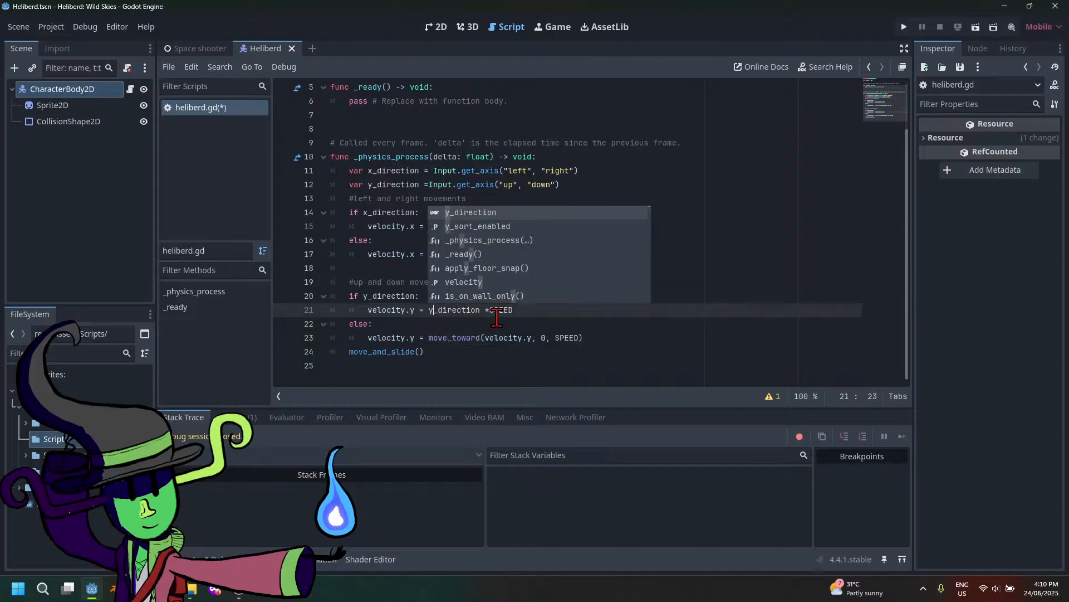
key("Return")
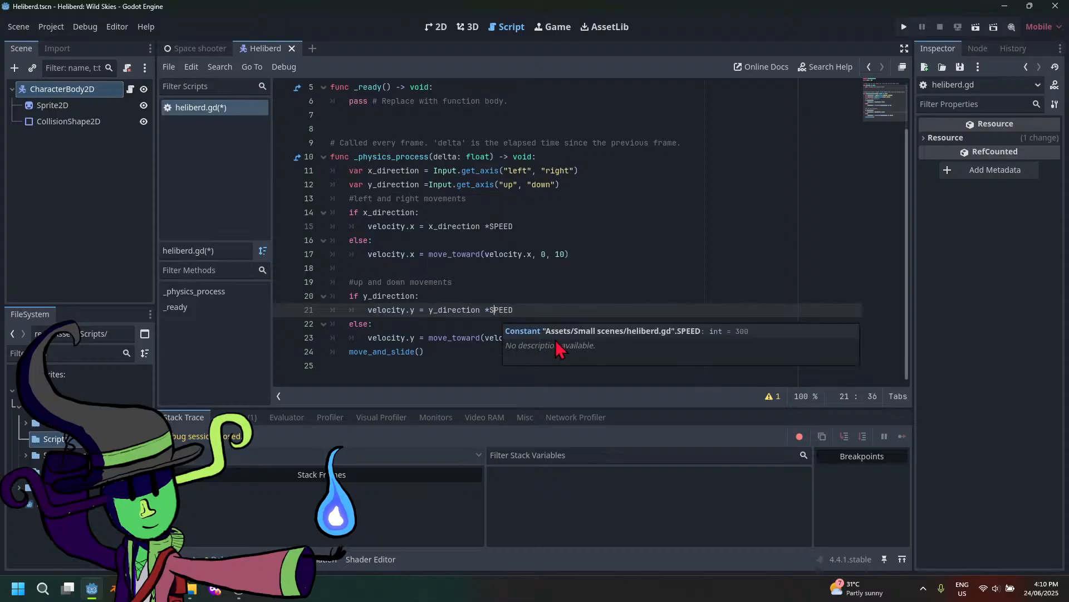
left_click(443, 338)
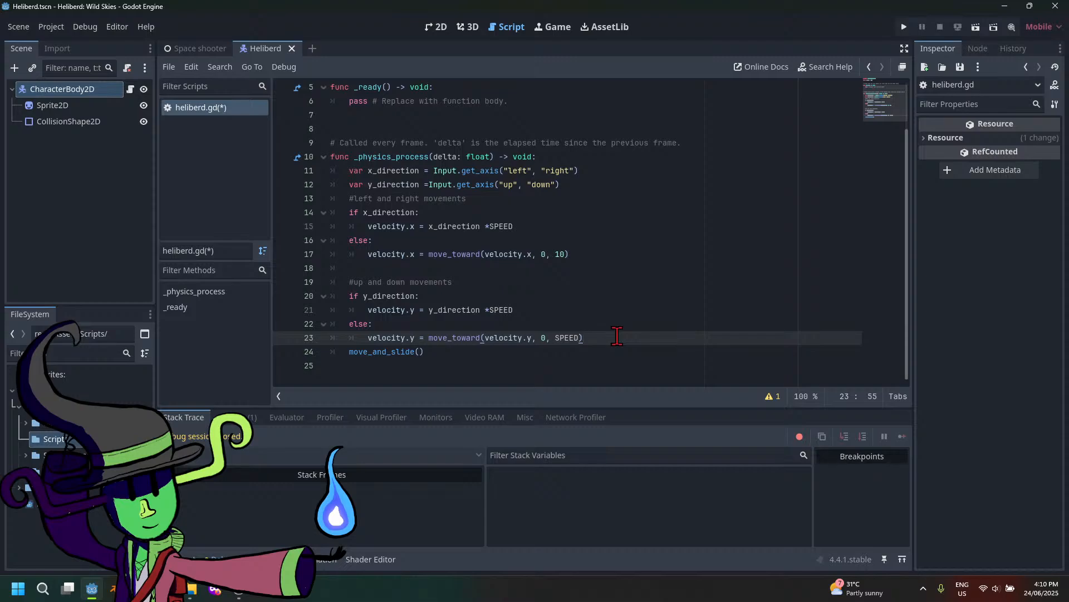
key("ctrl+s")
Run the project and test Heliberd's movement by flying it up, down, left and right
left_click(905, 32)
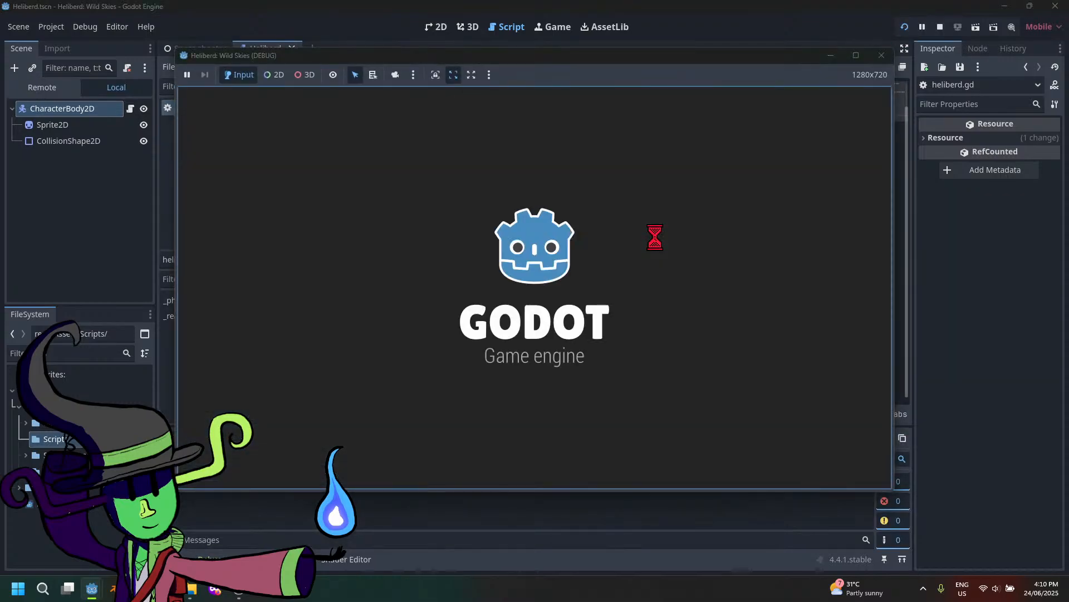
key("Up")
key("Left")
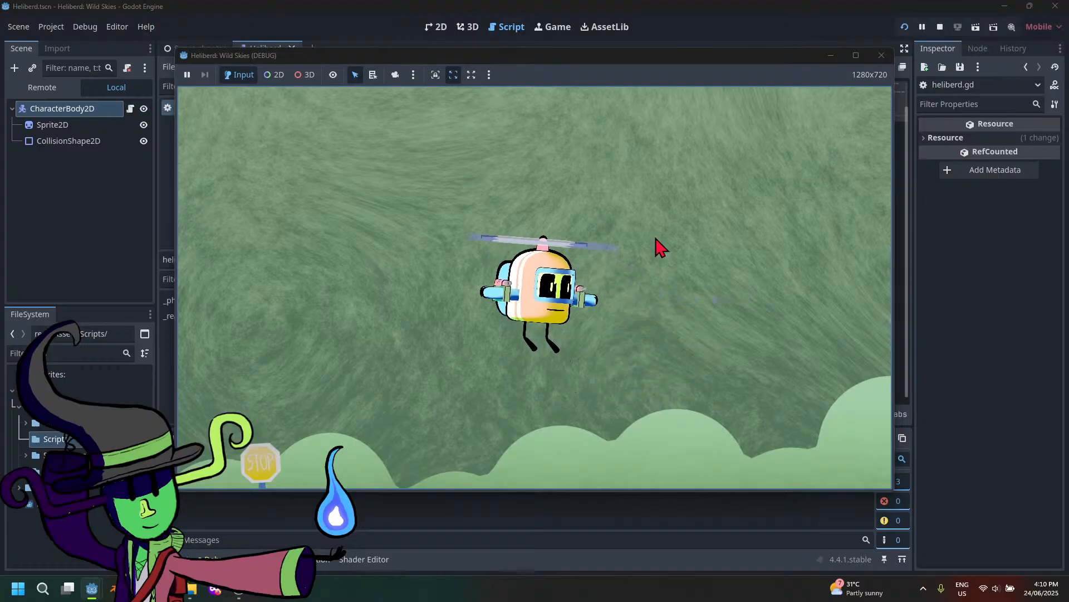
key("Right")
key("Up")
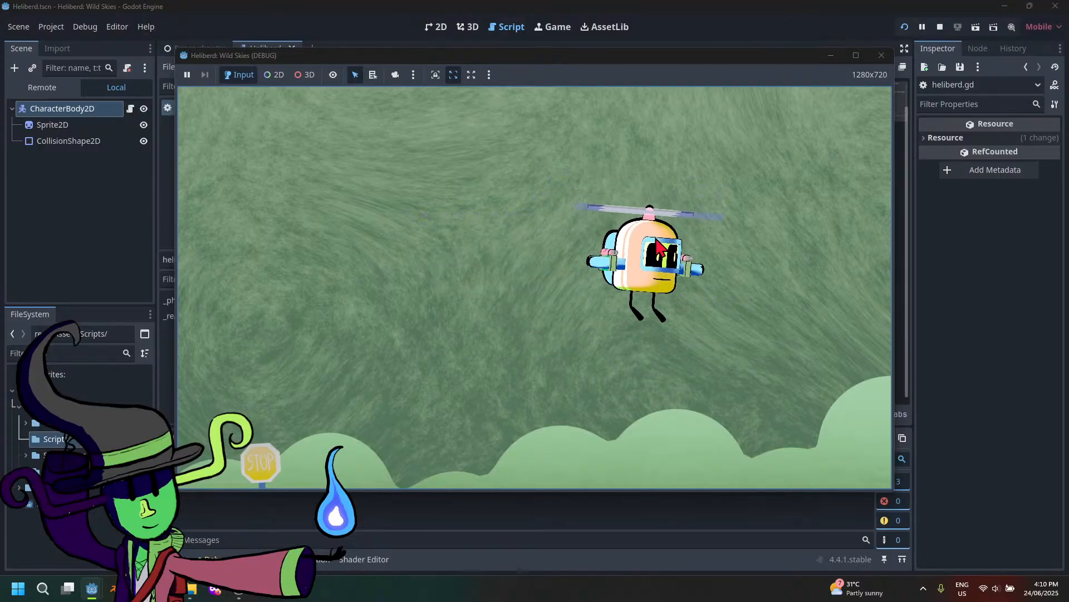
key("Up")
key("Left")
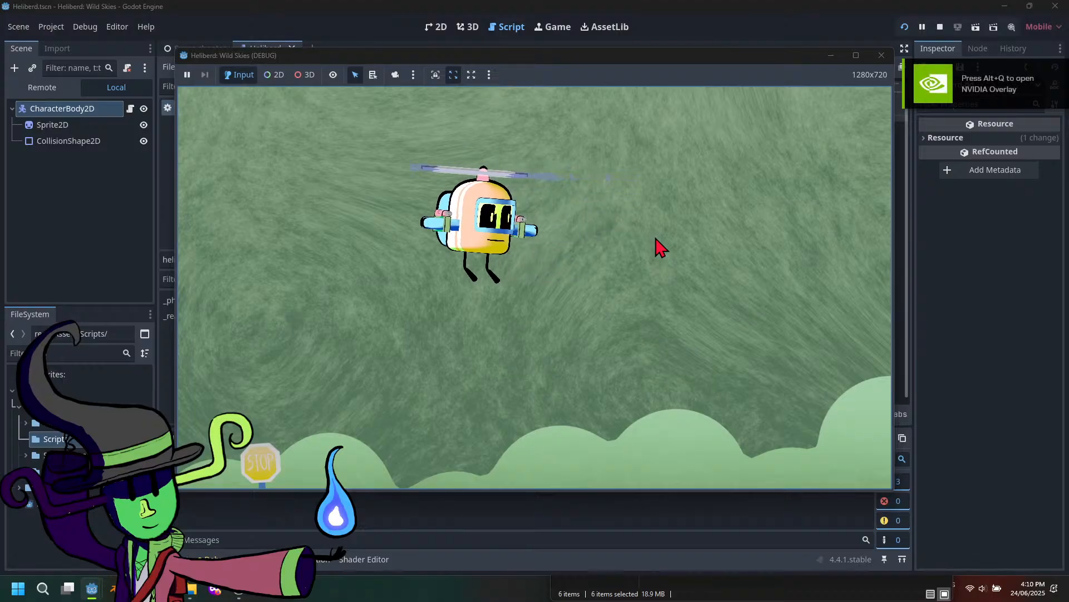
key("Down")
key("Up")
key("Right")
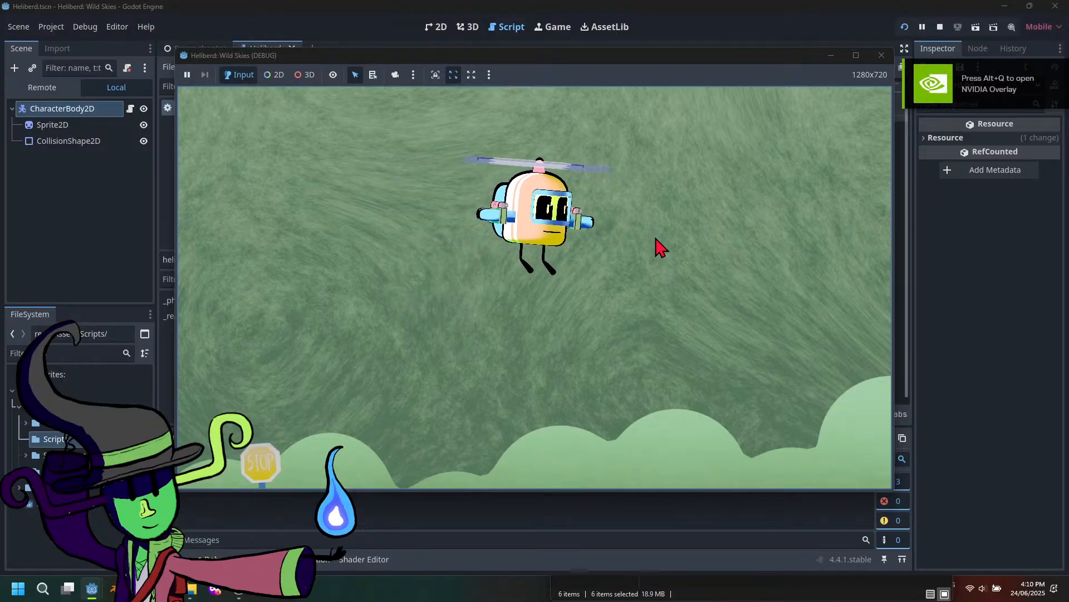
key("Left")
key("Down")
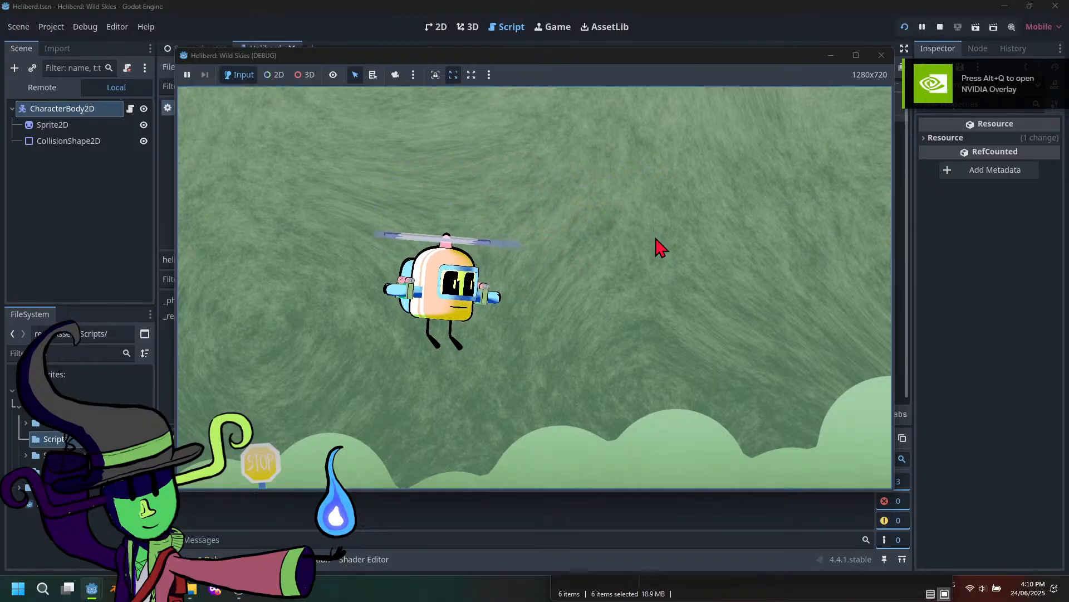
Close the running game, set the last move_toward() argument of the velocity.y line to 20, and save the script
left_click(882, 55)
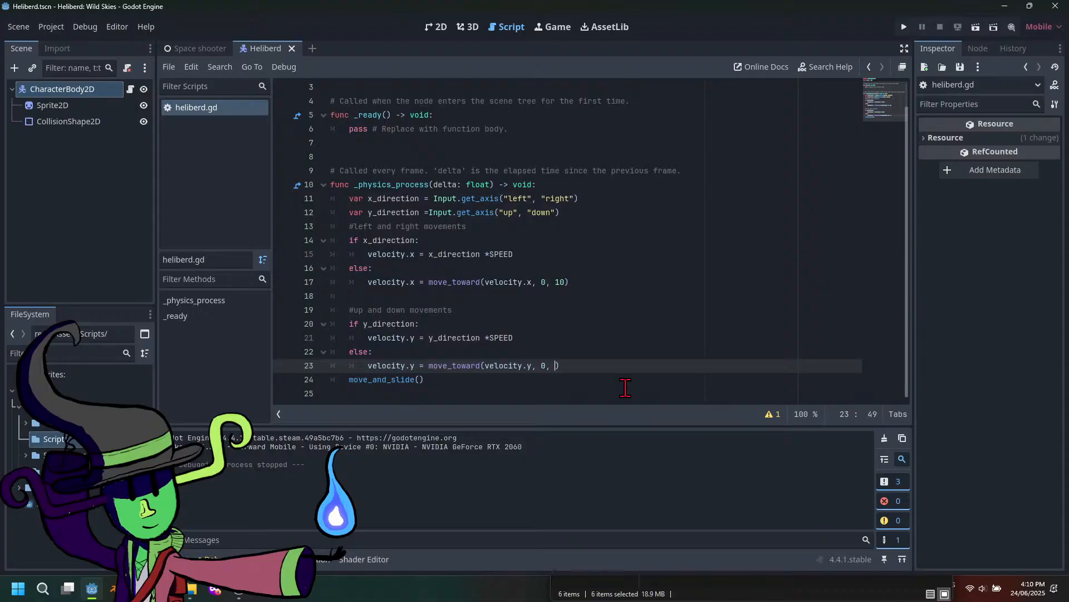
key("ctrl+s")
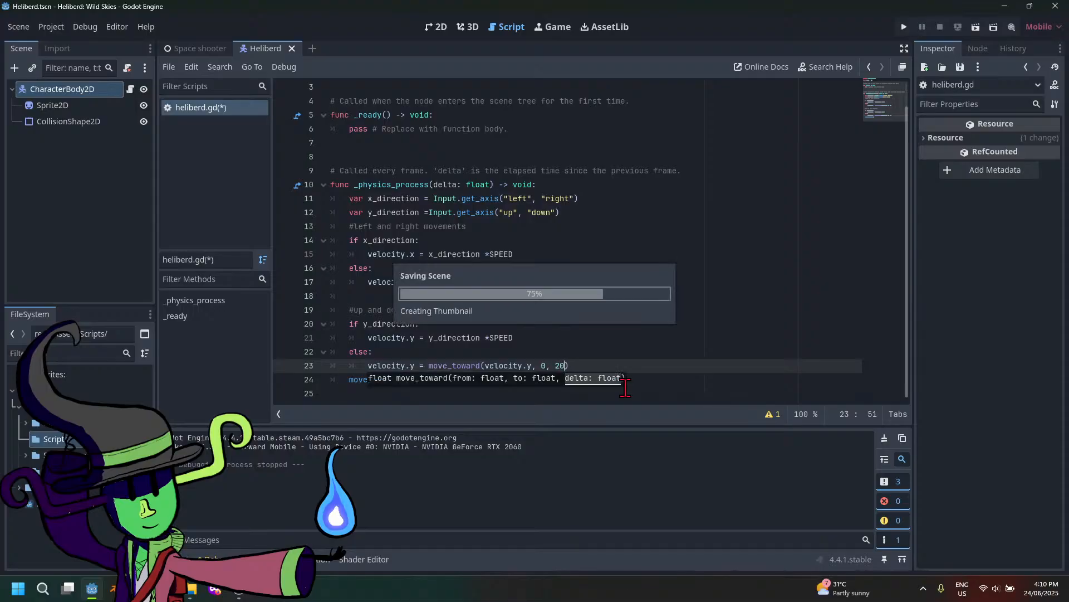
Run the project again, fly Heliberd in all four directions to test the vertical slowdown, and close the game
left_click(903, 27)
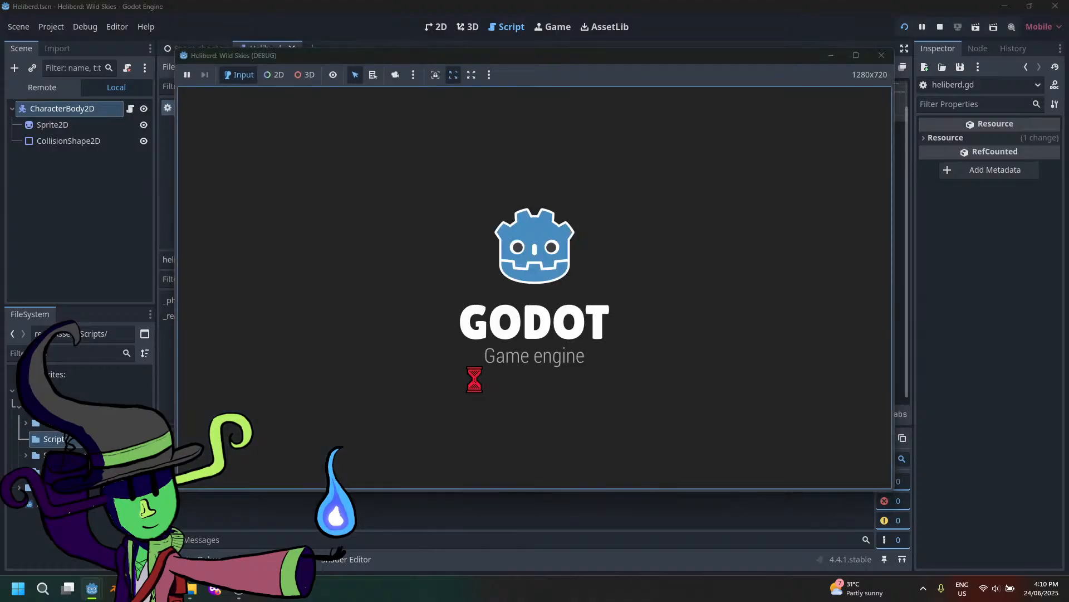
key("Up")
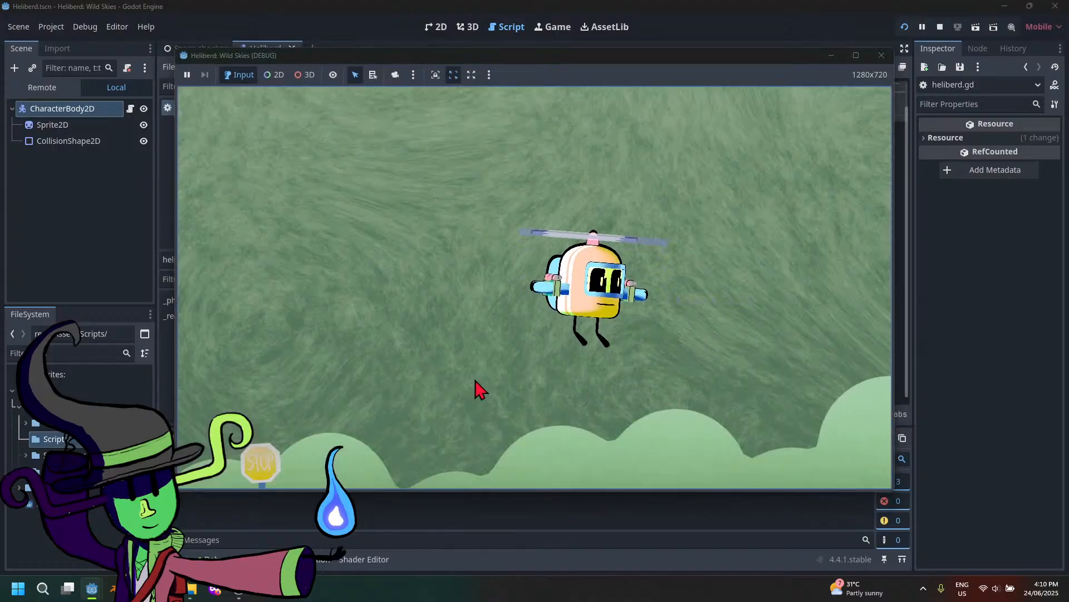
key("Right")
key("Down")
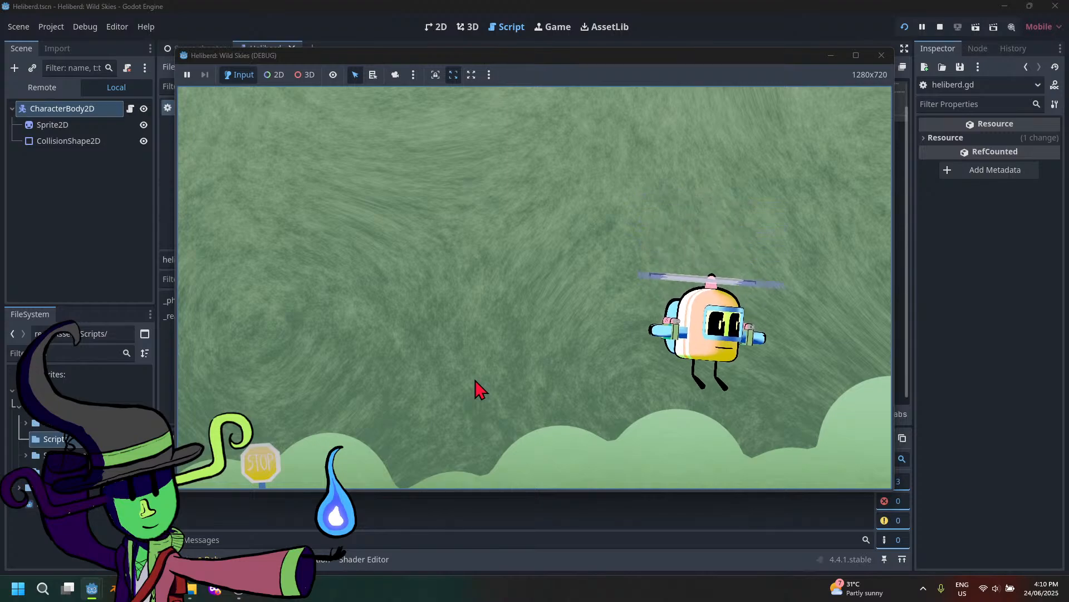
key("Up")
key("Left")
key("Up")
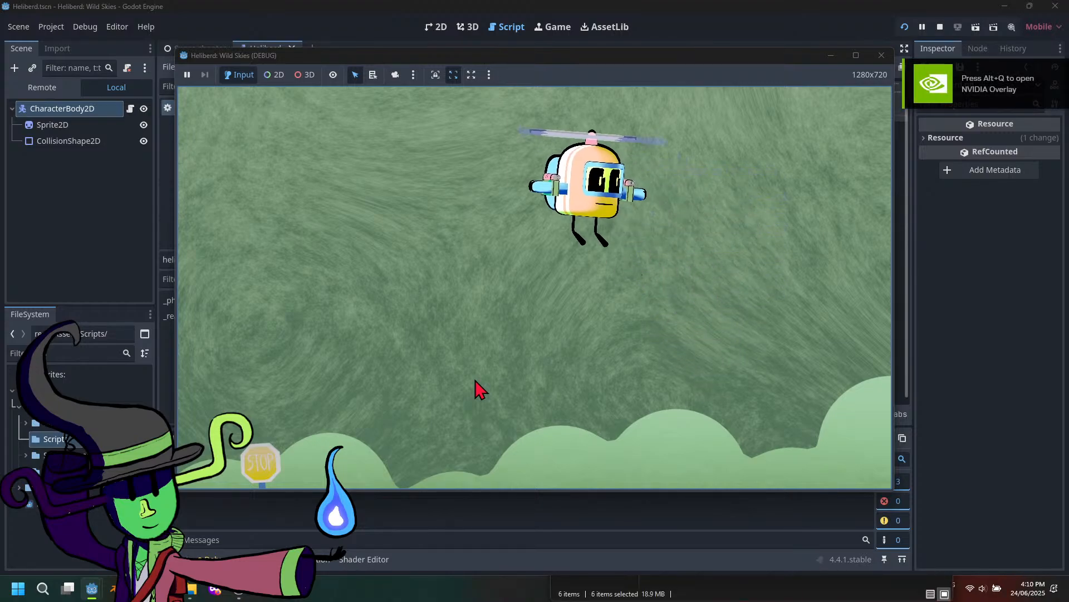
key("Down")
key("Right")
key("Left")
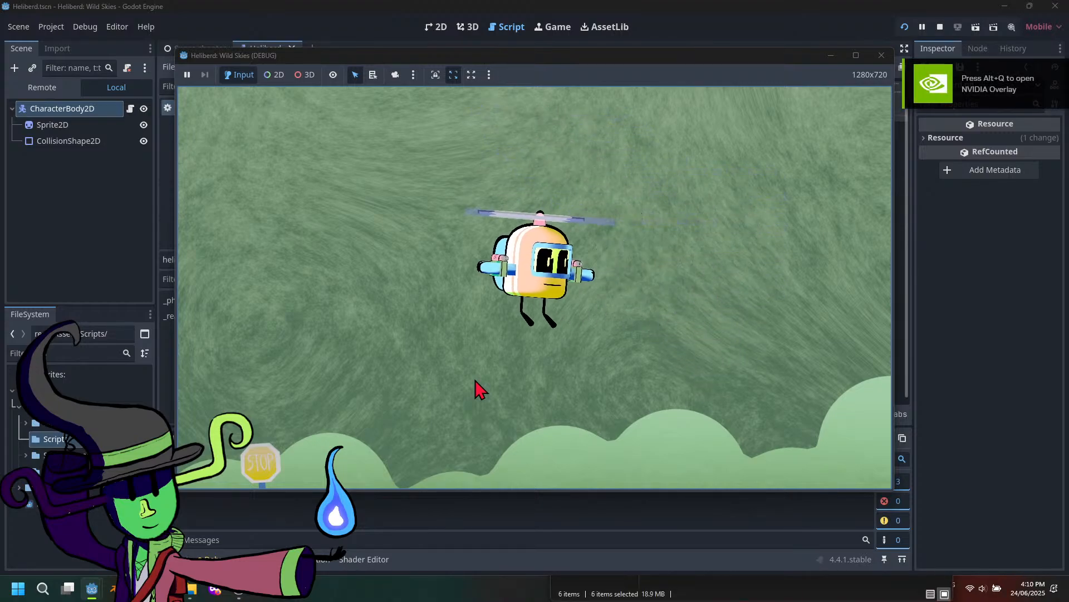
key("Up")
key("Right")
key("Down")
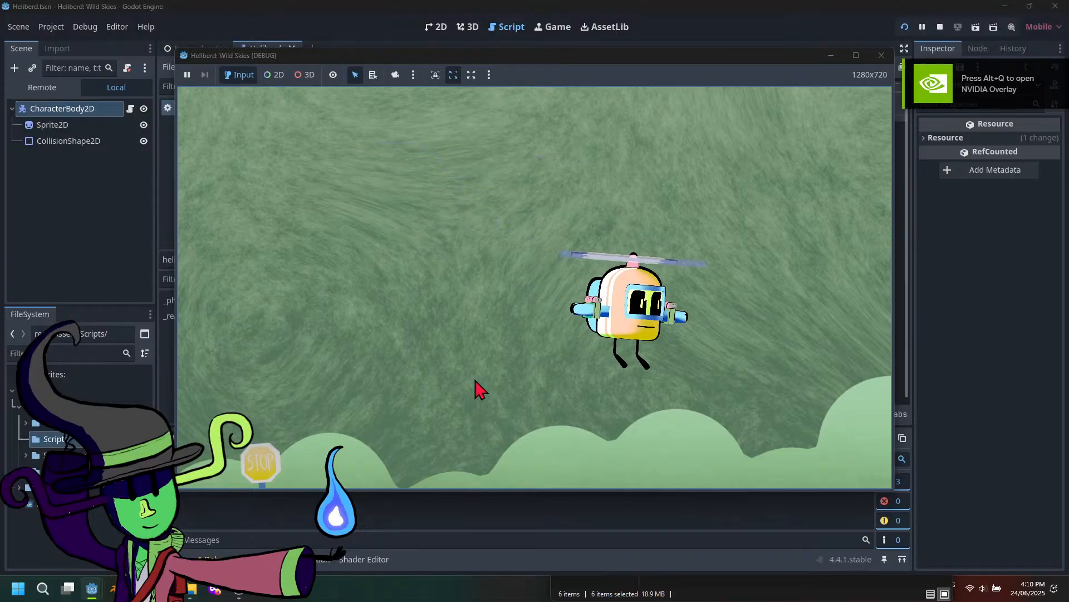
key("Left")
key("Up")
key("Right")
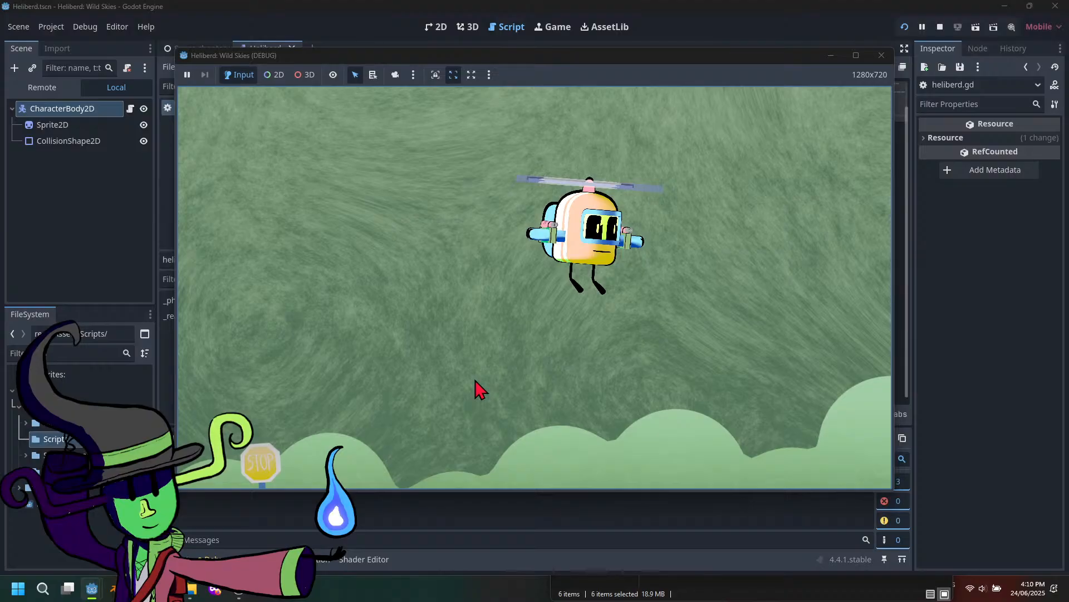
key("Right")
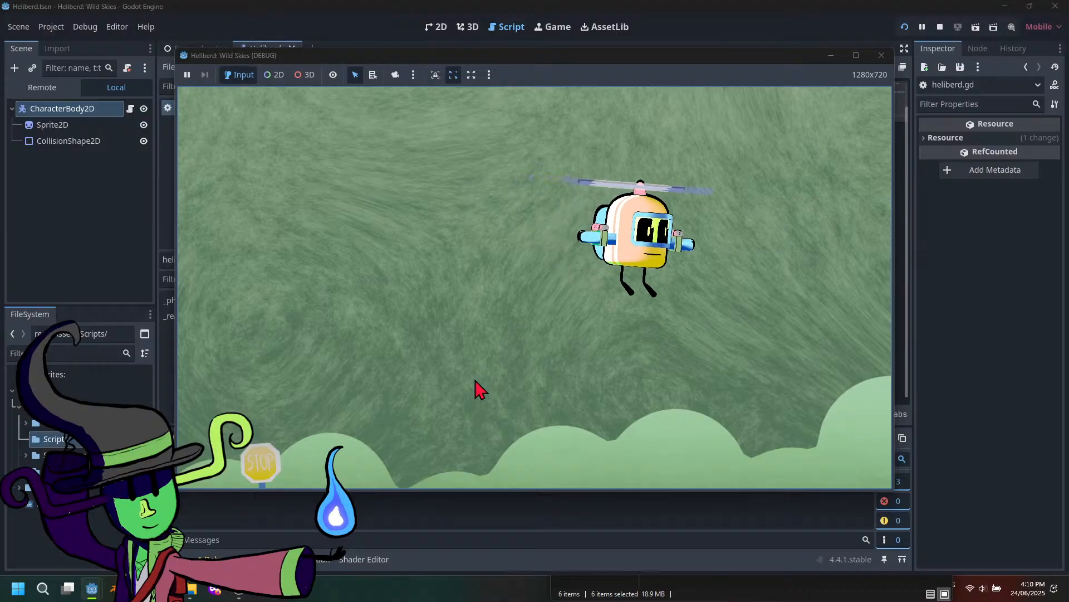
key("Down")
key("Left")
key("Up")
key("Right")
key("Down")
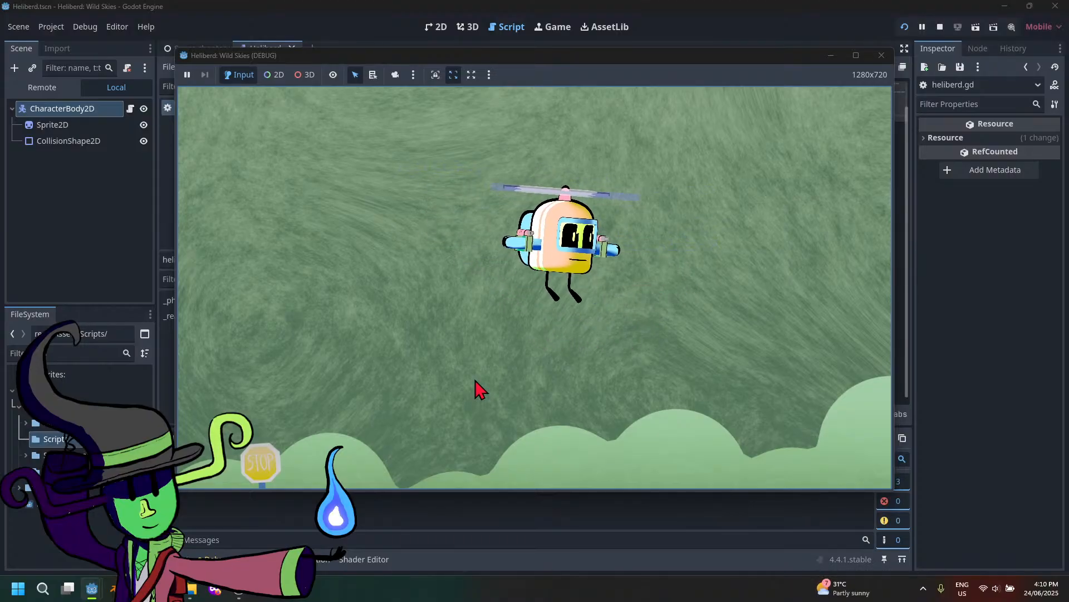
key("Left")
key("Up")
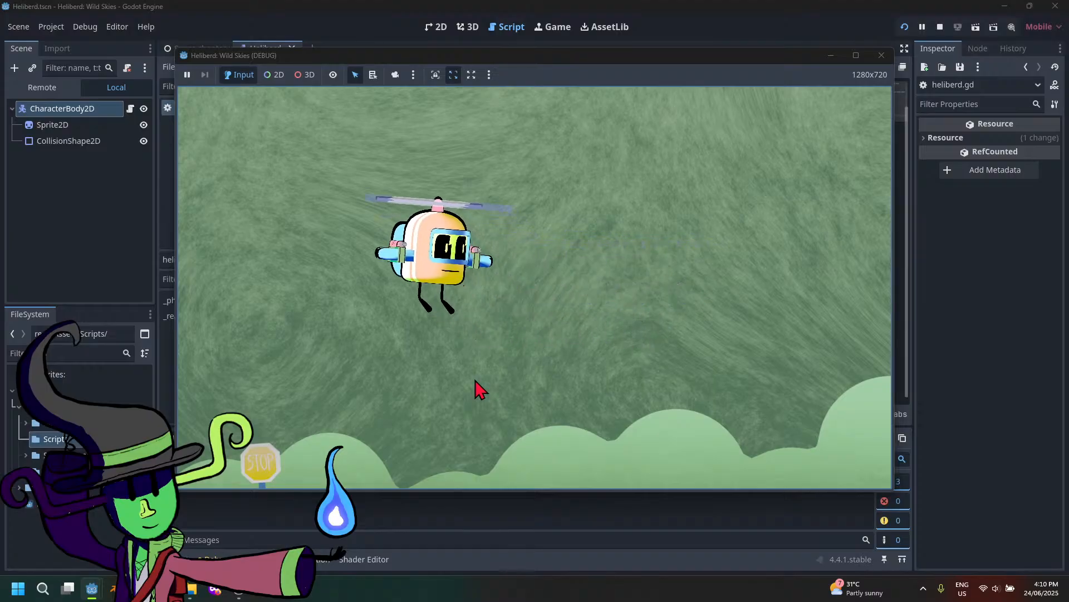
key("Down")
key("Right")
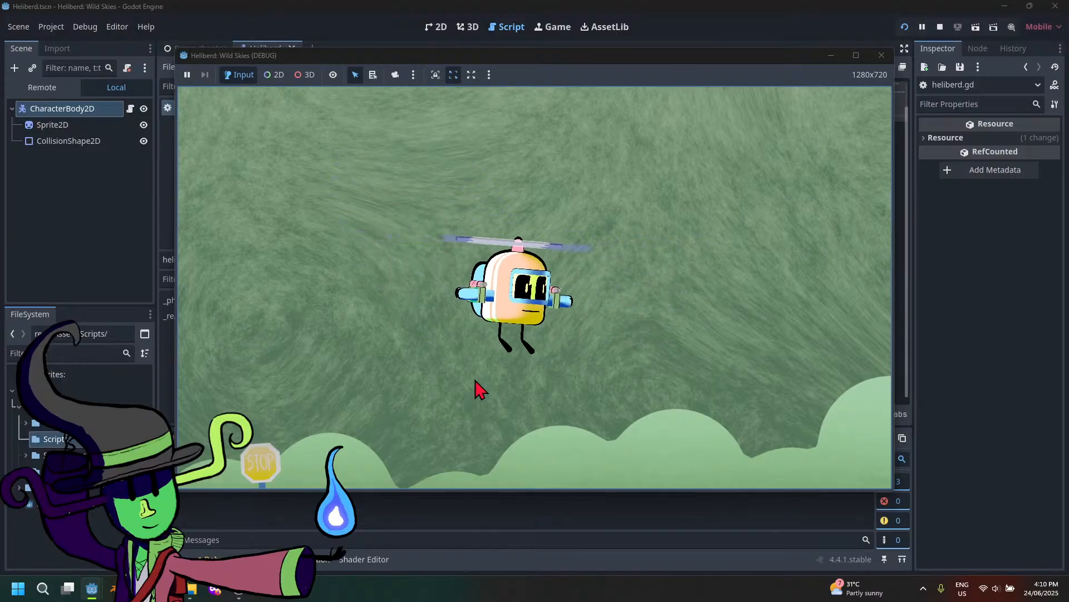
left_click(880, 59)
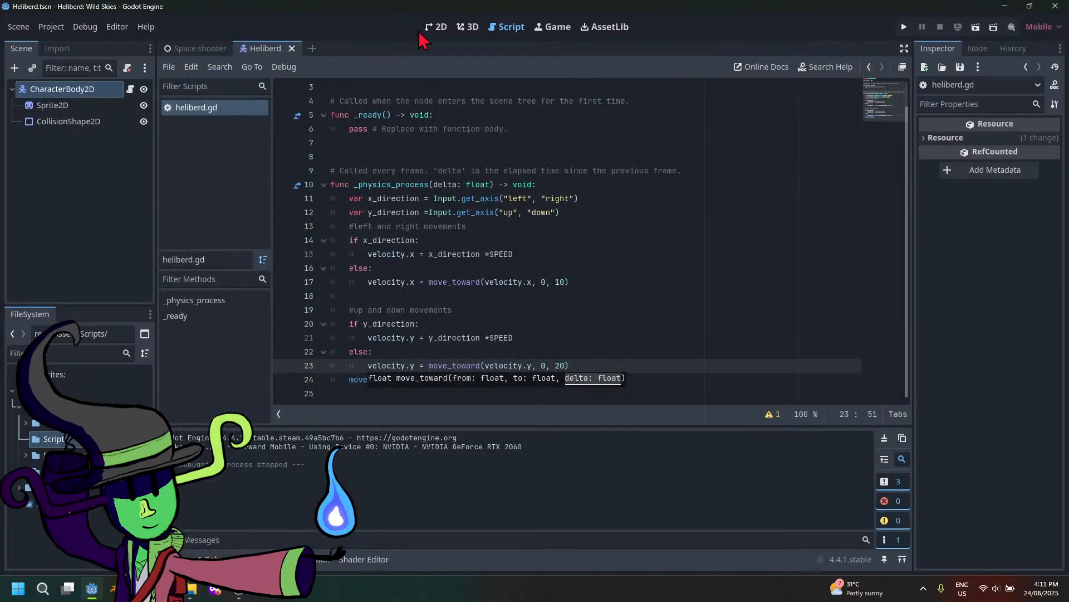
Show the Space shooter scene in the 2D editor and select the ground texture
left_click(437, 27)
scroll(624, 368, "down", 13)
middle_click_drag(624, 369, 562, 222)
left_click(222, 51)
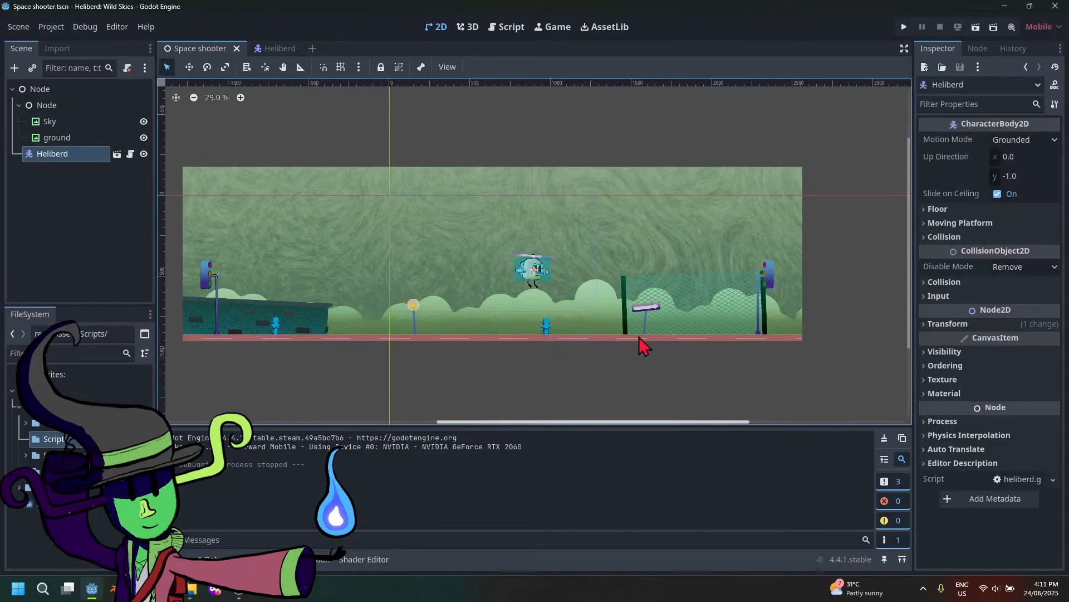
left_click(568, 341)
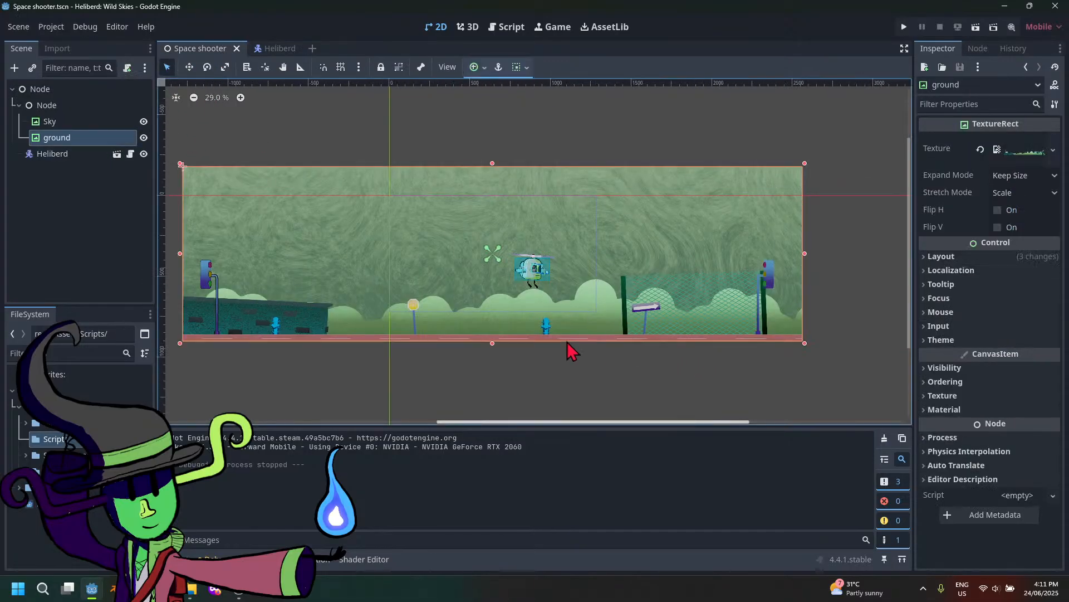
Select the child Node that holds Sky and ground, and collapse it in the scene tree
left_click(85, 107)
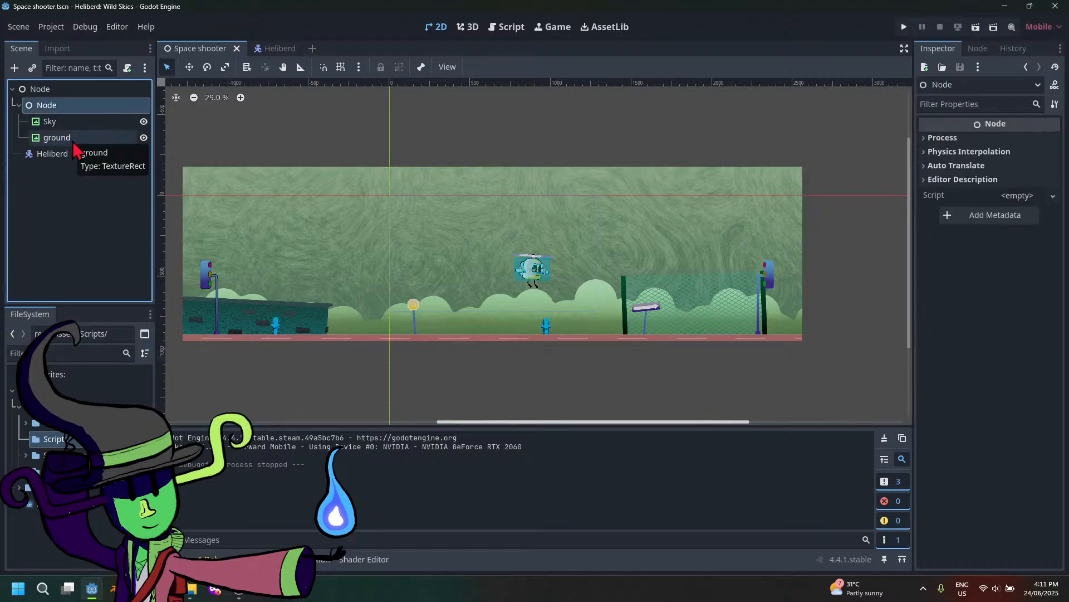
double_click(71, 105)
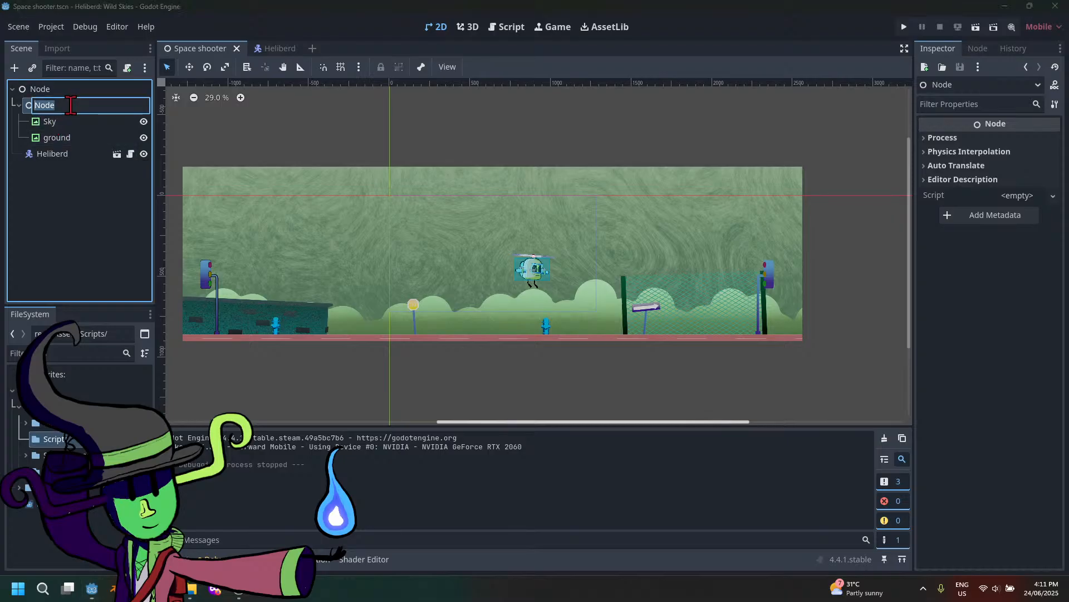
left_click(26, 108)
left_click(19, 105)
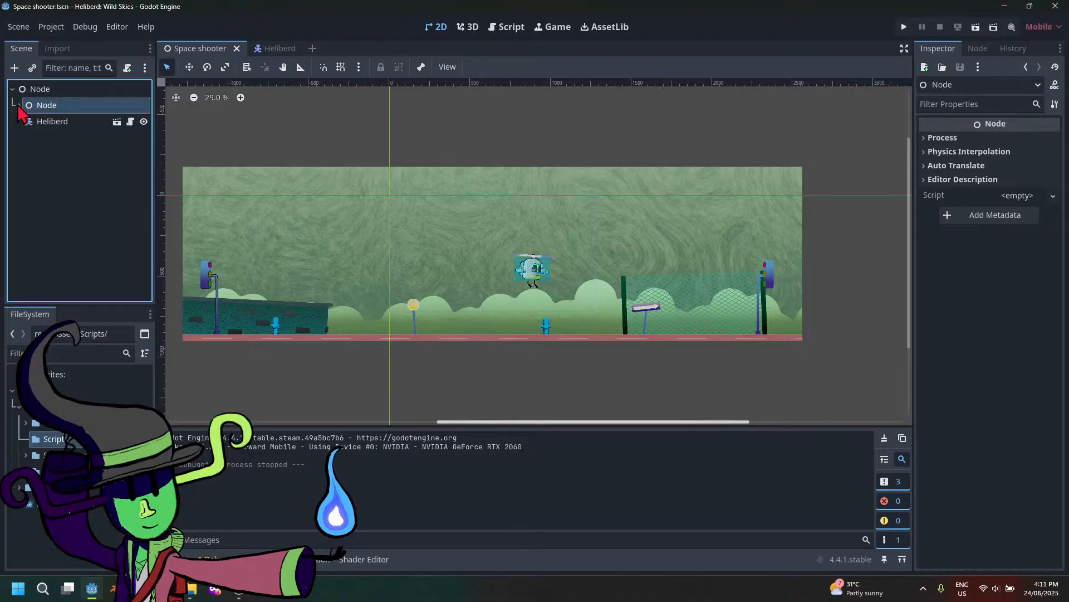
Expand the child Node that holds Sky and ground, and rename it to Beckground
left_click(19, 105)
key("F2")
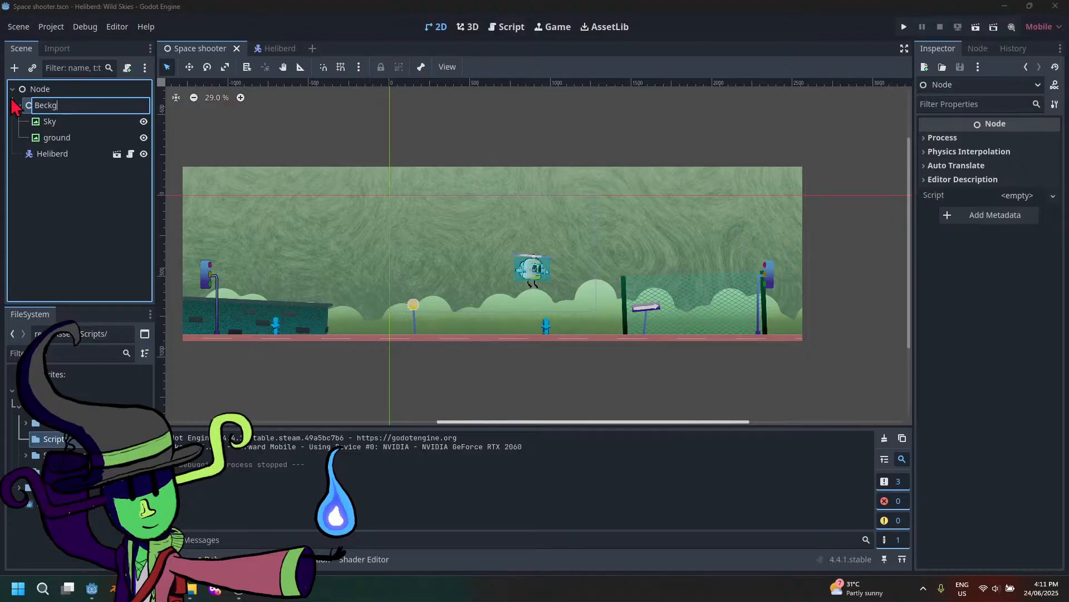
type("Beckground")
key("Return")
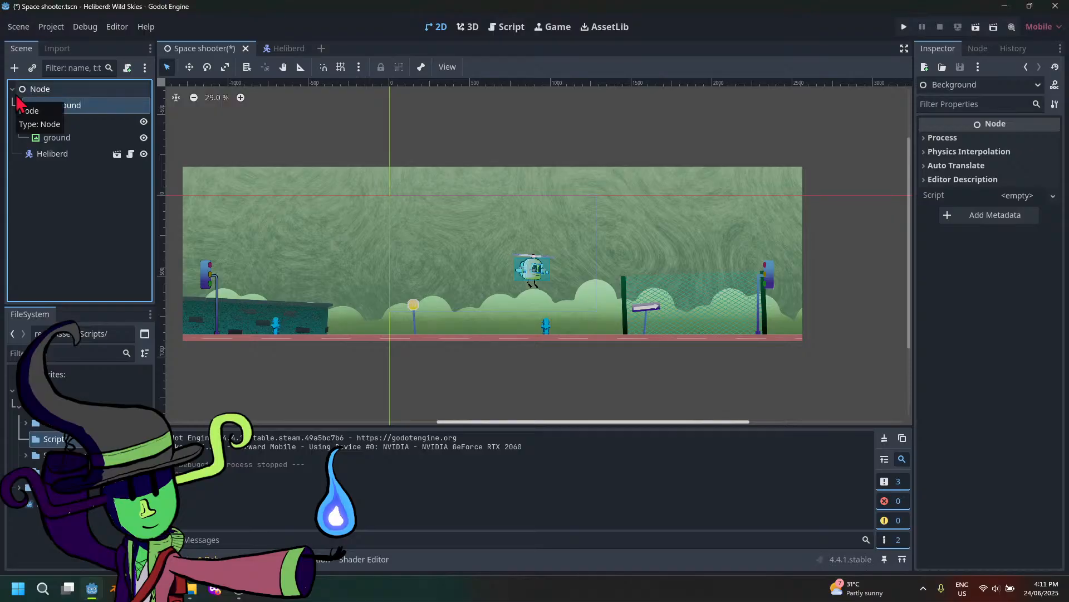
right_click(75, 106)
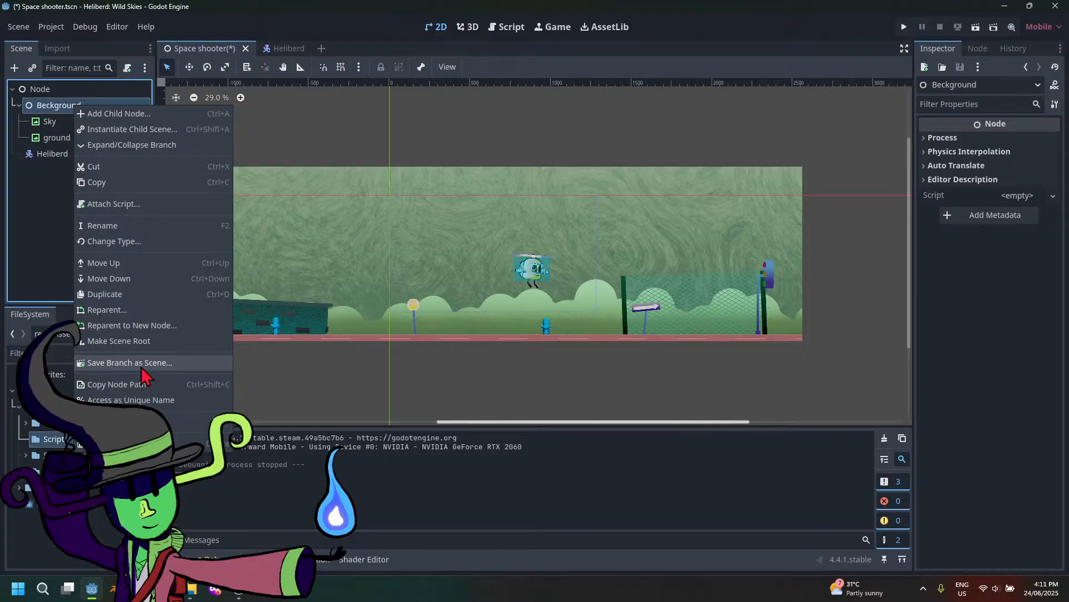
left_click(25, 263)
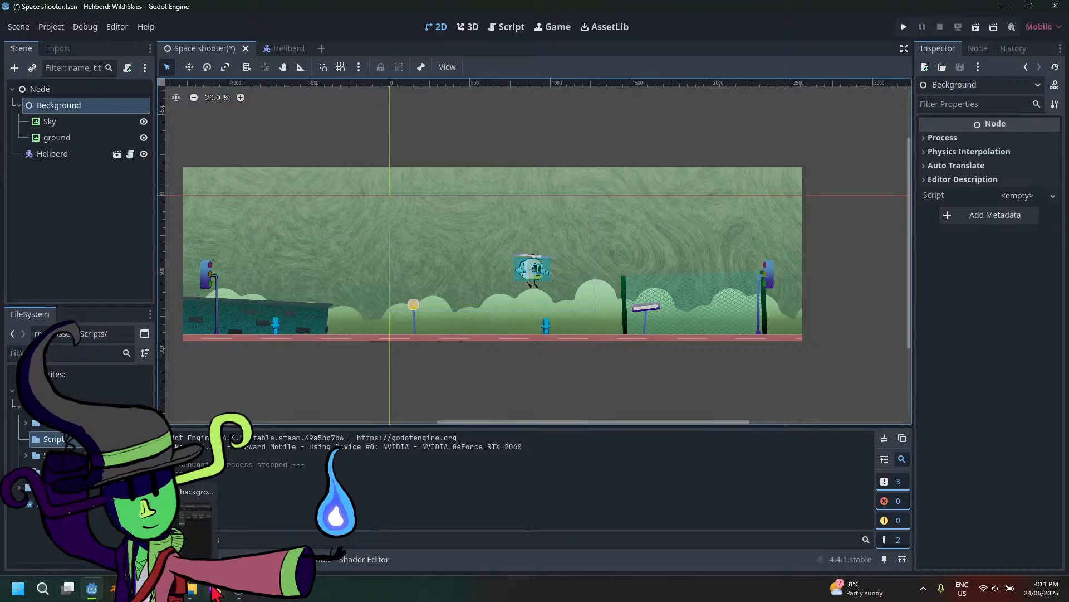
Switch to Firefox and open youtube.com in the private window
left_click(214, 589)
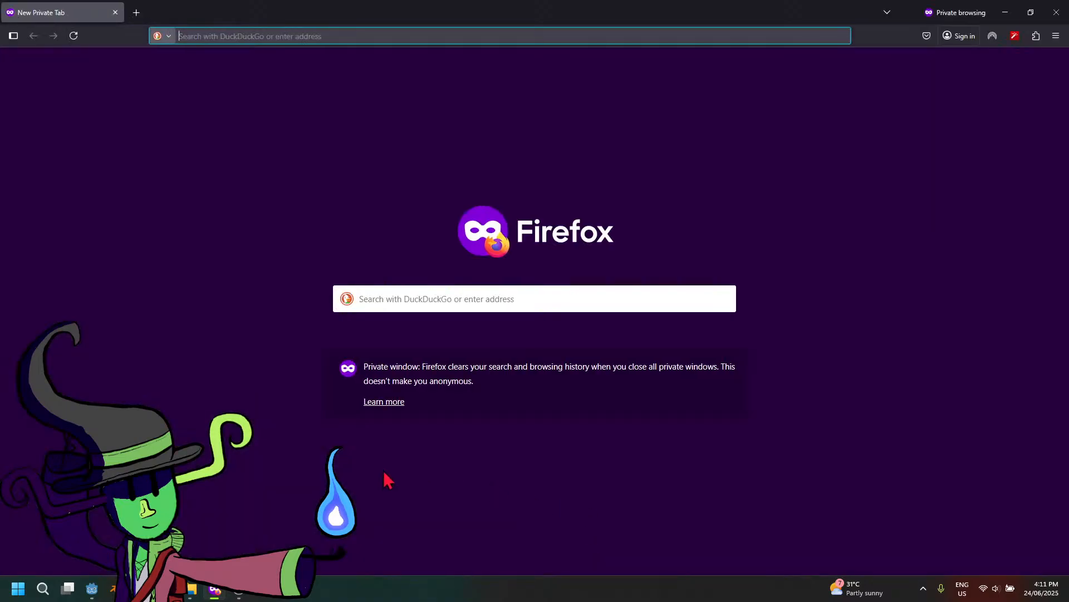
left_click(252, 41)
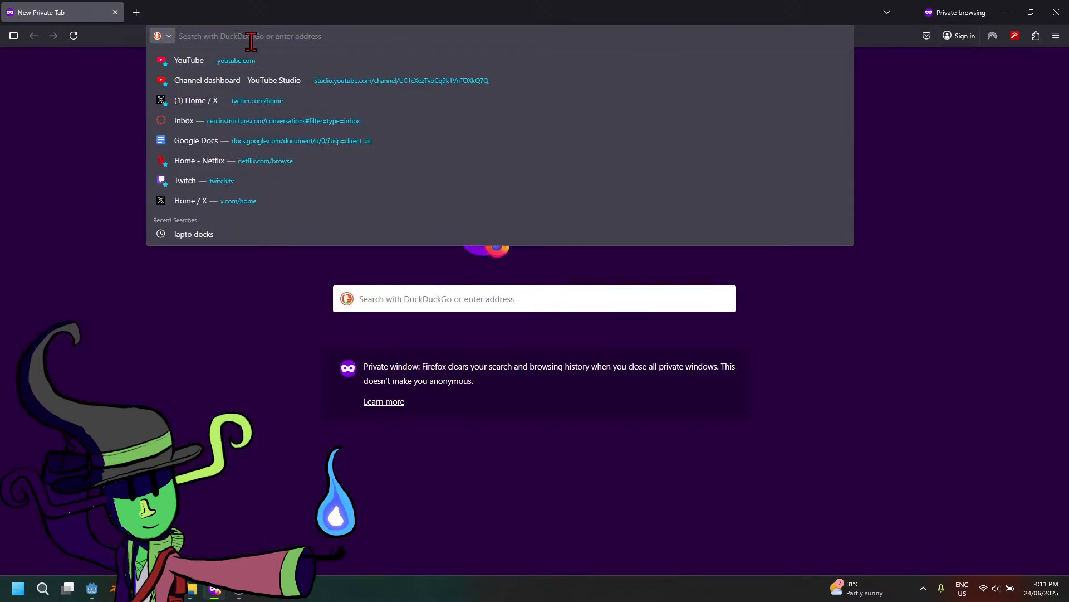
type("cam")
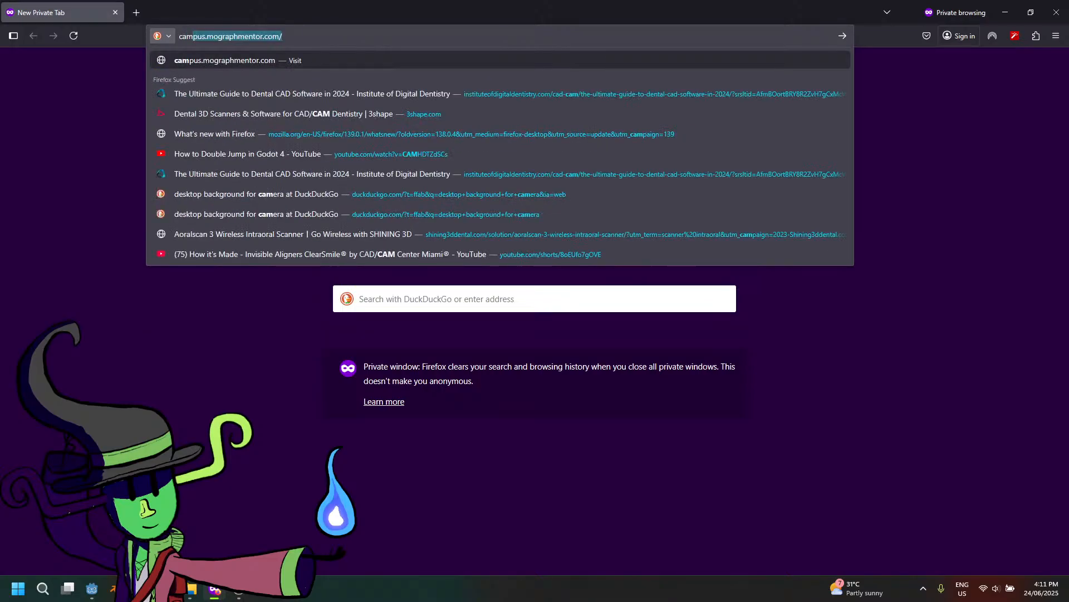
key("BackSpace")
key("BackSpace")
key("BackSpace")
key("BackSpace")
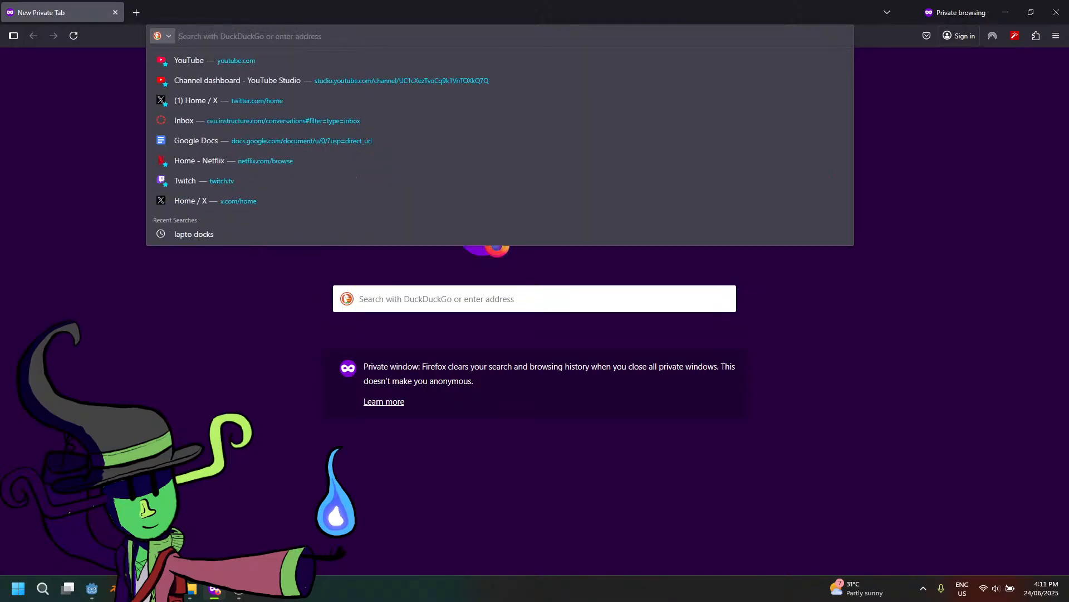
type("youtube.com/")
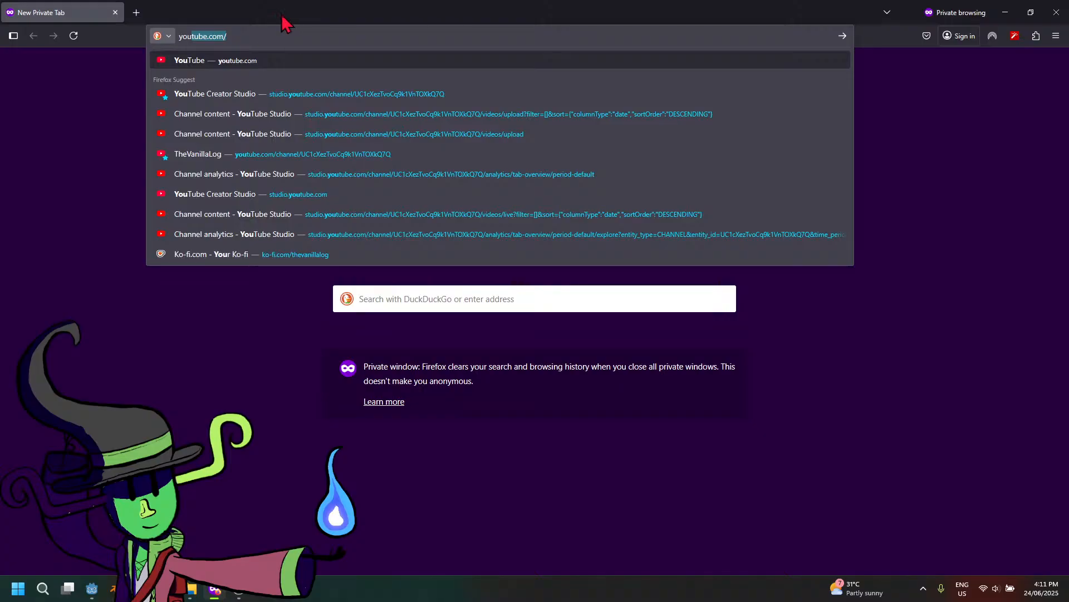
left_click(245, 61)
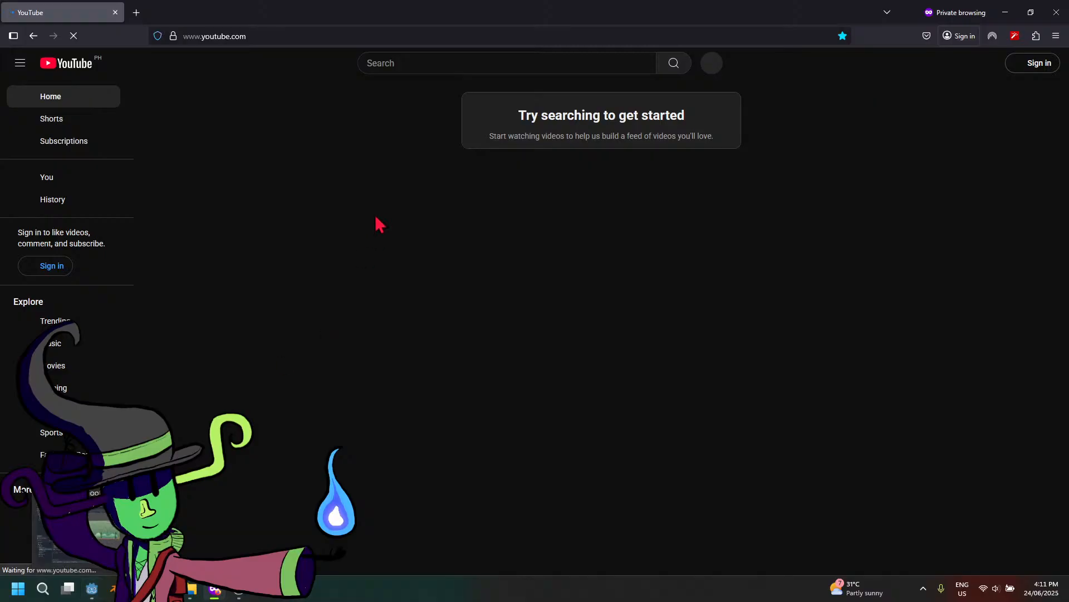
Search YouTube for "godot tutorial cocdev" and open Coco Code's "Start Your Game Creation Journey Today!" video
left_click(484, 63)
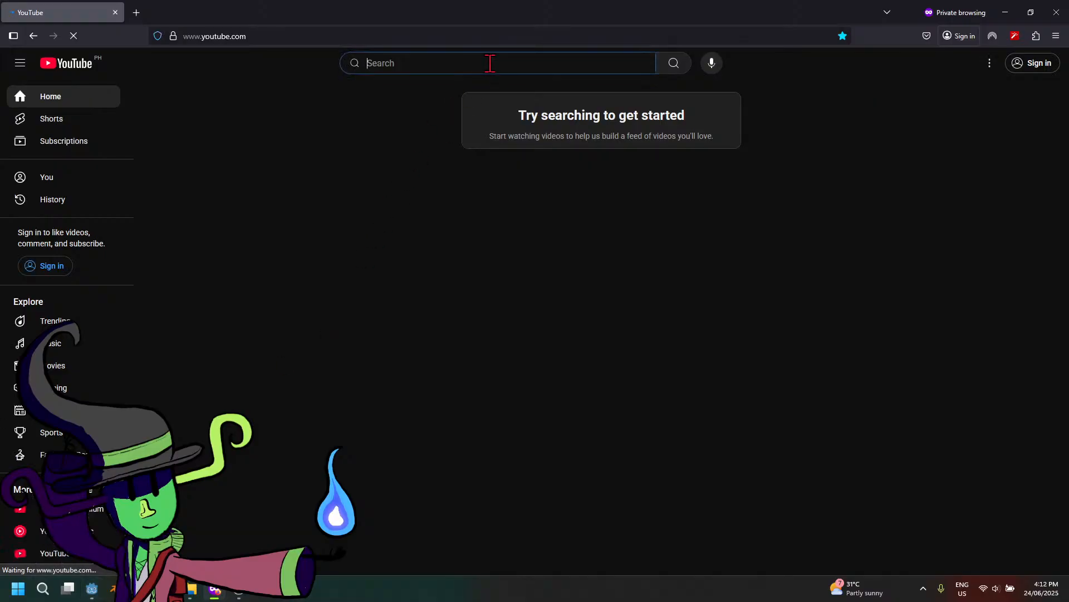
type("game t")
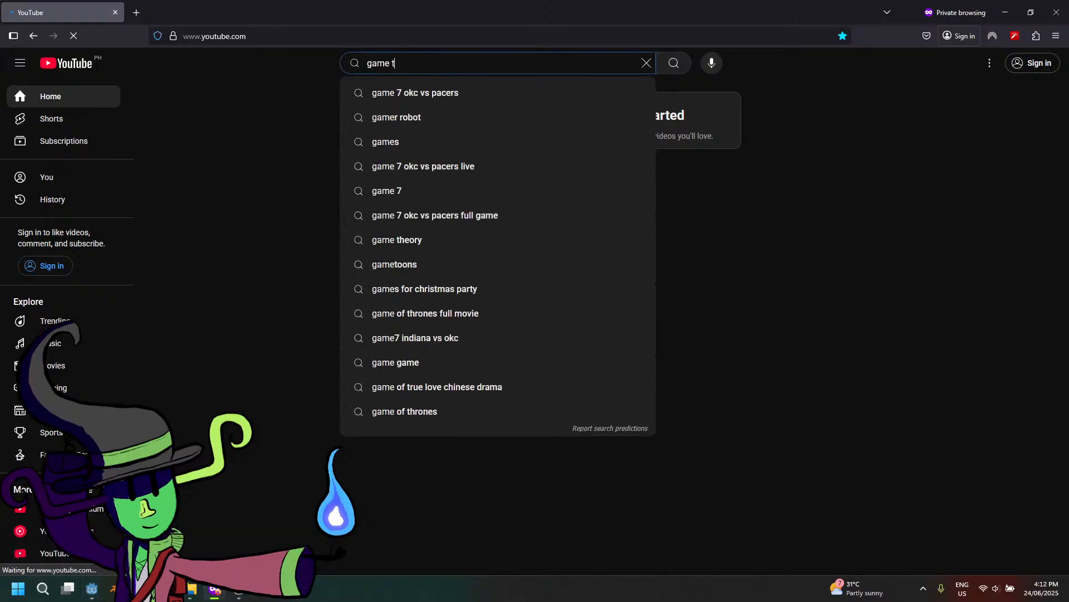
key("BackSpace")
key("BackSpace")
key("BackSpace")
key("BackSpace")
type("o")
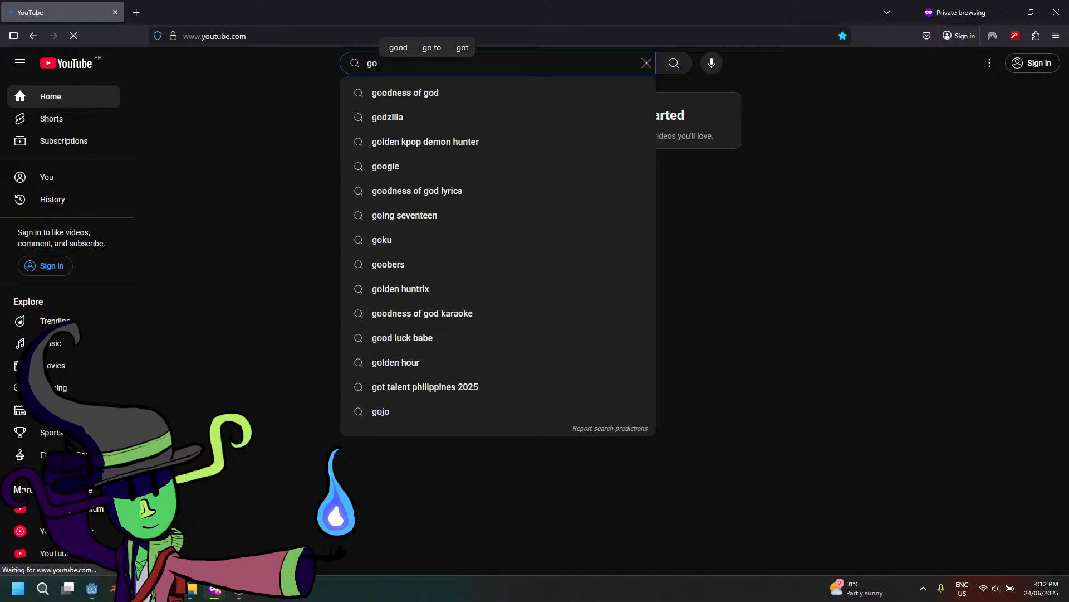
type("dot tutorial ")
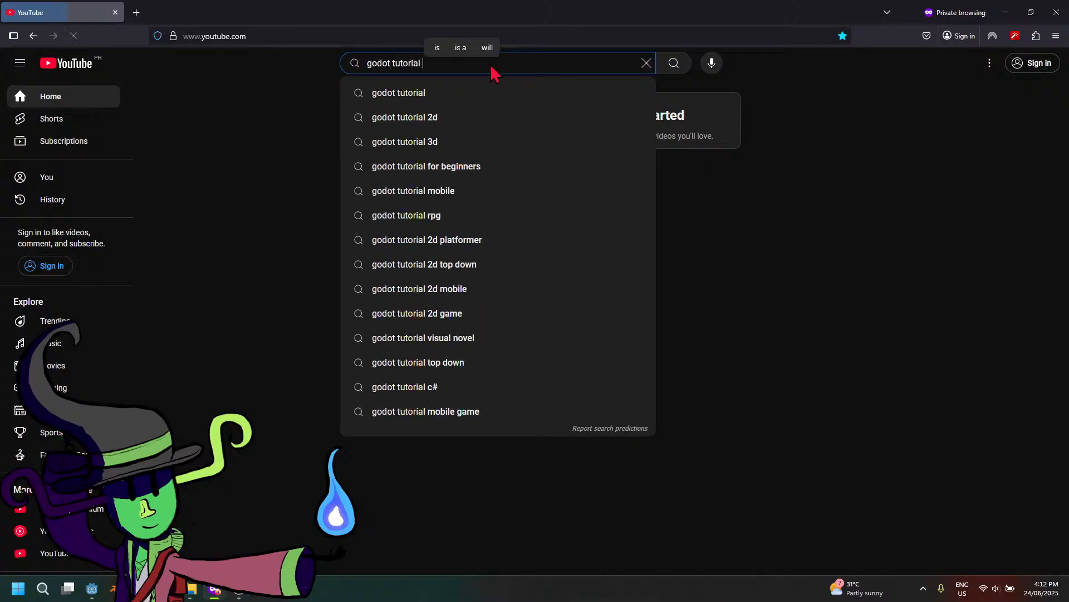
type("cocdev")
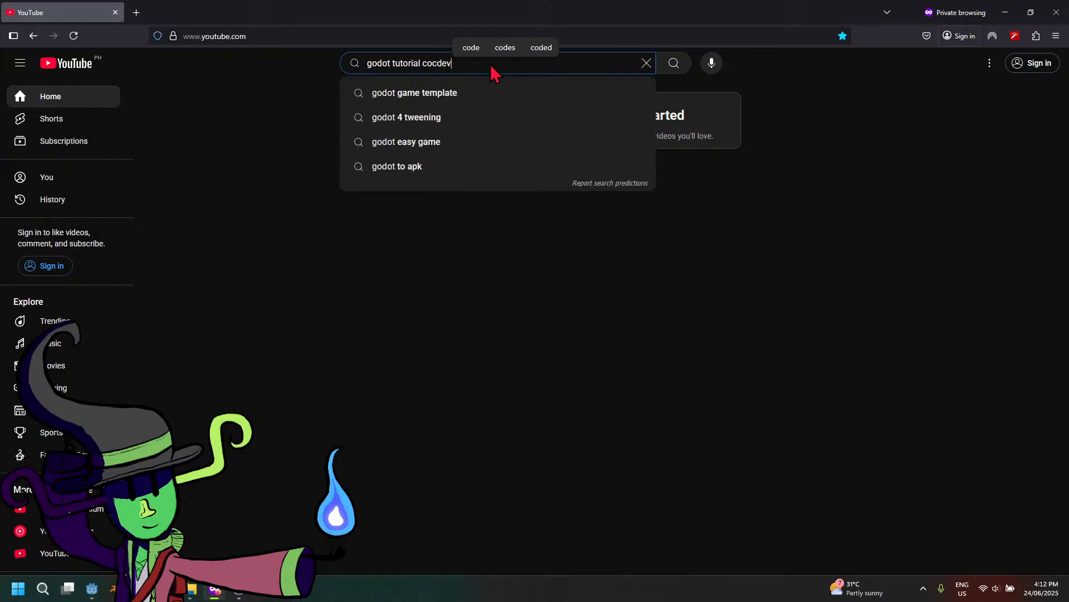
key("Return")
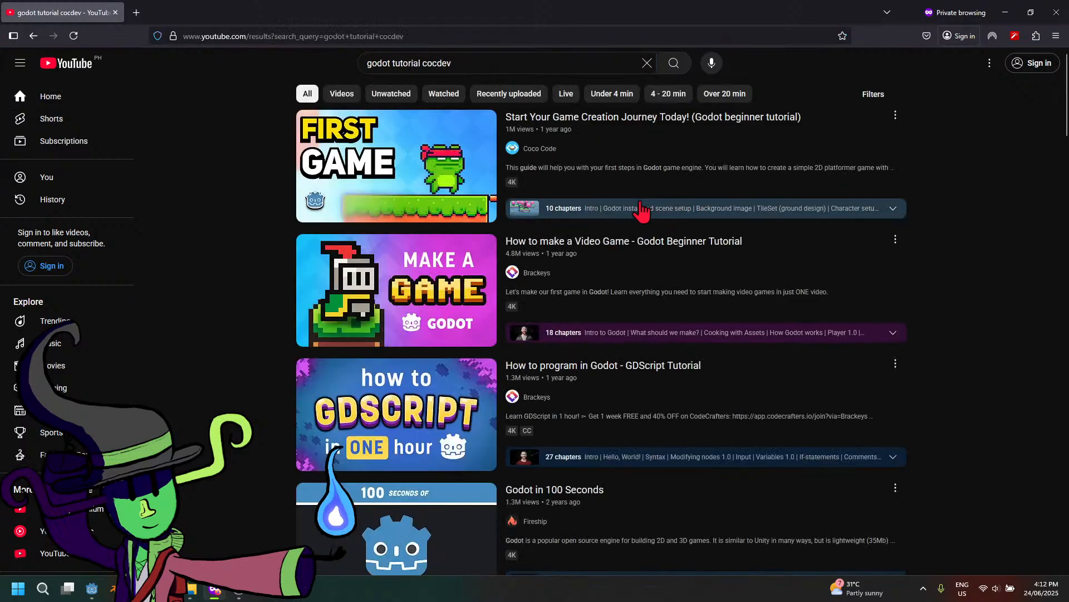
left_click(461, 207)
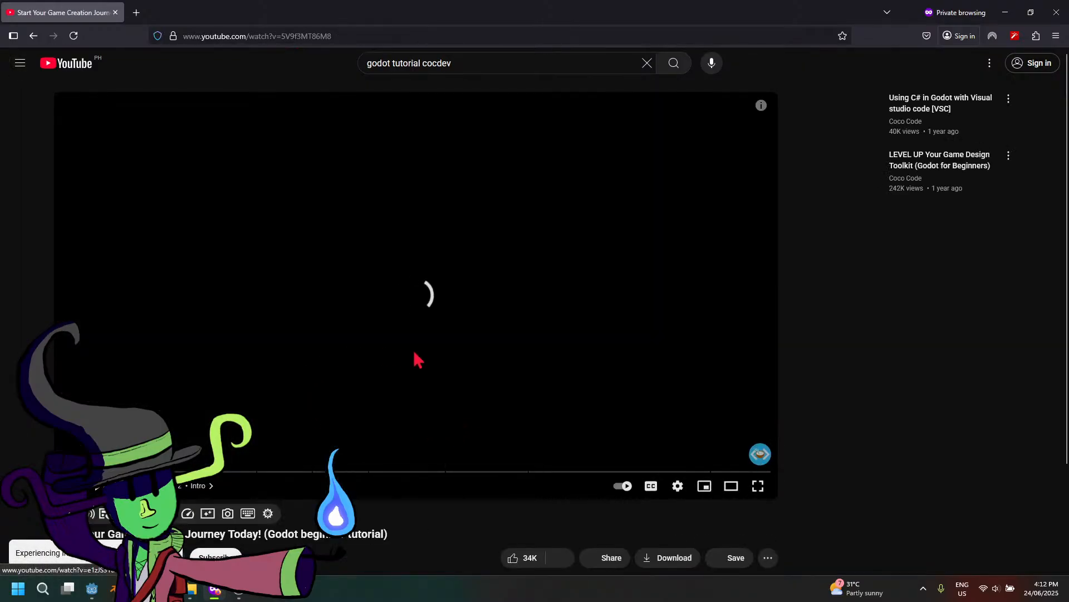
Switch to OBS, dock the floating Chat window beside the preview, and show the remaining channels of the audio mixer
left_click(234, 592)
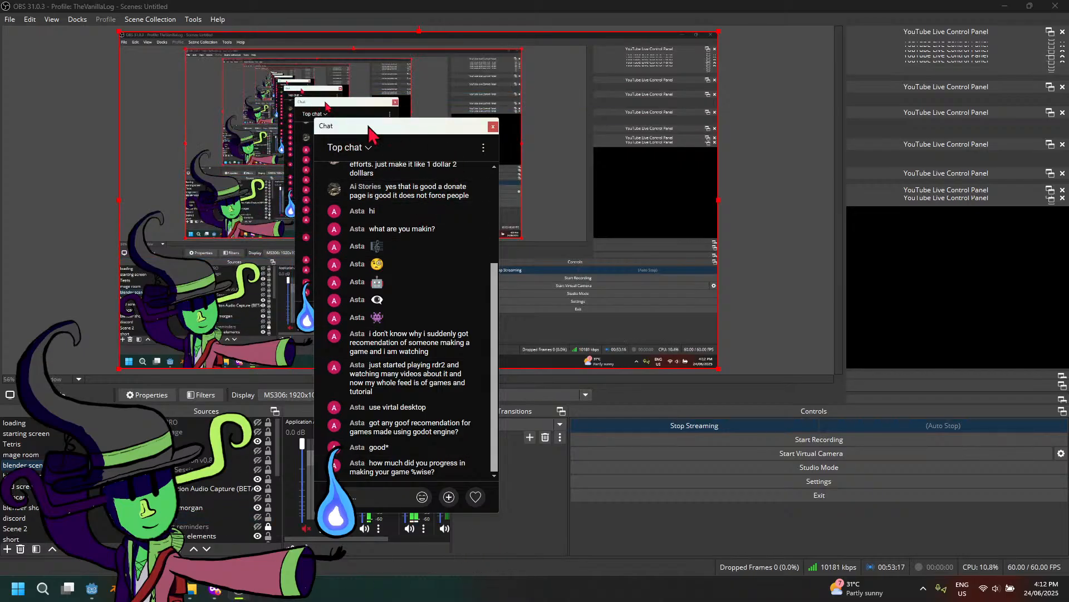
left_click_drag(370, 125, 3, 61)
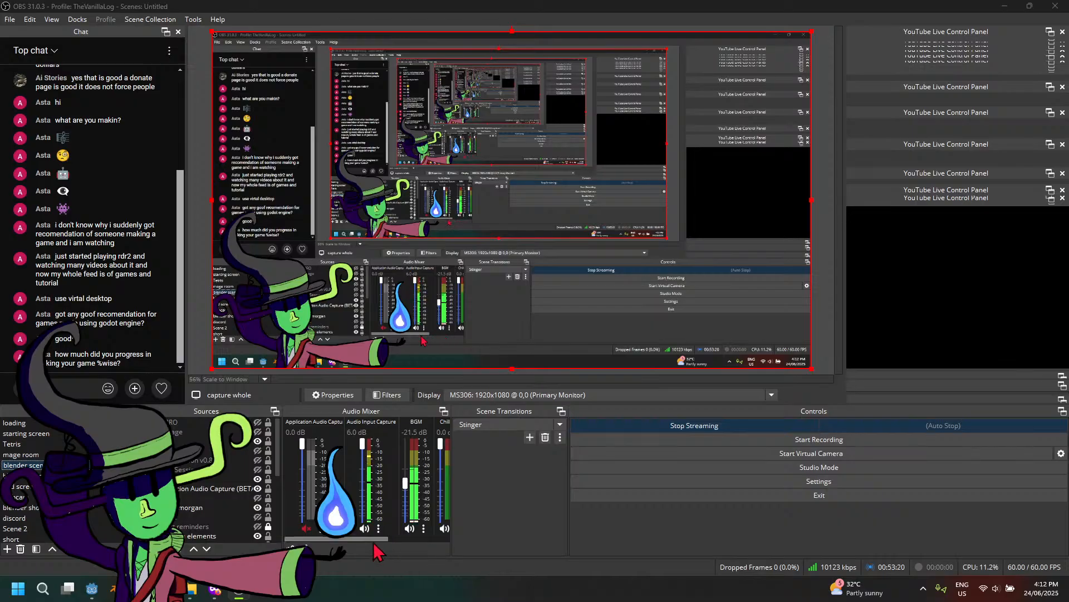
left_click_drag(373, 541, 430, 541)
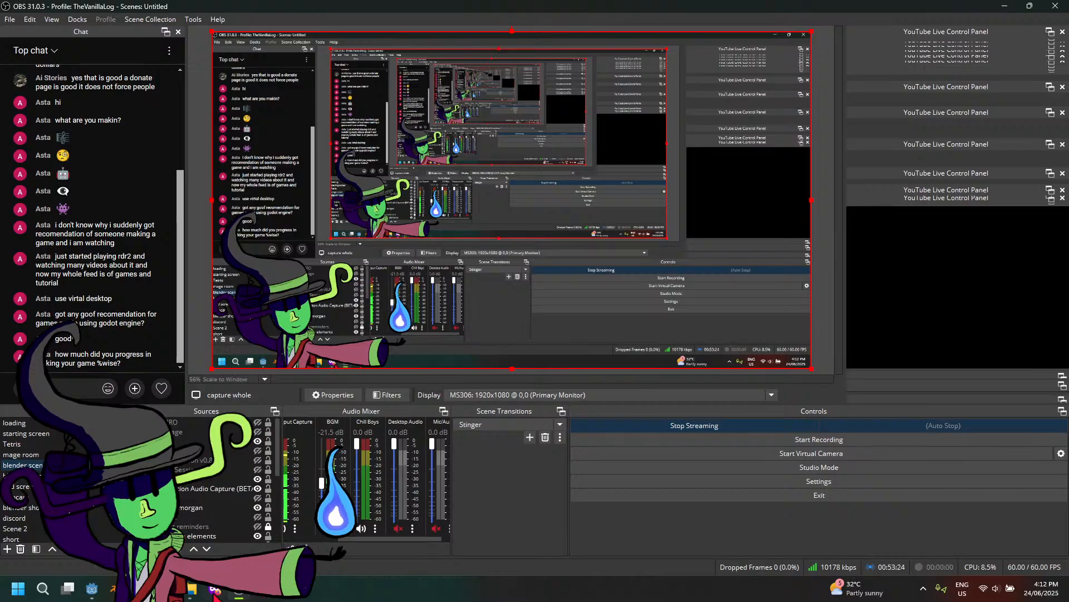
Return to Firefox, put the video in Picture-in-Picture mode, and move its floating window clear of the suggested videos
left_click(215, 589)
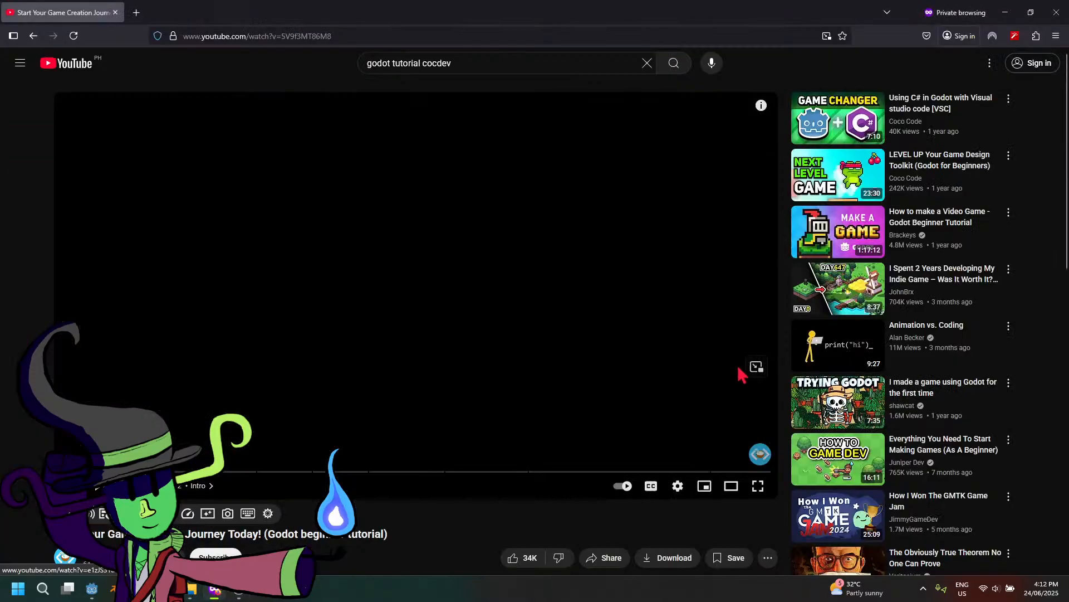
left_click(757, 366)
left_click_drag(540, 293, 685, 420)
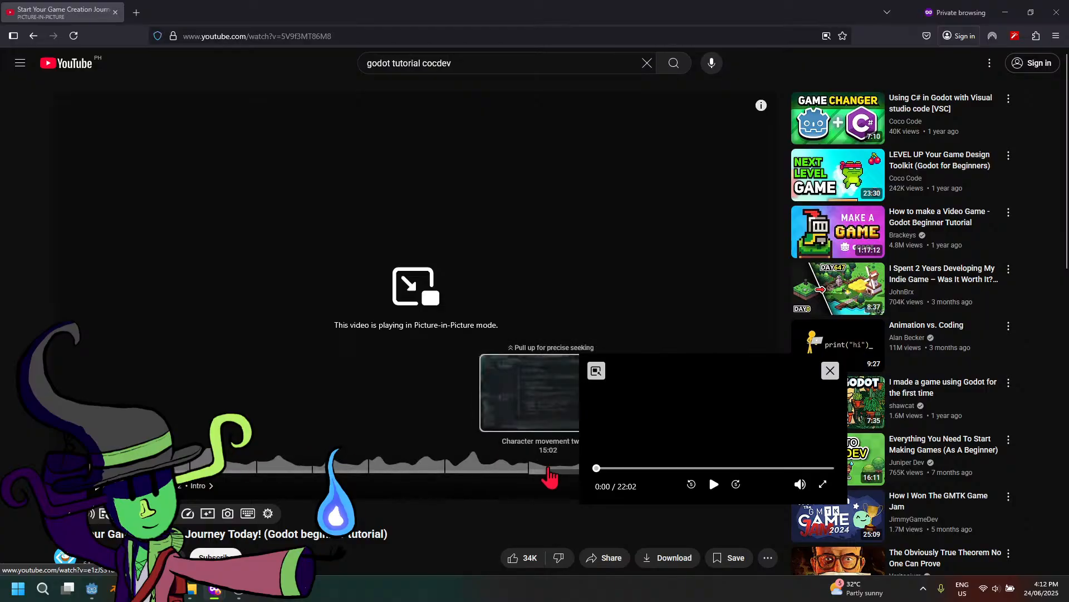
left_click_drag(786, 416, 315, 348)
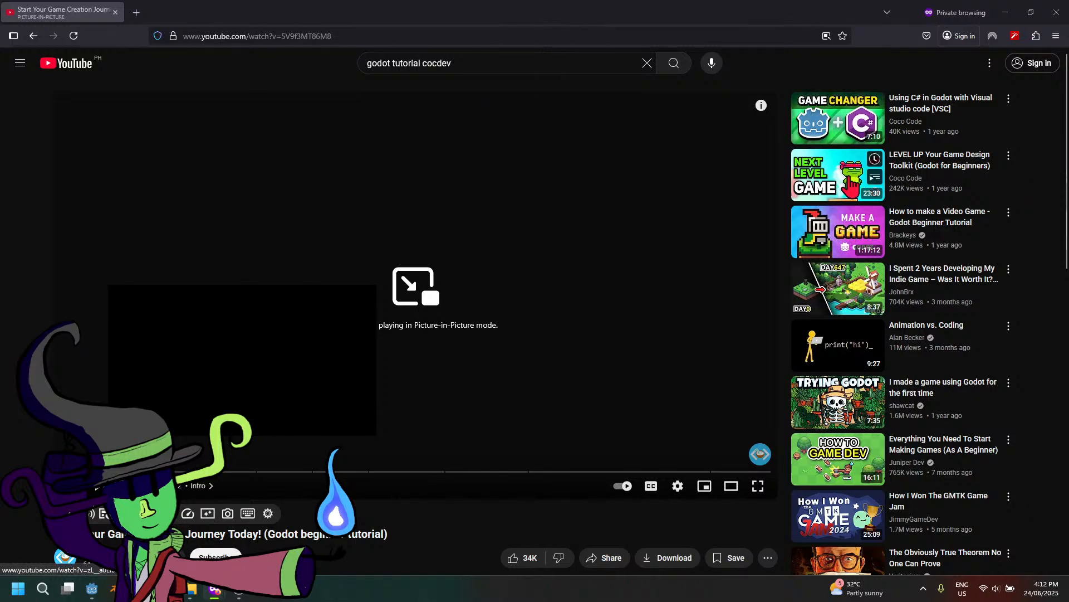
Open the suggested video "LEVEL UP Your Game Design Toolkit", reposition its floating player, and play it briefly before pausing
left_click(851, 179)
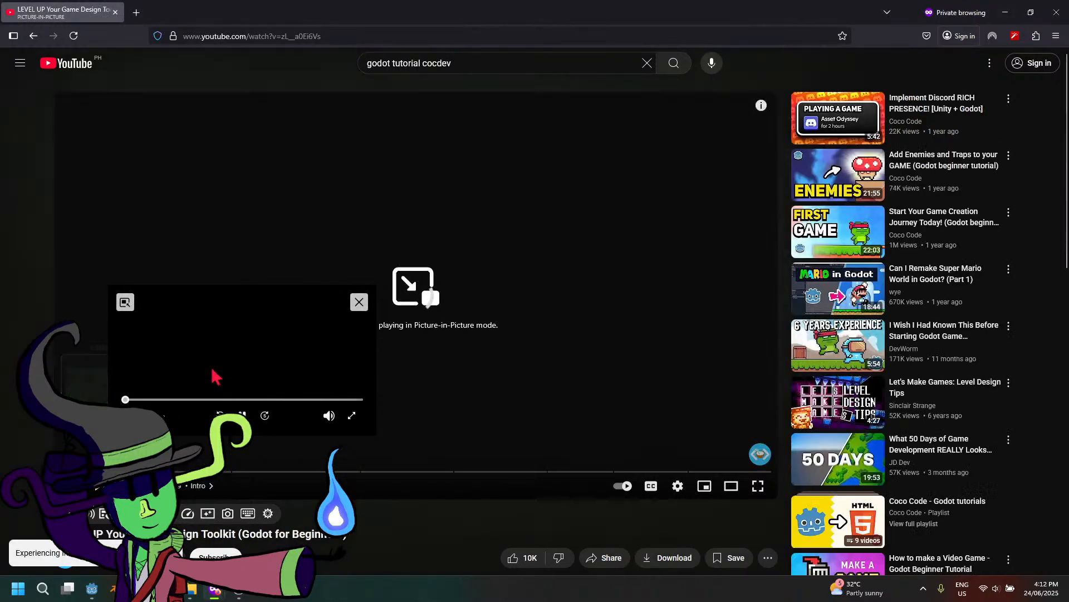
left_click_drag(215, 375, 294, 345)
left_click(320, 386)
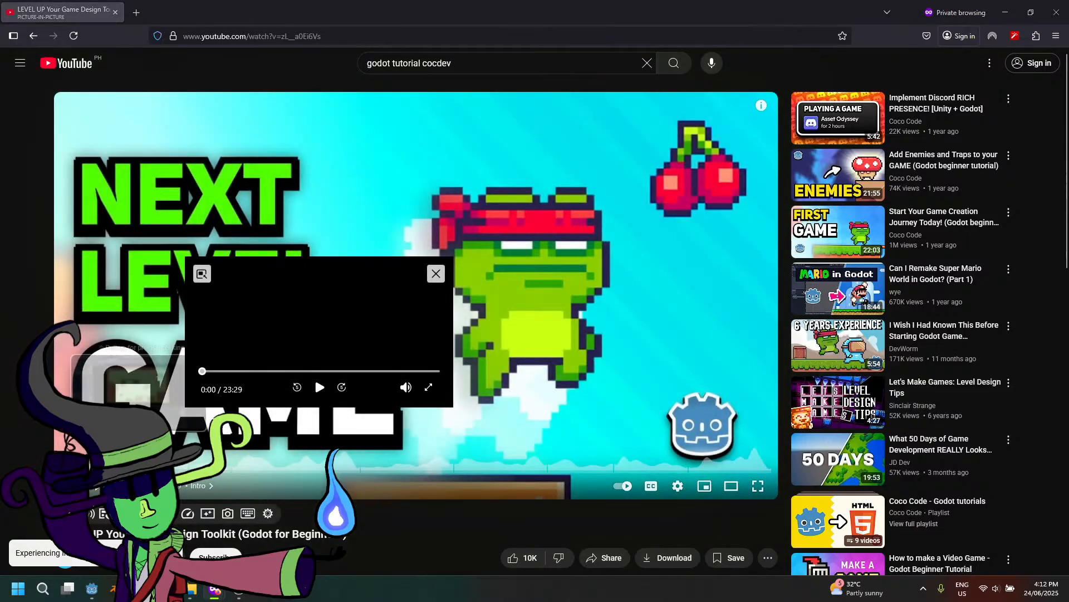
left_click(321, 390)
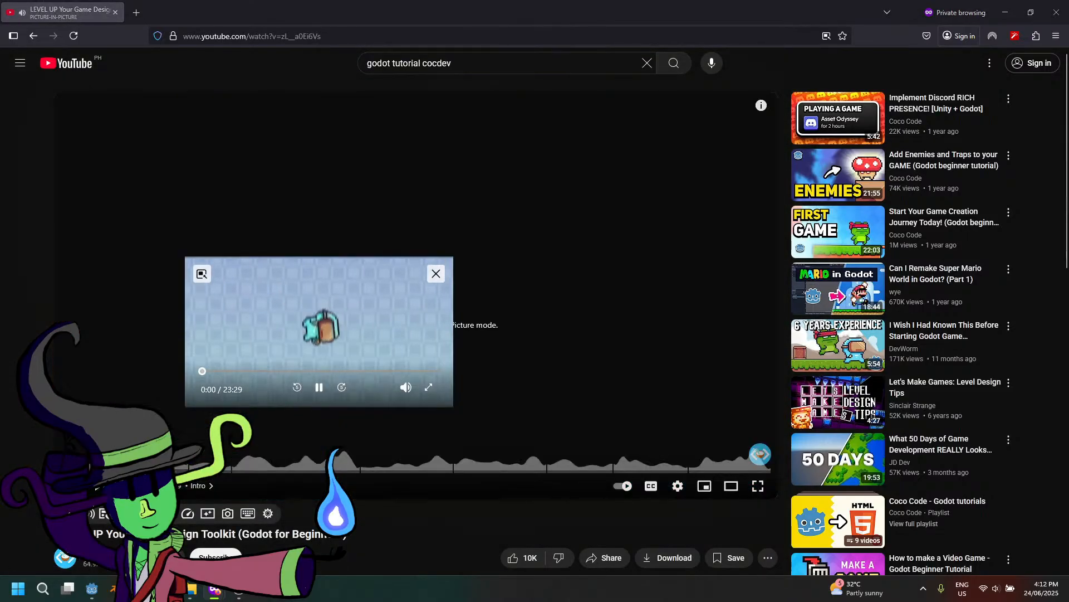
left_click(319, 386)
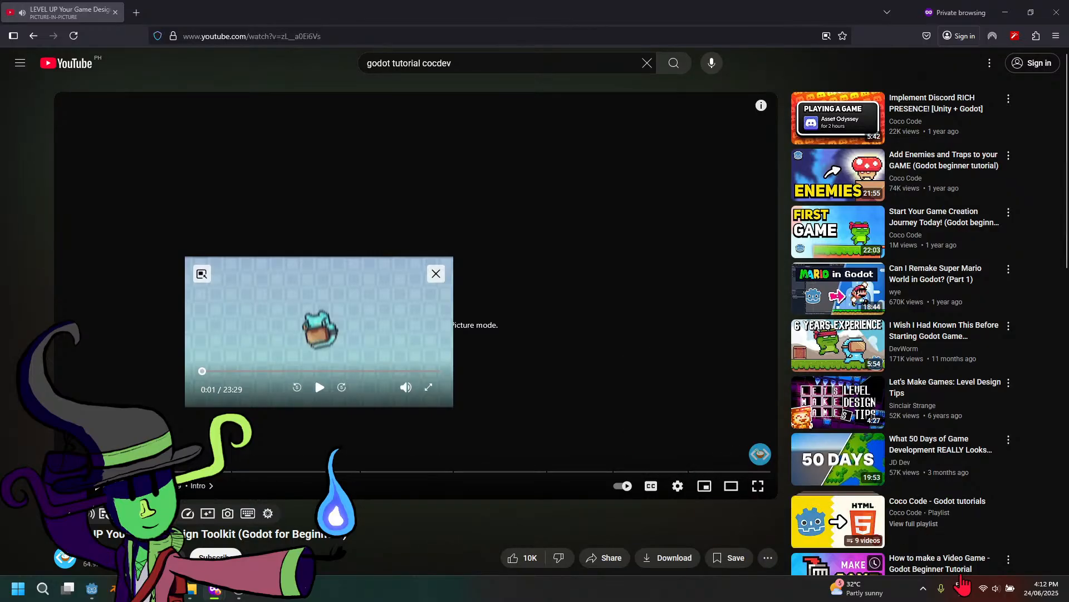
Set the system's sound output device to Realtek HD Audio 2nd output (Realtek(R) Audio)
left_click(997, 589)
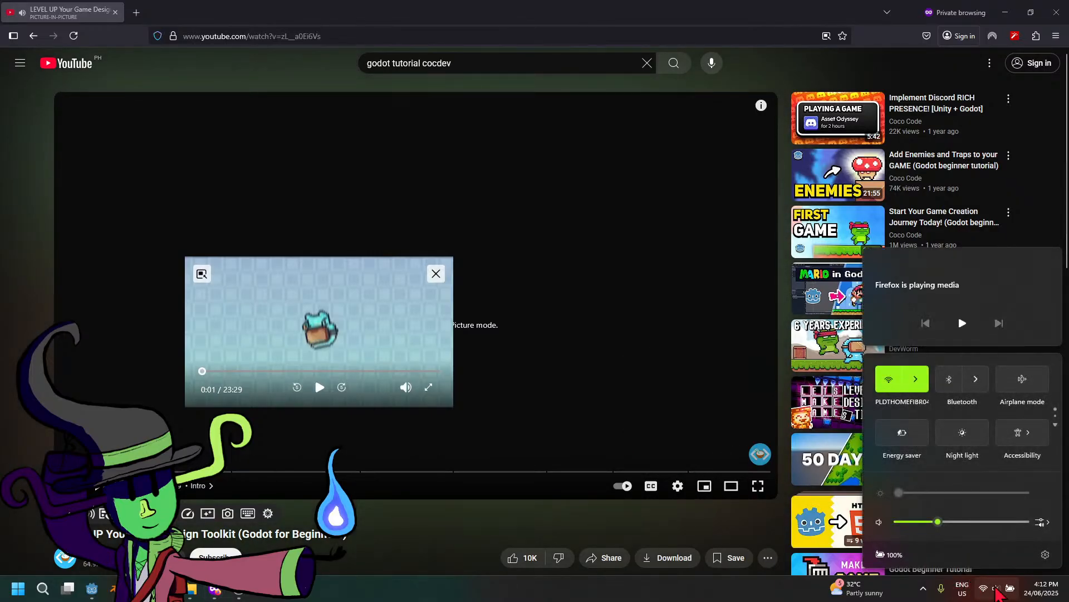
left_click(1040, 522)
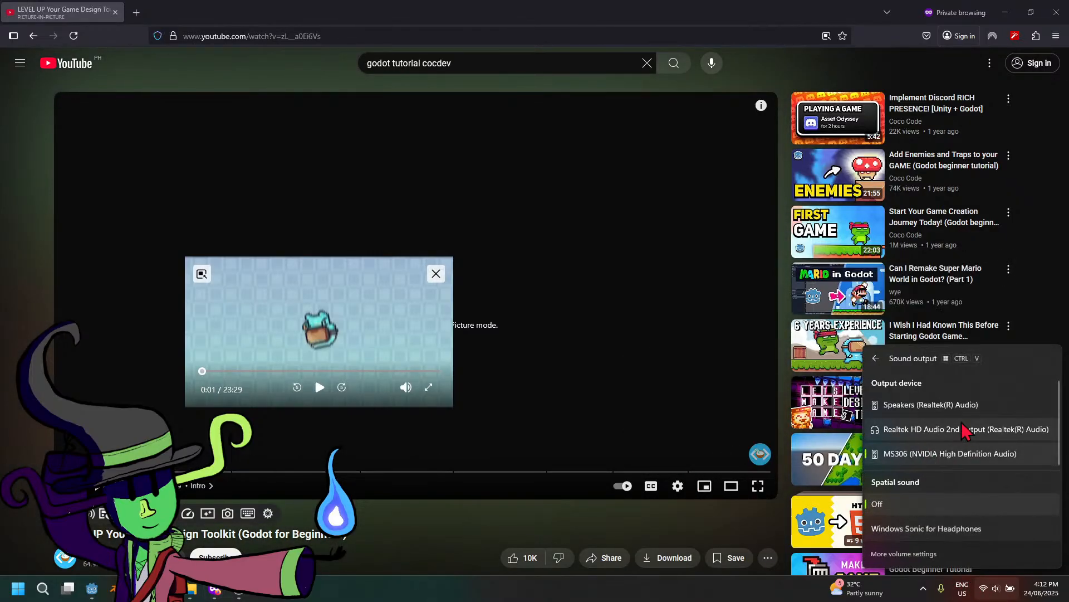
left_click(927, 429)
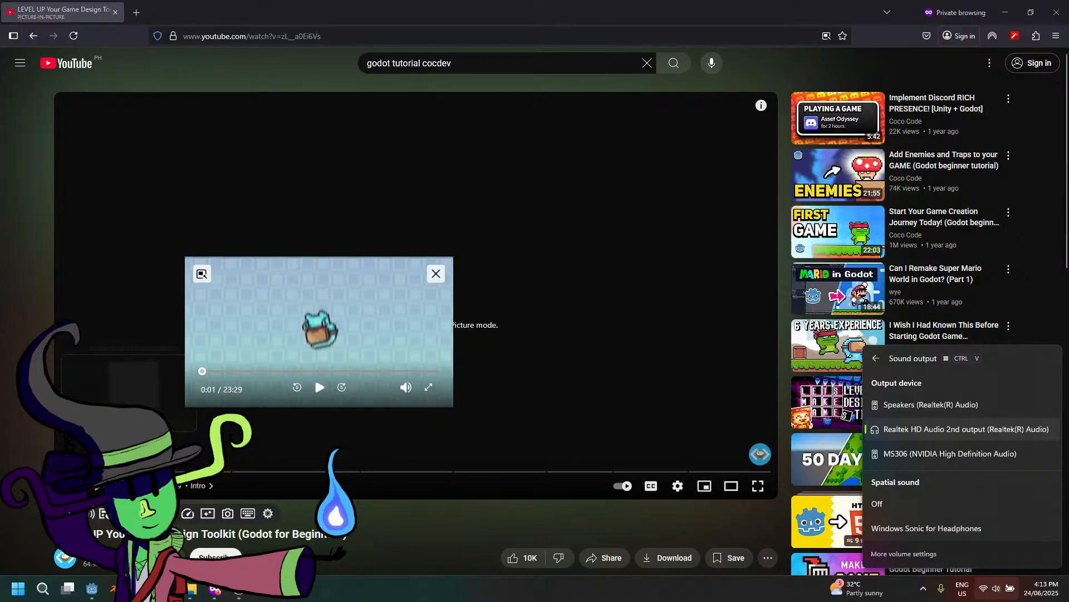
Play the video from its Dynamic camera chapter, check the stream chat in OBS, and pause the video at 0:34
left_click(118, 472)
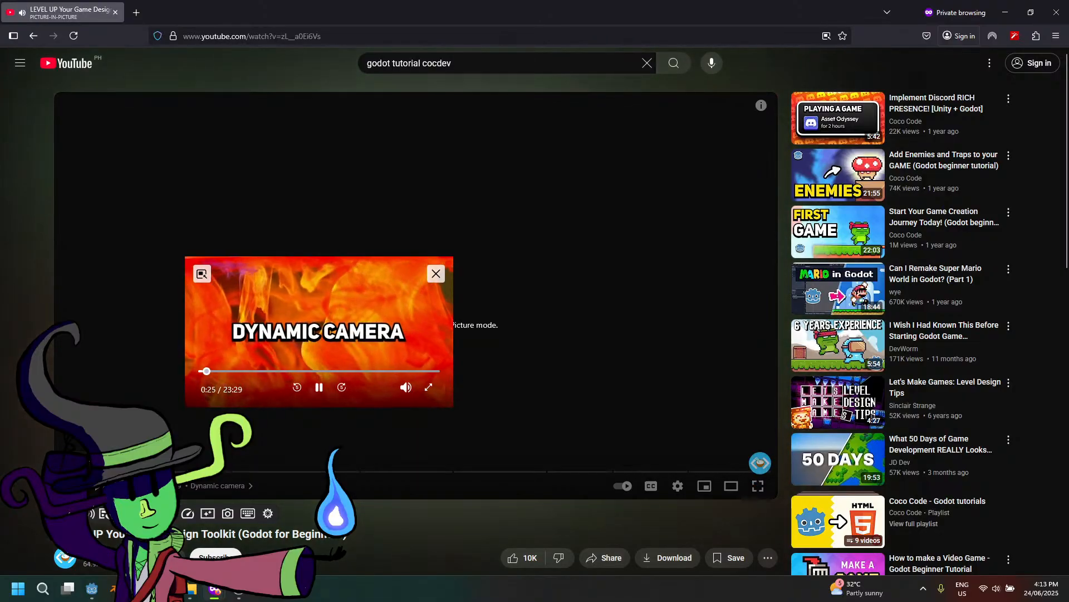
left_click(238, 591)
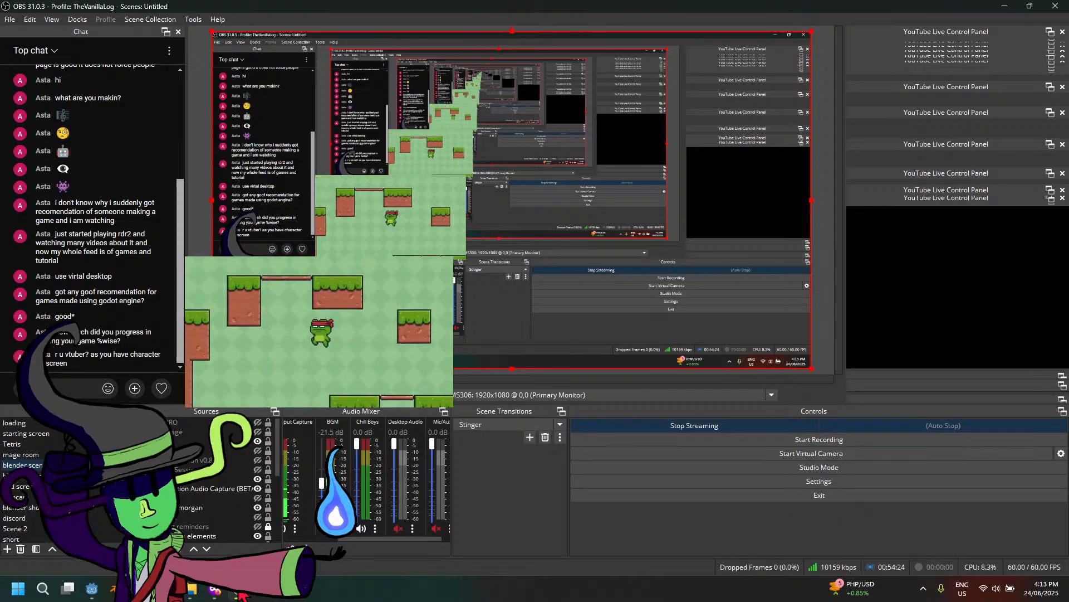
left_click(318, 387)
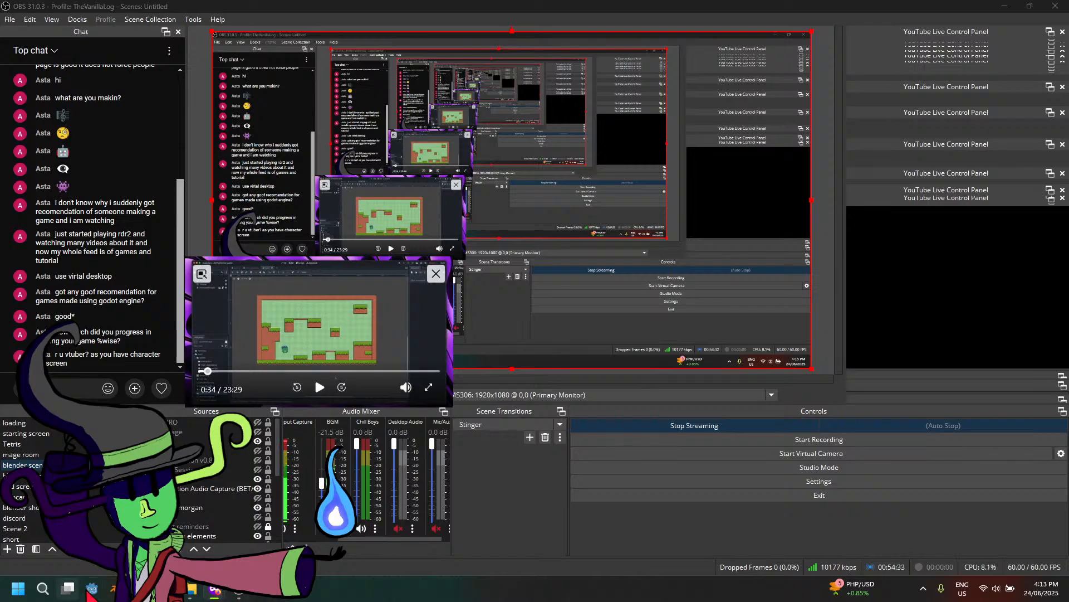
Switch to Godot and move the floating video player away from the scene tree, over the far end of the Space shooter level
left_click(103, 585)
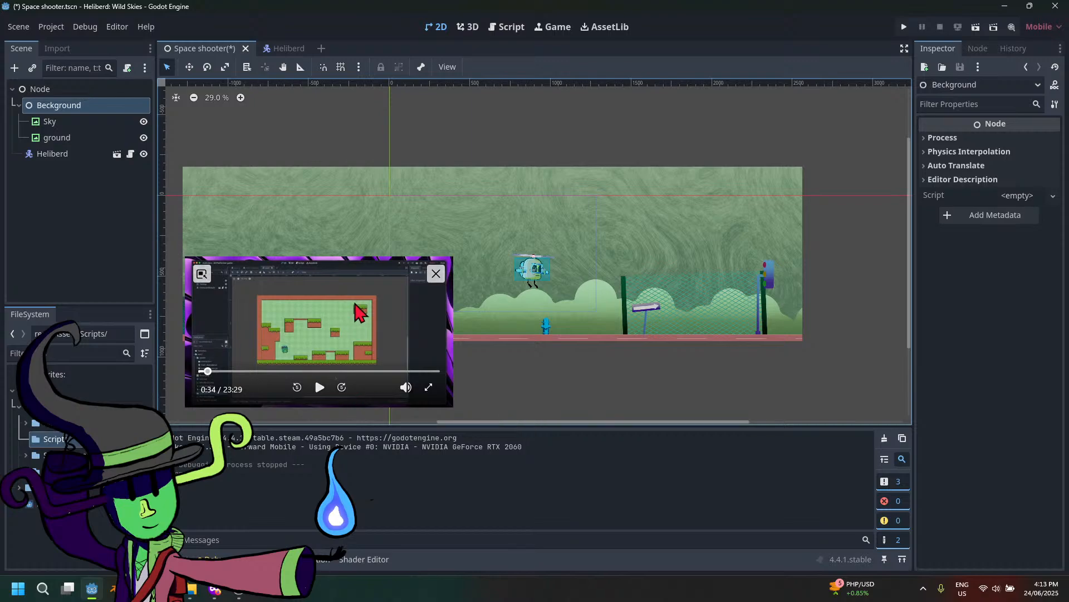
left_click_drag(340, 329, 756, 312)
scroll(413, 382, "up", 1)
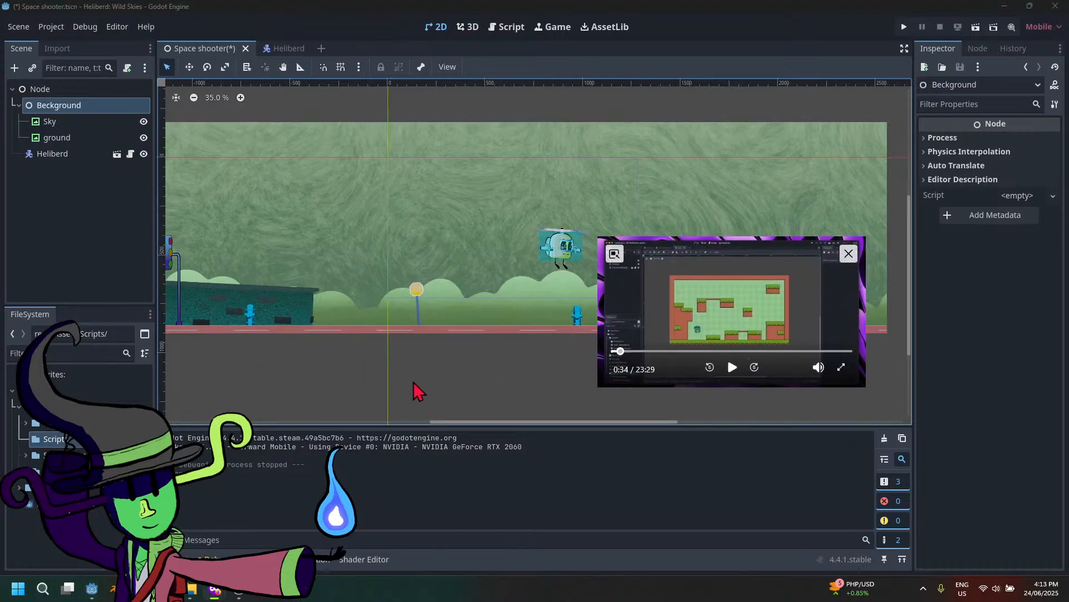
Play the tutorial up to 0:43, moving the floating video below the level view and shrinking it slightly
middle_click_drag(494, 332, 418, 351)
scroll(440, 403, "up", 2)
left_click_drag(703, 296, 717, 274)
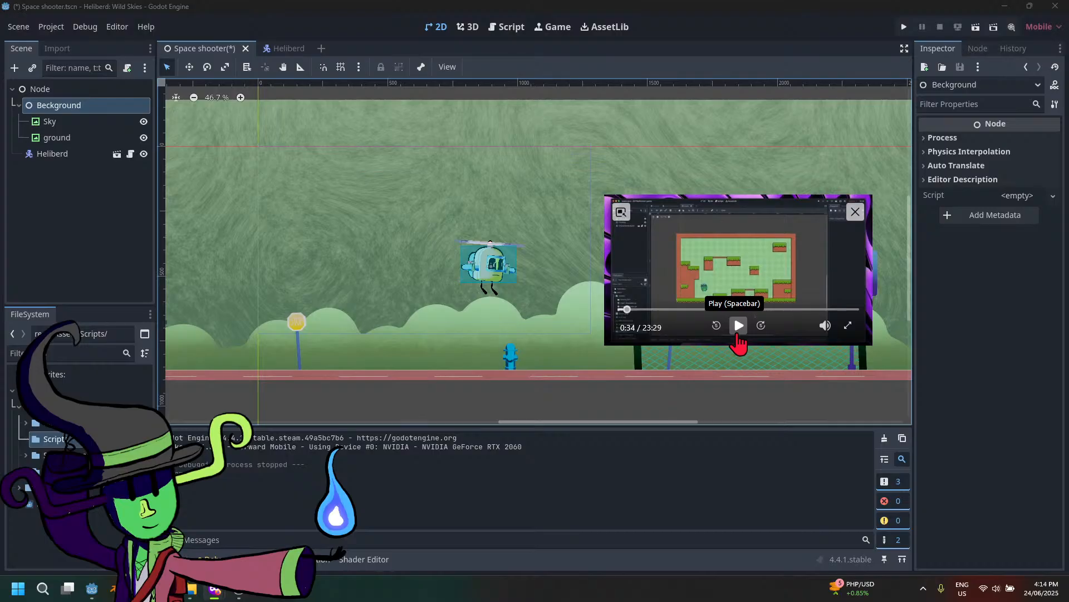
left_click(738, 333)
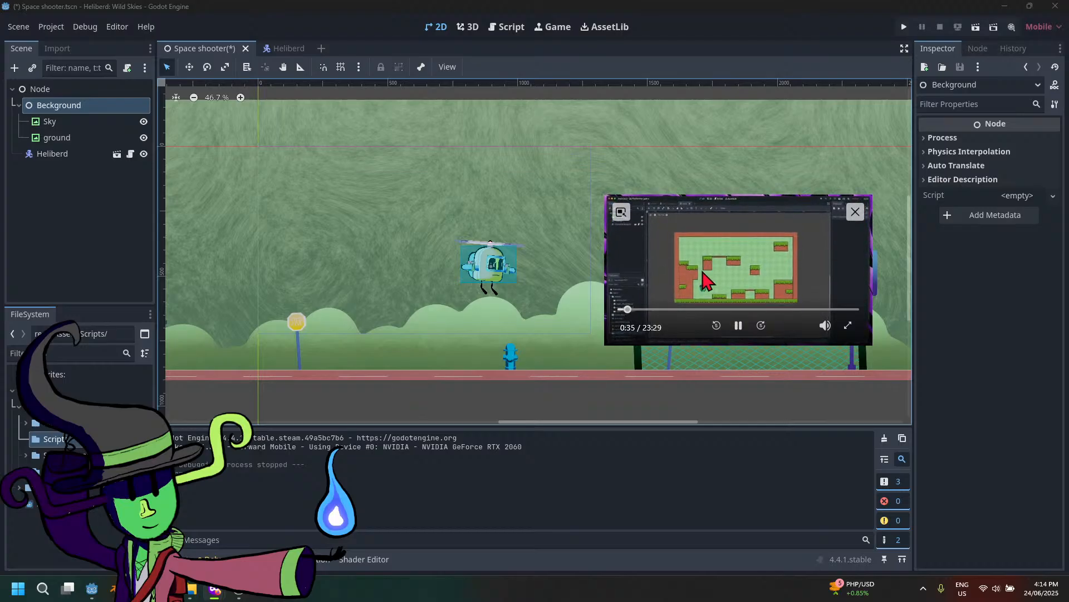
left_click_drag(707, 282, 791, 483)
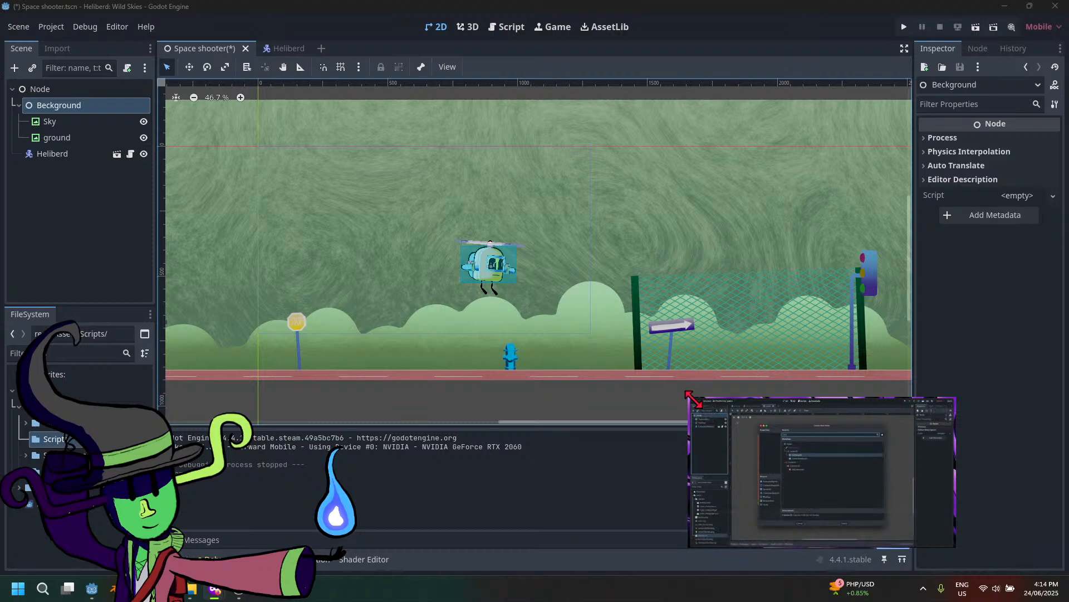
left_click_drag(689, 397, 702, 405)
mouse_move(795, 463)
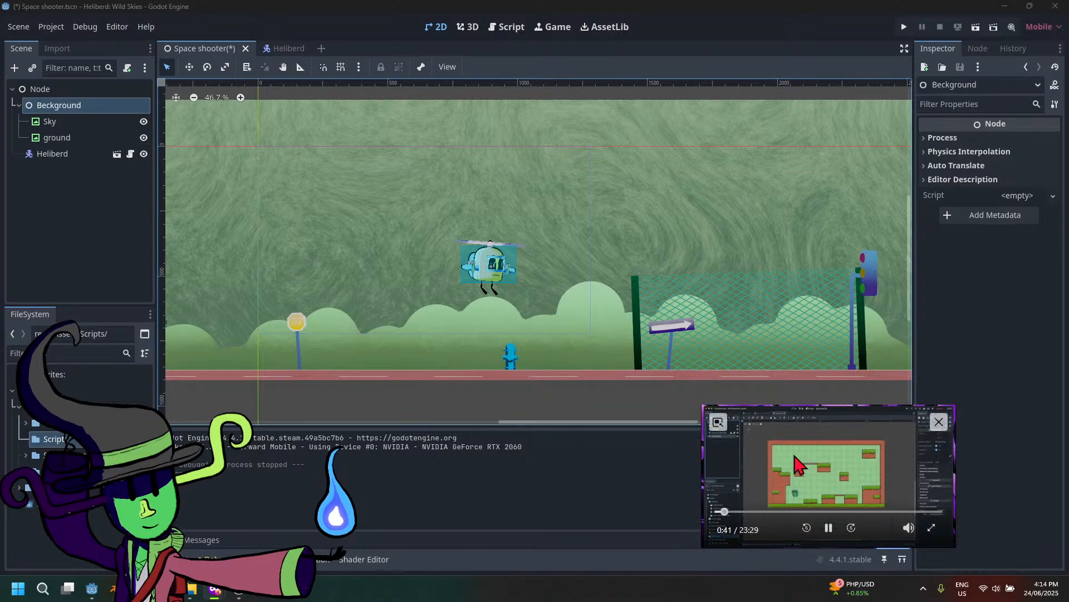
left_click(828, 528)
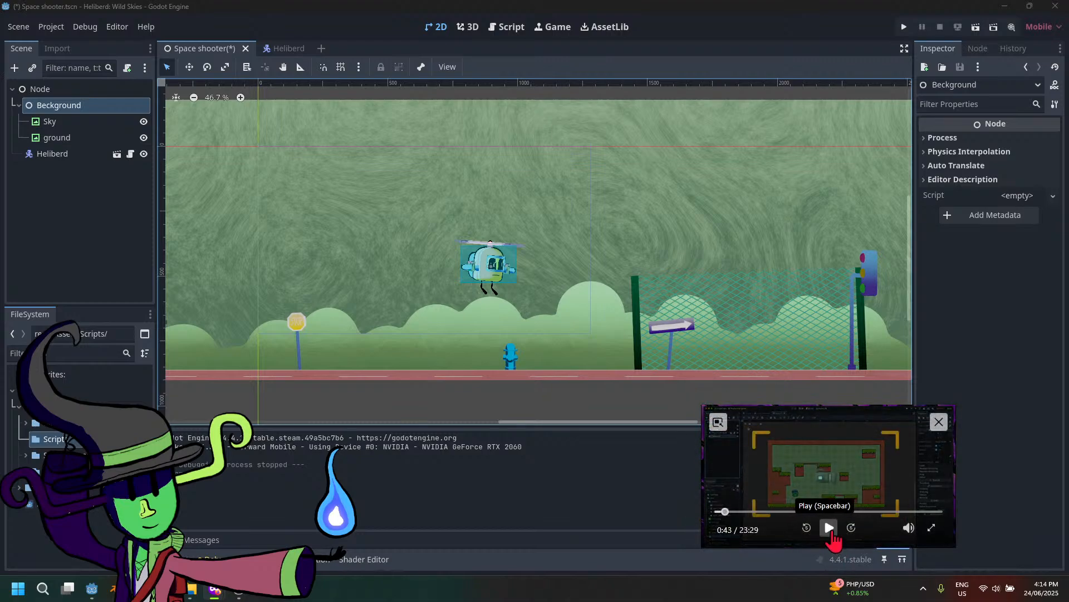
Add a Camera2D node as a child of the Background node
right_click(73, 109)
left_click(110, 115)
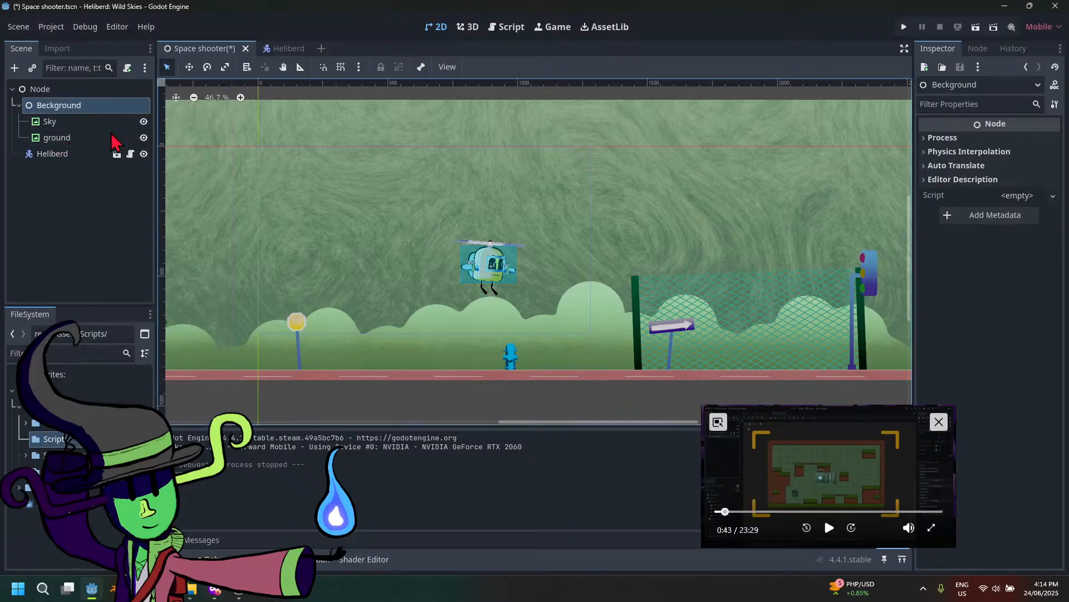
type("camera")
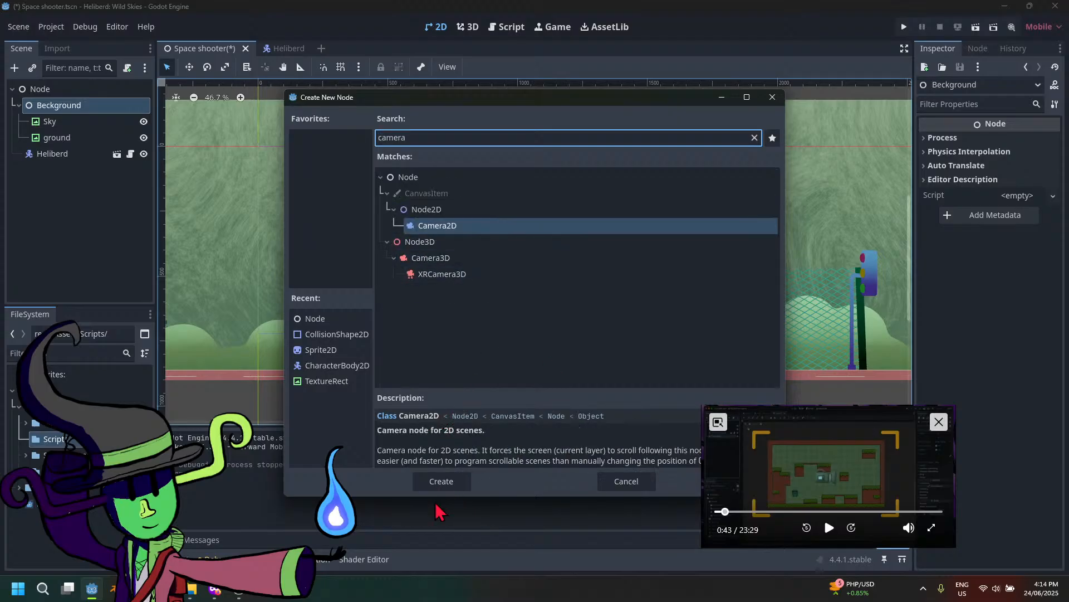
left_click(441, 483)
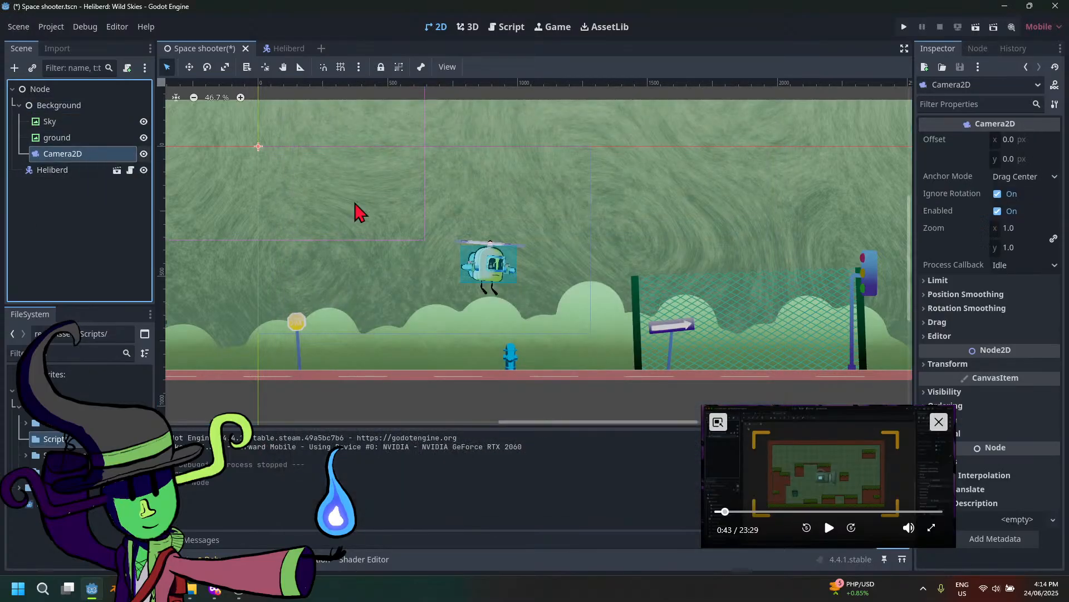
scroll(574, 276, "down", 2)
scroll(573, 278, "up", 1)
scroll(574, 278, "up", 1)
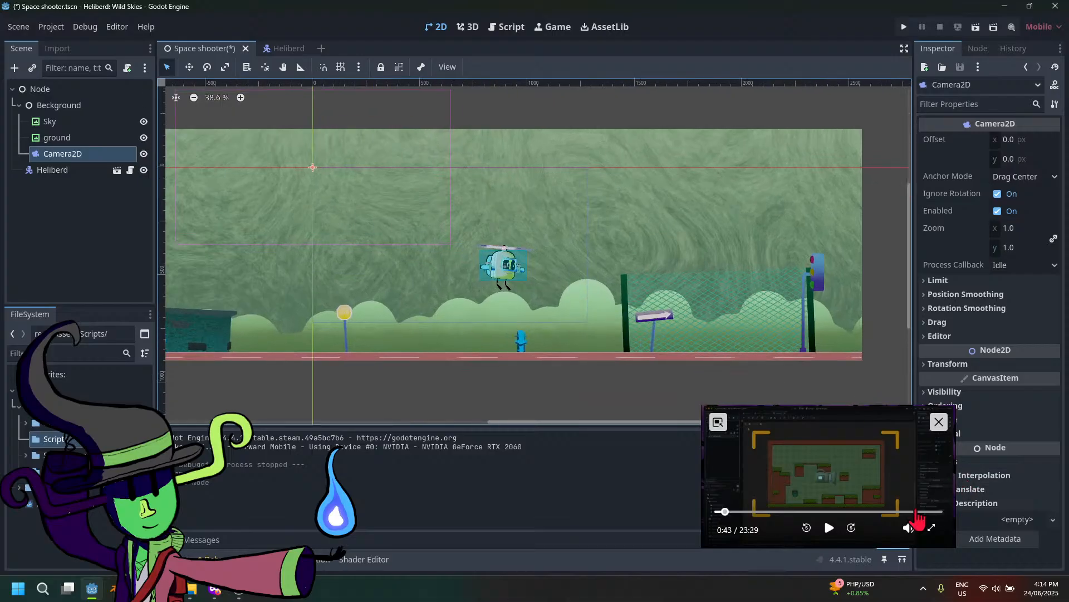
Play the tutorial to 0:51 with its floating player moved higher, and make Camera2D a child of Heliberd
left_click(829, 527)
left_click_drag(848, 466, 824, 389)
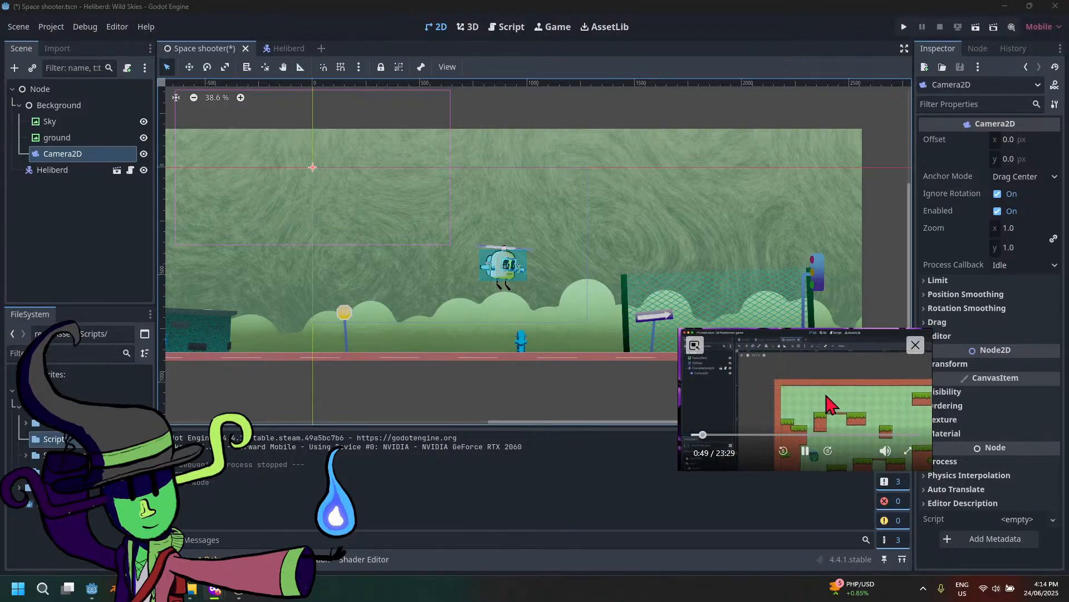
left_click(805, 451)
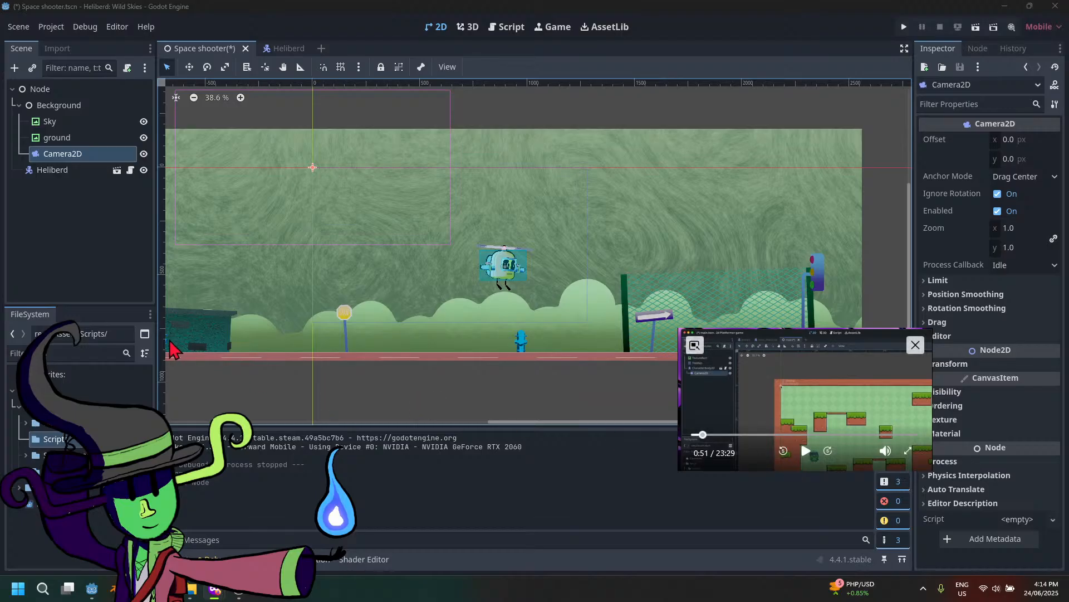
left_click_drag(89, 162, 66, 178)
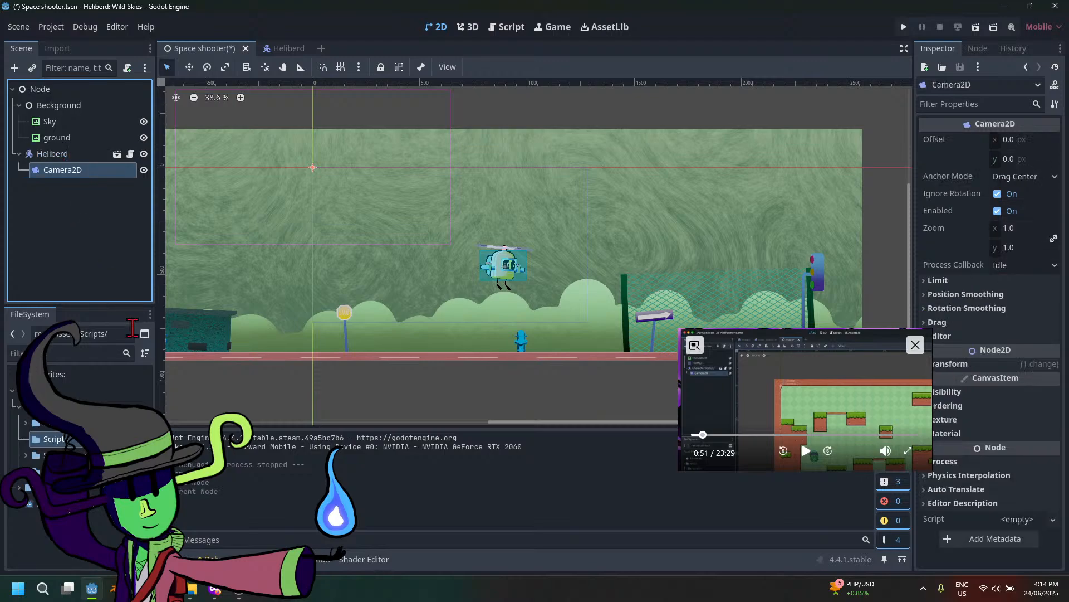
Centre Camera2D on the Heliberd character while playing the tutorial to 0:59, and save the scene
left_click(806, 452)
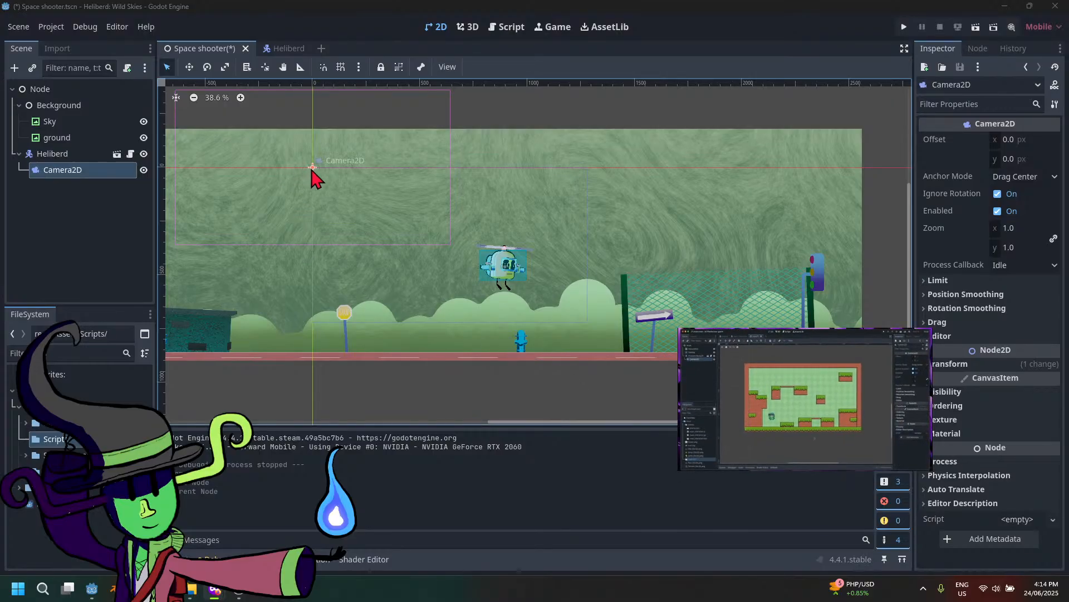
left_click_drag(313, 169, 503, 270)
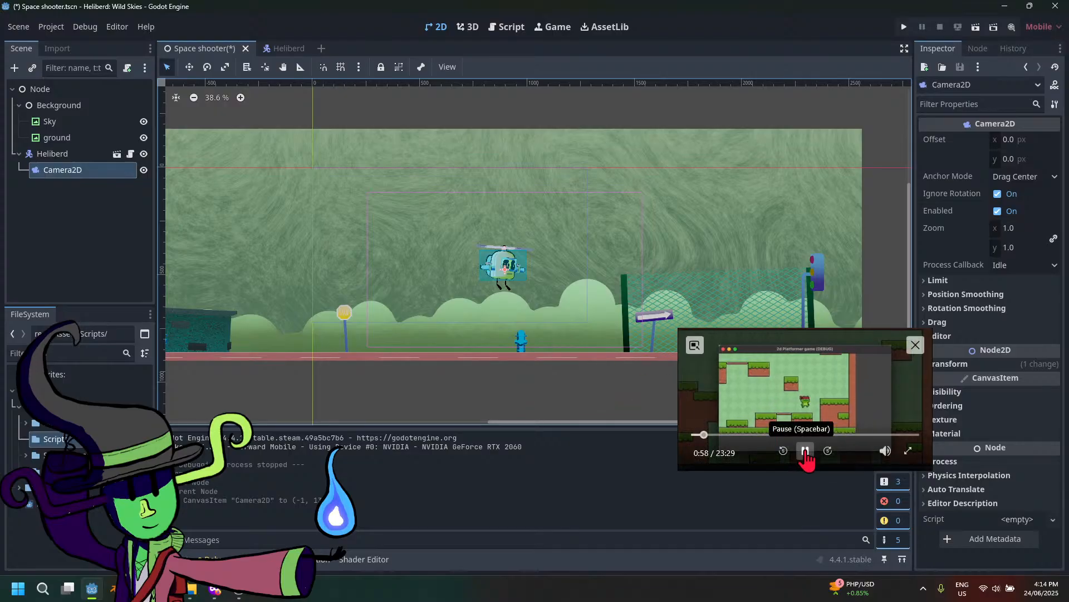
left_click(807, 458)
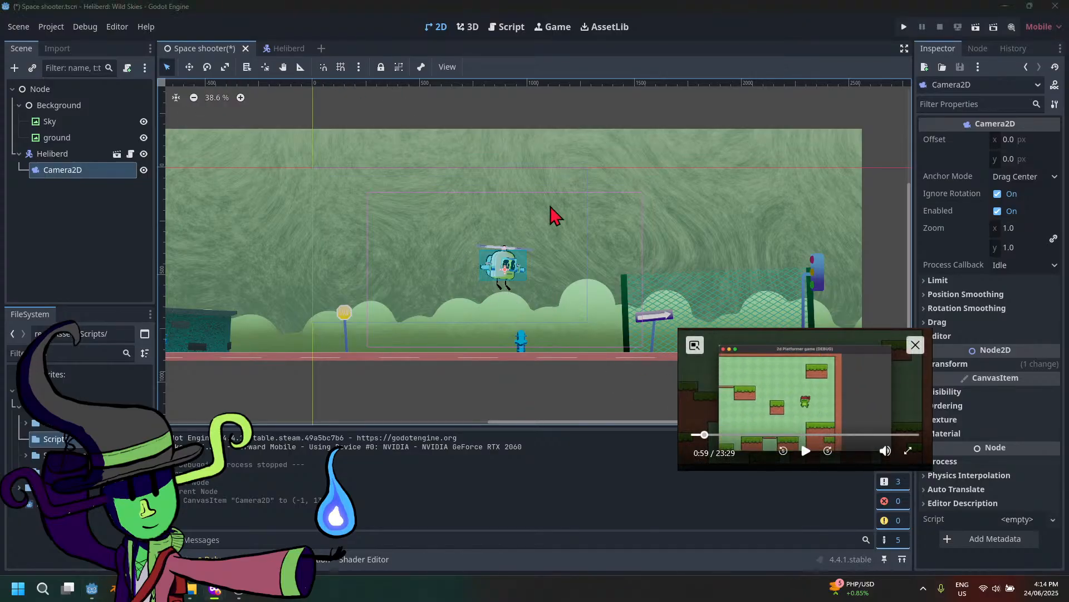
left_click(95, 251)
key("ctrl+s")
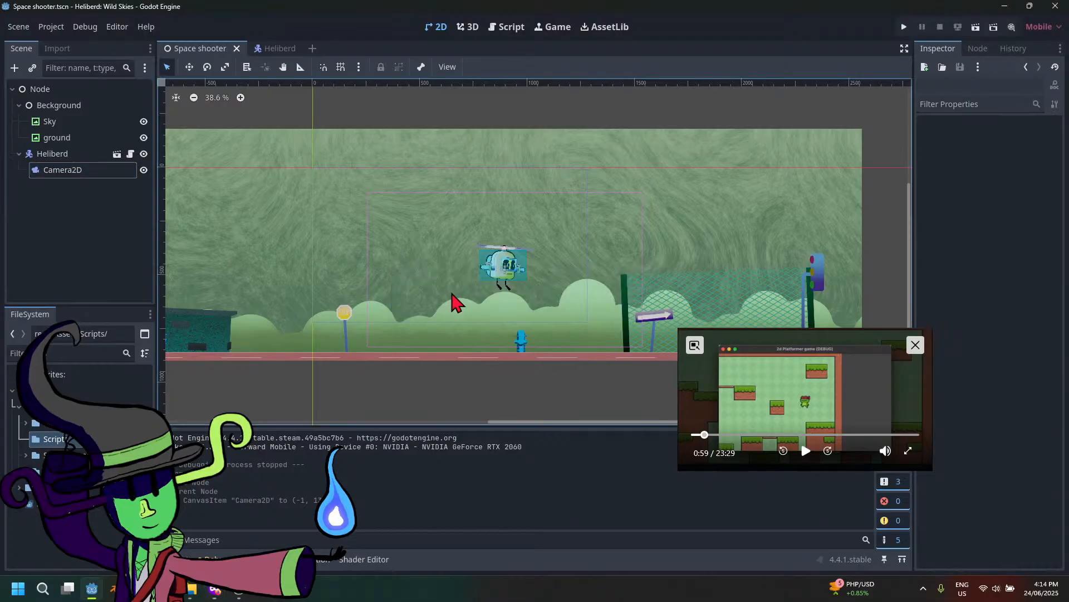
Run the project, fly Heliberd around the level to test how the camera follows it, and close the game
left_click(903, 26)
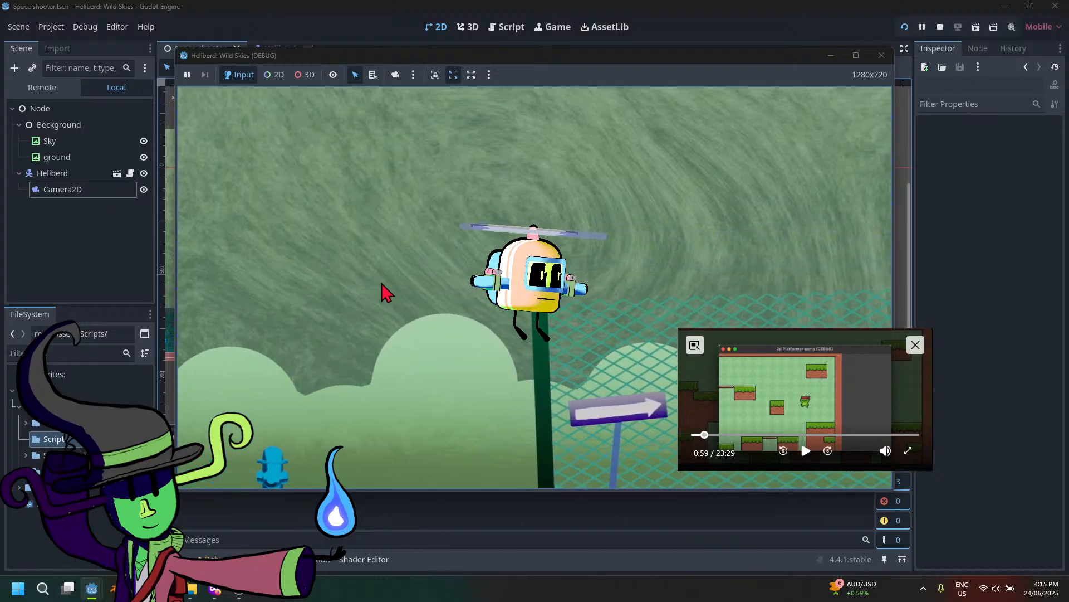
key("Up")
key("Left")
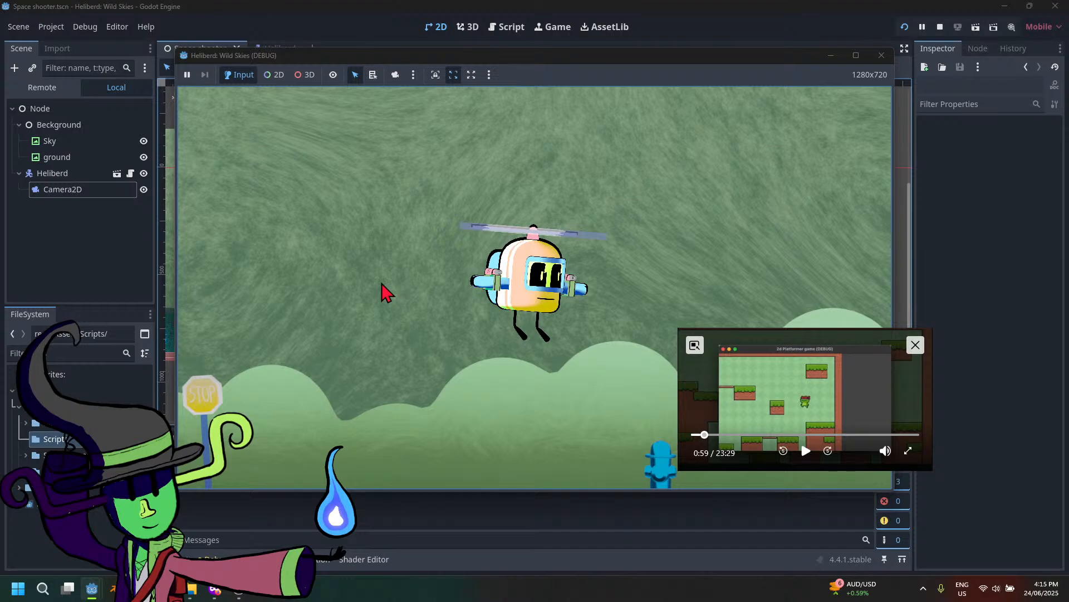
key("Left")
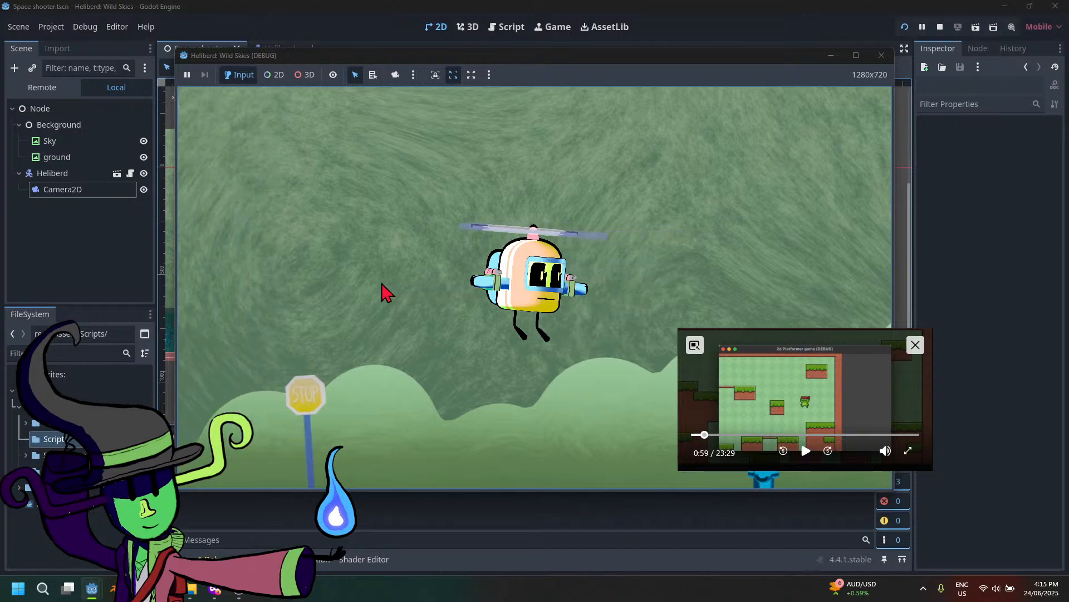
key("Down")
key("Left")
key("Up")
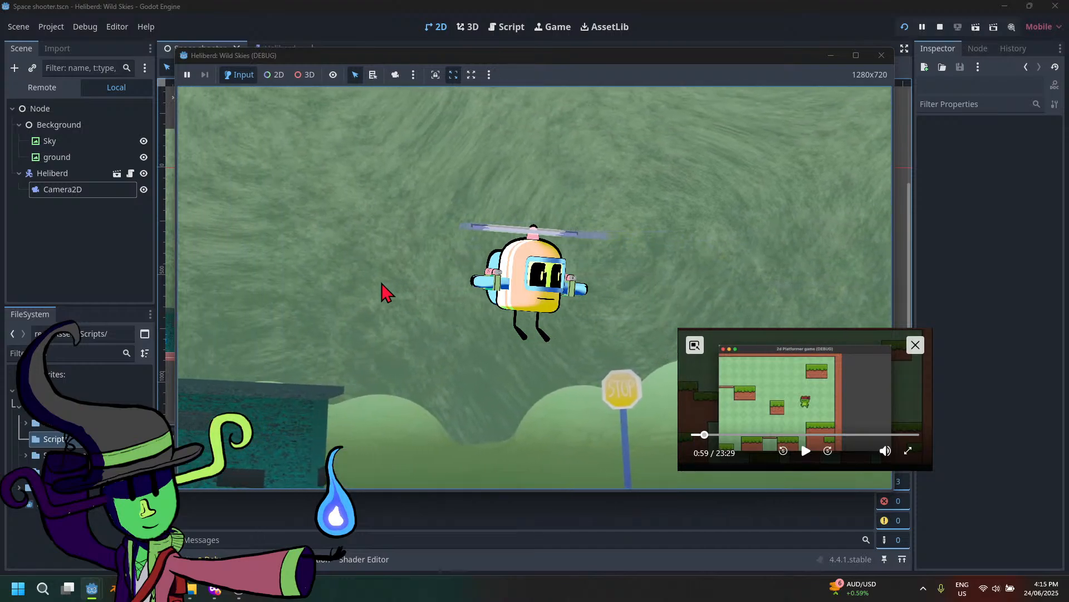
key("Left")
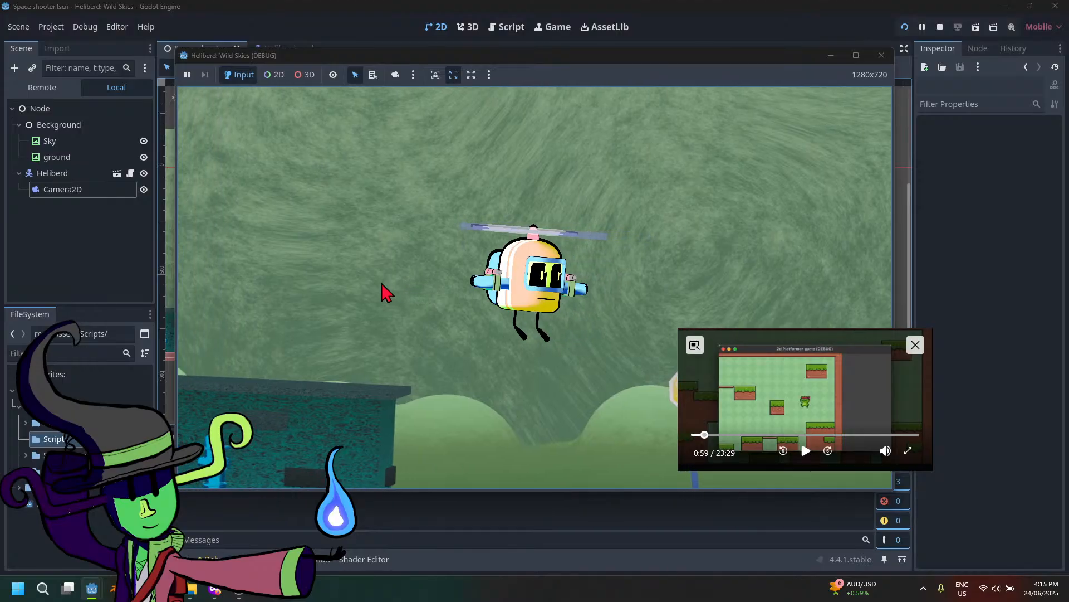
key("Right")
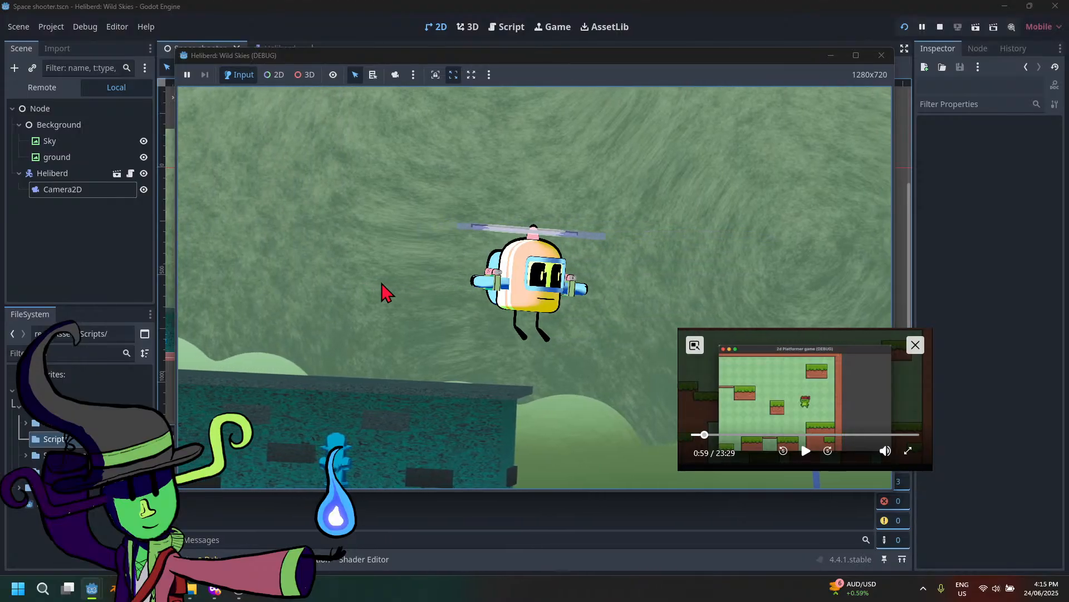
left_click(882, 55)
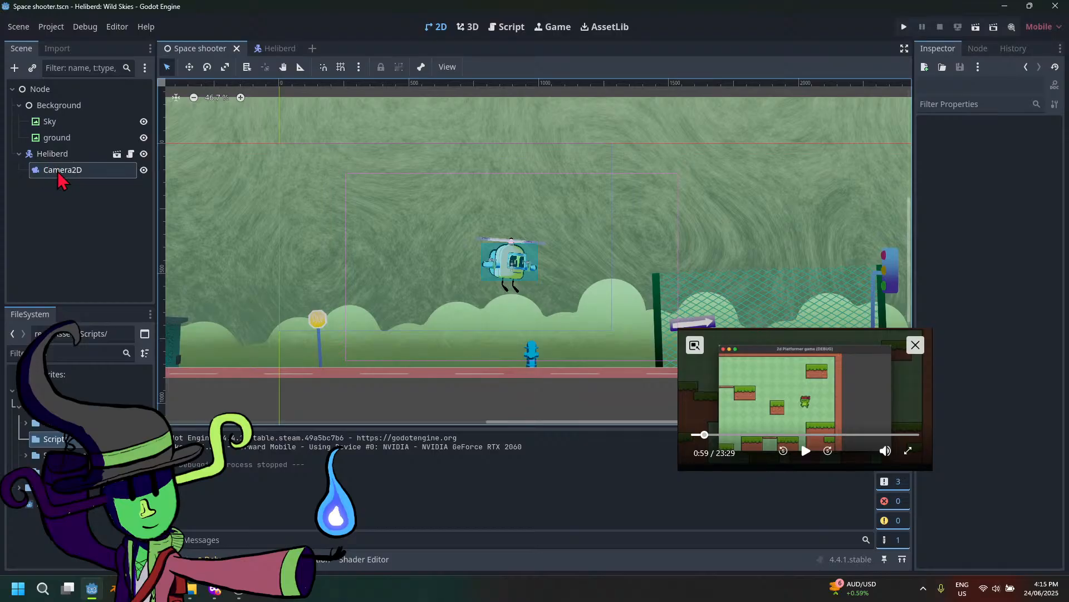
Move Camera2D out of Heliberd to directly under the root Node, and add an Area2D node as its child
left_click_drag(59, 174, 62, 152)
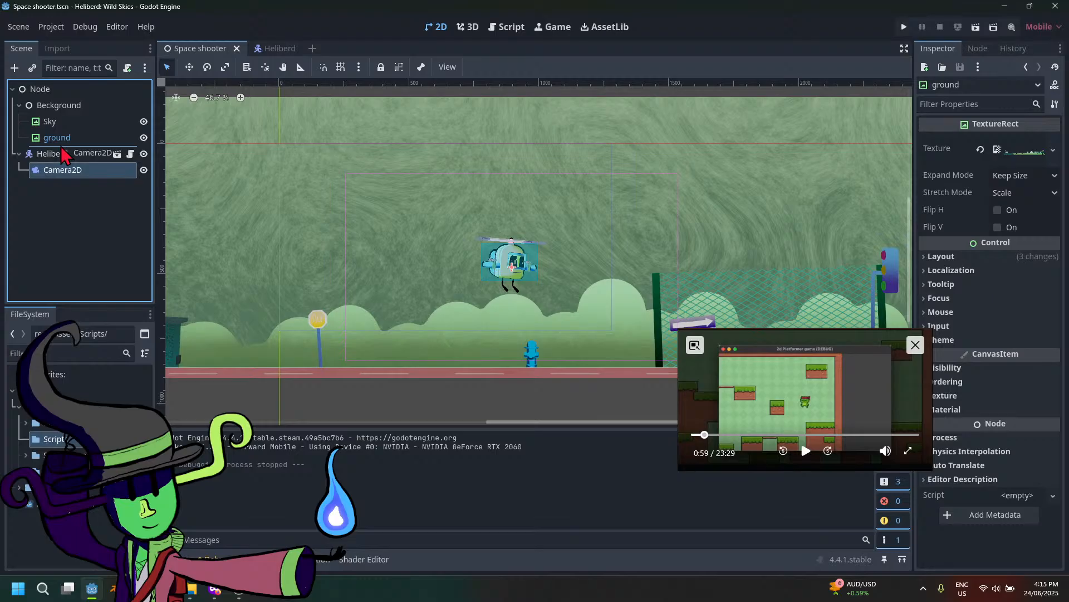
left_click_drag(66, 156, 33, 177)
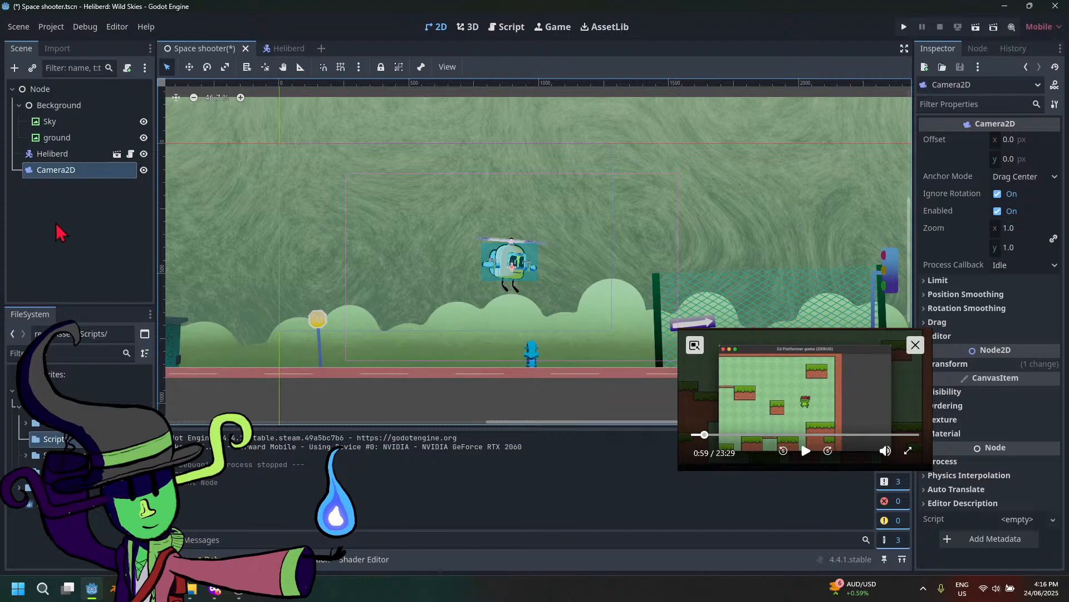
left_click(14, 67)
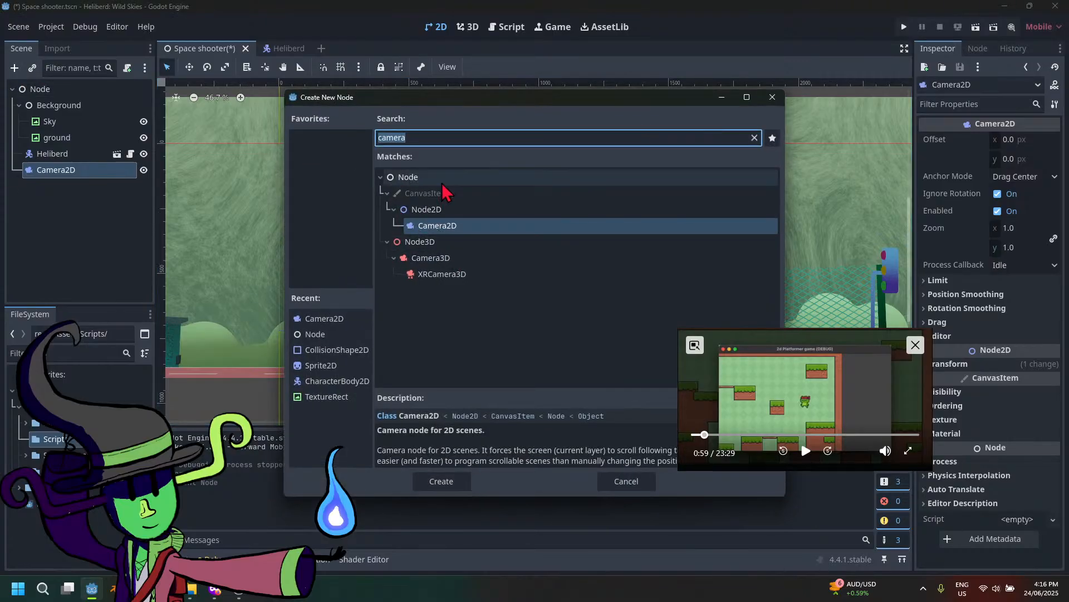
left_click(754, 138)
type("area")
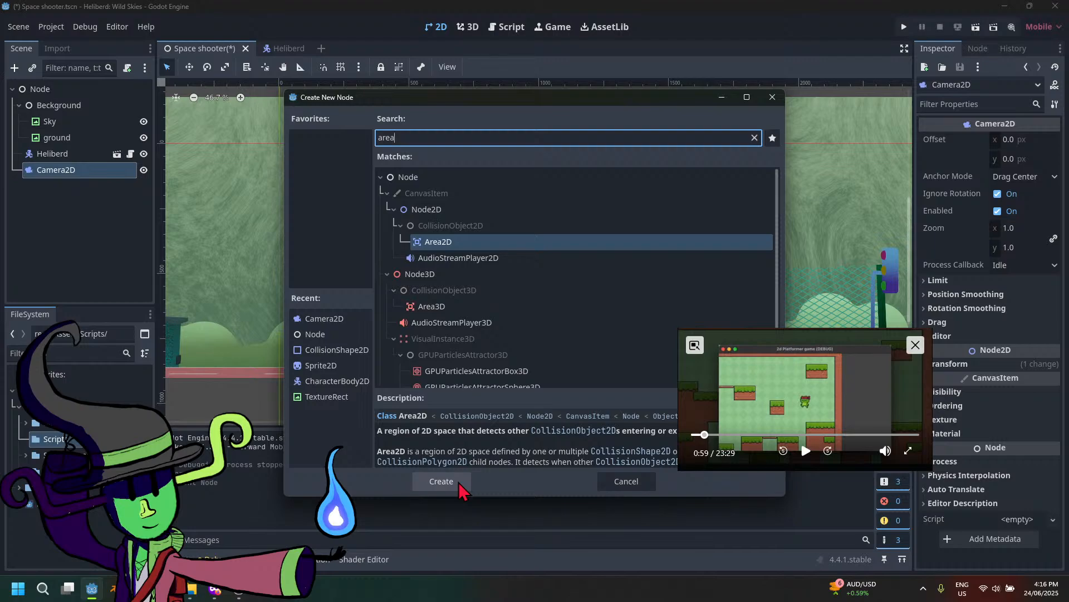
left_click(441, 481)
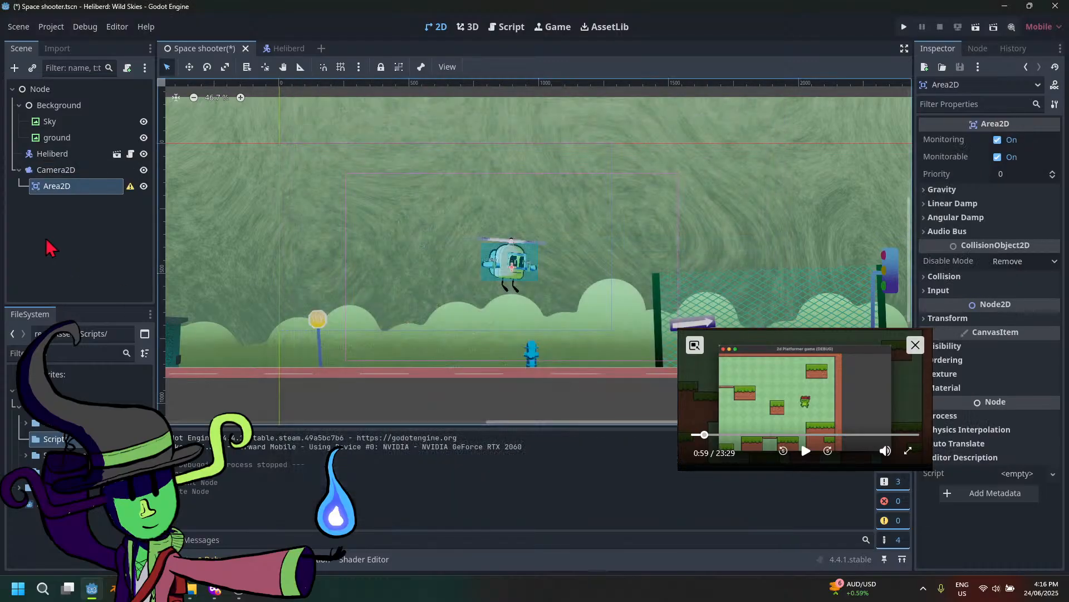
Examine the Camera2D, Area2D and ground nodes and how the camera frame sits within the level
scroll(453, 227, "down", 2)
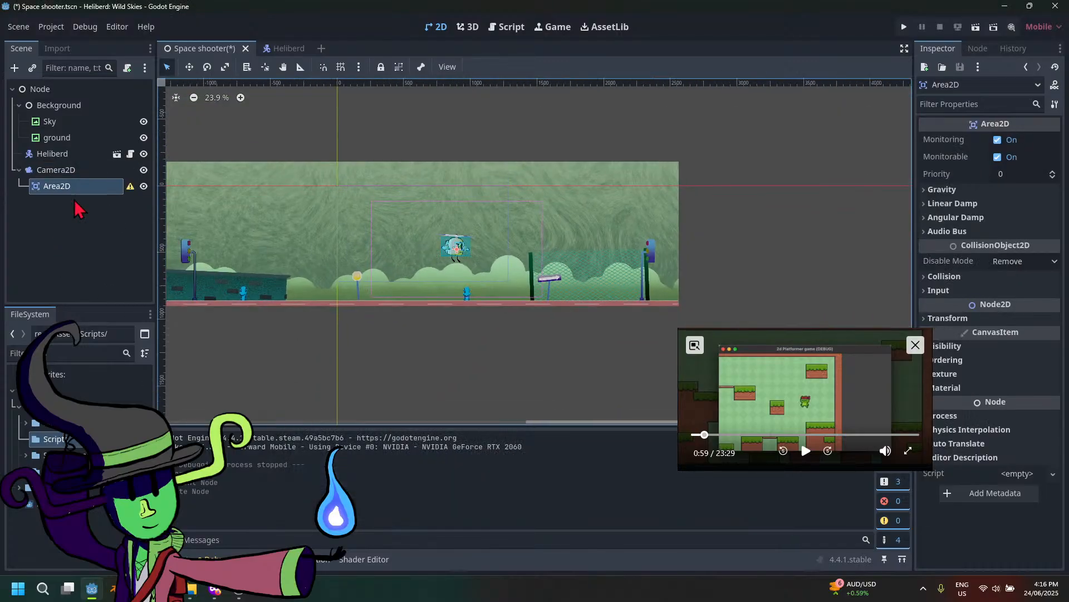
scroll(389, 257, "up", 3)
scroll(389, 258, "down", 5)
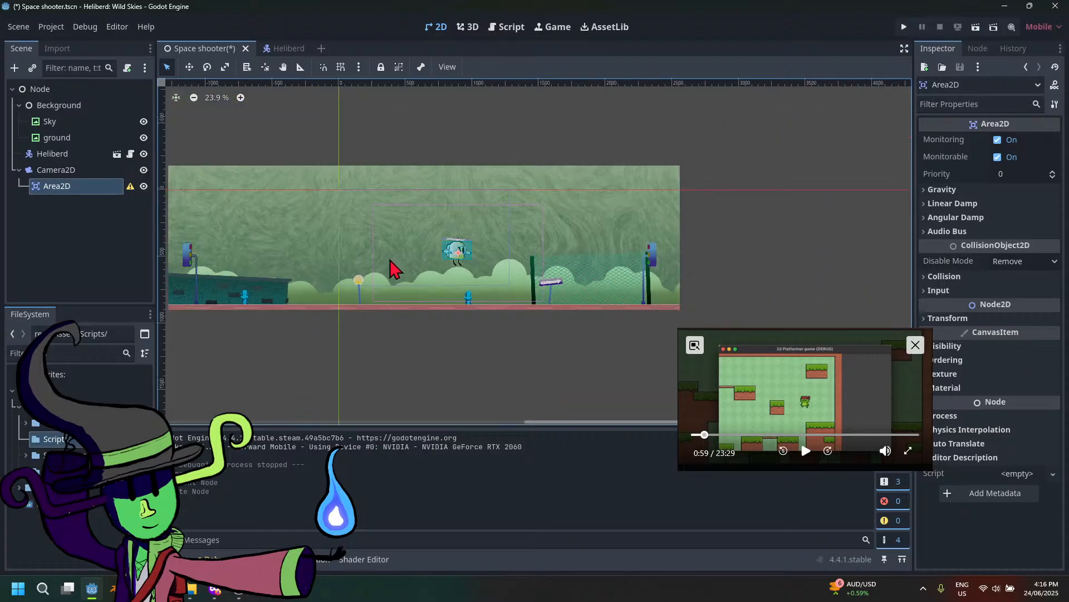
left_click(79, 174)
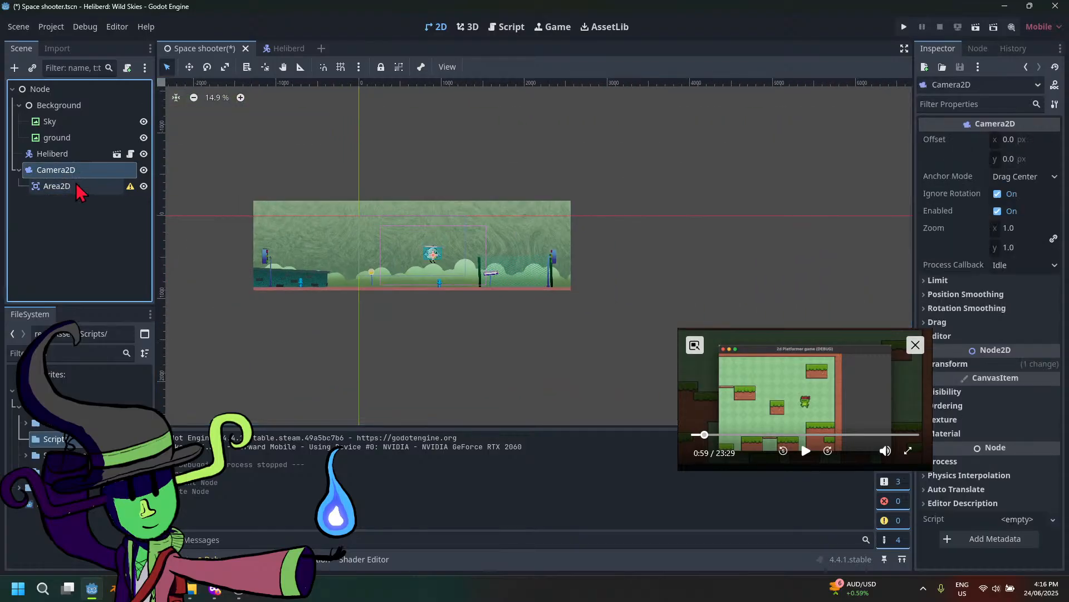
left_click(76, 186)
left_click(70, 137)
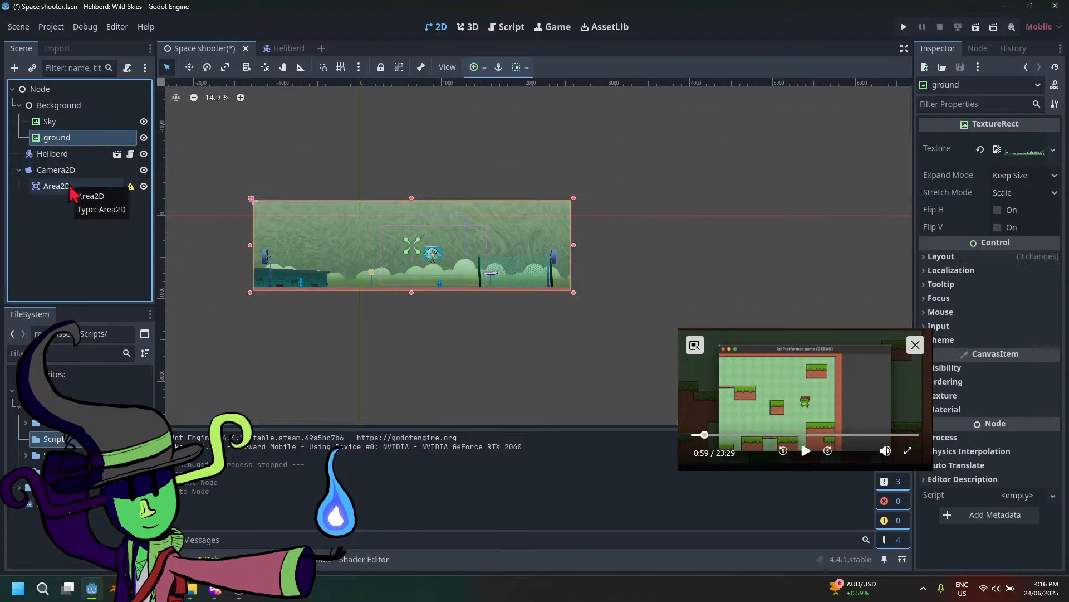
left_click(70, 188)
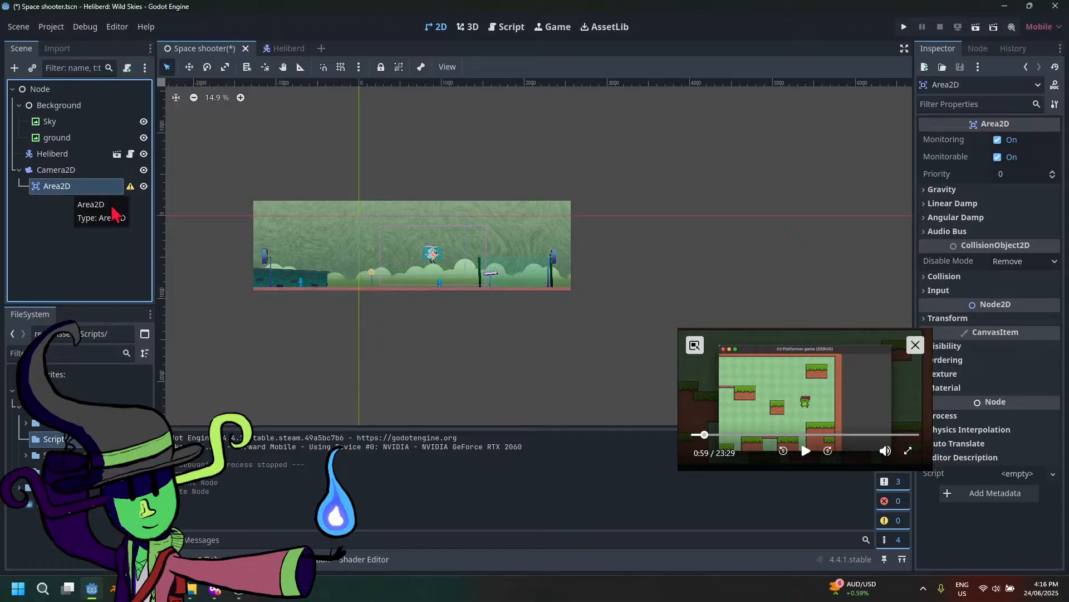
scroll(454, 296, "up", 8)
scroll(427, 286, "up", 1)
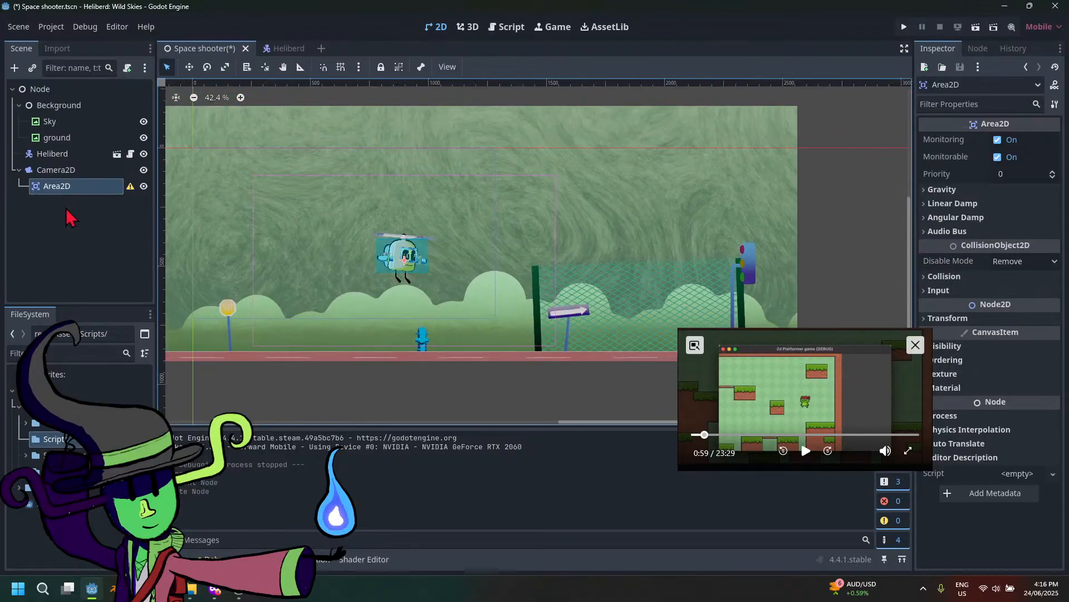
left_click(84, 170)
left_click(85, 187)
scroll(446, 243, "down", 3)
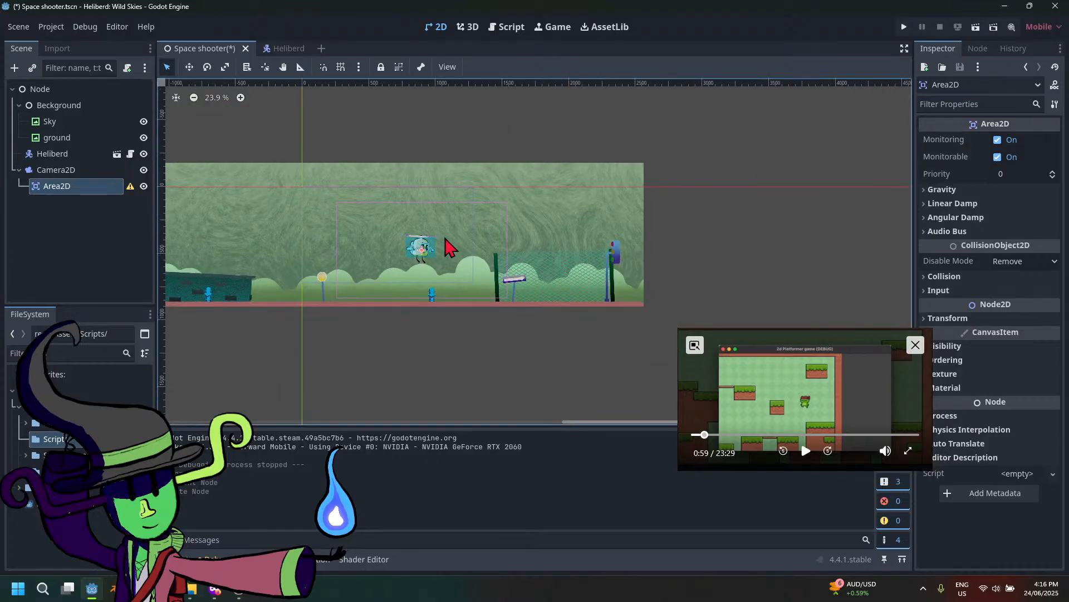
Add a CollisionShape2D node as a child of Area2D, moving the tutorial video and node dialog out of the way
right_click(76, 191)
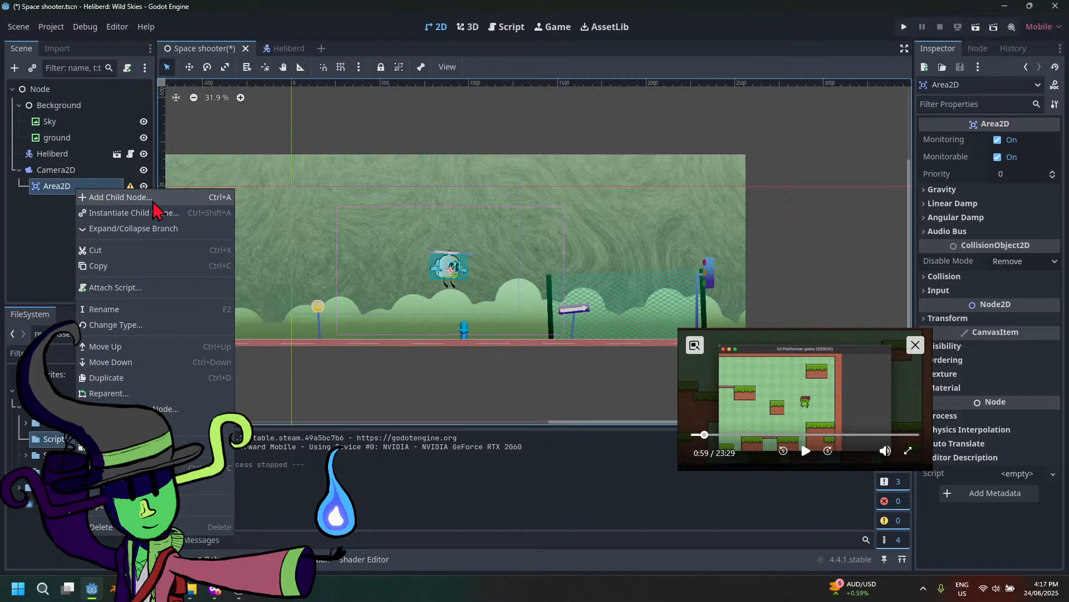
left_click(120, 197)
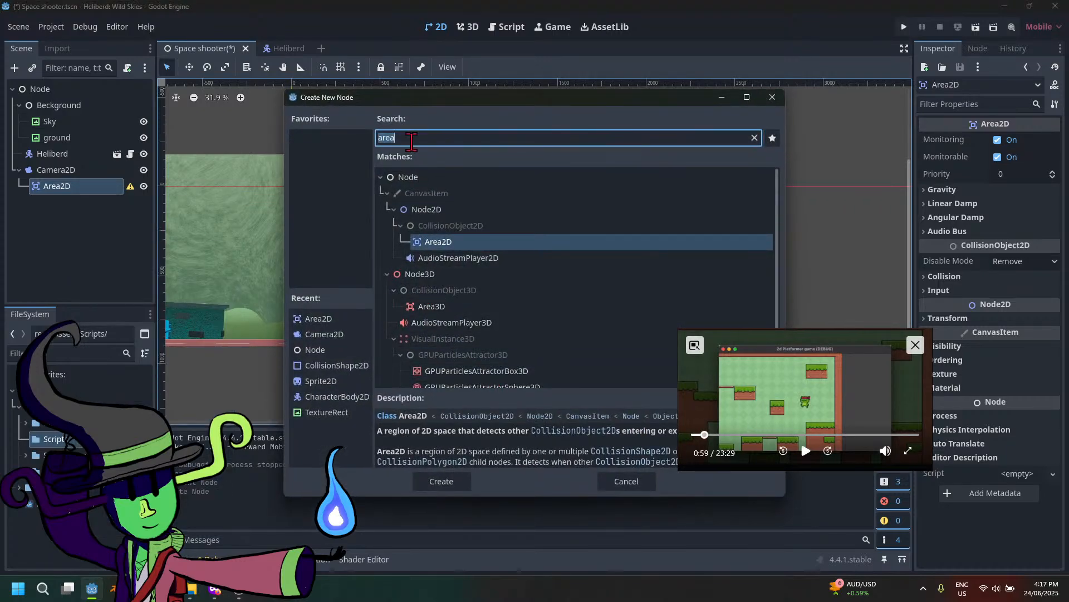
left_click(411, 138)
key("BackSpace")
key("BackSpace")
key("BackSpace")
key("BackSpace")
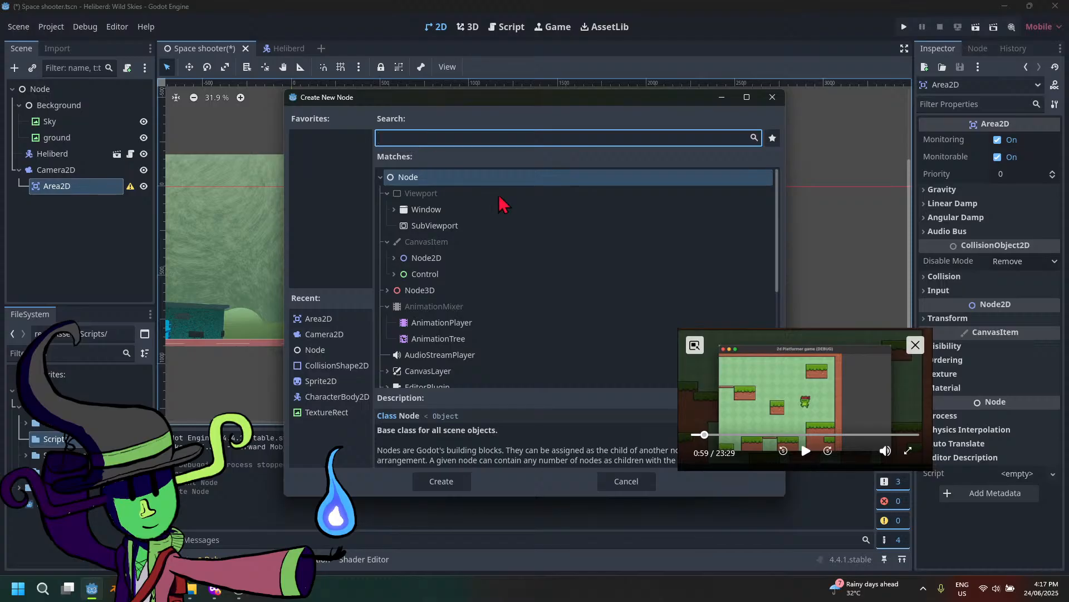
left_click_drag(783, 356, 961, 459)
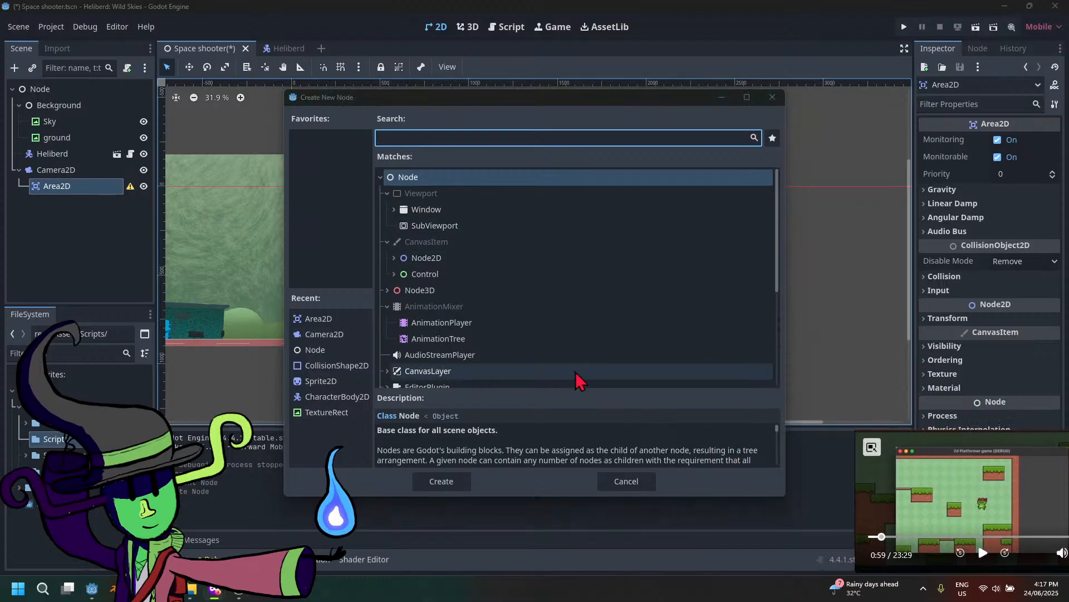
left_click(445, 138)
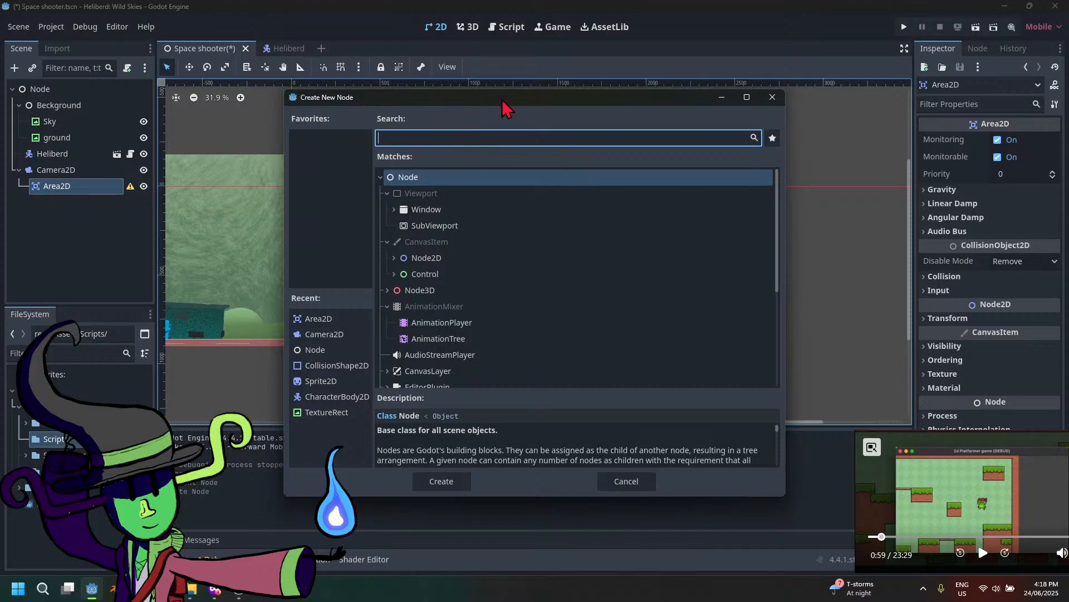
left_click_drag(503, 99, 534, 122)
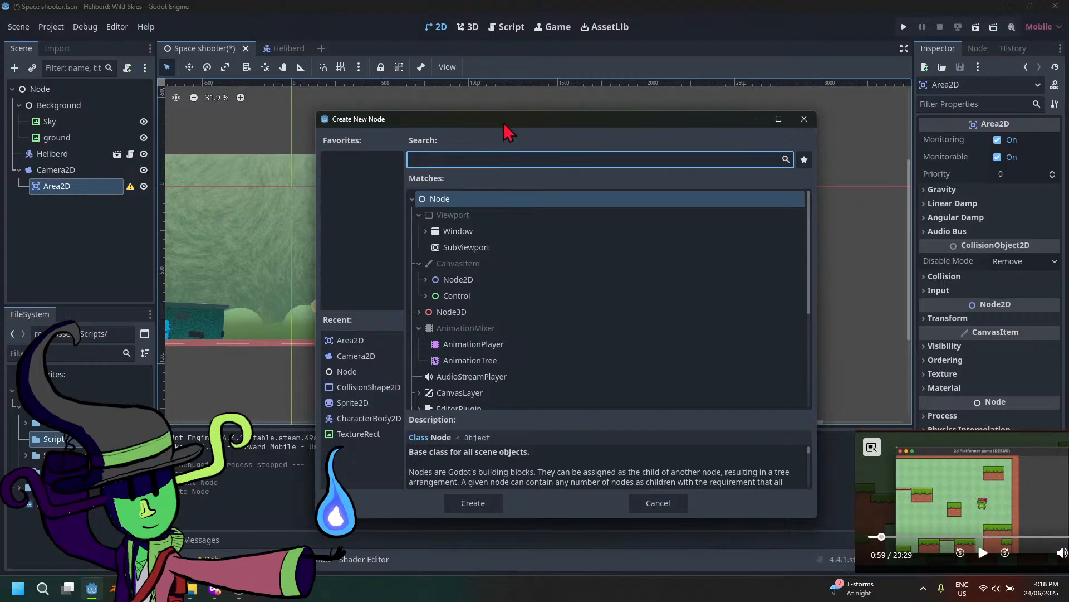
left_click_drag(503, 125, 587, 176)
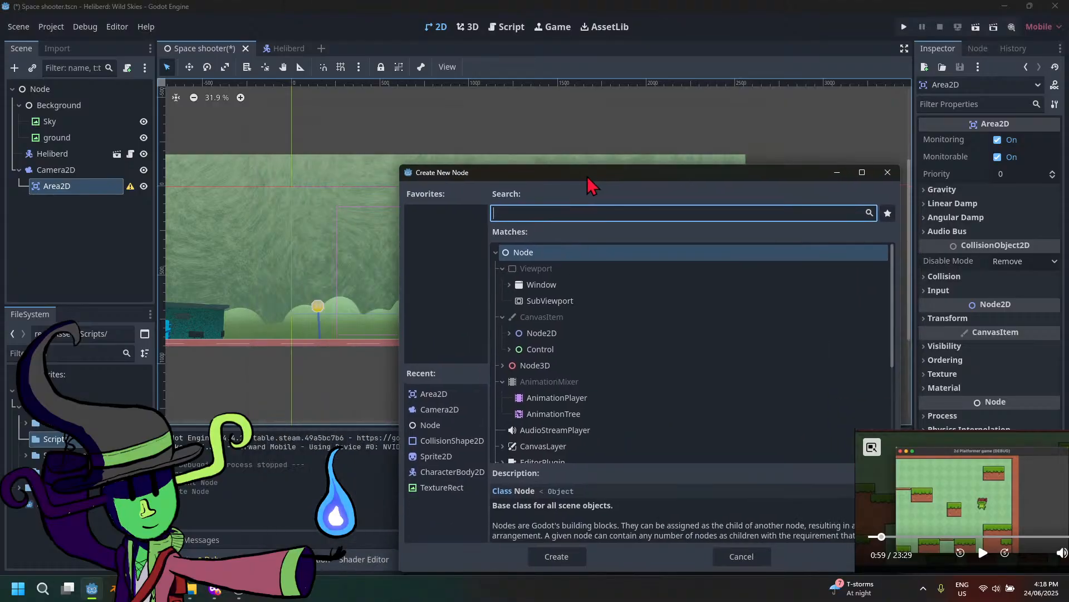
type("c")
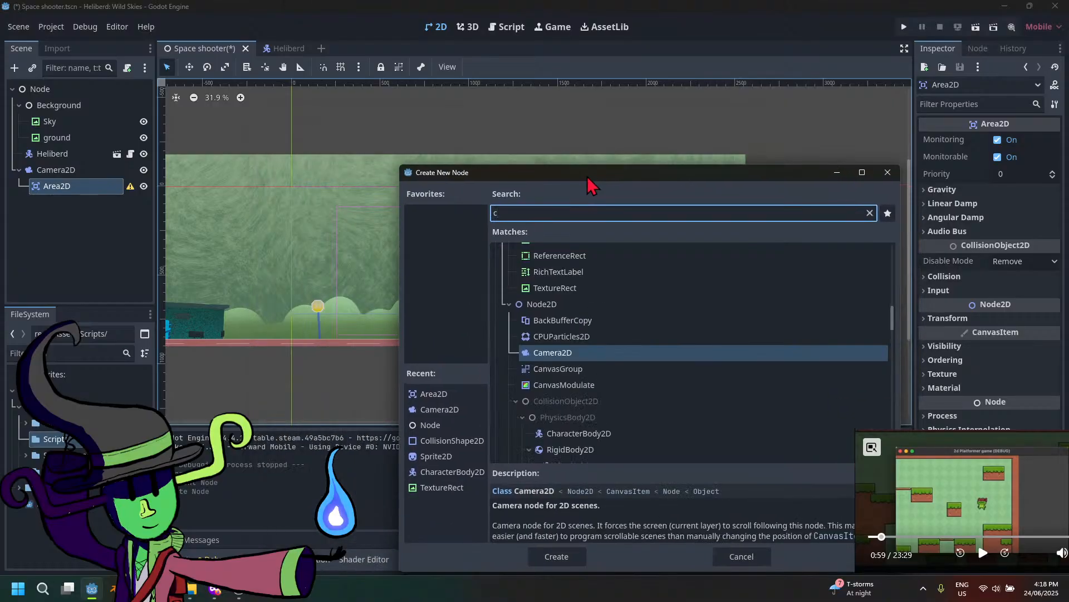
type("oll")
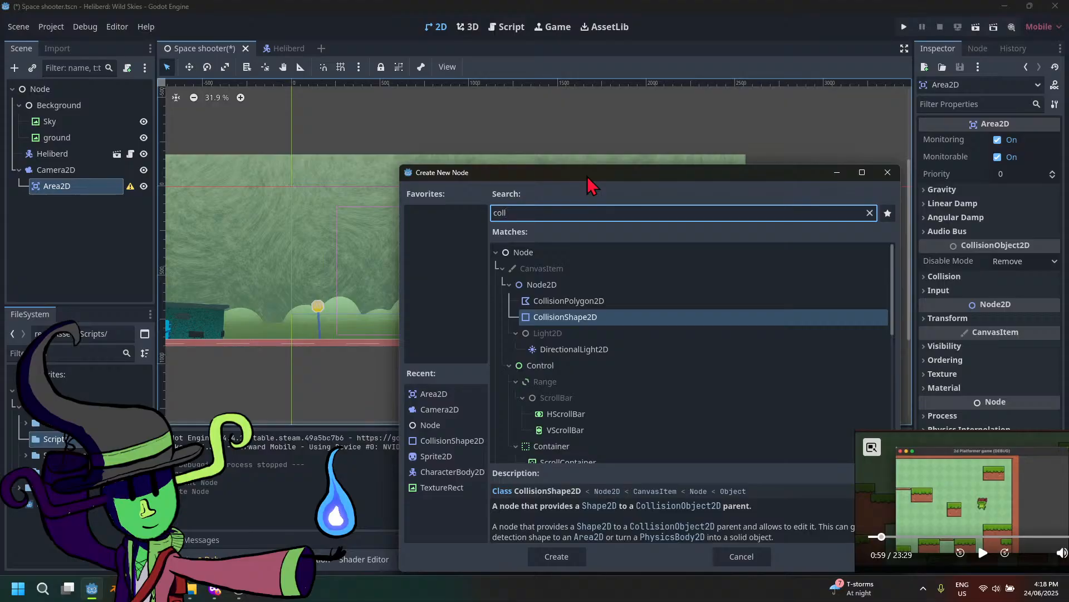
left_click(551, 555)
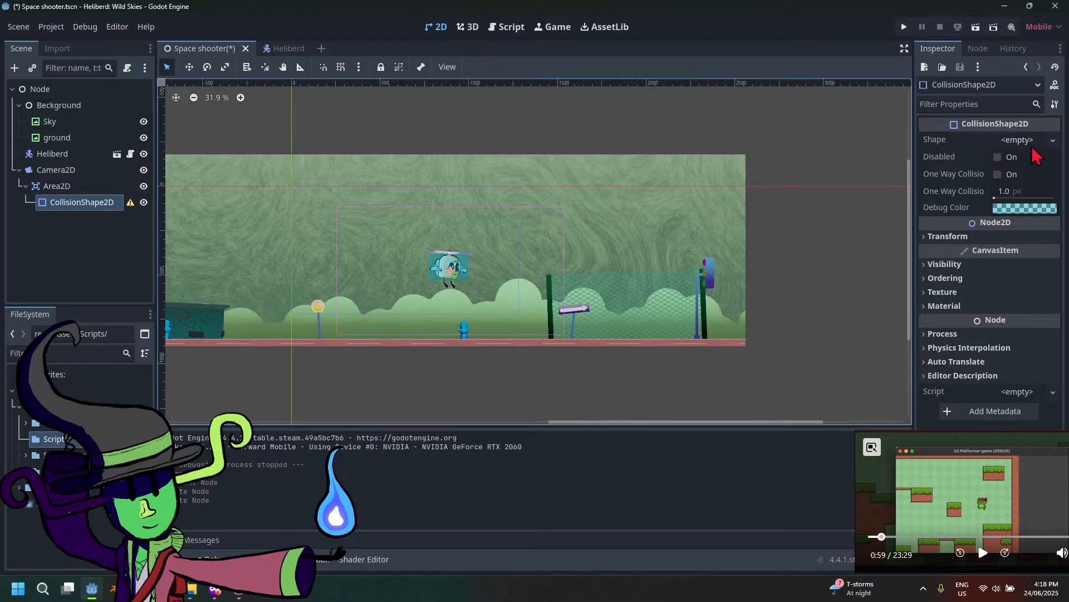
Assign a new RectangleShape2D as the shape of the CollisionShape2D under Area2D
left_click(1053, 140)
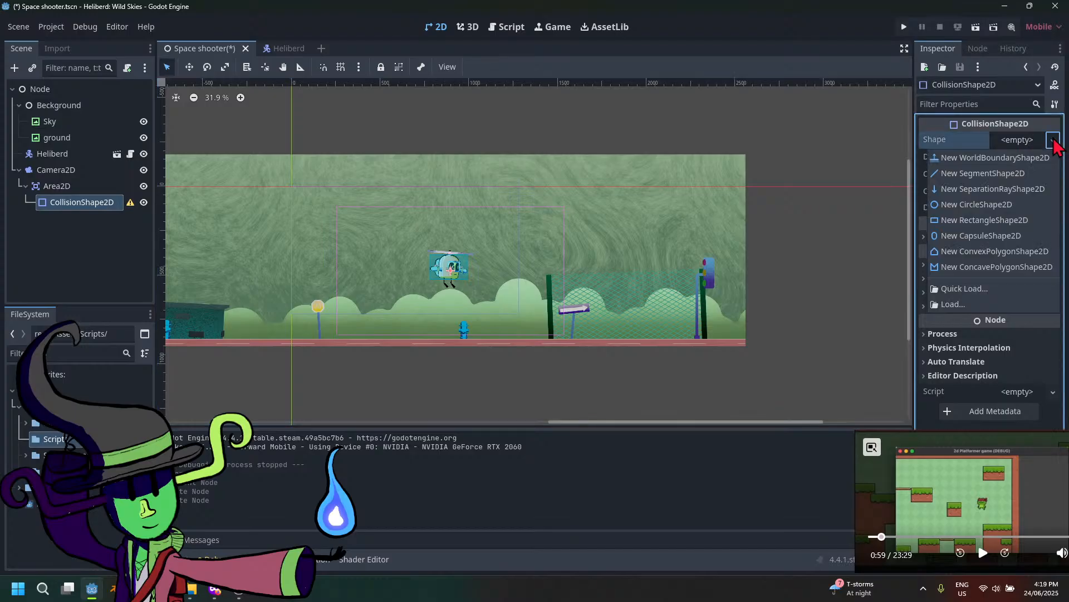
left_click(1004, 223)
scroll(527, 315, "up", 6)
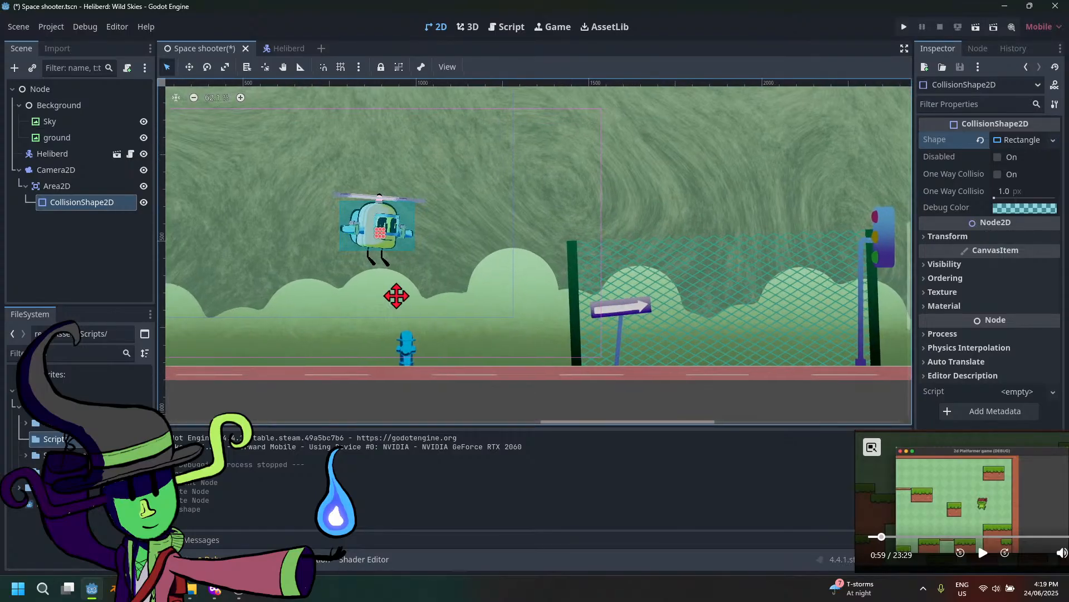
Try enlarging the Area2D's CollisionShape2D rectangle from its lower-right corner with the opposite corner fixed, undoing each attempt
scroll(396, 295, "down", 2)
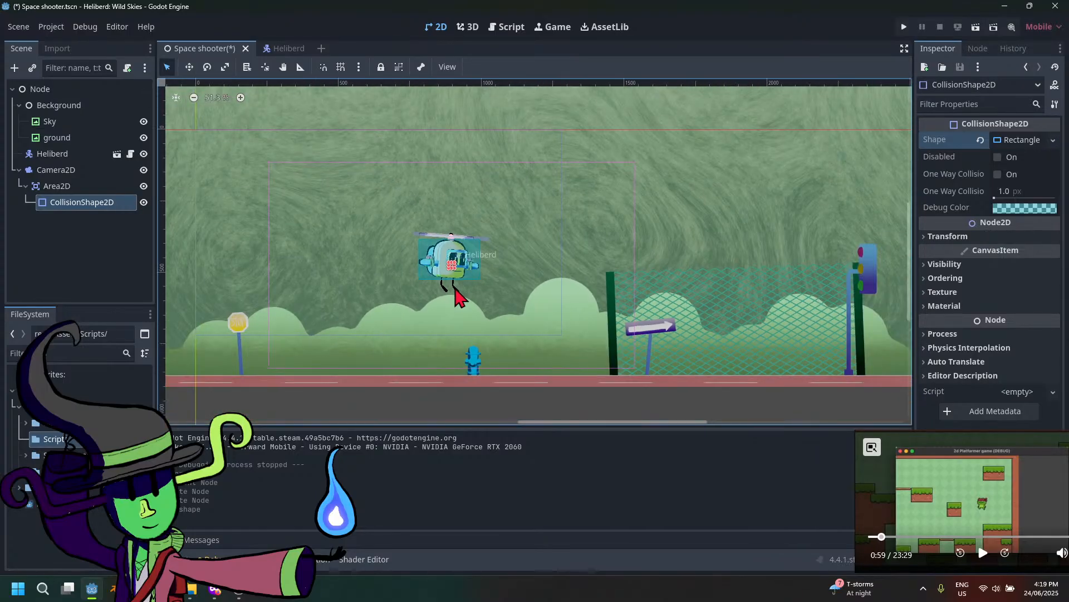
left_click(80, 186)
left_click(84, 202)
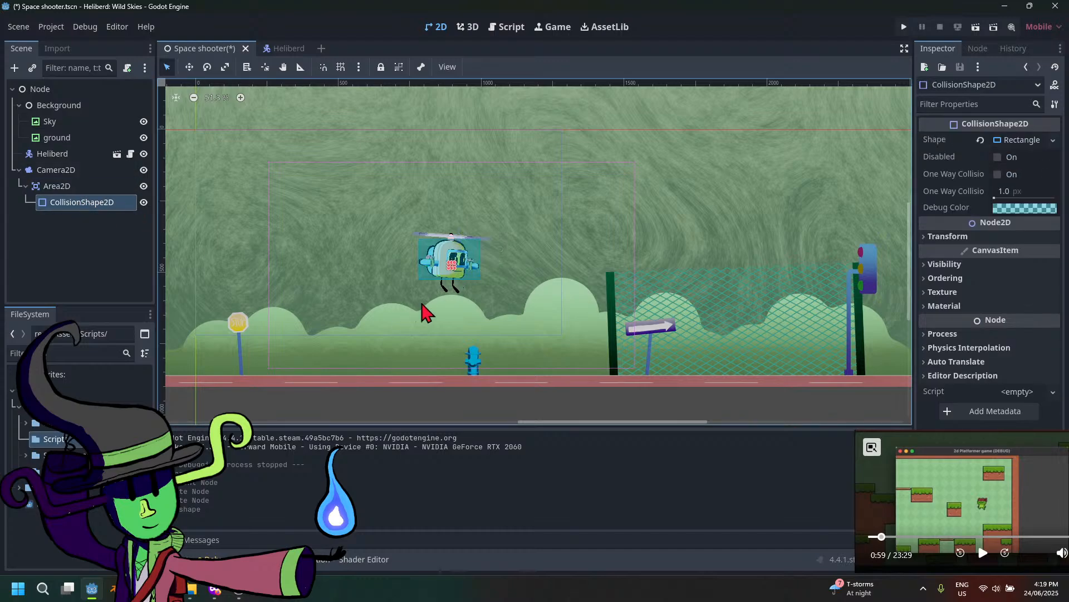
left_click_drag(455, 267, 491, 300)
key("ctrl+z")
scroll(484, 304, "up", 8)
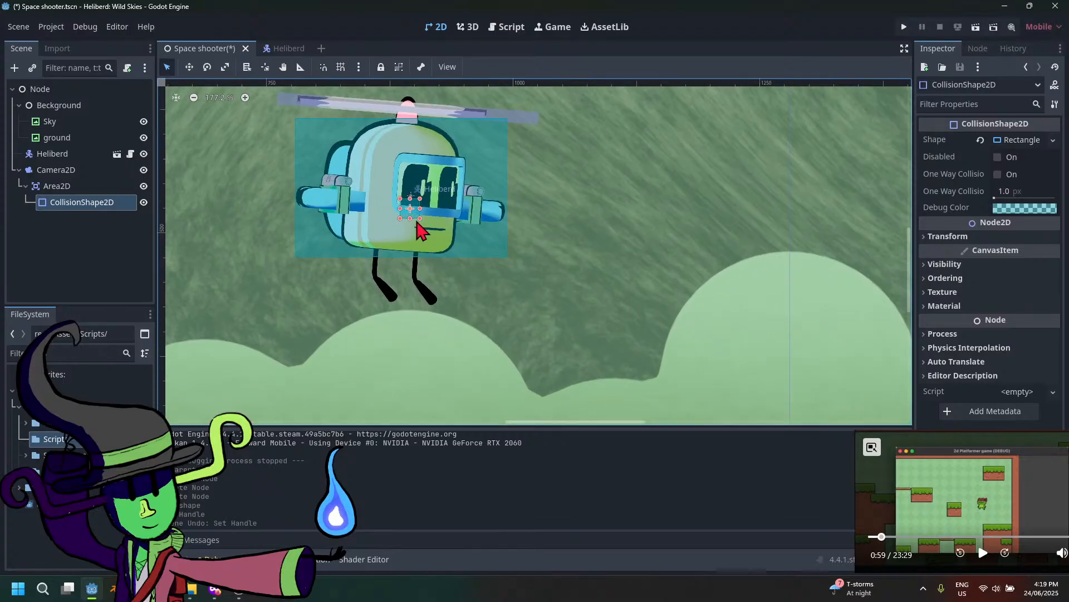
left_click_drag(425, 221, 542, 330)
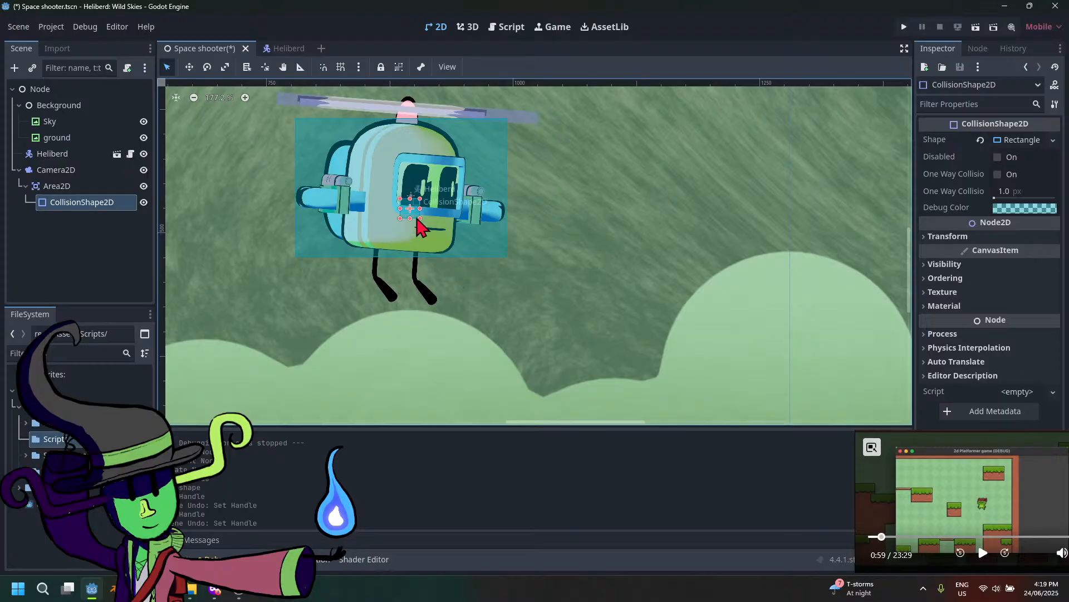
left_click(439, 253)
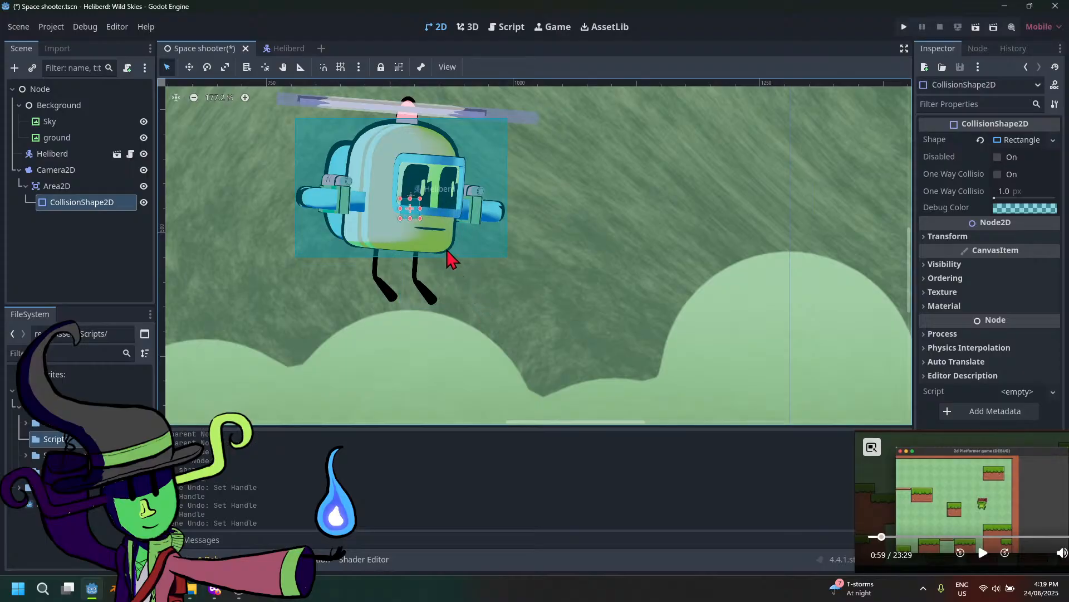
left_click_drag(421, 218, 616, 378)
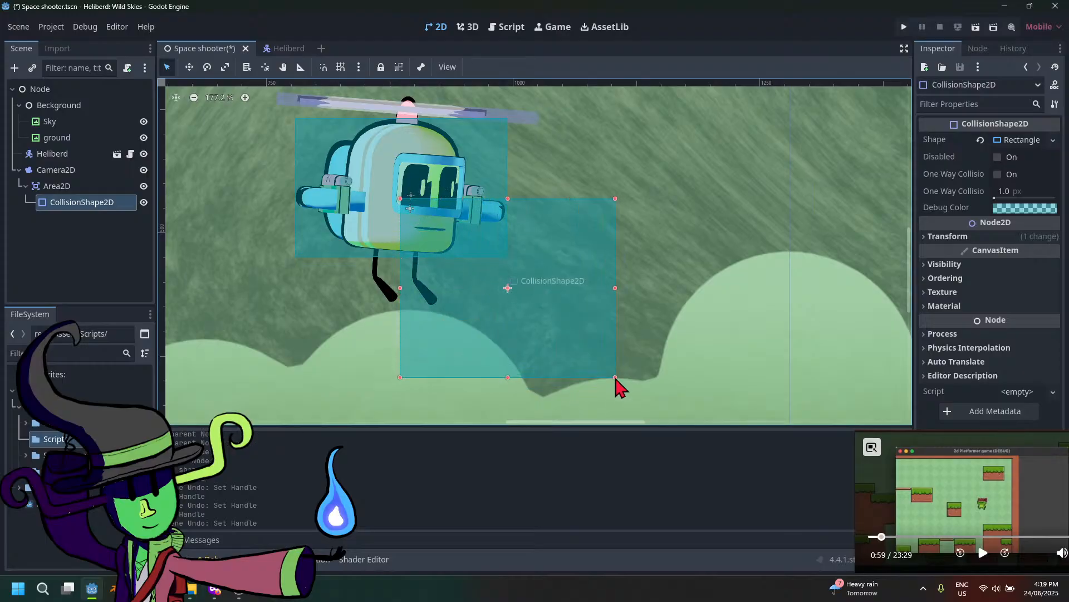
scroll(600, 324, "down", 11)
scroll(601, 325, "up", 4)
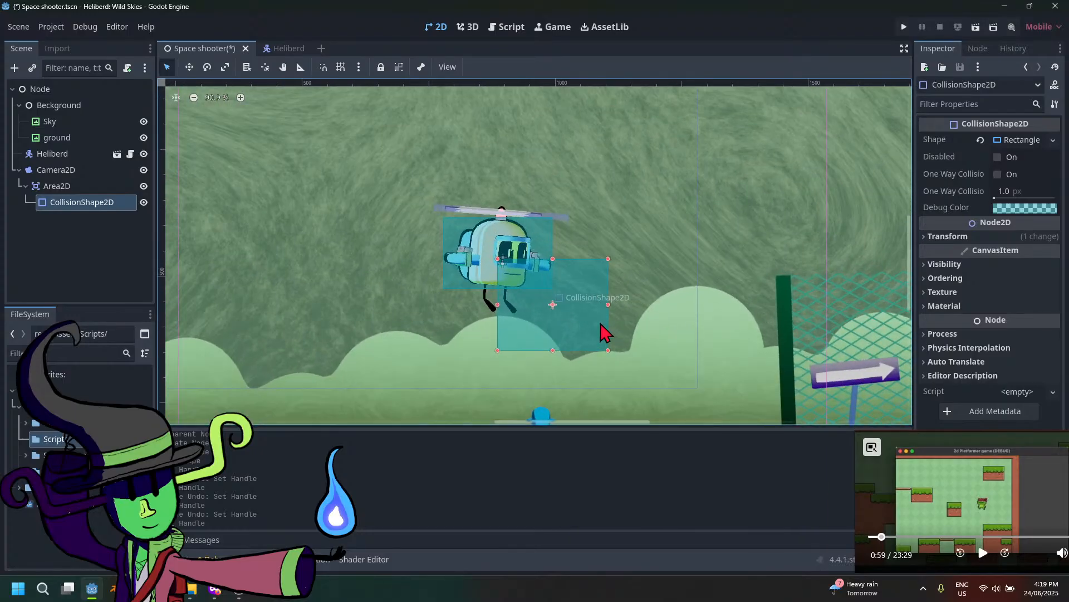
key("ctrl+z")
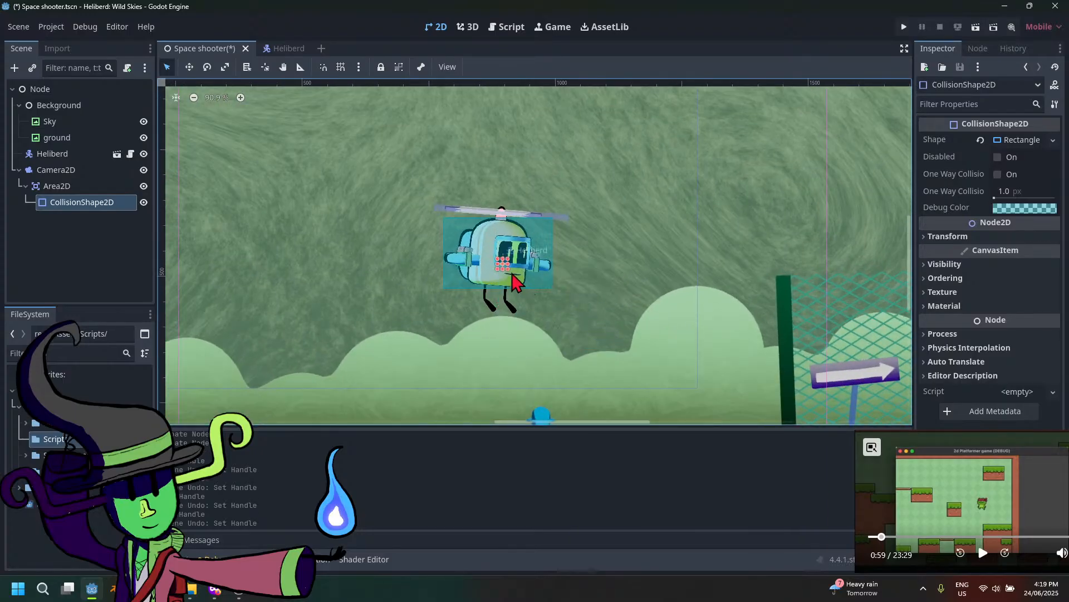
left_click_drag(510, 274, 588, 355)
key("ctrl+z")
Enlarge the CollisionShape2D rectangle symmetrically about its centre into a large square surrounding the Heliberd
scroll(524, 287, "up", 2)
left_click_drag(506, 267, 644, 409)
scroll(636, 329, "down", 4)
scroll(641, 337, "down", 11)
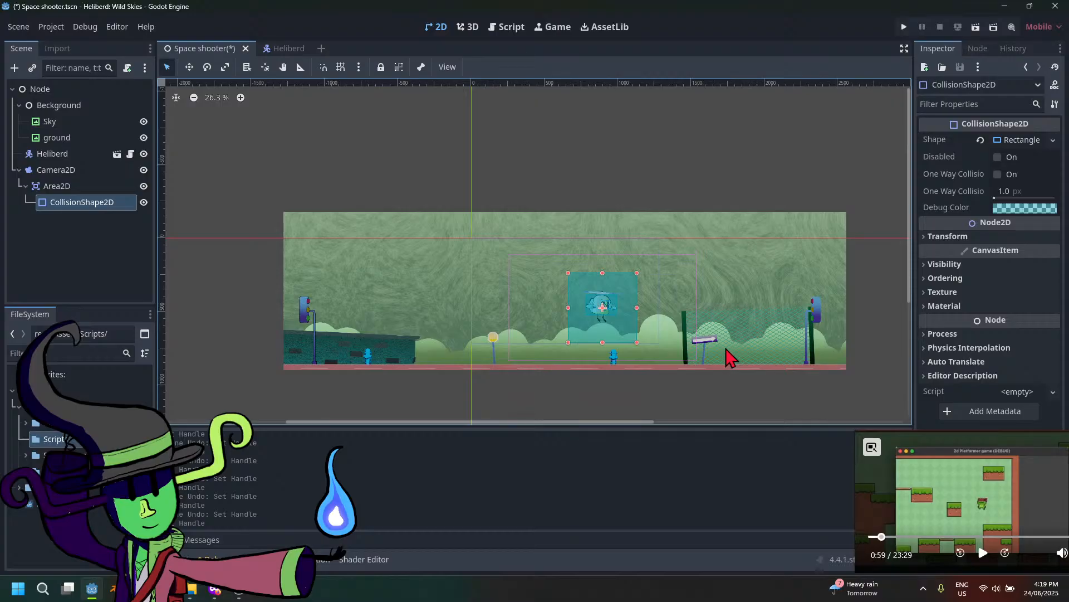
scroll(729, 356, "up", 4)
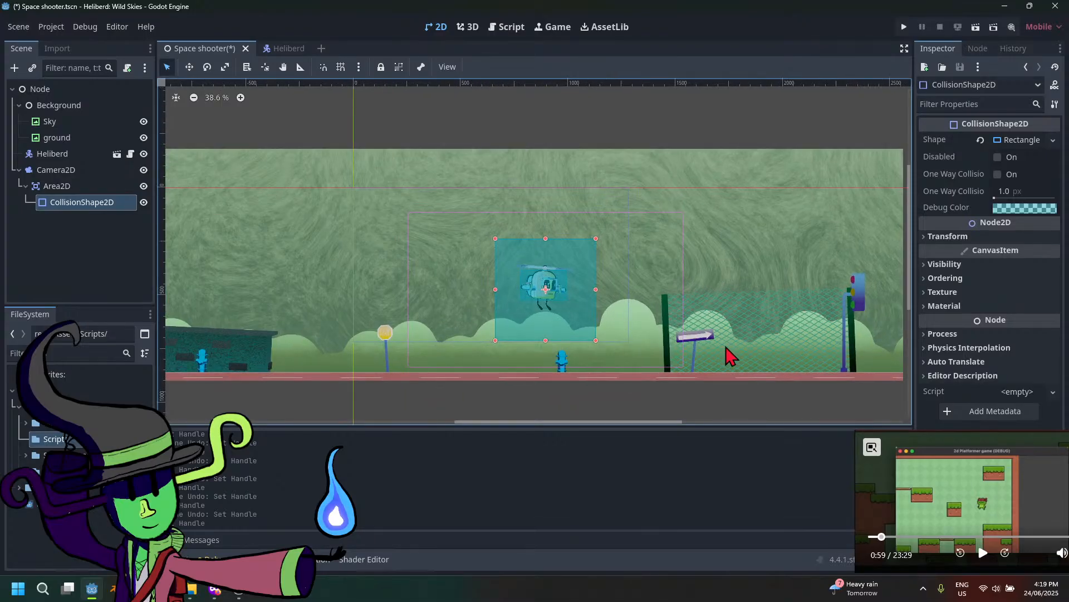
scroll(699, 346, "up", 5)
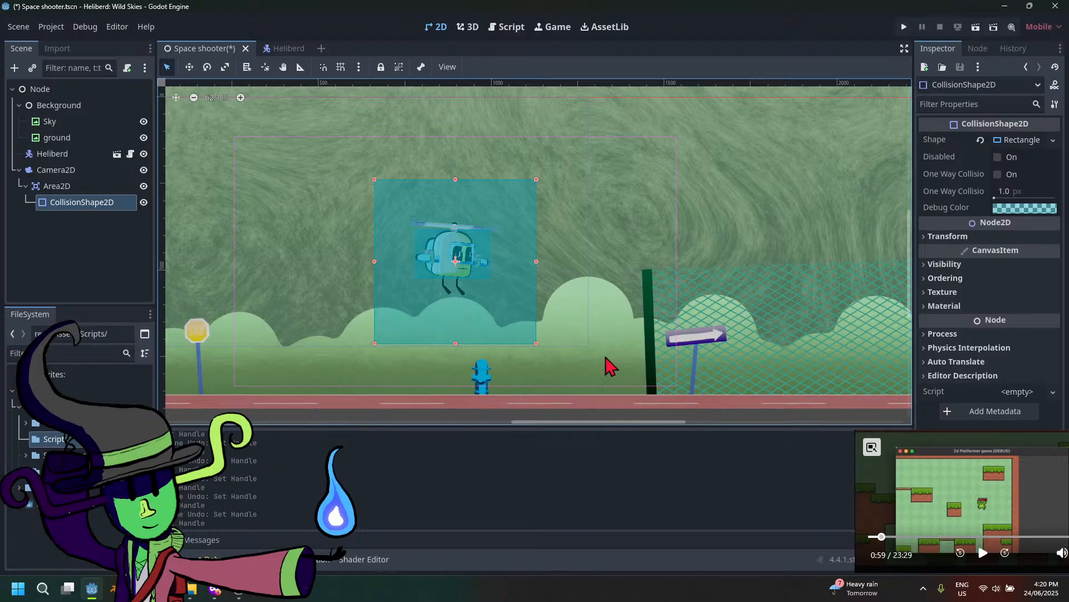
scroll(504, 267, "down", 3)
scroll(595, 286, "up", 3)
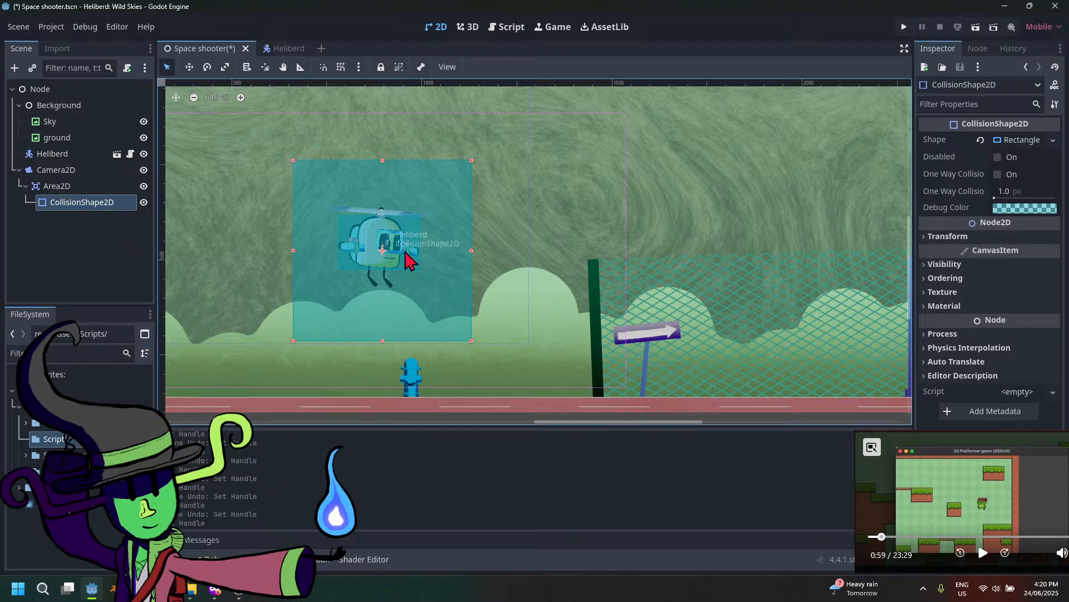
scroll(605, 276, "down", 3)
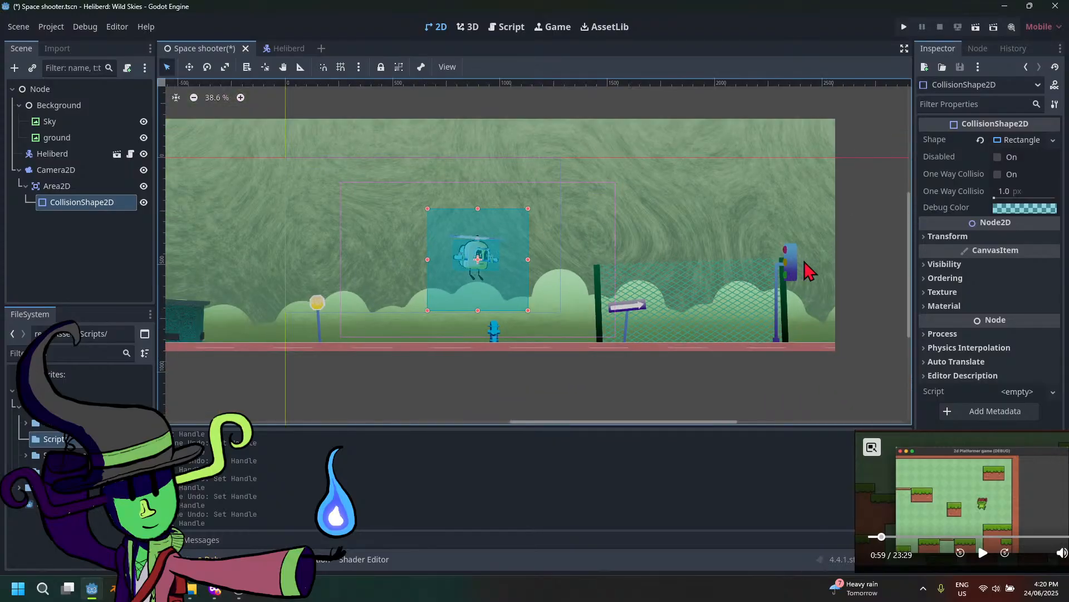
middle_click_drag(777, 244, 666, 259)
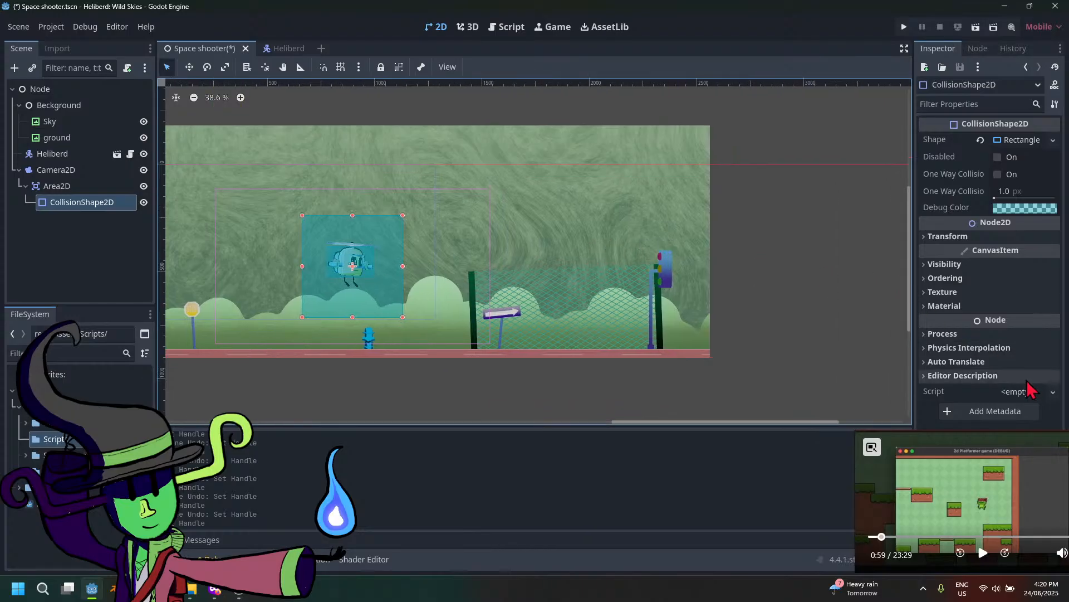
Expand the collision shape's transform properties and set its X position to 100 px
left_click(947, 236)
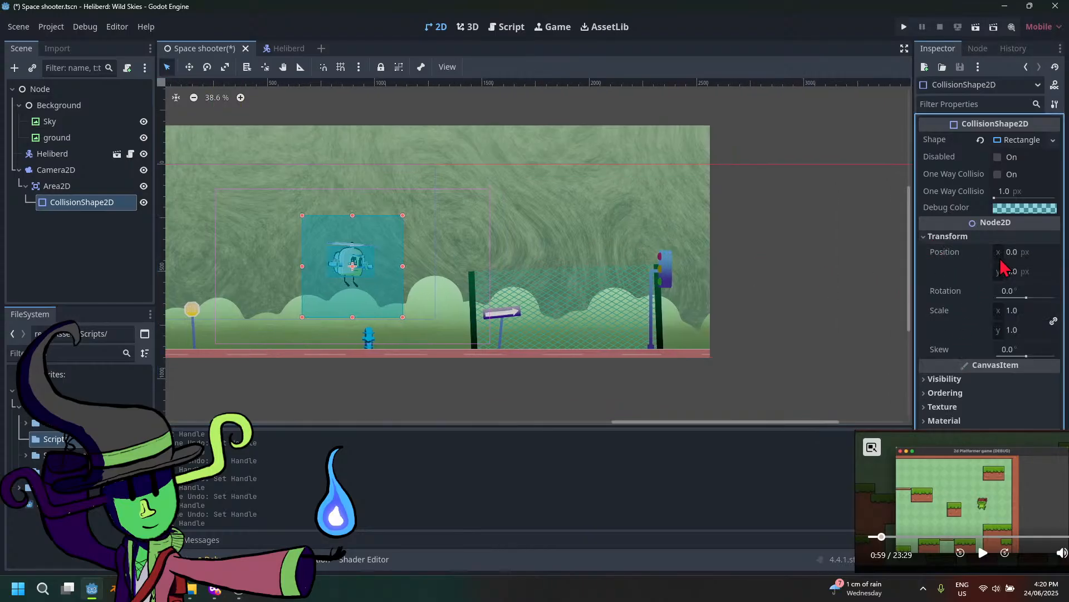
left_click_drag(1014, 252, 1018, 252)
left_click(1024, 253)
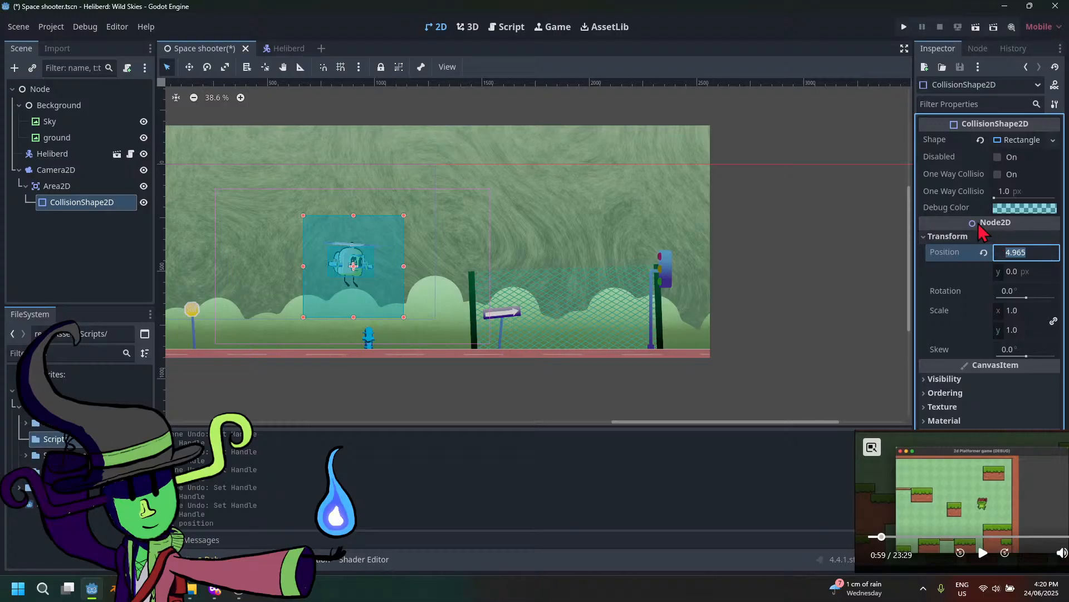
type("100")
key("Return")
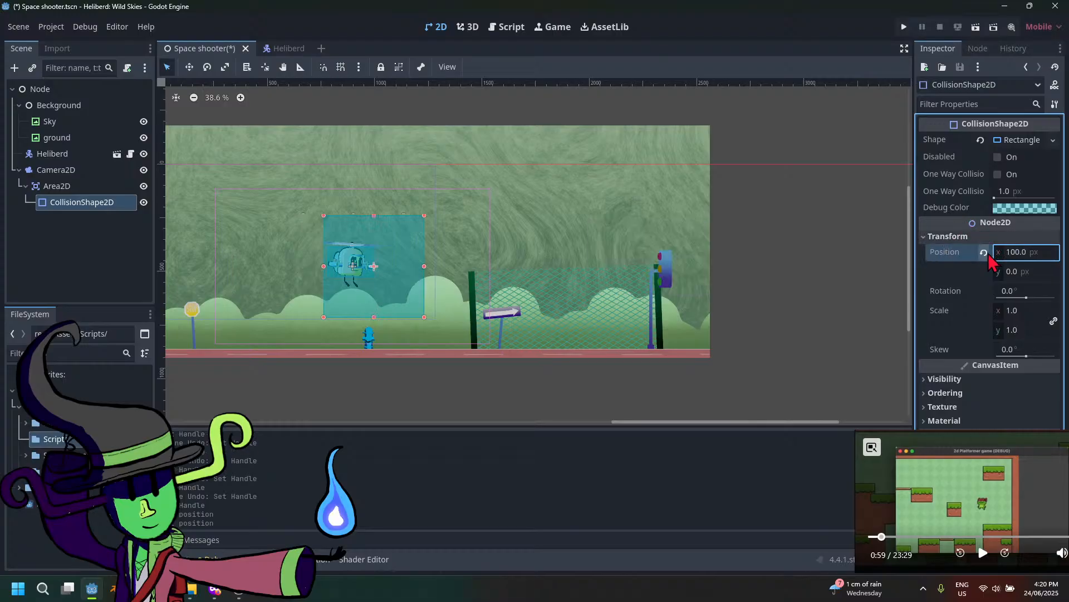
Set the collision shape's X position to 2000 px
left_click(1019, 257)
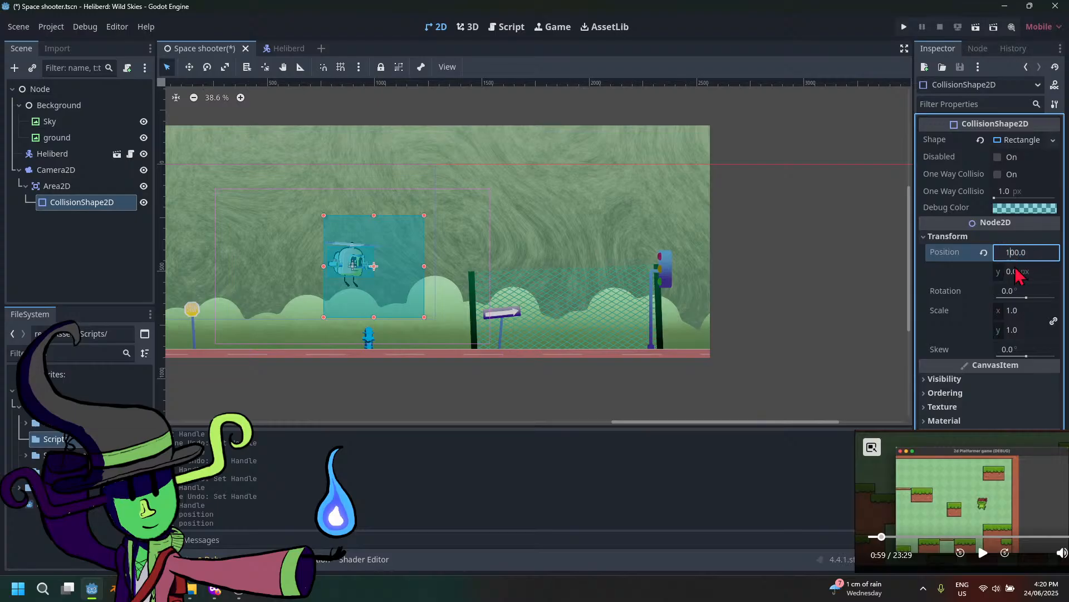
type("20")
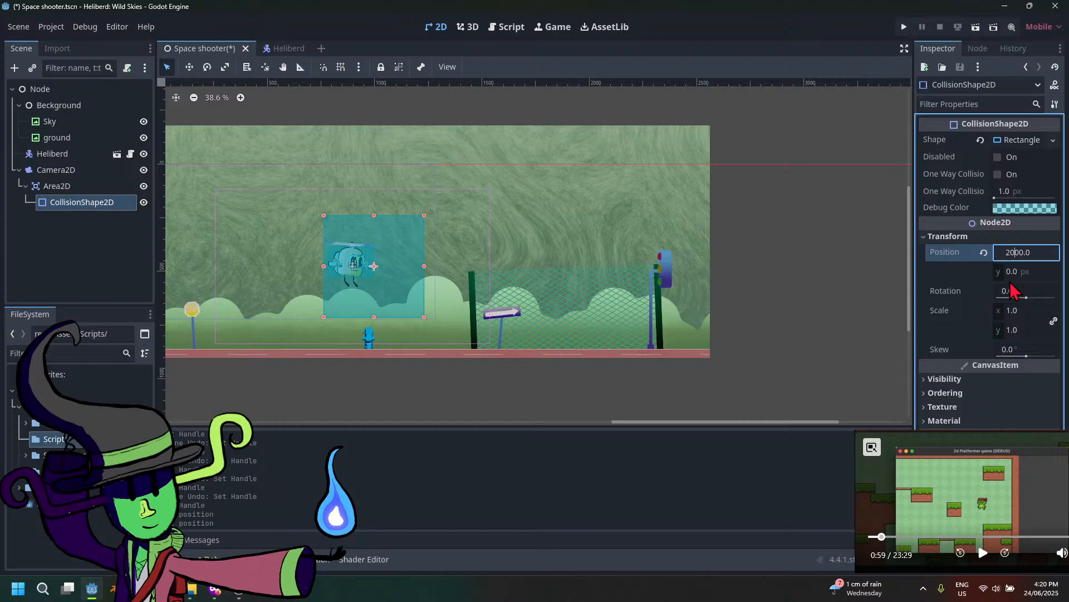
key("BackSpace")
key("Return")
Try an X position of 11000 px for the collision shape, and correct it to 1000 px
left_click(1009, 254)
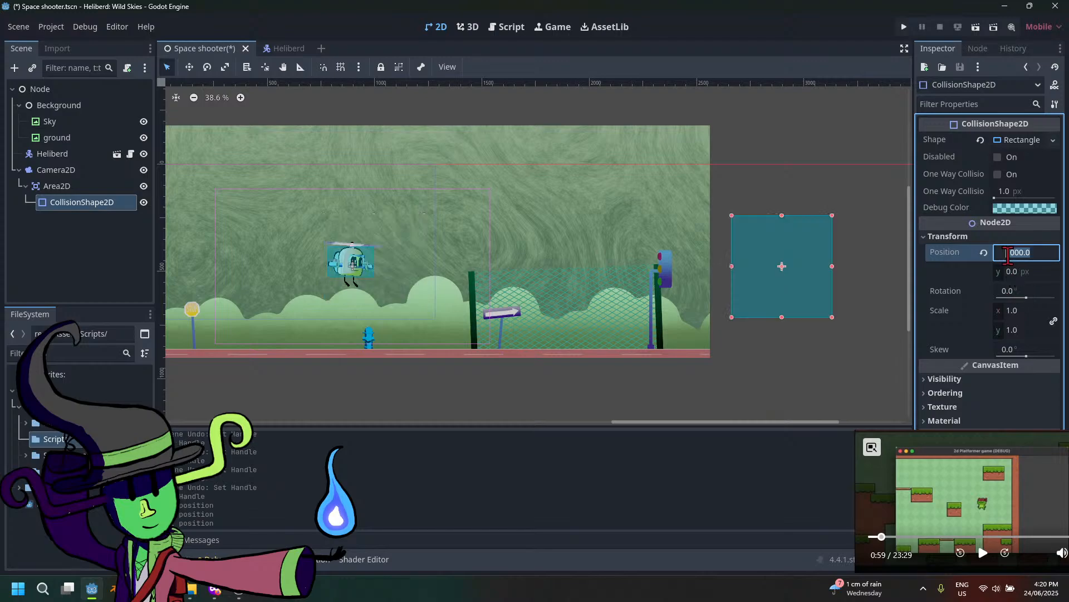
left_click(1010, 254)
type("11")
key("Return")
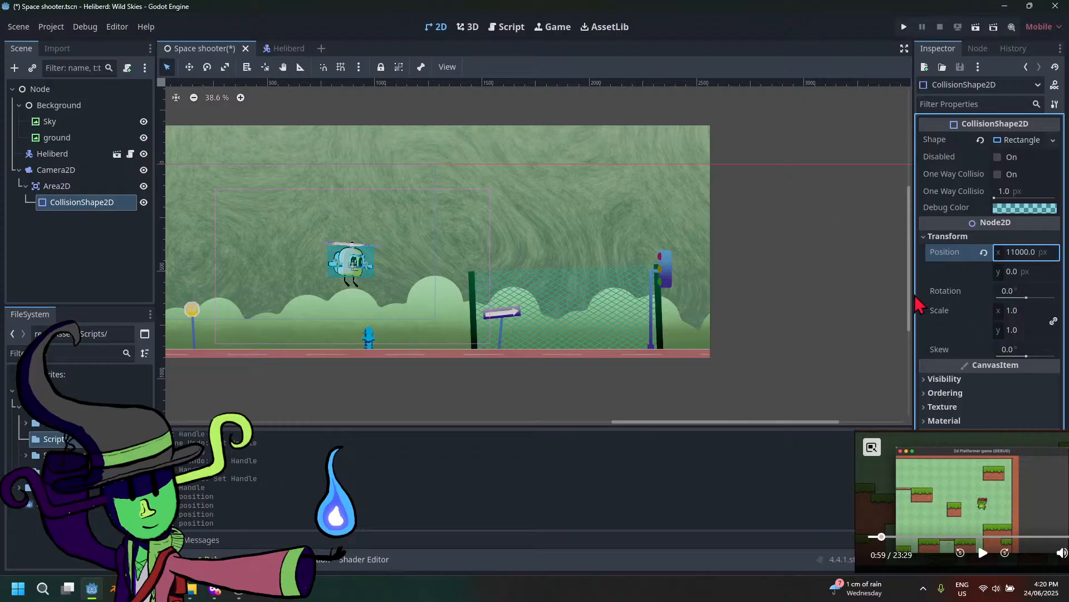
left_click(1015, 251)
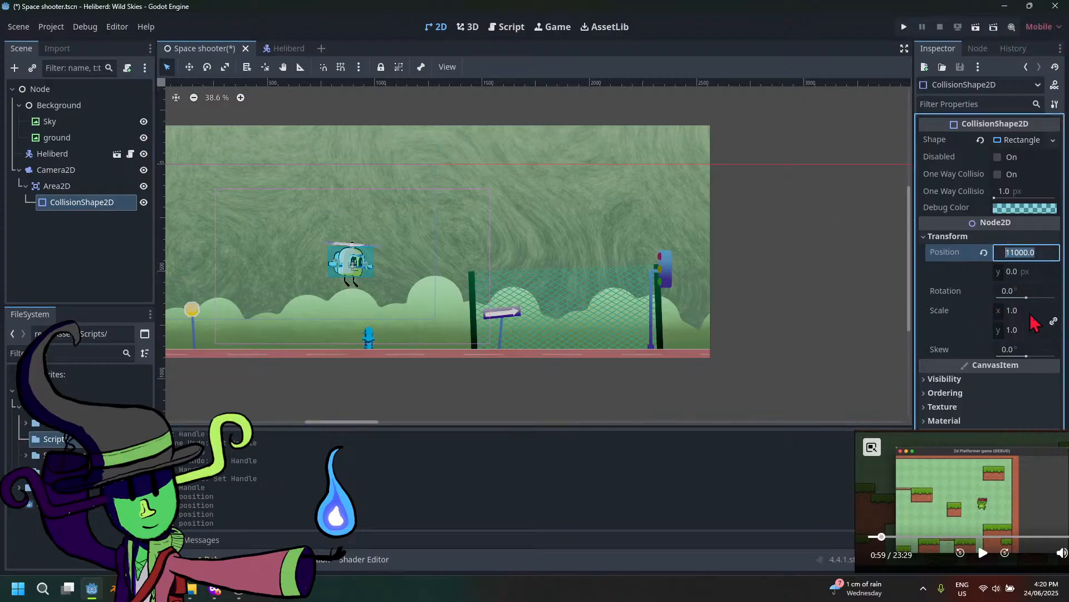
left_click(1017, 253)
key("BackSpace")
key("Return")
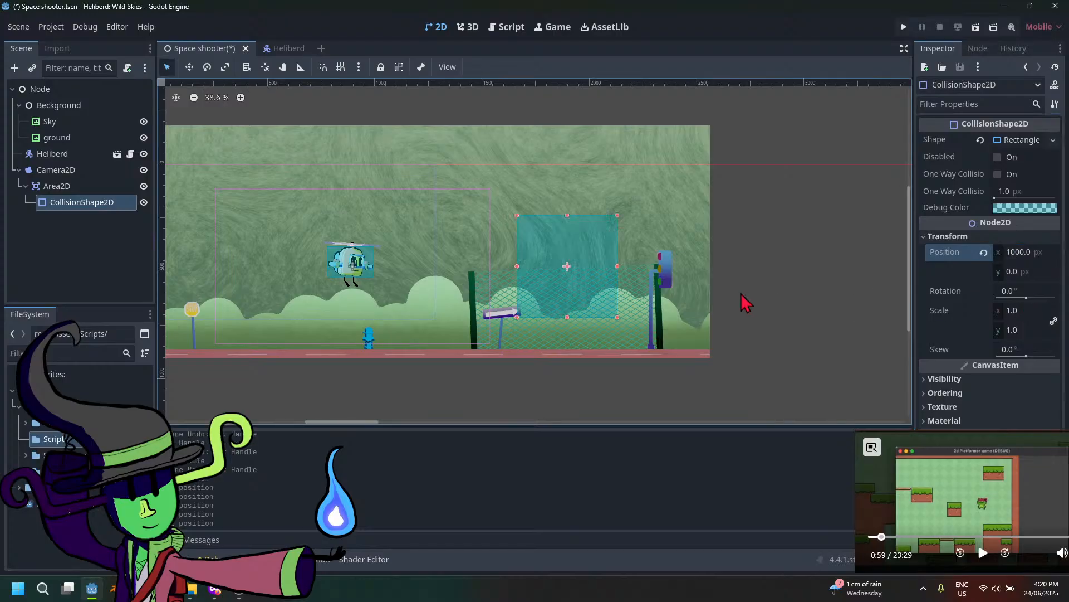
Set the collision shape's X position back to 0 px
scroll(746, 301, "down", 3)
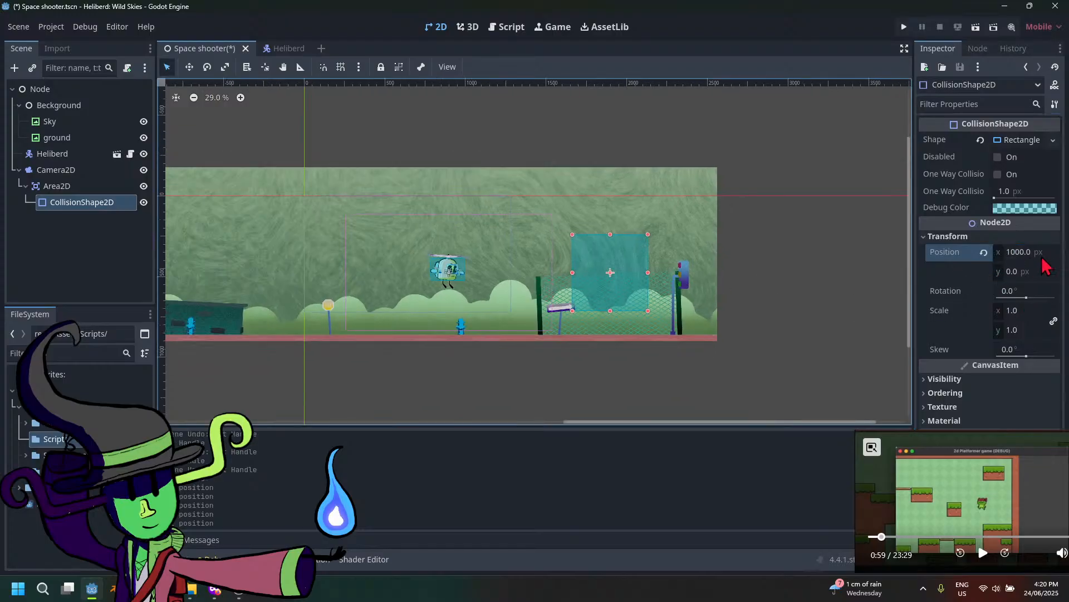
left_click(1007, 256)
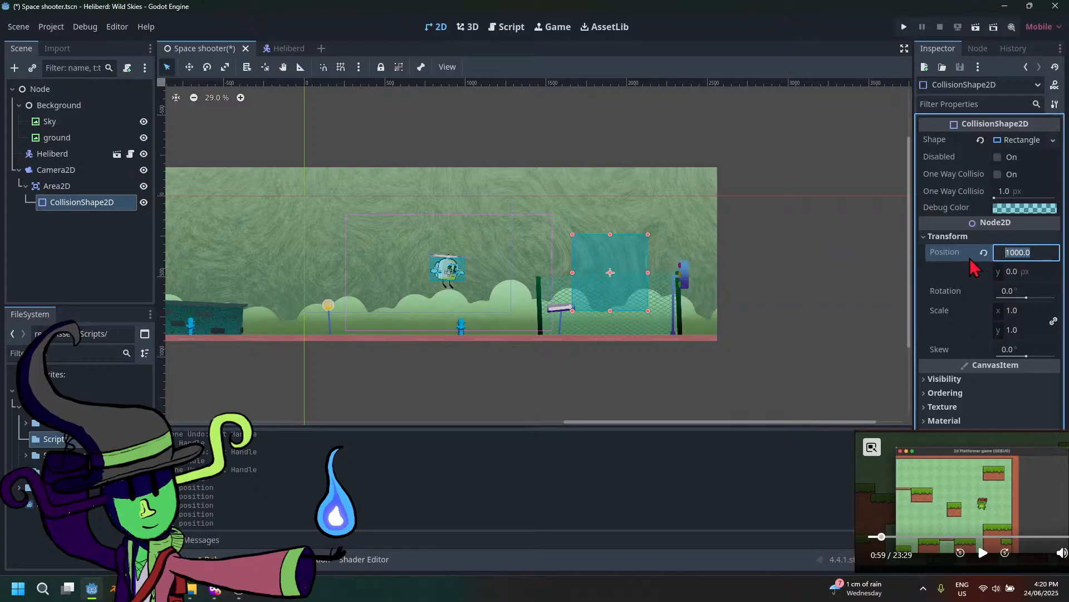
type("0")
key("Return")
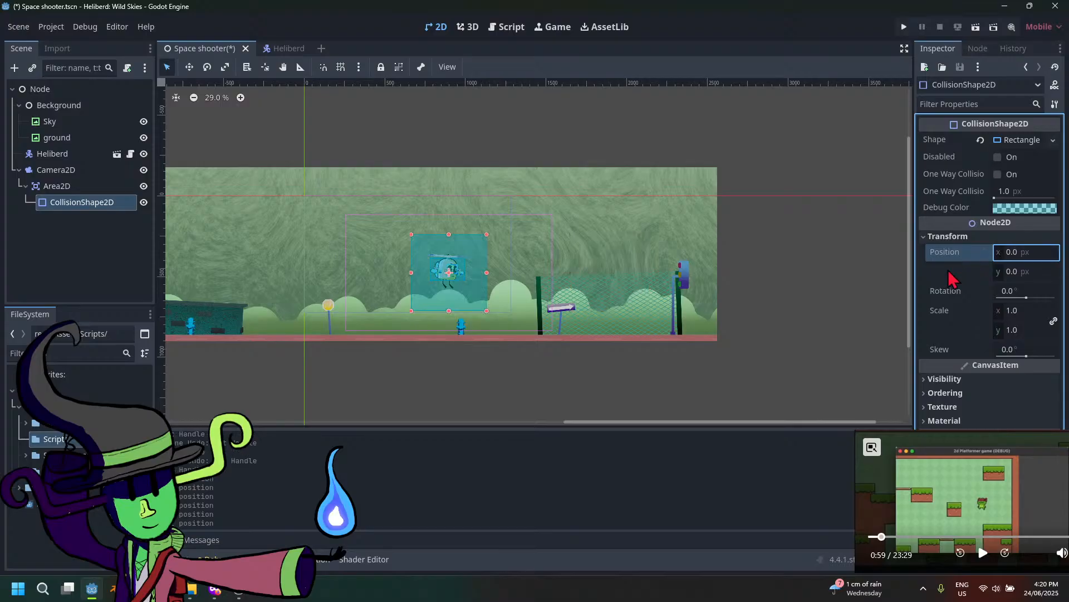
scroll(491, 284, "up", 3)
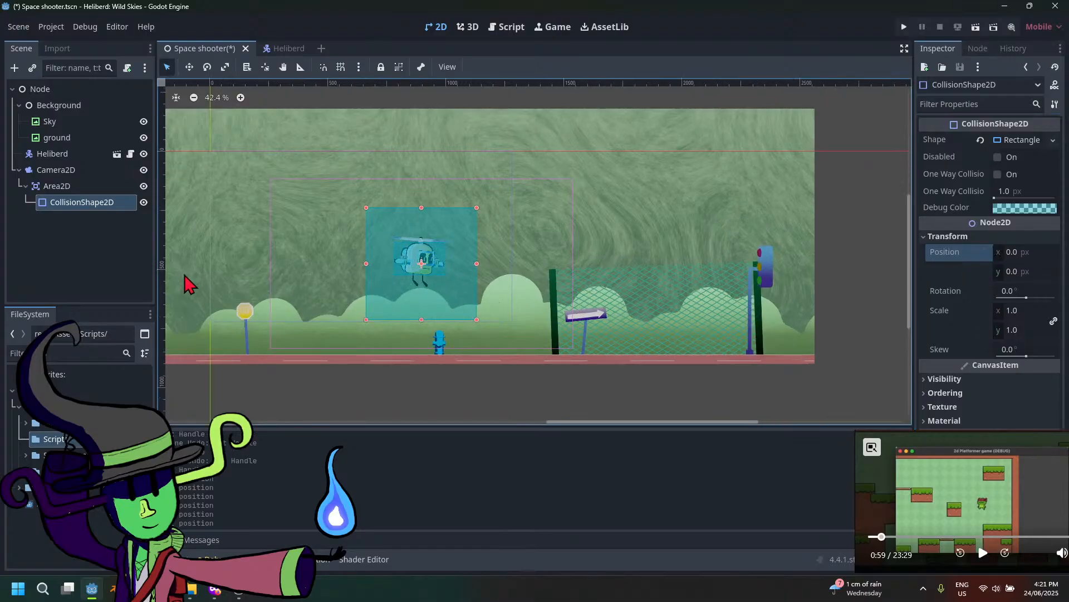
Attach a new GDScript named camera.gd to the Area2D node, using the default Node template in the Main scenes folder
left_click(73, 189)
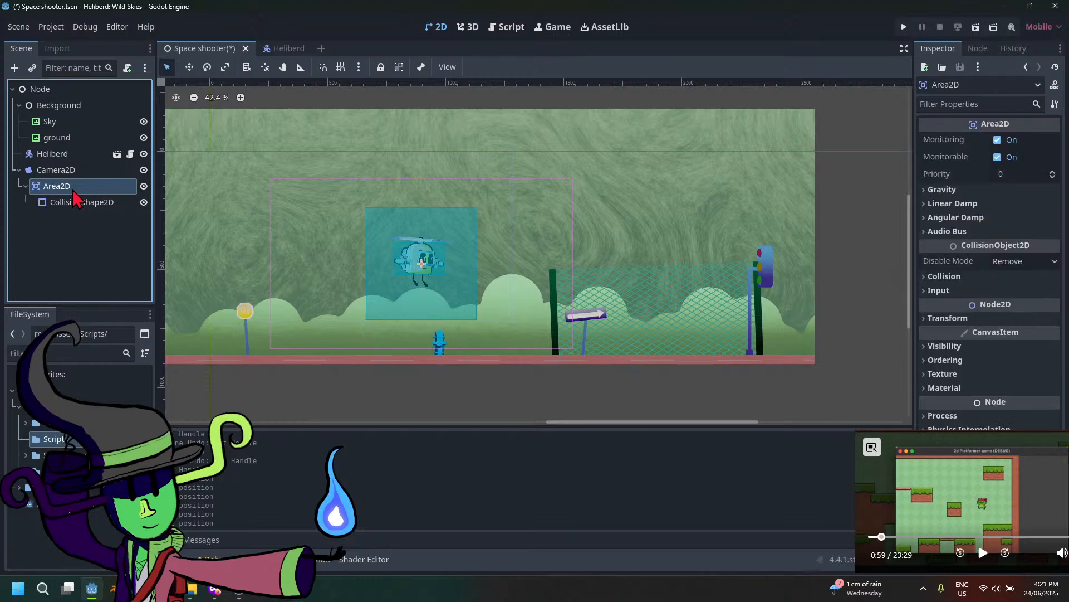
right_click(73, 190)
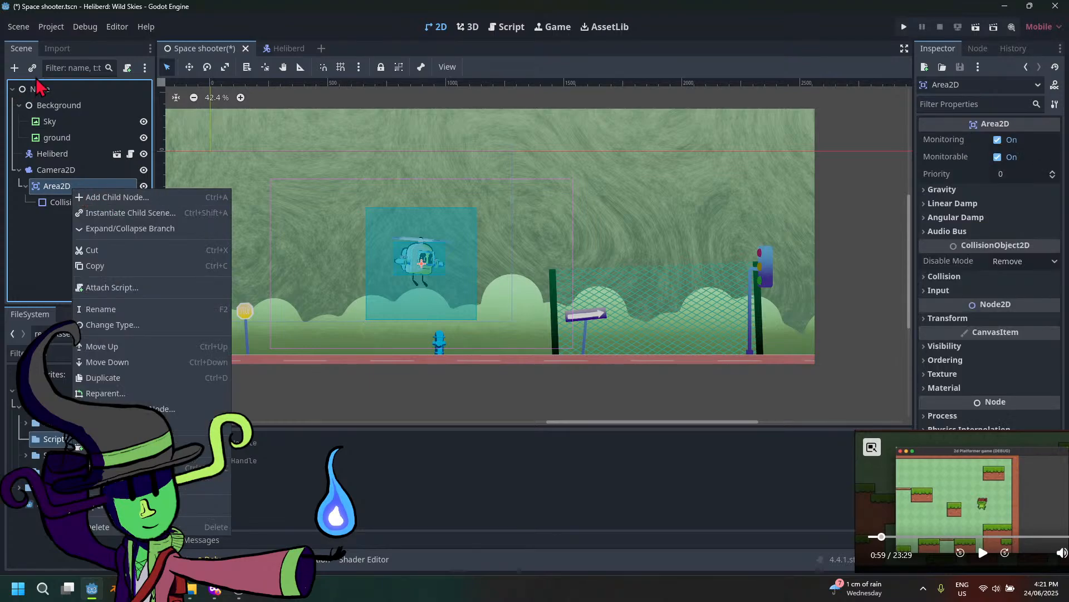
left_click(129, 70)
left_click(127, 70)
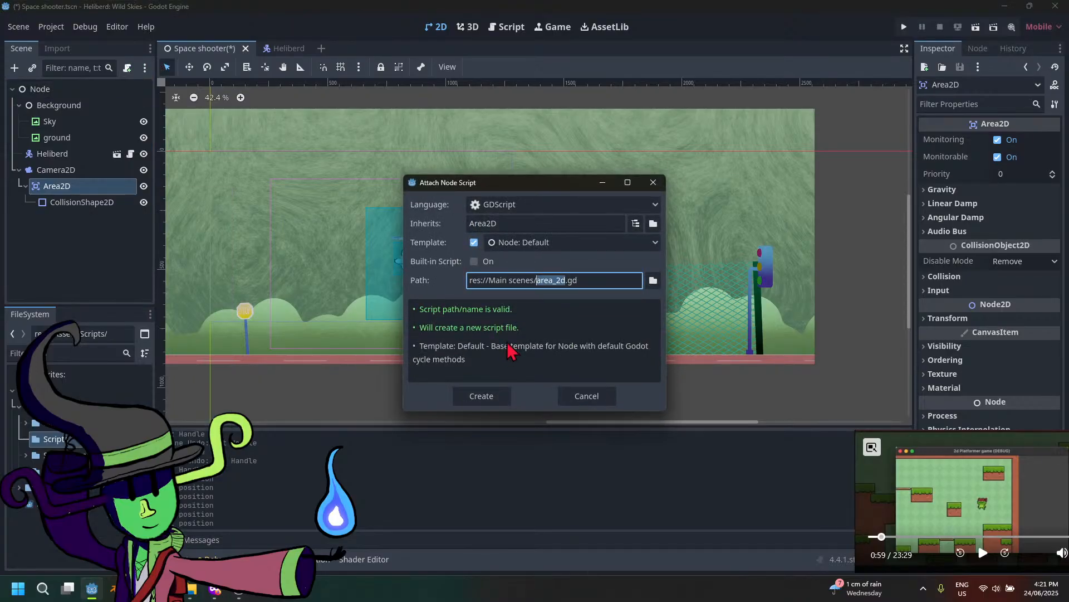
type("camera")
key("Return")
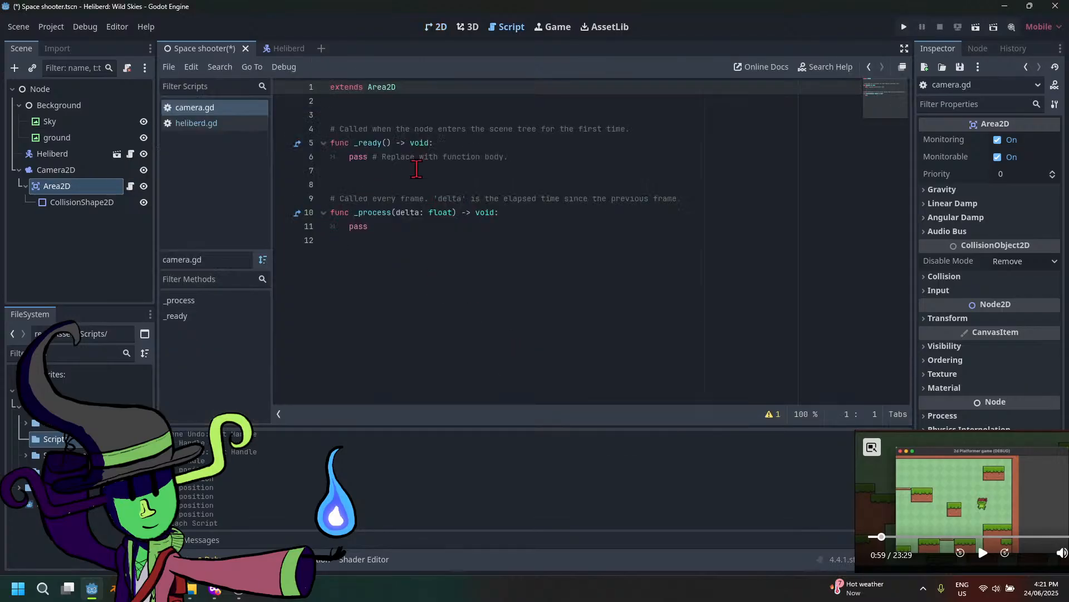
Change the _process function in camera.gd to _physics_process(delta: float): without a return type, and save
left_click(402, 204)
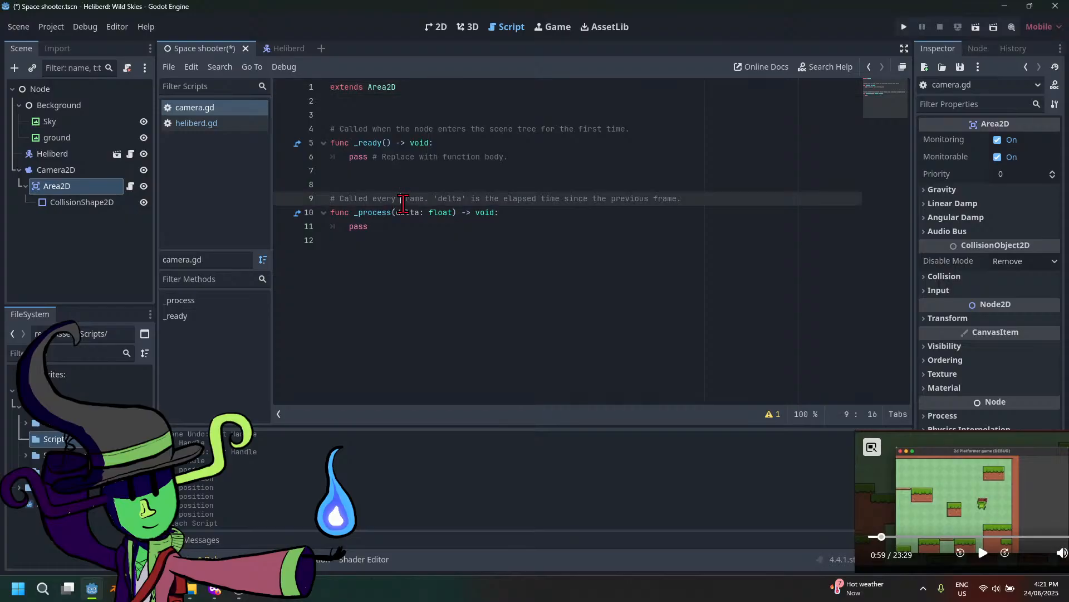
left_click(450, 227)
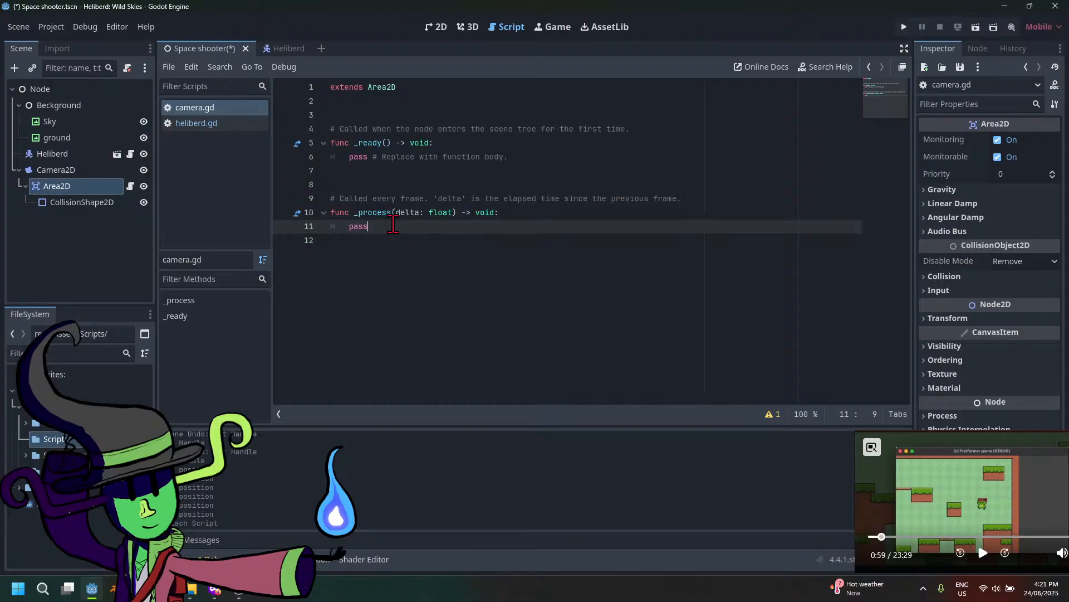
left_click(357, 212)
type("p")
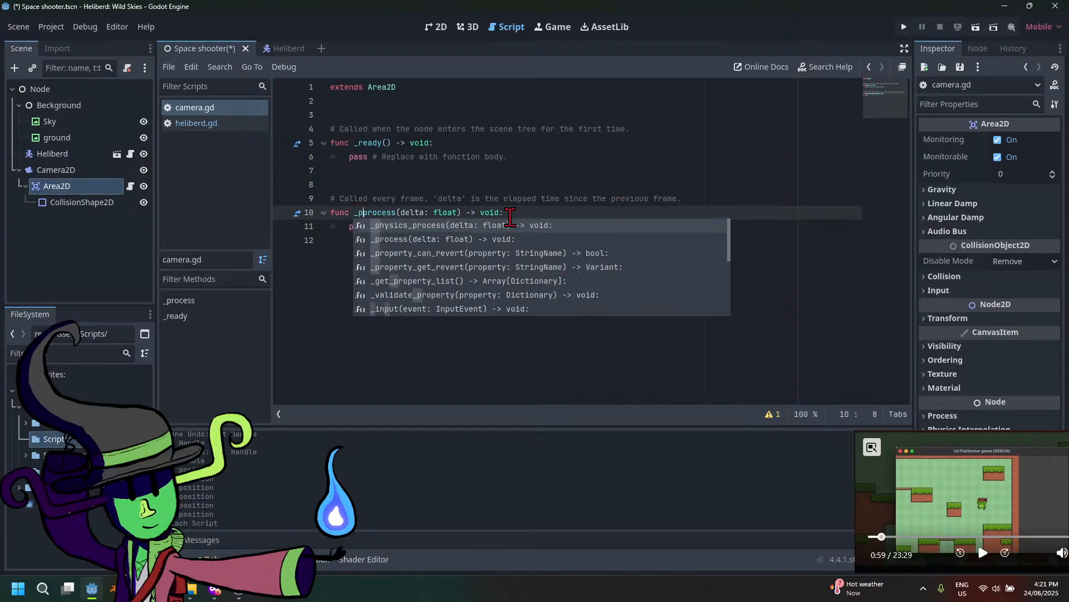
key("Return")
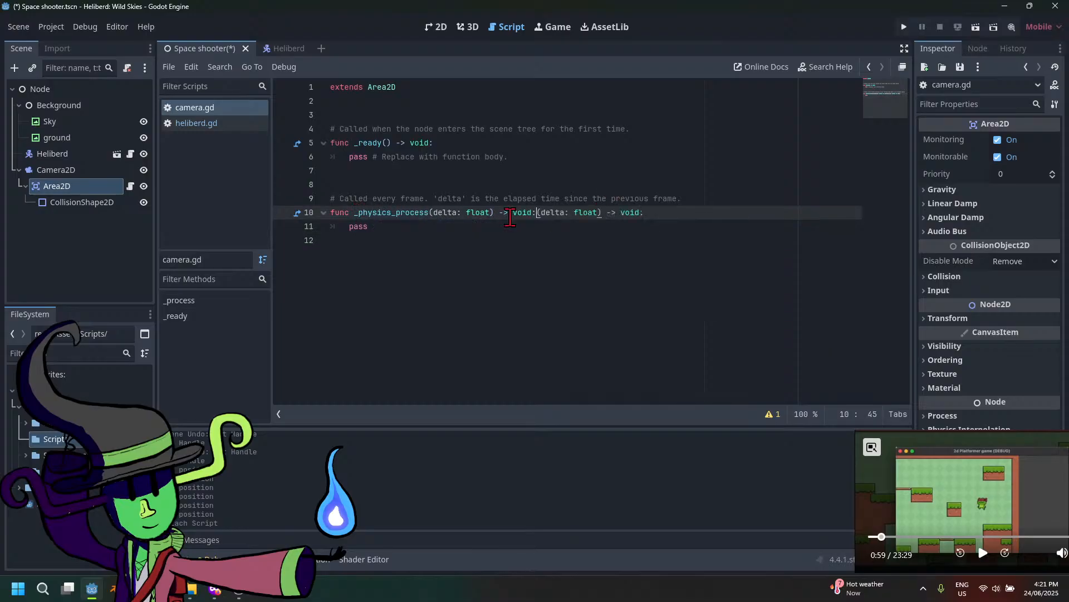
left_click_drag(707, 213, 497, 215)
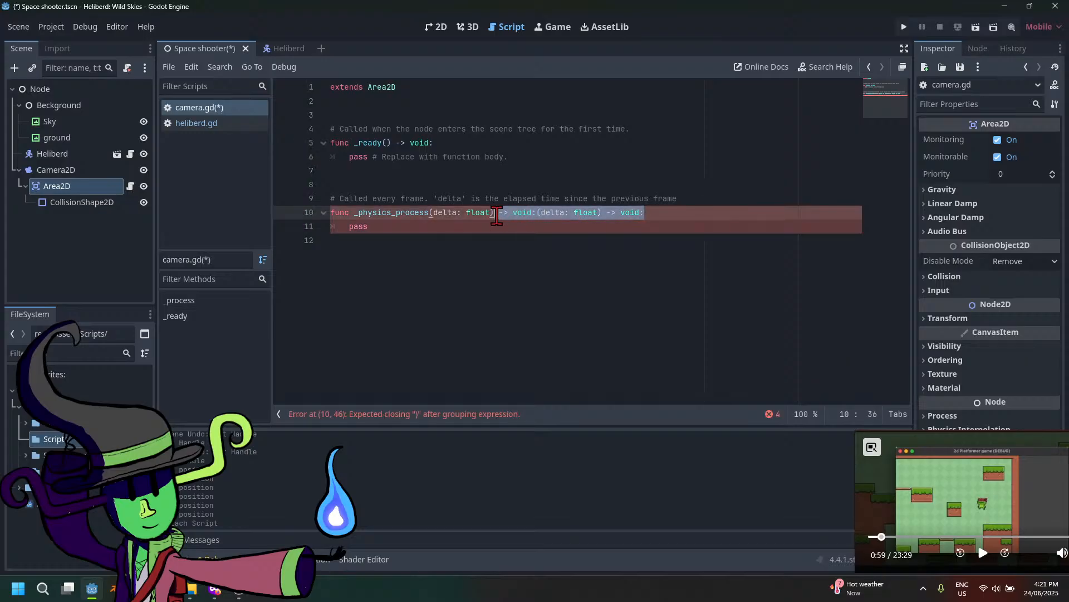
key("BackSpace")
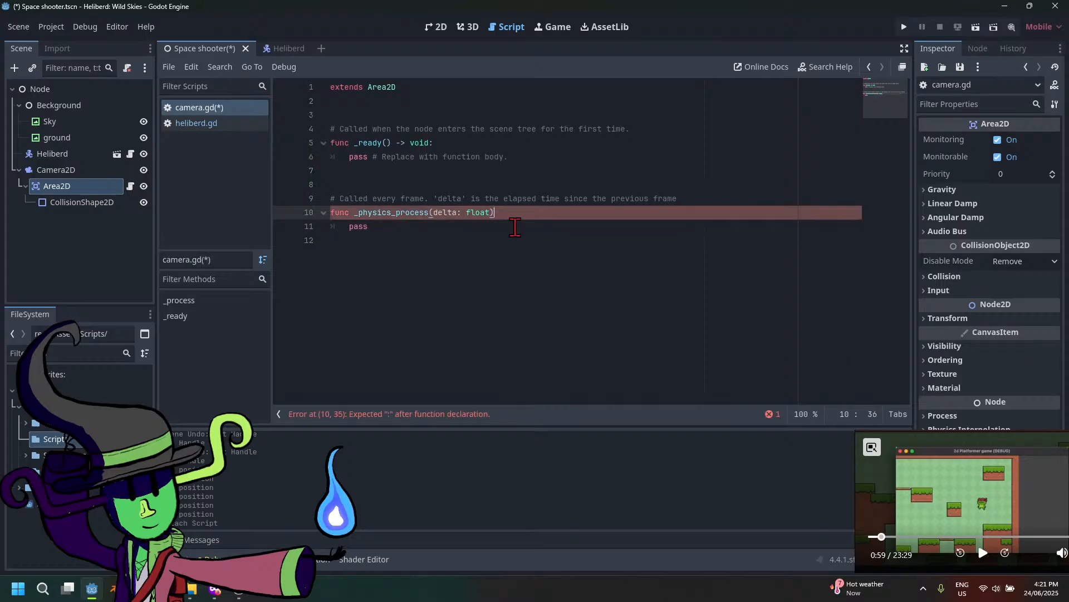
type(":")
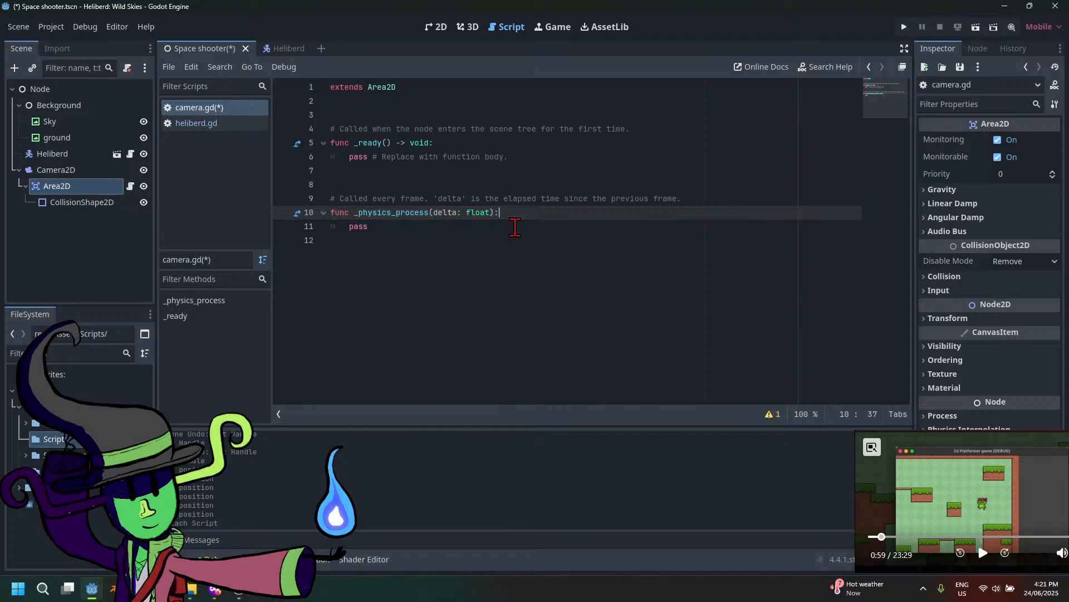
key("ctrl+s")
Copy the x_direction and y_direction variables and the left-right movement code from heliberd.gd over pass in camera.gd's _physics_process
left_click(235, 124)
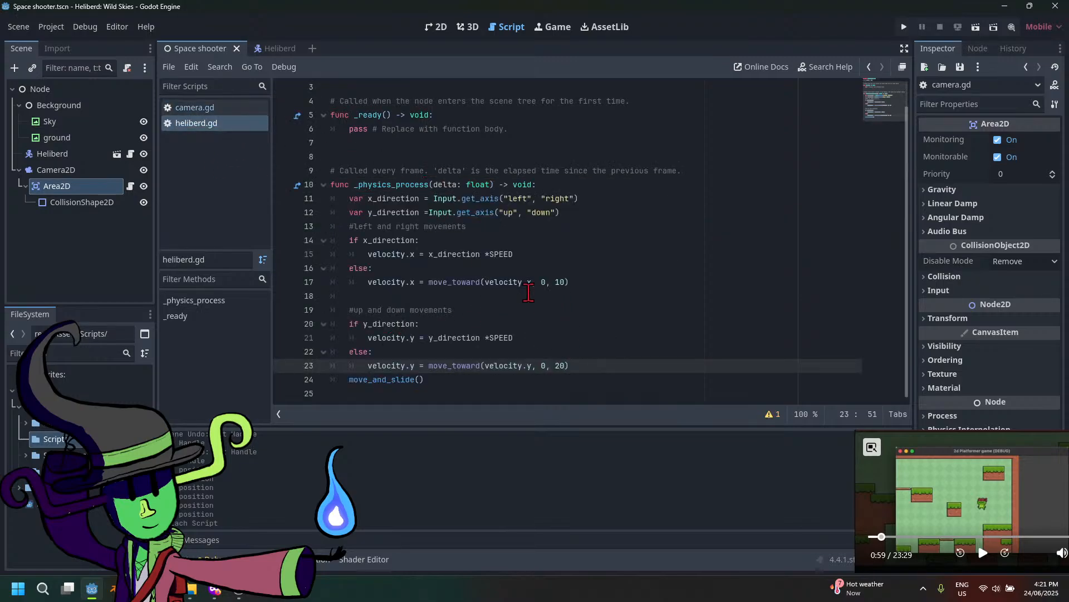
left_click_drag(565, 297, 349, 240)
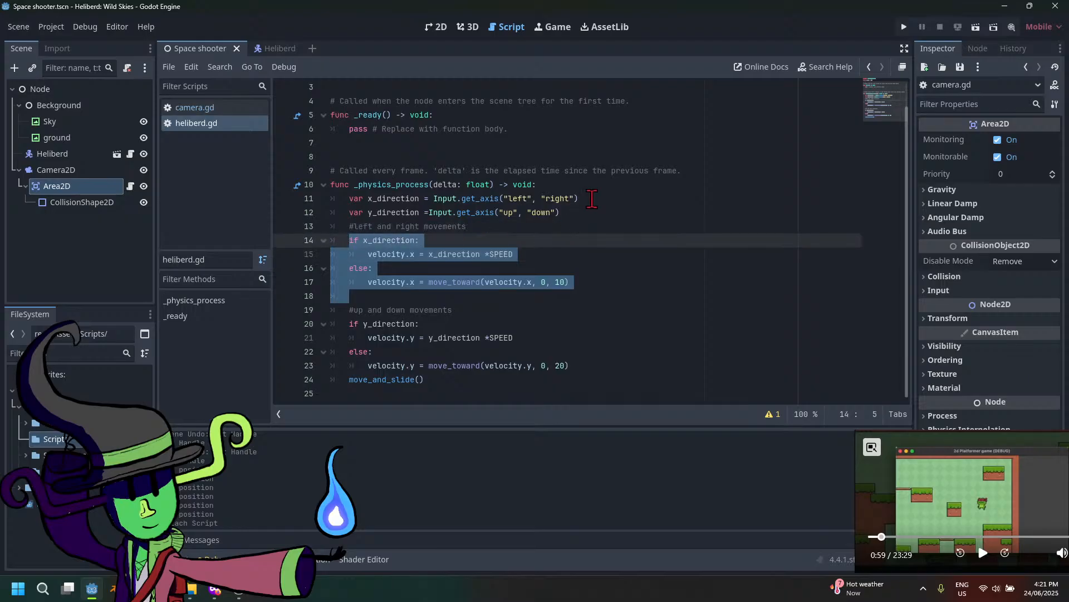
left_click_drag(591, 199, 349, 199)
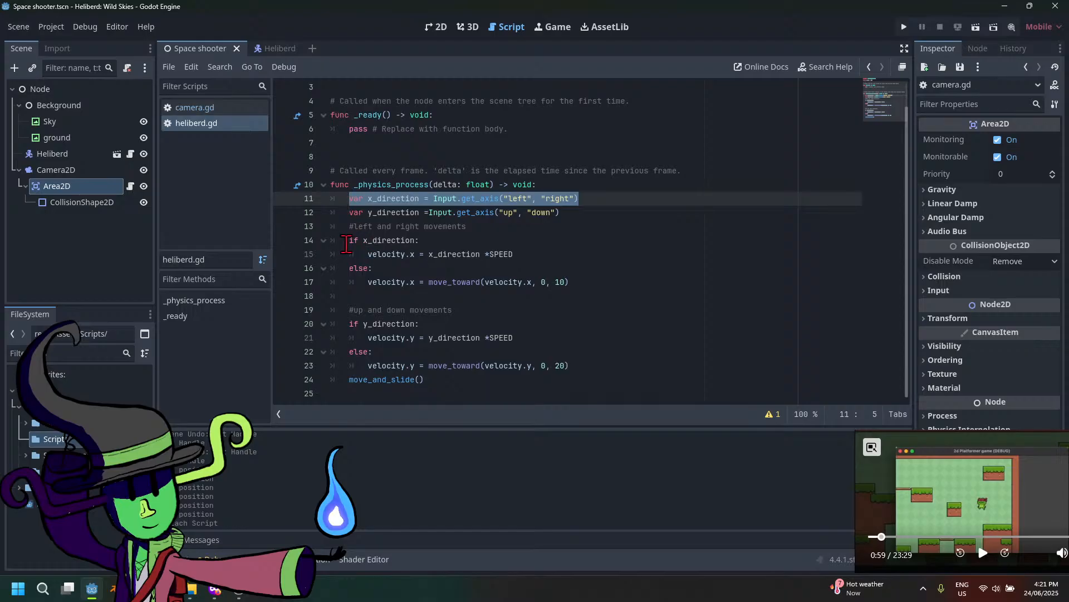
left_click_drag(347, 243, 373, 266)
left_click(589, 288)
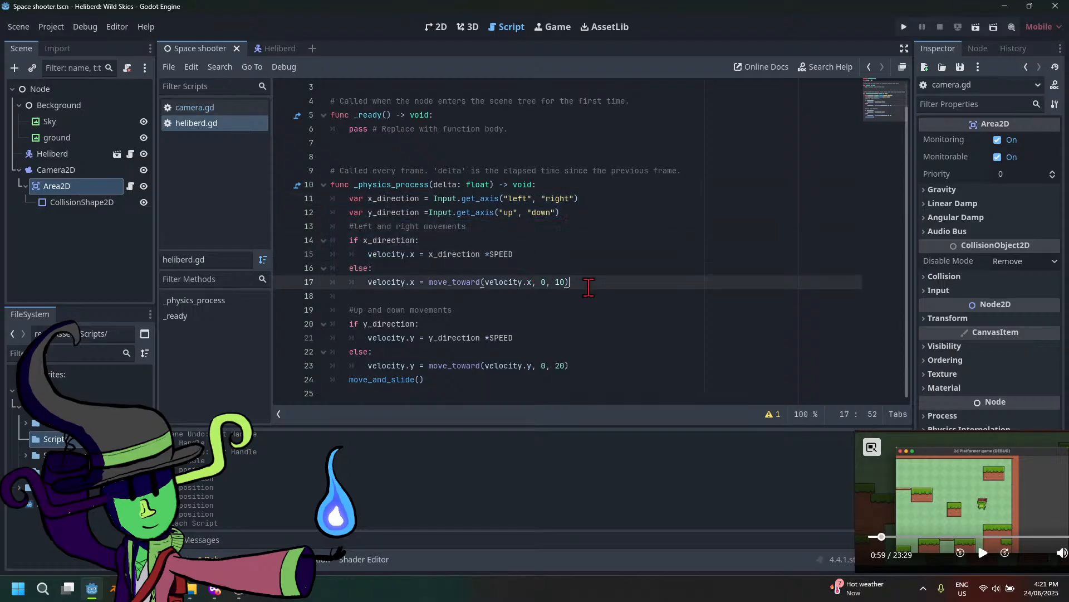
left_click_drag(588, 288, 349, 199)
key("ctrl+c")
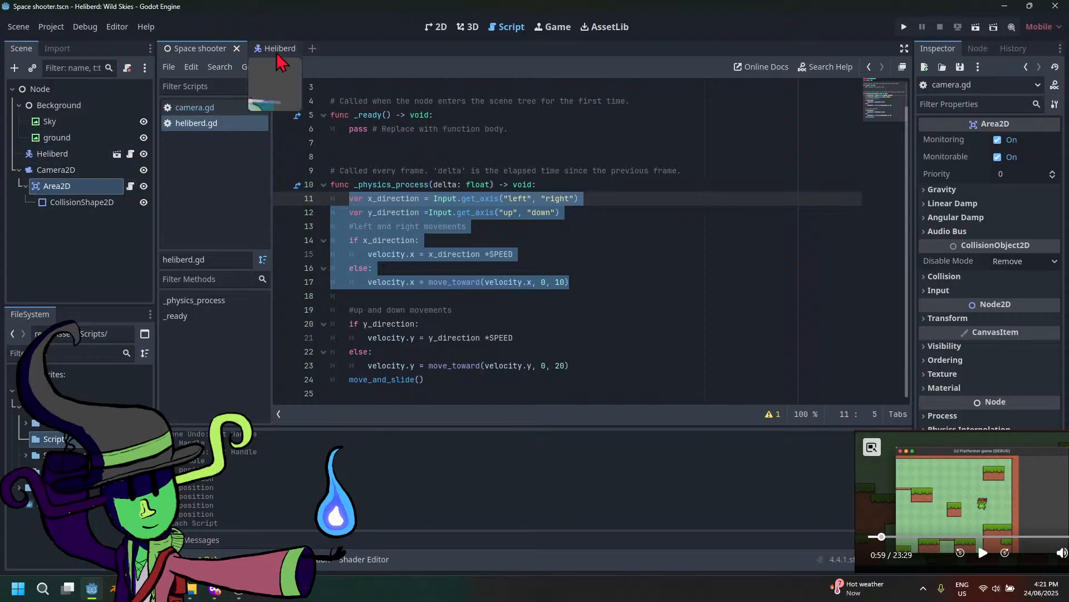
left_click(211, 107)
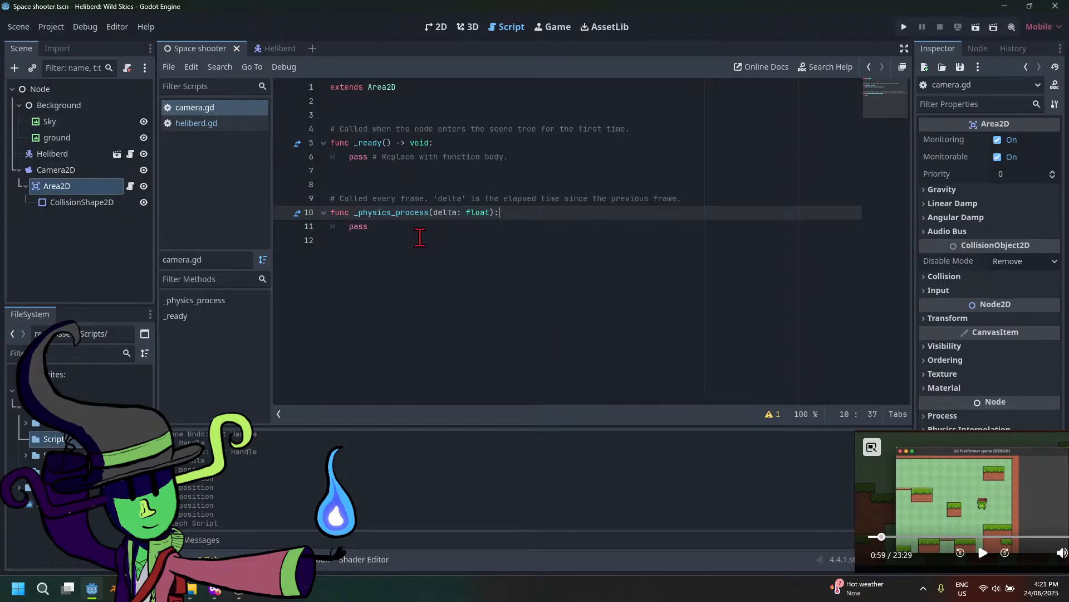
left_click(420, 237)
double_click(358, 226)
key("ctrl+v")
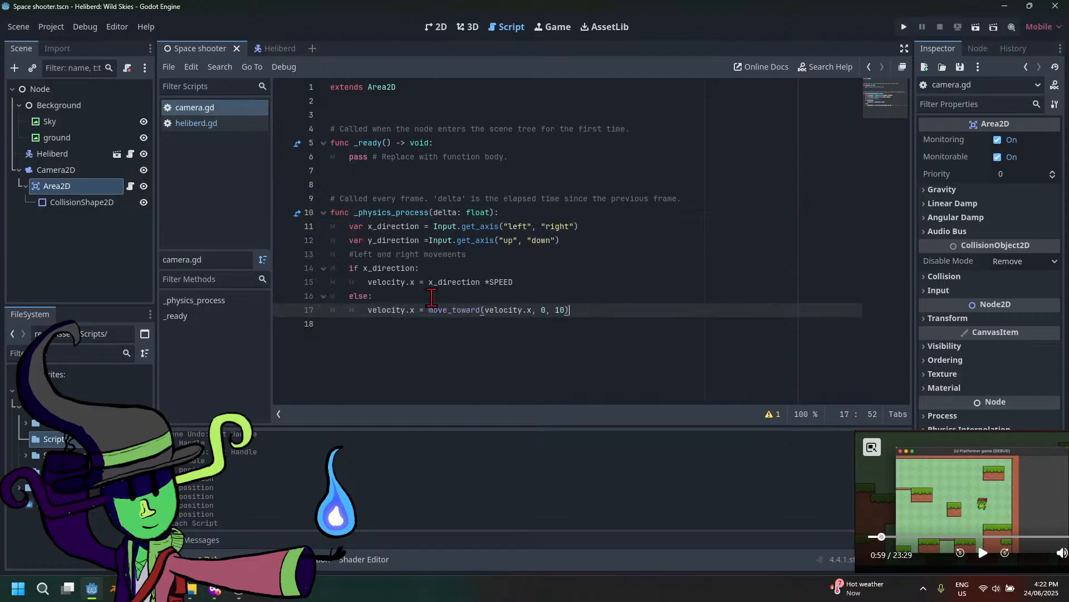
left_click(575, 299)
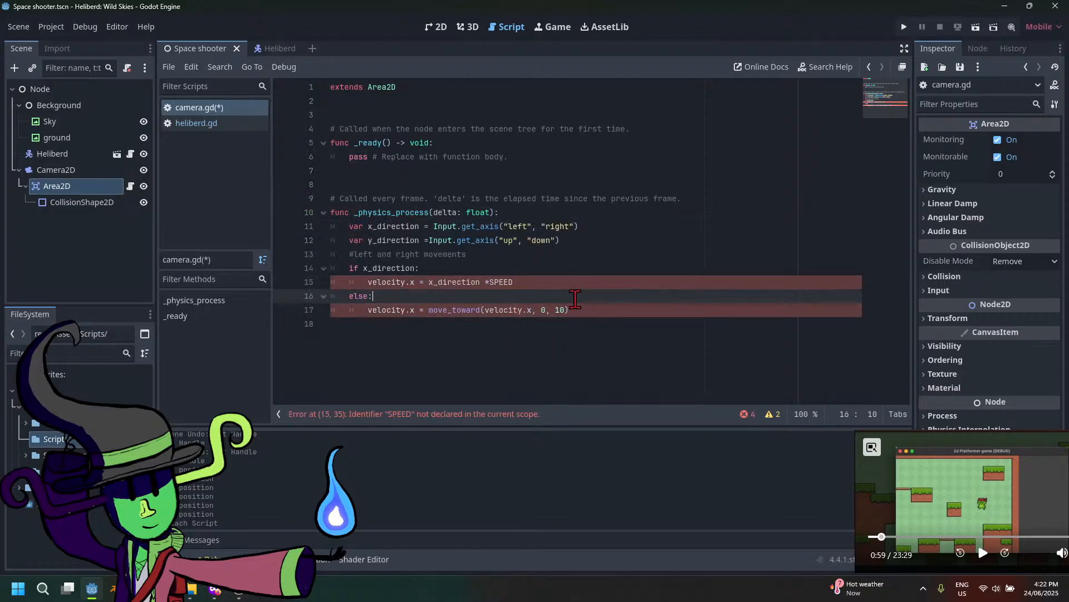
left_click(639, 314)
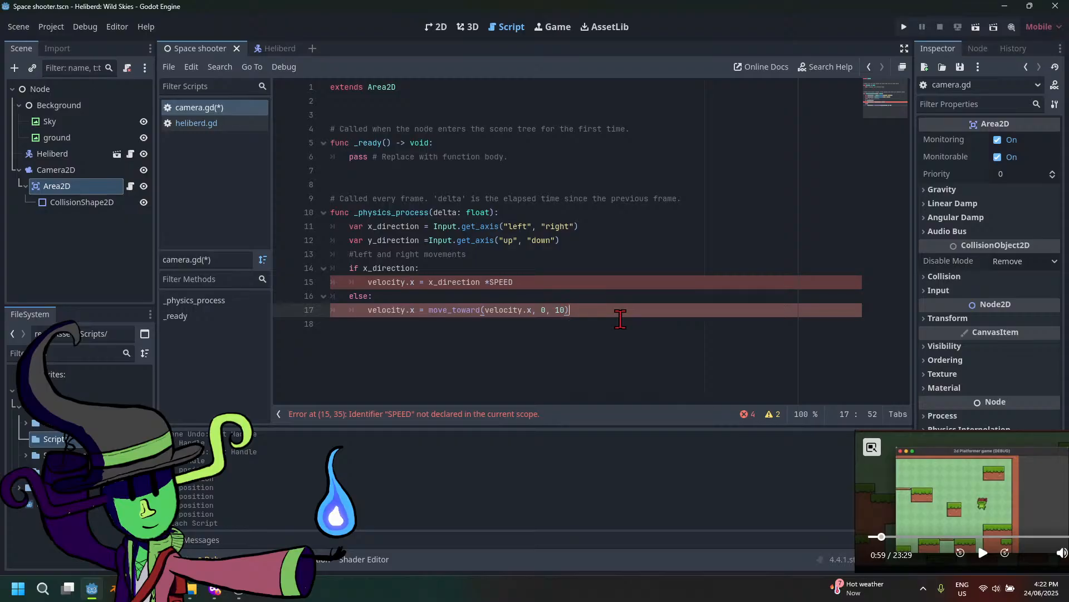
left_click(394, 101)
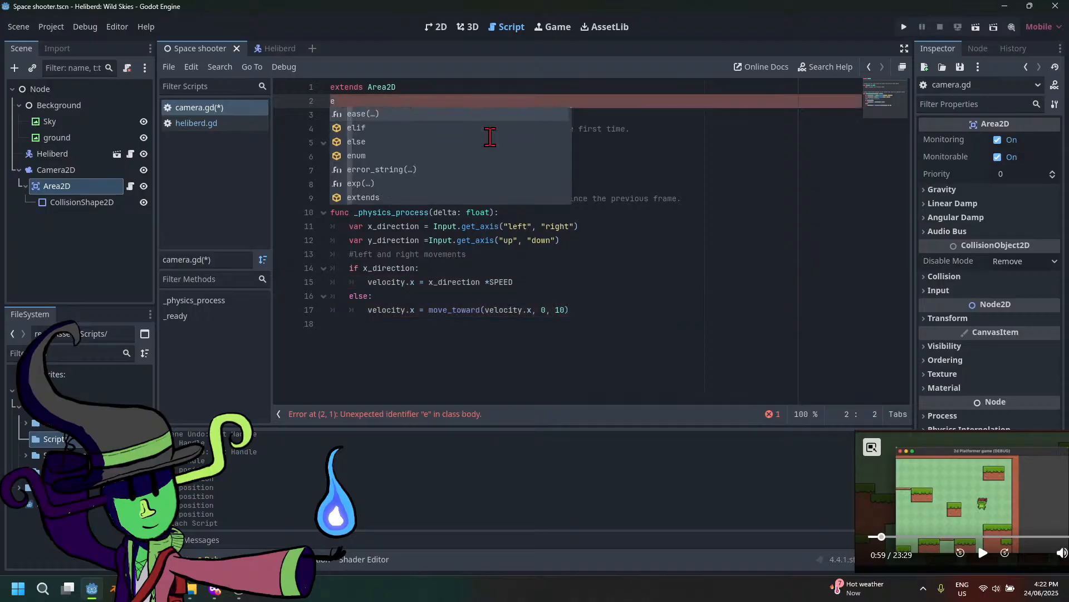
type("enum")
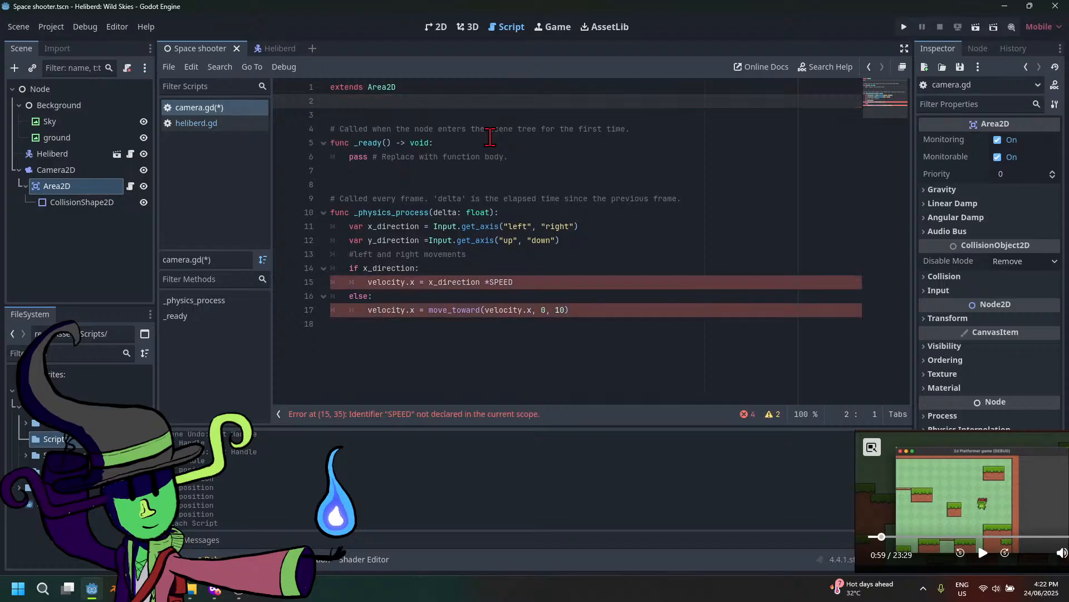
key("ctrl+z")
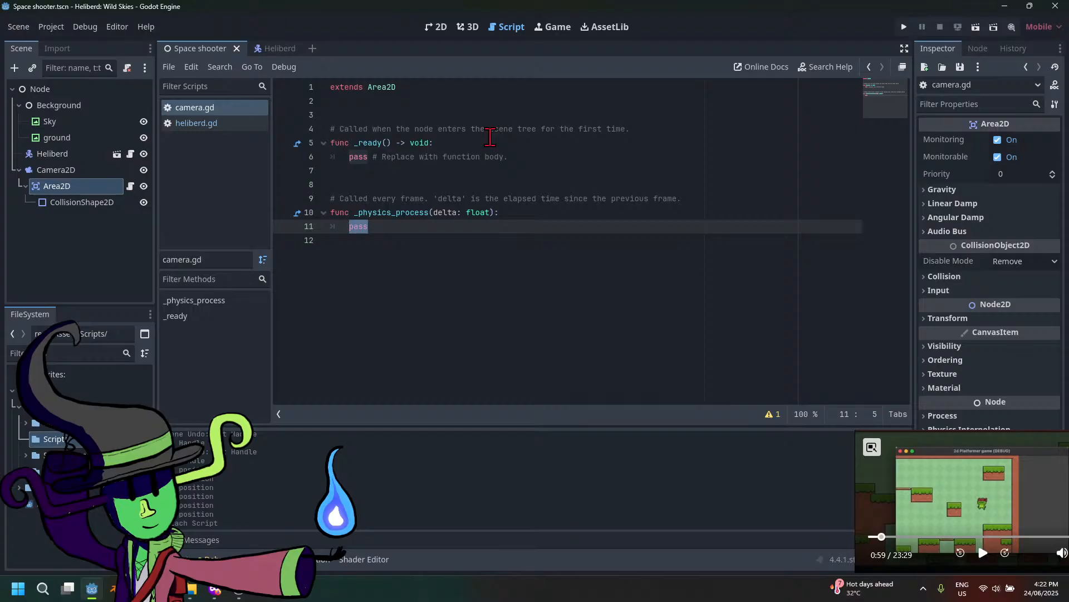
type("var x_direction = Input.get_axis(\"left\", \"right\") \tvar y_direction =Input.get_axis(\"up\", \"down\") \t#left and right movements \tif x_direction: \t\tvelocity.x = x_direction *SPEED \telse: \t\tvelocity.x = move_toward(velocity.x, 0, 10)")
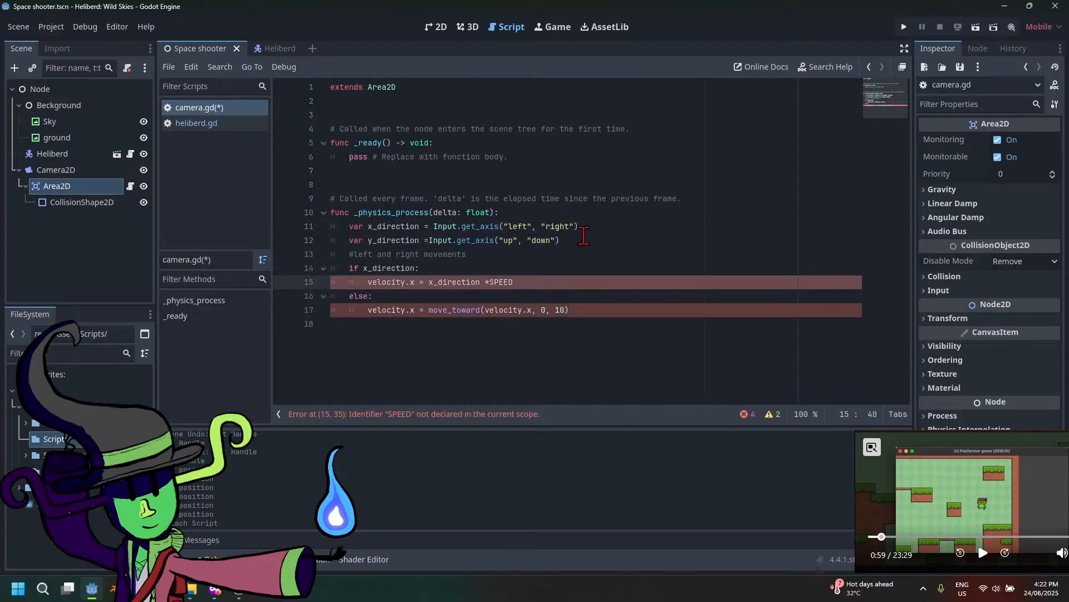
Delete the y_direction variable line from camera.gd and add an indented blank line below the move_toward line
left_click_drag(583, 236, 581, 227)
key("BackSpace")
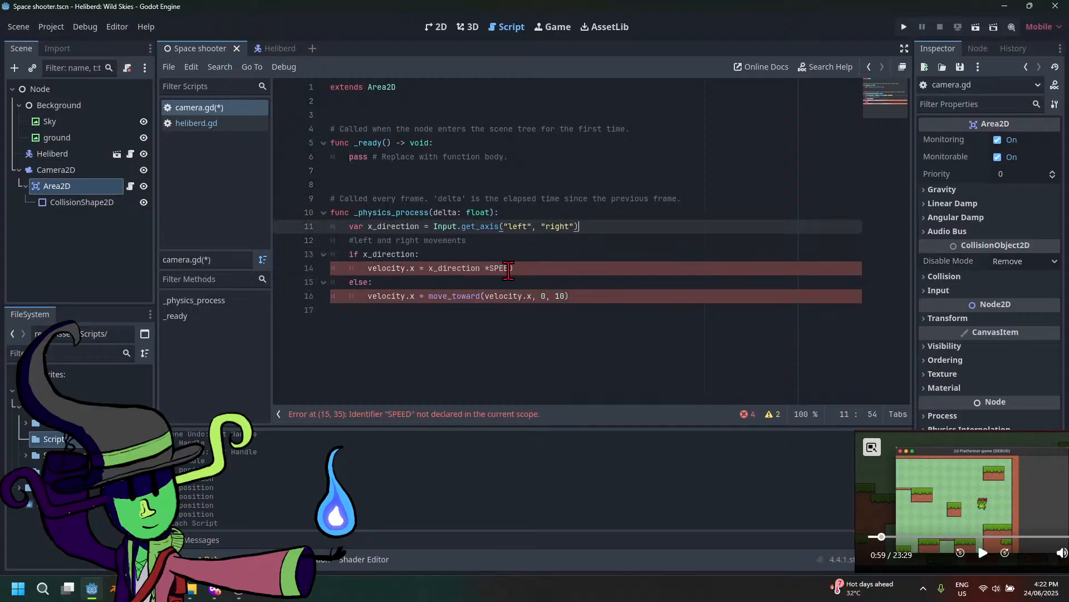
left_click(593, 268)
left_click(650, 283)
left_click(616, 296)
left_click(615, 306)
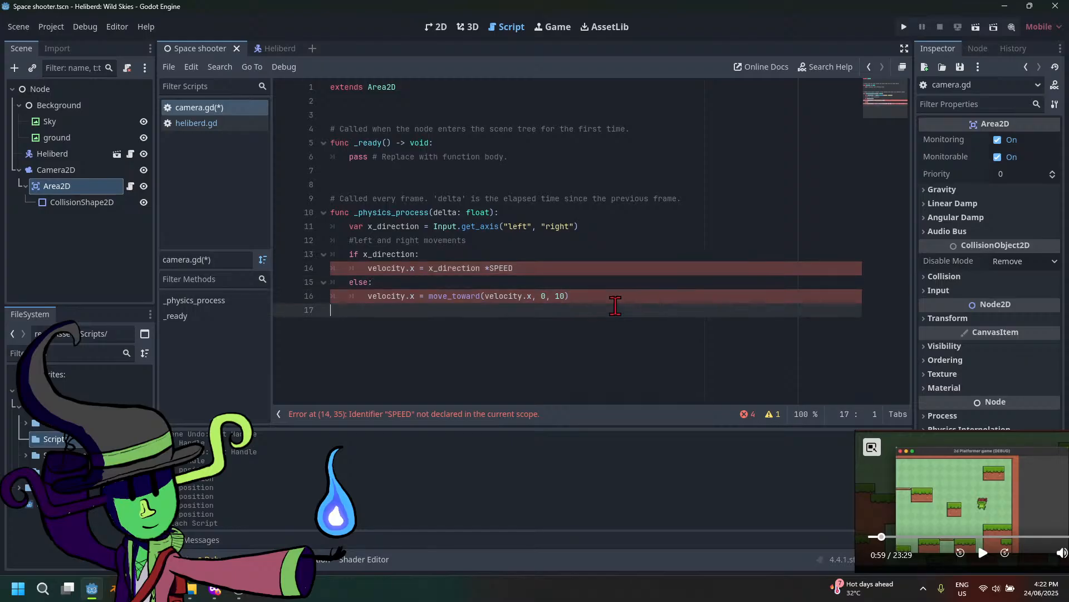
left_click(620, 299)
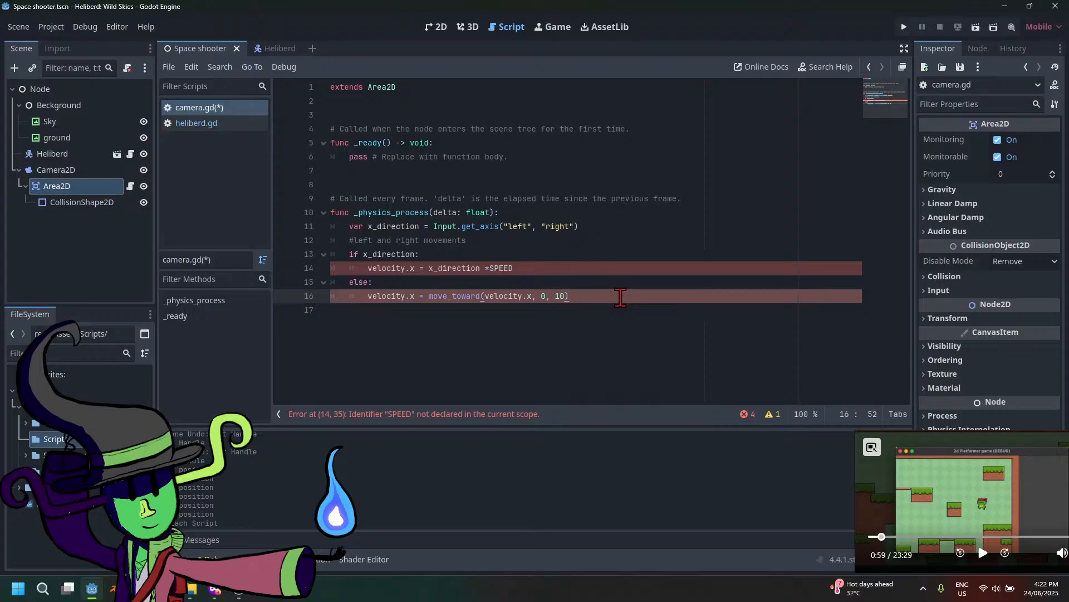
key("Return")
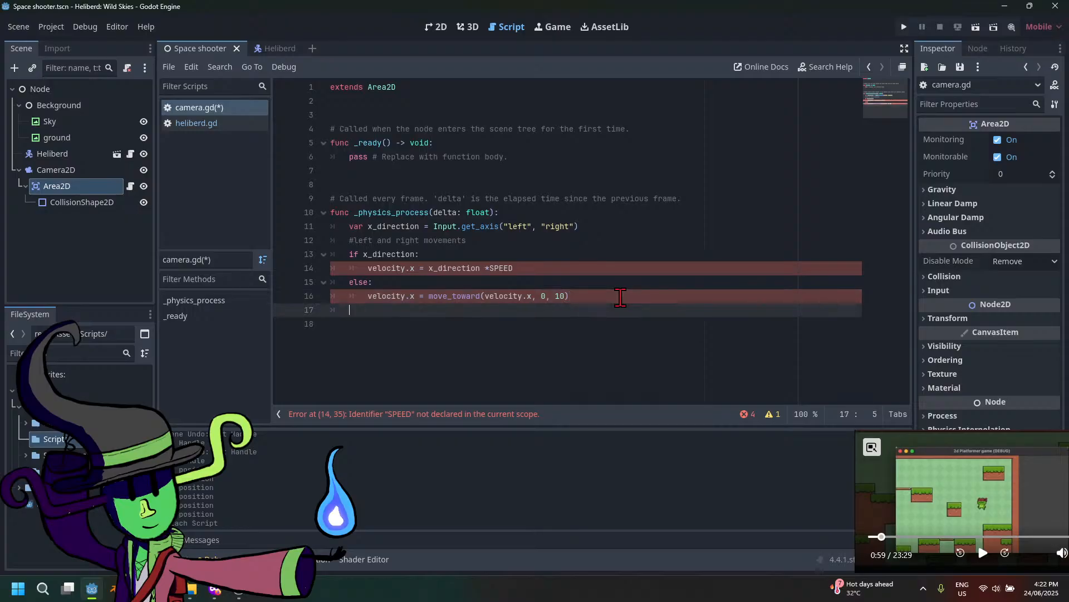
key("Return")
type("movea")
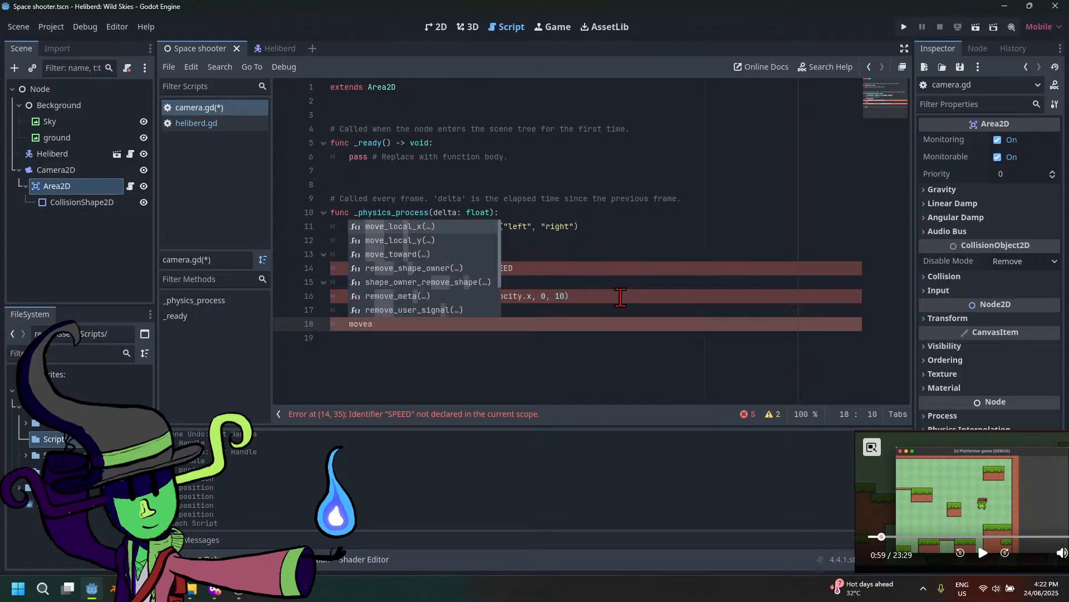
key("BackSpace")
type("_an")
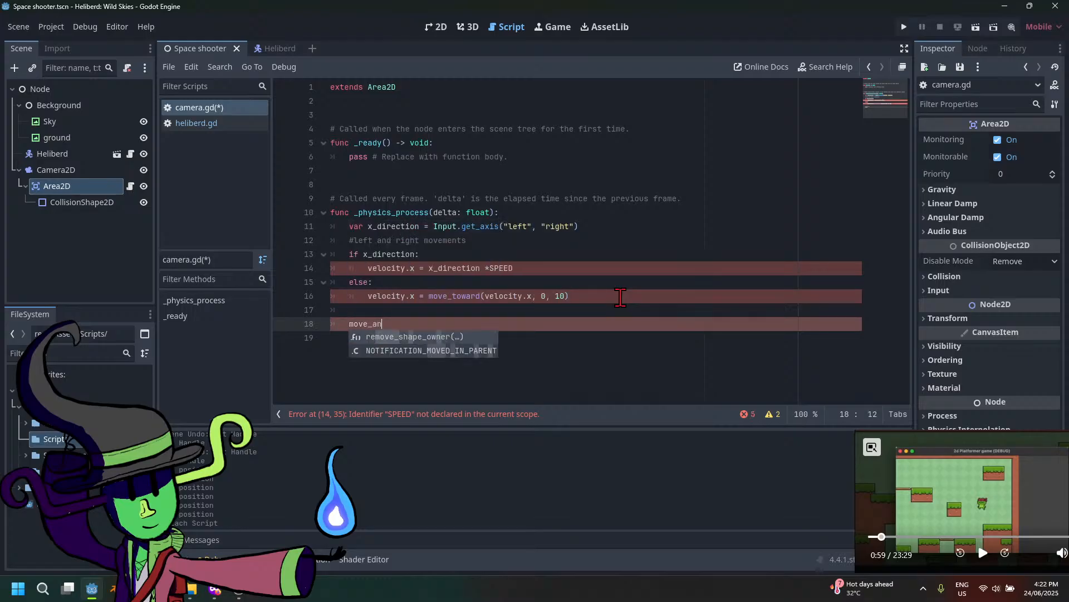
key("BackSpace")
key("BackSpace")
key("BackSpace")
key("BackSpace")
key("BackSpace")
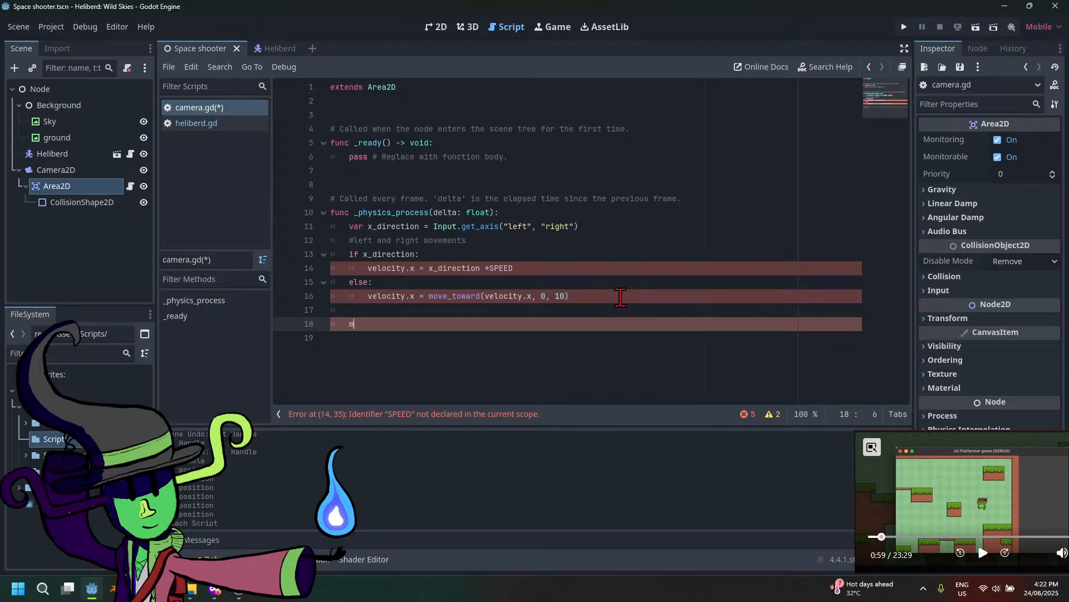
key("BackSpace")
key("BackSpace")
key("BackSpace")
Copy the move_and_slide() call from heliberd.gd to the end of _physics_process in camera.gd
left_click(216, 127)
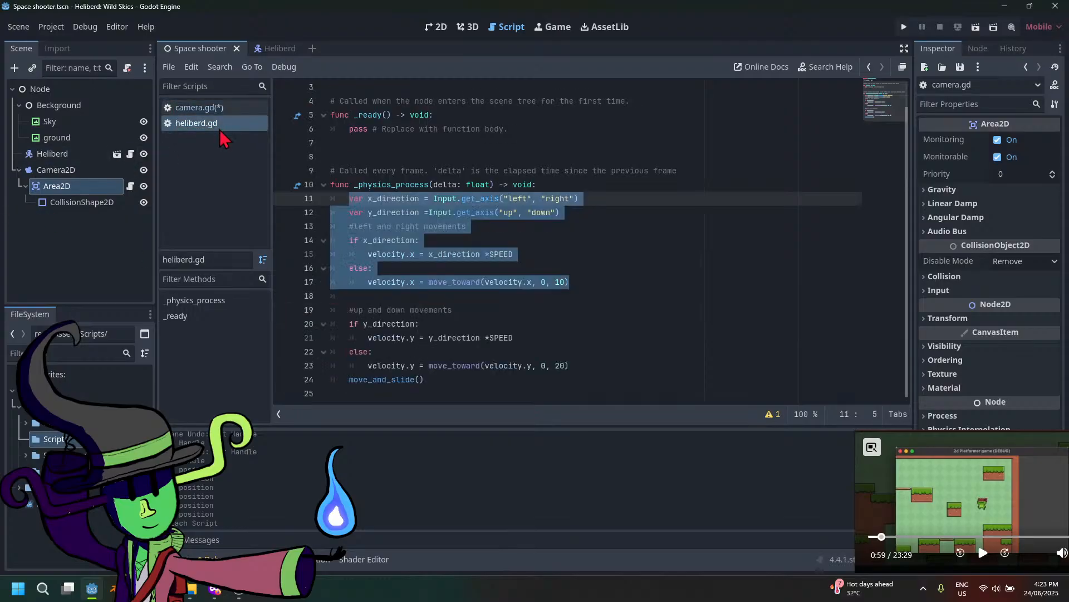
left_click_drag(438, 384, 349, 381)
key("ctrl+c")
left_click(220, 110)
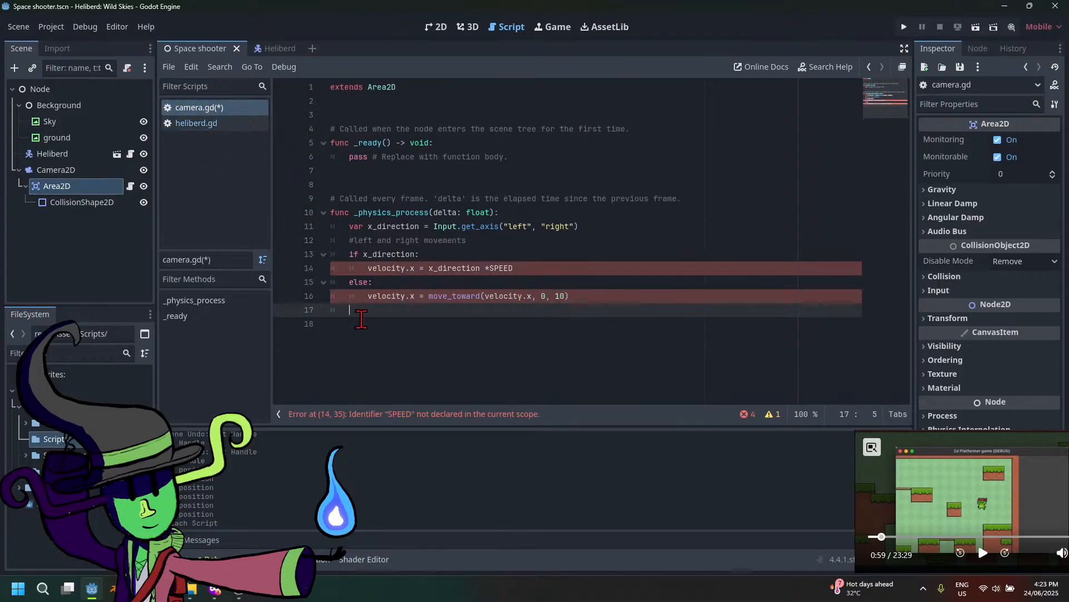
left_click(427, 326)
left_click(384, 312)
key("ctrl+v")
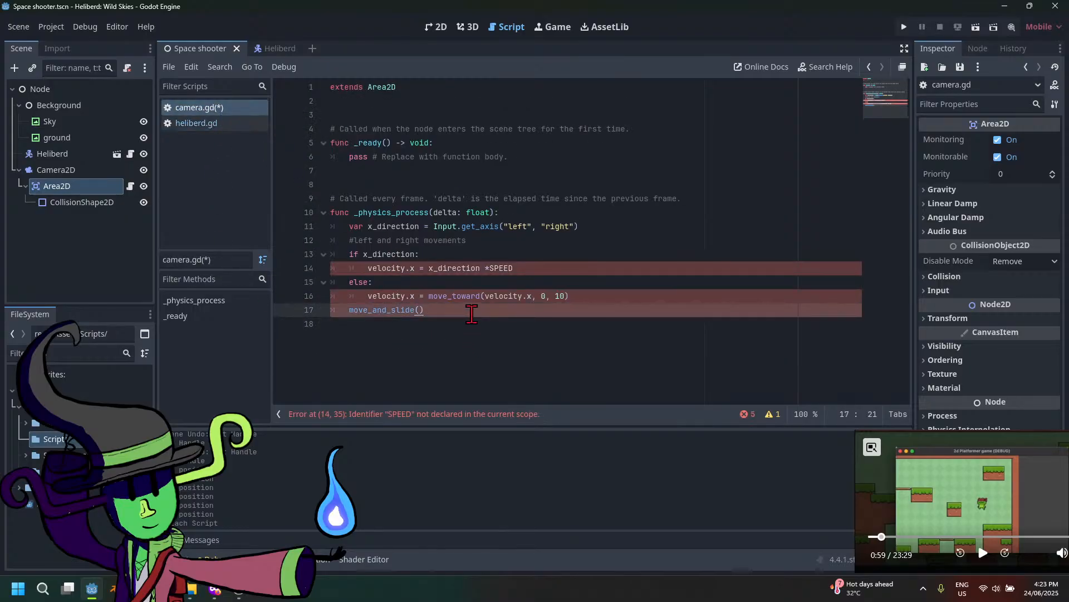
left_click_drag(468, 310, 343, 313)
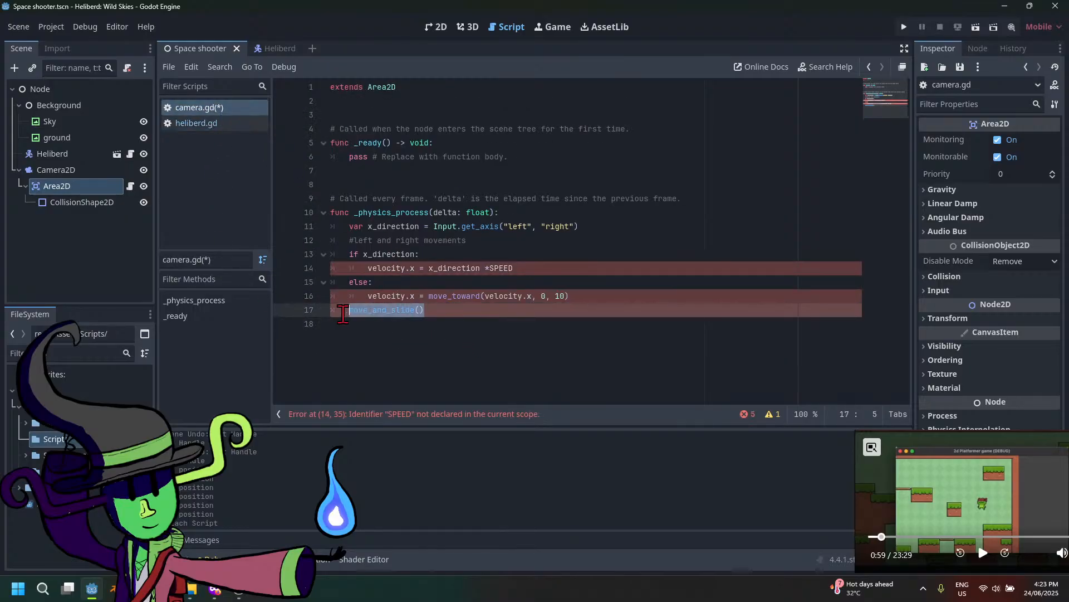
left_click(407, 86)
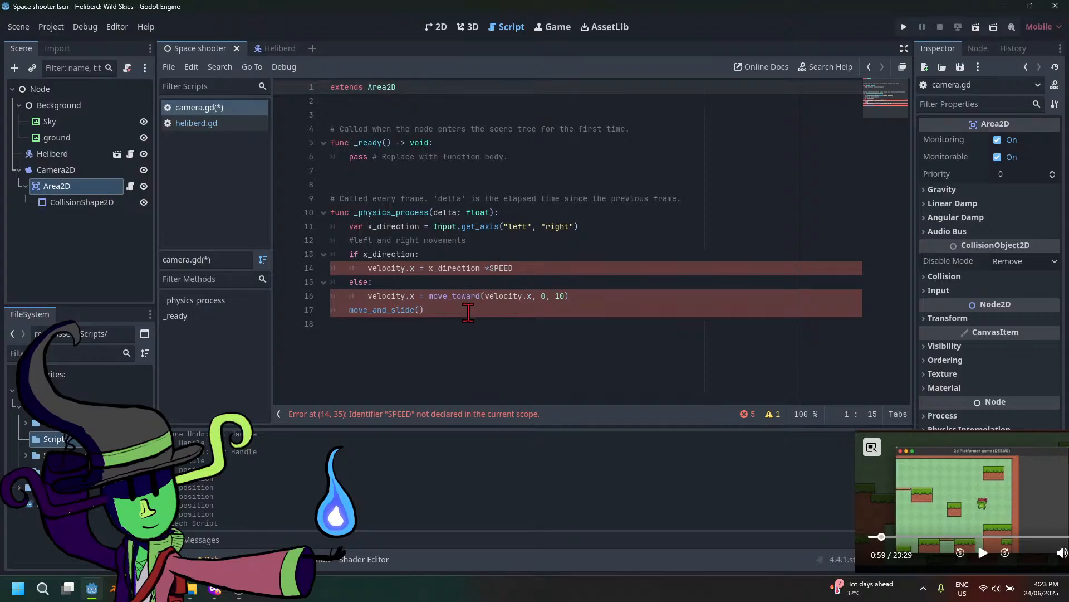
left_click(419, 310)
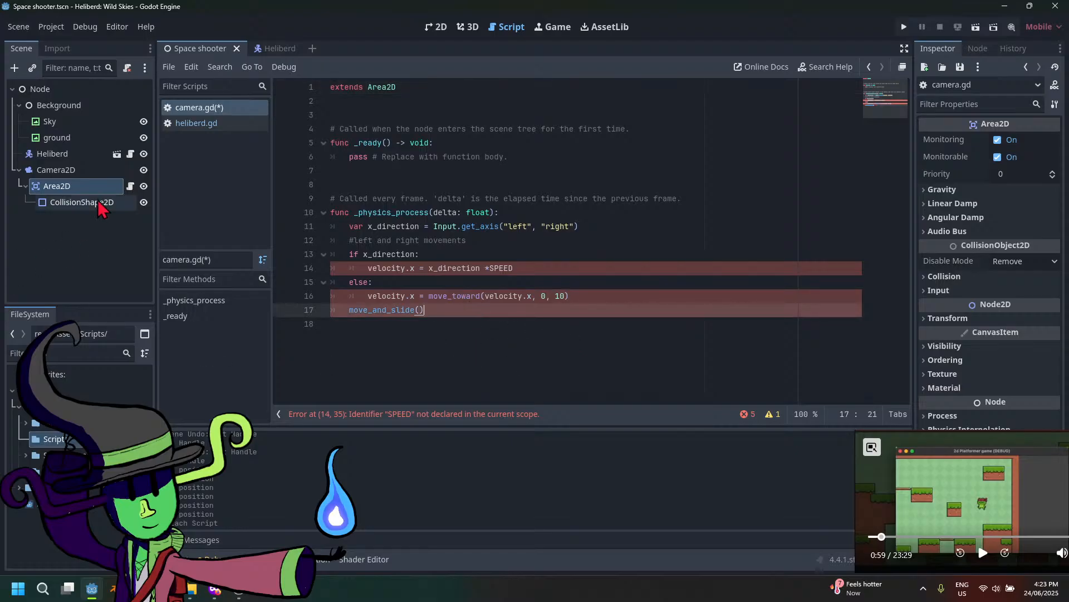
Change the type of the Area2D node under Camera2D to CharacterBody2D
right_click(99, 180)
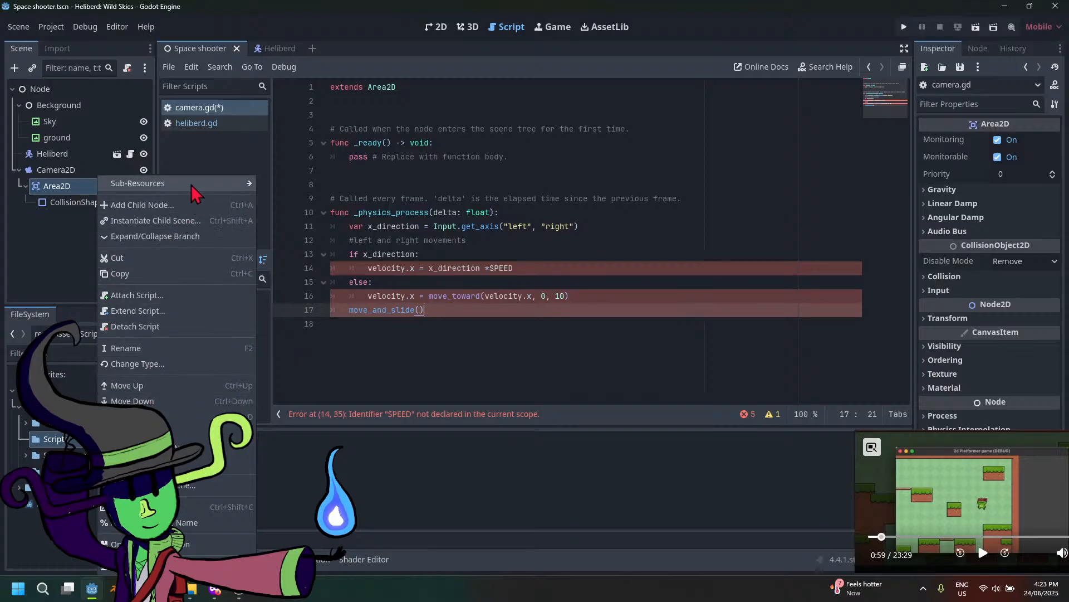
mouse_move(191, 185)
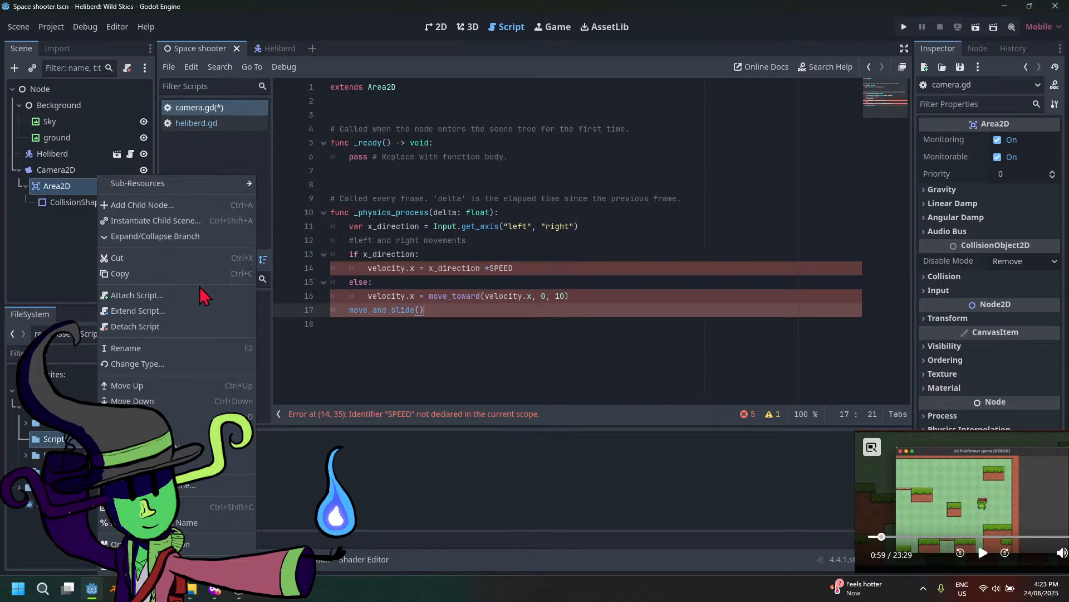
left_click(167, 363)
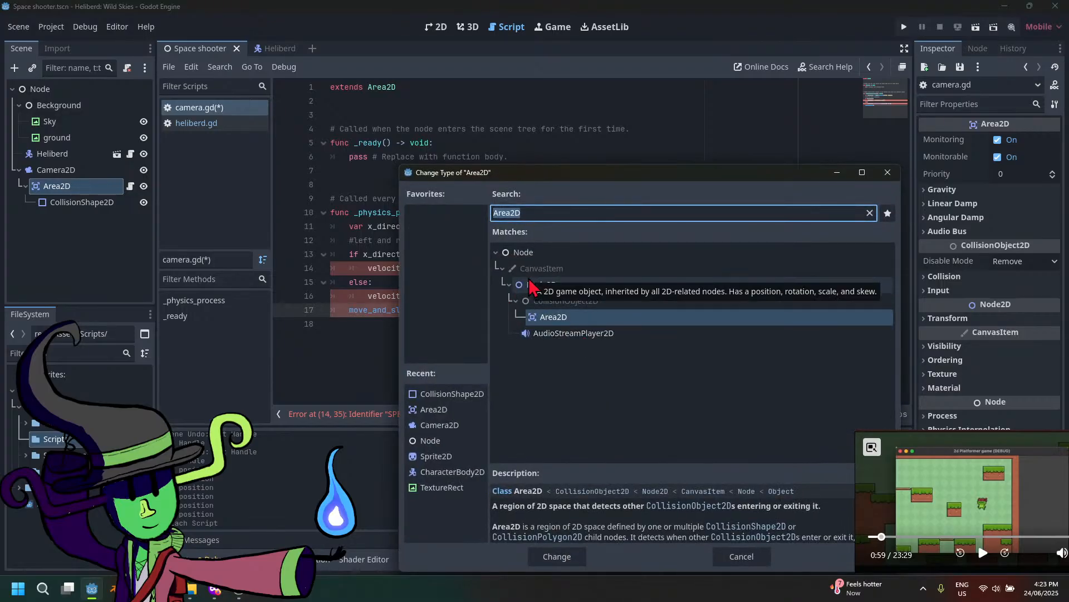
type("char")
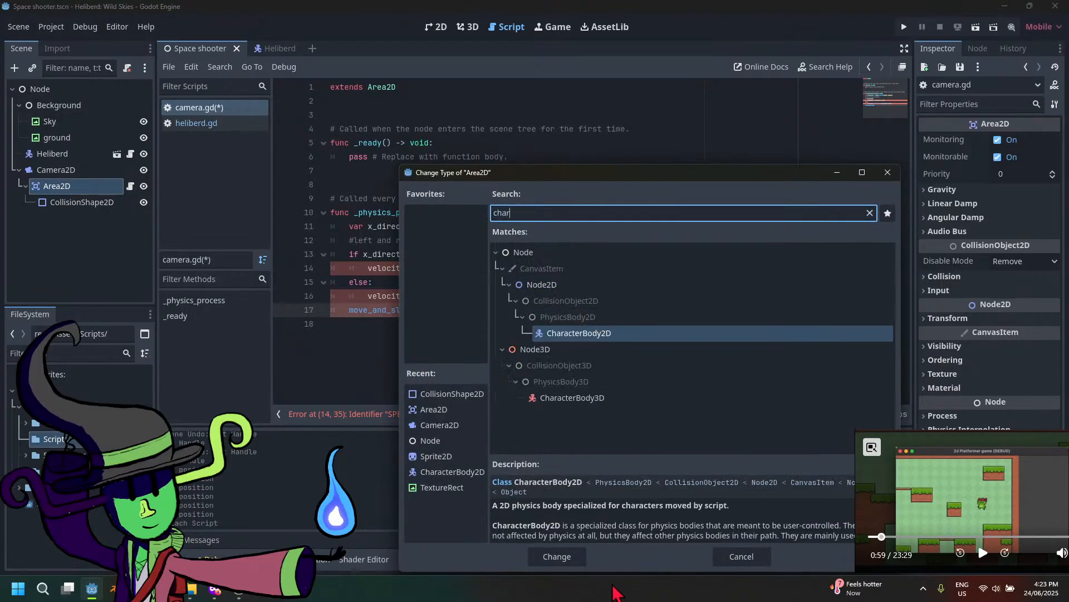
left_click(557, 557)
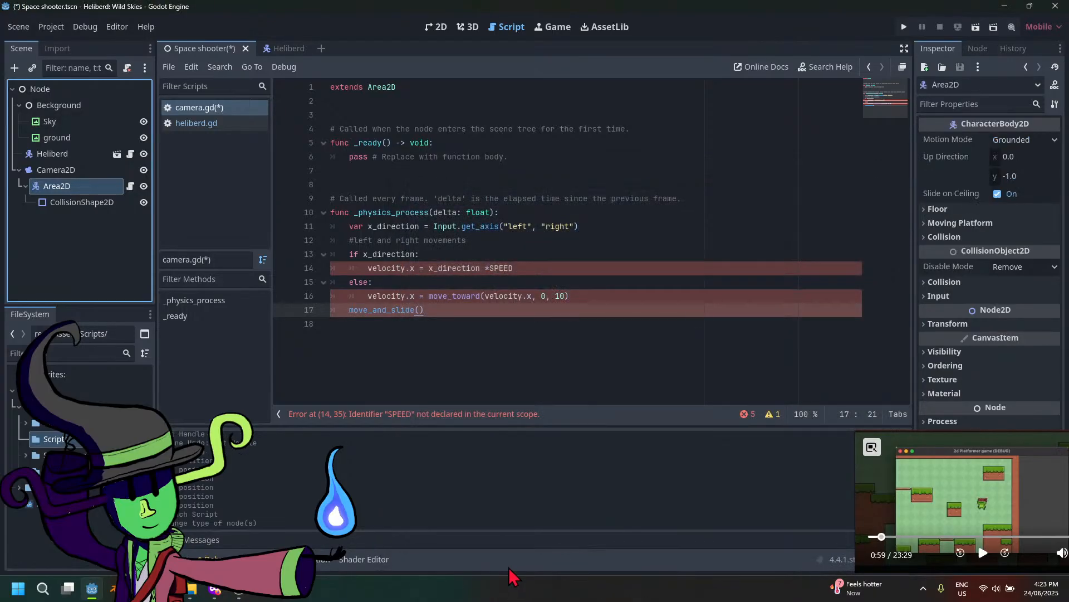
Make camera.gd extend CharacterBody2D instead of Area2D
double_click(418, 87)
type("characterBody2D")
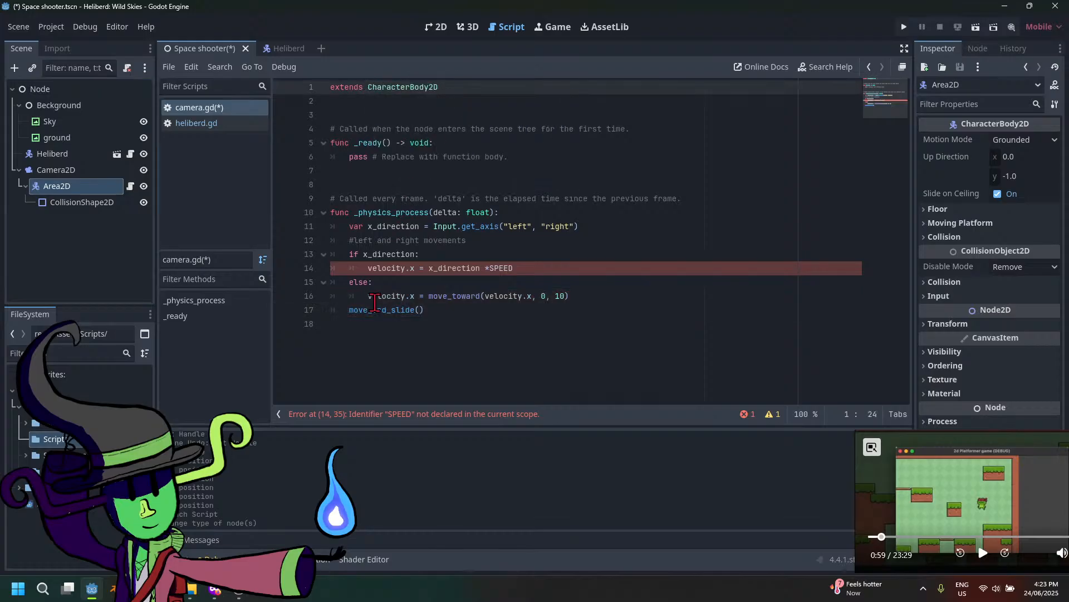
left_click(476, 310)
left_click(599, 268)
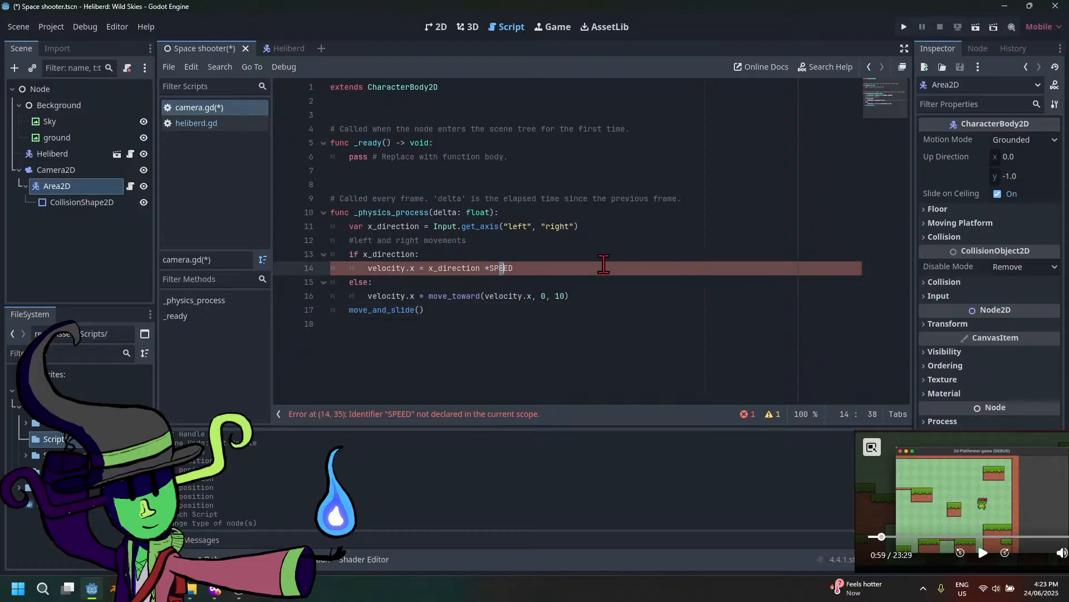
left_click(467, 310)
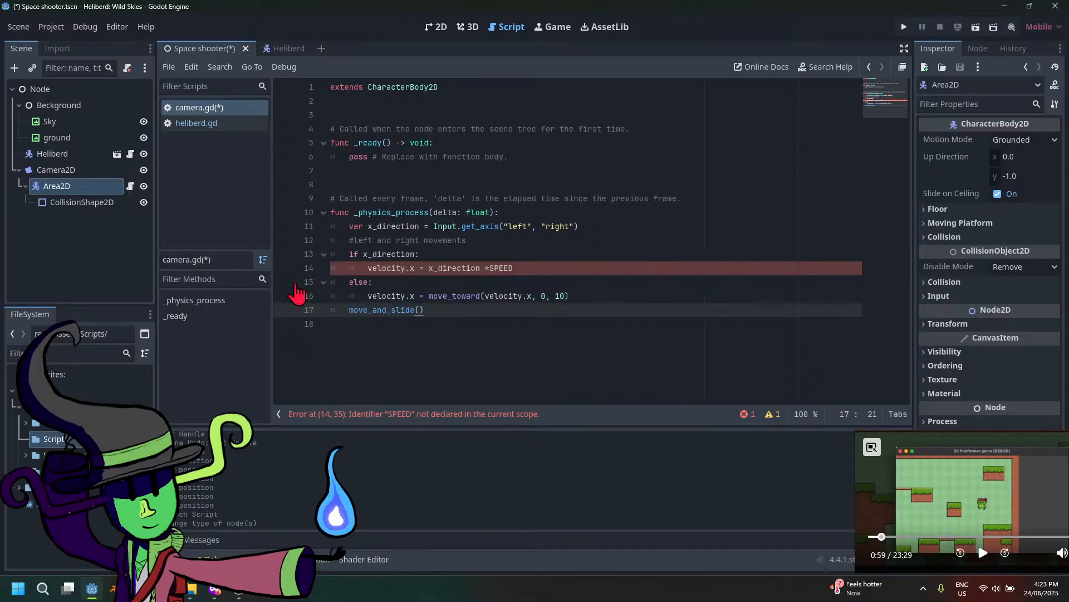
left_click(71, 189)
left_click(71, 189)
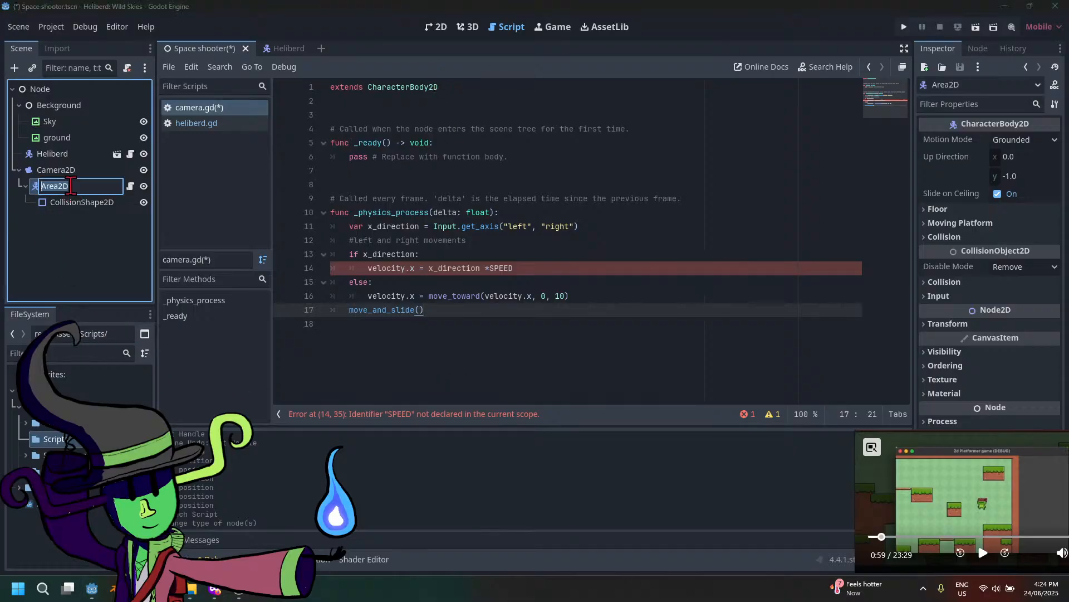
key("Return")
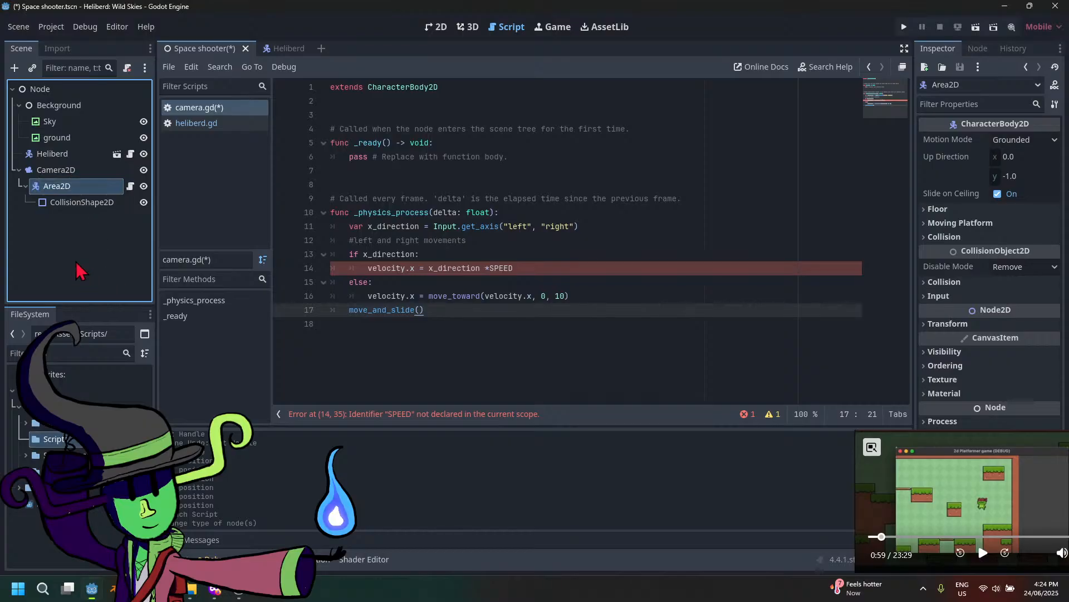
Copy the constant declaration const SPEED = 300 from heliberd.gd to line 2 of camera.gd, below the extends line
left_click(532, 267)
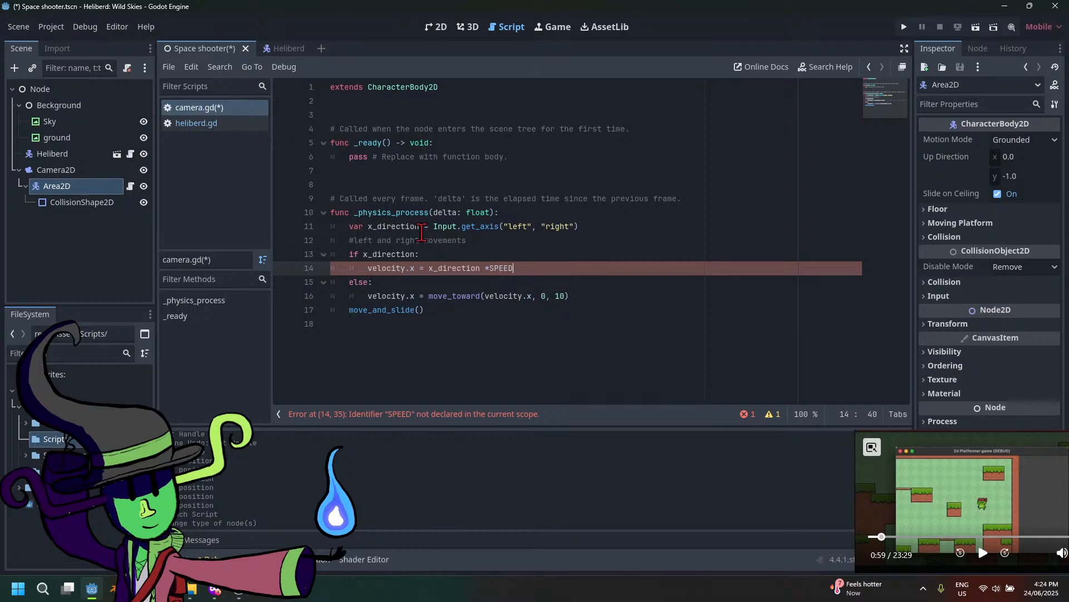
left_click(228, 121)
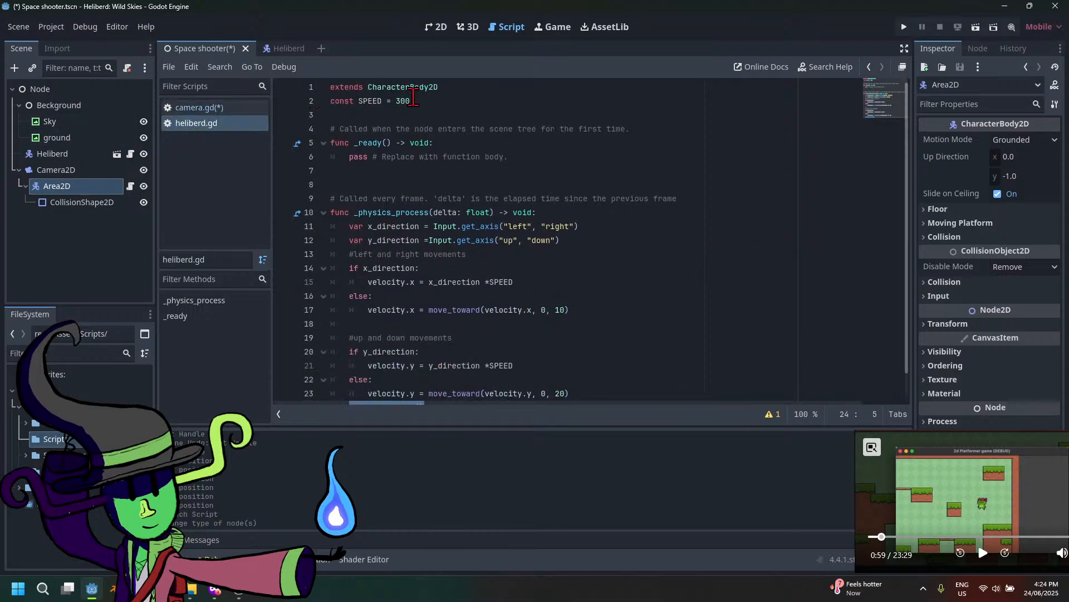
left_click_drag(411, 101, 358, 101)
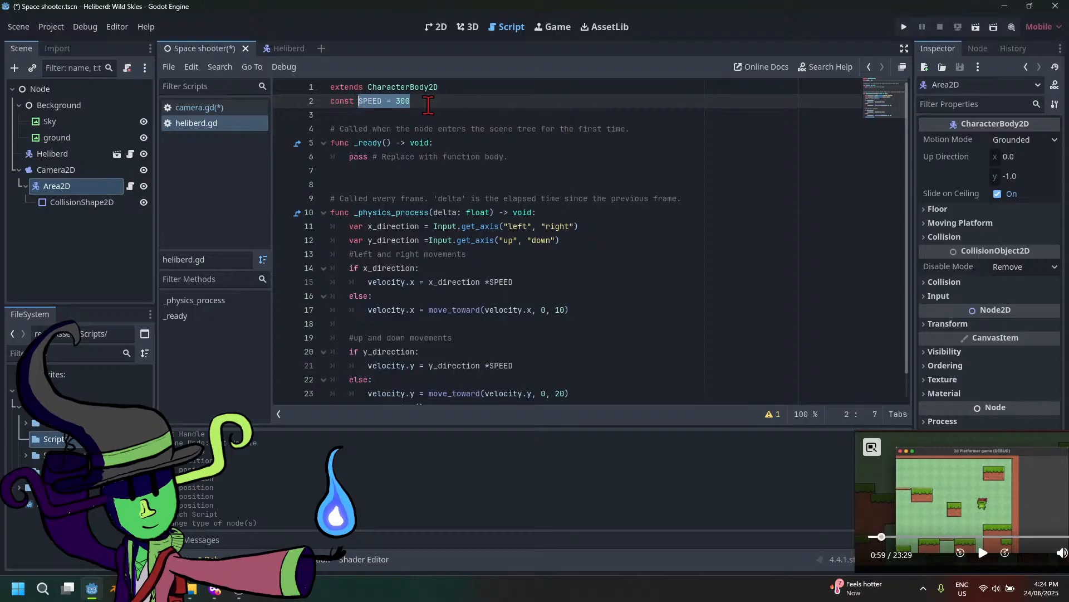
left_click_drag(429, 101, 330, 103)
key("ctrl+c")
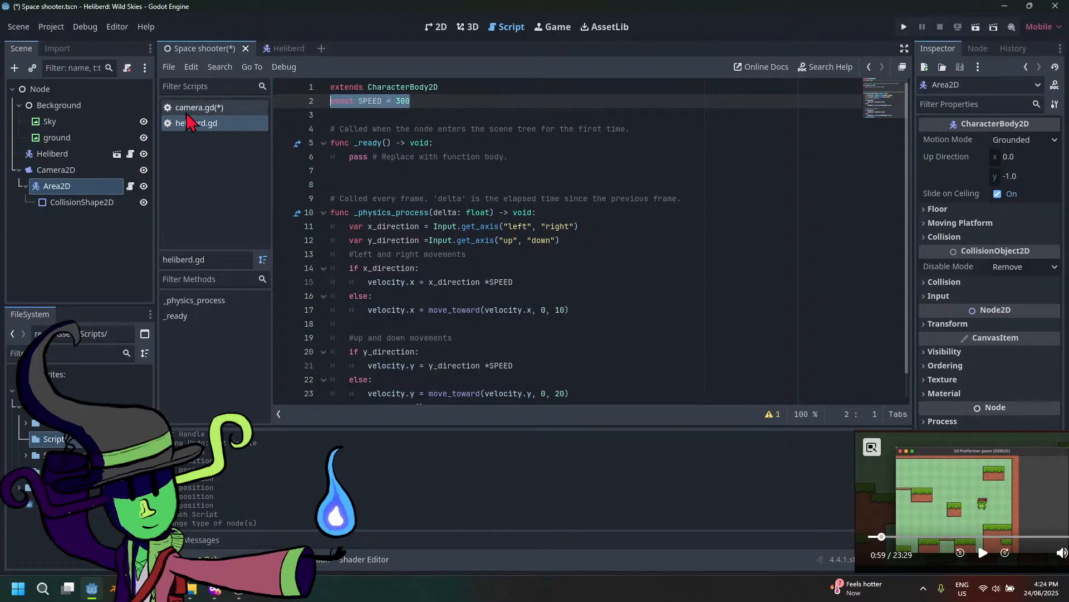
left_click(189, 107)
left_click(382, 100)
key("ctrl+v")
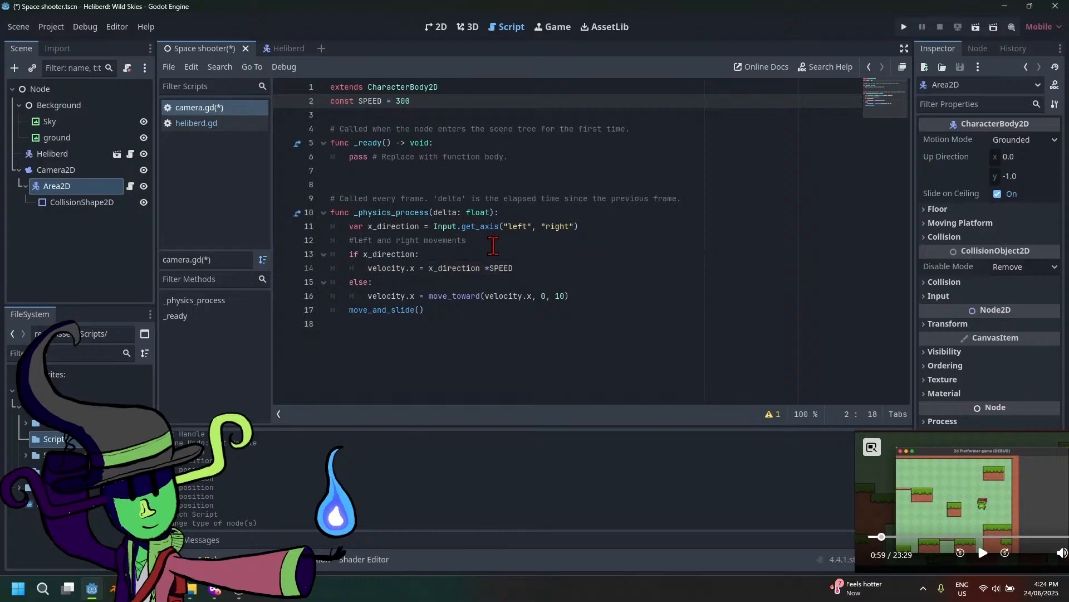
left_click(574, 283)
left_click(510, 335)
left_click(601, 294)
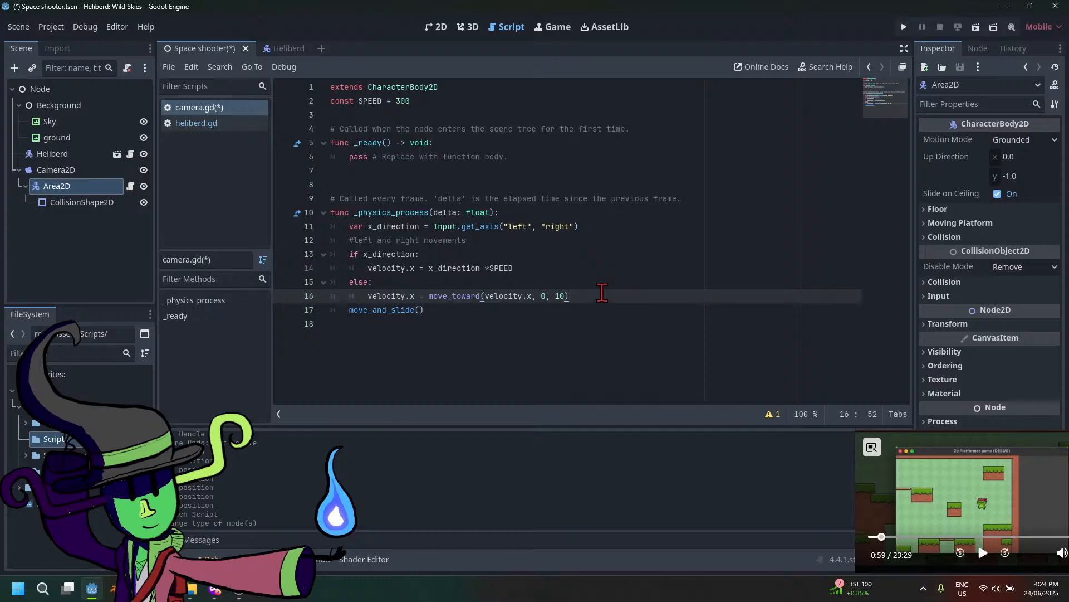
left_click(344, 283)
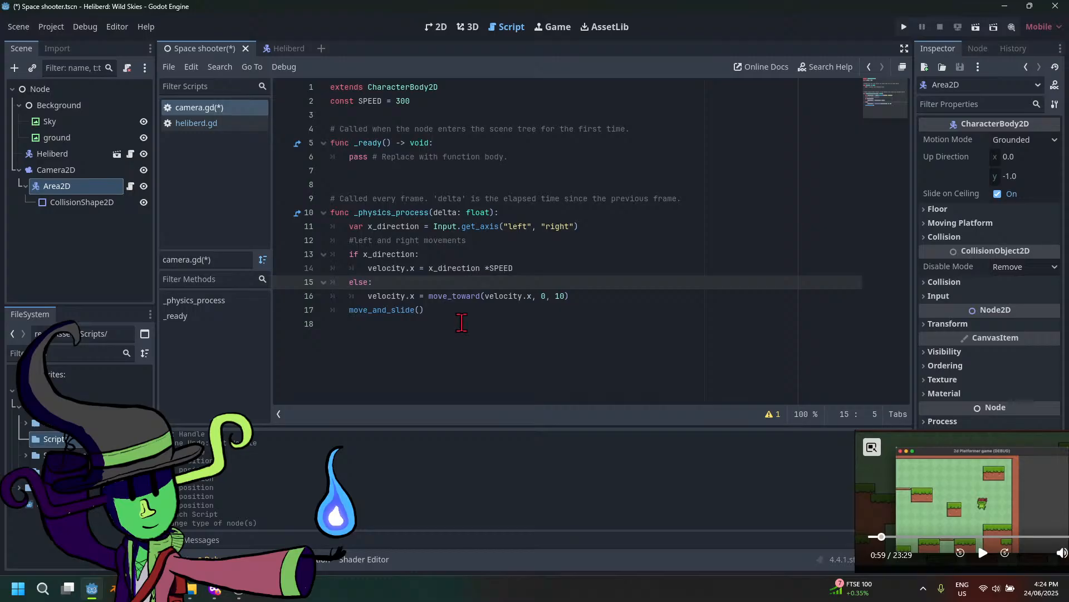
type("#")
left_click(369, 297)
left_click(353, 283)
key("BackSpace")
Comment out the move_toward line in camera.gd's else branch, add velocity.x = 0 below it, and save
left_click(359, 296)
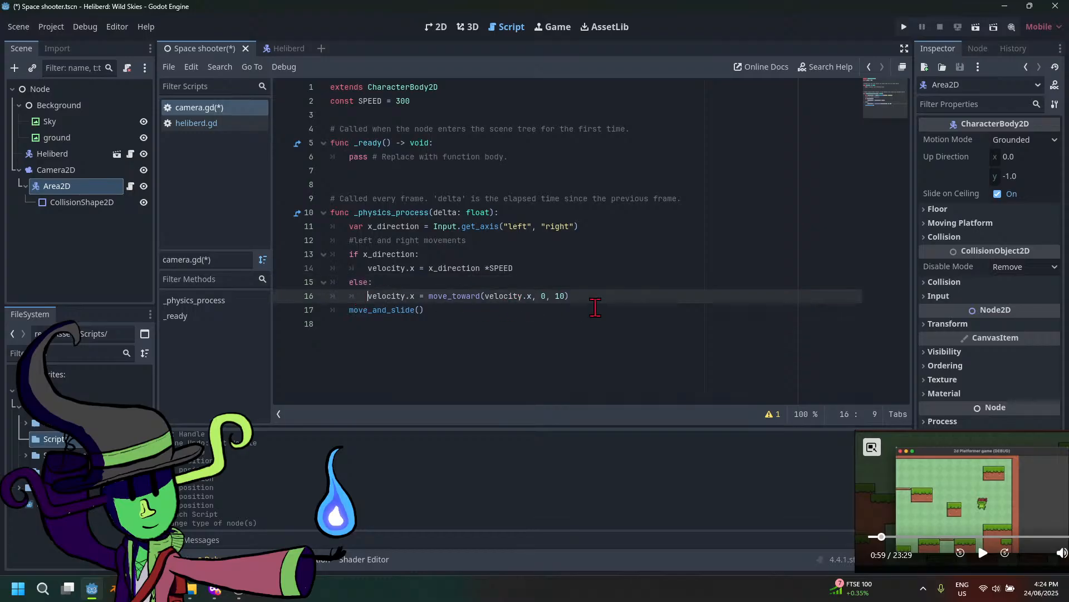
type("#")
left_click(594, 294)
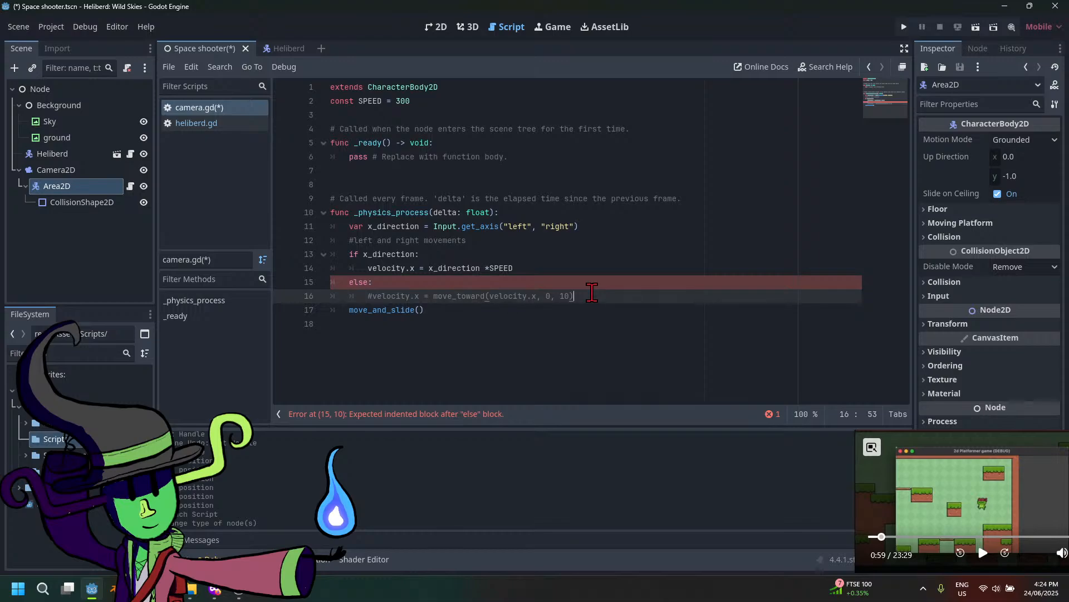
key("Return")
type("velco")
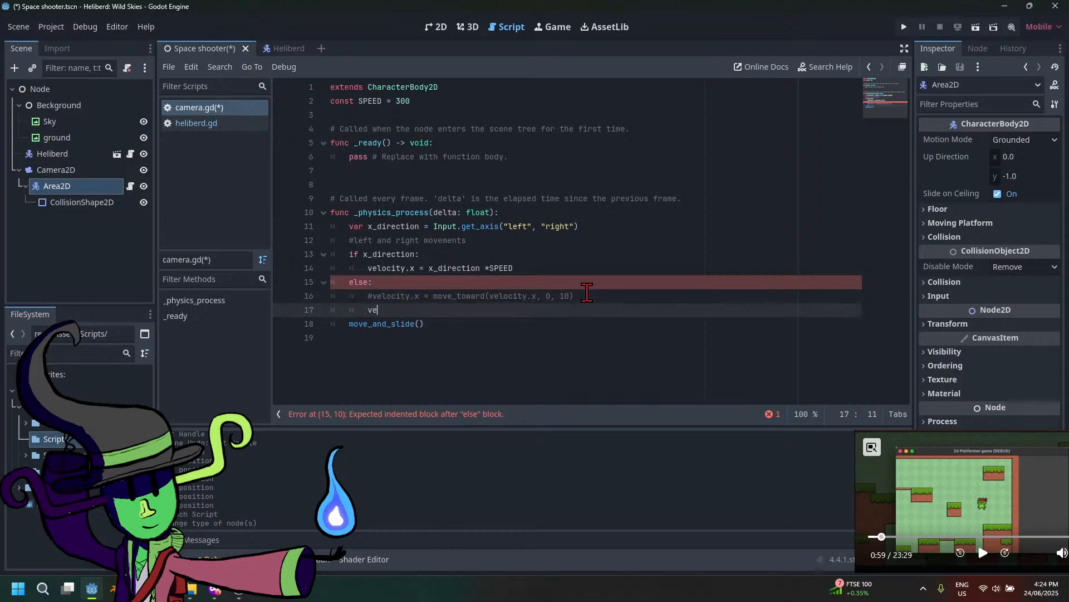
key("BackSpace")
key("BackSpace")
type("oc")
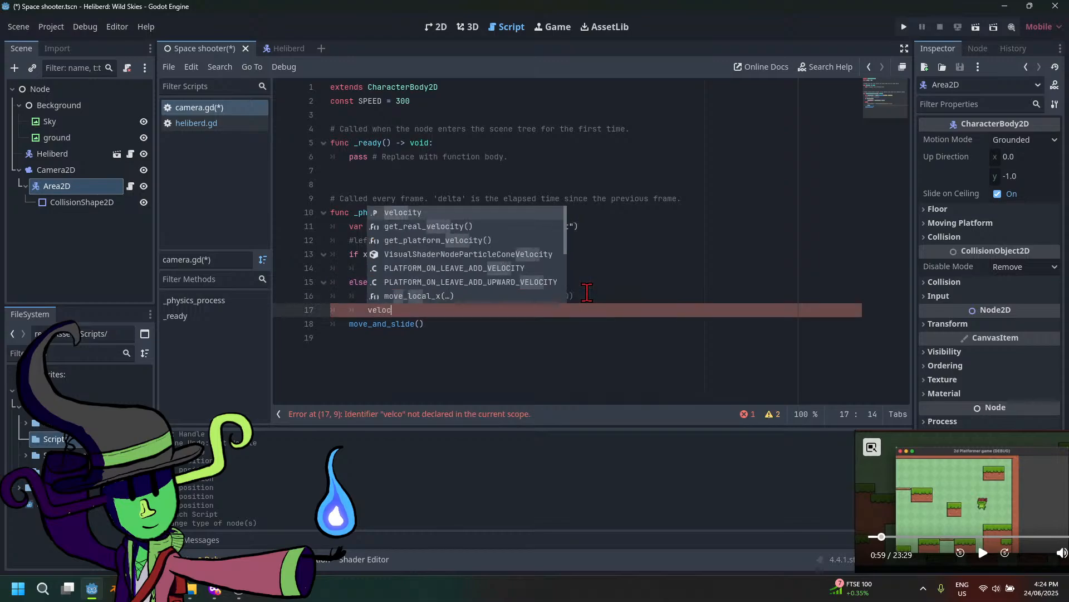
key("Escape")
type("ity =")
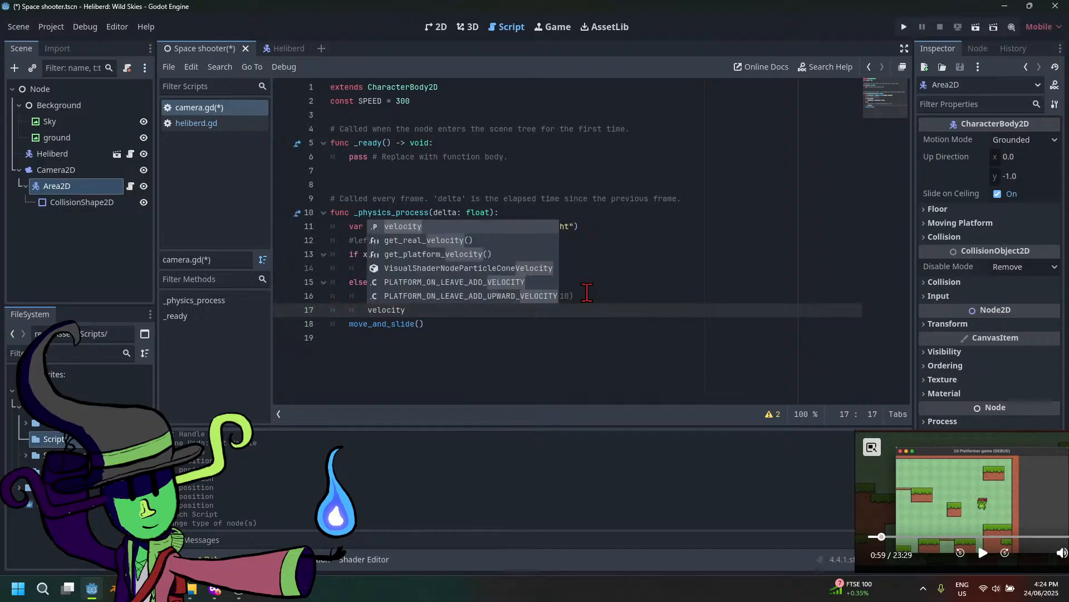
key("BackSpace")
key("BackSpace")
key("BackSpace")
type(".x = 0")
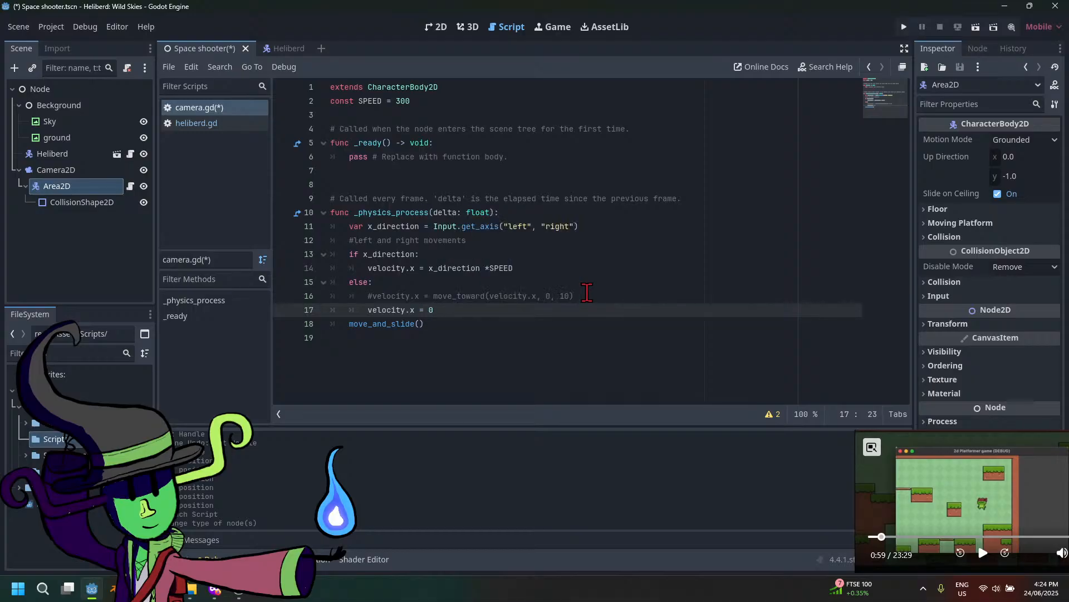
key("ctrl+s")
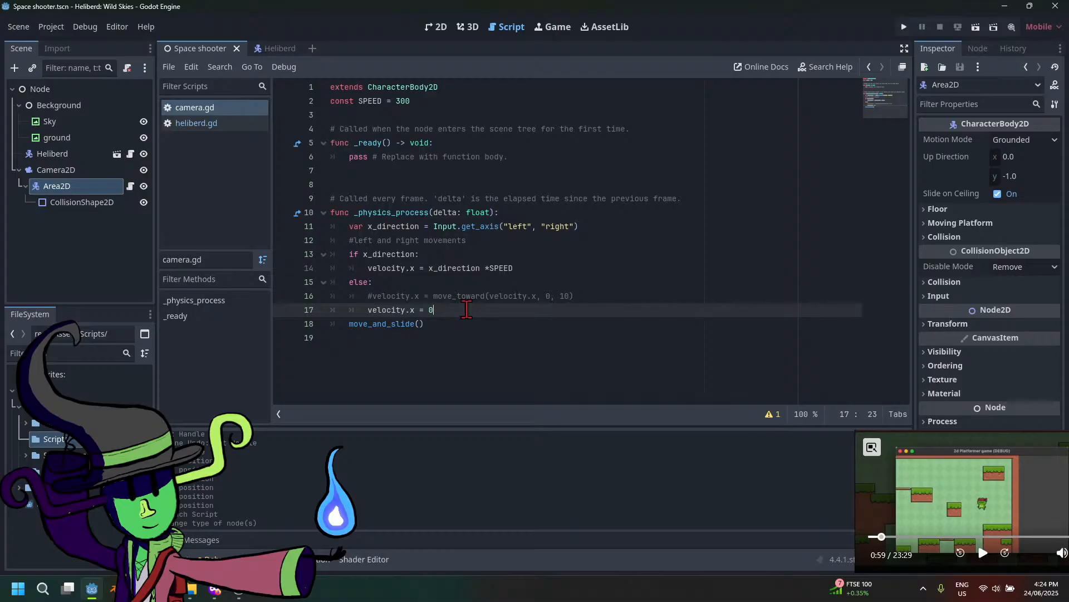
Add the condition if position.x ==1000: with an indented empty line above move_and_slide(), separated by a blank line from velocity.x = 0
key("Return")
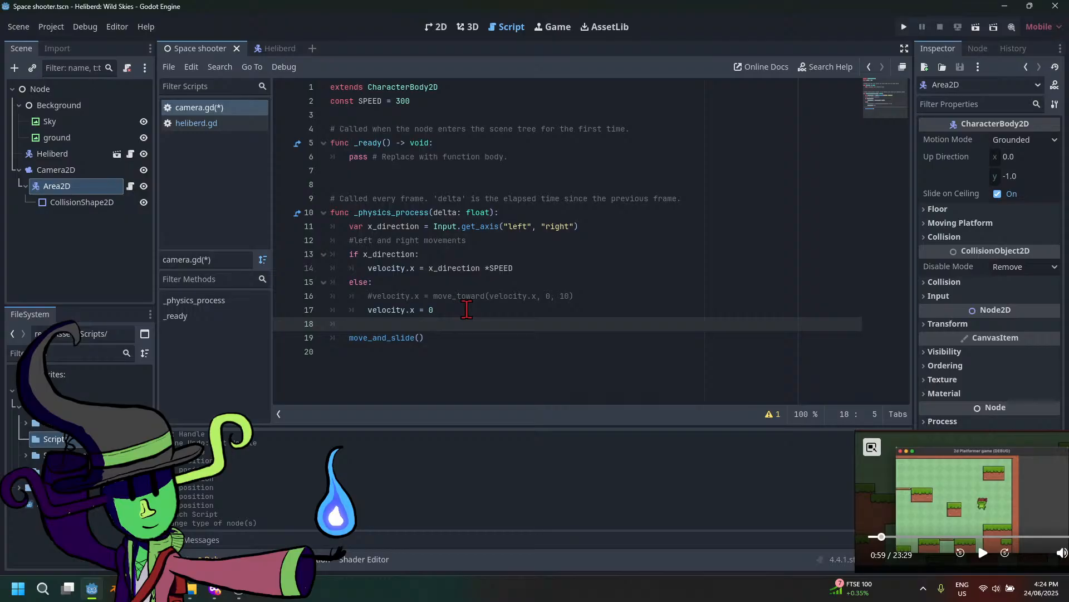
key("Return")
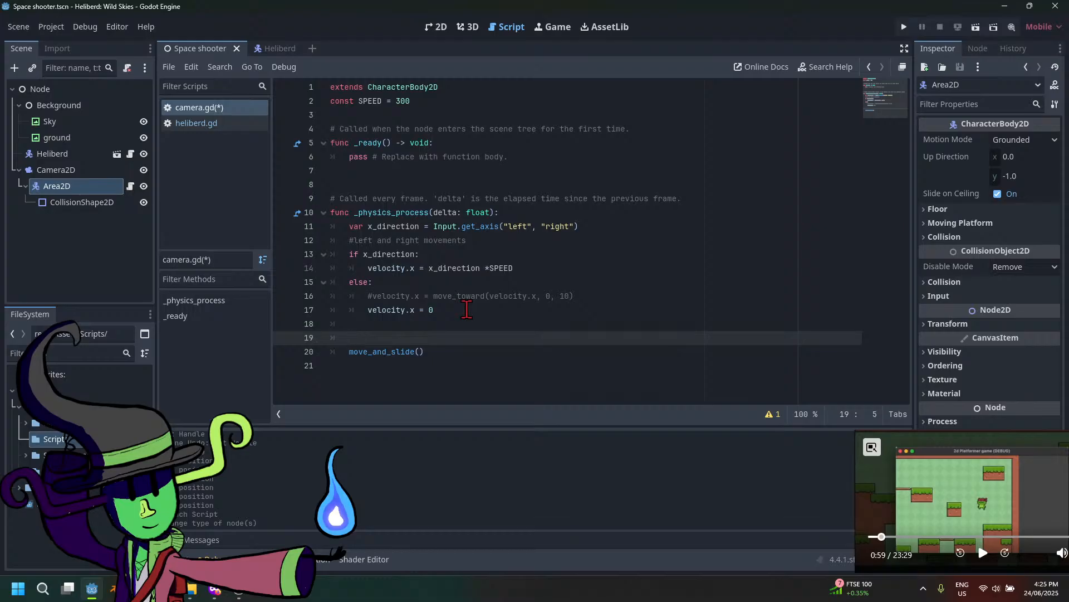
type("if positio")
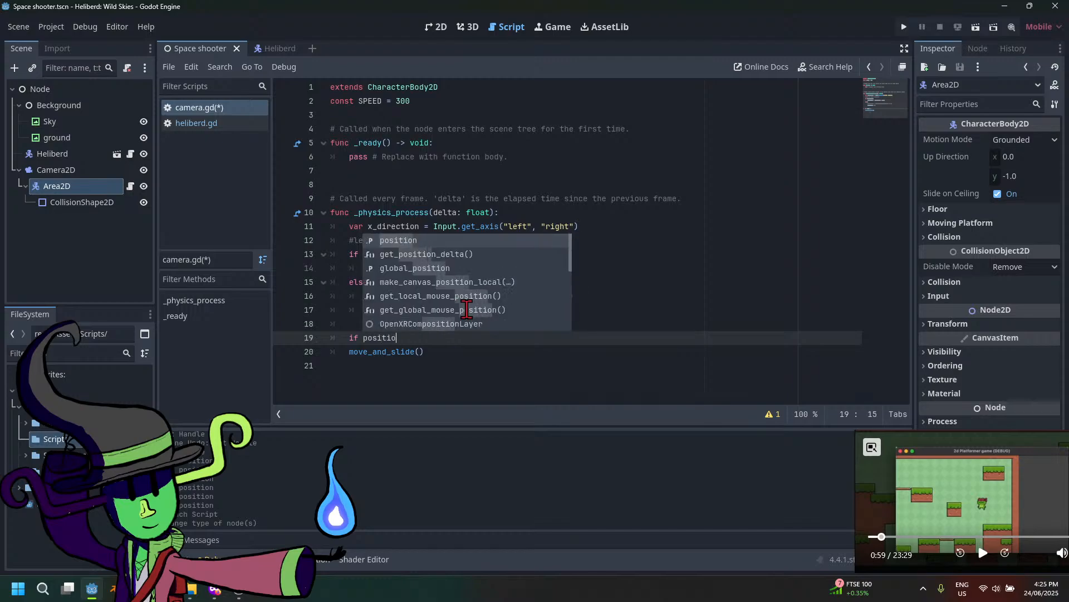
type("n =")
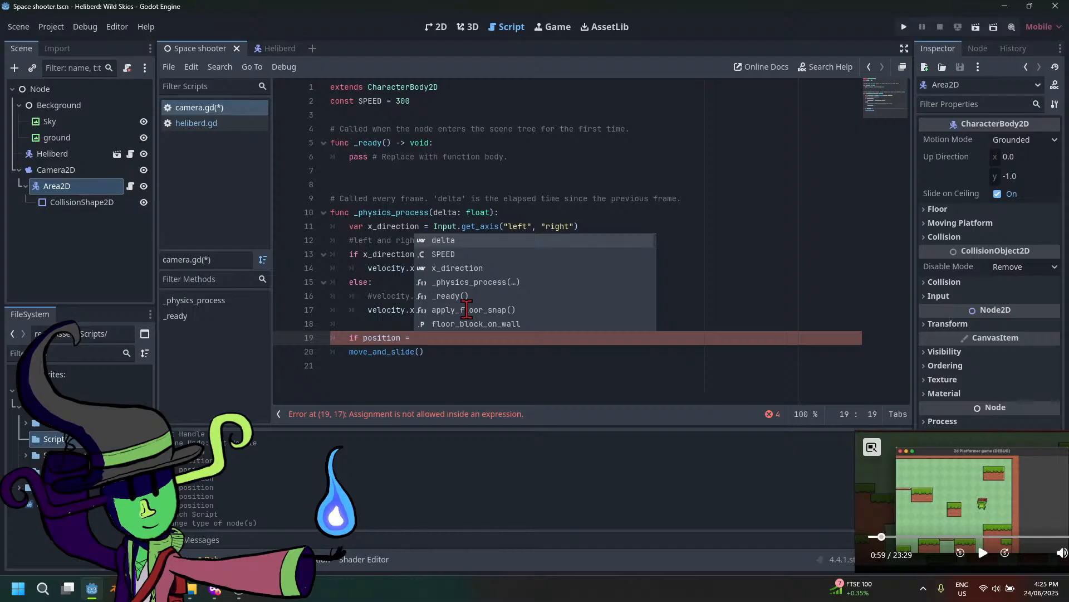
key("BackSpace")
key("BackSpace")
key("BackSpace")
type(".x")
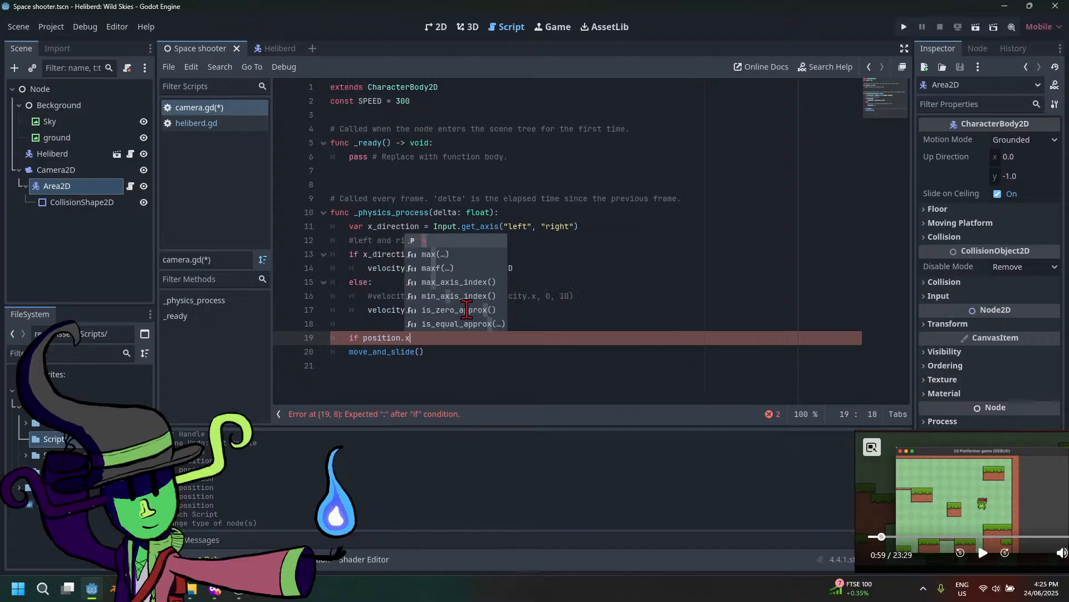
type(" = 199")
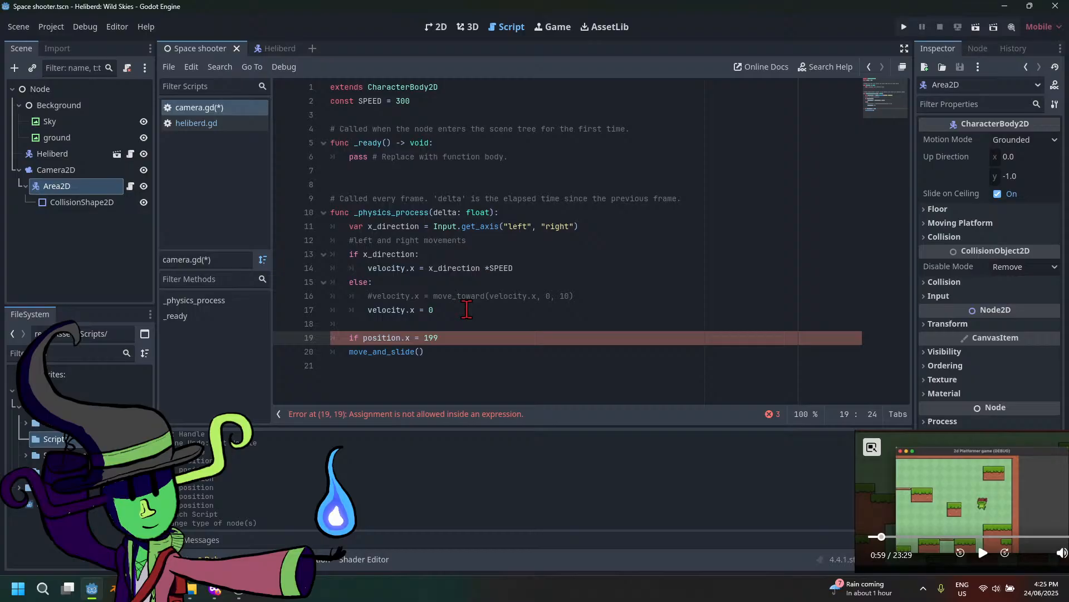
key("BackSpace")
type("000")
key("BackSpace")
key("BackSpace")
key("BackSpace")
type("1000:")
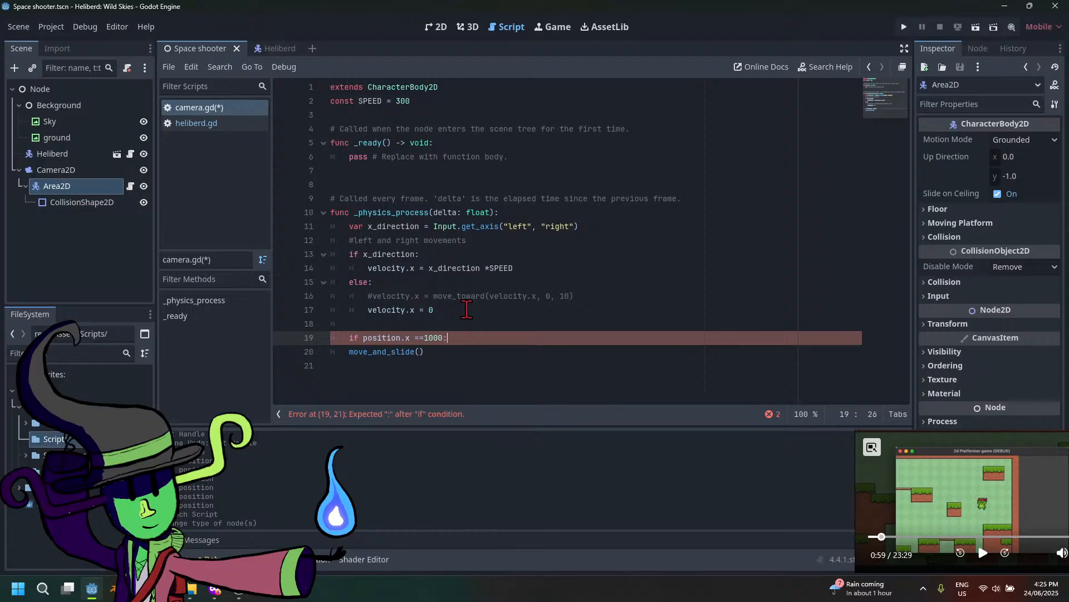
key("Return")
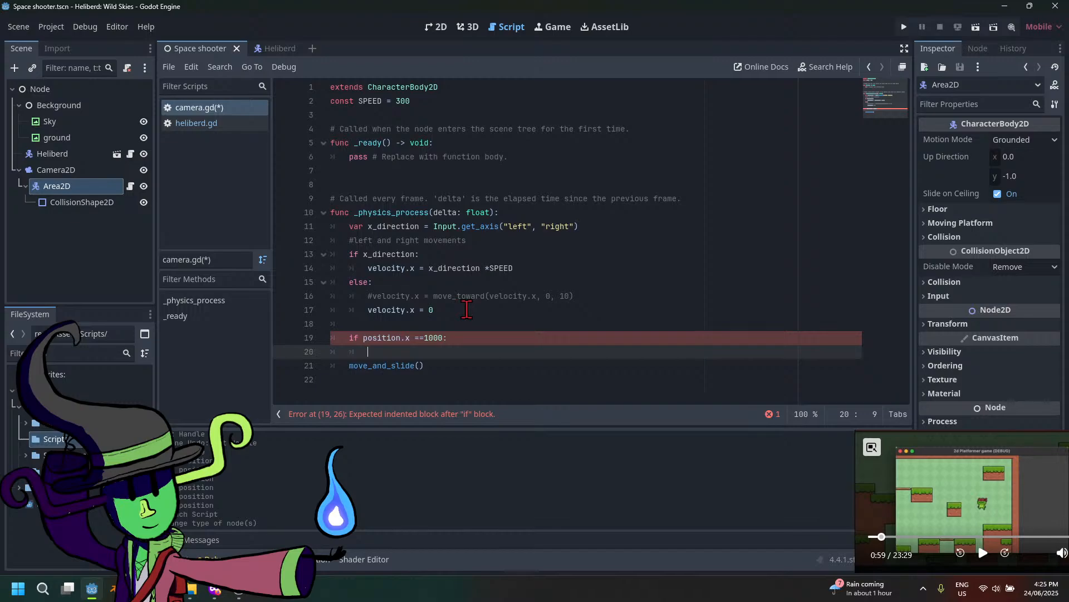
Start an enum declaration on line 3 of camera.gd and comment out the if position.x ==1000: condition
left_click(367, 115)
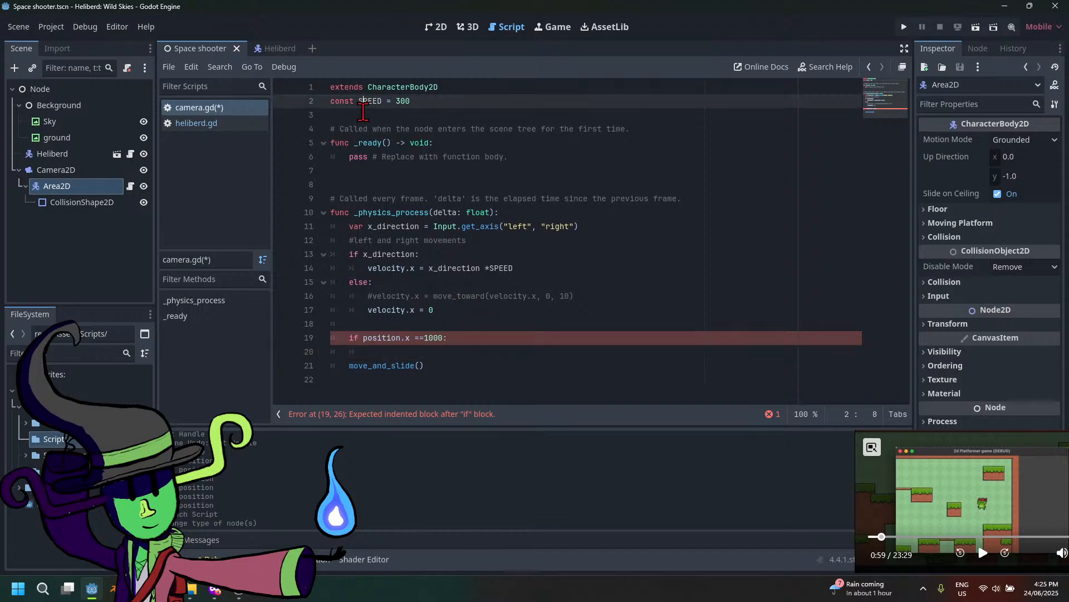
type("enum")
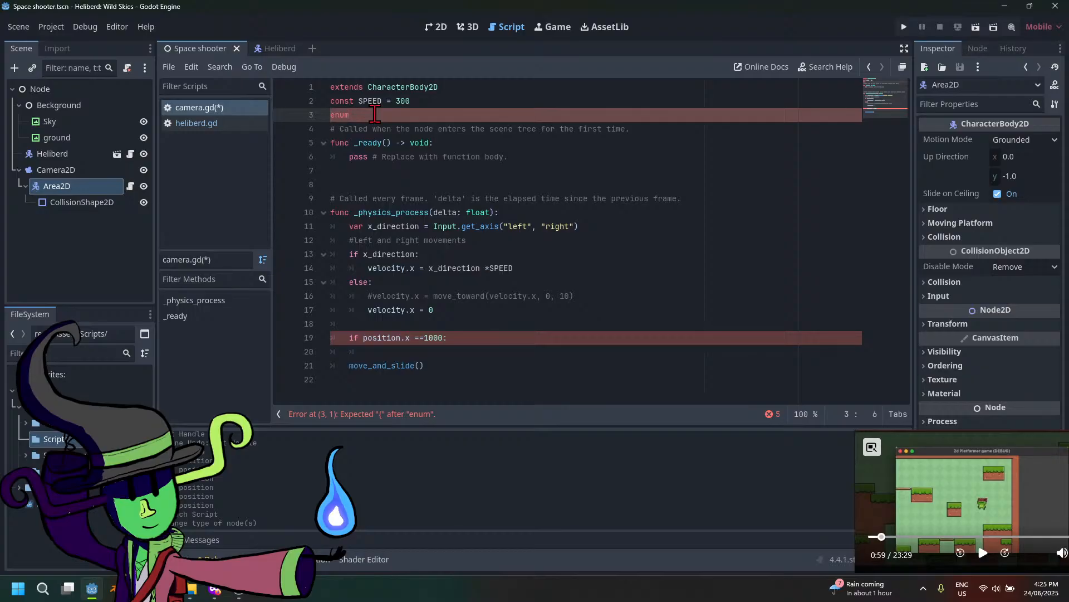
left_click(342, 337)
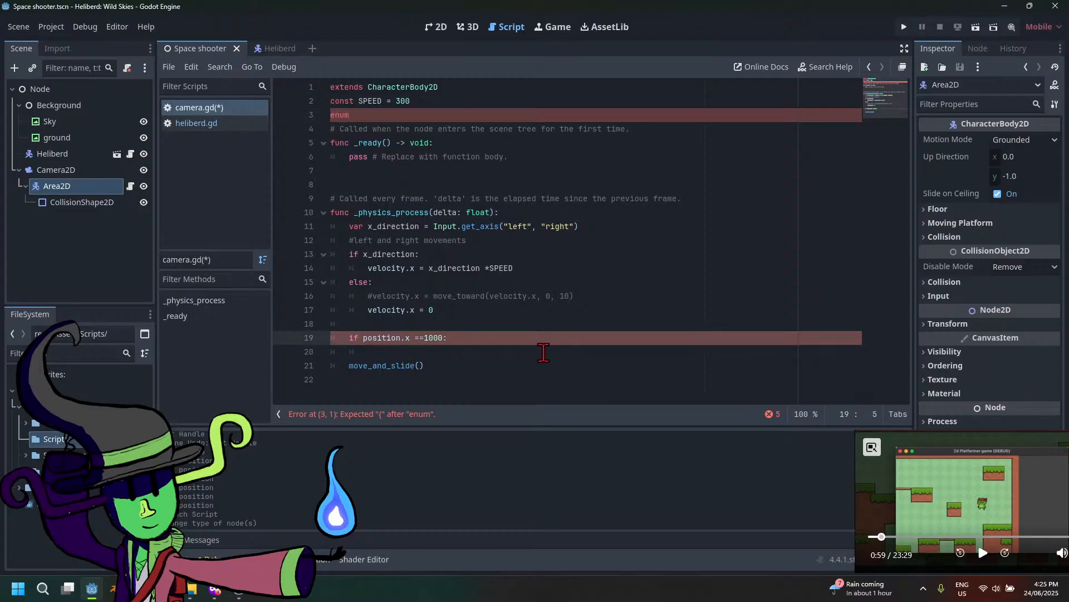
type("#")
Name the enum states and begin its value list in square brackets with HOLD and MOVE
left_click(384, 117)
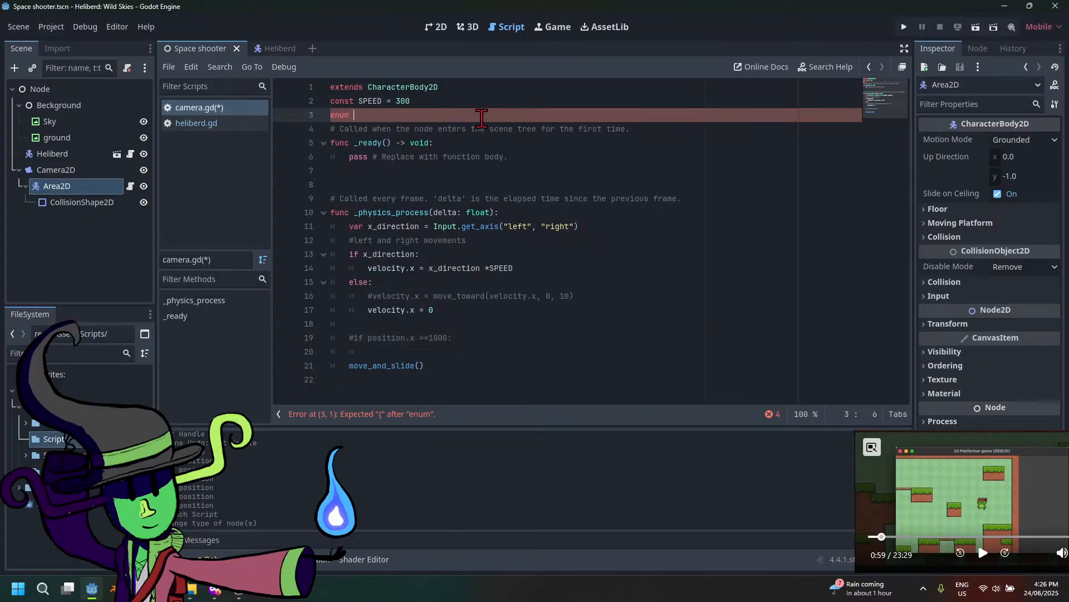
type("state")
type("s")
type(" = \"")
type("H")
key("BackSpace")
key("BackSpace")
type("[")
type("HOLD, ")
type("MOVE")
key("BackSpace")
key("BackSpace")
key("BackSpace")
key("BackSpace")
type("MOVE")
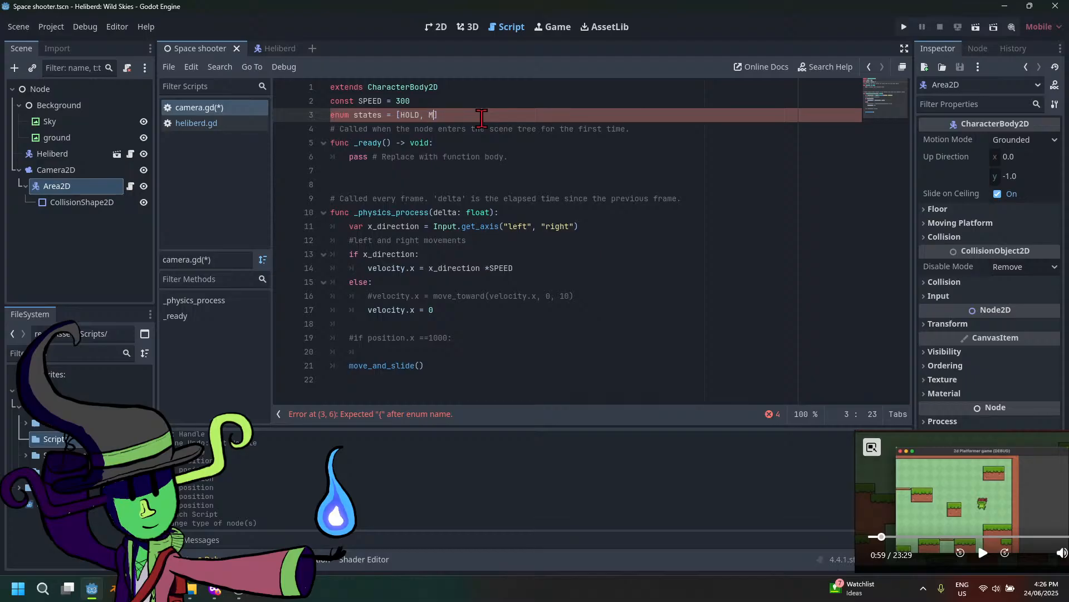
Extend the MOVE entry of the enum to MOVE_LEFT and add MOVE_right as a third value
type(" LEFT")
key("BackSpace")
key("BackSpace")
key("BackSpace")
key("BackSpace")
key("BackSpace")
key("BackSpace")
key("BackSpace")
type("ve_LEFT")
key("BackSpace")
key("BackSpace")
key("BackSpace")
key("BackSpace")
key("BackSpace")
key("BackSpace")
key("BackSpace")
type("VE_LEFT, MOVE_Rig")
key("BackSpace")
key("BackSpace")
key("BackSpace")
type("right")
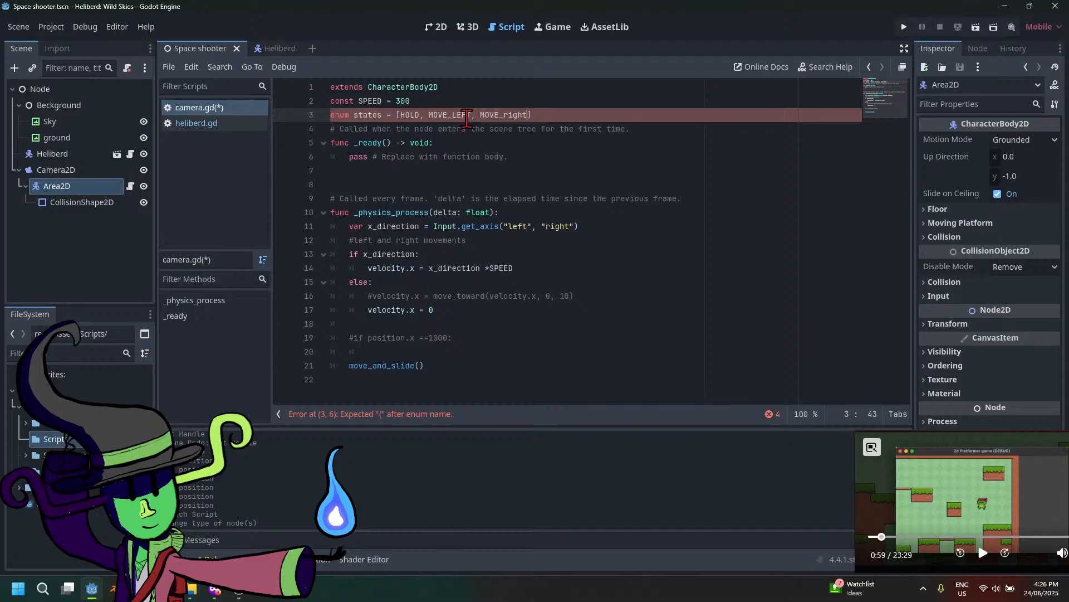
Replace the enum's square brackets with curly braces and remove the states = part before them
left_click(401, 115)
key("BackSpace")
type(":")
key("BackSpace")
type("{")
key("End")
key("BackSpace")
type("}")
left_click_drag(395, 115, 356, 115)
key("BackSpace")
key("Left")
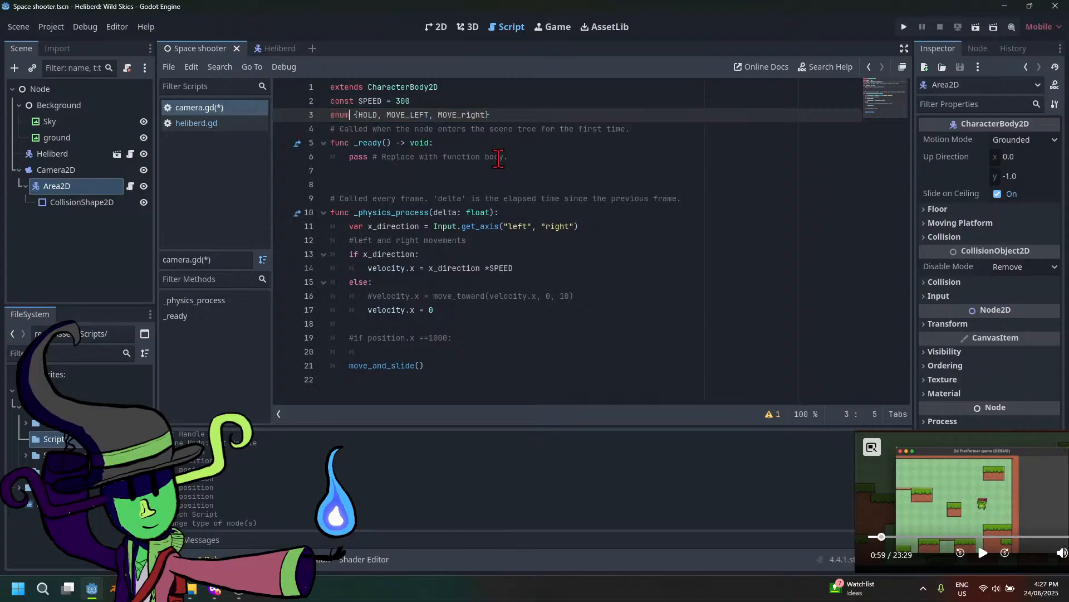
Change the last enum value to MOVE_RIGHT in capitals
left_click(485, 114)
key("BackSpace")
key("BackSpace")
key("BackSpace")
key("BackSpace")
key("BackSpace")
type("RIGHT")
left_click(532, 100)
left_click(536, 114)
Insert the name states between the enum keyword and its opening brace, saving the script along the way
left_click(353, 114)
type("states")
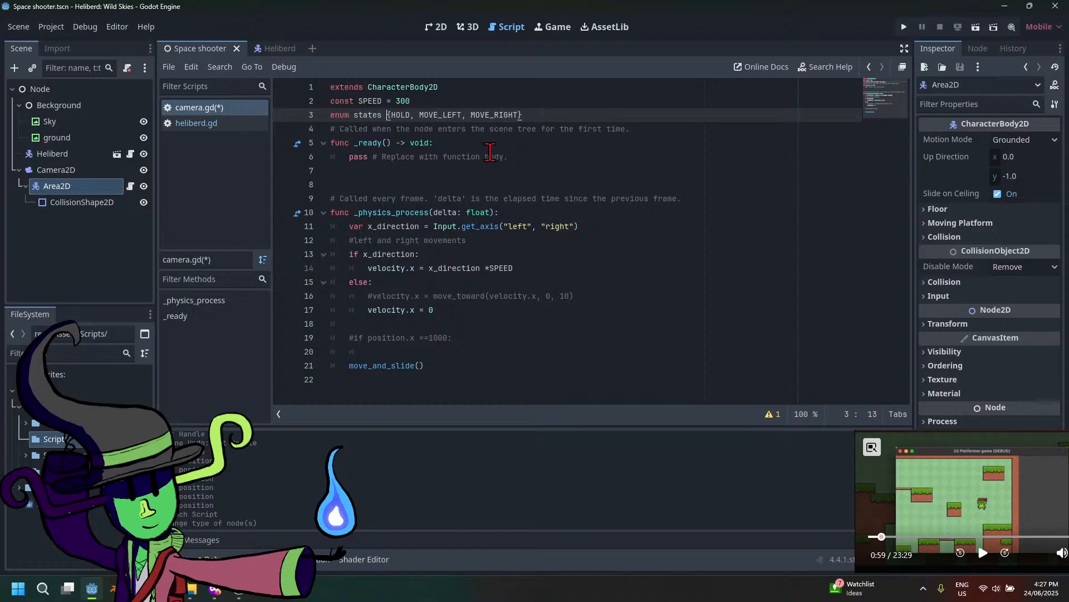
key("BackSpace")
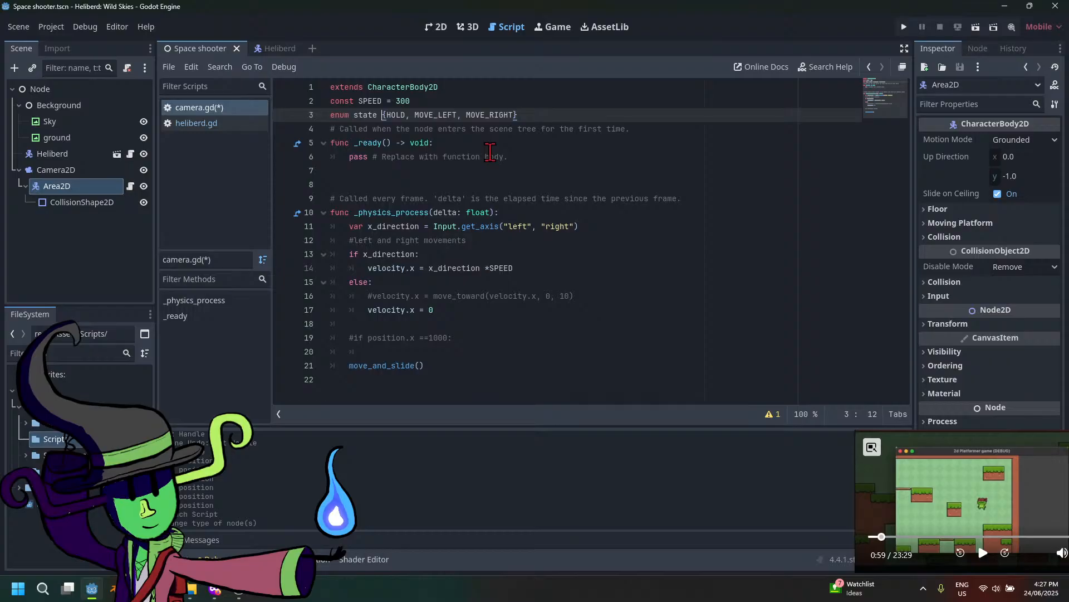
key("ctrl+s")
key("Left")
type("s")
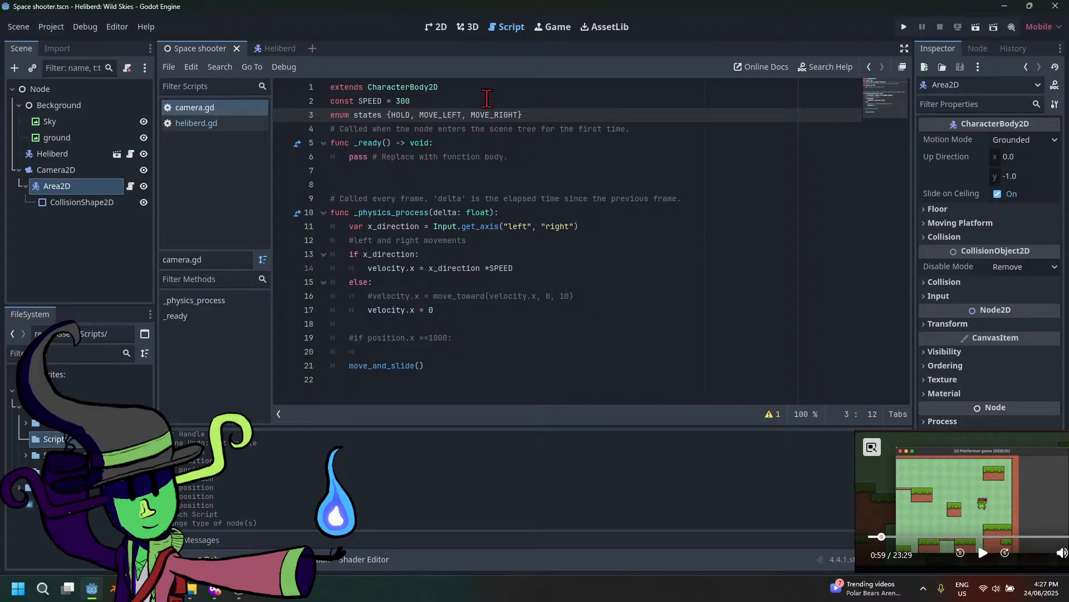
Add a line below the enum that starts the variable declaration var state = states
left_click(571, 113)
key("Return")
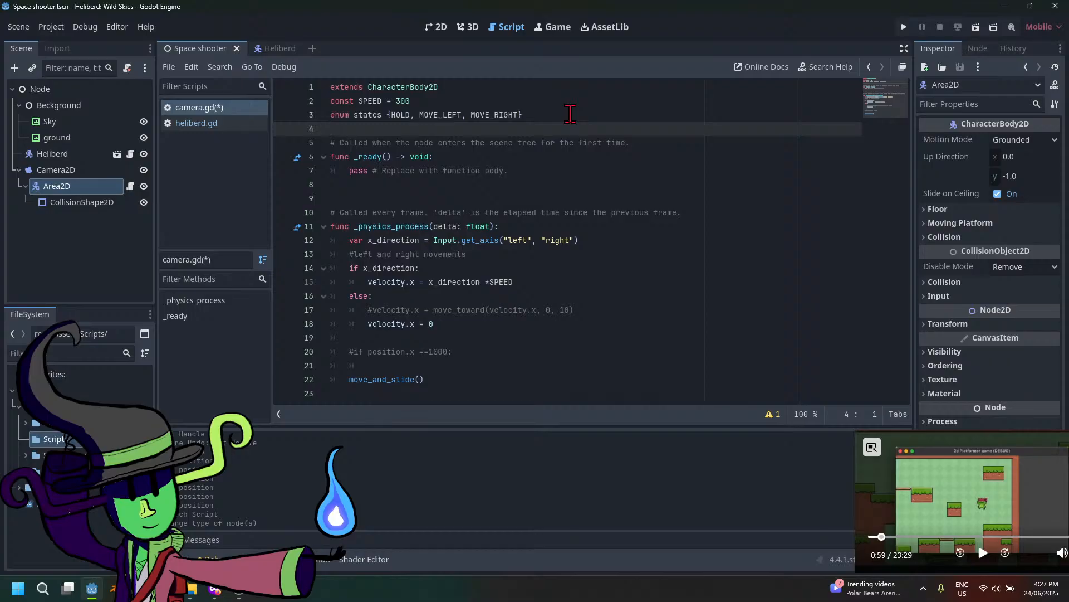
type("var state = states/.")
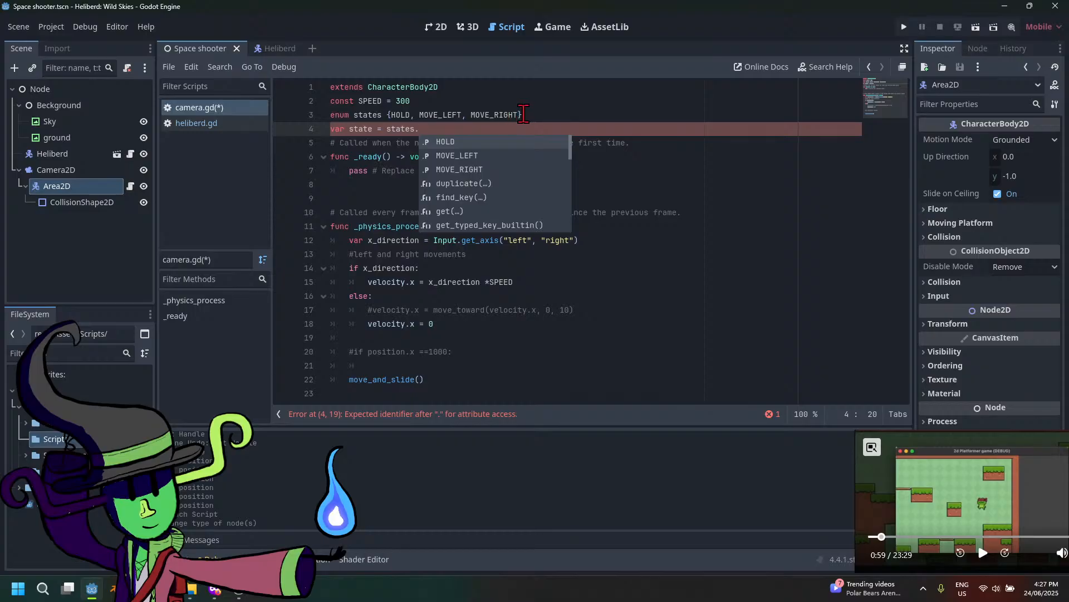
Reduce the states enum to the two values HOLD and MOVE
left_click_drag(524, 114, 447, 113)
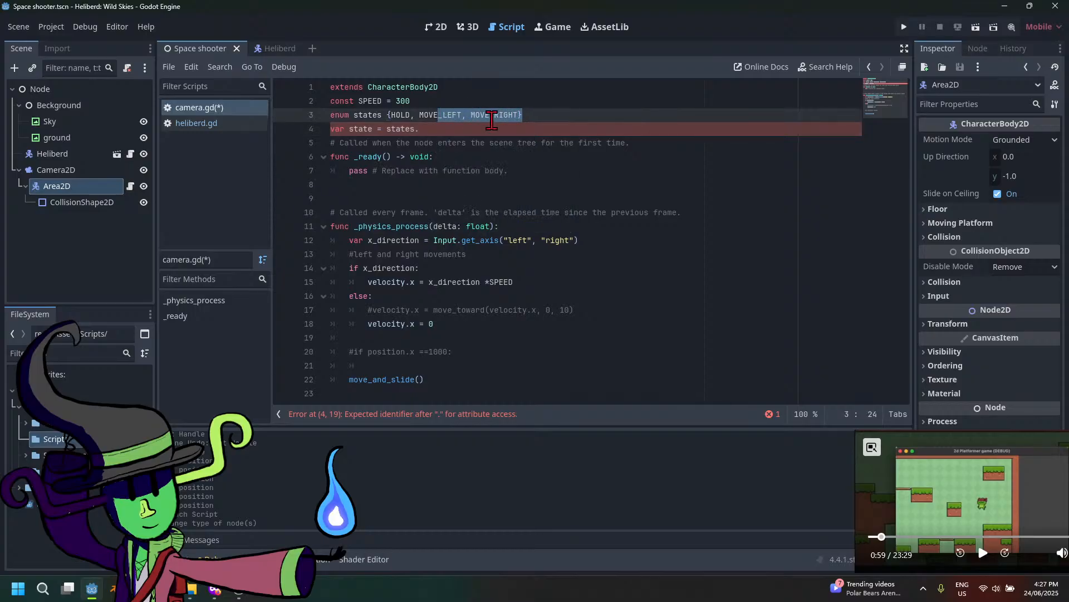
key("BackSpace")
key("BackSpace")
key("BackSpace")
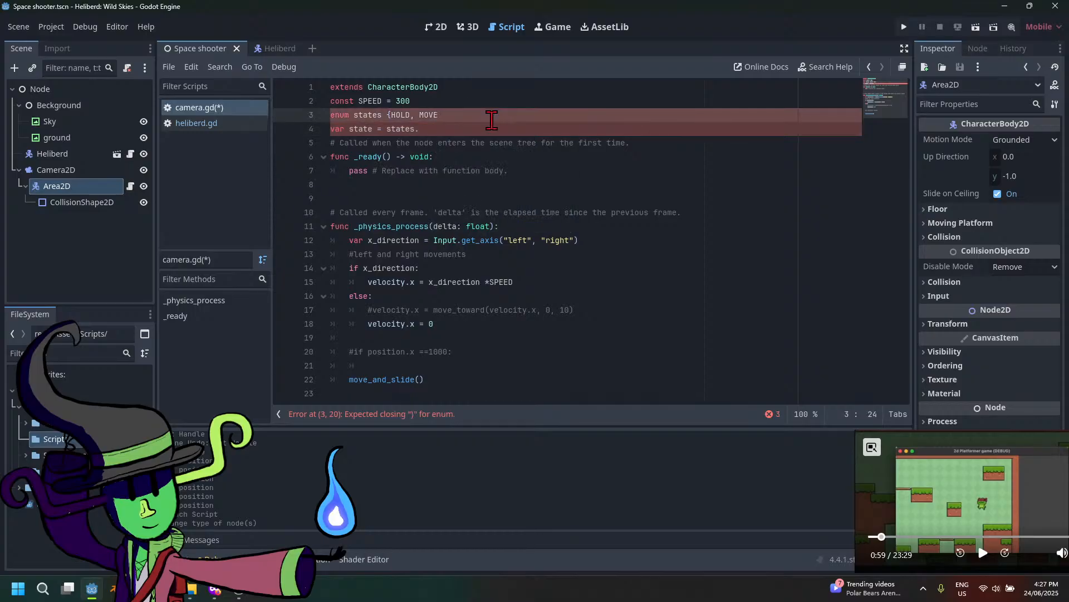
type("}")
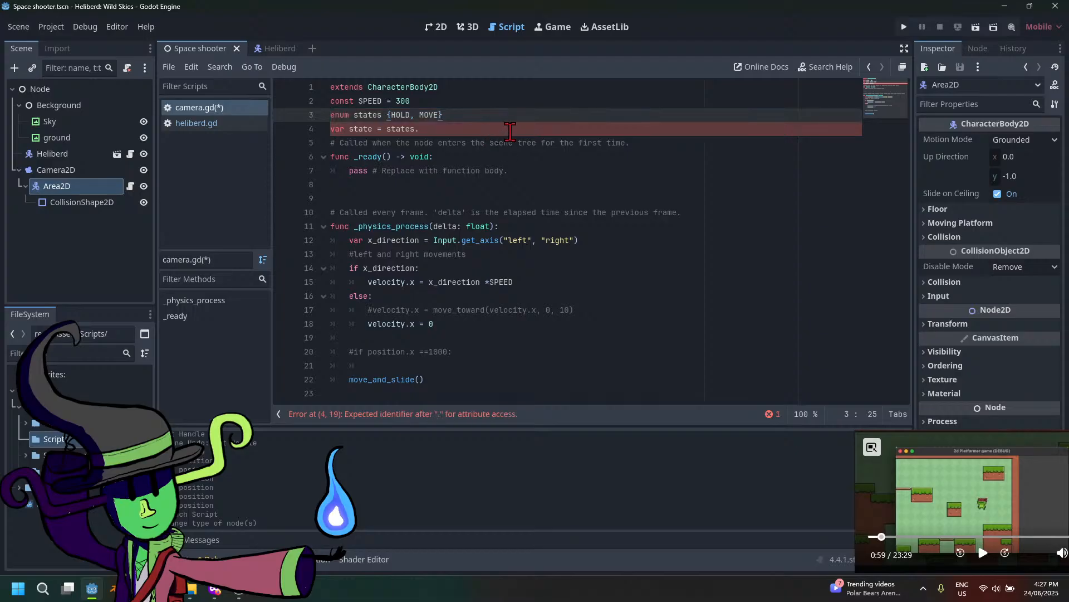
Complete the state variable's declaration with the initial value states.MOVE
left_click(510, 132)
type("MOVE")
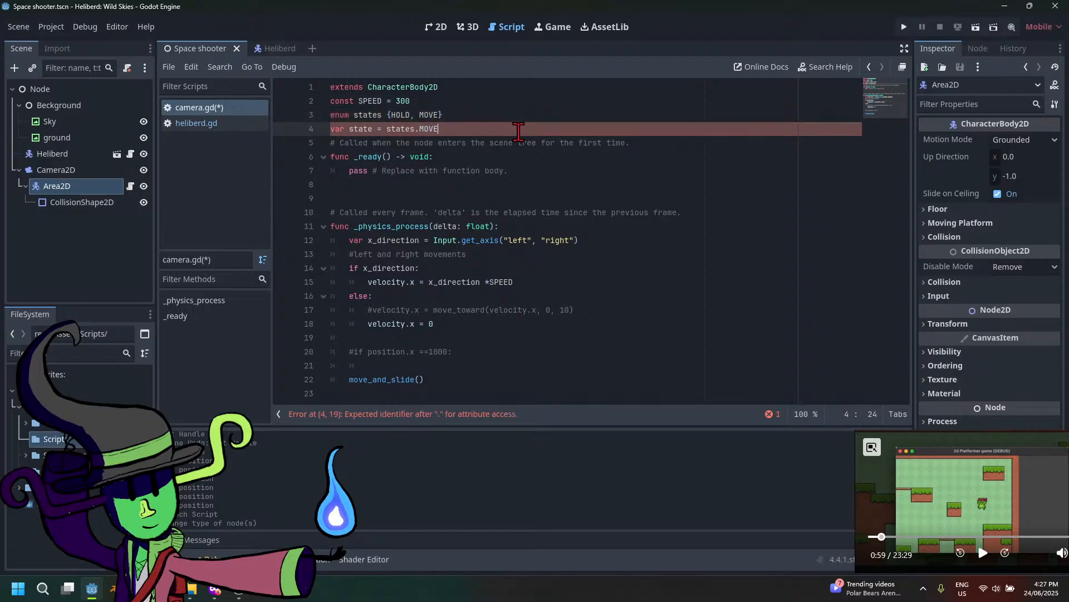
left_click(467, 351)
left_click(468, 379)
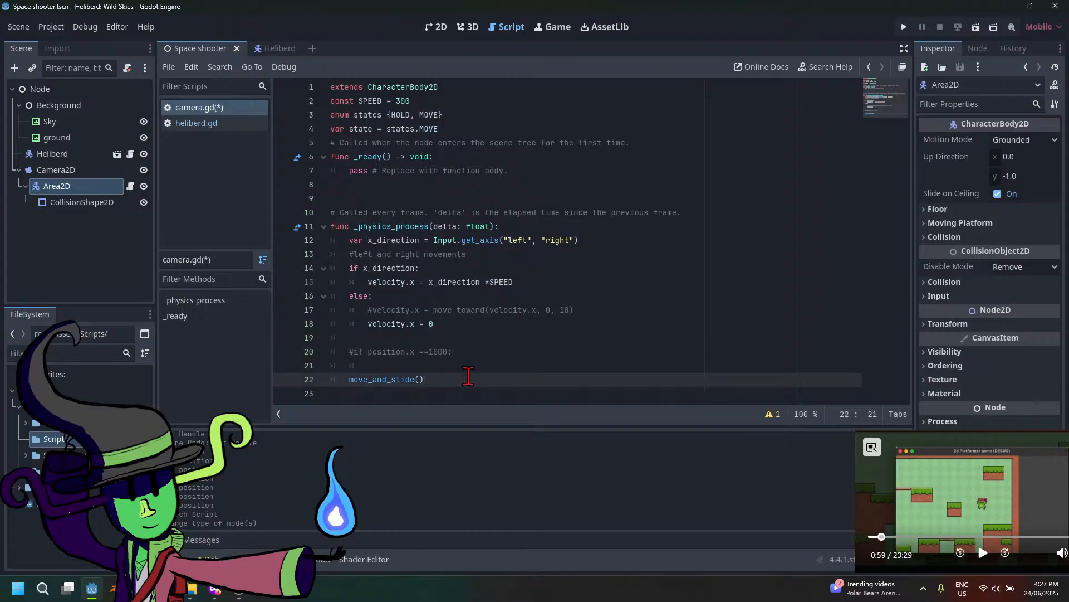
Insert the line if state = states.MOVE: at the start of the _physics_process function
left_click(544, 227)
key("Return")
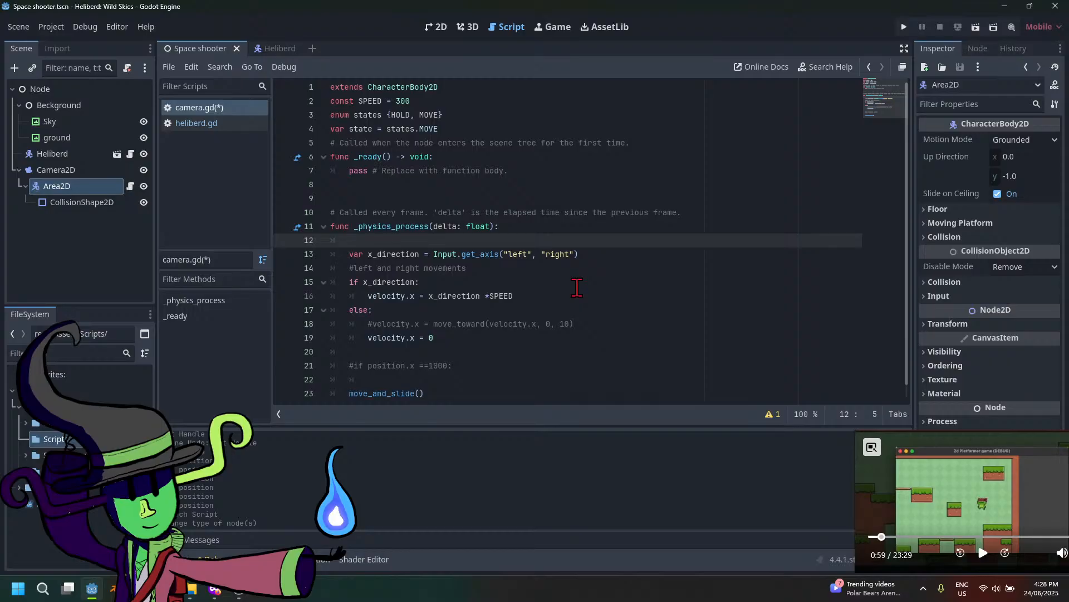
type("if state")
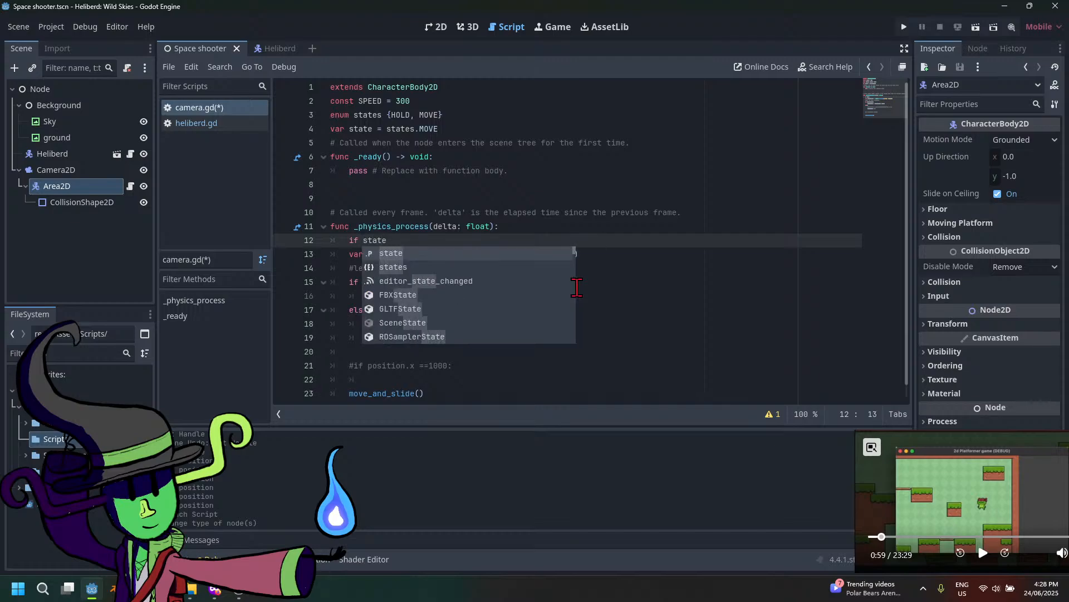
key("Escape")
type("= ")
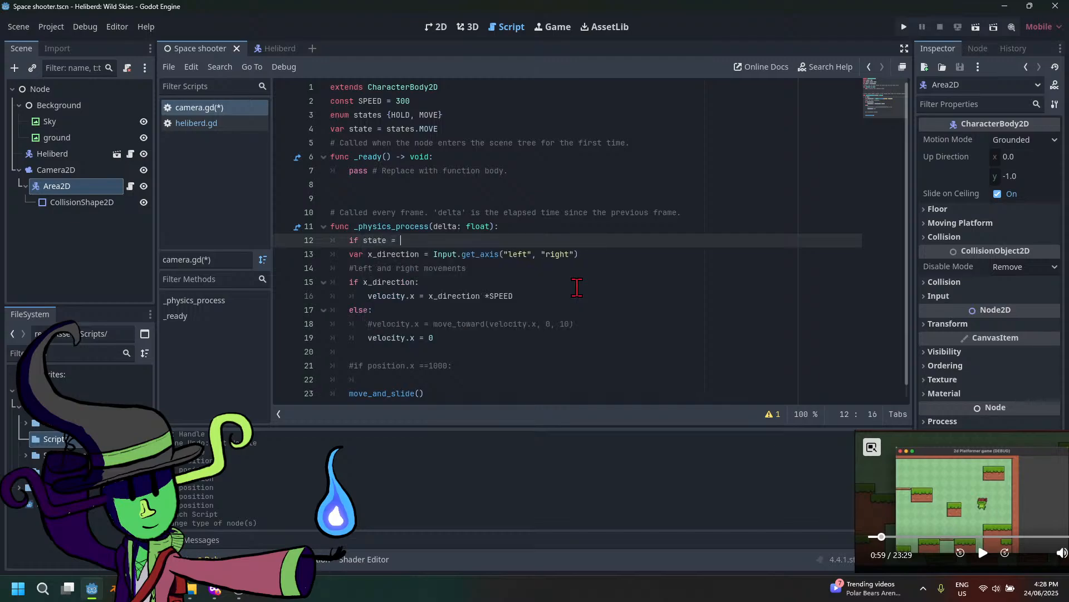
type("states.")
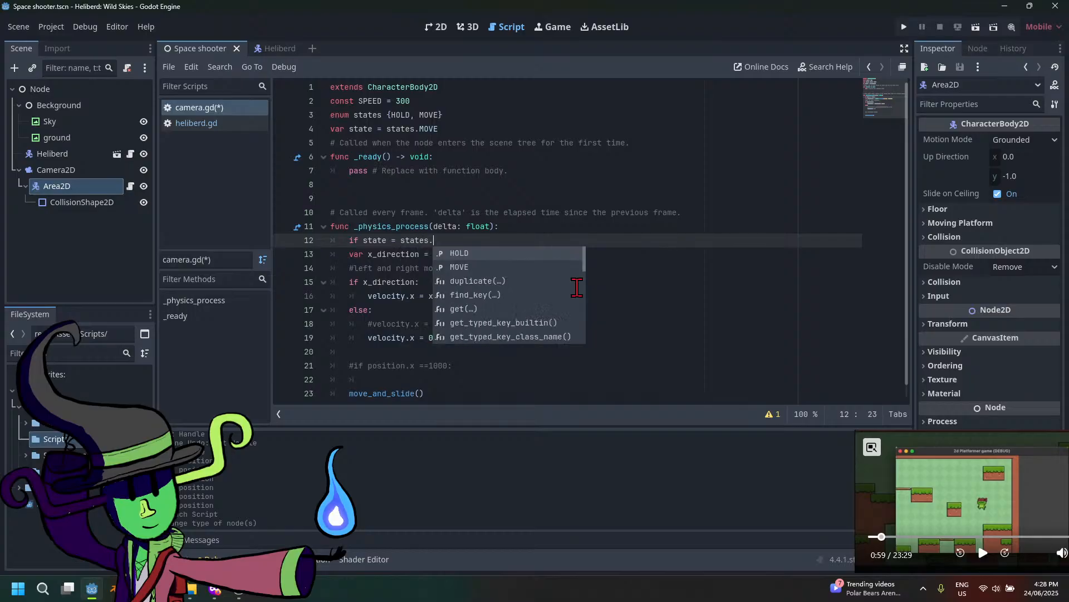
key("Down")
key("Return")
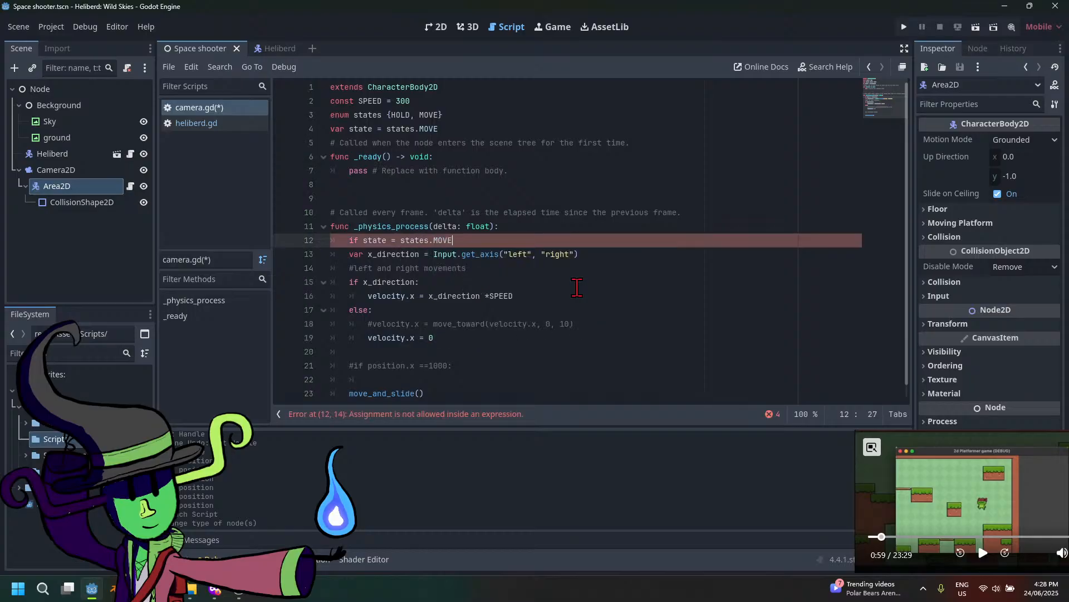
type(":")
Indent the x_direction variable, the movement comment and the if/else velocity code one level under the states.MOVE condition
left_click(343, 253)
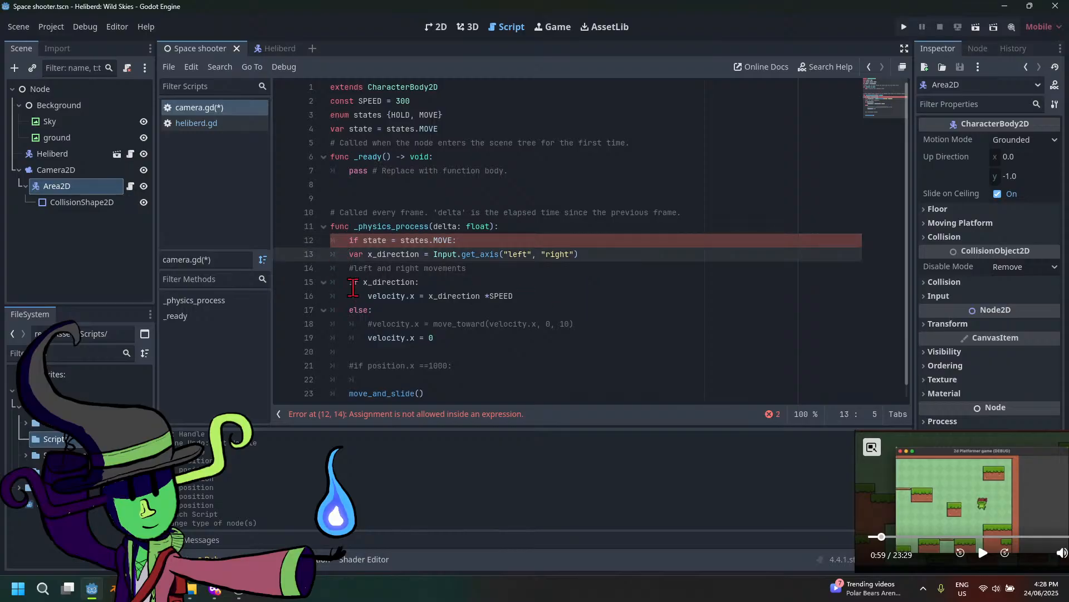
key("Tab")
left_click(348, 268)
key("Tab")
left_click(348, 282)
key("Tab")
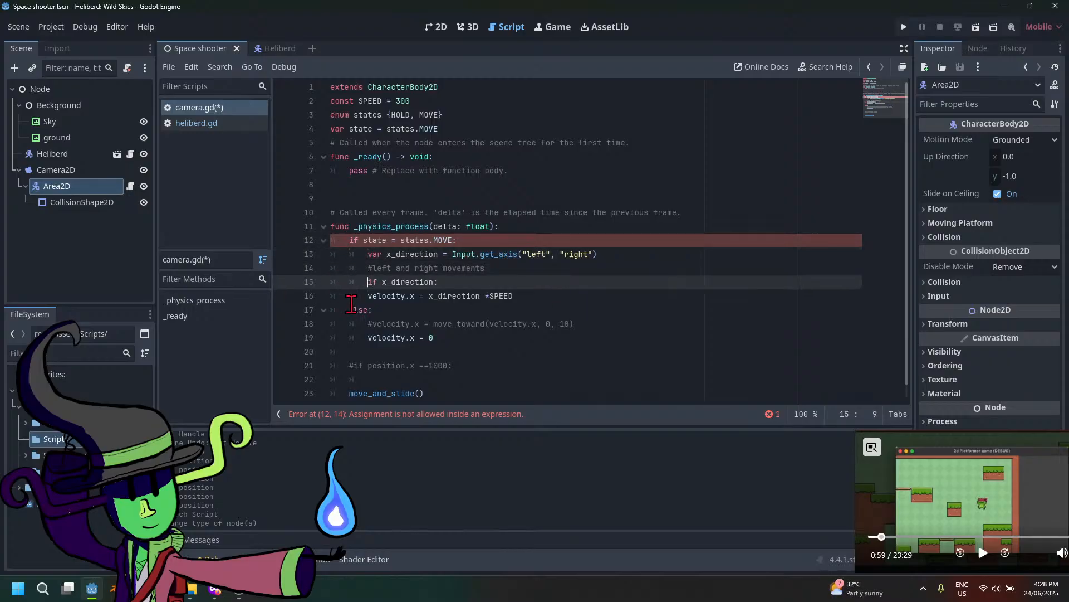
left_click(352, 306)
key("Tab")
left_click(369, 295)
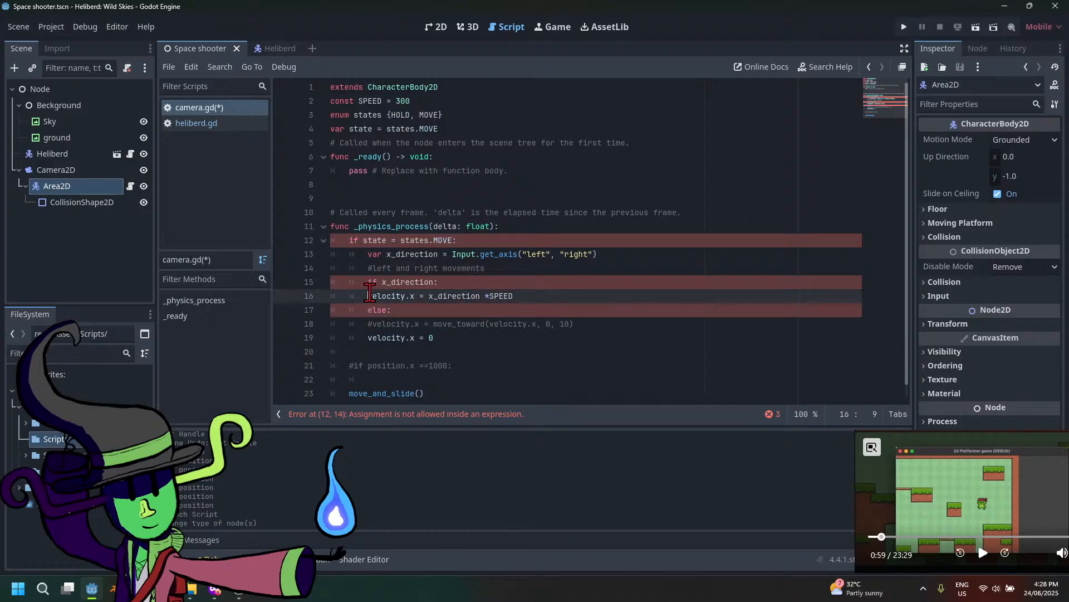
key("Tab")
left_click(349, 338)
key("Tab")
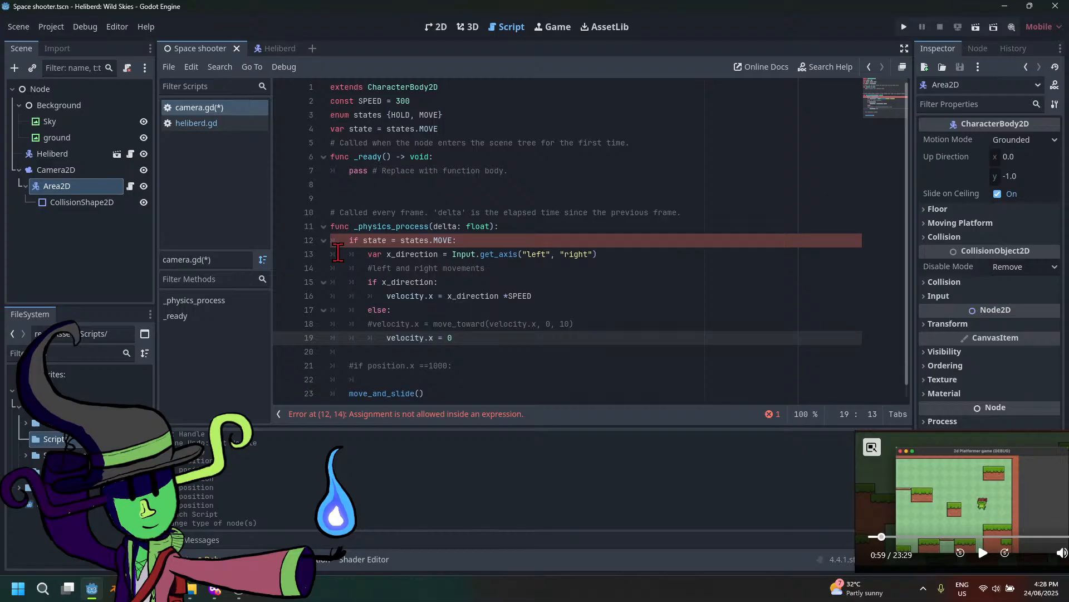
Change the = in the states.MOVE condition to == and save the script
left_click(391, 240)
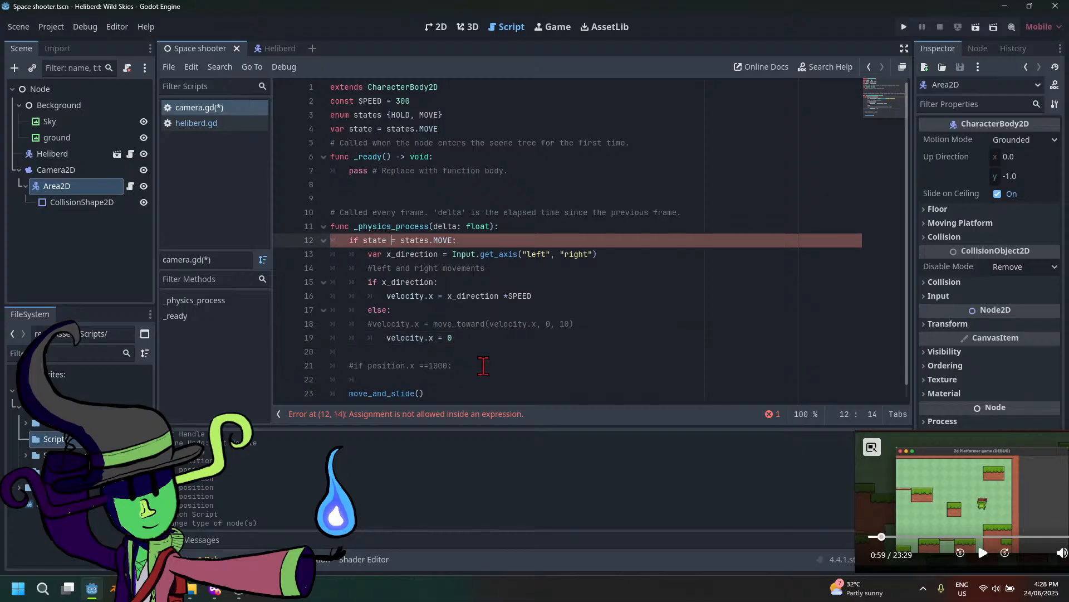
type("=")
key("ctrl+s")
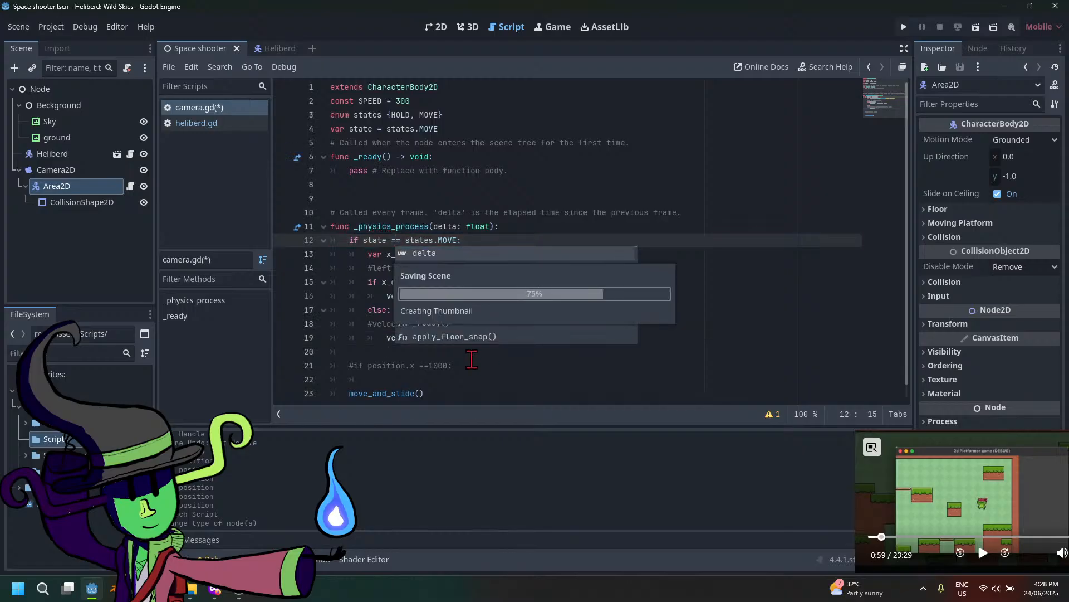
Uncomment the if position.x ==1000: condition above move_and_slide()
left_click(471, 365)
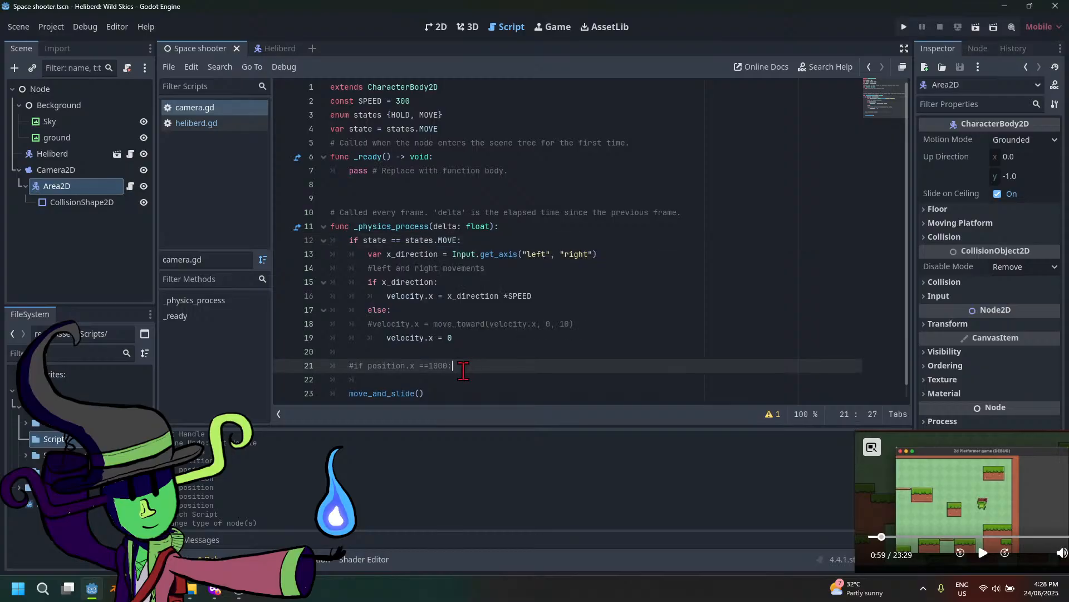
left_click(473, 338)
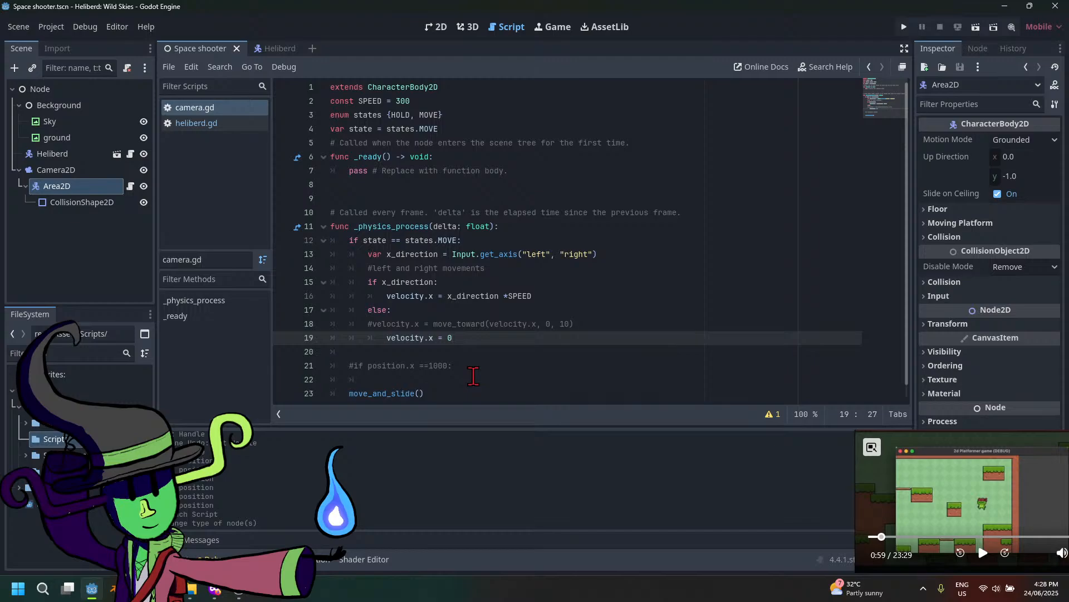
left_click(432, 366)
left_click(431, 365)
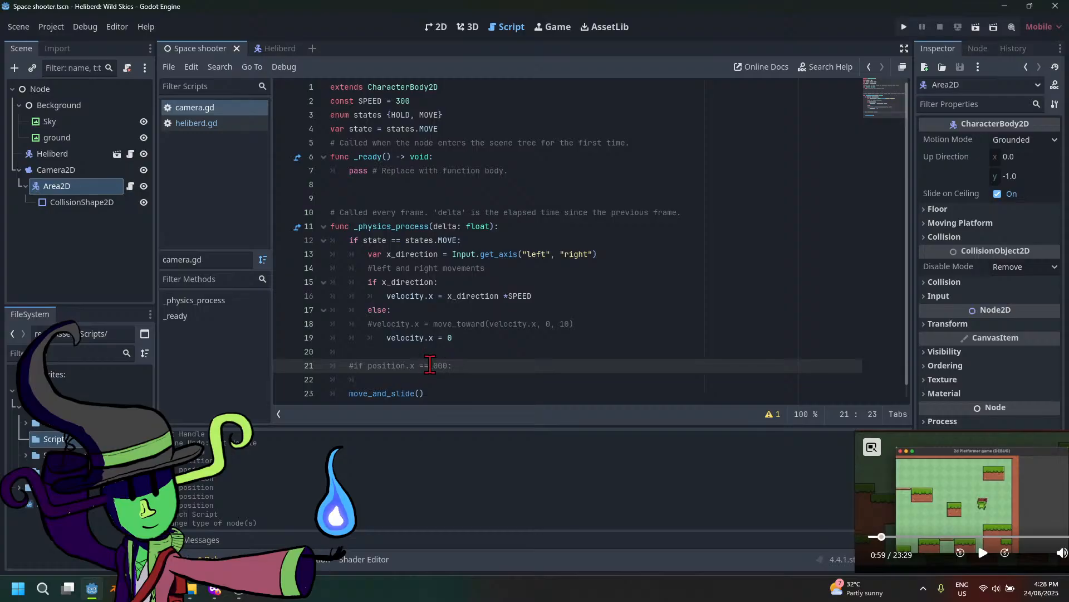
left_click(354, 366)
key("BackSpace")
left_click(480, 365)
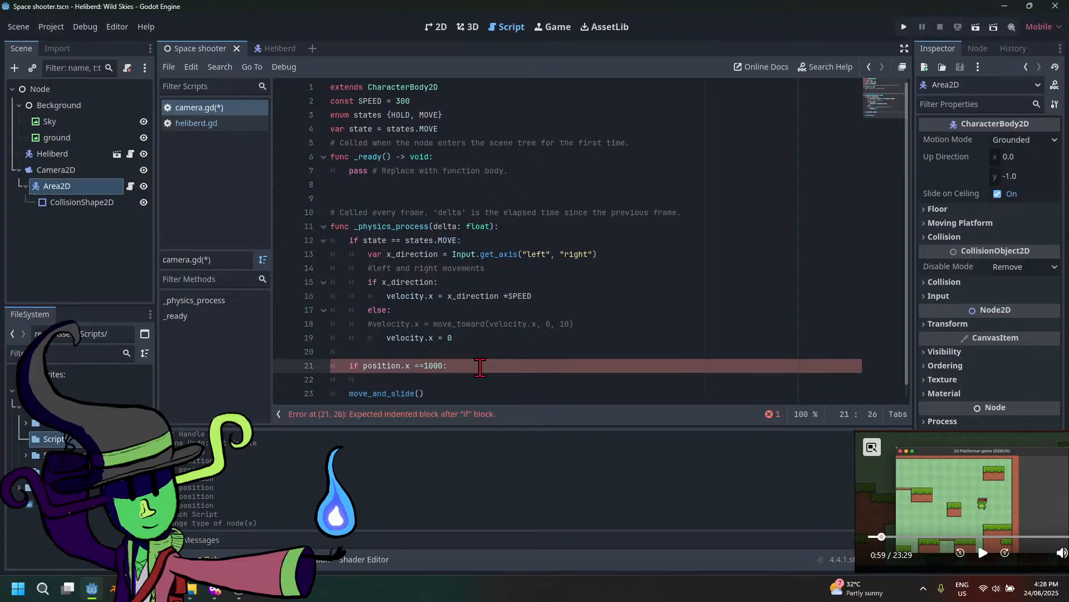
Add state = states.MOVE as the body of the if position.x ==1000: condition and save the script
key("Return")
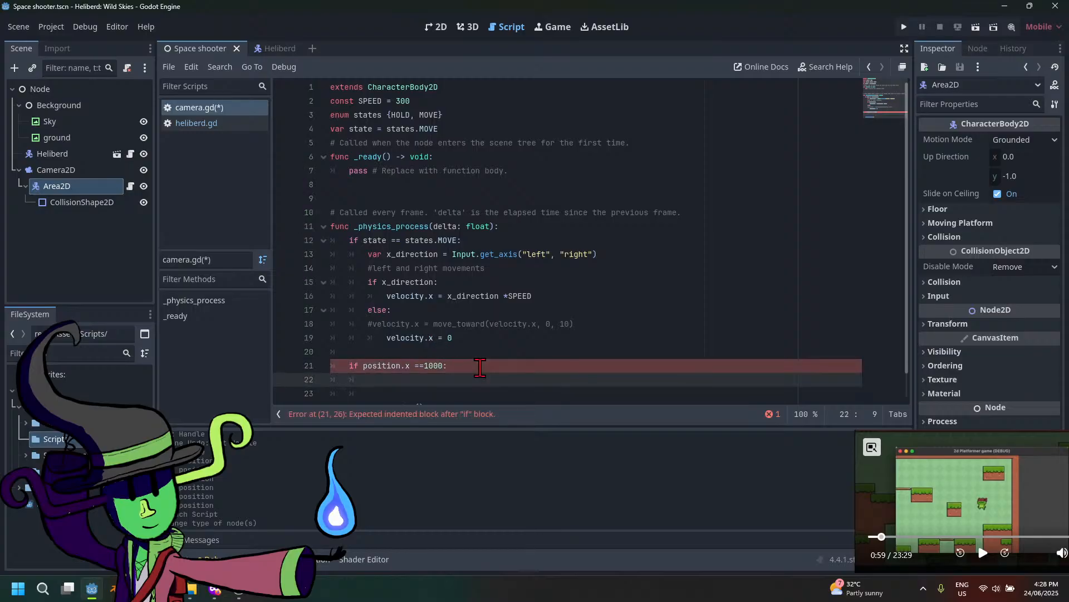
type("state")
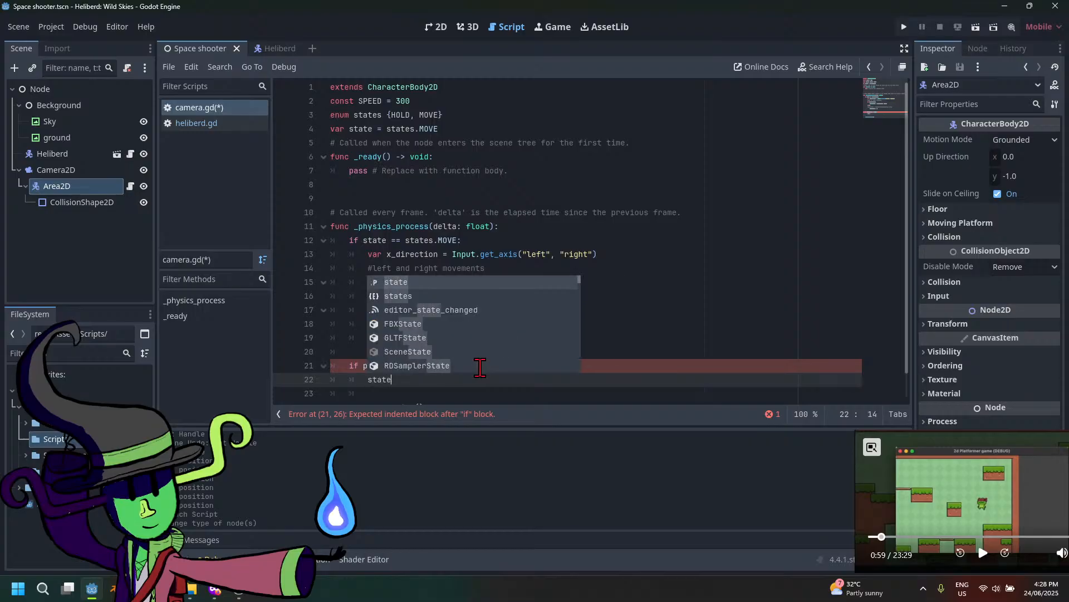
type(" = ")
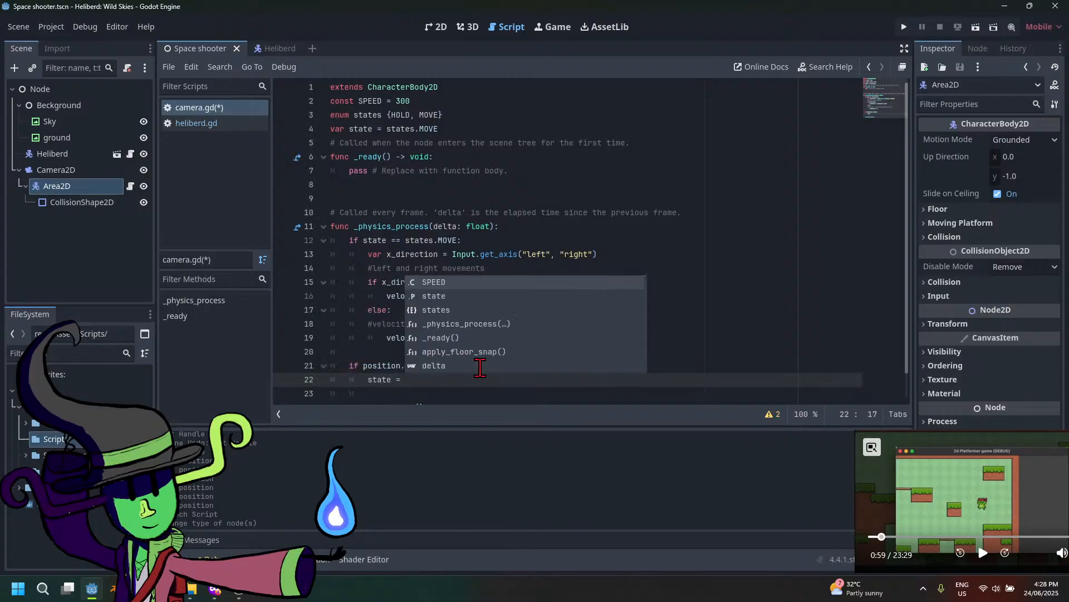
type("s")
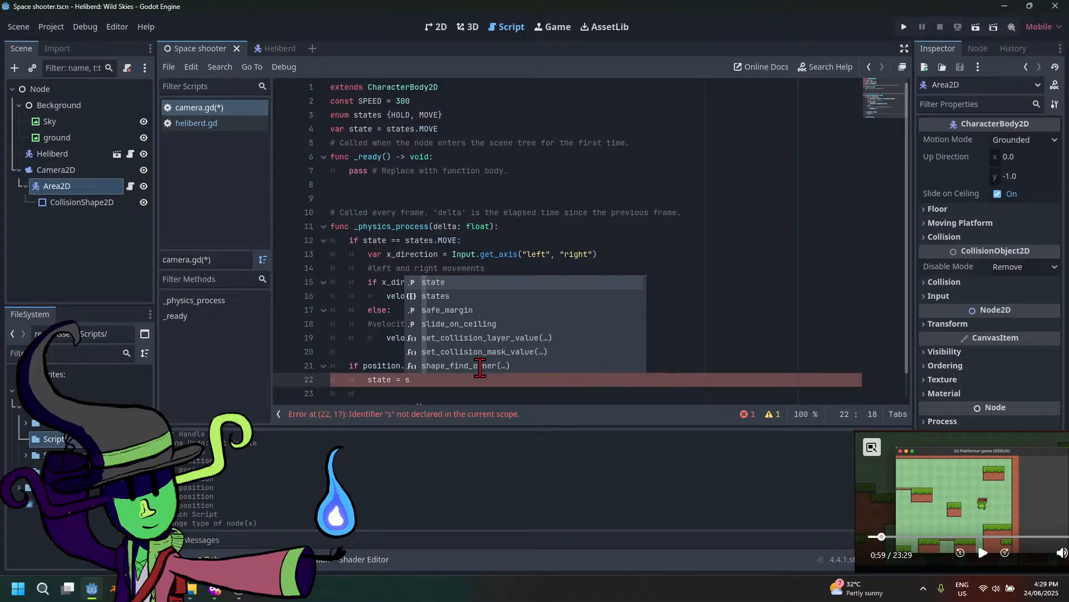
key("Down")
key("Return")
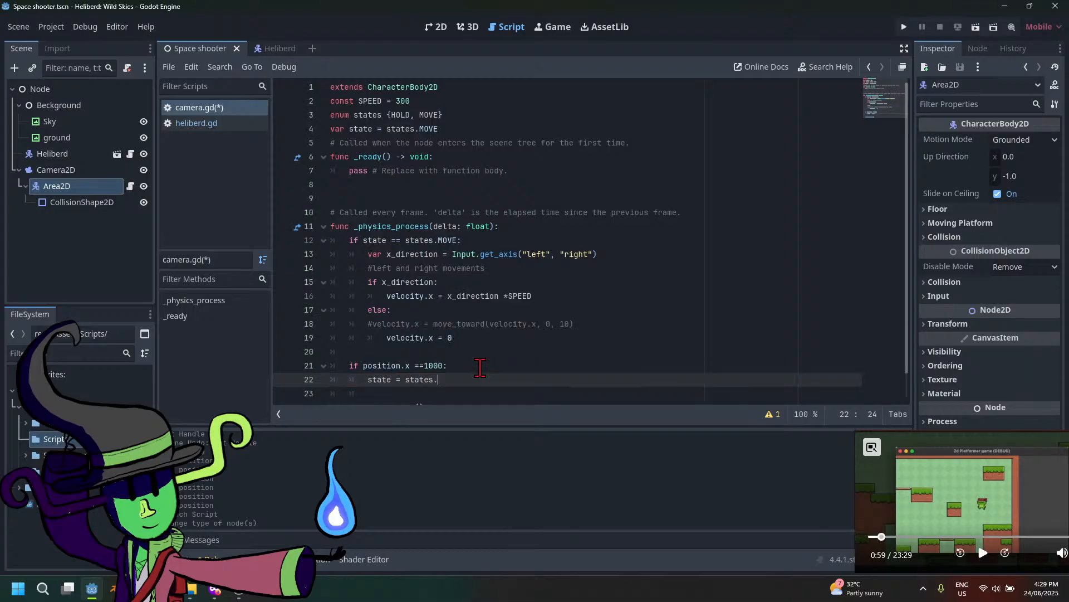
key("Down")
key("Return")
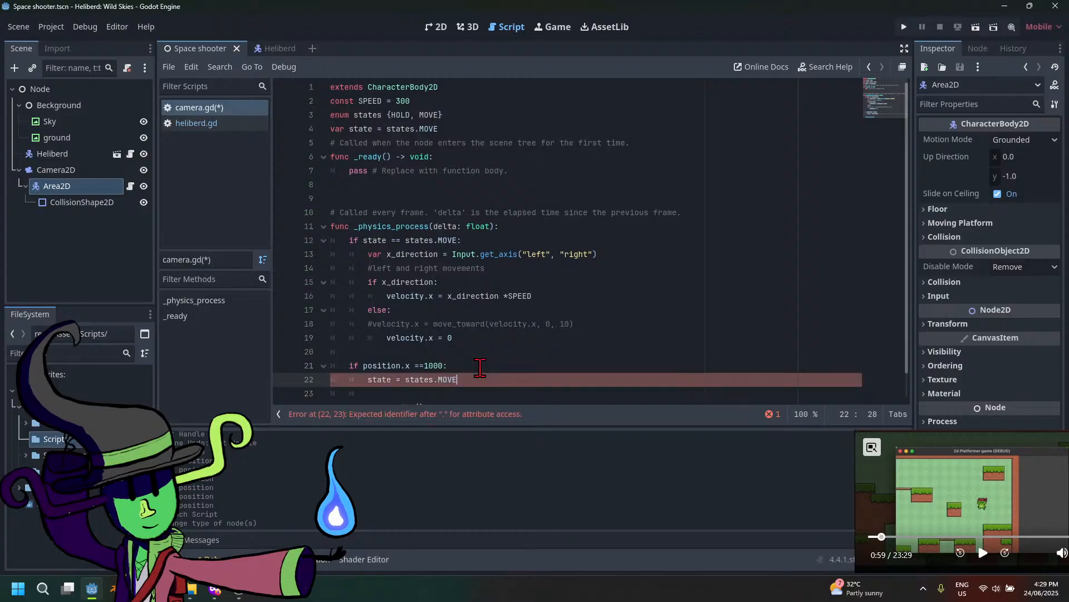
key("ctrl+s")
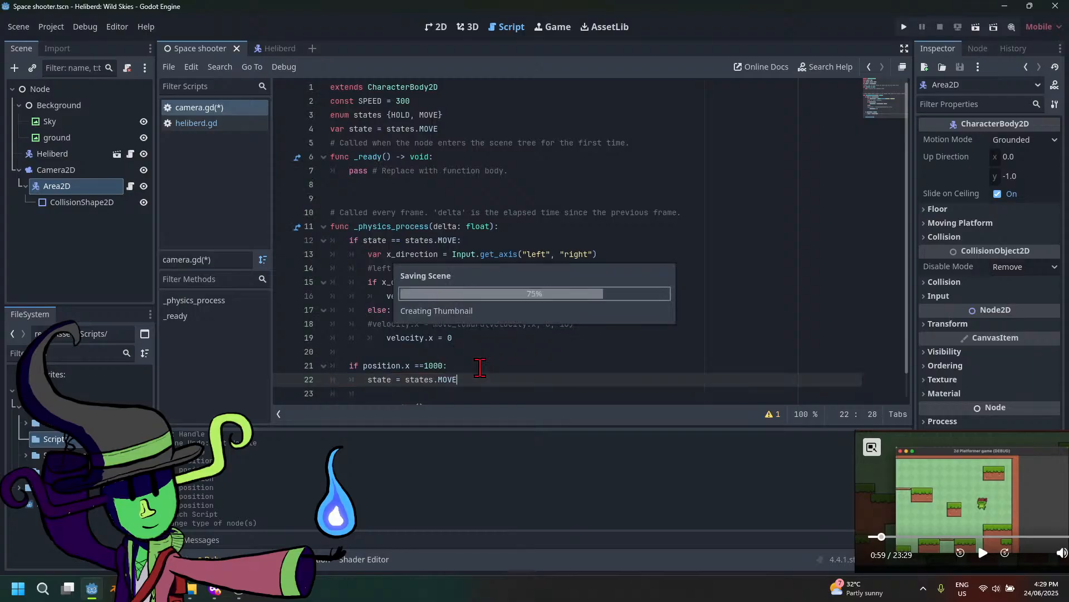
key("Return")
key("Return")
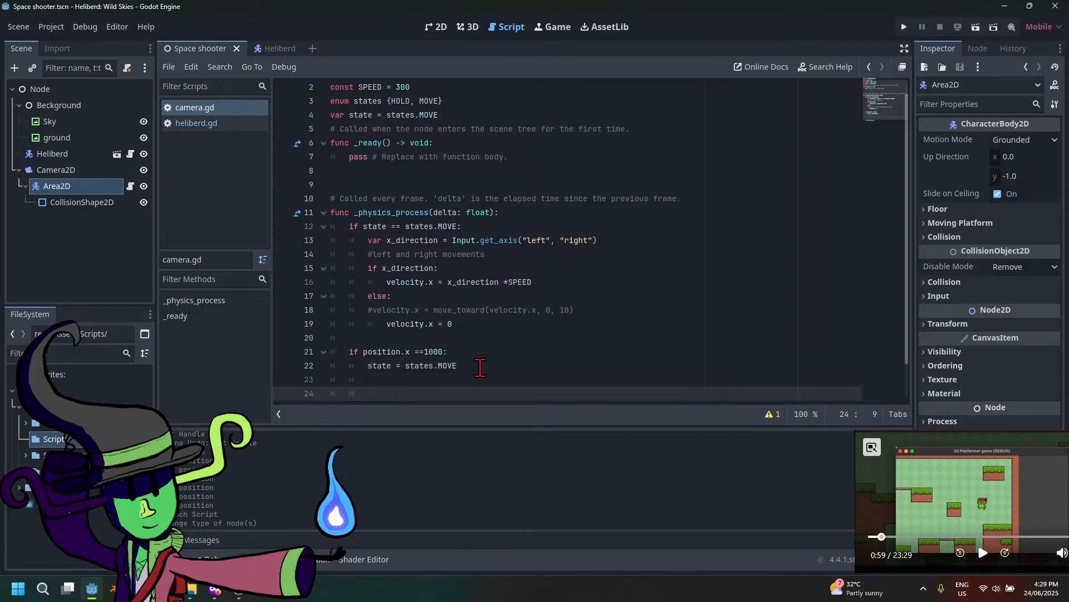
key("ctrl+z")
key("ctrl+z")
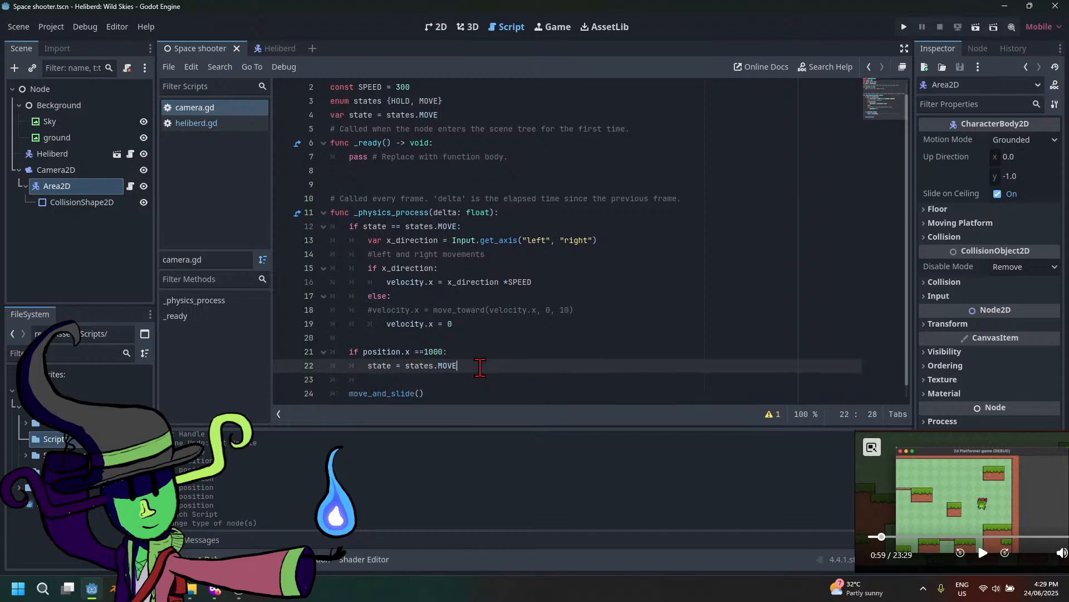
Change the state assigned under the position.x condition to states.HOLD and add a new line below it
key("BackSpace")
key("BackSpace")
key("BackSpace")
key("BackSpace")
type("HOLD")
key("Return")
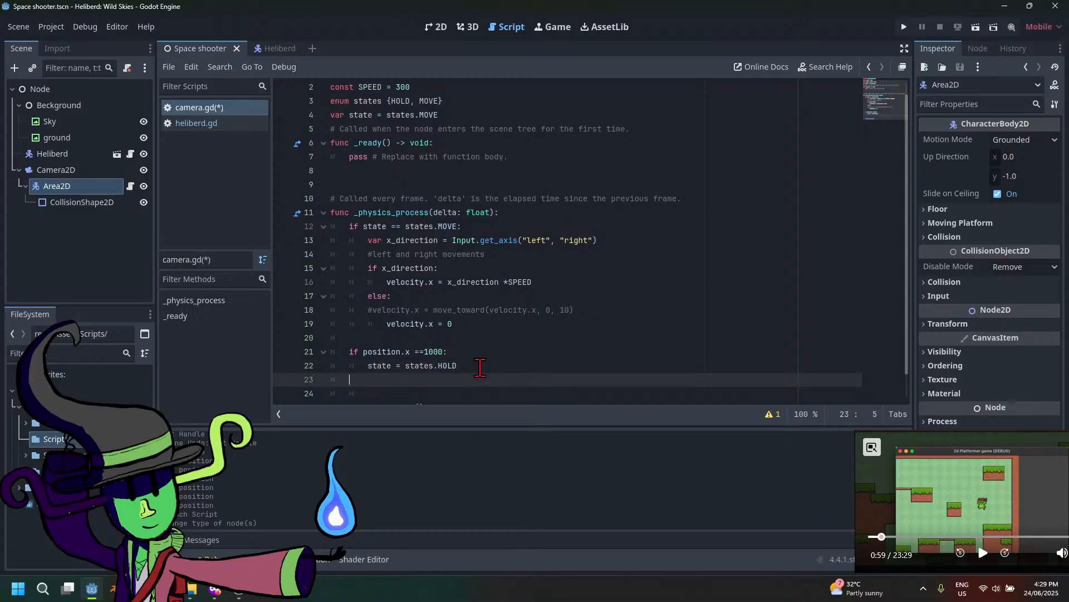
Remove the blank line above the position.x condition and indent it and its state assignment one level, inside the states.MOVE block
key("Up")
key("Up")
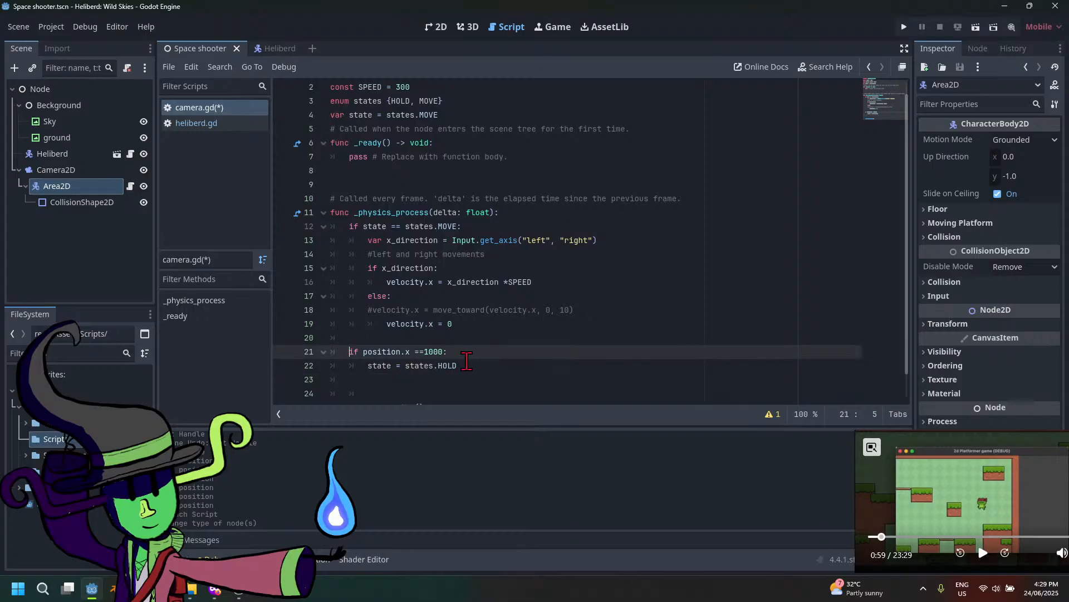
key("BackSpace")
key("Tab")
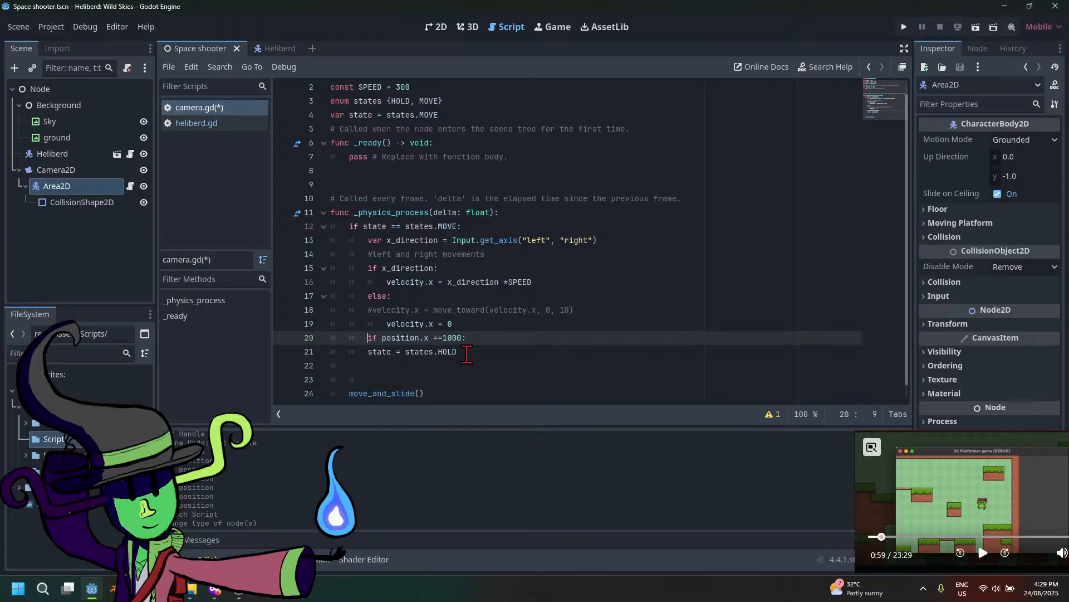
left_click(372, 352)
key("Tab")
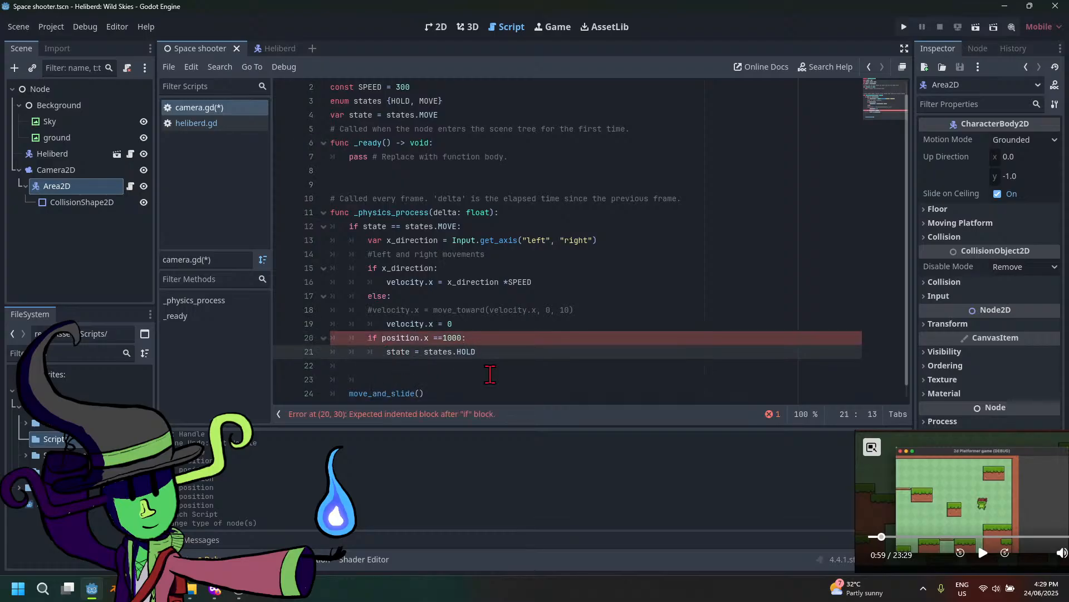
Begin a new condition, if States., directly above move_and_slide() at the same indentation level
left_click(453, 363)
left_click(454, 381)
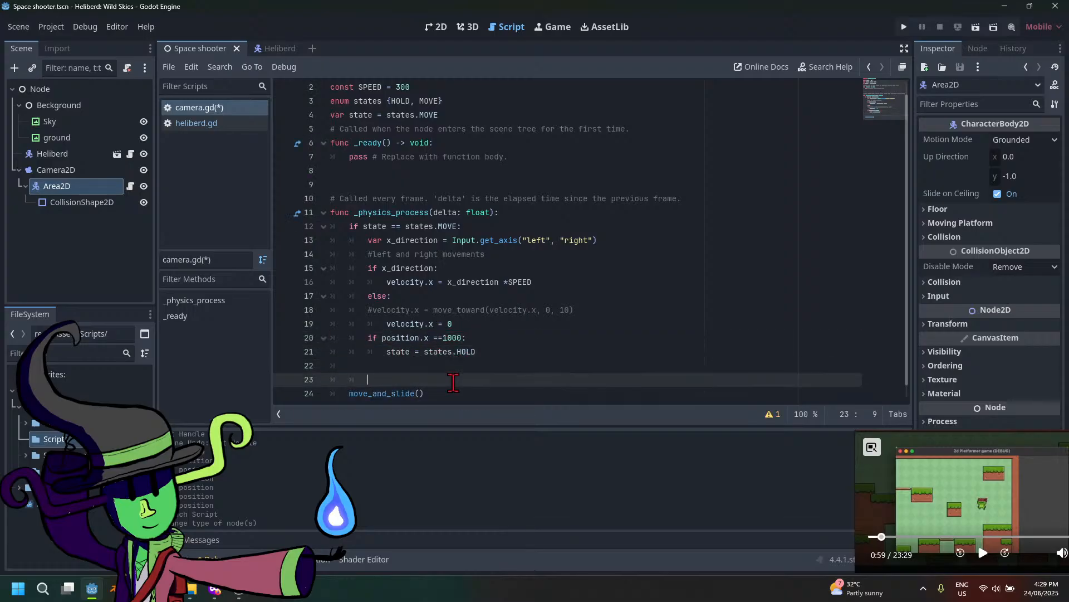
key("BackSpace")
type("if St")
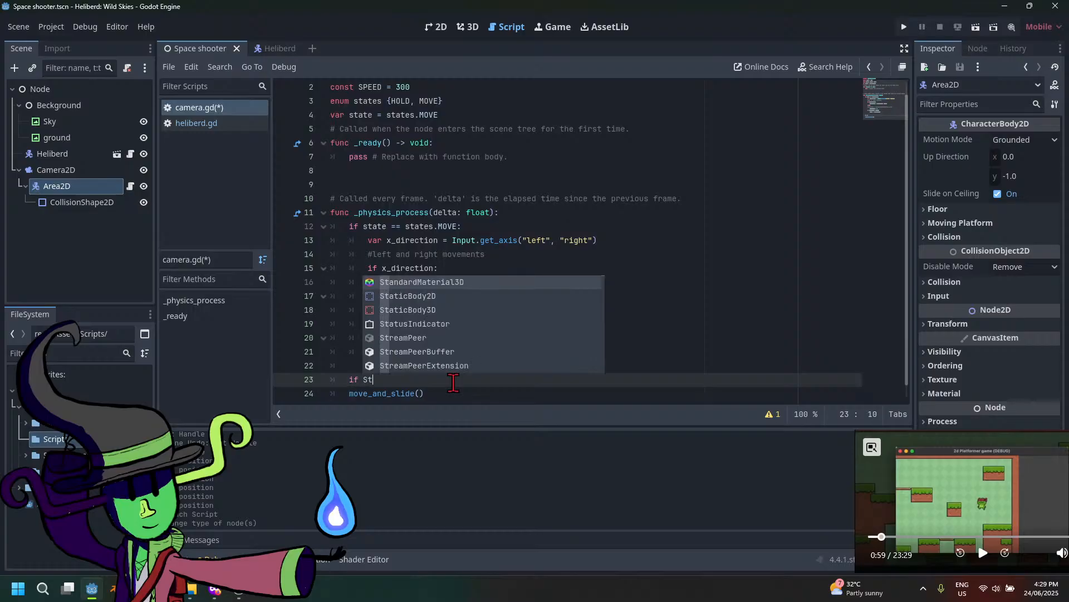
type("ates.")
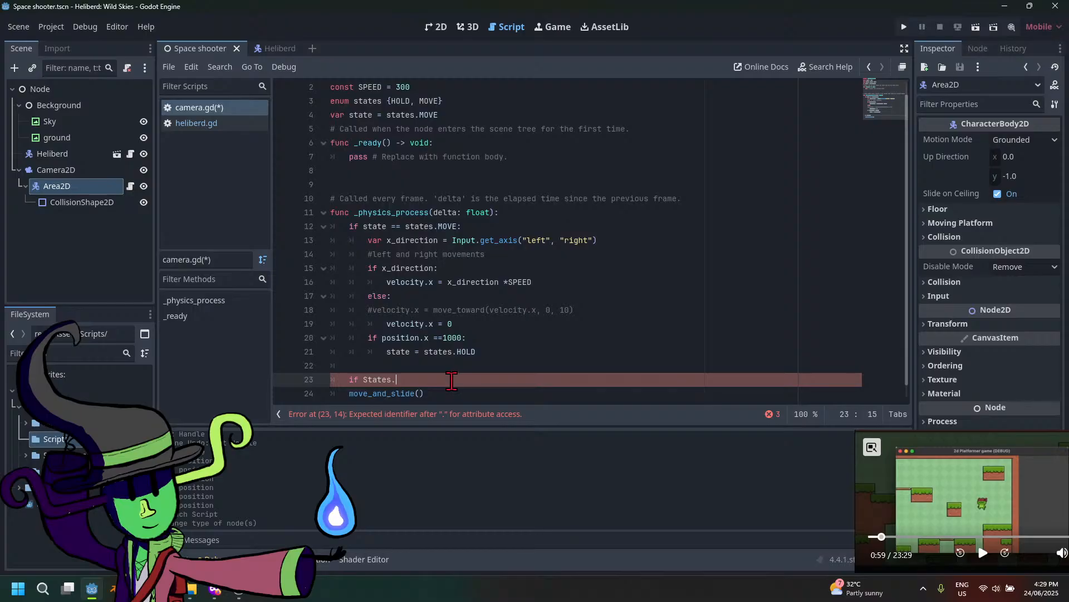
Extend the position.x ==1000 condition with or Position.x <=-1000
left_click(460, 336)
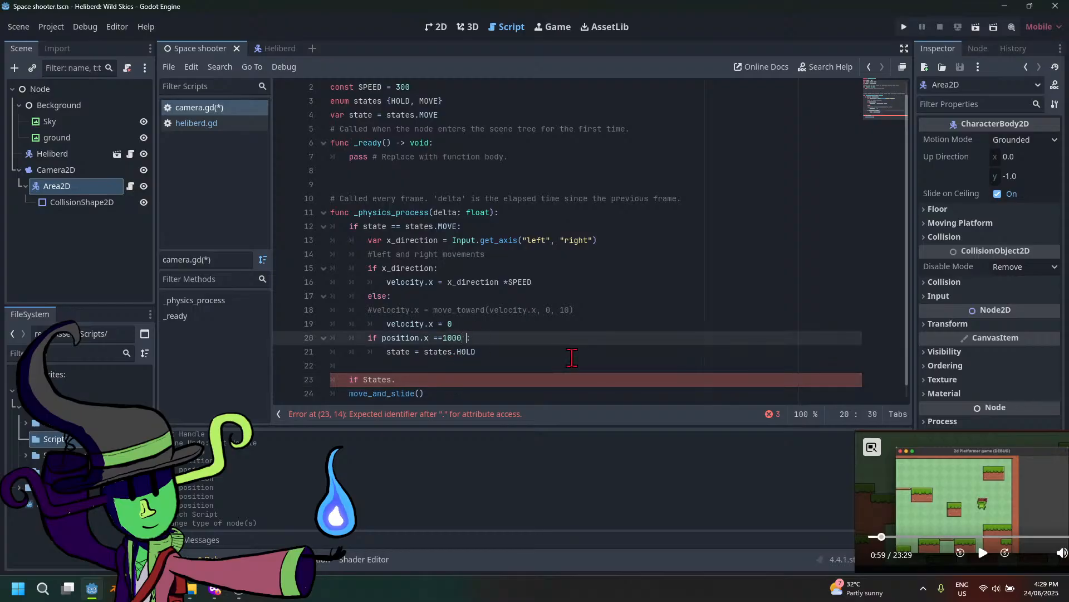
type("or POS")
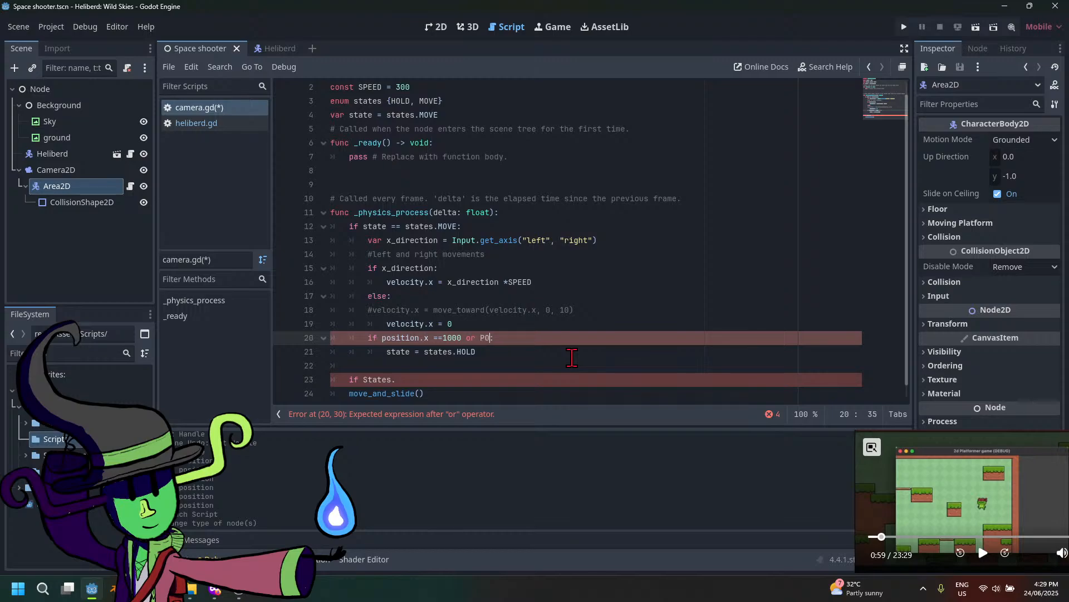
key("BackSpace")
key("BackSpace")
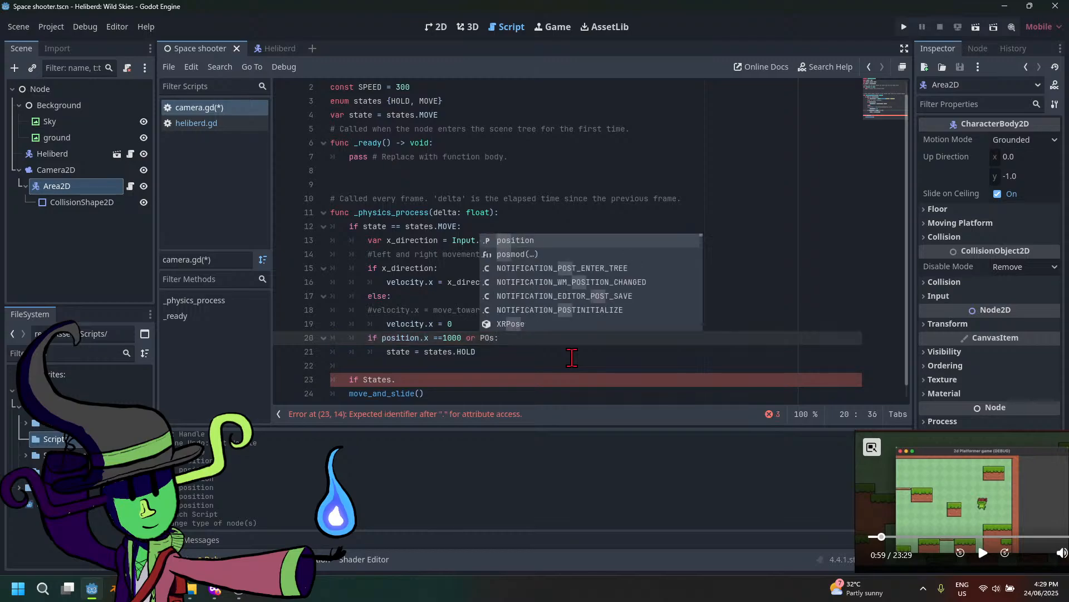
type("osition.")
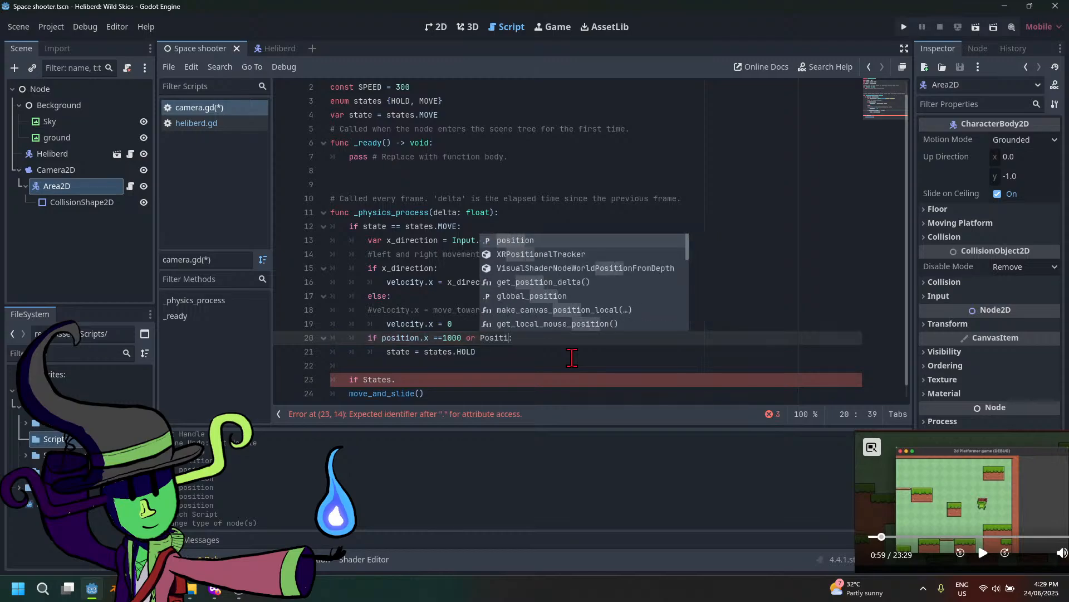
type("x")
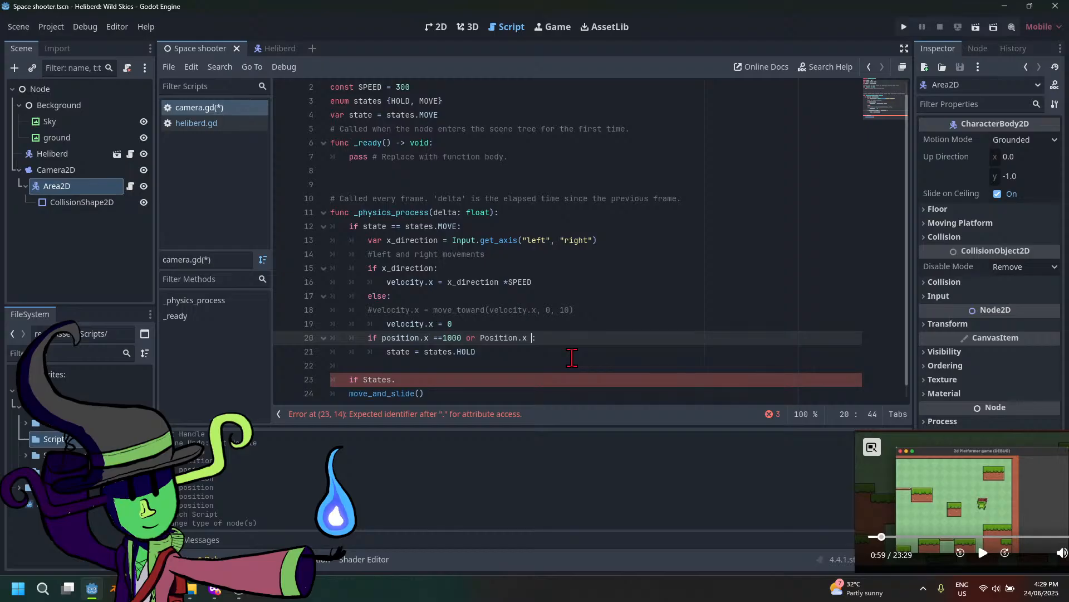
type(" >")
type("<=")
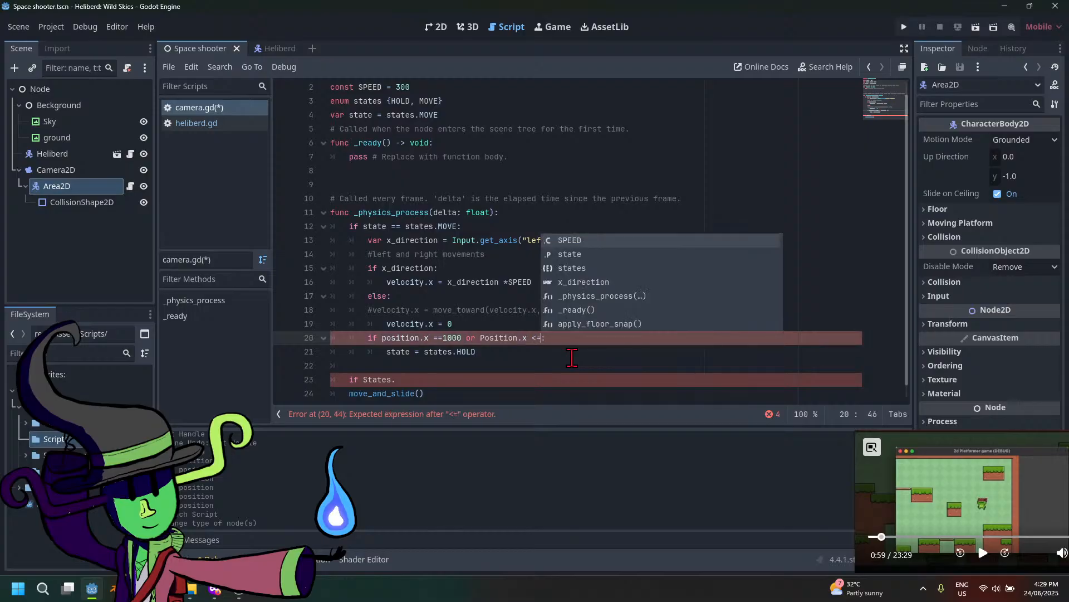
type("-1000")
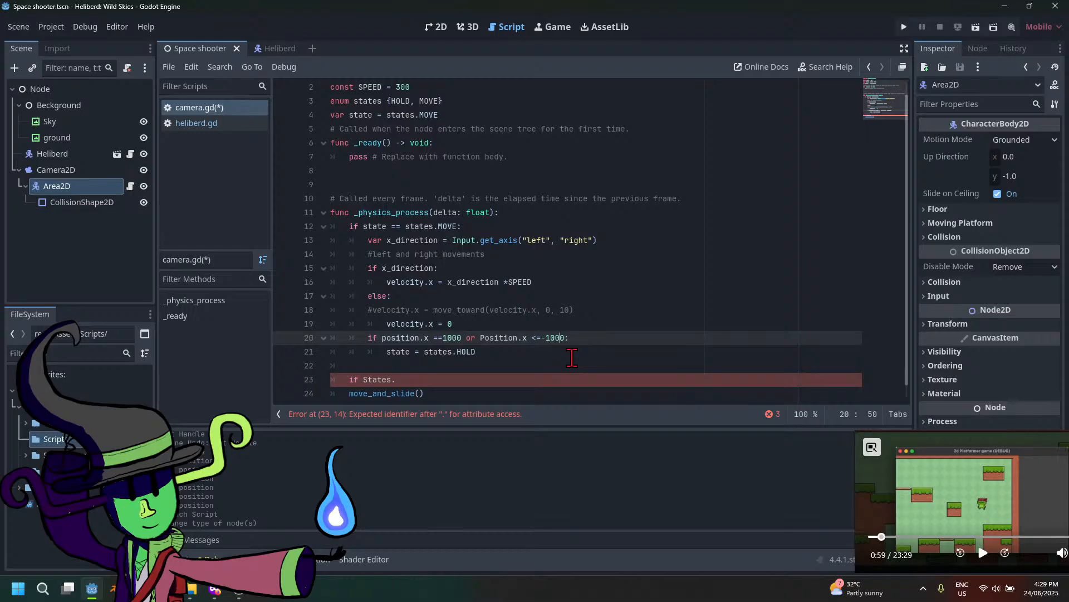
Change the == before 1000 in the position.x condition to >= and save the script
key("Left")
key("Left")
key("Left")
key("Left")
key("Left")
key("Left")
key("Left")
key("BackSpace")
type(">")
key("ctrl+s")
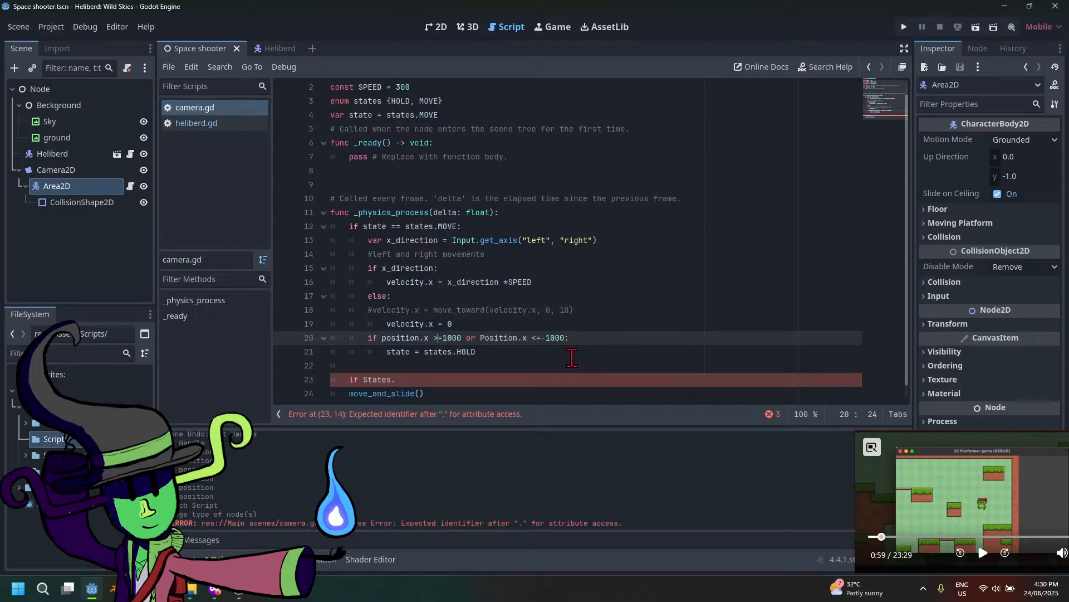
Complete the unfinished condition above move_and_slide() as if state == States.HOLD: with an indented line below it
left_click(415, 380)
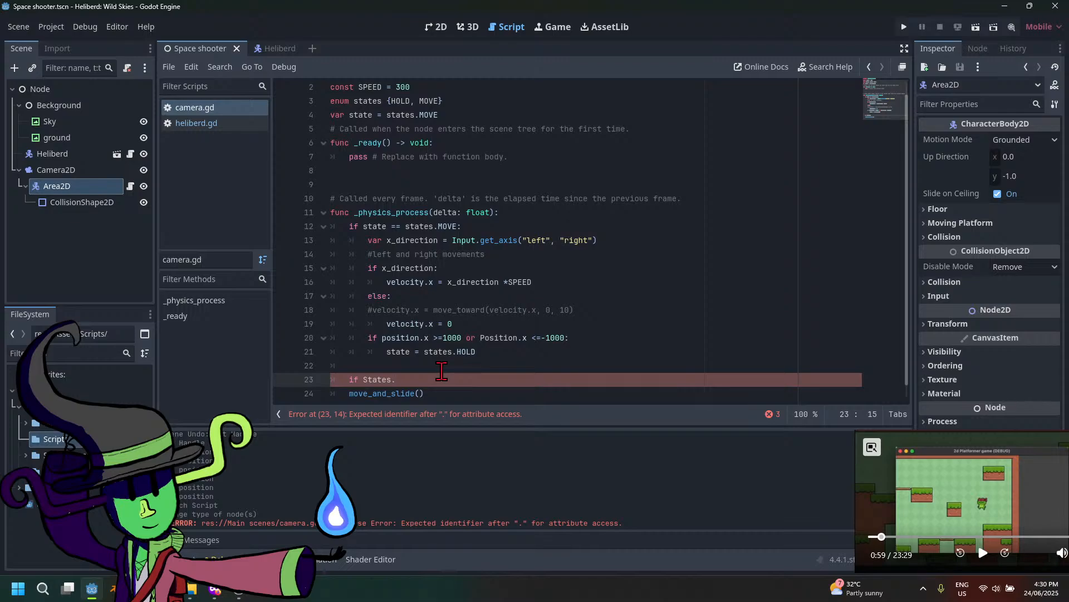
type("HO")
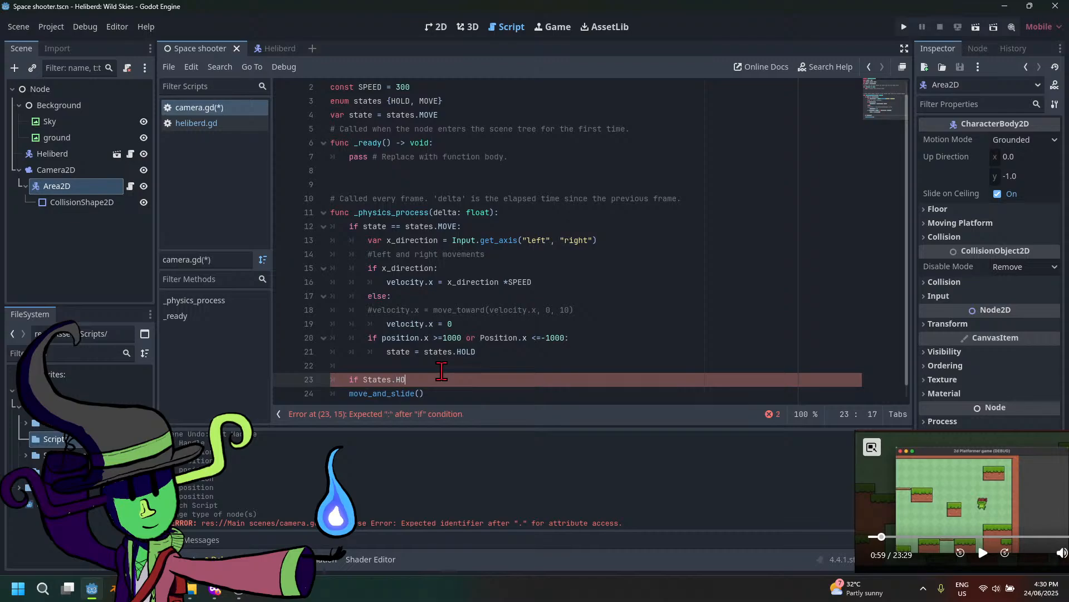
type("LD:")
key("Return")
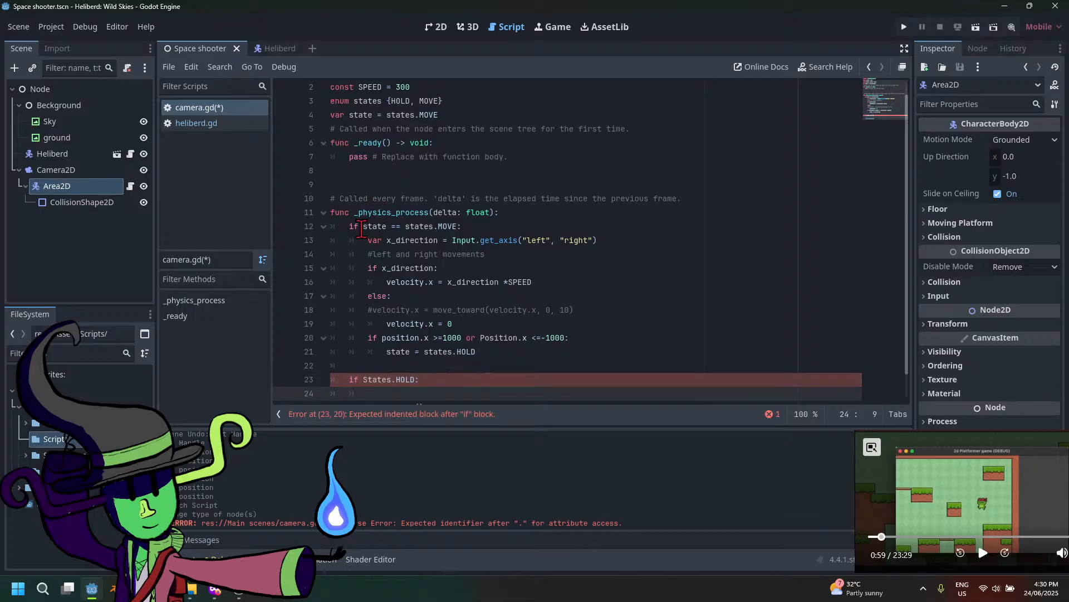
left_click_drag(363, 227, 403, 232)
key("ctrl+c")
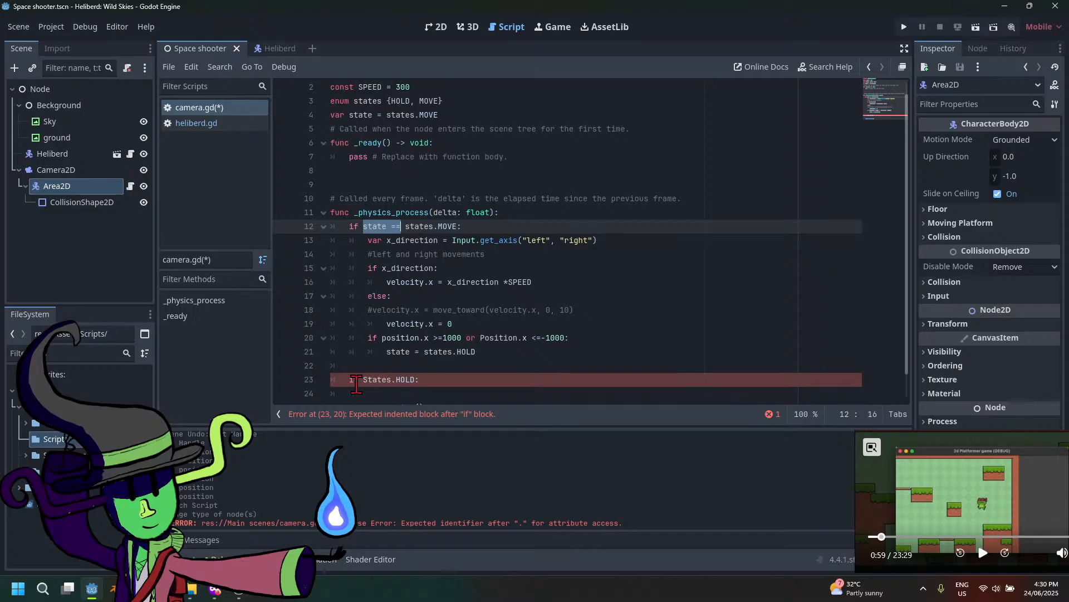
left_click(364, 380)
key("ctrl+v")
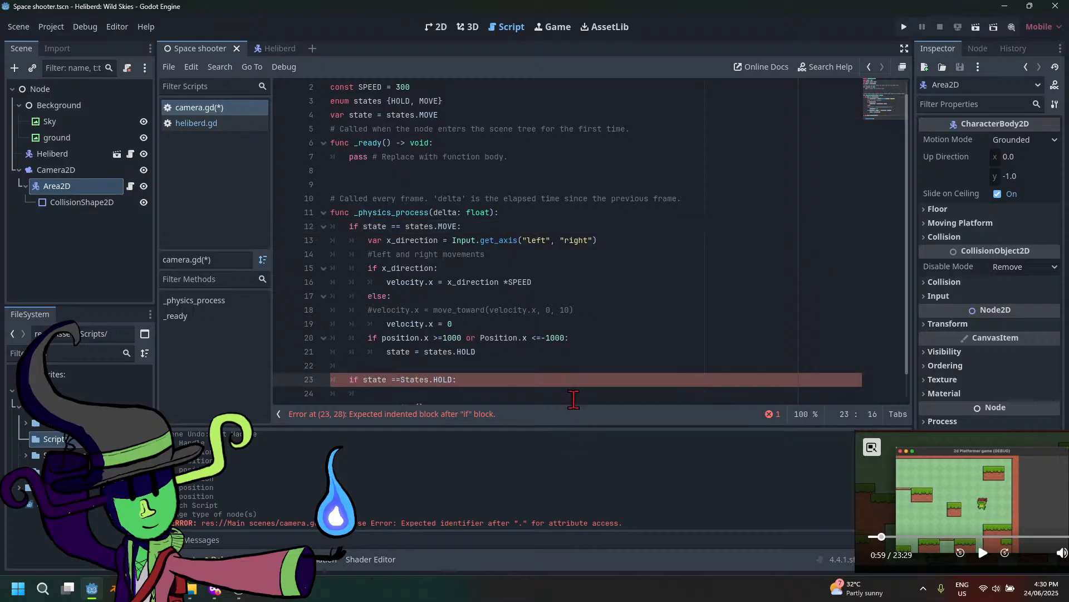
key("Down")
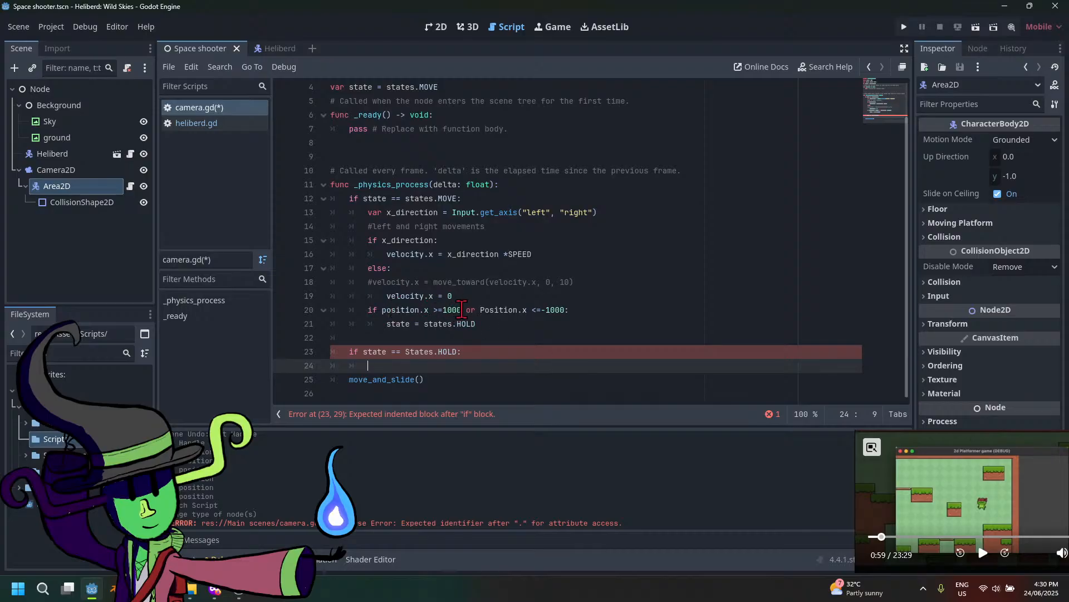
Copy if position.x >=1000 from the MOVE block into the empty indented line under the HOLD condition
left_click_drag(461, 310, 367, 307)
key("ctrl+c")
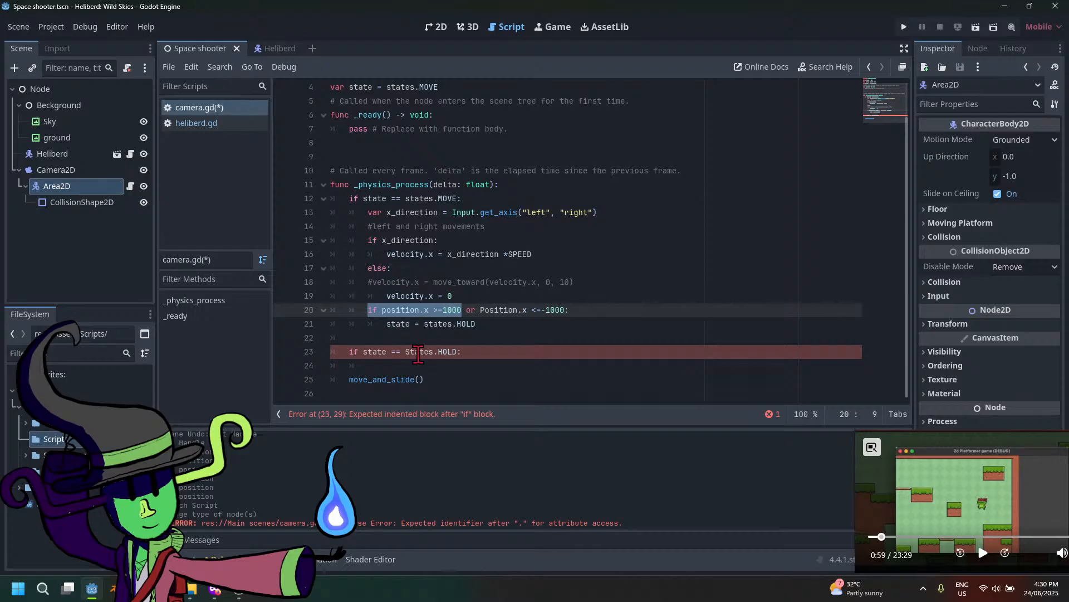
left_click(409, 369)
key("ctrl+v")
left_click(483, 374)
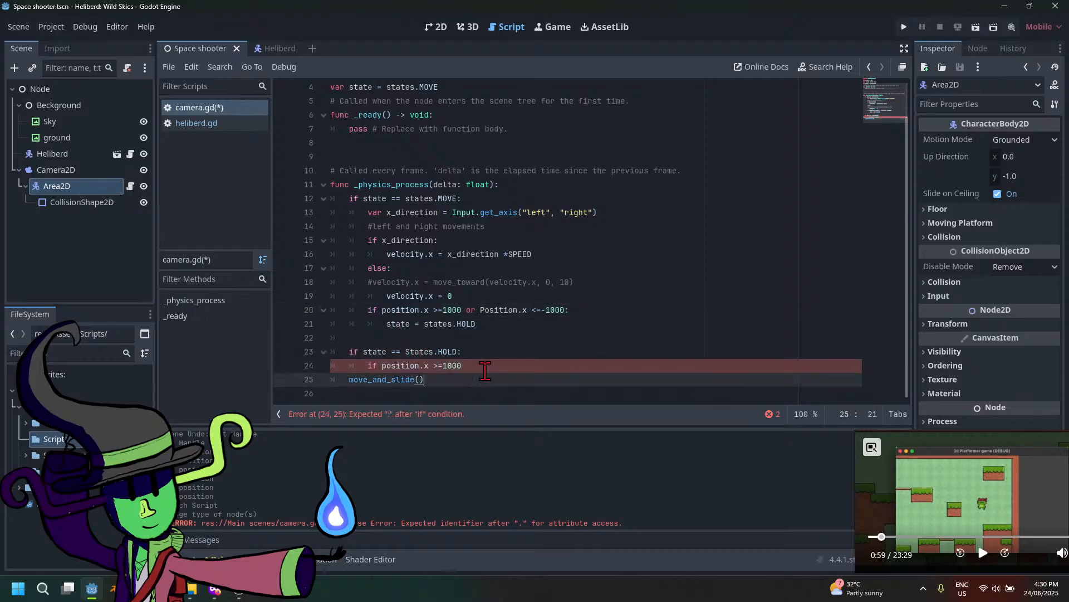
Try to extend the copied position.x >=1000 condition in the HOLD block with AND Input
left_click(489, 367)
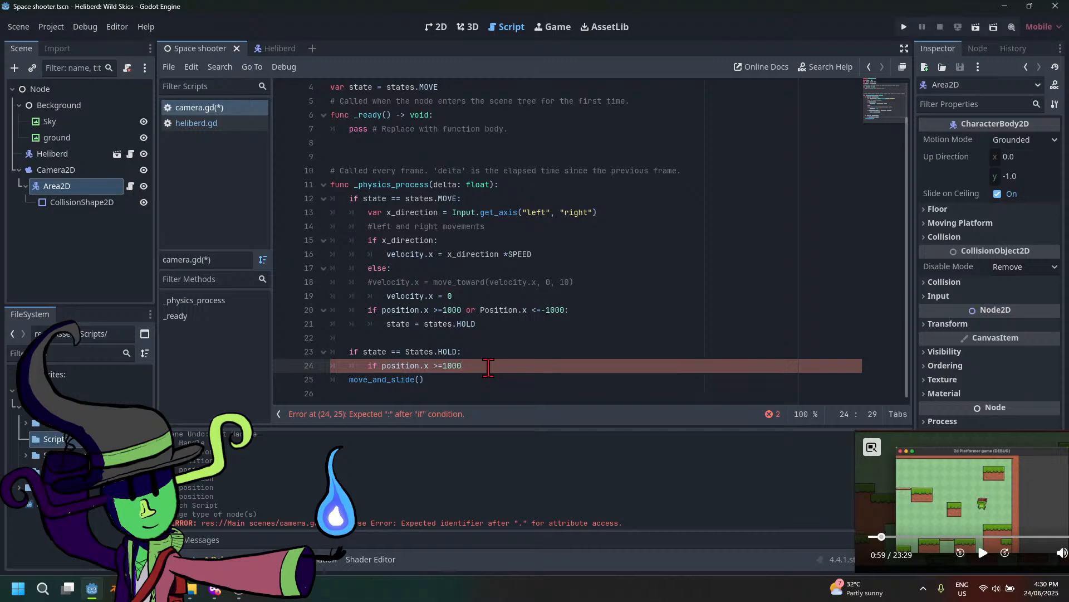
type("AND ")
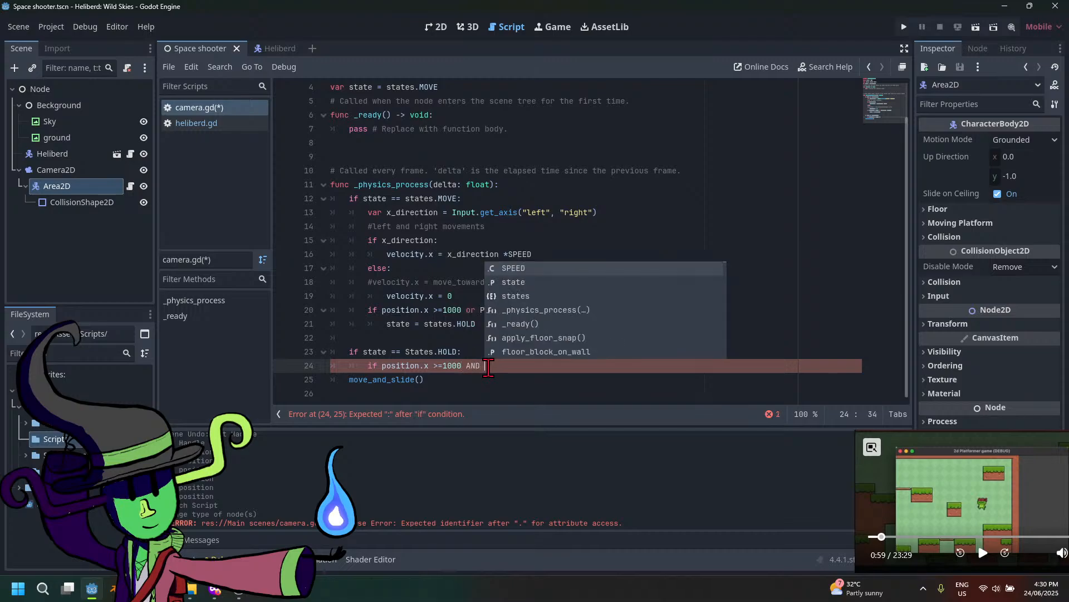
type("Input.")
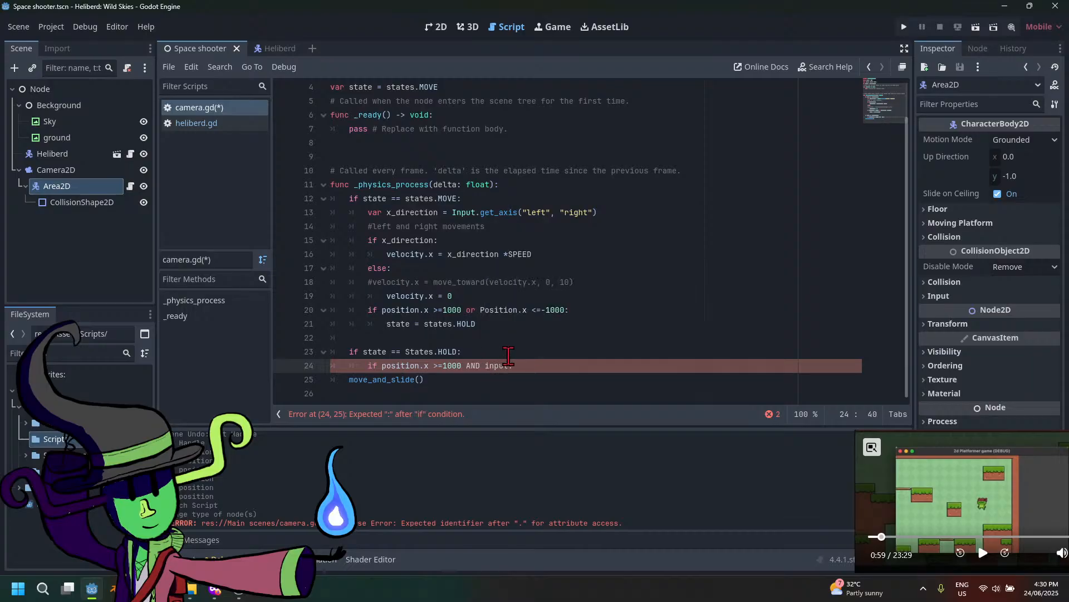
scroll(504, 359, "up", 1)
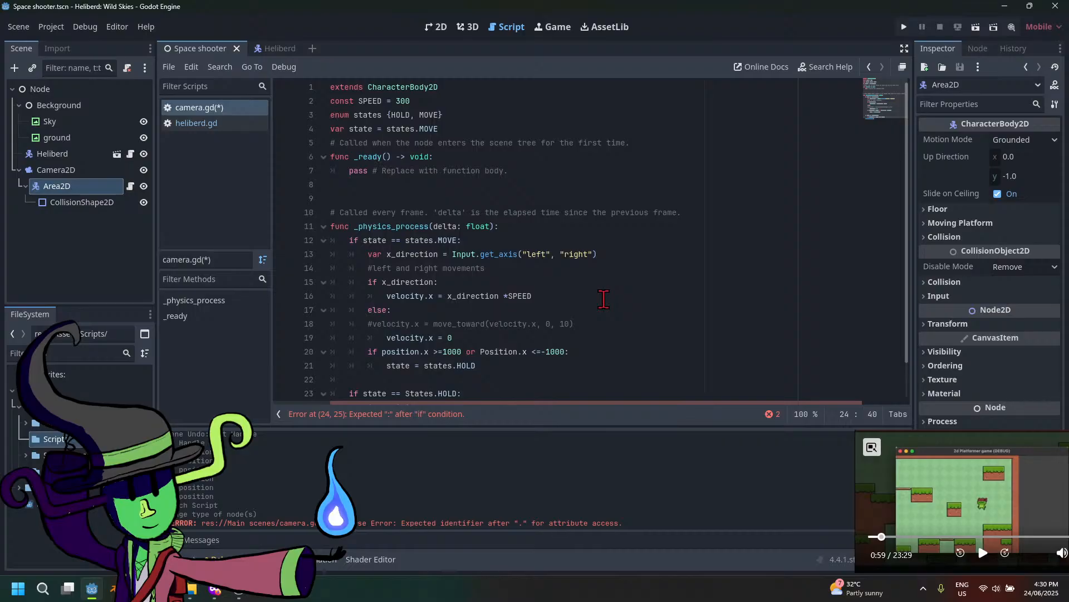
scroll(603, 300, "down", 1)
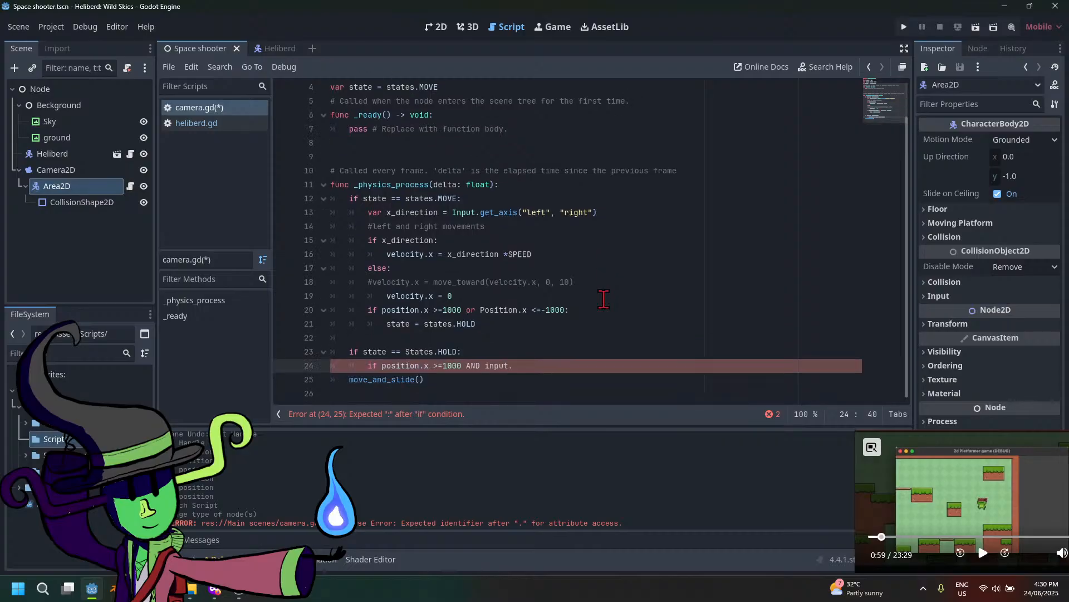
key("BackSpace")
key("BackSpace")
key("BackSpace")
key("BackSpace")
key("BackSpace")
key("BackSpace")
type("Input.is")
key("BackSpace")
key("BackSpace")
key("BackSpace")
type("is")
key("BackSpace")
key("BackSpace")
Remove AND Input. and finish the nested condition as if position.x >= 1000: with an indented line below it
key("ctrl+Left")
key("ctrl+Left")
key("ctrl+Left")
key("ctrl+Left")
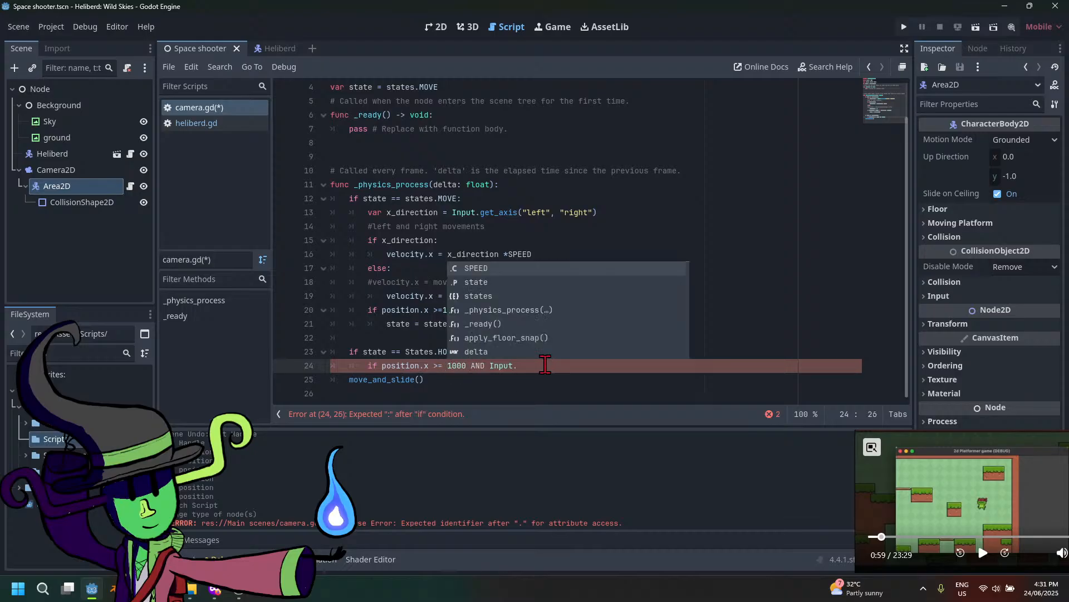
left_click_drag(518, 365, 467, 365)
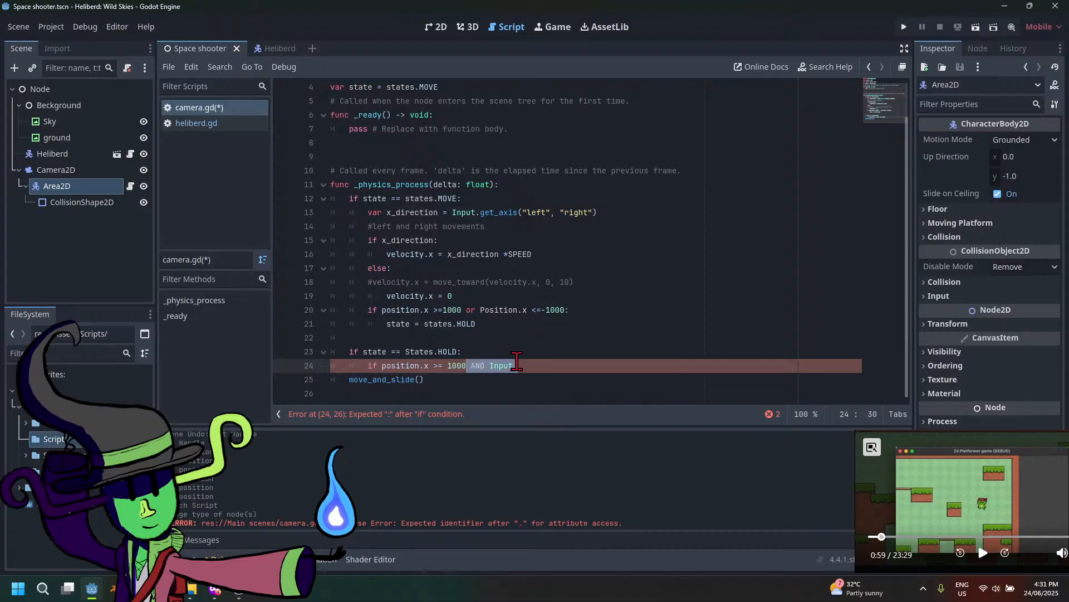
key("BackSpace")
type(":")
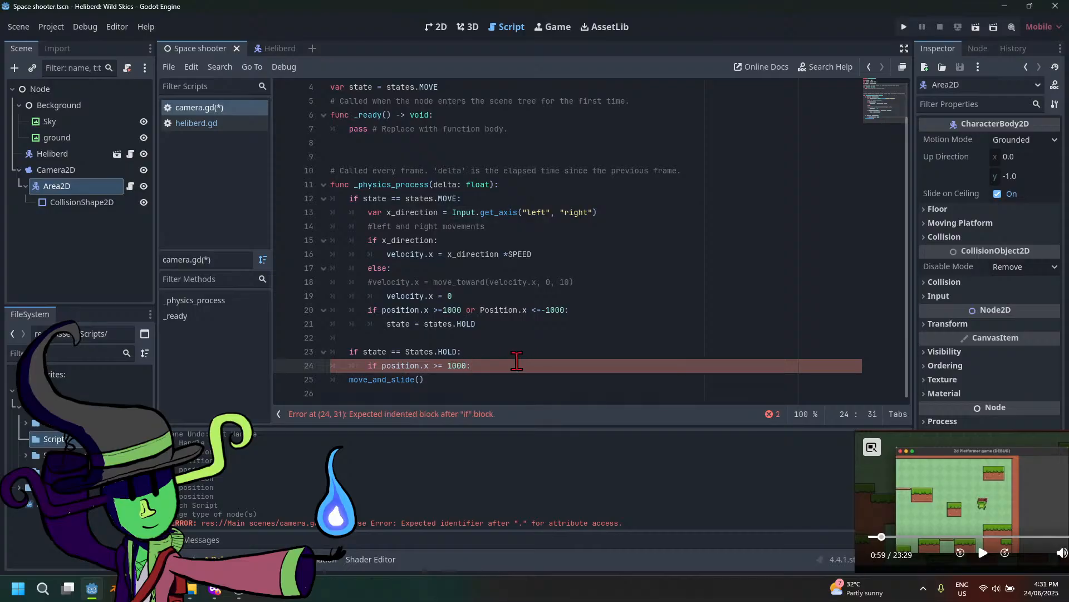
key("Return")
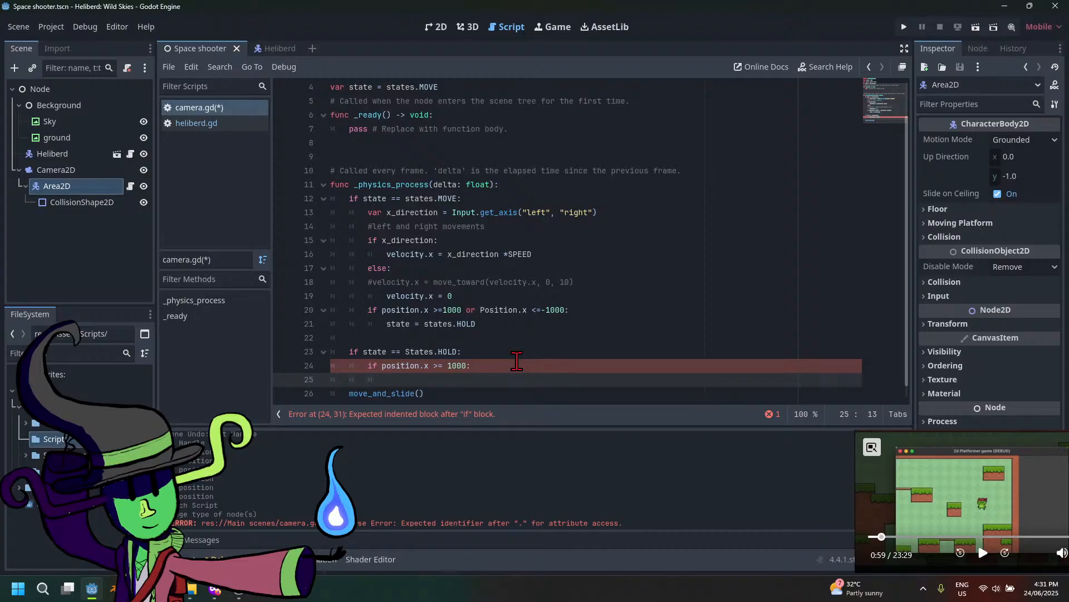
Insert a lowercase and followed by Input before the colon of the nested position.x >= 1000 condition
key("Up")
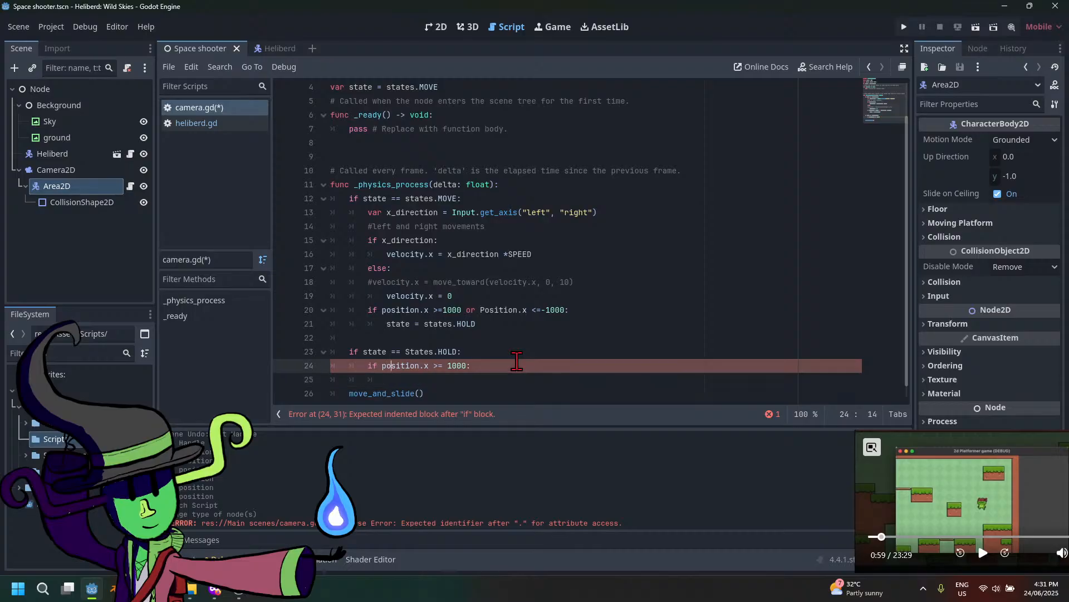
key("Right")
type("AND")
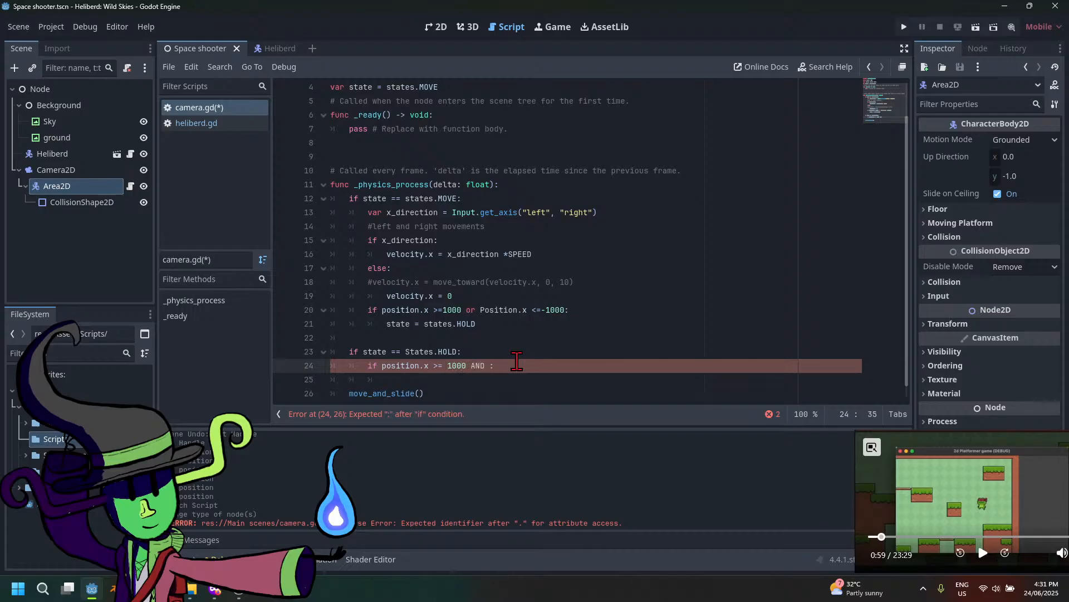
key("BackSpace")
key("BackSpace")
key("BackSpace")
key("BackSpace")
type("and ")
type("inp")
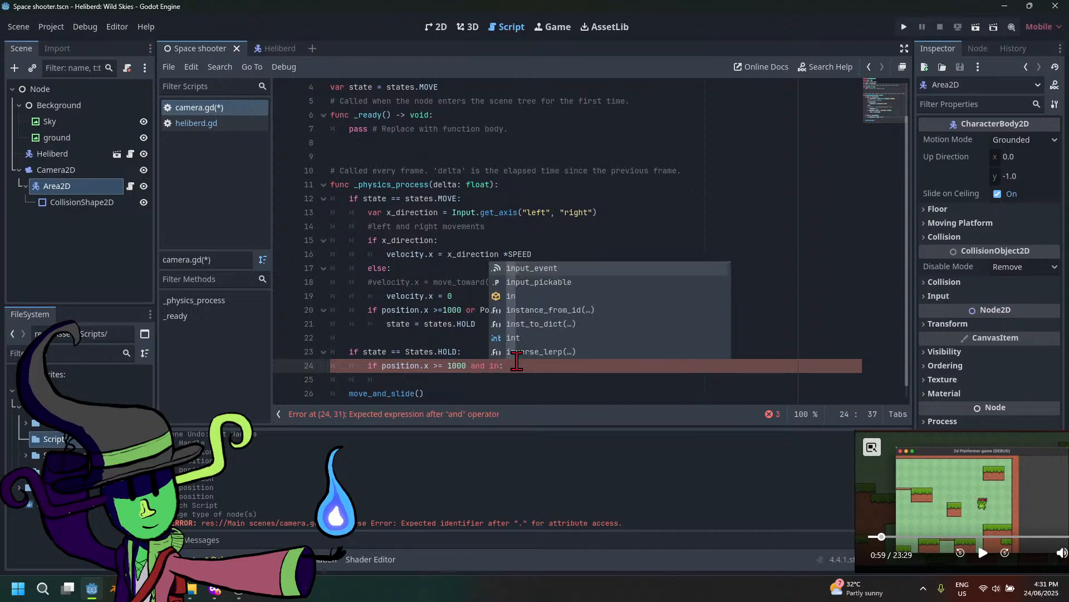
key("Down")
key("Down")
key("Return")
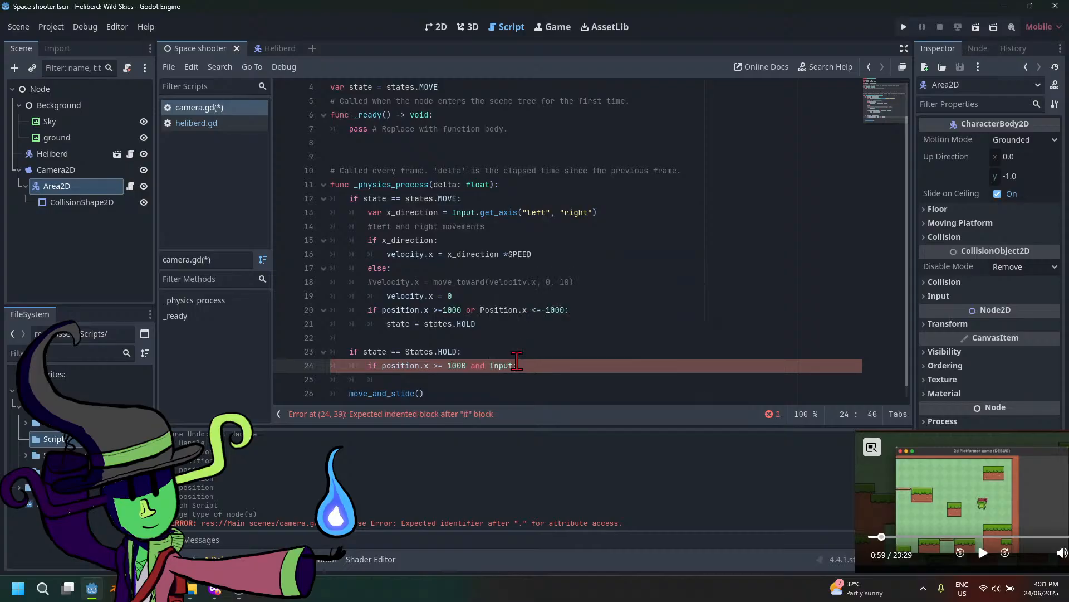
Complete the Input part of the nested condition as Input.is_action_just_pressed("left")
type(".is")
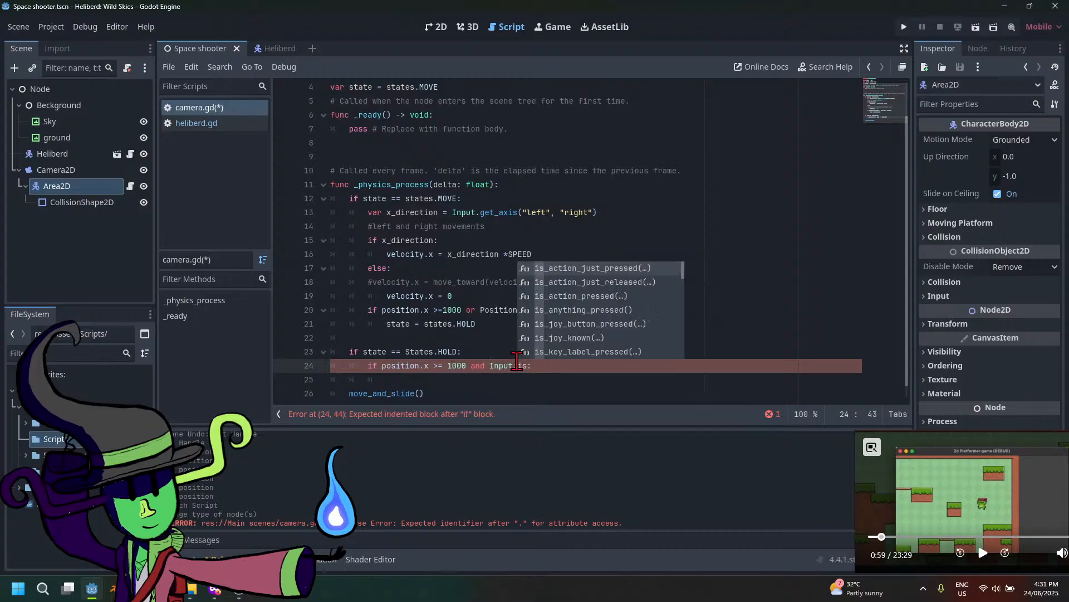
key("Return")
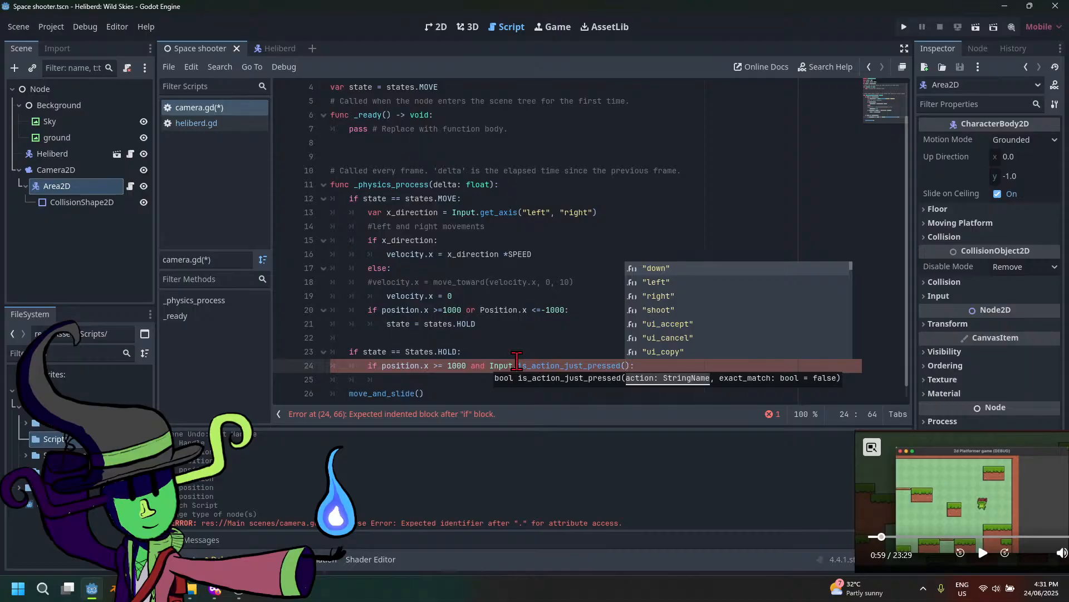
key("Down")
key("Return")
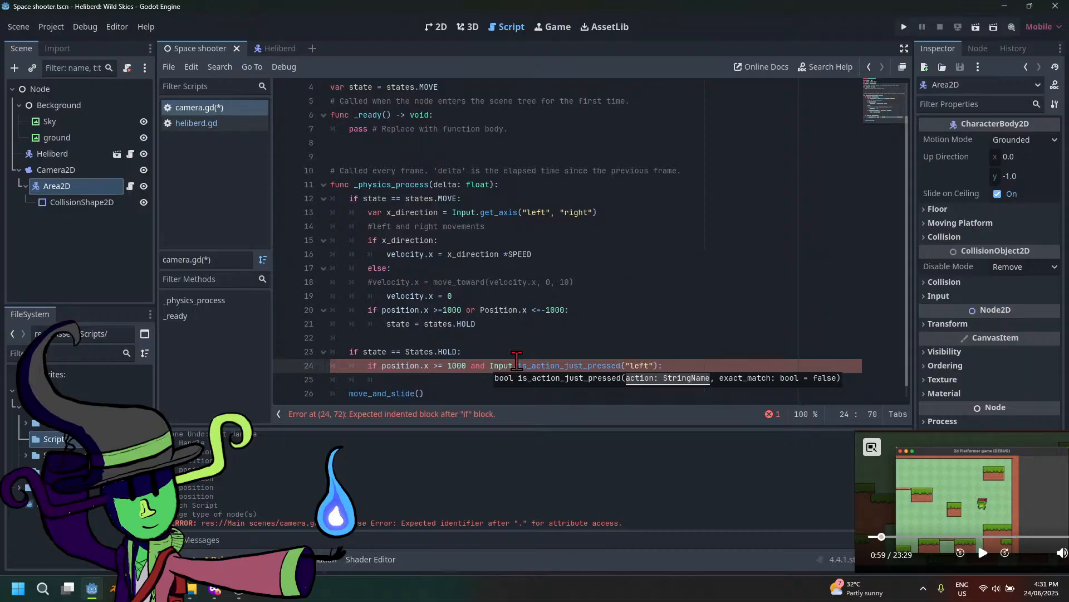
Add state = states.MOVE as the body of the nested condition, reusing the state check from the MOVE block
left_click(430, 379)
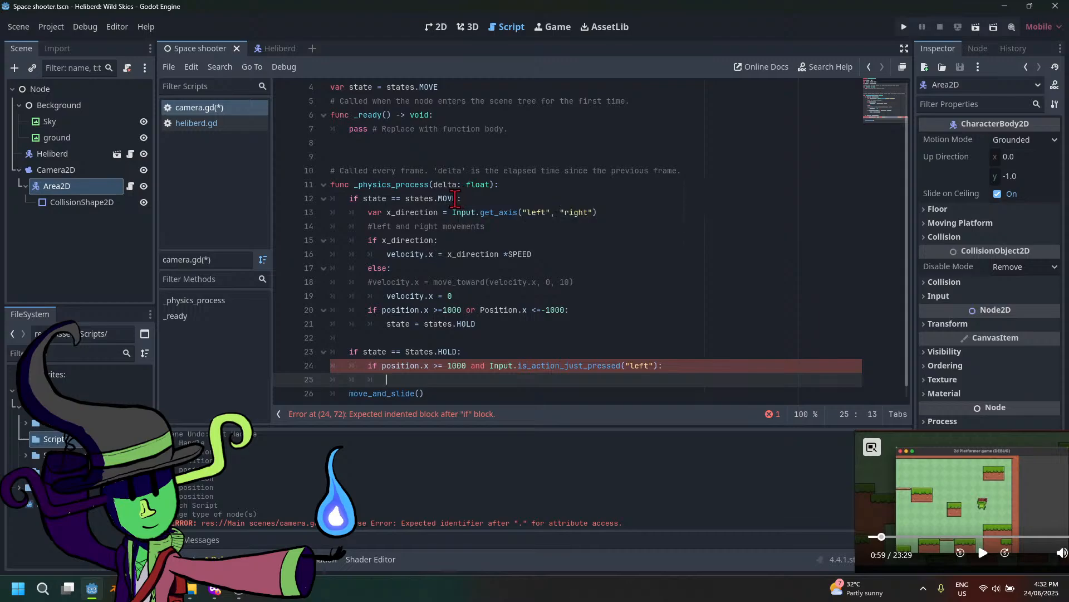
left_click_drag(363, 199, 458, 199)
key("ctrl+c")
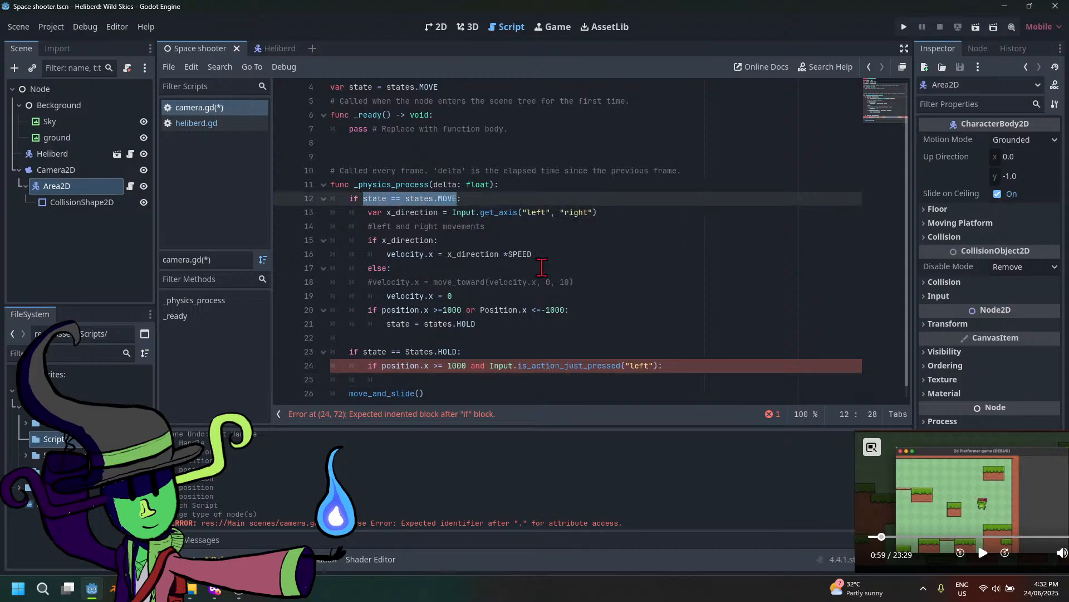
left_click(423, 379)
key("ctrl+v")
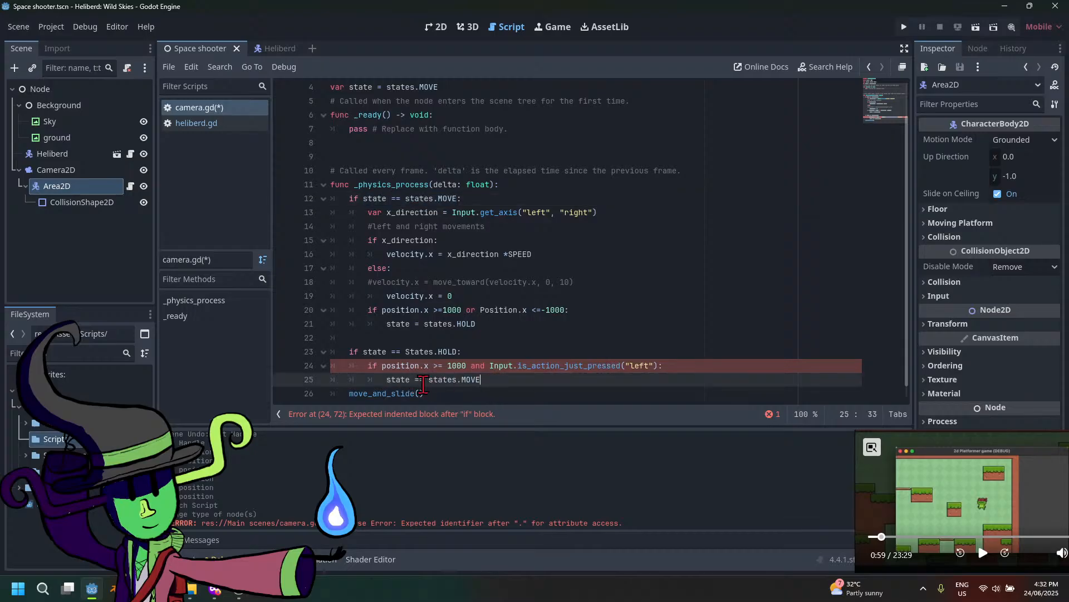
left_click(424, 379)
key("BackSpace")
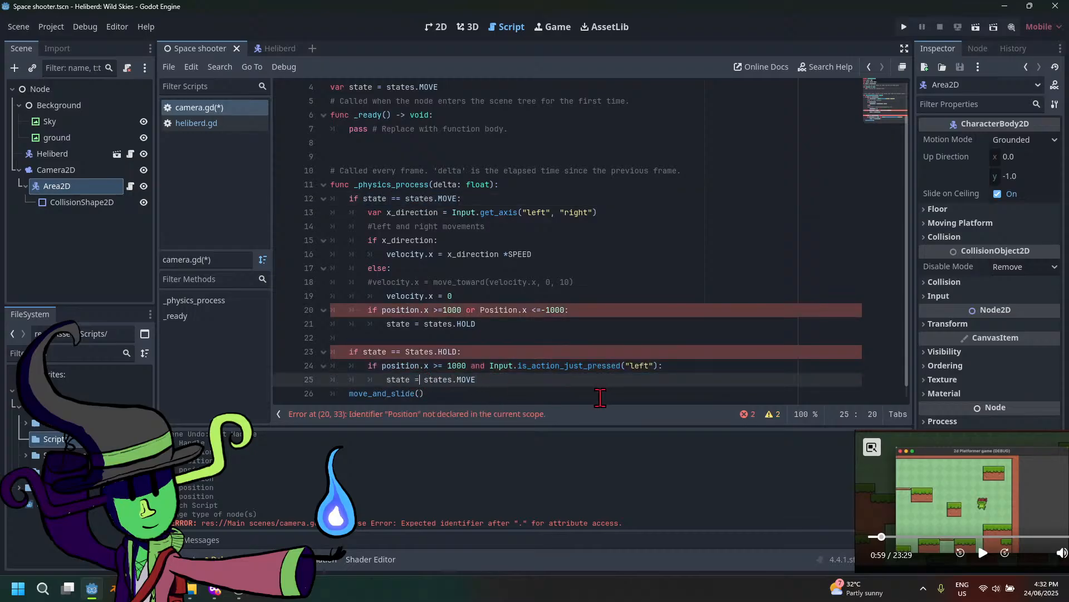
Correct the capitalized Position to position in the <=-1000 part of the MOVE block's condition
left_click(504, 381)
left_click(387, 309)
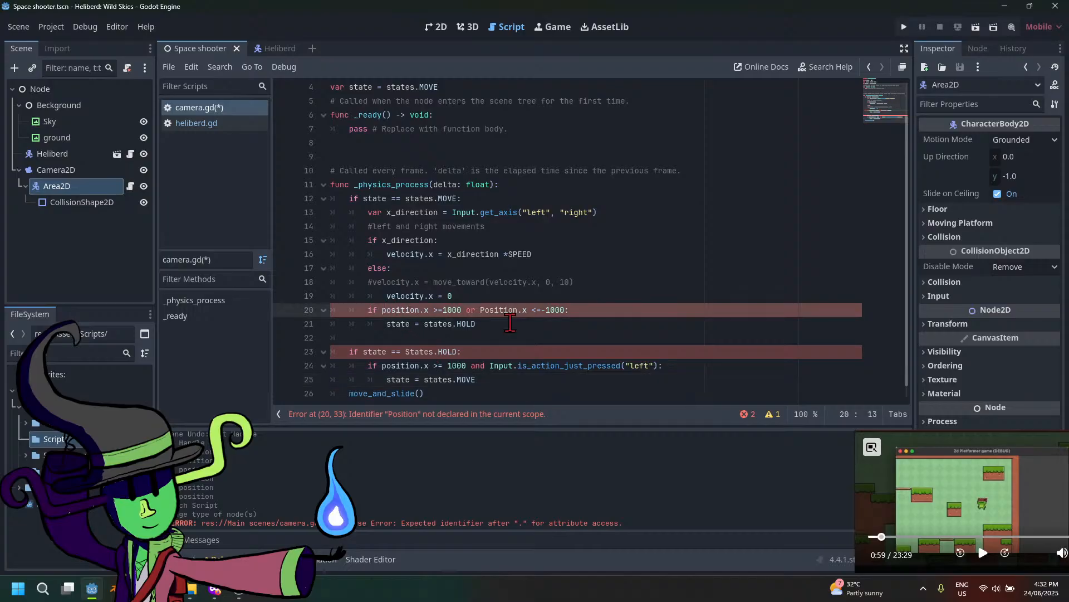
left_click(483, 309)
key("BackSpace")
type("p")
left_click(503, 383)
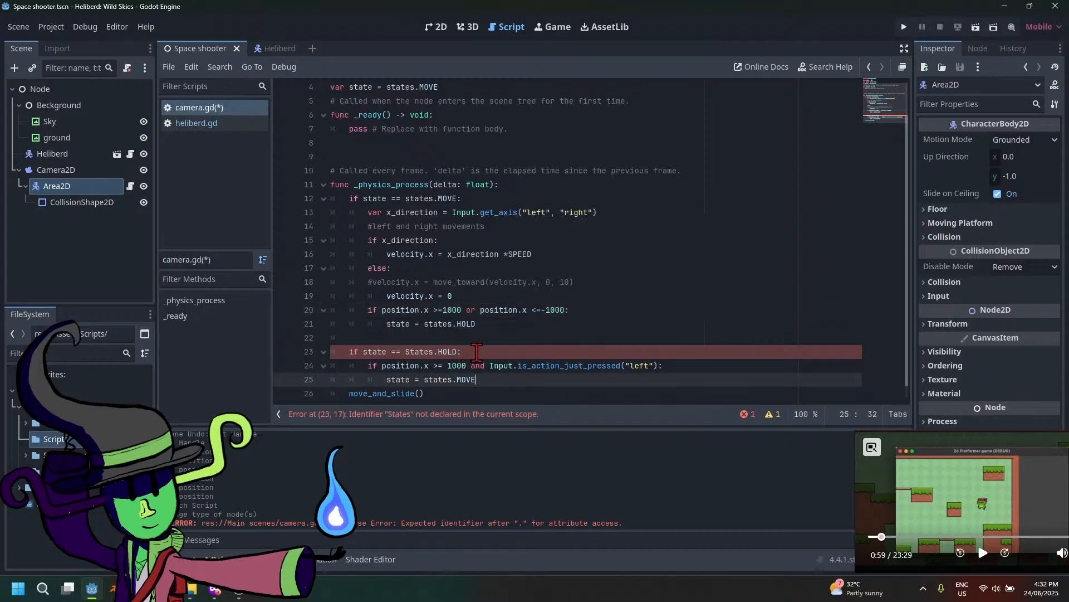
Correct States.HOLD to states.HOLD in the HOLD condition and save the script
left_click(410, 352)
key("BackSpace")
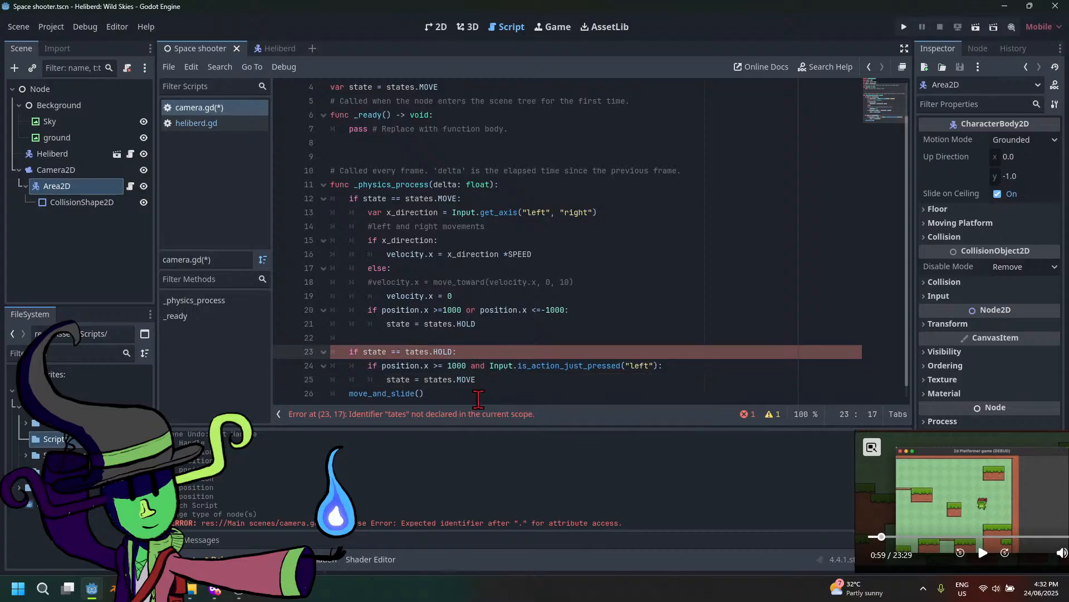
type("s")
left_click(524, 381)
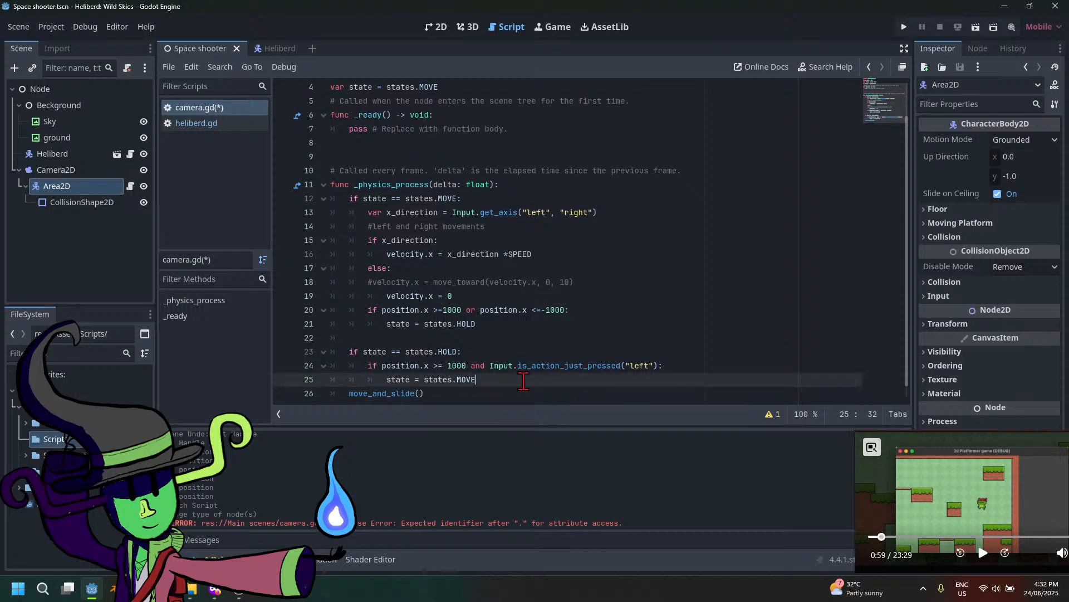
key("ctrl+s")
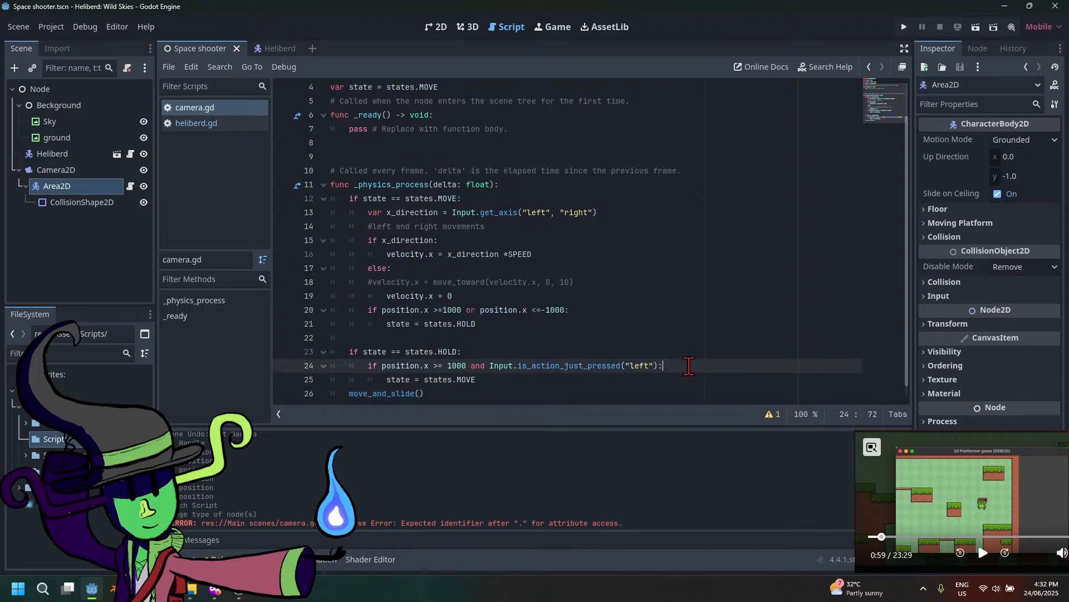
Duplicate the position.x >= 1000 and "left" input condition onto a new line below state = states.MOVE
scroll(485, 382, "down", 1)
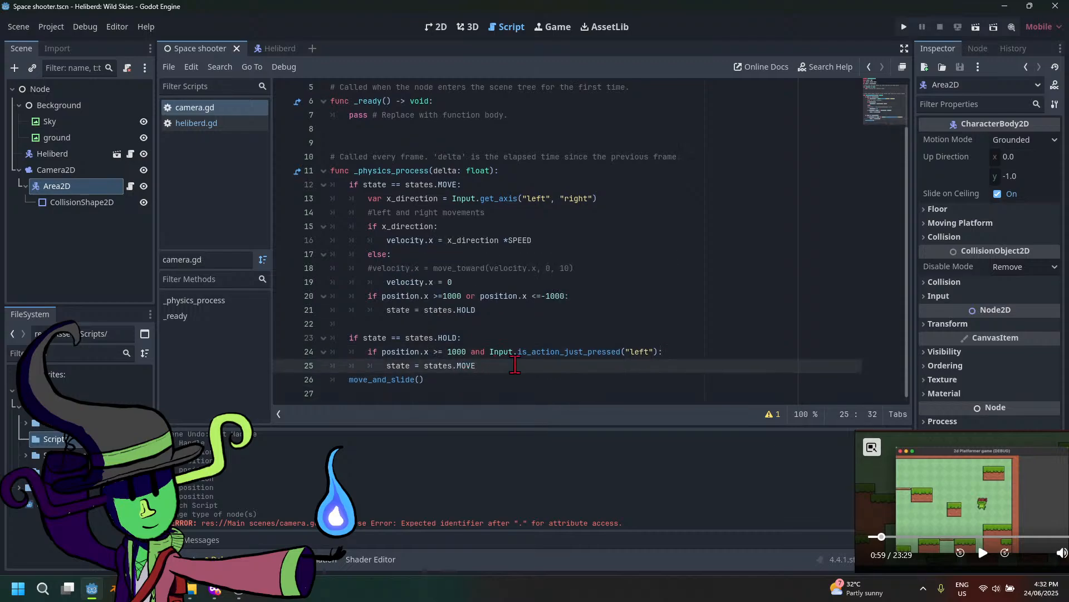
key("Return")
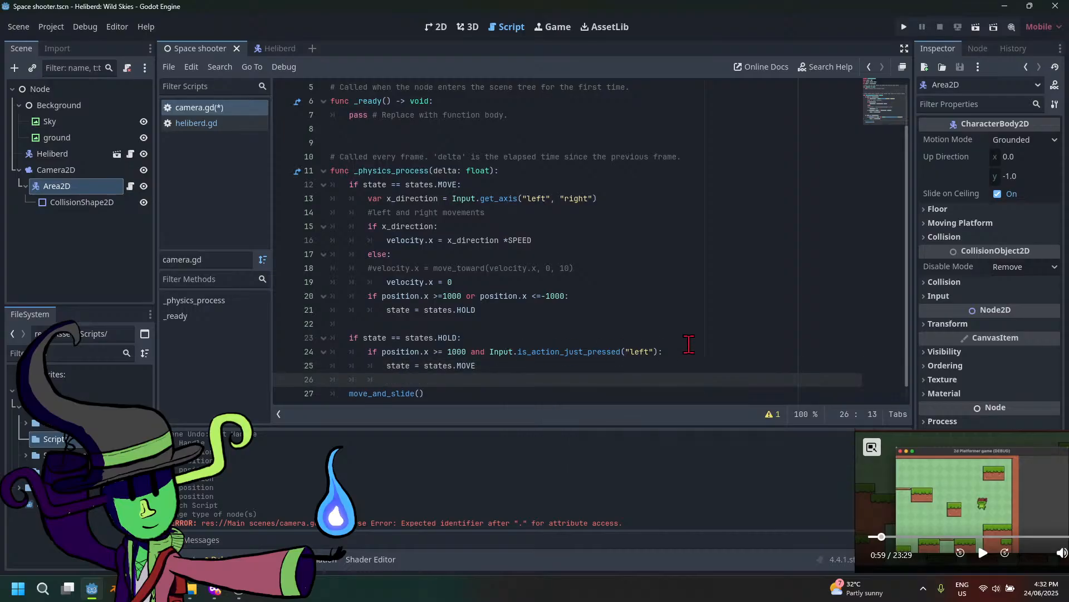
left_click_drag(672, 350, 367, 352)
key("ctrl+c")
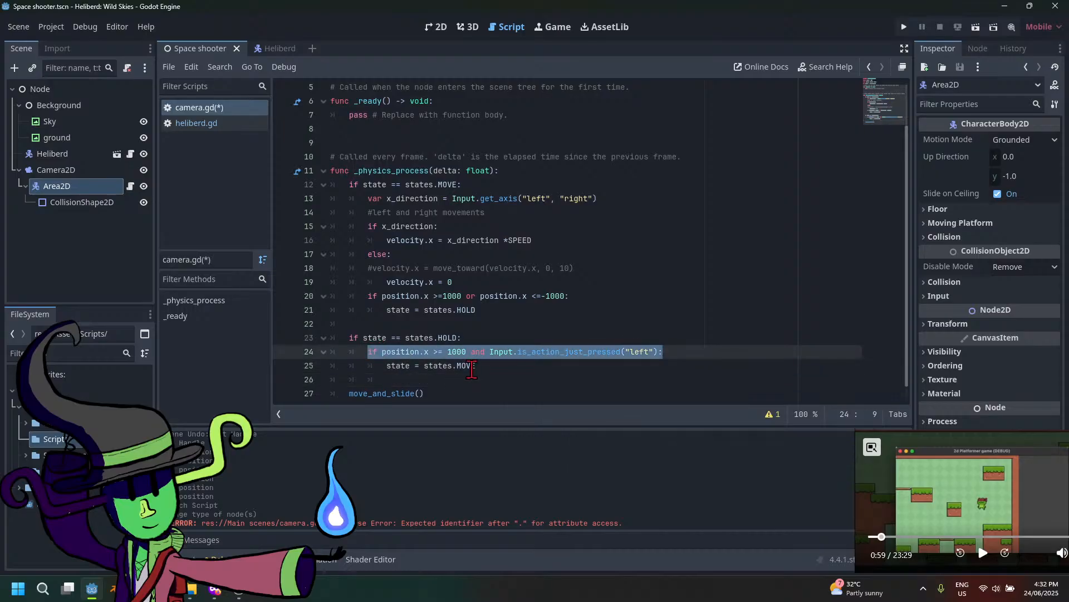
left_click(419, 379)
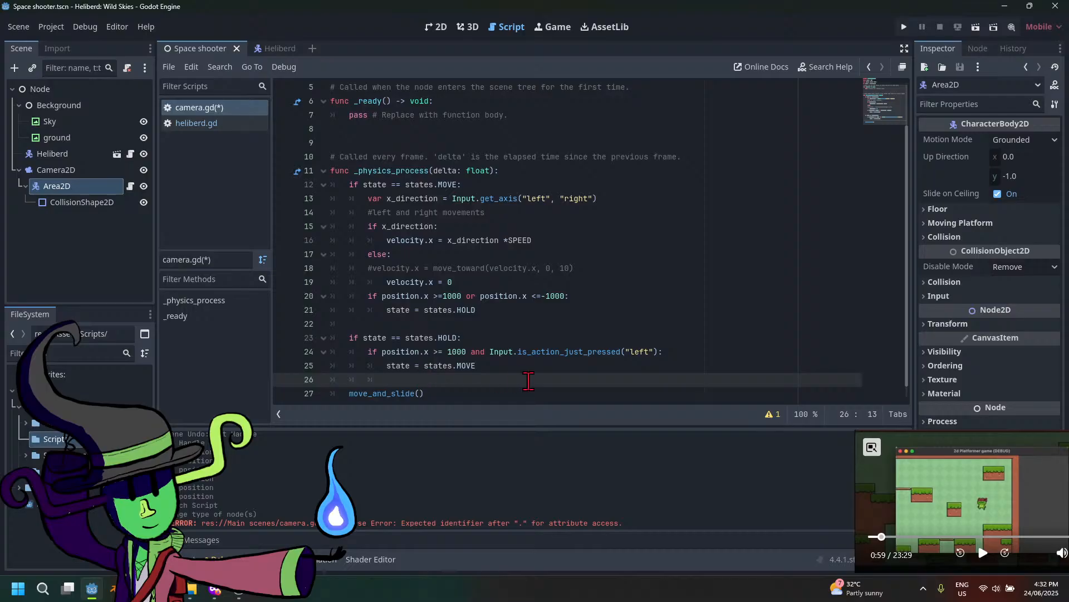
key("ctrl+v")
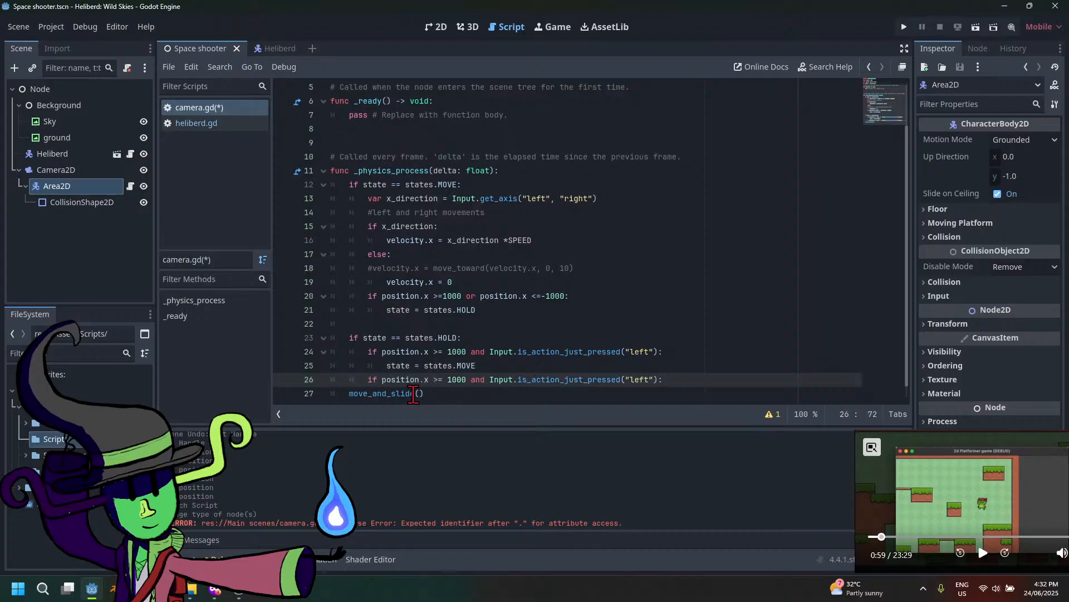
Change the comparison in the duplicated condition above move_and_slide() from >= to <=
left_click(439, 379)
key("BackSpace")
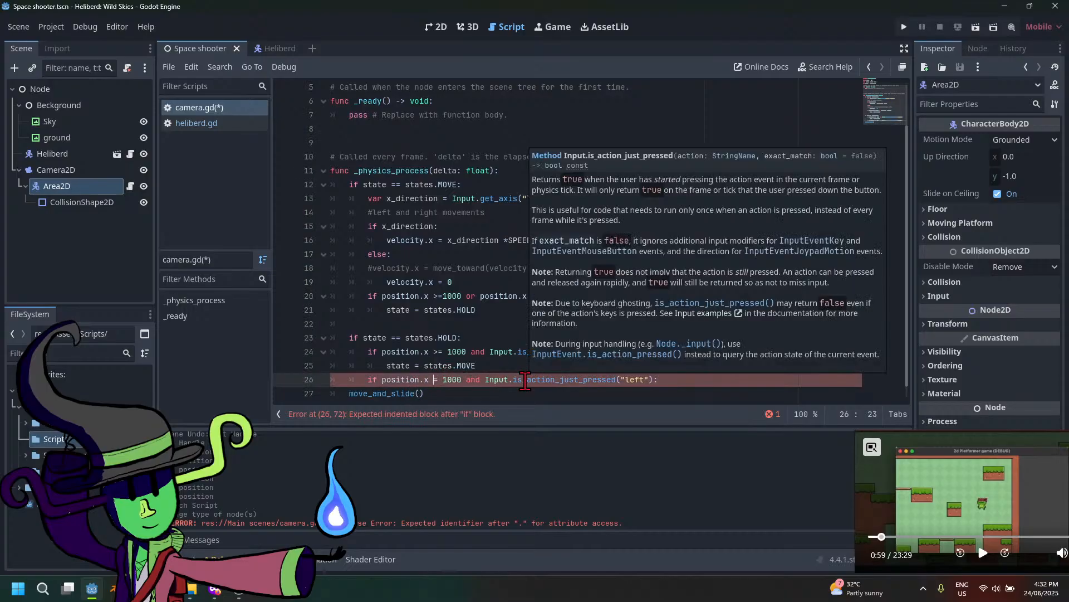
mouse_move(519, 382)
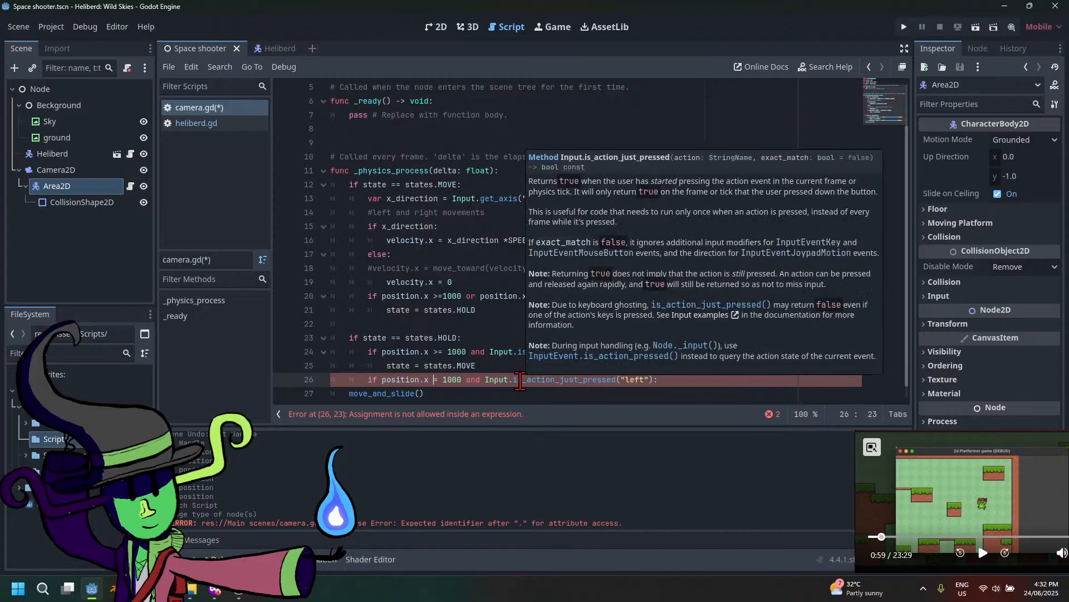
type("<")
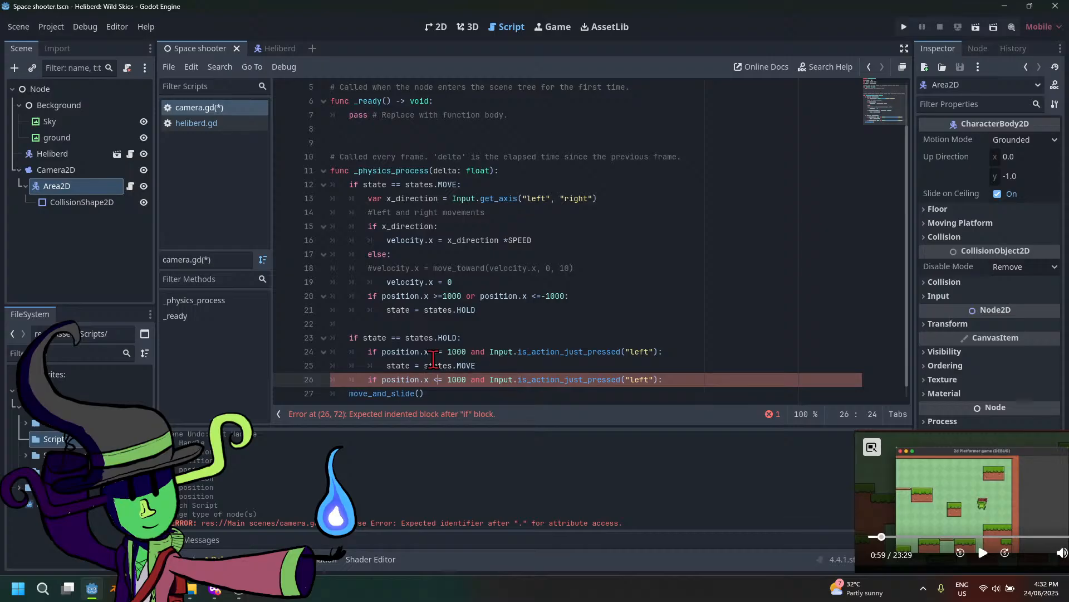
In the duplicated <= condition of the HOLD block, change 1000 to -1000 and the input action to "right"
left_click(448, 380)
type("-")
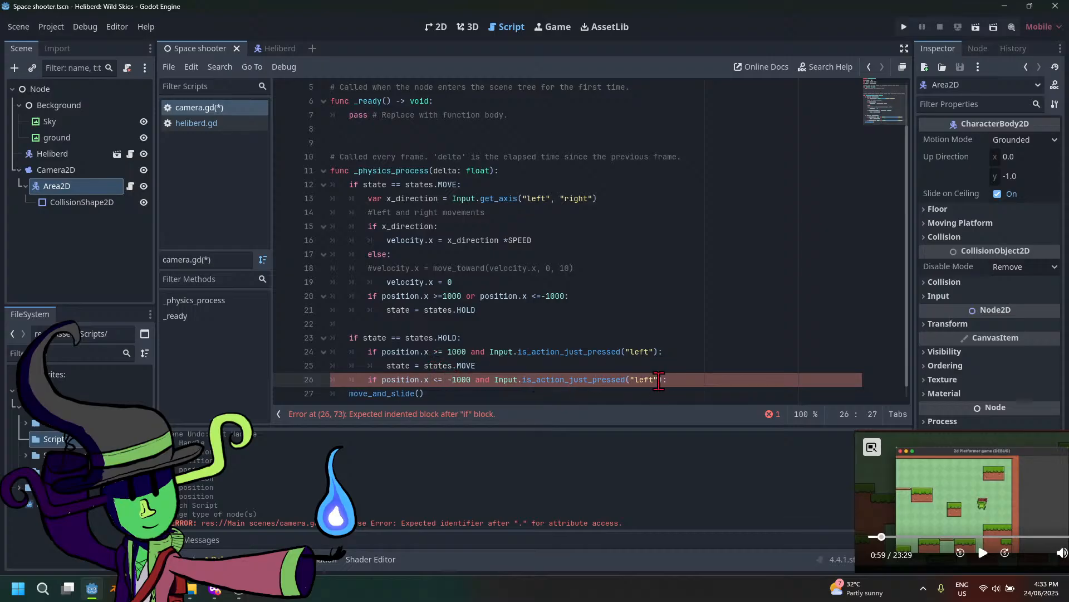
double_click(647, 379)
key("BackSpace")
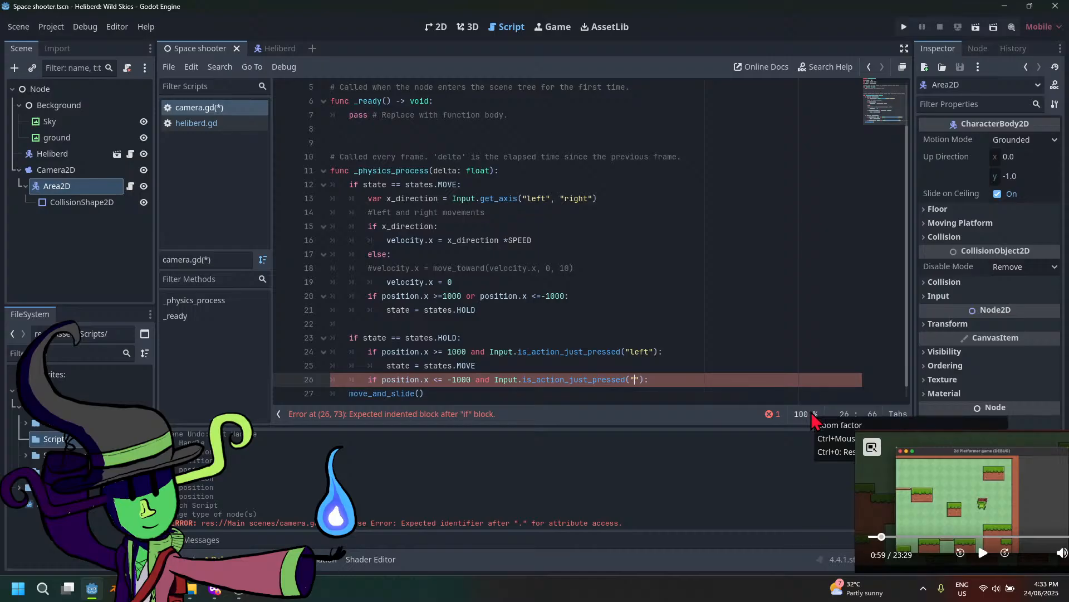
type("right")
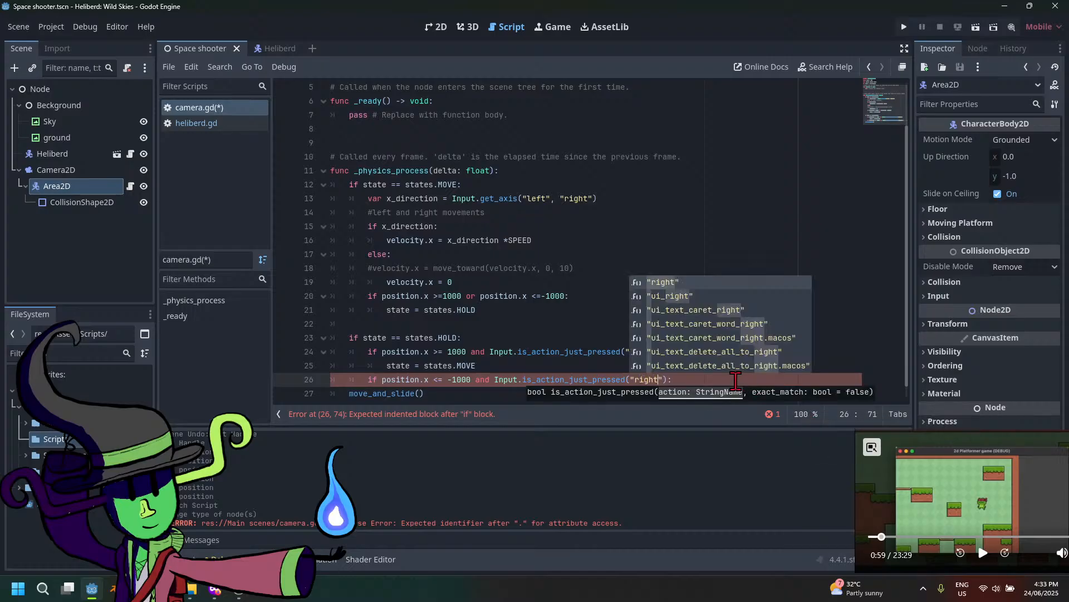
Add state = states.MOVE under the position.x <= -1000 and "right" condition, and save the script
left_click(735, 381)
key("Return")
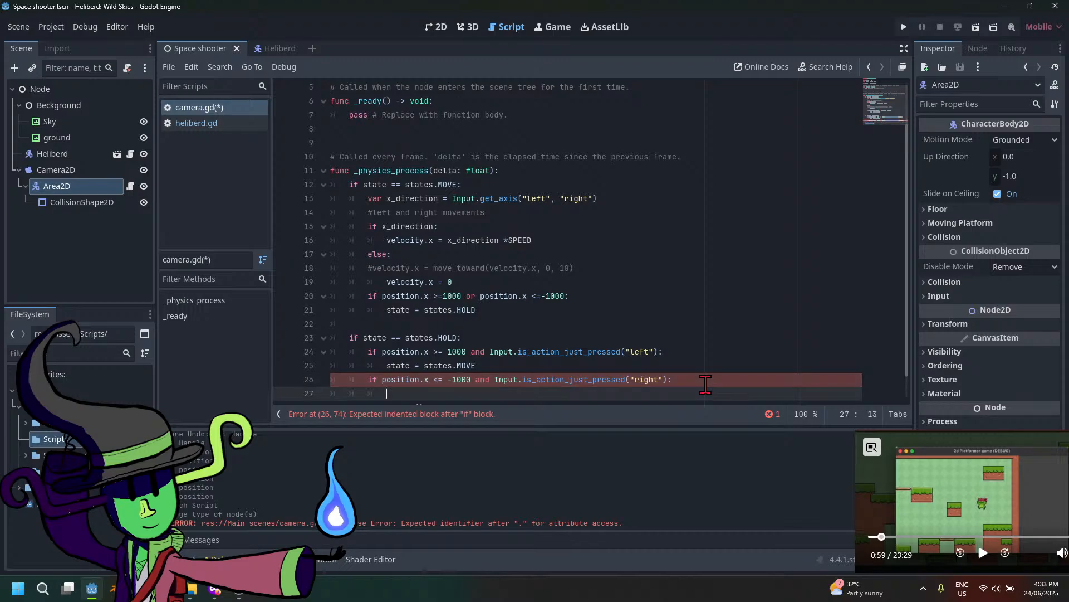
type("state")
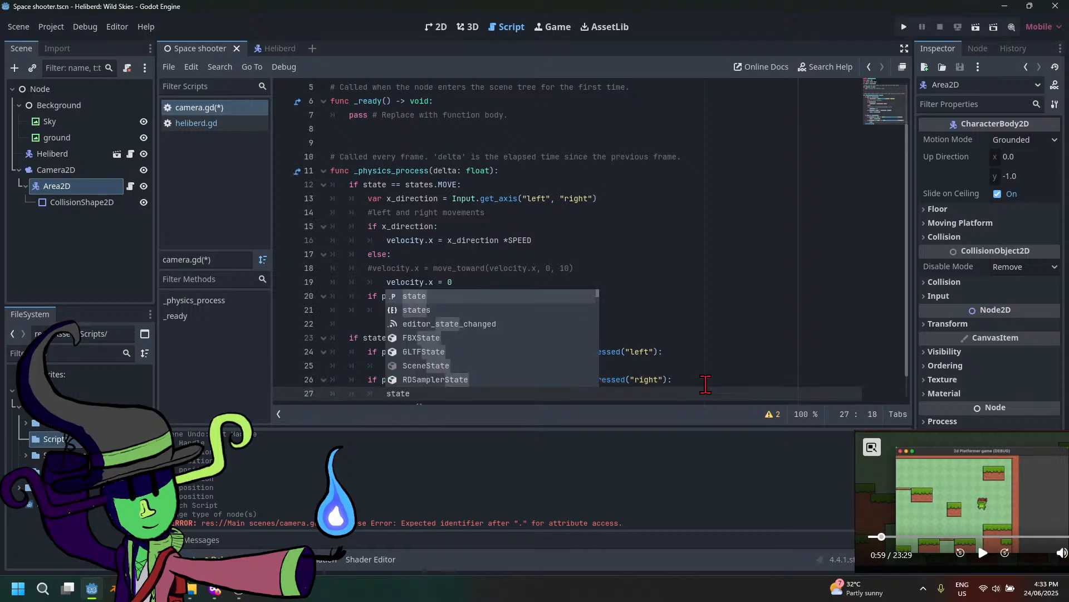
type(" = s")
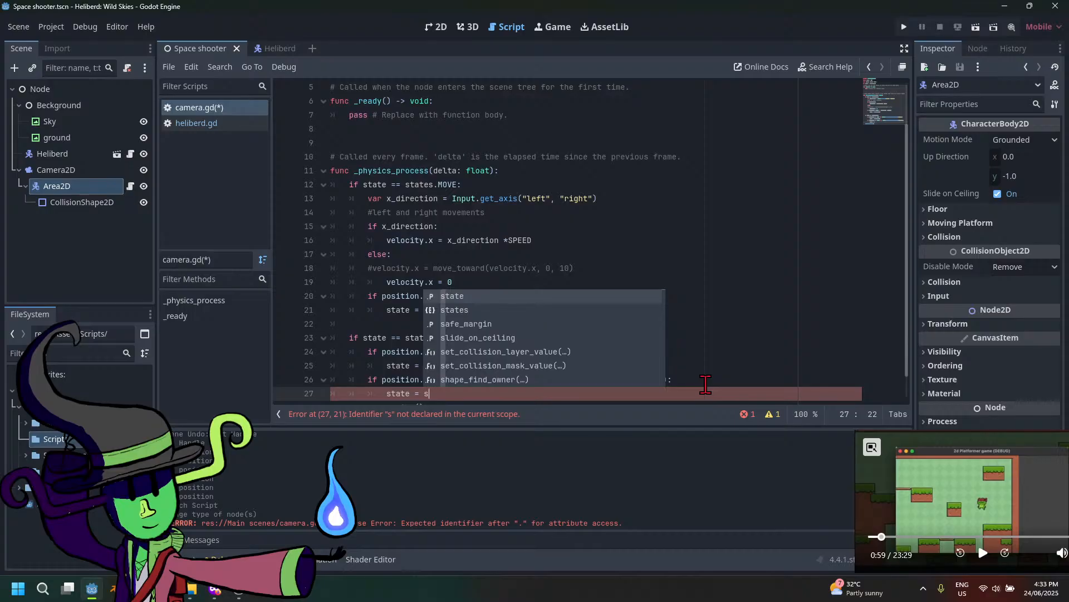
key("Down")
key("Return")
type(".")
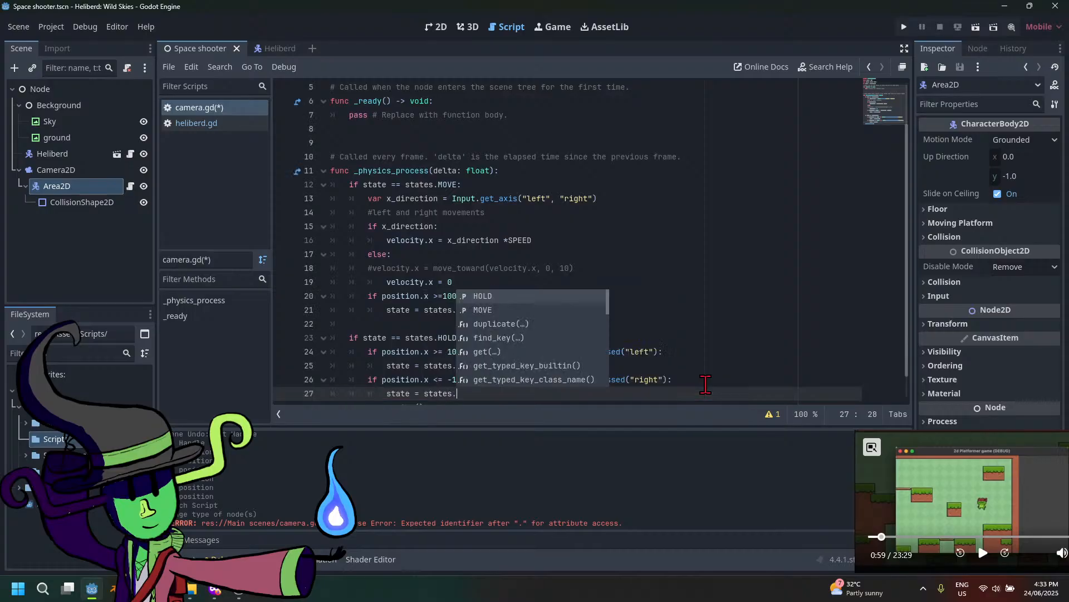
key("Down")
key("Return")
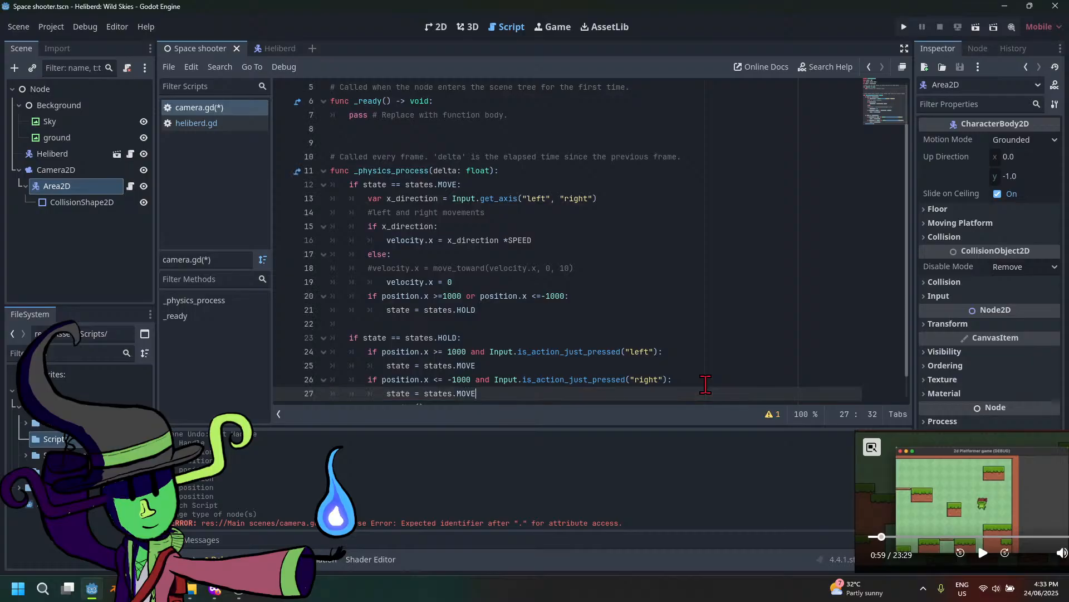
key("ctrl+s")
scroll(646, 320, "down", 1)
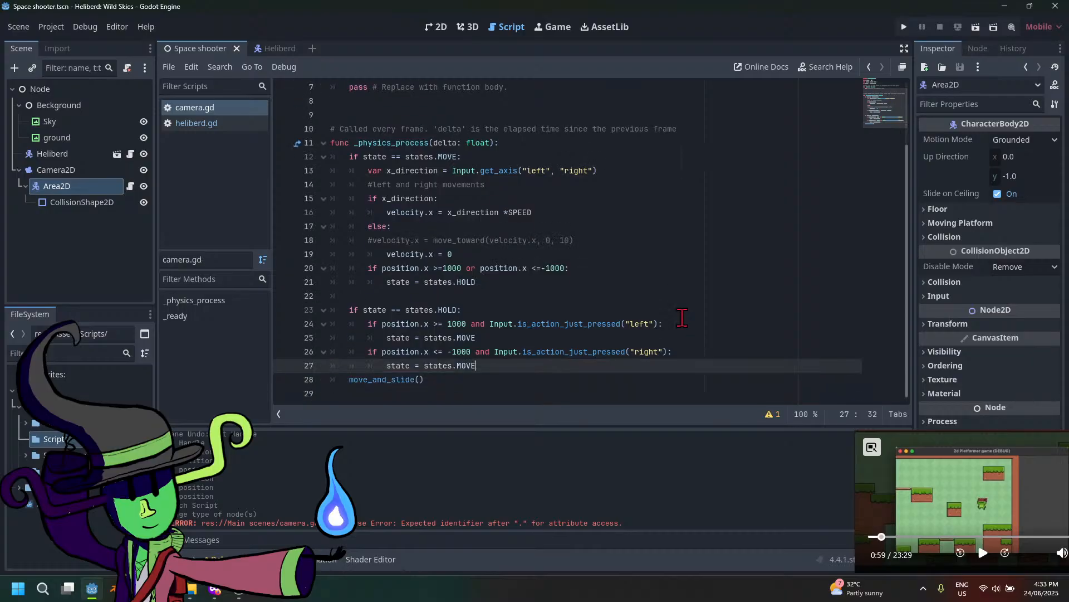
Collapse the output log, run the project to test the camera in a maximized game window, and close the game
left_click(513, 339)
left_click(619, 324)
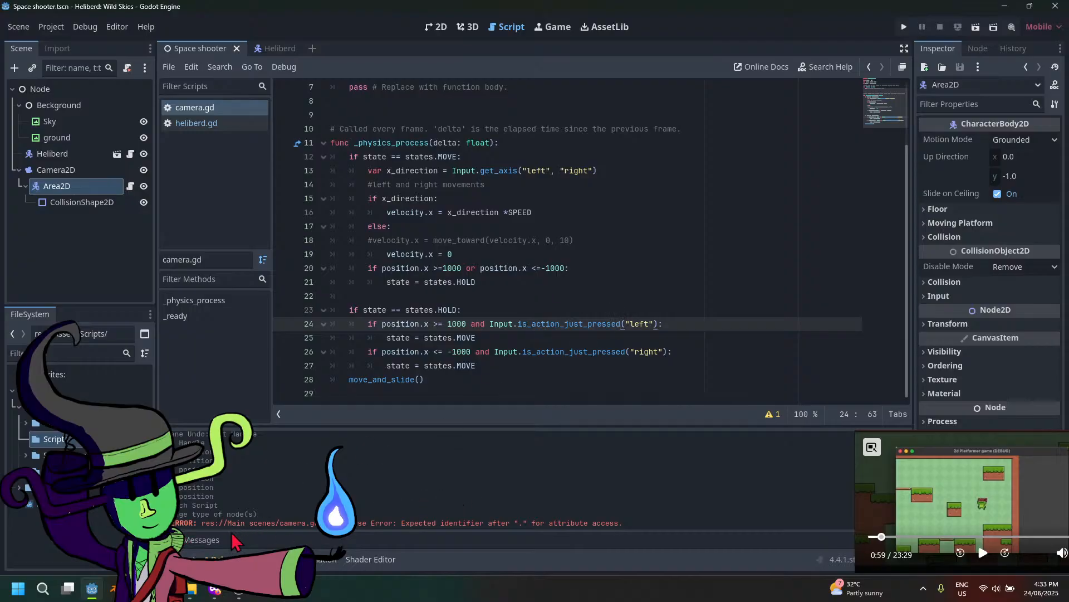
left_click(201, 555)
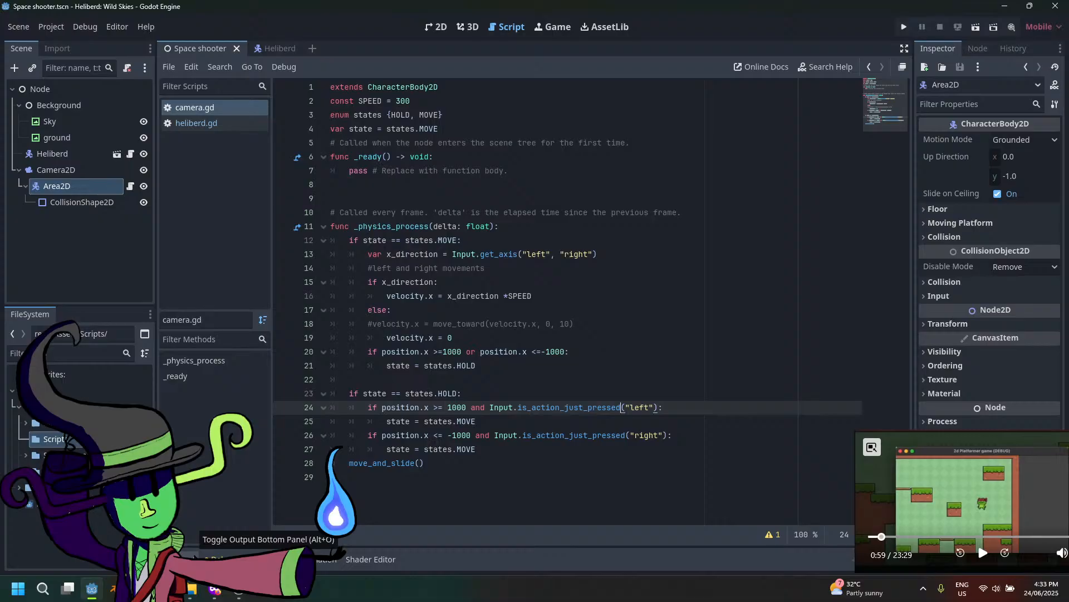
left_click(904, 27)
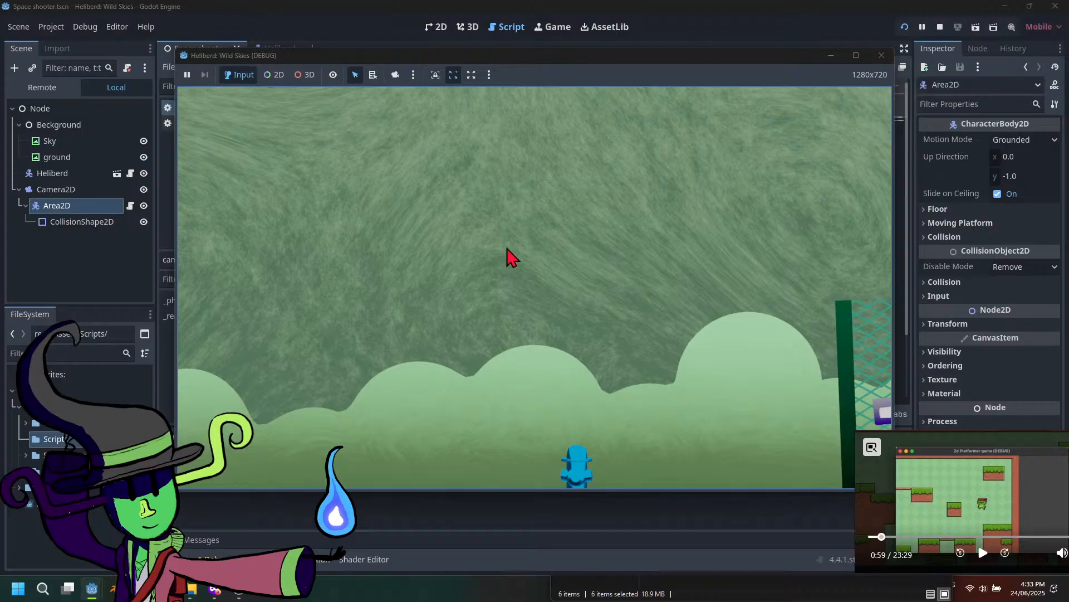
left_click(856, 56)
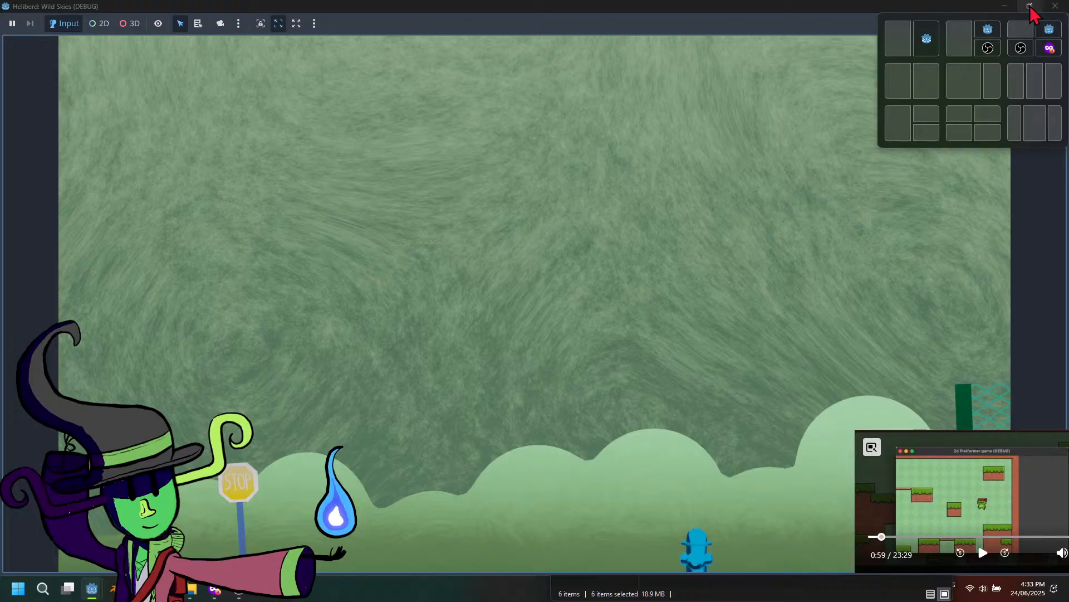
left_click(1031, 7)
left_click(879, 53)
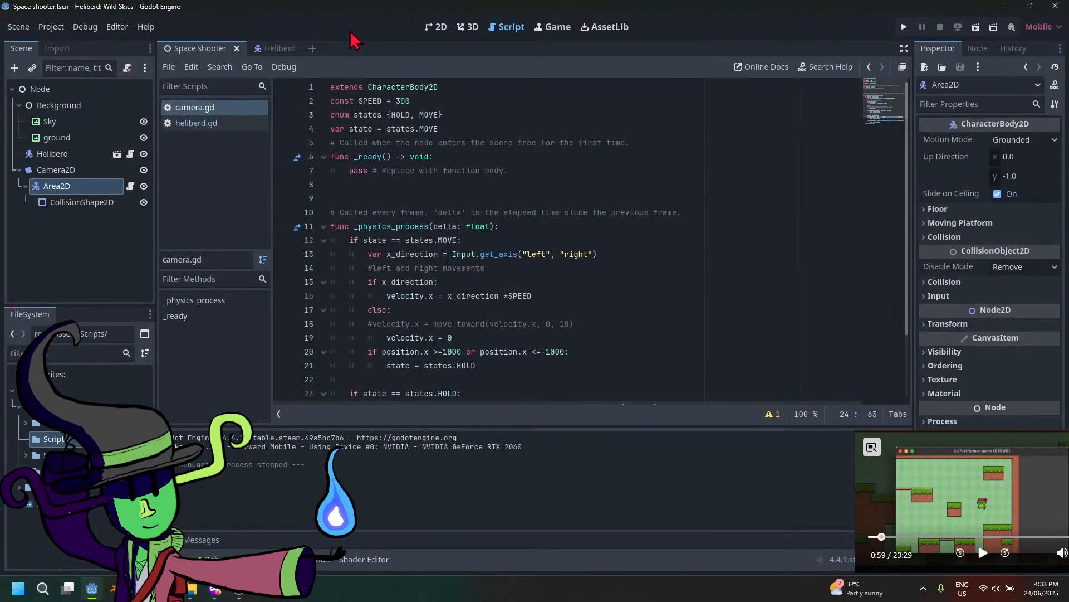
Nudge CollisionShape2D sideways and back in the 2D viewport
left_click(438, 27)
scroll(501, 334, "down", 1)
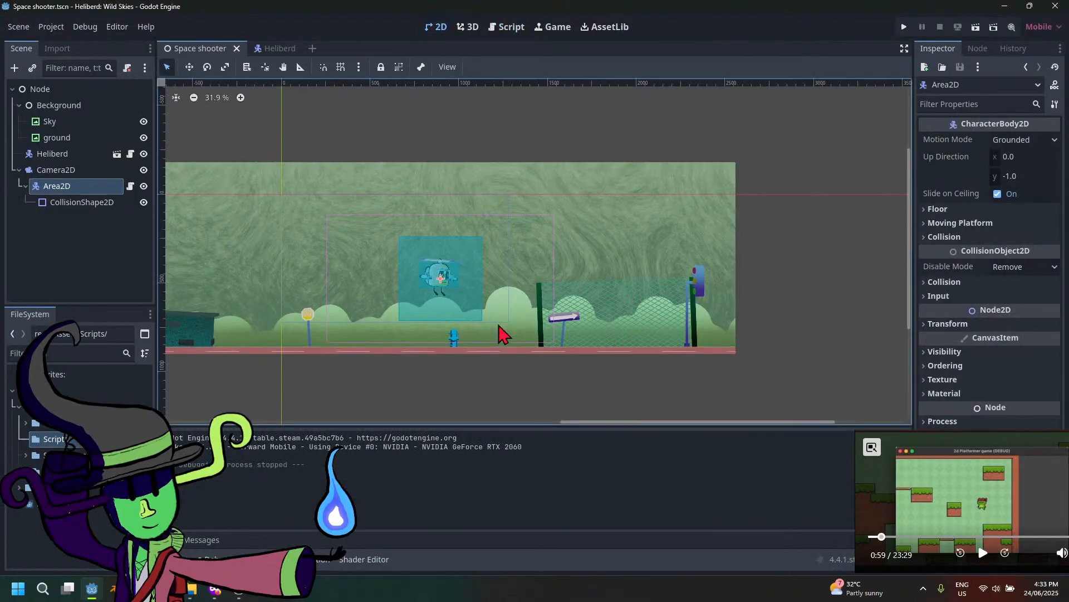
left_click(460, 304)
key("Right")
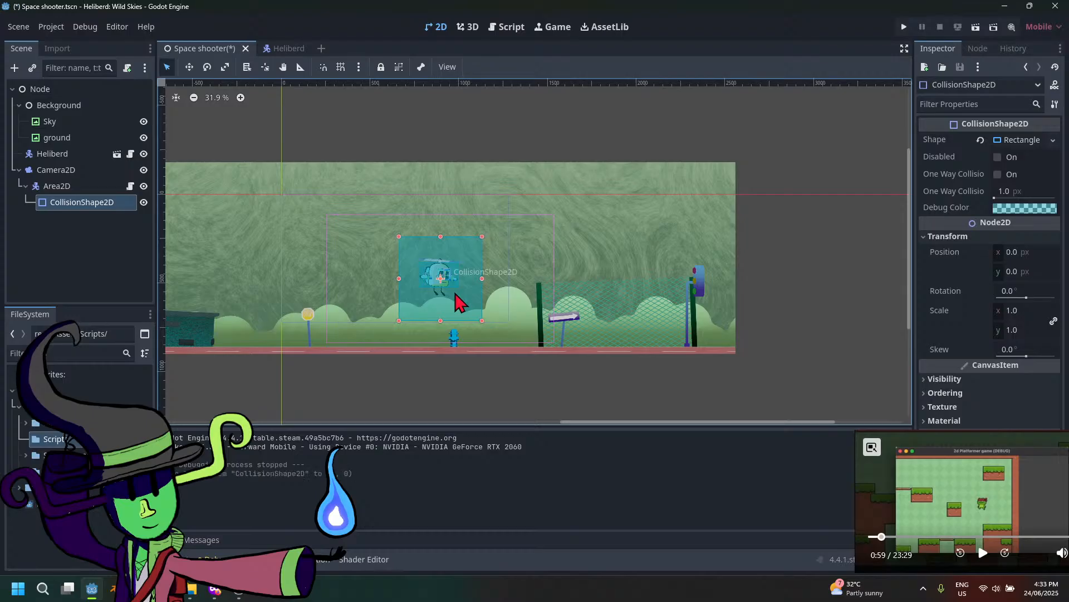
key("Right")
key("Left")
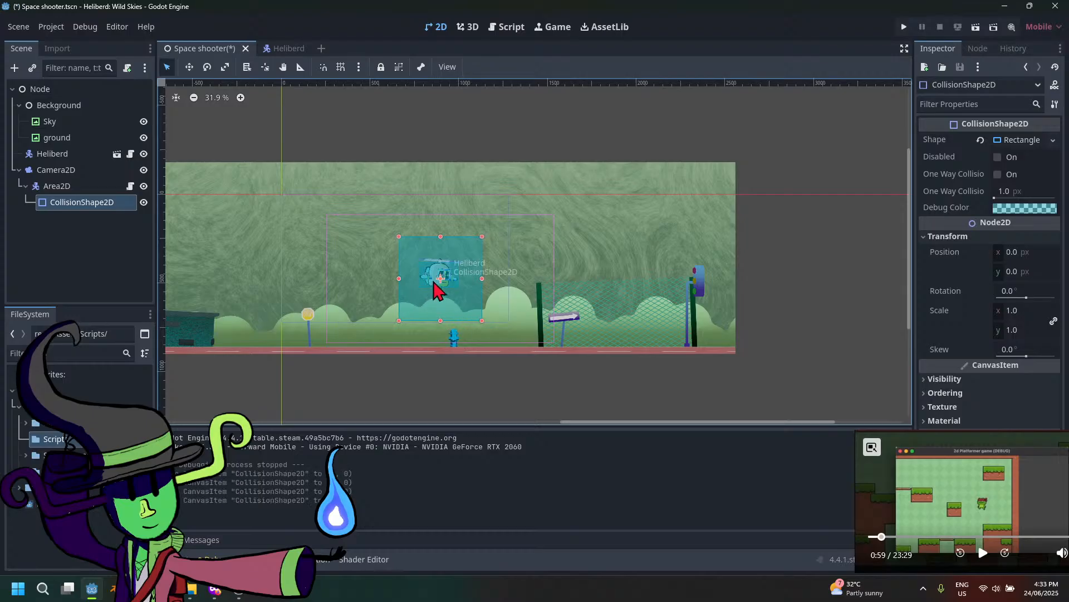
Reopen Area2D's camera.gd script at the HOLD block and save the scene
left_click(130, 186)
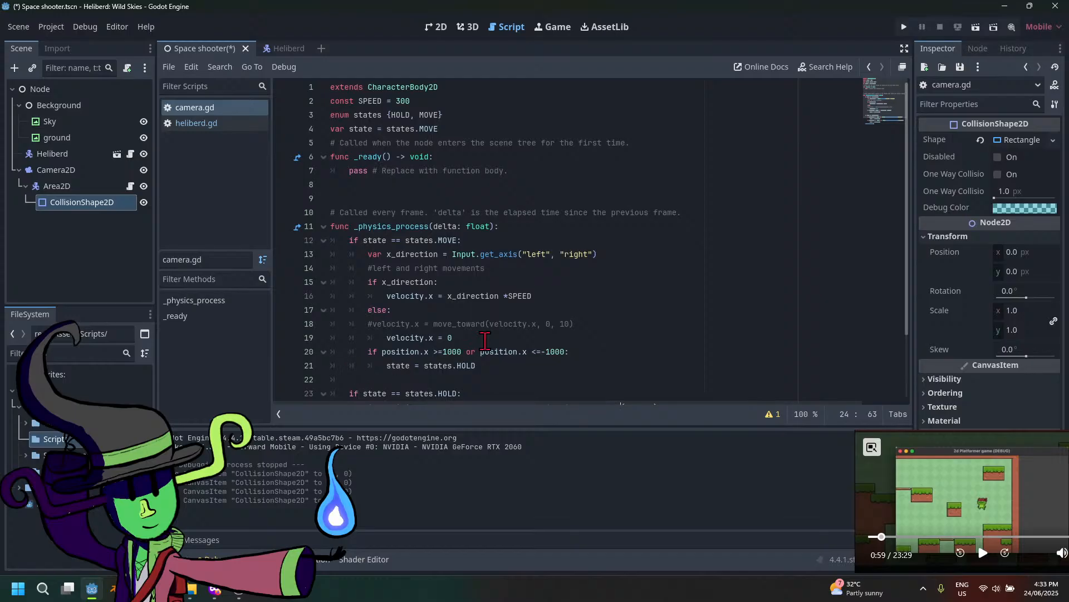
scroll(494, 330, "down", 2)
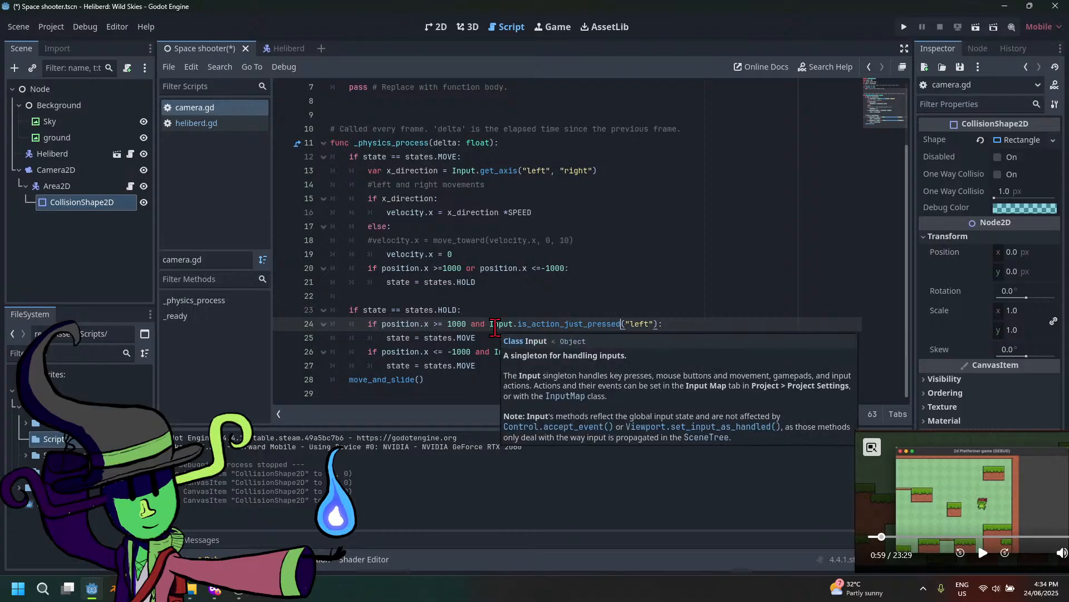
key("ctrl+s")
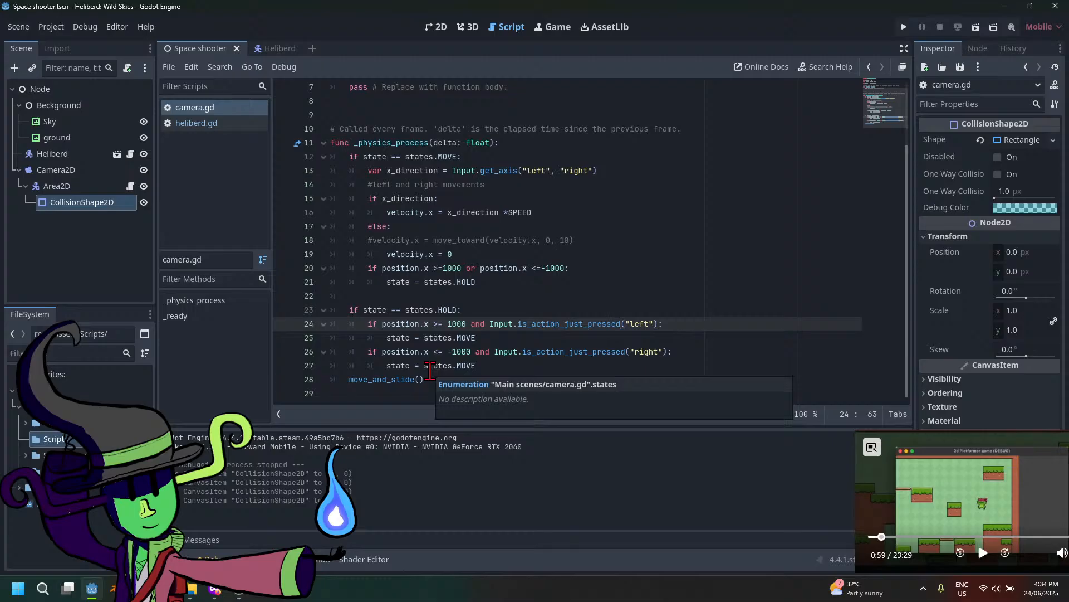
left_click(430, 368)
left_click(576, 339)
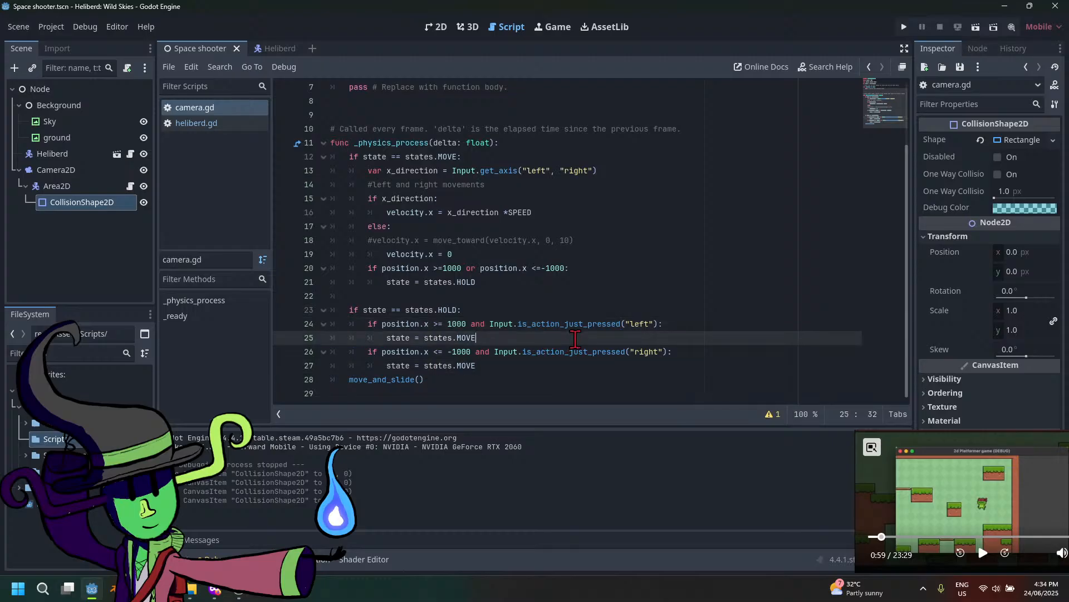
Run the project again to test the camera, close the game, and select the Camera2D node
left_click(904, 27)
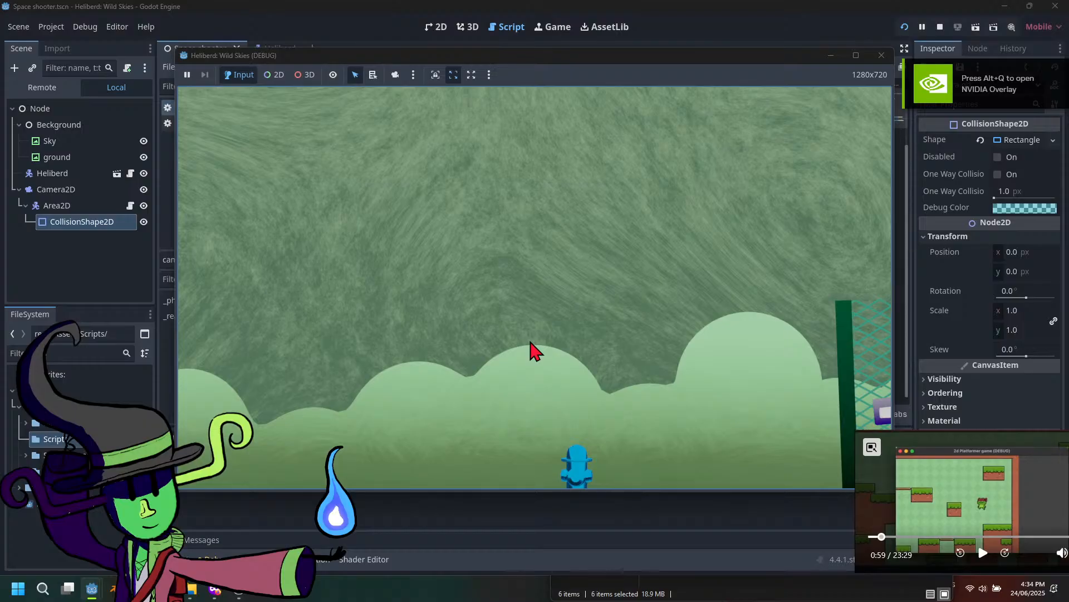
left_click(56, 189)
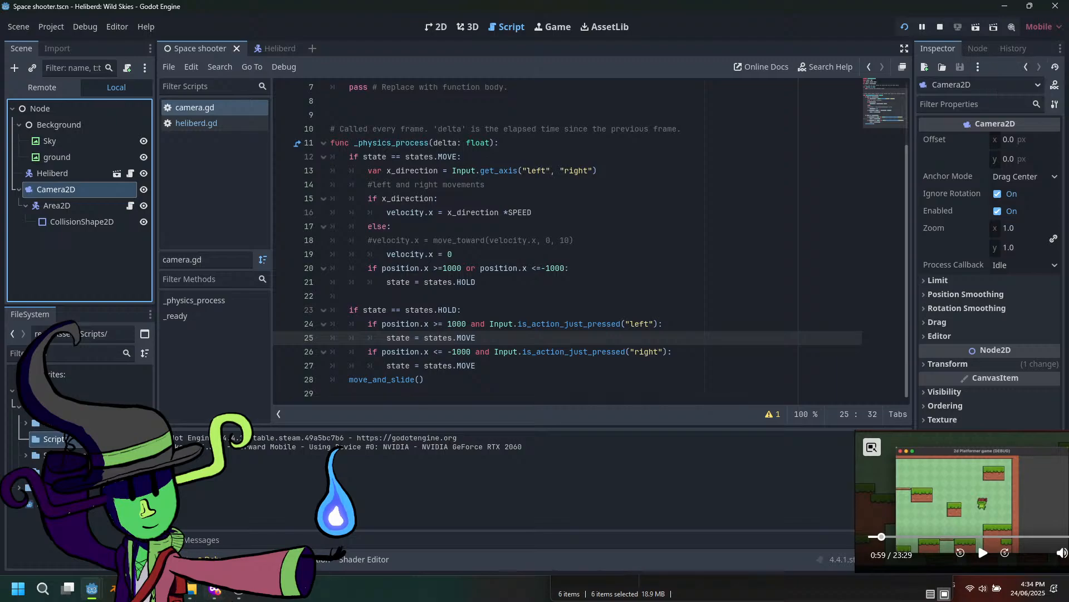
mouse_move(93, 595)
left_click(235, 493)
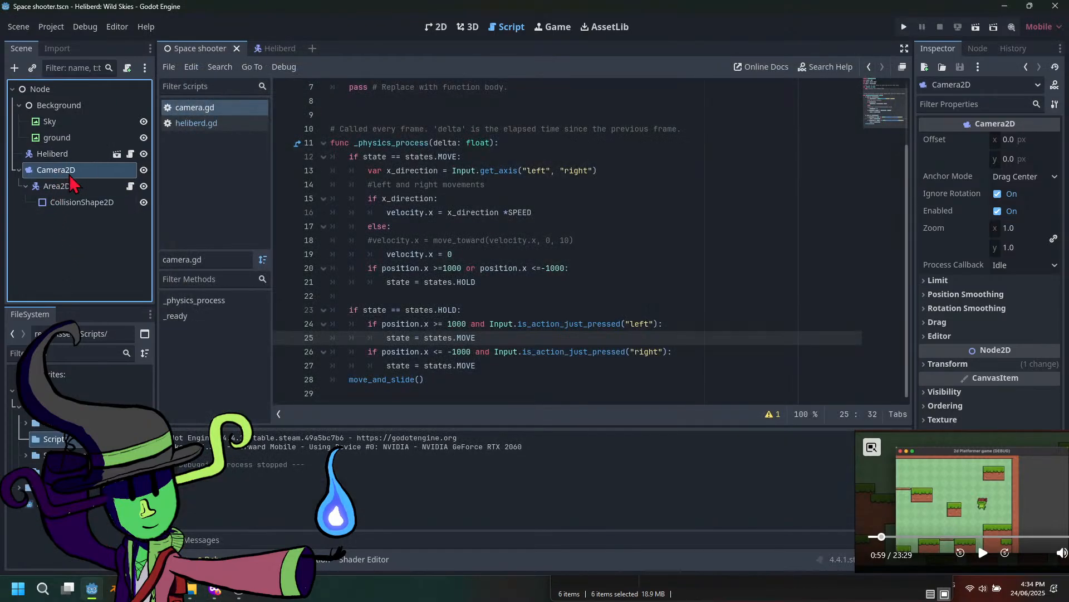
mouse_move(75, 172)
left_mouse_down()
mouse_move(77, 209)
mouse_move(74, 173)
left_mouse_up()
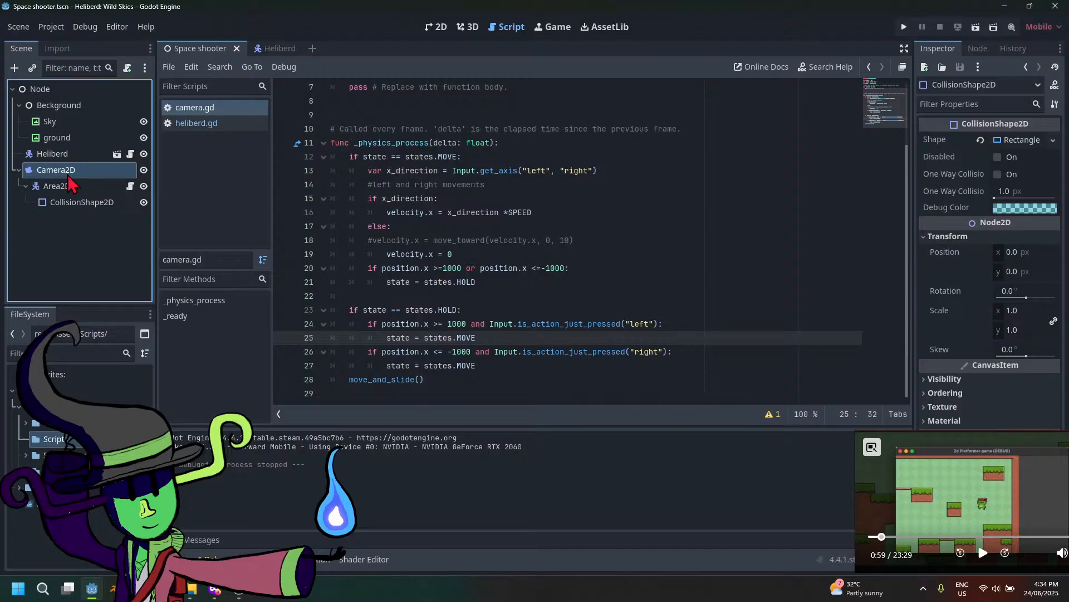
mouse_move(68, 175)
left_mouse_down()
mouse_move(78, 148)
mouse_move(71, 172)
left_mouse_up()
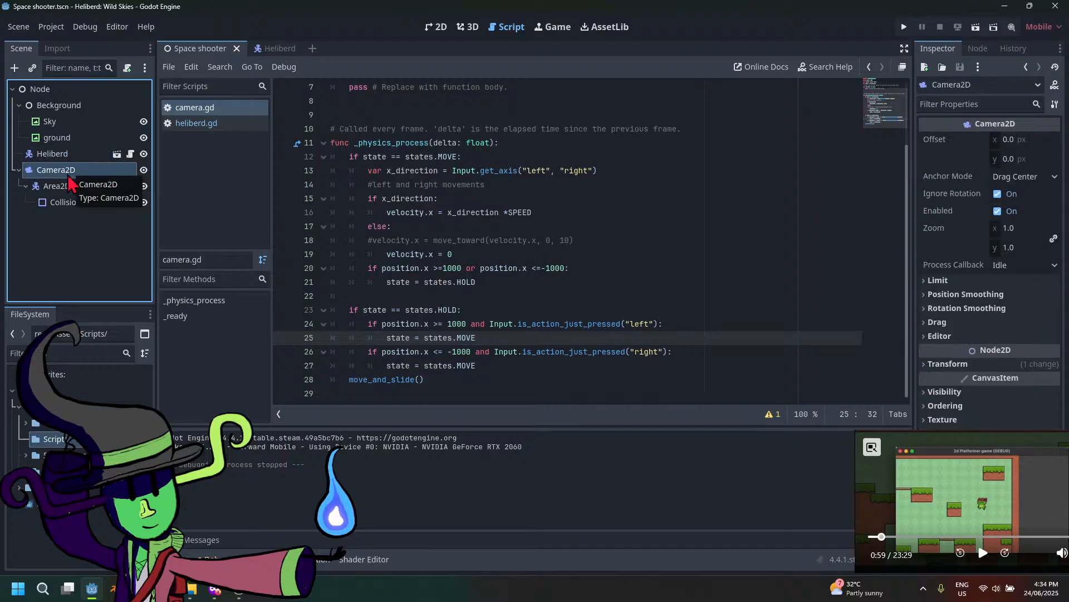
Rewind the floating reference video by 10 seconds to check its scene tree, and move it clear of the script
left_click_drag(992, 482, 716, 385)
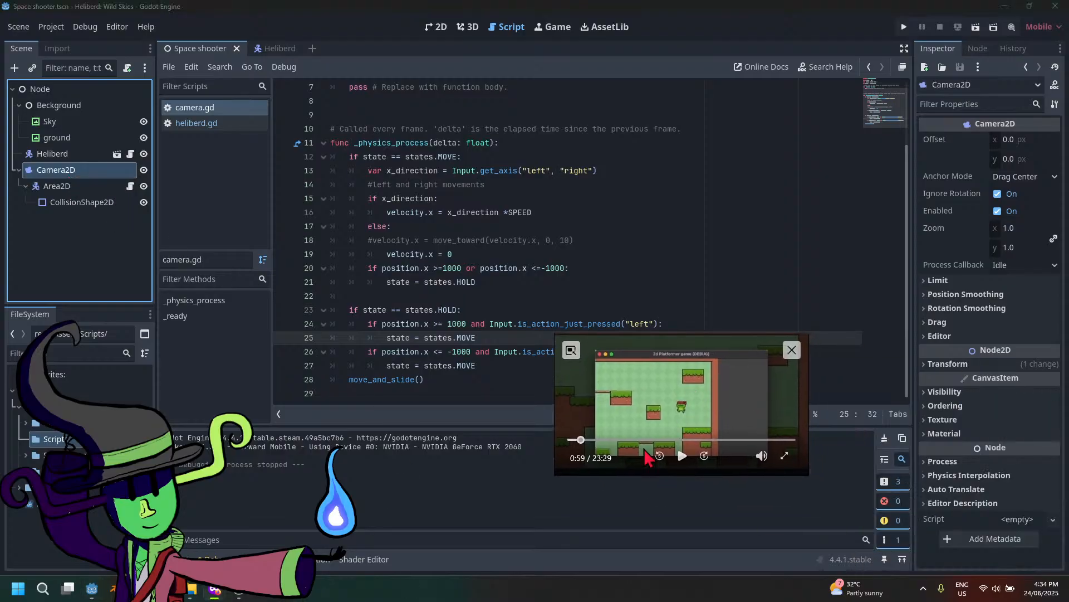
left_click(660, 456)
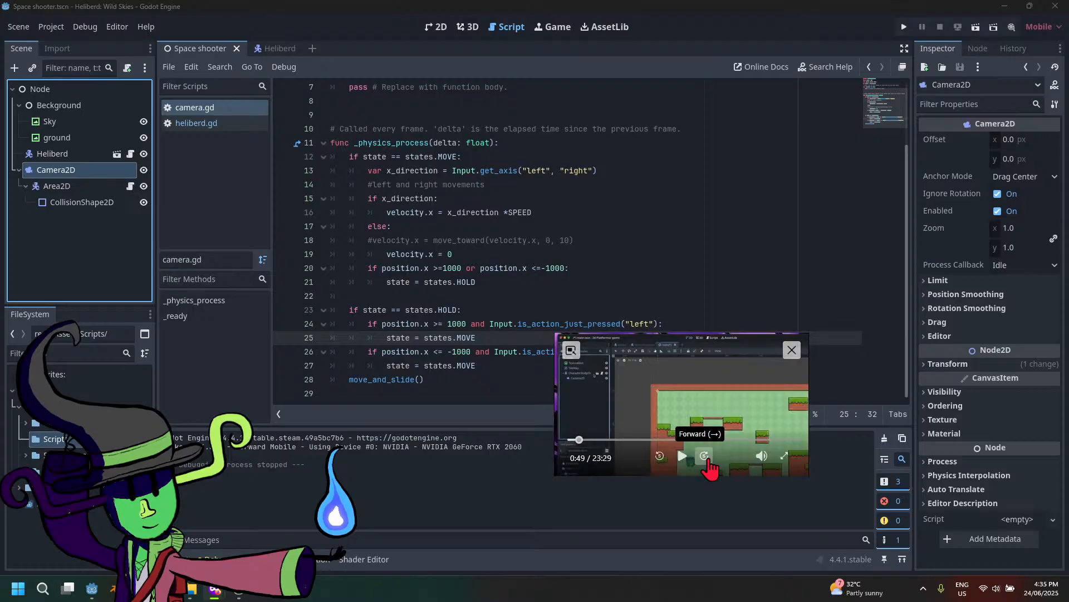
left_click_drag(655, 403, 746, 465)
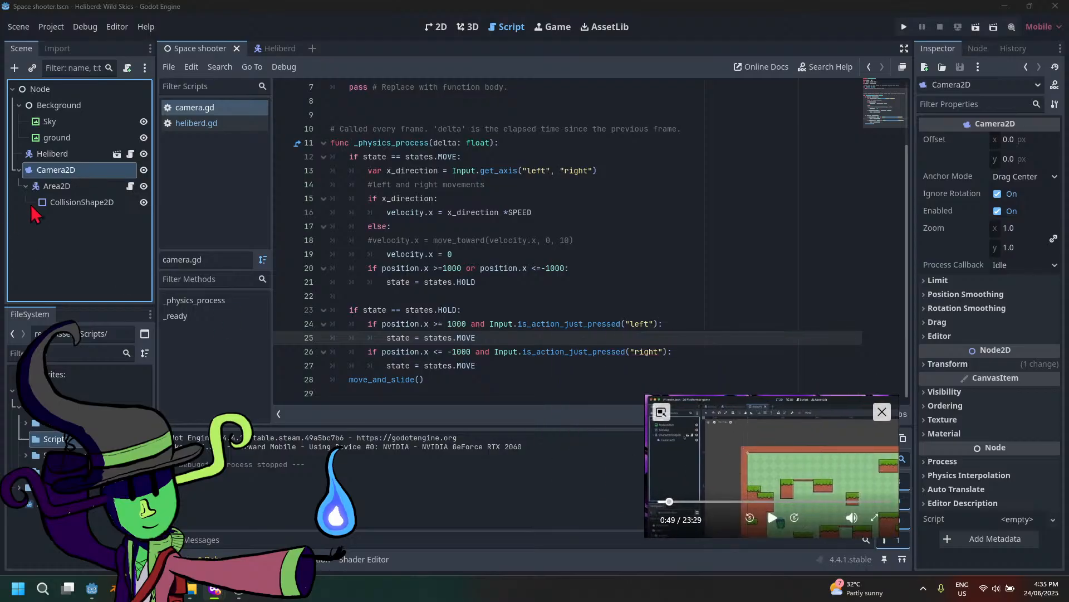
Reparent the nodes so Area2D sits directly under Node with Camera2D as its child beside CollisionShape2D
left_click_drag(82, 174, 86, 207)
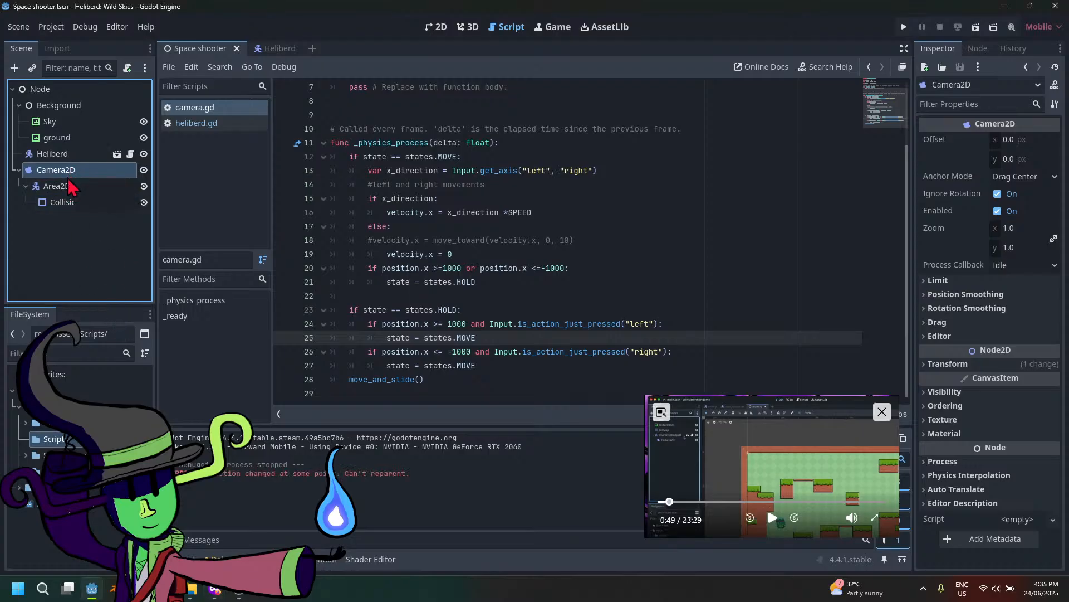
left_click_drag(62, 175, 57, 203)
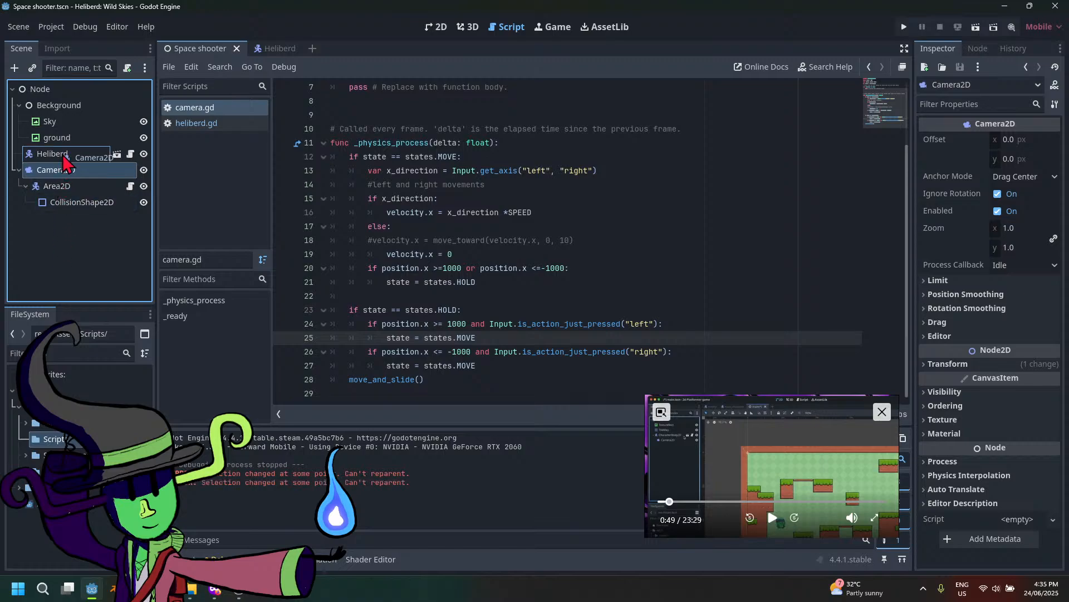
mouse_move(58, 189)
left_mouse_down()
mouse_move(70, 176)
mouse_move(60, 201)
mouse_move(71, 191)
left_mouse_up()
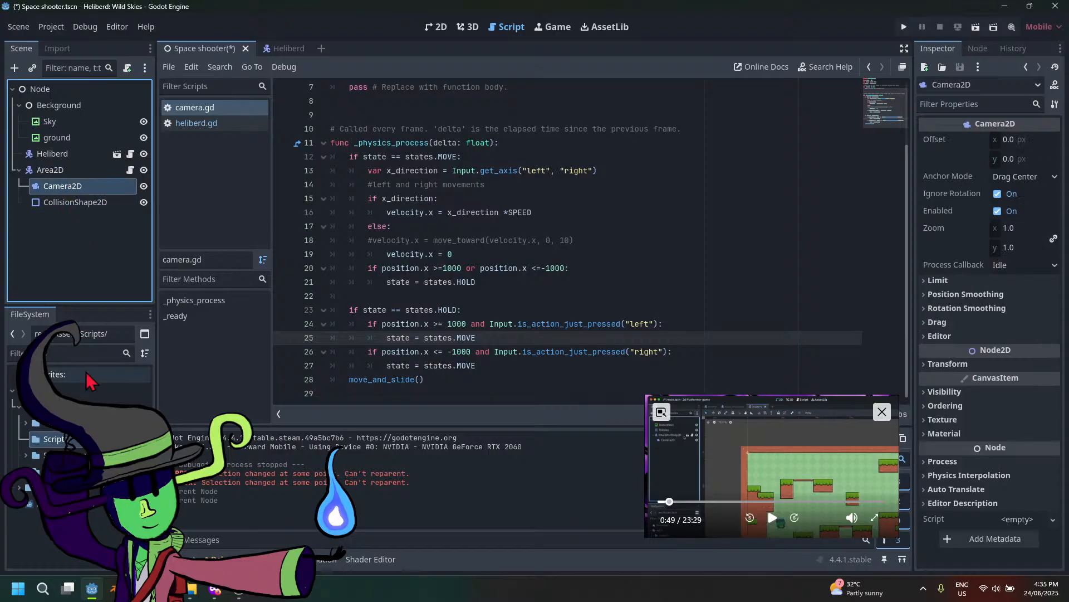
Run the project with the rearranged camera hierarchy and close the game window
left_click(910, 34)
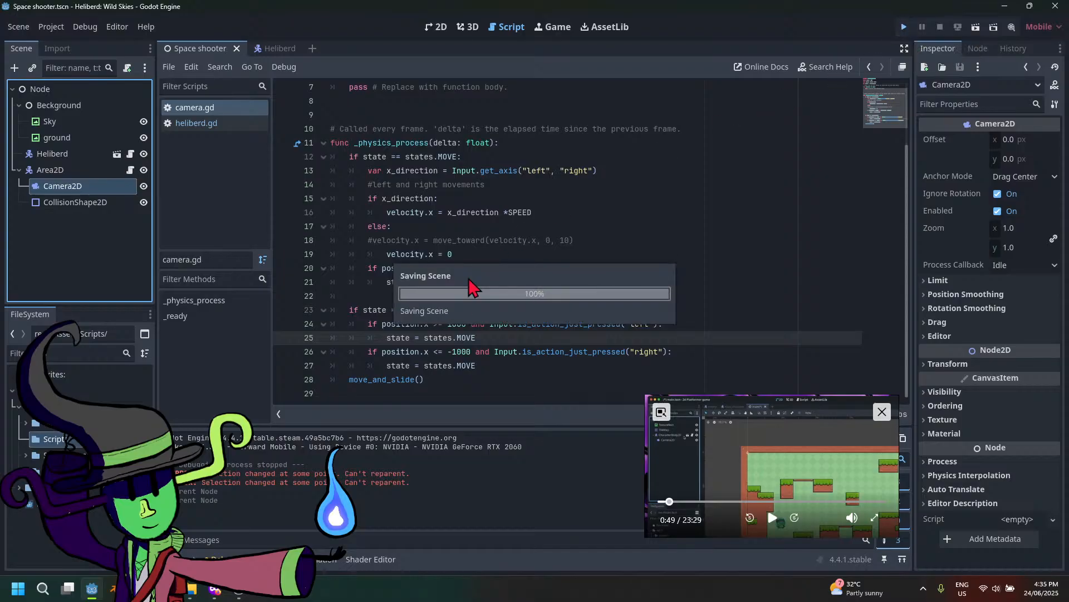
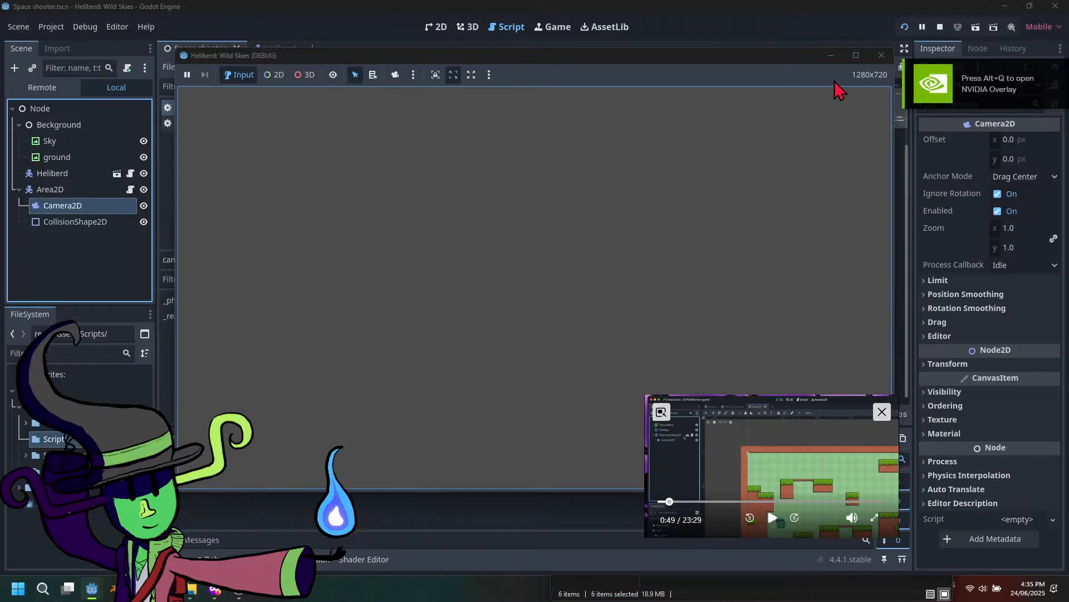
left_click(882, 55)
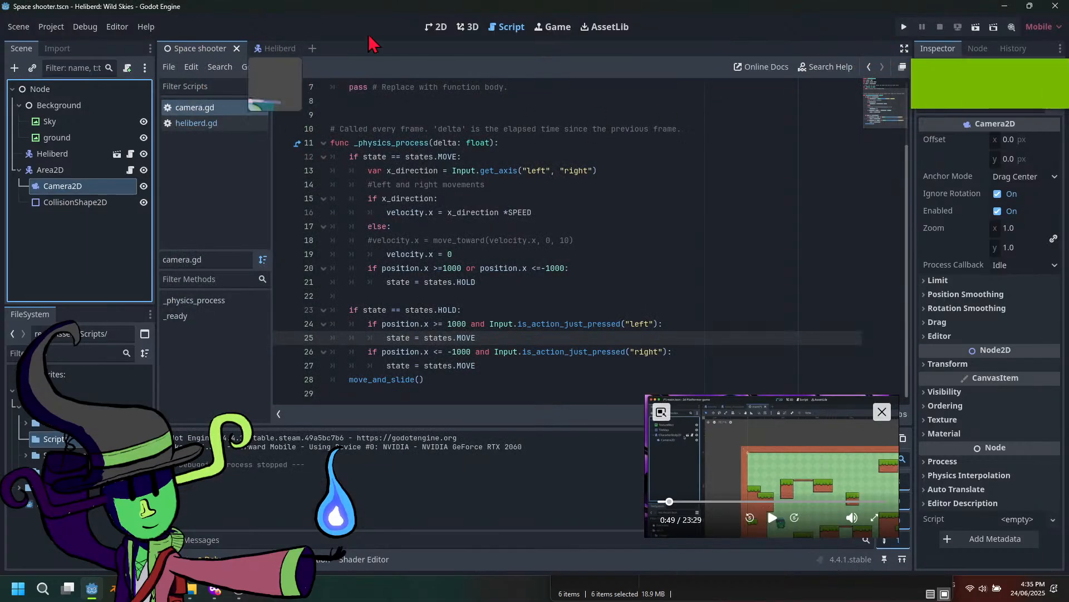
In the 2D view, place Camera2D below CollisionShape2D under Area2D, and run the project to test that order
left_click(435, 26)
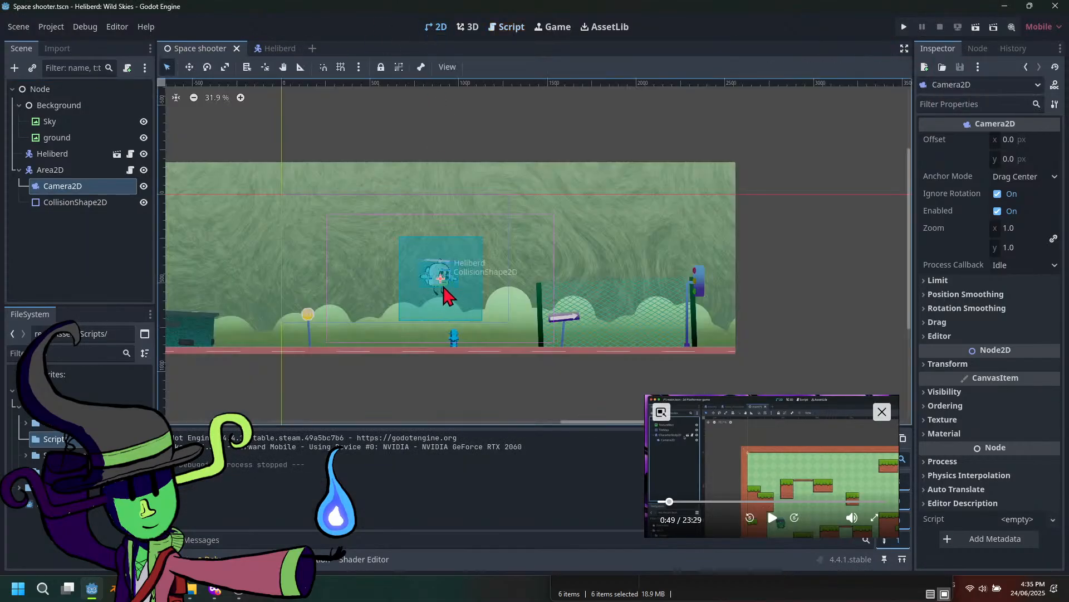
left_click(79, 201)
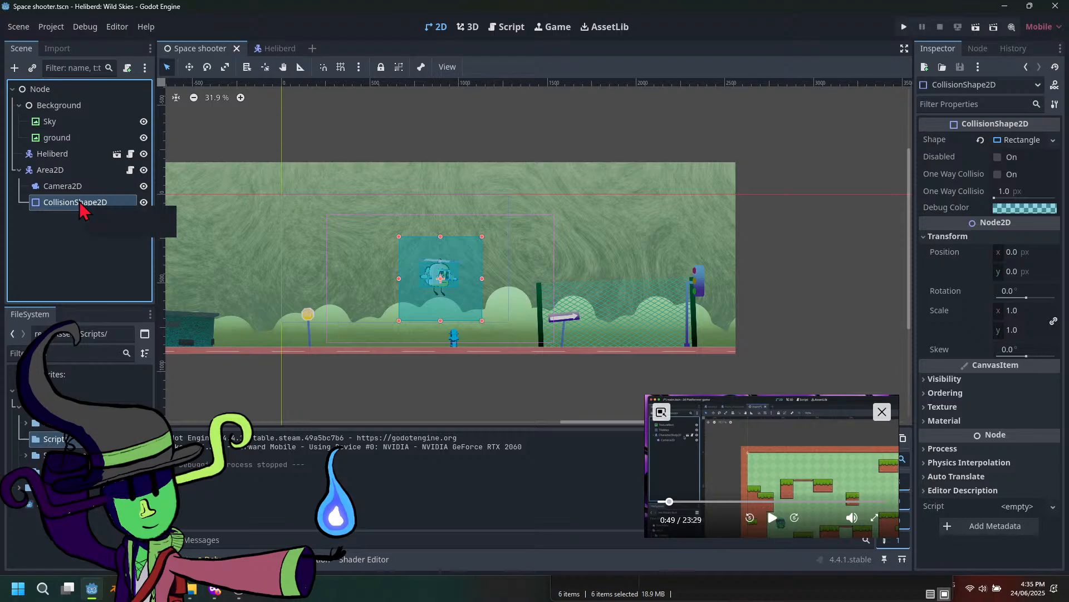
left_click(86, 176)
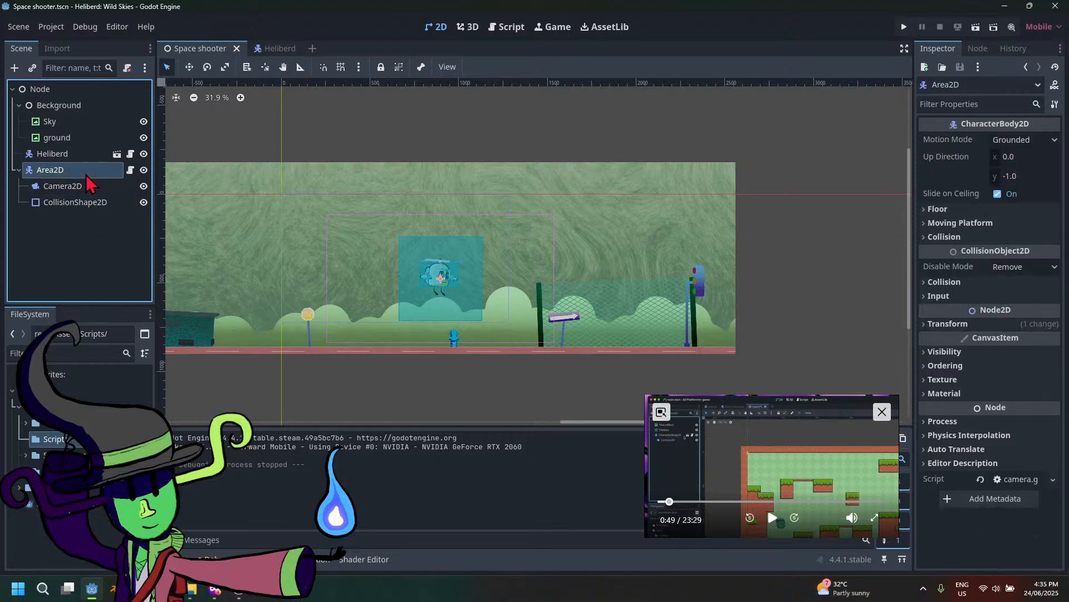
left_click(87, 204)
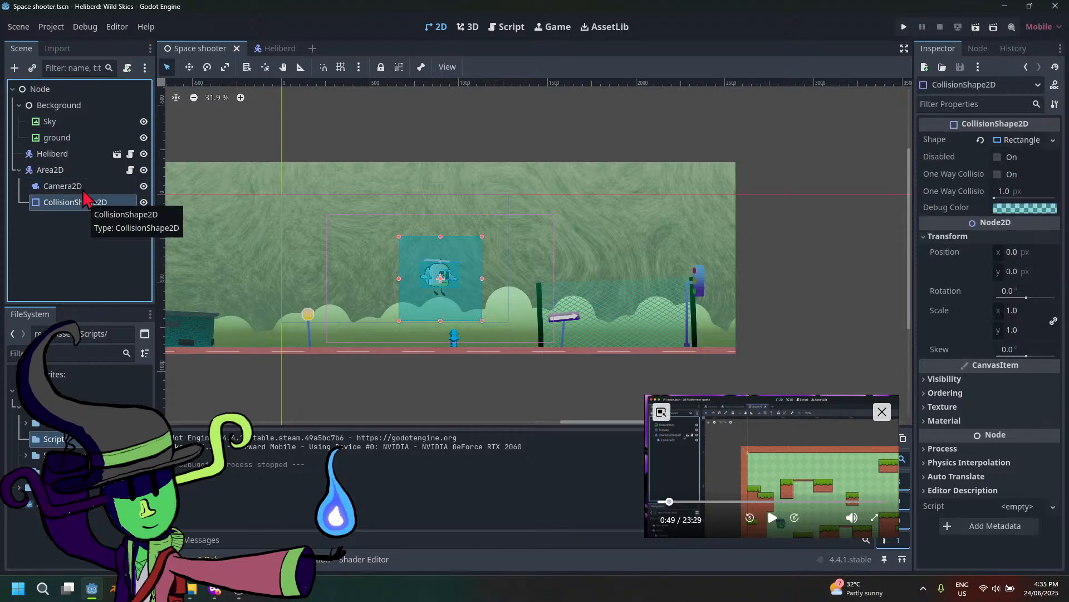
left_click(87, 186)
left_click(86, 172)
left_click_drag(88, 186, 96, 209)
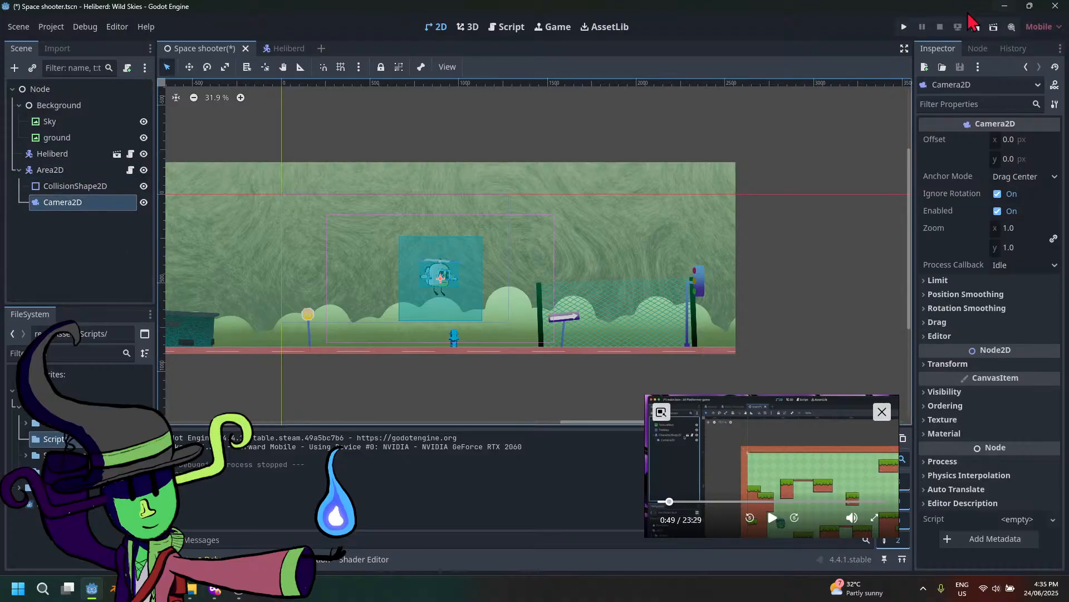
left_click(904, 27)
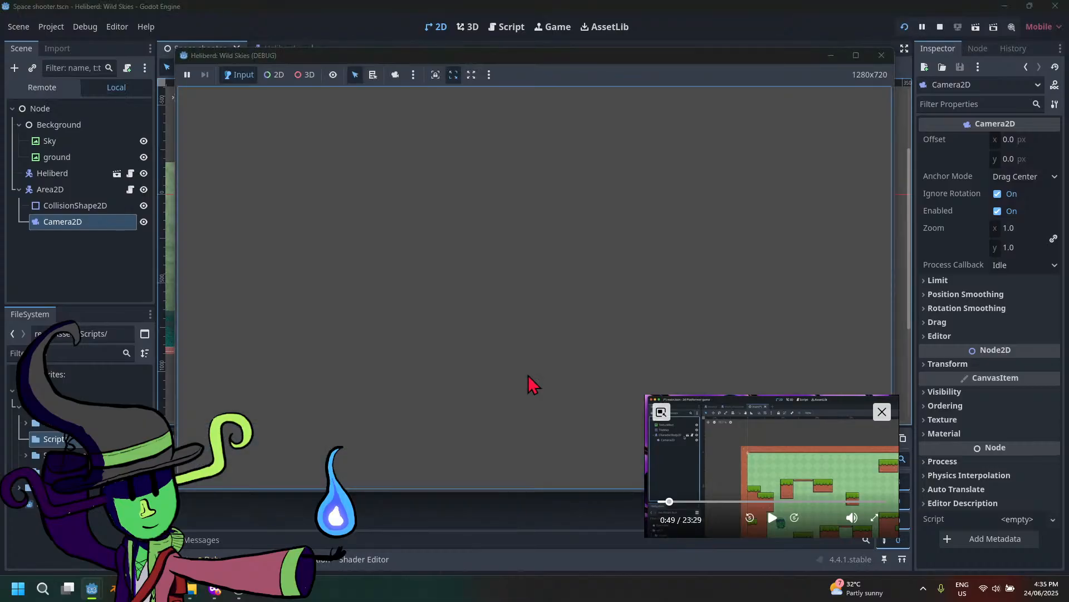
left_click(881, 55)
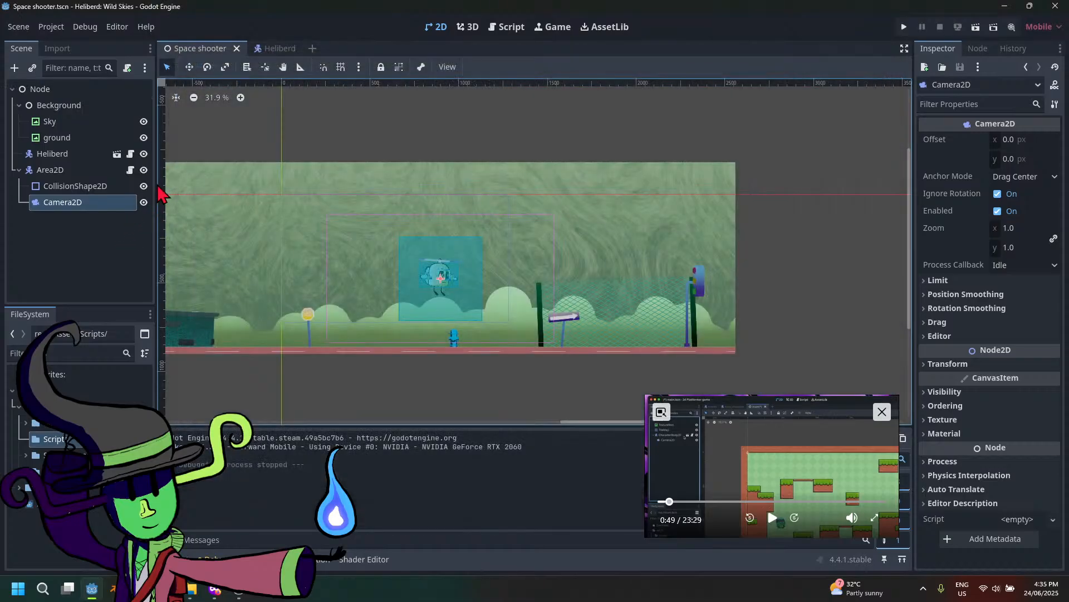
Reparent Camera2D from Area2D to Heliberd, run the project to test it, and close the game window
left_click_drag(63, 211, 75, 163)
left_click(904, 27)
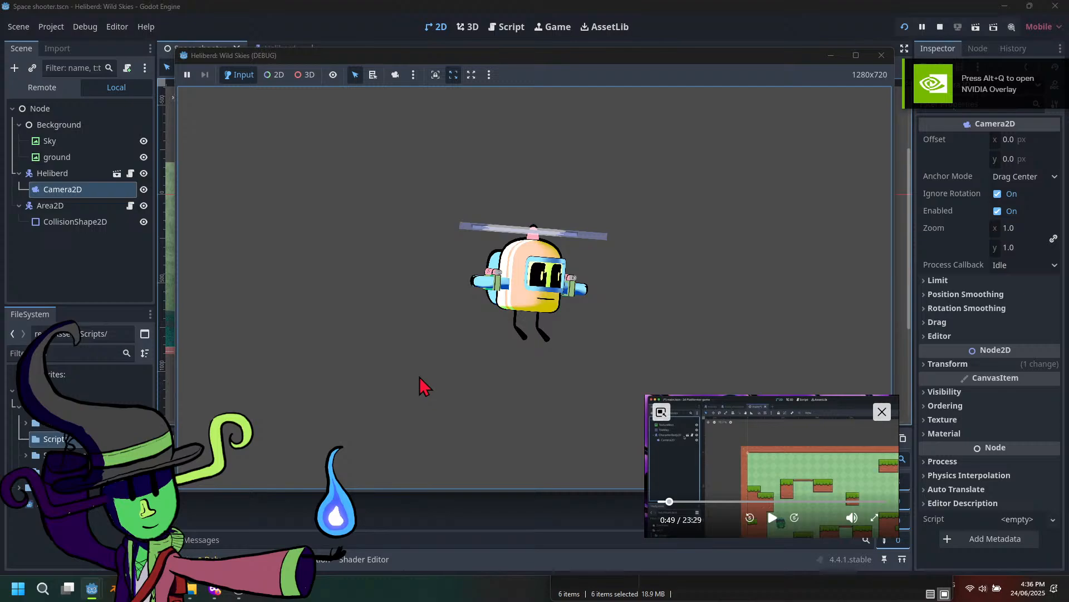
left_click(883, 56)
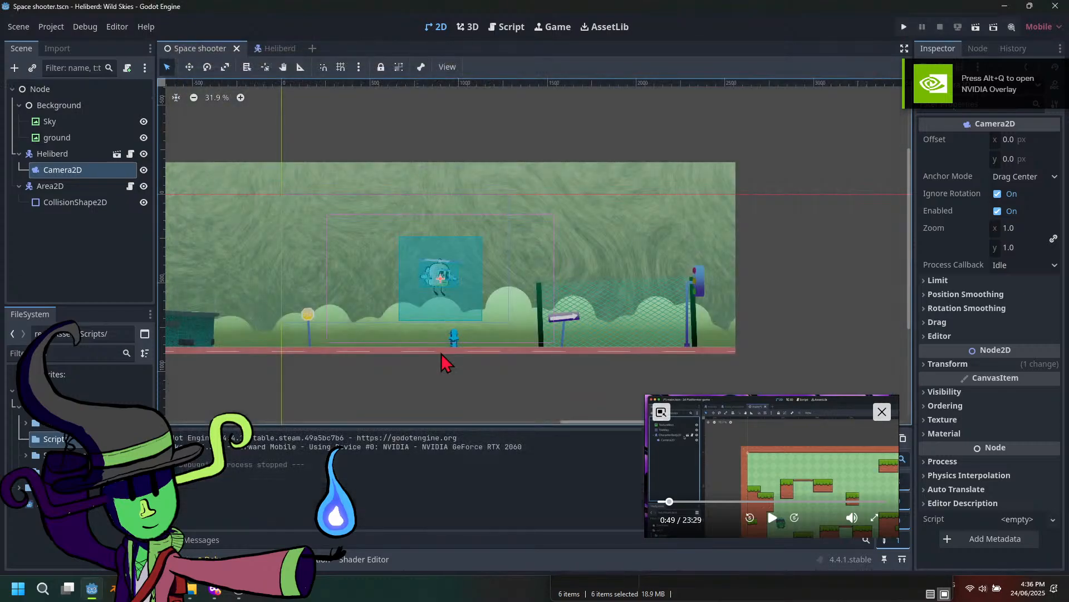
scroll(441, 353, "down", 1)
scroll(441, 353, "up", 2)
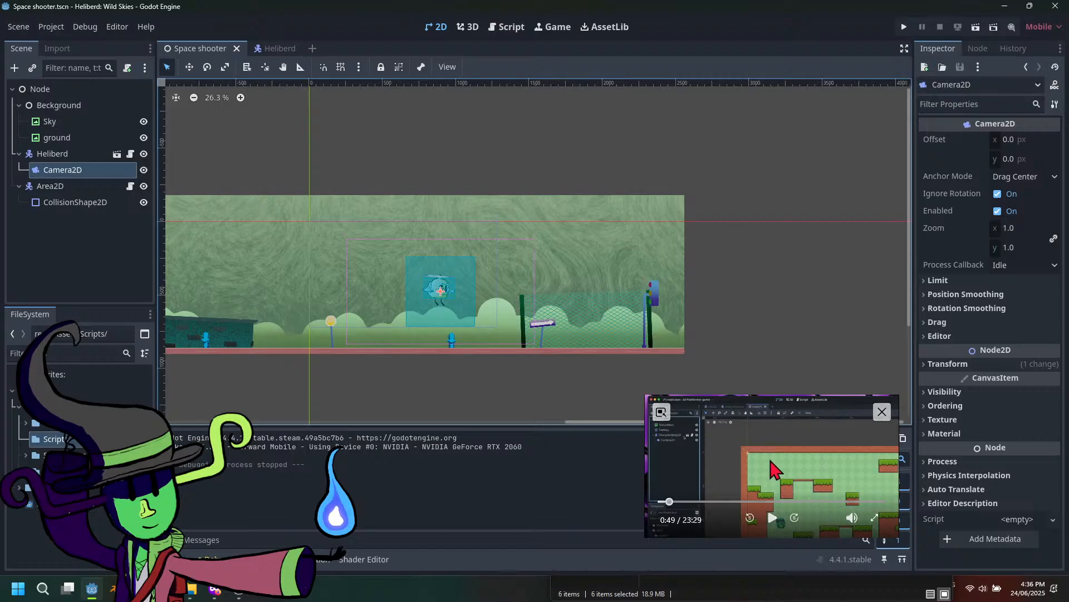
Move the floating reference video aside and examine the background's Sky and ground nodes along with Heliberd and its Camera2D
left_click_drag(770, 459, 895, 377)
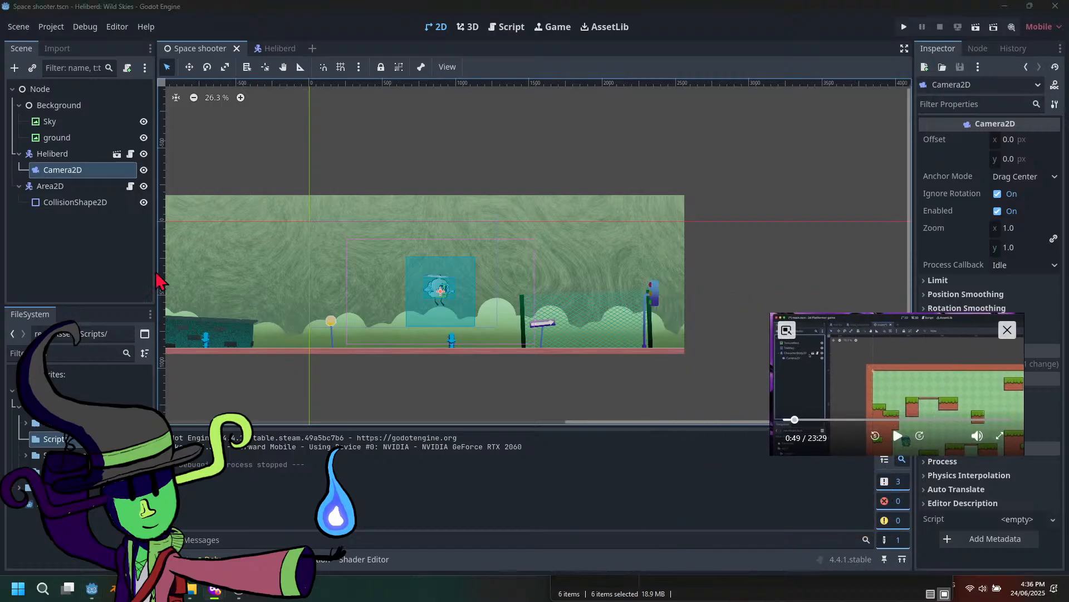
left_click(59, 105)
left_click(50, 121)
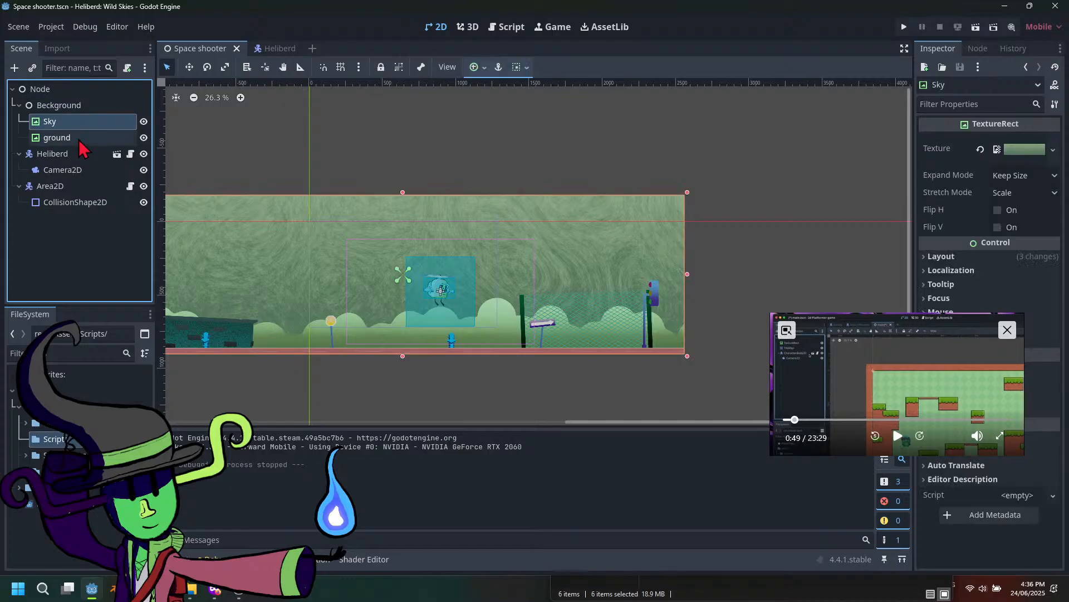
left_click(78, 138)
left_click(67, 170)
left_click(74, 155)
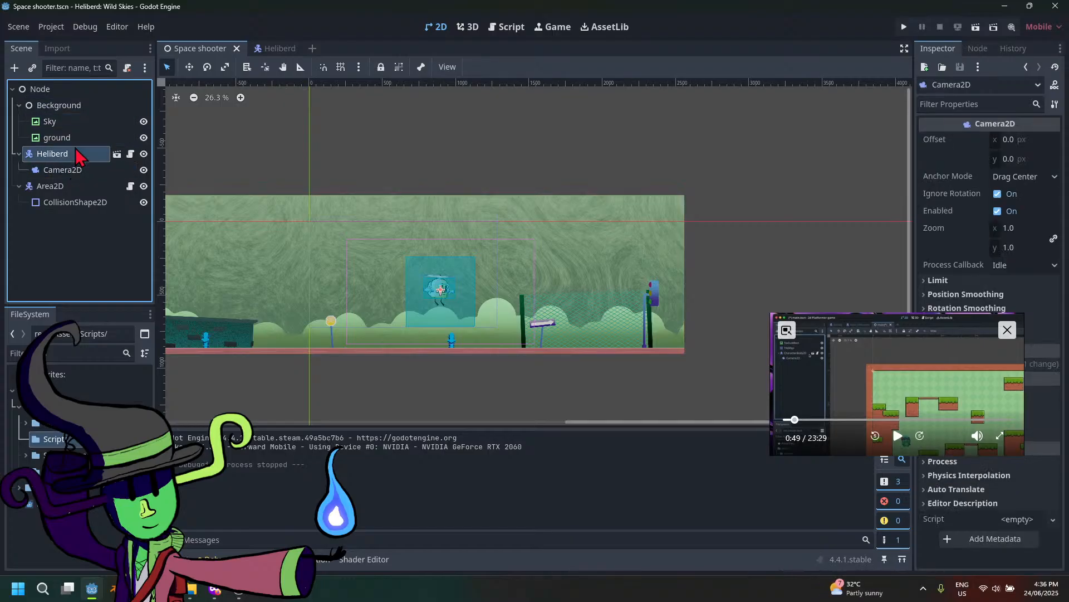
left_click(79, 139)
left_click(92, 122)
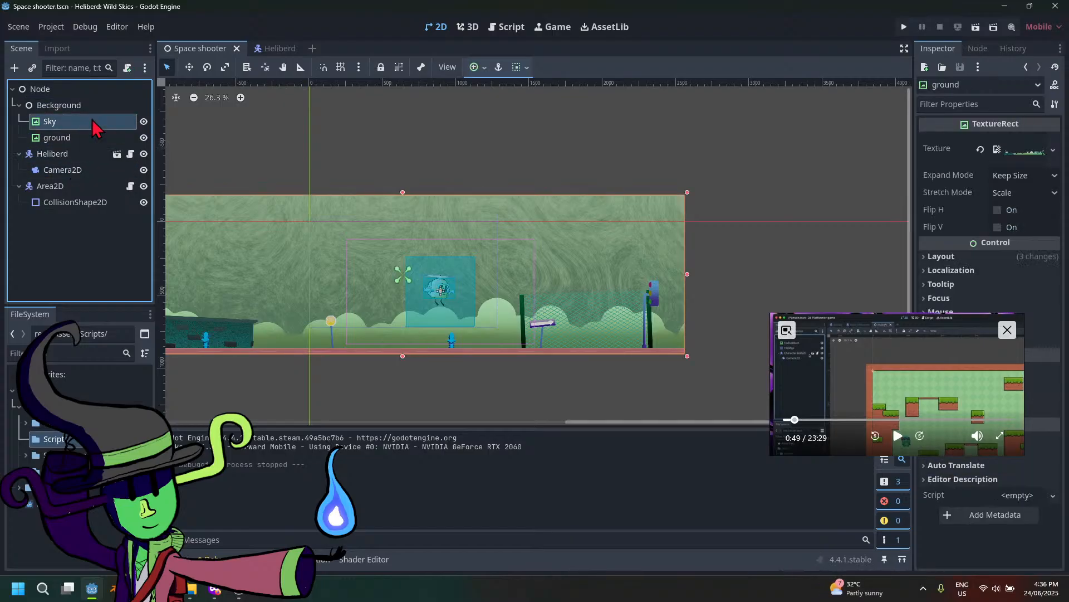
Run the project and try the different game view sizing modes, including stretch to fit
left_click(903, 28)
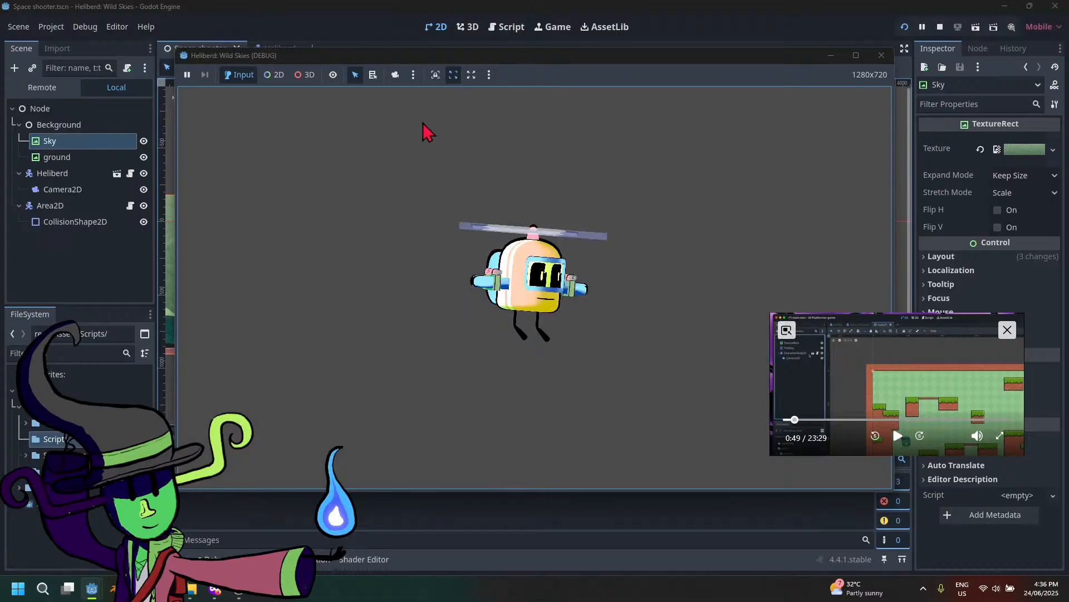
left_click(471, 75)
left_click(453, 77)
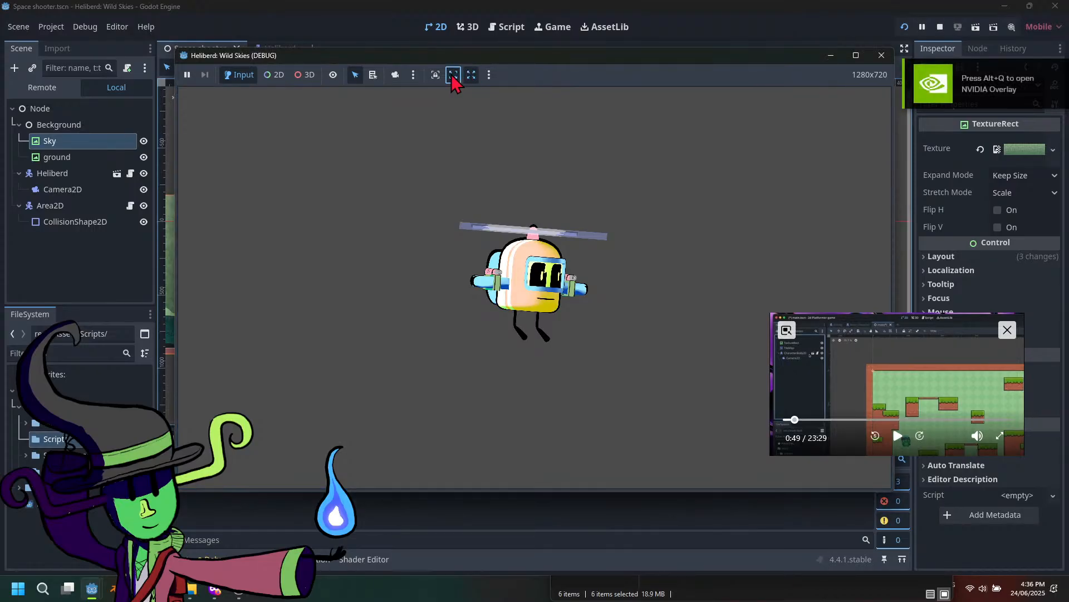
left_click(437, 76)
left_click(454, 76)
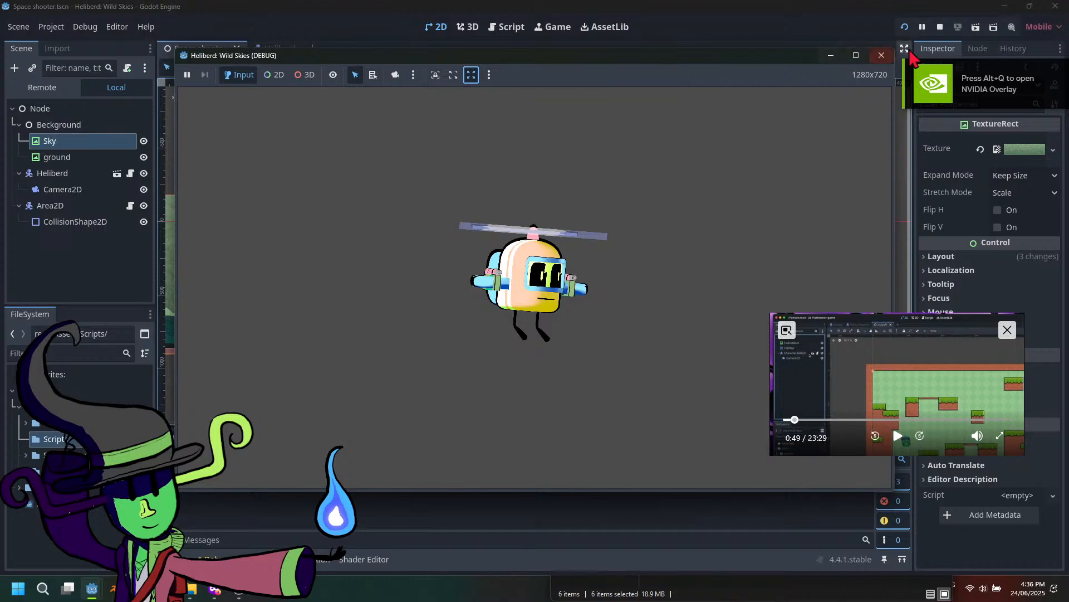
Hide Area2D and its CollisionShape2D, close the running game, and test the project again
left_click(881, 59)
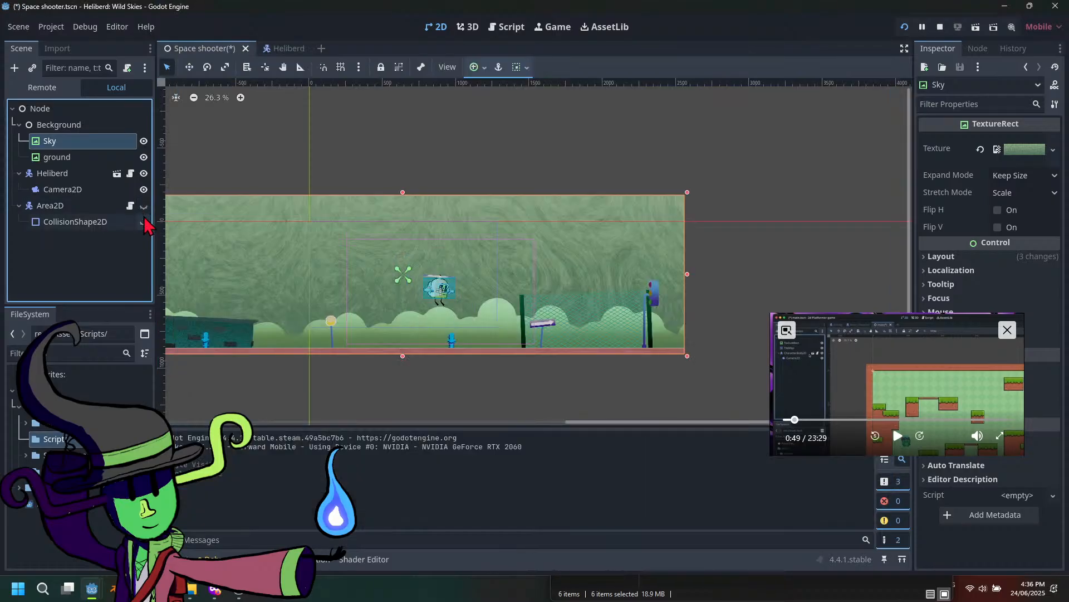
mouse_move(216, 595)
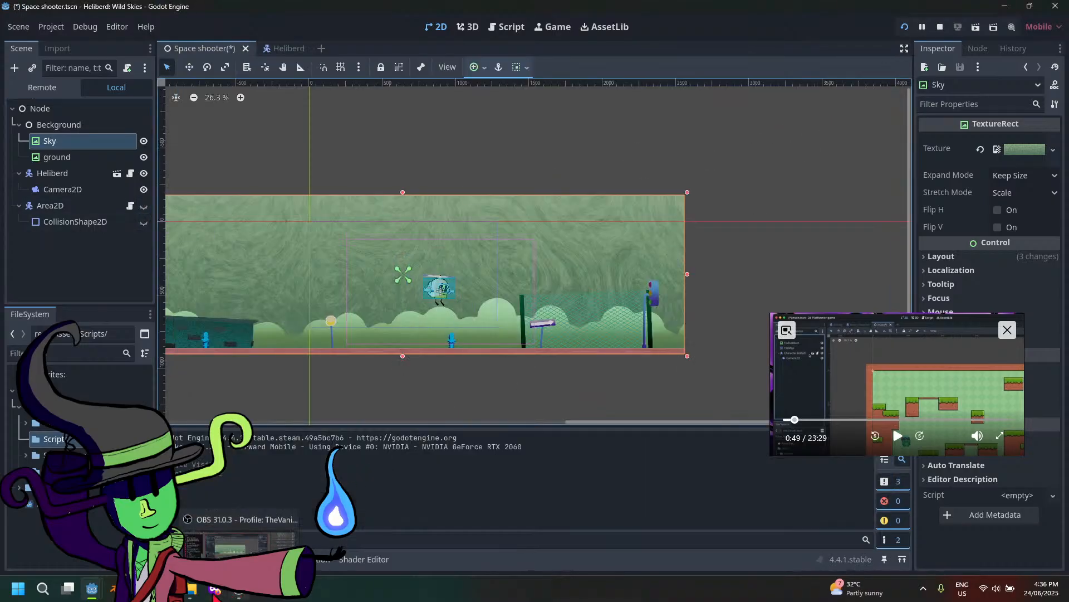
mouse_move(92, 589)
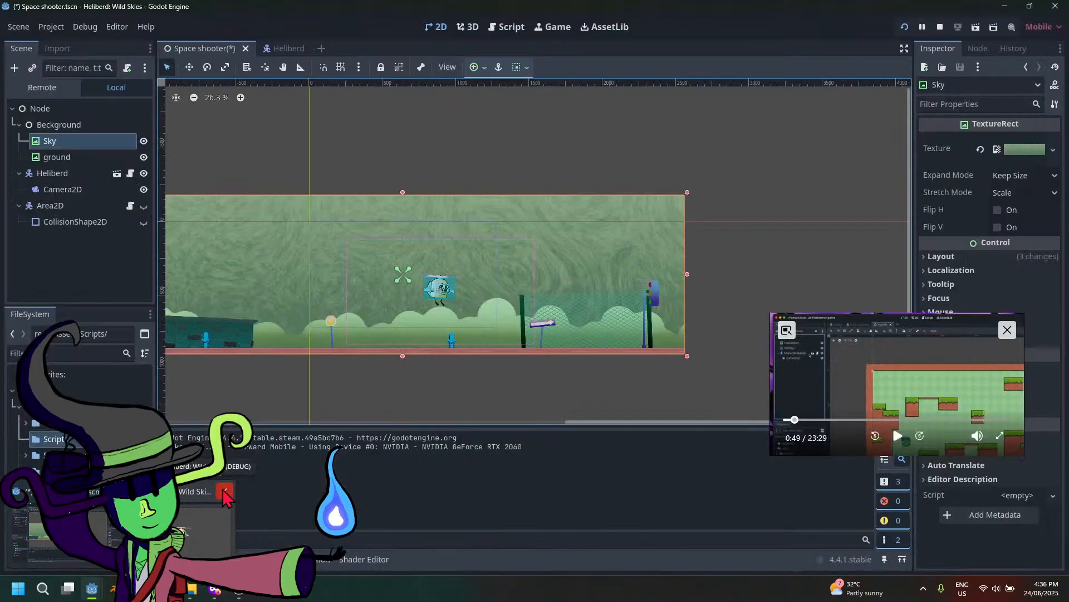
left_click(225, 491)
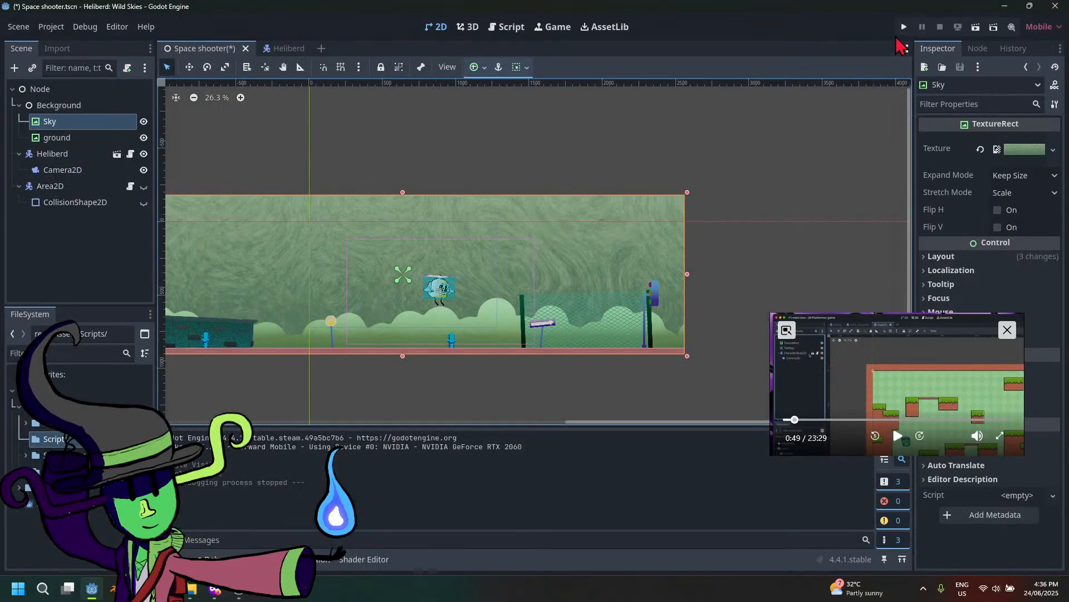
left_click(904, 27)
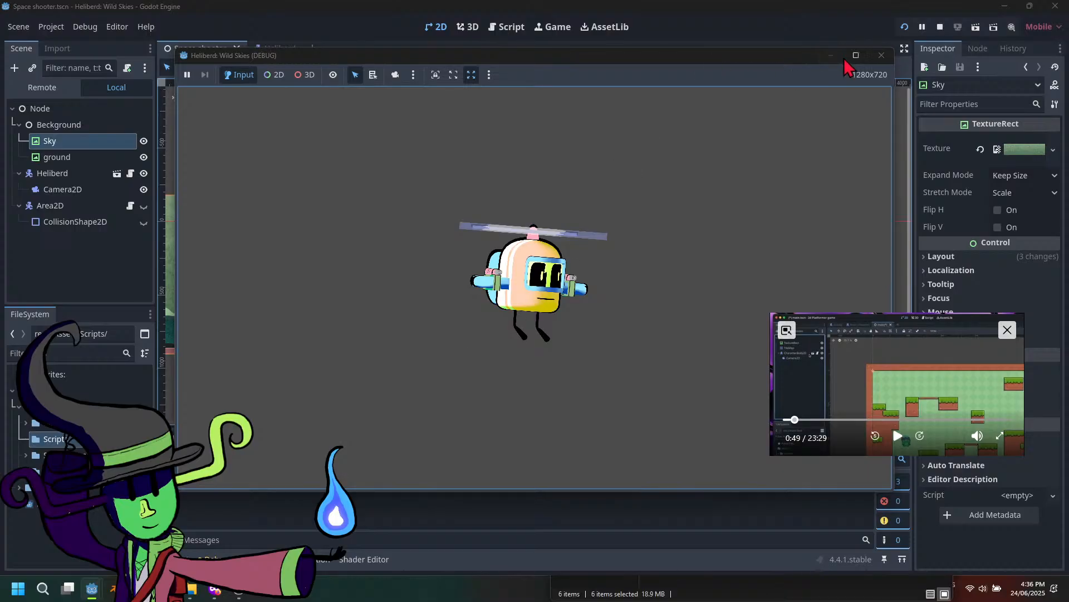
left_click(889, 50)
Delete the Camera2D node under Heliberd, and run the project without a camera before closing the game
left_click(66, 172)
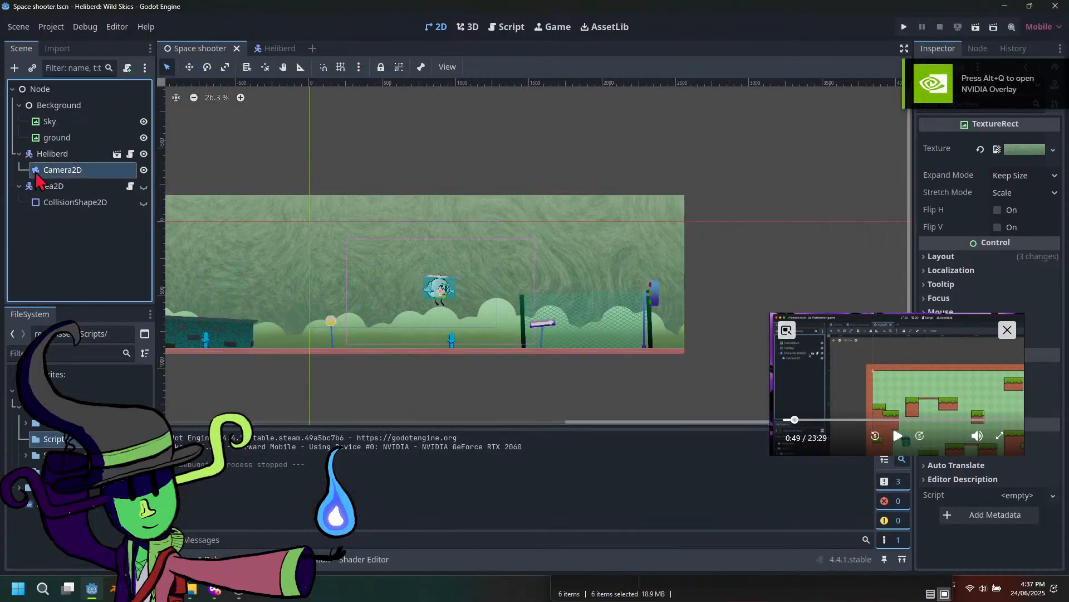
right_click(72, 172)
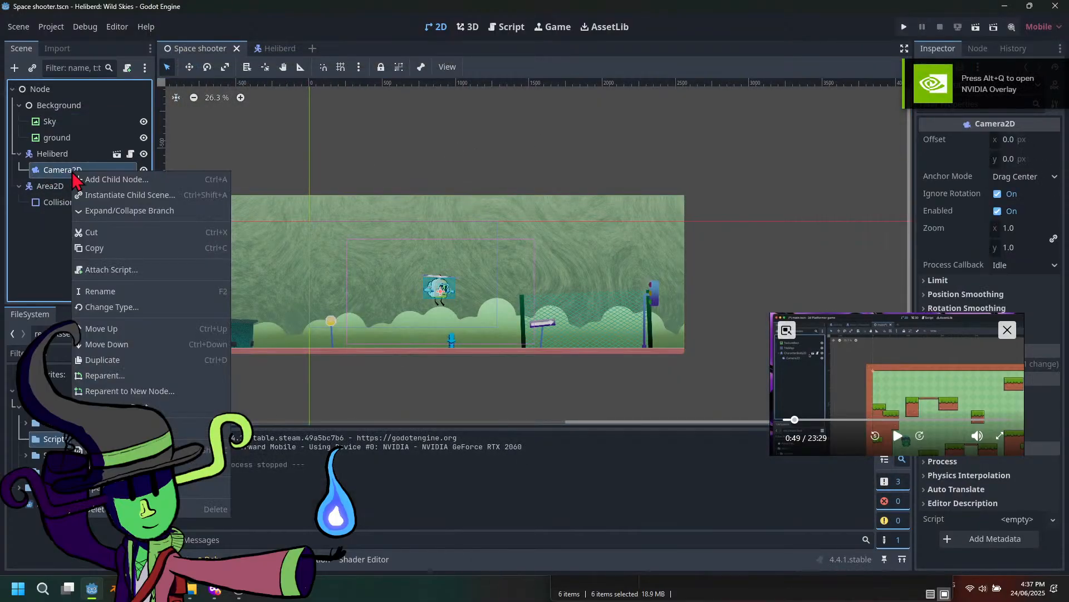
left_click(102, 510)
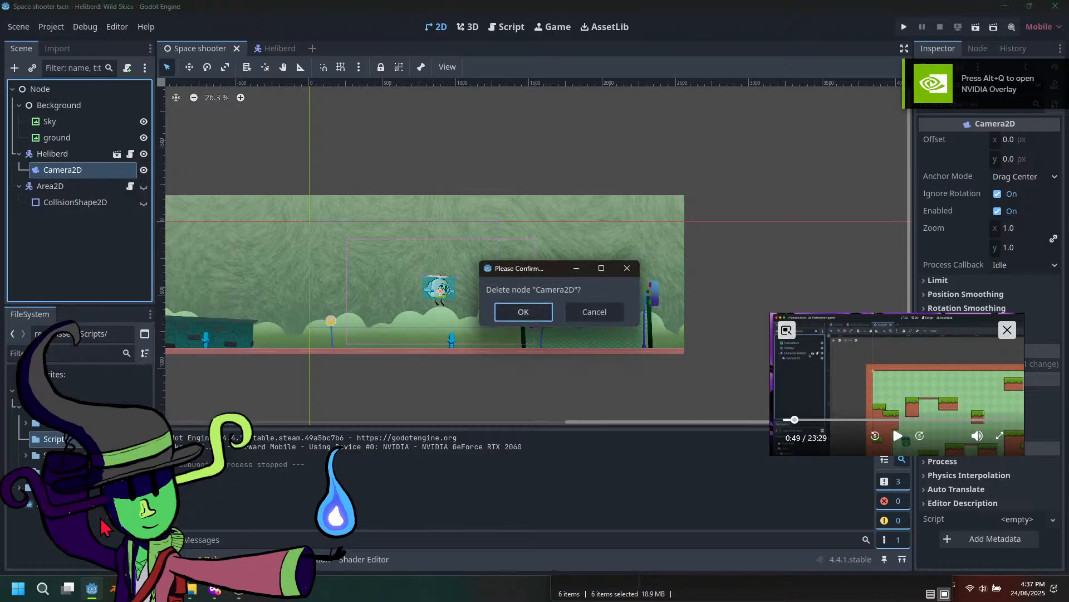
left_click(518, 315)
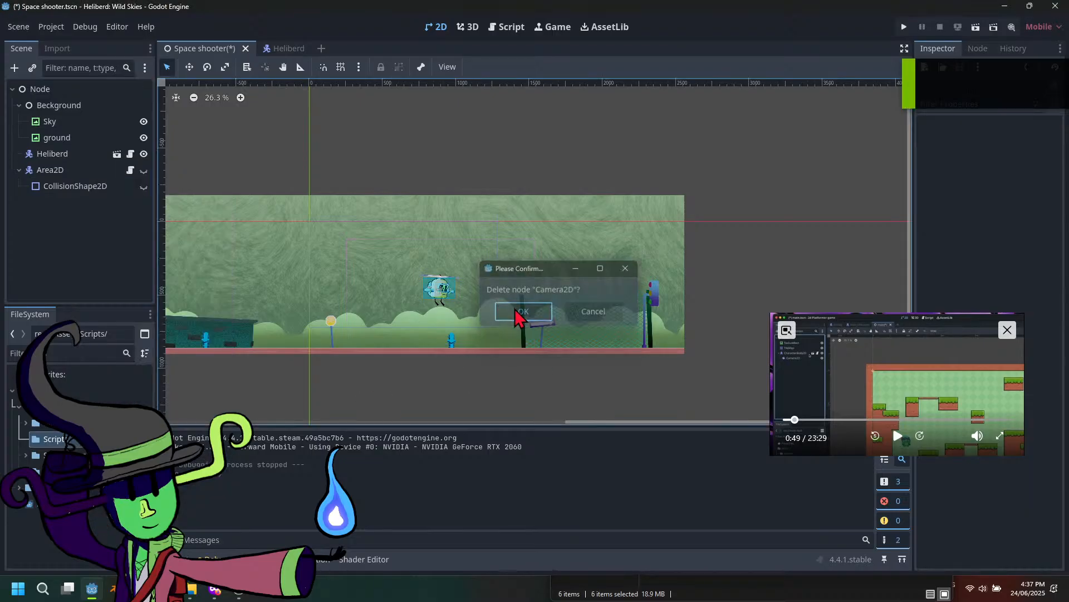
left_click(904, 27)
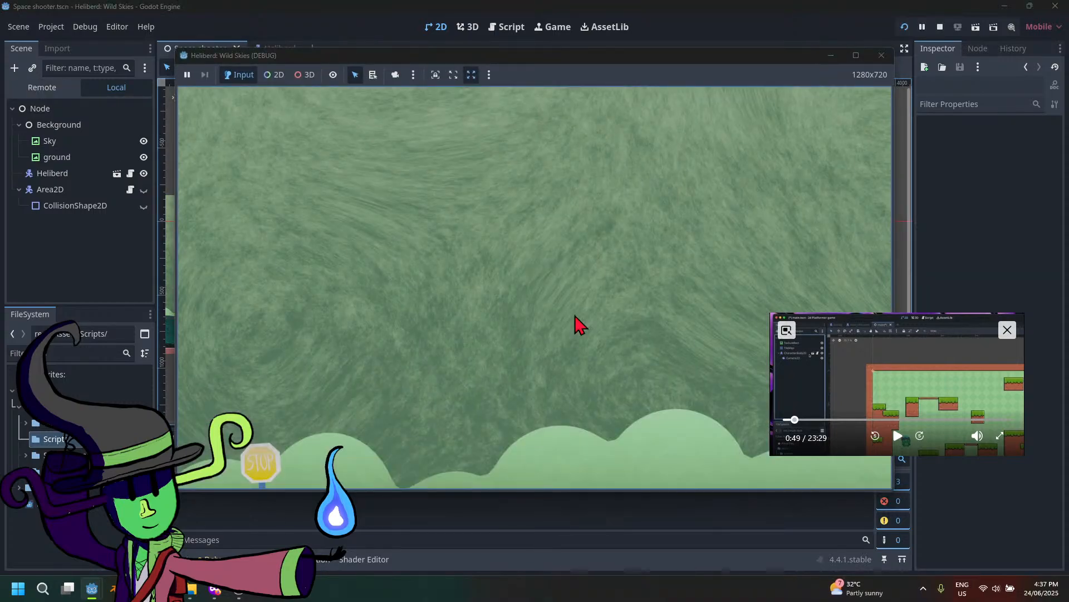
left_click(881, 55)
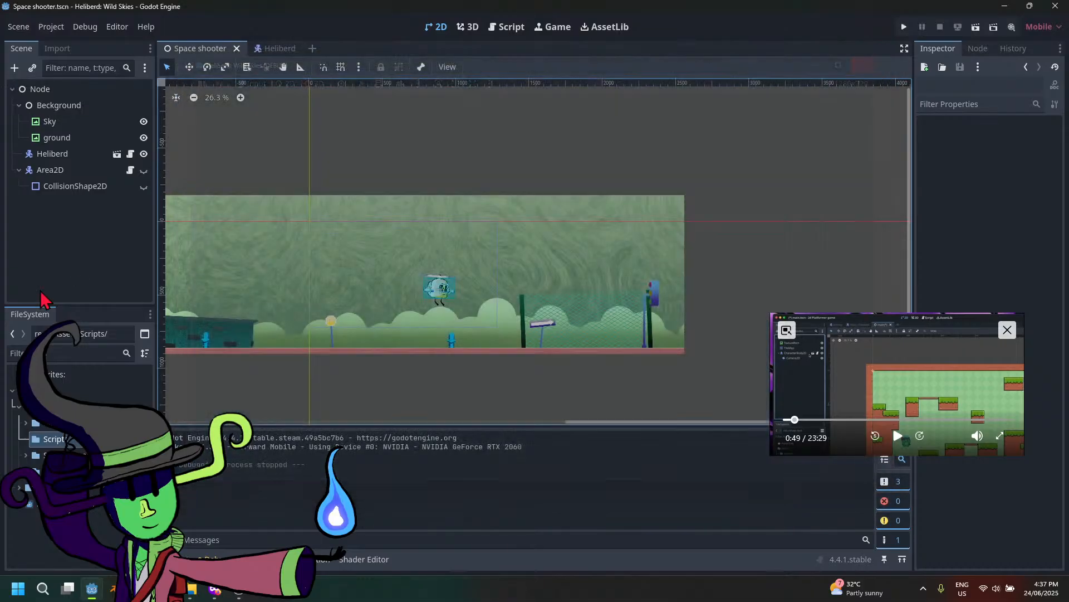
Add a new Camera2D as a child of Heliberd, then run the project to test it and close the game
left_click(70, 159)
left_click(15, 68)
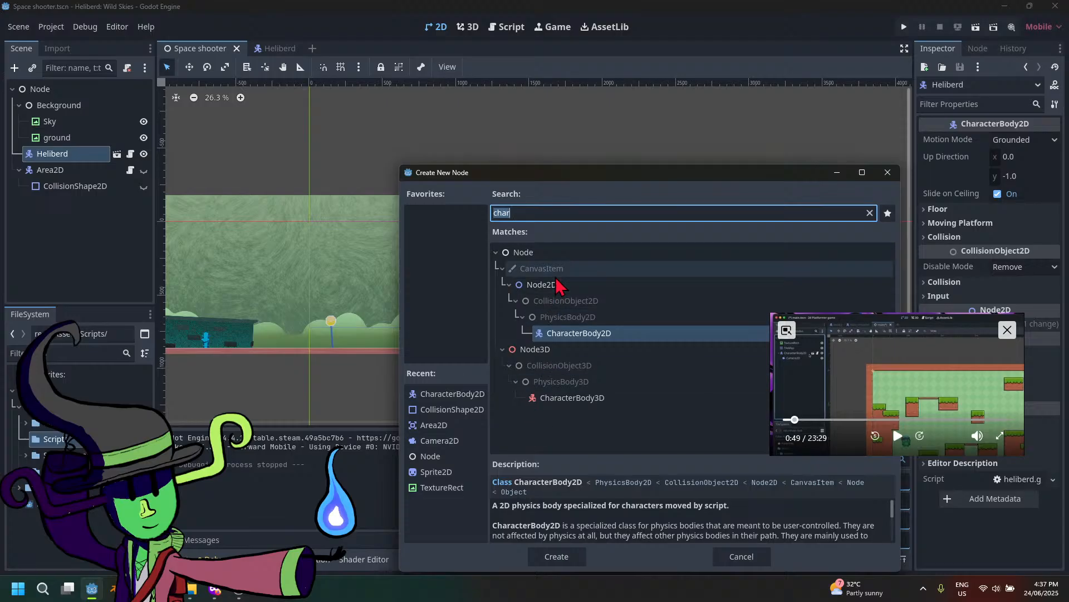
type("ca")
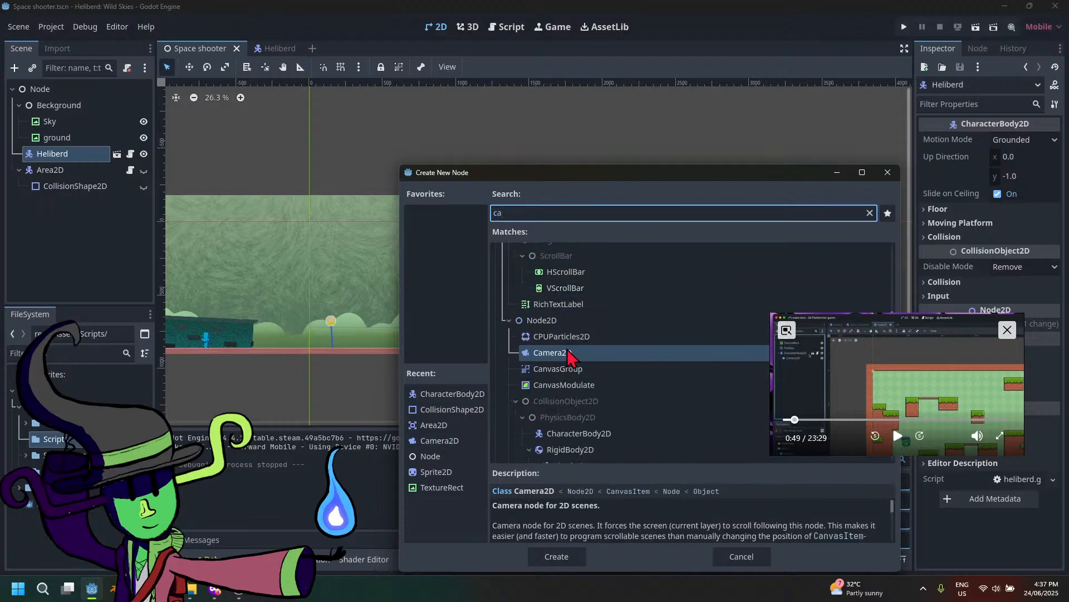
left_click(557, 555)
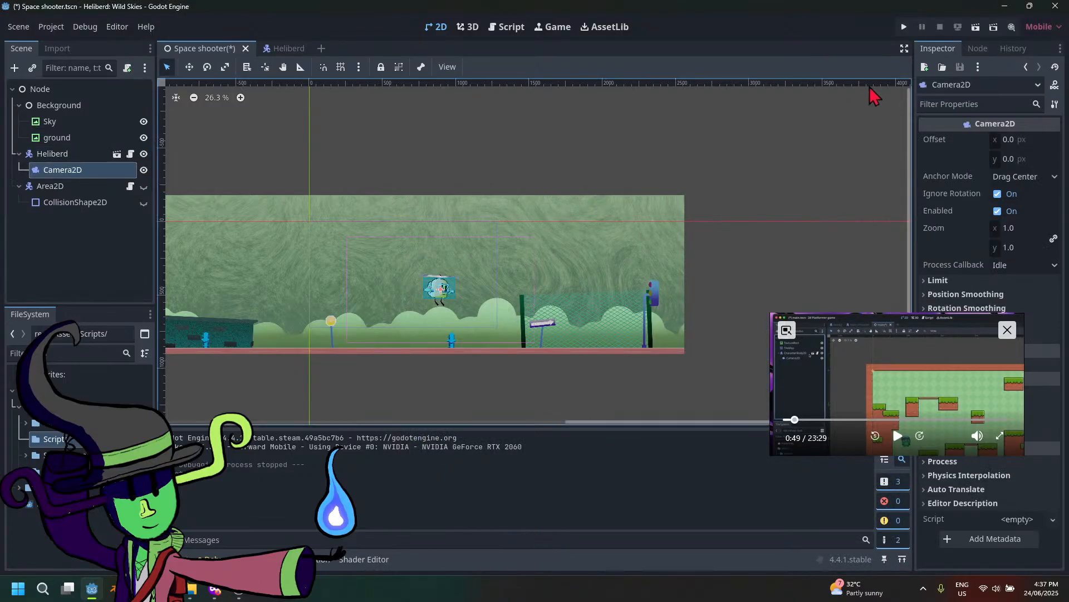
left_click(903, 27)
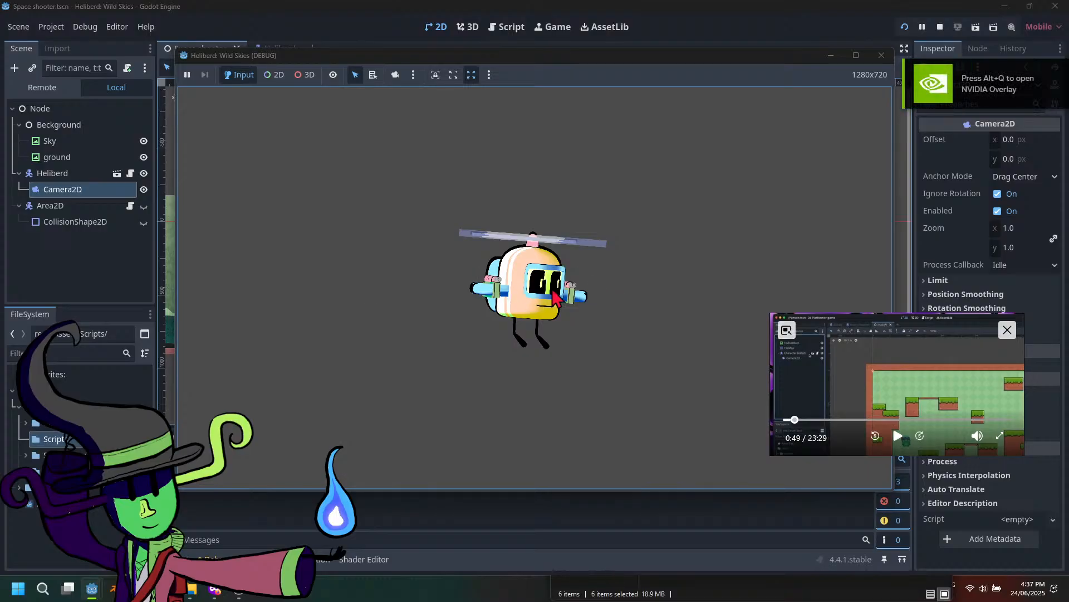
left_click(879, 56)
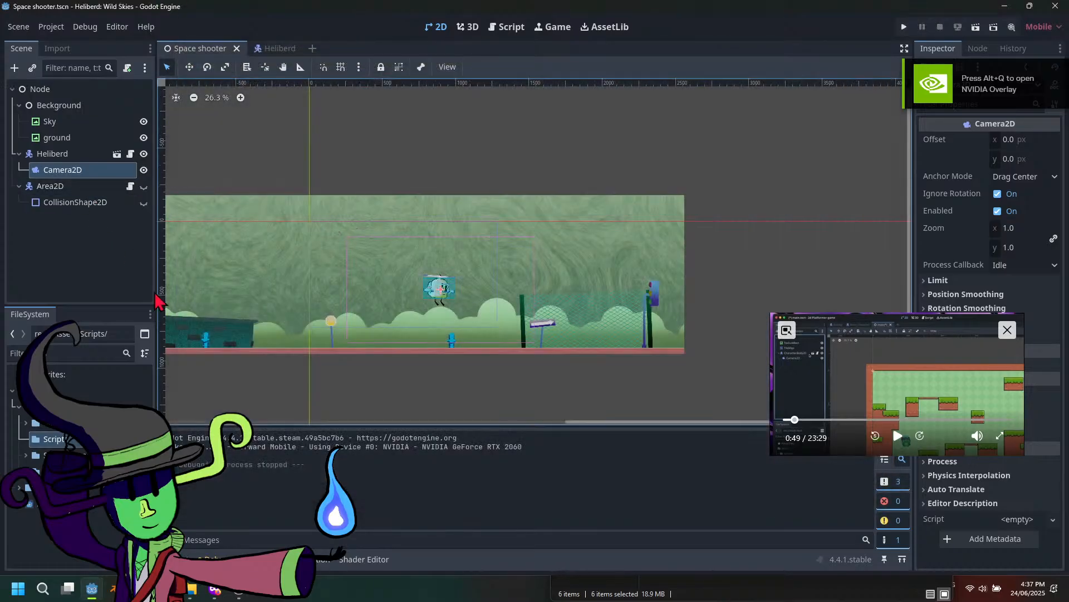
Move the floating reference video over the 2D view and rewind it by 10 seconds
left_click_drag(880, 384, 671, 310)
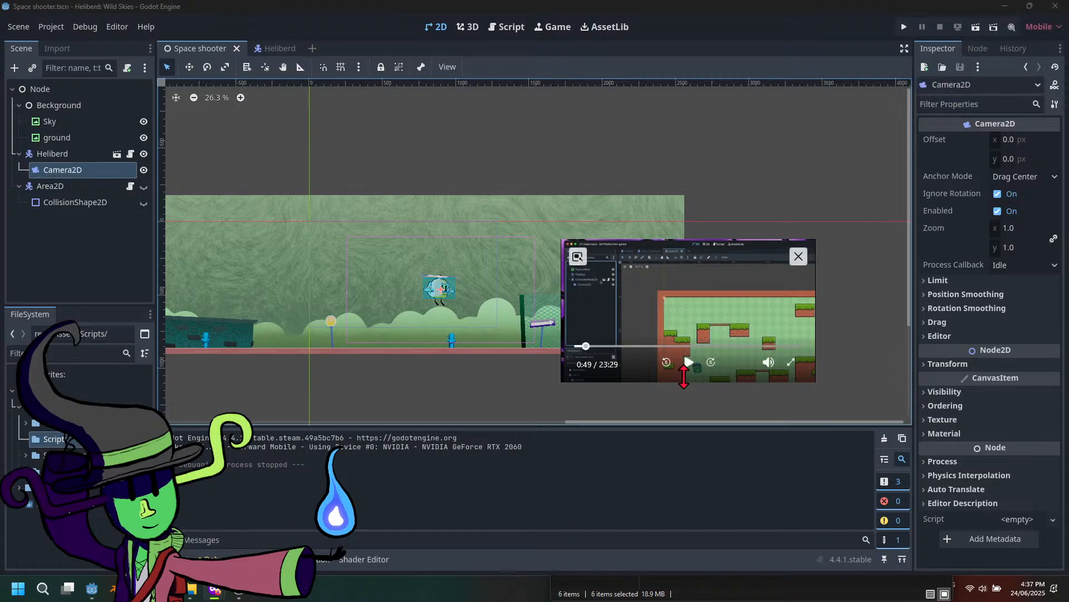
left_click(672, 359)
left_click(667, 362)
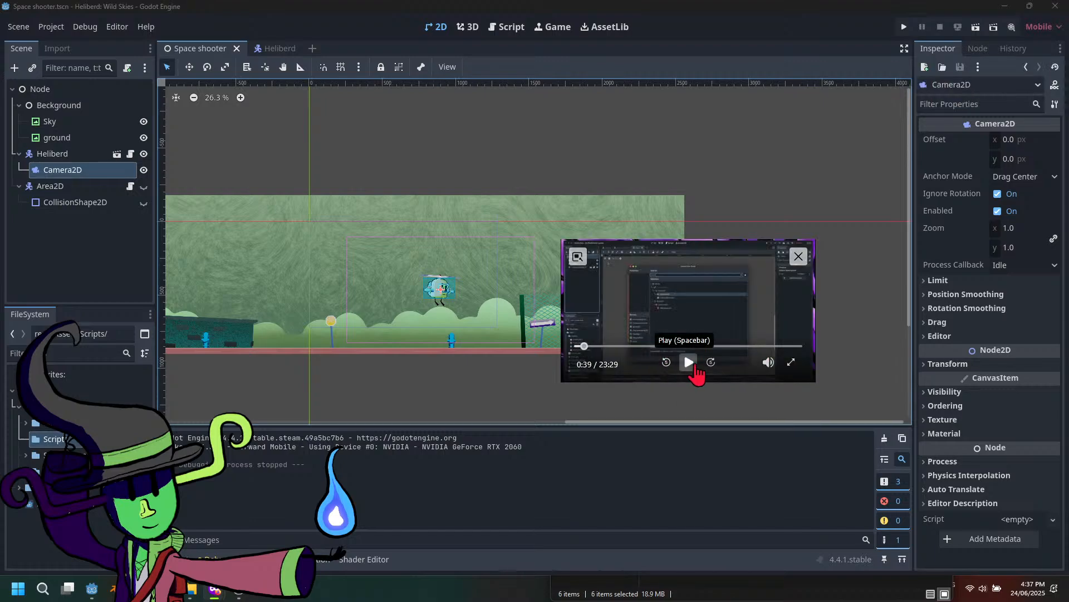
Play the floating reference video up to 0:53 and pause it
left_click(691, 365)
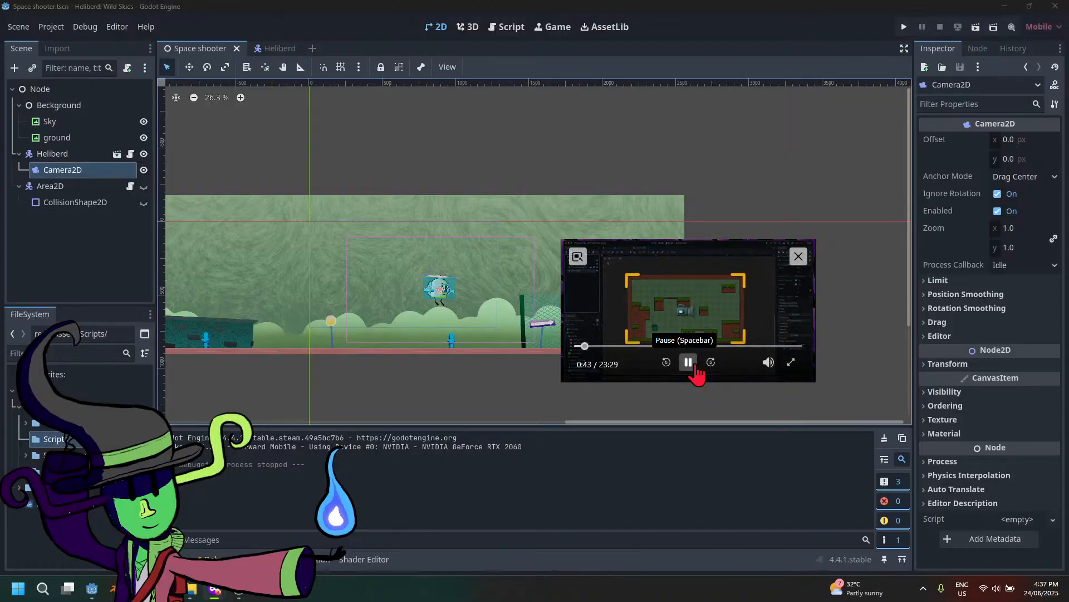
scroll(426, 350, "up", 1)
scroll(424, 342, "up", 3)
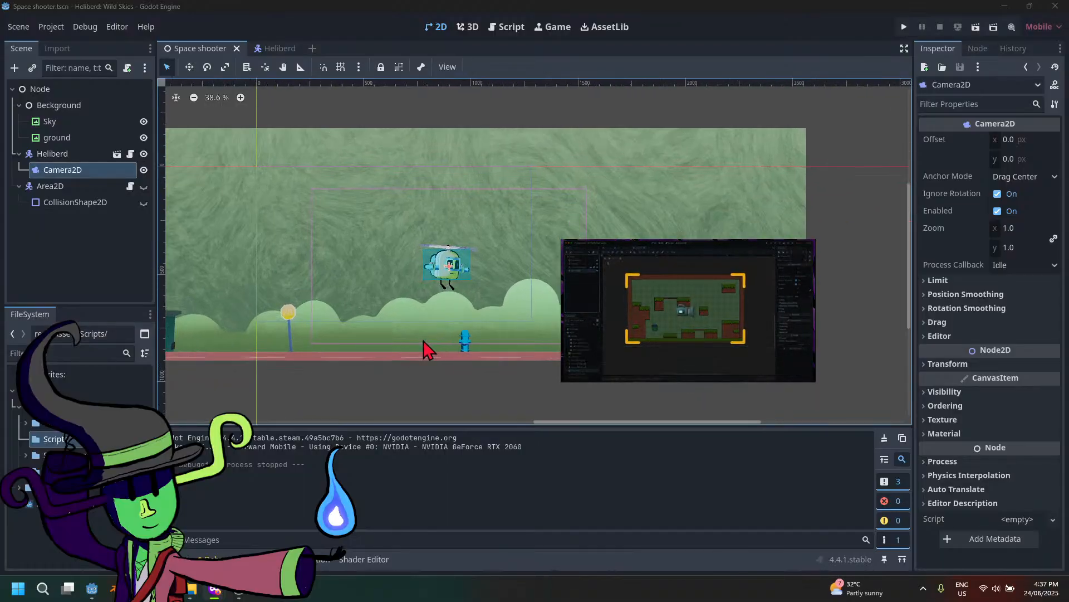
scroll(428, 350, "up", 1)
mouse_move(676, 359)
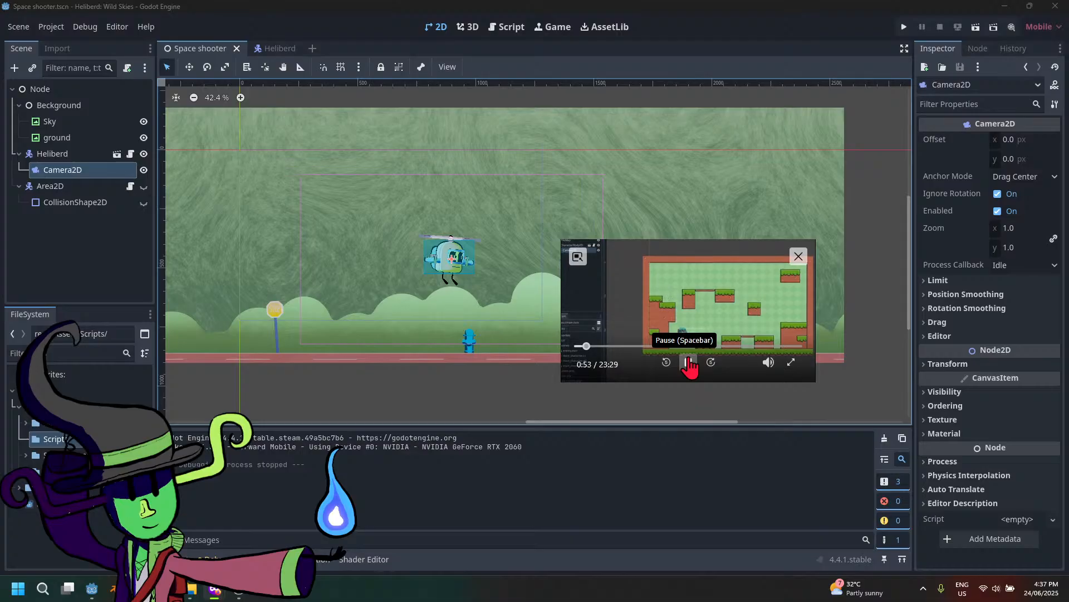
left_click(689, 362)
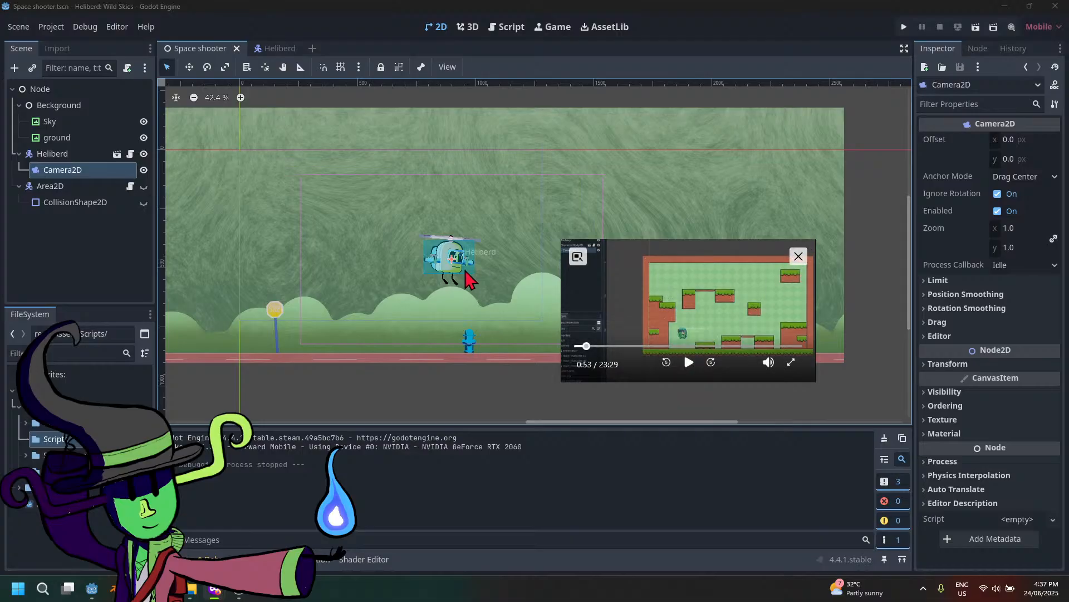
Move Camera2D to (-7, 14) and run the project with the floating reference video moved clear of the game view
mouse_move(449, 259)
left_mouse_down()
mouse_move(351, 241)
mouse_move(403, 295)
mouse_move(437, 282)
mouse_move(444, 252)
mouse_move(428, 268)
mouse_move(453, 274)
mouse_move(447, 264)
left_mouse_up()
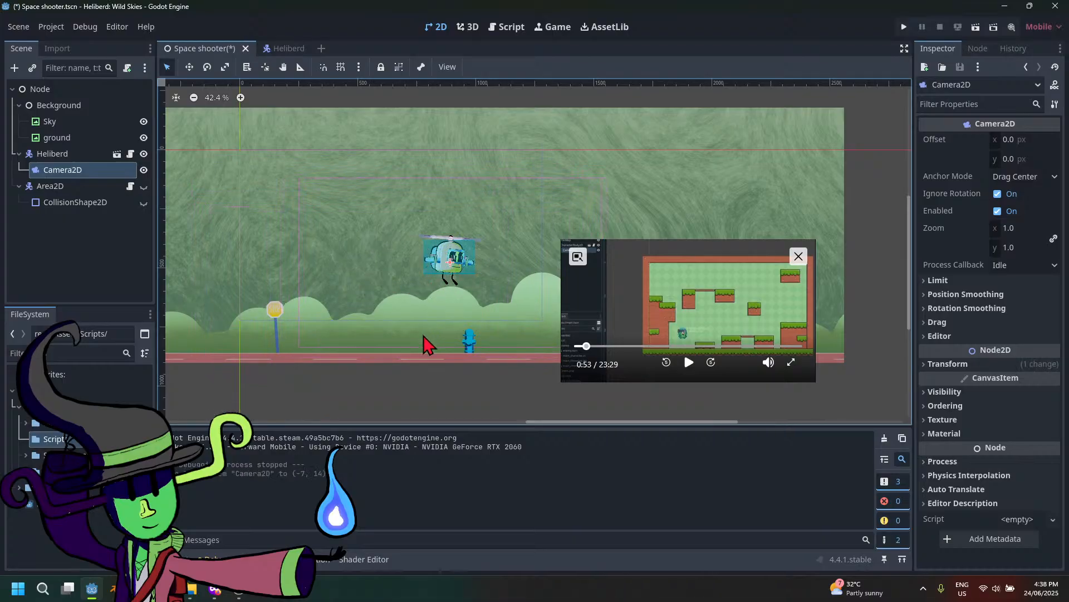
left_click(904, 27)
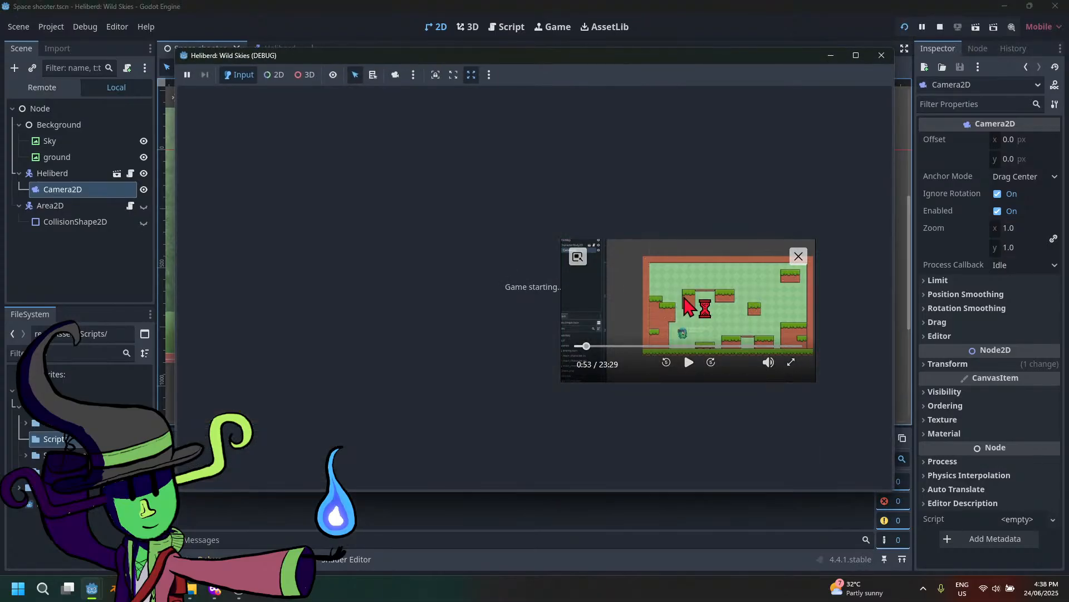
left_click_drag(689, 305, 917, 457)
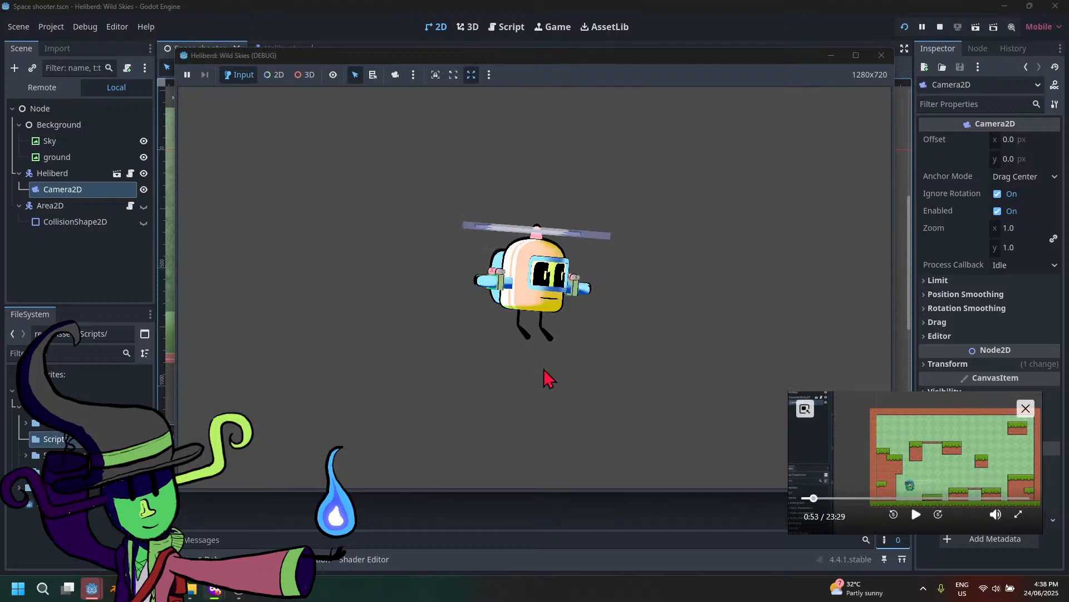
Make Area2D visible again in the scene tree and bring the running game back to the front
left_click(143, 207)
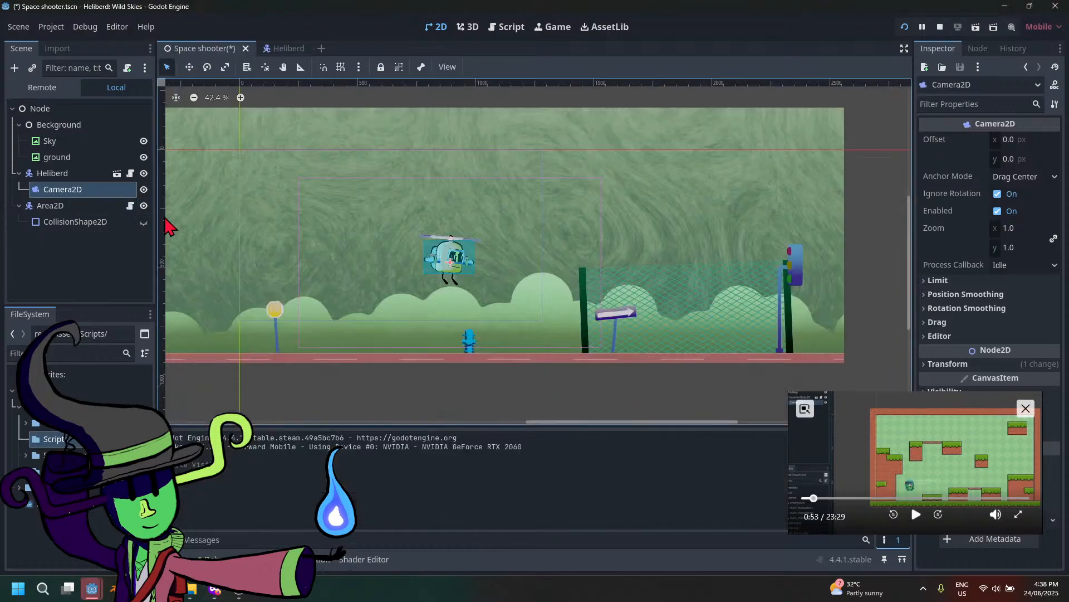
mouse_move(96, 592)
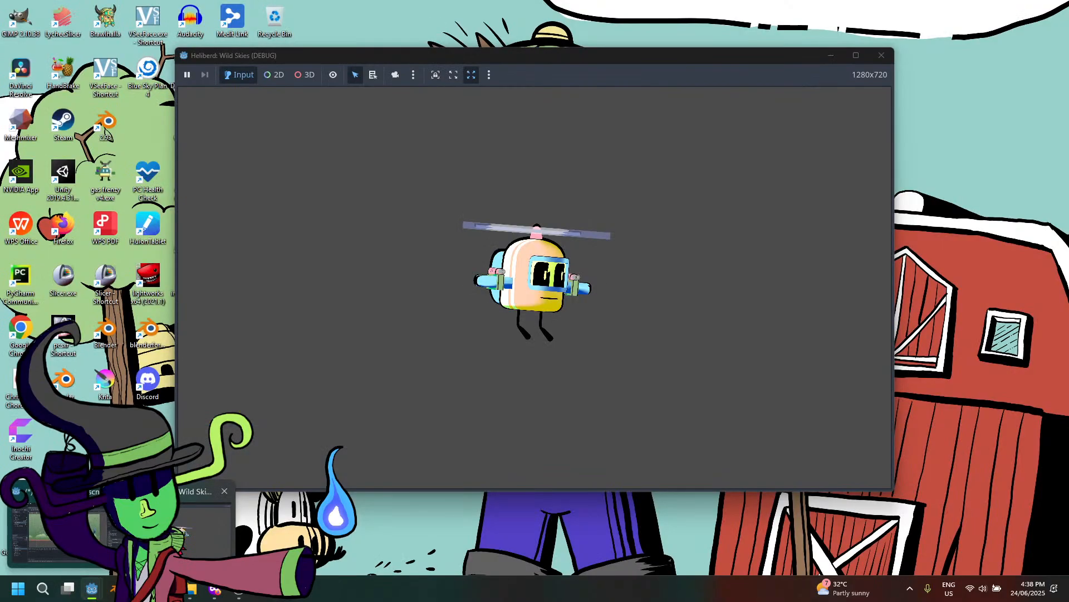
left_click(181, 521)
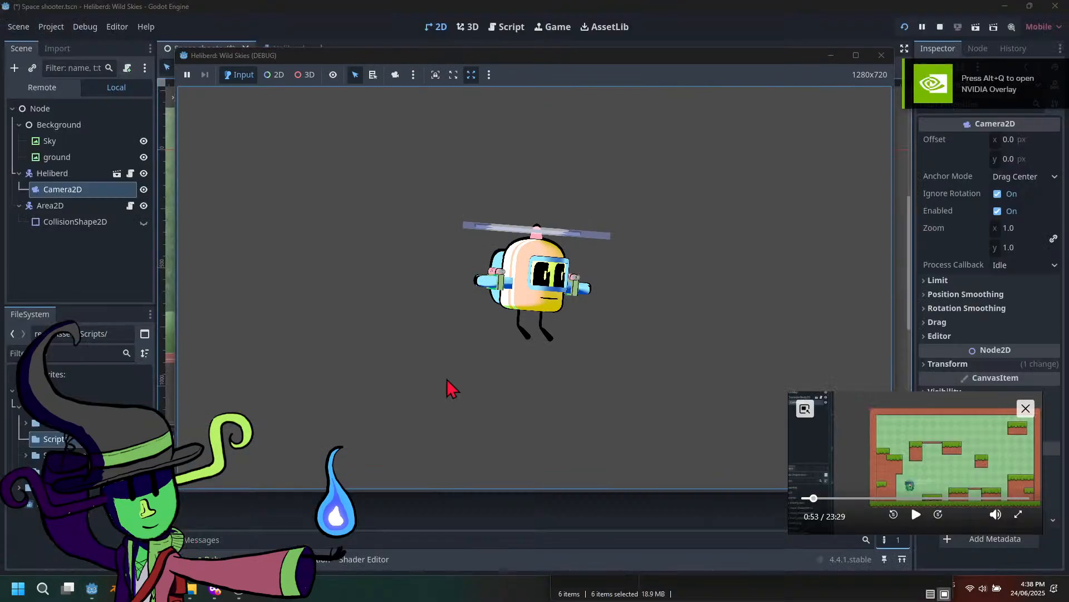
Review the debugger's errors list, recheck the running game, and close it
left_click(229, 558)
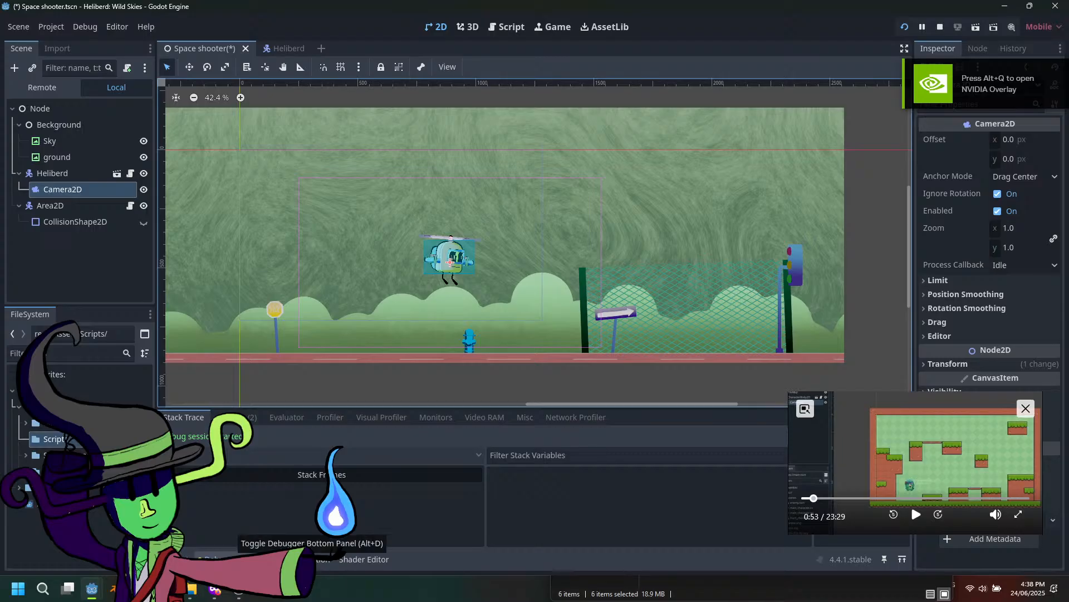
left_click(252, 416)
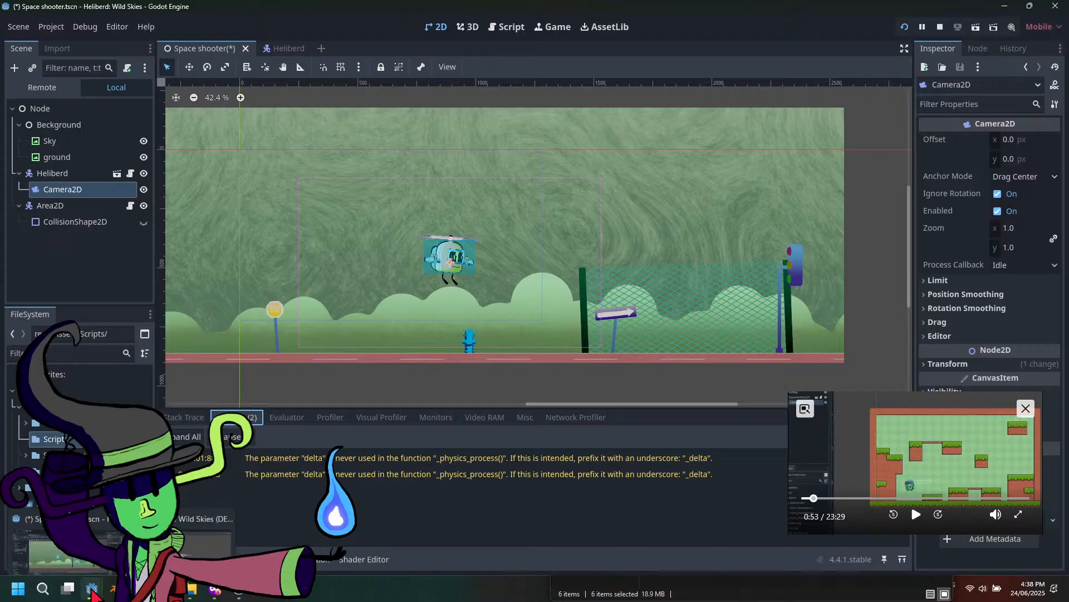
mouse_move(88, 592)
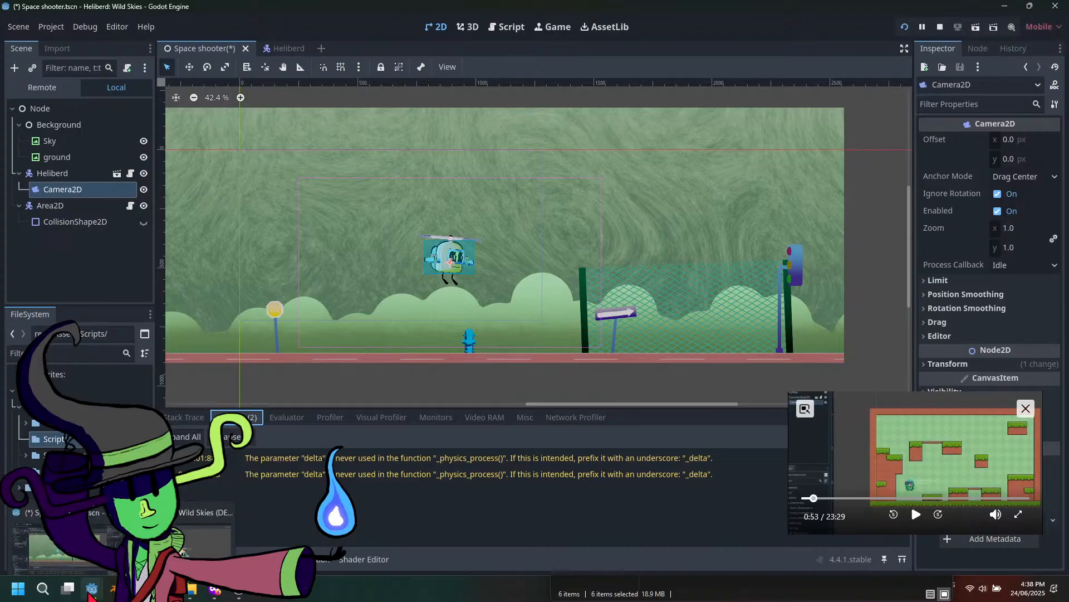
left_click(181, 535)
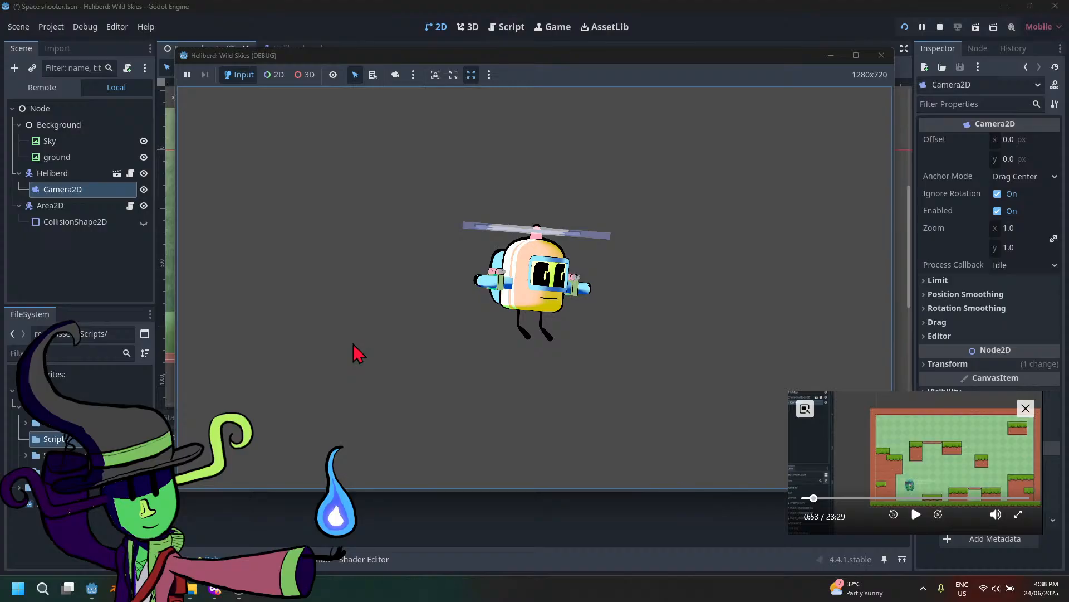
left_click(882, 56)
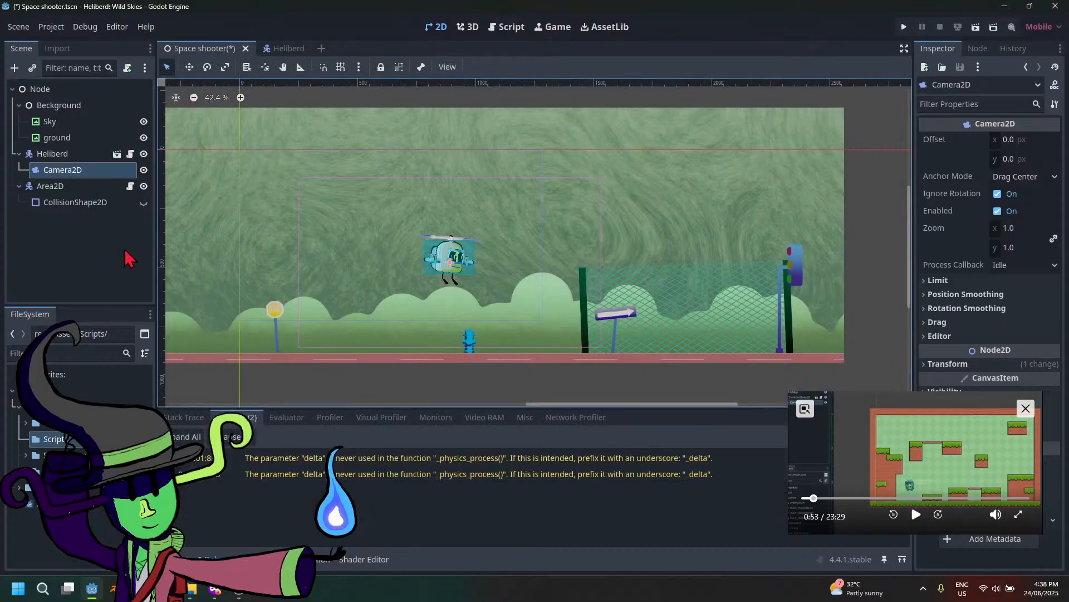
Delete the Camera2D node from Heliberd, and test the project without a camera before closing the game
right_click(99, 169)
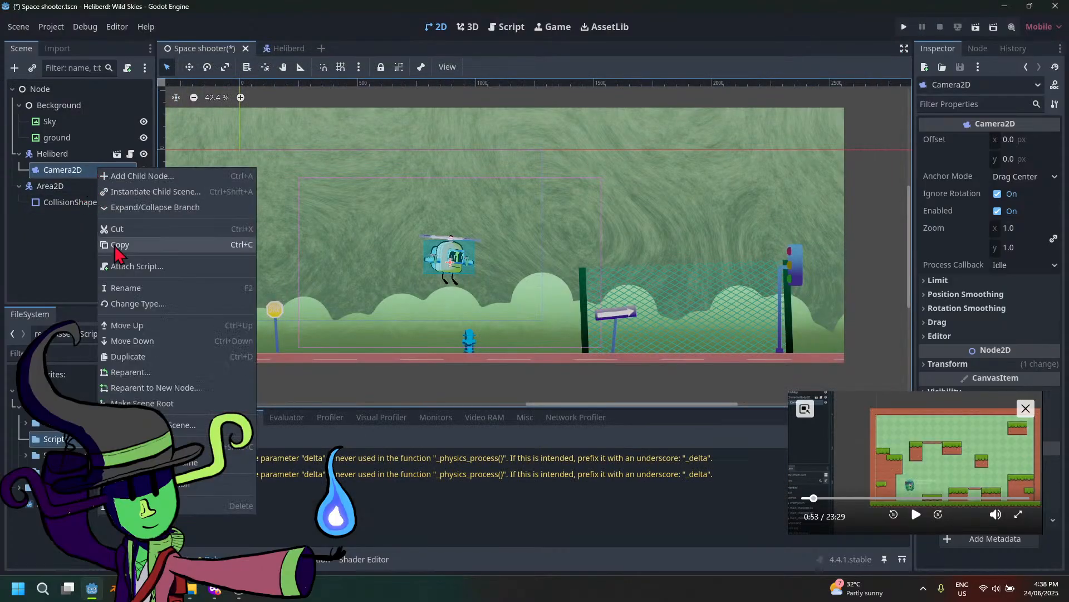
left_click(234, 505)
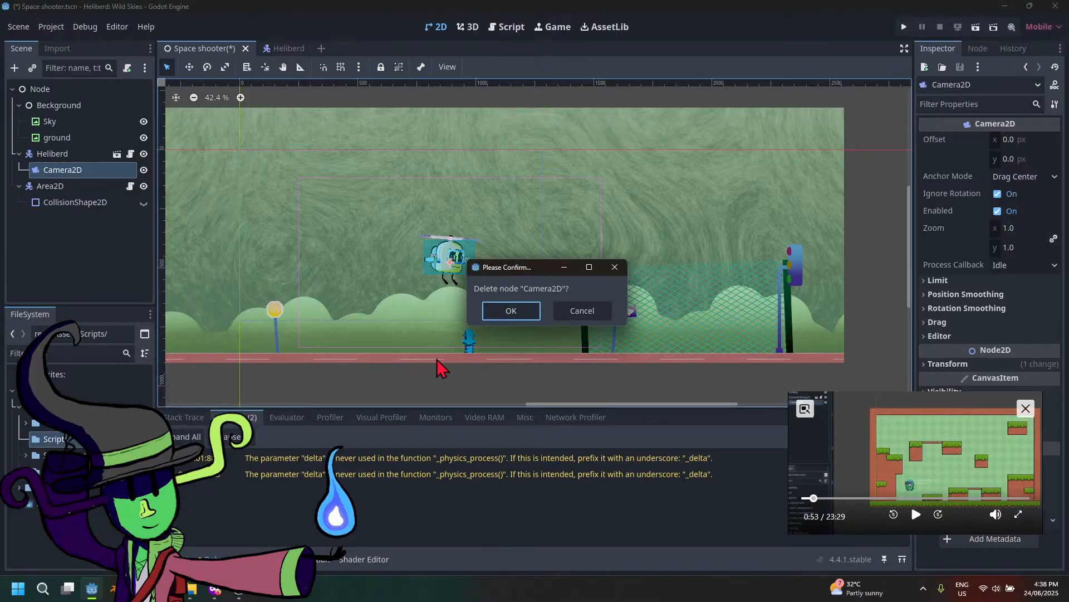
left_click(510, 309)
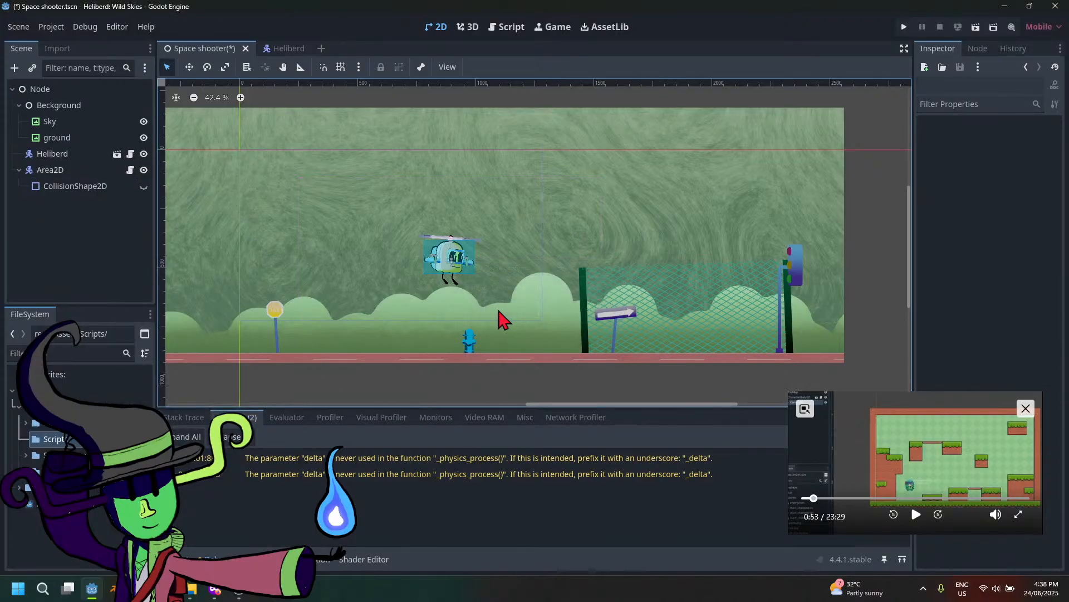
left_click(904, 27)
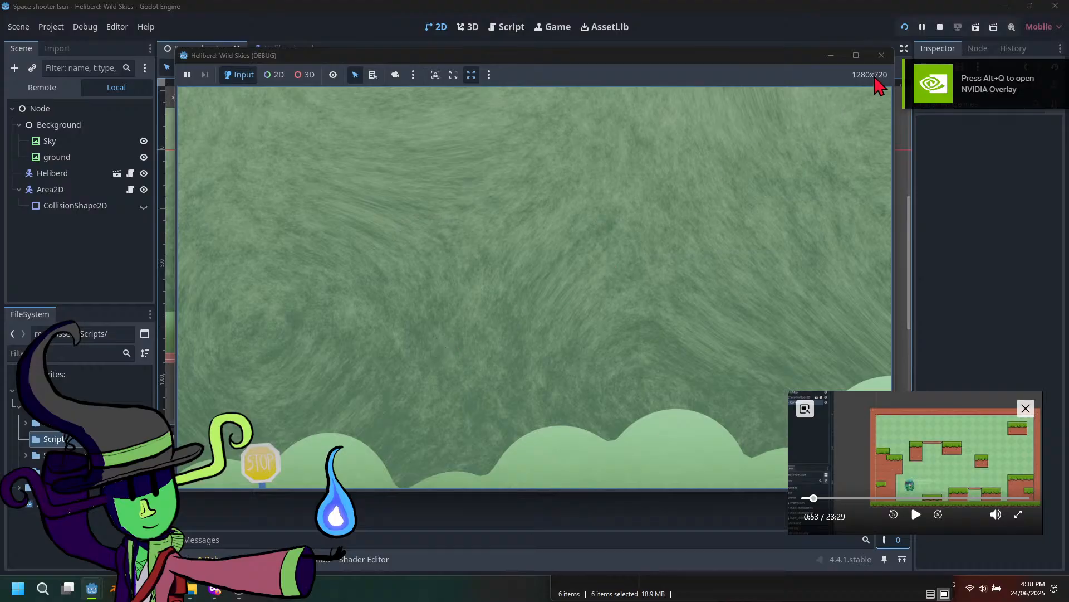
left_click(881, 55)
Check the Heliberd scene, then add a Camera2D to the Space shooter root Node and reparent it under Heliberd
left_click(268, 50)
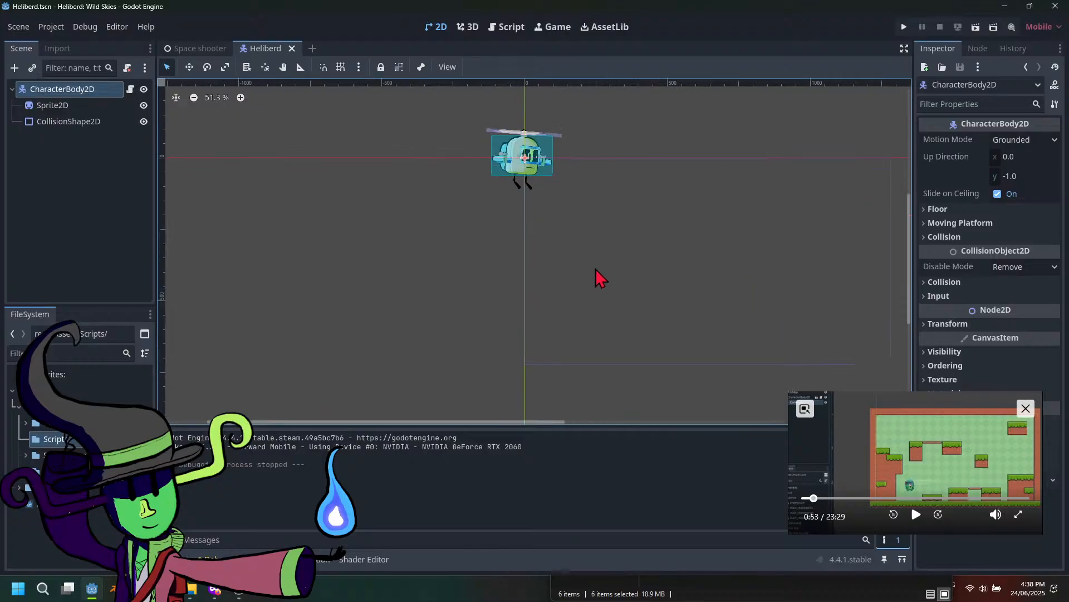
left_click(194, 49)
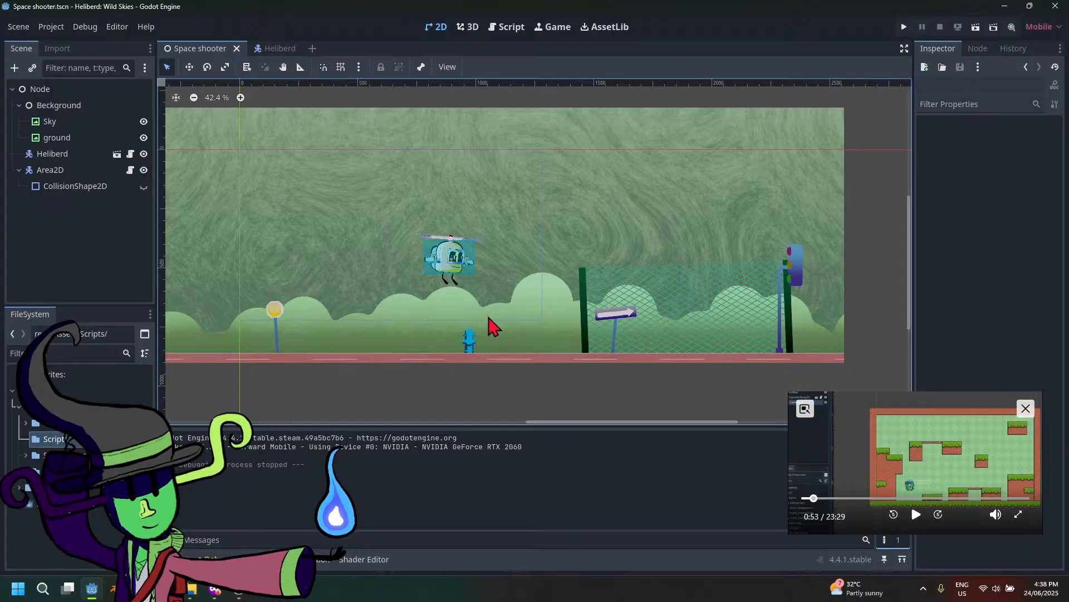
left_click(40, 89)
left_click(14, 67)
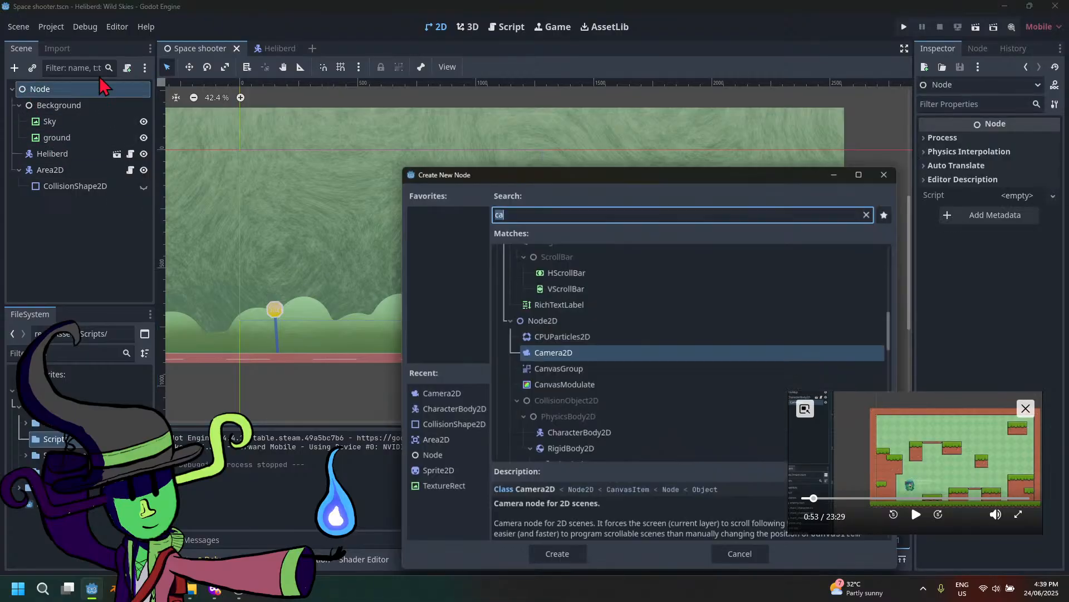
left_click(571, 555)
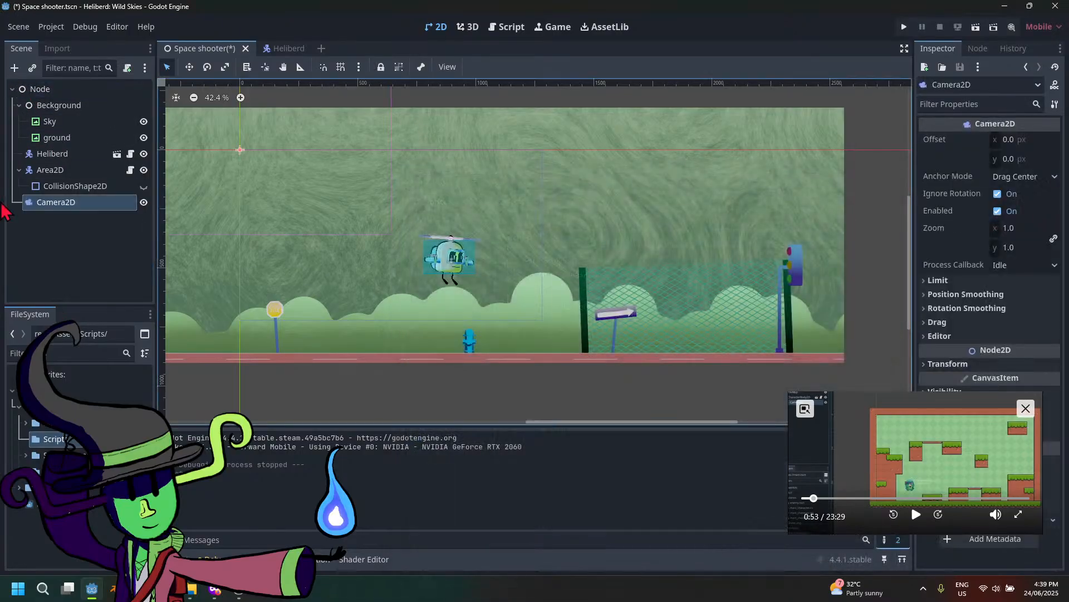
left_click_drag(90, 208, 90, 156)
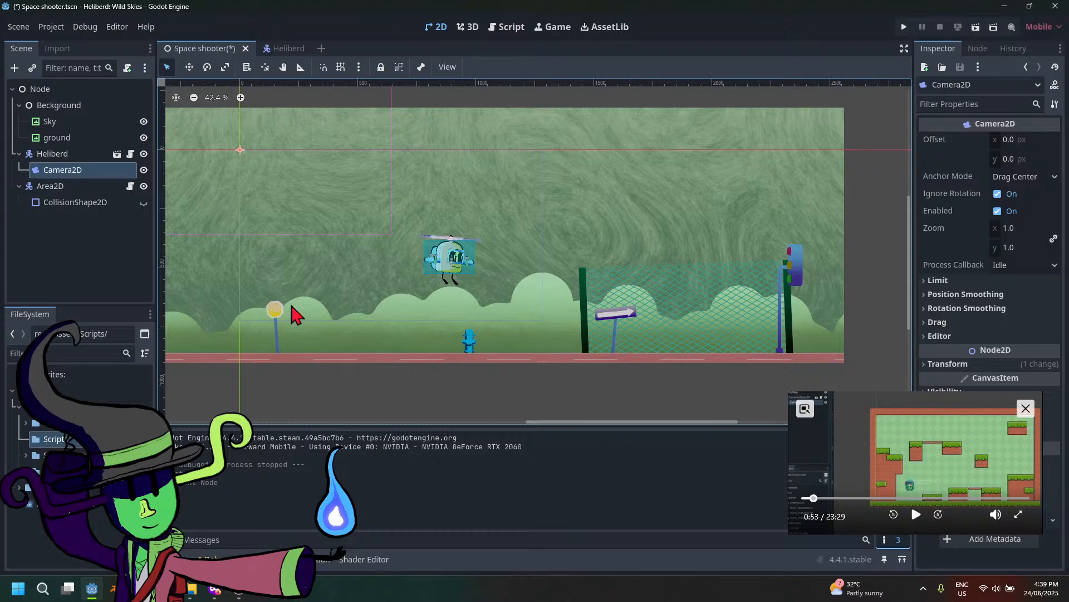
Run the project to test the reparented Camera2D, look at the remote scene tree, and close the game
left_click(904, 27)
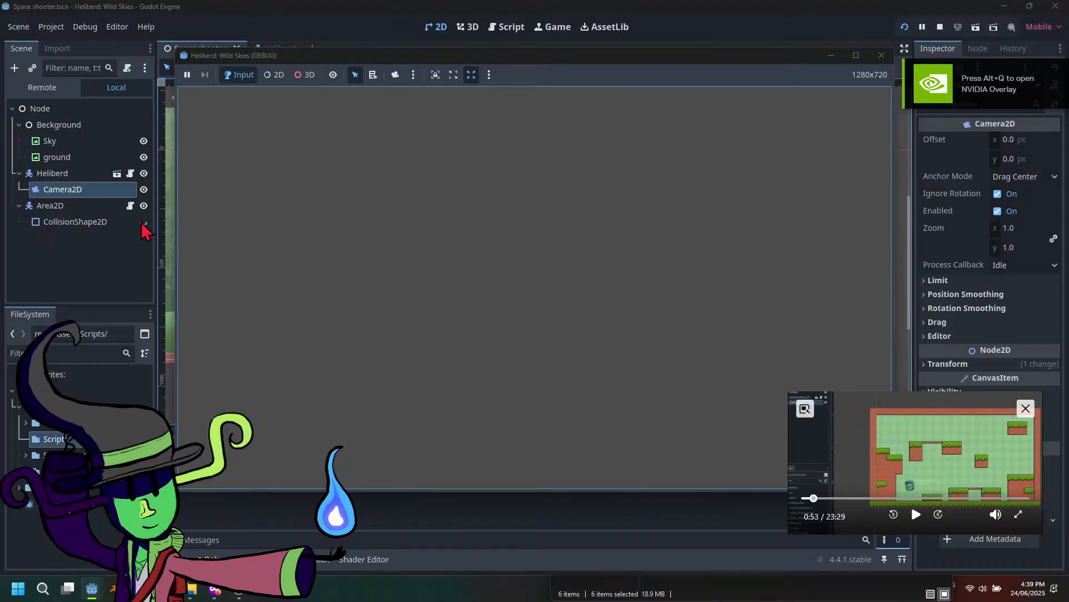
left_click(44, 90)
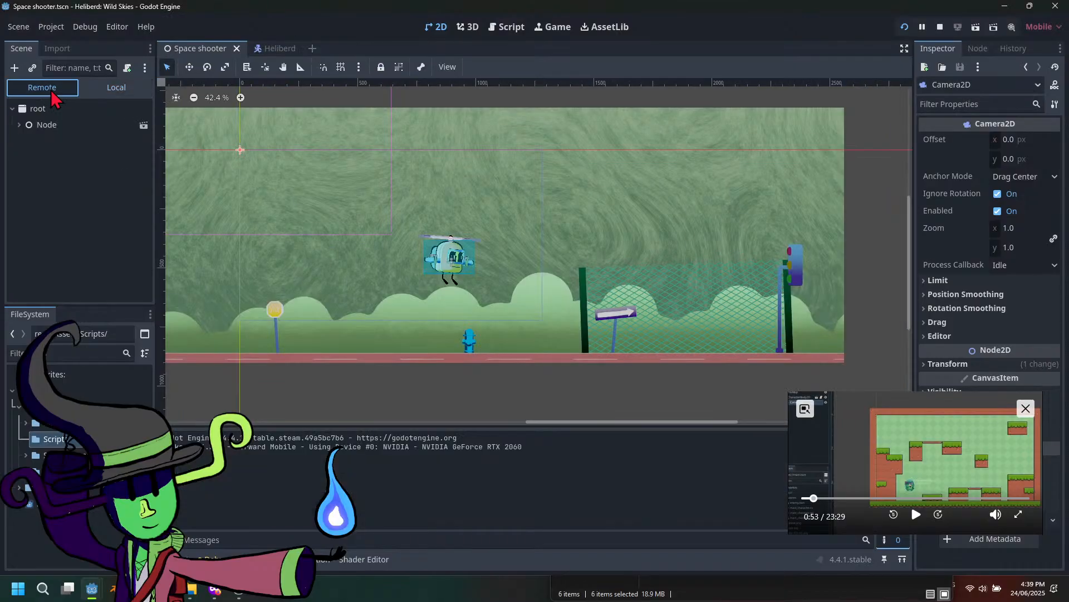
left_click(96, 94)
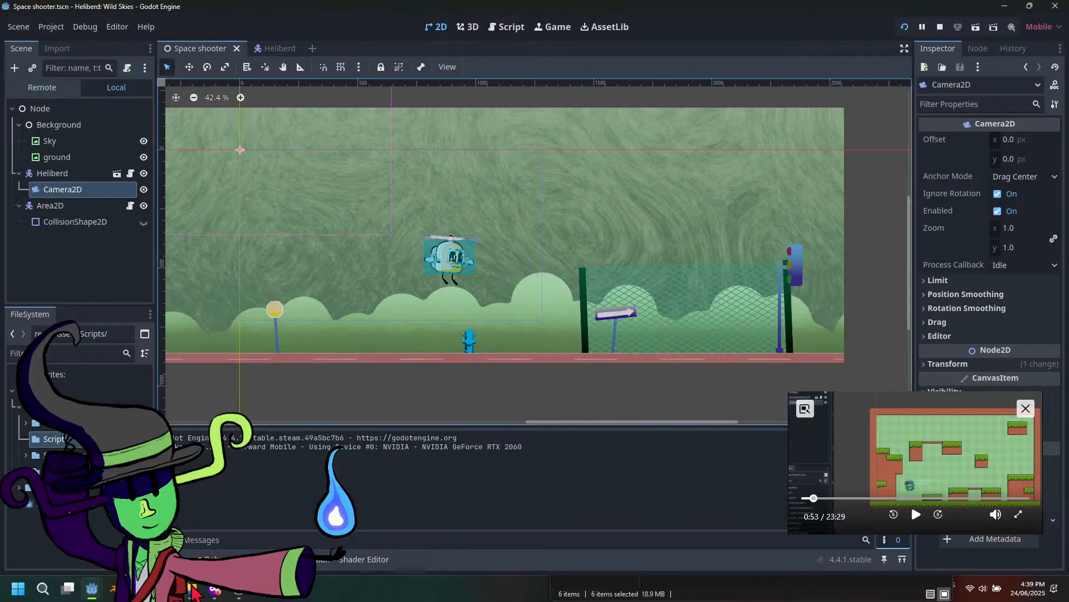
mouse_move(239, 592)
left_click(240, 520)
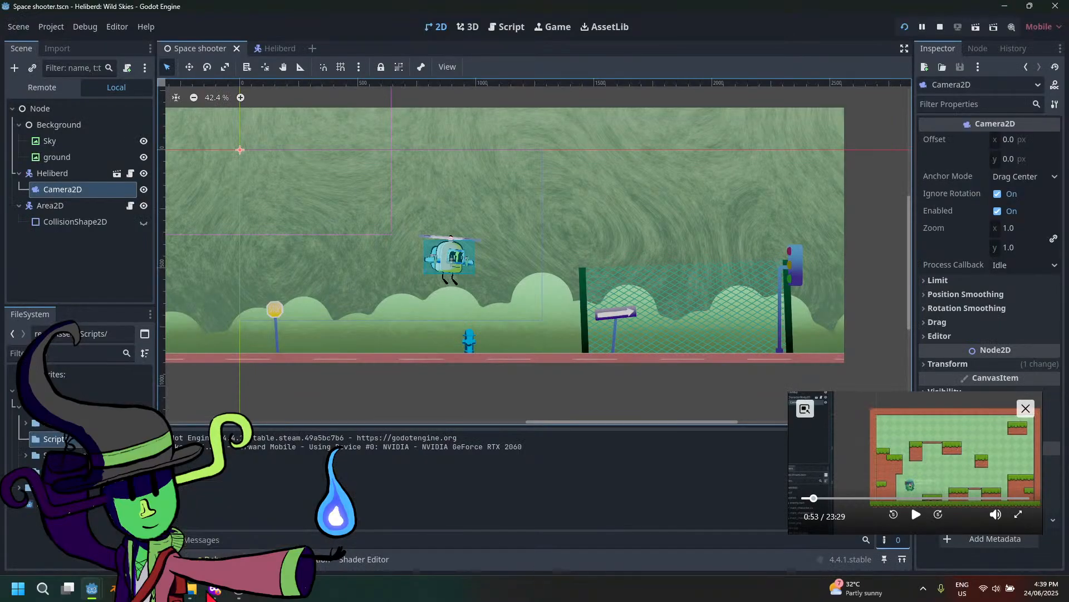
mouse_move(226, 593)
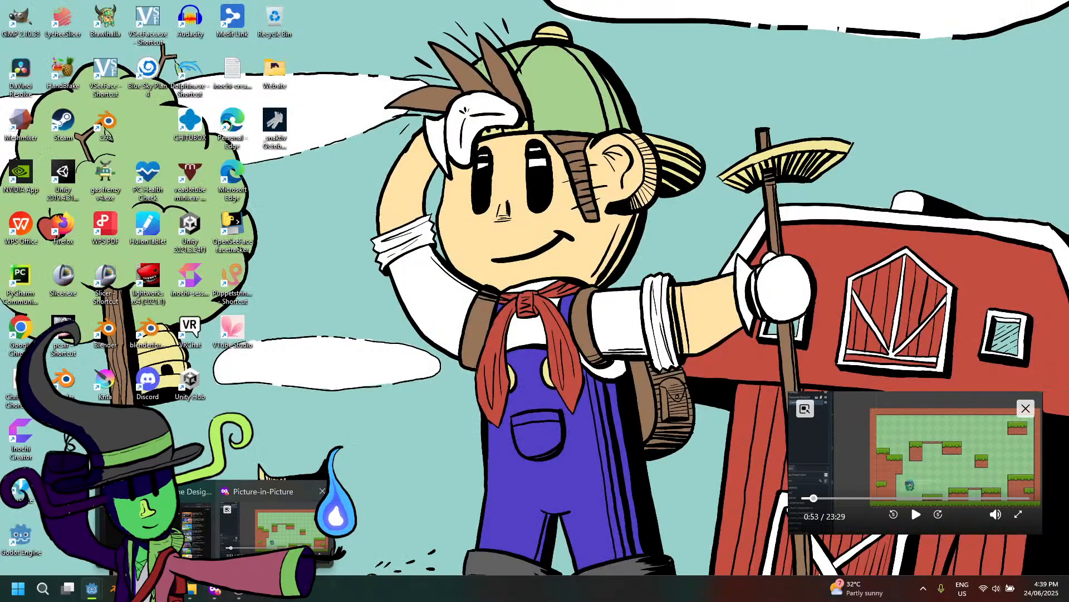
mouse_move(190, 524)
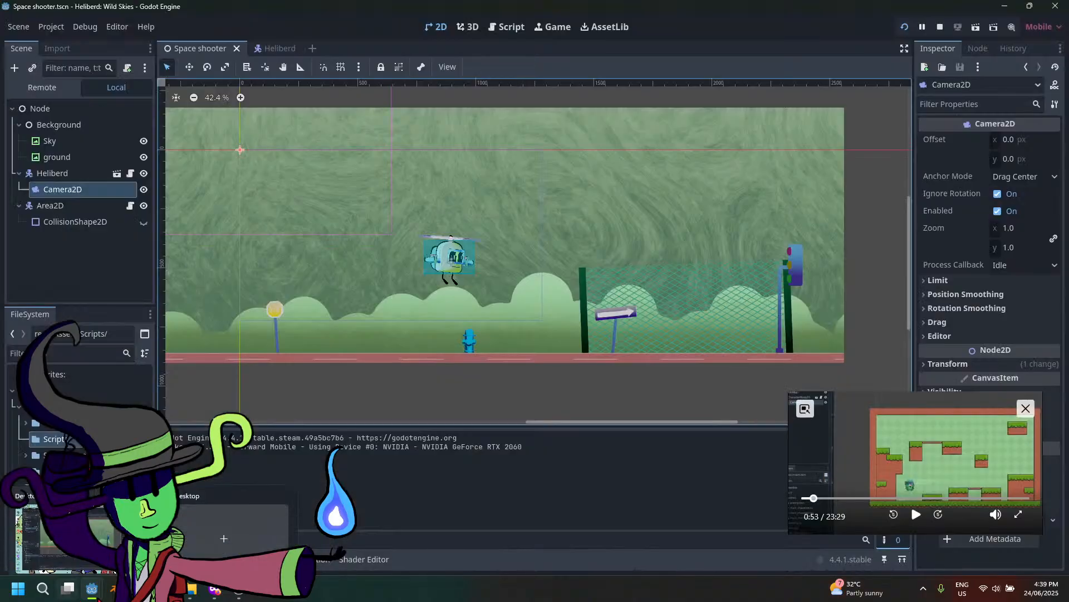
mouse_move(92, 589)
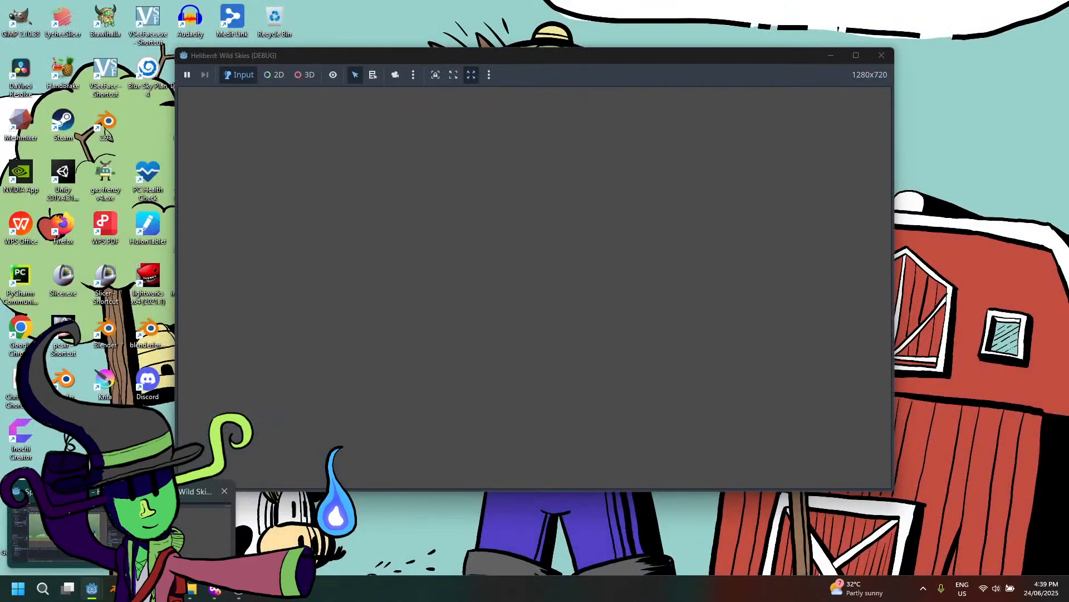
left_click(189, 526)
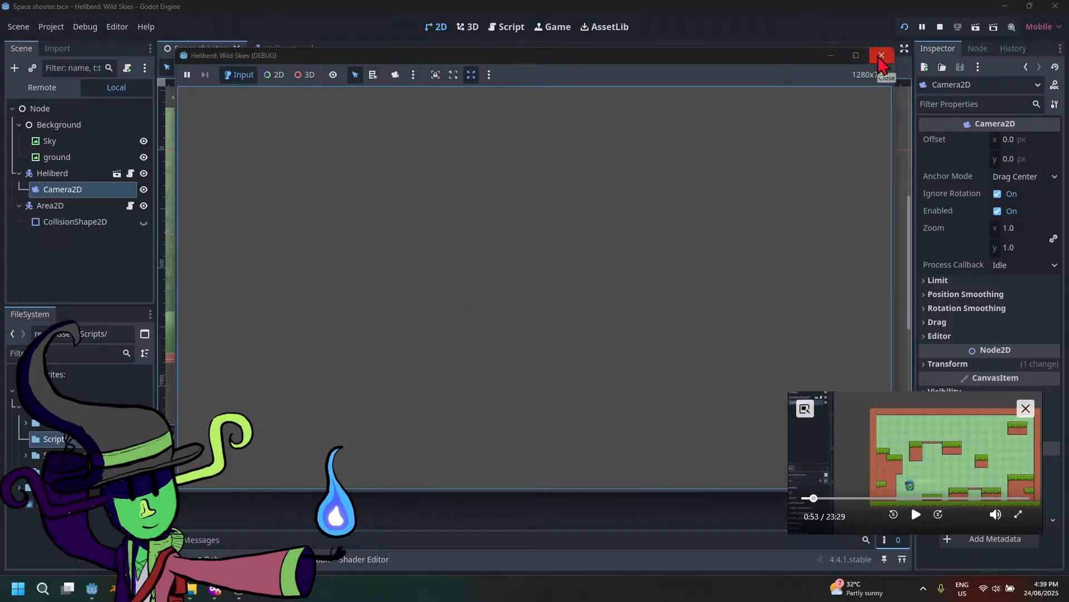
left_click(881, 55)
Play only the Space shooter scene to test the camera, and close the game
right_click(217, 50)
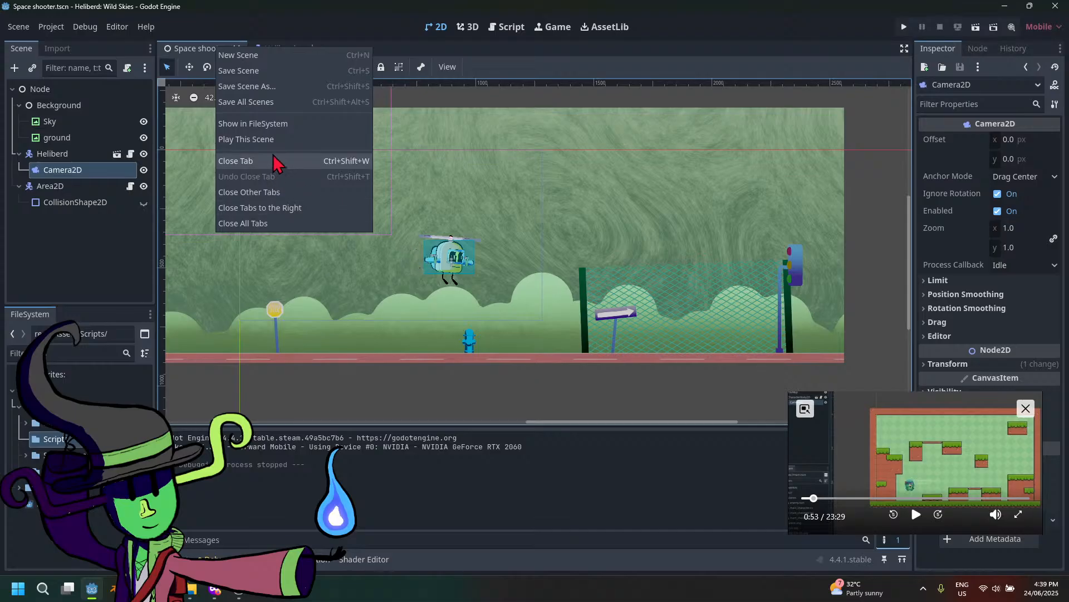
left_click(277, 141)
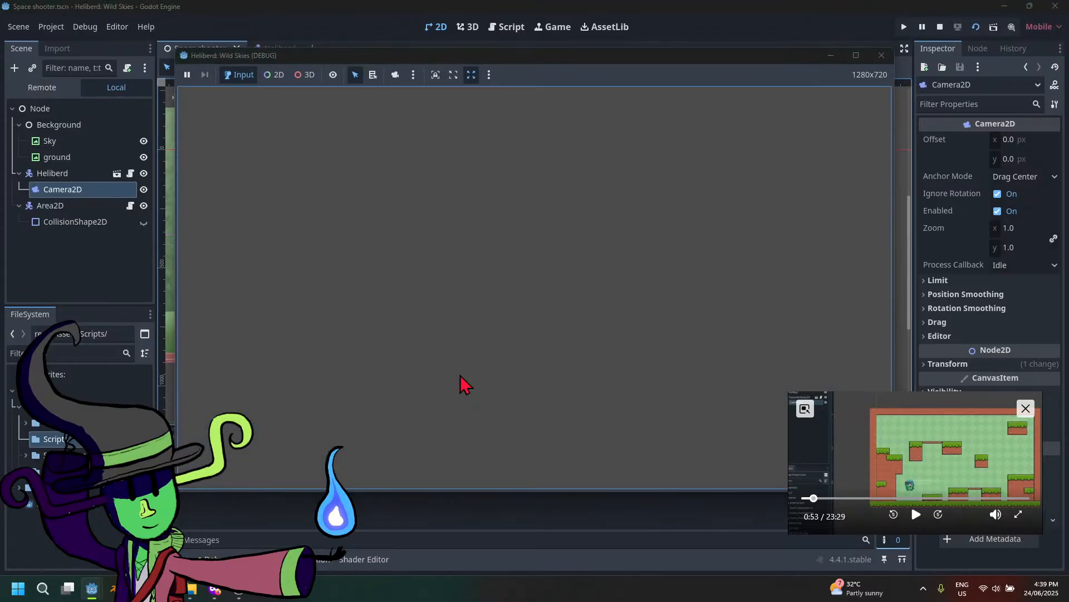
left_click(882, 55)
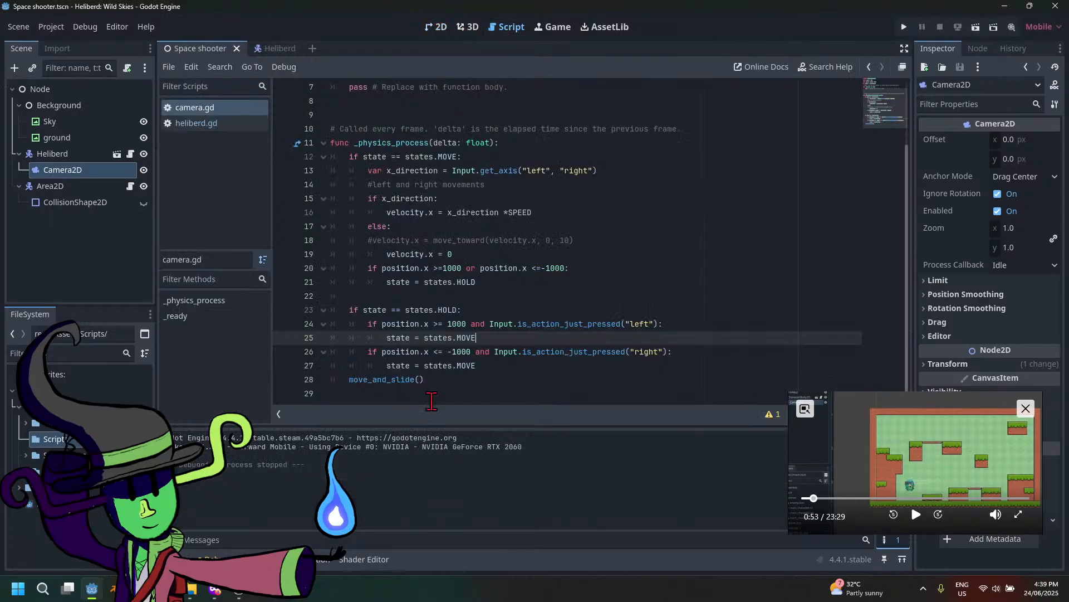
Review the MOVE and HOLD state code in camera.gd, including the position.x limits of 1000 and -1000
left_click(496, 370)
left_click(523, 356)
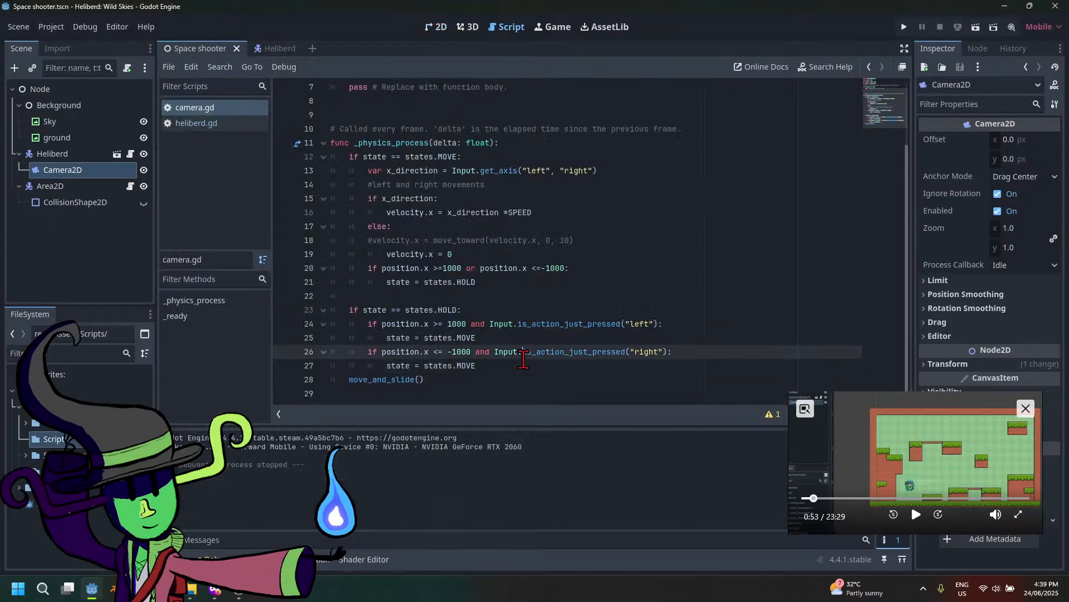
left_click(523, 379)
scroll(526, 372, "up", 2)
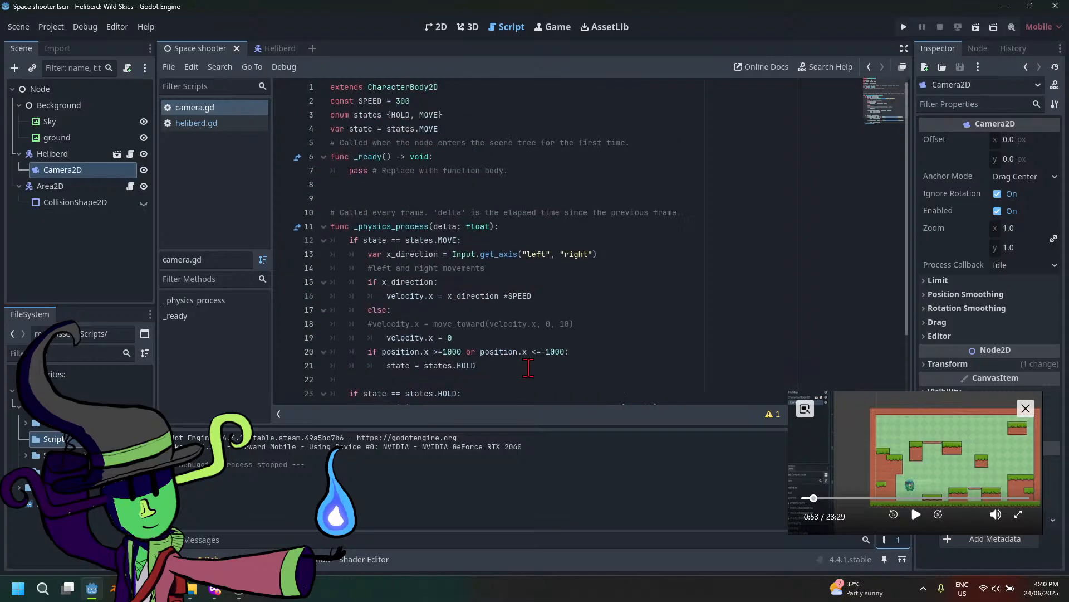
scroll(528, 368, "down", 2)
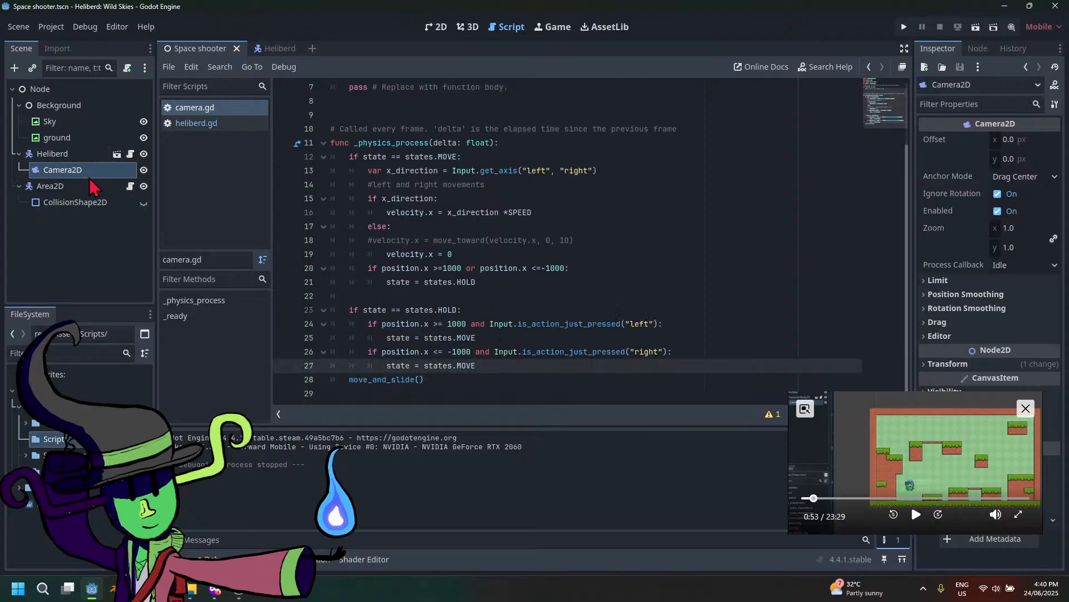
Show the CollisionShape2D under Area2D, and review the horizontal and vertical movement code in heliberd.gd
left_click(143, 203)
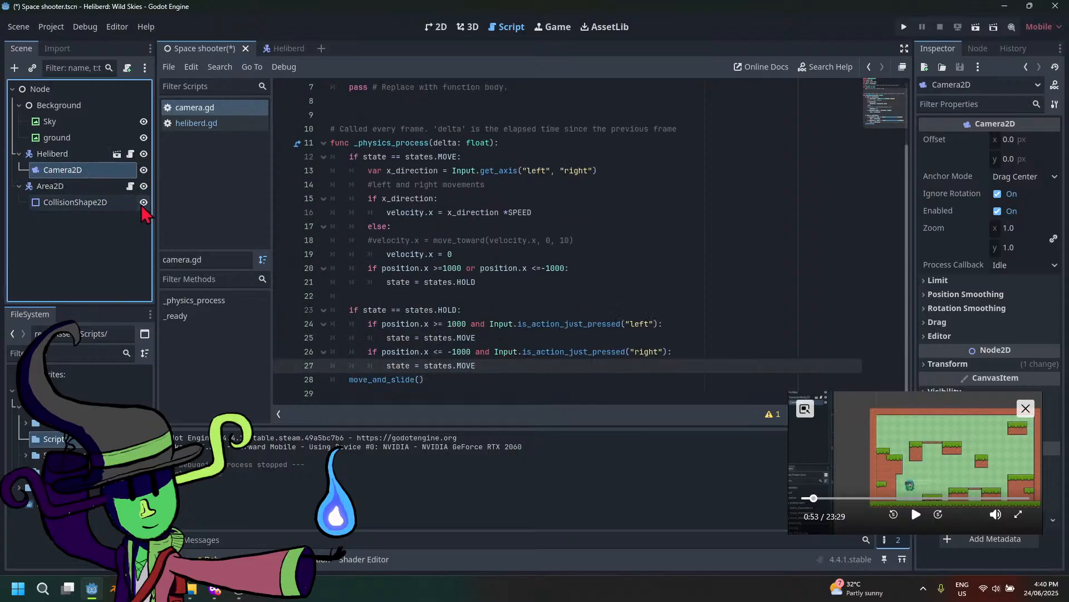
left_click(67, 155)
left_click(72, 168)
left_click(66, 155)
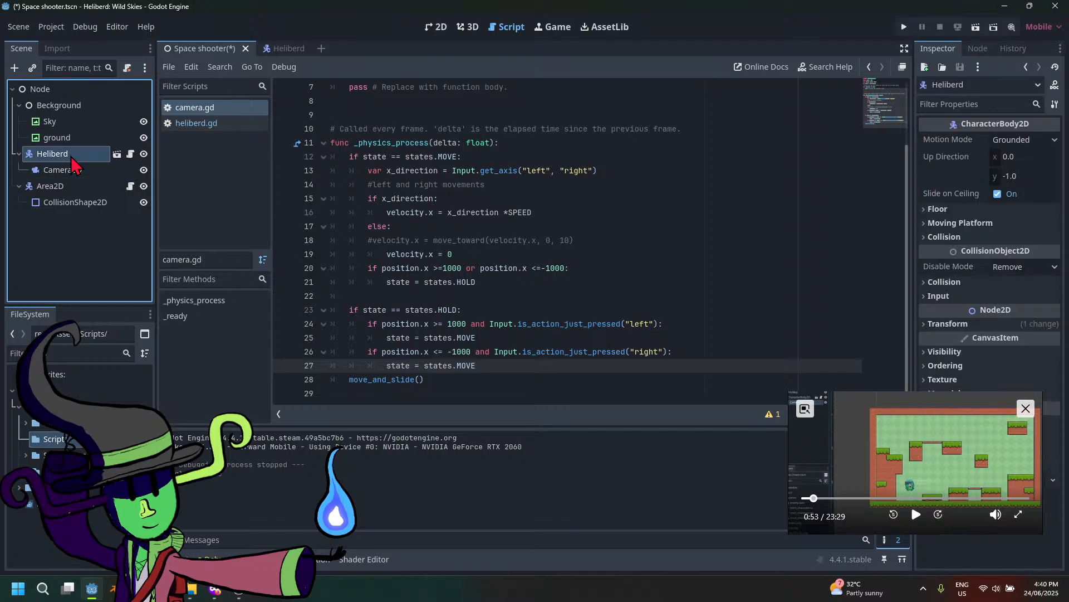
left_click(130, 153)
left_click(401, 159)
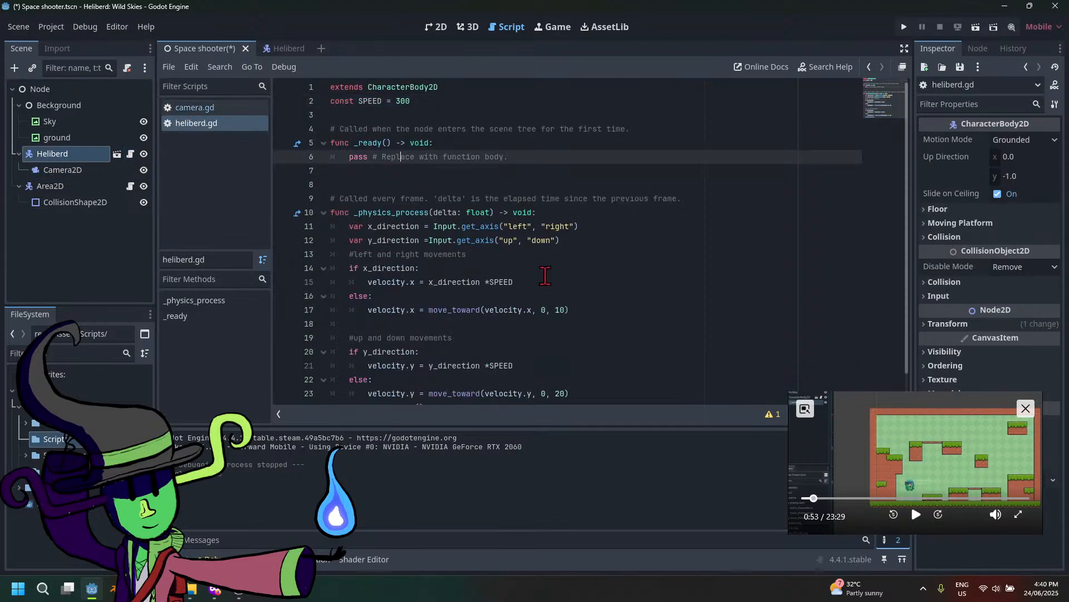
left_click(545, 271)
left_click(545, 351)
left_click(530, 379)
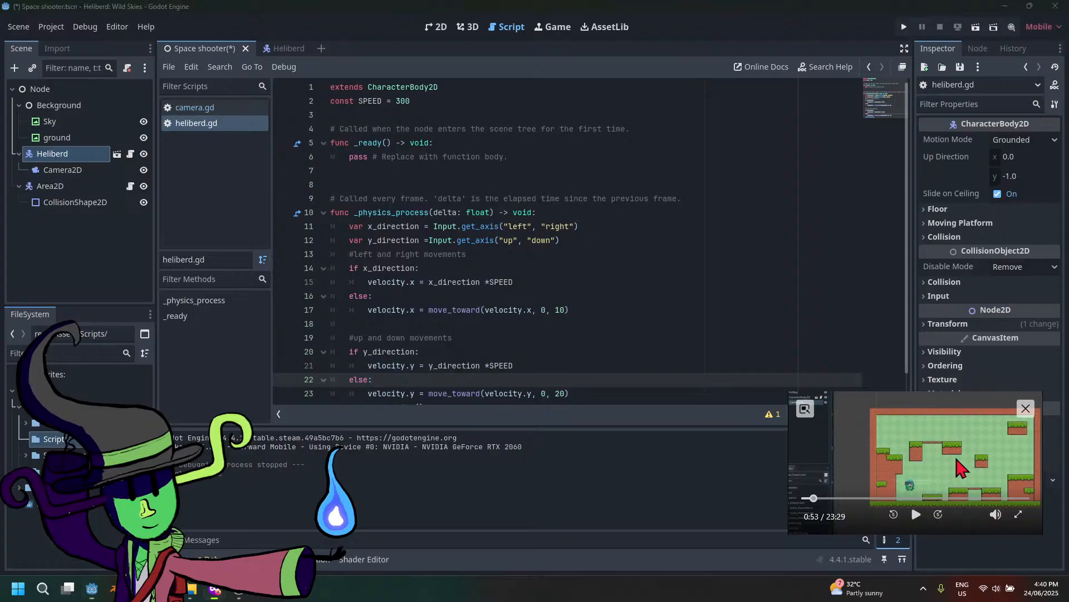
Move the floating video aside, run the project to test the camera view, and close the game
left_click_drag(957, 460, 921, 423)
left_click(903, 28)
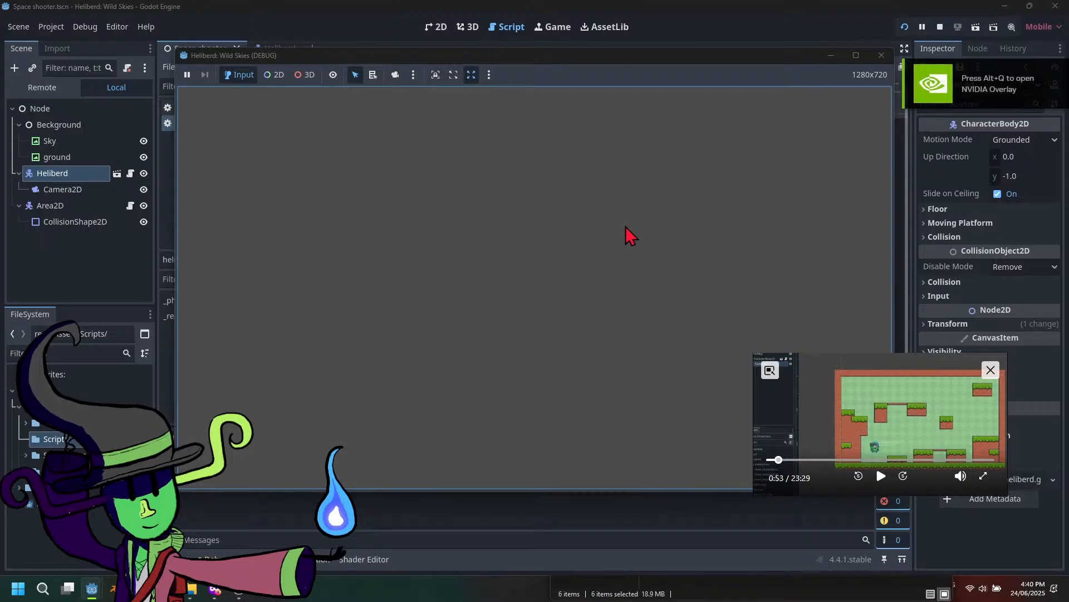
left_click(881, 55)
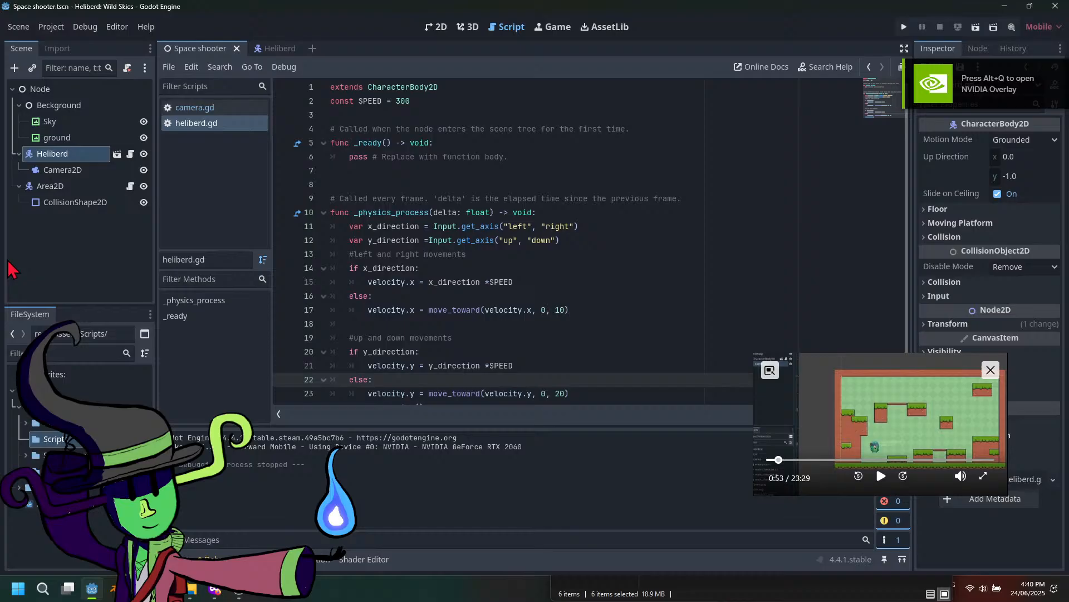
Check the CollisionShape2D properties and the Heliberd scene, and compare the scripts attached to Heliberd and Area2D
left_click(74, 204)
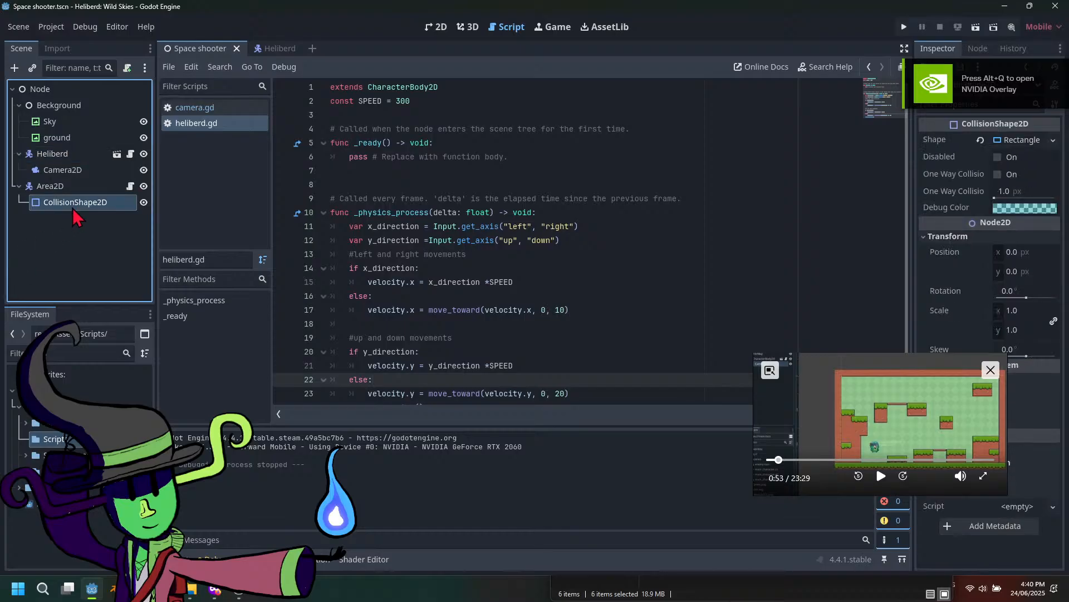
left_click(117, 153)
left_click(198, 49)
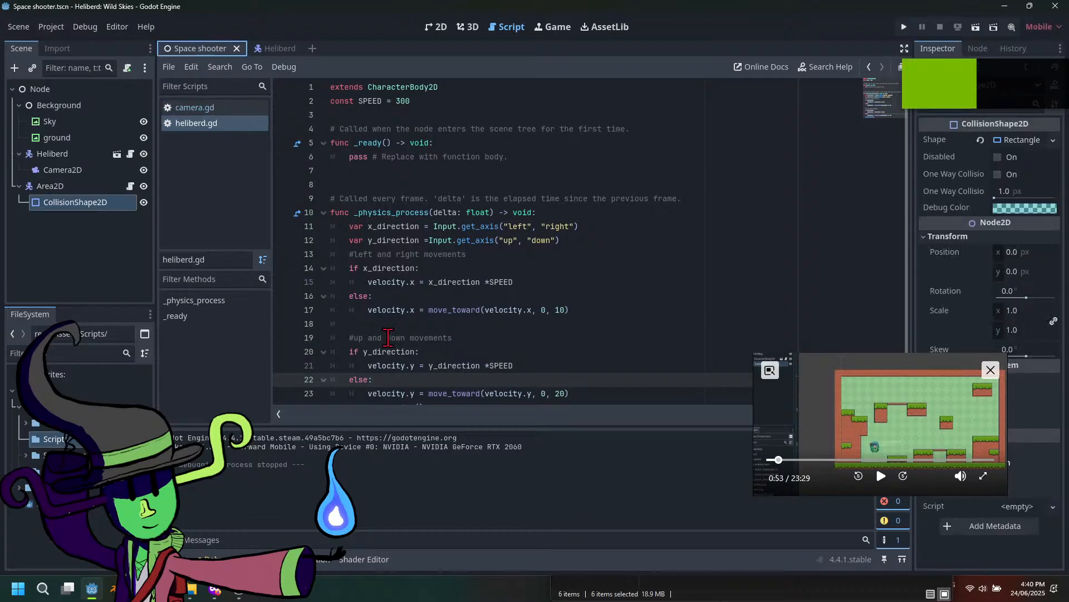
left_click(131, 153)
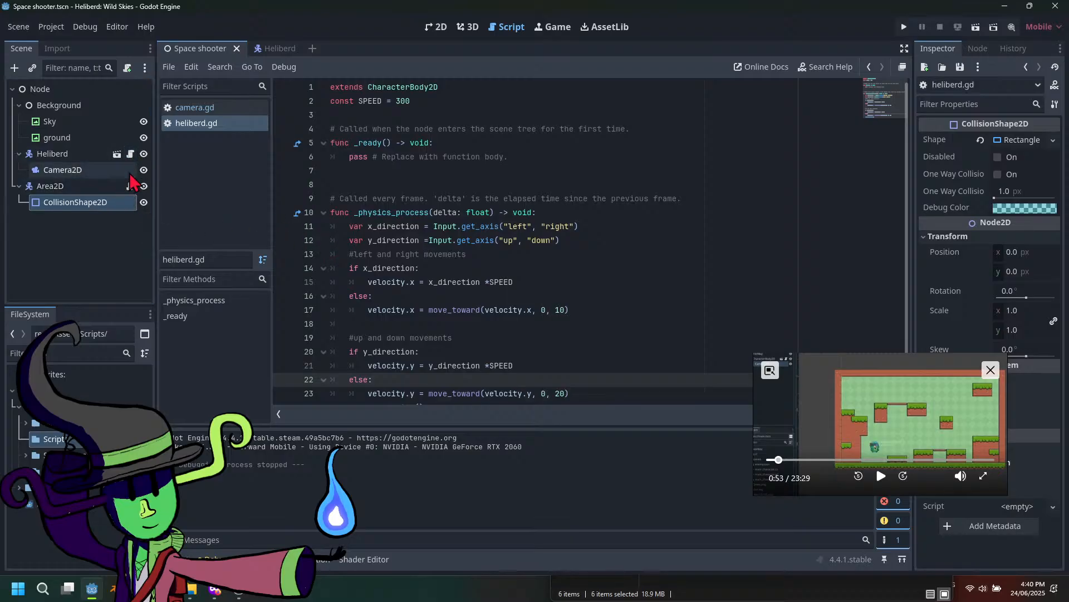
left_click(130, 187)
scroll(440, 298, "up", 4)
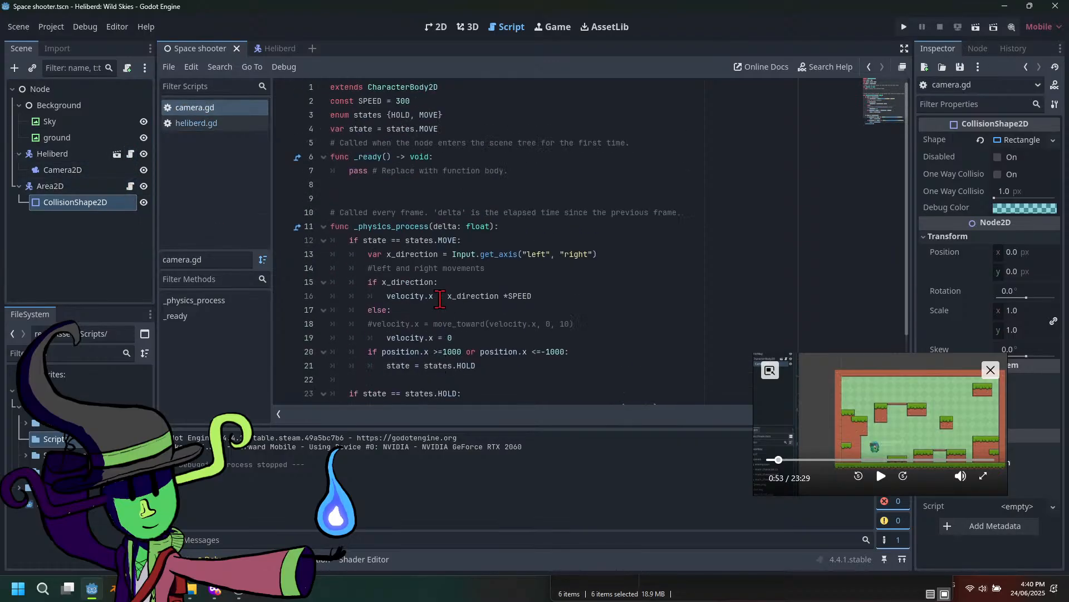
scroll(440, 299, "down", 2)
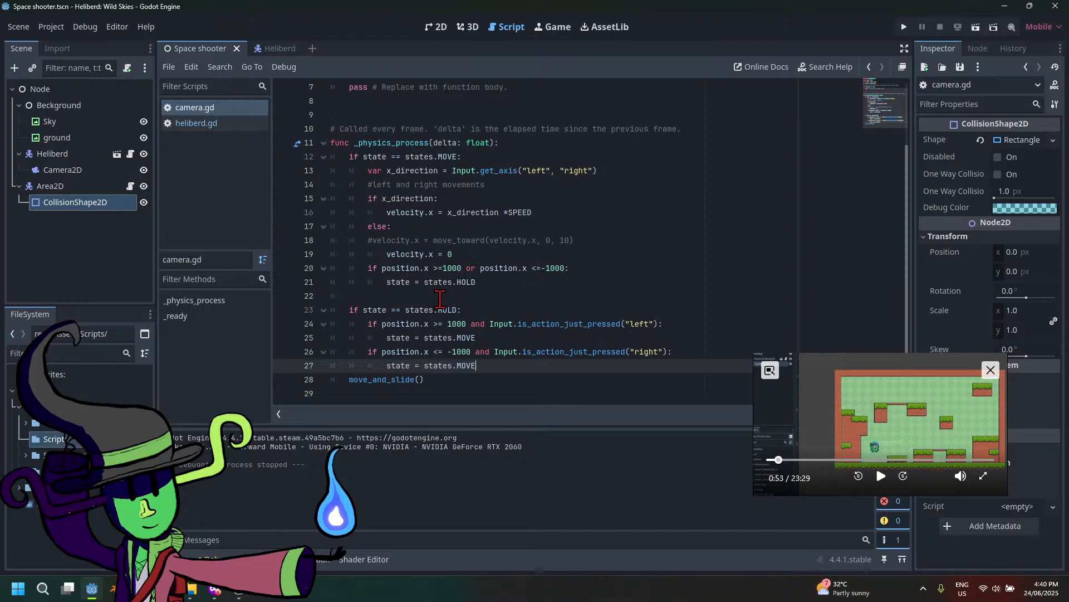
Hide Area2D and its CollisionShape2D, run the project to test the scene, and close the game
left_click(144, 186)
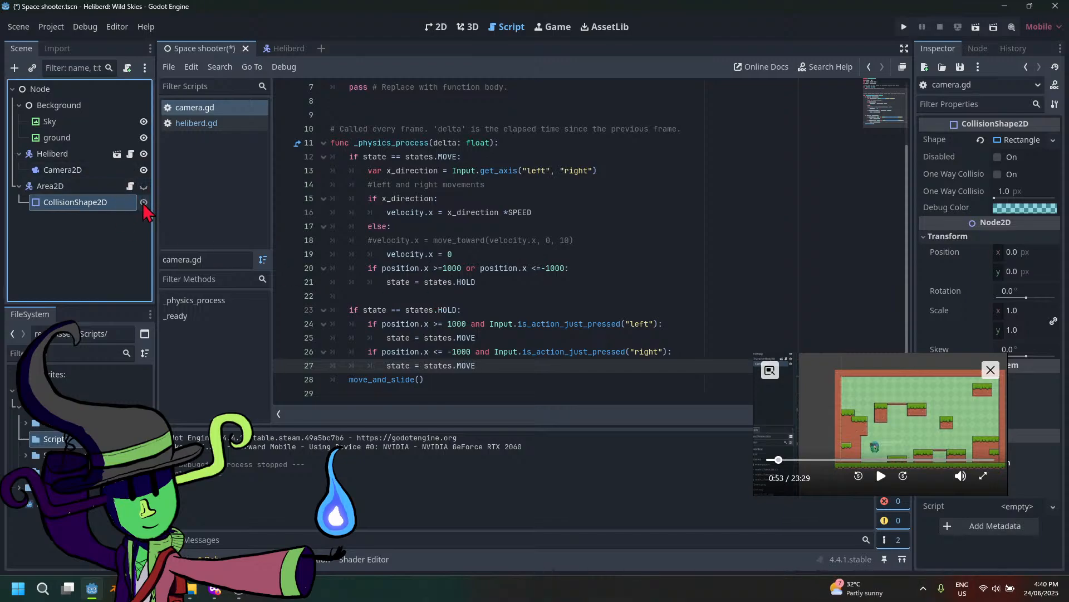
left_click(904, 28)
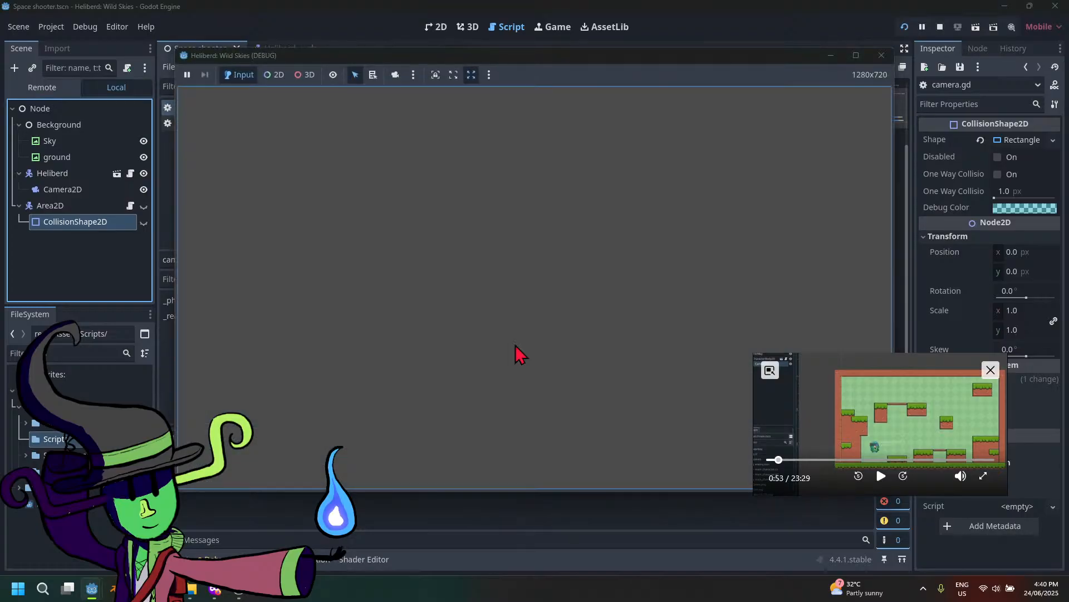
left_click(881, 56)
Move Camera2D from the scene origin onto Heliberd in the 2D view, and test-run the project before closing the game
left_click(100, 159)
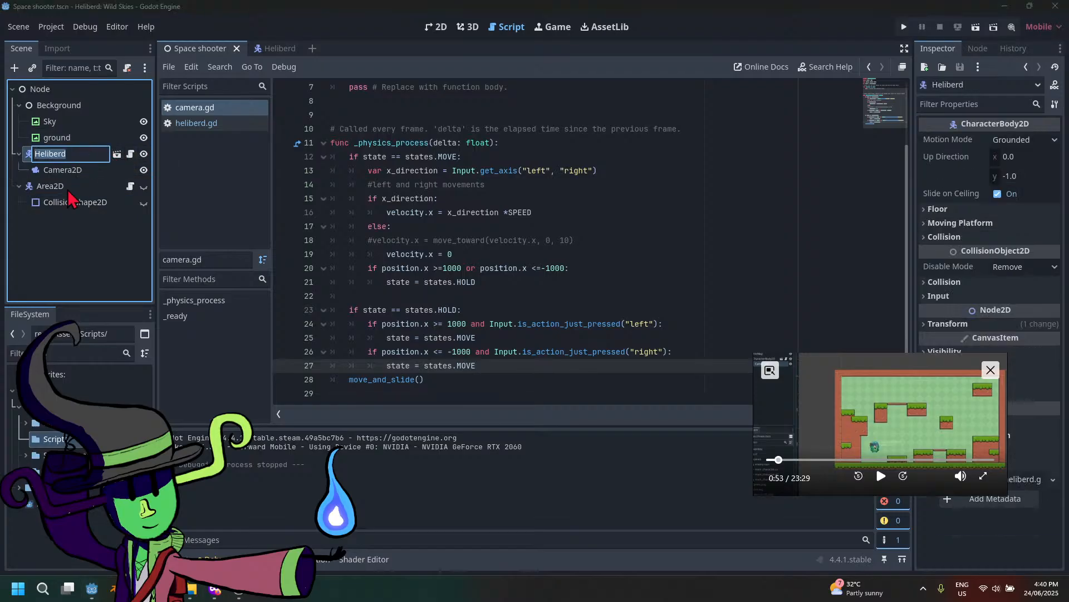
left_click(437, 31)
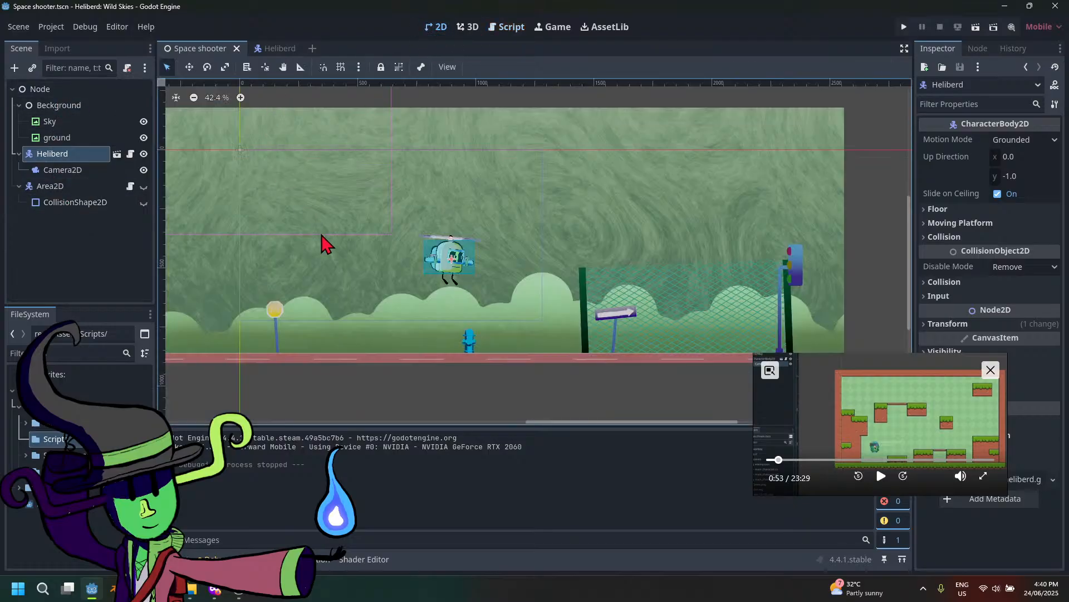
scroll(448, 312, "down", 3)
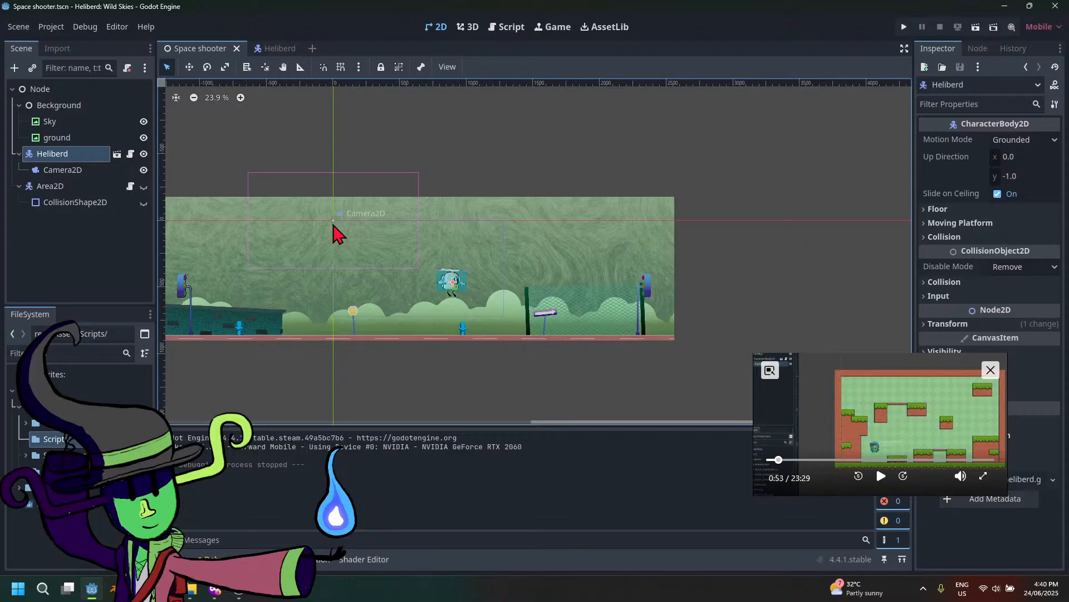
left_click(83, 169)
left_click_drag(336, 229, 452, 286)
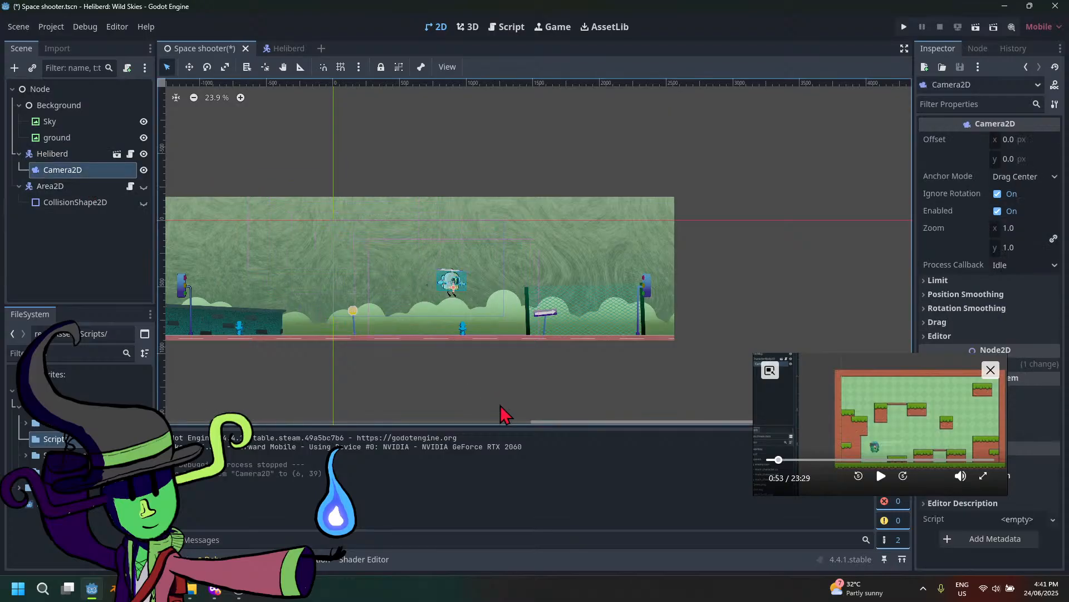
left_click(903, 26)
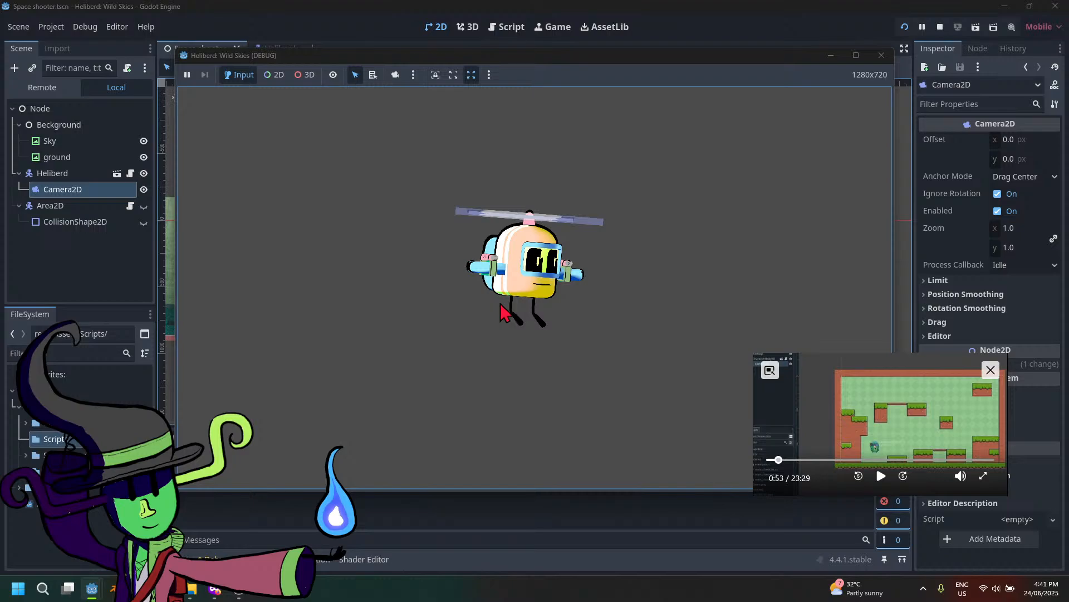
left_click(882, 55)
Move Camera2D above Heliberd to about x -10, y -171 px, and test-run the project before closing the game
scroll(465, 318, "up", 4)
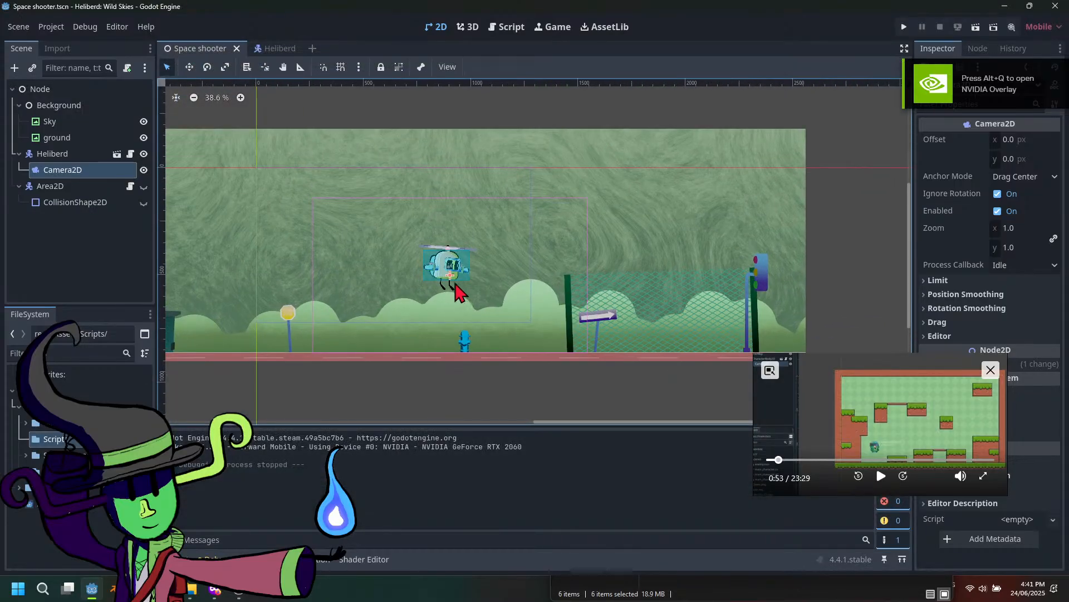
left_click_drag(444, 258, 446, 229)
key("F5")
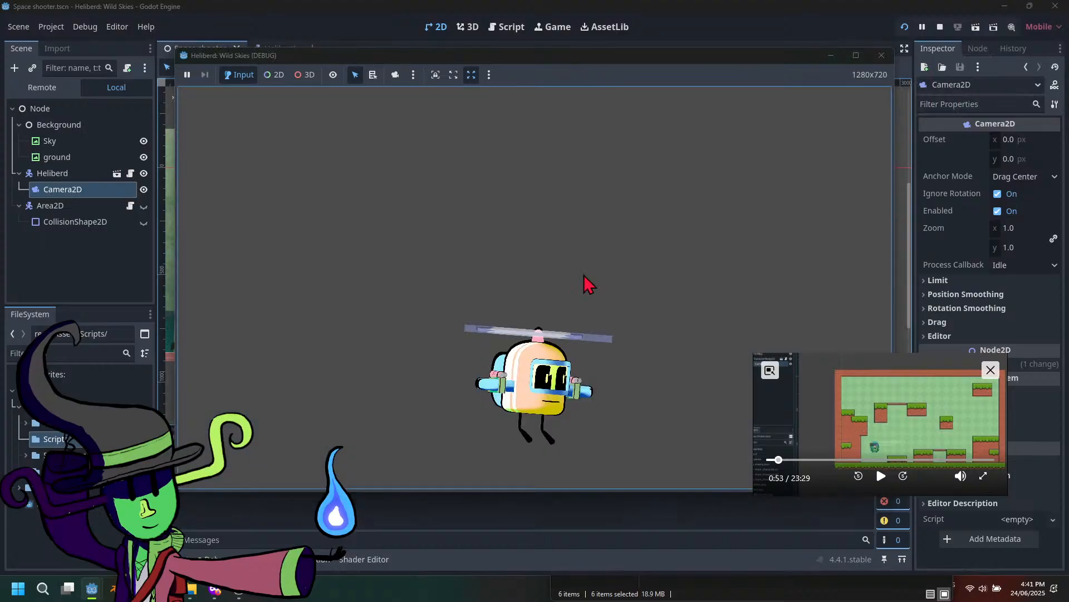
left_click(881, 56)
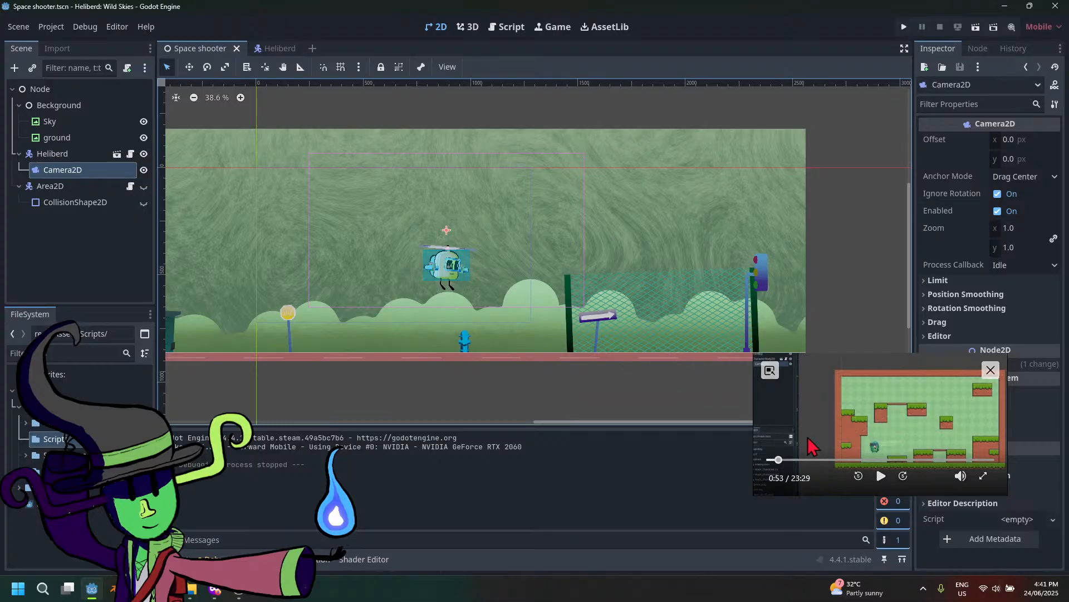
Move the floating video off the properties, and examine Camera2D's Limit, Transform and Visibility settings
left_click_drag(865, 418, 579, 412)
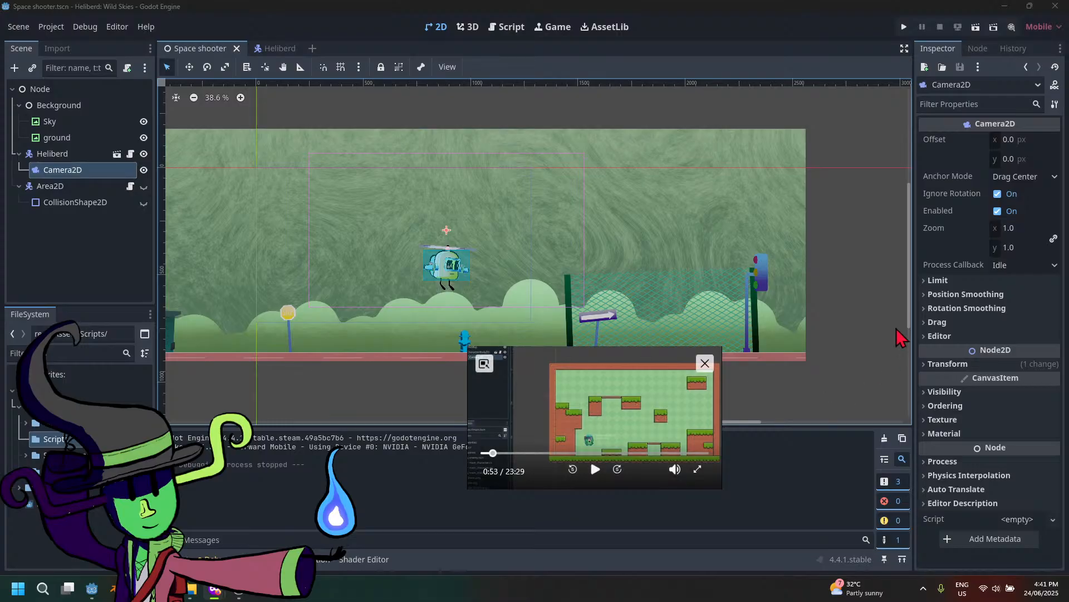
left_click(946, 282)
left_click(948, 282)
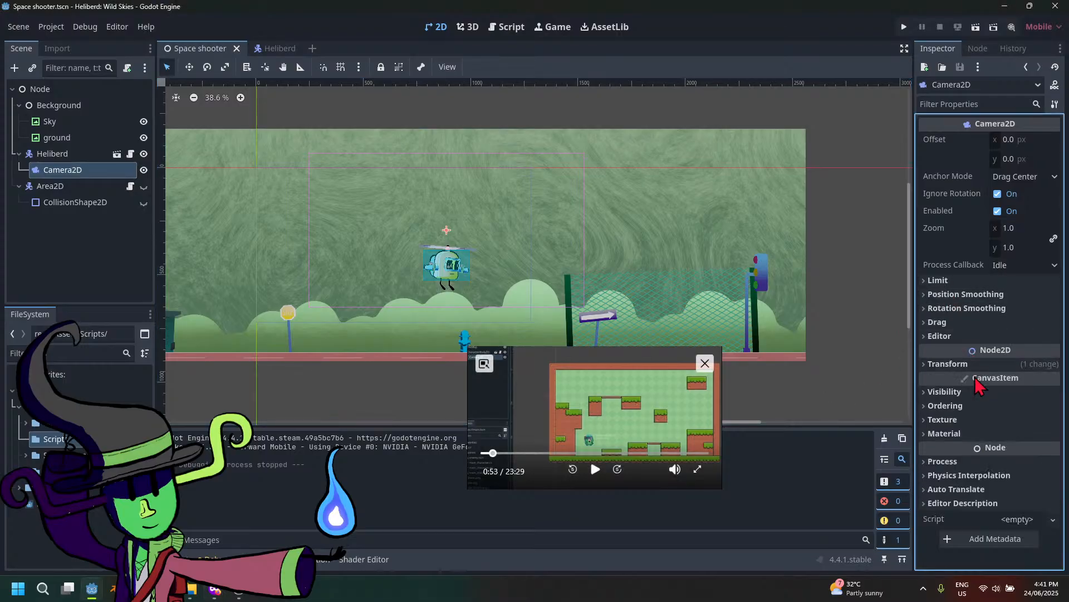
left_click(950, 365)
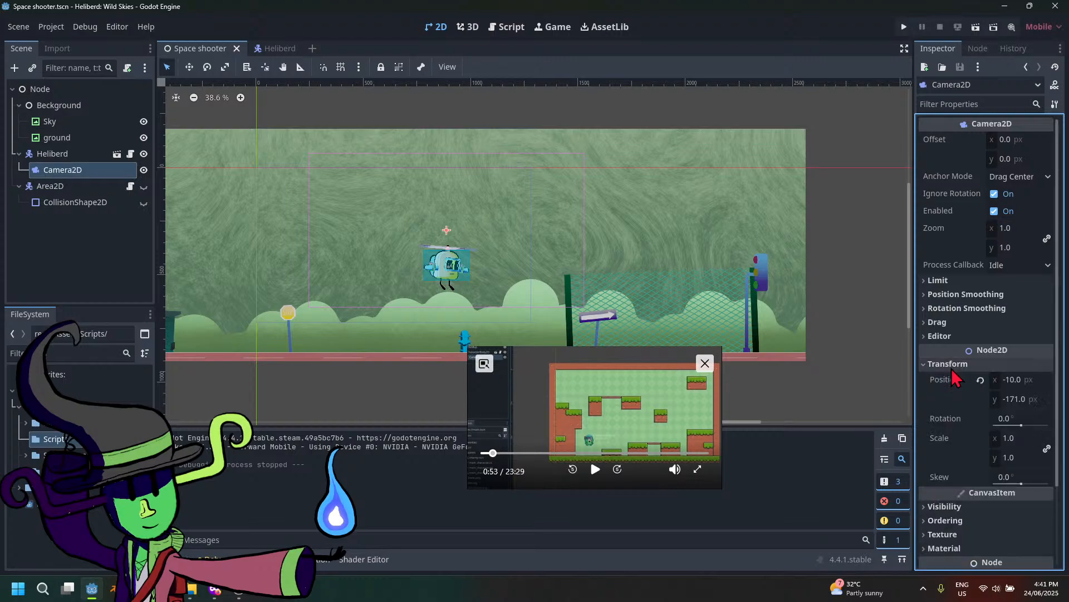
left_click(950, 364)
left_click(947, 391)
left_click(959, 392)
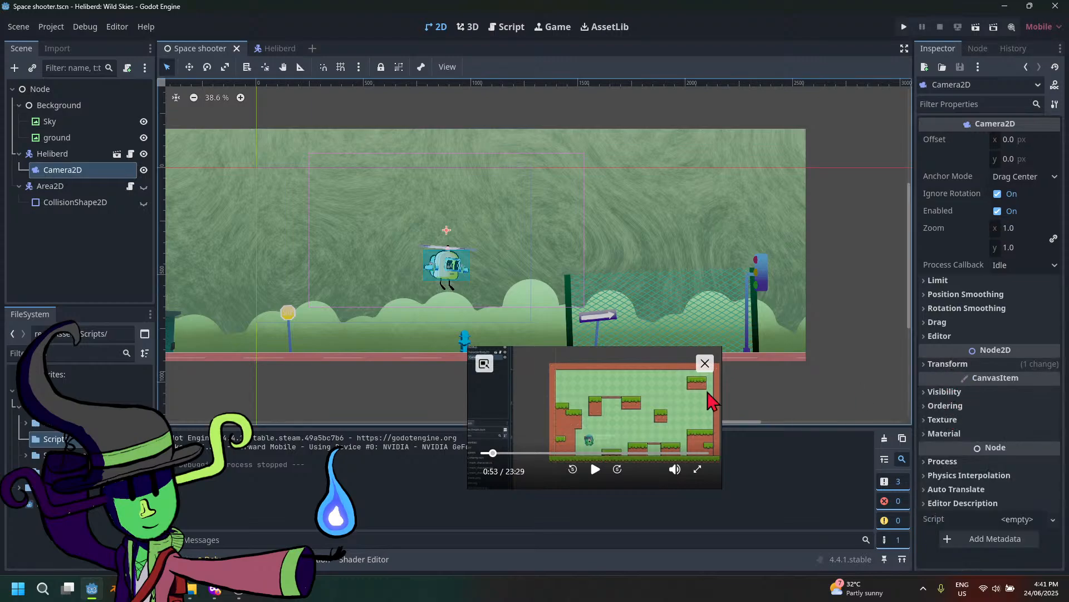
Check the Sky, ground and Camera2D nodes in the 2D scene, run the project again, and close the game
left_click_drag(557, 401, 748, 468)
scroll(543, 307, "down", 2)
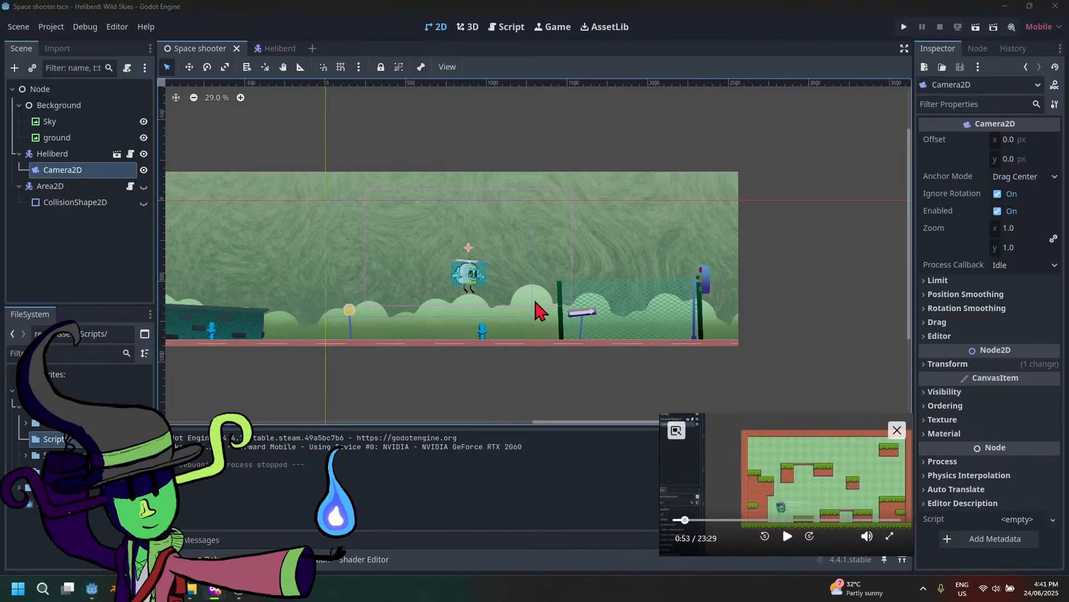
left_click(84, 121)
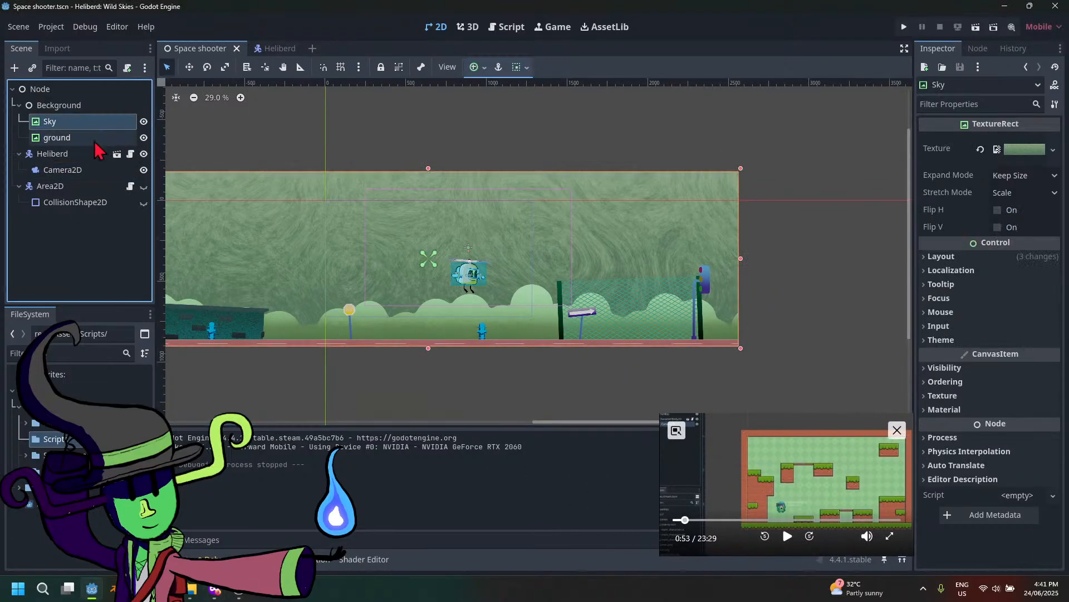
left_click(93, 139)
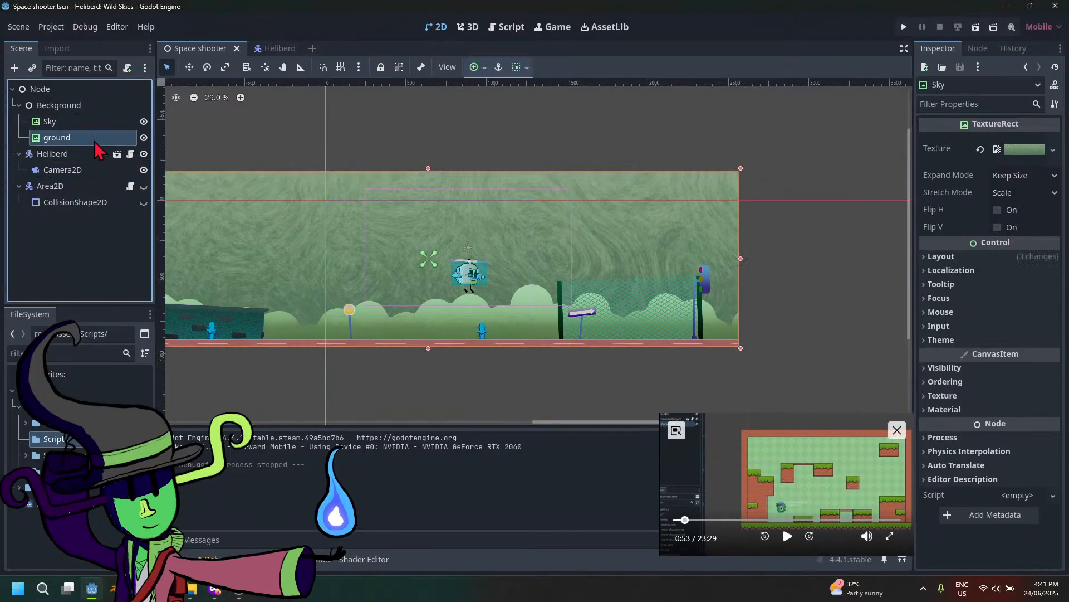
left_click(93, 172)
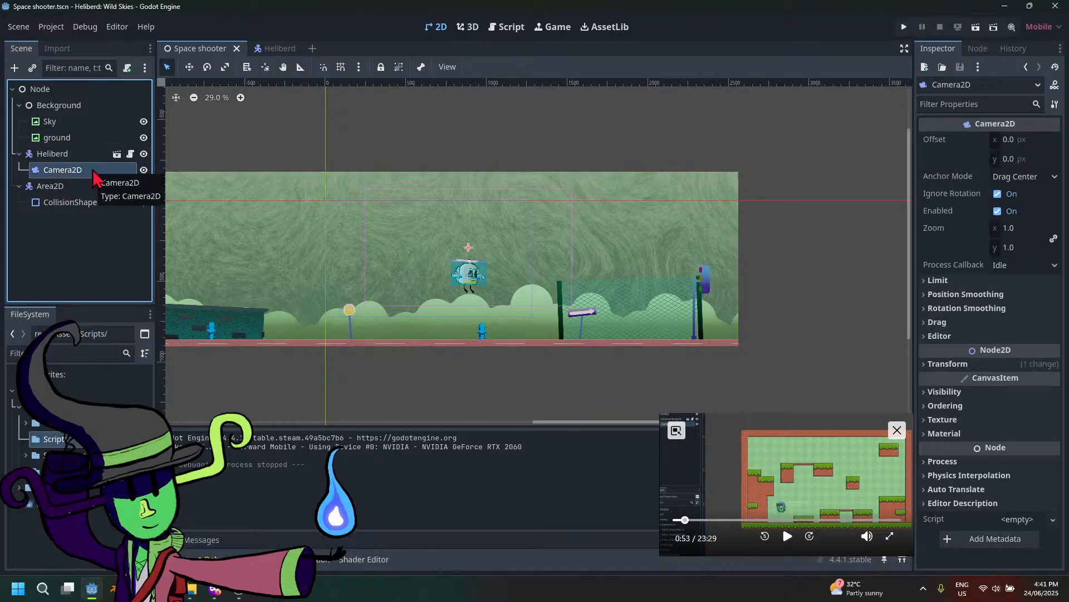
left_click(904, 27)
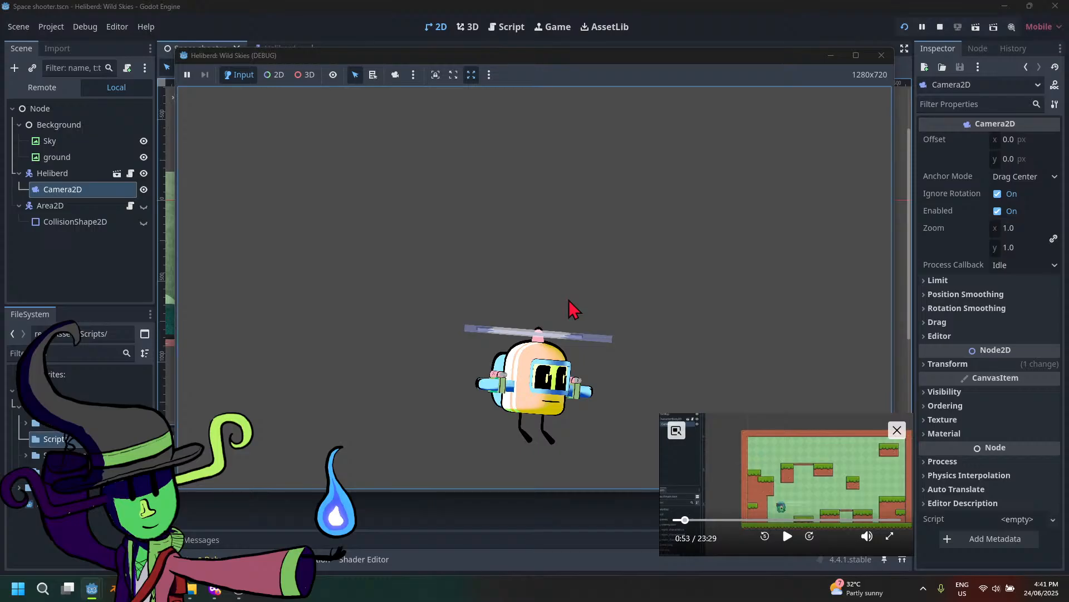
left_click(881, 55)
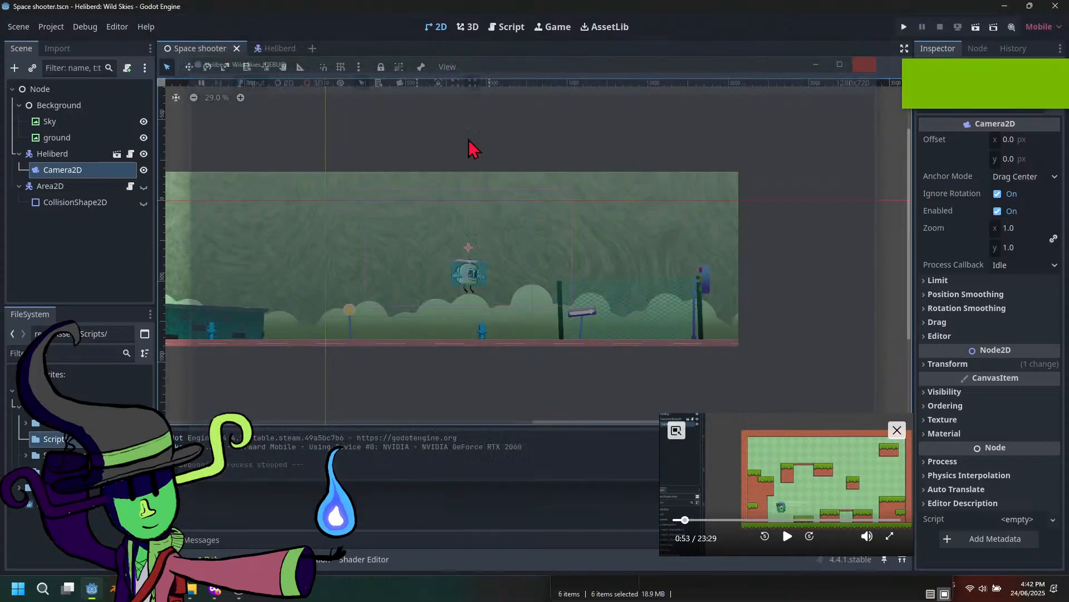
Reparent Camera2D from Heliberd to the root Node, placing it between Heliberd and Area2D
mouse_move(71, 171)
left_mouse_down()
mouse_move(70, 192)
mouse_move(68, 180)
left_mouse_up()
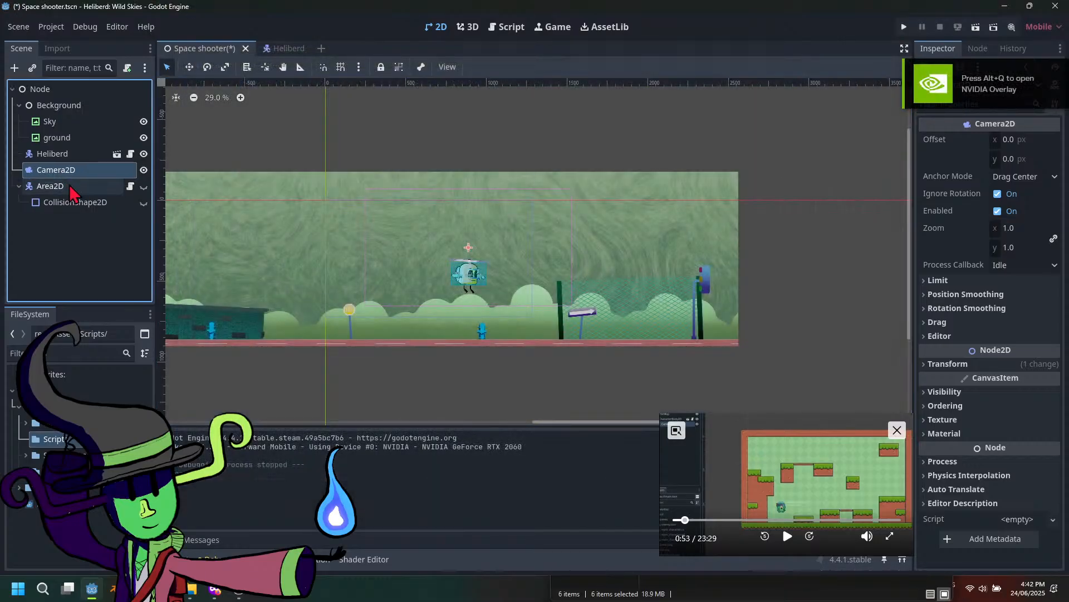
Test-run the project with Camera2D under the root Node, shift the game window aside, and close the game
left_click(903, 27)
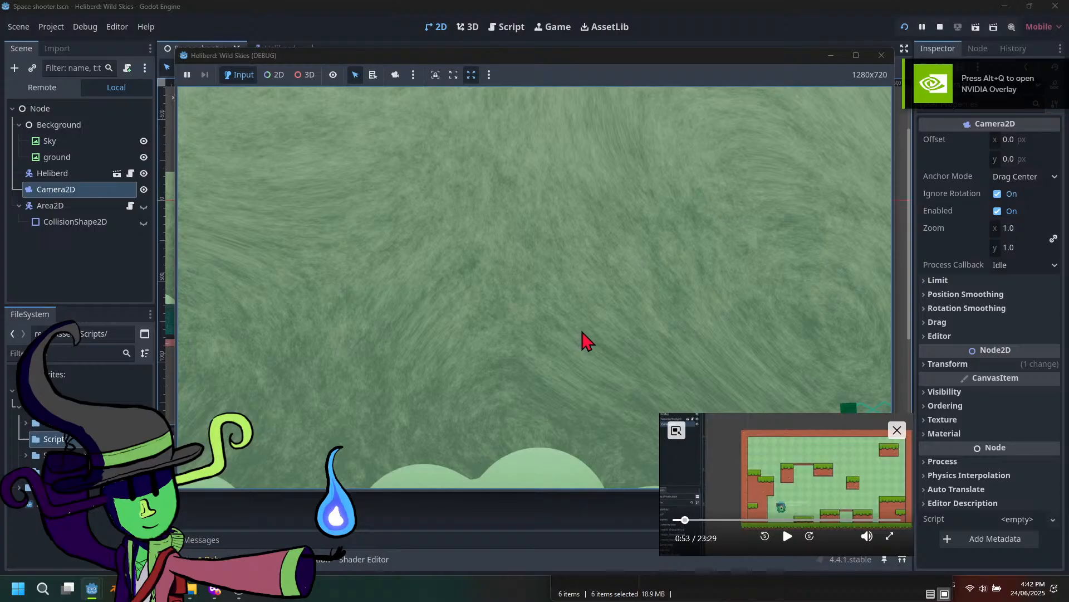
left_click_drag(668, 59, 526, 58)
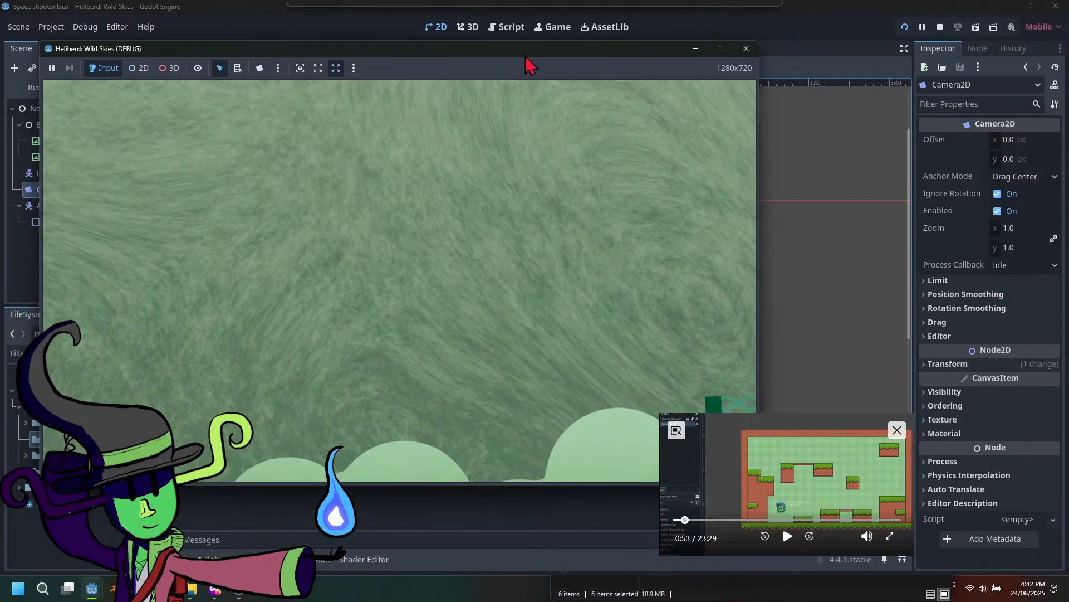
left_click(747, 48)
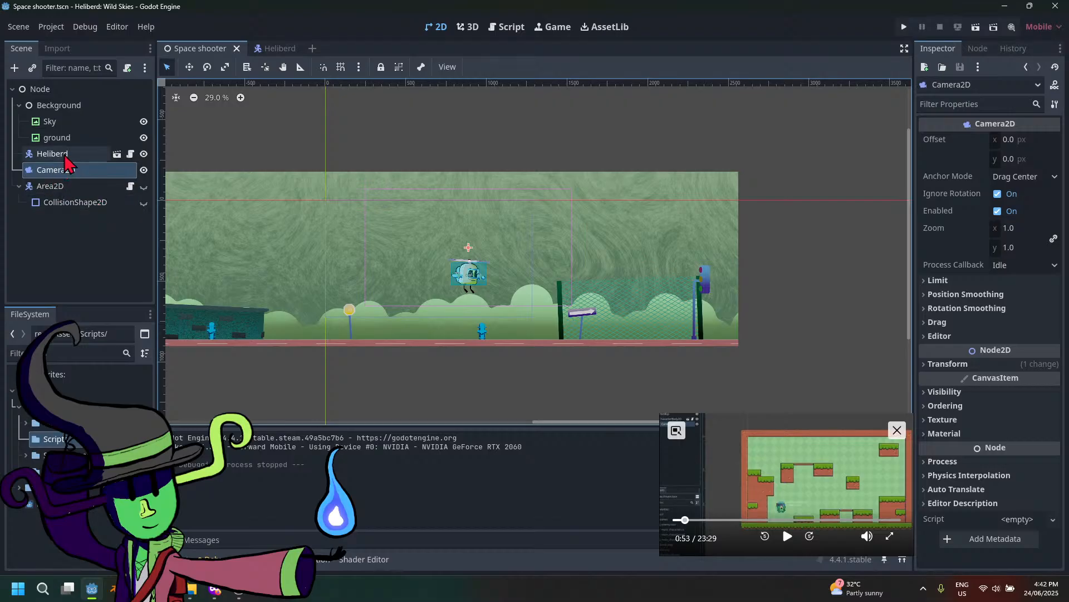
Open Heliberd's script and review the horizontal and vertical movement code in _physics_process
left_click(65, 156)
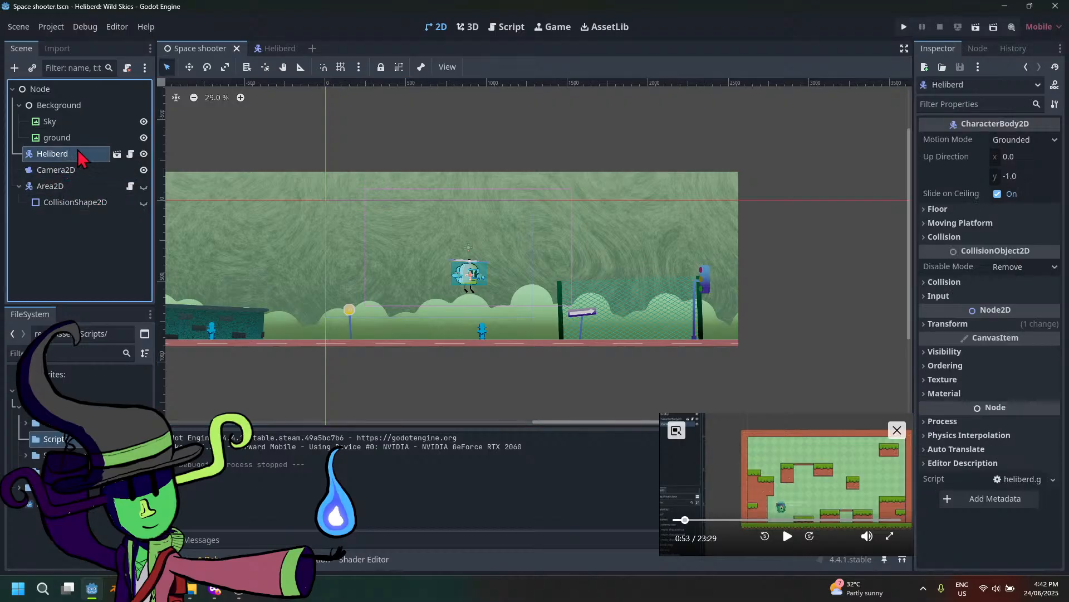
left_click(131, 154)
scroll(521, 365, "down", 1)
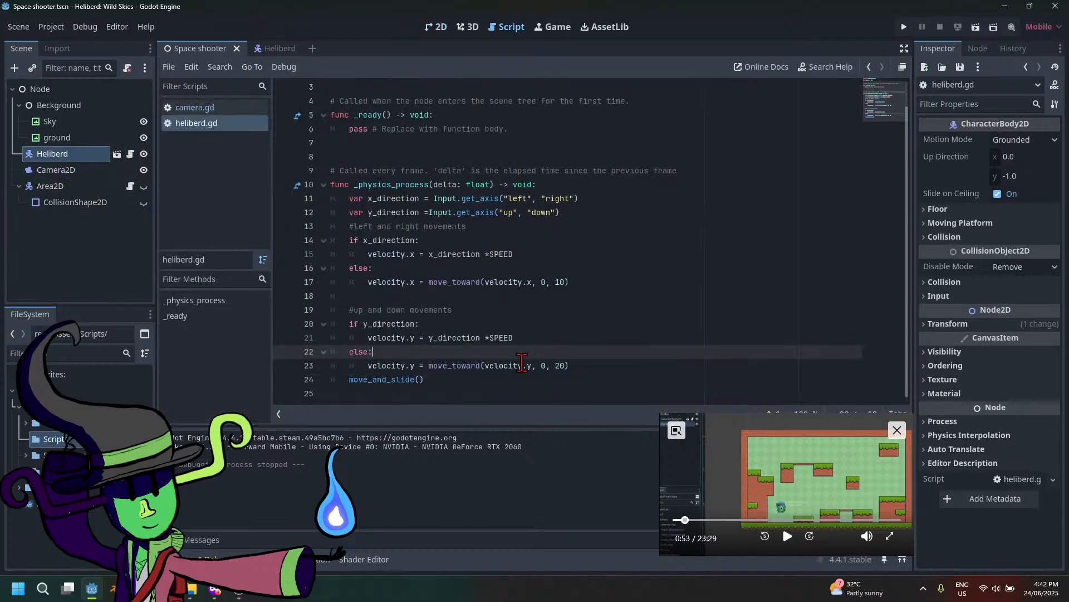
left_click(473, 390)
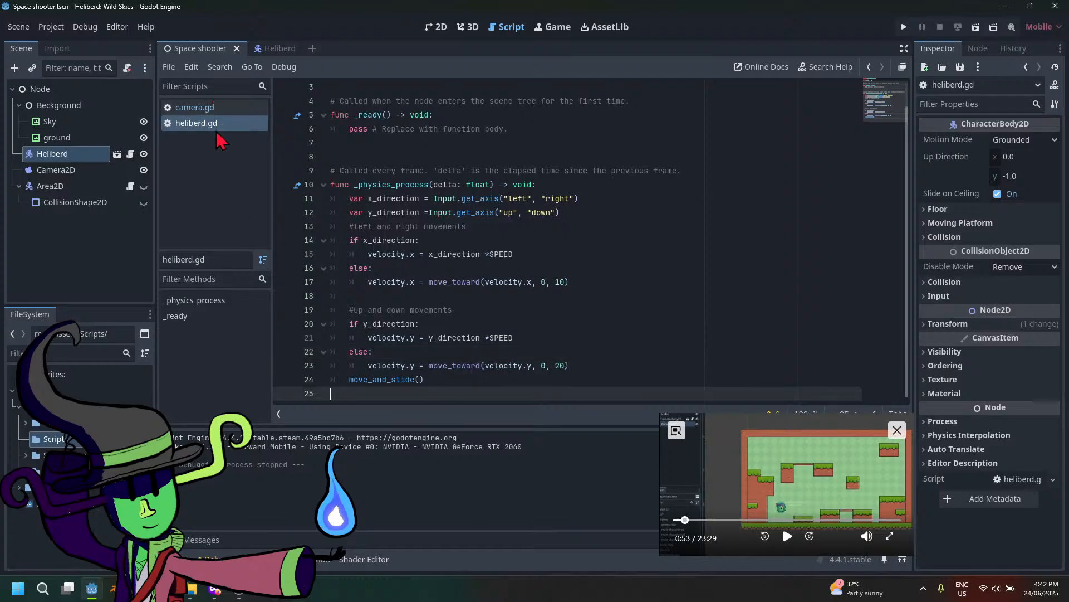
left_click(540, 322)
left_click(527, 354)
left_click(527, 390)
left_click(56, 156)
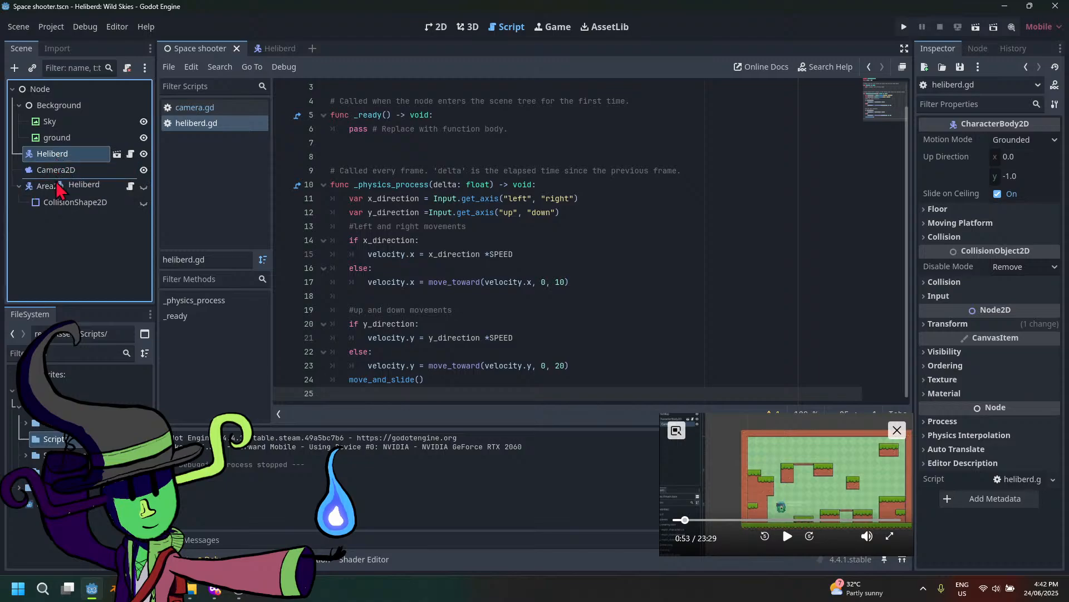
left_click_drag(65, 155, 68, 160)
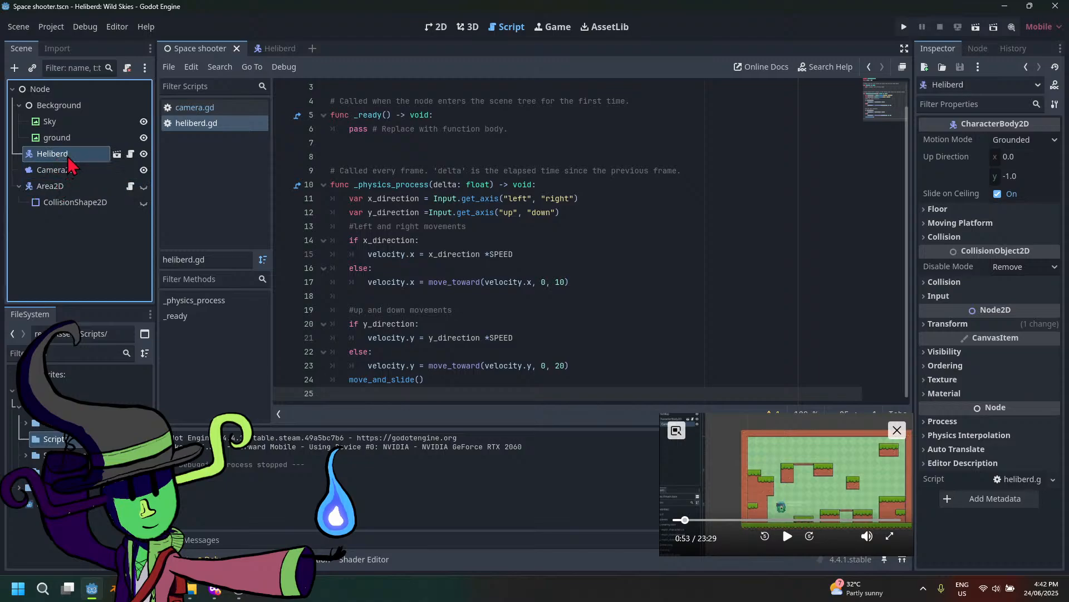
left_click(69, 170)
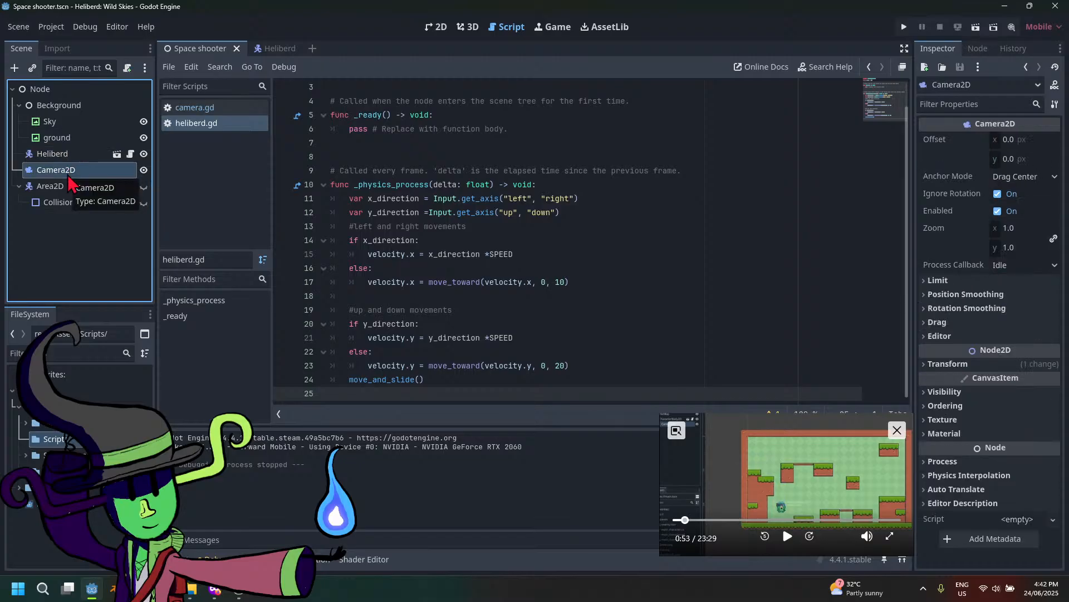
Collapse the Background and Area2D branches and move Heliberd below Area2D as the last child of the root Node
left_click(19, 105)
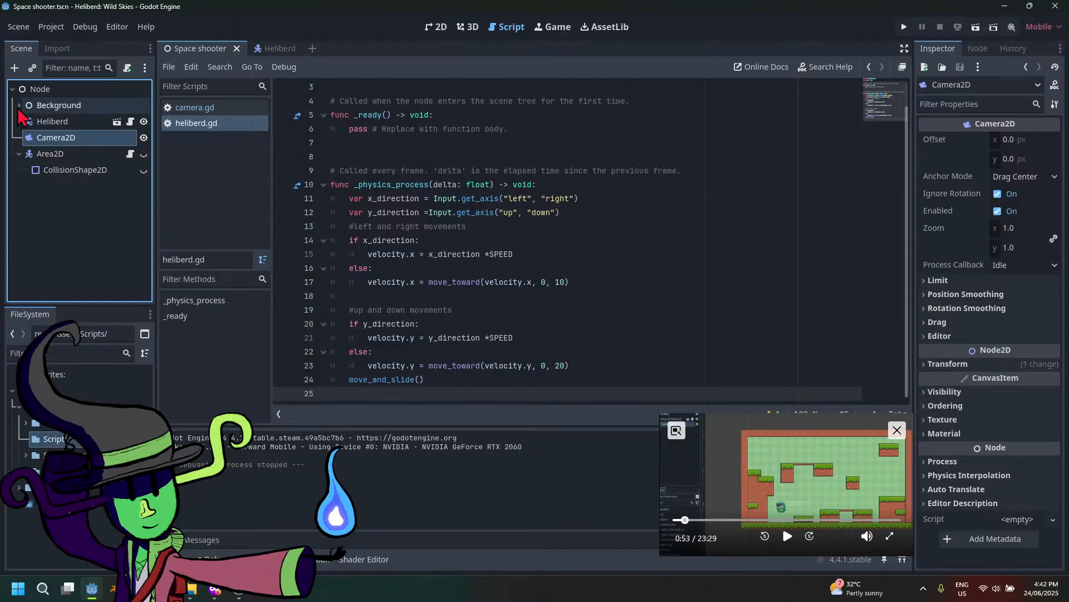
left_click(56, 106)
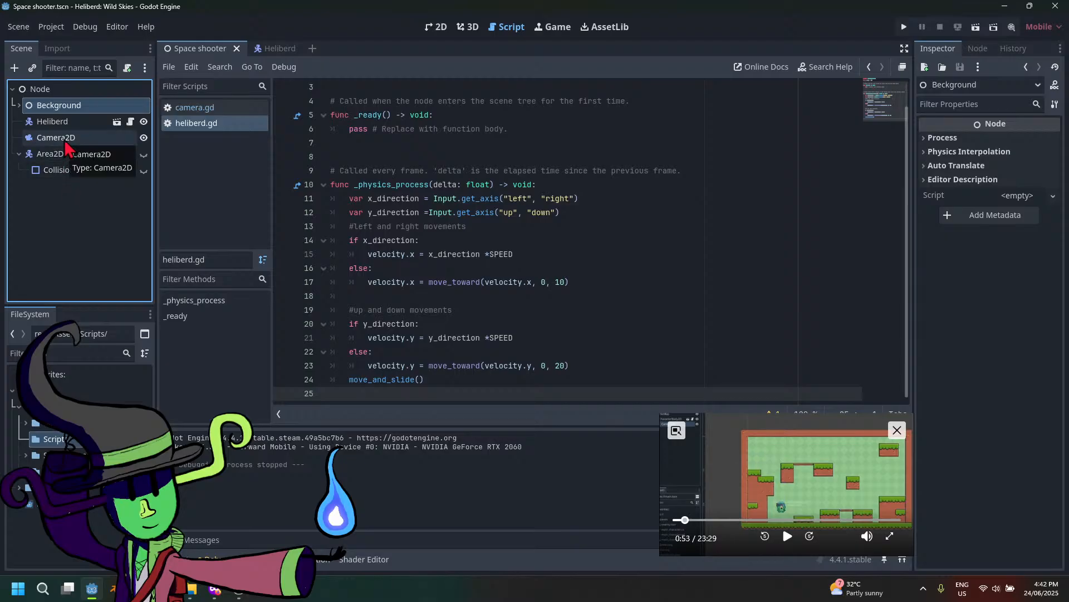
left_click_drag(65, 122, 36, 179)
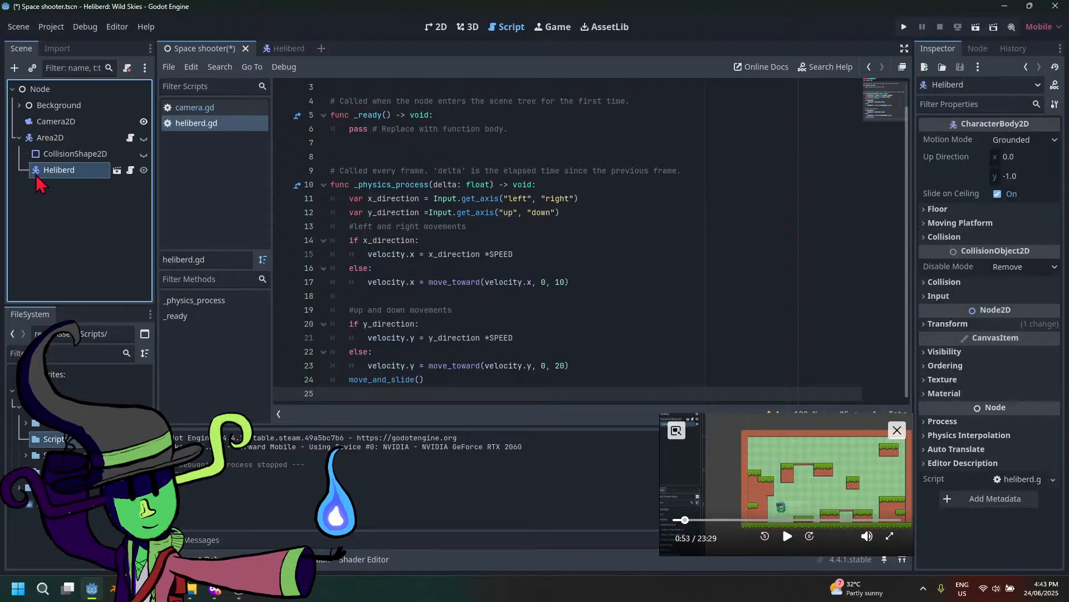
left_click(20, 137)
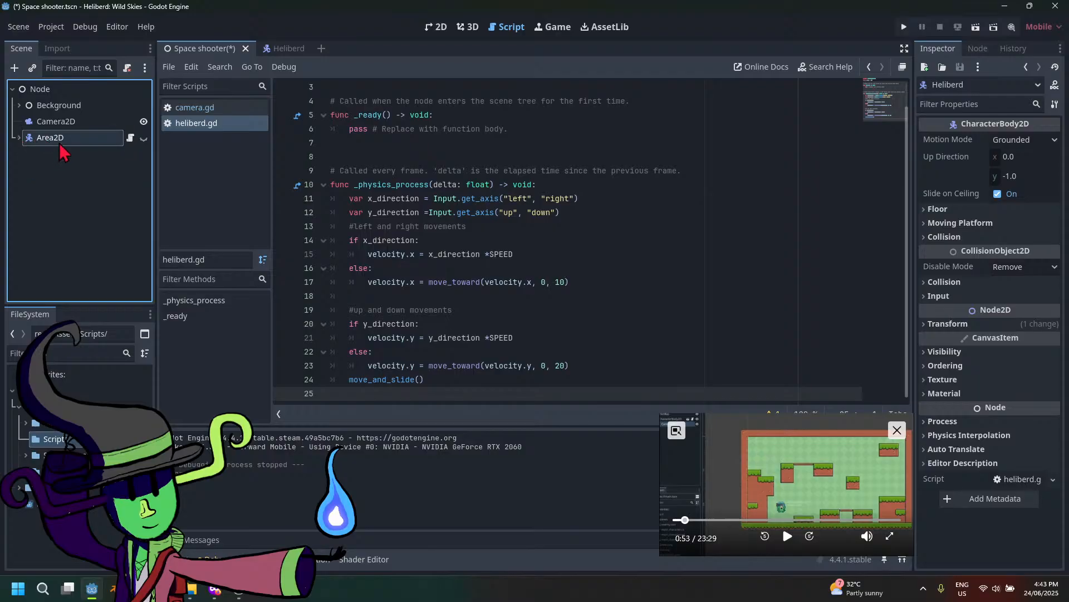
left_click(20, 139)
left_click_drag(41, 168, 58, 227)
left_click(19, 154)
Reparent Camera2D under Heliberd, then test-run the project and close the game
left_click_drag(73, 120, 70, 163)
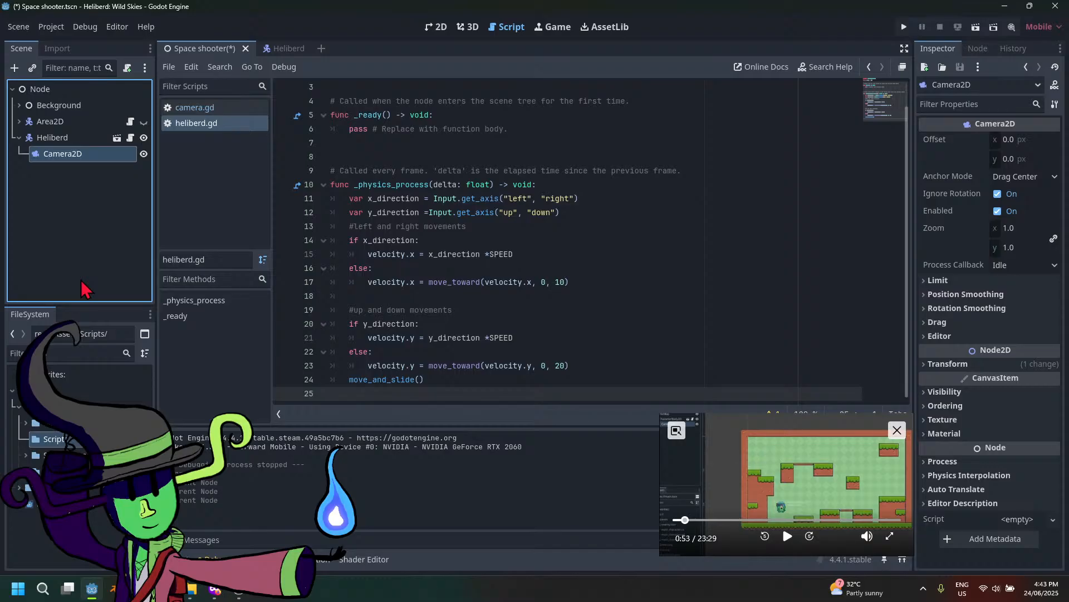
left_click(904, 27)
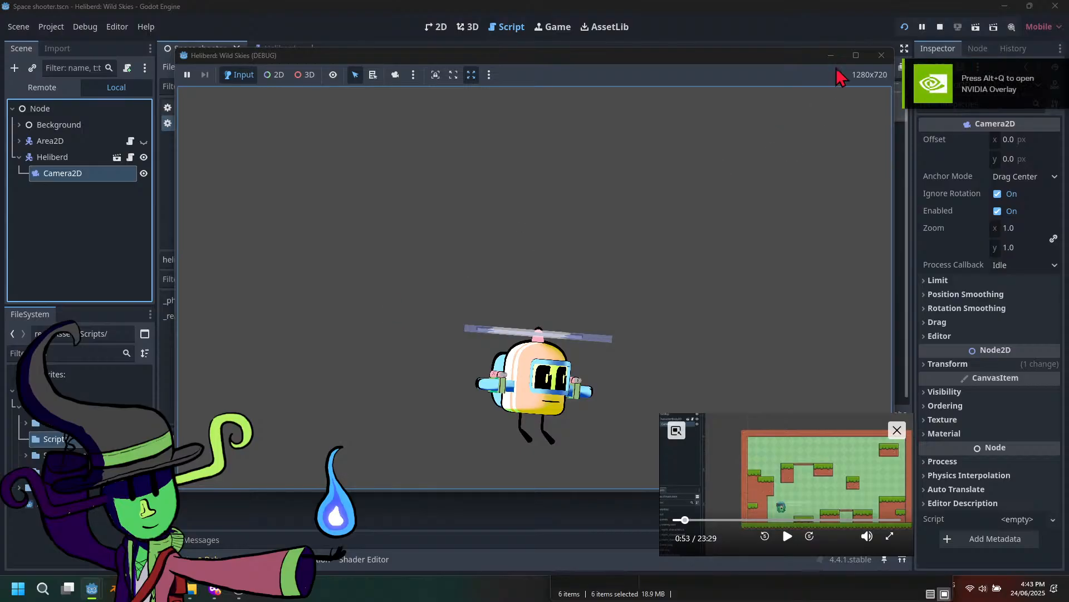
left_click(881, 55)
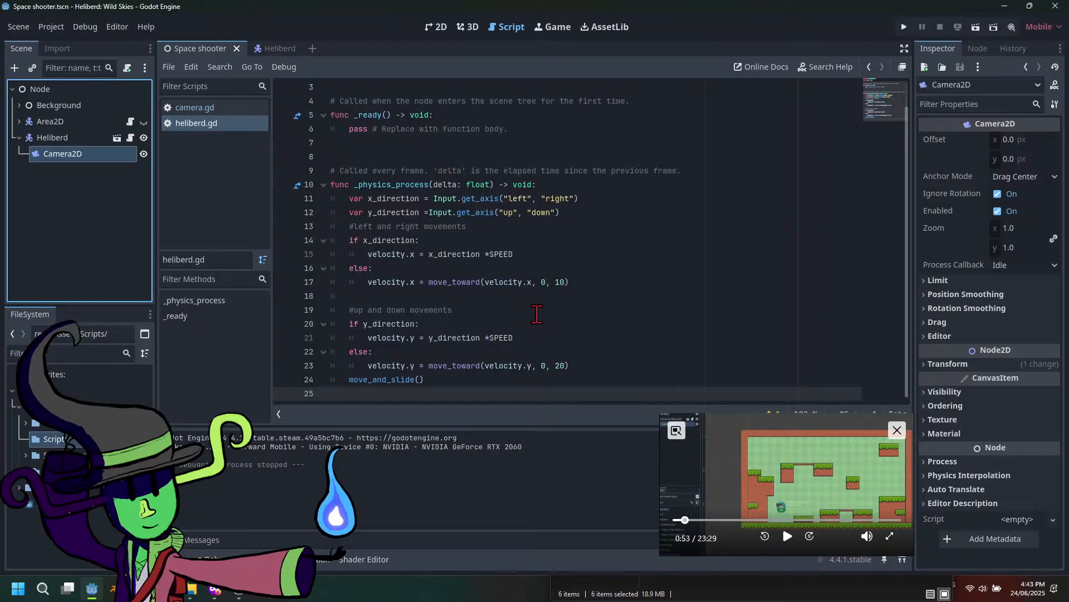
Add print("left and right") below the velocity.x = x_direction *SPEED line in heliberd.gd and save the script
left_click(535, 254)
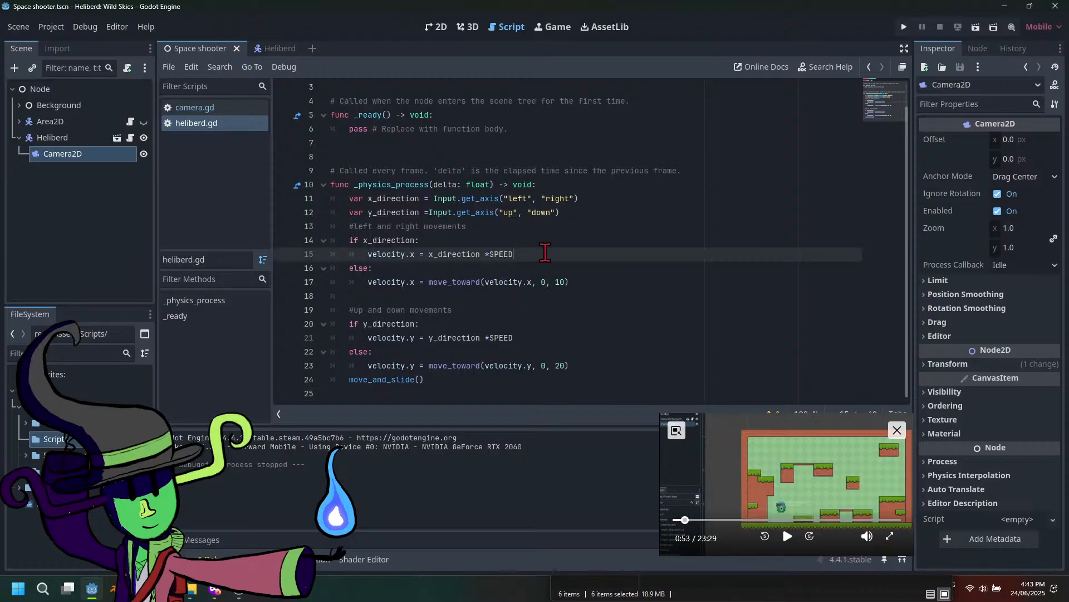
key("Return")
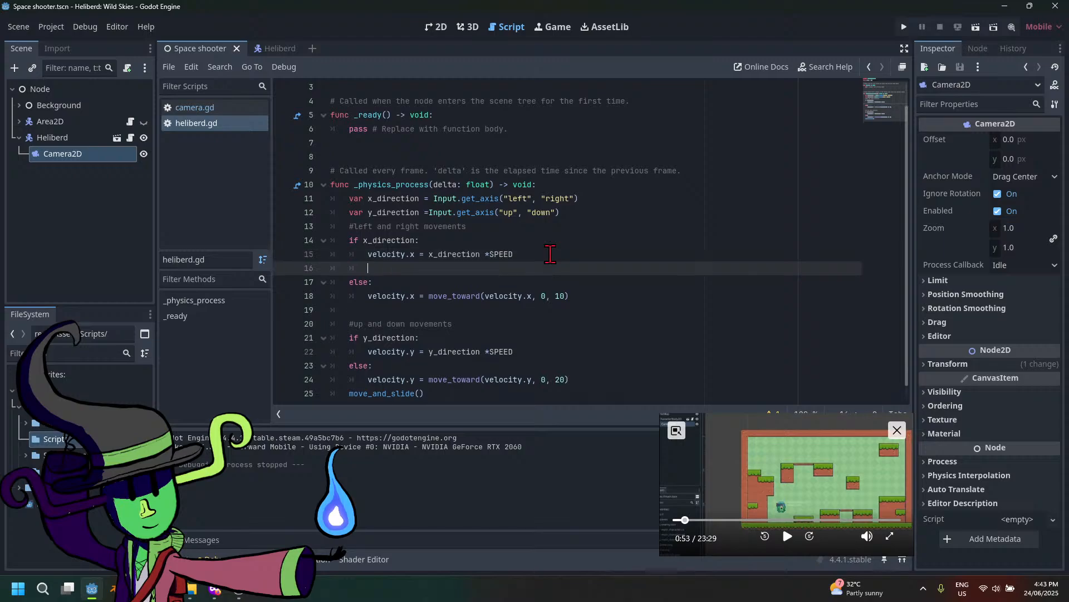
type("print")
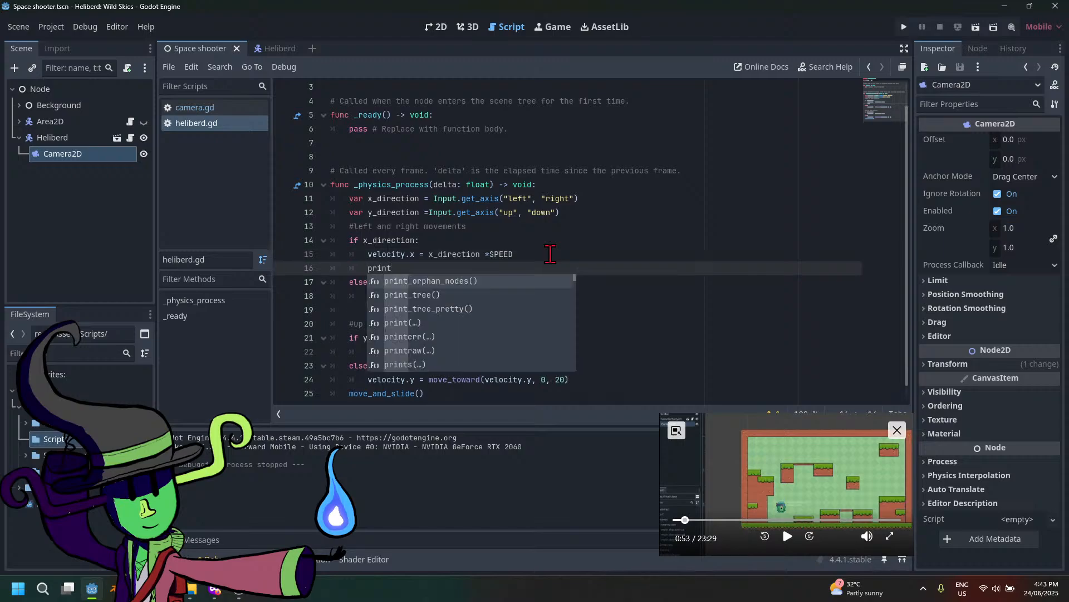
type("(")
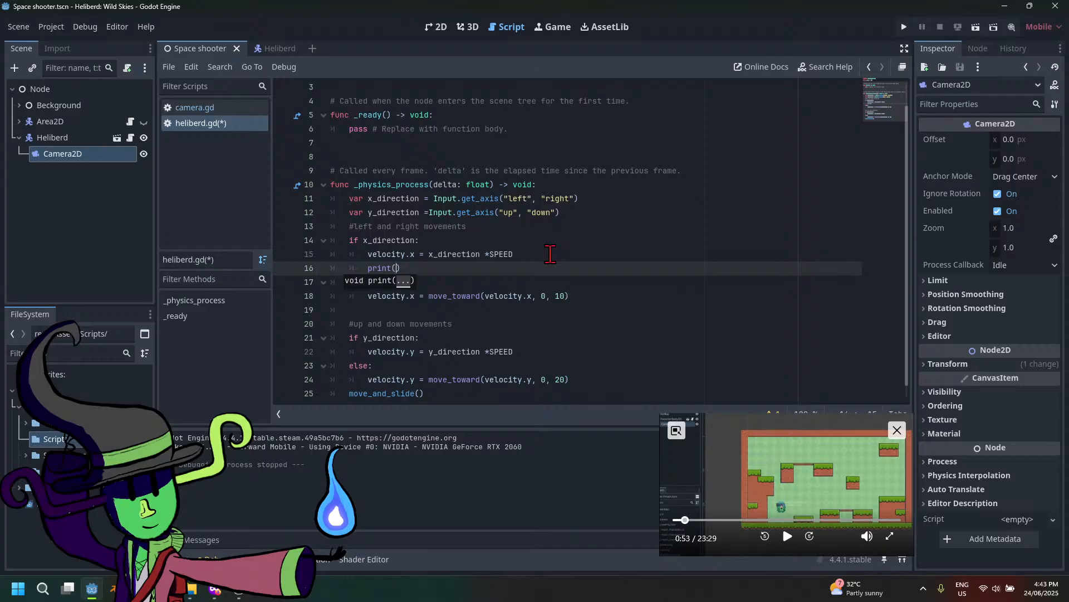
left_click(490, 310)
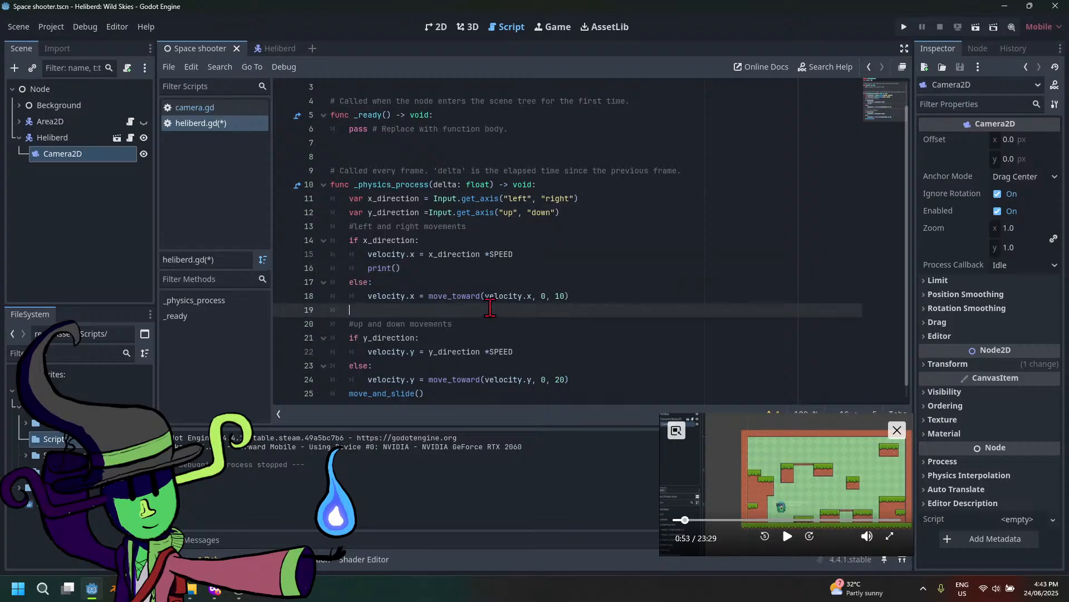
scroll(488, 331, "down", 1)
scroll(488, 332, "up", 1)
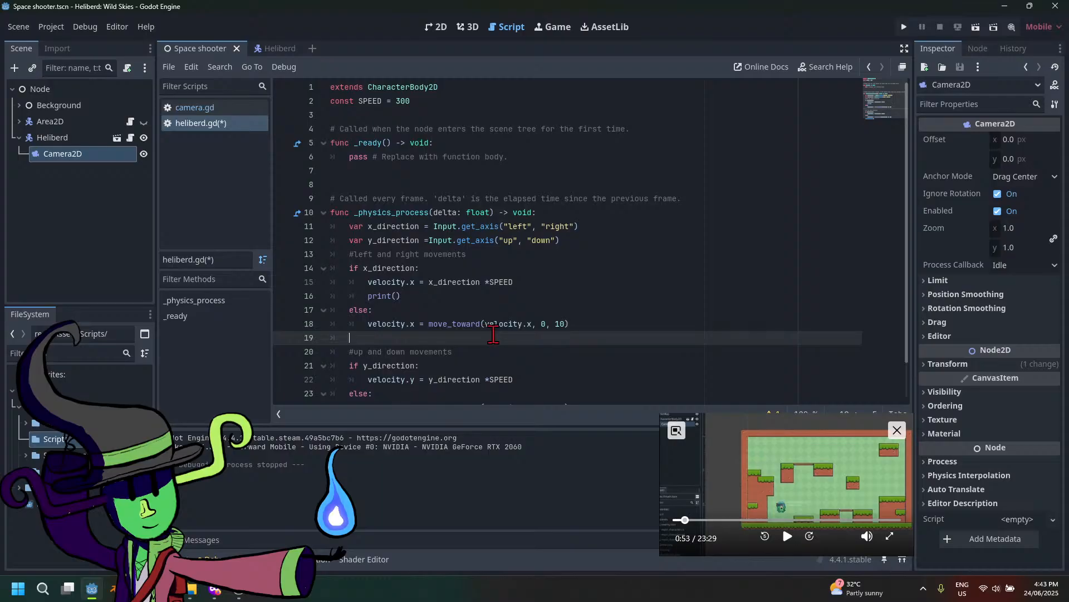
key("ctrl+s")
left_click(398, 296)
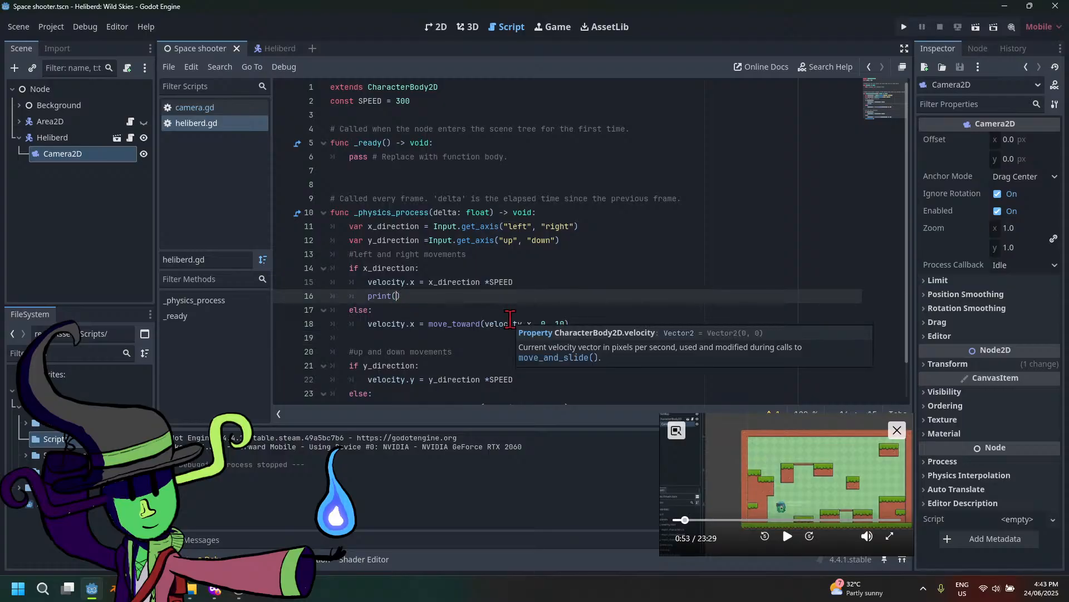
type("\"left")
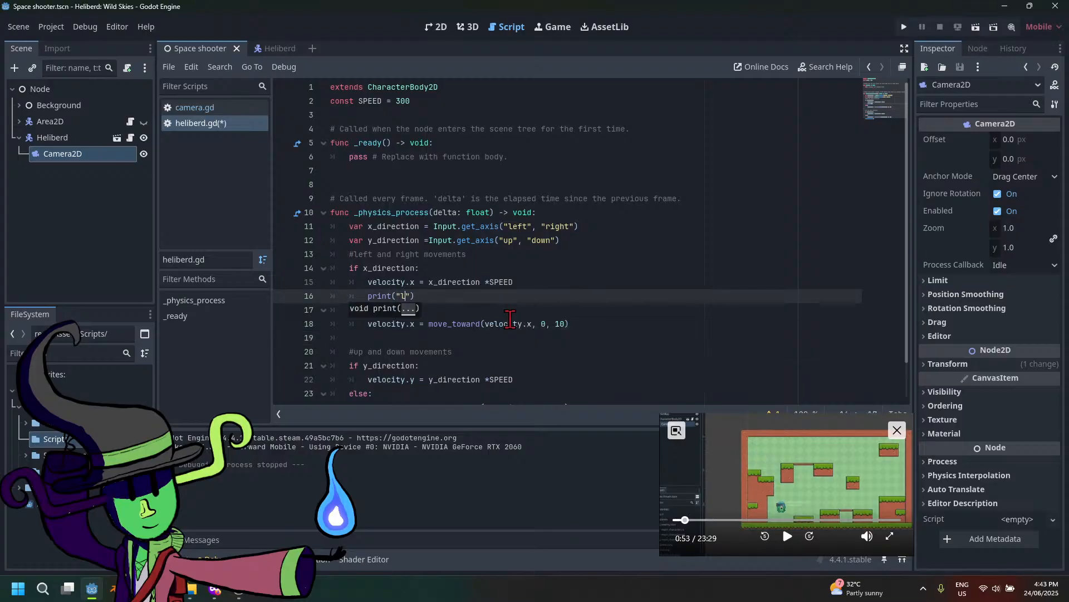
type(" ad")
type("nd right")
key("ctrl+s")
Run the project to test the left and right movement output, and close the game window
left_click(904, 27)
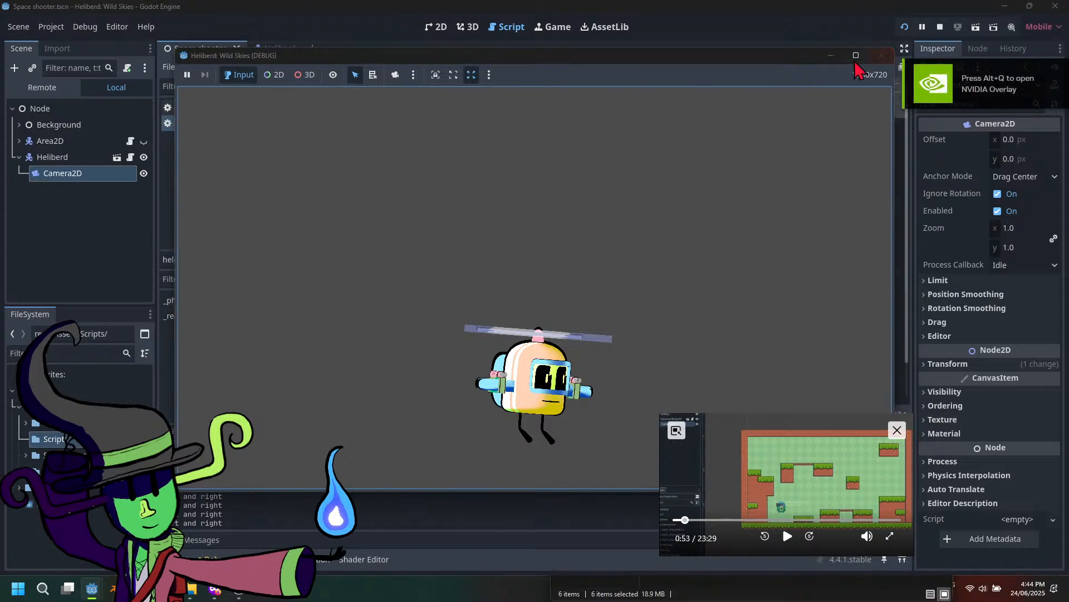
left_click_drag(784, 61, 709, 78)
left_click(813, 73)
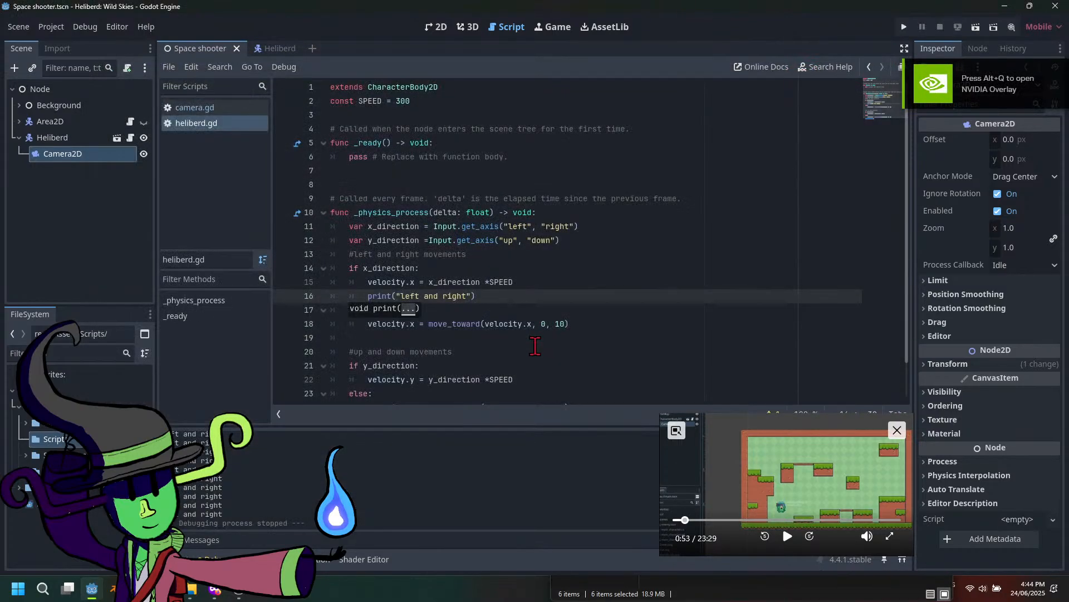
Check the properties of the Heliberd and Beckground nodes and close the floating tutorial video
left_click(66, 137)
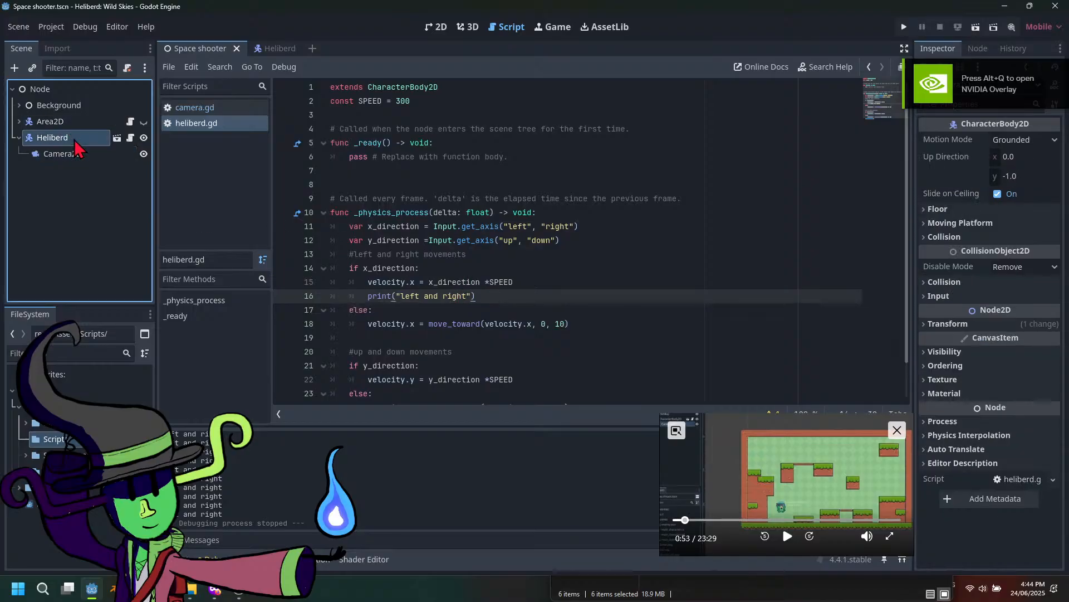
left_click(64, 105)
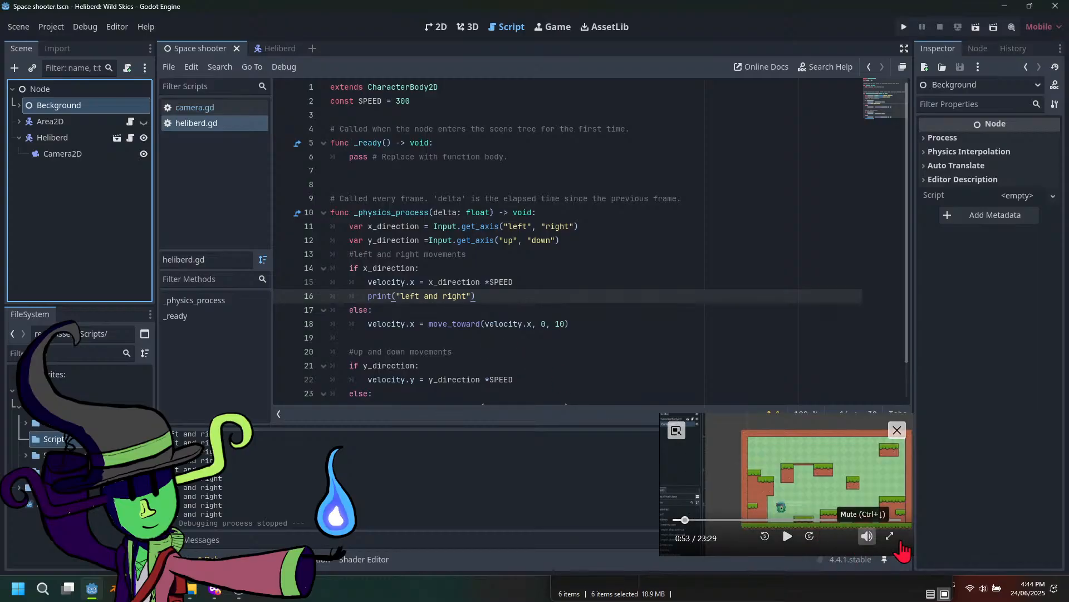
left_click(896, 429)
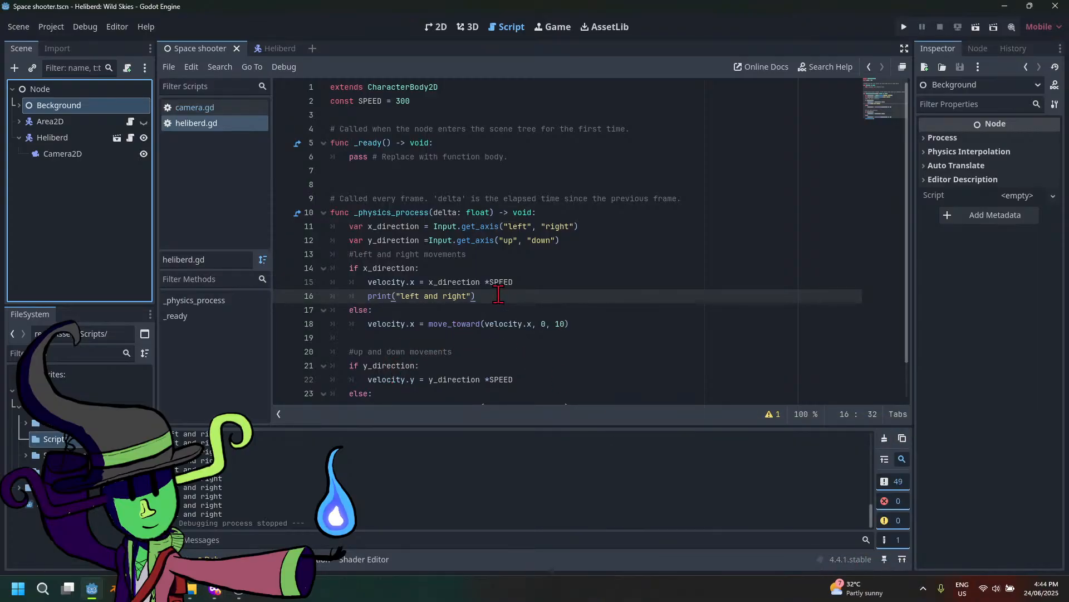
Delete the print("left and right") line from the x_direction block in heliberd.gd
left_click_drag(497, 296, 345, 297)
key("BackSpace")
key("BackSpace")
key("BackSpace")
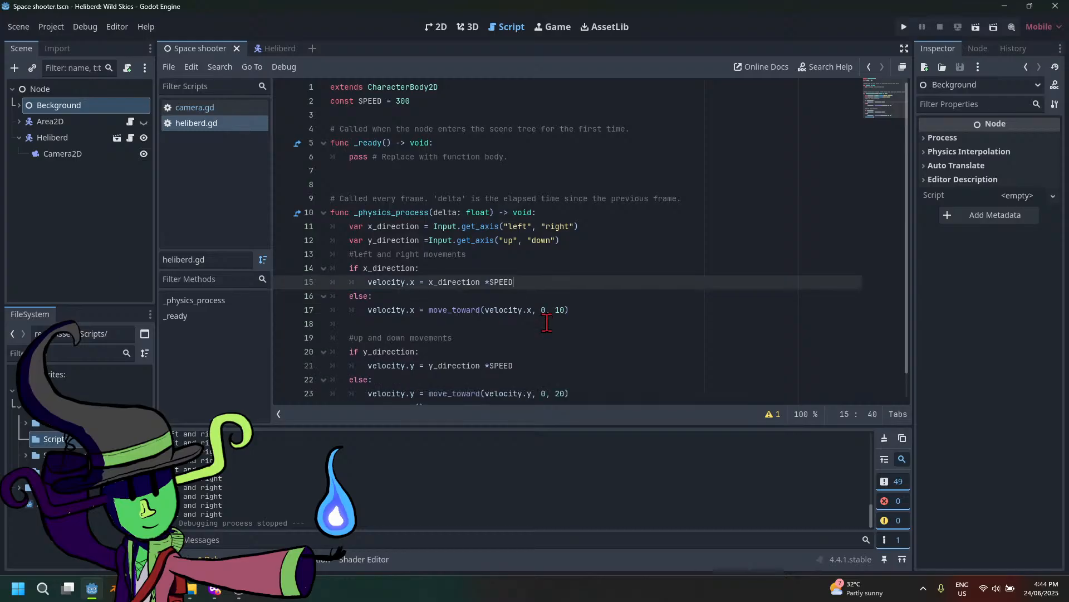
scroll(612, 362, "down", 1)
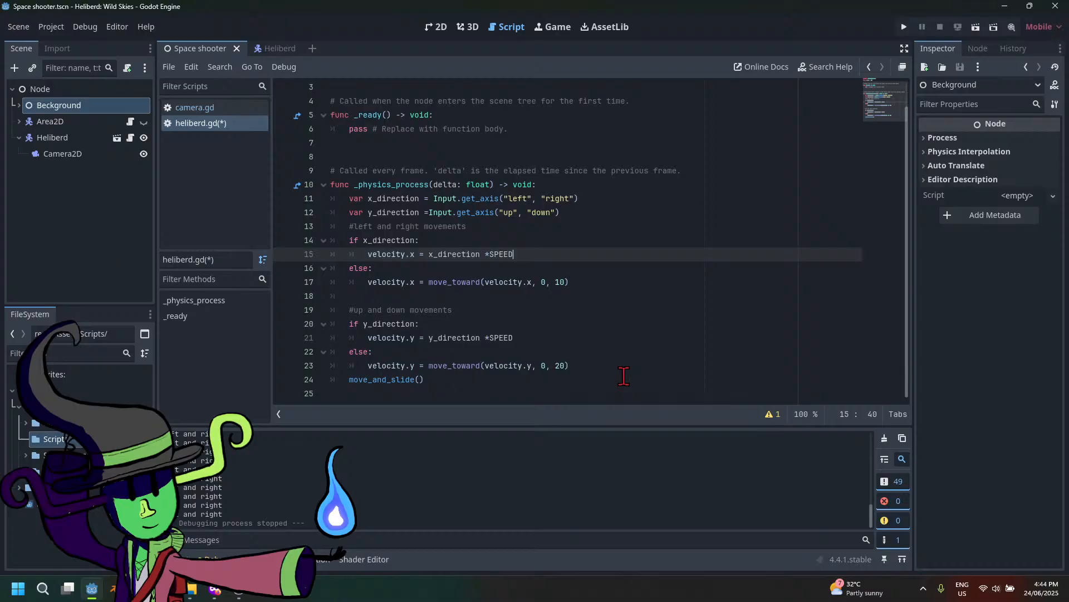
Make the hidden Area2D node visible in the scene, keeping its name
left_click(82, 120)
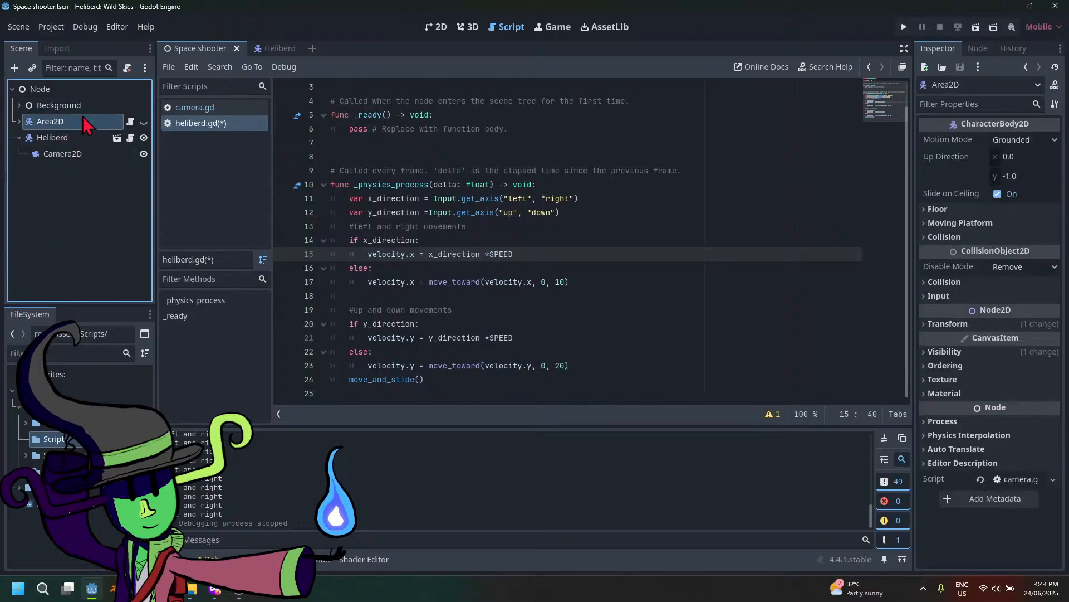
left_click(143, 121)
double_click(96, 121)
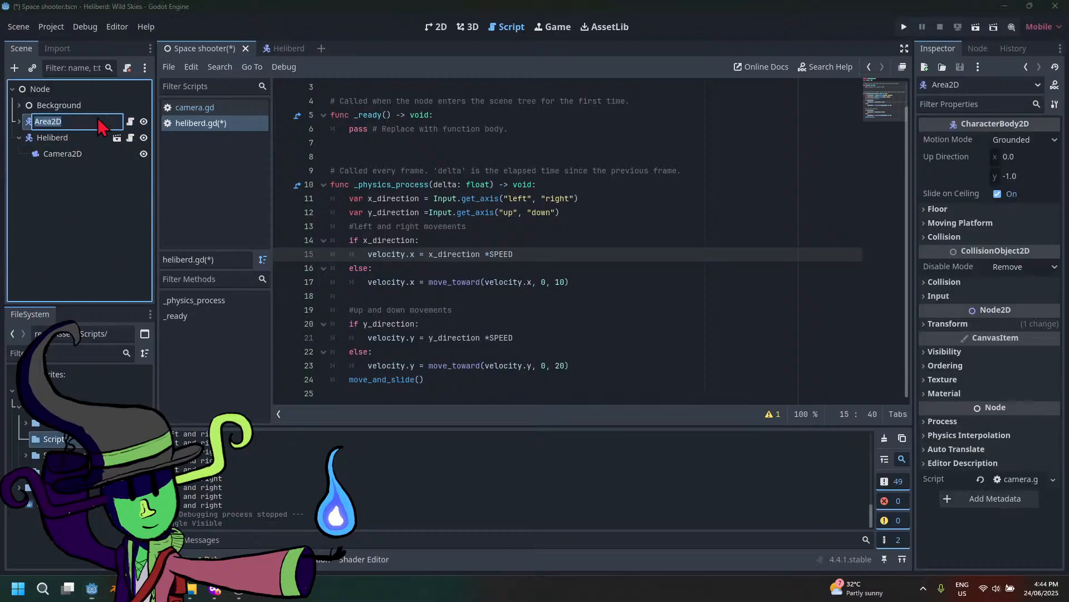
left_click(29, 126)
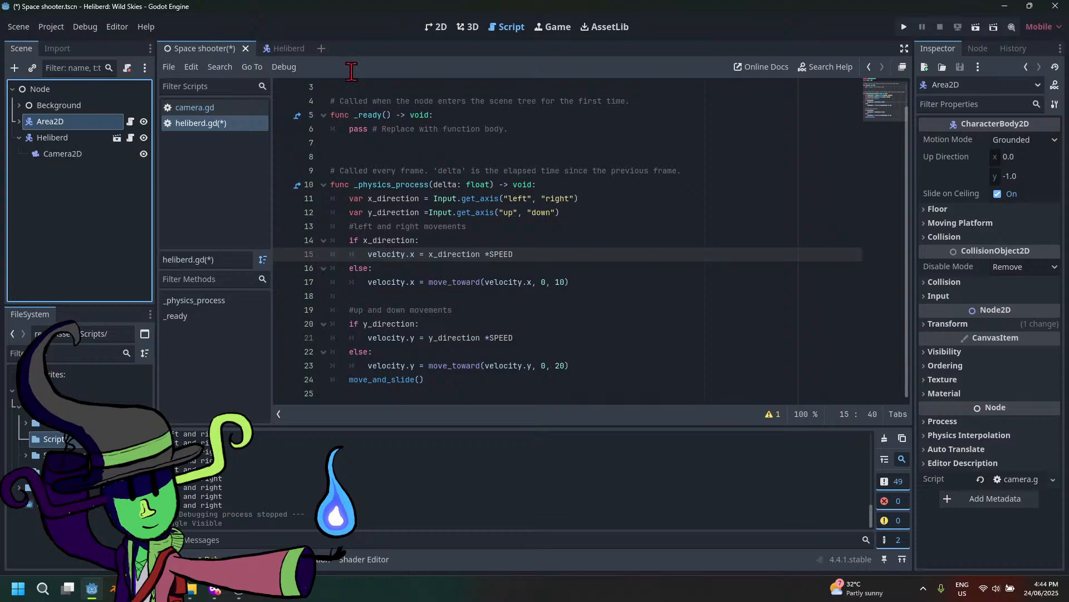
Reposition the enabled Camera2D in the 2D view so that it is centred on the Heliberd character
left_click(438, 27)
scroll(559, 377, "up", 6)
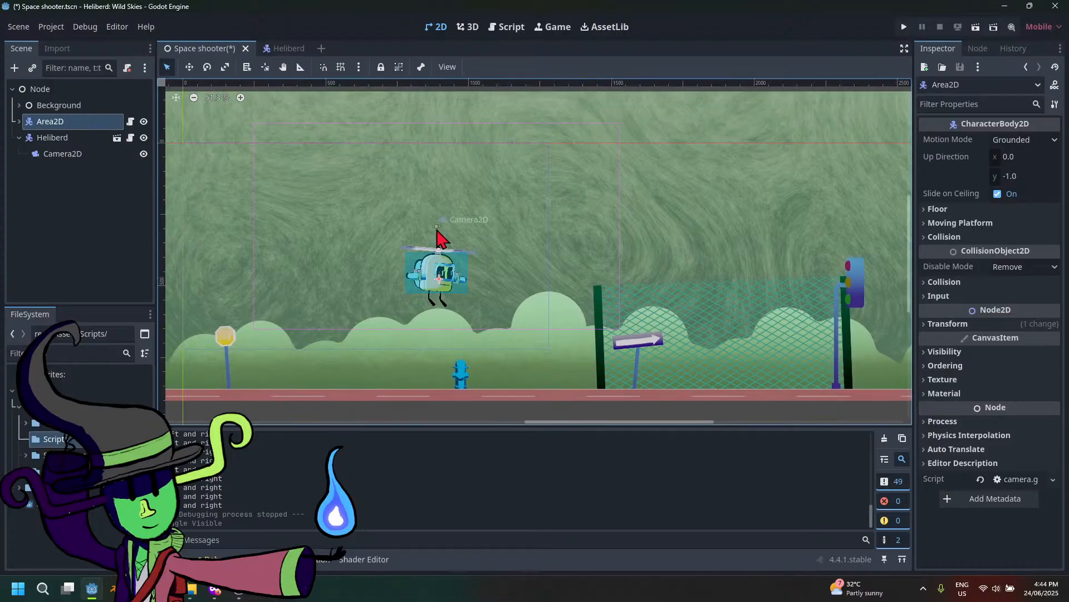
left_click_drag(437, 238, 440, 278)
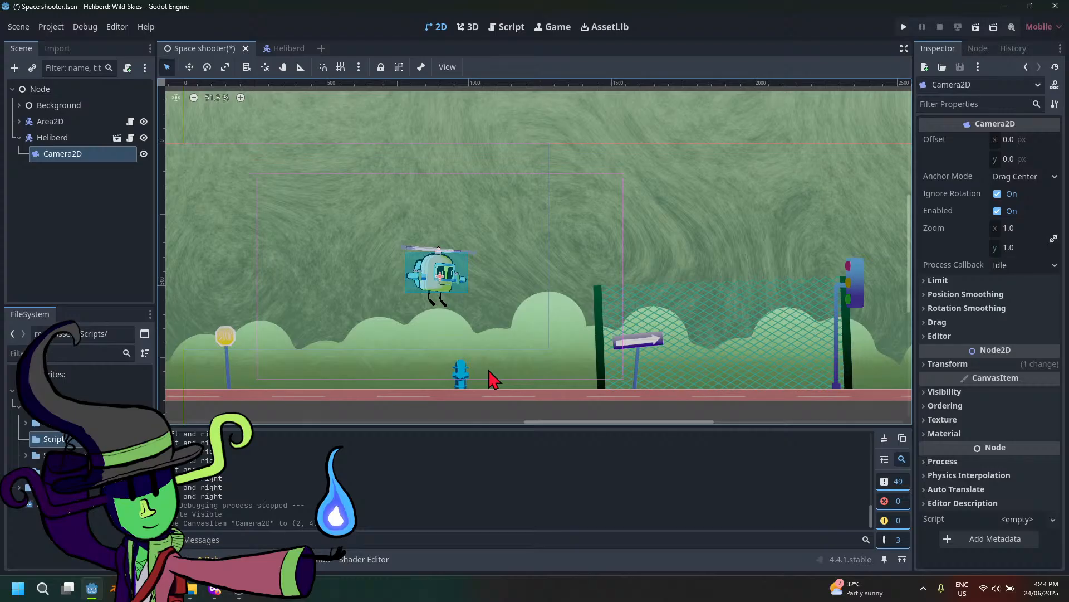
left_click(1012, 215)
left_click(1012, 216)
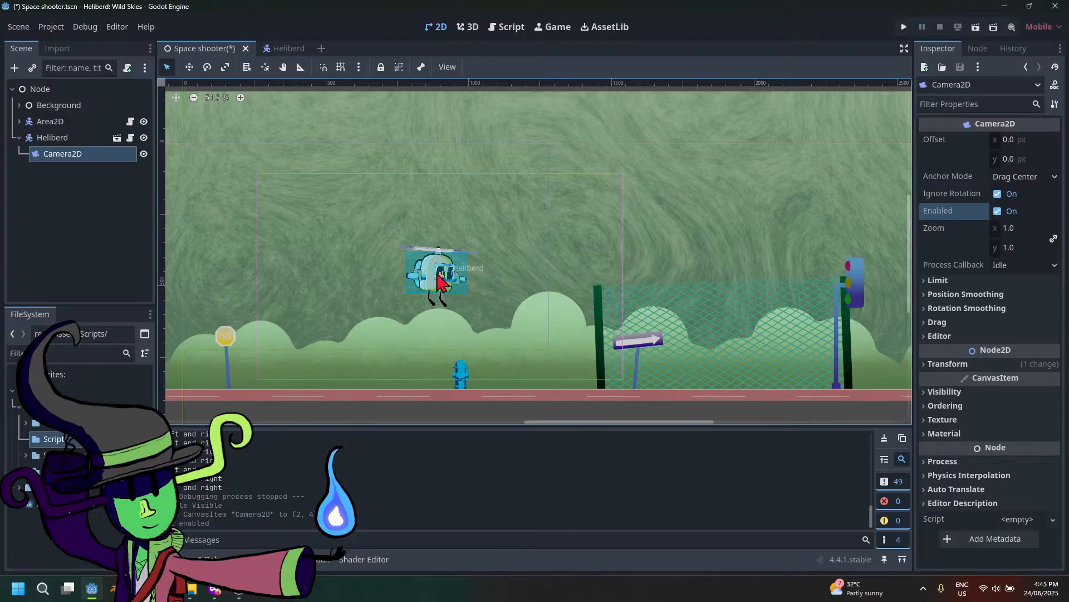
left_click_drag(441, 278, 438, 277)
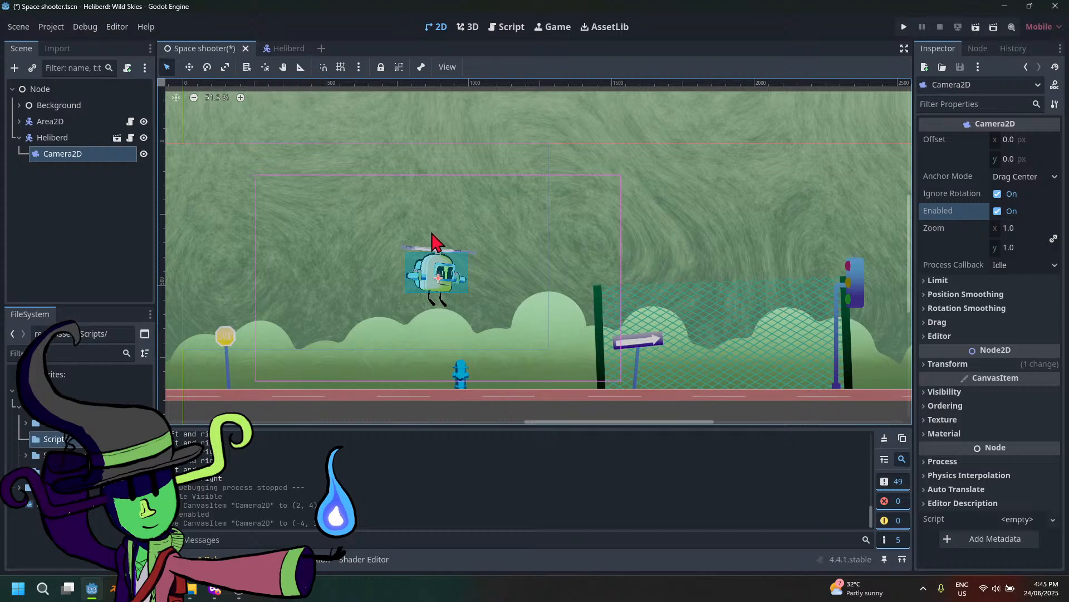
Save the scene and test-run the project with the repositioned camera
key("ctrl+s")
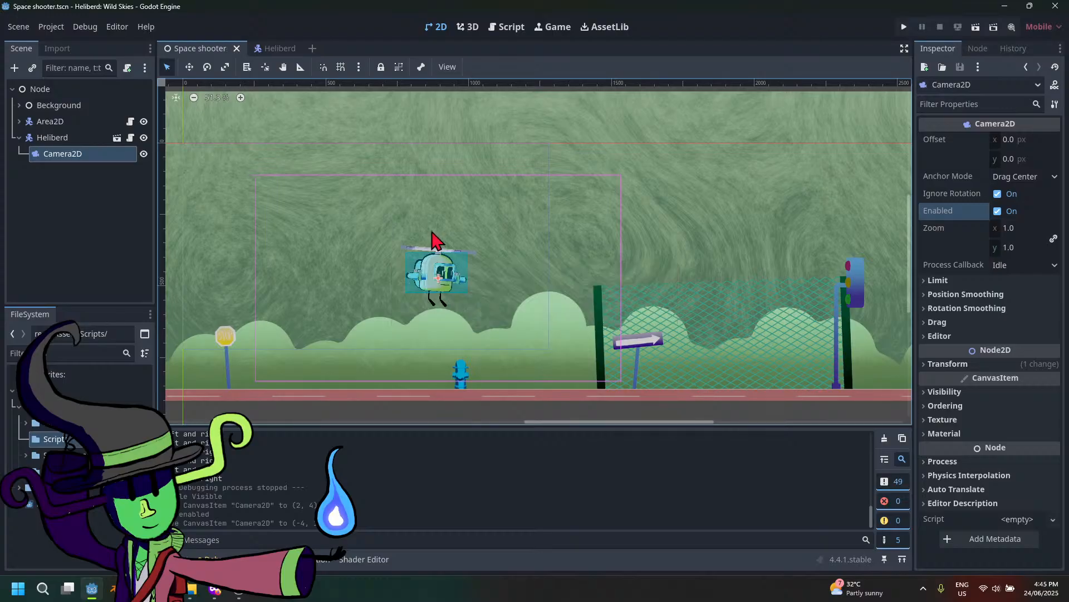
left_click(904, 27)
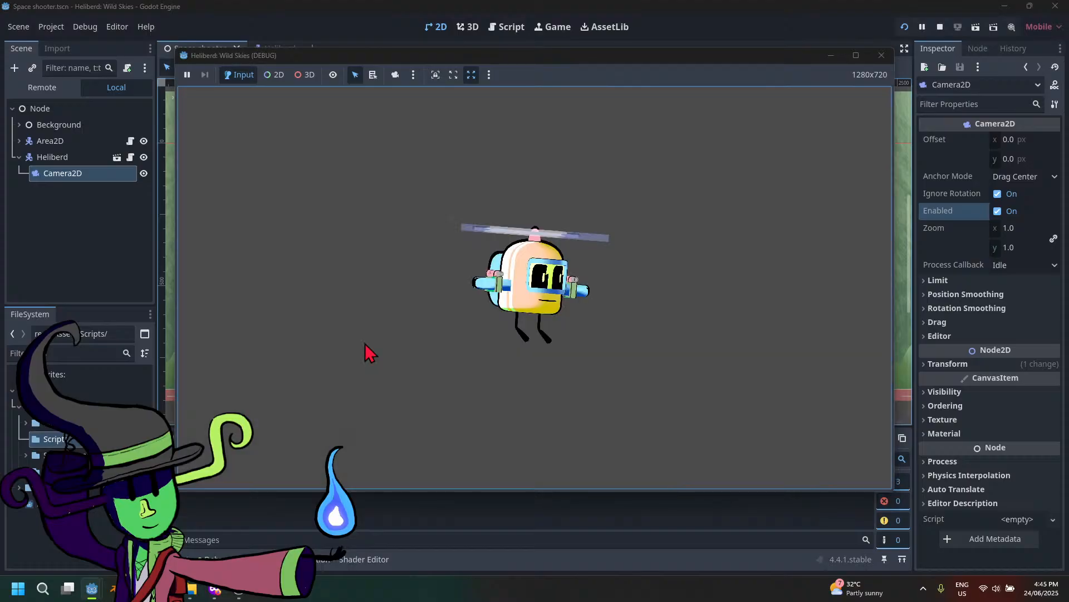
left_click(886, 52)
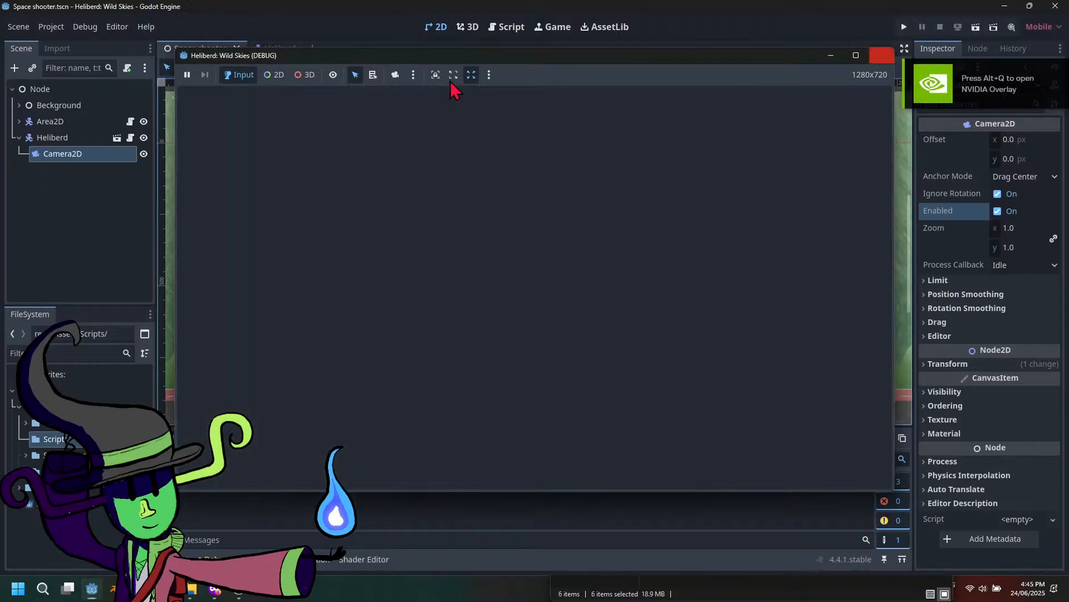
Rename the Beckground node to Background
left_click(41, 108)
left_click(45, 107)
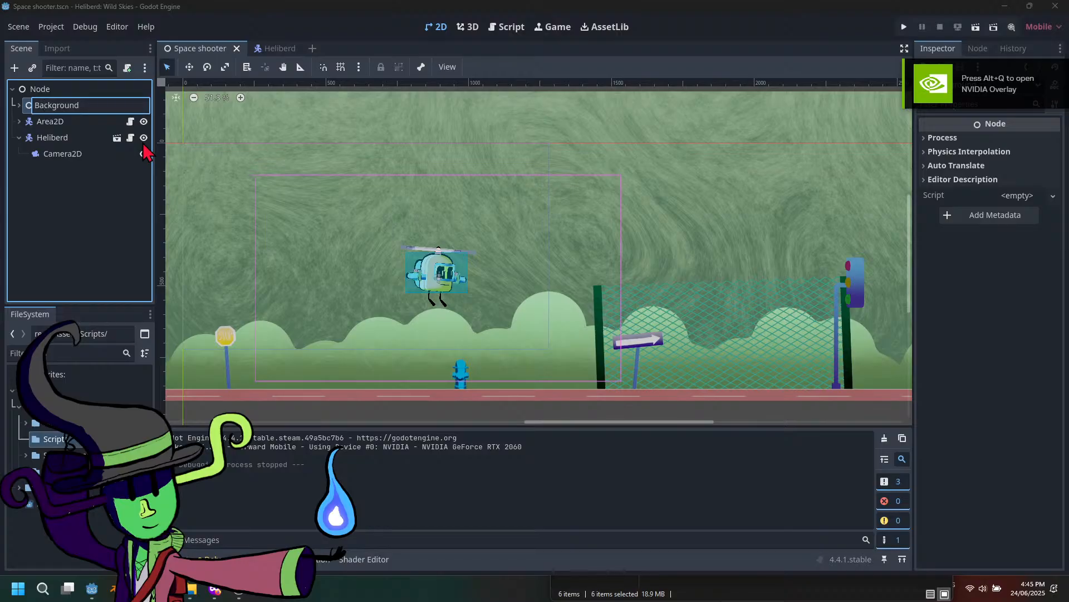
key("Return")
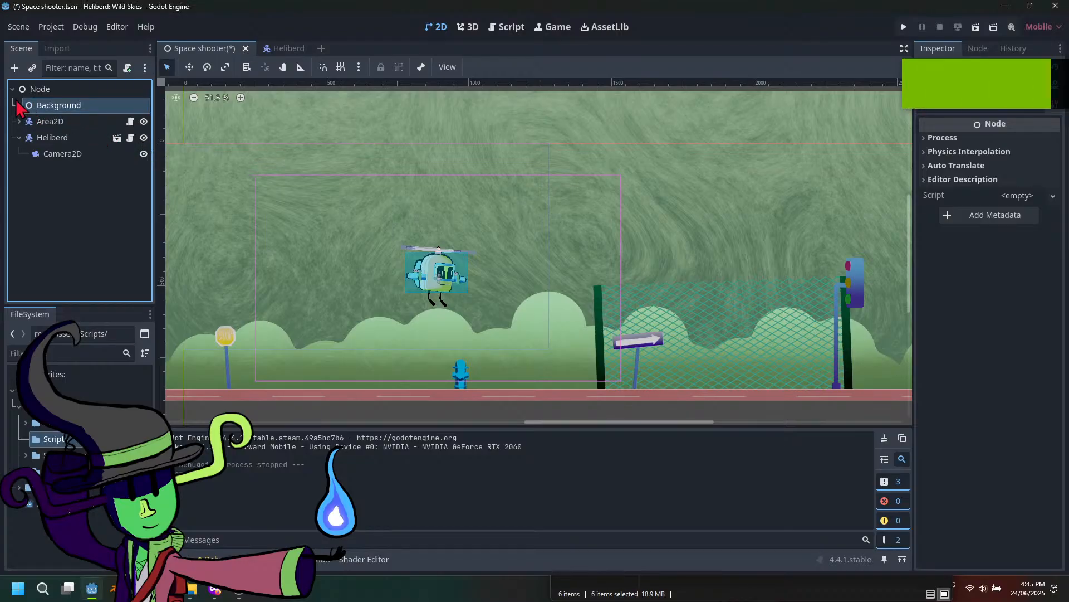
Hide the Sky and ground nodes under Background and test-run the project
left_click(18, 106)
left_click(105, 122)
left_click(143, 123)
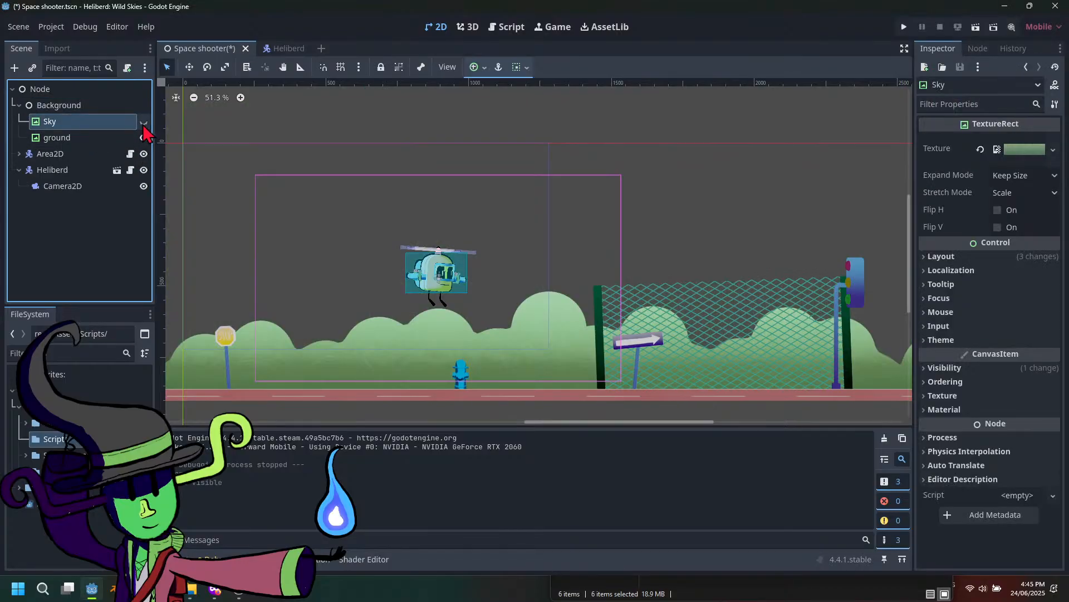
left_click(144, 137)
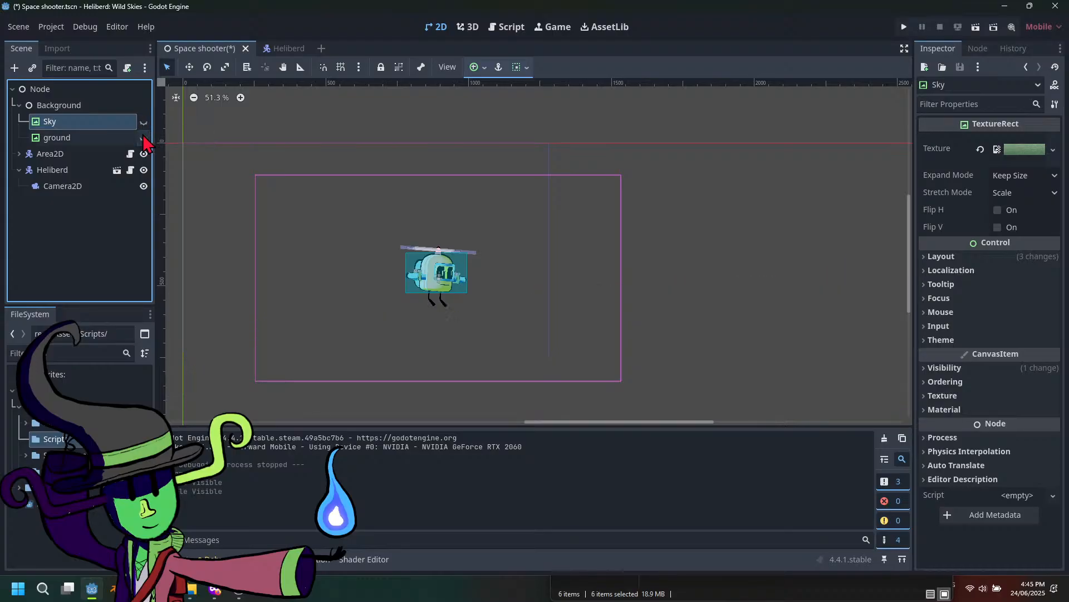
left_click(904, 27)
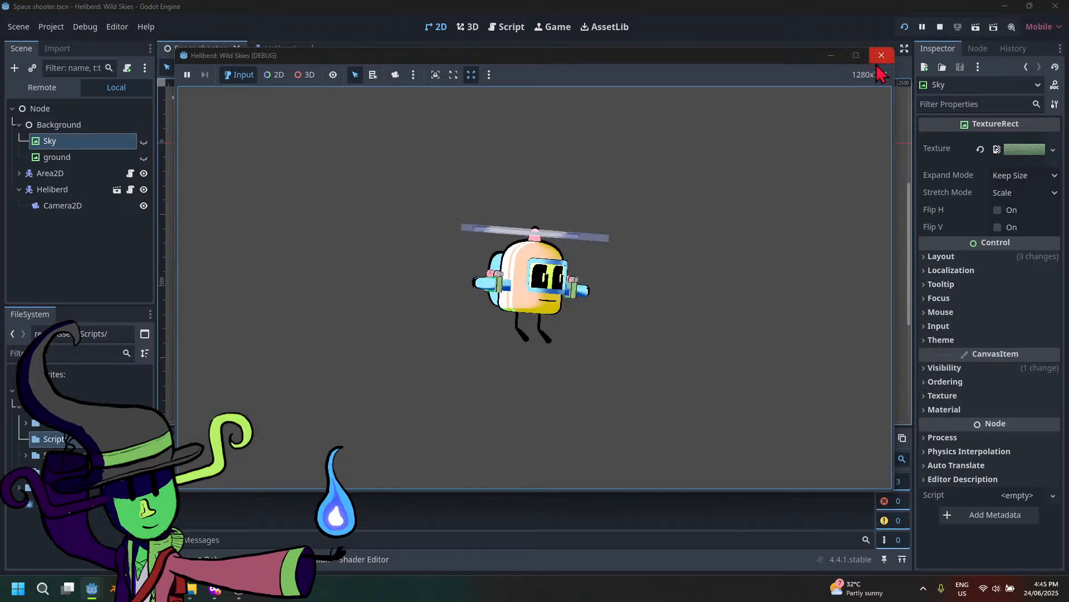
left_click(880, 58)
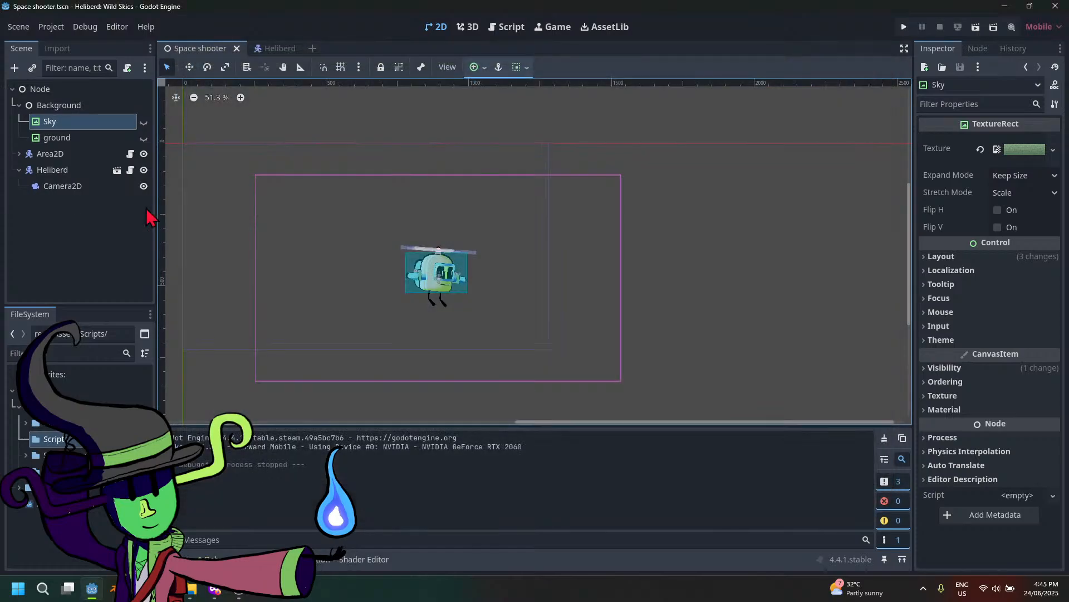
Make the Sky and ground nodes visible again
left_click(144, 122)
left_click(144, 138)
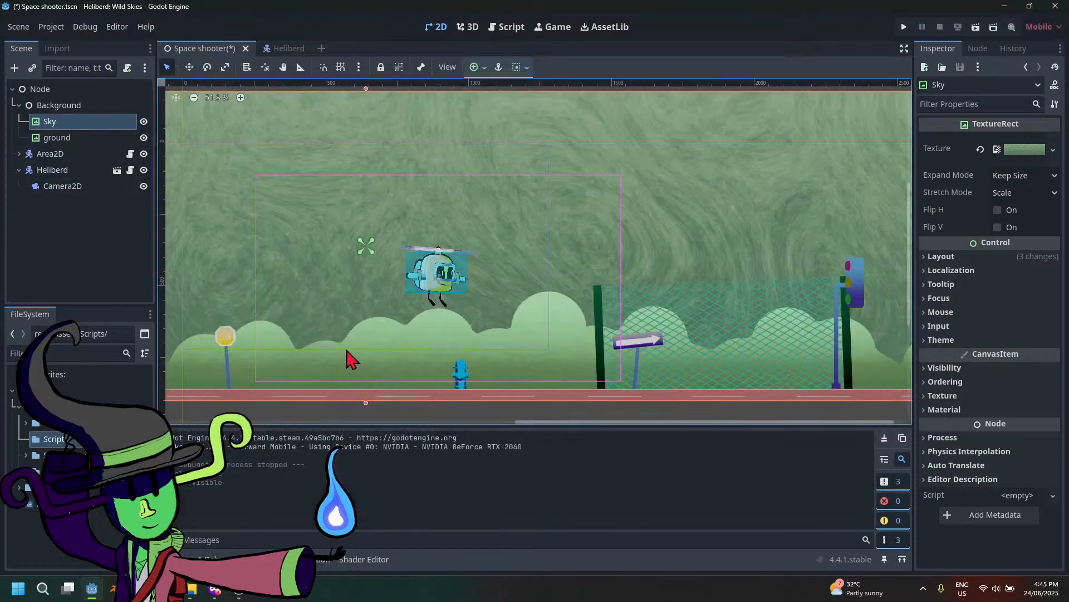
Switch to Firefox and search the web in a new tab for "background not appearing in godot"
left_click(213, 588)
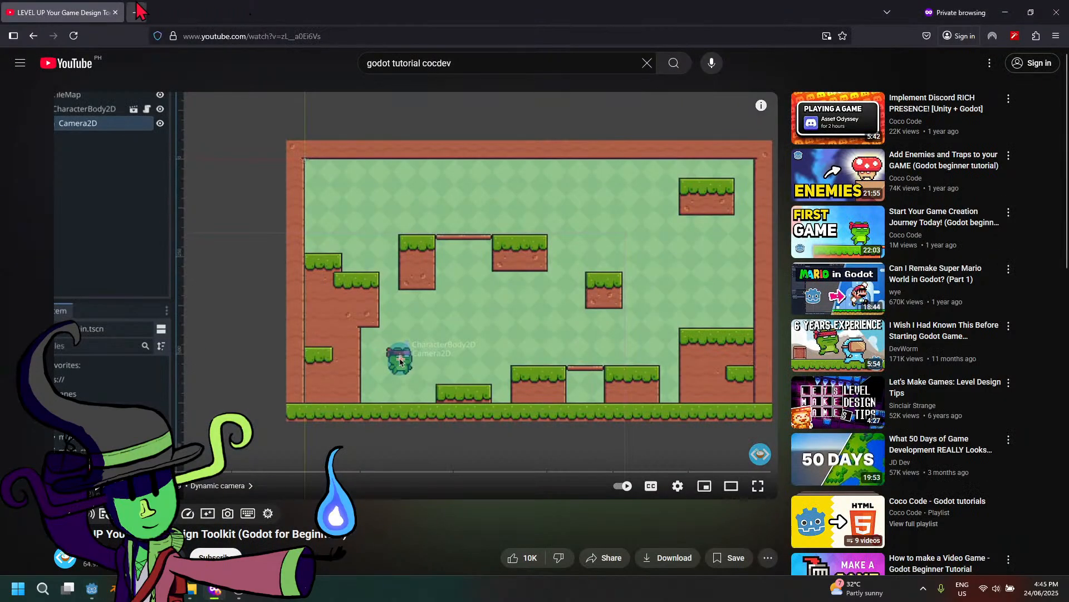
key("ctrl+t")
type("bac")
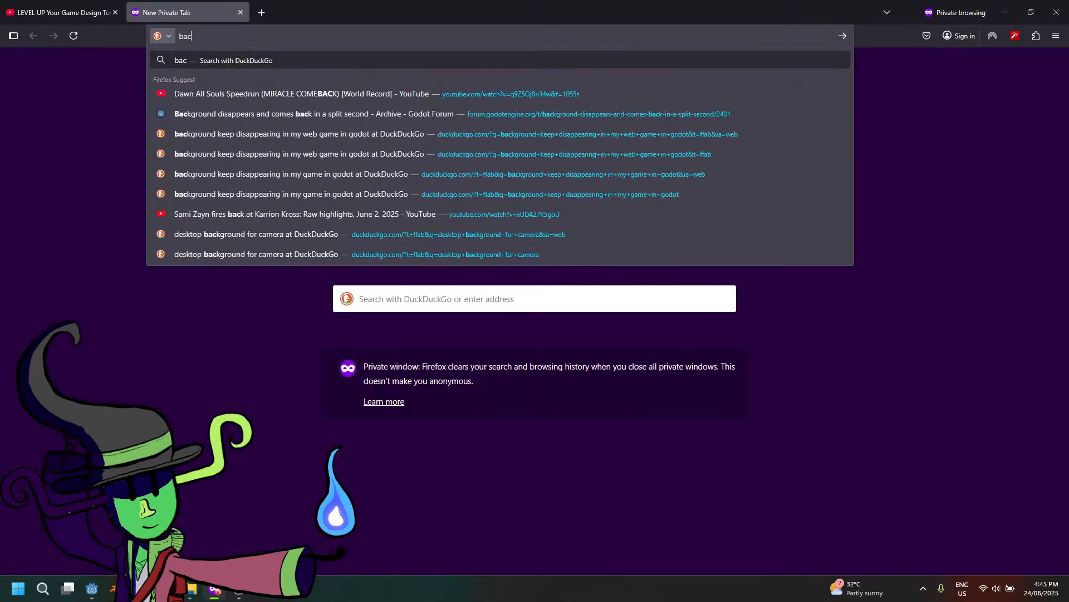
type("kground ")
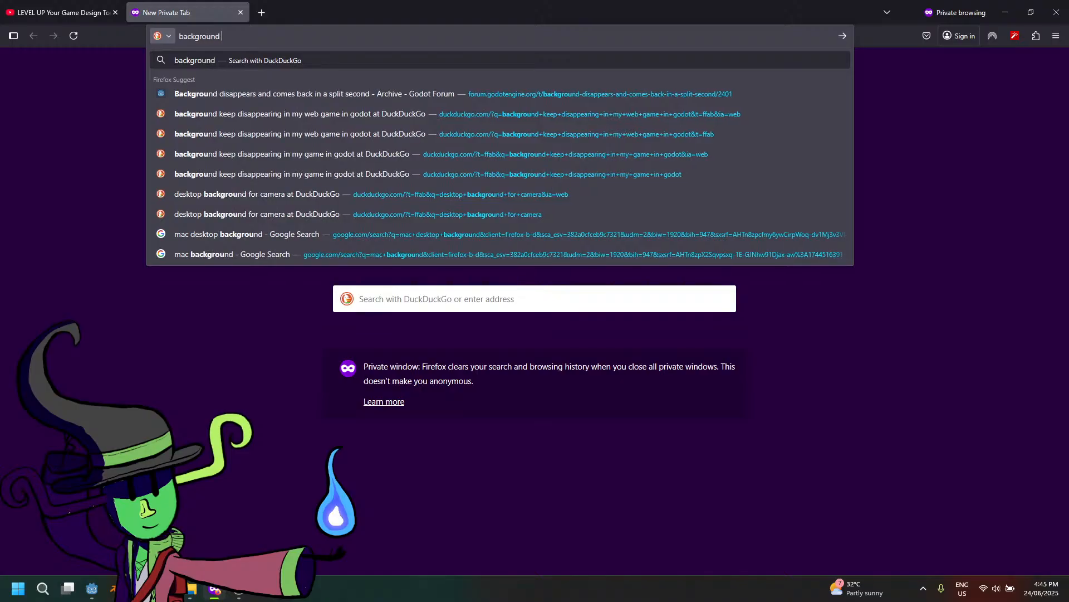
type("not appearing in ")
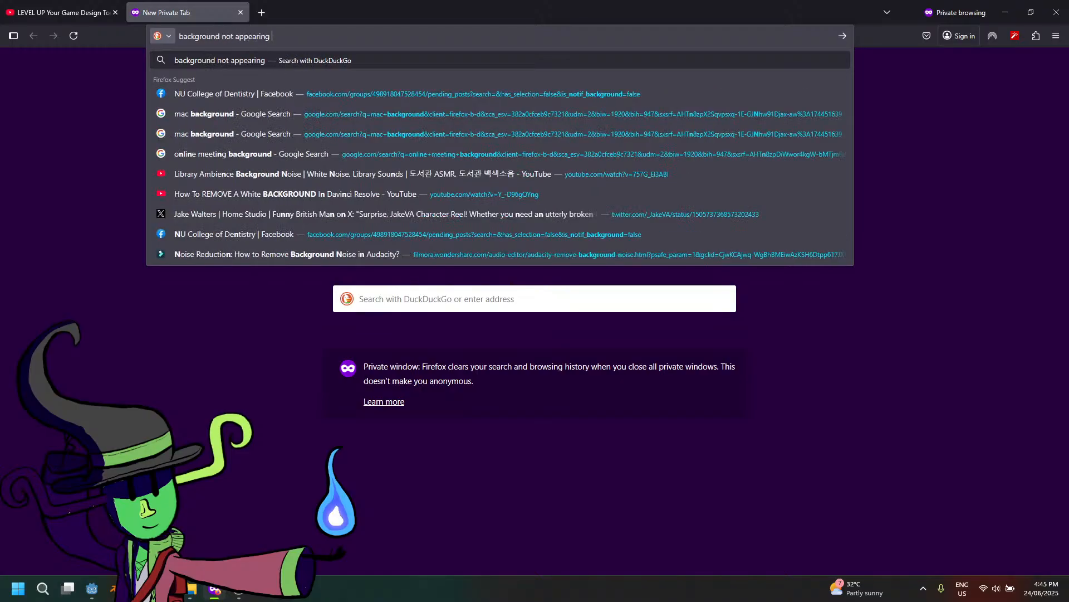
type("godot")
key("Return")
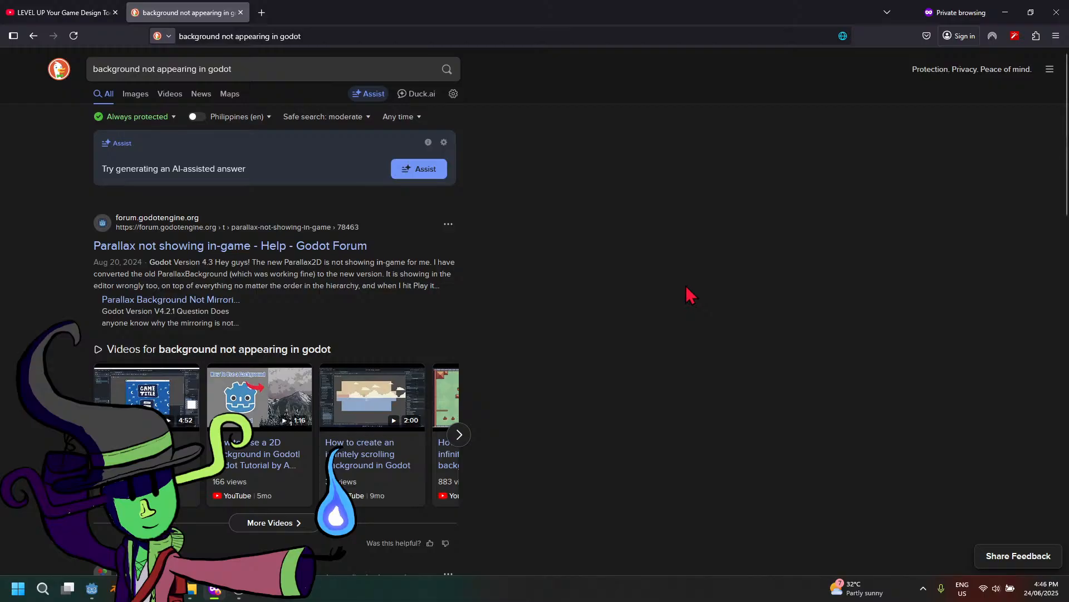
Look through the search results and read the Game Development Stack Exchange question about a Godot parallax background not covering the entire screen
scroll(591, 309, "down", 3)
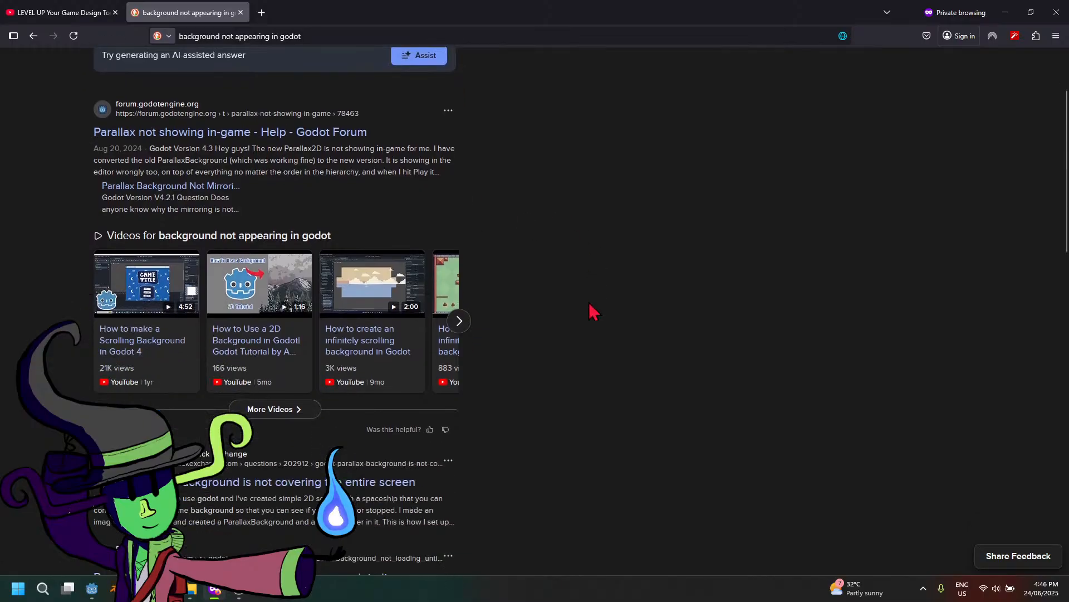
scroll(590, 309, "down", 3)
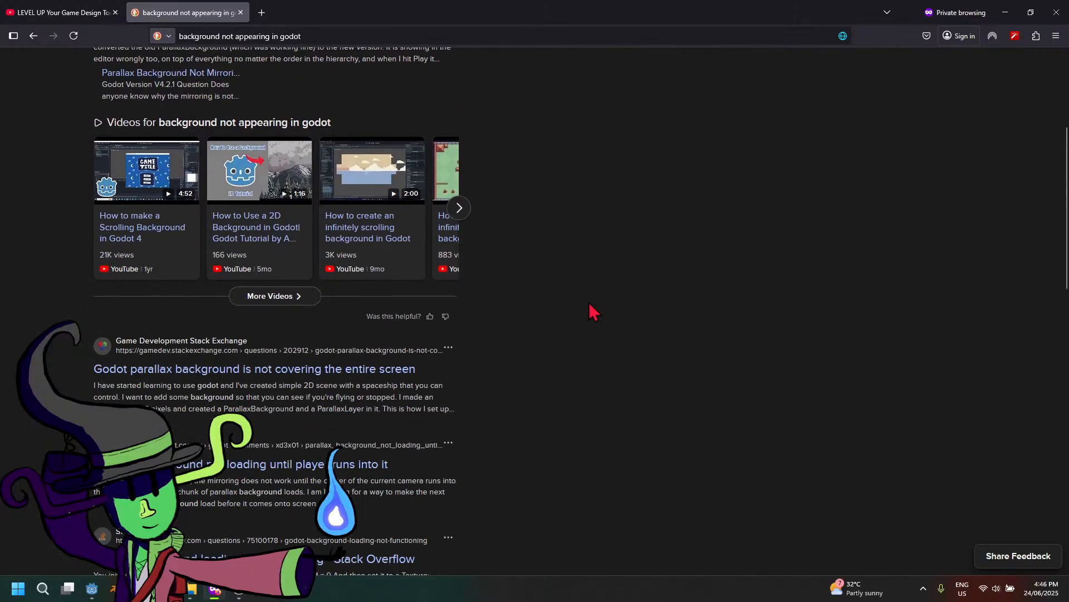
scroll(589, 304, "up", 1)
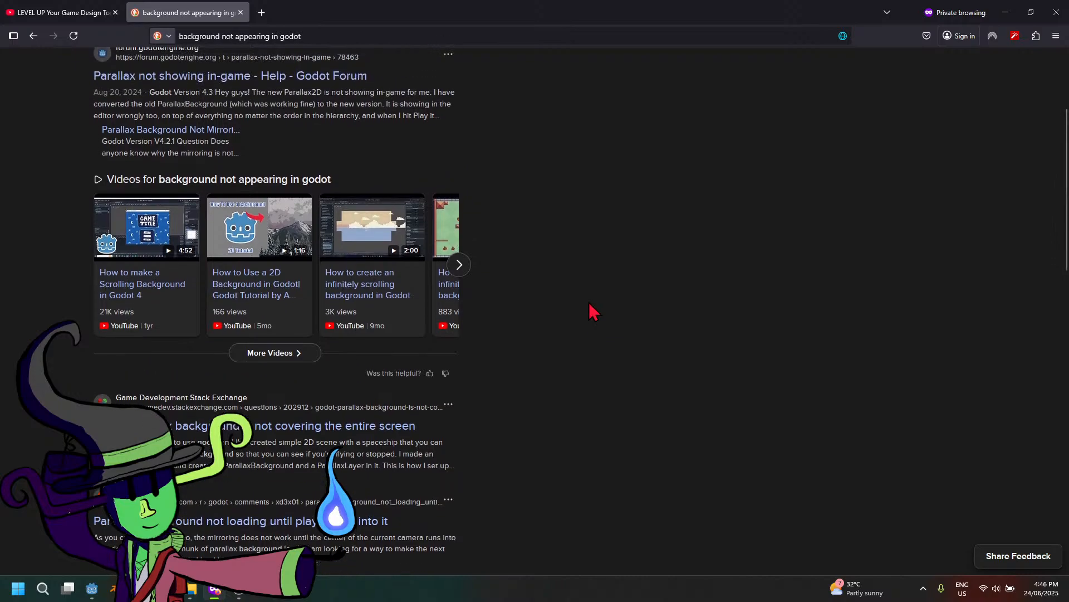
scroll(589, 302, "down", 1)
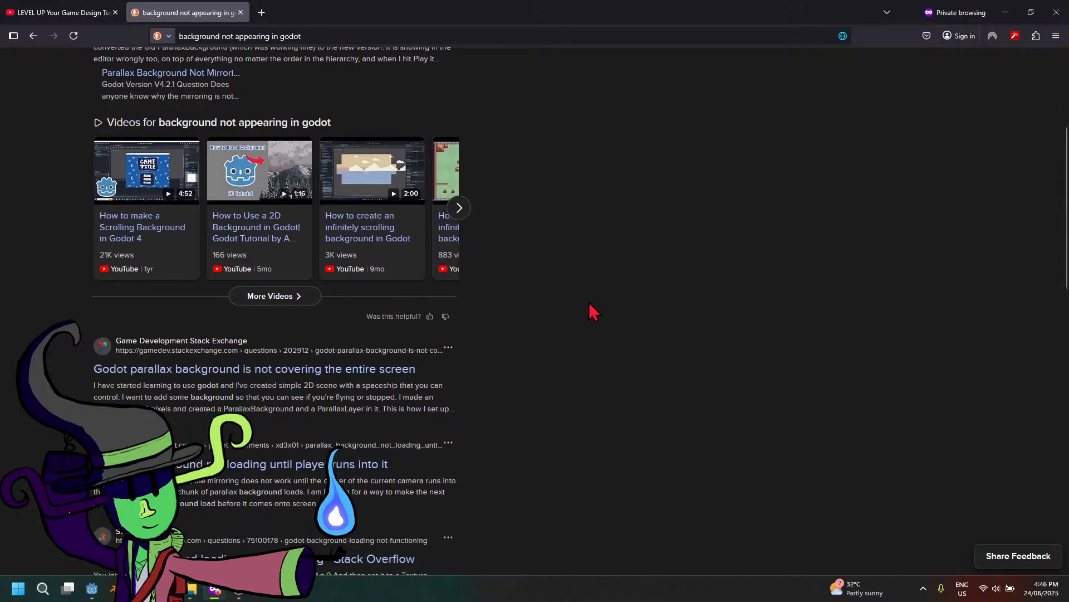
left_click(236, 370)
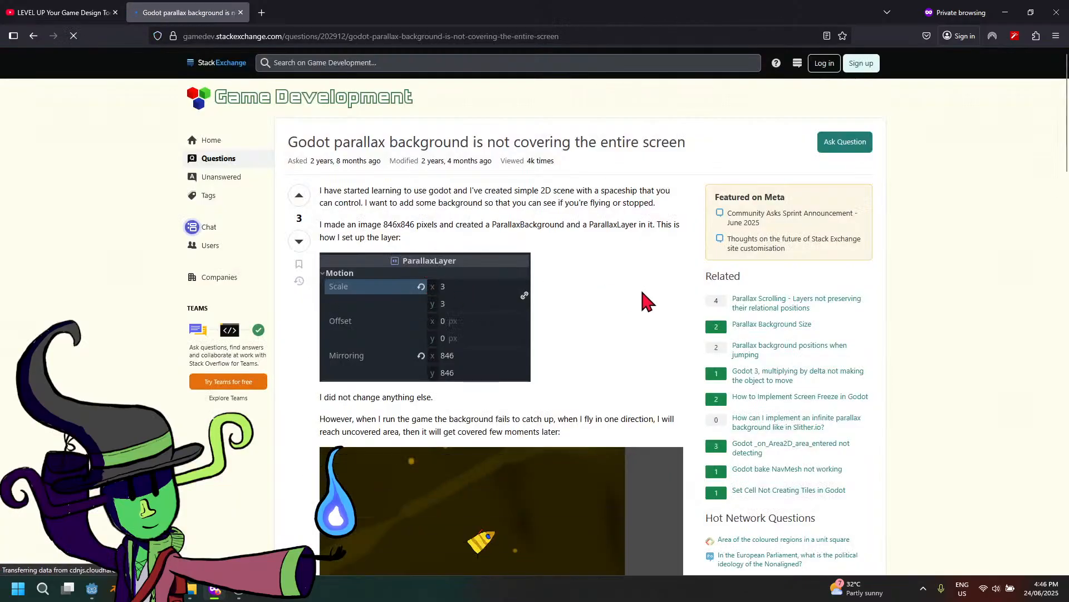
scroll(658, 299, "down", 4)
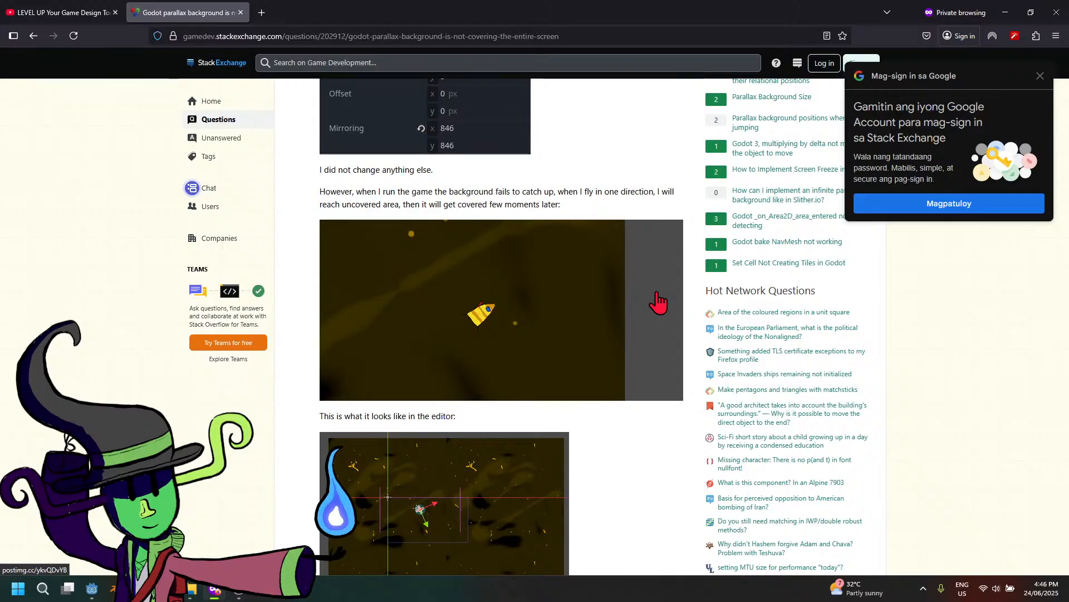
scroll(658, 301, "down", 6)
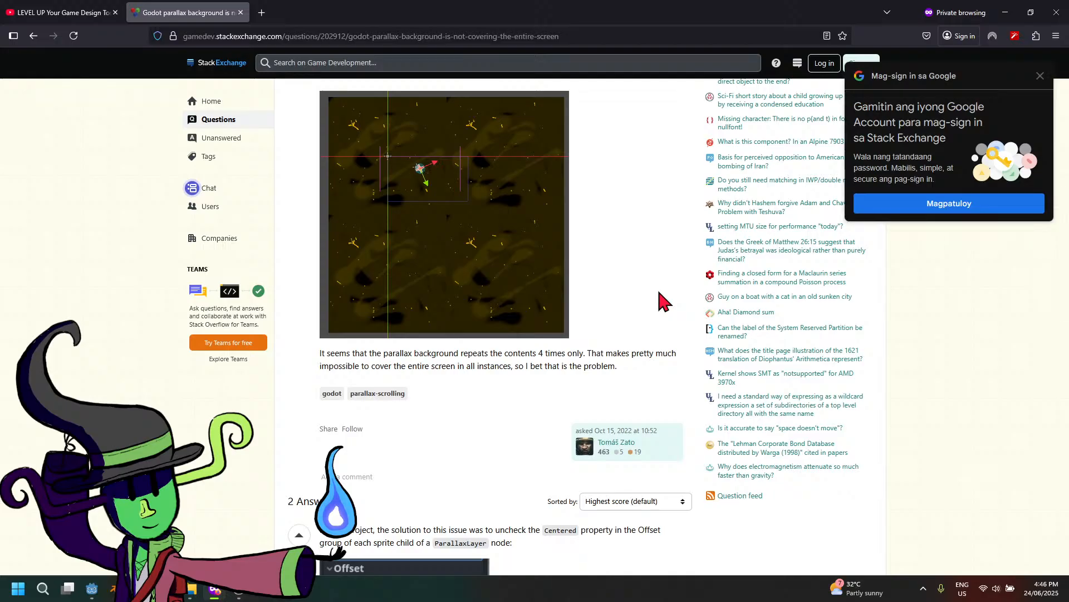
scroll(658, 292, "down", 3)
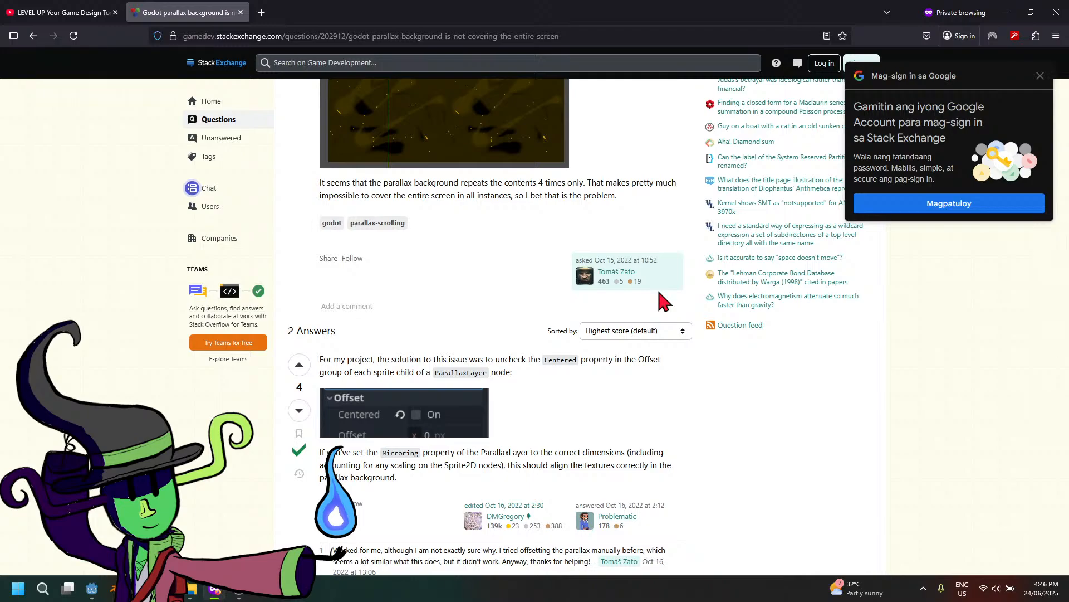
scroll(660, 293, "down", 2)
Switch back to Godot and examine the Sky and ground nodes with the whole background in view
left_click(239, 591)
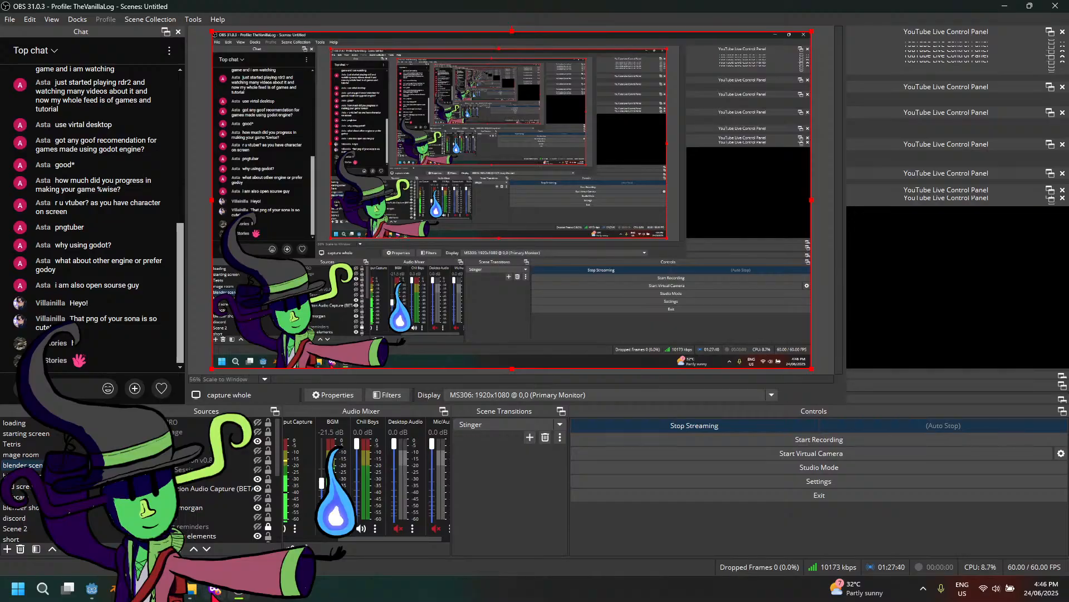
left_click(92, 588)
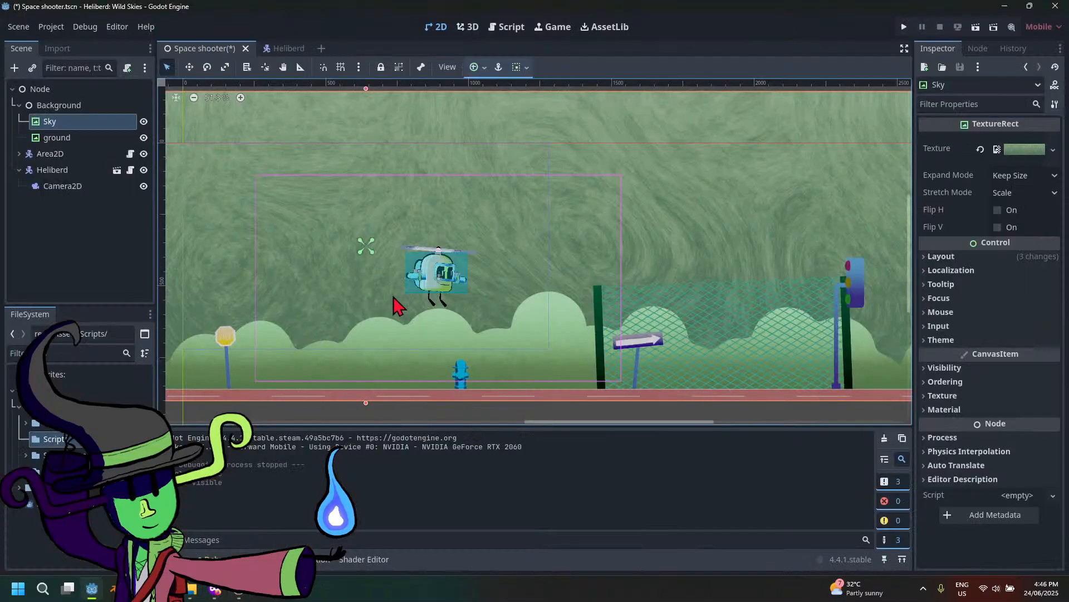
scroll(564, 290, "down", 3)
middle_click_drag(561, 283, 659, 291)
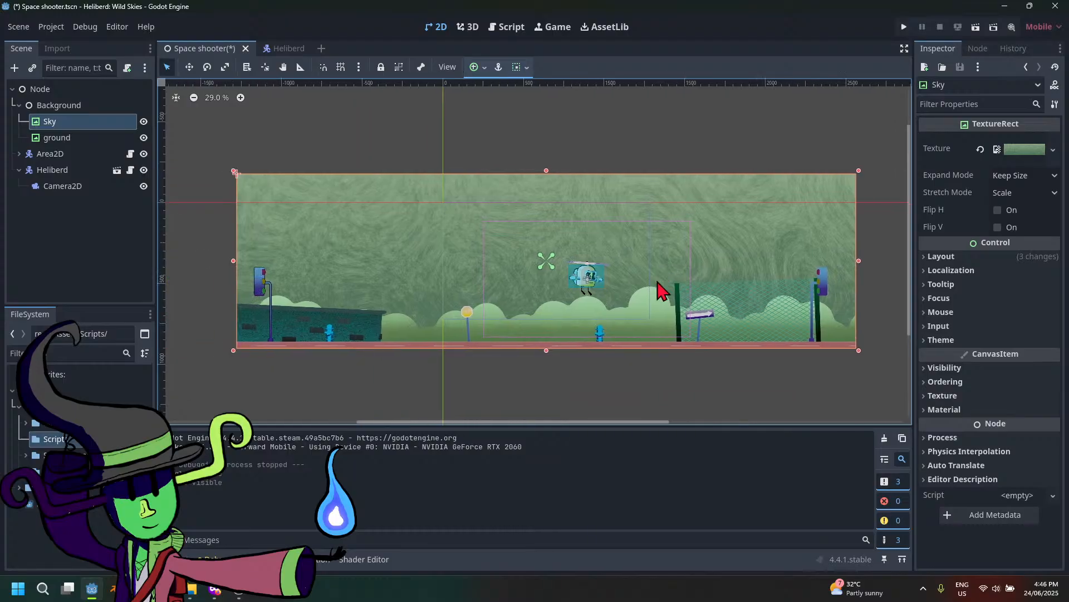
left_click(96, 139)
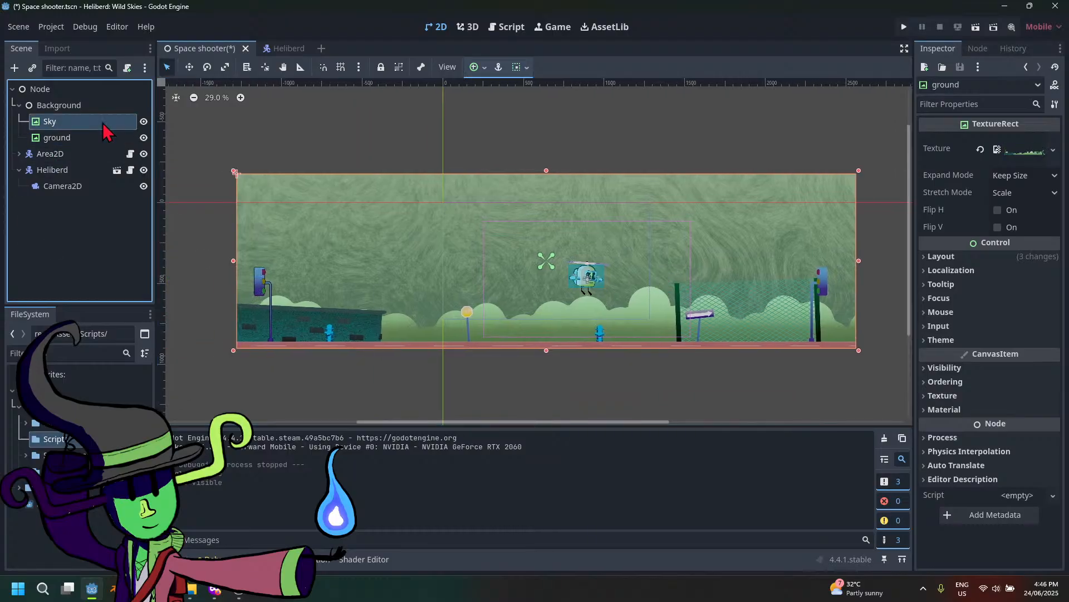
left_click(100, 156)
left_click(97, 143)
left_click(95, 128)
left_click(96, 150)
left_click(99, 140)
left_click(101, 127)
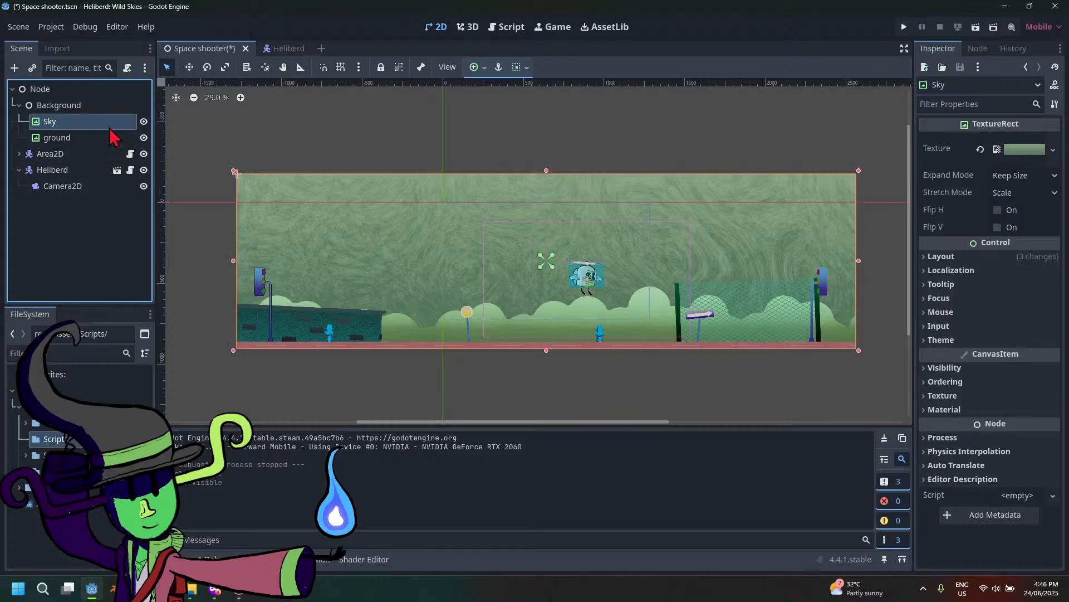
Check the Heliberd scene, return to the Space shooter scene and test-run the project
left_click(116, 170)
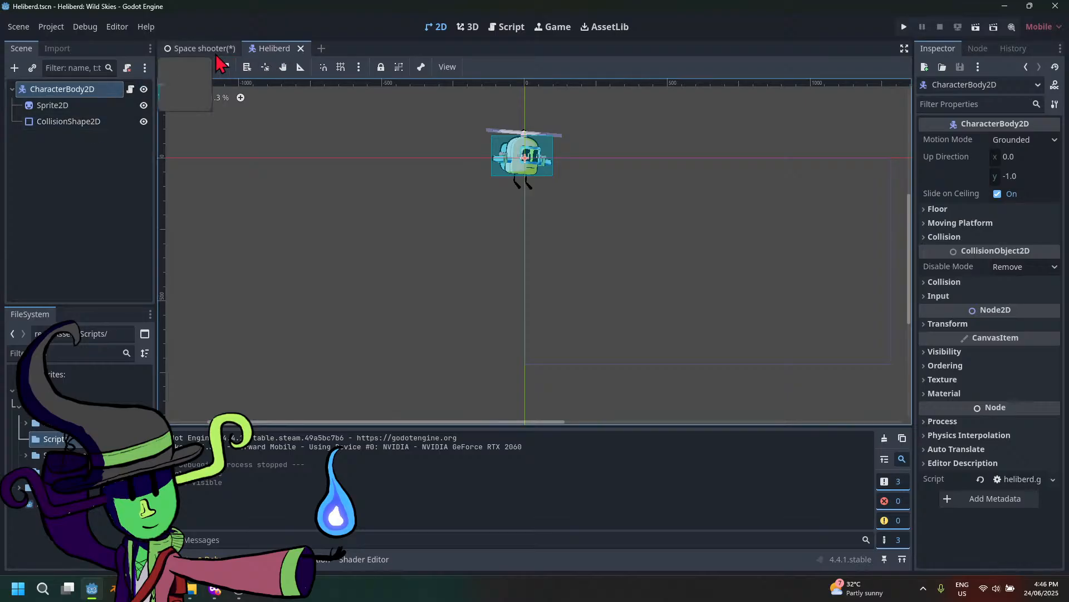
left_click(200, 48)
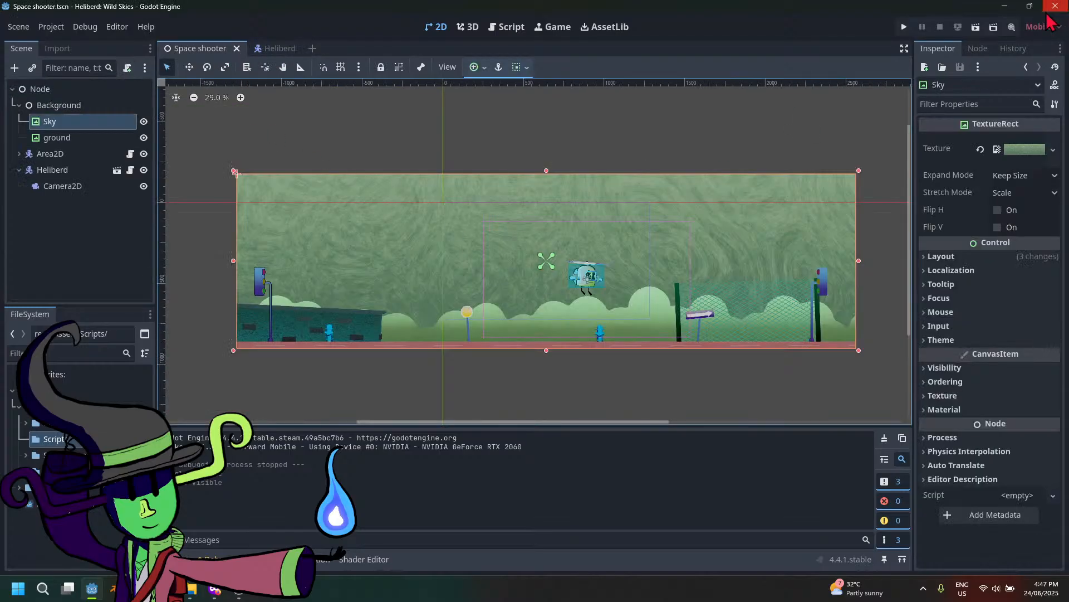
left_click(903, 27)
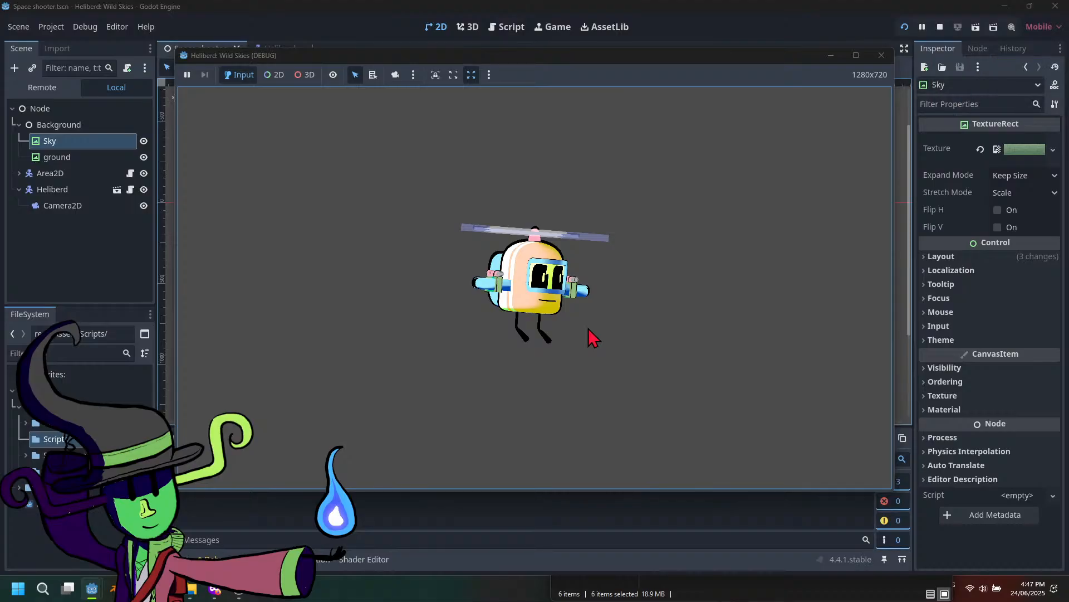
left_click(886, 60)
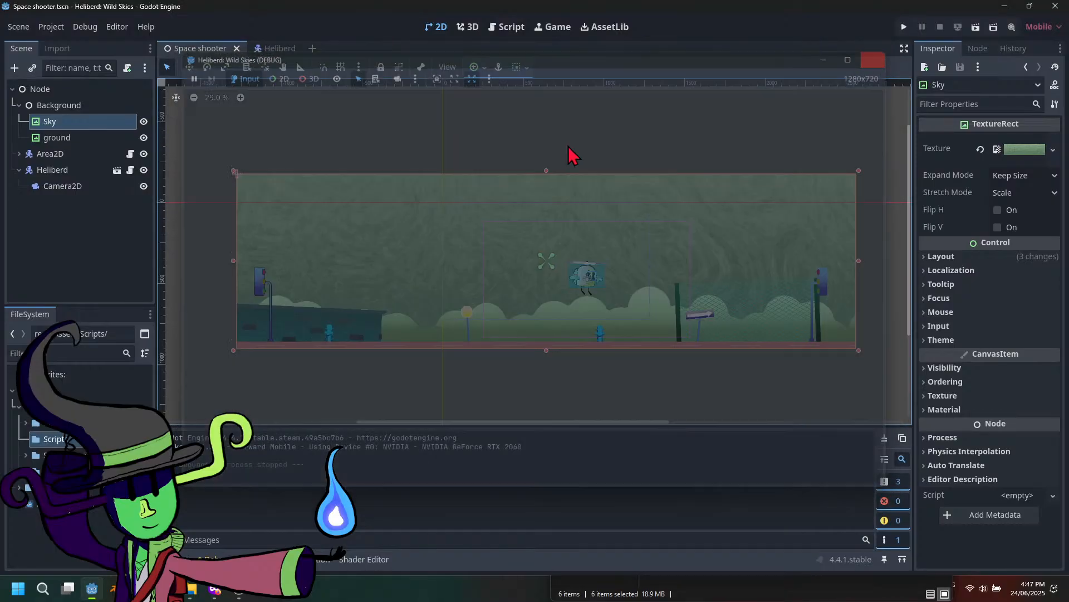
Examine the properties of the Camera2D, ground and Sky nodes for a cause of the missing background
left_click(62, 187)
left_click(79, 138)
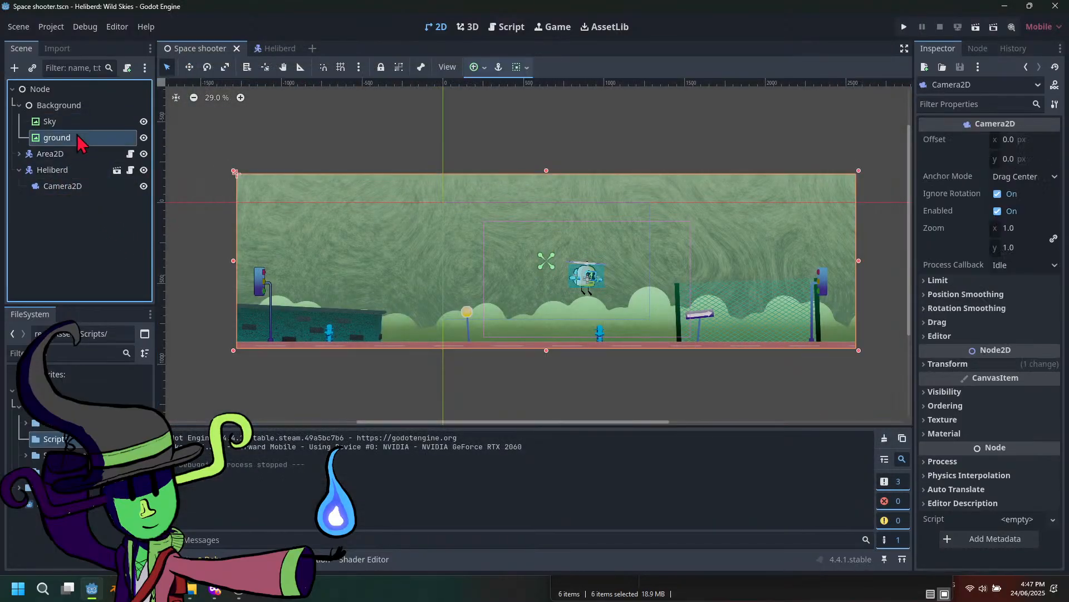
left_click(81, 124)
left_click(87, 139)
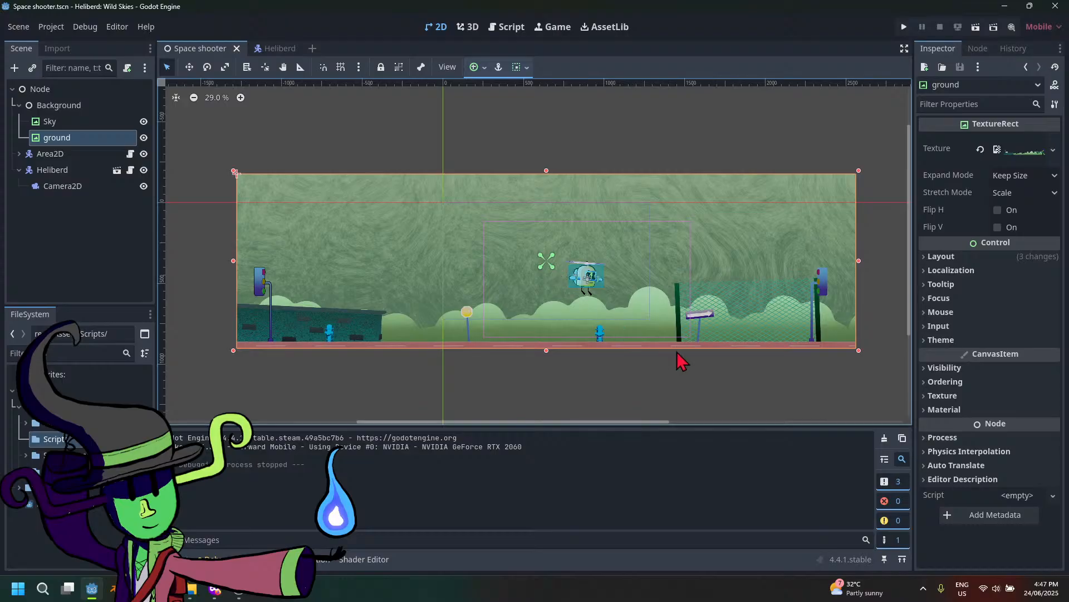
scroll(675, 353, "up", 3)
scroll(675, 354, "down", 2)
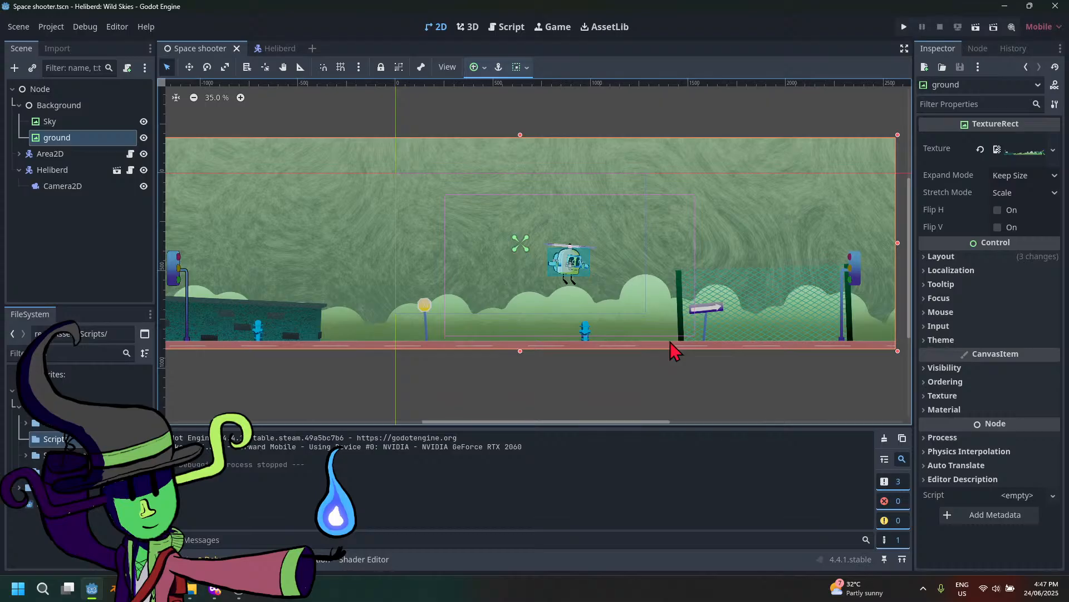
left_click(94, 127)
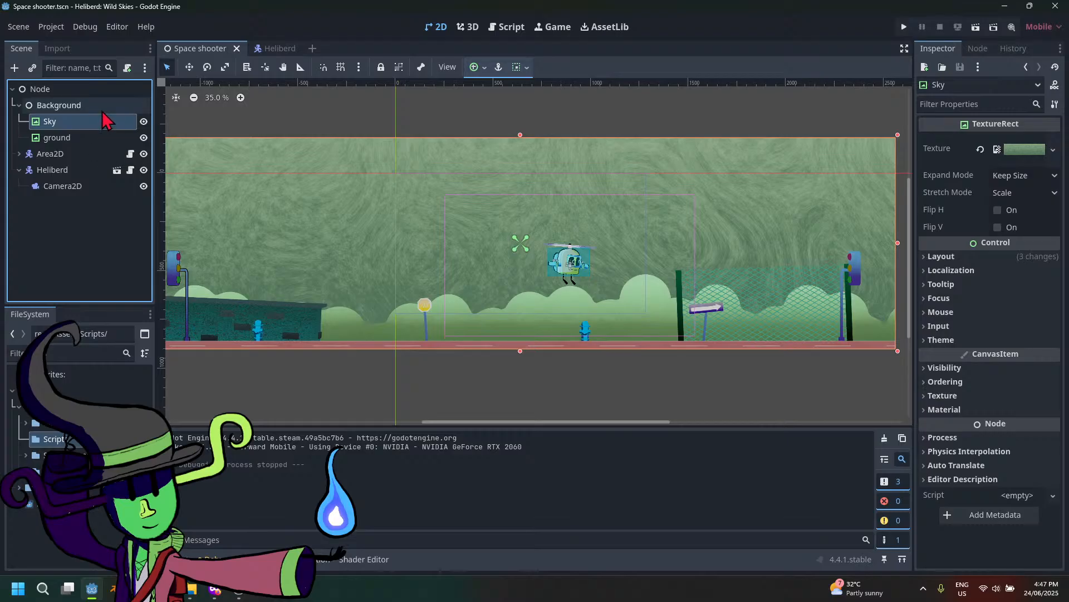
key("Up")
left_click(103, 124)
left_click(104, 139)
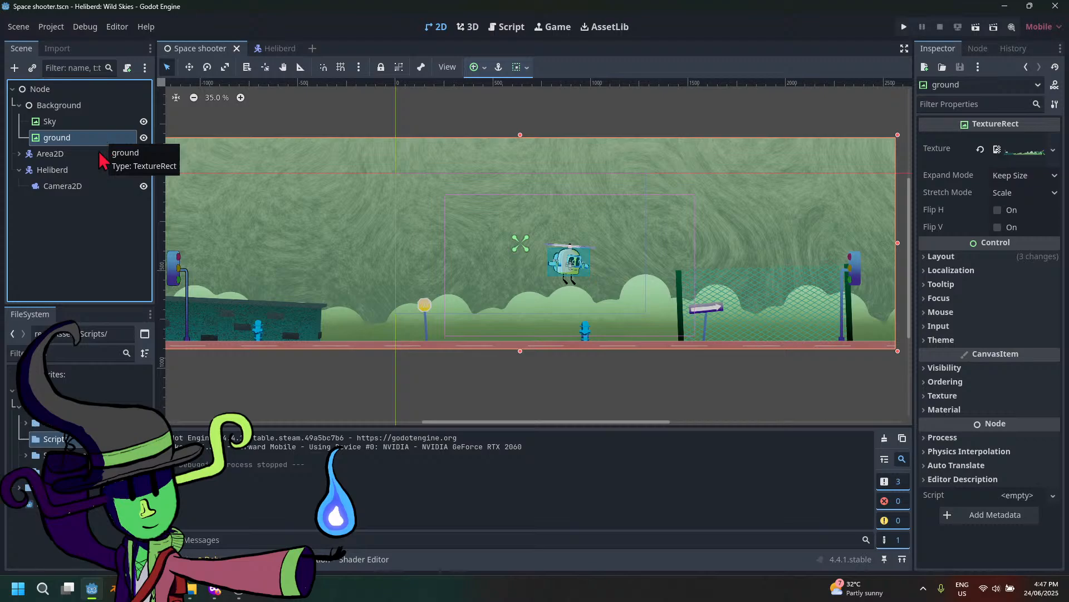
Move Camera2D and Area2D under the Background node, with Area2D above Camera2D, and test-run the project
left_click(77, 185)
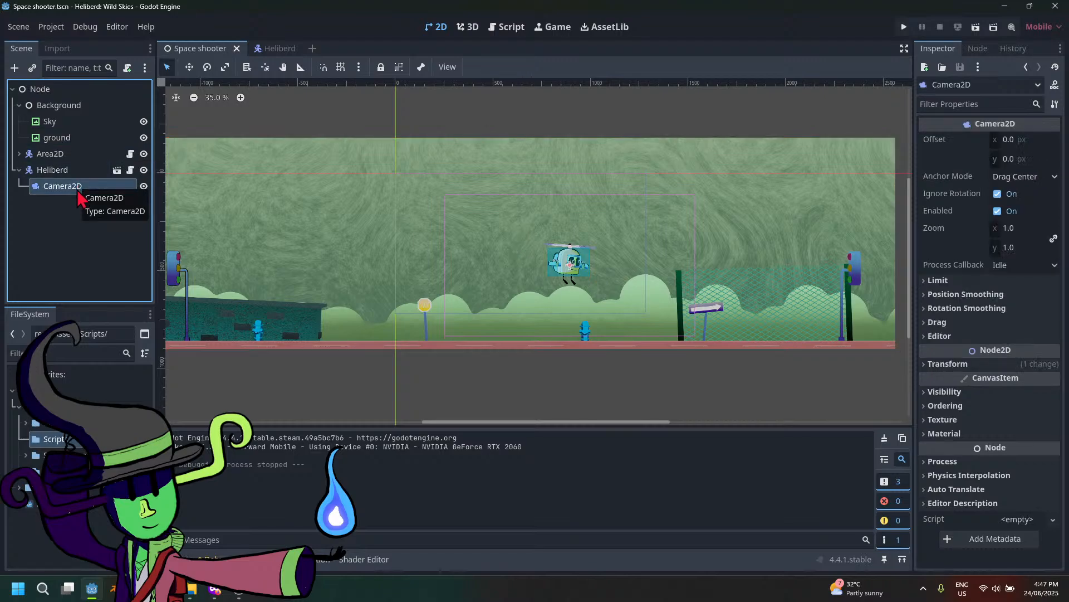
left_click_drag(78, 190, 87, 145)
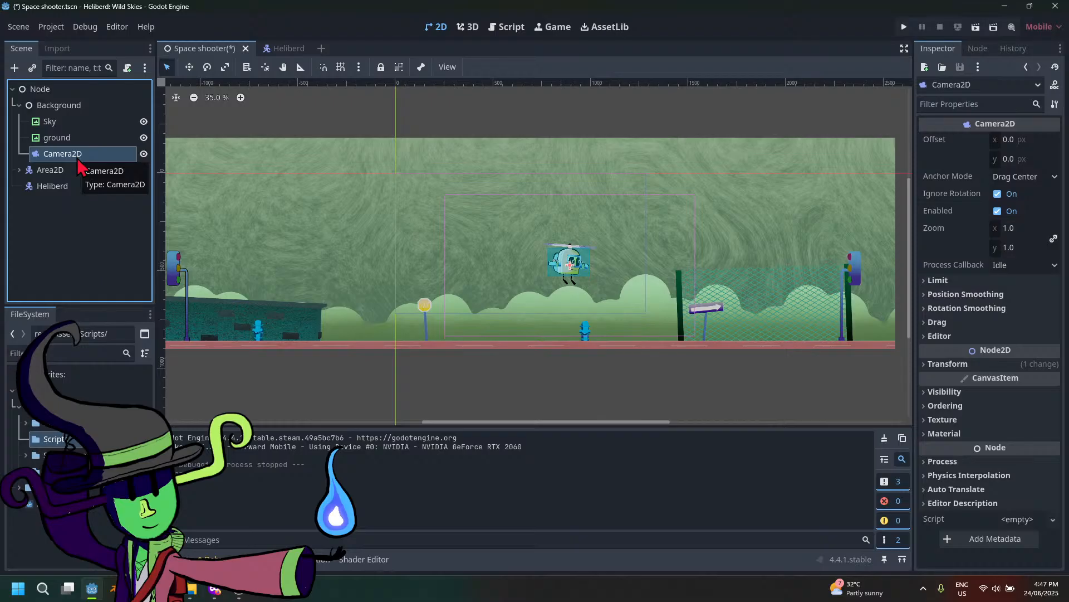
left_click_drag(75, 177, 82, 149)
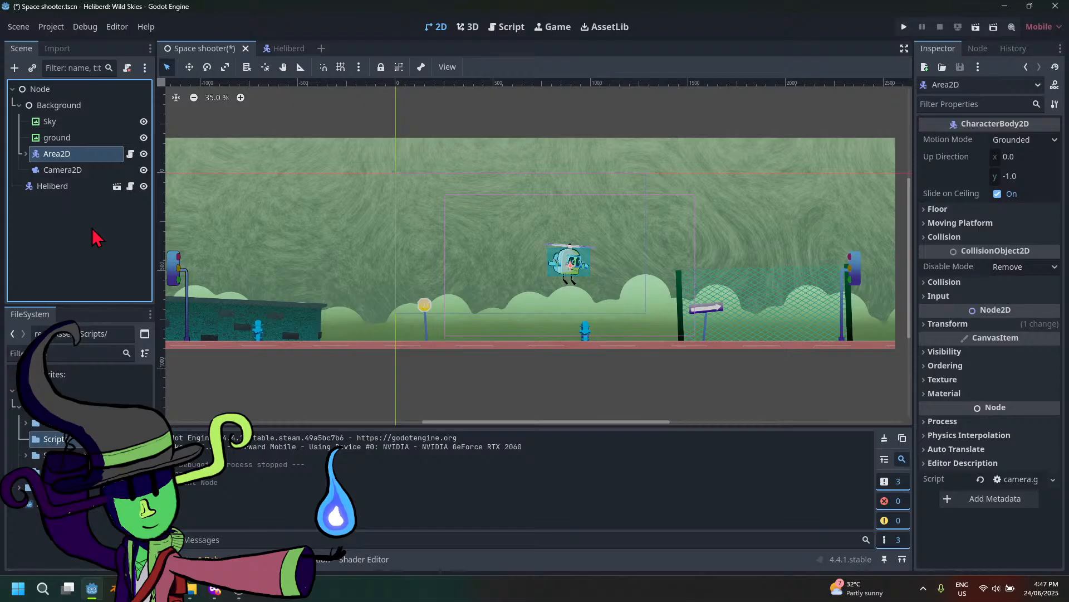
left_click(84, 170)
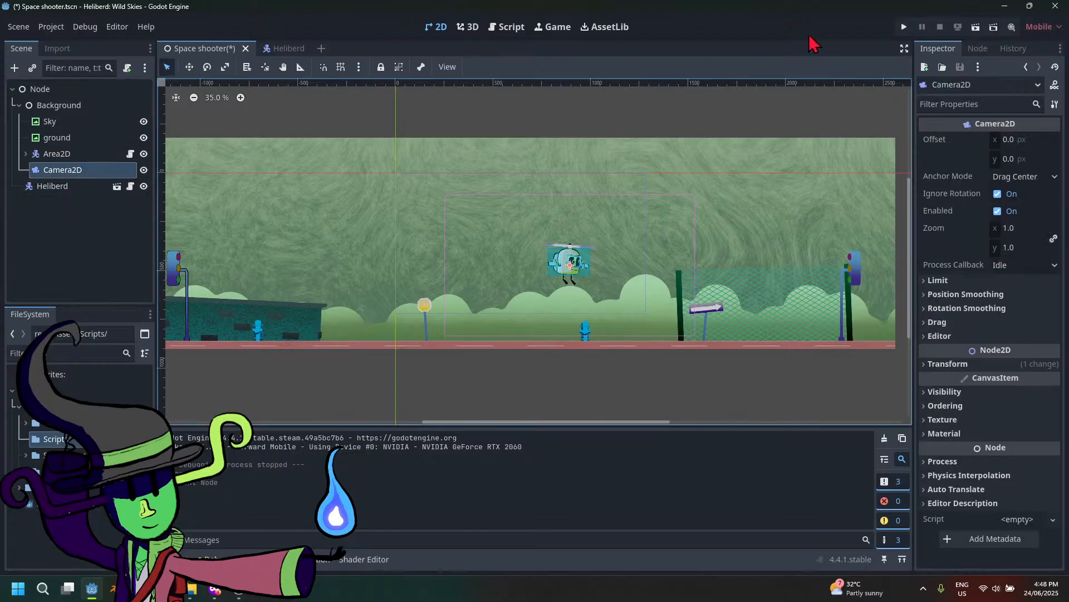
left_click(904, 27)
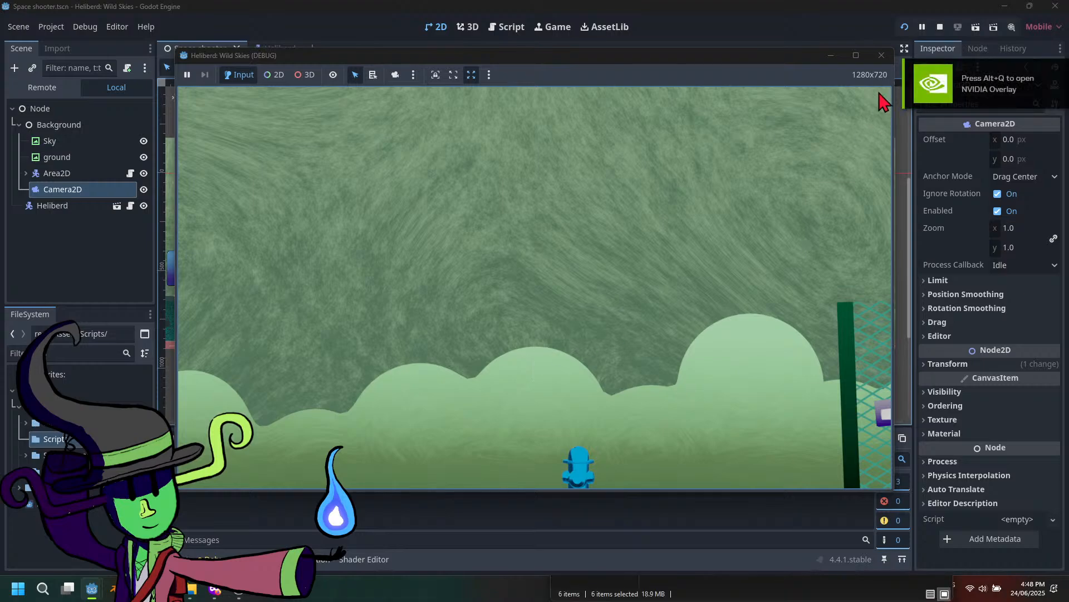
left_click(882, 55)
Move the Heliberd node under Background, between Area2D and Camera2D, and select Camera2D
left_click(84, 186)
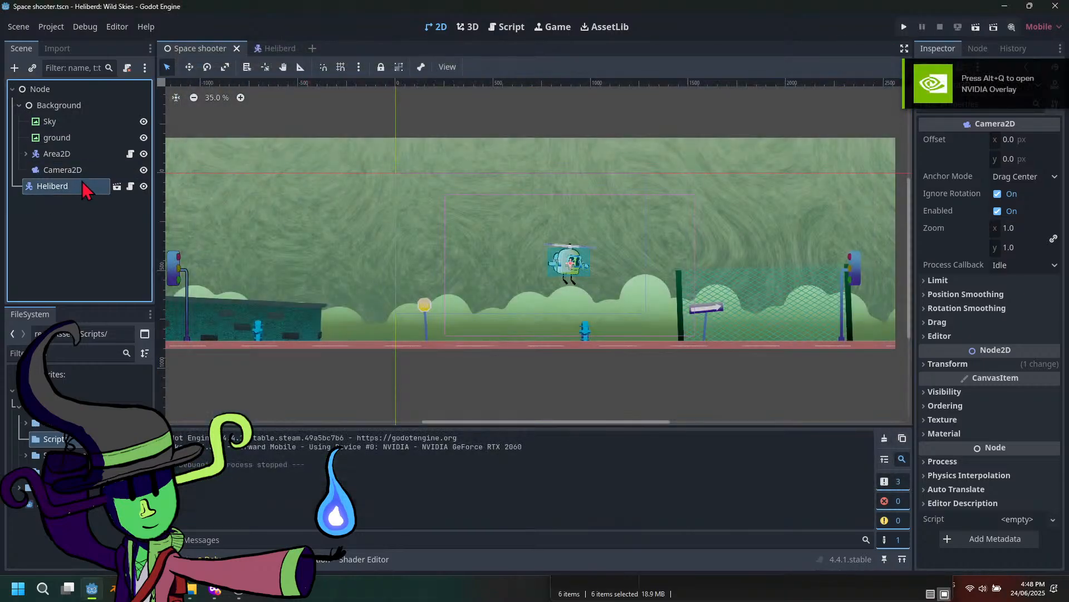
left_click_drag(84, 189, 96, 166)
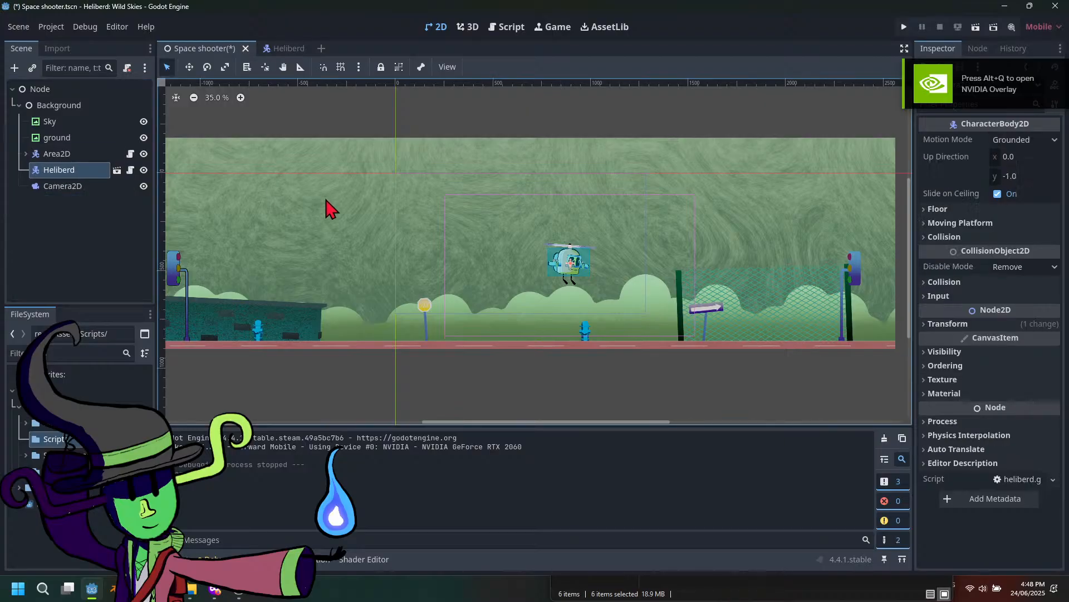
left_click(49, 188)
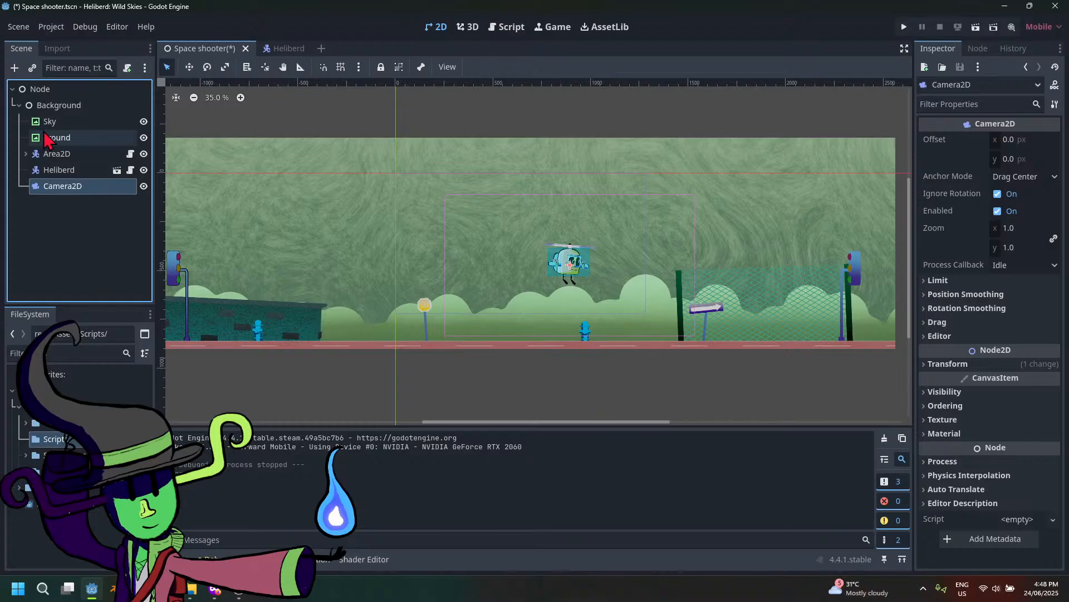
Test-run the project, make Camera2D a child of the Heliberd node, and test-run the project again
left_click(904, 27)
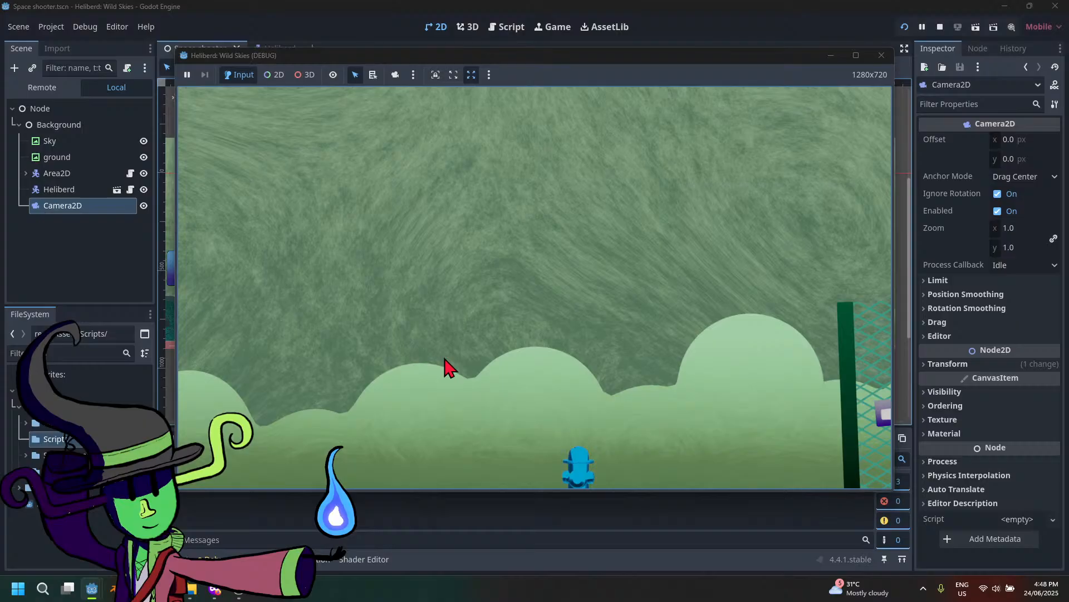
left_click(881, 55)
left_click_drag(68, 192, 66, 170)
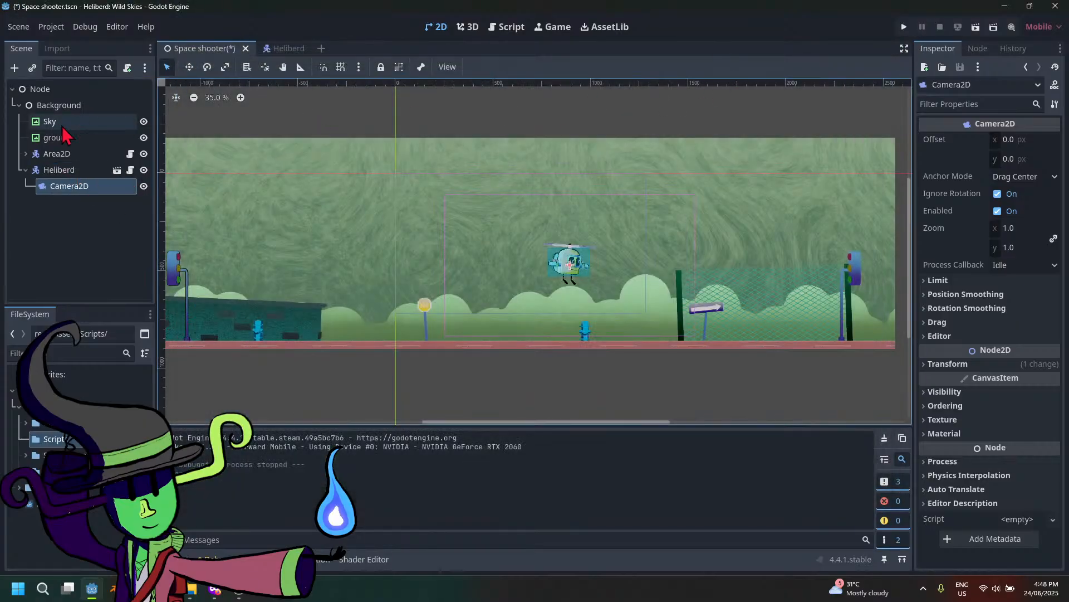
left_click(904, 27)
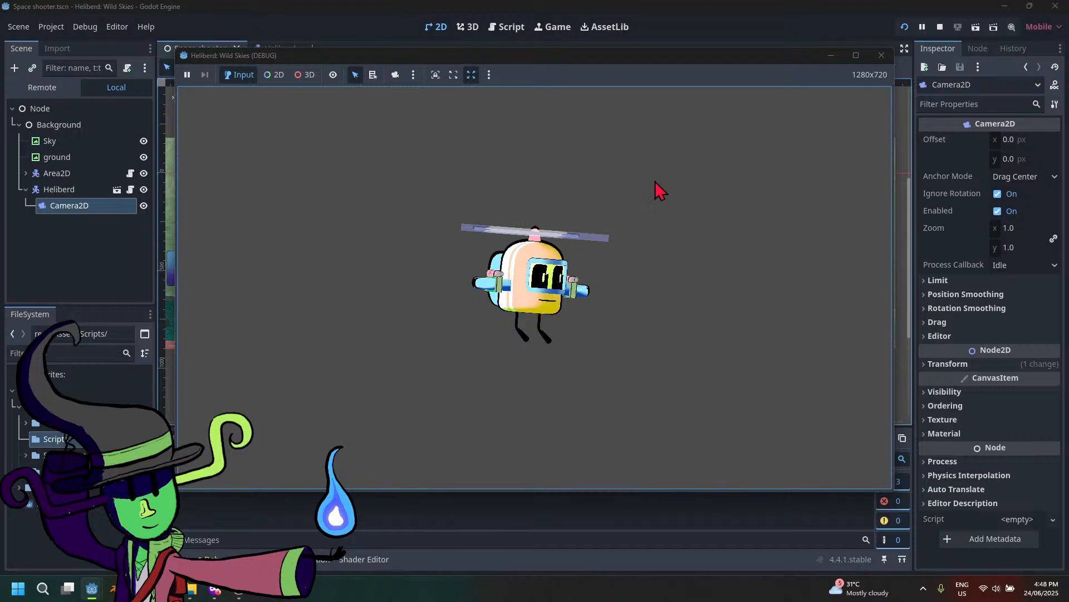
left_click(882, 56)
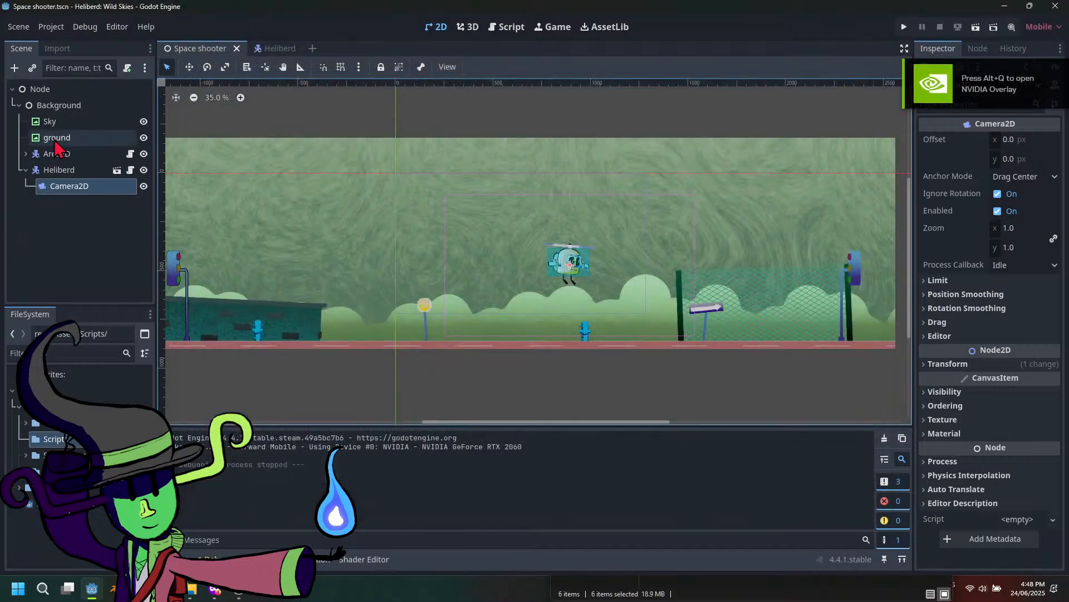
Move Sky, ground and Heliberd out of Background to sit above it directly under the root Node, and test-run the project
left_click_drag(51, 122, 61, 103)
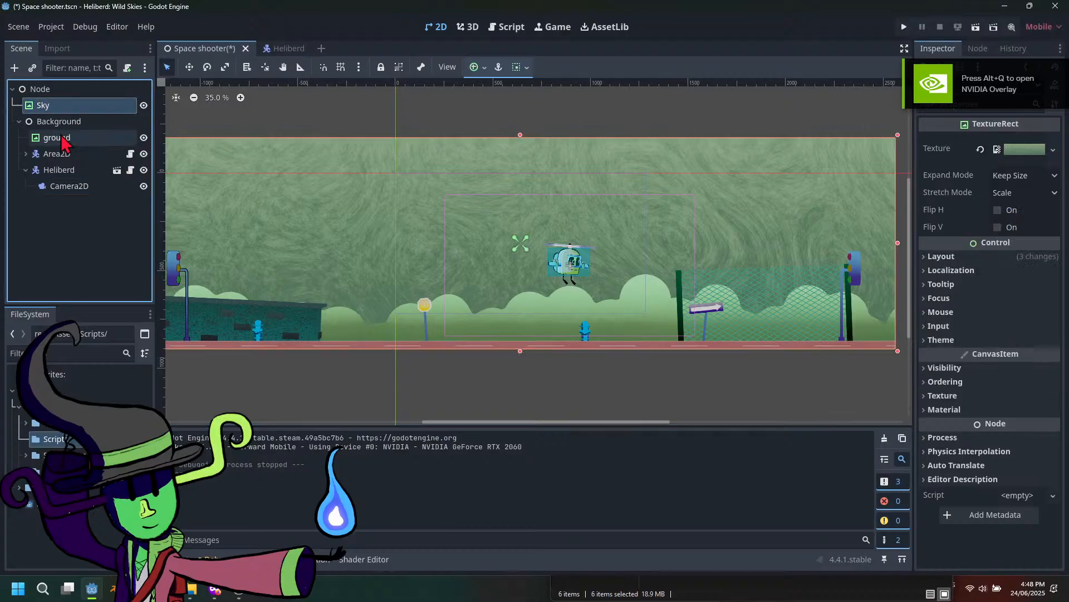
left_click_drag(65, 144, 58, 116)
left_click(19, 138)
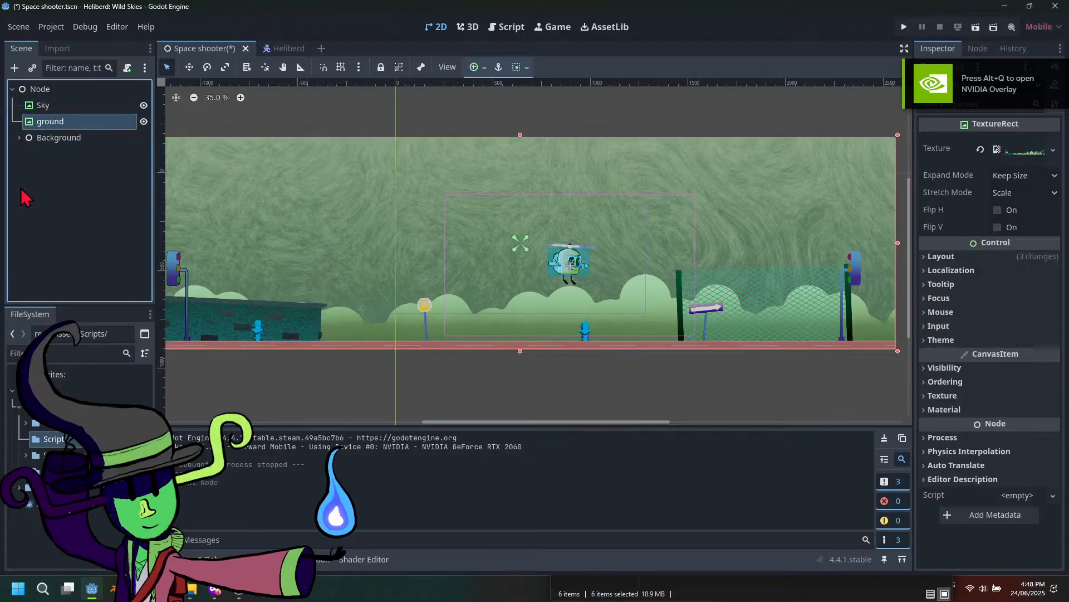
left_click(19, 138)
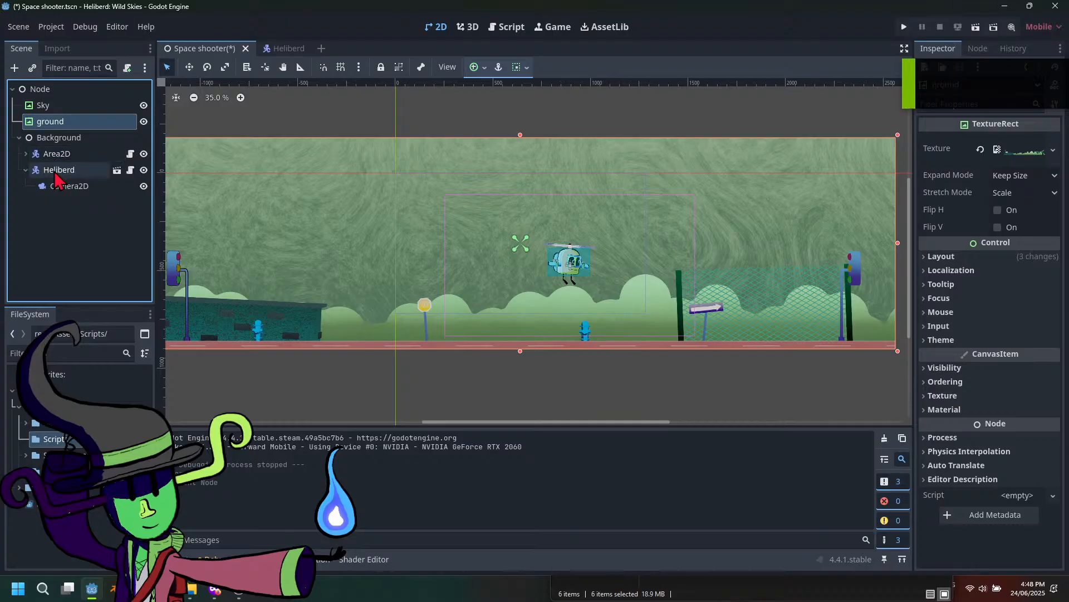
left_click_drag(59, 173, 61, 132)
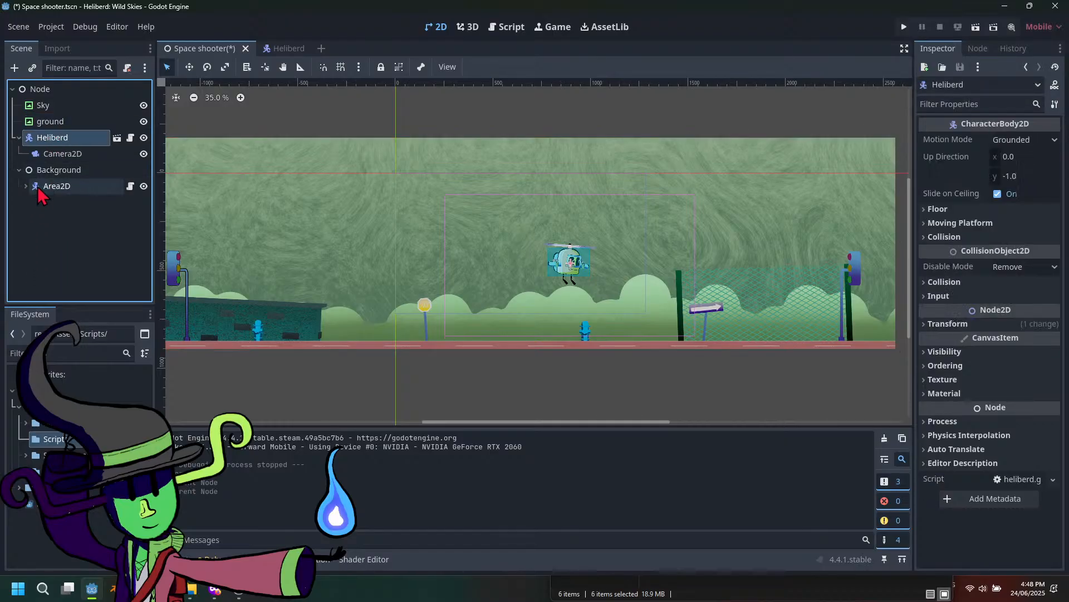
left_click(19, 170)
left_click(19, 137)
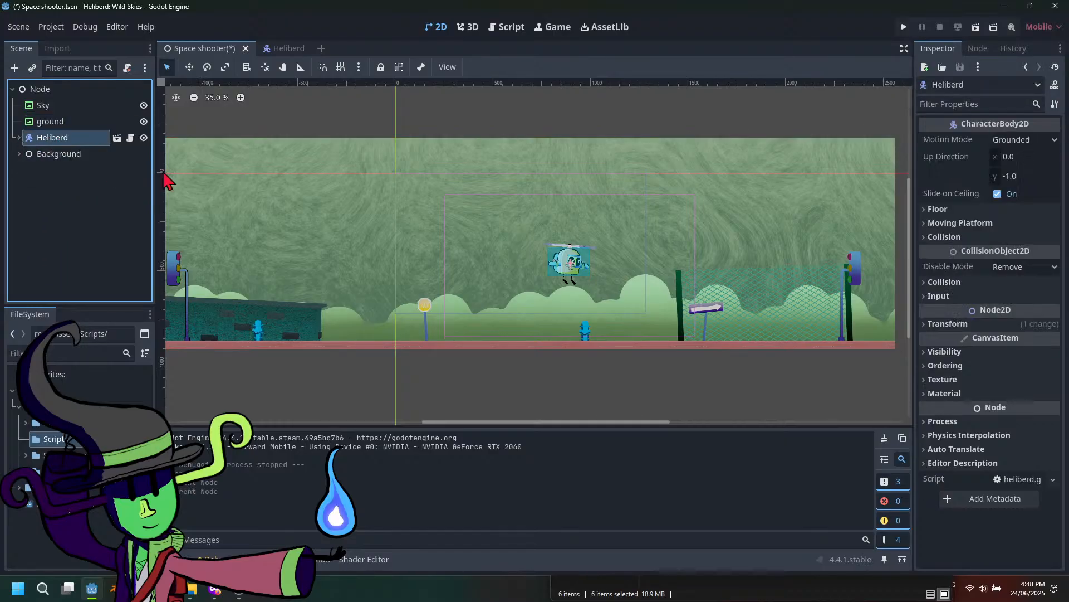
left_click(904, 27)
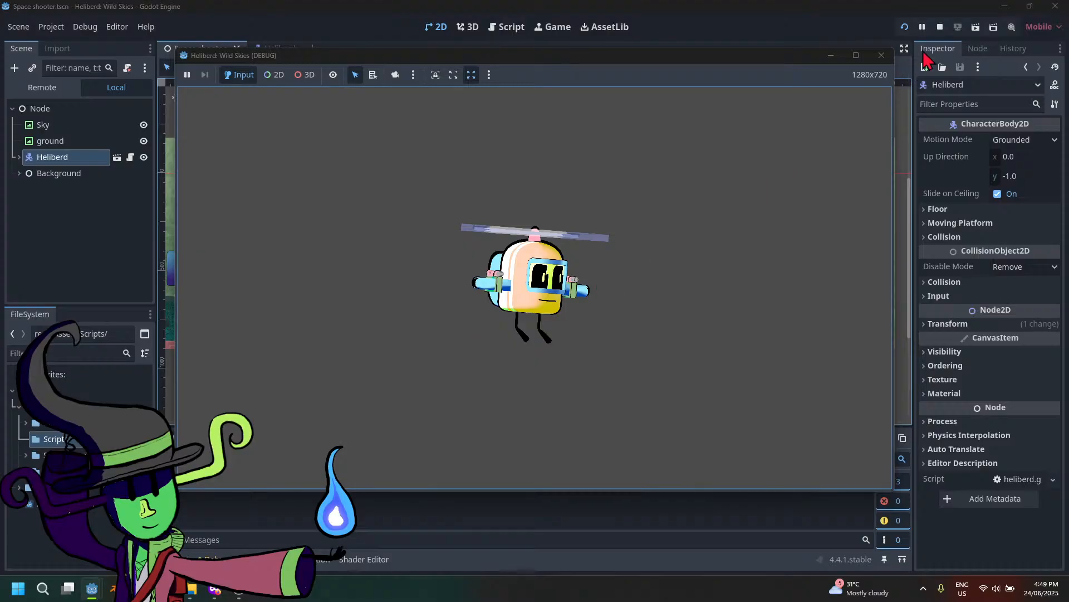
left_click(881, 56)
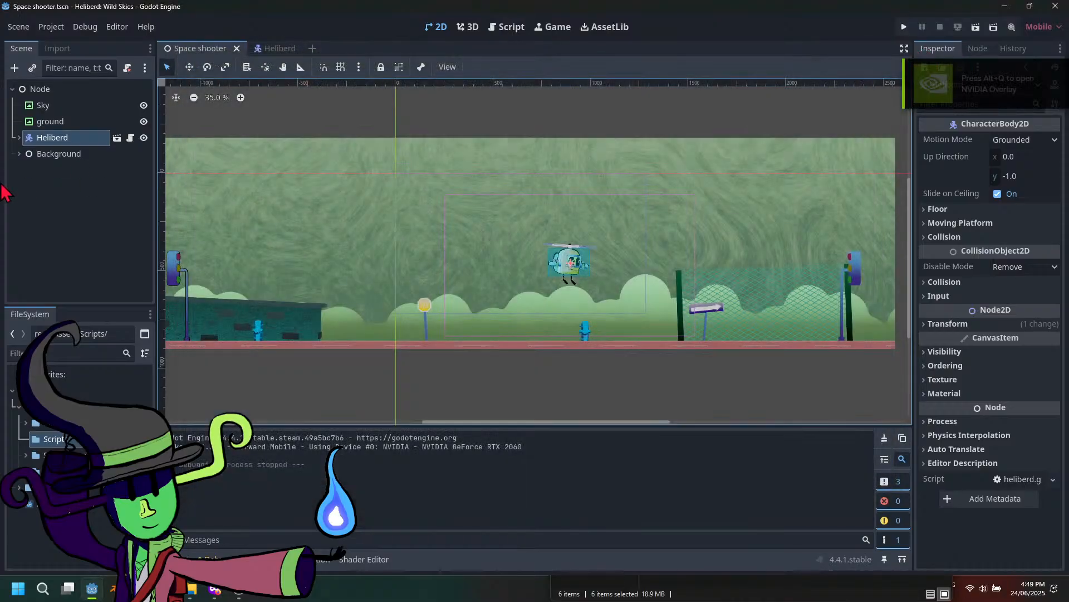
Toggle Camera2D's visibility off and on, and try the Fixed Top Left anchor mode before restoring Drag Center
left_click(19, 137)
left_click(65, 154)
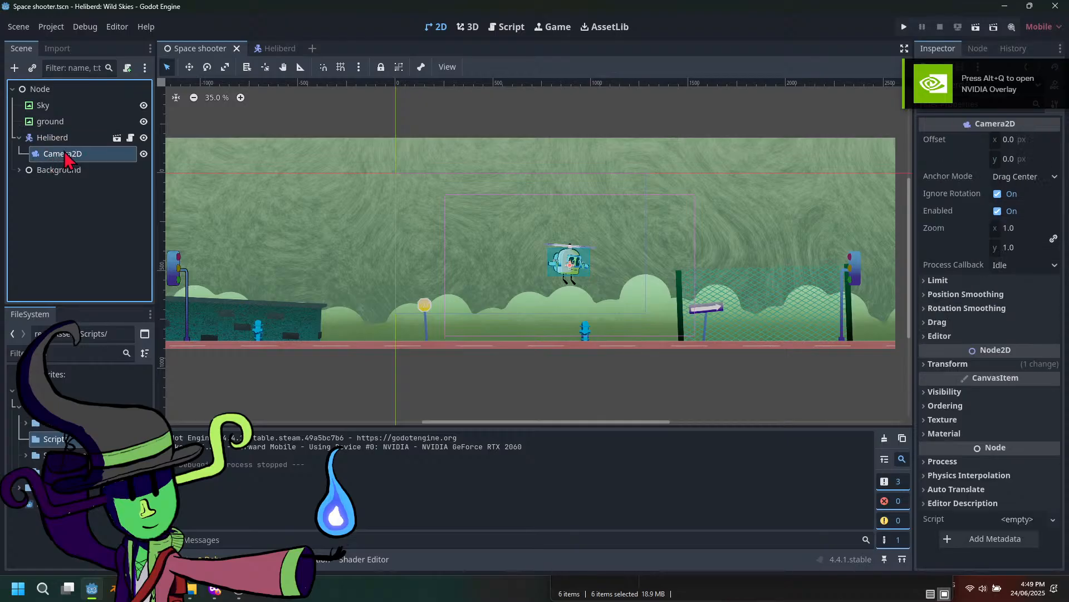
left_click(144, 155)
left_click(144, 155)
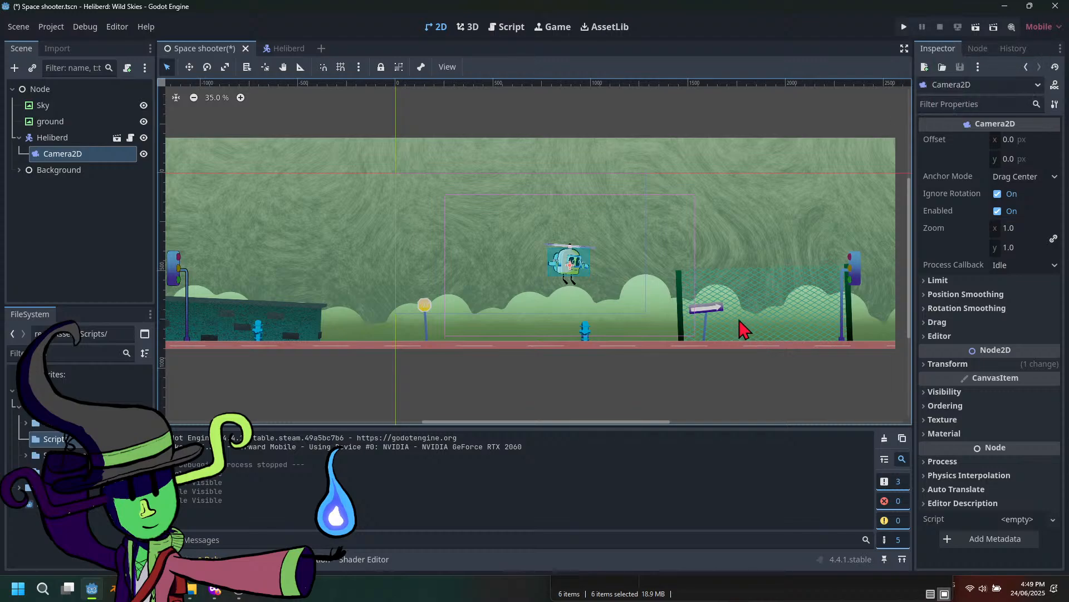
left_click(1021, 179)
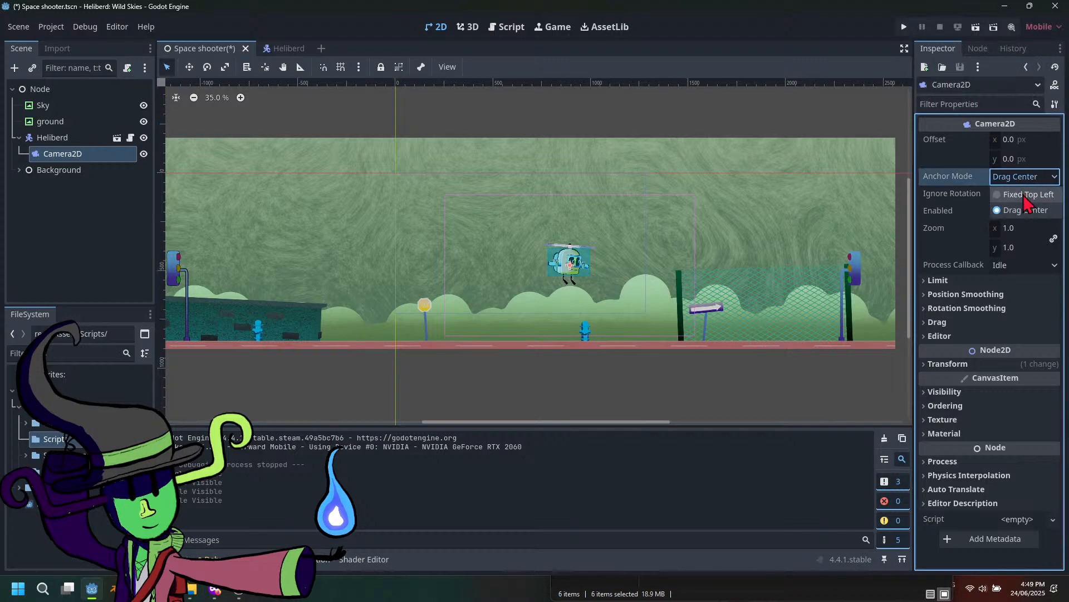
left_click(1027, 196)
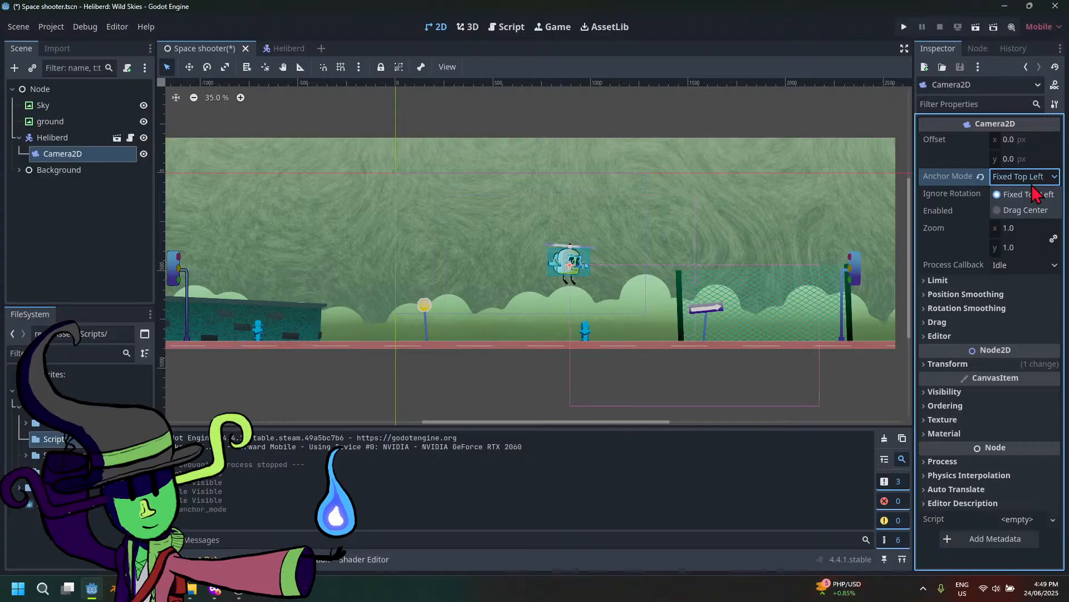
left_click(1027, 212)
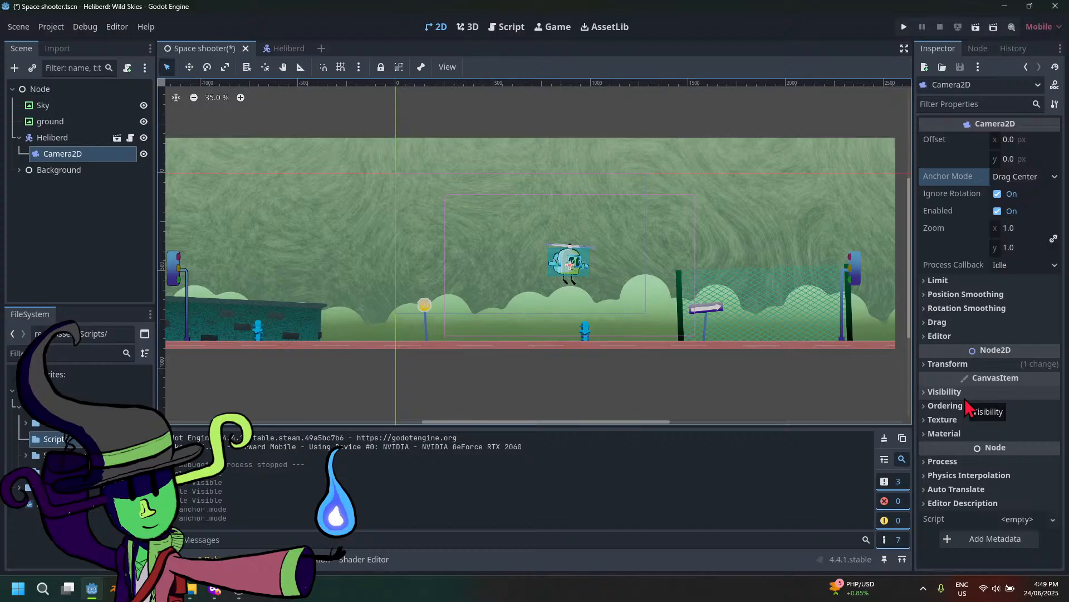
Reset Camera2D's transform position to 0, 0 and test-run the project, switching the game window to 2D node selection
left_click(981, 365)
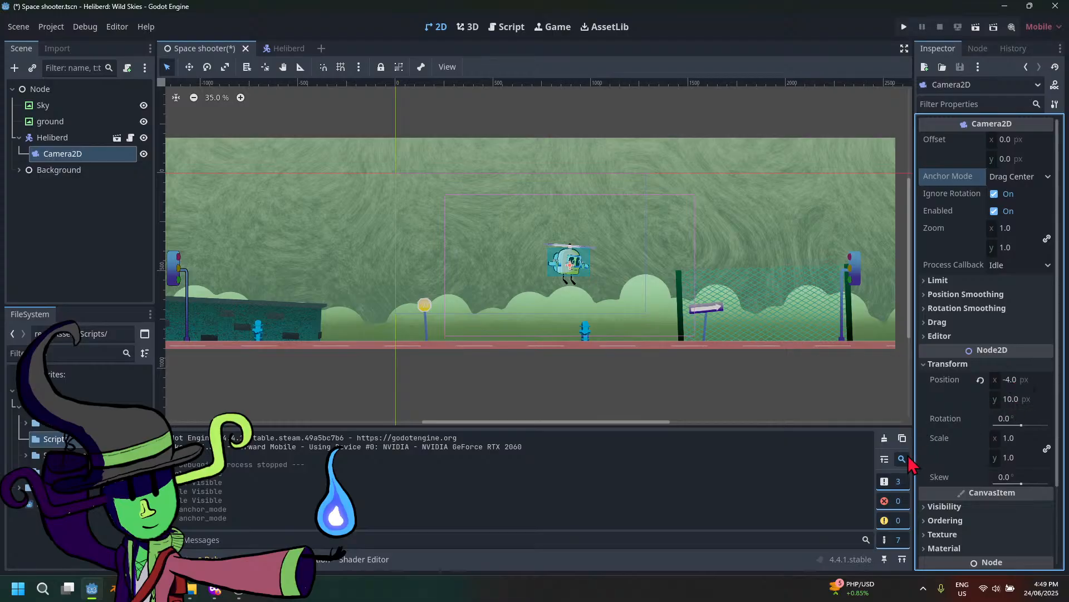
left_click(982, 381)
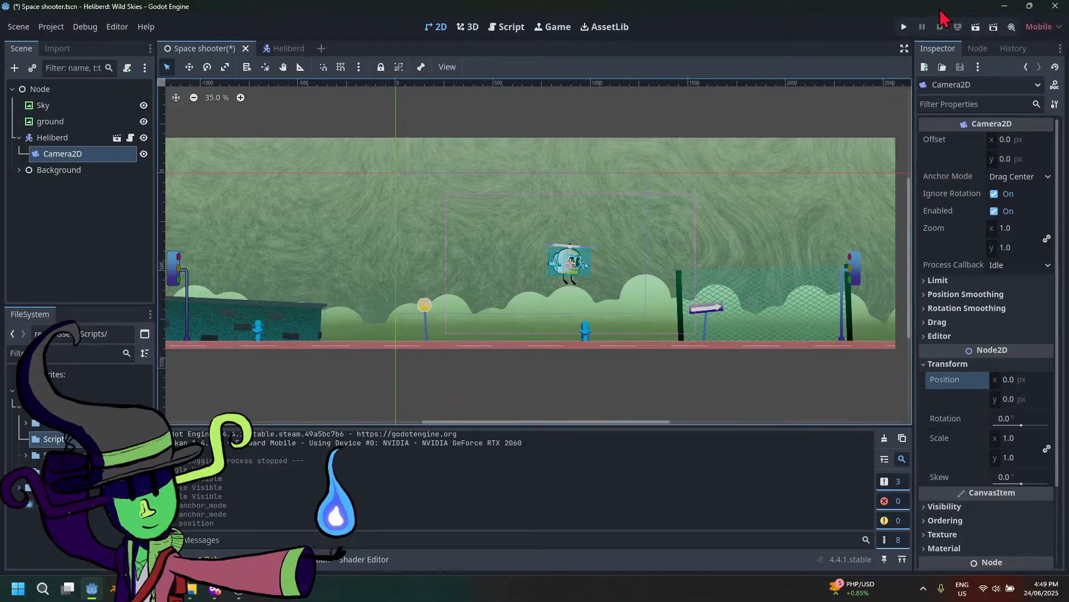
left_click(904, 26)
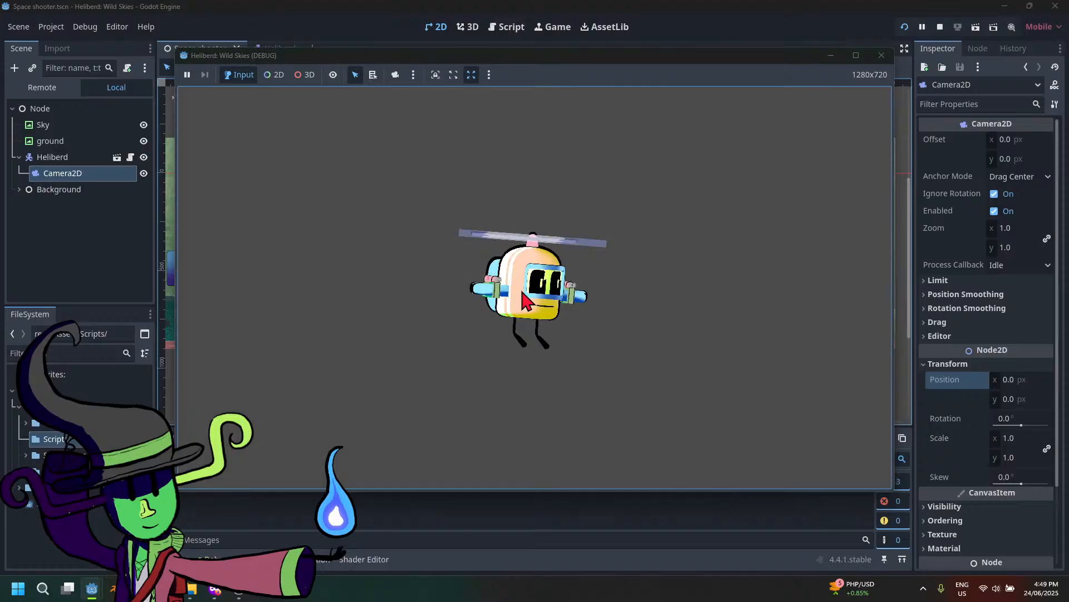
left_click(277, 76)
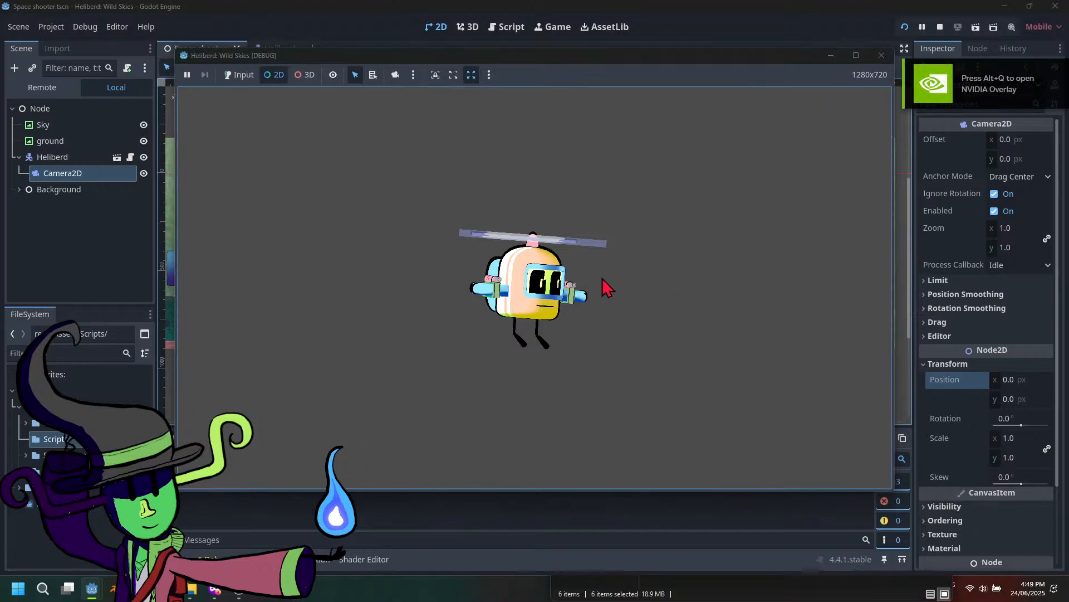
left_click(882, 55)
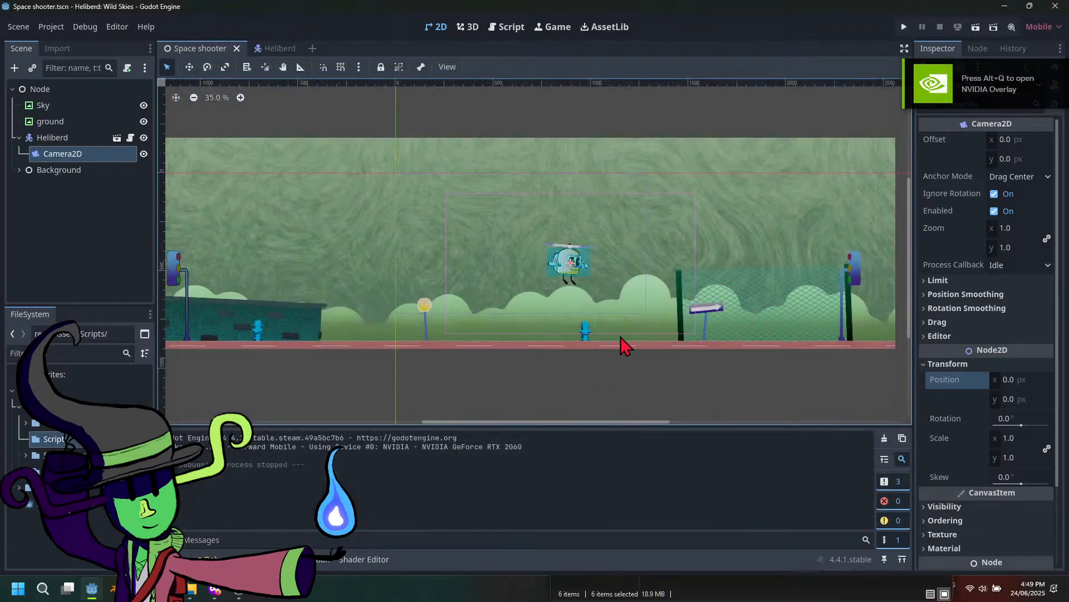
Examine the Heliberd scene's nodes and the heliberd.gd and camera.gd scripts for a cause of the missing background
scroll(509, 317, "up", 2)
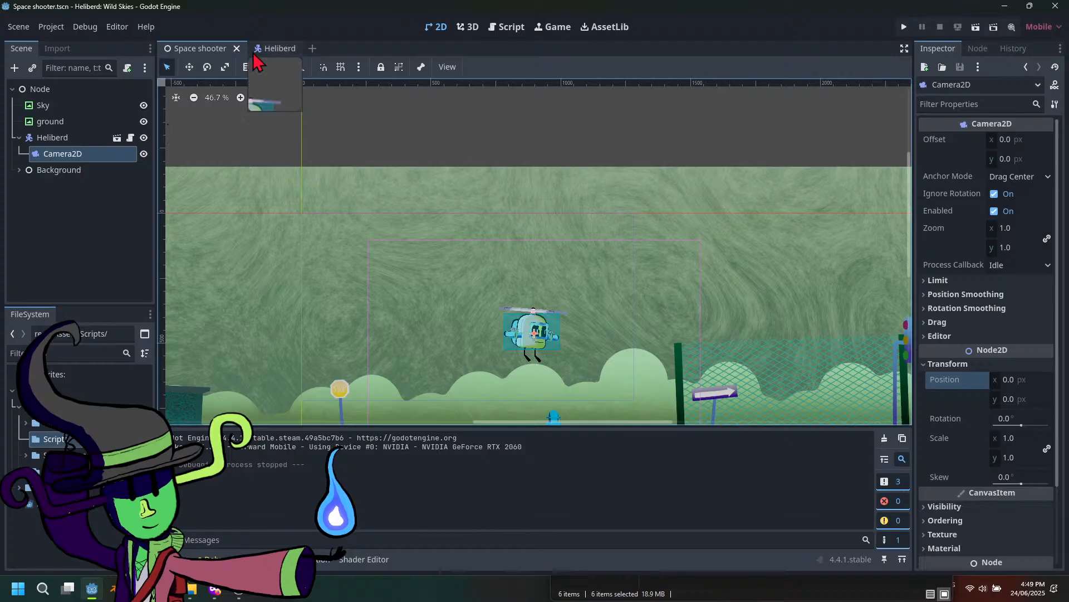
left_click(268, 49)
left_click(504, 28)
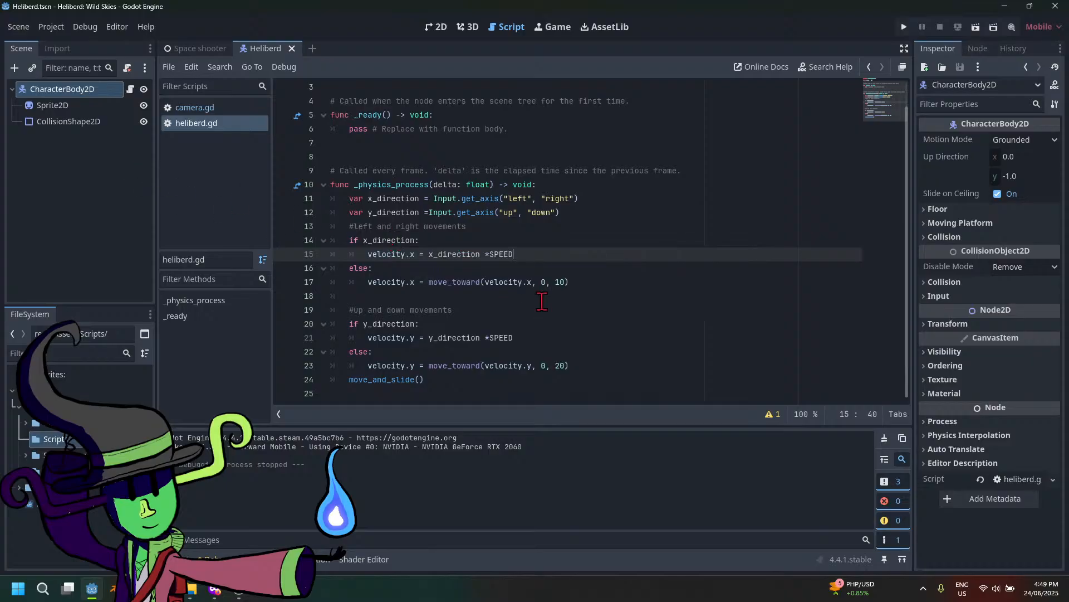
scroll(613, 315, "up", 1)
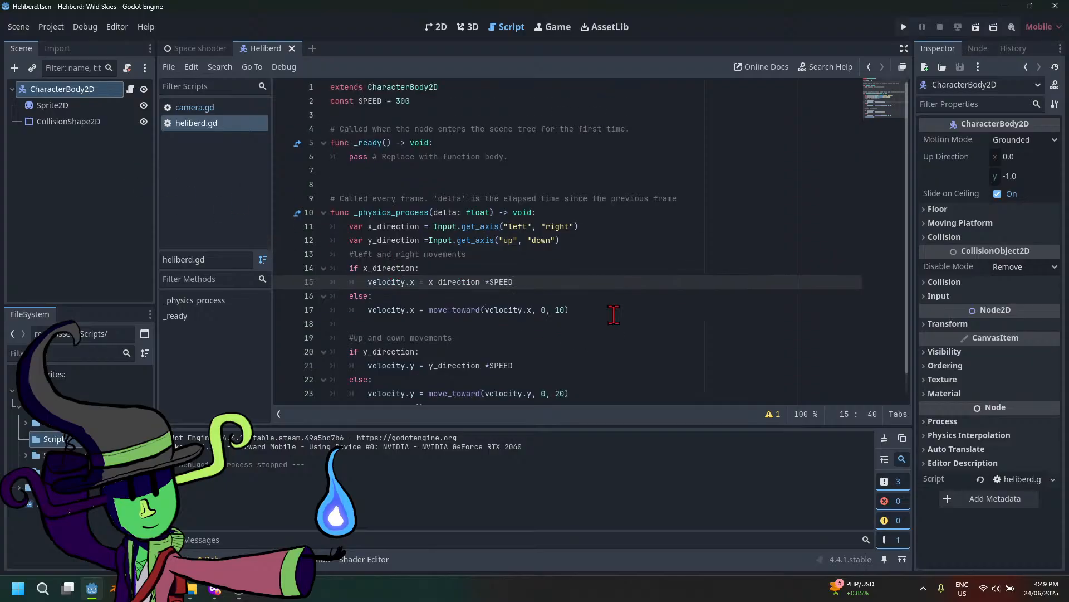
left_click(53, 106)
left_click(68, 123)
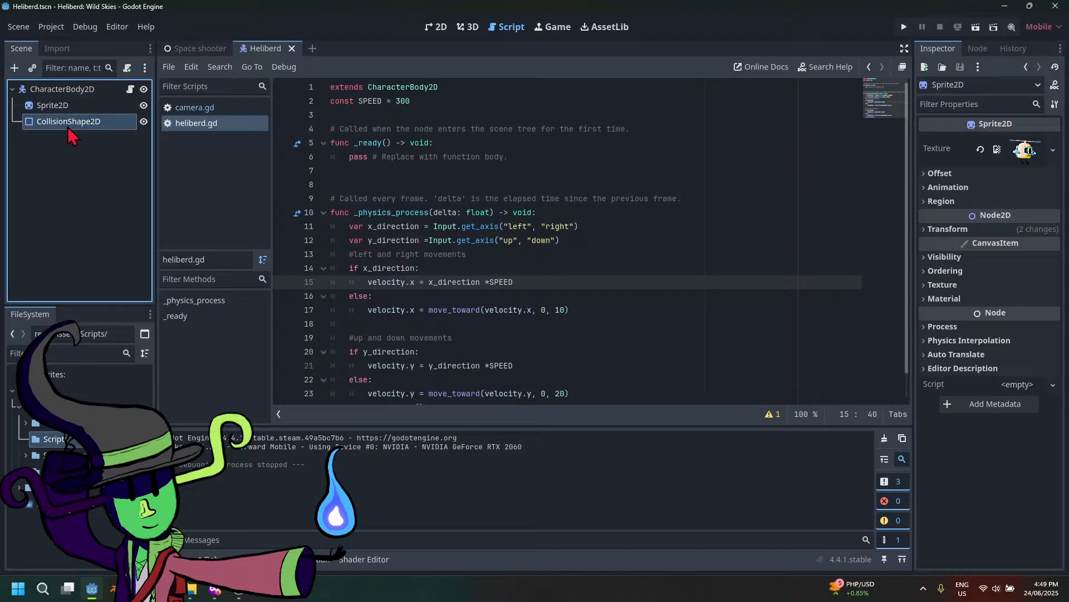
left_click(217, 111)
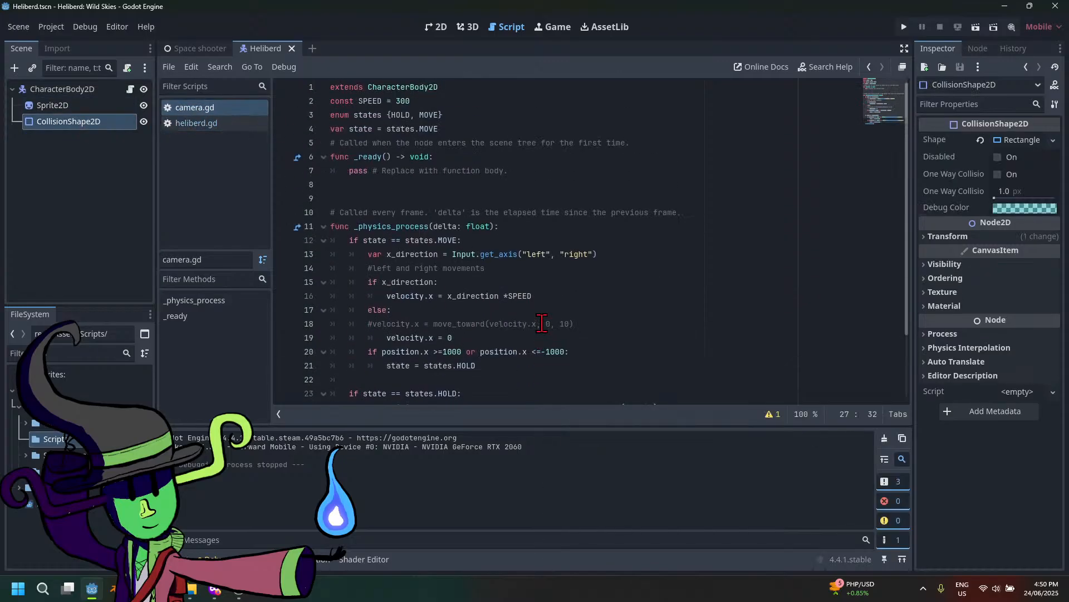
scroll(541, 323, "down", 2)
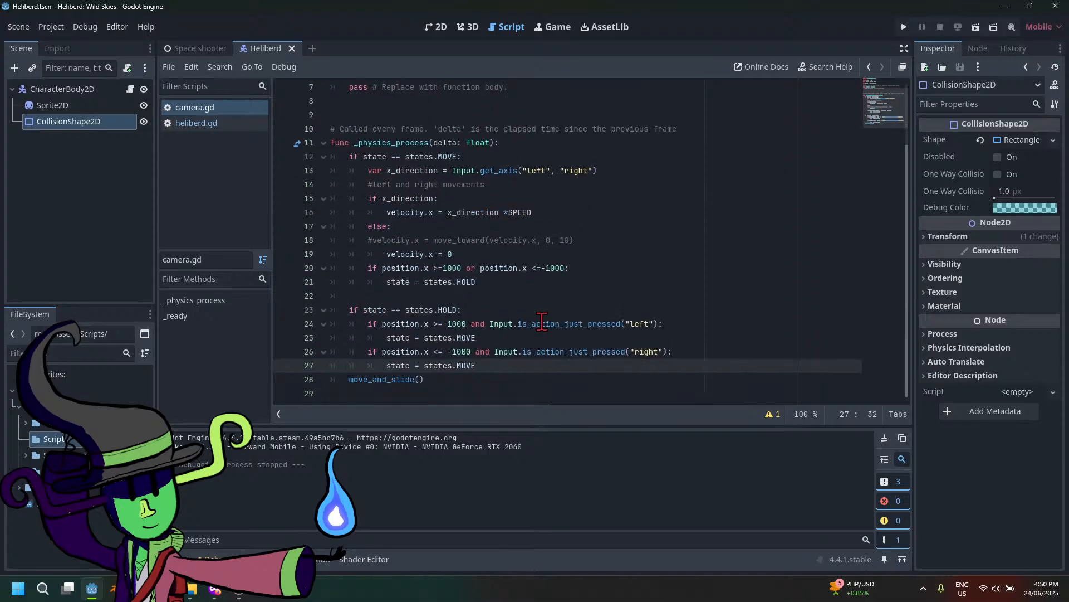
mouse_move(542, 322)
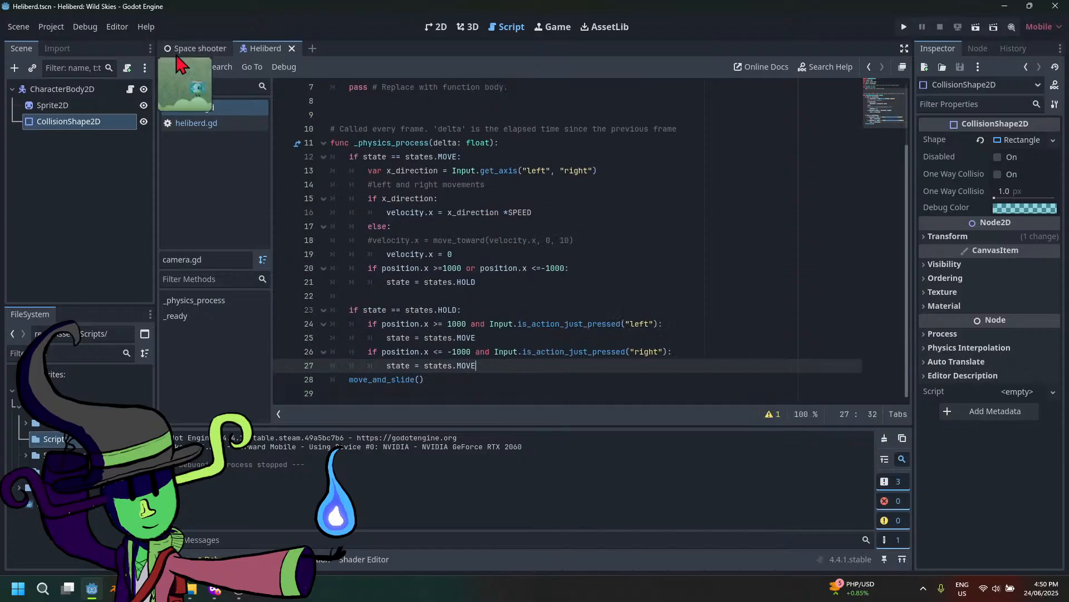
Delete the Area2D node with its children from Background in the Space shooter scene, and test-run the project
left_click(196, 49)
left_click(17, 170)
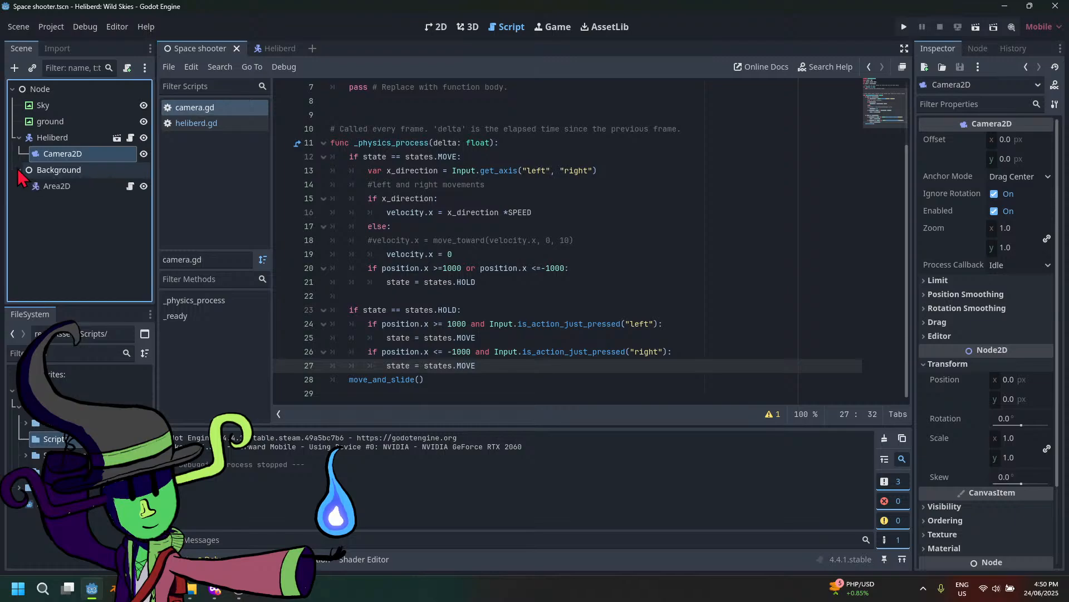
left_click(73, 186)
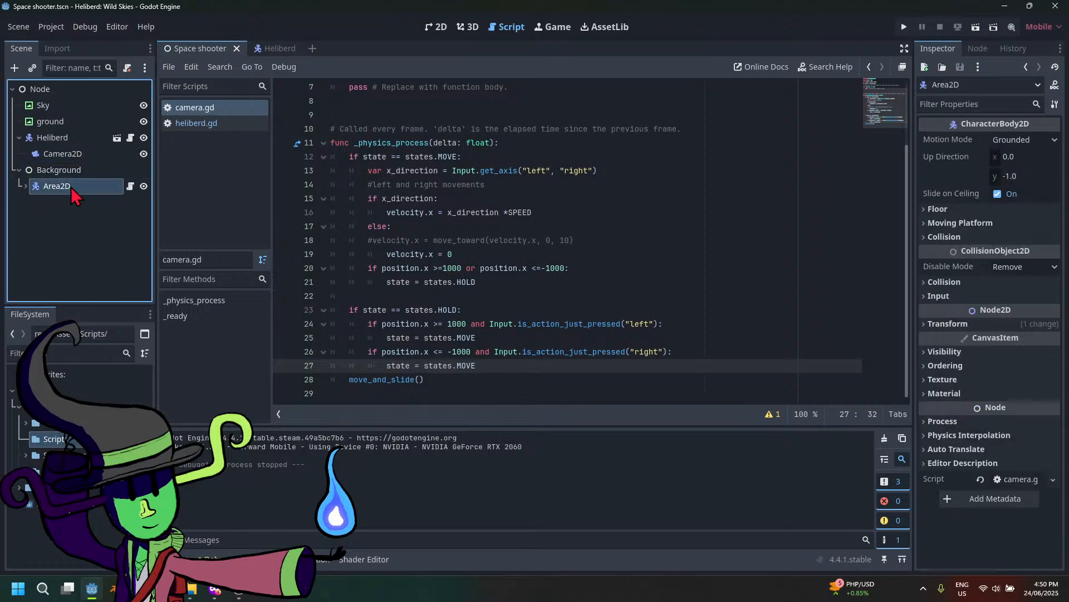
left_click(131, 187)
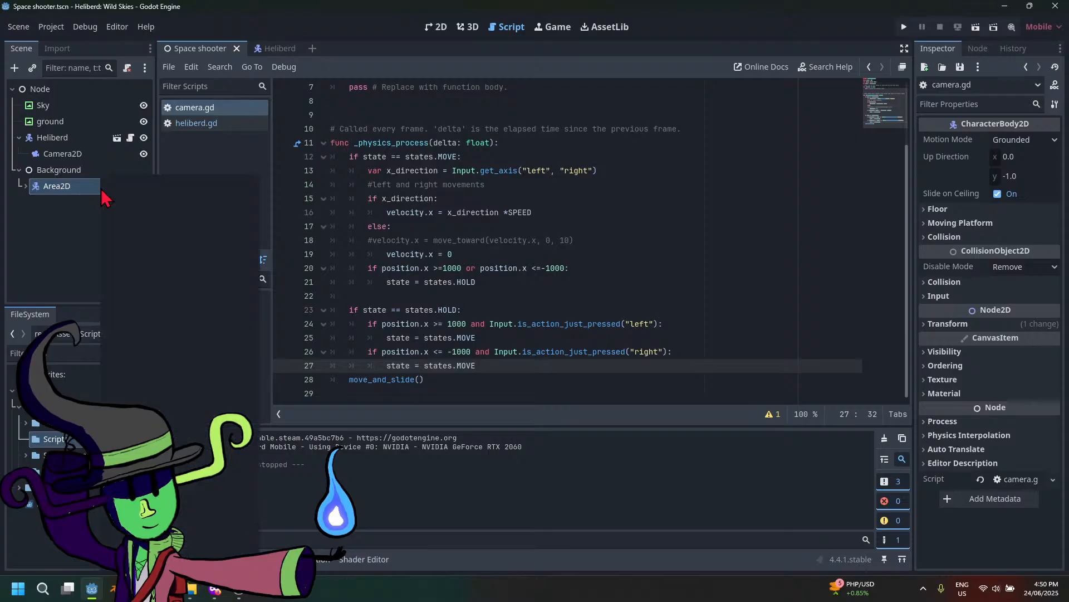
right_click(103, 192)
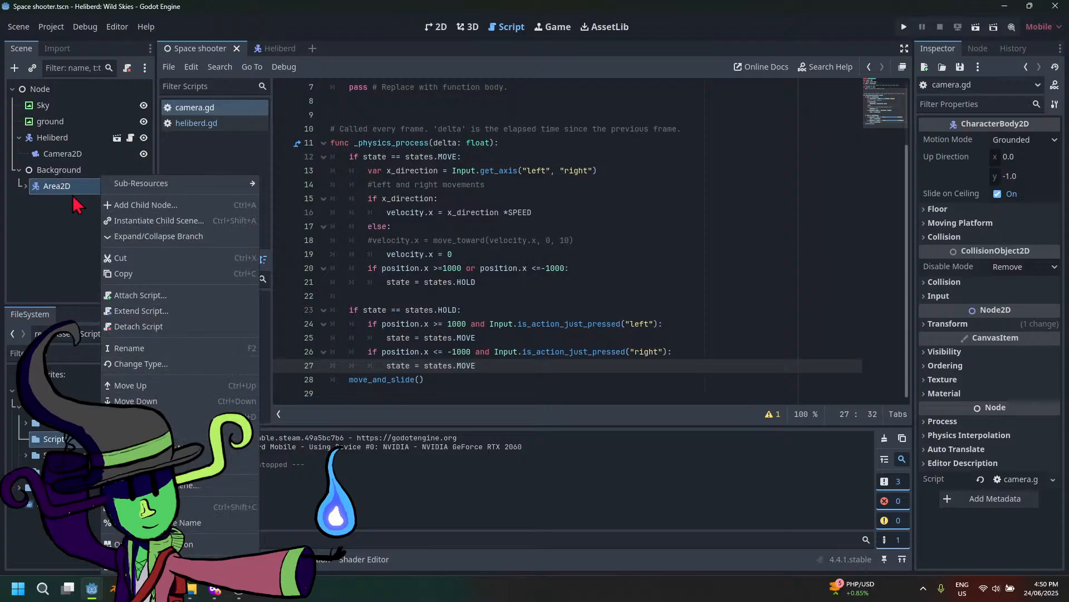
left_click(133, 559)
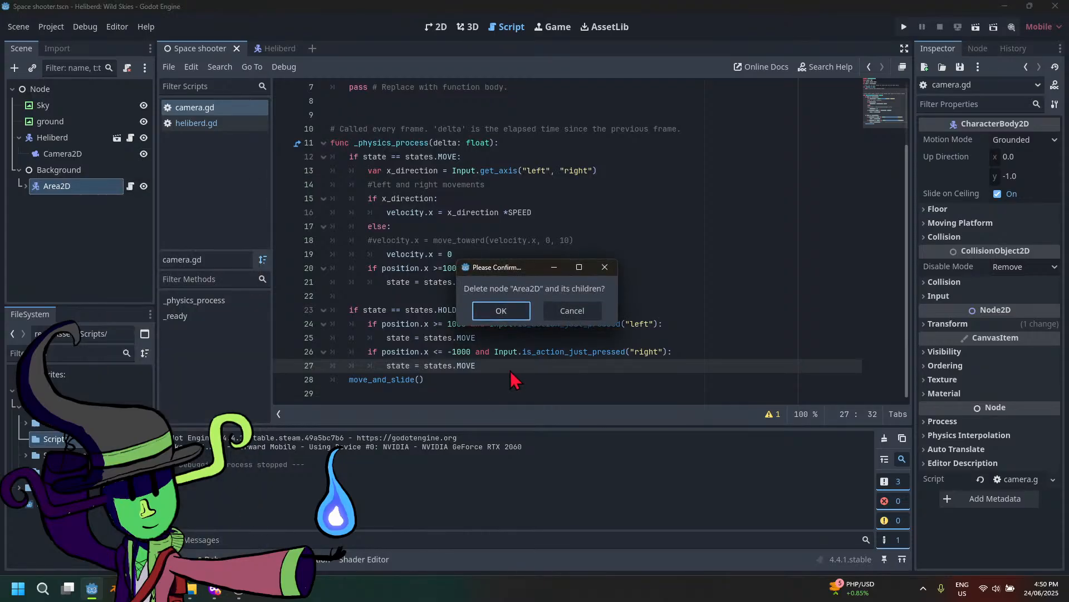
left_click(501, 310)
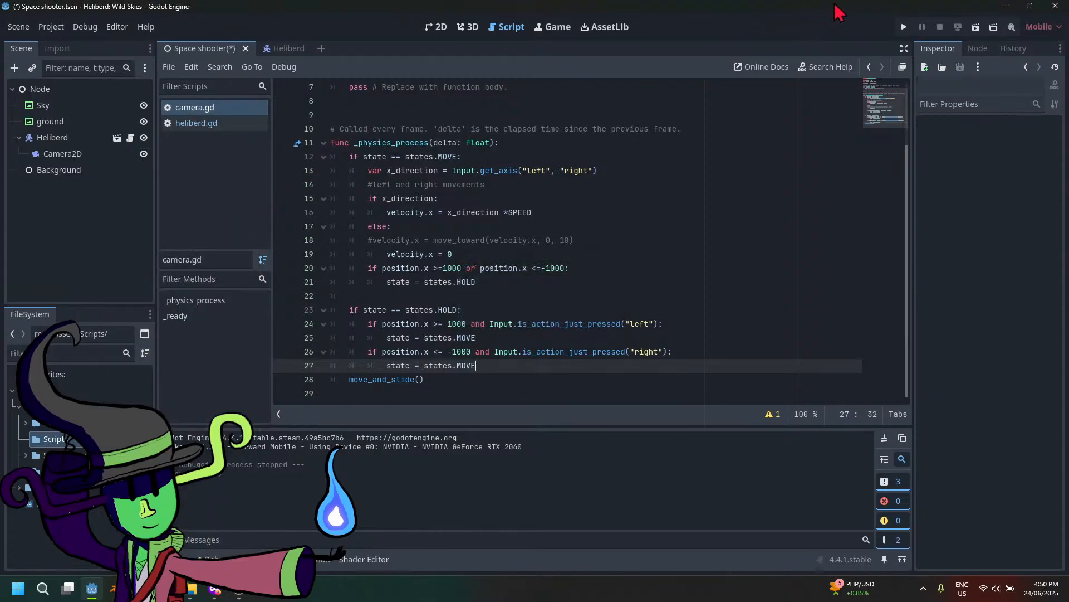
left_click(903, 28)
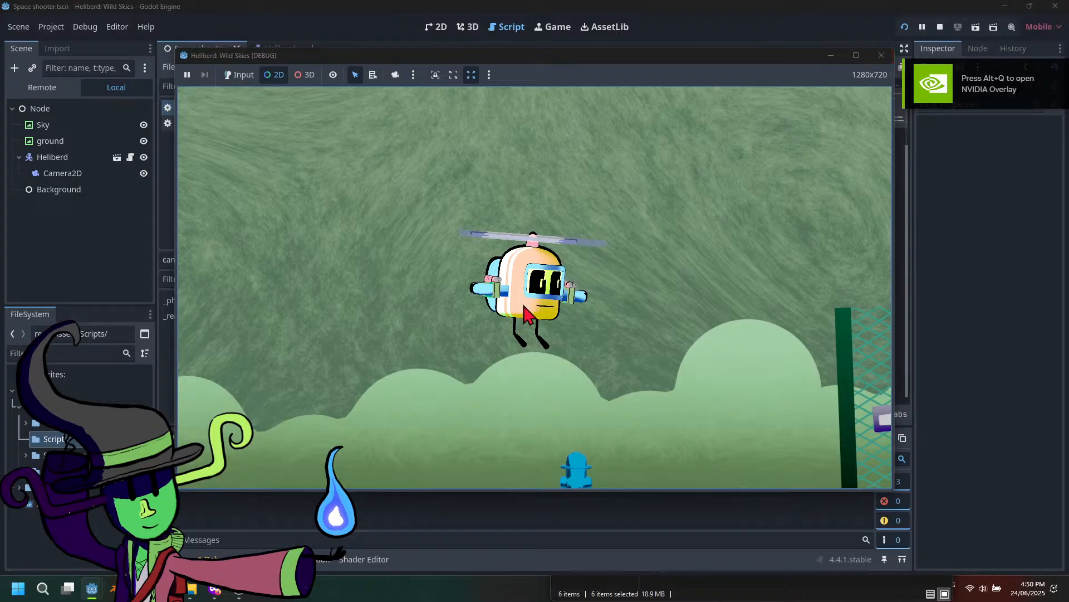
Select Heliberd's CollisionShape2D in the running game, switch back to Input mode, and pause and resume the game
left_click(524, 308)
left_click(671, 329)
left_click(488, 297)
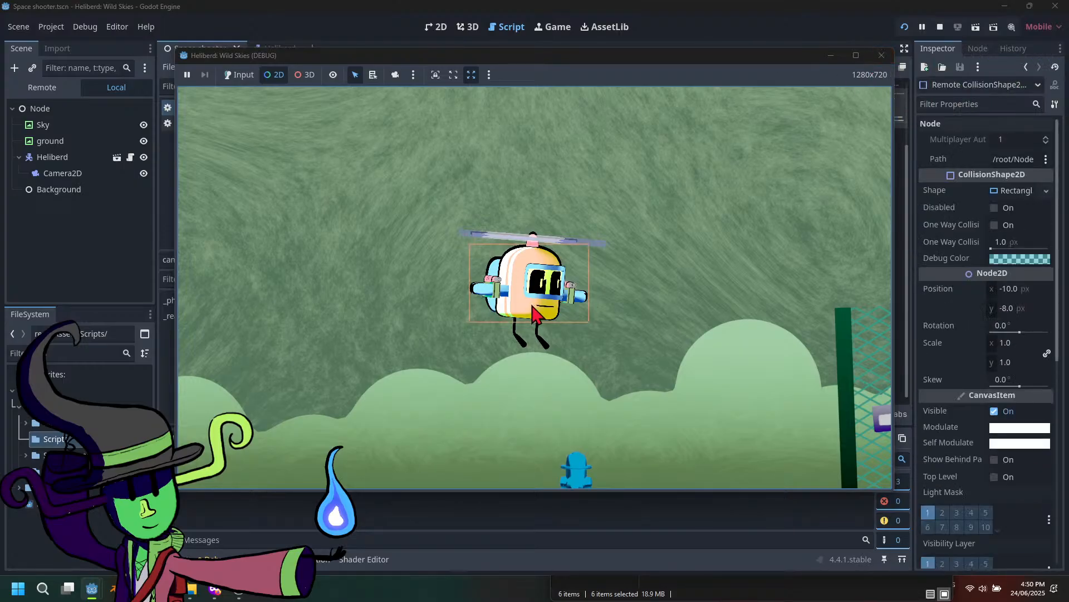
left_click(240, 74)
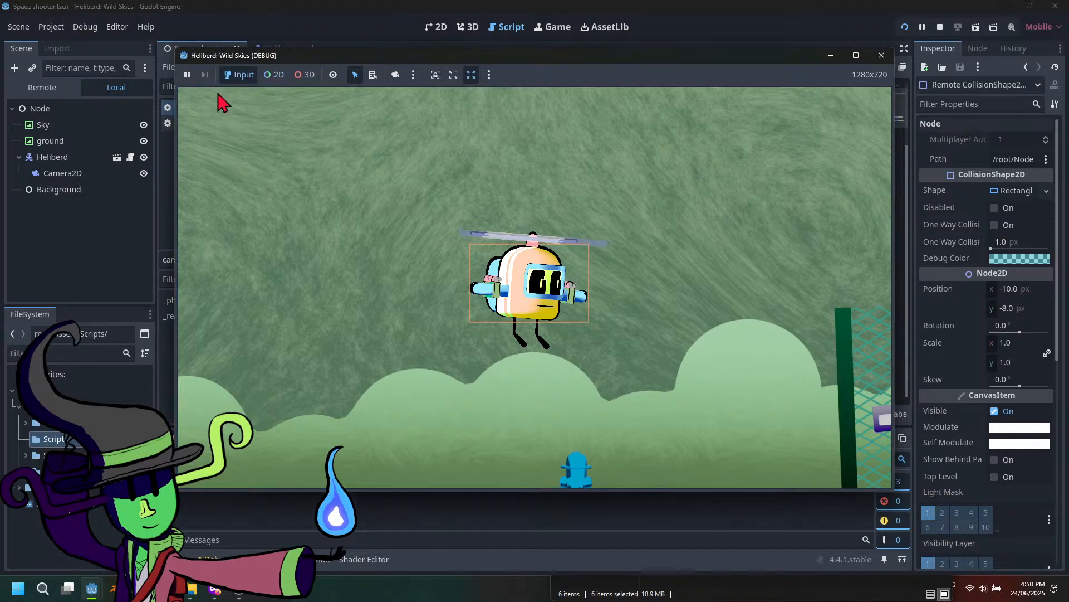
left_click(187, 74)
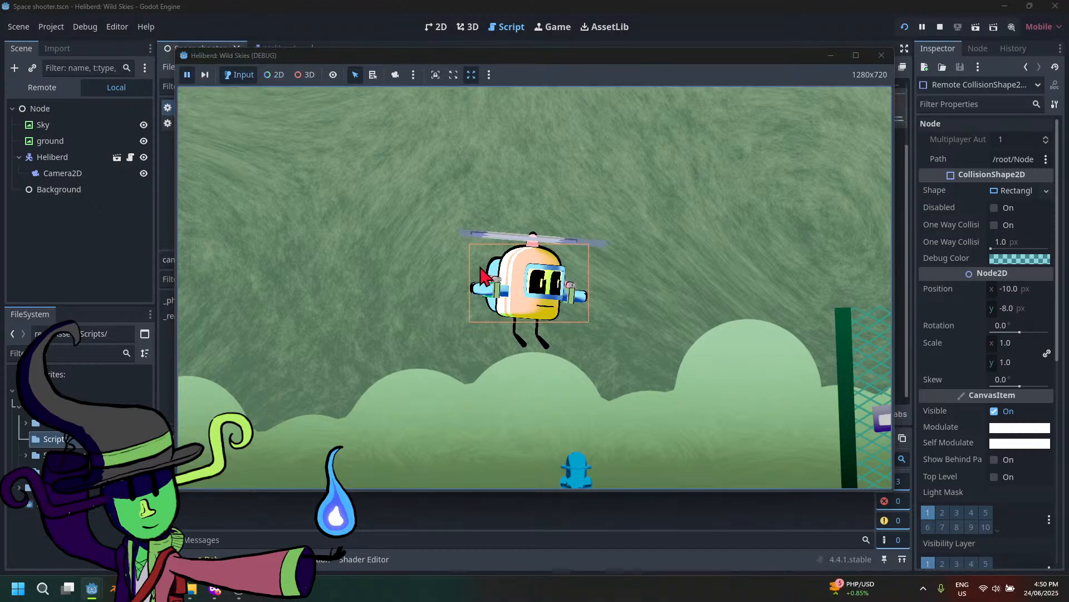
left_click(188, 75)
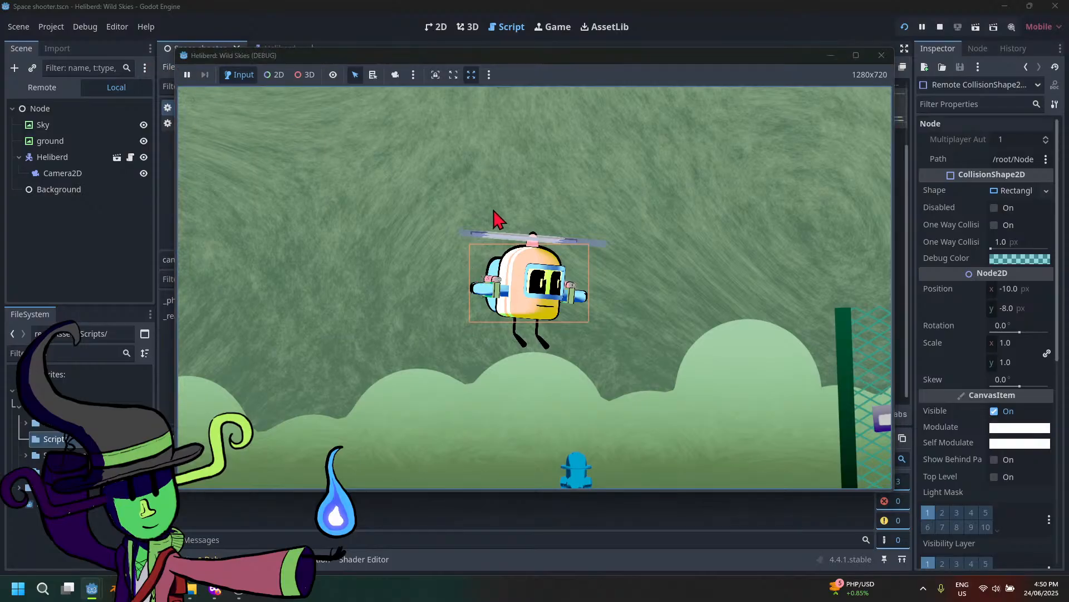
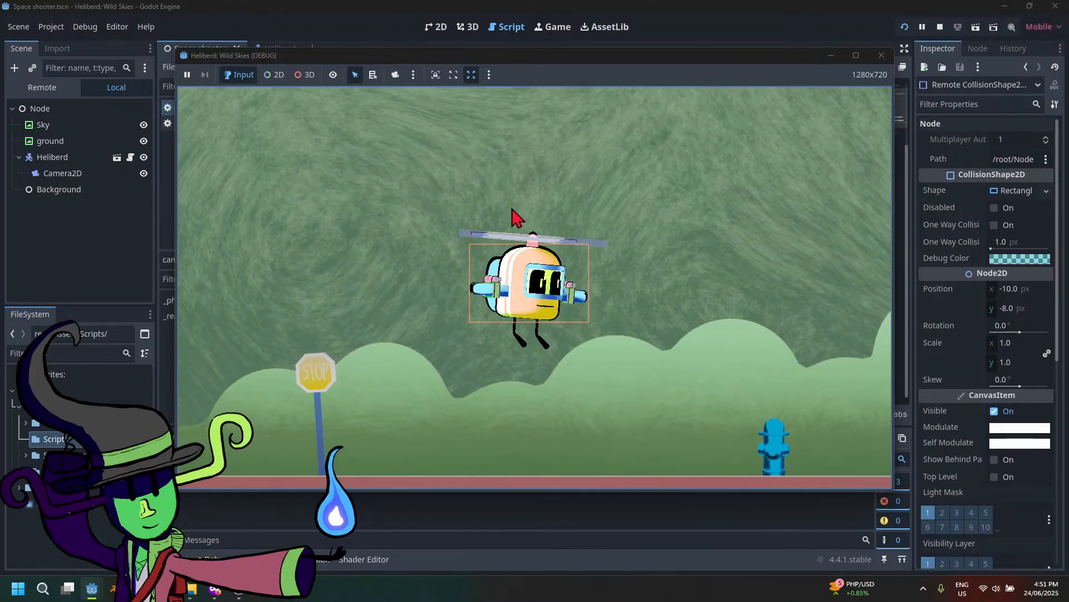
Fly Heliberd up, left and right in the running game to test the camera following, and close the game
key("Up")
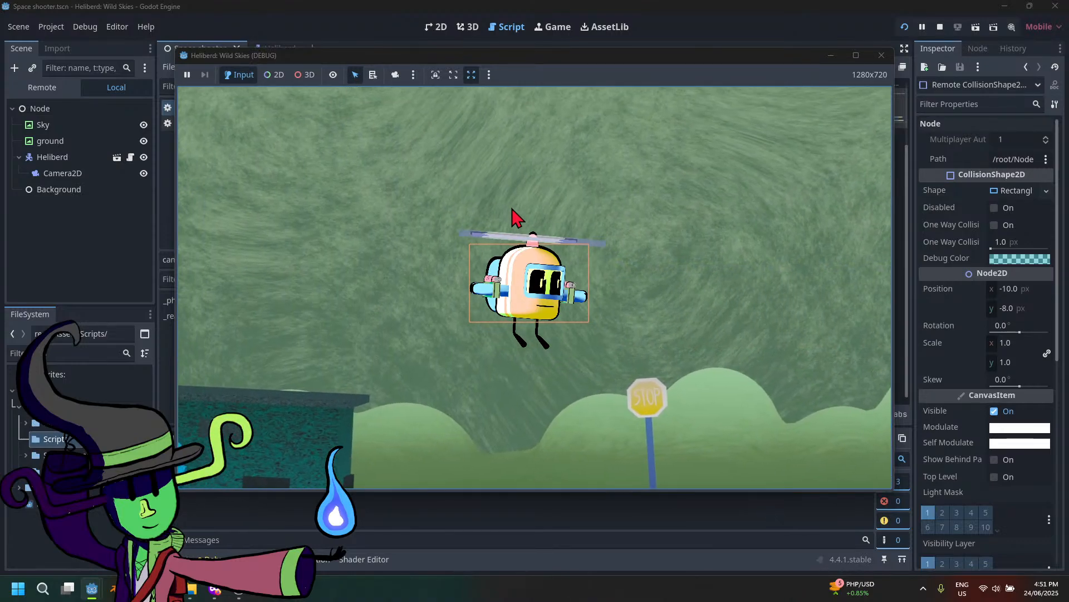
key("Left")
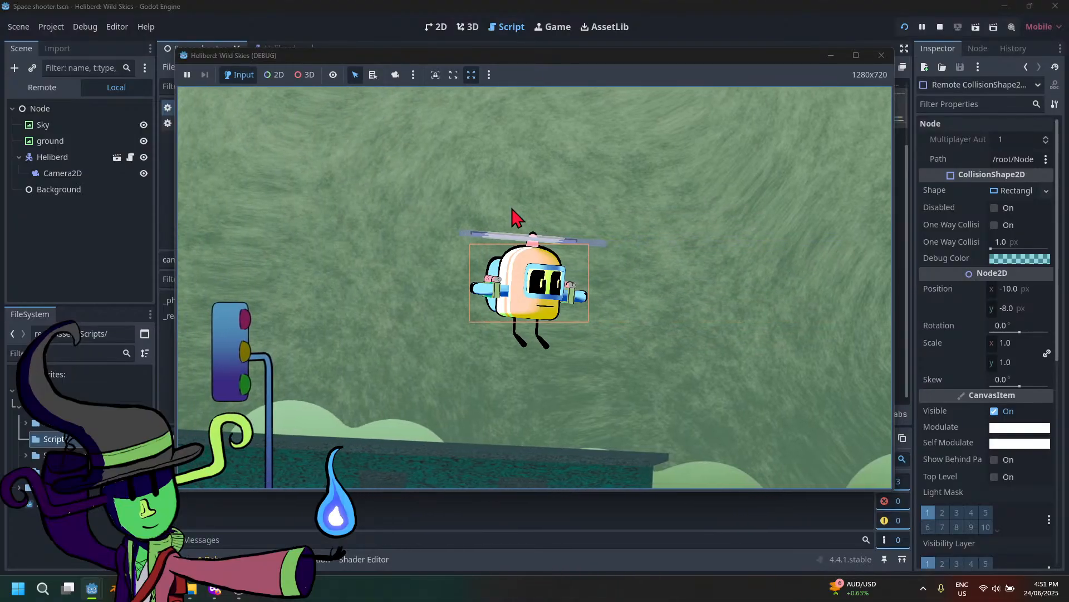
key("Right")
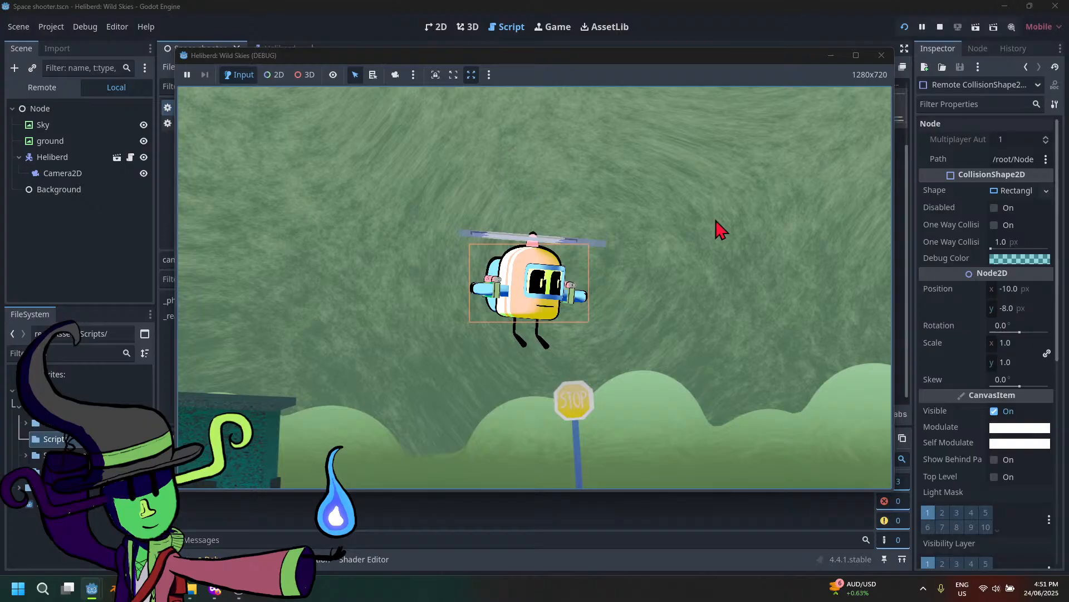
left_click(881, 55)
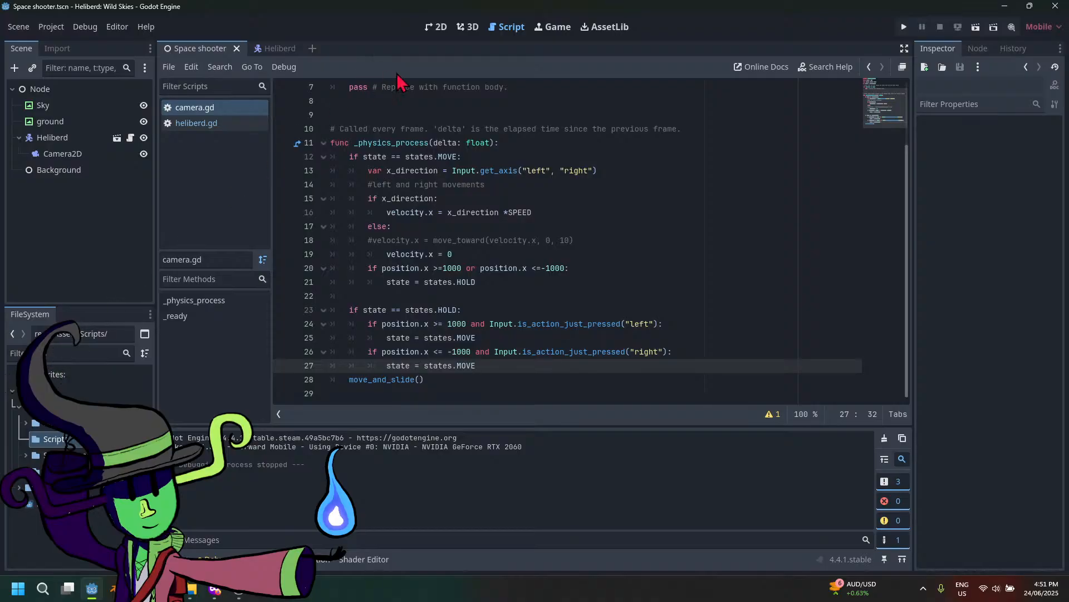
Move Background to the first place under Node, nest Sky and ground inside it, and test-run the project
left_click(436, 27)
scroll(483, 376, "down", 2)
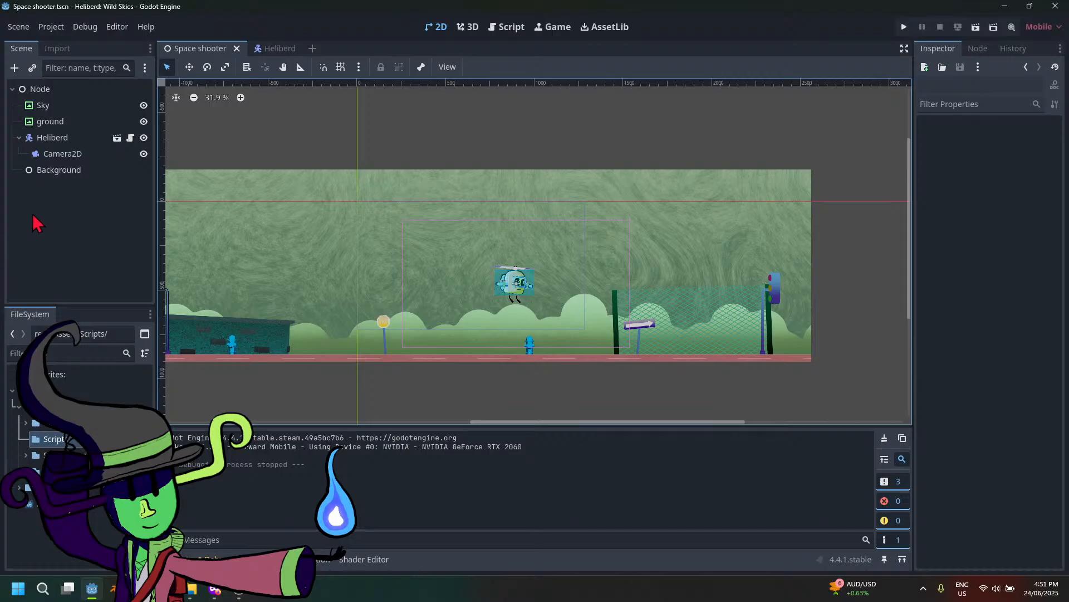
right_click(62, 173)
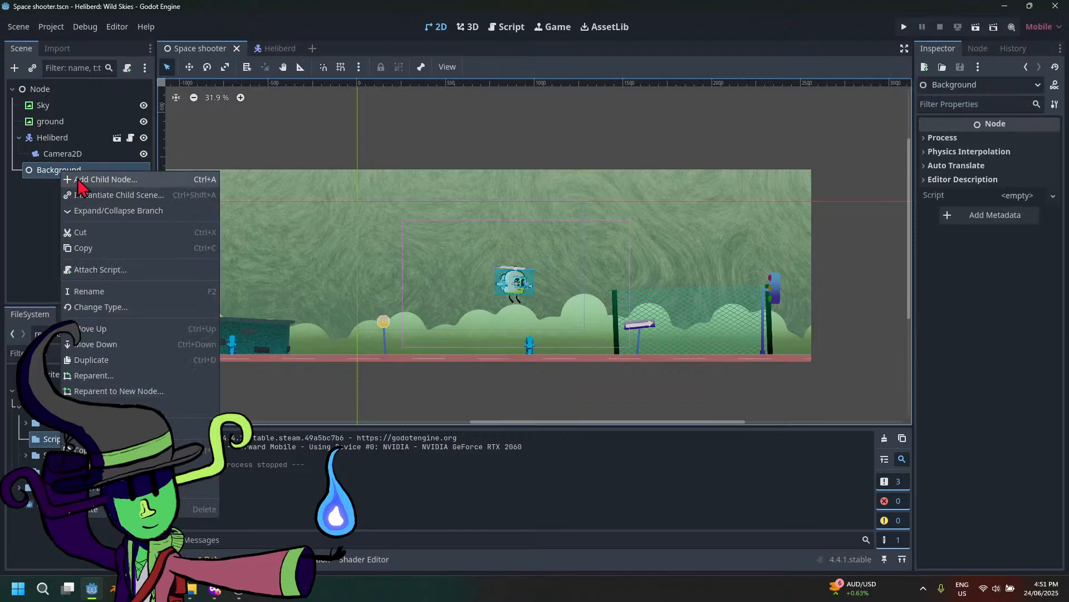
left_click(49, 172)
left_click_drag(49, 171, 53, 107)
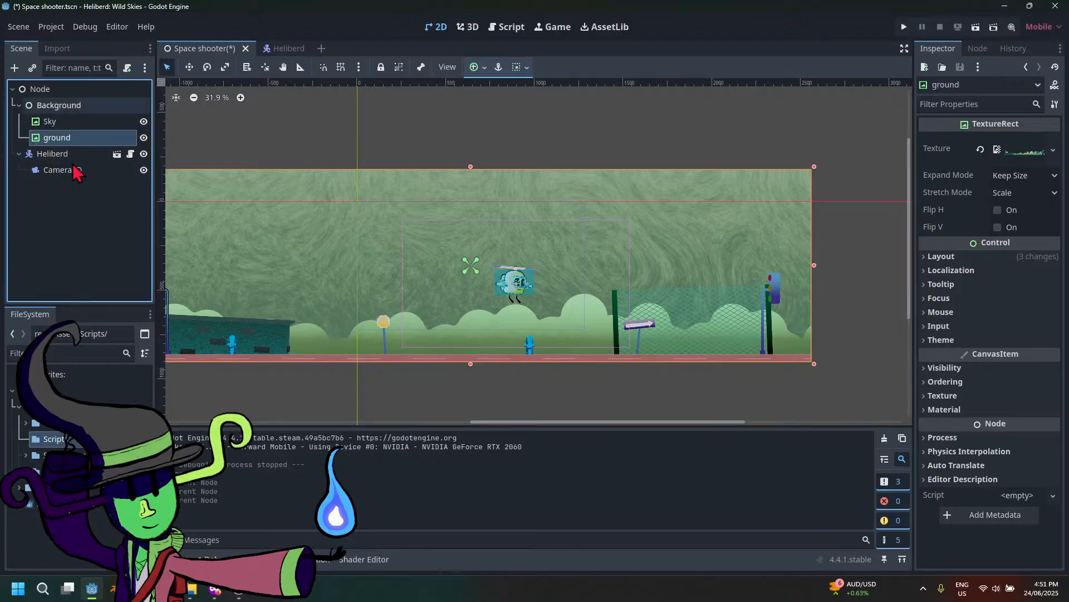
left_click(904, 27)
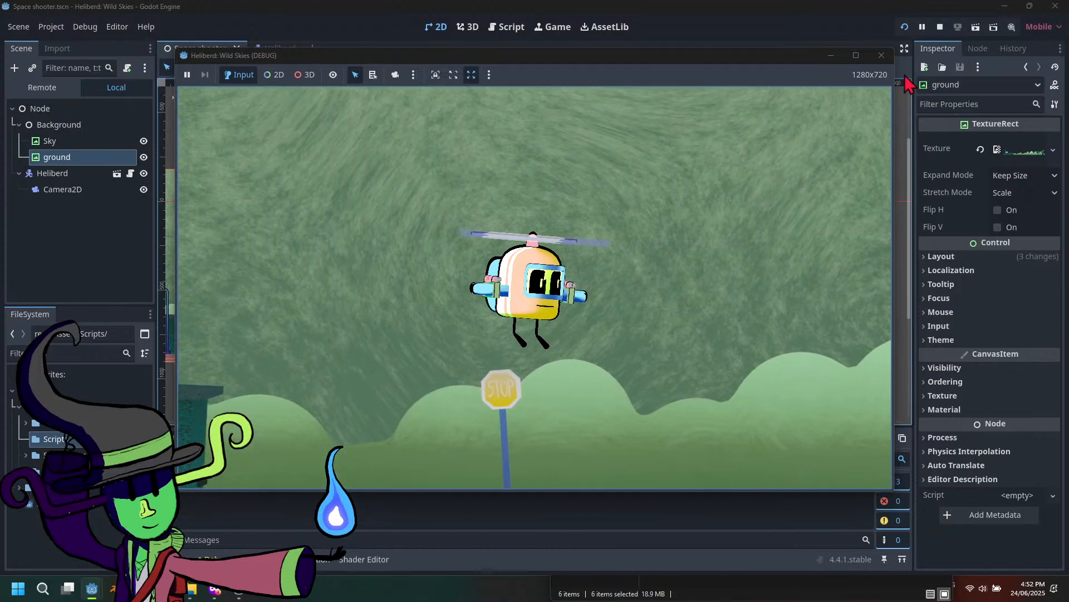
left_click(881, 56)
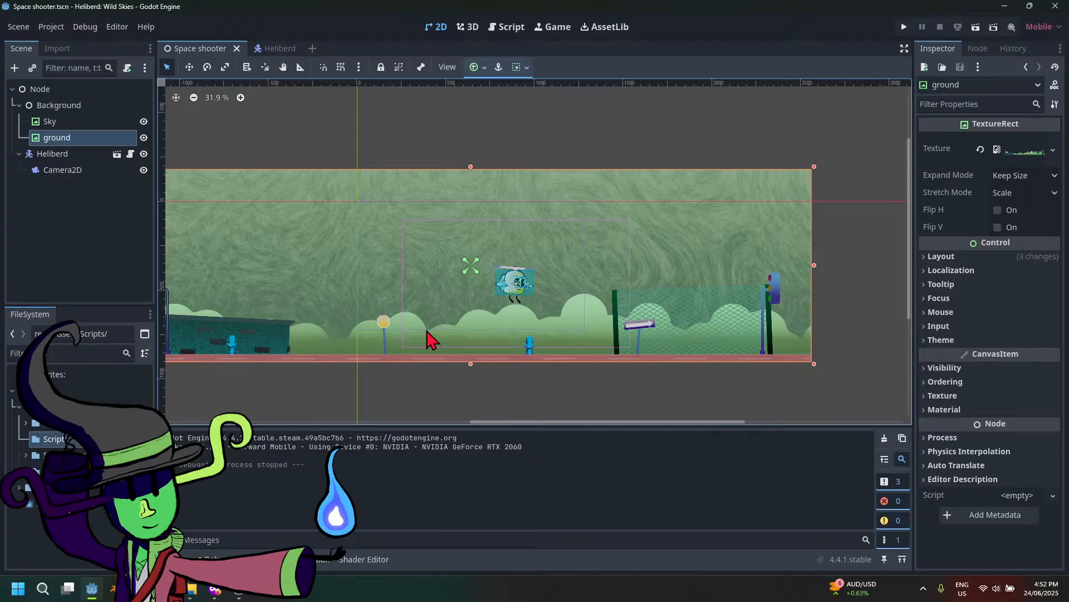
Examine the Camera2D frame around Heliberd against the background, and the properties of both nodes
scroll(510, 284, "up", 2)
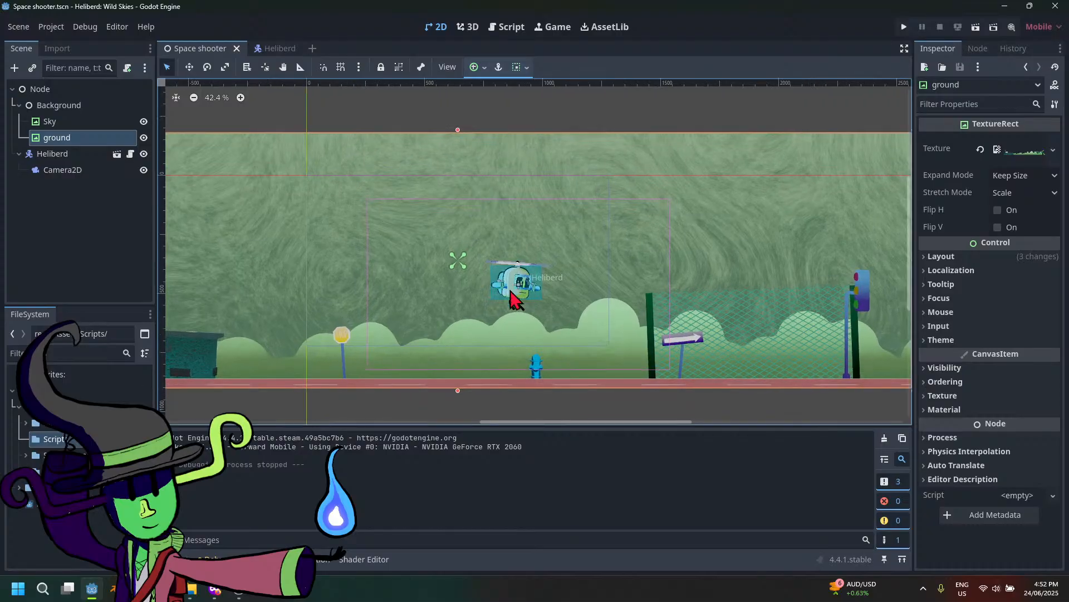
middle_click_drag(380, 347, 626, 341)
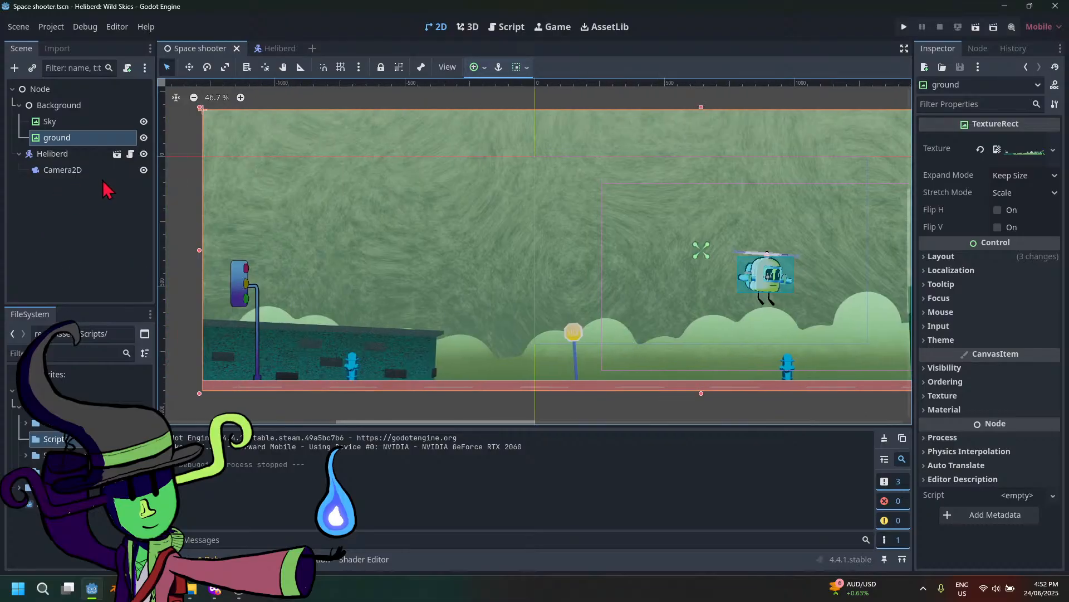
left_click(83, 170)
middle_click_drag(740, 303, 502, 319)
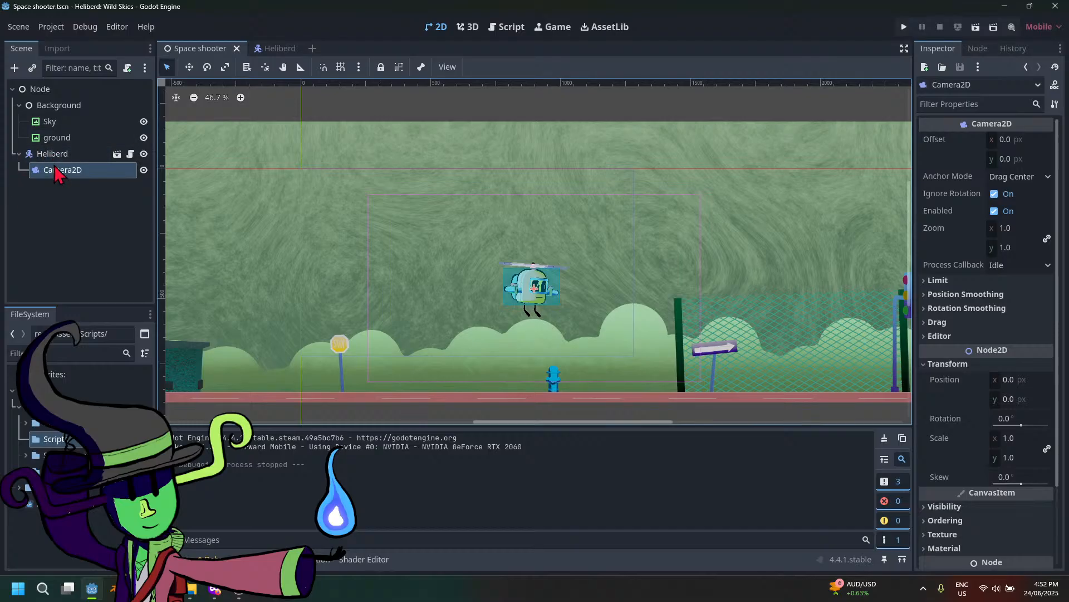
middle_click_drag(633, 320, 671, 314)
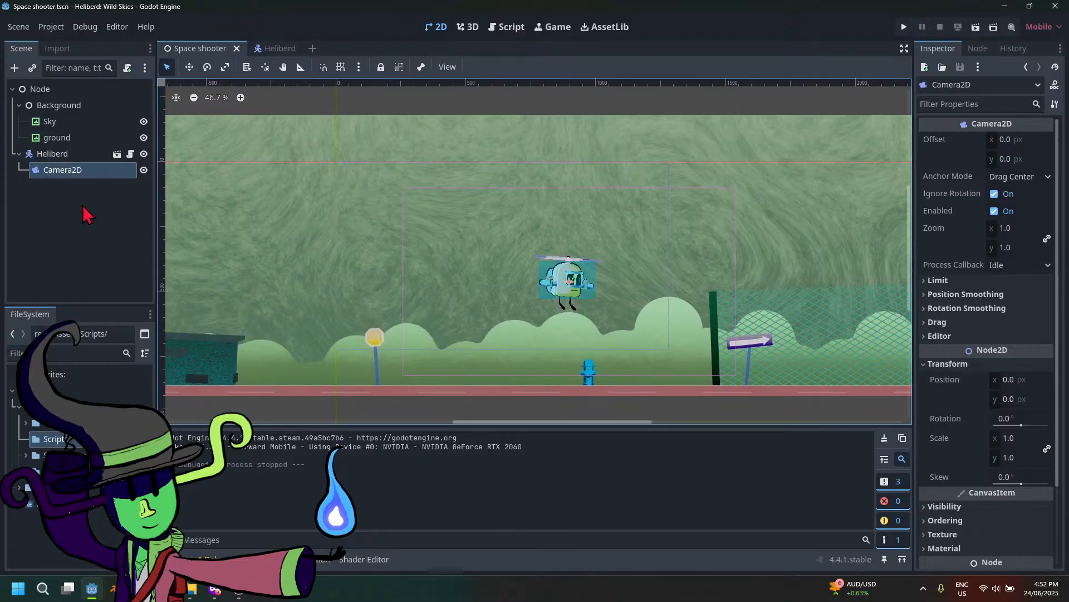
key("Up")
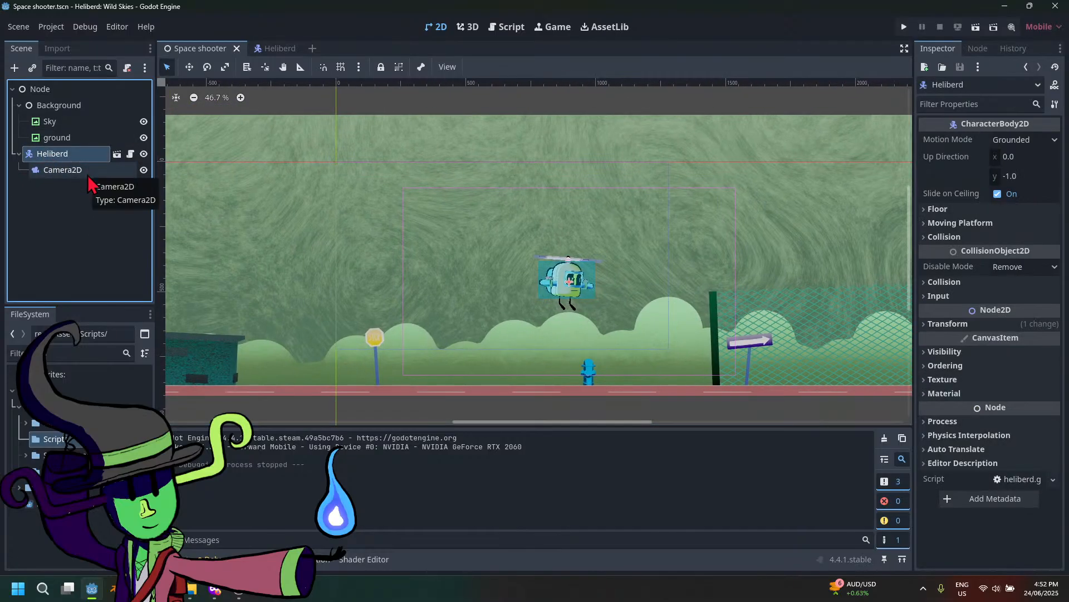
left_click(88, 175)
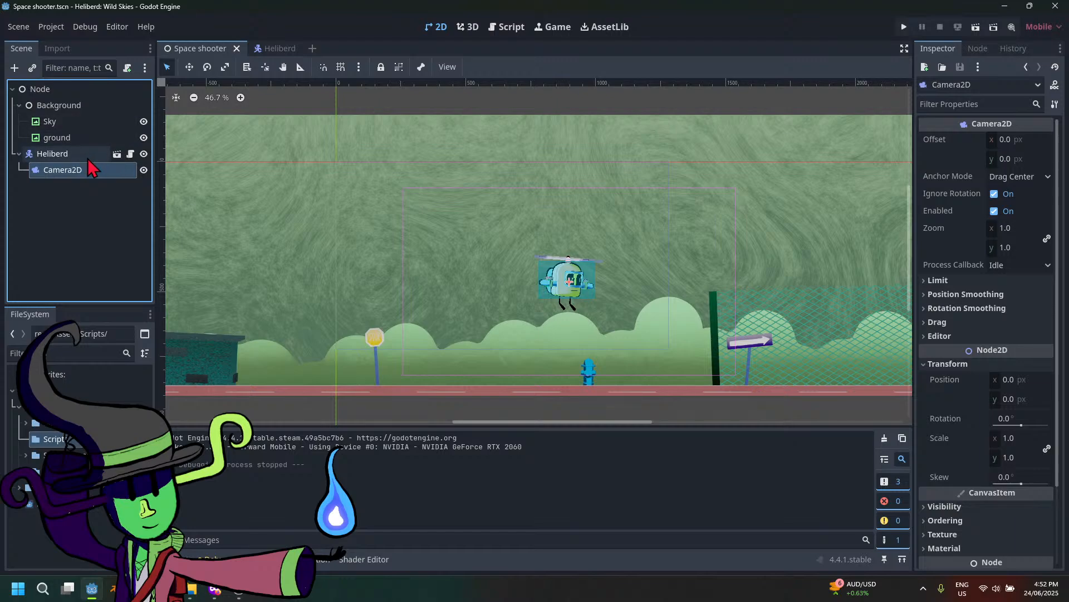
Add a CharacterBody2D node and place it directly under the root Node, below Heliberd with its branch collapsed
left_click(14, 67)
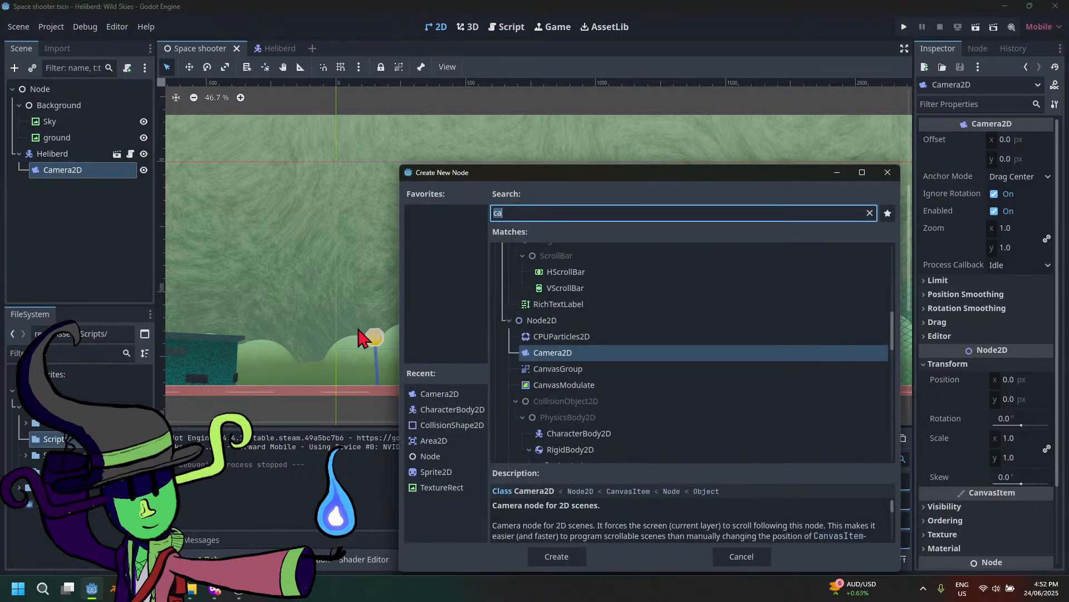
type("cha")
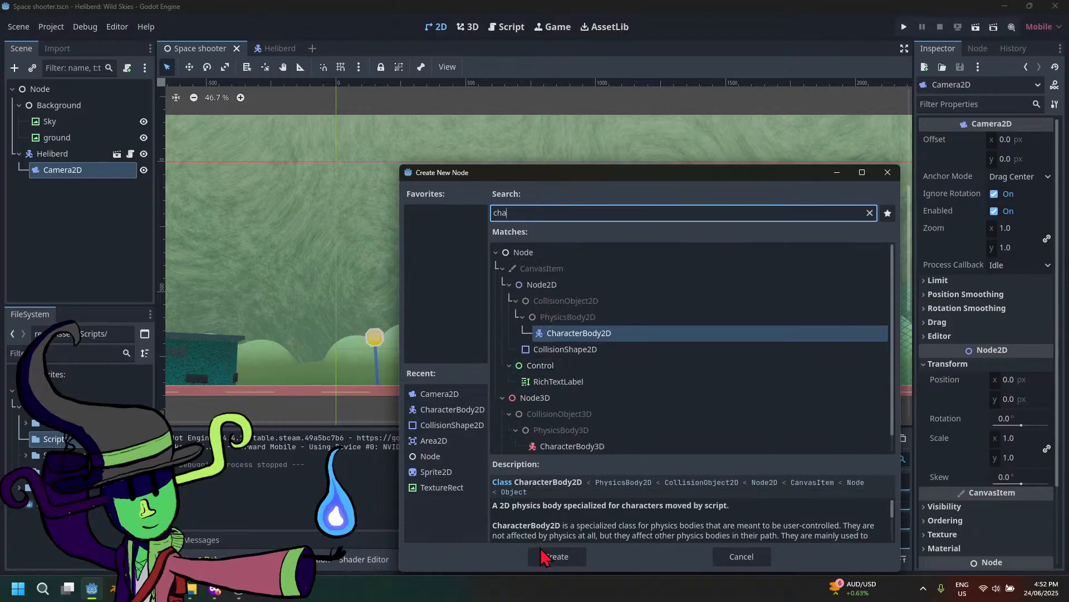
left_click(554, 556)
left_click_drag(87, 190, 56, 166)
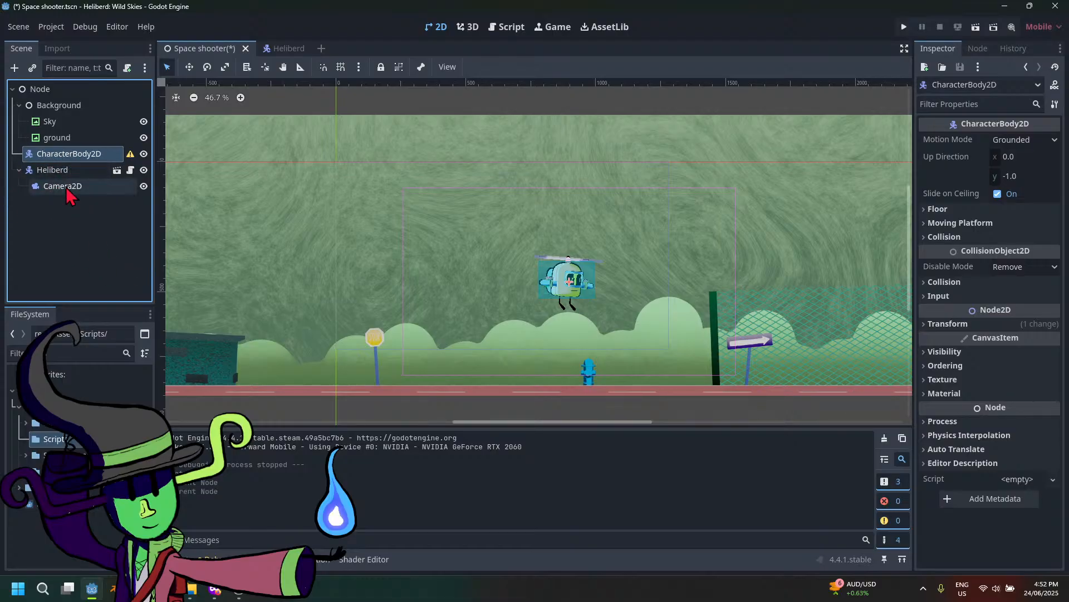
left_click_drag(69, 155, 39, 196)
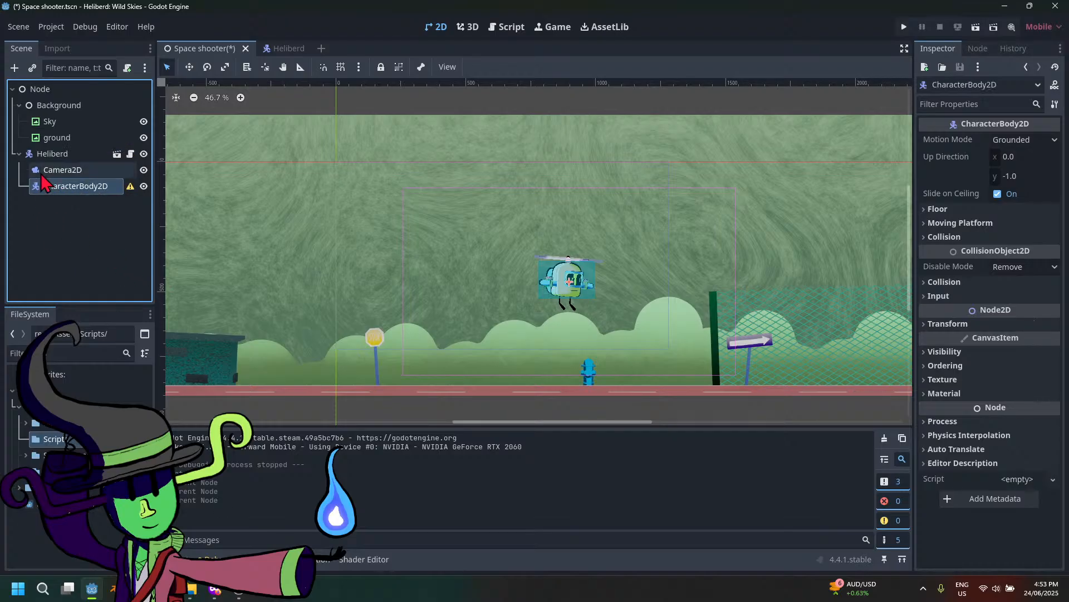
mouse_move(52, 198)
left_mouse_down()
mouse_move(60, 154)
mouse_move(41, 185)
left_mouse_up()
left_click(20, 170)
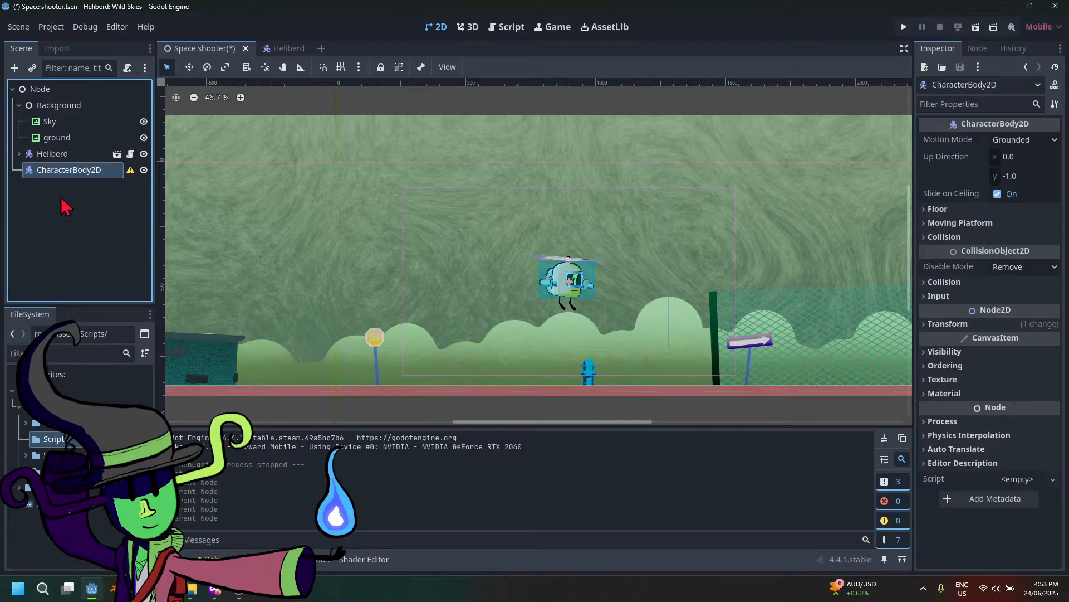
Attach the existing camera.gd script from the Main scenes folder to CharacterBody2D
left_click(127, 68)
left_click(653, 281)
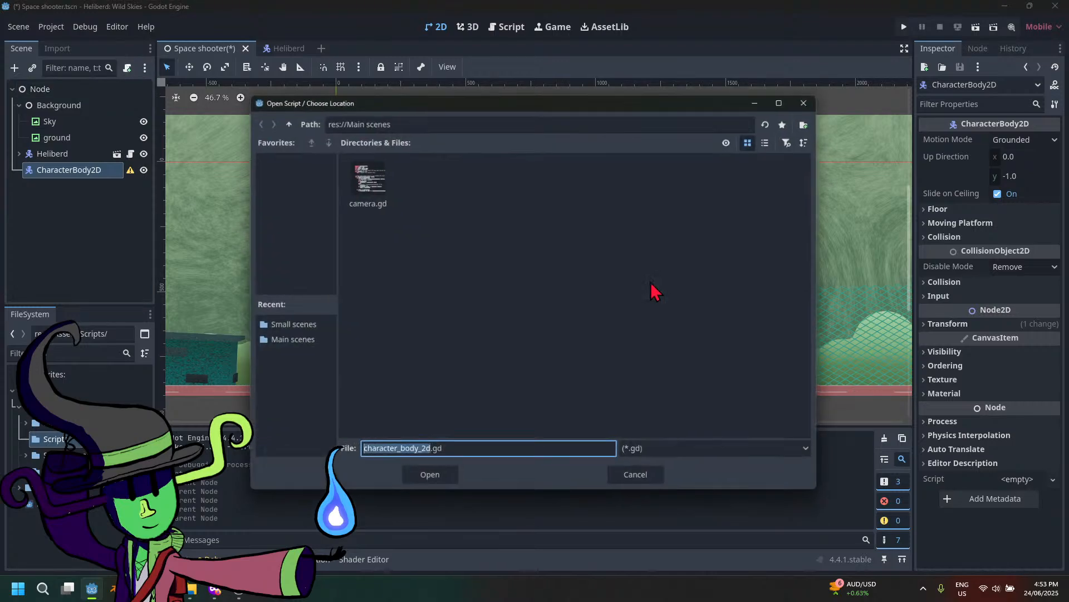
left_click(363, 184)
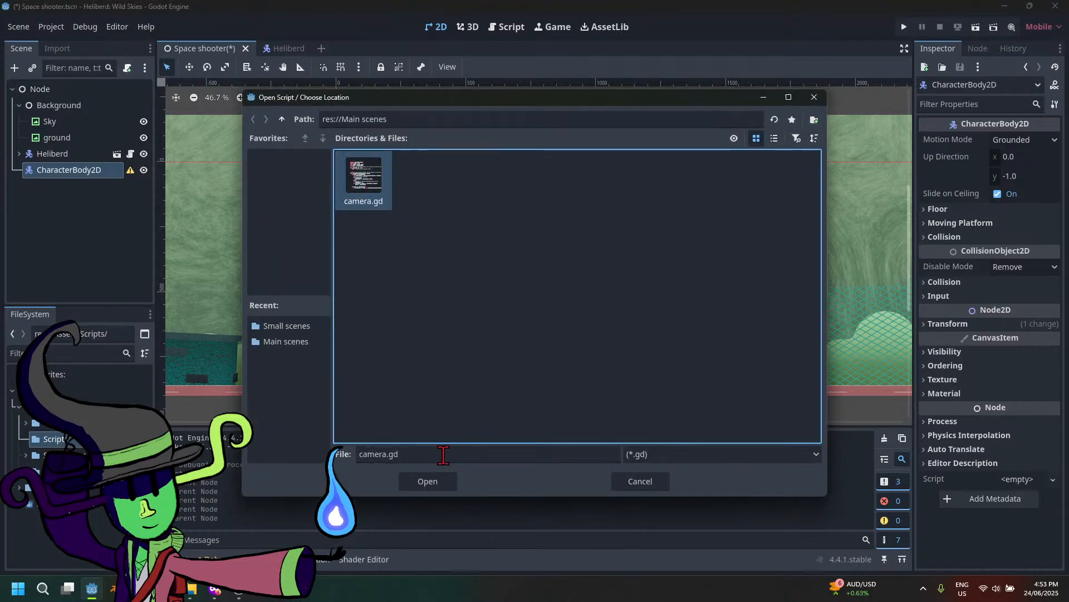
left_click(439, 485)
left_click(482, 396)
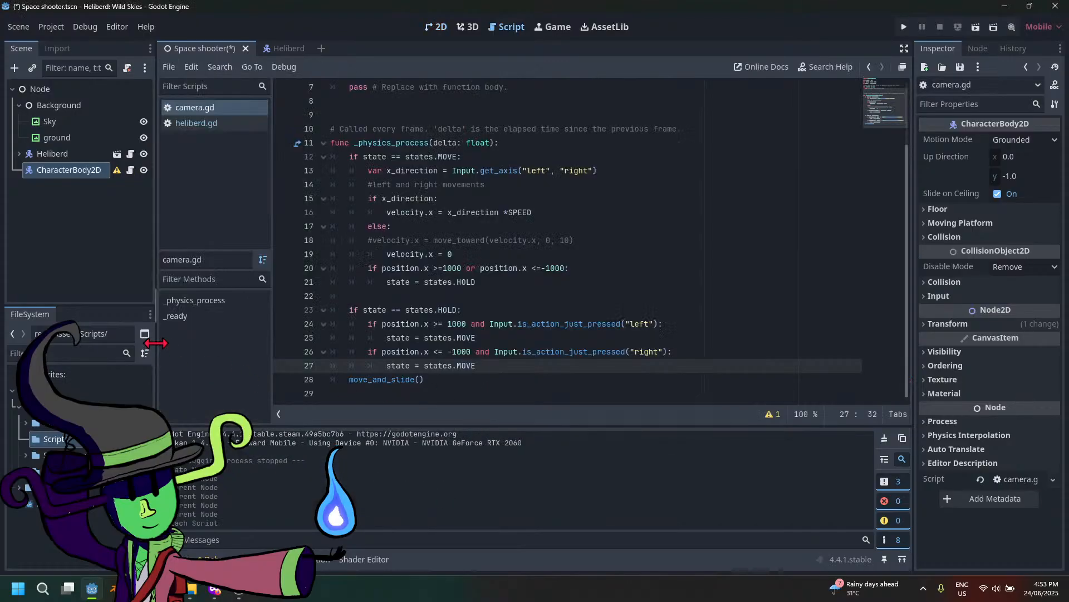
Add a CollisionShape2D node for CharacterBody2D and assign it a new RectangleShape2D
mouse_move(116, 173)
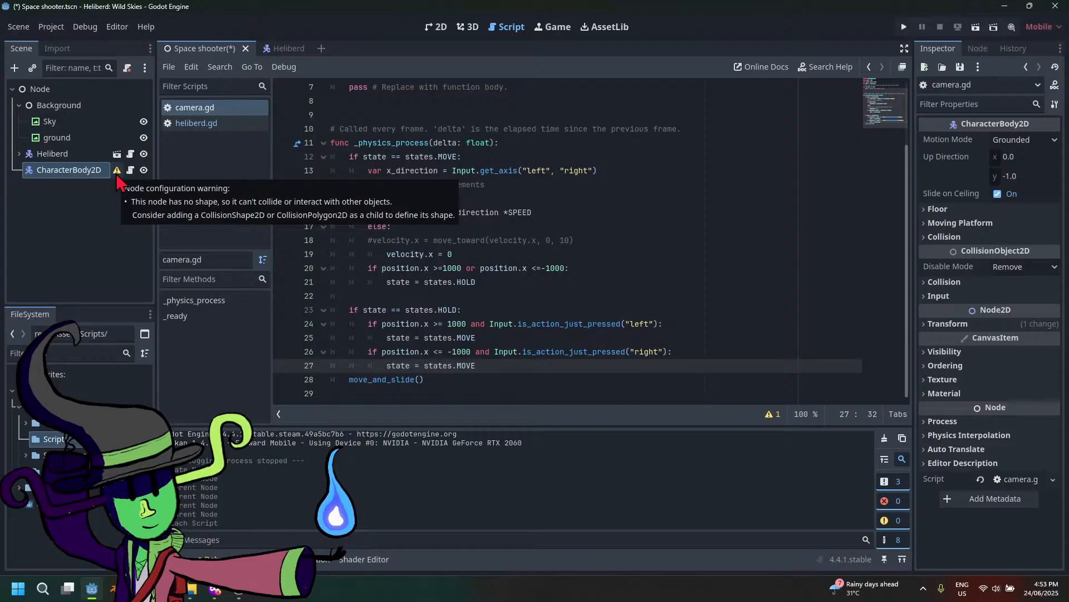
right_click(78, 181)
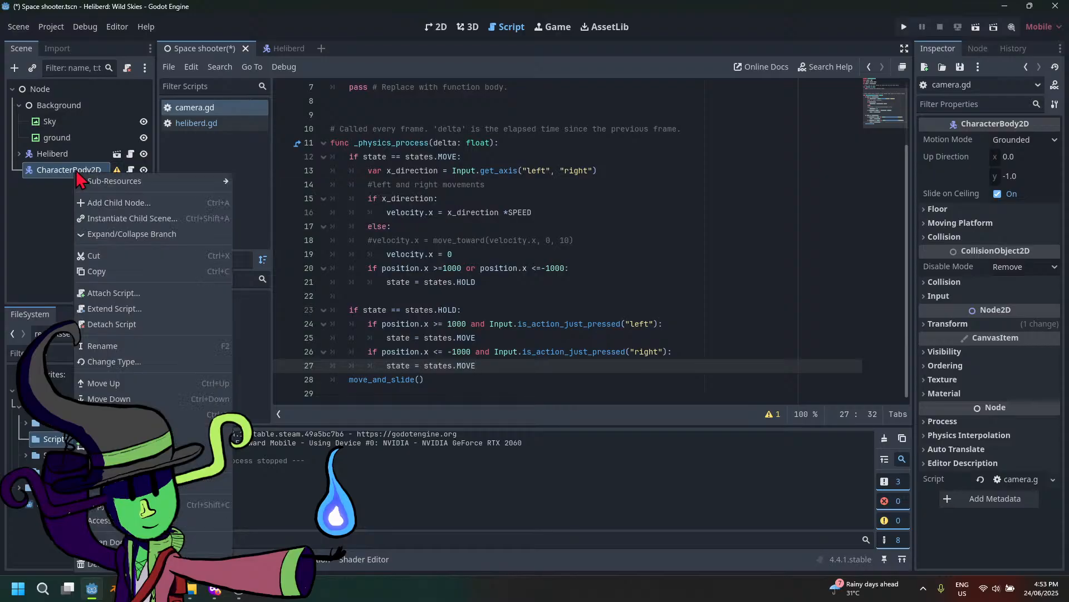
left_click(111, 203)
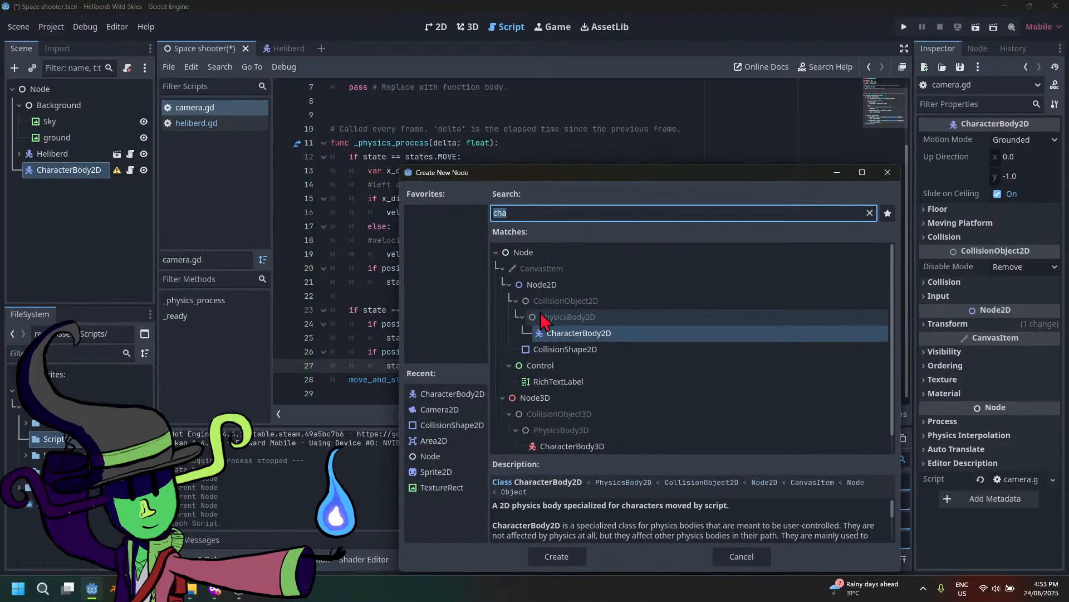
type("coll")
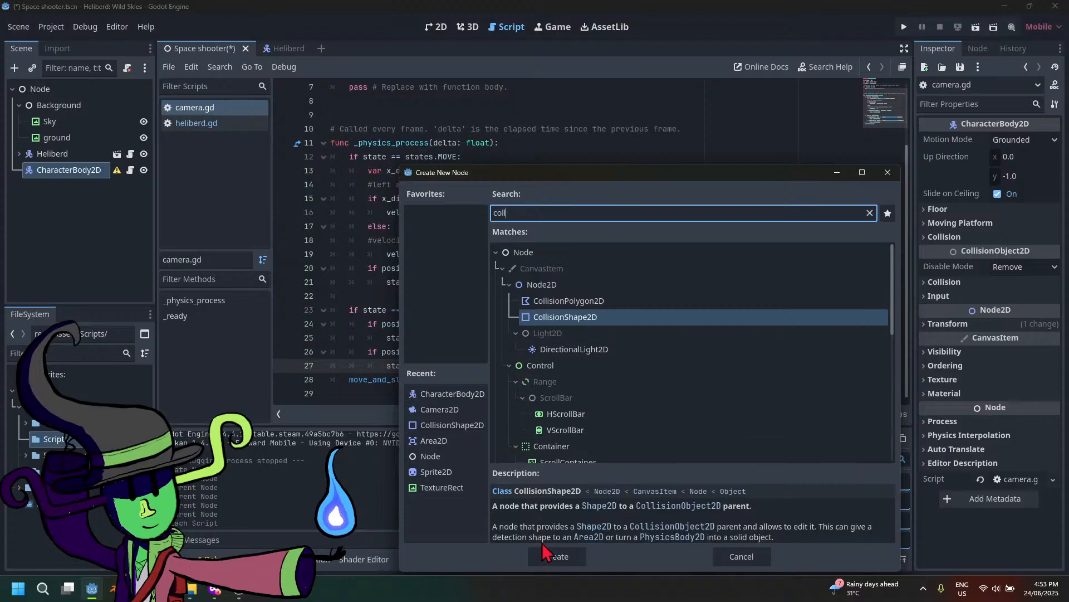
left_click(557, 556)
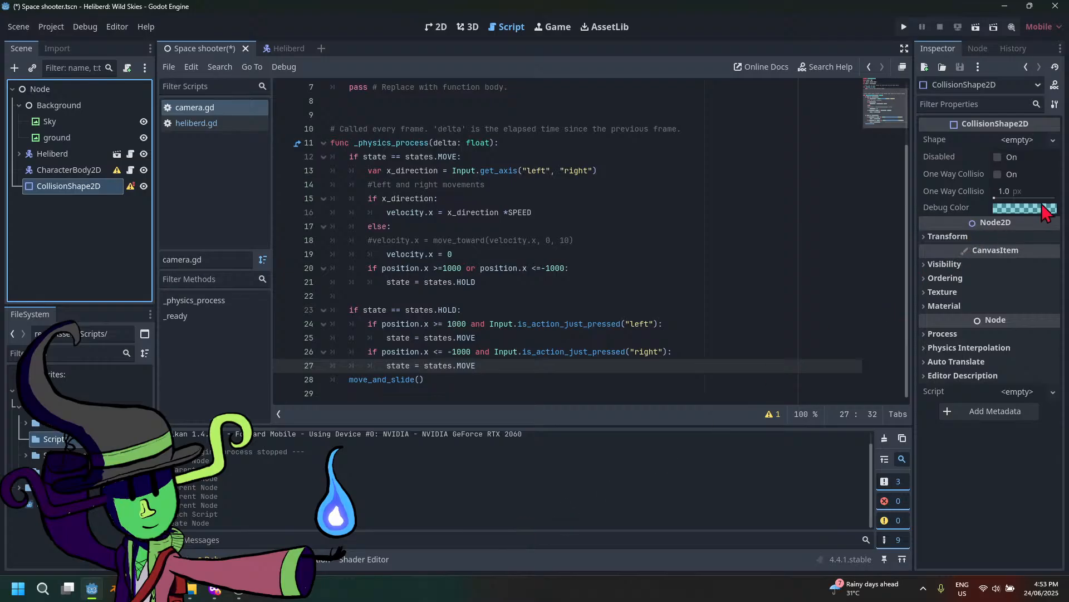
left_click(1053, 140)
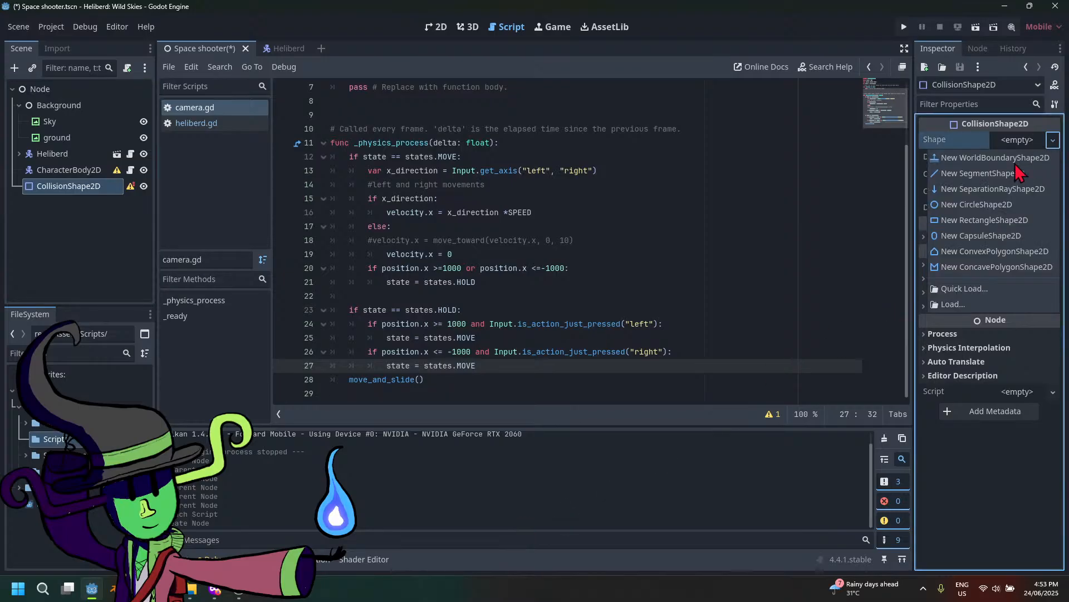
left_click(994, 223)
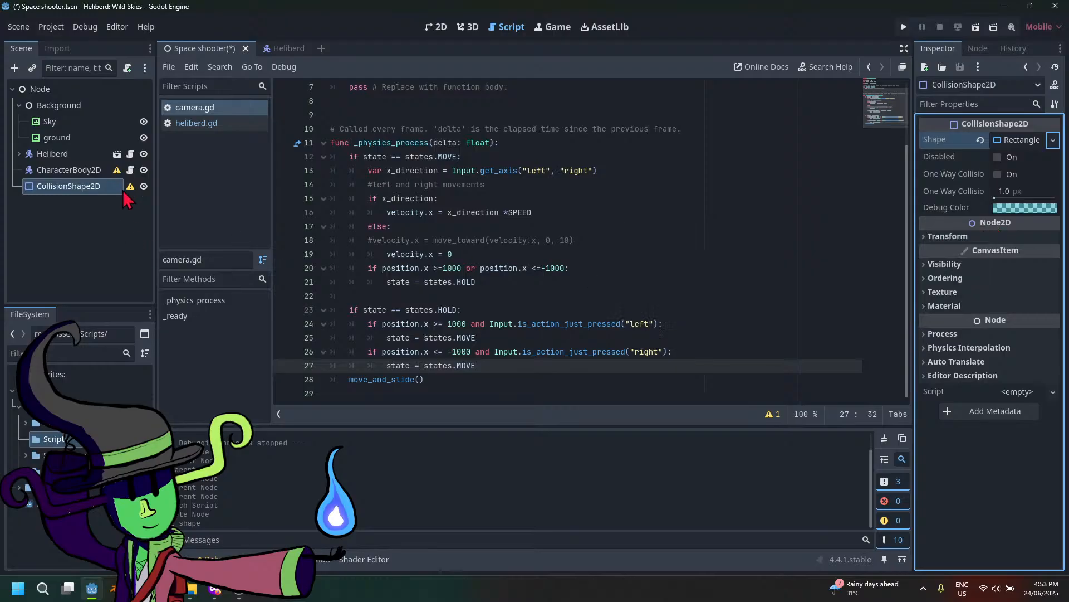
Nest the CollisionShape2D node under CharacterBody2D as its child and save the scene
mouse_move(120, 175)
mouse_move(127, 192)
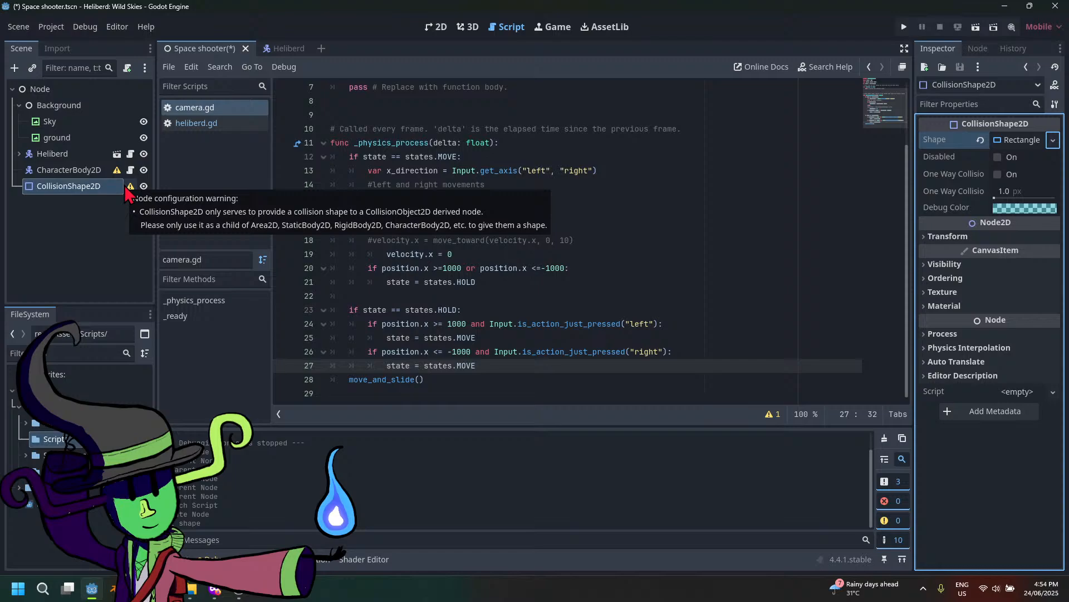
left_click_drag(95, 190, 94, 175)
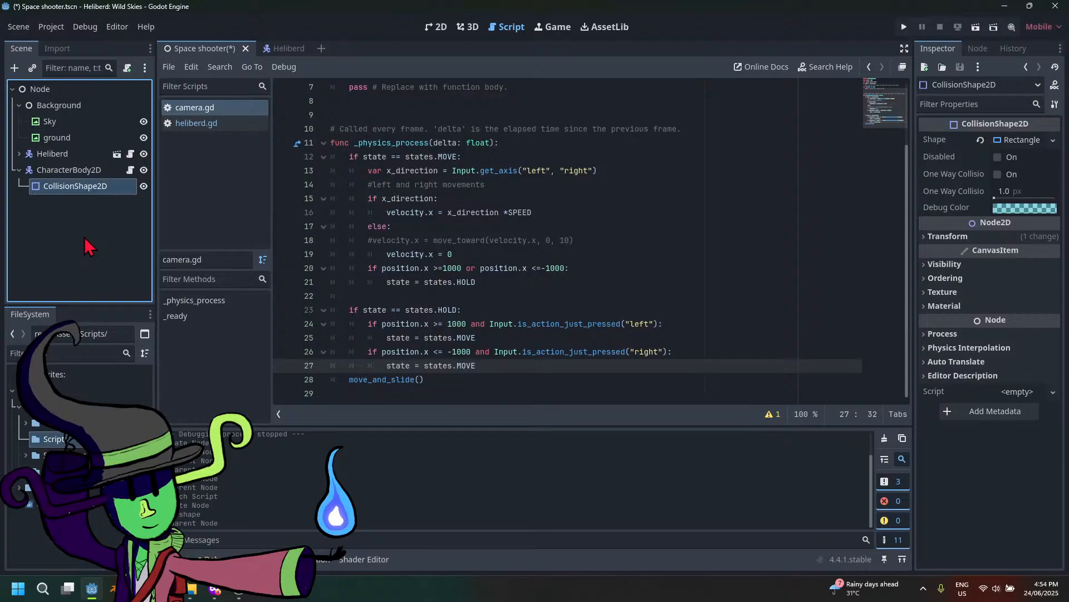
key("ctrl+s")
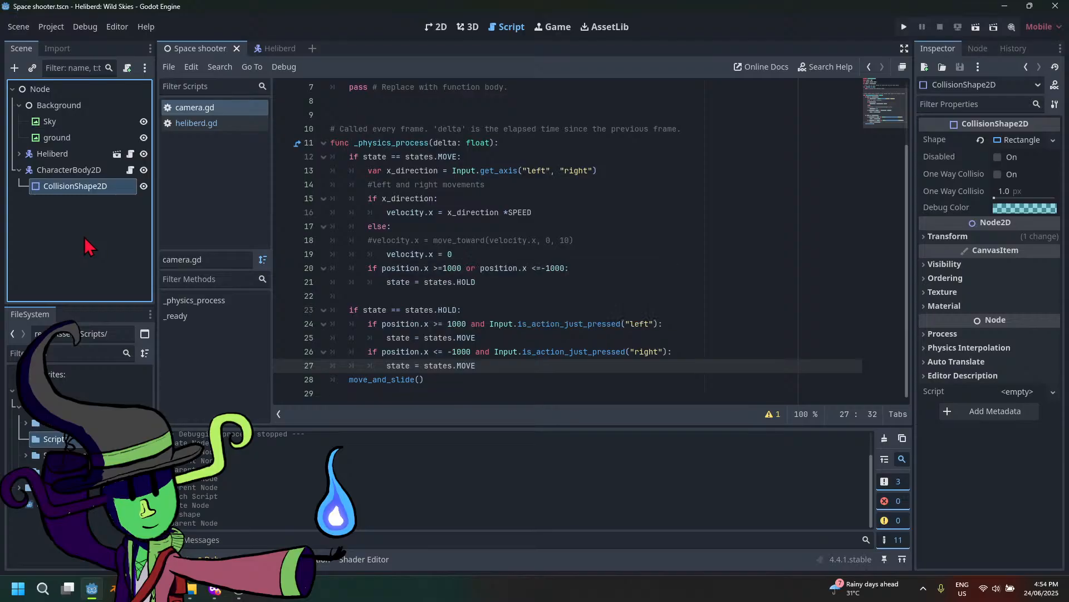
Move Camera2D from Heliberd to CharacterBody2D, below CollisionShape2D, and test-run the game briefly
left_click(19, 154)
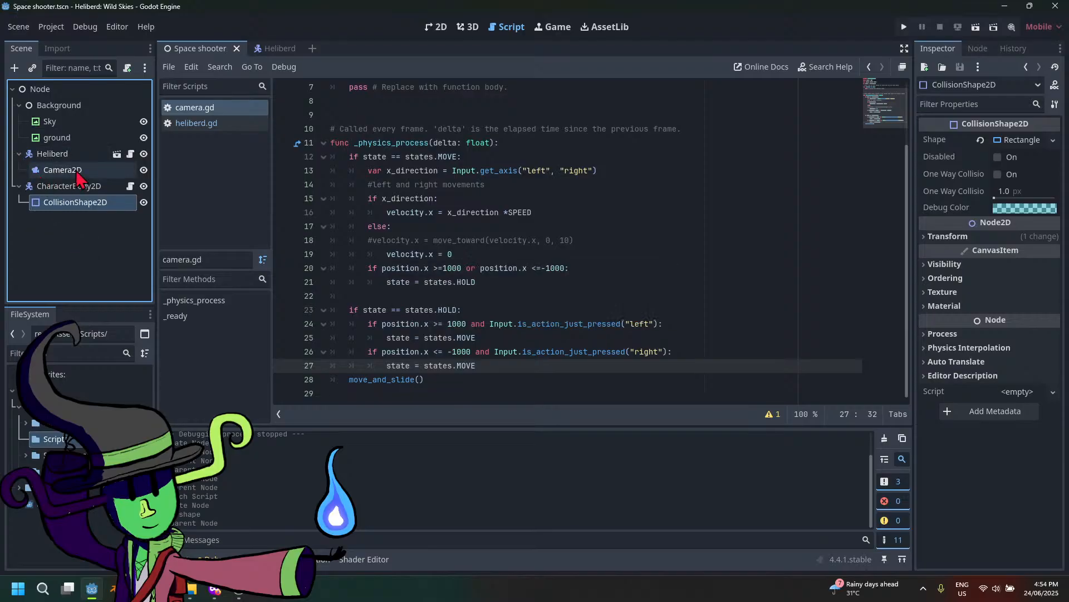
left_click_drag(72, 170, 73, 207)
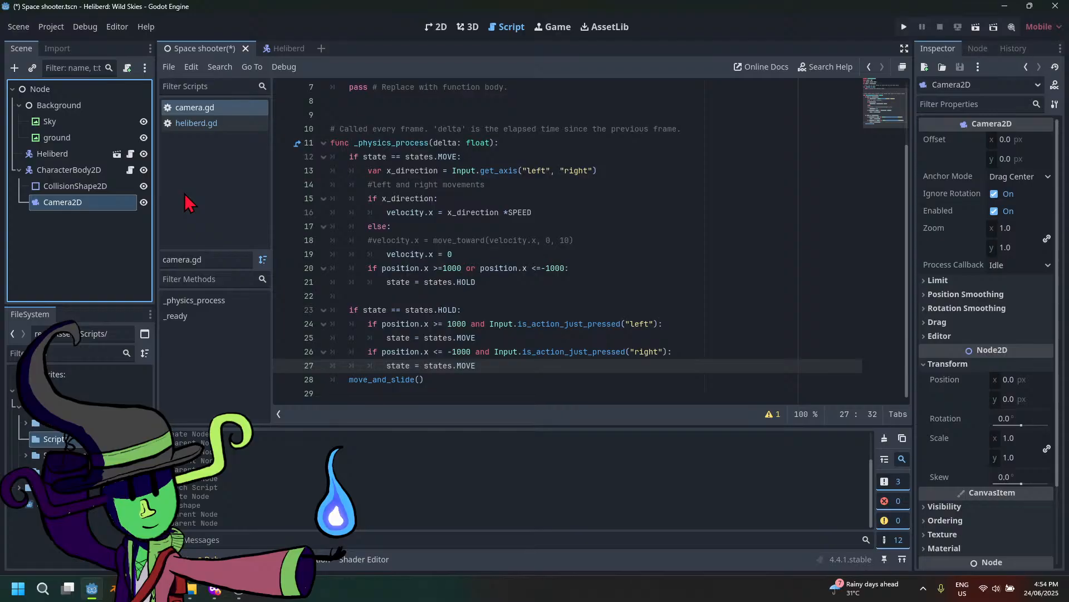
left_click(904, 27)
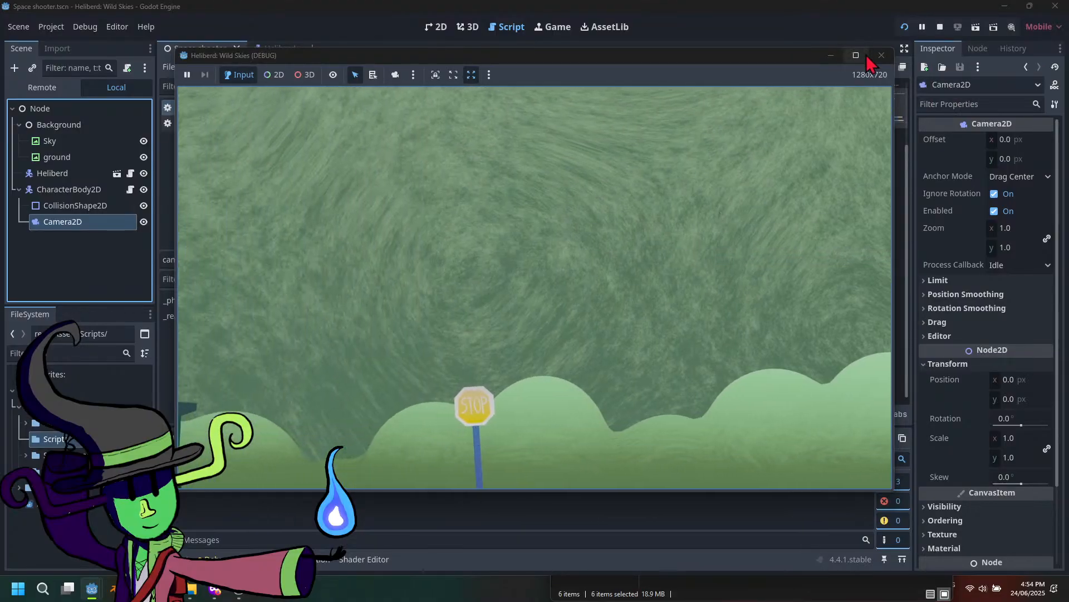
left_click(882, 56)
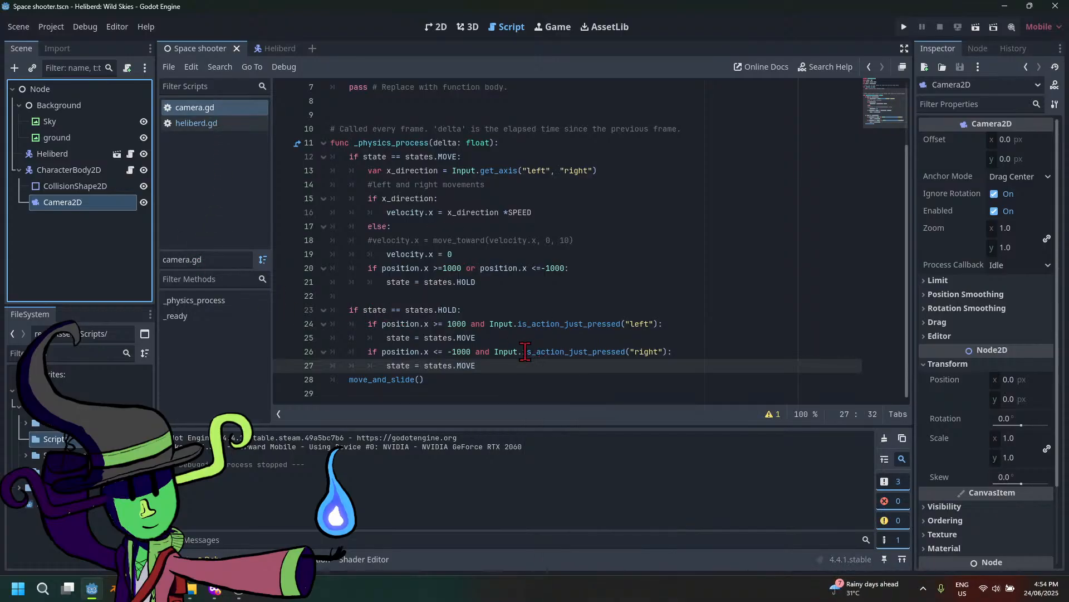
In camera.gd's MOVE state else branch, uncomment the move_toward line and delete the velocity.x = 0 line beneath it
left_click(498, 356)
left_click(452, 384)
left_click(506, 366)
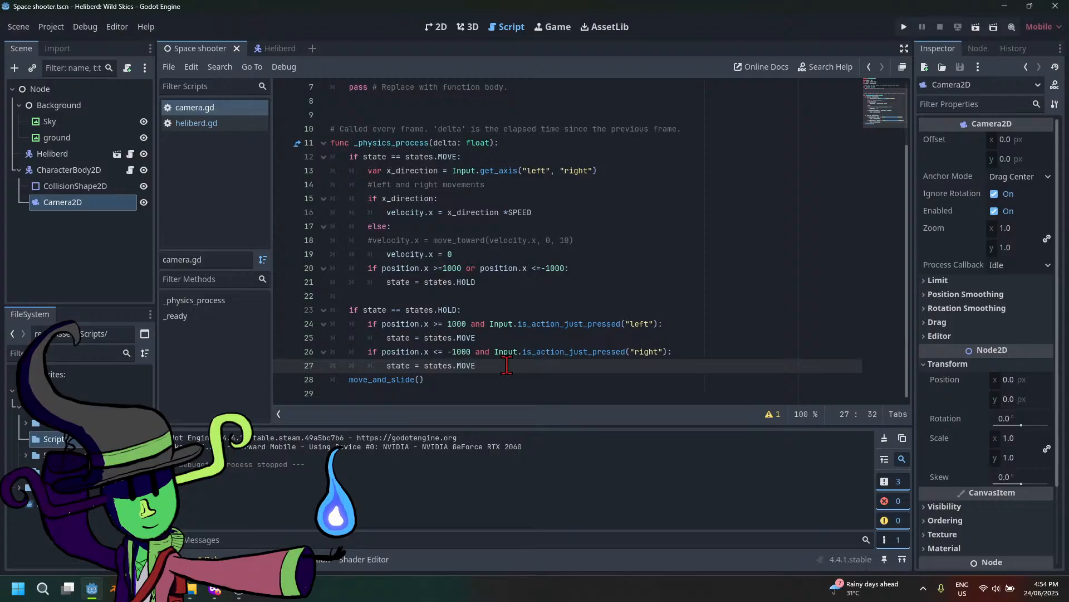
left_click(555, 295)
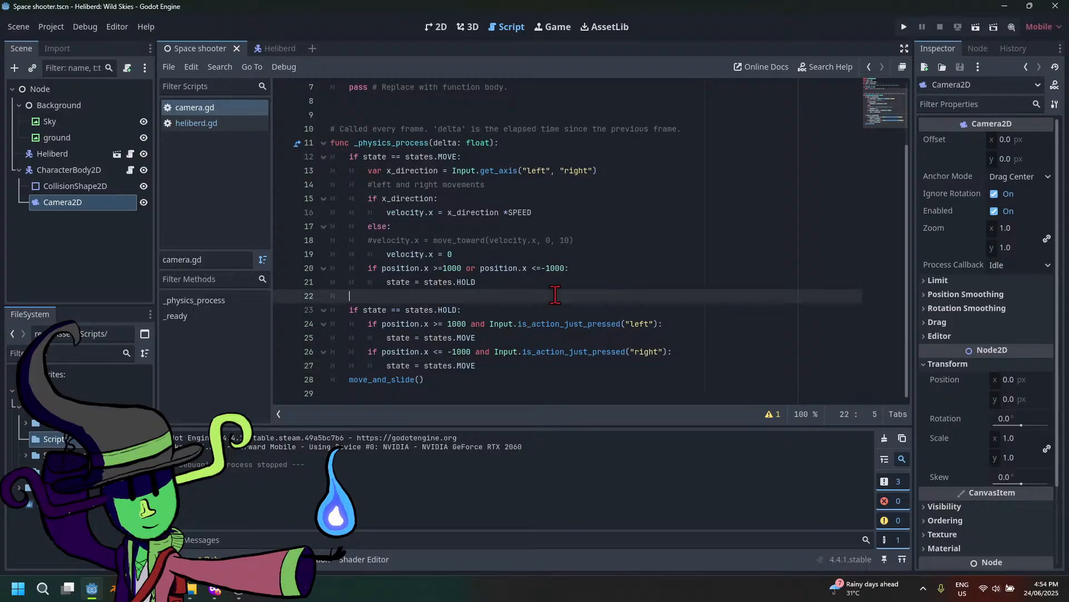
left_click(575, 277)
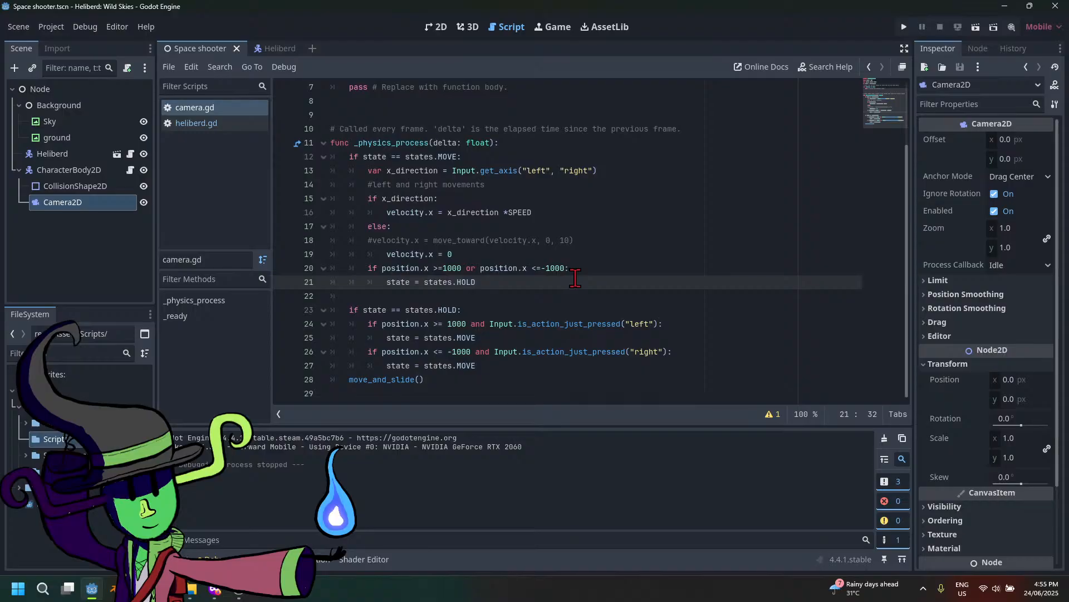
left_click(371, 240)
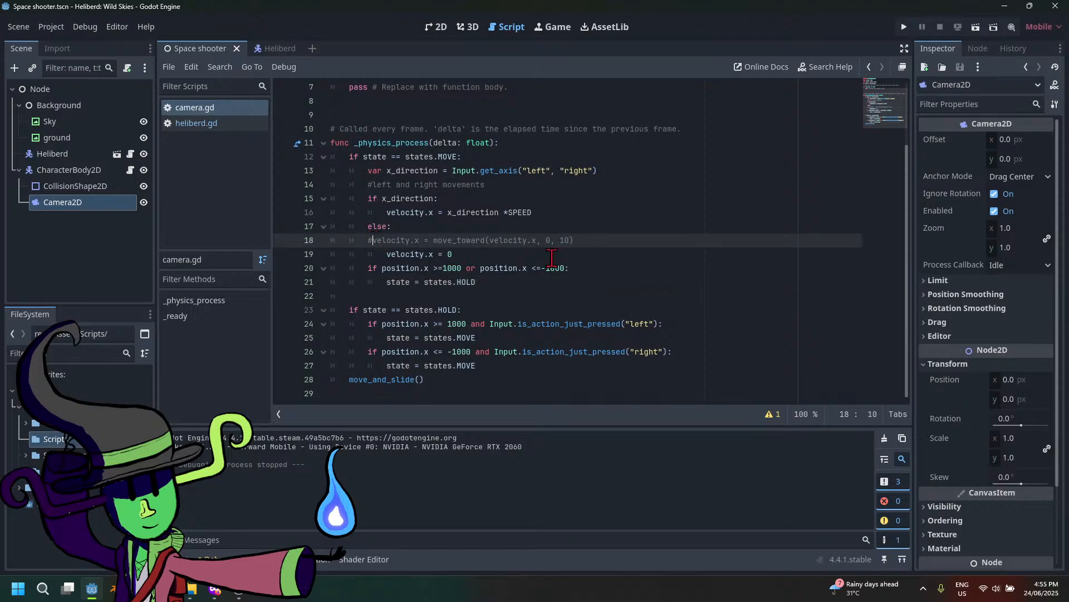
key("BackSpace")
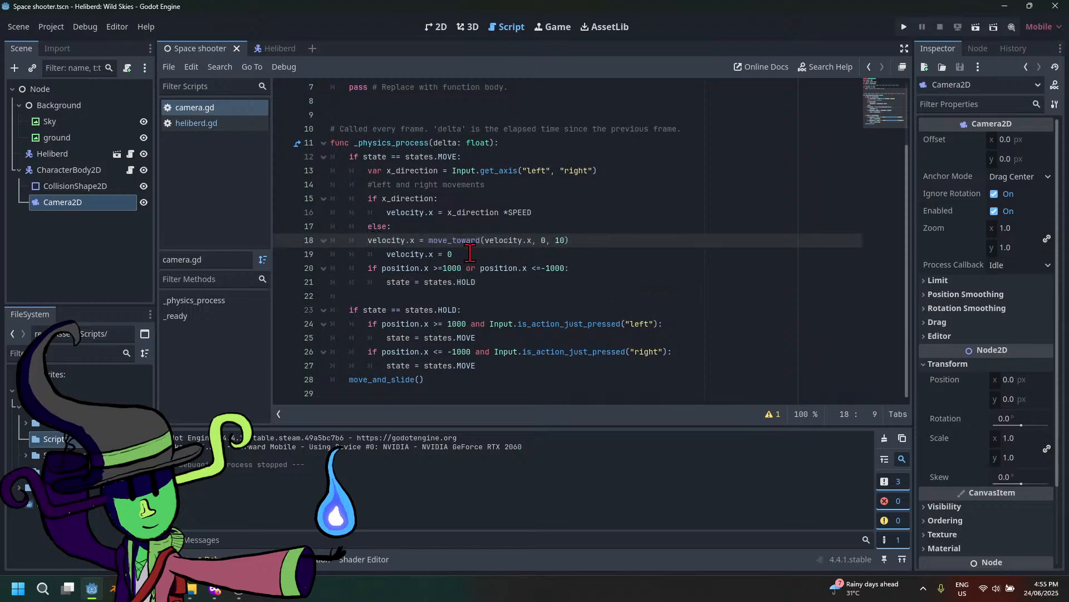
left_click_drag(470, 254, 363, 254)
key("BackSpace")
key("BackSpace")
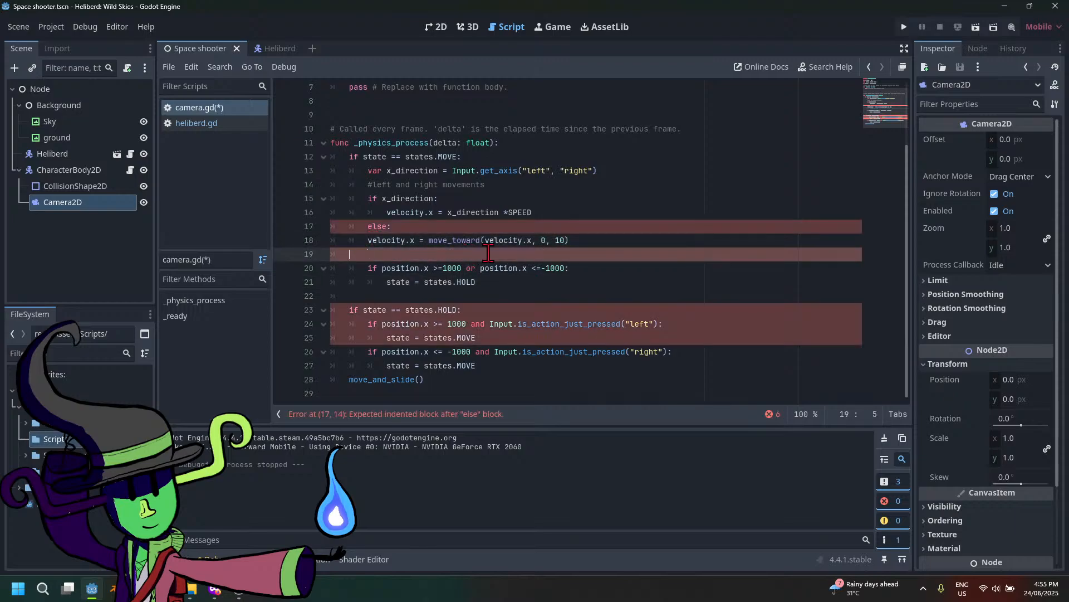
key("BackSpace")
key("BackSpace")
Change the last move_toward argument to SPEED, indent that line inside the else block, and save camera.gd
key("Left")
key("BackSpace")
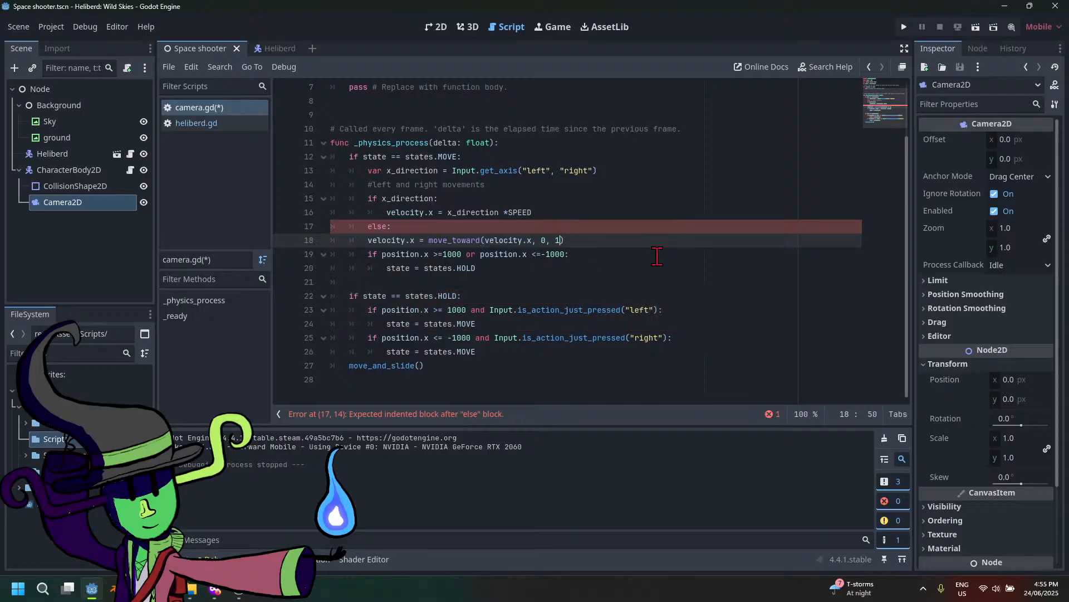
key("BackSpace")
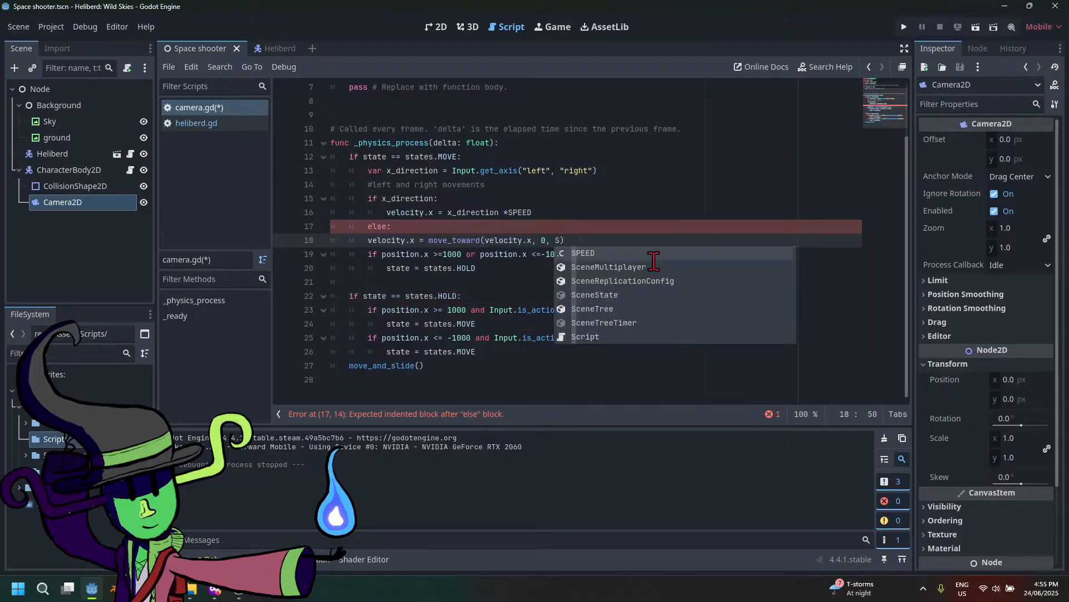
type("SPEED")
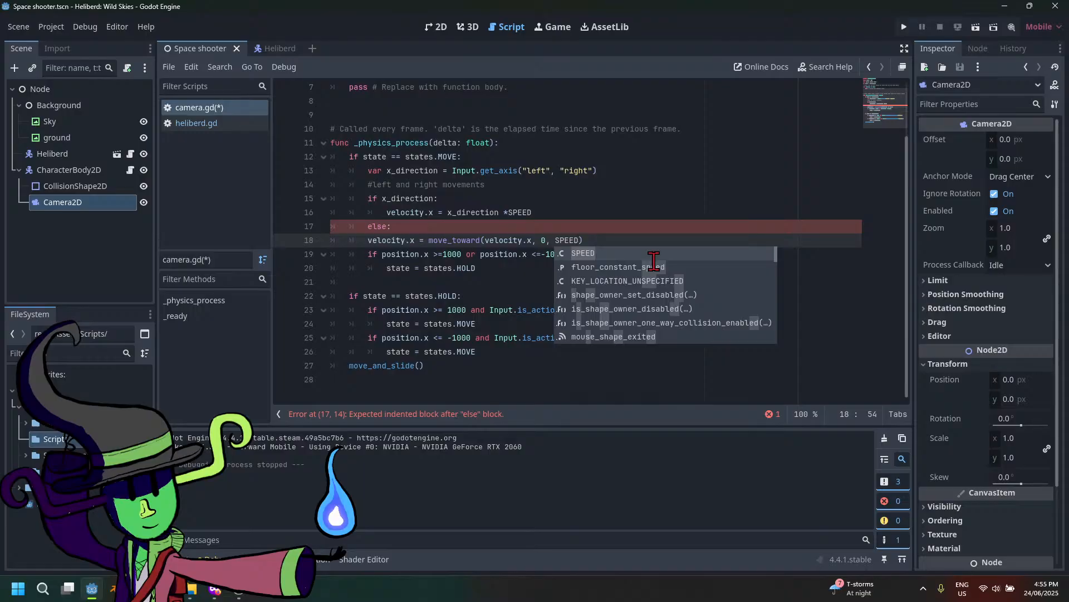
key("ctrl+s")
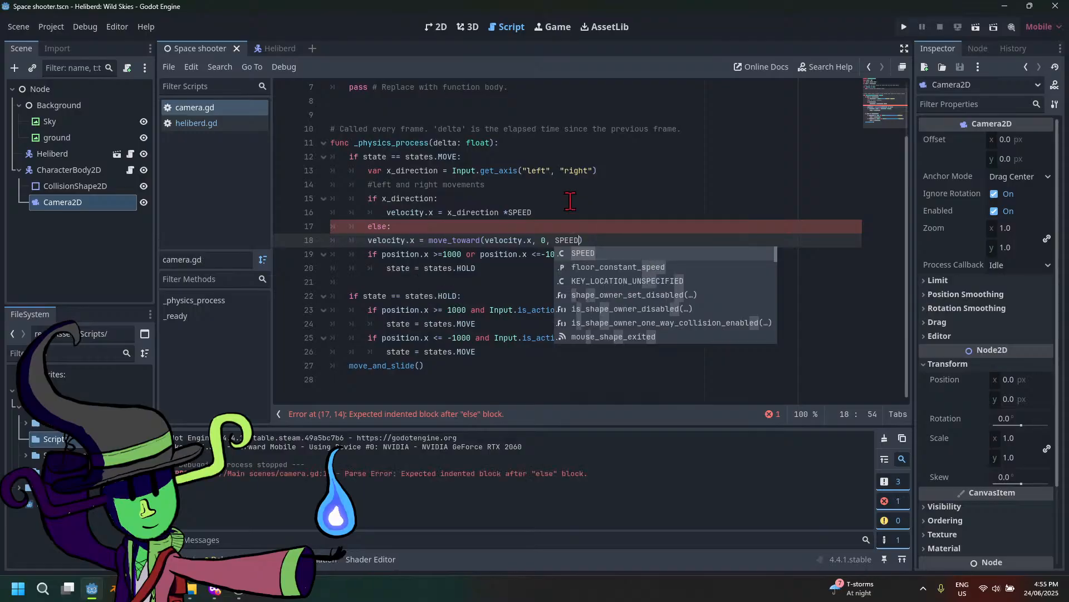
left_click(540, 225)
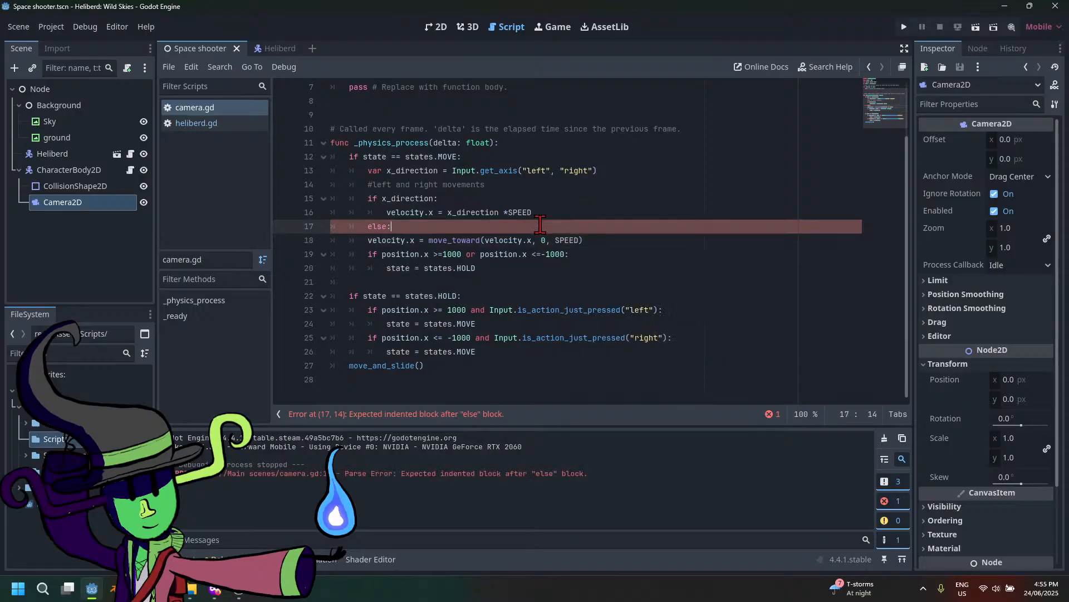
key("Down")
key("Home")
key("Tab")
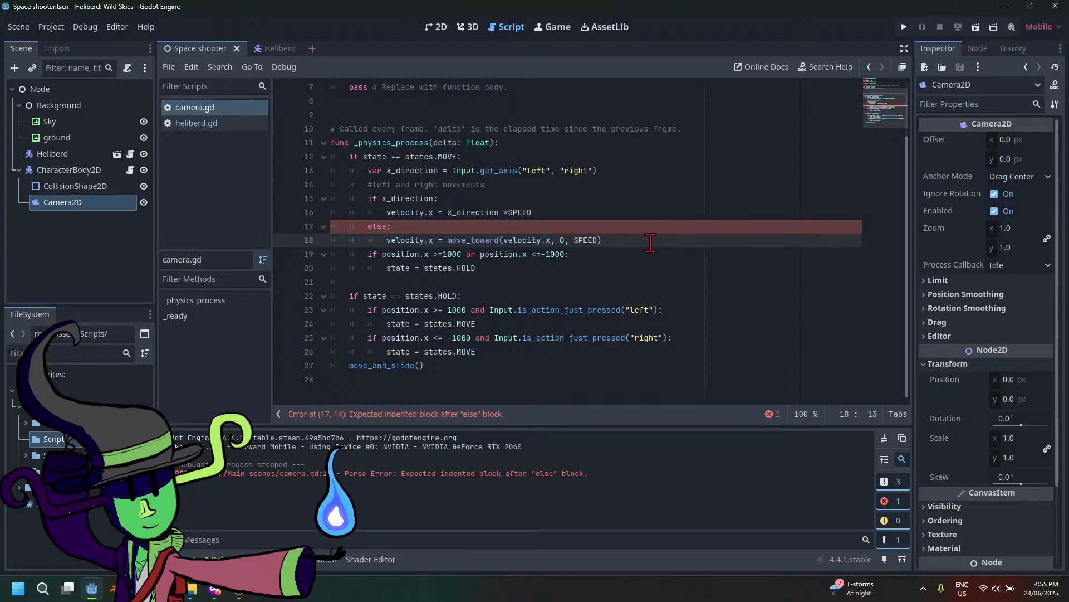
left_click(625, 240)
scroll(645, 271, "up", 2)
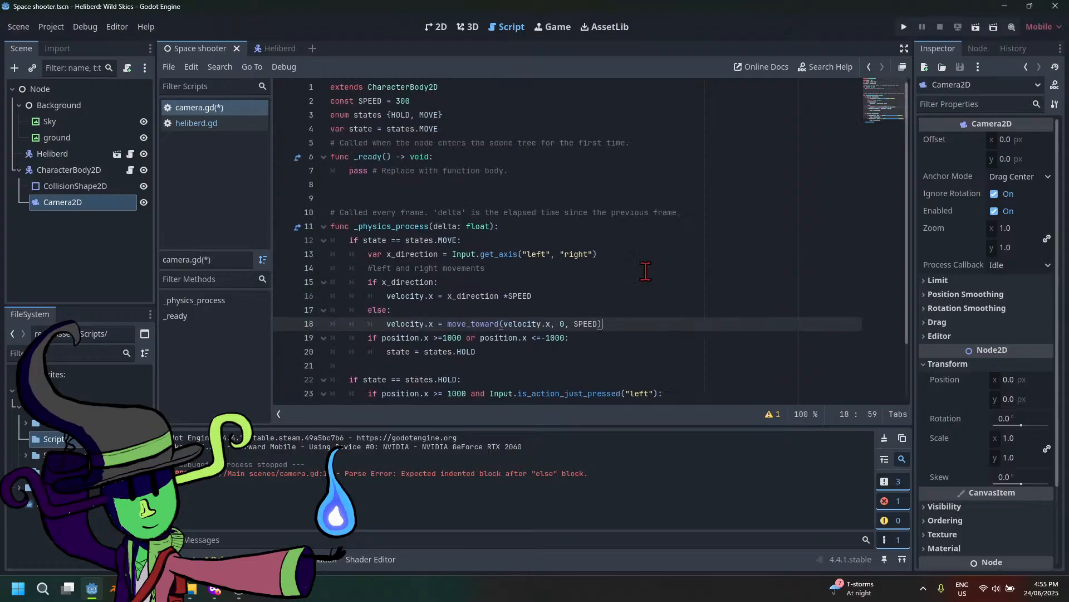
key("ctrl+s")
Run the game, fly Heliberd right and left to check the camera movement, and close the game window
left_click(903, 31)
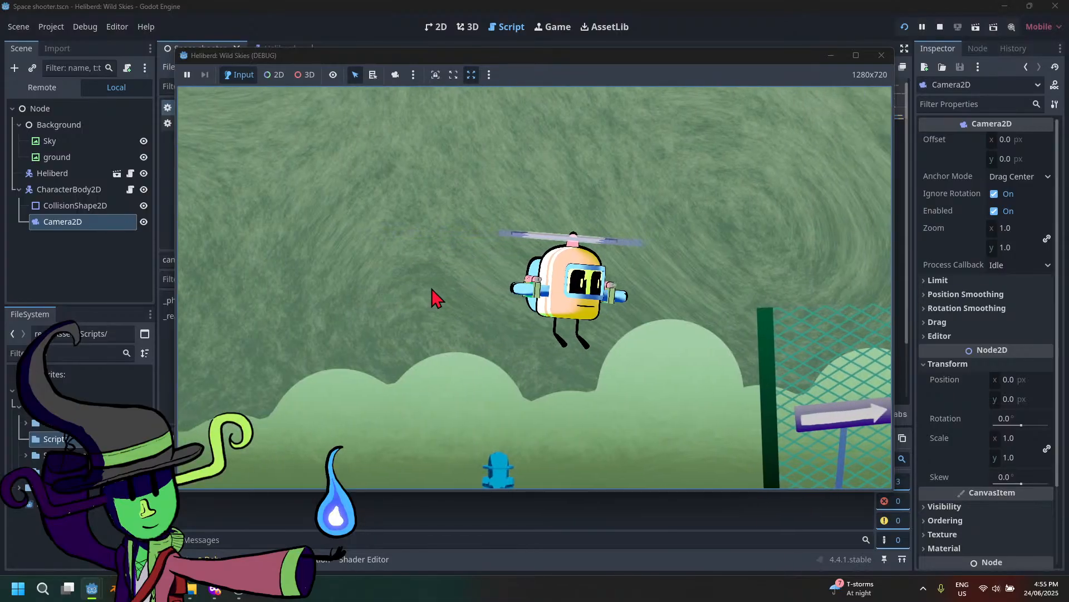
key("Right")
key("Left")
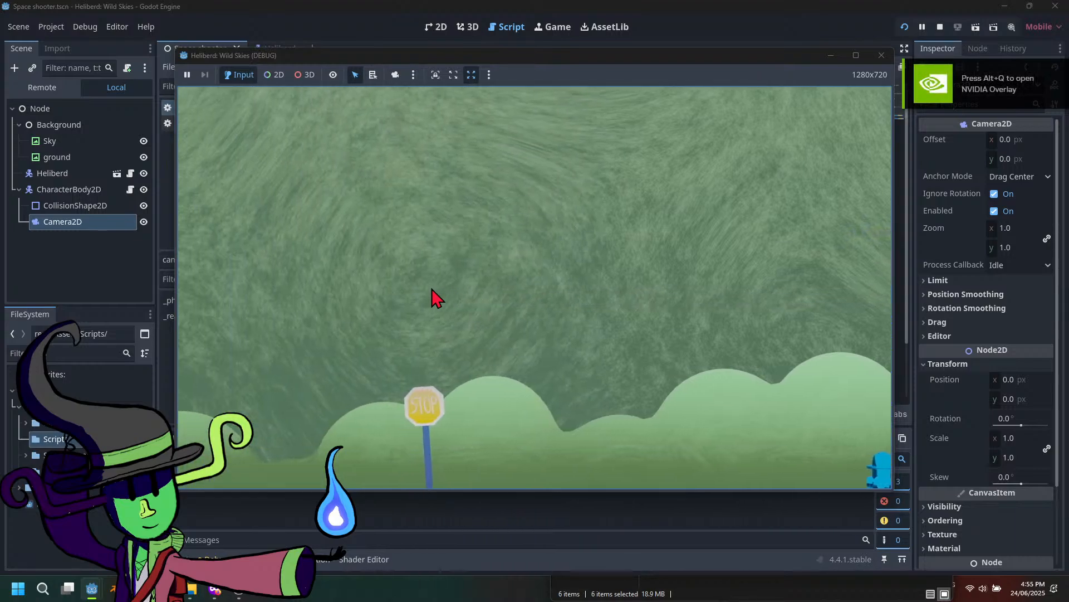
left_click(882, 56)
Review the HOLD state conditions in camera.gd and insert an empty line directly under "if state == states.HOLD:"
left_click(511, 351)
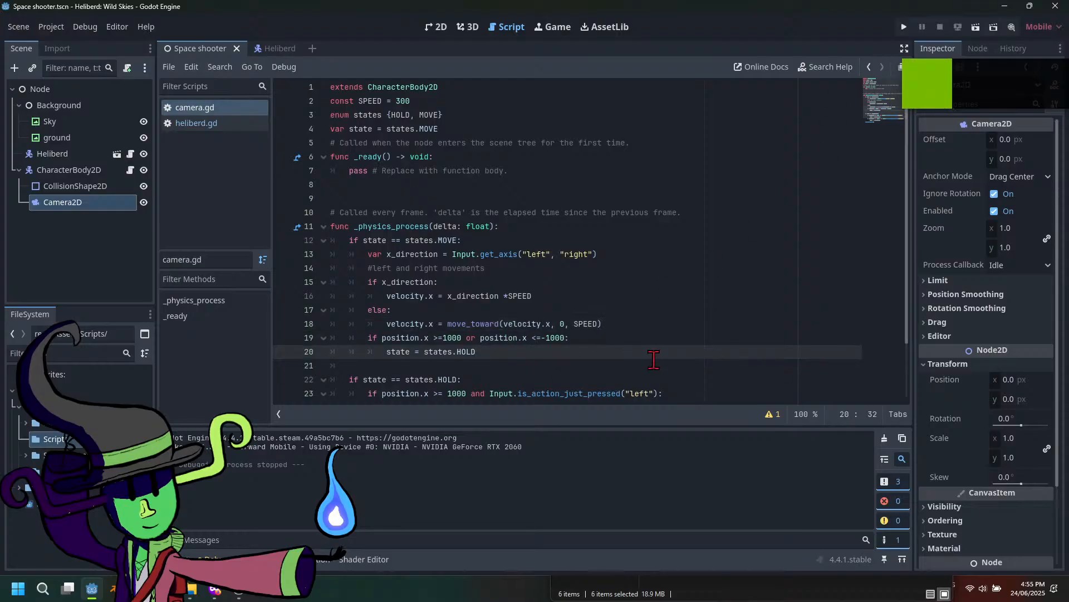
scroll(654, 359, "down", 2)
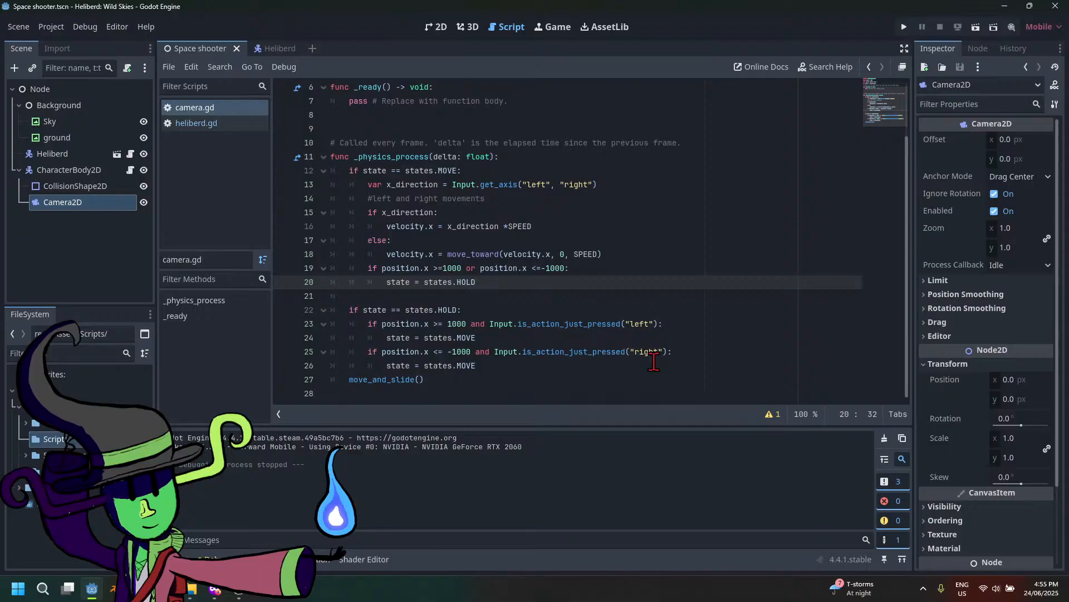
left_click(474, 311)
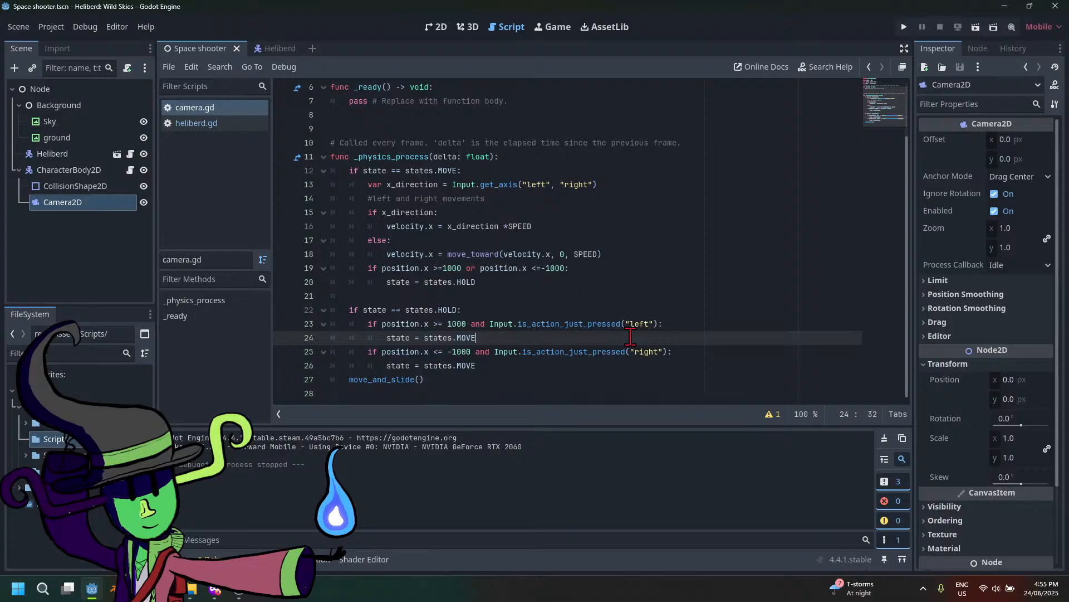
left_click(647, 352)
left_click(632, 368)
left_click(413, 329)
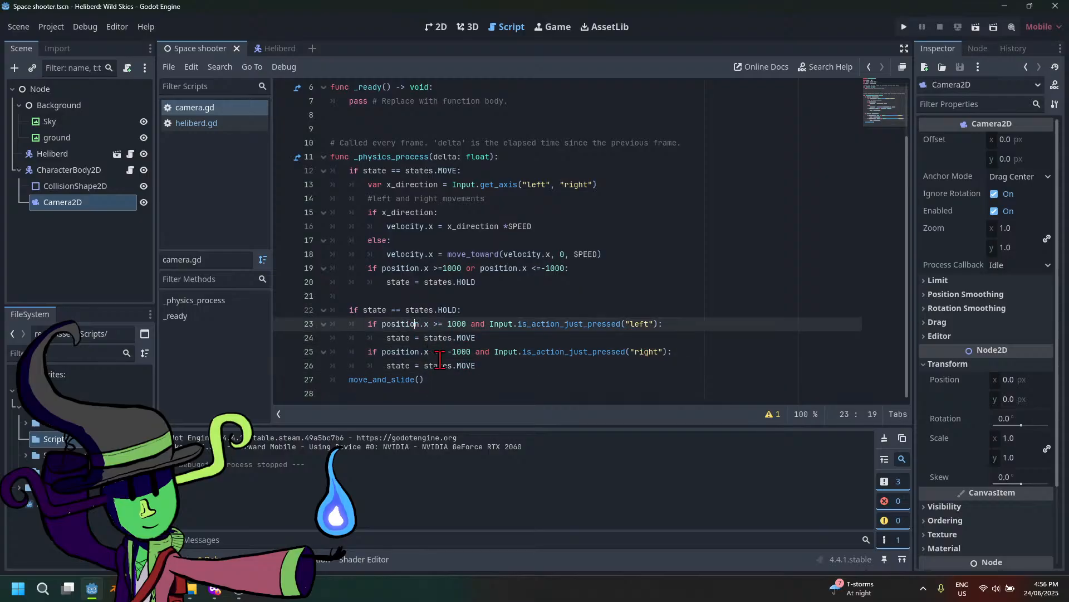
left_click(557, 342)
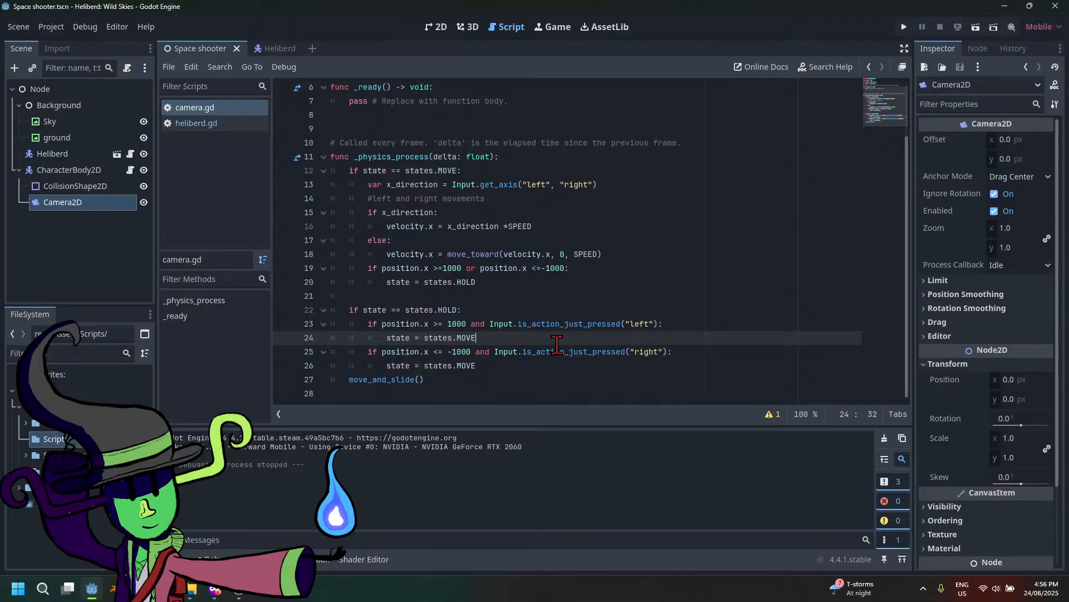
left_click(503, 313)
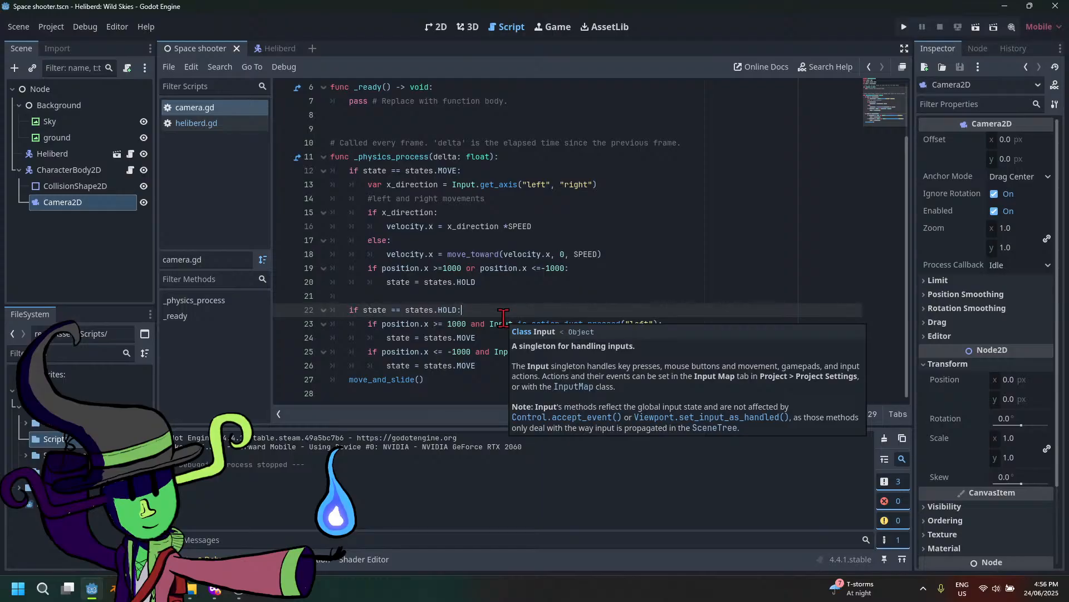
key("Return")
type("print")
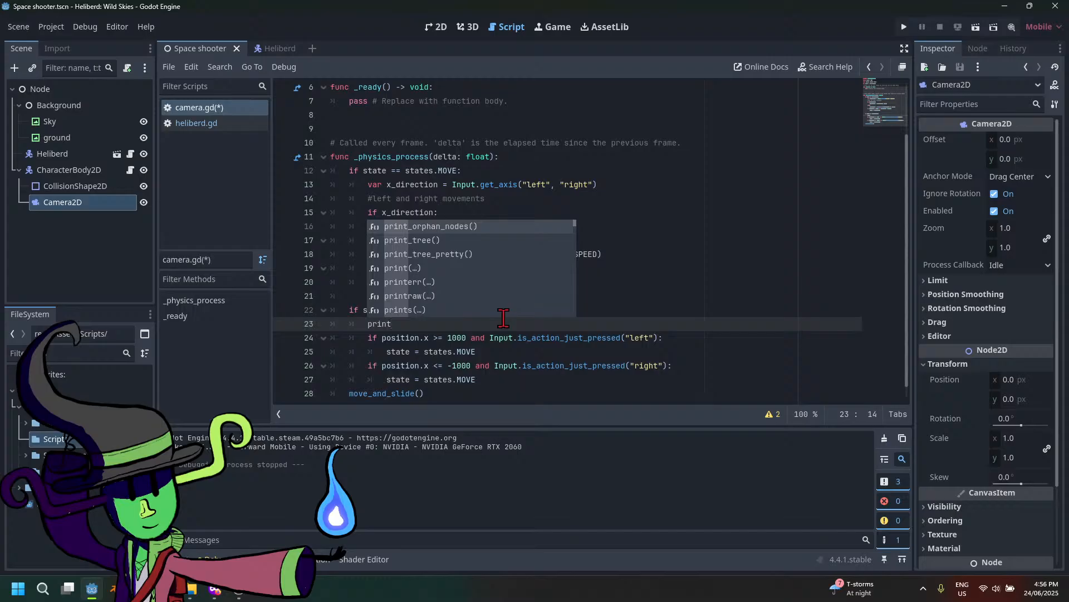
key("Escape")
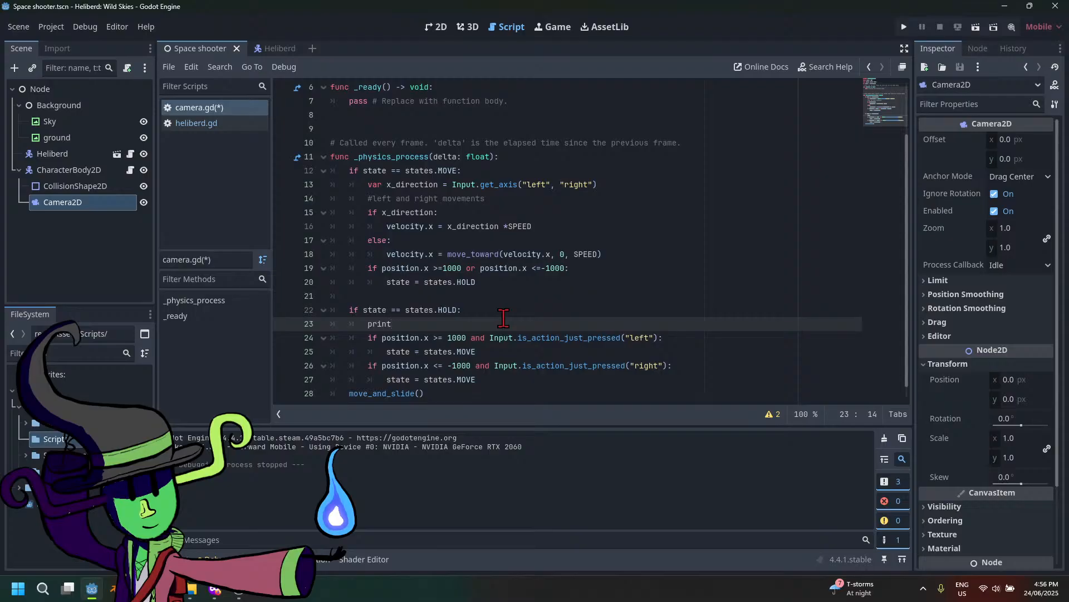
key("BackSpace")
key("BackSpace")
key("BackSpace")
key("BackSpace")
key("BackSpace")
Write velocity.x=0 on the empty line at the start of the HOLD block and save camera.gd
type("veloc")
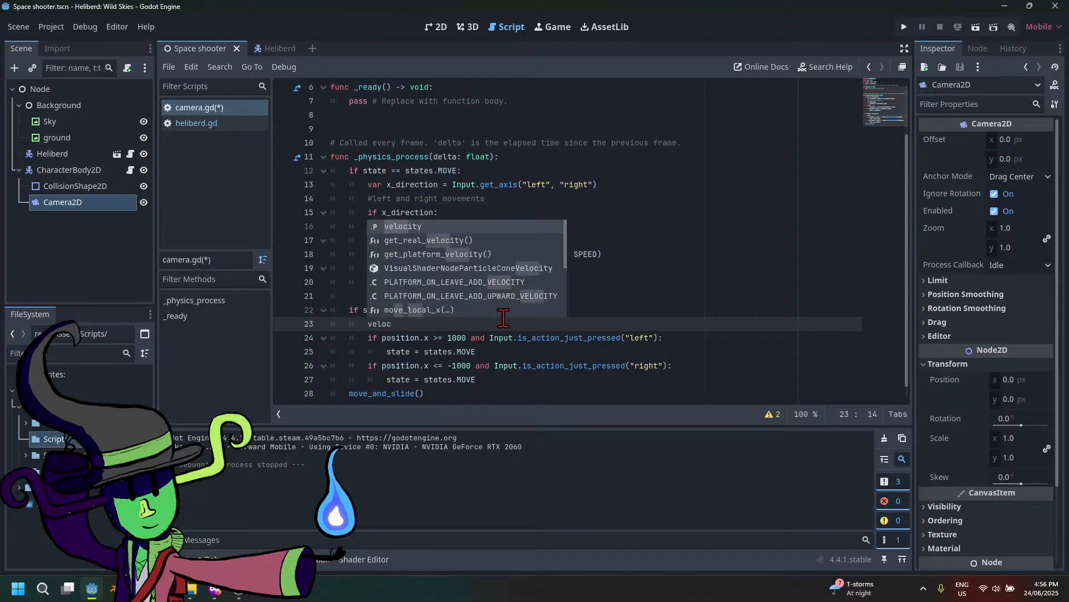
type("ity.x")
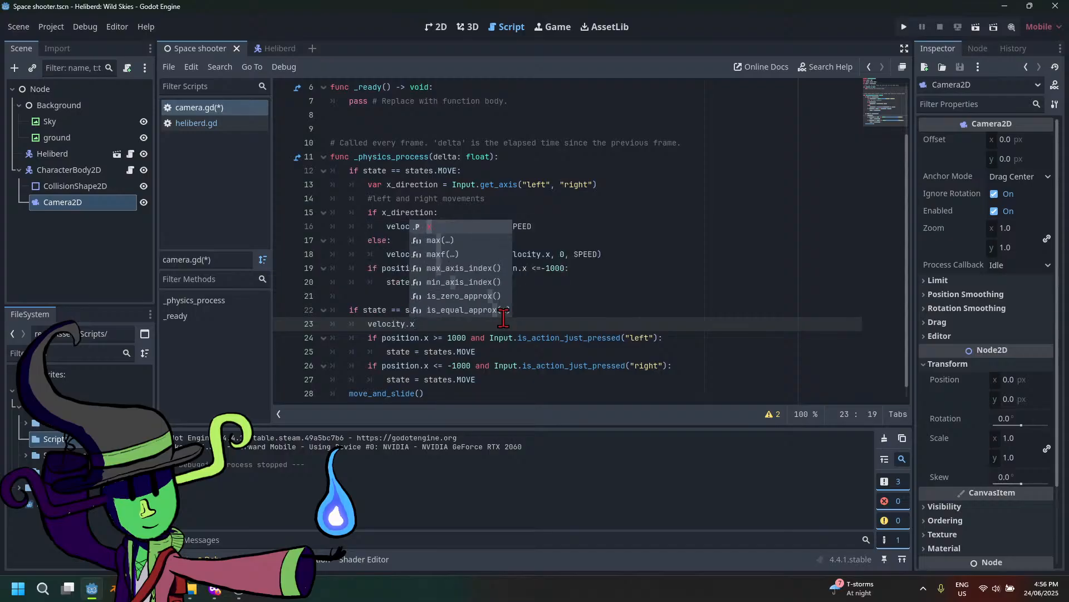
type("=0")
key("ctrl+s")
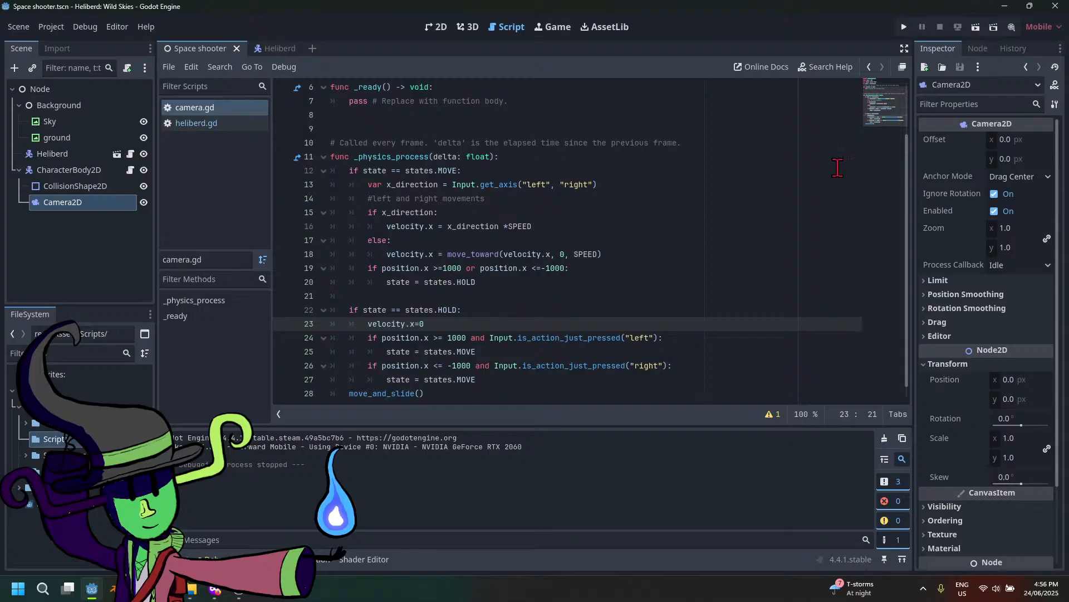
Run the game, fly Heliberd left and right to test the camera's HOLD state, and close the game window
left_click(904, 27)
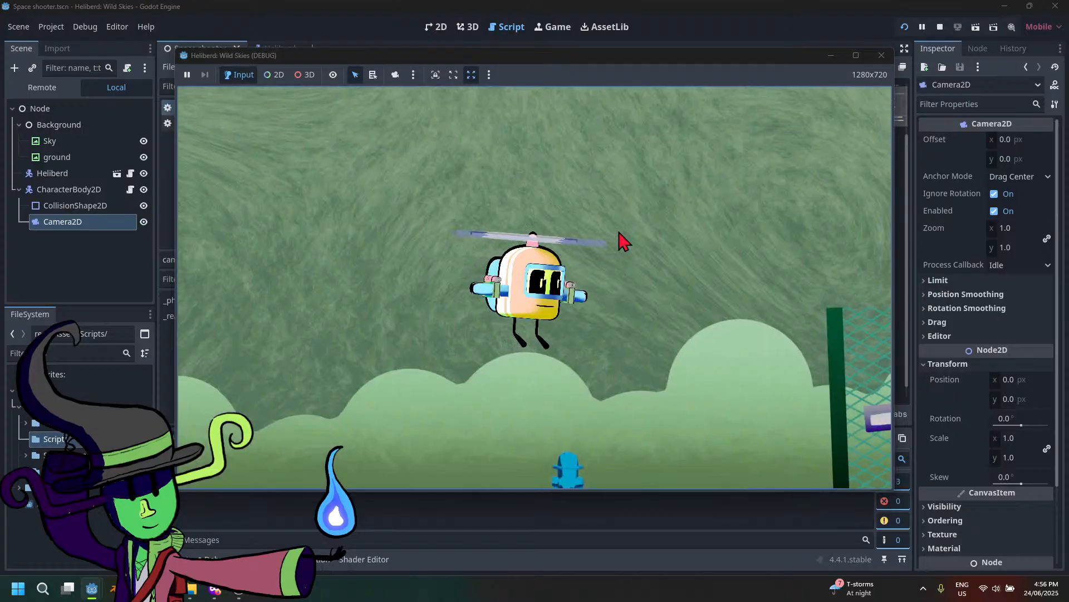
key("Left")
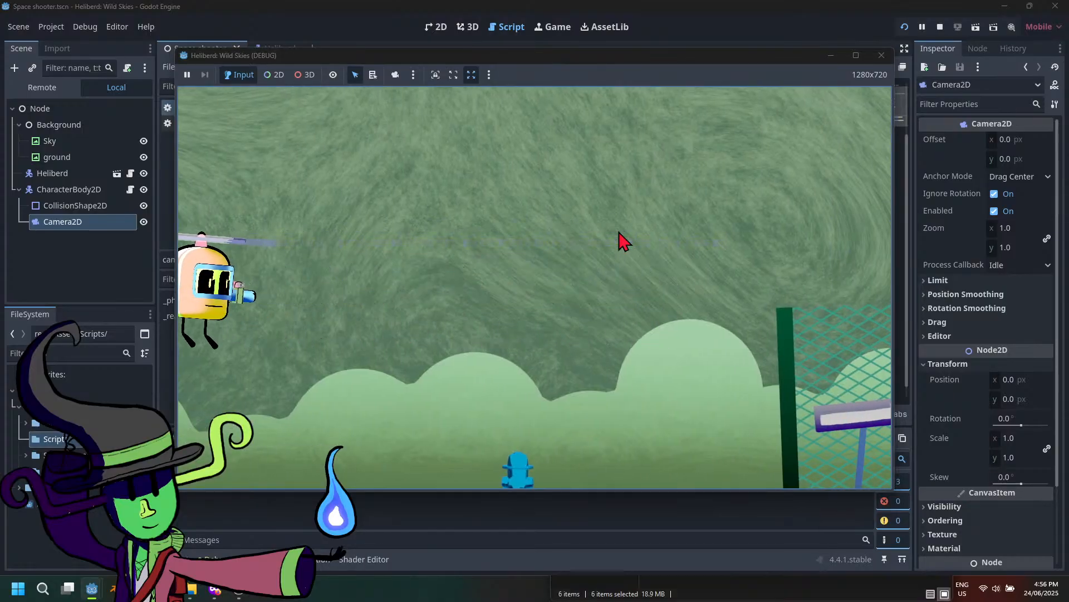
key("Right")
key("Right")
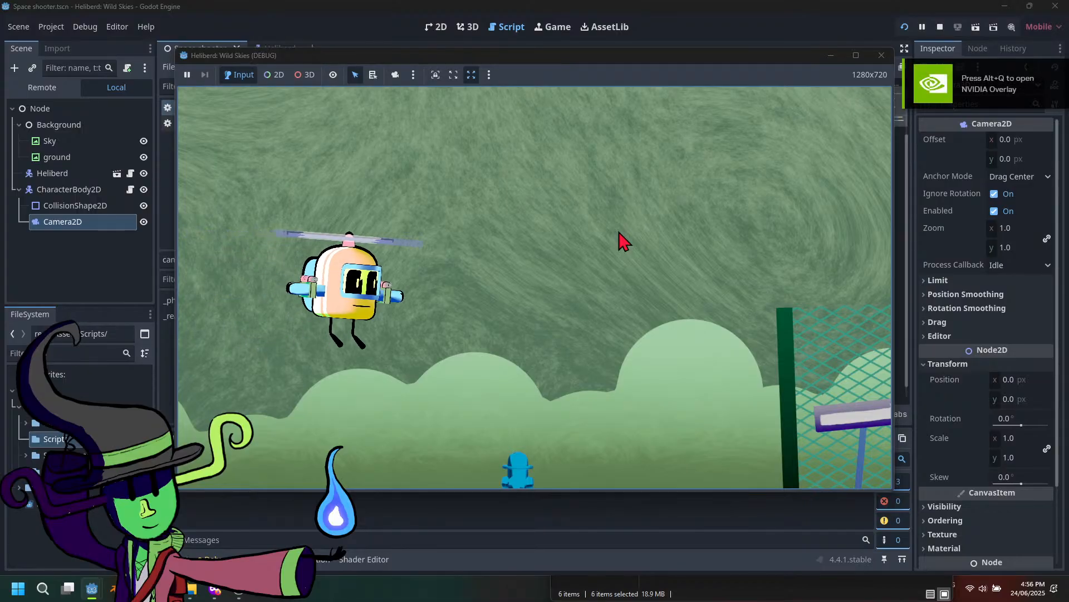
left_click(883, 56)
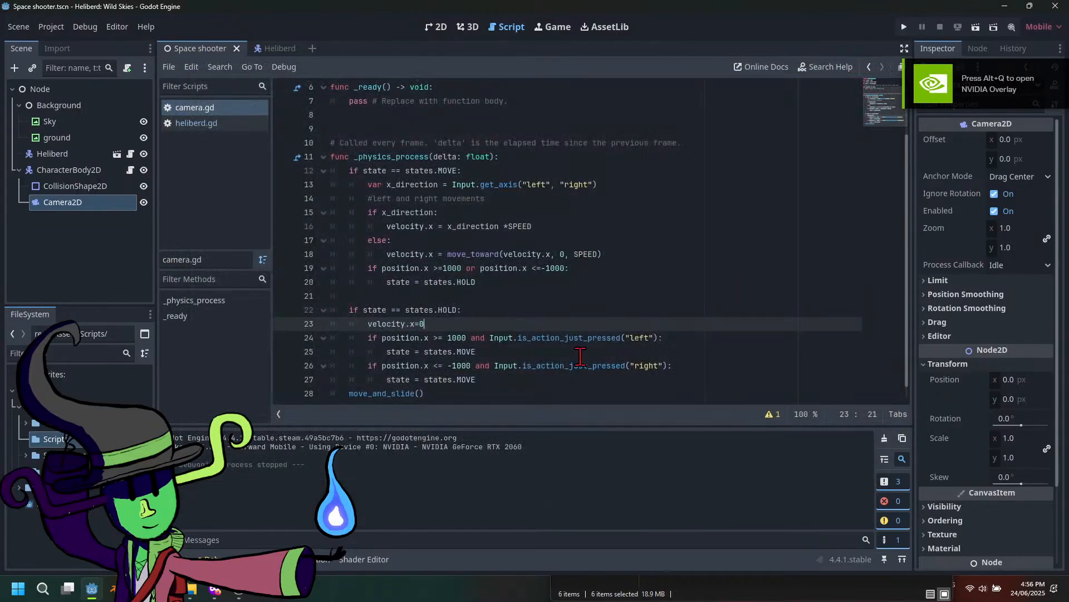
Run the game again, fly Heliberd towards both background edges and back, also moving up and down, and close the game window
left_click(528, 349)
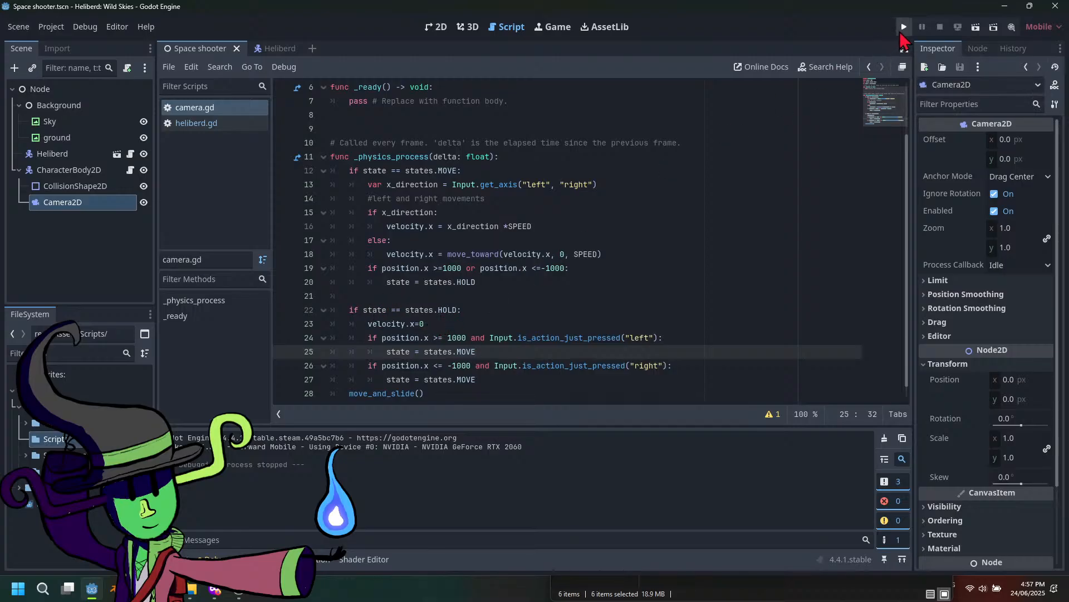
left_click(903, 29)
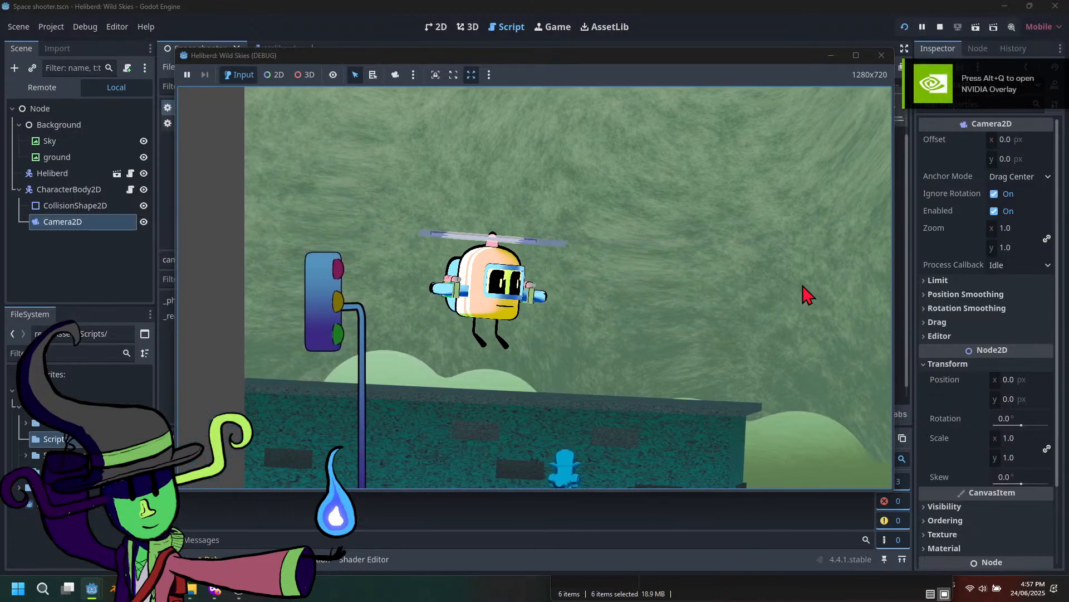
key("Right")
key("Left")
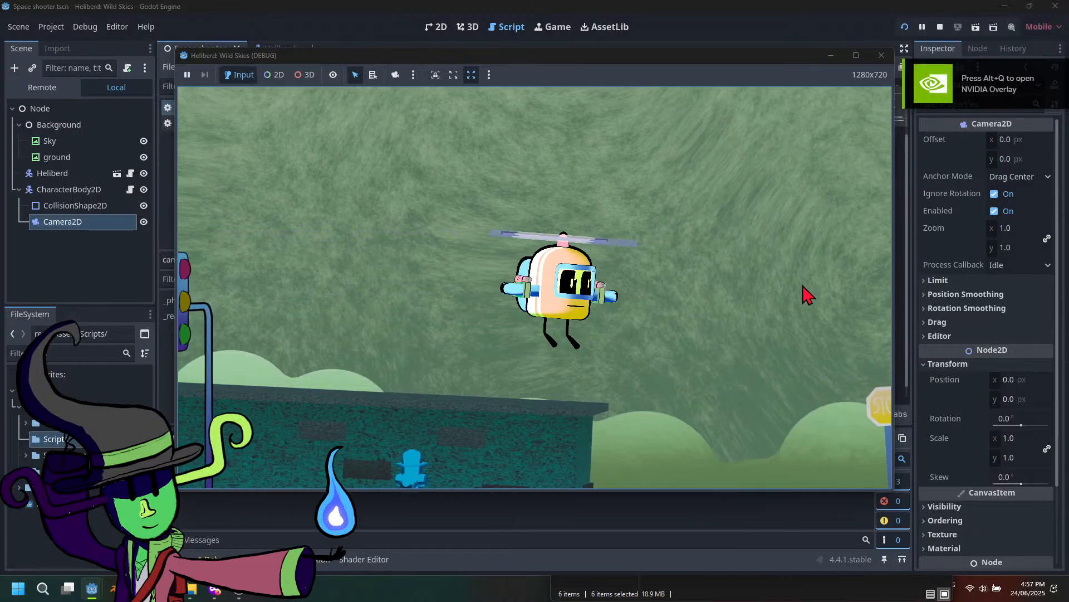
key("Right")
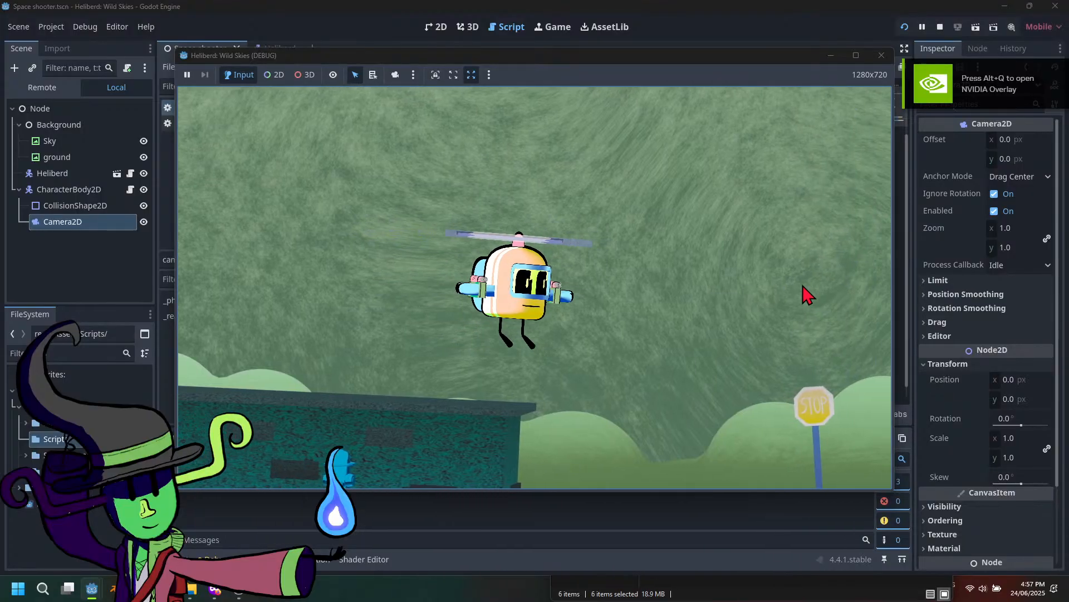
key("Down")
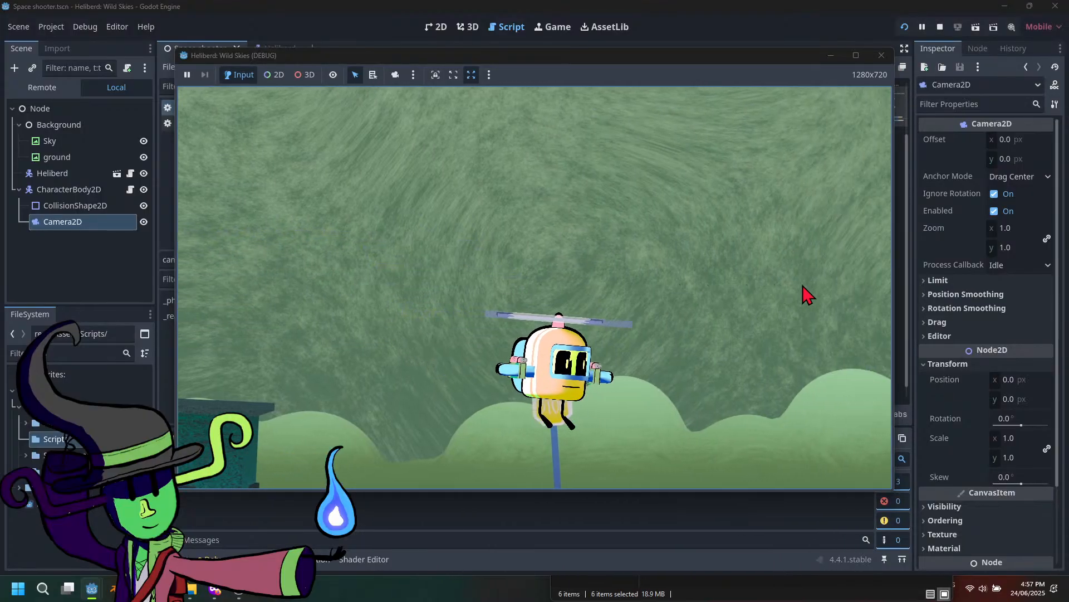
key("Up")
key("Right")
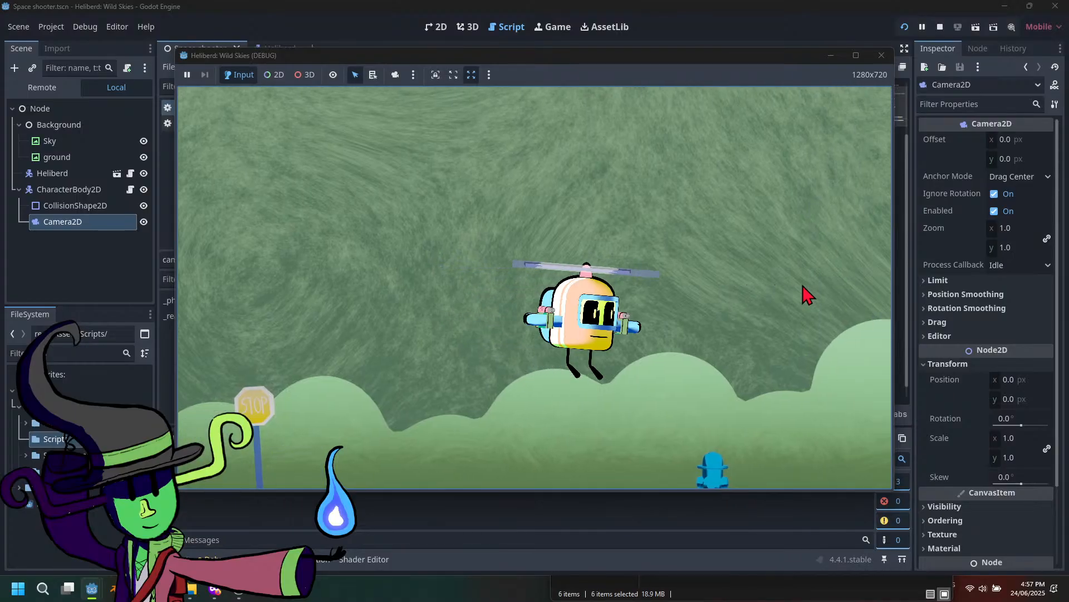
key("Right")
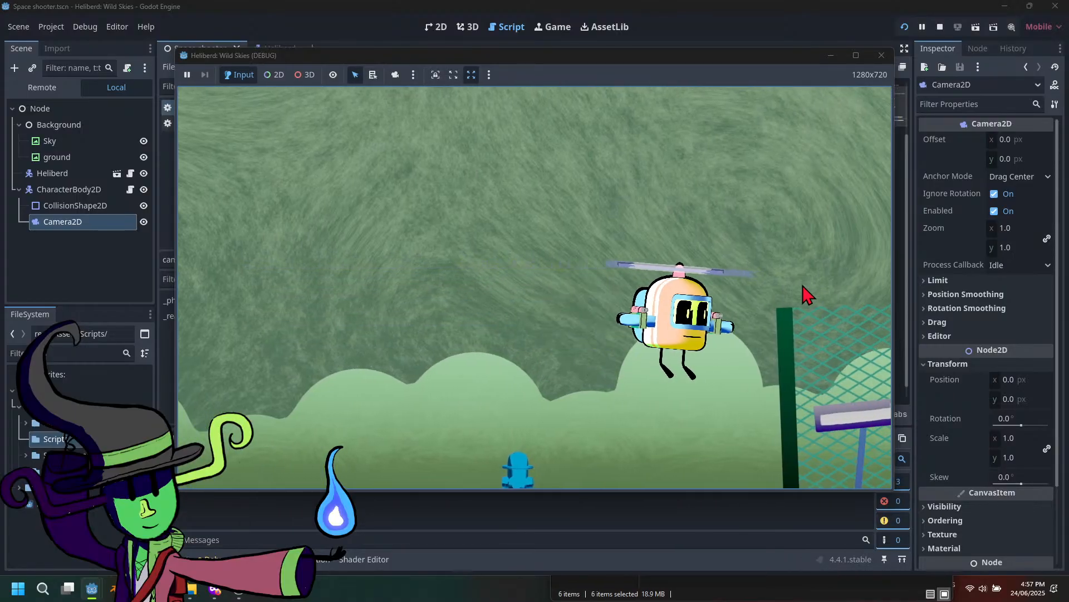
key("Left")
key("Right")
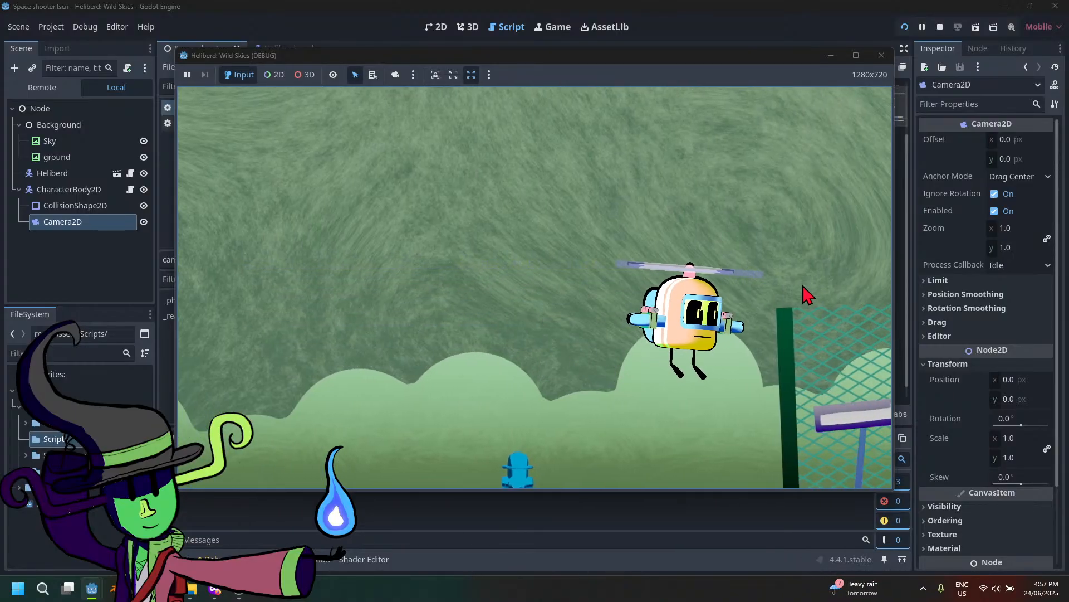
key("Left")
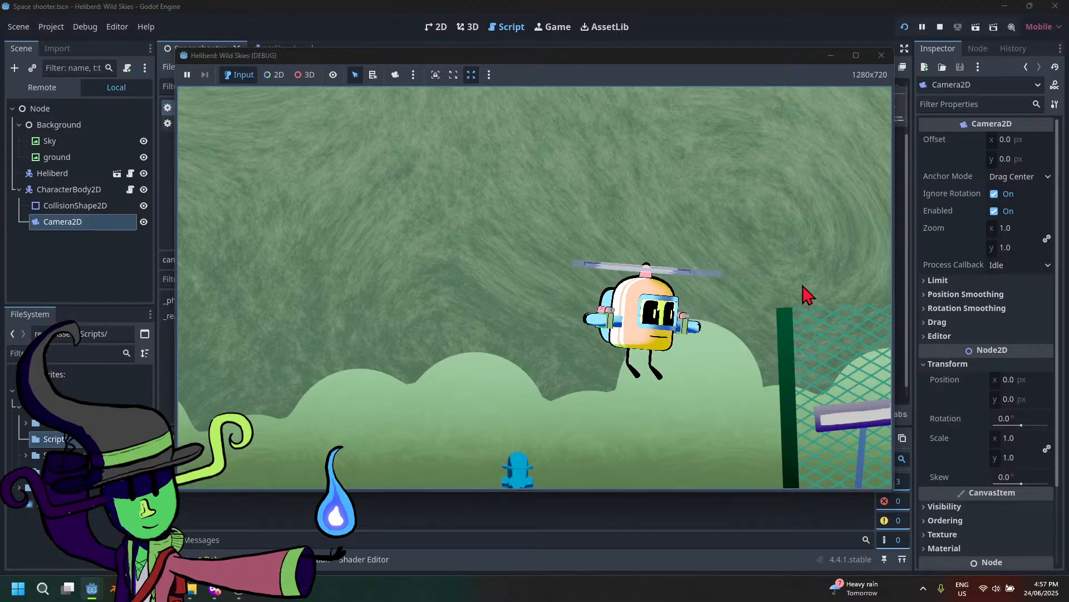
key("Left")
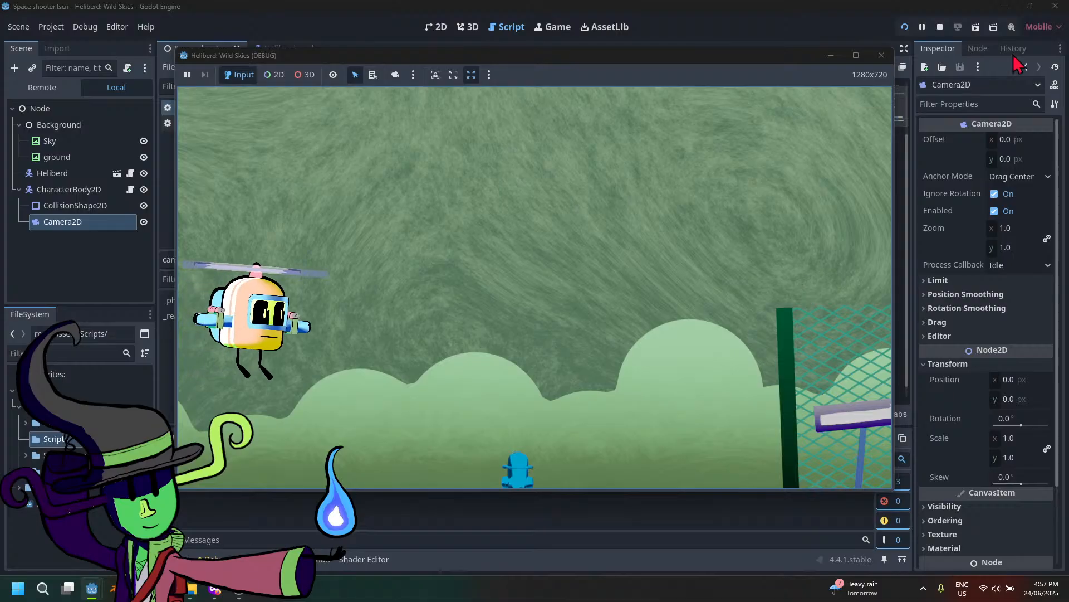
left_click(881, 56)
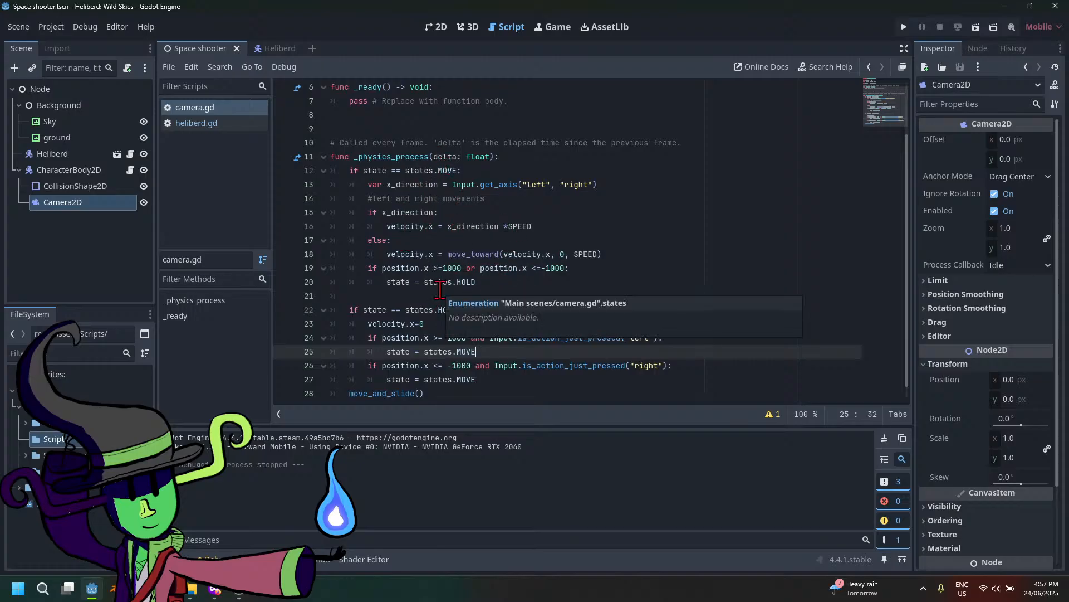
Insert an empty line above state = states.MOVE inside the "left" condition of the HOLD block in camera.gd
left_click(483, 315)
left_click(490, 319)
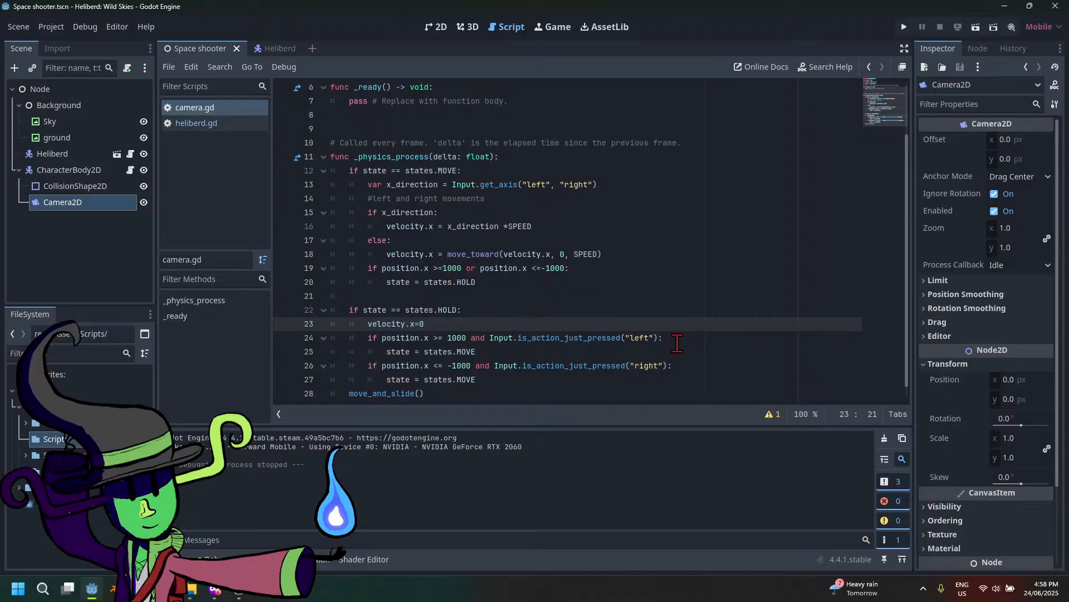
mouse_move(385, 226)
left_click(379, 353)
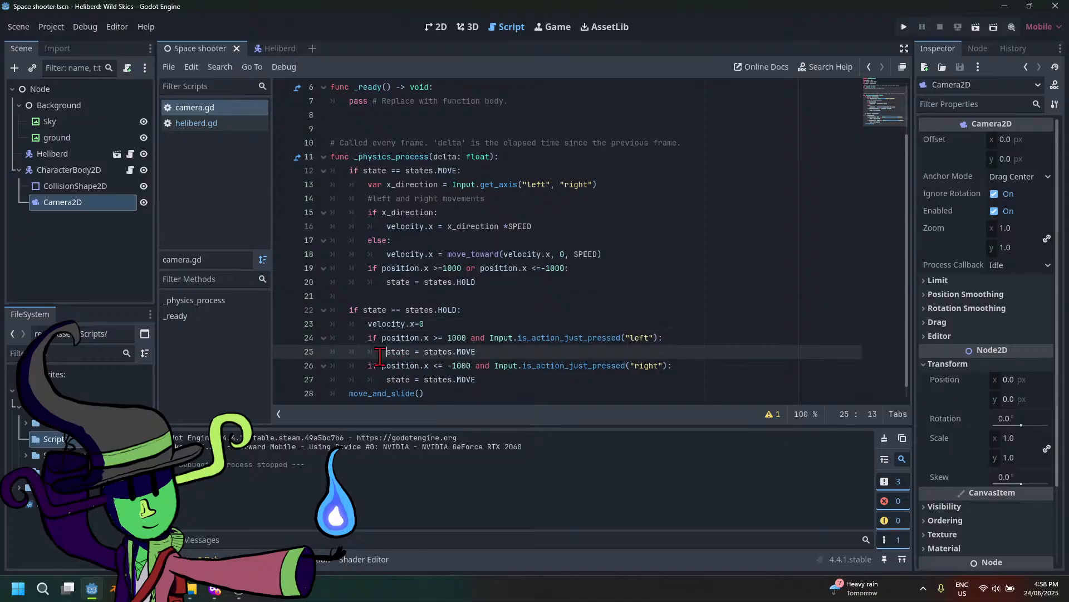
key("Return")
left_click(468, 349)
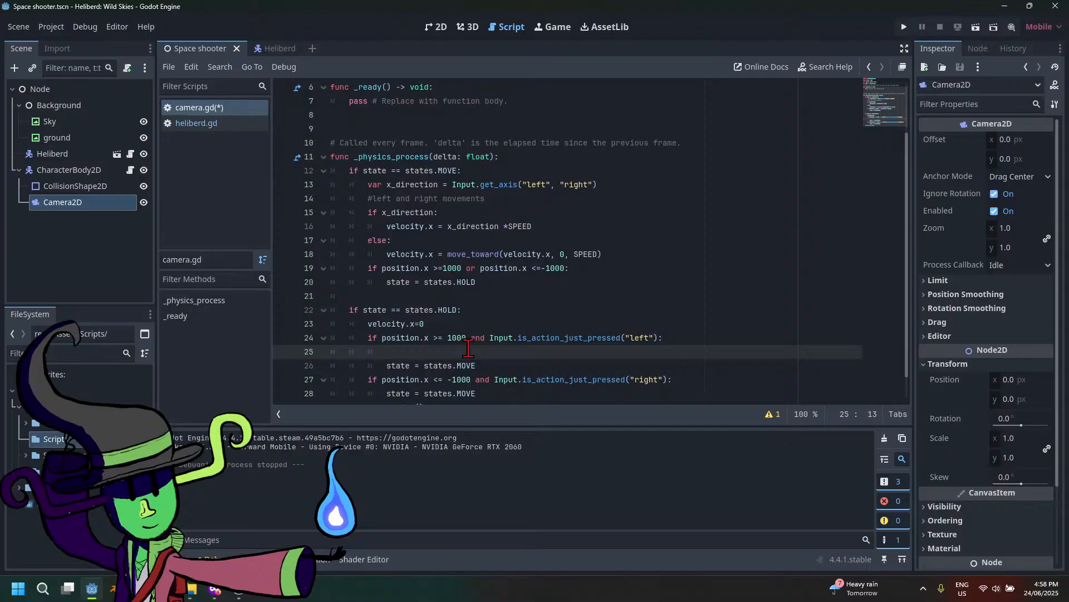
Write velocity.x = -SPEED on the empty line in the "left" condition and save camera.gd
type("veloc")
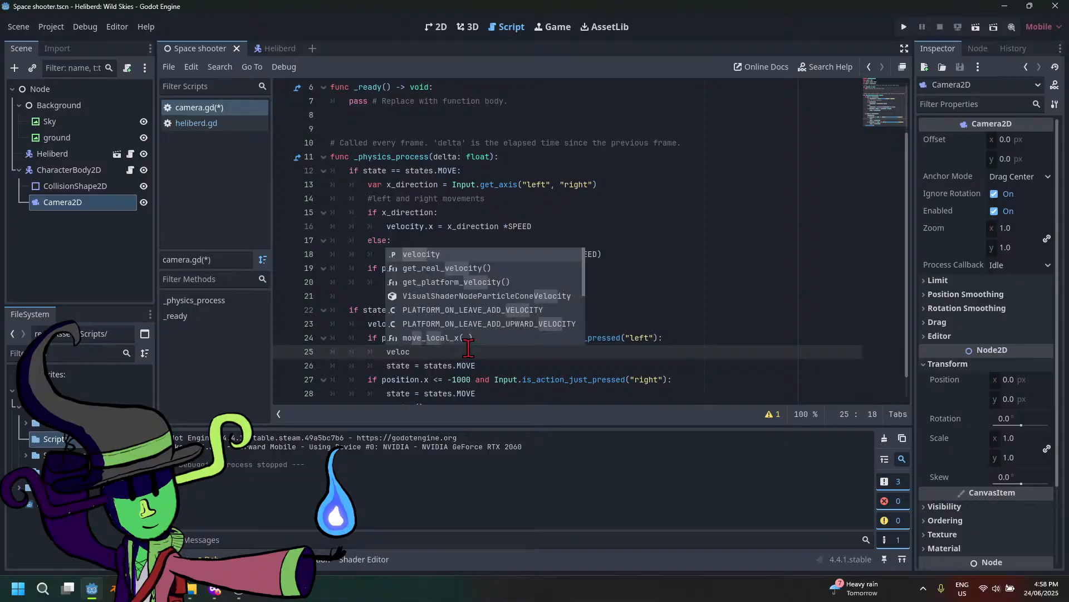
key("Return")
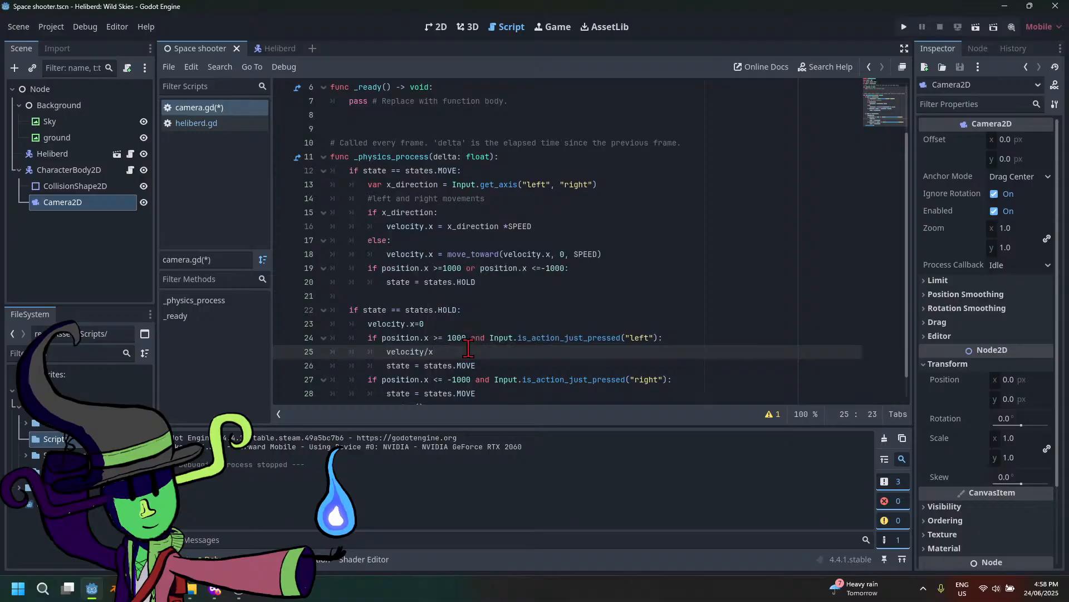
type(".x =")
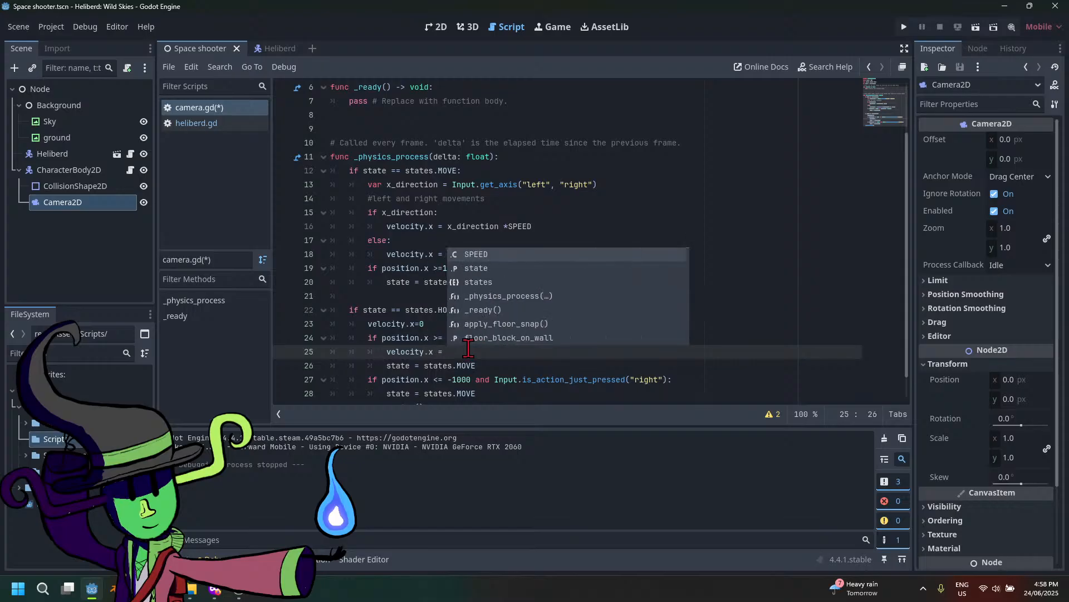
key("Return")
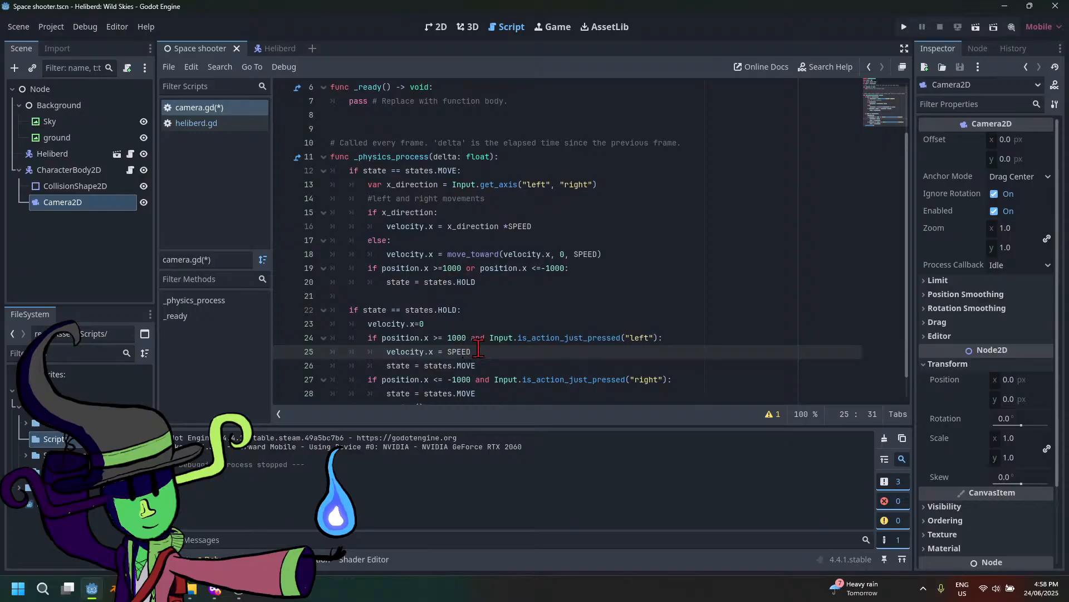
left_click(446, 351)
type("-")
key("ctrl+s")
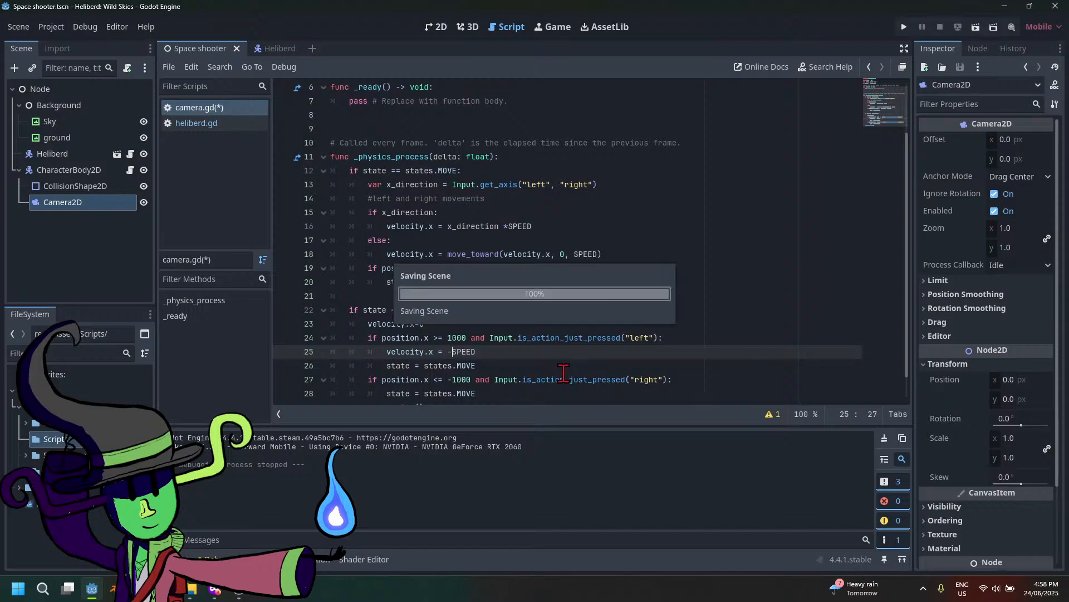
Copy the velocity.x line above state = states.MOVE in the "right" condition, change it to velocity.x = SPEED, and save camera.gd
scroll(551, 370, "down", 1)
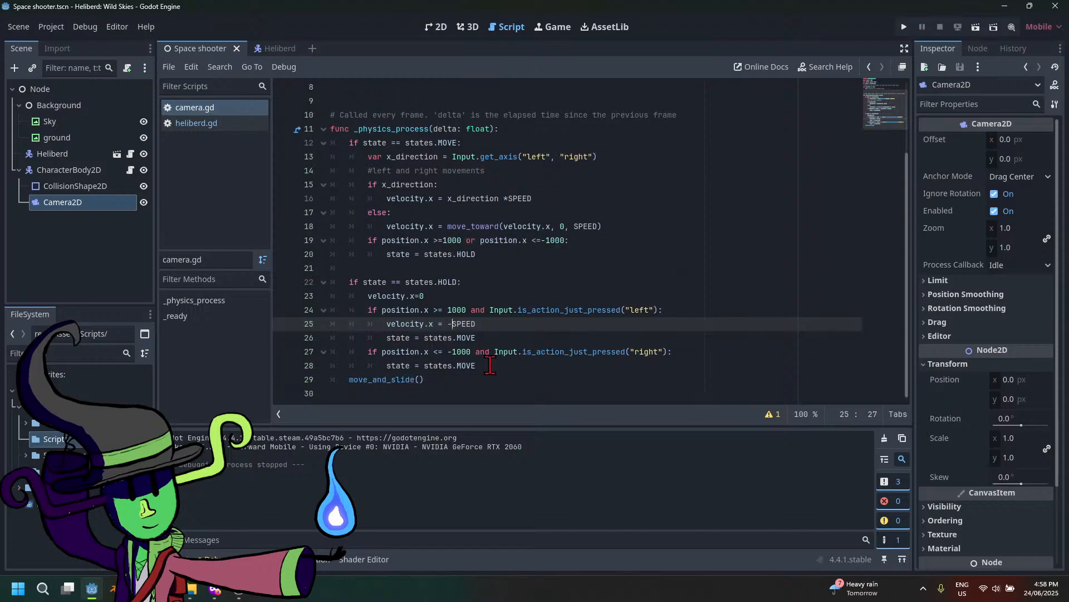
key("shift+Home")
key("ctrl+c")
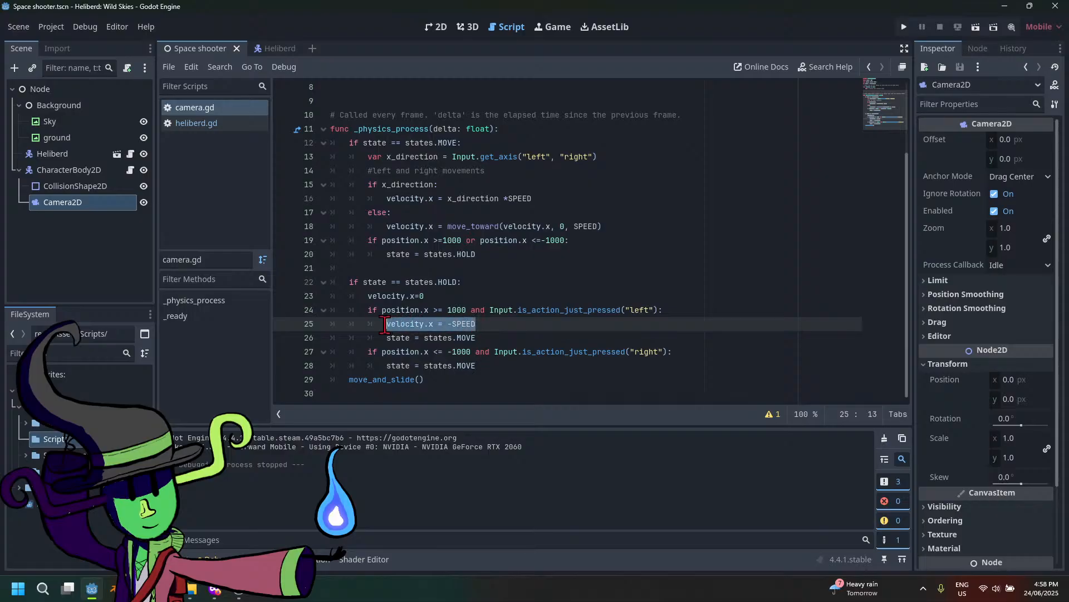
left_click(387, 365)
key("Return")
key("Up")
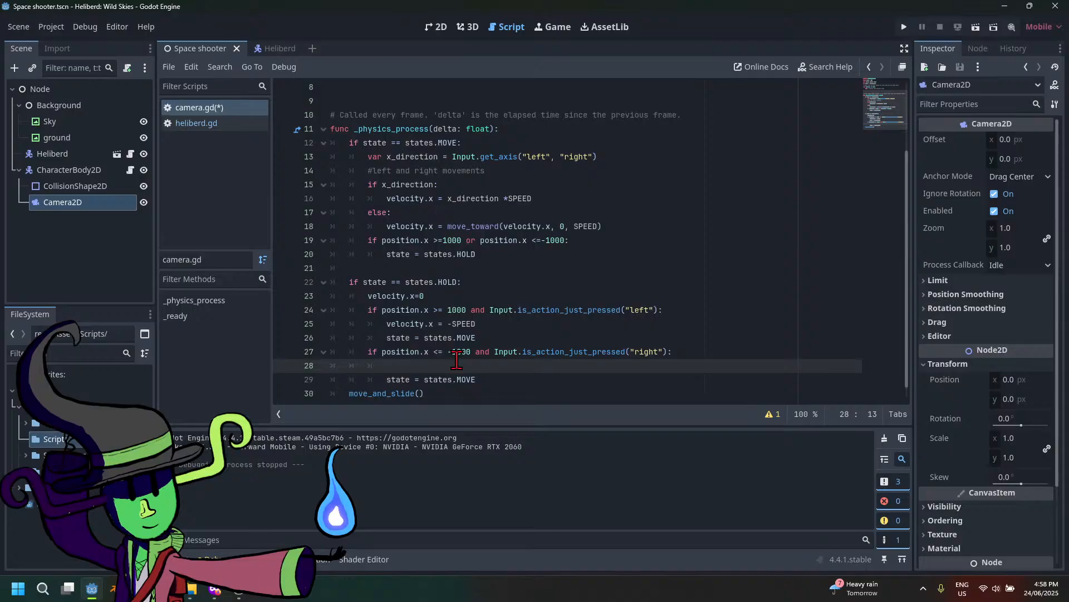
key("ctrl+v")
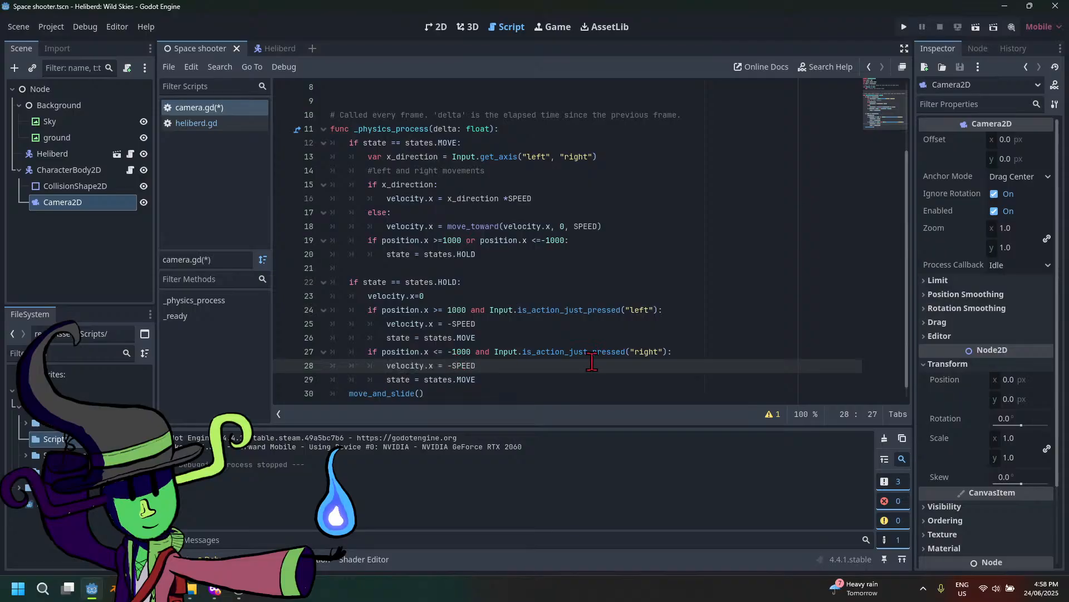
key("BackSpace")
key("ctrl+s")
Run the game, fly Heliberd to the right edge and back to the left edge to check the camera stops, and close the game
left_click(903, 28)
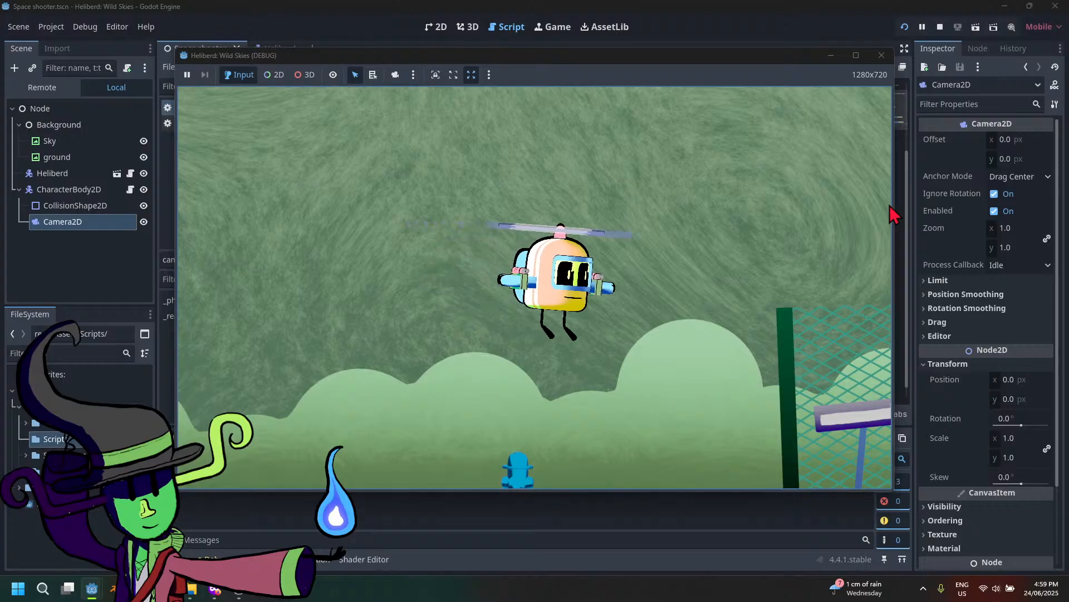
key("Right")
key("Left")
key("Up")
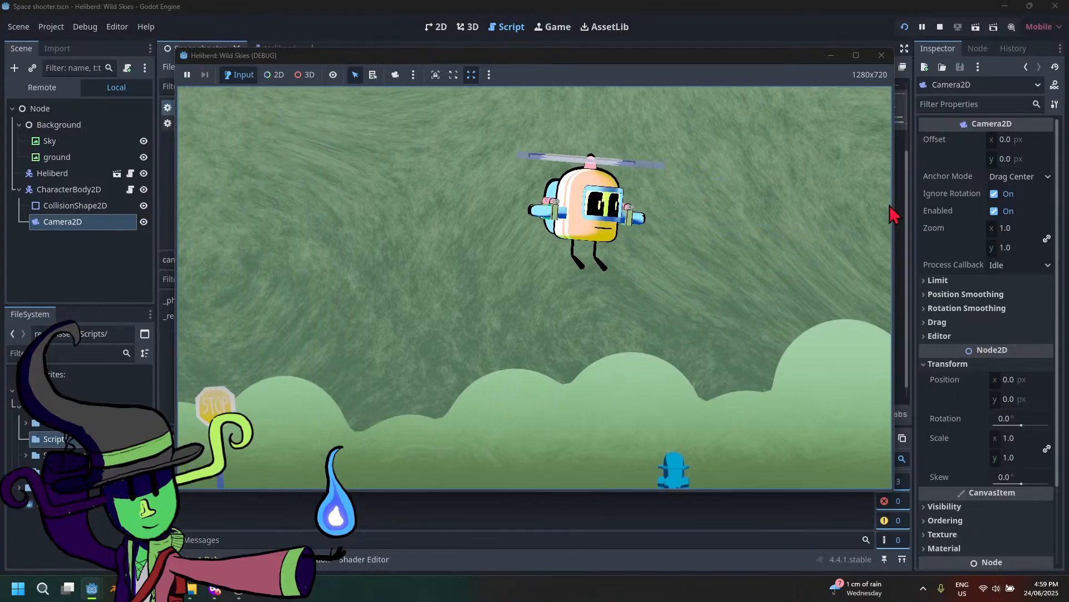
key("Left")
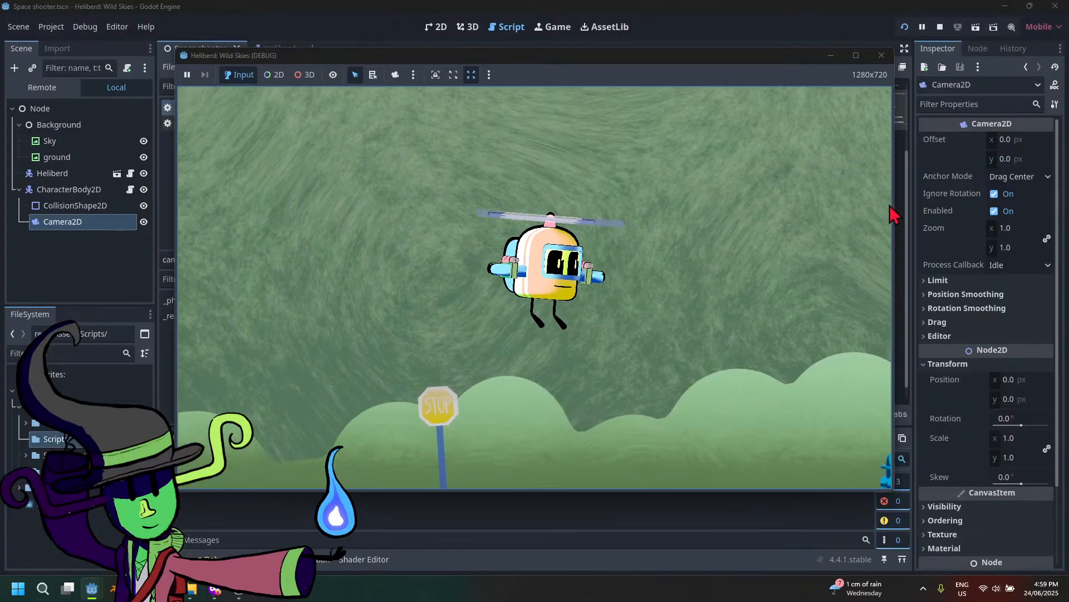
key("Left")
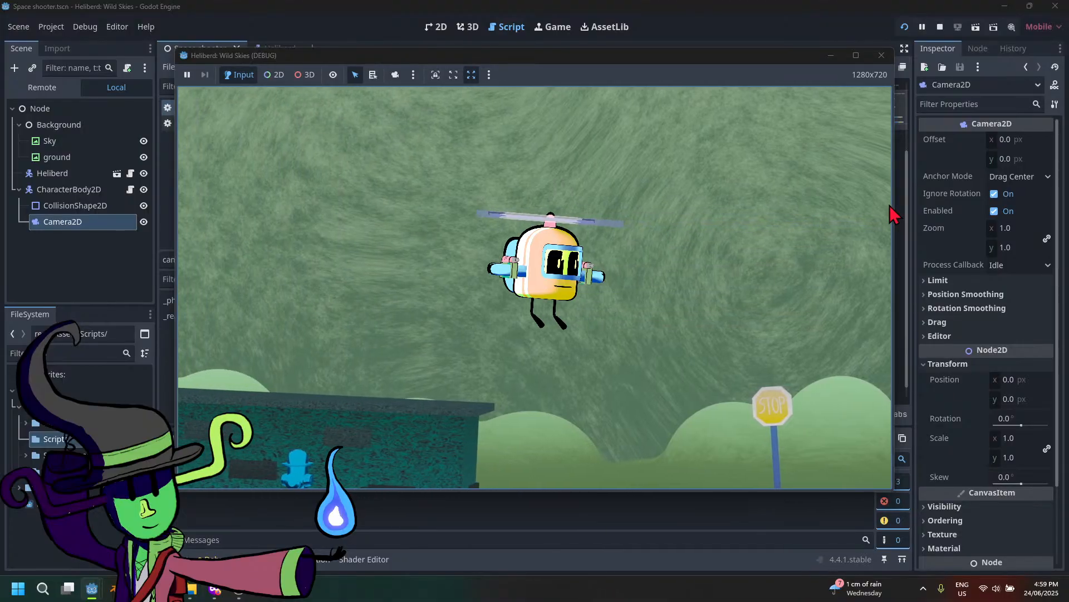
key("Left")
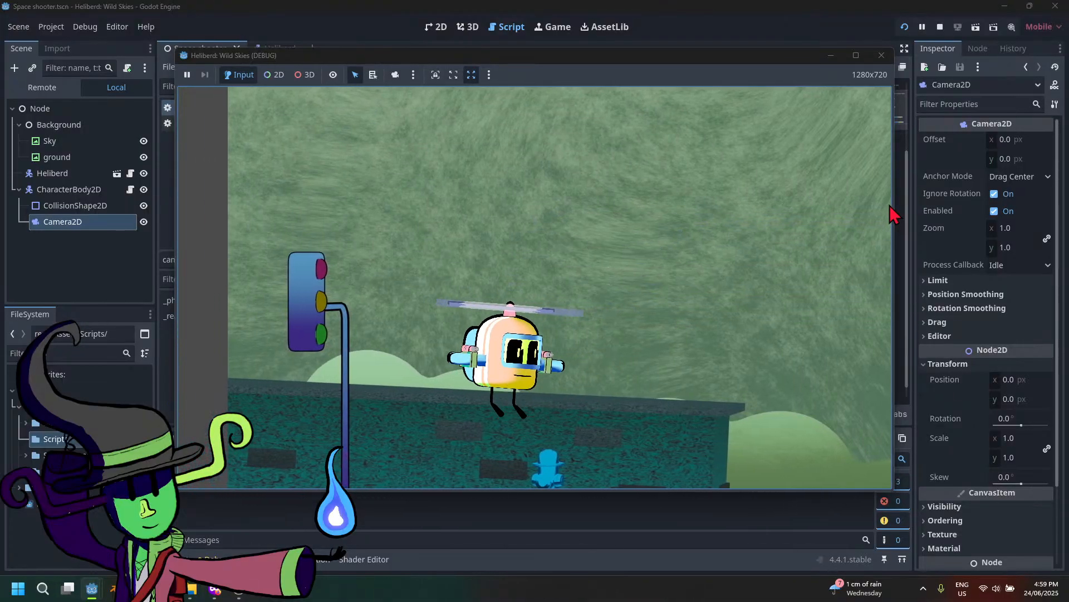
key("Left")
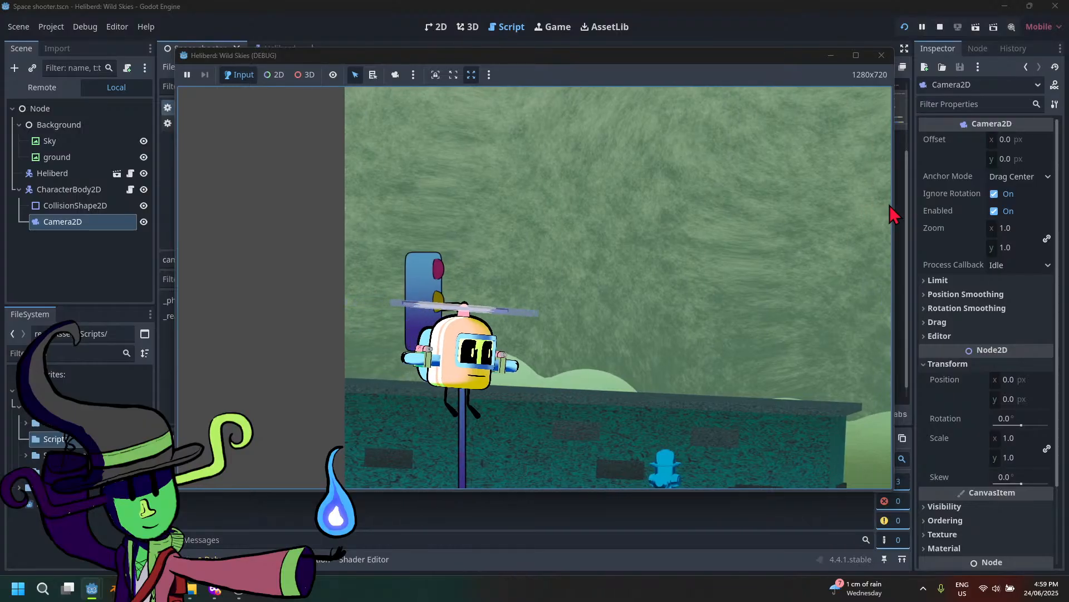
left_click(882, 56)
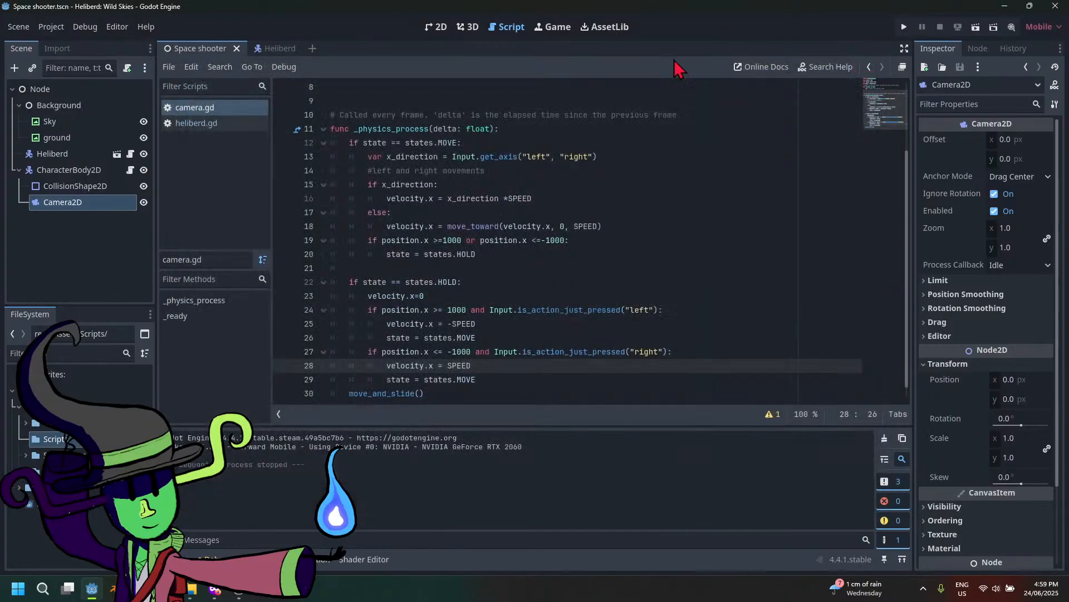
Show the Space shooter scene in the 2D view and set the Camera2D's x position to -1000 px
left_click(437, 26)
scroll(609, 318, "down", 4)
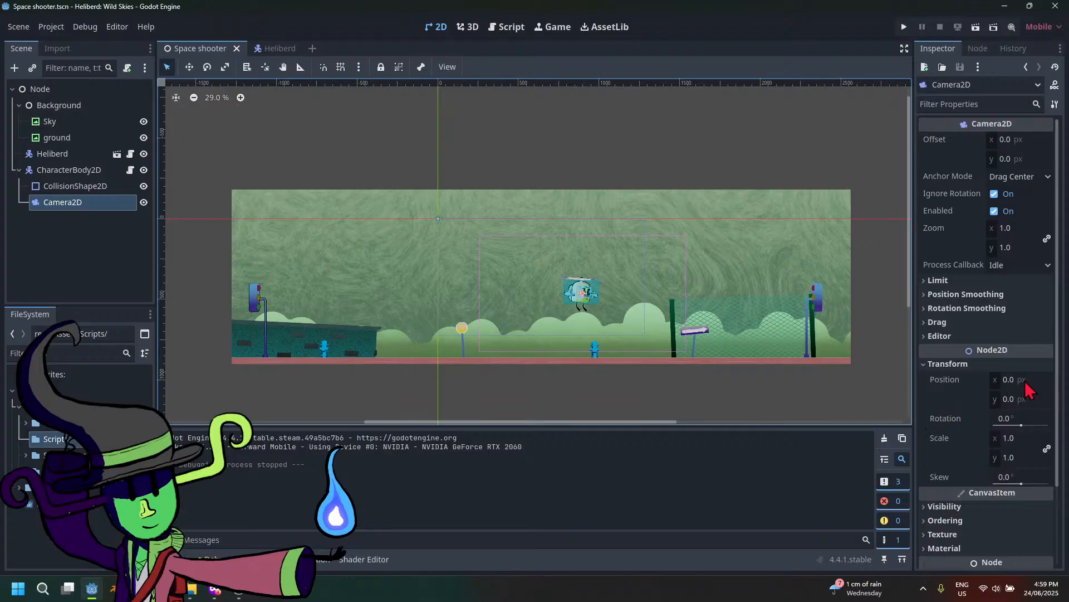
left_click_drag(1025, 382, 1019, 382)
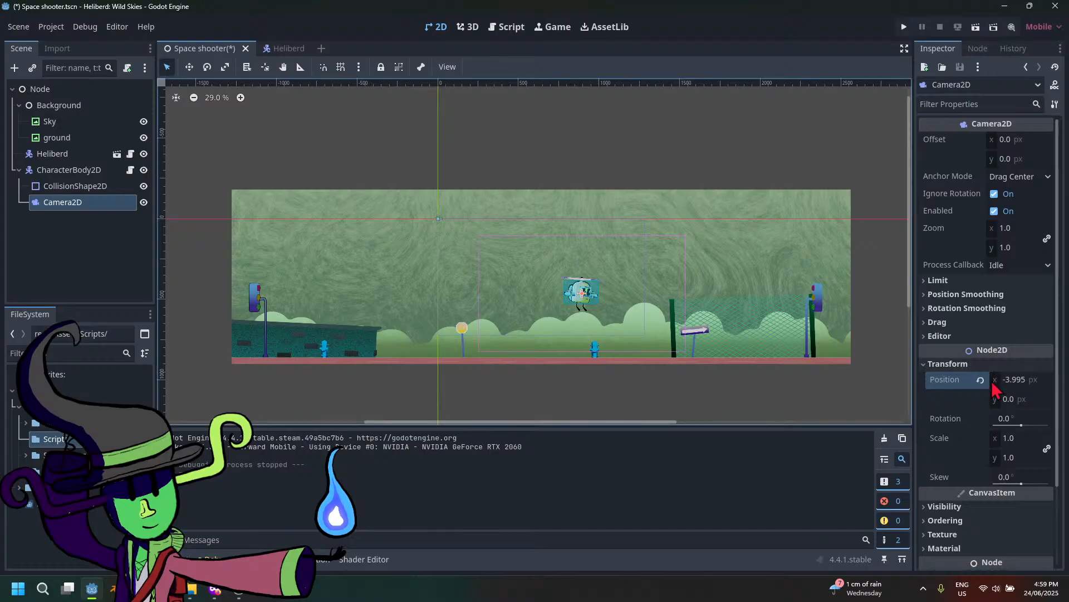
left_click(1022, 383)
type("-100")
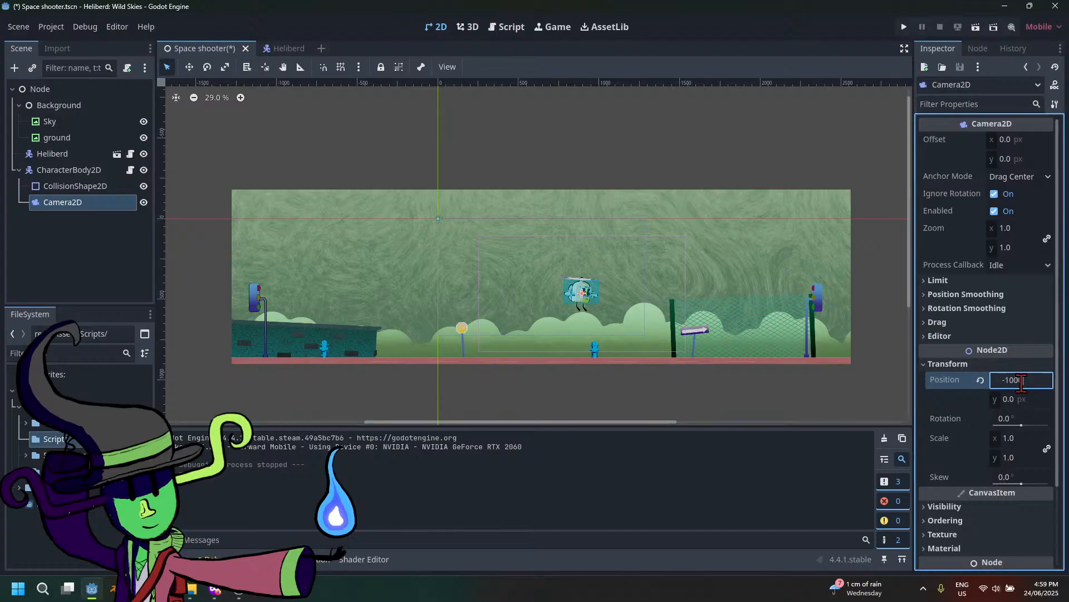
key("Return")
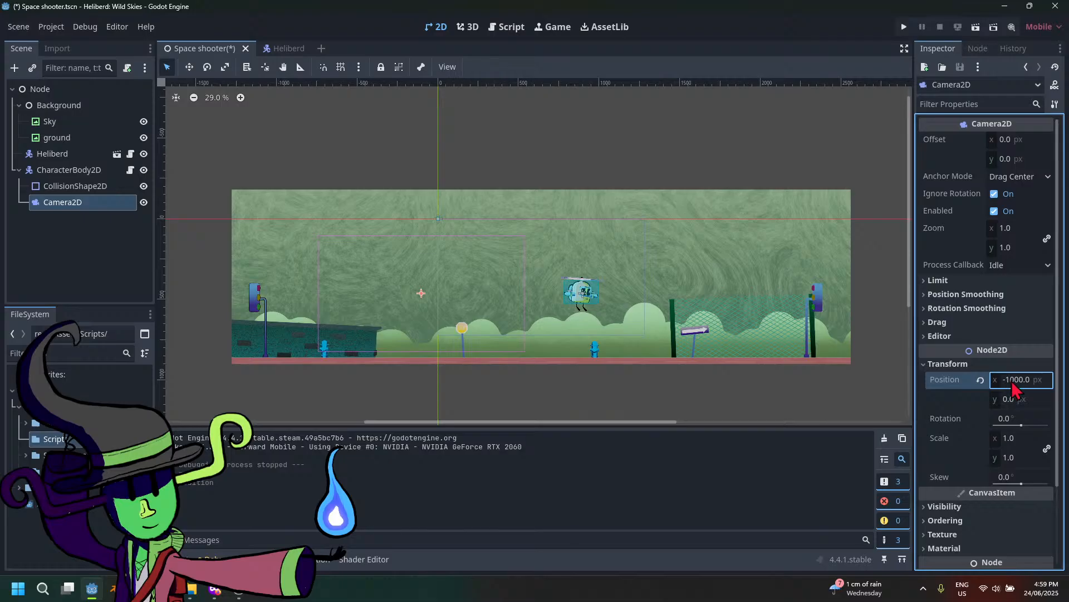
Set the Camera2D's x position to -10000 px and check its frame against the background
double_click(1012, 380)
left_click(1007, 384)
key("BackSpace")
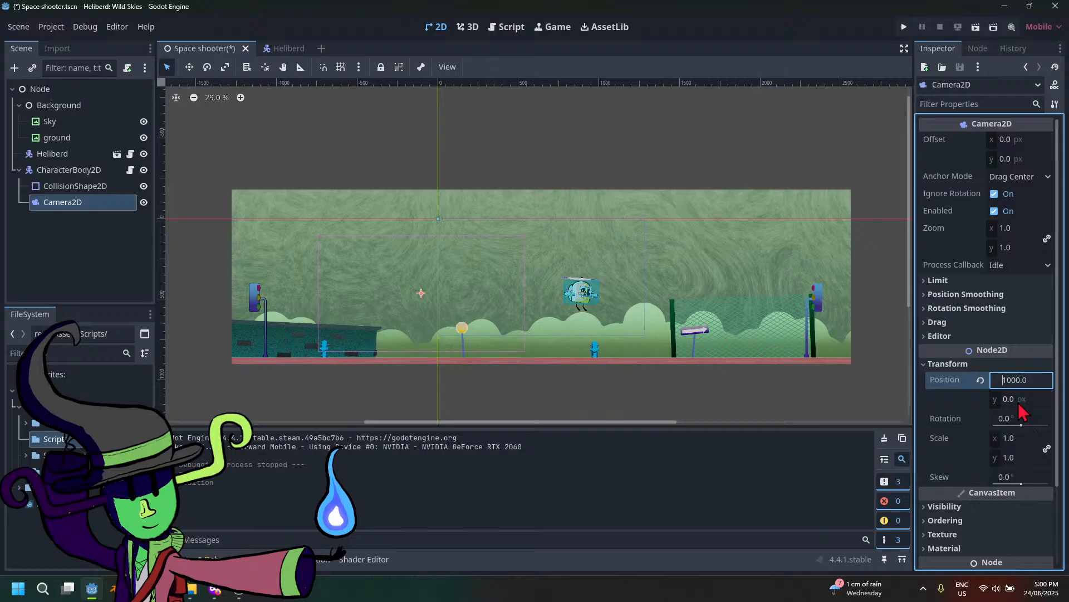
left_click(1006, 380)
type("0")
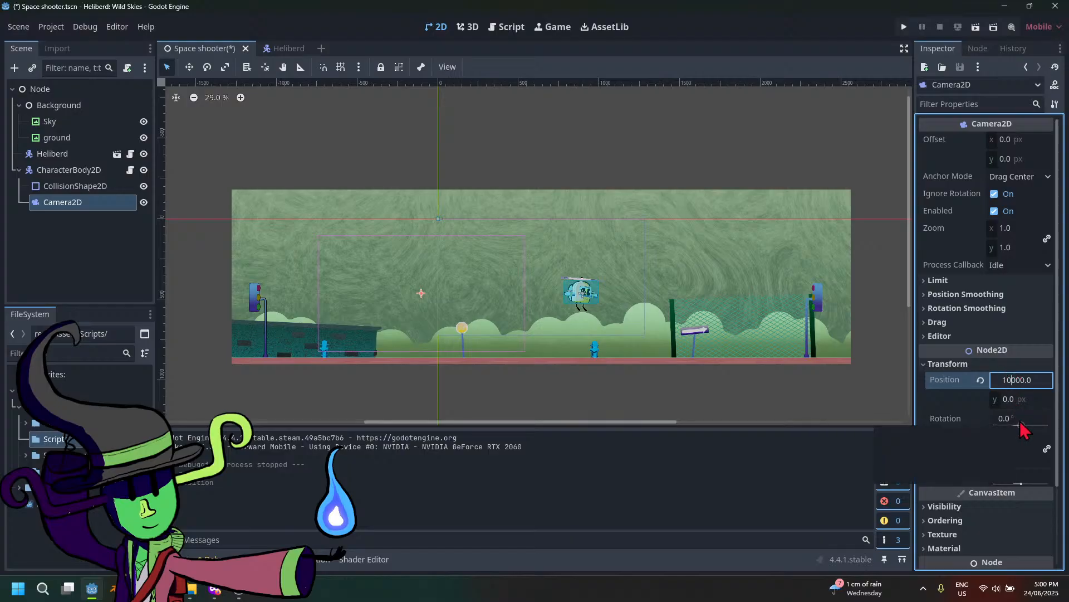
key("Left")
key("Left")
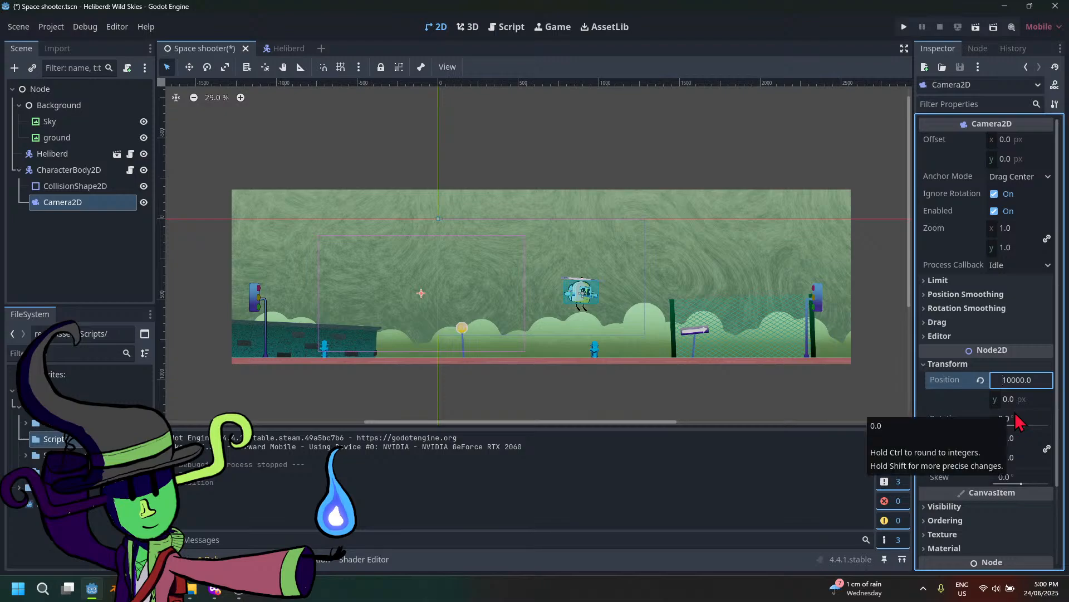
type("-")
key("Return")
scroll(461, 321, "down", 5)
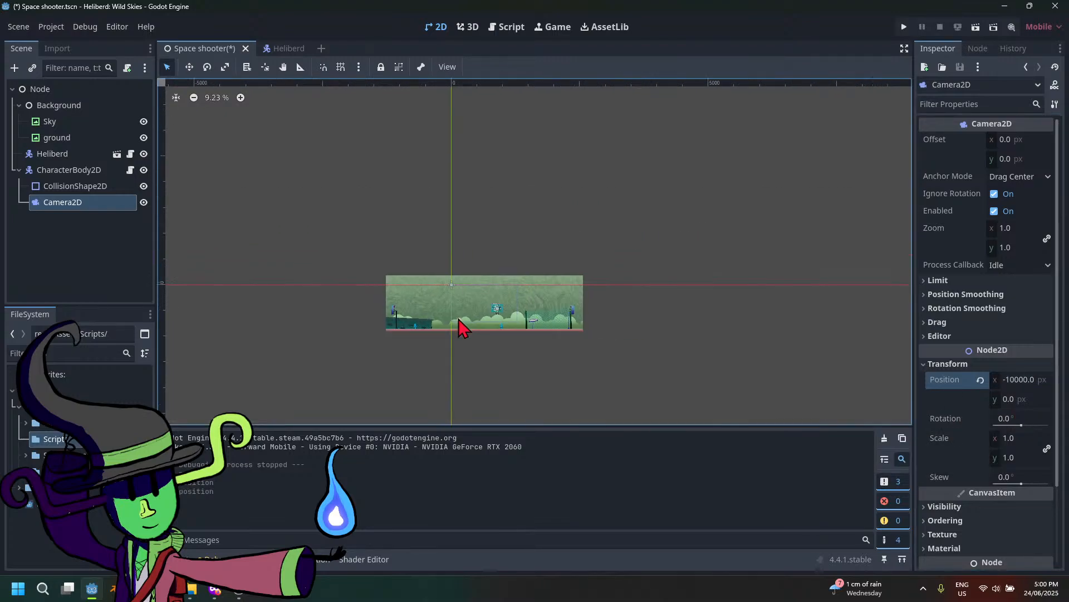
Set the Camera2D's x position to -2000 px and check its frame against the background's edge
left_click(1012, 381)
left_click(1017, 381)
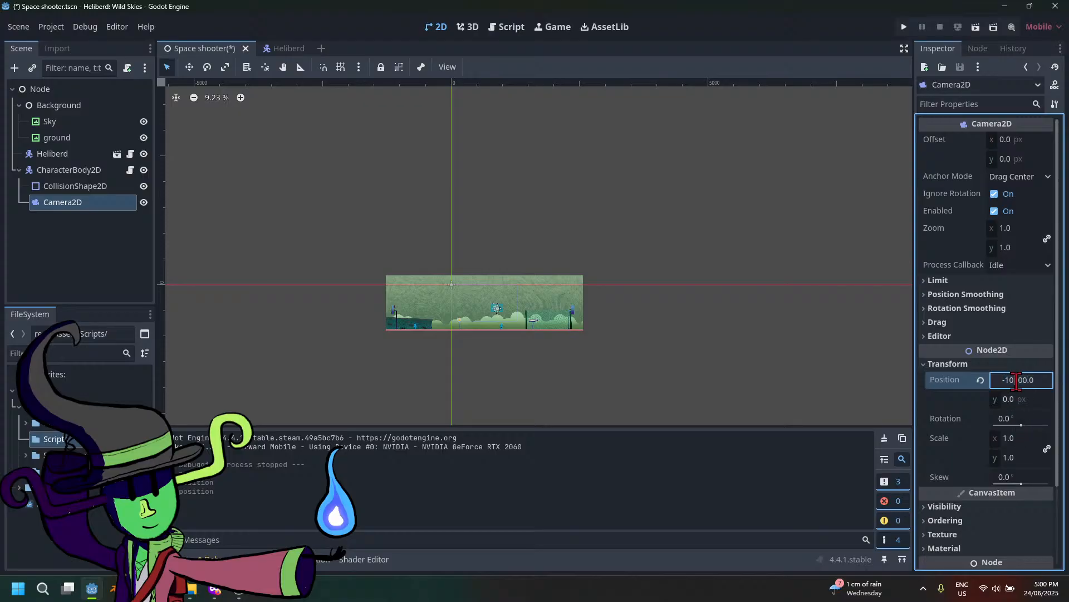
key("BackSpace")
key("BackSpace")
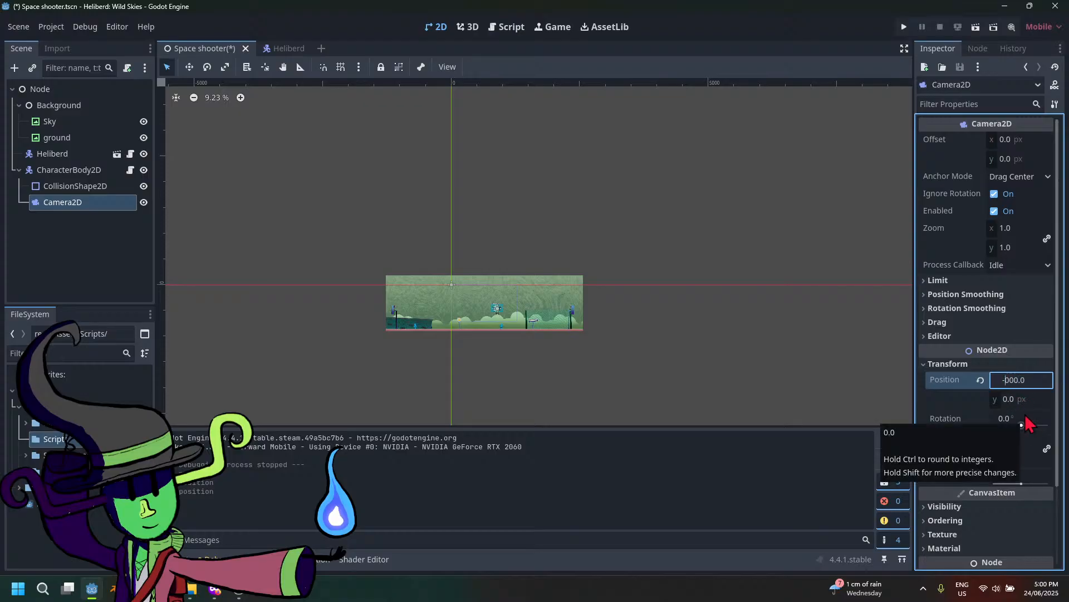
type("2")
key("Return")
scroll(457, 332, "up", 4)
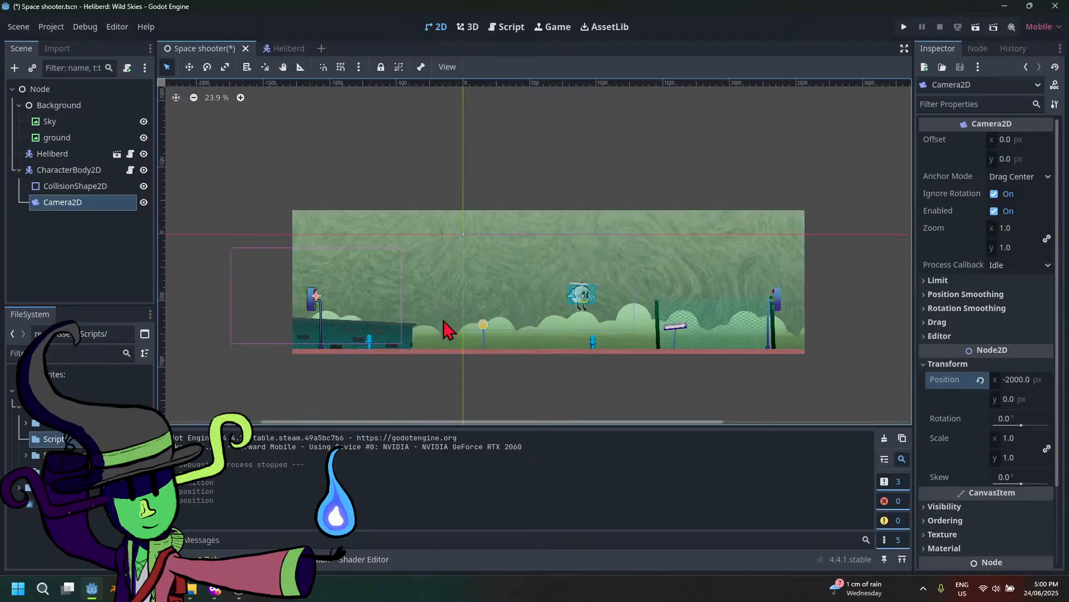
Set the Camera2D's x position to 2000 px
double_click(1019, 381)
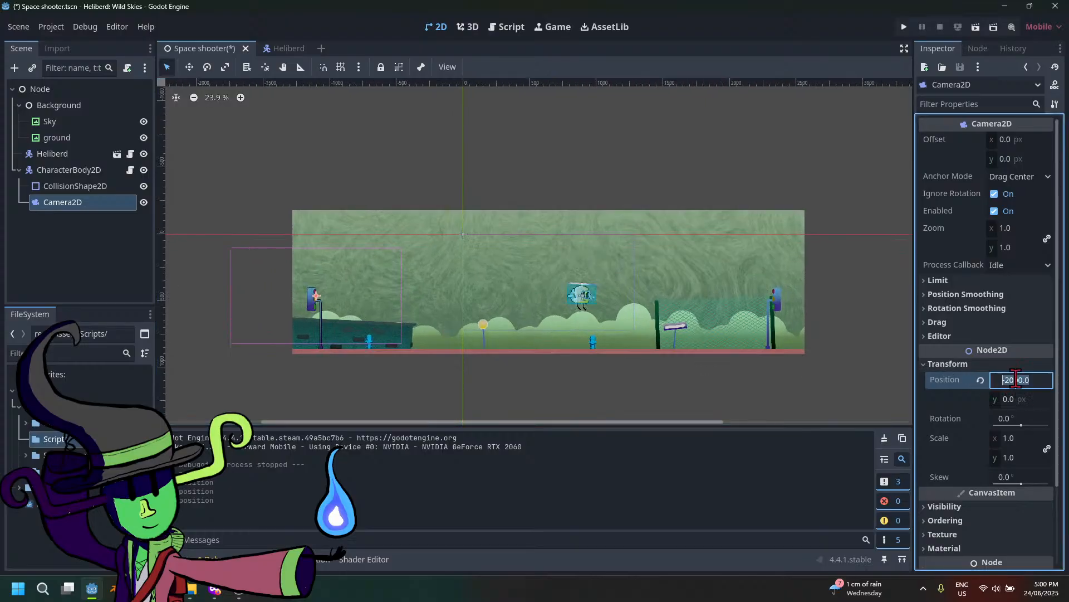
left_click(1024, 381)
left_click(1031, 381)
key("Return")
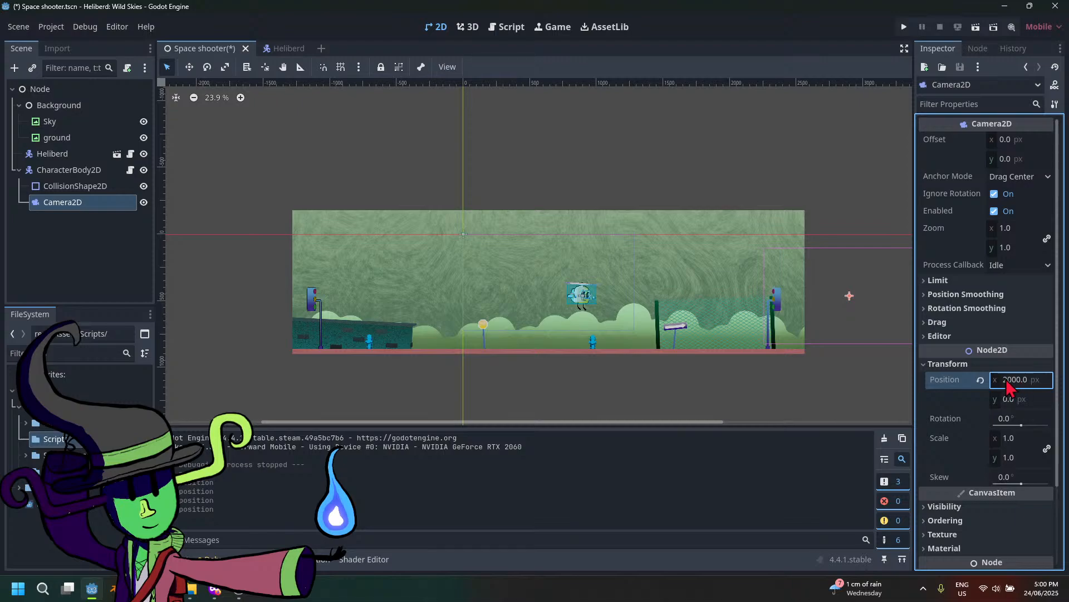
Set the Camera2D's x position back to 0 px and save the scene
left_click(1007, 381)
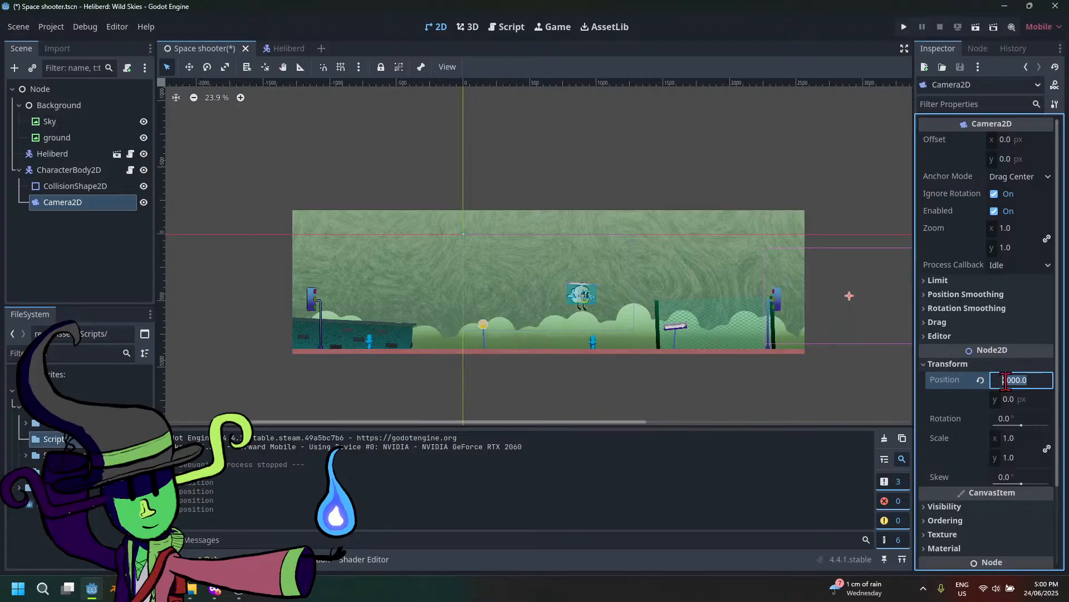
left_click(1006, 381)
key("BackSpace")
key("Return")
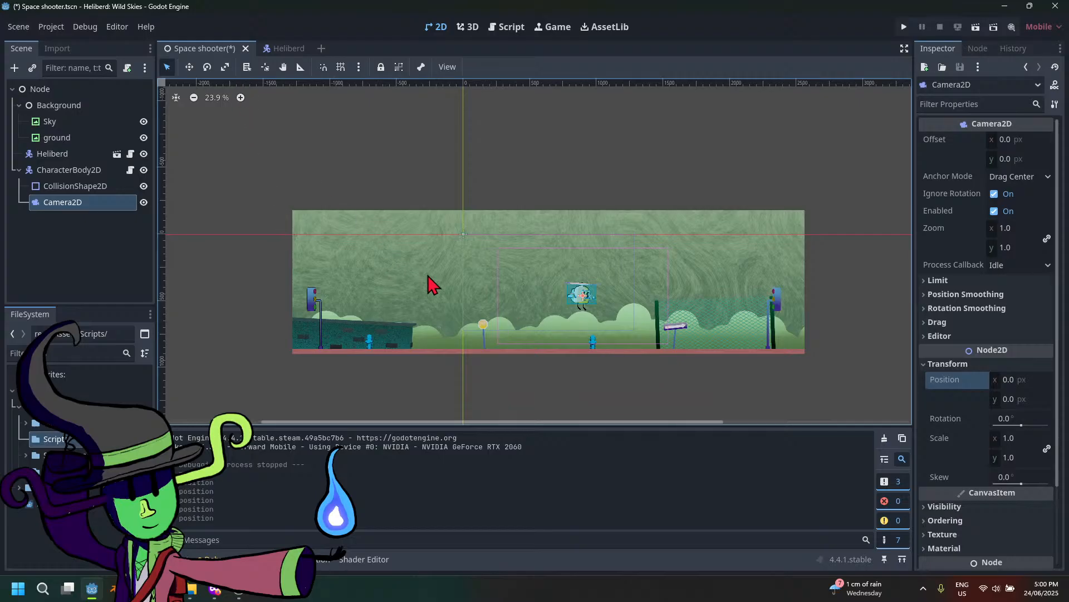
key("ctrl+s")
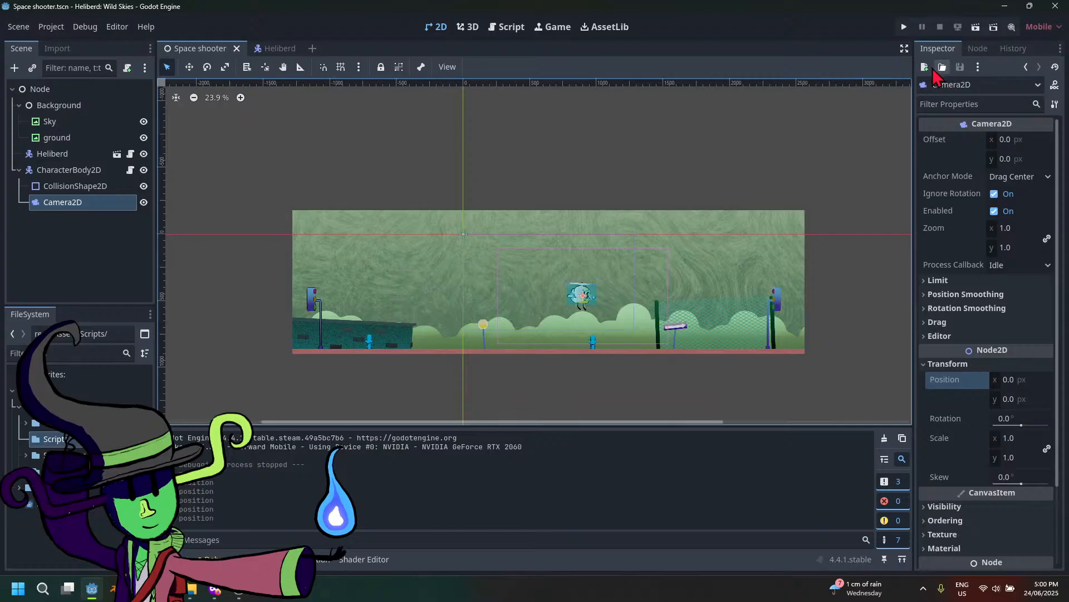
Examine the level's width in the Space shooter scene and the position limits in the CharacterBody2D's camera.gd script
left_click(284, 50)
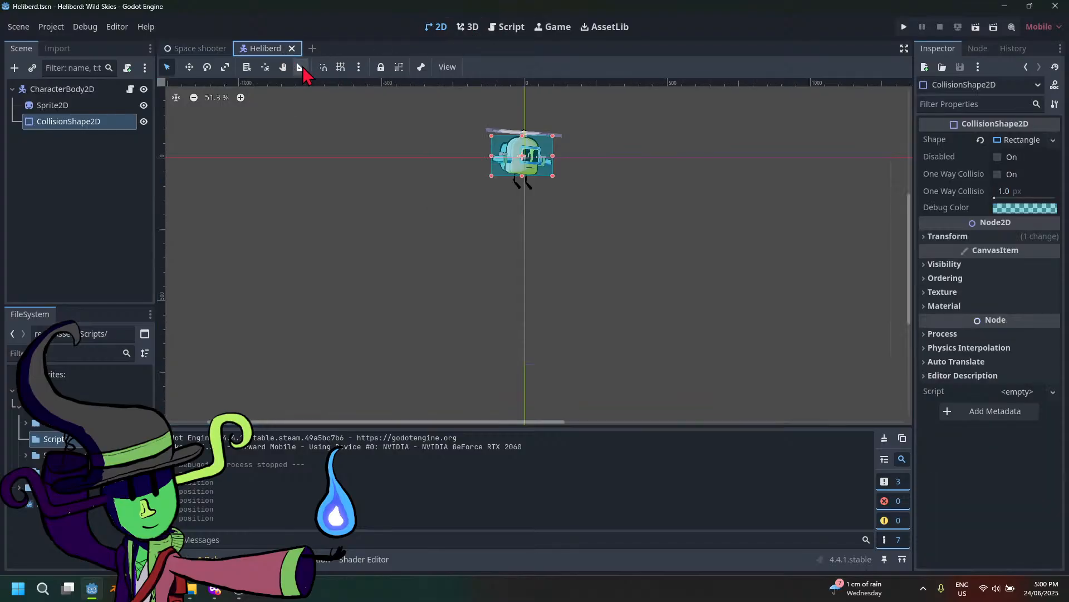
left_click(197, 48)
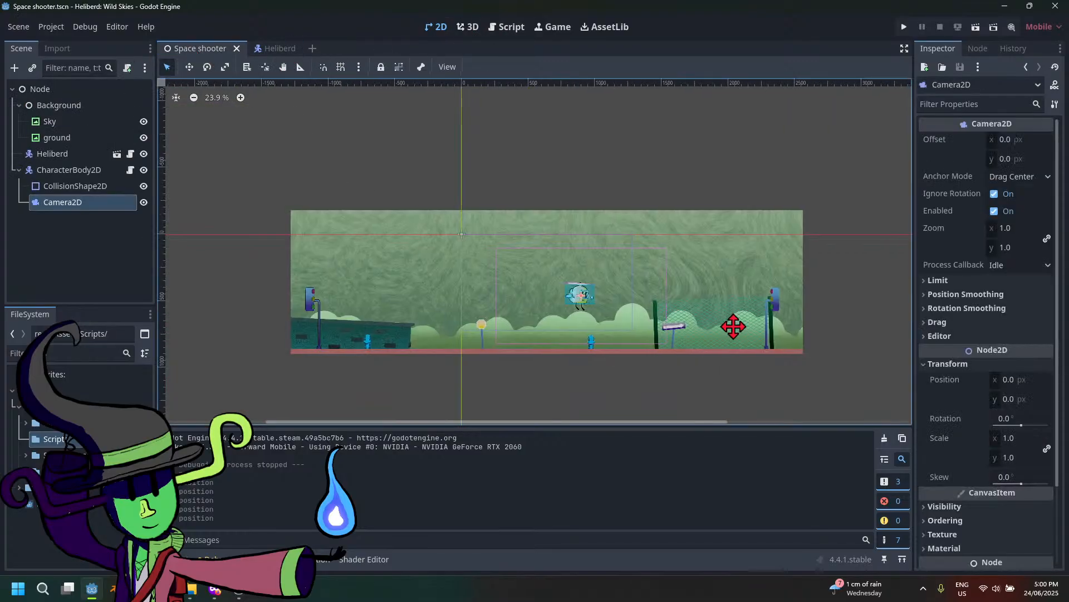
scroll(591, 310, "up", 3)
left_click(631, 296)
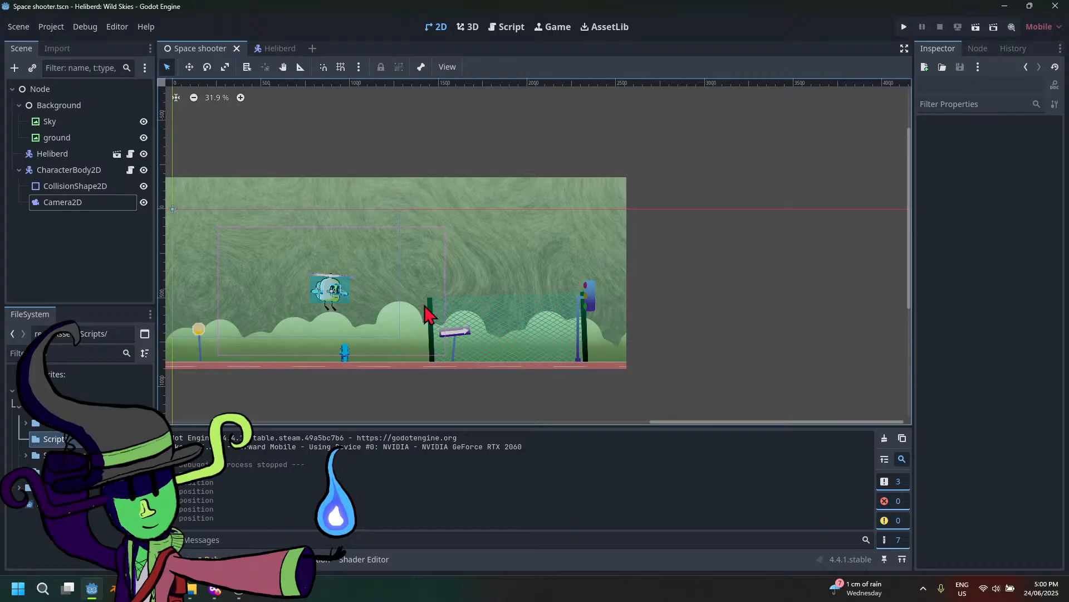
scroll(430, 309, "down", 2)
middle_click_drag(426, 304, 510, 315)
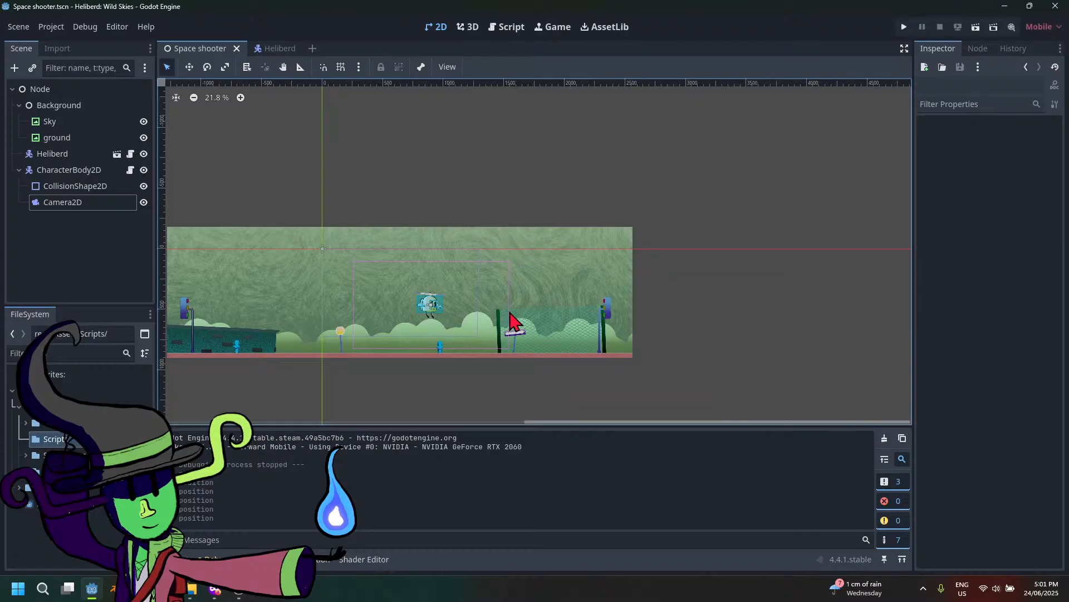
left_click(468, 27)
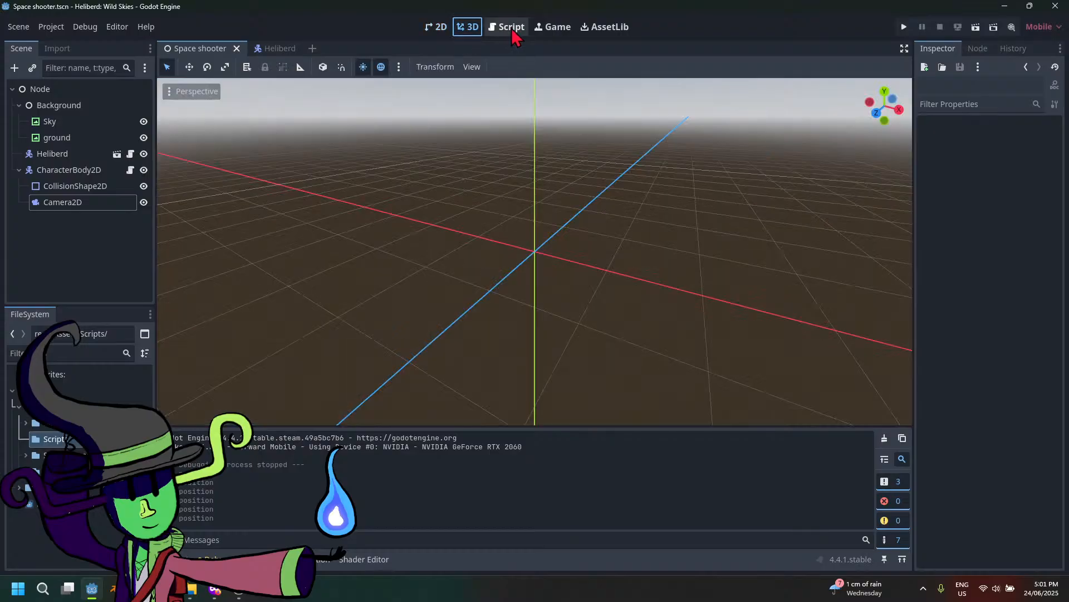
left_click(510, 27)
left_click(69, 169)
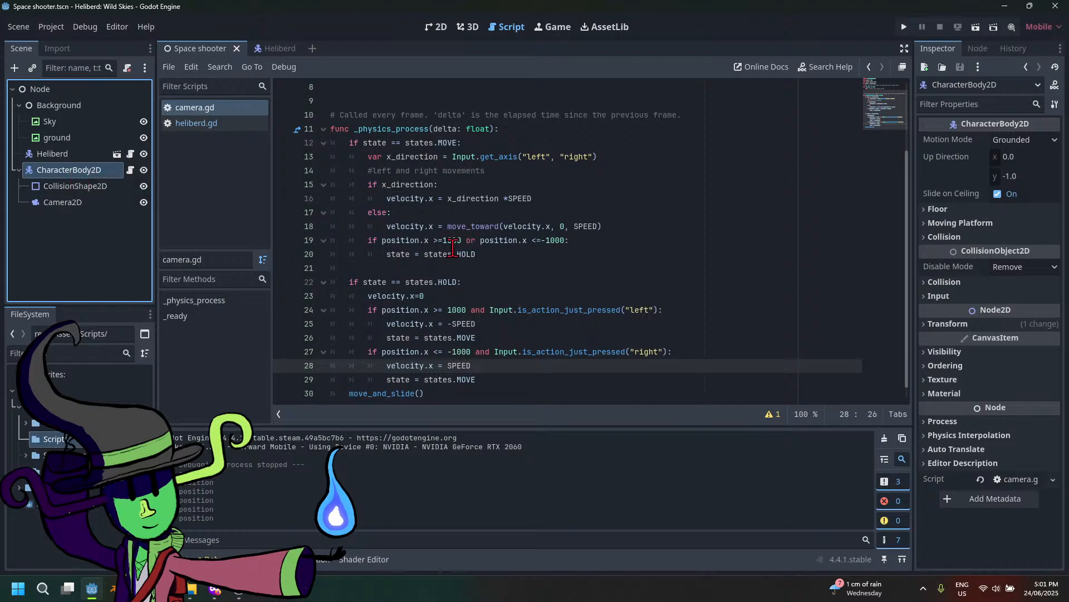
scroll(453, 247, "up", 3)
scroll(453, 248, "down", 3)
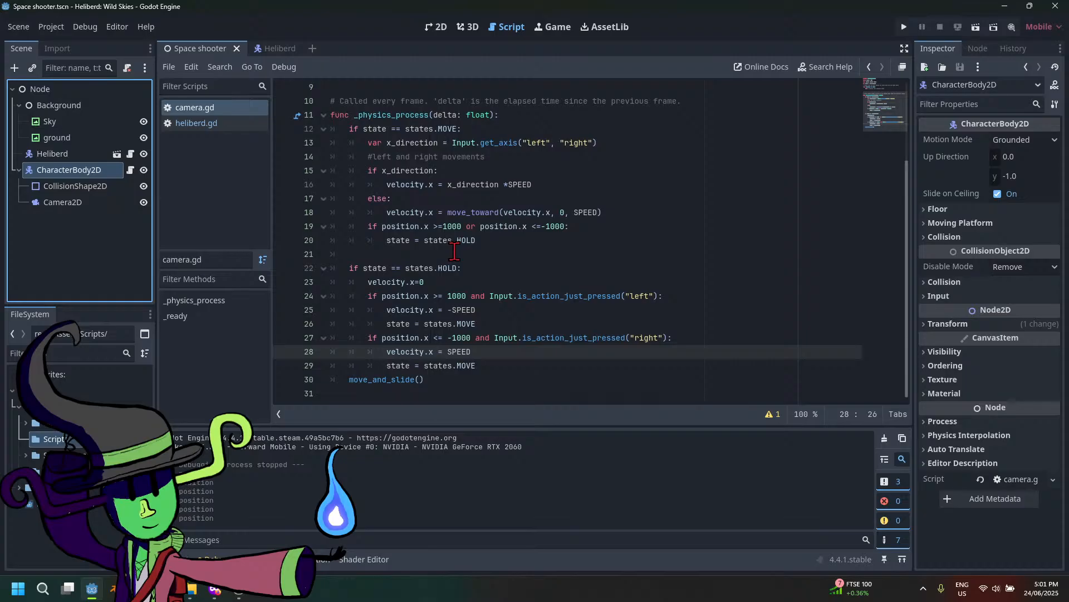
left_click(457, 295)
key("BackSpace")
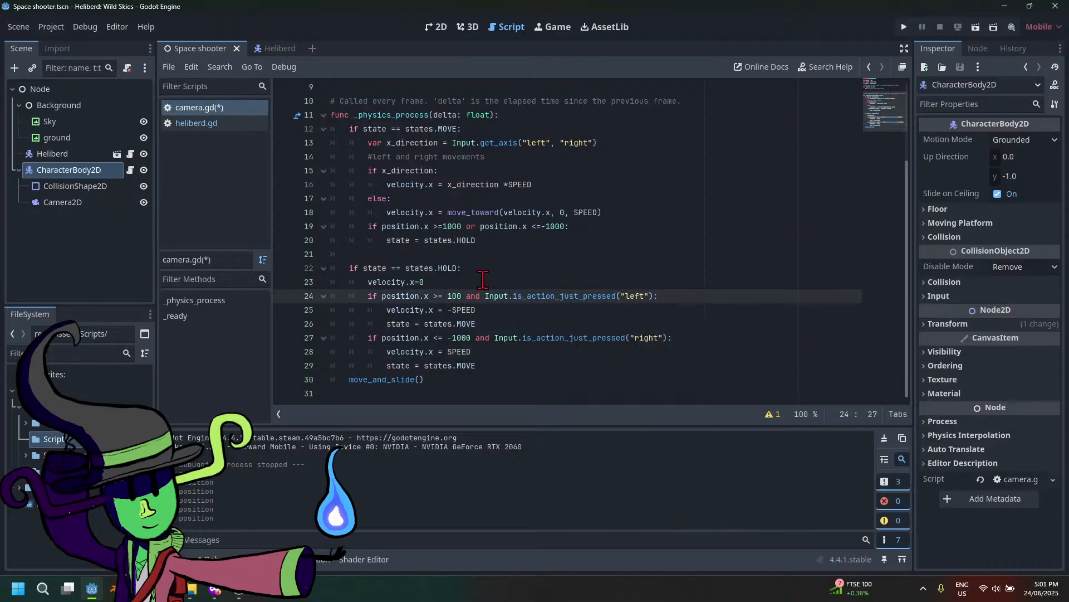
type("0")
key("Return")
key("BackSpace")
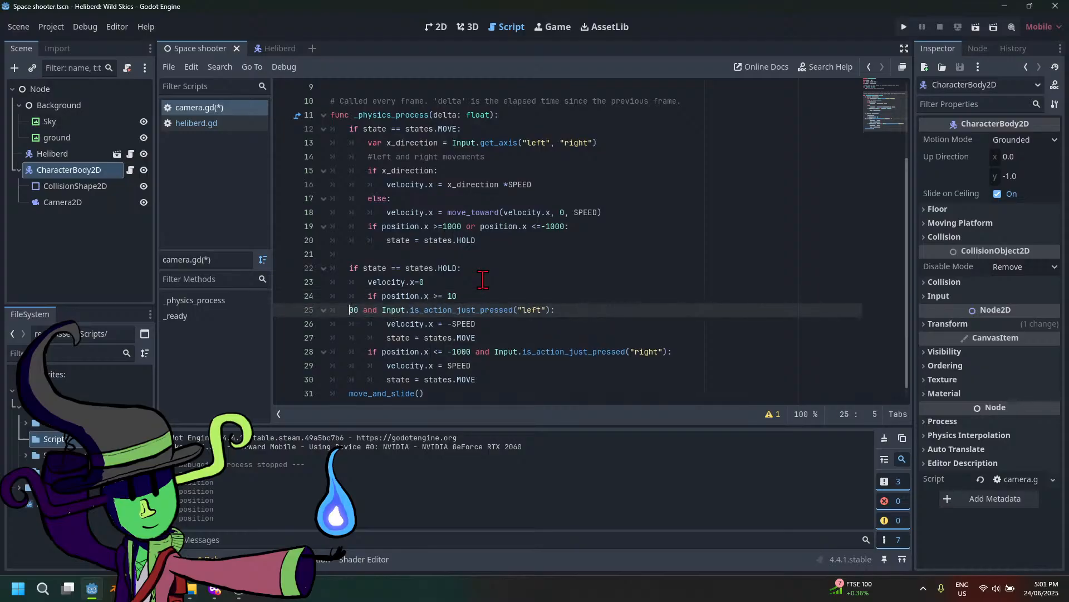
key("BackSpace")
key("BackSpace")
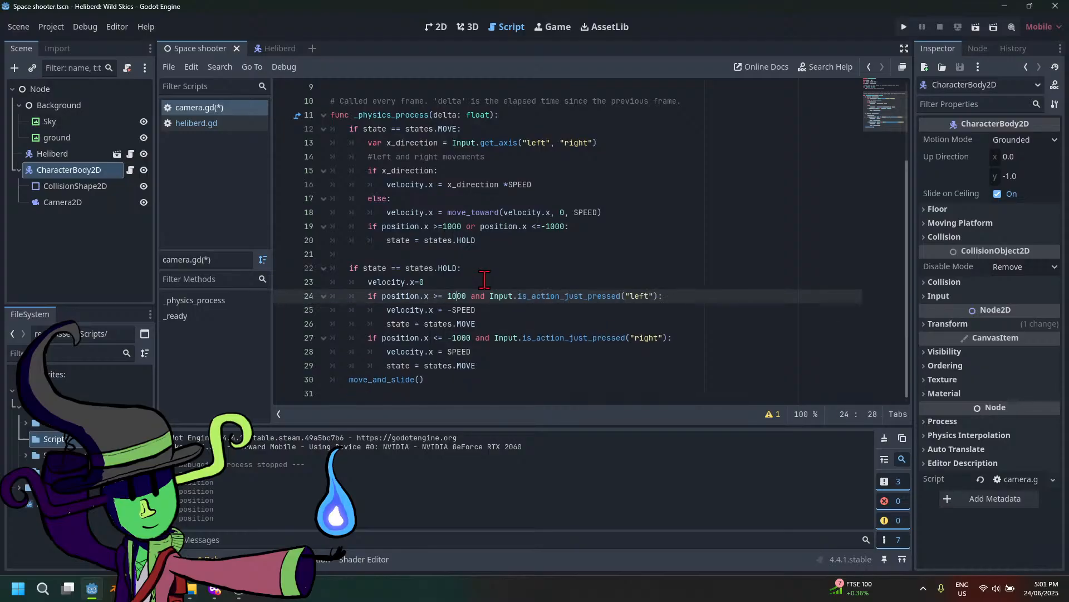
key("ctrl+s")
Select the Sky and ground backgrounds in the 2D view, move them slightly together, and undo the move
left_click(432, 32)
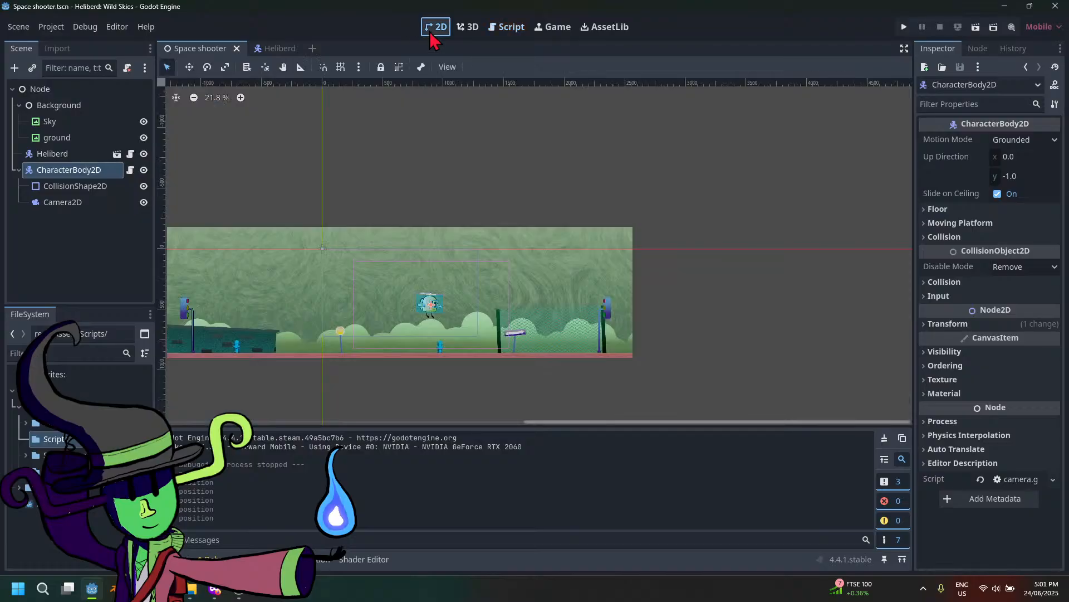
left_click(508, 348)
middle_click_drag(476, 385, 572, 351)
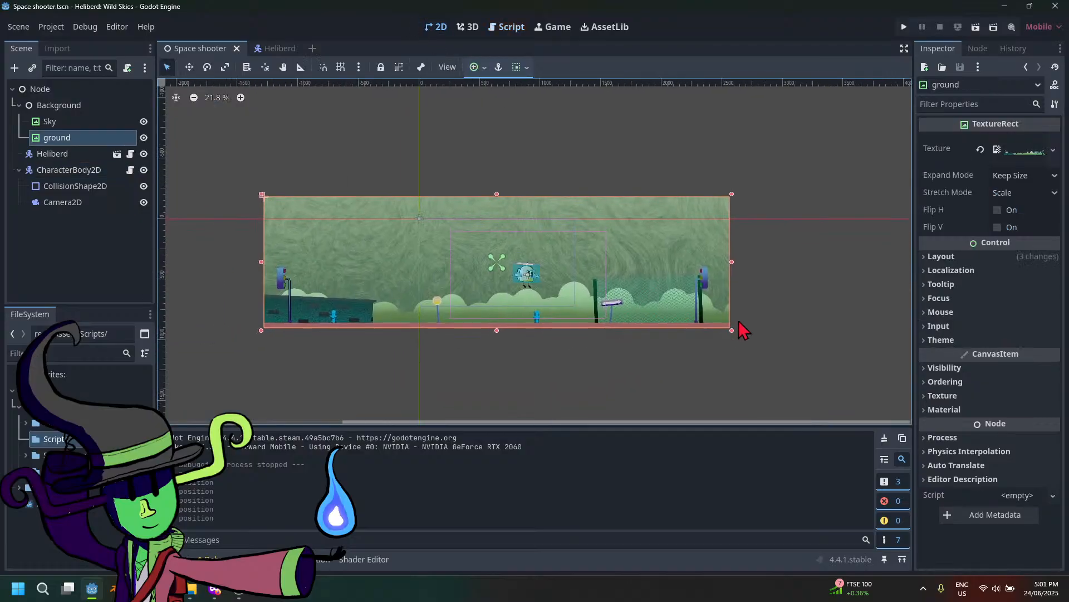
left_click(95, 118)
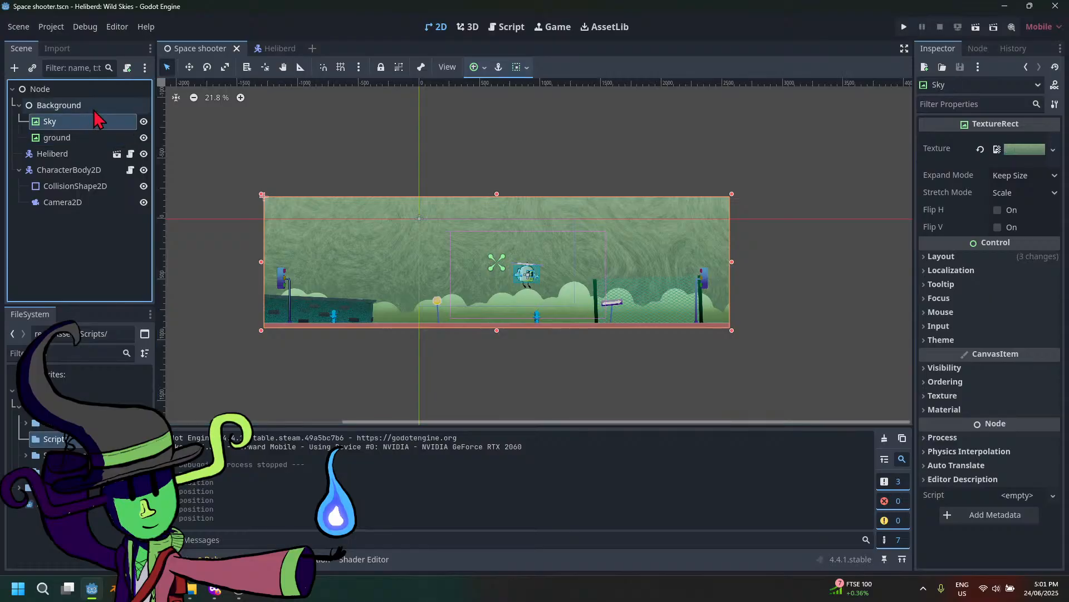
left_click(93, 108)
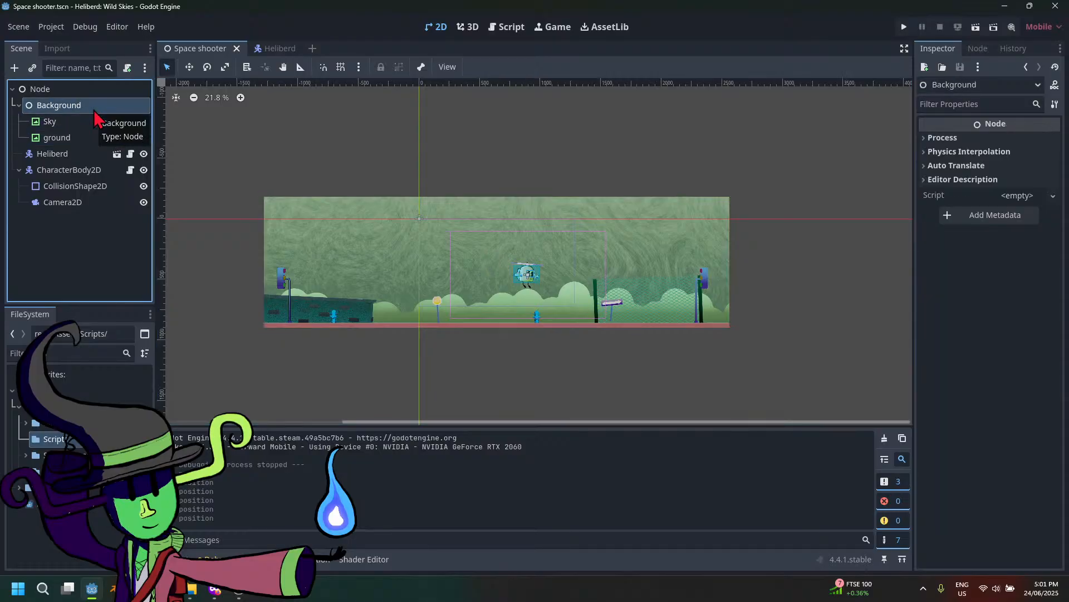
right_click(96, 117)
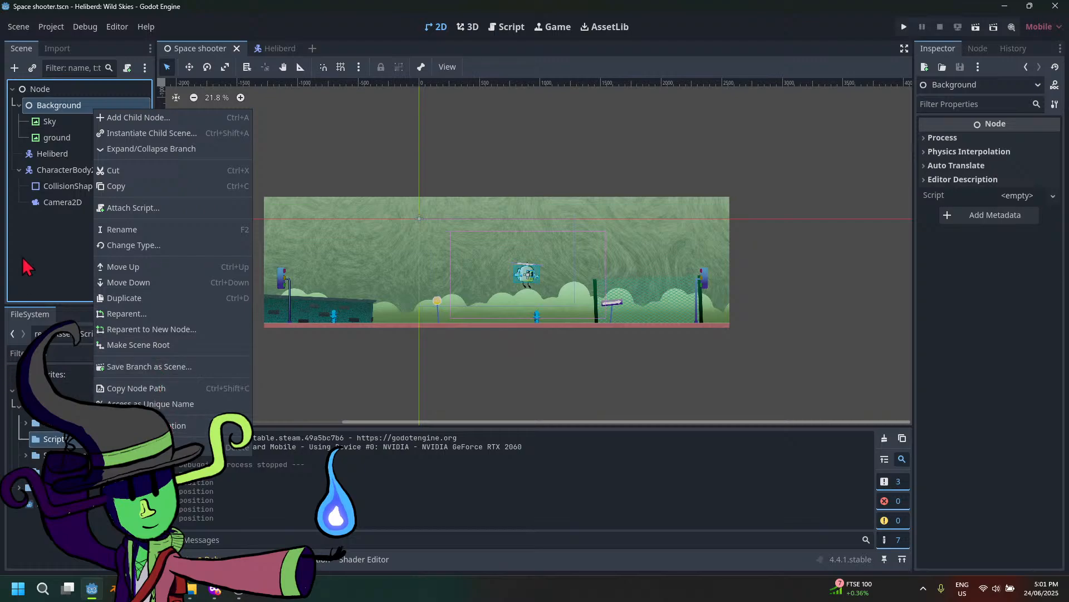
left_click(64, 129)
left_click(63, 125)
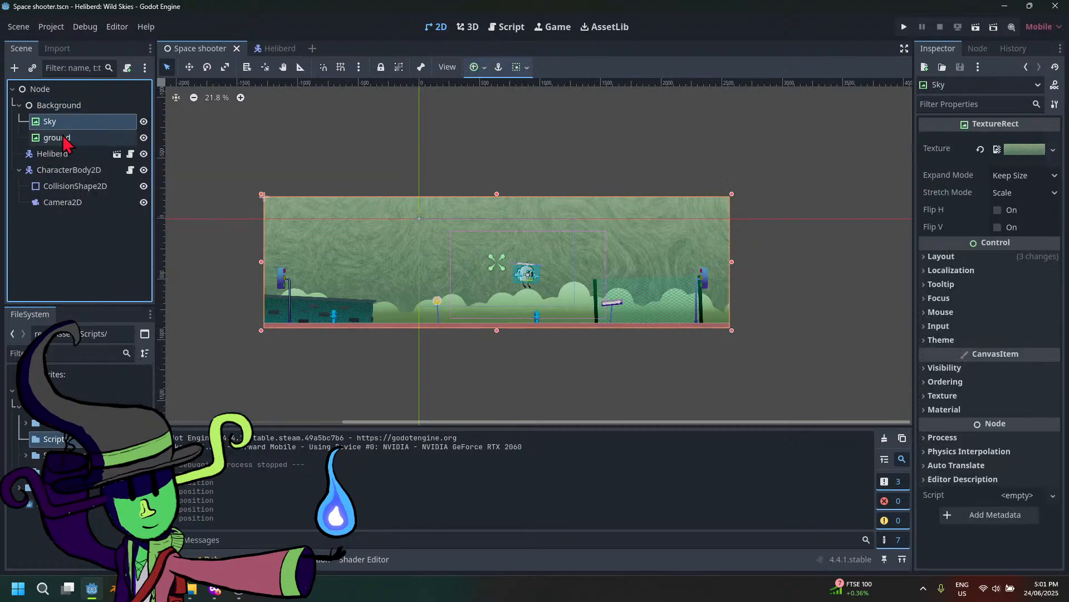
left_click(64, 140, "shift")
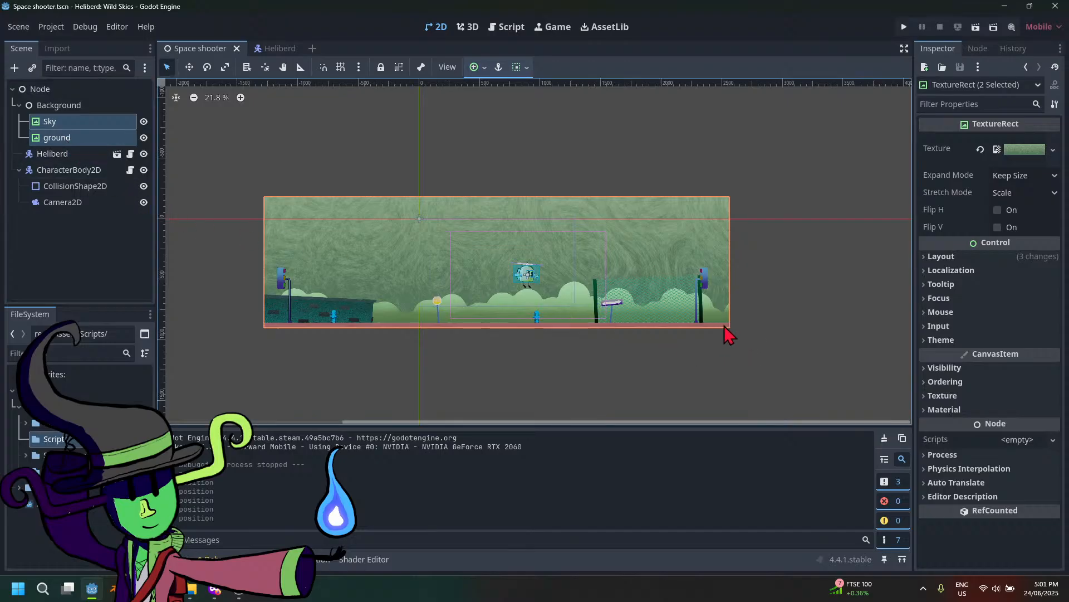
mouse_move(725, 324)
left_mouse_down()
mouse_move(705, 317)
mouse_move(722, 322)
left_mouse_up()
key("ctrl+z")
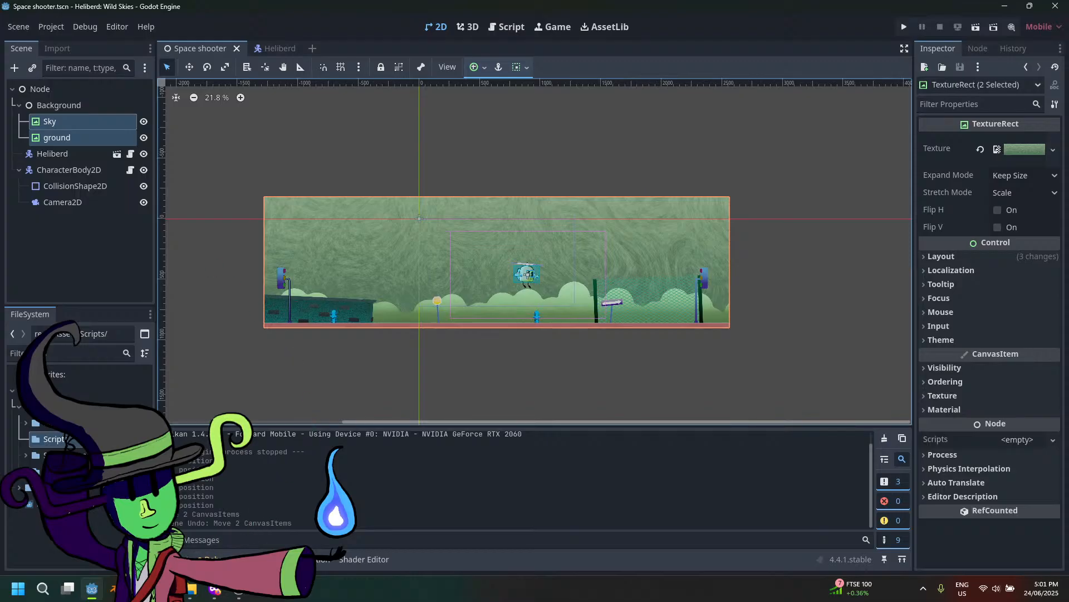
Switch to the browser and show the LEVEL UP Your Game Design Toolkit tutorial video on YouTube
mouse_move(215, 588)
left_click(224, 523)
left_click(48, 11)
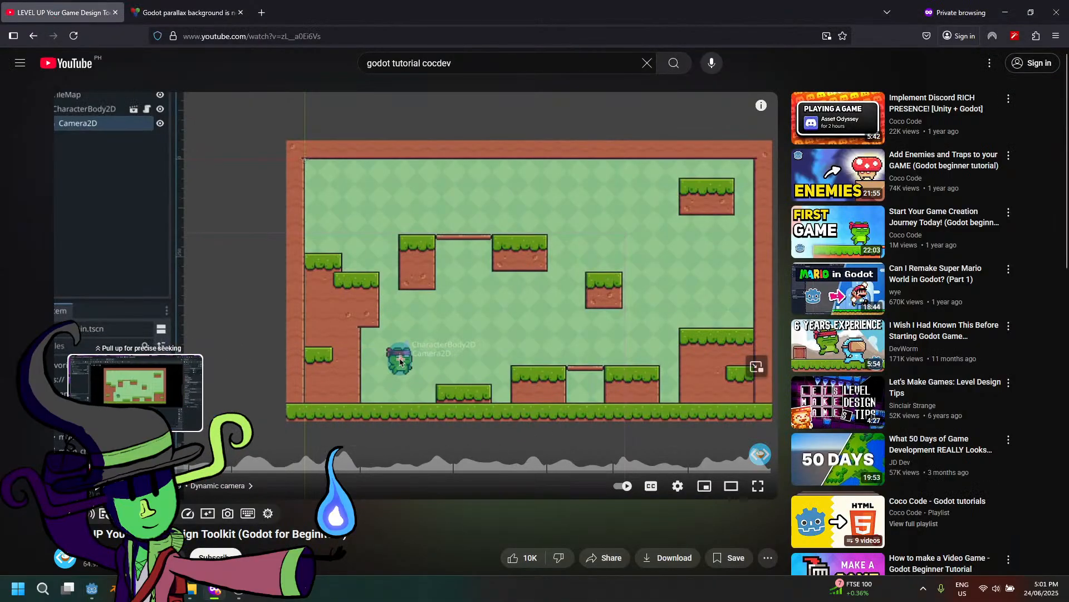
Pop the tutorial video out into a floating picture-in-picture window, switch to Godot, and play it enlarged over the Space shooter scene
left_click(756, 366)
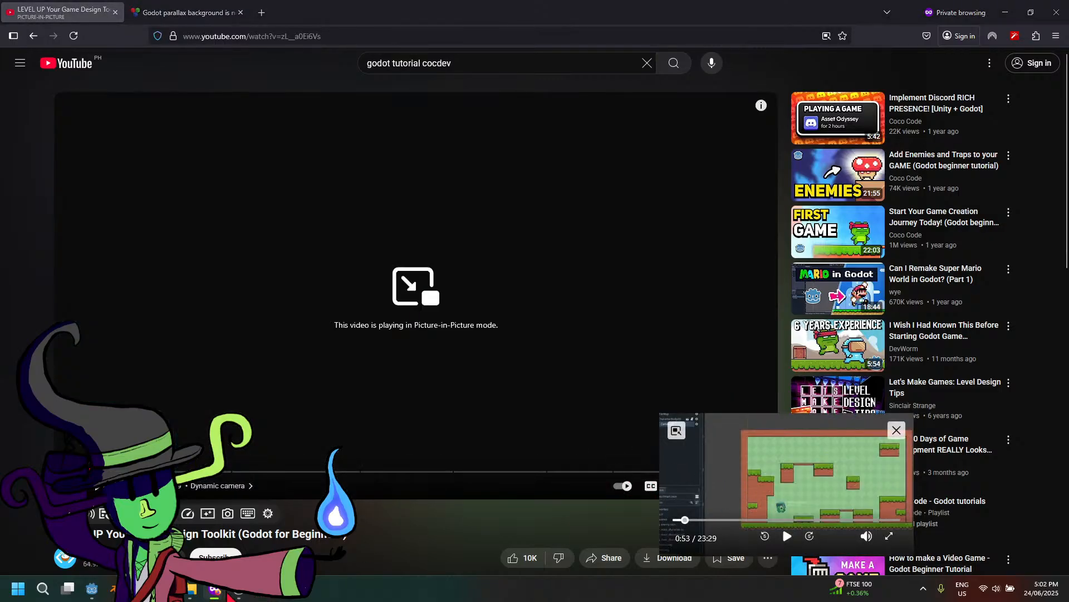
left_click(92, 588)
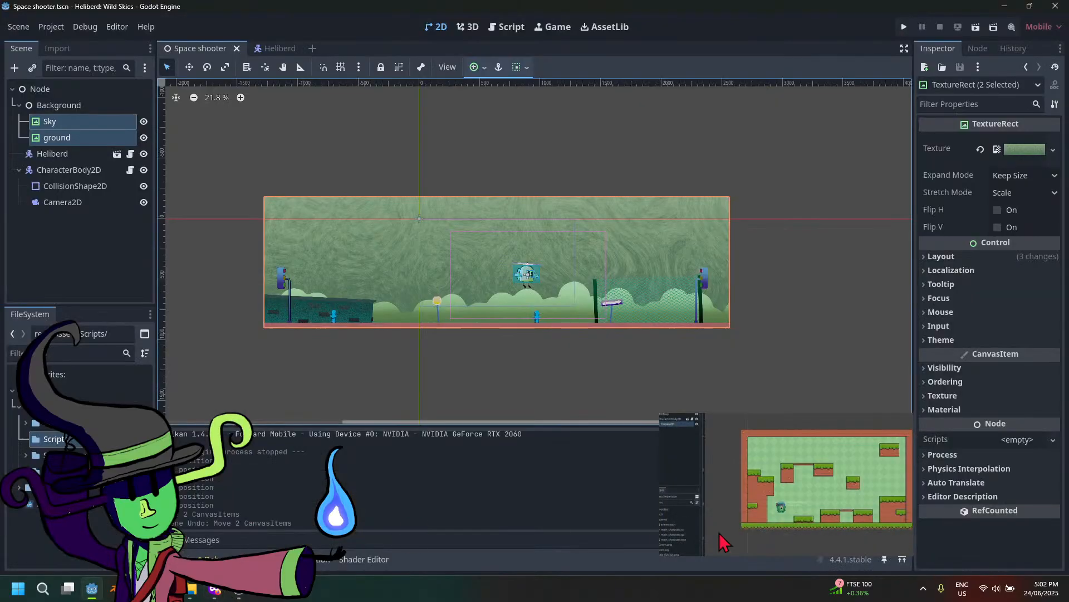
left_click_drag(789, 488, 764, 413)
left_click(763, 465)
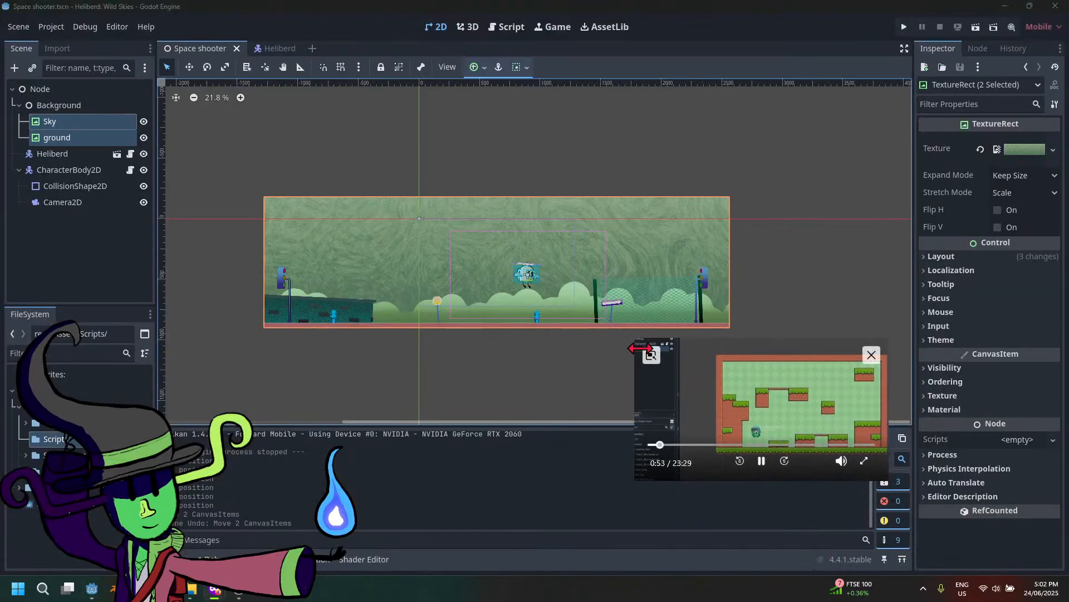
left_click_drag(640, 348, 490, 367)
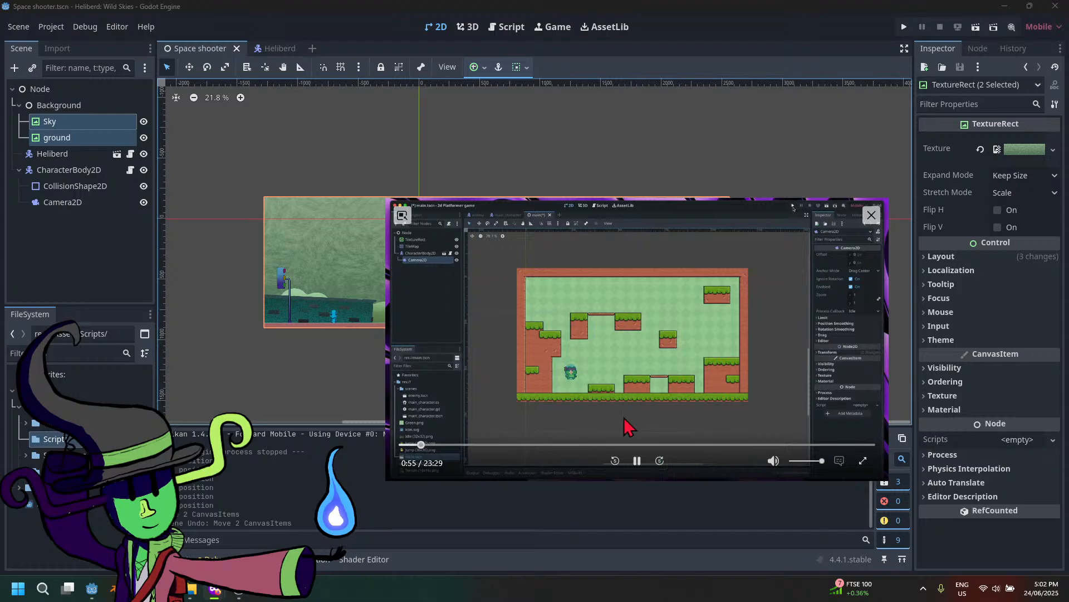
left_click_drag(387, 198, 545, 288)
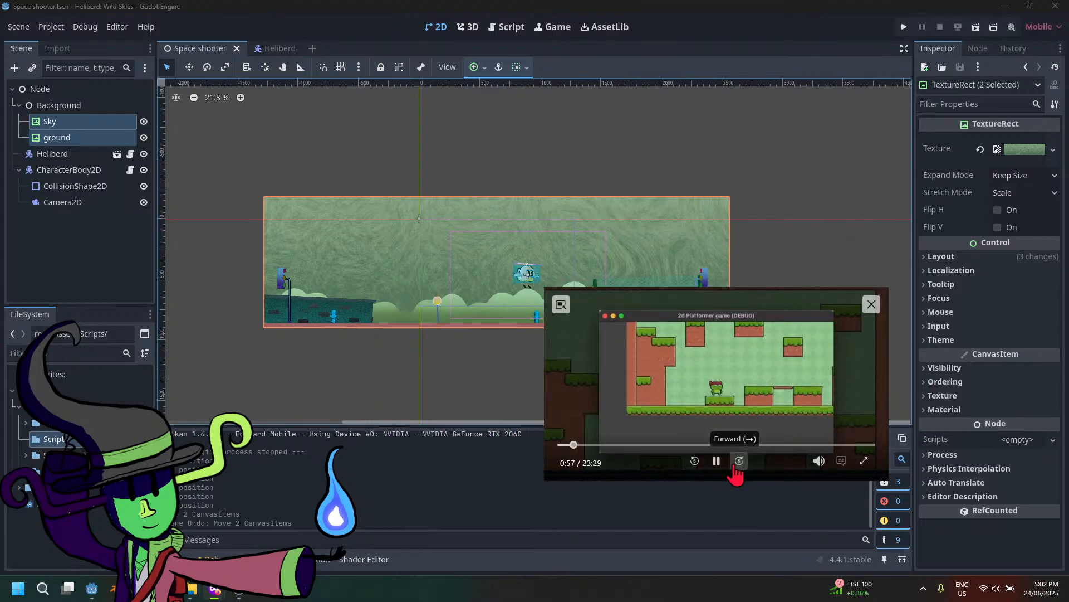
Skip forward to the tutorial's Position Smoothing part, watch it, then pause and close the floating video
left_click(735, 462)
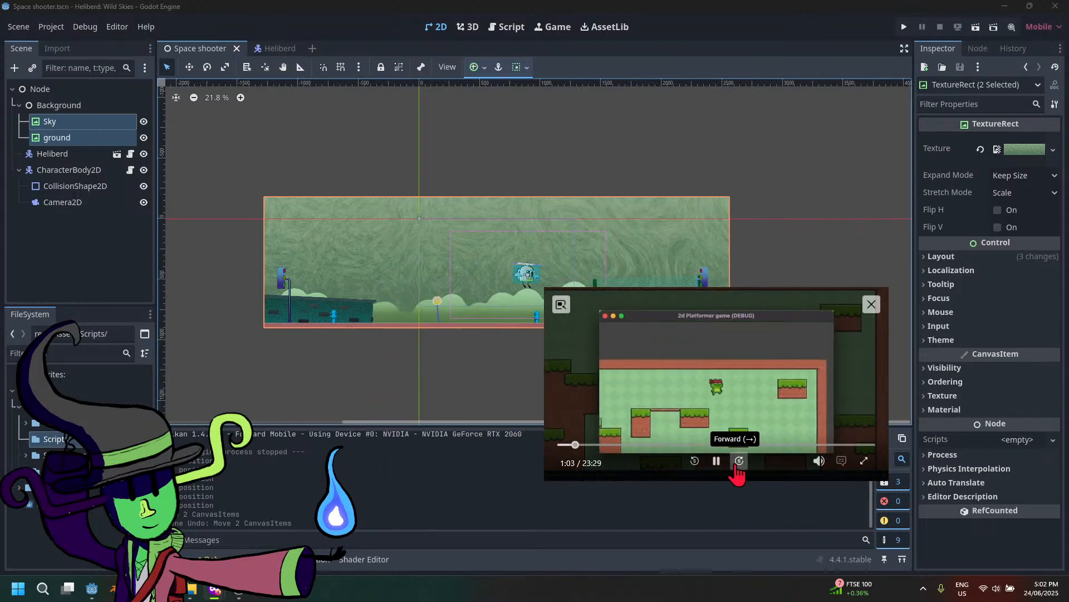
left_click(736, 462)
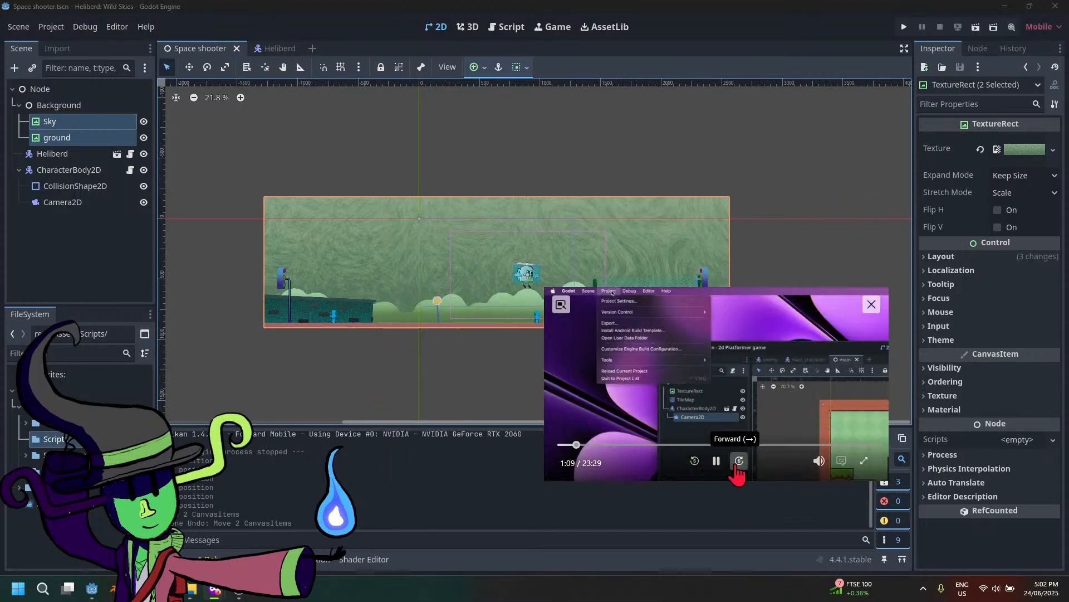
left_click(737, 463)
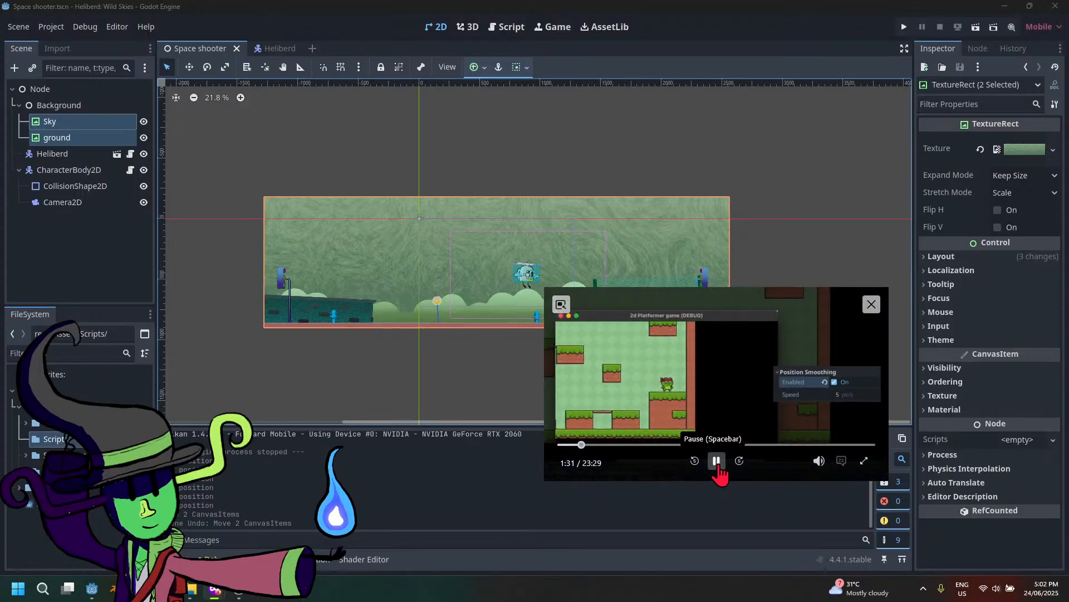
left_click(718, 463)
left_click_drag(861, 310, 719, 382)
left_click(729, 376)
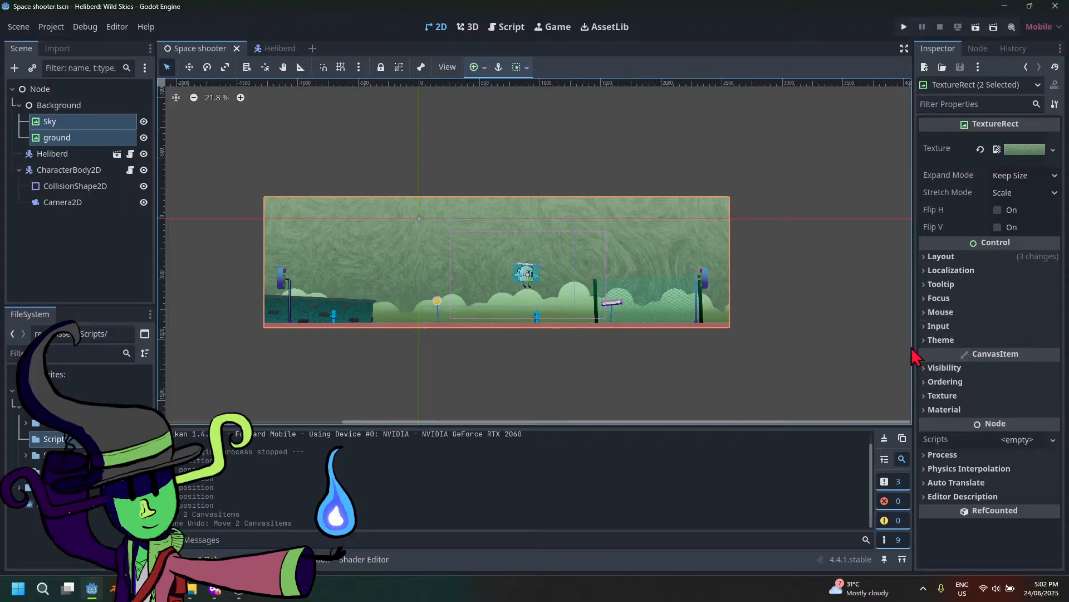
Enable Position Smoothing on the Camera2D node
left_click(62, 202)
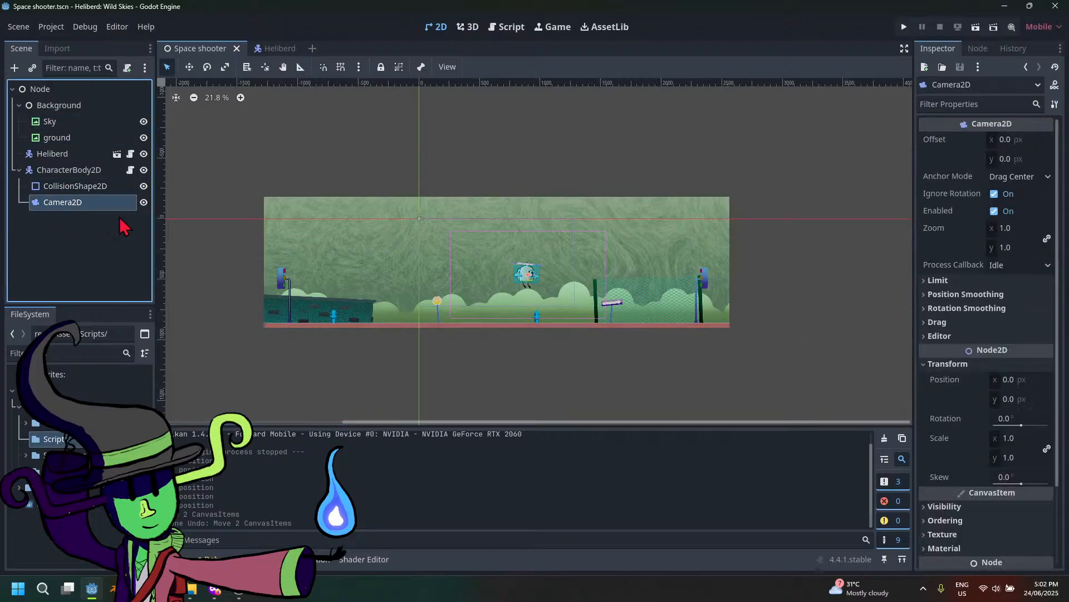
left_click(947, 365)
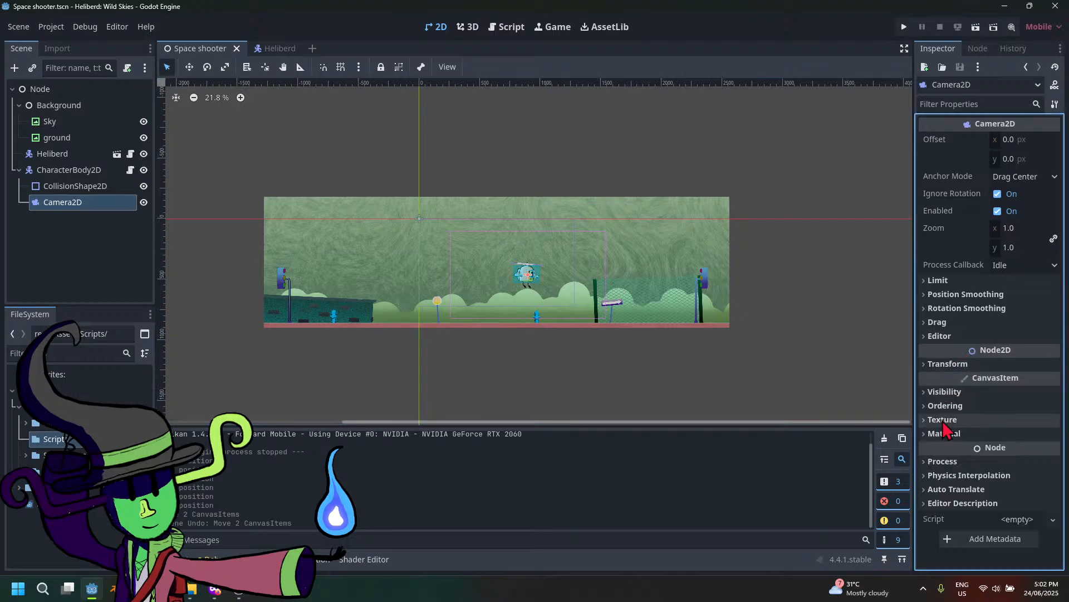
left_click(999, 300)
left_click(999, 310)
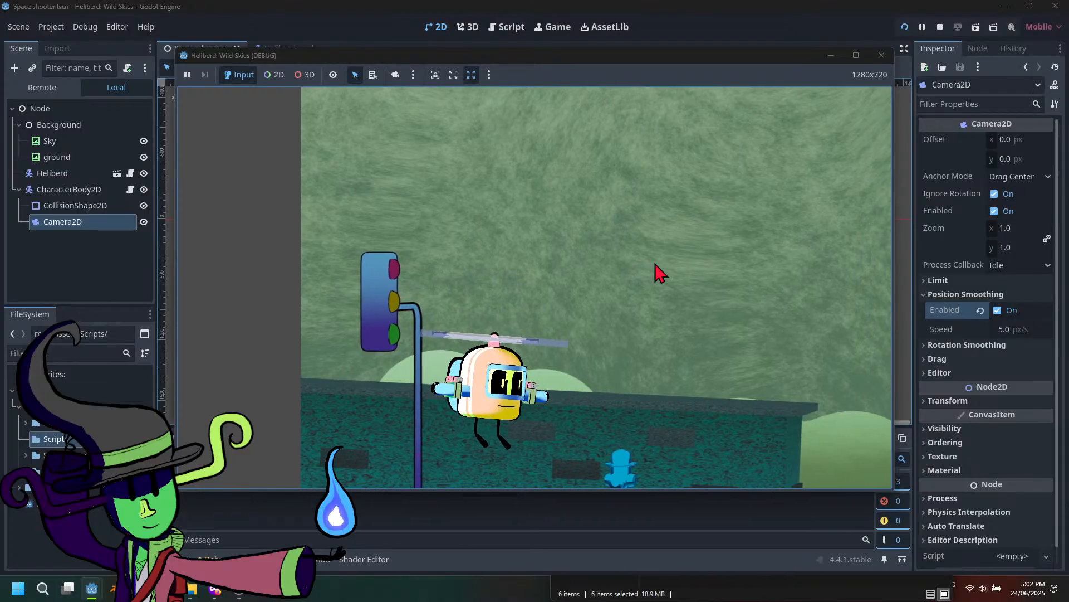
Test the camera smoothing in the running game by flying Heliberd right, down and up, then close the game
key("Right")
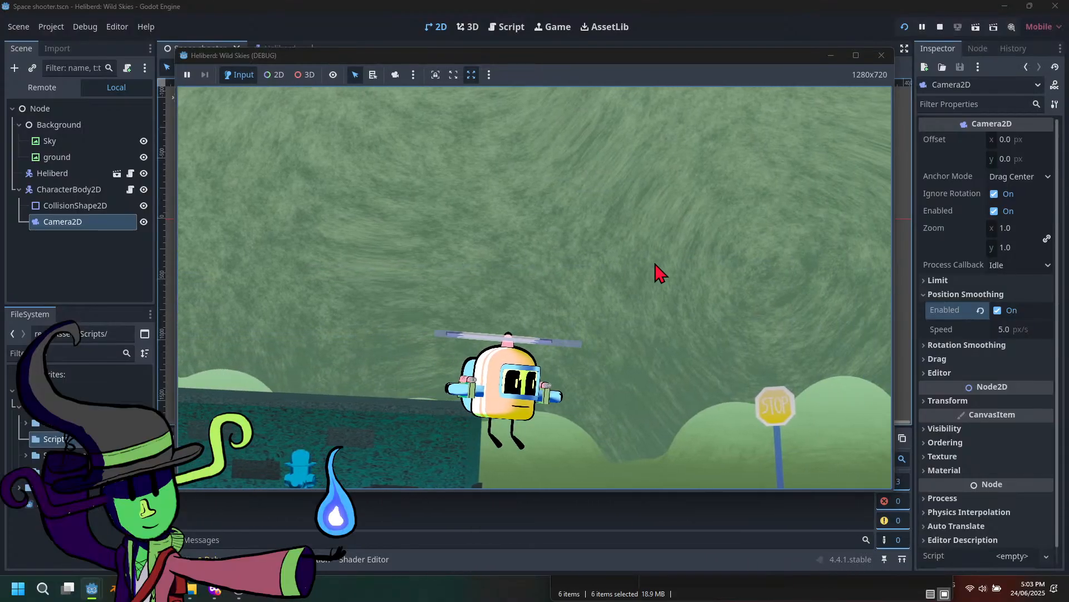
key("Down")
key("Up")
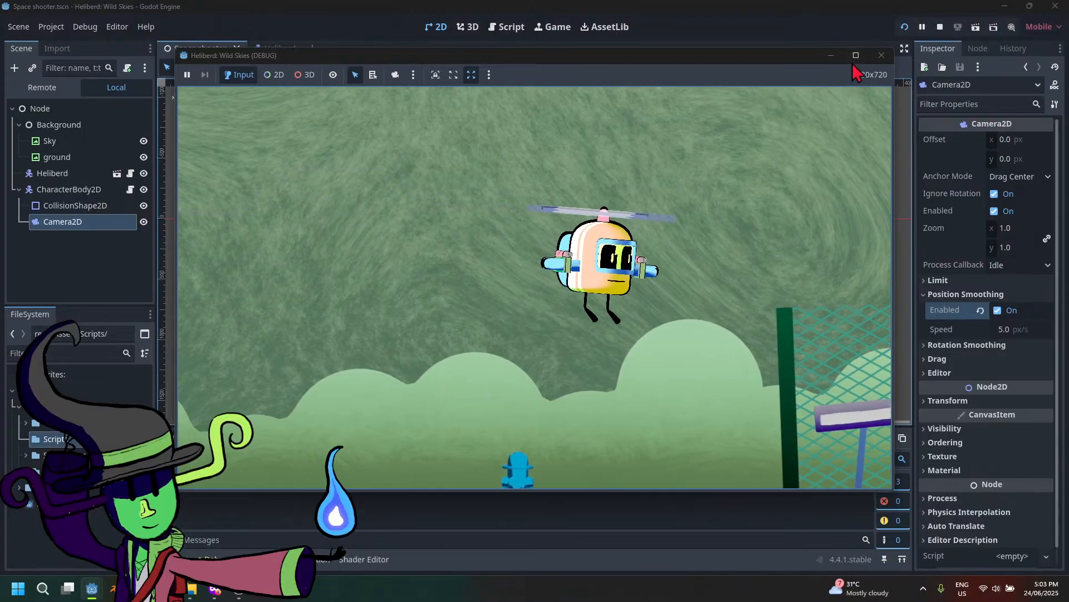
left_click(880, 55)
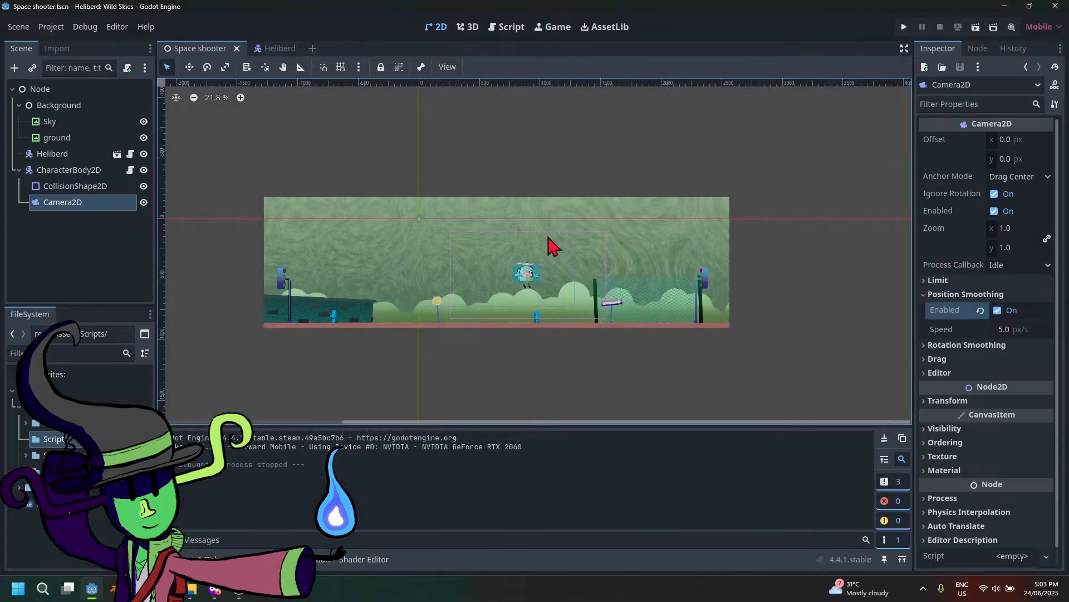
Look through the properties of the Sky, ground and Camera2D nodes
left_click(75, 128)
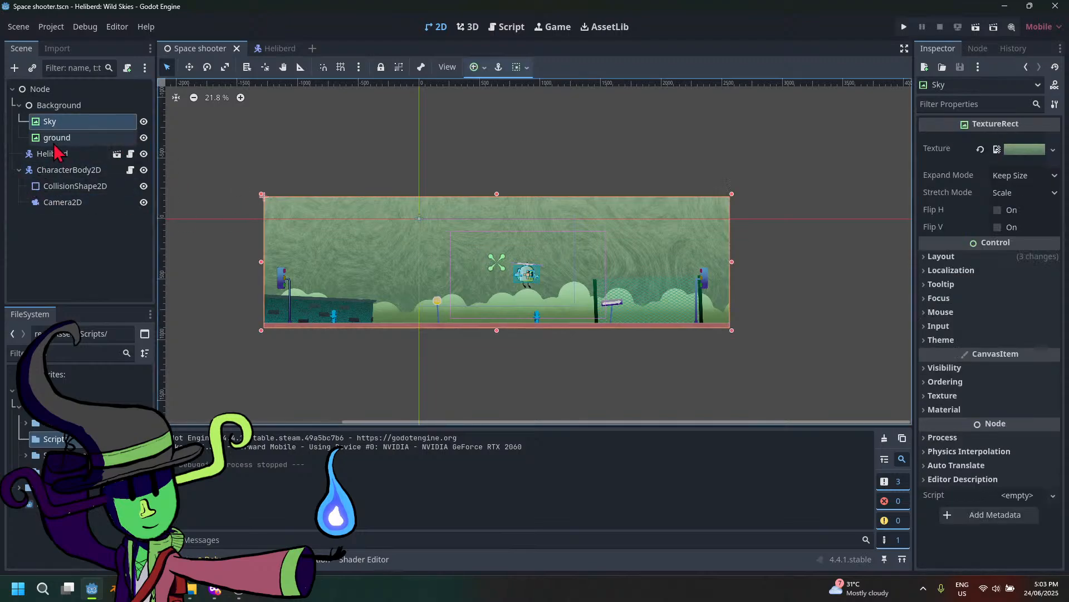
left_click(65, 139)
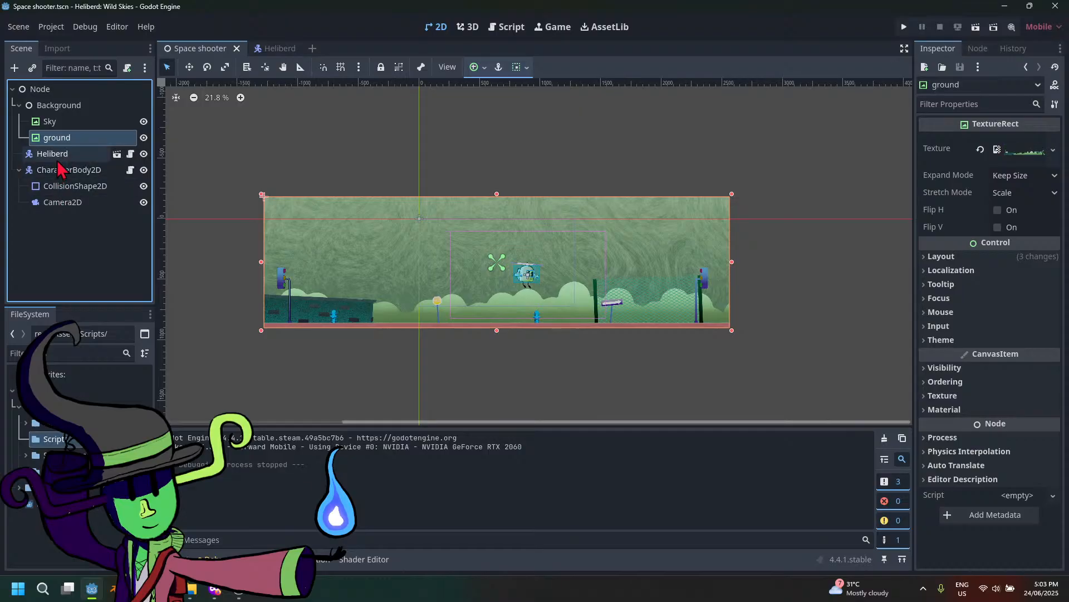
left_click(57, 203)
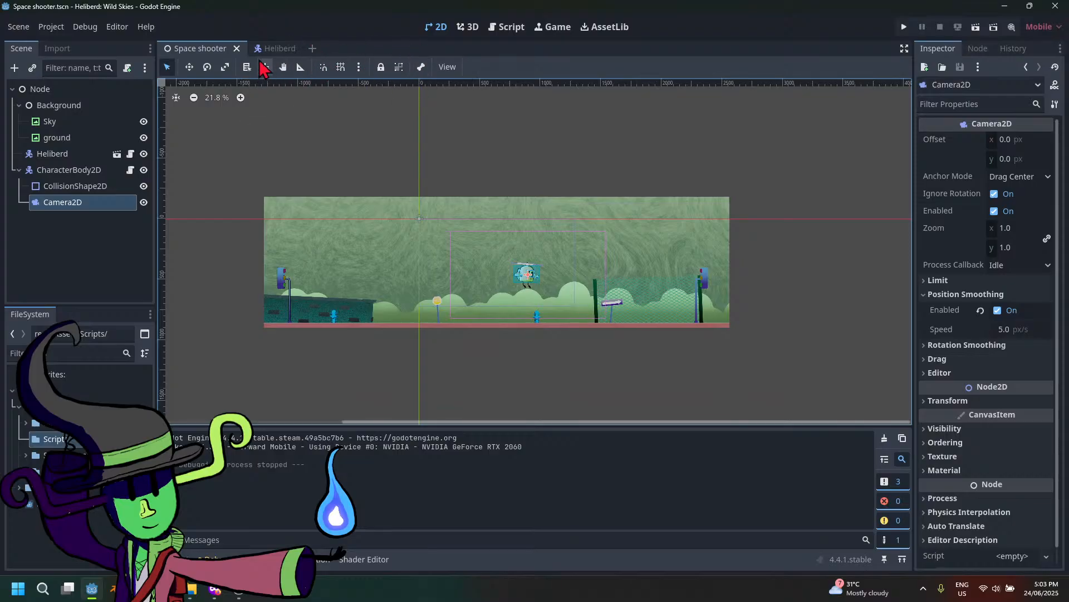
Try an upper position.x limit of 2000 on line 19 of camera.gd, save and test-run the game, then restore the limit to 1000
left_click(508, 27)
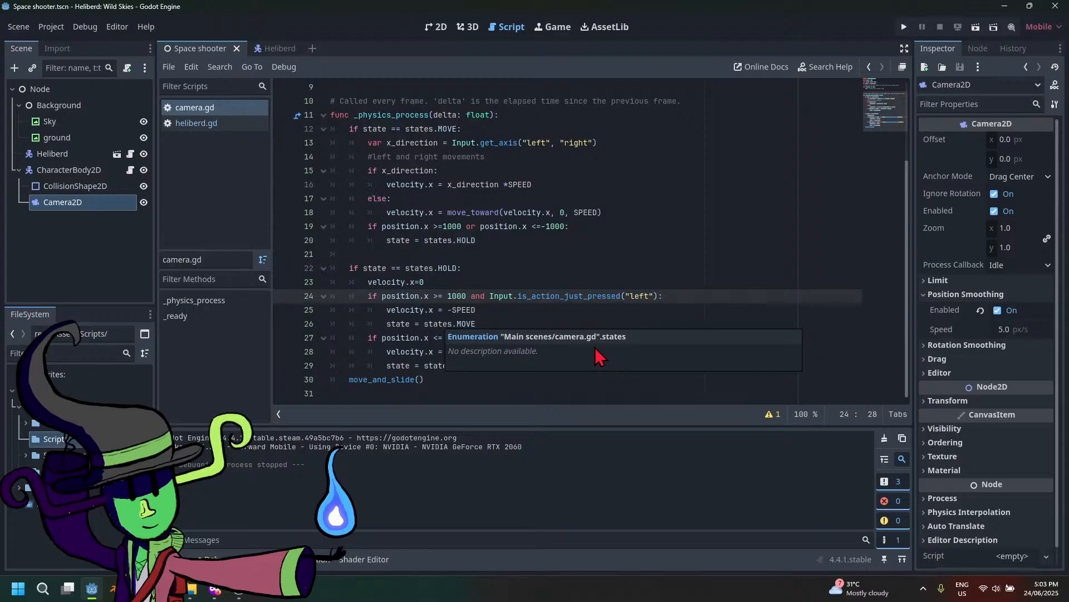
scroll(678, 283, "up", 1)
left_click(444, 268)
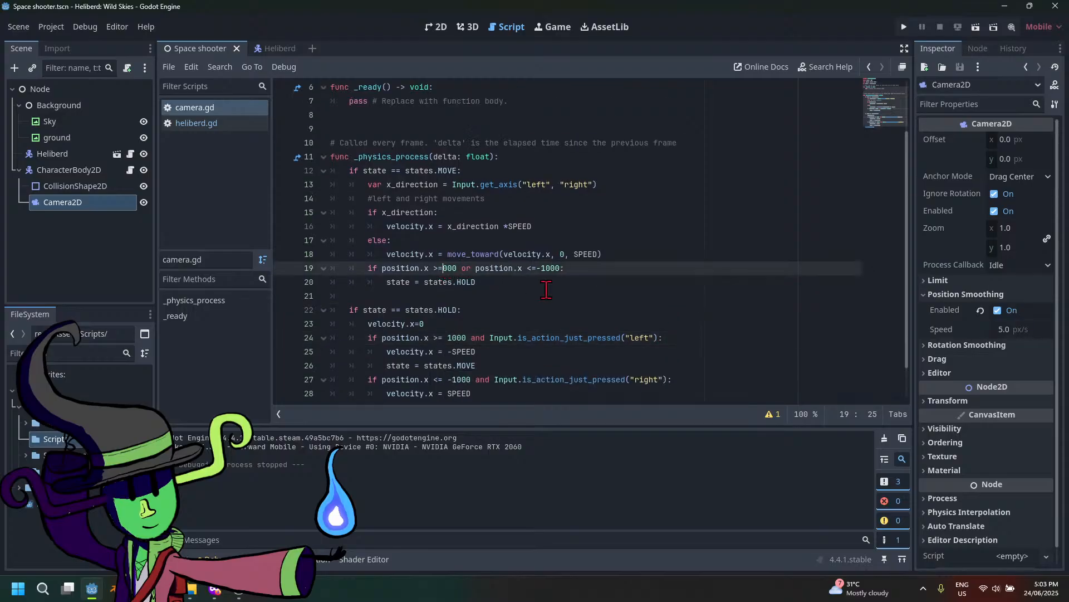
key("ctrl+s")
left_click(904, 28)
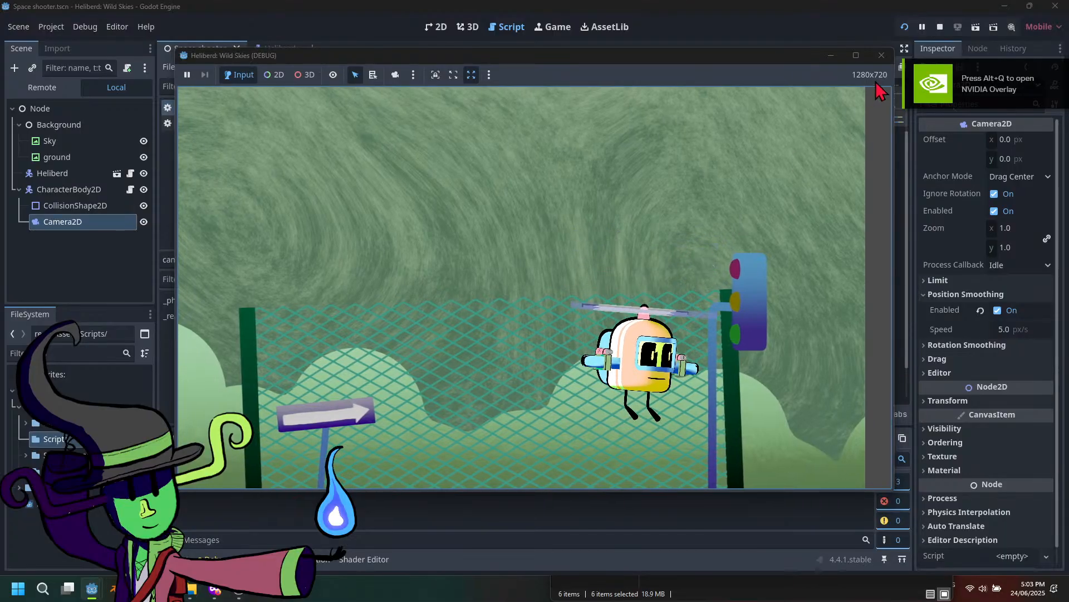
left_click(890, 60)
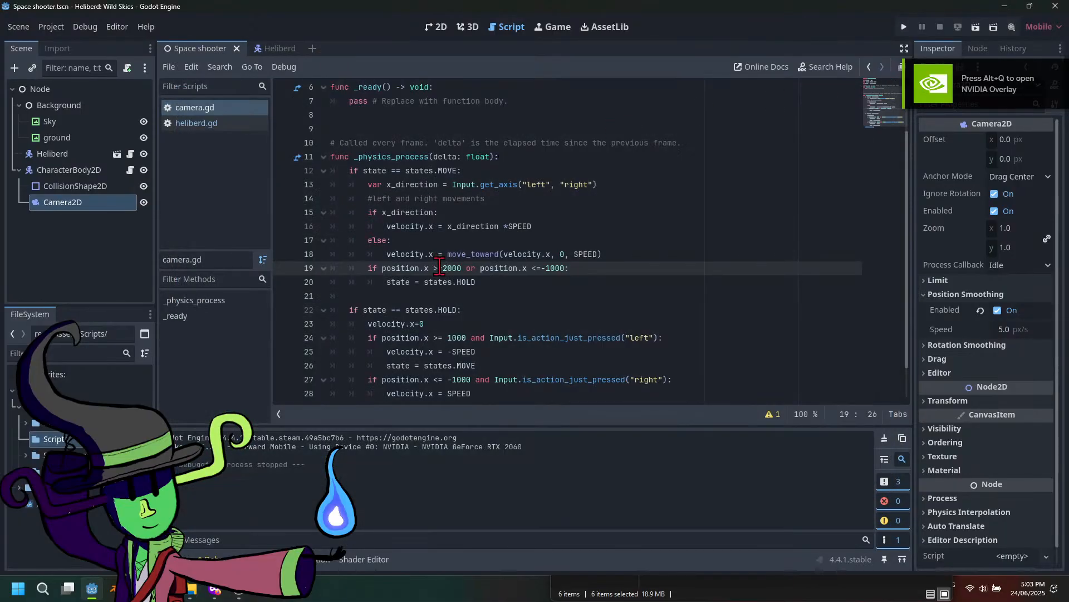
key("BackSpace")
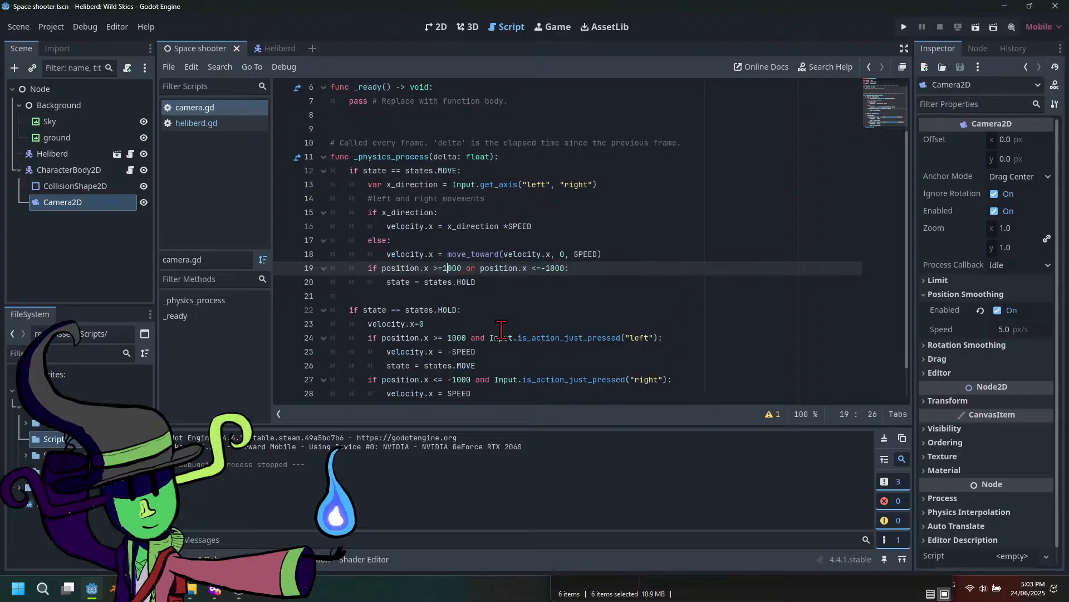
Switch to the browser, watch more of the LEVEL UP Your Game Design Toolkit video in a floating window, and pause it
key("alt+Tab")
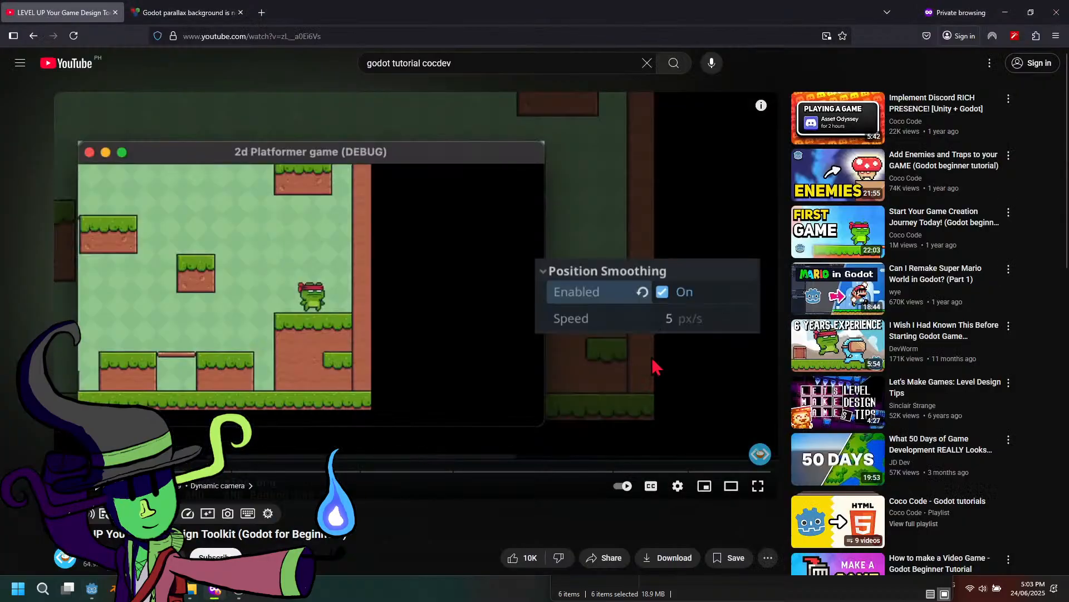
left_click_drag(579, 478, 181, 442)
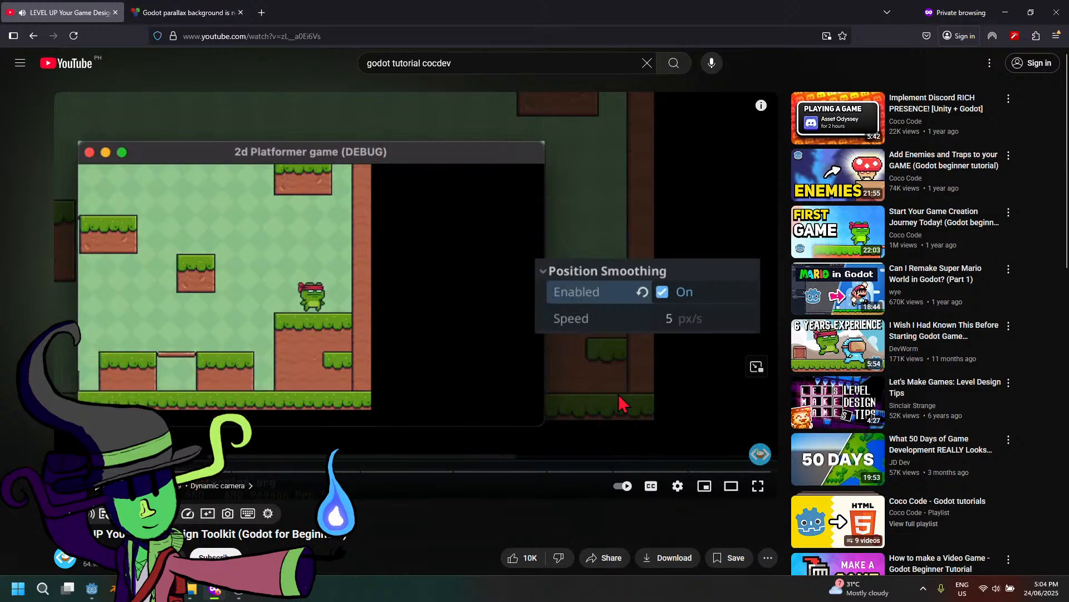
left_click(757, 366)
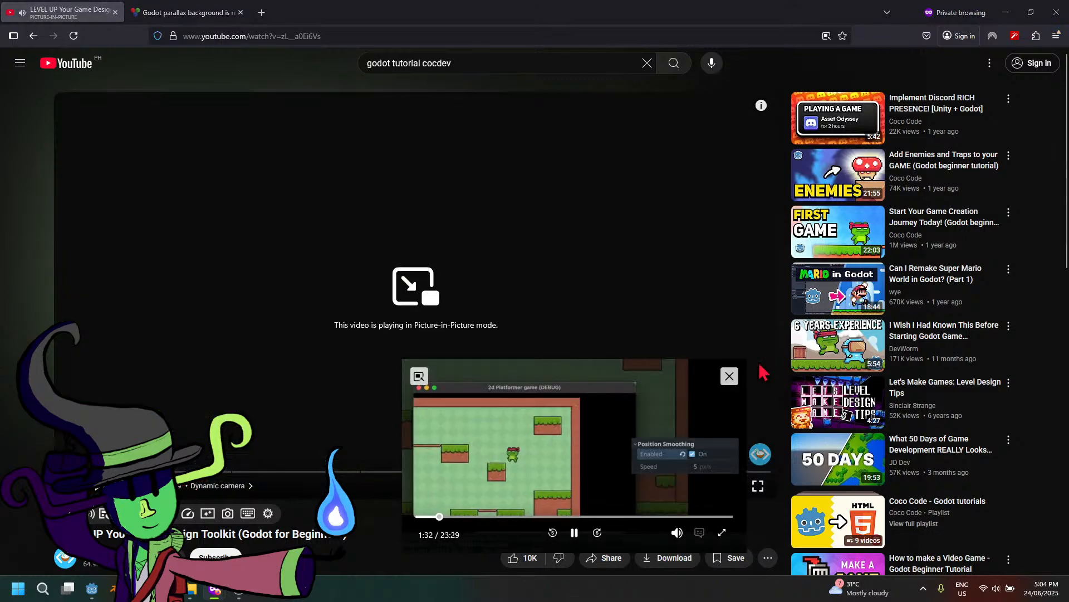
left_click_drag(478, 497, 493, 390)
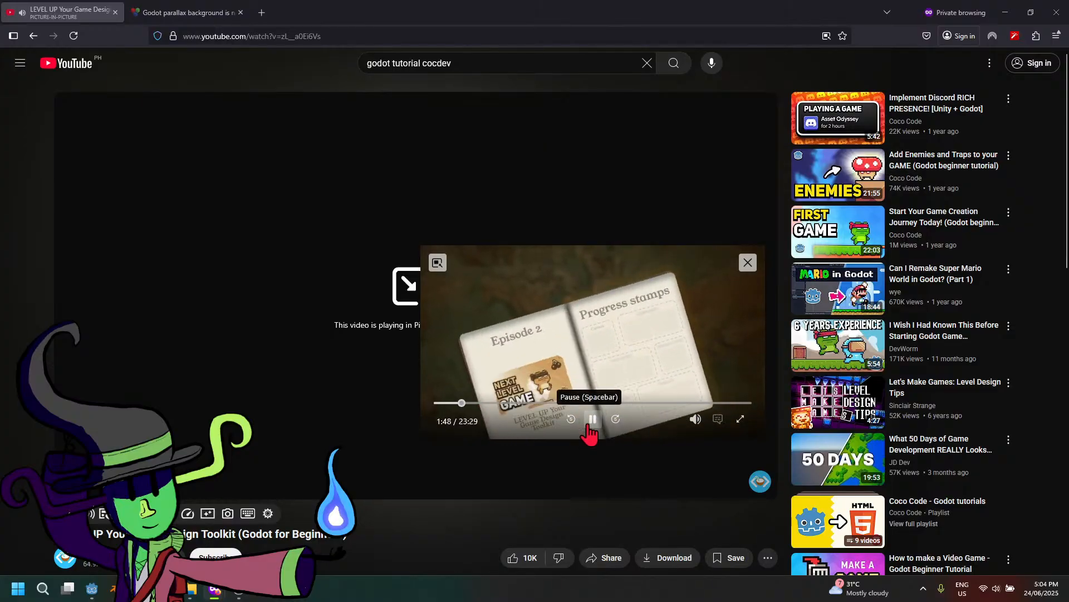
left_click(589, 424)
Switch to OBS and check the live stream's chat
mouse_move(248, 594)
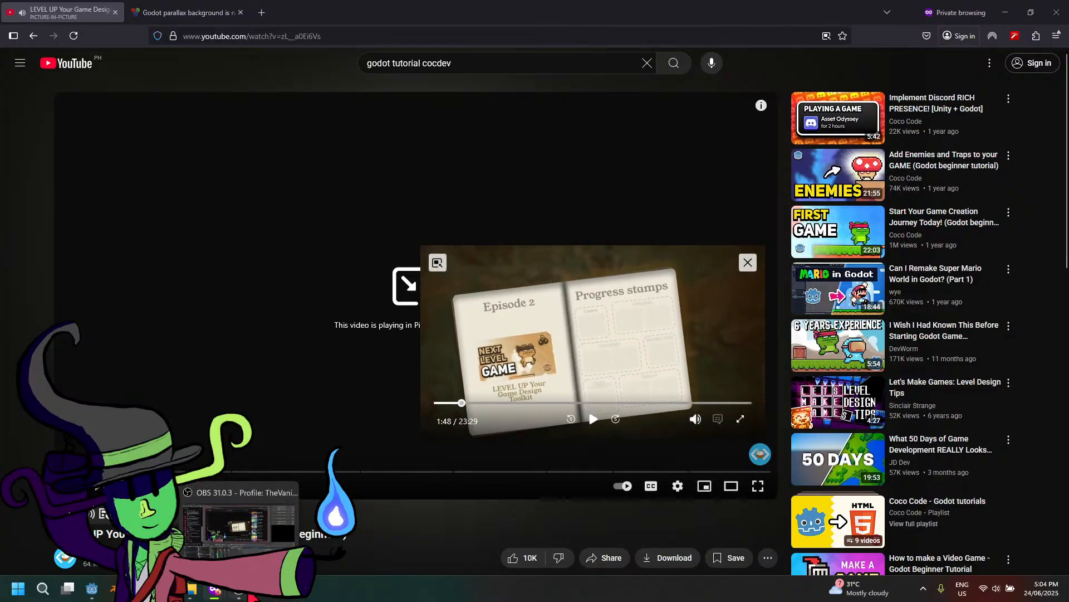
left_click(248, 594)
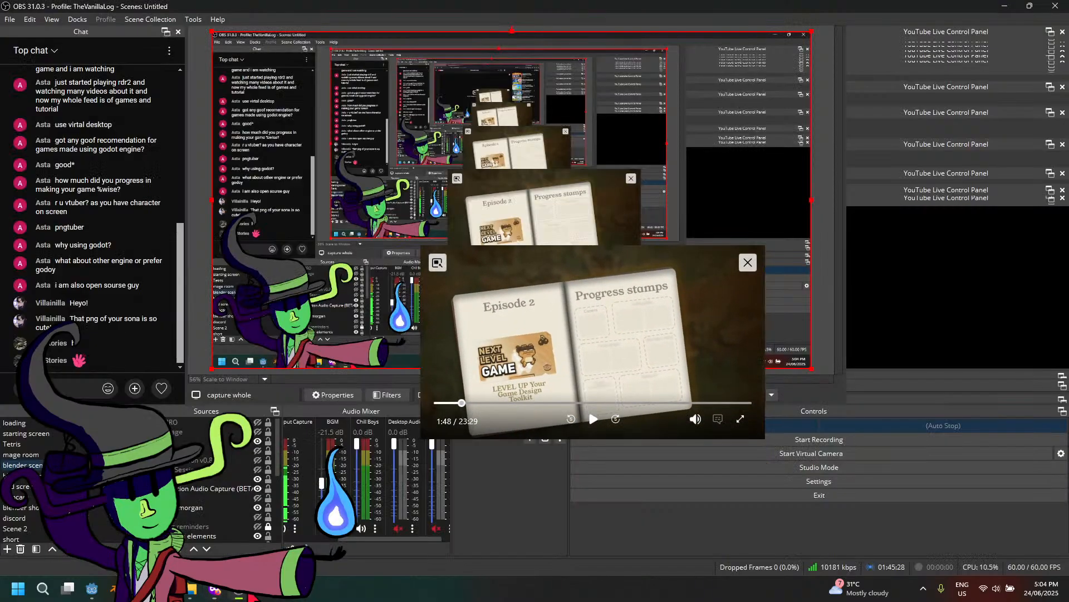
mouse_move(211, 588)
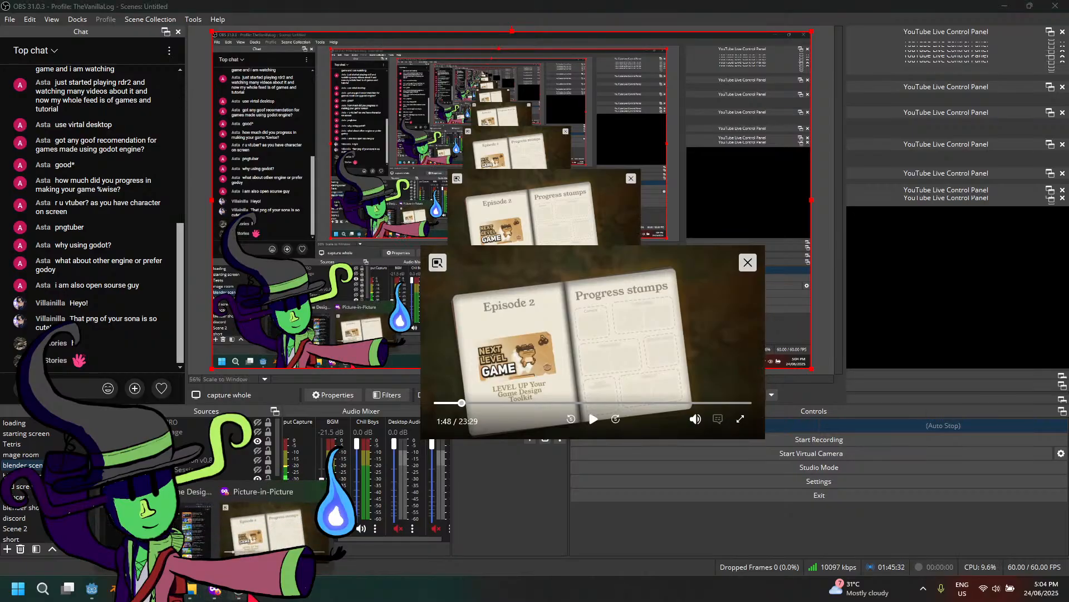
mouse_move(192, 557)
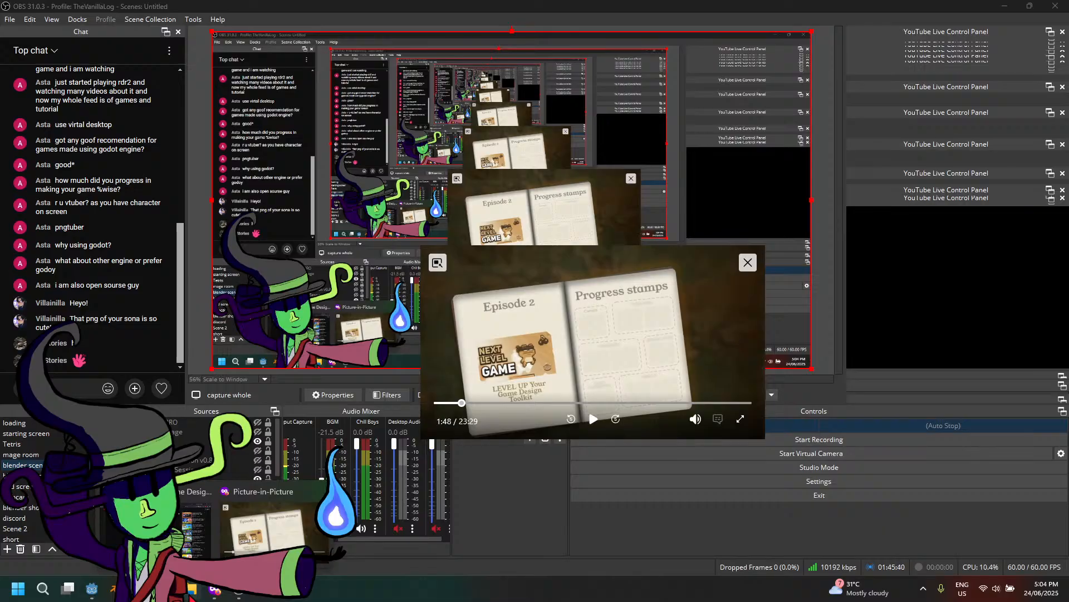
mouse_move(167, 372)
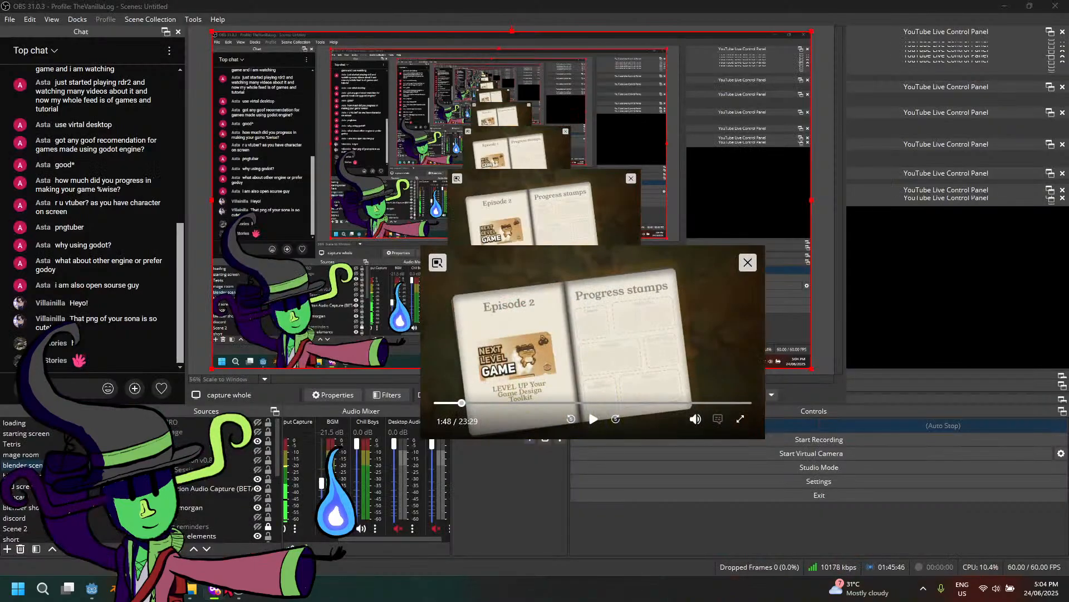
Return to the browser and resume the tutorial at the Godot window resizing part in an enlarged floating window
left_click(215, 590)
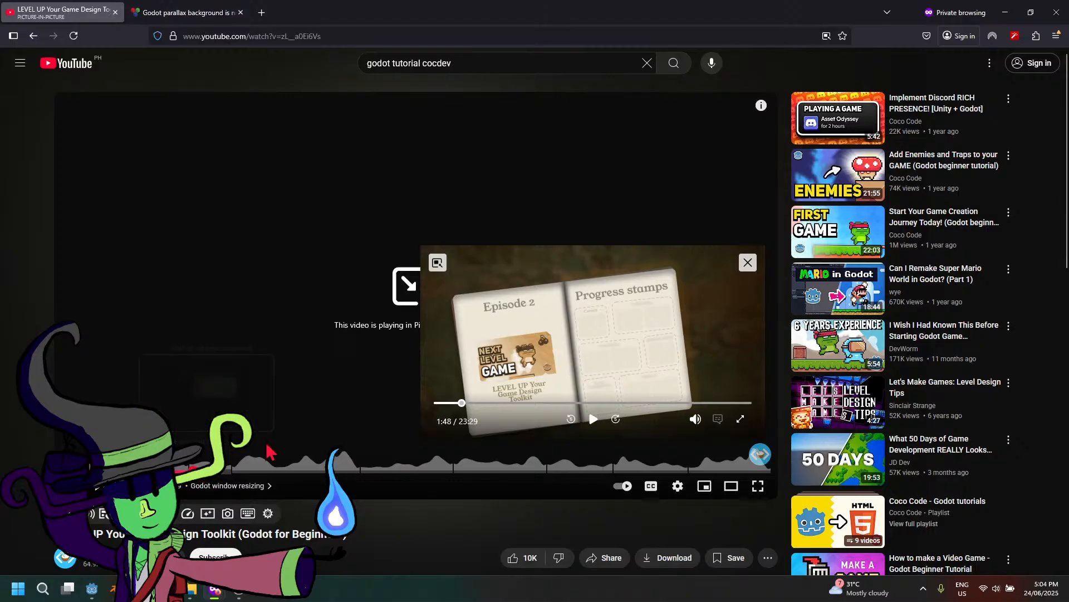
left_click(594, 426)
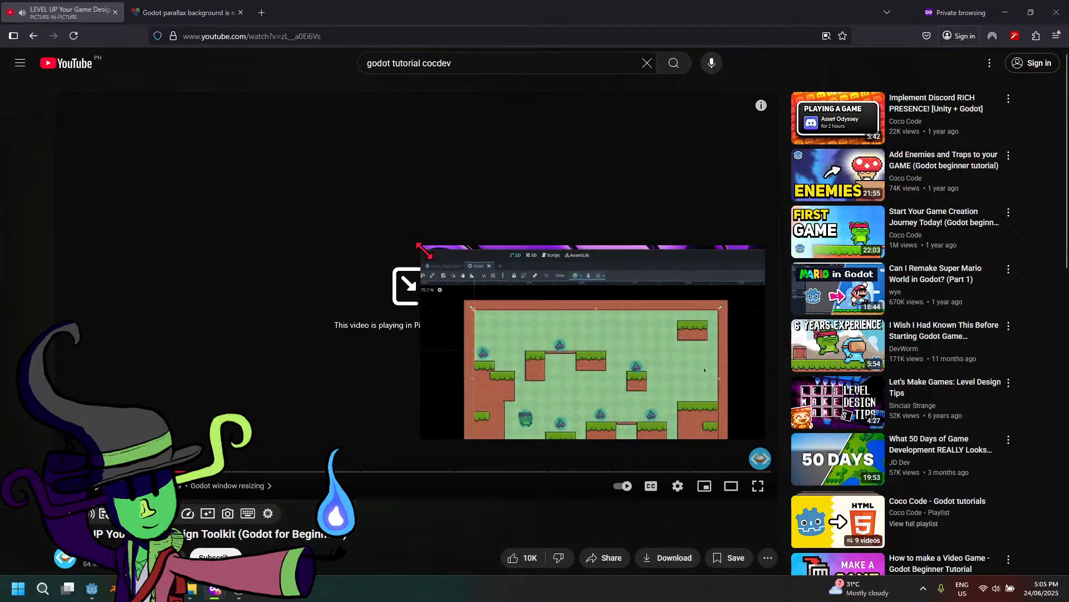
left_click_drag(422, 251, 351, 222)
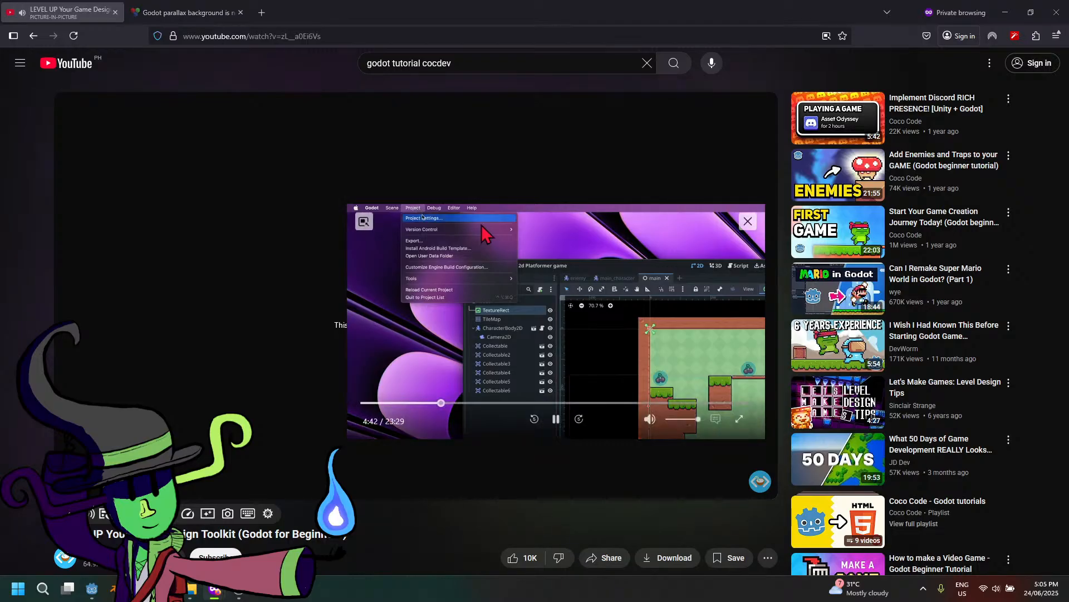
Reposition the floating tutorial window, watch the Godot window resizing part, and pause it
left_click_drag(558, 360, 506, 252)
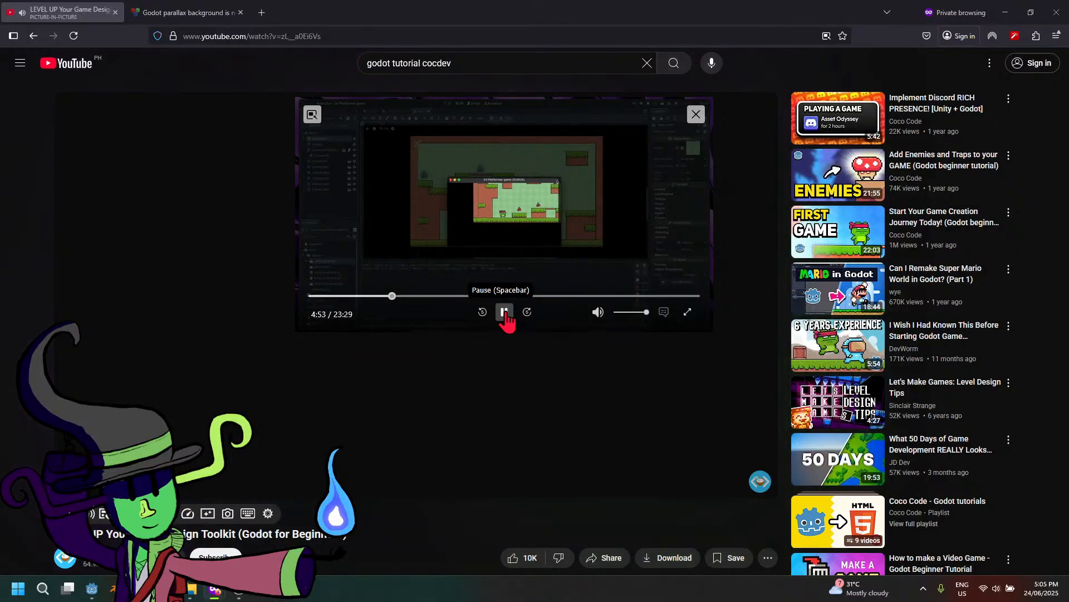
left_click(506, 313)
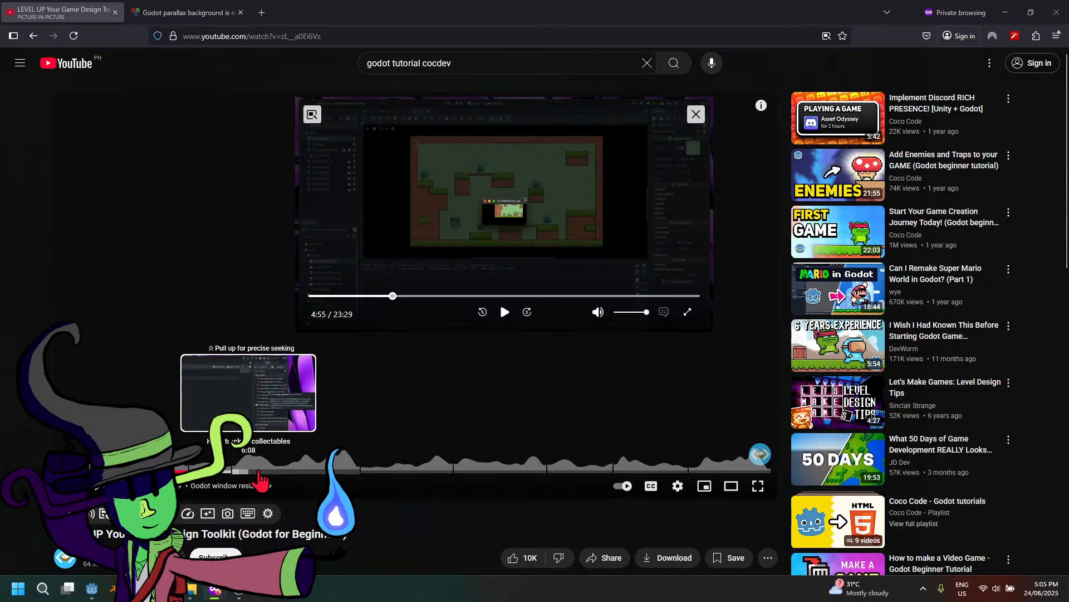
Open the Add Enemies and Traps to your GAME video, skim through to its Pause menu part, and pause it
left_click(848, 181)
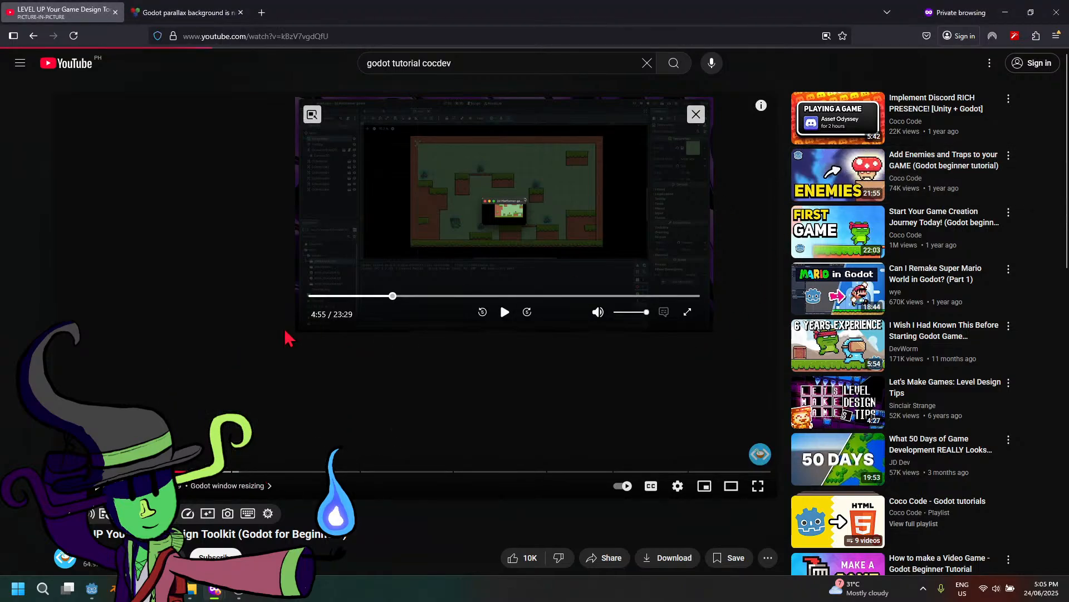
left_click(508, 313)
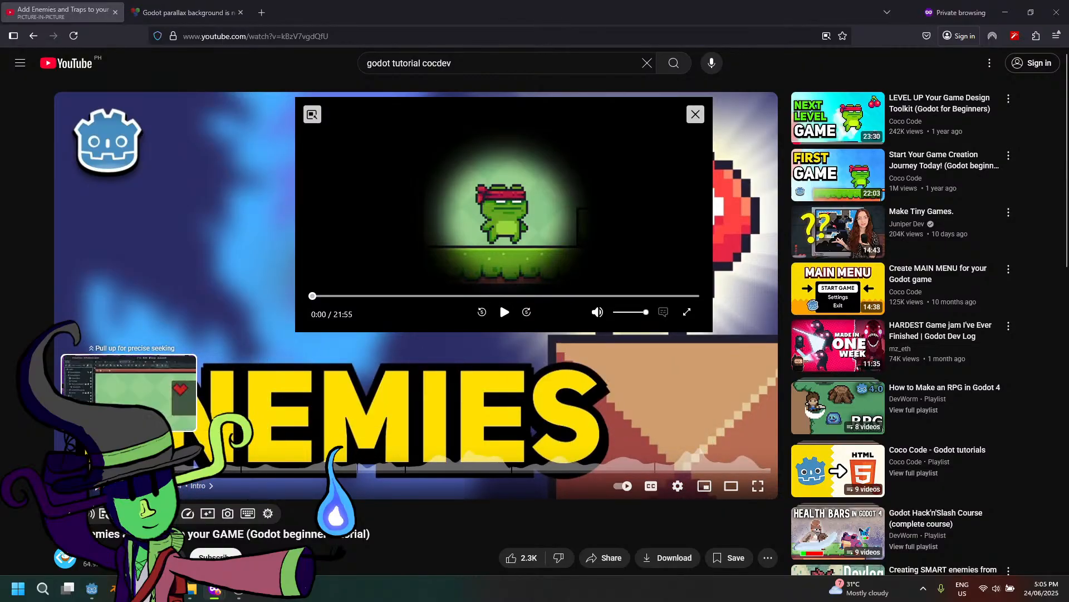
left_click(500, 302)
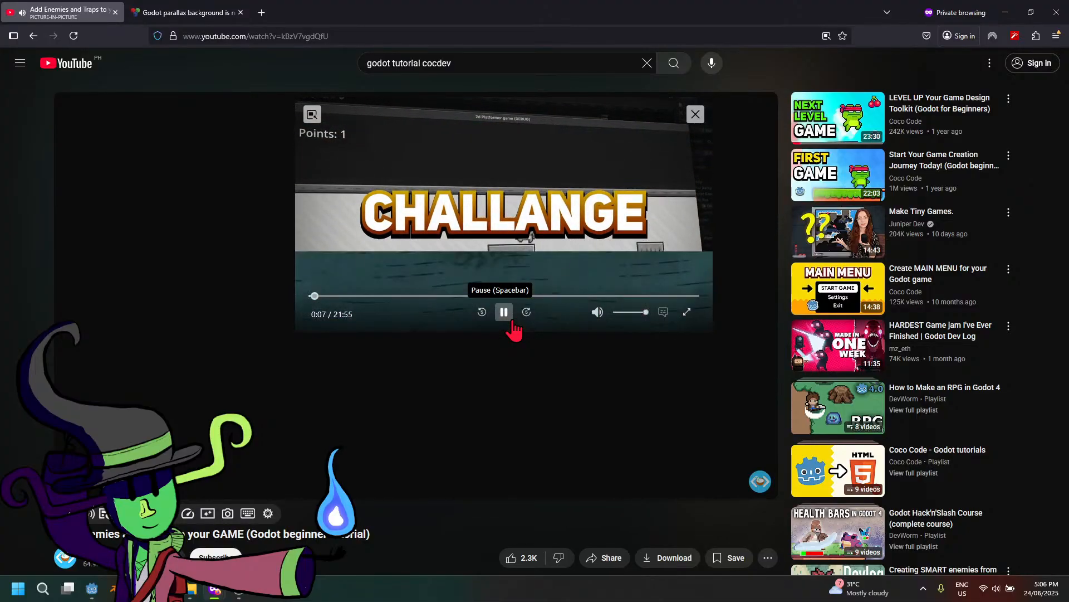
left_click(454, 472)
left_click(444, 473)
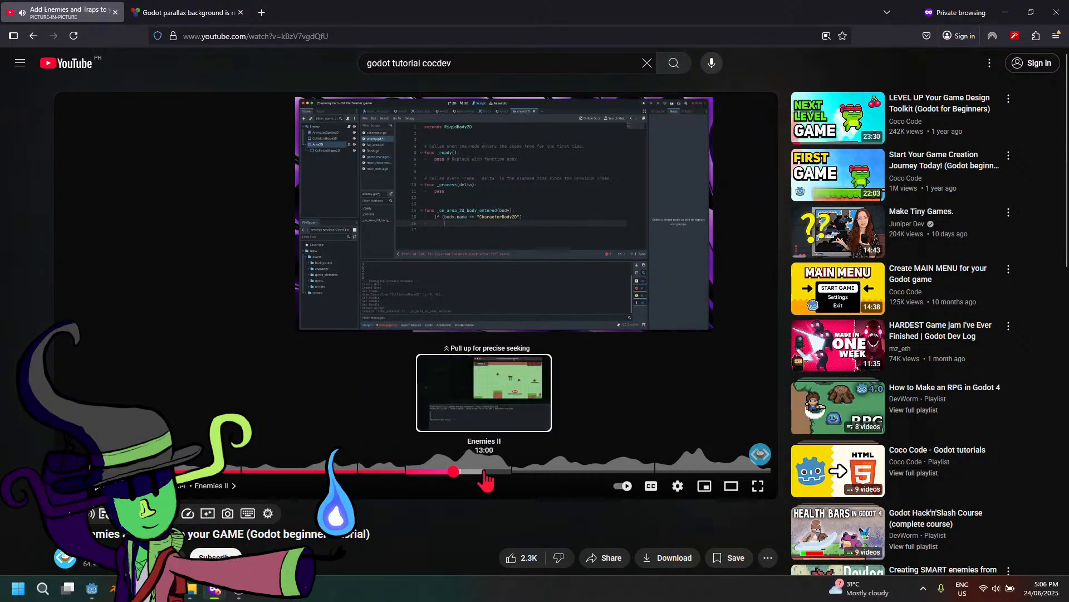
left_click_drag(485, 479, 546, 478)
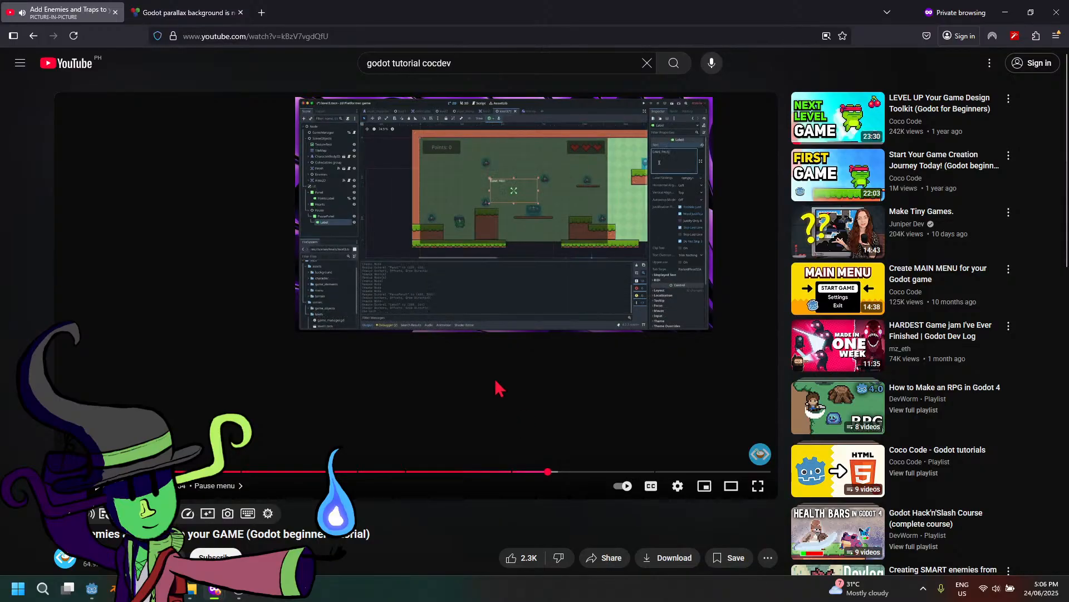
left_click(503, 313)
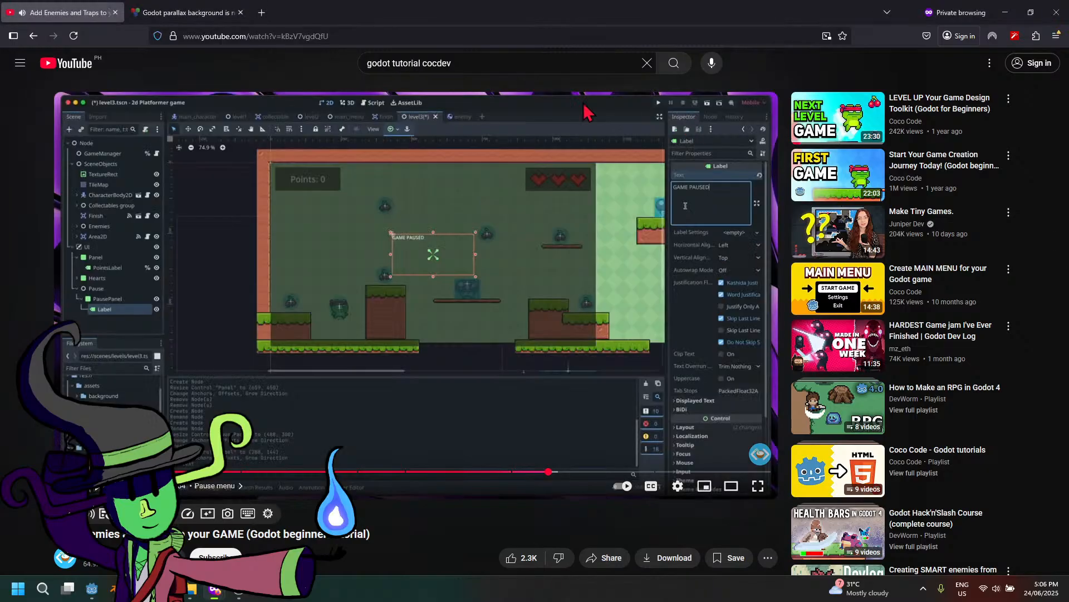
Close the floating video window and search YouTube for "godot parallax background tutorial"
left_click(696, 114)
left_click_drag(490, 66, 416, 65)
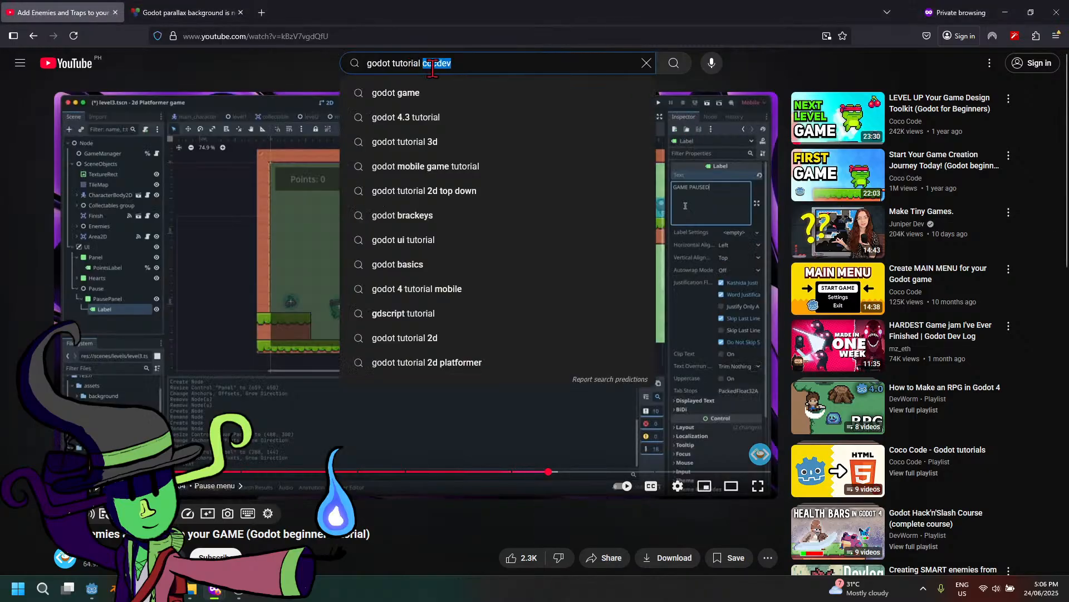
type("p")
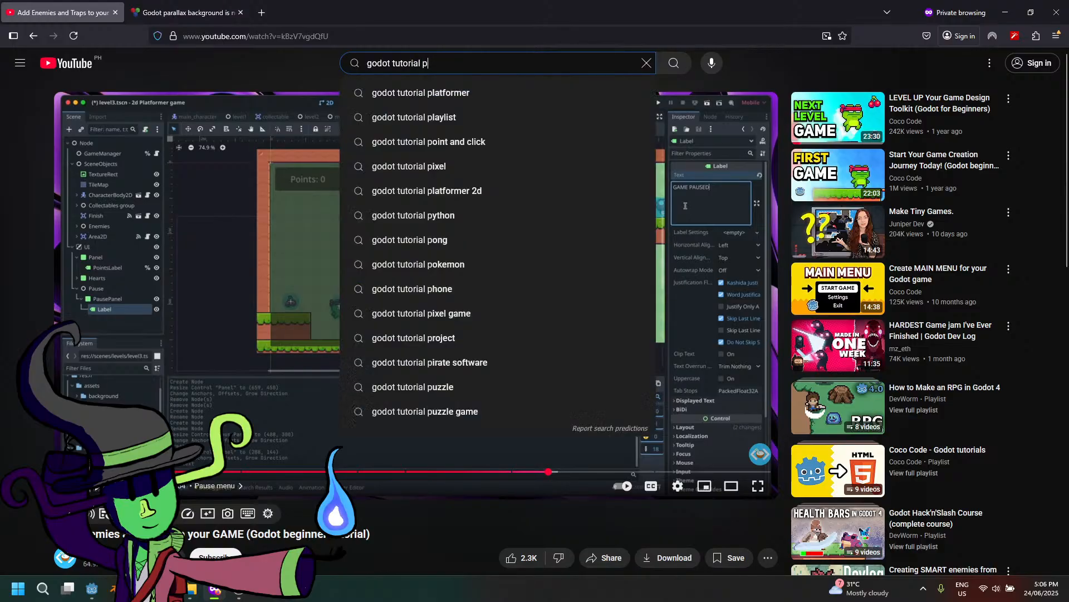
type("arallax bac")
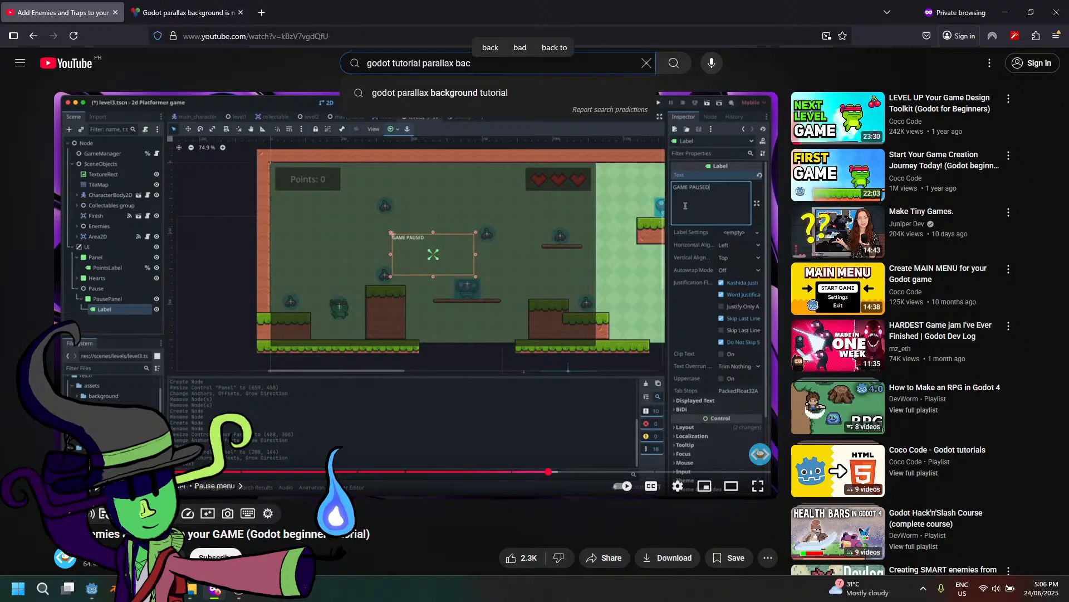
left_click(535, 123)
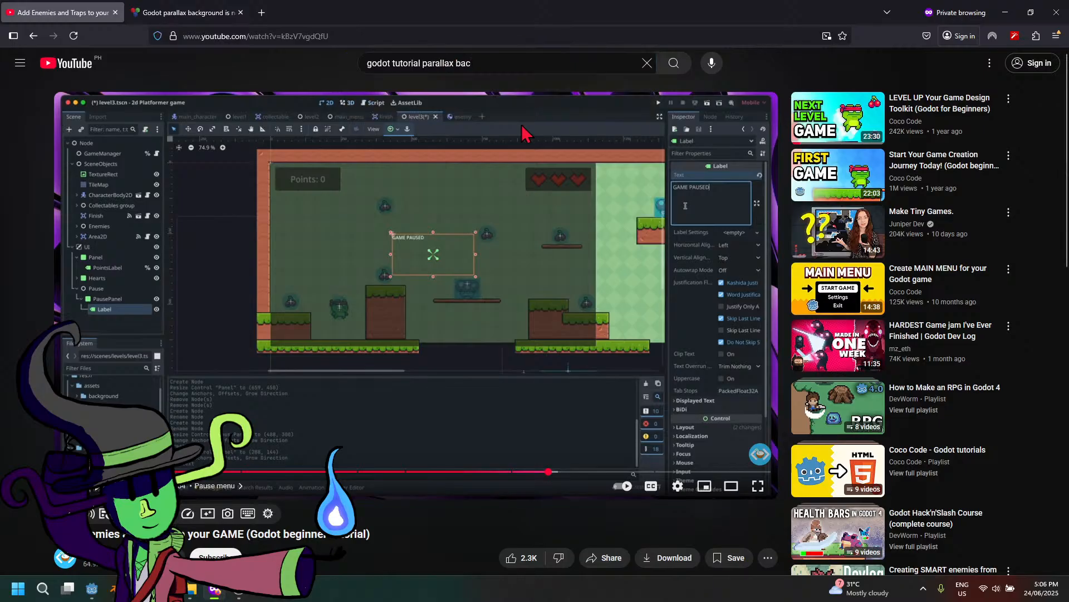
left_click(507, 65)
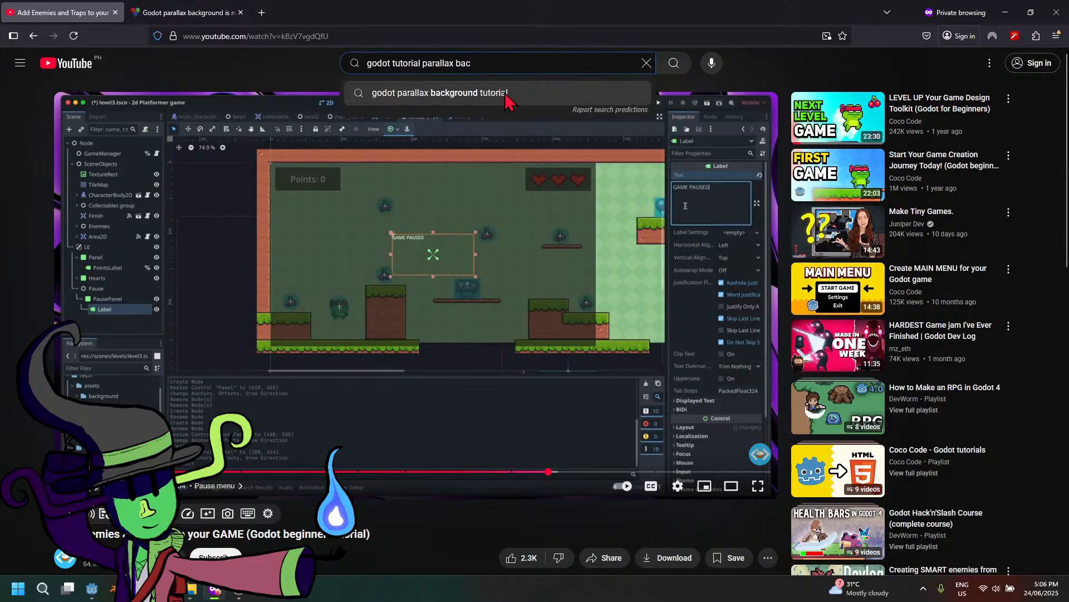
left_click(507, 95)
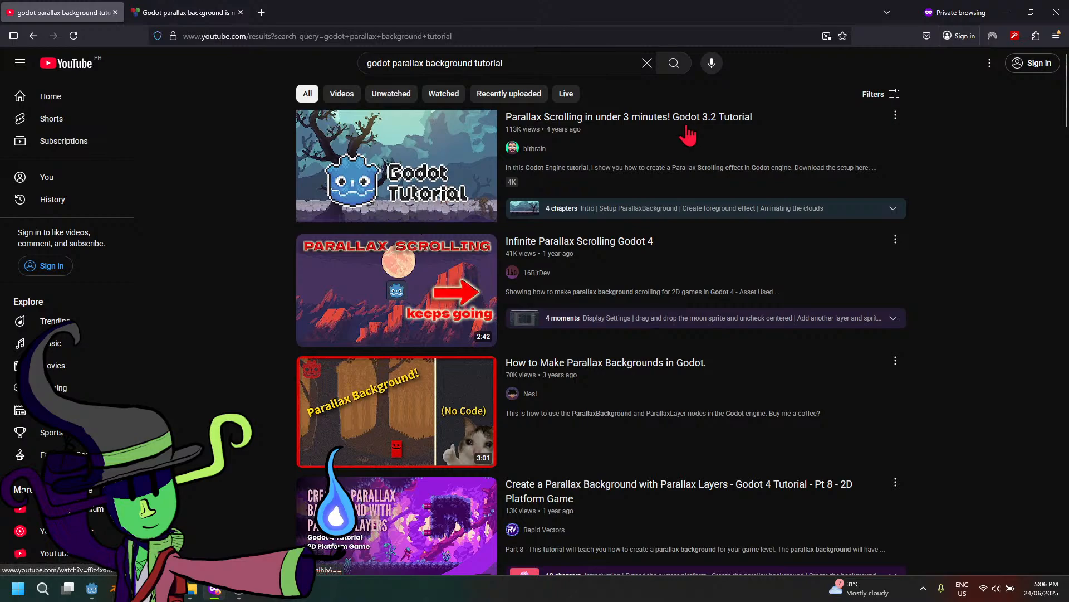
Open the Parallax Scrolling in under 3 minutes! Godot 3.2 Tutorial video in a smaller floating window, skip ahead to the ParallaxBackground setup, and pause it
mouse_move(704, 126)
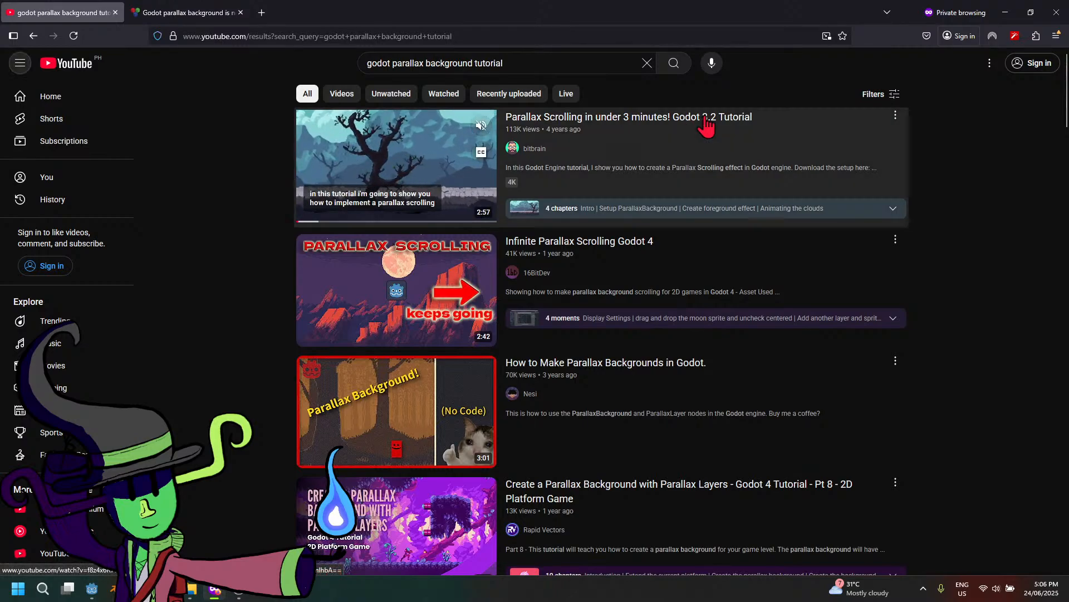
left_click(705, 126)
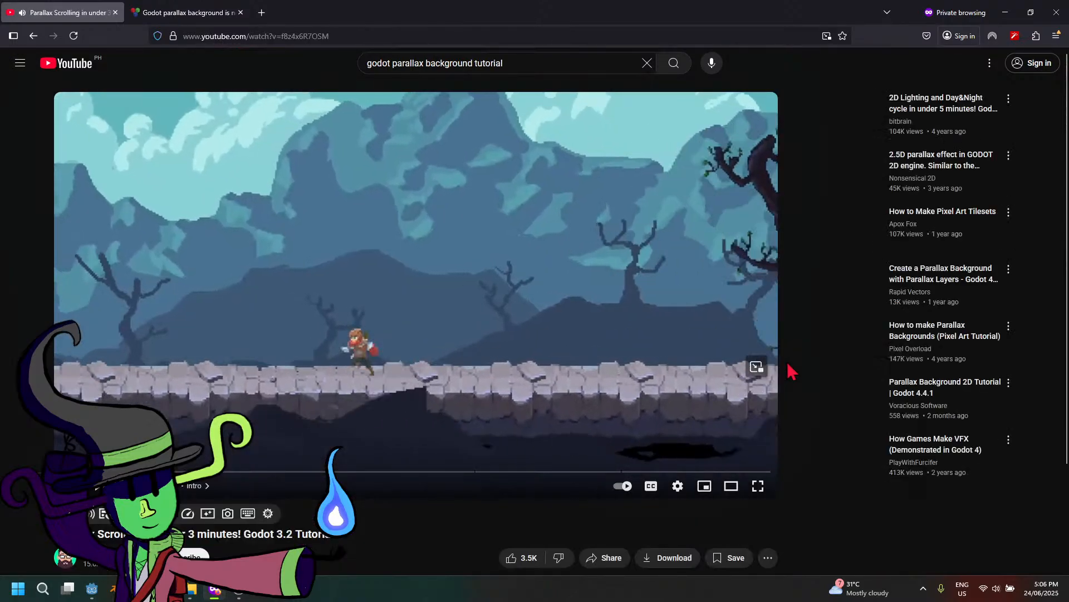
left_click(756, 367)
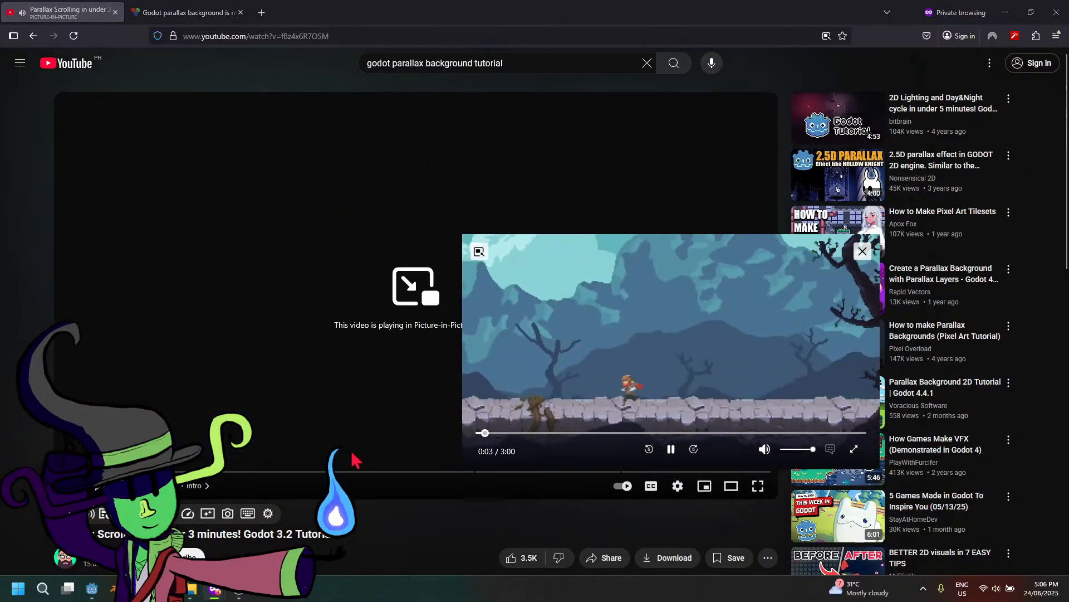
left_click_drag(466, 237, 517, 266)
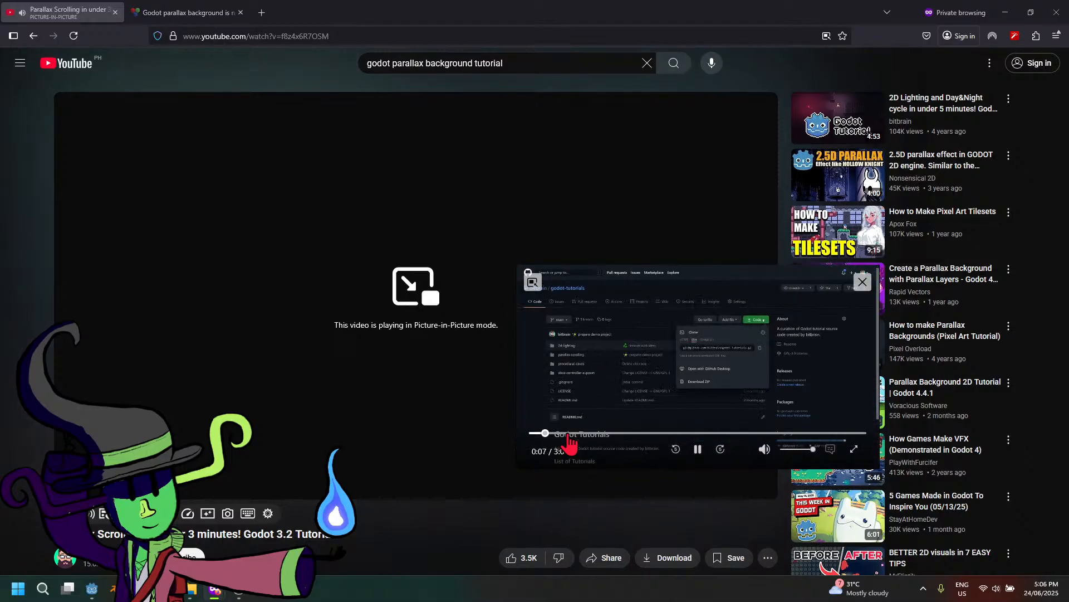
left_click(568, 434)
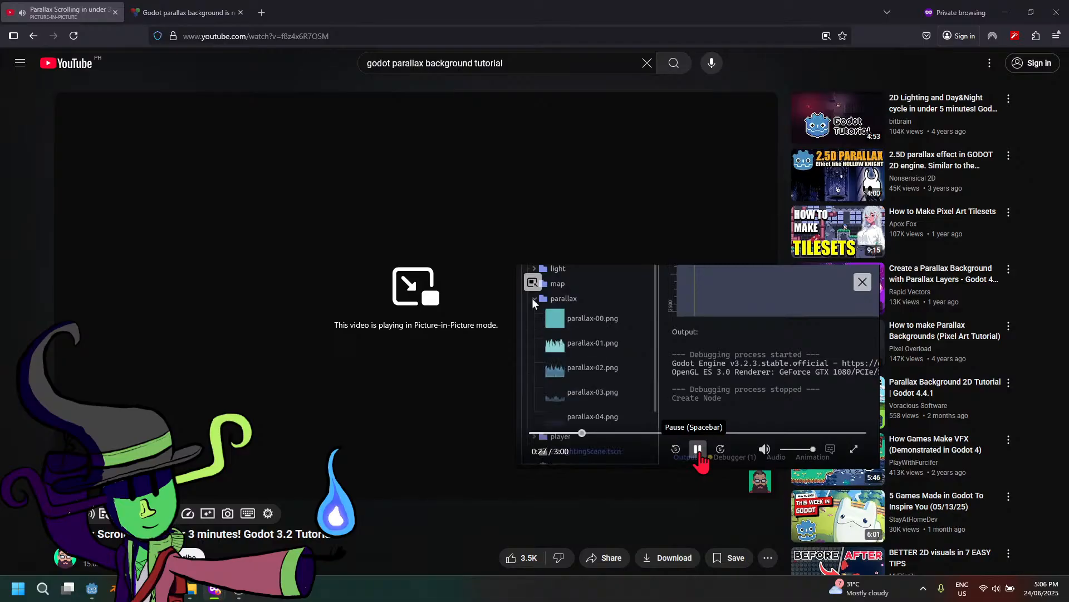
left_click(699, 450)
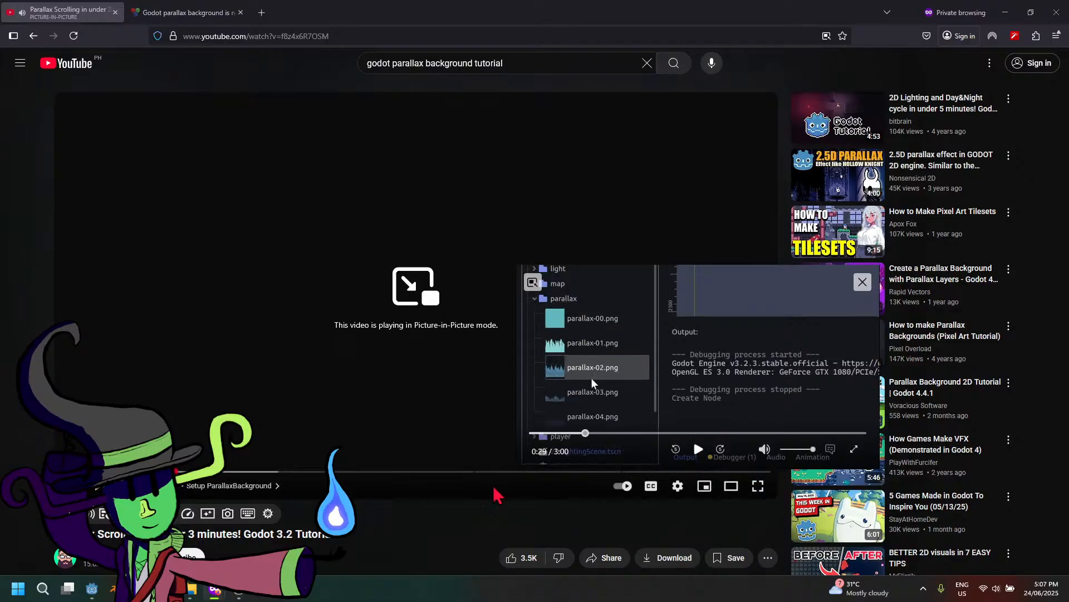
Switch to Godot and show the Space shooter scene in the 2D view
mouse_move(240, 589)
left_click(239, 527)
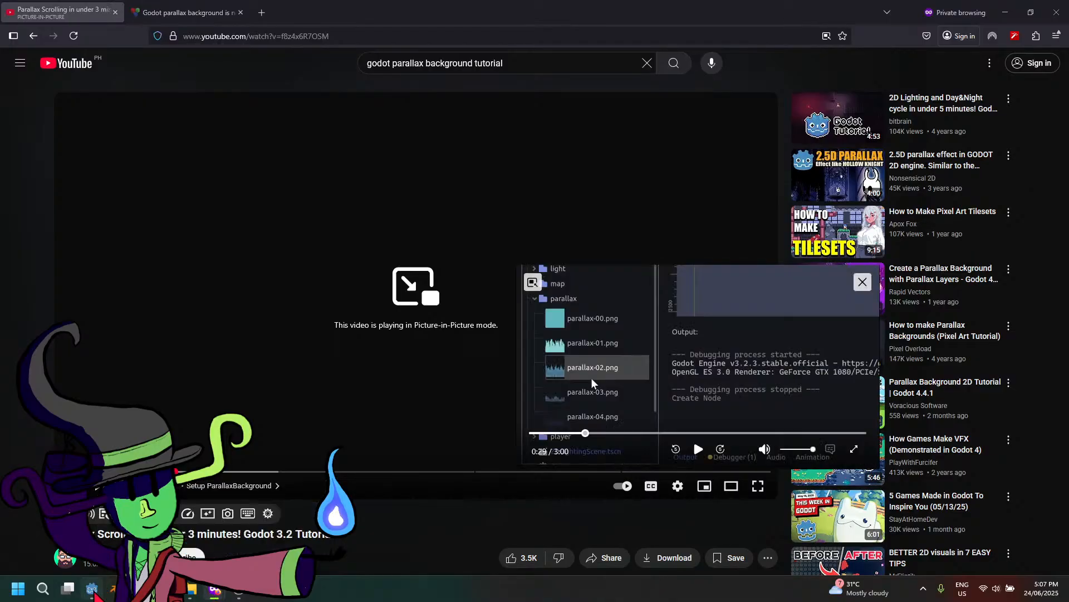
left_click(92, 589)
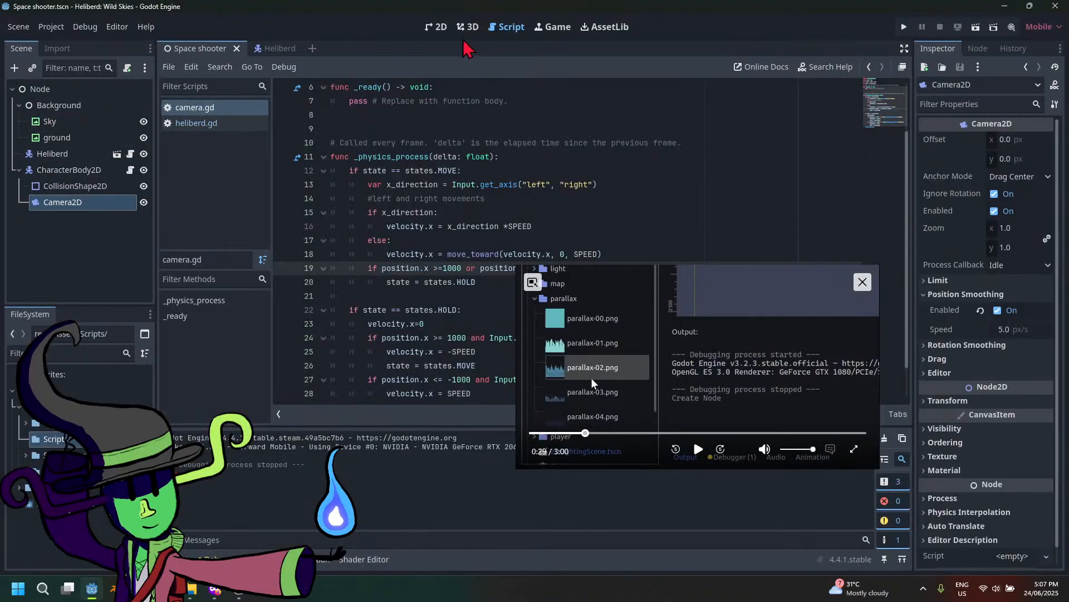
left_click(437, 26)
left_click(100, 109)
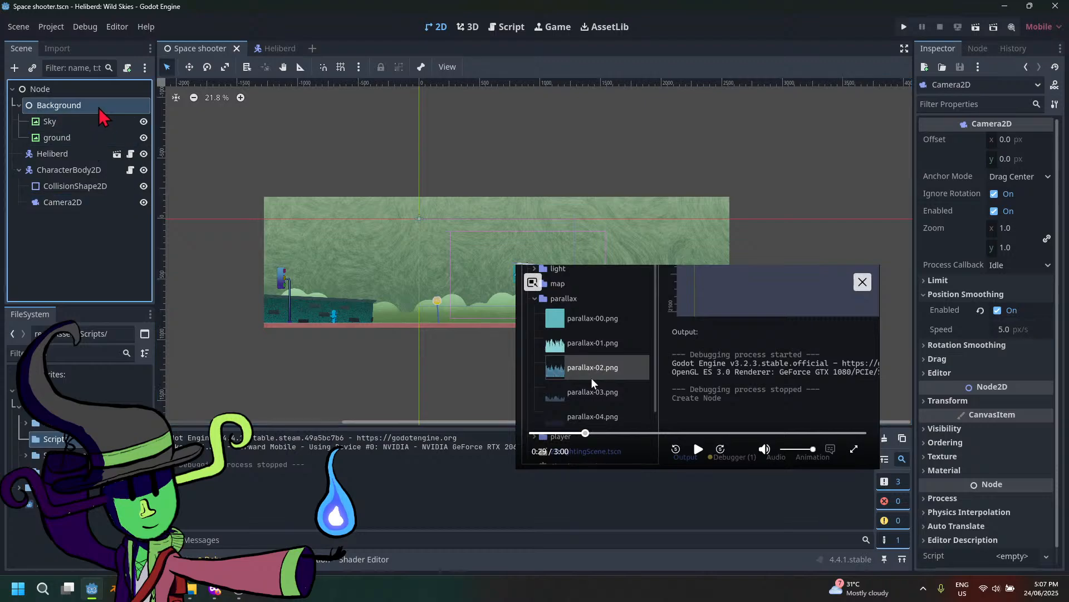
Add a ParallaxBackground node under the root Node and place it above Background in the scene tree
left_click(40, 89)
left_click(14, 67)
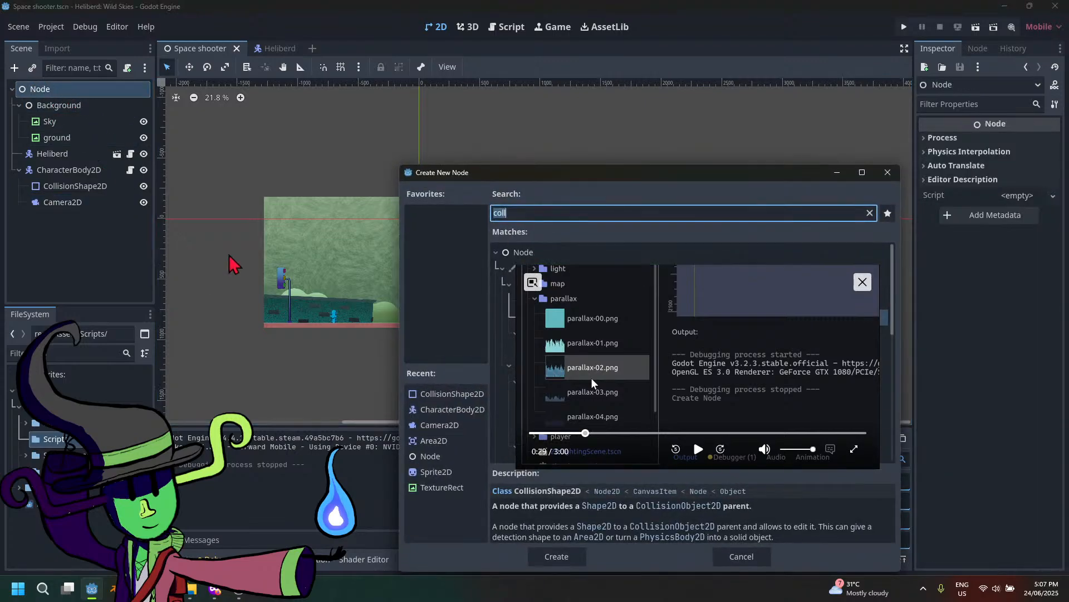
type("parall")
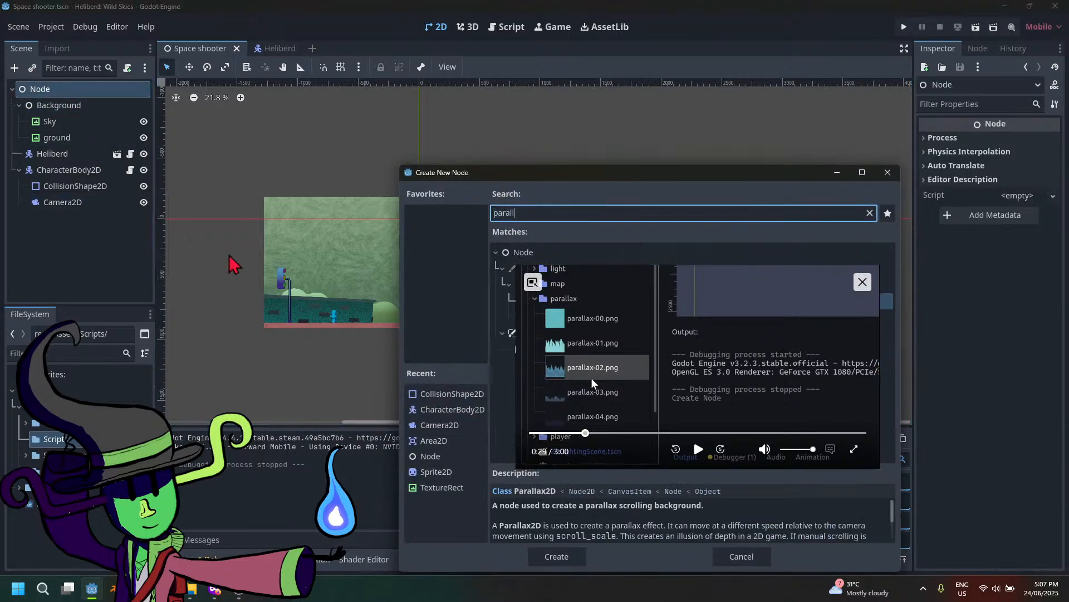
left_click_drag(642, 326, 901, 413)
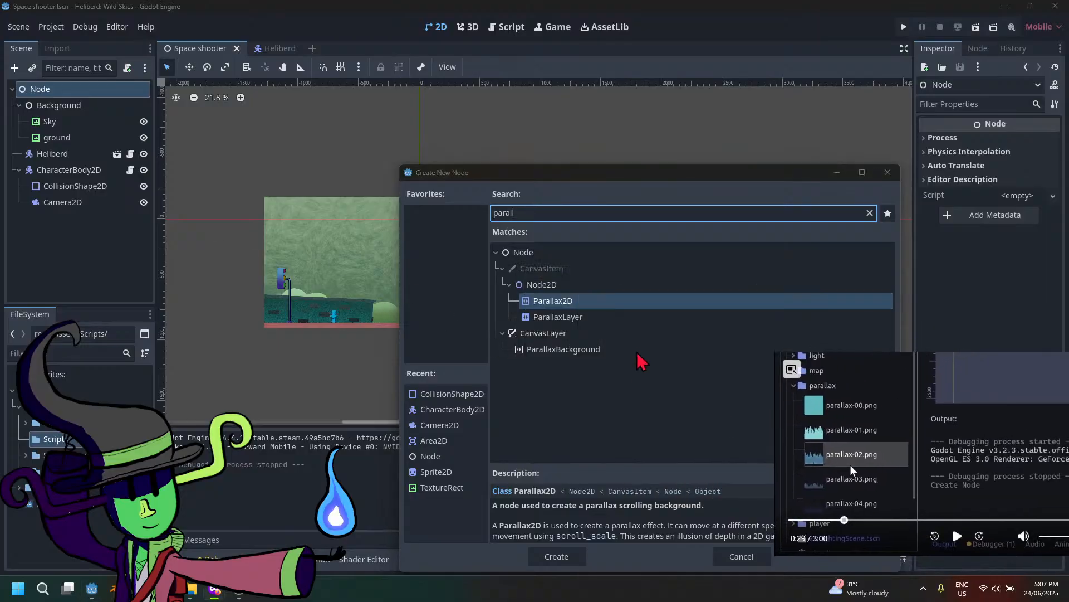
left_click(624, 354)
left_click(568, 557)
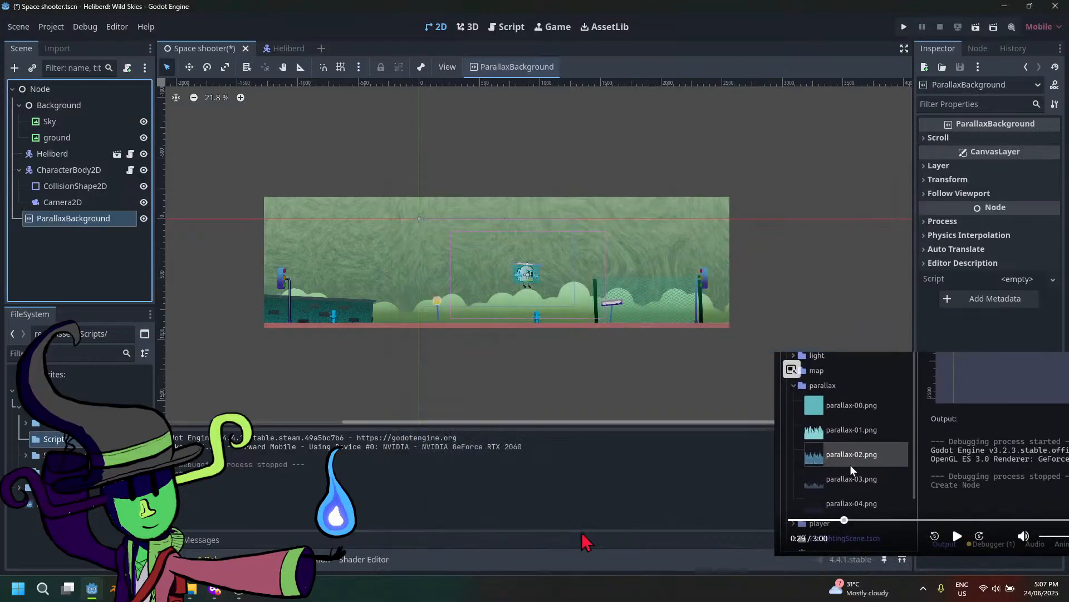
left_click_drag(59, 222, 53, 103)
Watch the tutorial's part on building ParallaxLayer nodes with sprites in the floating window and pause it
left_click_drag(907, 414, 697, 303)
left_click(751, 427)
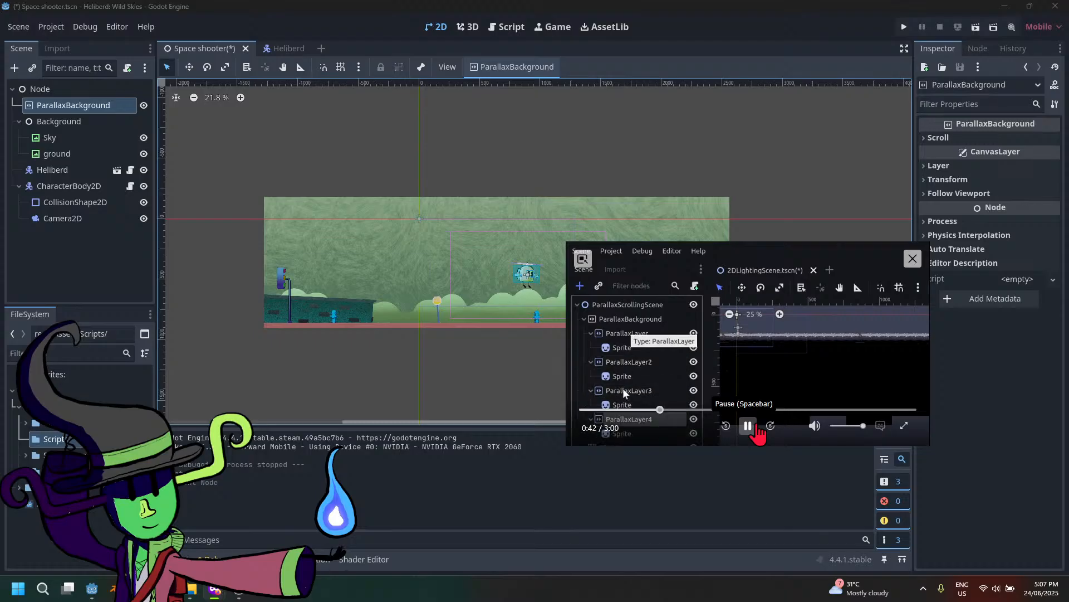
left_click(752, 426)
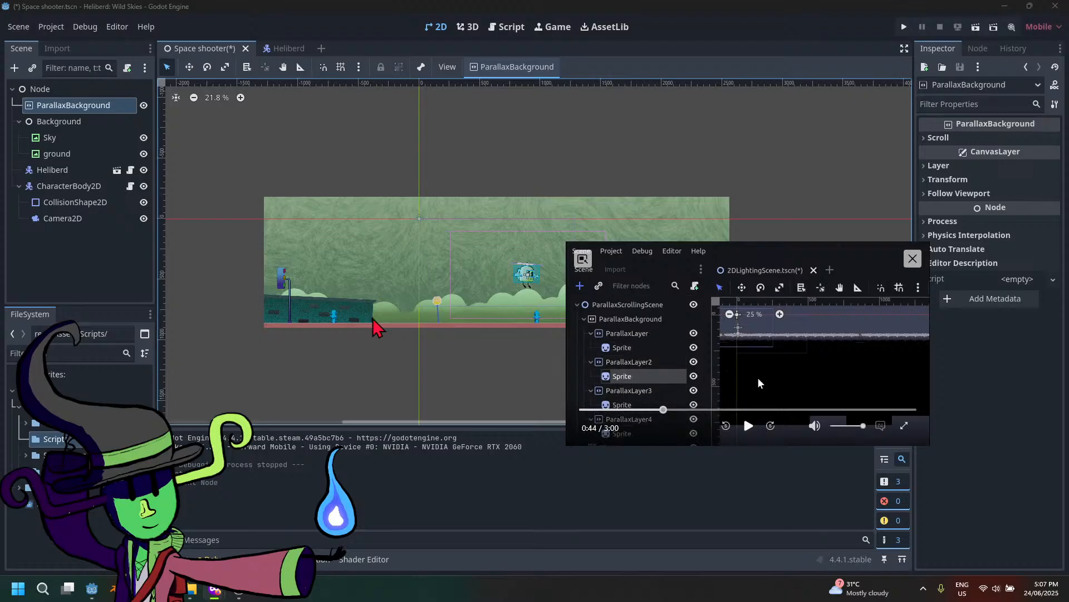
Add a ParallaxLayer node as a child of ParallaxBackground, moving the floating video clear of the node list
right_click(86, 108)
left_click(112, 120)
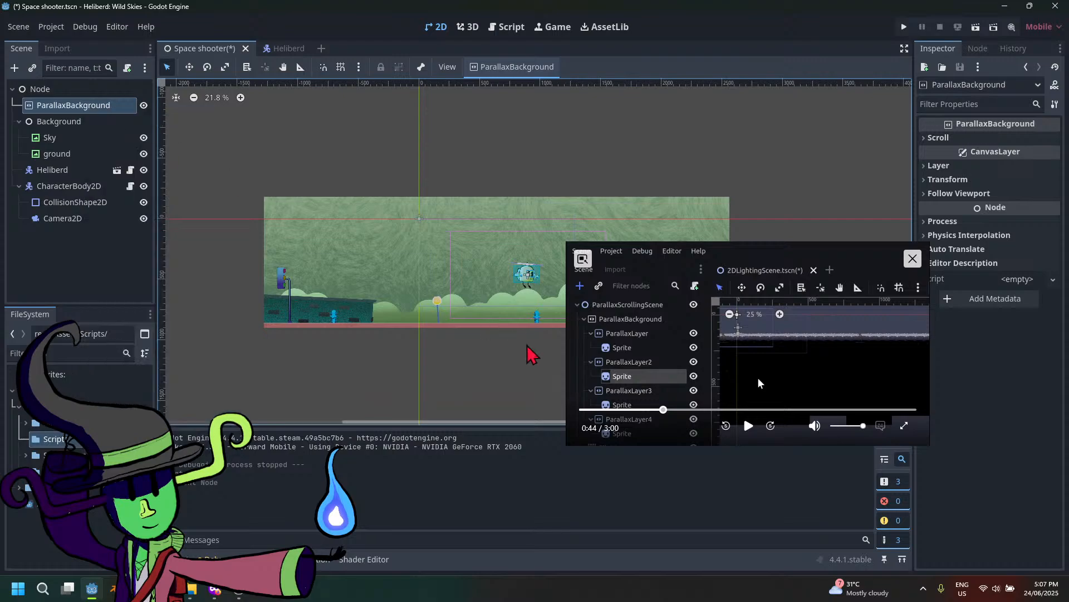
left_click_drag(695, 301, 865, 361)
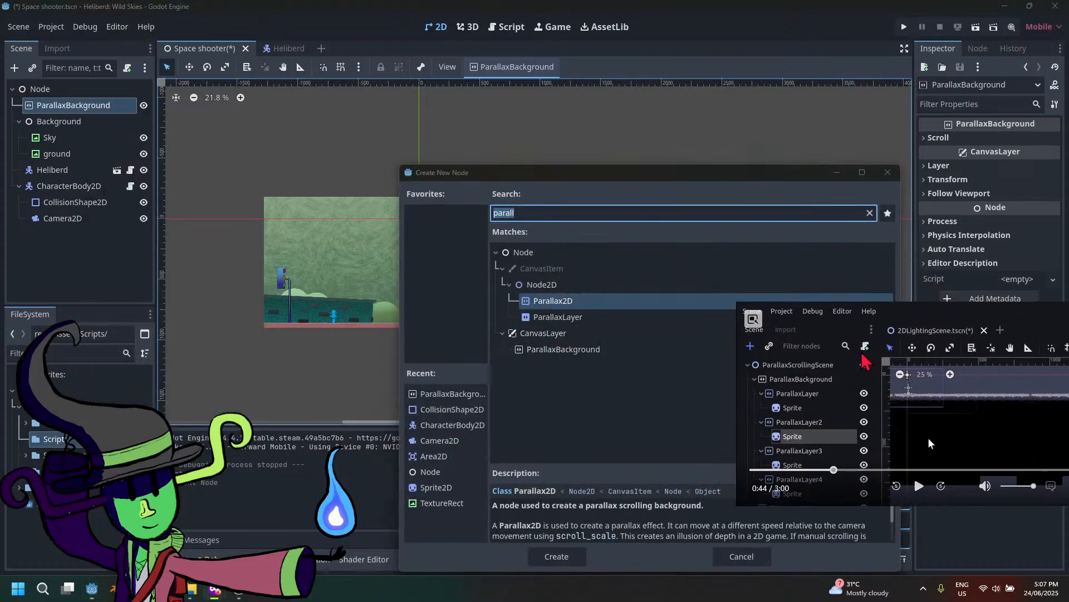
left_click(562, 317)
left_click(556, 556)
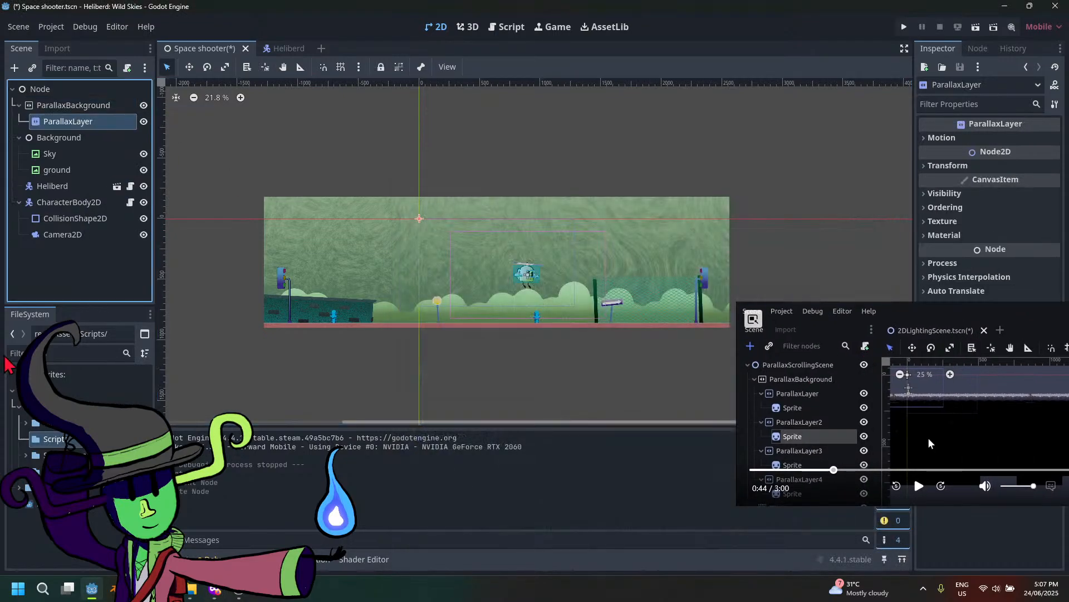
Add a Sprite2D node as a child of ParallaxLayer, moving the floating tutorial video off the Inspector
right_click(82, 128)
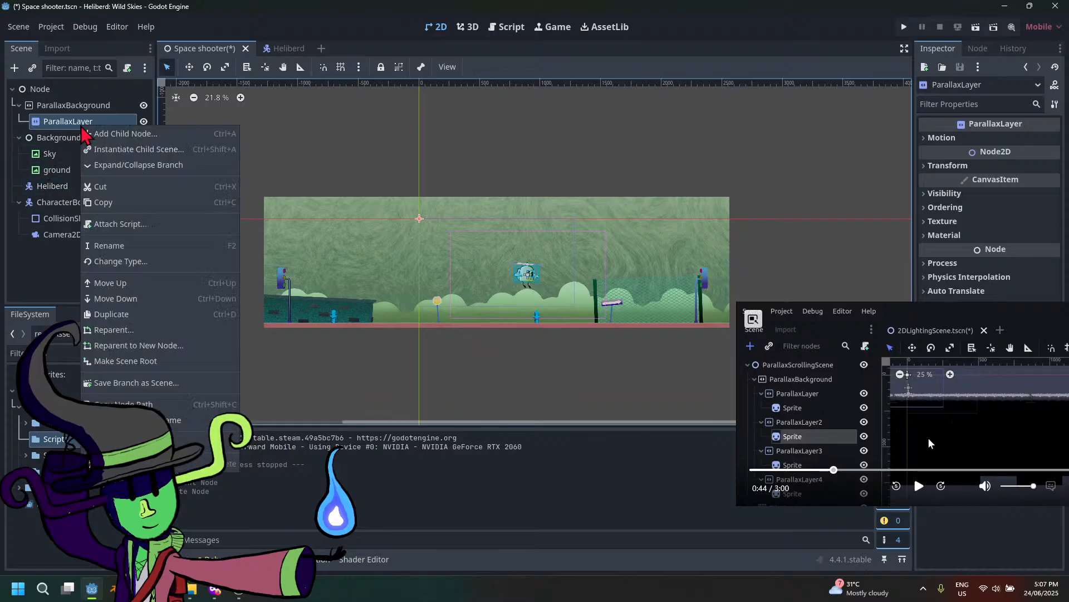
left_click(91, 137)
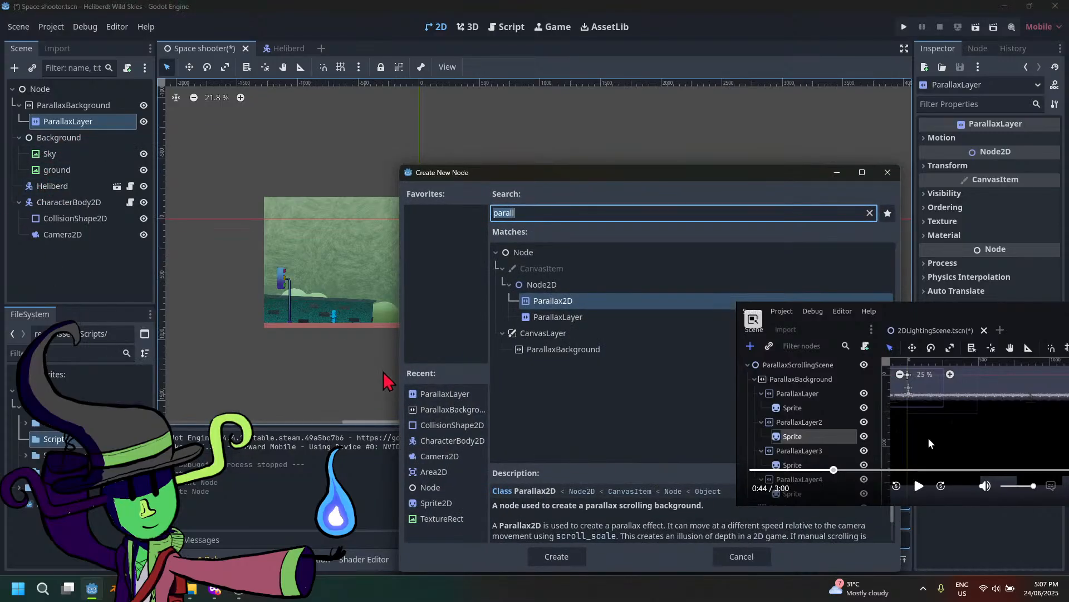
type("spr")
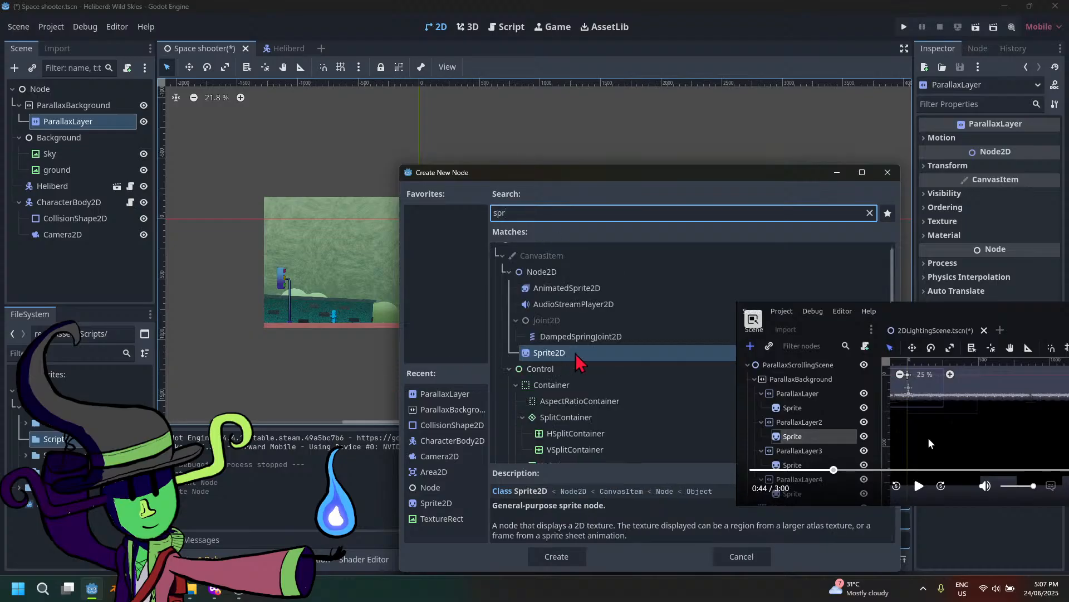
type("i")
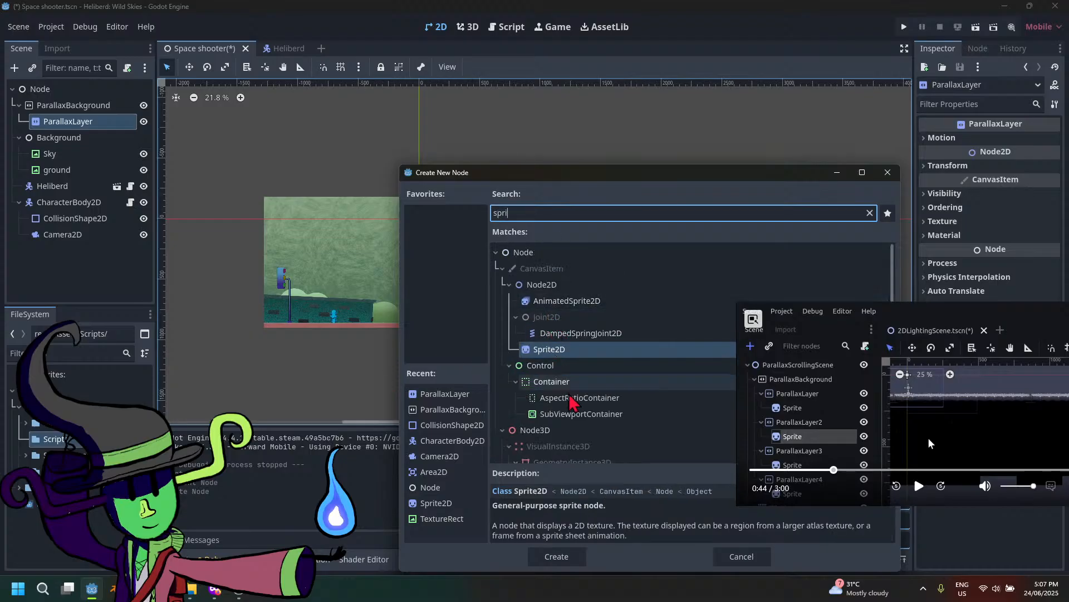
left_click(556, 557)
left_click_drag(933, 425, 691, 361)
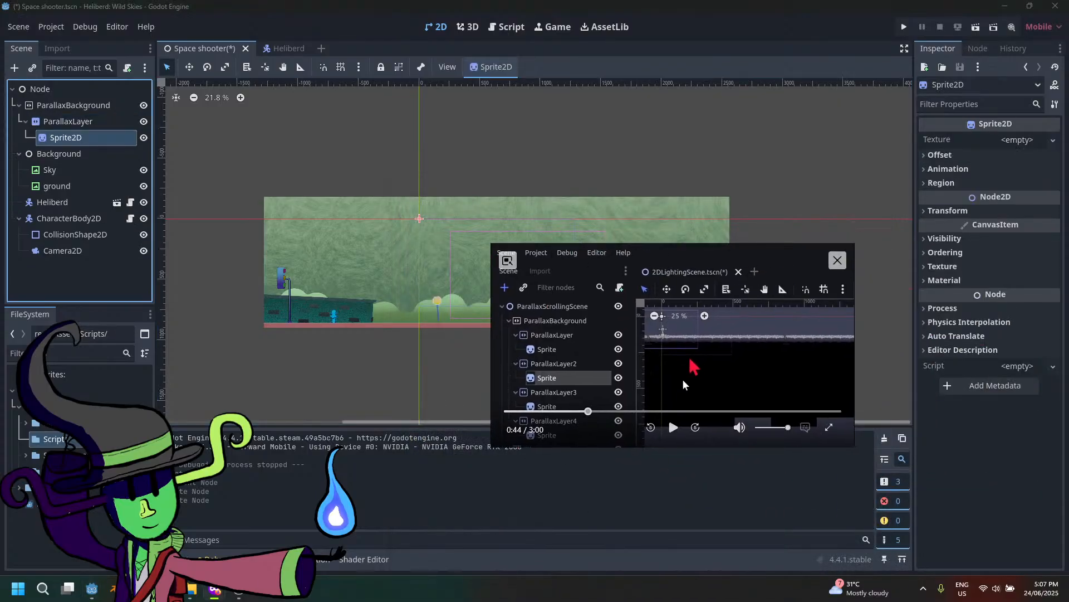
Duplicate ParallaxLayer together with its Sprite2D child, briefly playing and pausing the tutorial beforehand
left_click(72, 122)
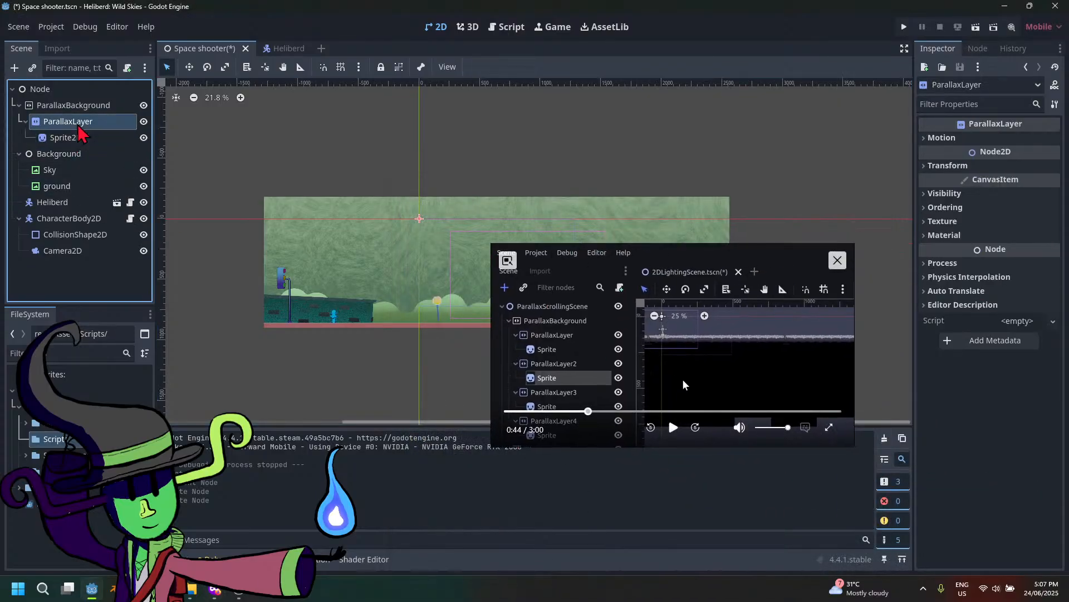
left_click(672, 428)
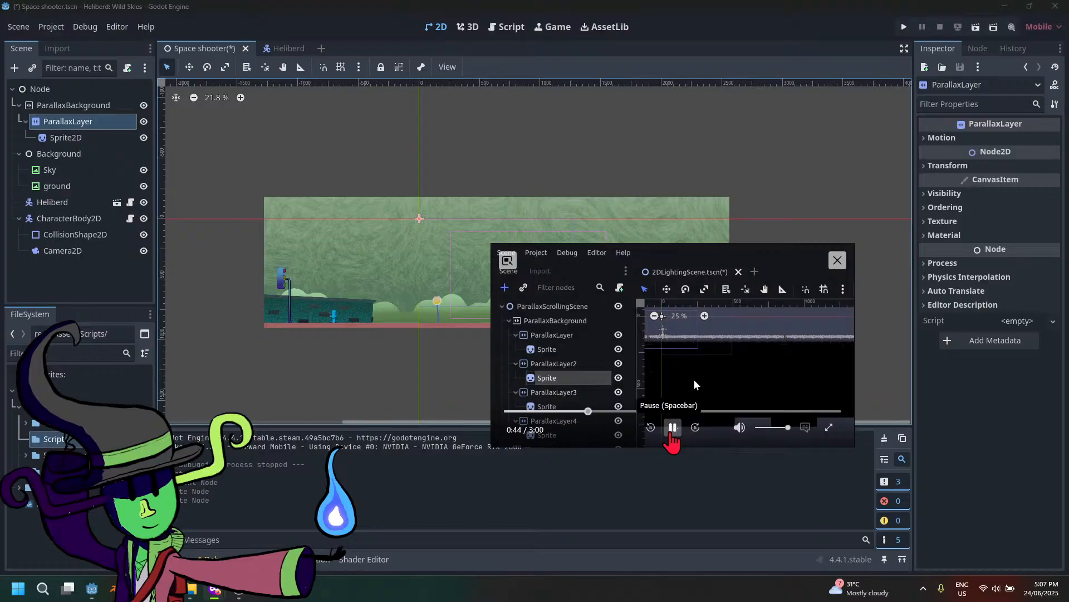
left_click(672, 428)
right_click(60, 121)
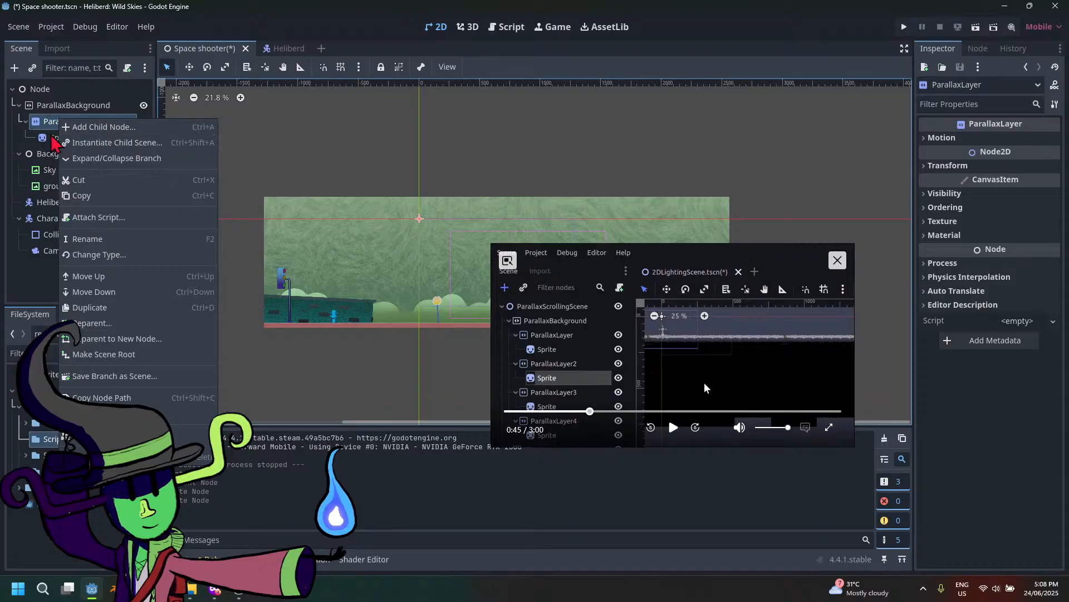
left_click(137, 307)
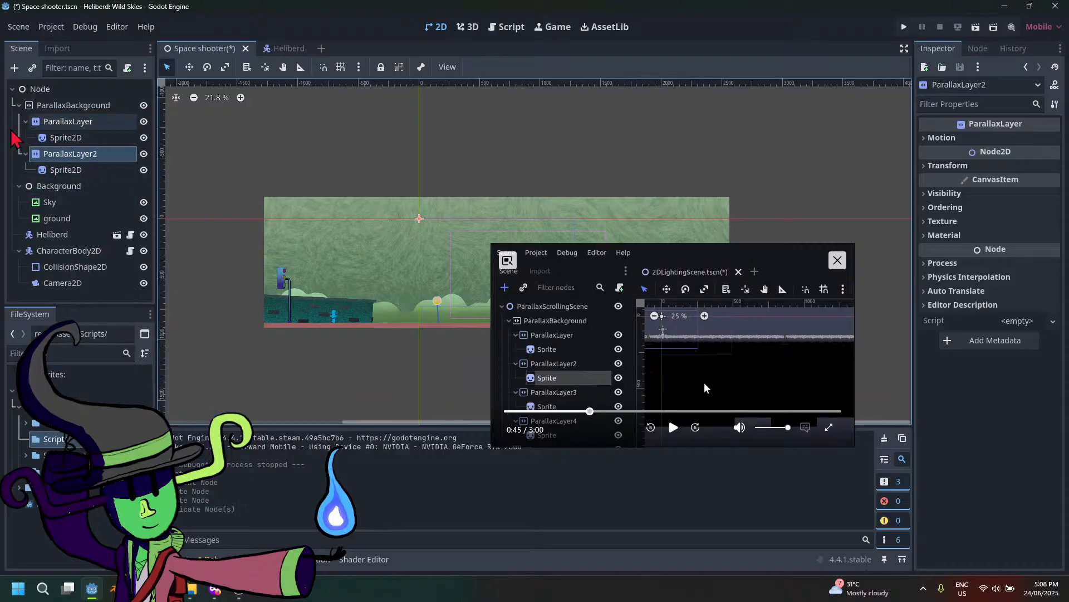
Watch the tutorial's part on giving the layer sprites their images, pause it, and move the video clear of the scene
left_click(675, 428)
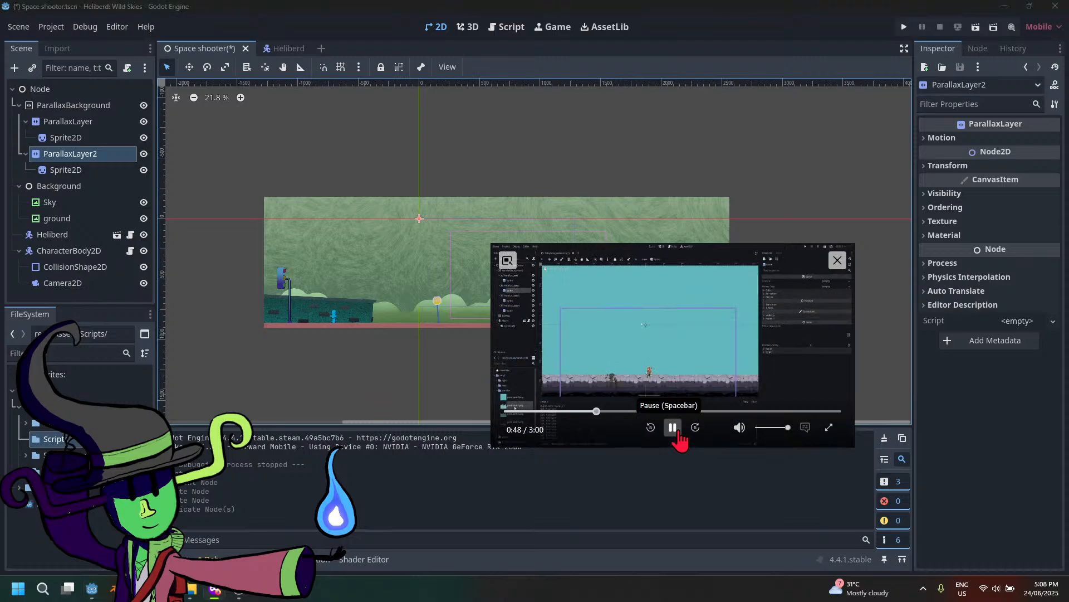
left_click(672, 426)
left_click_drag(646, 356, 690, 517)
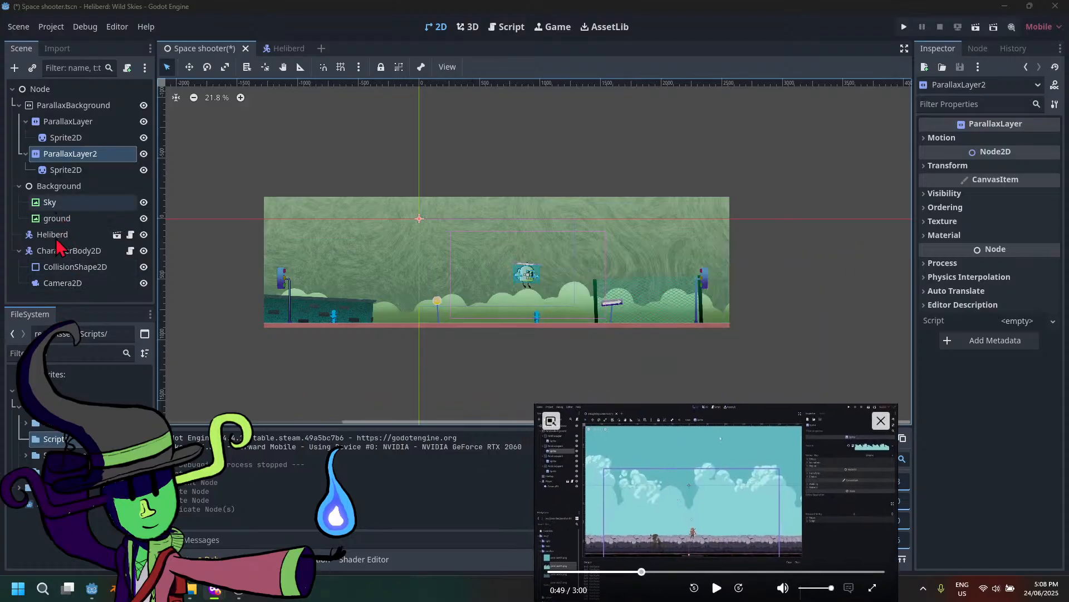
Assign the hanging treetops image as texture of ParallaxLayer2's sprite and the green sky image as texture of ParallaxLayer's sprite
left_click(27, 424)
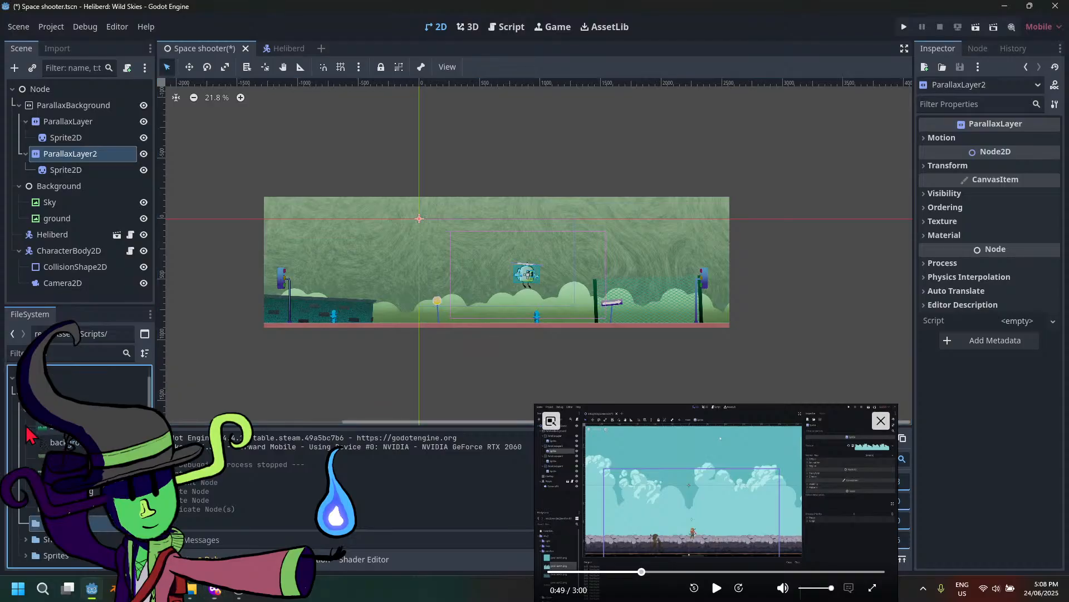
left_click(99, 170)
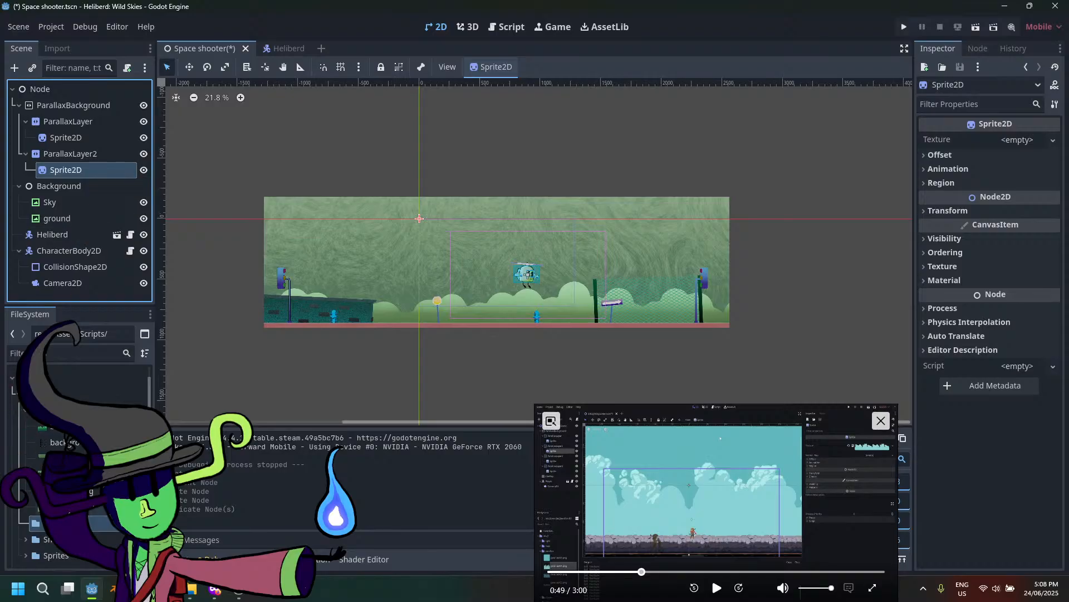
left_click_drag(69, 491, 1019, 146)
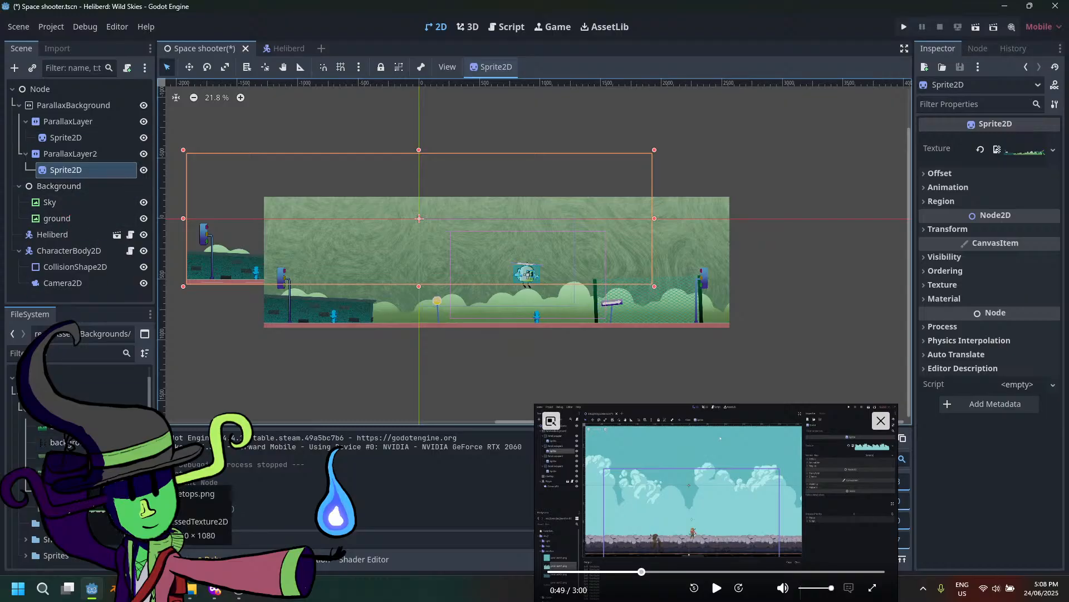
left_click_drag(73, 476, 1018, 154)
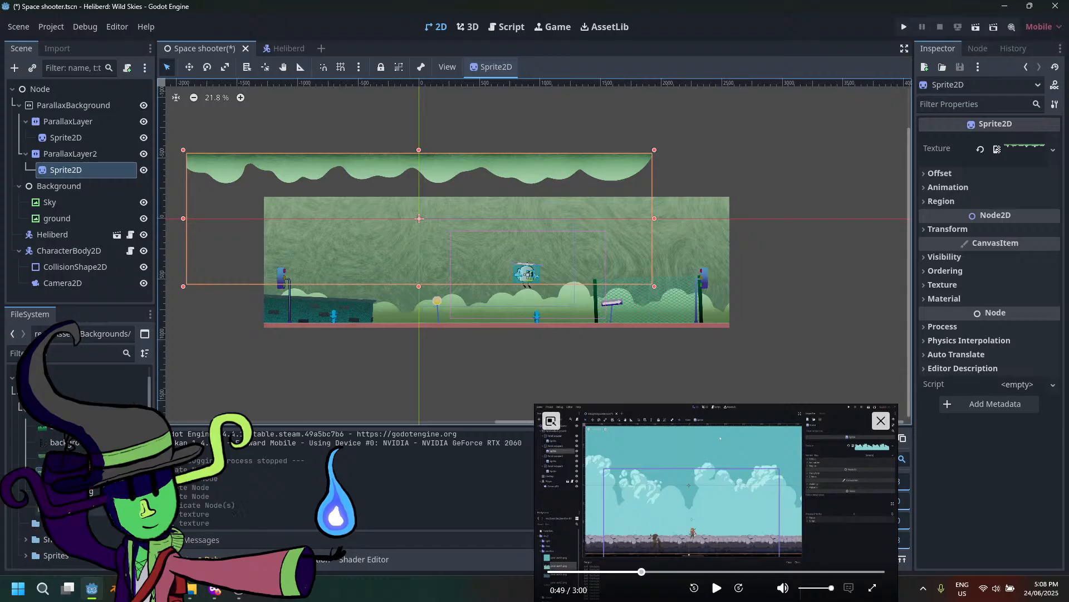
left_click(68, 121)
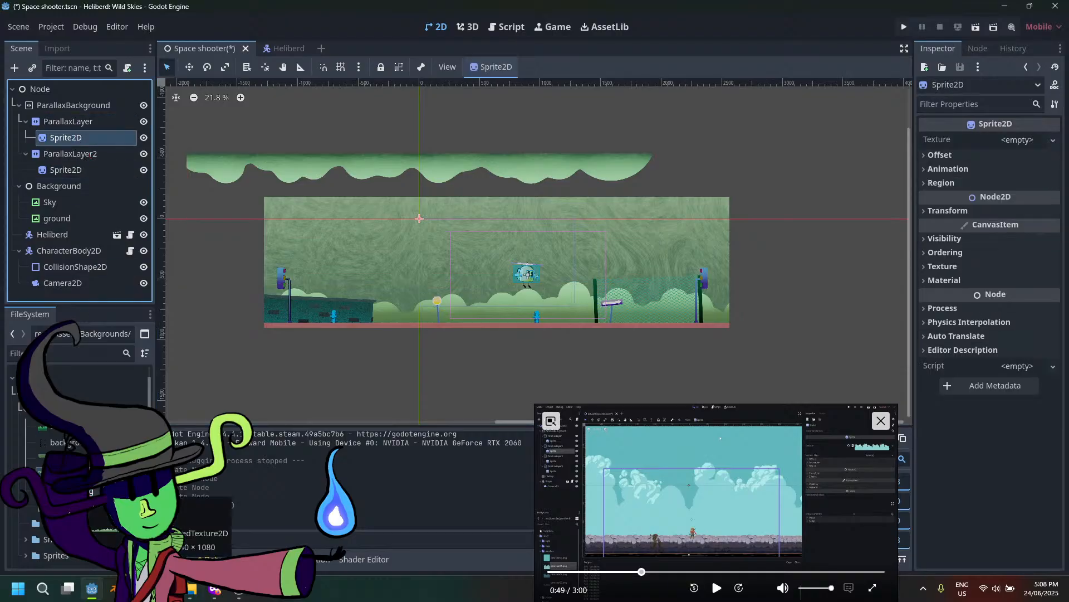
left_click_drag(73, 508, 1001, 150)
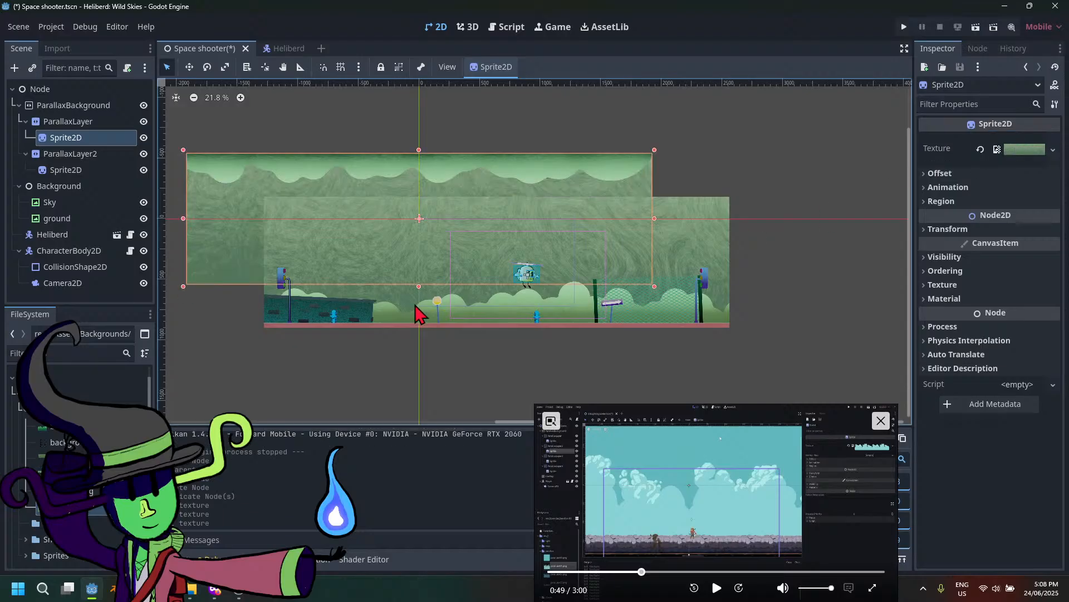
Compare the parallax layers and their sprites with the existing Background and Sky nodes in the 2D view
left_click(100, 105)
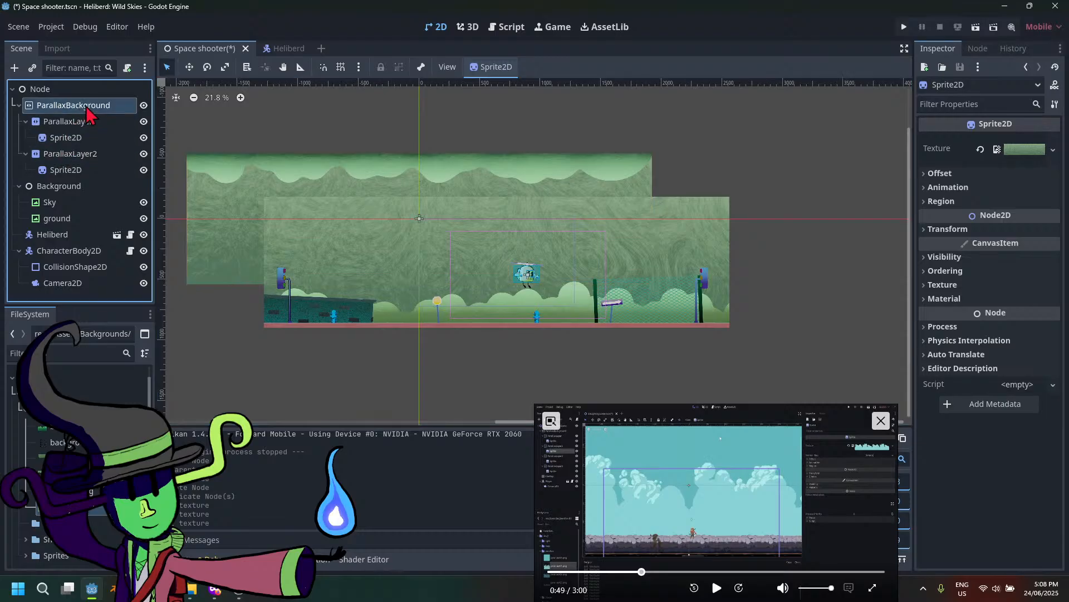
left_click(82, 185)
left_click(90, 204)
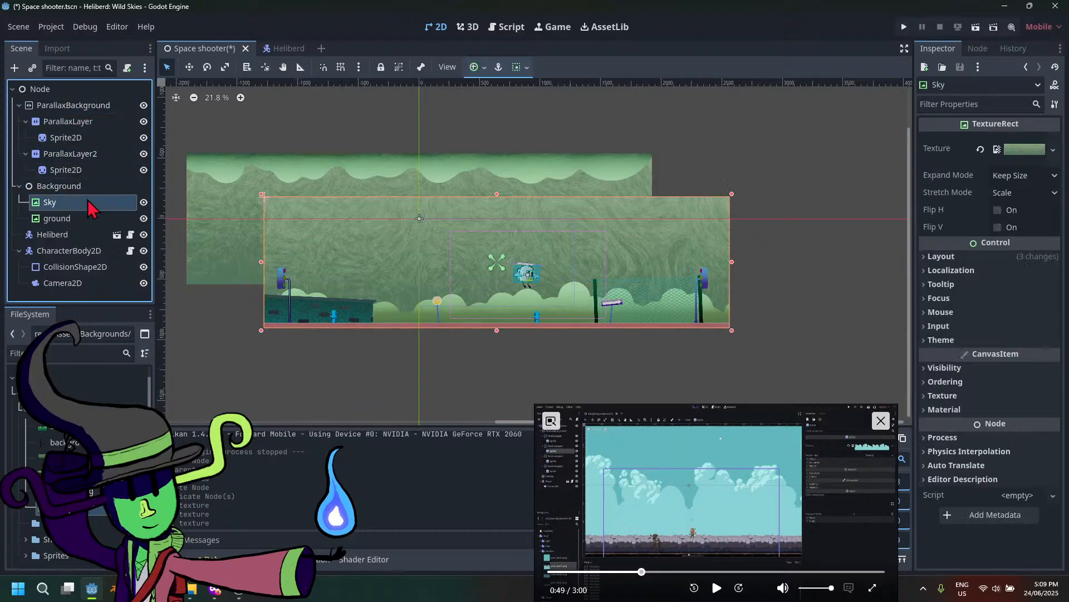
left_click(90, 155)
left_click(86, 170)
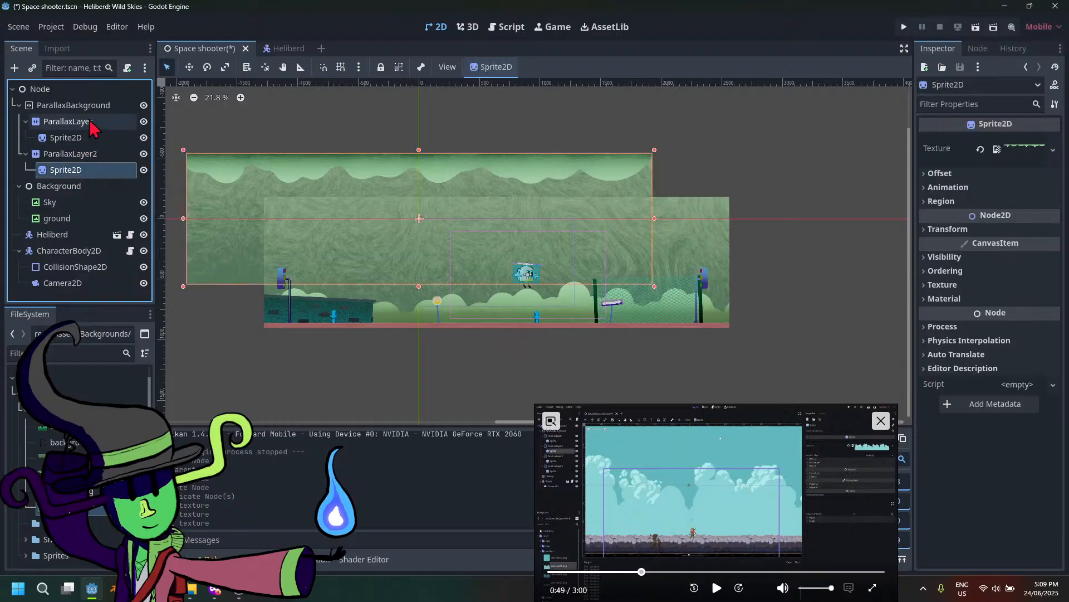
left_click(69, 122)
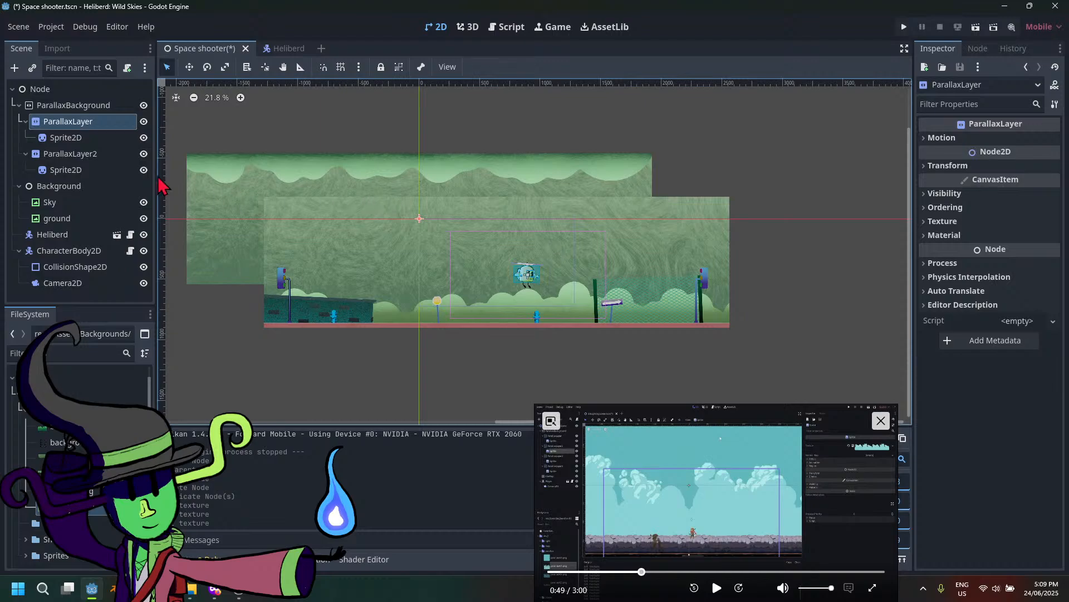
left_click(129, 106)
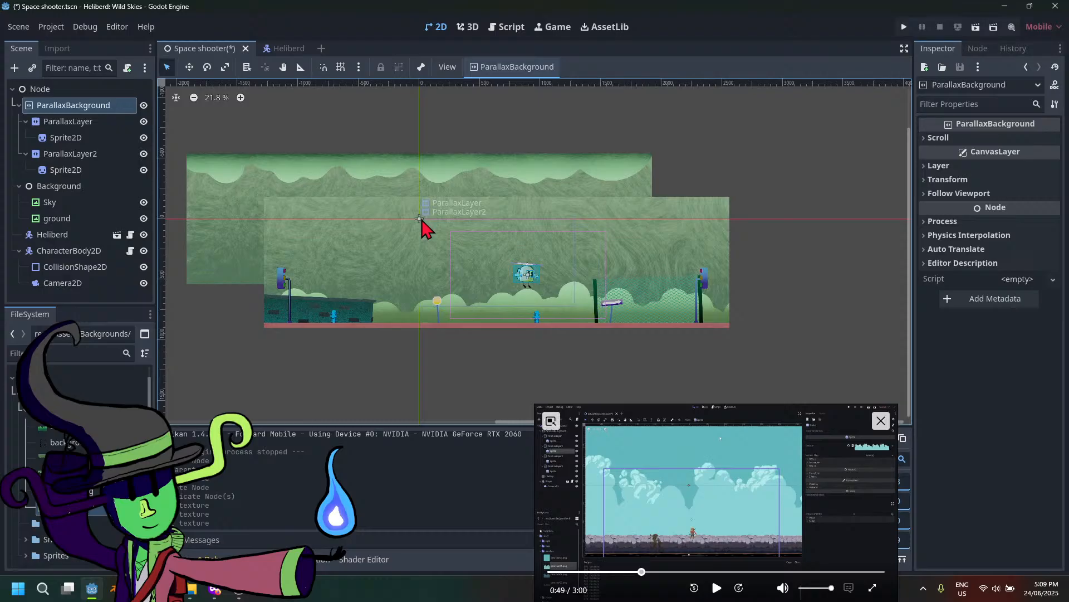
Rename ParallaxLayer2 as Foreground treetops and ParallaxLayer as Sky
left_click_drag(711, 496, 674, 369)
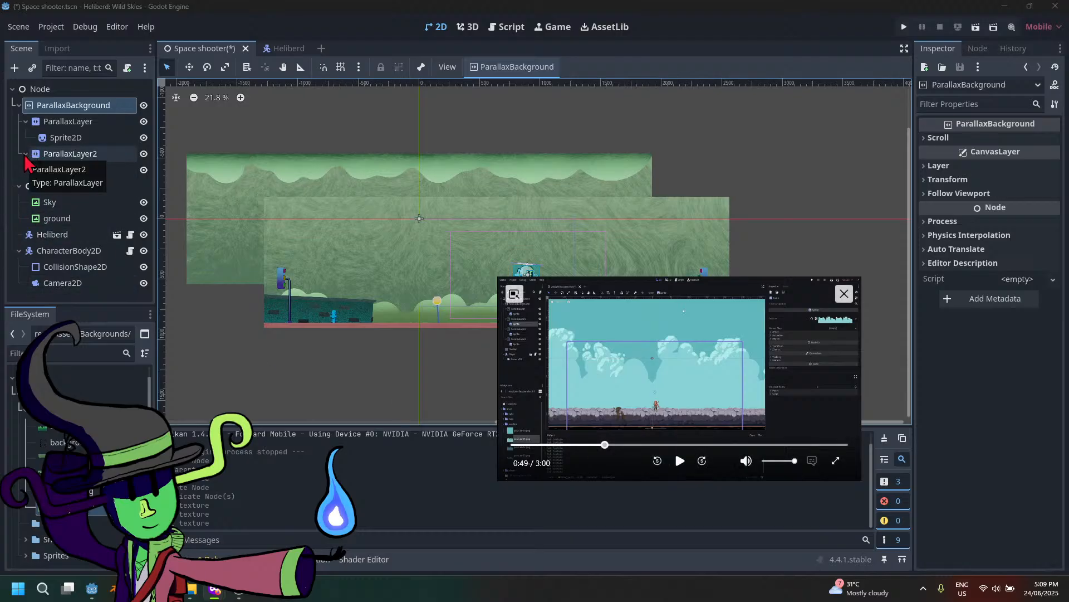
double_click(95, 155)
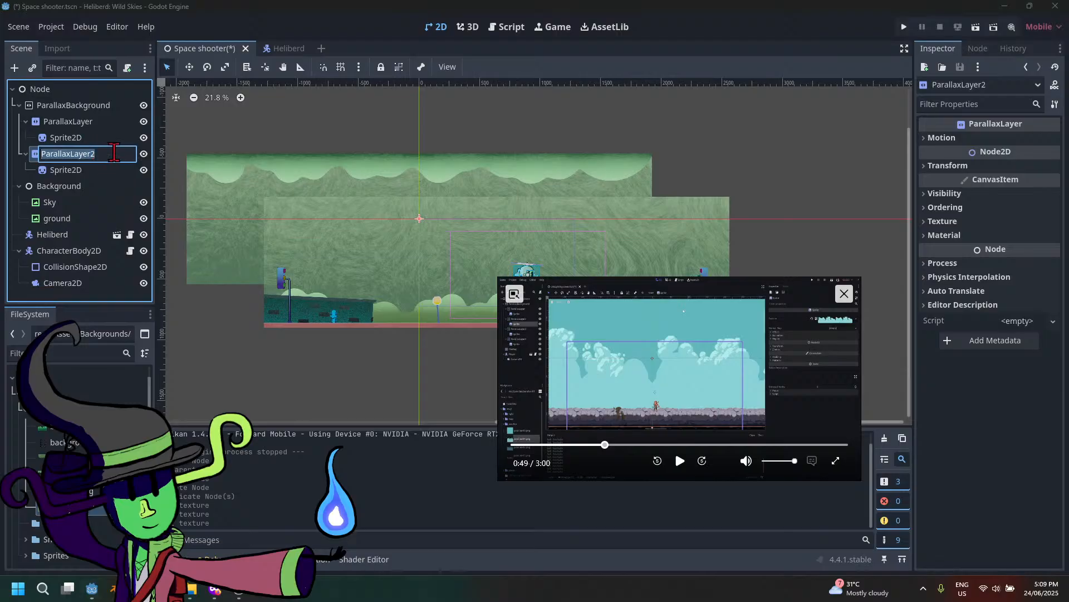
type("Foreground treetops")
key("Return")
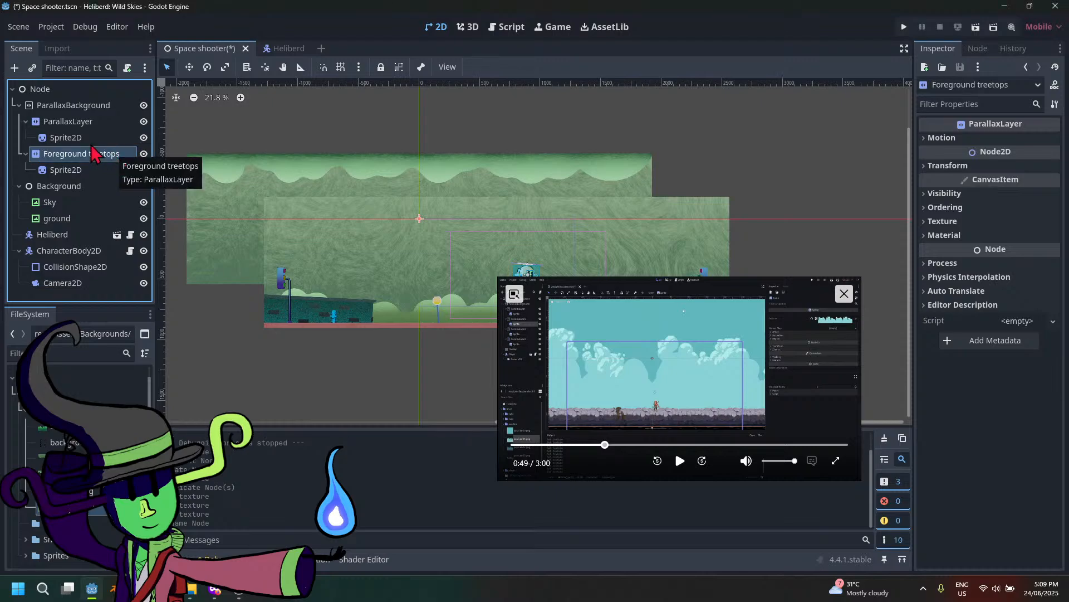
double_click(66, 122)
type("Sky")
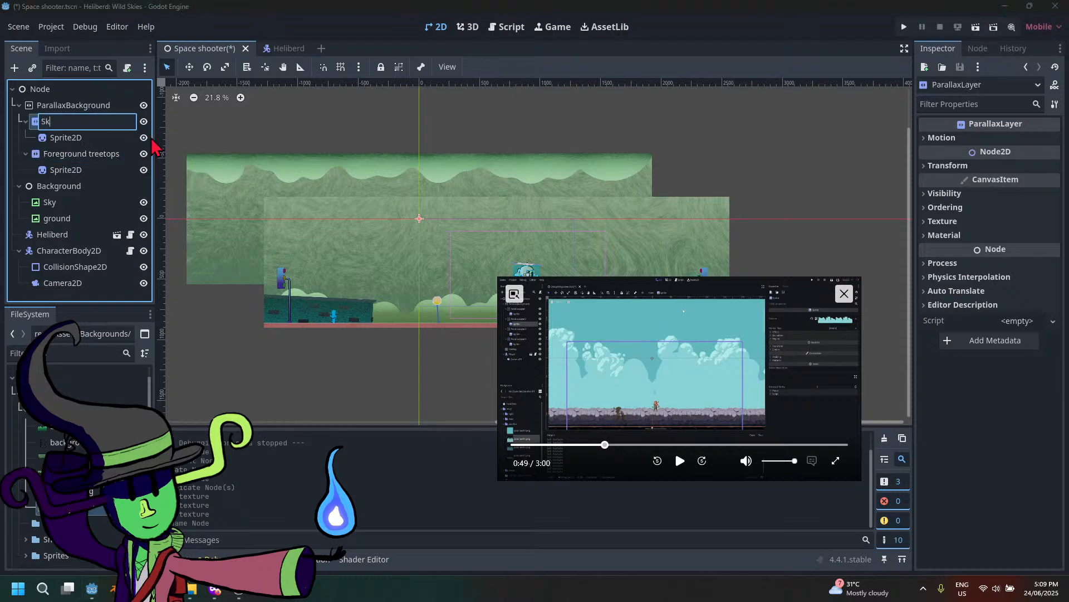
key("Return")
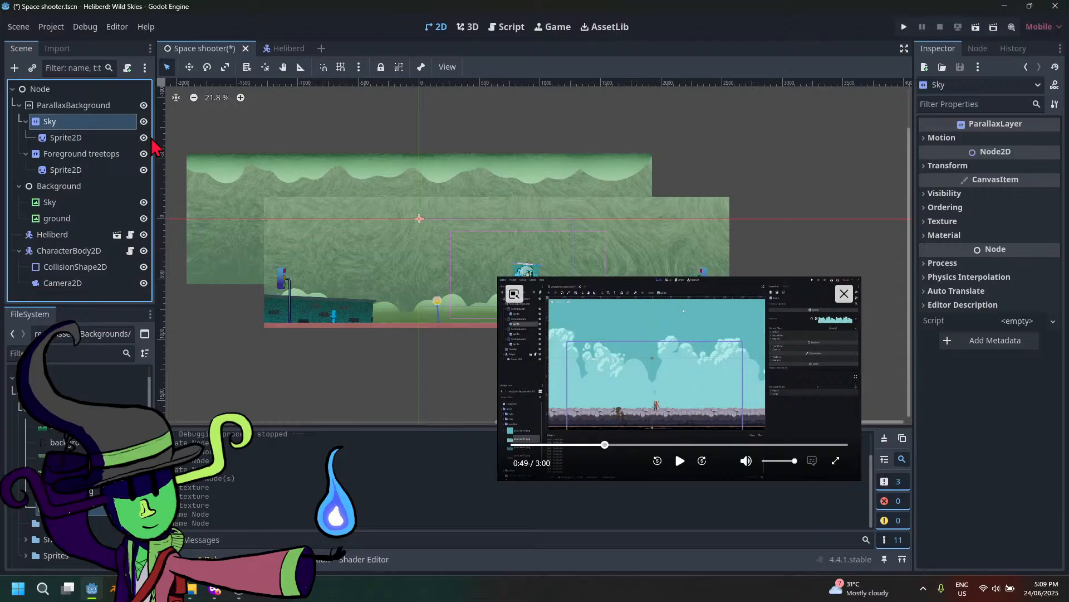
left_click(101, 158)
right_click(101, 160)
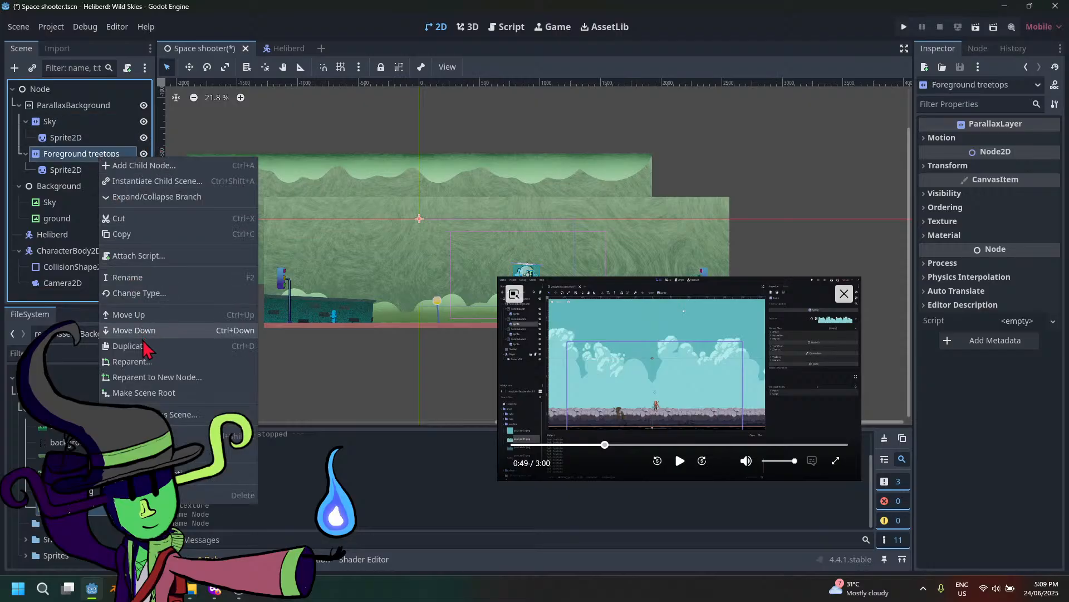
left_click(156, 362)
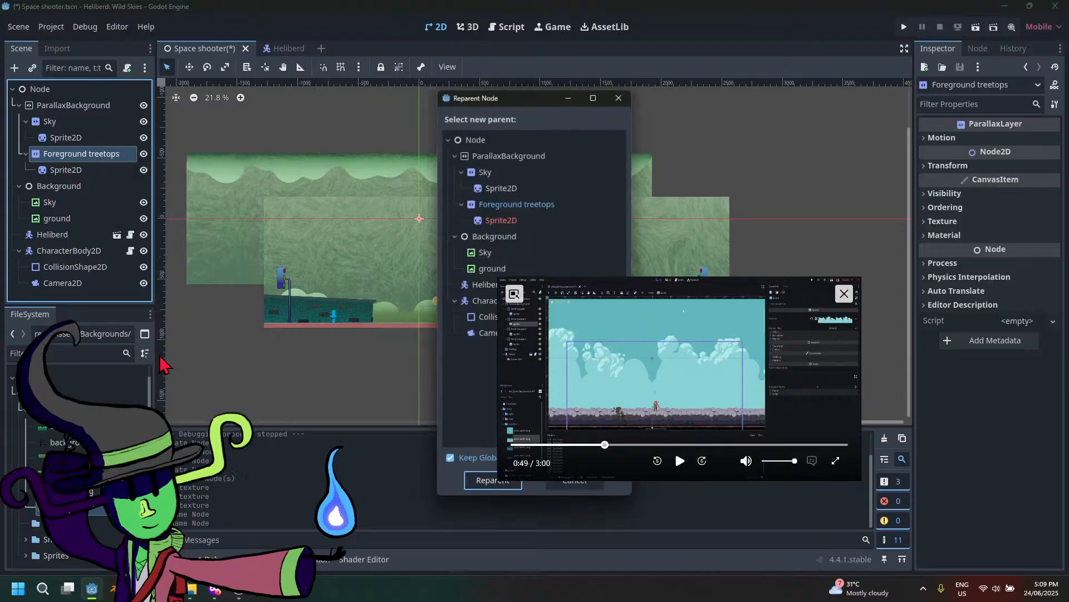
left_click(576, 485)
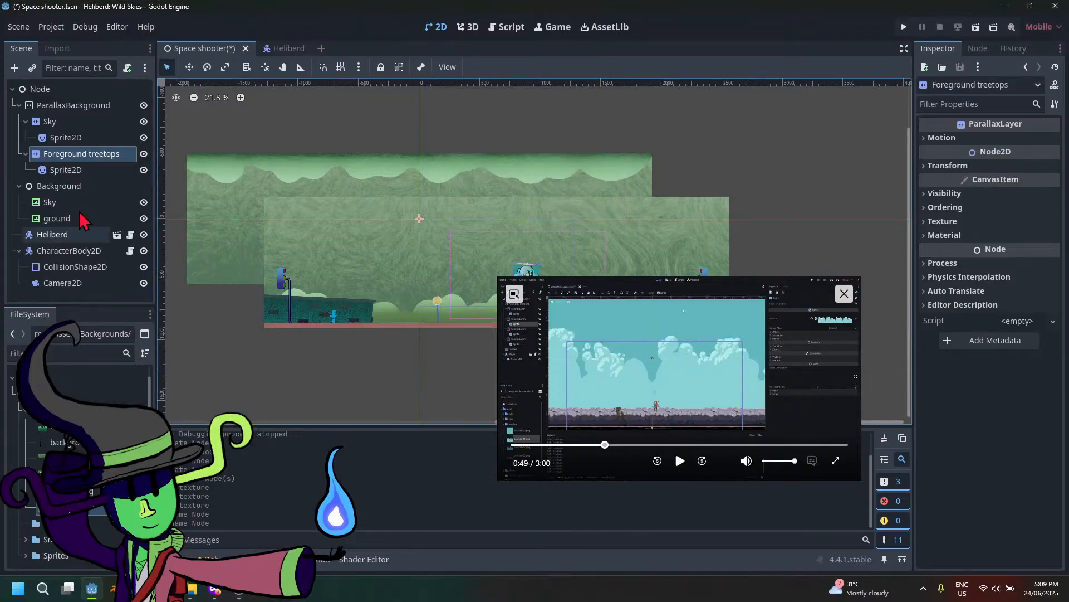
Duplicate the Foreground treetops layer and move the copy inside the Sky parallax layer
right_click(101, 160)
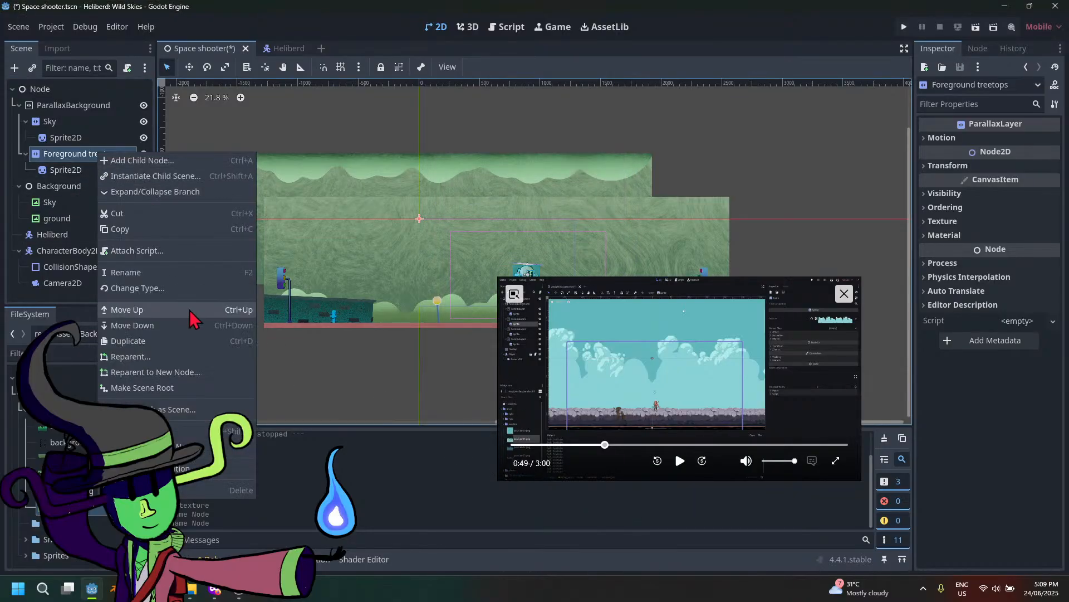
left_click(158, 341)
left_click_drag(64, 195, 84, 123)
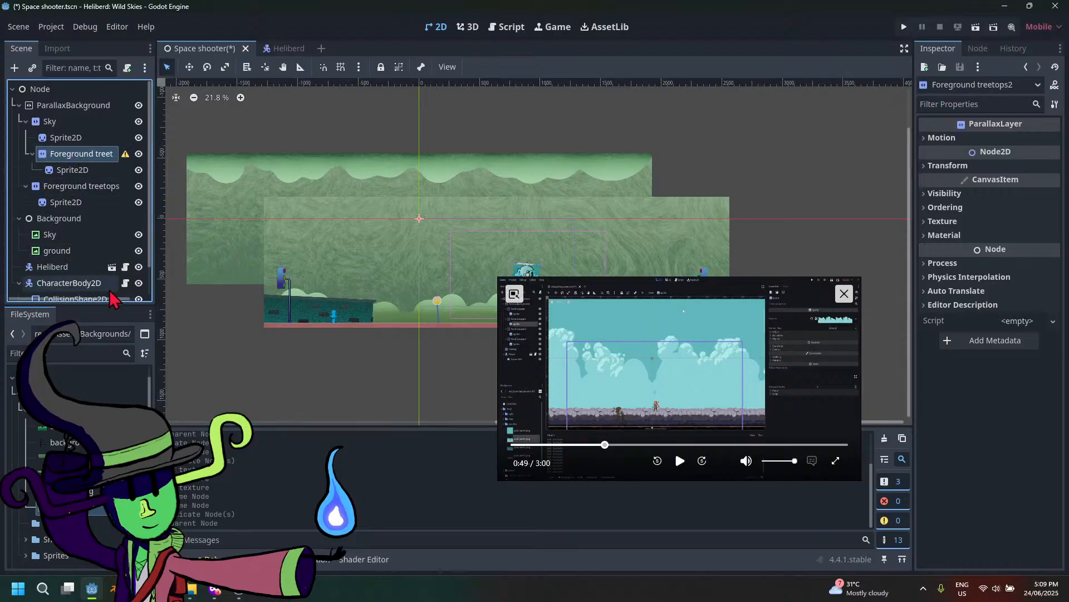
Collapse the treetops branches and move the duplicated treetops layer out of Sky to between ParallaxBackground and Background under the root Node
left_click(26, 186)
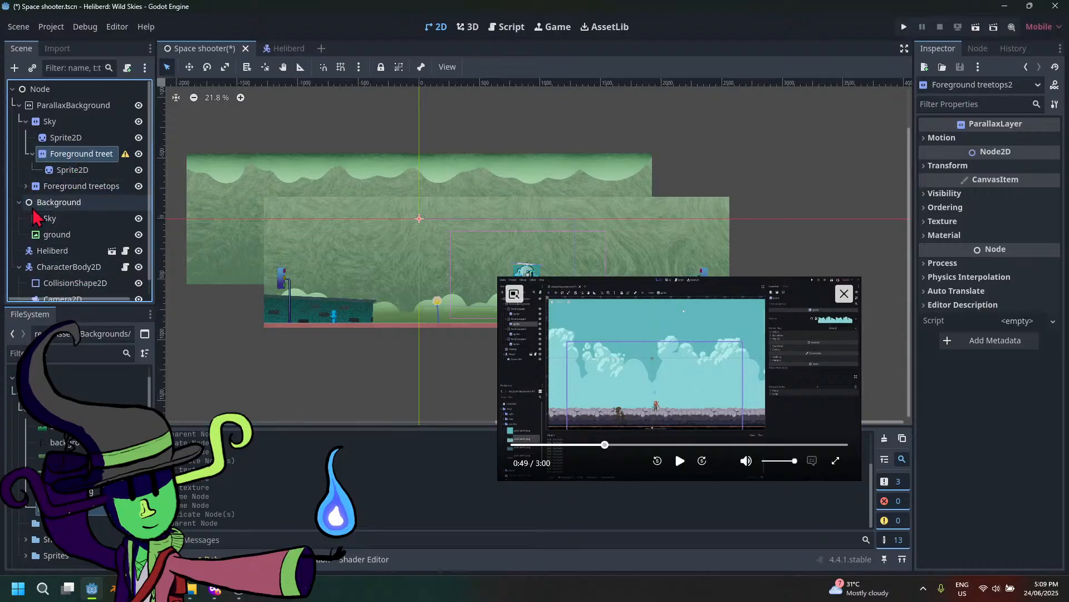
left_click(32, 154)
left_click(25, 121)
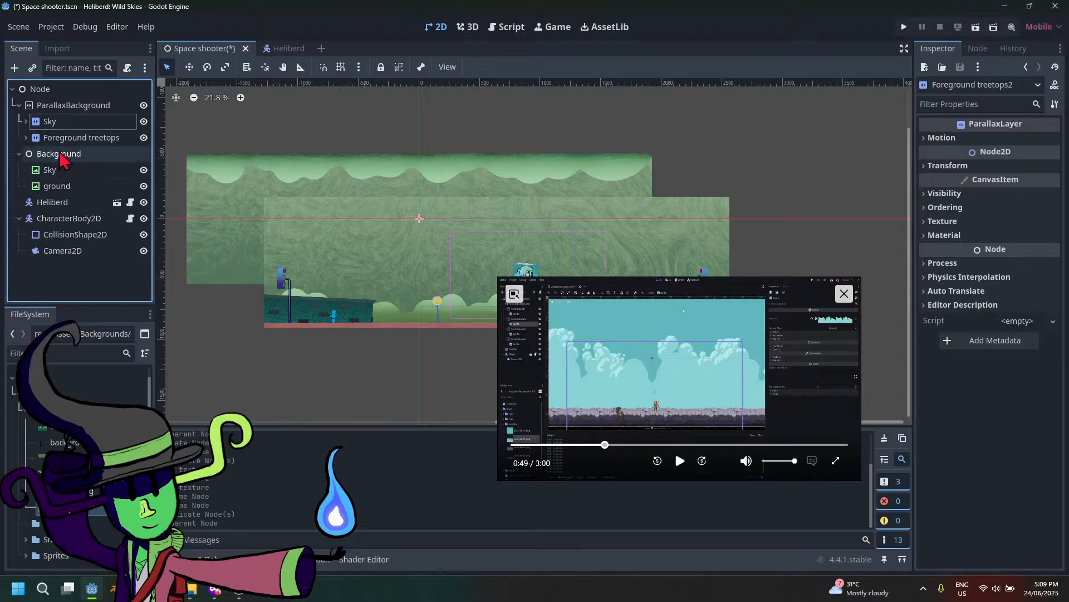
left_click(25, 122)
left_click_drag(76, 170, 33, 183)
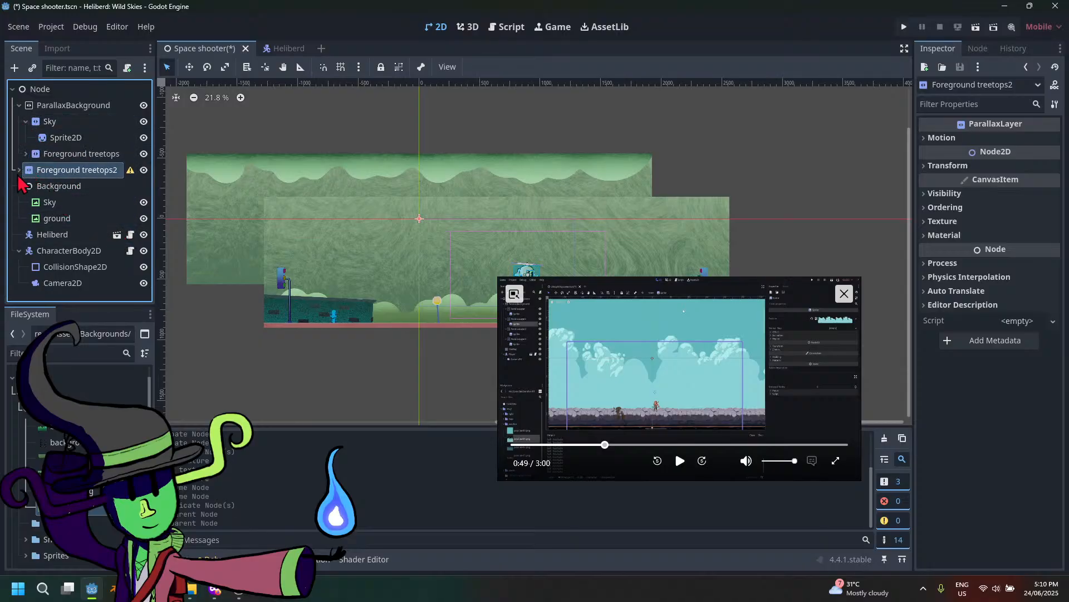
Collapse the Sky parallax layer and move the duplicated treetops layer into ParallaxBackground, between Sky and Foreground treetops
double_click(49, 171)
left_click(25, 123)
left_click(26, 122)
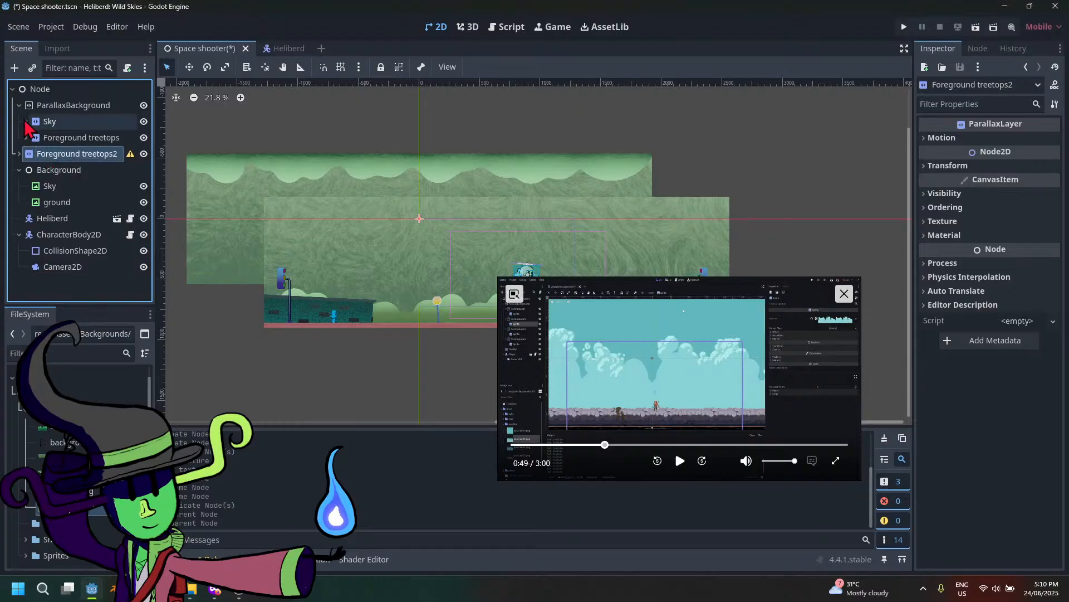
left_click_drag(43, 152, 53, 135)
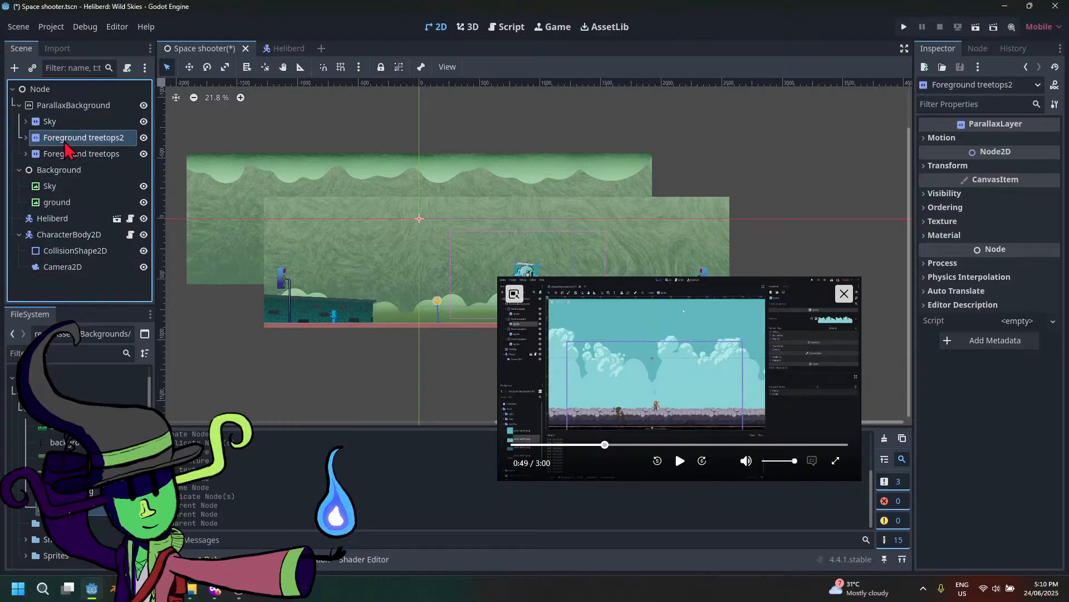
Rename the duplicated Foreground treetops2 layer as background treetops
double_click(92, 140)
left_click_drag(120, 137, 6, 133)
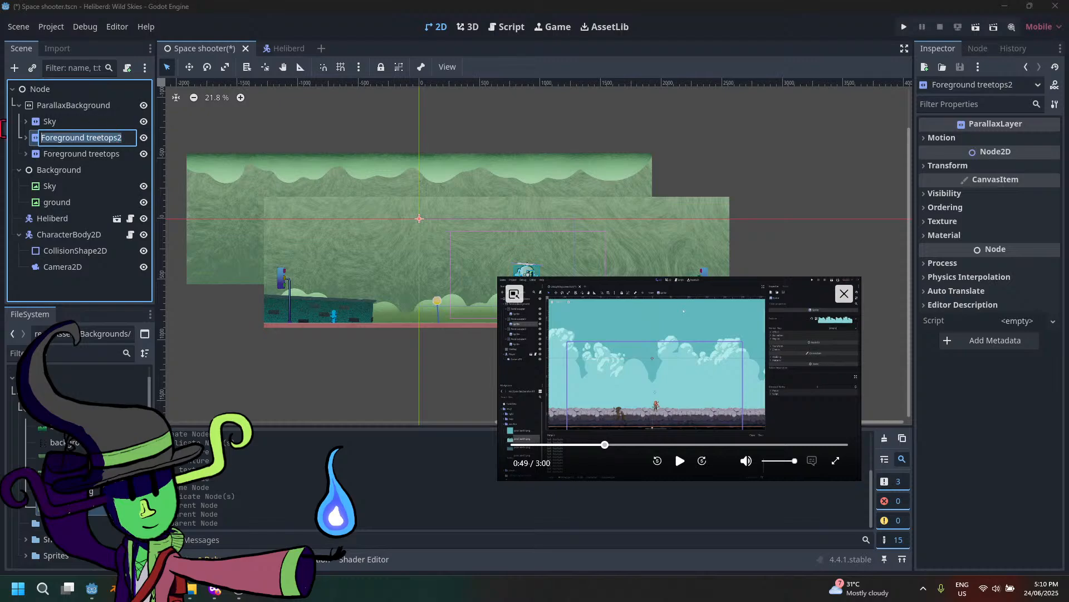
type("back")
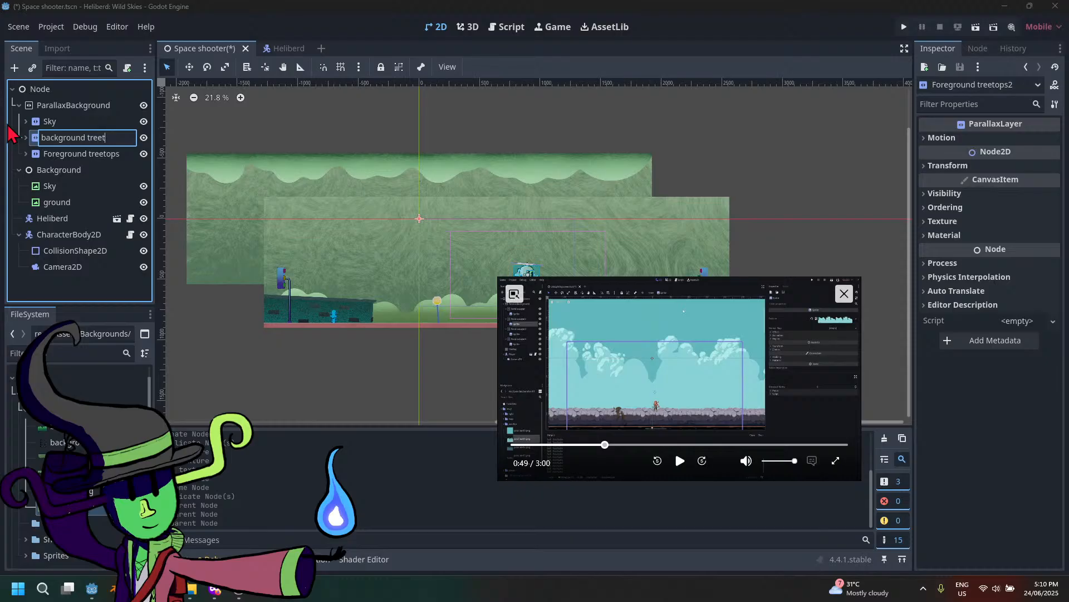
key("Return")
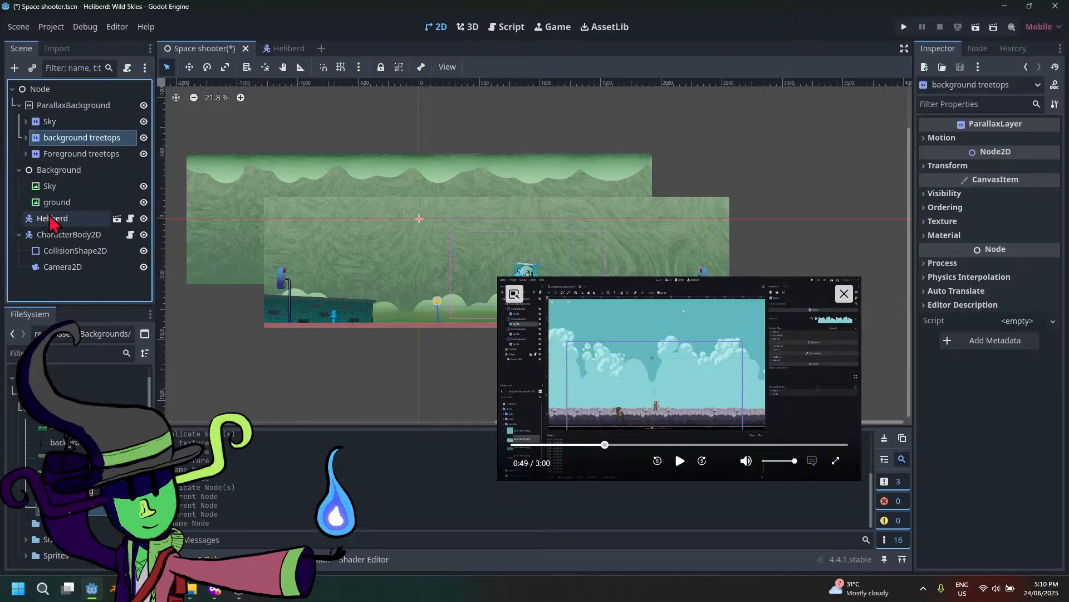
Select the sprite inside the background treetops layer and hide the Sky and ground nodes under Background
left_click(25, 137)
left_click(65, 153)
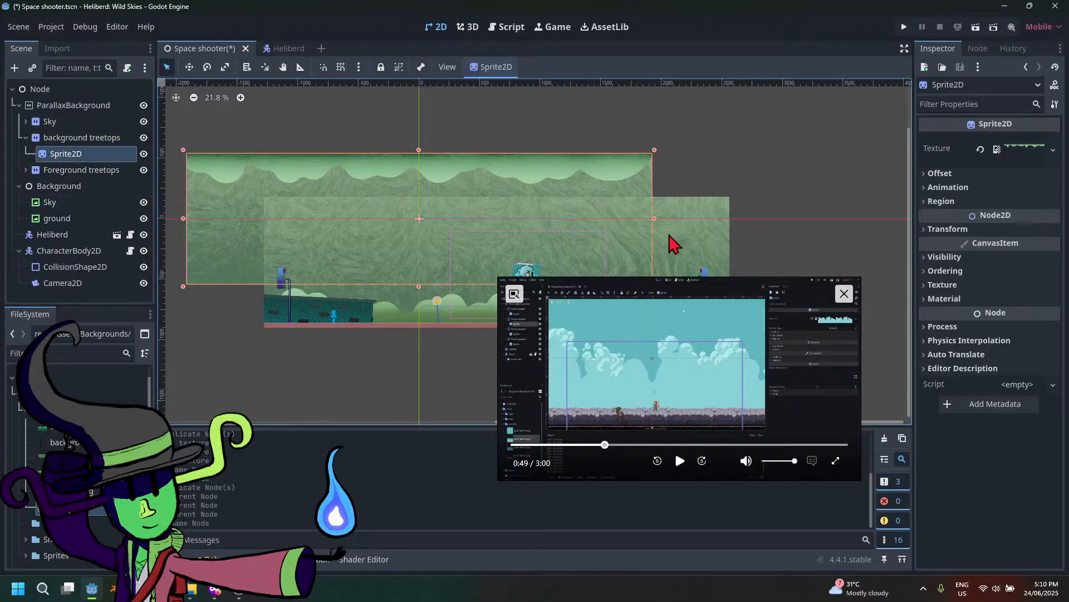
left_click(144, 202)
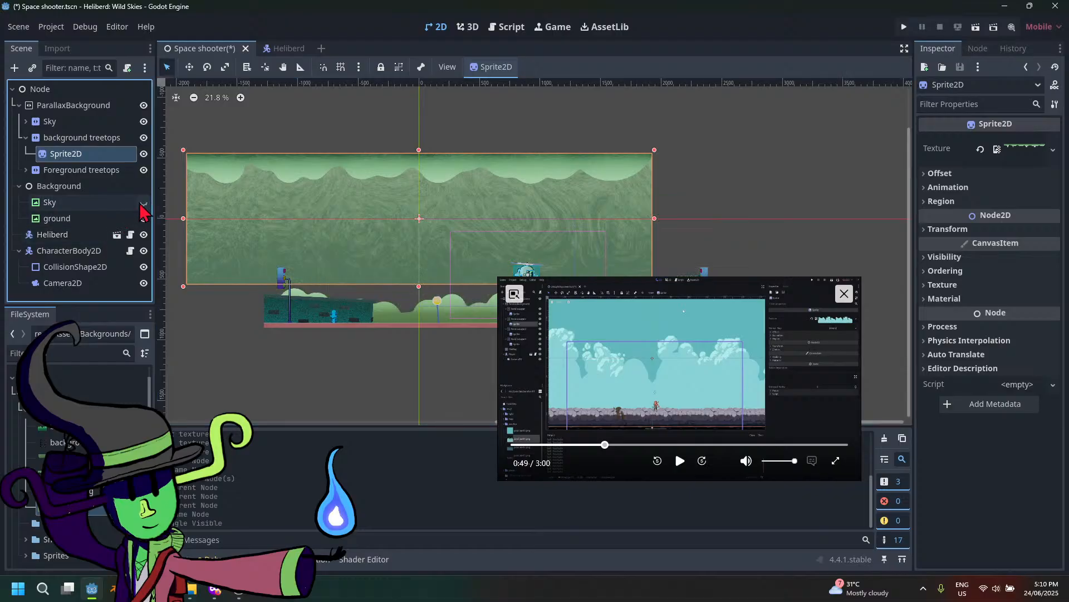
left_click(143, 217)
scroll(468, 245, "up", 2)
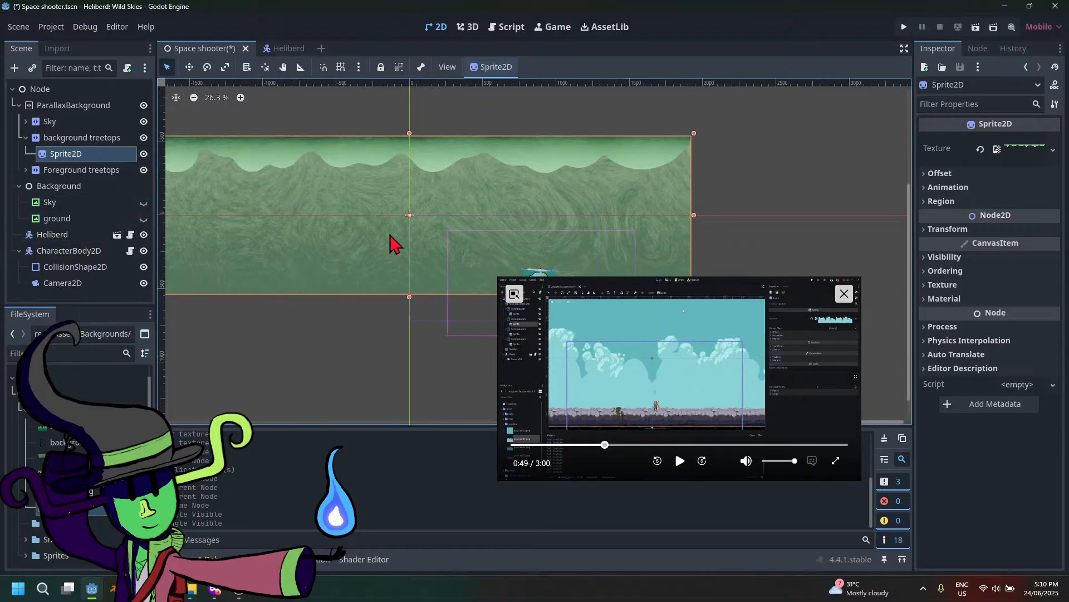
Assign the background treetops image as the texture of the Sprite2D in the background treetops layer
middle_click_drag(429, 273, 436, 292)
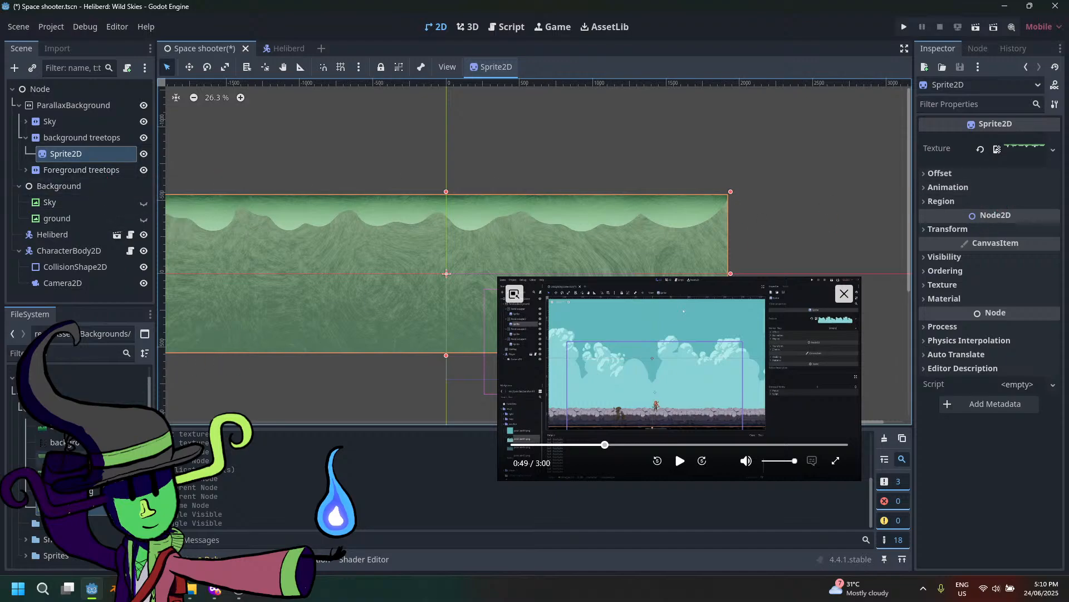
left_click_drag(1031, 149, 1030, 150)
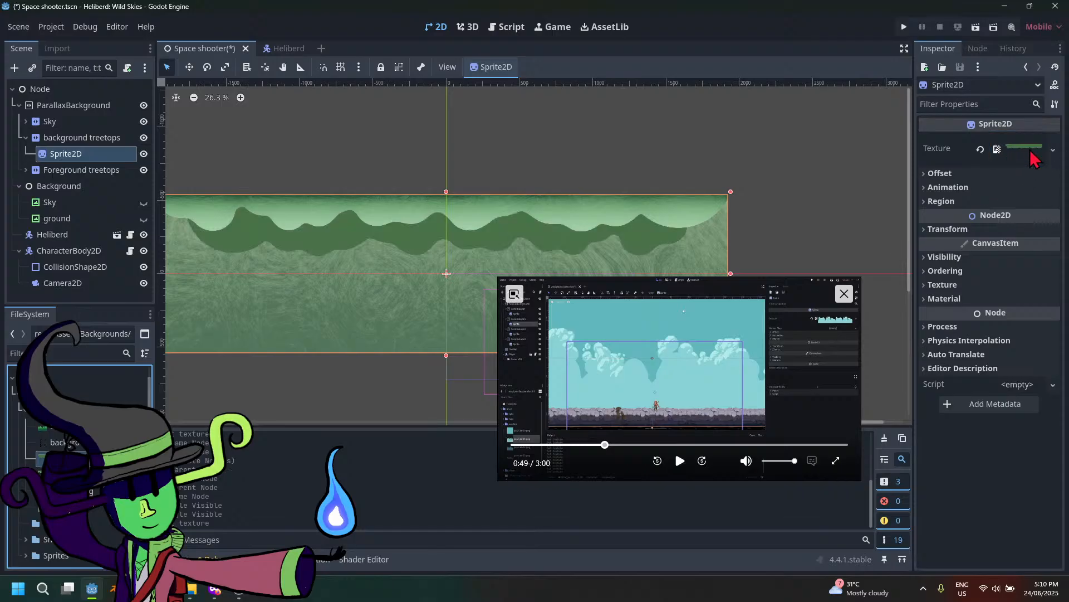
scroll(425, 257, "down", 1)
scroll(425, 256, "up", 2)
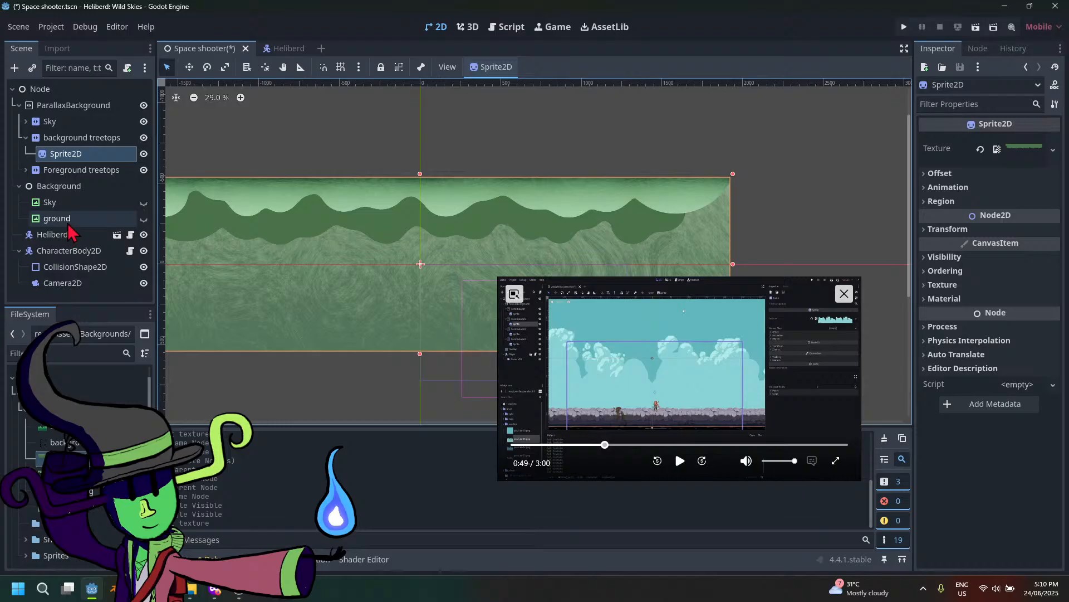
Duplicate the background treetops parallax layer and rename the copy as background towers
left_click(24, 142)
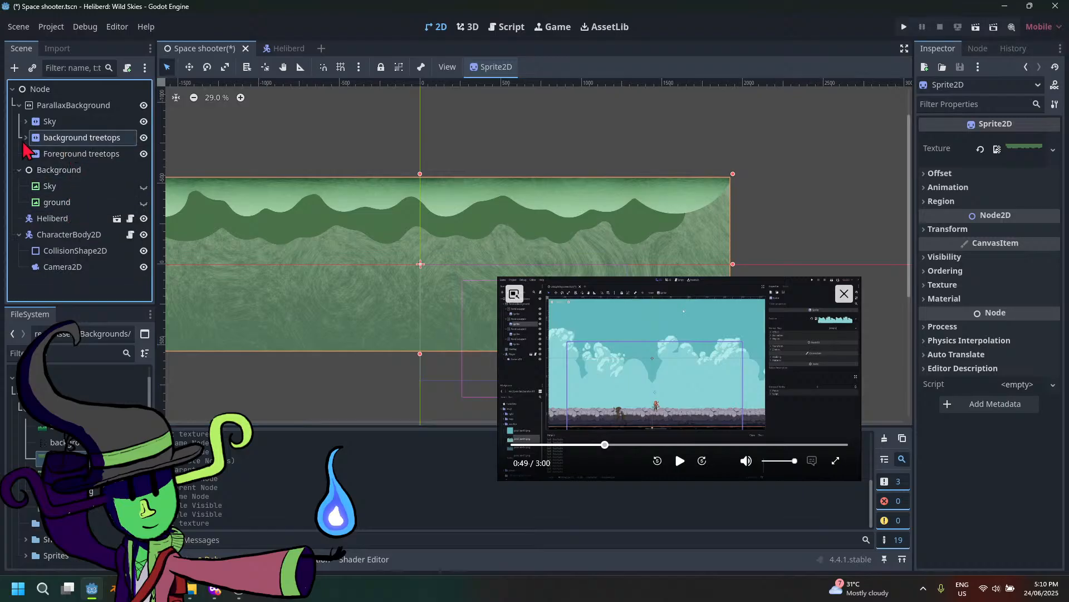
right_click(88, 138)
left_click(118, 323)
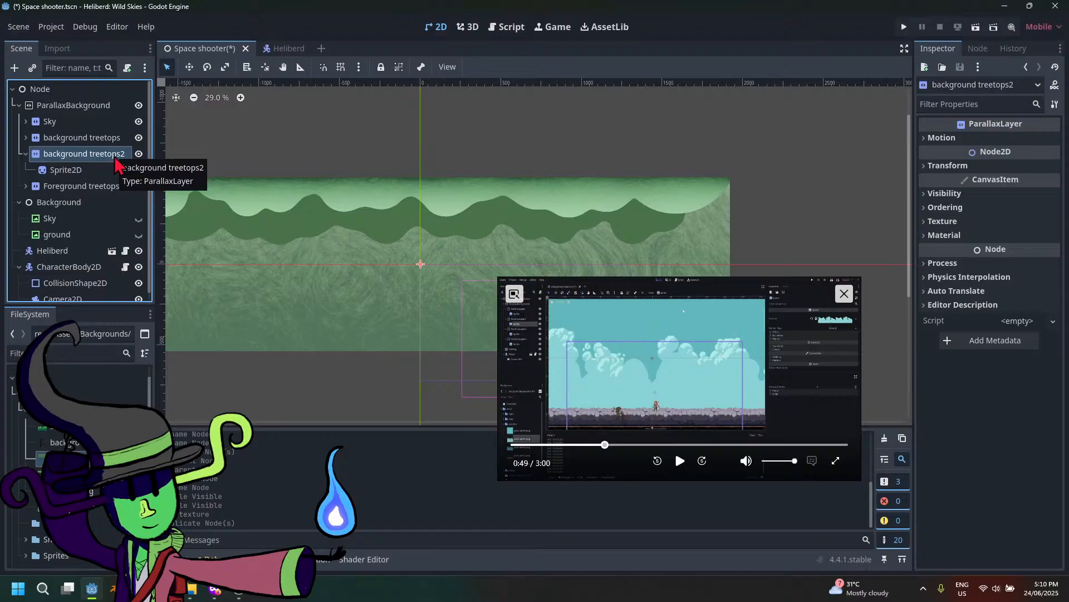
double_click(115, 156)
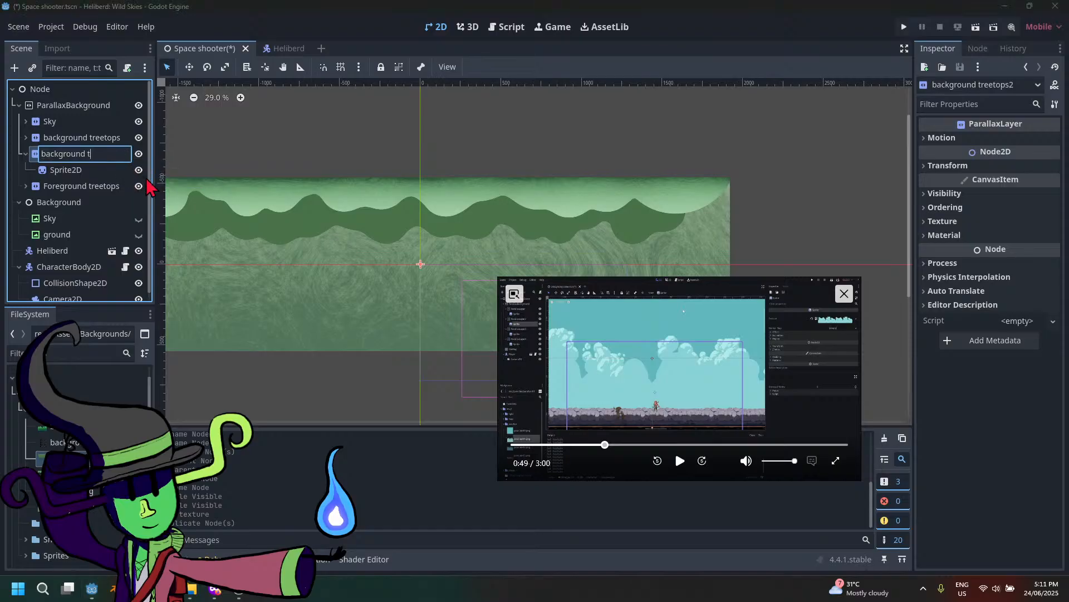
key("Return")
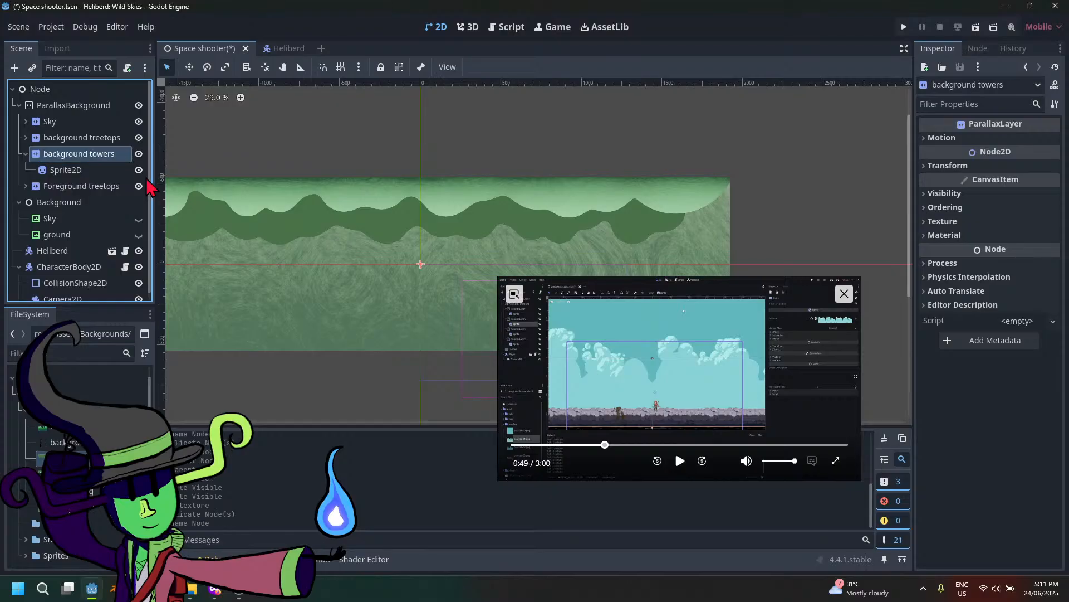
Assign the background towers image as the texture of the Sprite2D in the background towers layer
mouse_move(55, 442)
left_mouse_down()
mouse_move(105, 184)
mouse_move(102, 172)
mouse_move(93, 381)
mouse_move(73, 167)
mouse_move(69, 440)
left_mouse_up()
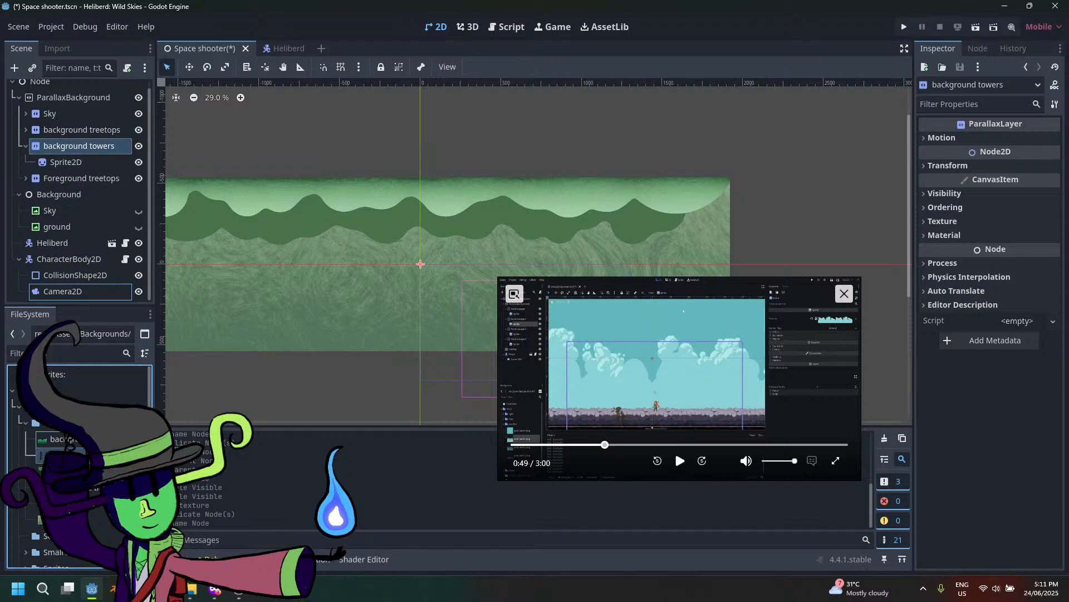
left_click(74, 162)
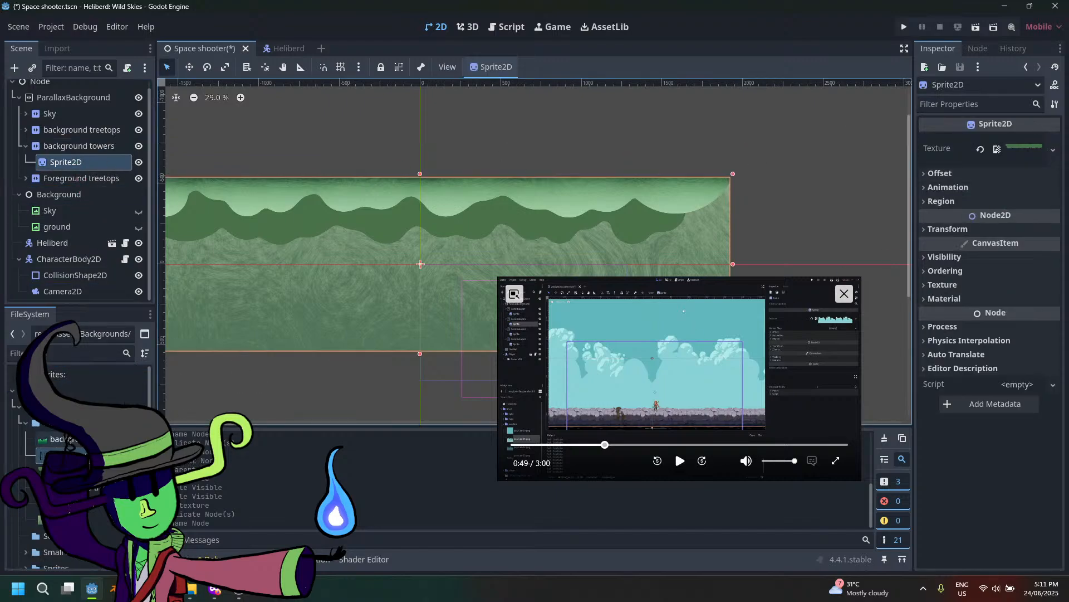
left_click_drag(83, 455, 1019, 150)
scroll(399, 299, "down", 3)
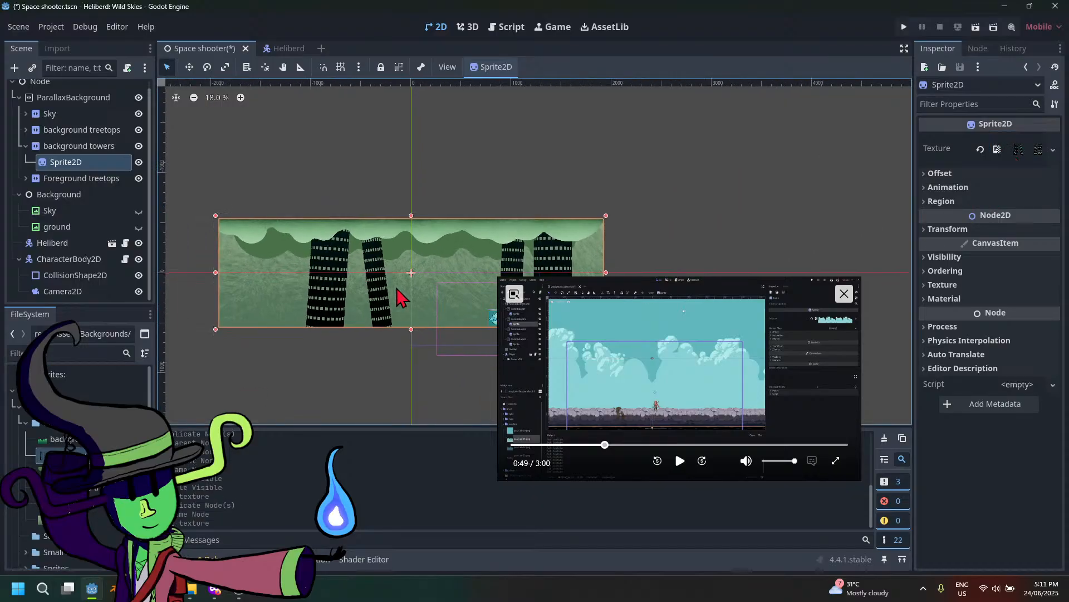
scroll(400, 298, "up", 2)
scroll(399, 297, "up", 1)
middle_click_drag(397, 285, 365, 280)
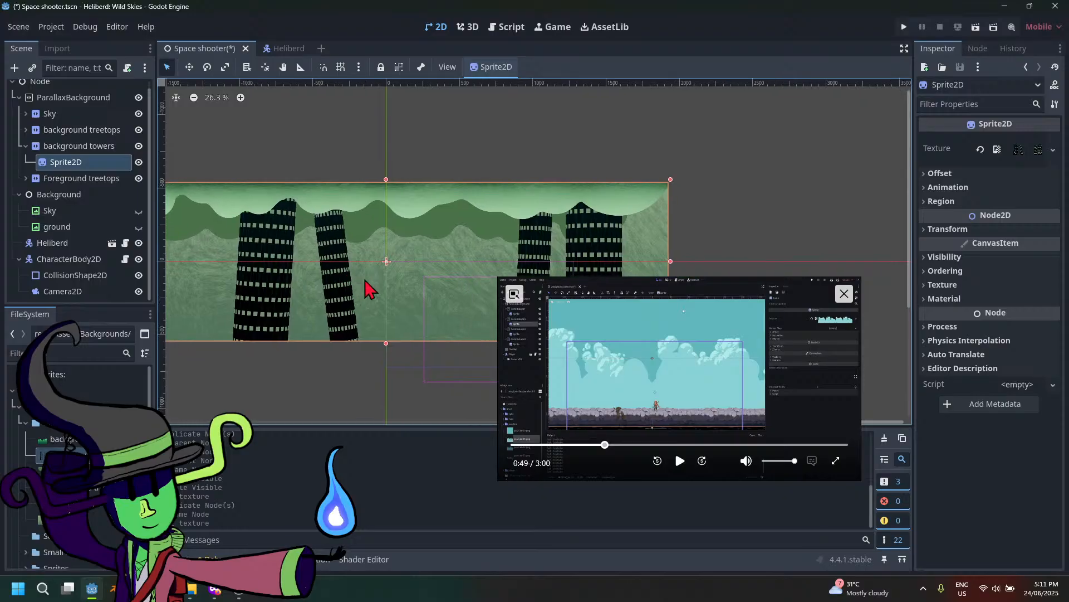
Show the ground image and try moving it out of Background to directly under the root node
left_click(139, 227)
left_click_drag(111, 229, 104, 195)
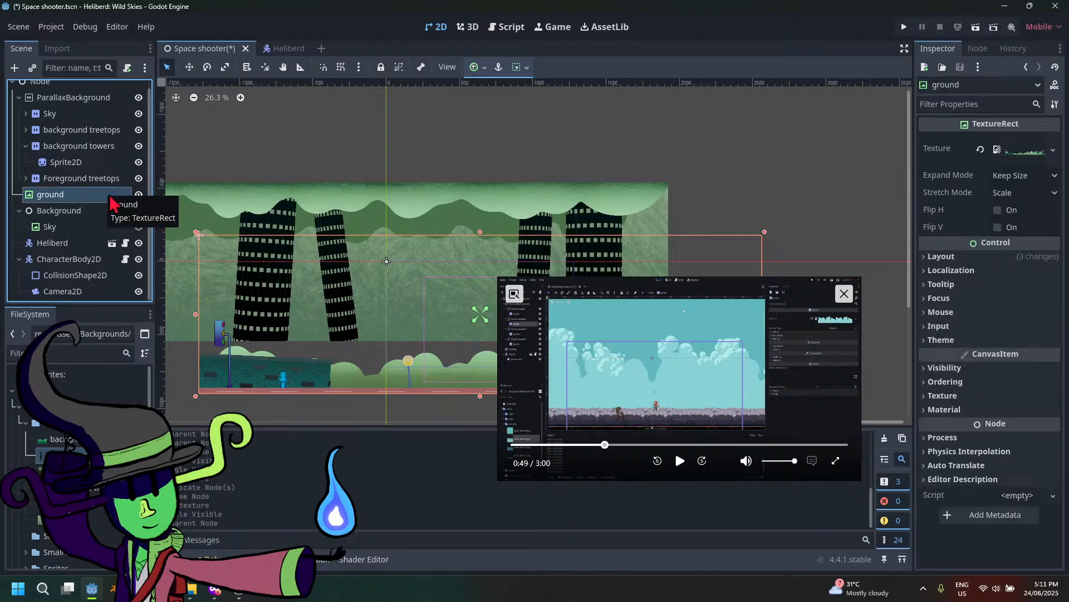
scroll(109, 202, "up", 1)
Try the top-left, top-center, center and Full Rect anchor presets on the ground image
left_click(476, 67)
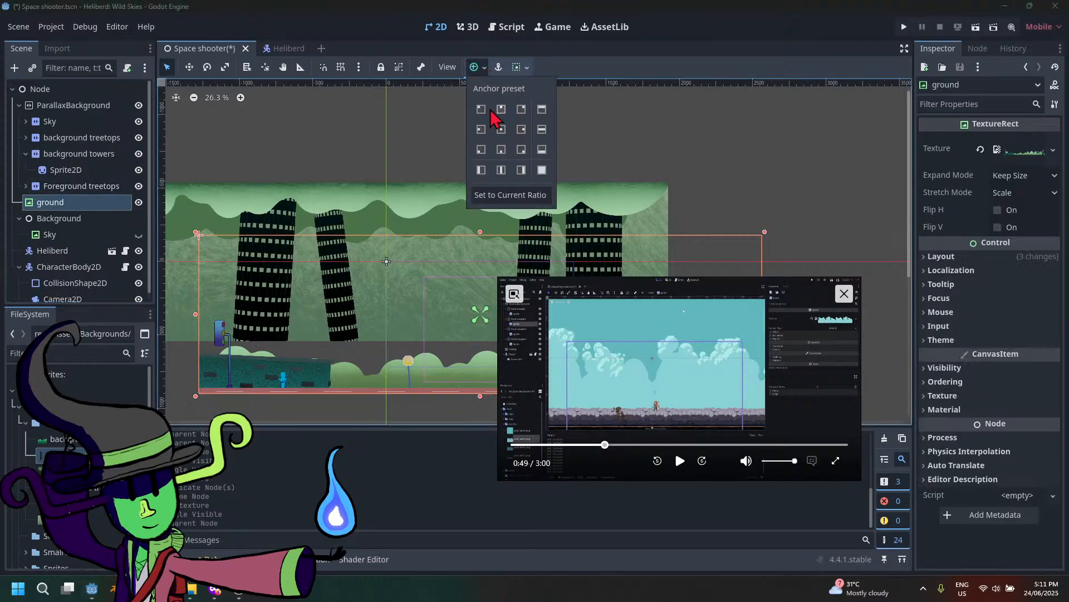
left_click(482, 109)
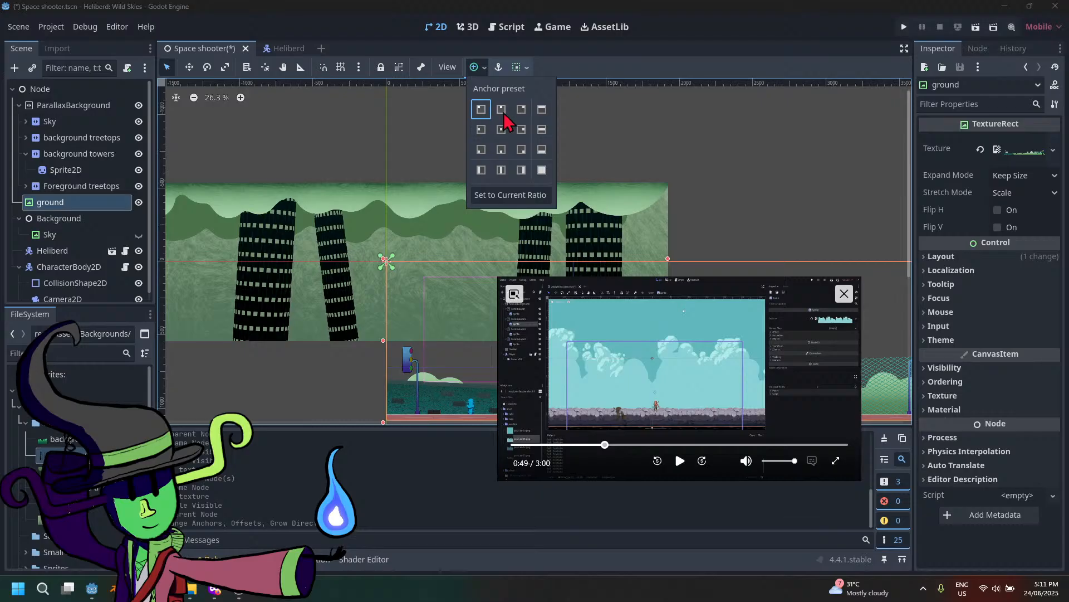
left_click(503, 112)
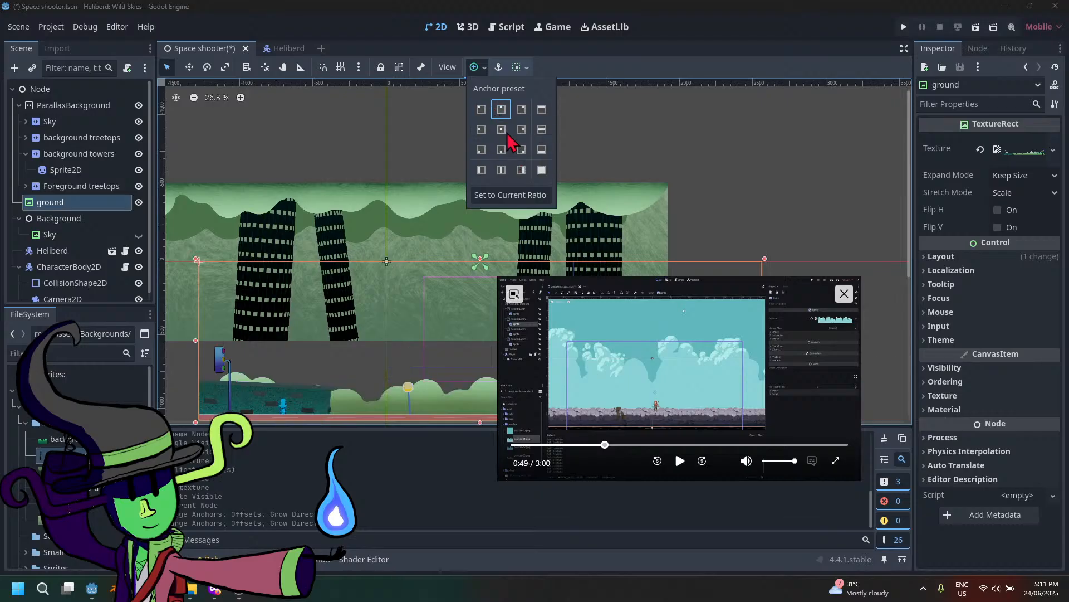
left_click(502, 129)
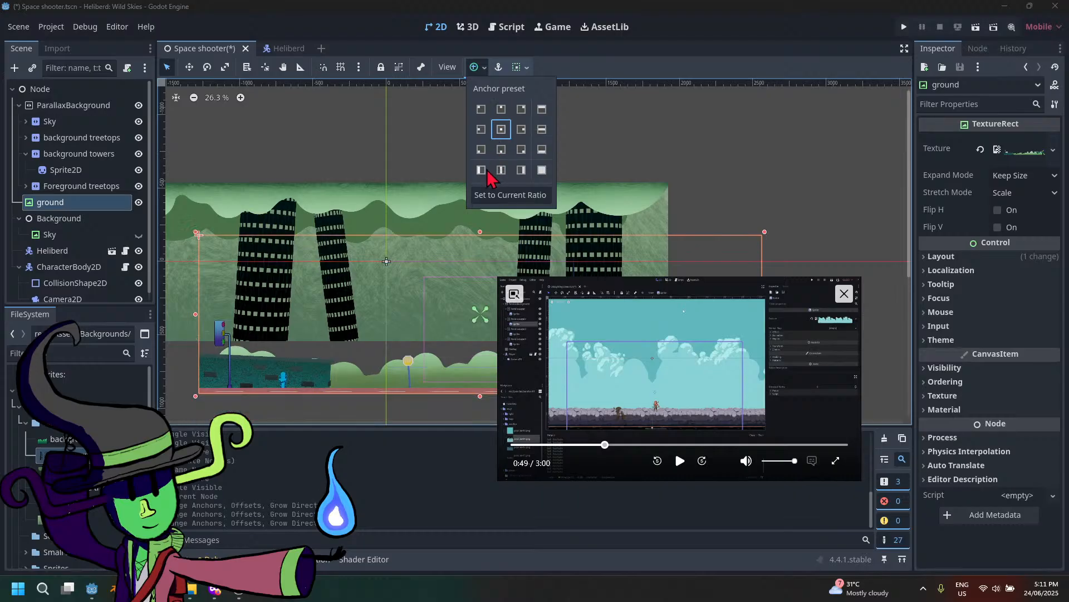
left_click(541, 170)
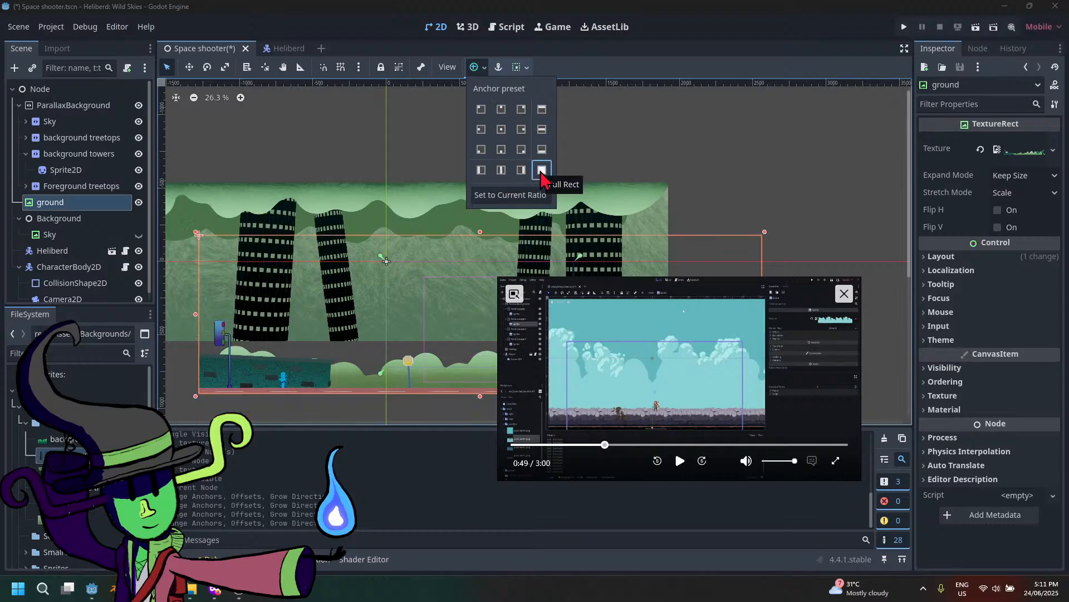
scroll(396, 282, "down", 6)
left_click(333, 284)
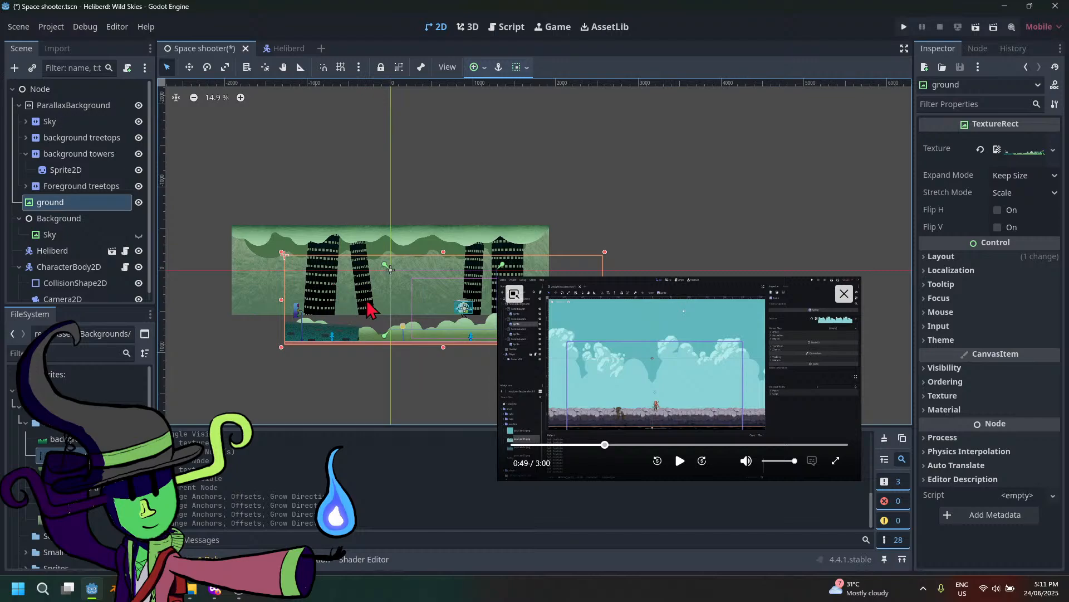
Undo the ground image's anchor preset changes and its move out of Background
key("ctrl+z")
key("ctrl+z")
key("ctrl+z")
key("ctrl+z")
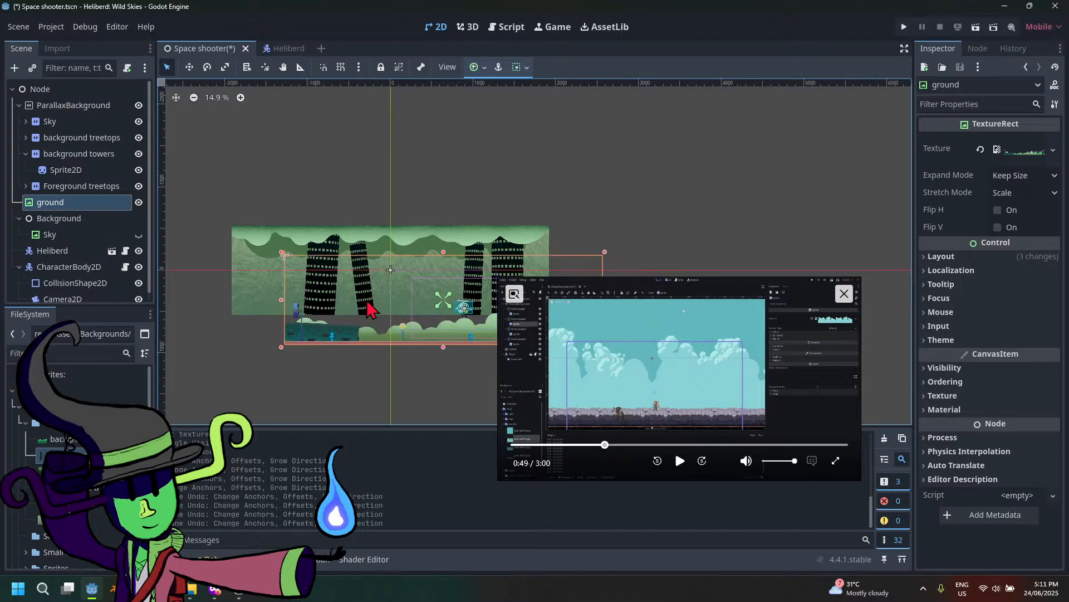
key("ctrl+z")
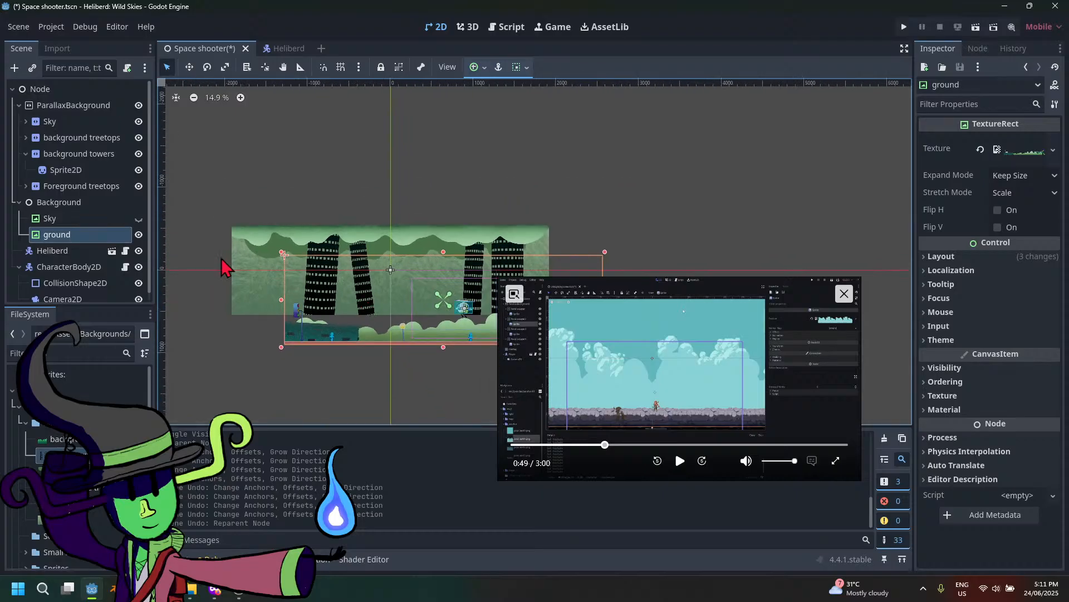
Show and hide the Sky image under Background again, and hide the ground image
left_click(86, 107)
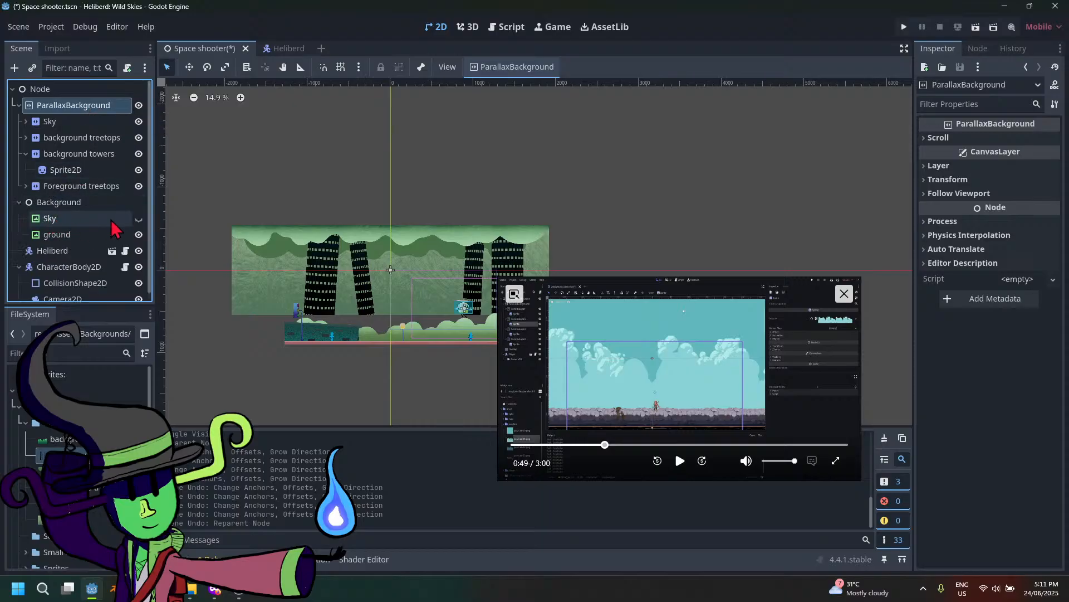
left_click(139, 218)
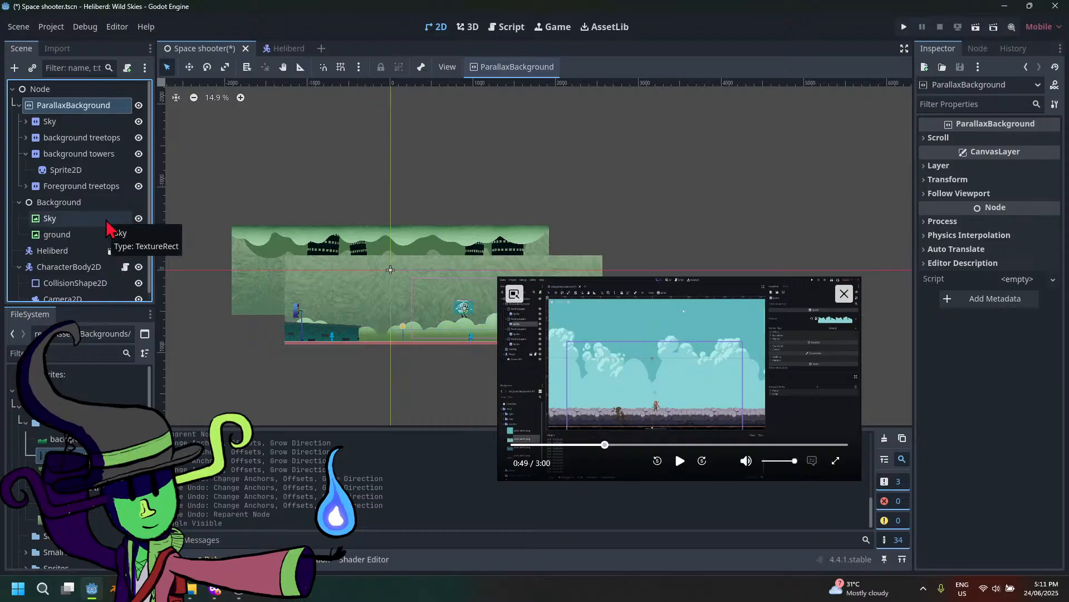
left_click(139, 218)
left_click(138, 234)
scroll(383, 298, "up", 4)
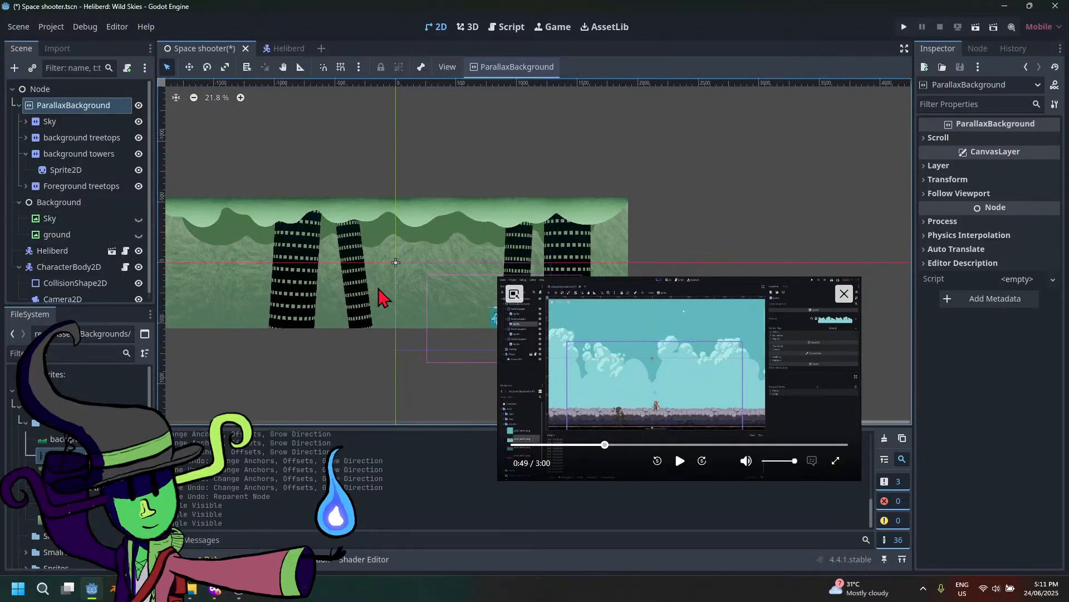
Collapse the background towers parallax layer and duplicate it together with its sprite
scroll(383, 298, "up", 3)
left_click(89, 172)
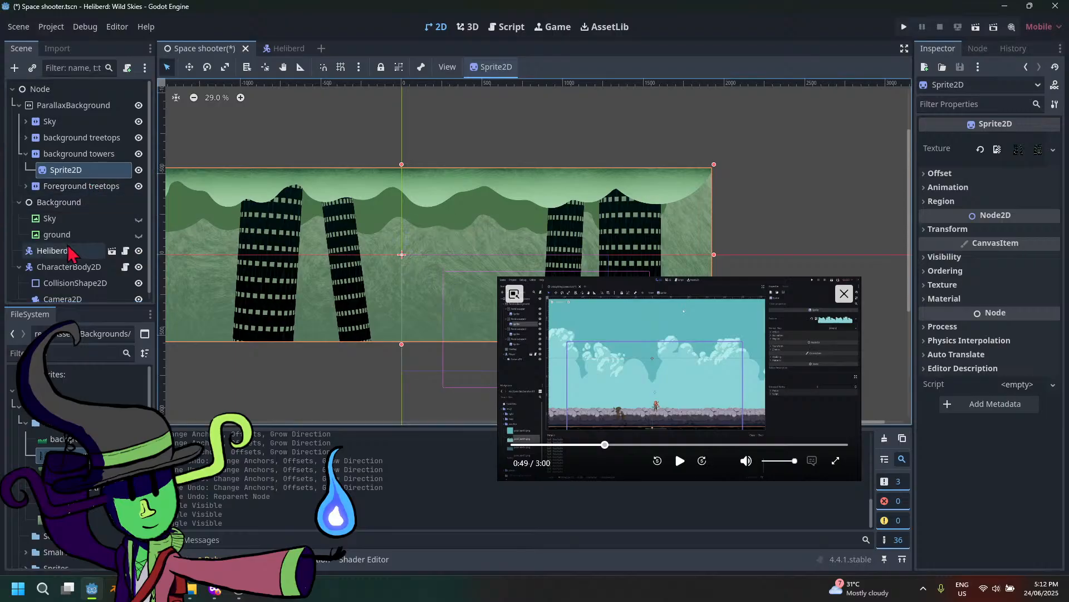
left_click(25, 153)
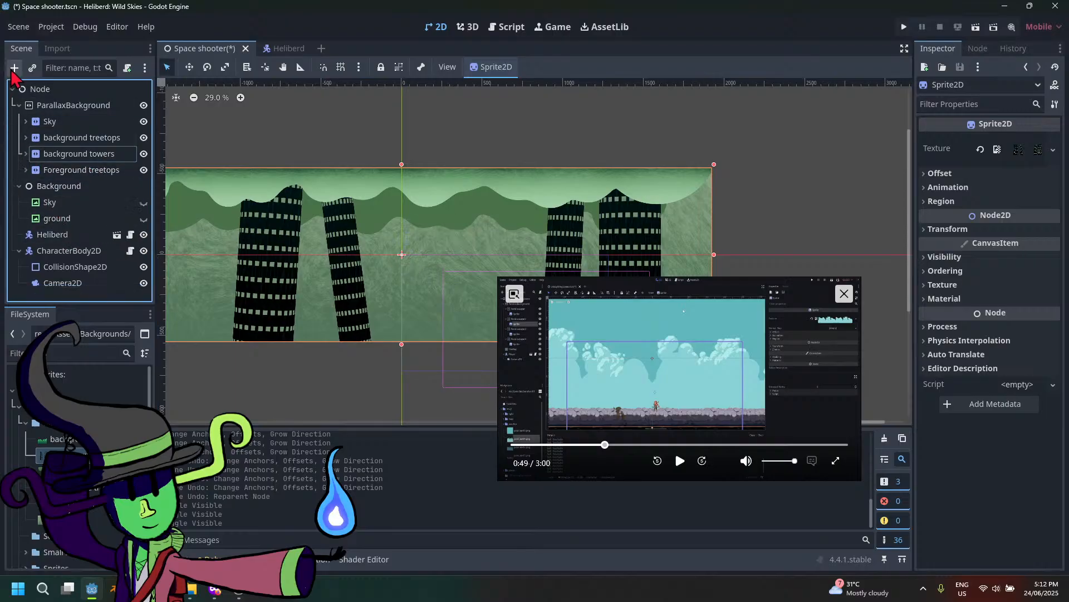
right_click(78, 158)
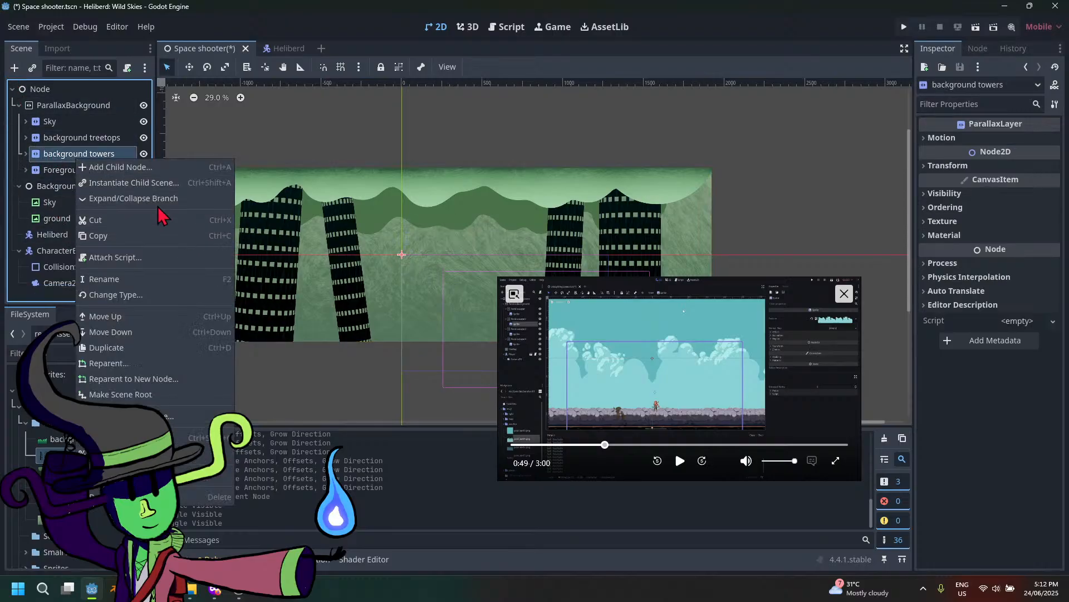
left_click(142, 349)
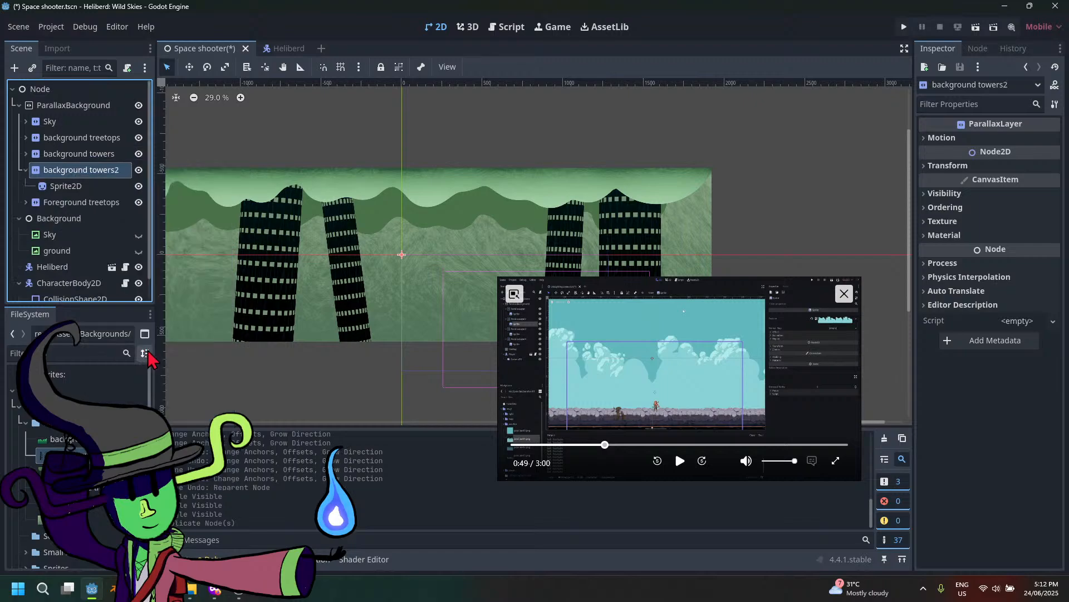
Rename the duplicated towers layer as foreground towers
double_click(109, 169)
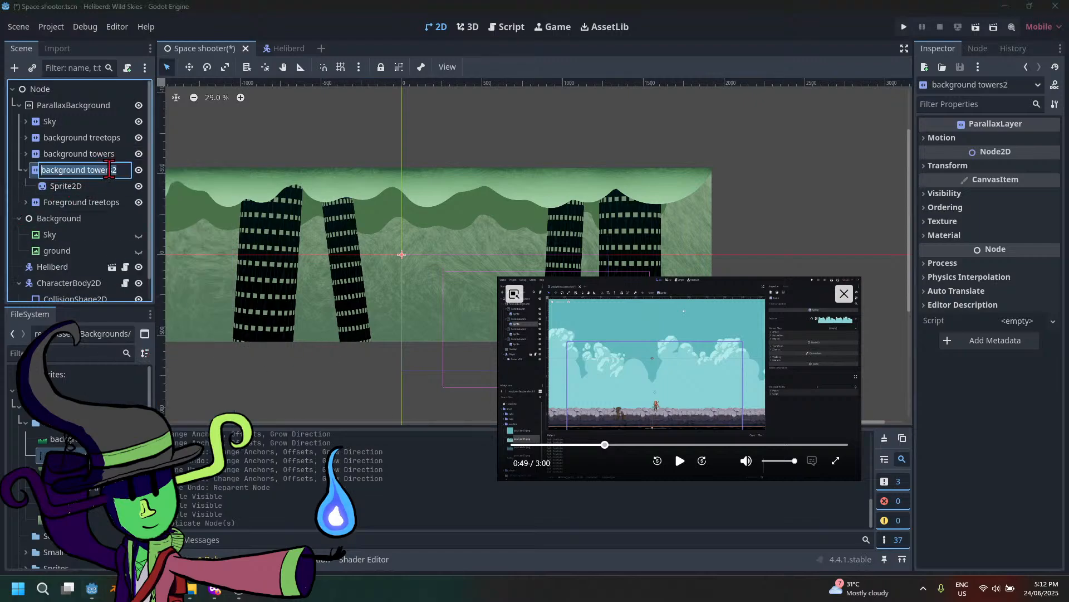
left_click(109, 171)
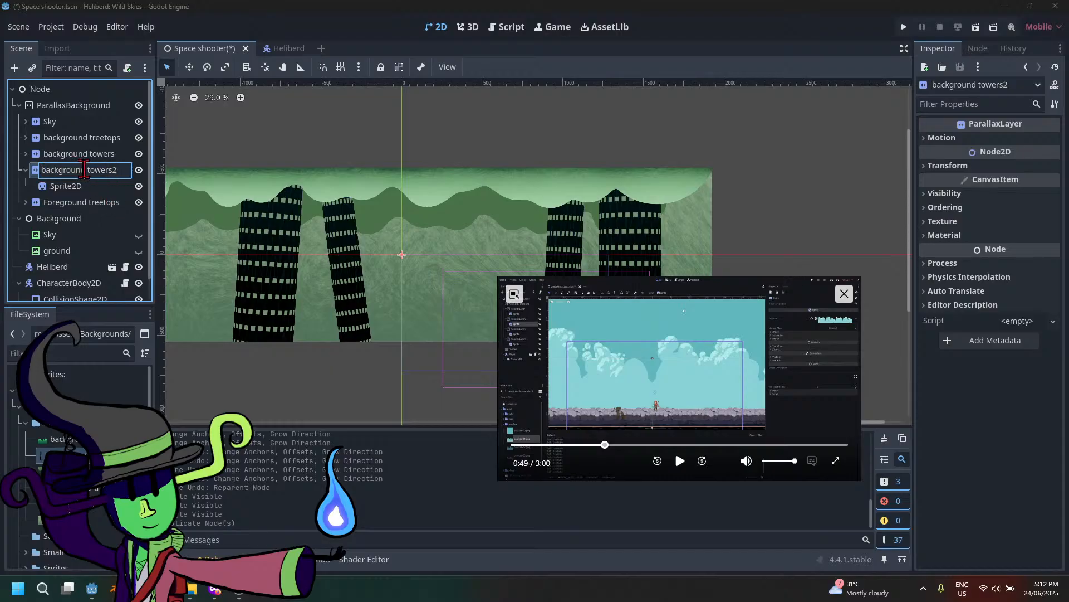
left_click_drag(60, 169, 40, 170)
type("fore")
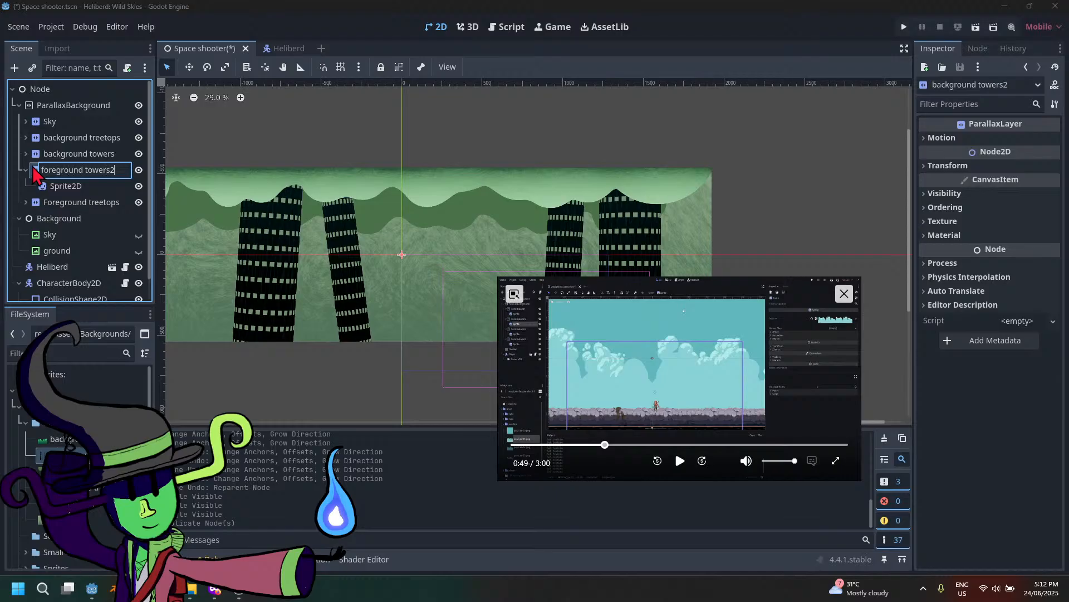
key("Return")
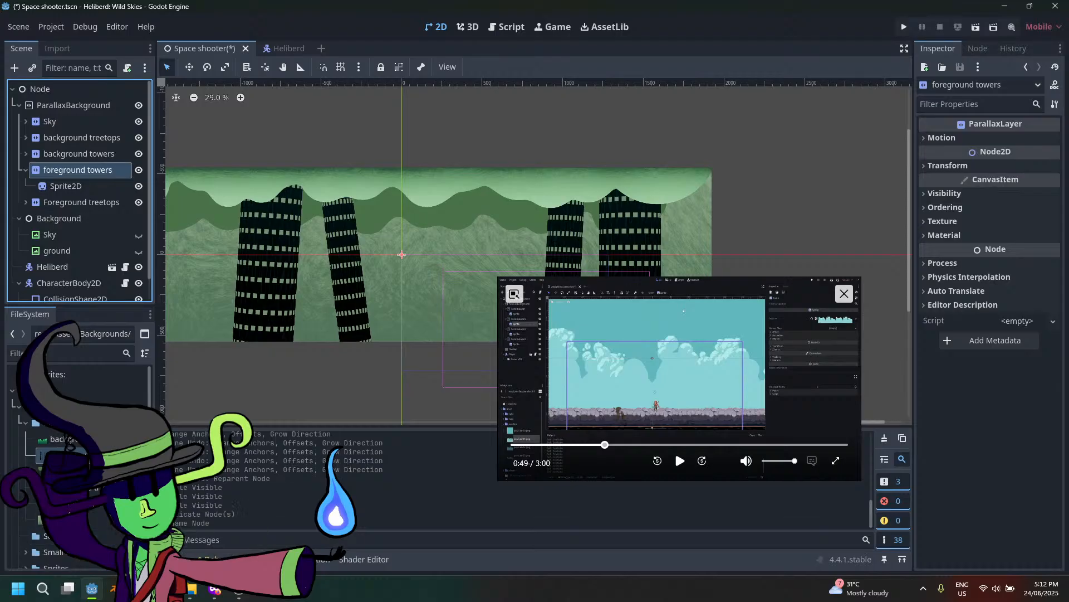
Check the background elements folder for the image names and rename the foreground towers layer as background bushes
left_click(193, 590)
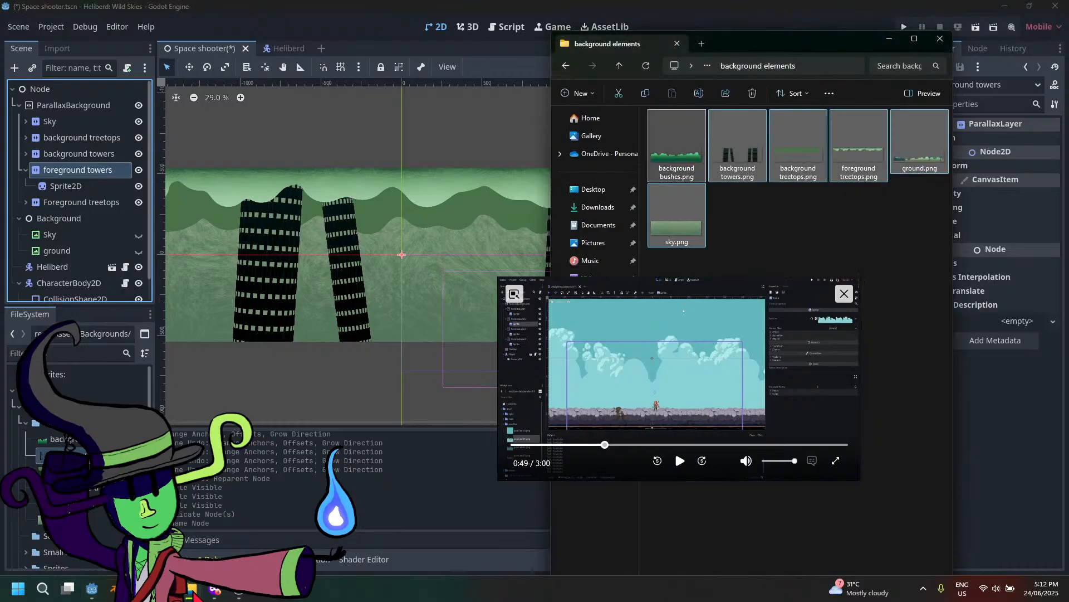
left_click_drag(639, 353, 838, 450)
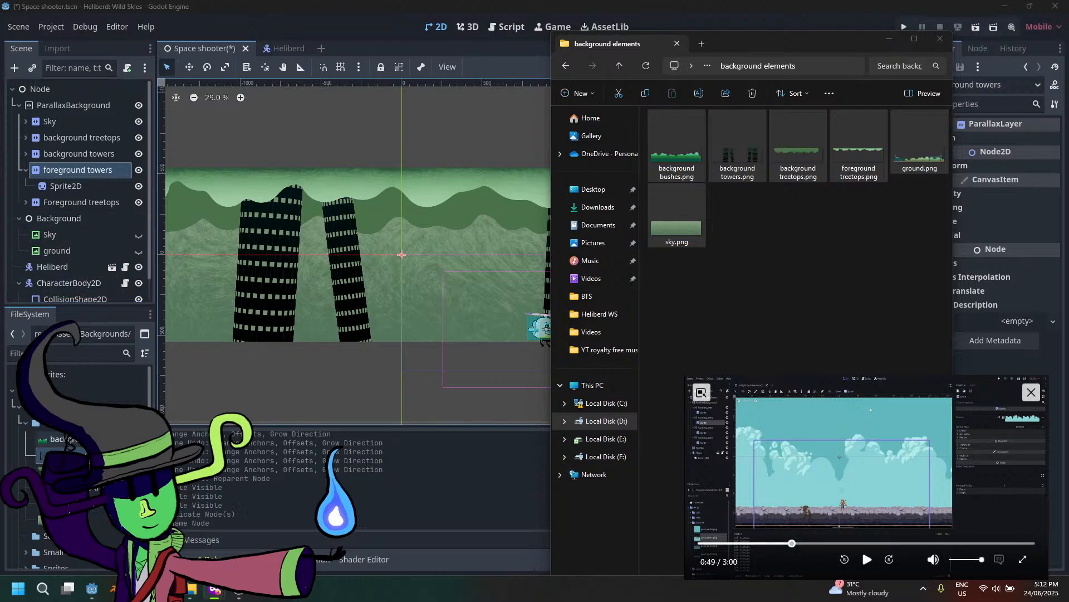
double_click(109, 174)
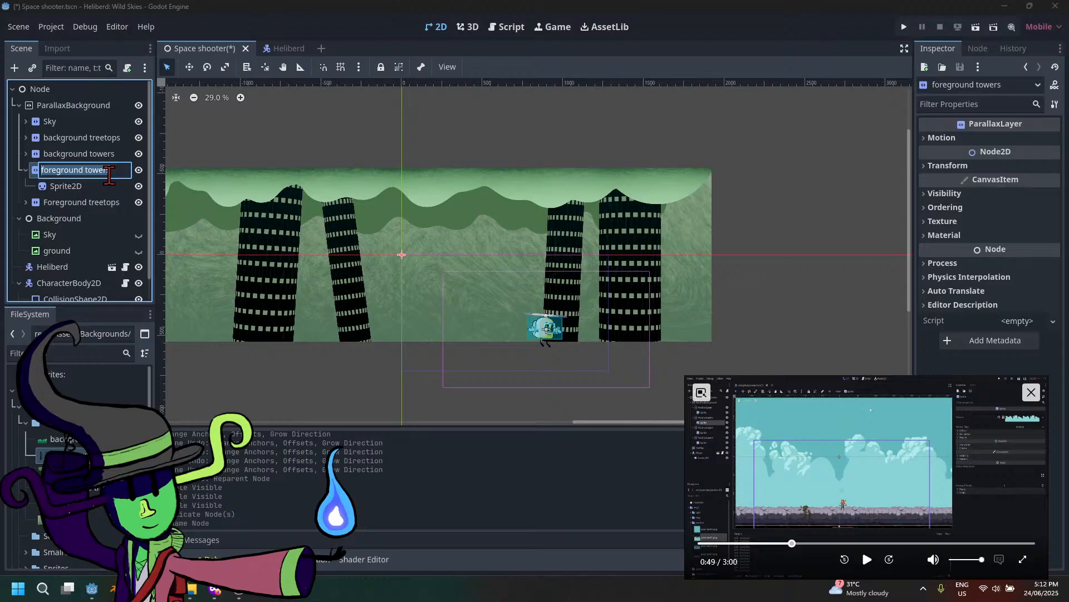
type("background b")
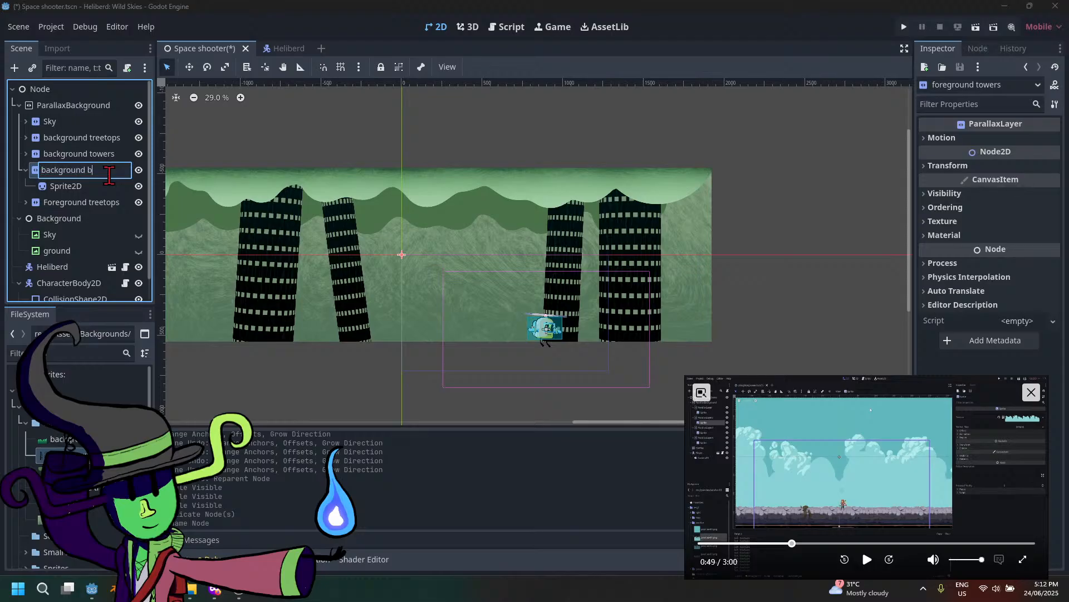
type("ushes")
key("Return")
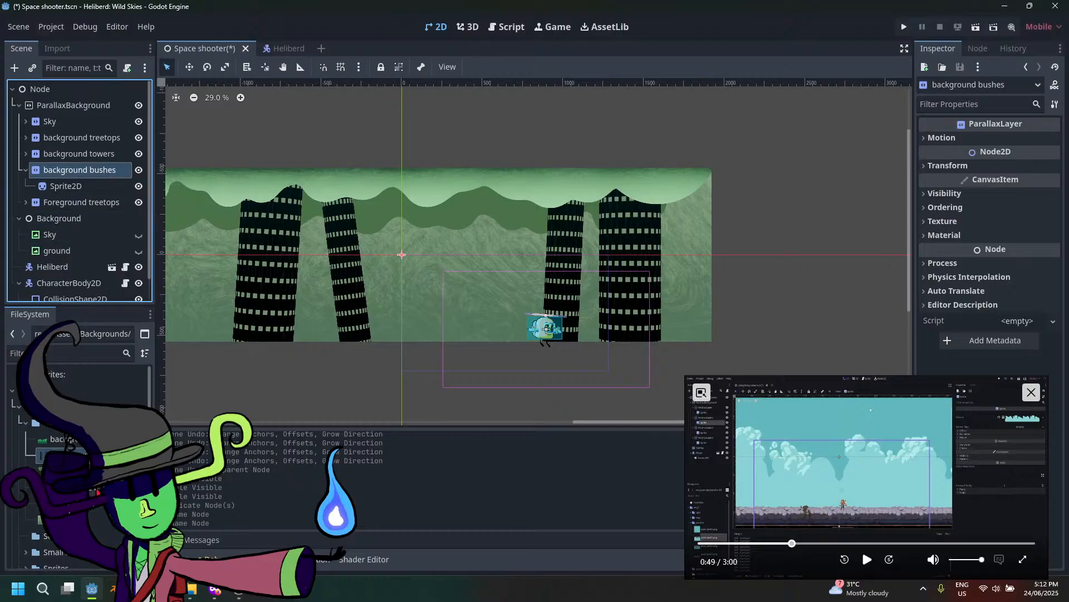
Assign the background bushes image as the texture of the background bushes layer's sprite and collapse the layer
left_click(86, 186)
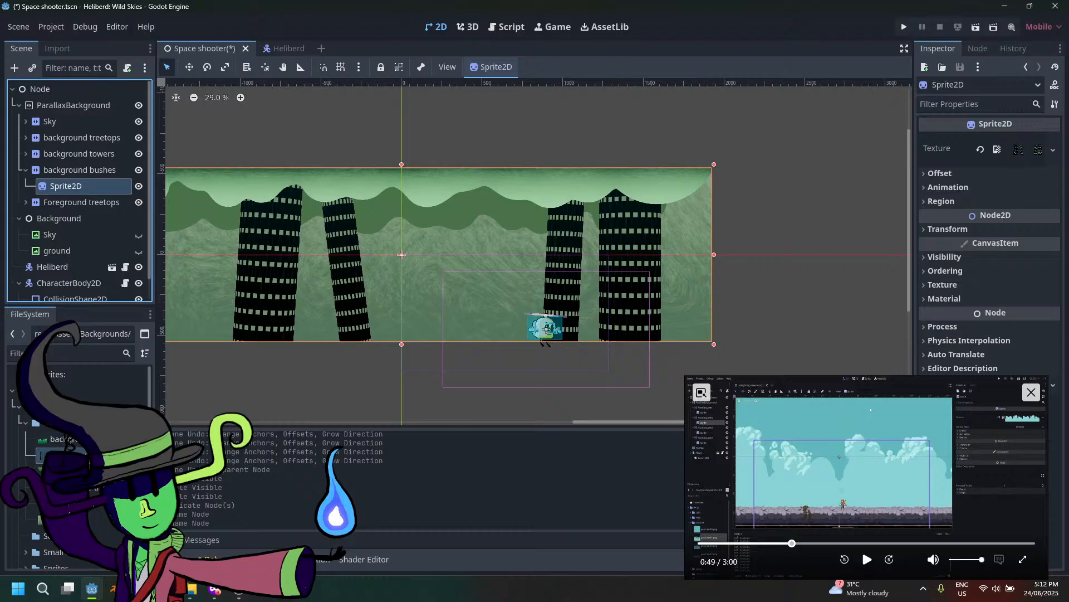
left_click_drag(94, 439, 1025, 161)
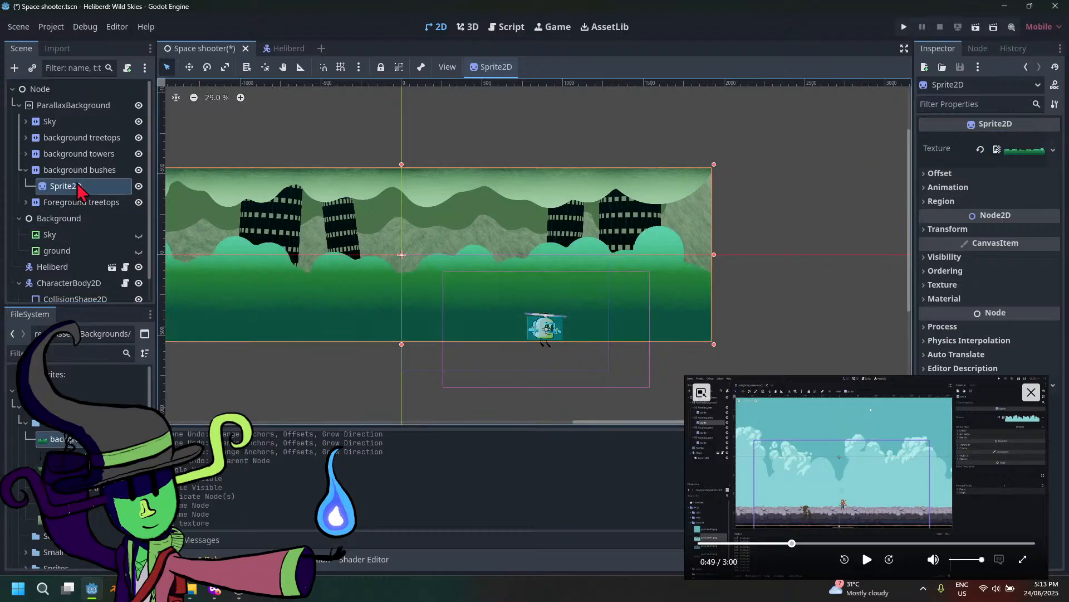
left_click(26, 169)
Move the background bushes layer directly after Sky in the ParallaxBackground and save the scene
left_click_drag(78, 177, 98, 137)
scroll(458, 289, "down", 3)
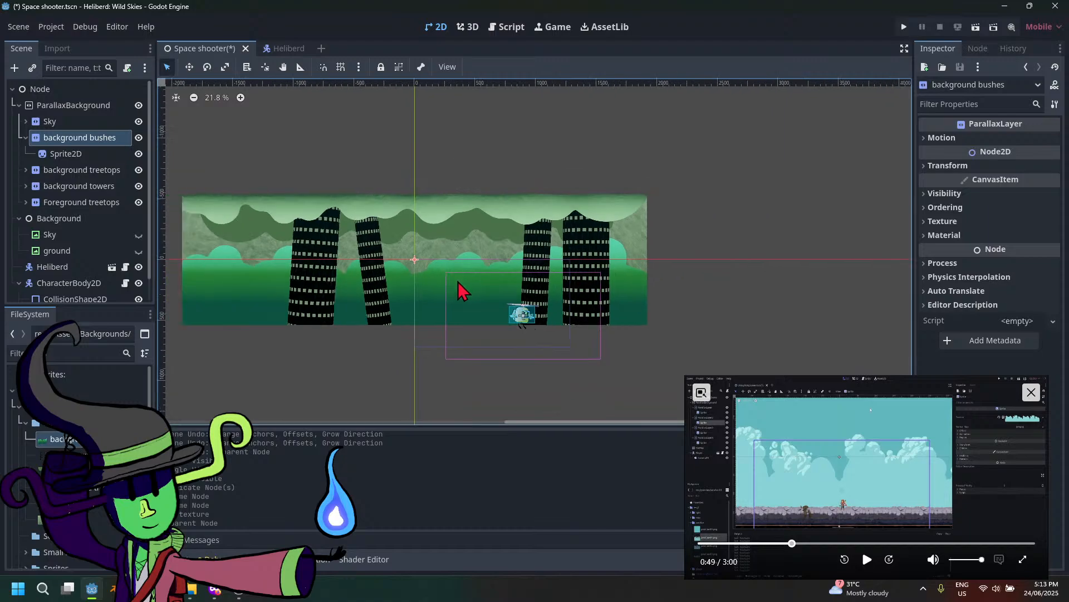
scroll(457, 281, "up", 1)
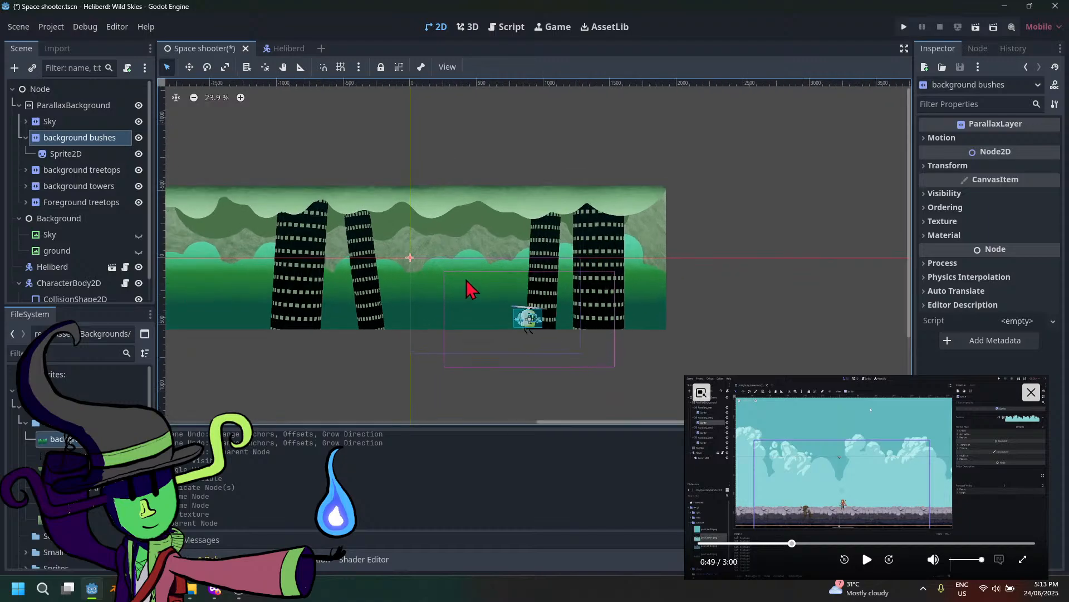
key("ctrl+s")
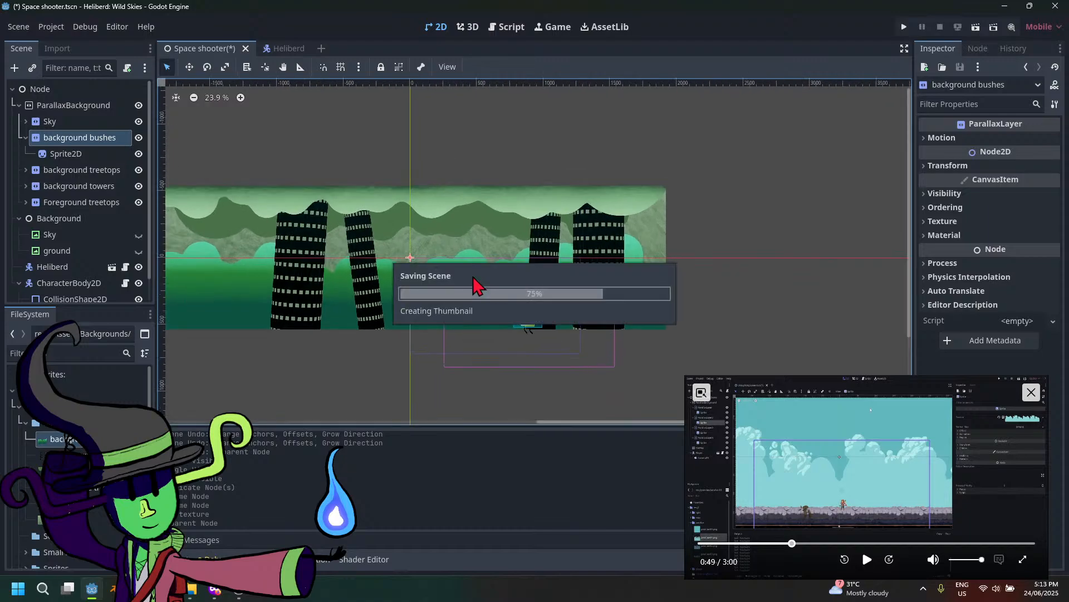
Close the floating tutorial video and minimize all open windows to reach the desktop
left_click(1031, 392)
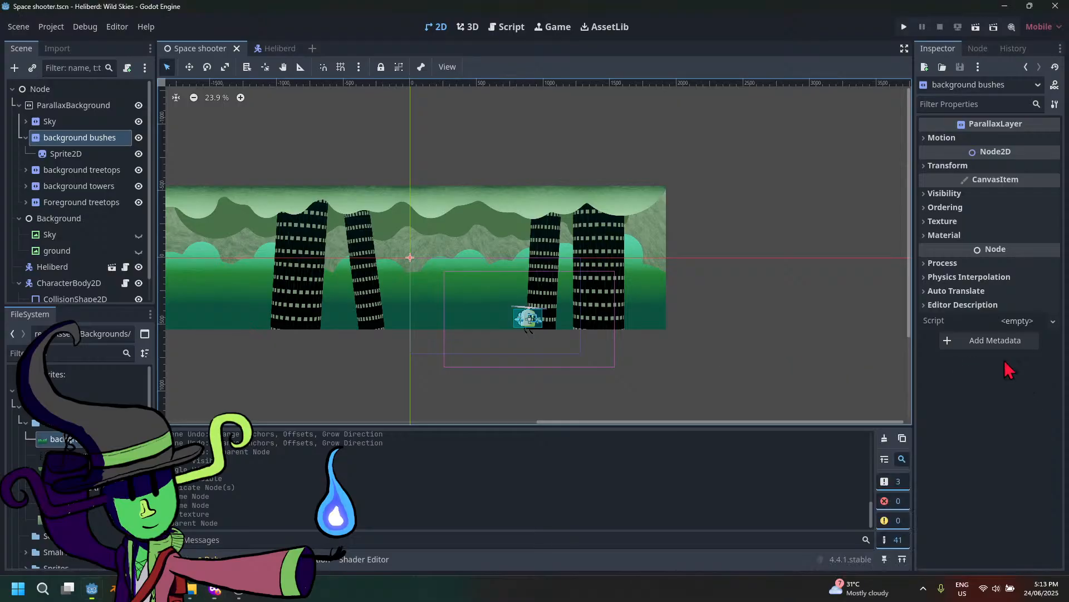
left_click(1005, 7)
left_click(1007, 21)
left_click(1004, 14)
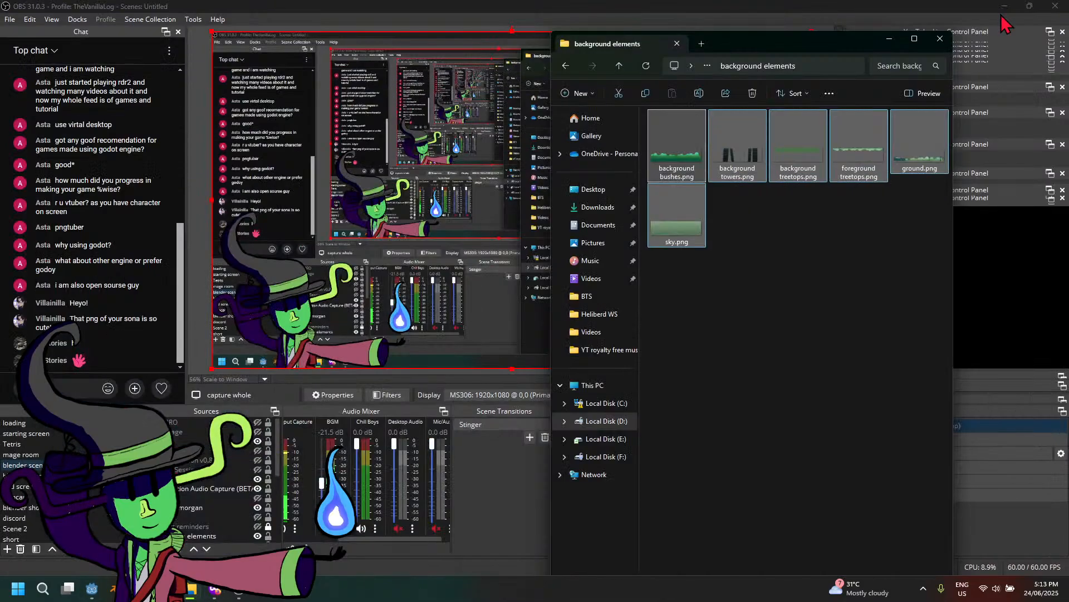
left_click(885, 30)
left_click(1005, 7)
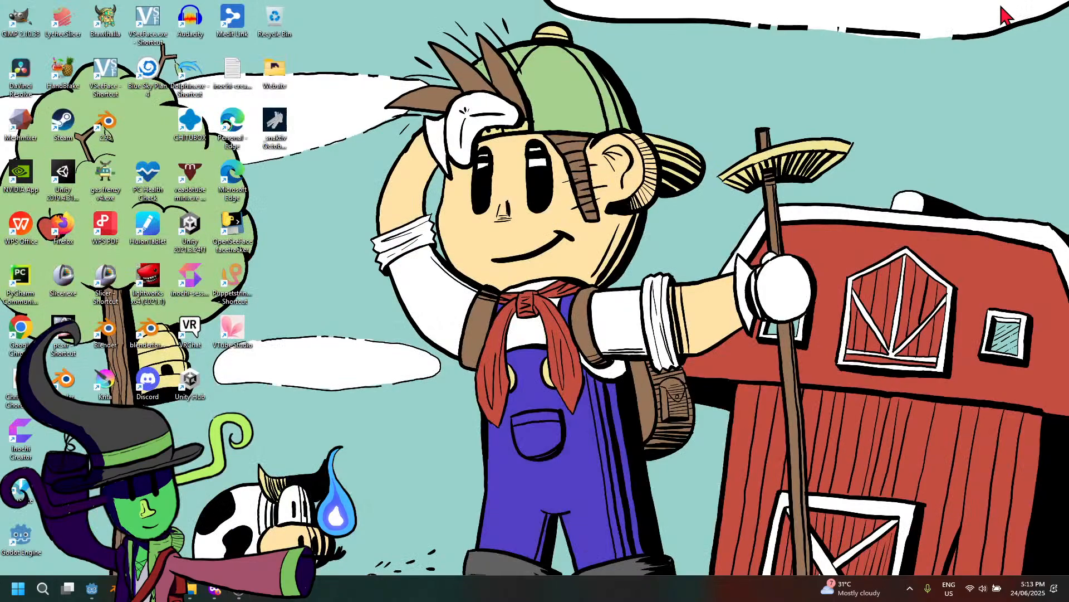
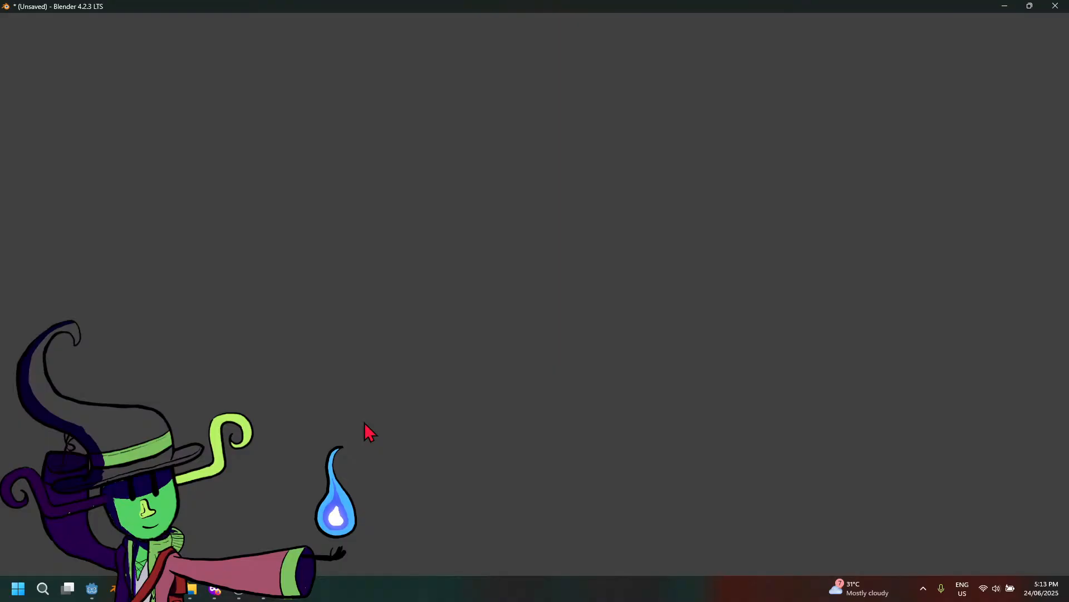
Open the recent file heliberd WS.blend in Blender and enlarge the camera viewport by merging away the second 3D viewport
mouse_move(224, 591)
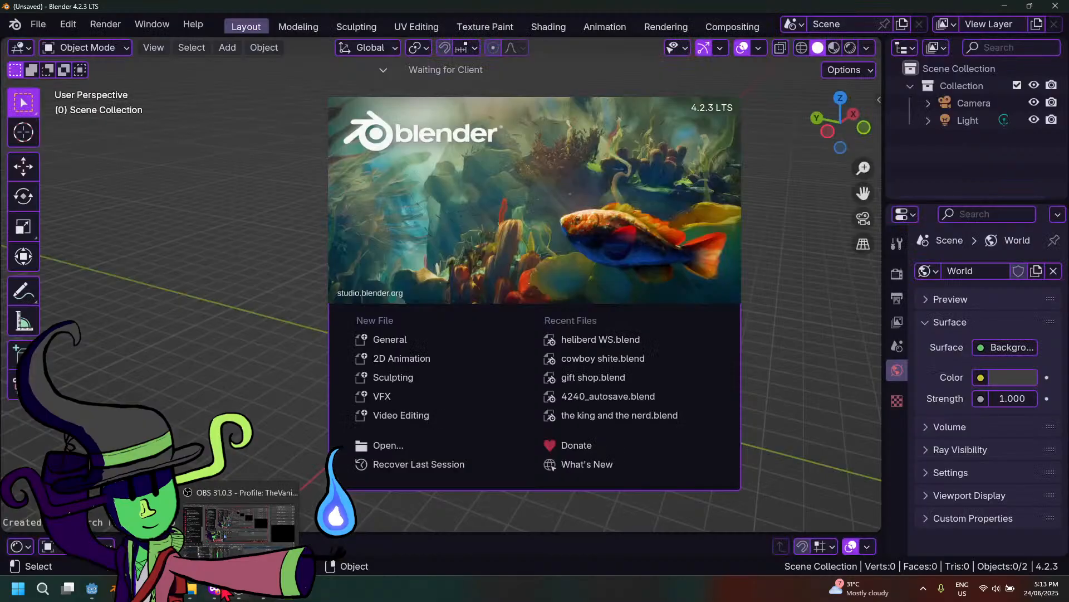
left_click(590, 341)
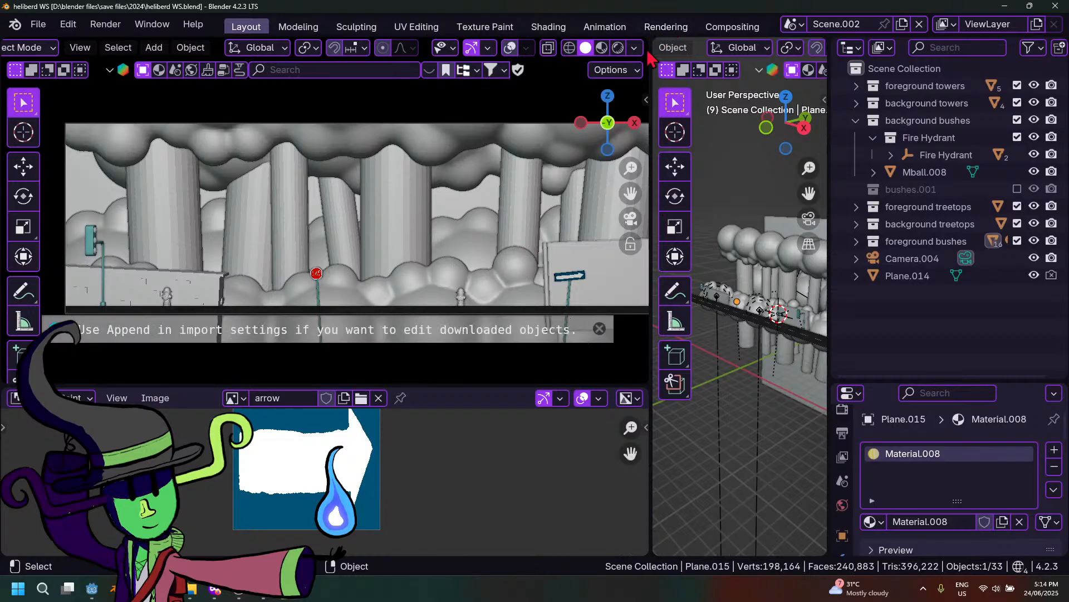
left_click_drag(653, 40, 681, 38)
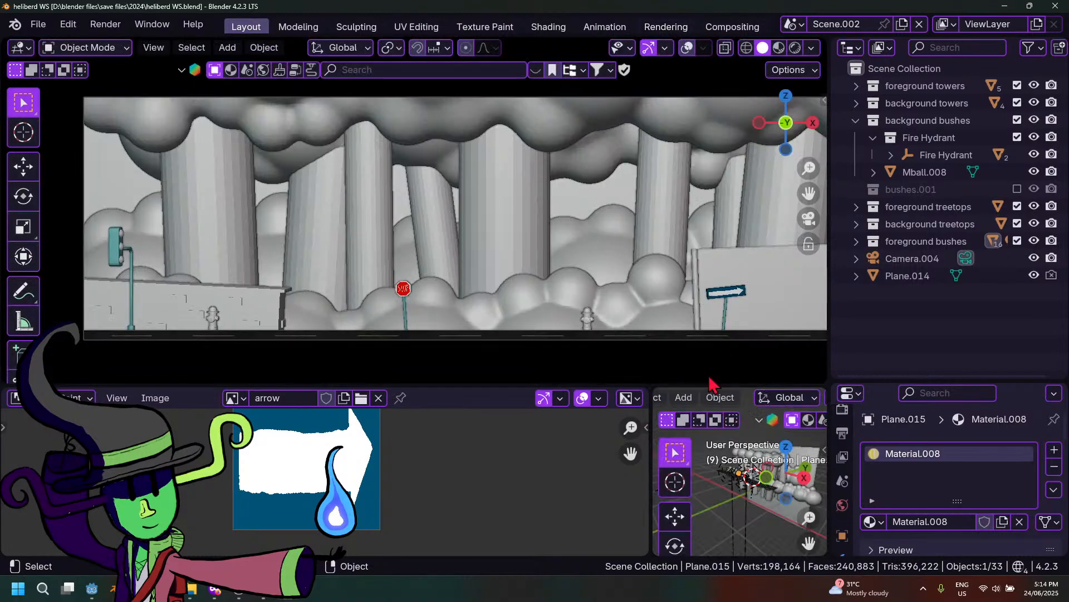
mouse_move(660, 398)
left_mouse_down()
mouse_move(649, 394)
mouse_move(679, 390)
left_mouse_up()
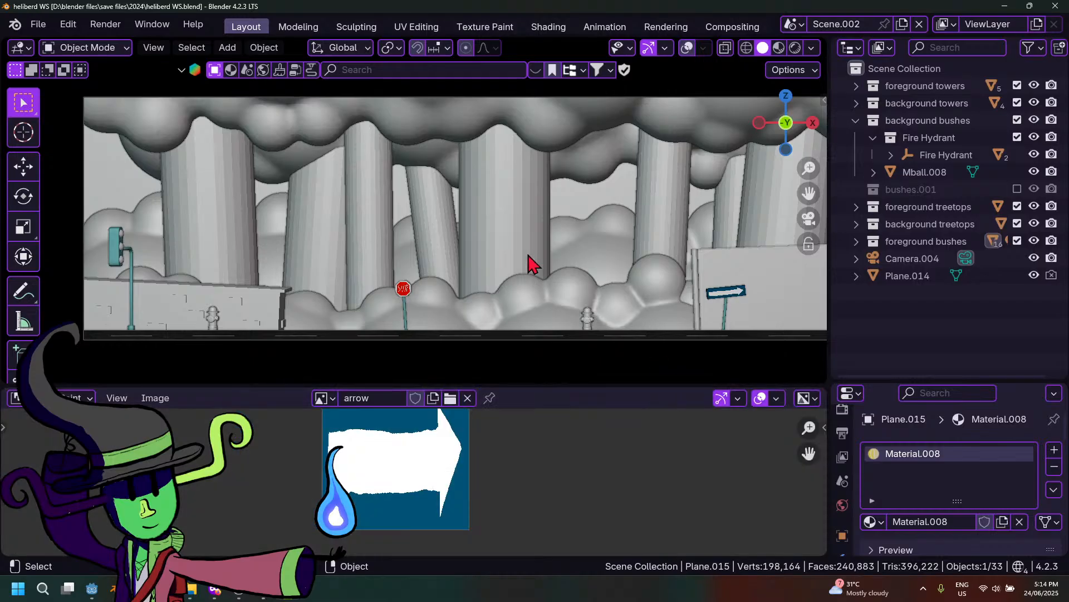
Preview the camera view with rendered shading and examine the bushes, traffic light and towers up close
scroll(532, 261, "down", 2)
middle_click_drag(641, 264, 595, 276, "shift")
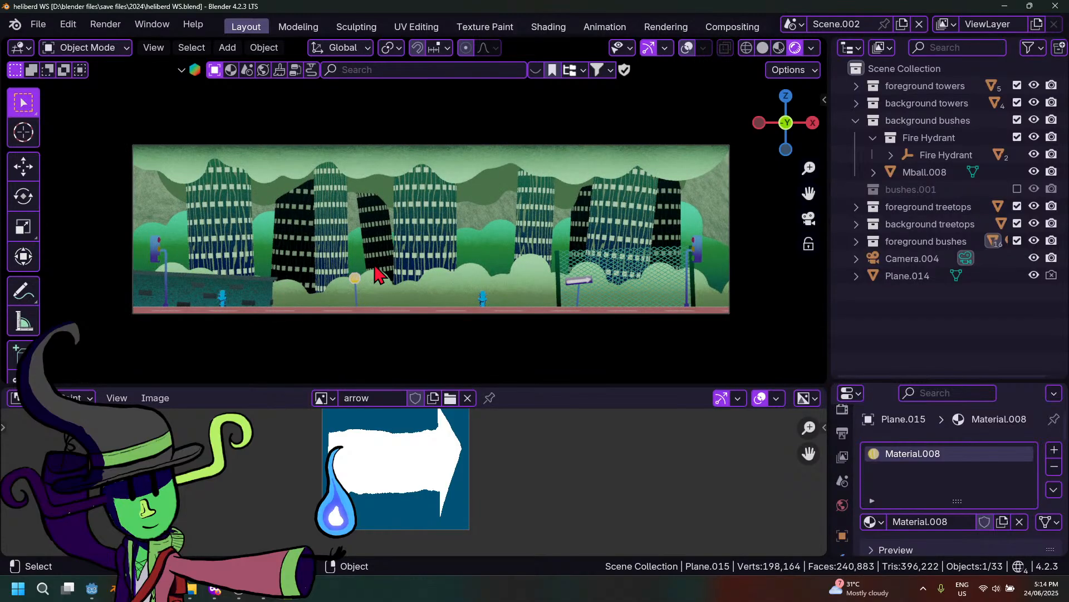
scroll(376, 273, "up", 1)
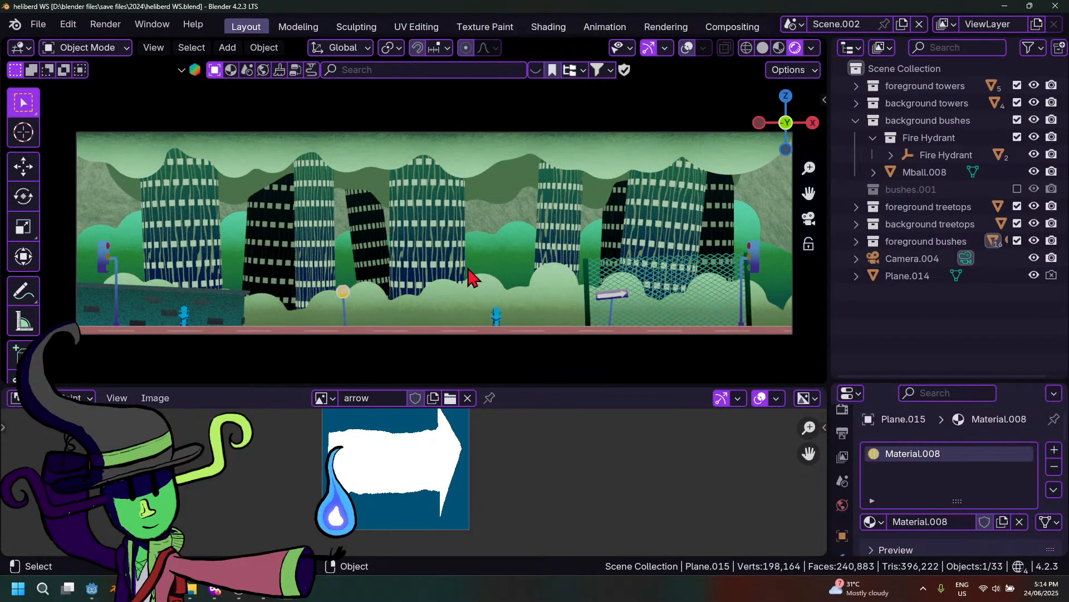
middle_click_drag(183, 260, 457, 249, "shift")
scroll(453, 249, "up", 8)
middle_click_drag(395, 295, 386, 194, "shift")
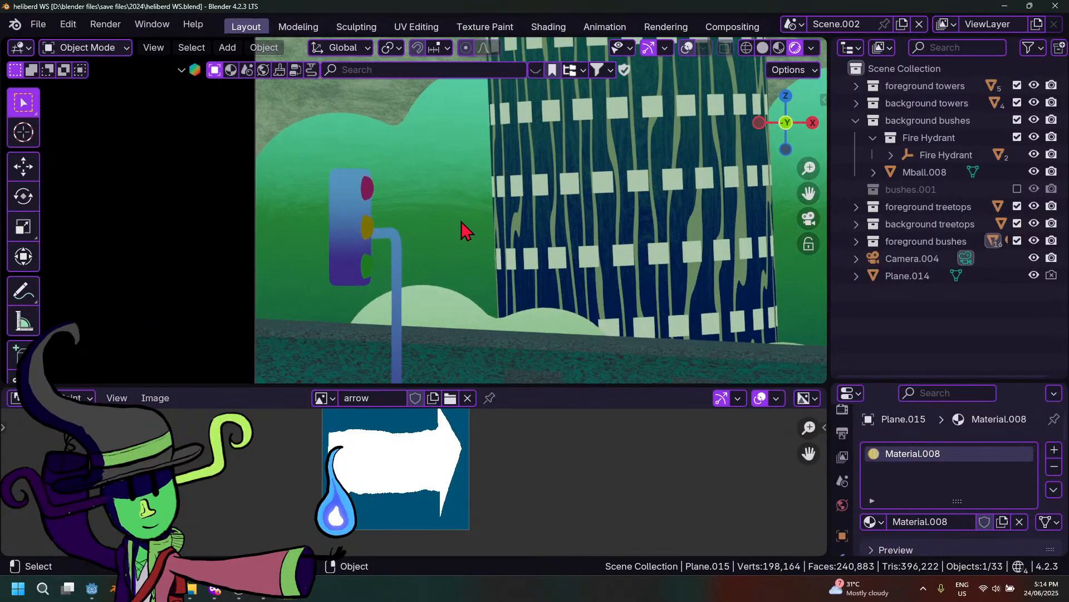
key("Home")
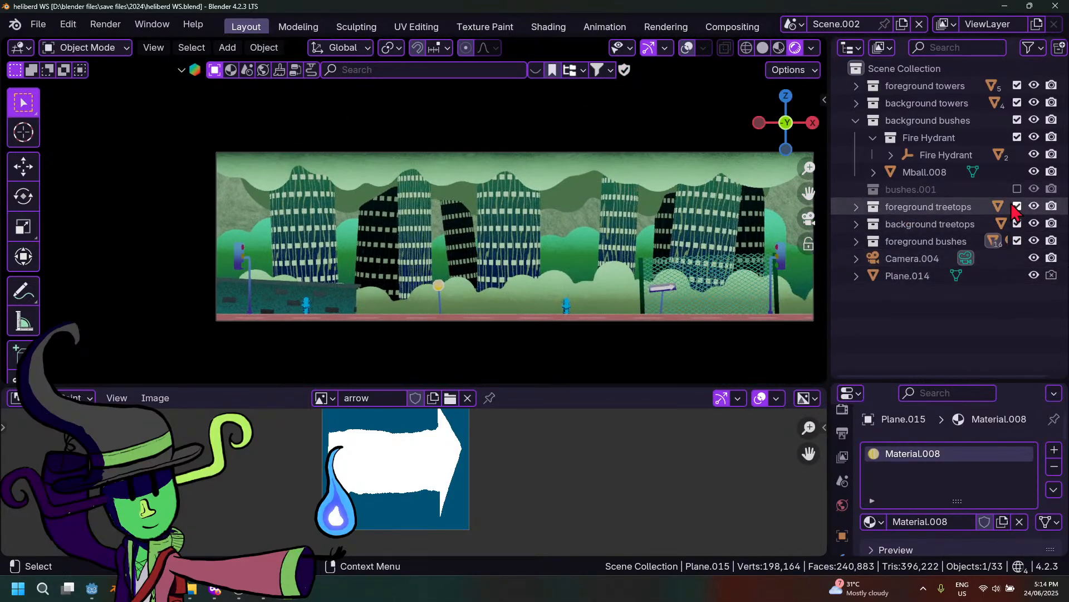
Exclude every enabled collection except foreground towers from the view layer, and hide the sky plane Plane.014 in the viewport
left_click(1017, 206)
left_click(1017, 224)
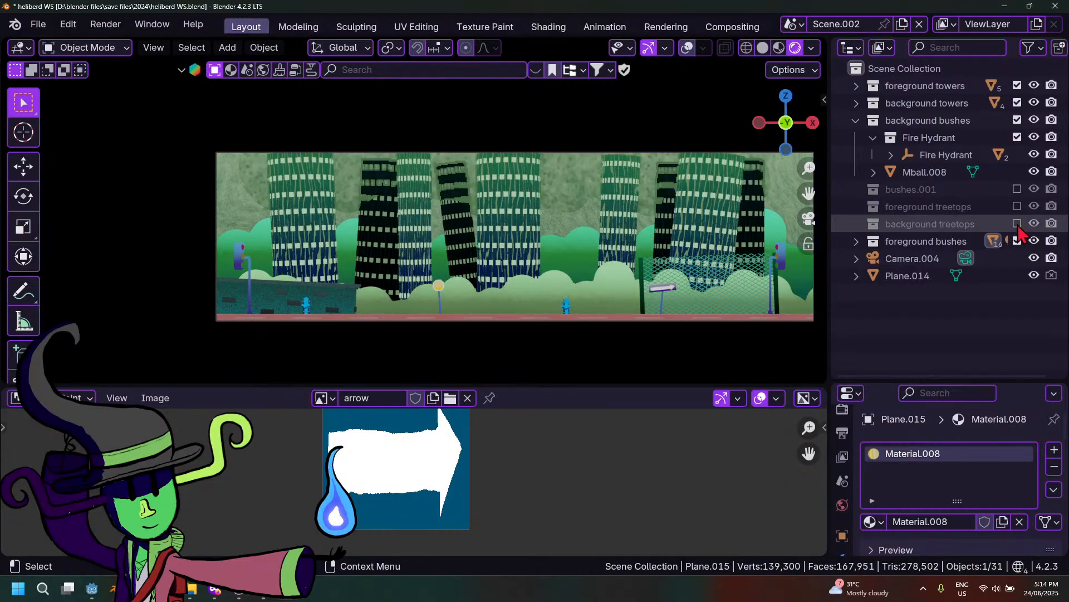
left_click(1017, 240)
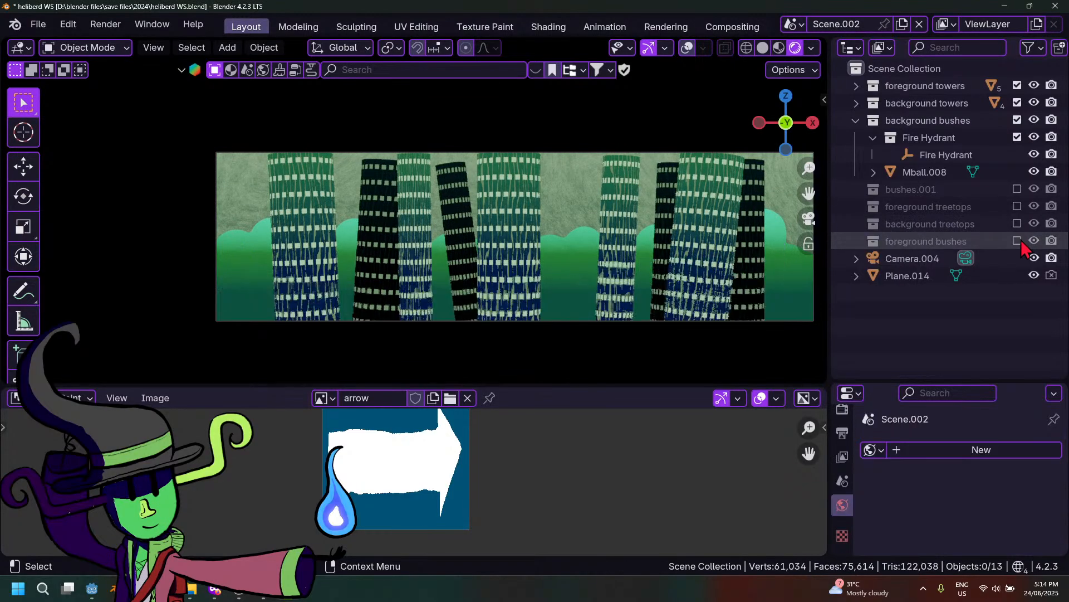
left_click(1017, 120)
left_click(1017, 102)
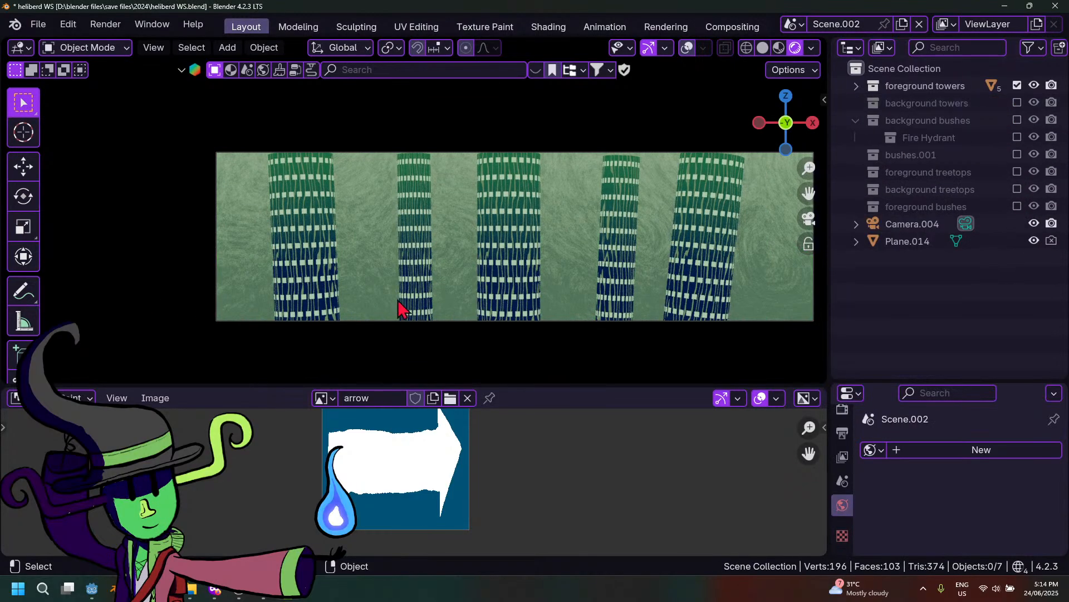
left_click(1034, 242)
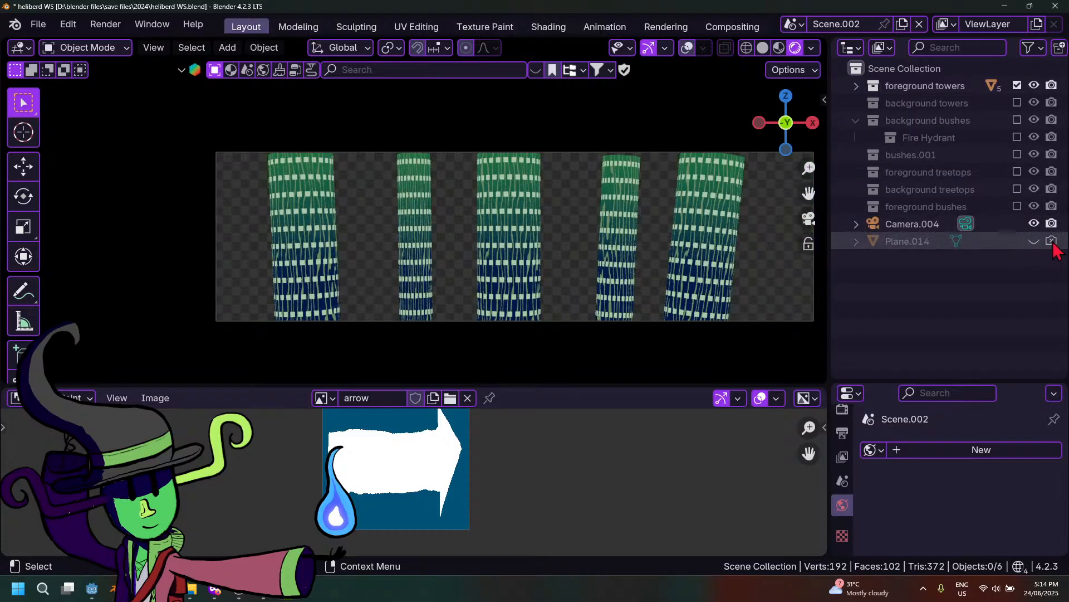
Render an image of the isolated foreground towers
left_click(95, 27)
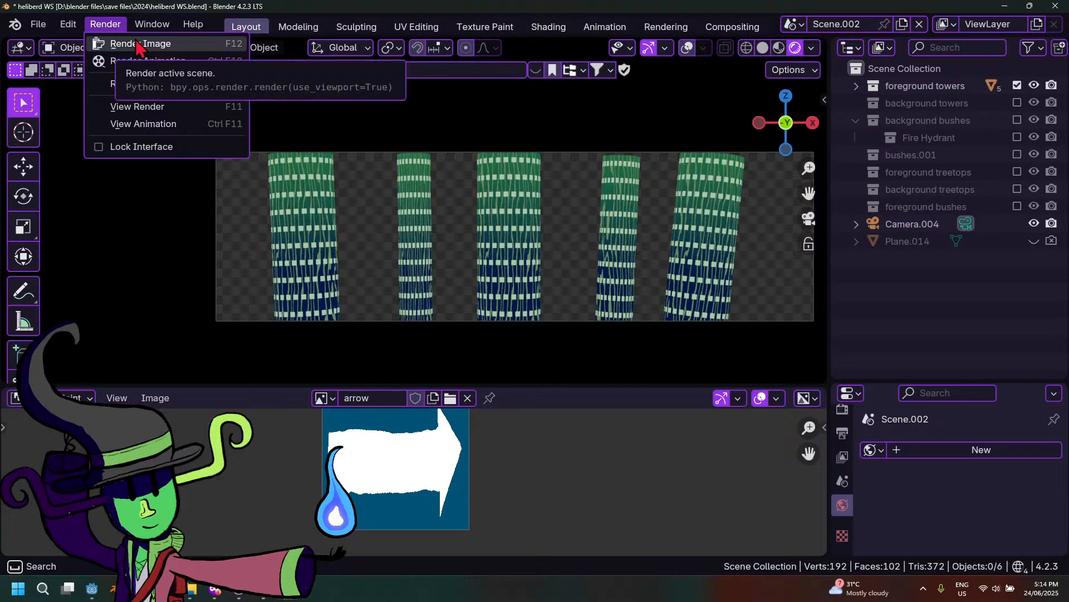
left_click(138, 45)
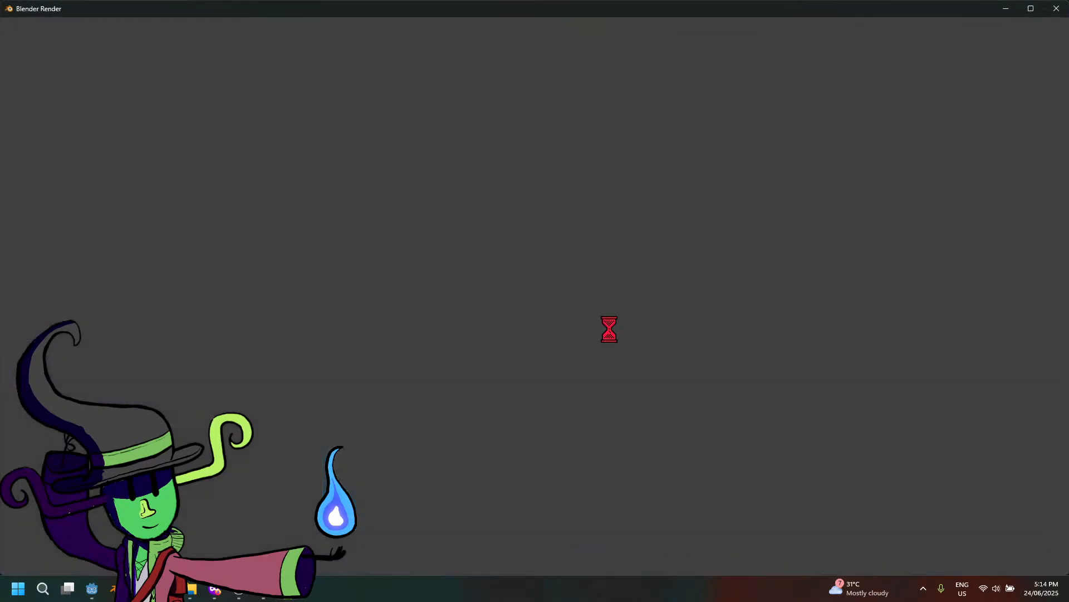
scroll(613, 340, "up", 2)
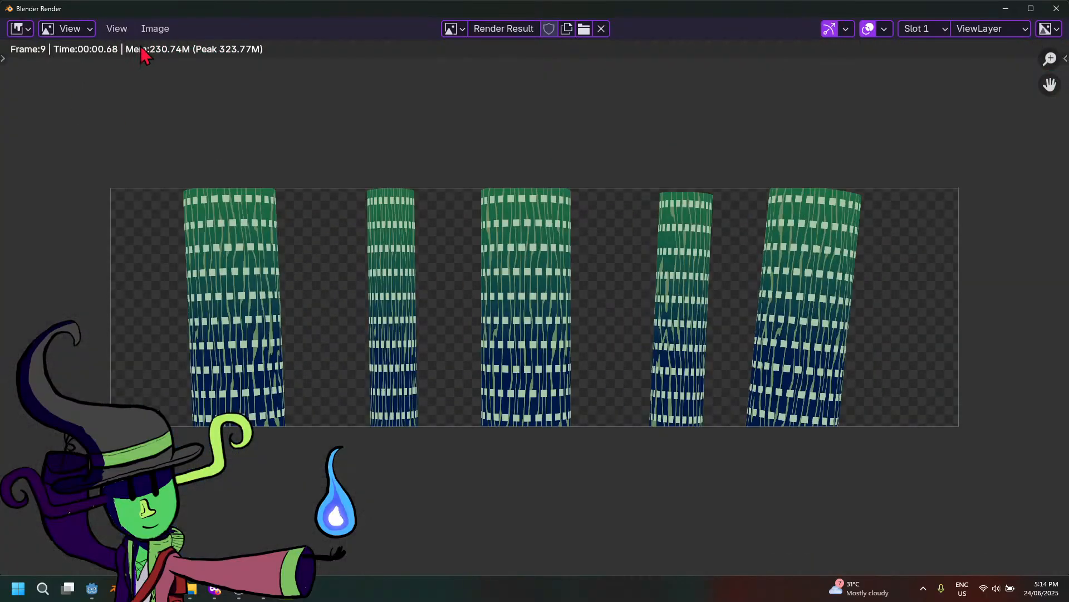
Start saving the rendered image and choose the folder D:\blender\PNGs\Heliberd WS\background elements as its destination
left_click(154, 29)
left_click(177, 168)
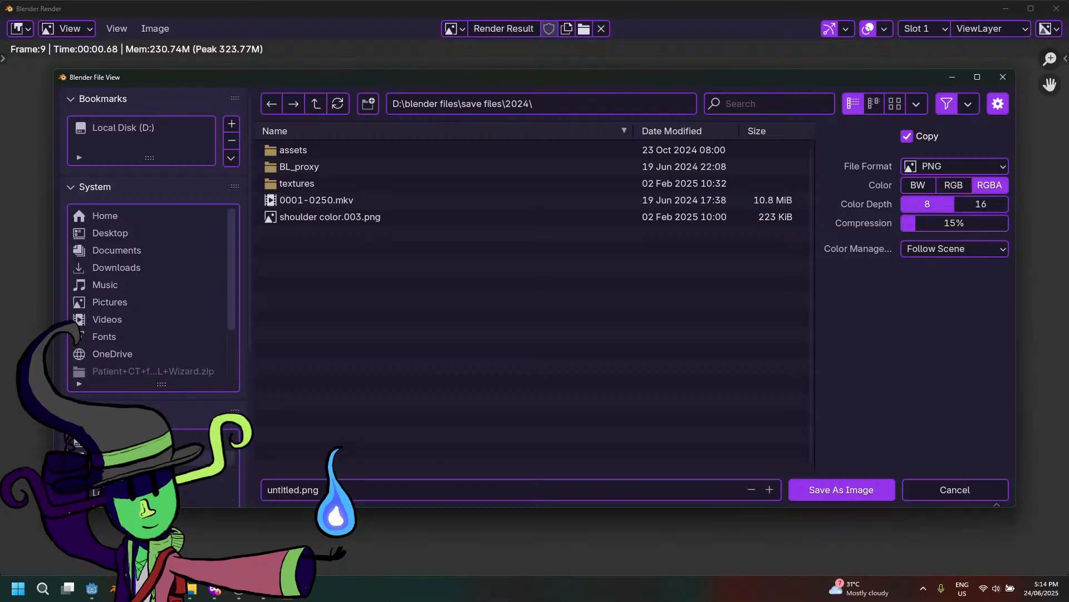
left_click(122, 127)
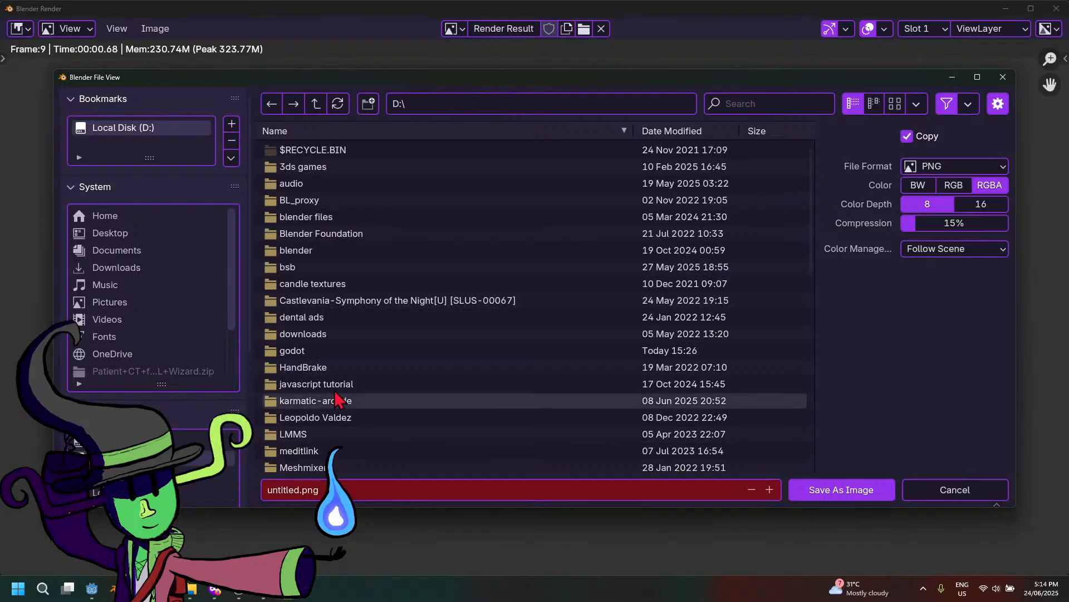
double_click(314, 253)
left_click(311, 187)
double_click(311, 189)
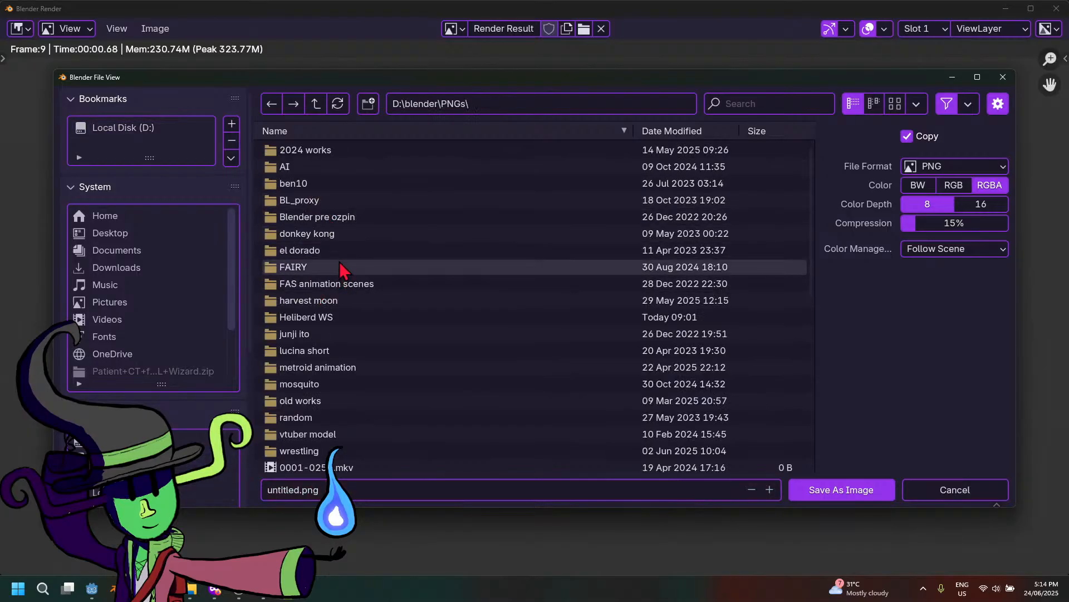
scroll(399, 380, "down", 3)
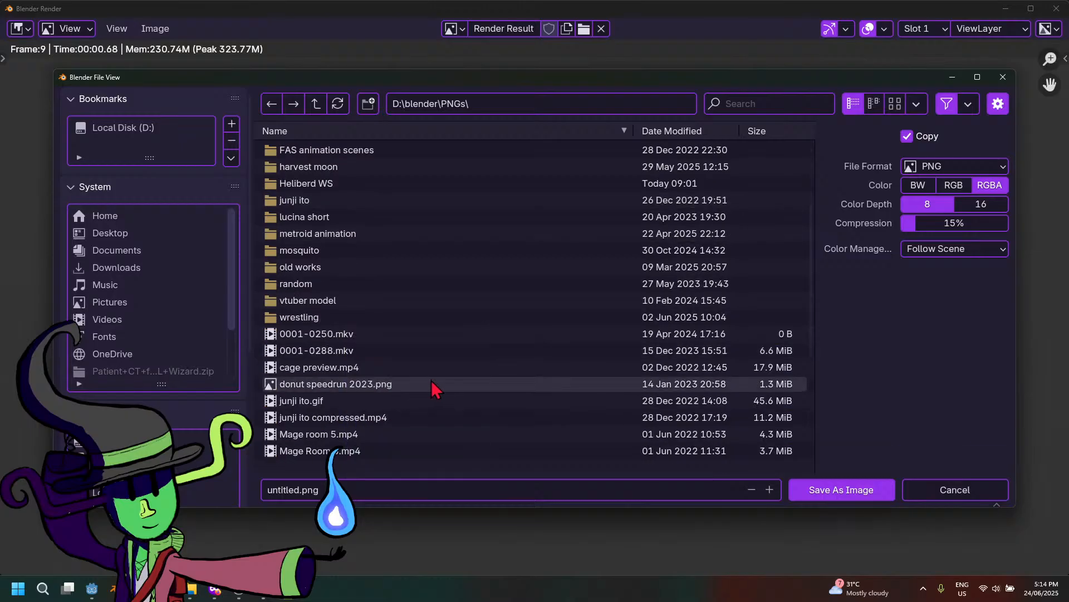
scroll(431, 380, "down", 3)
scroll(432, 381, "up", 2)
scroll(433, 382, "up", 5)
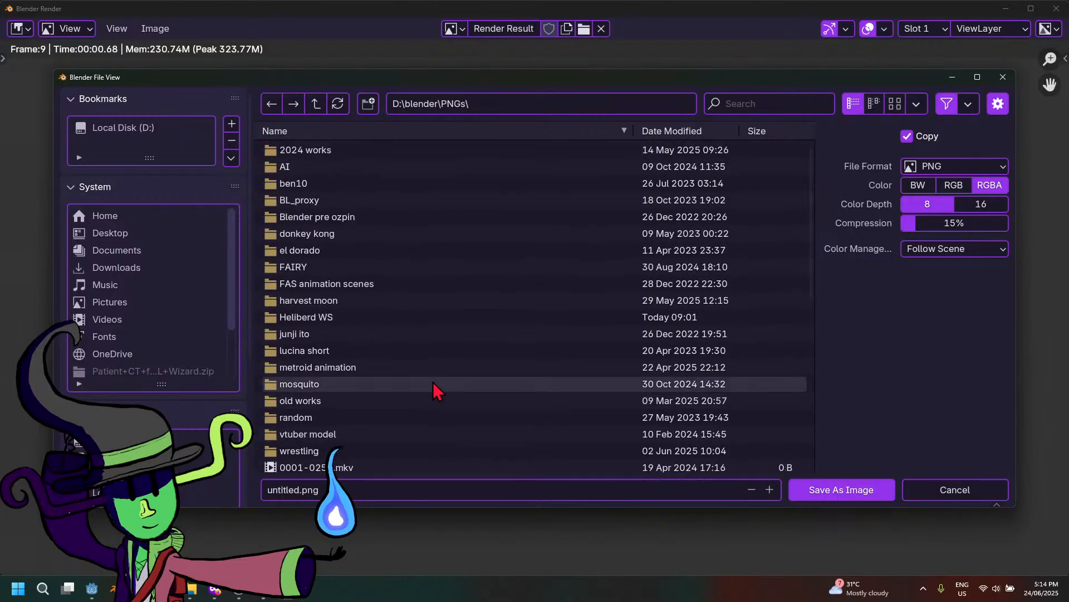
double_click(351, 317)
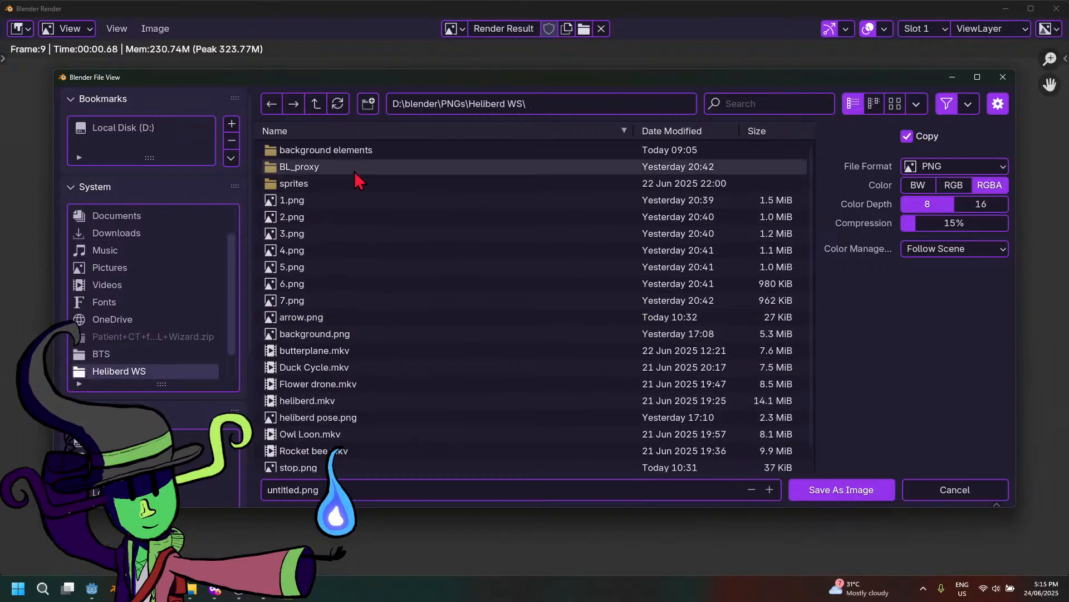
double_click(375, 153)
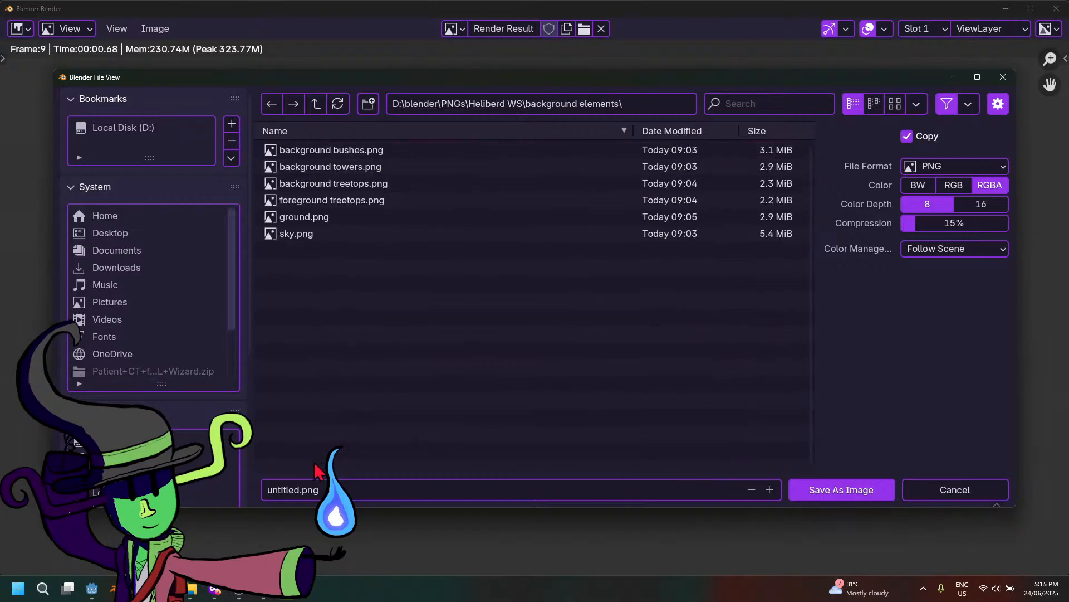
Name the rendered image foreground towers.png and save it
left_click(323, 483)
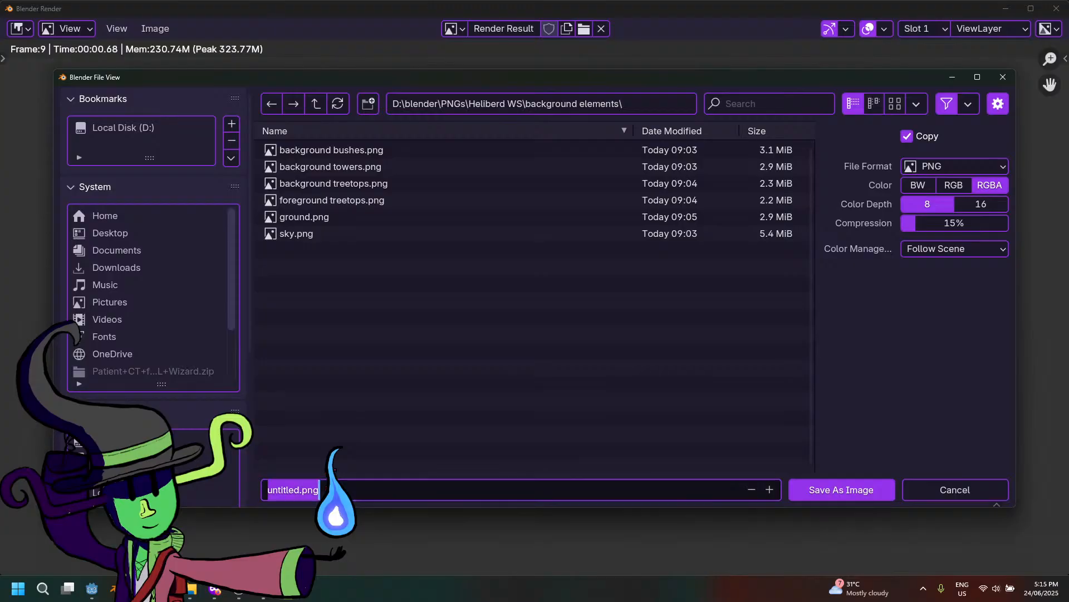
type("foreground to")
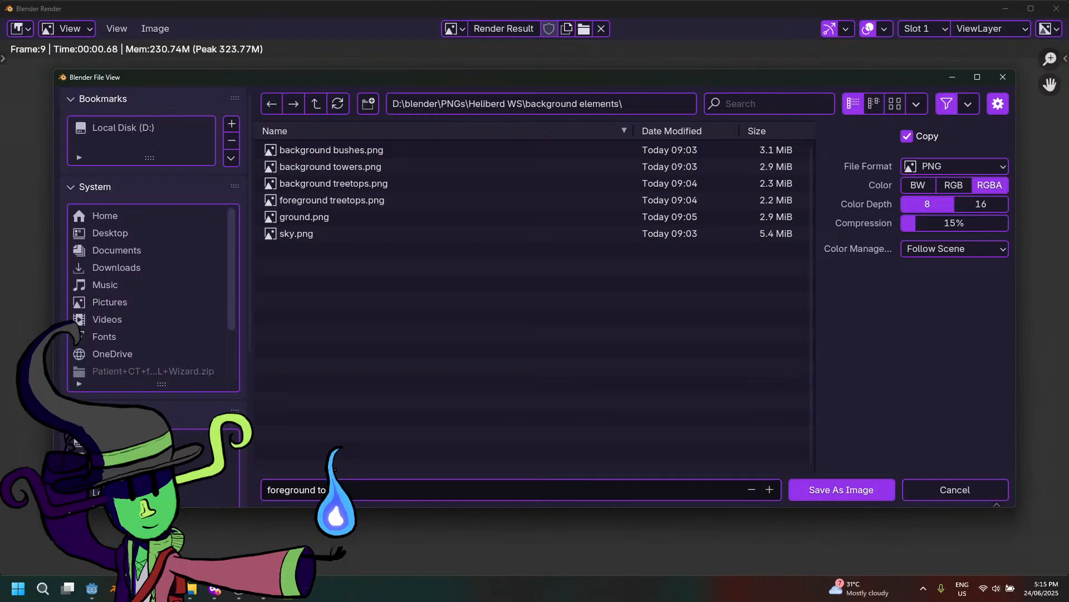
type("wers")
key("Return")
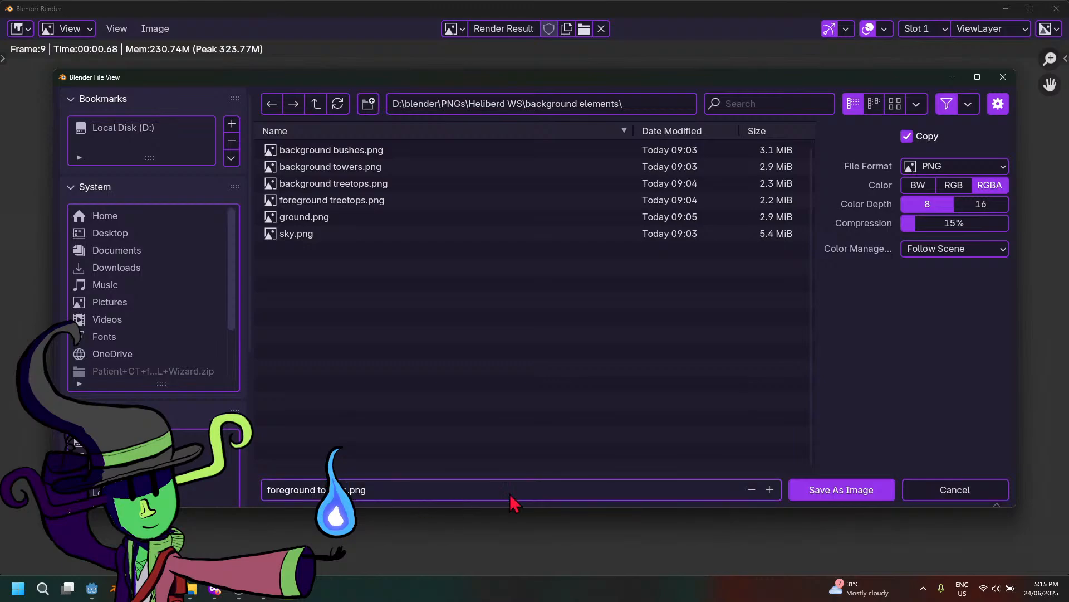
left_click(830, 488)
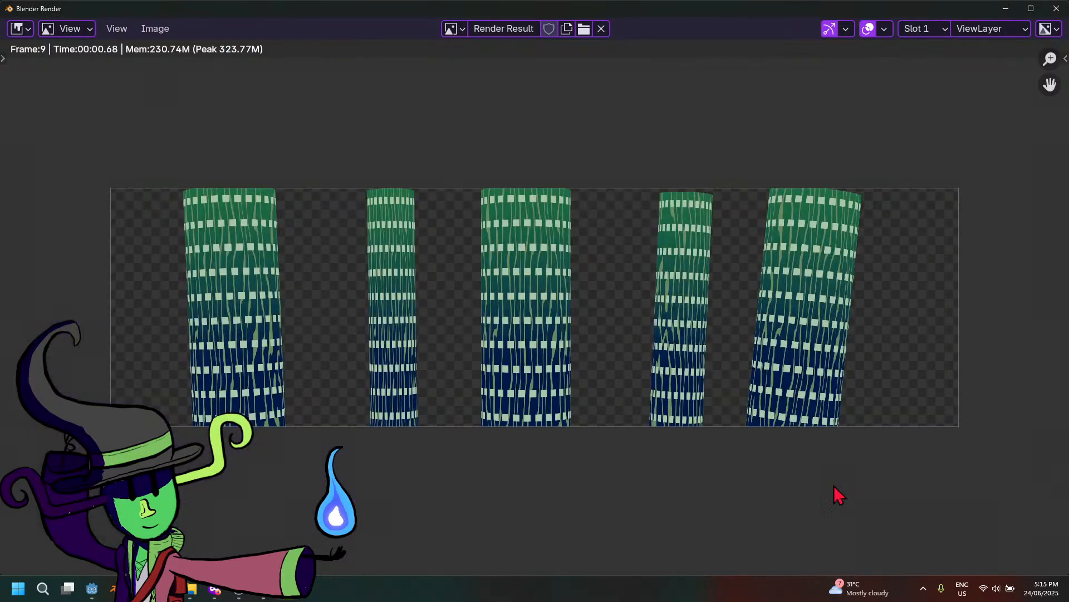
Switch to Godot and import foreground towers.png from the background elements folder into the project's Backgrounds folder
mouse_move(239, 590)
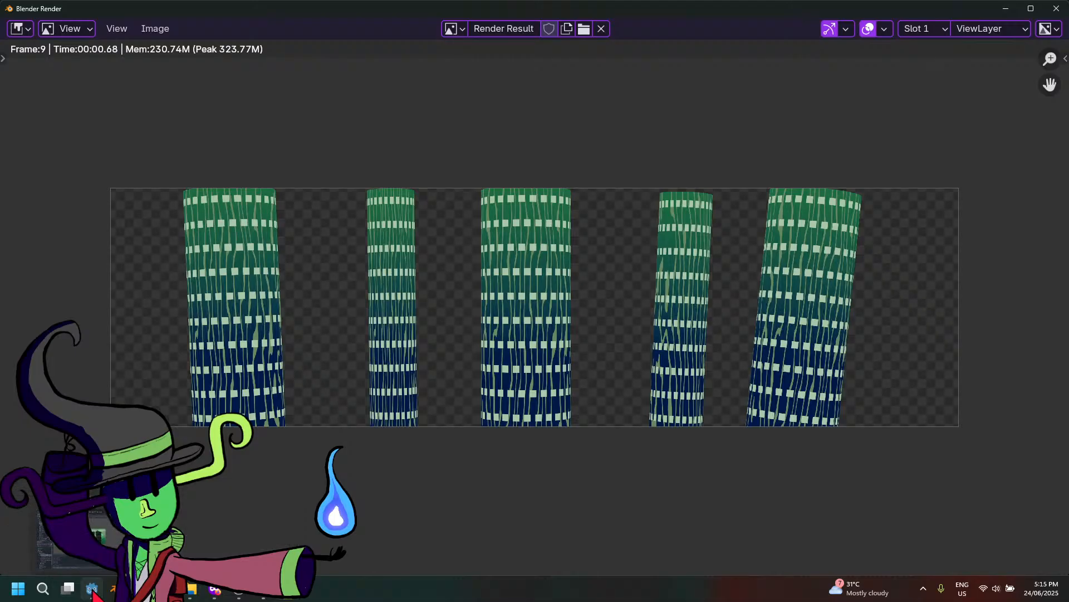
left_click(92, 589)
left_click(191, 590)
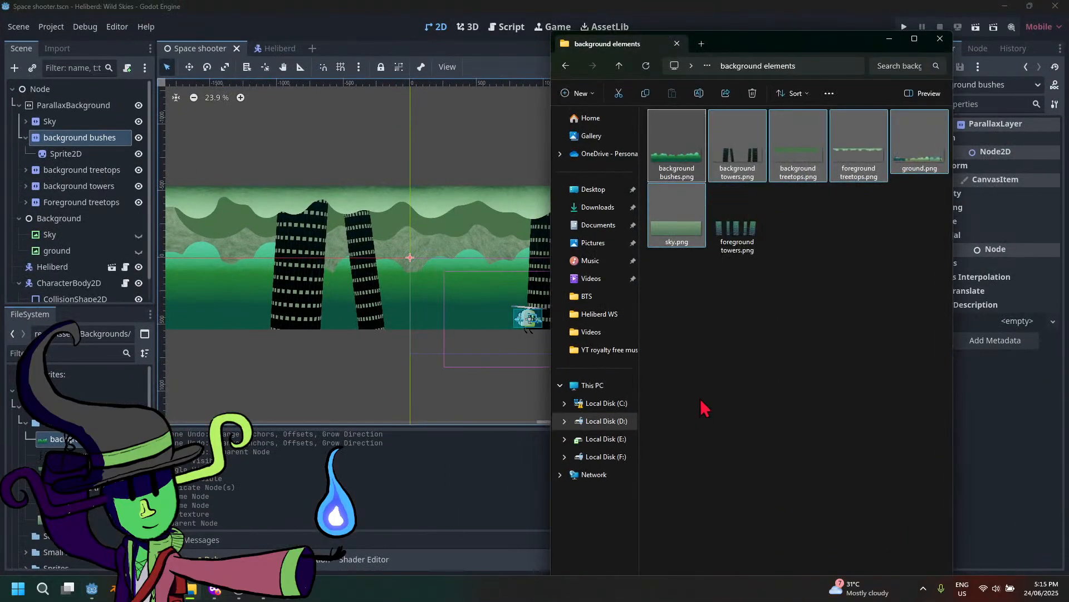
left_click_drag(737, 228, 56, 433)
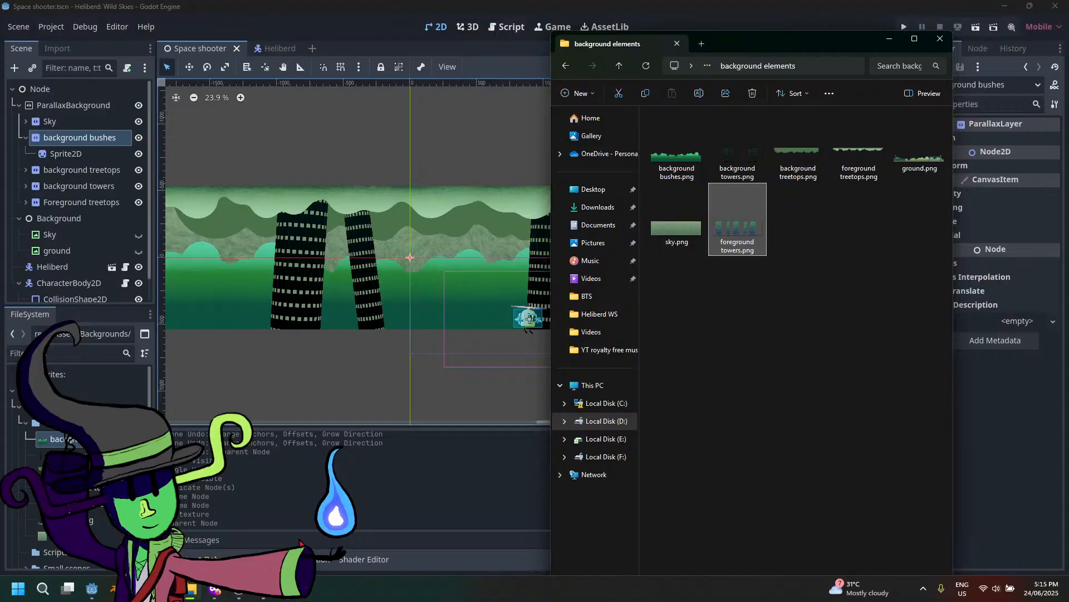
Save the heliberd WS file in Blender, return to Godot and minimize the background elements folder window
left_click(289, 588)
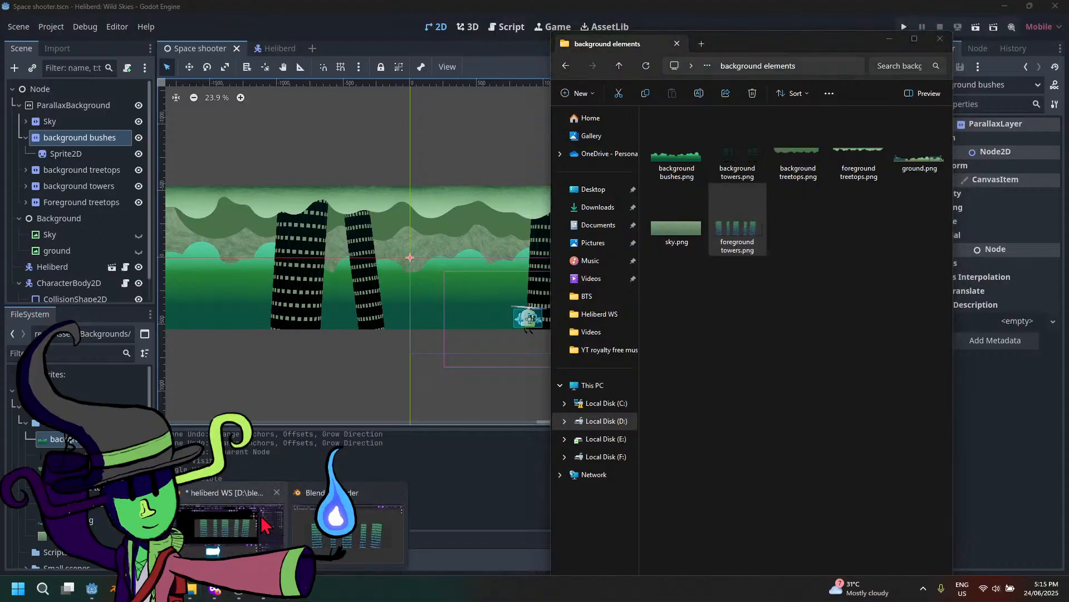
left_click(265, 524)
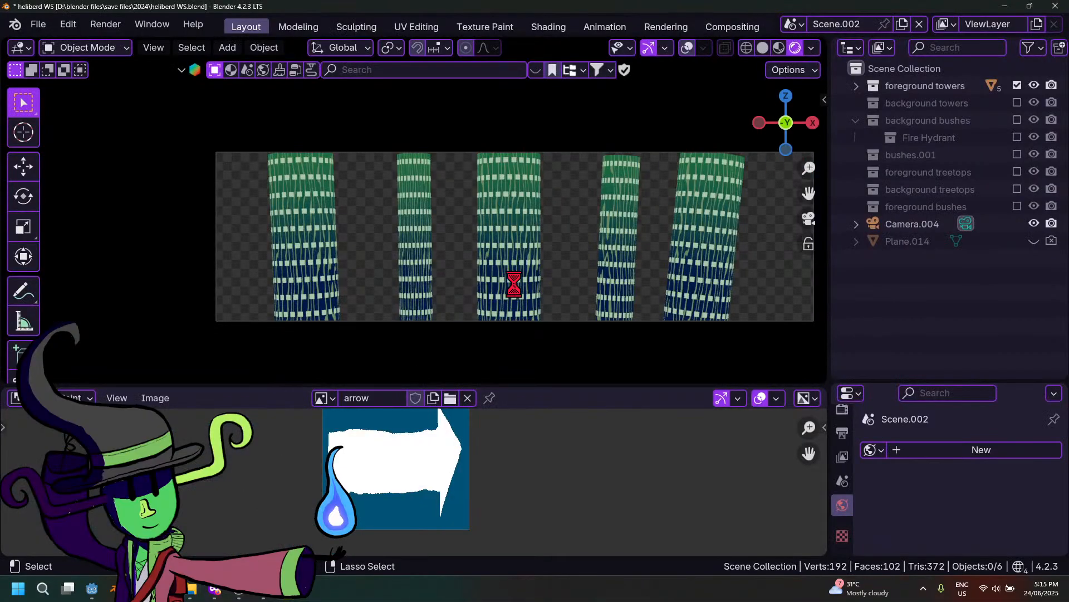
key("ctrl+s")
key("alt+Tab")
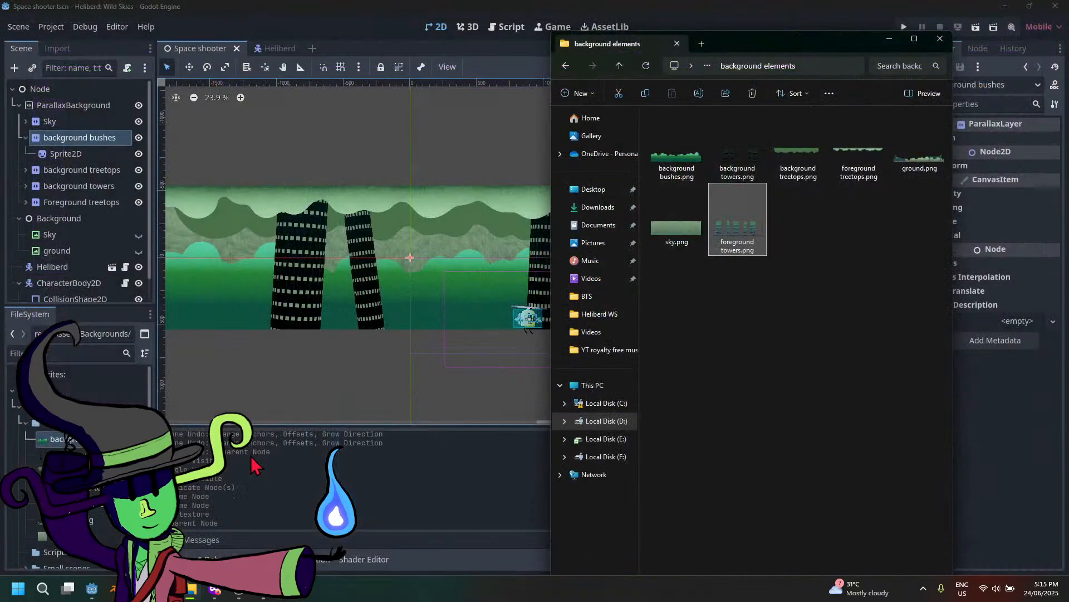
left_click(890, 39)
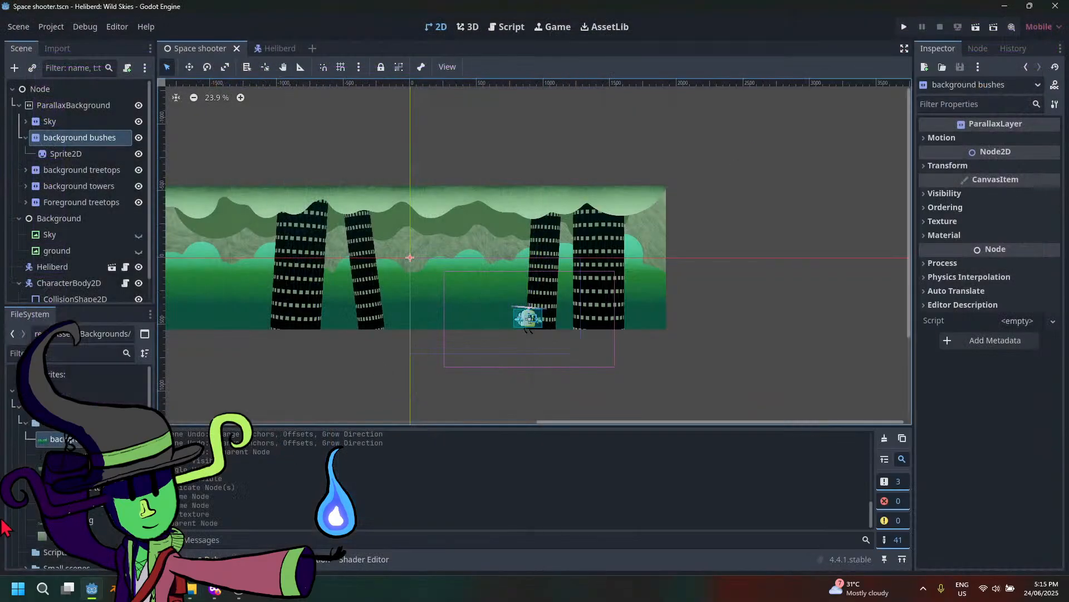
left_click(81, 488)
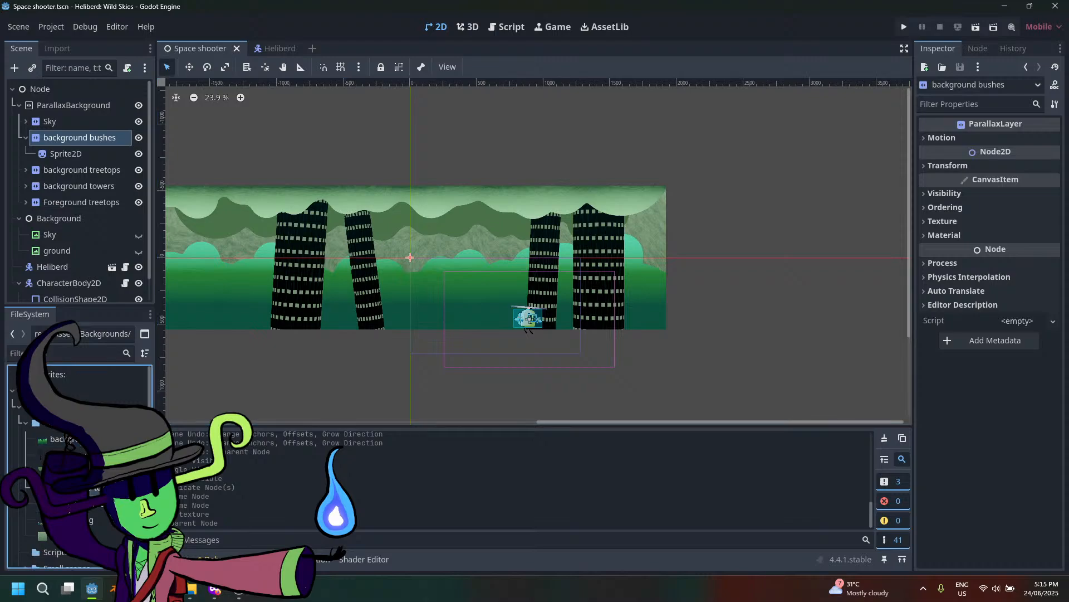
Duplicate the background towers parallax layer and rename the copy foreground towers
left_click(26, 138)
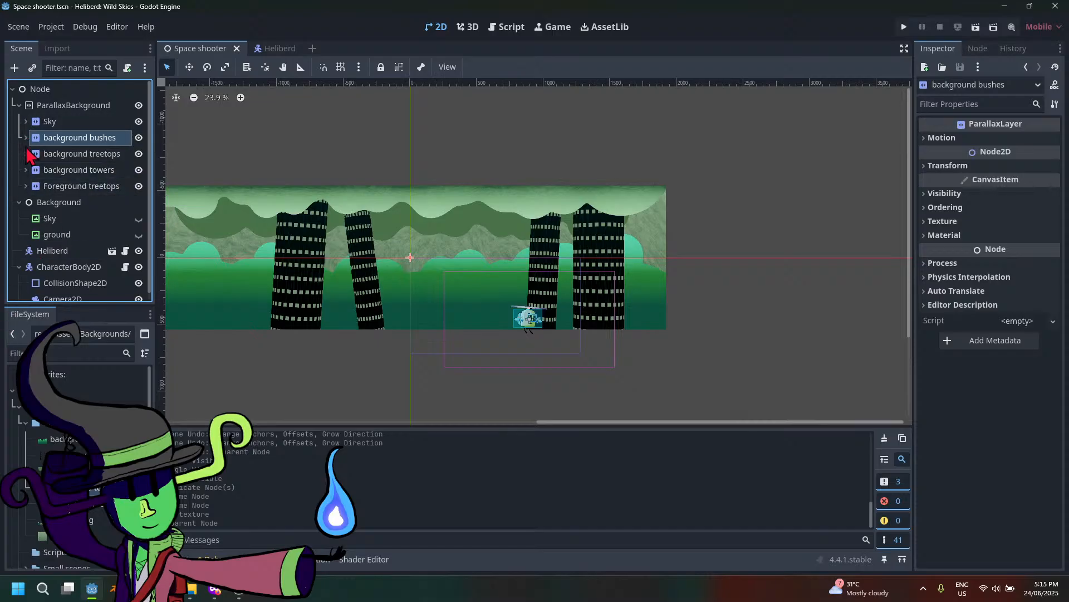
right_click(79, 171)
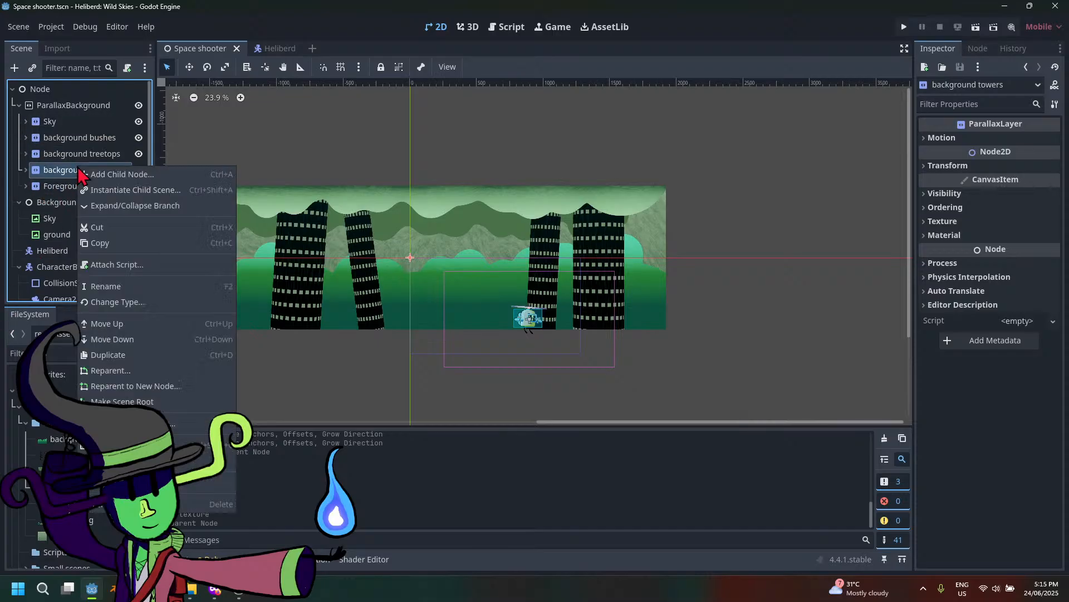
left_click(135, 355)
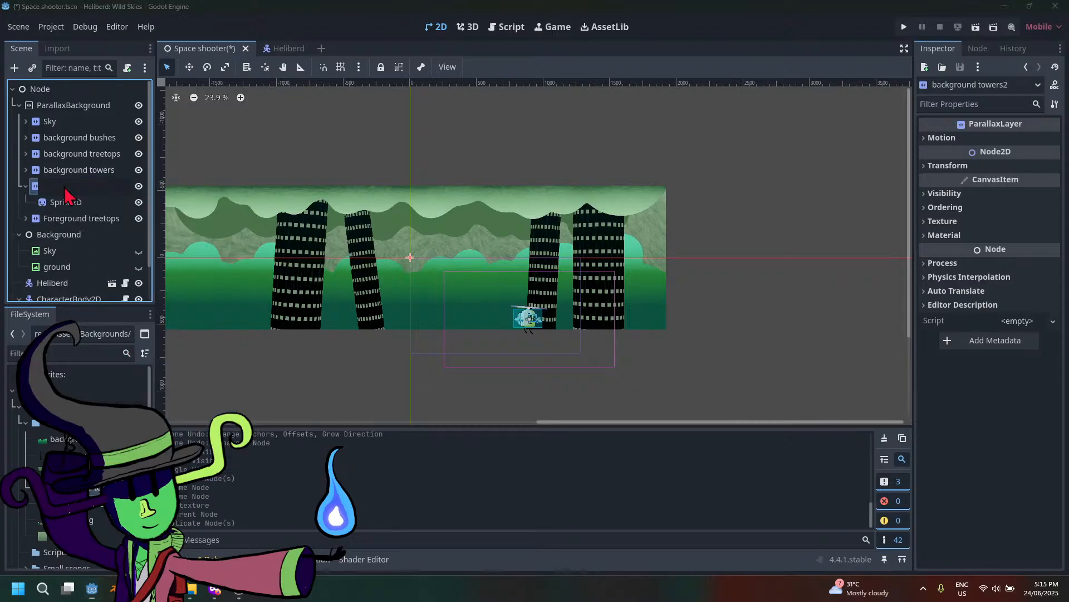
double_click(61, 187)
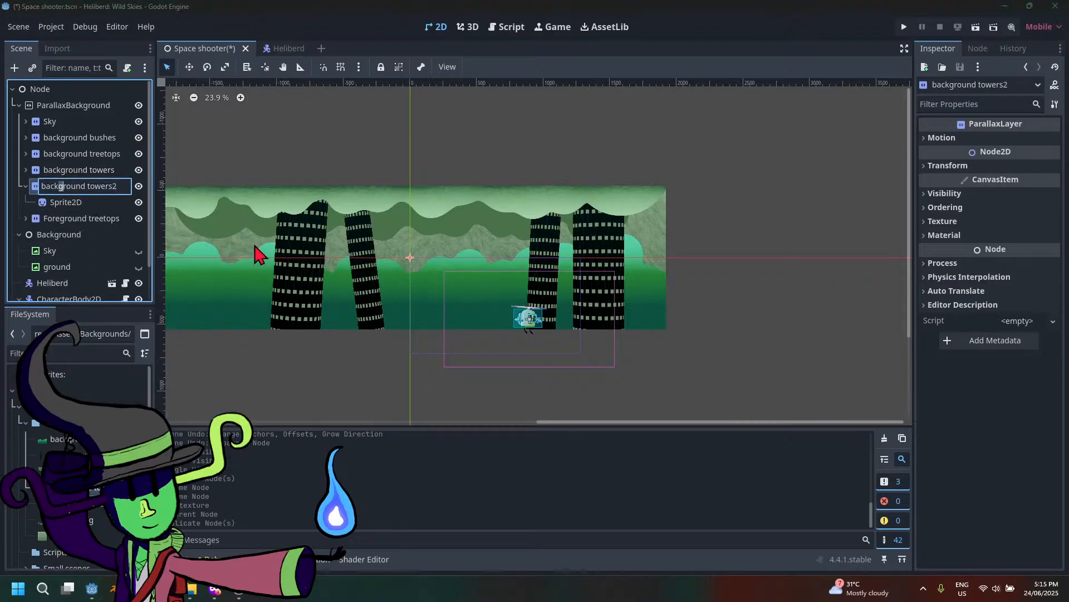
key("BackSpace")
key("BackSpace")
key("BackSpace")
key("BackSpace")
type("fore")
key("Return")
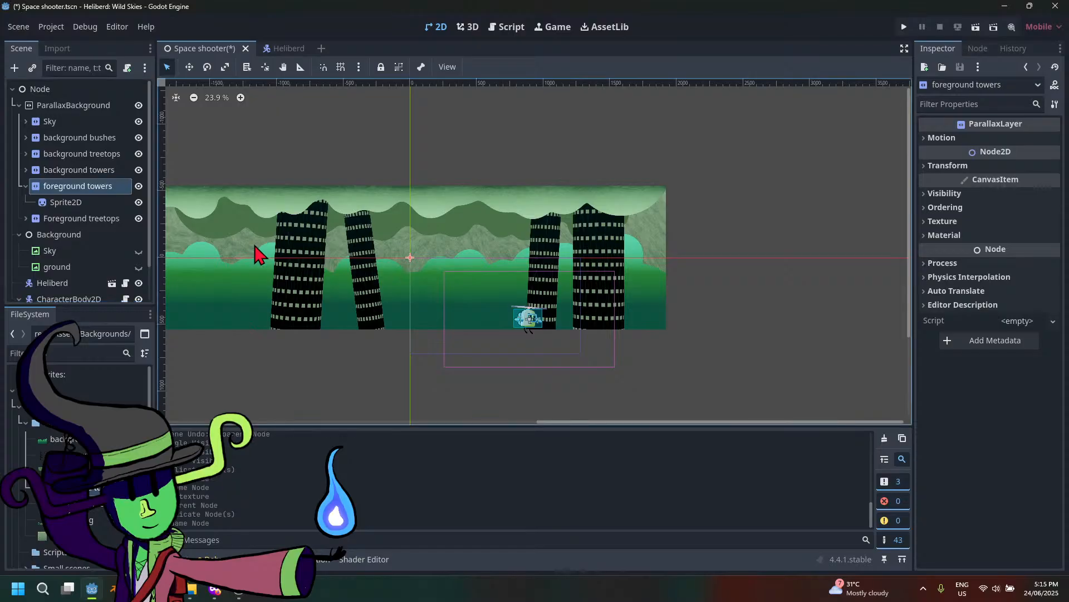
Assign foreground towers.png as the texture of the Sprite2D under the foreground towers layer
left_click(80, 204)
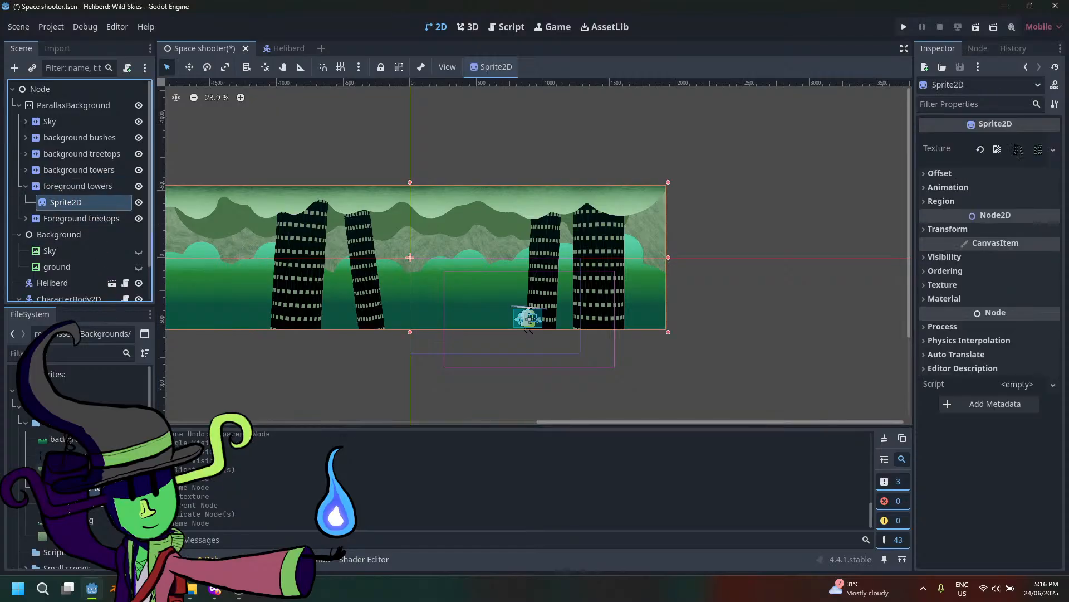
left_click_drag(94, 512, 1025, 162)
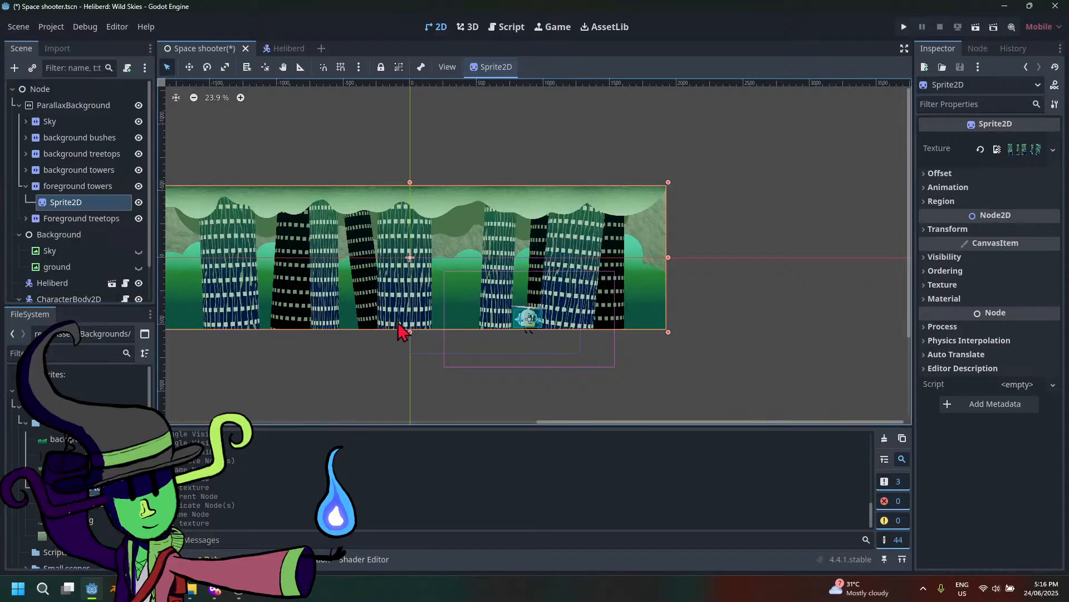
scroll(428, 320, "down", 2)
scroll(428, 320, "up", 5)
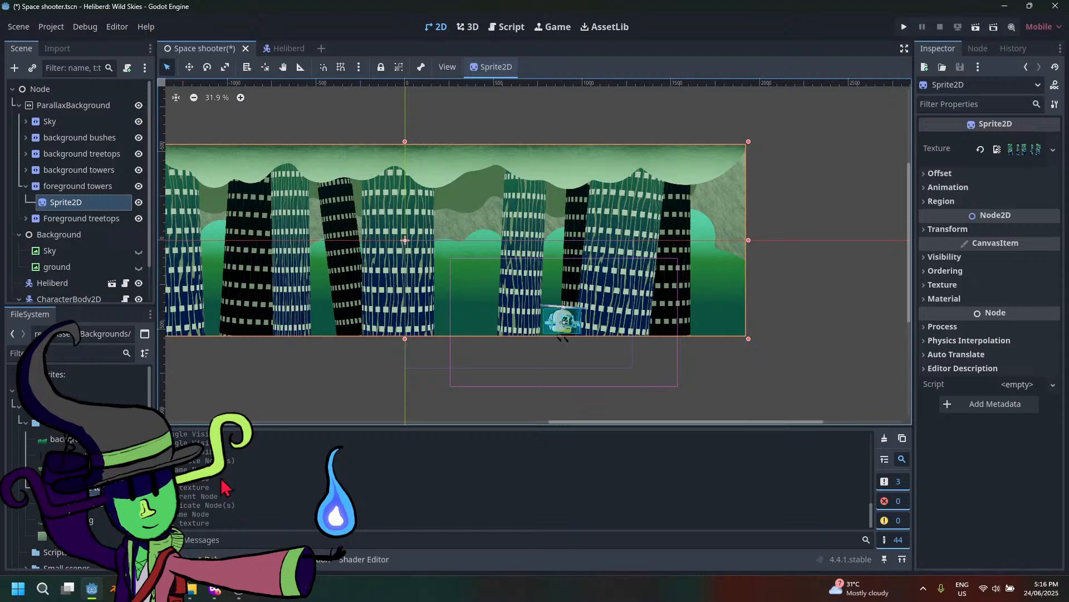
mouse_move(196, 539)
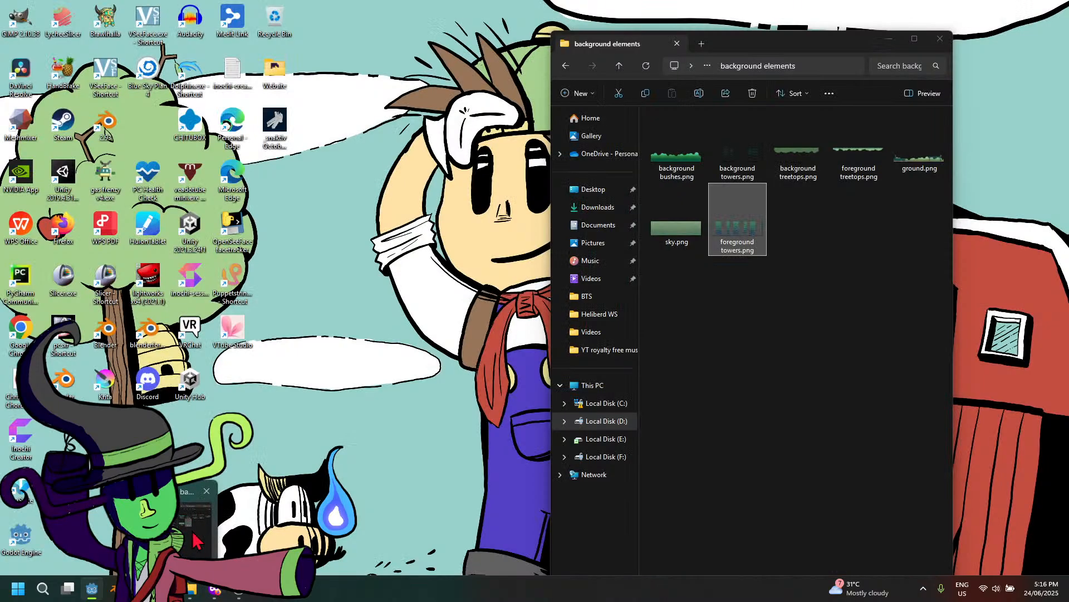
scroll(515, 305, "down", 3)
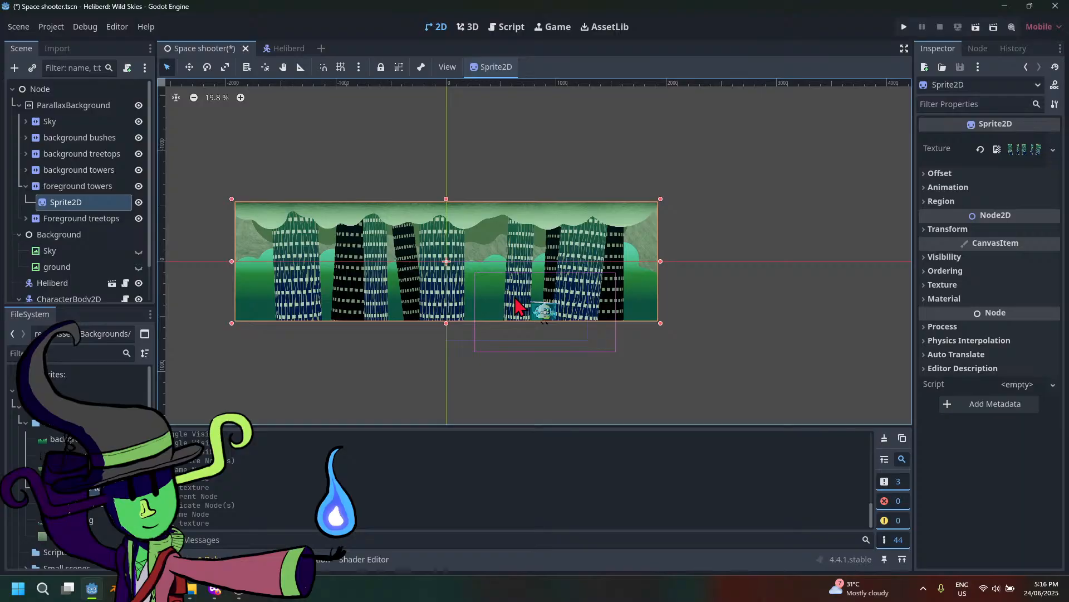
scroll(516, 305, "up", 4)
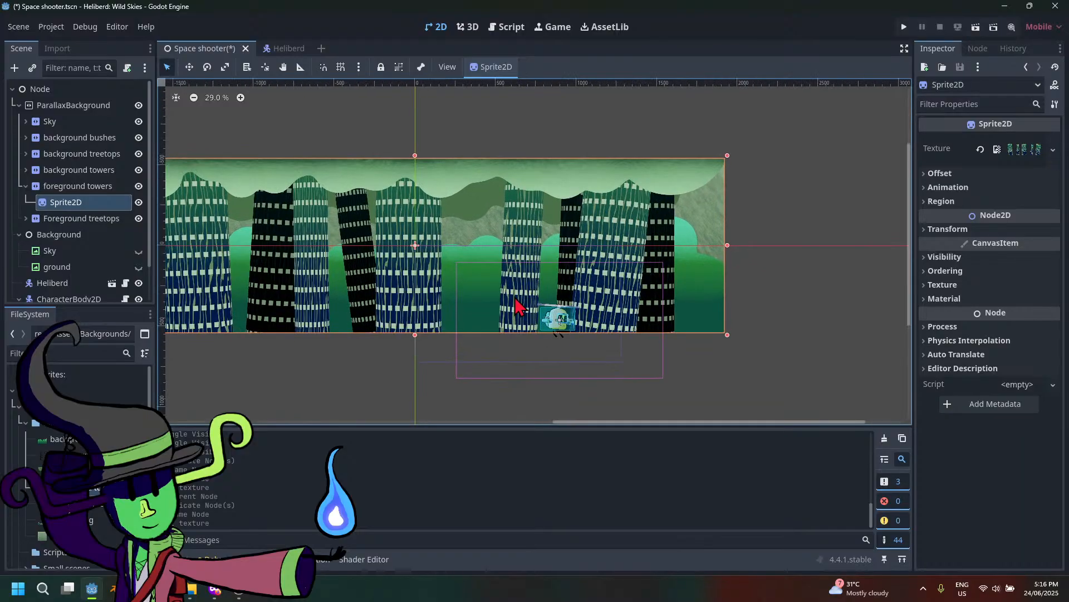
left_click(344, 69)
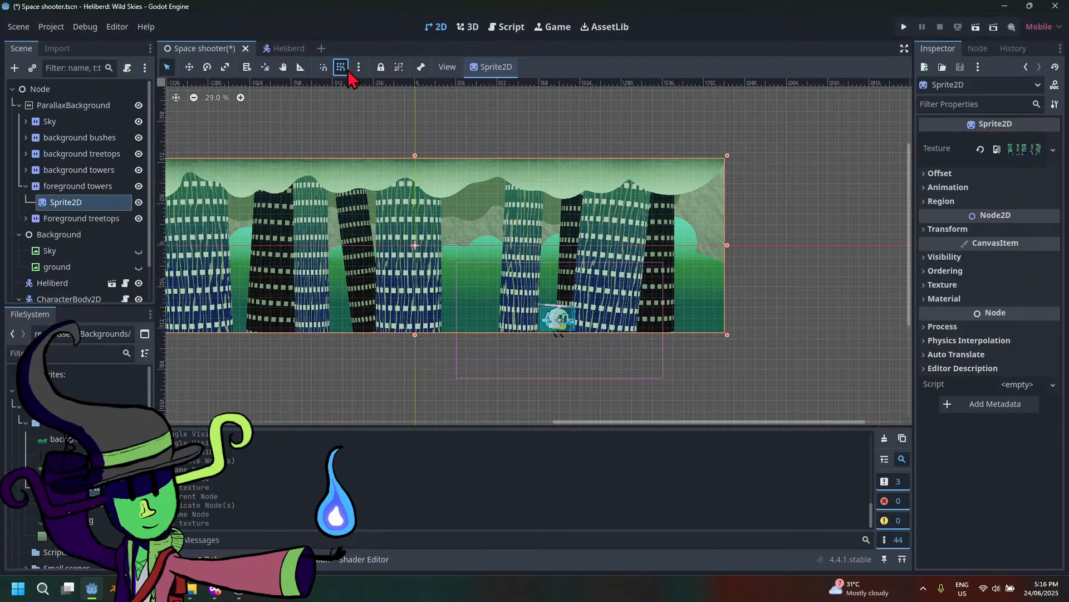
left_click(346, 69)
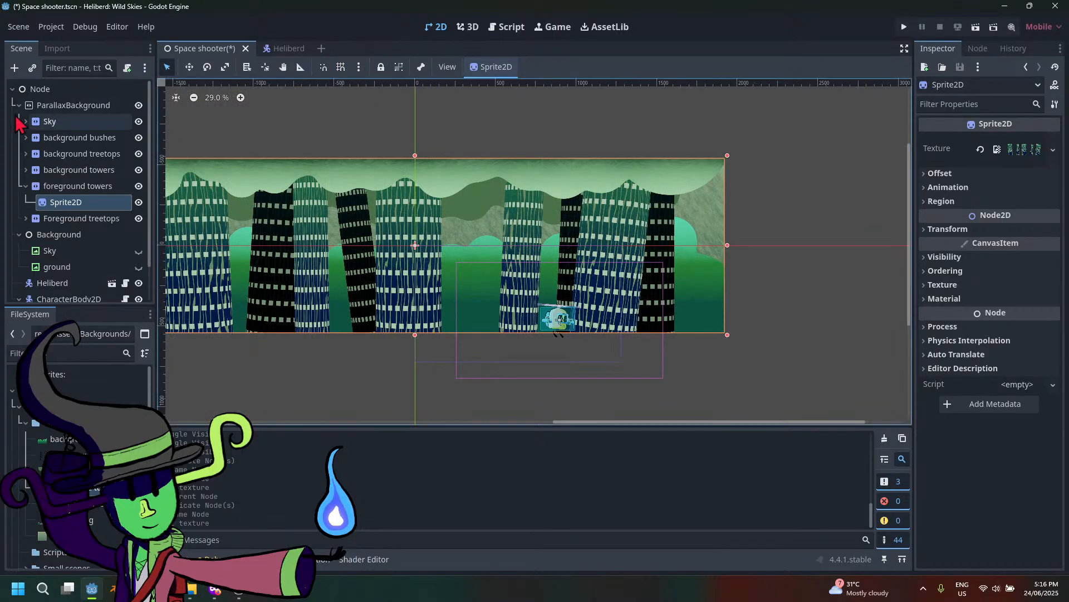
Select the ParallaxBackground node, then switch to the browser and pop out the parallax scrolling tutorial video in picture-in-picture
left_click(62, 89)
left_click(66, 106)
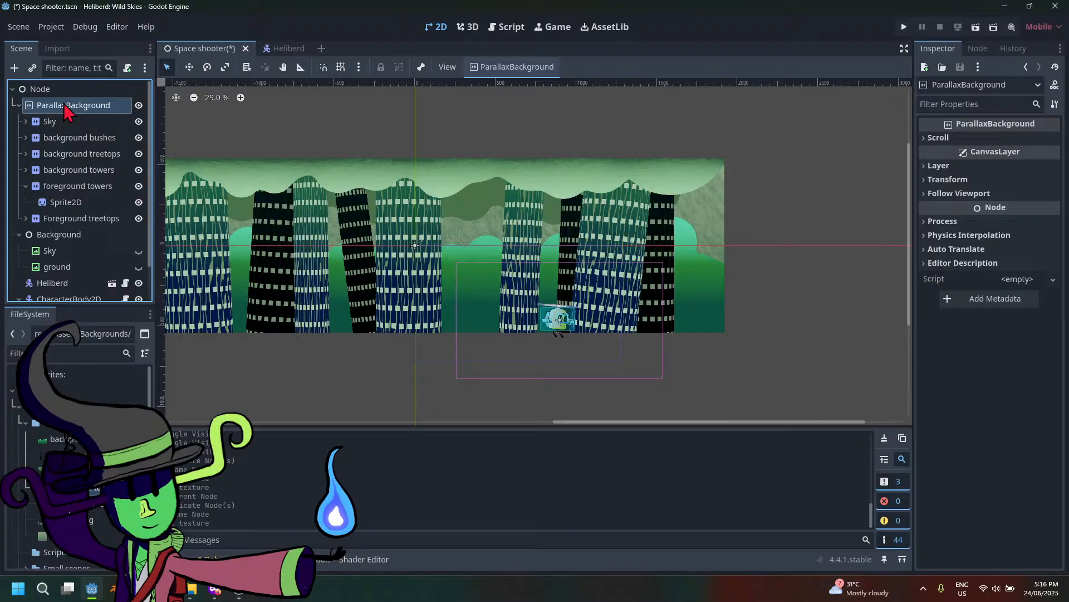
left_click(213, 589)
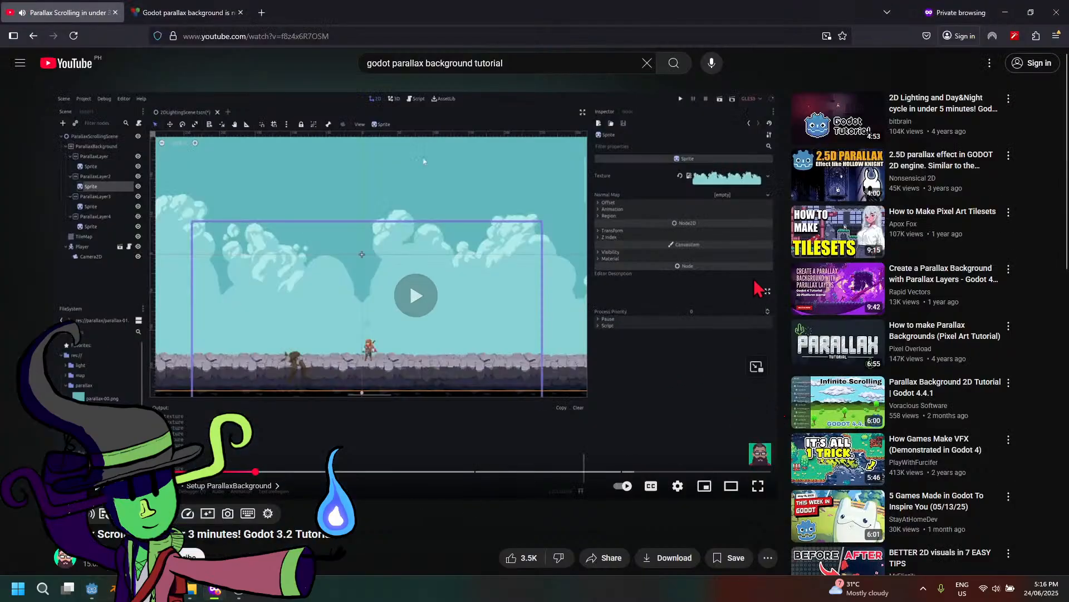
left_click(756, 366)
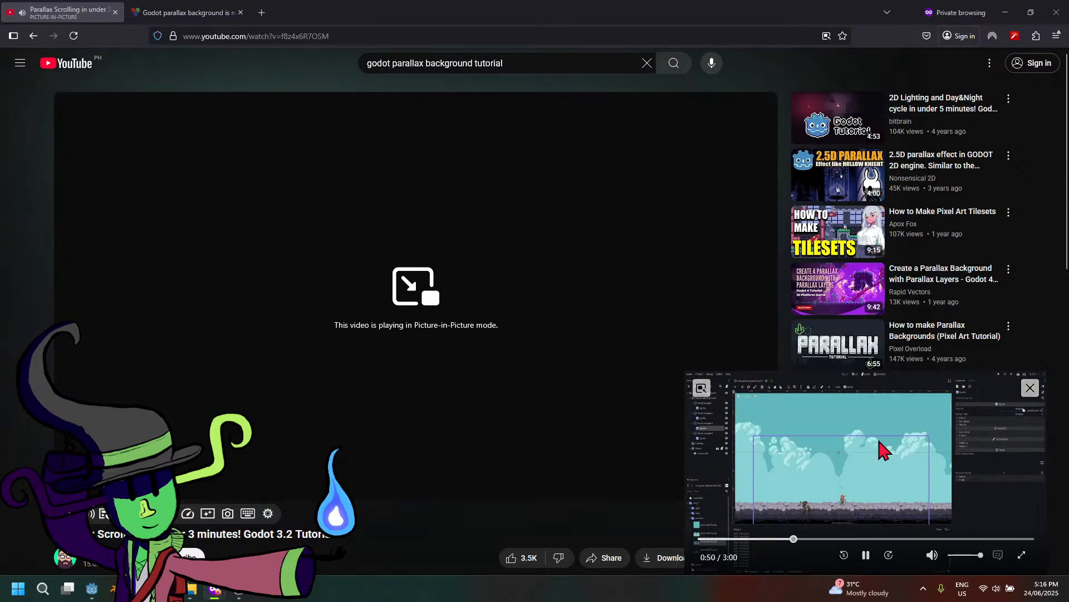
Watch the parallax scrolling tutorial up to the ParallaxLayer motion scale setting, pause it and close the picture-in-picture player
left_click_drag(884, 446, 692, 305)
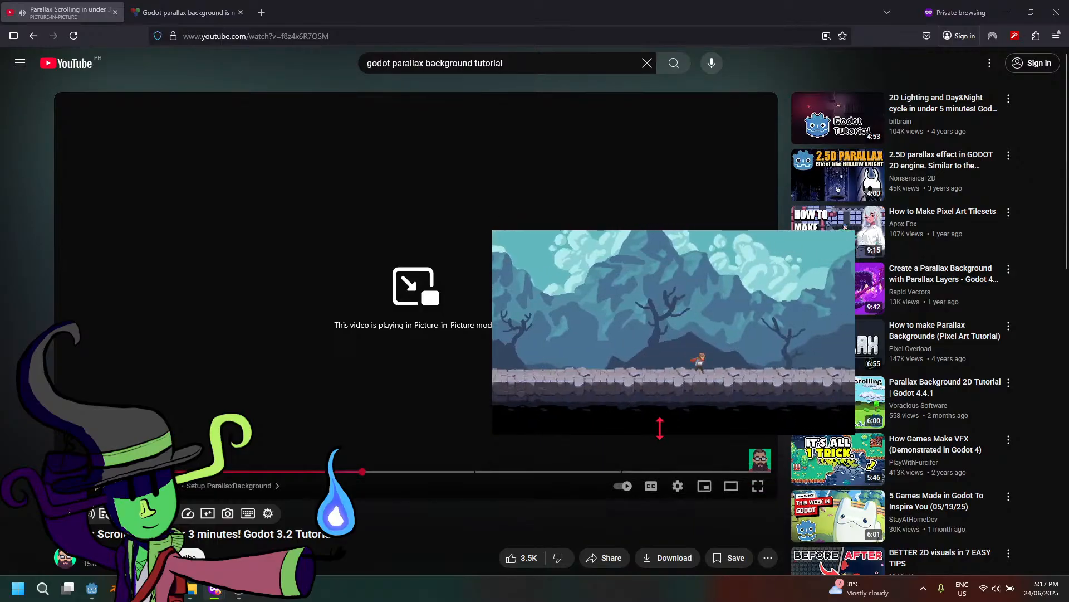
left_click(674, 415)
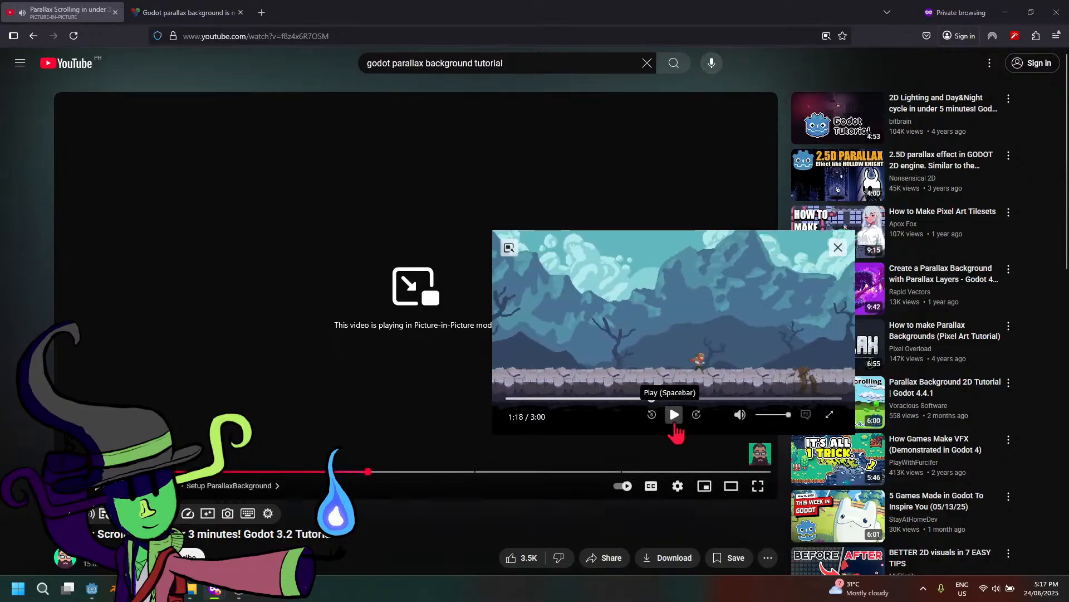
left_click(674, 415)
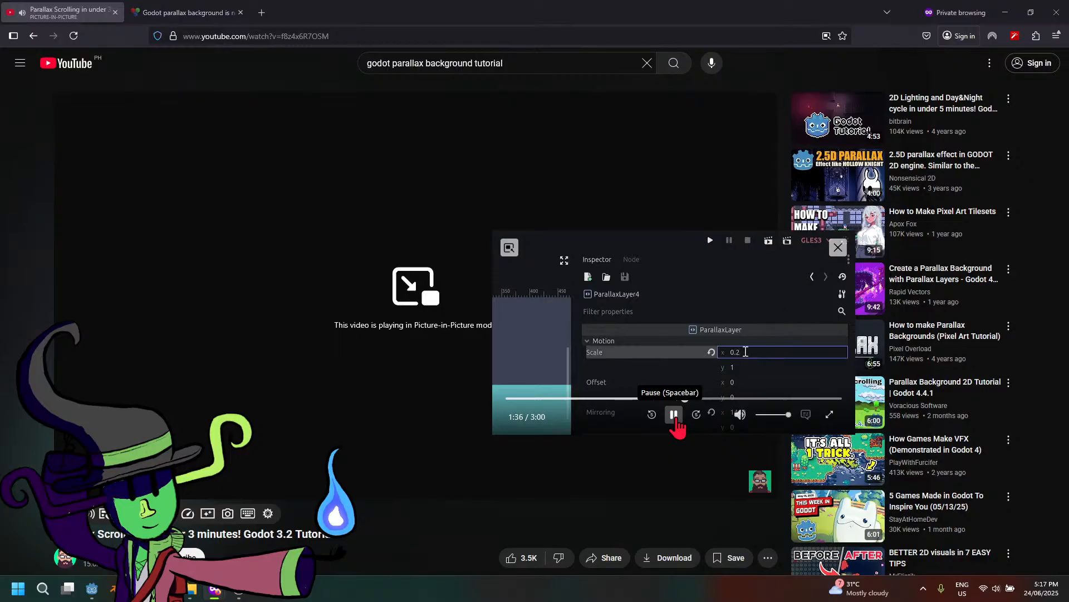
left_click(674, 427)
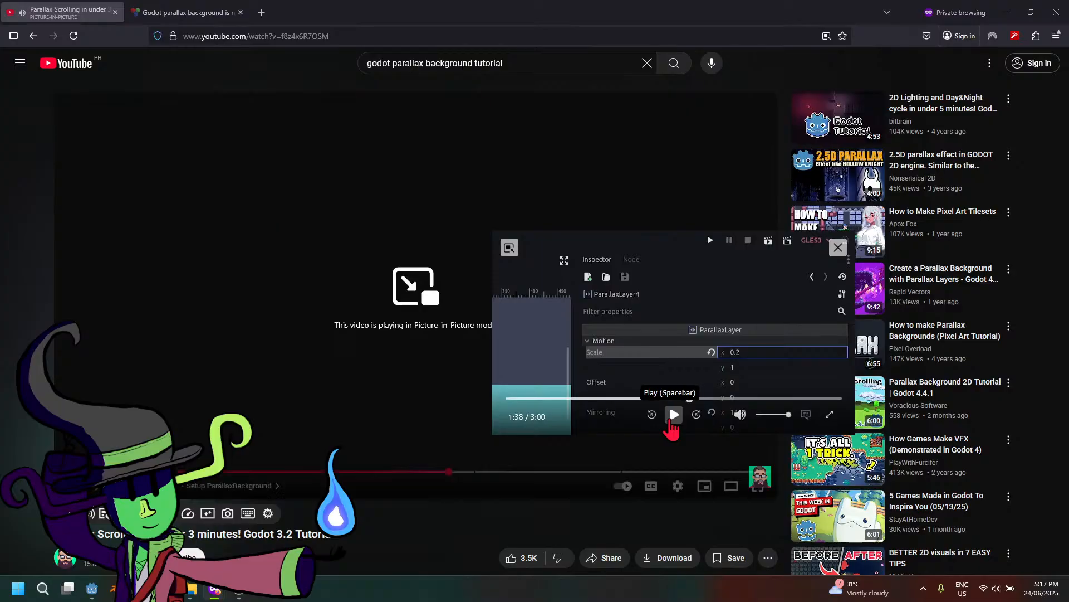
left_click(838, 247)
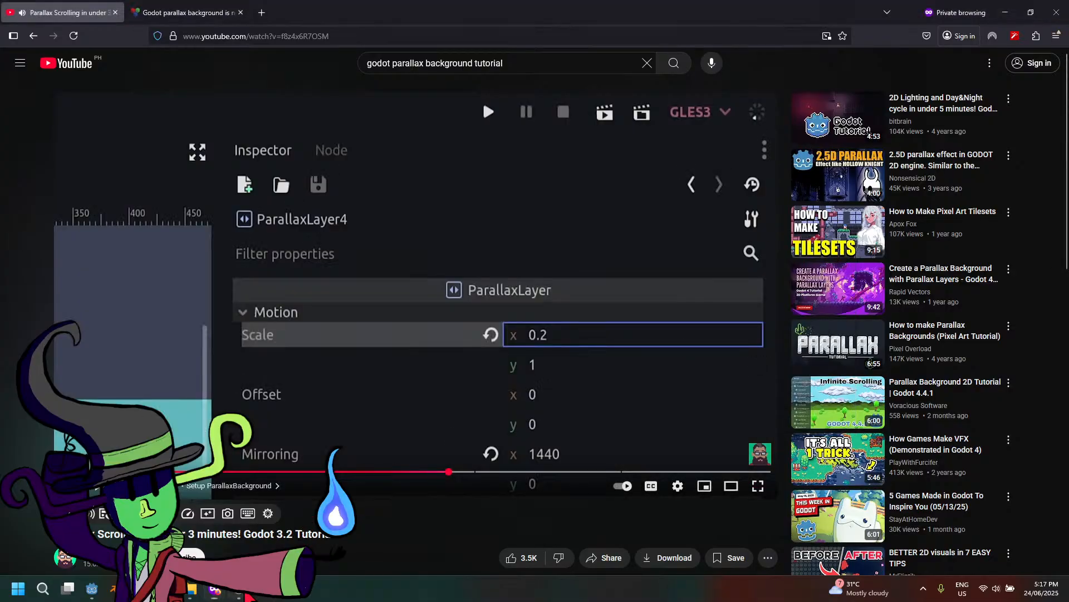
Return to Godot, make the ground texture visible and move it over the parallax tower layers
left_click(243, 593)
left_click(97, 593)
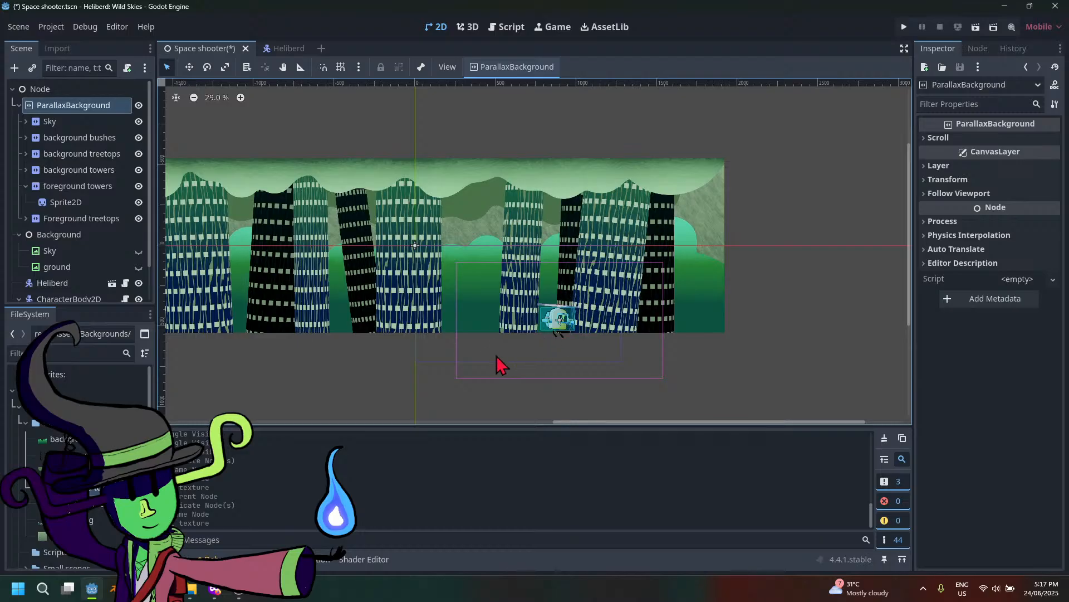
middle_click_drag(496, 355, 620, 370)
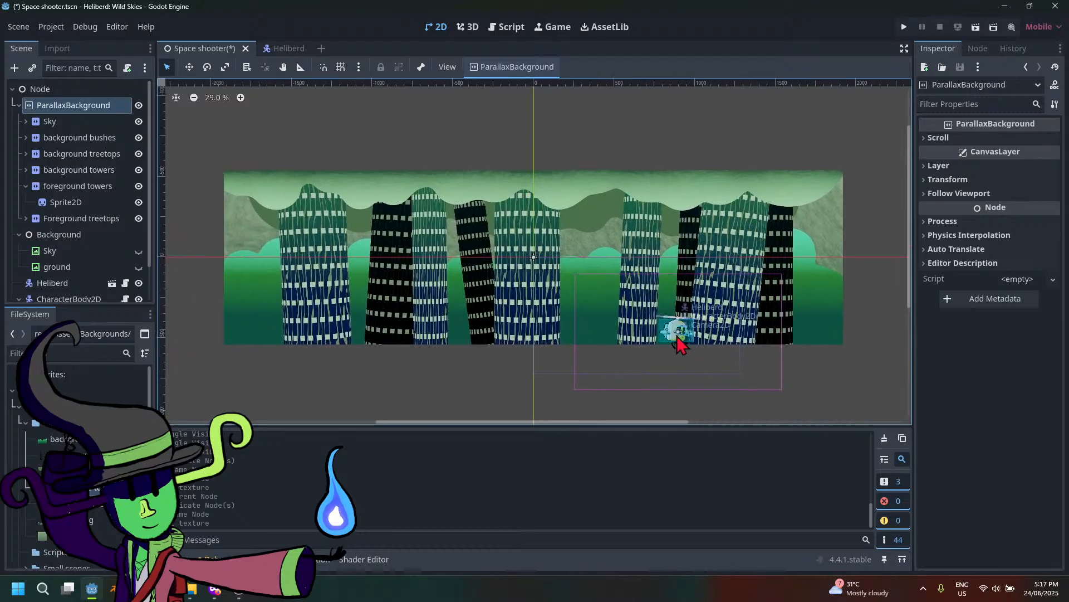
scroll(94, 276, "down", 2)
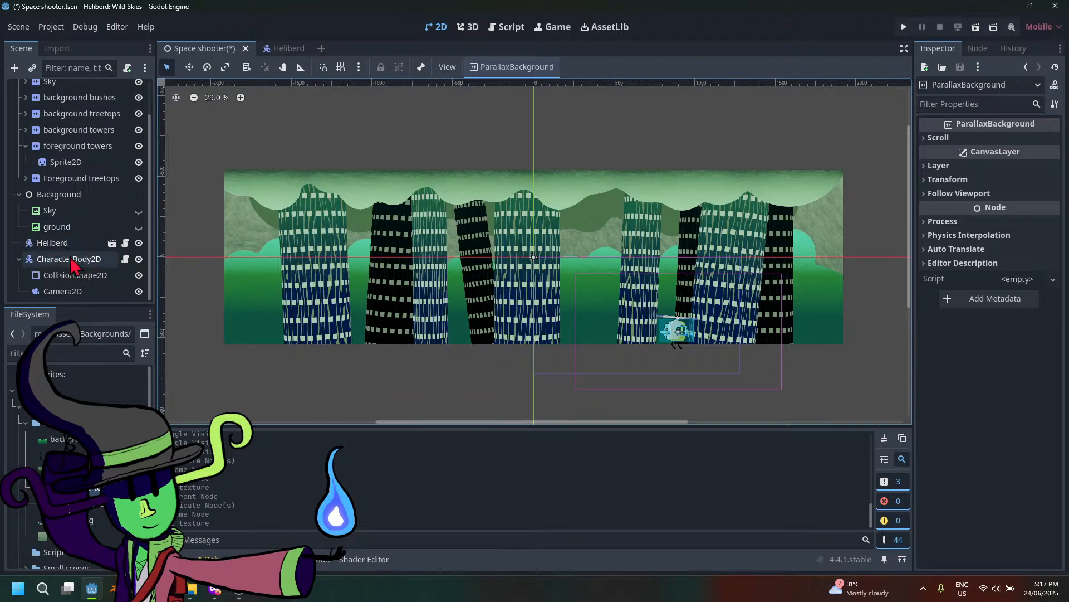
left_click(70, 243)
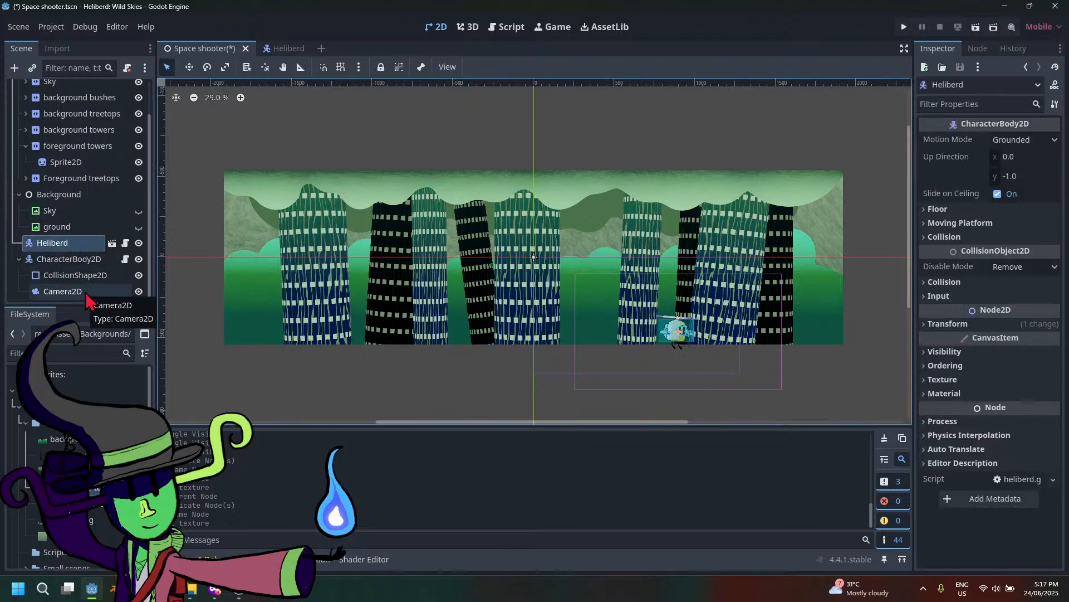
left_click(138, 227)
left_click_drag(597, 389, 510, 328)
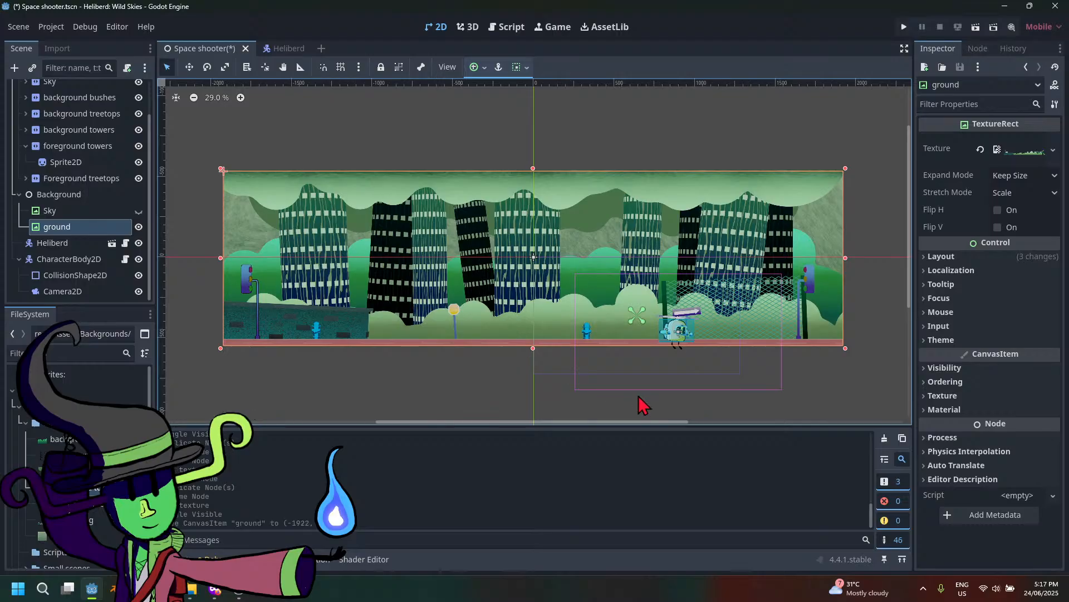
Set the ground's anchor preset to Top Left, try realigning it over the tower layers, and undo both moves
left_click(477, 67)
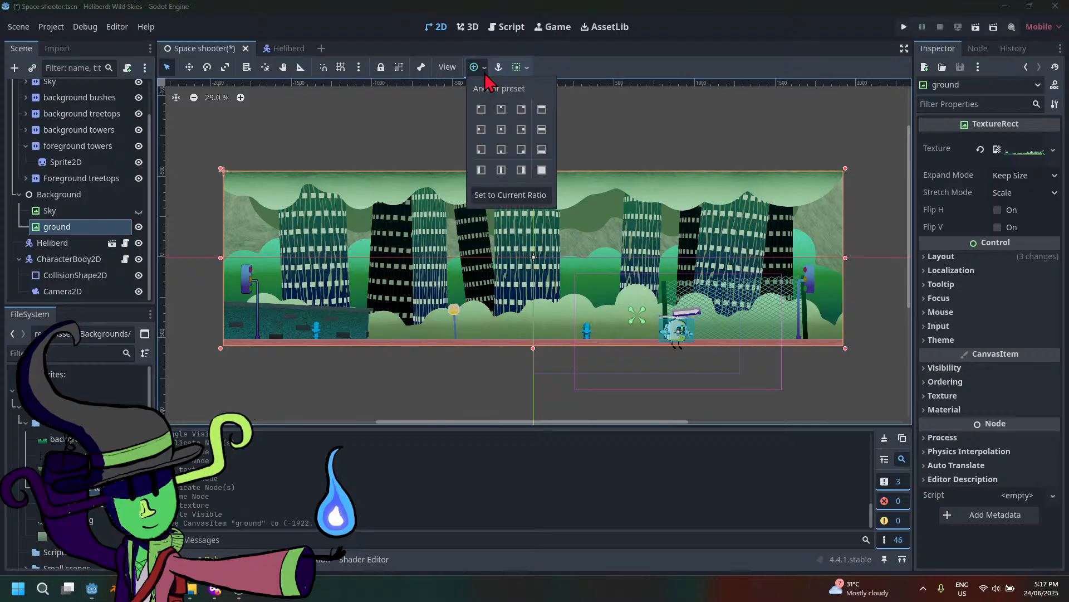
left_click(482, 113)
left_click(594, 418)
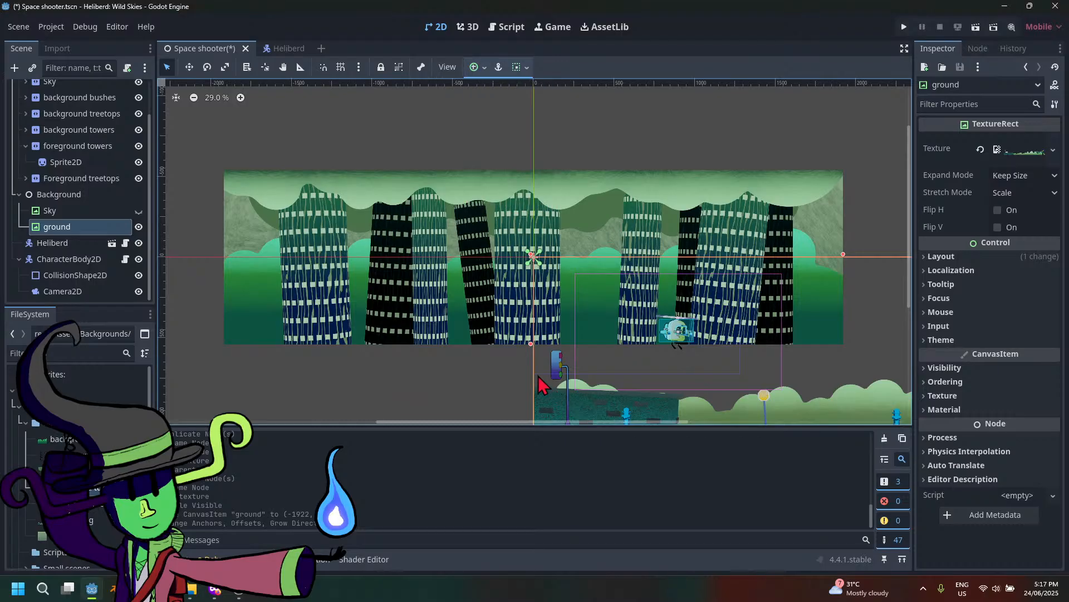
left_click_drag(548, 395, 376, 305)
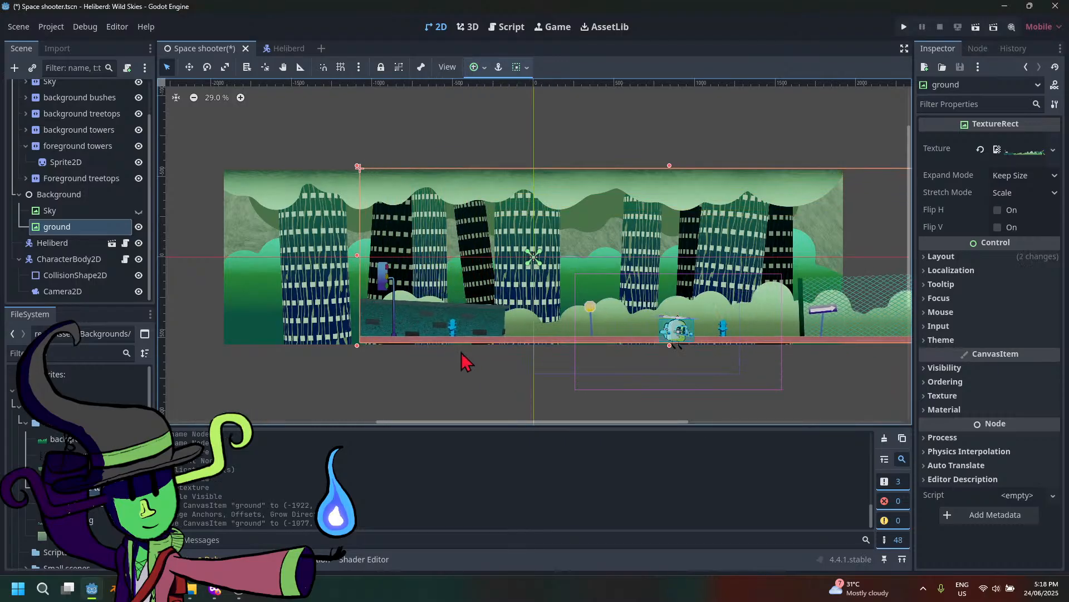
left_click_drag(444, 327, 302, 328)
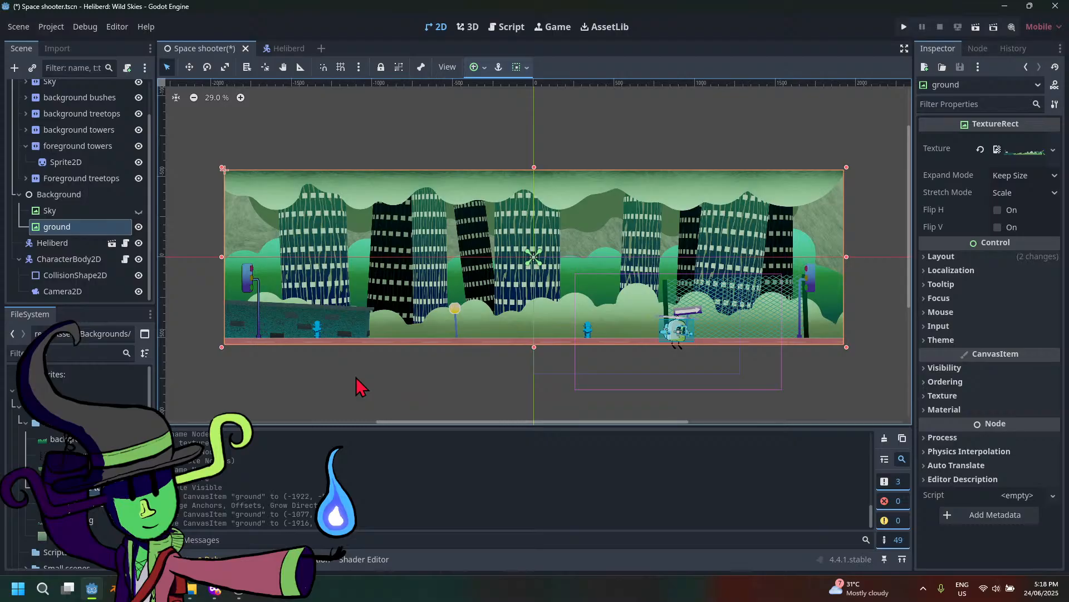
key("ctrl+z")
key("ctrl+z")
Apply the Center anchor preset to the ground texture
scroll(355, 377, "down", 3)
scroll(358, 370, "down", 3)
middle_click_drag(346, 367, 315, 351)
scroll(322, 357, "up", 3)
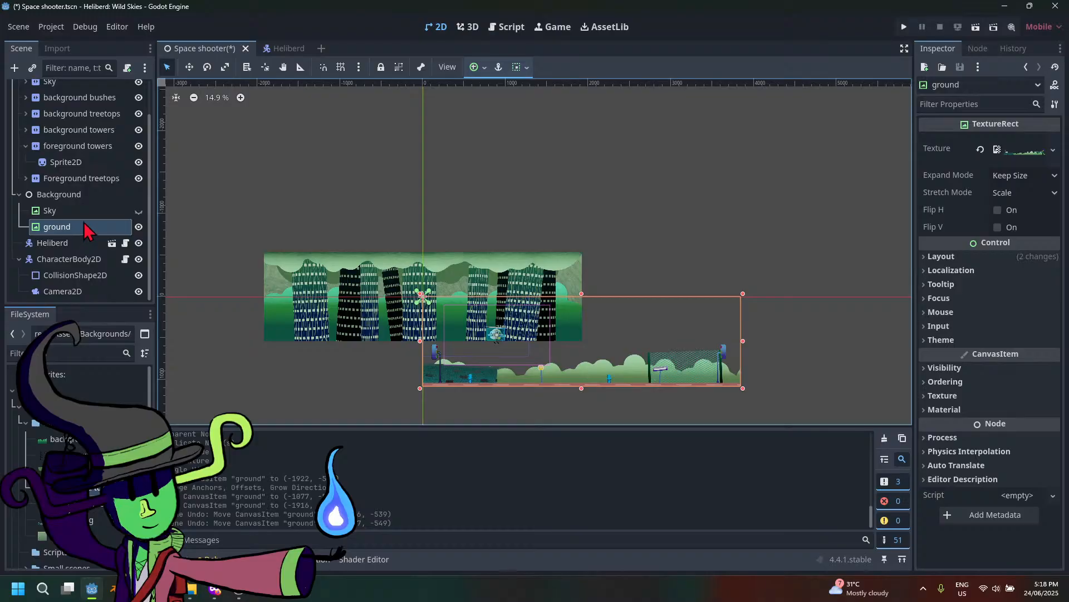
scroll(83, 228, "up", 3)
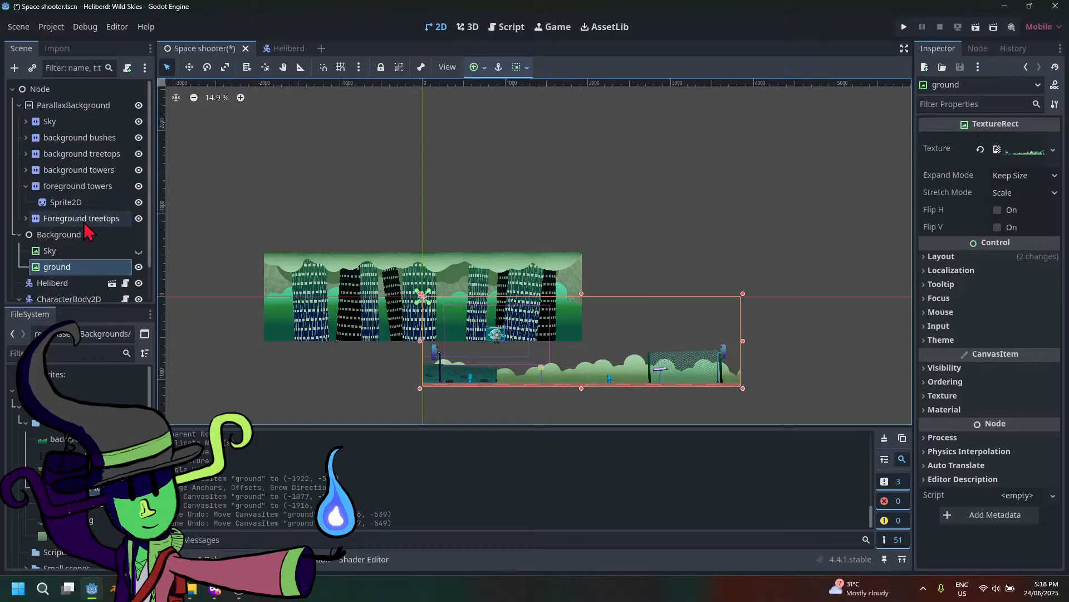
left_click(487, 67)
left_click(501, 129)
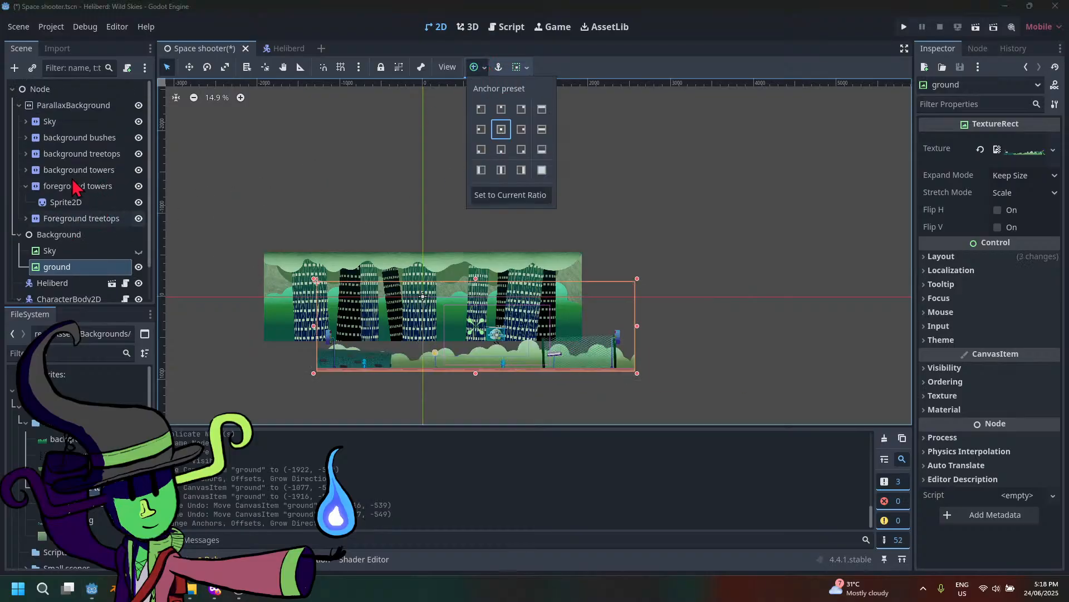
Reparent the ParallaxBackground node under the Background node, above its Sky and ground children
left_click(19, 106)
left_click(19, 106)
left_click_drag(86, 107, 89, 137)
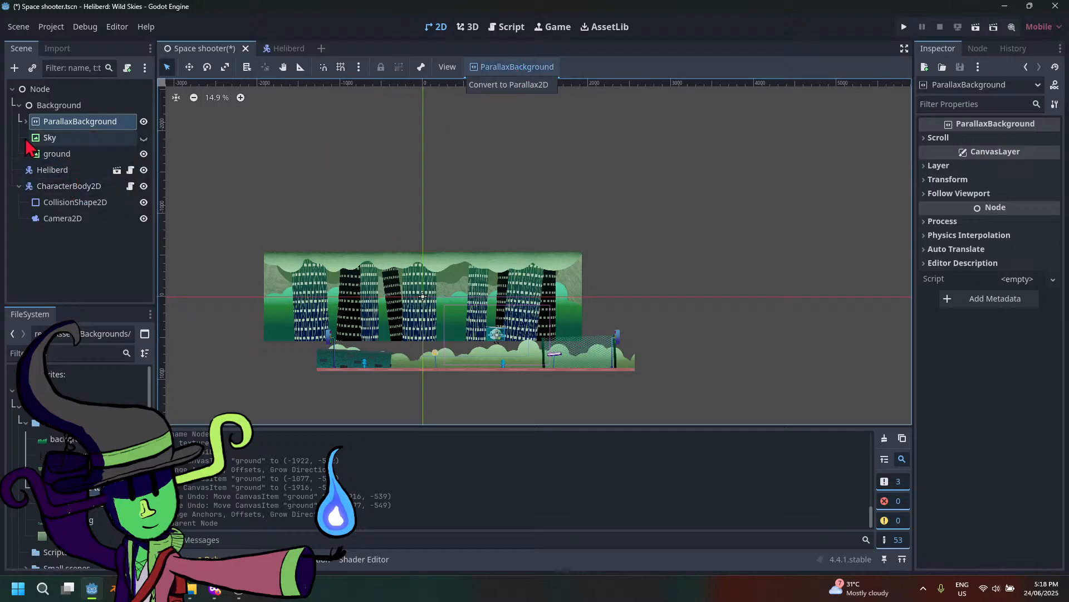
Toggle the visibility of the Background node's Sky texture to compare the scene, leaving it hidden
left_click(114, 140)
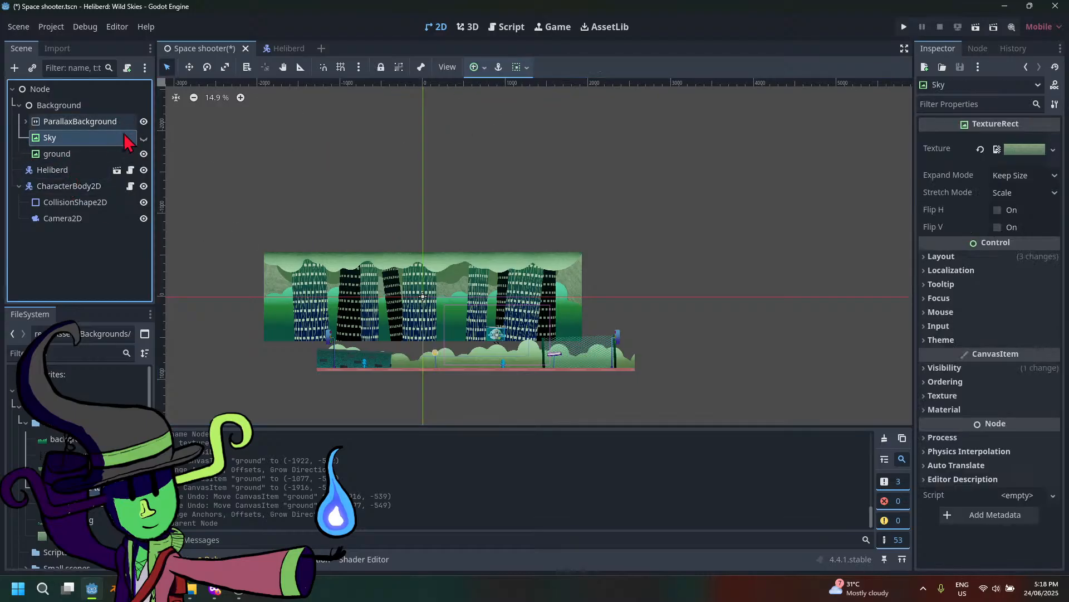
left_click(145, 138)
left_click(146, 139)
left_click(146, 139)
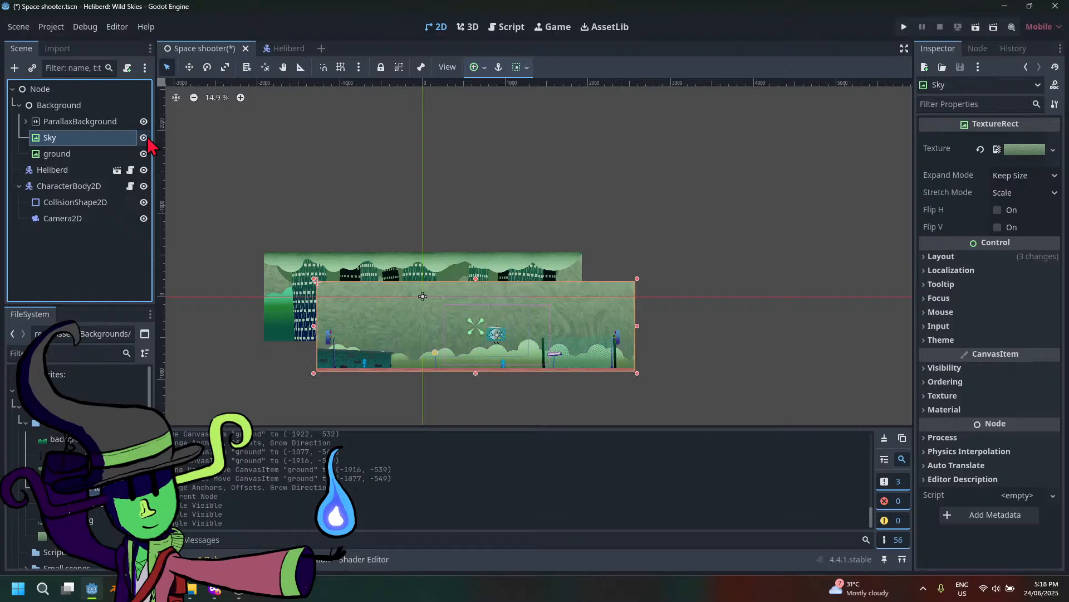
left_click(146, 138)
left_click(146, 139)
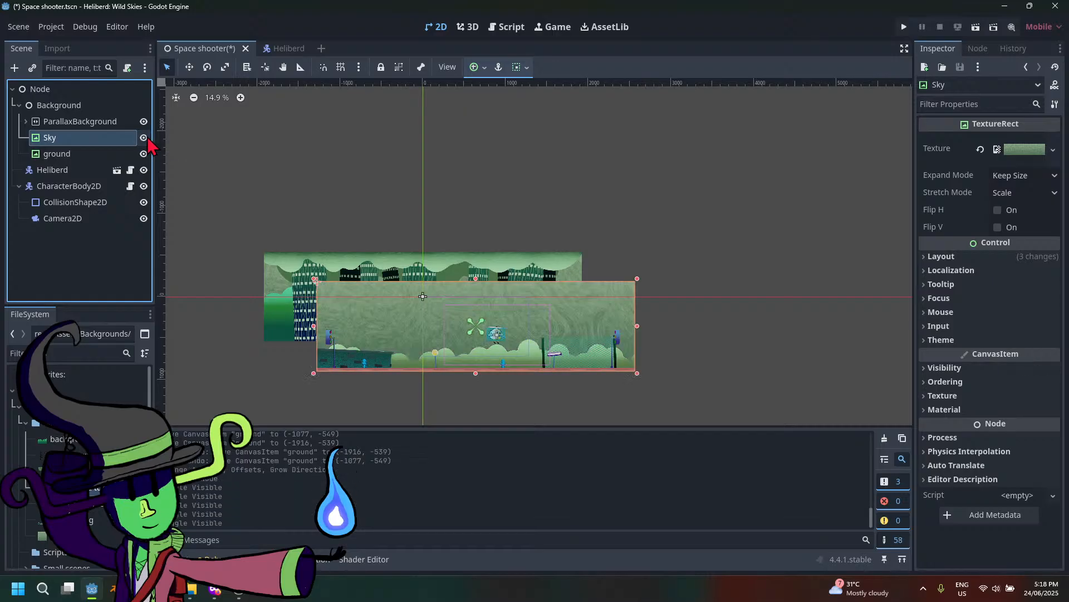
left_click(146, 138)
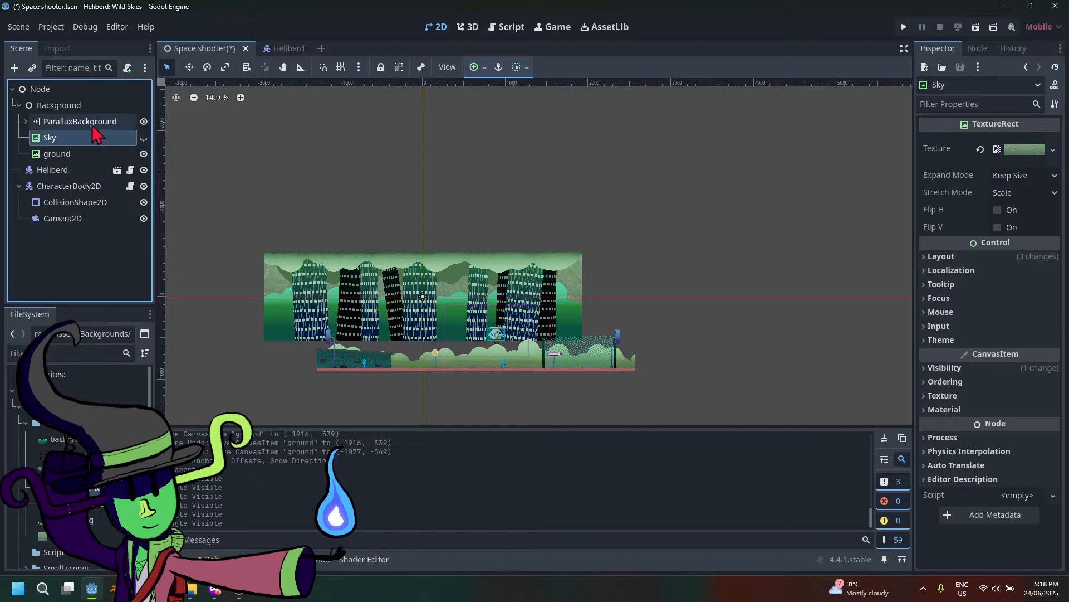
Try nesting ParallaxBackground under the ground node, and move it back to be the first child of Background
left_click_drag(98, 131, 97, 156)
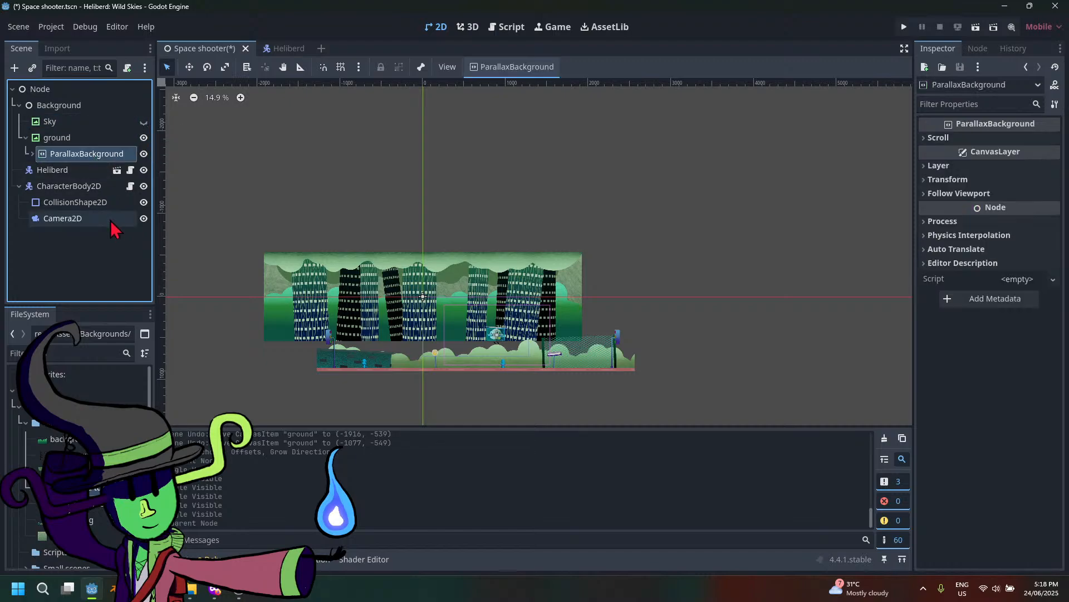
left_click(104, 156)
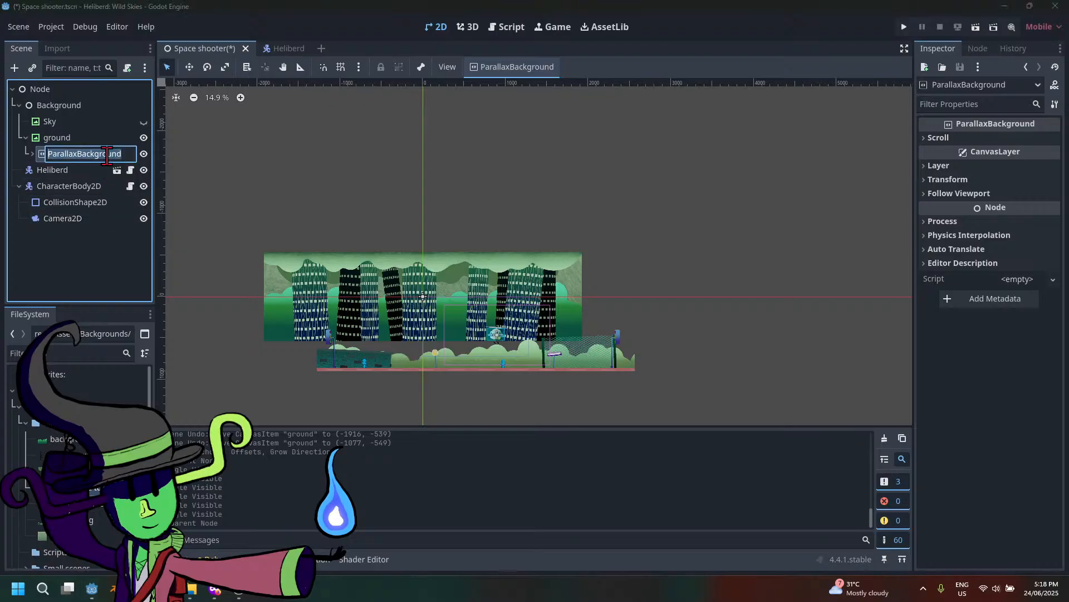
left_click(42, 148)
left_click(44, 140)
left_click(47, 156)
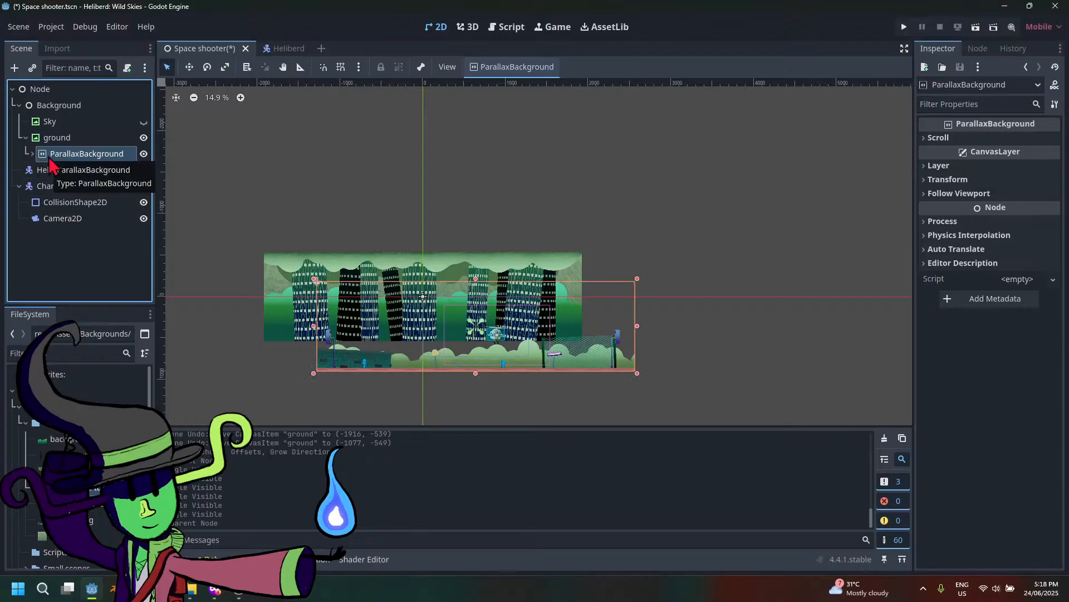
left_click_drag(55, 156, 52, 118)
Try moving the background towers sprite on the canvas, undo the move and collapse the ParallaxBackground branch
scroll(404, 285, "up", 2)
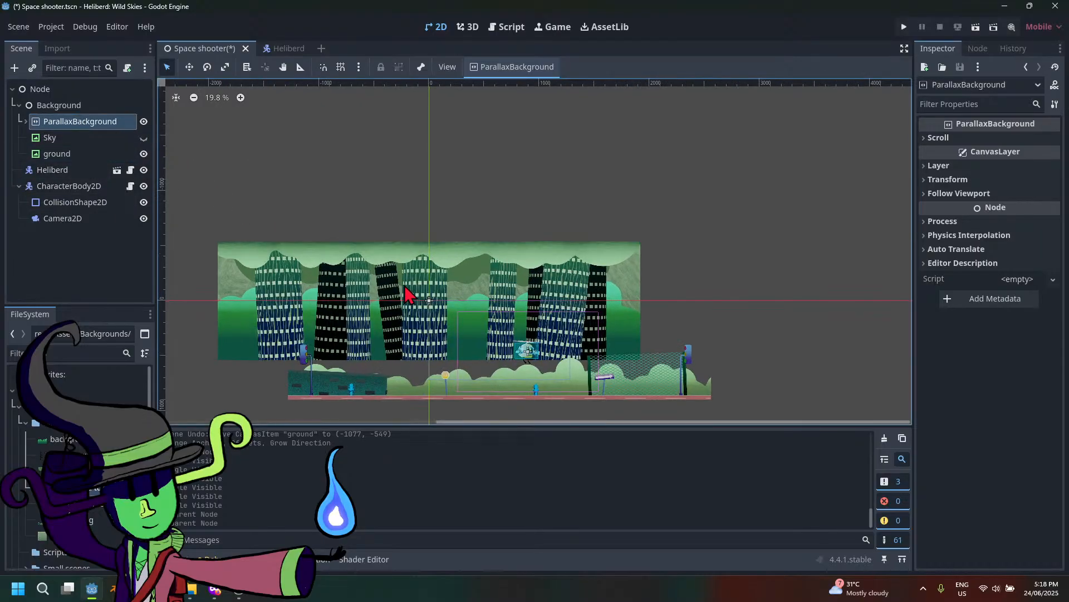
left_click_drag(341, 277, 371, 289)
key("ctrl+z")
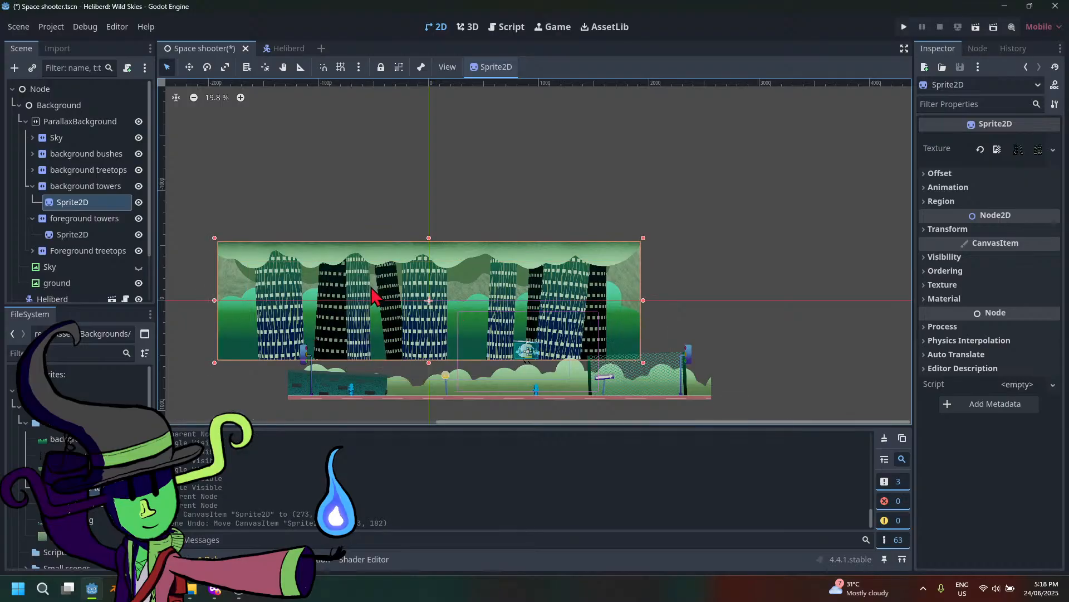
left_click(25, 121)
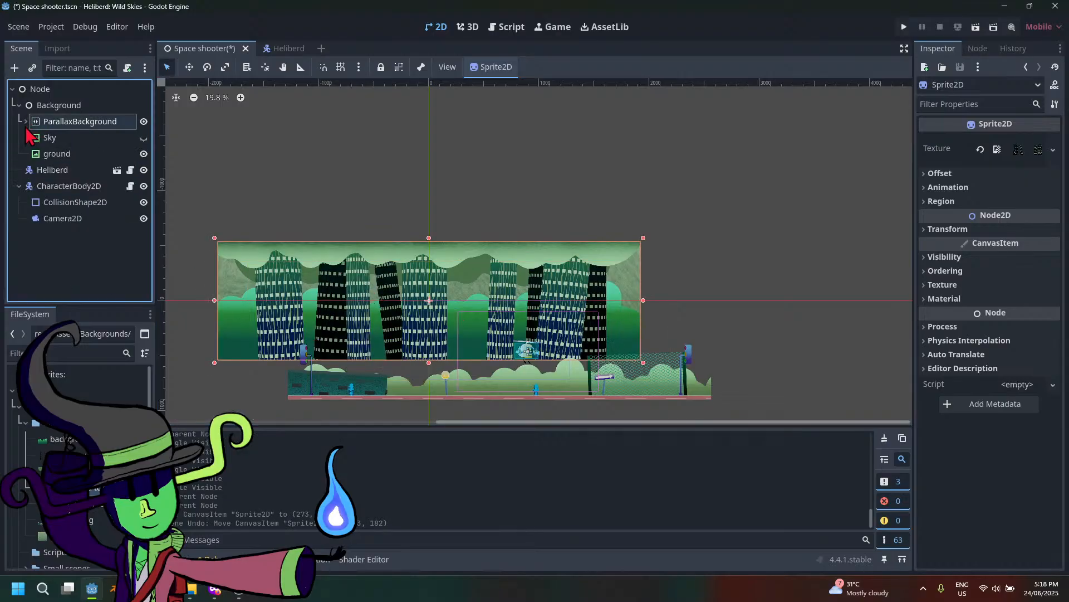
Move the ground texture over the parallax towers and apply the Full Rect anchor preset to it
left_click(406, 399)
left_click_drag(354, 399, 279, 353)
scroll(318, 390, "up", 2)
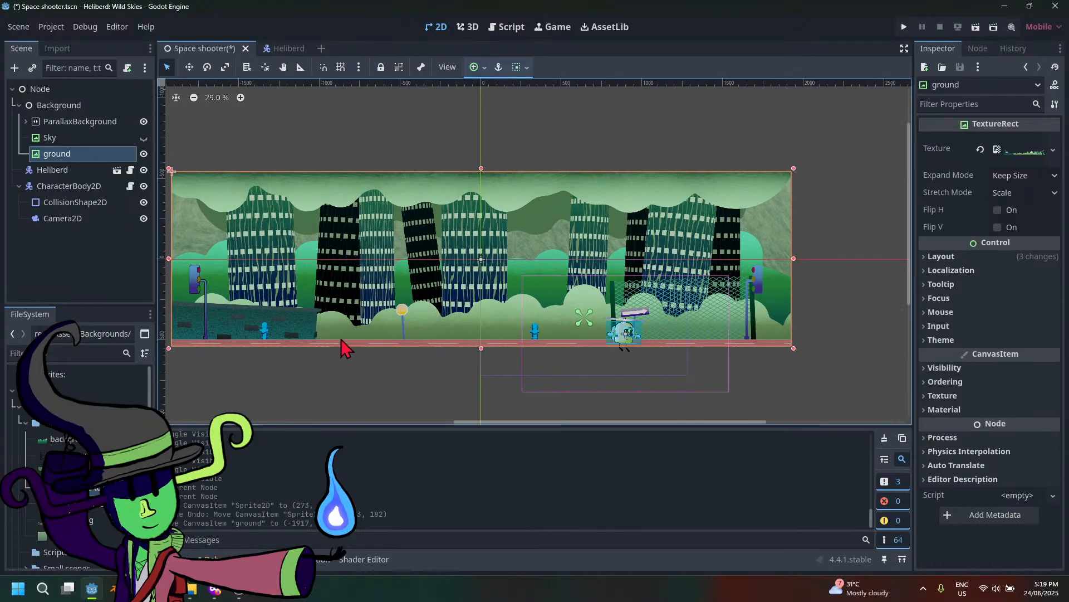
left_click(479, 68)
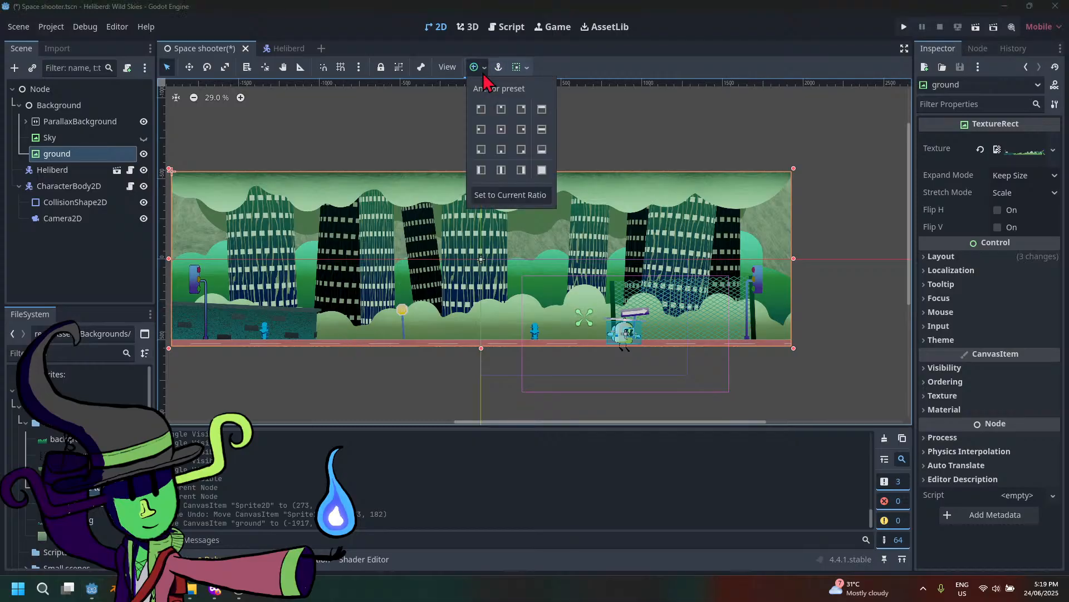
left_click(542, 170)
scroll(590, 259, "down", 2)
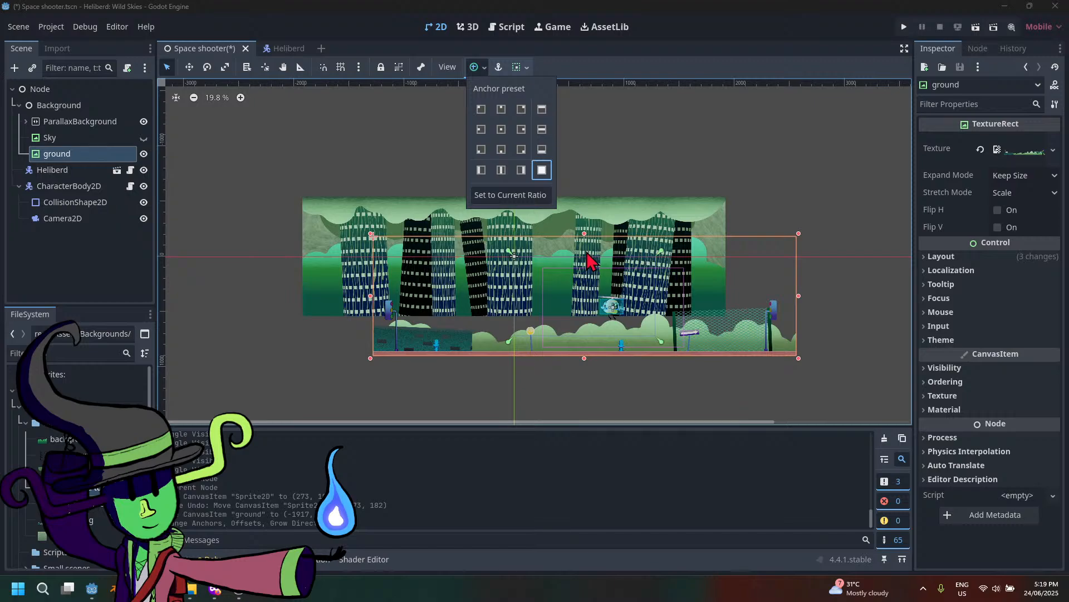
scroll(590, 259, "up", 2)
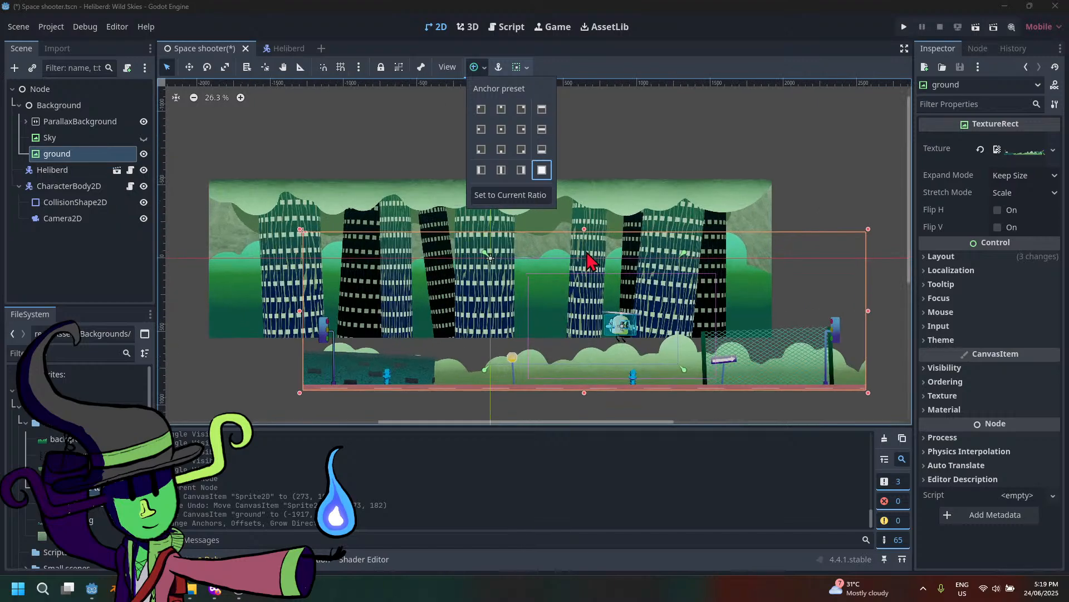
Move ParallaxBackground and all its layers together on the canvas to line up with the ground texture, and save the scene
left_click(30, 127)
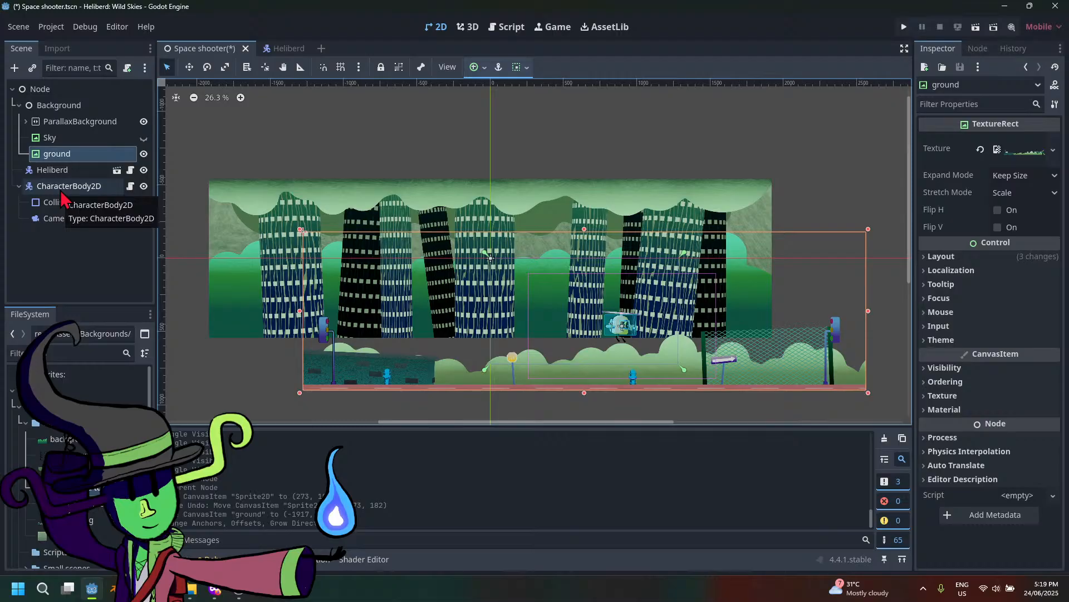
scroll(407, 304, "down", 1)
scroll(374, 282, "down", 1)
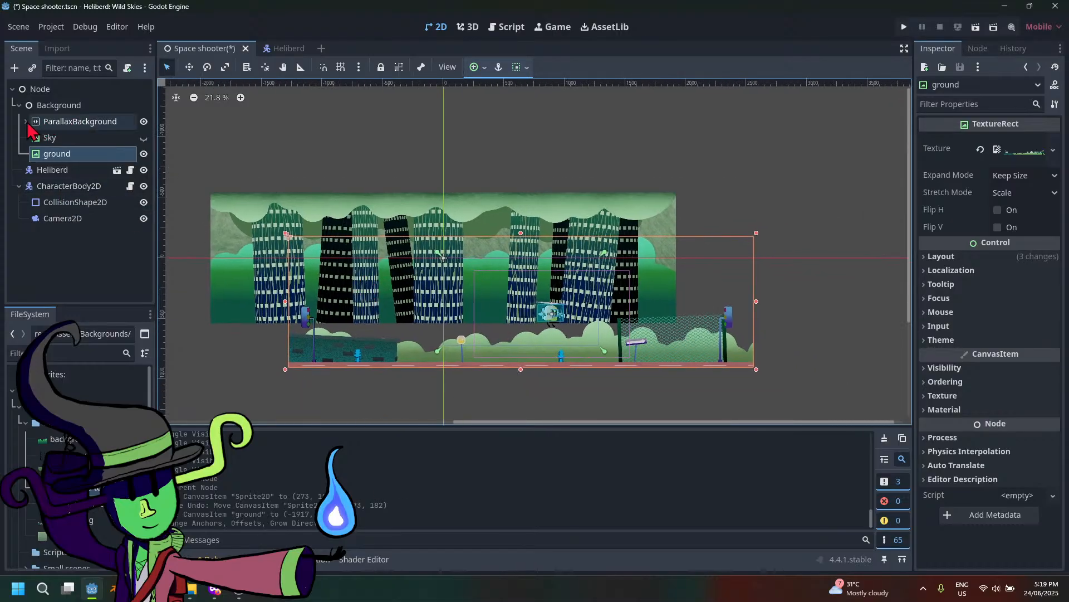
left_click(26, 122)
left_click(79, 123)
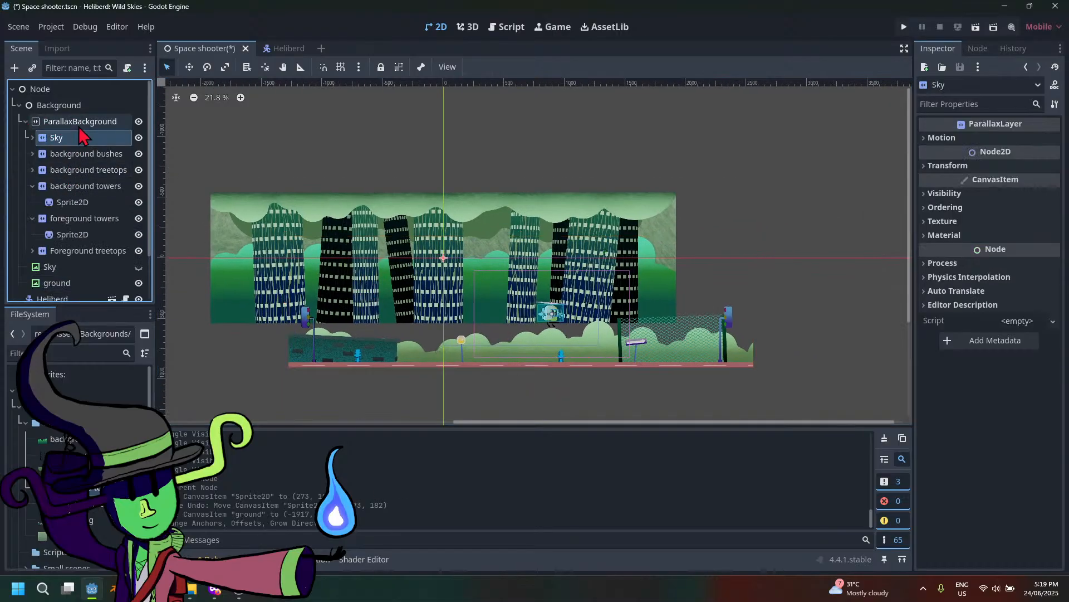
left_click(95, 251, "shift")
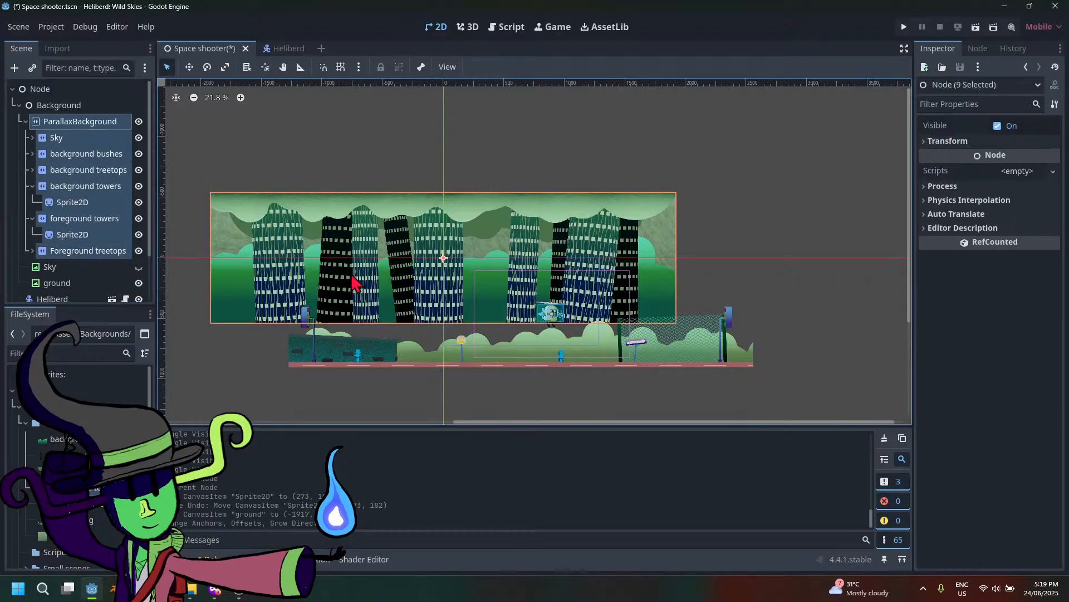
left_click_drag(278, 233, 355, 274)
scroll(557, 384, "up", 3)
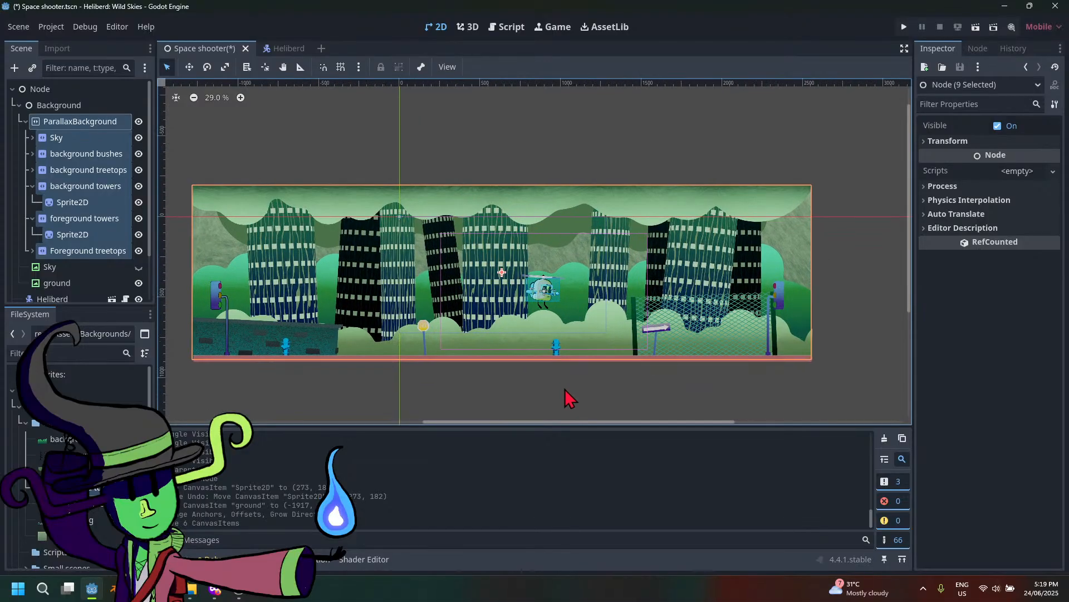
left_click(565, 389)
key("ctrl+s")
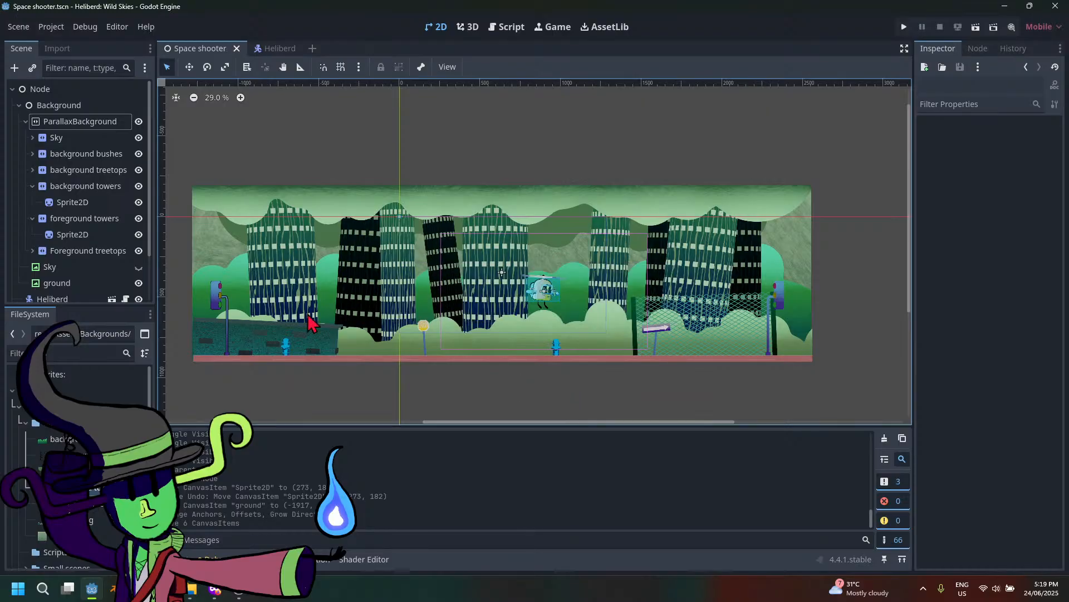
Set the motion scale of the Sky parallax layer to 0.1
left_click(26, 121)
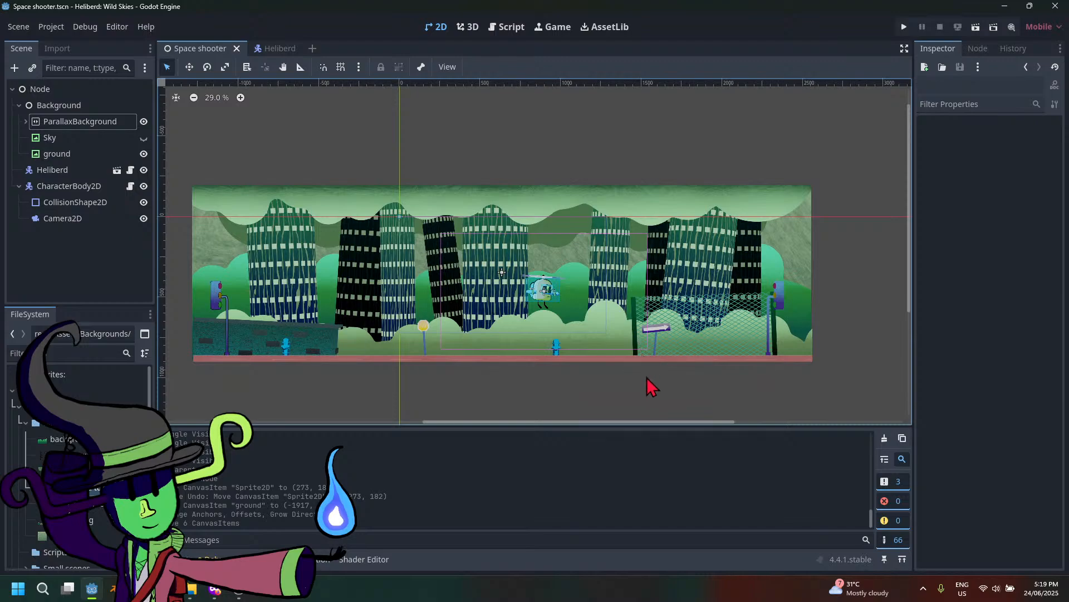
left_click(26, 121)
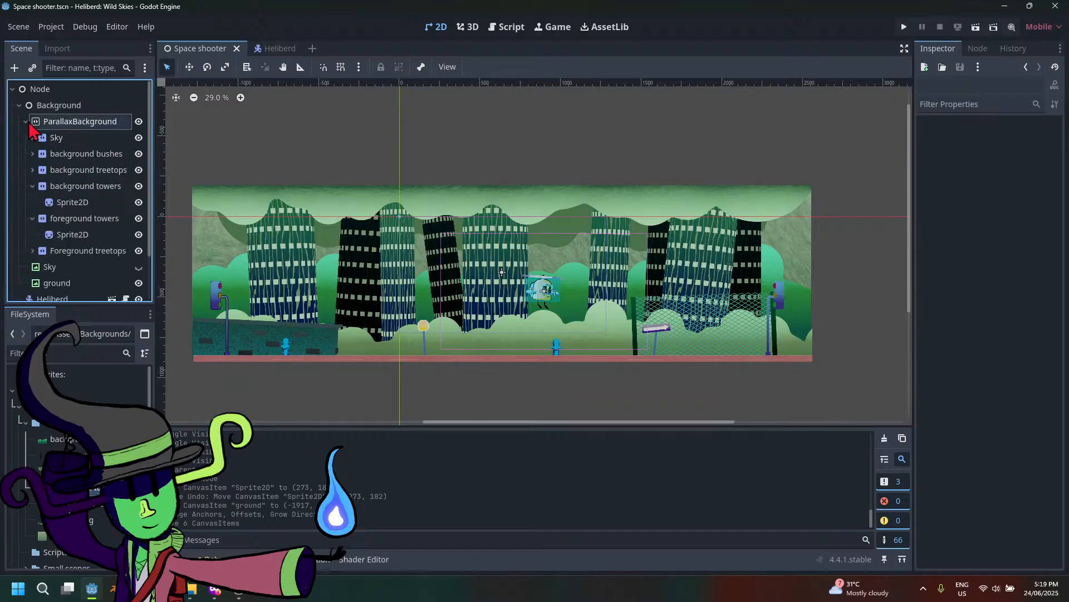
left_click(100, 139)
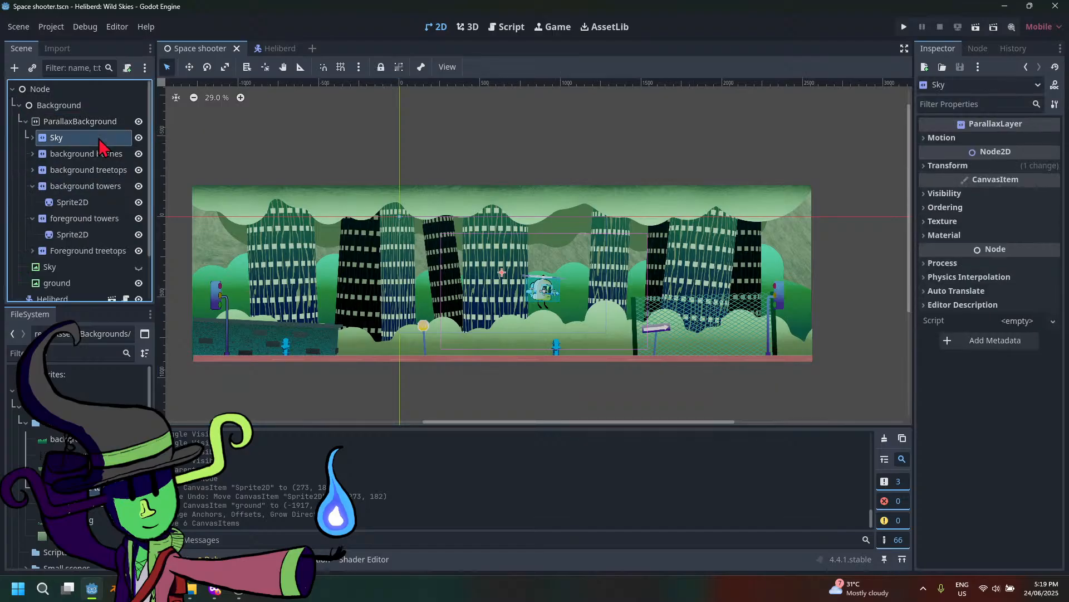
left_click(940, 138)
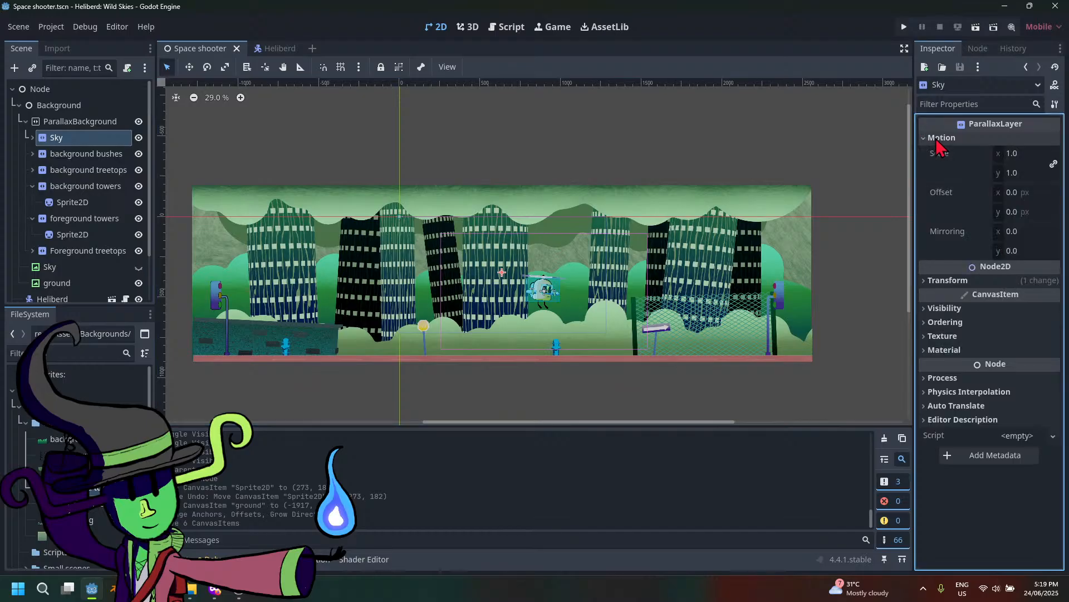
left_click(1023, 151)
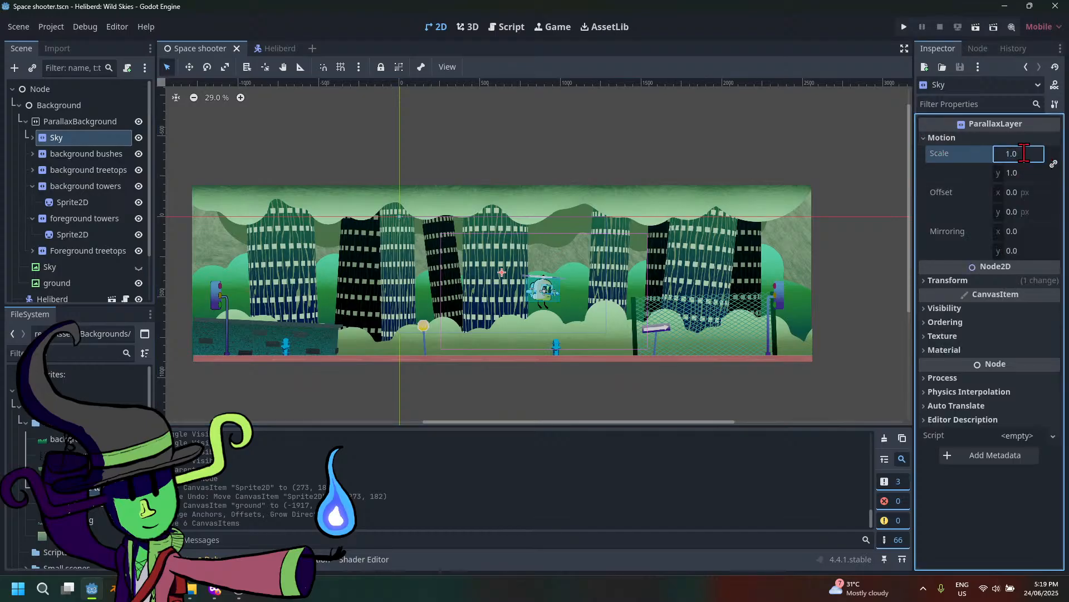
left_click_drag(1024, 153, 996, 156)
type(".1")
Set the motion scale of the background bushes parallax layer to 0.2
left_click(109, 155)
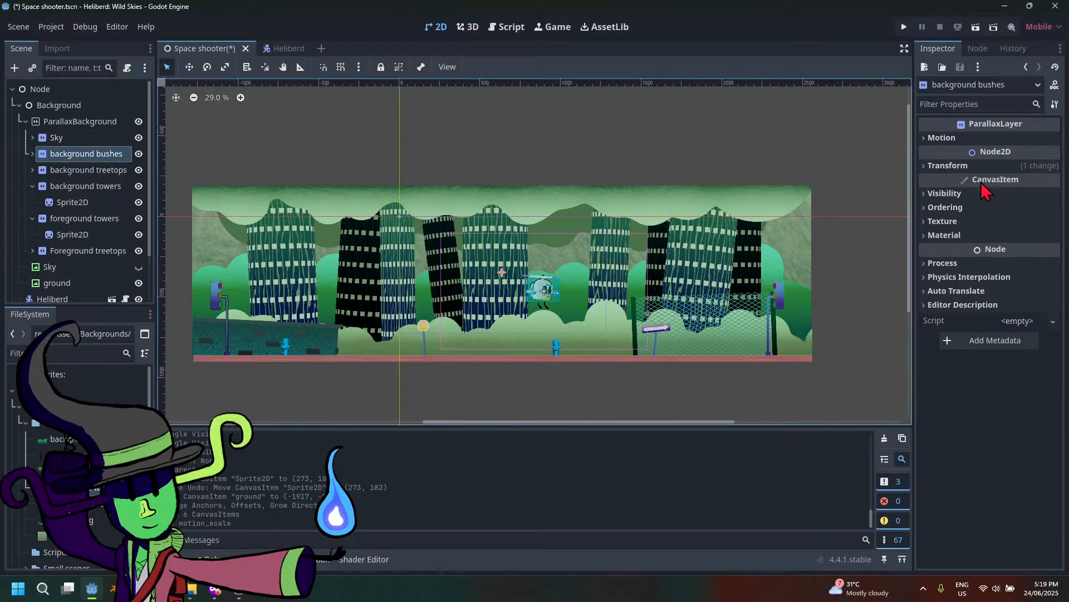
left_click(941, 140)
left_click(1024, 154)
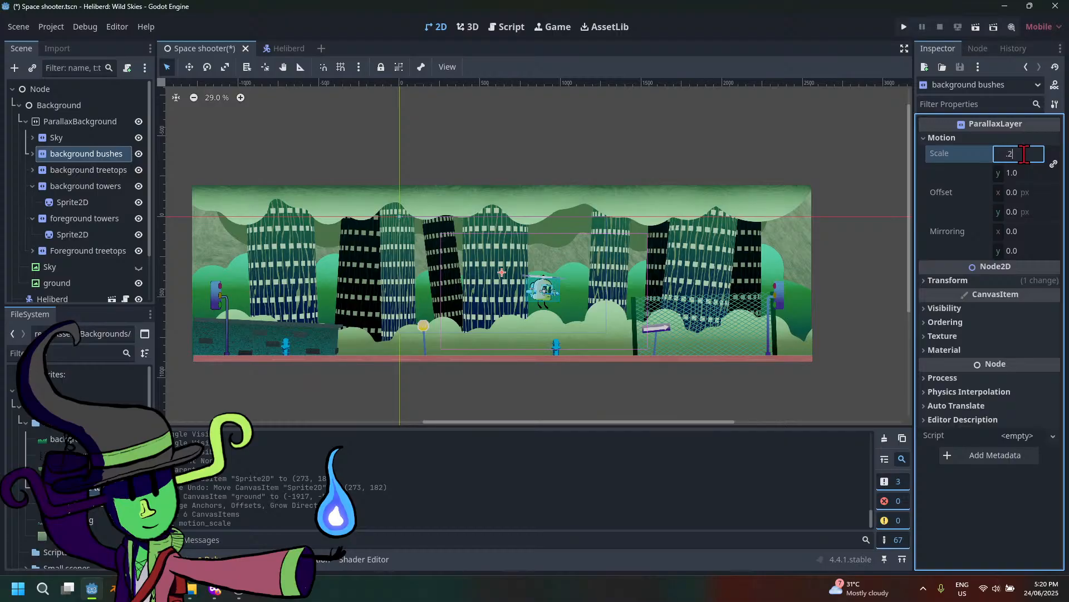
type(".2")
key("Return")
Set the motion scale of the background treetops parallax layer to 0.3
left_click(84, 170)
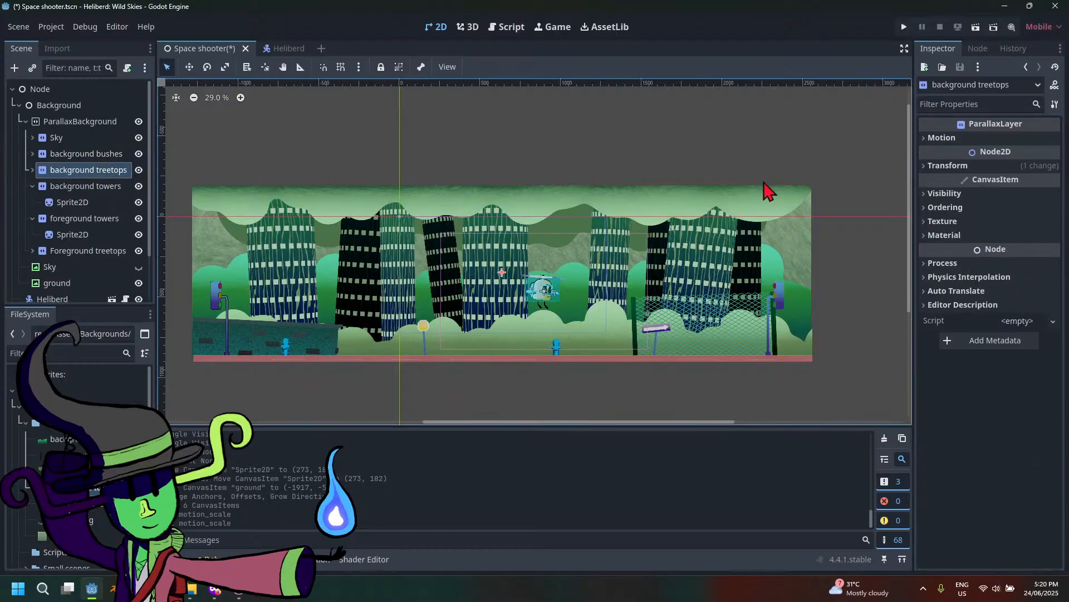
left_click(941, 138)
left_click(1025, 154)
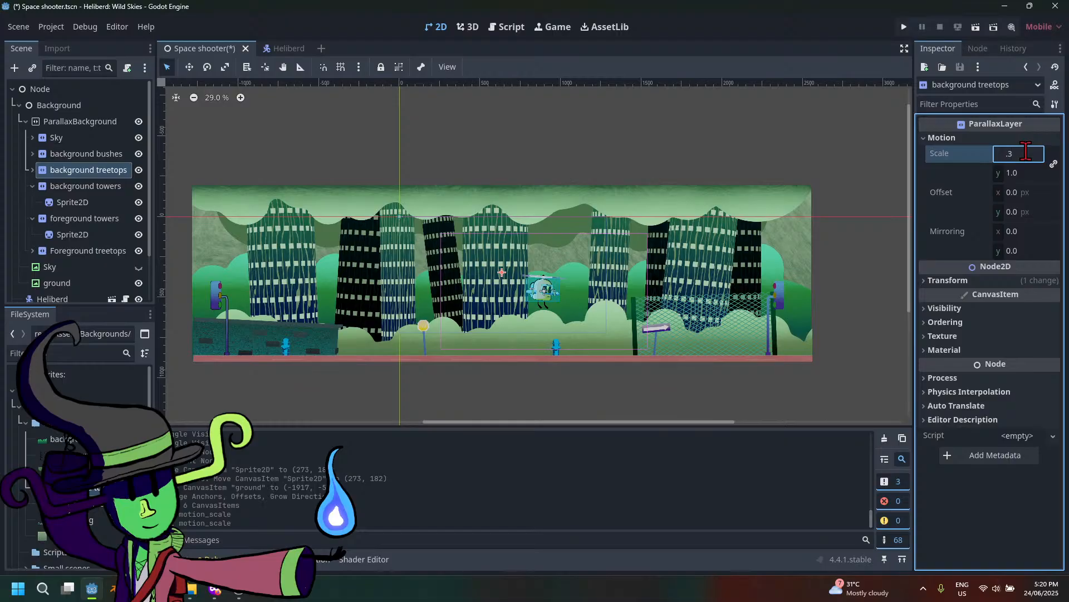
key("Return")
Set the motion scale of the background towers parallax layer to 0.4
left_click(84, 186)
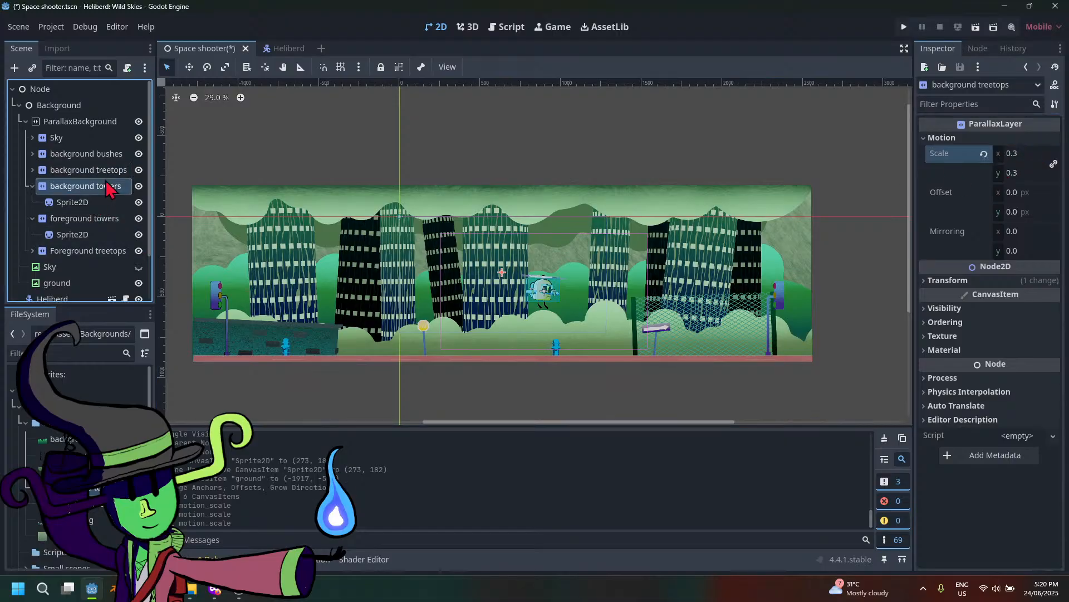
left_click(941, 138)
left_click(1028, 152)
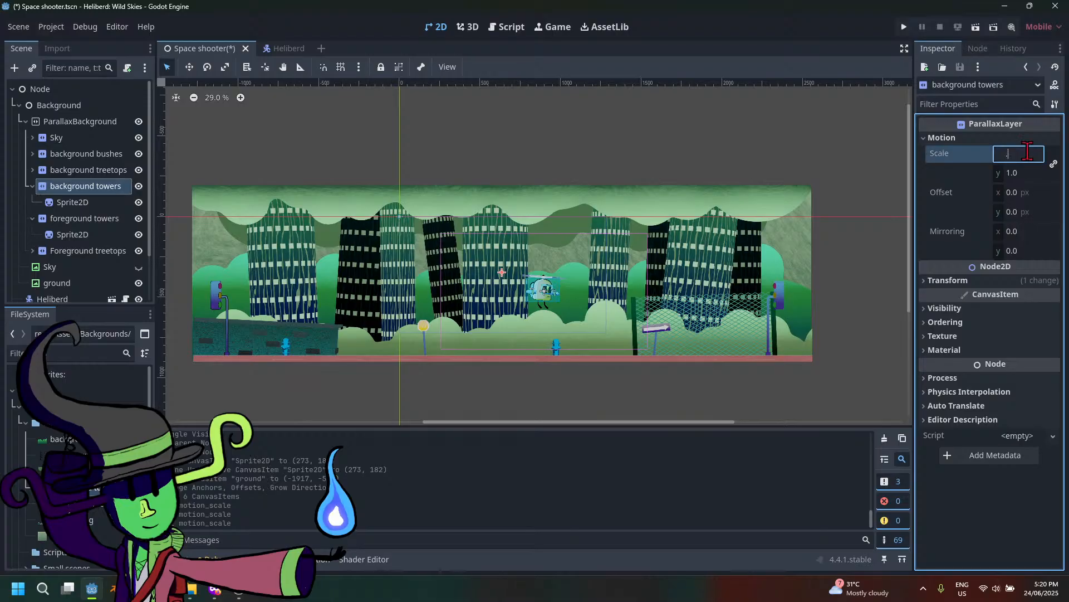
key("Return")
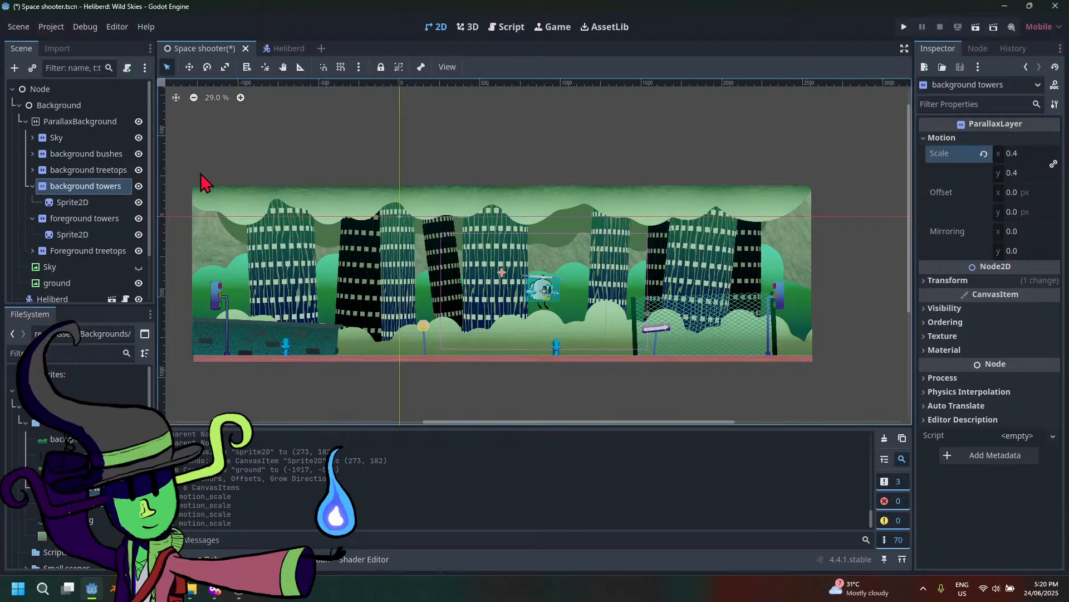
Set the motion scale of the foreground towers parallax layer to 0.5
left_click(81, 217)
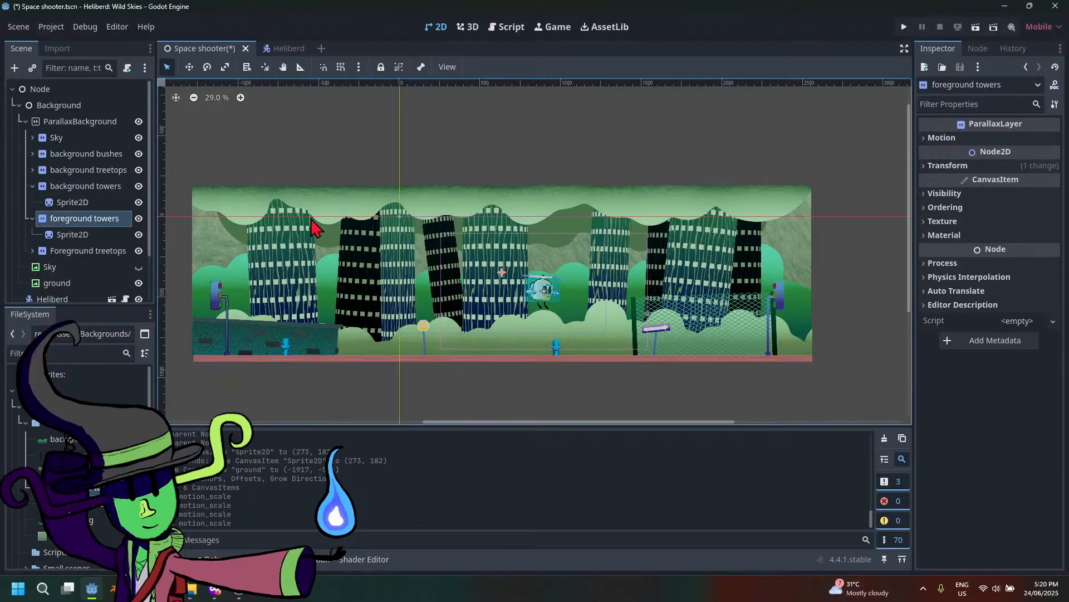
left_click(938, 140)
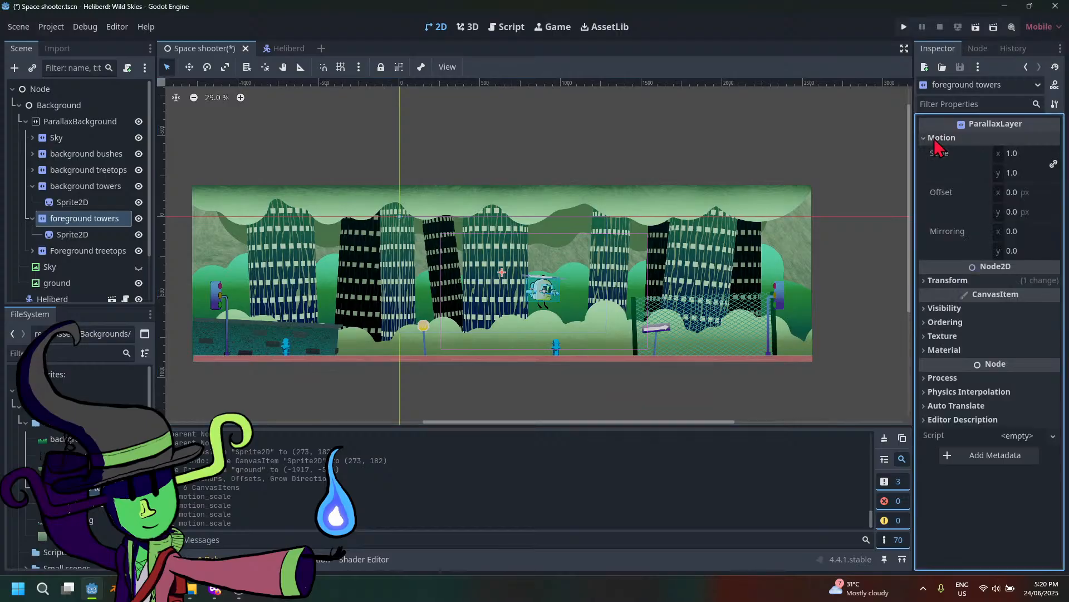
left_click(1023, 153)
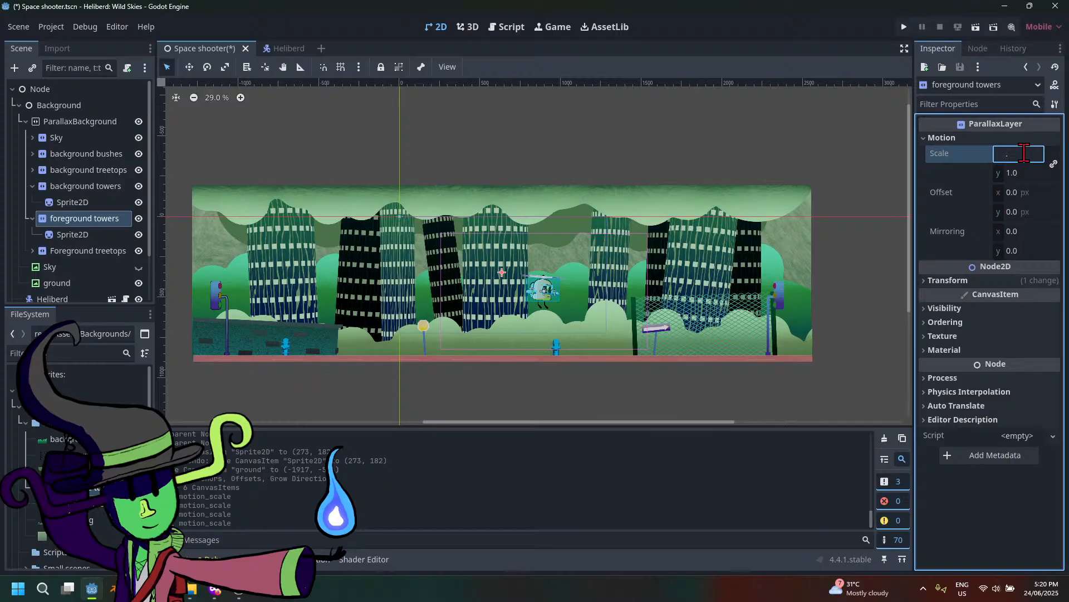
key("Return")
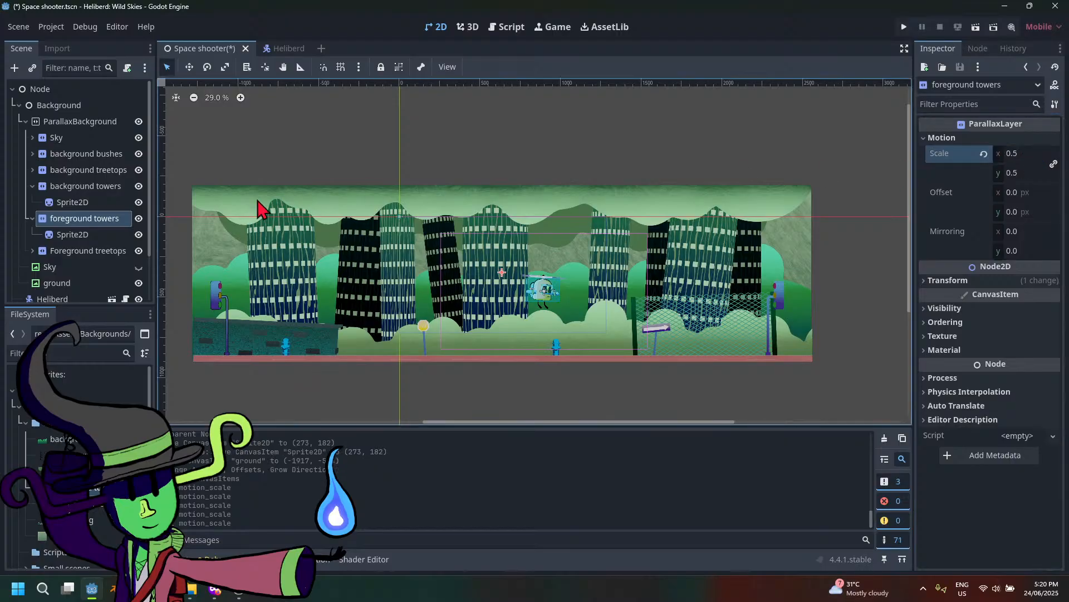
Set the motion scale of the Foreground treetops parallax layer to 0.6, leaving its branch expanded
left_click(85, 252)
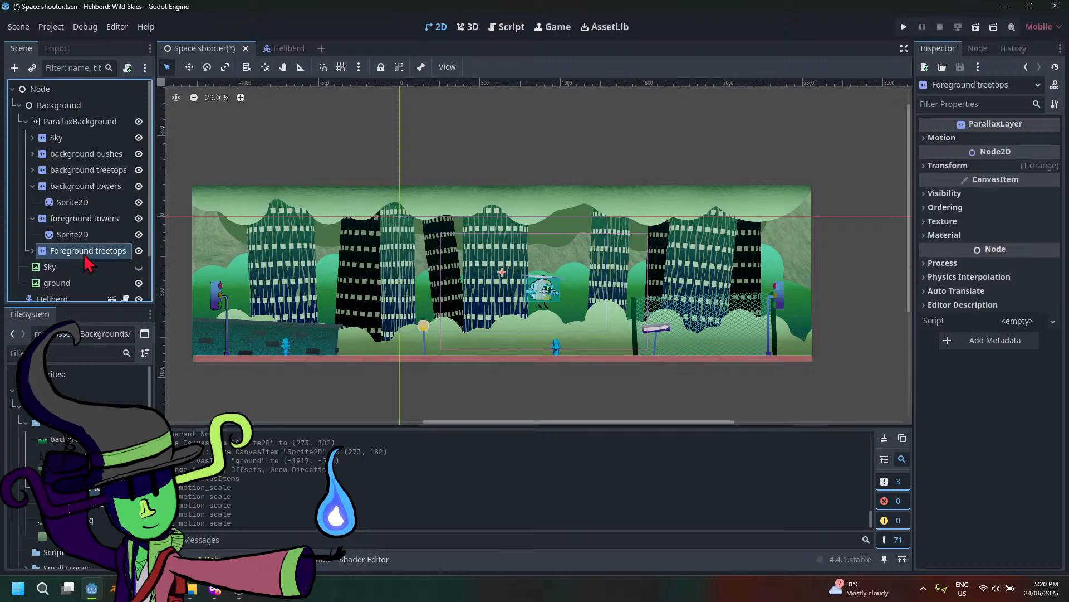
left_click(944, 167)
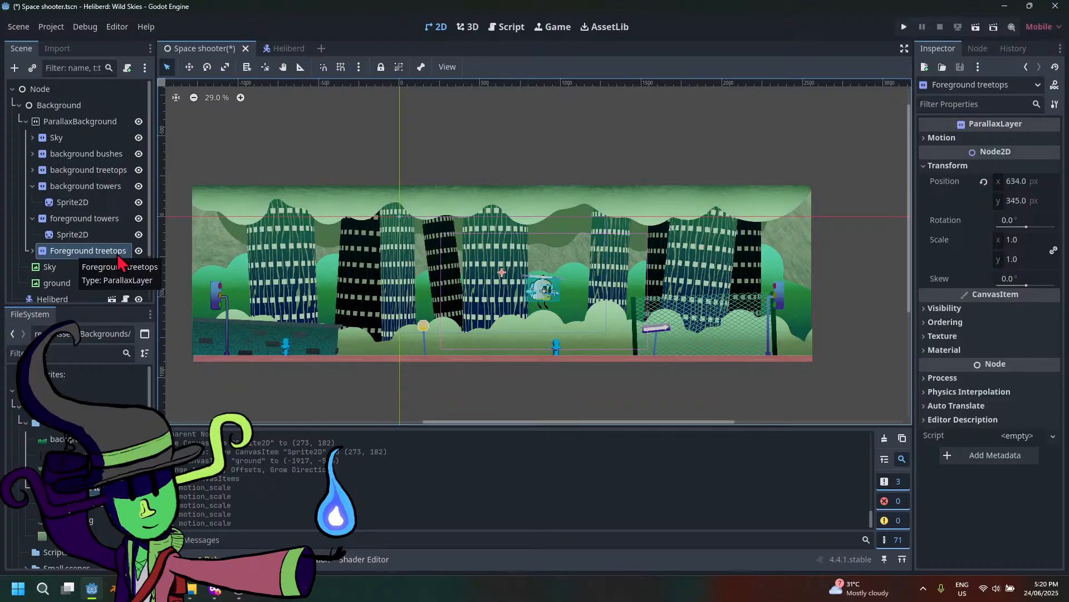
left_click(32, 252)
left_click(33, 251)
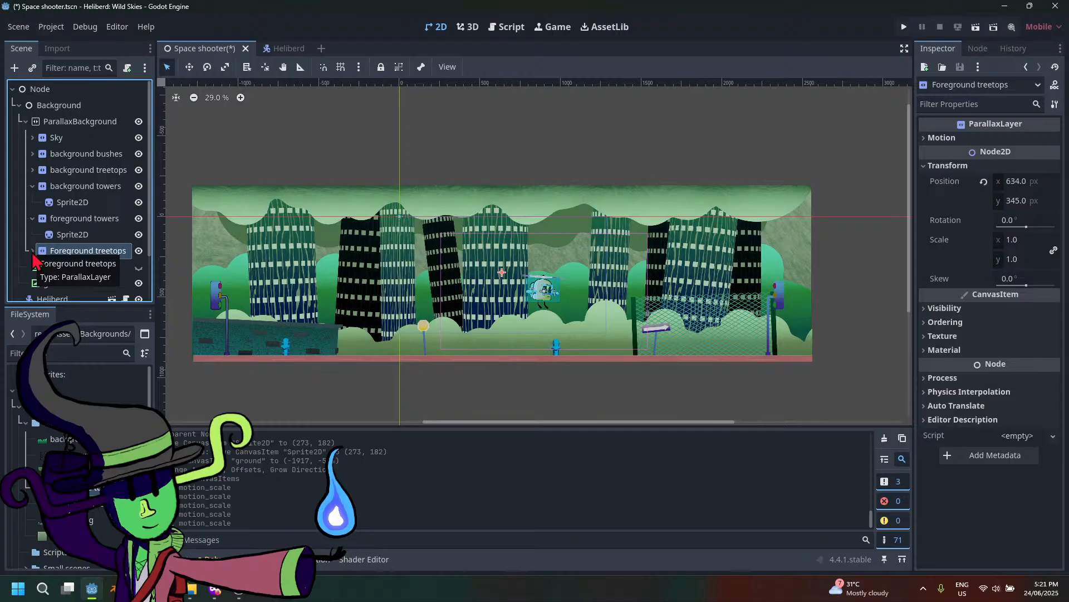
left_click(31, 252)
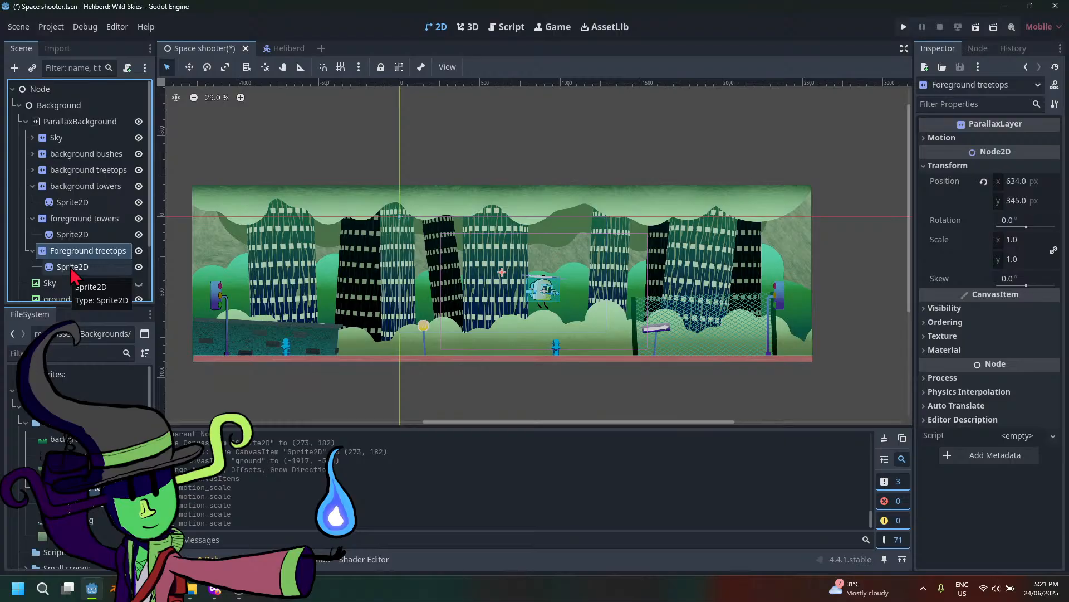
scroll(639, 333, "up", 3)
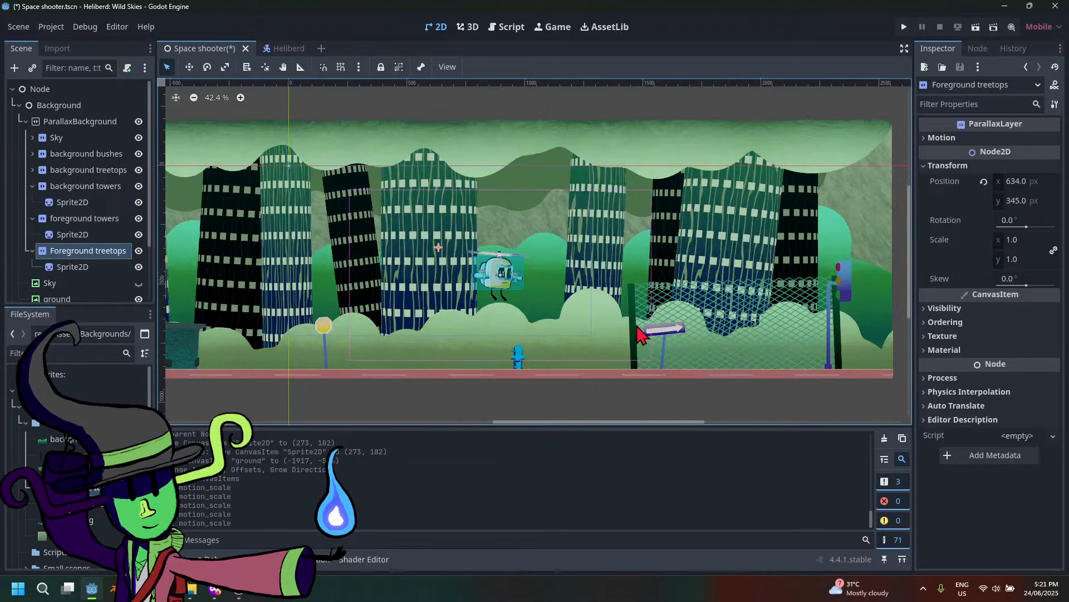
left_click(975, 139)
left_click(96, 221)
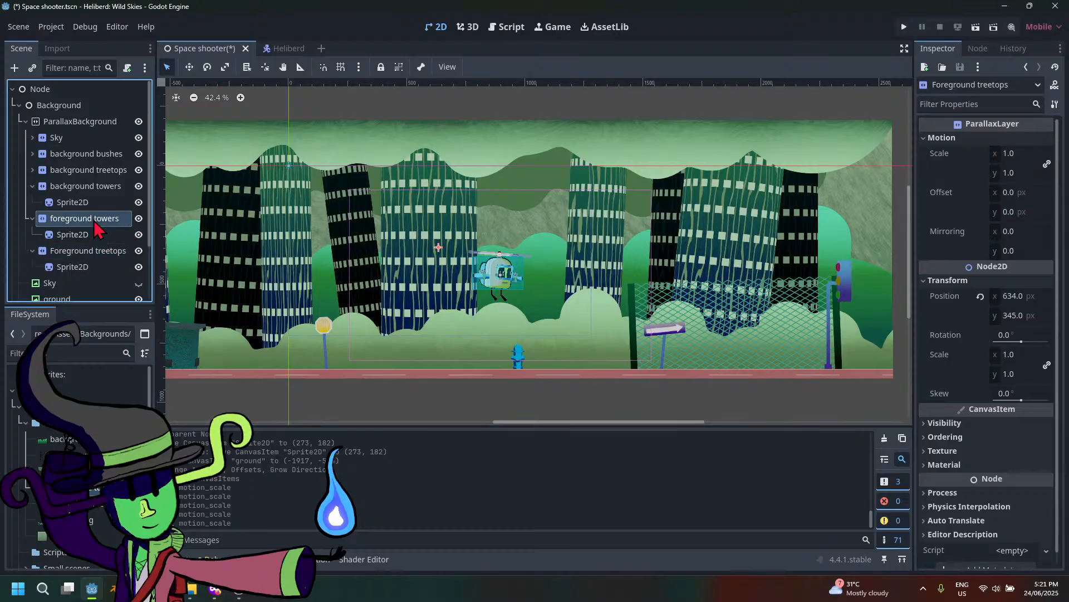
left_click(83, 252)
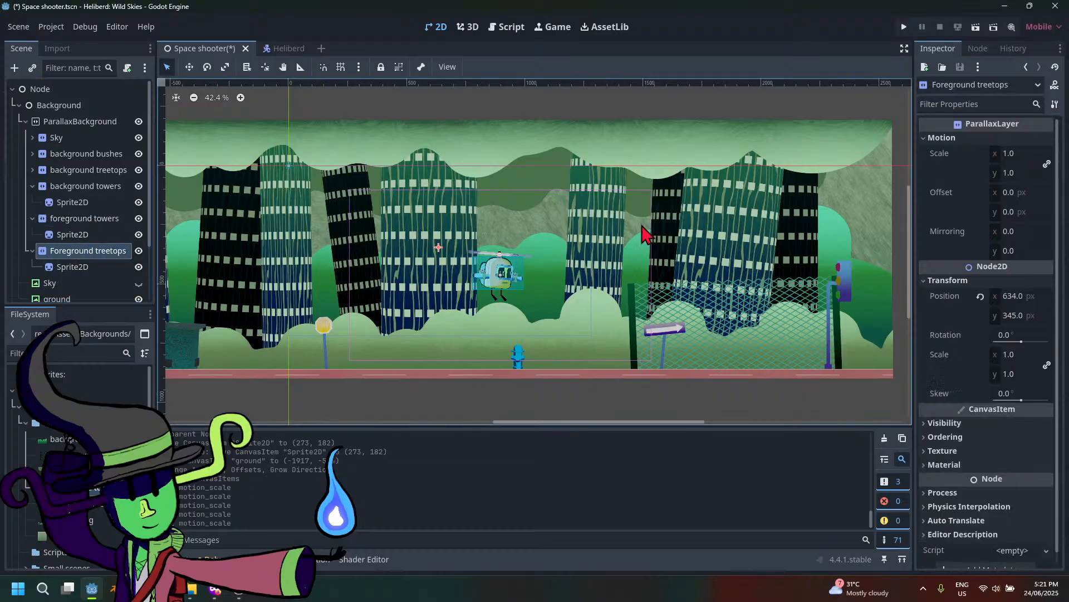
left_click(1009, 152)
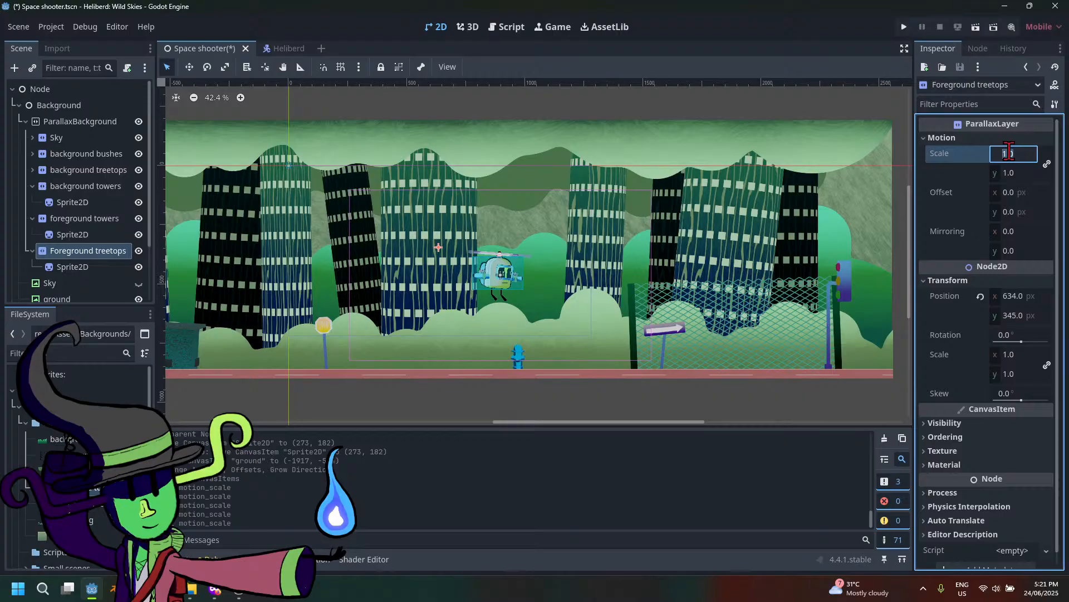
type(".6")
key("Return")
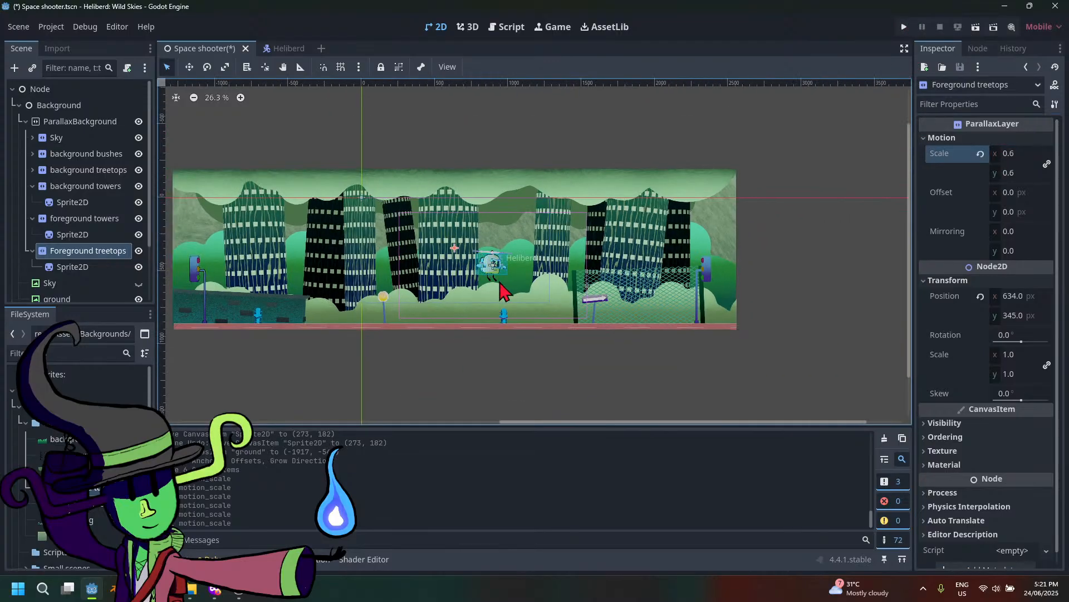
Examine the properties of the Camera2D node and its parent CharacterBody2D
scroll(483, 250, "down", 2)
scroll(20, 288, "down", 3)
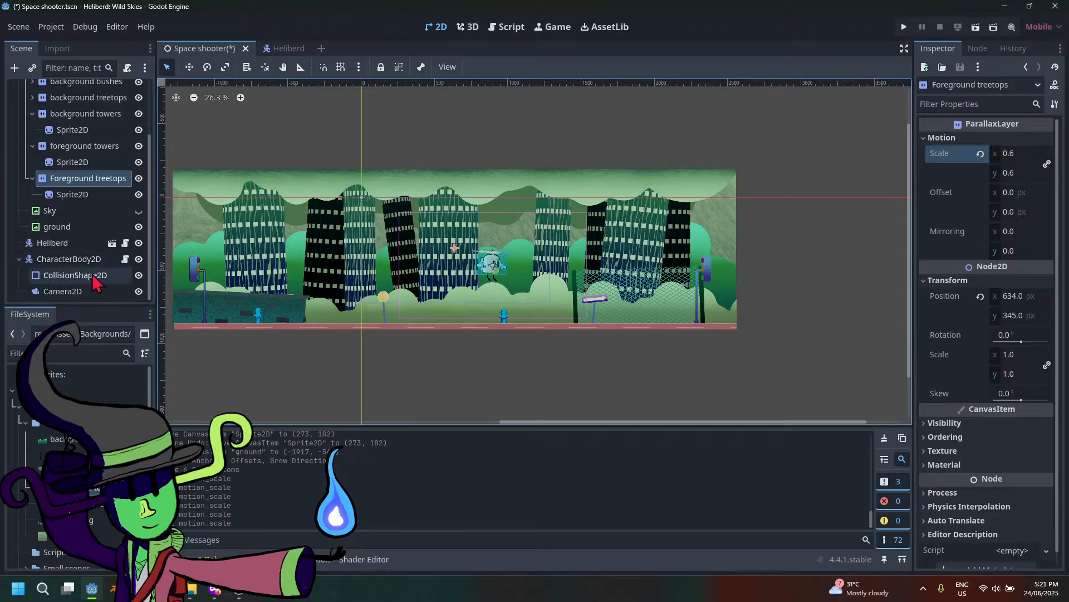
left_click(64, 291)
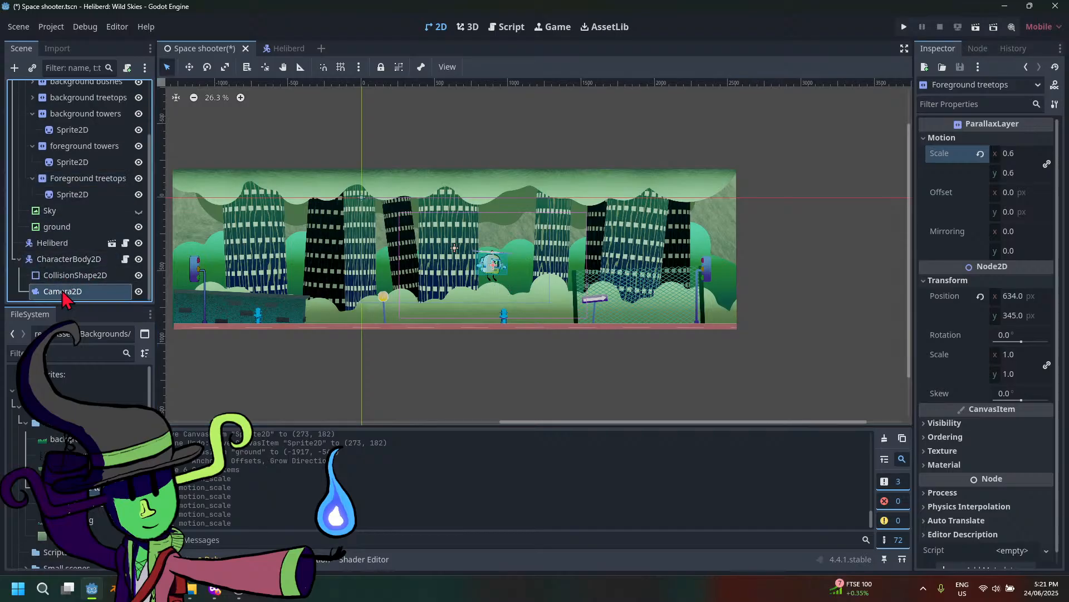
scroll(465, 298, "up", 3)
scroll(470, 298, "down", 2)
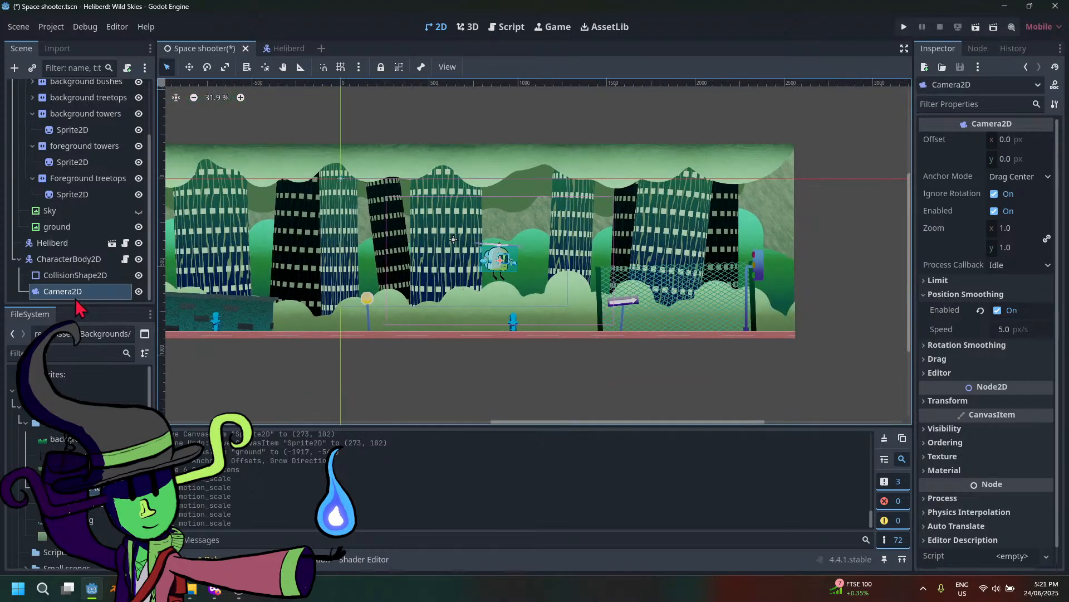
left_click(70, 259)
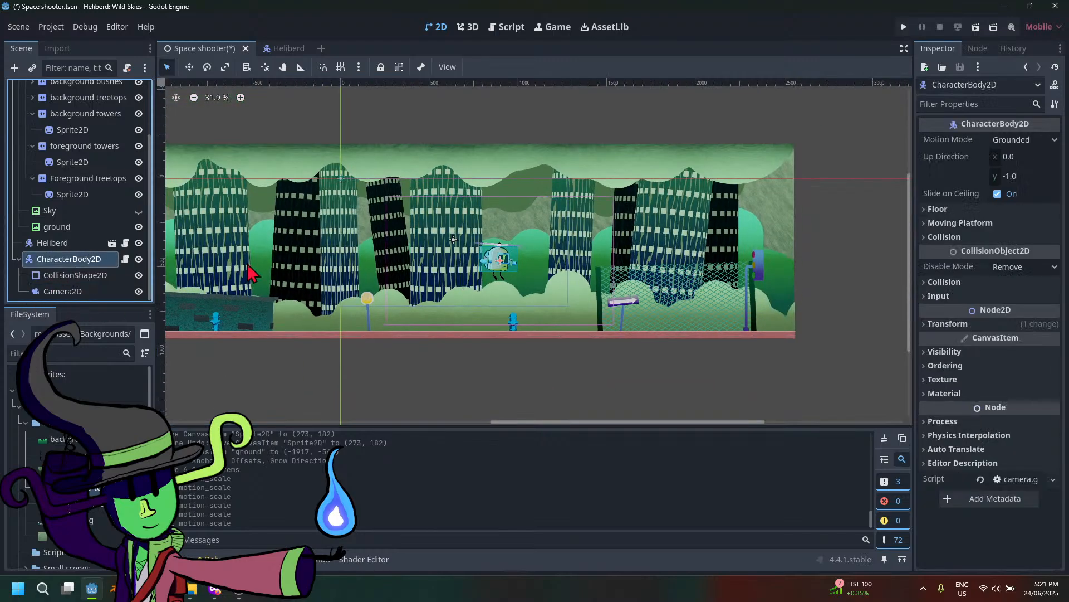
Run the game and fly the helicopter character up, down and sideways to check the parallax movement of the background layers
left_click(904, 26)
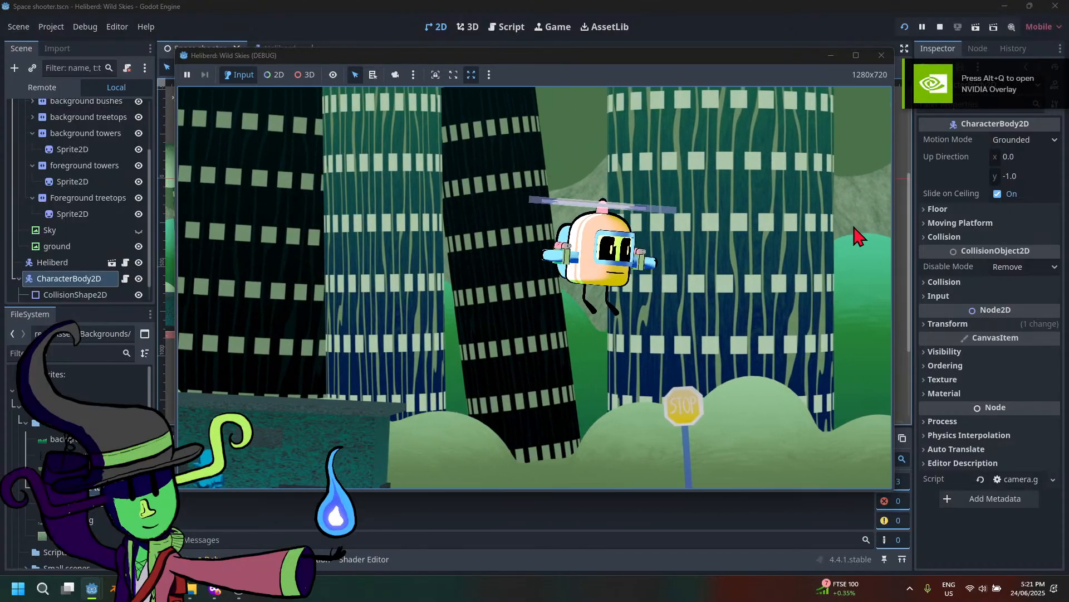
key("Up")
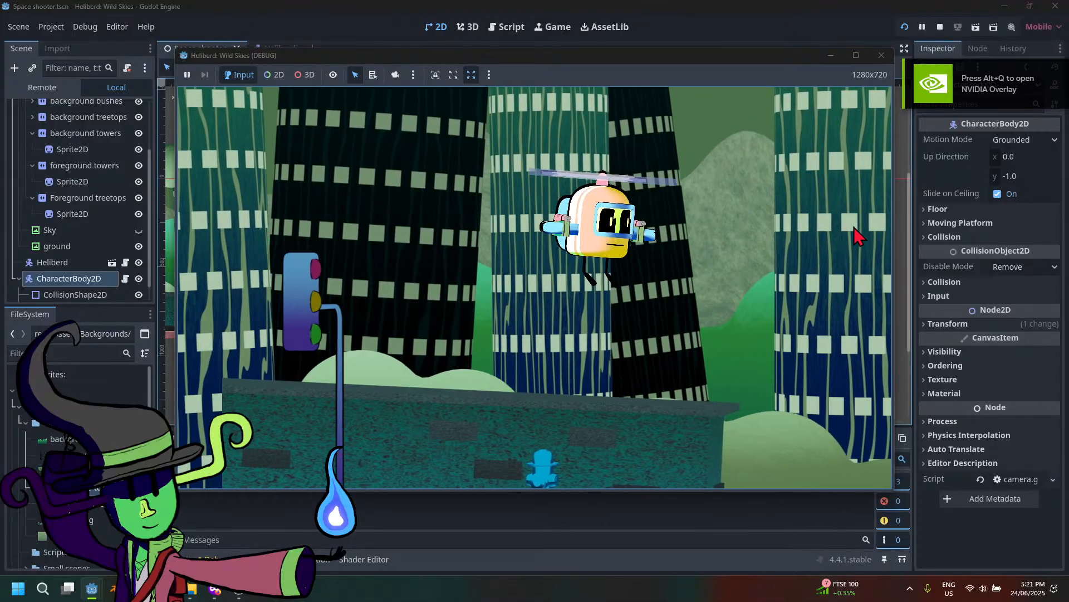
key("Right")
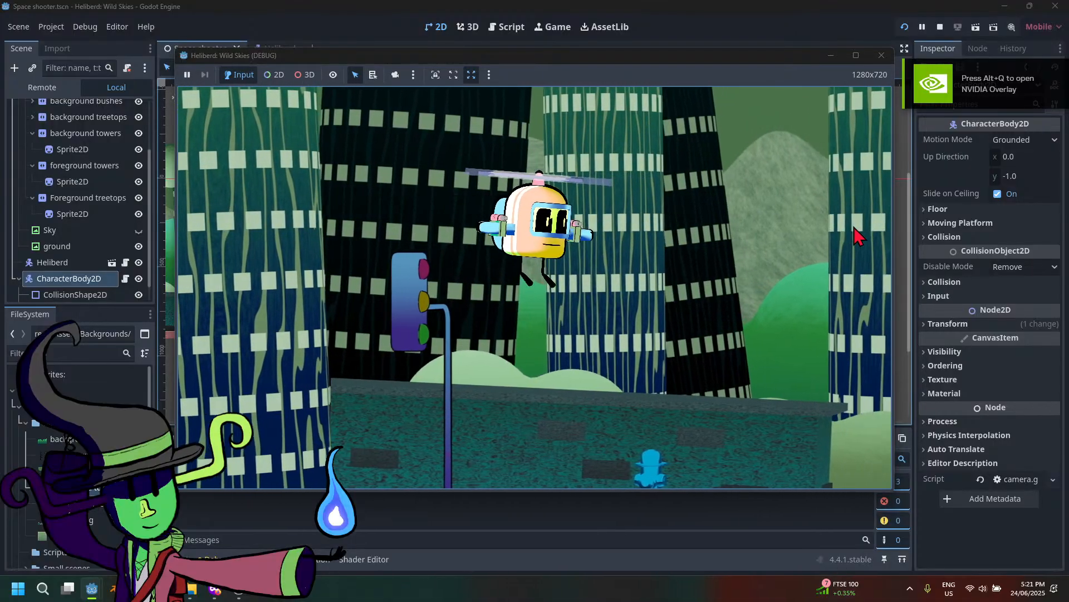
key("Down")
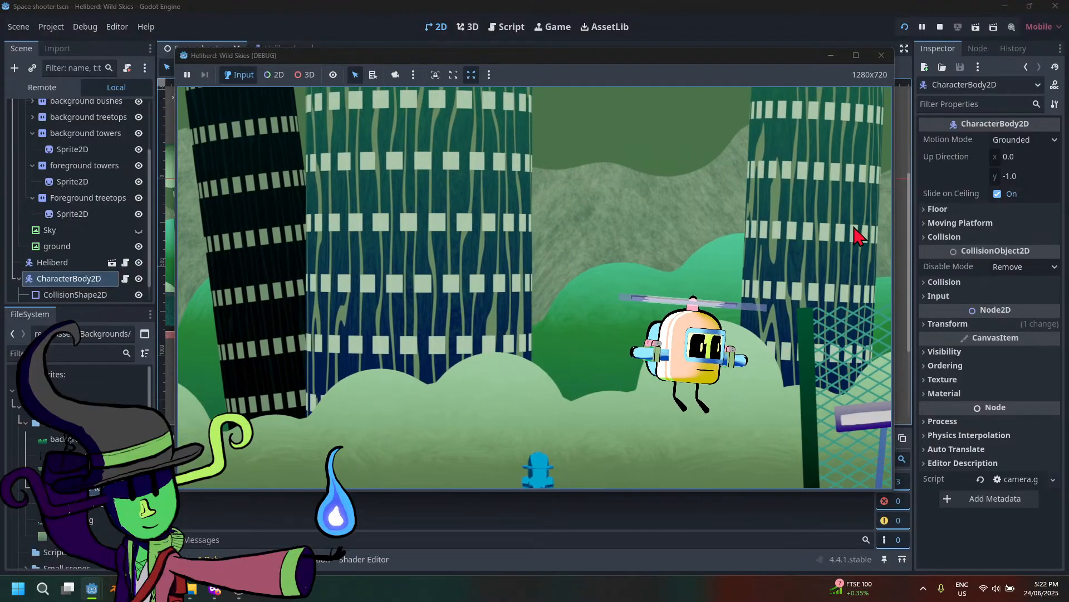
key("Left")
key("Up")
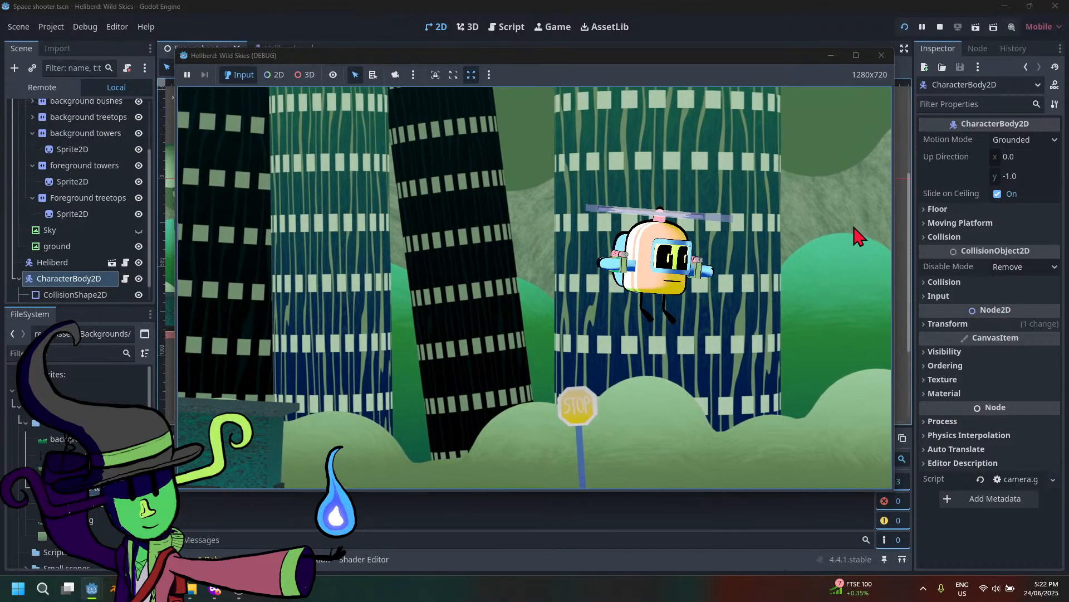
key("Left")
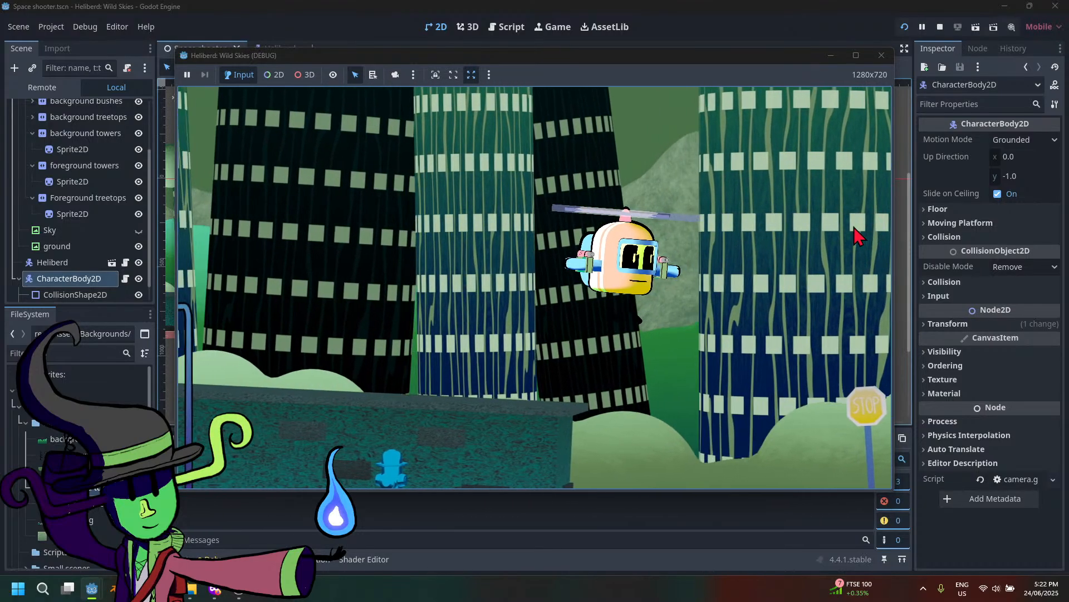
key("Left")
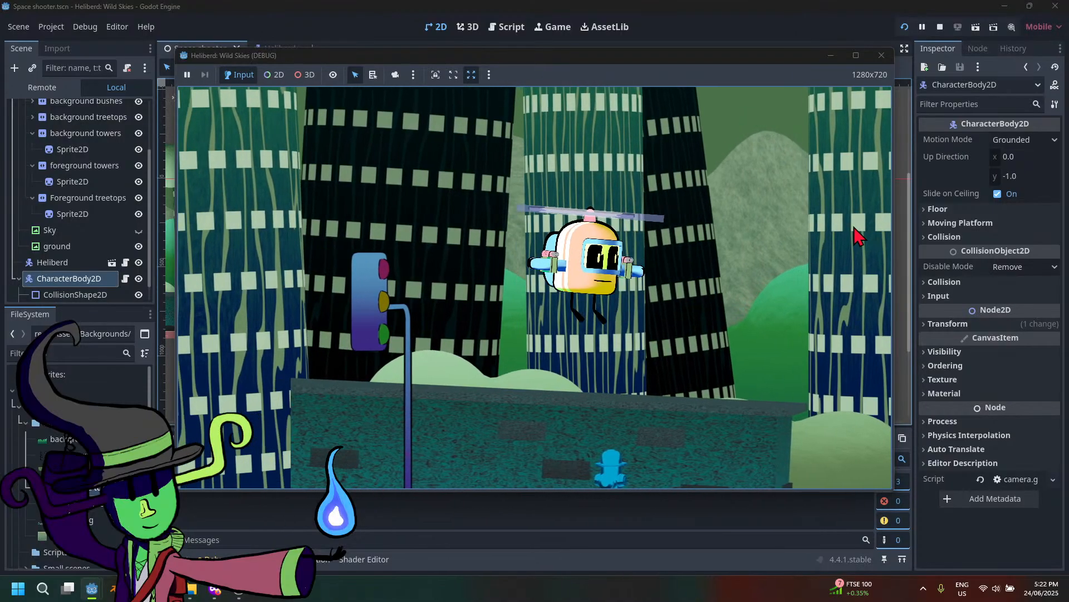
key("Left")
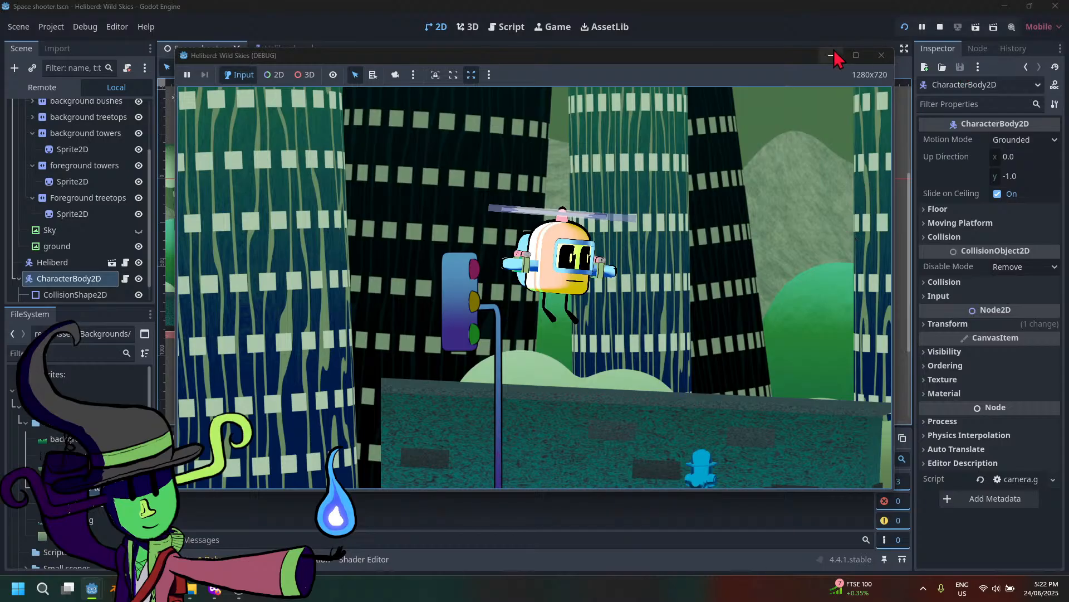
Enlarge the running game to full screen, fly past the towers and fence to inspect the layers, and close the game
left_click(846, 56)
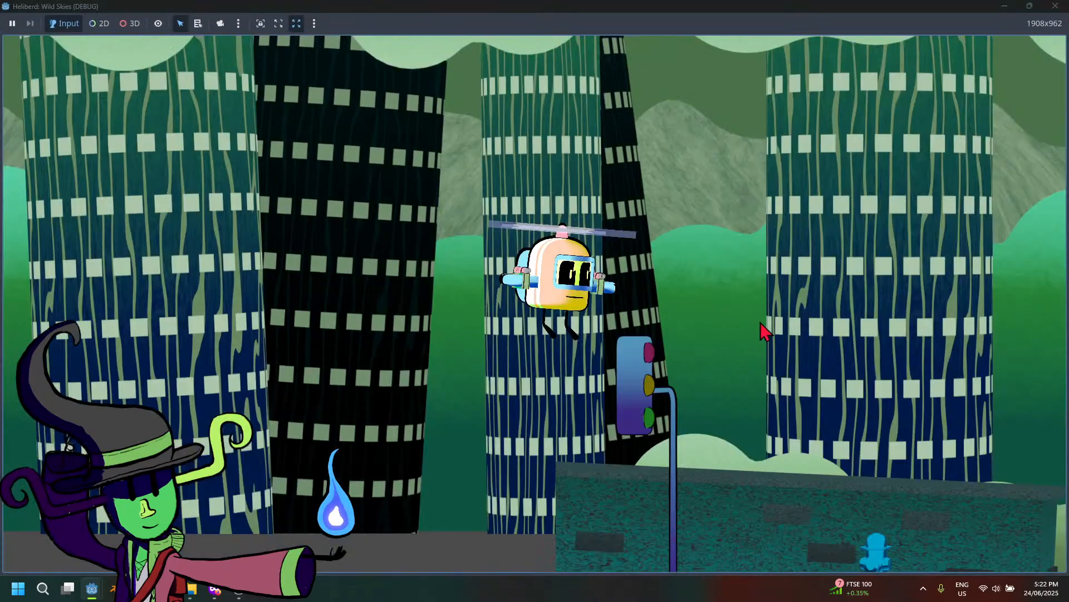
key("Right")
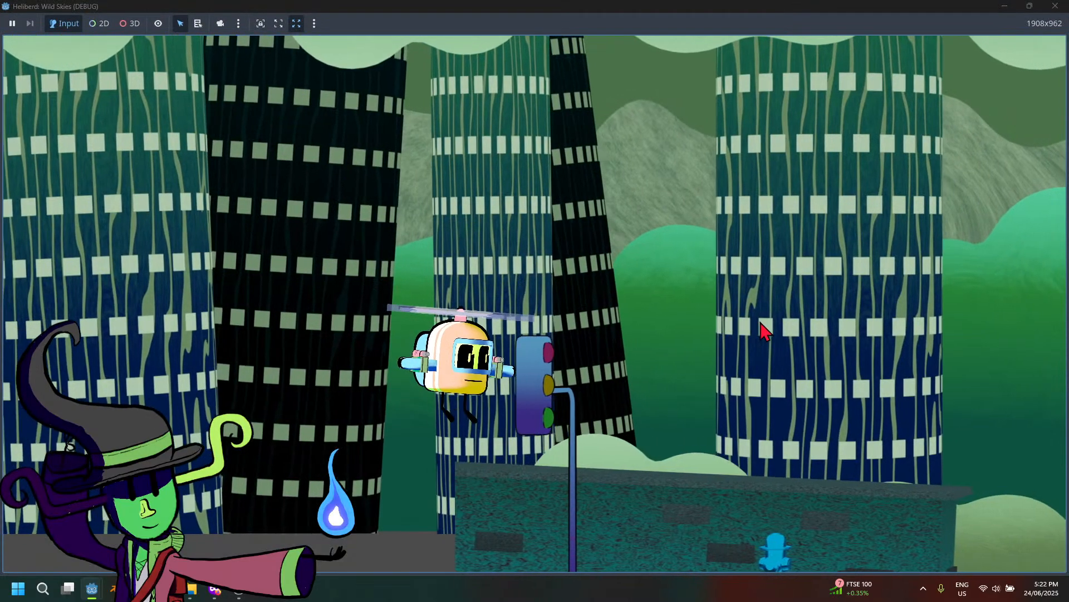
key("Right")
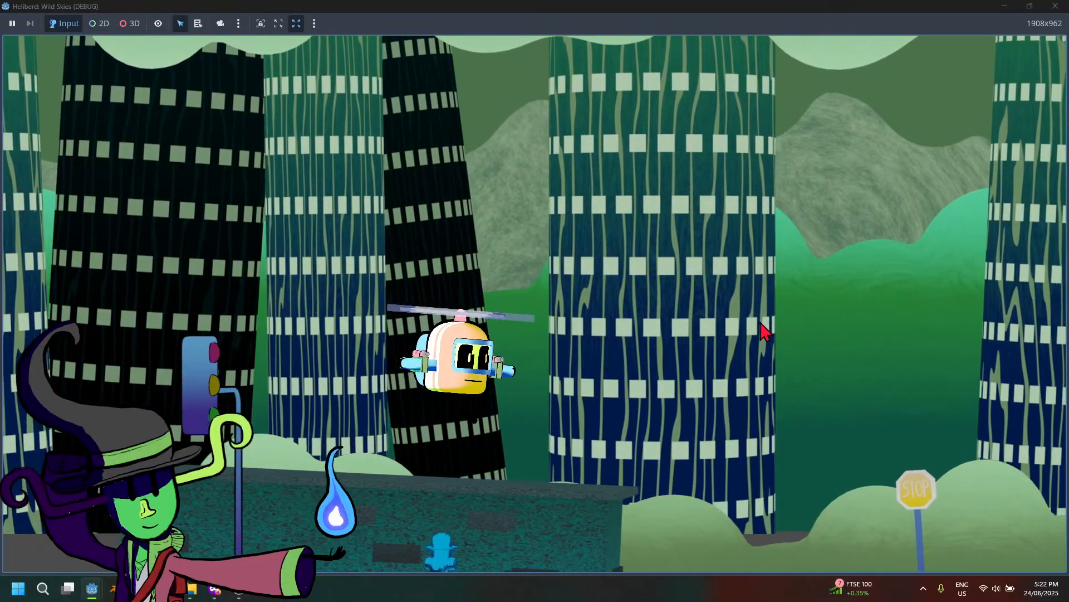
key("Up")
key("Right")
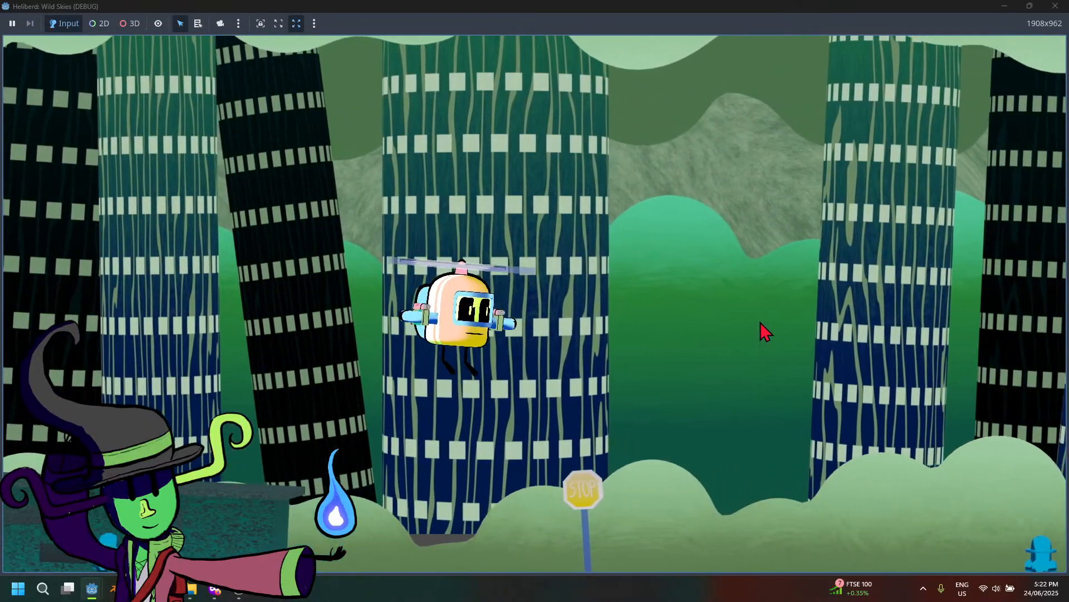
key("Right")
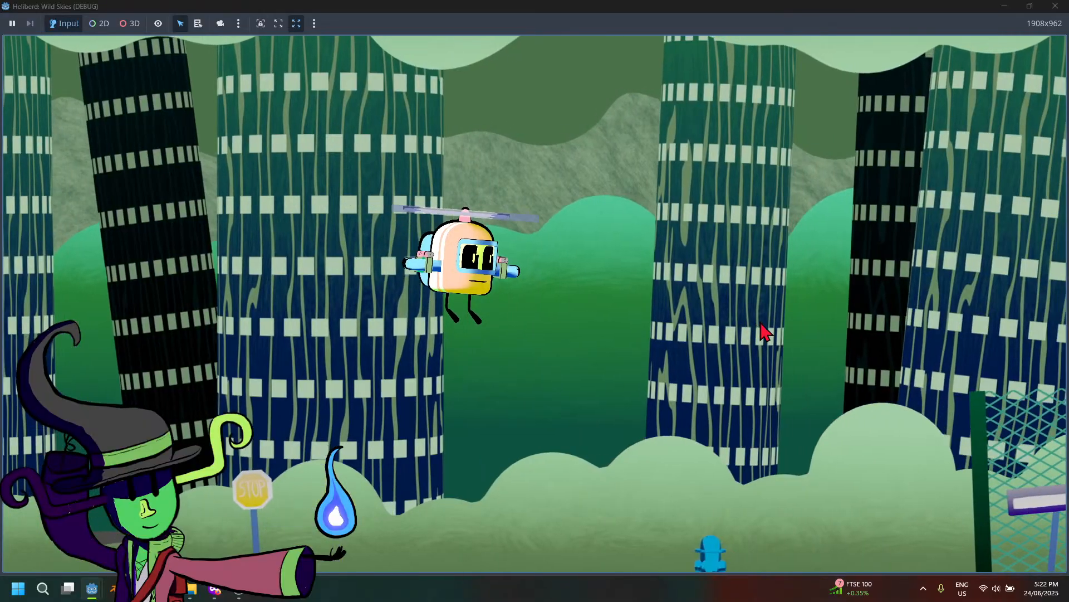
key("Left")
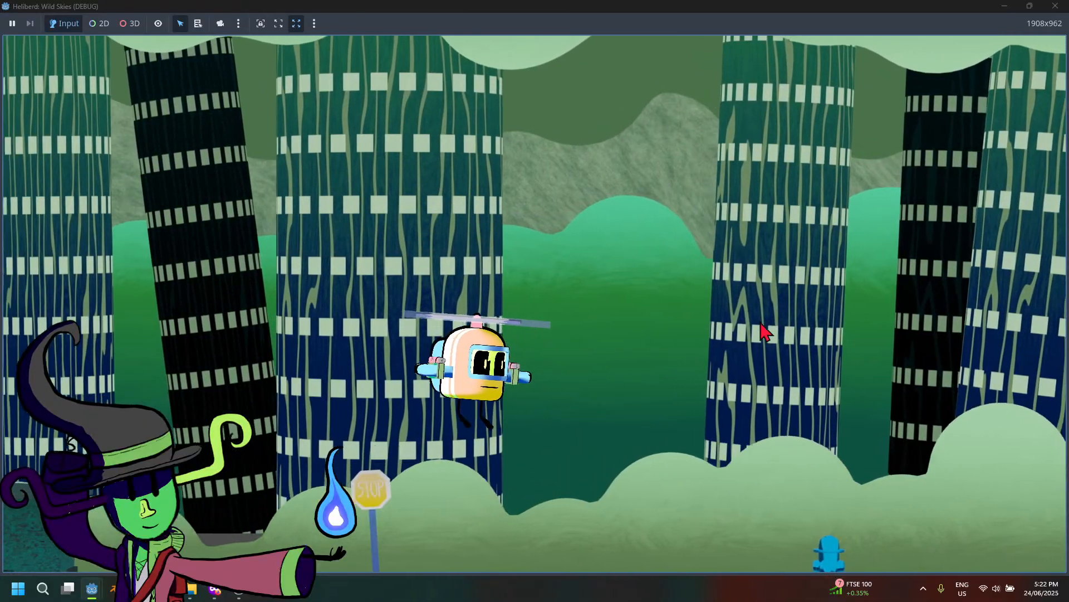
key("Right")
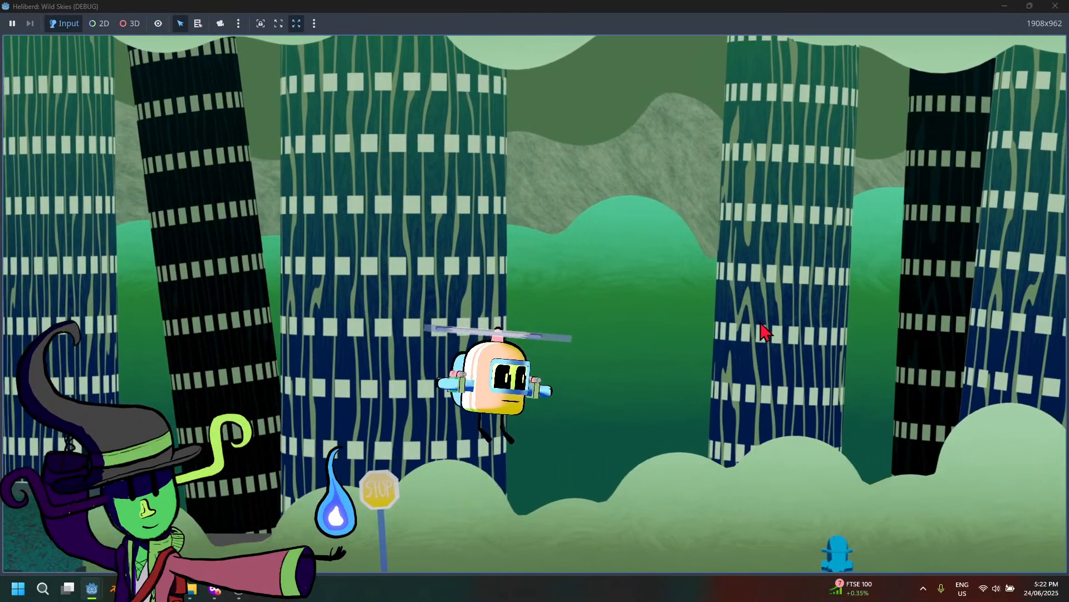
key("Right")
key("Left")
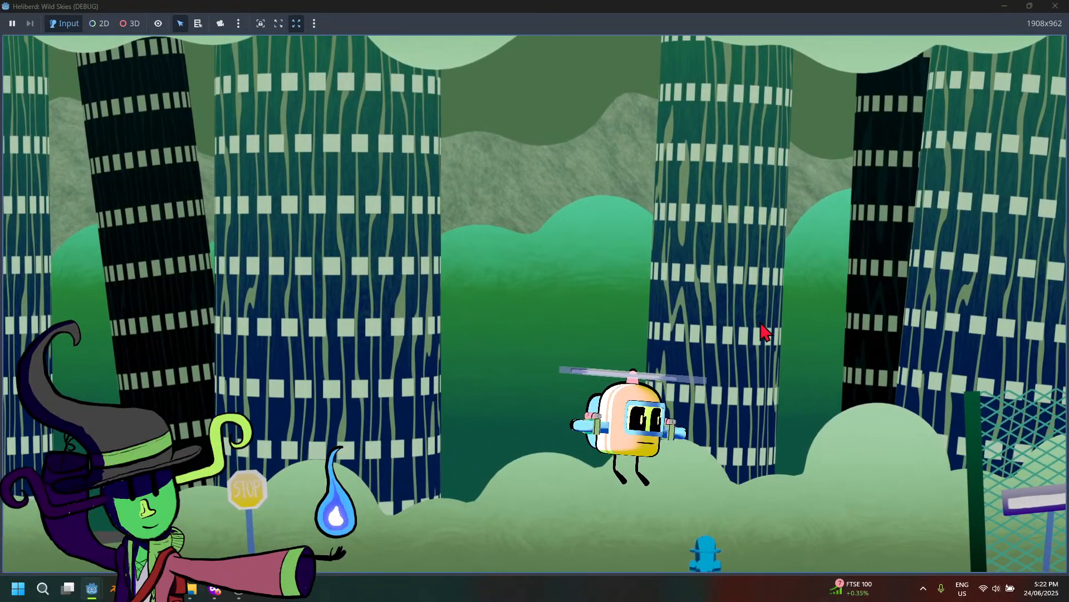
key("Right")
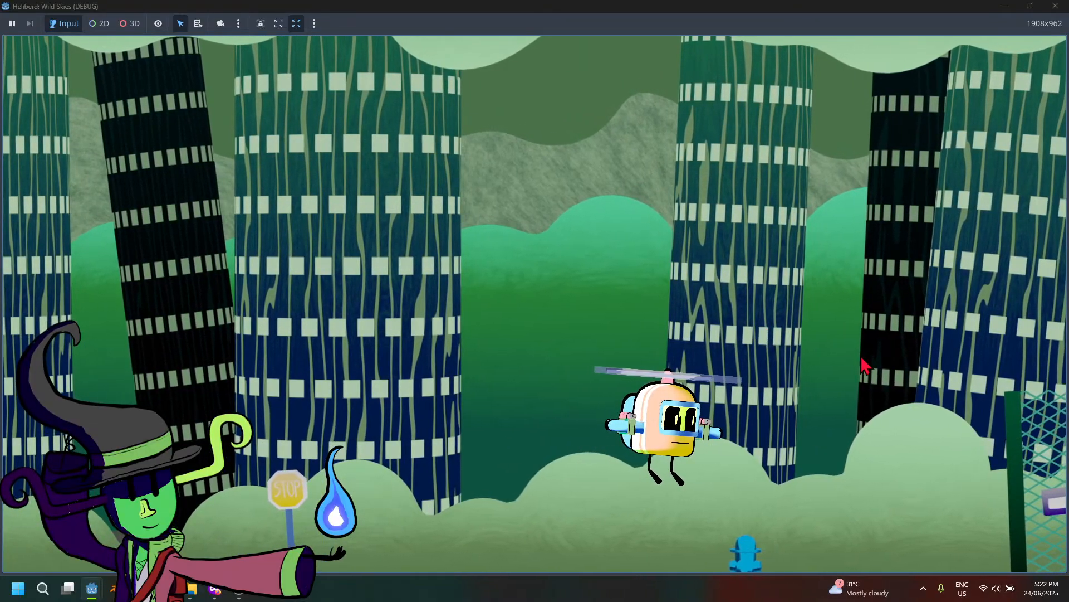
left_click(1058, 5)
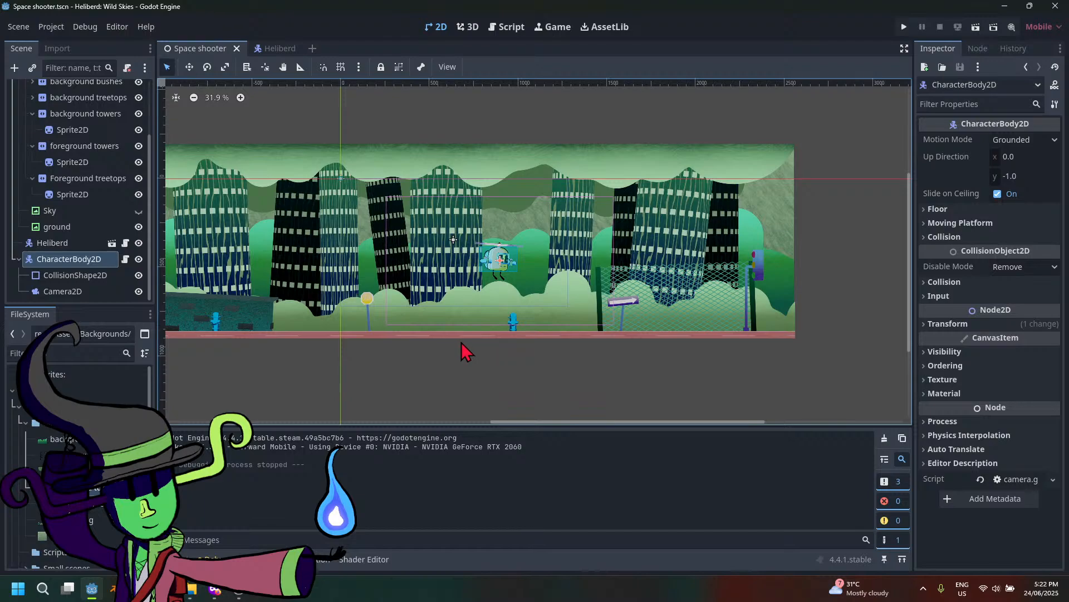
Set the transform scale of the Camera2D node to 2 on both axes
left_click(61, 291)
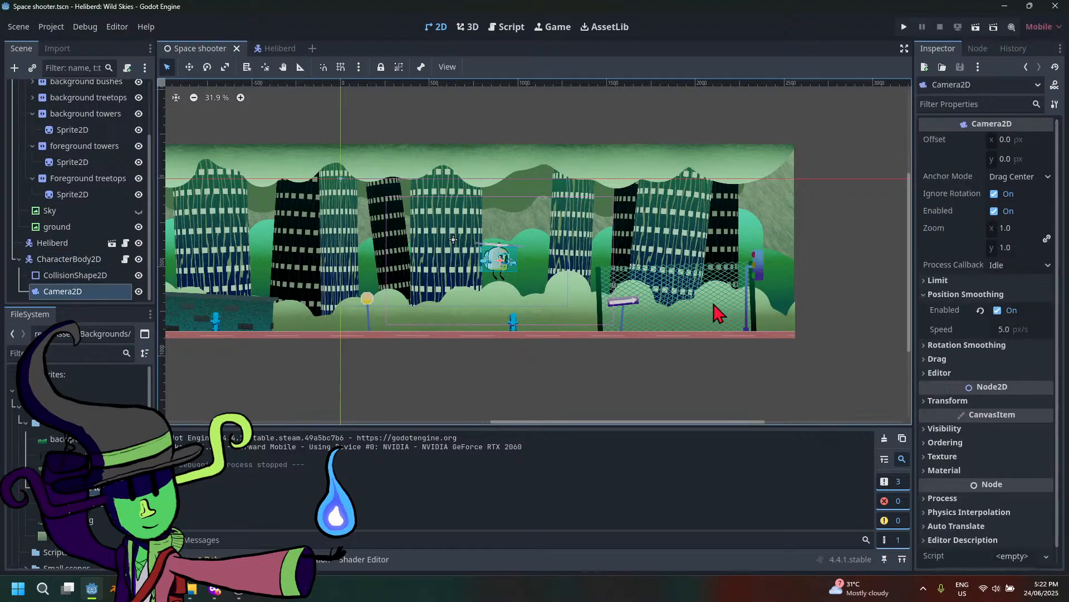
left_click(947, 401)
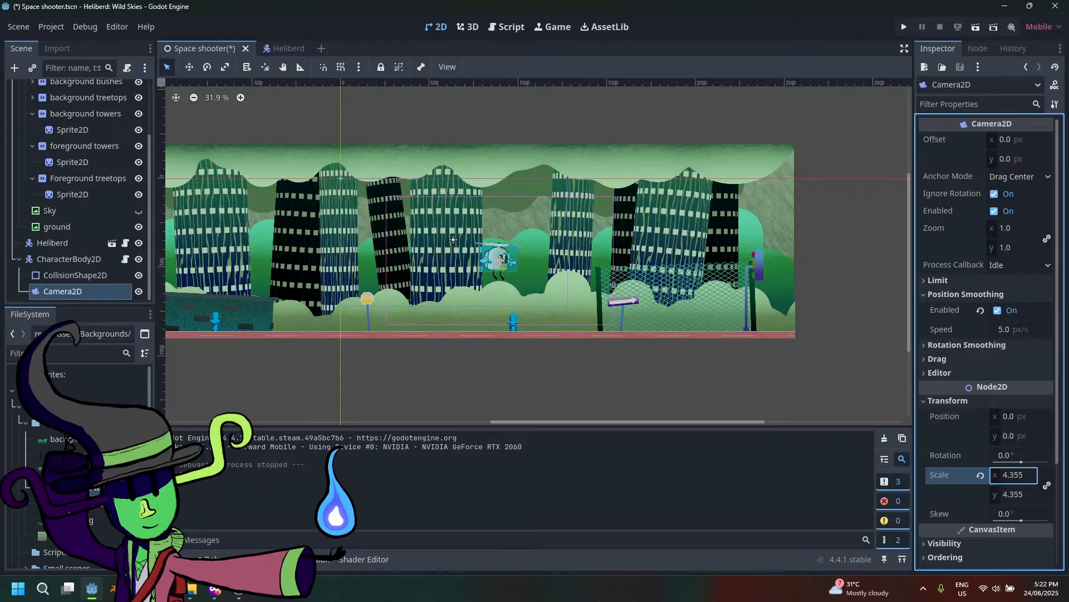
left_click_drag(1012, 475, 1023, 475)
left_click(1010, 475)
type("2")
key("Return")
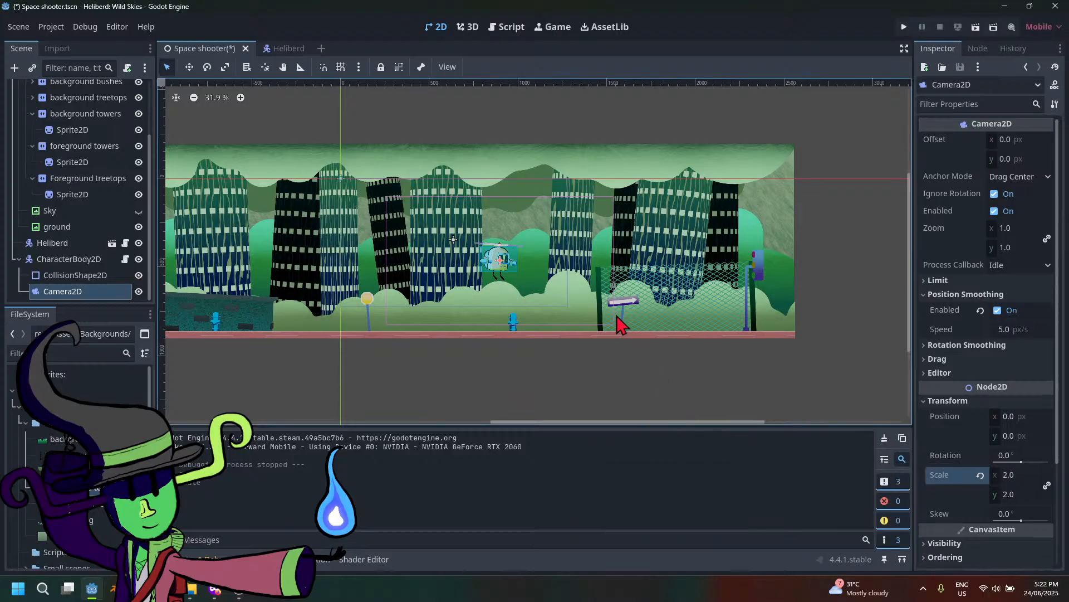
Try a transform scale of 10 on the Camera2D node and undo that change
scroll(621, 324, "down", 2)
left_click(484, 330)
scroll(479, 306, "up", 7)
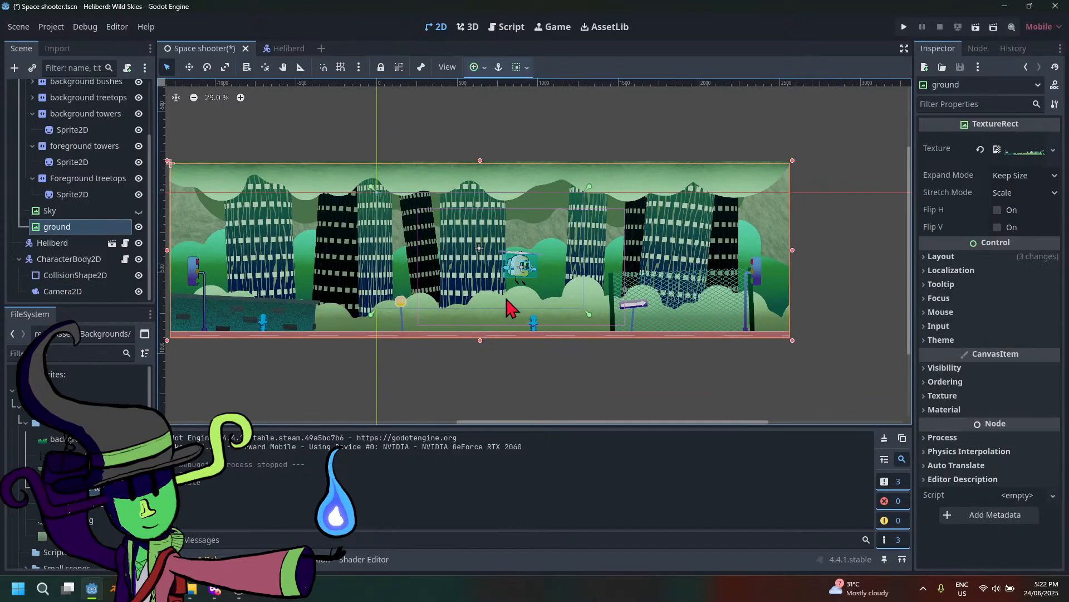
left_click(72, 291)
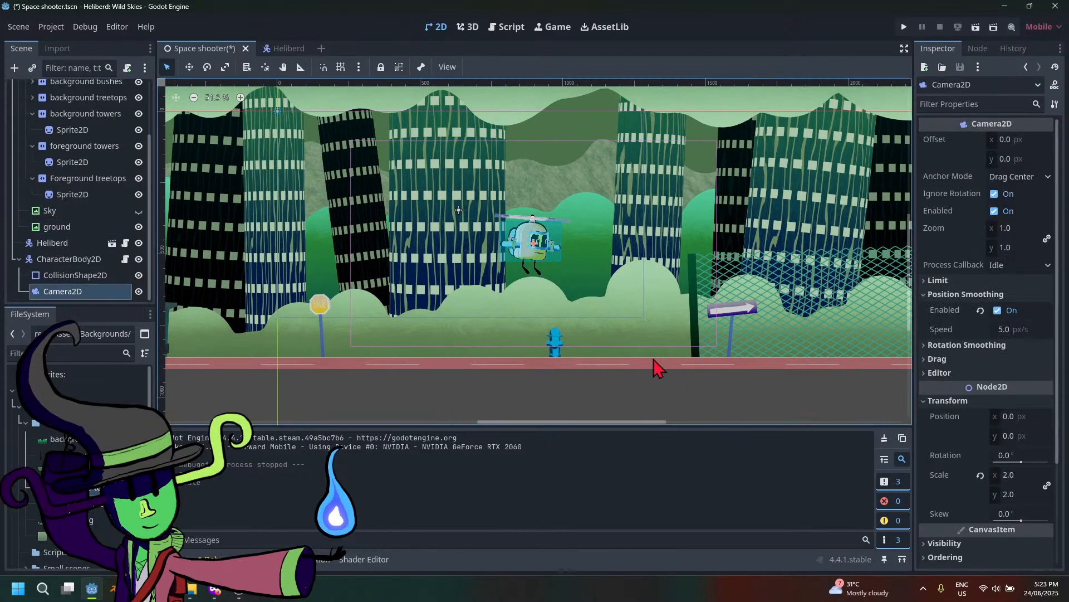
scroll(658, 368, "down", 5)
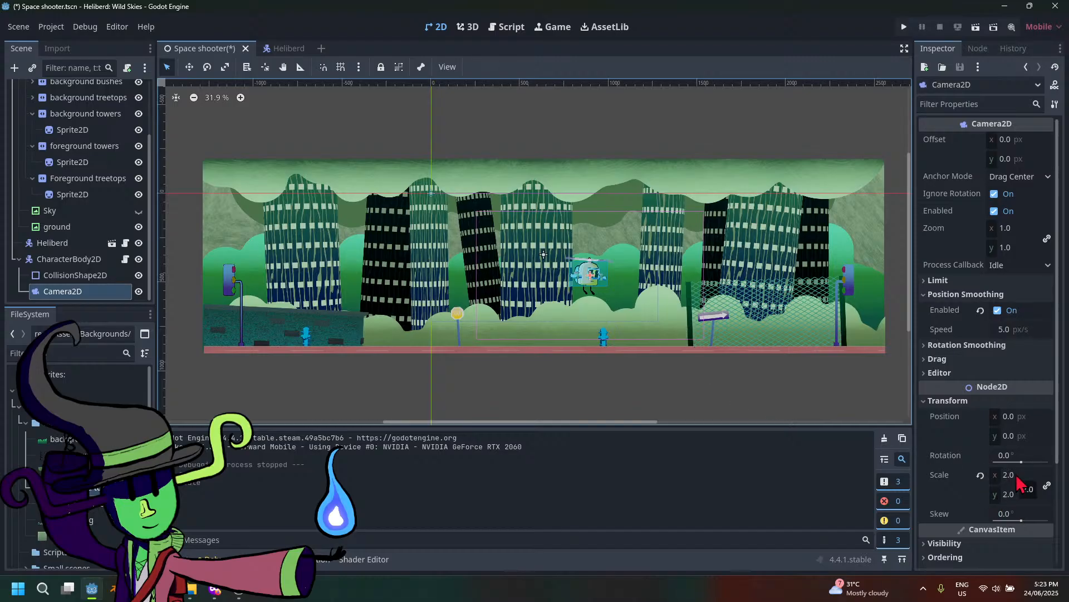
left_click(1015, 475)
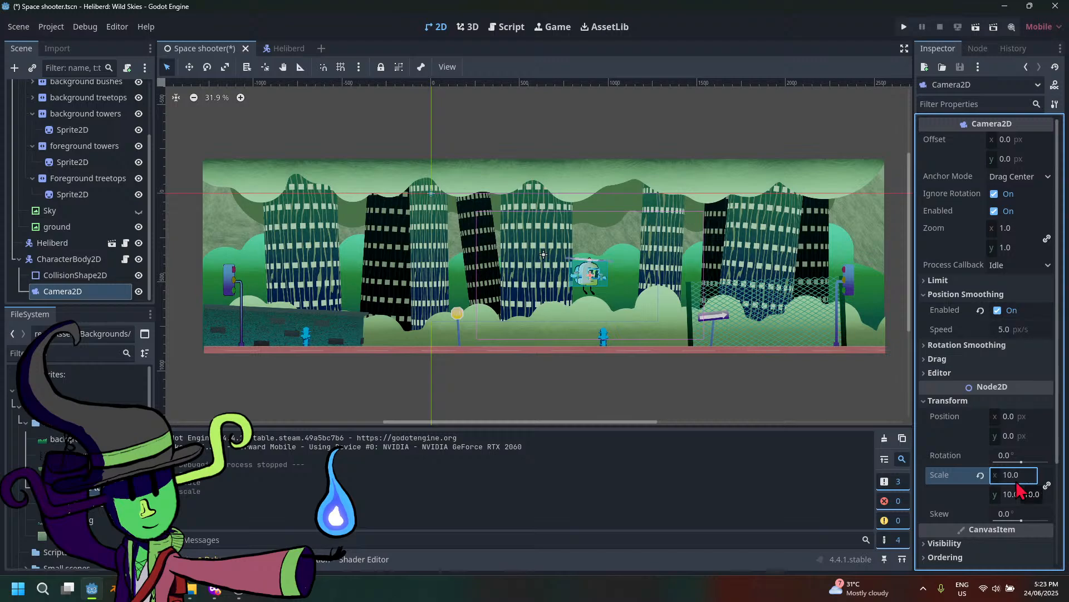
key("ctrl+z")
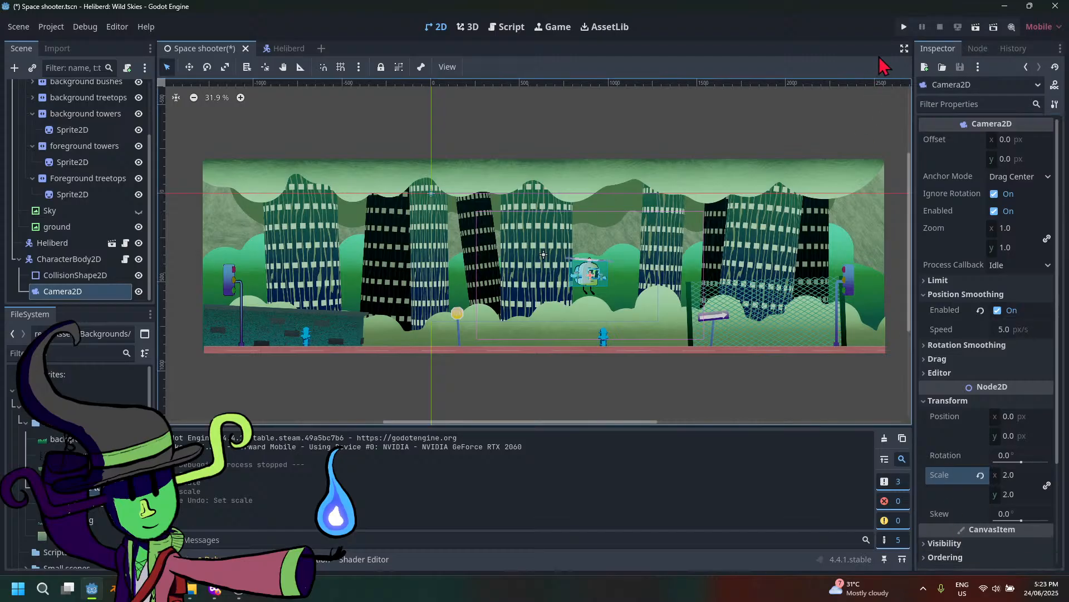
Run the game again and fly the character in all directions to check the camera framing with the new scale
left_click(906, 26)
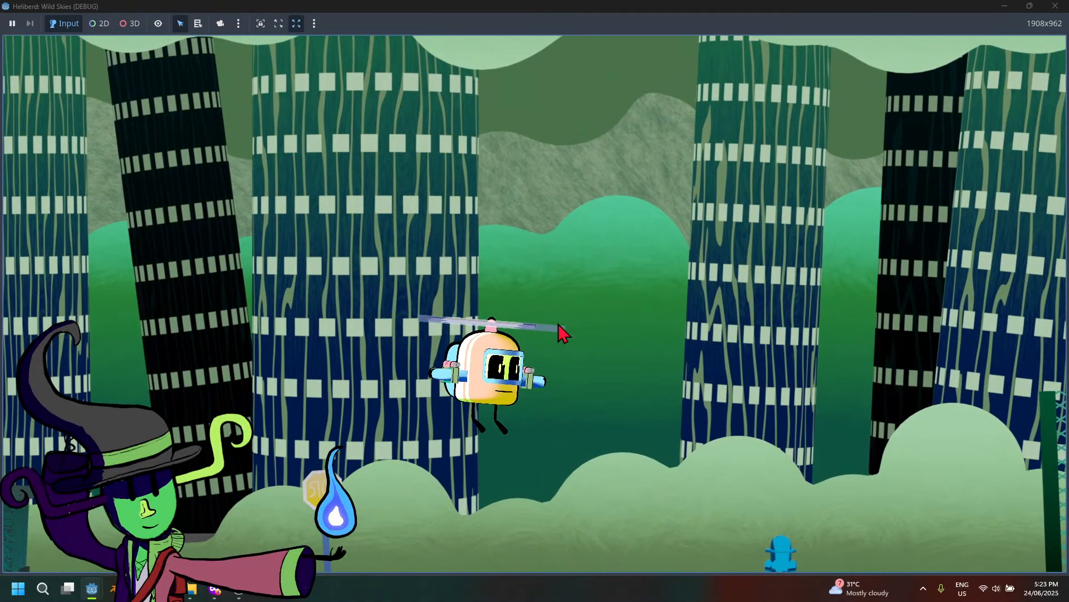
key("a")
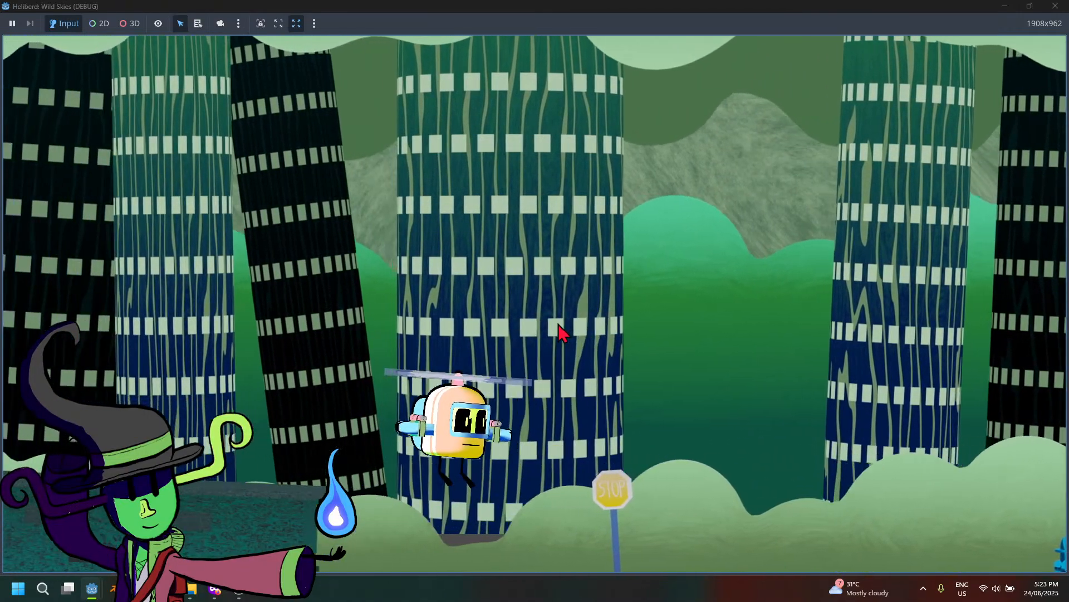
key("w")
key("d")
key("w")
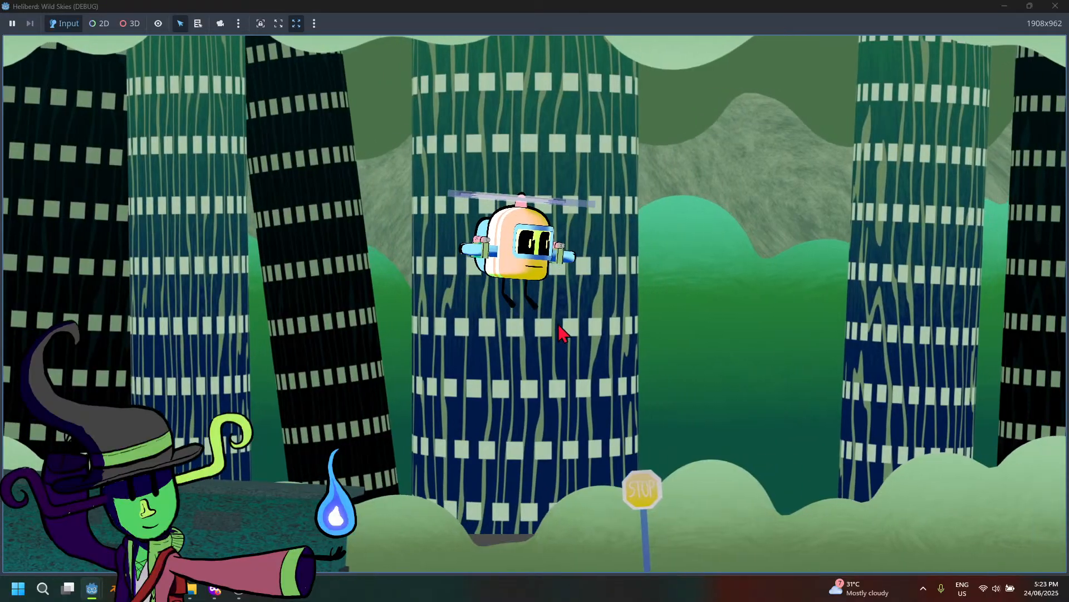
key("s")
key("d")
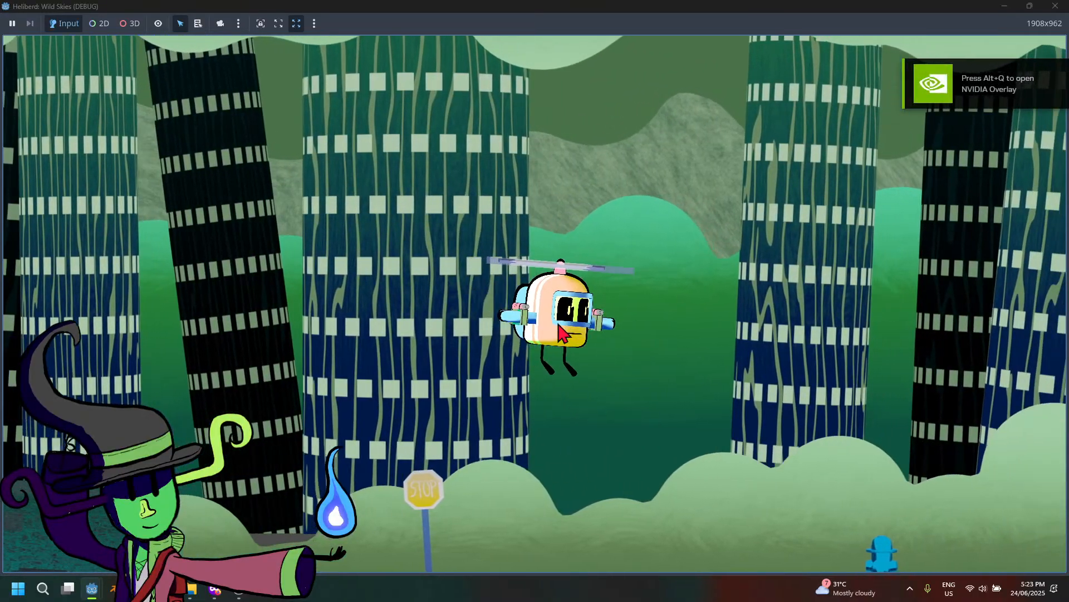
key("a")
key("w")
key("d")
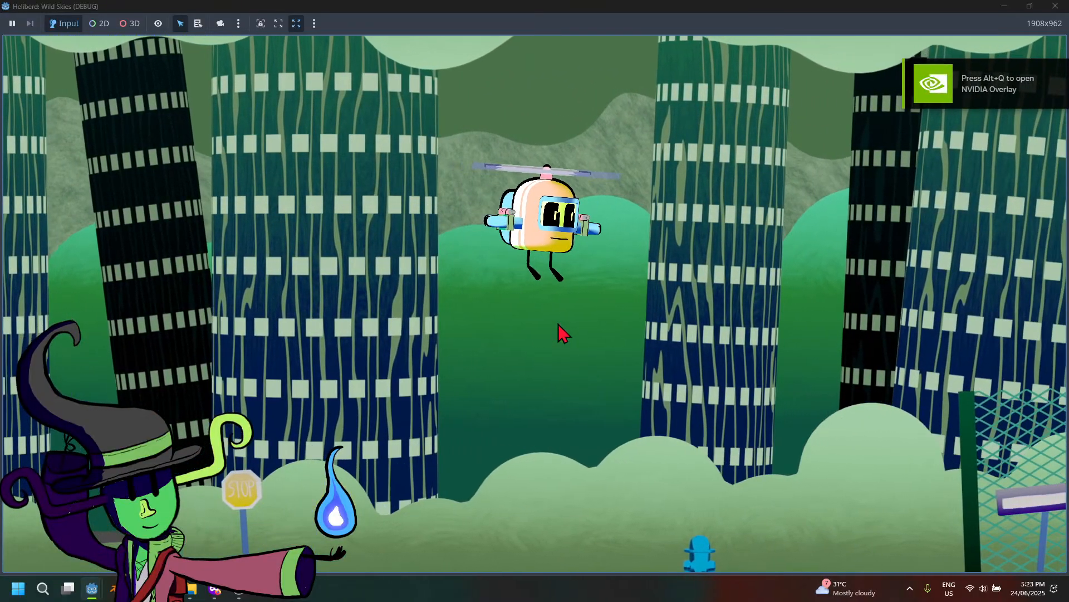
key("d")
key("a")
key("d")
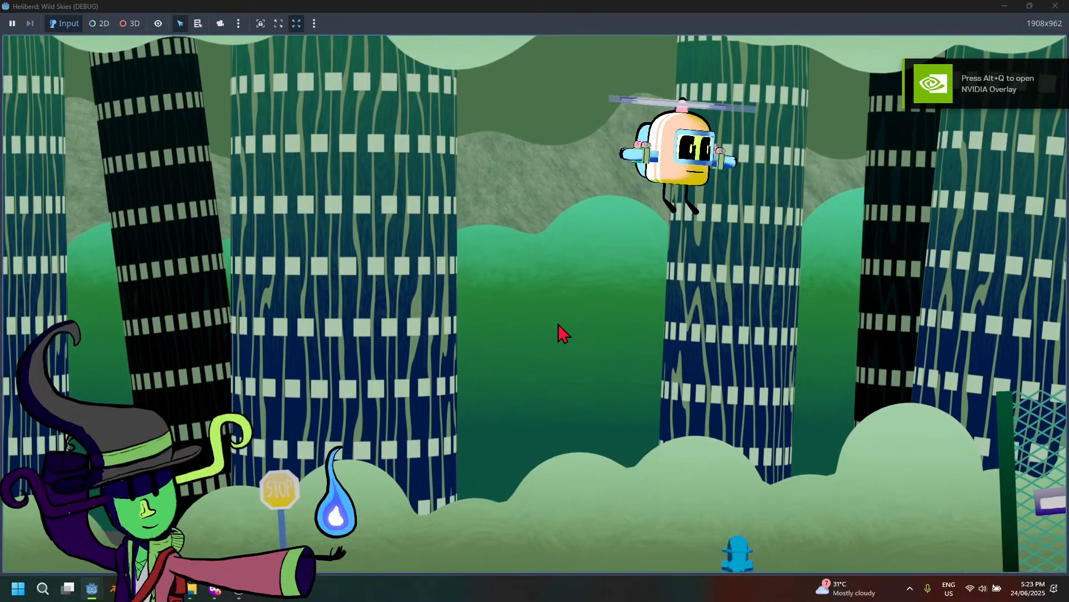
key("s")
key("d")
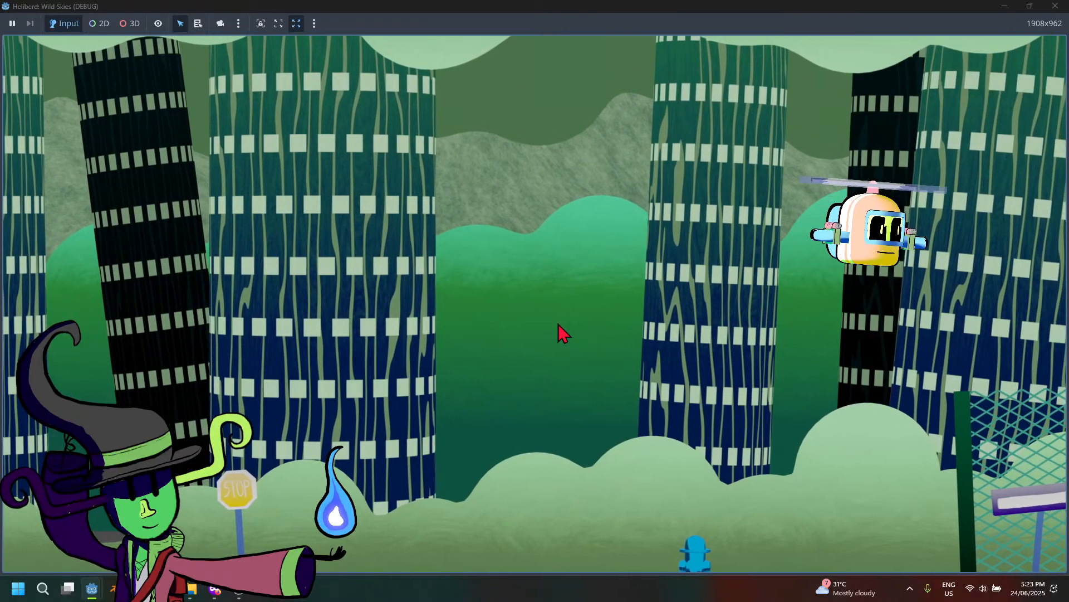
key("s")
key("d")
key("a")
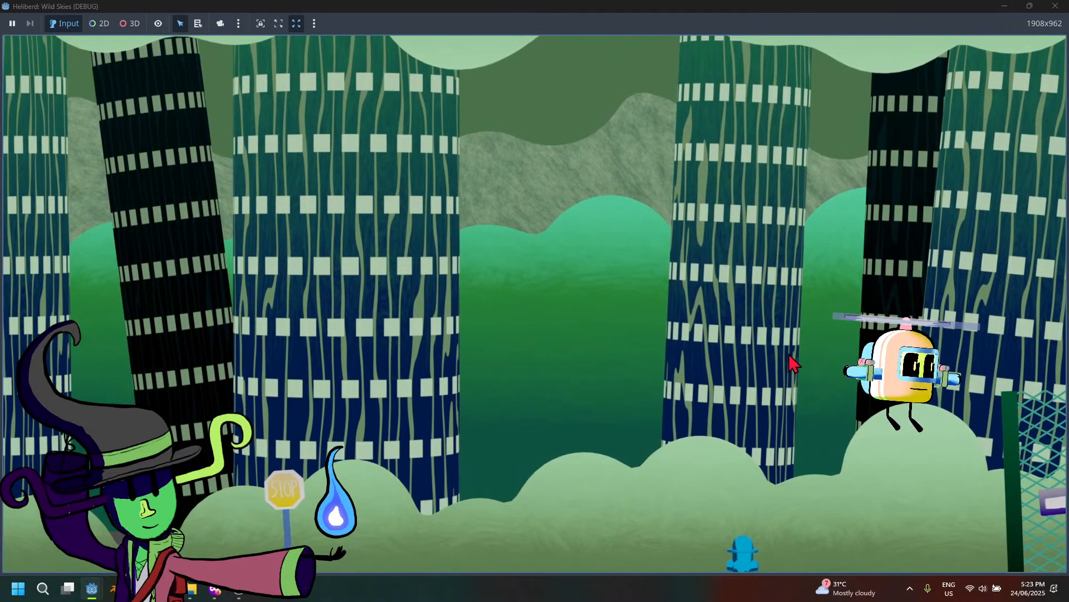
key("a")
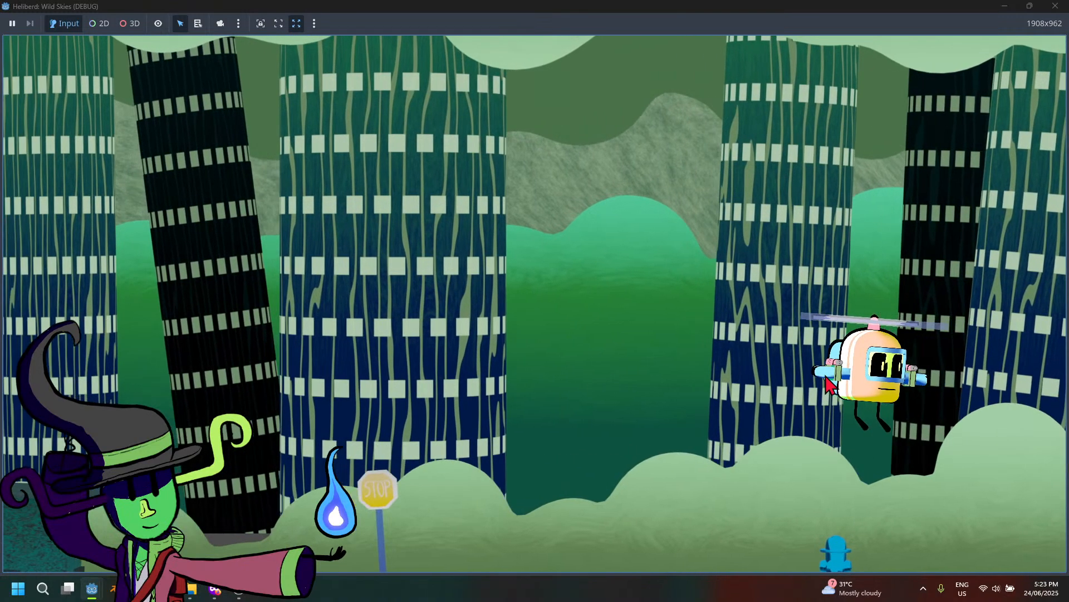
Fly the character up and back past the traffic light to the start of the level to check the camera framing
key("w")
key("a")
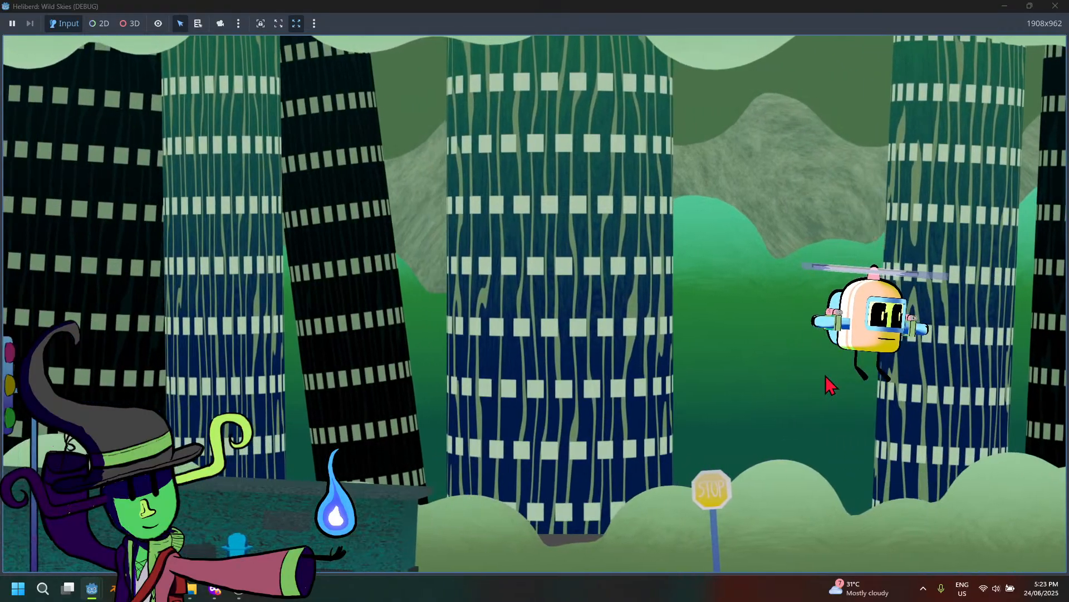
key("a")
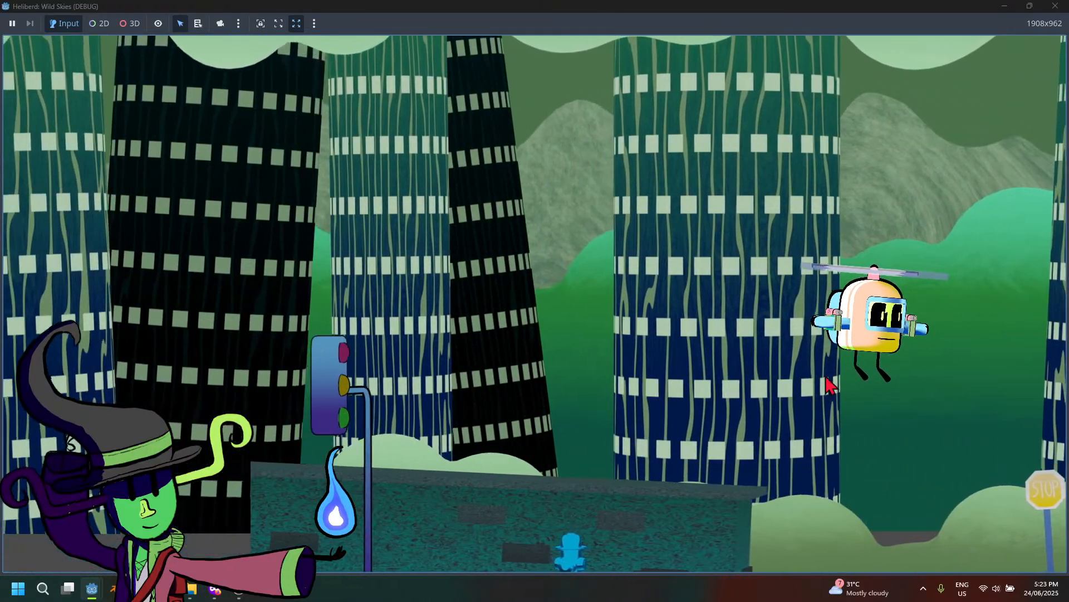
key("a")
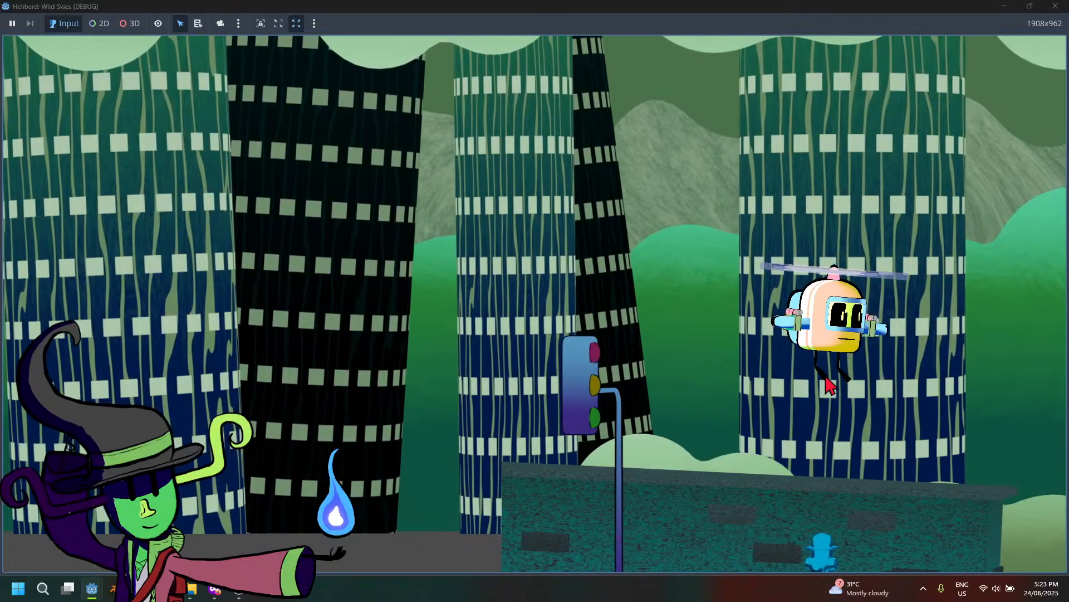
key("a")
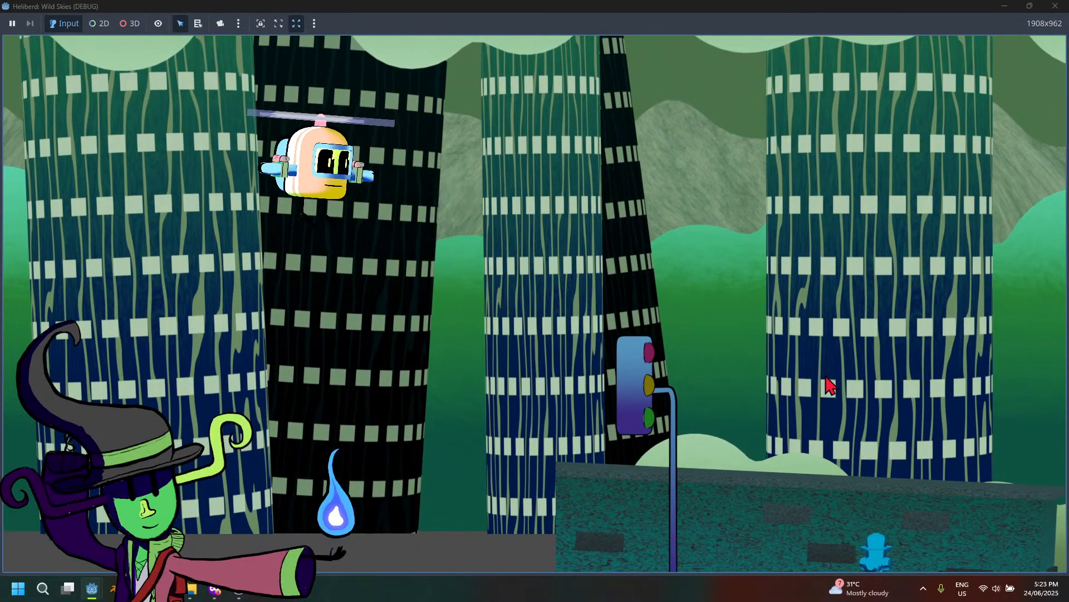
Fly the character forward past the brick wall and stop sign towards the fence, watching how the parallax layers scroll
key("d")
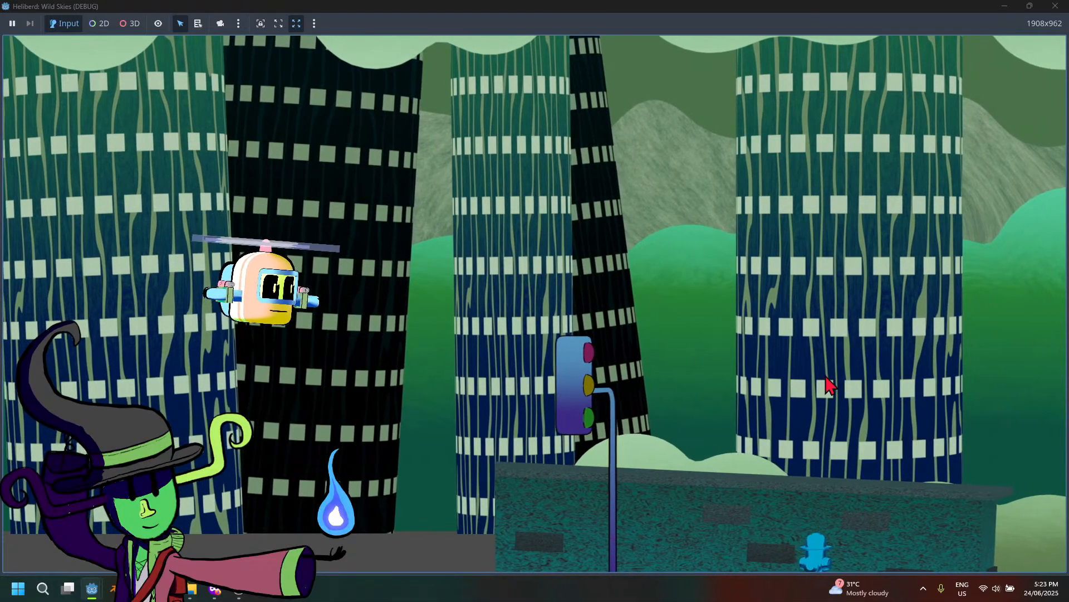
key("d")
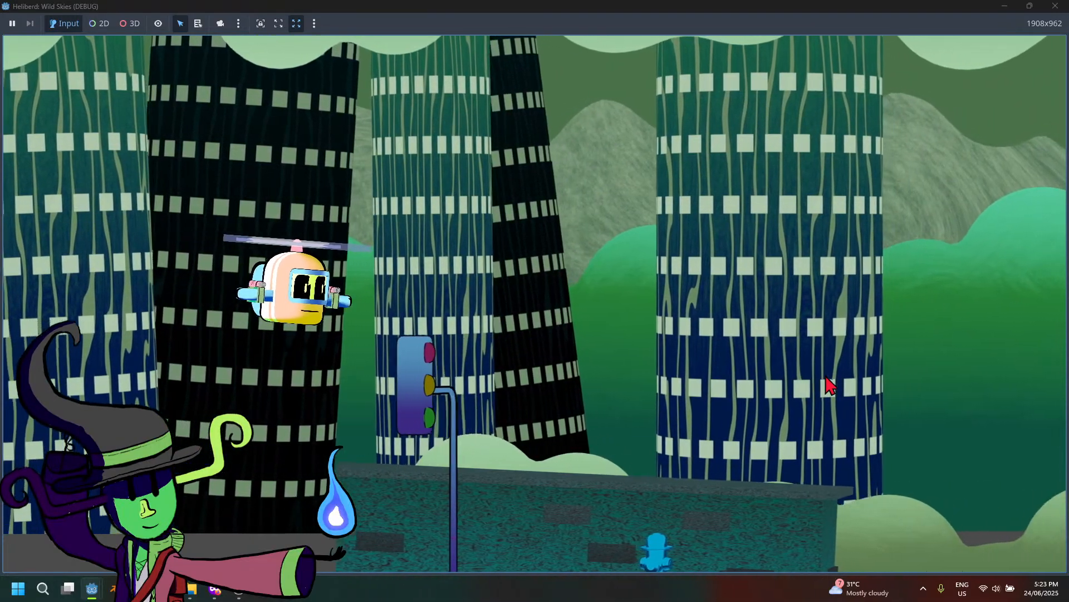
key("d")
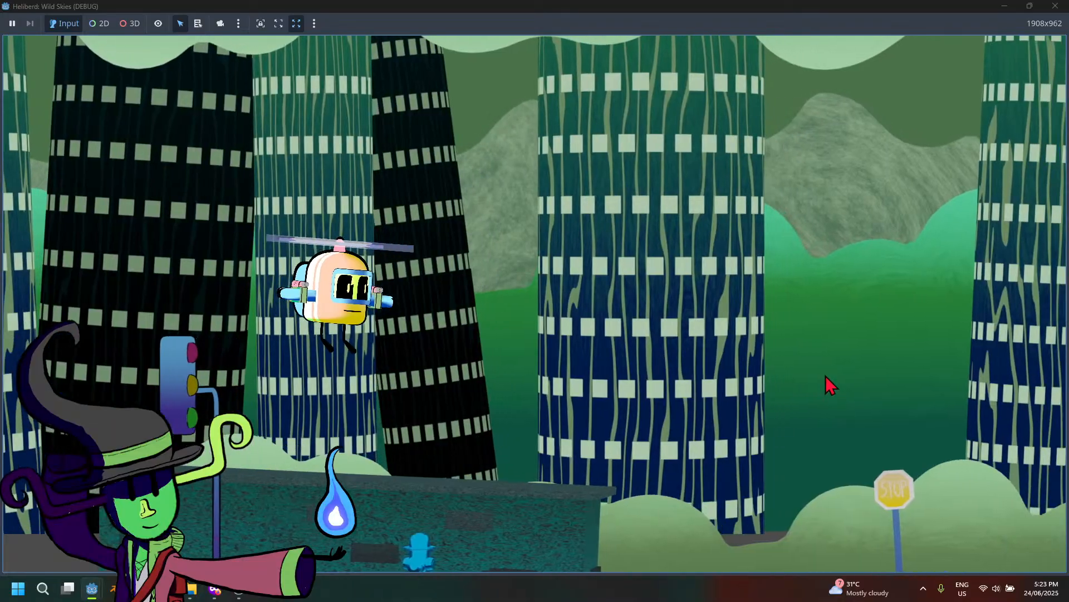
key("d")
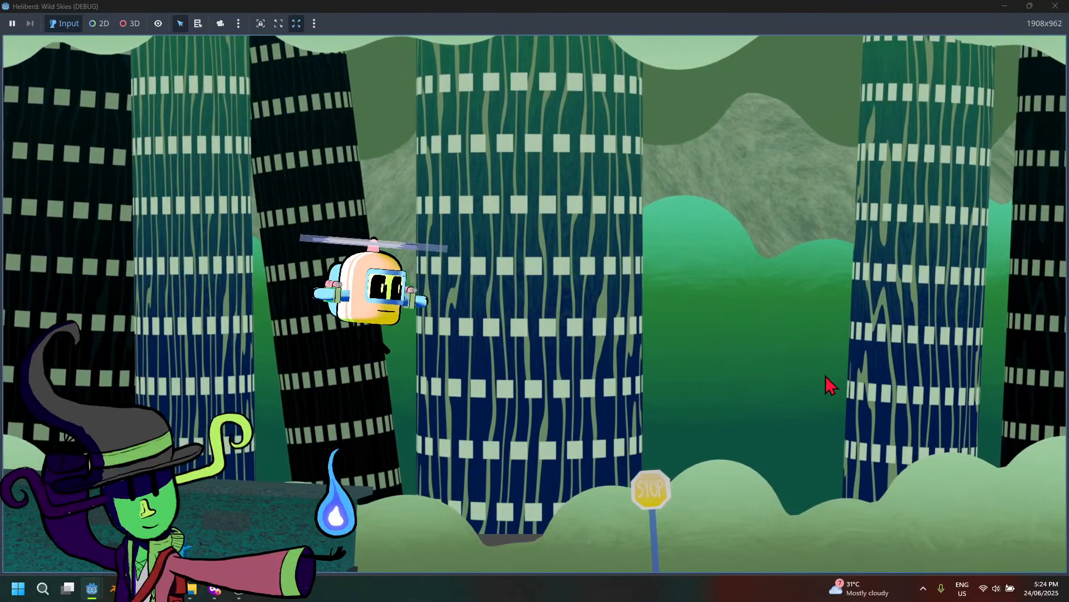
key("d")
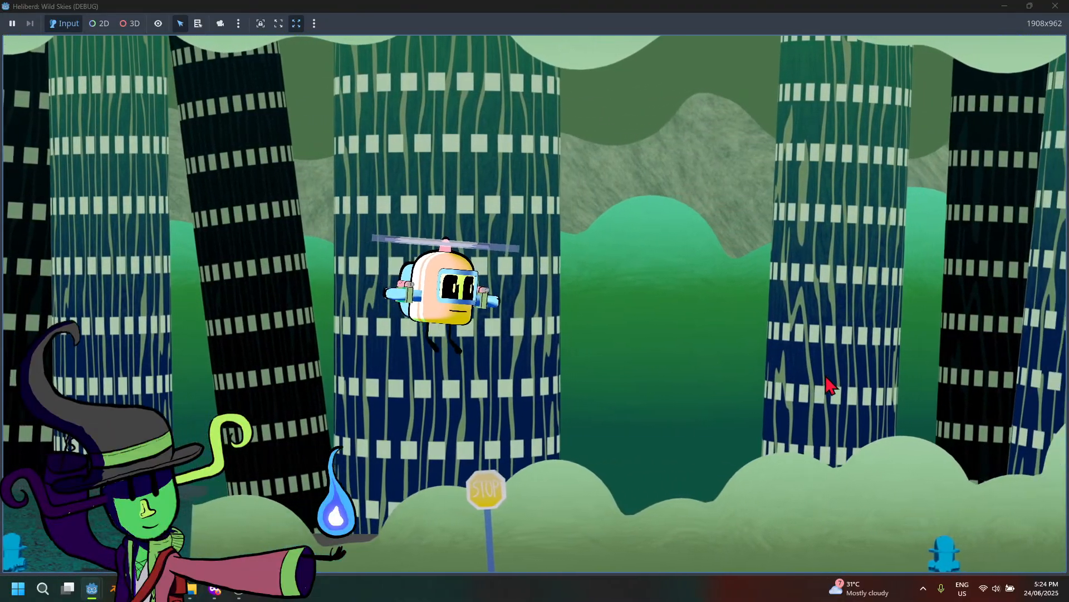
key("d")
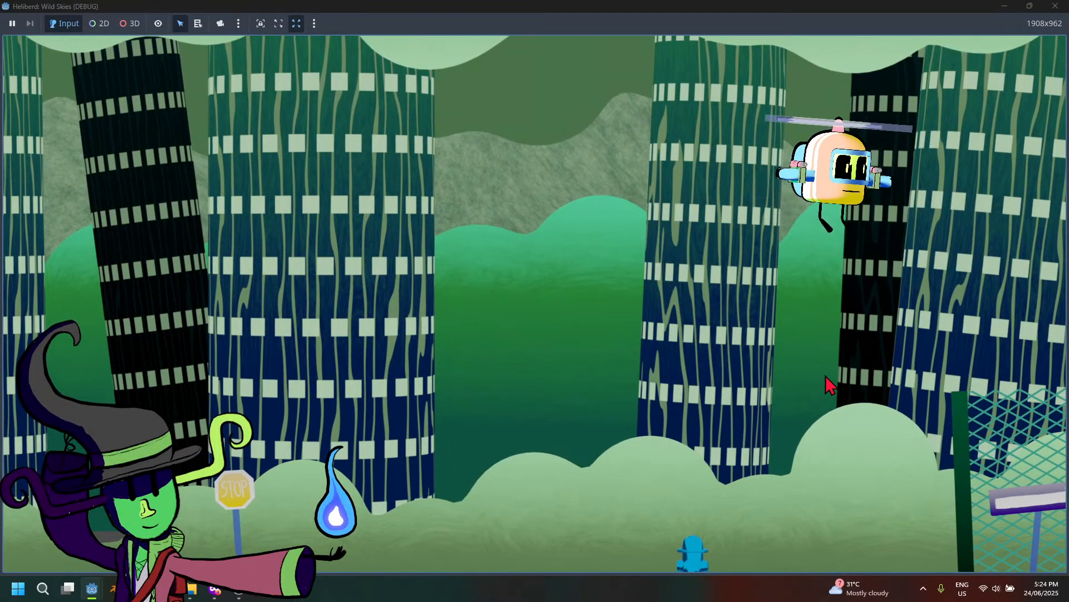
Fly the character back from the fence to the traffic light to inspect the layer movement in the opposite direction
key("a")
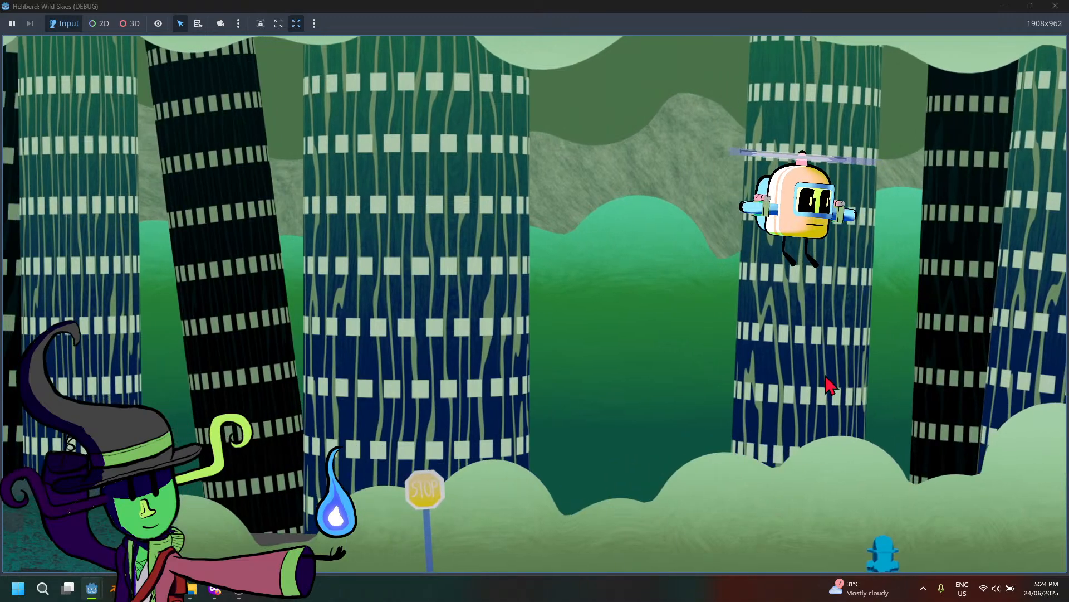
key("a")
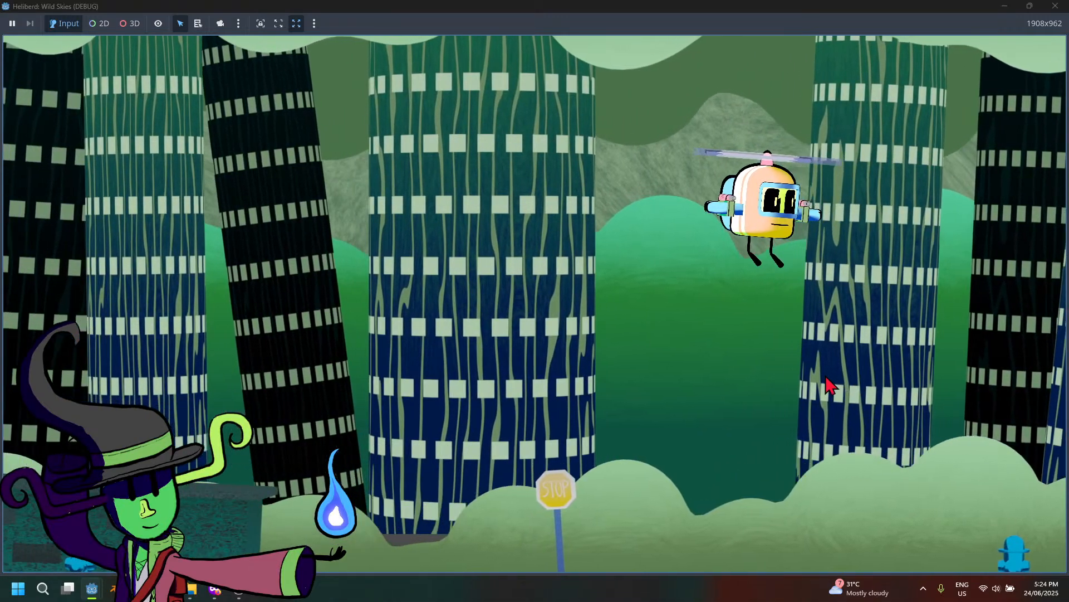
key("a")
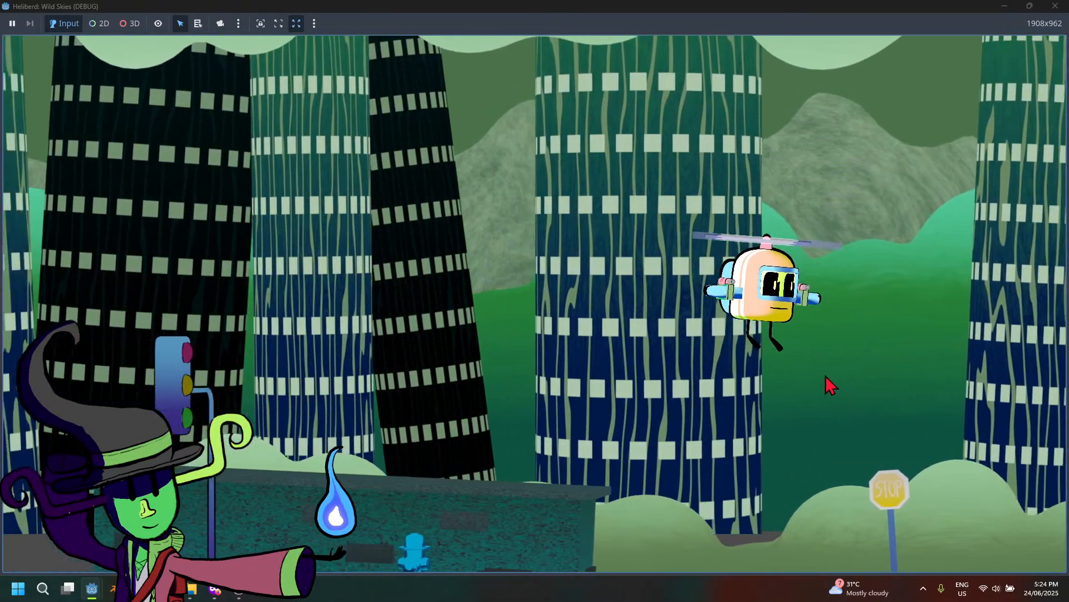
key("a")
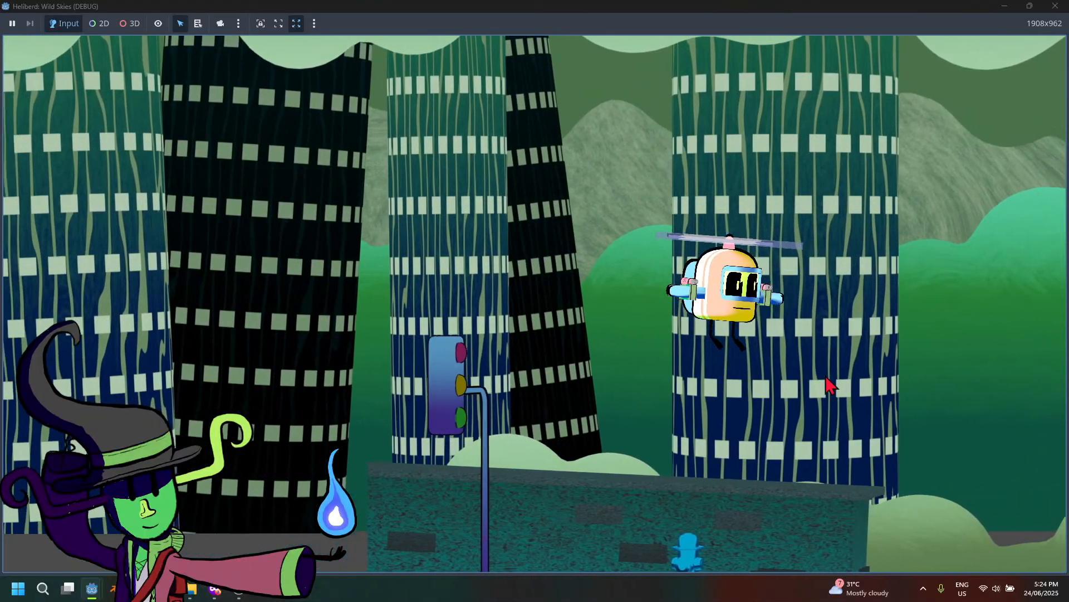
key("a")
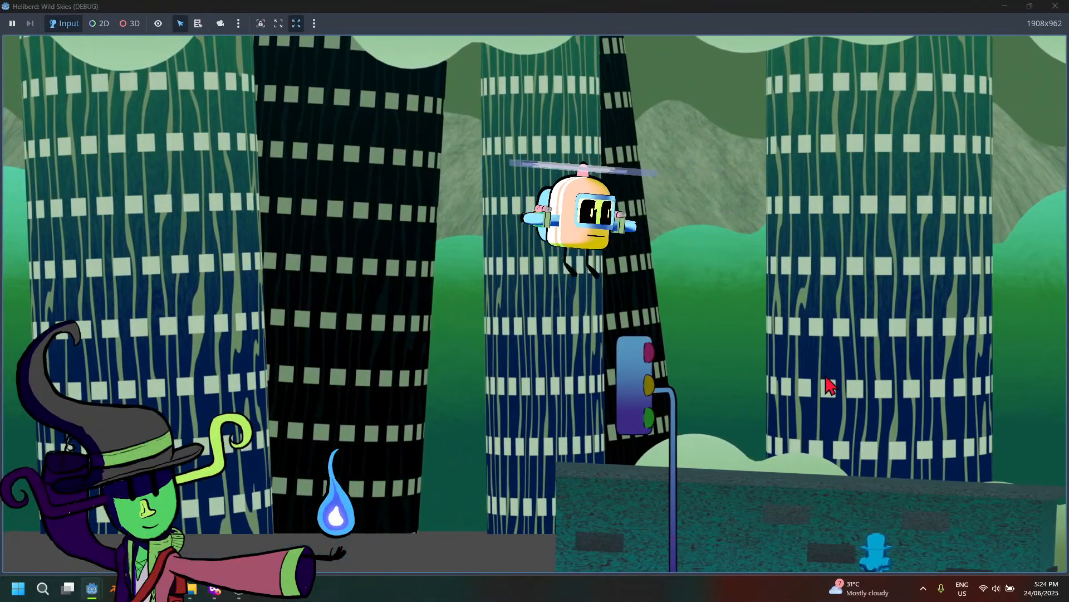
Circle the character near the traffic light, then fly it slowly forward past the leaning tower to examine the parallax
key("d")
key("s")
key("a")
key("w")
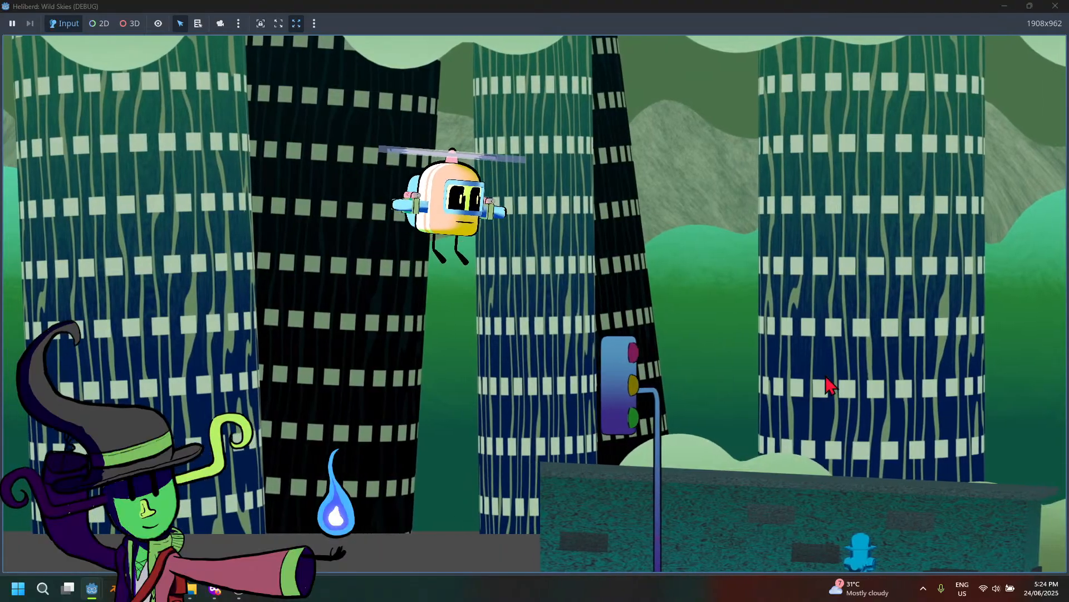
key("d")
key("d")
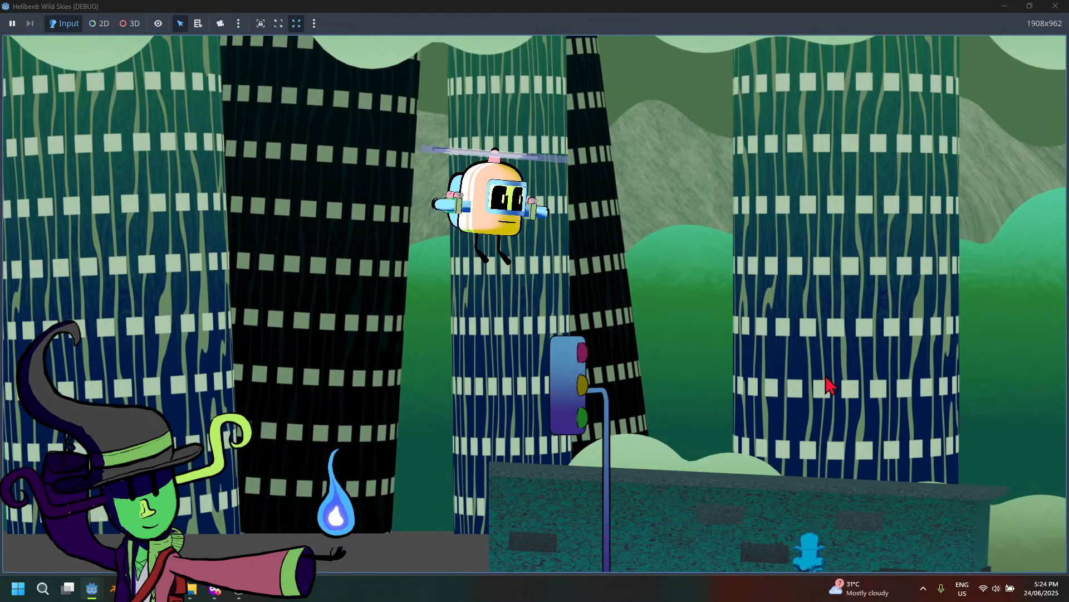
key("d")
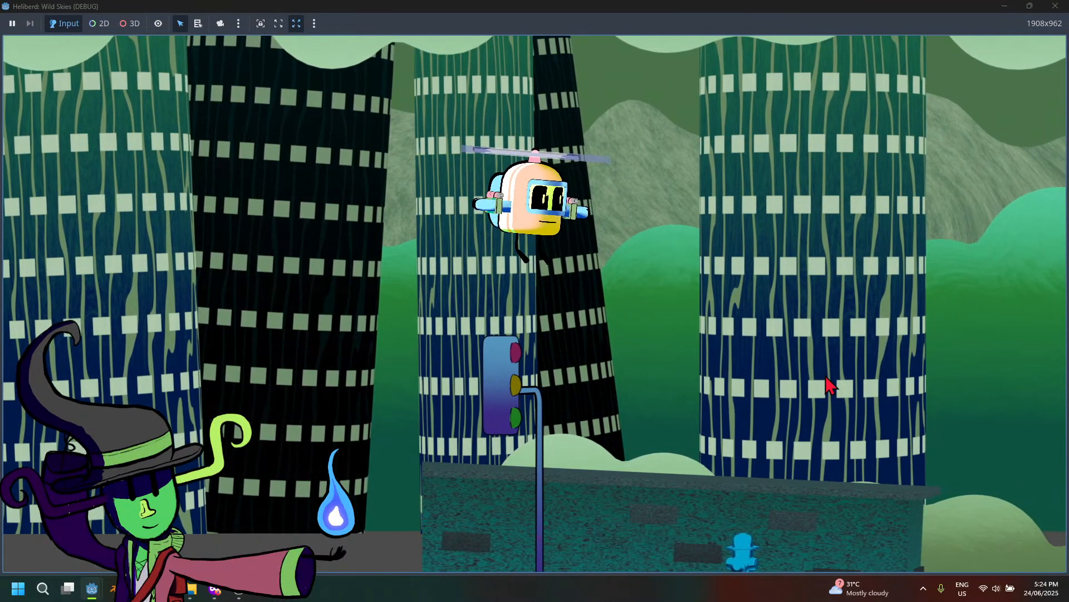
key("d")
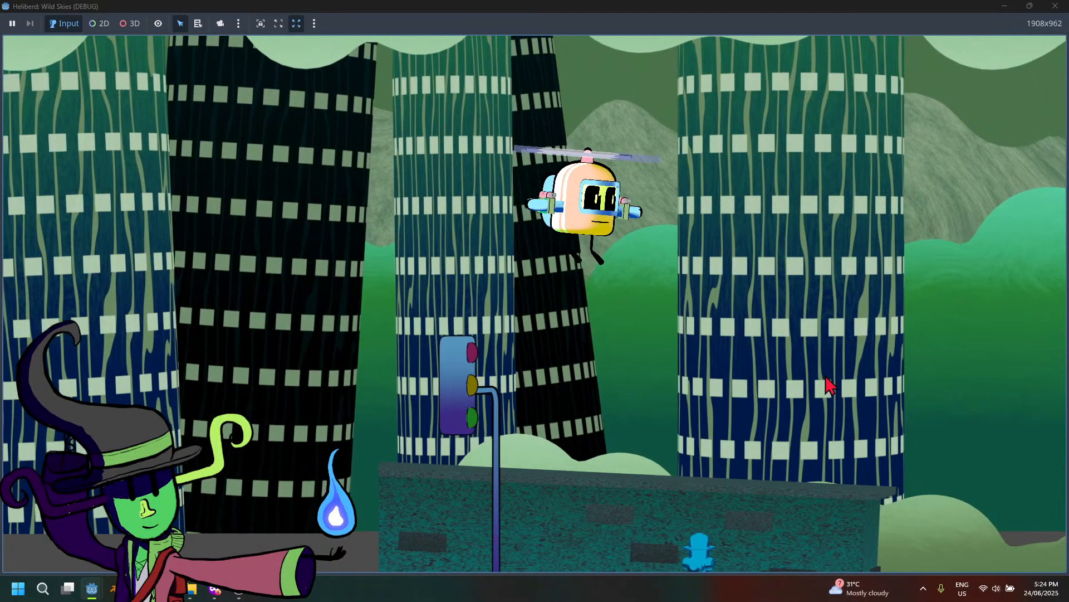
key("d")
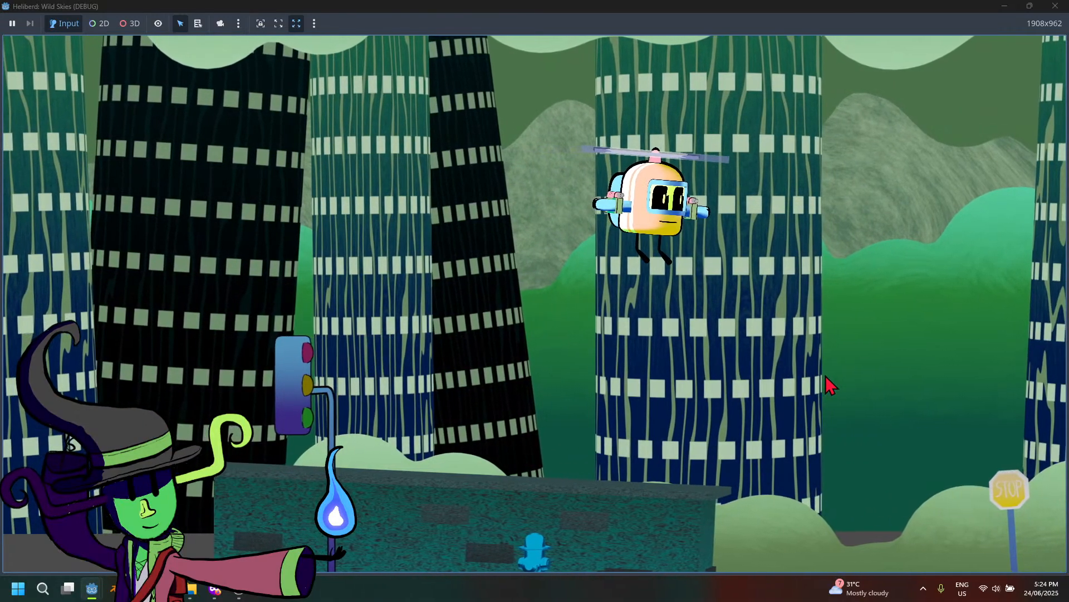
Switch the running game repeatedly between its windowed and maximized sizes to compare how much of the level is framed, and close it
left_click(1031, 5)
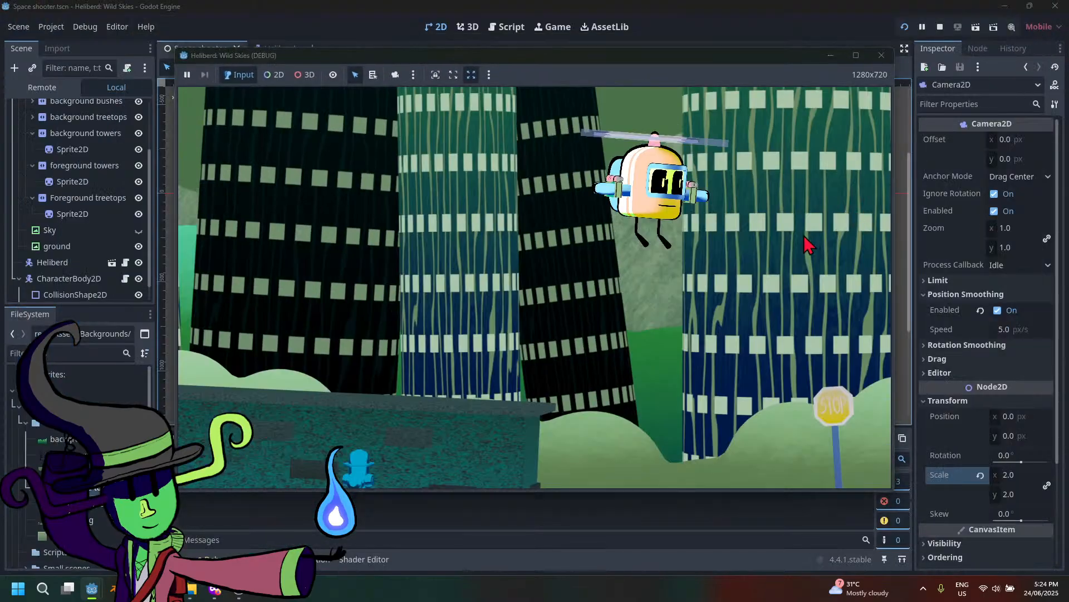
key("a")
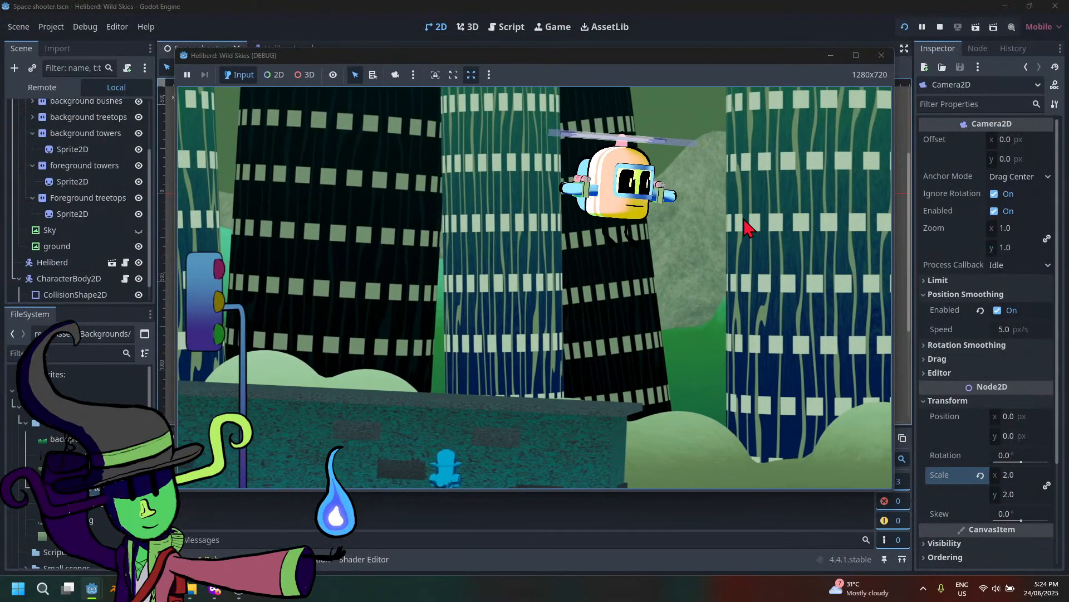
left_click(856, 55)
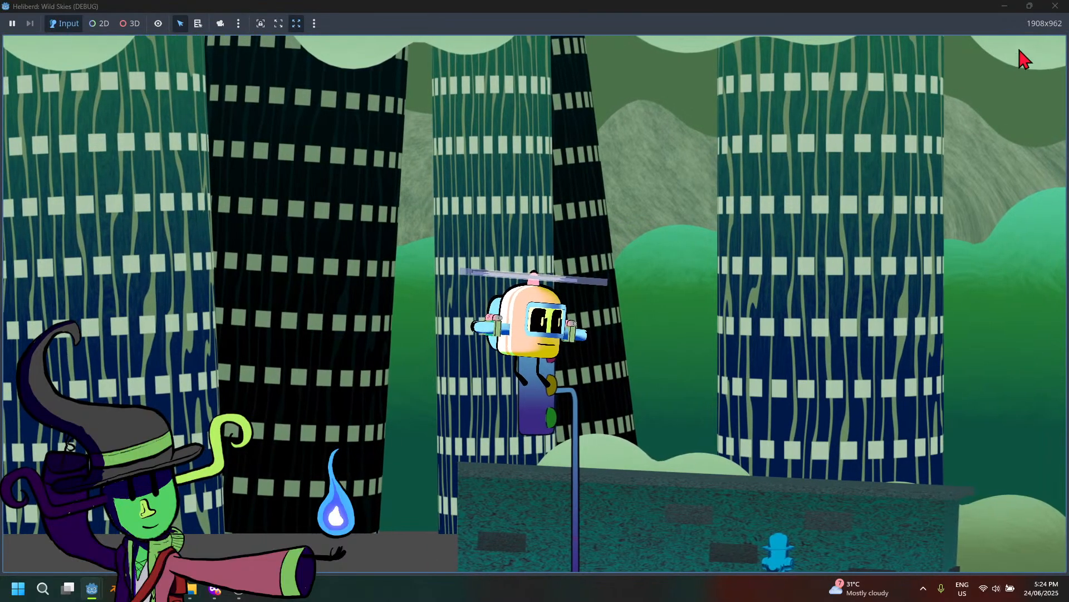
left_click(1029, 6)
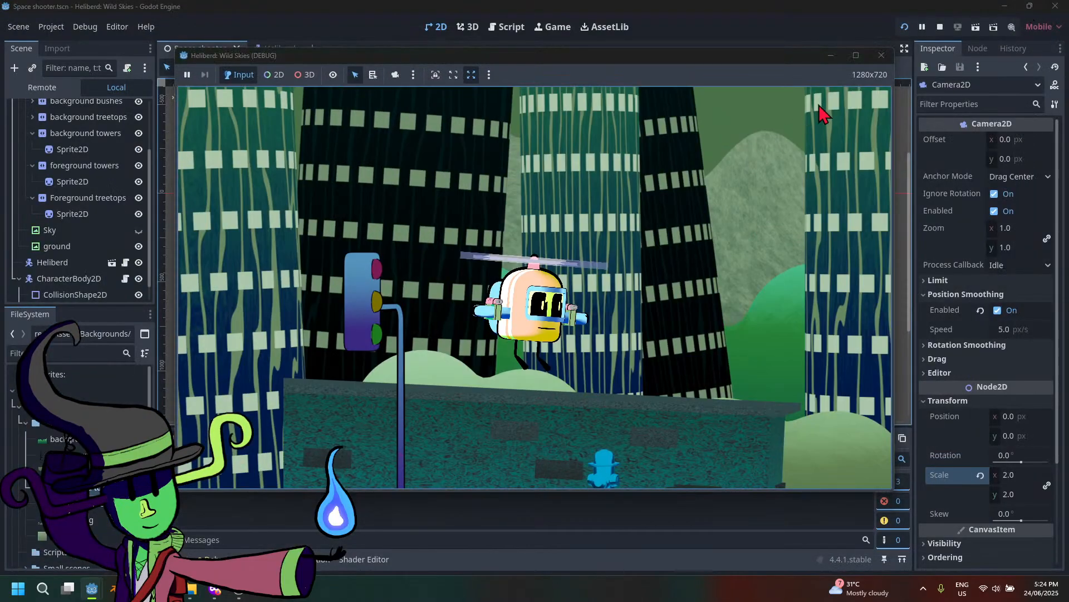
left_click(856, 55)
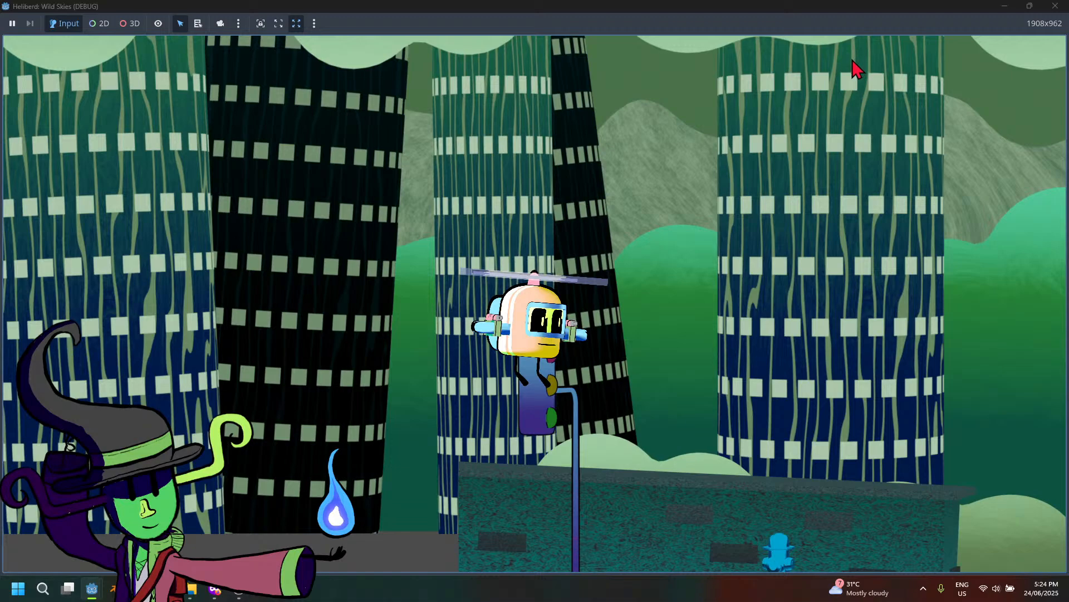
left_click(1029, 7)
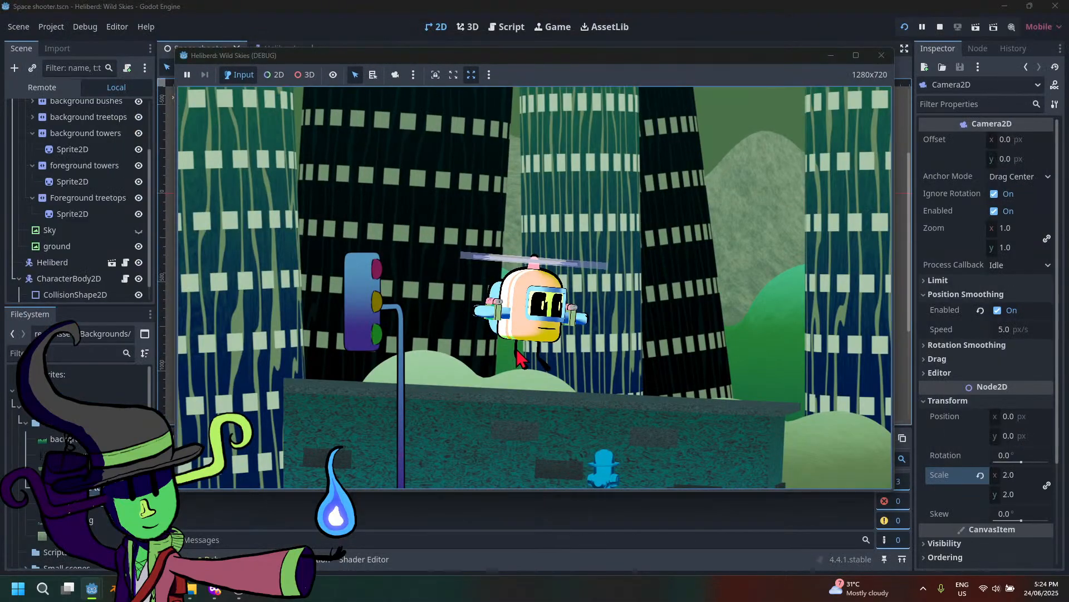
left_click(856, 56)
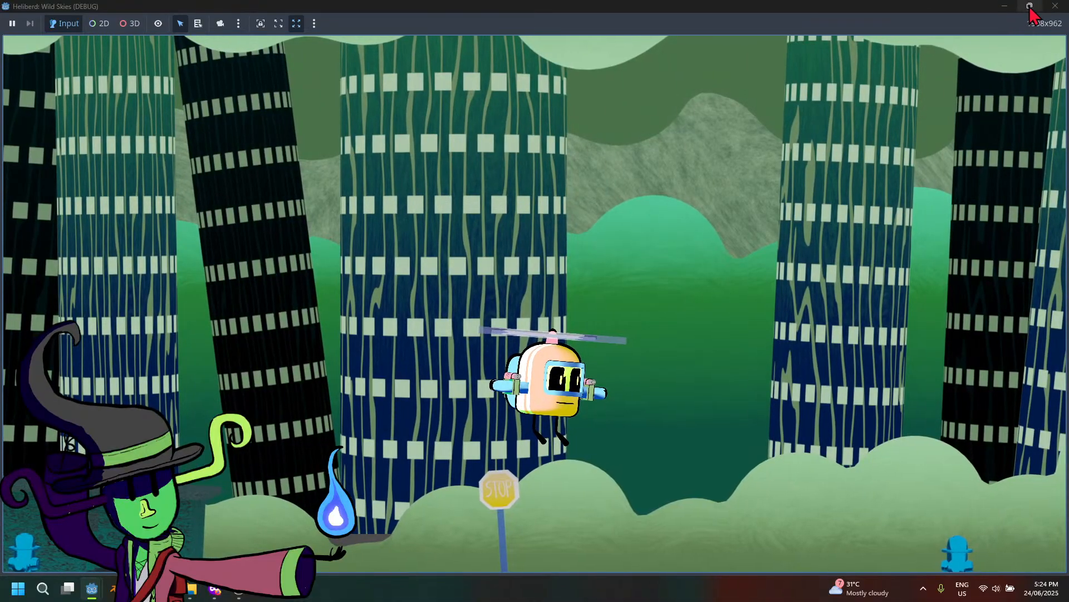
left_click(1030, 7)
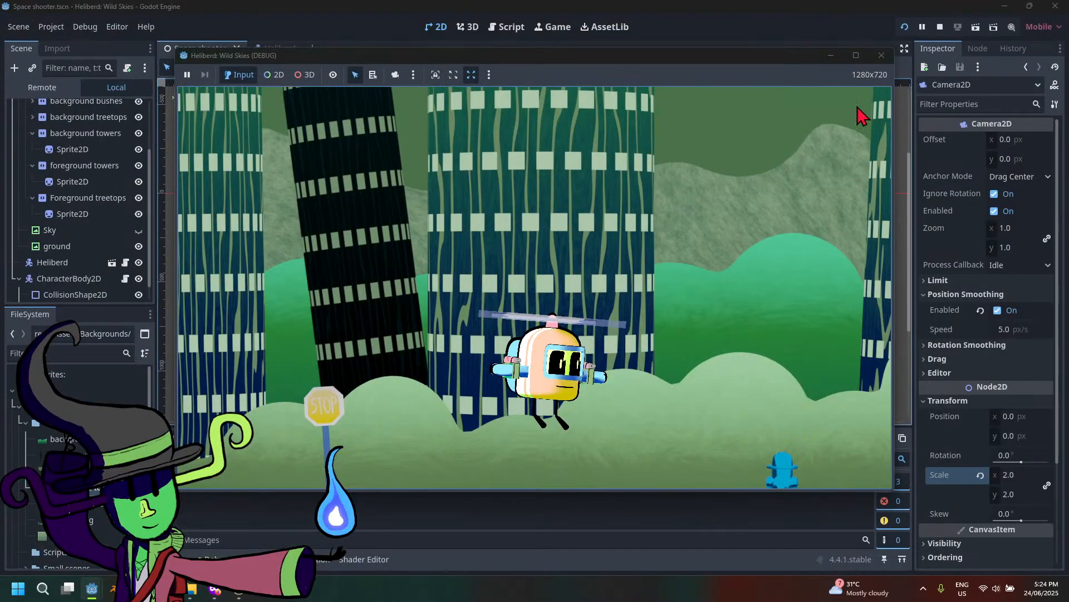
left_click(881, 55)
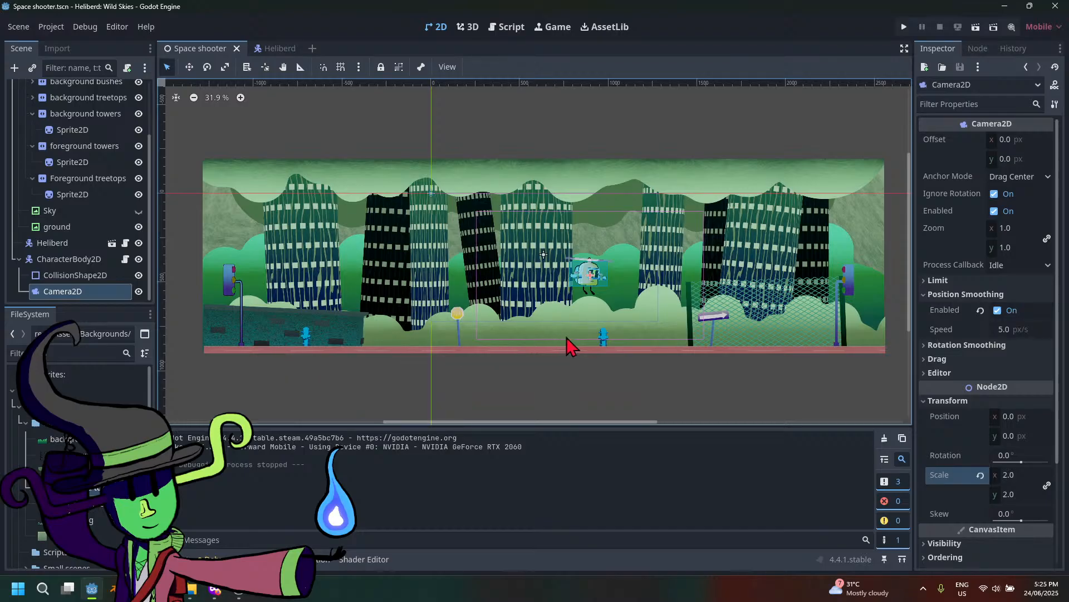
Set the project's window stretch mode to canvas_items in the display settings and close the project settings
scroll(571, 347, "down", 2)
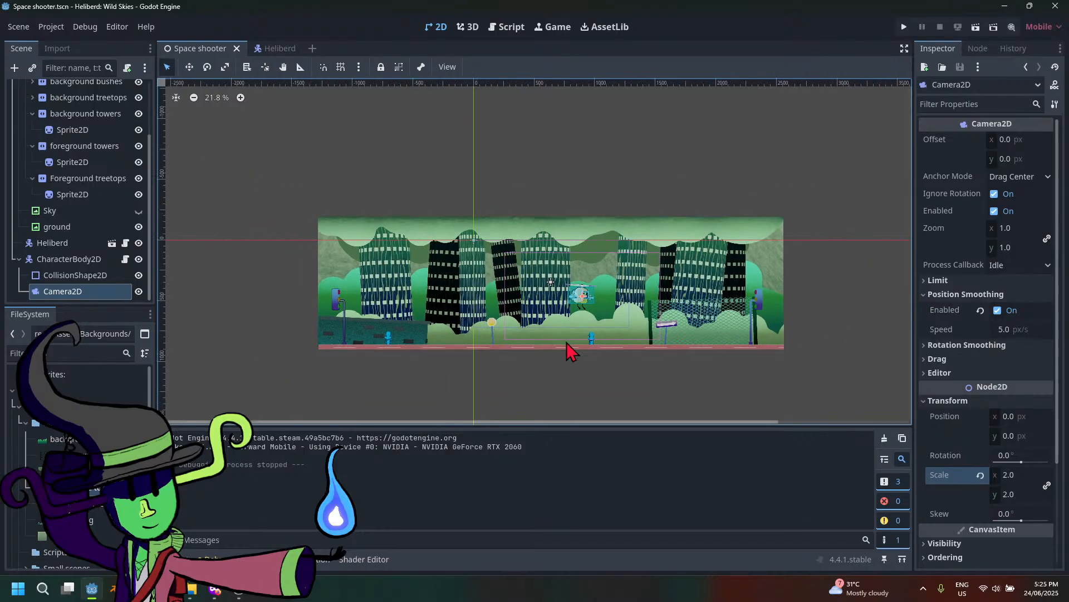
scroll(571, 347, "up", 4)
left_click(52, 28)
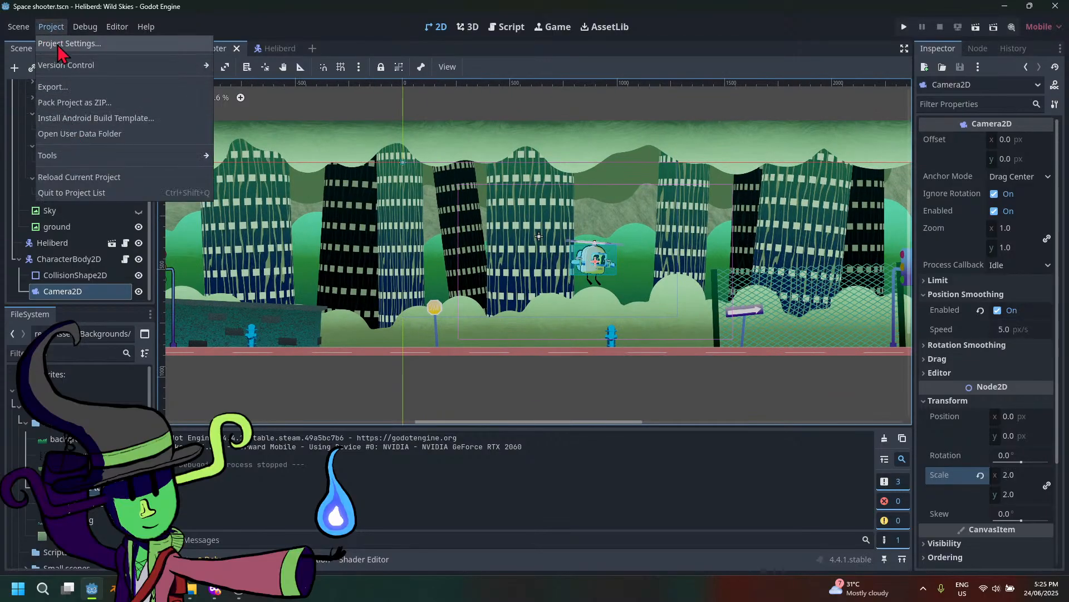
left_click(61, 44)
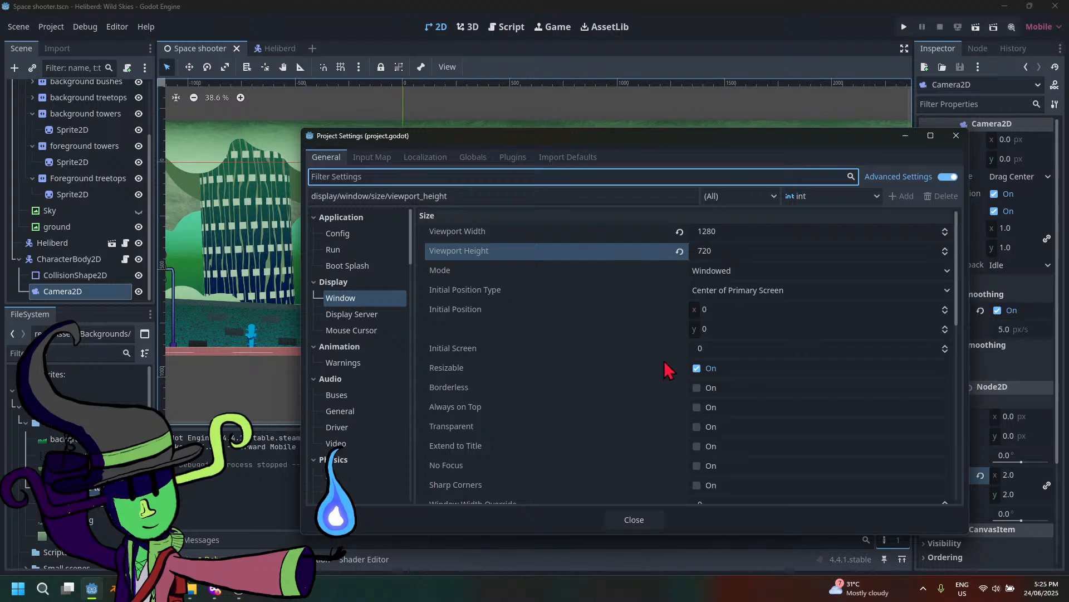
scroll(596, 328, "down", 3)
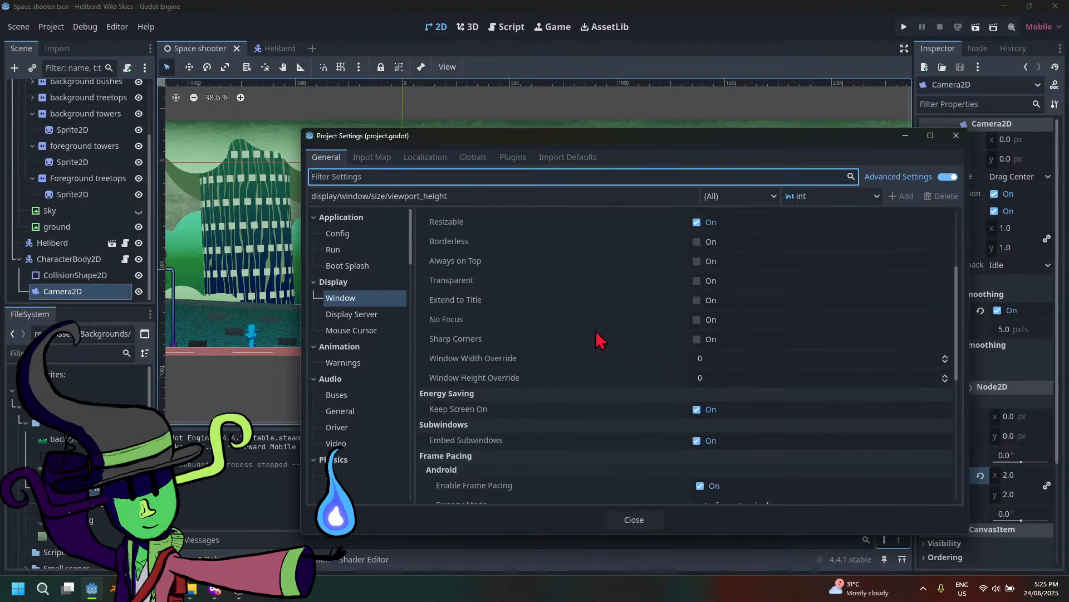
scroll(596, 335, "up", 3)
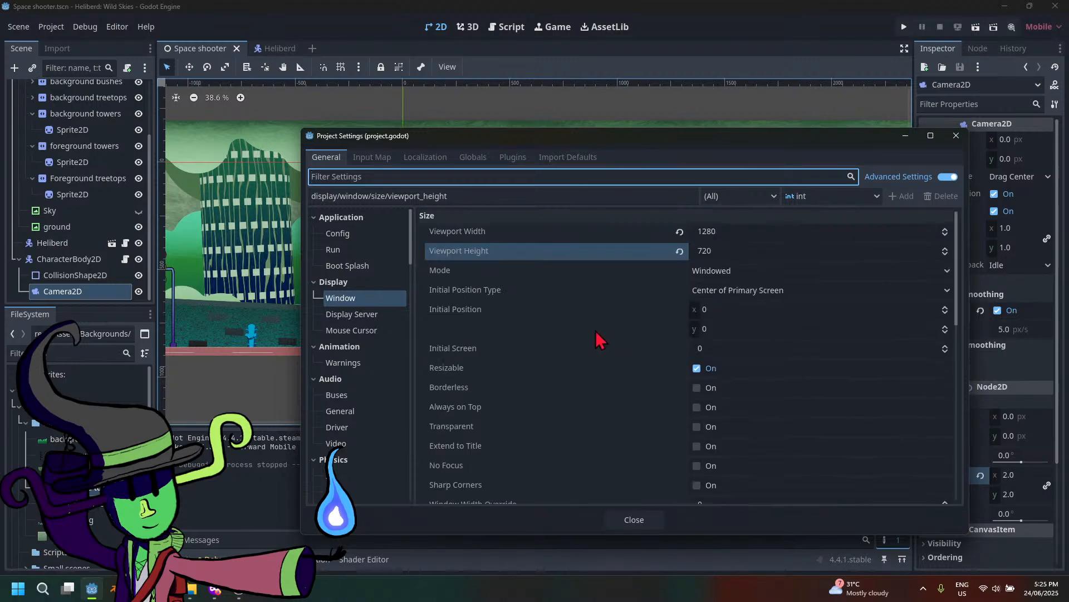
scroll(596, 334, "down", 5)
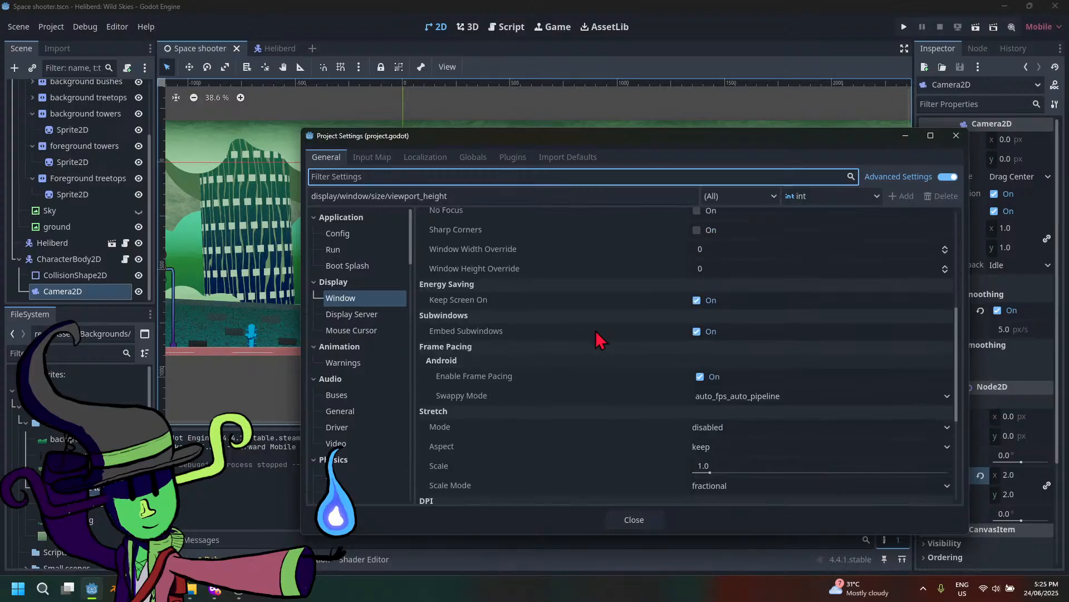
scroll(596, 334, "down", 3)
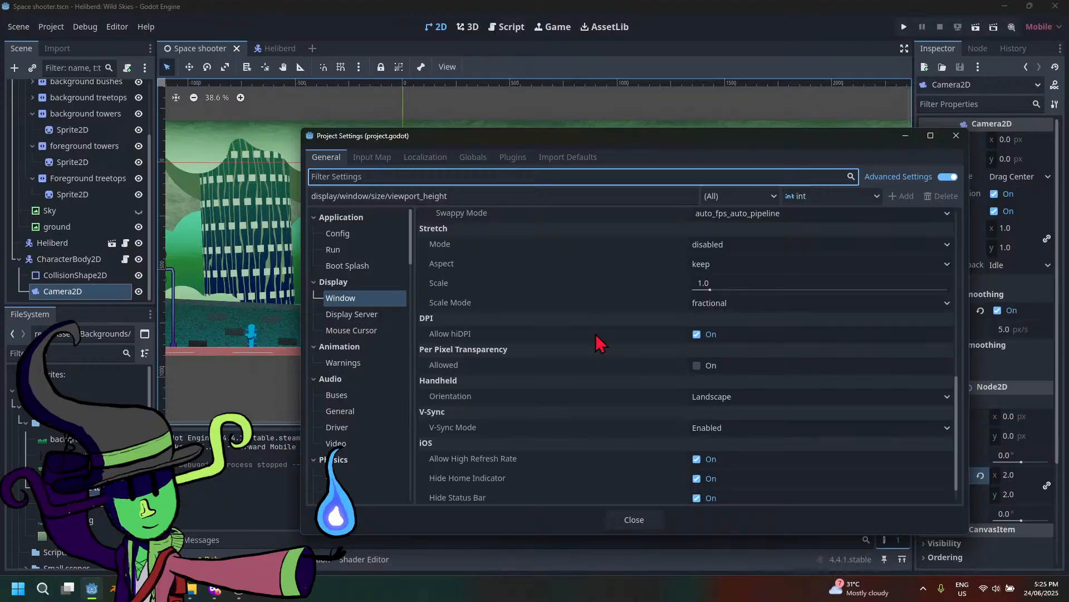
scroll(599, 343, "down", 1)
scroll(599, 343, "up", 3)
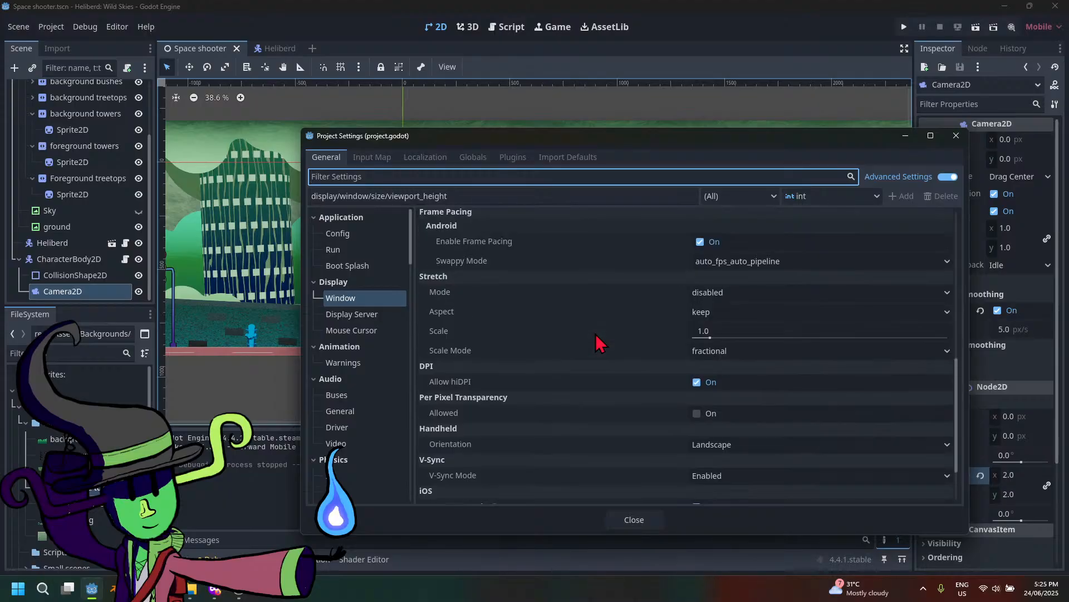
left_click(699, 296)
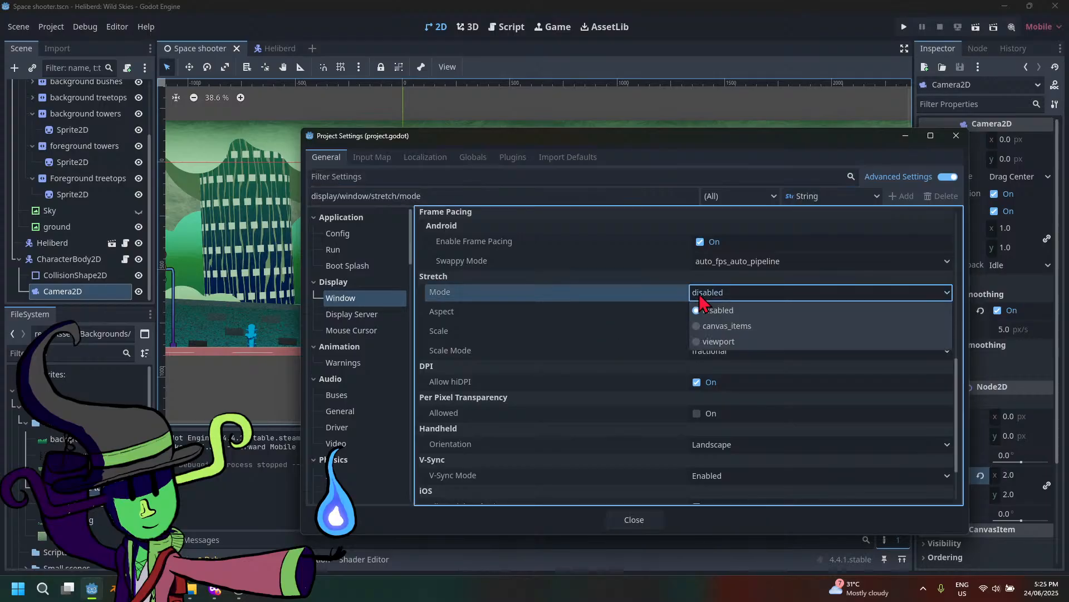
left_click(728, 323)
mouse_move(528, 346)
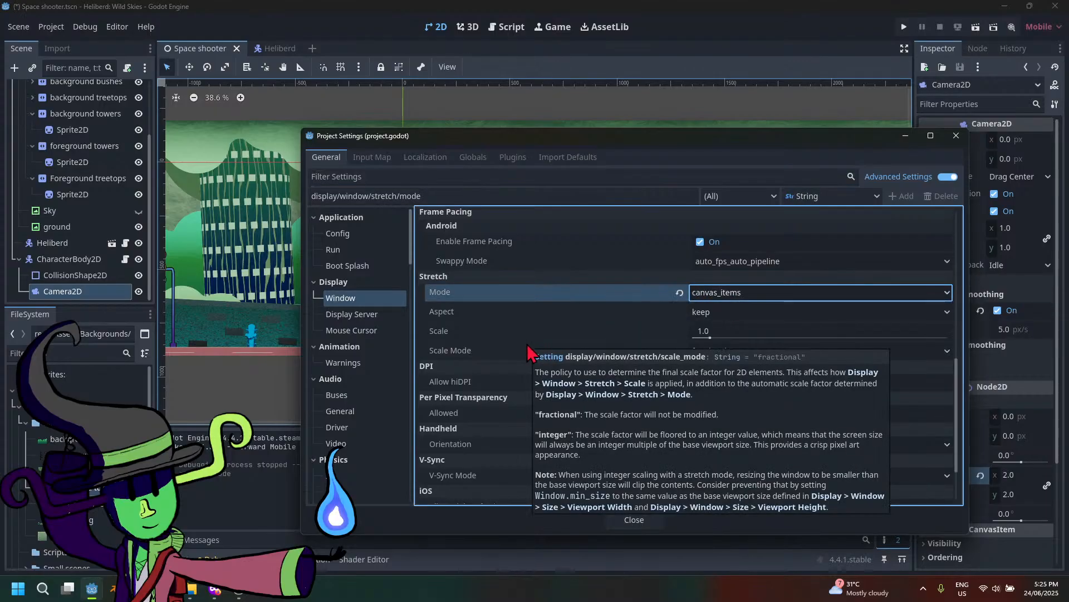
left_click(634, 520)
Run the project and fly the character back past the stop sign to the traffic light to check the windowed framing
left_click(907, 25)
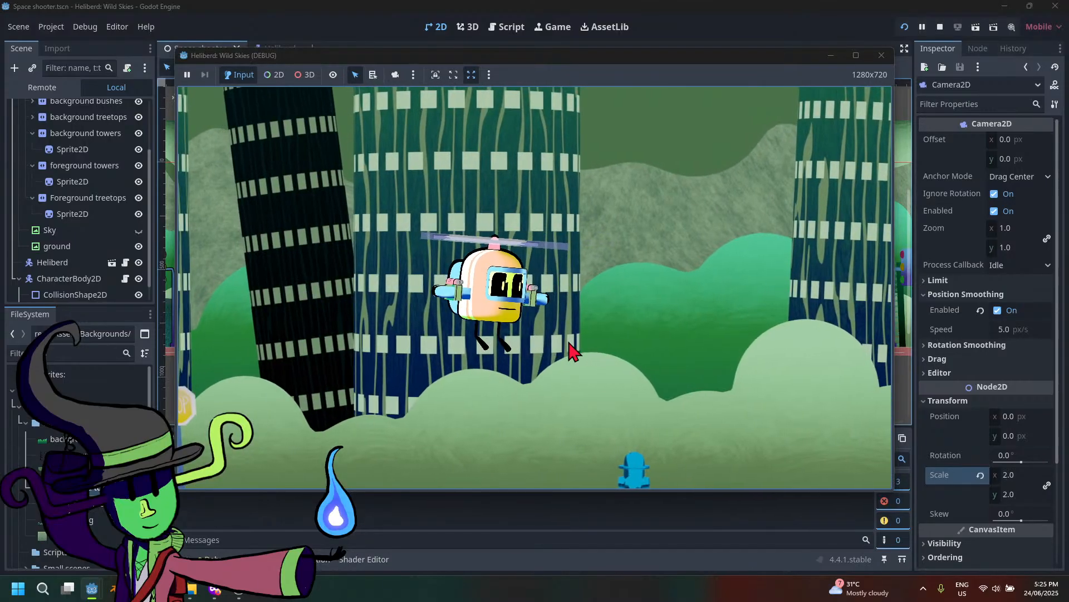
key("a")
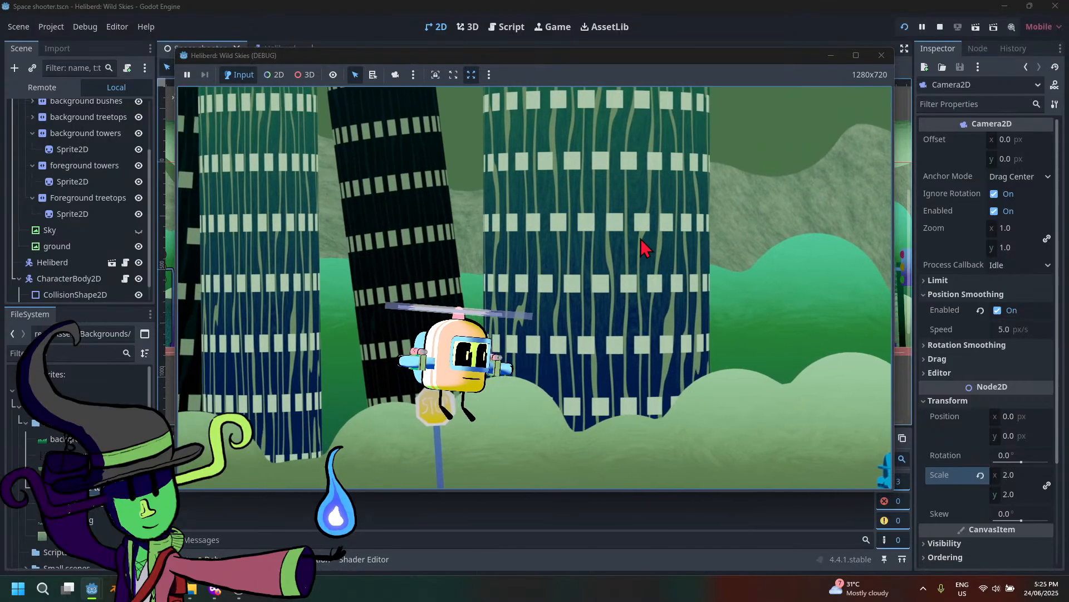
key("w")
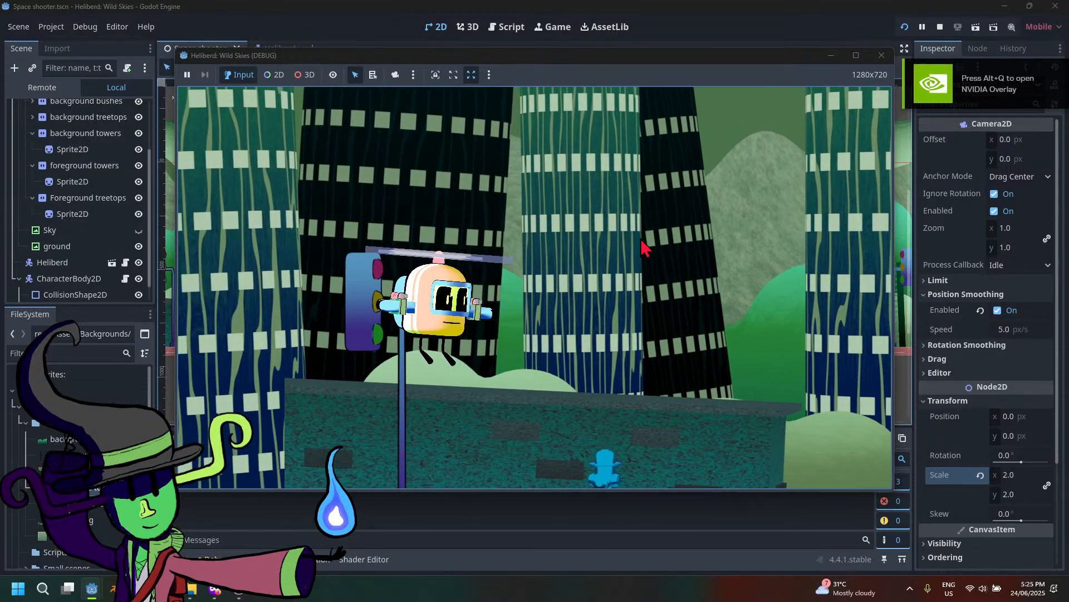
key("w")
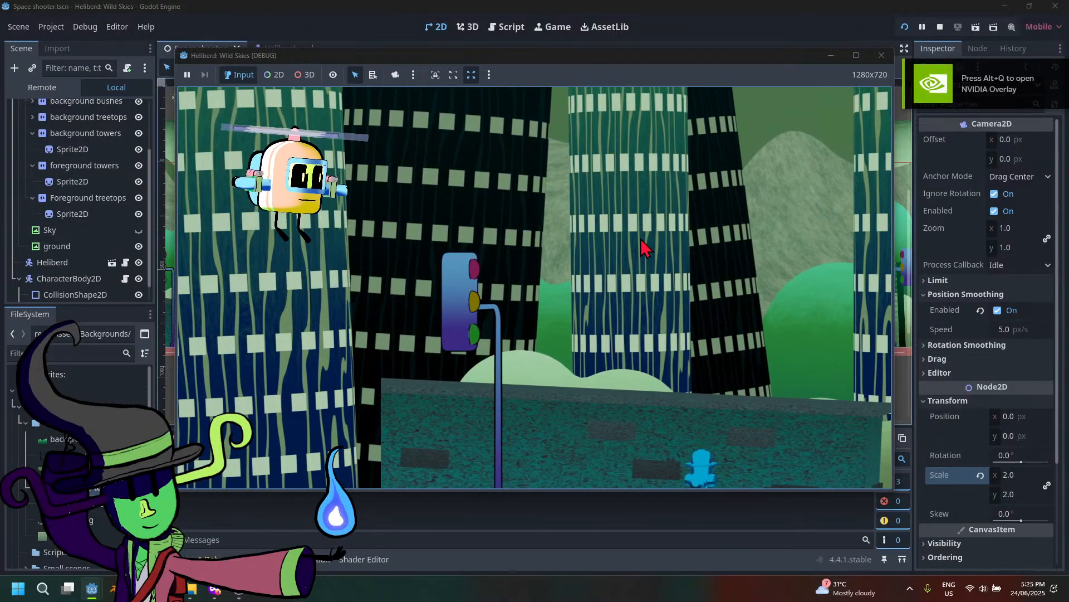
key("w")
key("d")
key("s")
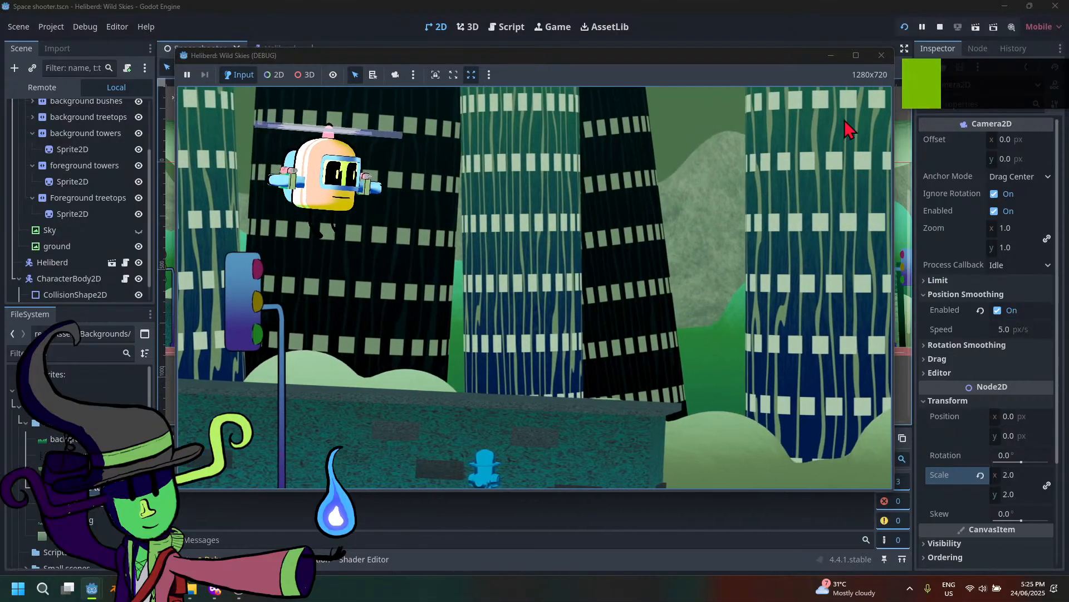
Maximize the running game and fly the character forward past the stop sign to the fence to check the scaling
left_click(856, 55)
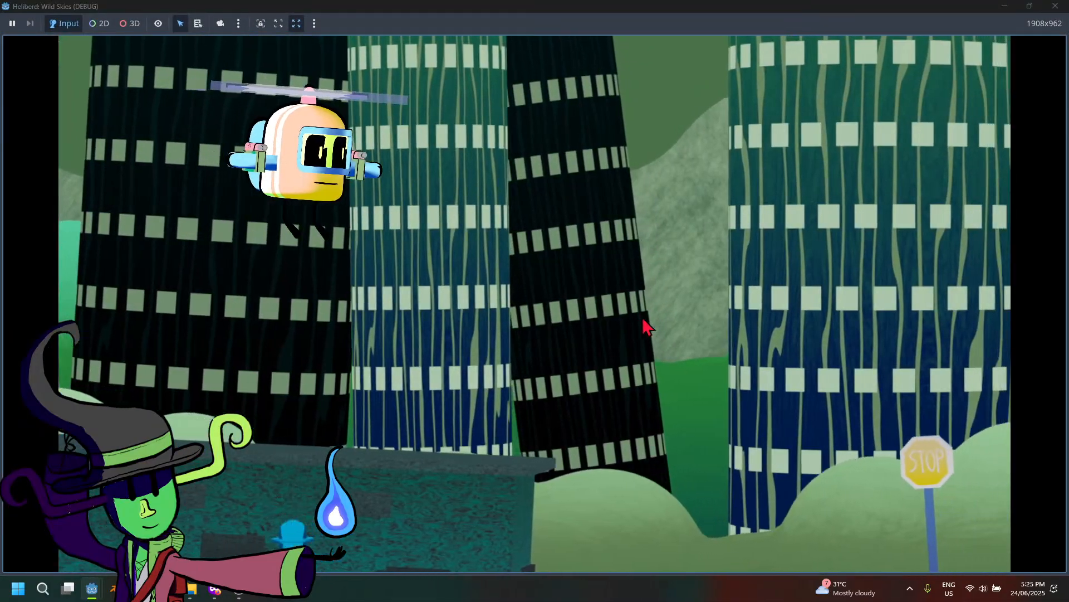
key("d")
key("s")
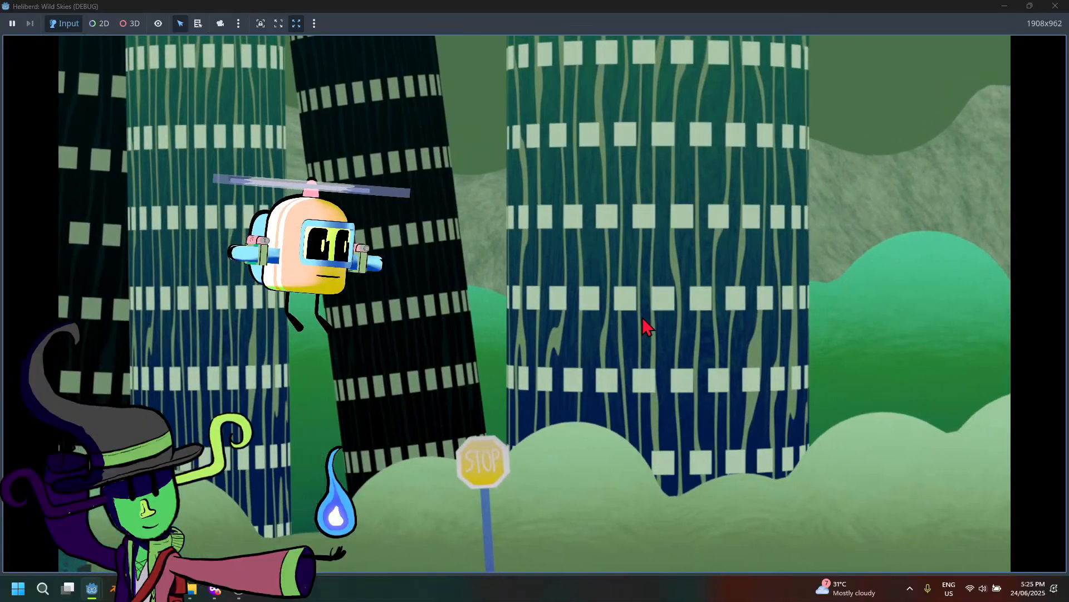
key("s")
key("w")
key("s")
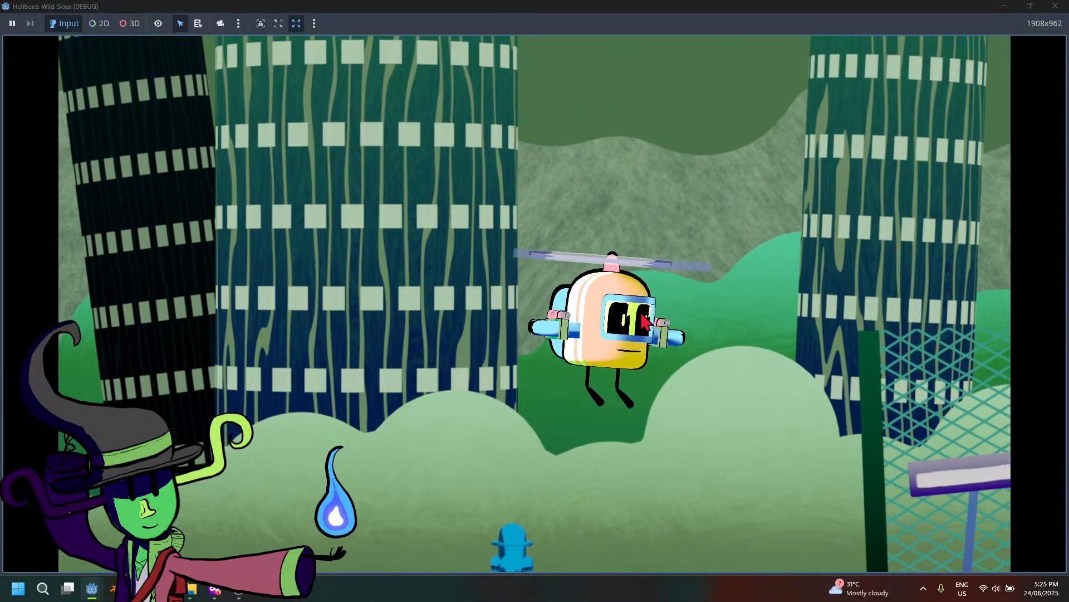
key("w")
key("d")
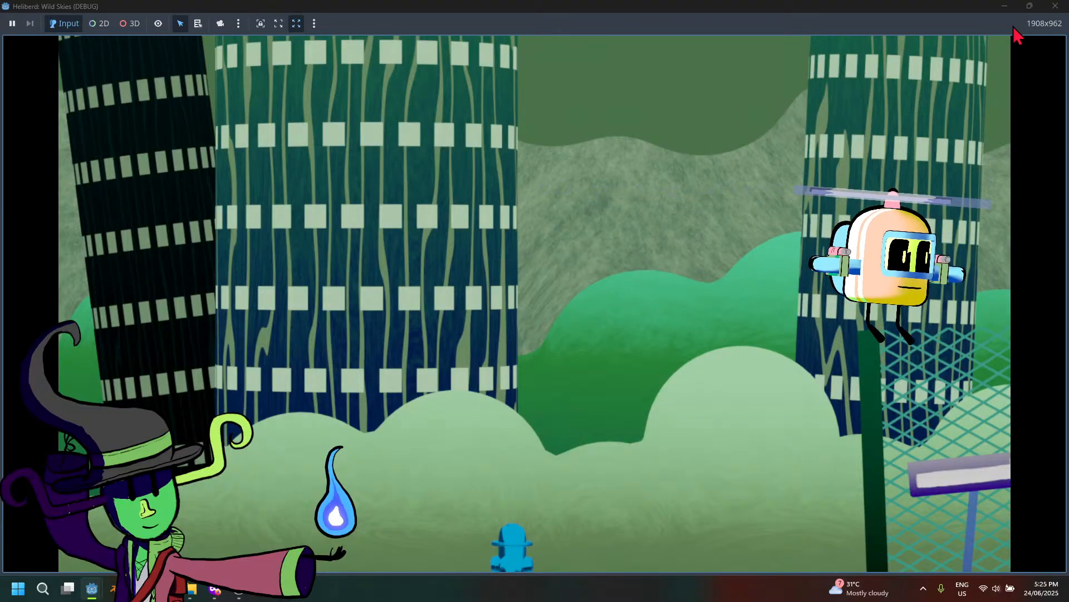
Fly the character back to the traffic light, restore the game to its windowed size for comparison, and close it
key("a")
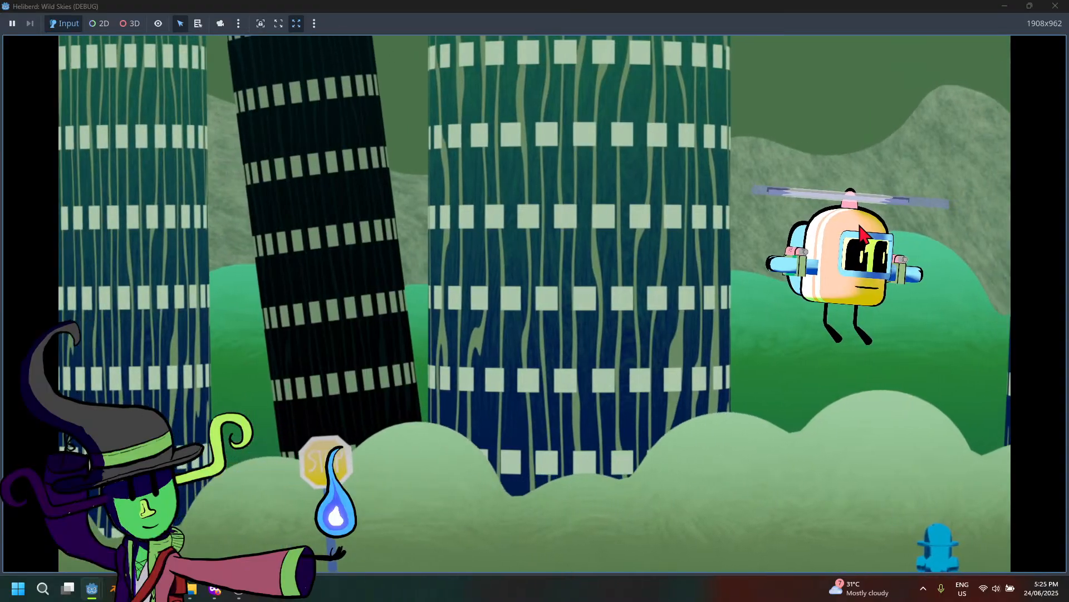
key("s")
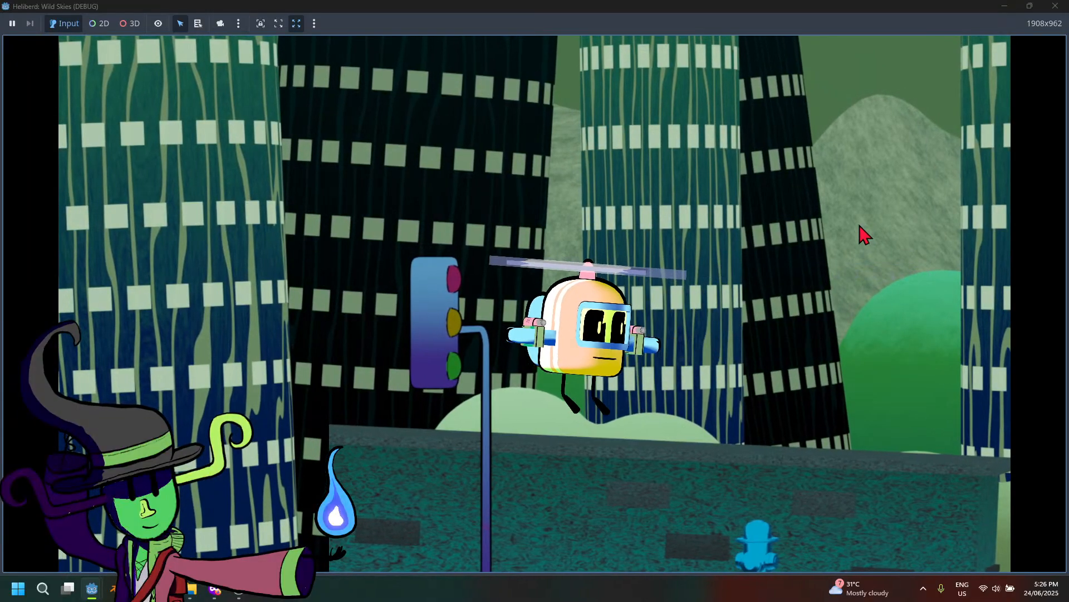
left_click(1029, 6)
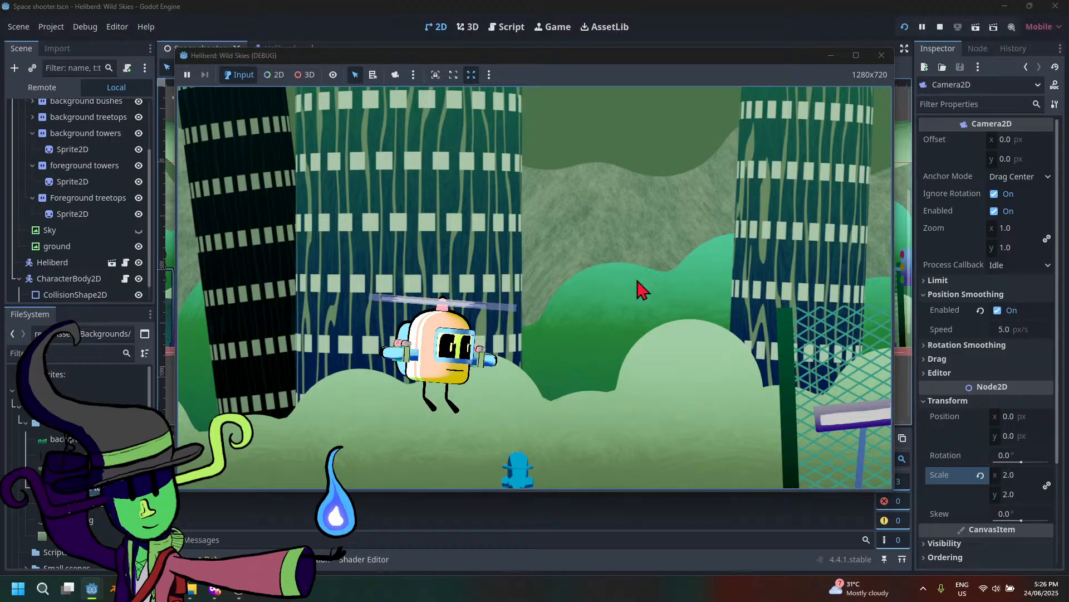
left_click(882, 55)
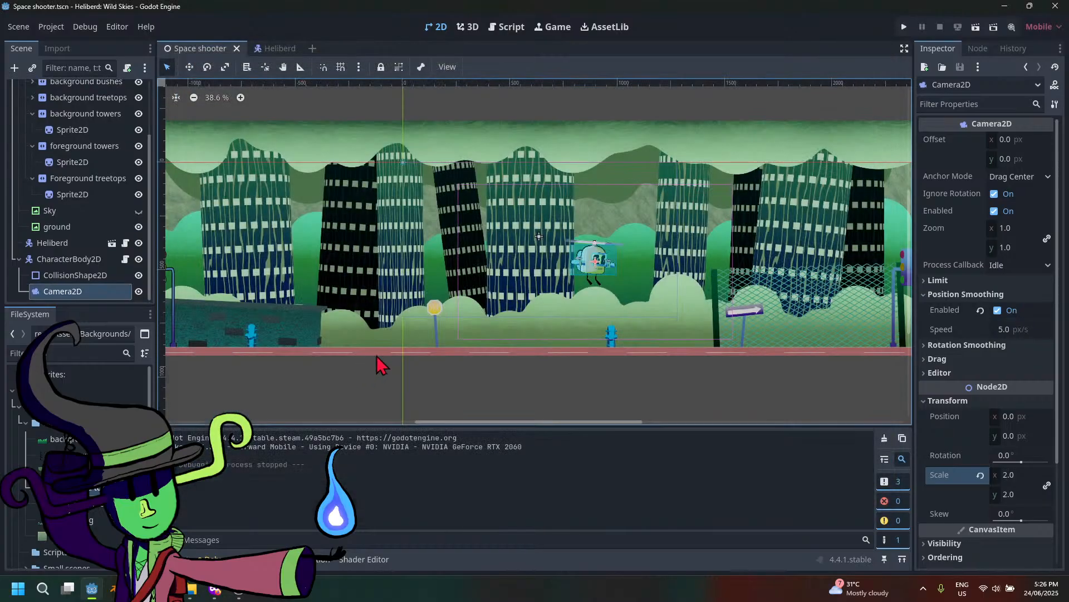
Try to scale the ground, the ParallaxBackground, its layers and their visible sprites together to about 0.895, and undo the scaling
left_click(668, 361)
scroll(668, 361, "down", 2)
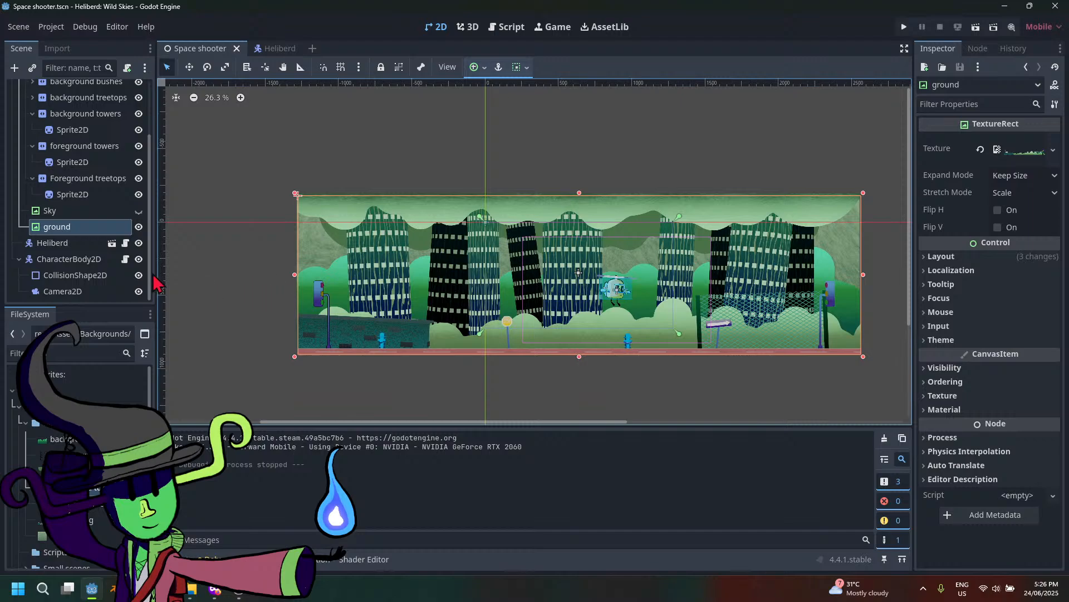
scroll(83, 239, "up", 3)
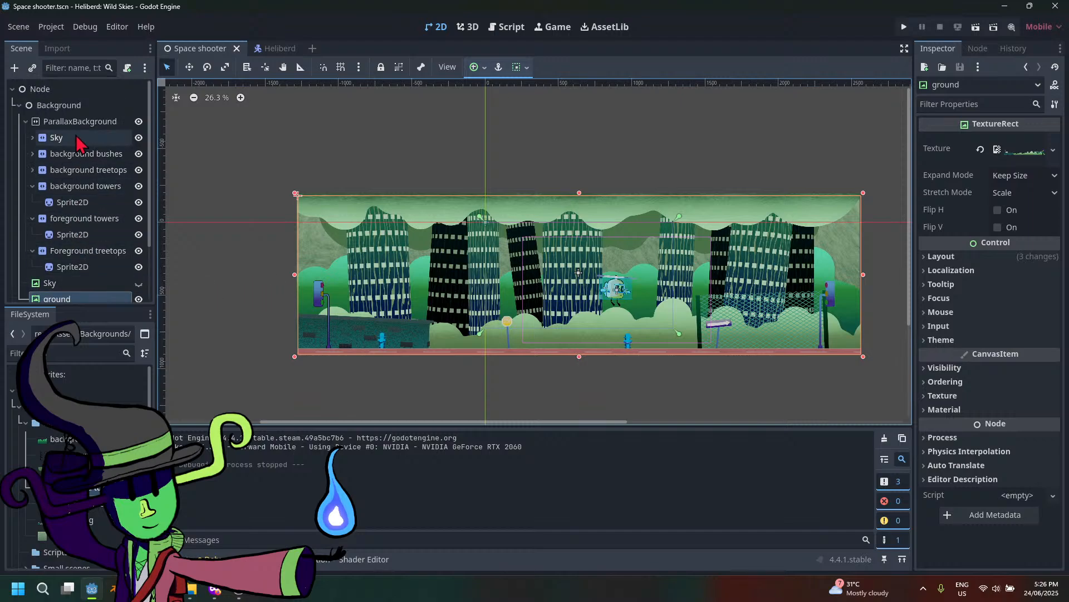
left_click(79, 121, "ctrl")
scroll(80, 253, "down", 1)
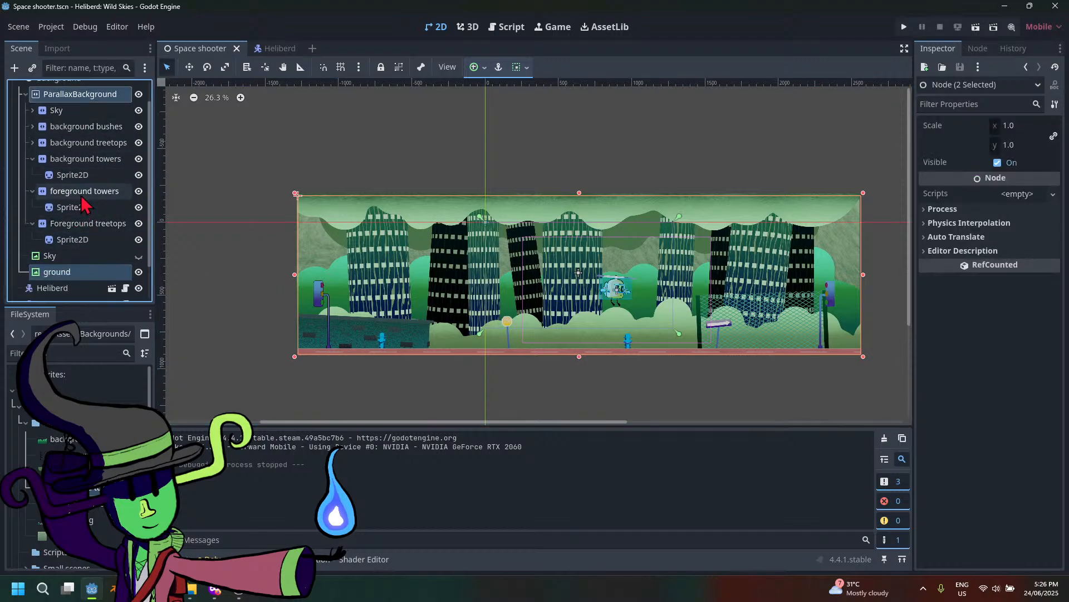
left_click(72, 239, "ctrl")
left_click(83, 222, "ctrl")
left_click(85, 207, "ctrl")
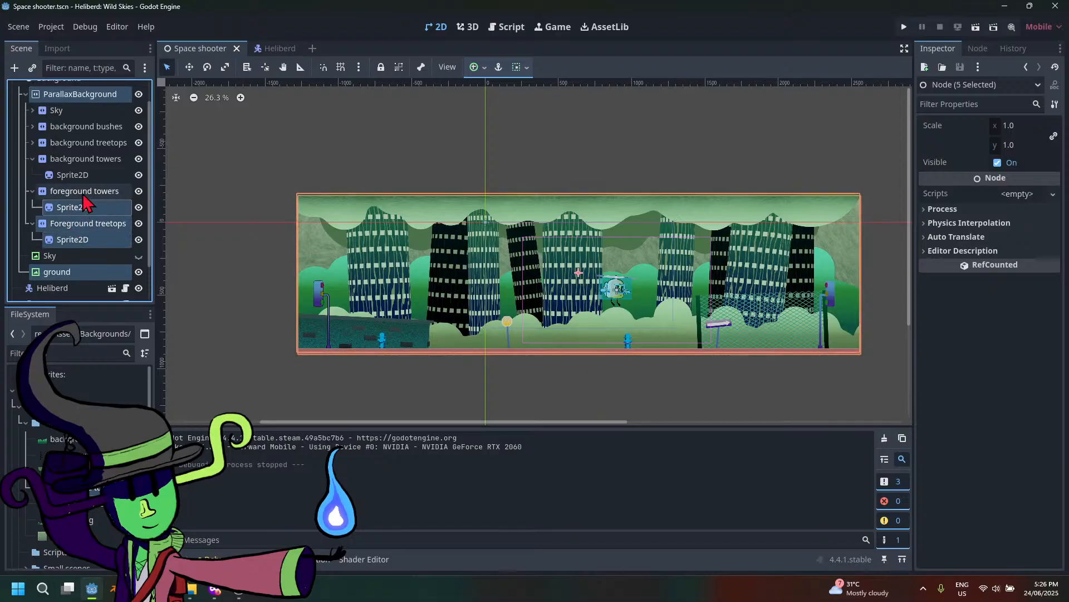
left_click(84, 190, "ctrl")
left_click(73, 174, "ctrl")
left_click(83, 159, "ctrl")
left_click(95, 143, "ctrl")
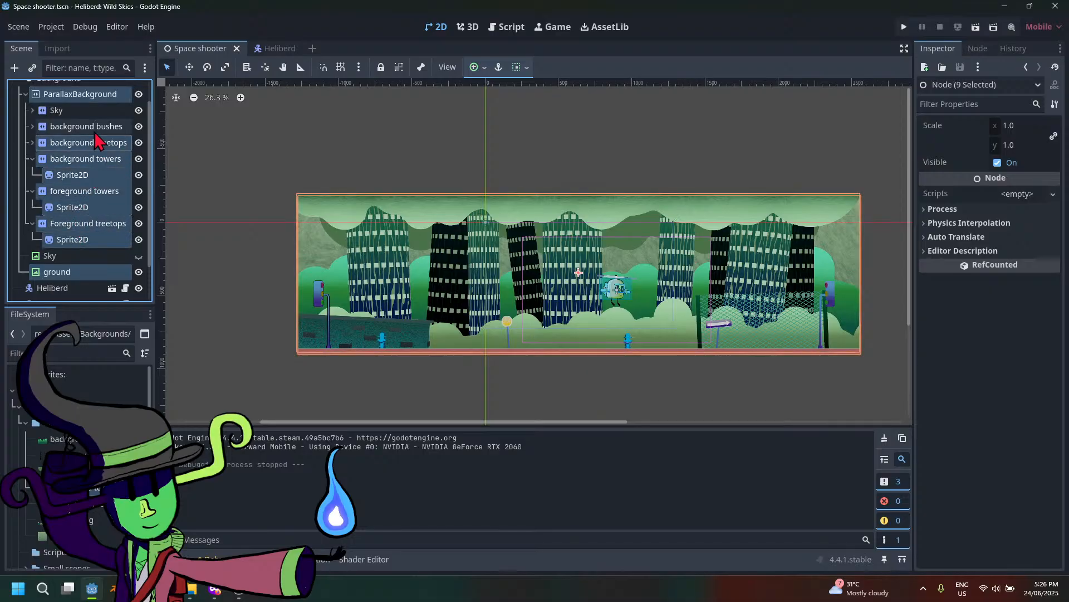
left_click(86, 127, "ctrl")
left_click(56, 110, "ctrl")
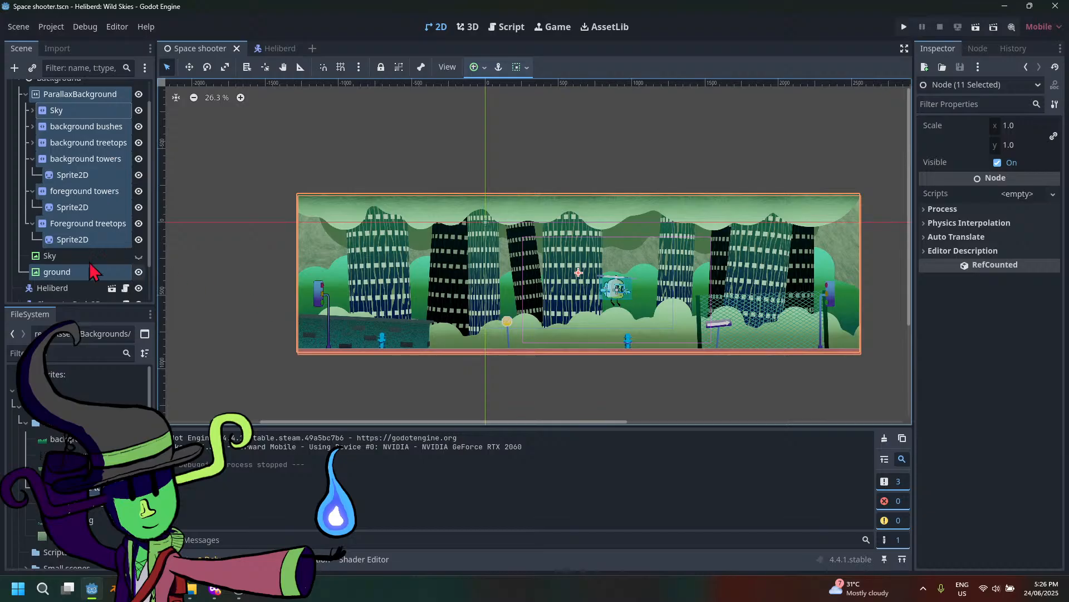
scroll(66, 258, "down", 2)
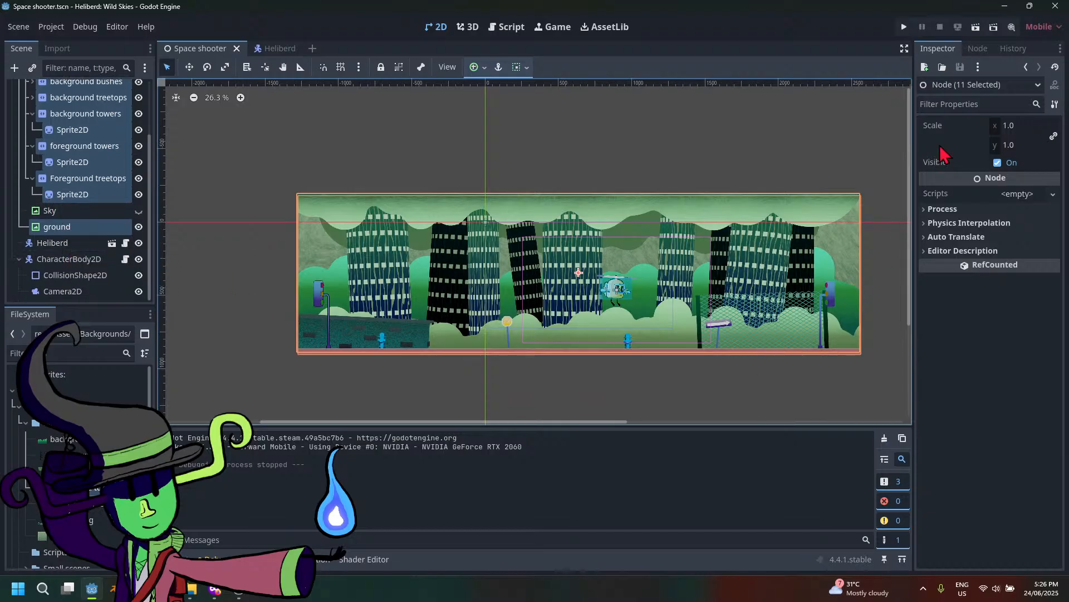
left_click_drag(1021, 125, 989, 124)
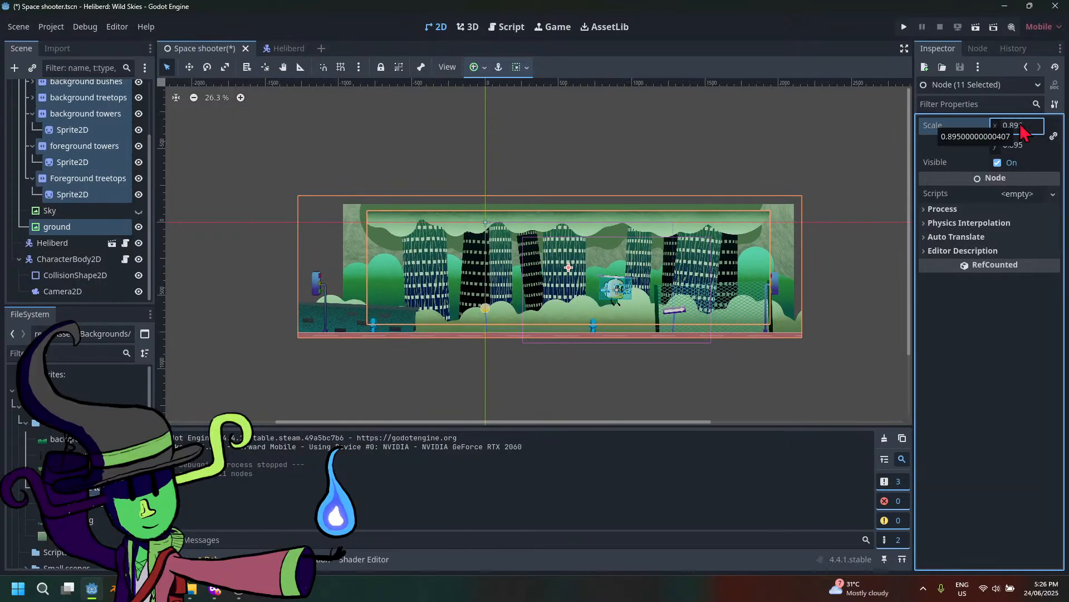
key("ctrl+z")
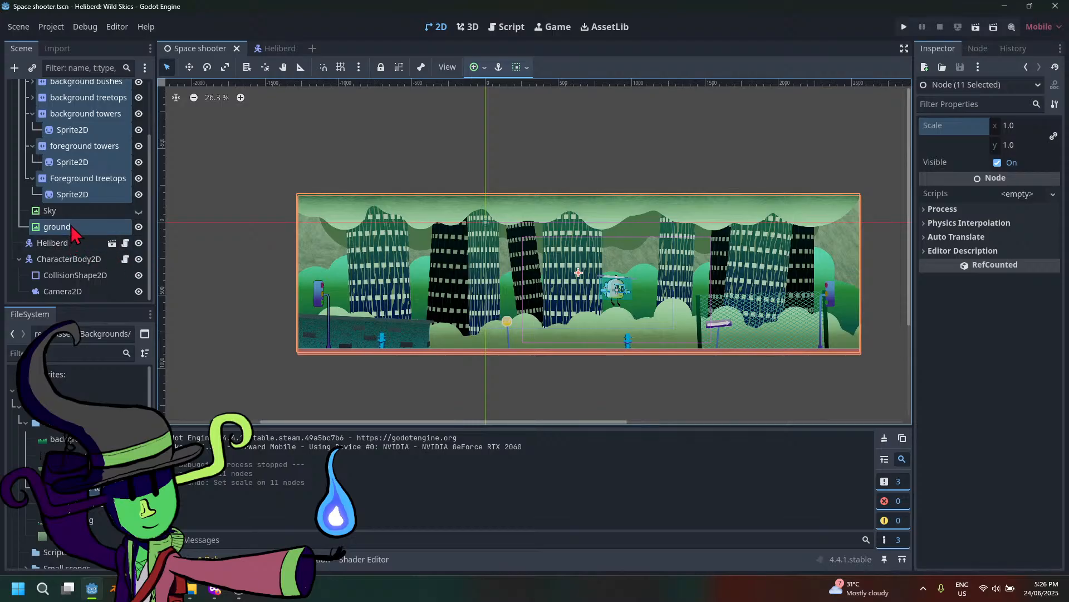
Scale only the ParallaxBackground node uniformly down to about 0.66 in its transform
left_click(75, 228)
scroll(73, 172, "up", 3)
left_click(85, 123)
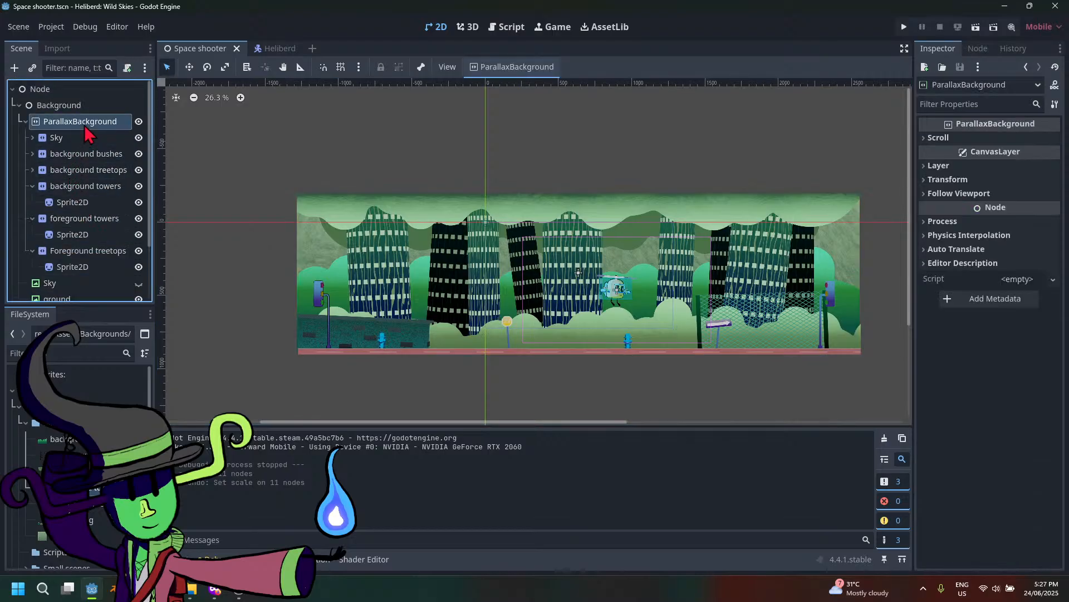
left_click(947, 179)
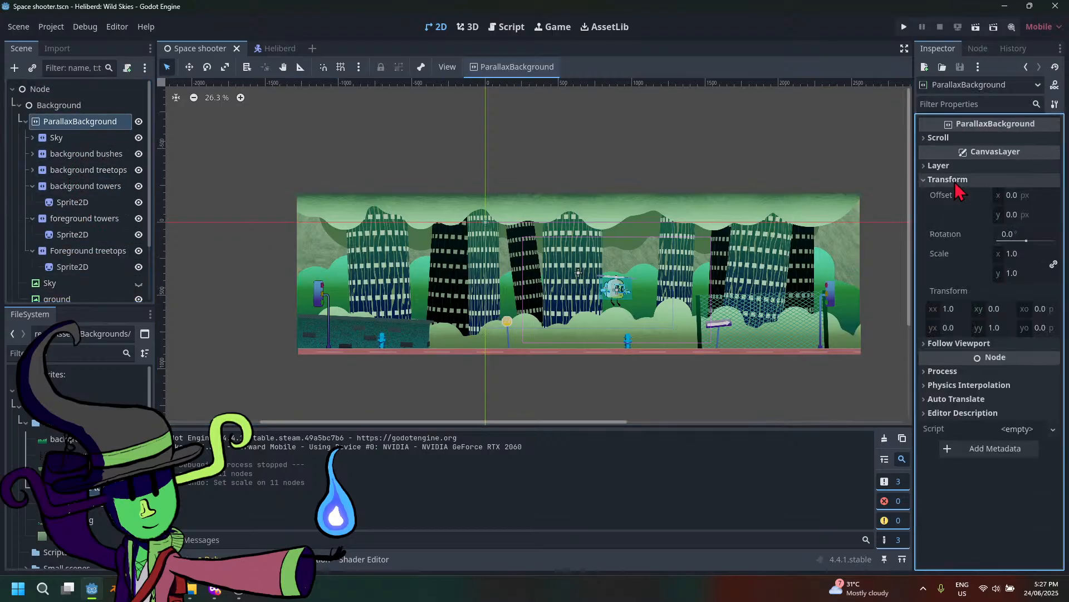
left_click_drag(1025, 272, 983, 272)
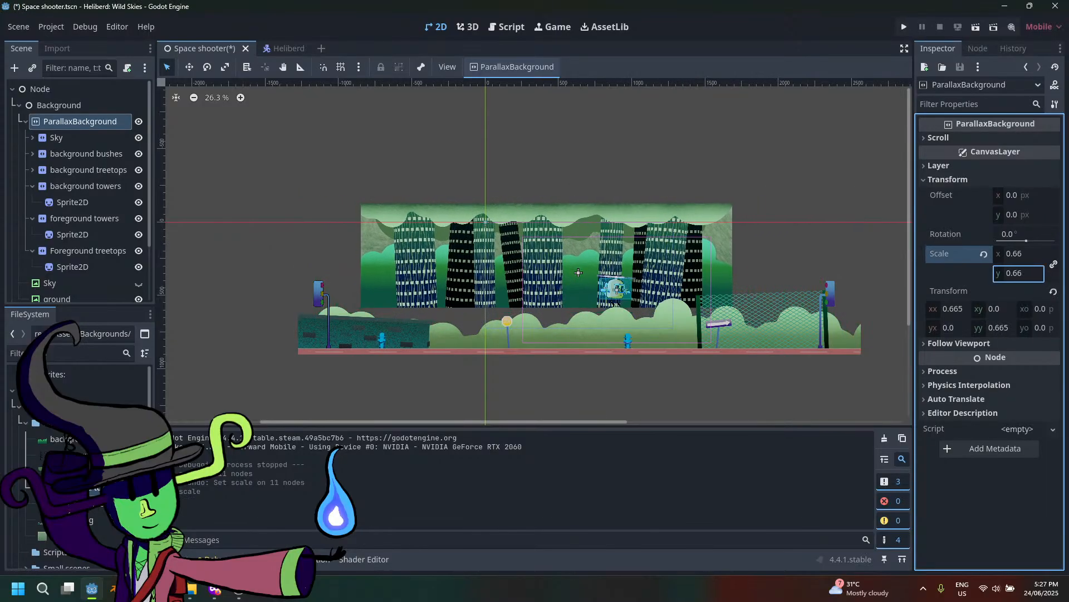
Scale the ParallaxBackground uniformly down to 0.565
scroll(618, 313, "up", 2)
middle_click_drag(619, 313, 574, 301)
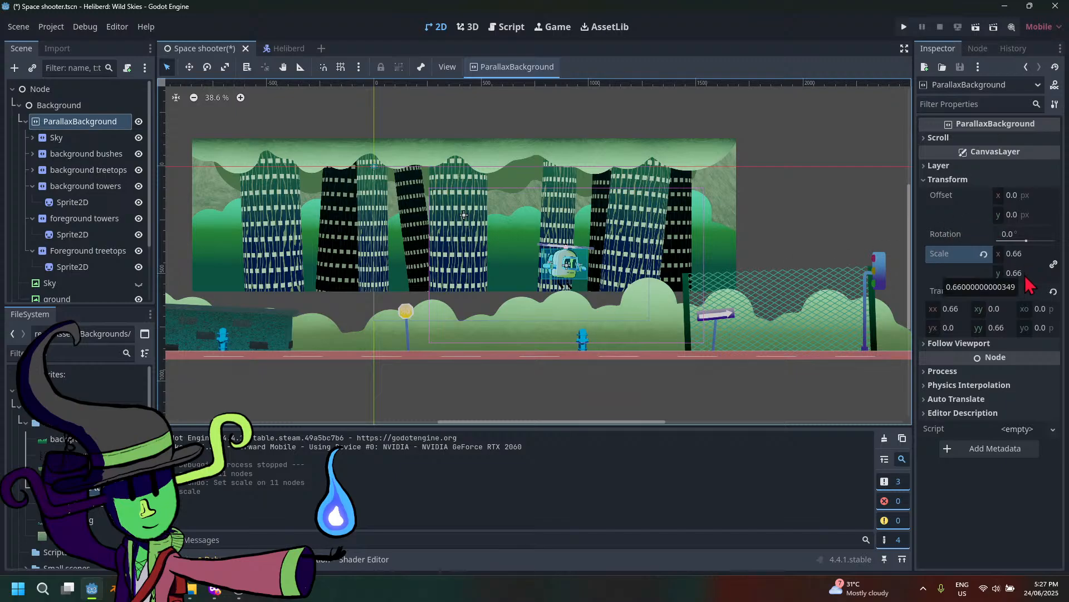
mouse_move(1026, 277)
left_mouse_down()
mouse_move(1009, 278)
mouse_move(1035, 278)
mouse_move(1000, 277)
mouse_move(1036, 278)
left_mouse_up()
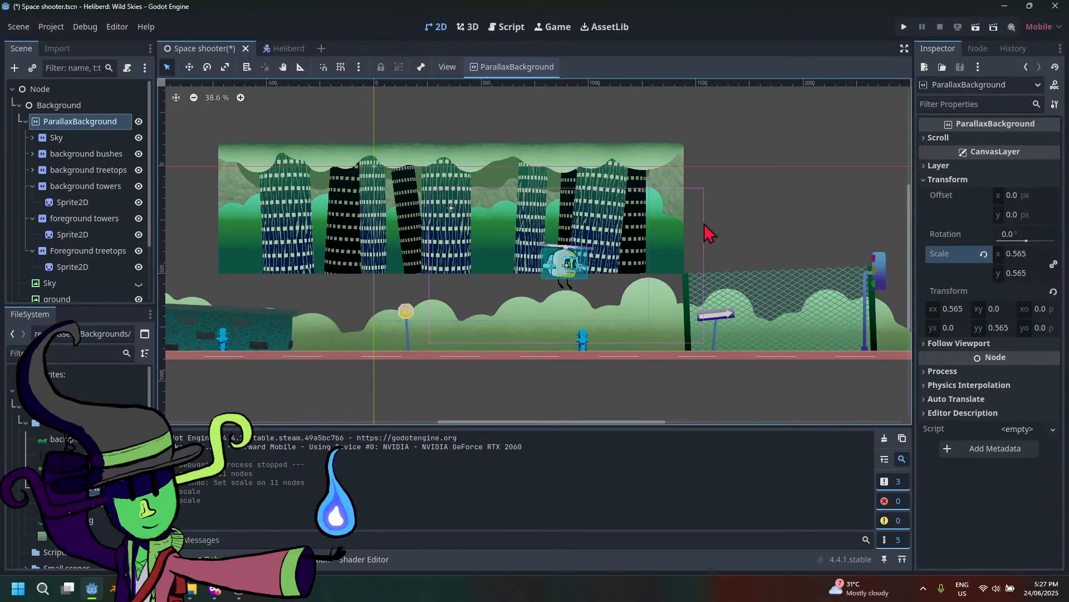
Try to reposition the parallax artwork directly in the 2D view, undoing each accidental move of the ground
left_click_drag(416, 208, 447, 230)
key("ctrl+z")
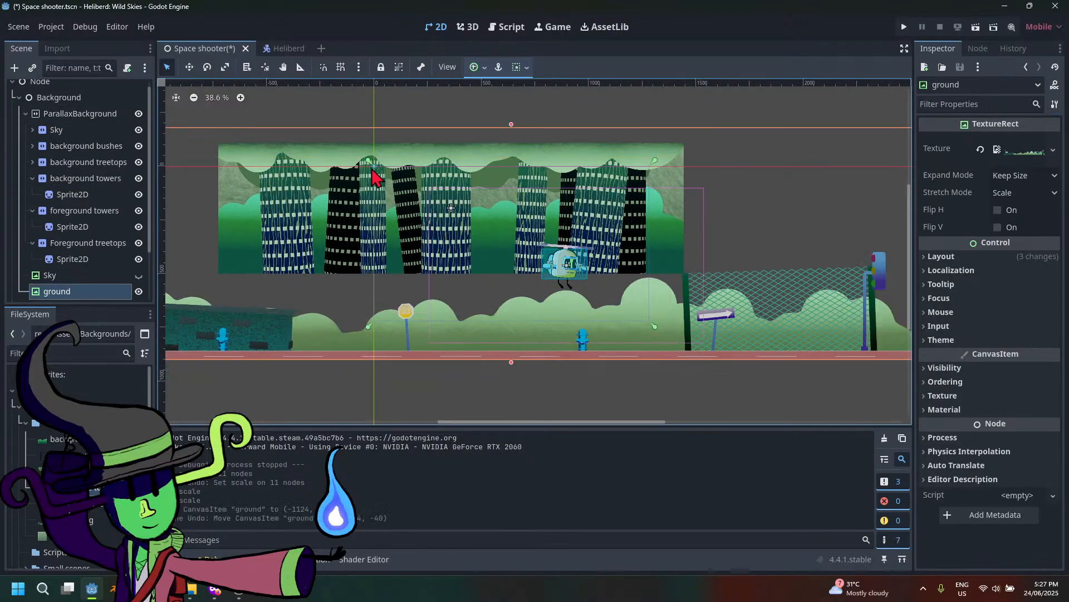
left_click_drag(372, 162, 408, 183)
key("ctrl+z")
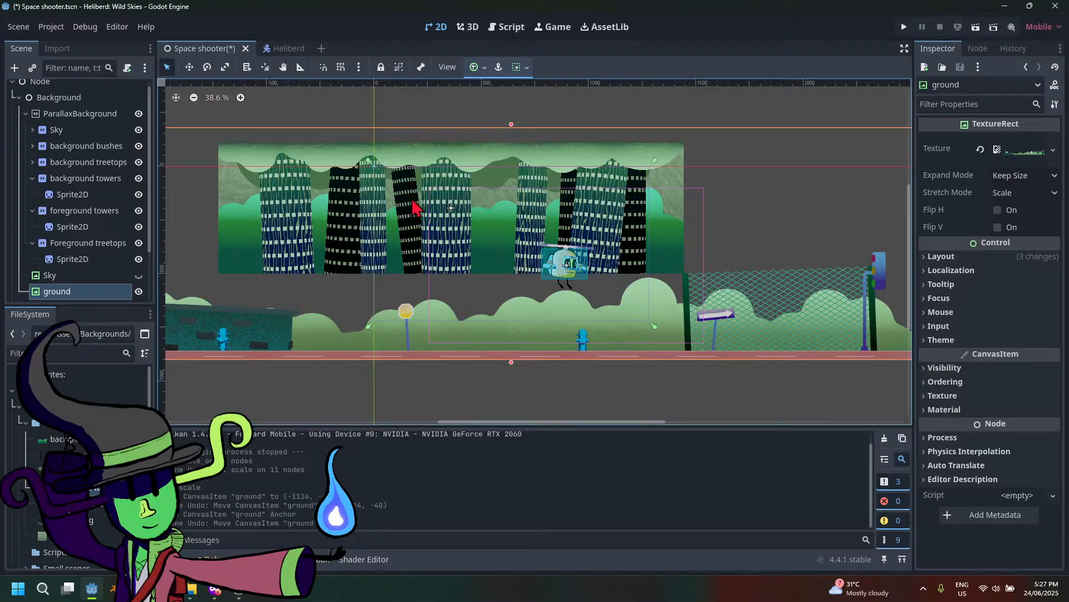
left_click(56, 114)
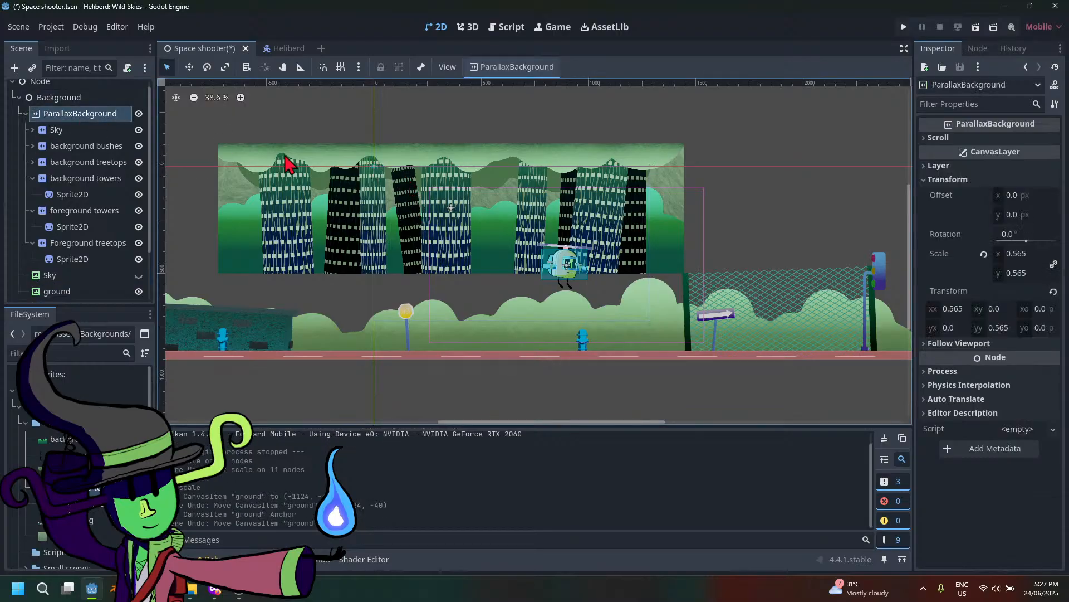
left_click_drag(313, 169, 334, 167)
key("ctrl+z")
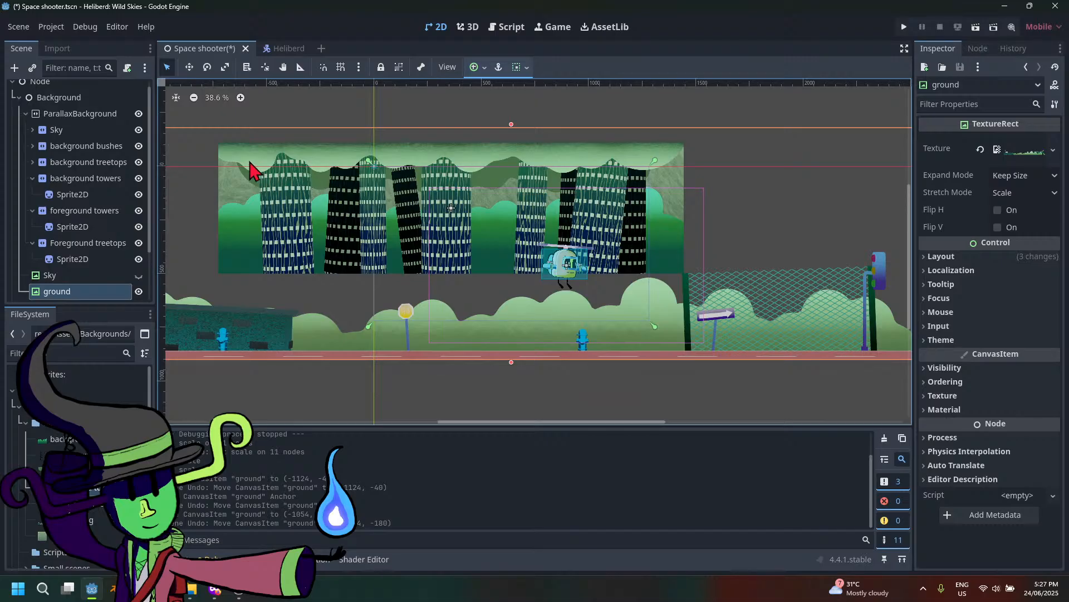
Set the ParallaxBackground's vertical offset to -0.05 px
left_click(78, 113)
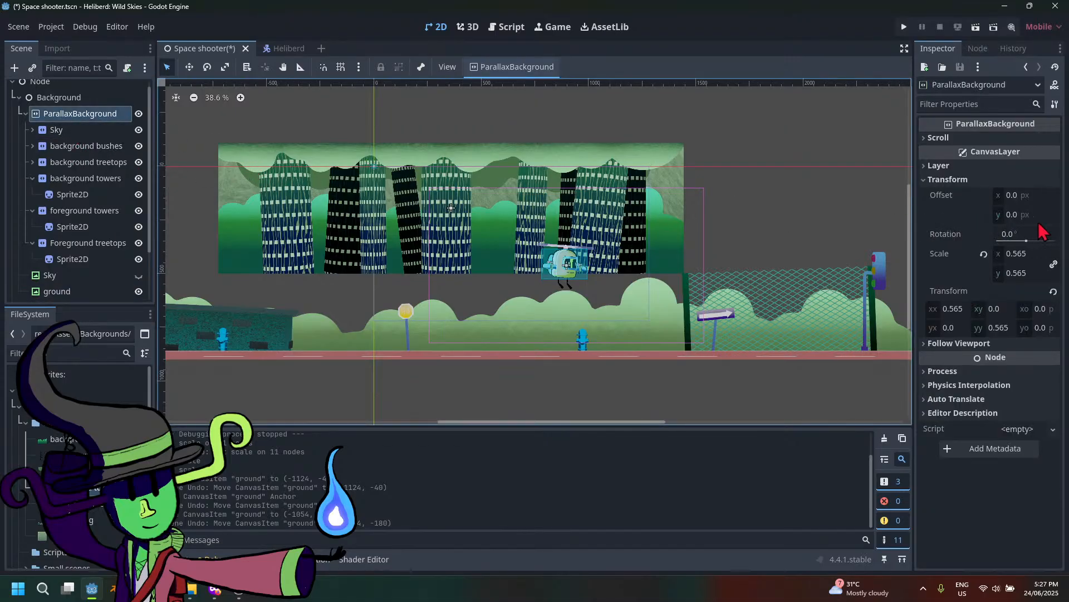
left_click_drag(1015, 215, 1015, 215)
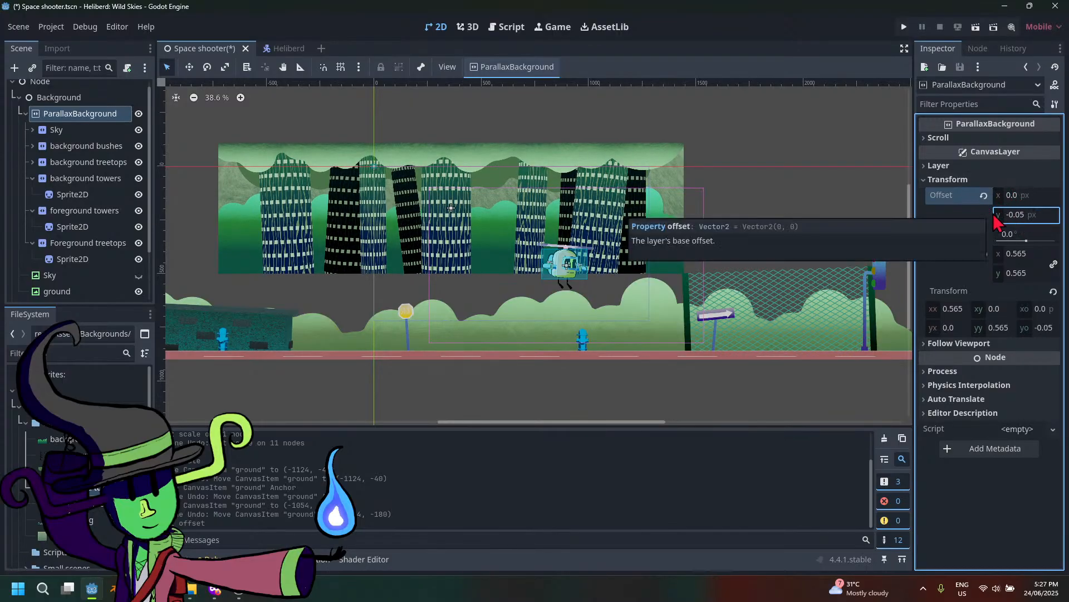
Try once more to move the artwork in the view, and undo the ground's displacement
left_click(393, 159)
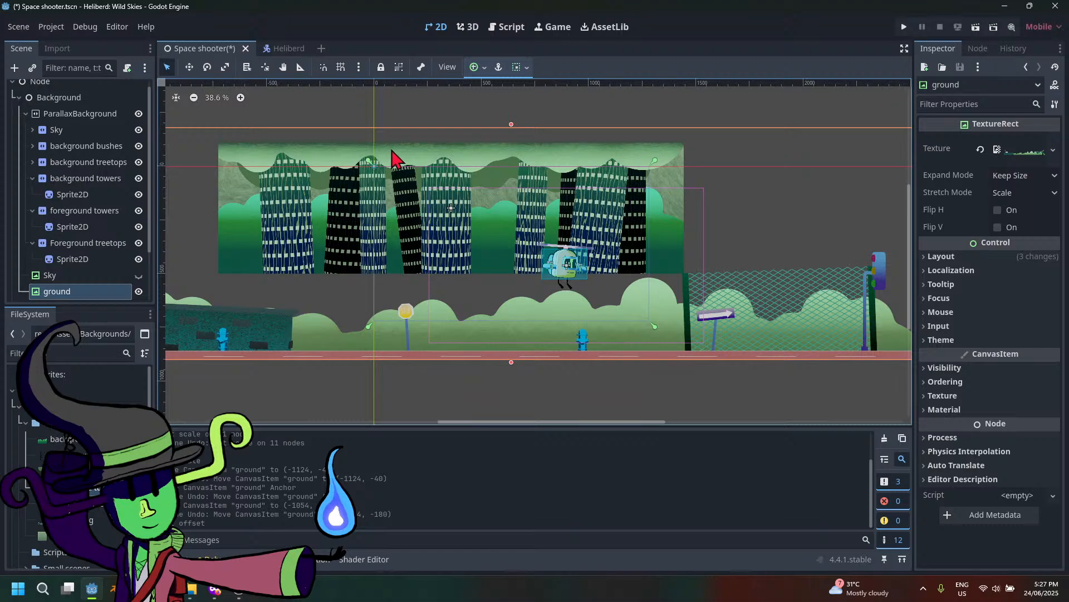
left_click_drag(392, 159, 411, 167)
key("ctrl+z")
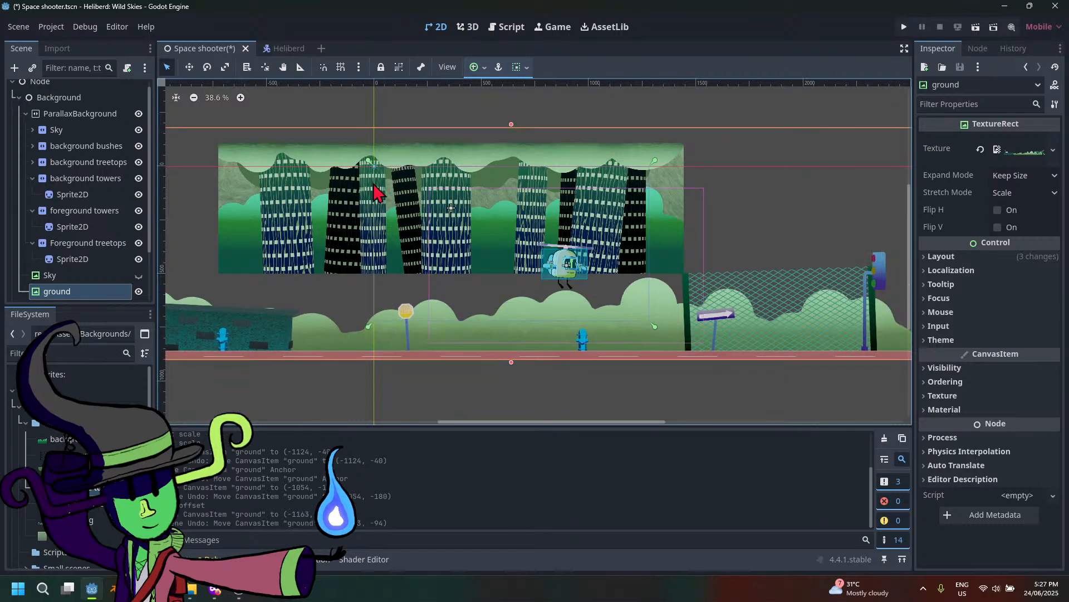
Hide the ground so the parallax sprites can be picked, and undo a trial move of the foreground towers sprite
left_click(138, 291)
left_click_drag(315, 188, 273, 201)
key("ctrl+z")
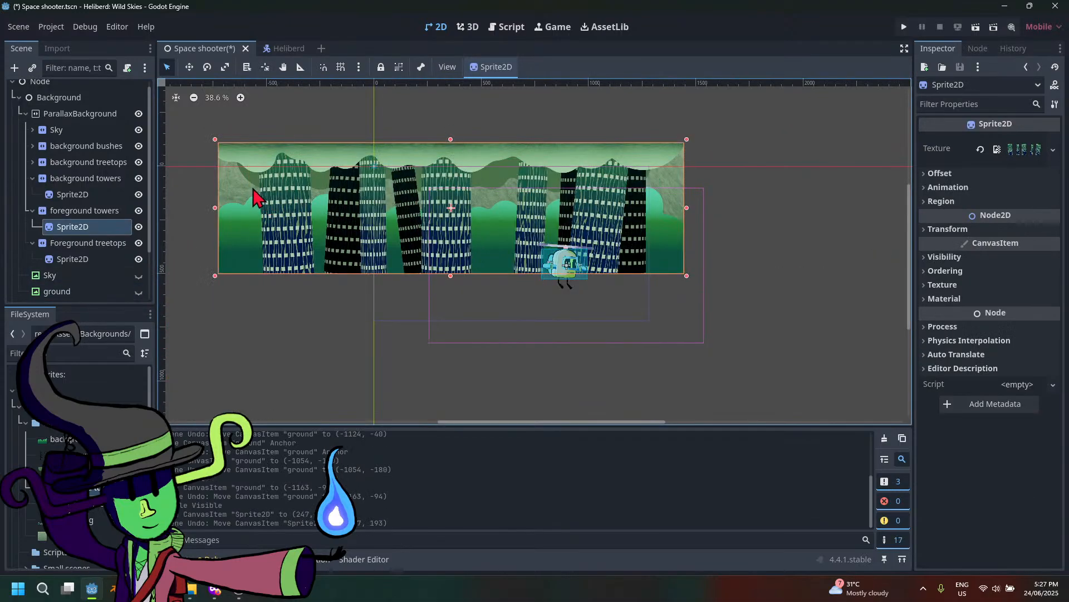
left_click(230, 186)
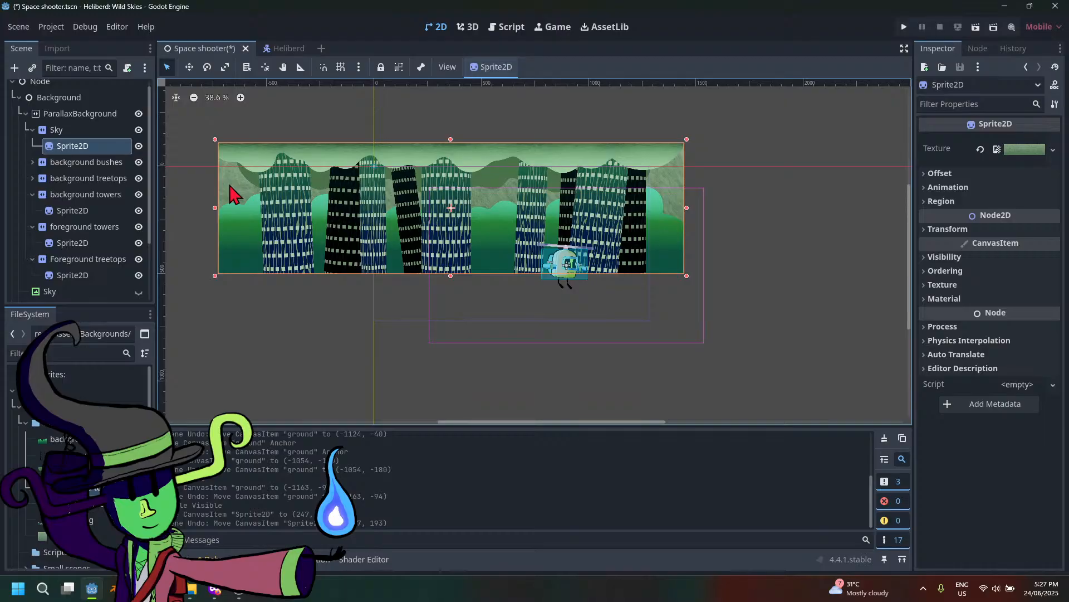
Select the ParallaxBackground with all its layers and sprites and move them together so they surround the Heliberd character
left_click(78, 114)
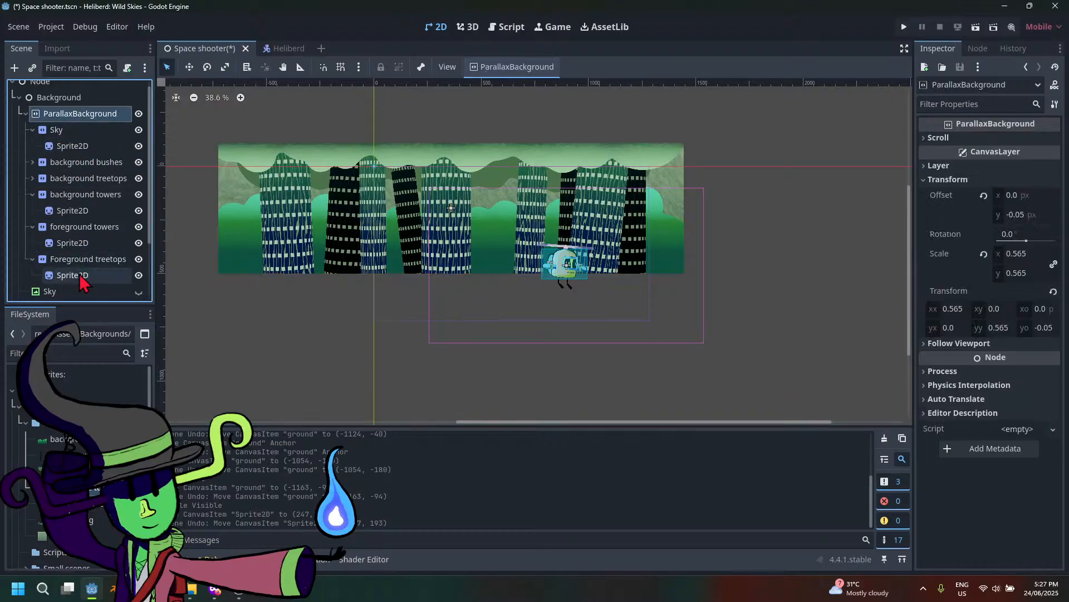
left_click(81, 279, "shift")
left_click_drag(319, 235, 420, 278)
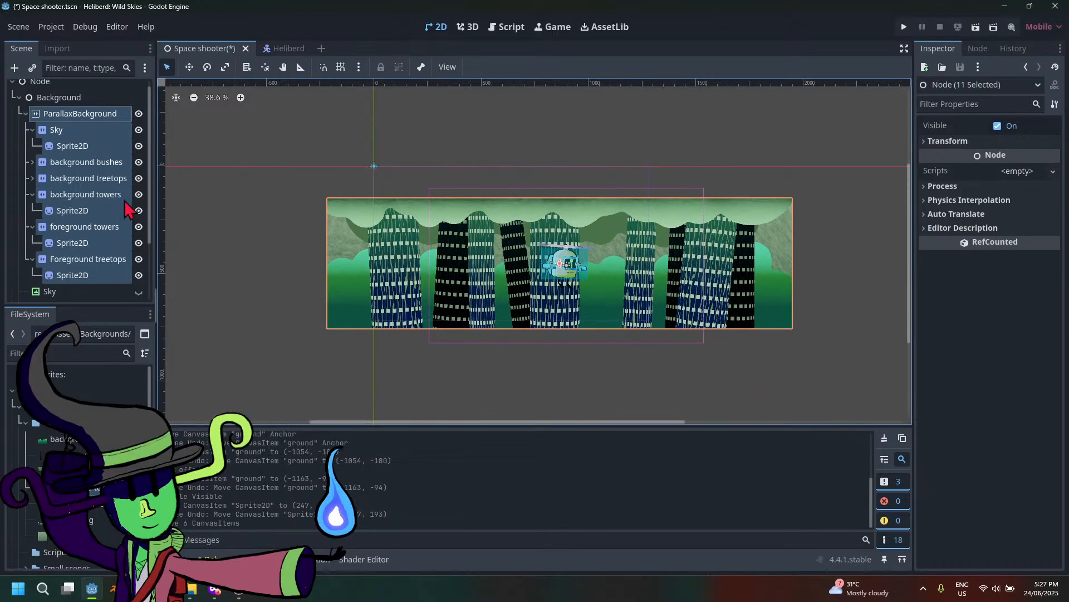
Scale the ParallaxBackground node alone uniformly up to 0.67
left_click(92, 119)
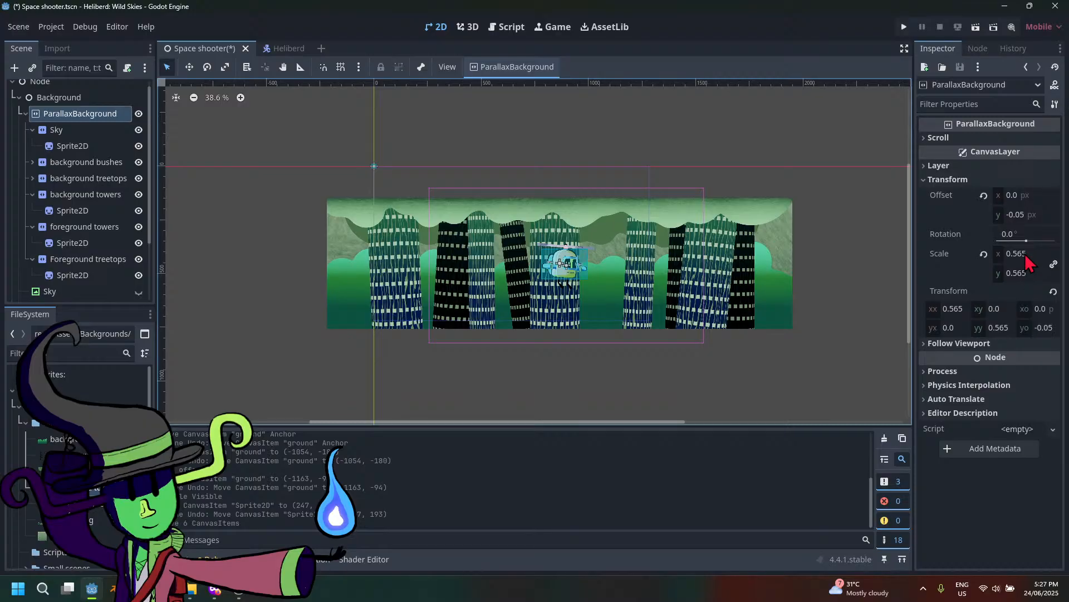
left_click_drag(1028, 261, 1058, 262)
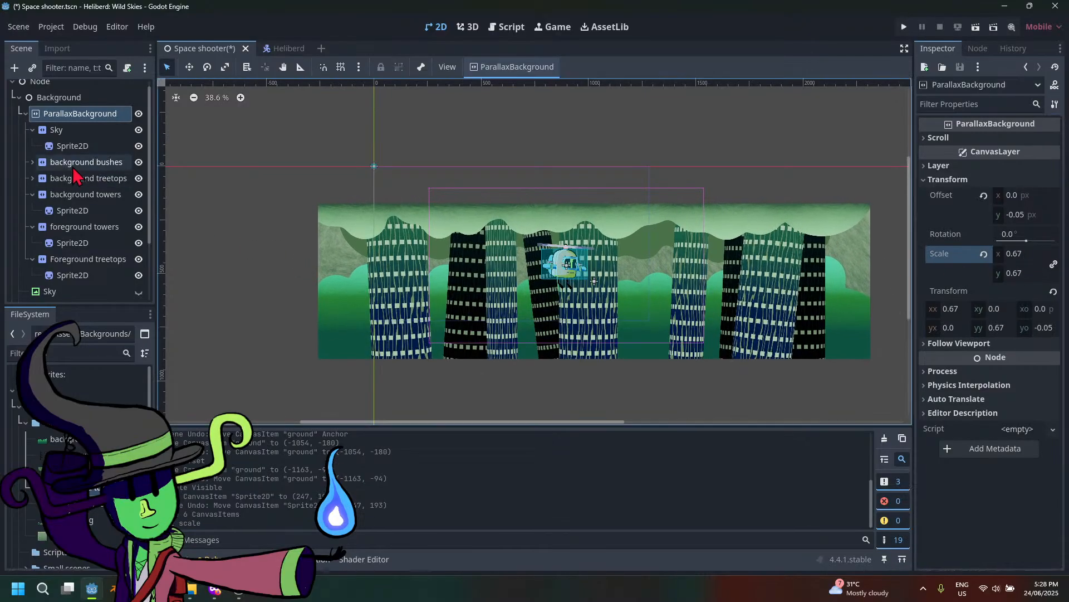
Reselect the ParallaxBackground with all its layers and sprites and shift them slightly up to fit the camera frame's lower edge
left_click(81, 275, "shift")
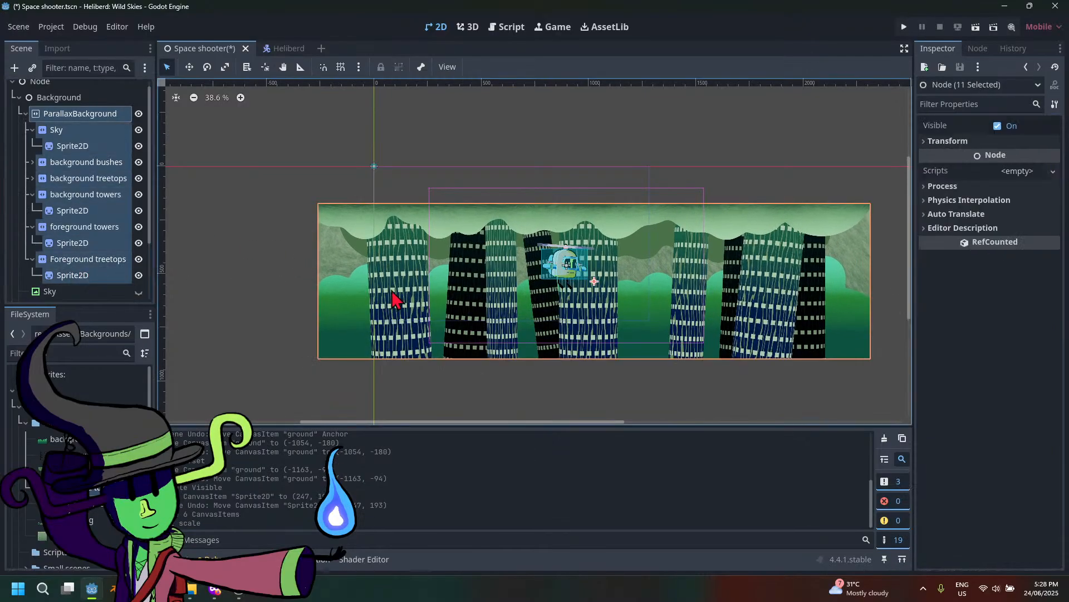
left_click(359, 294)
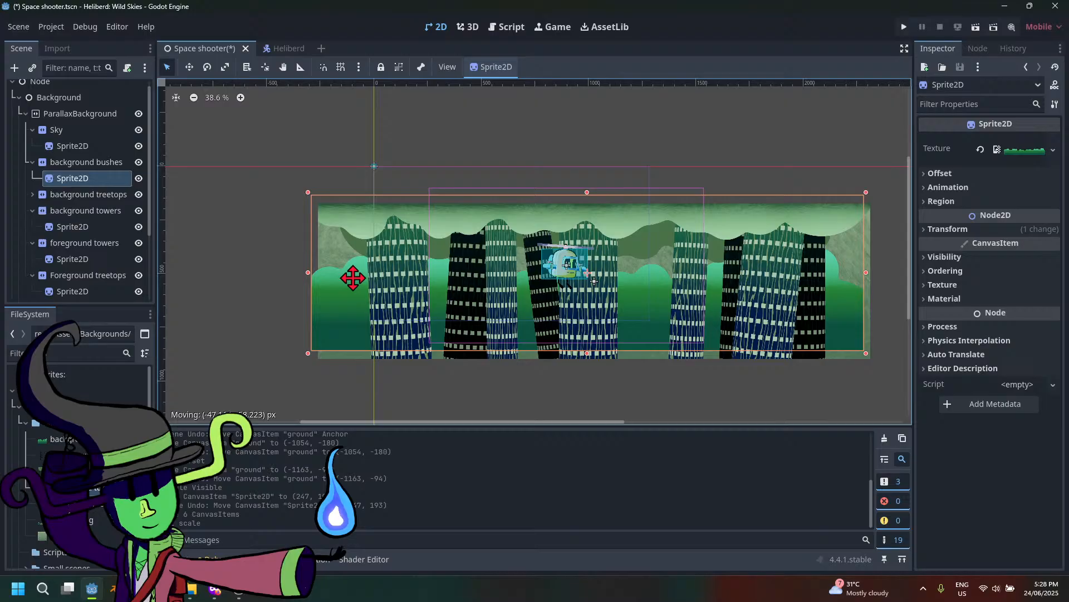
left_click(83, 114)
scroll(88, 267, "down", 2)
left_click(78, 237, "shift")
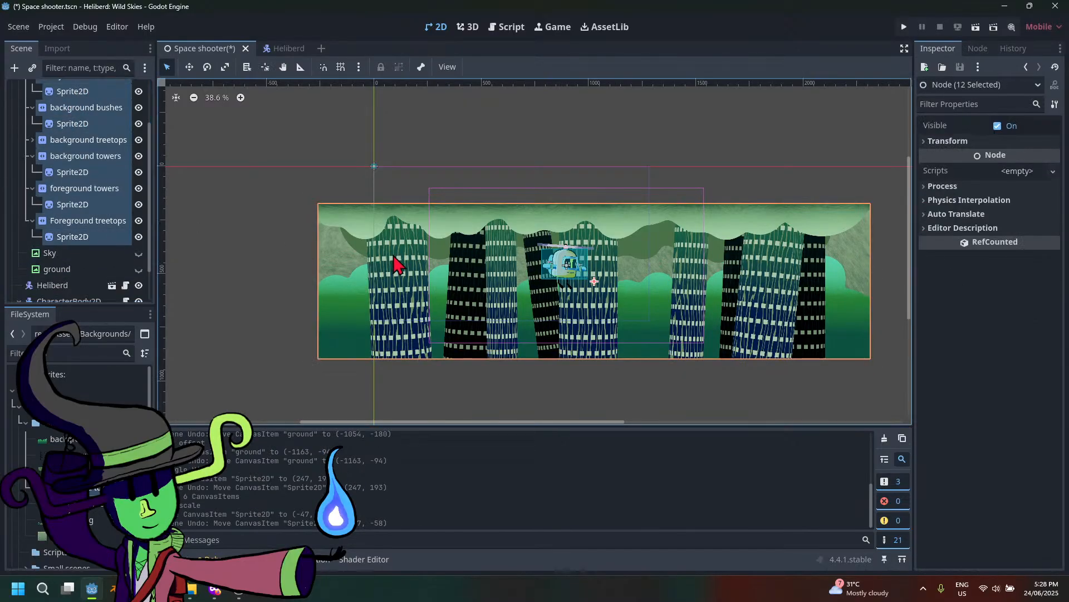
left_click_drag(358, 262, 348, 240)
scroll(614, 303, "up", 3)
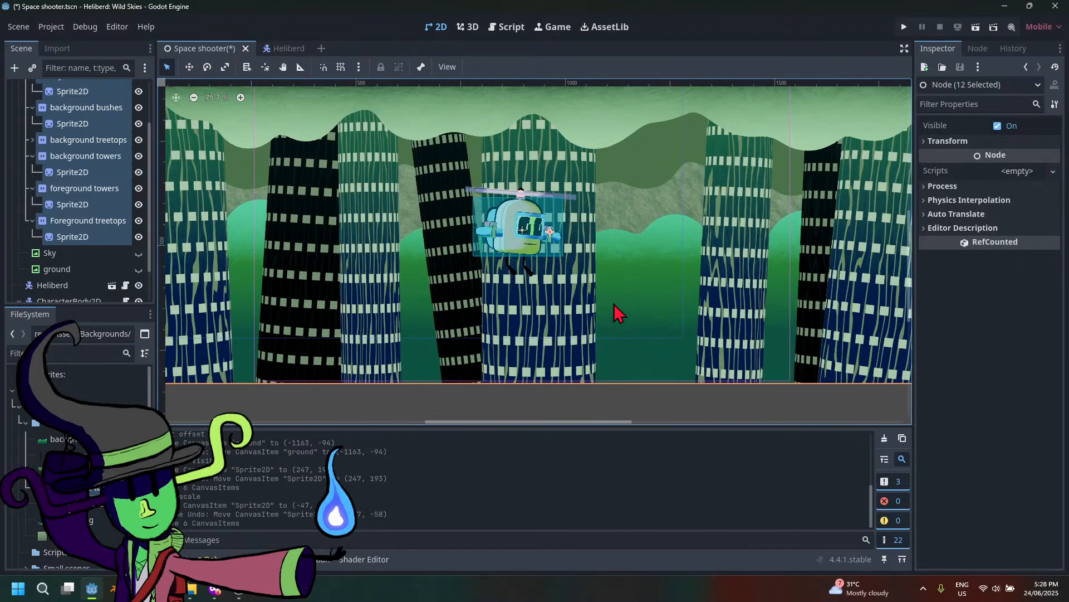
scroll(613, 304, "down", 2)
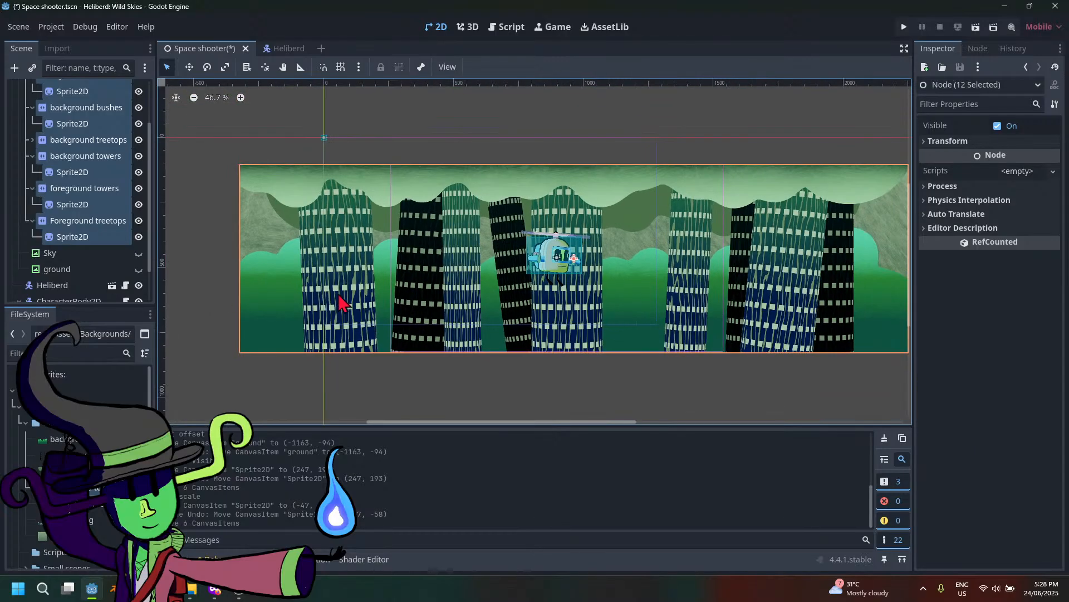
Show the ground again and move it so its left end lines up with the parallax background's left edge
left_click(138, 269)
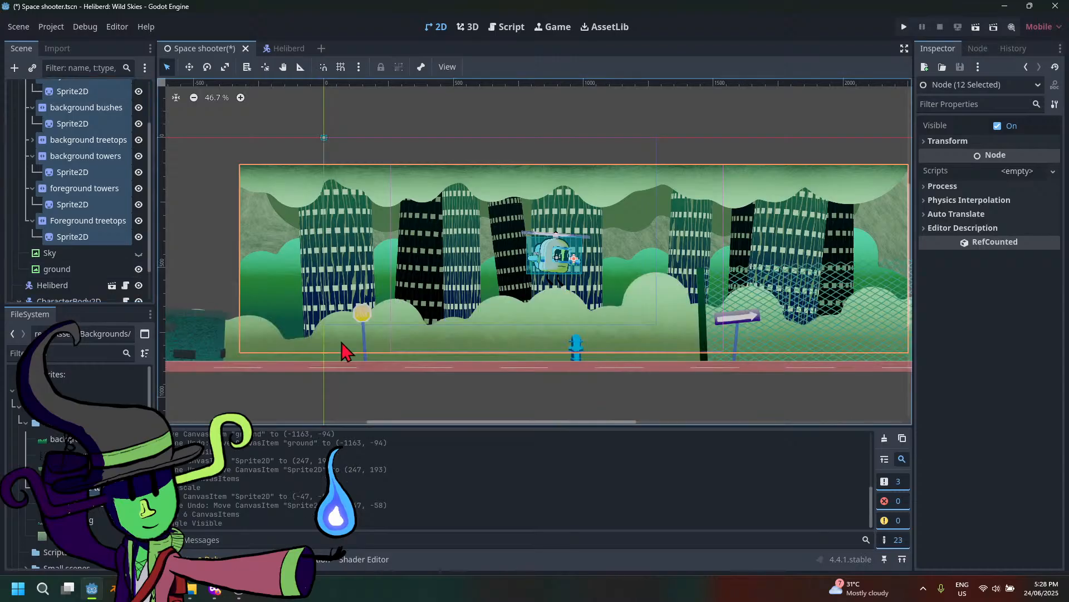
scroll(312, 368, "down", 2)
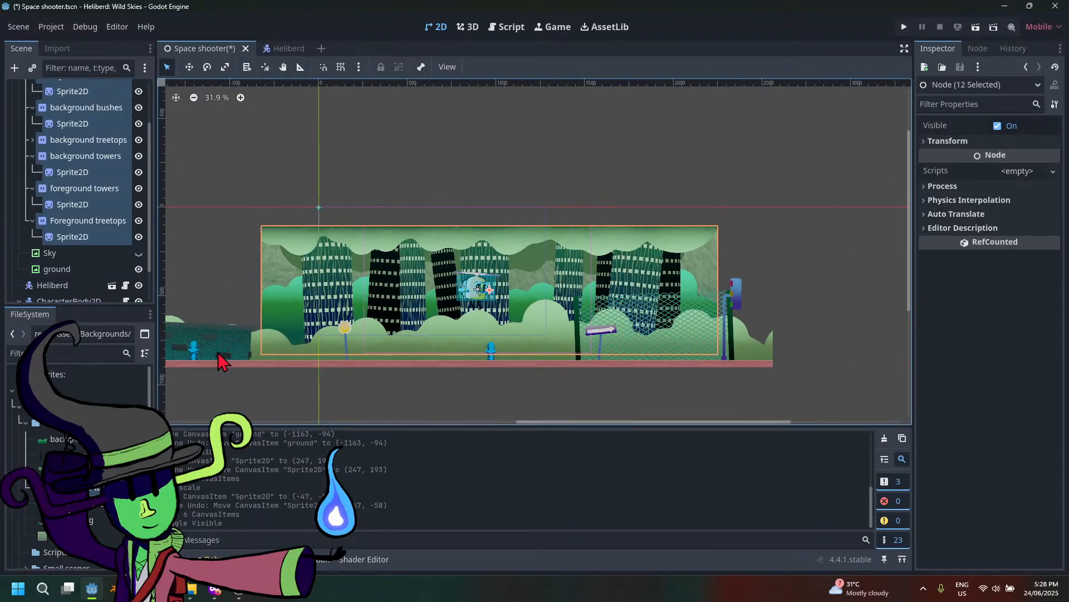
left_click_drag(219, 362, 386, 338)
mouse_move(856, 174)
left_mouse_down()
mouse_move(821, 184)
mouse_move(854, 165)
left_mouse_up()
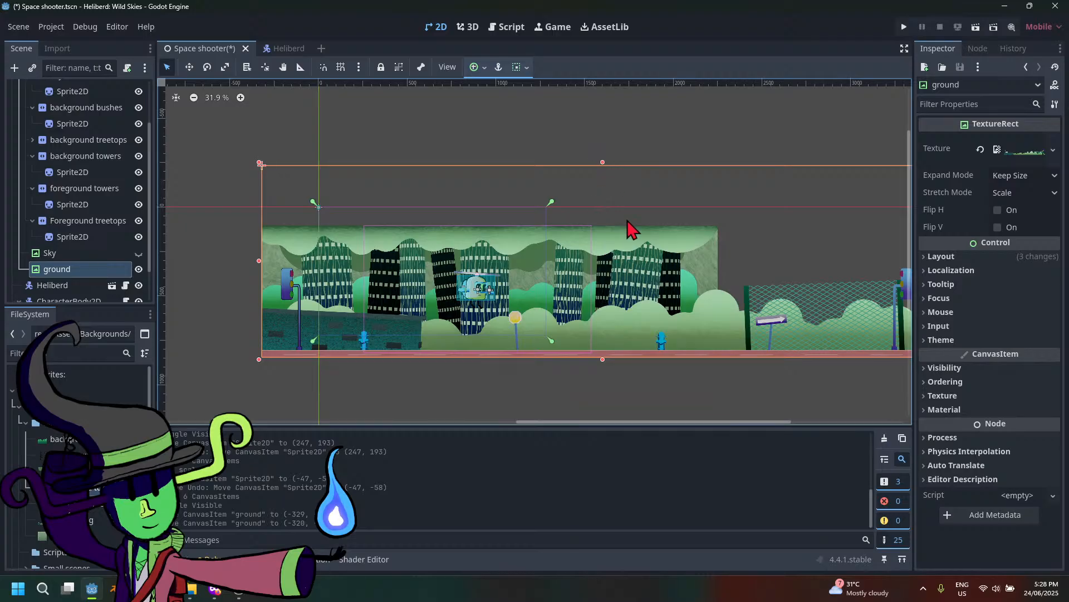
Try to shrink the ground from its right corners to match the width of the parallax background
middle_click_drag(674, 261, 476, 271)
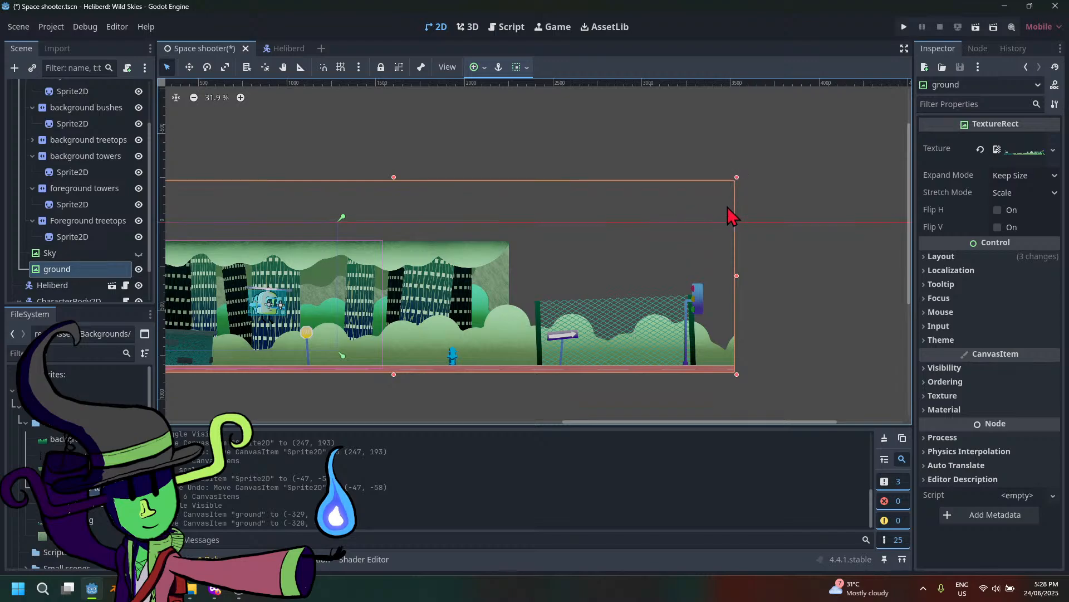
left_click_drag(735, 176, 724, 187)
left_click(683, 238)
left_click_drag(734, 372, 631, 339)
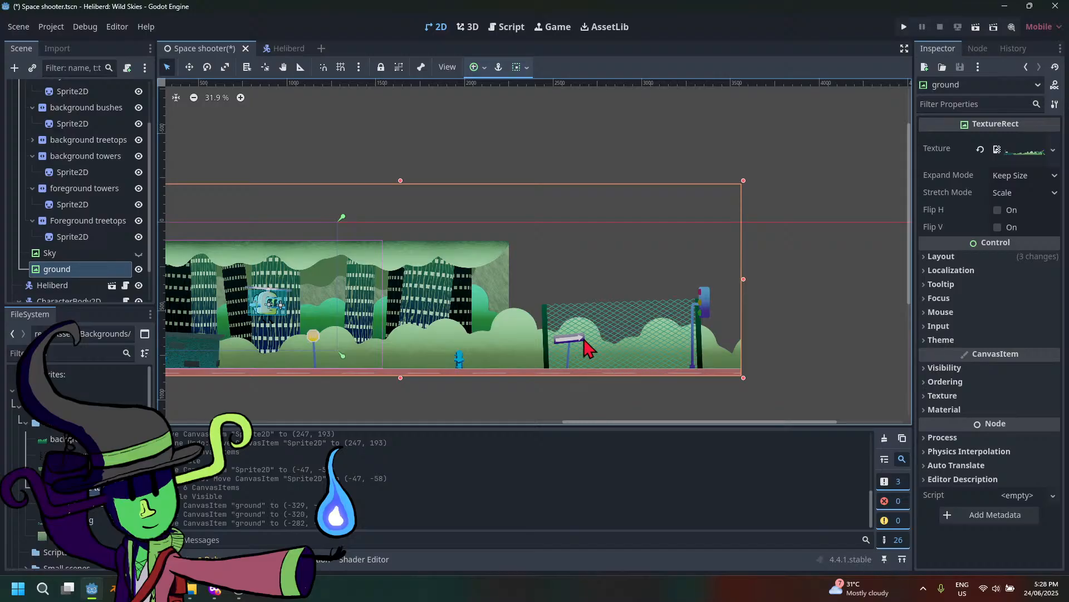
Move the ground back so its left end and road align with the parallax background's lower left corner
scroll(530, 322, "down", 6)
scroll(515, 326, "up", 6)
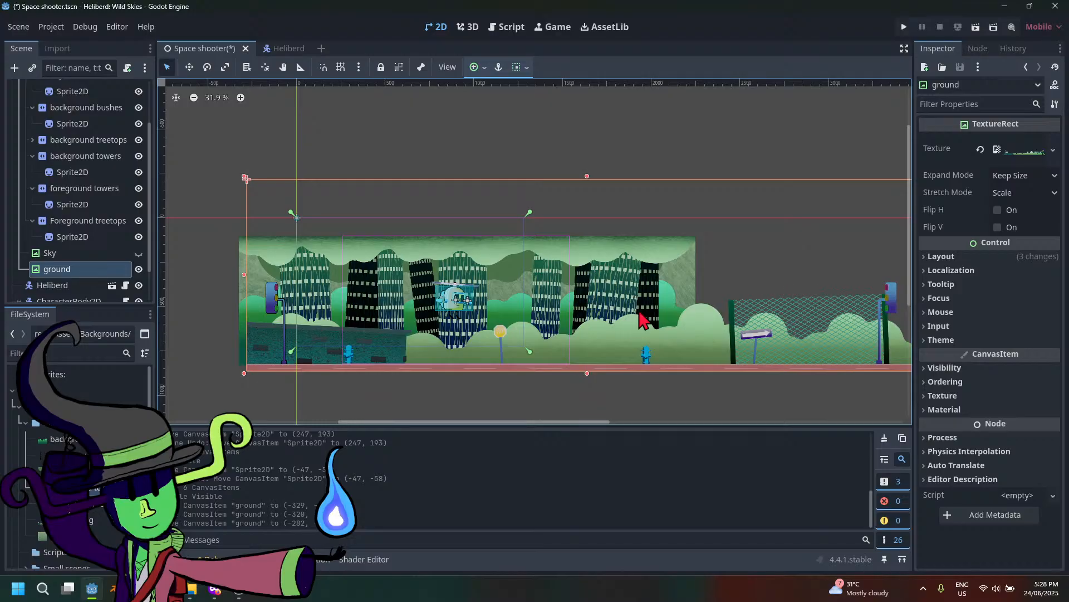
mouse_move(613, 309)
left_mouse_down()
mouse_move(625, 285)
mouse_move(601, 295)
left_mouse_up()
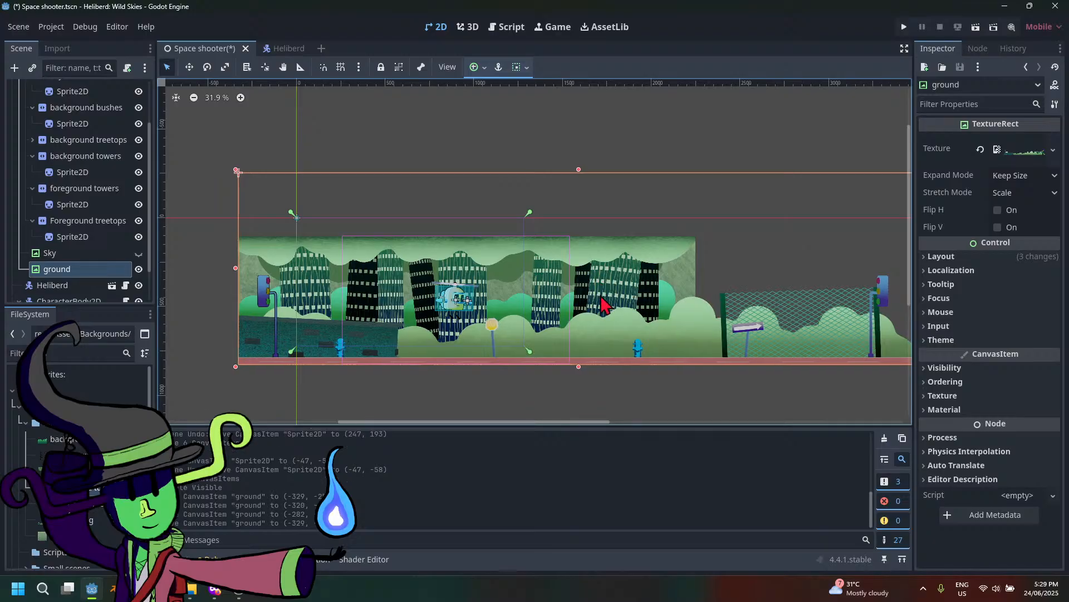
Set the ground's Expand Mode to Ignore Size and try resizing it from its lower right corner
scroll(605, 304, "down", 5)
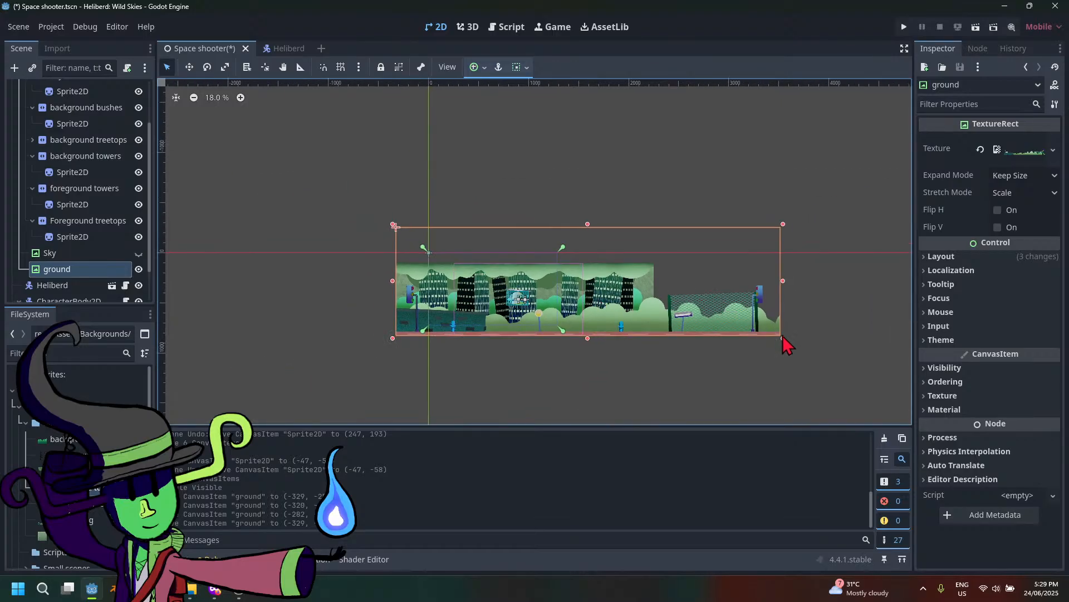
left_click(1039, 178)
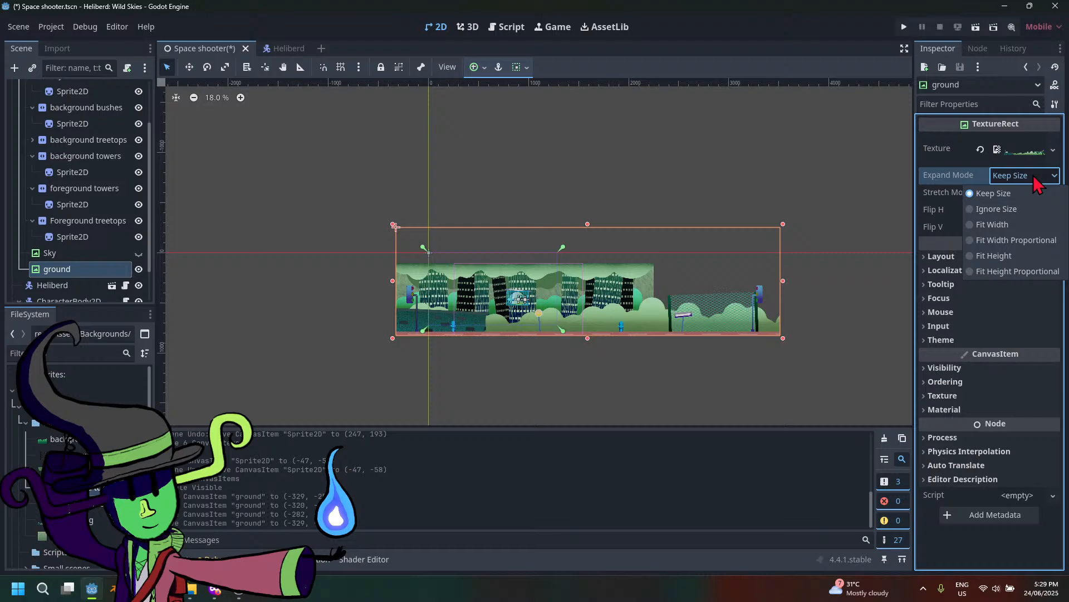
left_click(1015, 210)
left_click_drag(783, 339, 671, 334)
left_click_drag(679, 334, 685, 337)
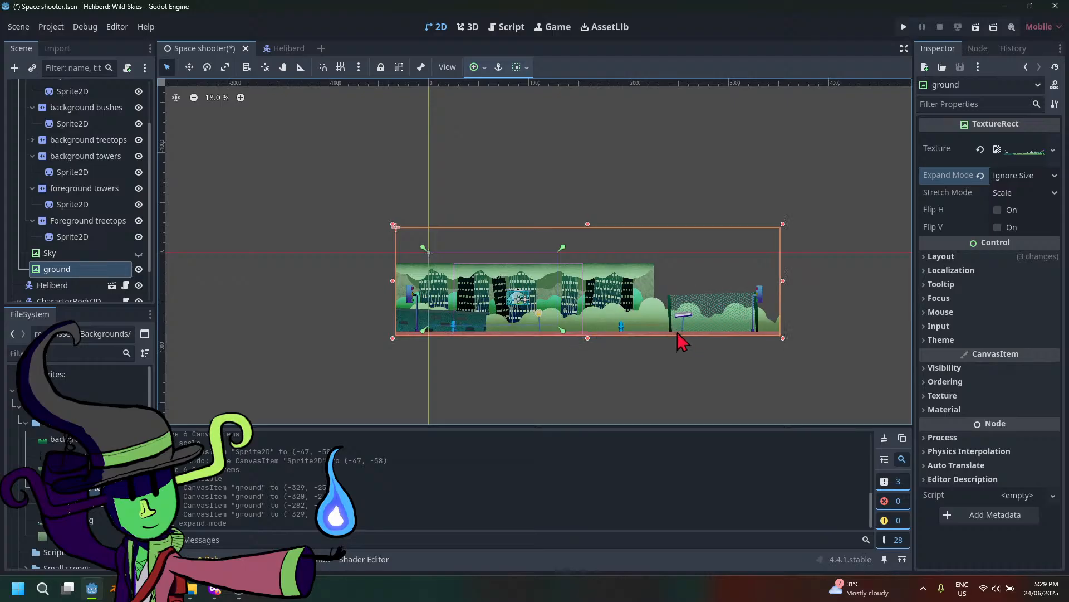
Try lowering the Camera2D zoom to 0.955, and undo it
scroll(45, 276, "down", 2)
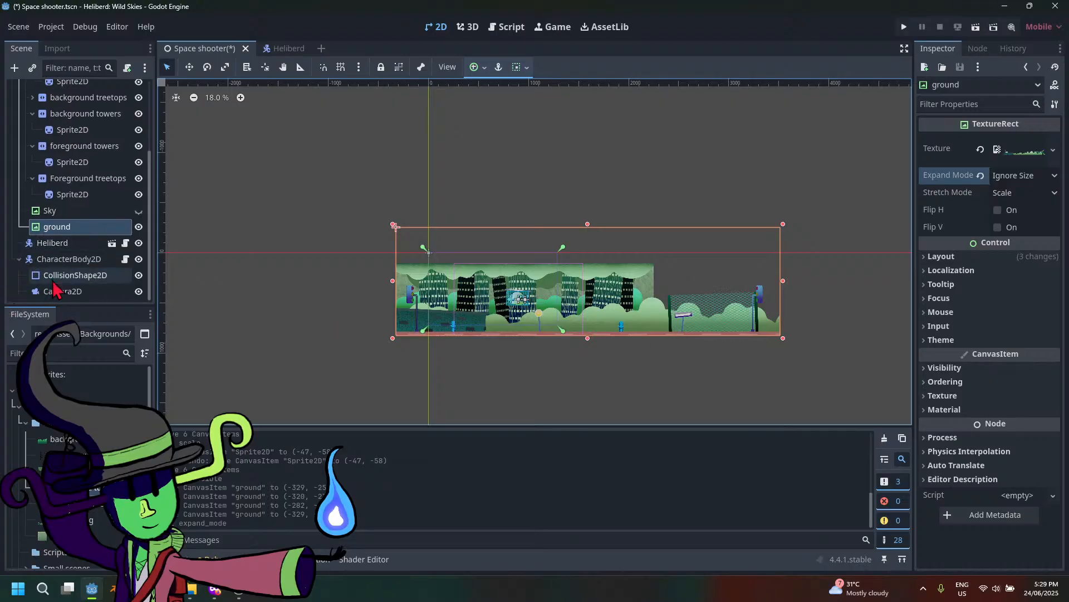
left_click(64, 292)
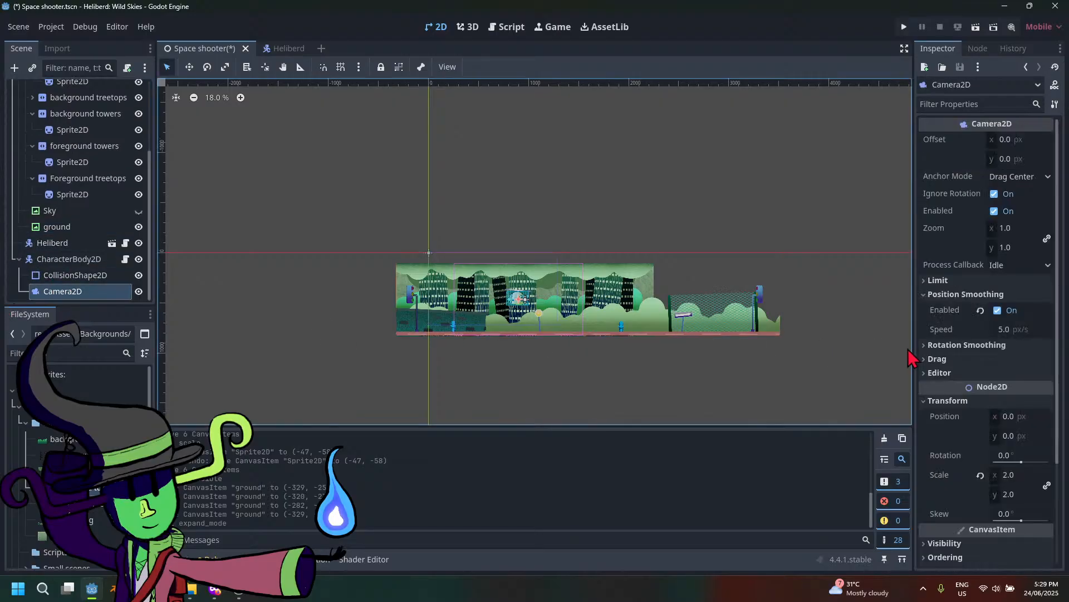
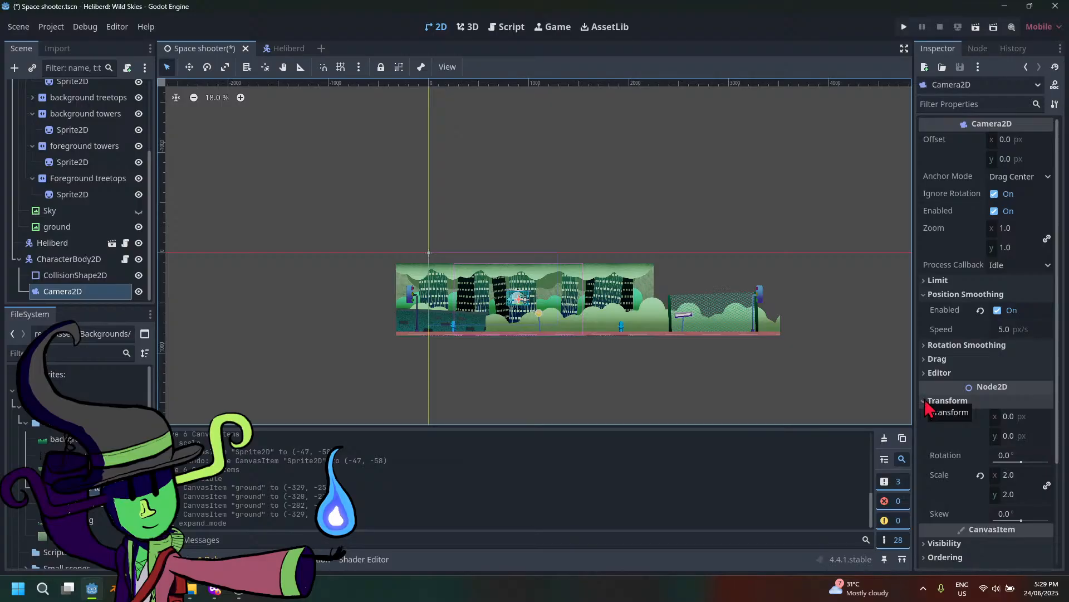
scroll(530, 337, "up", 3)
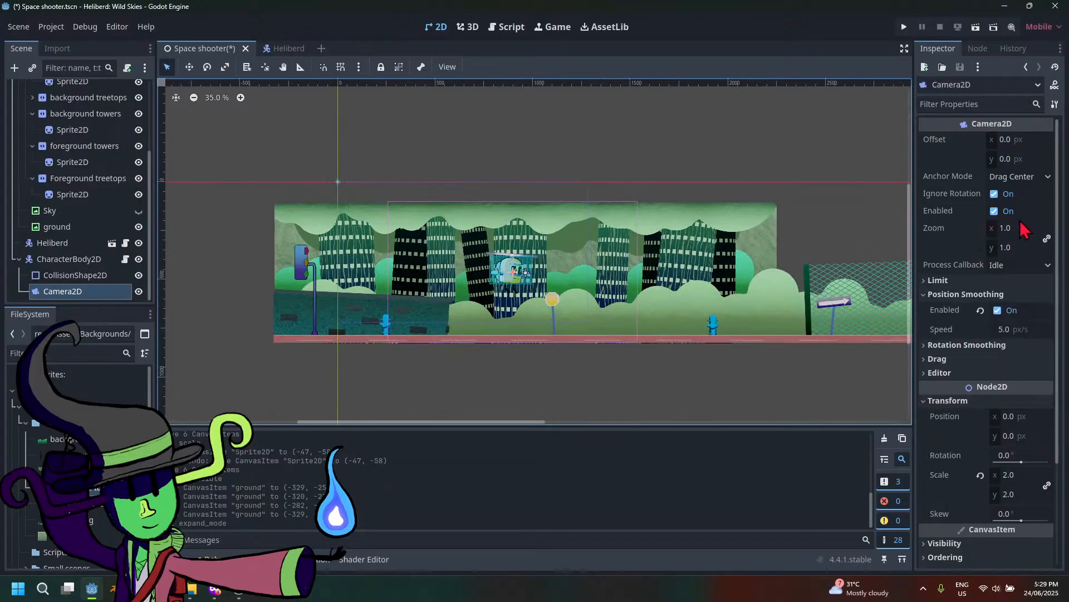
mouse_move(1023, 228)
left_mouse_down()
mouse_move(992, 229)
mouse_move(1014, 228)
left_mouse_up()
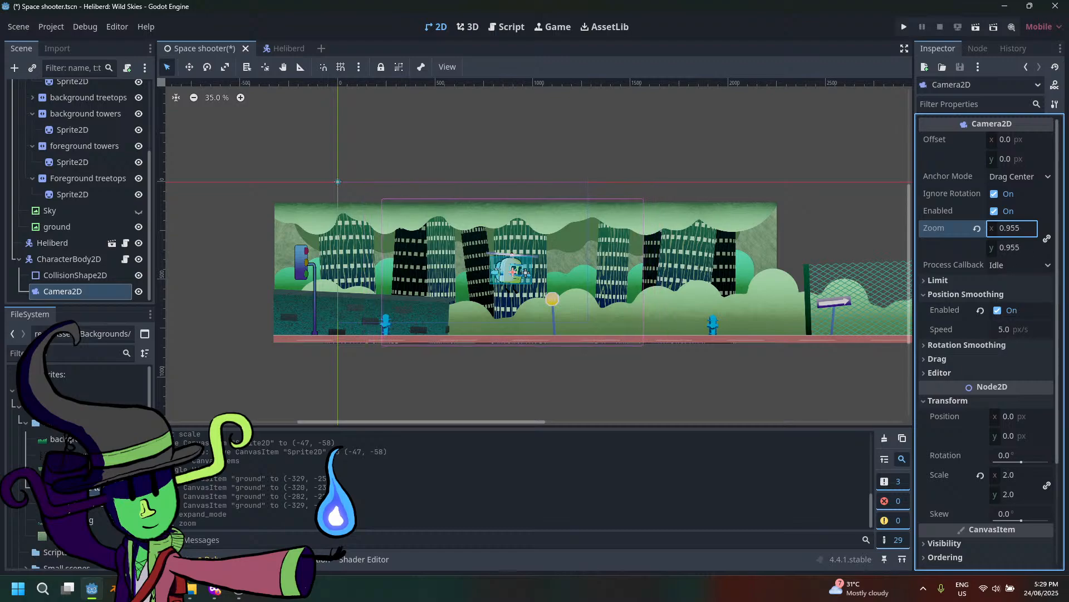
key("ctrl+z")
Undo the ground's Expand Mode change and the earlier moves, scaling and visibility changes of the ground and parallax background
key("ctrl+z")
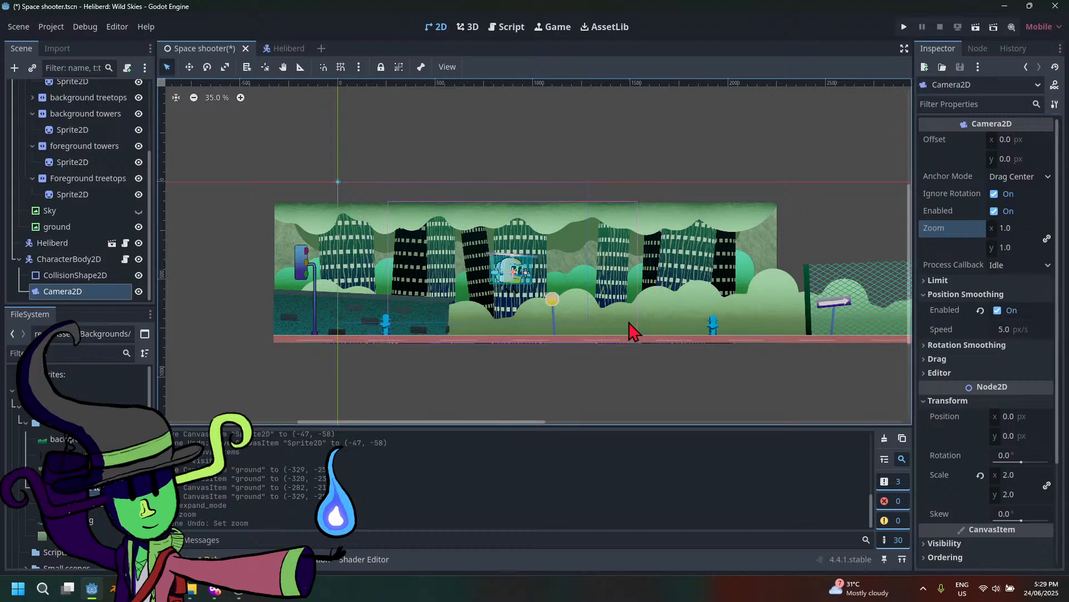
key("ctrl+z")
key("ctrl+z")
key("ctrl+z")
key("ctrl+z")
key("ctrl+z")
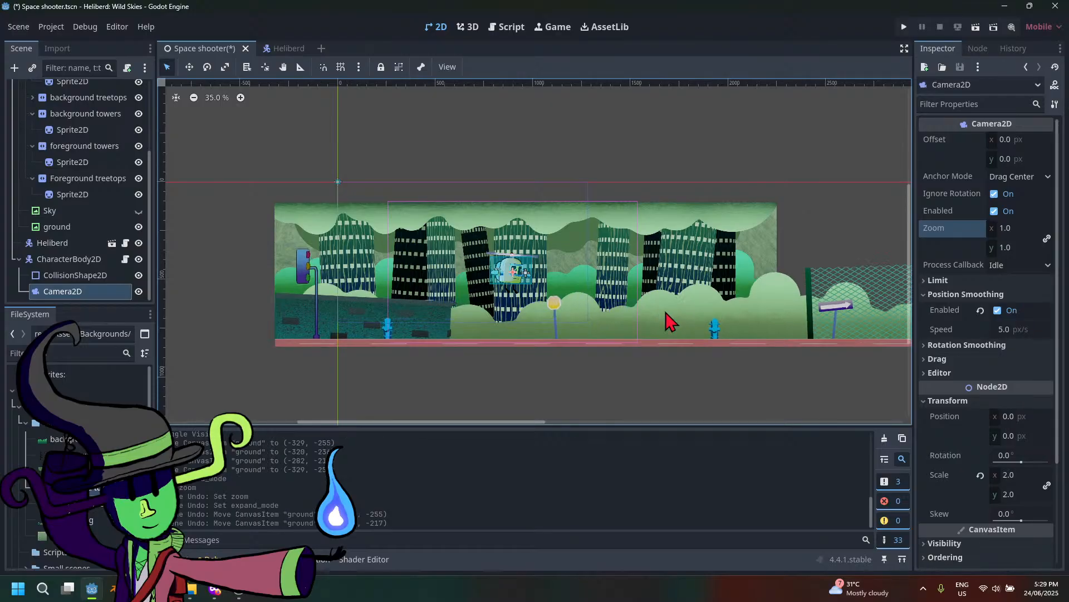
scroll(666, 309, "down", 2)
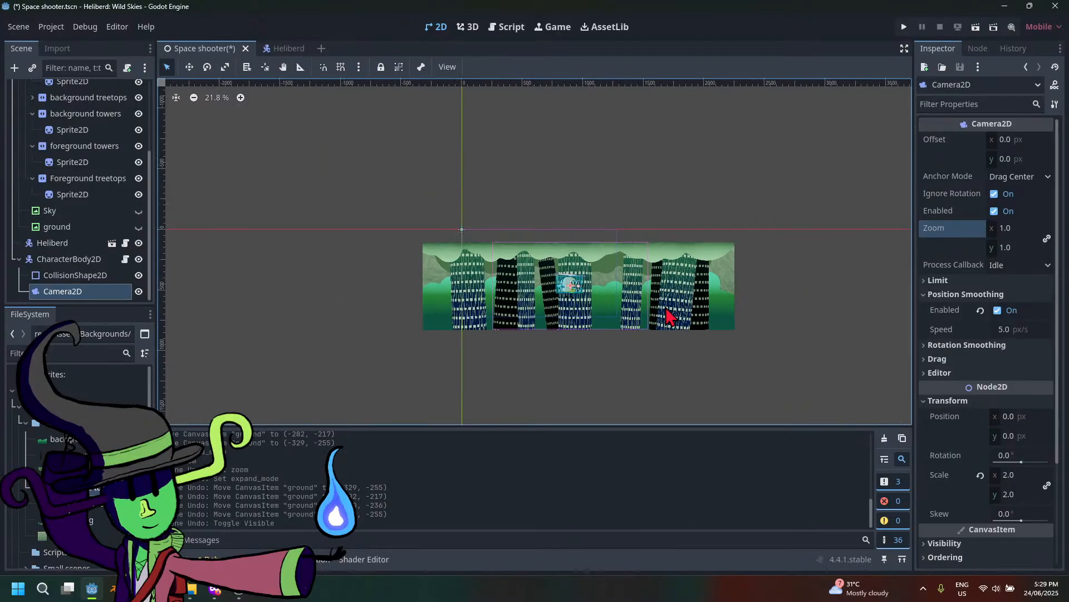
key("ctrl+z")
key("ctrl+z")
key("ctrl+z")
key("ctrl+z")
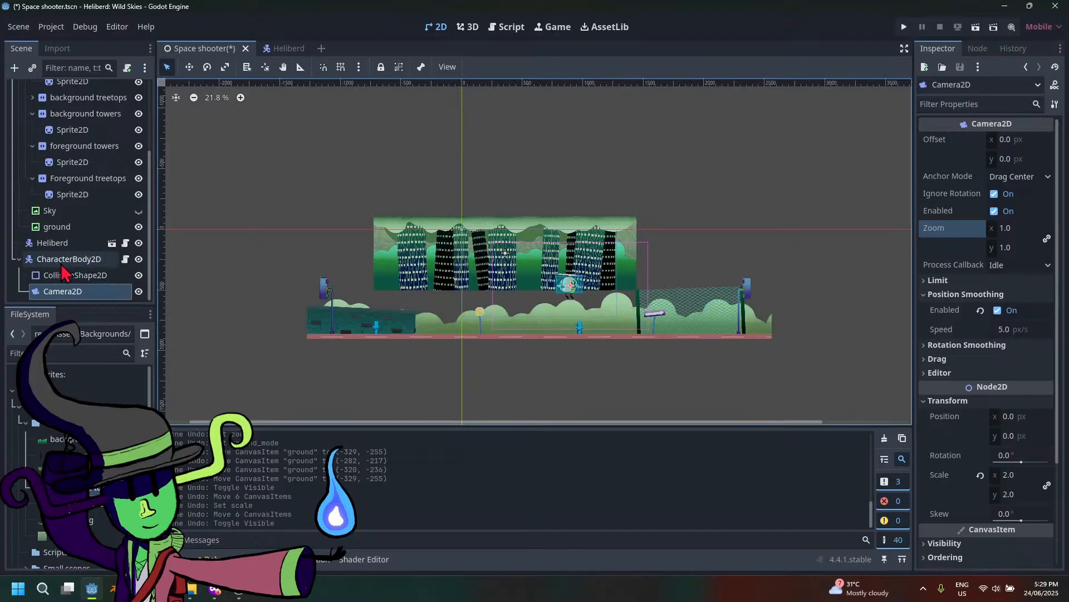
Set the ground's anchor preset to Center
left_click(71, 228)
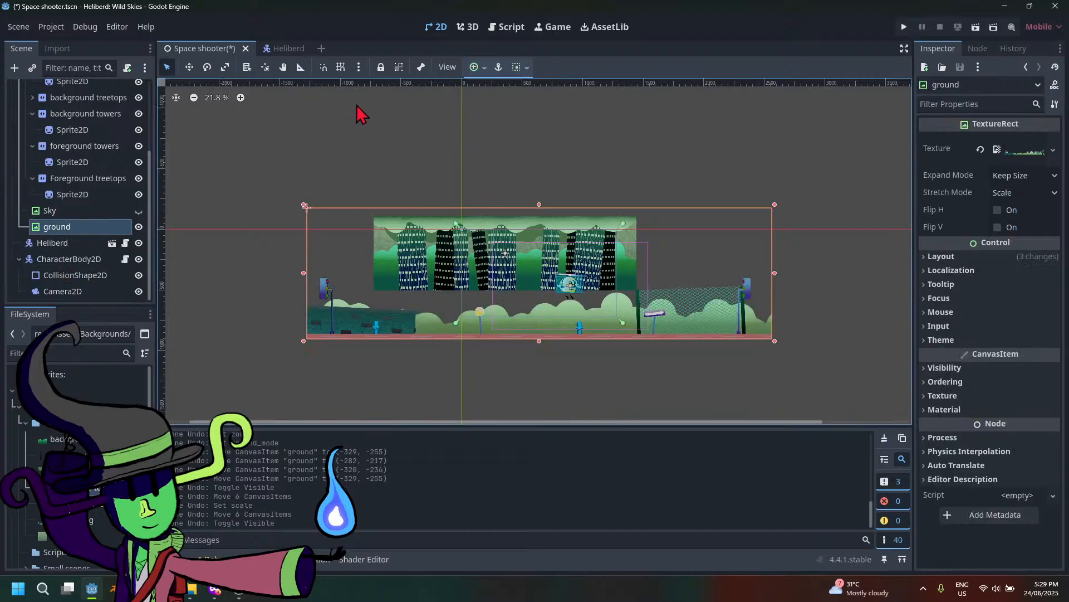
left_click(475, 67)
left_click(501, 129)
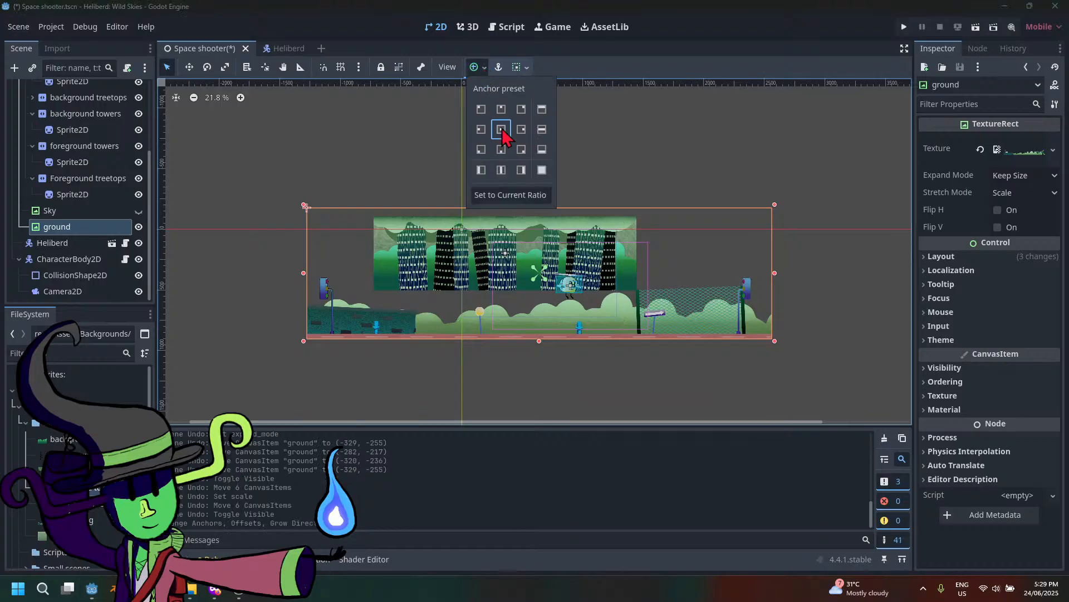
left_click(502, 130)
scroll(435, 317, "up", 1)
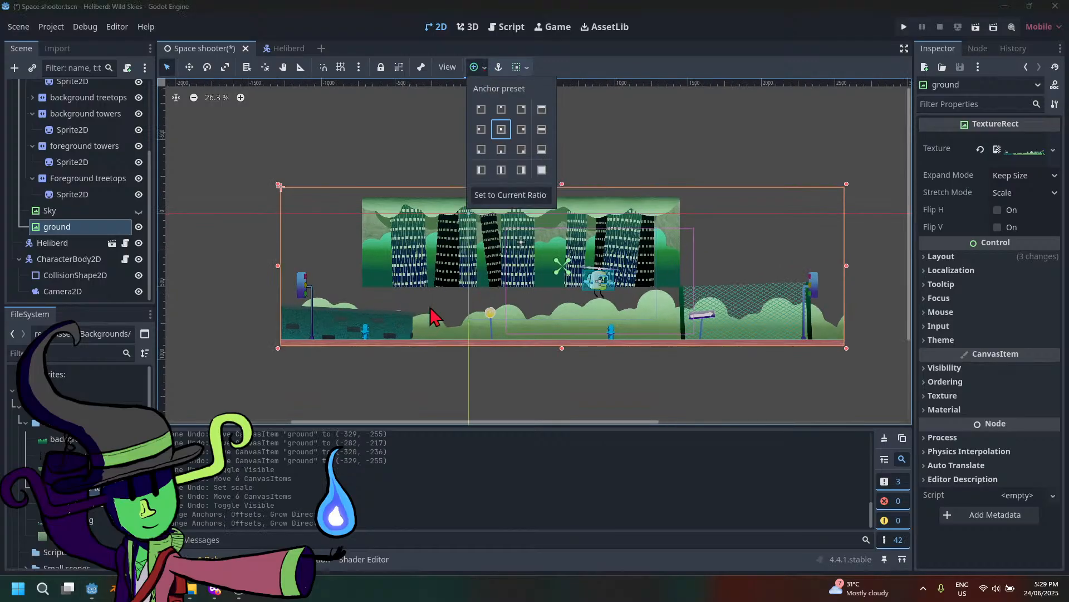
left_click(579, 342)
Set the Camera2D zoom to 0.76 so its frame takes in more of the level
left_click(56, 292)
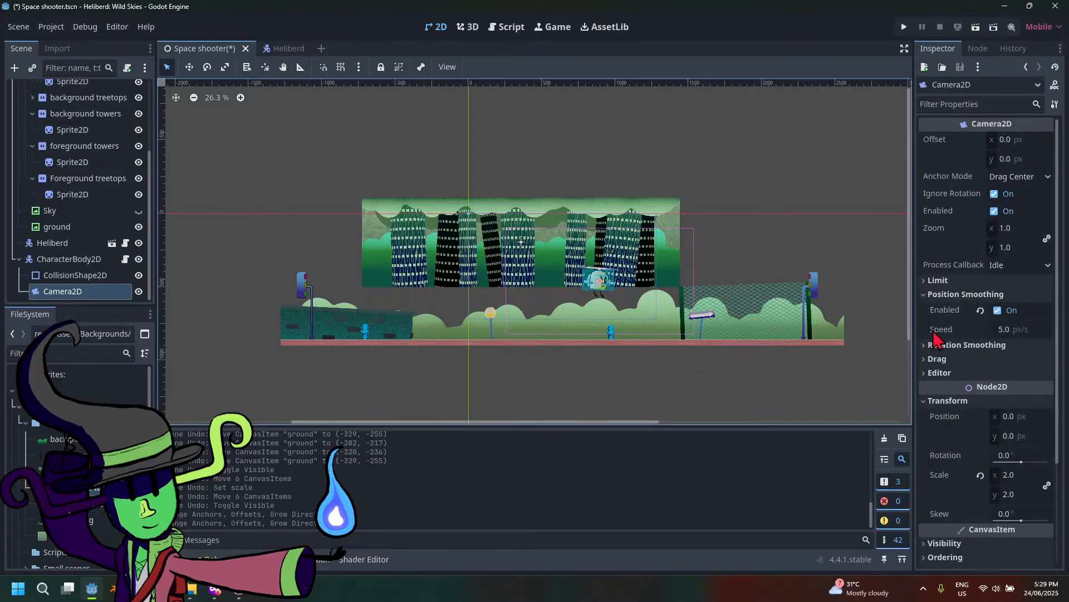
left_click_drag(1020, 249, 995, 249)
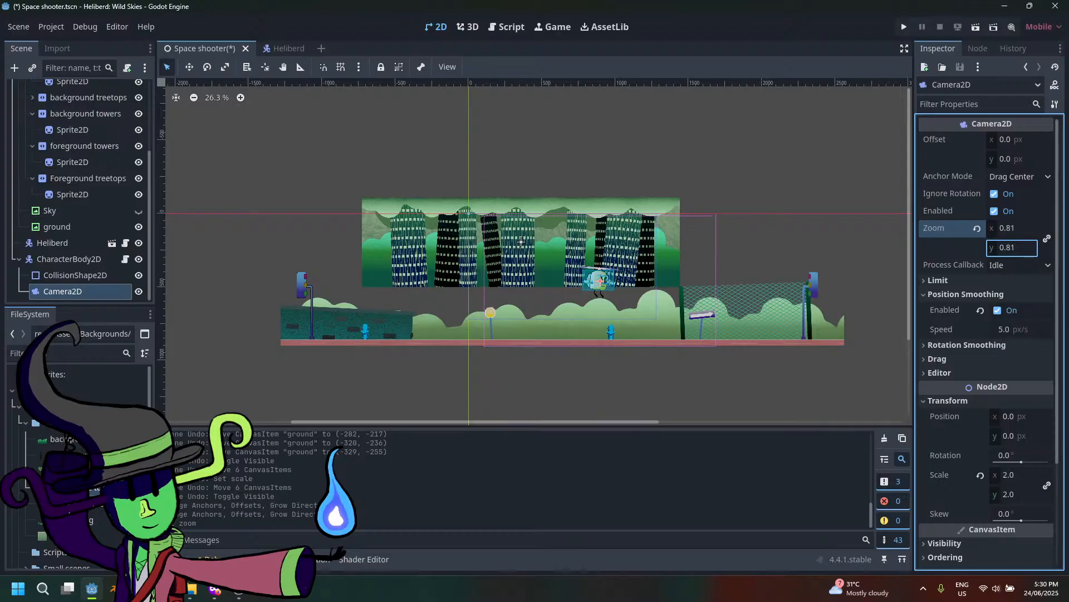
scroll(780, 323, "up", 3)
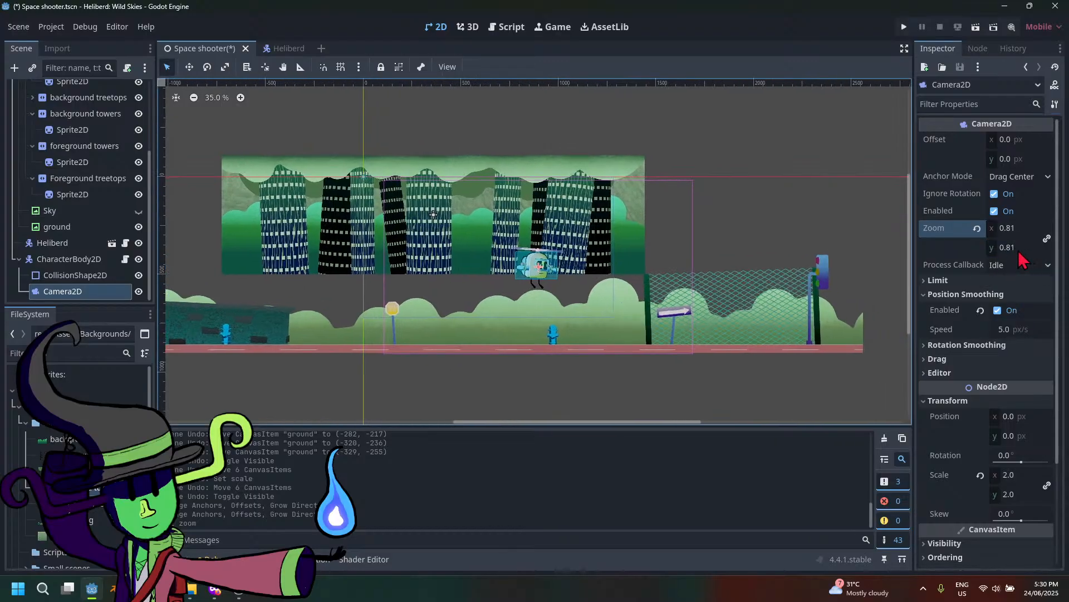
left_click(528, 271)
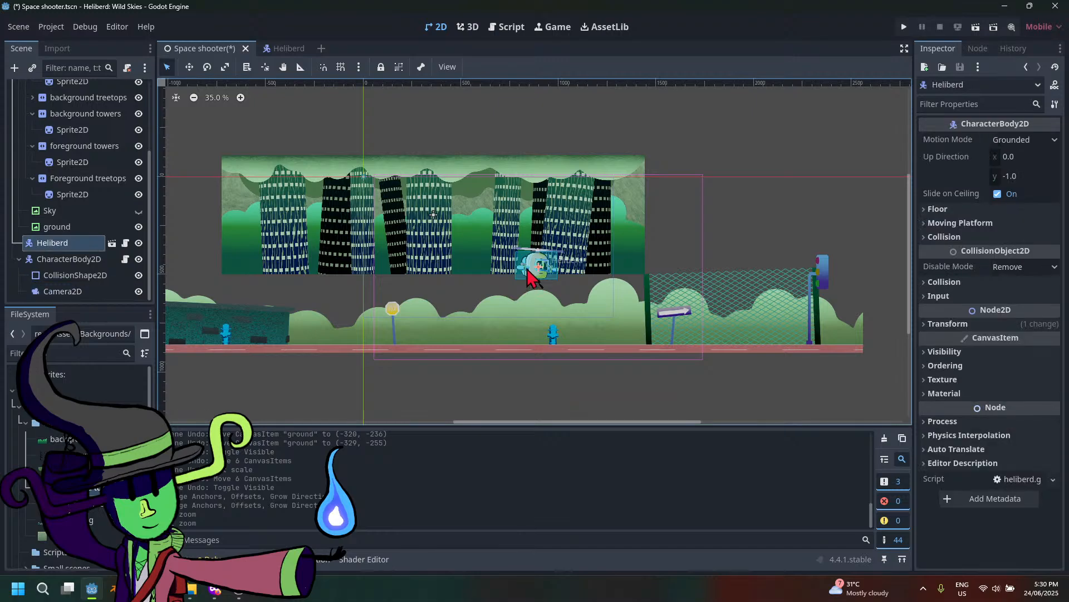
left_click_drag(527, 271, 530, 267)
key("ctrl+z")
left_click(604, 311)
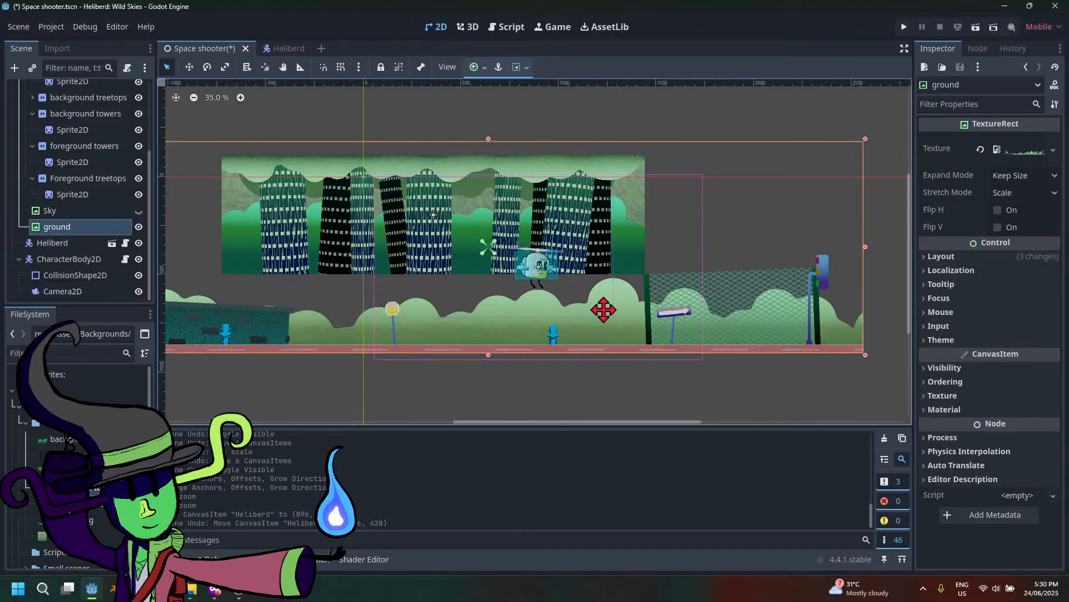
left_click_drag(603, 310, 607, 315)
key("ctrl+z")
Move the Camera2D slightly up to position (-9, -34) so its frame's lower edge meets the underside of the road
left_click(98, 293)
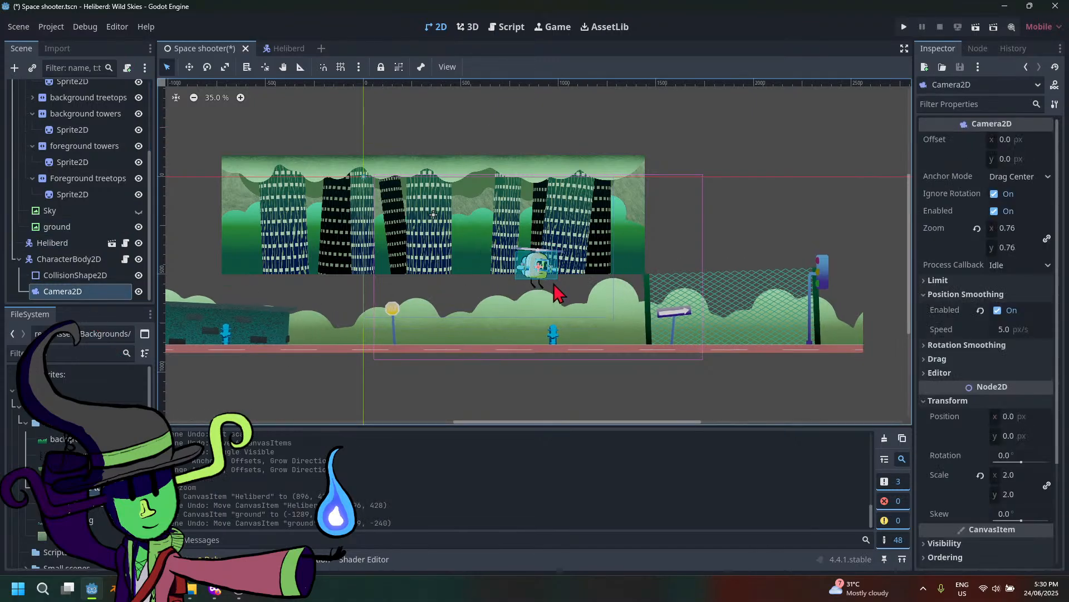
mouse_move(539, 264)
left_mouse_down()
mouse_move(535, 245)
mouse_move(536, 262)
left_mouse_up()
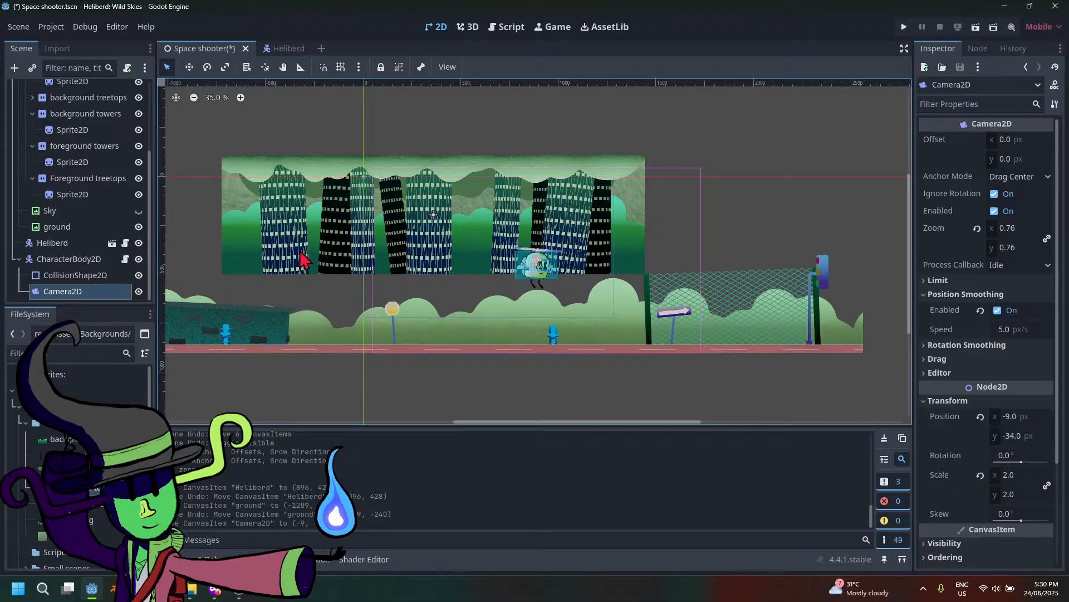
Try to move the ParallaxBackground and all its layers down toward the ground, and undo the move
scroll(90, 190, "up", 3)
left_click(80, 122)
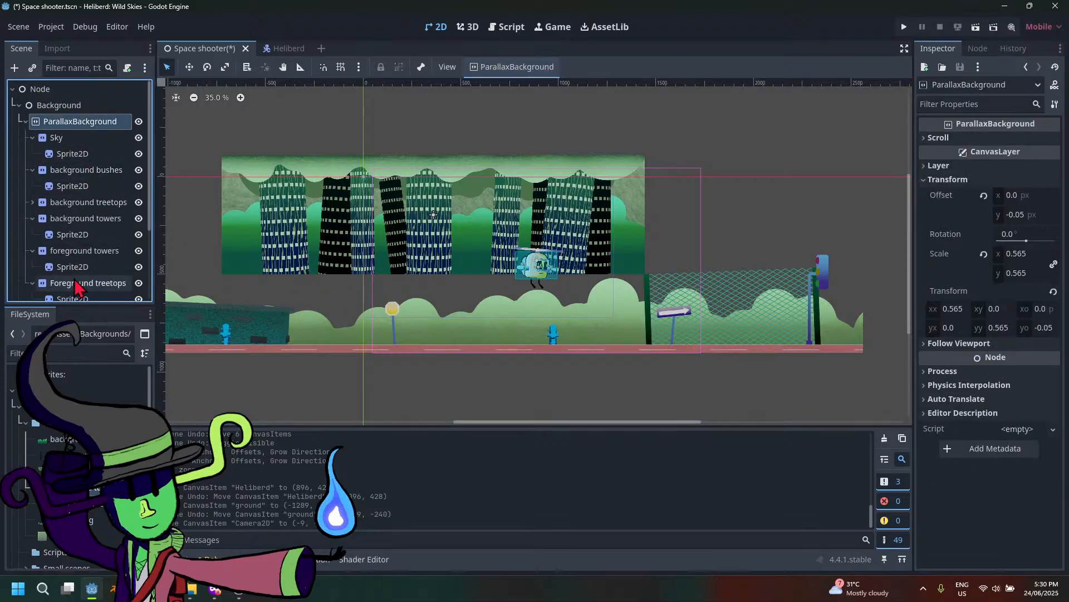
scroll(80, 279, "down", 3)
left_click(103, 218, "shift")
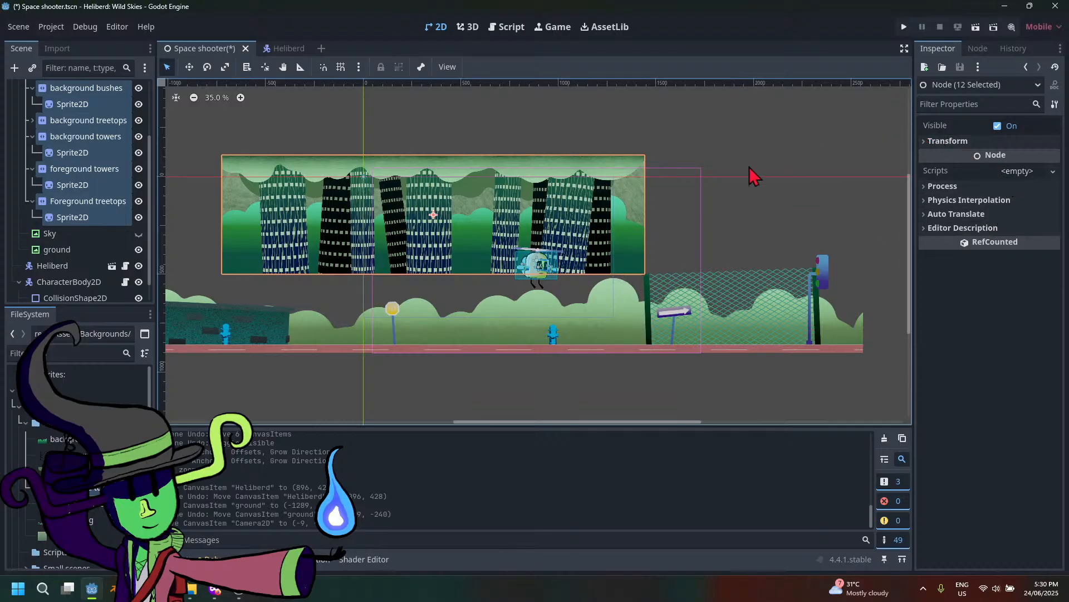
left_click_drag(508, 245, 556, 272)
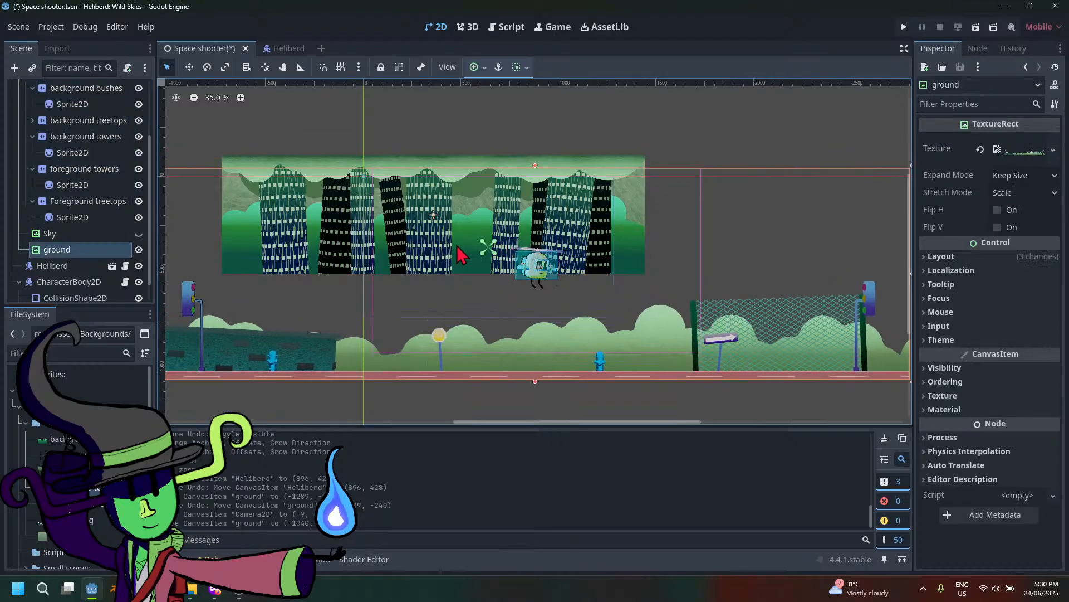
key("ctrl+z")
Hide the ground and scale the ParallaxBackground with all its layers and sprites to 0.955
scroll(99, 111, "up", 2)
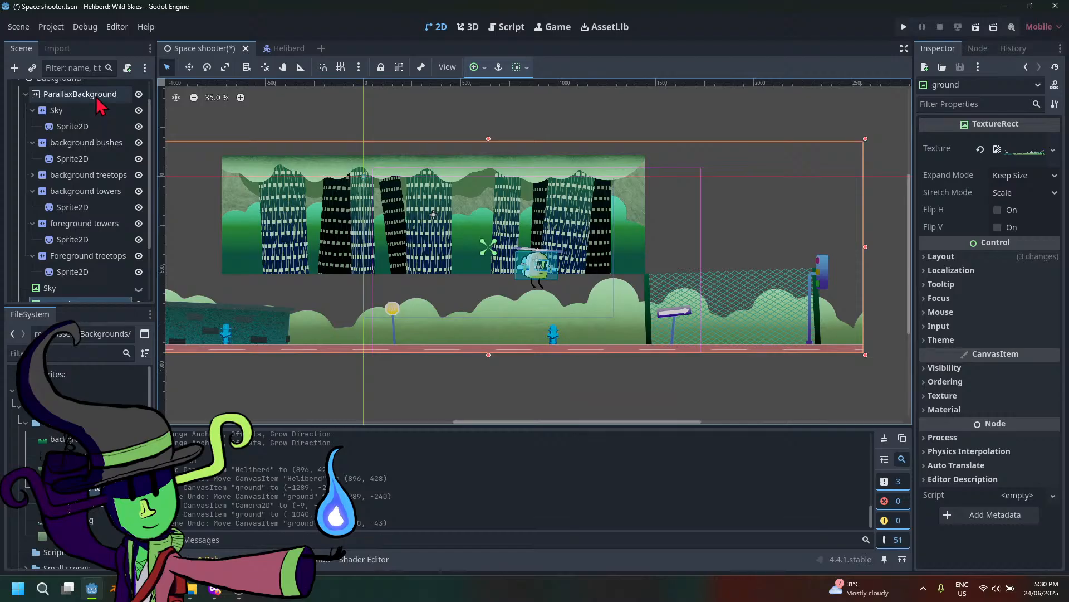
scroll(128, 276, "down", 2)
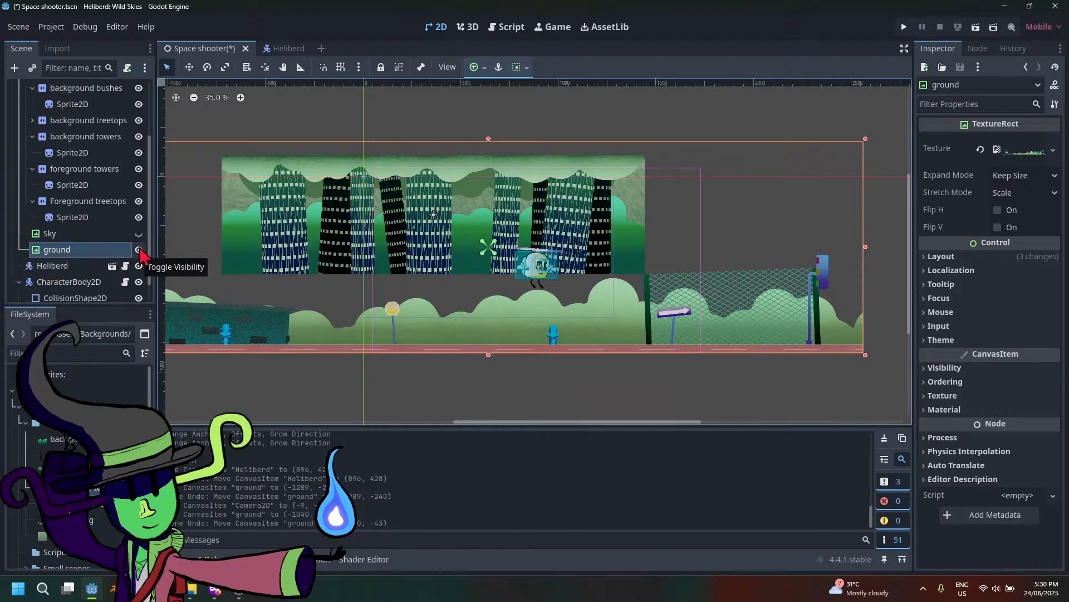
left_click(139, 250)
left_click(70, 217)
scroll(67, 184, "up", 3)
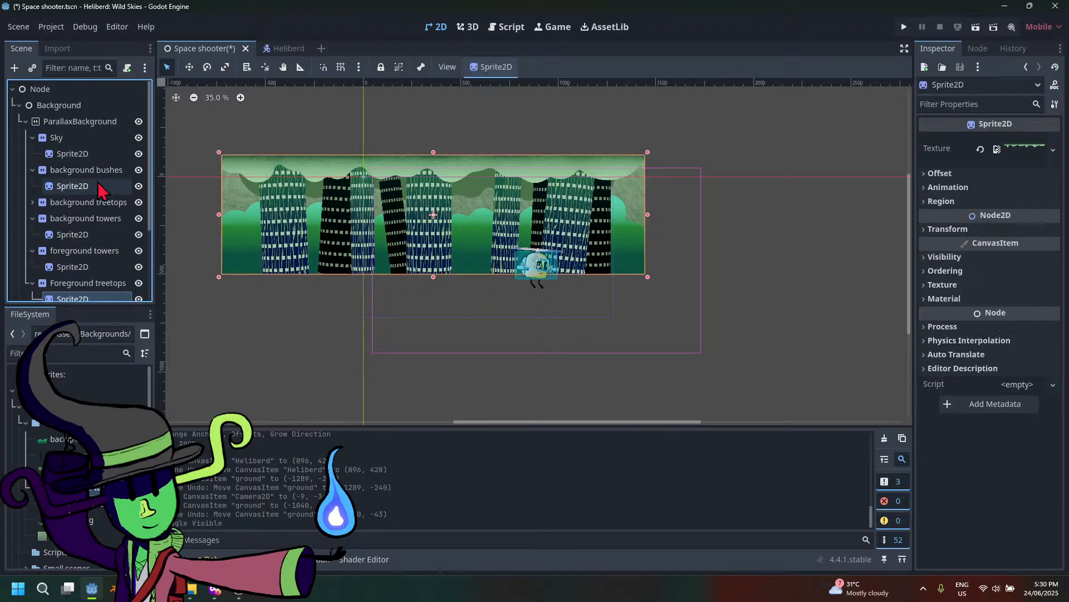
left_click(99, 127, "shift")
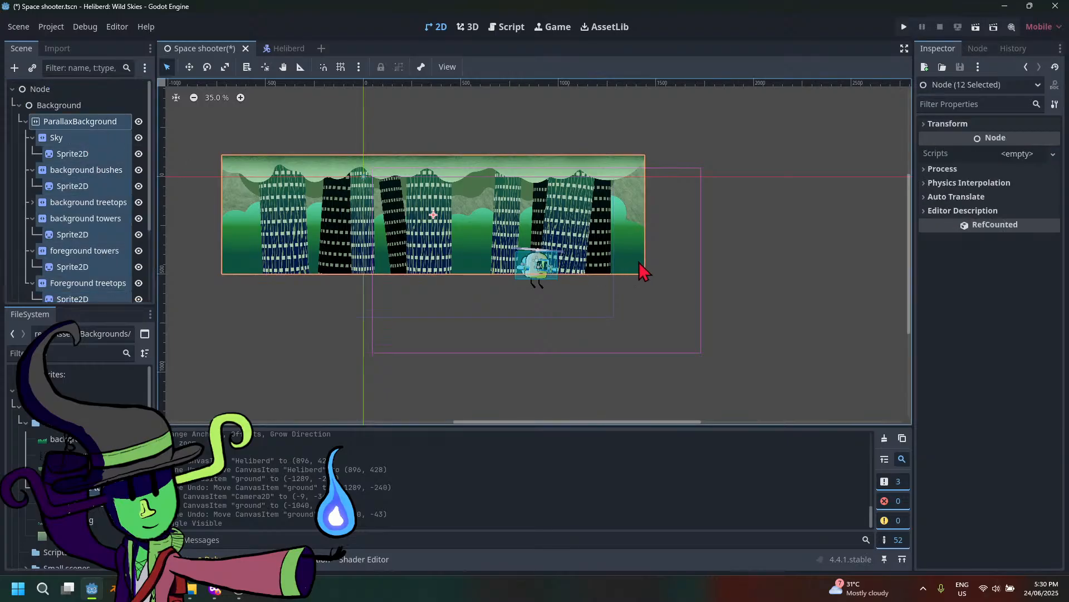
left_click(978, 126)
mouse_move(1022, 141)
left_mouse_down()
mouse_move(1038, 141)
mouse_move(1020, 141)
left_mouse_up()
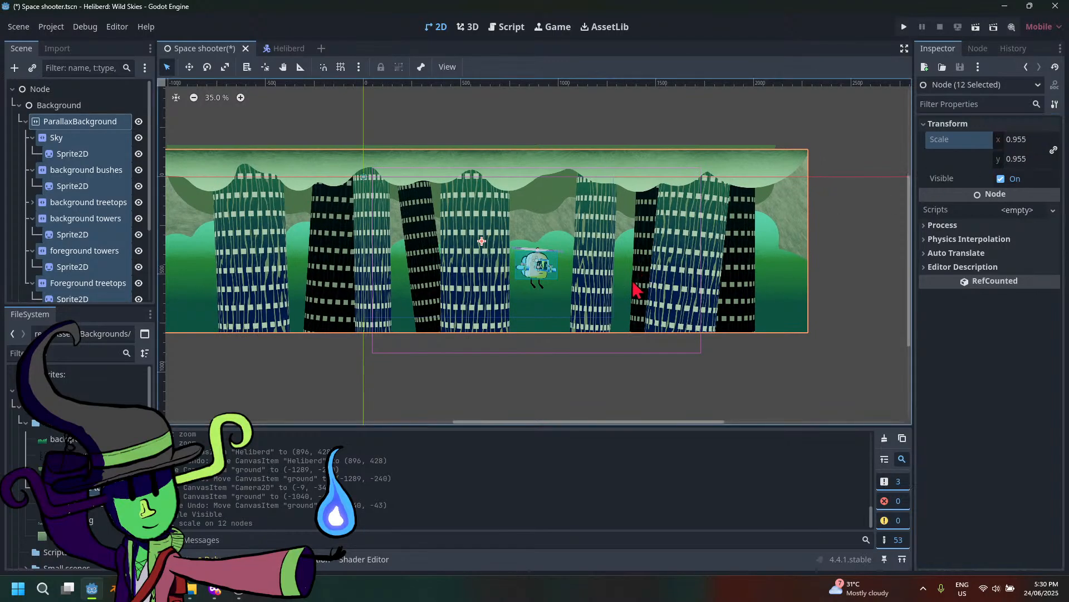
Move the scaled parallax layers right and down until they fill the camera frame to its lower edge, and save the scene
left_click_drag(636, 290, 680, 298)
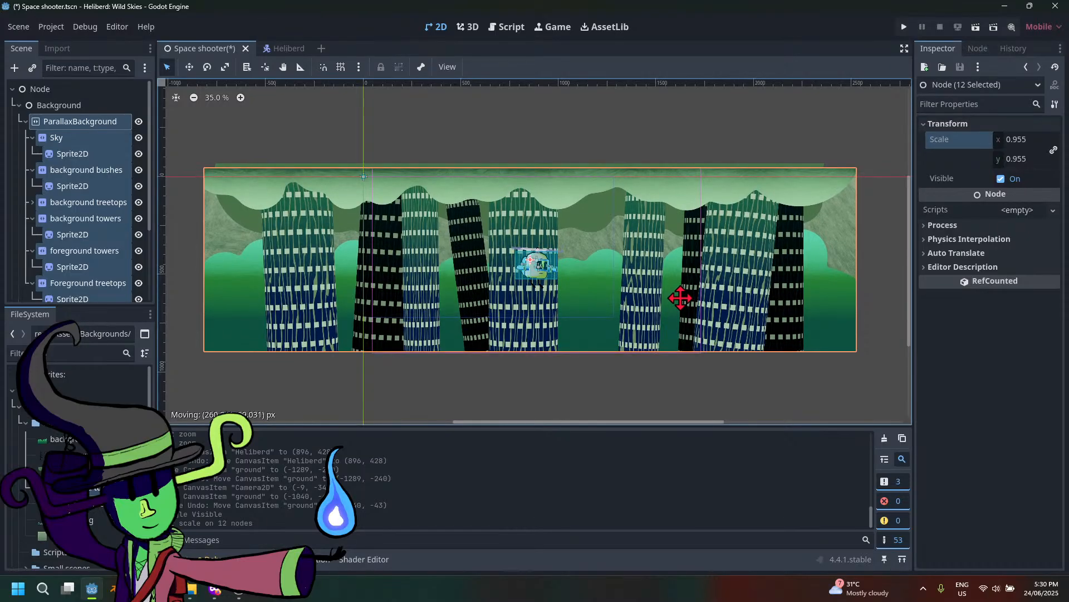
left_click_drag(680, 298, 680, 298)
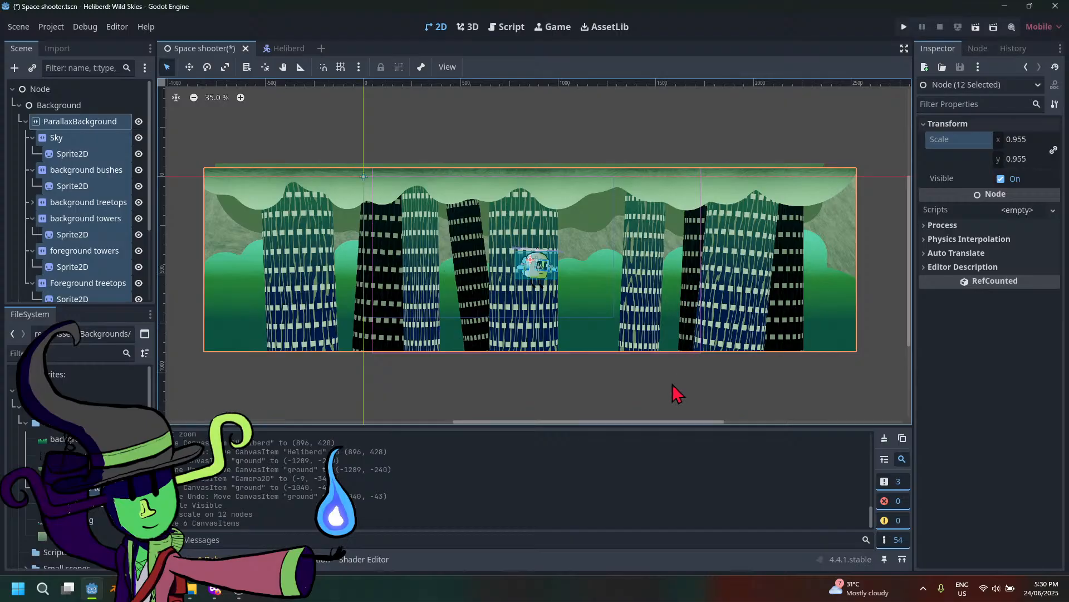
key("ctrl+s")
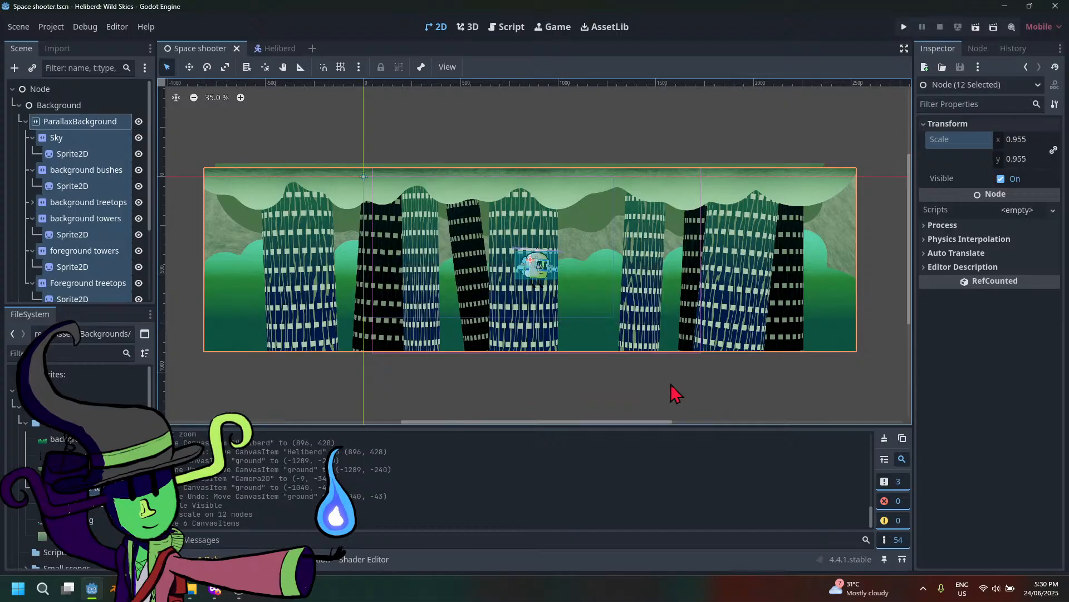
Nudge the parallax layers right to line up with the ground's right end, and show the ground again
left_click(25, 121)
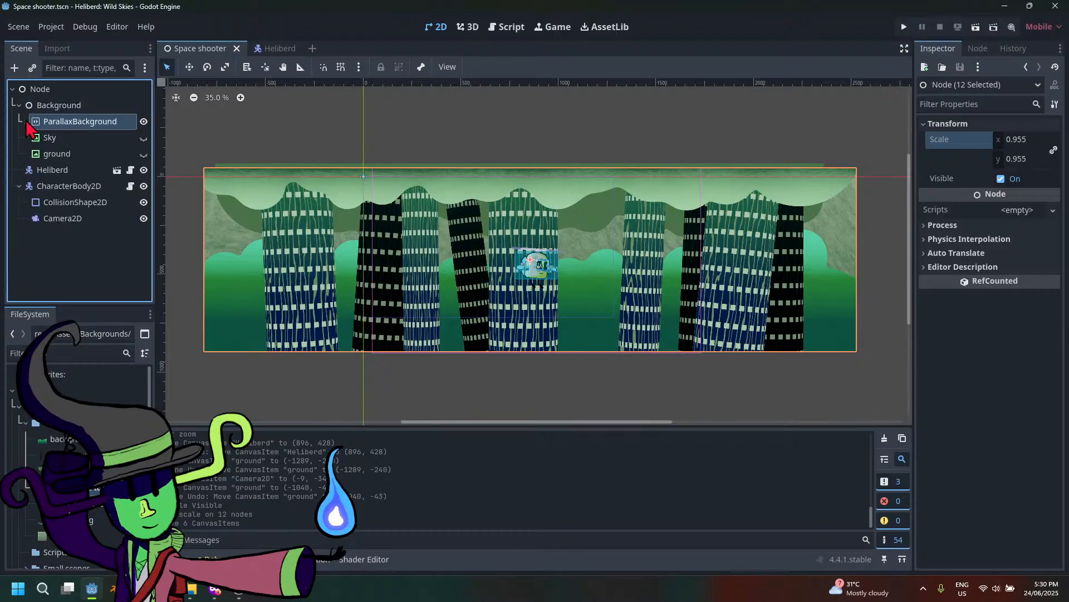
left_click(144, 155)
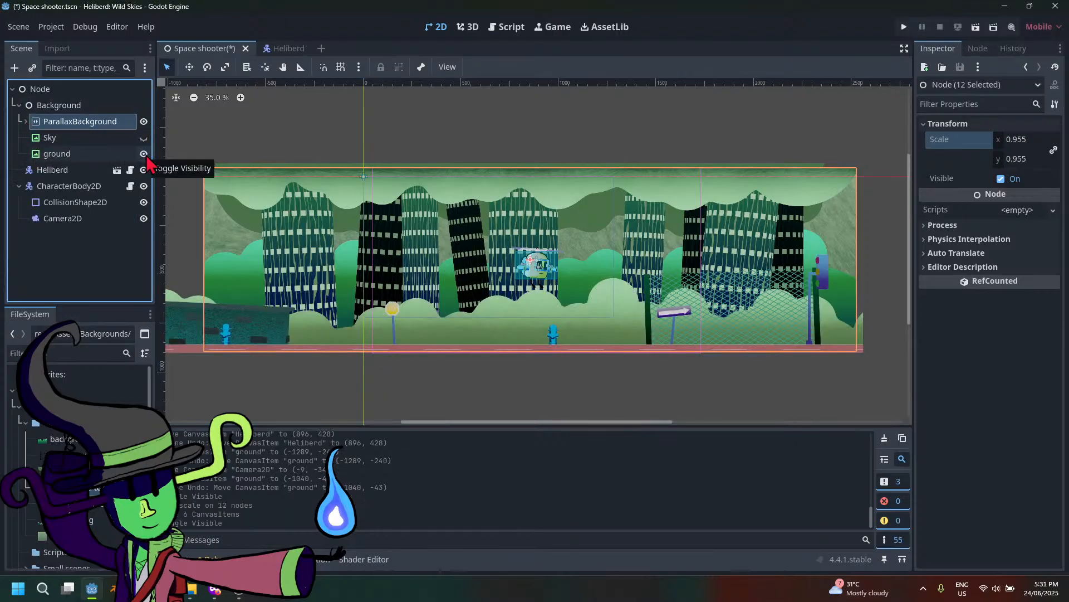
left_click(144, 155)
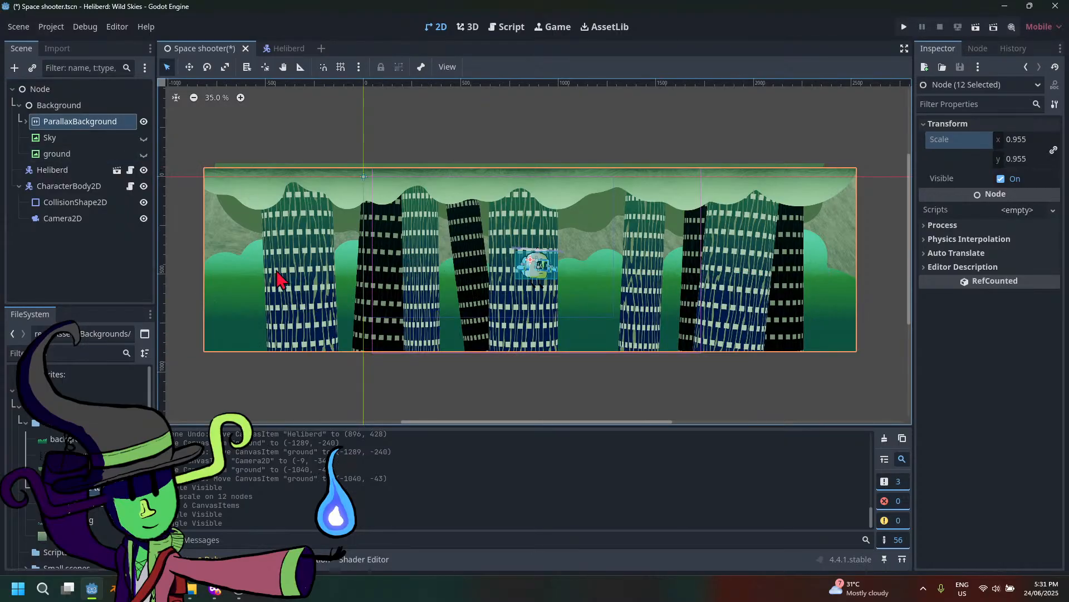
left_click_drag(277, 271, 282, 270)
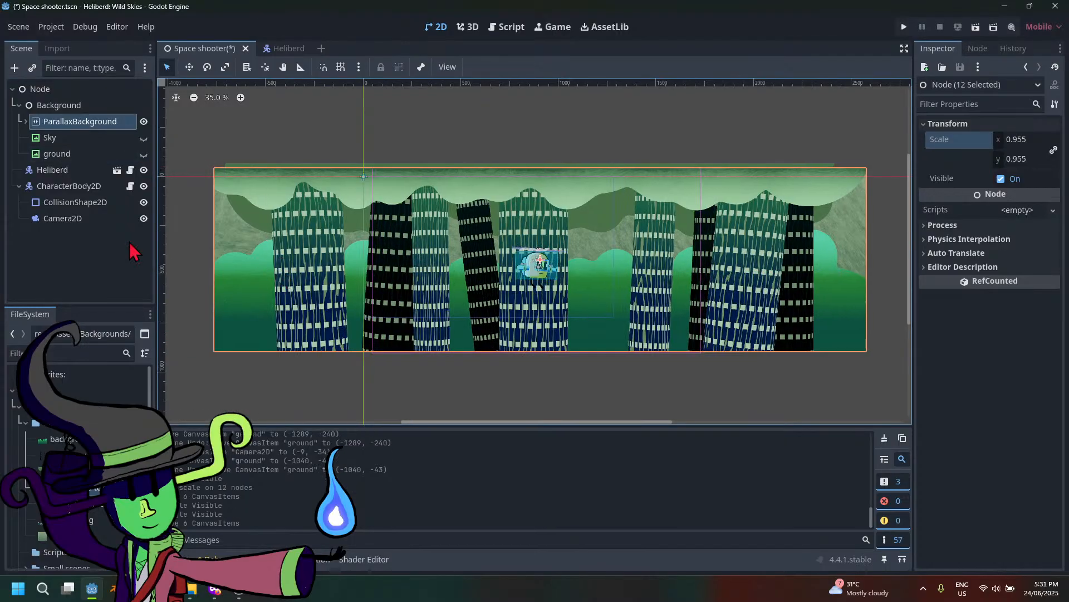
left_click(144, 154)
scroll(408, 259, "down", 2)
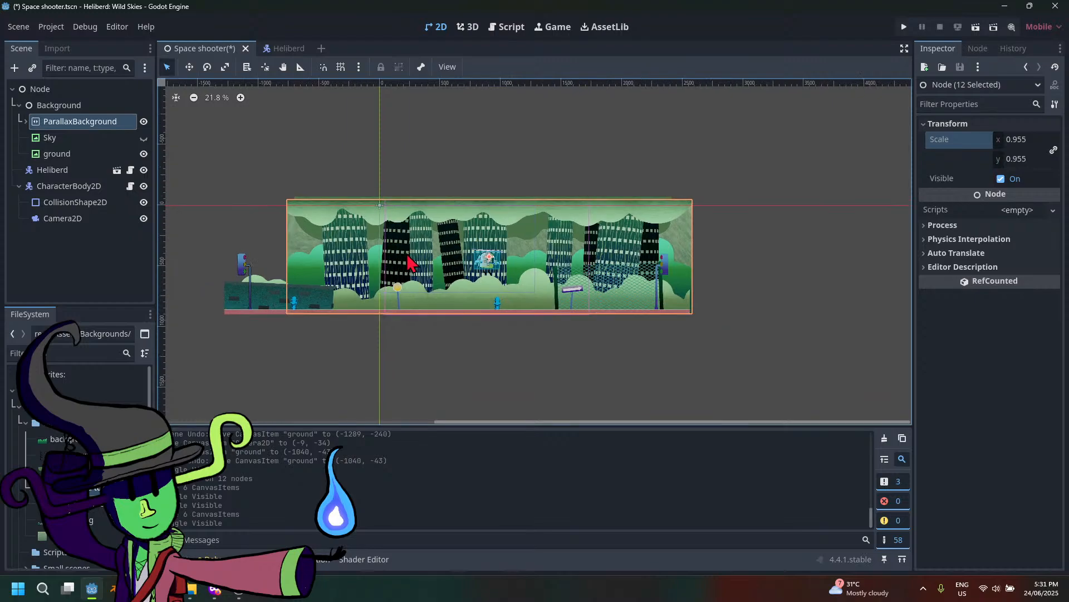
Try scaling the ParallaxBackground with all its layers and sprites to 1.04, undo it with the accidental ground move, and keep the ground shown
left_click(144, 154)
left_click_drag(1031, 158, 1047, 159)
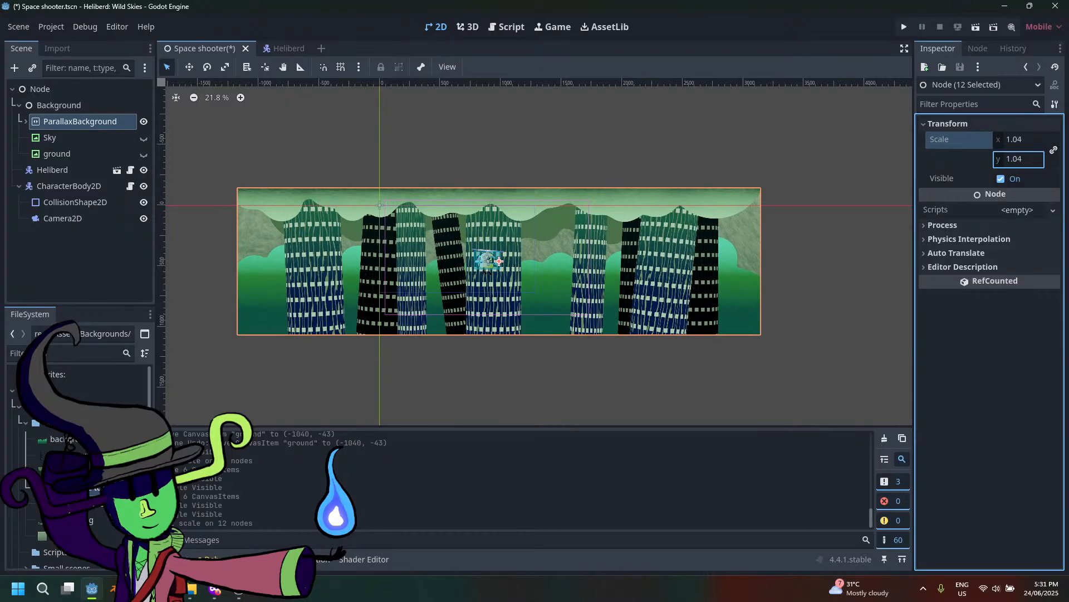
left_click(144, 154)
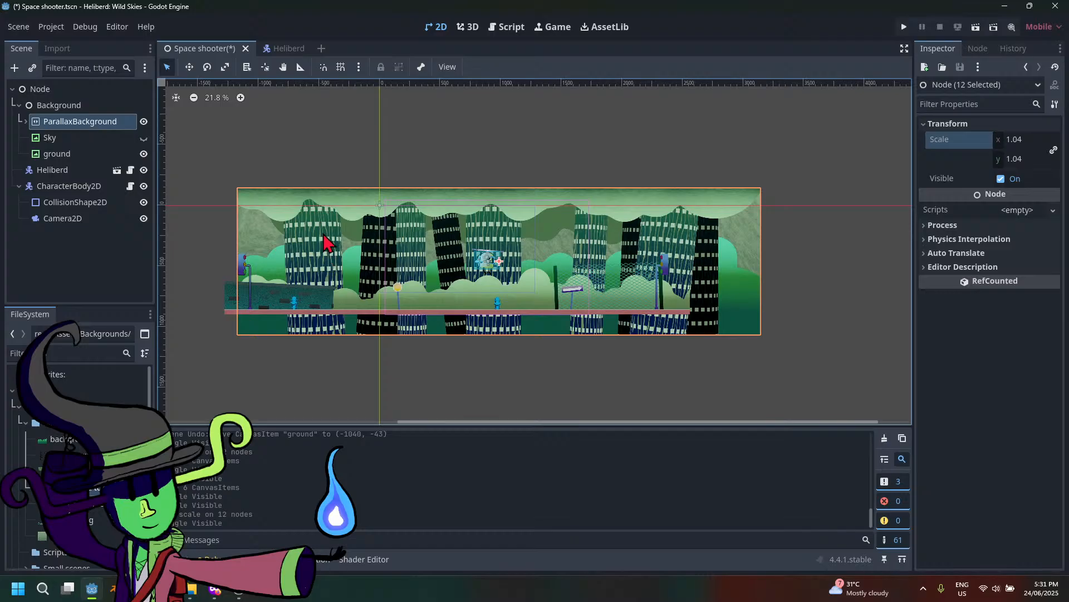
left_click_drag(261, 194, 257, 185)
key("ctrl+z")
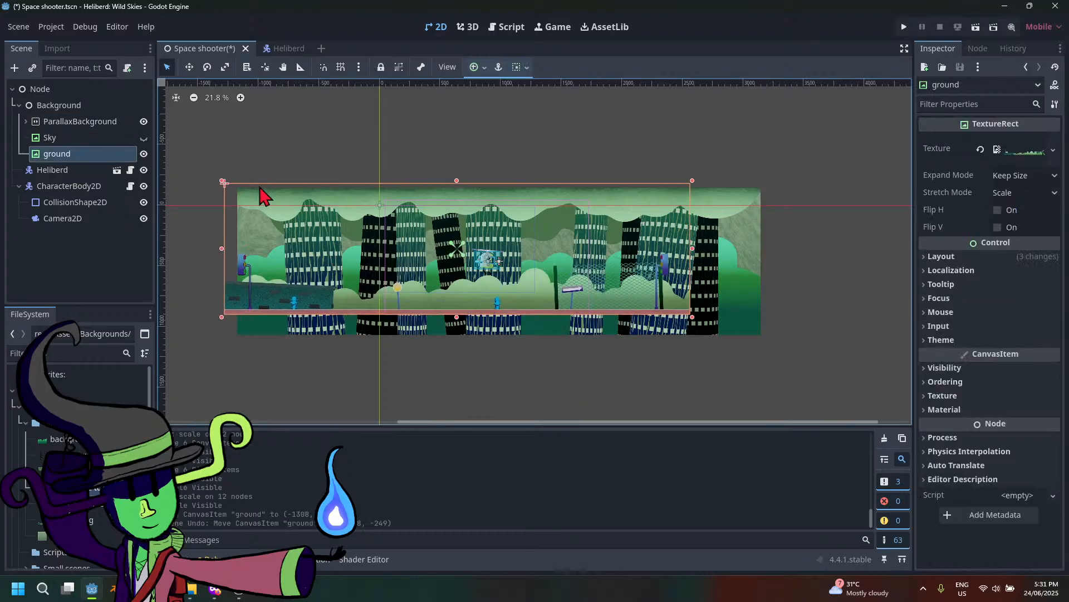
key("ctrl+z")
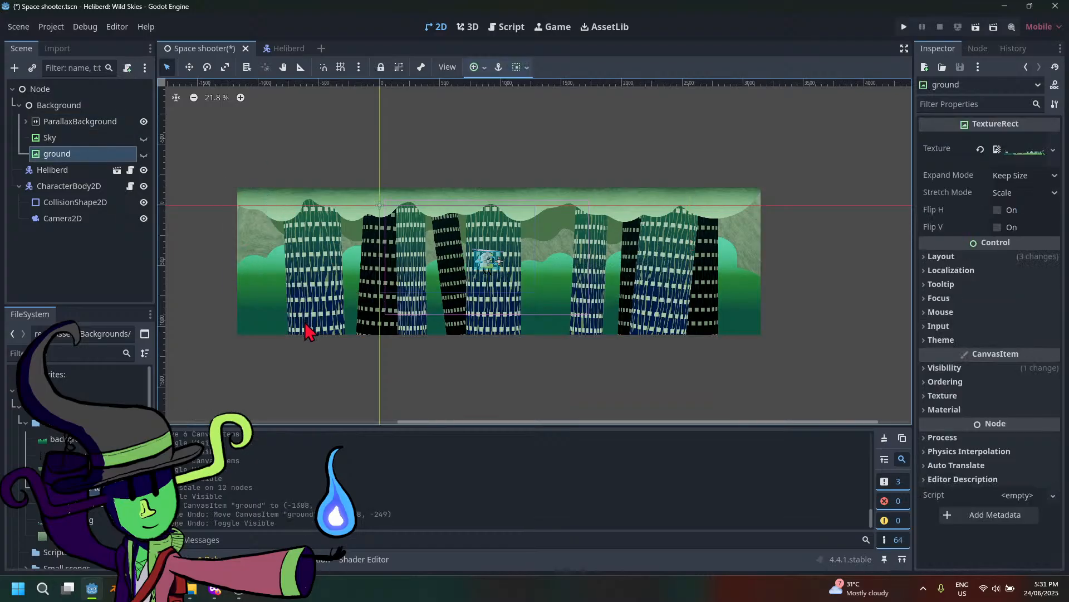
key("ctrl+z")
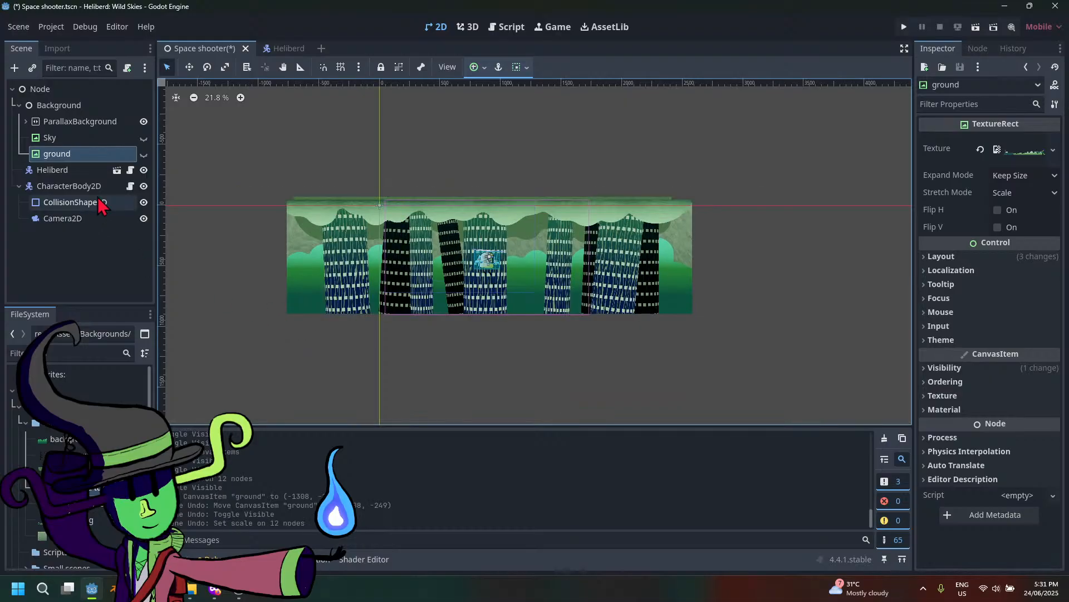
left_click(144, 154)
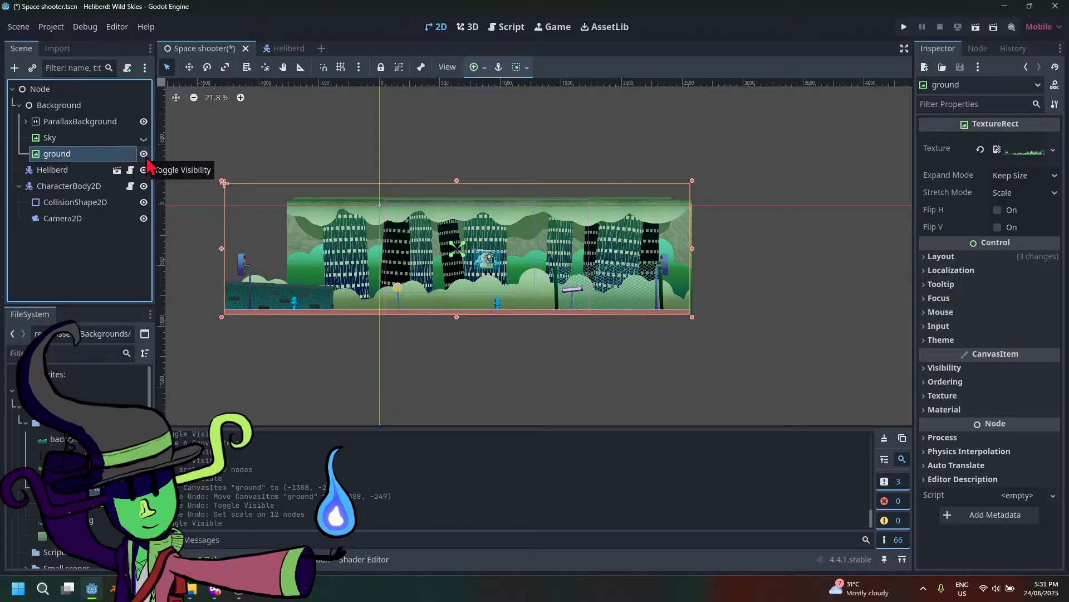
Scale the ParallaxBackground with all its layers and sprites to 1.125, and move the enlarged layers left and slightly up behind the ground
left_click(70, 122)
left_click(25, 121)
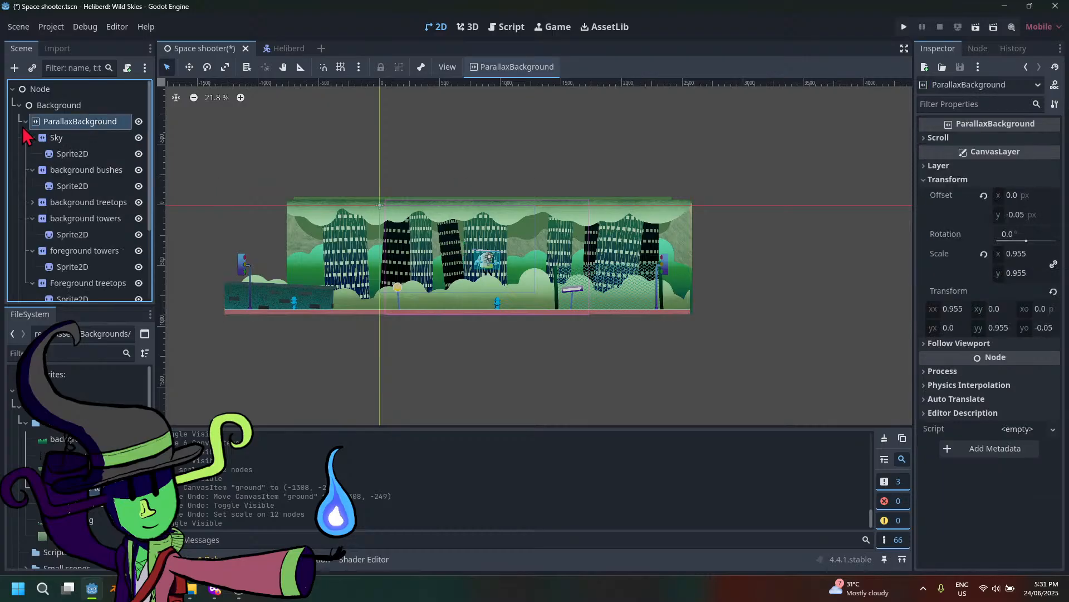
scroll(75, 251, "down", 3)
scroll(78, 281, "up", 2)
left_click(62, 221, "shift")
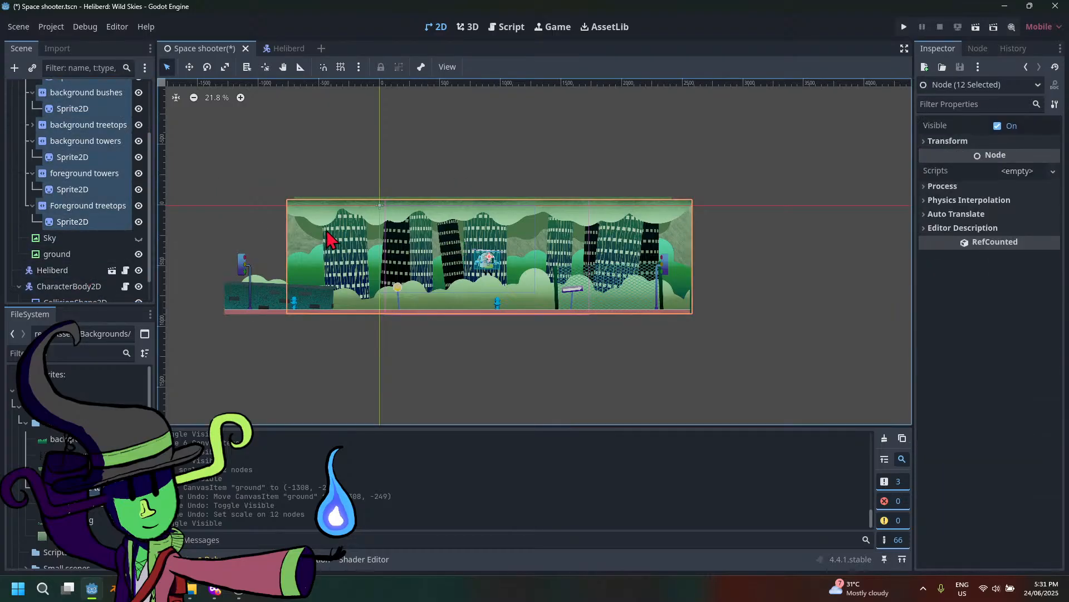
left_click(942, 141)
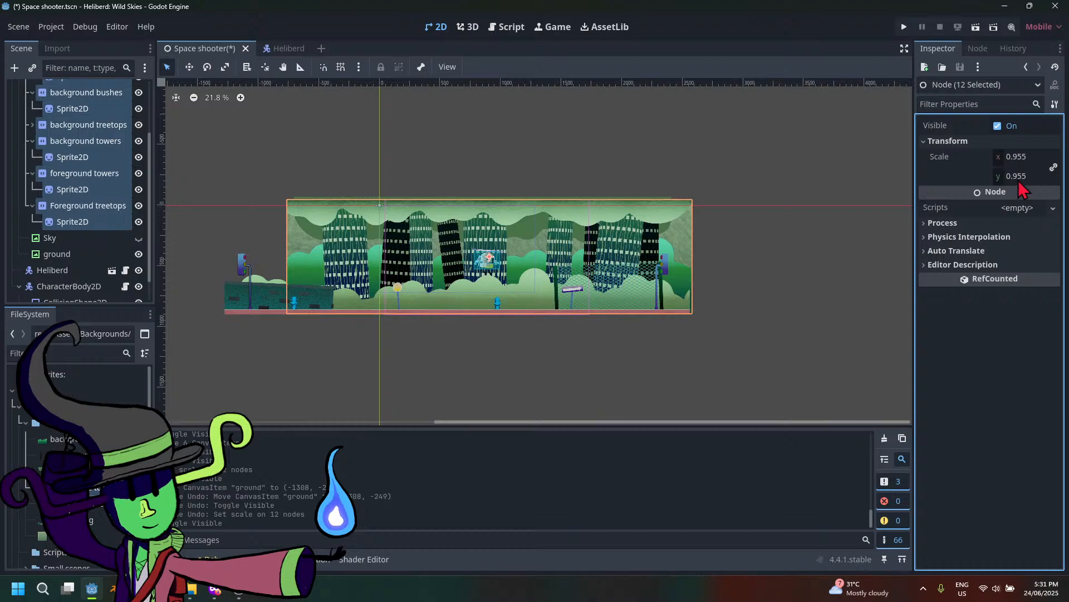
left_click_drag(1018, 180, 1056, 180)
left_click_drag(811, 346, 712, 324)
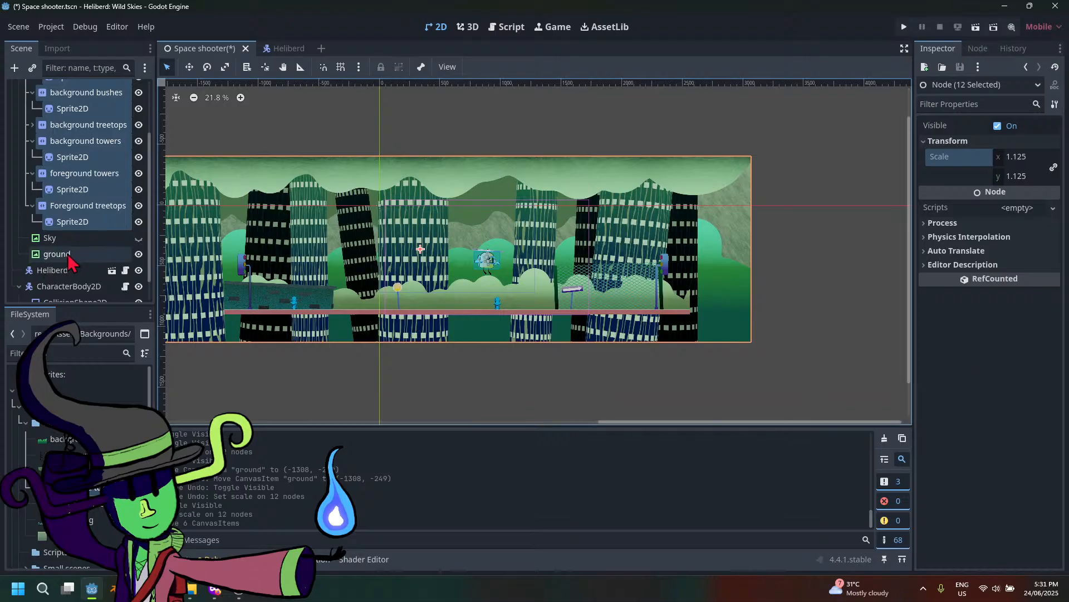
Select the Background node with all its parallax layers and sprites, and shift the layers right and slightly up past the ground's right end
left_click(68, 255)
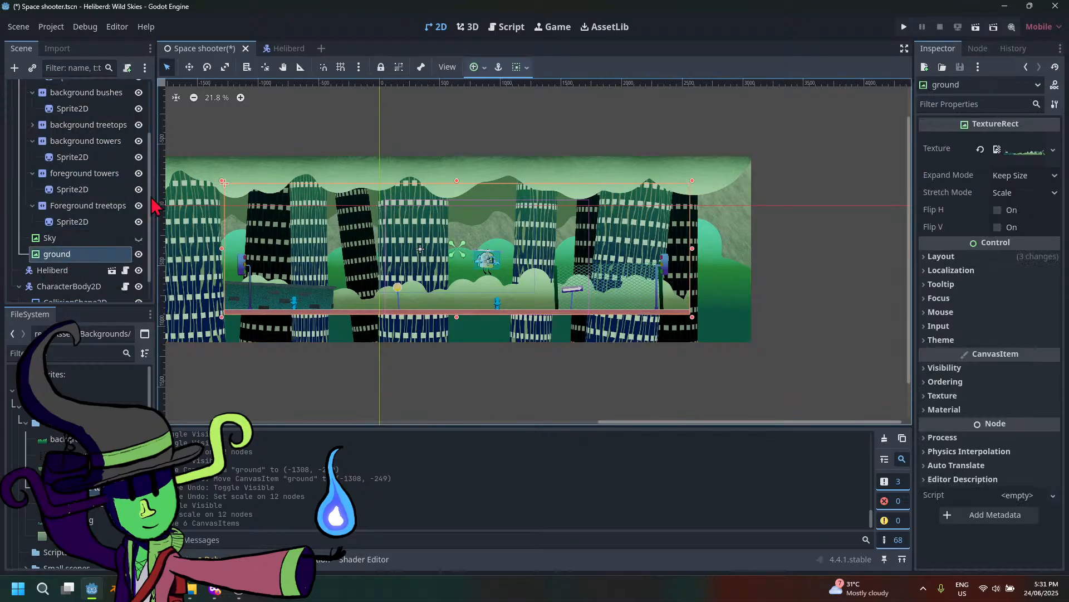
scroll(79, 119, "up", 3)
left_click(81, 113)
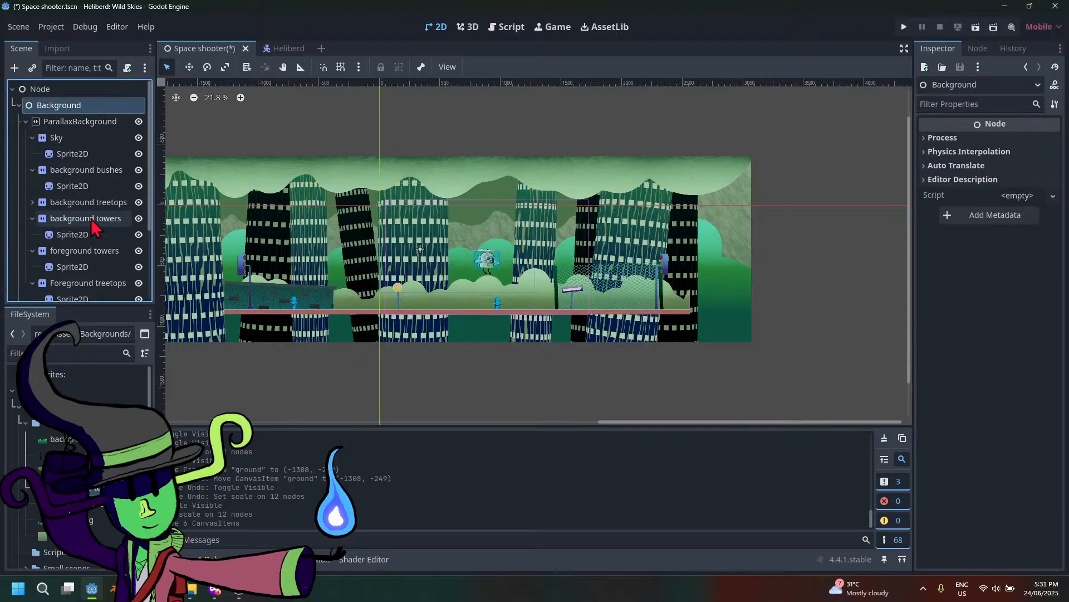
scroll(90, 220, "down", 3)
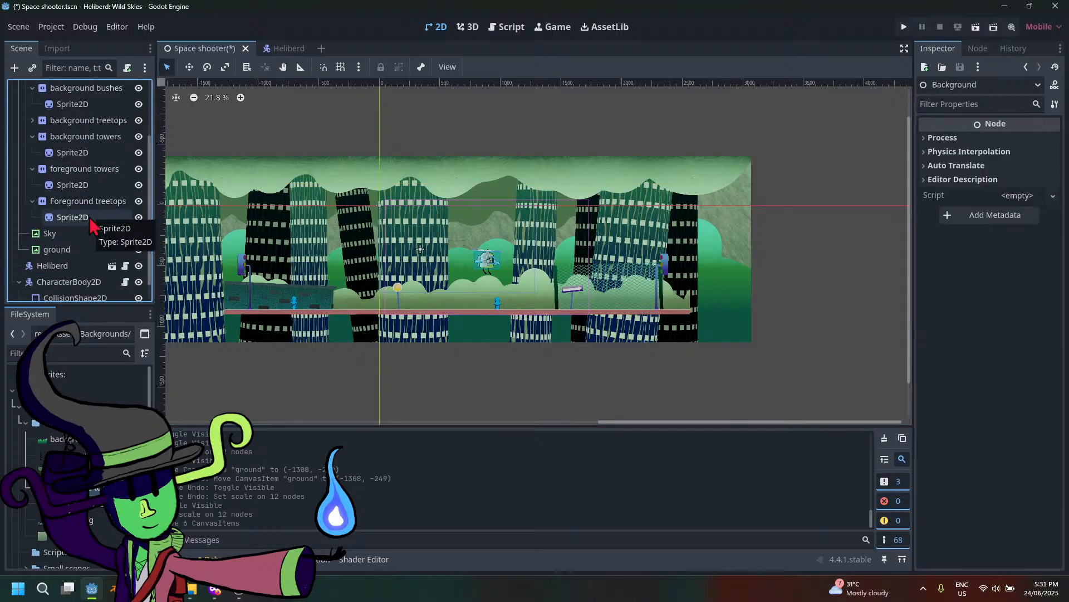
left_click(91, 218, "shift")
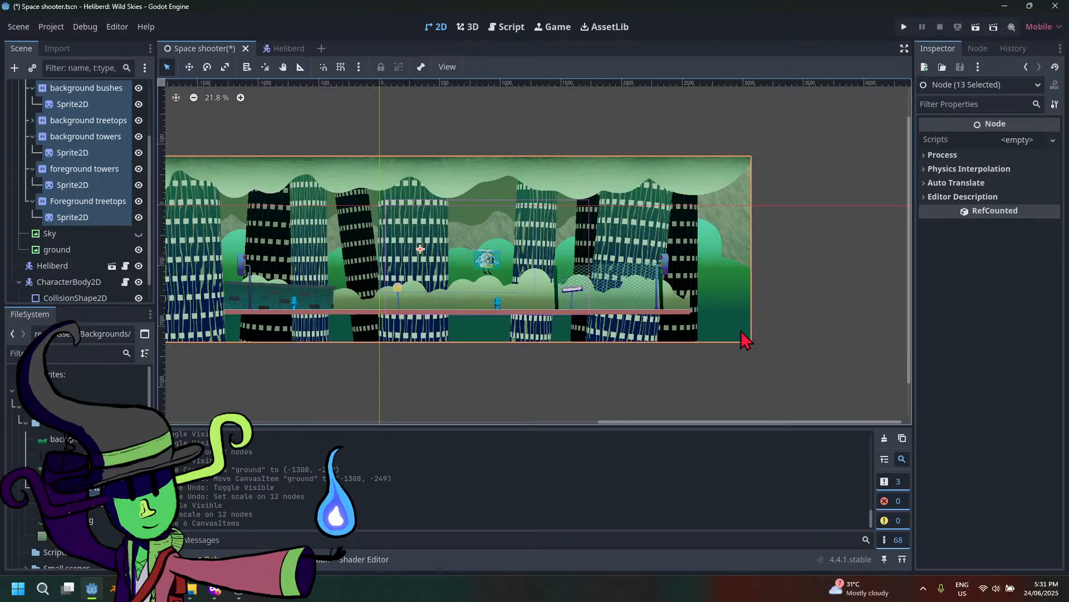
left_click_drag(745, 339, 774, 328)
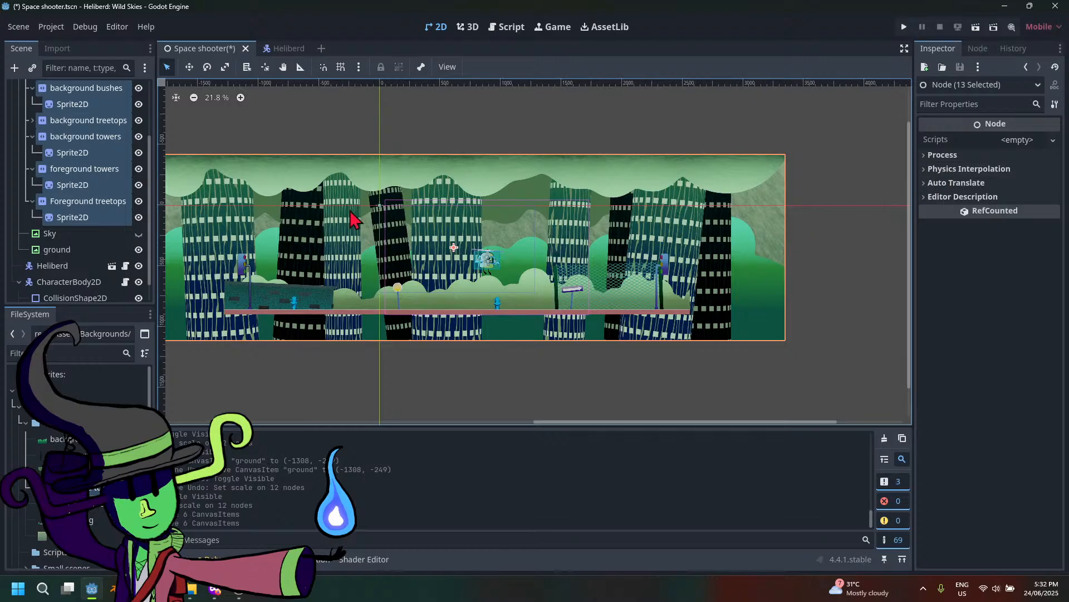
Scale only the ParallaxBackground node to 1.005 and save the scene
scroll(93, 204, "up", 3)
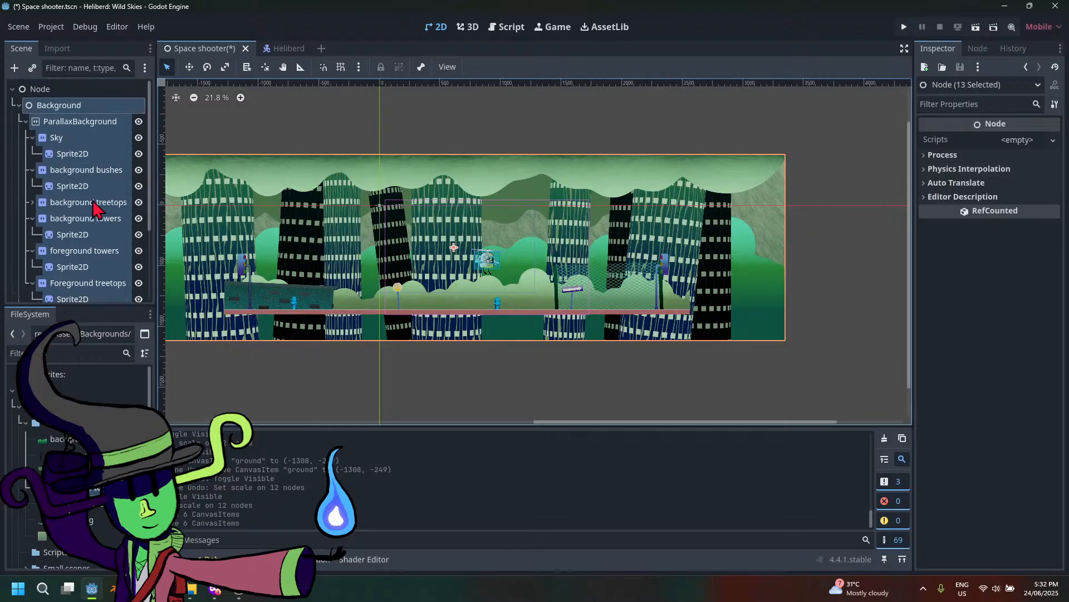
left_click(80, 123)
scroll(88, 201, "down", 2)
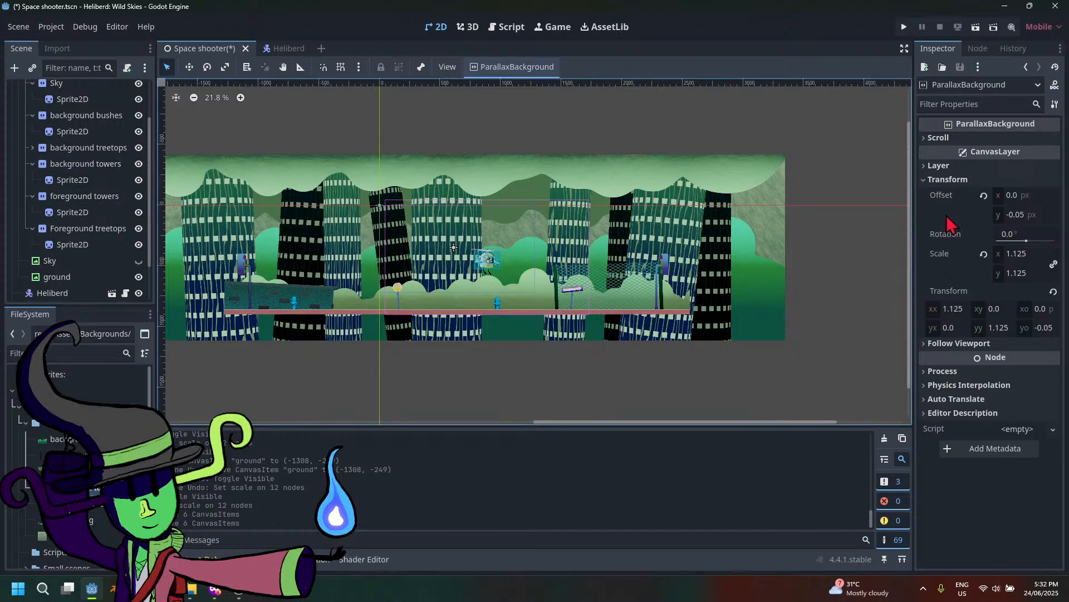
mouse_move(1027, 277)
left_mouse_down()
mouse_move(993, 277)
mouse_move(1011, 277)
left_mouse_up()
key("ctrl+s")
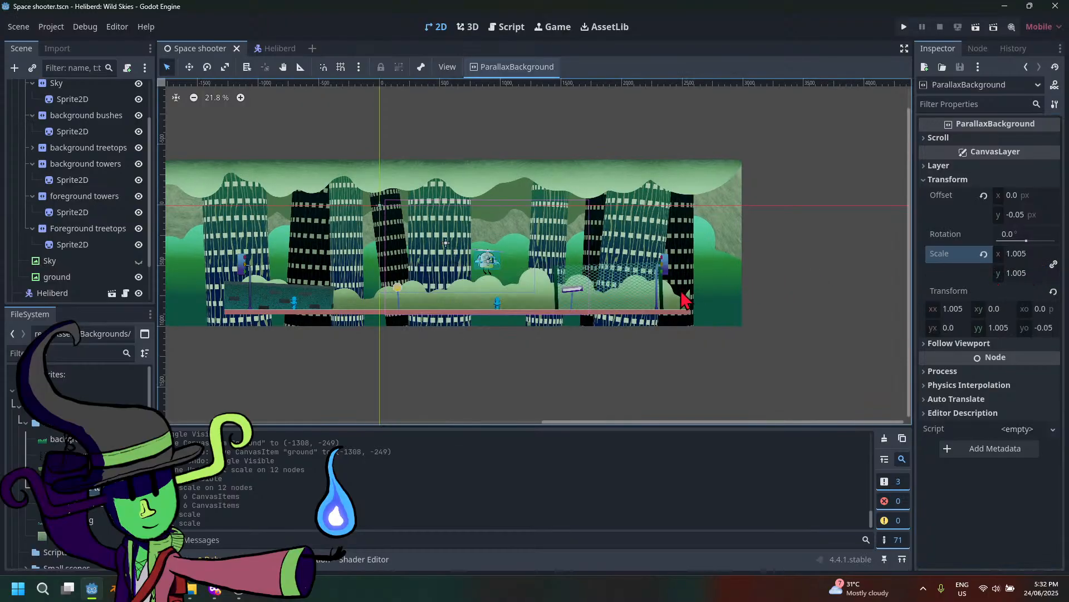
Run the project to check how the rescaled background frames in the game, and close the game window
scroll(646, 281, "down", 3)
scroll(646, 281, "up", 2)
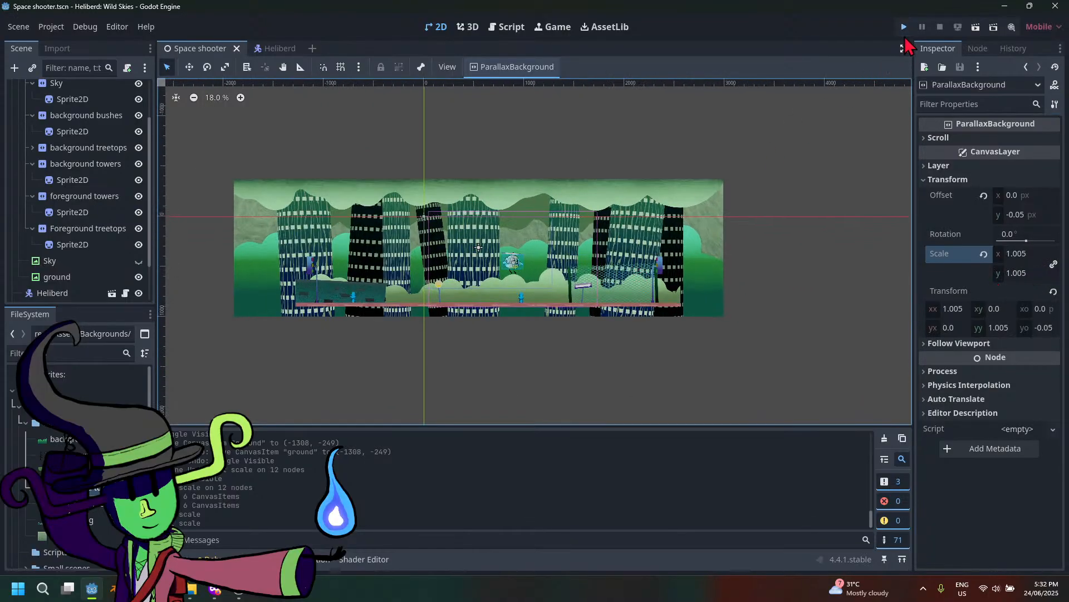
left_click(904, 27)
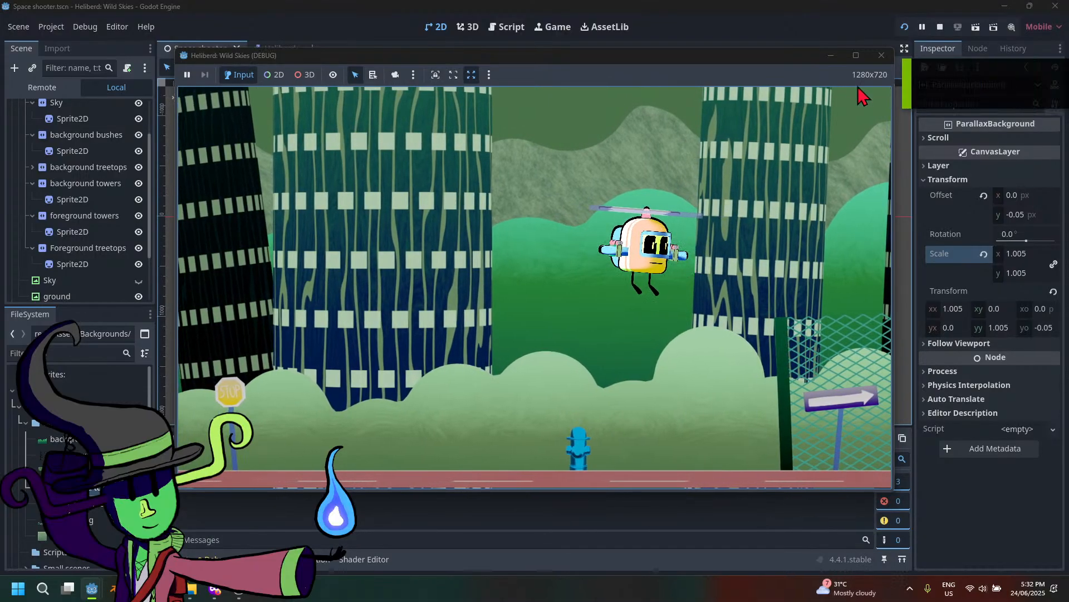
left_click(881, 55)
Examine the background strip below the road up close and select the Camera2D node to show its properties
scroll(579, 339, "up", 4)
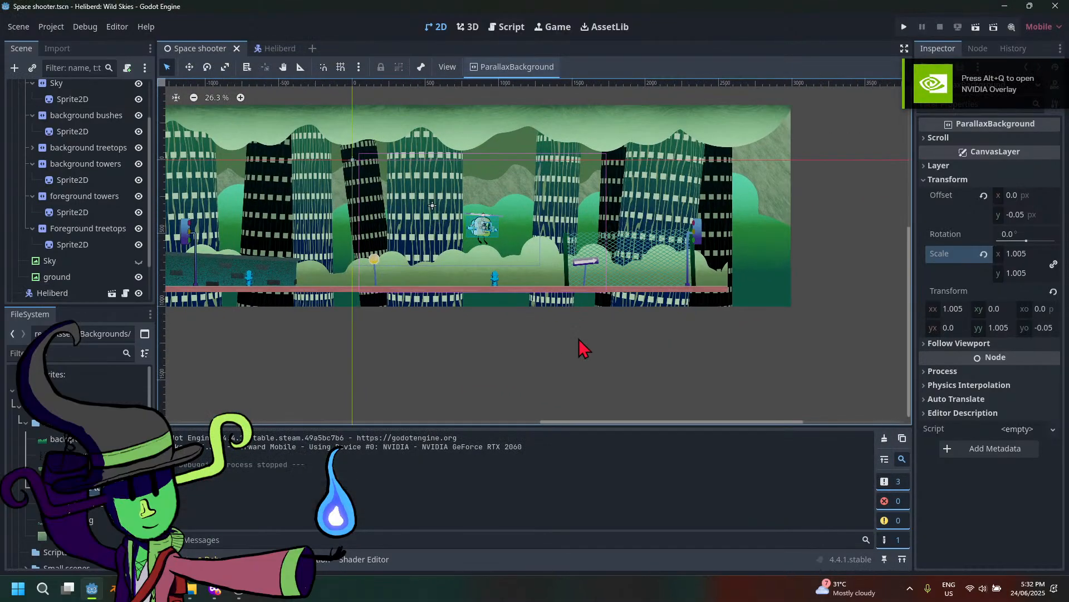
scroll(557, 302, "up", 12)
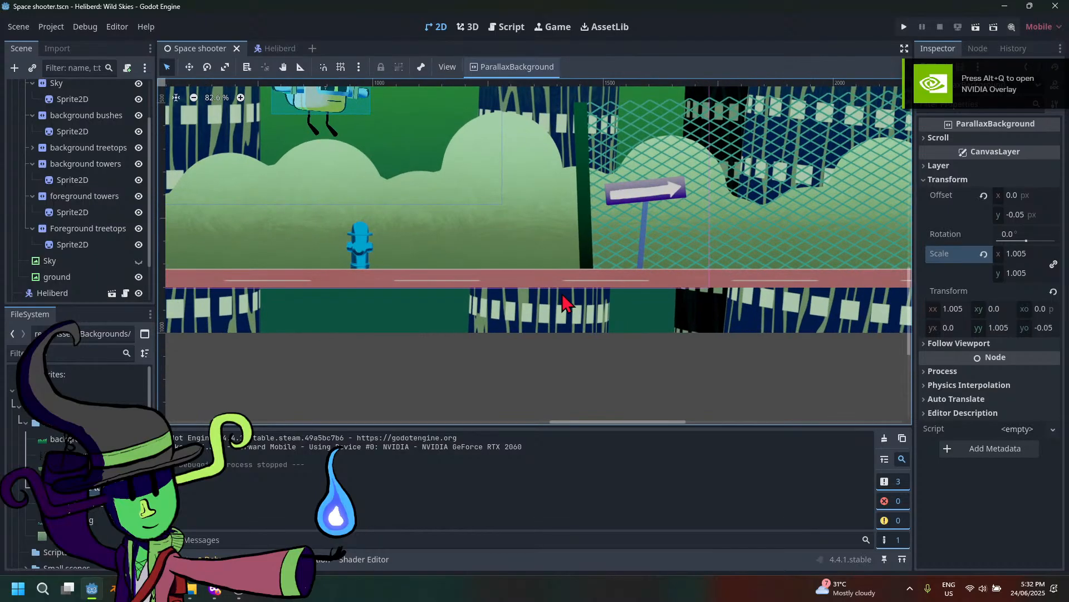
scroll(128, 295, "down", 3)
left_click(64, 291)
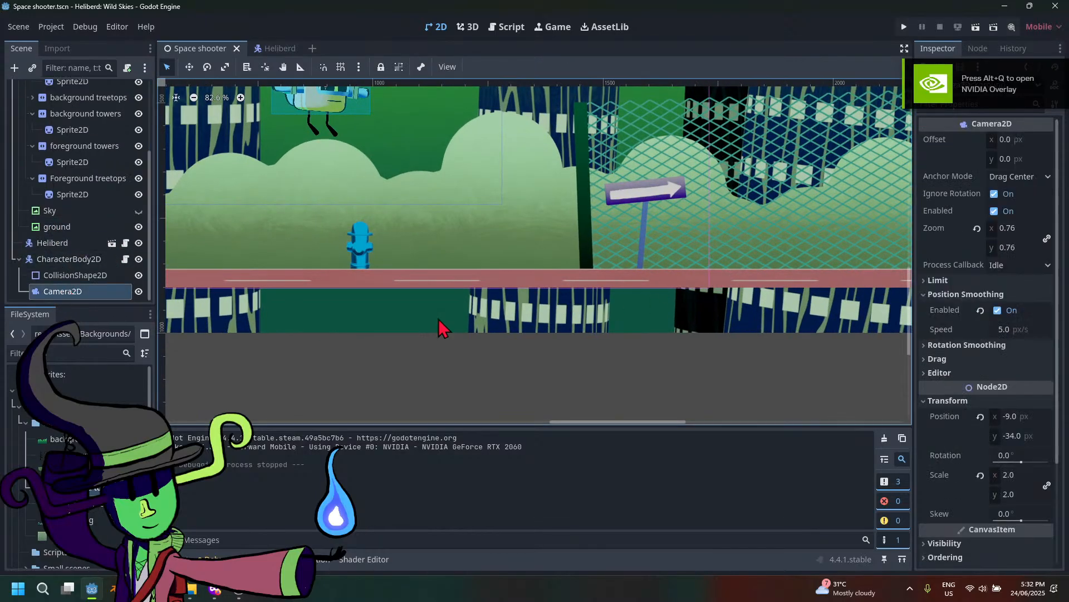
Set the Camera2D zoom to 0.765 on both axes and save the scene
left_click_drag(1017, 248, 1018, 248)
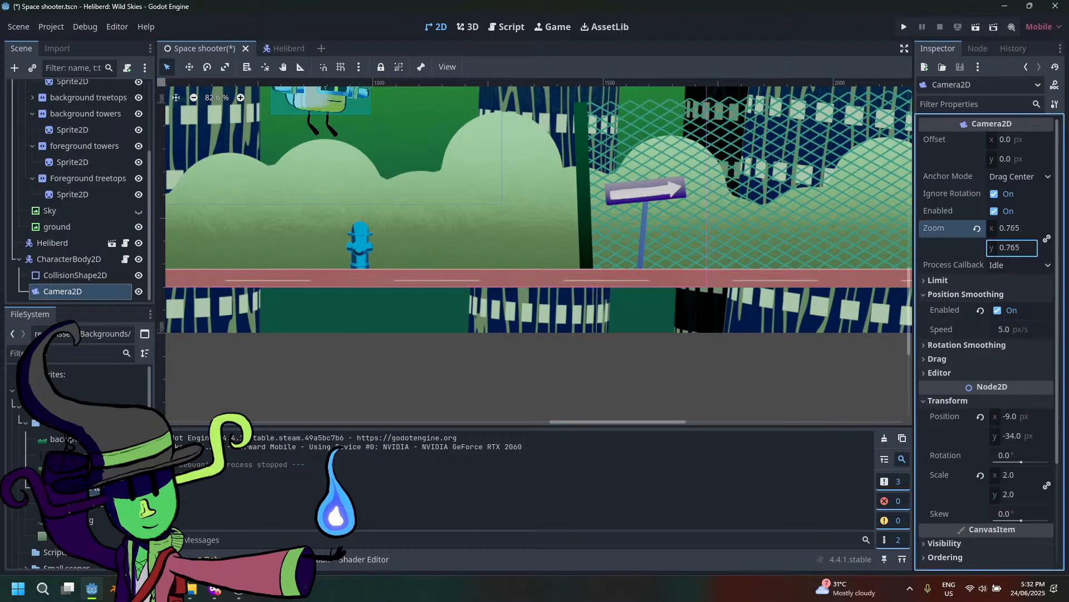
key("ctrl+s")
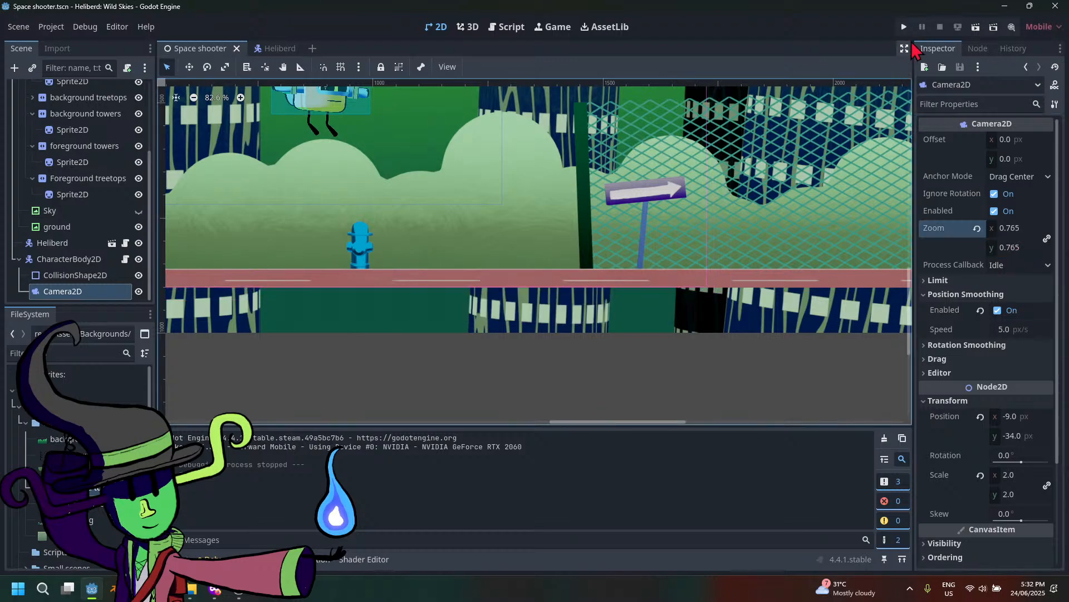
Run the project and fly the helicopter character back and forth across the level to check the camera framing and parallax background movement
left_click(908, 26)
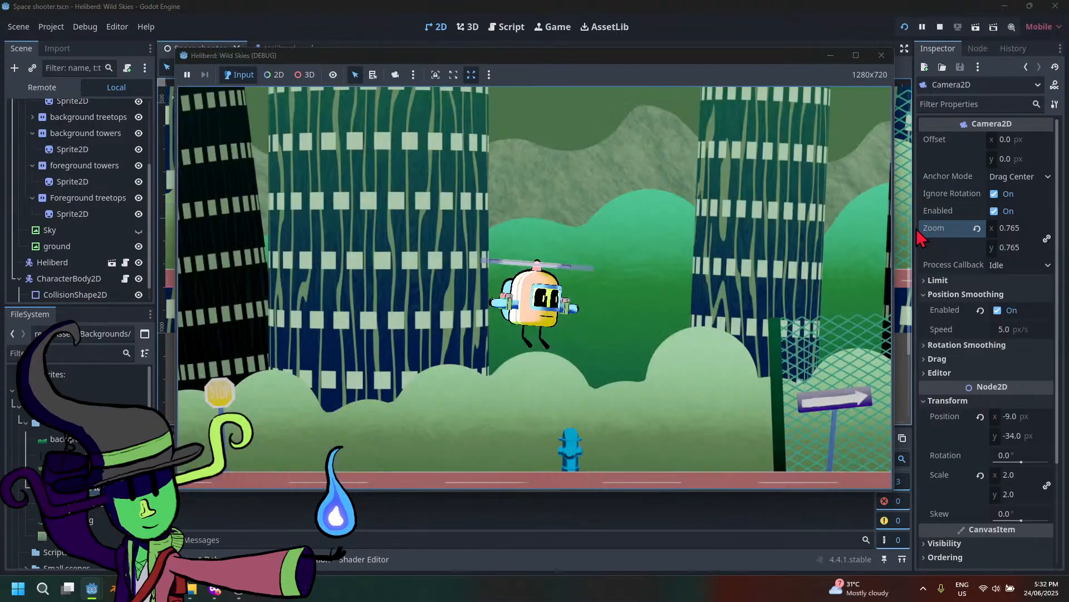
key("Up")
key("Right")
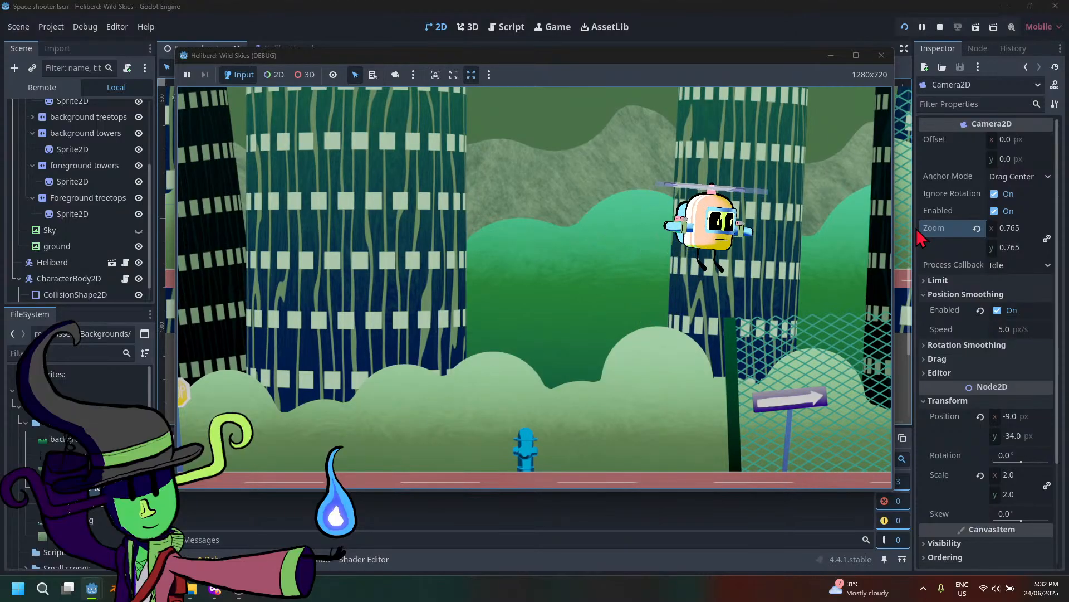
key("Left")
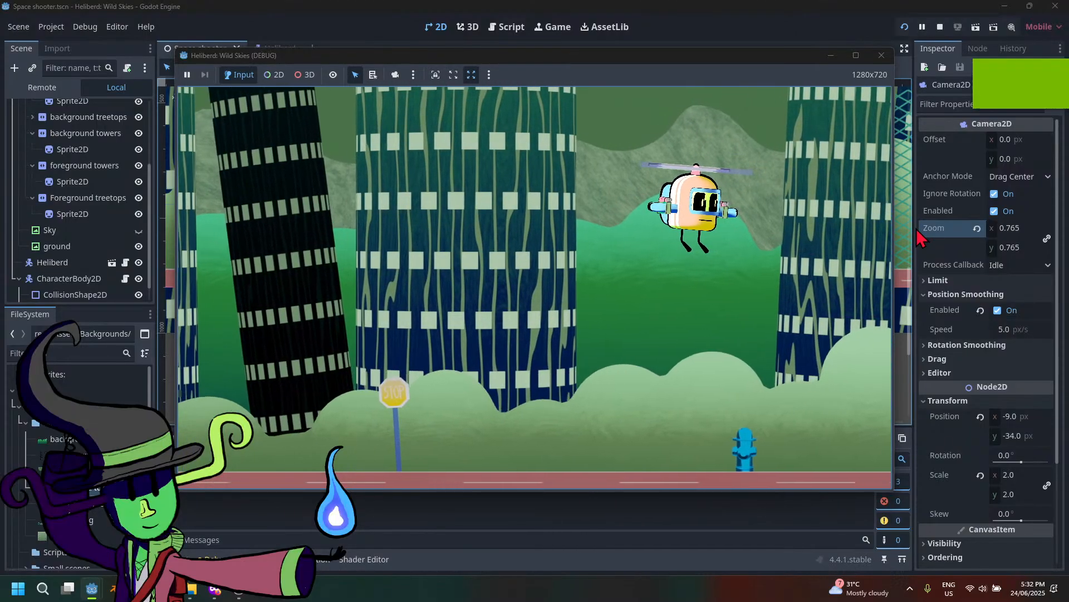
key("Down")
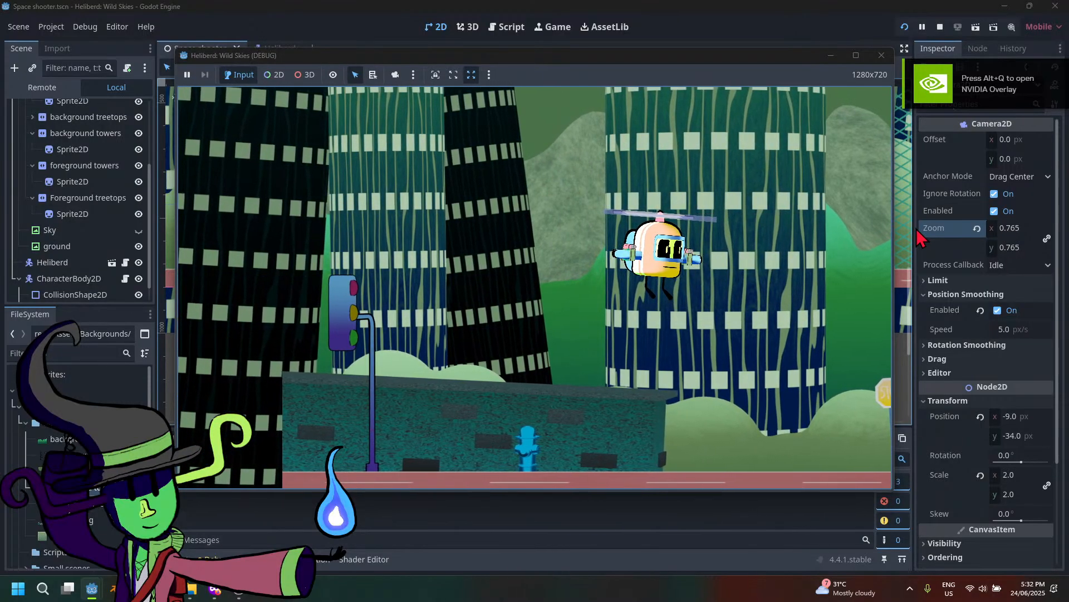
key("Left")
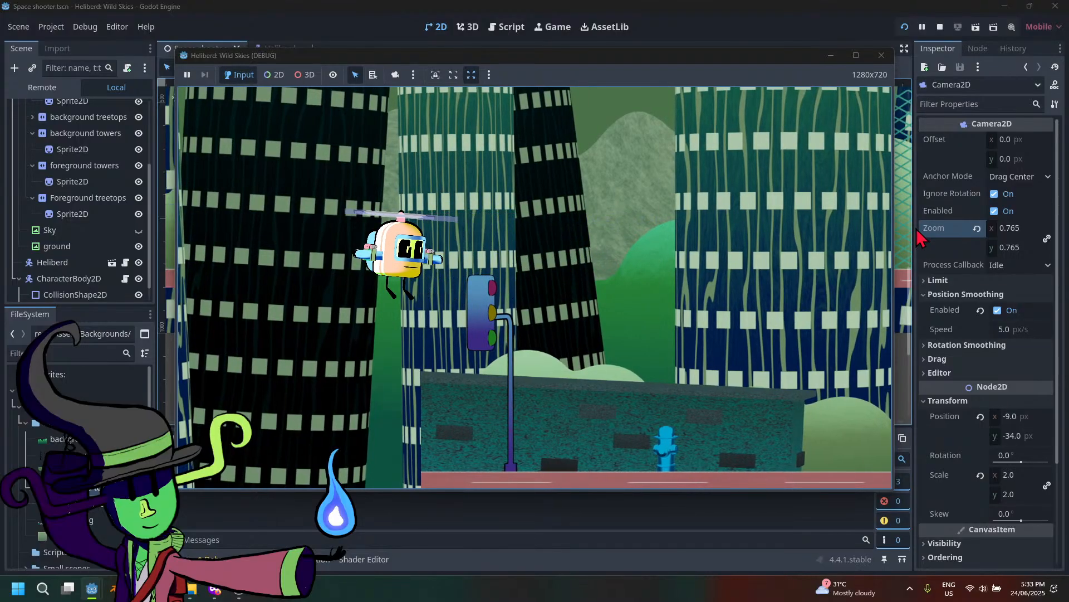
key("Right")
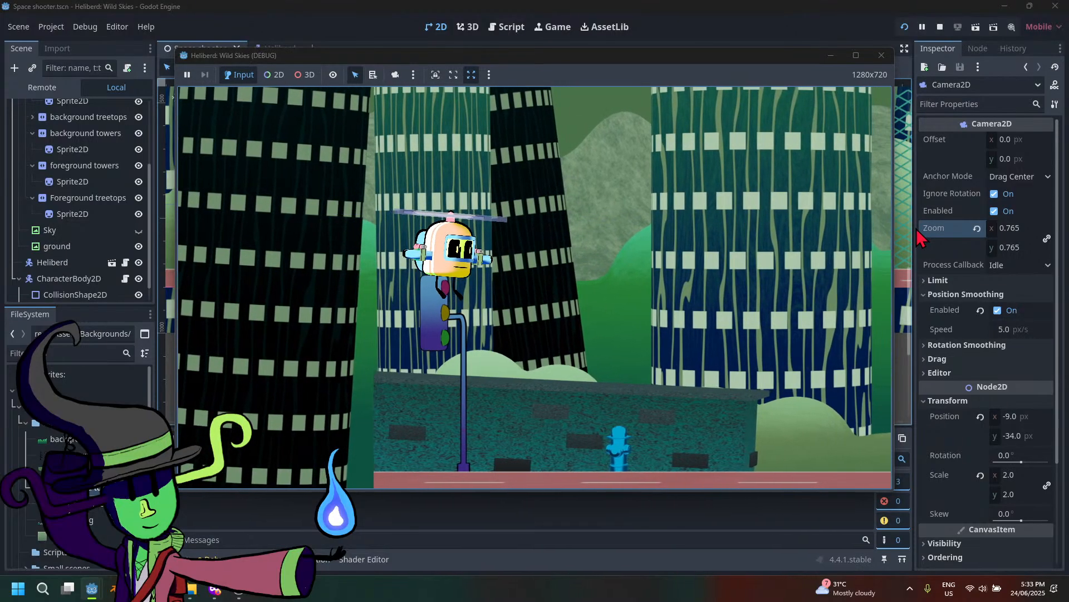
key("Left")
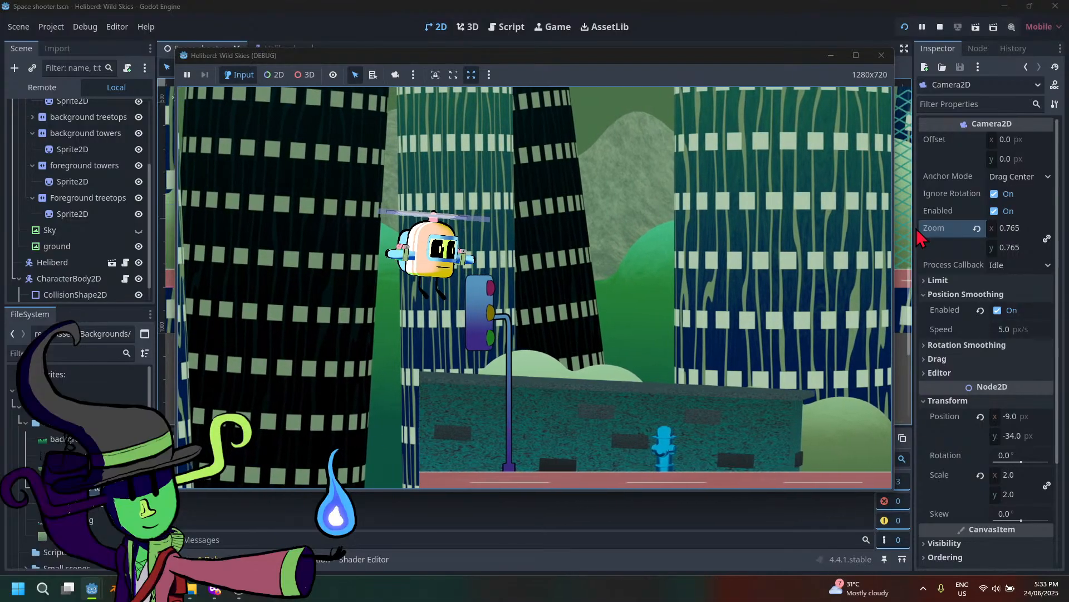
key("Right")
key("Left")
key("Right")
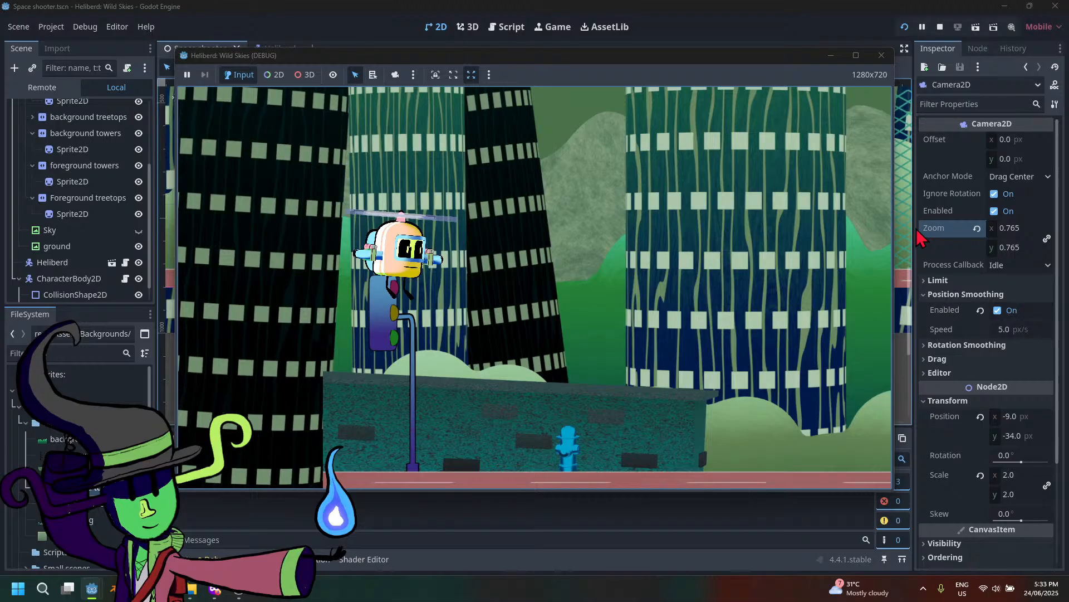
key("Right")
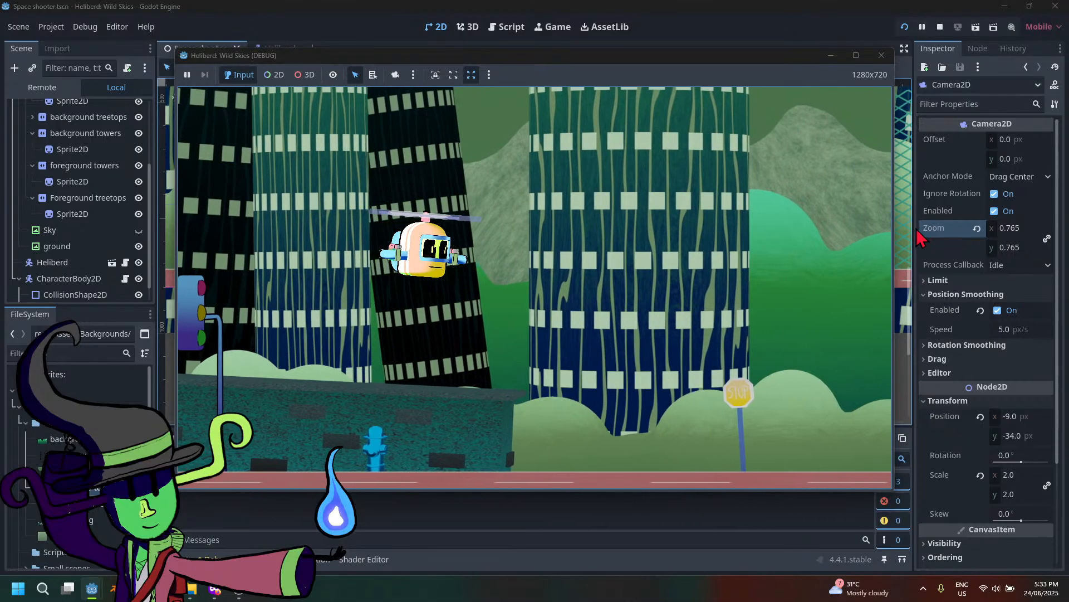
key("Left")
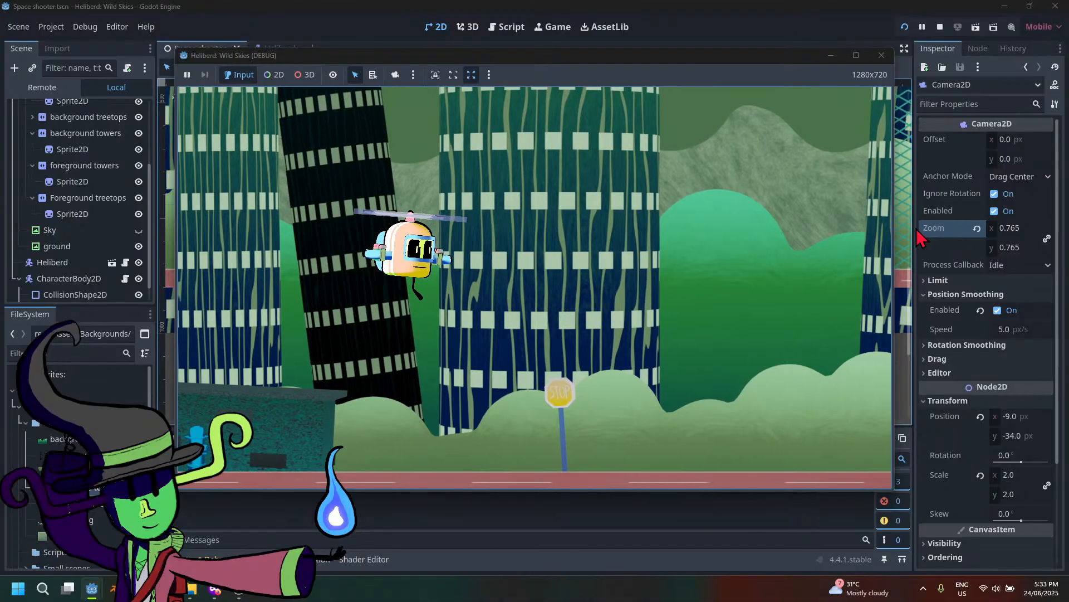
key("Right")
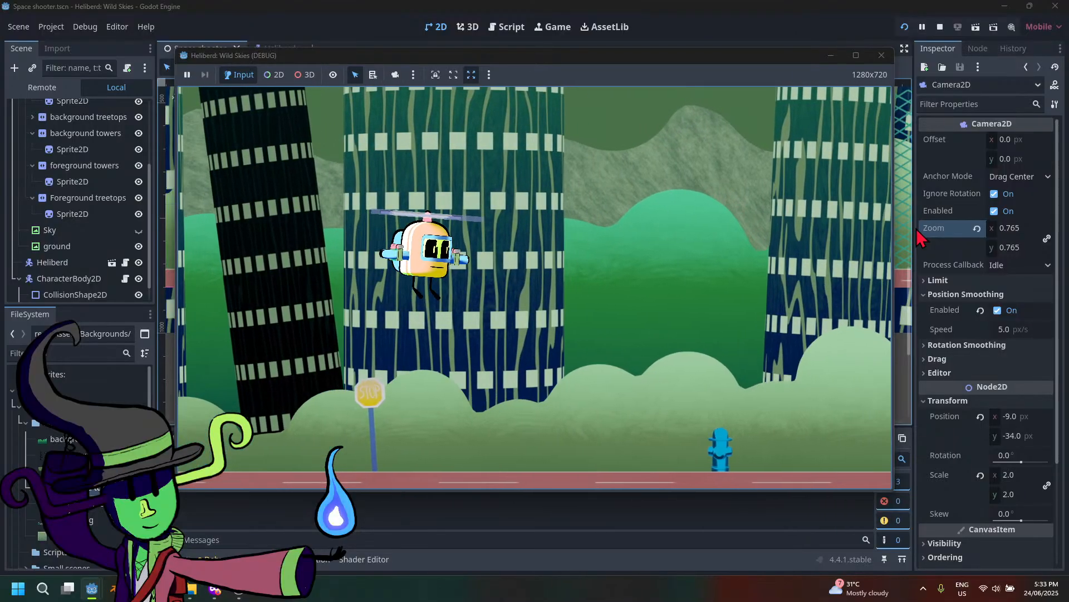
key("Down")
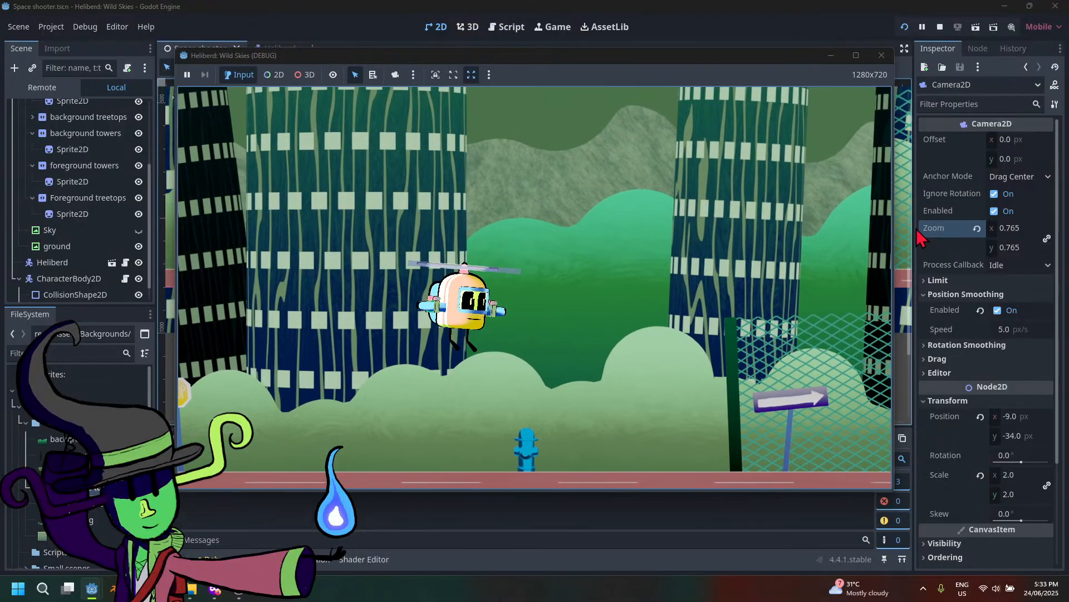
key("Right")
key("Left")
key("Up")
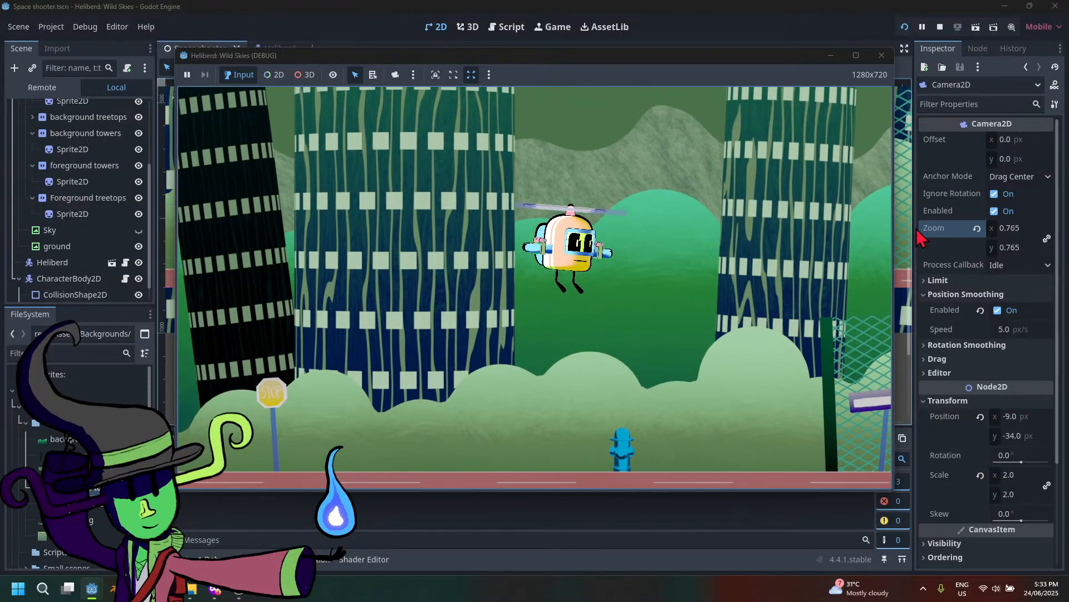
key("Left")
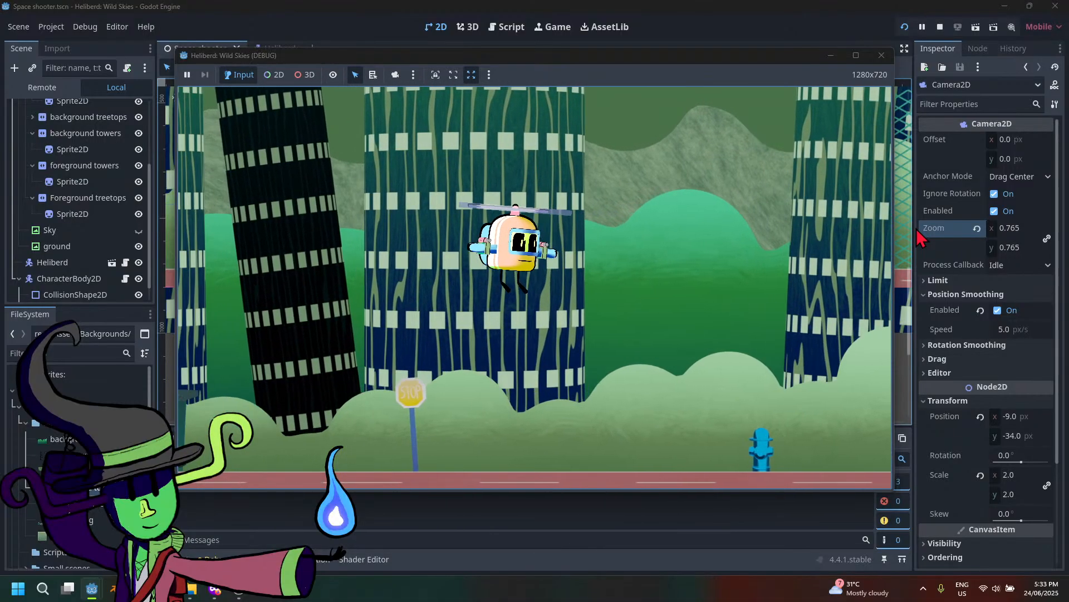
key("Left")
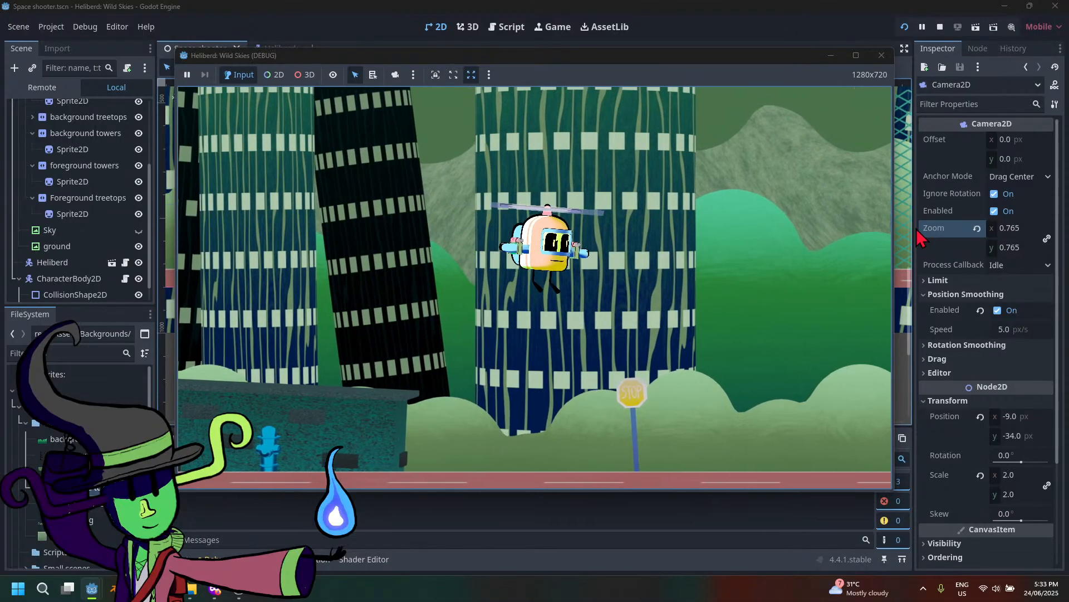
key("Right")
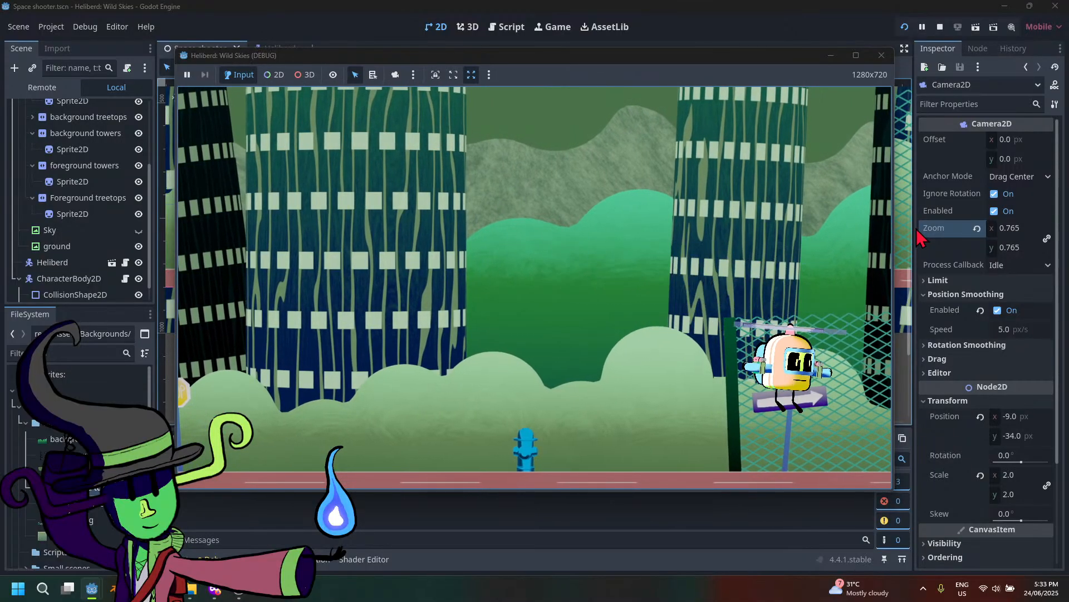
key("Left")
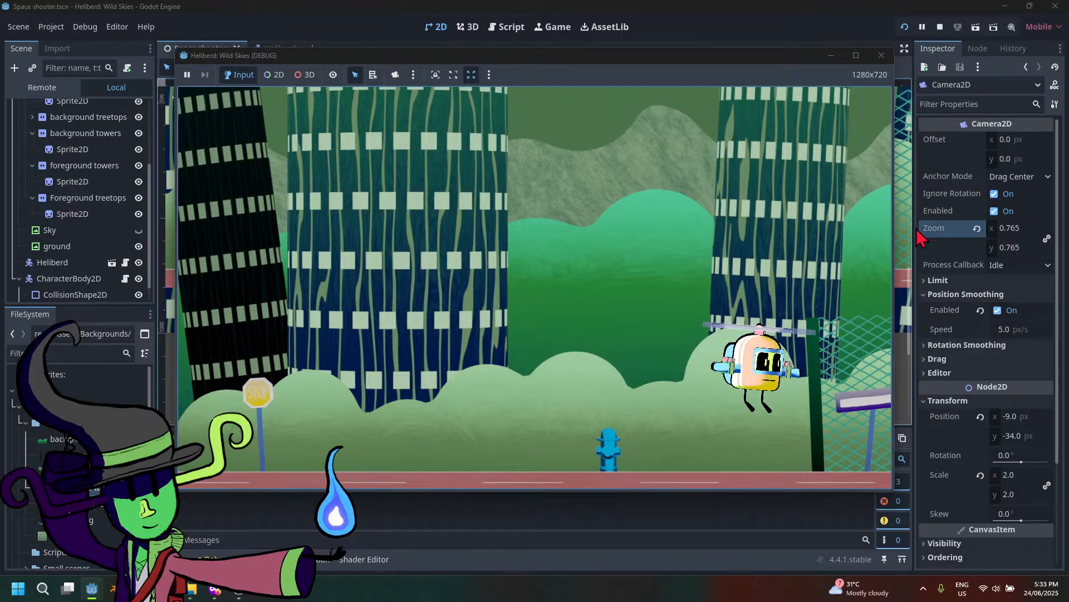
key("Left")
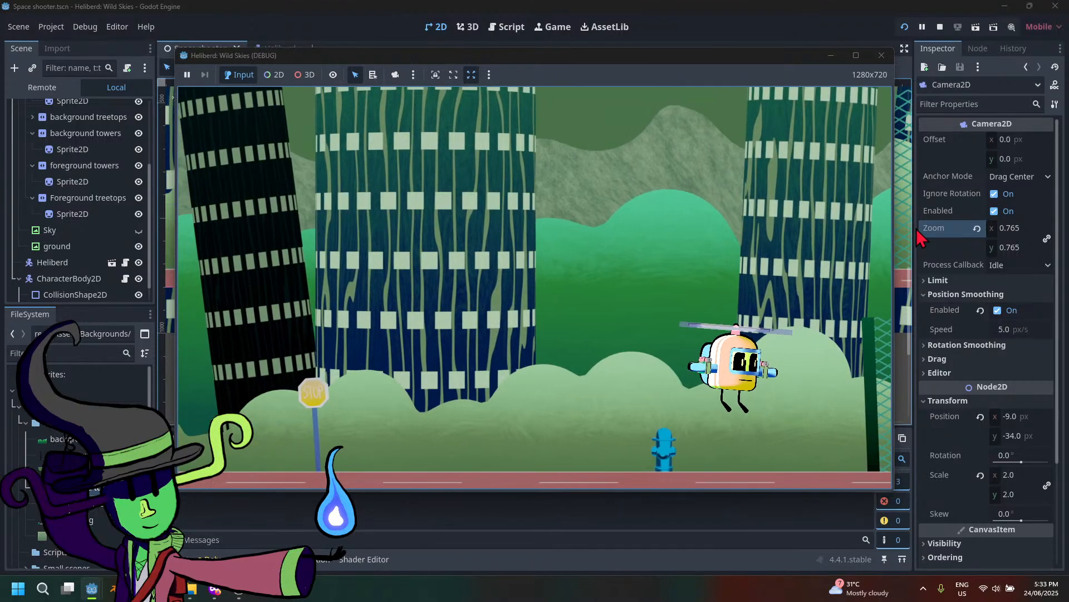
key("Left")
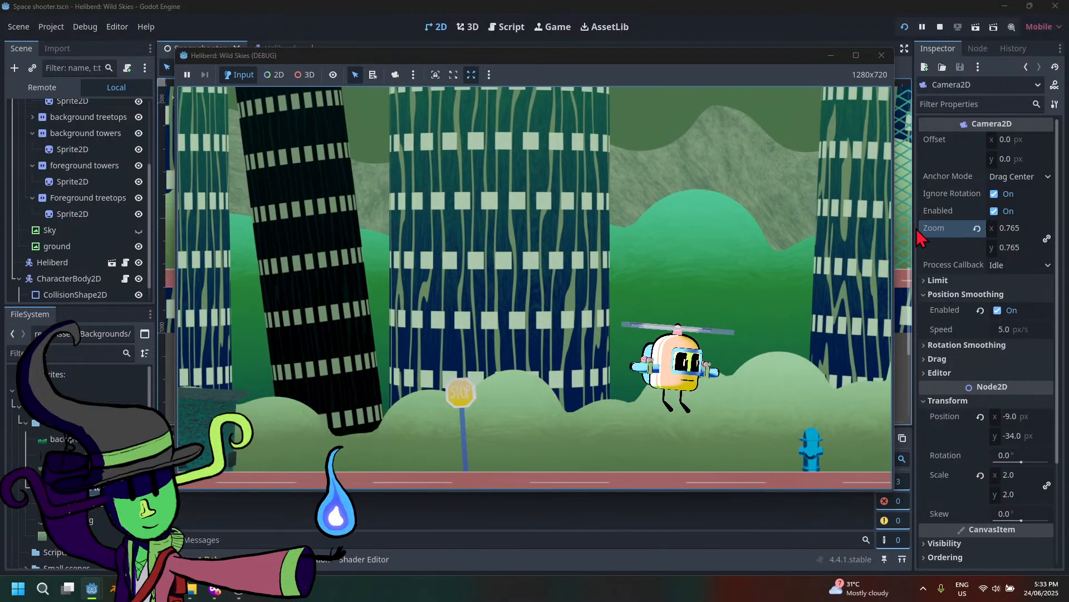
key("Left")
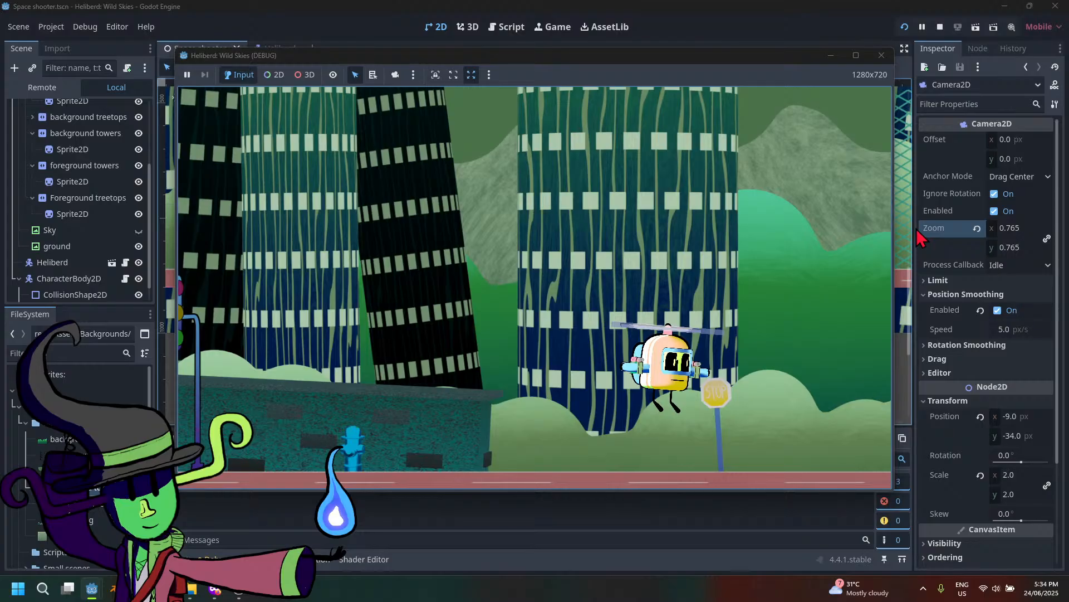
key("Left")
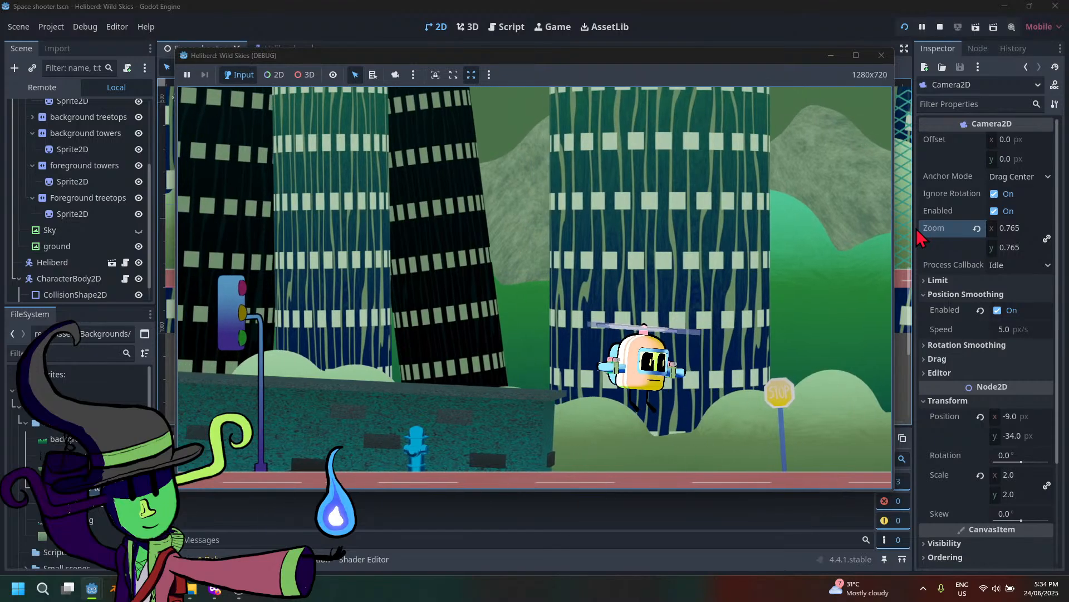
key("Up")
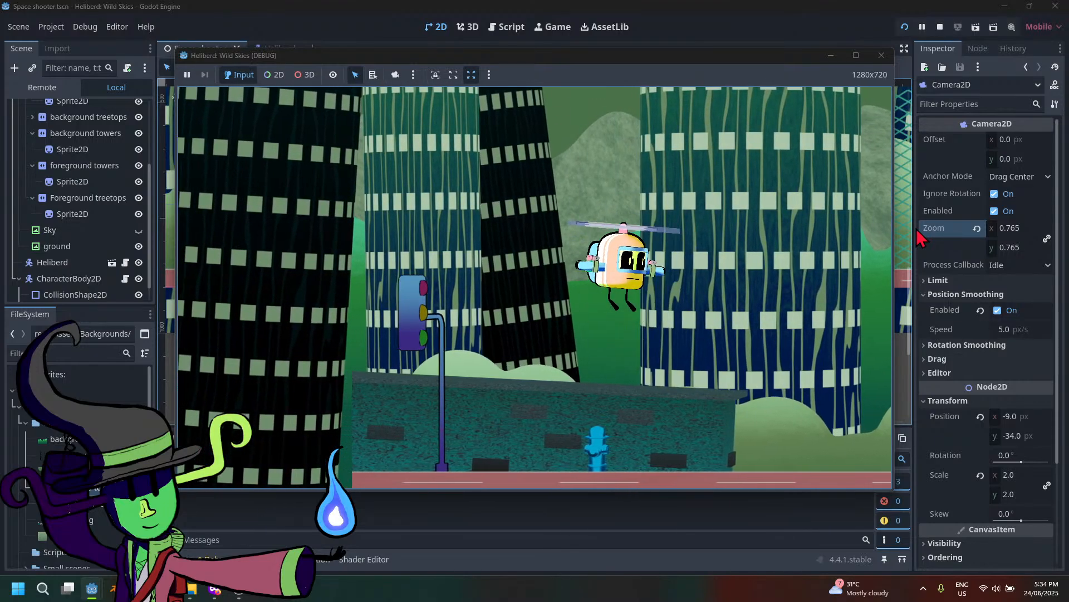
key("Left")
key("Left")
key("Right")
key("Up")
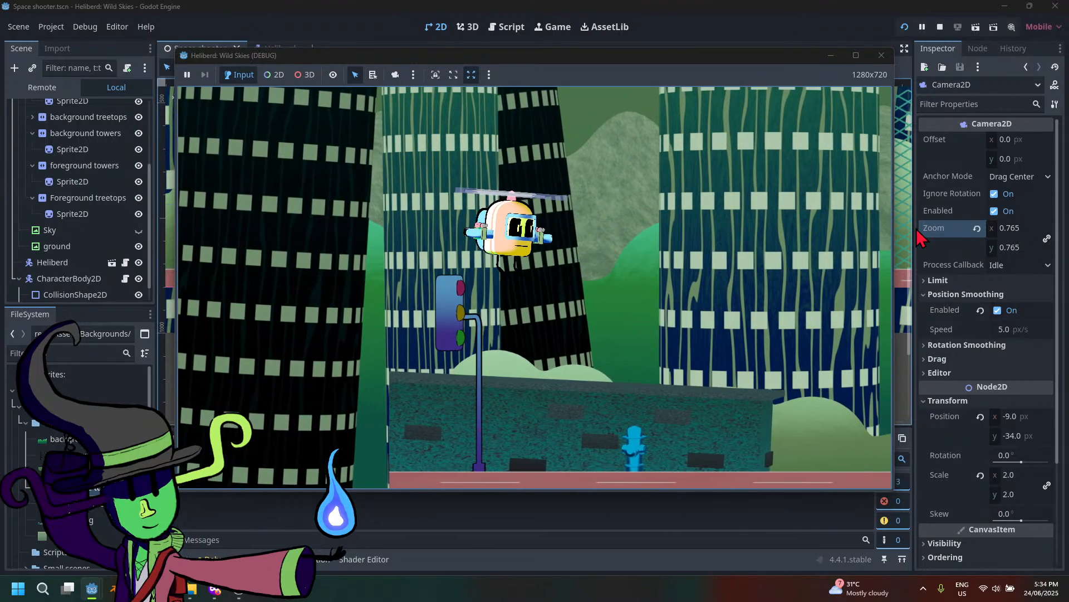
key("Left")
key("Right")
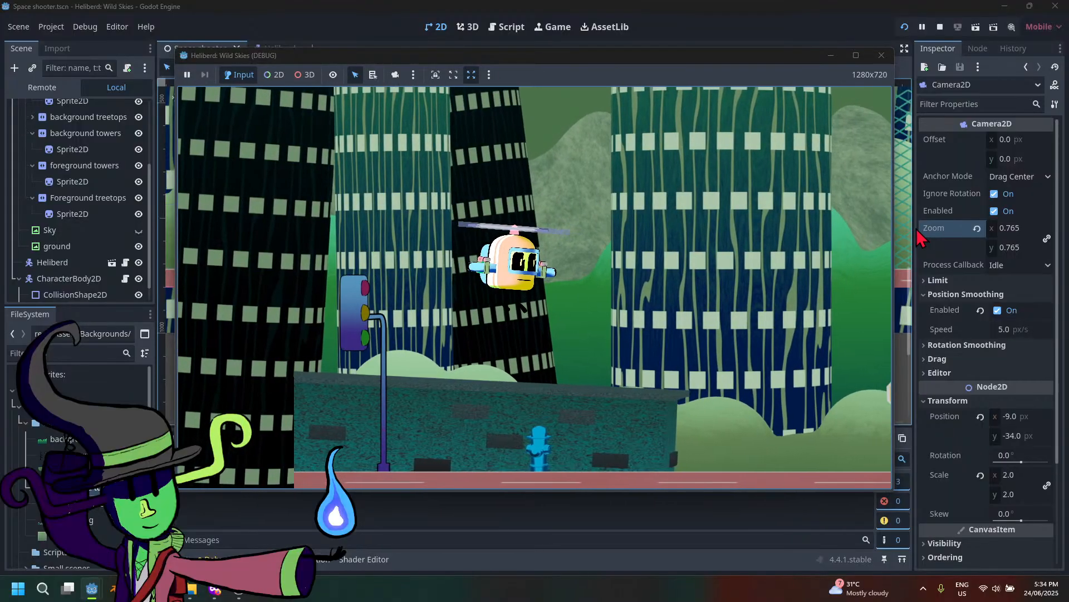
key("Up")
key("Right")
key("Down")
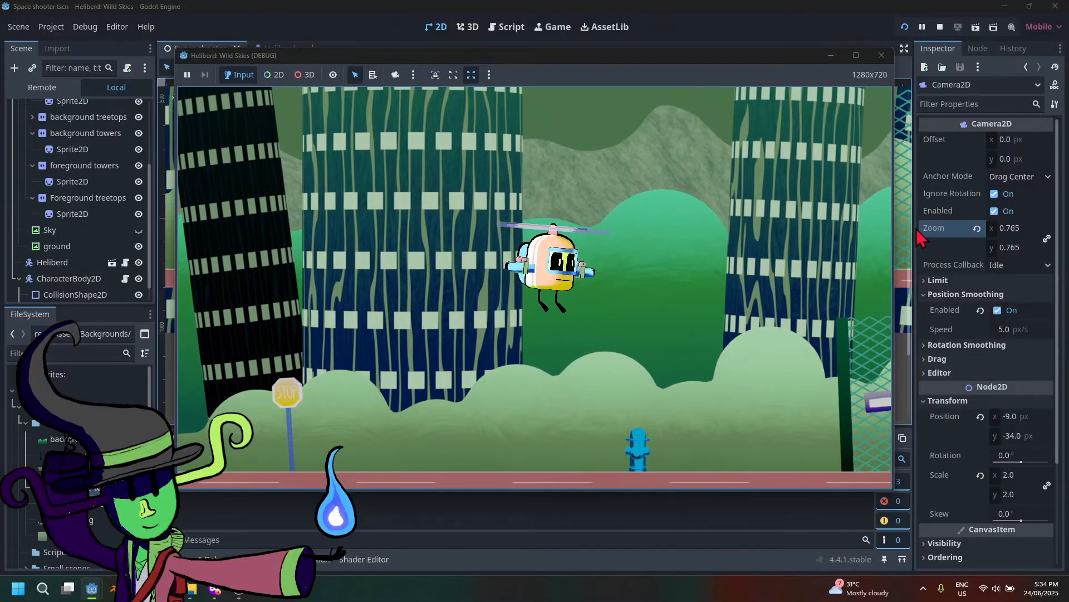
key("Right")
key("Down")
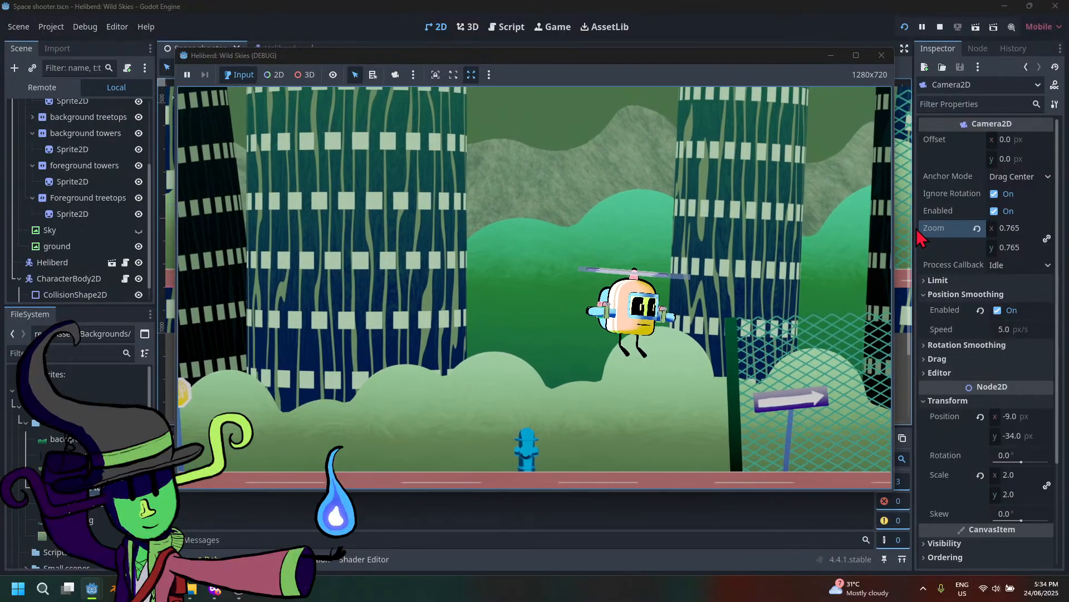
key("Left")
key("Left")
key("Left")
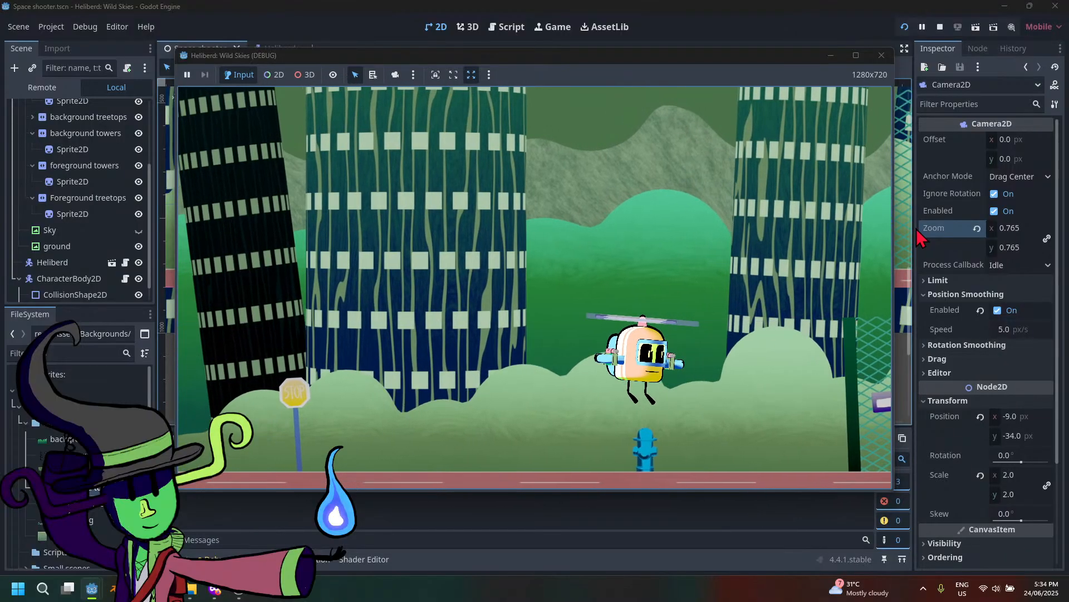
key("Left")
key("Left")
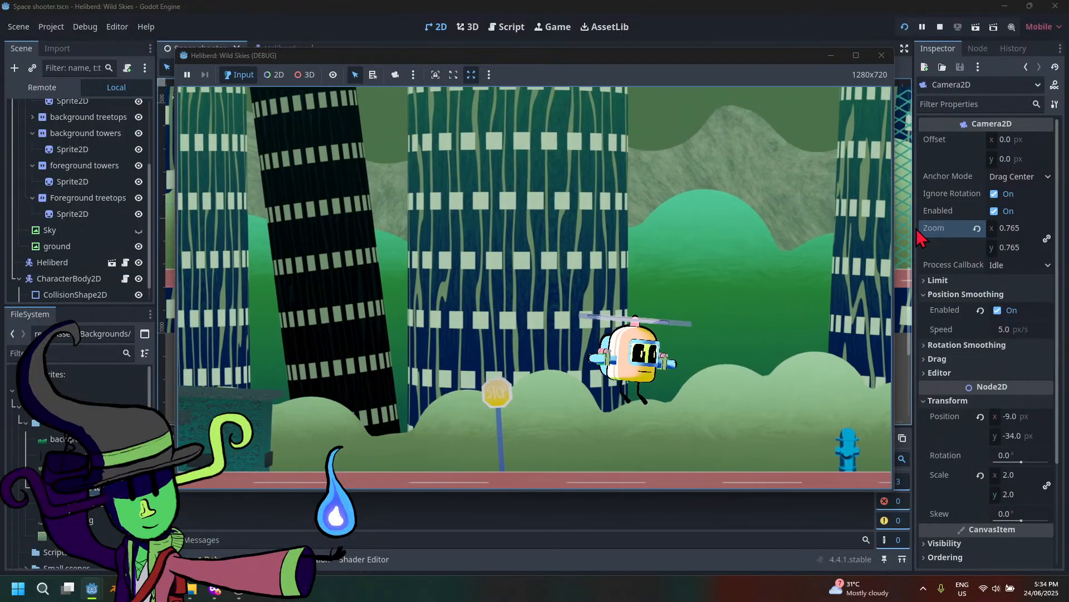
key("Left")
key("Left")
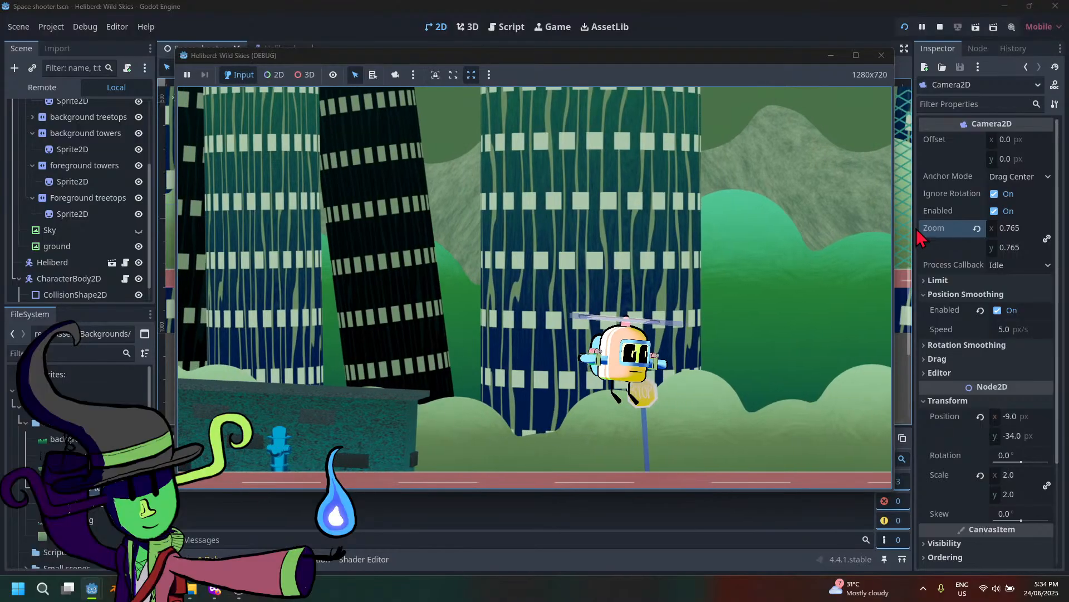
key("Left")
key("Left")
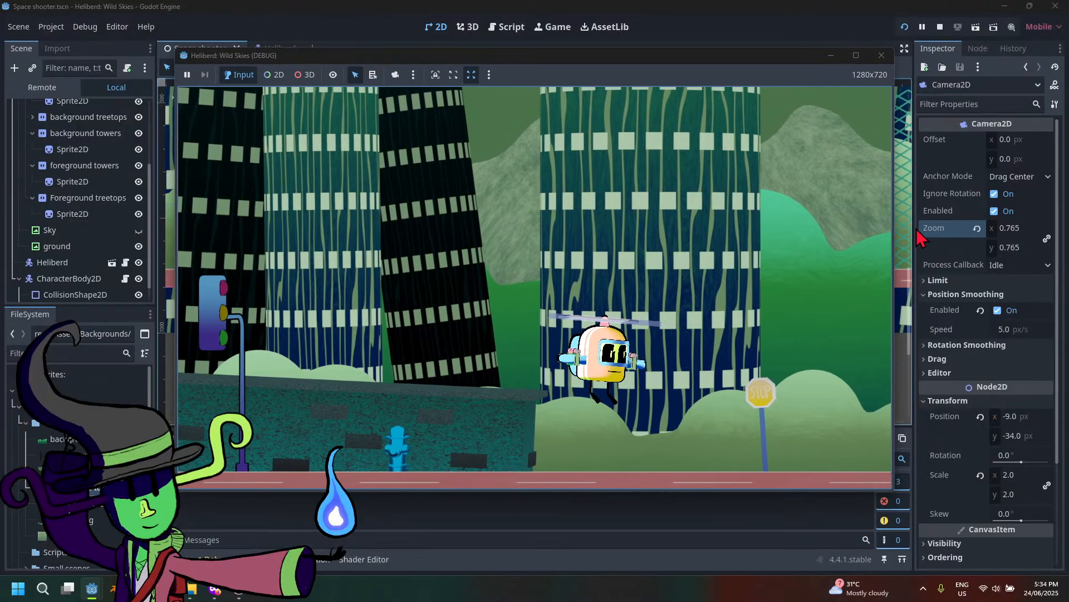
key("Up")
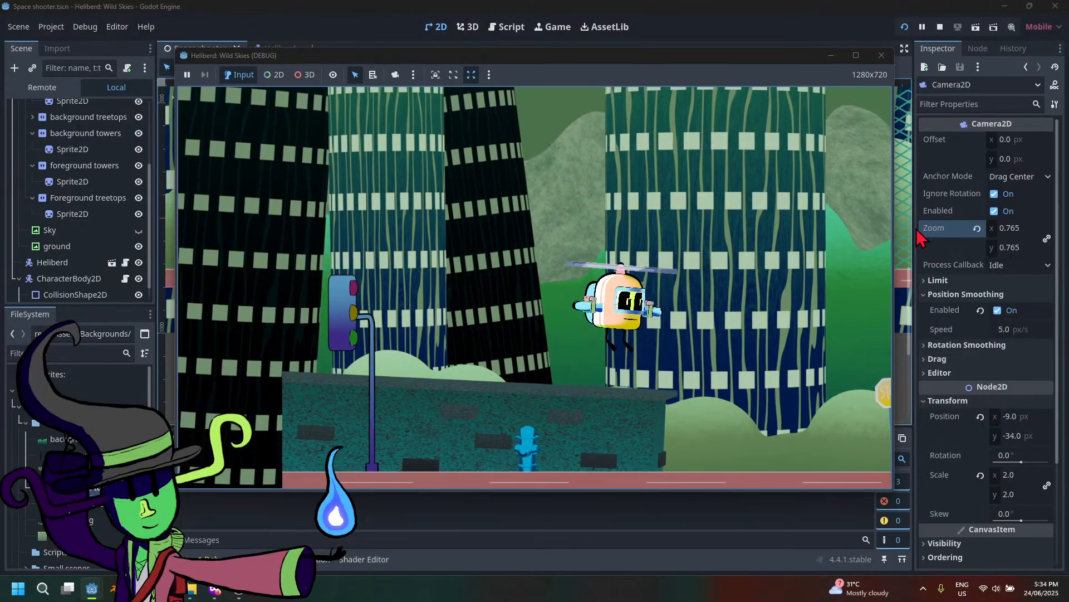
key("Left")
key("Up")
key("Left")
key("Right")
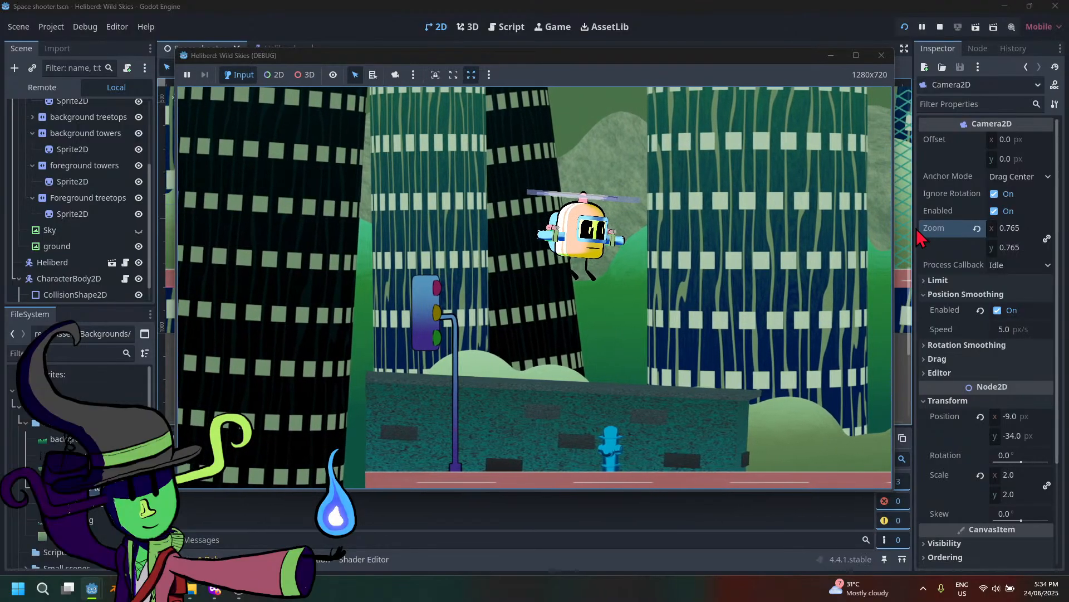
key("Right")
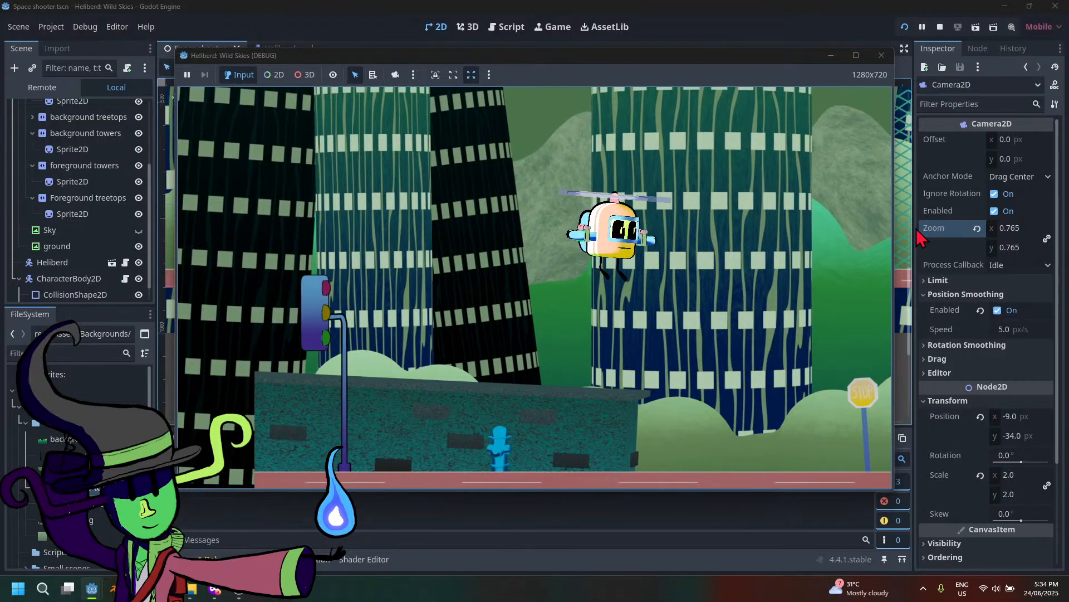
Fly the helicopter character right and upward past the towers to check the camera framing, and stop the running game
key("Right")
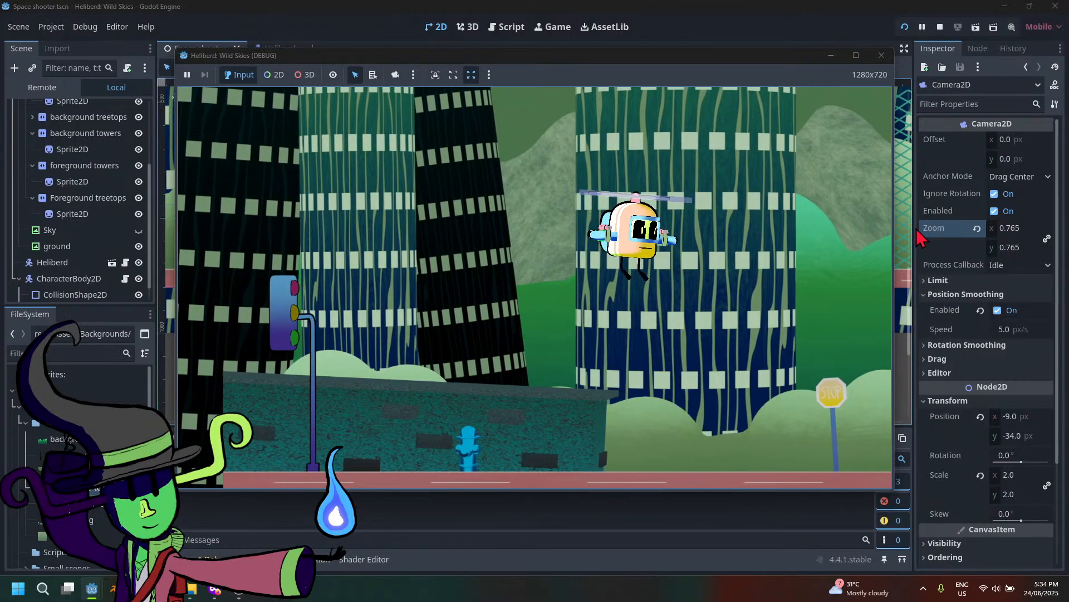
key("Right")
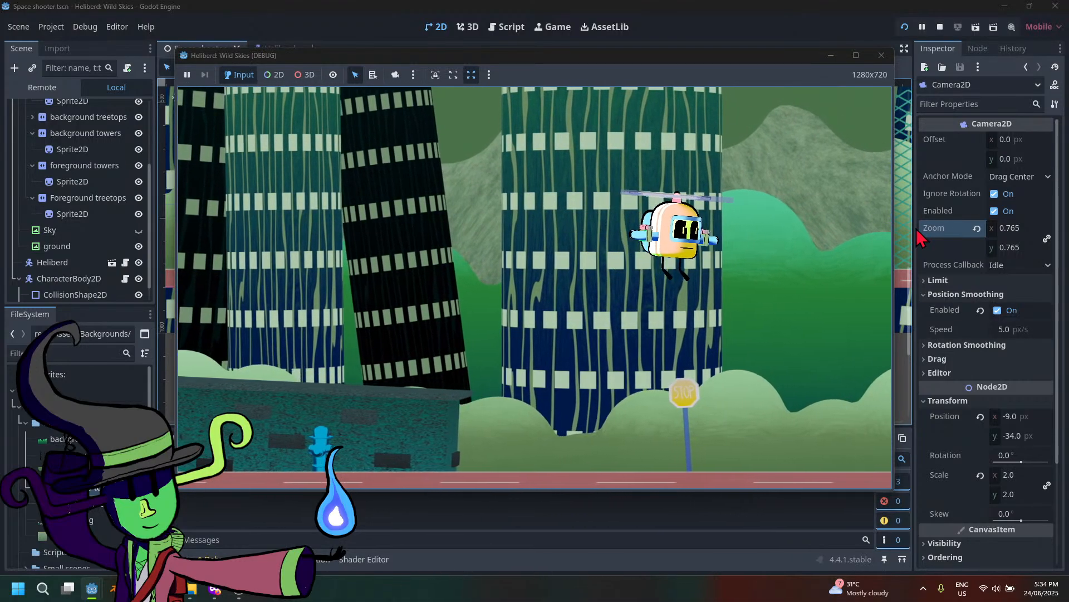
key("Up")
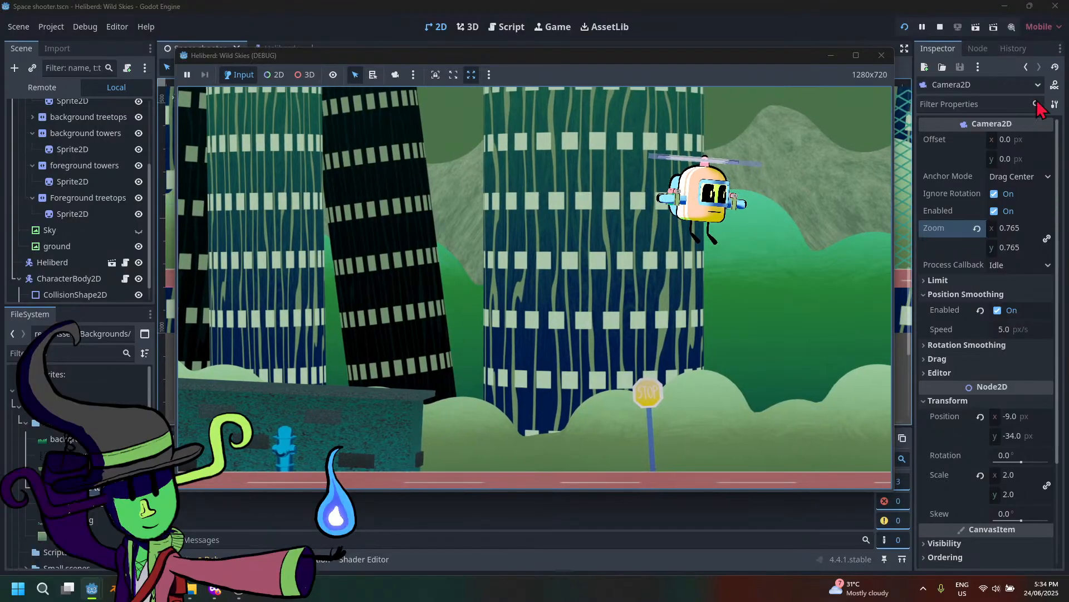
left_click(881, 55)
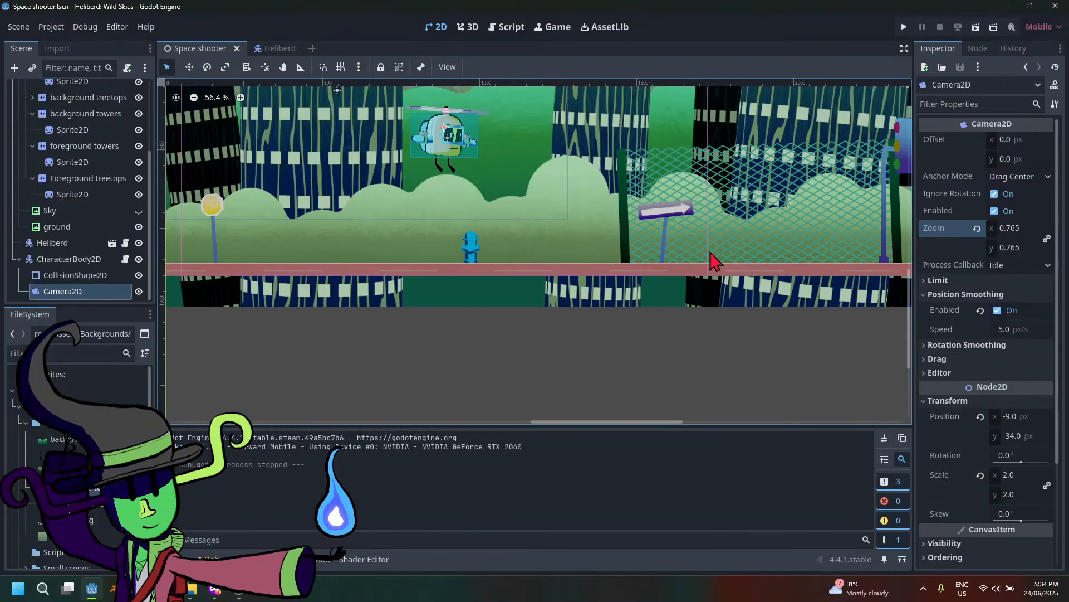
Set the scale of the ParallaxBackground node and all its layers and sprites, down to the Foreground treetops sprite, to 1.04 on both axes
scroll(713, 259, "down", 4)
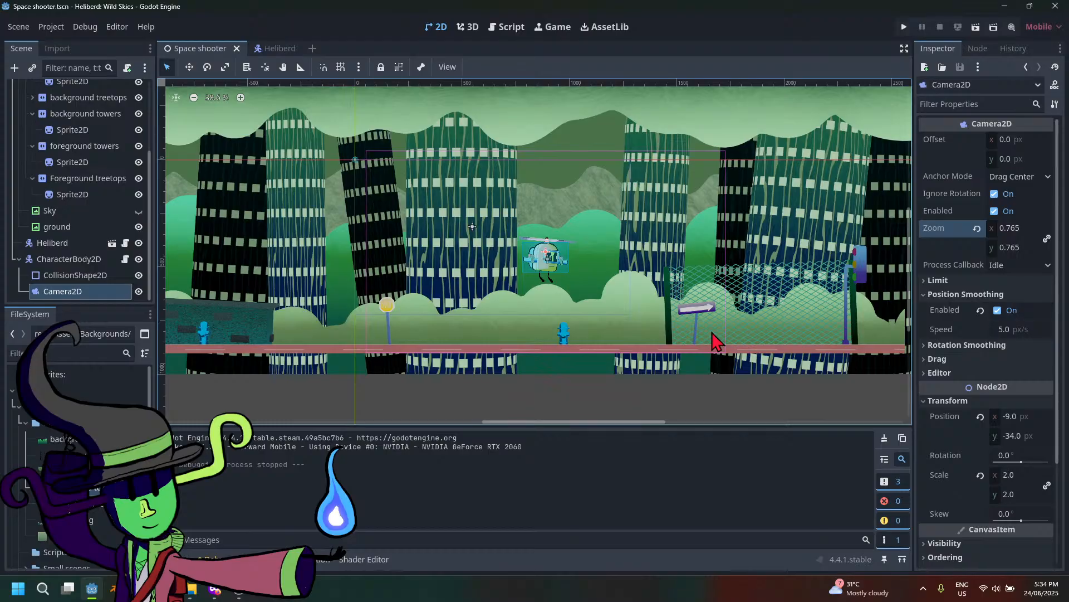
scroll(715, 340, "down", 3)
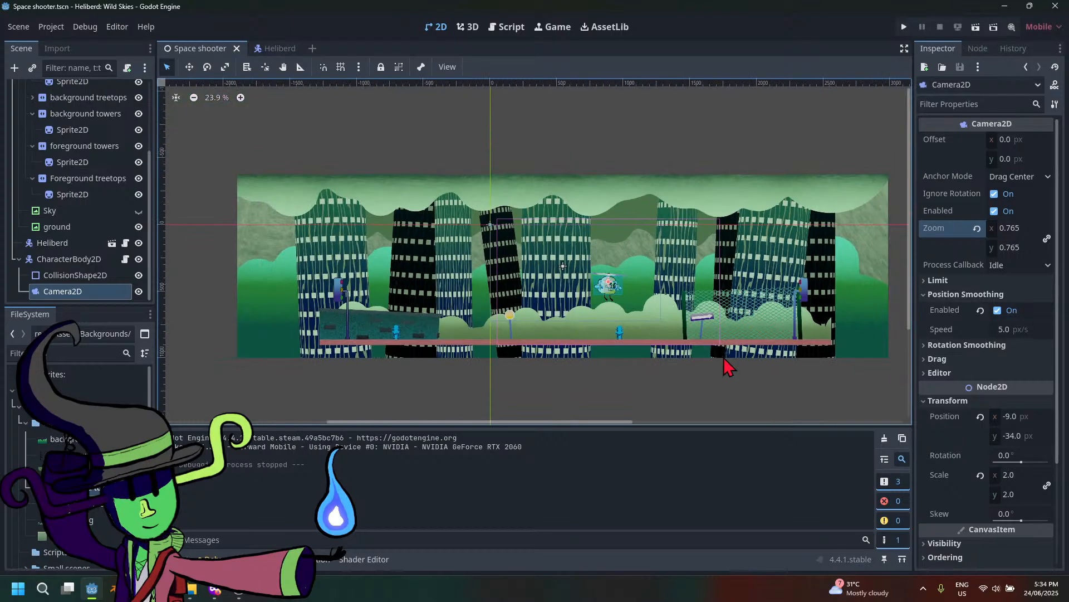
left_click(858, 355)
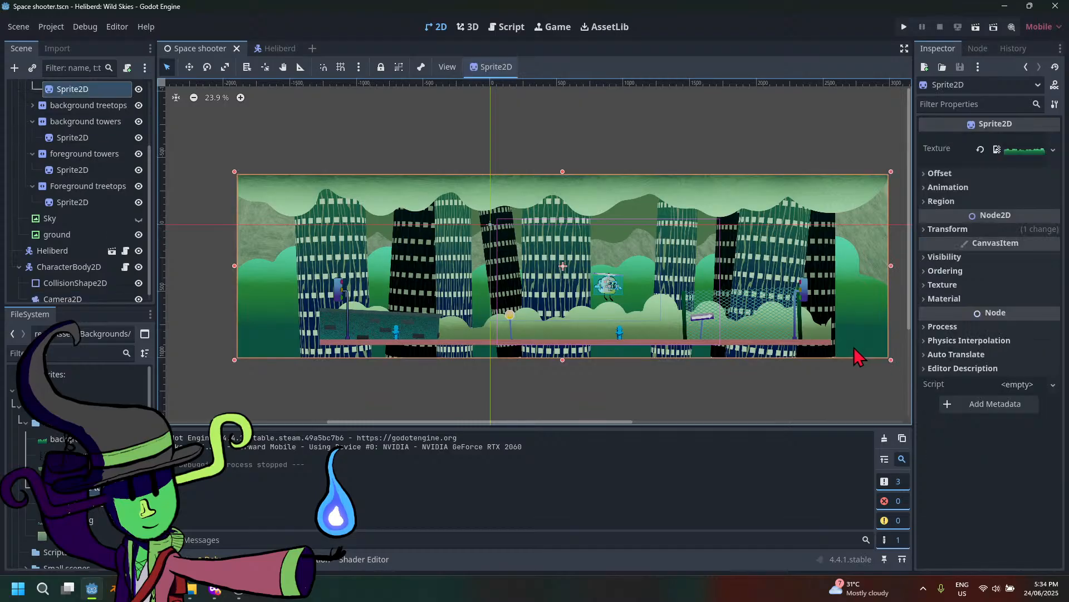
scroll(839, 348, "up", 2)
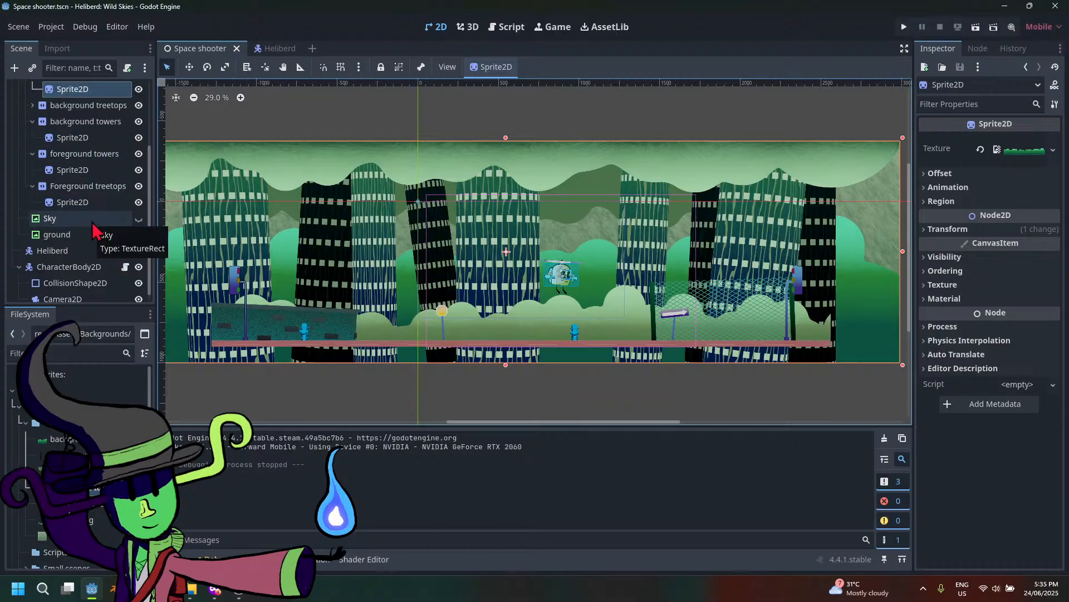
scroll(95, 229, "up", 3)
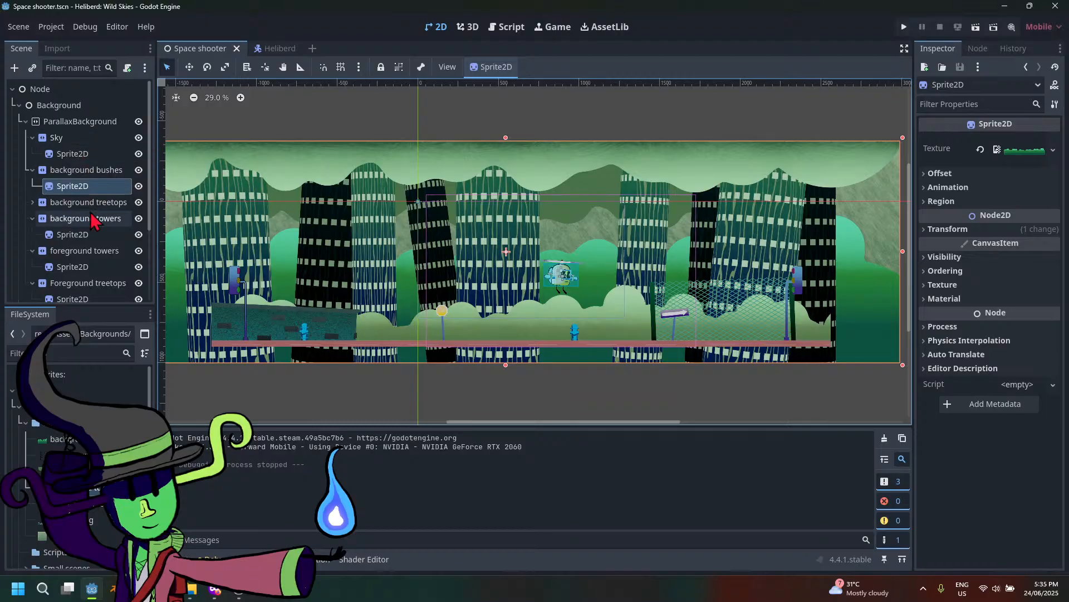
left_click(72, 121)
scroll(64, 239, "down", 3)
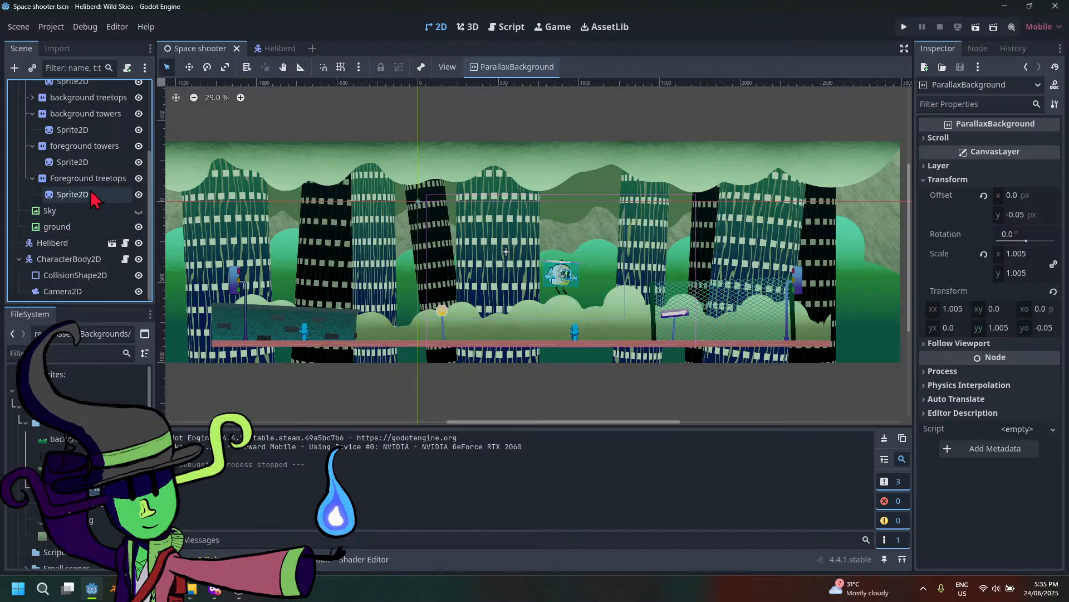
left_click(72, 194, "shift")
scroll(577, 313, "down", 2)
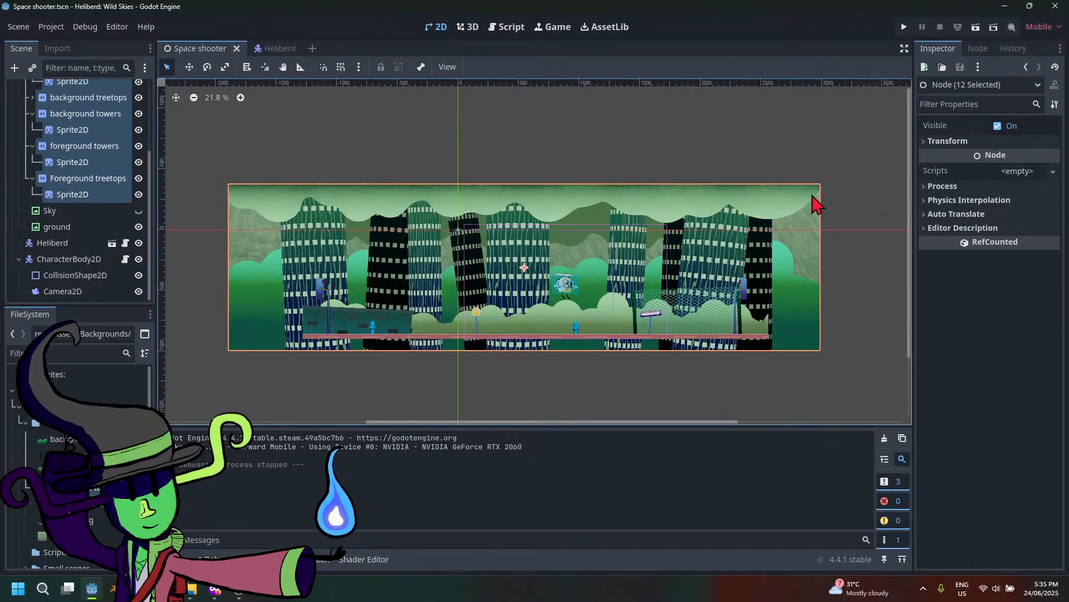
left_click(984, 140)
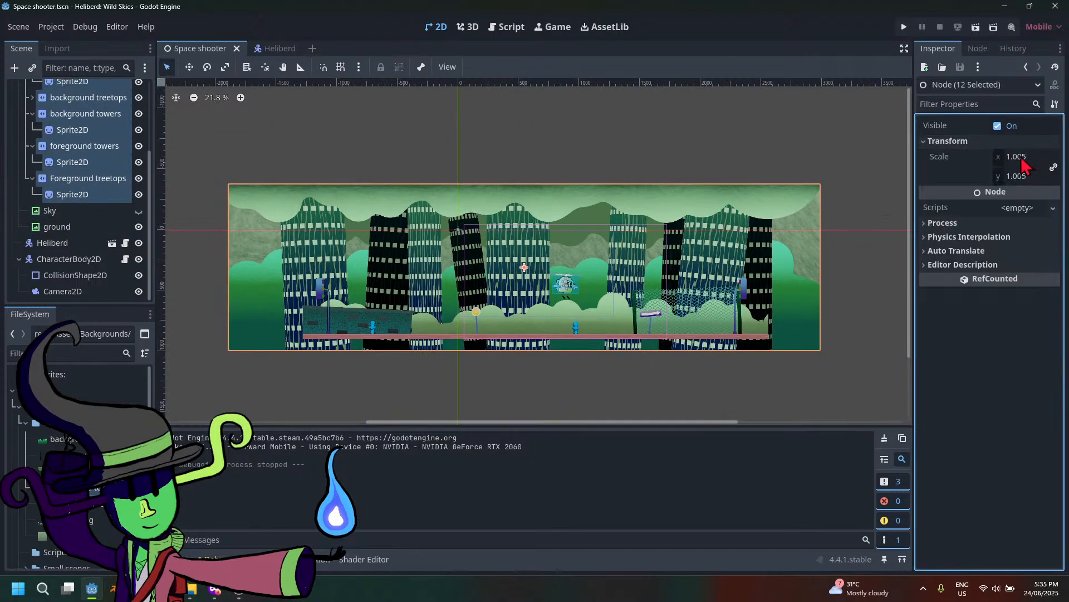
mouse_move(1020, 157)
left_mouse_down()
mouse_move(1007, 157)
mouse_move(1028, 157)
left_mouse_up()
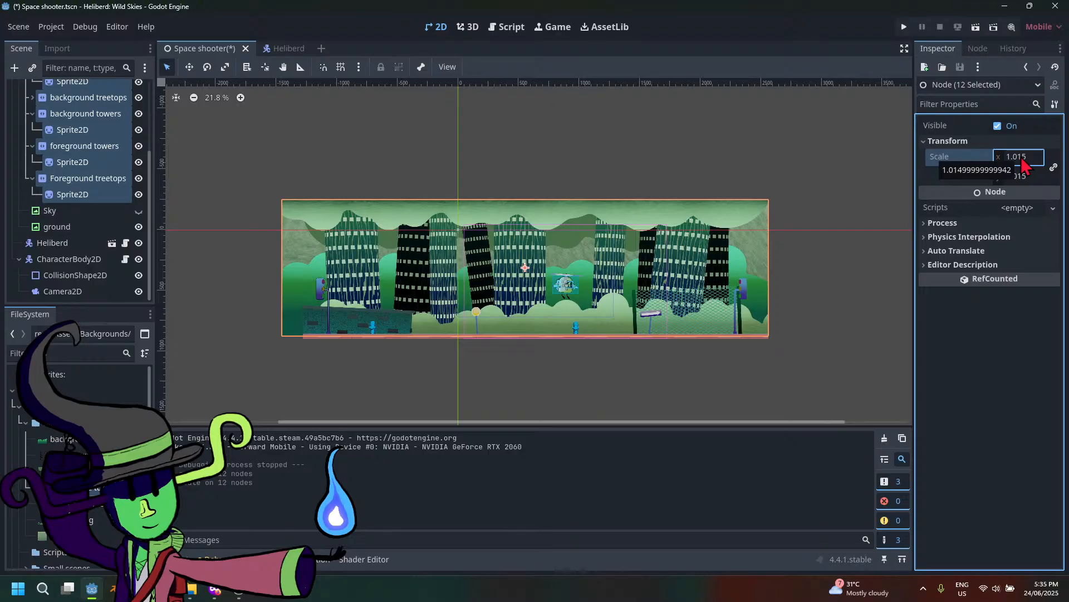
mouse_move(1021, 158)
left_mouse_down()
mouse_move(1046, 158)
mouse_move(1035, 158)
left_mouse_up()
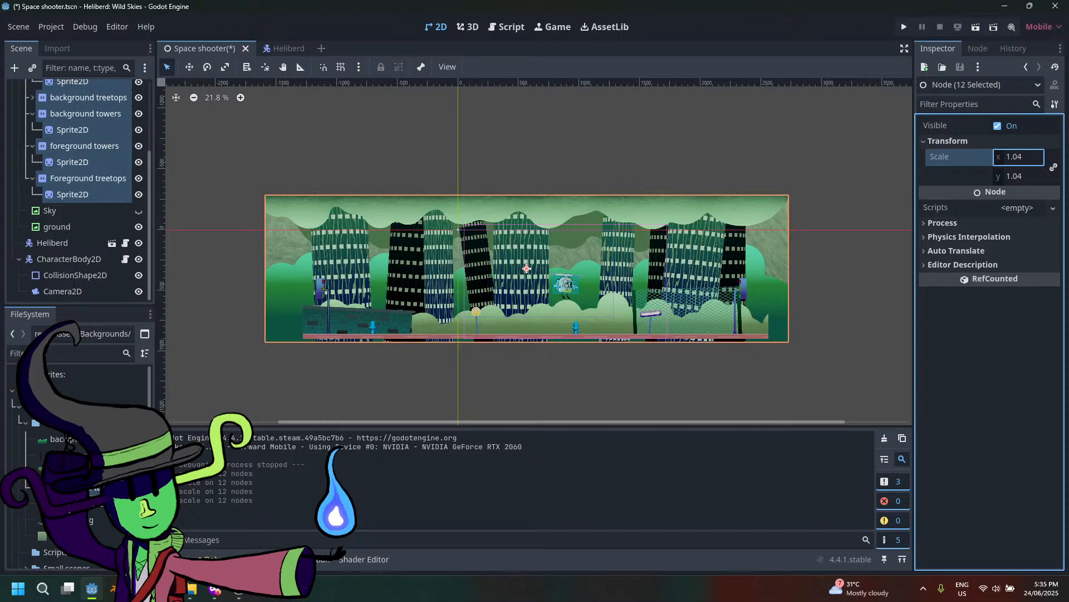
Set the Camera2D zoom to 0.645 on both axes and move the camera to position x -131, y -119 px
left_click(56, 292)
left_click_drag(1011, 248, 1006, 247)
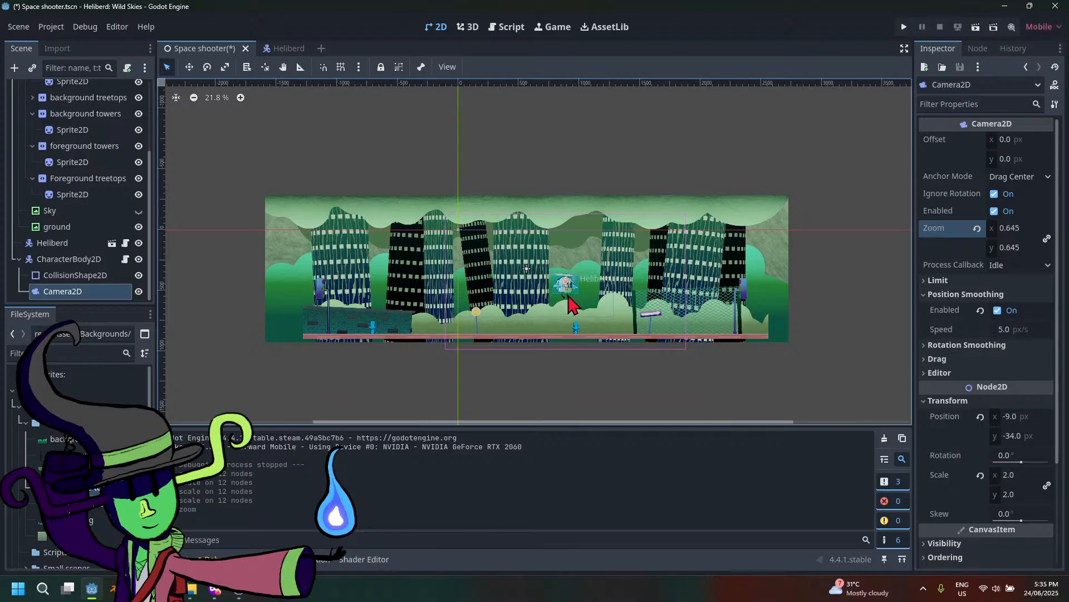
left_click_drag(533, 281, 529, 272)
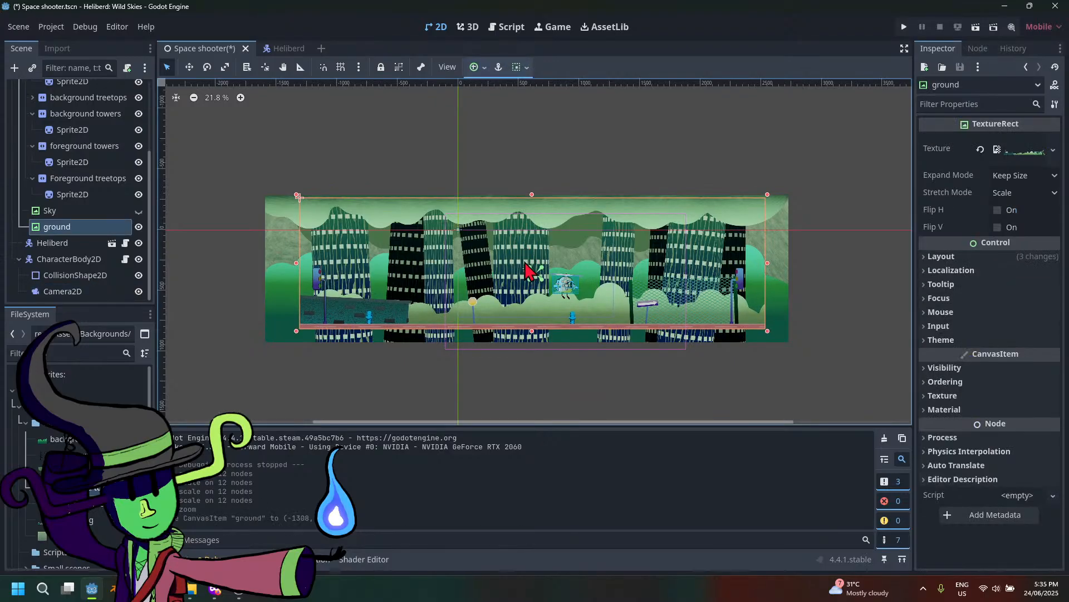
key("ctrl+z")
scroll(519, 282, "up", 4)
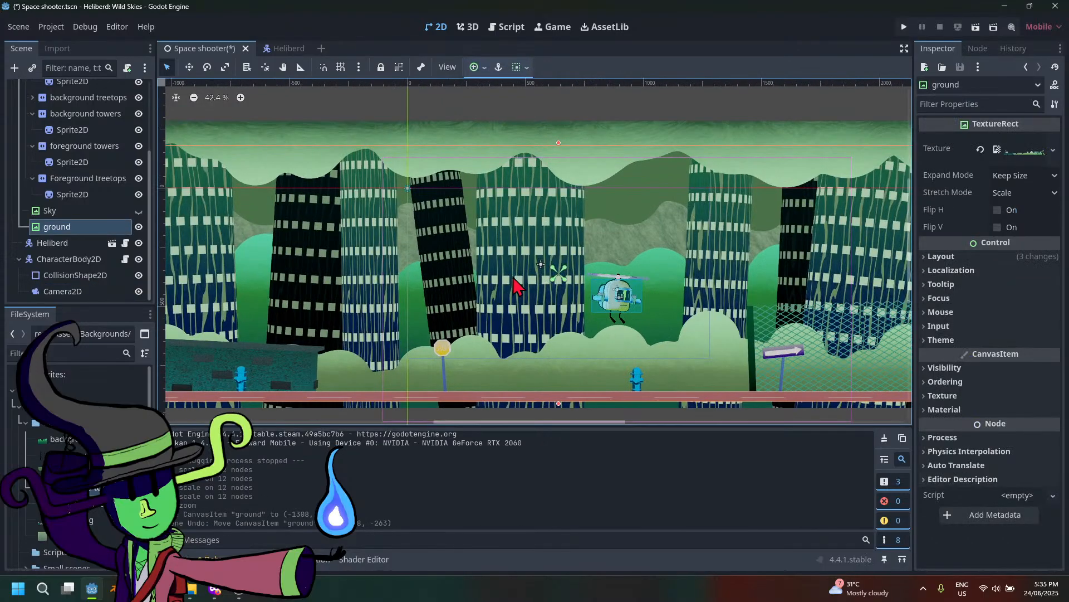
scroll(514, 278, "down", 2)
left_click(653, 343)
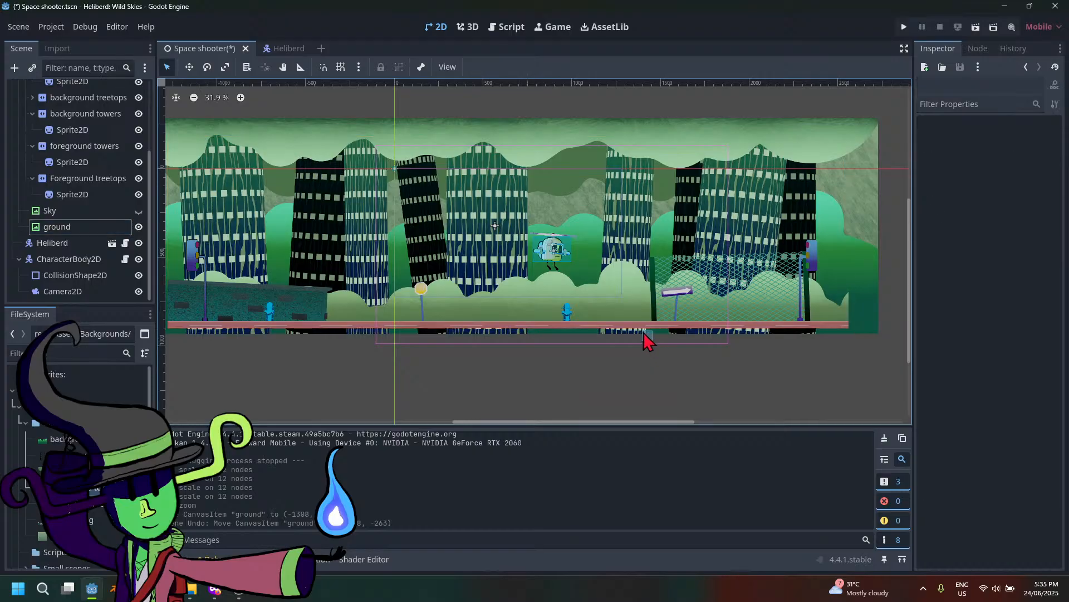
left_click(565, 297)
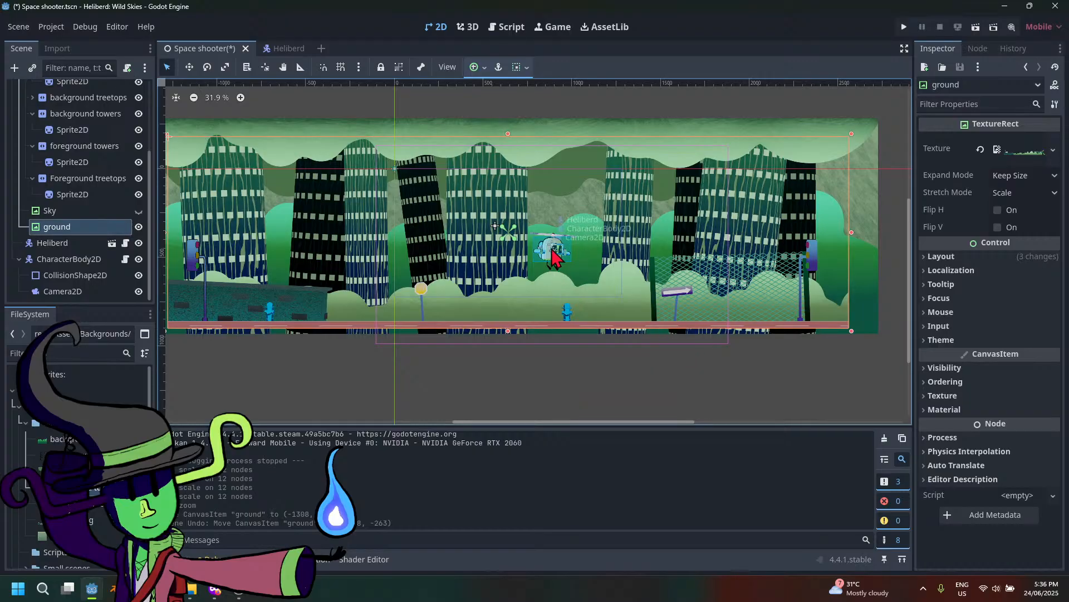
left_click_drag(554, 257, 530, 233)
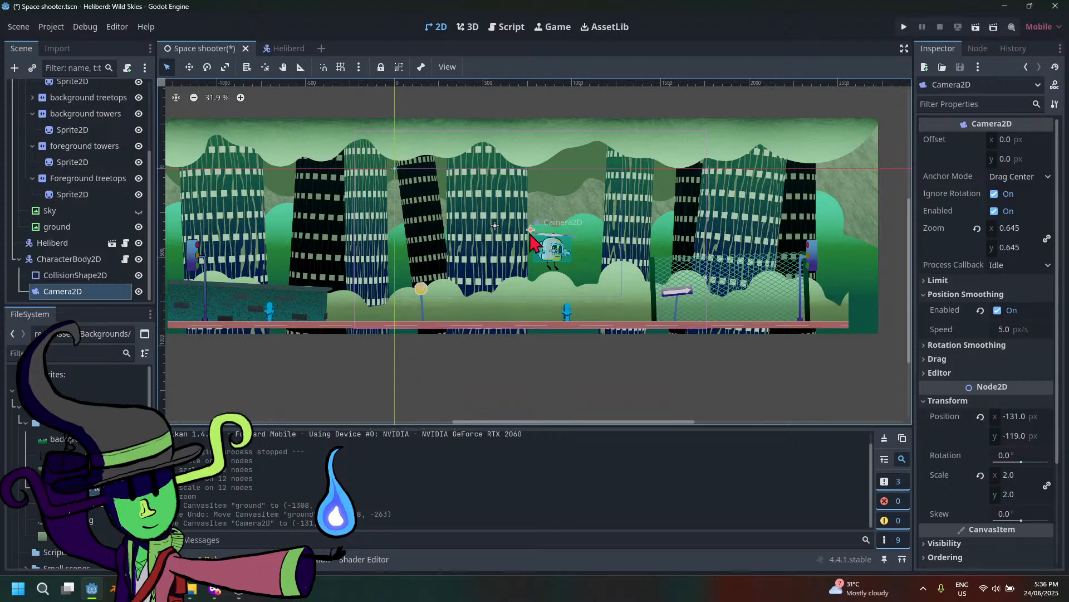
Run the project, fly the helicopter character across the level in both directions to check the camera framing and background edges, and close the game
left_click(903, 27)
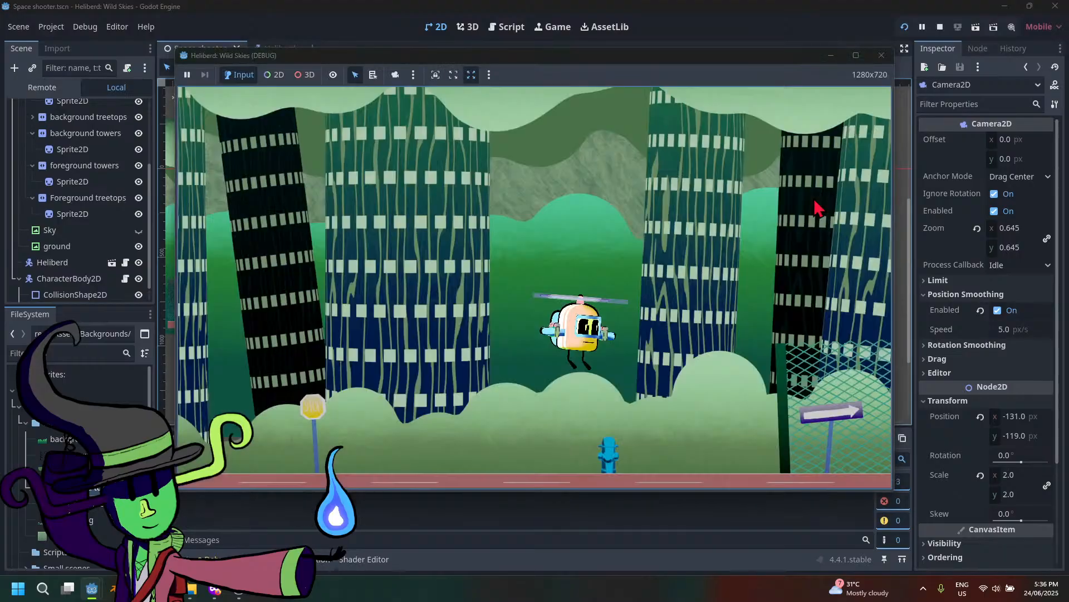
key("Right")
key("Left")
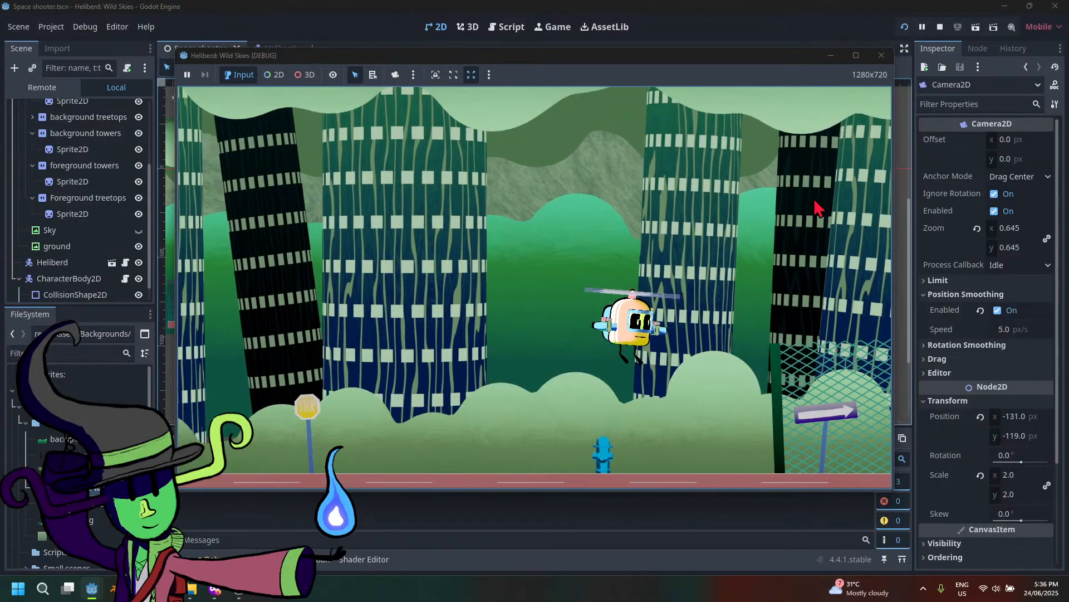
key("Up")
key("Left")
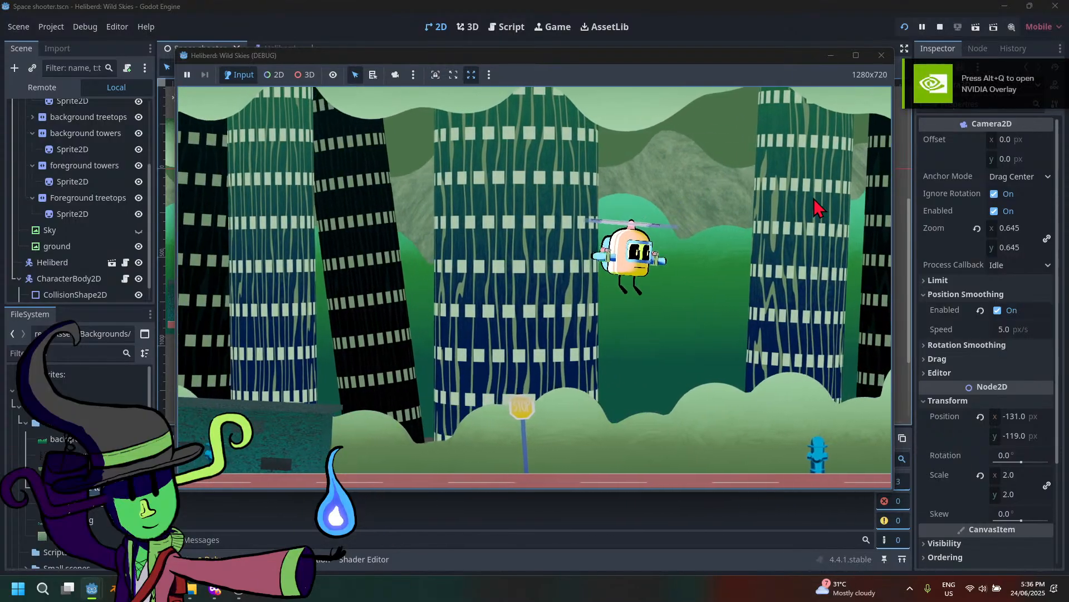
key("Left")
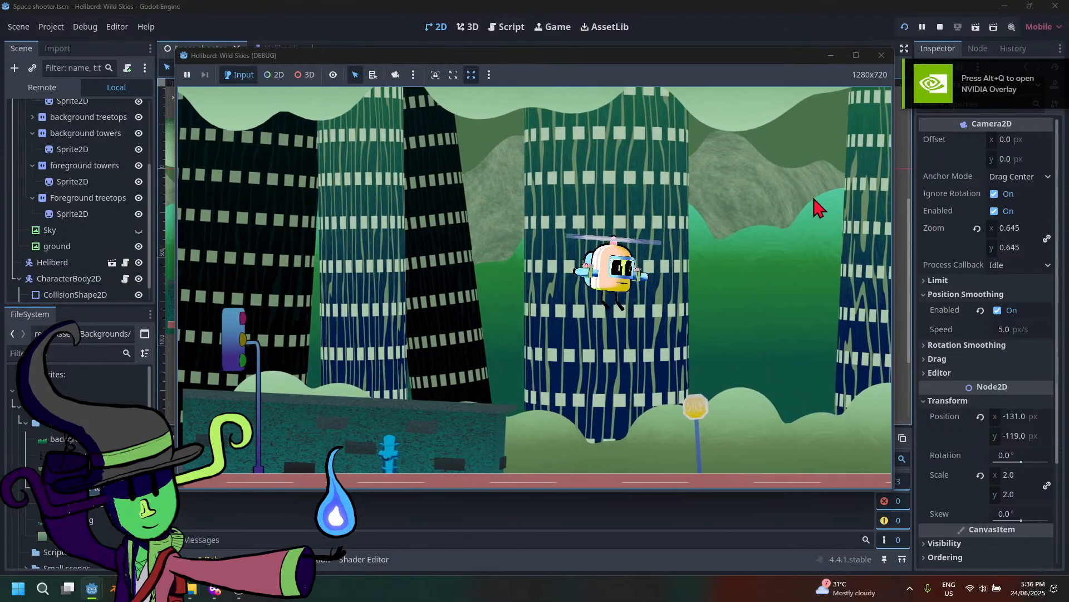
key("Left")
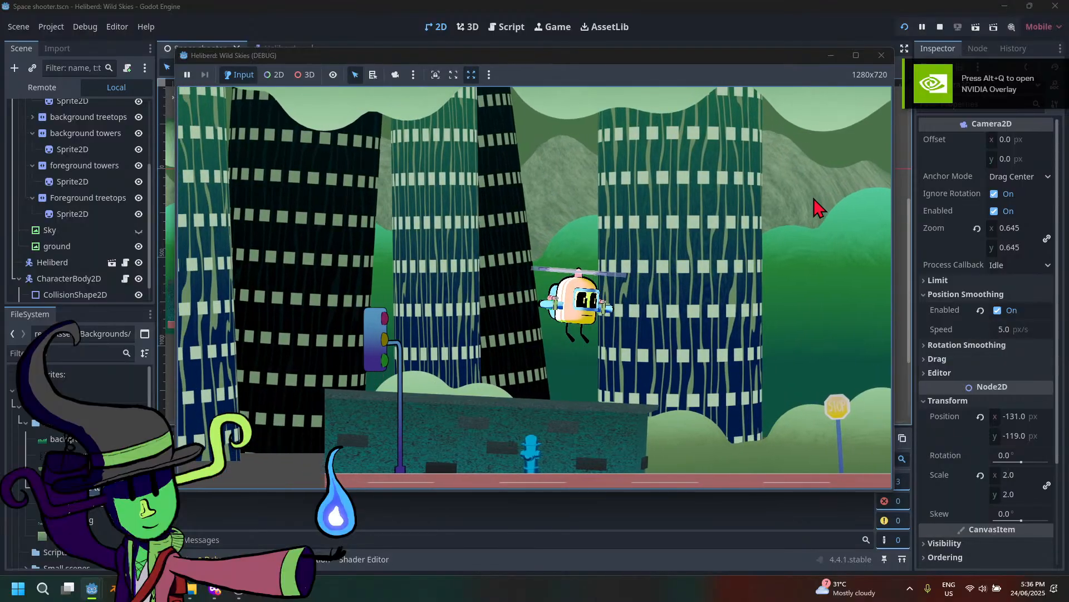
key("Left")
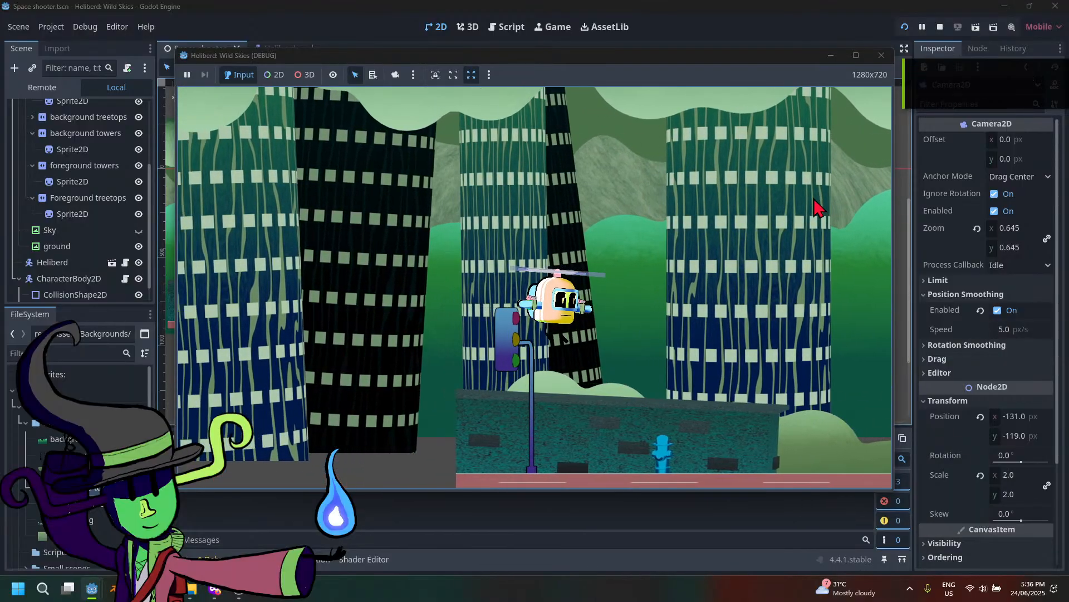
key("Right")
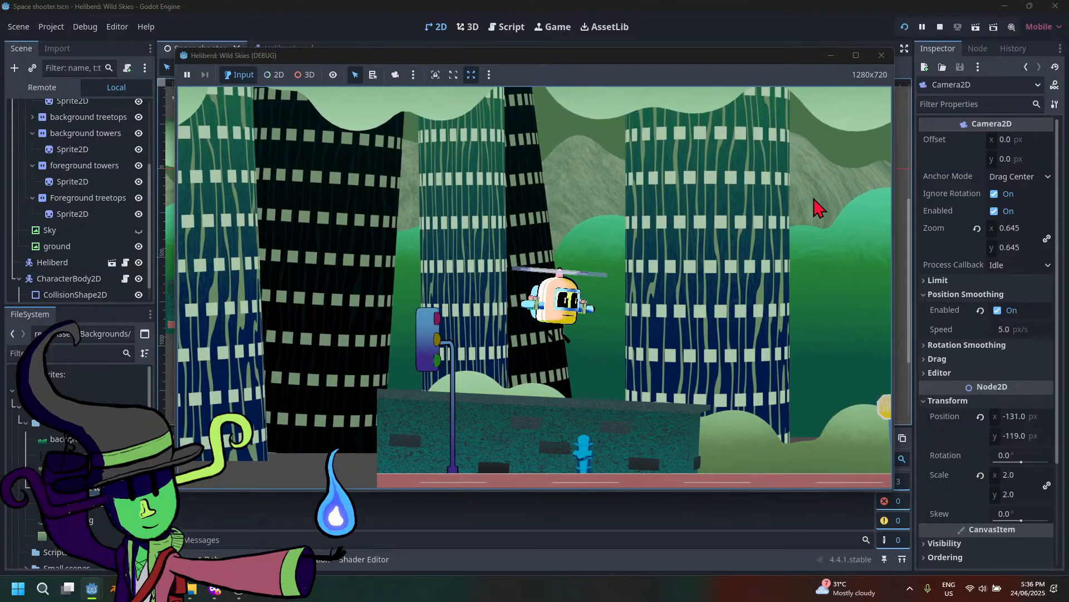
key("Left")
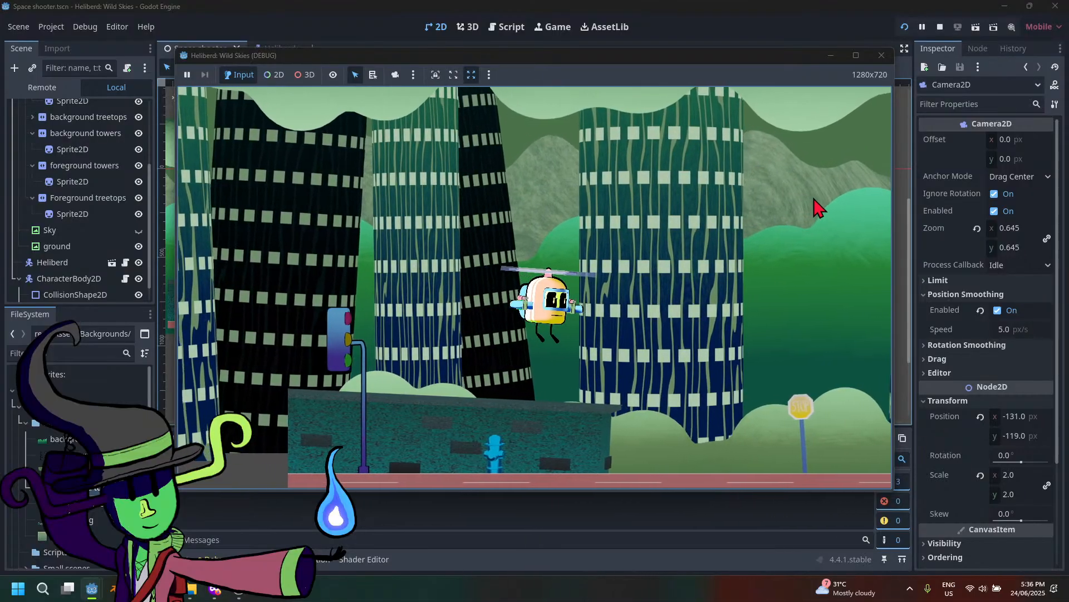
key("Right")
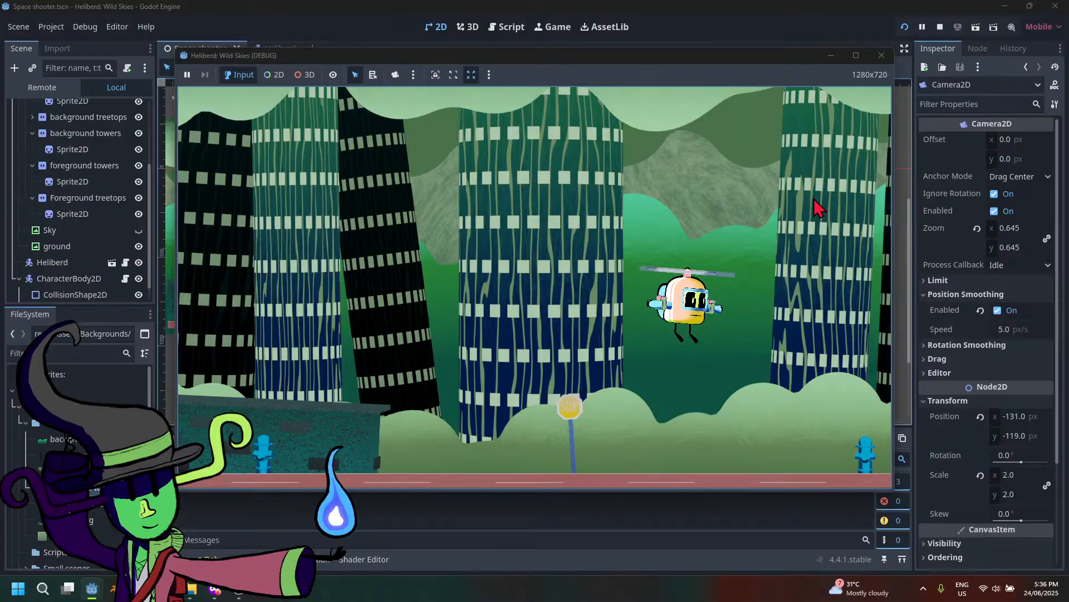
key("Right")
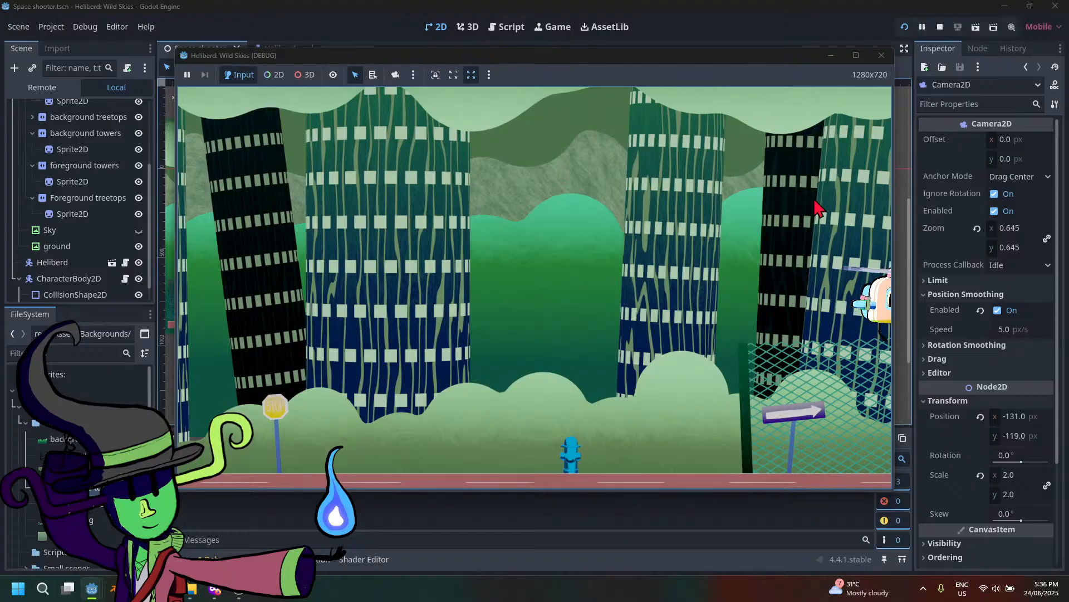
key("Left")
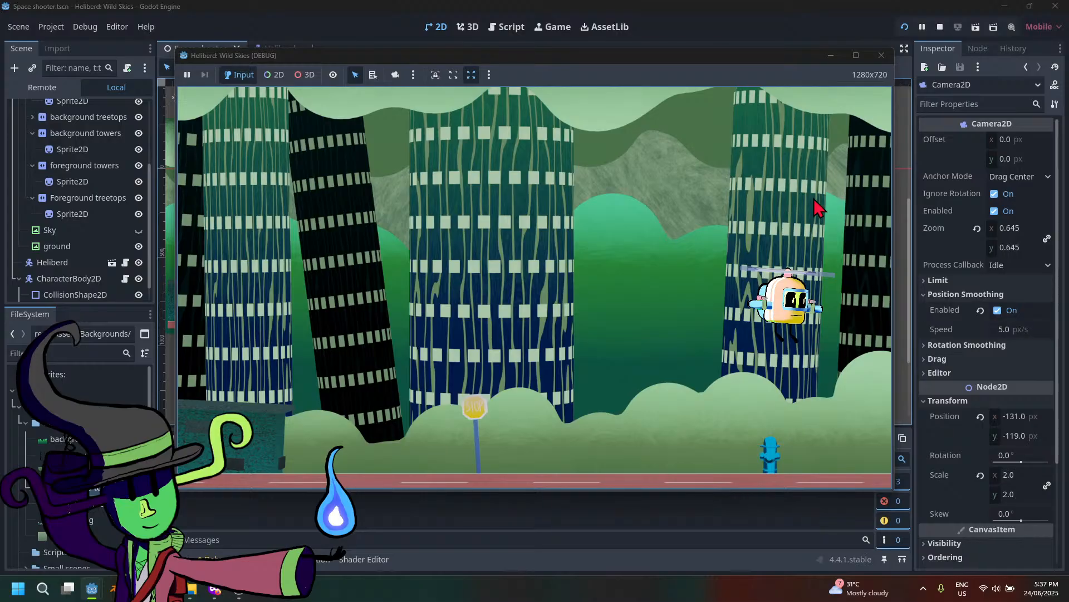
left_click(881, 55)
Open the heliberd.gd script and go to the move_and_slide() line at the end of the _physics_process function
scroll(719, 255, "up", 2)
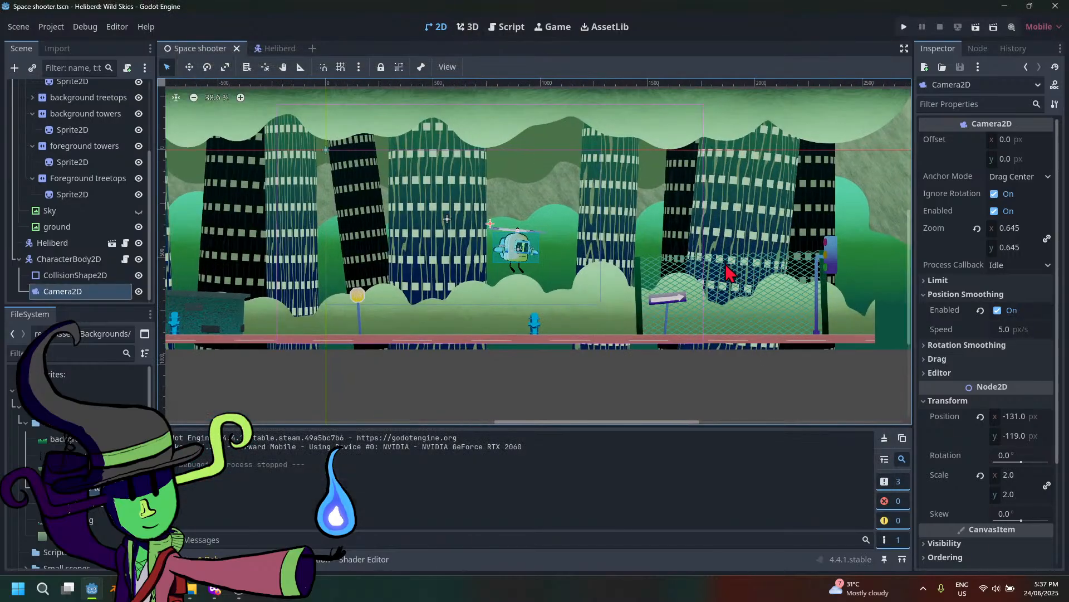
middle_click_drag(719, 255, 615, 270)
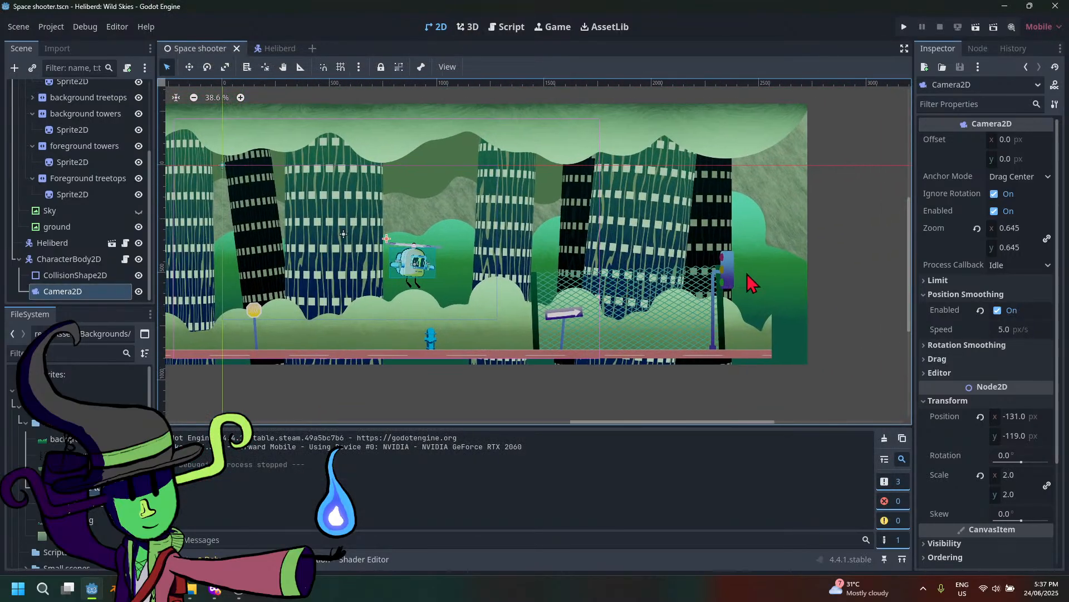
left_click(507, 27)
left_click(192, 122)
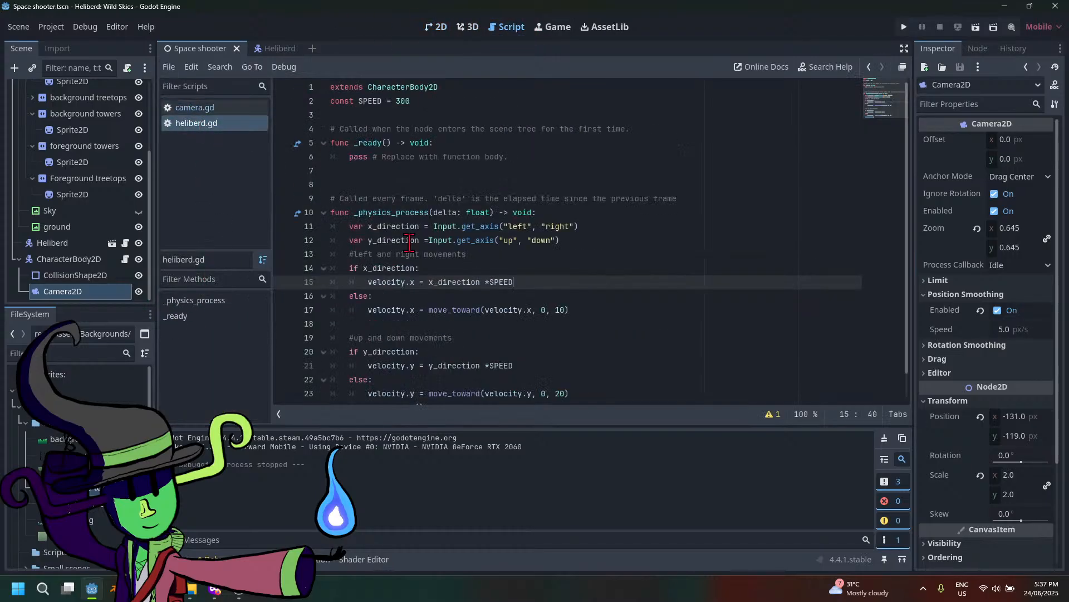
scroll(592, 323, "down", 1)
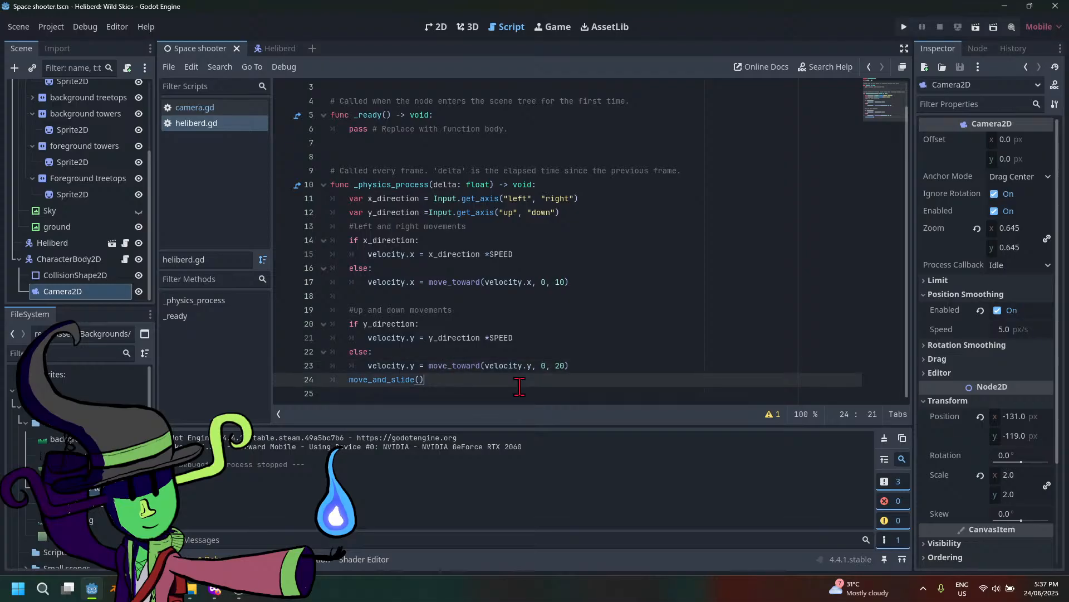
In camera.gd, set the upper position.x limit of the MOVE state's hold condition to 1500 and save
left_click(535, 334)
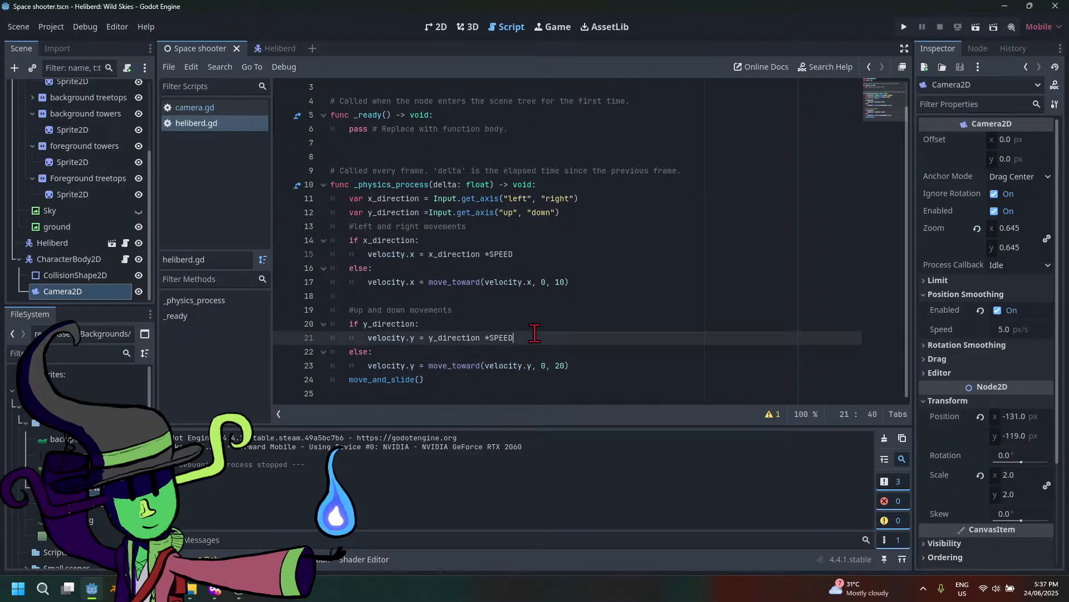
left_click(195, 107)
scroll(592, 349, "down", 1)
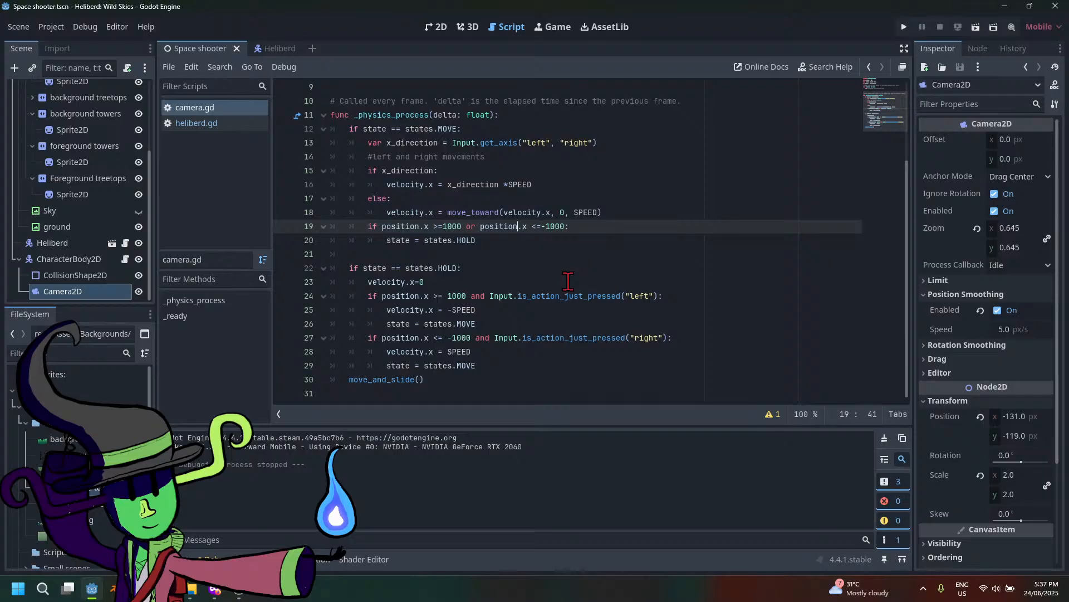
key("BackSpace")
type("5")
key("ctrl+s")
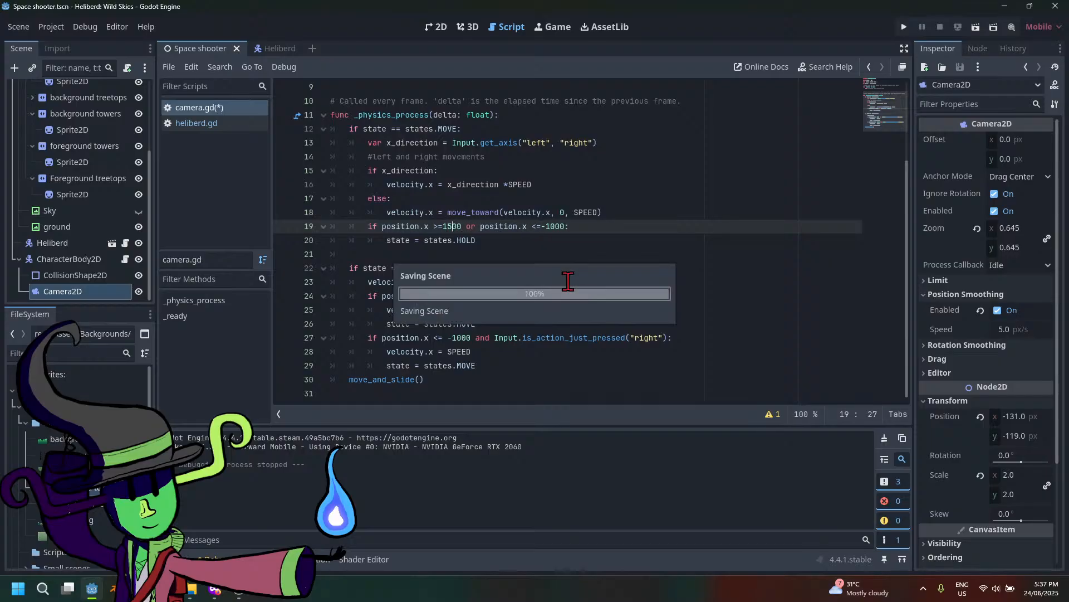
Run the project, fly the helicopter left through the level to check where the camera stops, and close the game
left_click(904, 27)
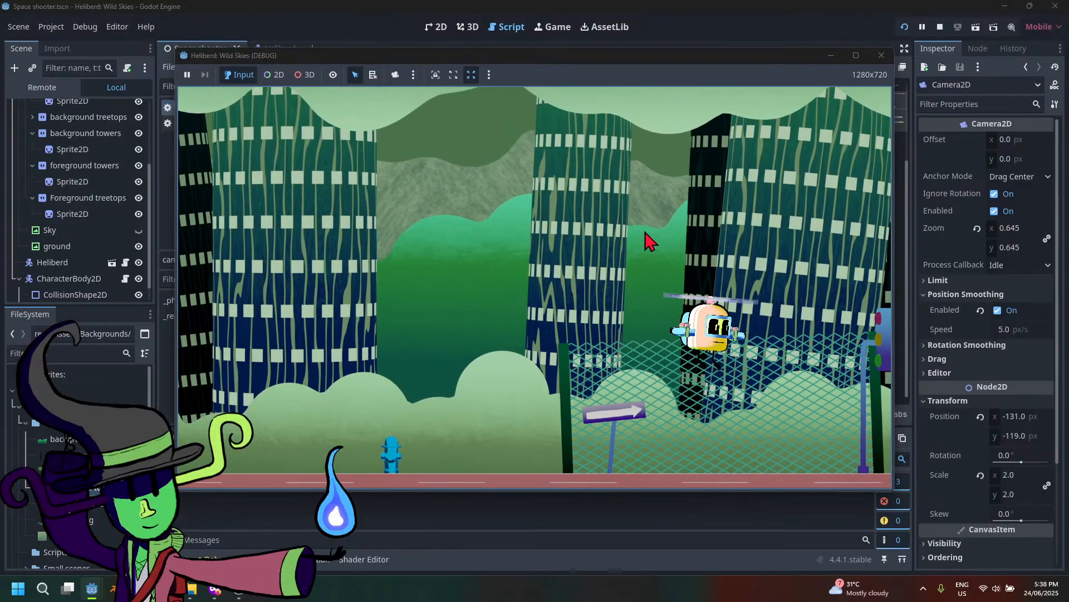
key("Up")
key("Left")
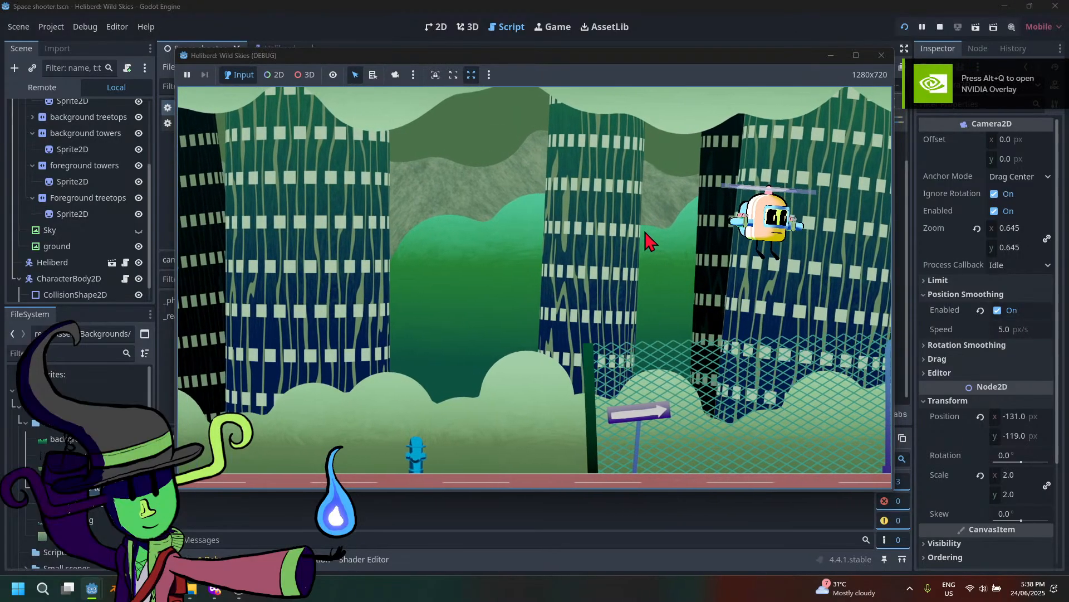
key("Left")
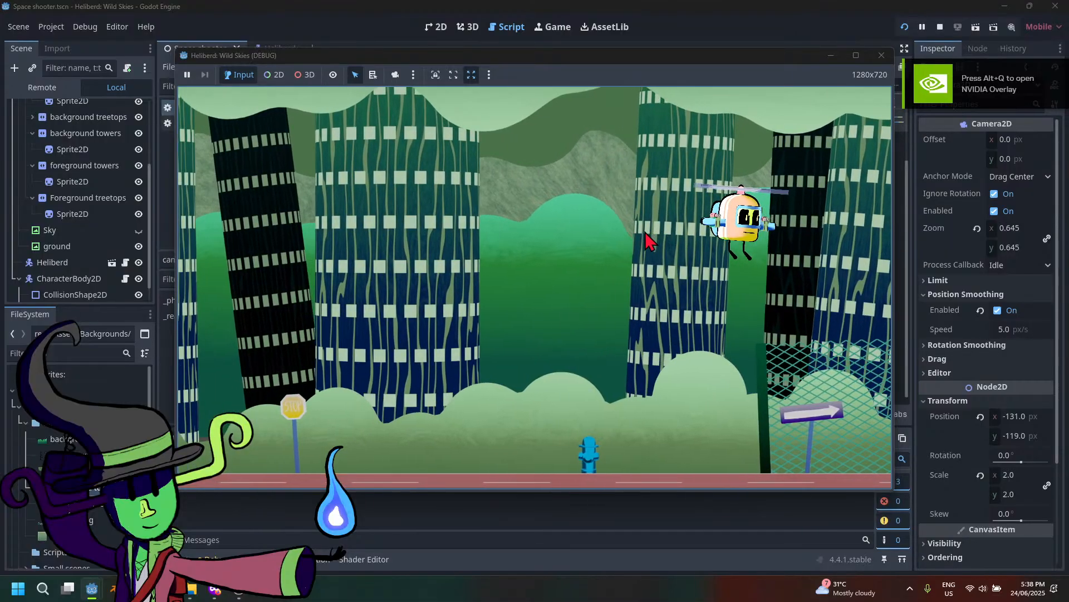
key("Down")
key("Left")
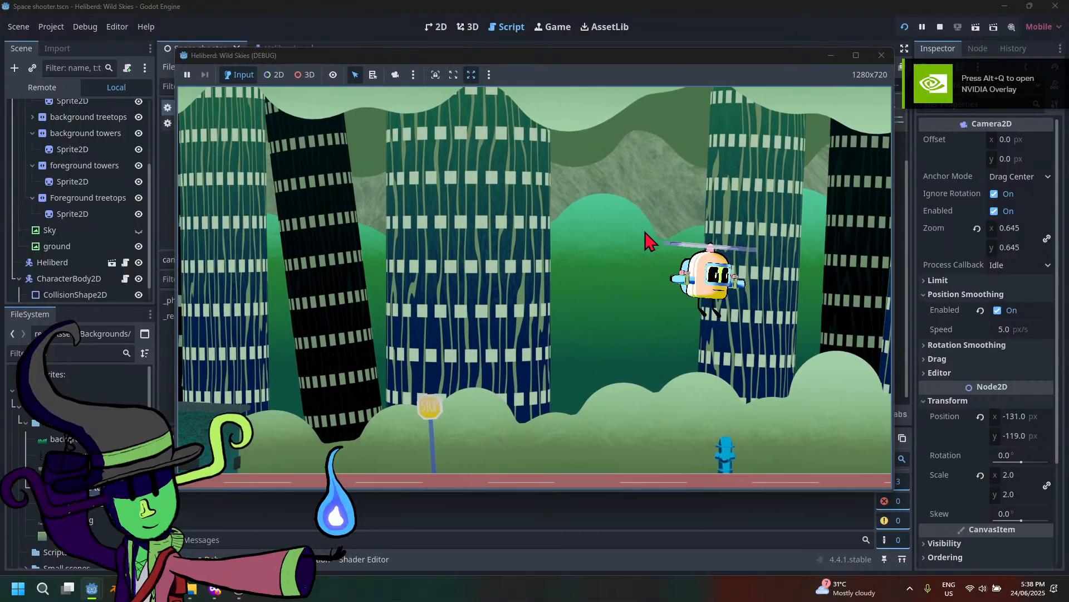
key("Left")
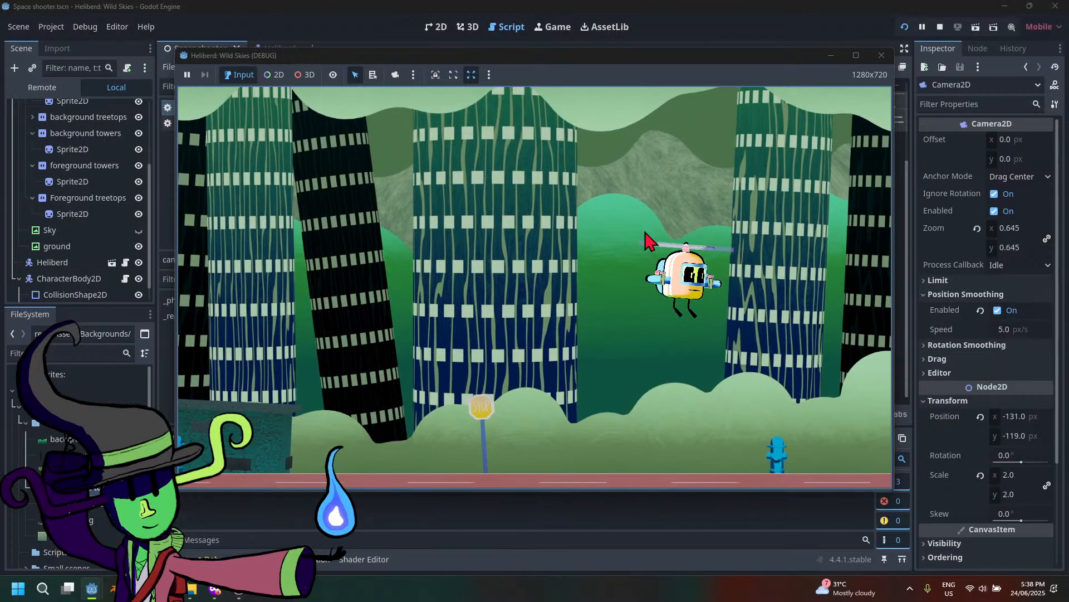
key("Left")
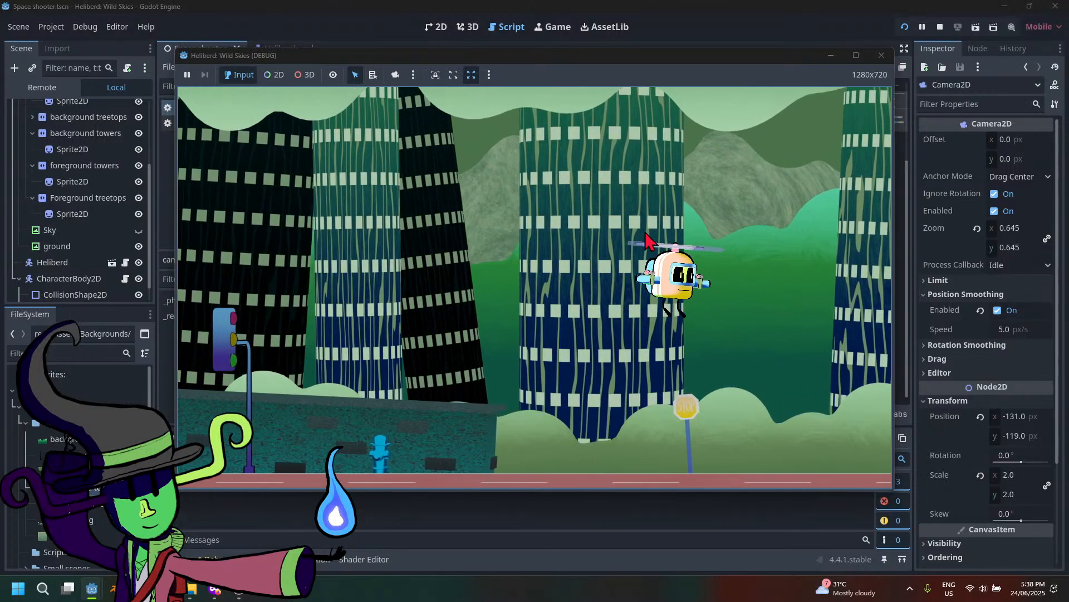
key("Left")
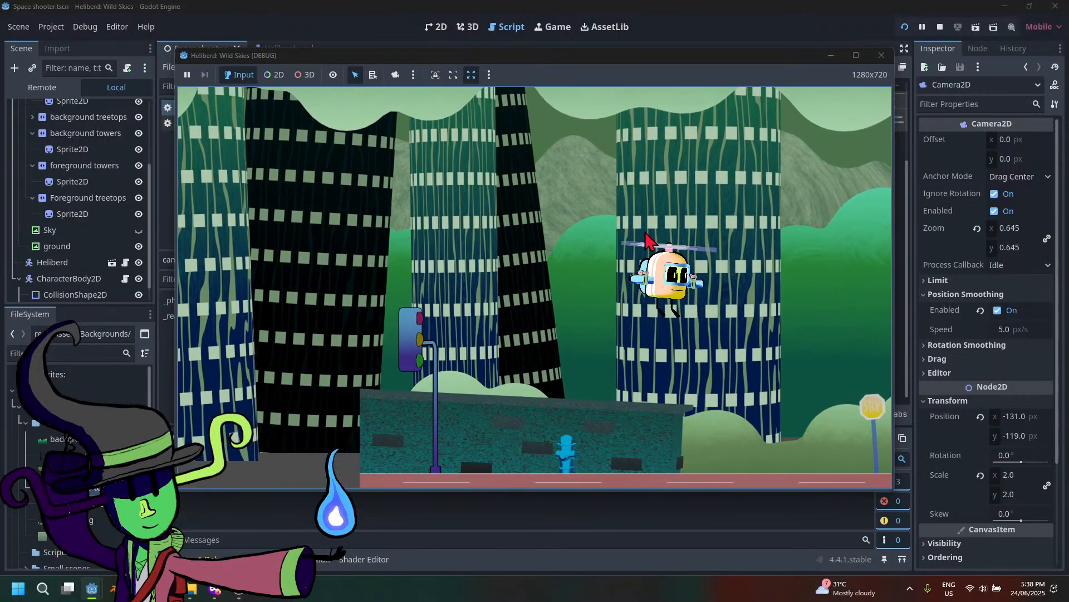
left_click(882, 55)
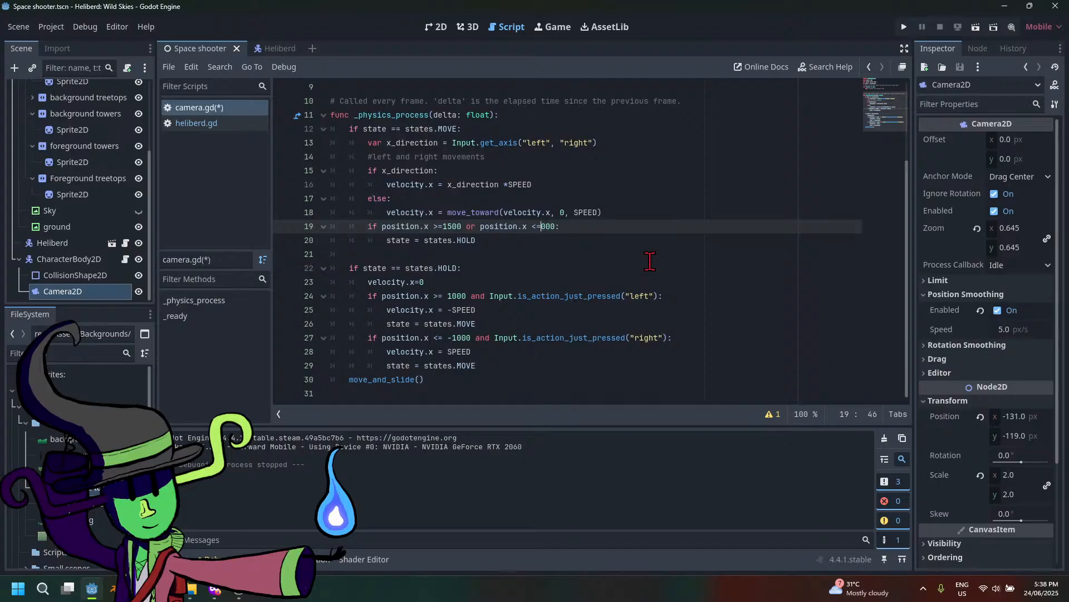
Set the lower position.x limit of the MOVE state's hold condition to -500 and save the script
key("Right")
type("-")
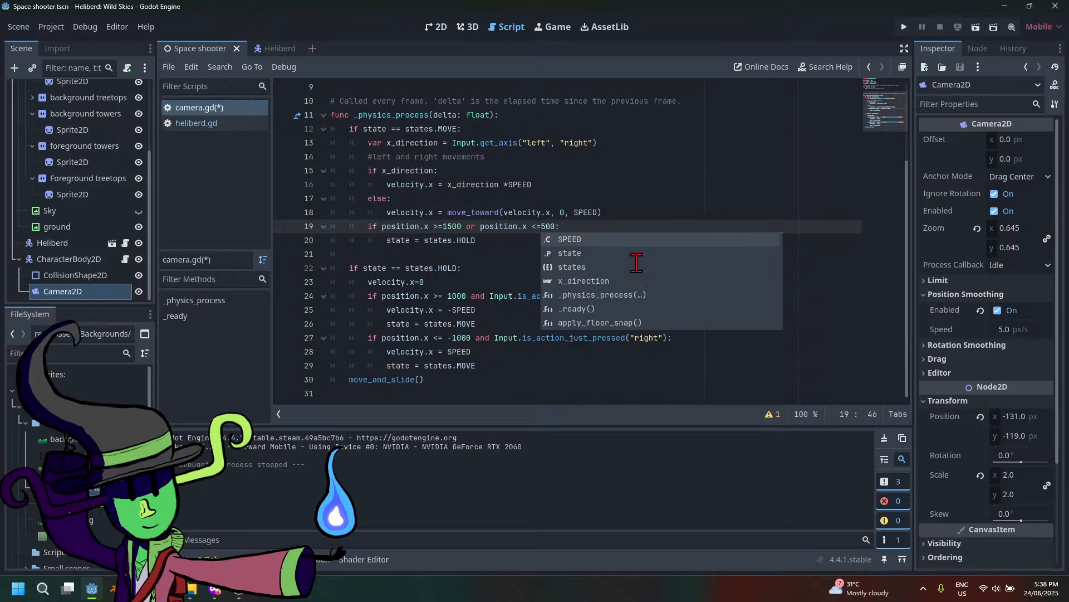
key("ctrl+s")
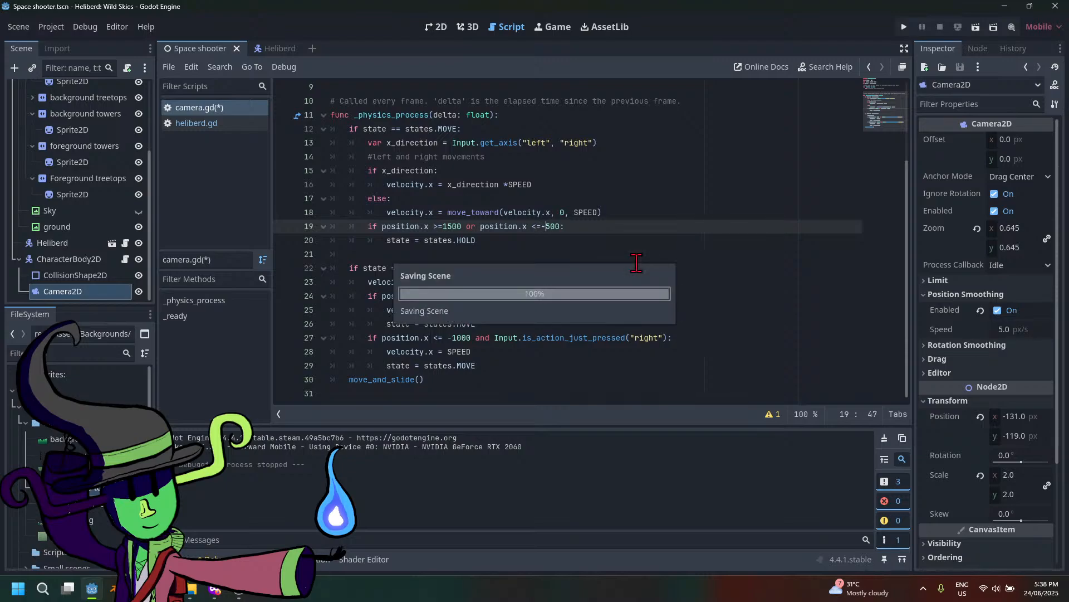
Run the project, fly the helicopter to the level's left end to check the background edge, and close the game
left_click(904, 27)
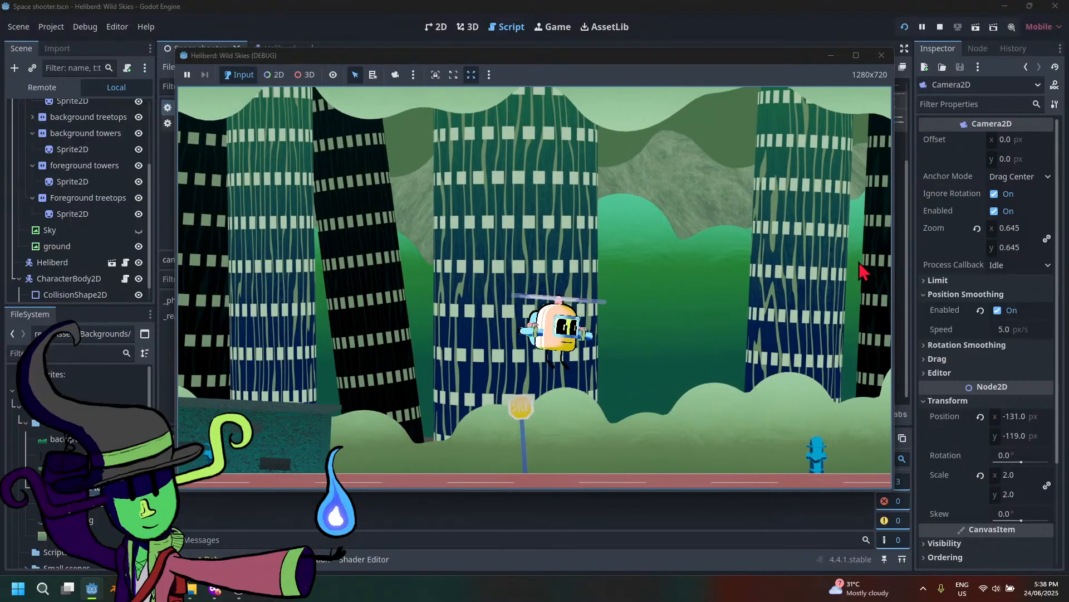
key("Left")
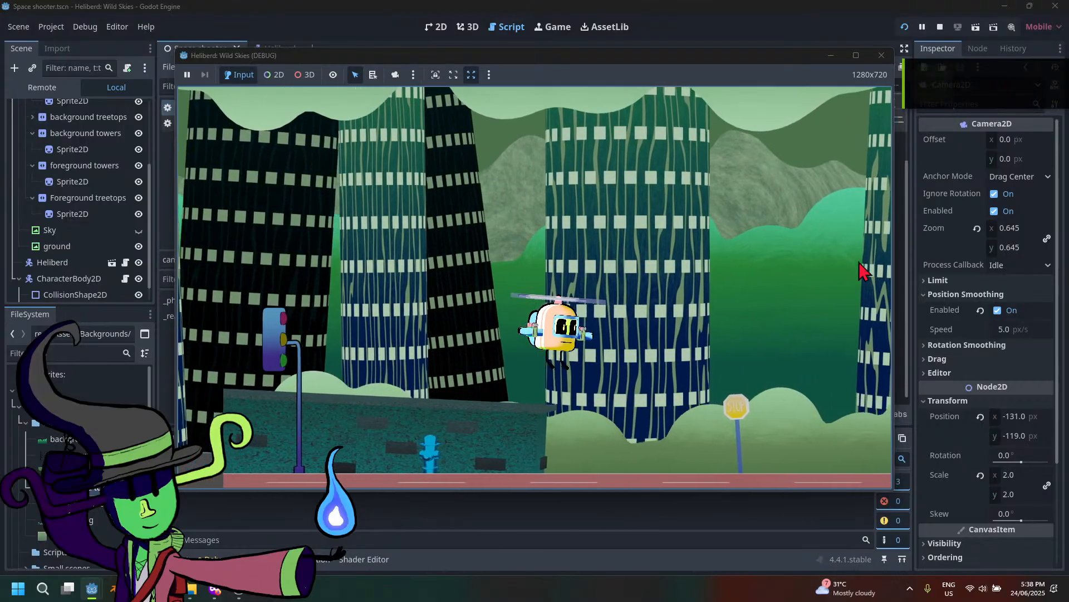
key("Up")
key("Right")
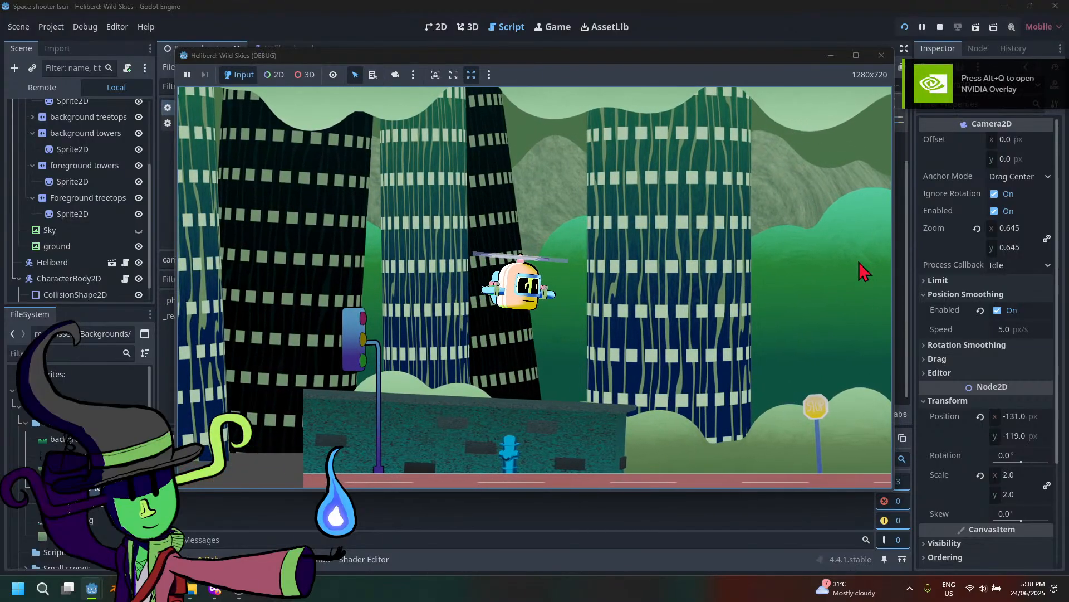
left_click(880, 55)
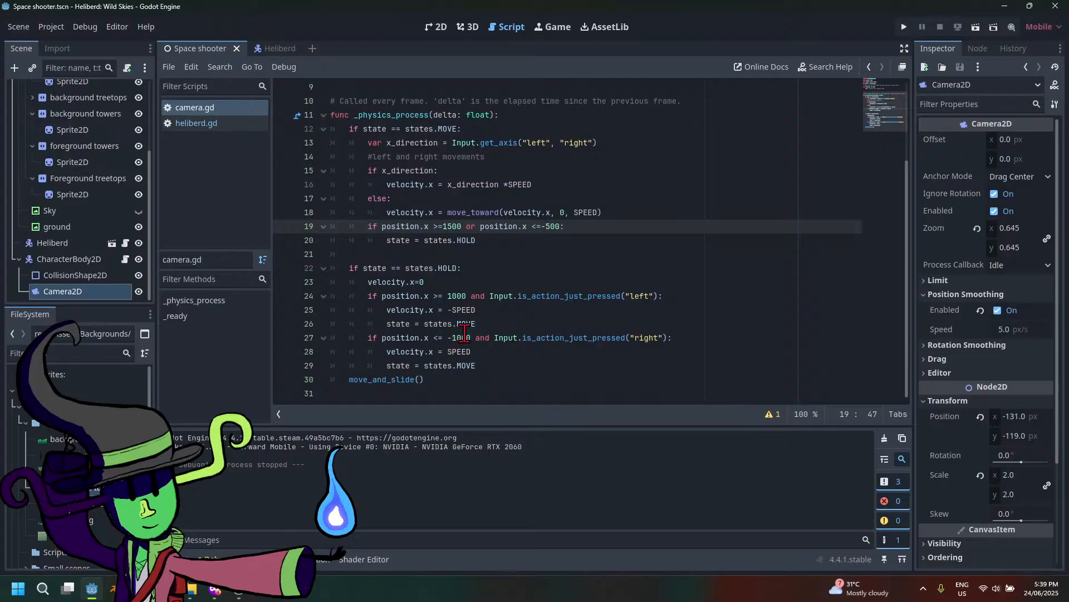
Try a lower position.x limit of -200 in the MOVE state's hold condition, save, and test it in a short run
key("ctrl+s")
left_click(904, 27)
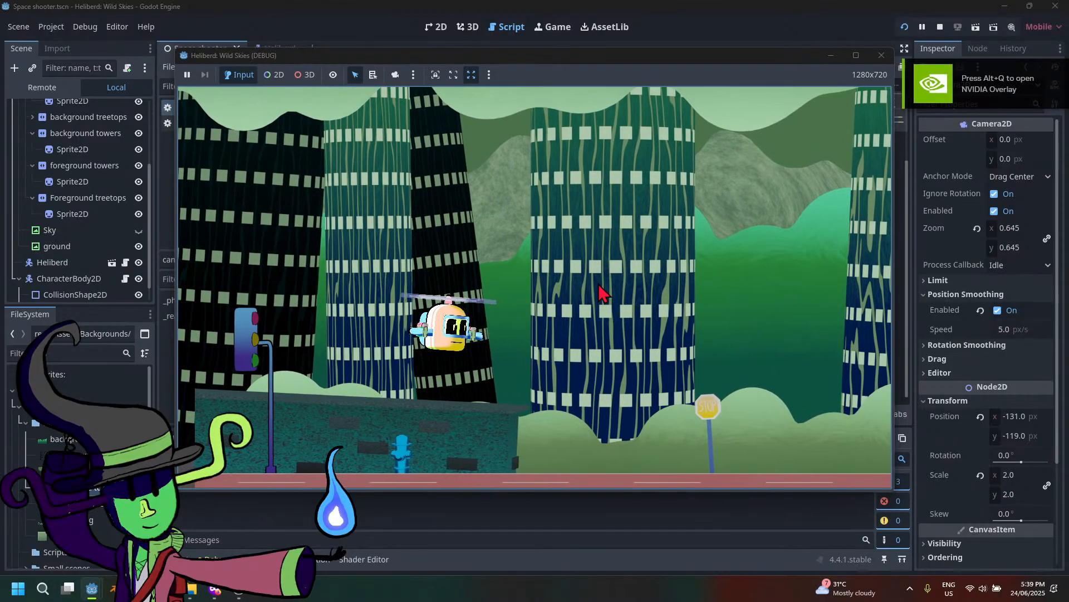
left_click(880, 56)
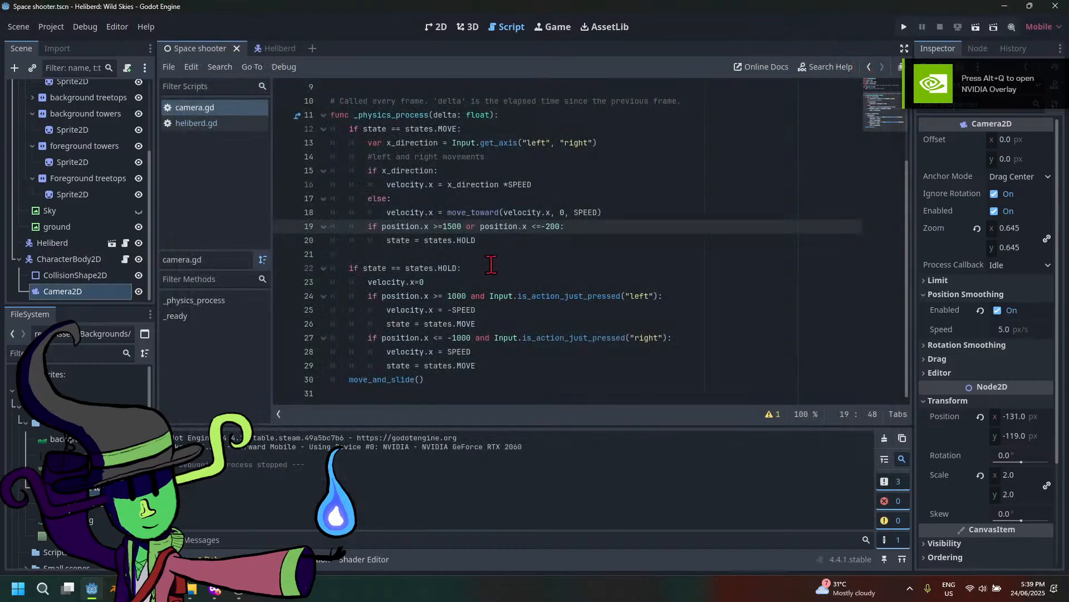
Set the lower position.x limit of the MOVE state's hold condition to -100, save, and playtest flying right from the left end
type("1")
key("ctrl+s")
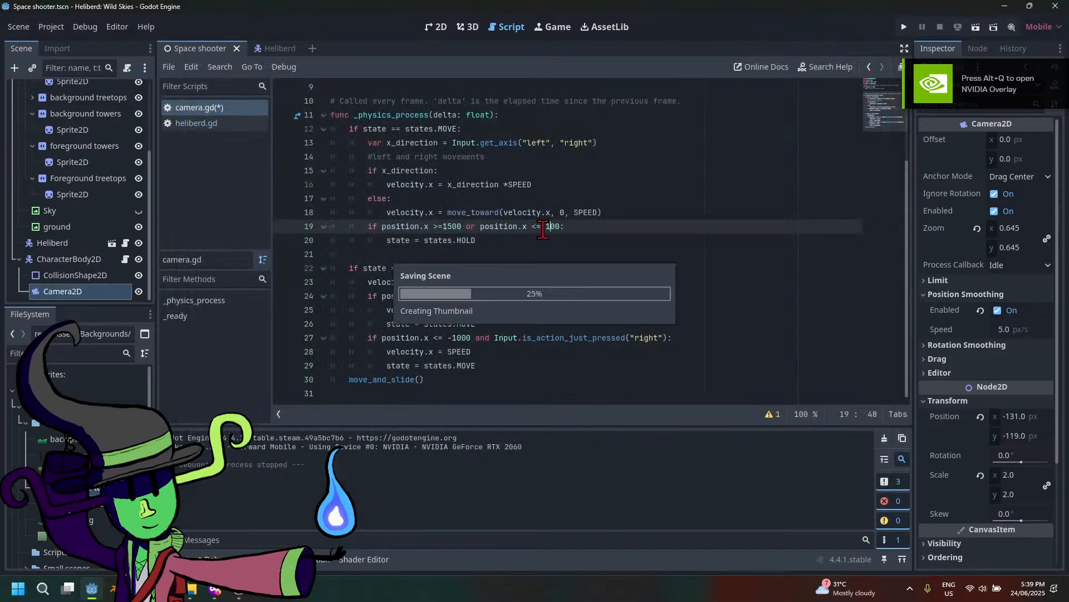
left_click(904, 28)
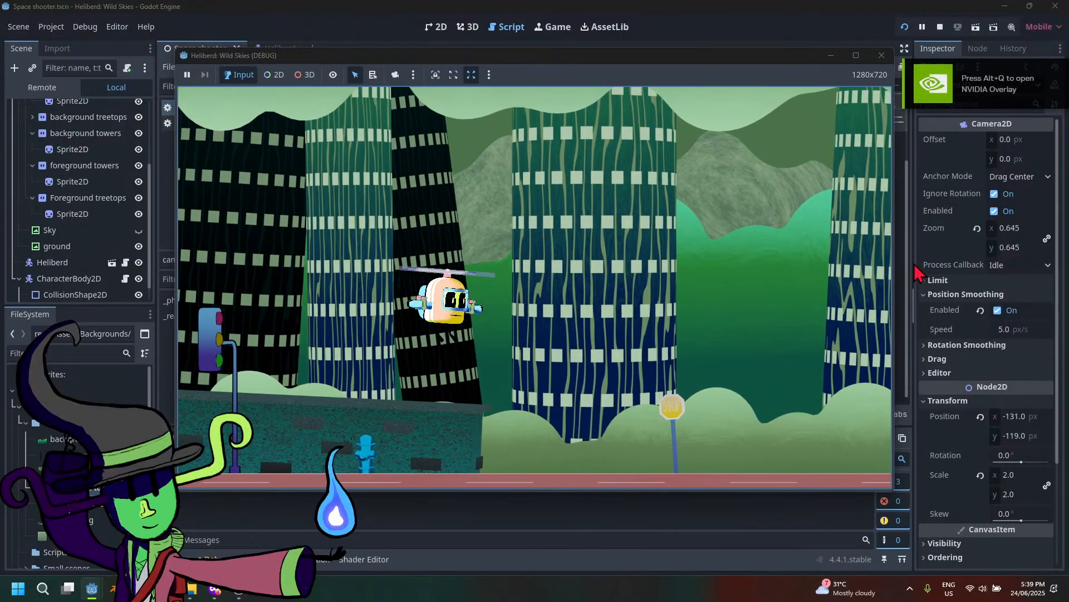
key("Right")
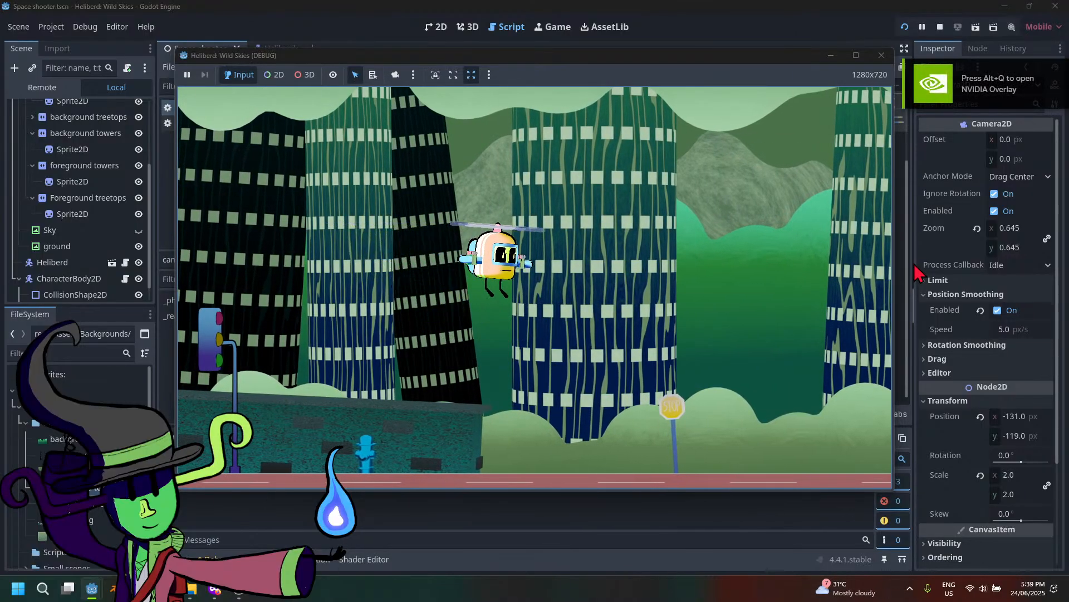
key("Right")
key("Right")
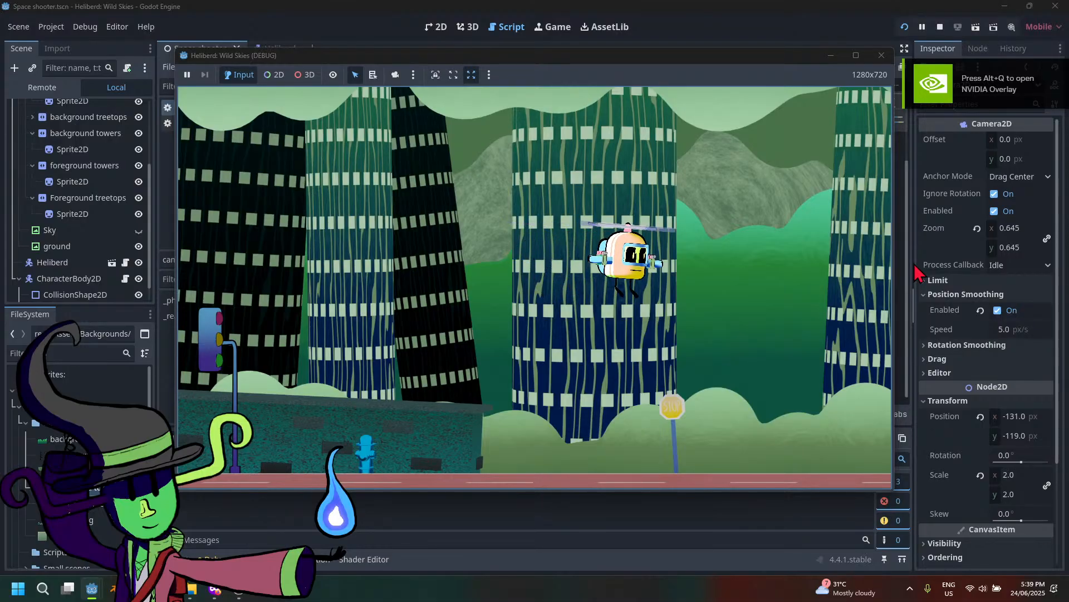
key("Right")
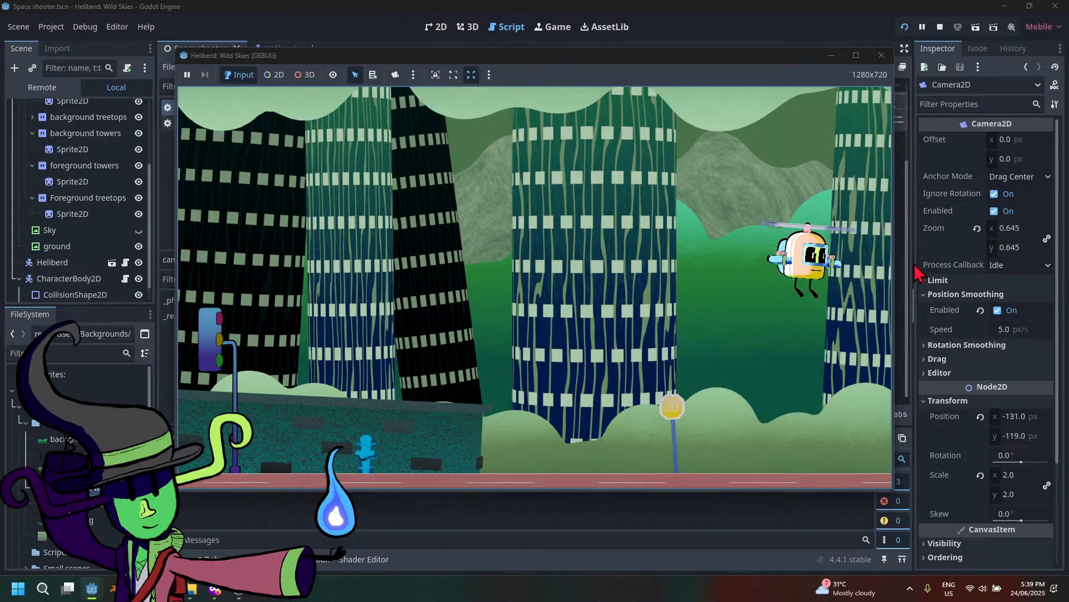
left_click(881, 55)
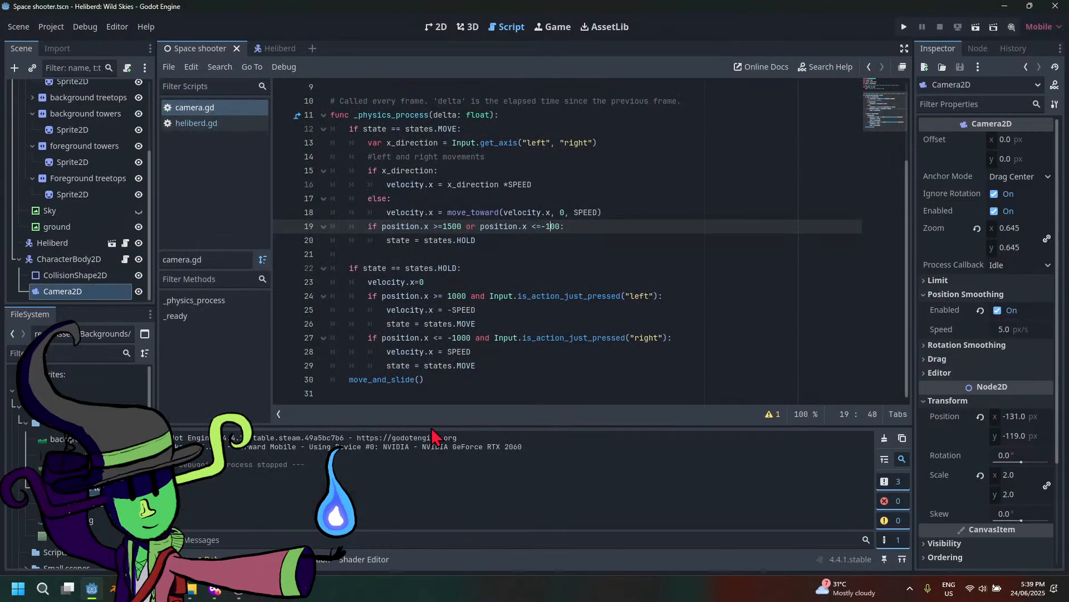
In the HOLD state block, set the "right" condition's limit to -100 and the "left" condition's limit to 1500, and save
left_click(453, 337)
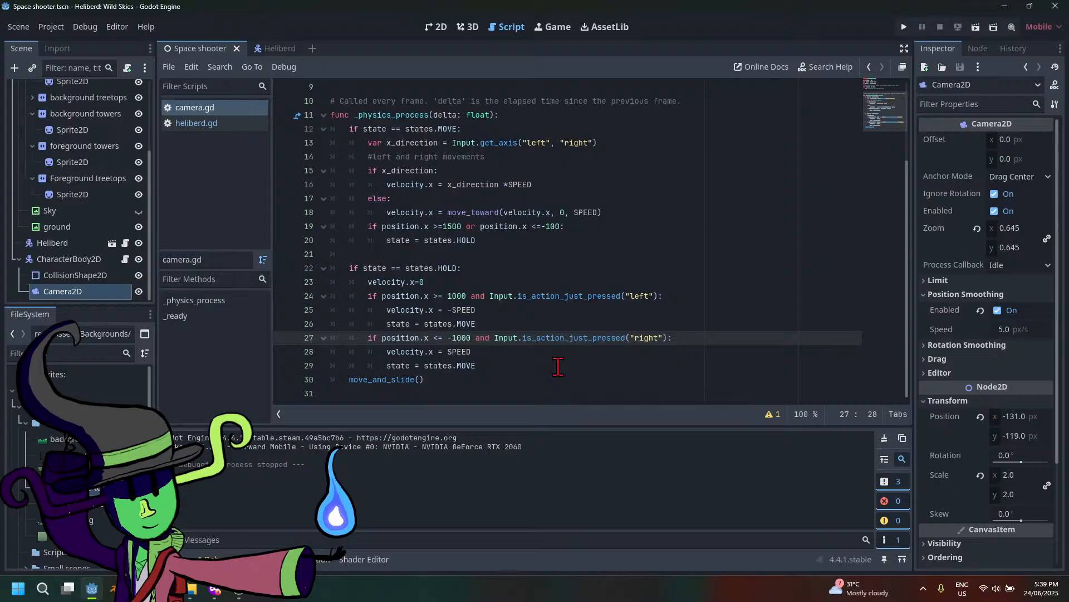
key("Delete")
key("Up")
key("Up")
key("Up")
key("BackSpace")
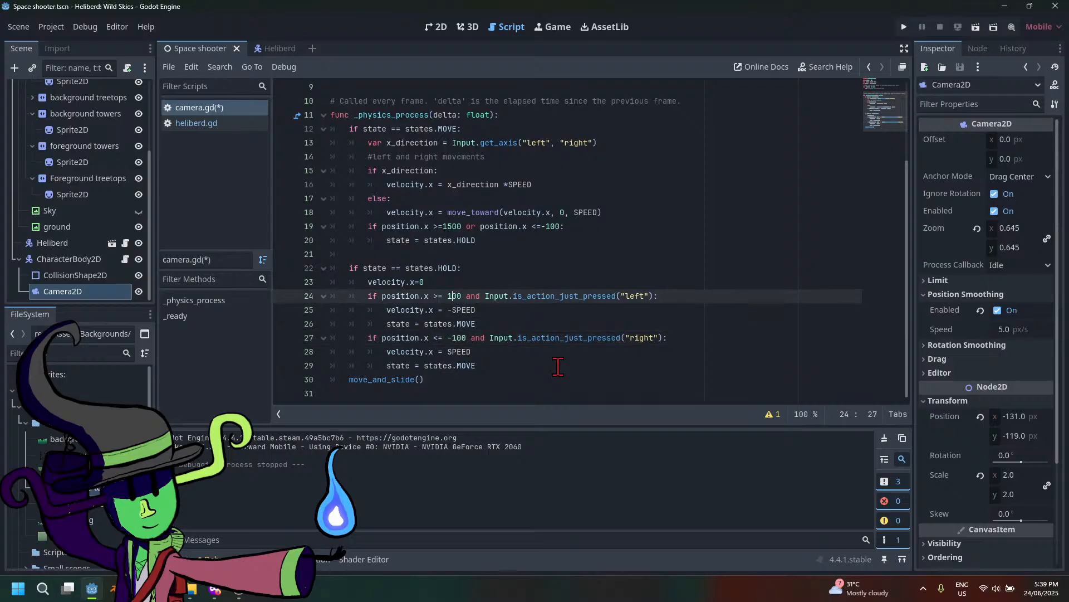
type("5")
key("ctrl+s")
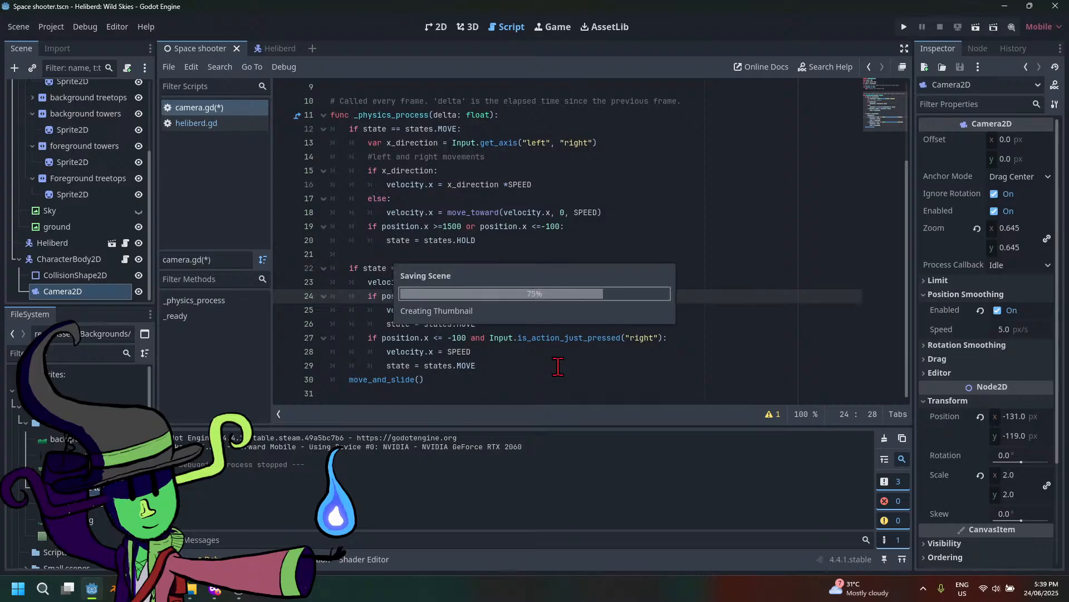
Run the project, fly the helicopter to the level's right end and back left to check the camera's release, and close the game
left_click(904, 26)
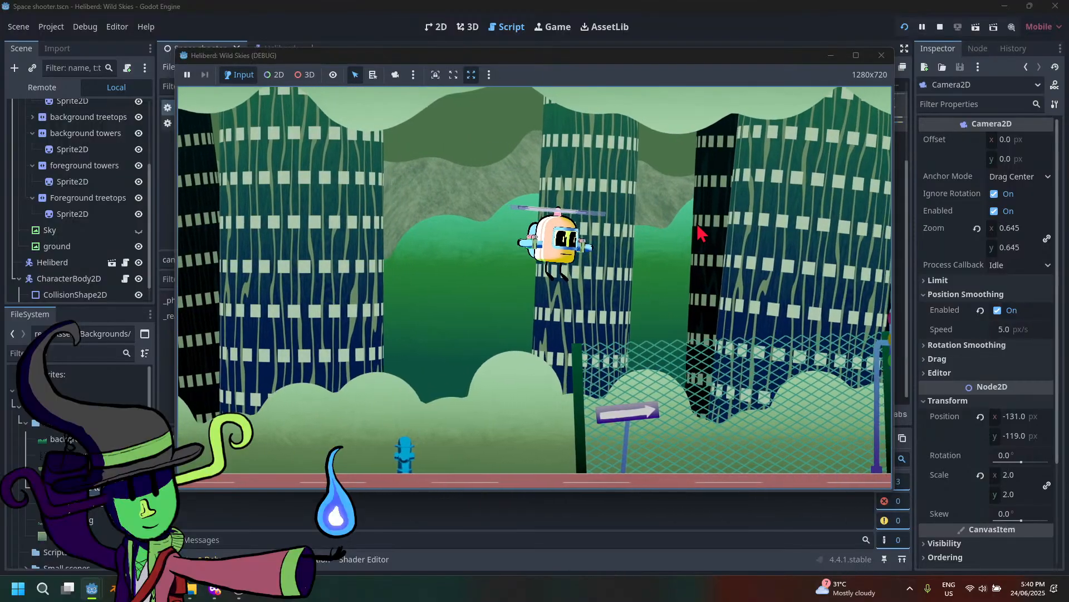
key("Right")
key("Down")
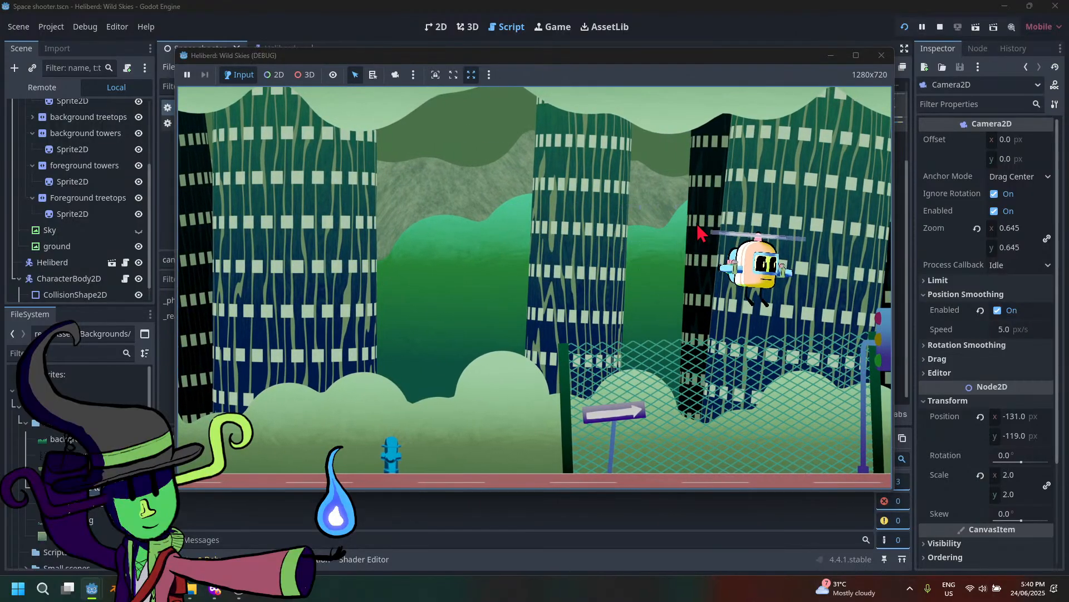
key("Down")
key("Left")
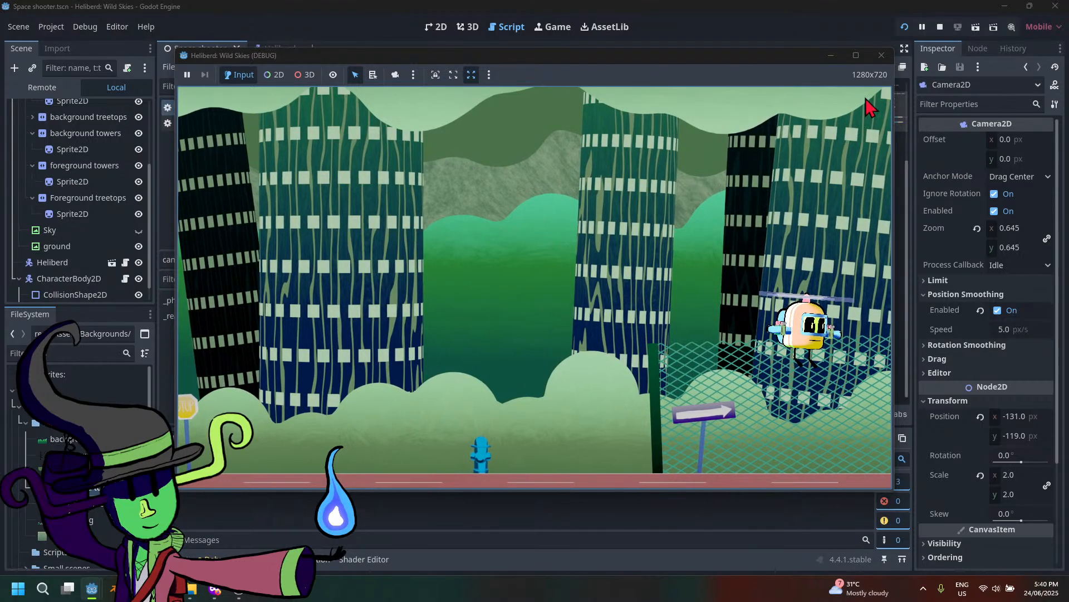
left_click(889, 59)
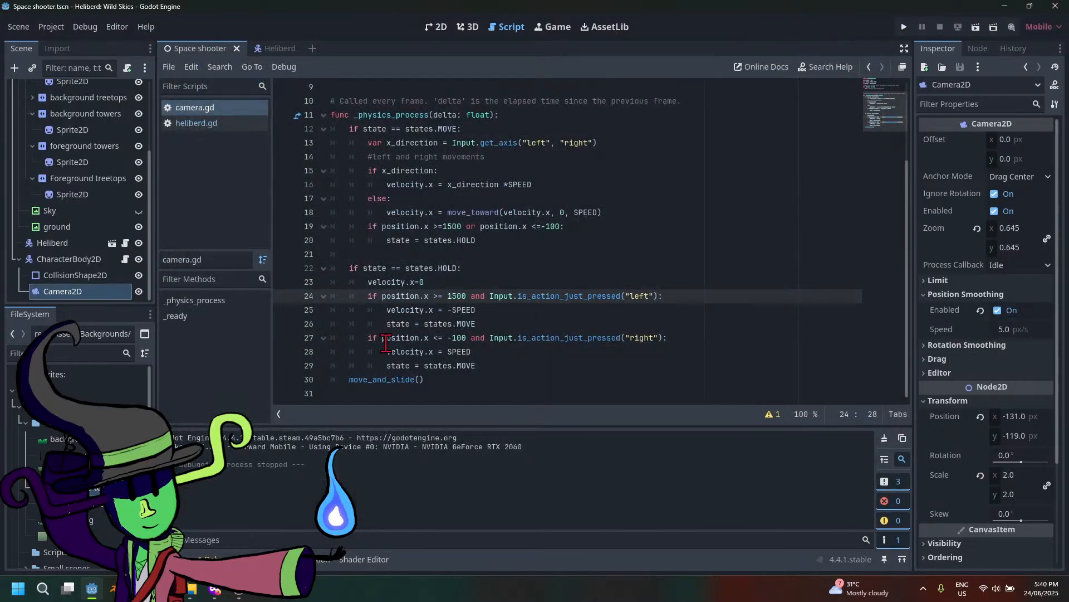
scroll(454, 352, "down", 3)
scroll(456, 368, "up", 3)
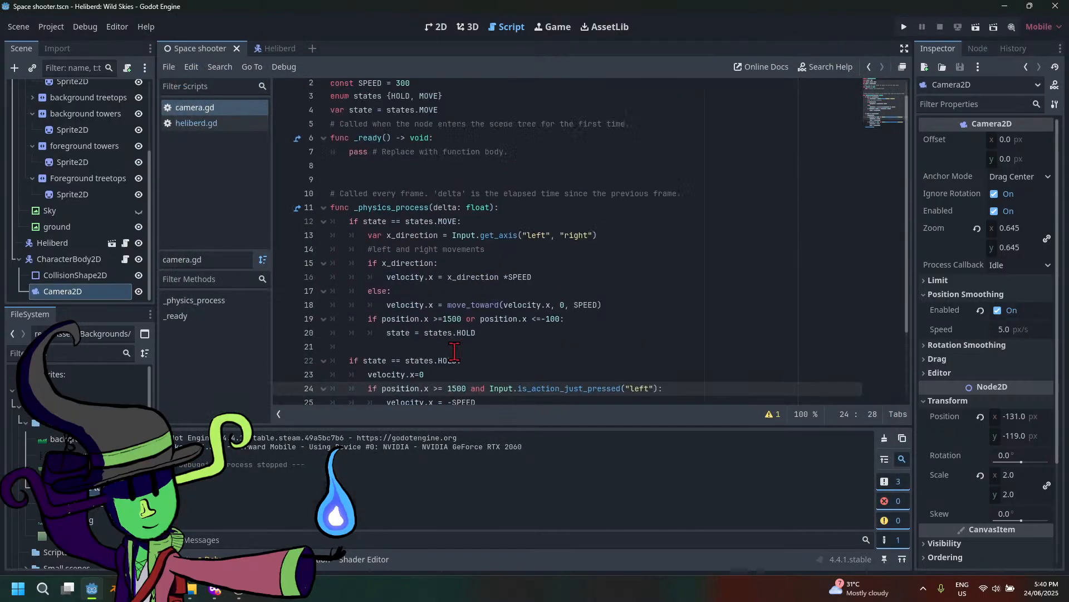
scroll(459, 385, "down", 2)
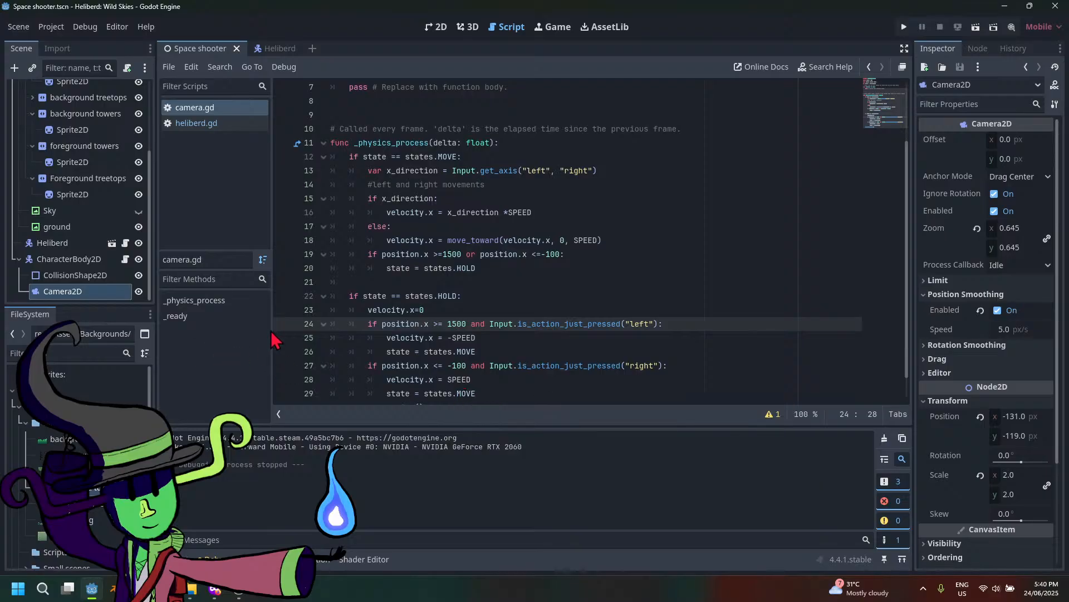
scroll(84, 234, "up", 2)
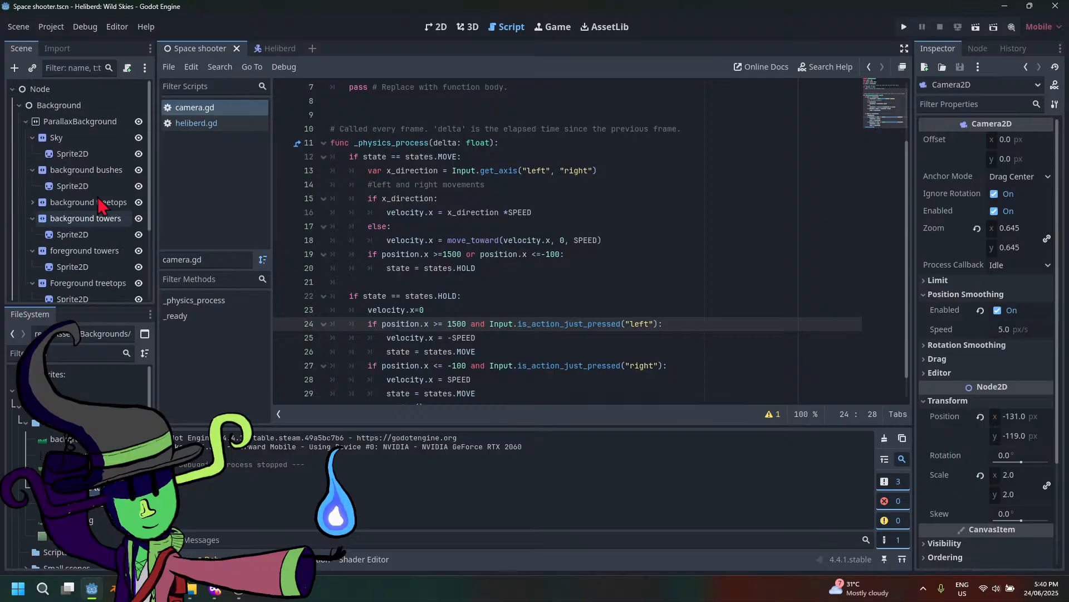
Collapse the Background branch in the scene tree and enable access as unique name for the Heliberd node
left_click(19, 105)
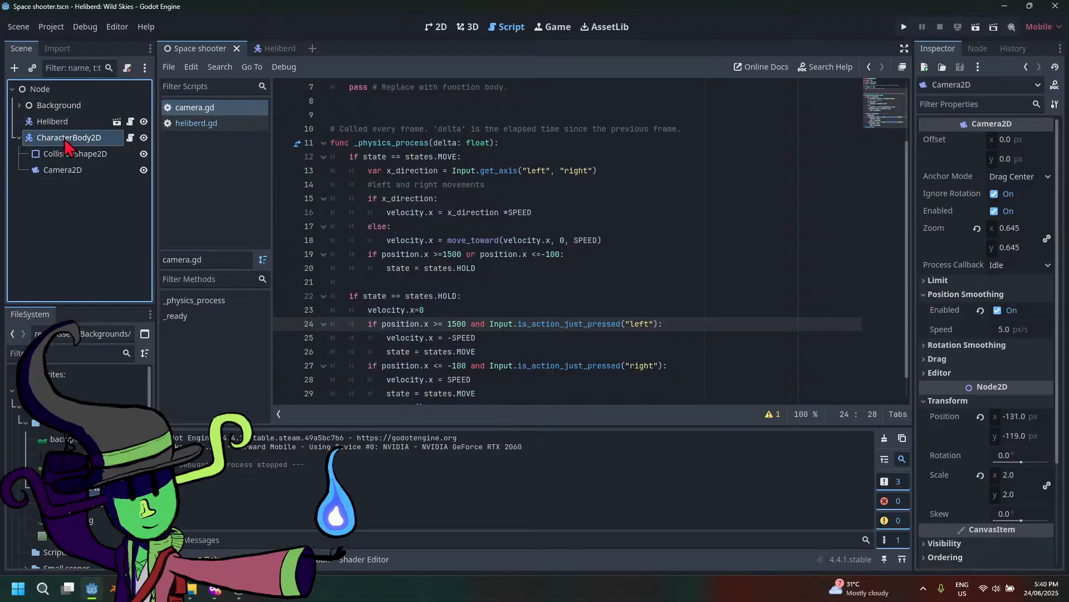
left_click(75, 138)
left_click(44, 122)
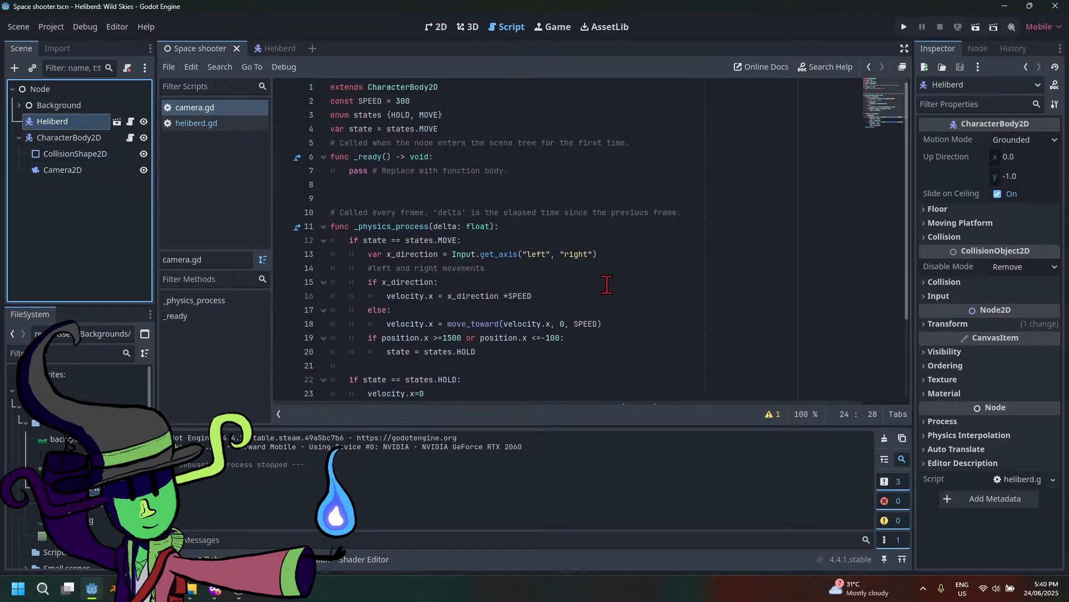
scroll(607, 285, "down", 3)
scroll(607, 281, "up", 3)
right_click(75, 122)
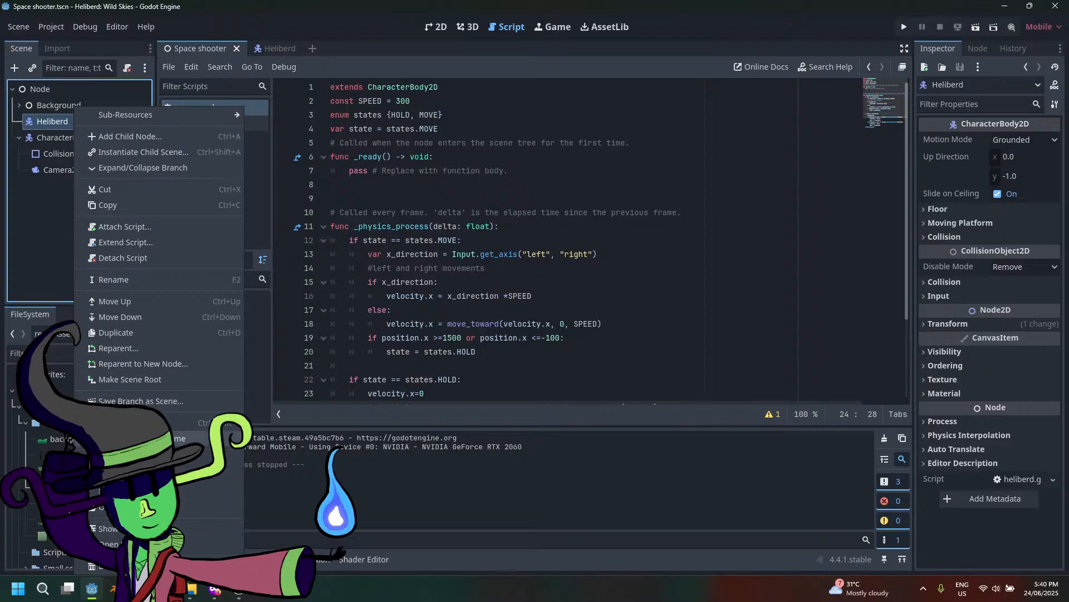
left_click(189, 439)
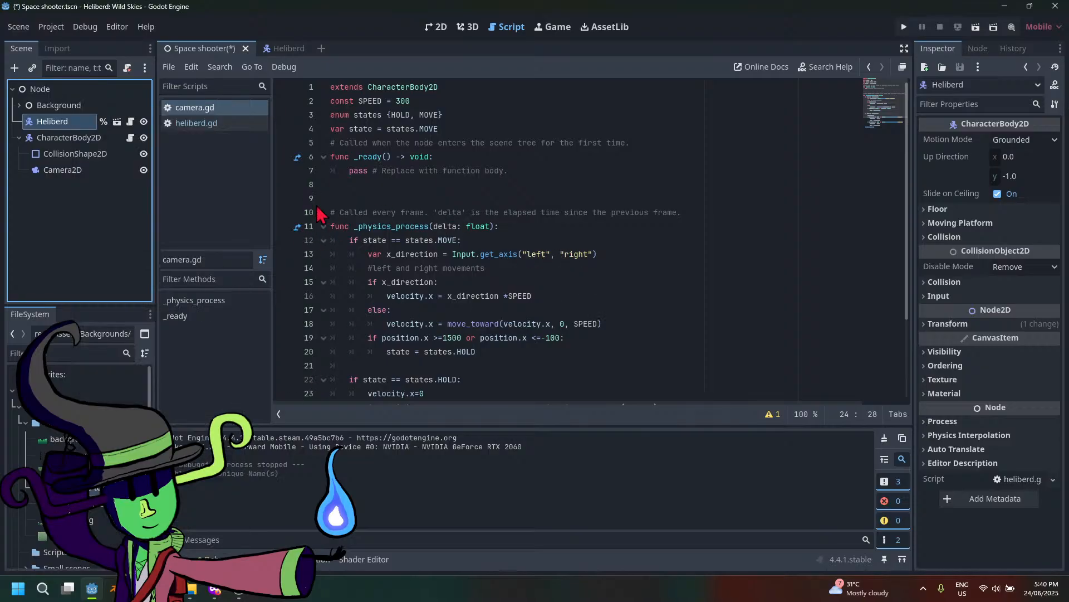
left_click(481, 131)
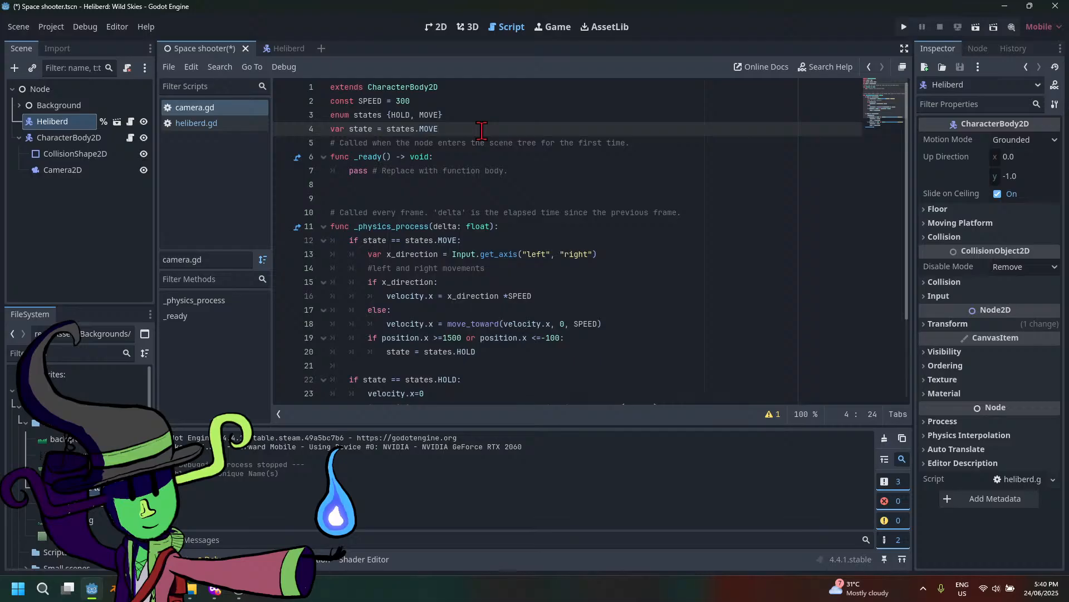
key("Return")
left_click_drag(56, 123, 352, 146)
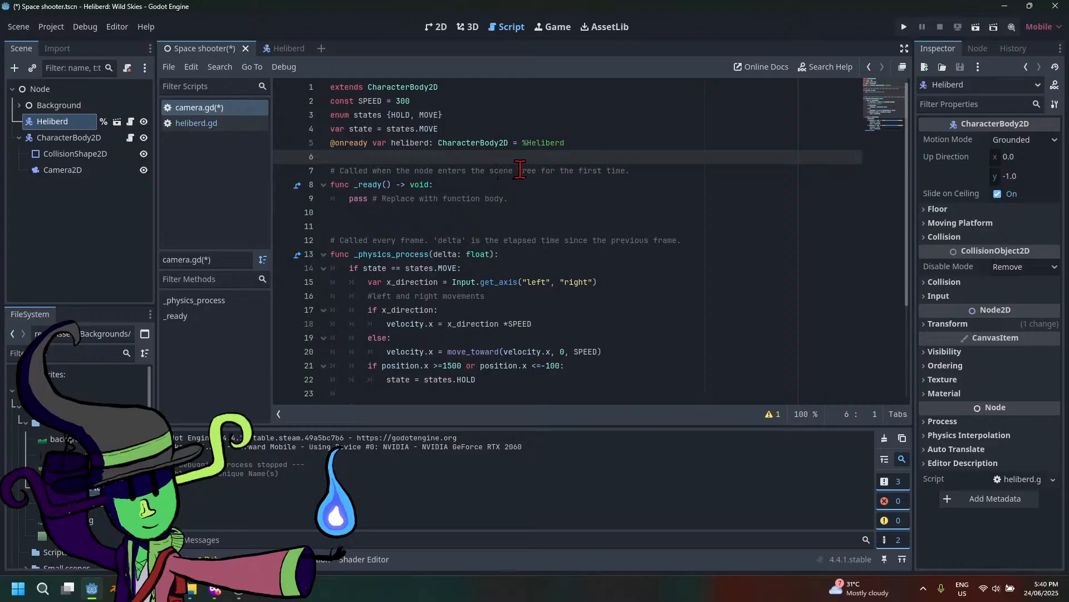
Insert an empty line directly beneath the HOLD state's "left" input condition
scroll(520, 169, "down", 3)
left_click(678, 296)
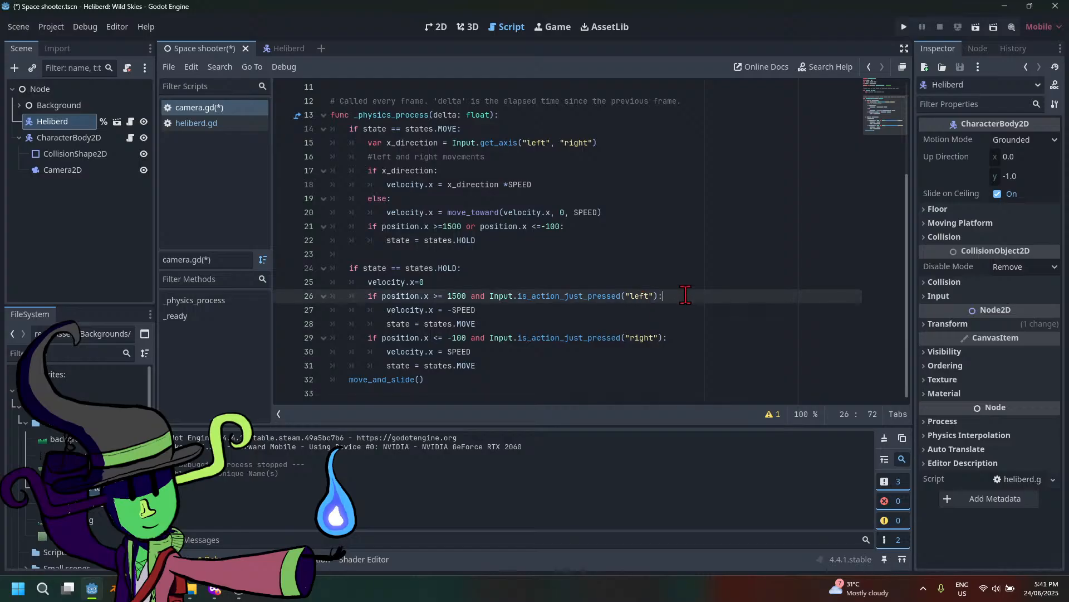
key("Return")
type("helib")
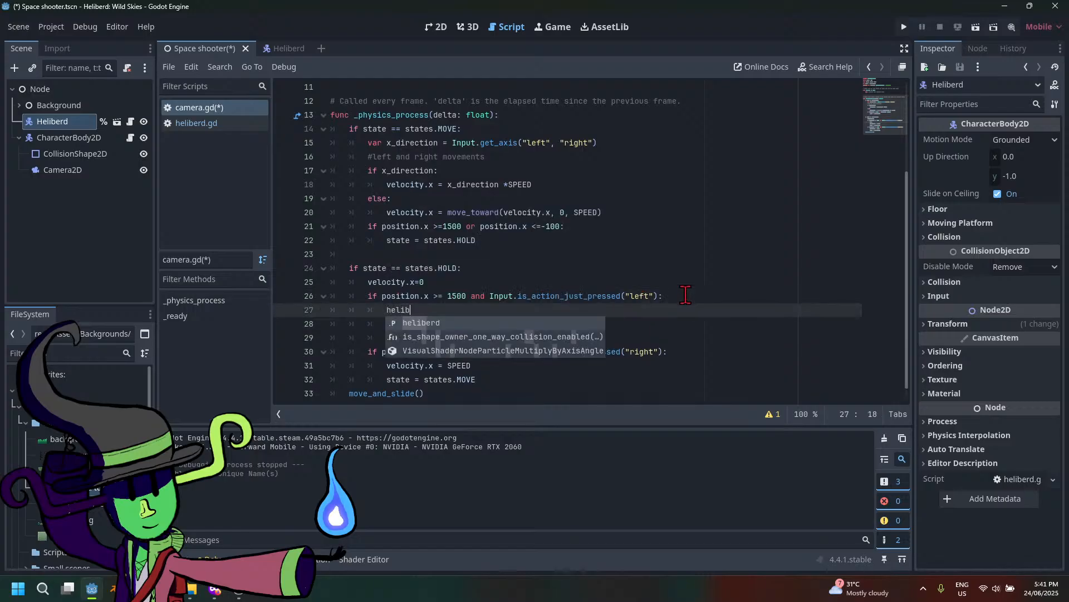
type("erd.pos")
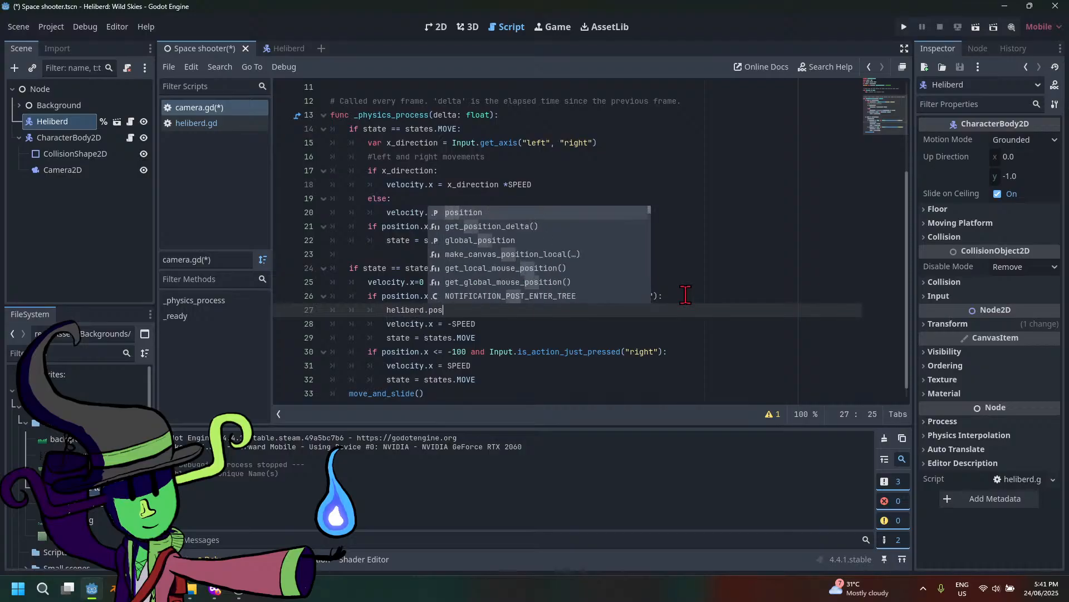
key("BackSpace")
key("BackSpace")
key("BackSpace")
key("BackSpace")
key("BackSpace")
key("BackSpace")
key("BackSpace")
key("BackSpace")
key("BackSpace")
key("BackSpace")
key("BackSpace")
key("BackSpace")
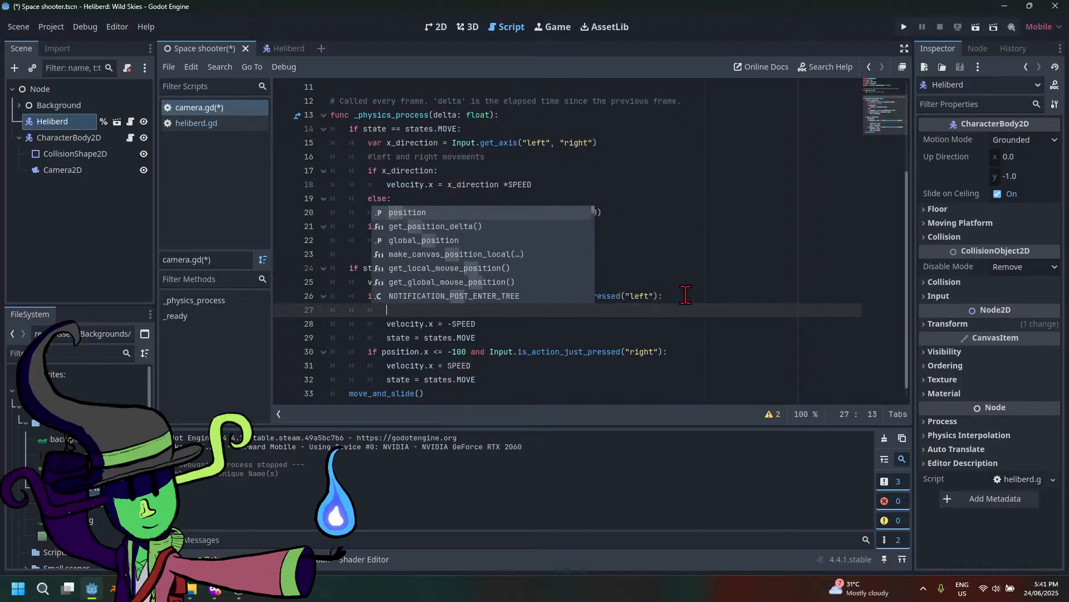
Write the nested condition "if heliberd.position.x <= 1500" beneath the HOLD state's "left" condition and save
type("if heliberd")
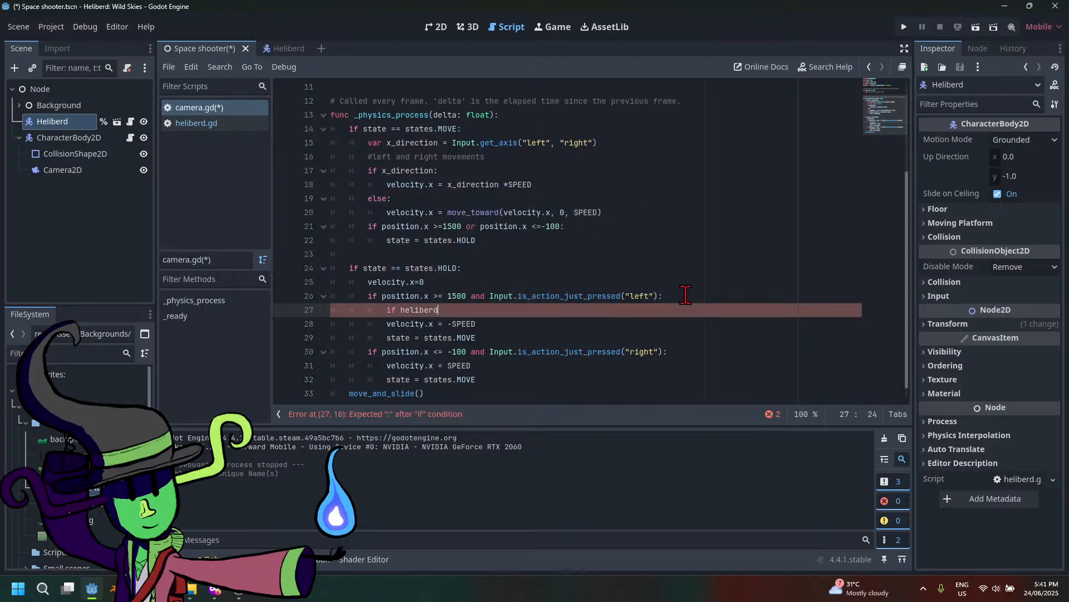
type(".pos")
key("Return")
type(".x")
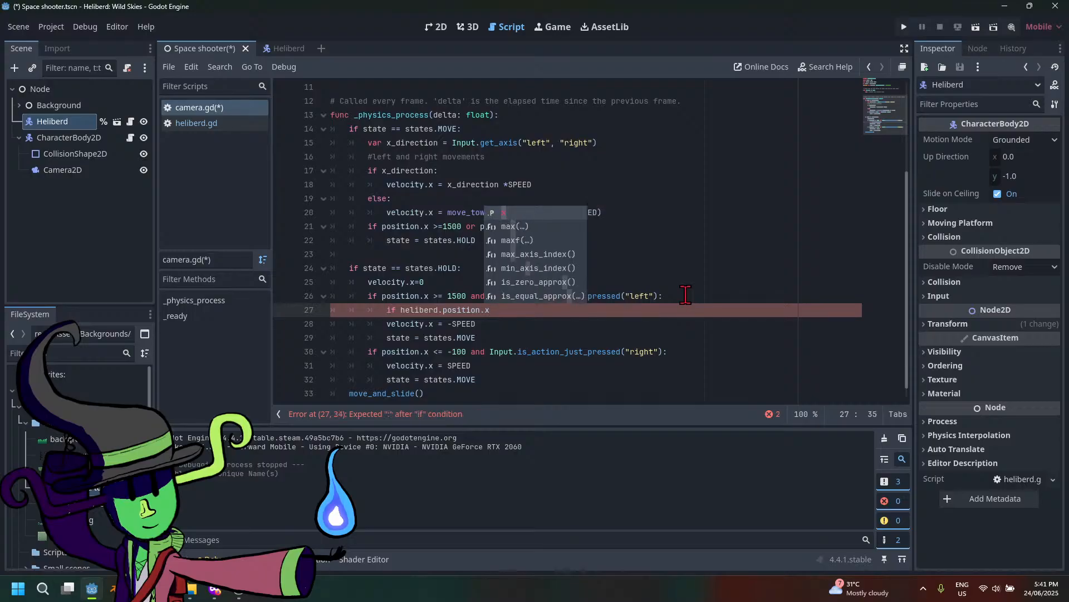
type(" ==")
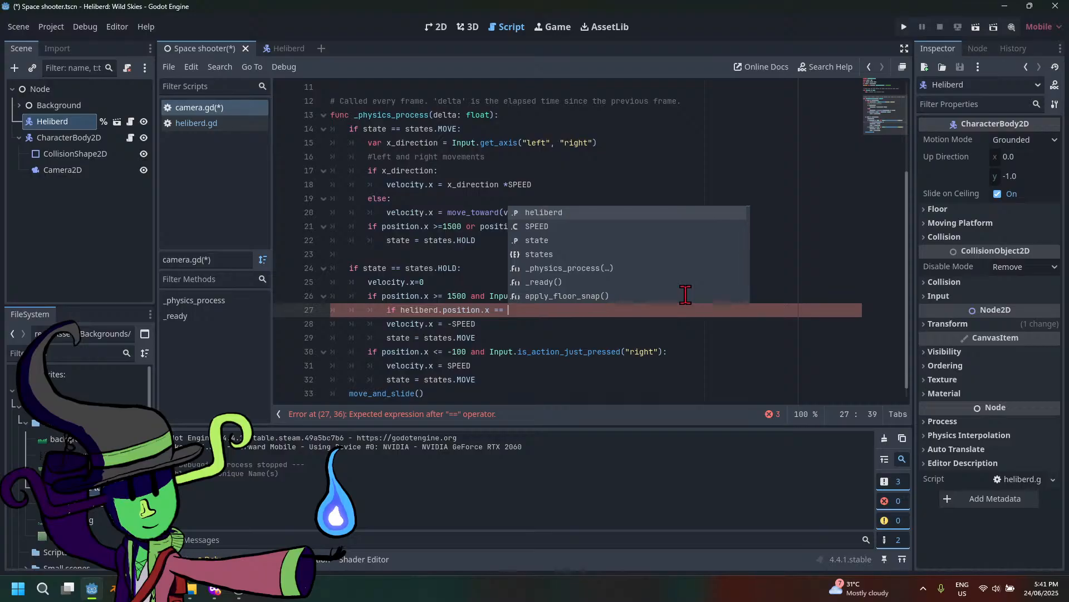
type(" 1")
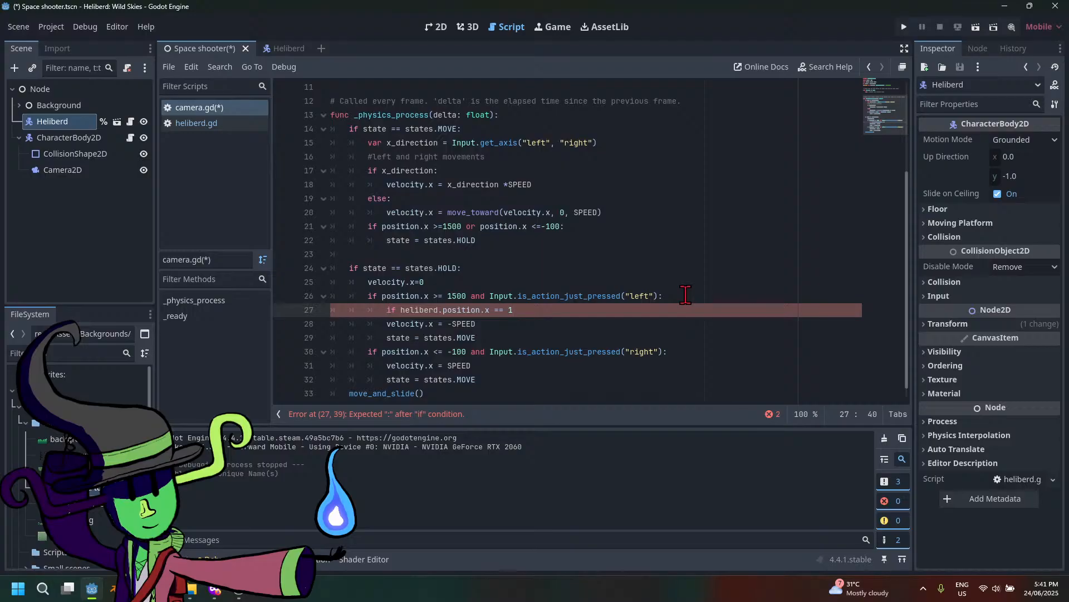
type("500")
key("BackSpace")
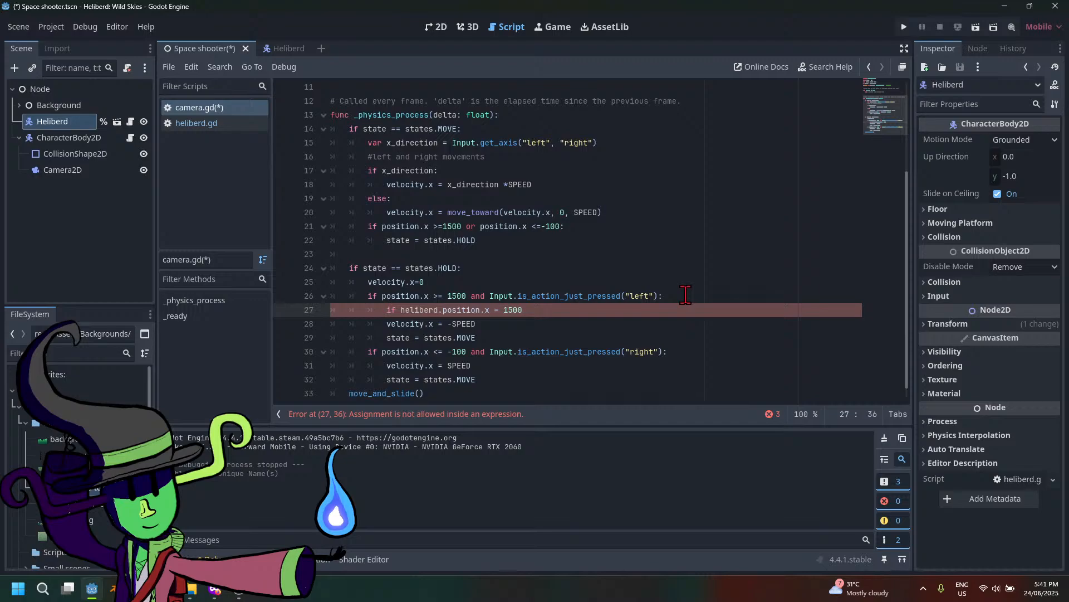
type(">")
key("ctrl+s")
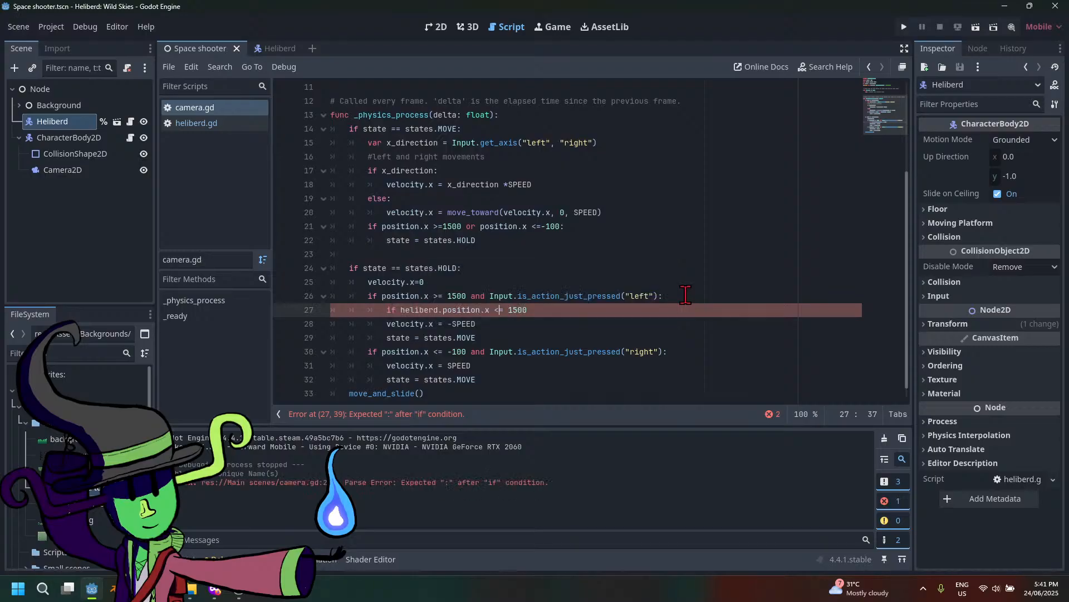
End the nested 1500 condition with a colon and indent its velocity.x = -SPEED and state = states.MOVE lines beneath it
left_click(552, 307)
key("Down")
key("Left")
key("Left")
key("Left")
key("Left")
key("Left")
key("Left")
key("Left")
key("Left")
key("Left")
key("Left")
key("Left")
key("Left")
key("Left")
key("Left")
key("Left")
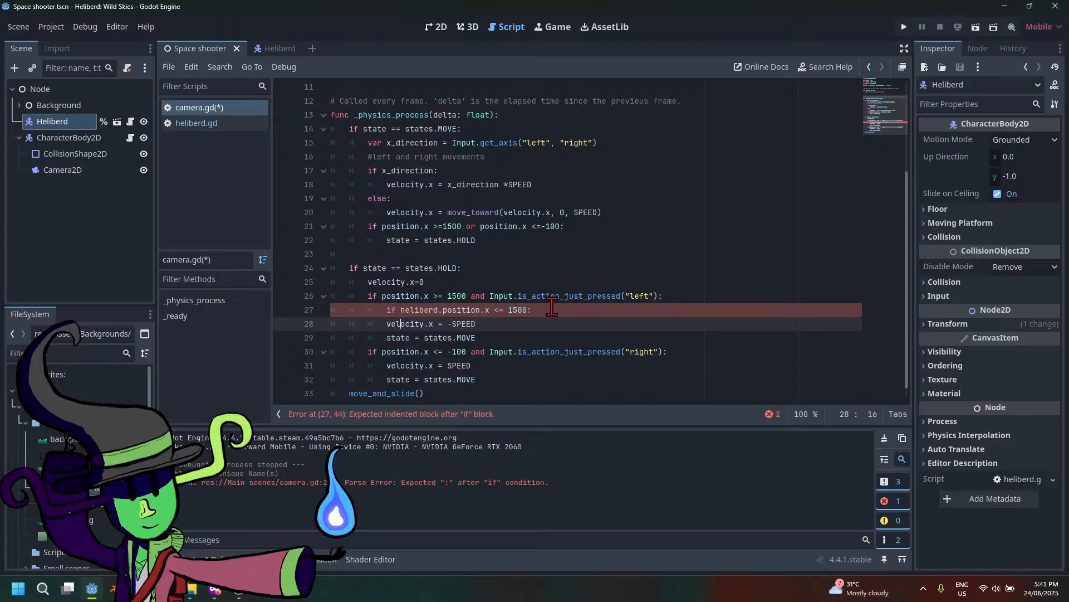
key("Tab")
key("Down")
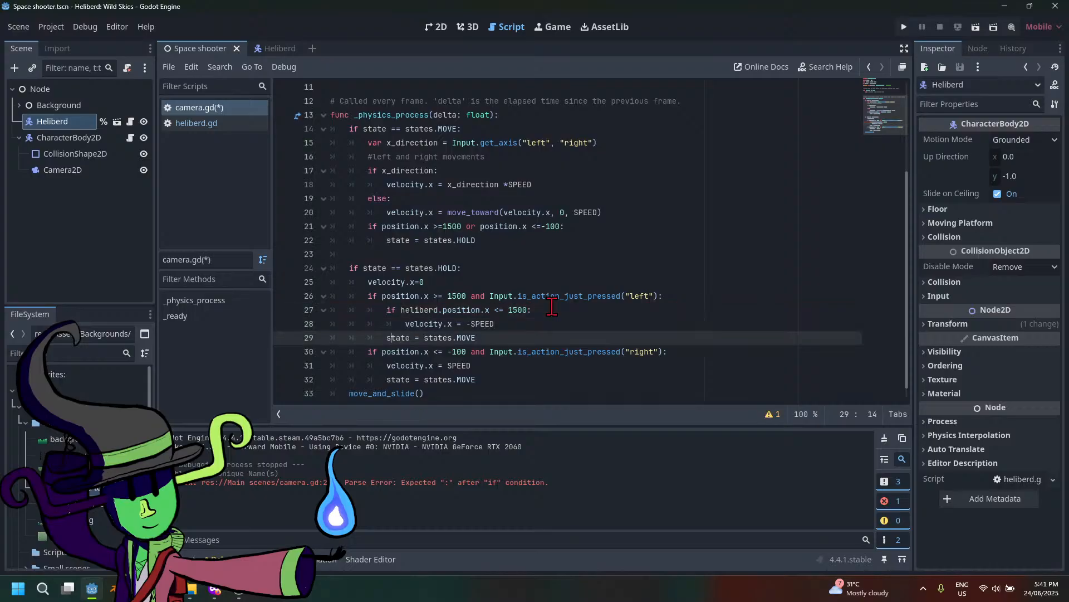
key("Left")
key("Tab")
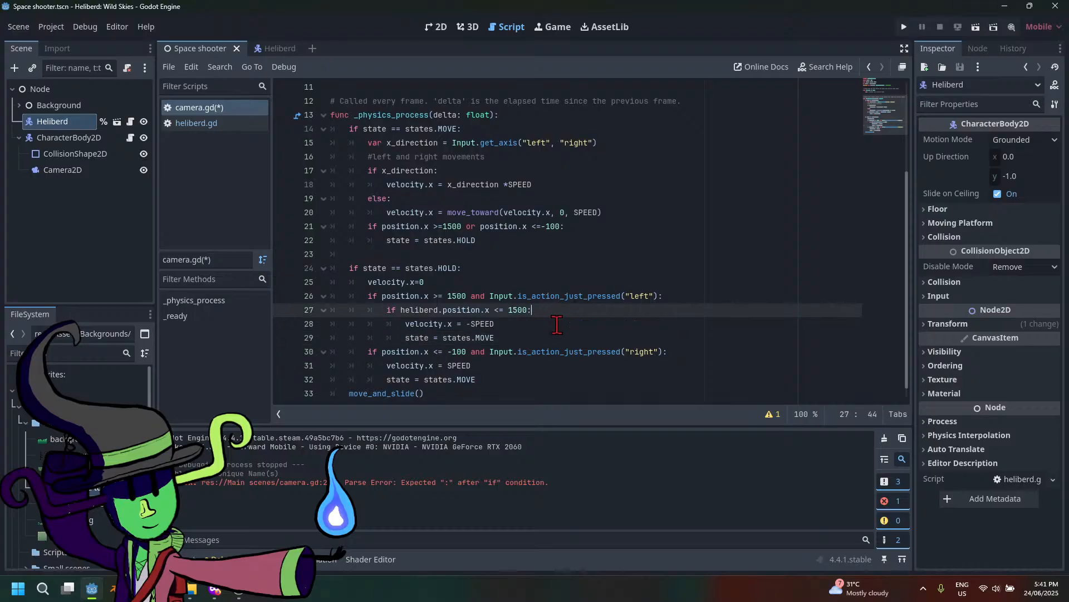
Copy the heliberd.position.x condition onto a new line beneath the HOLD state's "right" input condition
left_click(558, 325)
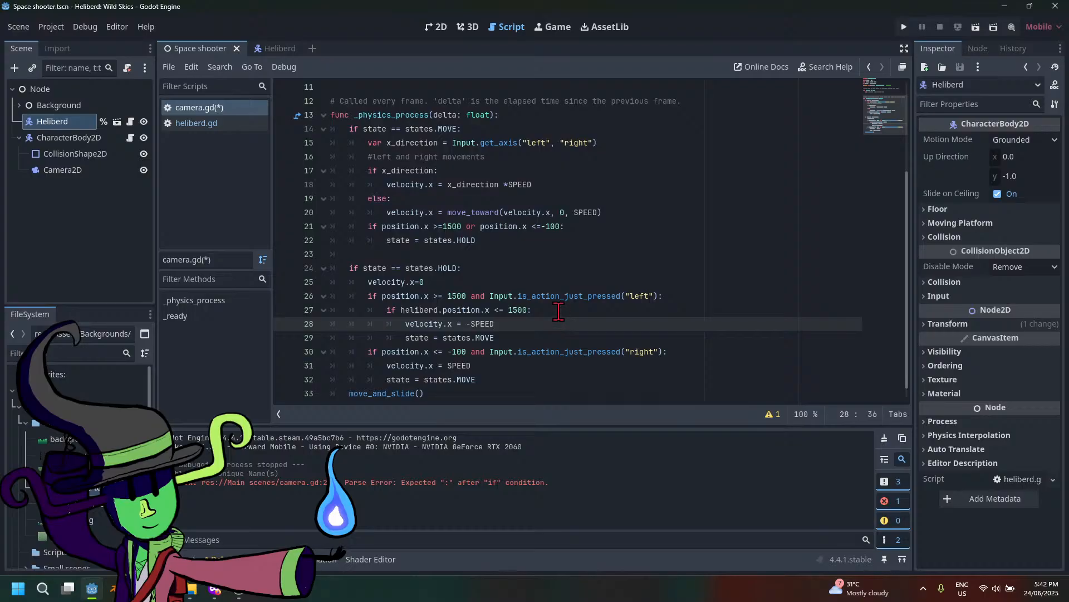
left_click_drag(533, 309, 386, 314)
key("ctrl+c")
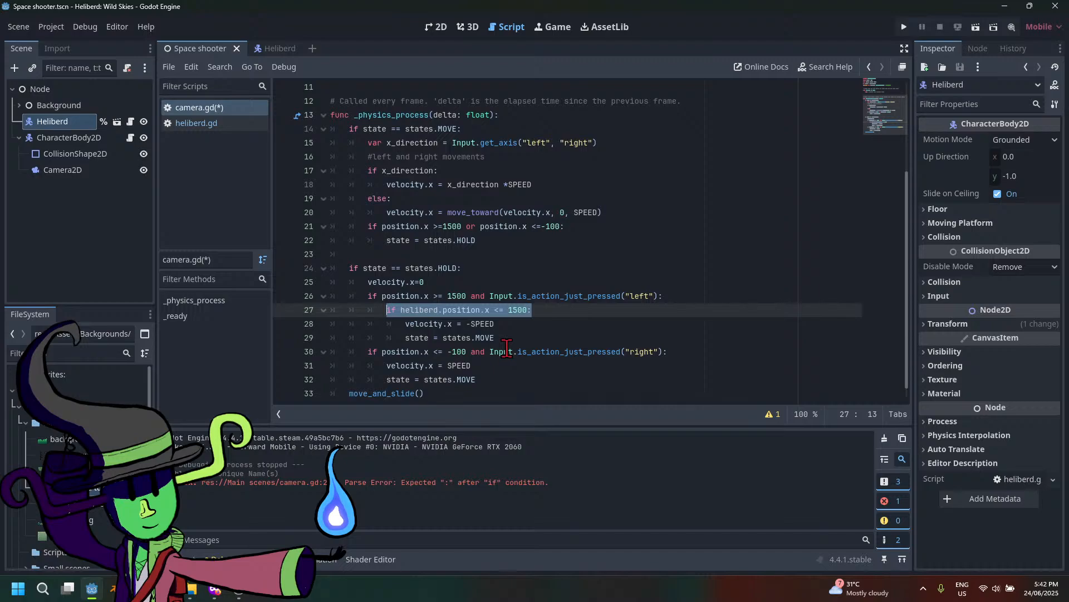
left_click(679, 352)
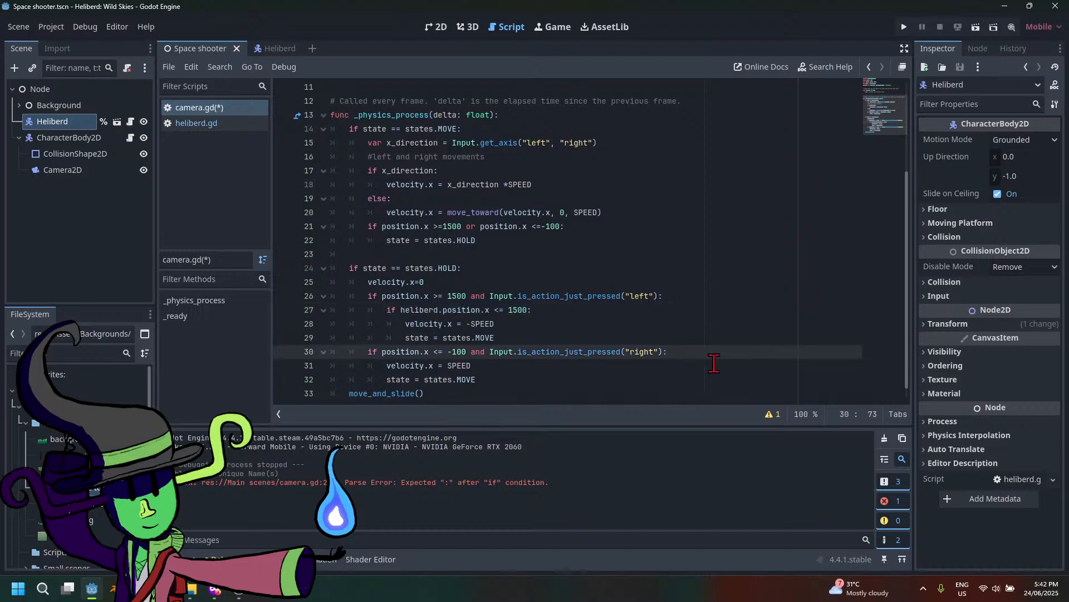
key("Return")
key("ctrl+v")
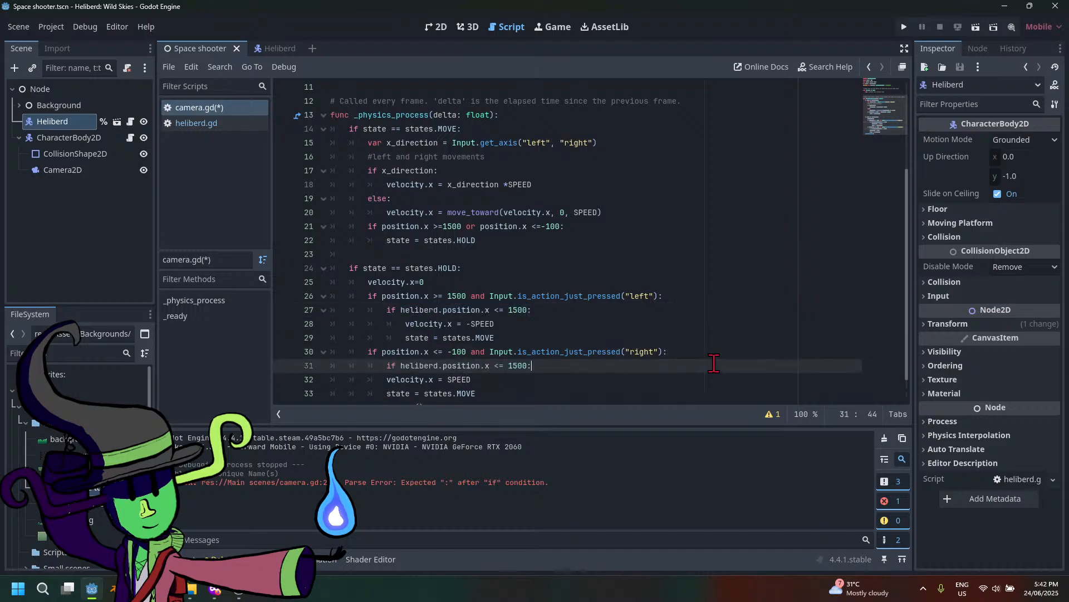
Set the limit in the copied heliberd.position.x condition to -100
left_click(517, 366)
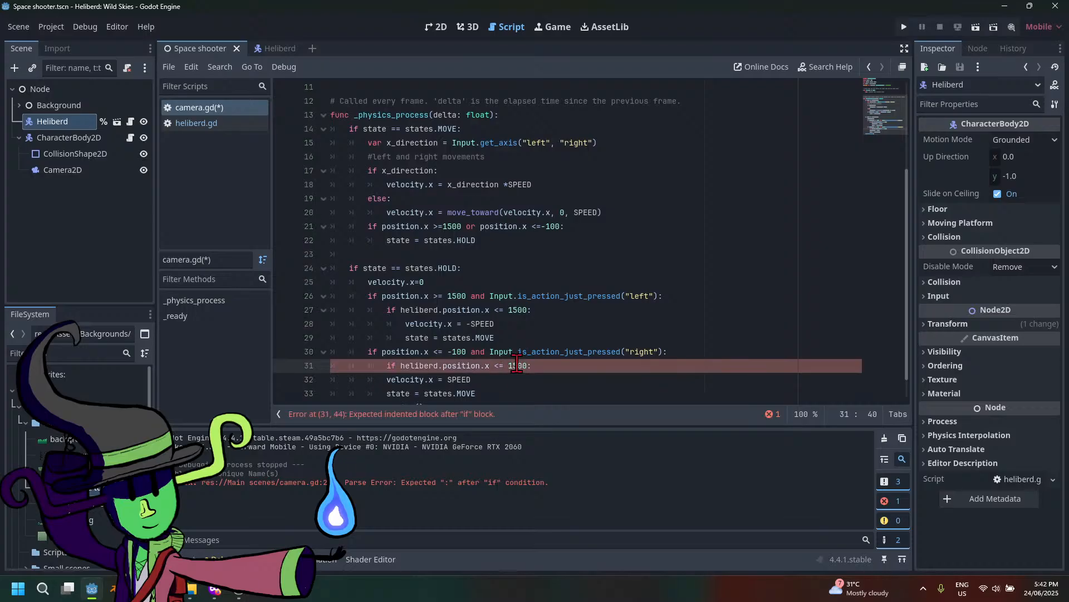
key("BackSpace")
key("BackSpace")
type("-1")
Indent the velocity.x = SPEED and state = states.MOVE lines beneath the nested -100 condition
scroll(575, 373, "down", 2)
left_click(509, 353)
left_click(509, 360)
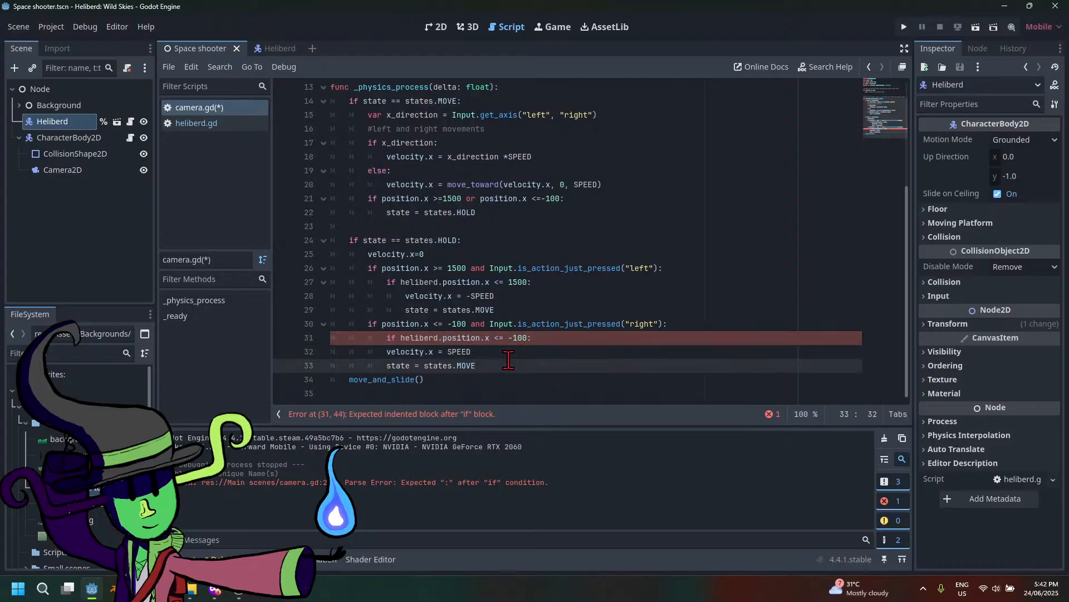
left_click(387, 352)
key("Tab")
left_click(386, 365)
key("Tab")
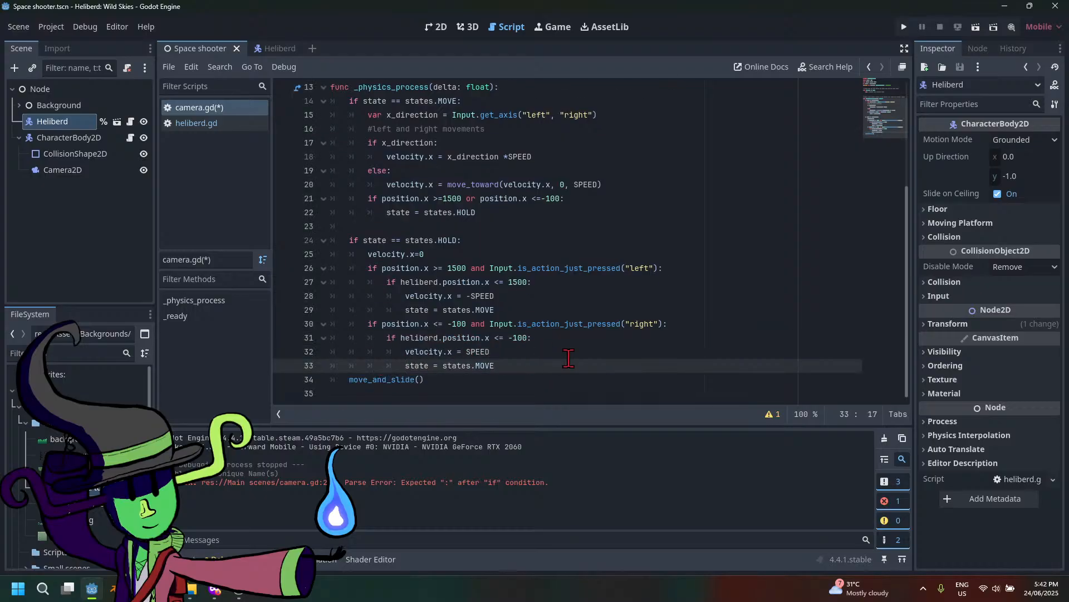
Change the comparison in the nested -100 condition to >= and save the script
left_click(497, 338)
key("BackSpace")
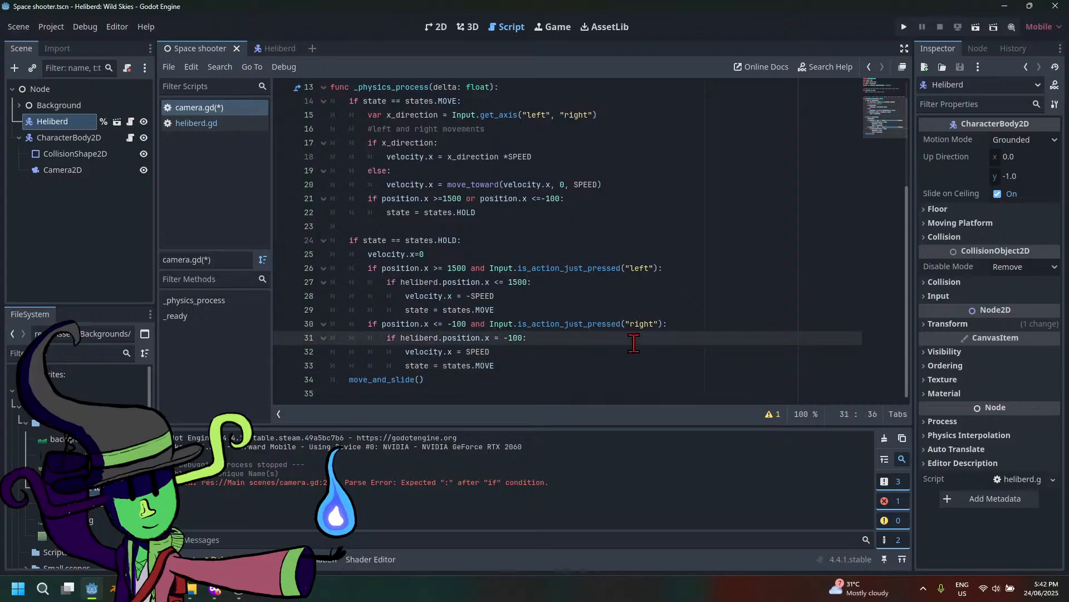
type(">")
key("ctrl+s")
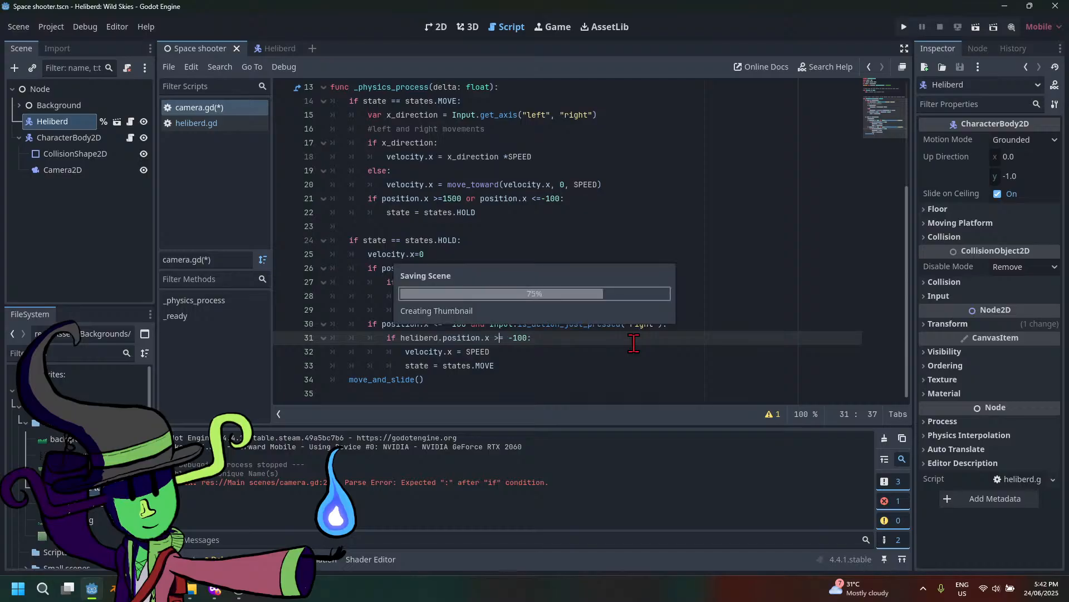
Run the project, fly the helicopter up, right and back left to check when the camera resumes moving, and close the game
left_click(908, 31)
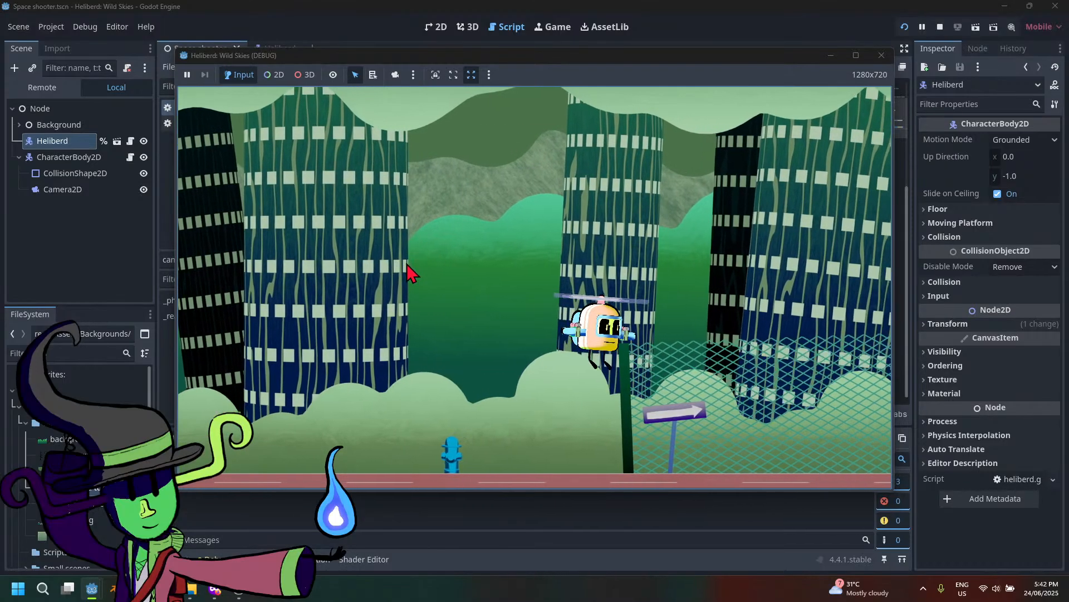
key("Up")
key("Right")
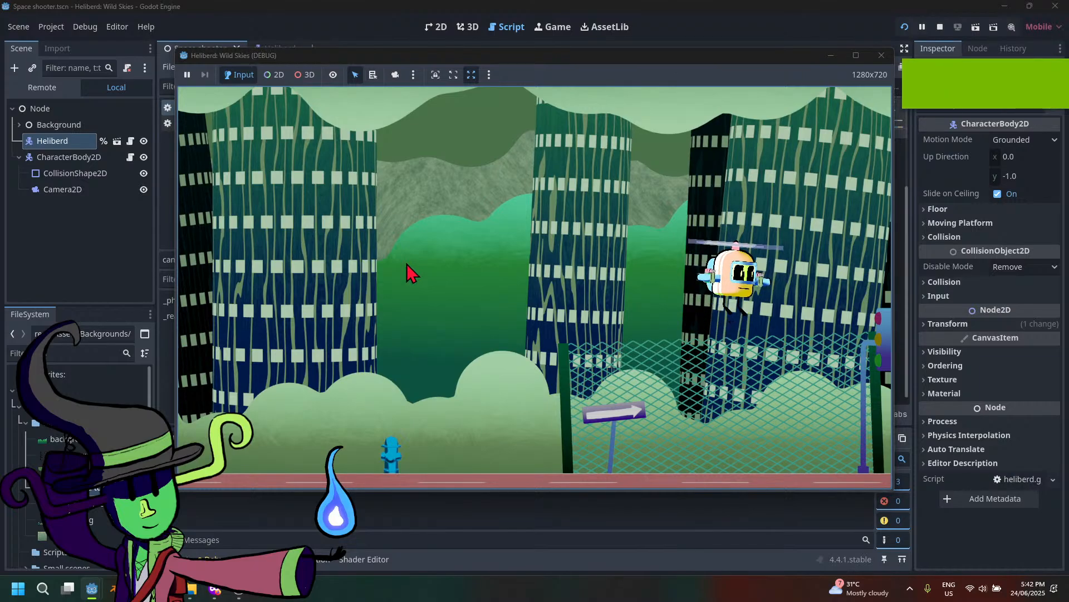
key("Left")
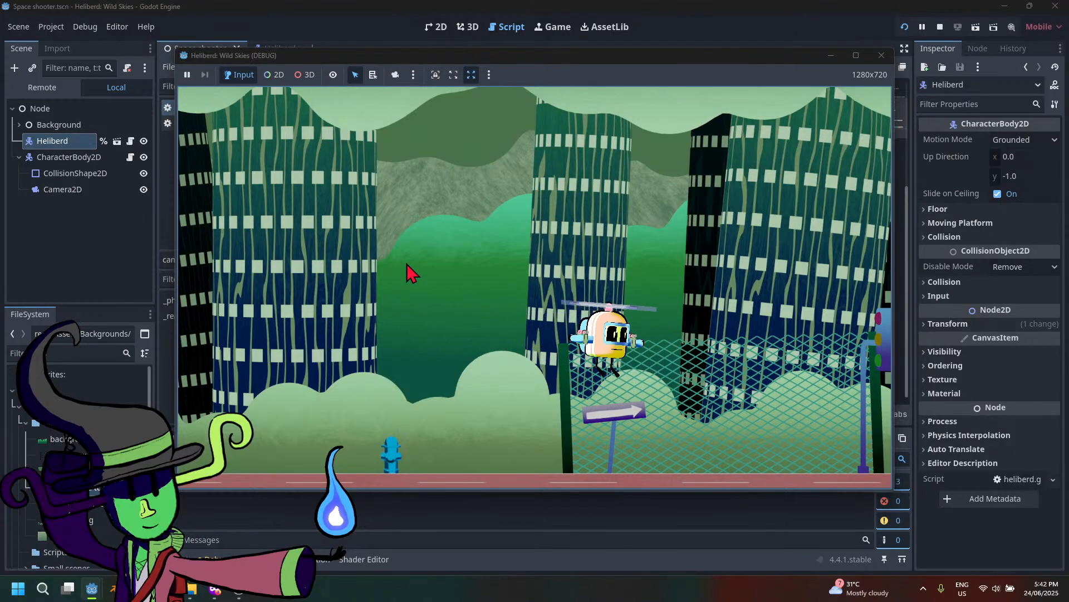
key("Left")
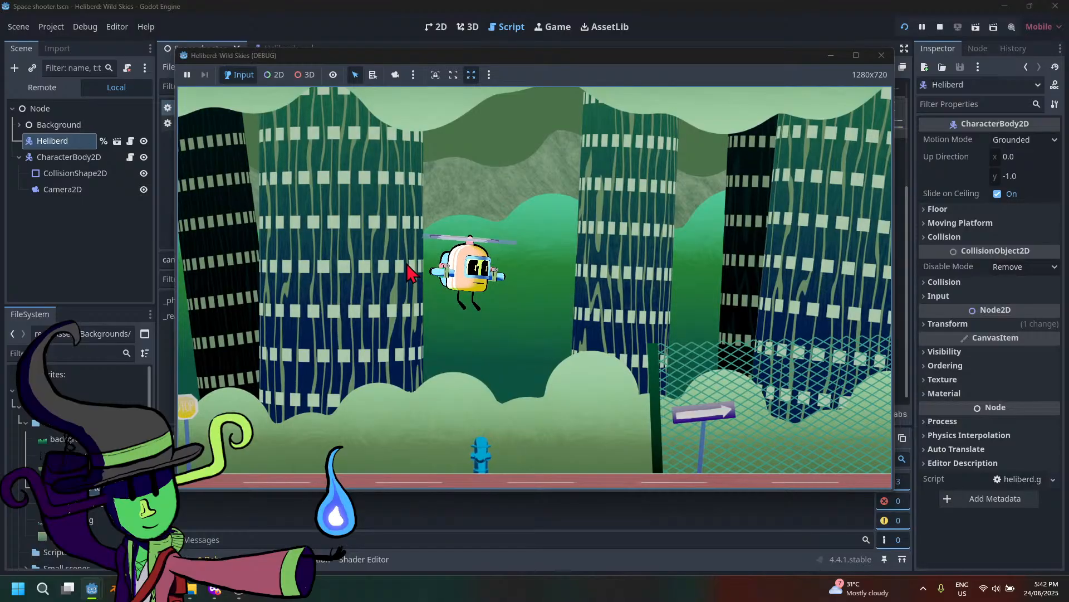
left_click(890, 58)
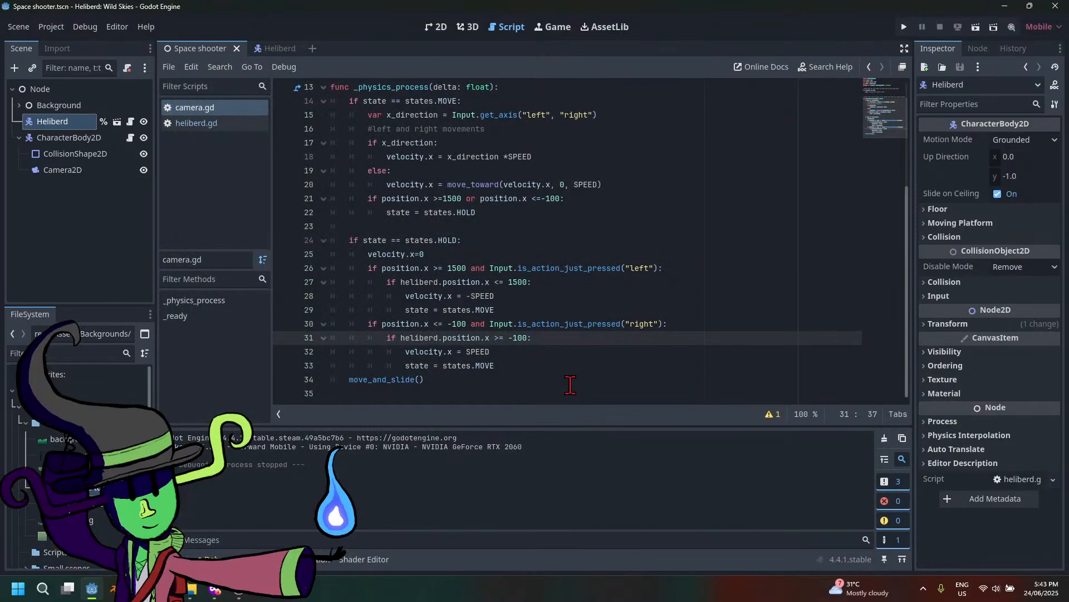
left_click(538, 351)
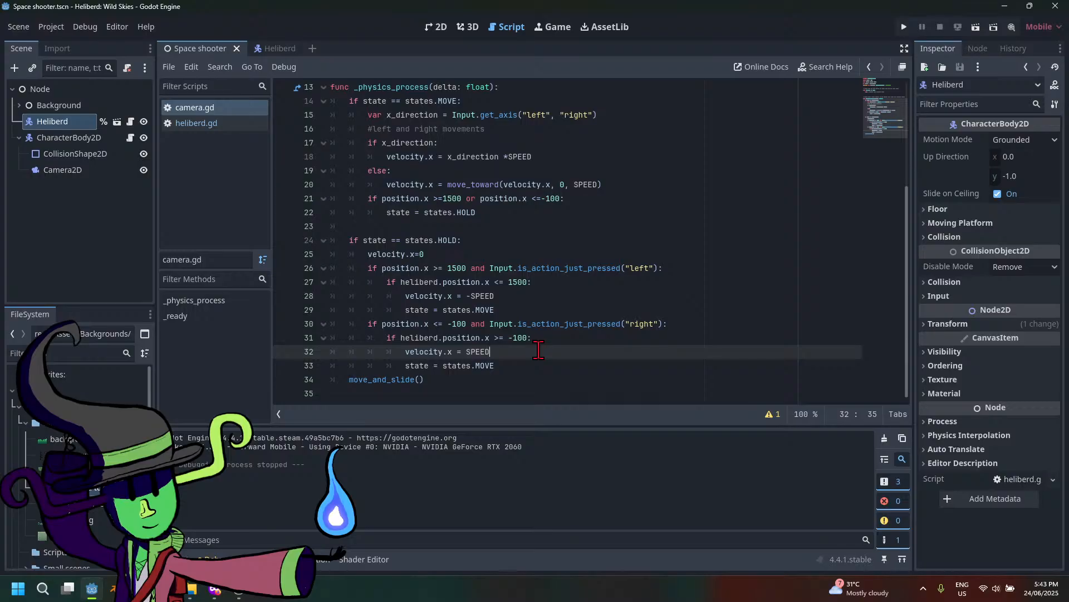
left_click(400, 340)
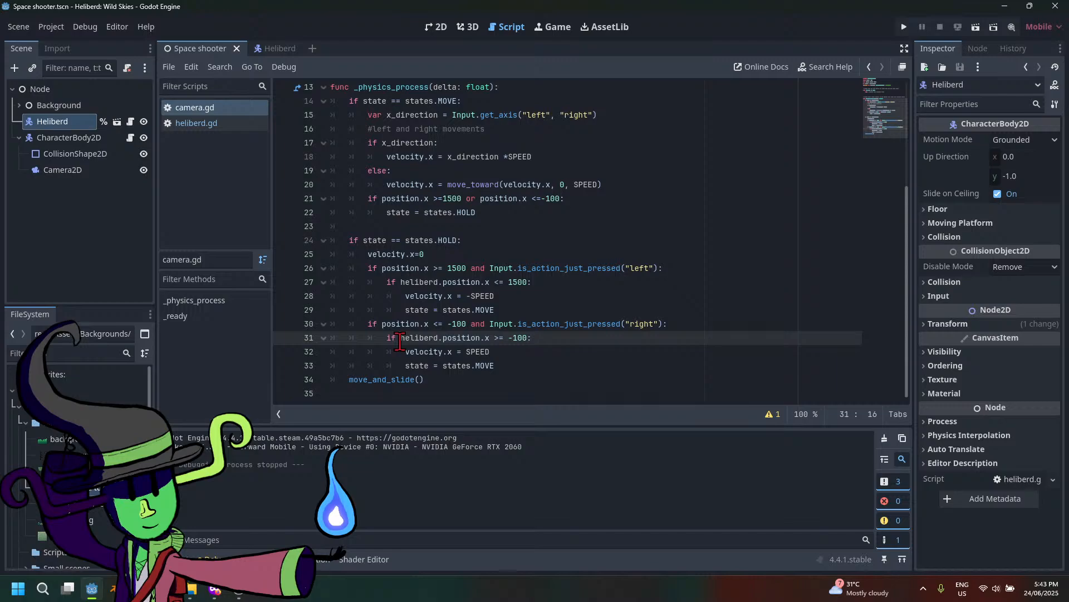
Replace the "right" input check in the position.x <= -100 condition with the nested heliberd.position.x >= -100 check and outdent its two body lines
left_click_drag(399, 340, 523, 325)
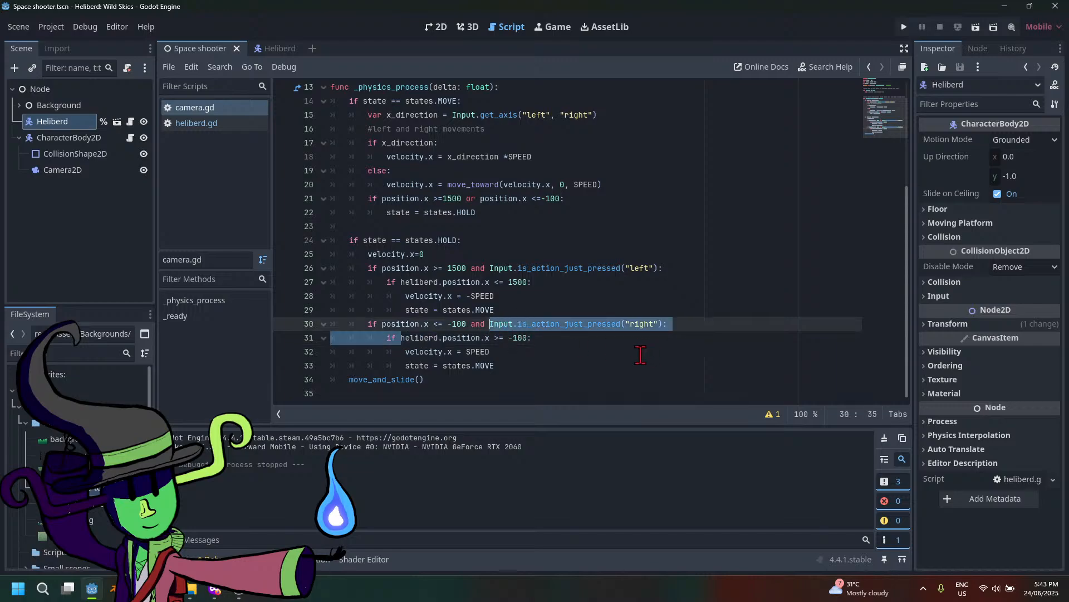
key("BackSpace")
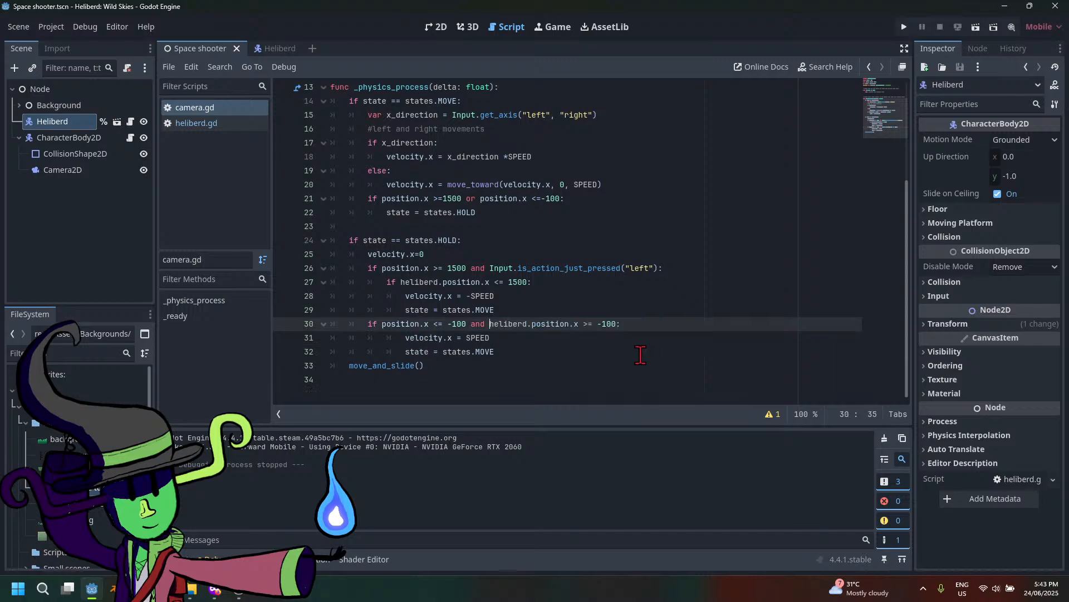
left_click(408, 338)
left_click(403, 352)
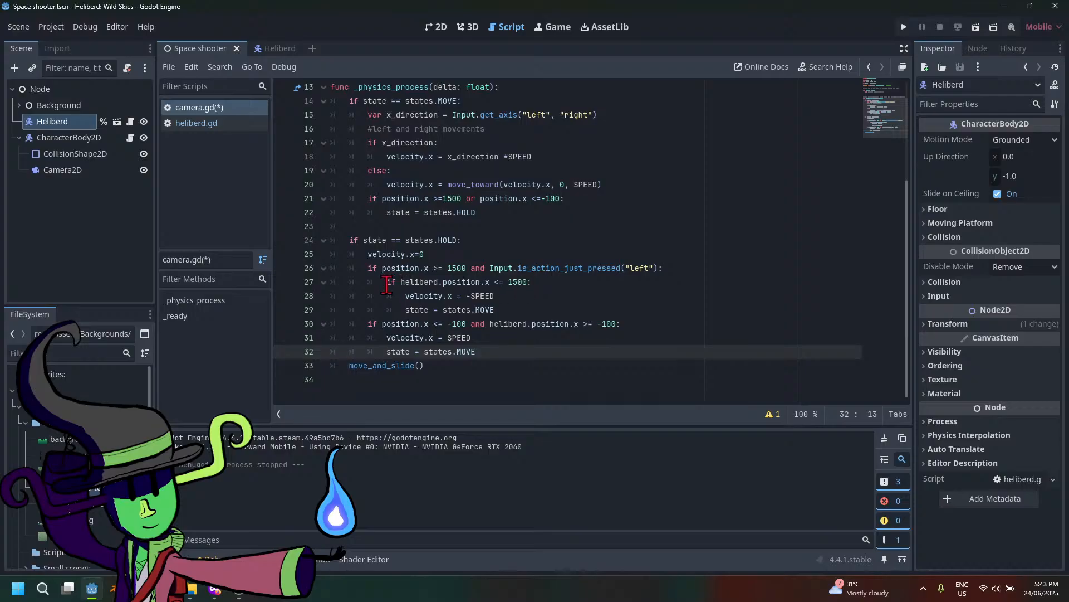
Replace the "left" input check in the position.x >= 1500 condition with heliberd.position.x <= 1500, outdent its two body lines, and save the script
left_click_drag(396, 283, 495, 270)
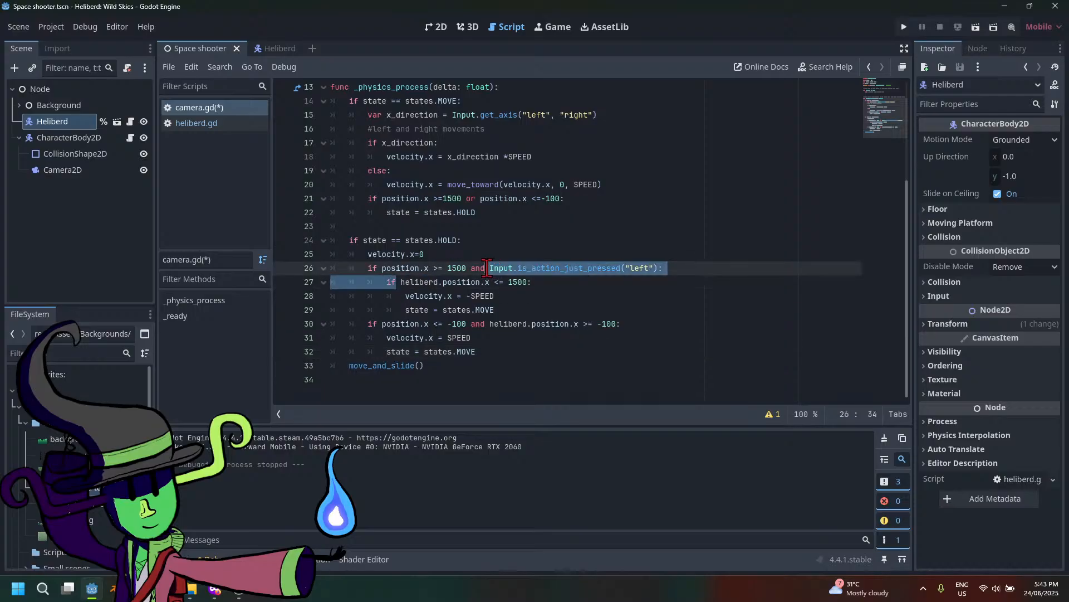
key("BackSpace")
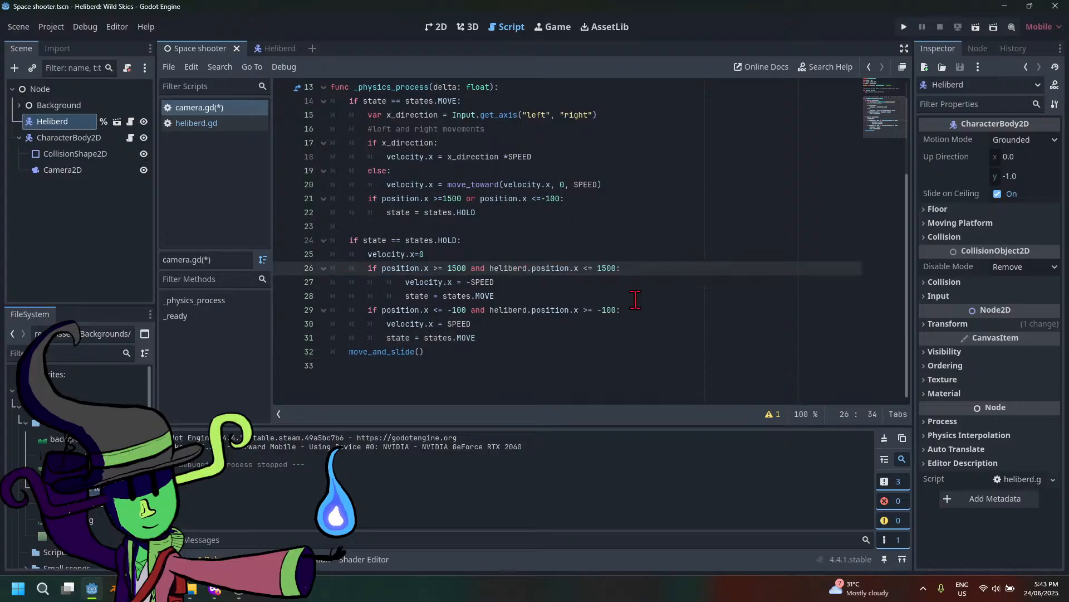
key("ctrl+s")
left_click(405, 283)
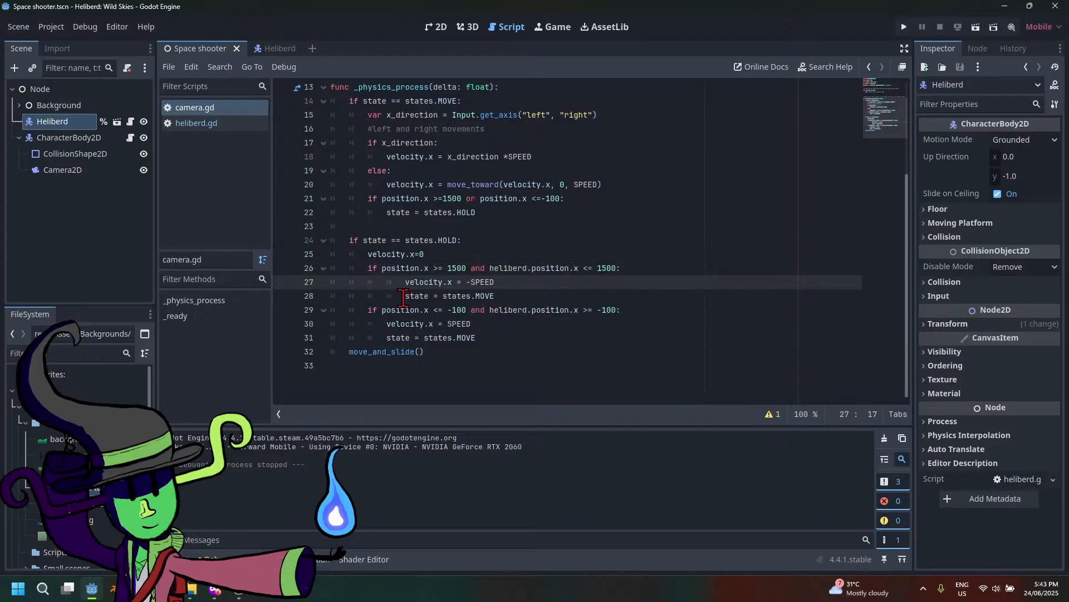
key("BackSpace")
left_click(405, 296)
key("BackSpace")
left_click(527, 336)
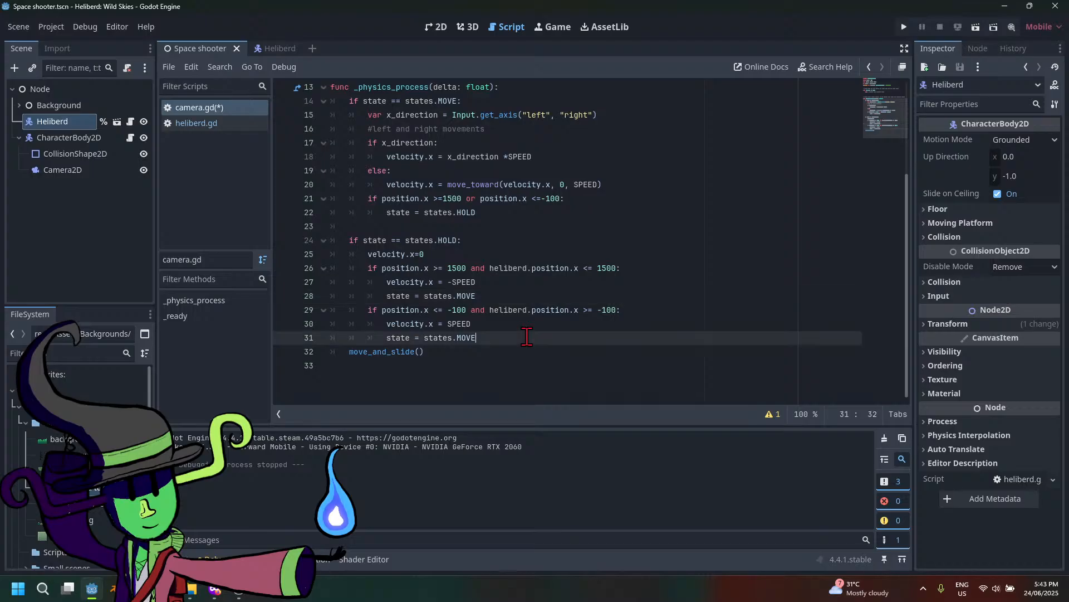
key("ctrl+s")
Run the project, fly the helicopter back and forth between both level ends to check the camera's hold and release, and close the game
scroll(527, 336, "up", 4)
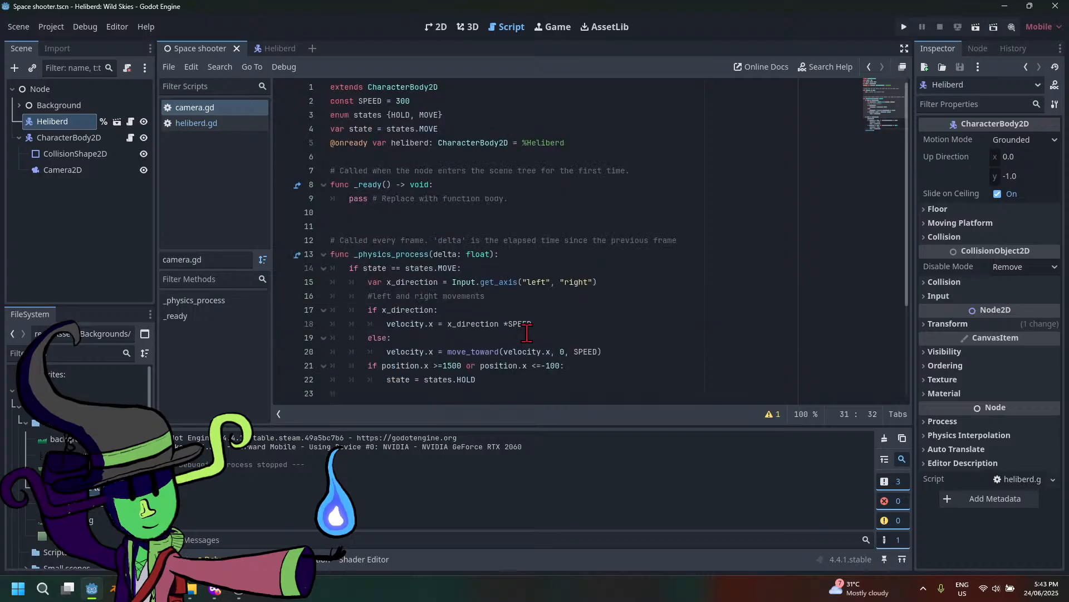
left_click(902, 28)
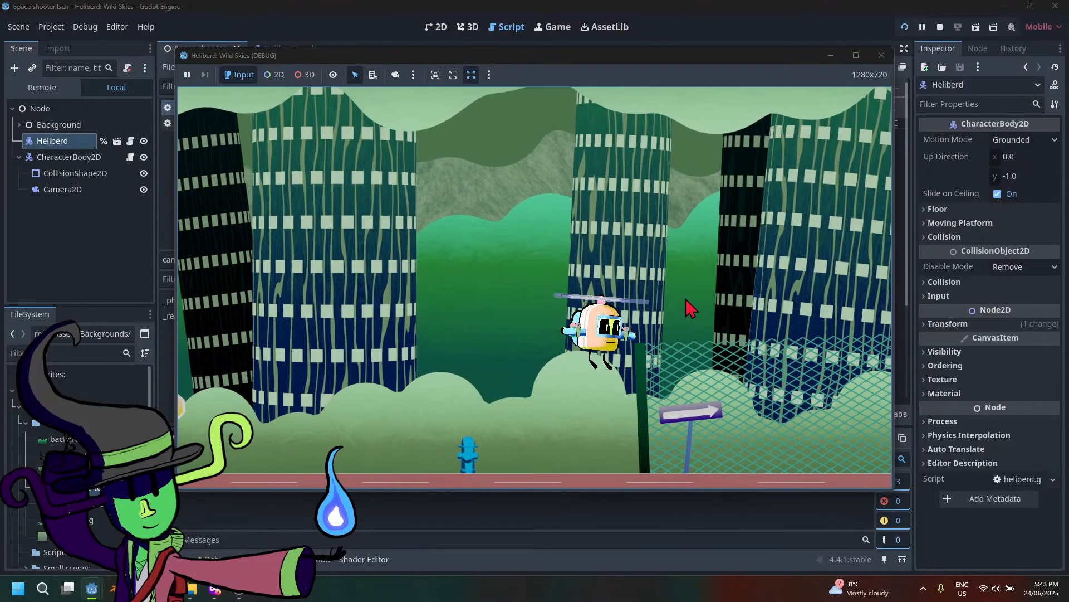
key("Right")
key("Up")
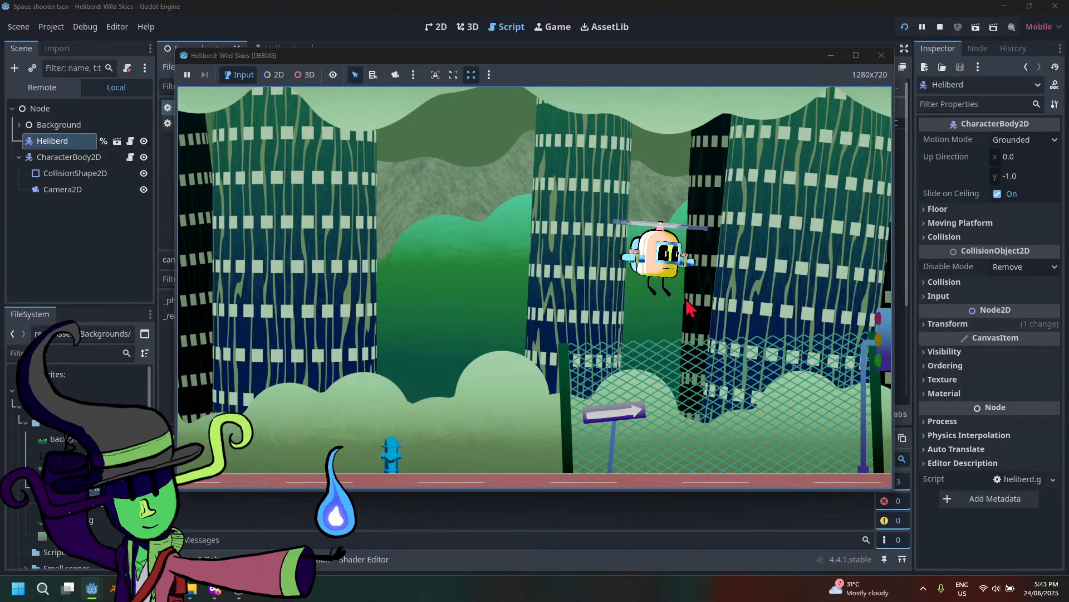
key("Left")
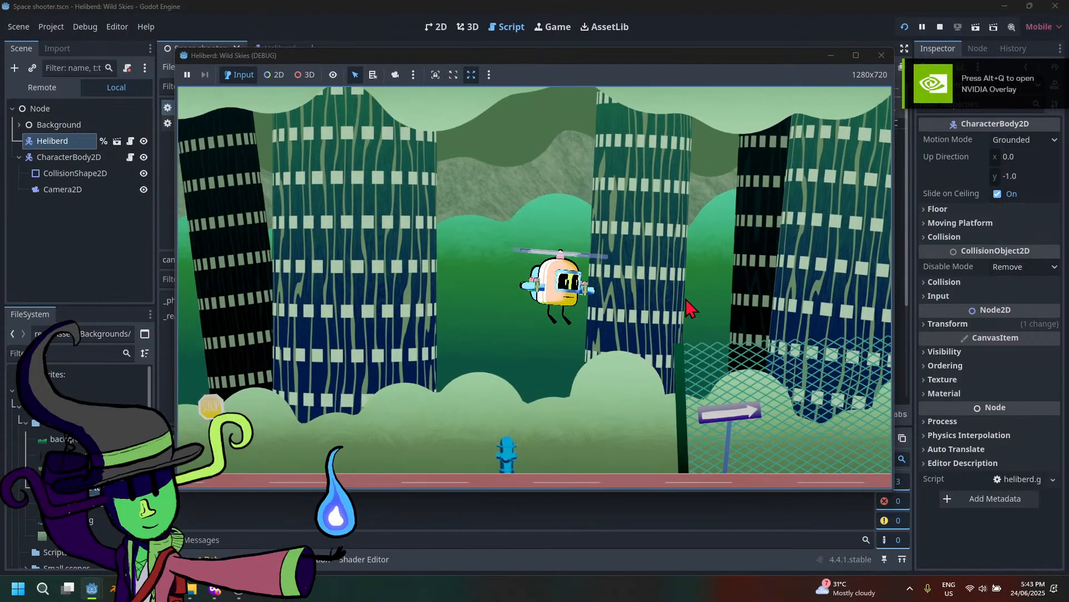
key("Right")
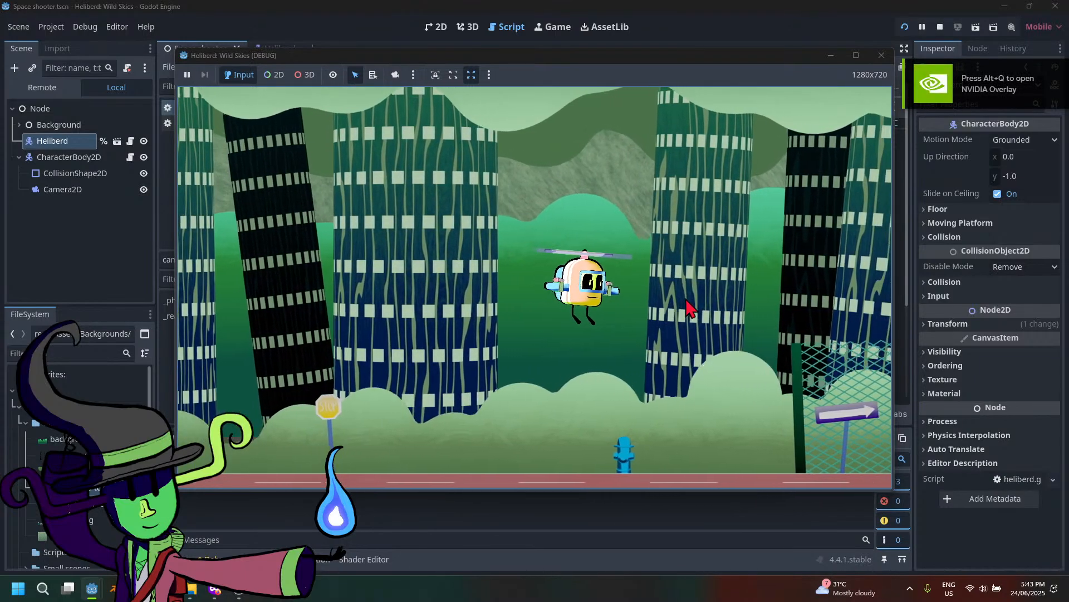
key("Left")
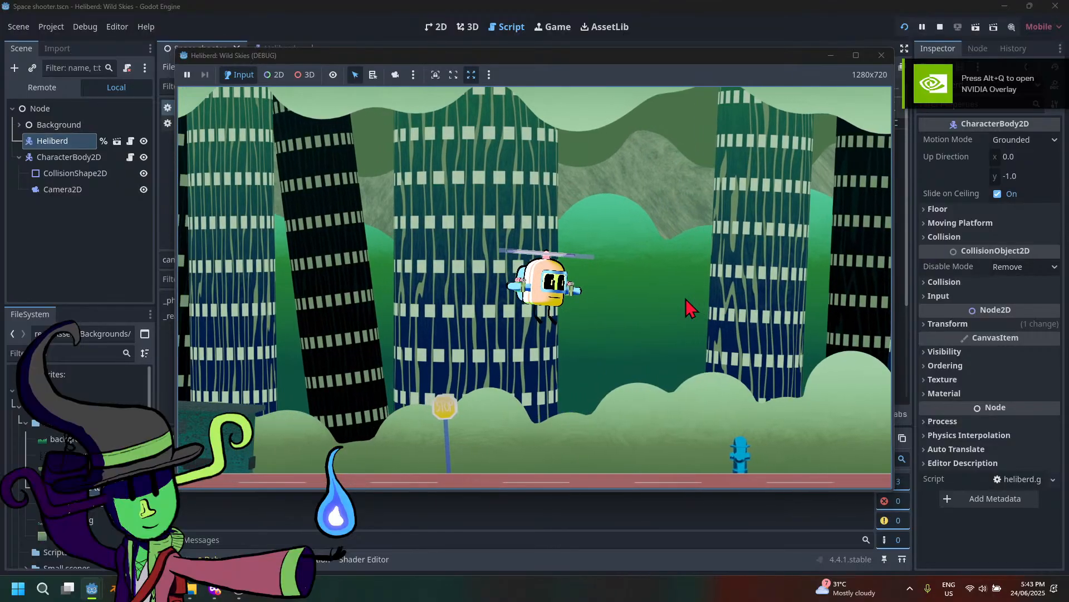
key("Left")
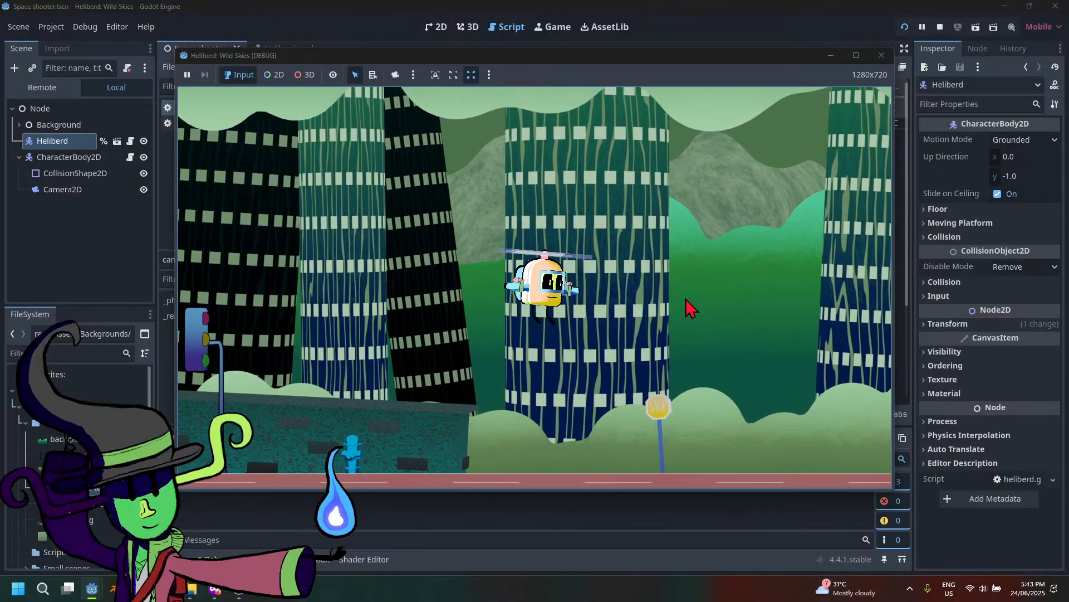
key("Left")
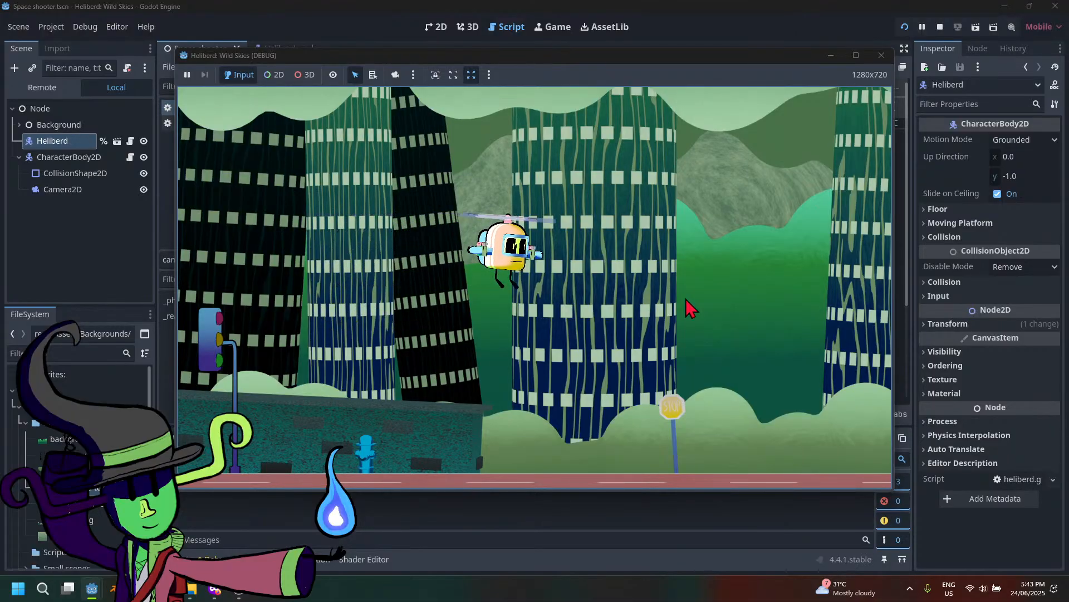
key("Right")
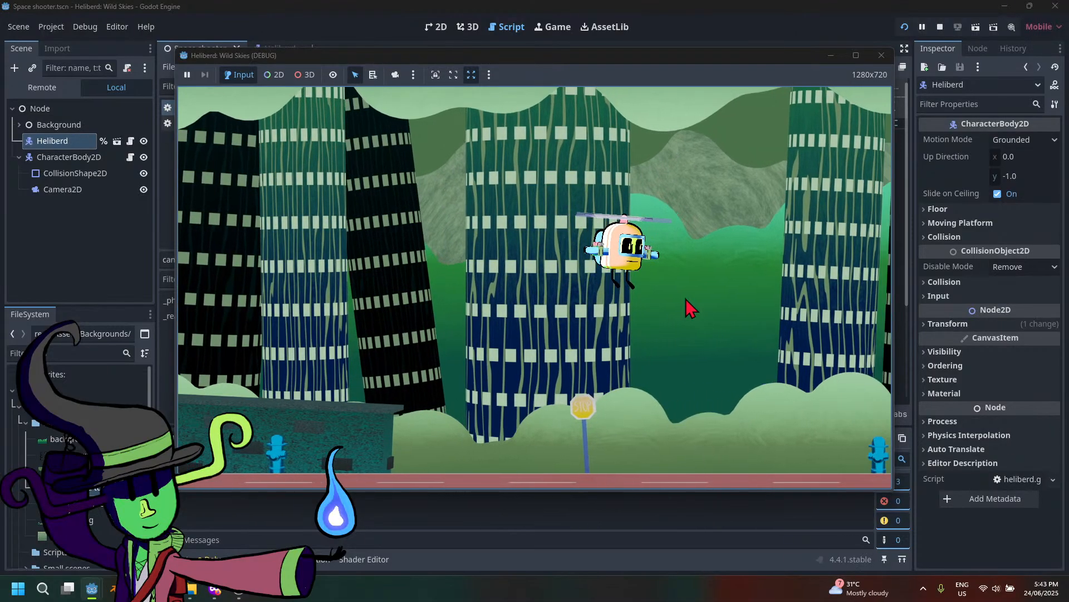
key("Right")
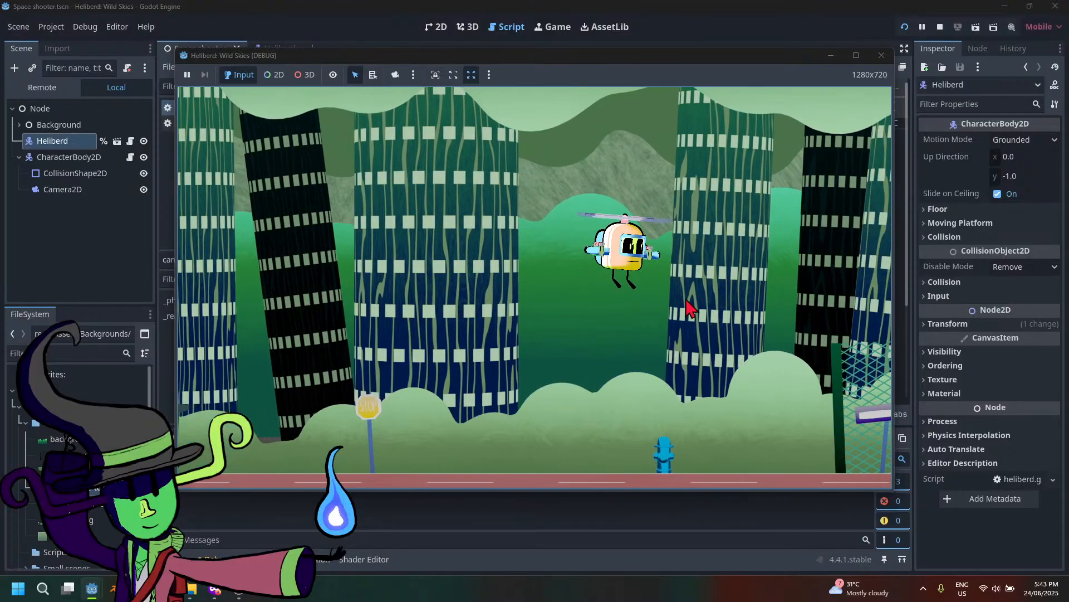
key("Right")
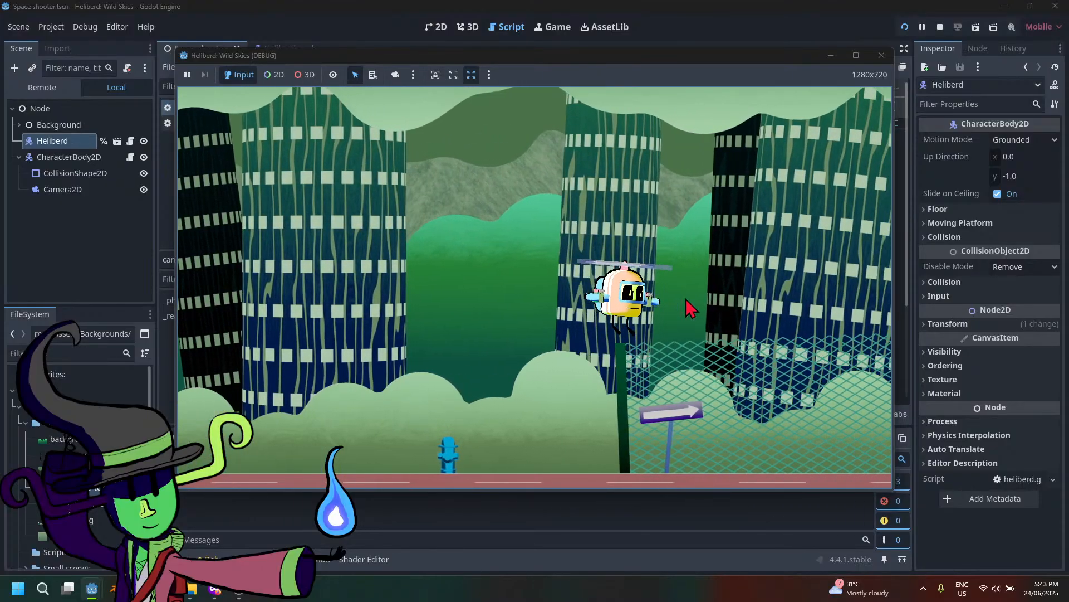
key("Right")
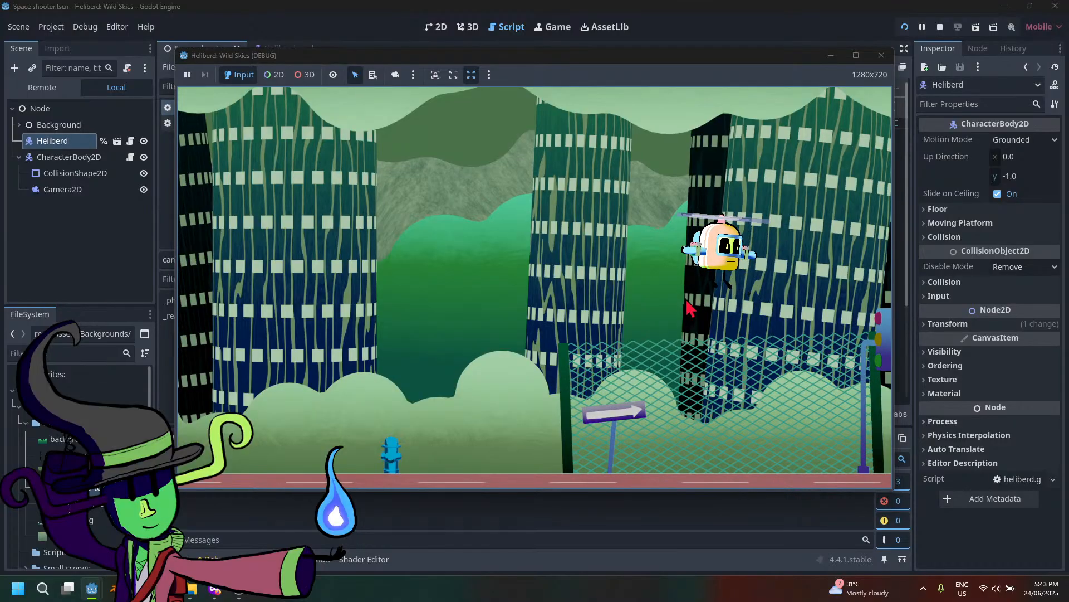
key("Left")
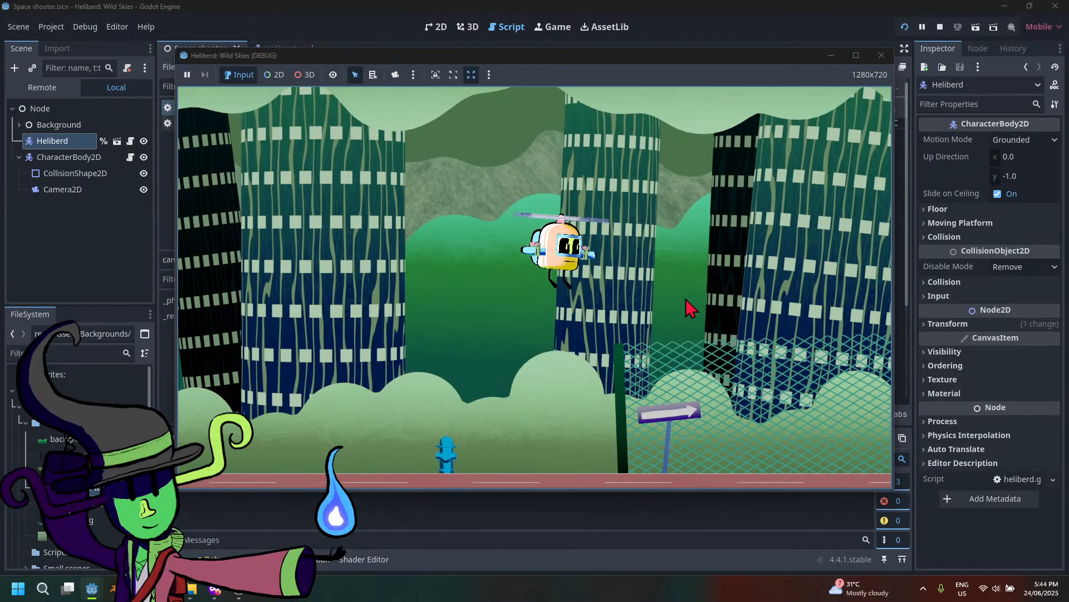
key("Left")
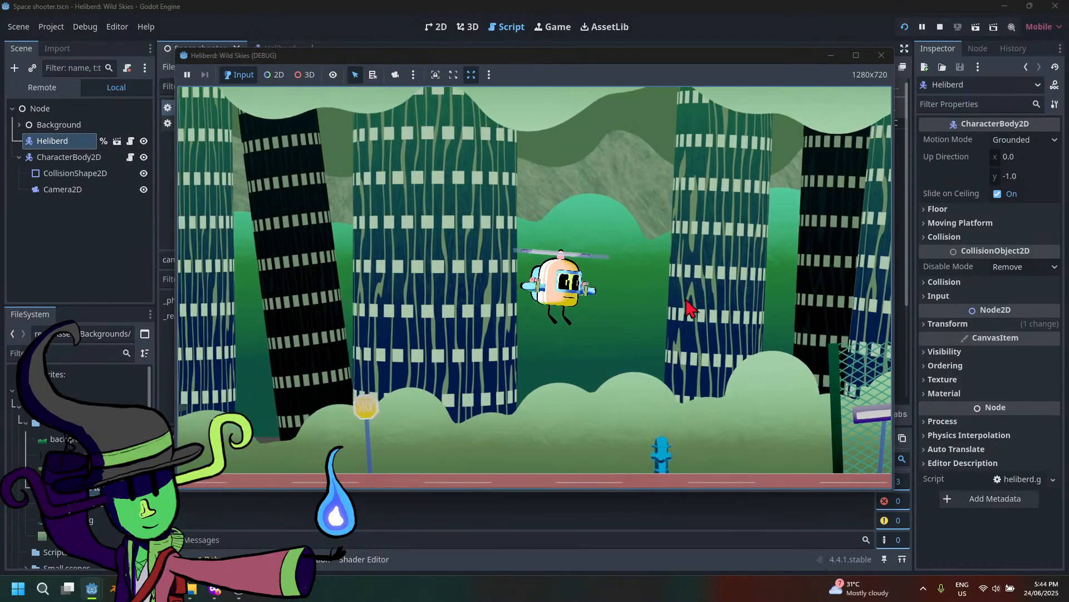
key("Left")
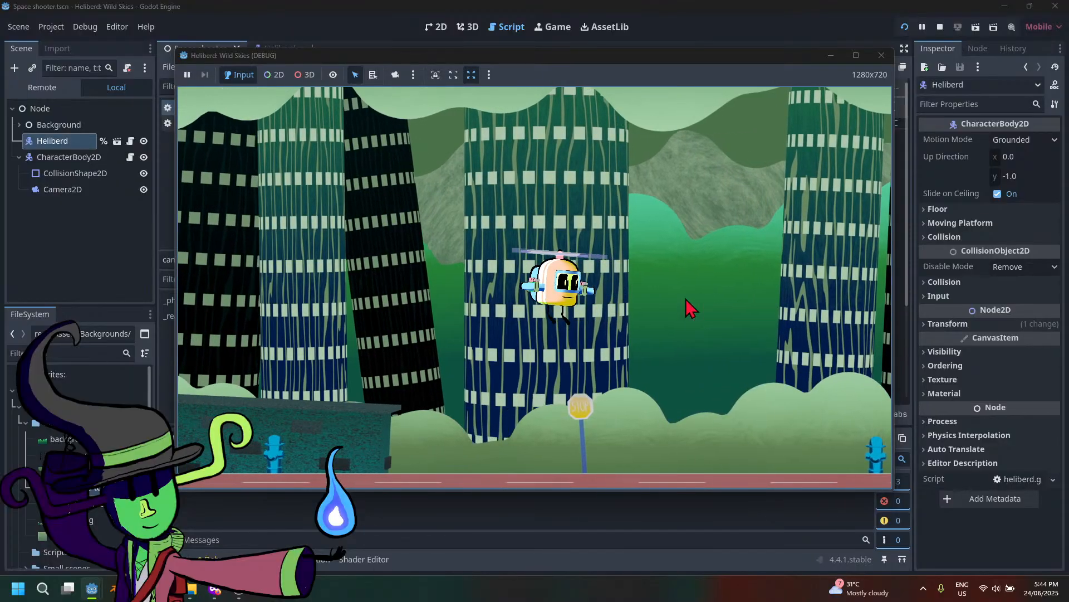
key("Left")
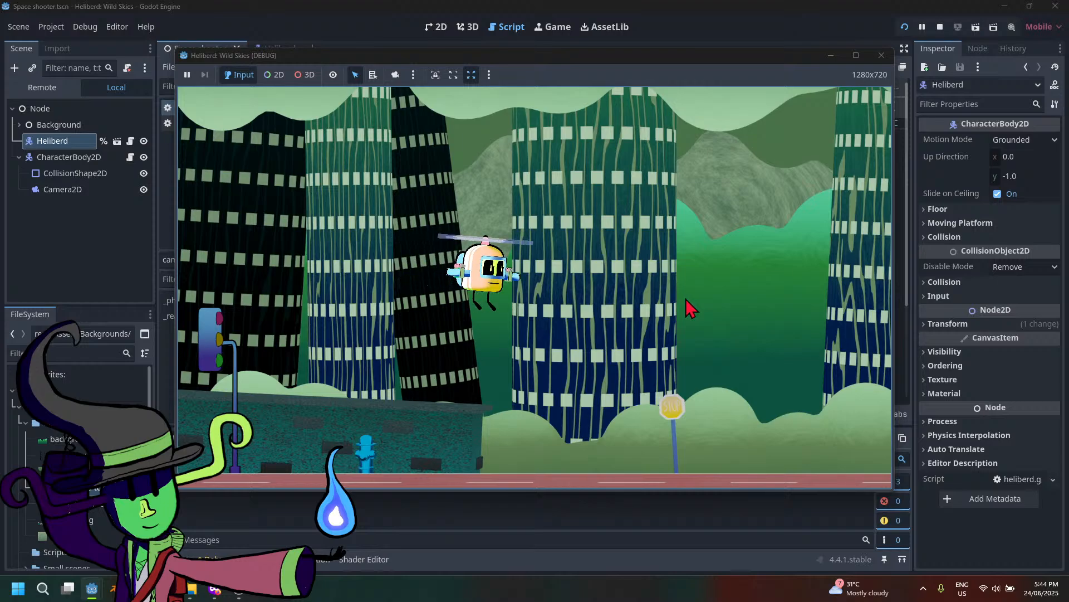
key("Right")
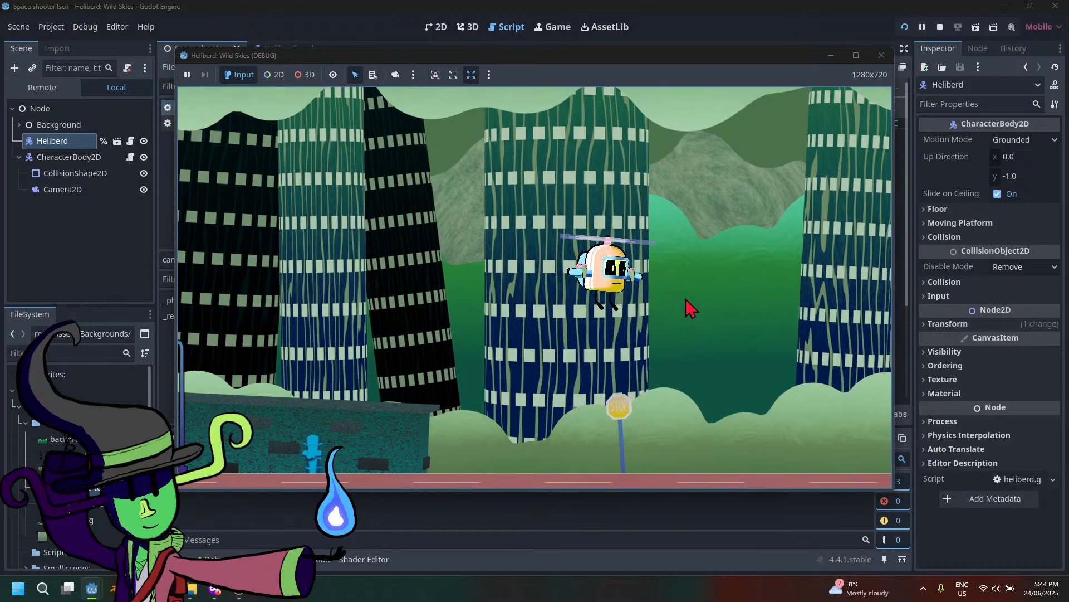
left_click(881, 55)
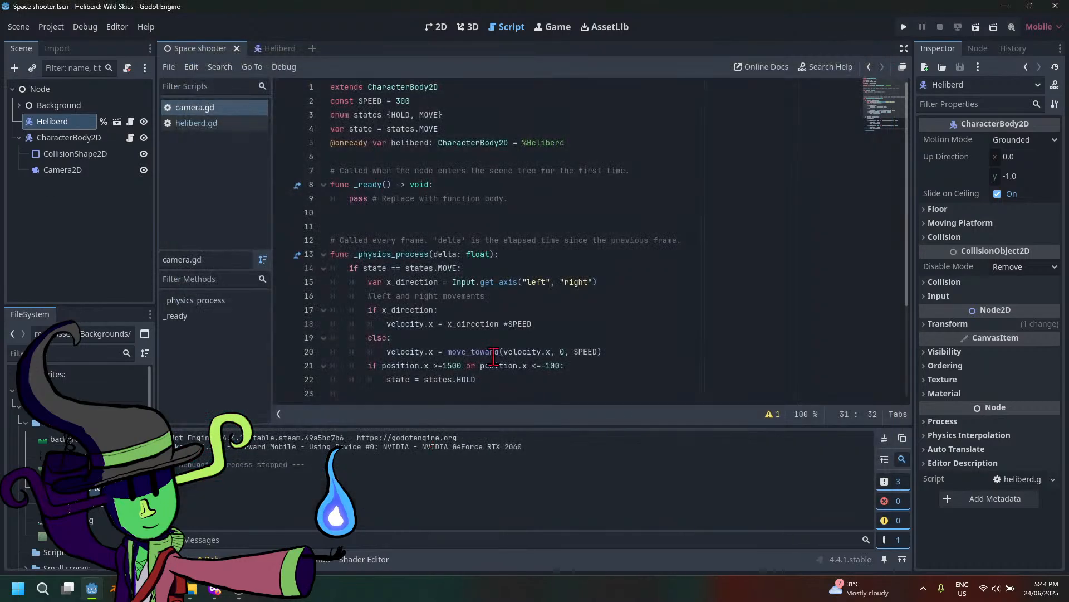
Set the heliberd.position.x limit in the position.x <= -100 condition to -50 and save the script
scroll(457, 328, "down", 4)
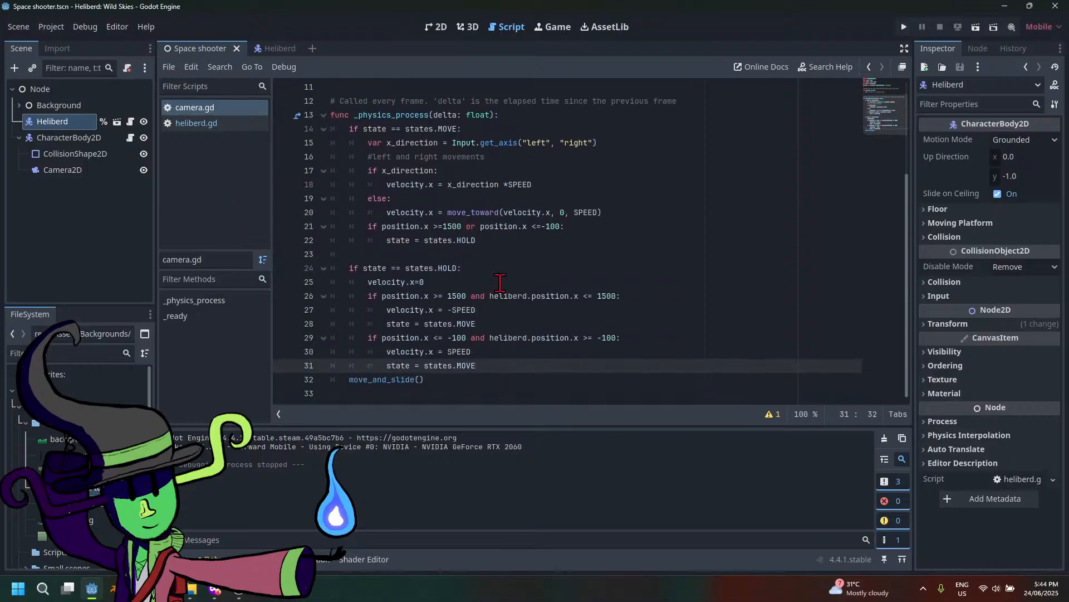
left_click(617, 337)
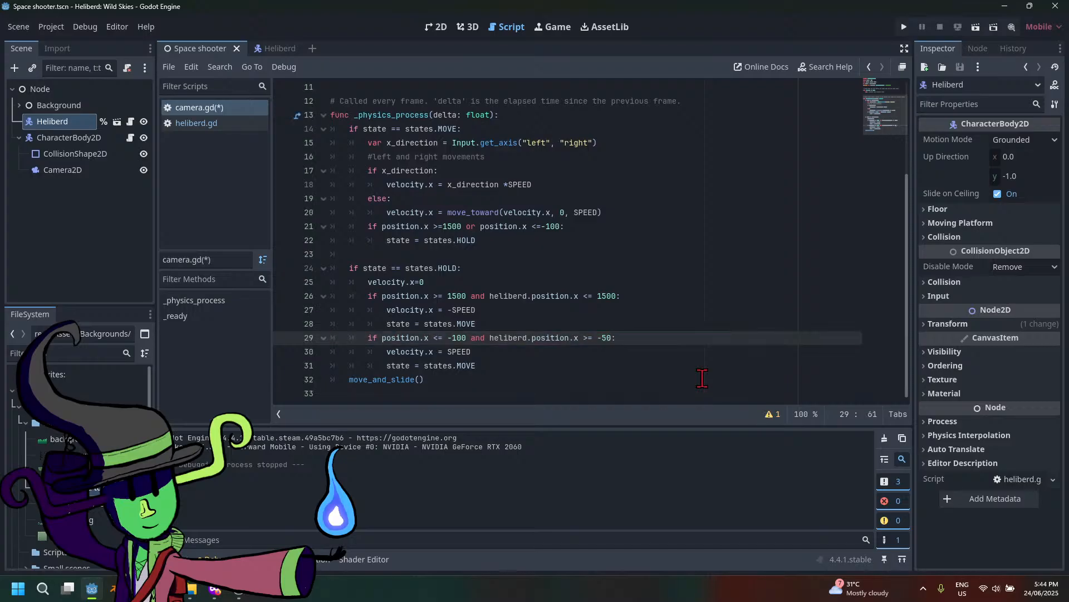
key("ctrl+s")
Run the project, fly up and right from the level's left end to check the camera release at -50, and close the game
left_click(903, 27)
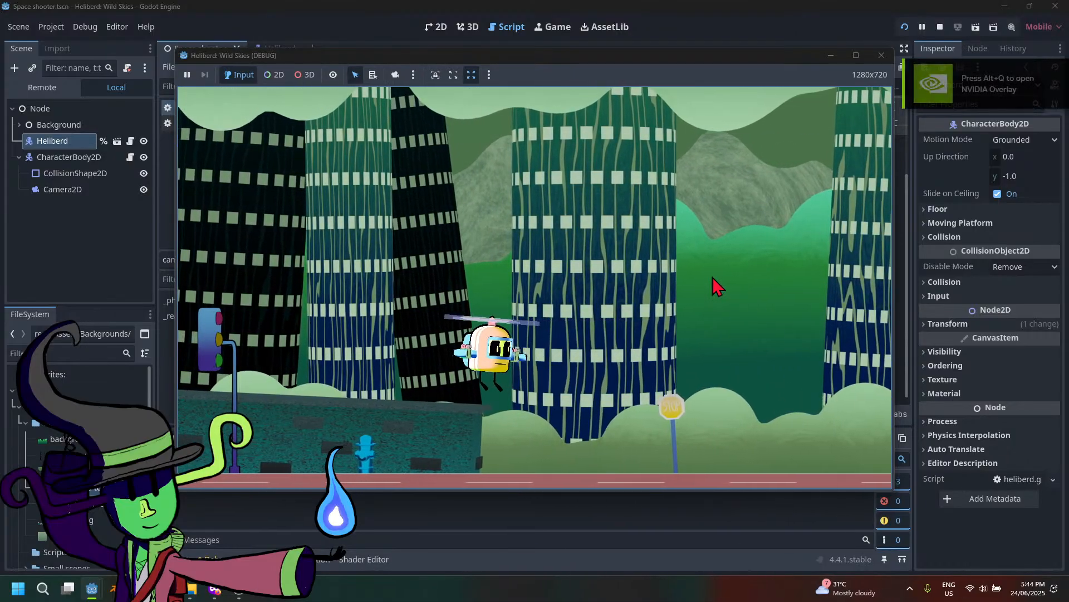
key("Up")
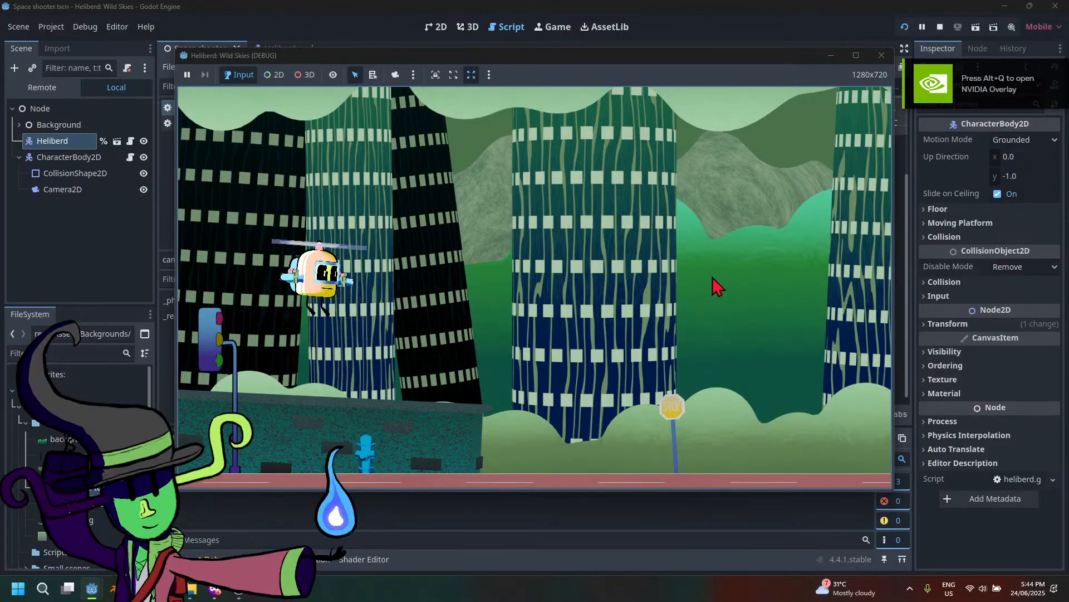
key("Right")
key("Right")
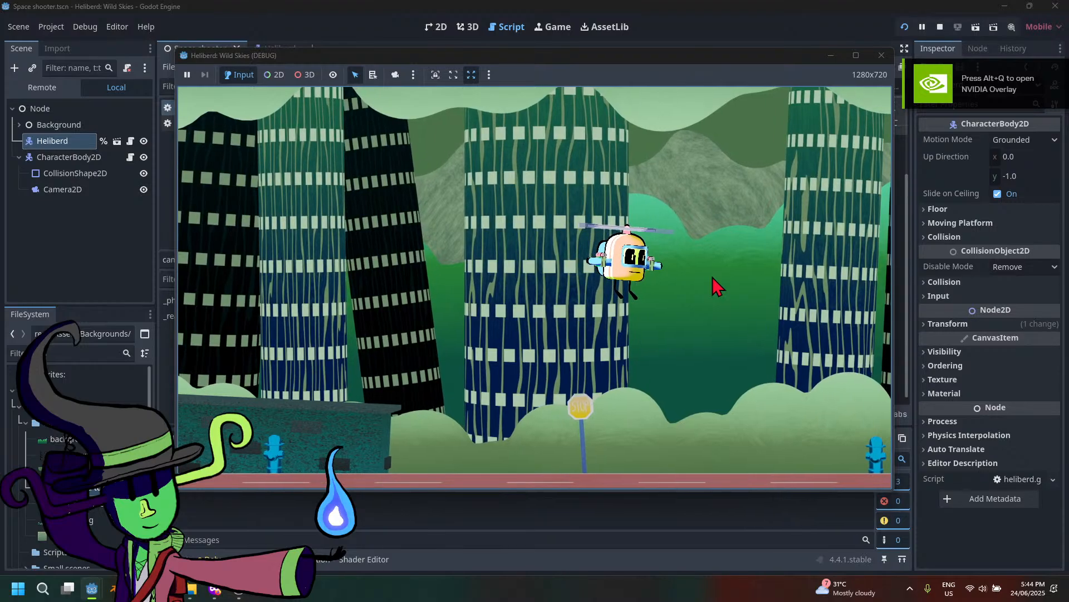
key("Left")
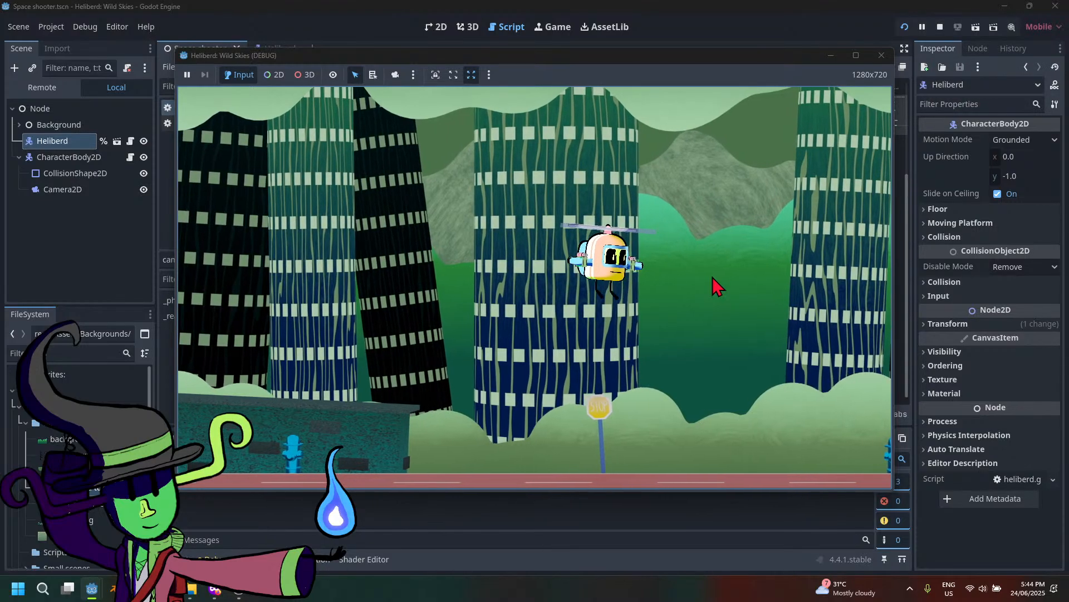
left_click(880, 55)
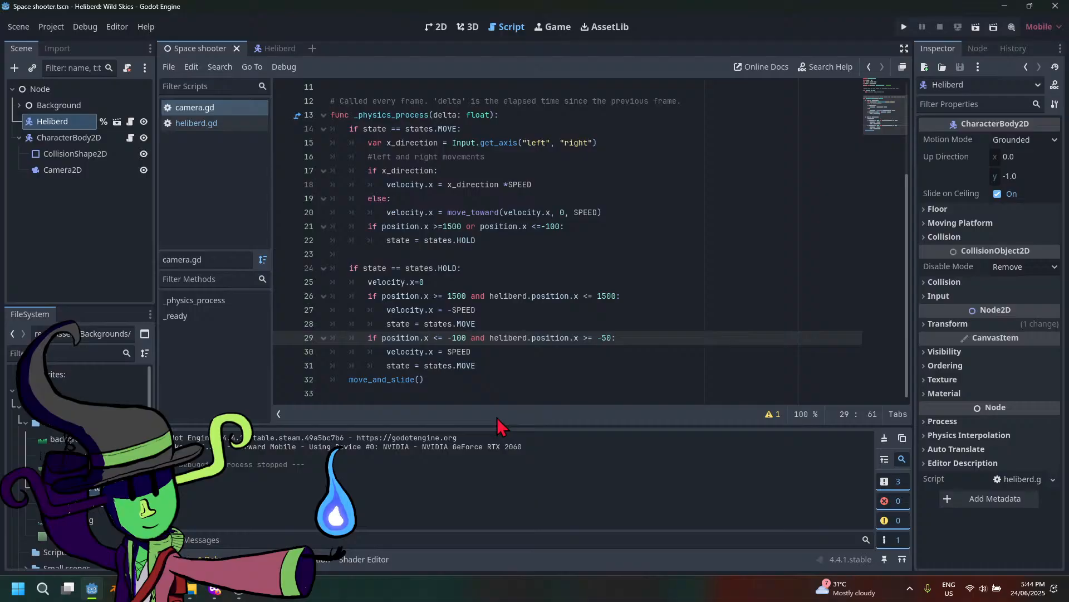
Run the project, fly the helicopter around the level's left end to check where the camera starts following, and close the game
left_click(904, 27)
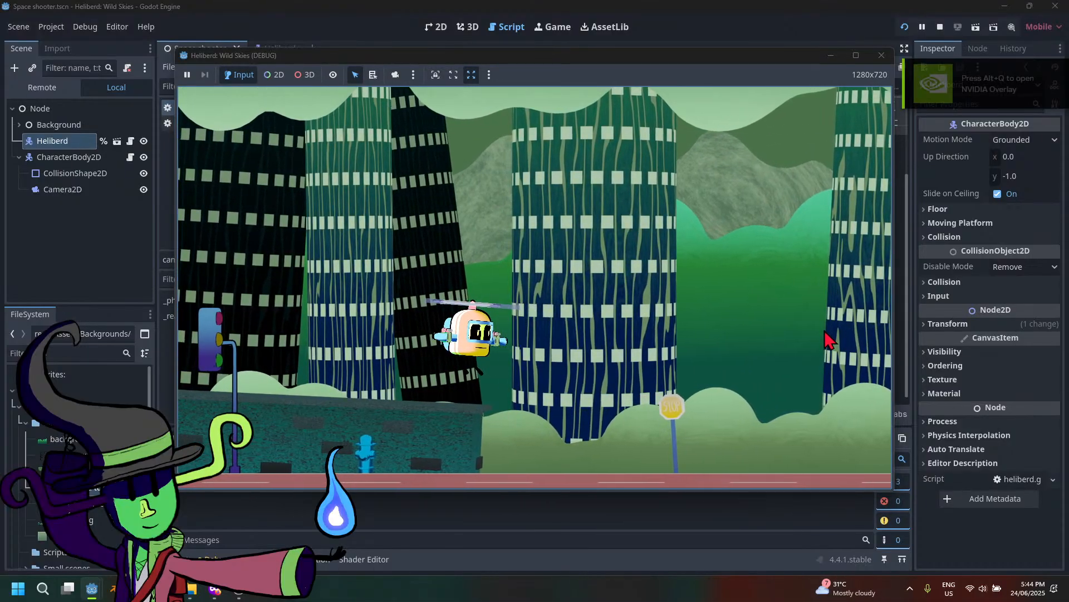
key("Right")
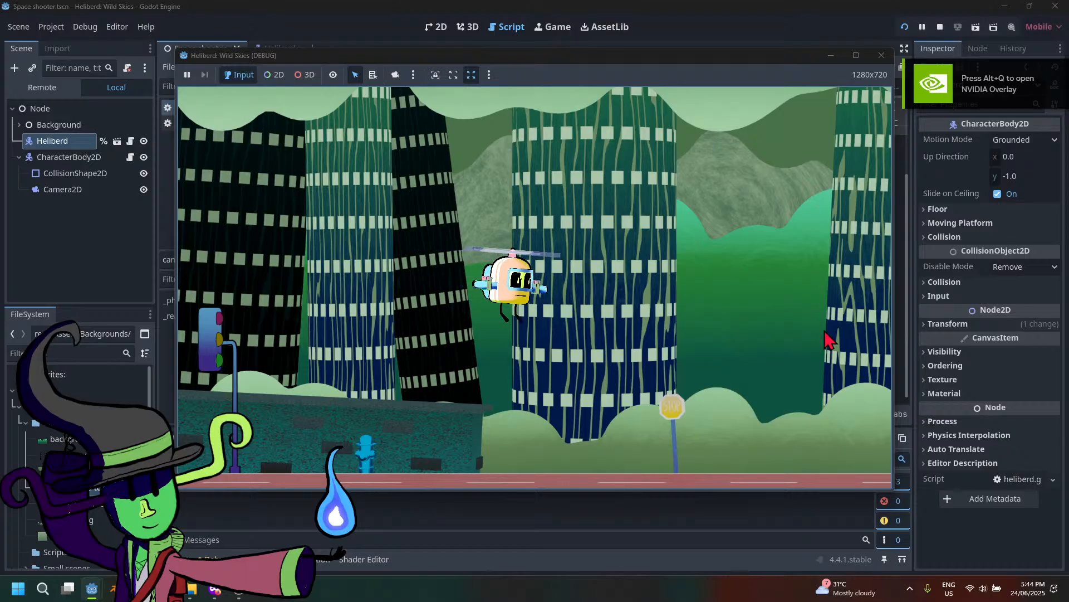
key("Left")
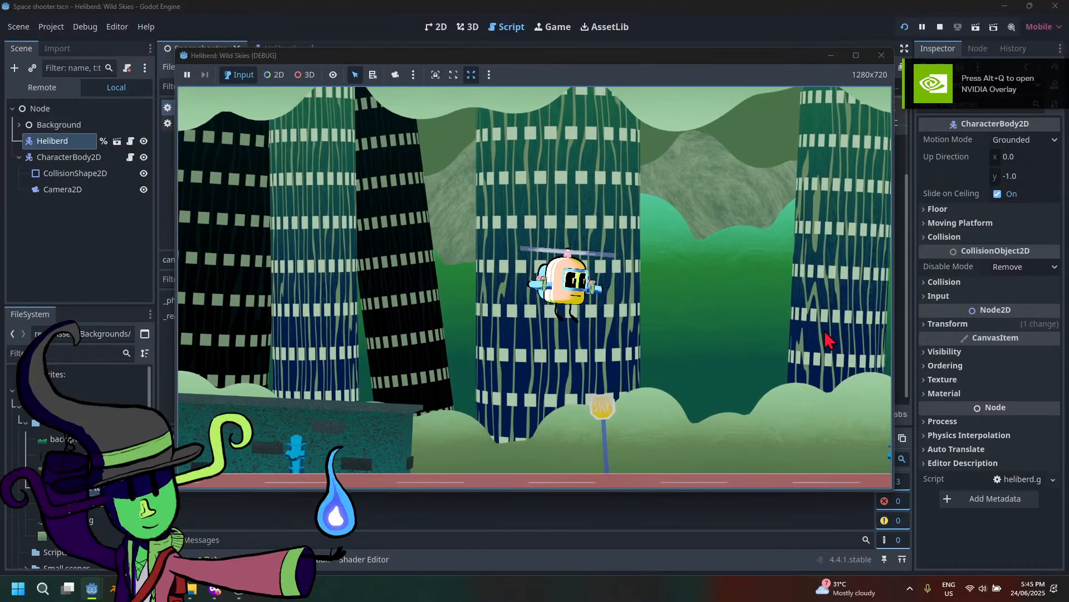
key("Down")
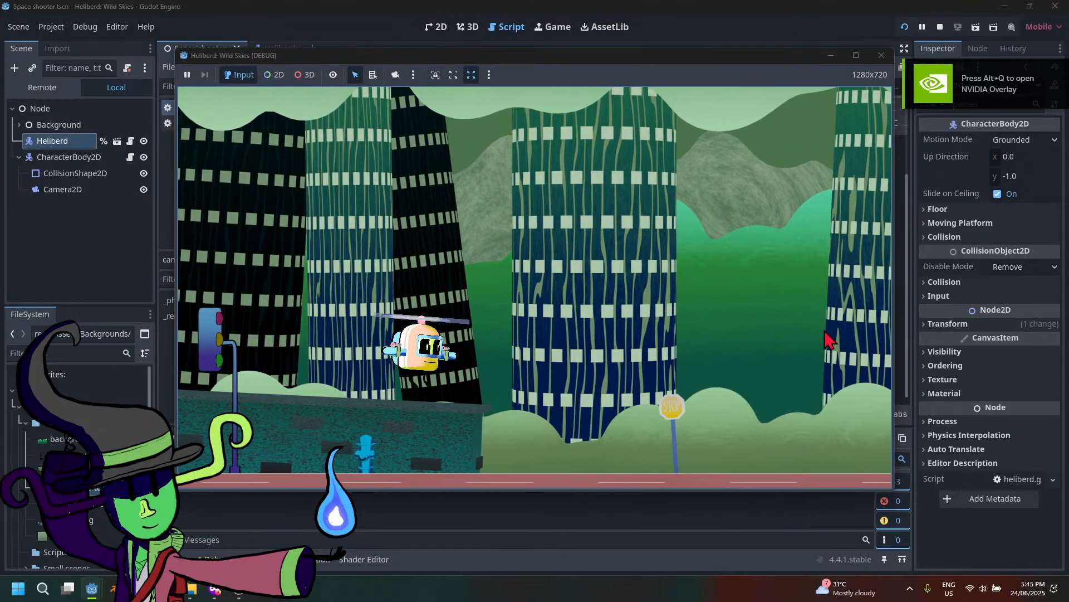
key("Left")
key("Up")
key("Right")
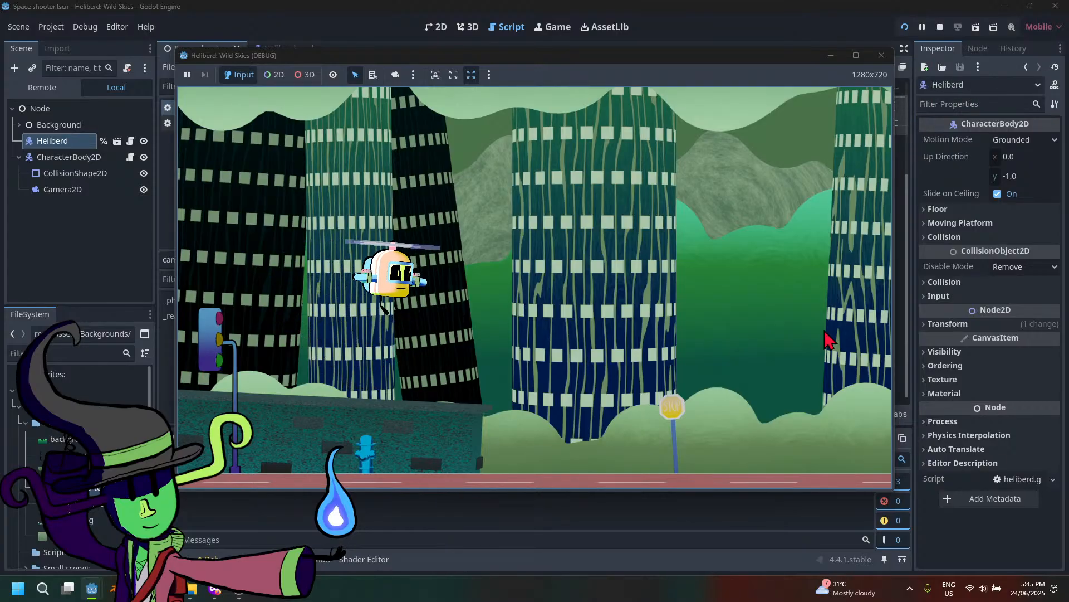
key("Right")
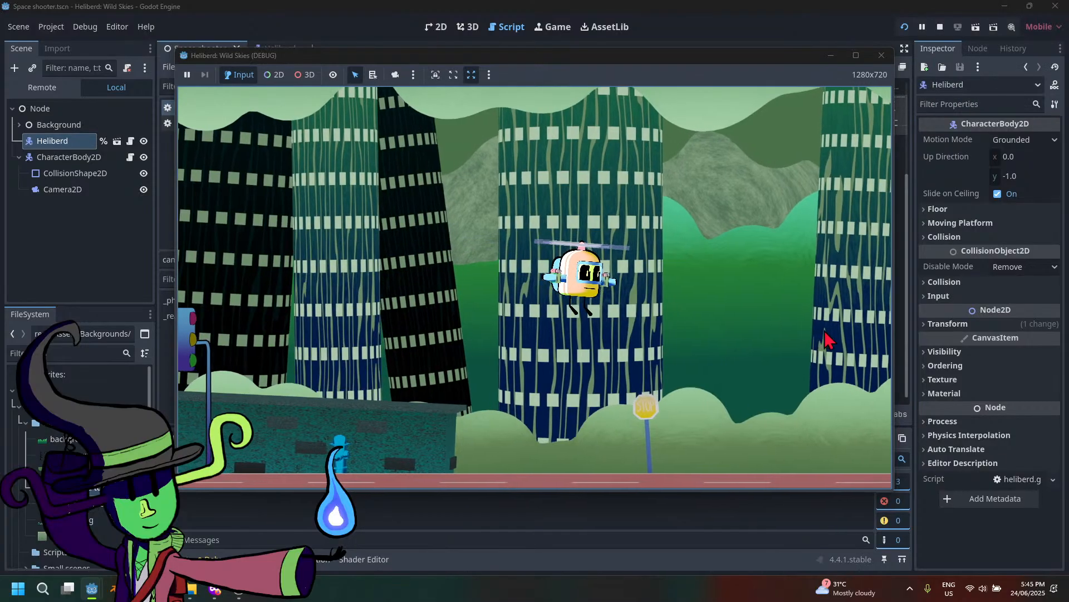
left_click(882, 55)
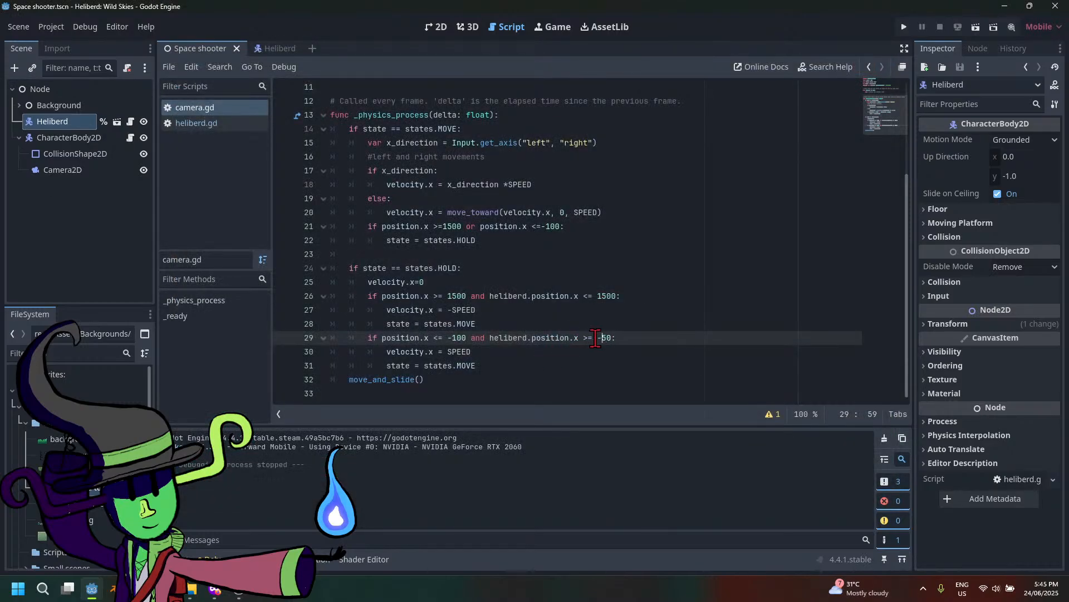
Save camera.gd, run the project, and fly from the level's left end to the fence and back to test the camera hold
key("ctrl+s")
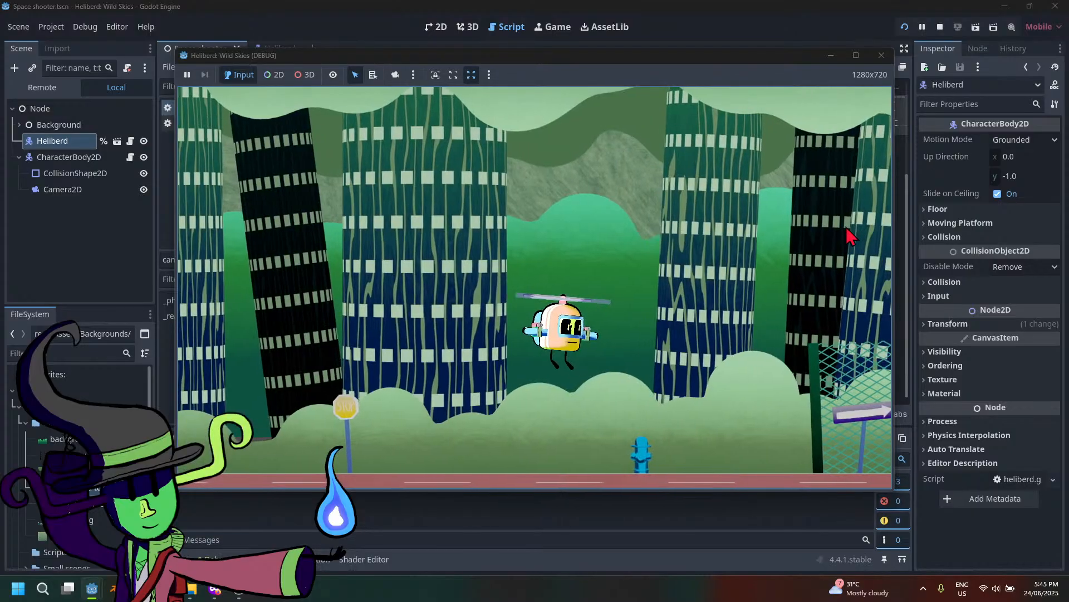
key("Left")
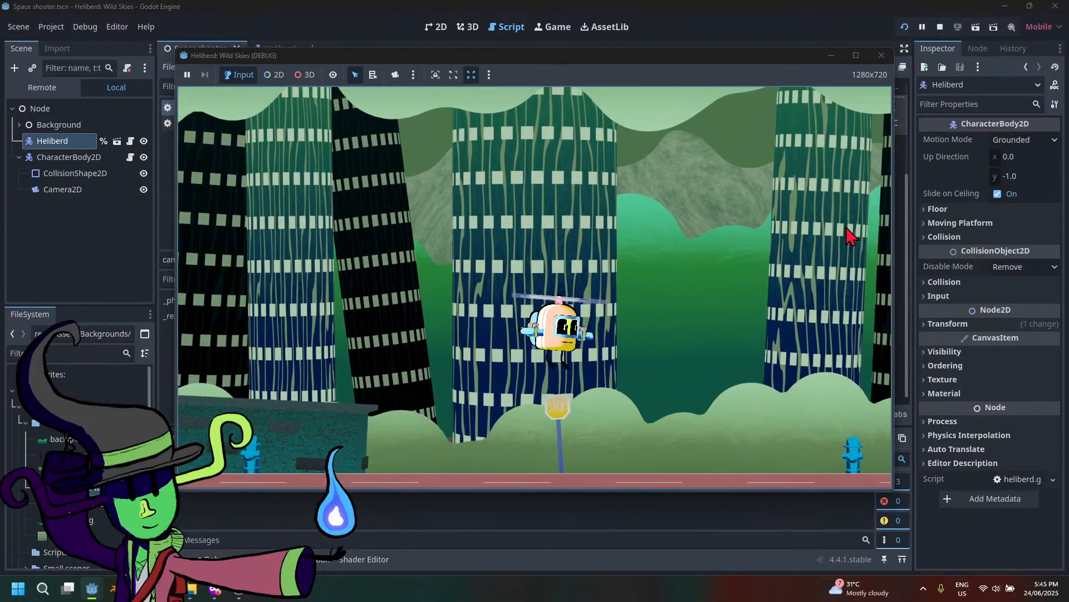
key("alt+F9")
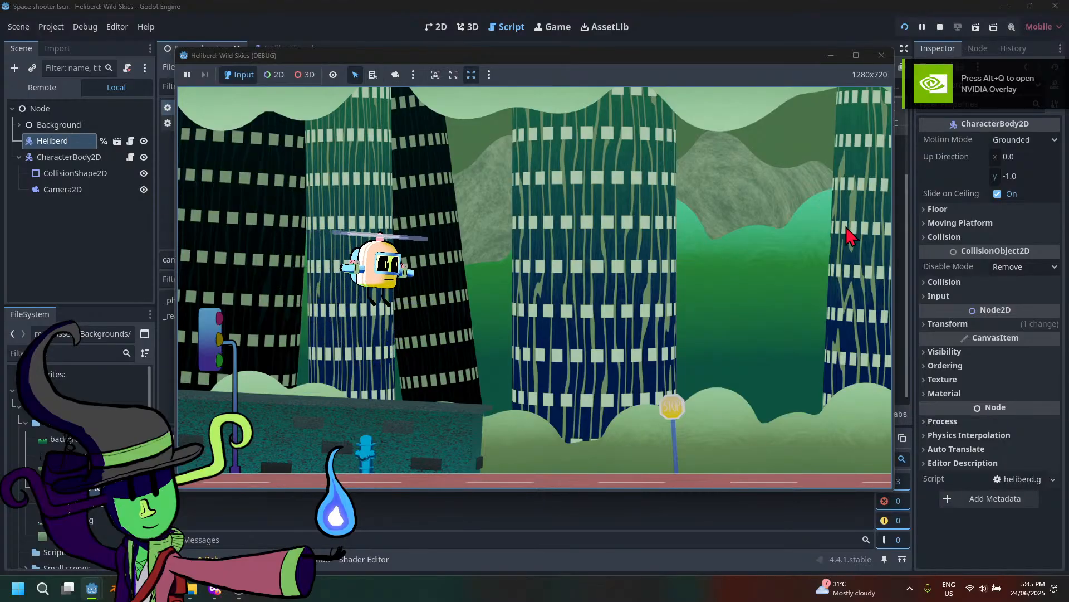
key("Right")
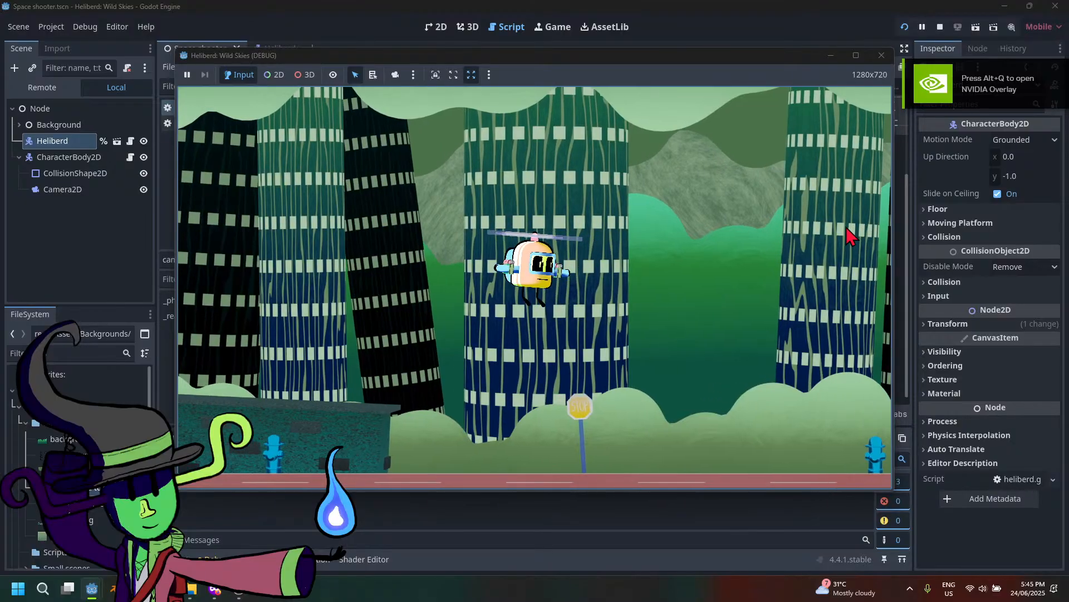
key("Right")
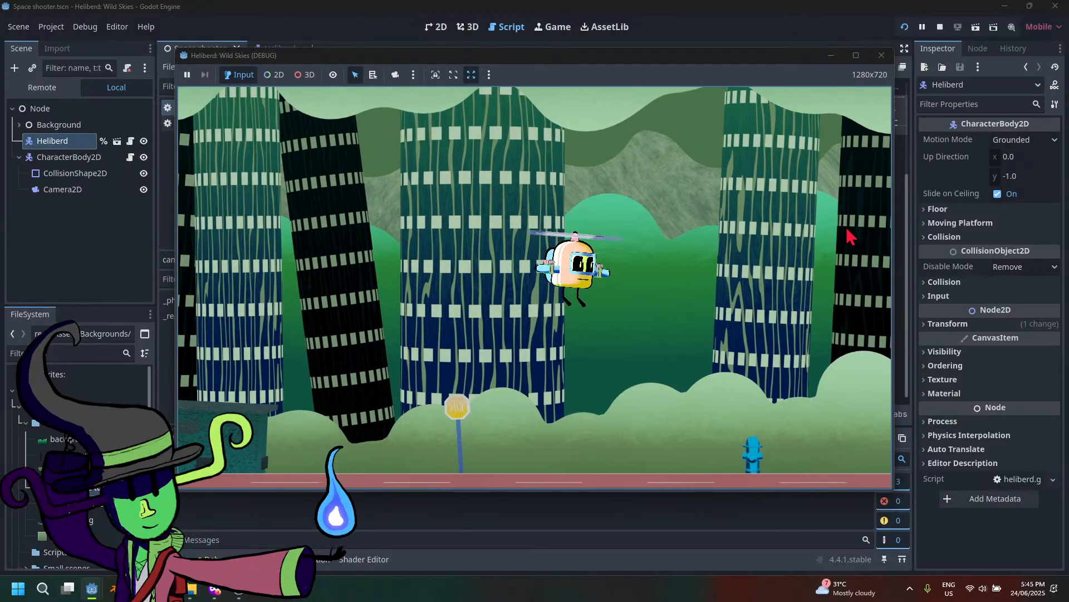
key("Right")
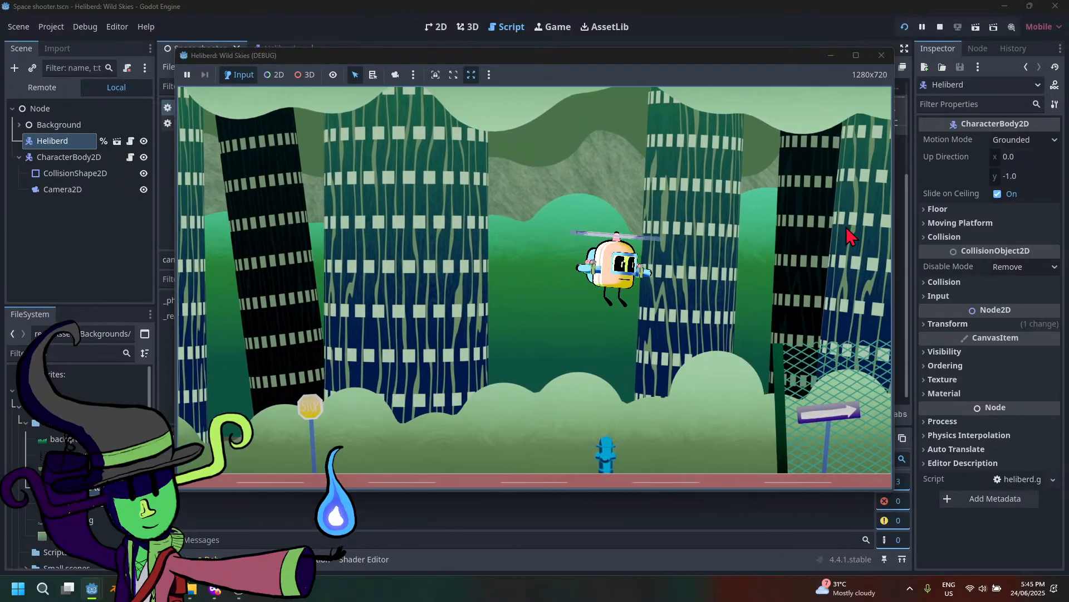
key("Right")
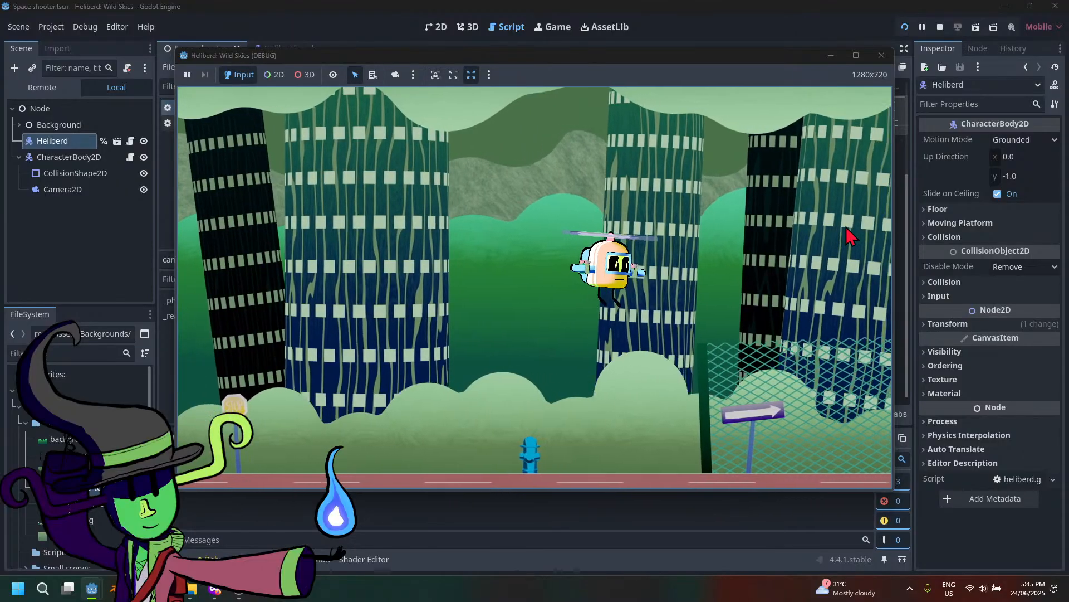
key("Right")
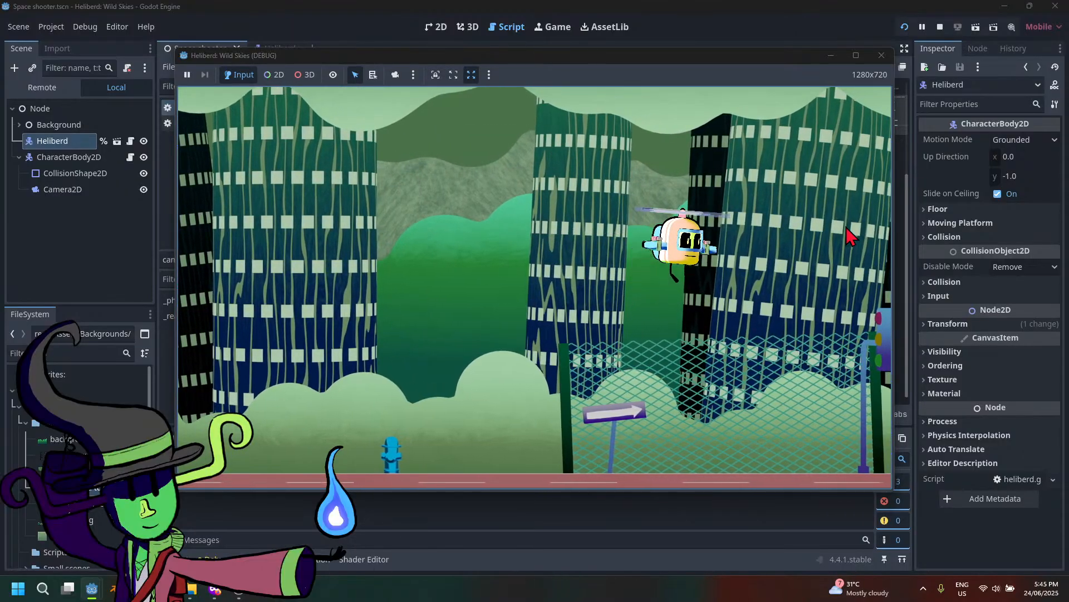
key("Left")
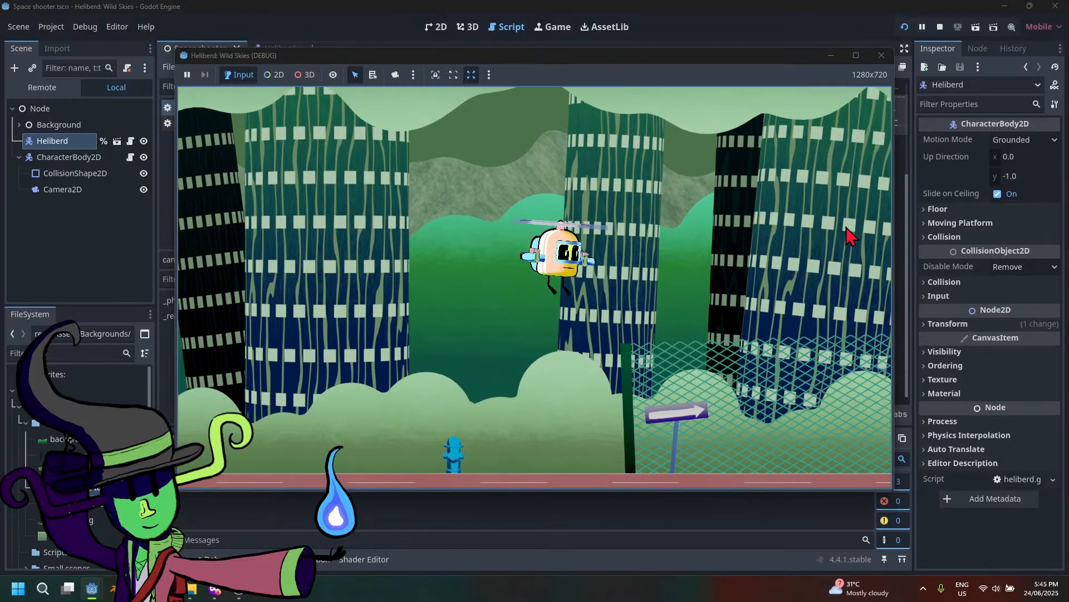
key("Left")
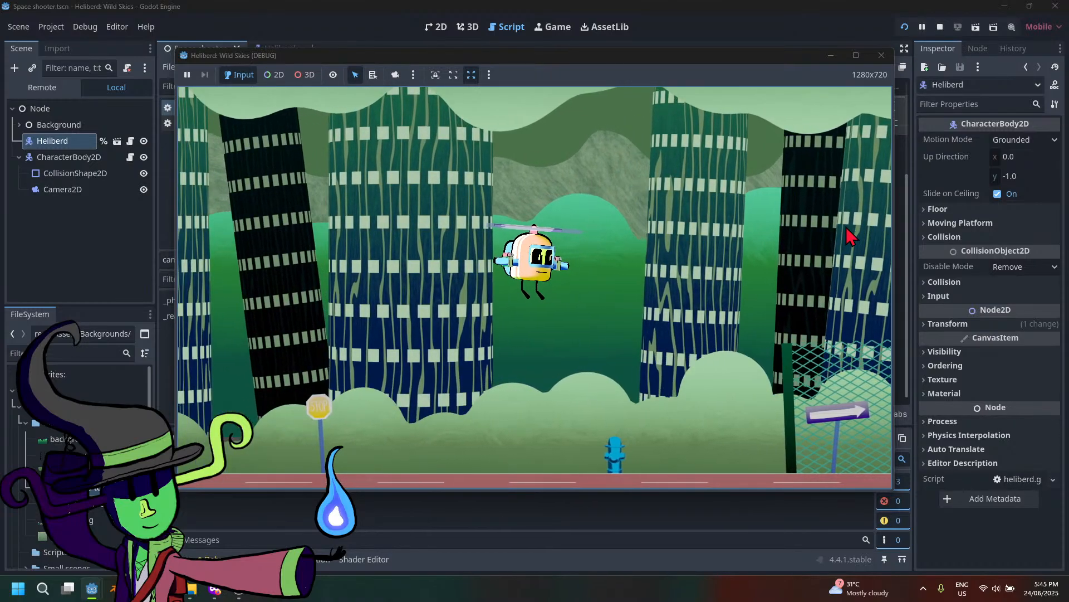
key("Left")
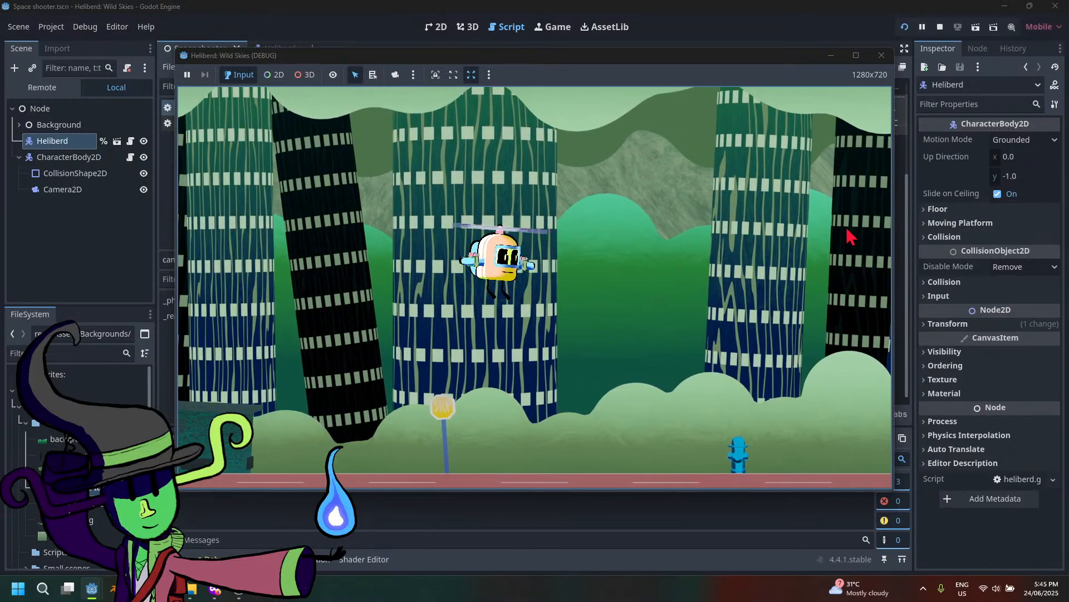
key("Left")
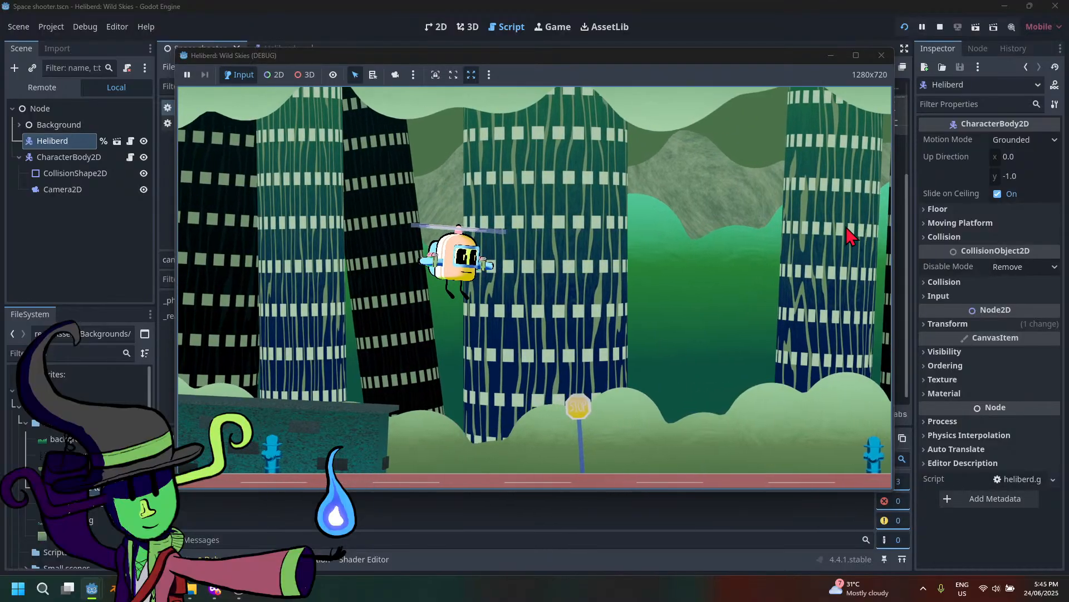
key("Left")
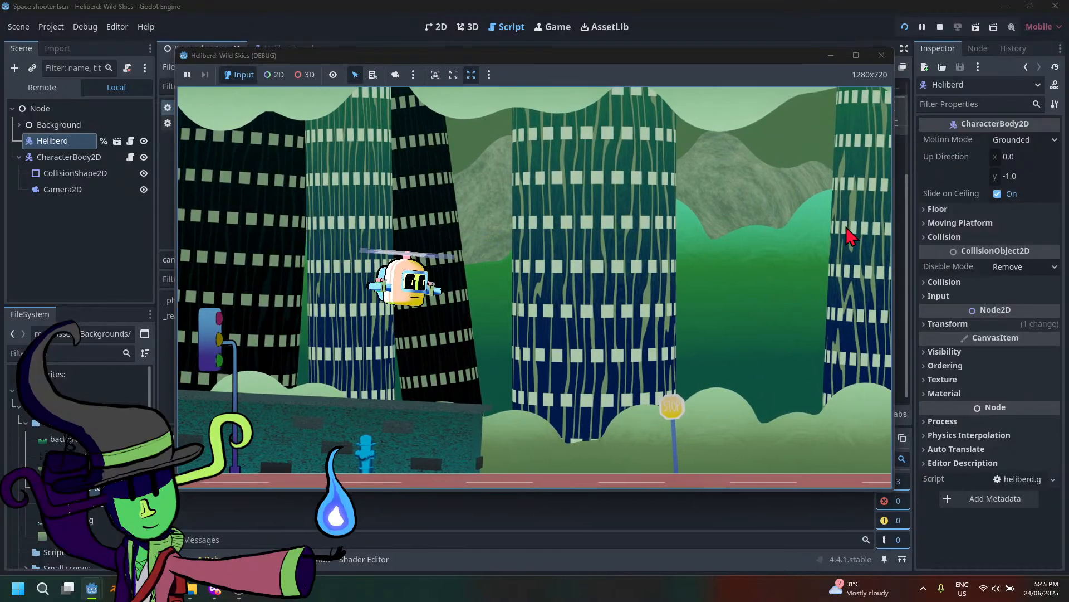
Fly right to the fence again with changes in height and direction, and return to the left end to recheck the camera
key("Right")
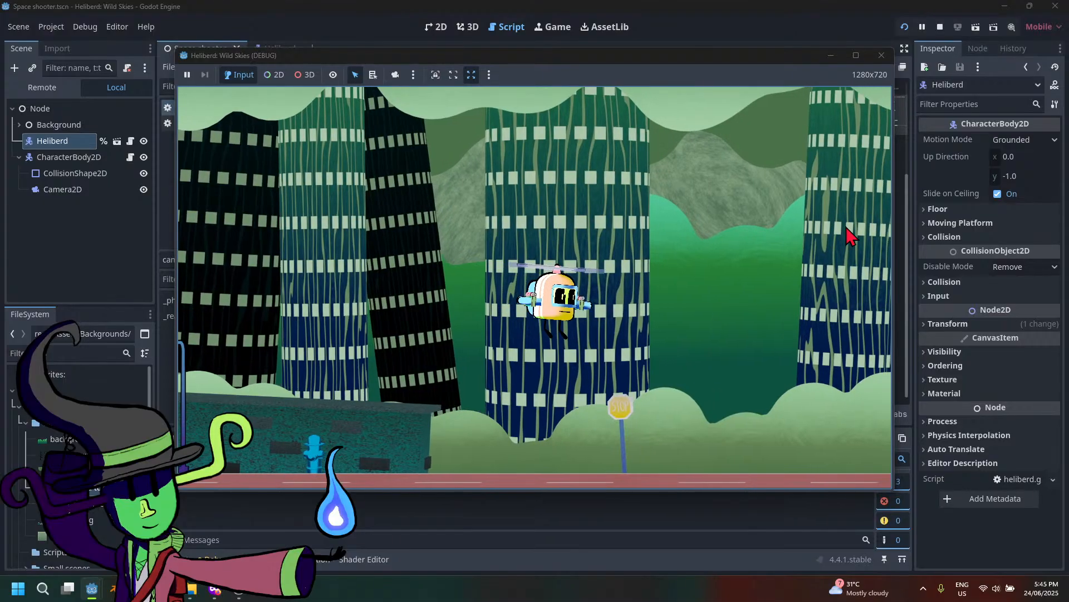
key("Right")
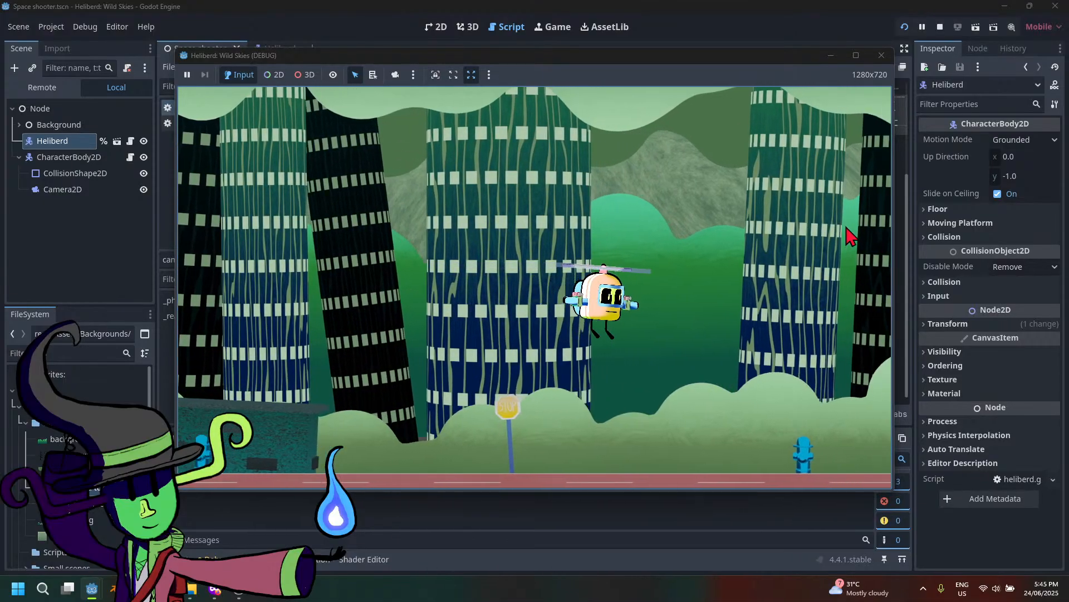
key("Right")
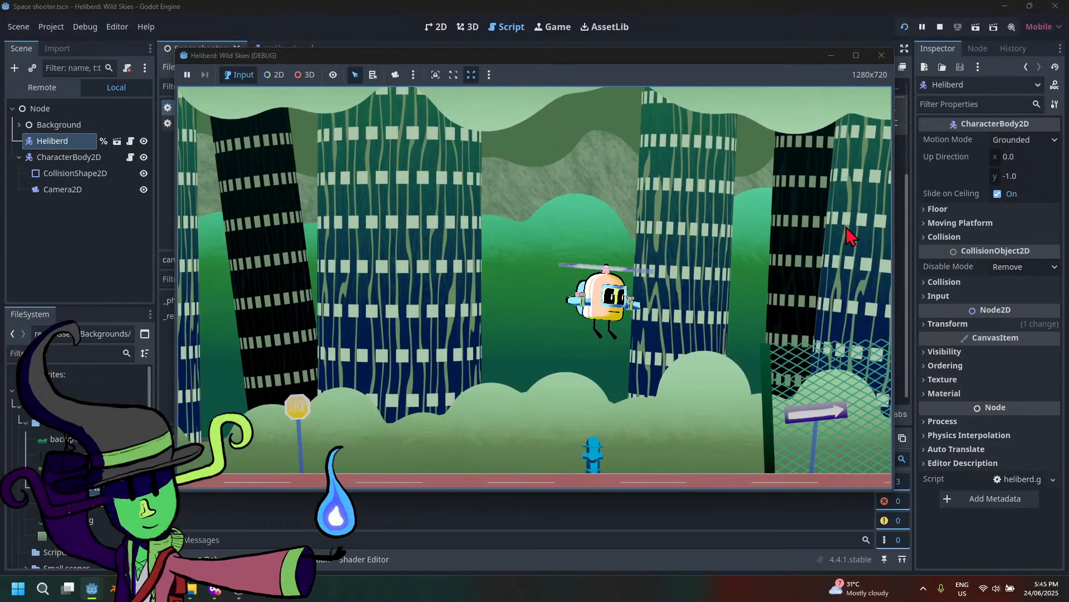
key("Right")
key("Up")
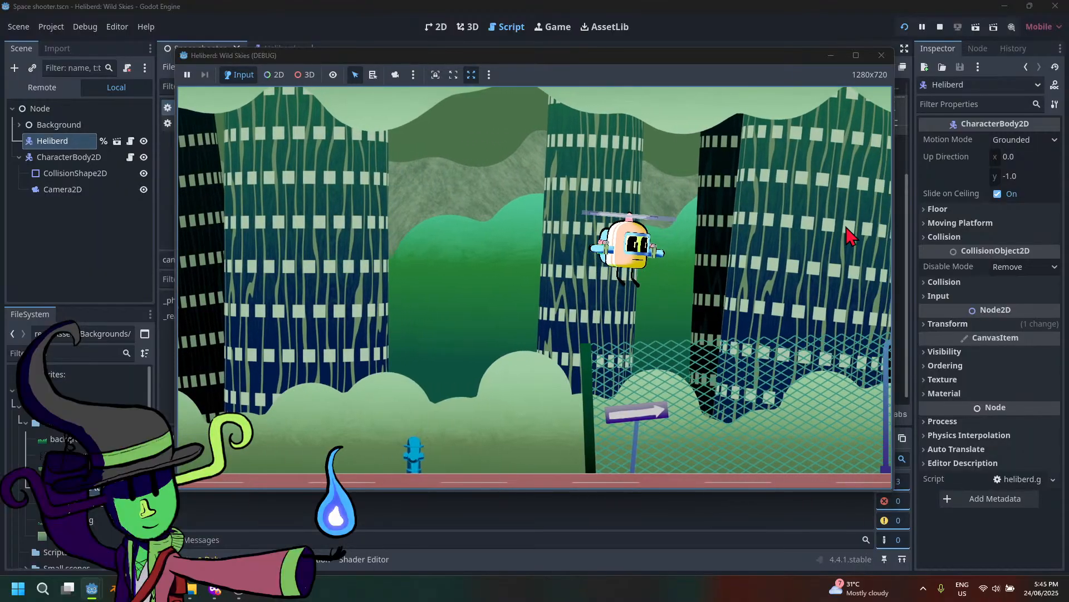
key("Left")
key("Left")
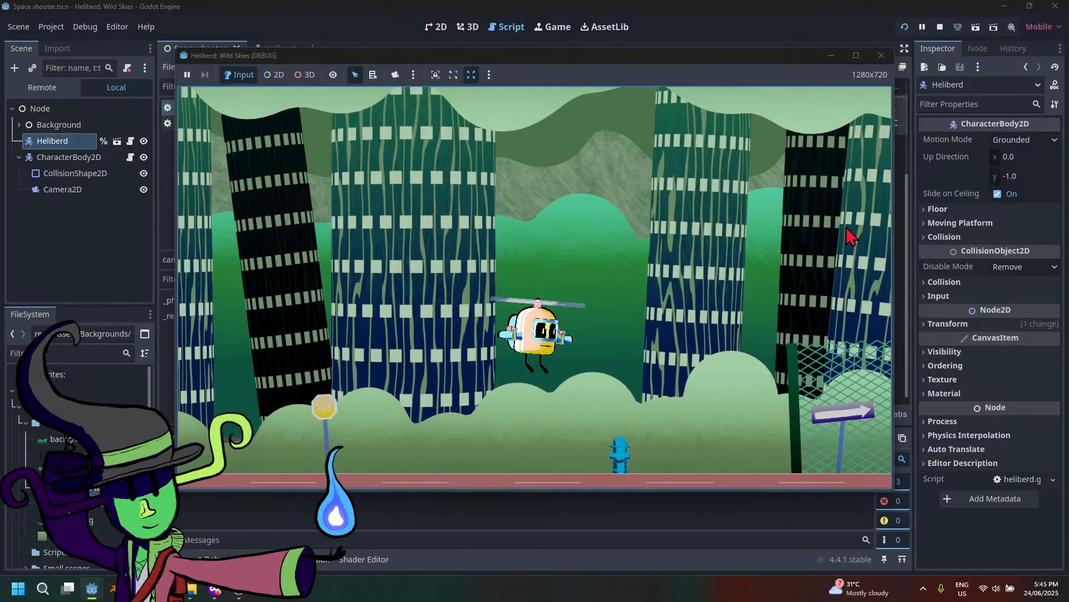
key("Up")
key("Right")
key("Left")
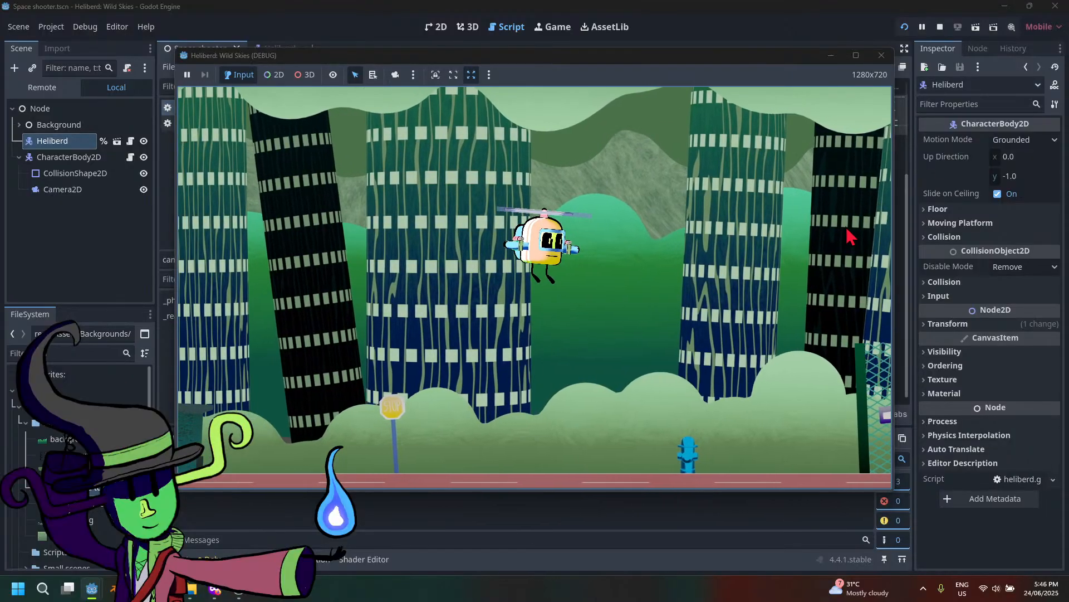
key("Down")
key("Left")
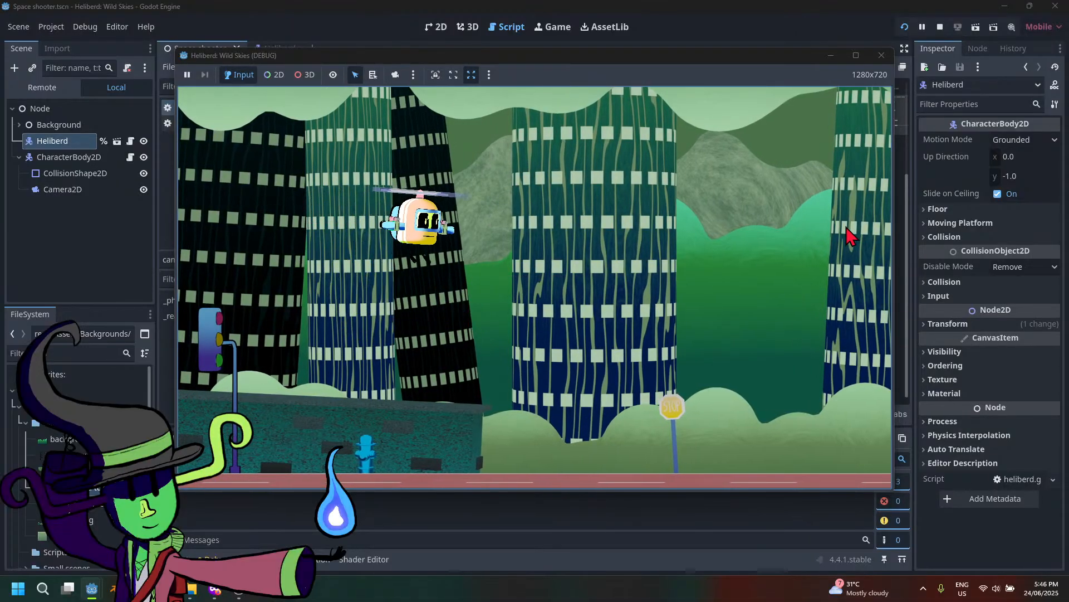
Test short direction reversals away from the left end, fly back to it, close the game, and return to the start of camera.gd
key("Right")
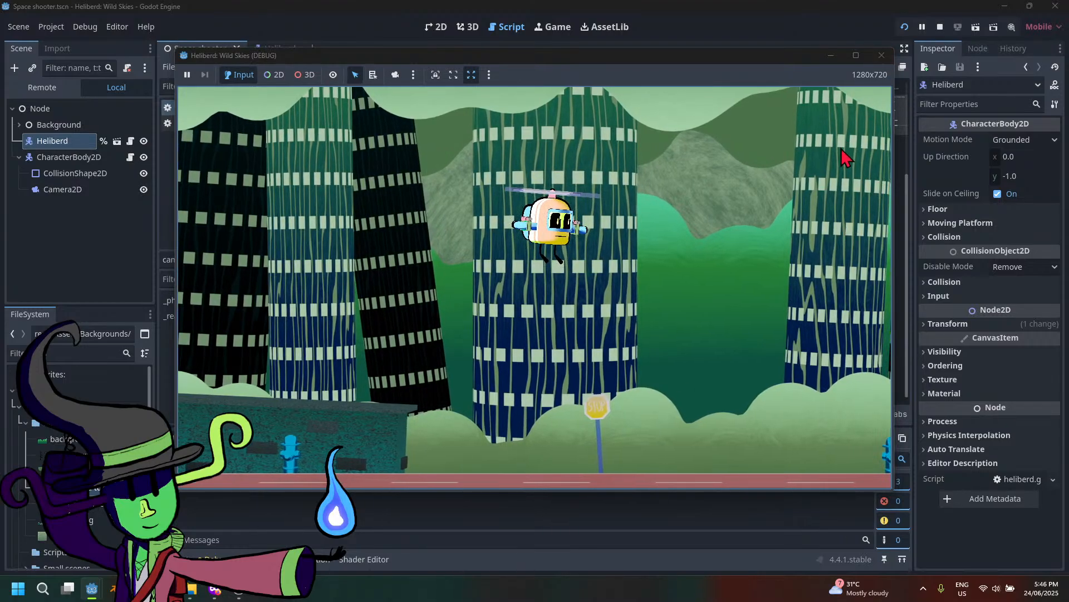
key("Right")
key("Down")
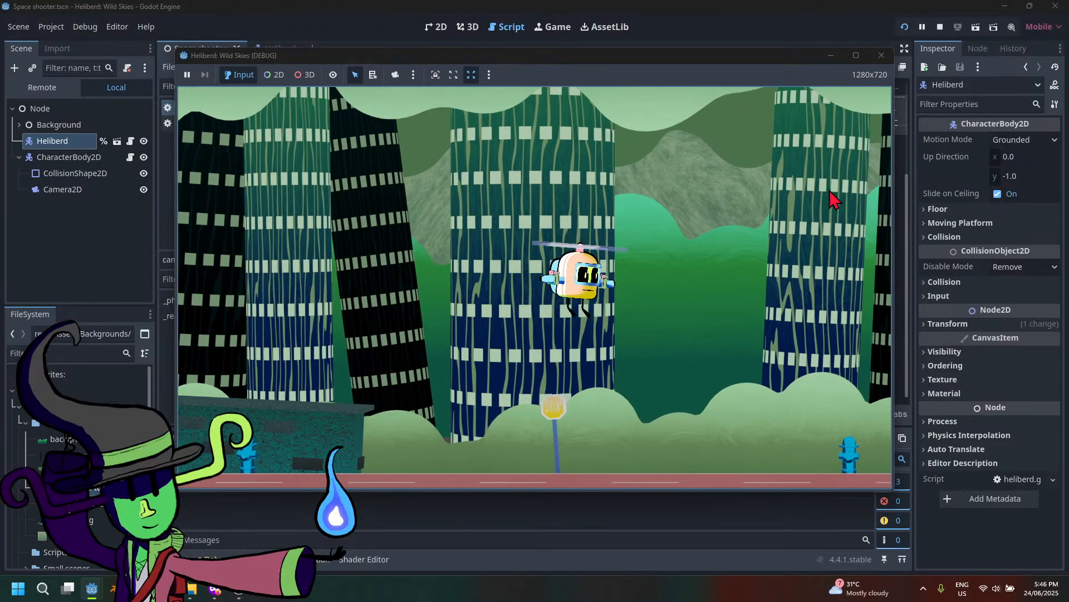
key("Left")
key("Right")
key("Right")
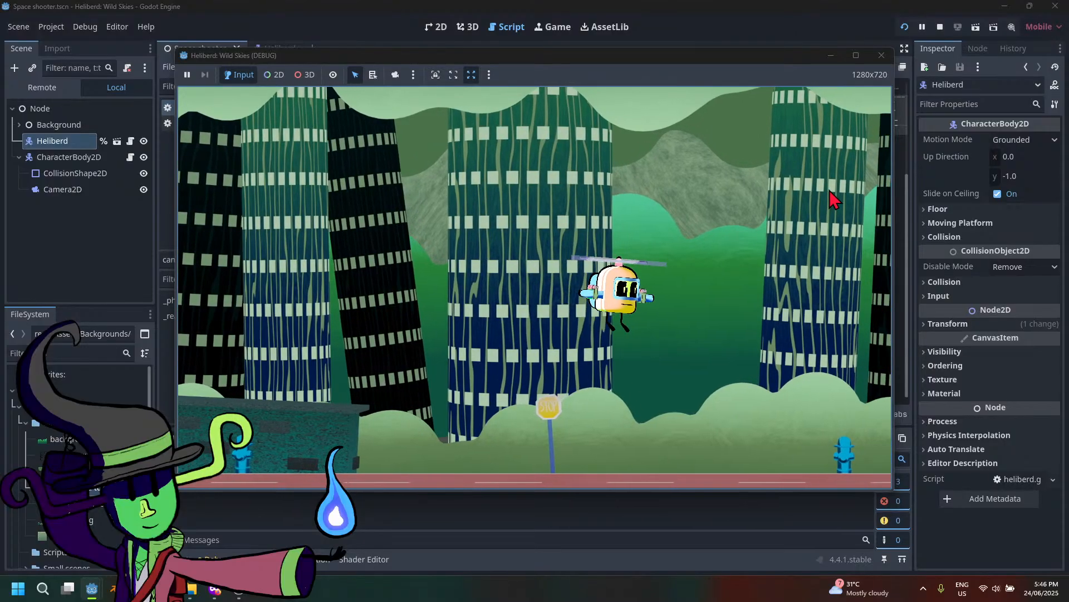
key("Right")
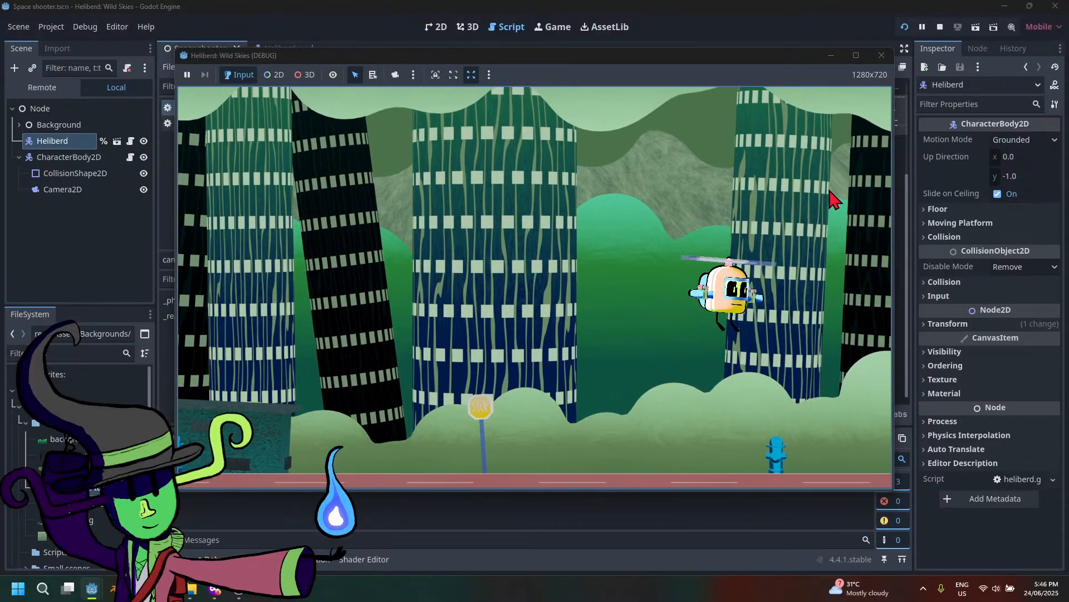
key("Left")
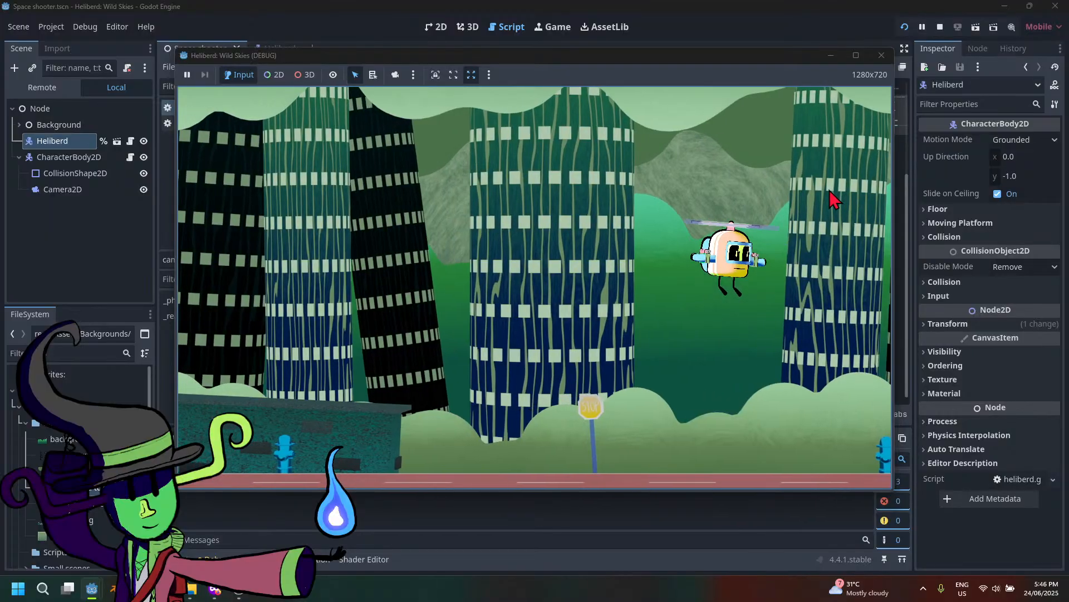
key("Left")
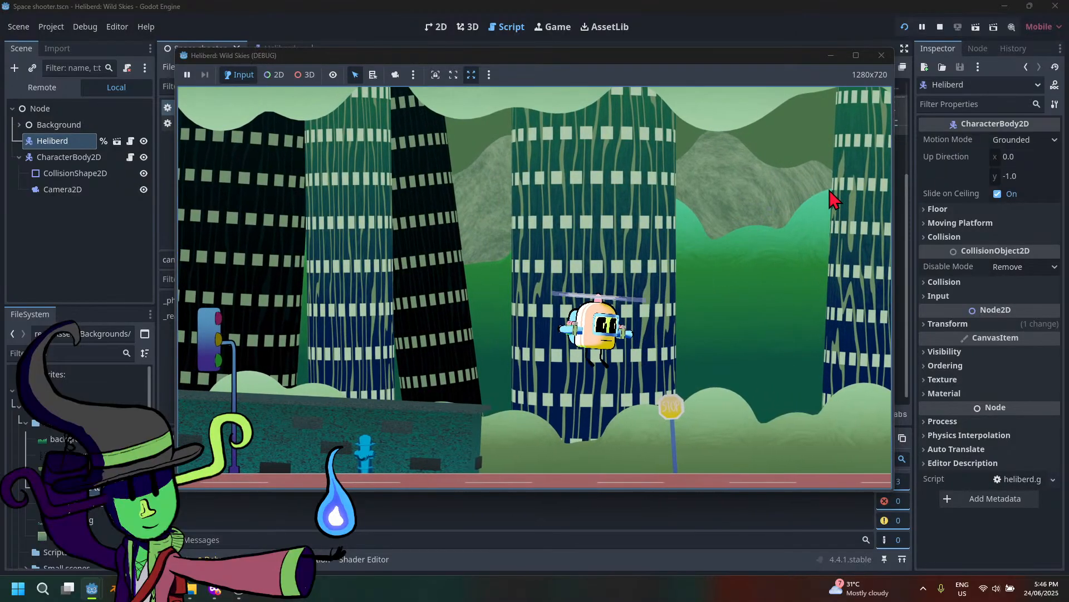
key("Left")
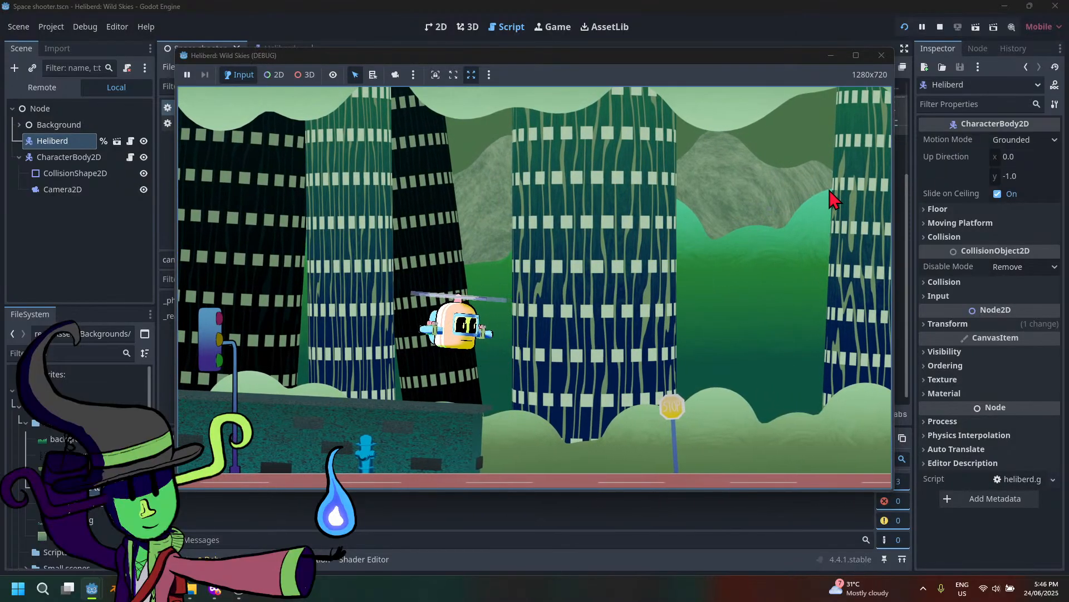
left_click(882, 56)
scroll(583, 351, "up", 3)
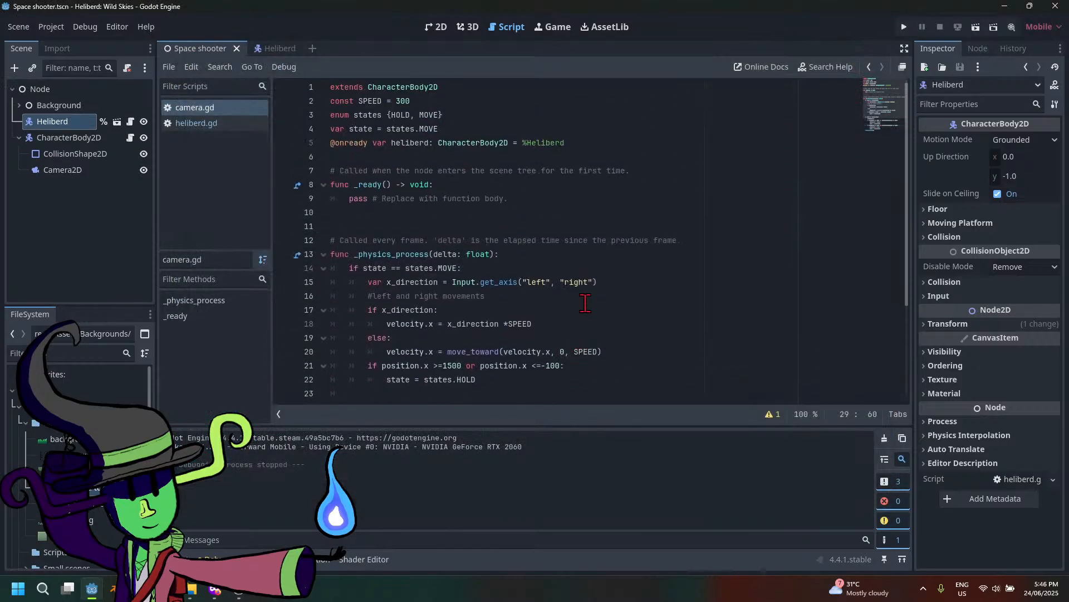
In camera.gd, replace the zero velocity at the start of the HOLD block with move_toward(velocity.x, 0, SPEED), and save the script
scroll(585, 302, "down", 3)
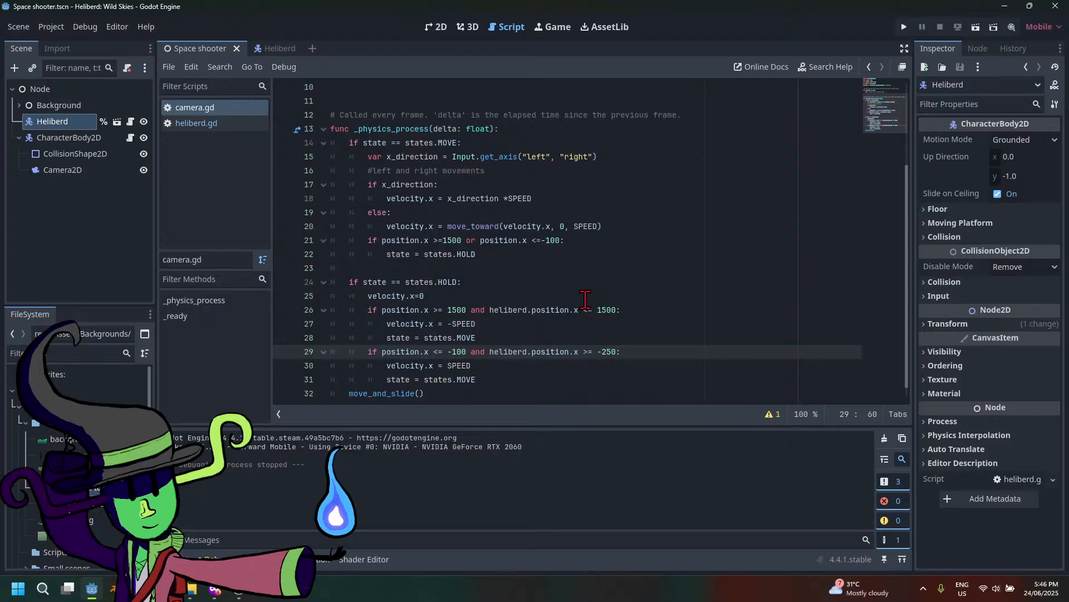
left_click(612, 228)
left_click_drag(611, 227, 386, 228)
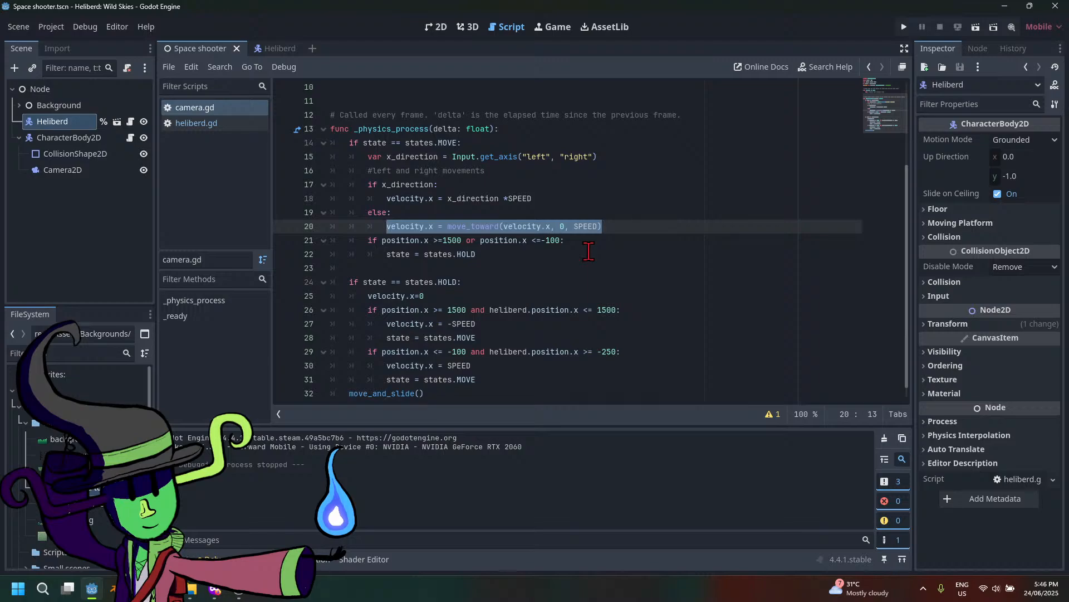
left_click(430, 298)
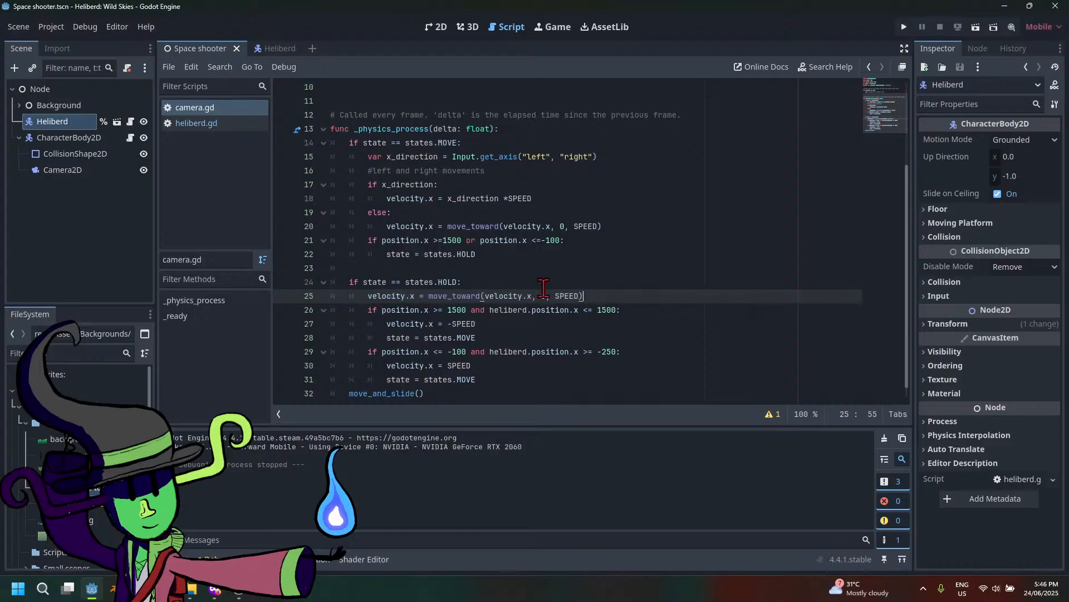
key("ctrl+s")
Run the project and fly the helicopter rightward from the level's left end, with brief reversals and height changes, to test the camera
left_click(904, 26)
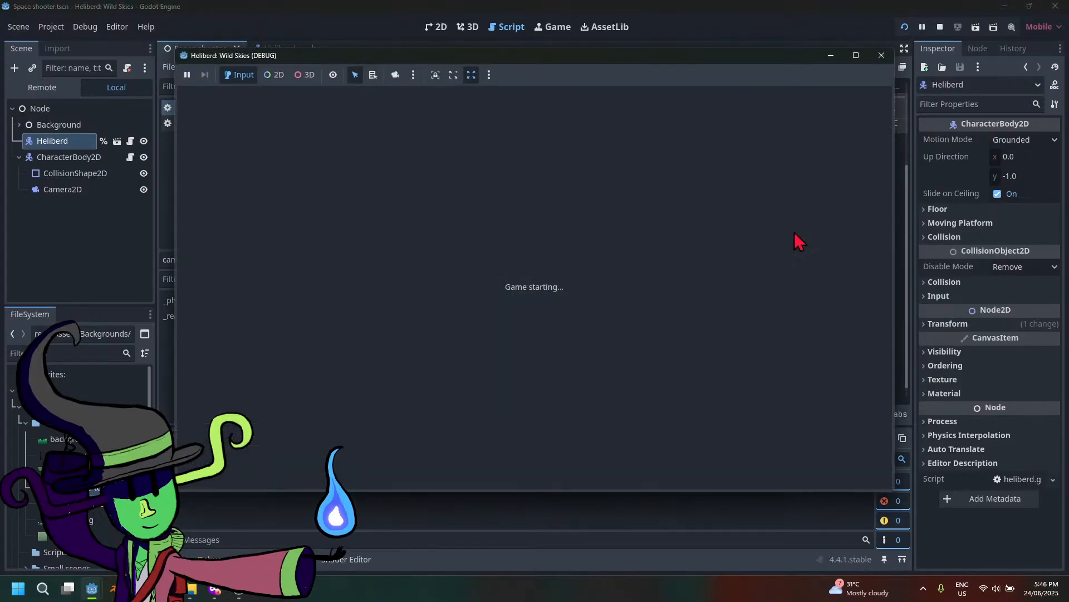
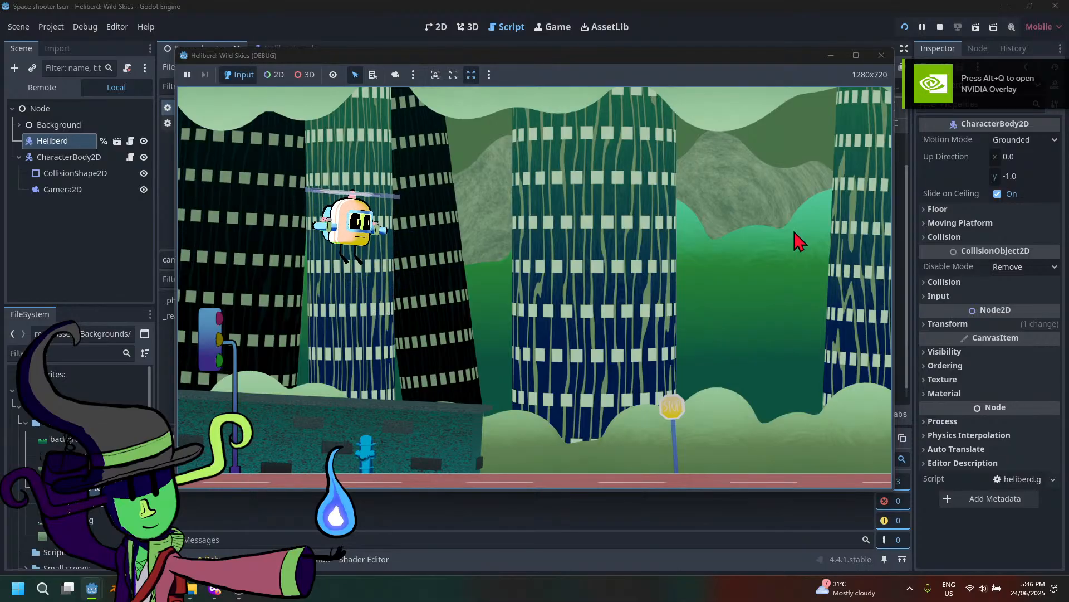
key("Right")
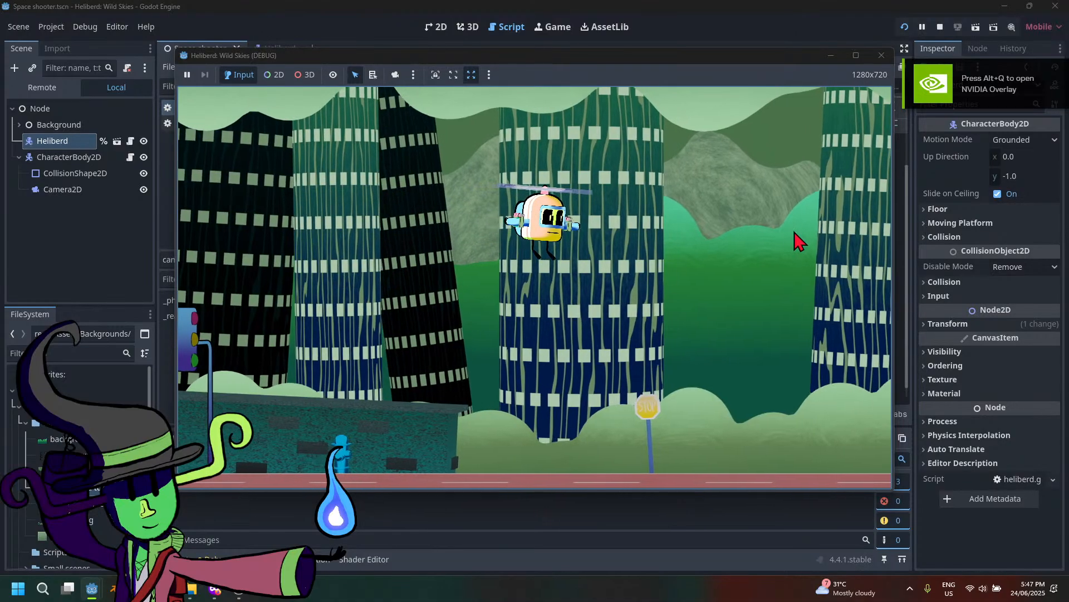
key("Right")
key("Down")
key("Left")
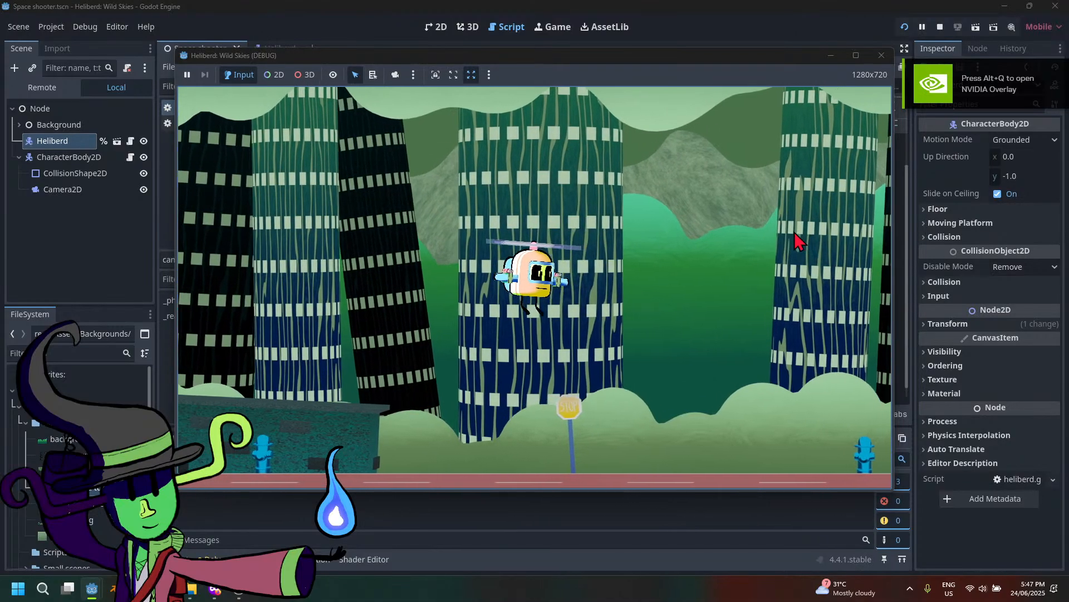
key("Up")
key("Right")
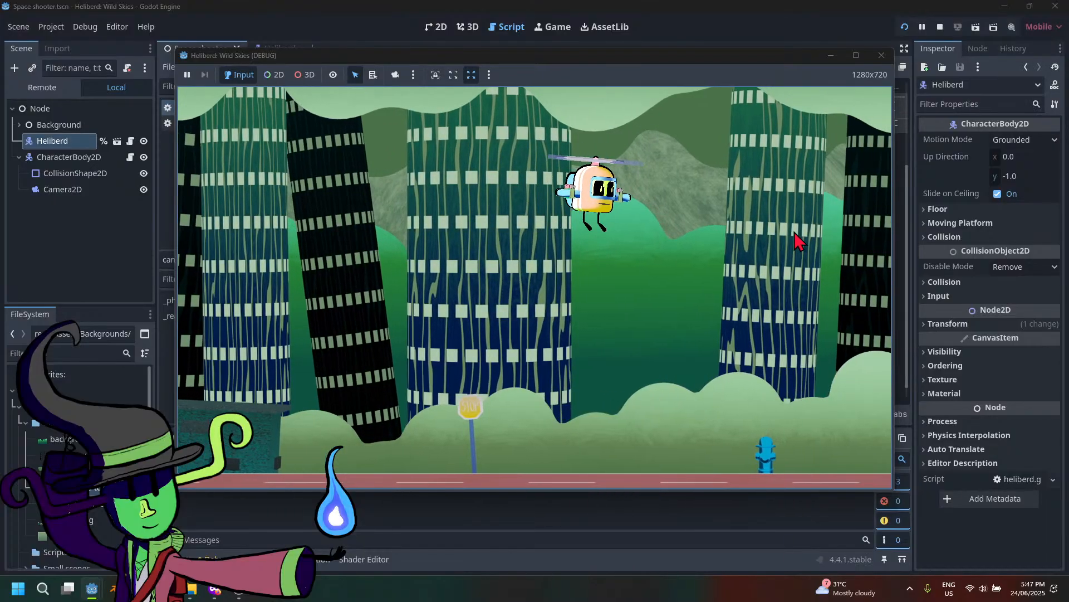
key("Down")
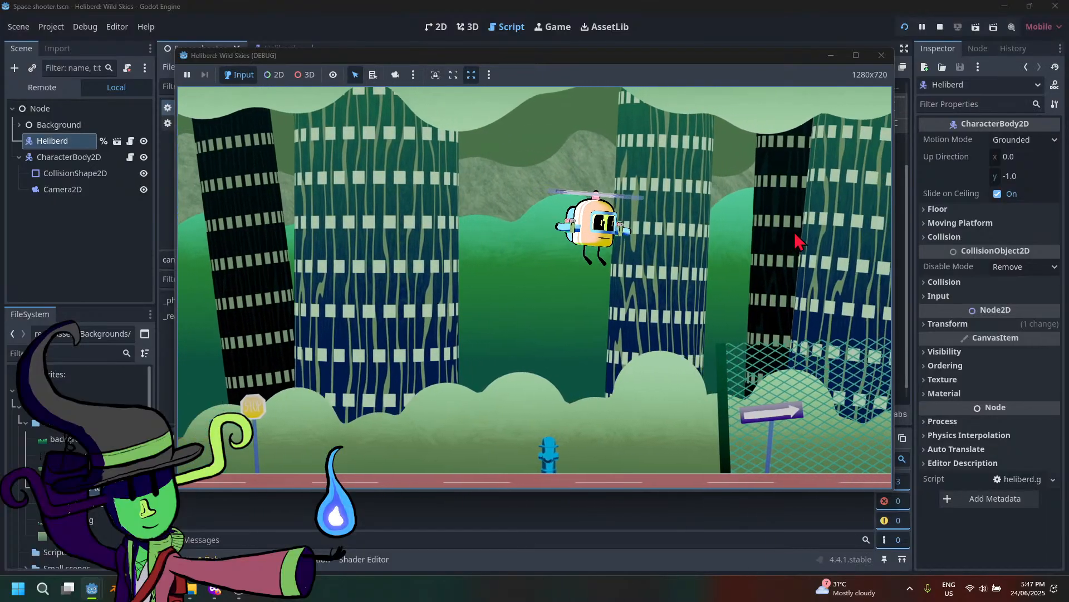
Fly right to the fence and back to the left end to check the camera hold at both ends, and close the game
key("Right")
key("Right")
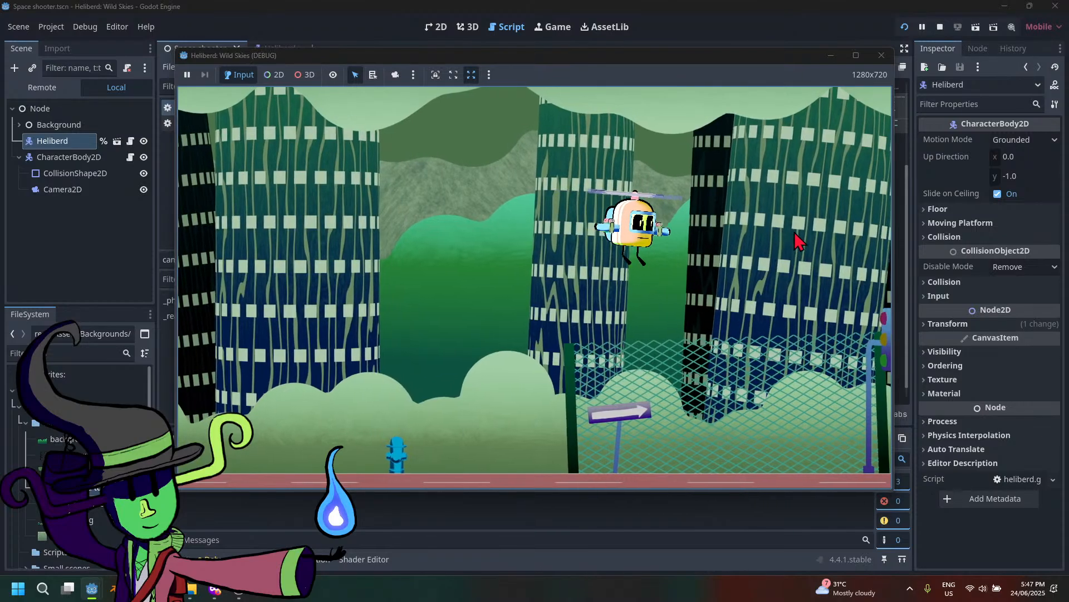
key("Down")
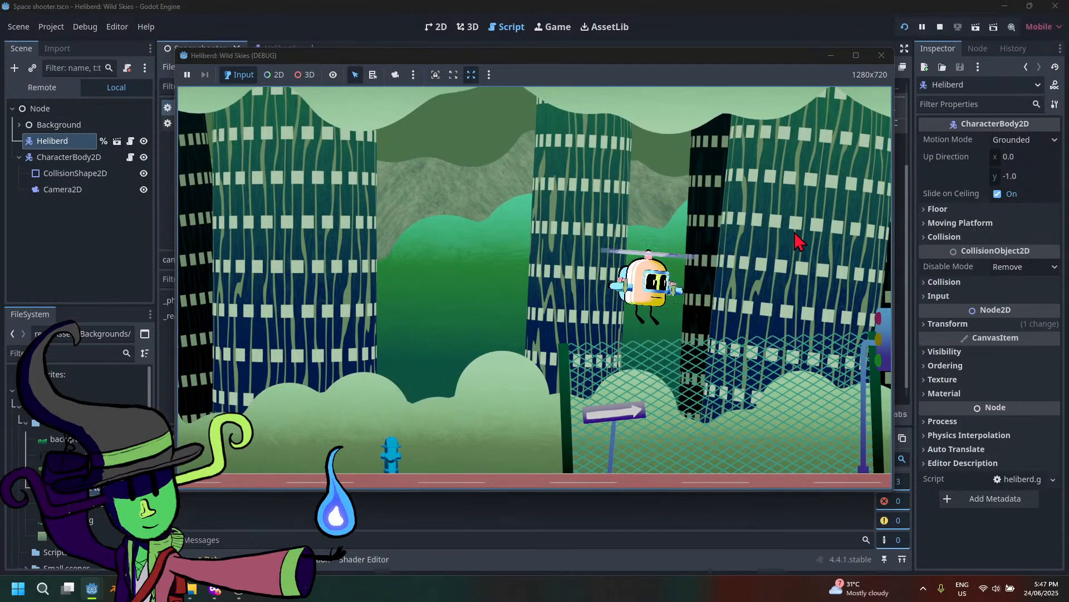
key("Left")
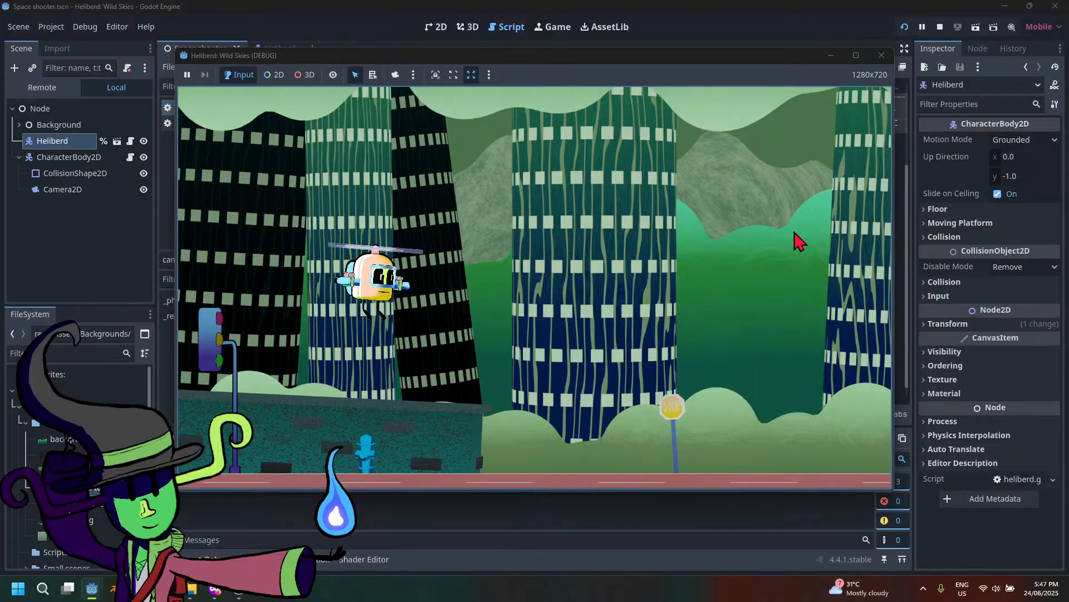
key("Right")
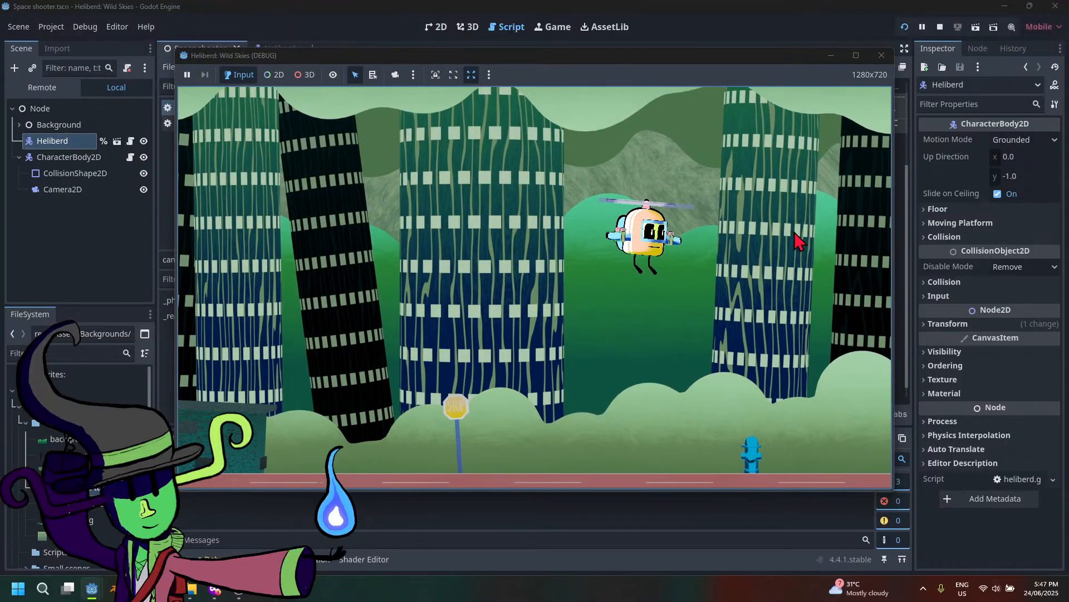
left_click(882, 55)
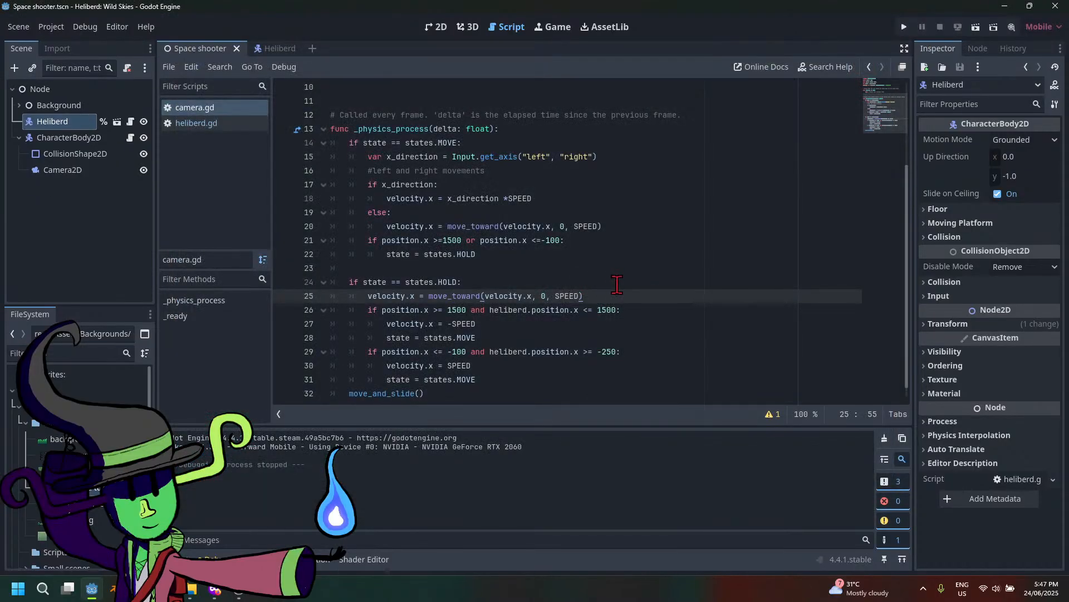
Change the SPEED constant near the start of camera.gd, save the script, and run the project
scroll(624, 287, "up", 3)
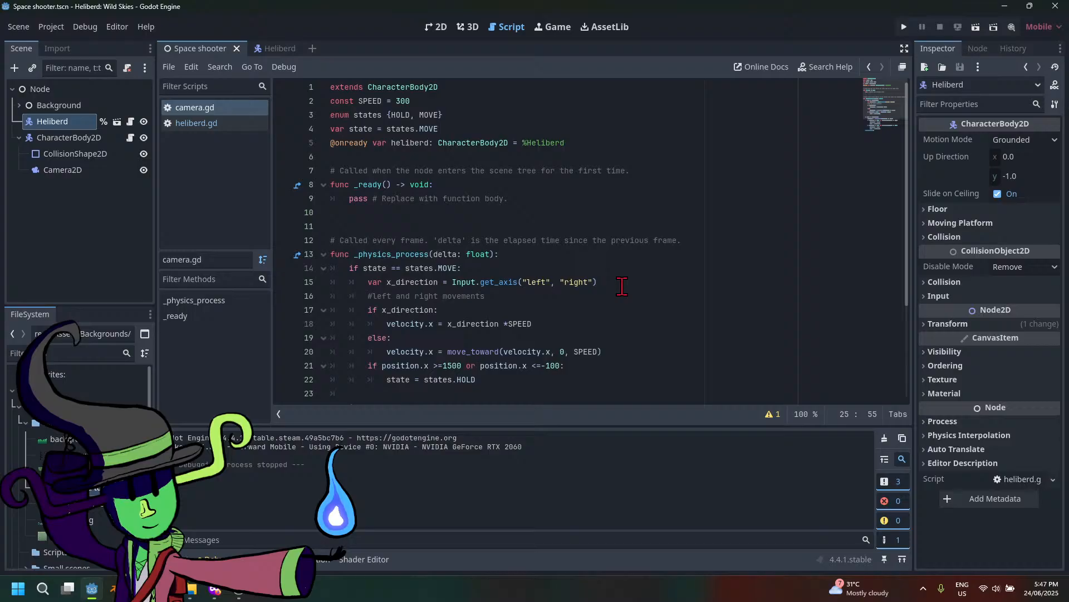
left_click(416, 101)
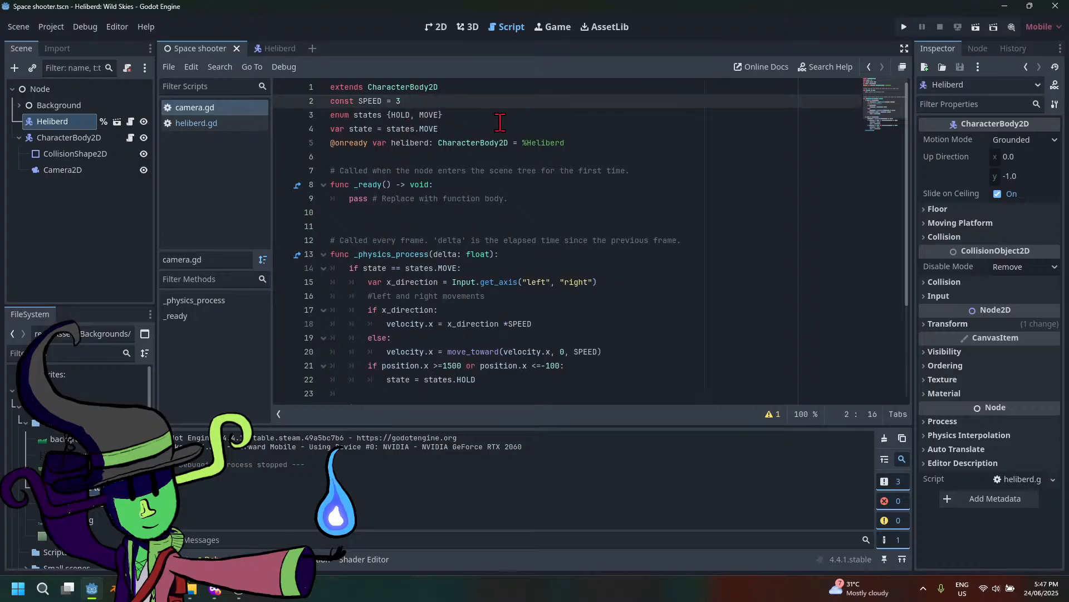
key("ctrl+s")
left_click(904, 26)
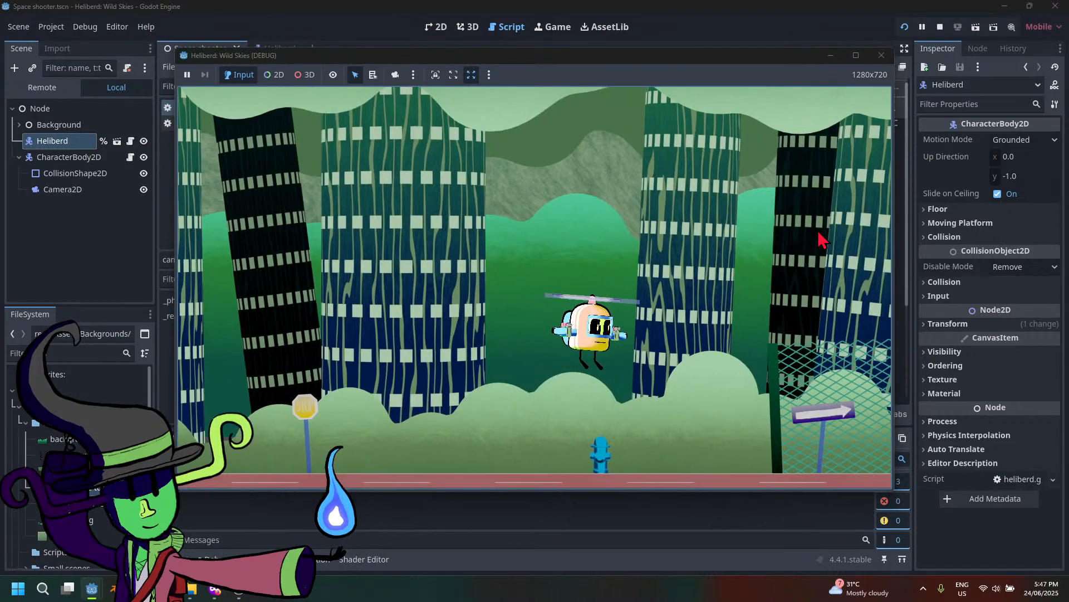
Fly to the level's left end and, after short reversals and climbs, right to the fence to judge the camera speed
key("Left")
key("Up")
key("Left")
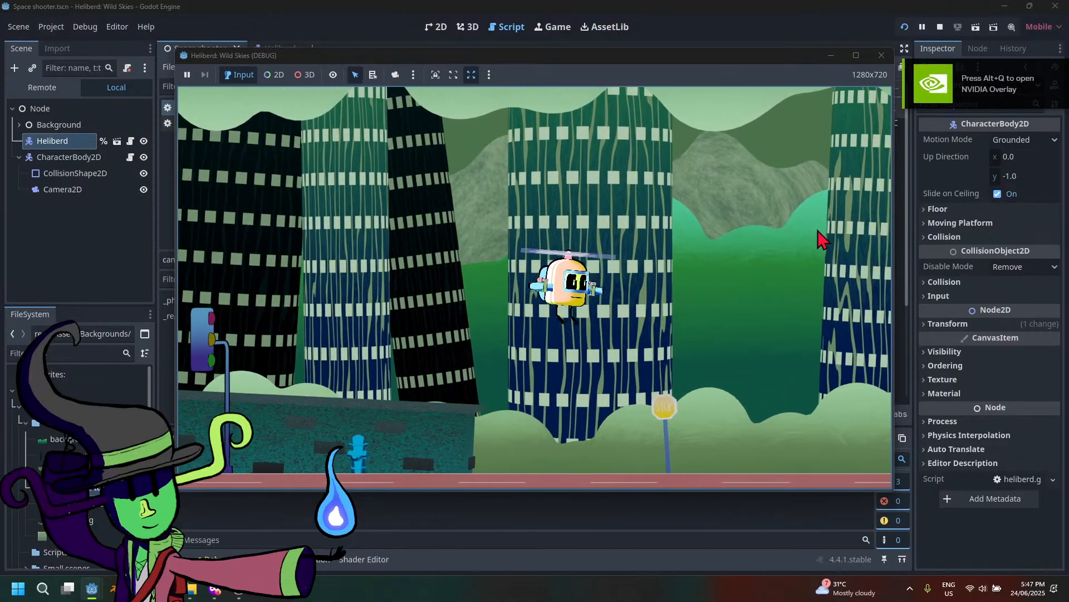
key("Right")
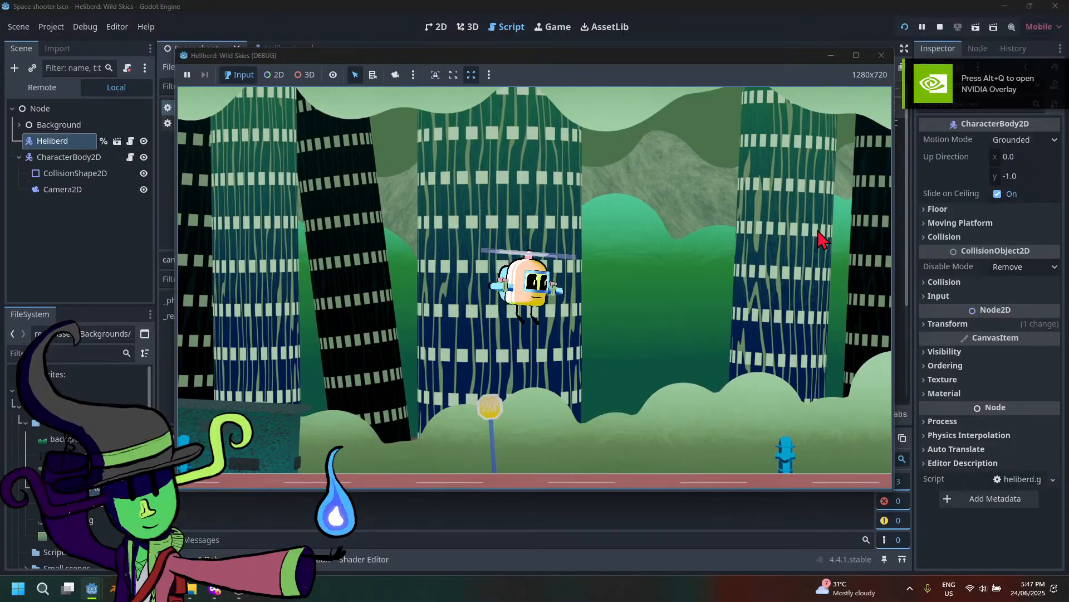
key("Up")
key("Left")
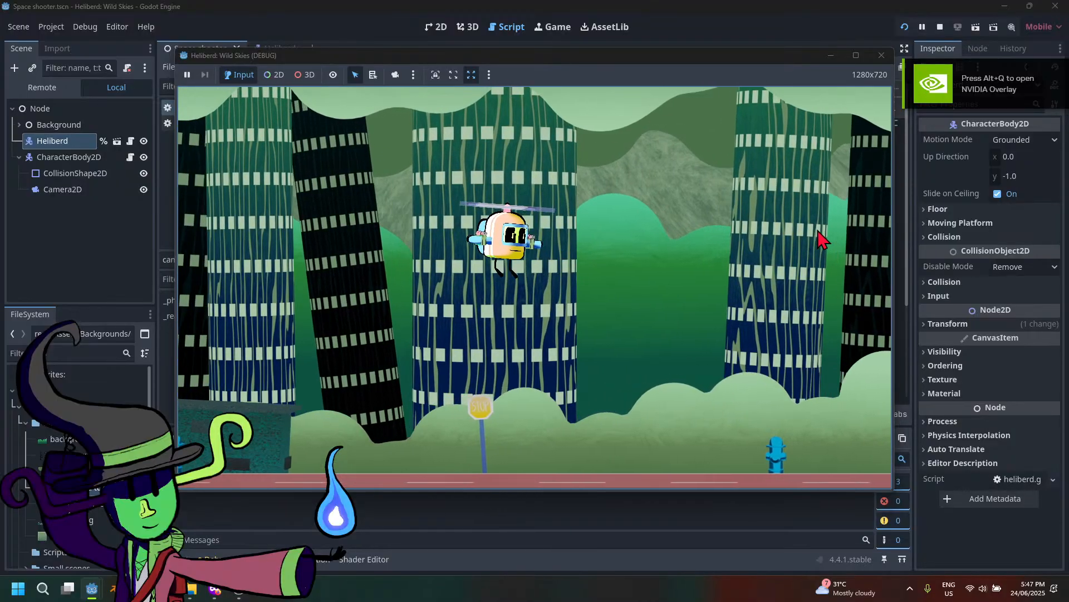
key("Right")
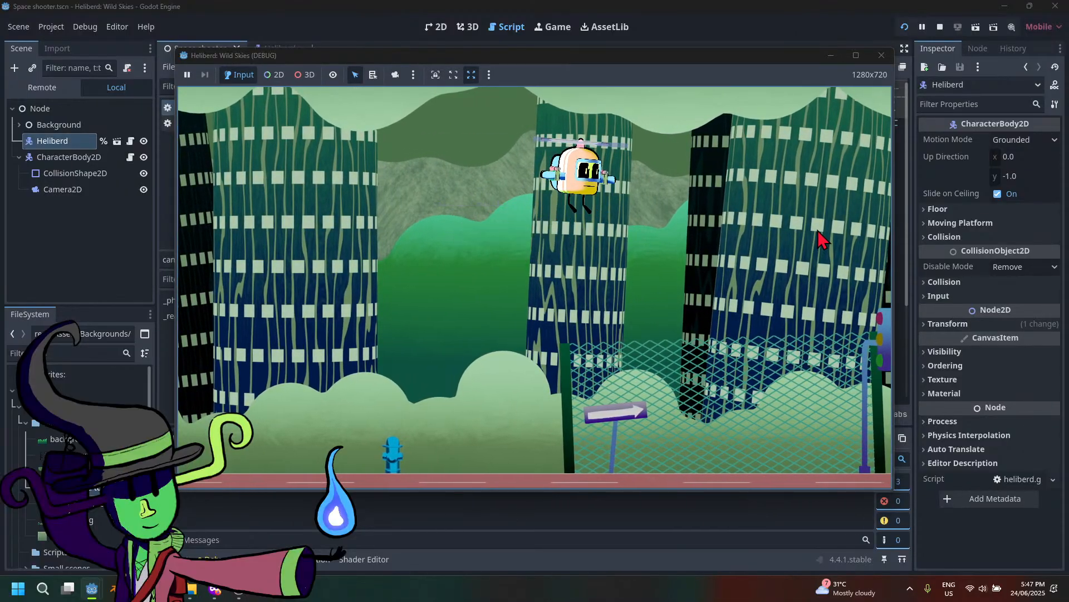
Reverse away from the fence, fly to the left end and right again to recheck the camera, and close the game
key("Left")
key("Down")
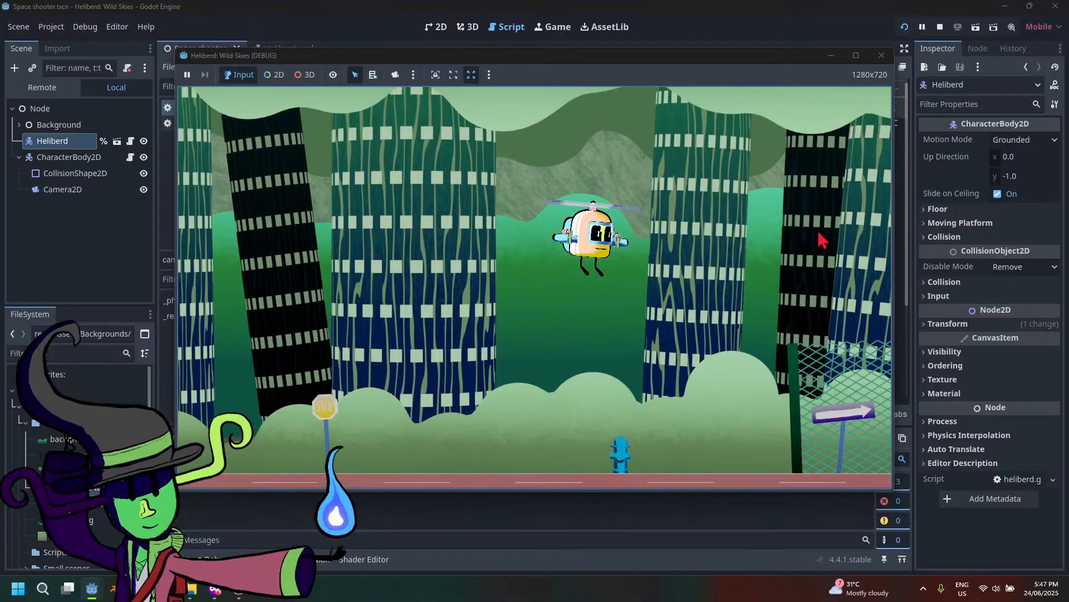
key("Right")
key("Left")
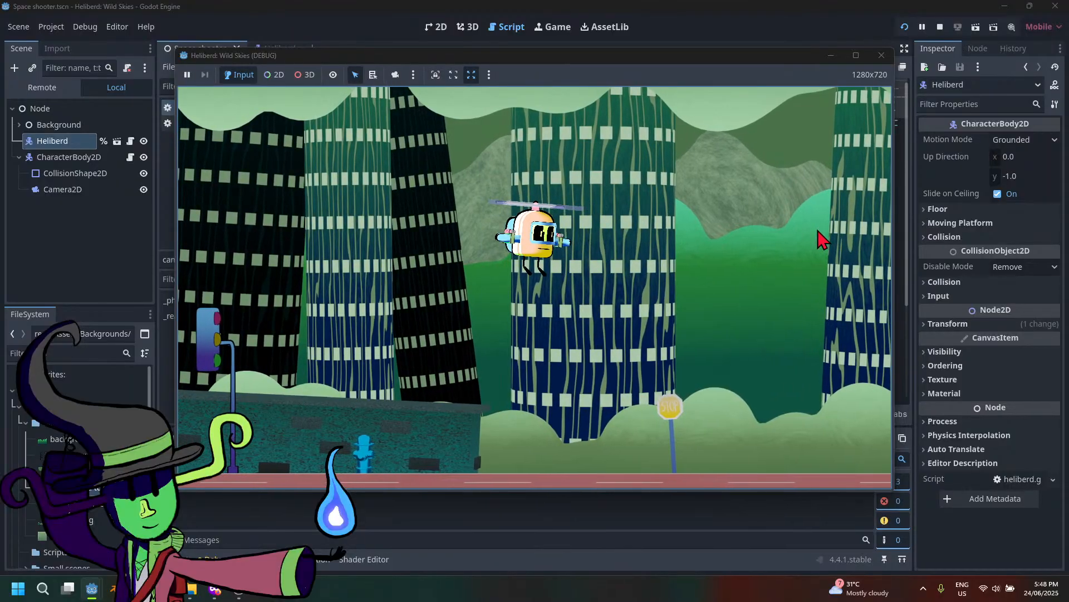
key("Right")
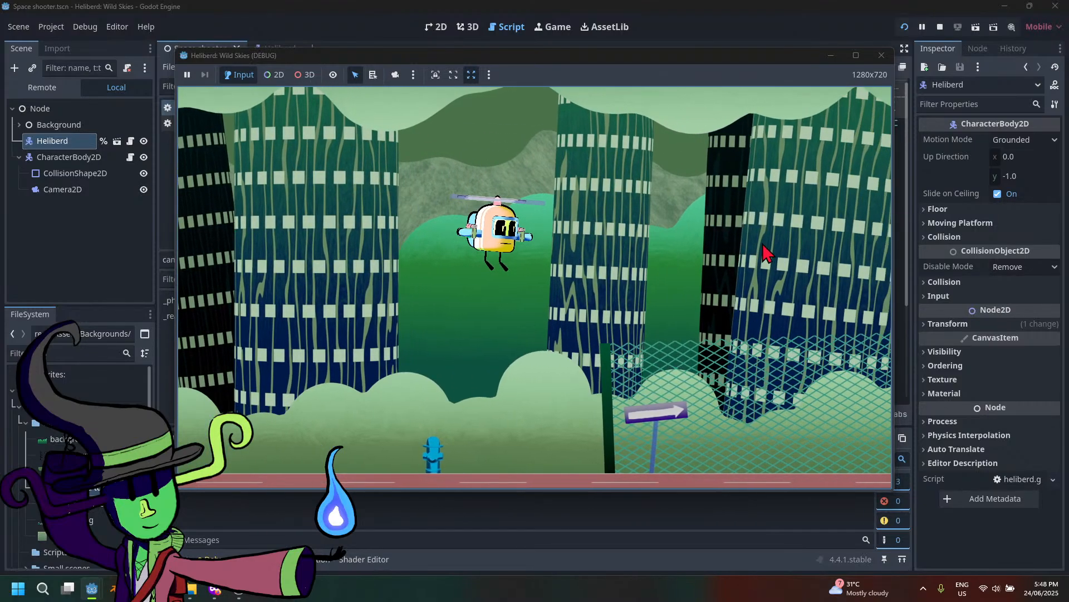
left_click(882, 56)
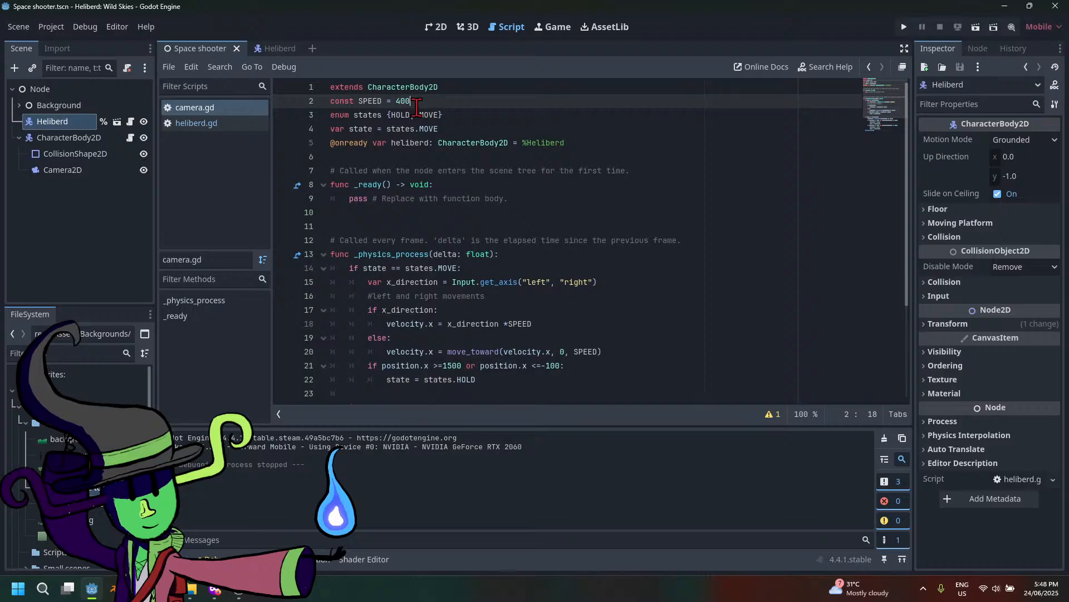
Set the camera's SPEED constant to 400 in camera.gd, save, and playtest the level briefly at that speed
key("ctrl+s")
left_click(912, 27)
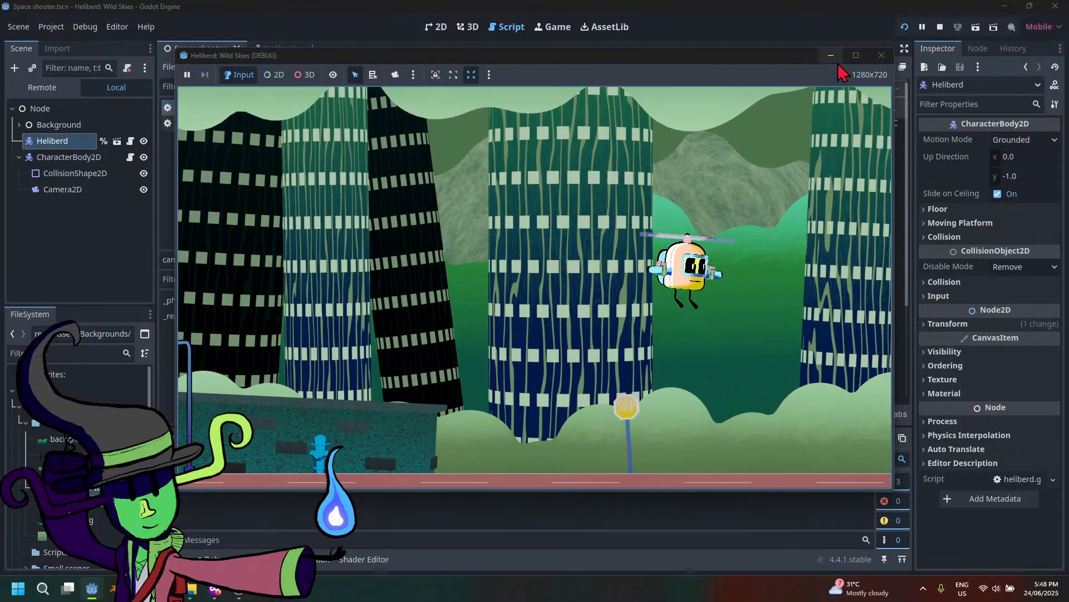
left_click(881, 55)
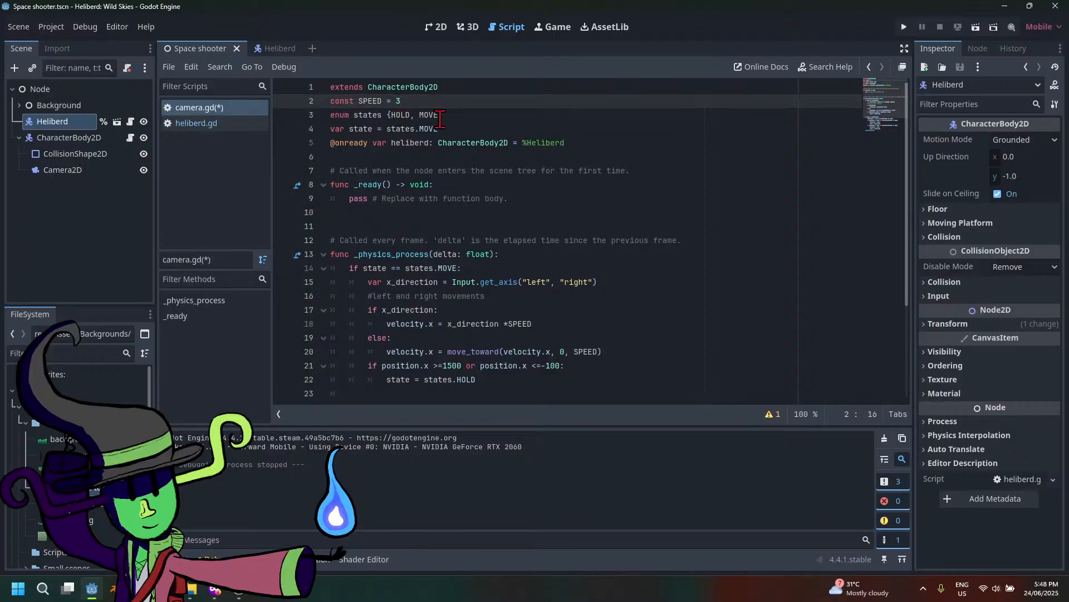
Set the camera's SPEED constant to 350 in camera.gd, save, and run a brief playtest of the level
key("ctrl+s")
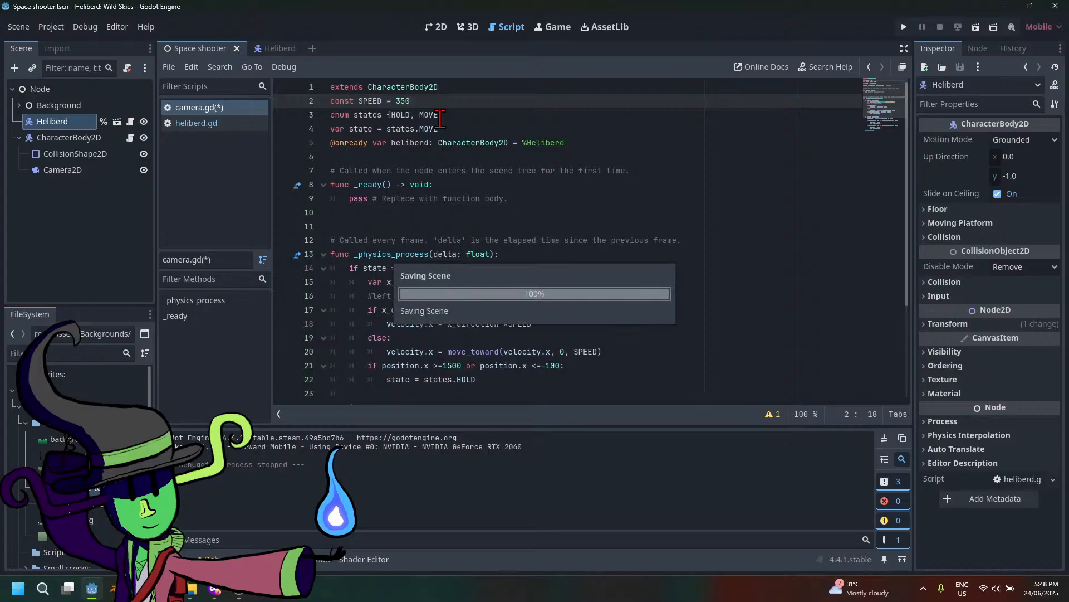
left_click(903, 27)
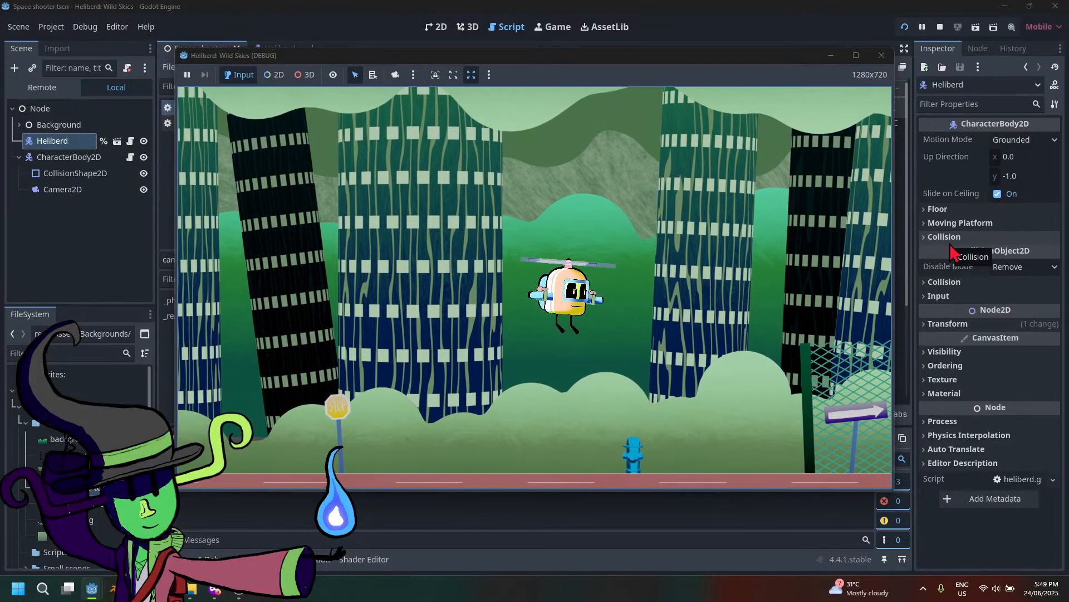
left_click(881, 58)
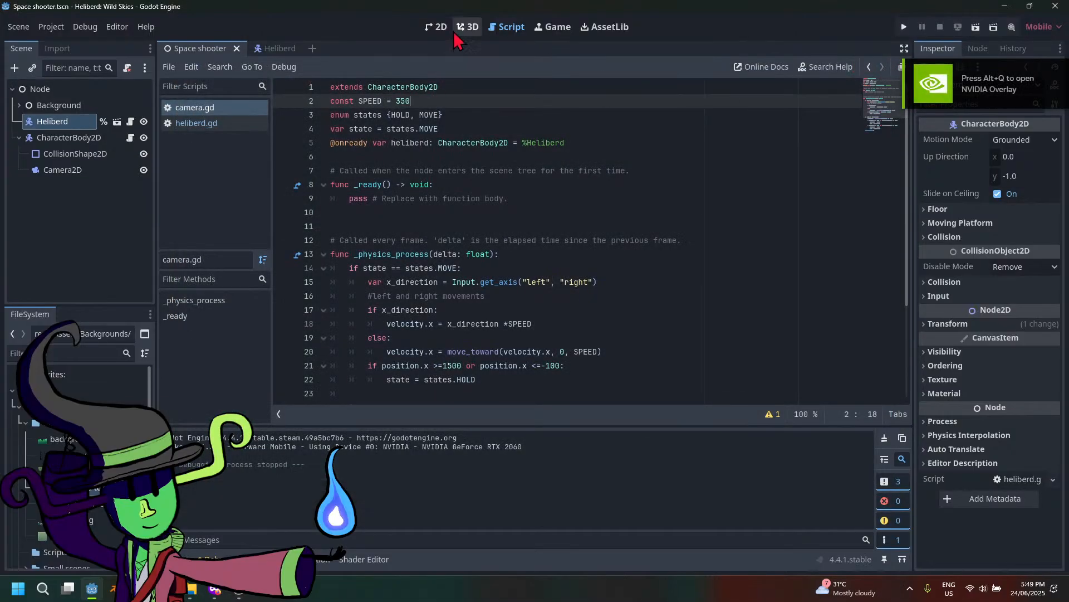
In the 2D view of the Space shooter scene, move the Heliberd slightly up and to the left of its current position
left_click(435, 27)
scroll(496, 312, "up", 3)
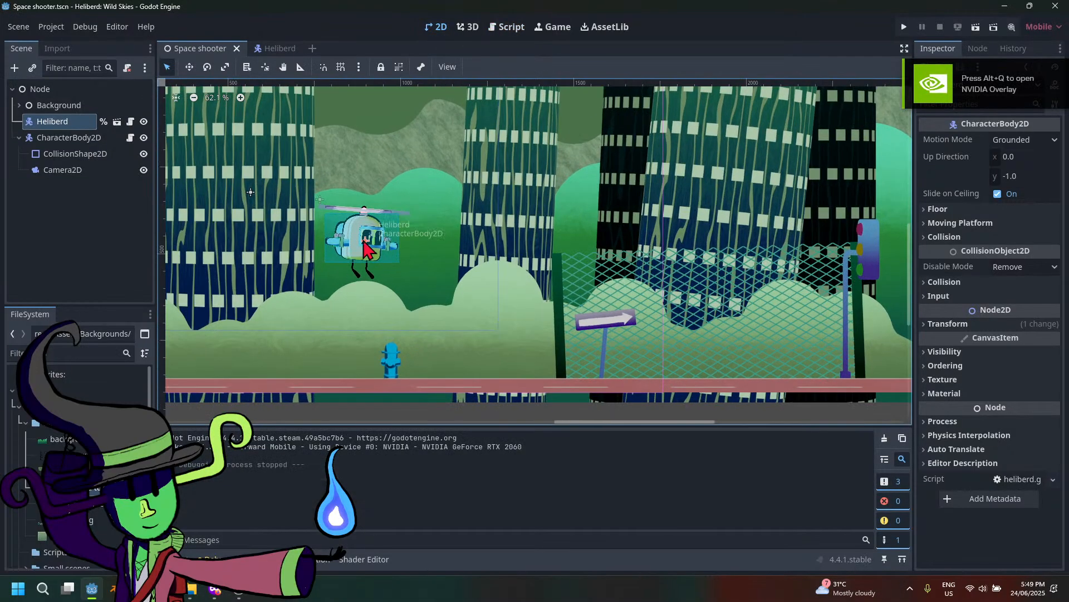
left_click_drag(363, 240, 346, 238)
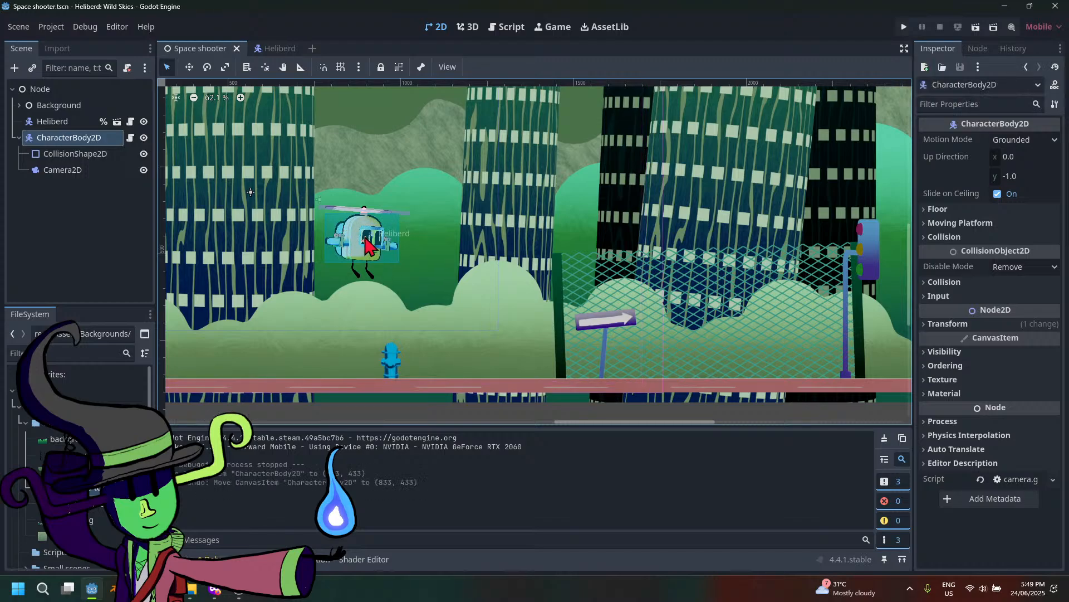
left_click_drag(367, 244, 348, 208)
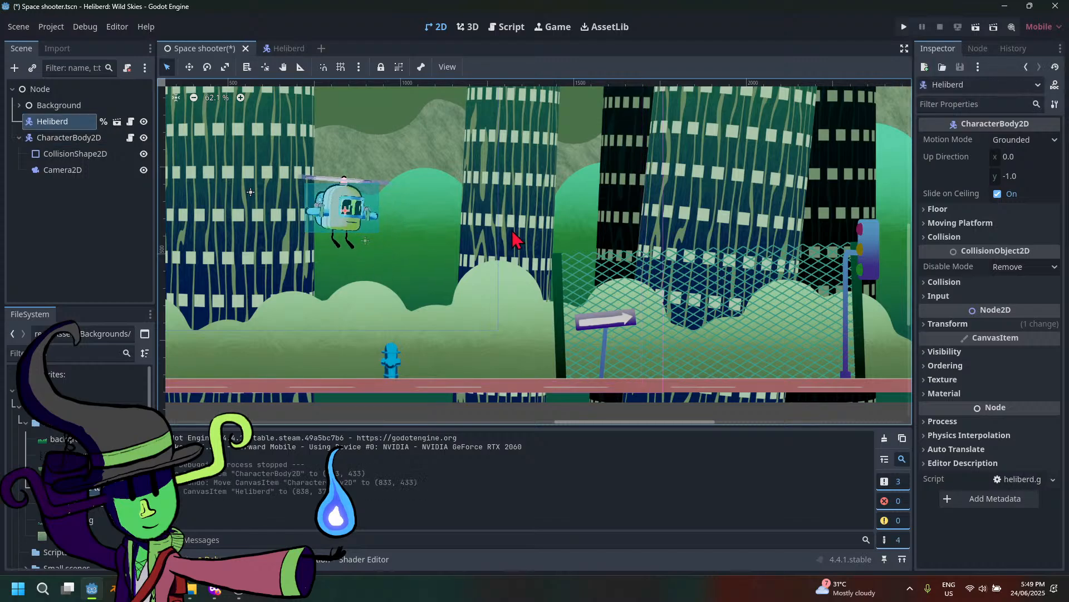
scroll(517, 240, "down", 3)
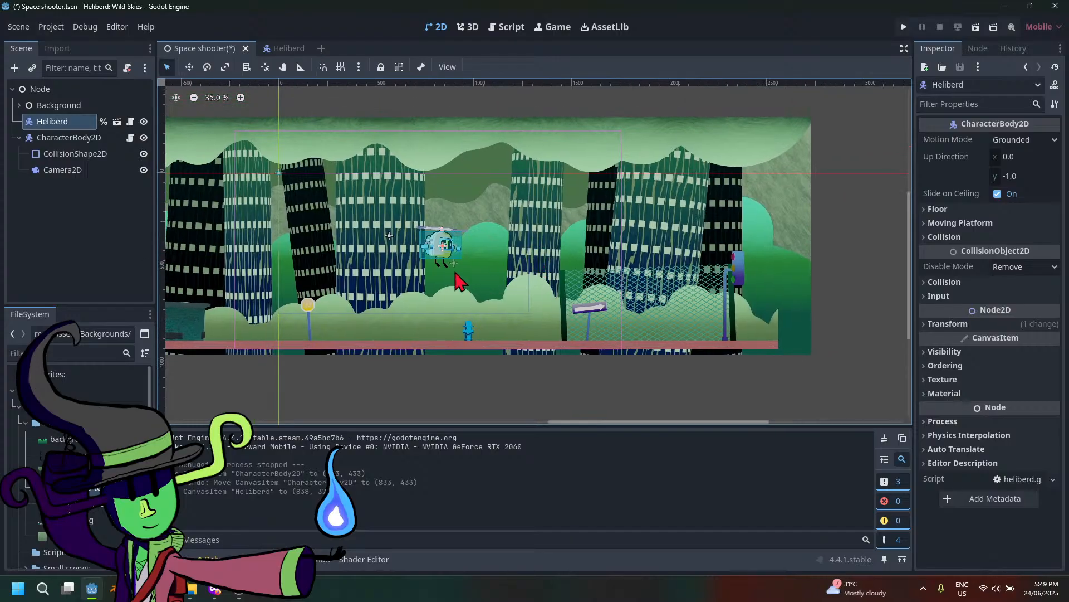
scroll(455, 273, "up", 1)
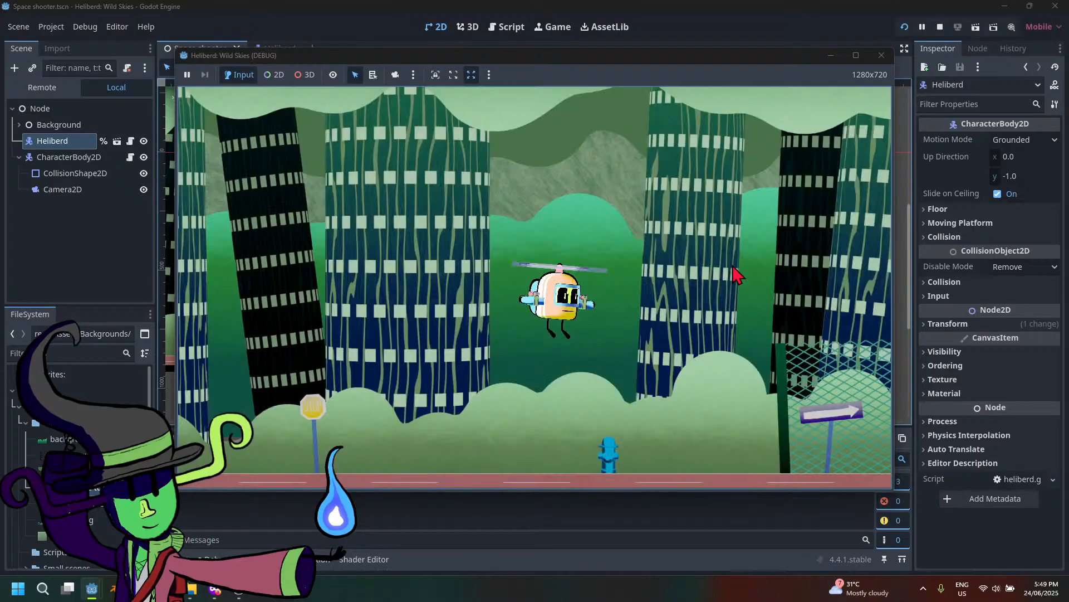
Playtest the level by flying the Heliberd backward, forward and up and down to check how the camera follows from its new starting position
key("Left")
key("Up")
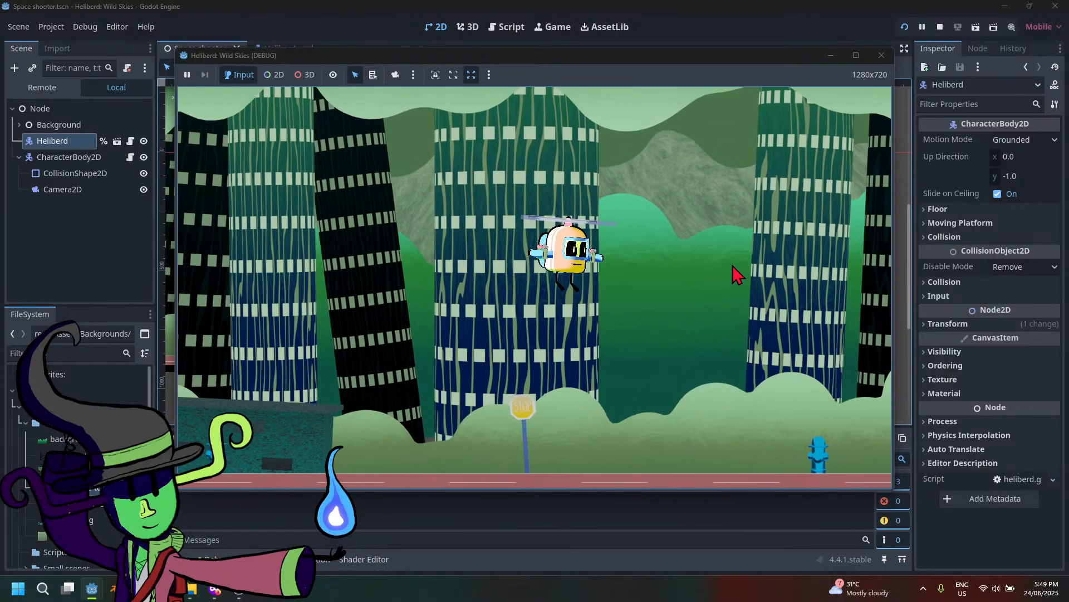
key("Right")
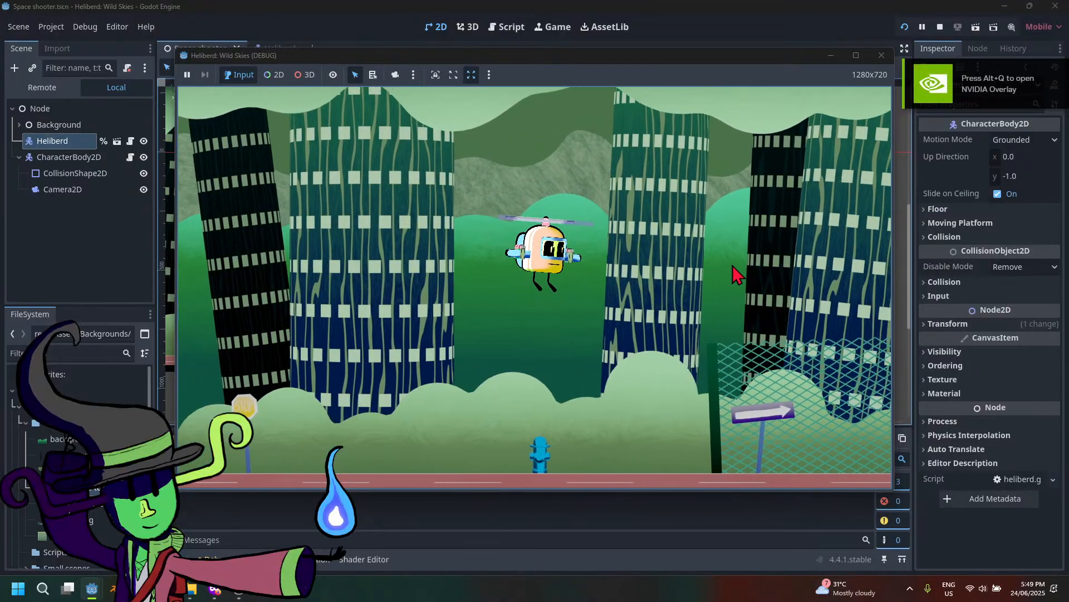
key("Up")
key("Left")
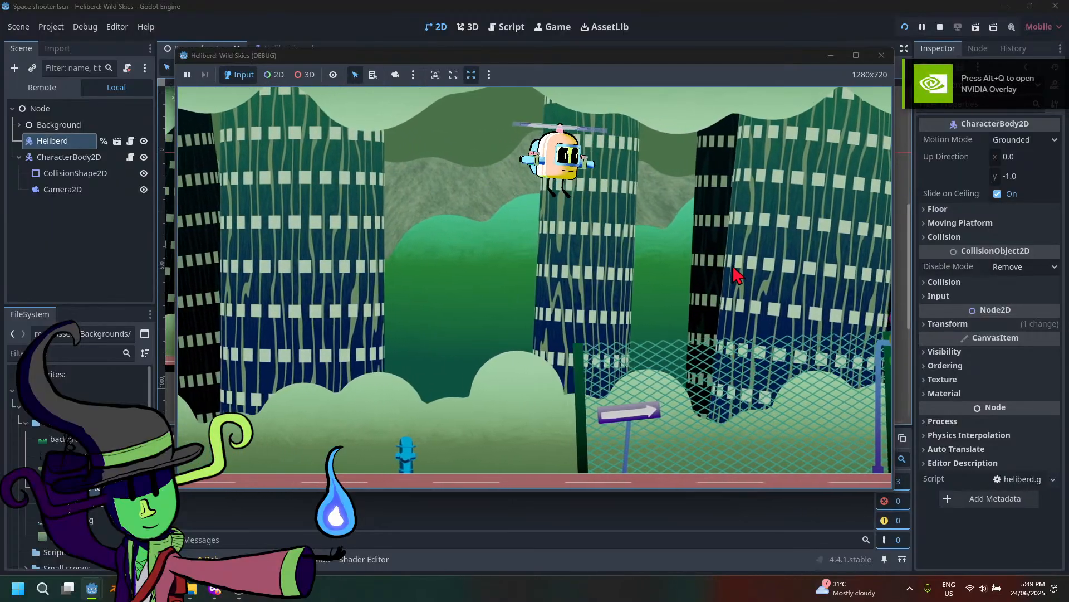
key("Down")
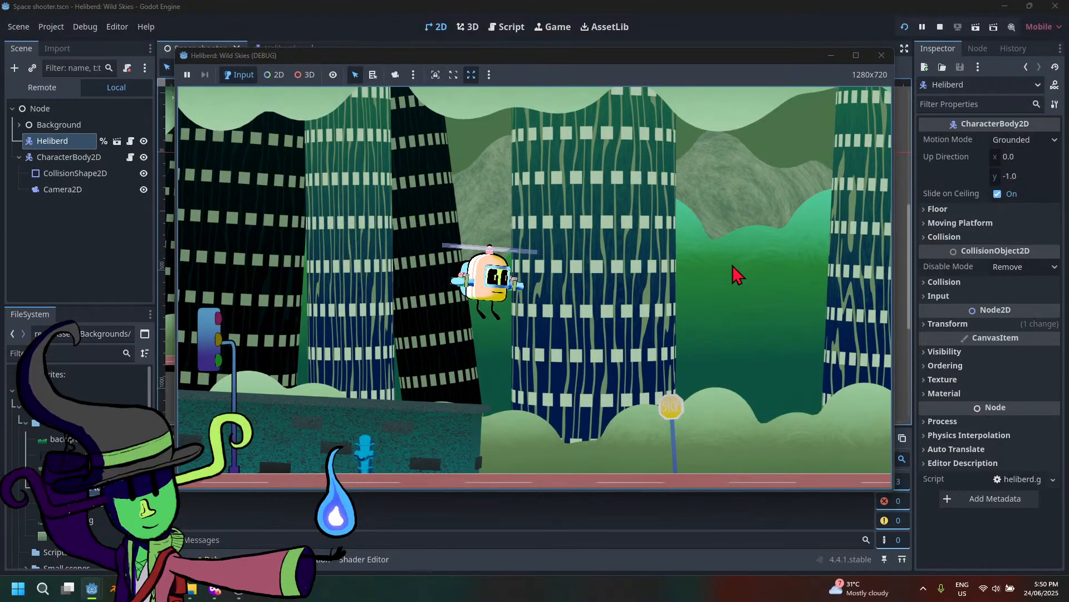
Alternate short forward and backward flights to examine how the camera reacts to repeated direction changes
key("Right")
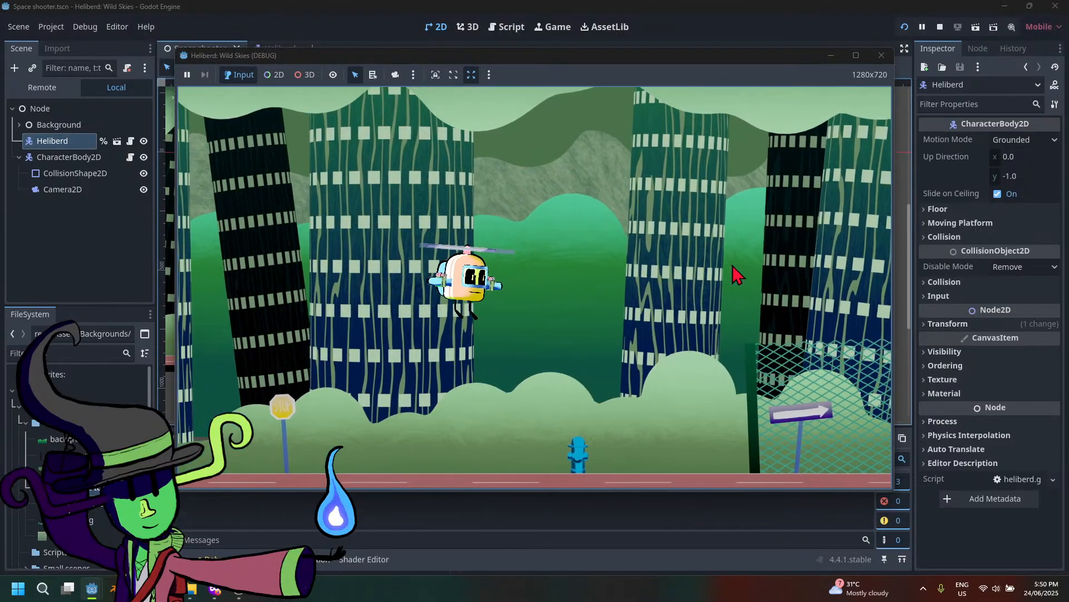
key("Left")
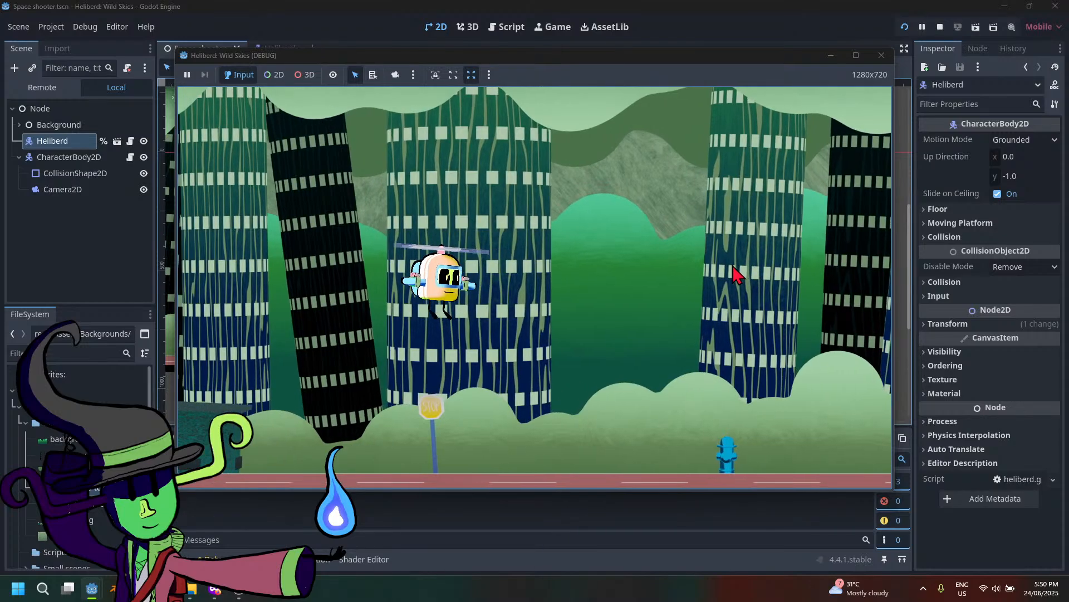
key("Right")
key("Left")
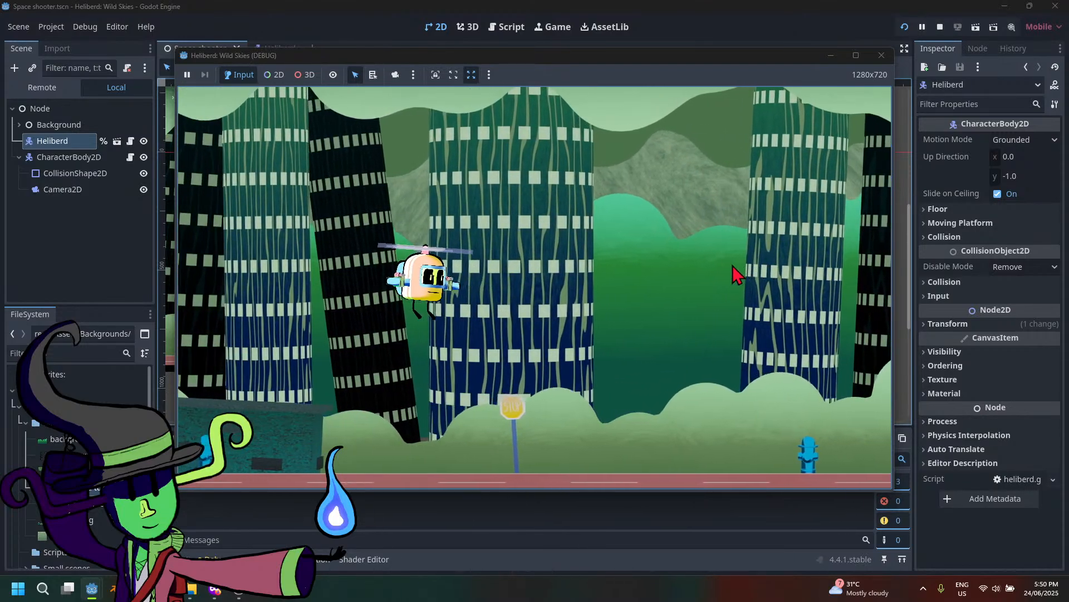
key("Right")
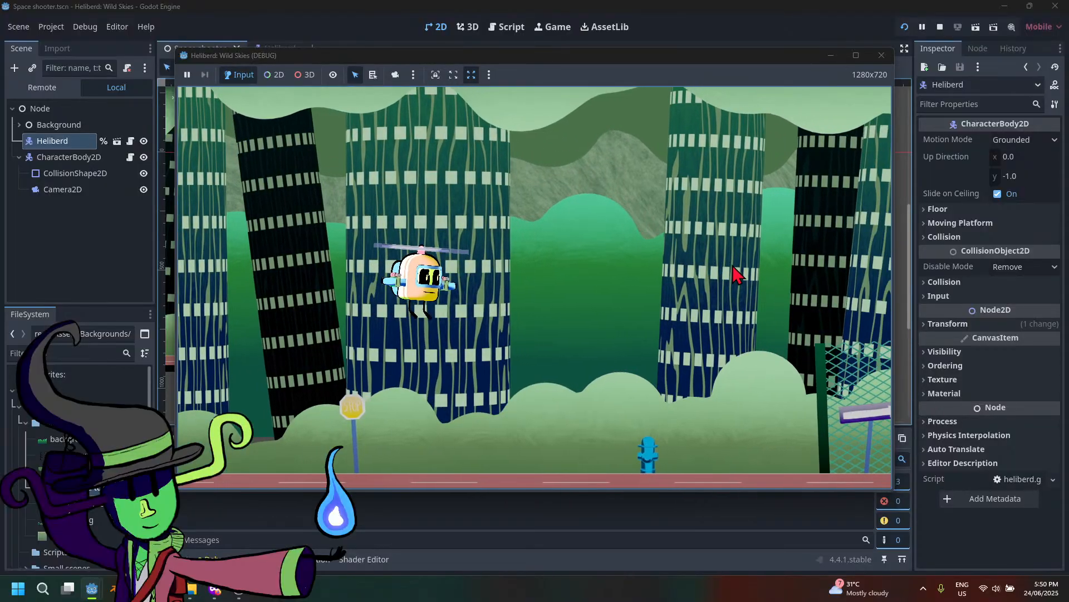
key("Left")
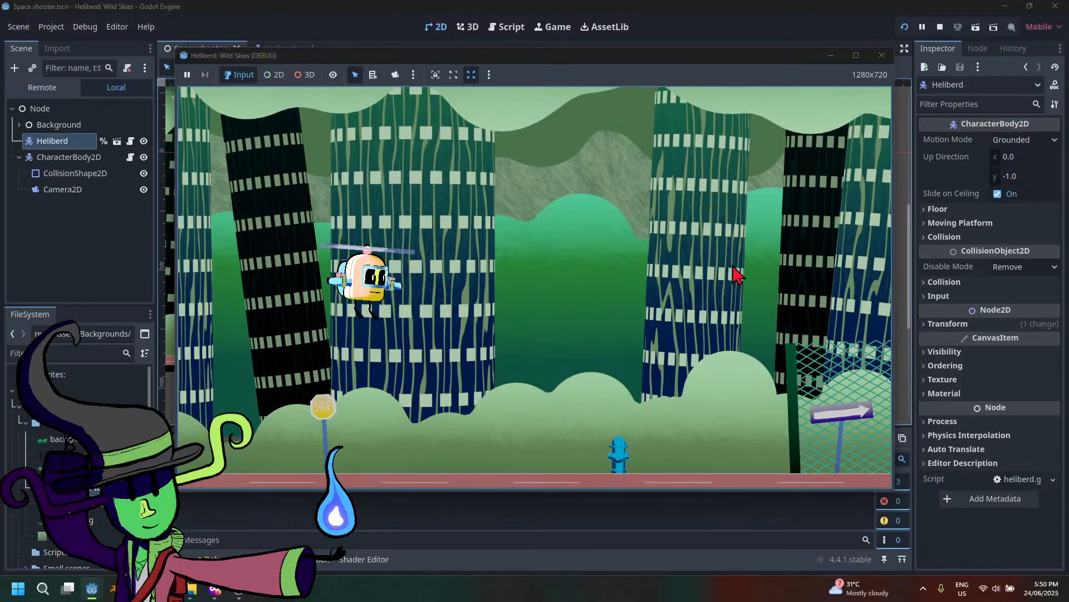
key("Right")
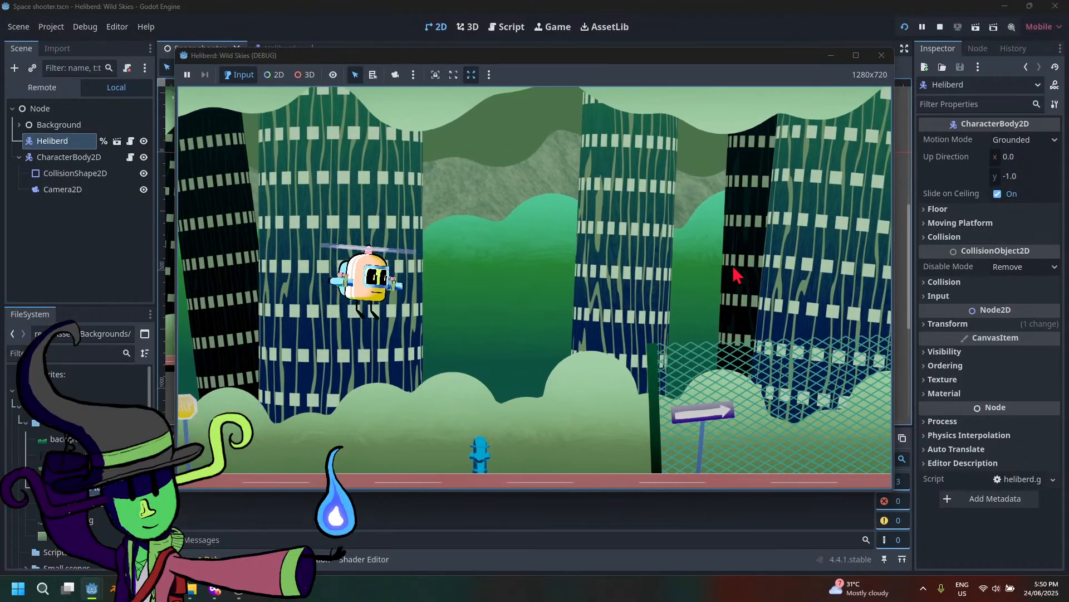
key("Left")
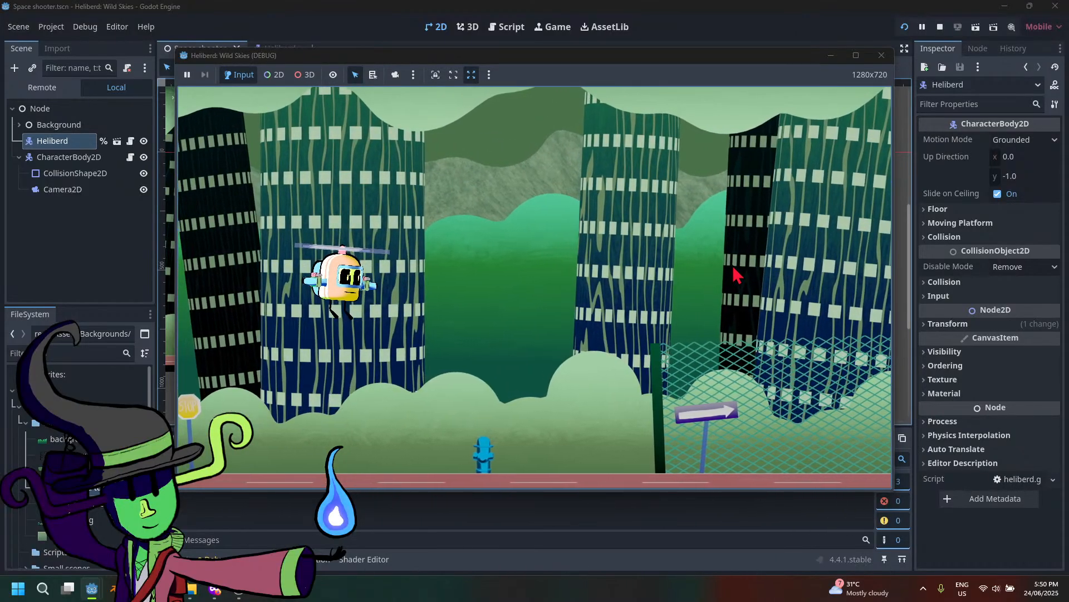
key("Right")
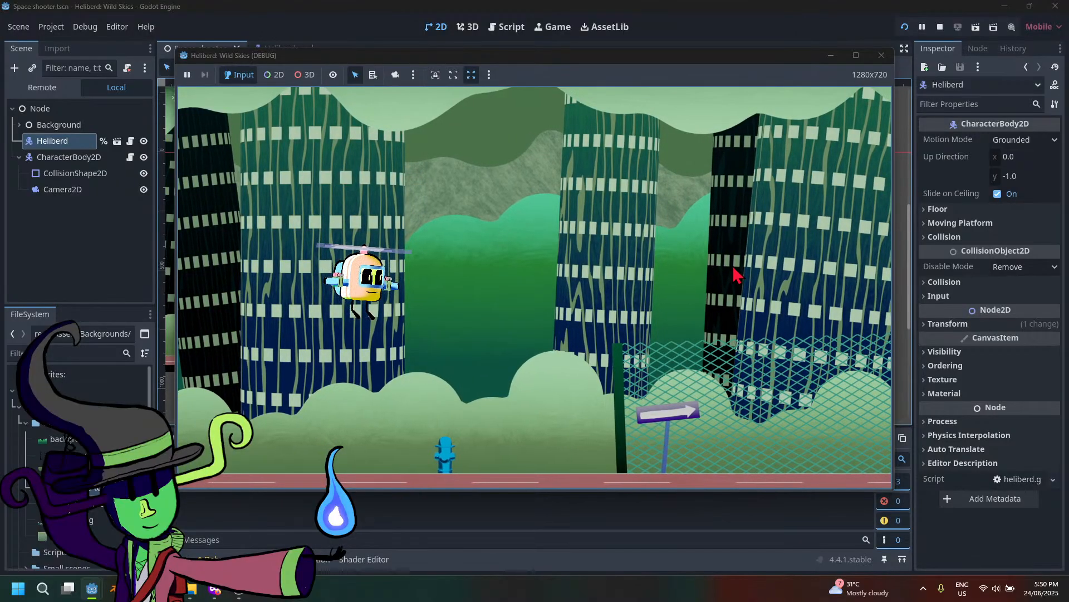
key("Left")
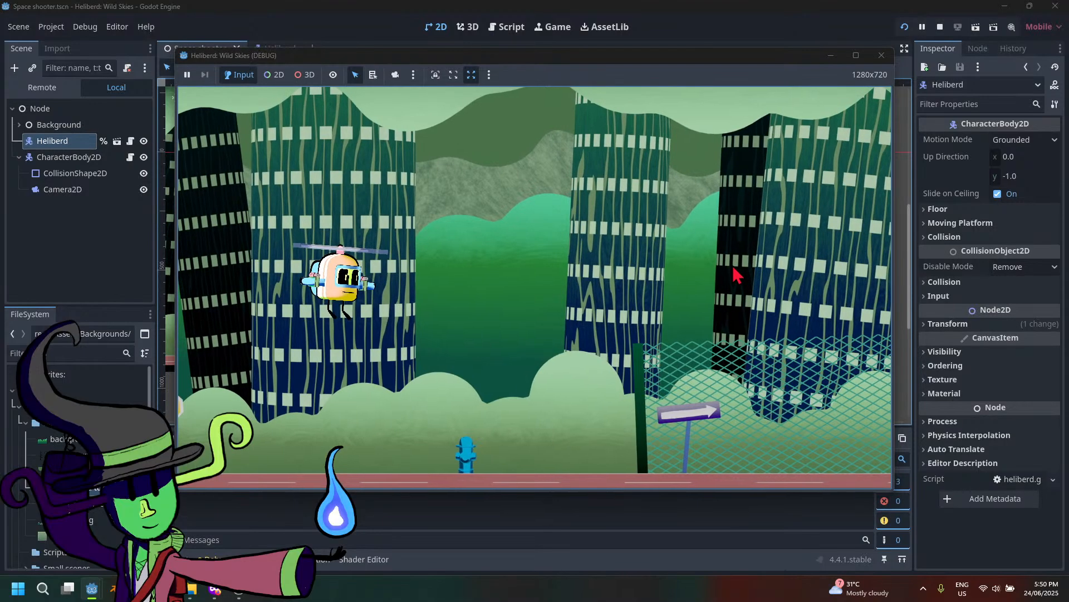
key("Right")
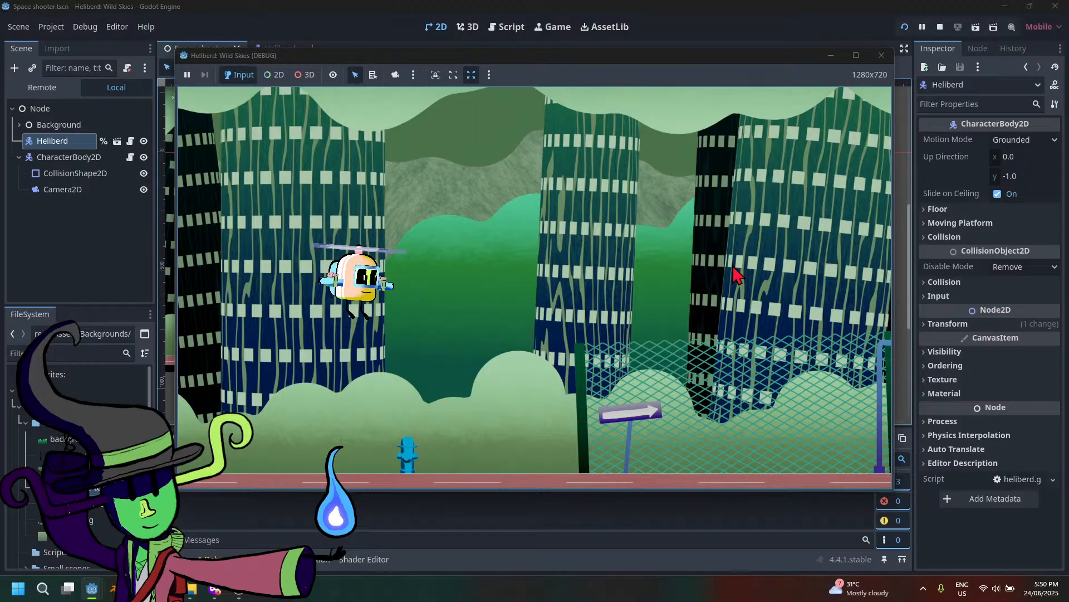
Fly the Heliberd forward and up to the fence end of the level, then back to the opposite end to check camera following
key("Right")
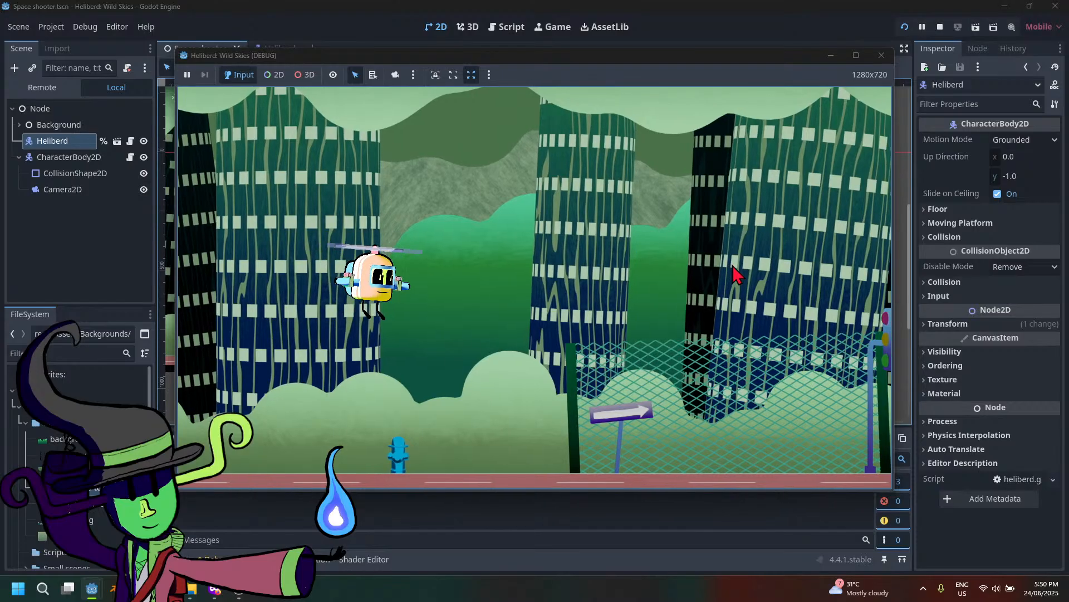
key("Right")
key("Up")
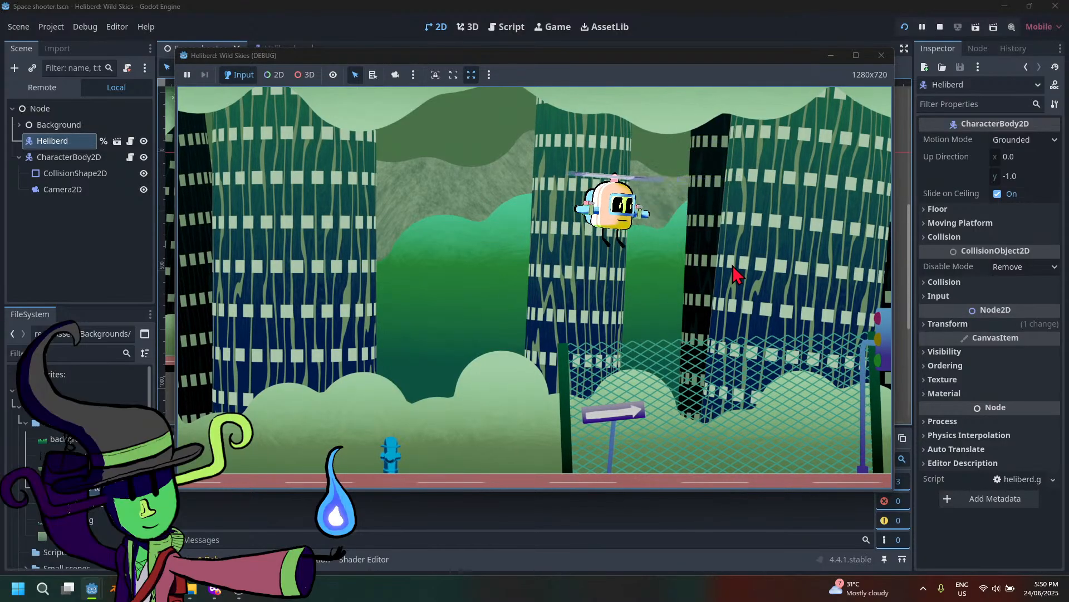
key("Left")
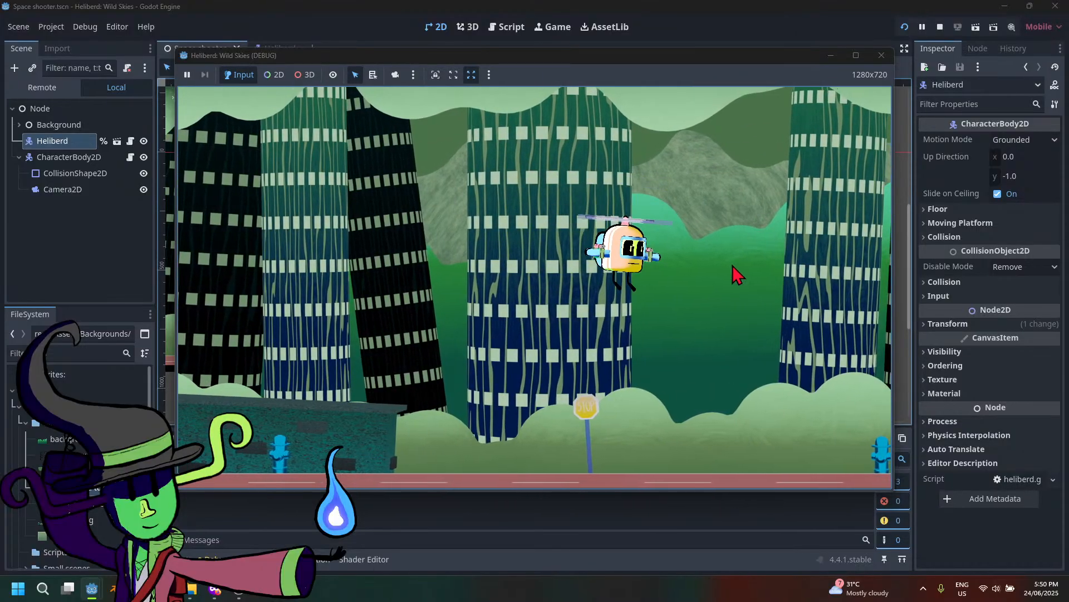
key("Left")
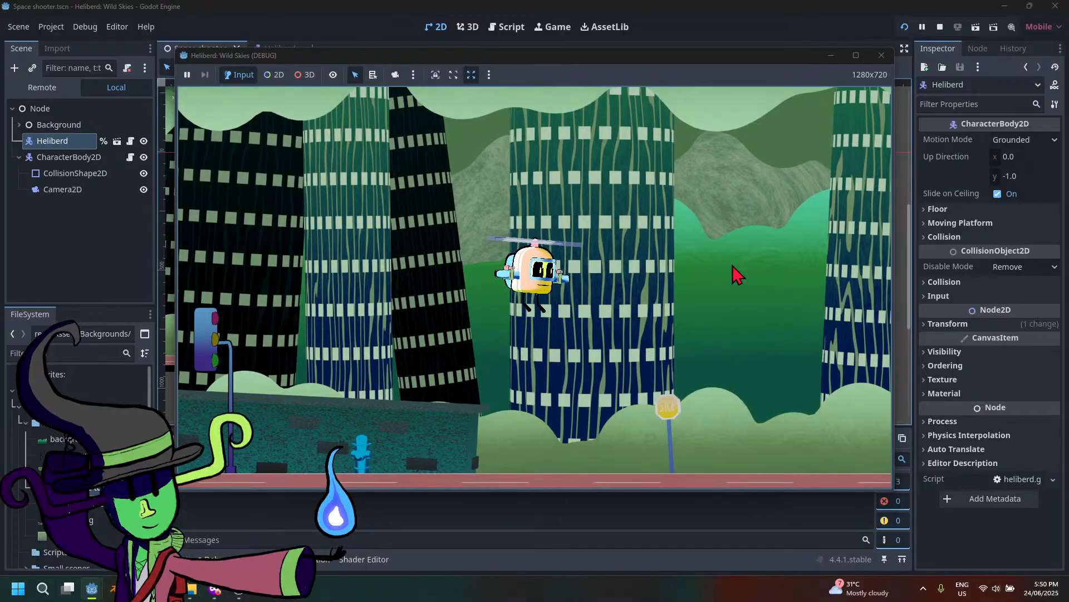
Reverse the Heliberd's direction repeatedly around mid-level, with small height changes, to examine the camera's response to quick turns
key("Right")
key("Left")
key("Right")
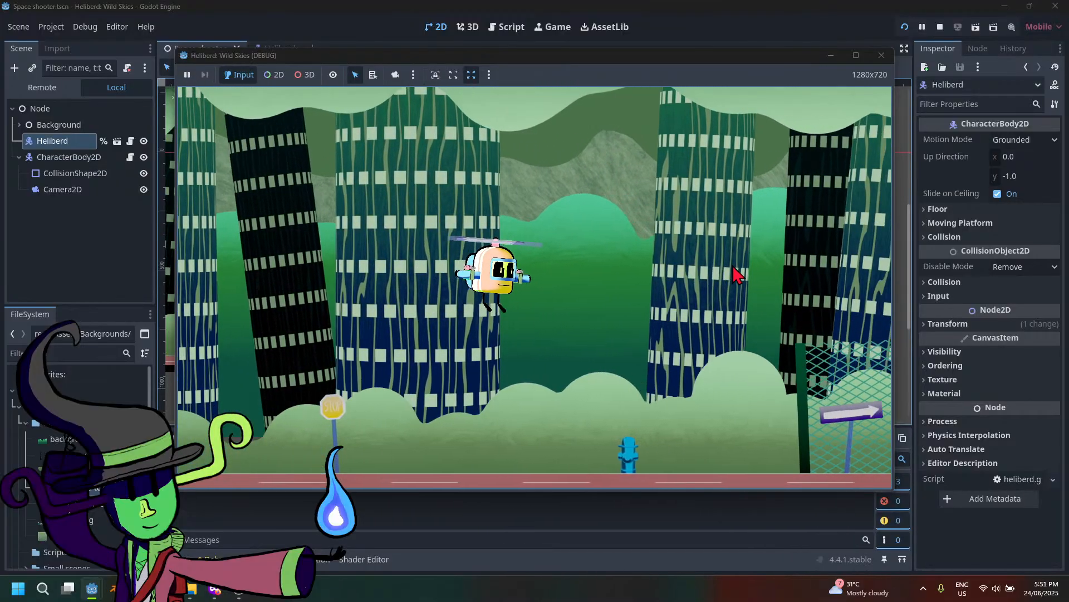
key("Left")
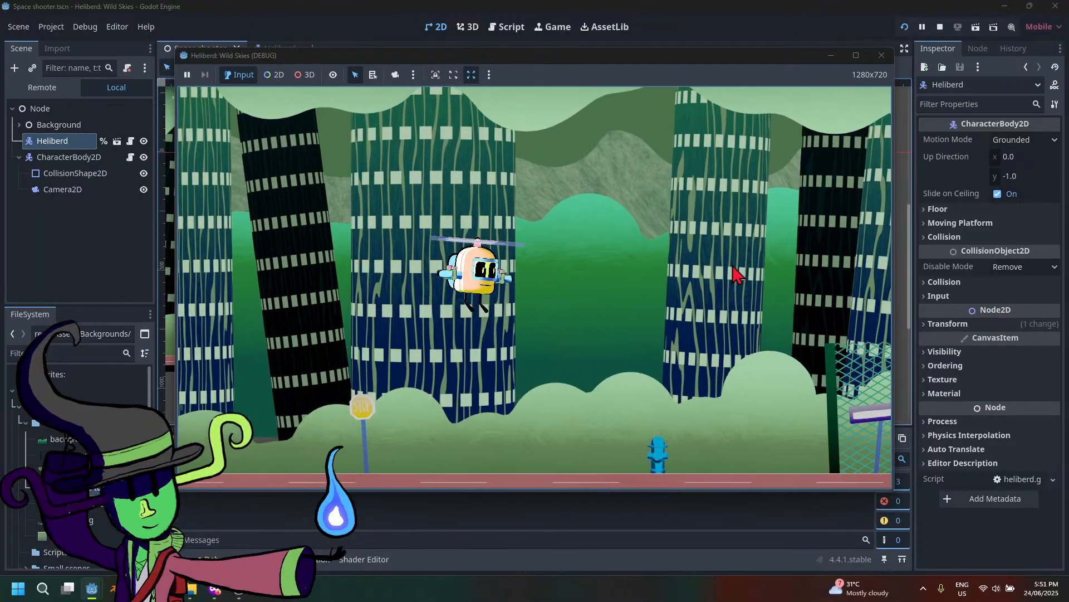
key("Up")
key("Right")
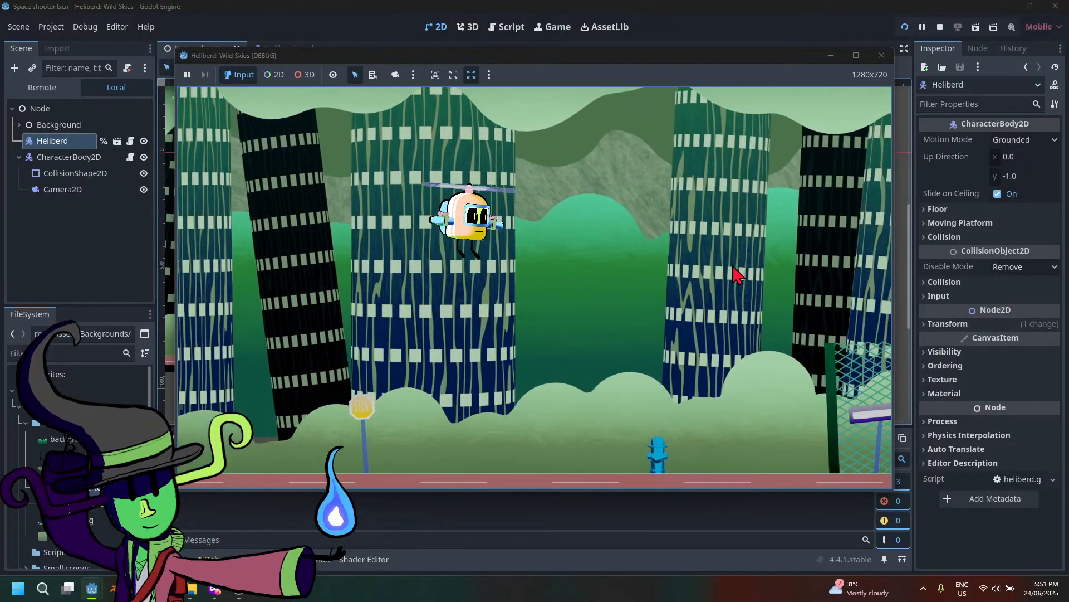
key("Down")
key("Left")
key("Right")
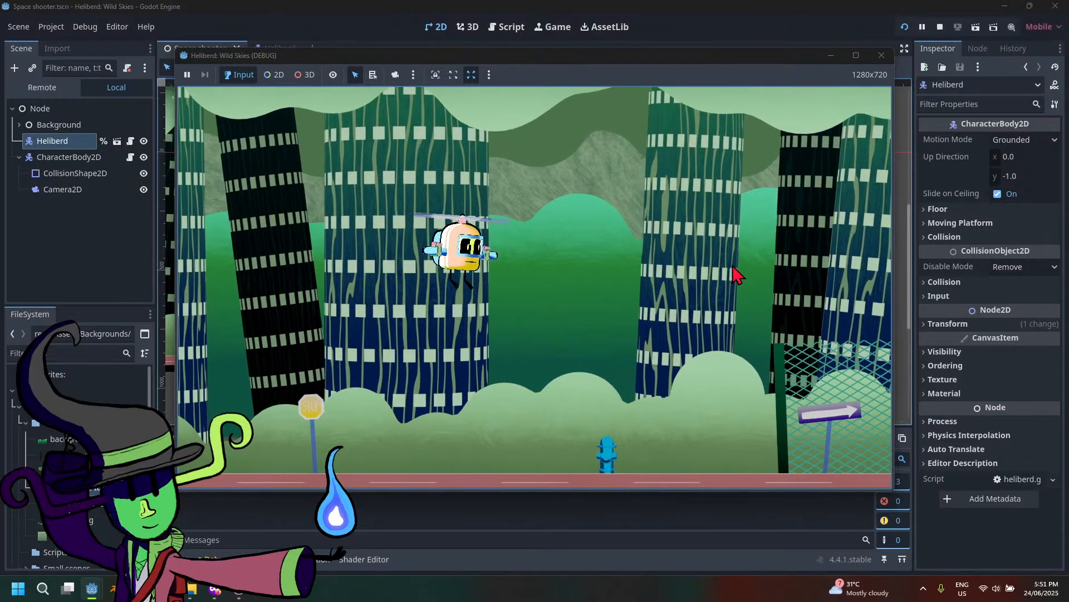
key("Left")
key("Right")
key("Left")
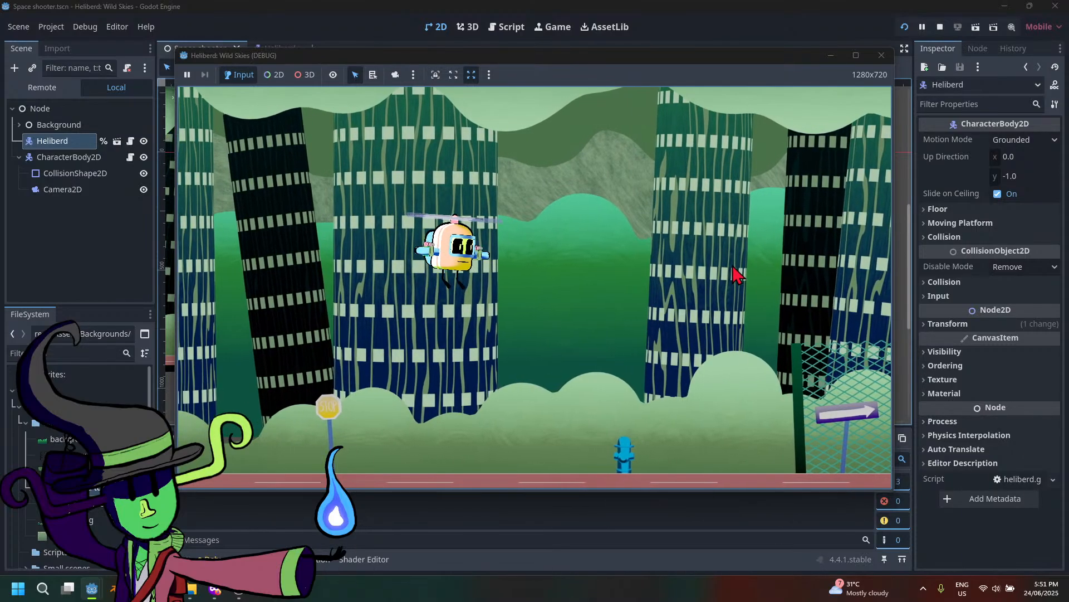
key("Right")
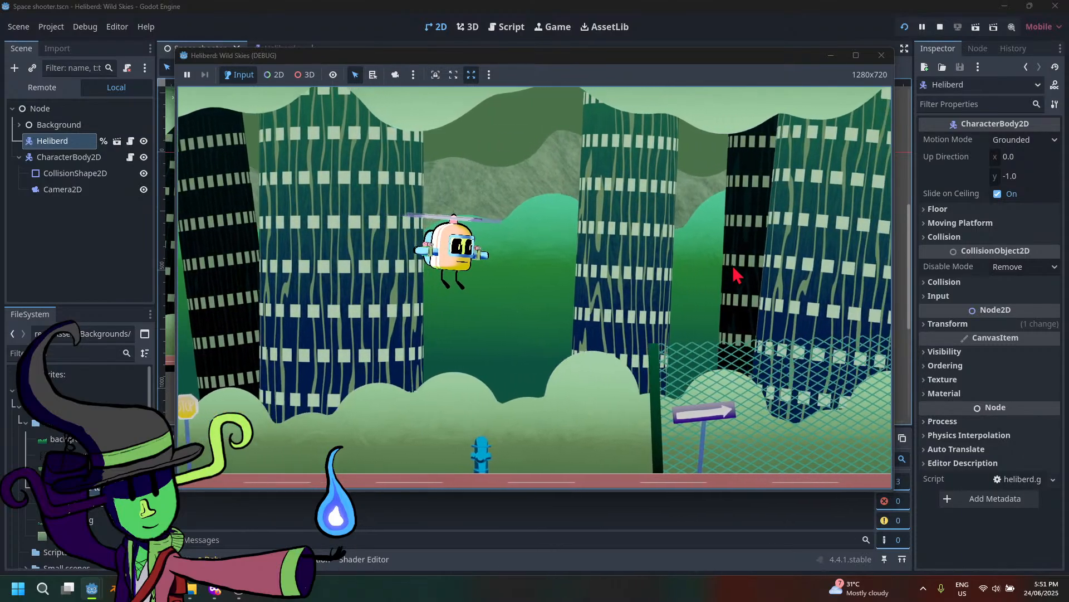
Fly up to the fence end once more, reverse toward the level start in short stretches, and close the game
key("Up")
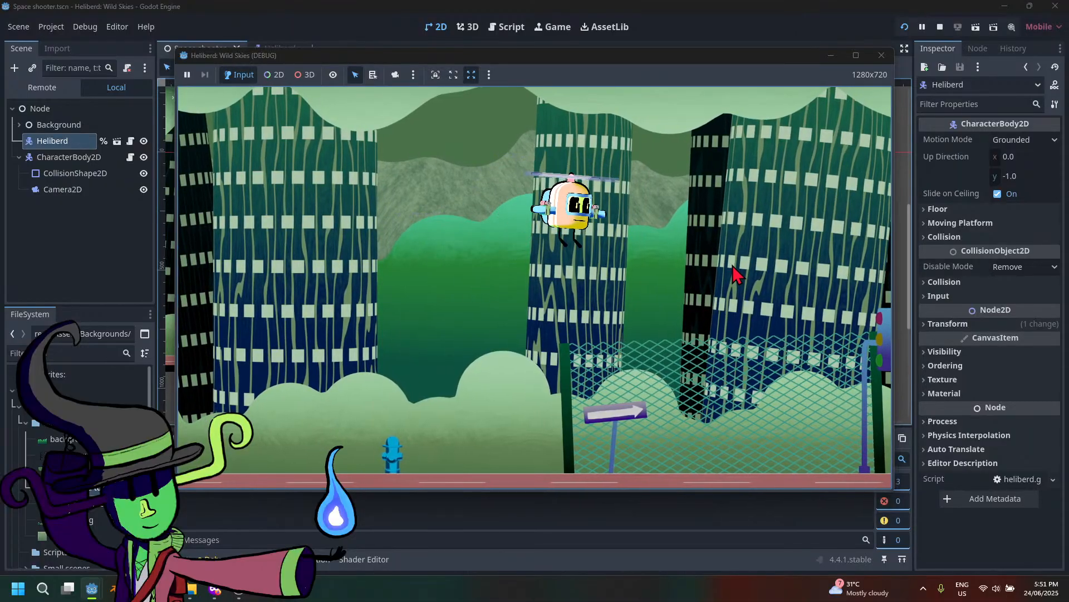
key("Left")
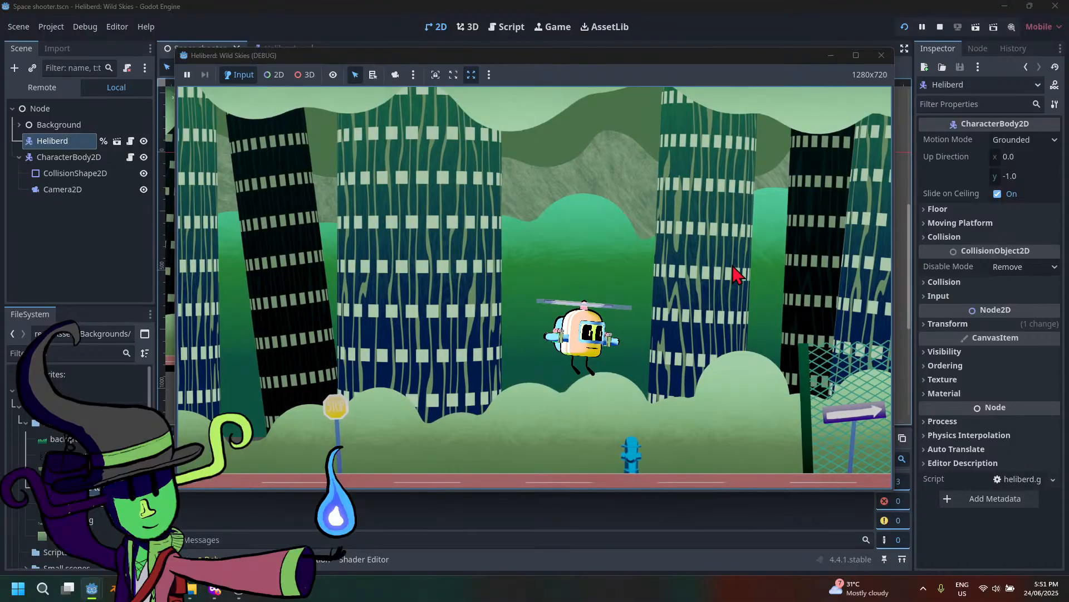
key("Left")
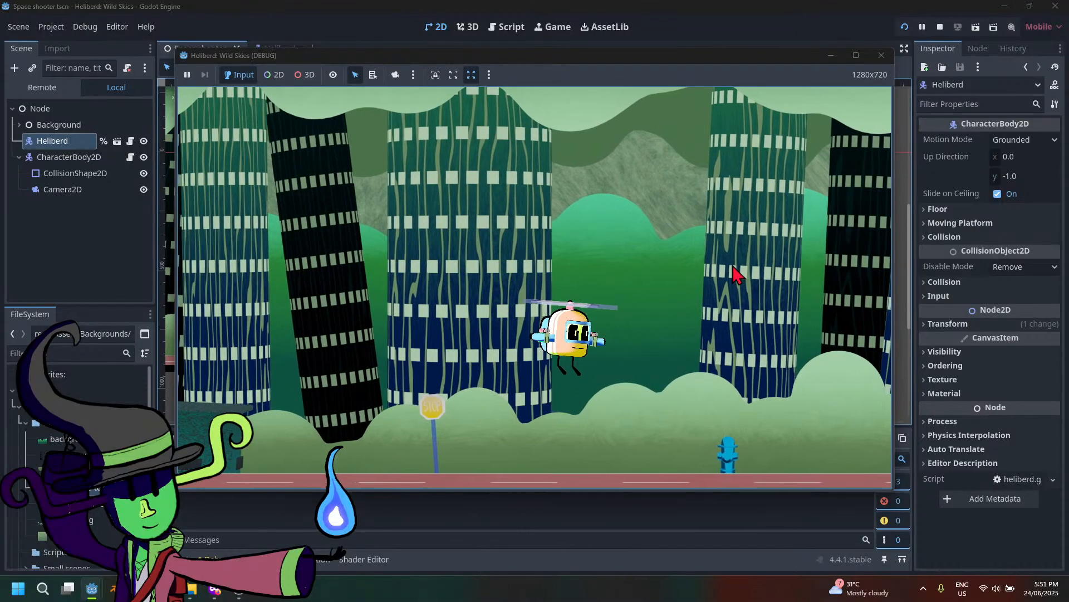
key("Left")
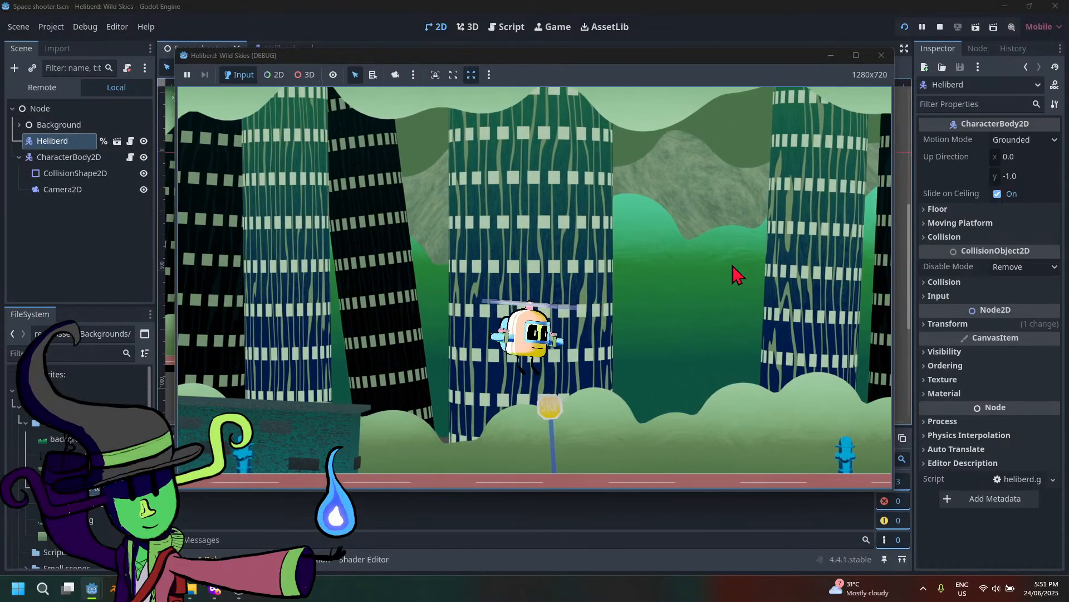
left_click(881, 56)
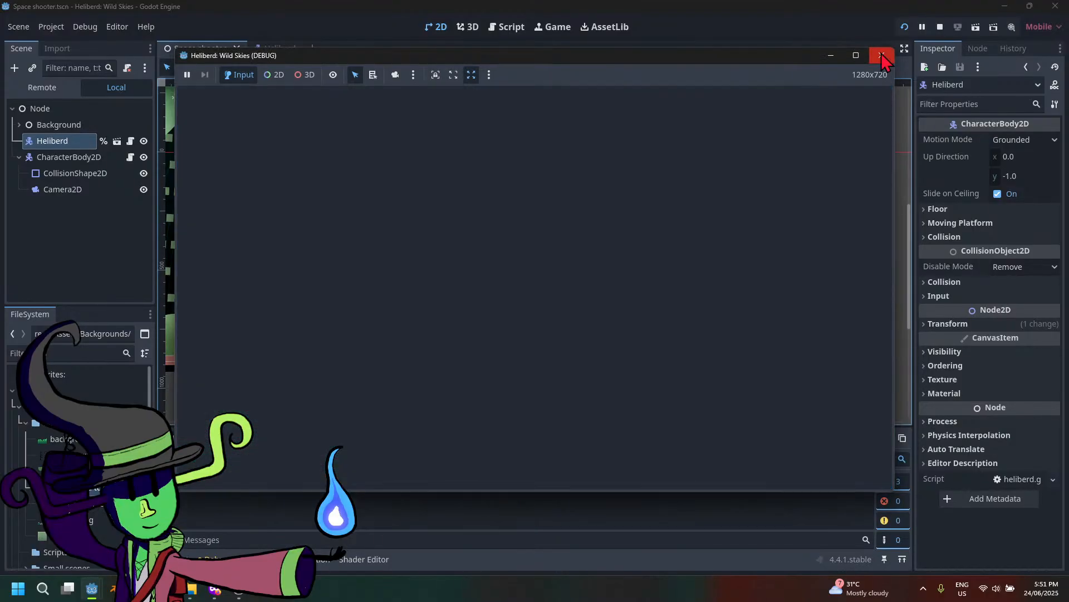
Disable position smoothing on the Camera2D and playtest flying the Heliberd to both ends of the level
left_click(103, 174)
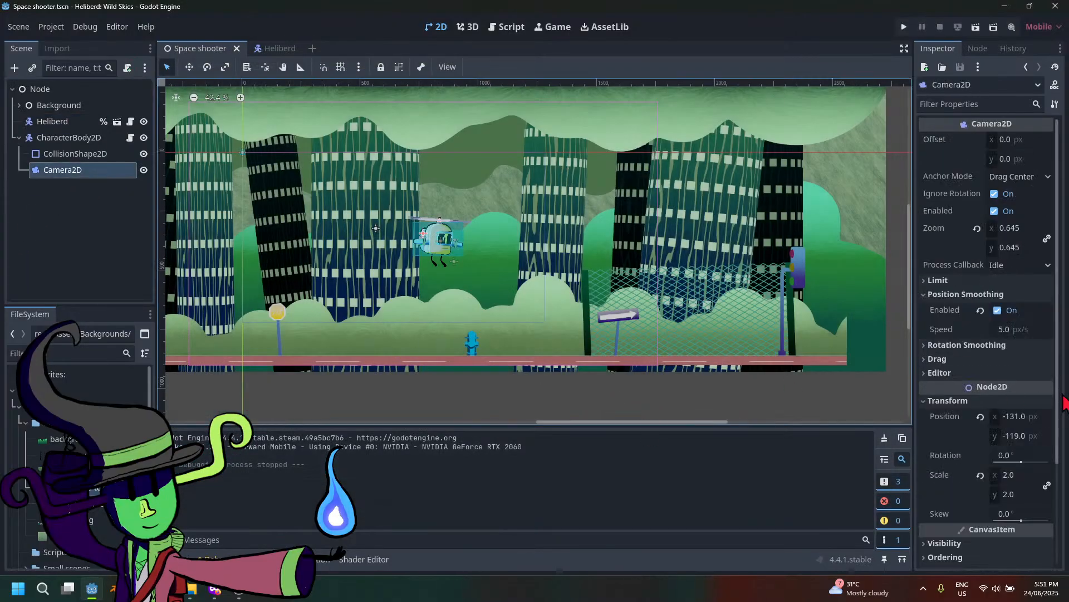
left_click(998, 311)
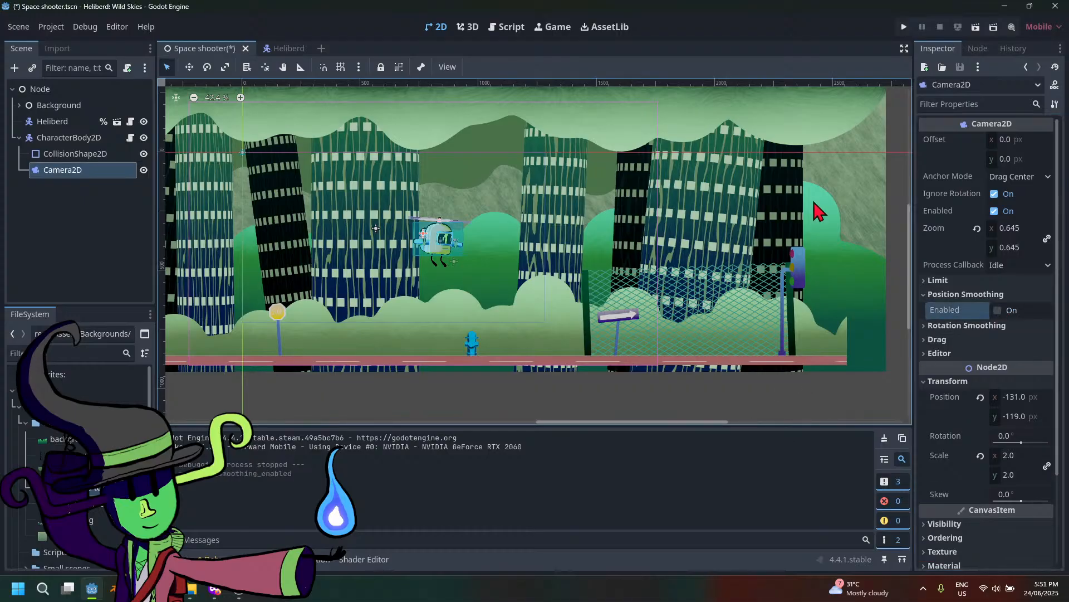
left_click(903, 27)
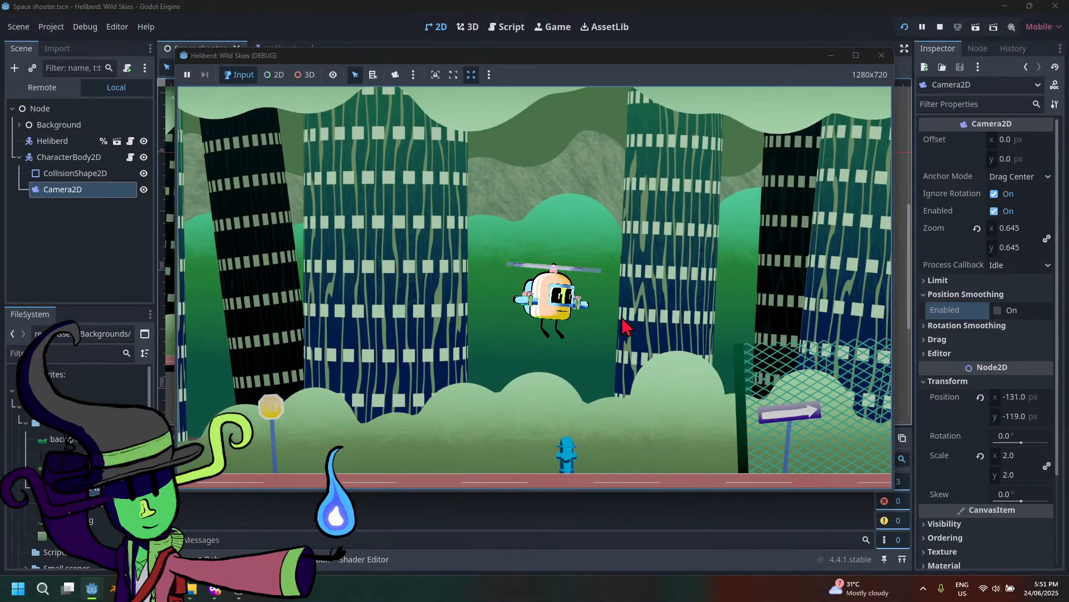
key("Up")
key("Left")
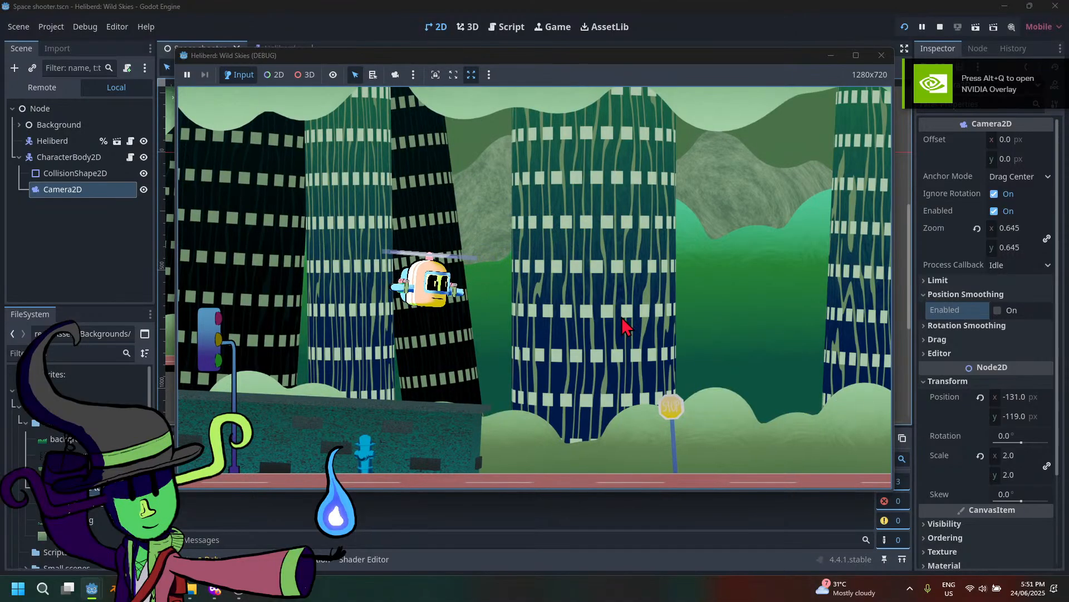
key("Right")
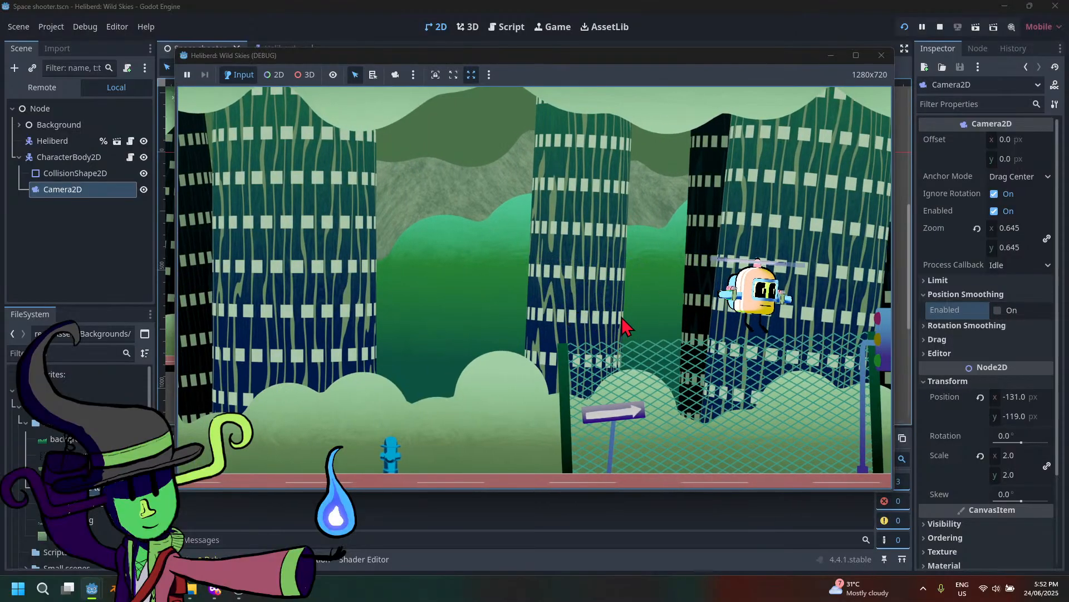
Enable position smoothing on the Camera2D with a speed of 10 px/s and rerun the game, flying the Heliberd near the fence
left_click(992, 312)
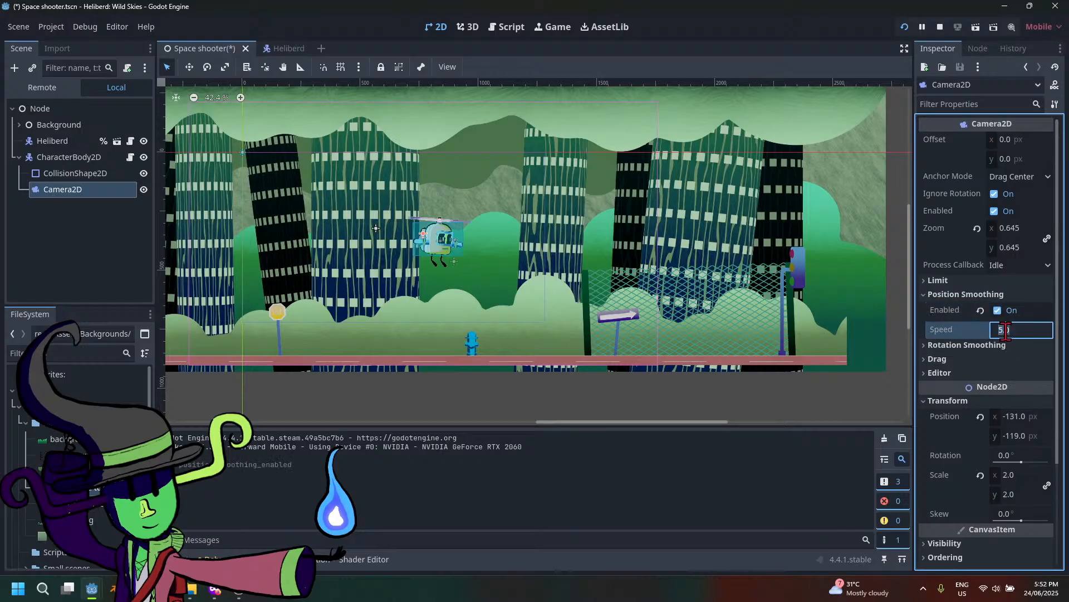
left_click(904, 27)
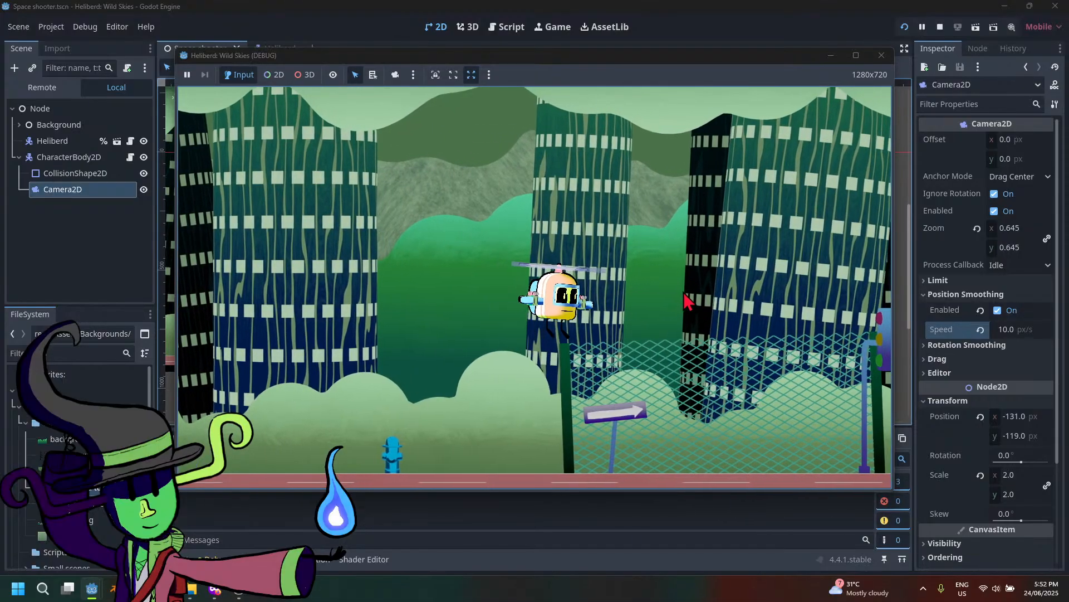
key("Right")
key("Up")
key("Left")
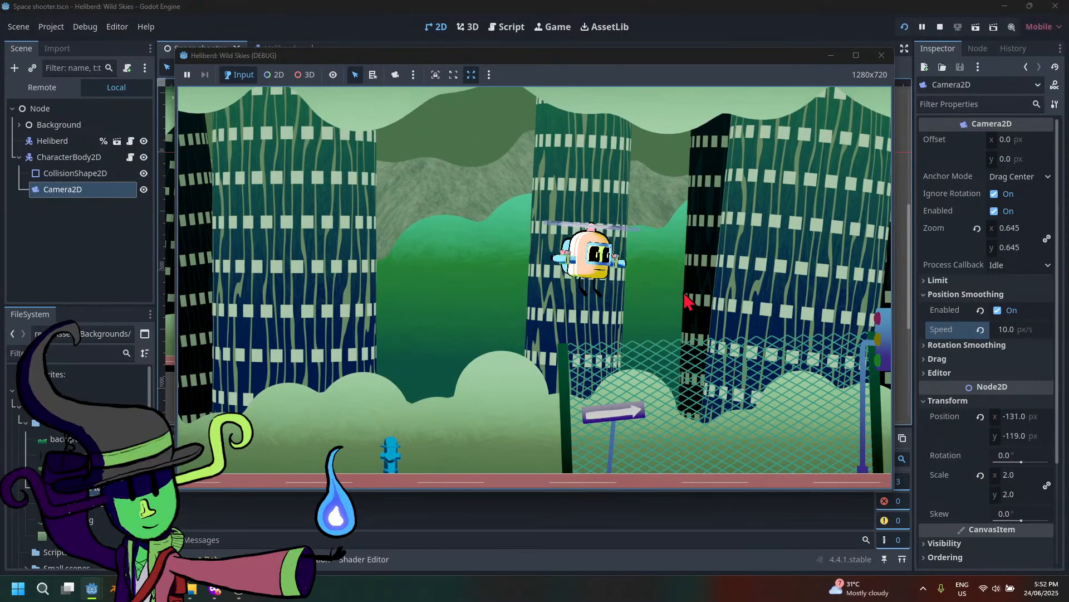
Fly the Heliberd backward from the fence to the level start, varying its height, to check the smoothed camera following
key("Left")
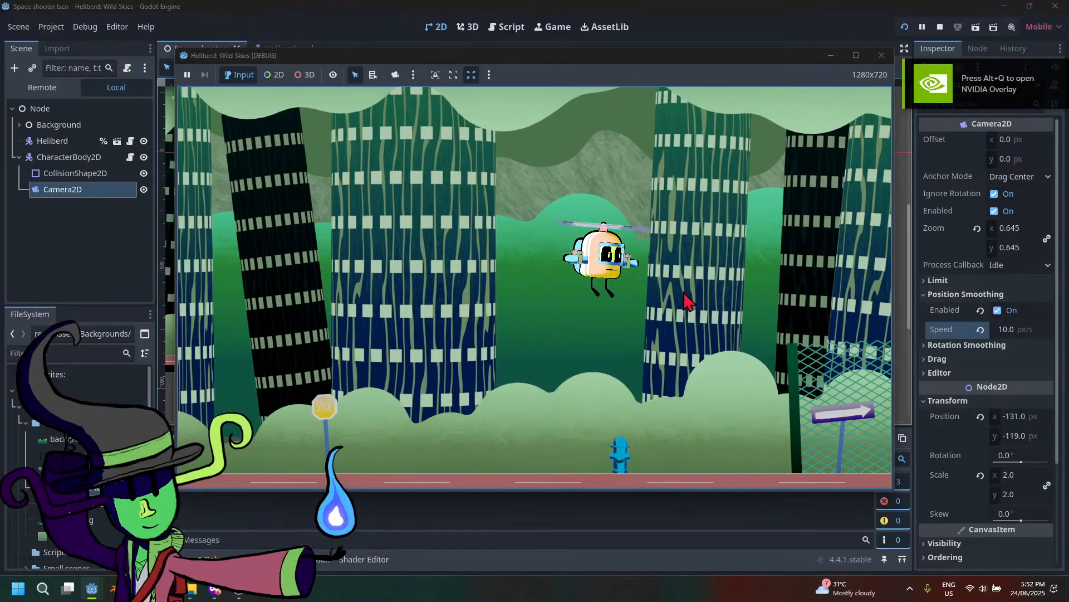
key("Left")
key("Up")
key("Down")
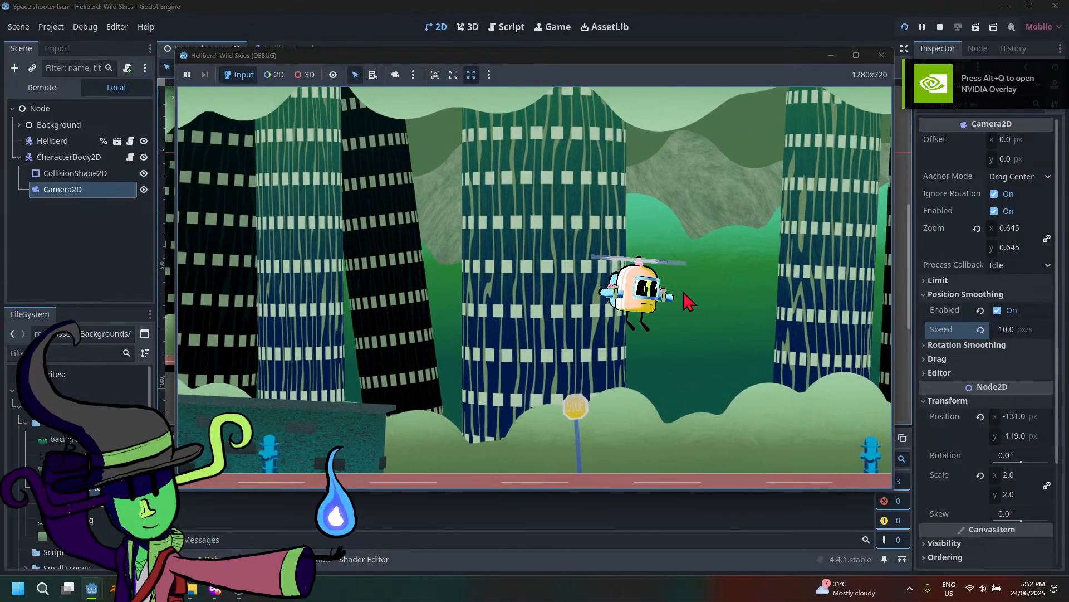
key("Left")
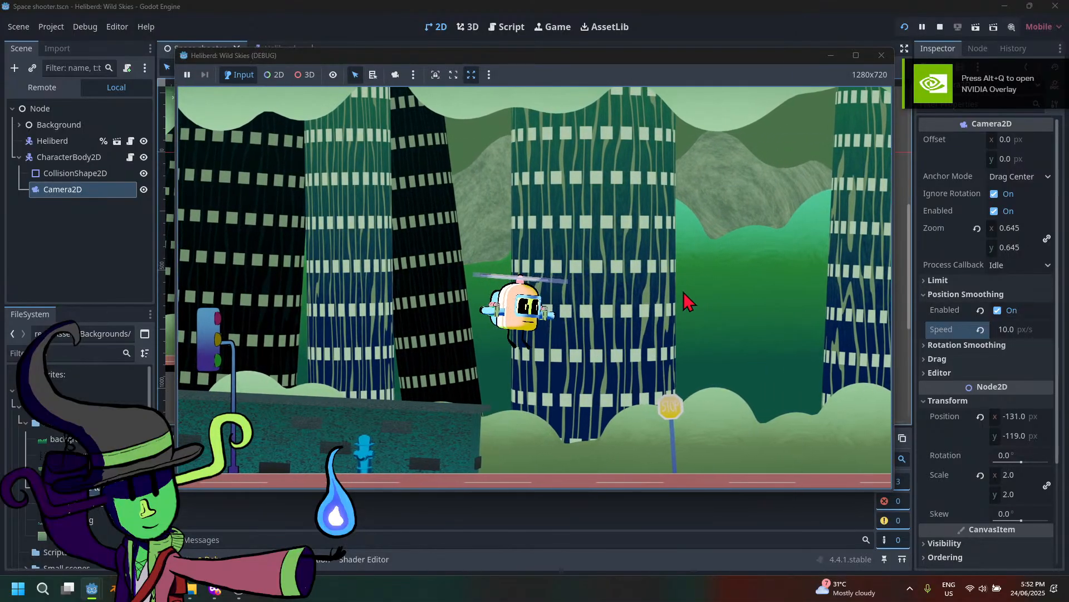
key("Left")
key("Up")
Fly the Heliberd forward from the level start to the fence end to check how the camera catches up
key("Right")
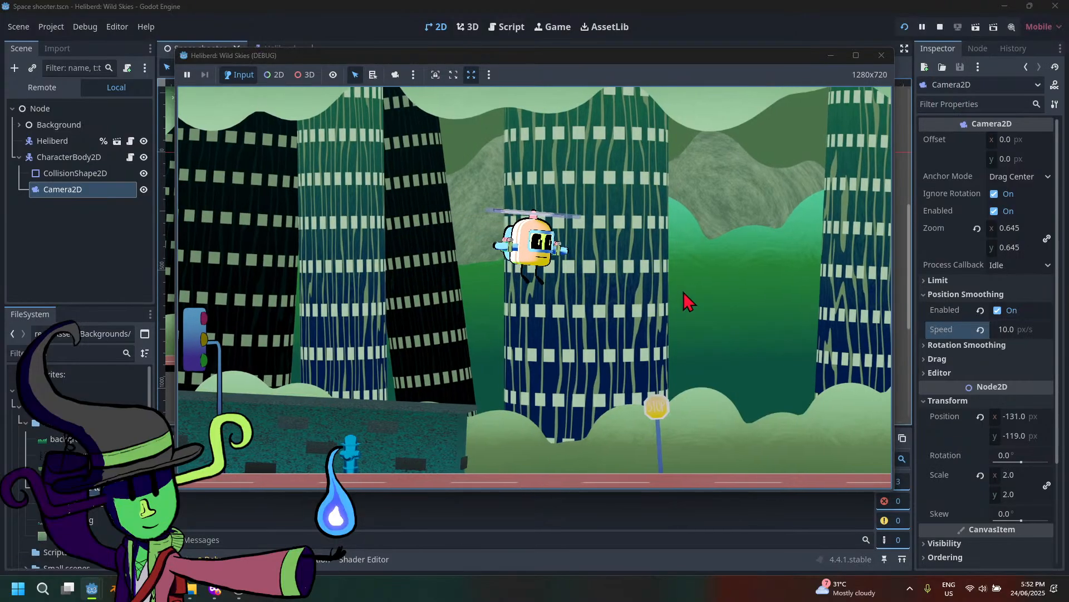
key("Right")
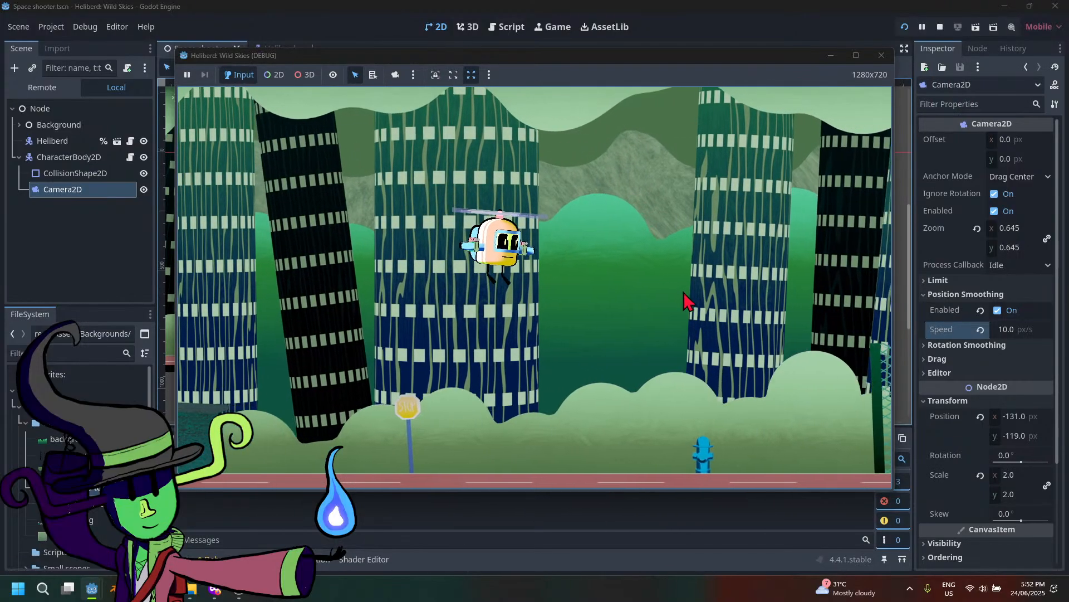
key("Right")
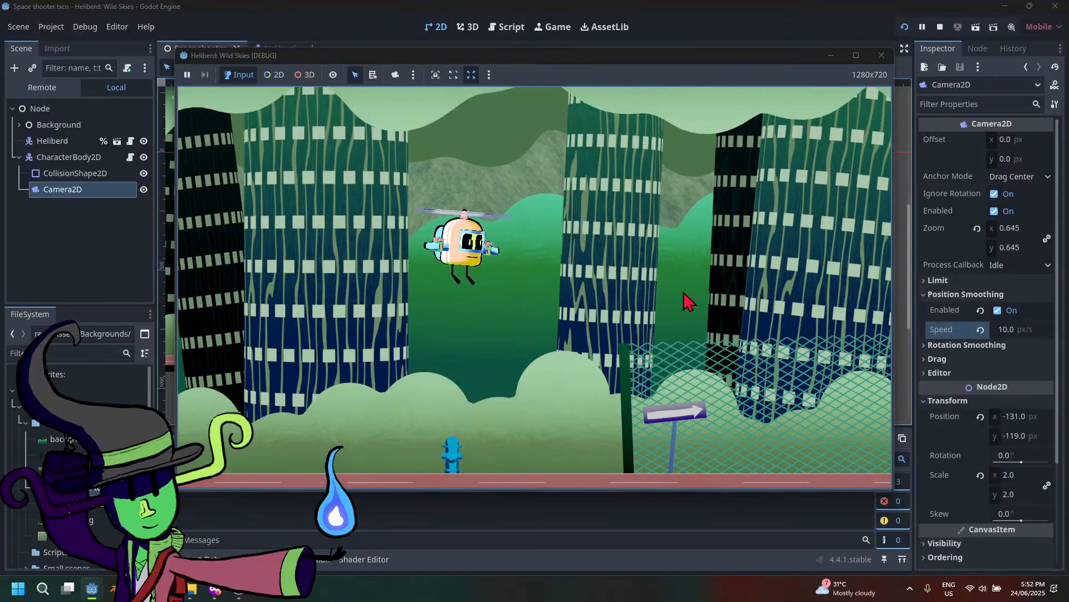
key("Right")
key("Left")
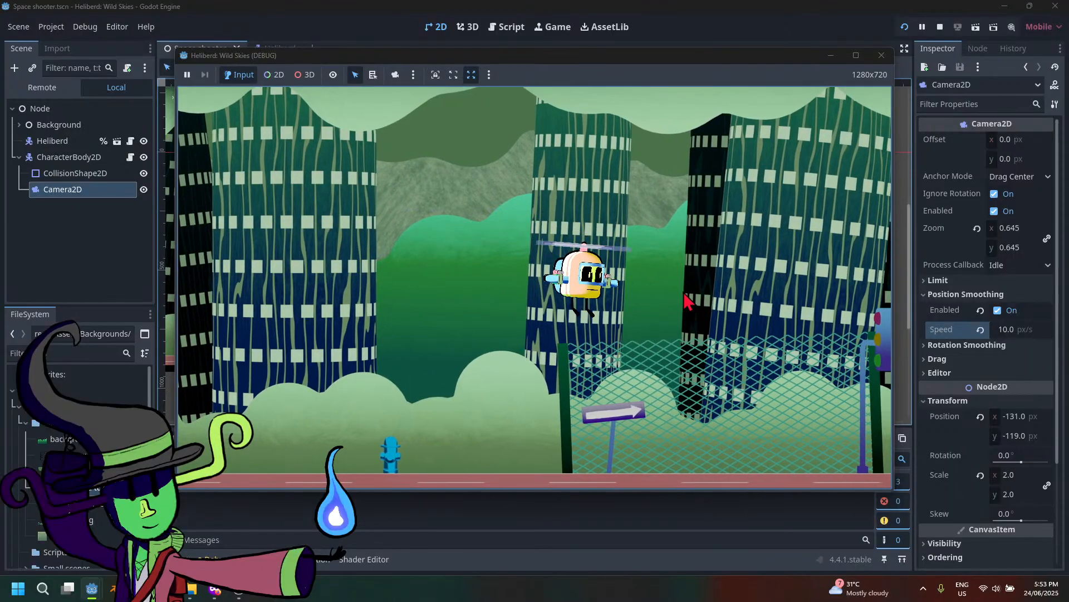
Reverse the Heliberd back and forth near the fence while climbing to examine the camera's response to quick turns
key("Right")
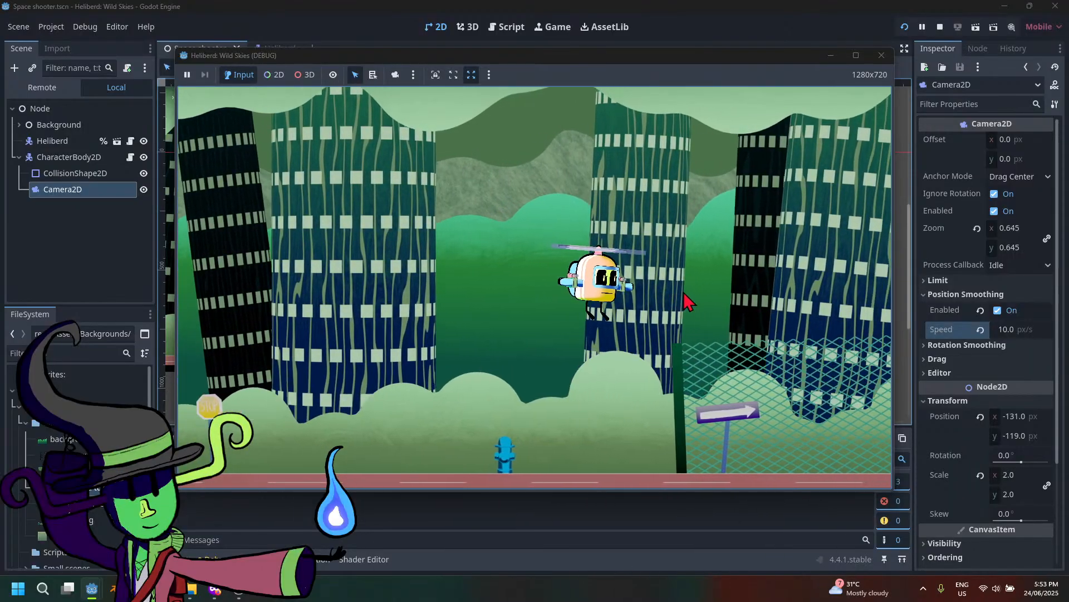
key("Up")
key("Left")
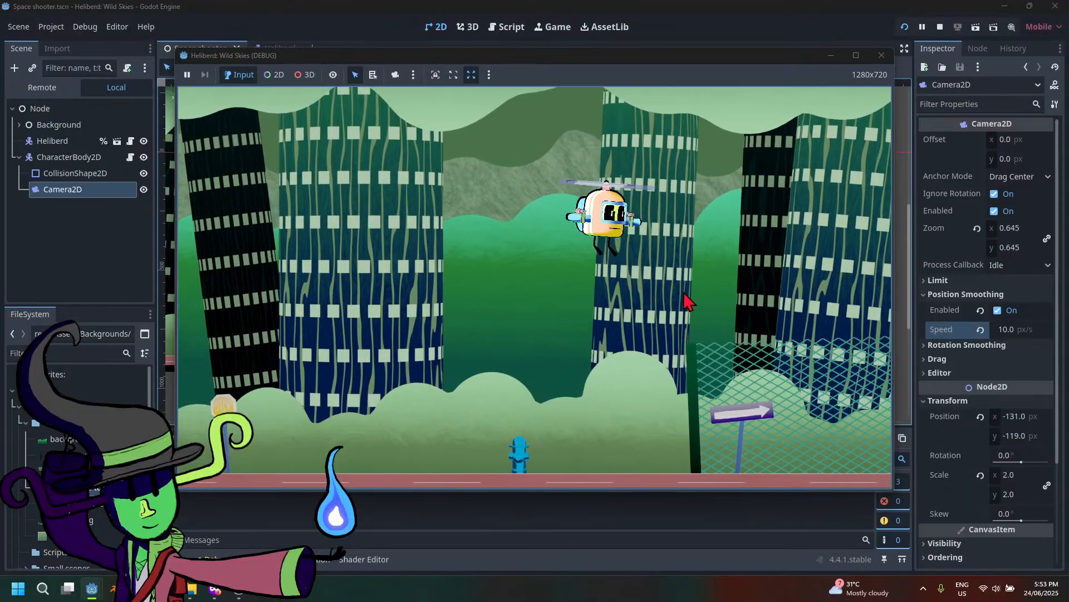
key("Right")
key("Left")
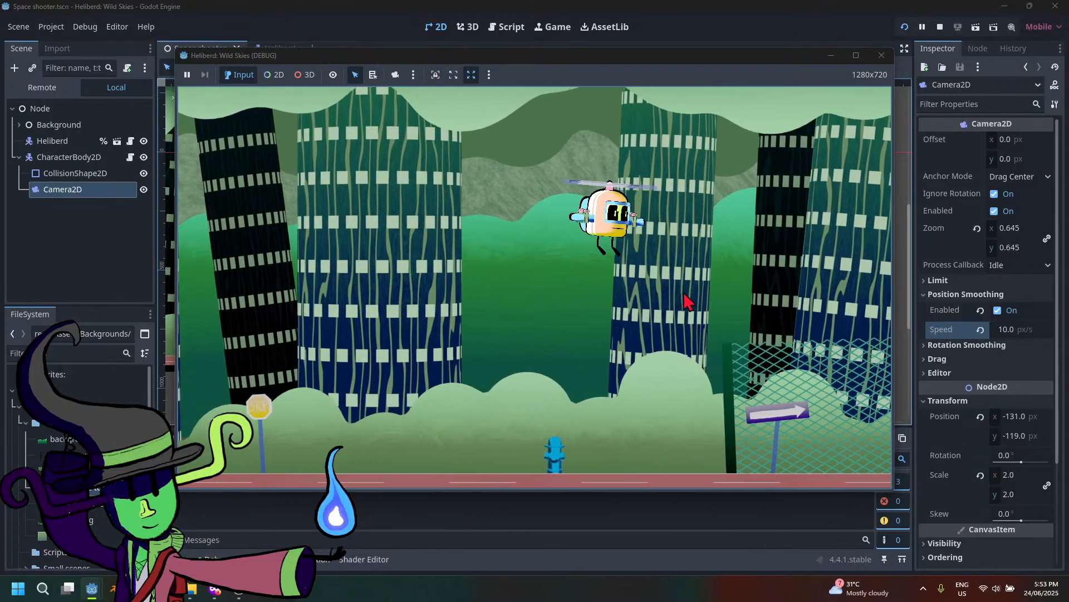
Descend and fly the Heliberd back past the stop sign to the level start to check camera following
key("Down")
key("Left")
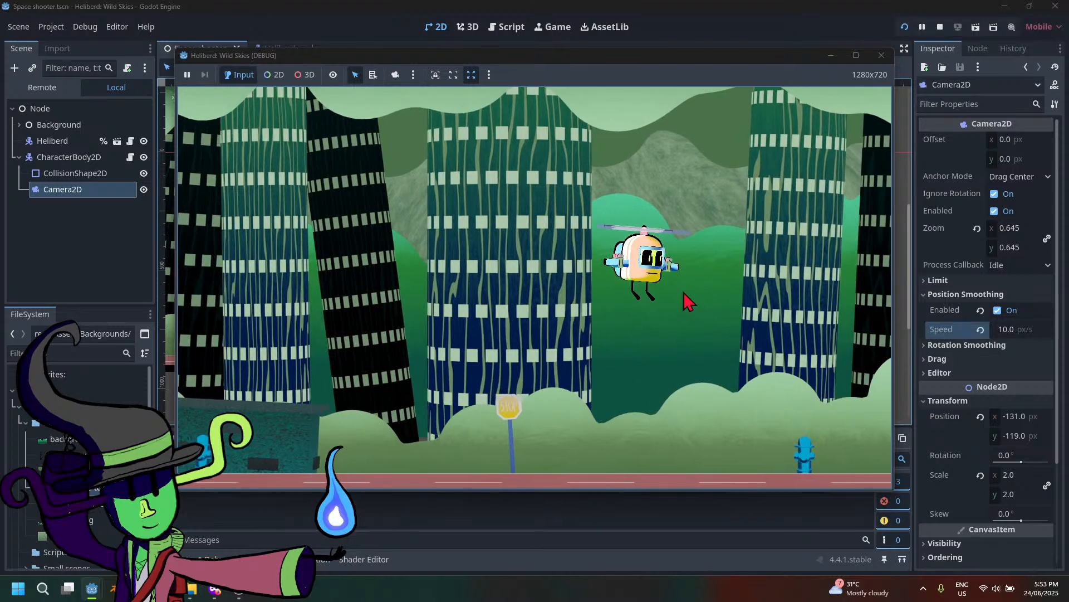
key("Down")
key("Left")
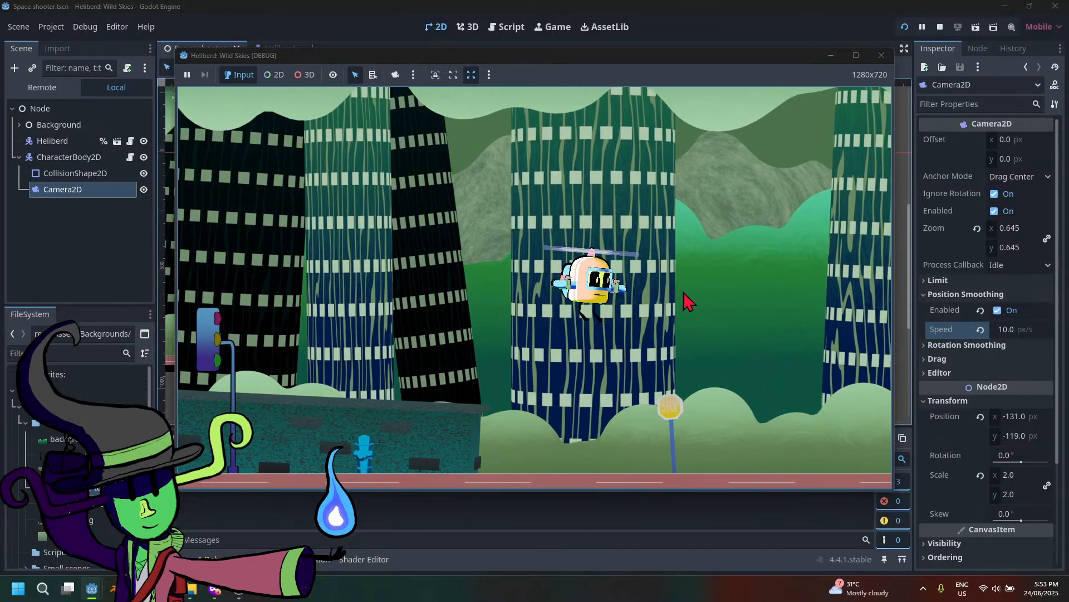
key("Left")
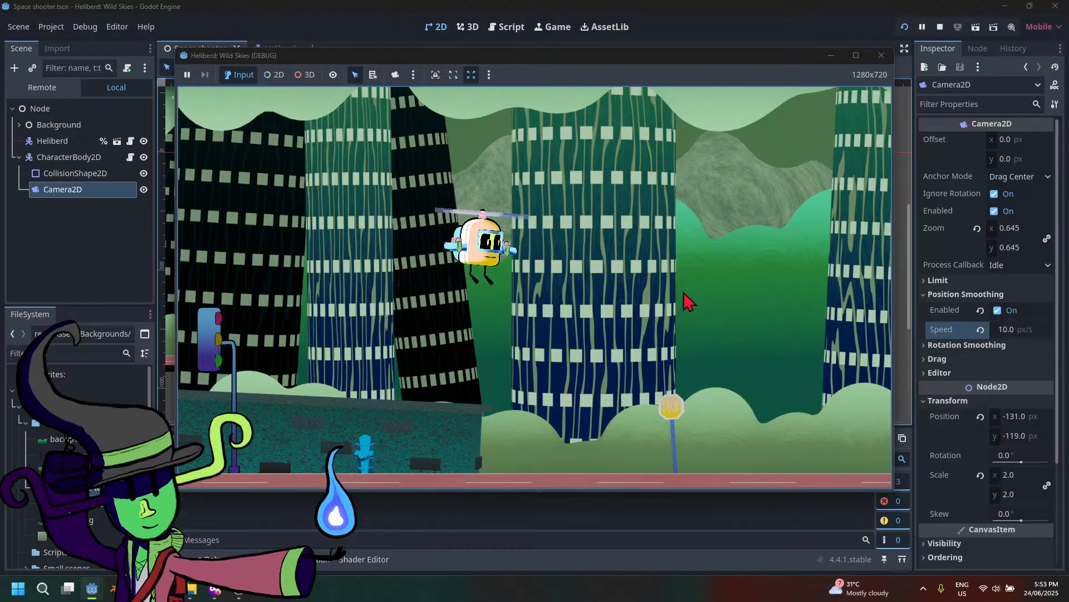
Fly the Heliberd forward across the whole level and climb at the fence end to check where the camera stops
key("Right")
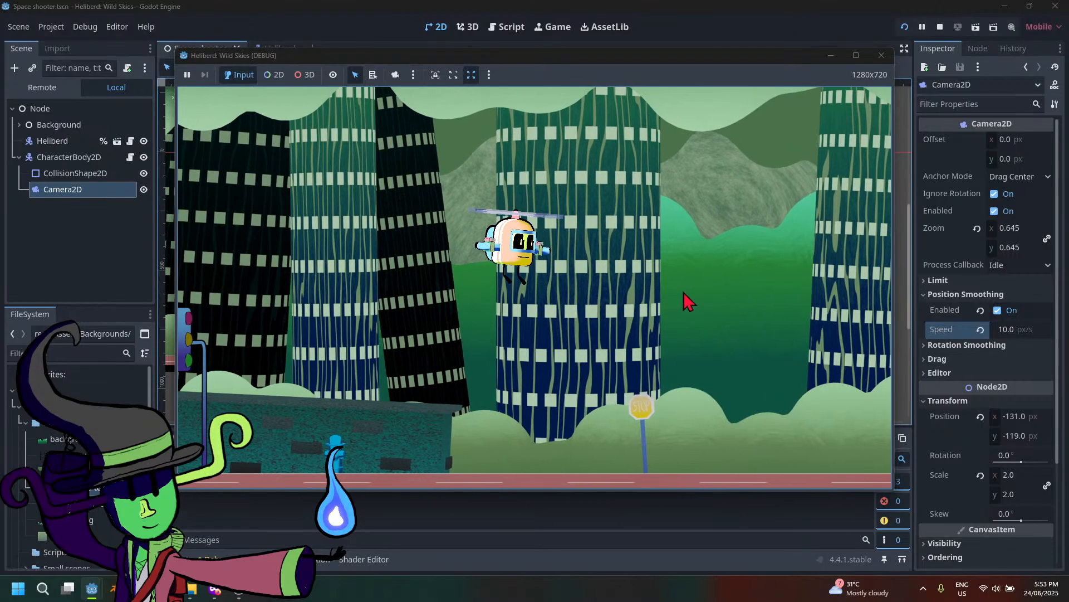
key("Right")
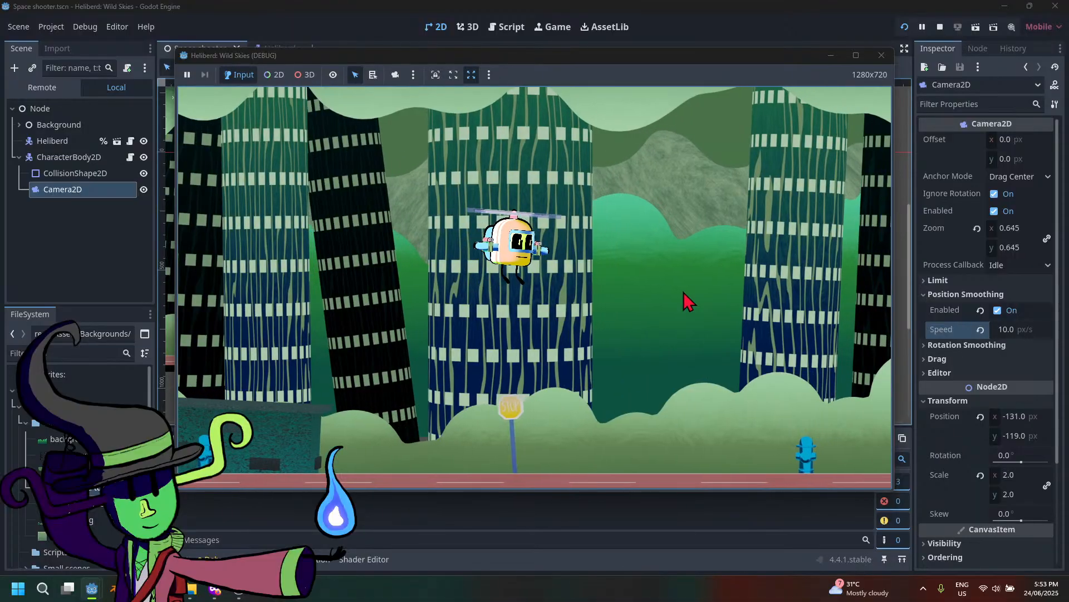
key("Right")
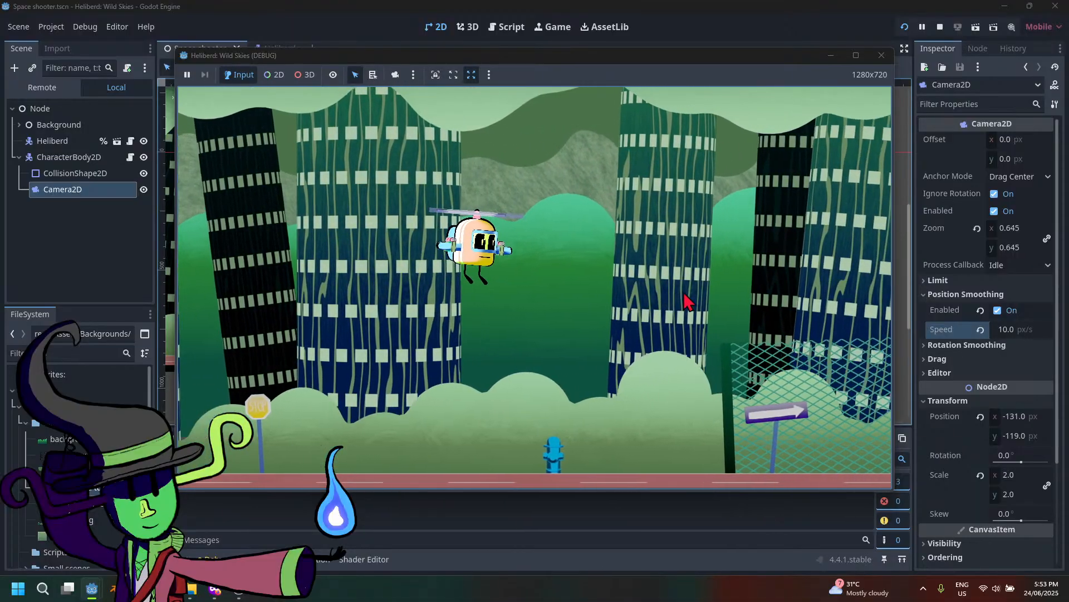
key("Right")
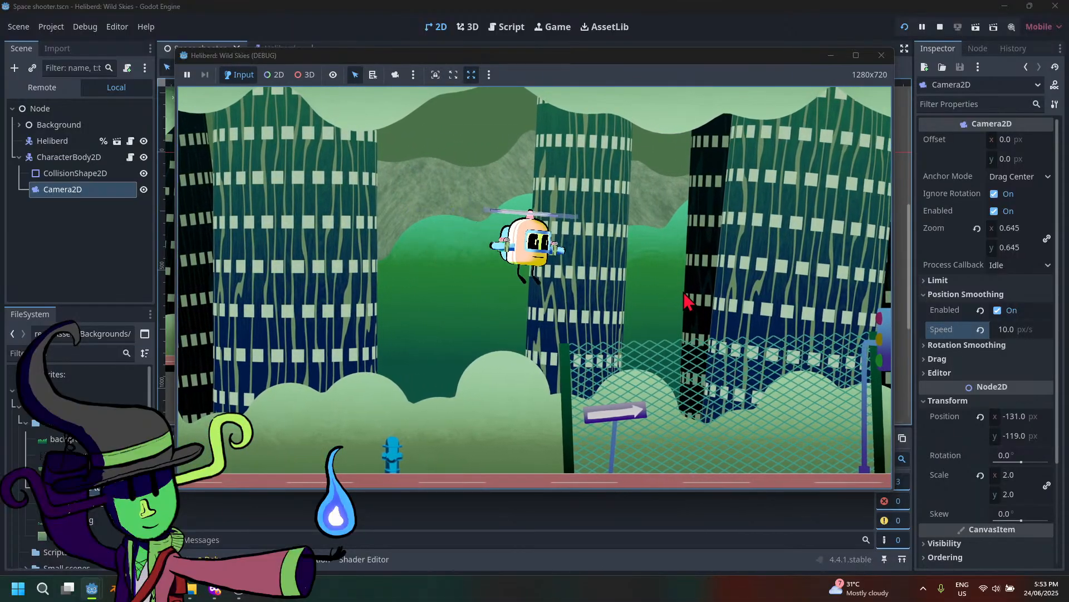
key("Right")
key("Up")
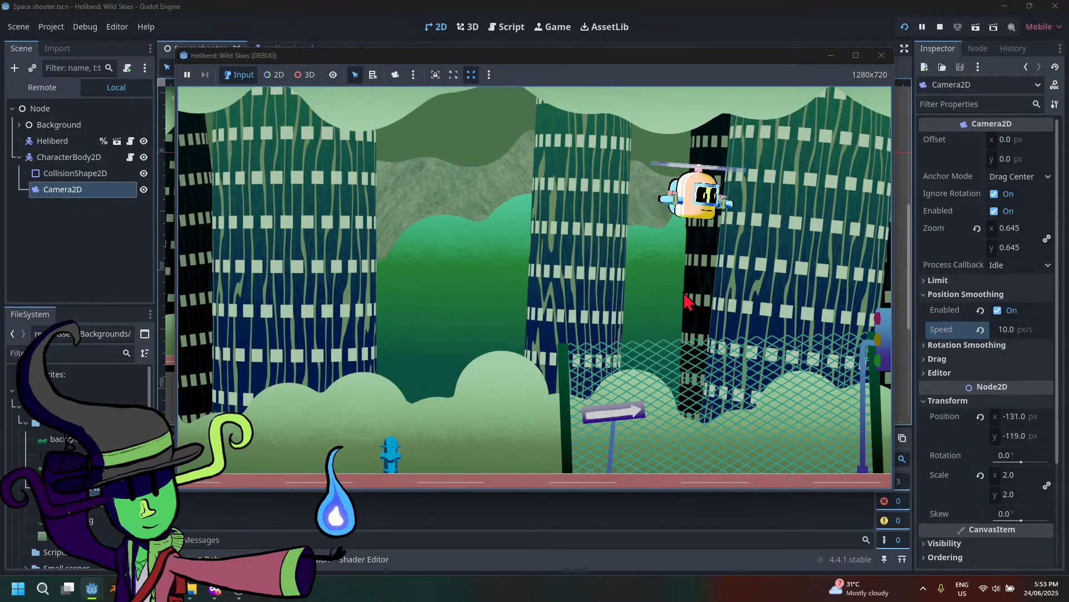
Lower the Heliberd in front of the fence and fly it back to the level start at low height
key("Down")
key("Left")
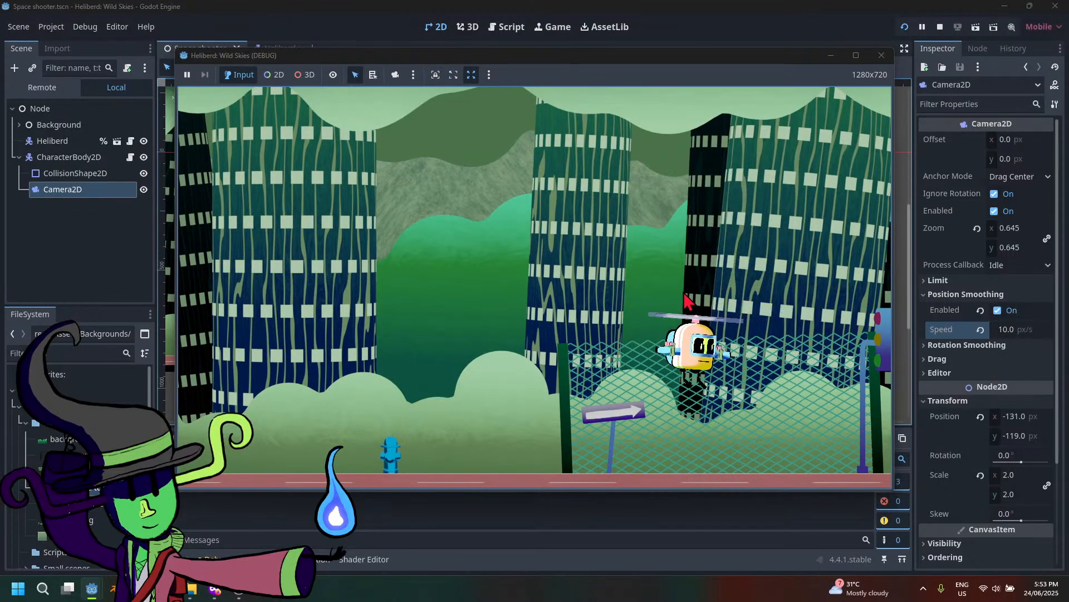
key("Left")
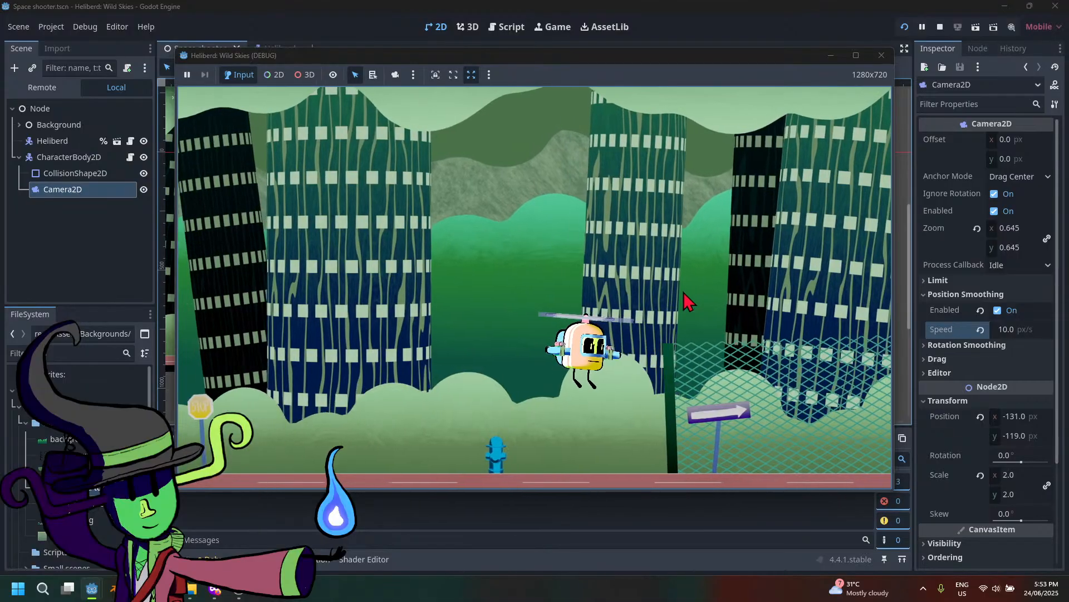
key("Left")
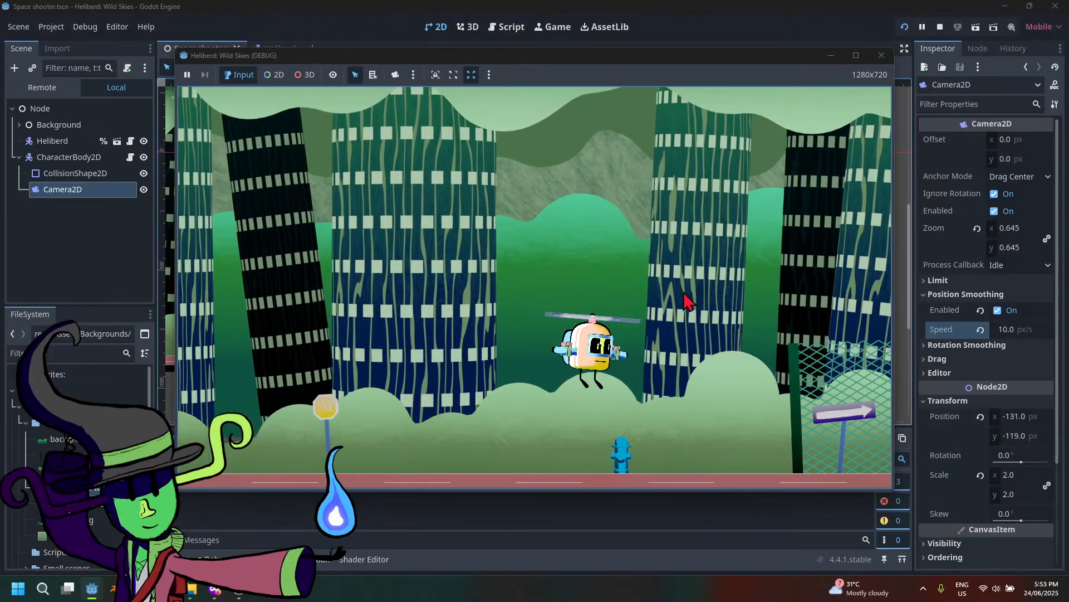
key("Left")
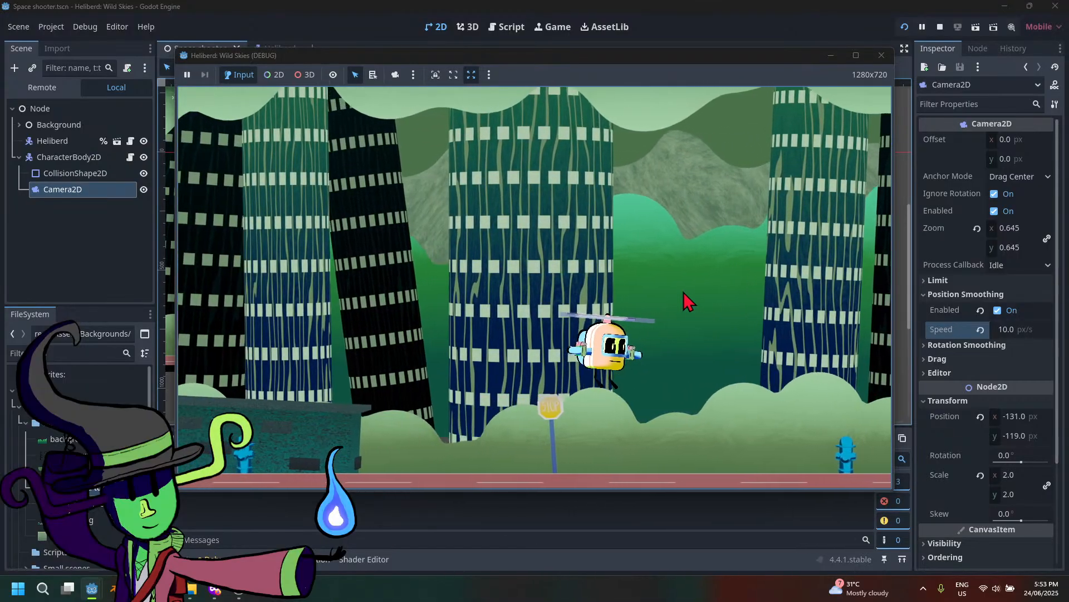
key("Left")
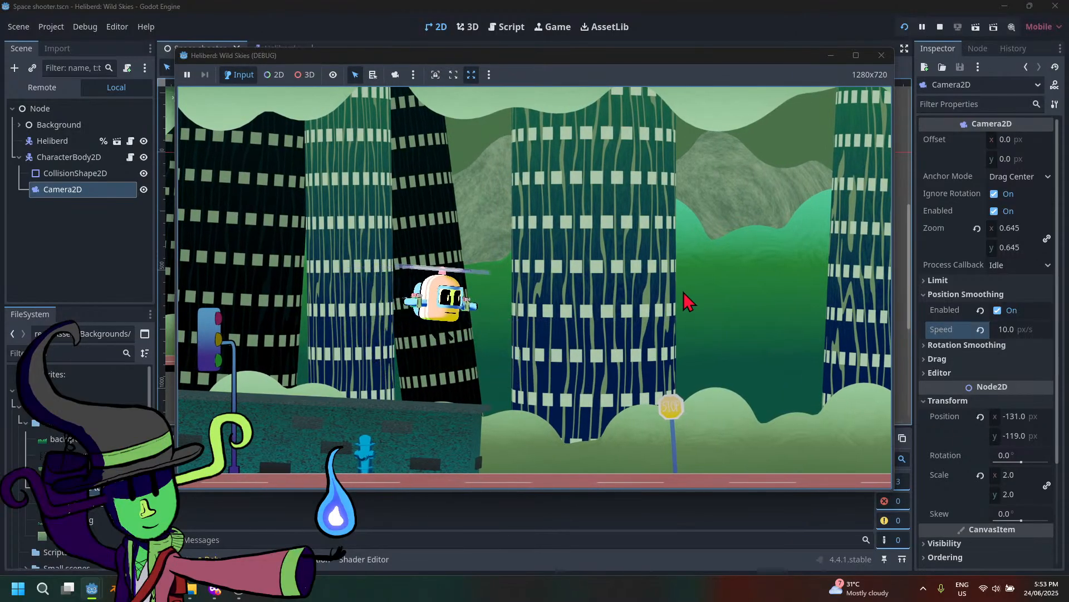
Turn the Heliberd around briefly near the stop sign, climb, and fly on to the fence end before descending
key("Right")
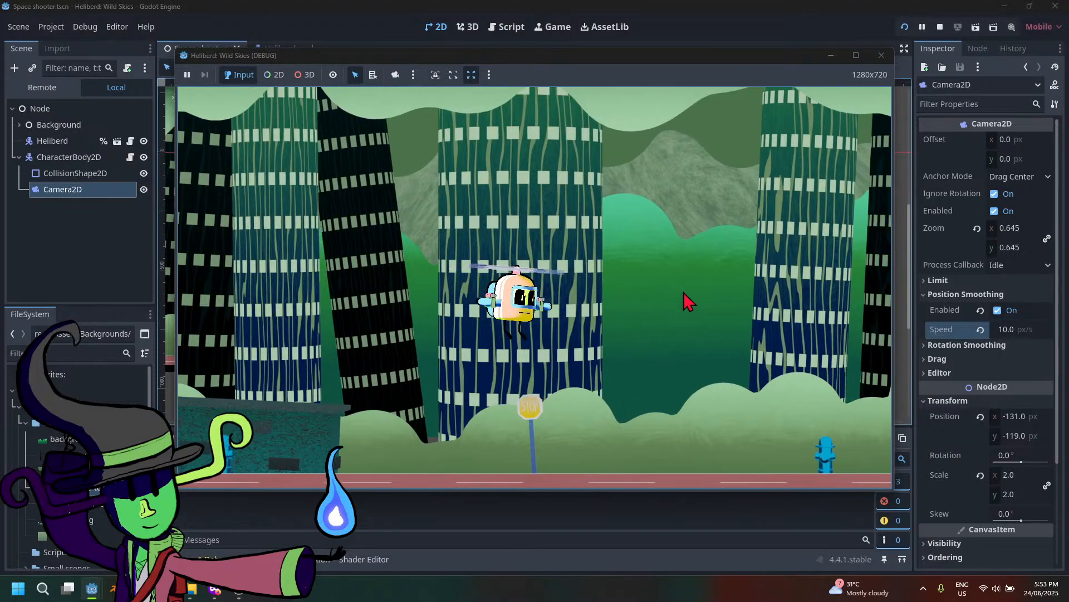
key("Left")
key("Up")
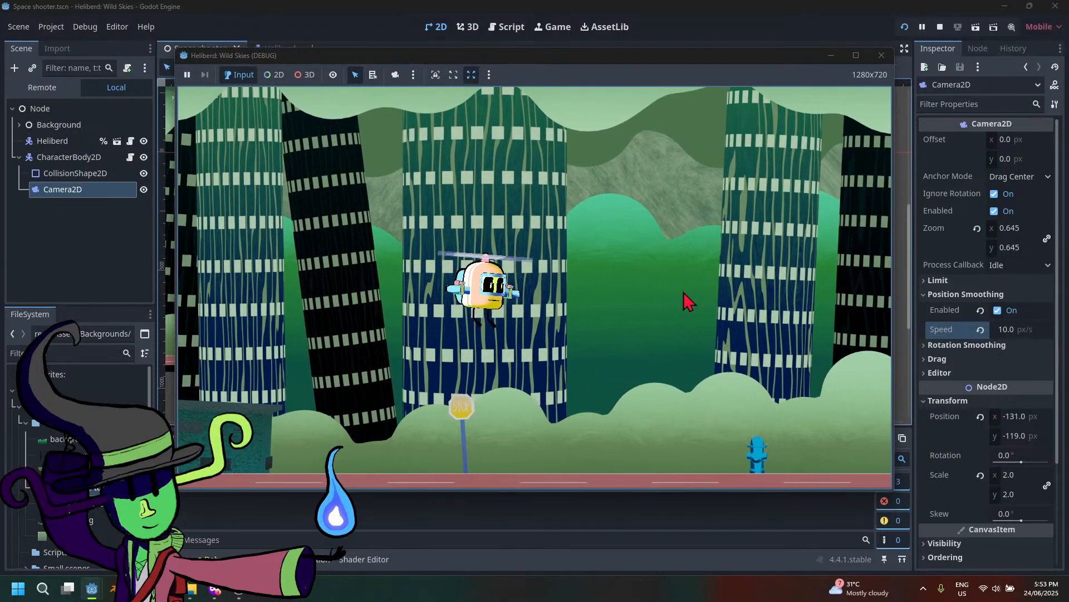
key("Right")
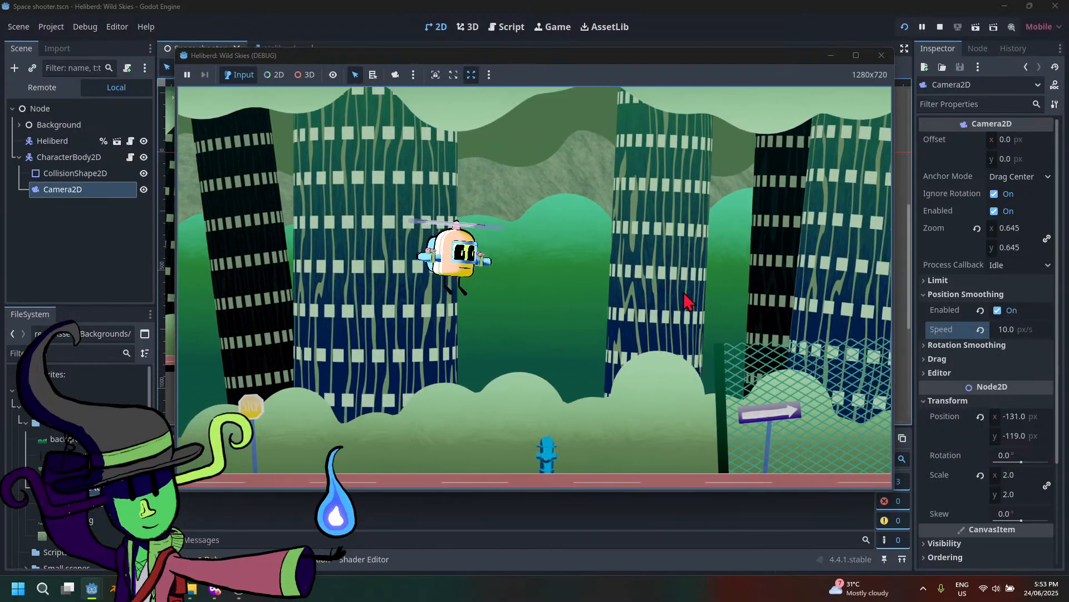
key("Down")
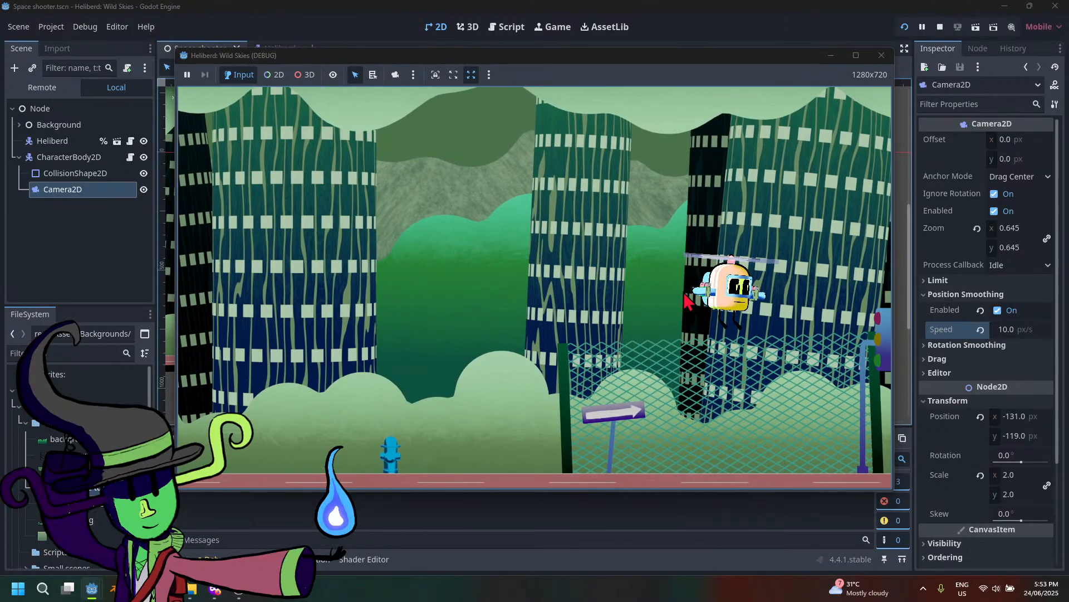
Fly the Heliberd back toward the level start, turn it forward again with small height changes, and end the playtest
key("Left")
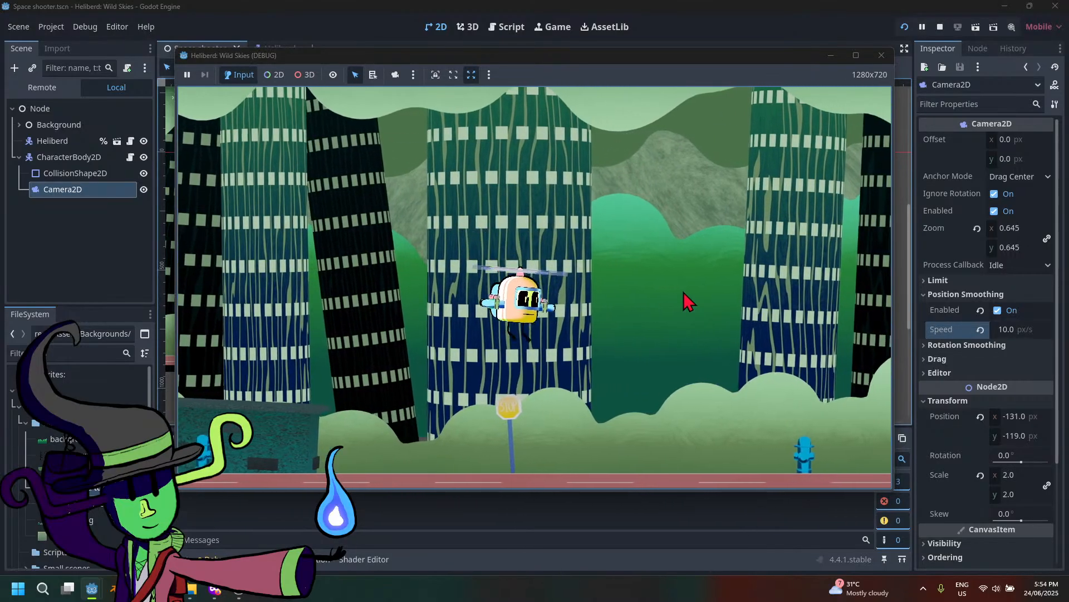
key("Left")
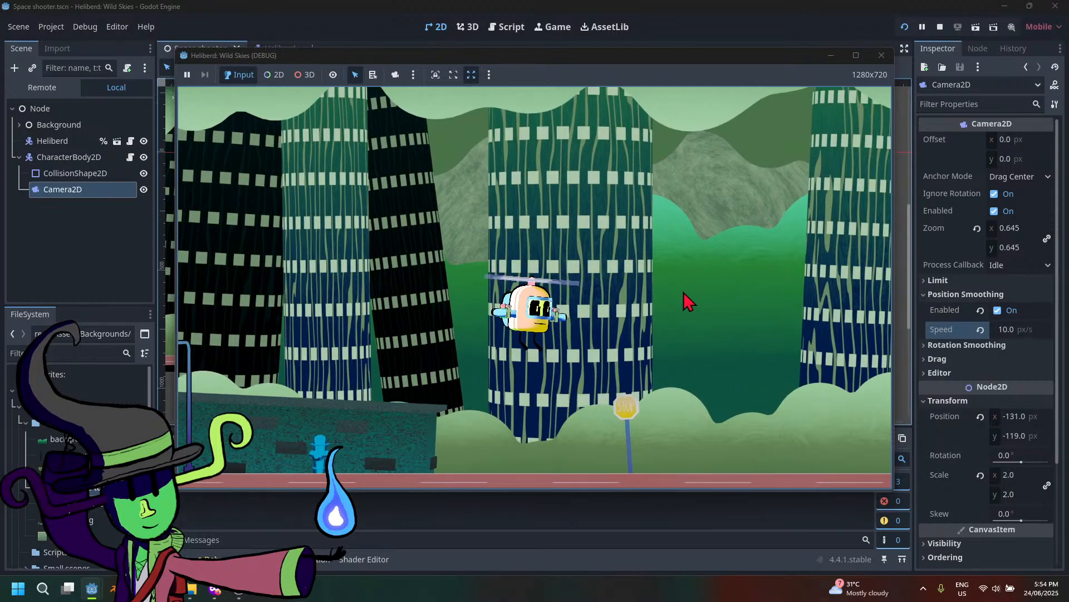
key("Up")
key("Right")
key("Down")
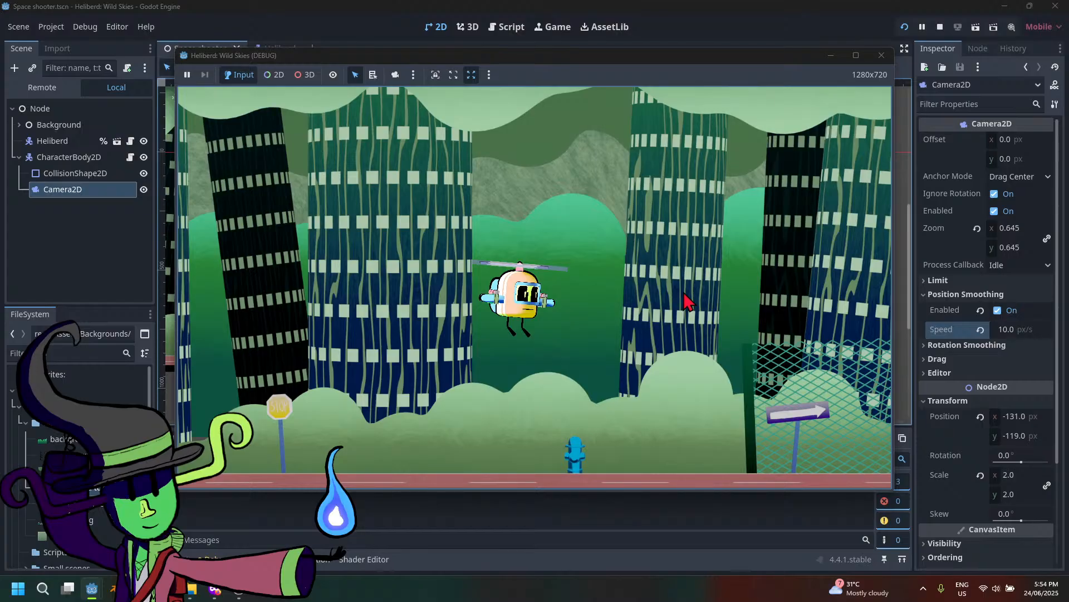
Examine the properties of the CharacterBody2D, Camera2D, CollisionShape2D and Heliberd nodes in turn
left_click(82, 160)
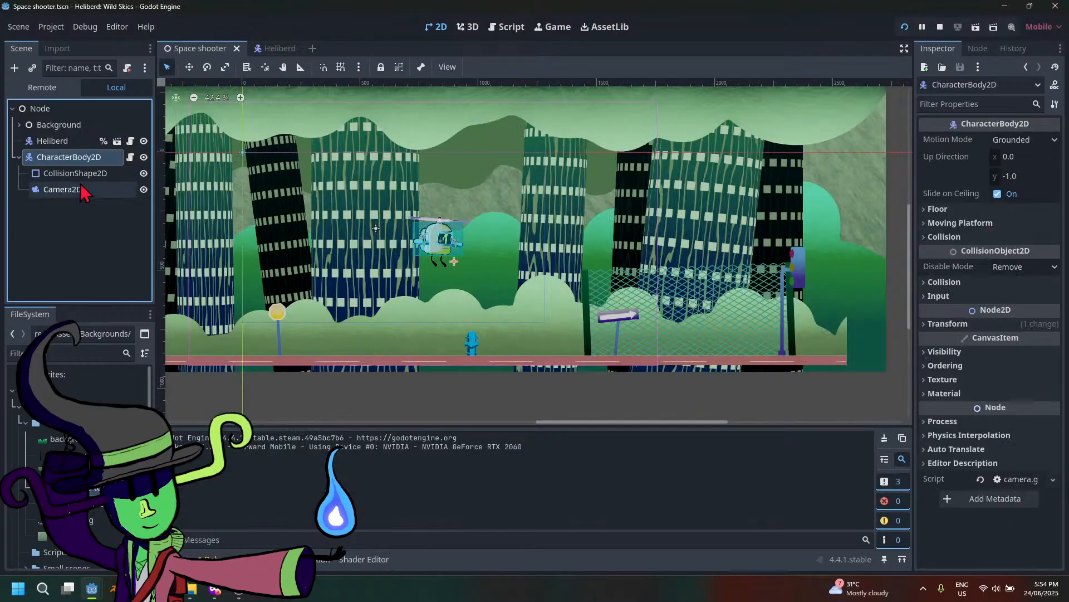
left_click(84, 189)
left_click(88, 172)
left_click(91, 147)
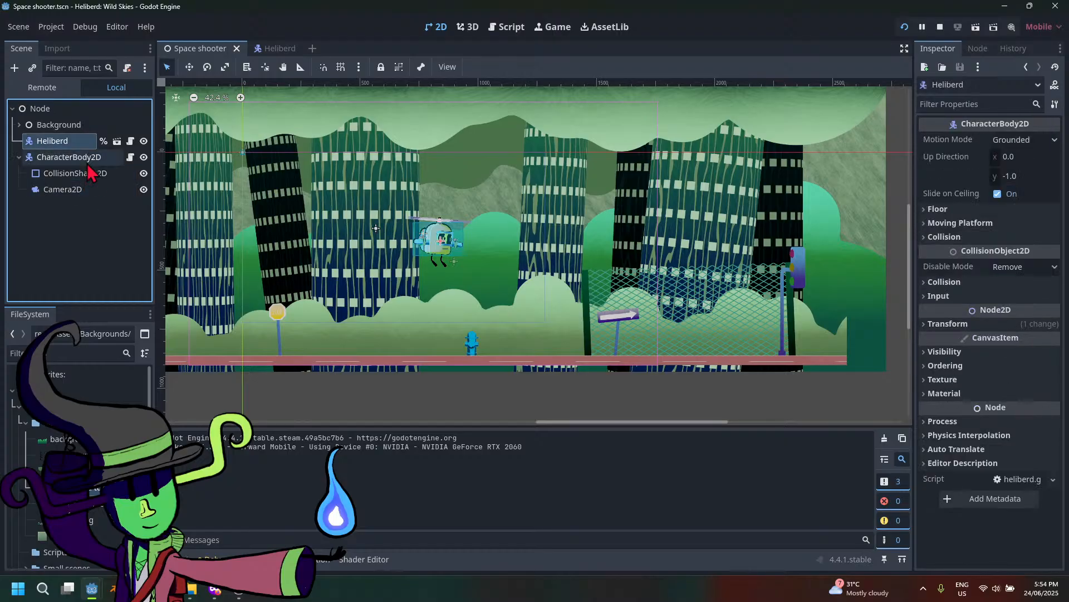
Run the game again and fly the Heliberd back to the level start while descending to check the camera following
left_click(89, 172)
left_click(63, 127)
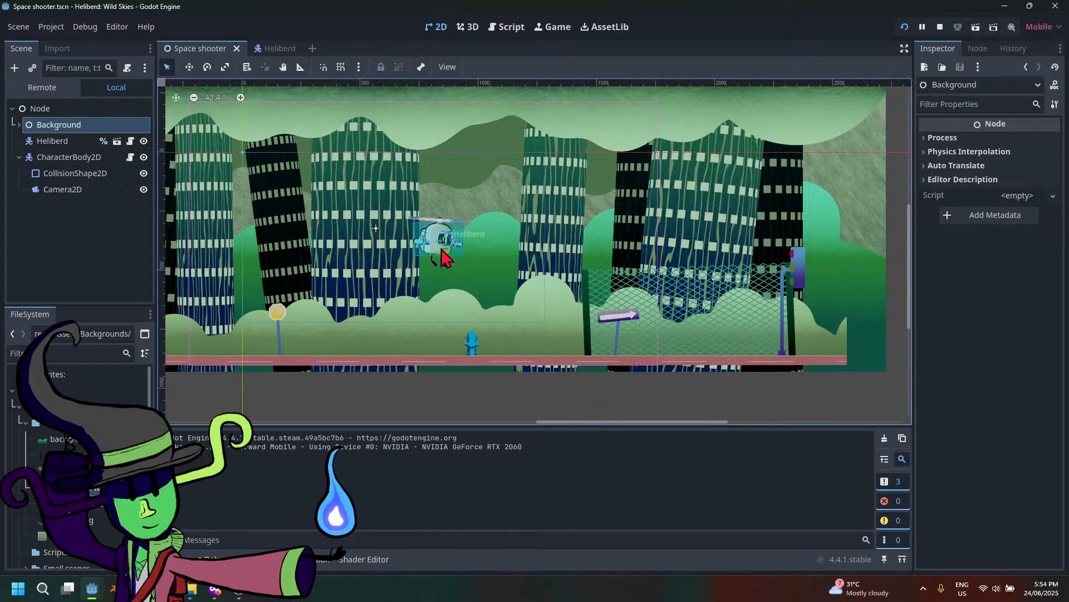
left_click(905, 27)
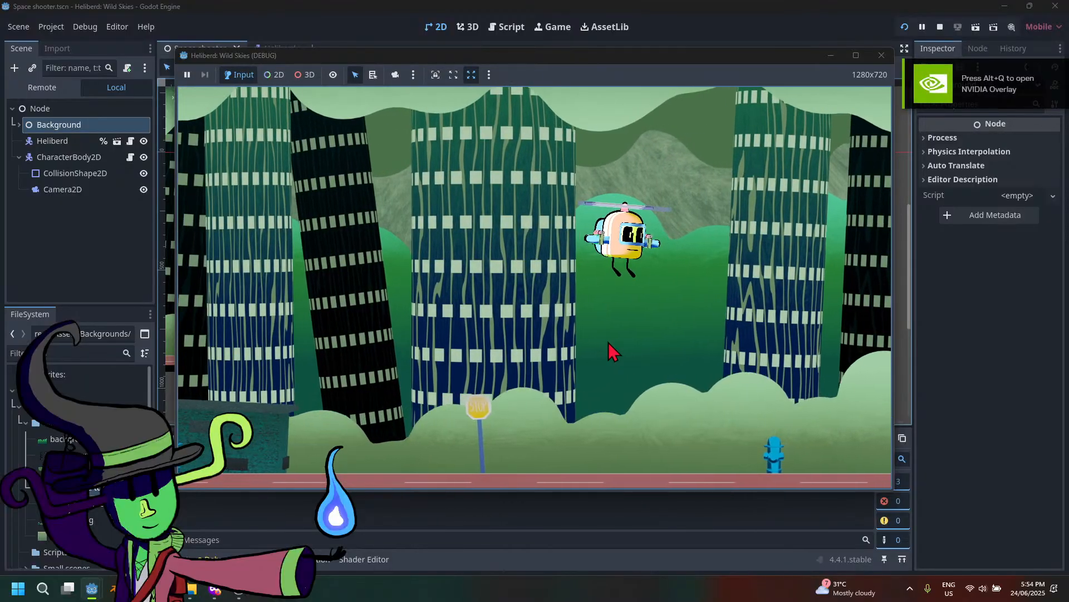
key("Left")
key("Down")
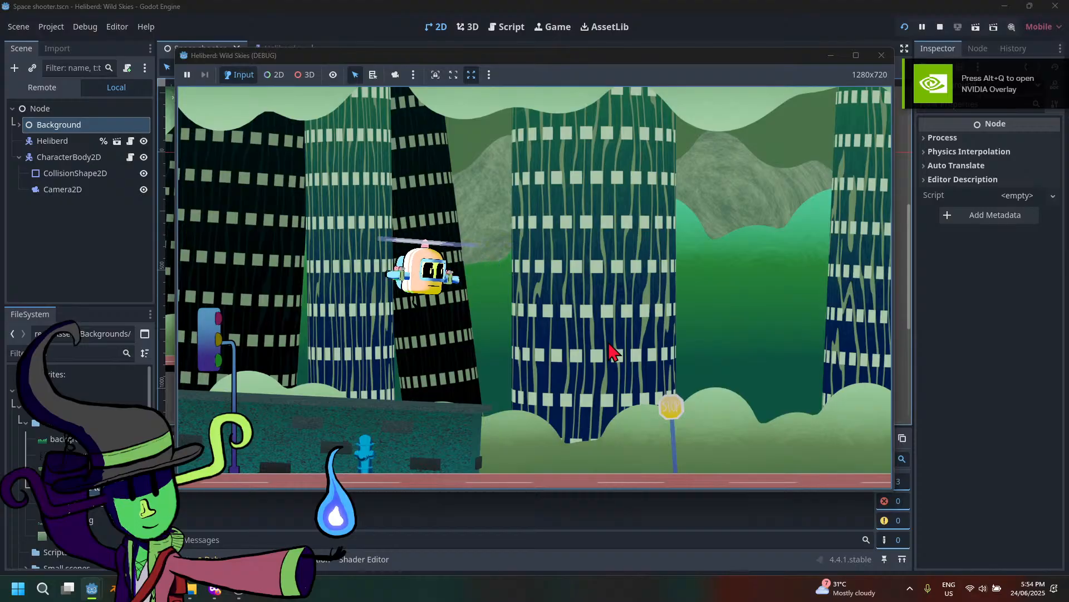
Climb and fly the Heliberd forward past the stop sign with a brief turn back, and end the playtest
key("Up")
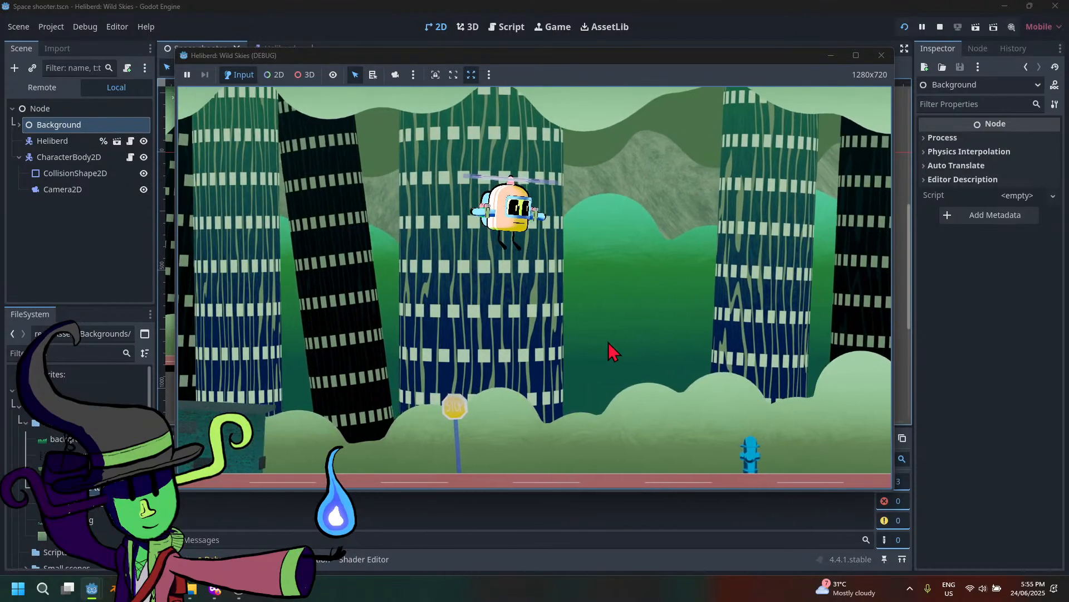
key("Left")
key("Right")
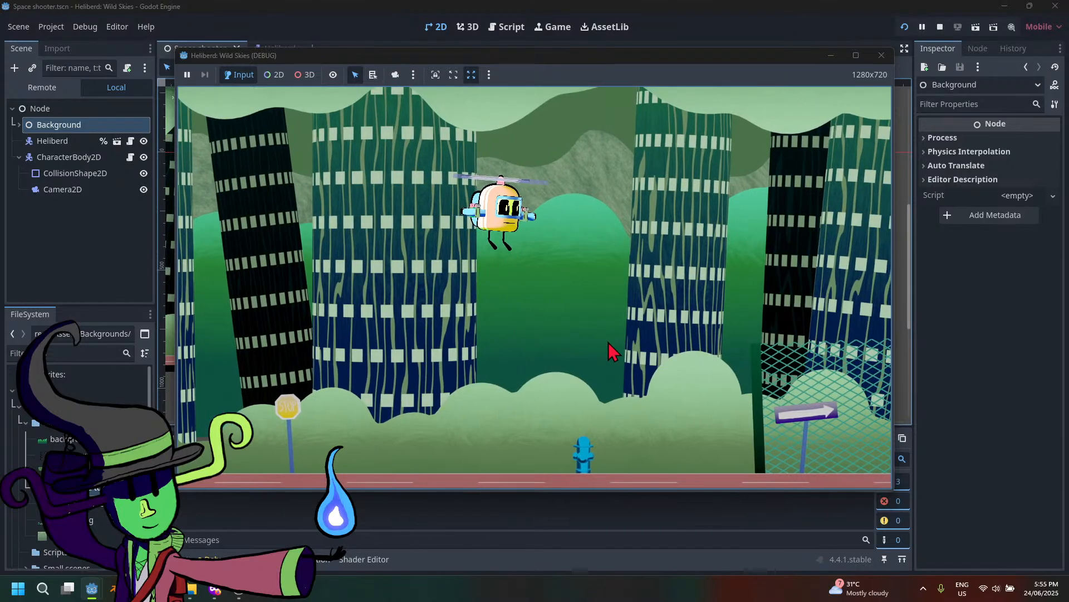
key("Right")
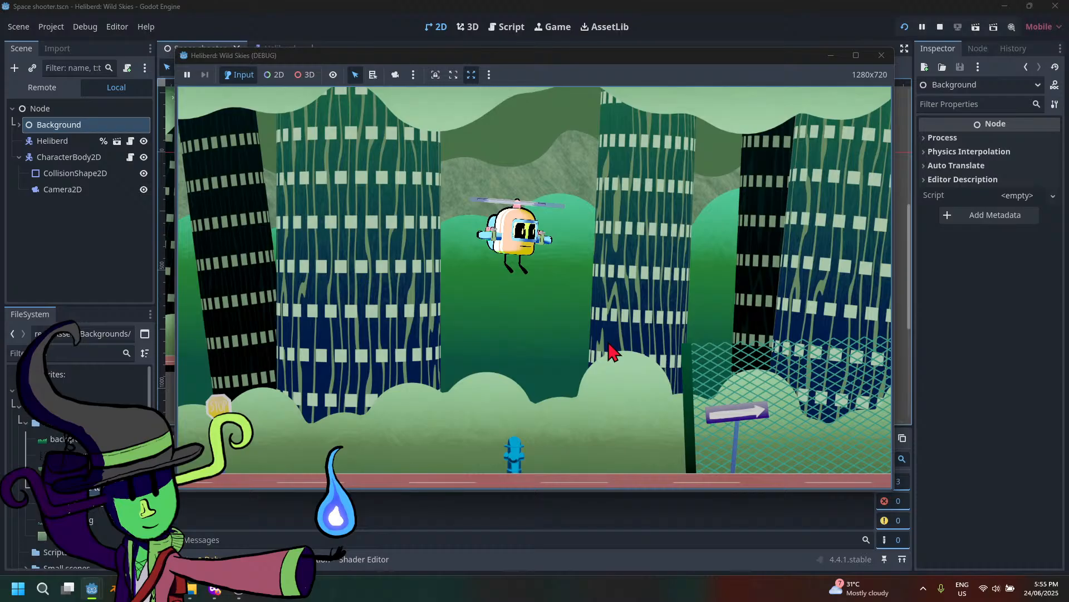
left_click(84, 157)
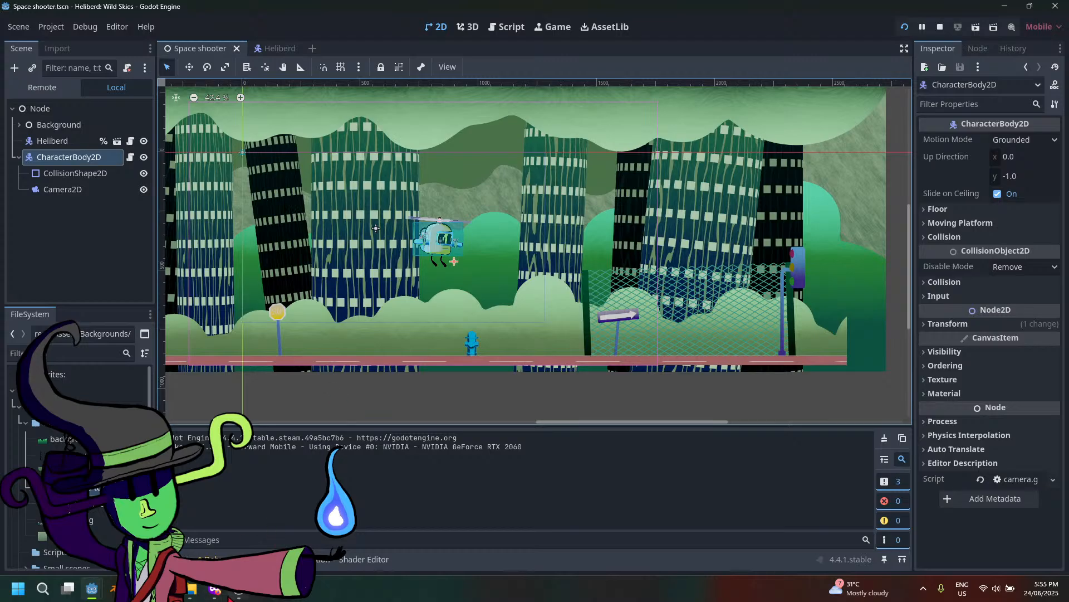
mouse_move(91, 590)
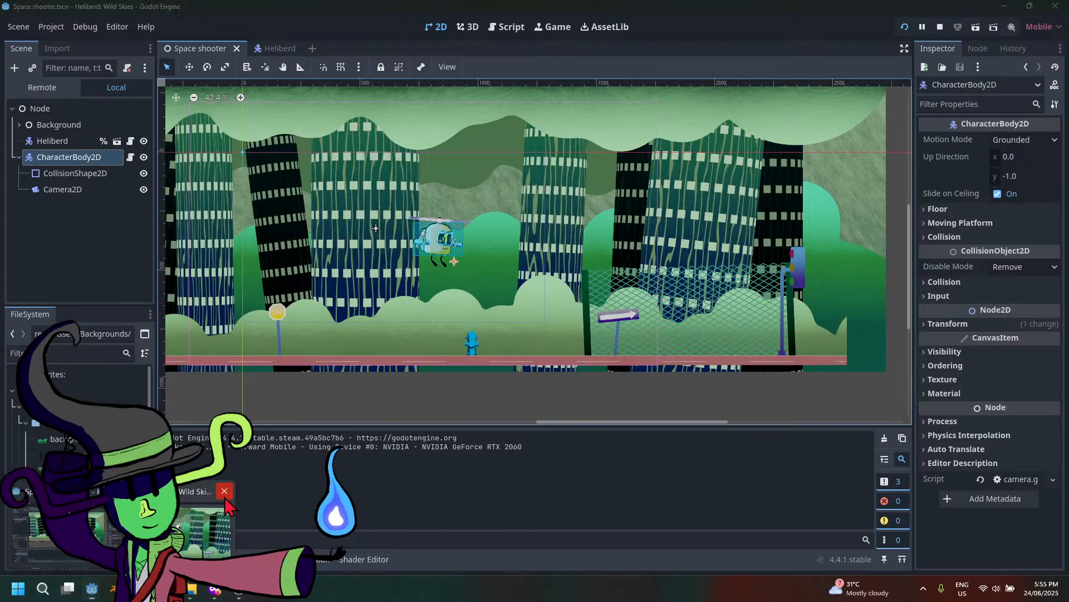
left_click(223, 491)
Examine the Camera2D and CollisionShape2D properties together with the level layout around the Heliberd
left_click(78, 154)
left_click(78, 170)
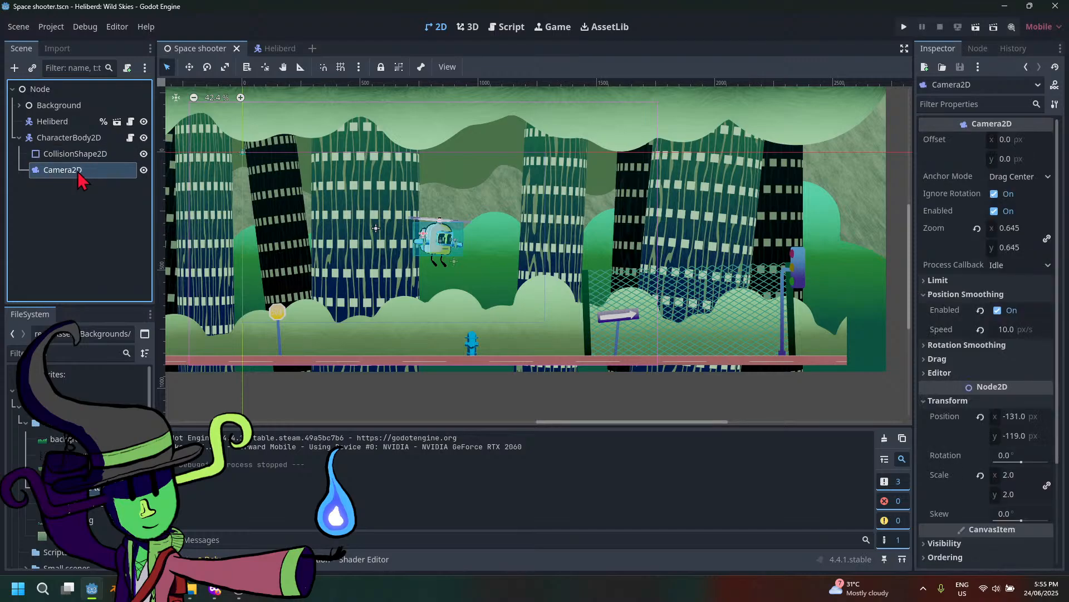
scroll(715, 232, "up", 3)
middle_click_drag(206, 218, 394, 232)
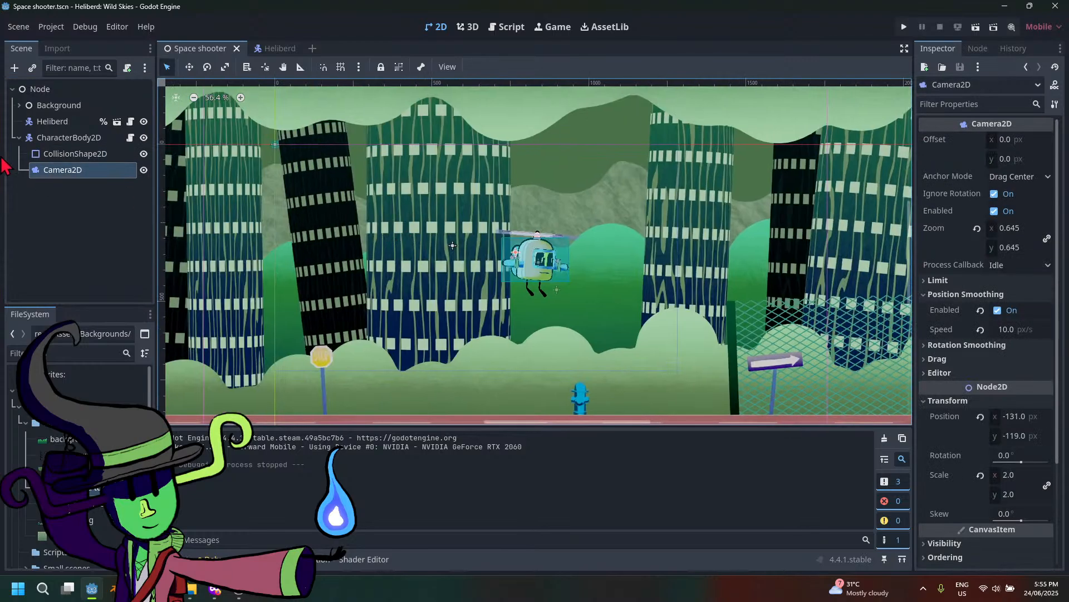
left_click(89, 157)
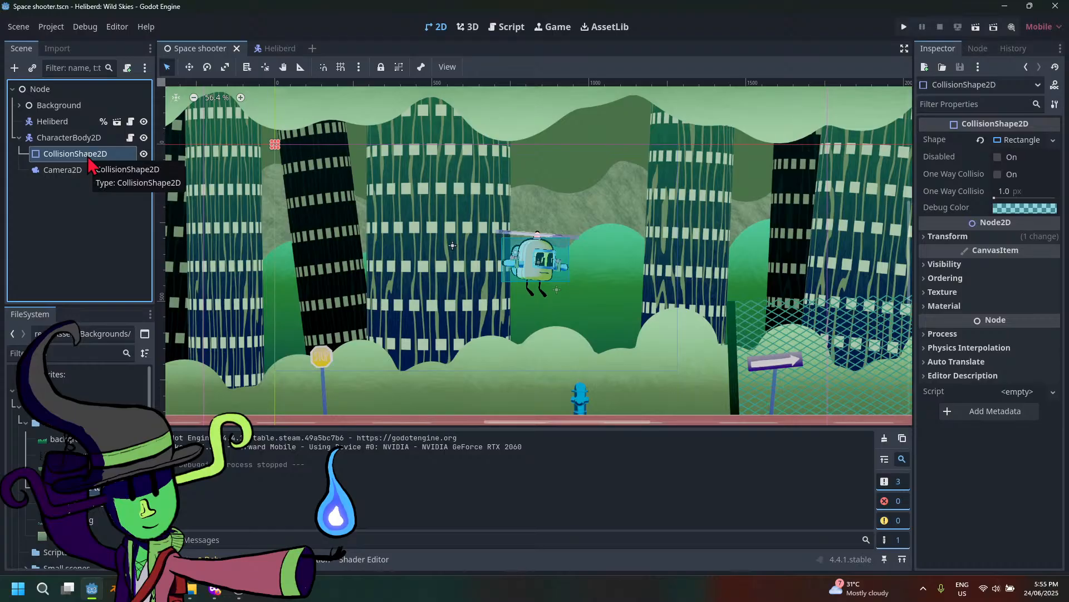
left_click(71, 171)
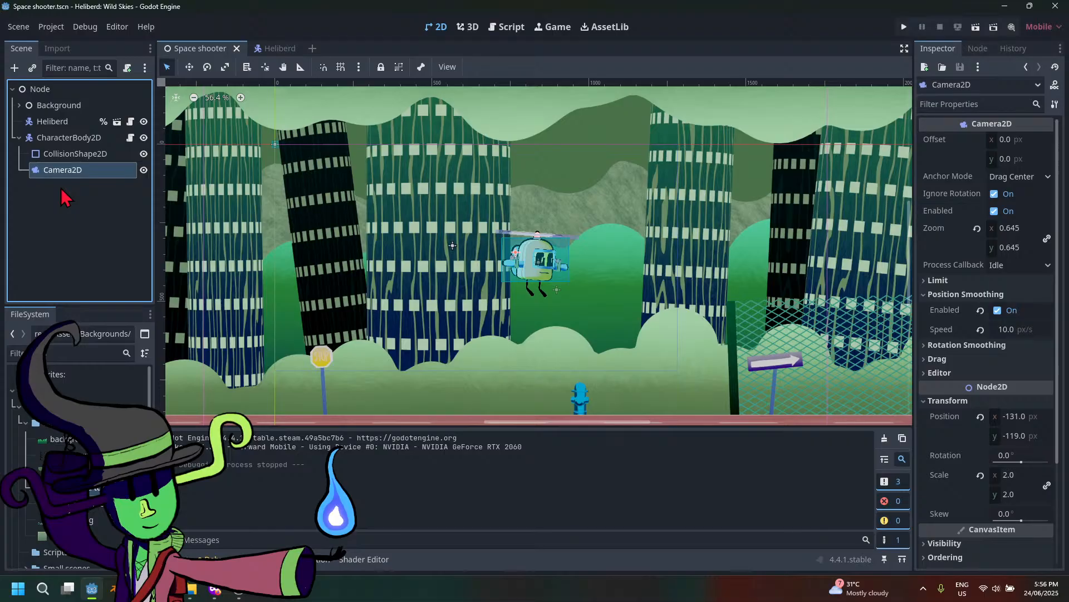
scroll(599, 262, "down", 4)
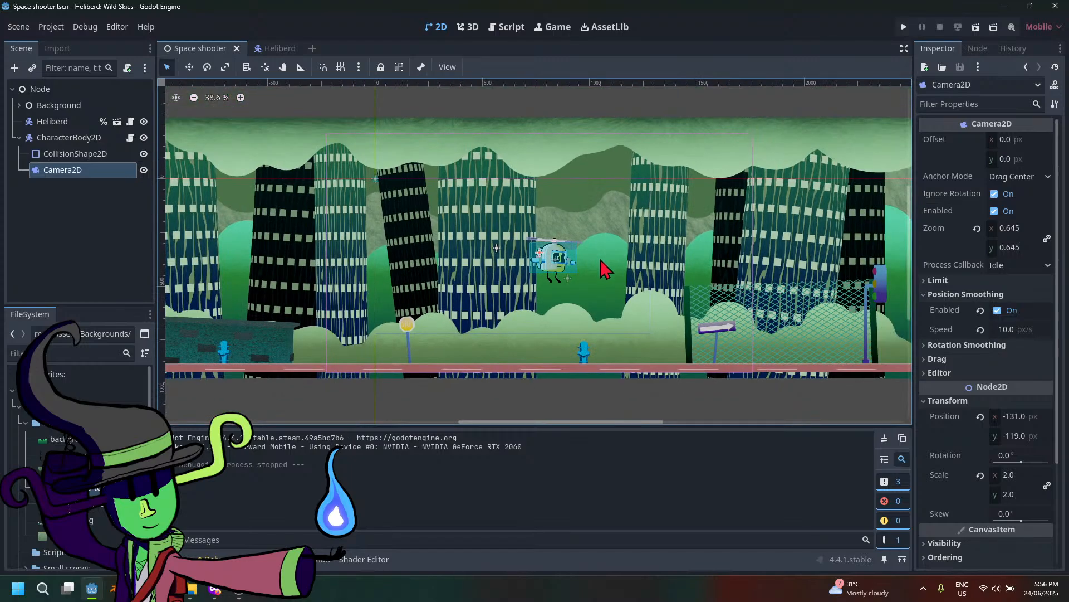
middle_click_drag(573, 298, 621, 298)
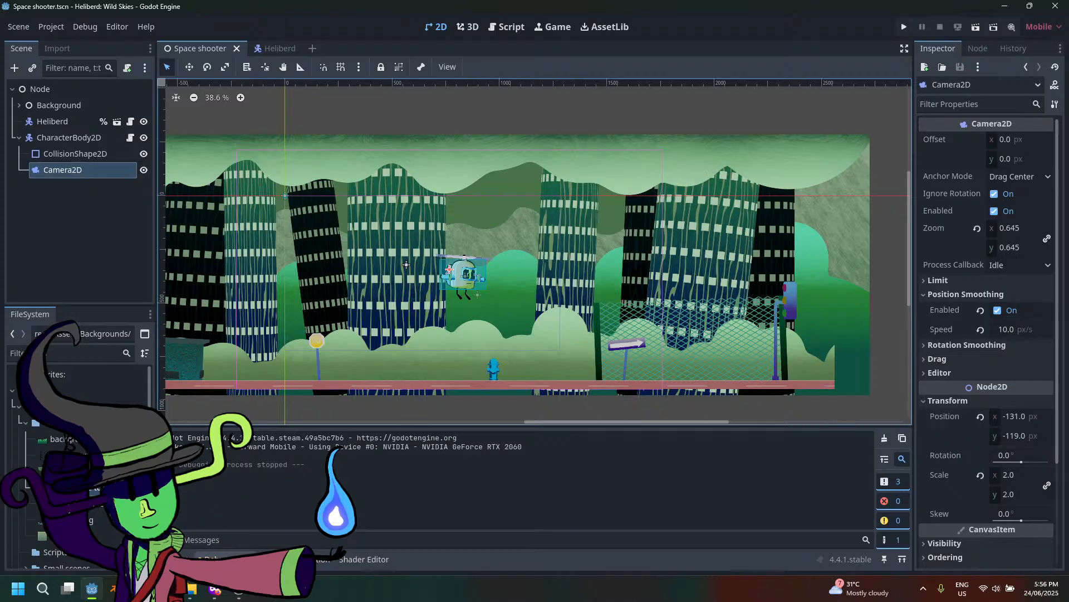
Check the stream chat in OBS and return to the Space shooter scene in Godot
mouse_move(238, 589)
left_click(262, 523)
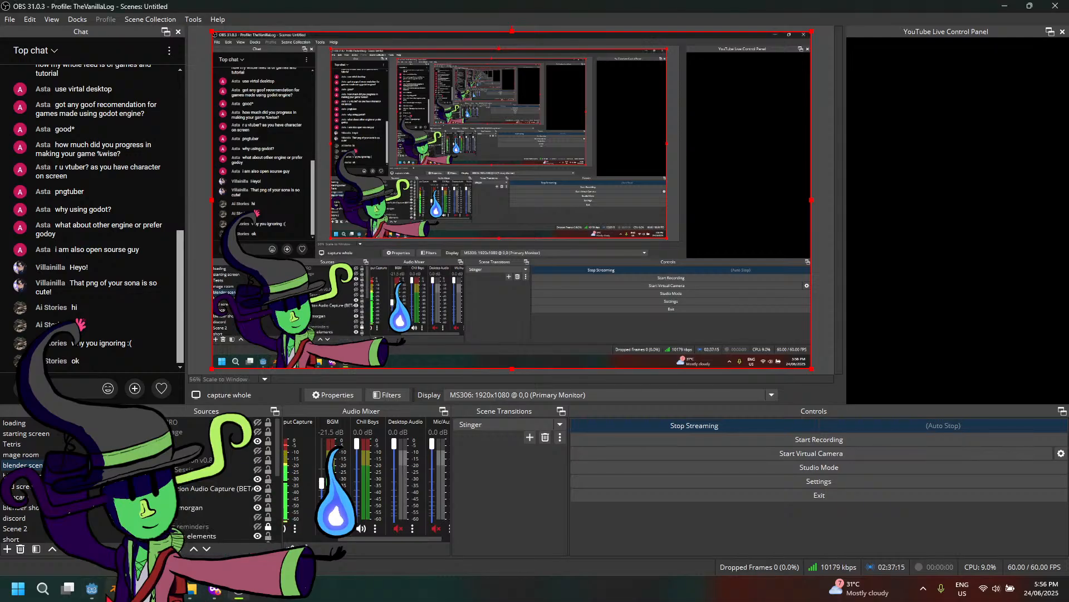
left_click(91, 587)
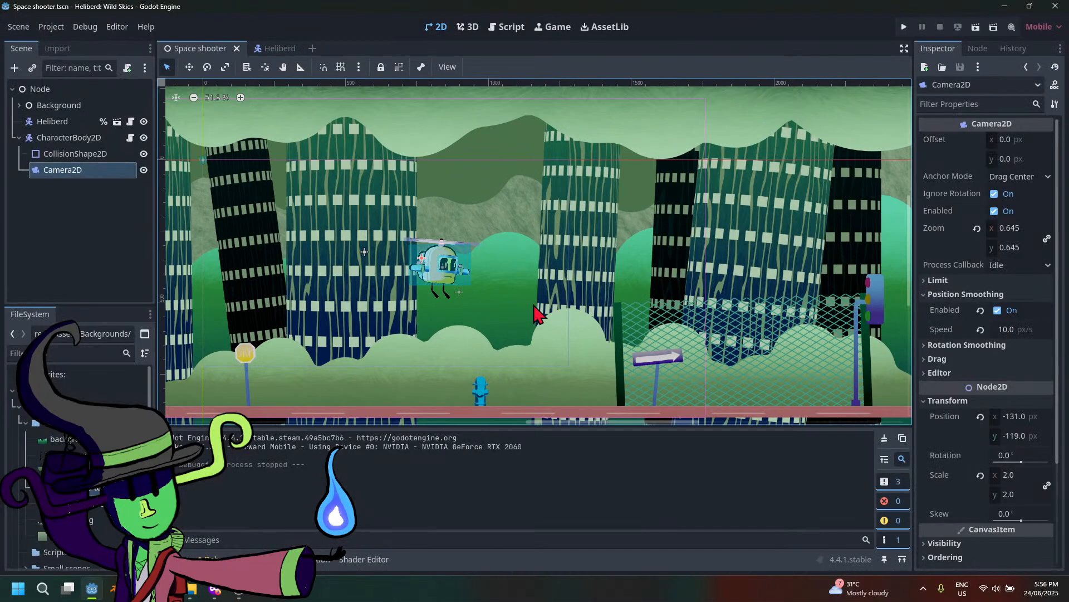
scroll(533, 305, "down", 2)
scroll(534, 304, "up", 3)
middle_click_drag(534, 304, 602, 324)
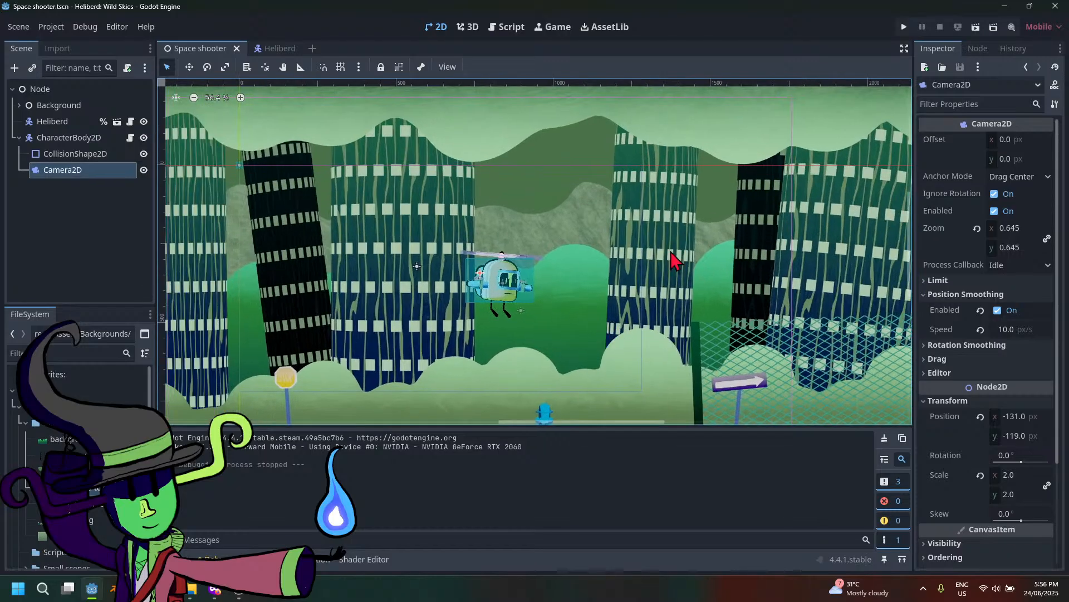
Start a new playtest and back the Heliberd up briefly with small climbs before flying it forward to the fence
left_click(904, 27)
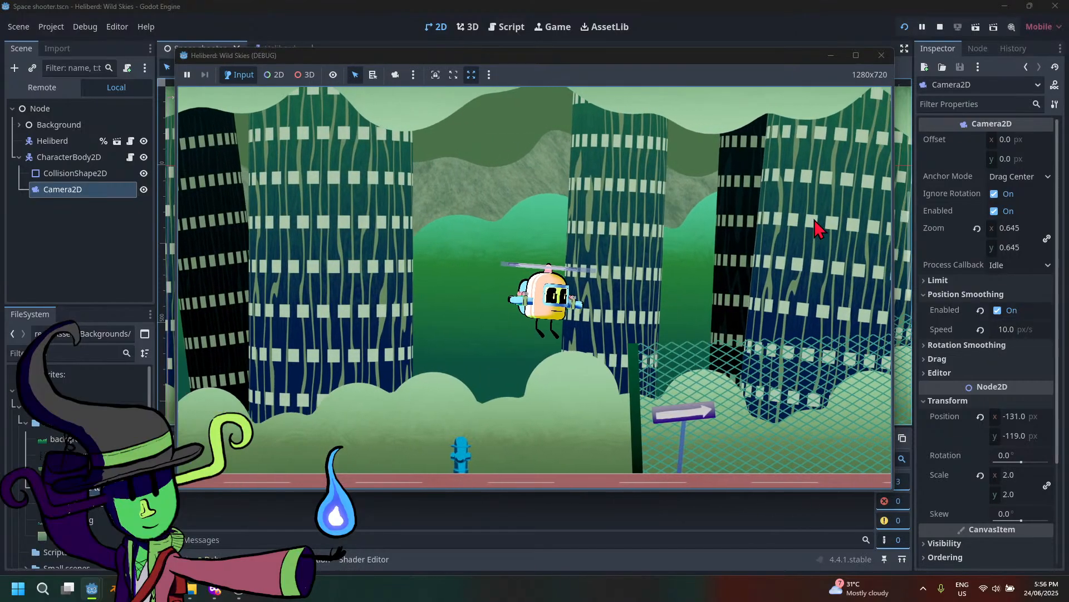
key("Up")
key("Left")
key("Up")
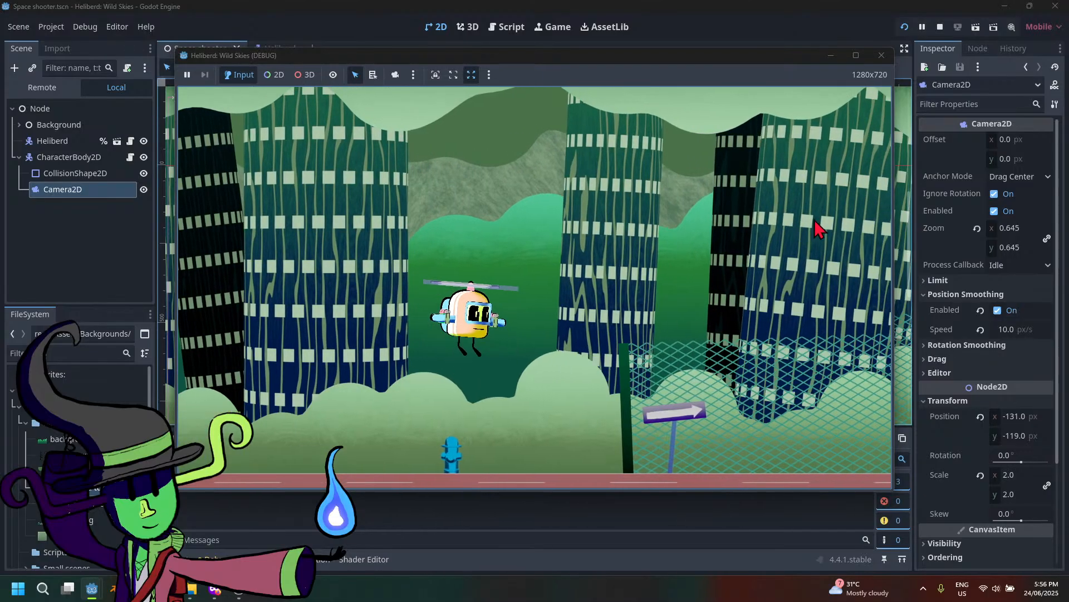
key("Right")
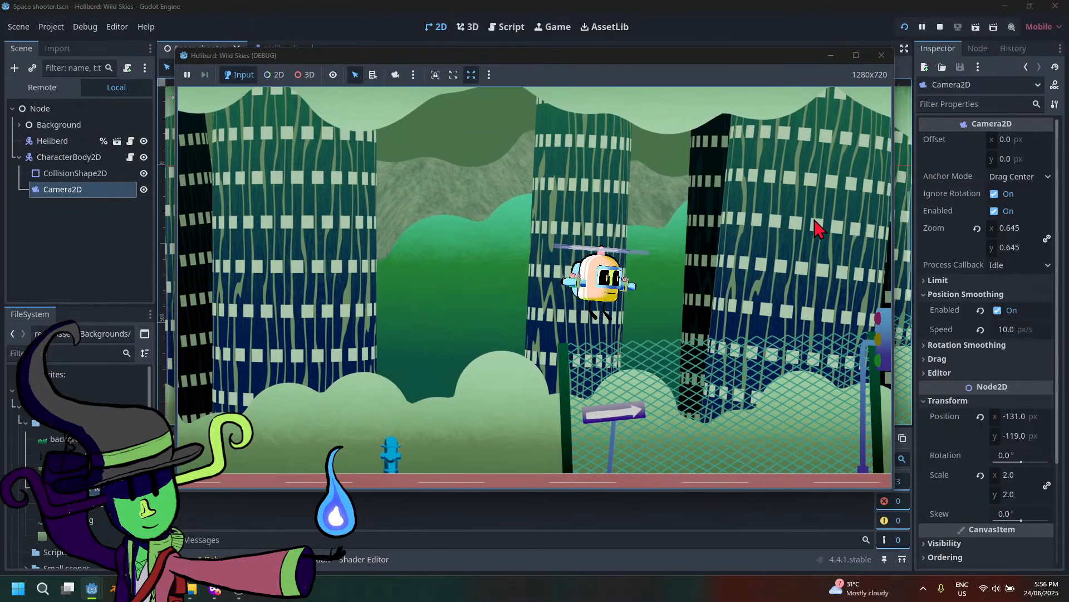
Raise and lower the Heliberd near the fence with short movements backward and forward
key("Up")
key("Left")
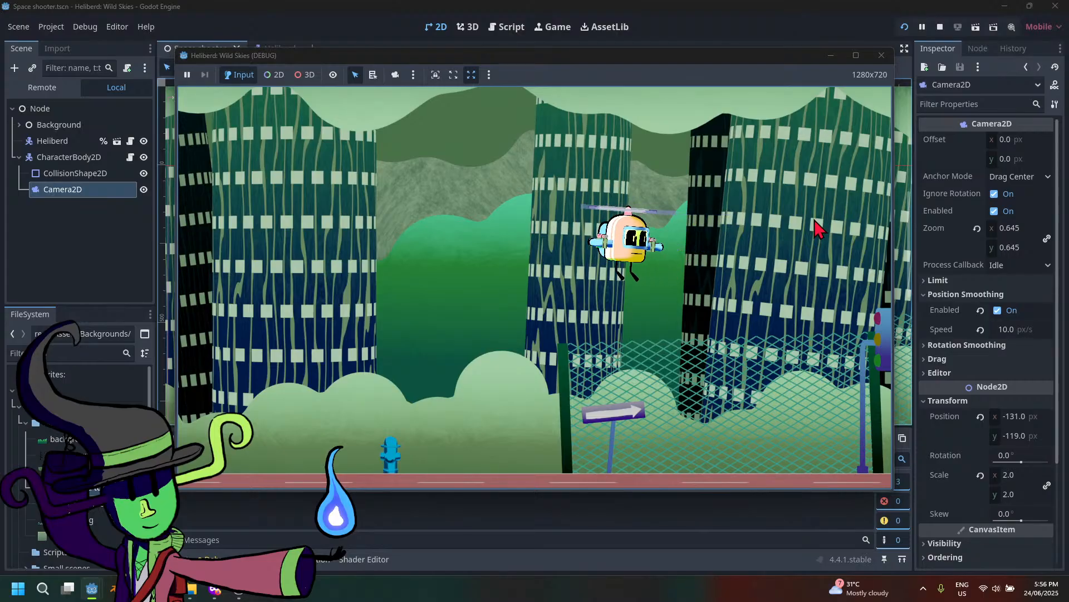
key("Left")
key("Down")
key("Right")
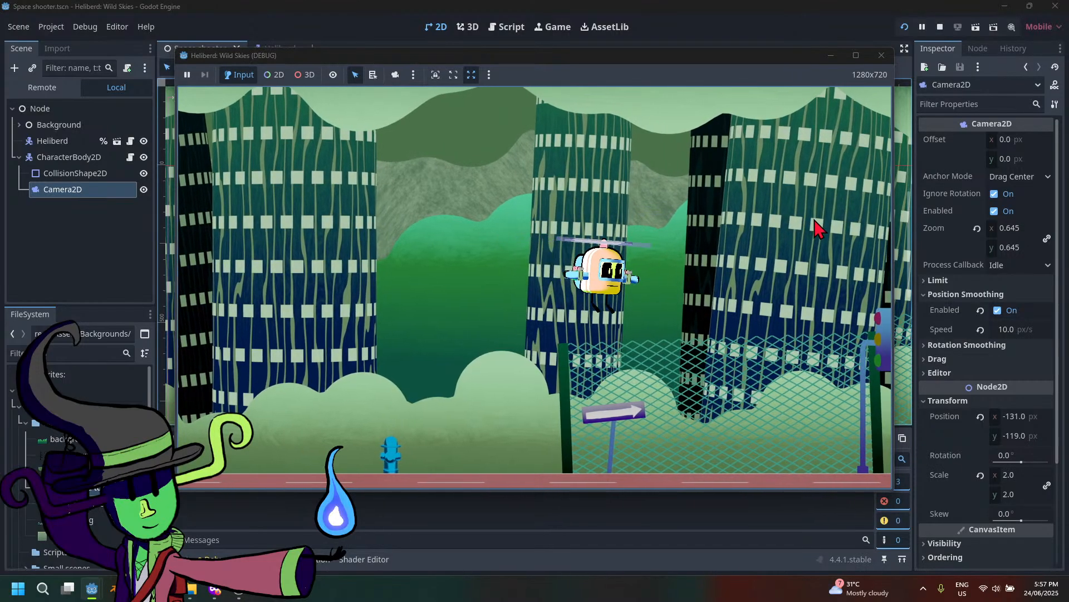
Climb and fly the Heliberd back past the fire hydrant and stop sign toward the level start
key("Up")
key("Left")
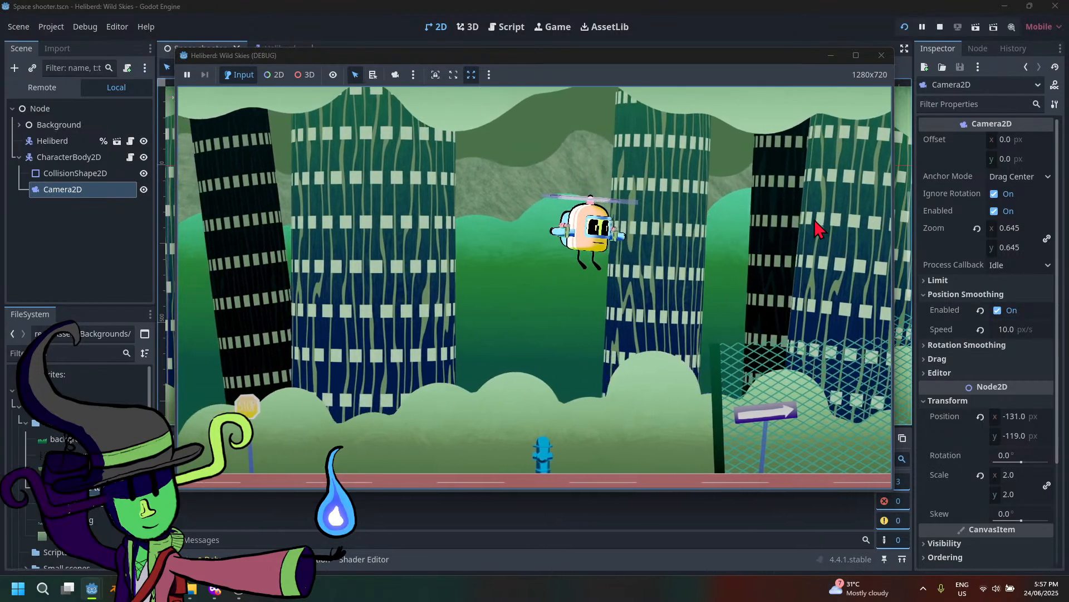
key("Left")
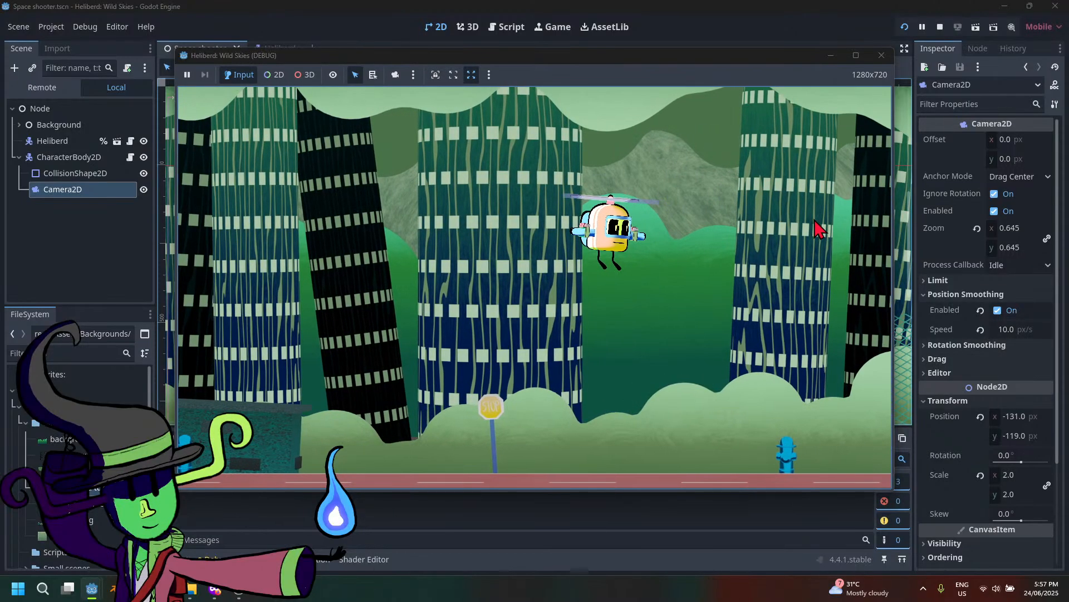
key("Left")
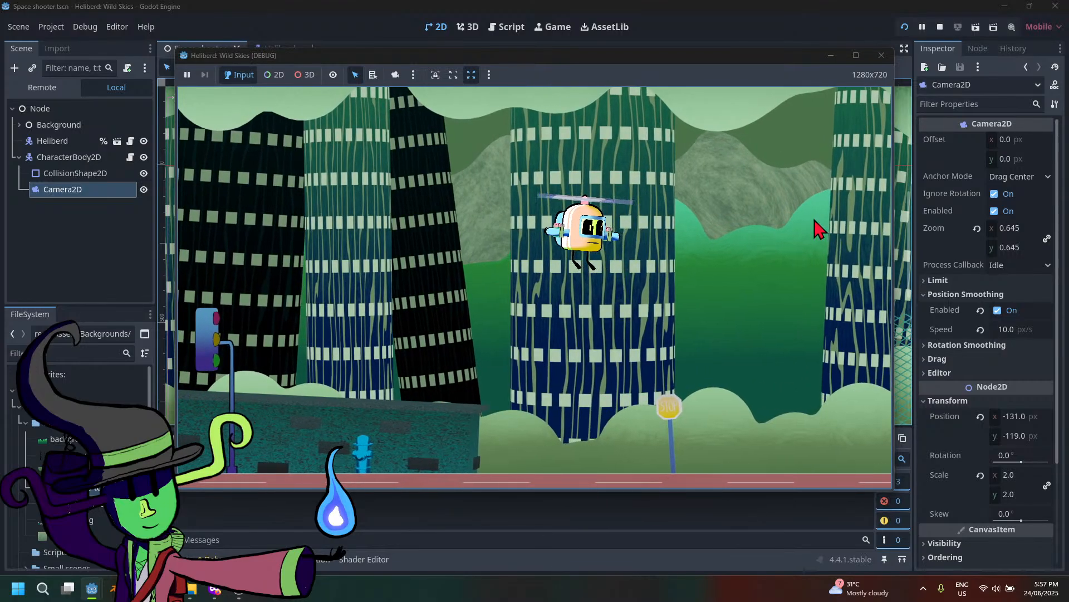
key("Left")
Dip the Heliberd, climb again, and fly it to the far edge of the level start above the traffic light
key("Down")
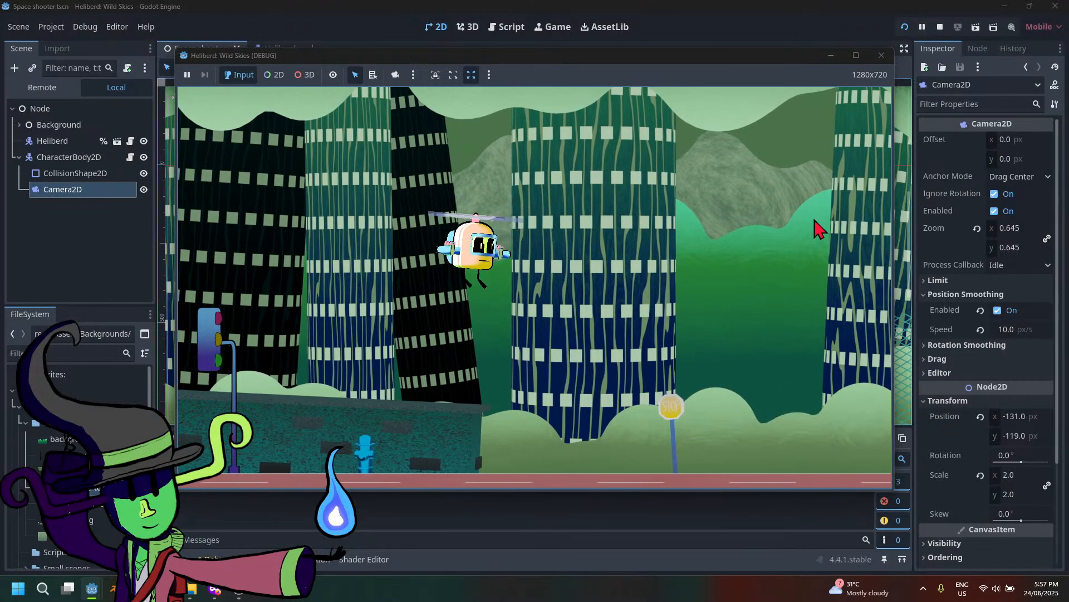
key("Left")
key("Up")
key("Left")
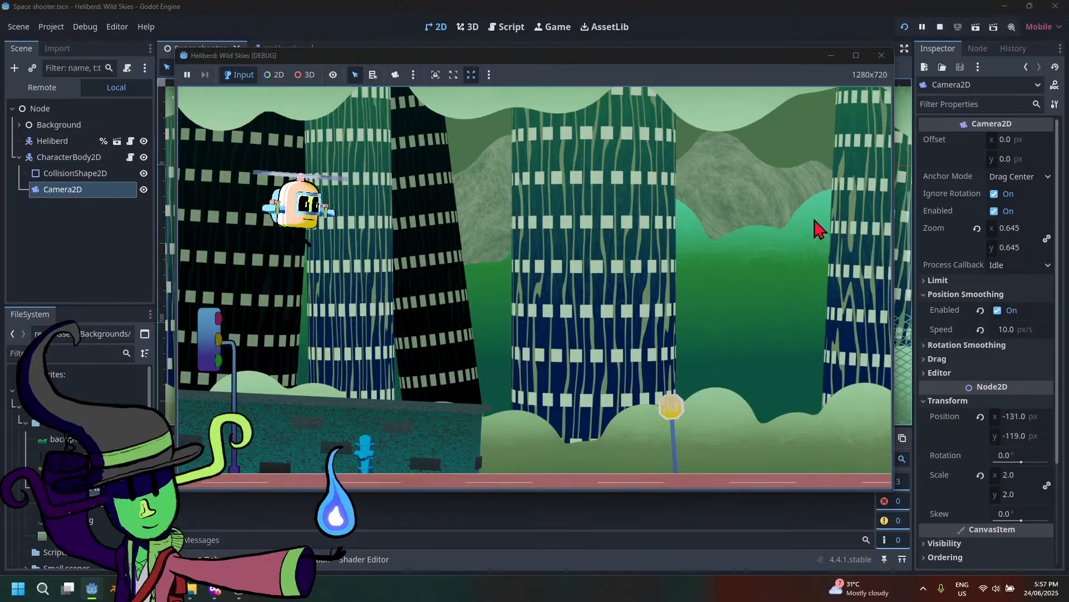
Lower the Heliberd and fly it forward past the stop sign until the camera reaches the fence end of the level
key("Down")
key("Right")
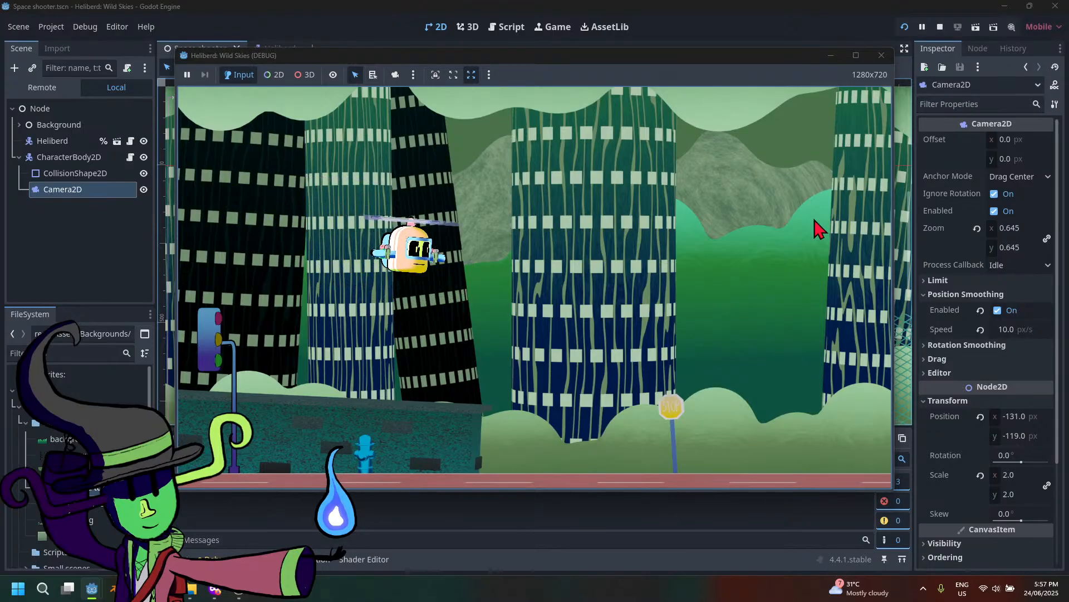
key("Right")
key("Down")
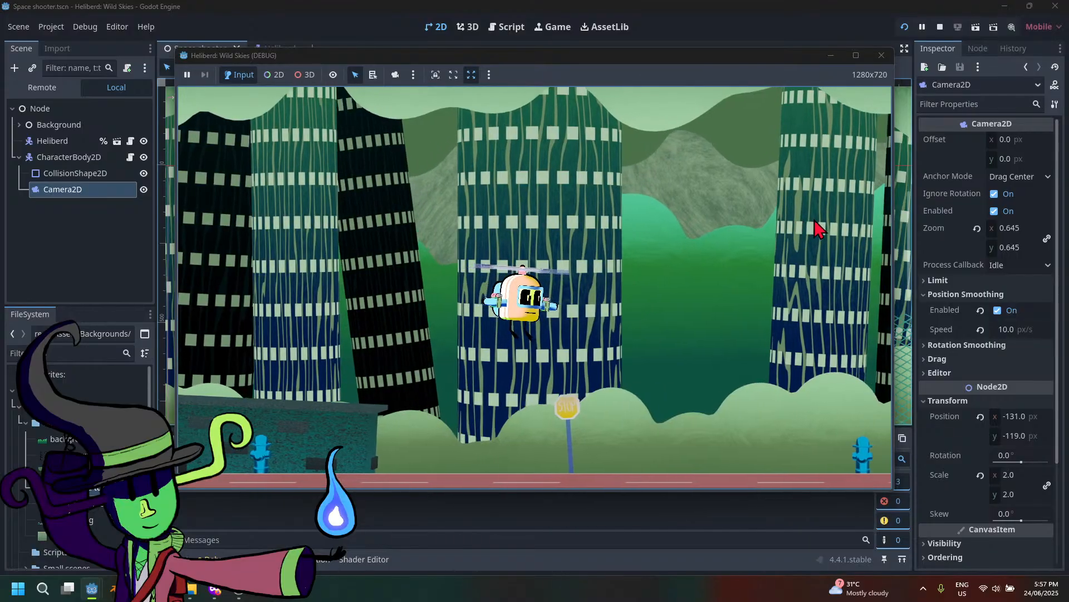
key("Right")
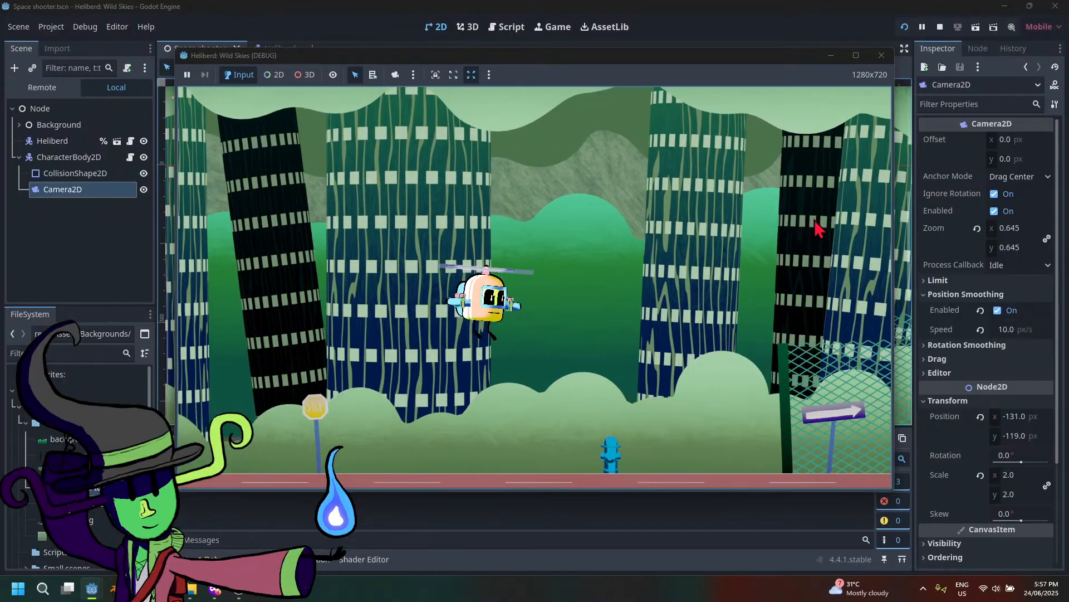
key("Right")
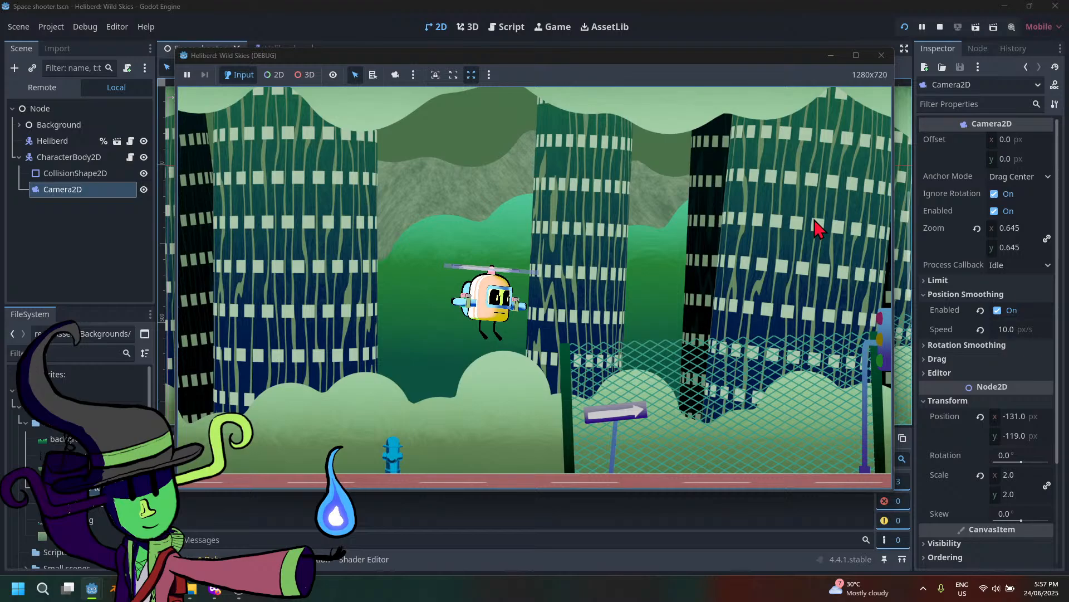
Switch to OBS and open File Explorer, going up from the background elements folder to the Heliberd WS folder
mouse_move(247, 593)
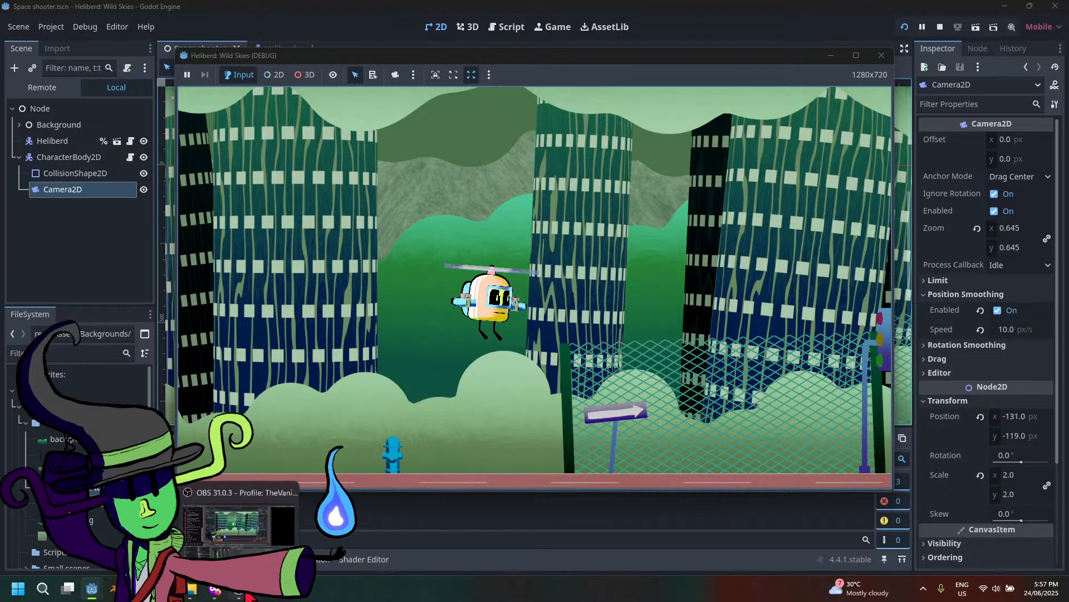
left_click(244, 547)
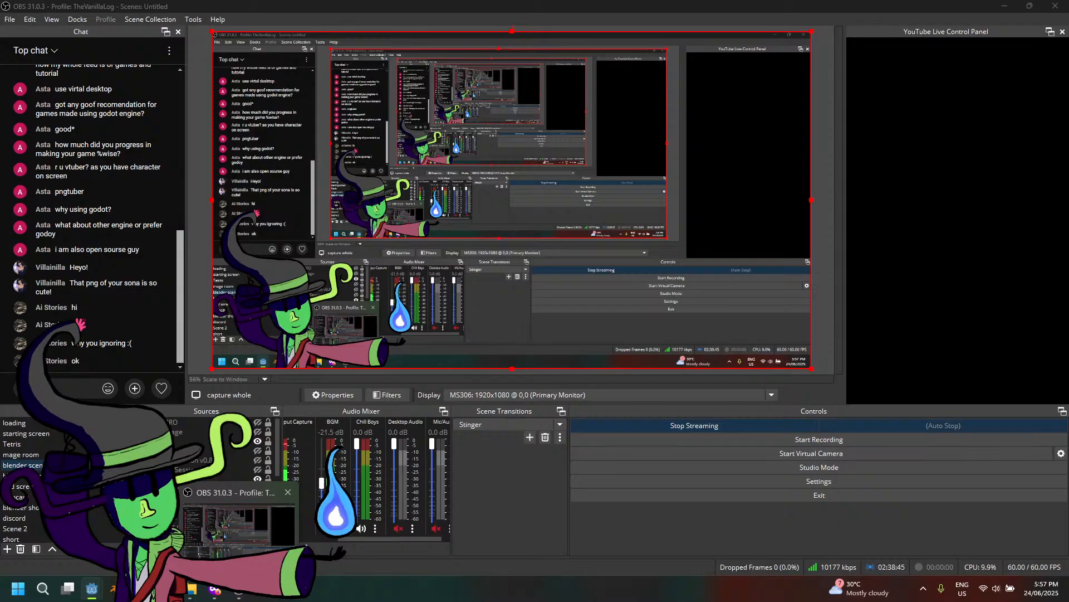
left_click(232, 556)
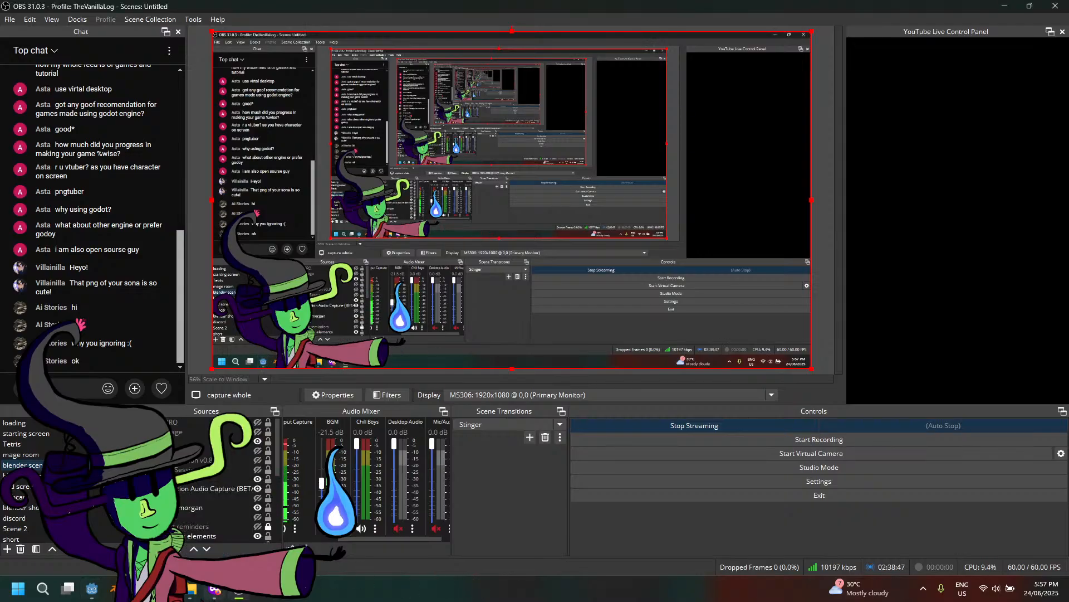
left_click(192, 589)
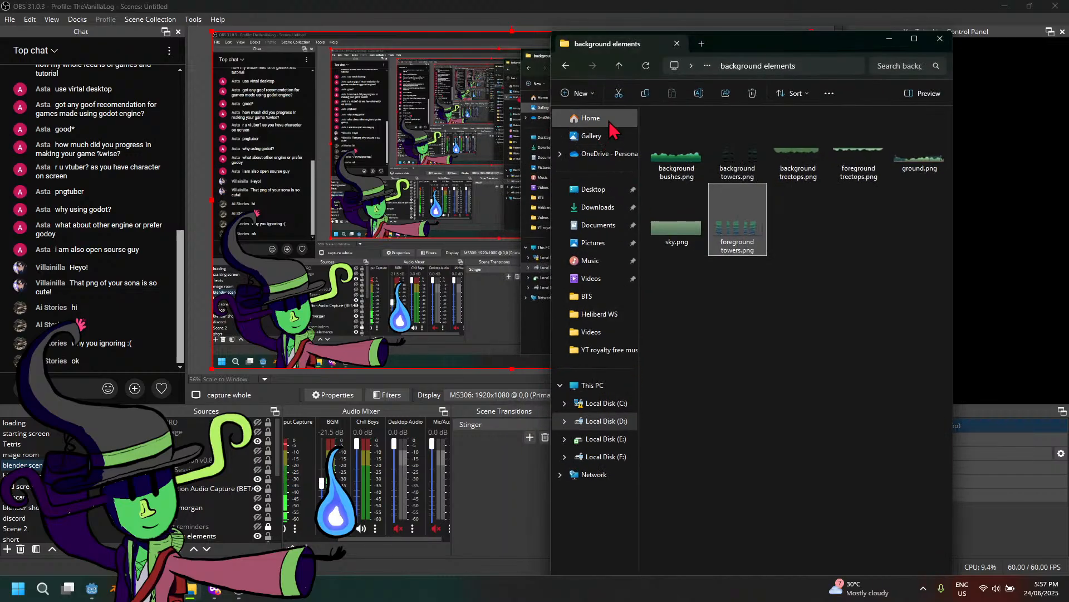
left_click(618, 65)
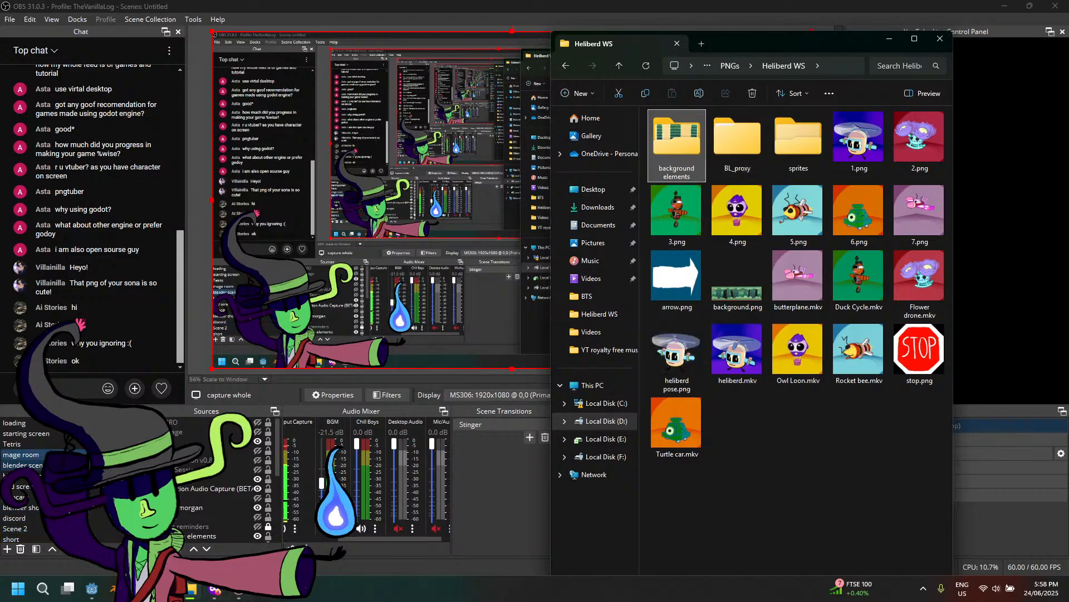
Switch the OBS stream output to the end screen scene
left_click(71, 444)
scroll(72, 444, "down", 2)
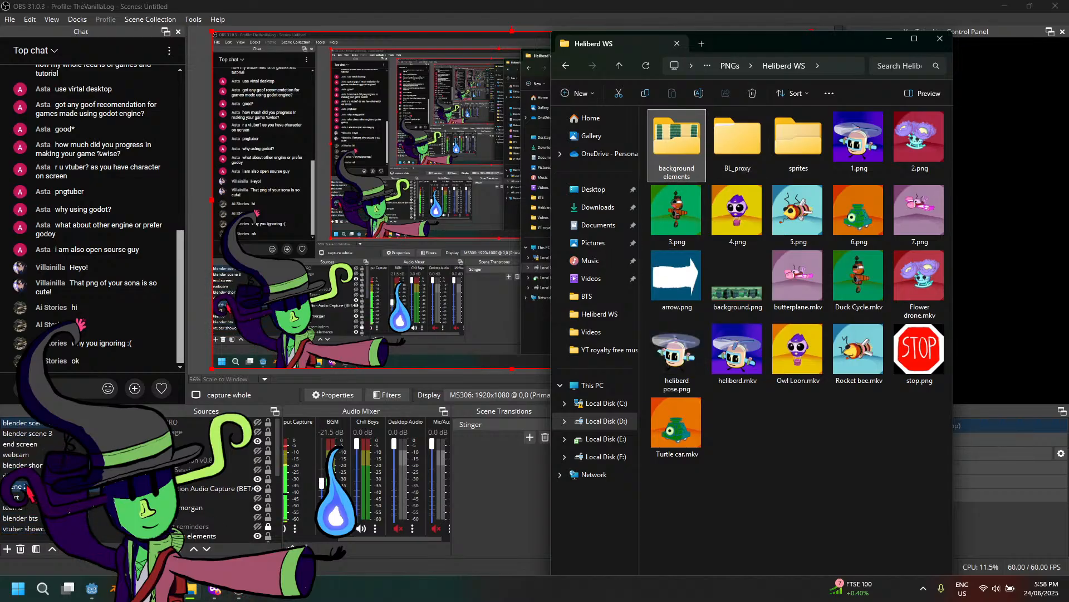
left_click(58, 444)
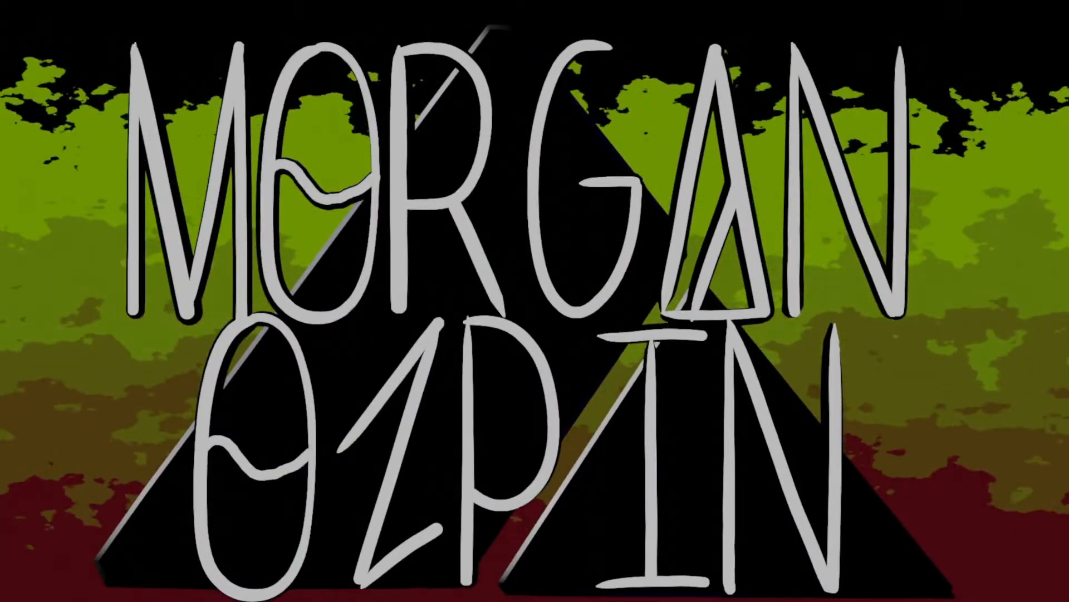